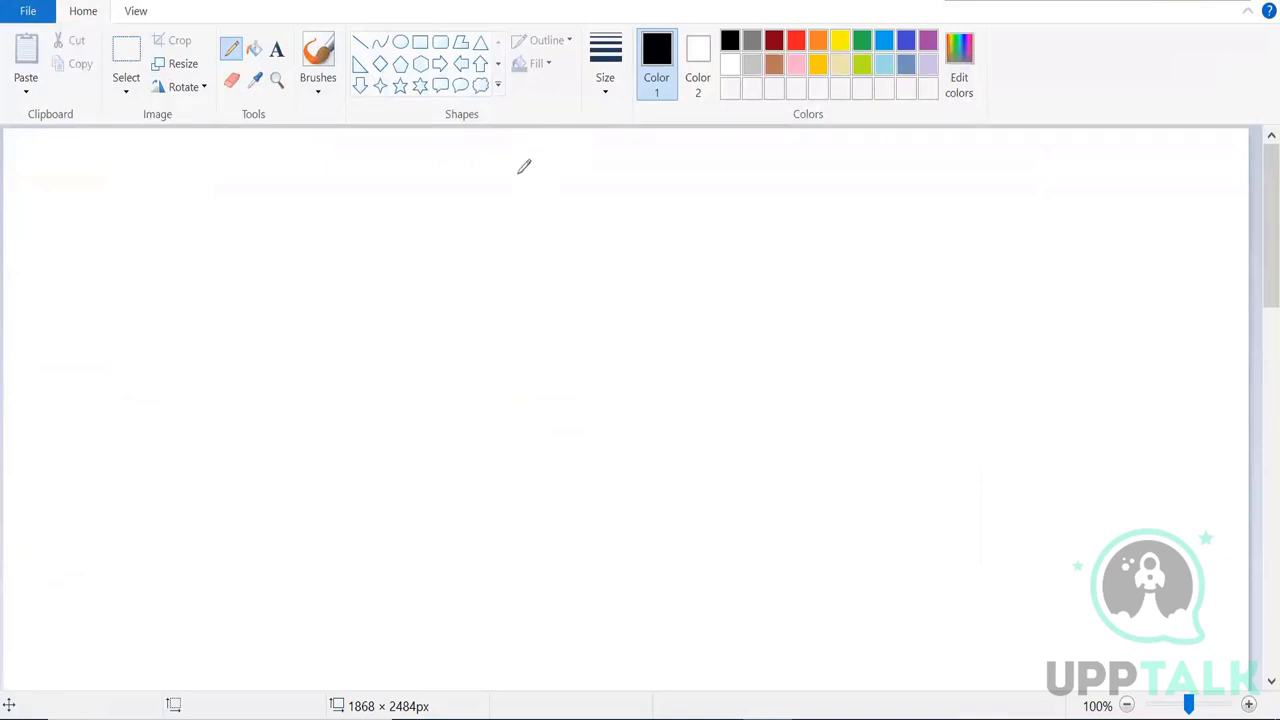
Handwrite a double-underlined "Entitlement" heading, with SE and M lines beneath it, each pointing by arrow to its handwritten note
mouse_move(496, 165)
mouse_down()
mouse_move(474, 183)
mouse_move(552, 157)
mouse_move(613, 170)
mouse_up()
drag(470, 227, 640, 190)
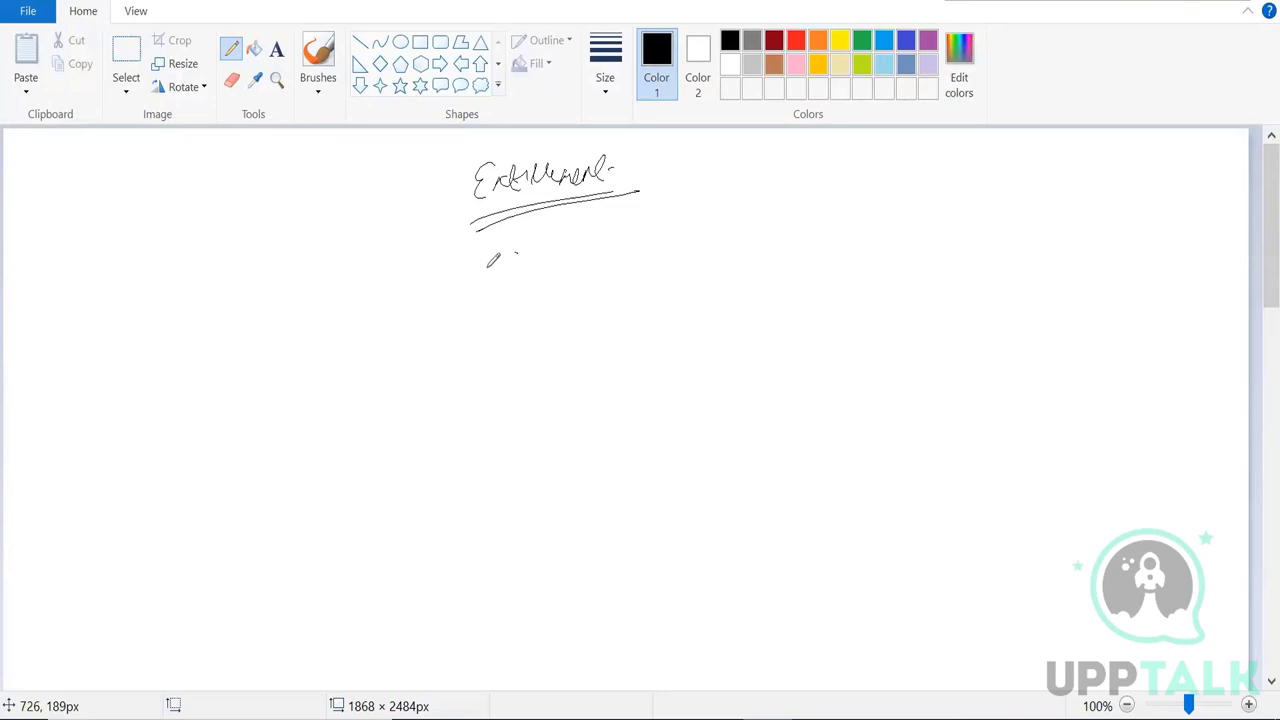
mouse_move(490, 265)
mouse_down()
mouse_move(479, 286)
mouse_move(497, 288)
mouse_move(510, 264)
mouse_up()
mouse_move(497, 276)
mouse_down()
mouse_move(512, 288)
mouse_move(582, 256)
mouse_move(570, 287)
mouse_move(612, 255)
mouse_move(758, 238)
mouse_move(745, 250)
mouse_up()
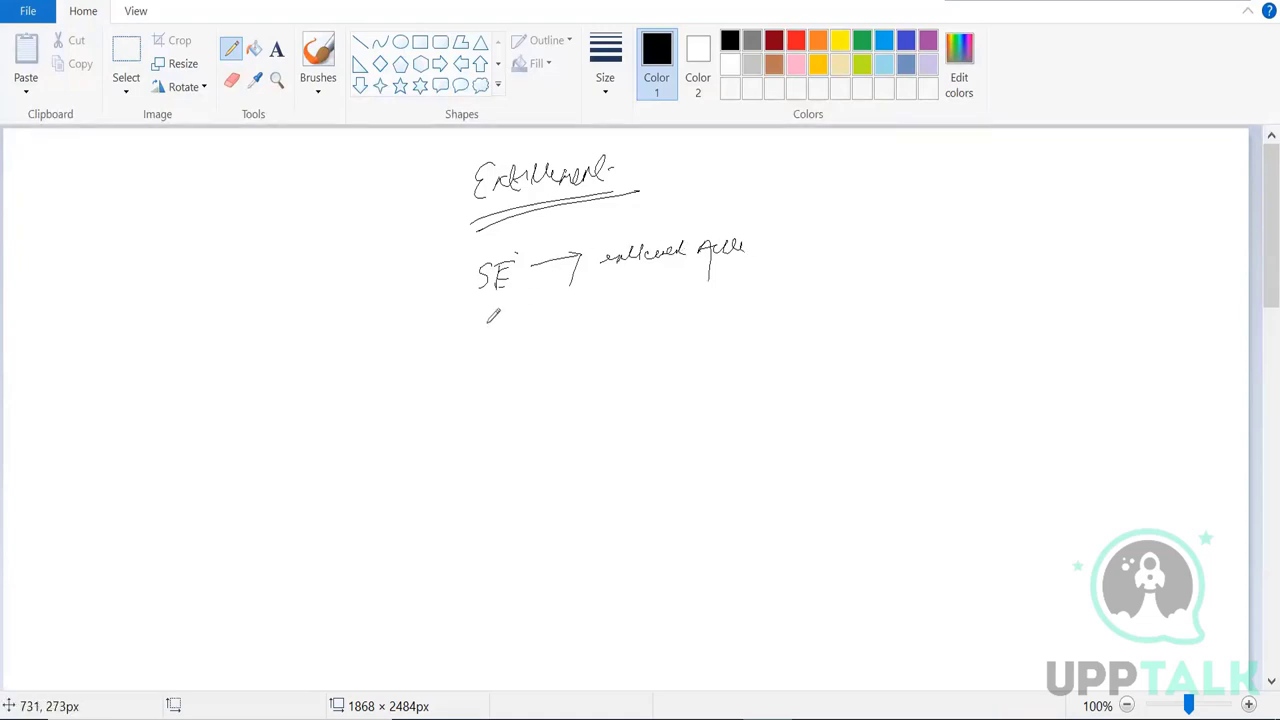
mouse_move(488, 318)
mouse_down()
mouse_move(486, 338)
mouse_move(505, 339)
mouse_move(552, 314)
mouse_move(557, 328)
mouse_move(713, 296)
mouse_up()
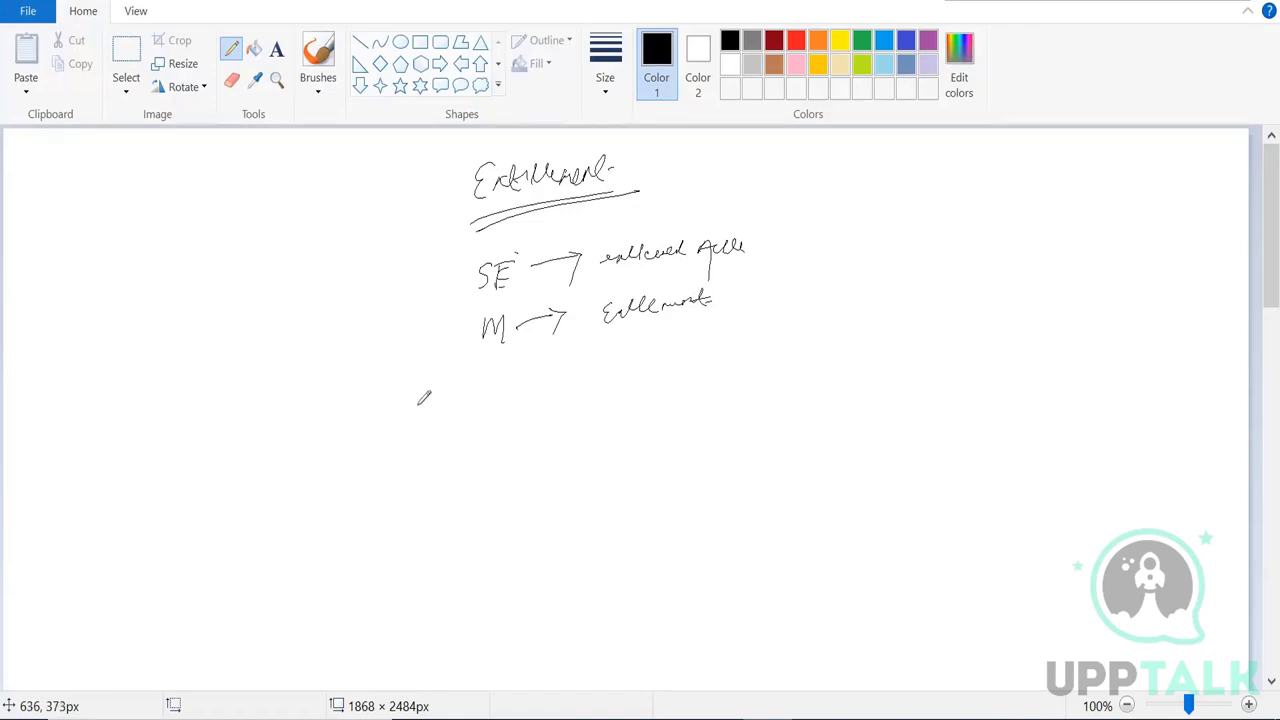
Sketch a bracketed box with a cross at its corner below the M line, and draw a second box's left bracket farther right
mouse_move(450, 386)
mouse_down()
mouse_move(400, 478)
mouse_move(420, 505)
mouse_up()
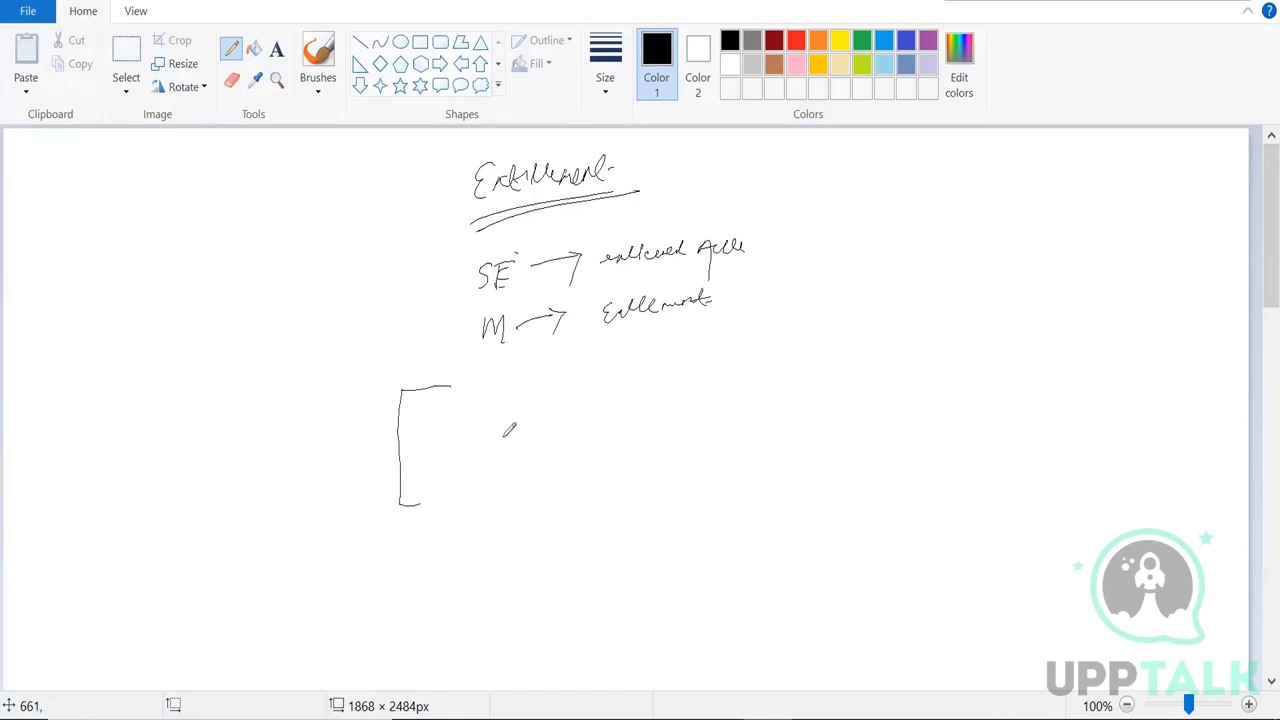
mouse_move(529, 378)
mouse_down()
mouse_move(590, 364)
mouse_move(603, 470)
mouse_move(558, 481)
mouse_up()
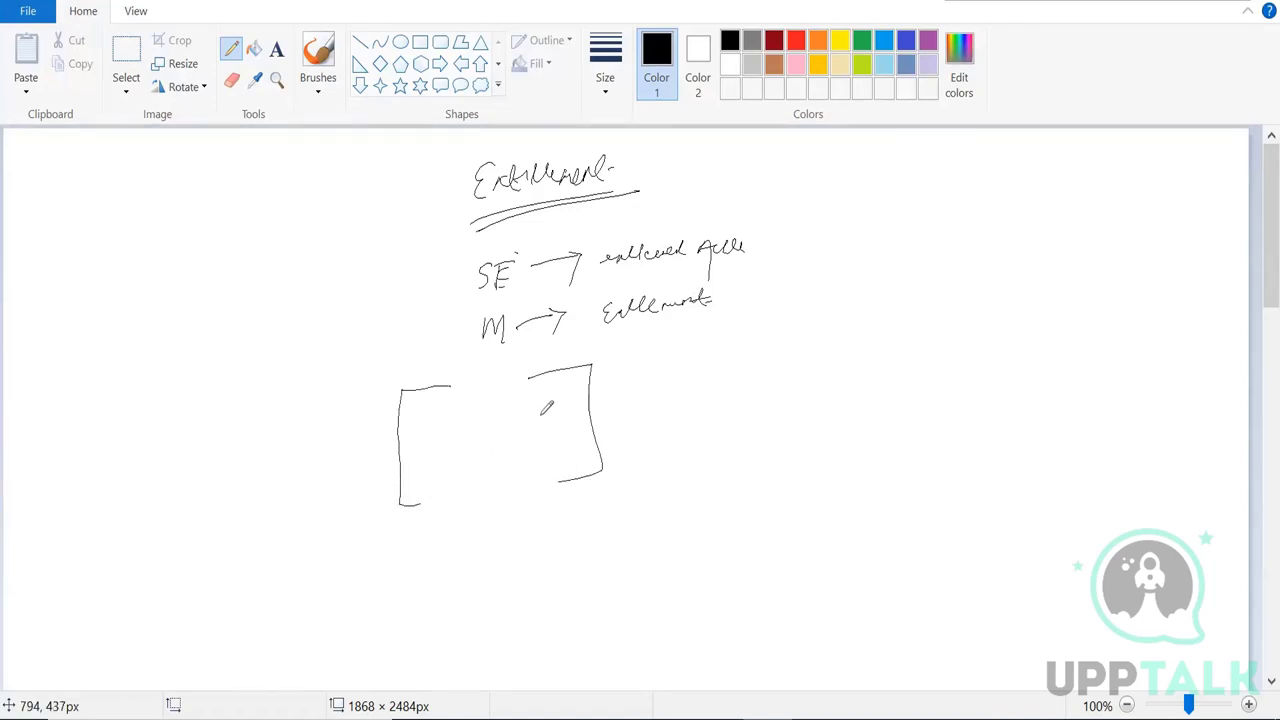
drag(614, 357, 613, 382)
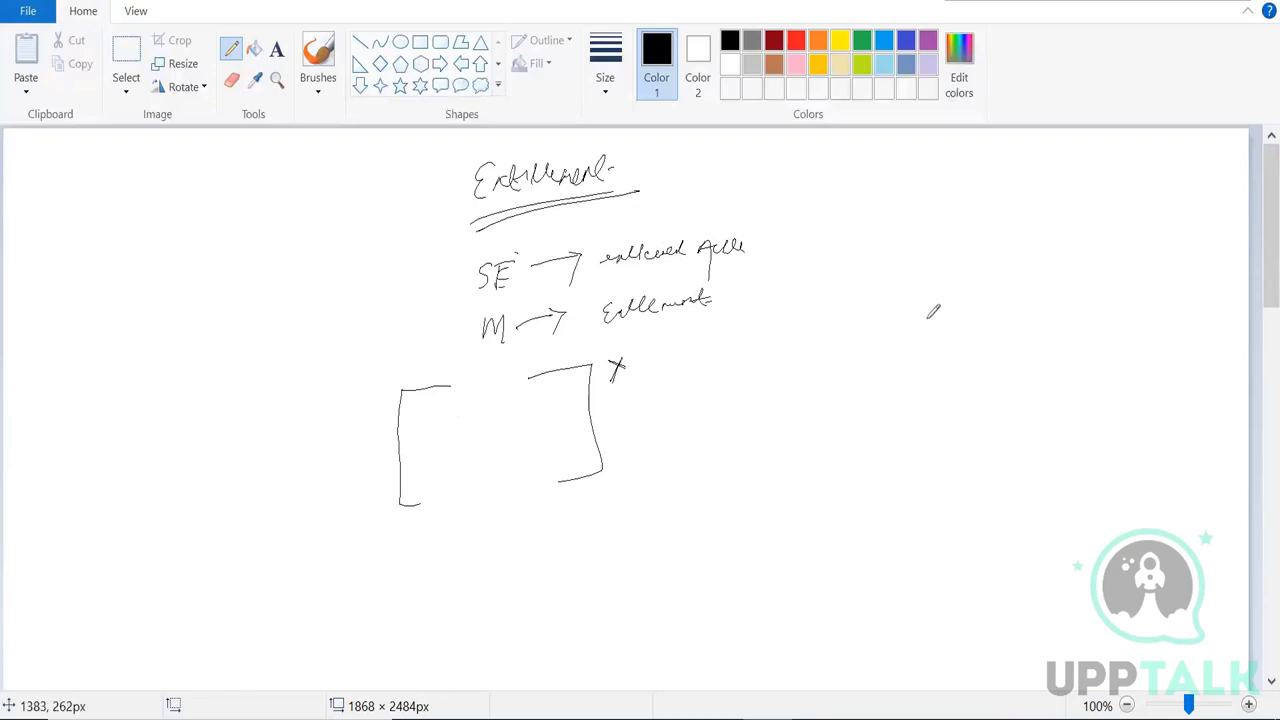
mouse_move(926, 319)
mouse_down()
mouse_move(904, 365)
mouse_move(908, 445)
mouse_move(929, 452)
mouse_up()
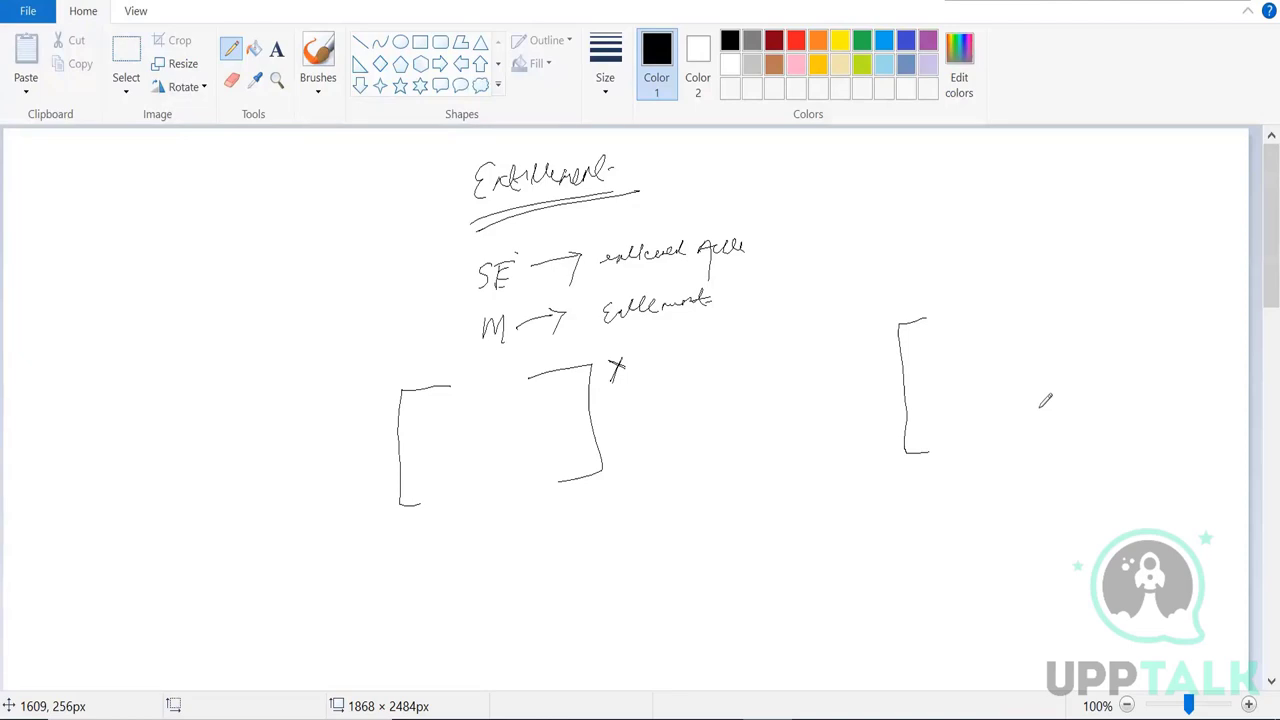
drag(600, 396, 1090, 434)
drag(955, 393, 1105, 405)
drag(602, 398, 642, 410)
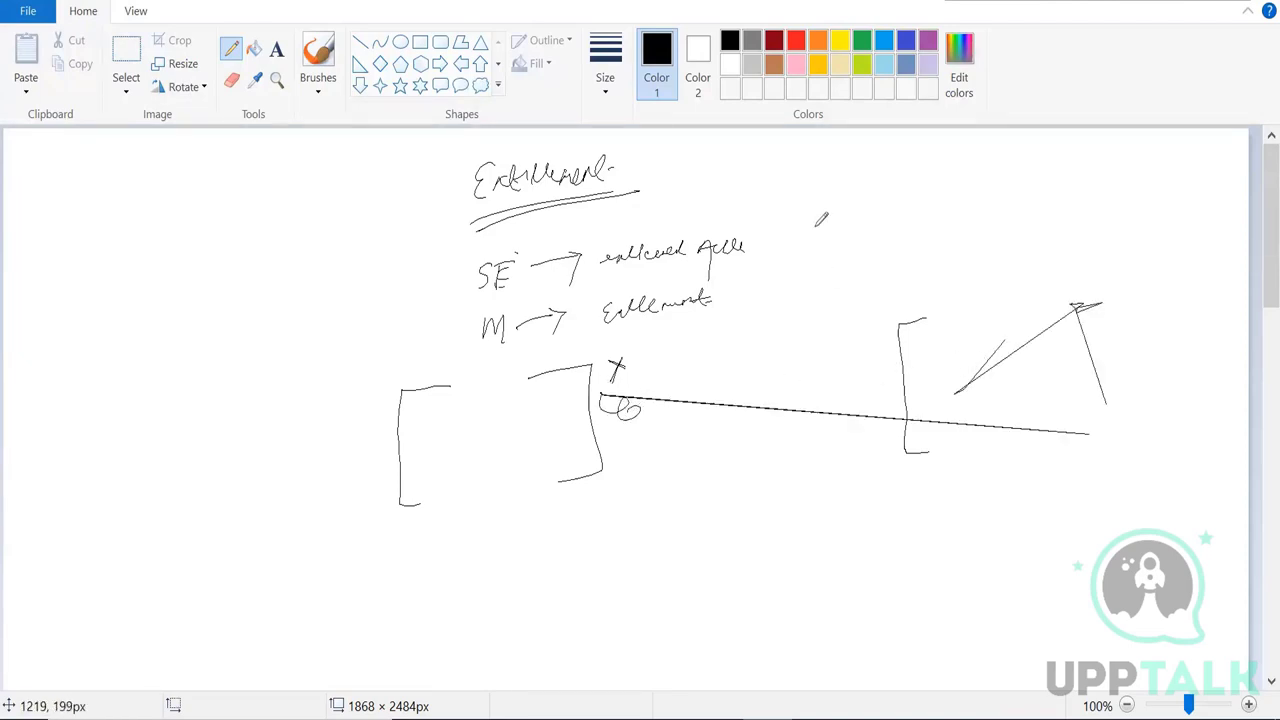
key(ctrl+z)
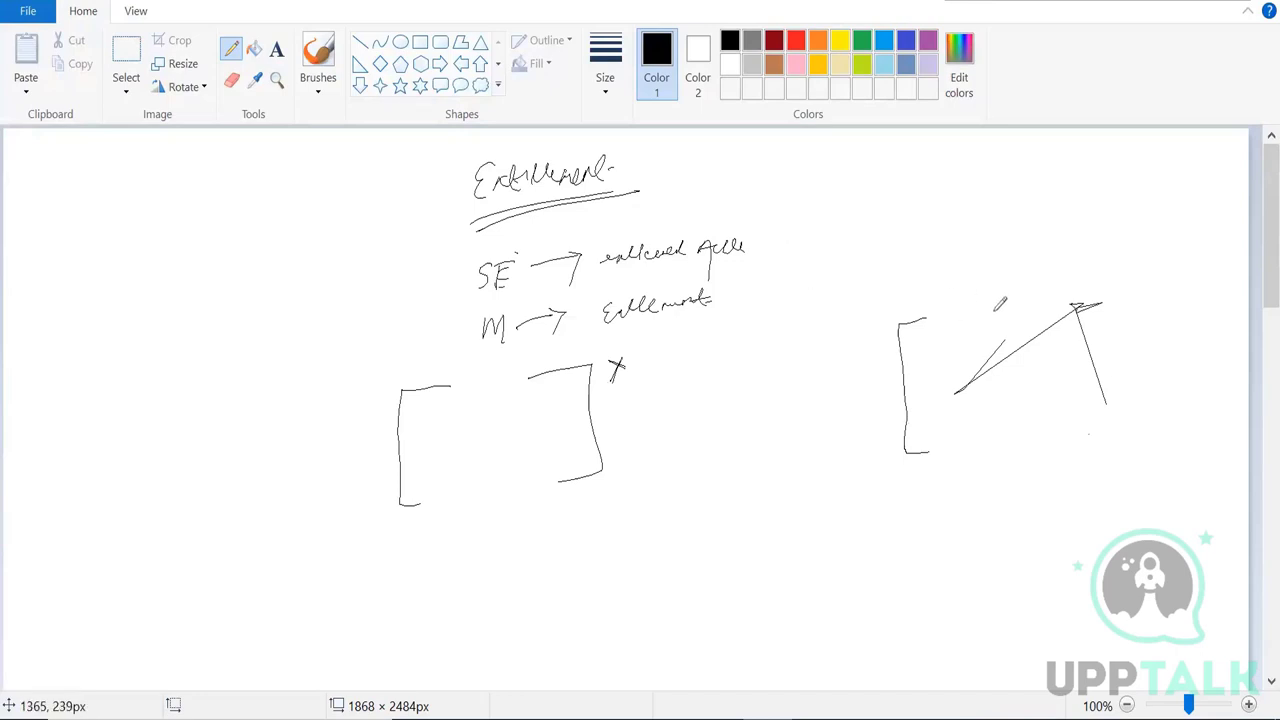
key(ctrl+z)
key(ctrl+z)
Close the second box with its right bracket, label it HR, and add two lines with a row of x marks between them
mouse_move(1070, 306)
mouse_down()
mouse_move(1100, 360)
mouse_move(1072, 420)
mouse_up()
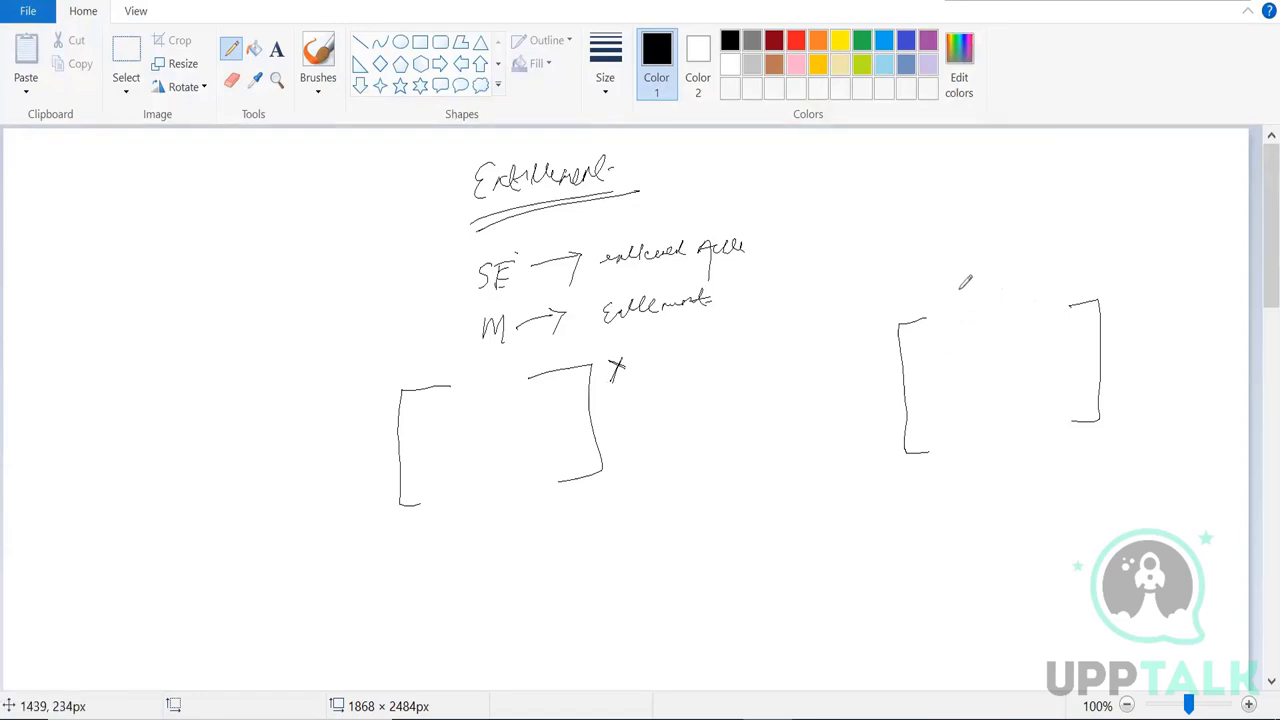
mouse_move(964, 286)
mouse_down()
mouse_move(986, 274)
mouse_move(1003, 287)
mouse_up()
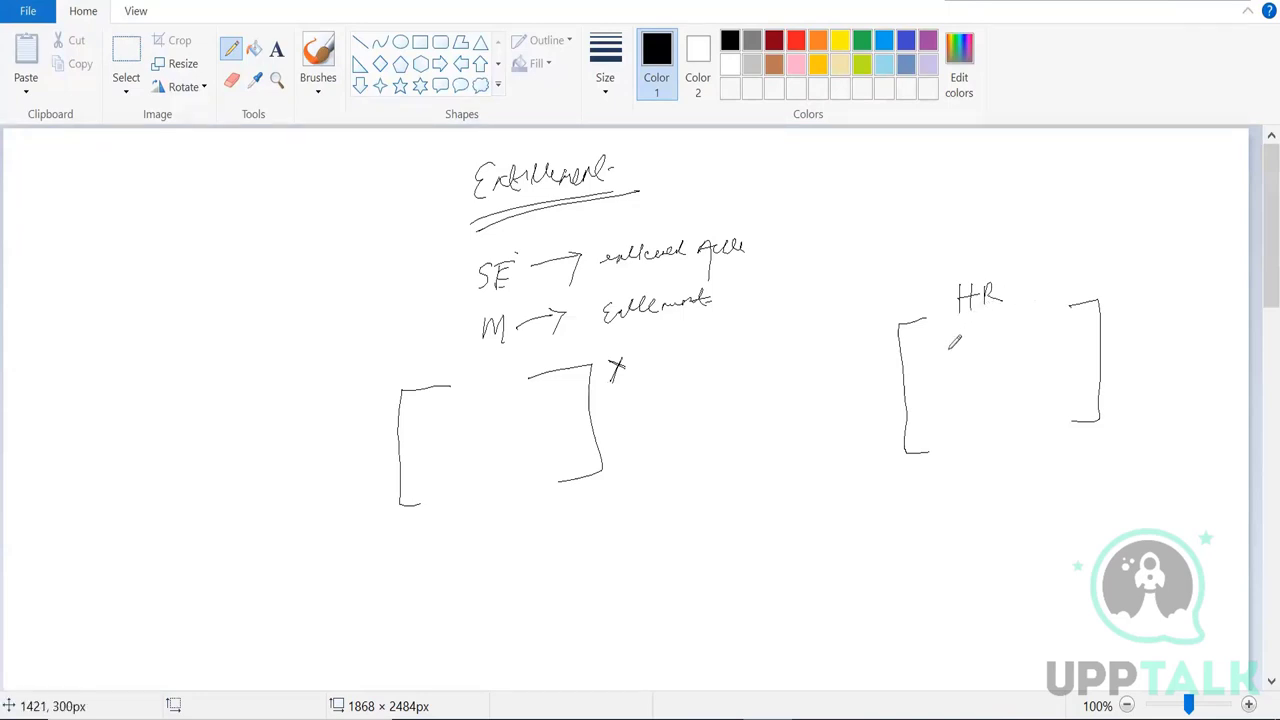
drag(937, 354, 1040, 341)
mouse_move(968, 368)
mouse_down()
mouse_move(976, 378)
mouse_move(1016, 354)
mouse_move(1036, 372)
mouse_move(1024, 372)
mouse_up()
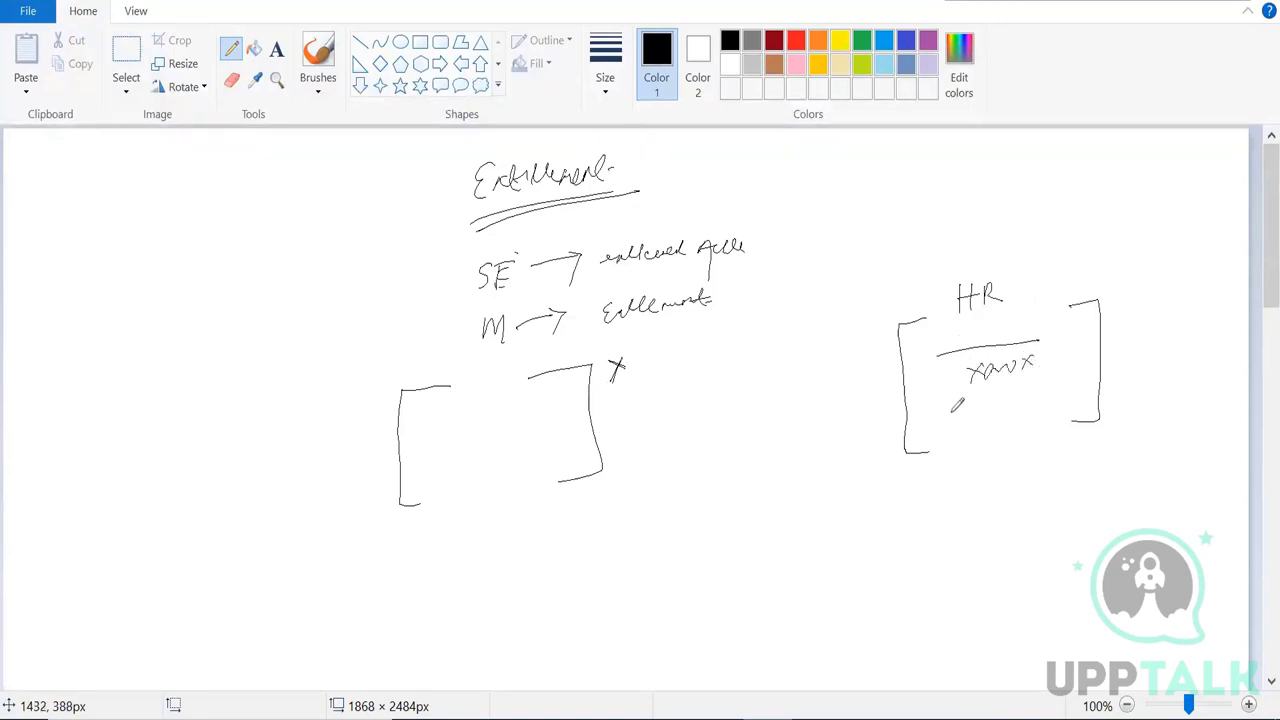
drag(944, 411, 1055, 403)
Handwrite two HR department entries along the top of the HR box, undo stray strokes, and circle the HR label
mouse_move(990, 302)
mouse_down()
mouse_move(947, 317)
mouse_move(1027, 313)
mouse_move(964, 328)
mouse_move(953, 313)
mouse_move(1018, 301)
mouse_move(1046, 329)
mouse_move(1084, 302)
mouse_move(1142, 312)
mouse_up()
key(ctrl+z)
key(ctrl+z)
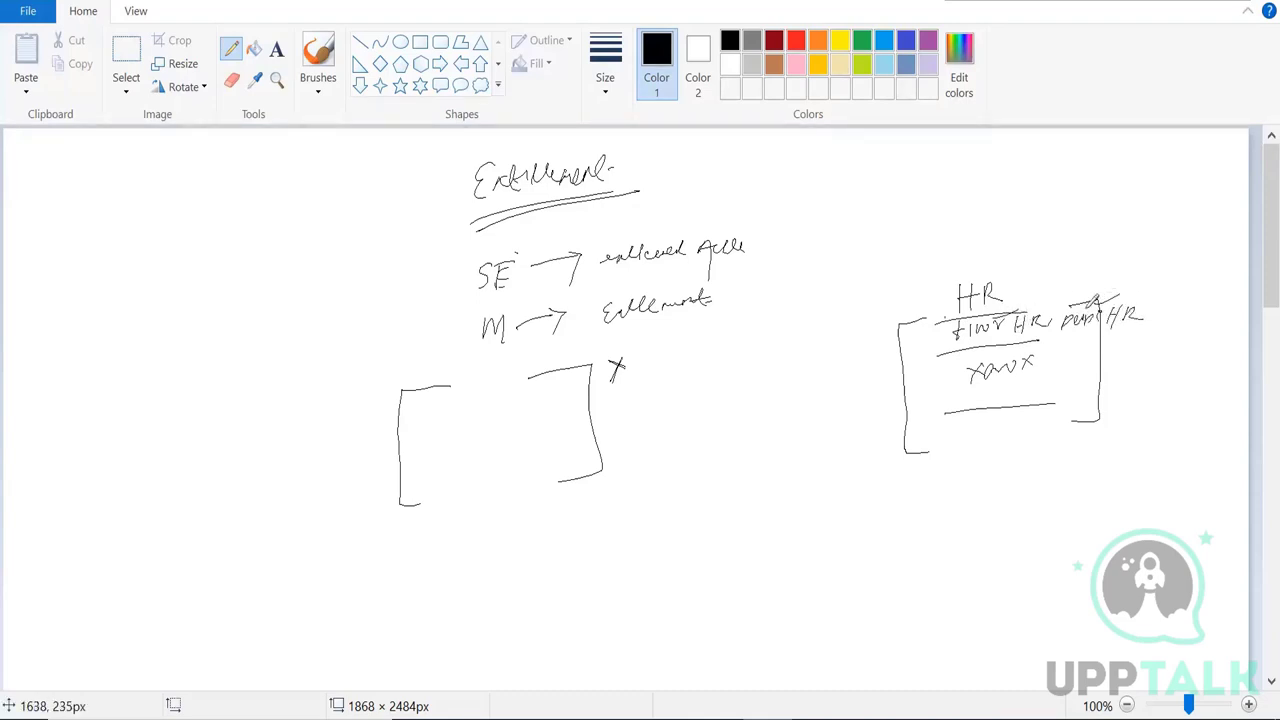
drag(1086, 297, 1069, 301)
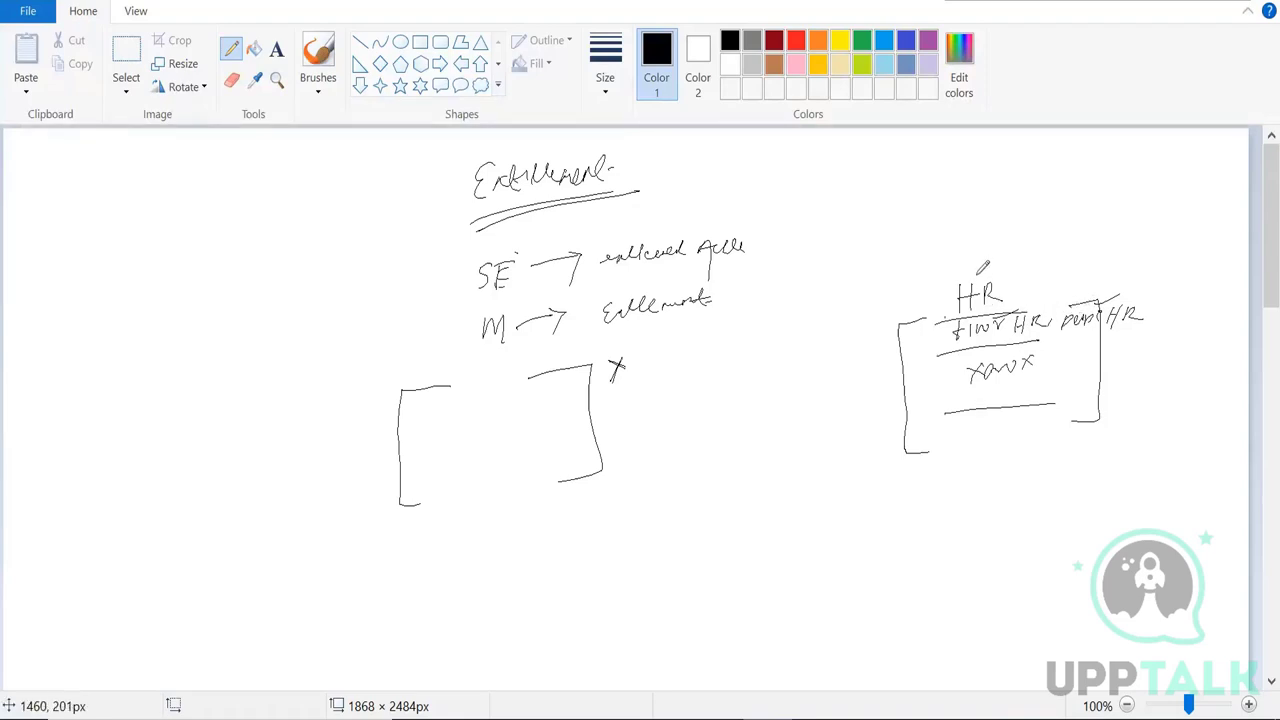
mouse_move(980, 265)
mouse_down()
mouse_move(945, 292)
mouse_move(1018, 290)
mouse_move(994, 256)
mouse_up()
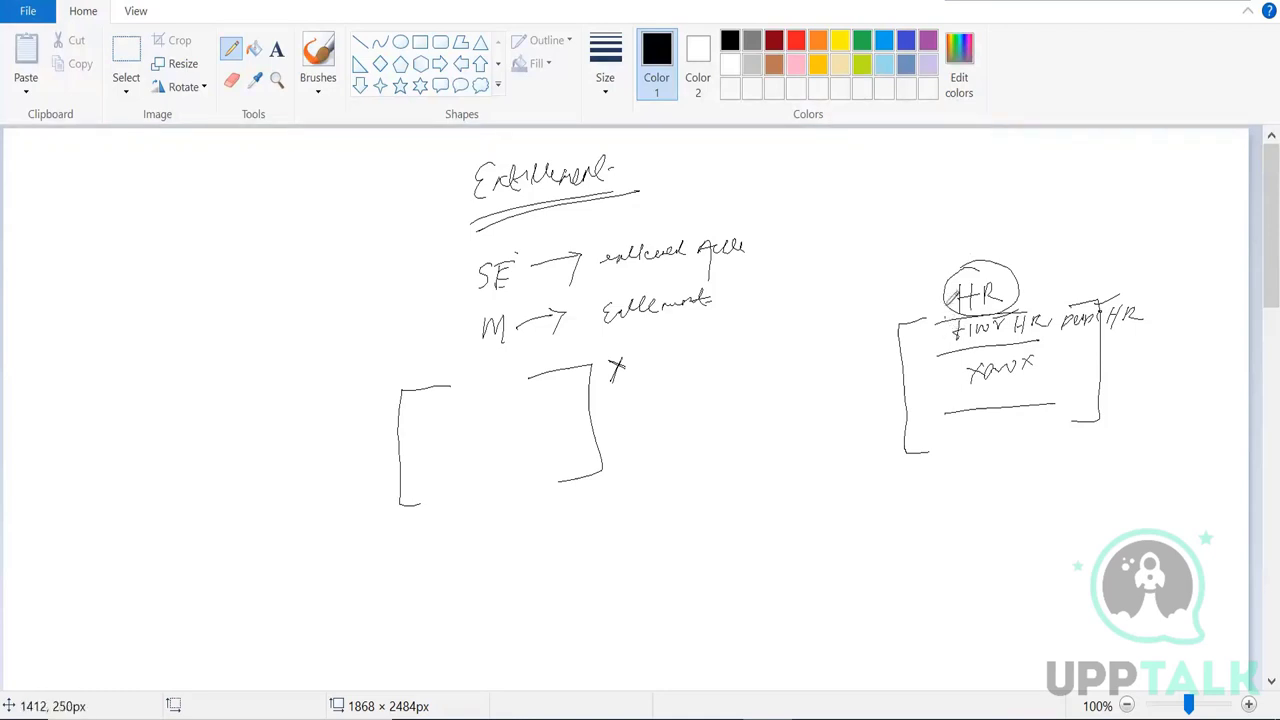
drag(955, 299, 957, 286)
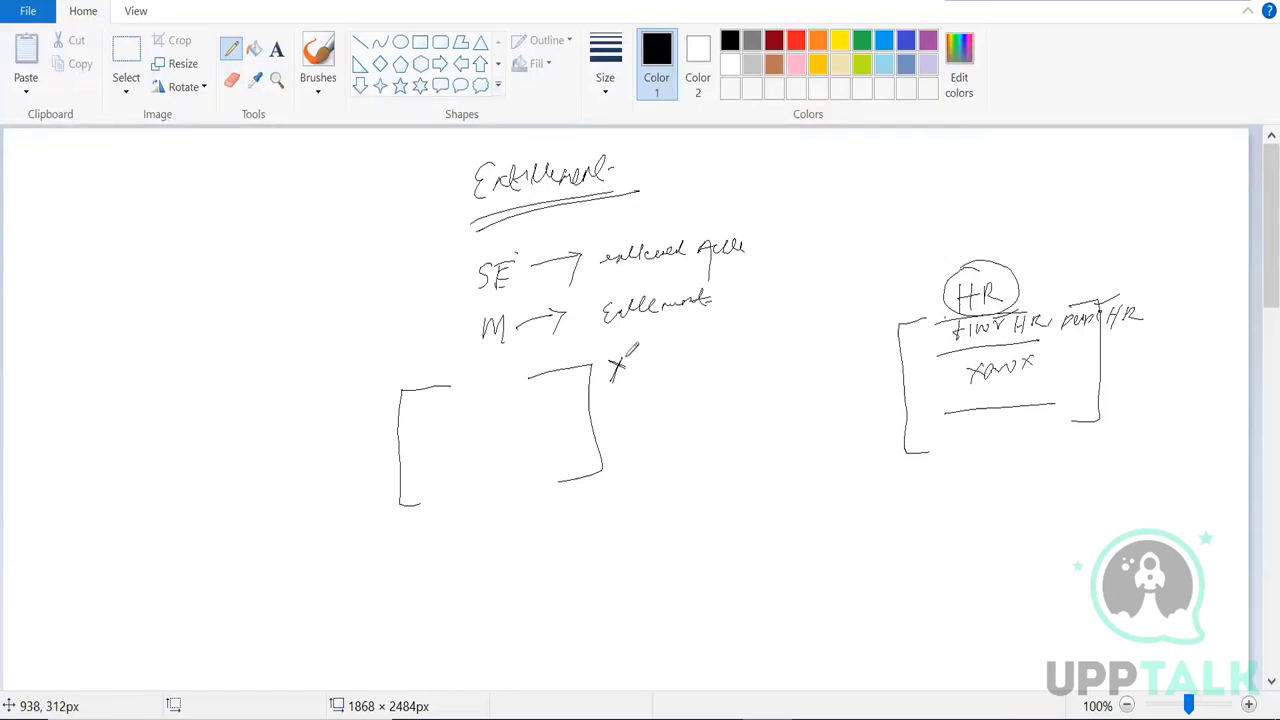
Mark the first box with a tick, write ABC inside it, and extend a line out from the HR box's first entry
drag(477, 384, 507, 369)
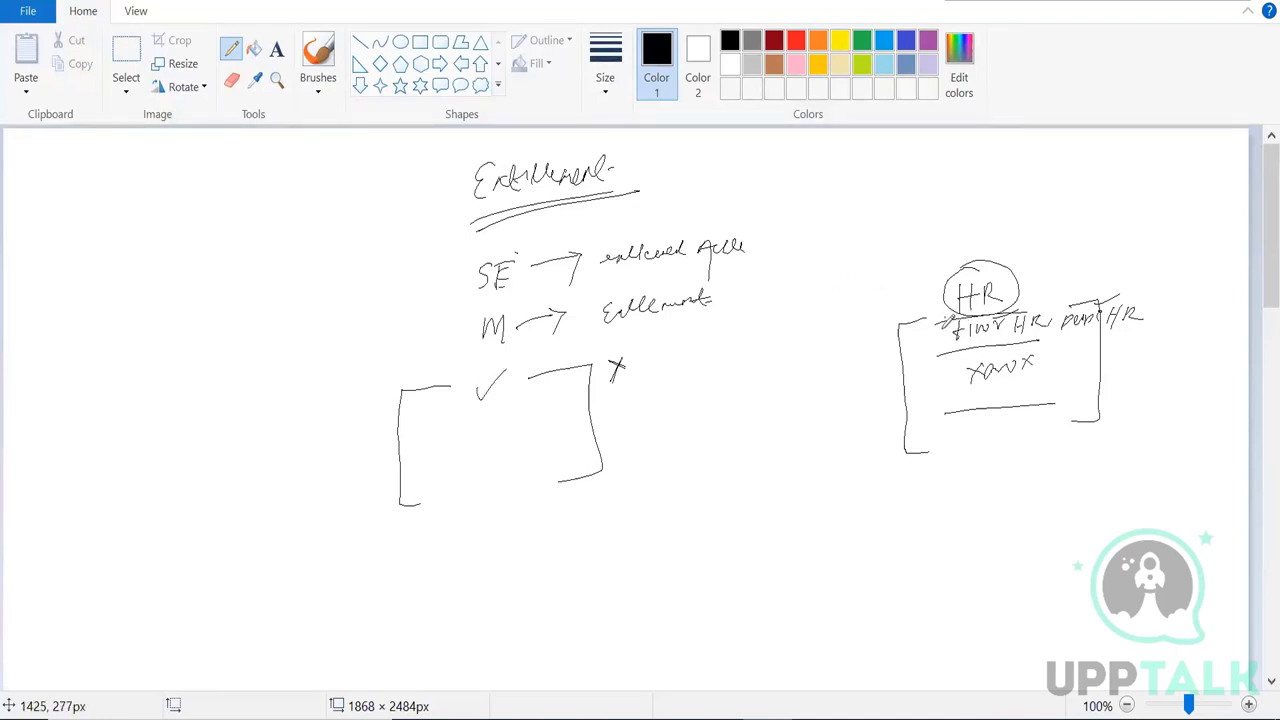
drag(929, 318, 862, 348)
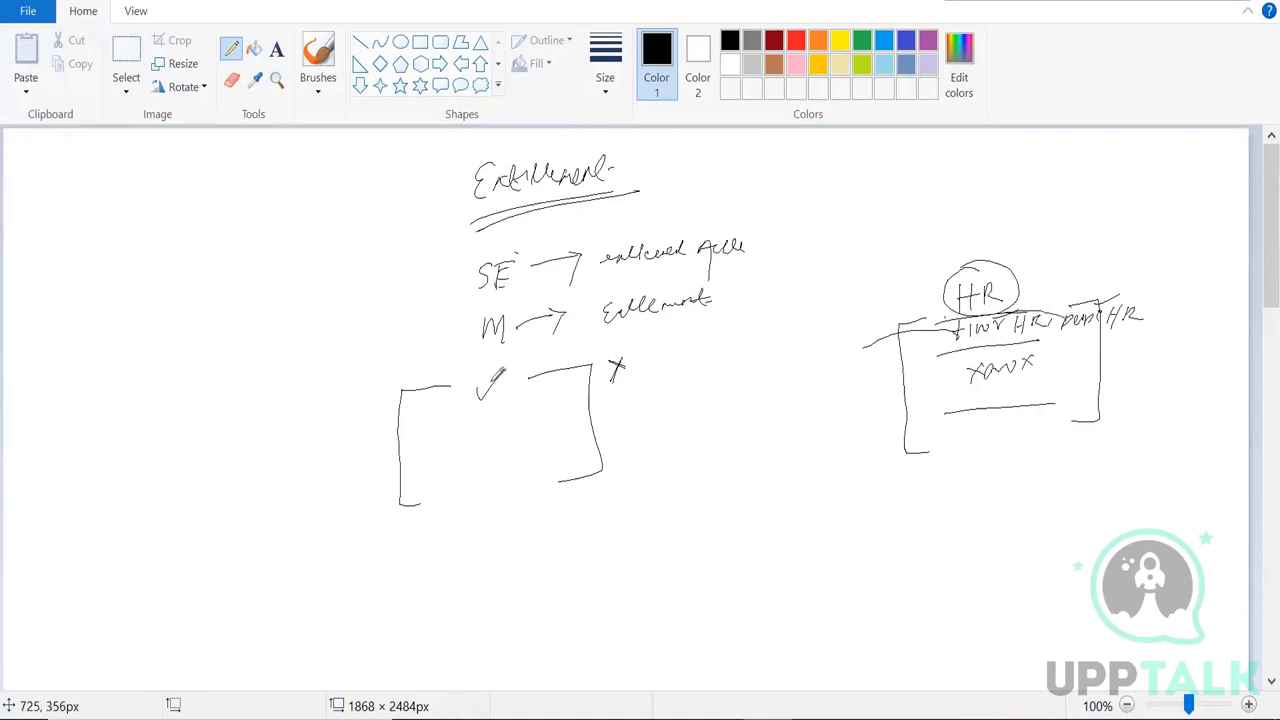
mouse_move(486, 370)
mouse_down()
mouse_move(471, 367)
mouse_move(522, 358)
mouse_up()
mouse_move(501, 418)
mouse_down()
mouse_move(487, 422)
mouse_move(486, 446)
mouse_move(512, 422)
mouse_move(480, 438)
mouse_up()
drag(518, 422, 514, 440)
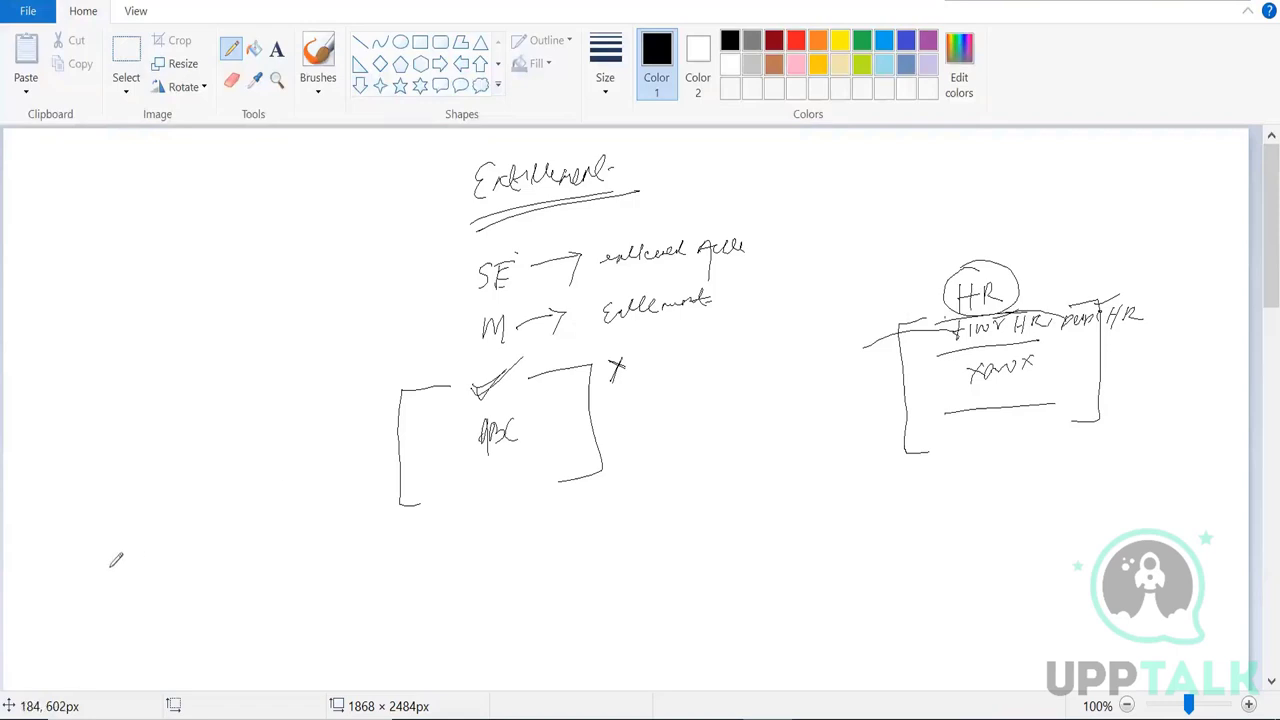
Sketch a box in the canvas's lower-left area, label it HRMS, and draw a curved arrow from it to ABC
mouse_move(104, 564)
mouse_down()
mouse_move(122, 620)
mouse_move(240, 552)
mouse_move(138, 631)
mouse_up()
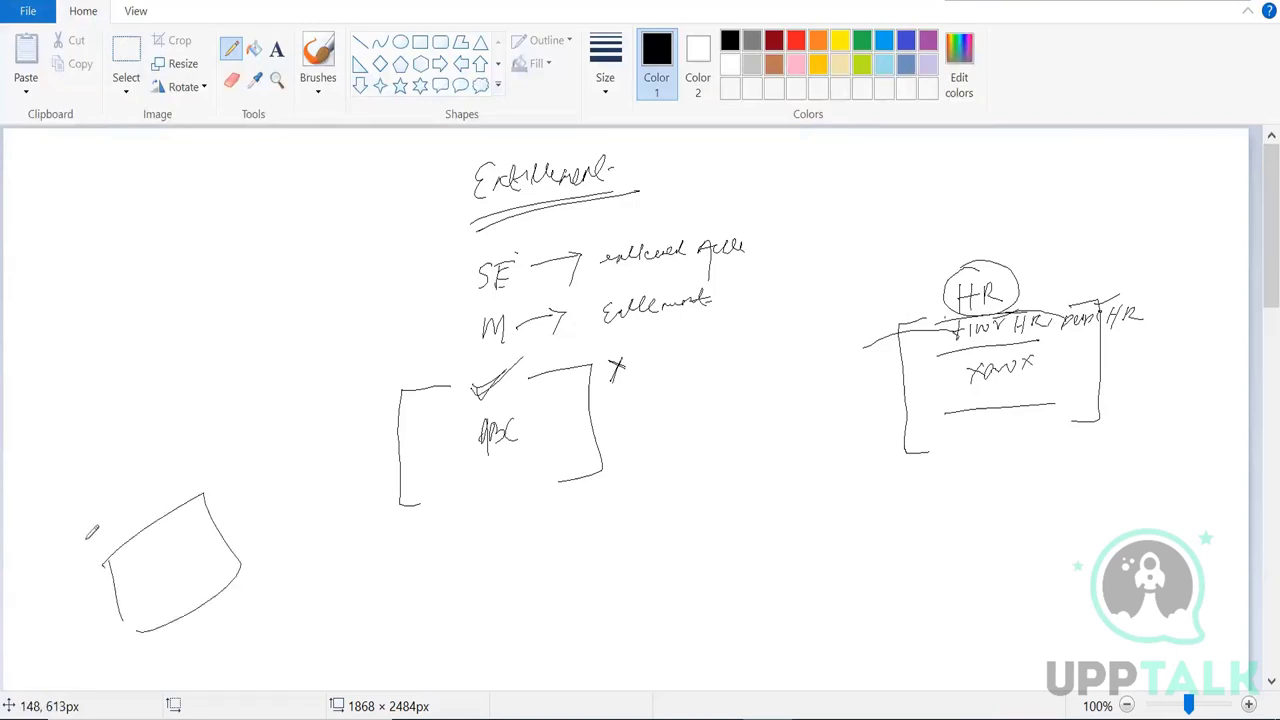
click(77, 518)
mouse_move(93, 524)
mouse_down()
mouse_move(153, 508)
mouse_move(146, 484)
mouse_up()
mouse_move(174, 552)
mouse_down()
mouse_move(272, 422)
mouse_move(470, 411)
mouse_move(452, 444)
mouse_up()
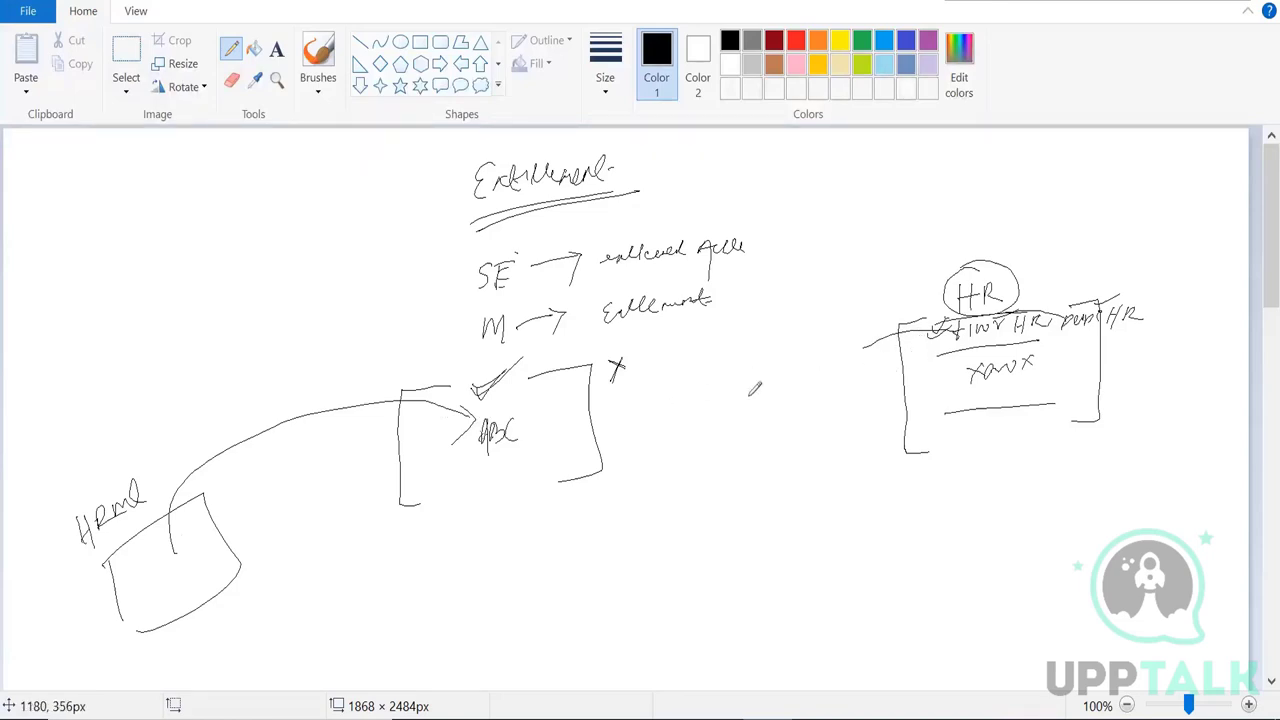
Draw an arrow from the ABC box to the HR box and add a tick beside the circled HR label
drag(614, 420, 910, 385)
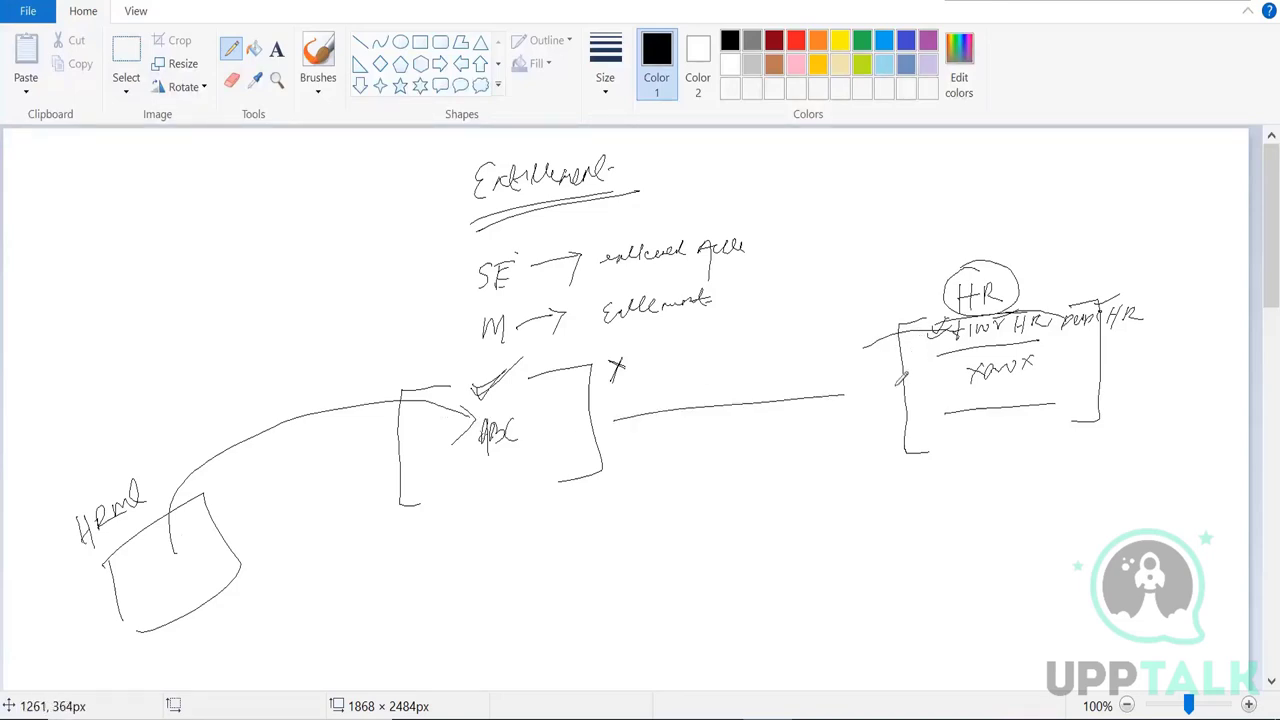
mouse_move(770, 388)
mouse_down()
mouse_move(780, 420)
mouse_move(768, 445)
mouse_up()
drag(905, 297, 936, 288)
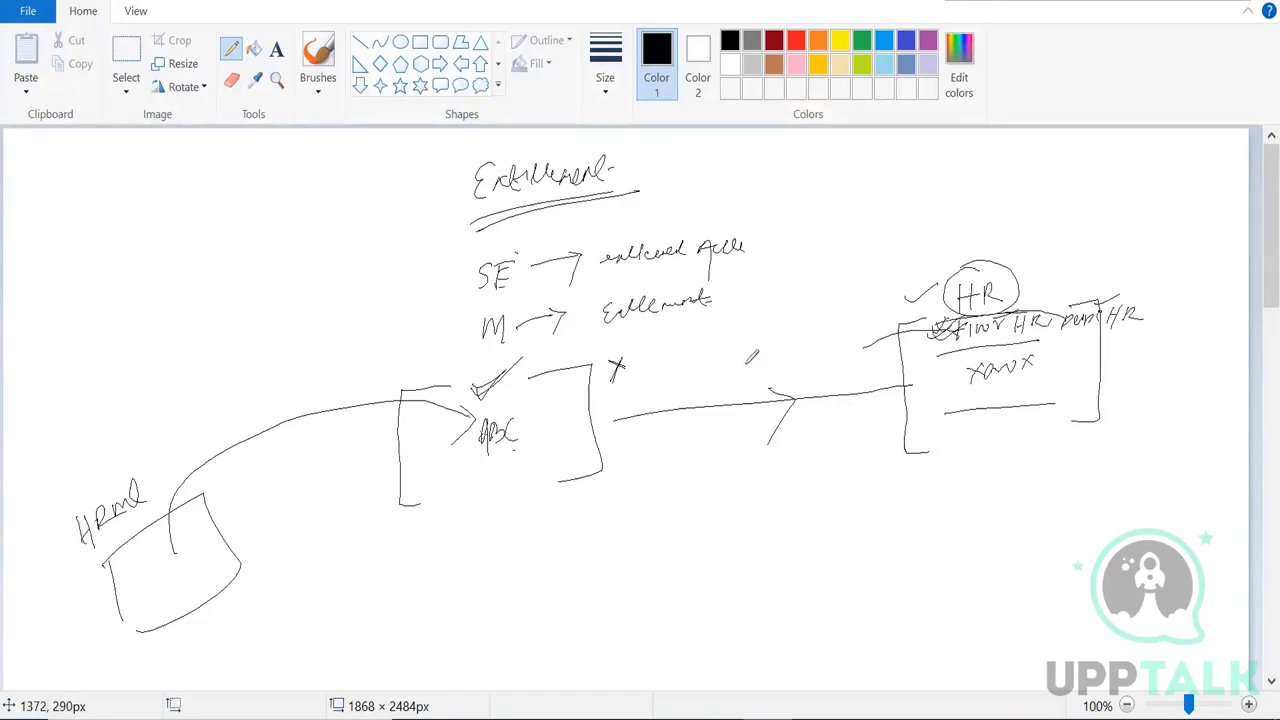
Handwrite a request-for-access note above the connecting arrow, sketch a small bracketed box beneath it, and undo the last strokes
drag(507, 430, 524, 404)
mouse_move(569, 371)
mouse_down()
mouse_move(560, 382)
mouse_move(577, 362)
mouse_move(688, 362)
mouse_move(735, 335)
mouse_move(752, 352)
mouse_move(768, 342)
mouse_up()
mouse_move(615, 400)
mouse_down()
mouse_move(601, 412)
mouse_move(606, 456)
mouse_up()
mouse_move(642, 410)
mouse_down()
mouse_move(660, 408)
mouse_move(662, 450)
mouse_up()
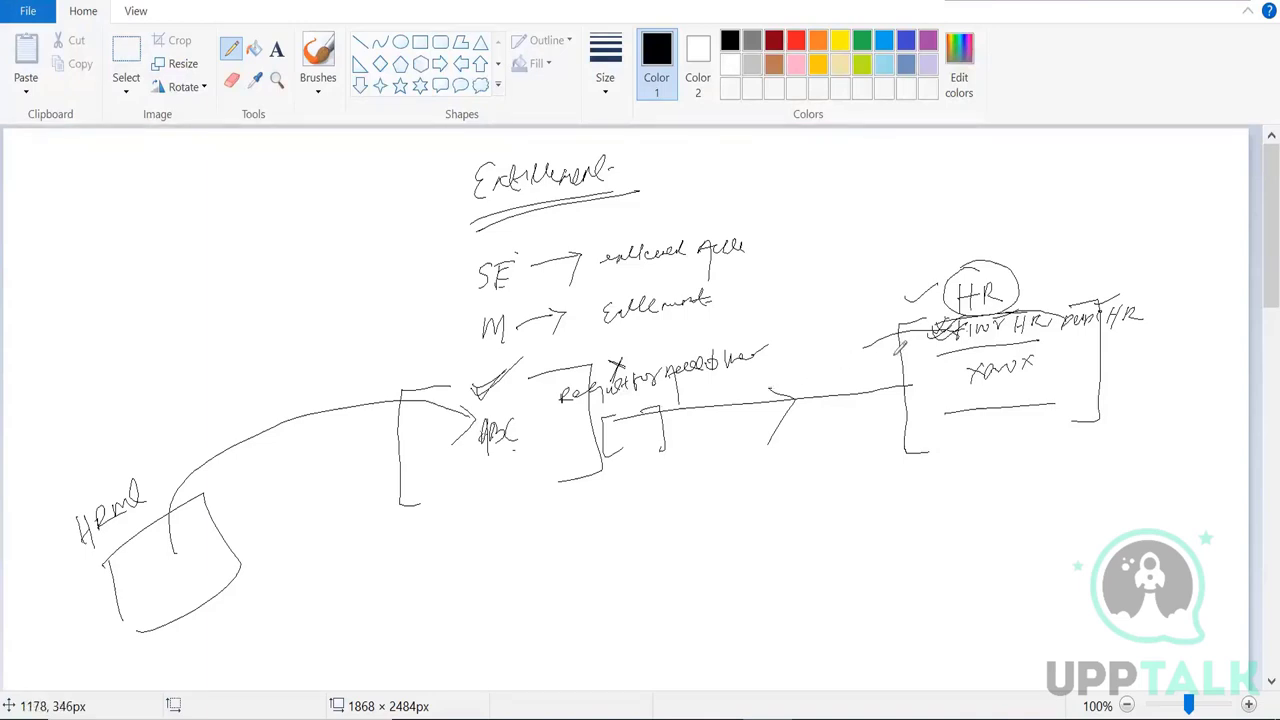
mouse_move(576, 388)
mouse_down()
mouse_move(554, 390)
mouse_move(543, 416)
mouse_up()
key(ctrl+z)
key(ctrl+z)
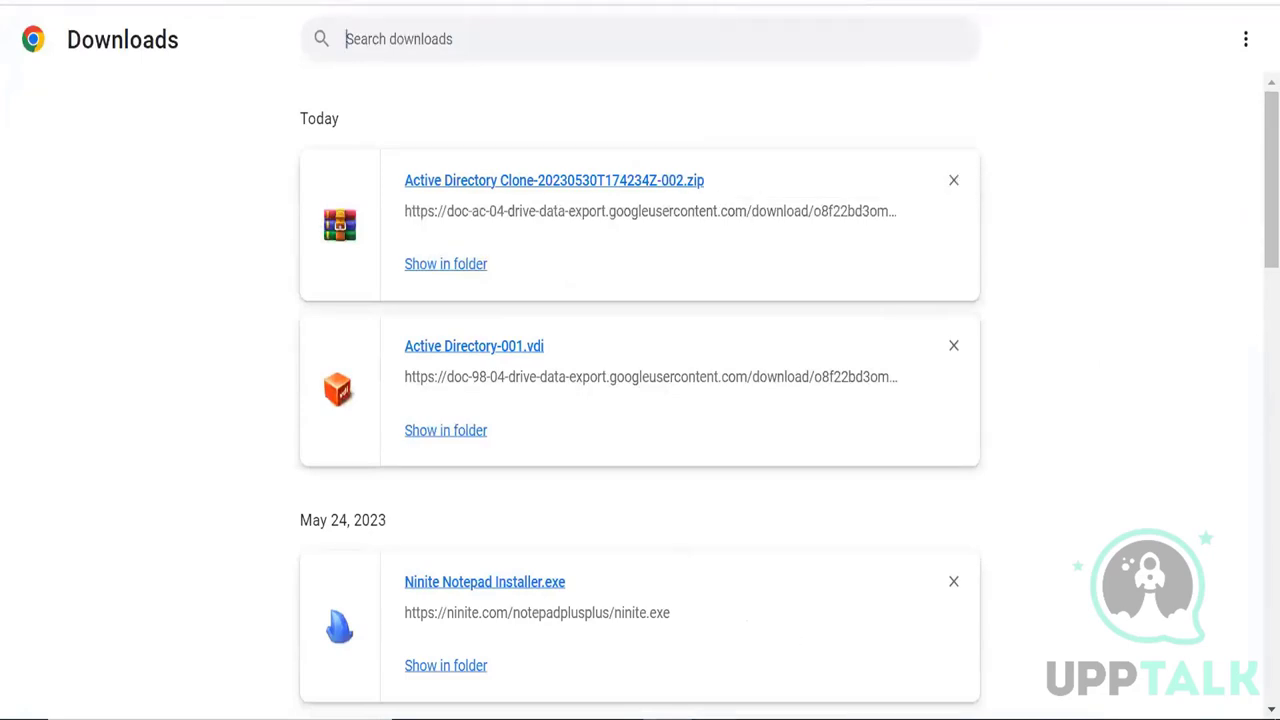
Switch to MySQL Workbench and start a new table in the jdbc_app schema, entering "e" as the beginning of its name
click(714, 714)
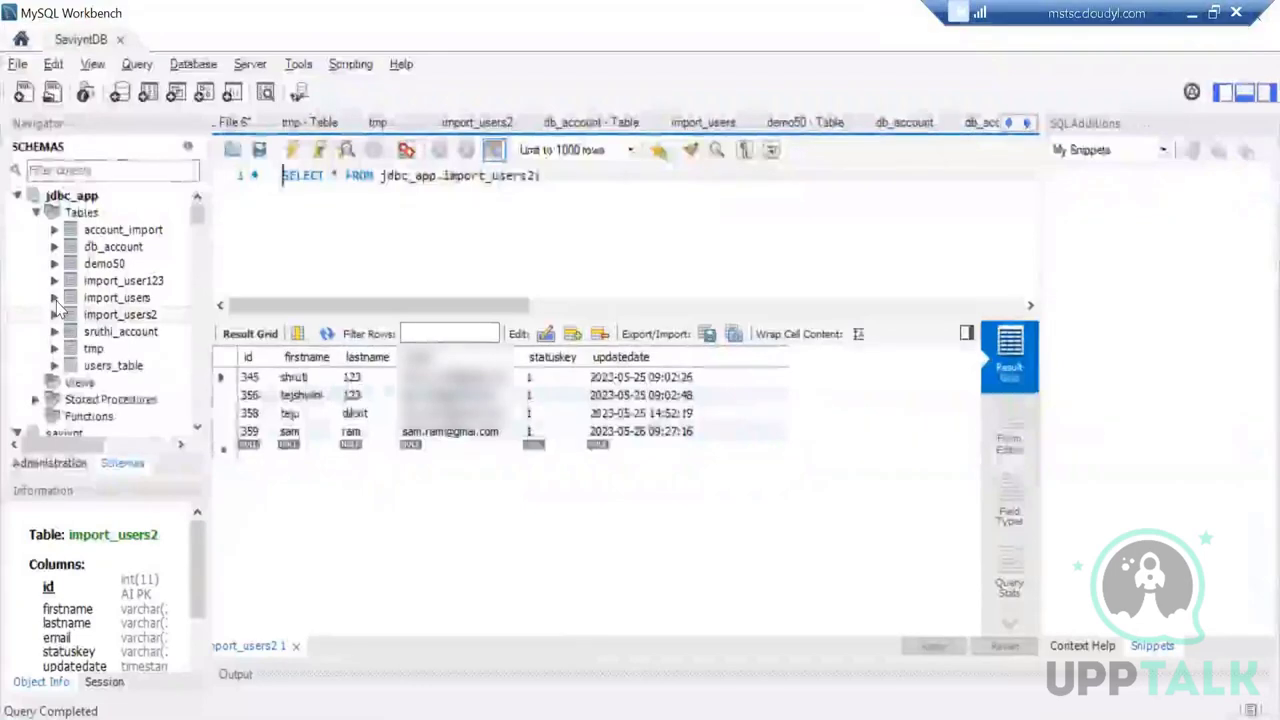
click(82, 213)
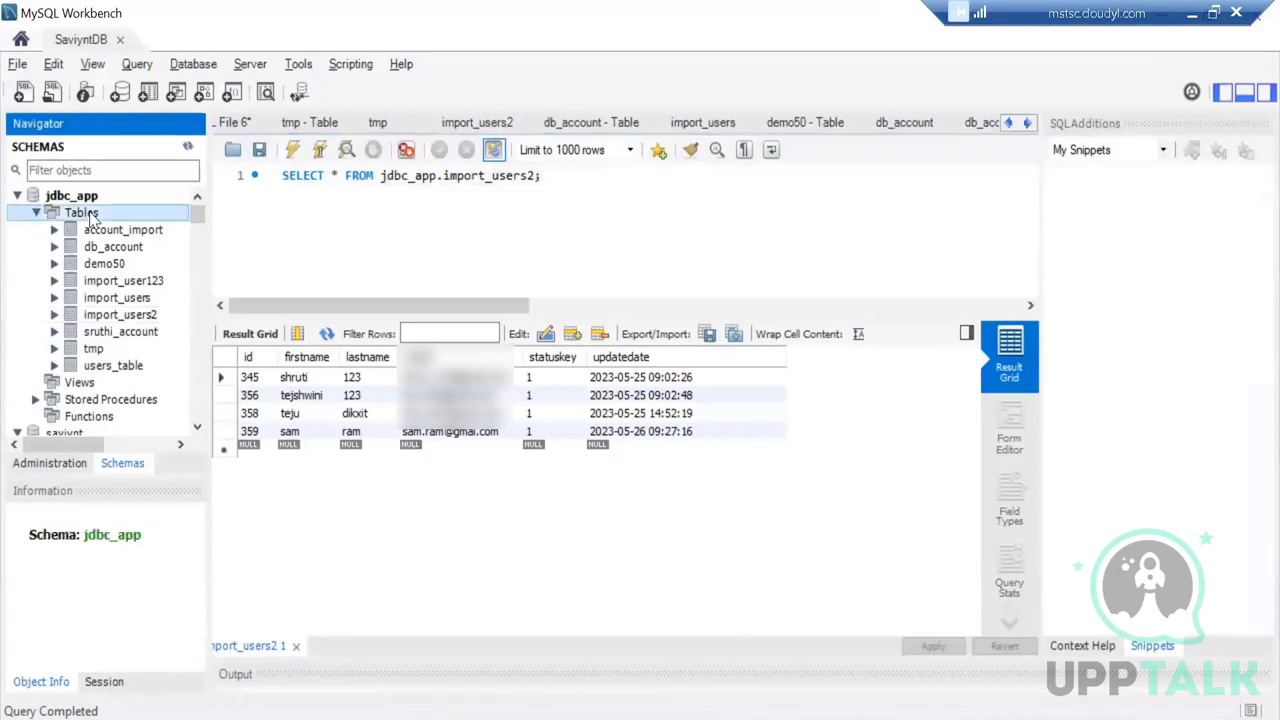
right_click(120, 215)
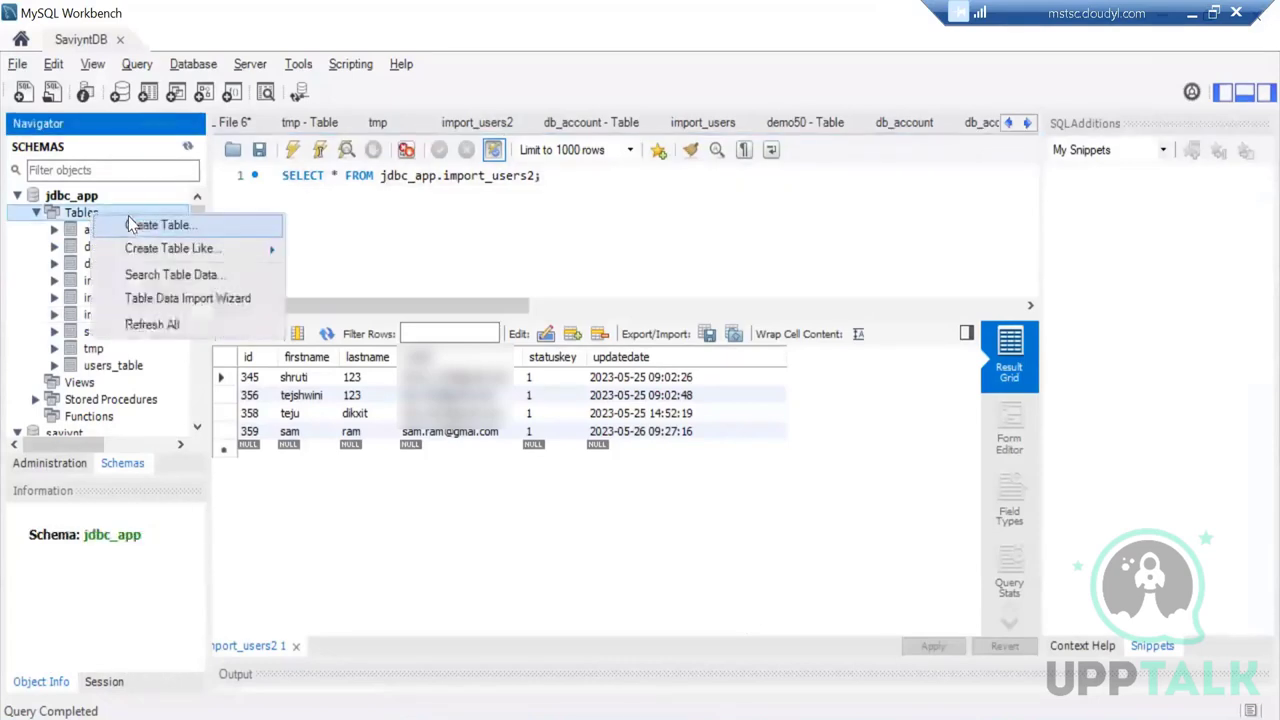
click(150, 228)
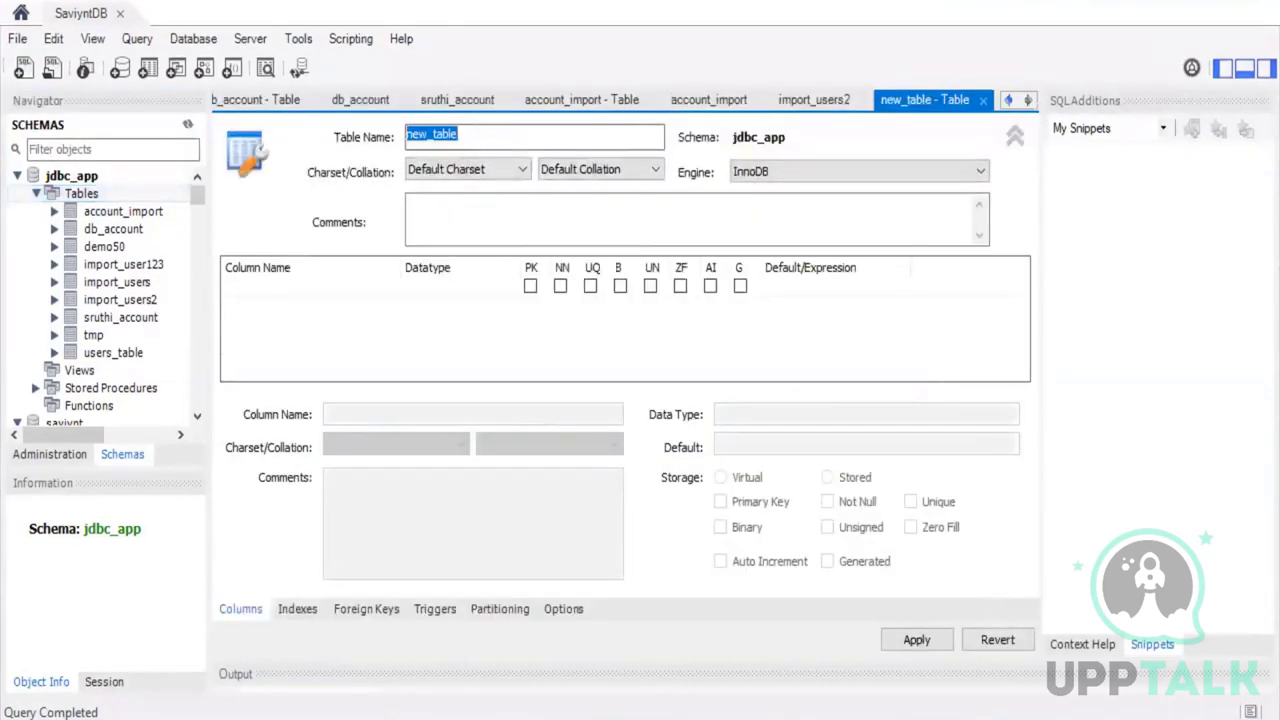
text(e)
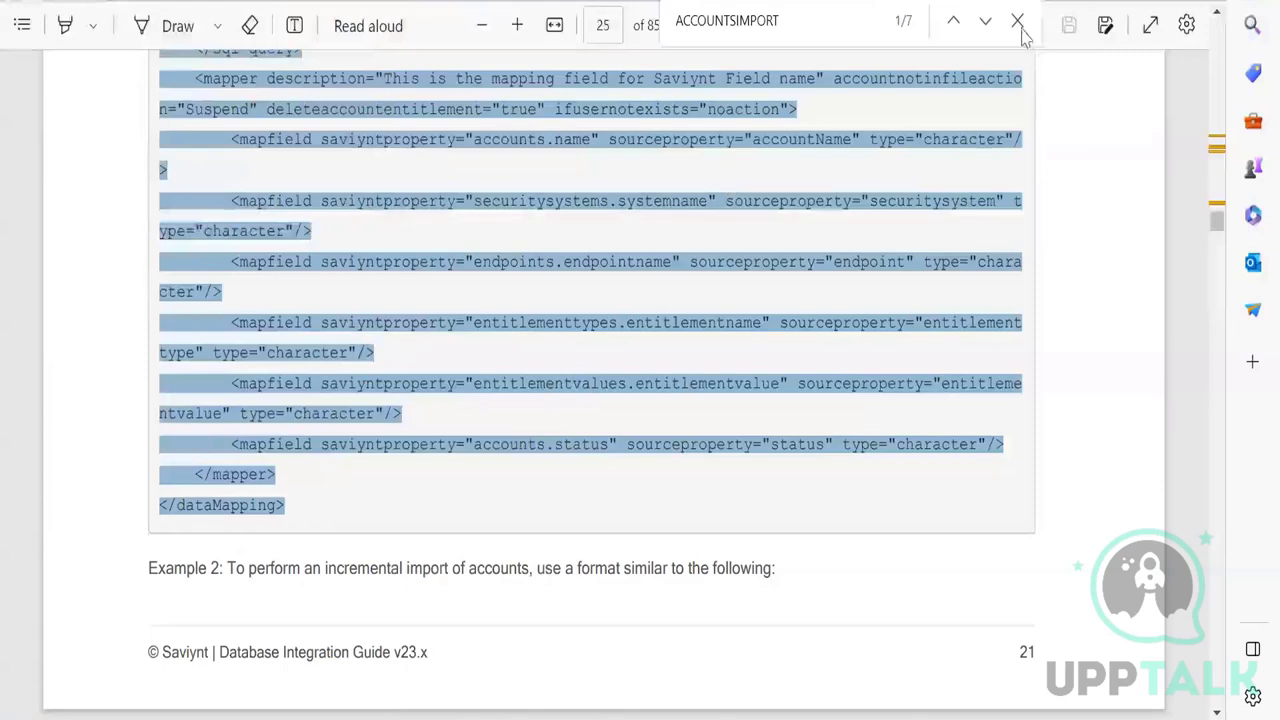
Close the search in the Database Integration Guide and examine the CREATEACCOUNTJSON parameter of DatabaseConnection123 in Saviynt
click(1017, 22)
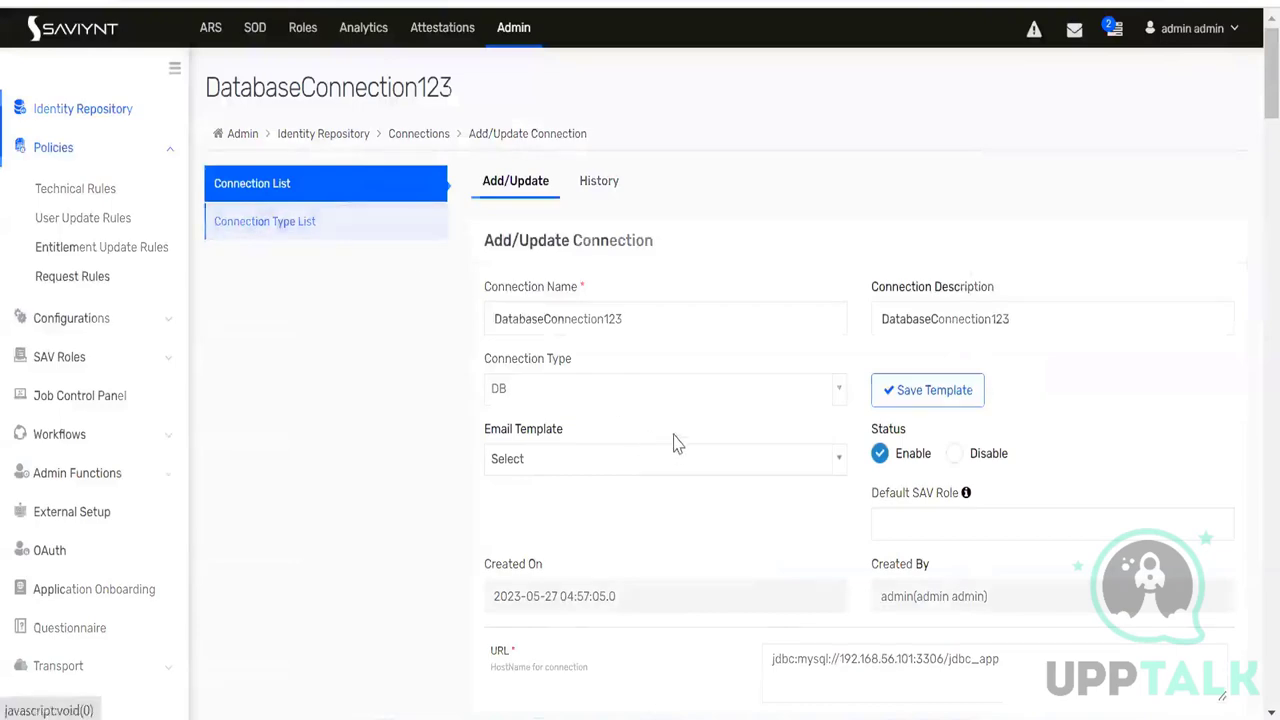
scroll(675, 440, down, 15)
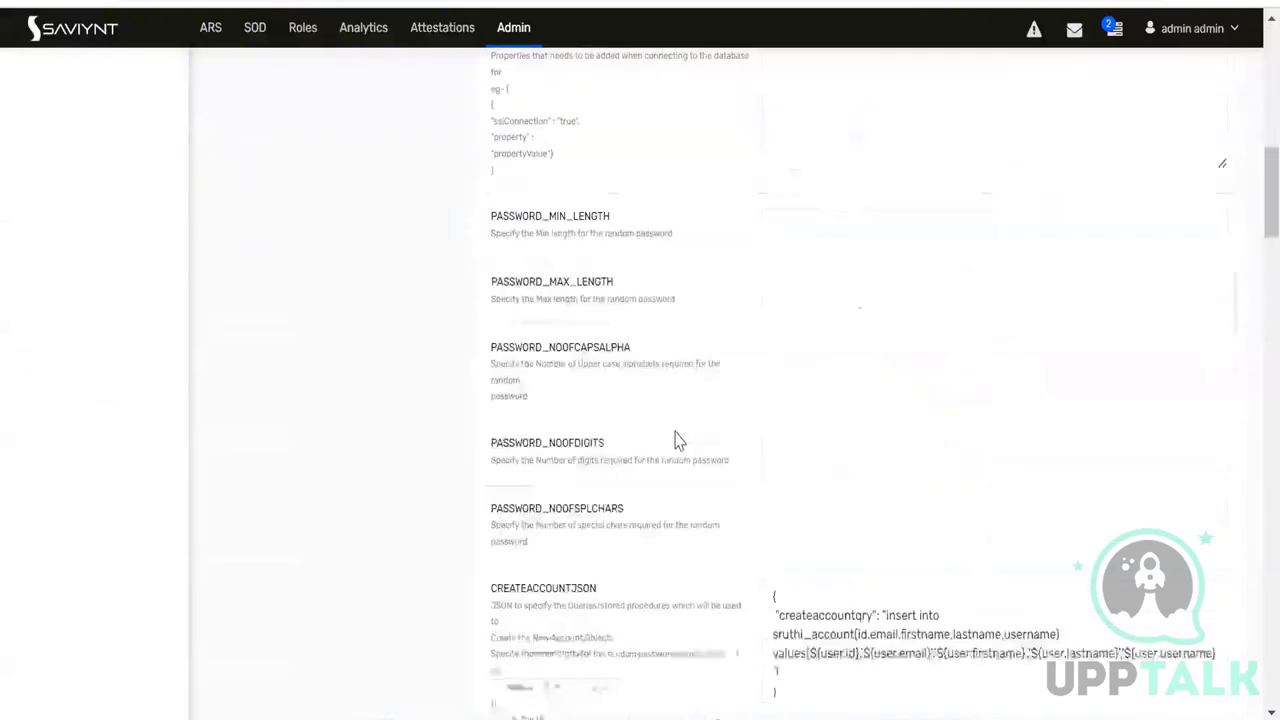
scroll(675, 440, up, 5)
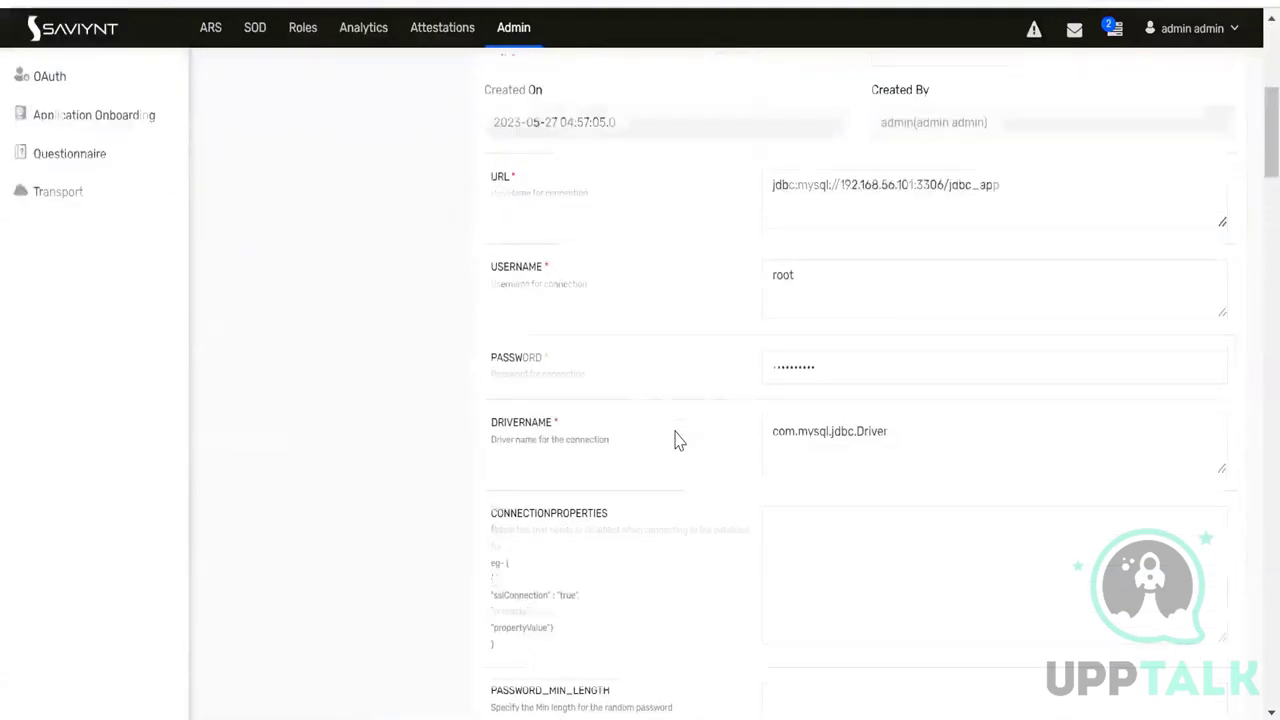
scroll(675, 440, down, 10)
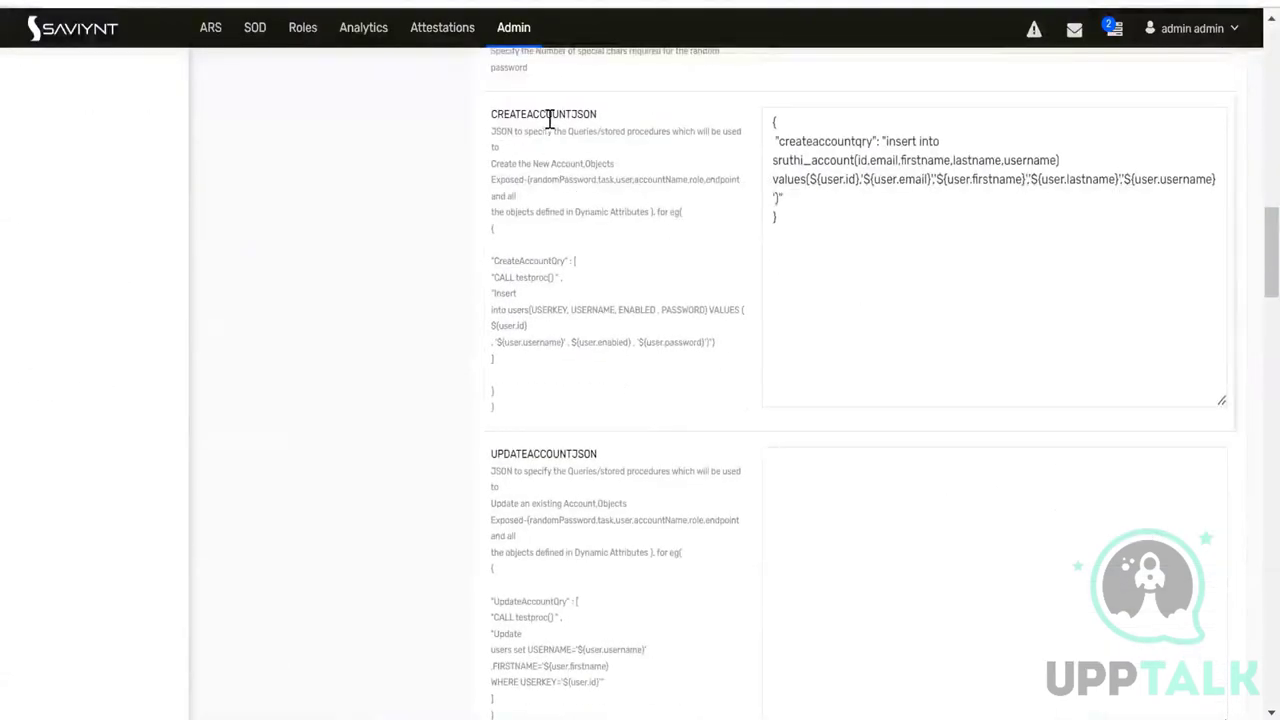
double_click(551, 114)
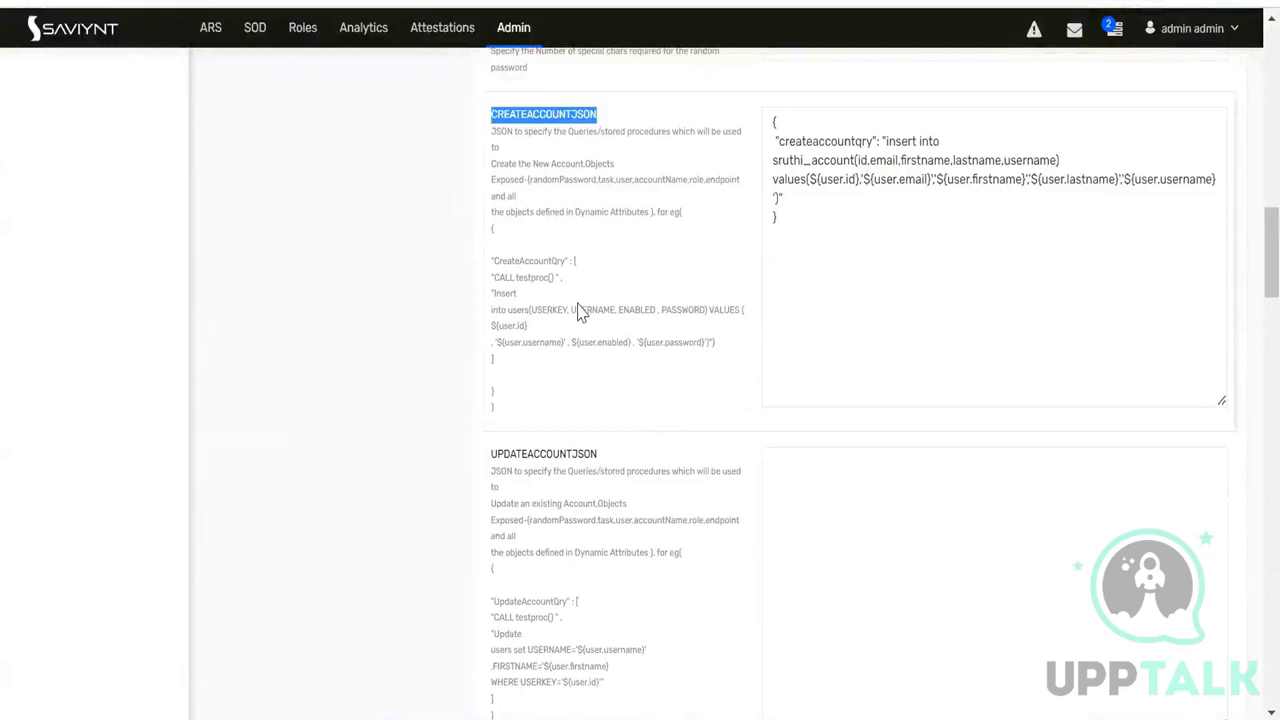
Examine the GRANTACCESSJSON parameter and the remaining JSON parameters of the database connection, down to the import parameters
scroll(580, 311, down, 5)
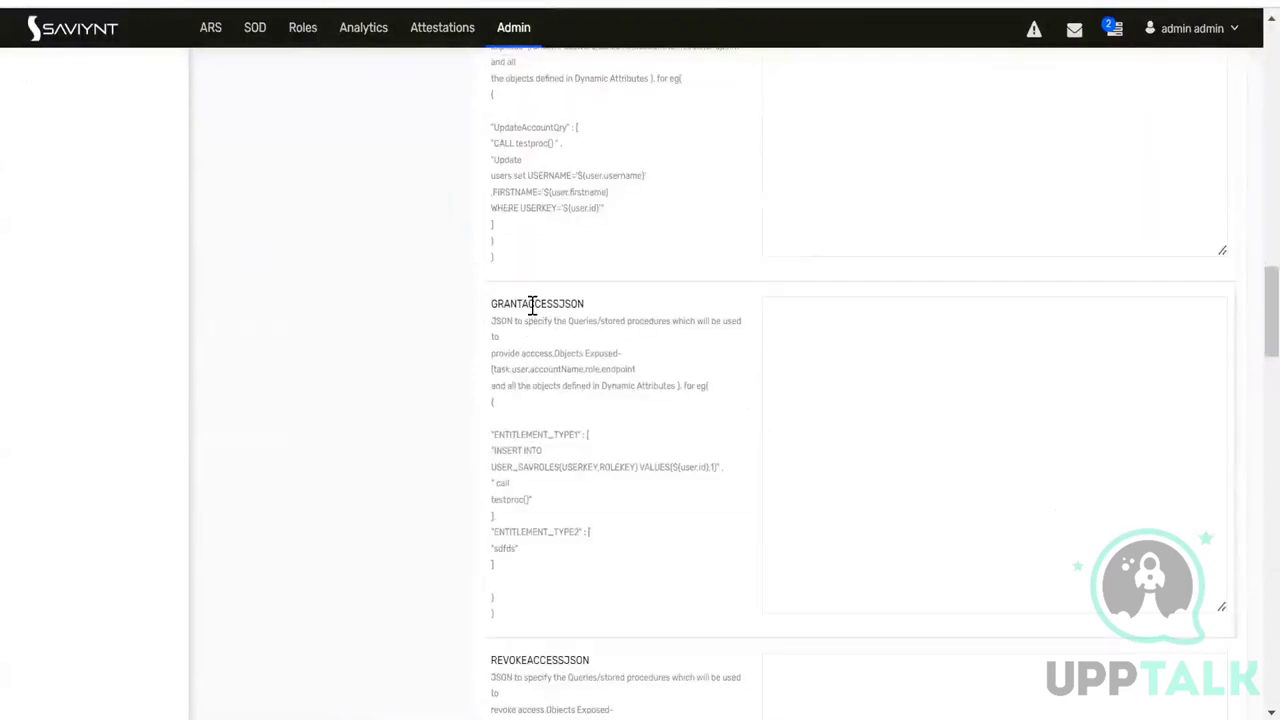
double_click(533, 305)
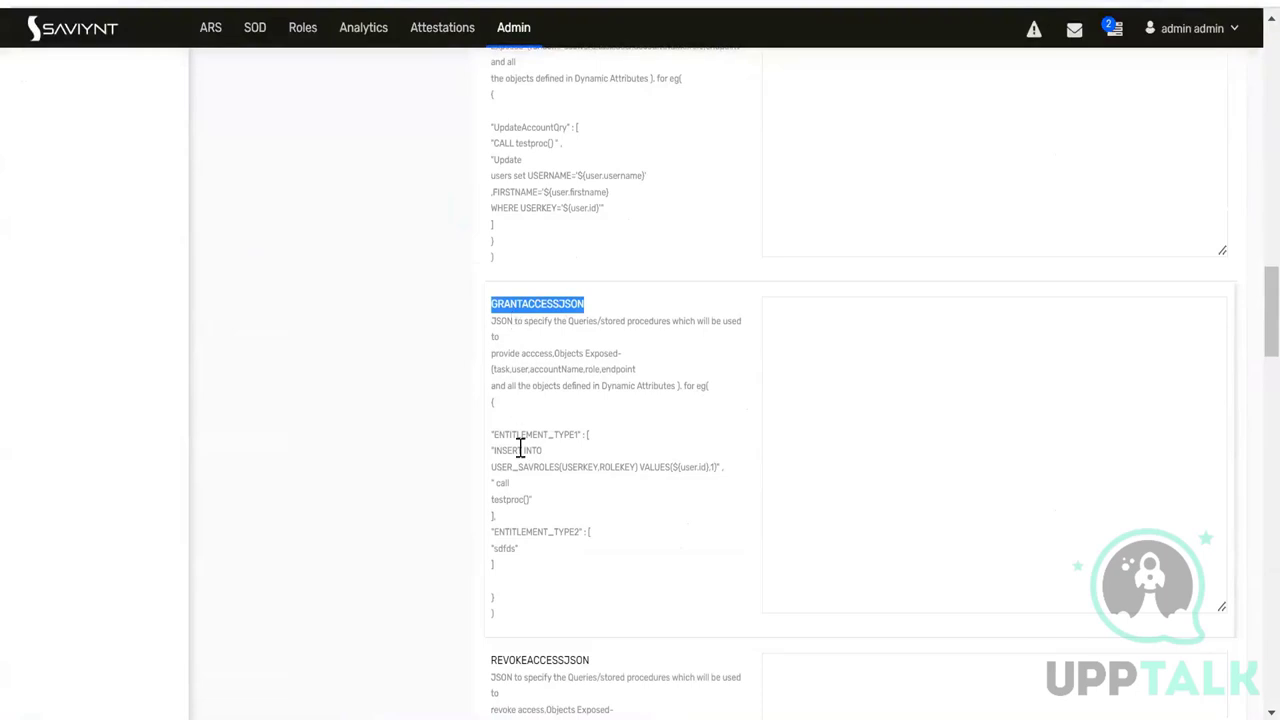
scroll(520, 450, down, 3)
scroll(521, 465, down, 3)
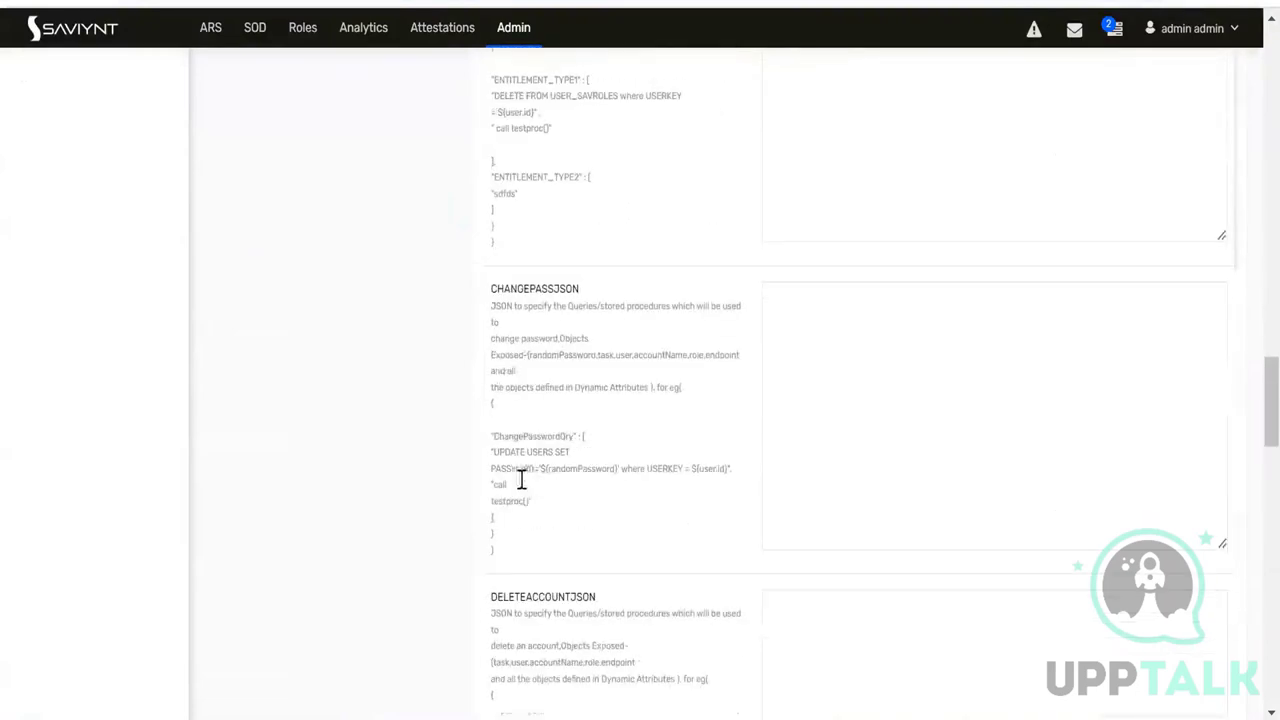
scroll(546, 515, down, 3)
scroll(546, 515, down, 4)
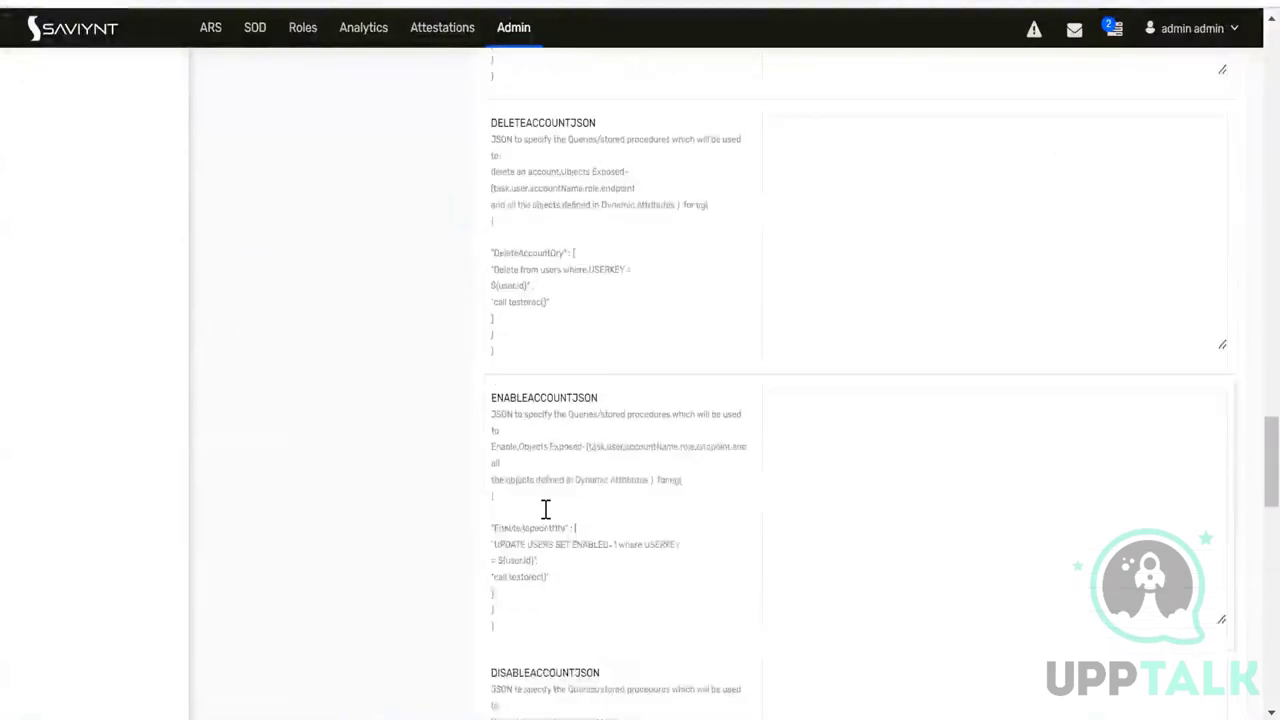
scroll(546, 517, down, 1)
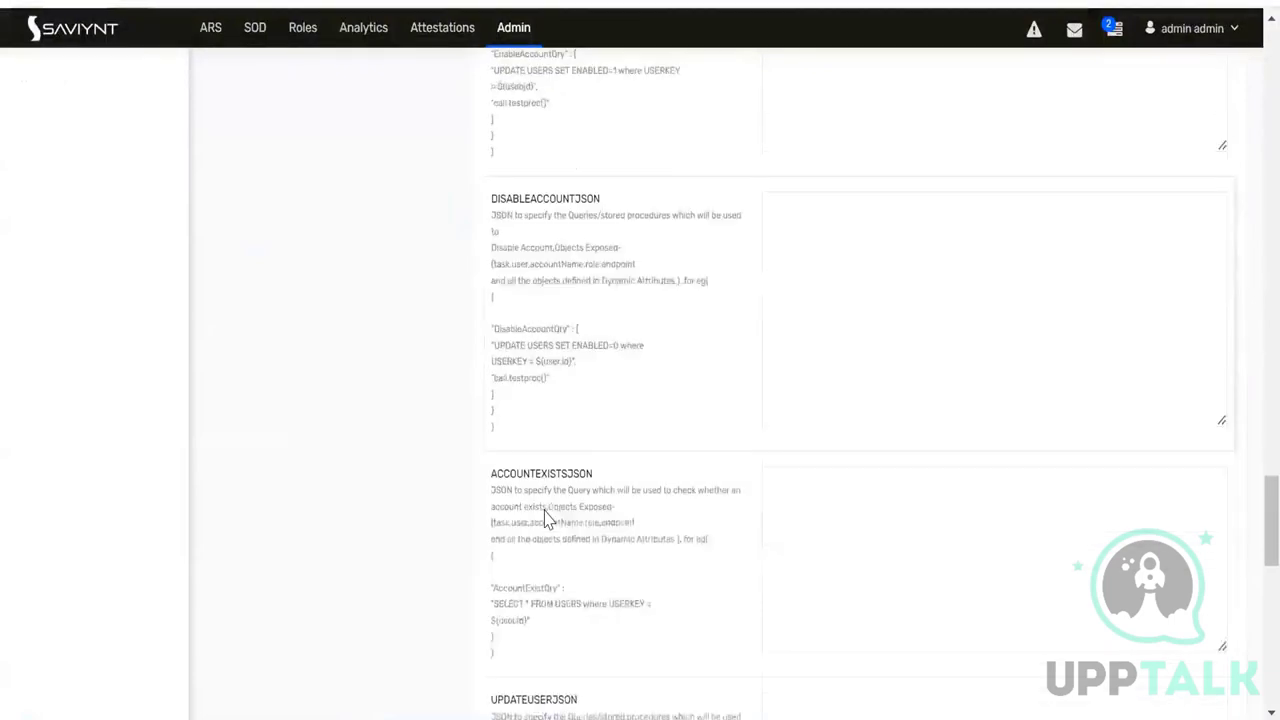
scroll(546, 517, down, 2)
scroll(546, 515, down, 3)
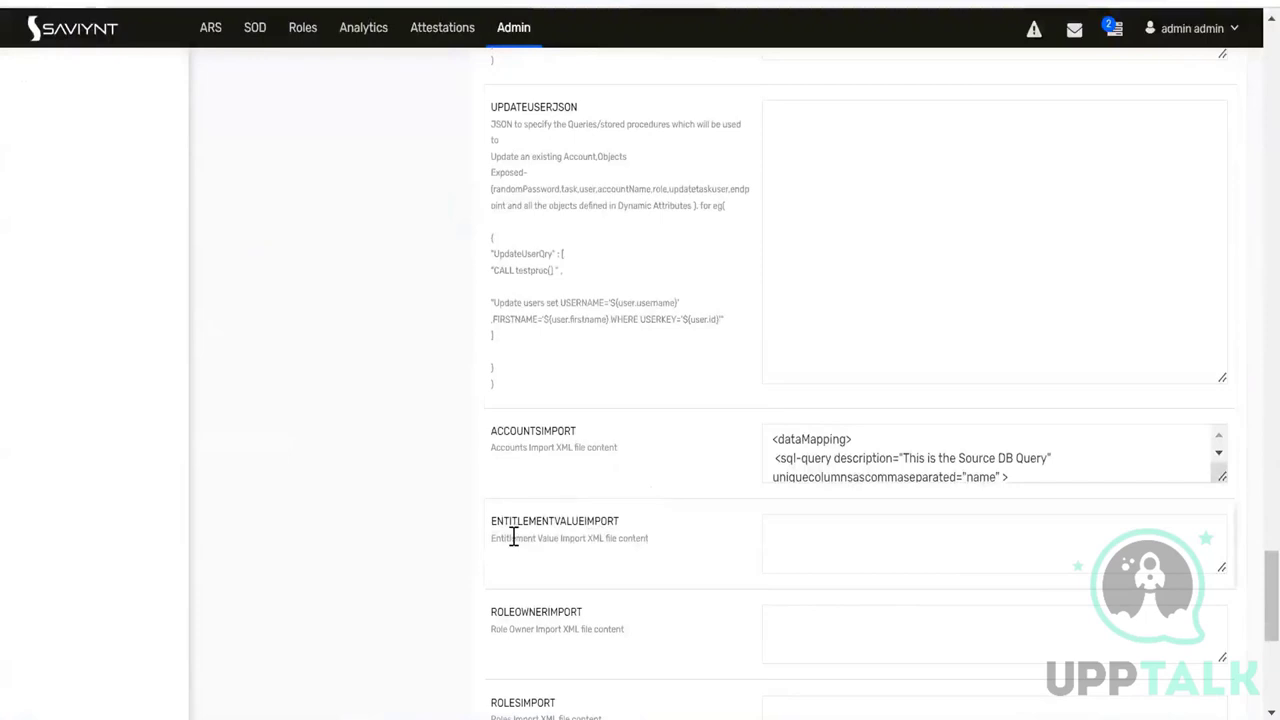
Copy the ENTITLEMENTVALUEIMPORT parameter name from the connection settings
scroll(512, 530, down, 1)
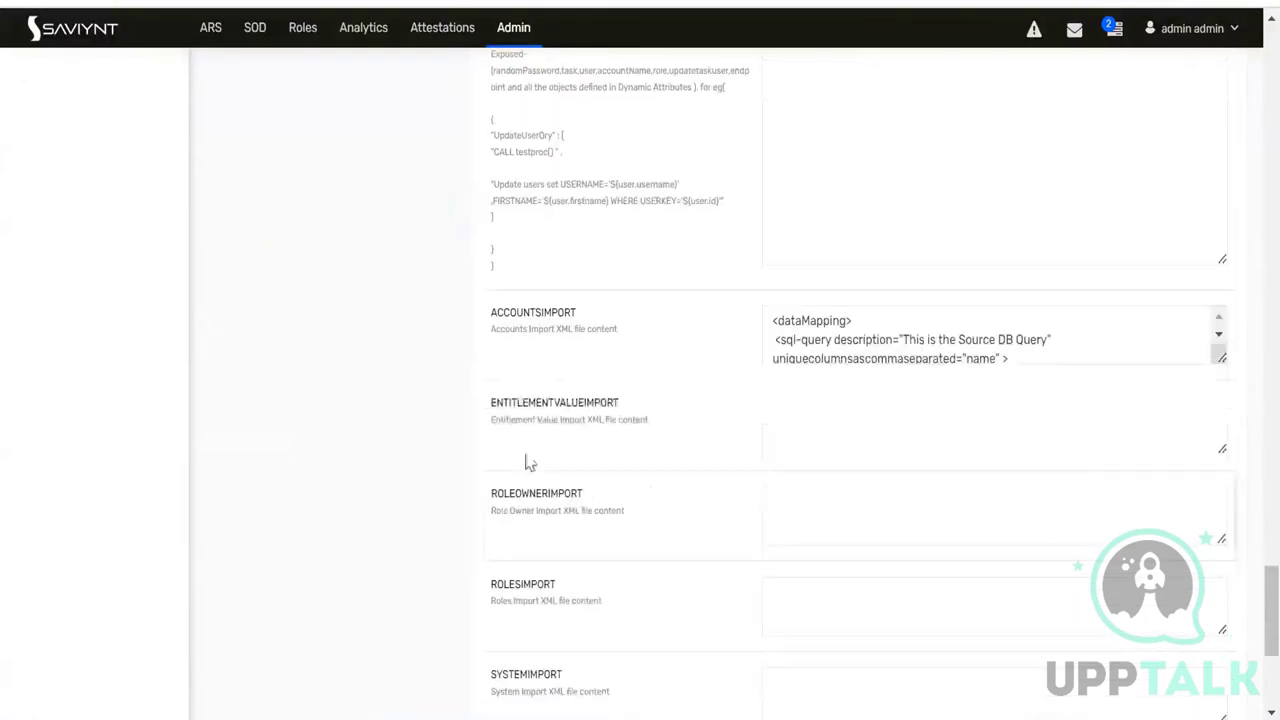
double_click(549, 400)
key(ctrl+c)
scroll(547, 453, down, 2)
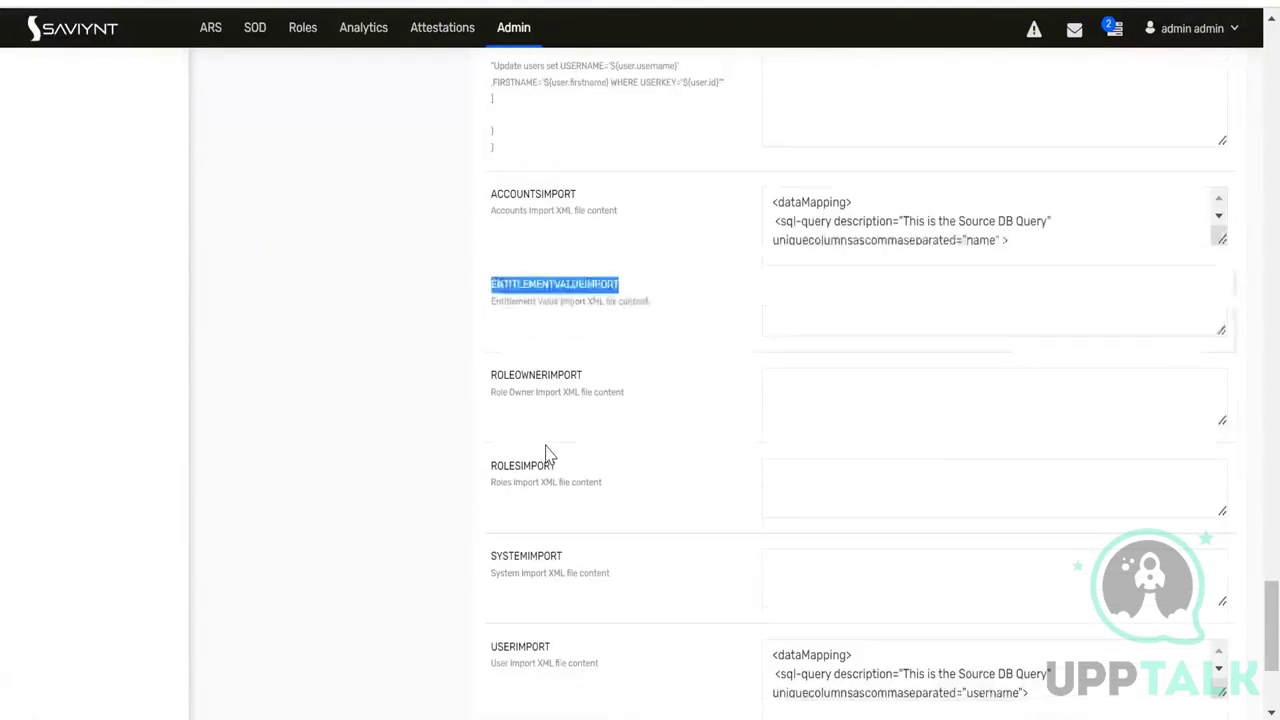
scroll(547, 453, up, 2)
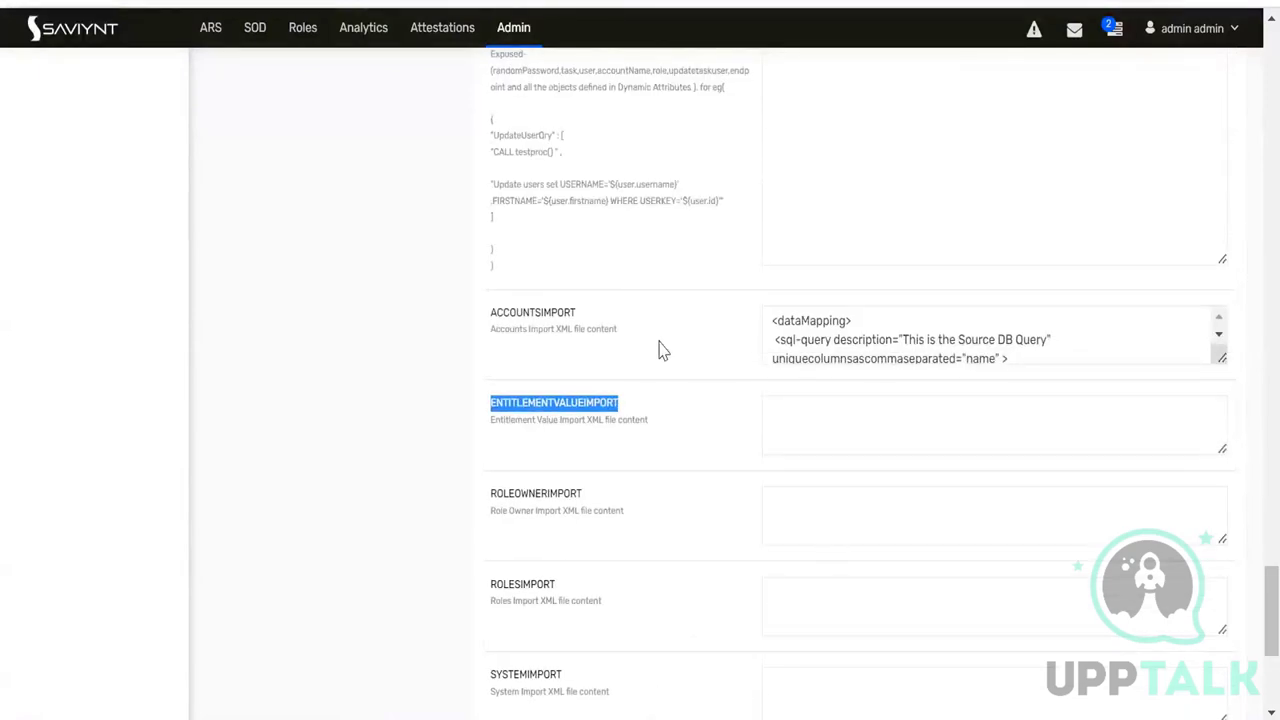
Switch to the Database Integration Guide, search for ENTITLEMENTVALUEIMPORT, and go to its match under the Configuring Access Import heading
key(alt+Tab)
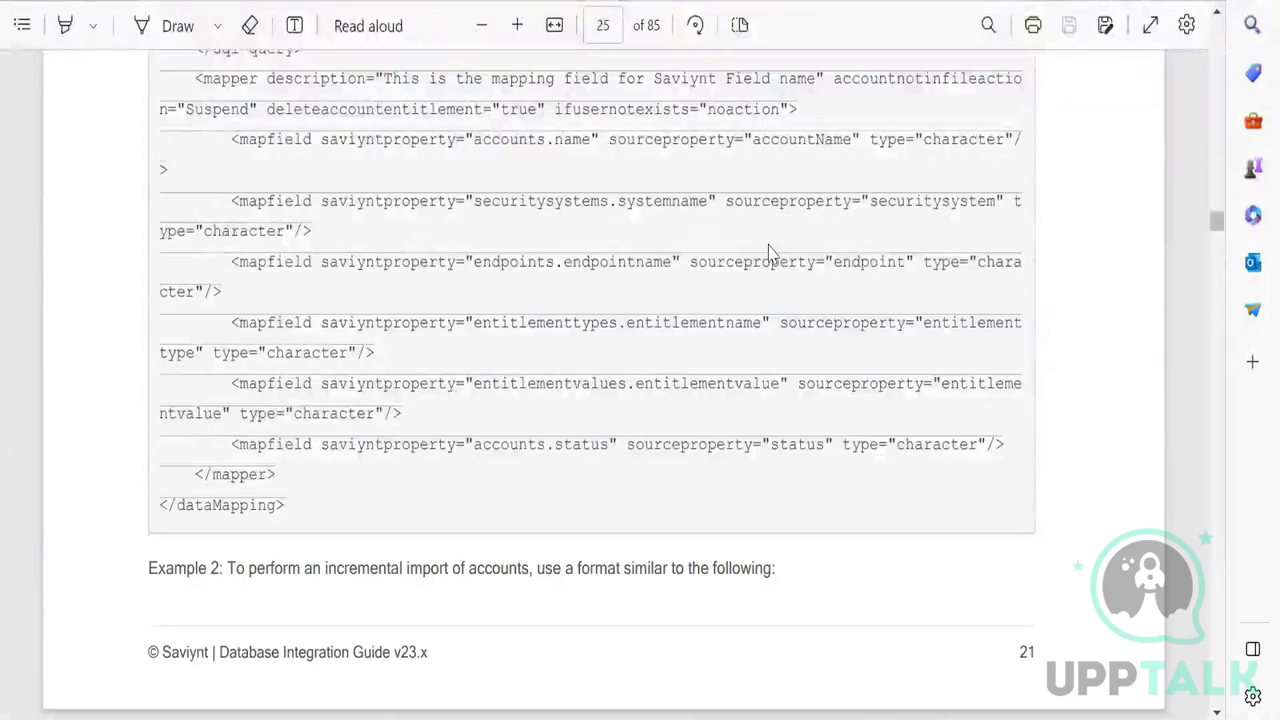
key(ctrl+f)
key(ctrl+v)
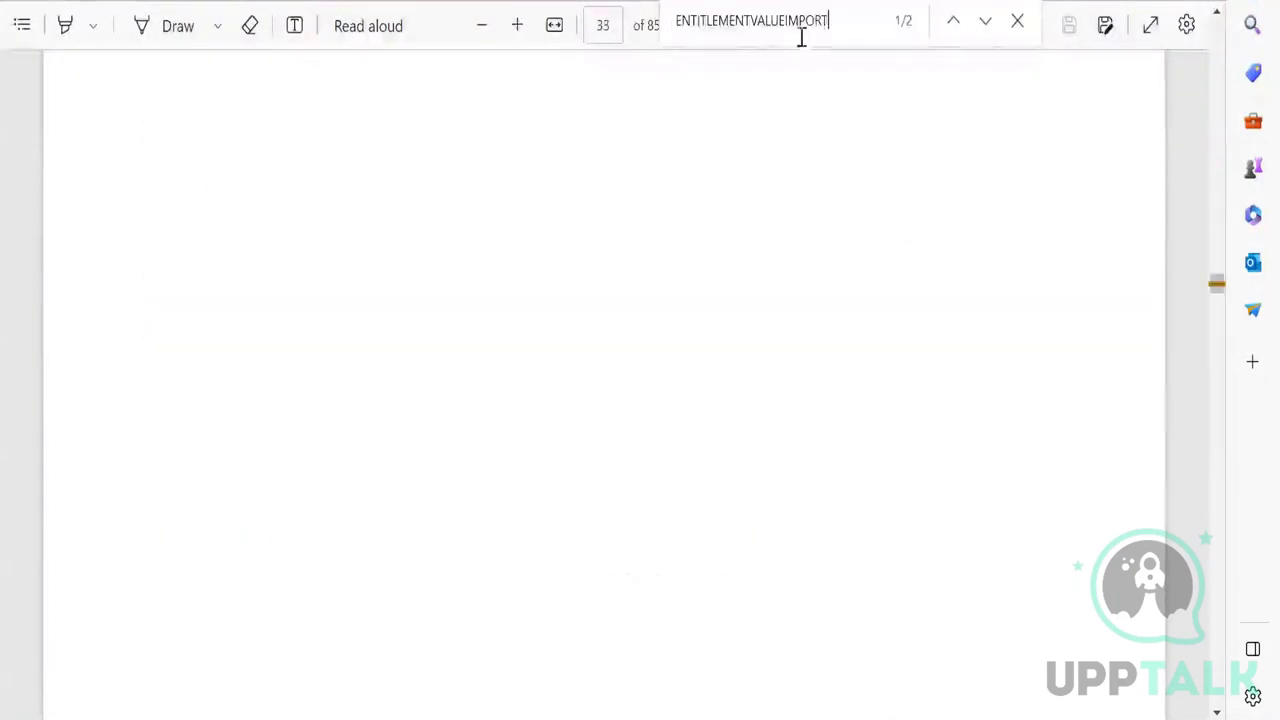
click(985, 24)
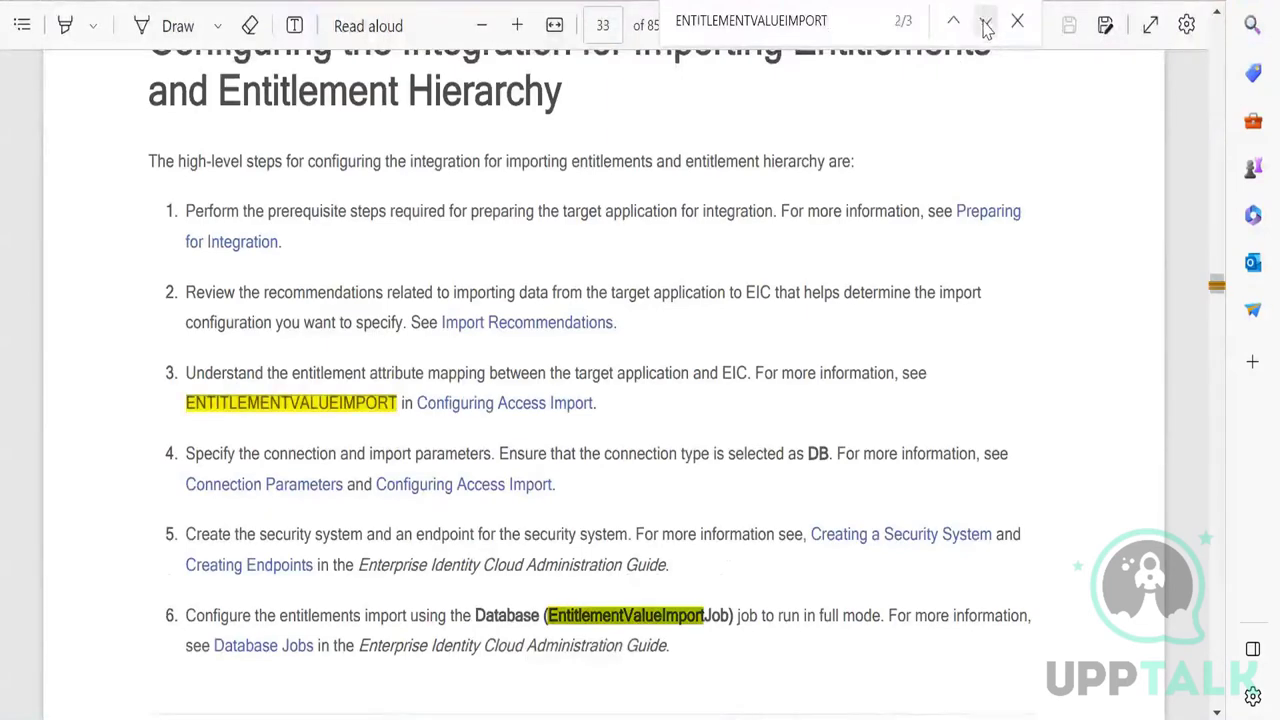
click(985, 22)
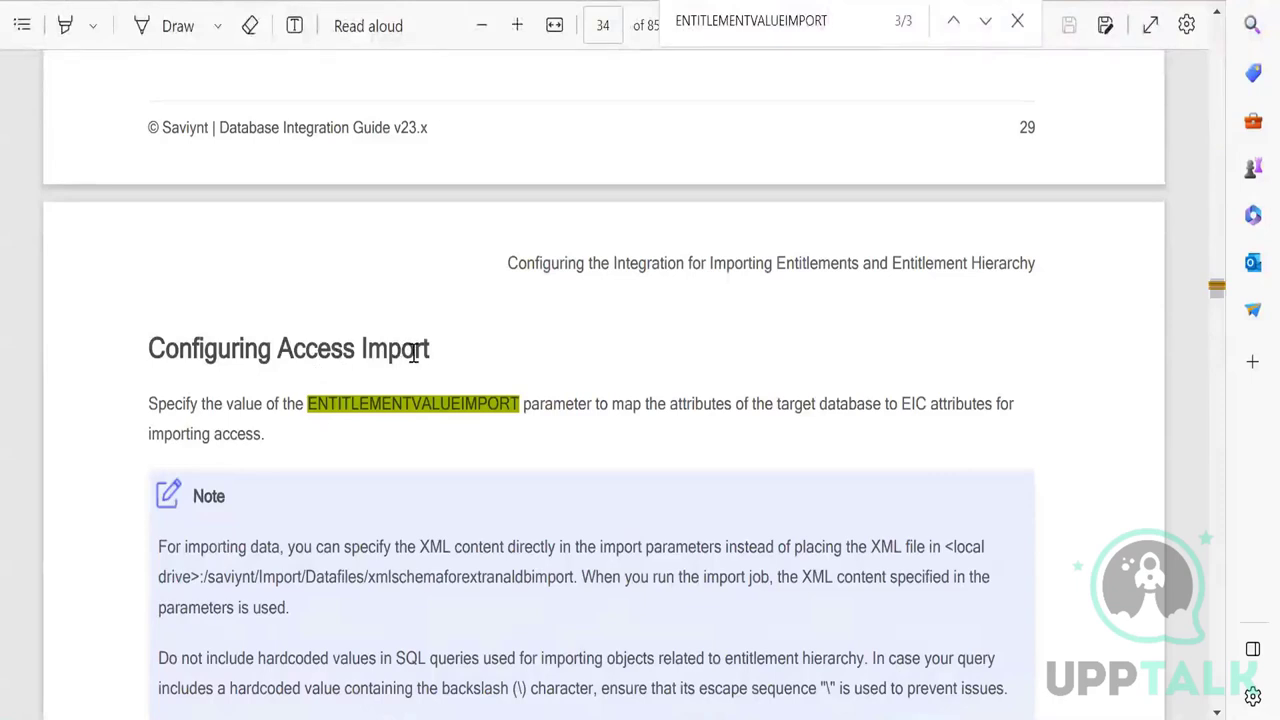
click(367, 351)
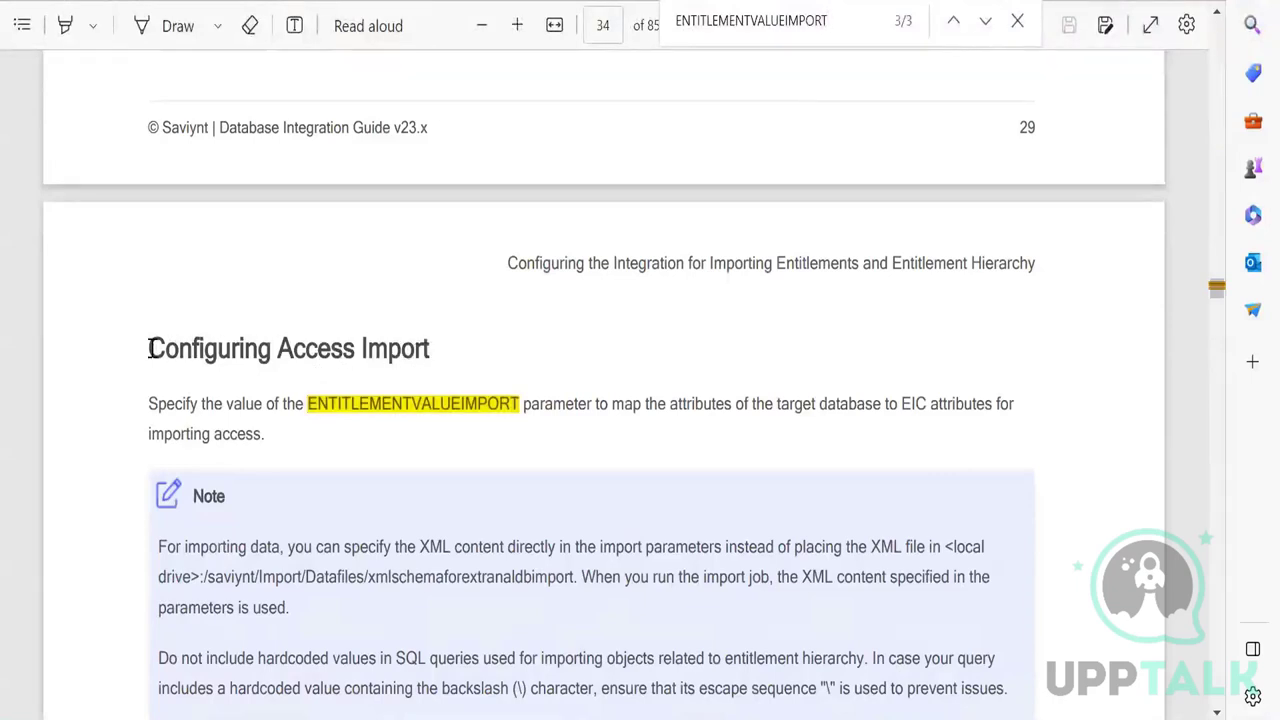
drag(430, 348, 150, 348)
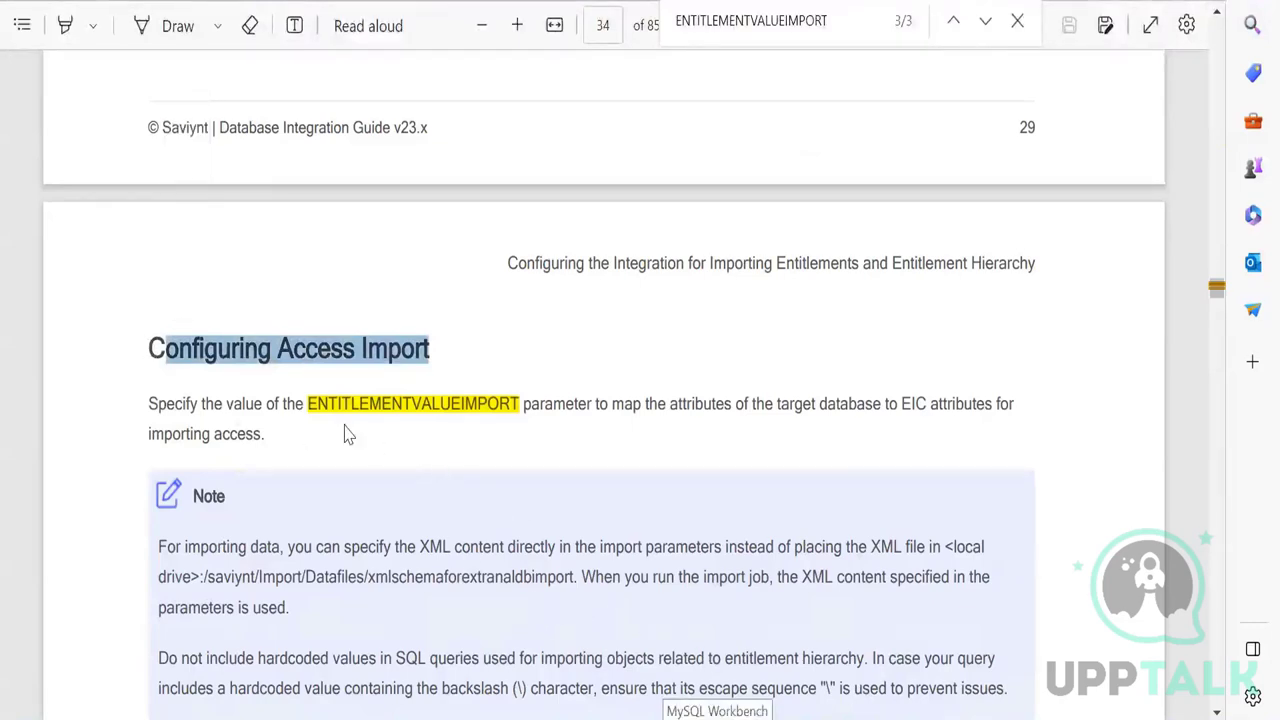
Read the Configuring Access Import notes and go to the Example 1 XML for a full import of access
scroll(347, 432, down, 2)
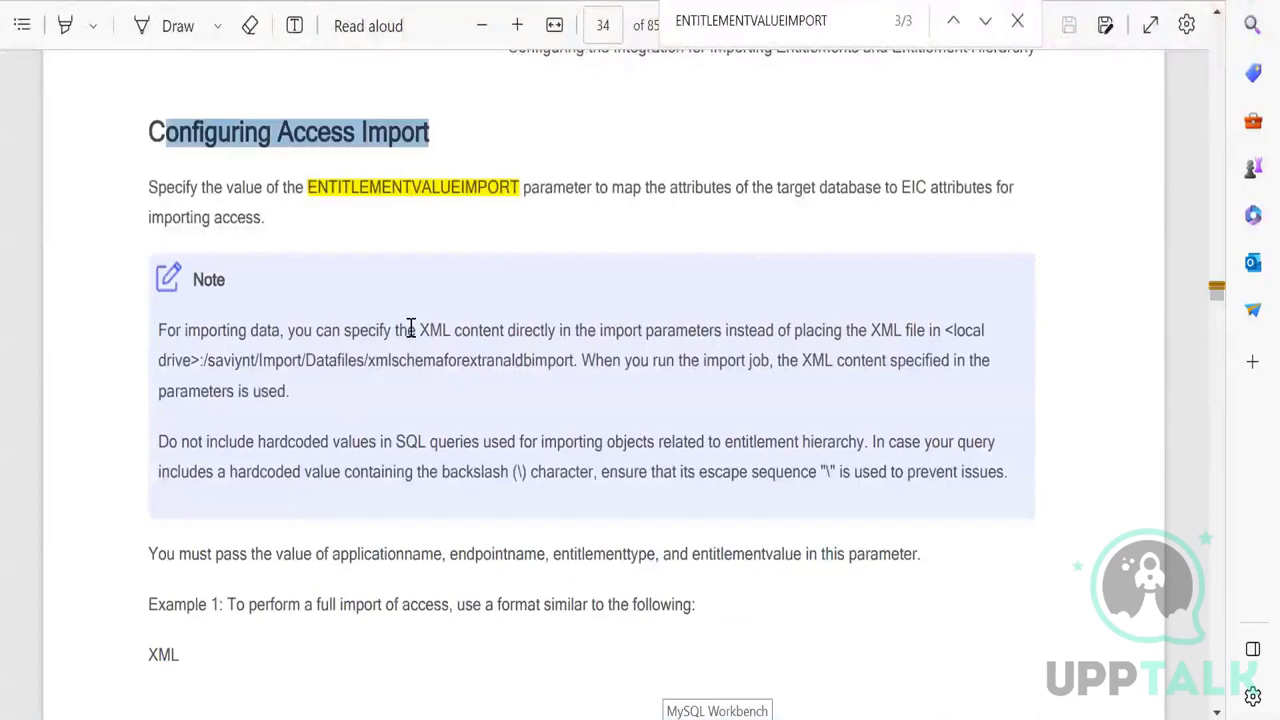
scroll(410, 330, down, 3)
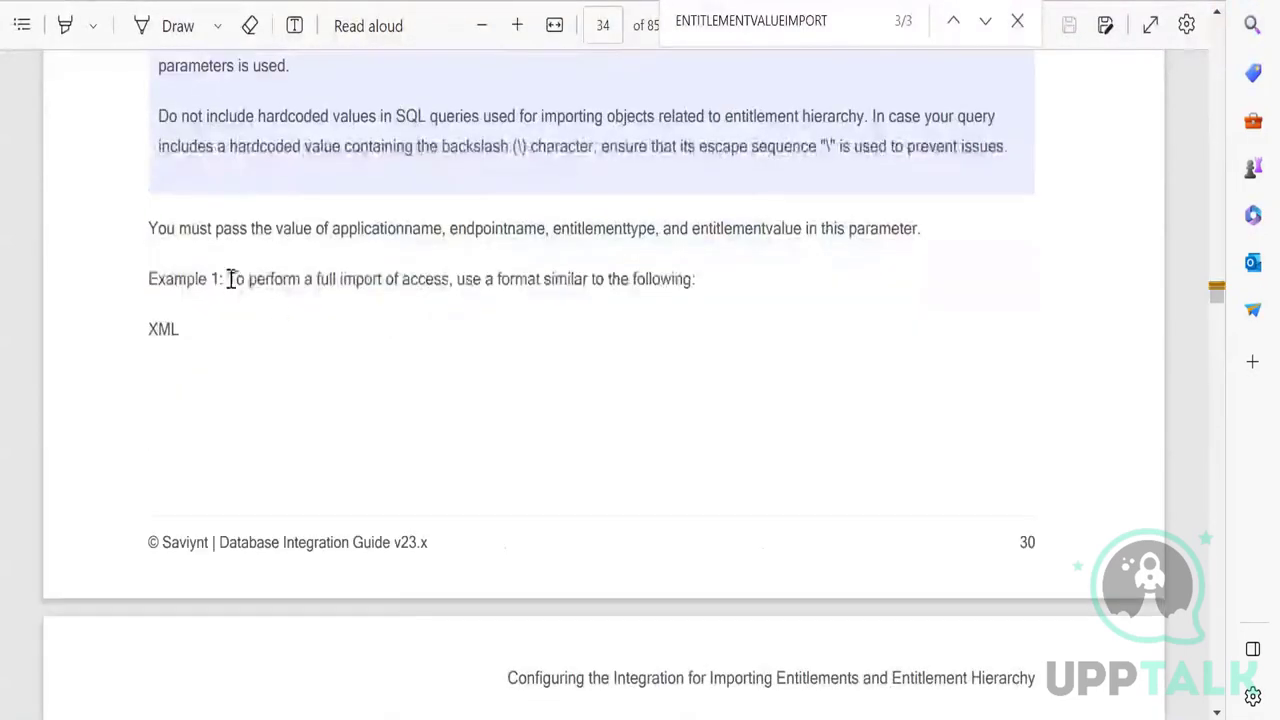
drag(229, 279, 447, 285)
scroll(426, 320, down, 4)
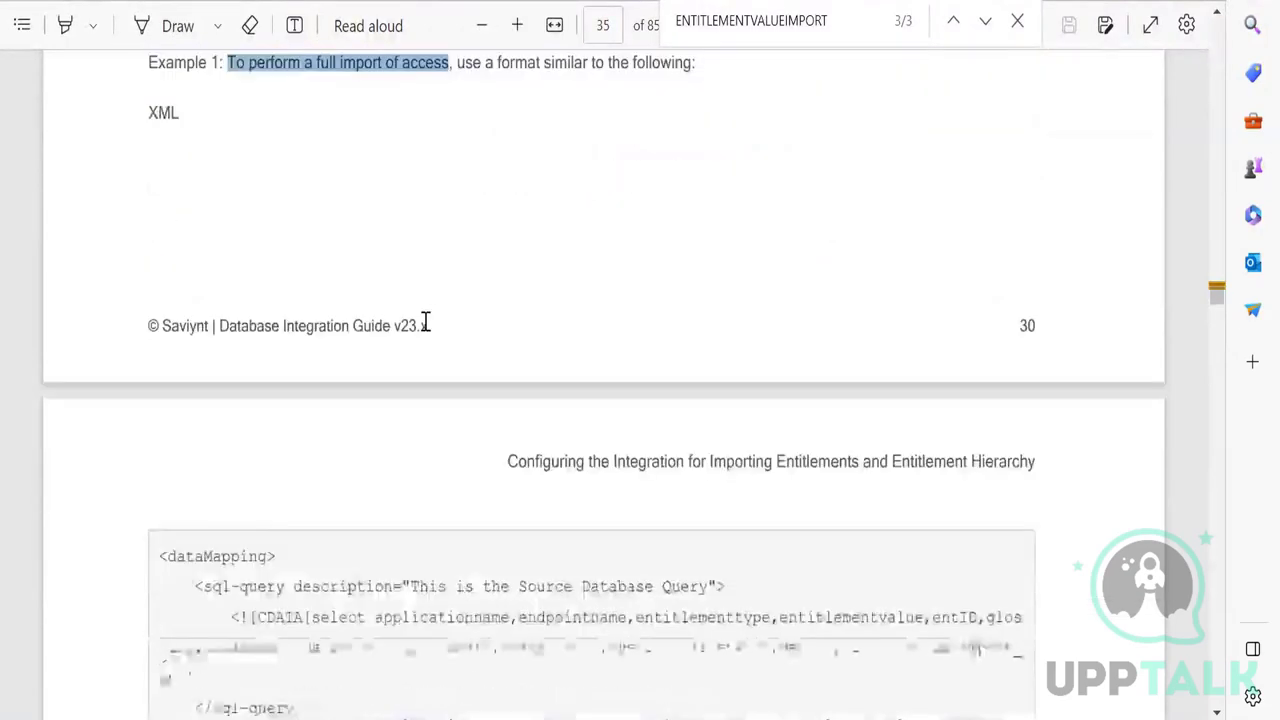
scroll(410, 310, down, 2)
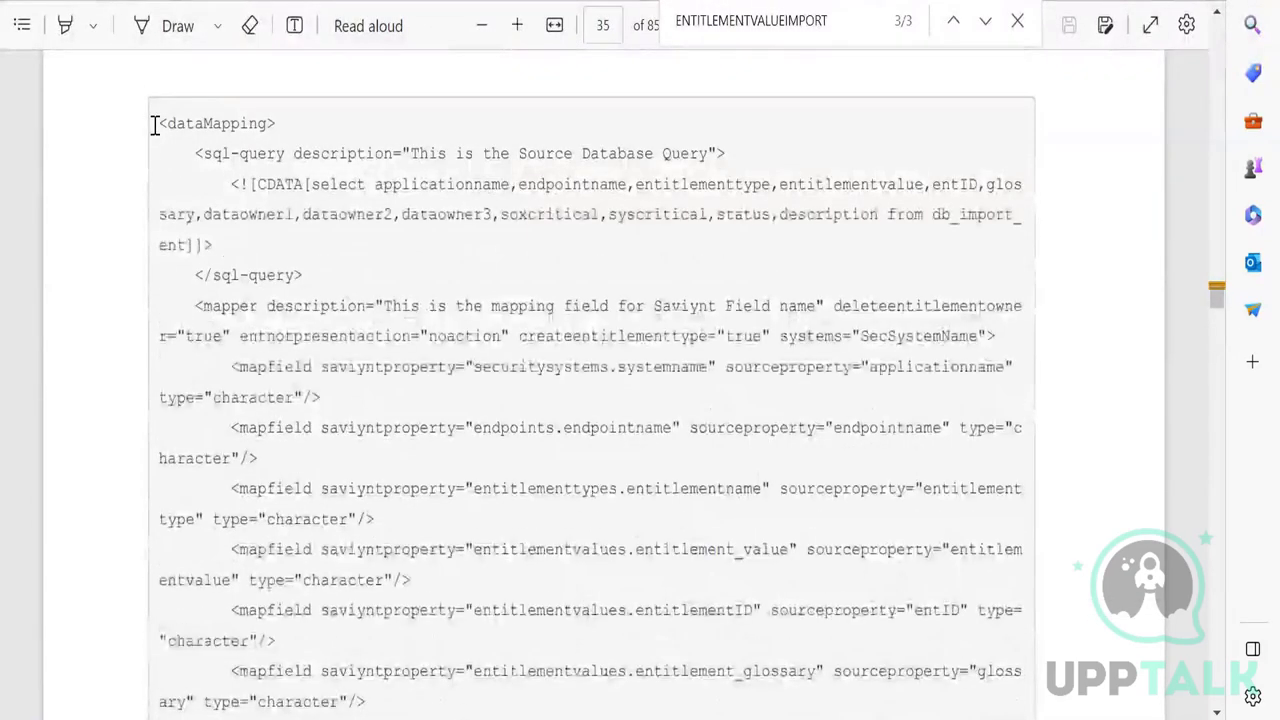
Try to select the entire Example 1 dataMapping XML in the Database Integration Guide
drag(155, 123, 405, 578)
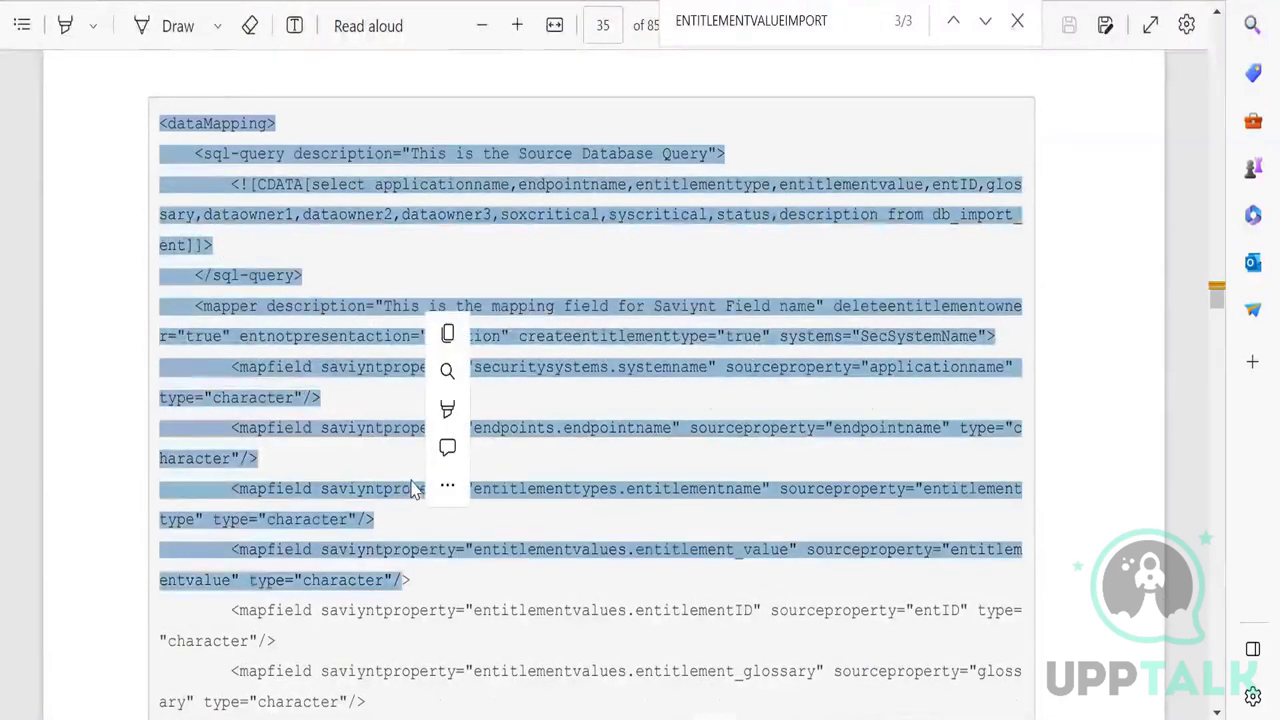
scroll(409, 473, down, 3)
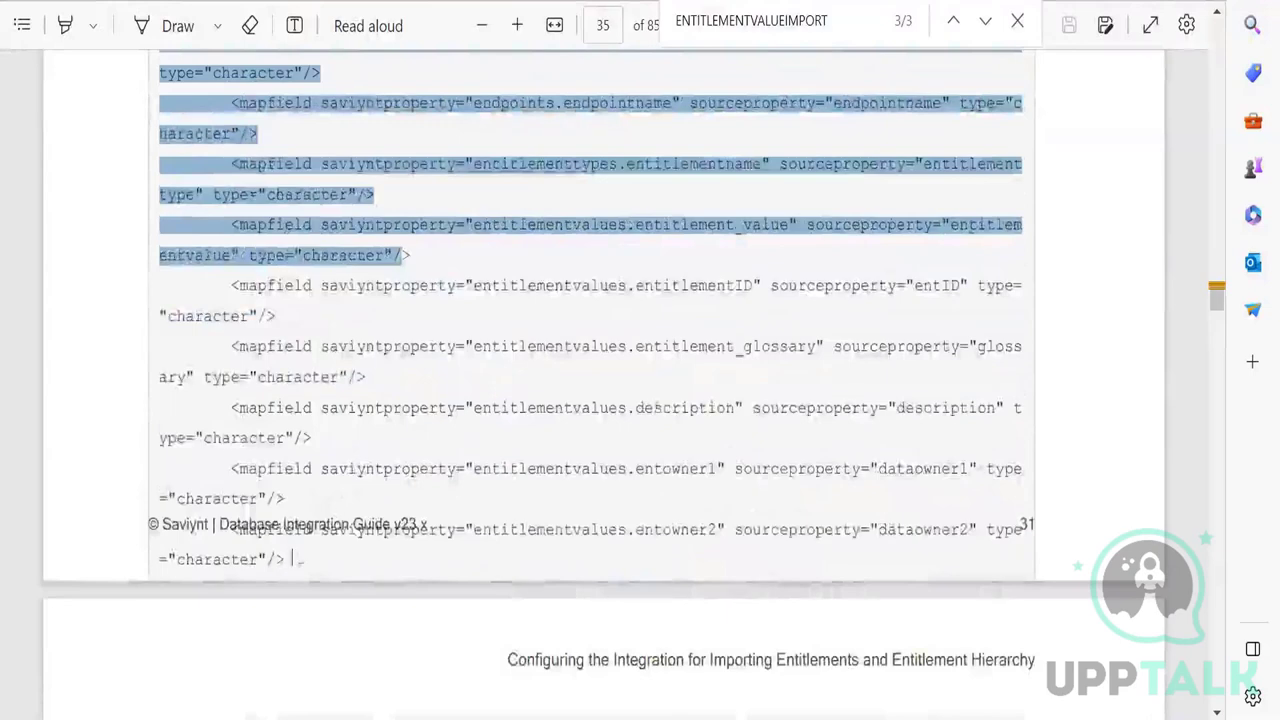
scroll(296, 556, down, 2)
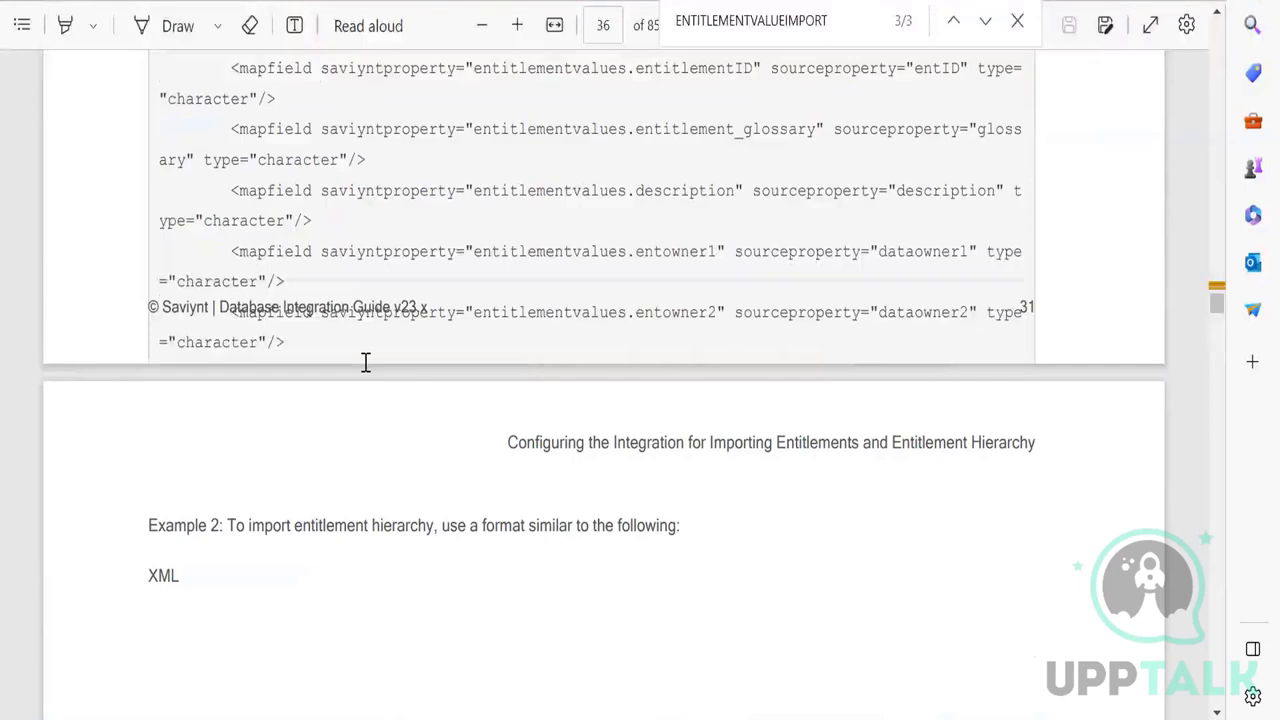
triple_click(290, 348)
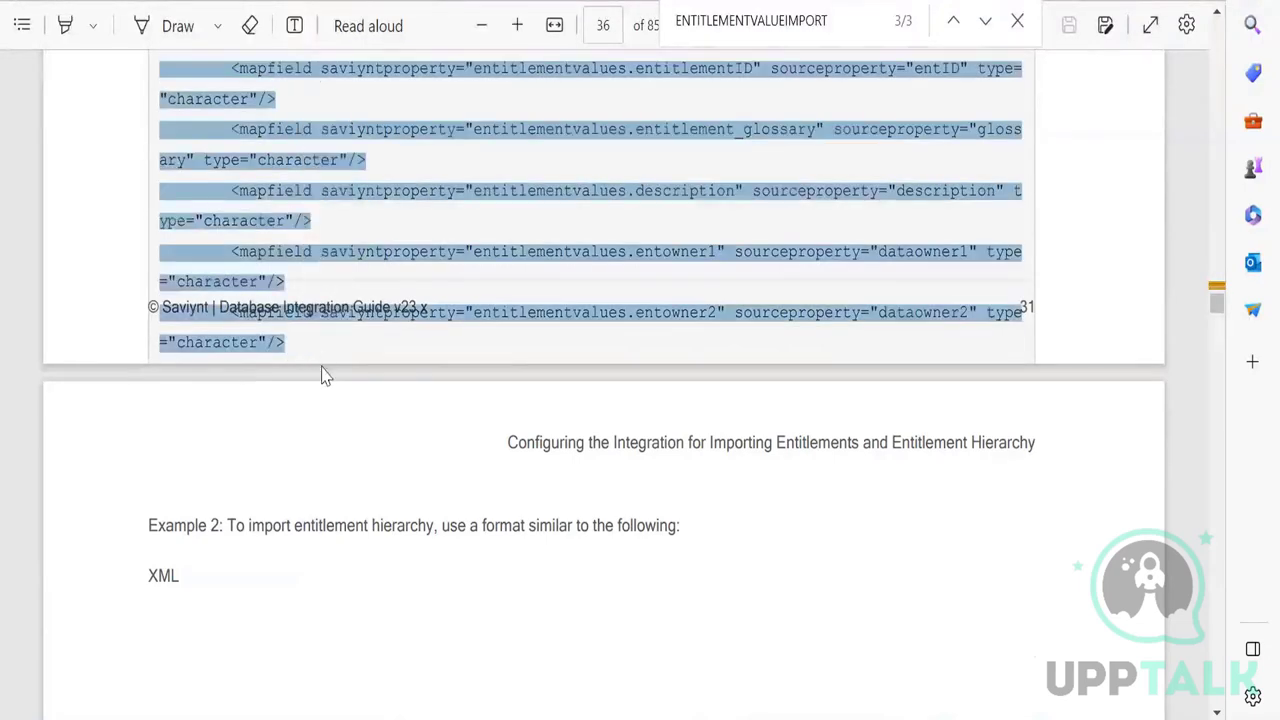
click(322, 378)
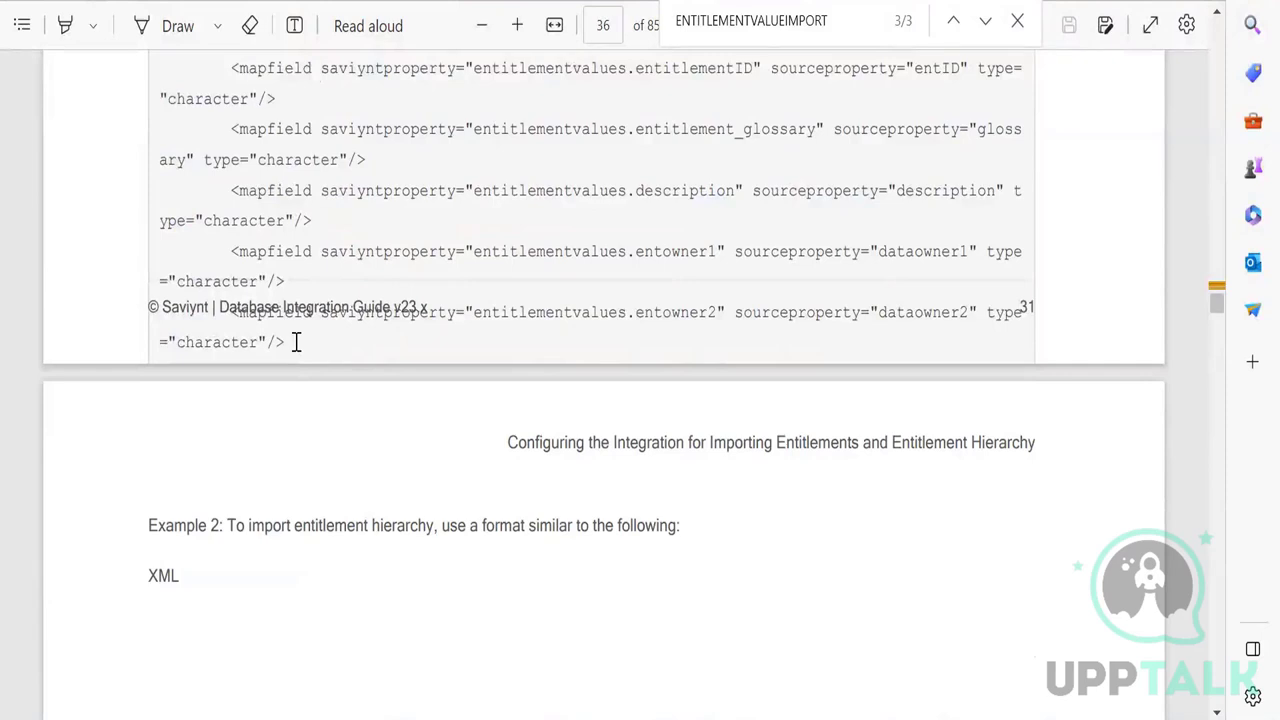
scroll(298, 345, up, 1)
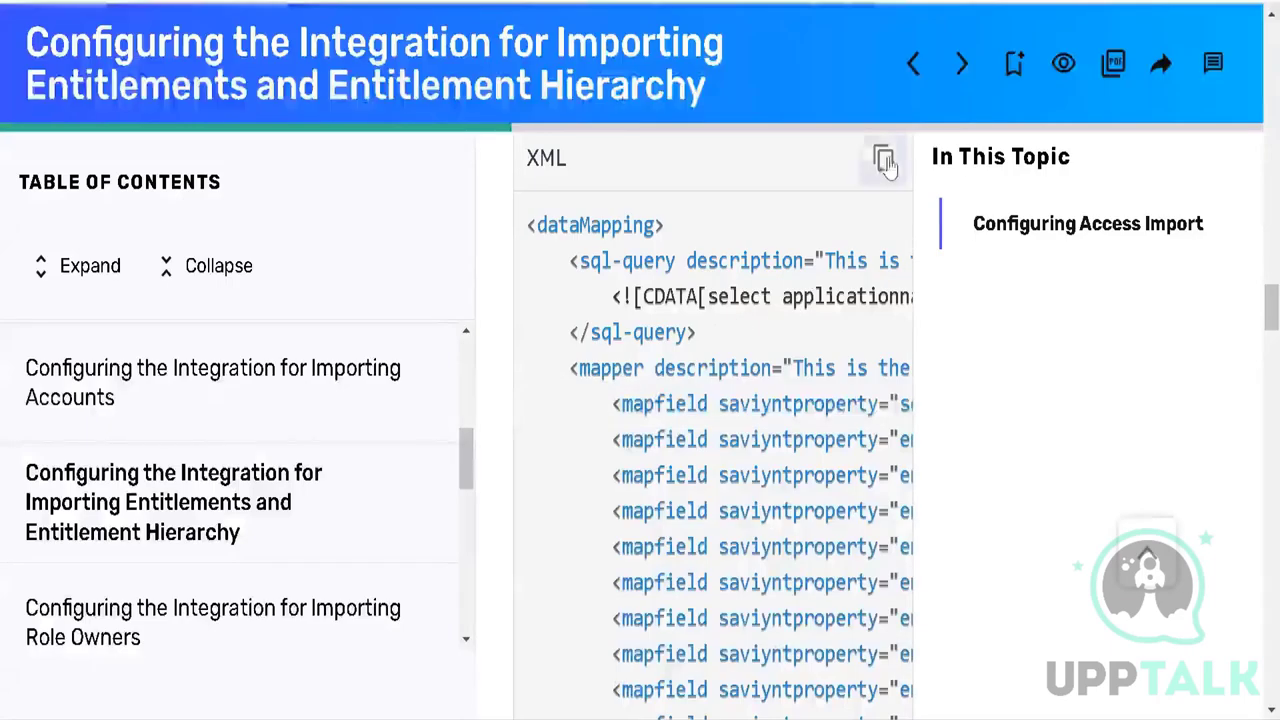
Switch to the online Saviynt documentation on importing entitlements and copy the dataMapping XML example
click(883, 162)
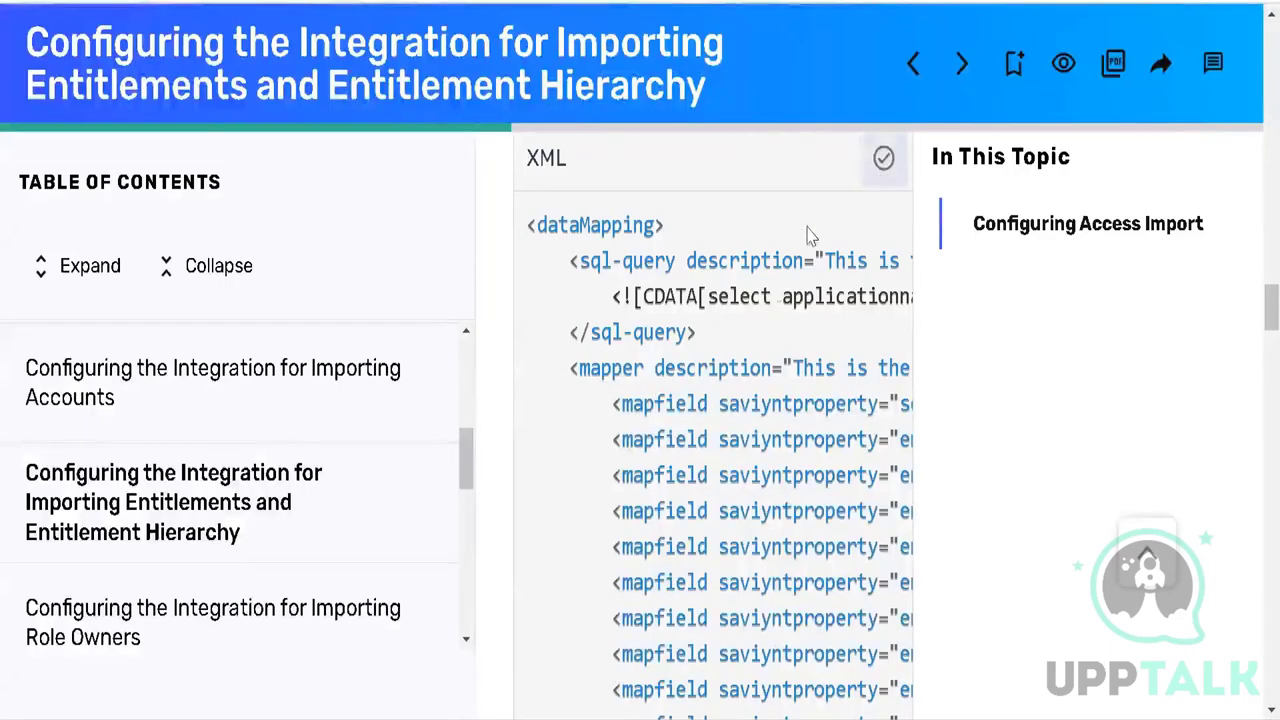
scroll(705, 400, down, 4)
scroll(705, 403, down, 1)
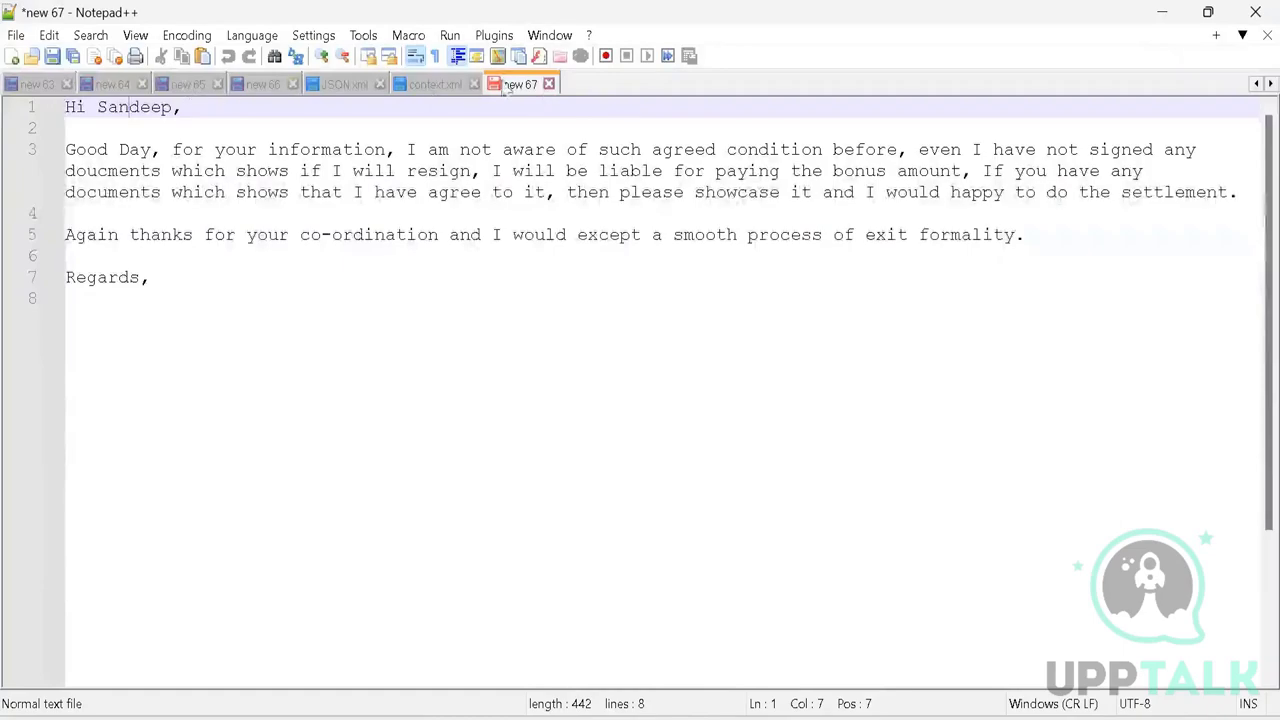
Switch to JSON.xml in Notepad++ and examine its saved mappings, especially the entitlement import section
click(343, 86)
scroll(333, 407, down, 10)
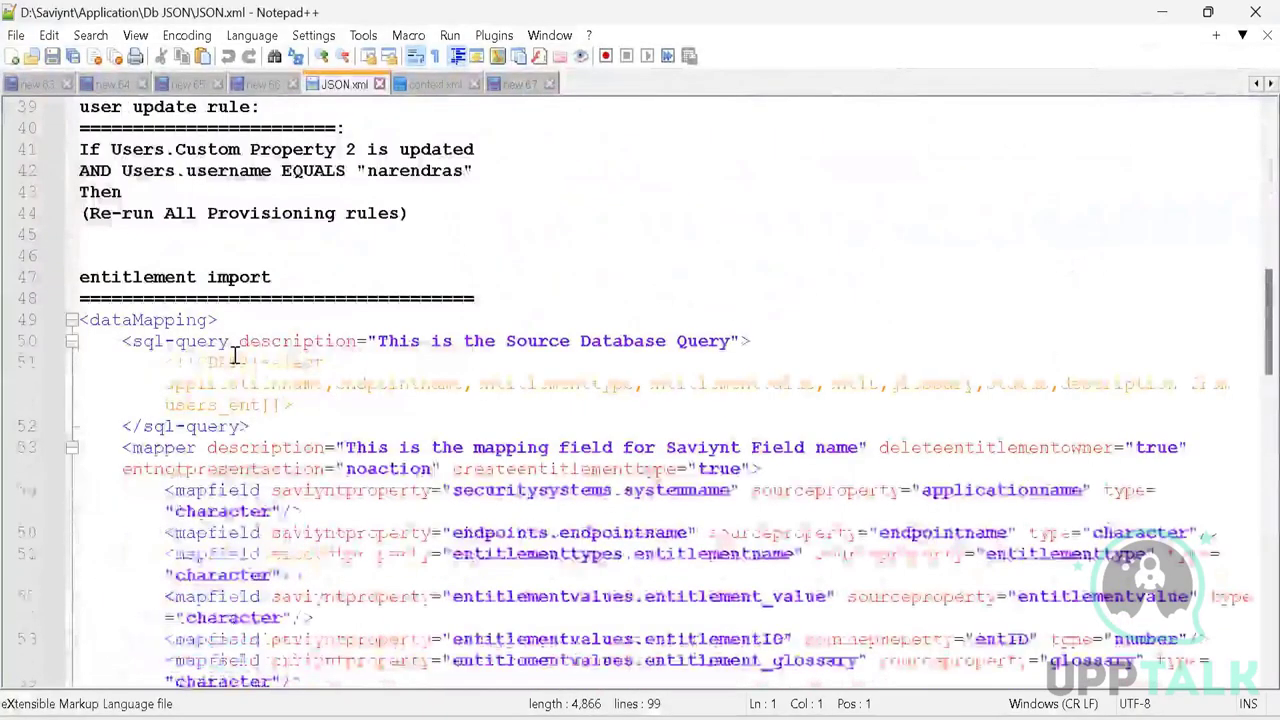
scroll(240, 350, down, 4)
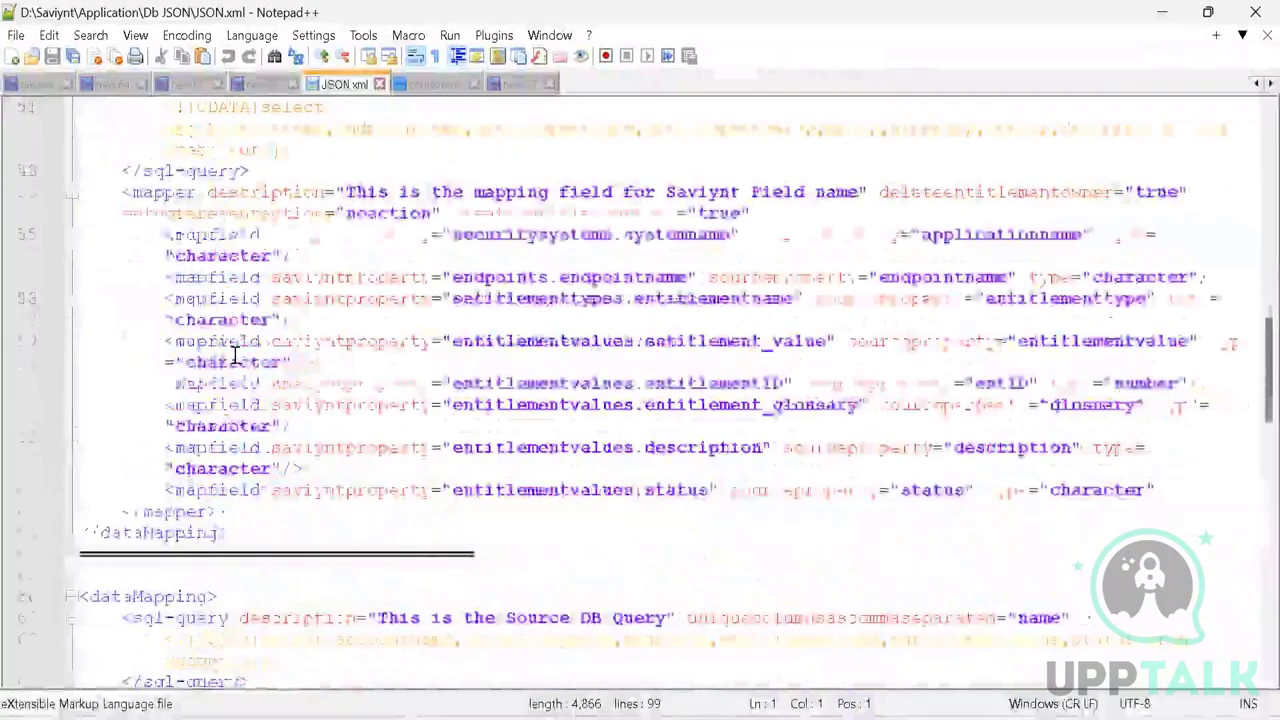
scroll(235, 355, up, 4)
scroll(235, 355, down, 8)
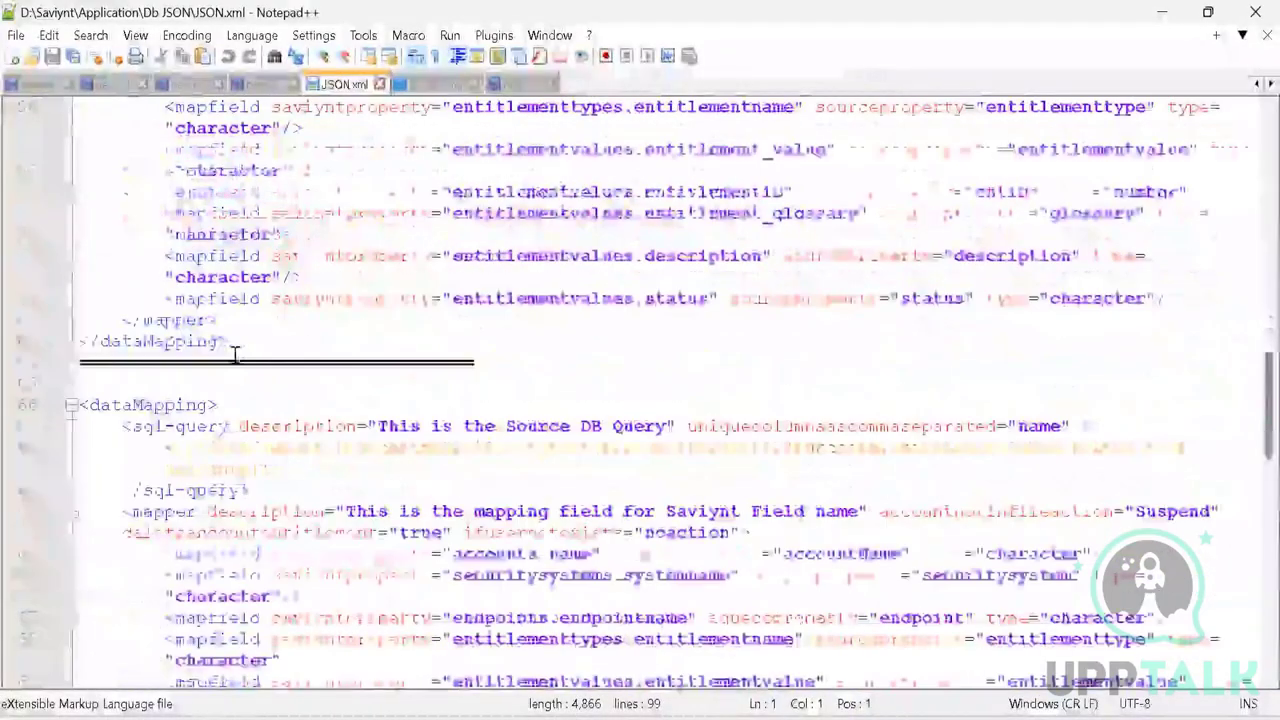
scroll(235, 355, up, 12)
scroll(235, 355, up, 12)
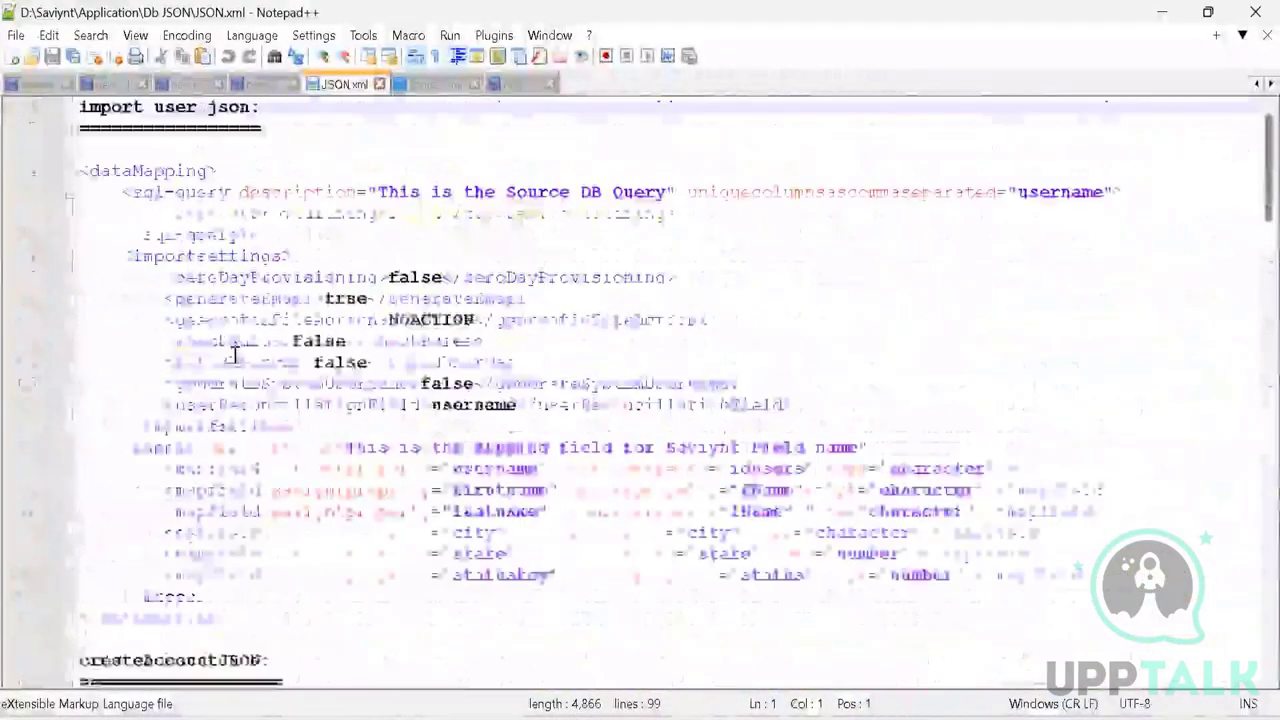
scroll(235, 355, down, 12)
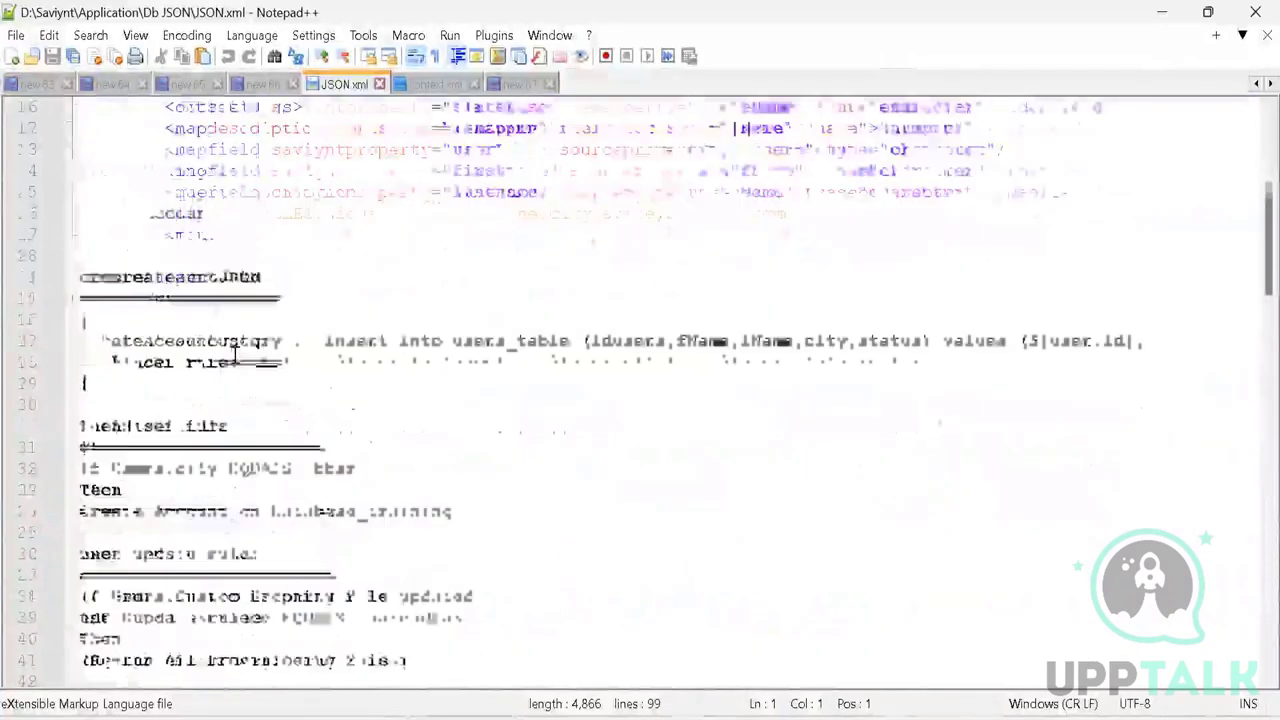
scroll(235, 355, down, 4)
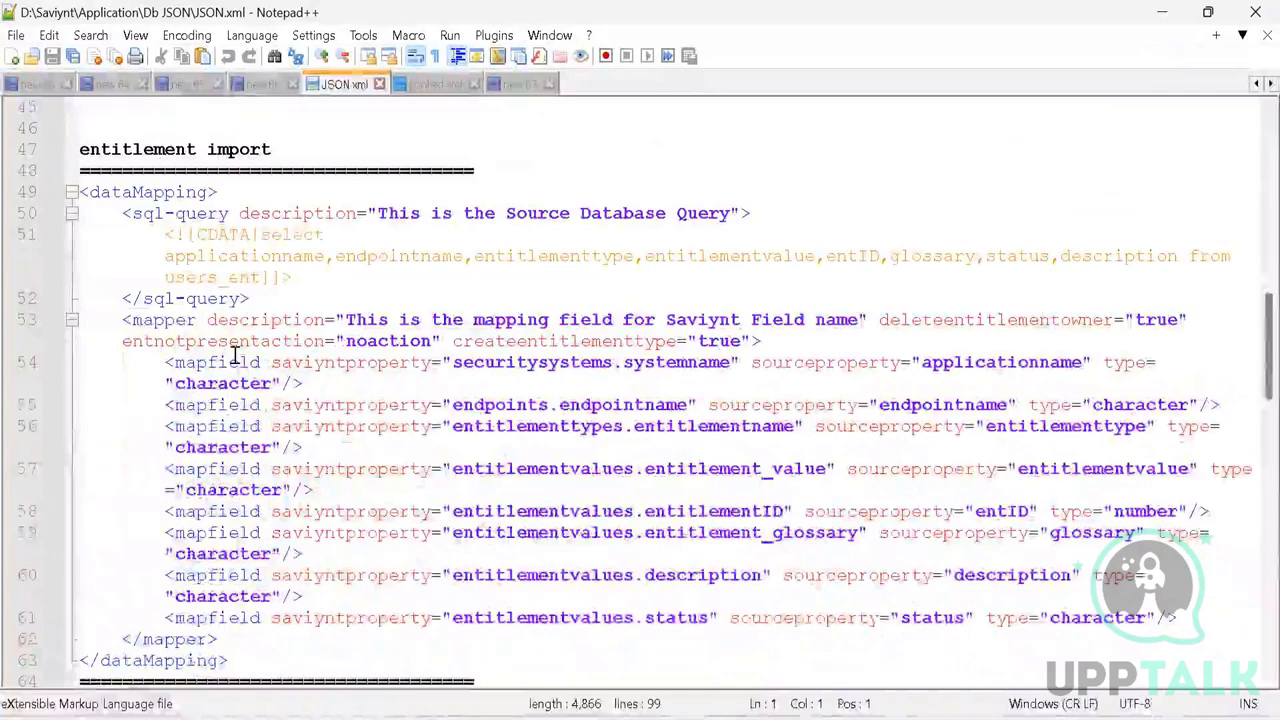
Paste the copied entitlement dataMapping XML at the end of JSON.xml, separated from the existing notes by a blank line
scroll(235, 355, down, 13)
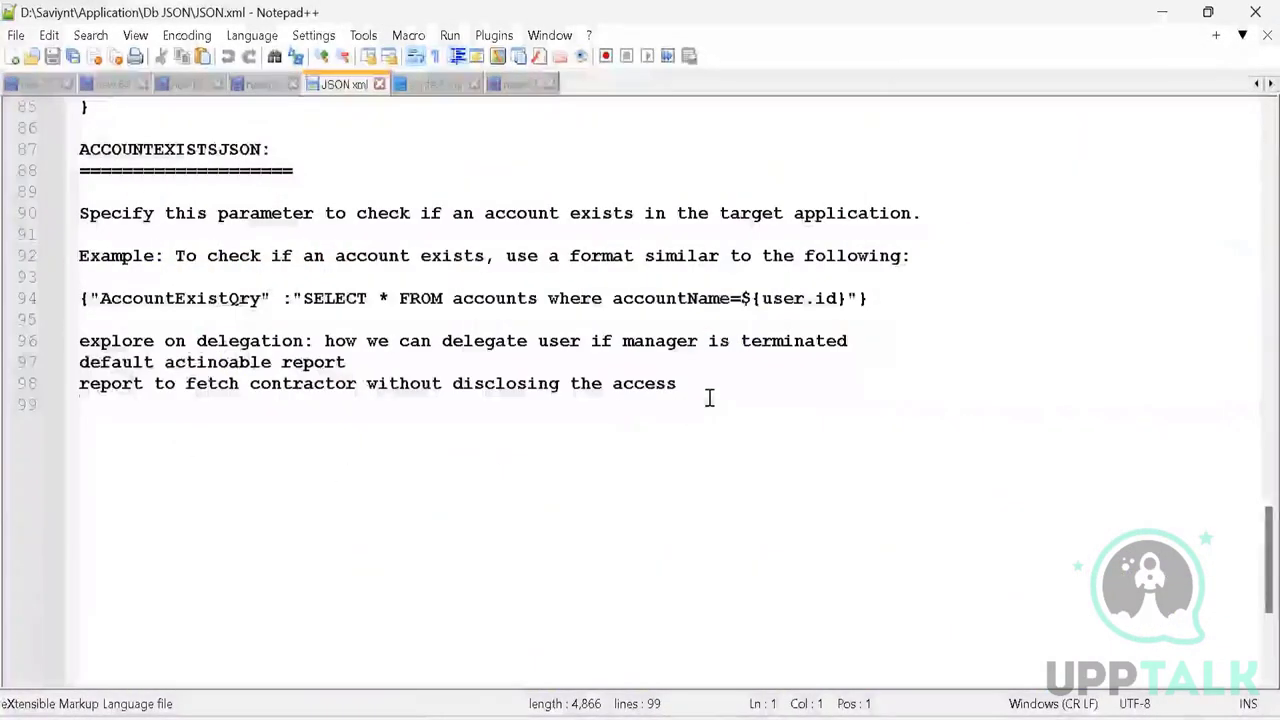
click(709, 398)
key(Return)
key(Return)
key(ctrl+v)
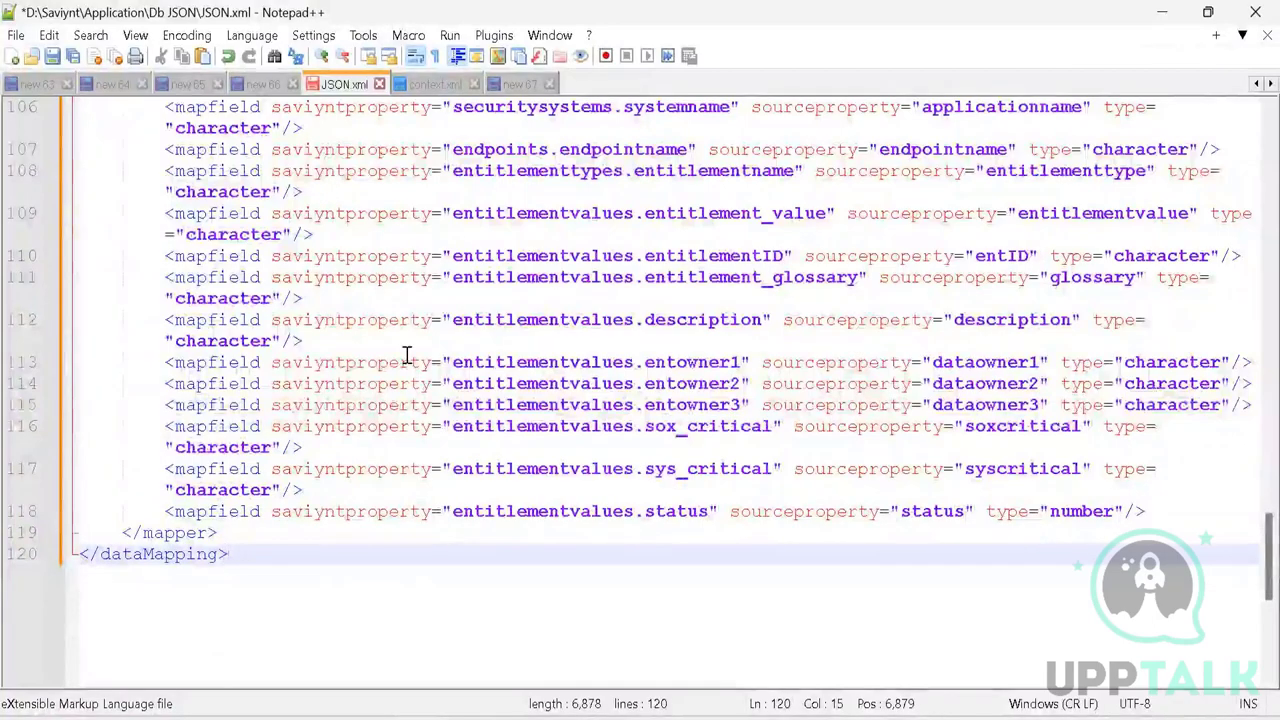
Select and copy the account import dataMapping block in JSON.xml, located just above the grantaccessjson section
scroll(407, 355, up, 15)
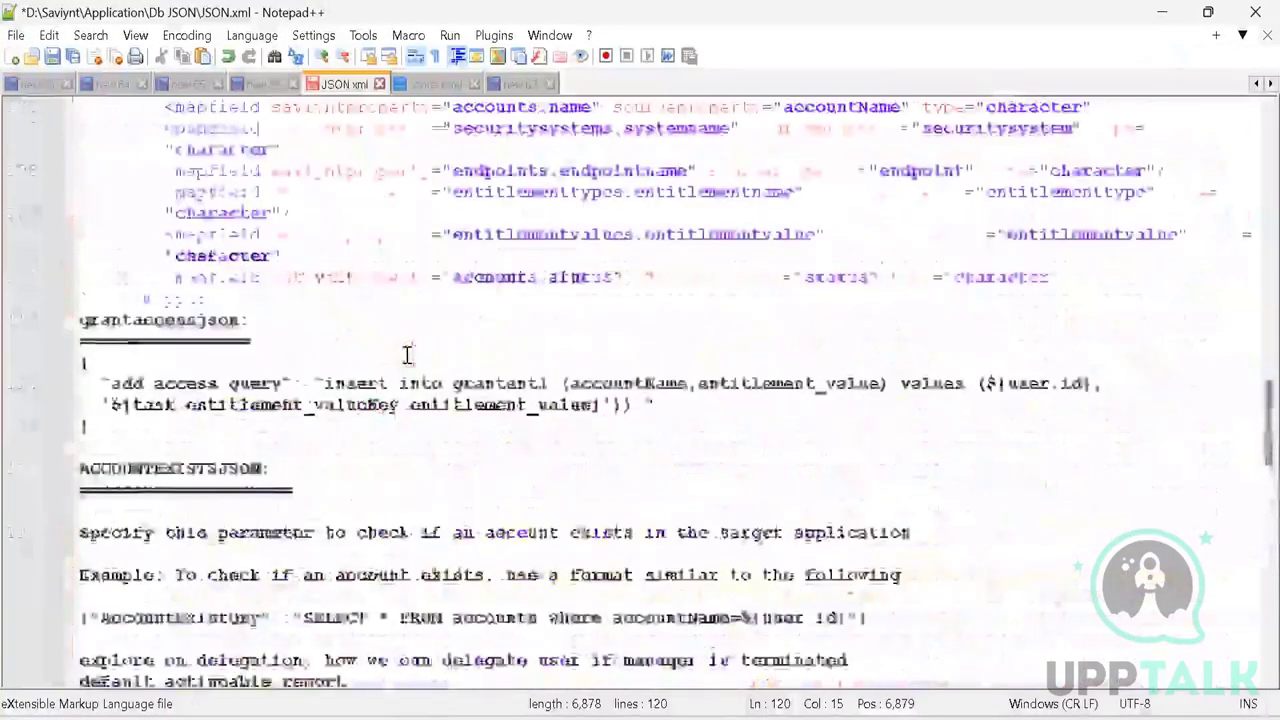
scroll(407, 355, up, 15)
click(606, 426)
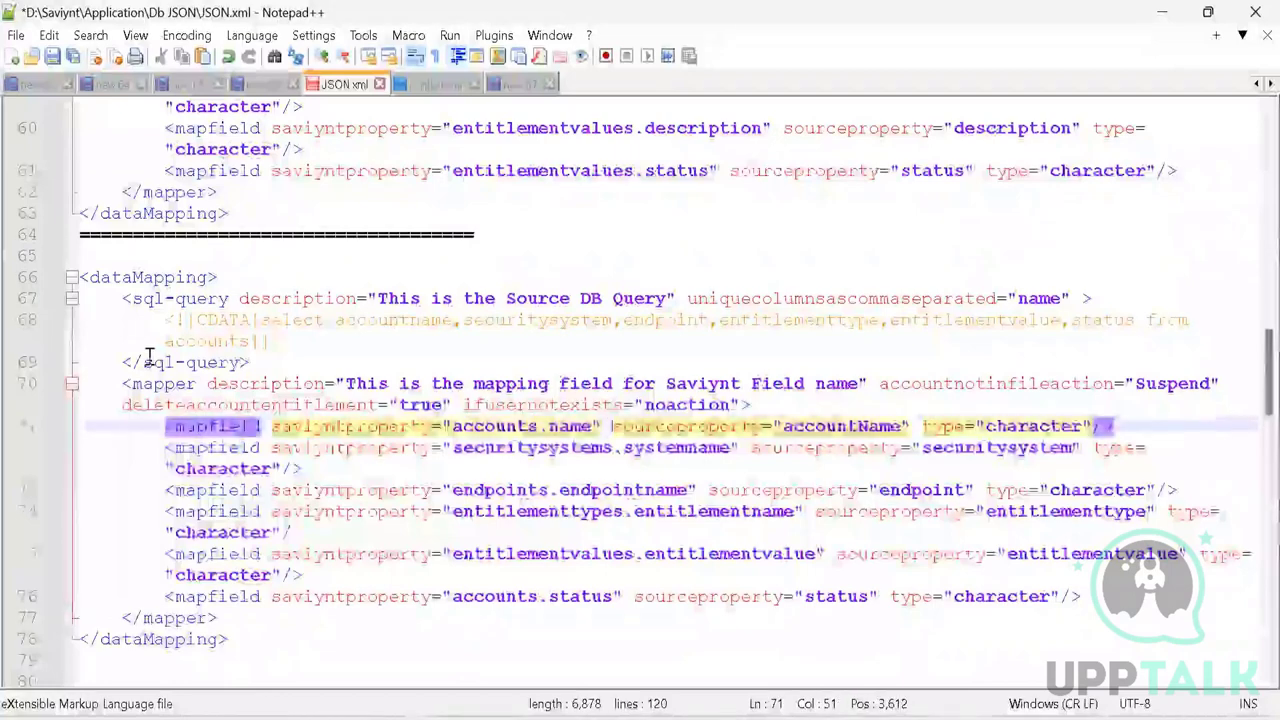
click(84, 278)
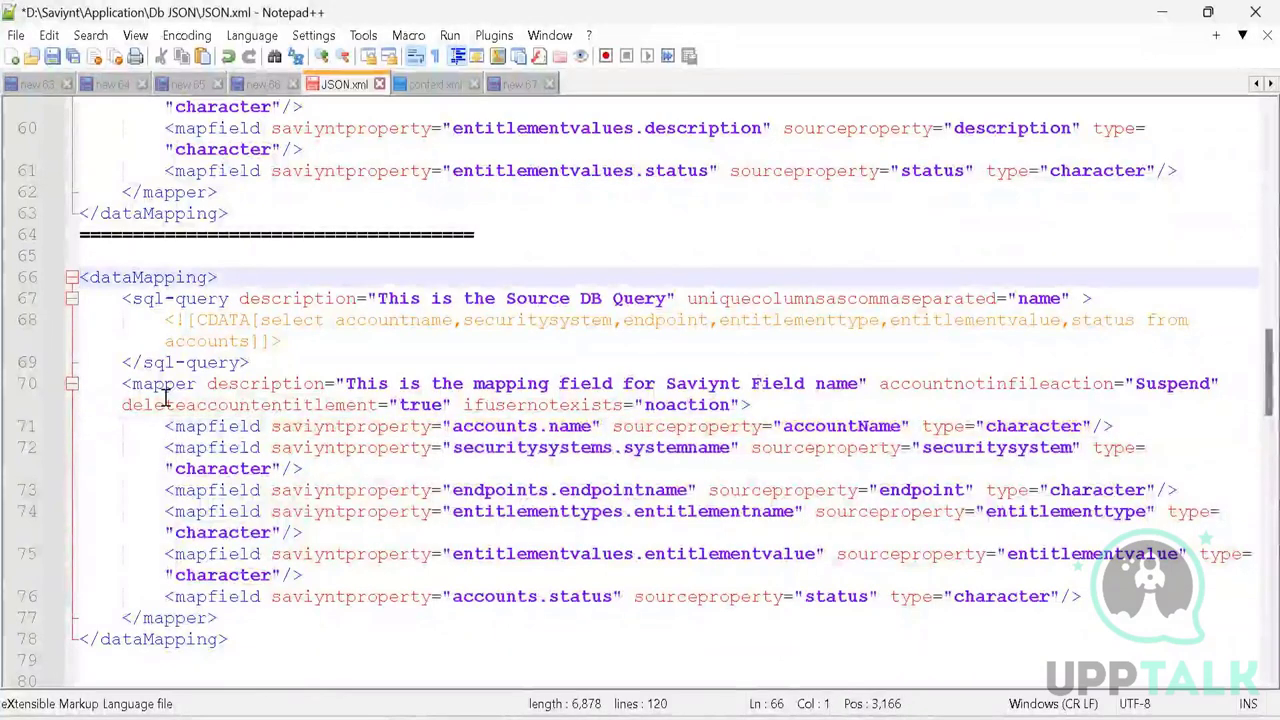
scroll(175, 532, down, 2)
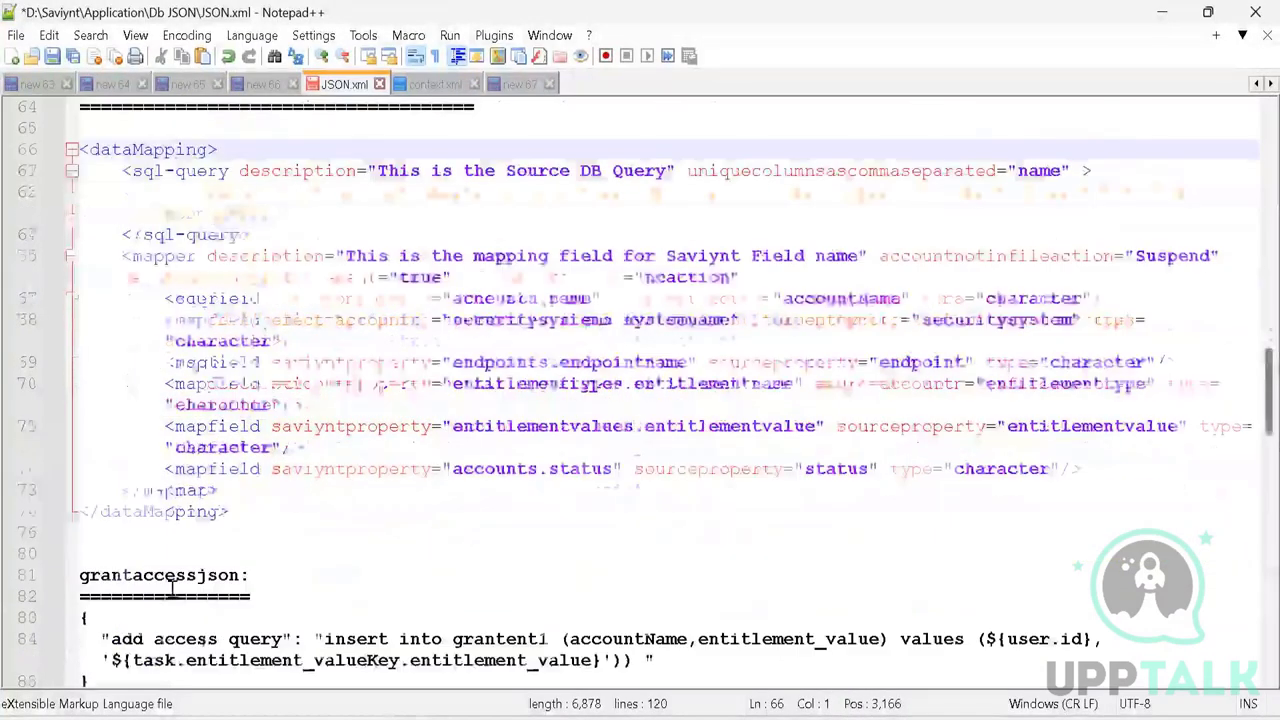
shift+click(230, 512)
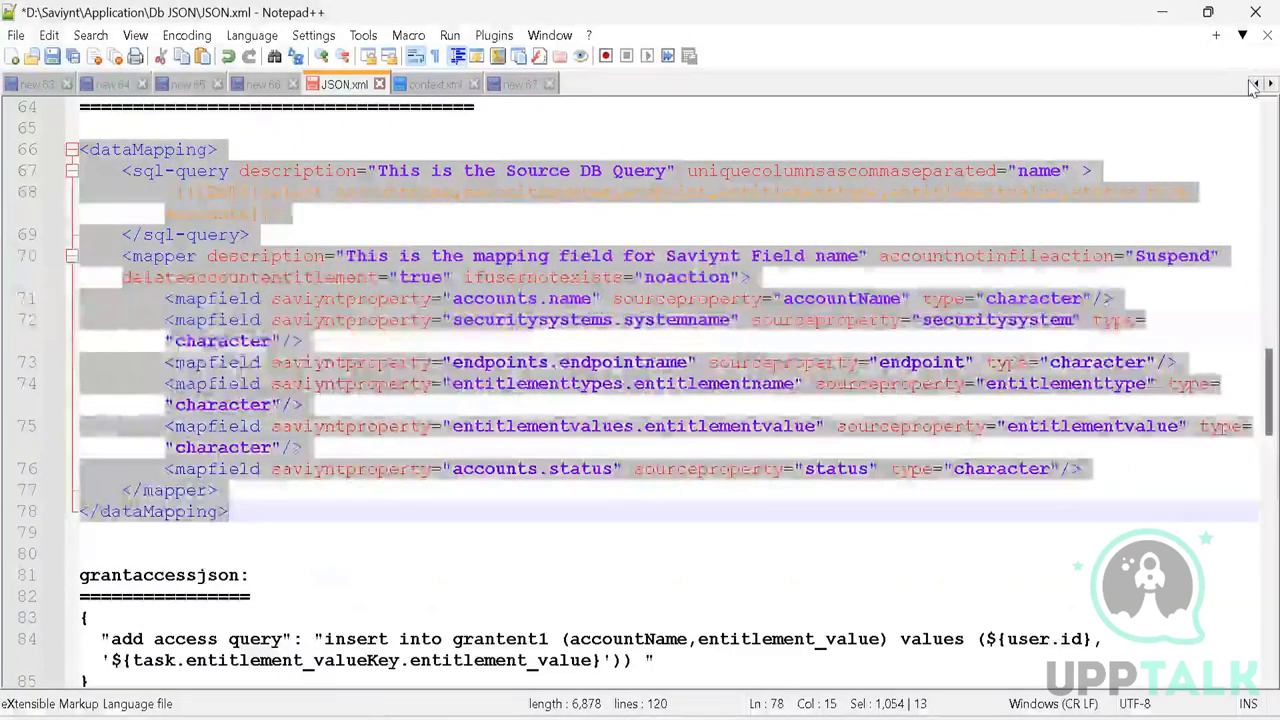
Look through the names of the other documents open in Notepad++
click(1256, 84)
click(1256, 85)
click(1256, 85)
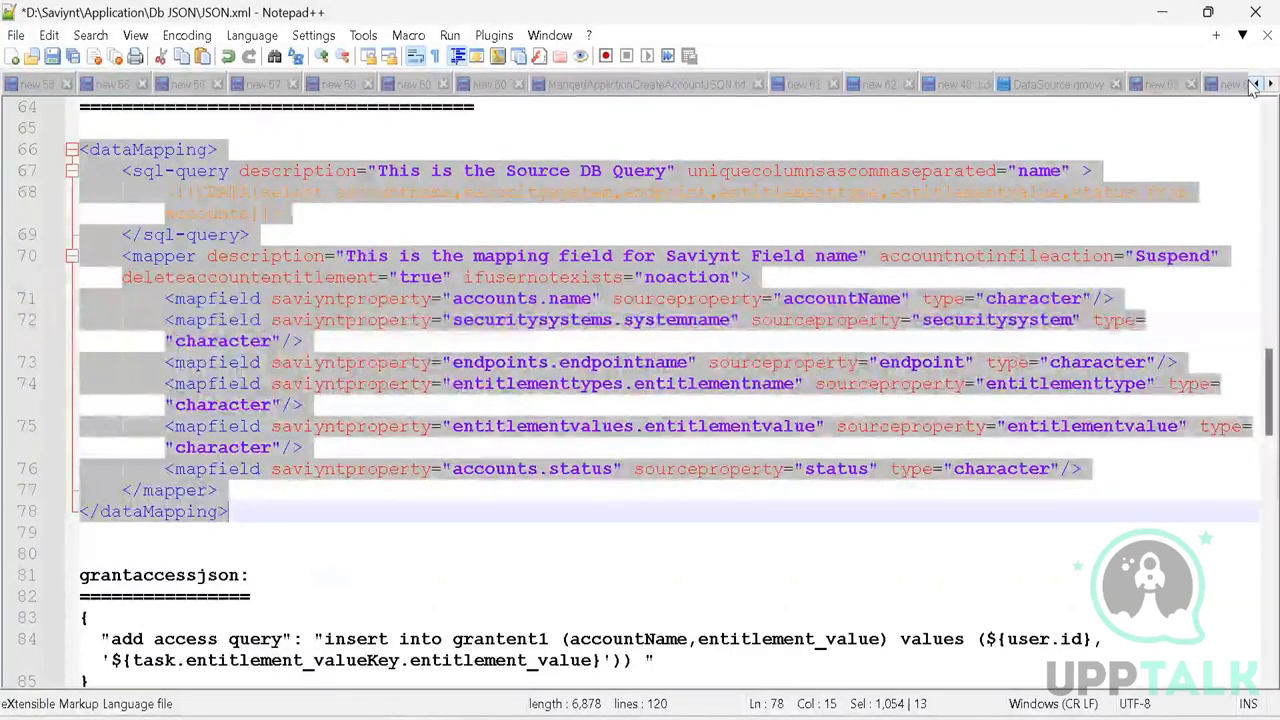
click(1256, 85)
click(1256, 85)
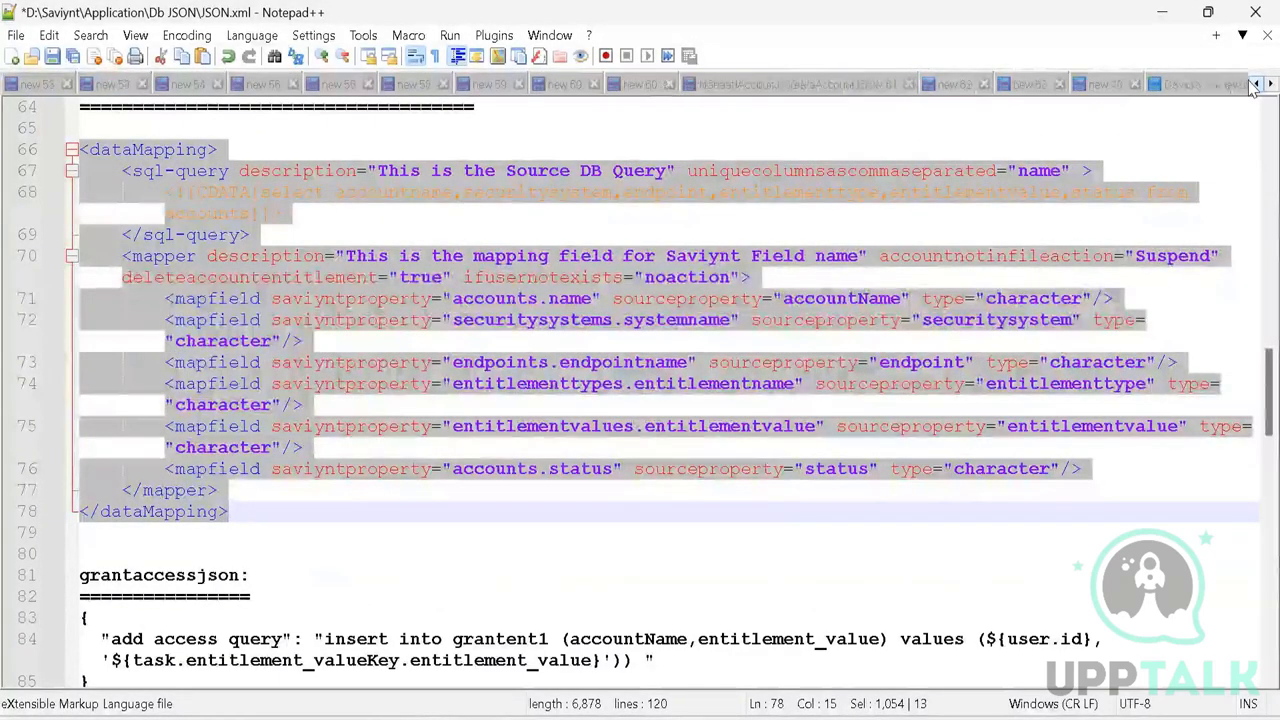
click(1256, 85)
click(1256, 85)
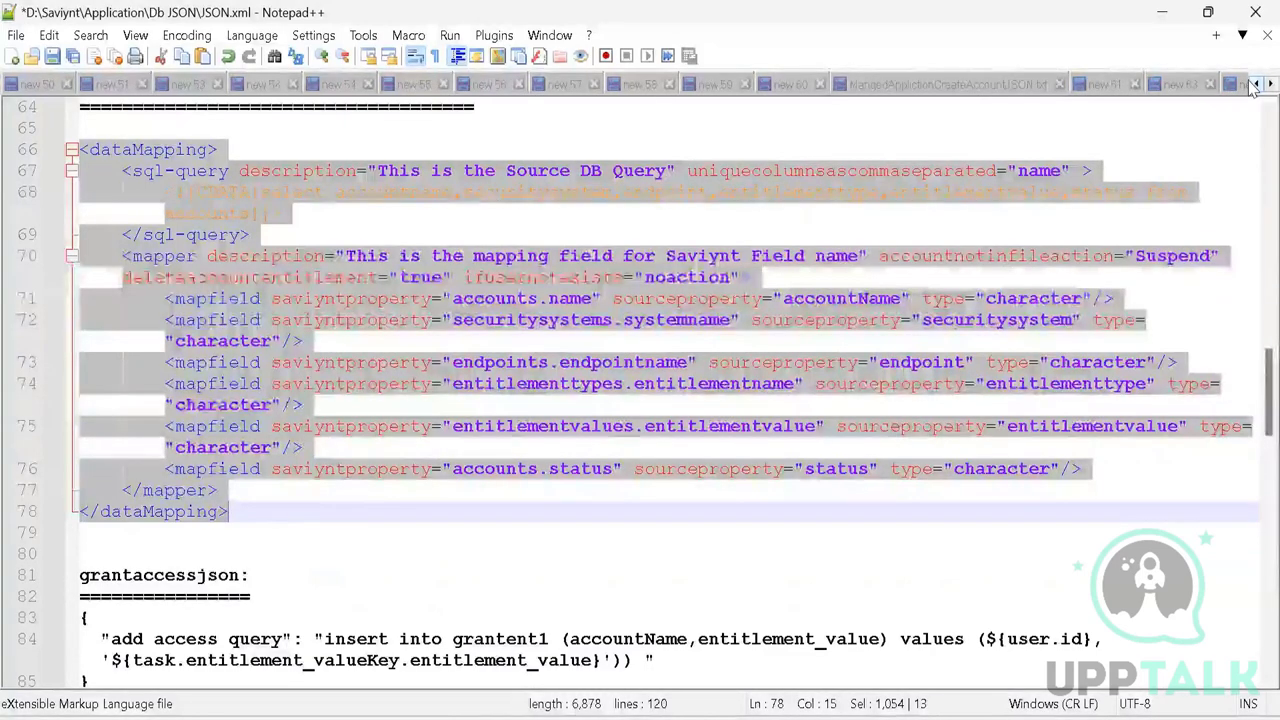
click(1256, 85)
click(1256, 85)
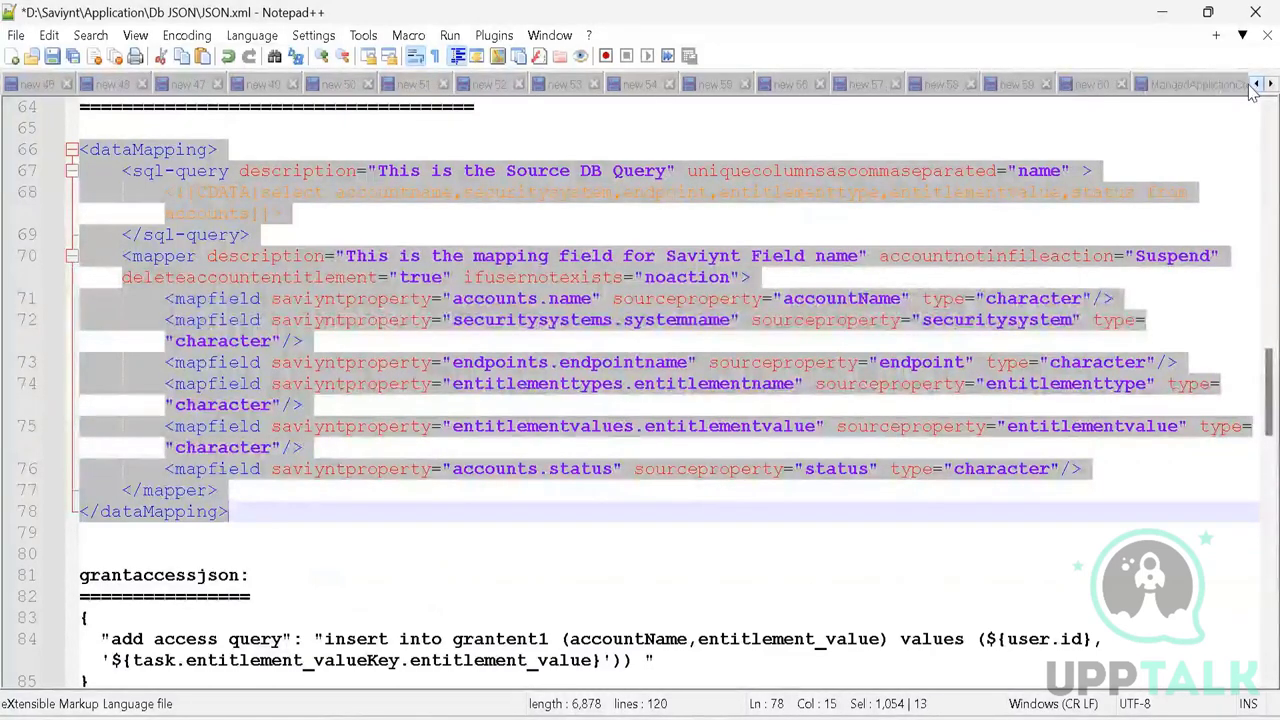
click(1256, 85)
click(1256, 85)
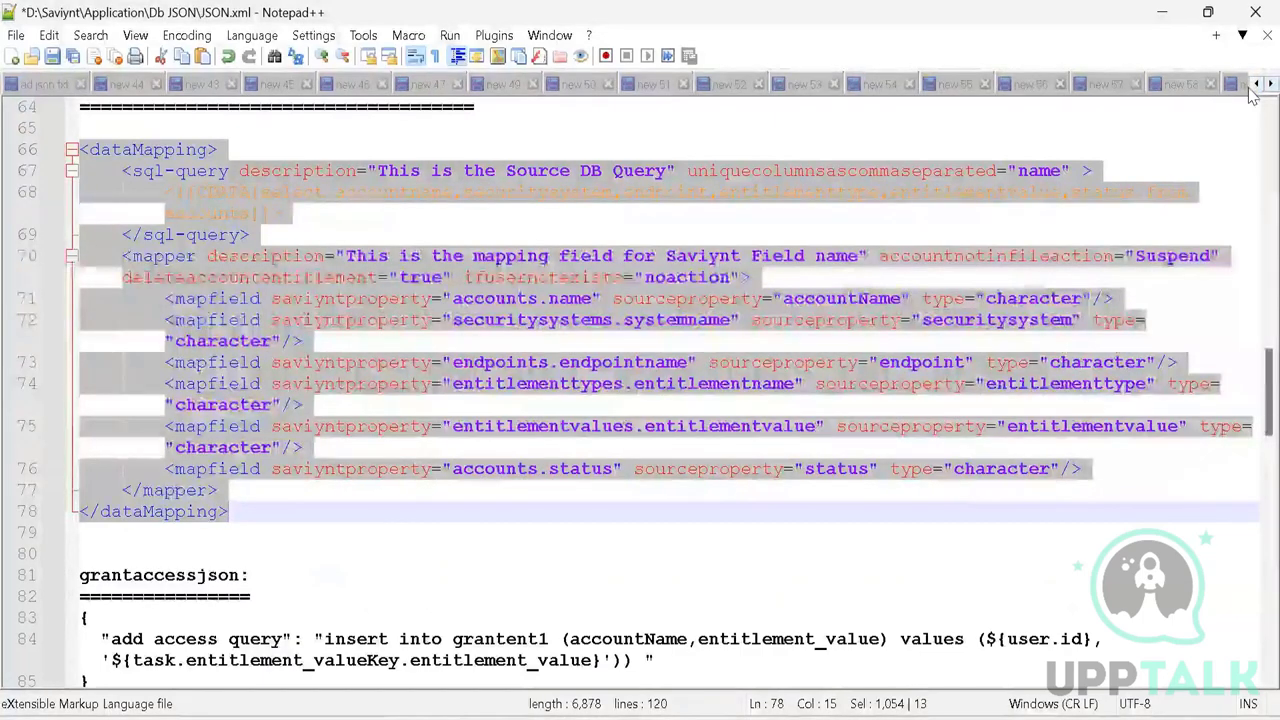
click(1252, 88)
click(1252, 88)
click(1252, 88)
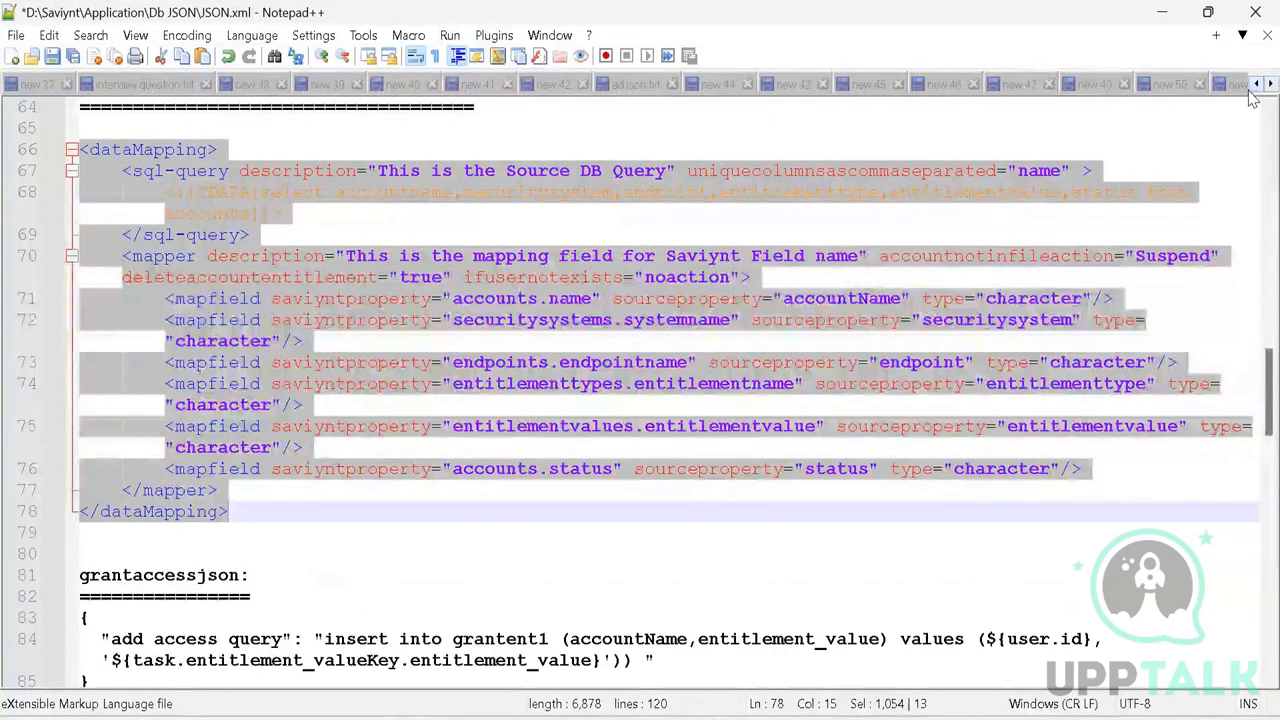
click(1270, 84)
click(1270, 84)
click(1270, 84)
click(1270, 84)
click(1270, 84)
click(1270, 84)
click(1270, 84)
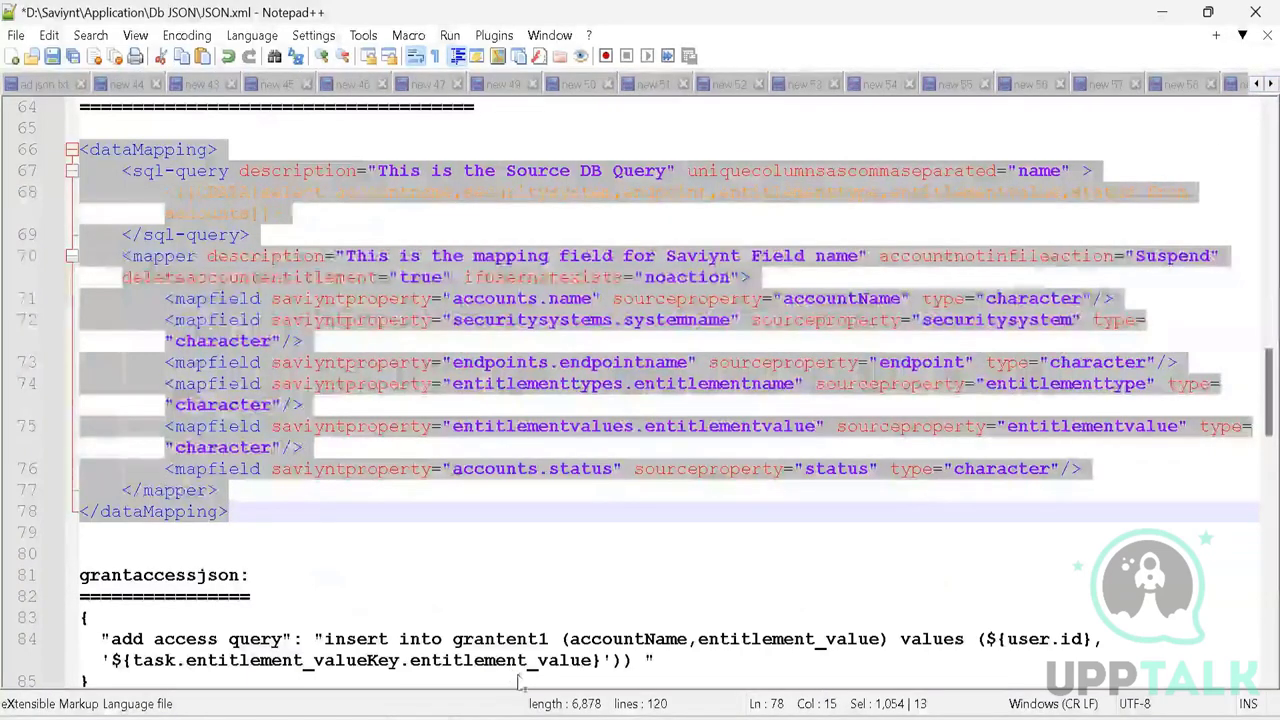
Switch to DB connector JSON.xml in the remote desktop session and add three line breaks after the task note at its end
key(alt+Tab)
key(alt+Tab)
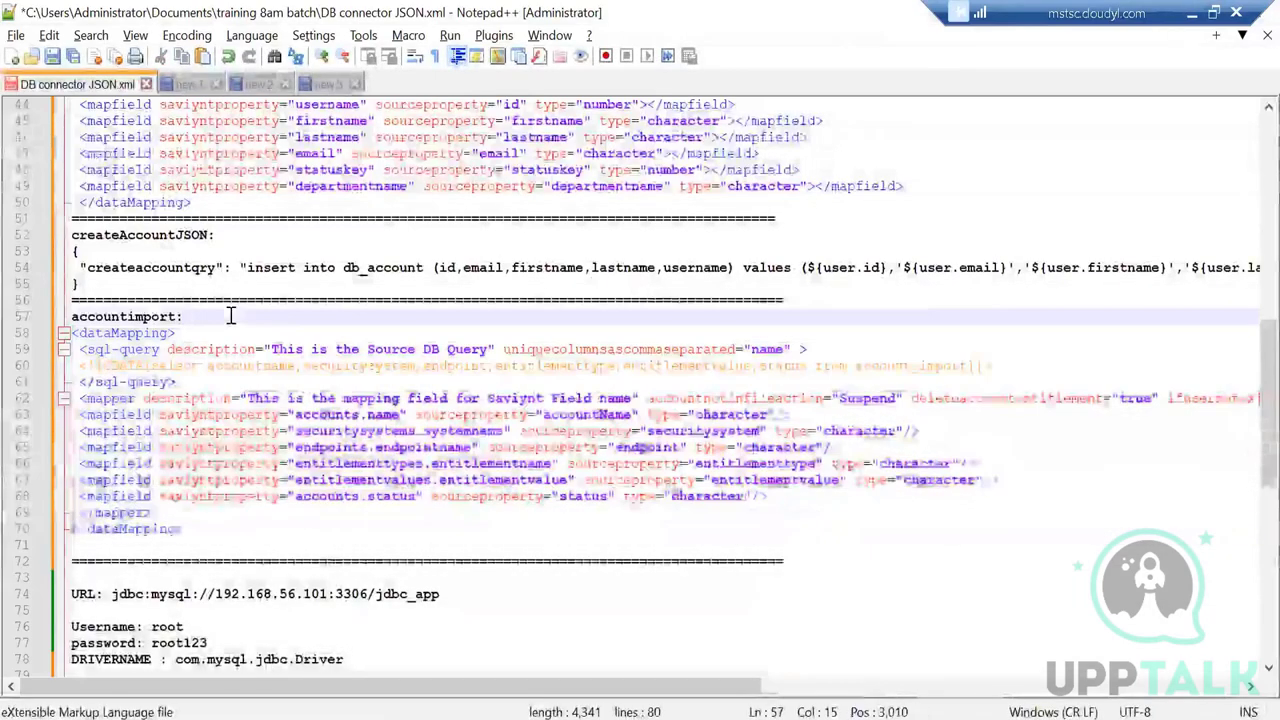
scroll(400, 370, down, 6)
click(551, 400)
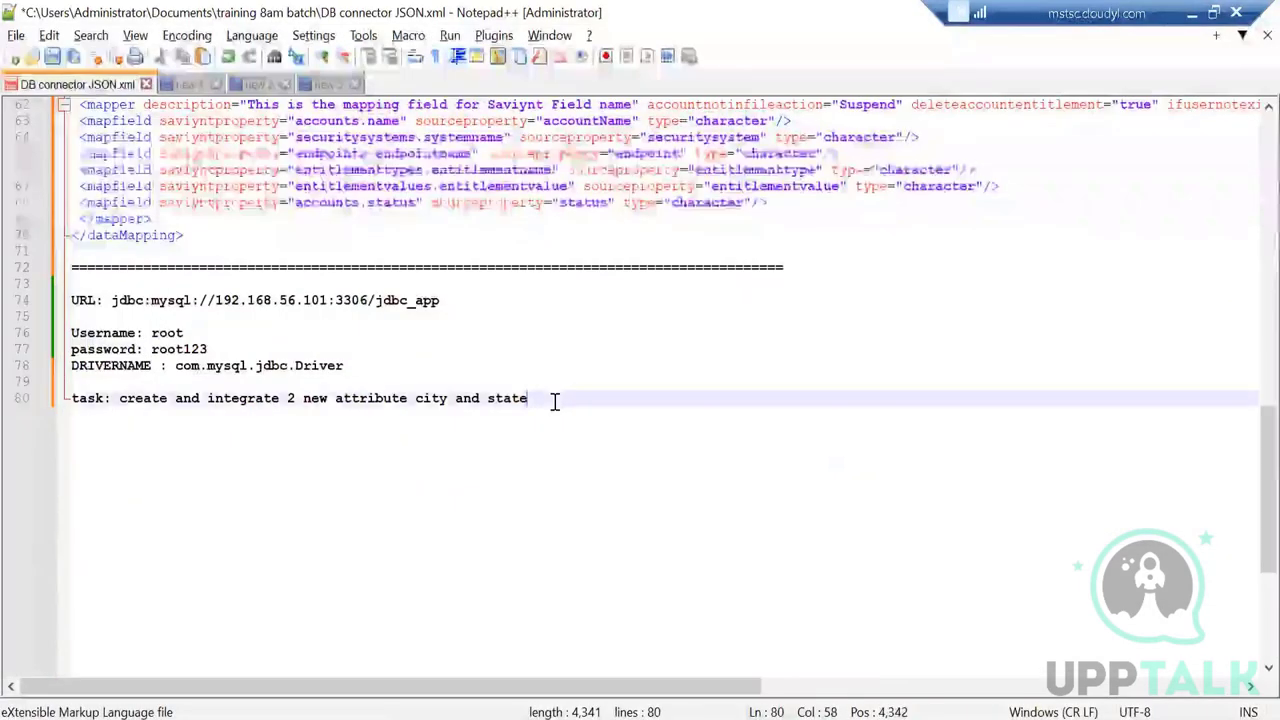
key(Return)
key(Return)
key(Return)
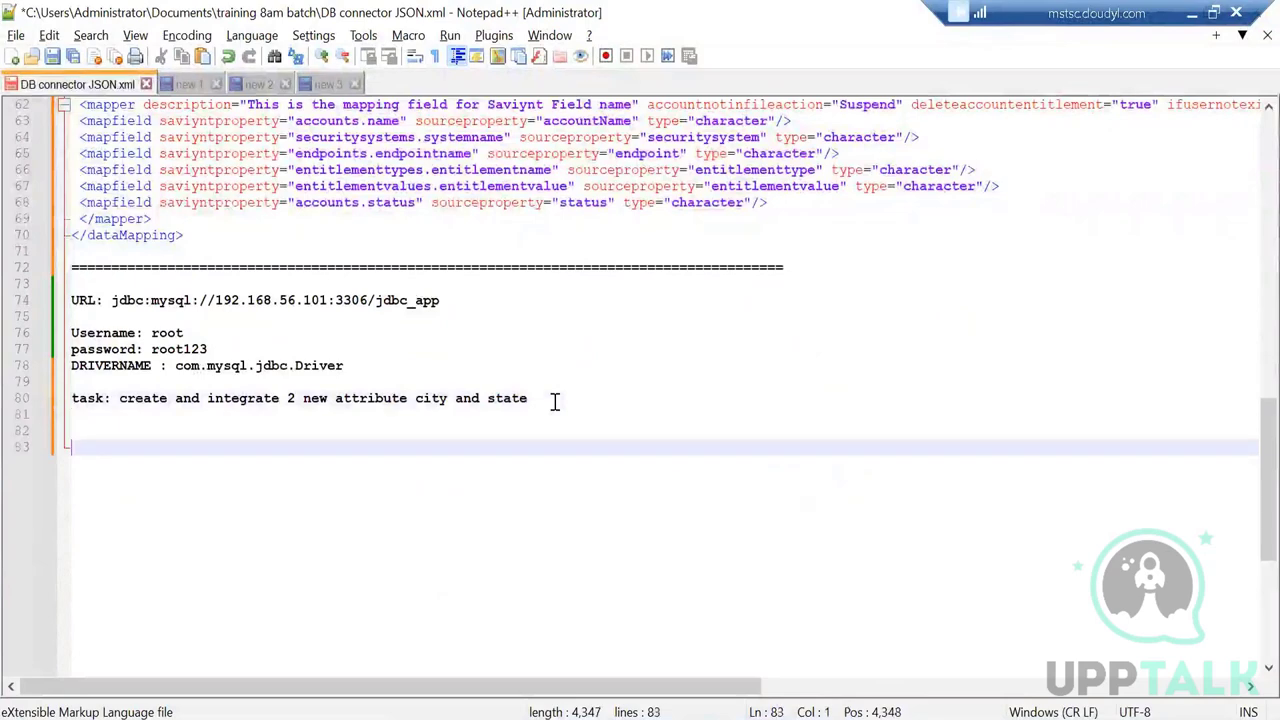
key(ctrl+v)
scroll(560, 413, down, 1)
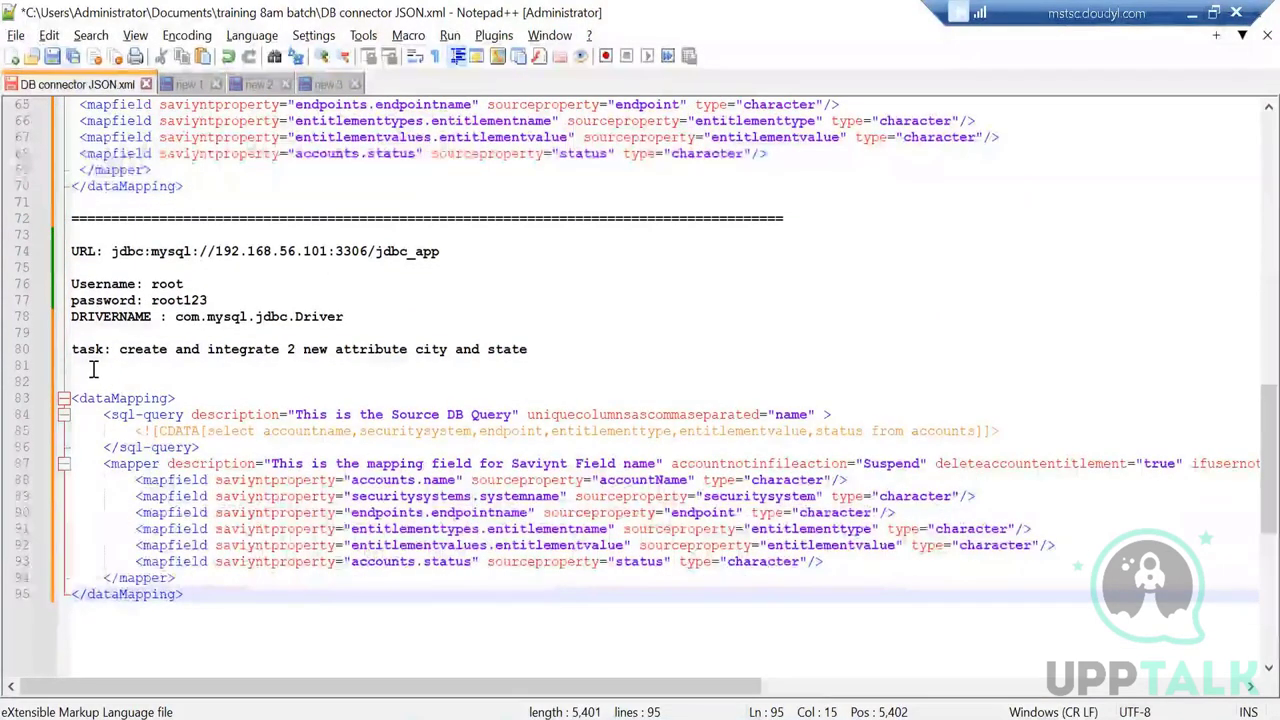
key(ctrl+z)
Add the heading "entitlementImport:" on the empty line above the connection URL
click(112, 233)
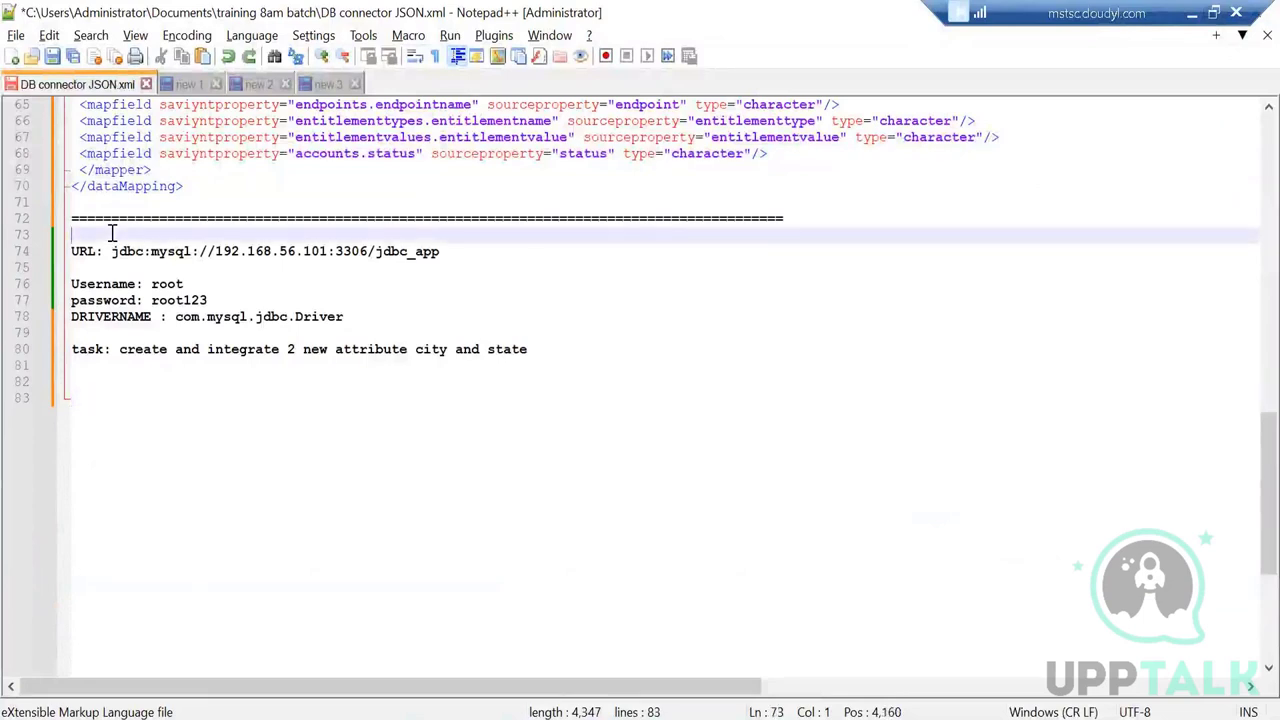
text(entit)
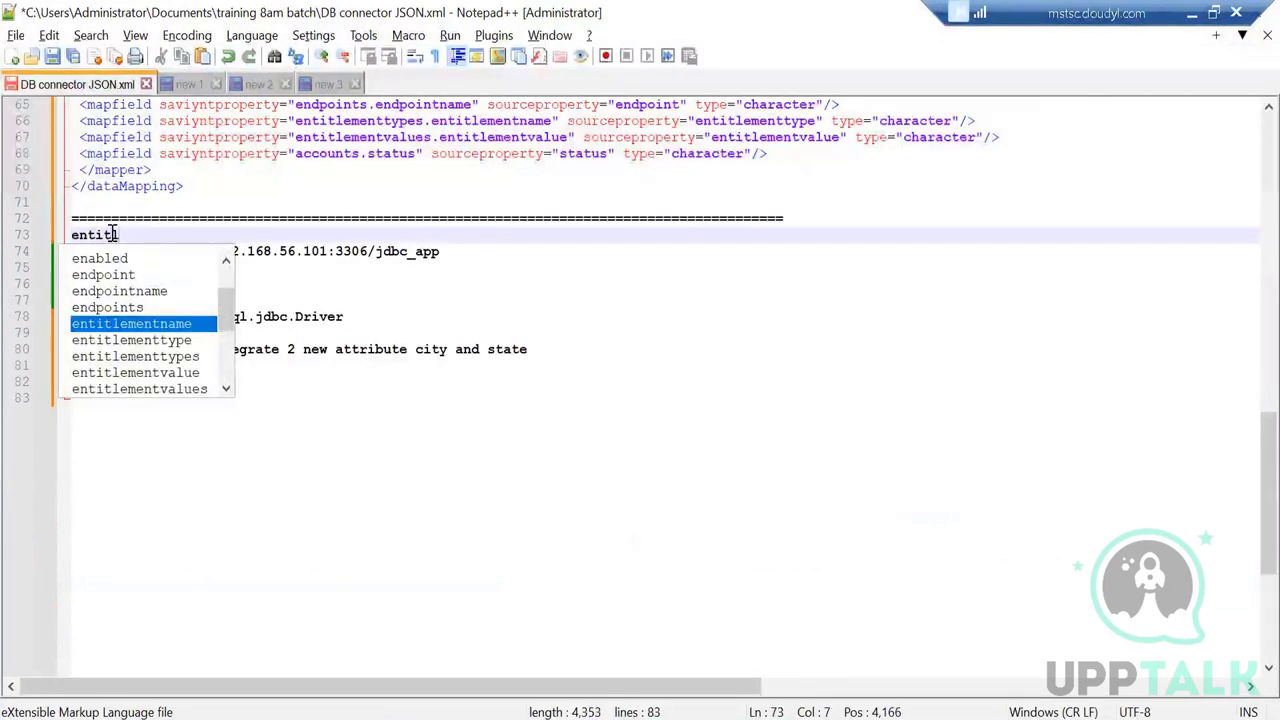
text(l)
key(Return)
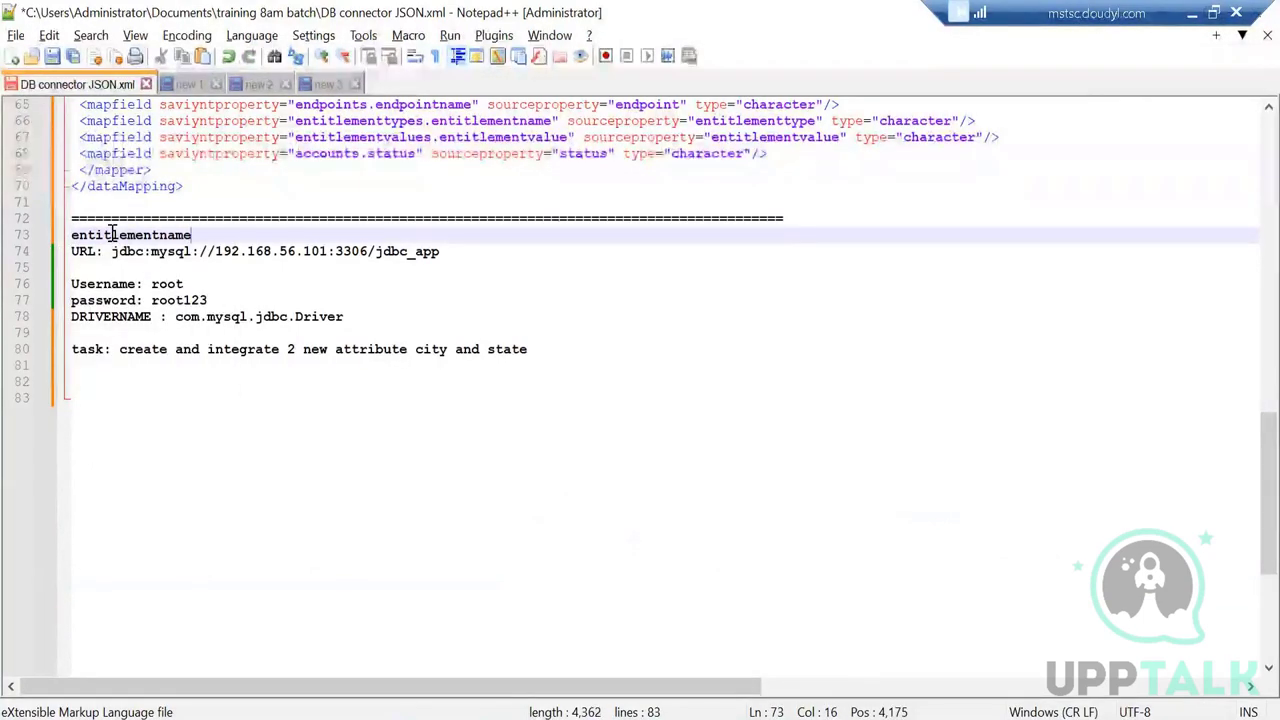
key(BackSpace)
key(BackSpace)
key(BackSpace)
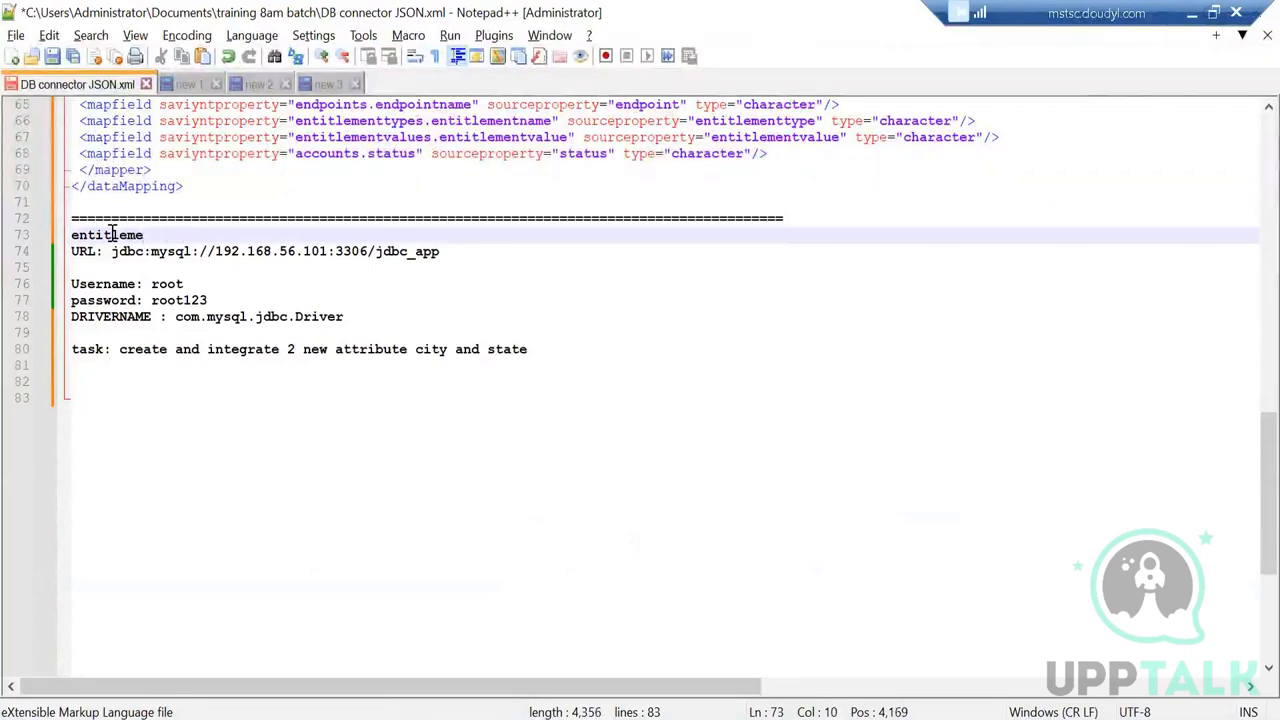
text(ntImport:)
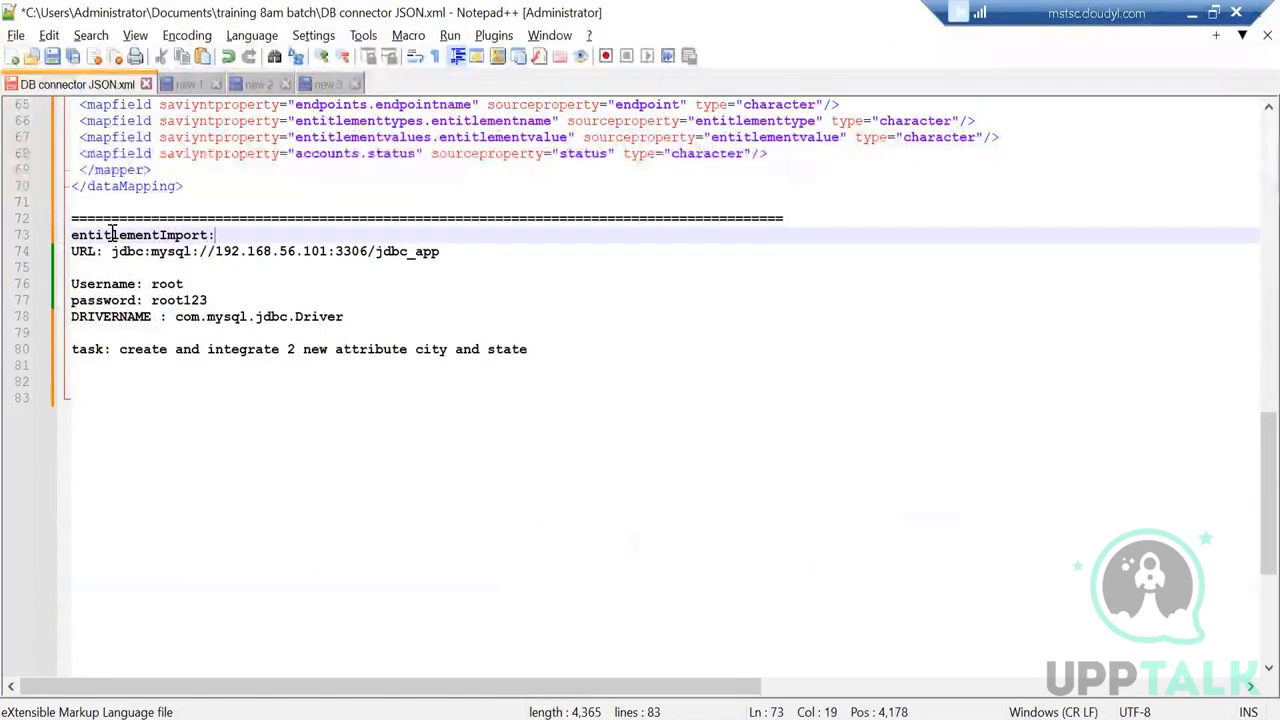
Underline the entitlementImport heading with a row of equals signs as long as the separator above, and start a new line
key(Return)
text(=)
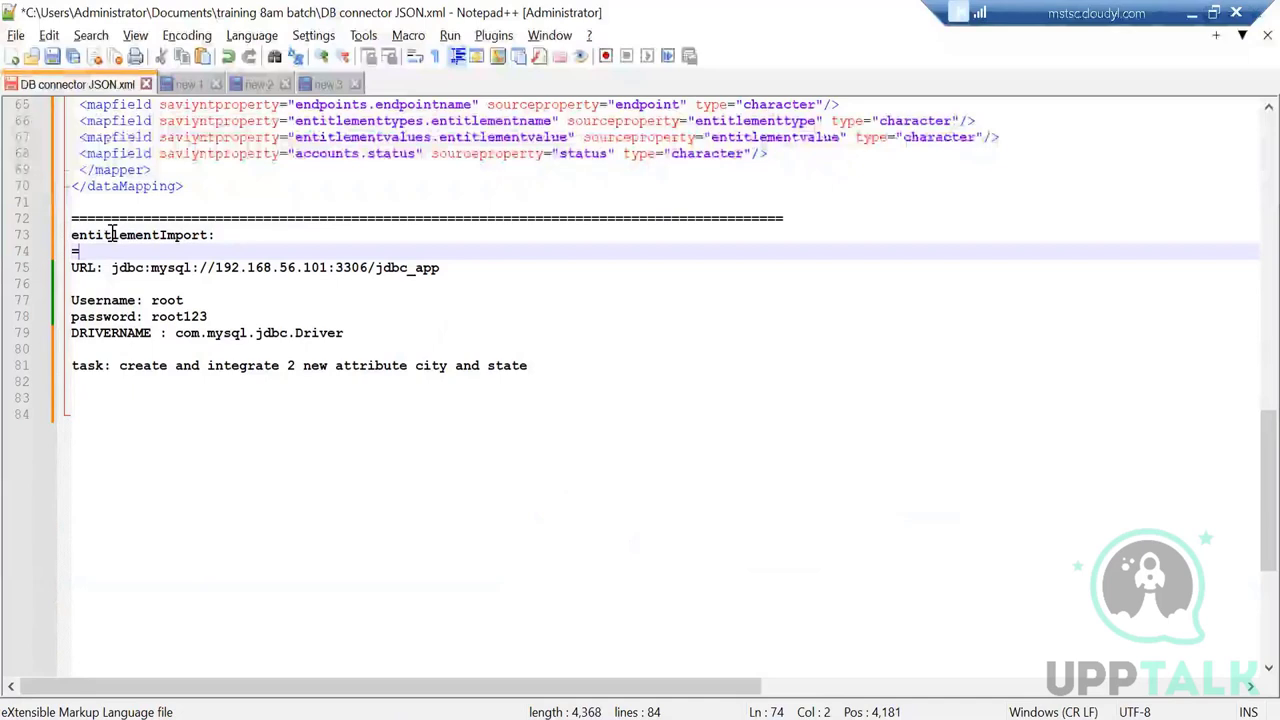
text(======================================================================)
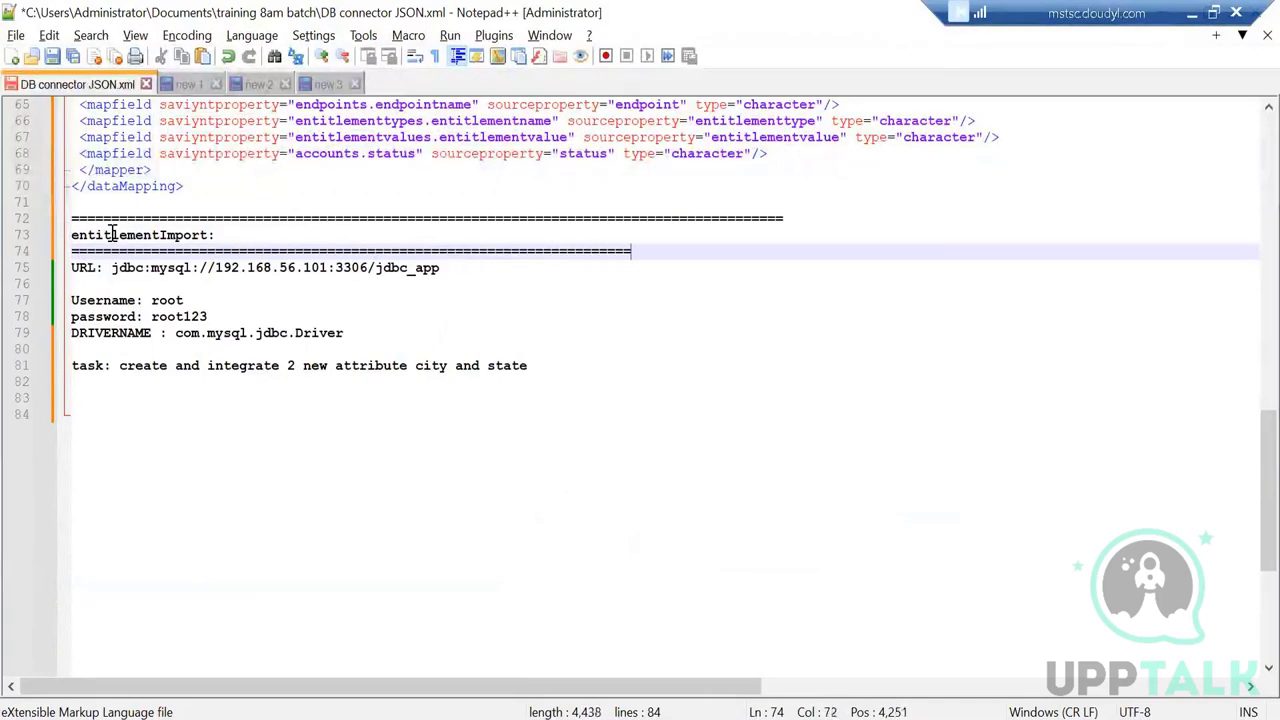
text(==================)
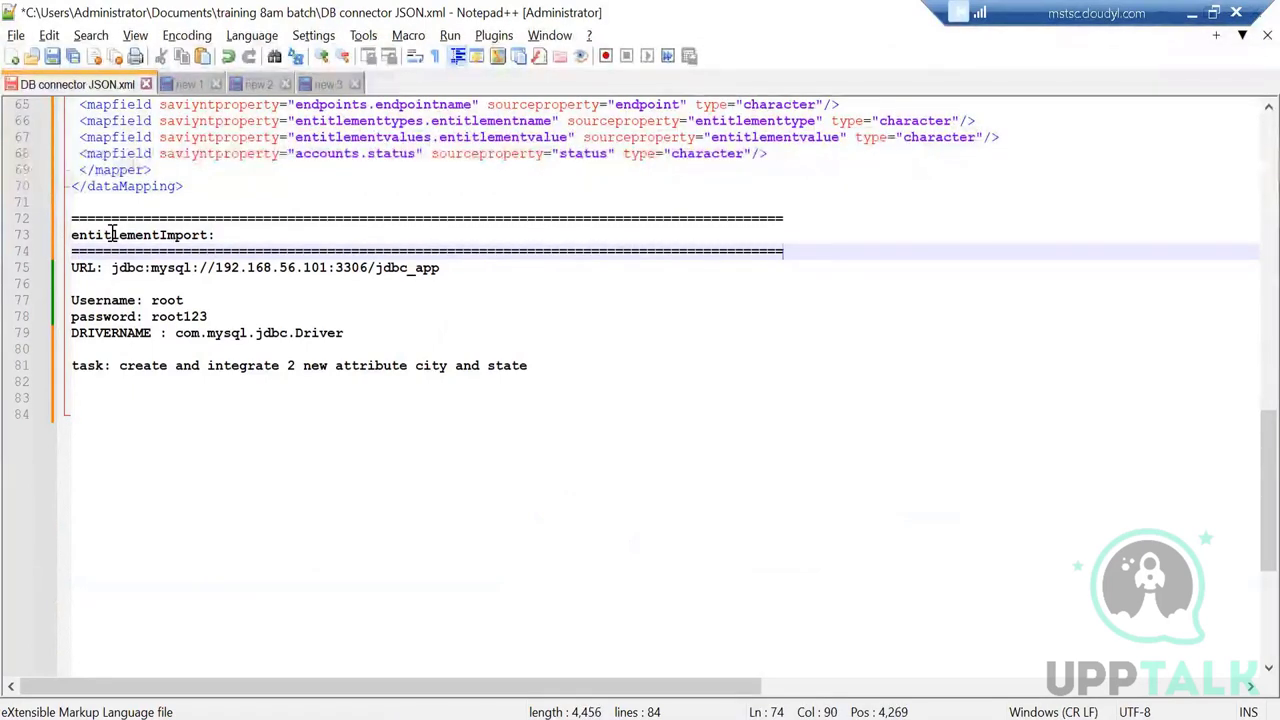
text(\)
key(BackSpace)
key(Return)
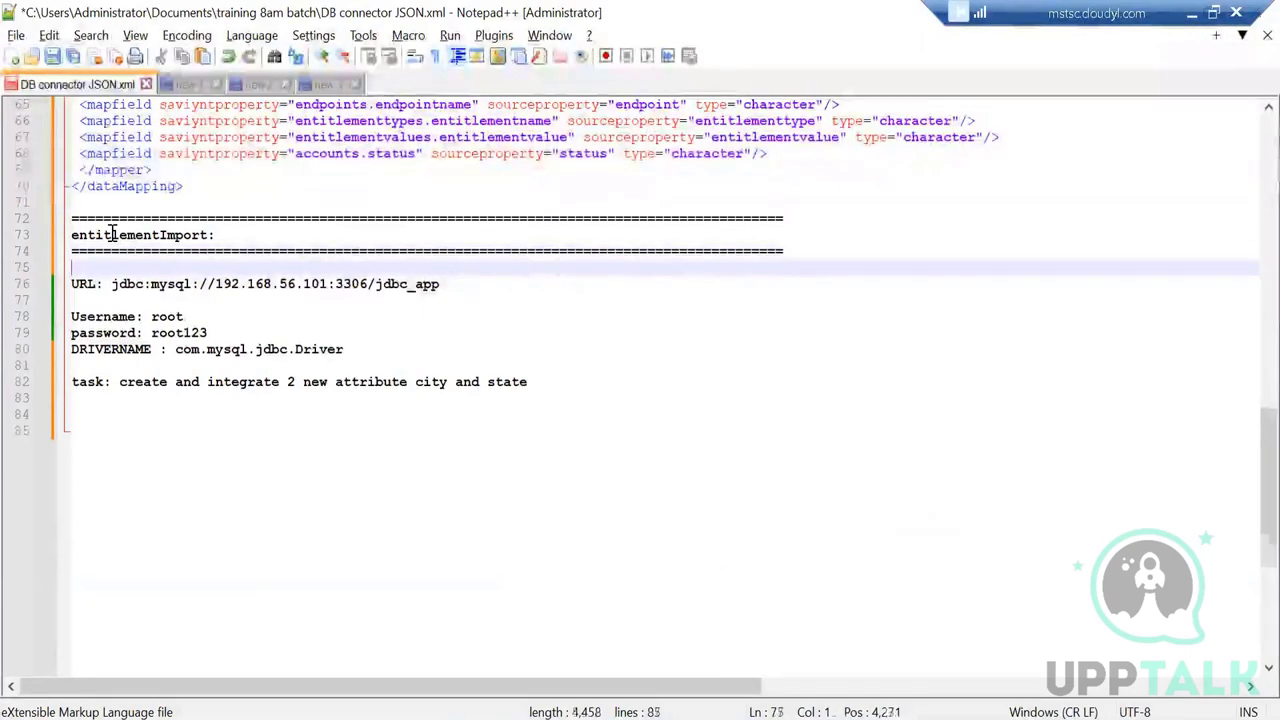
Paste the copied dataMapping block under the entitlementImport heading and close the section with a shorter row of equals signs
key(ctrl+v)
key(Return)
text(=)
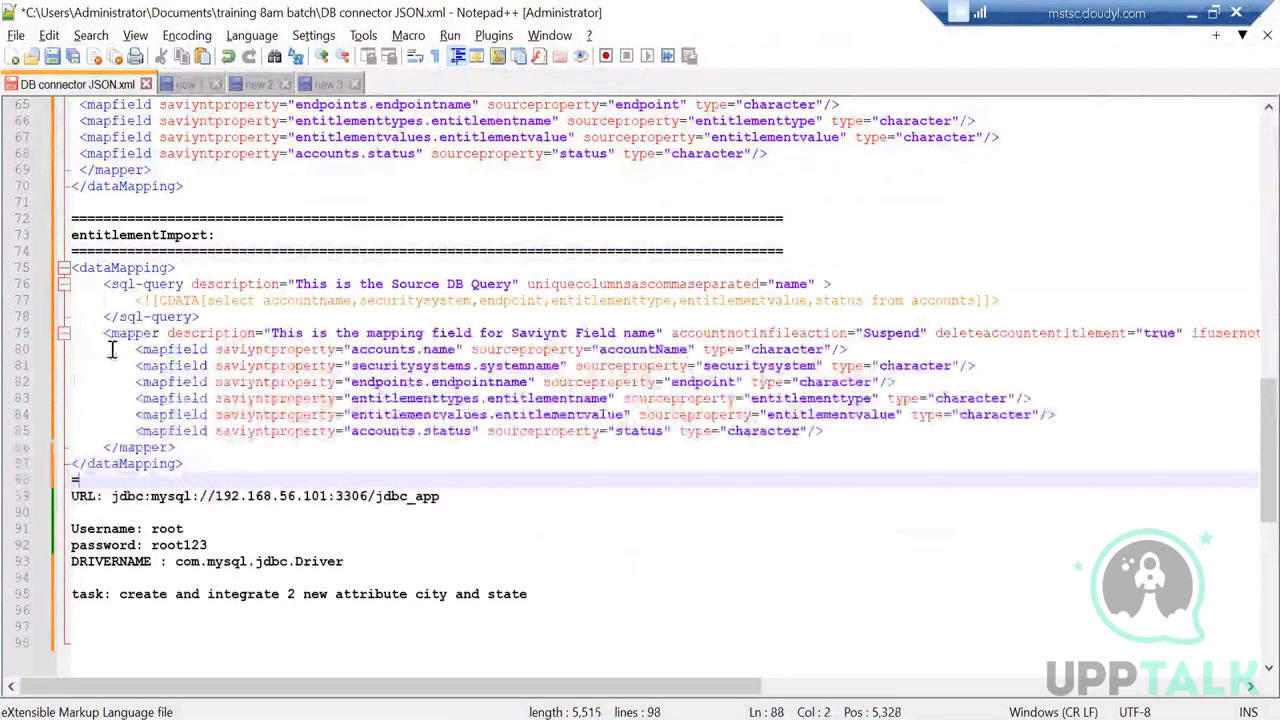
text(======================================)
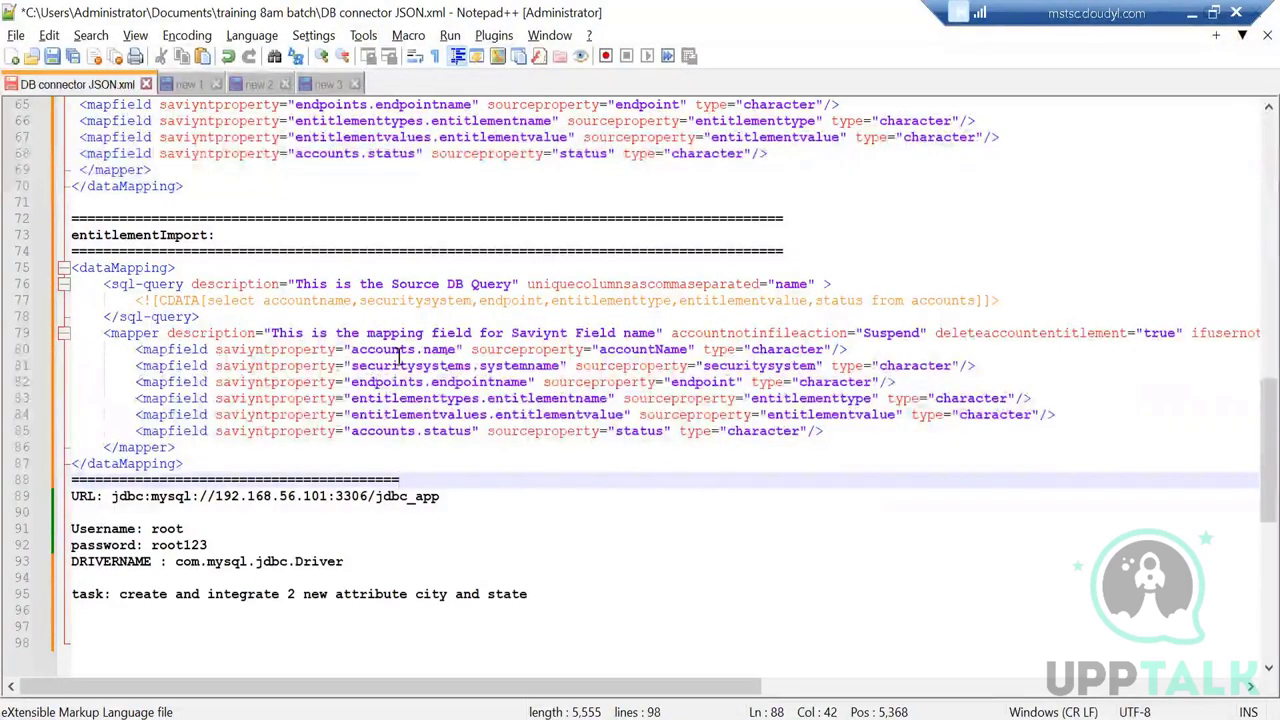
click(352, 349)
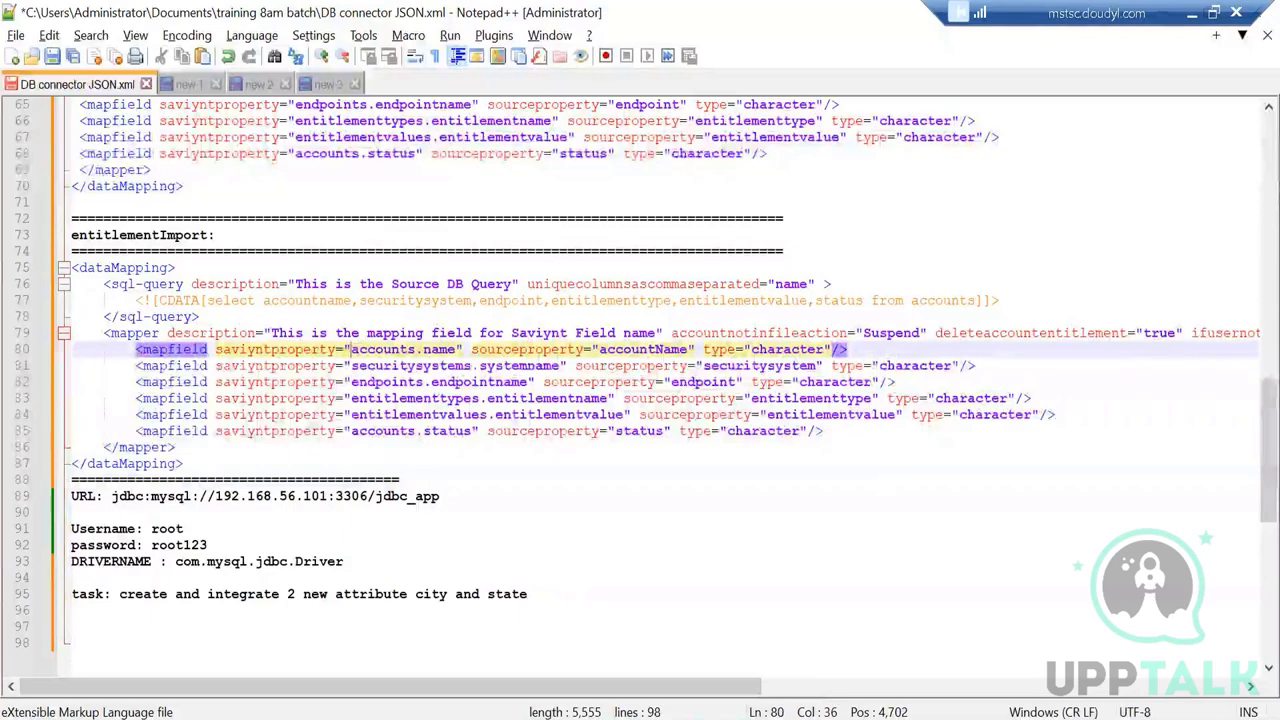
Switch to the browser and open the Saviynt Freshdesk support login page, saviynt.freshdesk.com/support/login
key(alt+Tab)
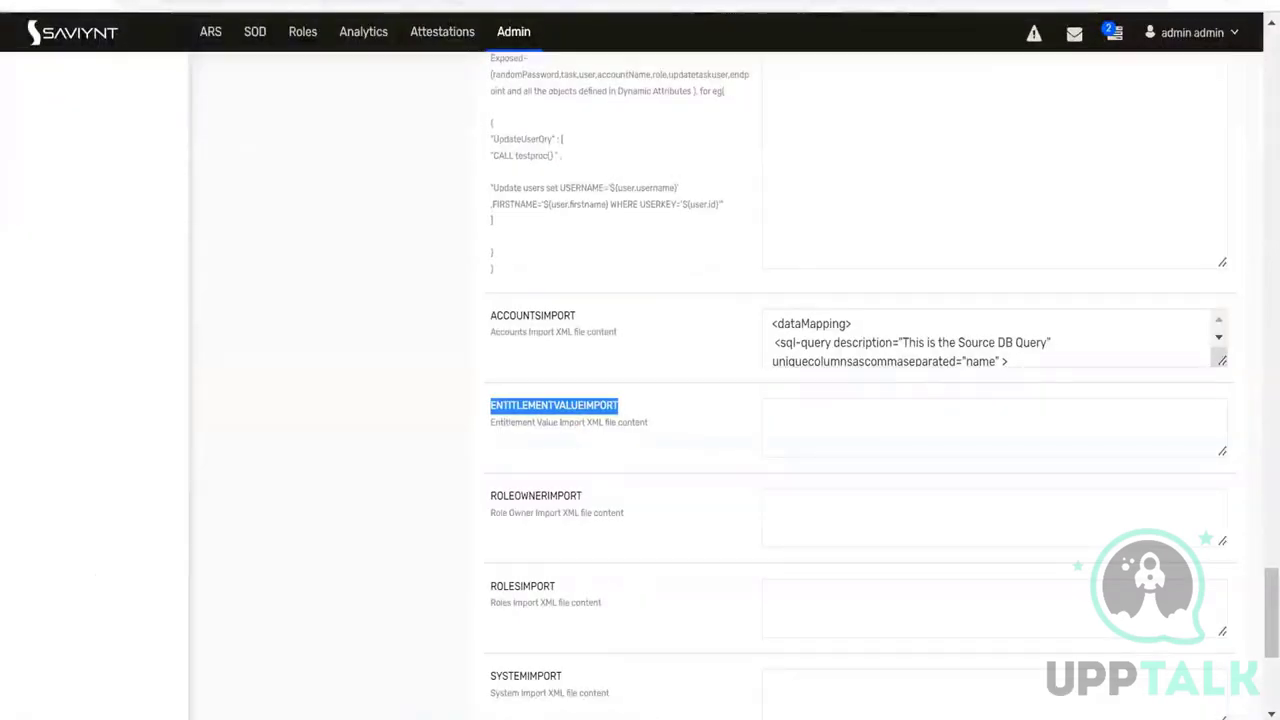
key(ctrl+j)
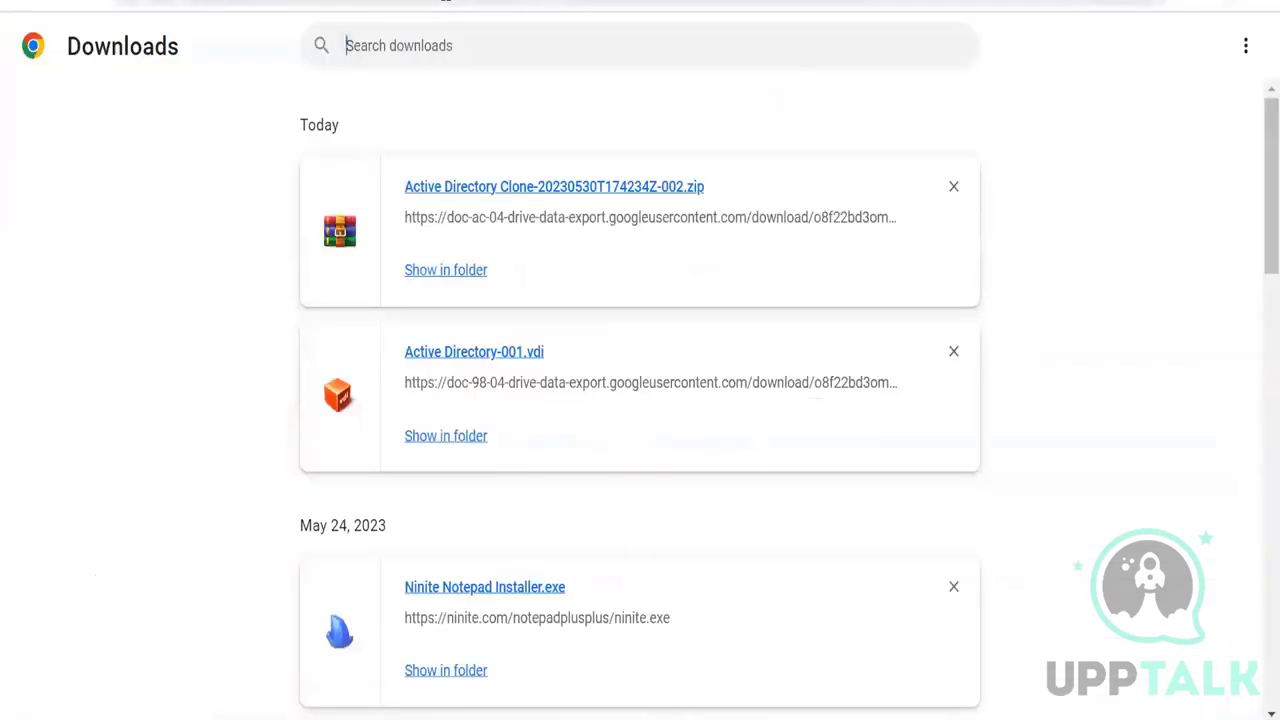
click(446, 2)
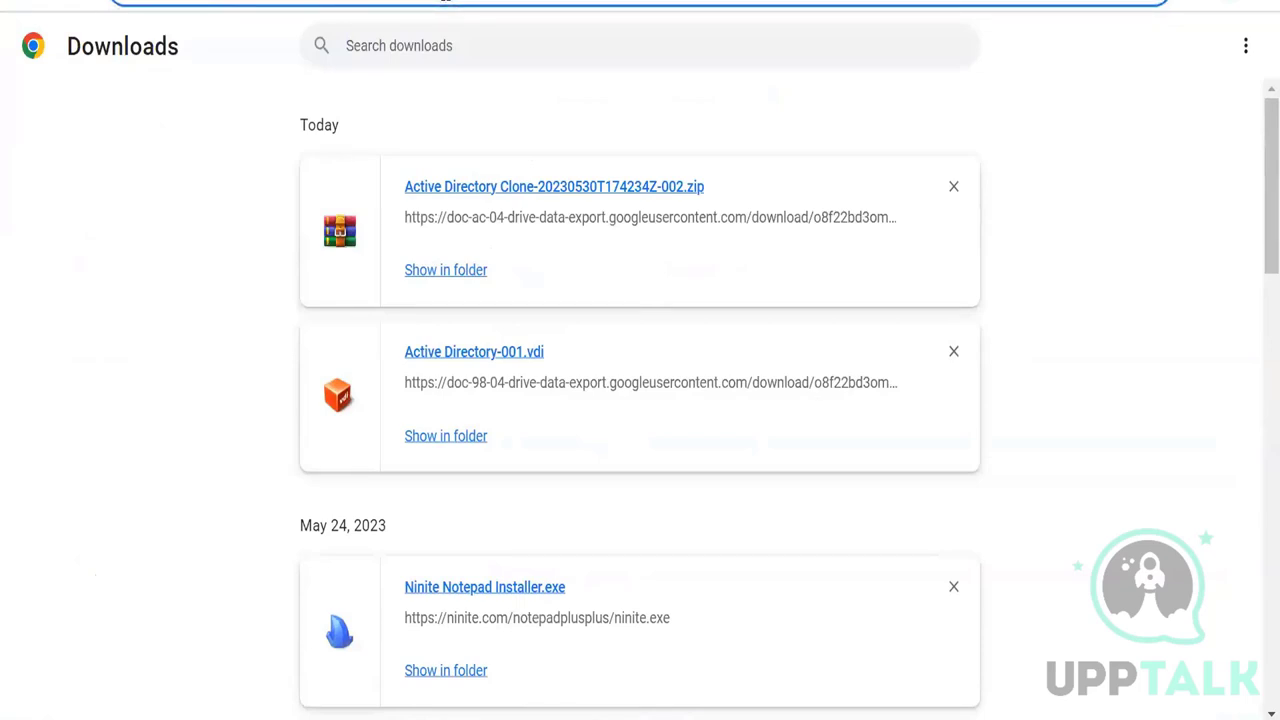
text(forum)
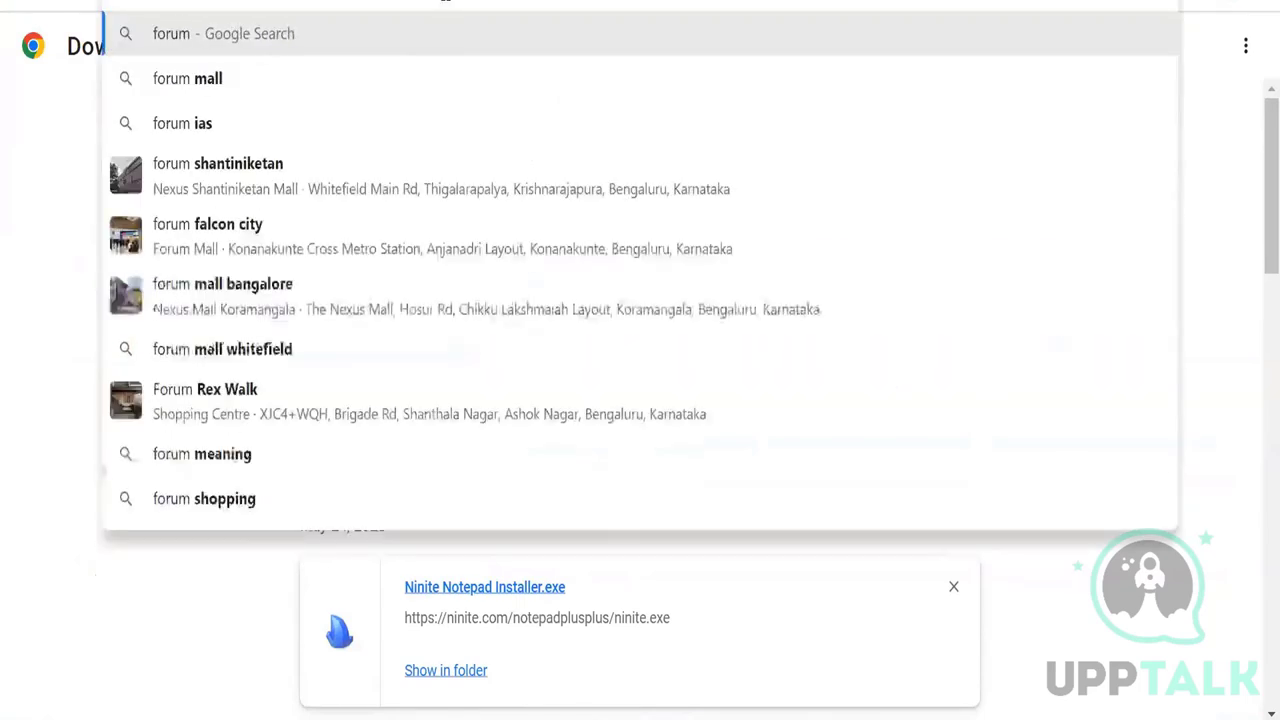
key(BackSpace)
key(BackSpace)
key(BackSpace)
key(BackSpace)
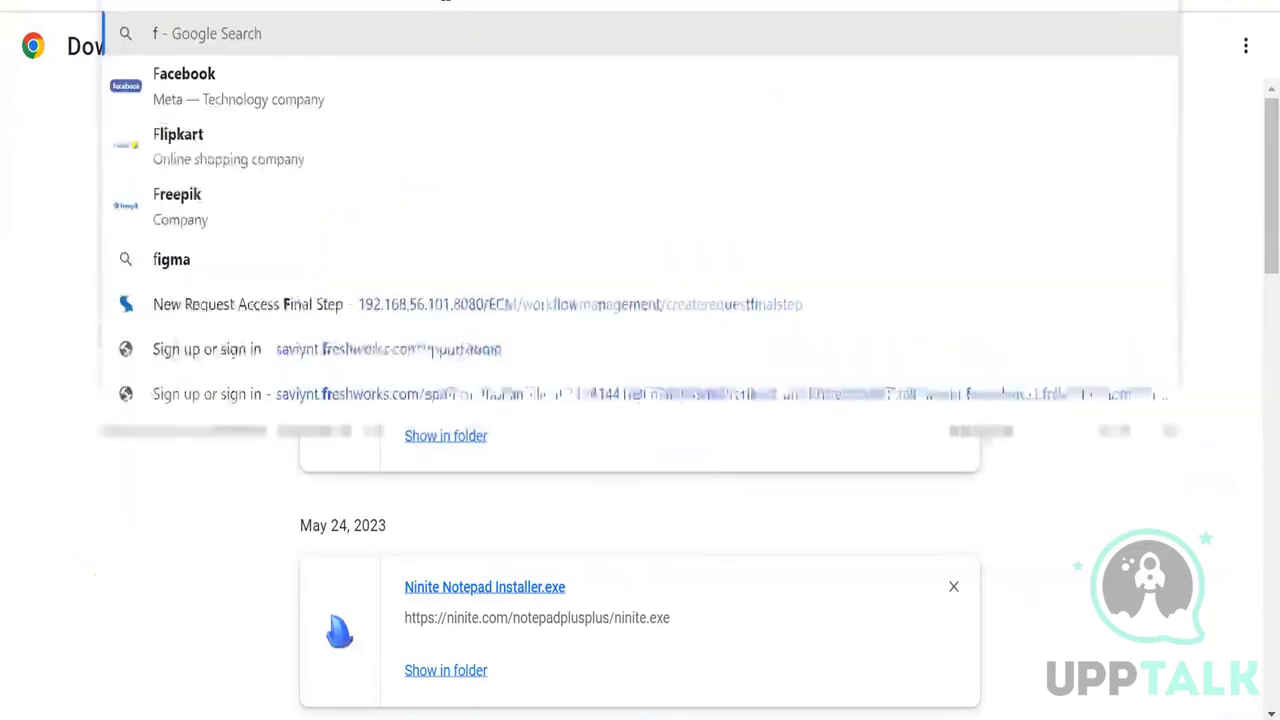
text(reshdesk)
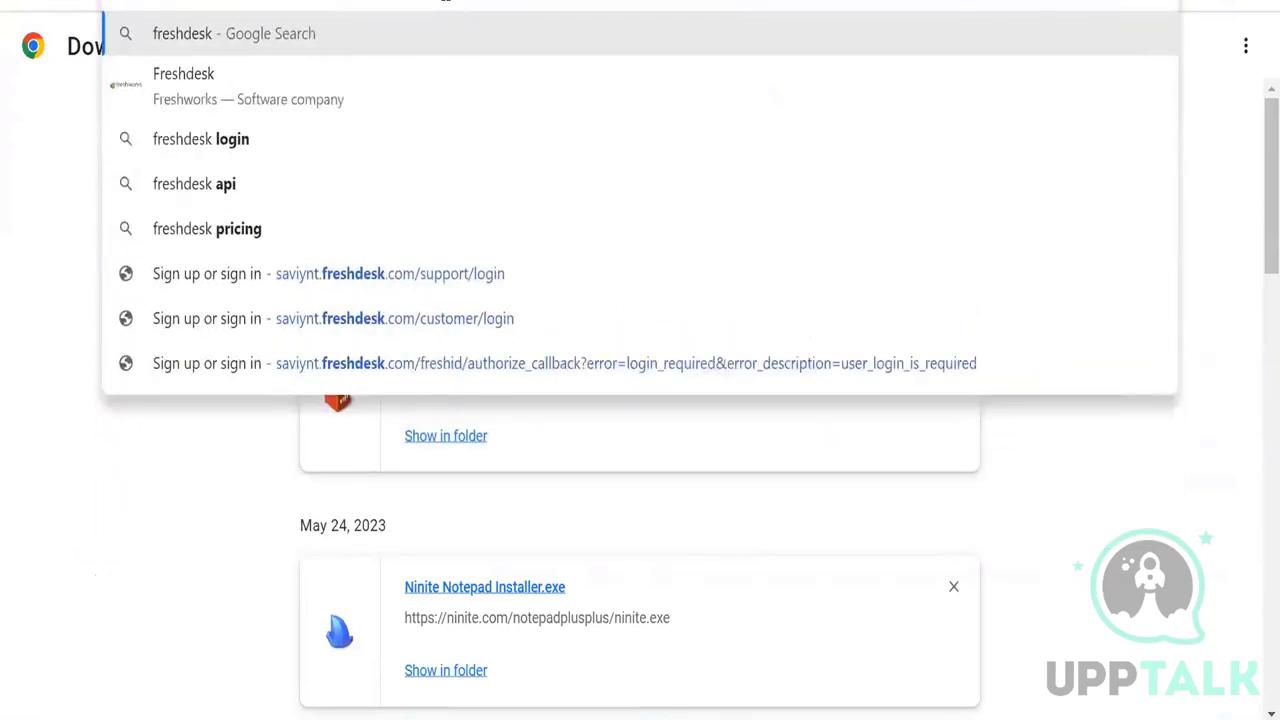
click(423, 278)
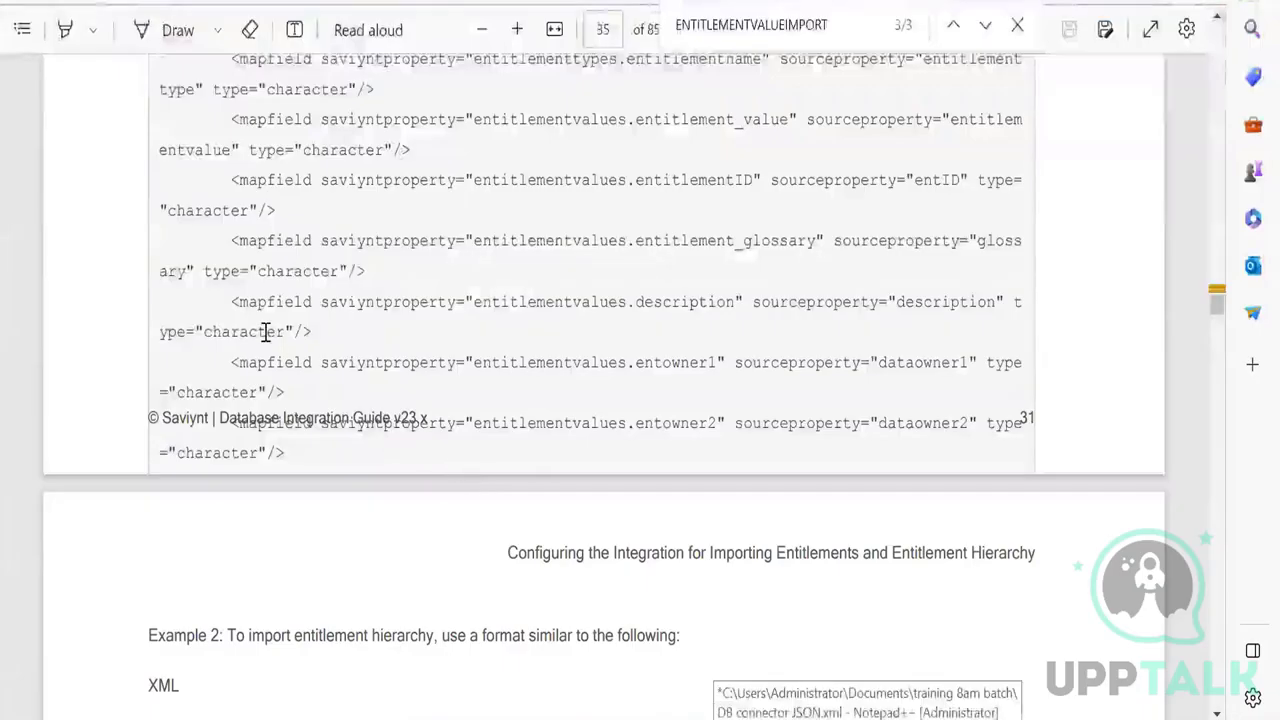
Examine the guide's entitlement import mapping example and the Example 2 entitlement hierarchy XML
scroll(265, 333, up, 5)
scroll(243, 346, down, 7)
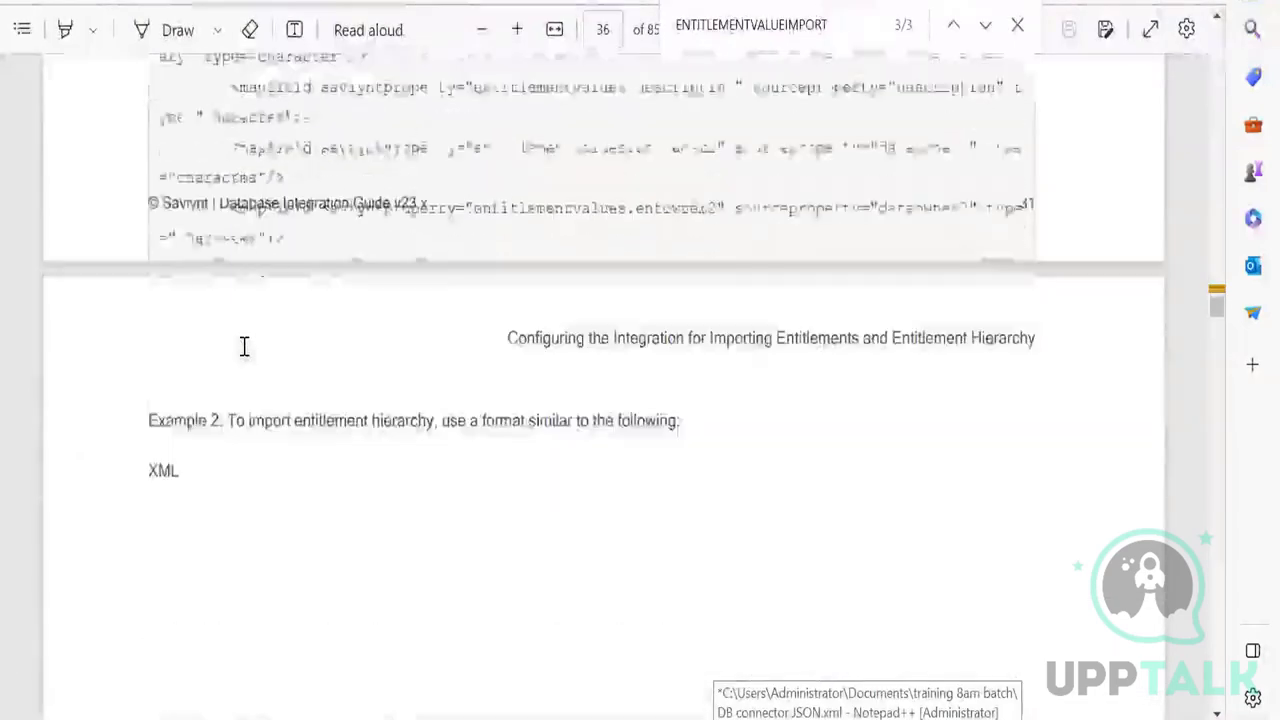
scroll(244, 346, down, 3)
scroll(244, 346, up, 6)
scroll(244, 346, down, 5)
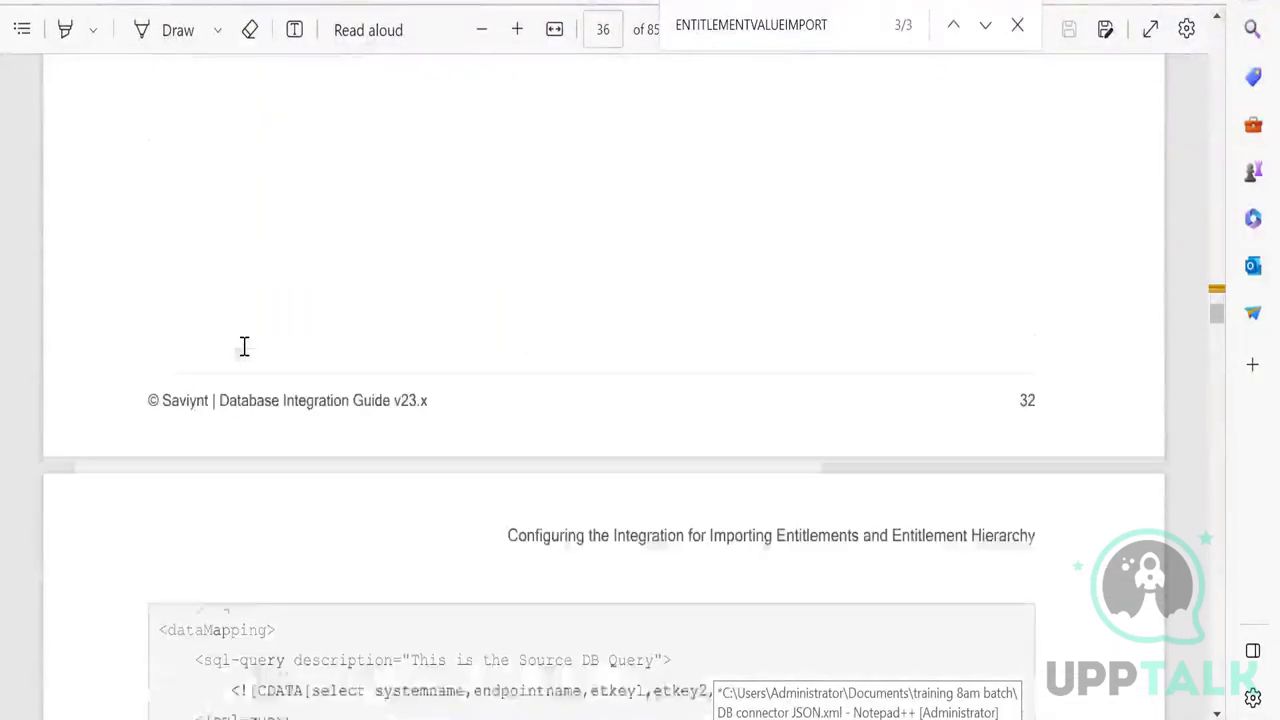
scroll(248, 358, up, 4)
scroll(248, 358, down, 11)
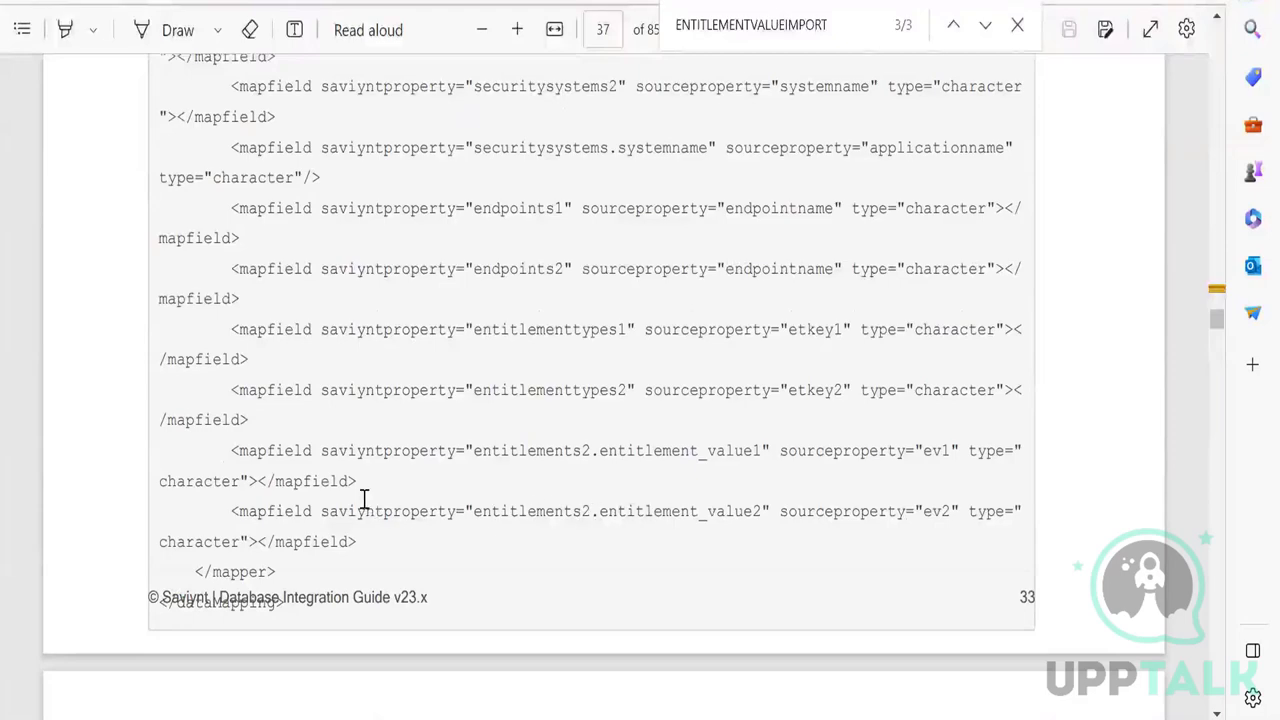
scroll(364, 499, up, 10)
scroll(363, 496, up, 3)
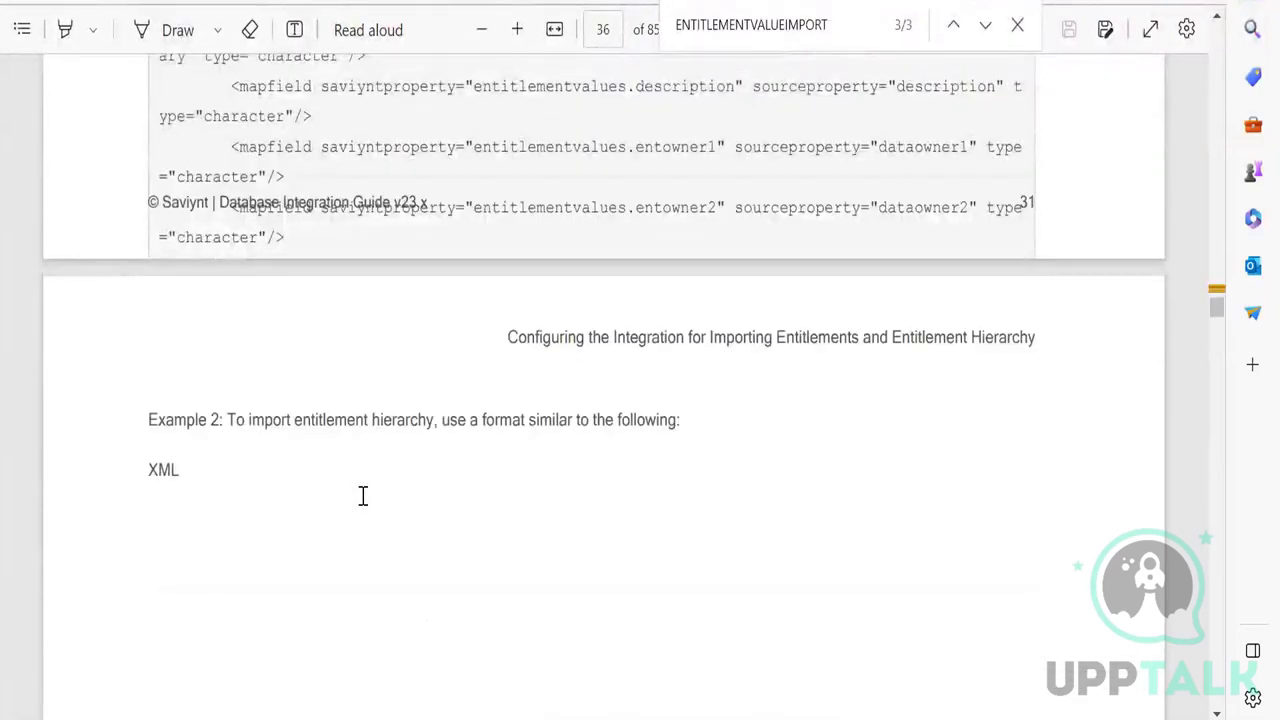
scroll(363, 496, up, 2)
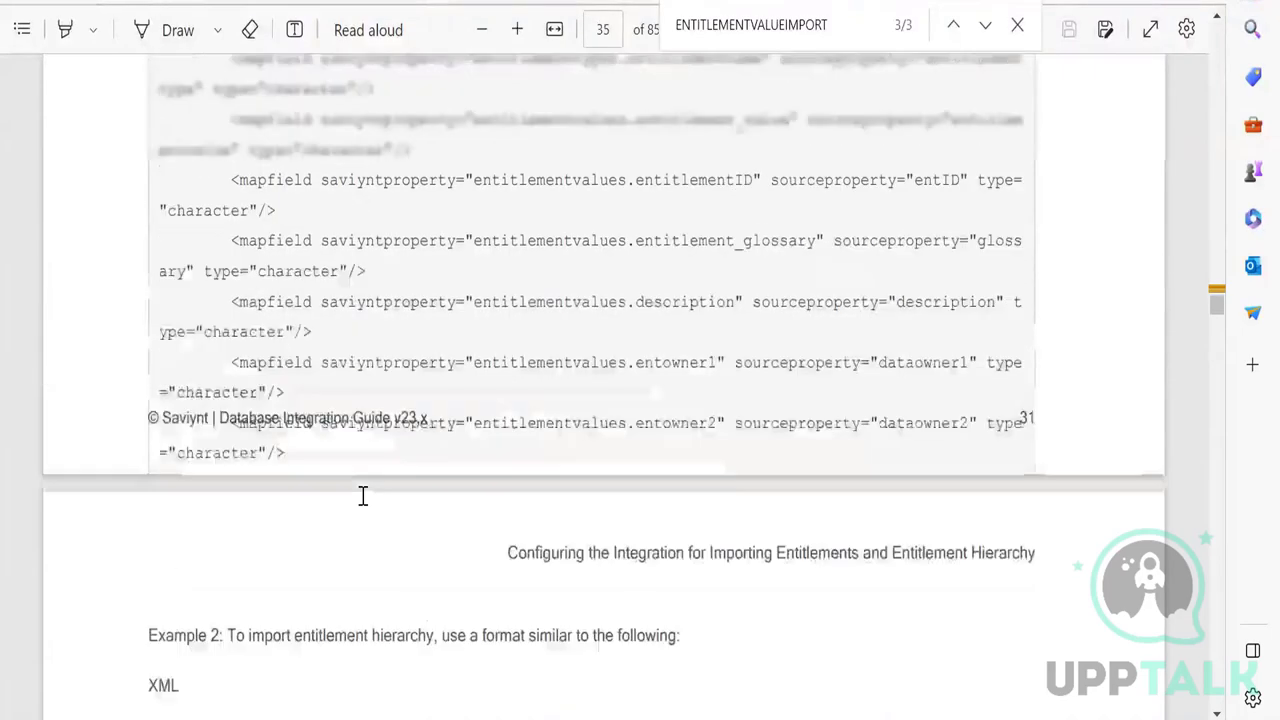
scroll(363, 496, up, 1)
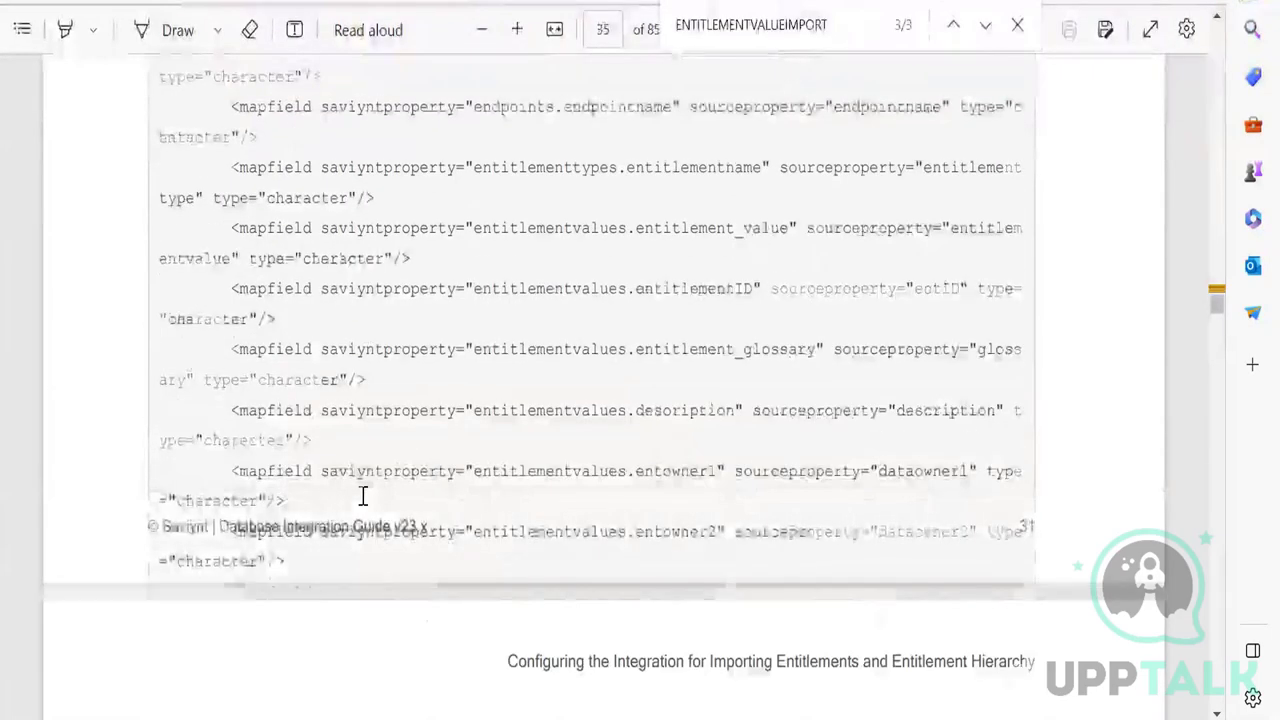
Copy the guide's entitlement import XML example, from the opening dataMapping tag through the entowner2 mapfield
scroll(237, 263, up, 2)
scroll(170, 232, up, 2)
drag(165, 234, 290, 458)
scroll(329, 610, down, 1)
scroll(329, 610, down, 4)
key(ctrl+c)
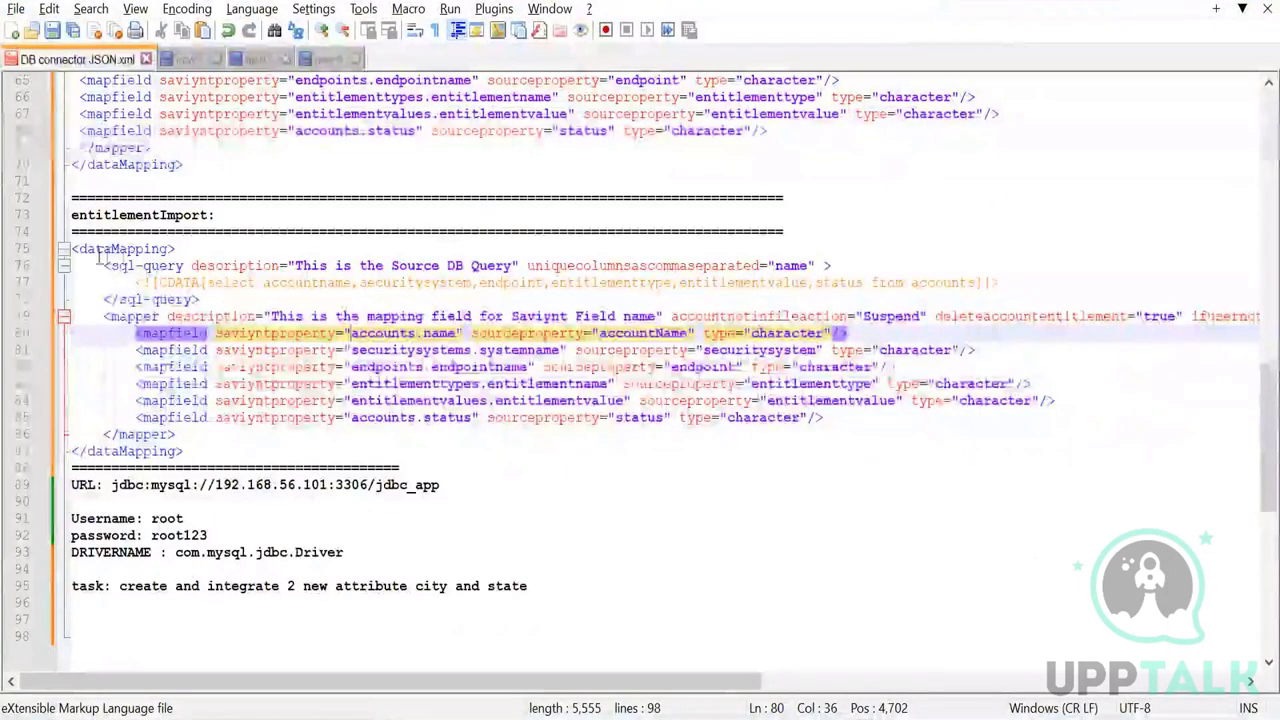
Switch to Notepad++ and replace the dataMapping block under the entitlementImport heading with the copied guide example
drag(72, 248, 190, 440)
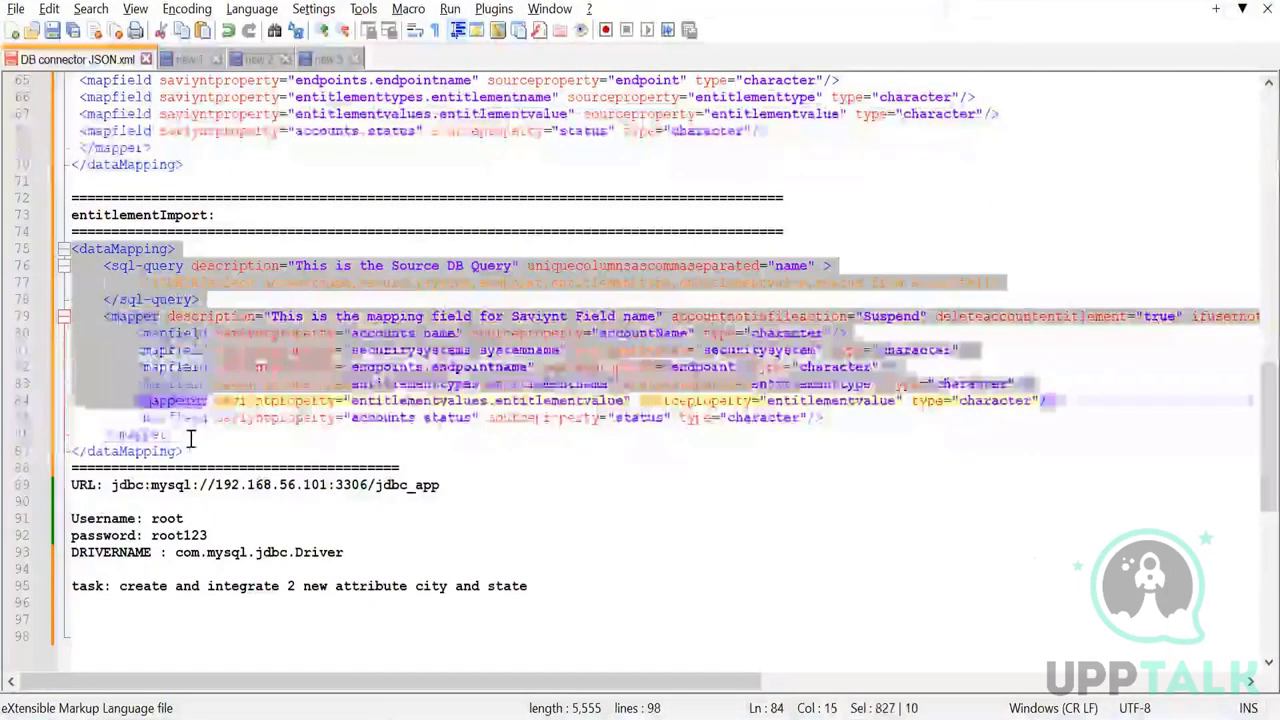
drag(190, 440, 188, 450)
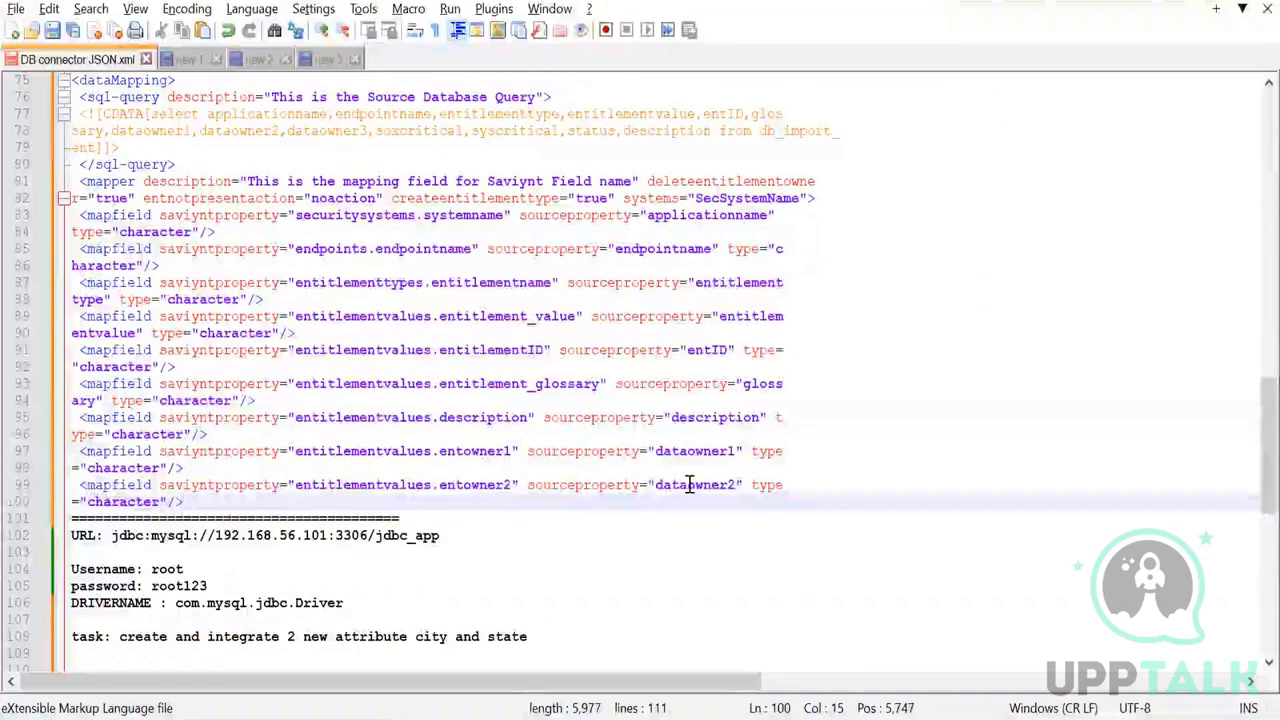
click(471, 485)
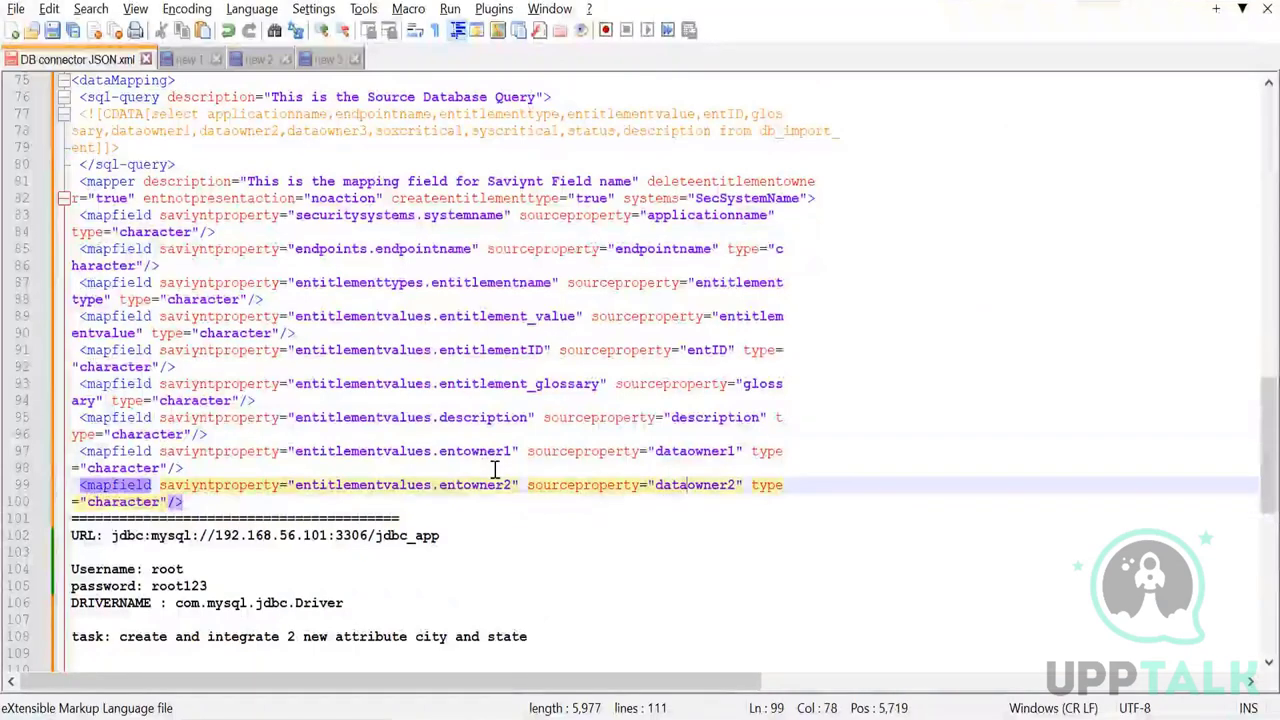
Add the closing tag </dataMapping> on a new line below the entowner2 mapfield
click(186, 502)
key(Return)
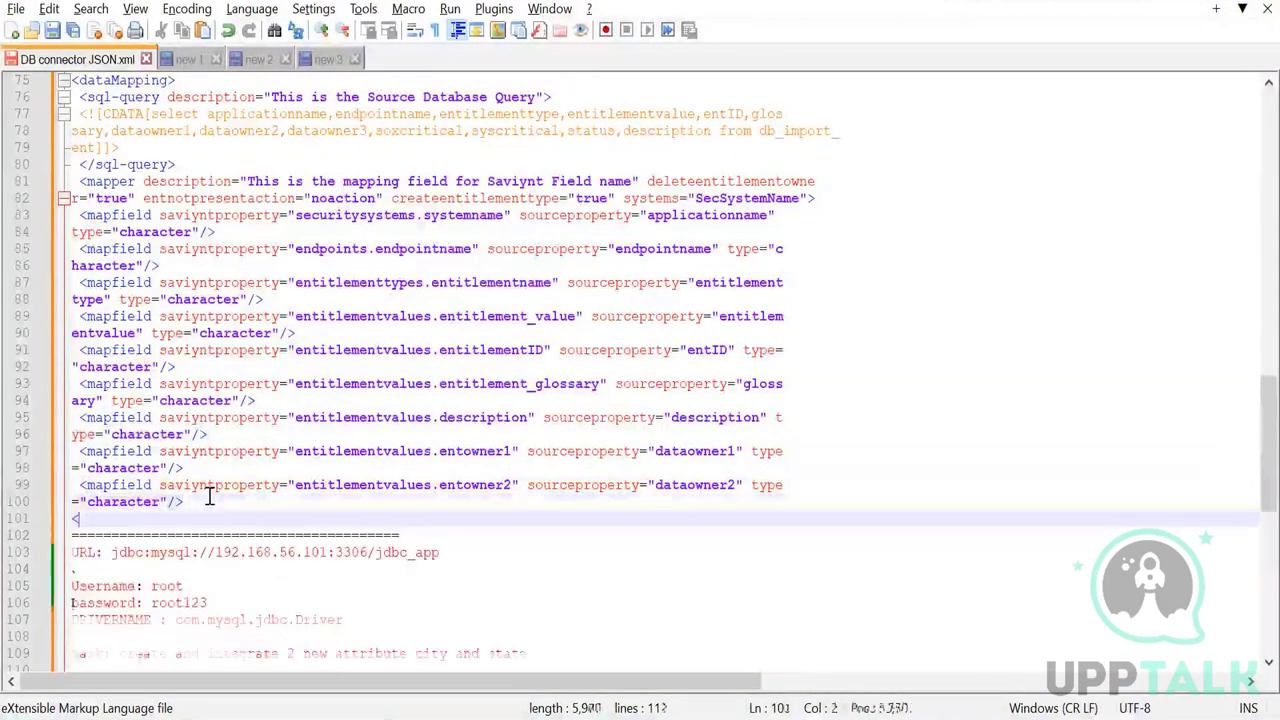
text(<>)
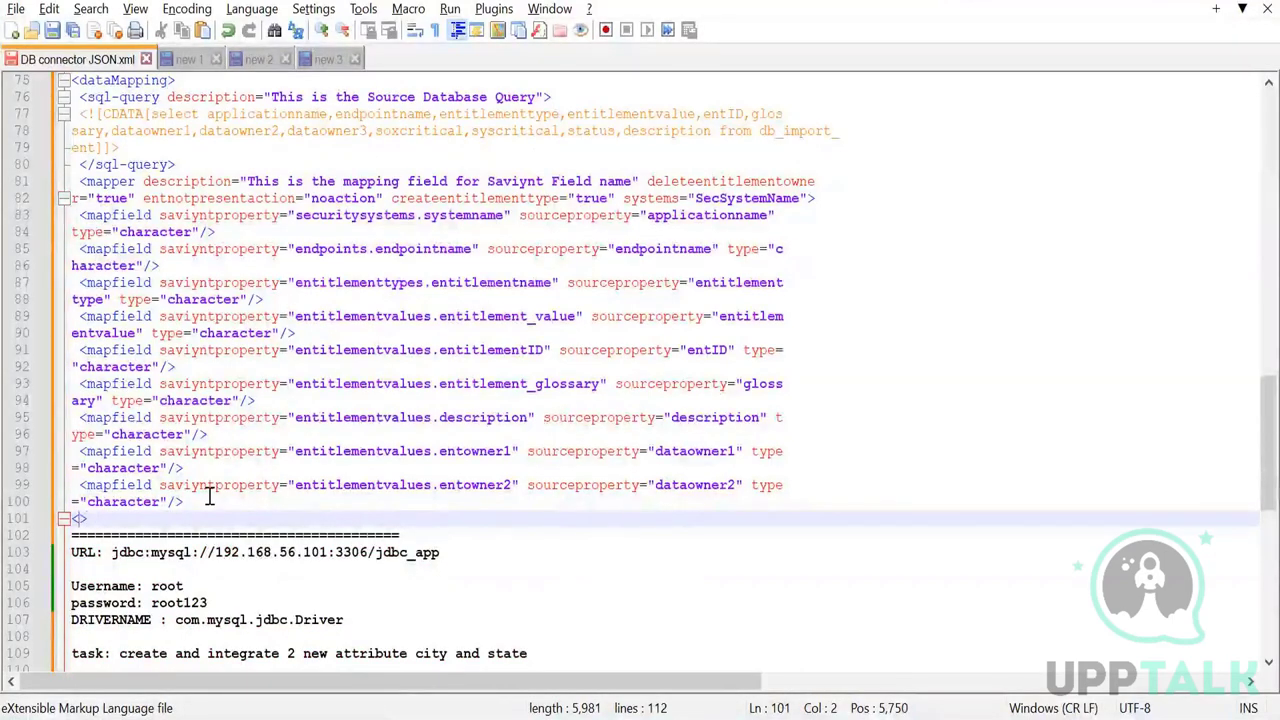
double_click(126, 84)
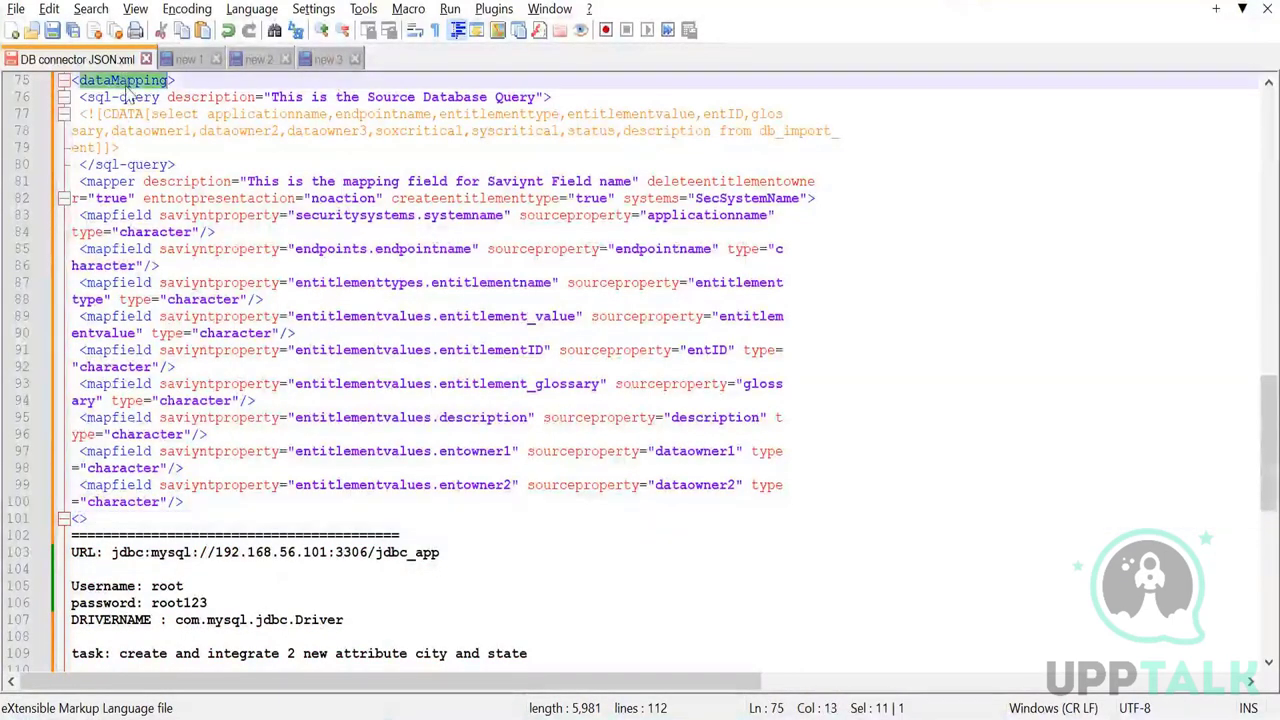
click(80, 518)
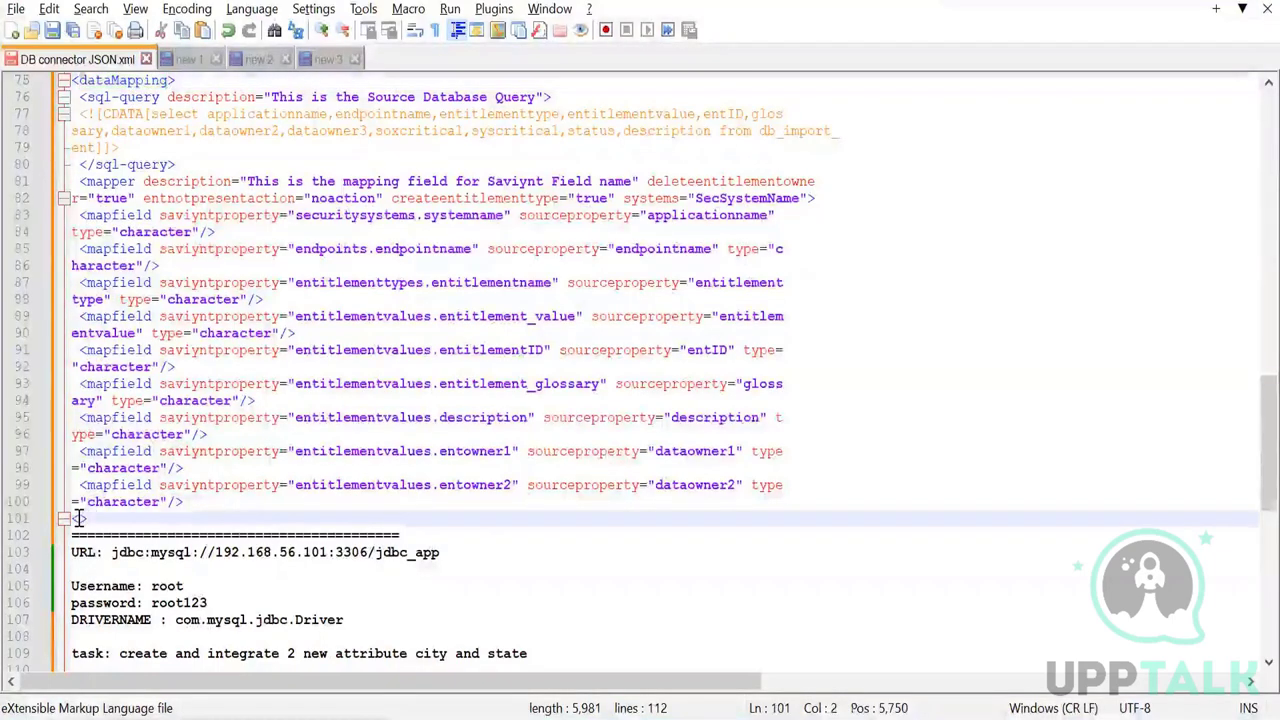
text(/)
key(ctrl+v)
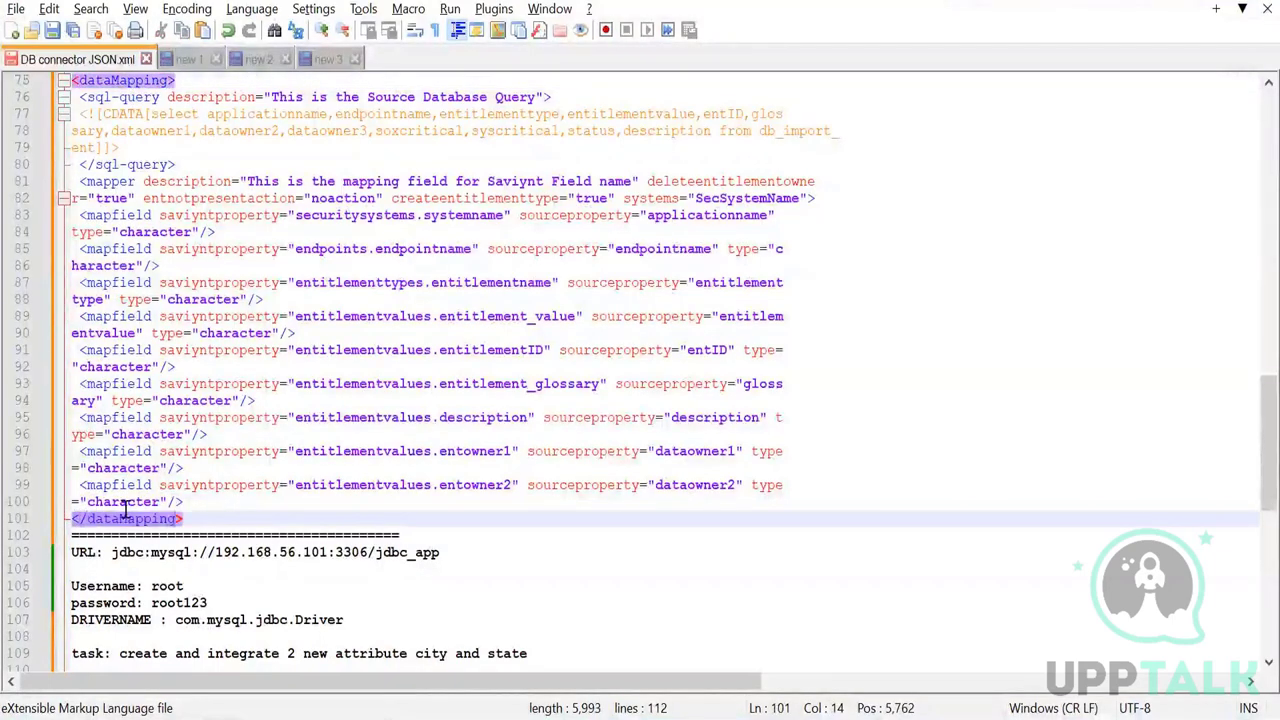
Add the closing tag </mapper> on its own line between the entowner2 mapfield and </dataMapping>
double_click(101, 181)
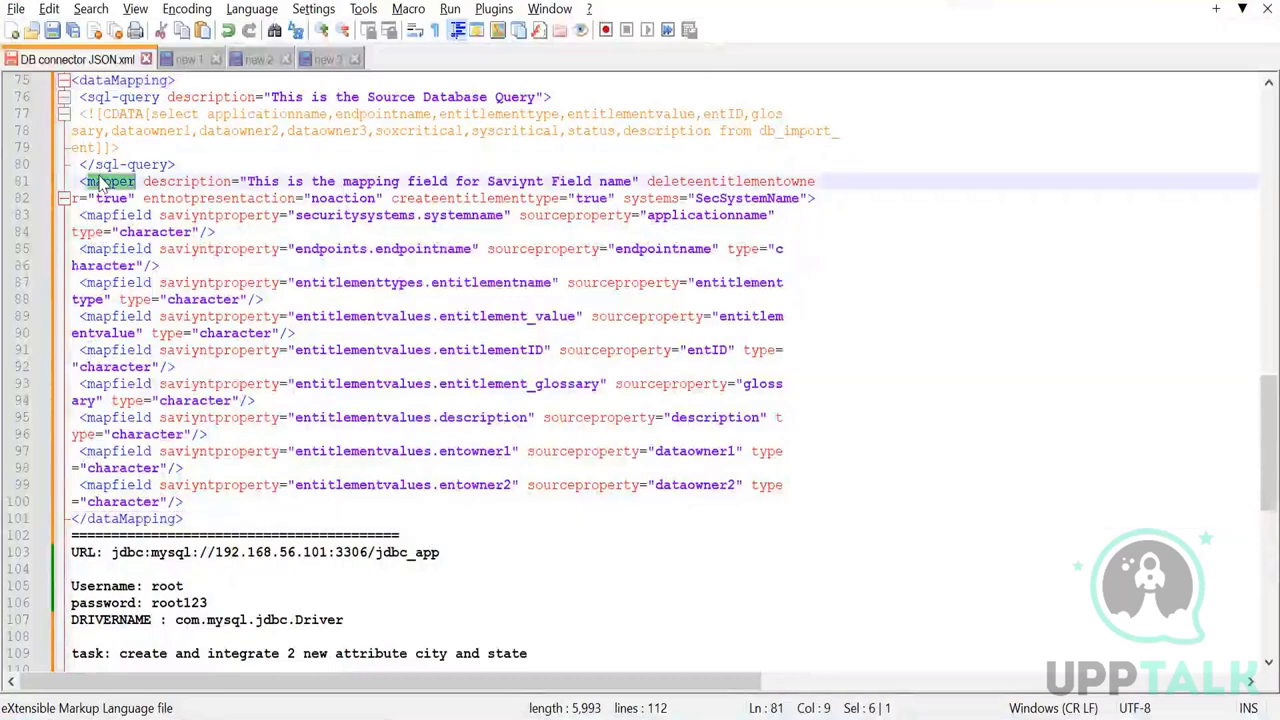
click(186, 503)
key(Return)
text(</)
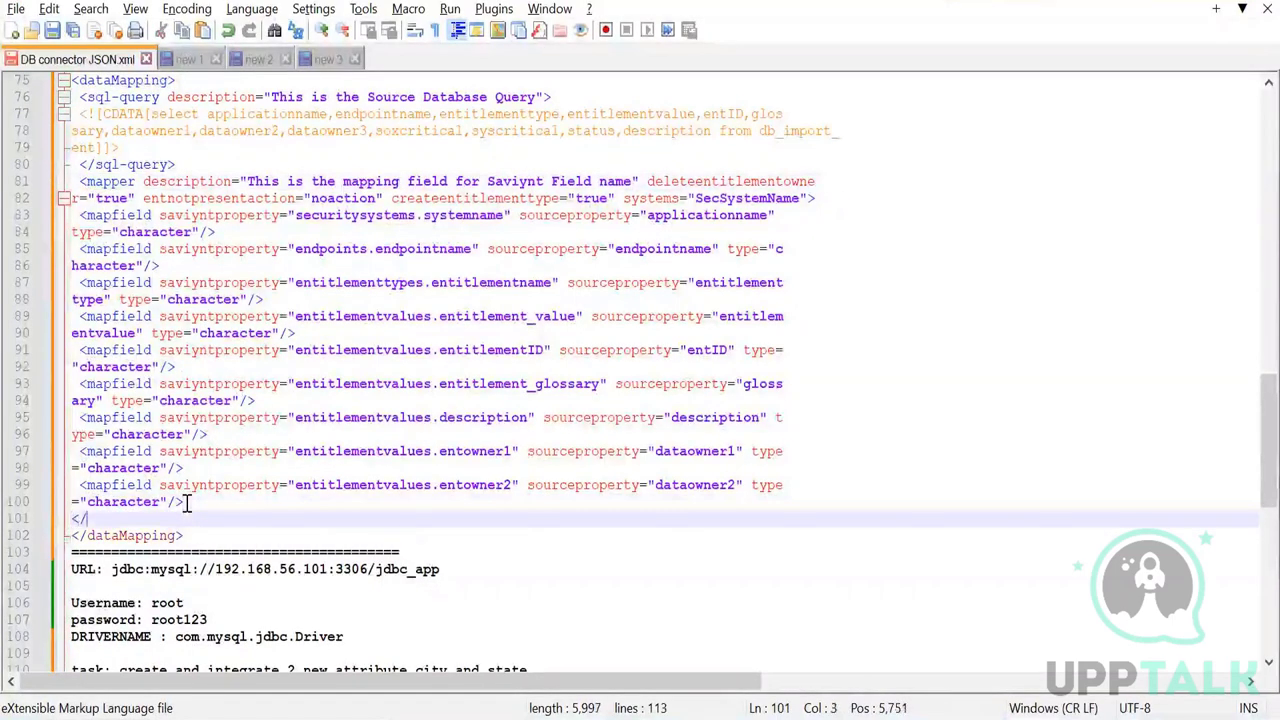
text(mapper>)
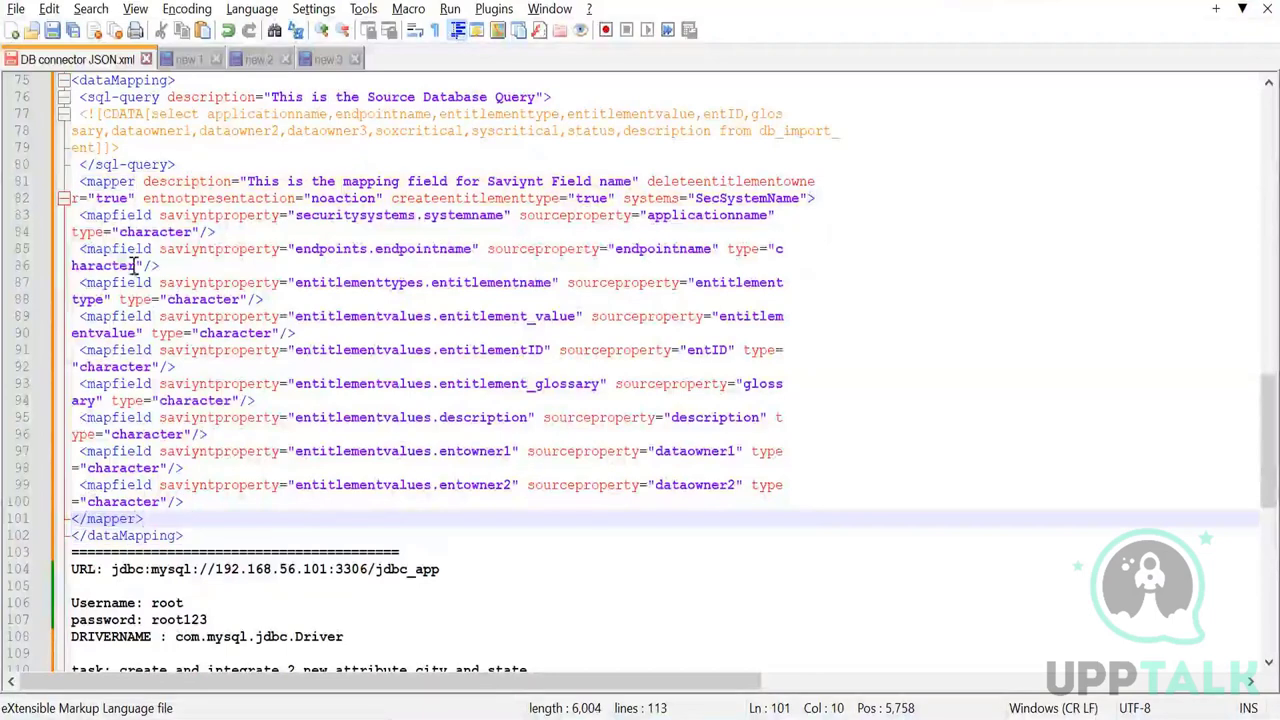
Join the broken opening mapper tag into one line at the deleteentitlementowner attribute
click(113, 191)
click(207, 500)
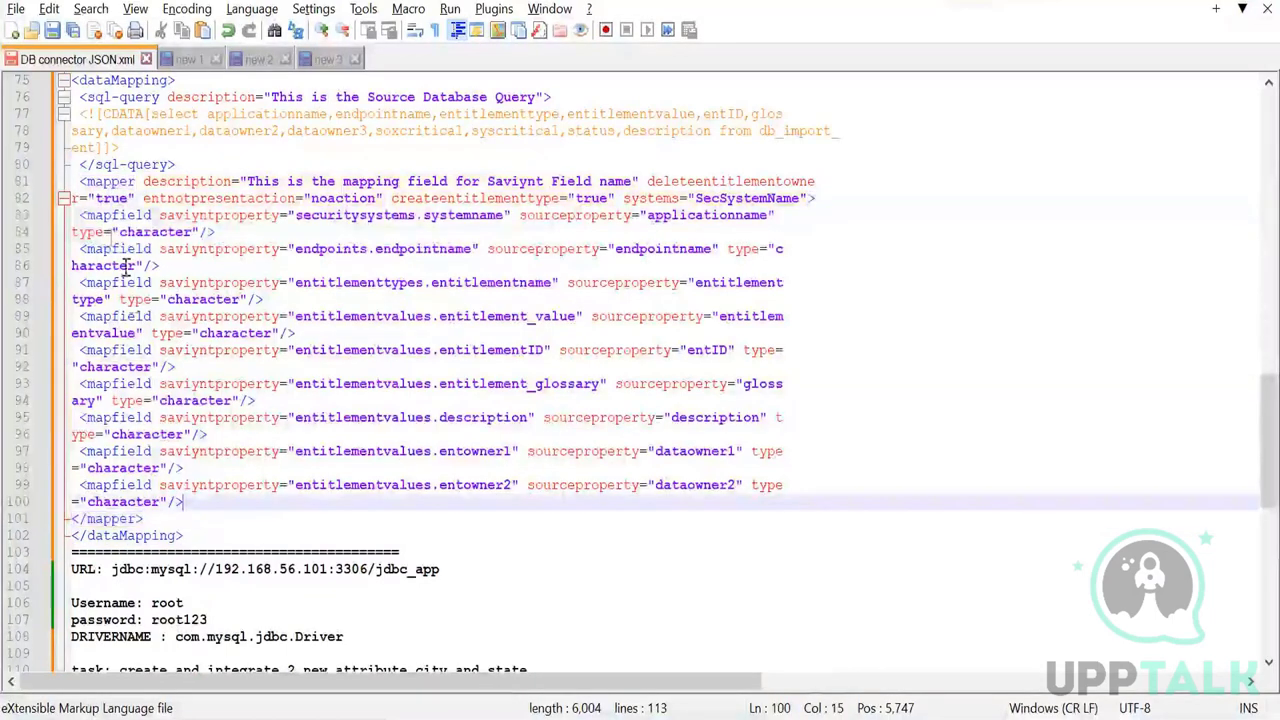
click(74, 198)
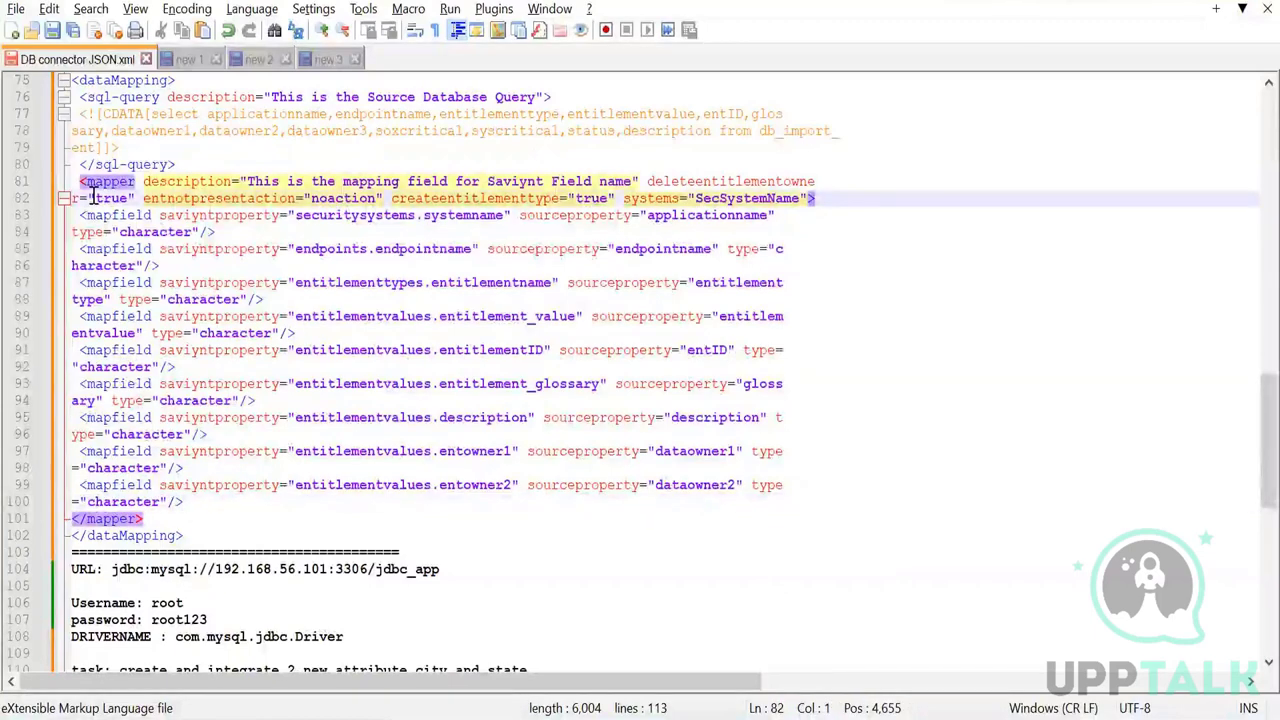
key(BackSpace)
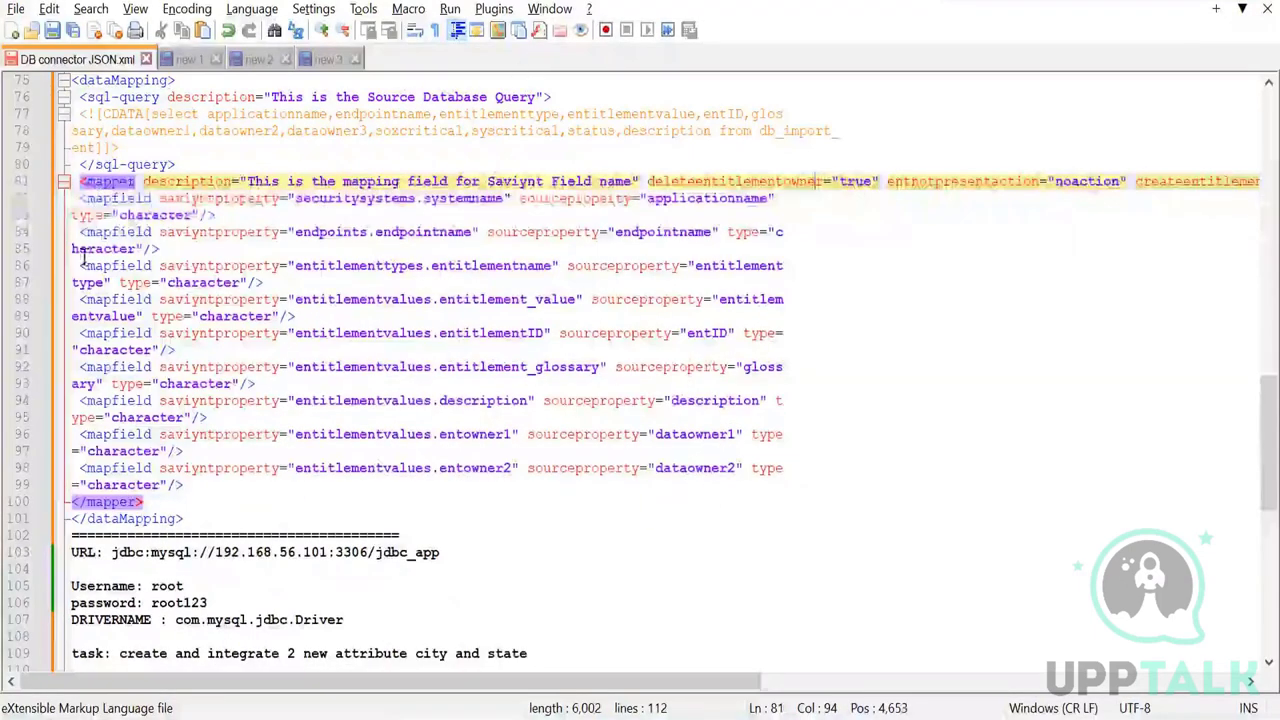
Join the broken mapfield entries for systemname, endpointname, entitlementname and entitlement_value so each sits on one line
click(74, 231)
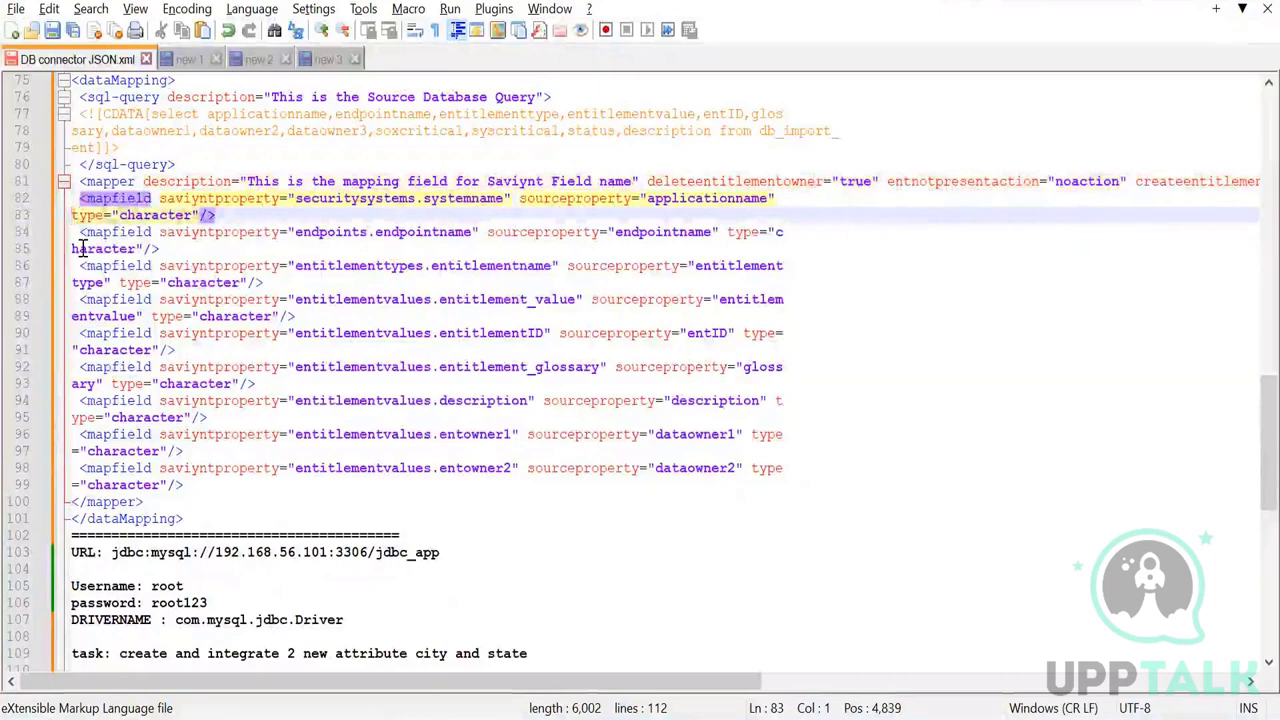
key(BackSpace)
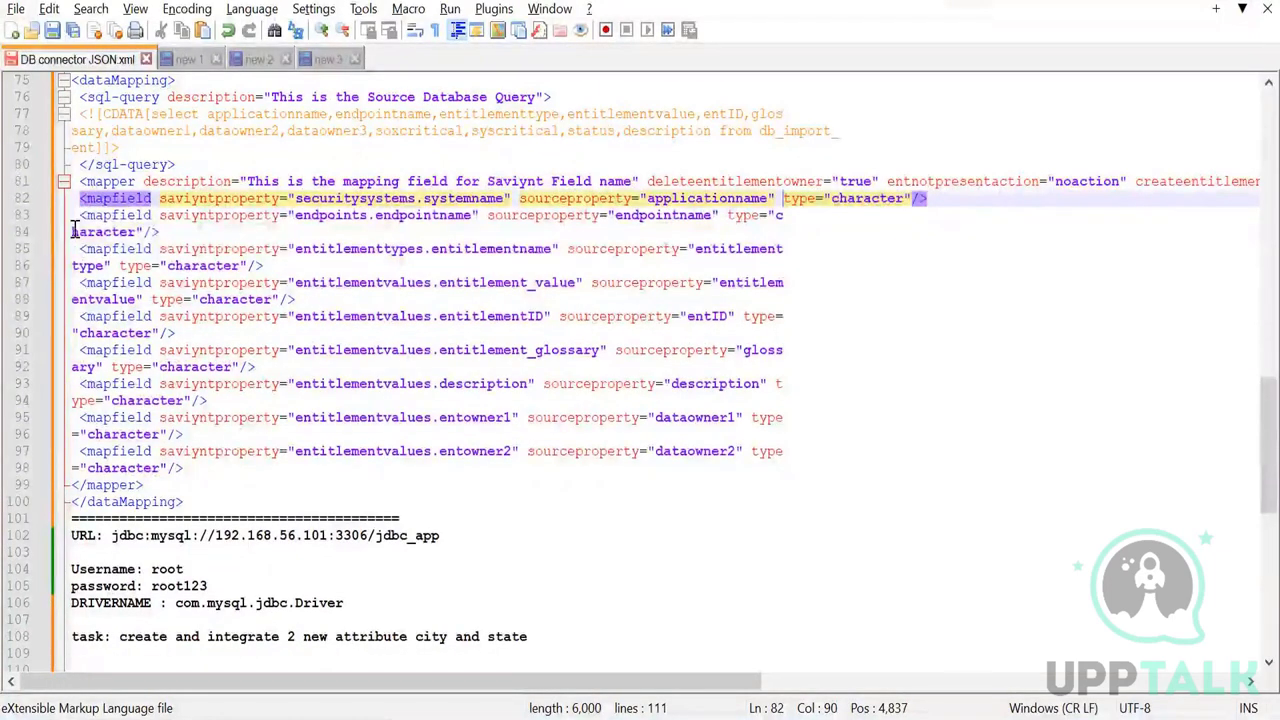
click(74, 231)
key(BackSpace)
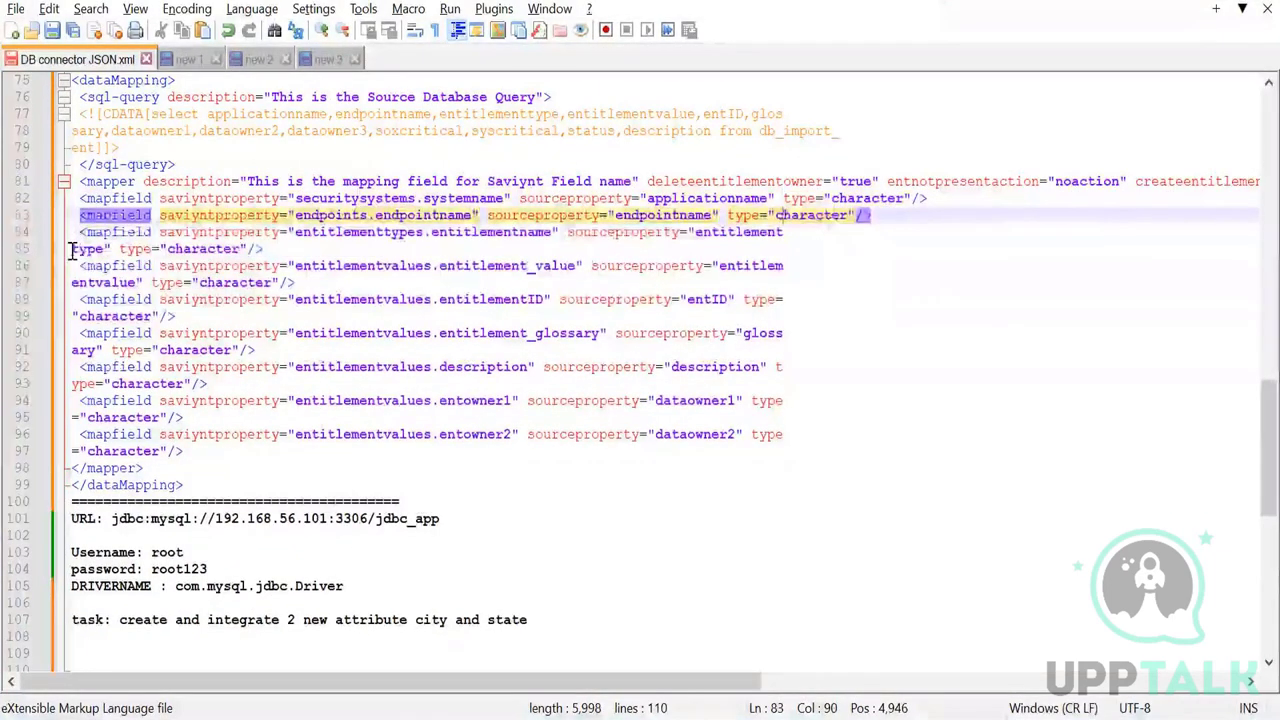
click(74, 250)
key(BackSpace)
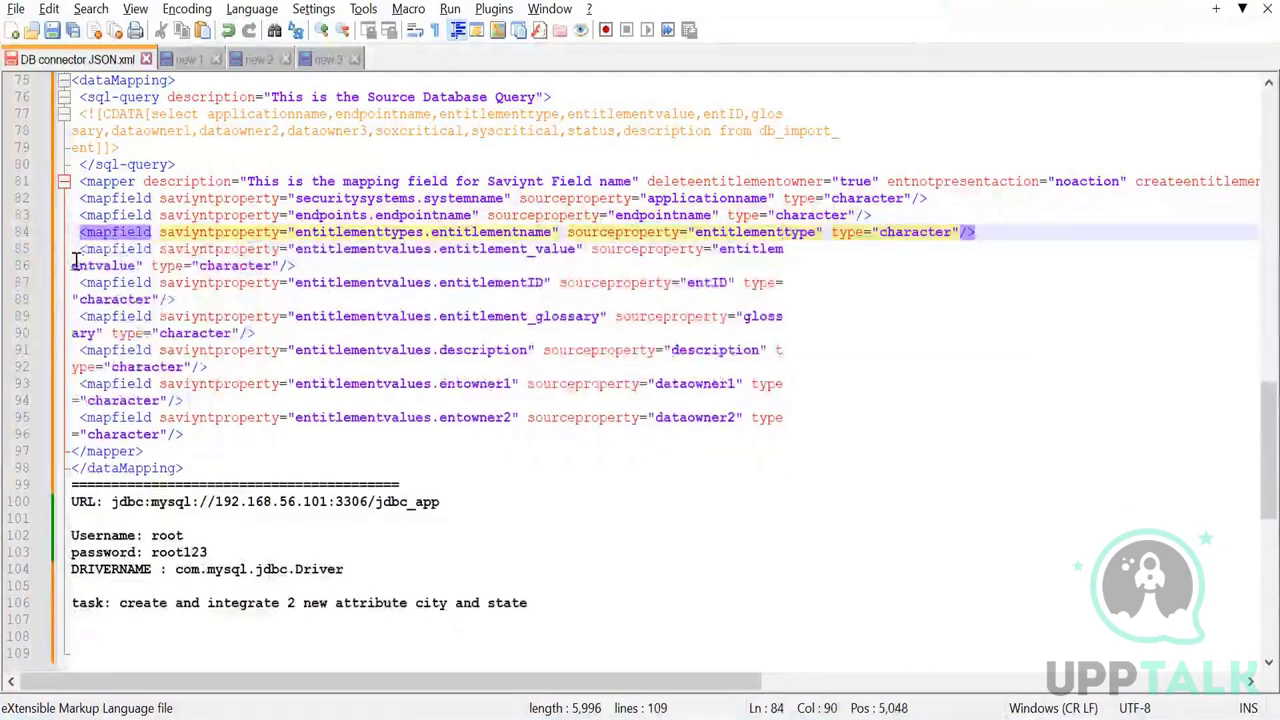
click(74, 265)
key(BackSpace)
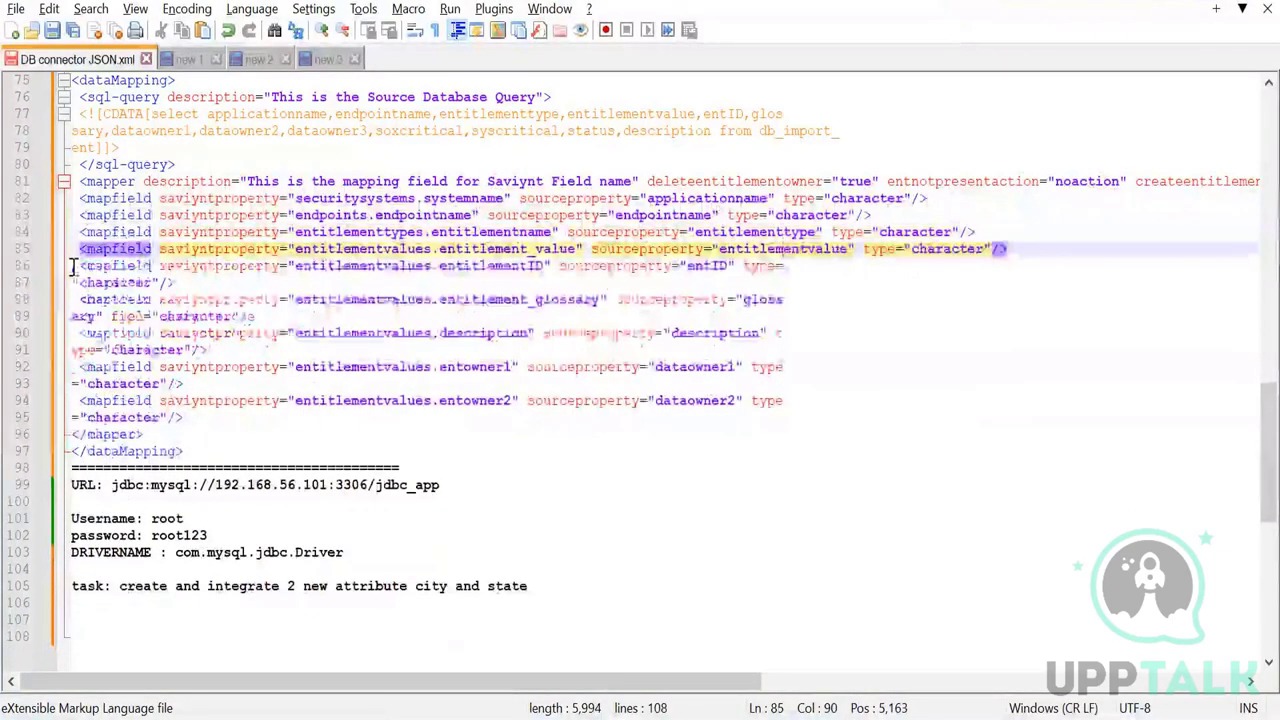
Join the broken mapfield entries for entitlementID, entitlement_glossary, description, entowner1 and entowner2 so each sits on one line
click(75, 283)
key(BackSpace)
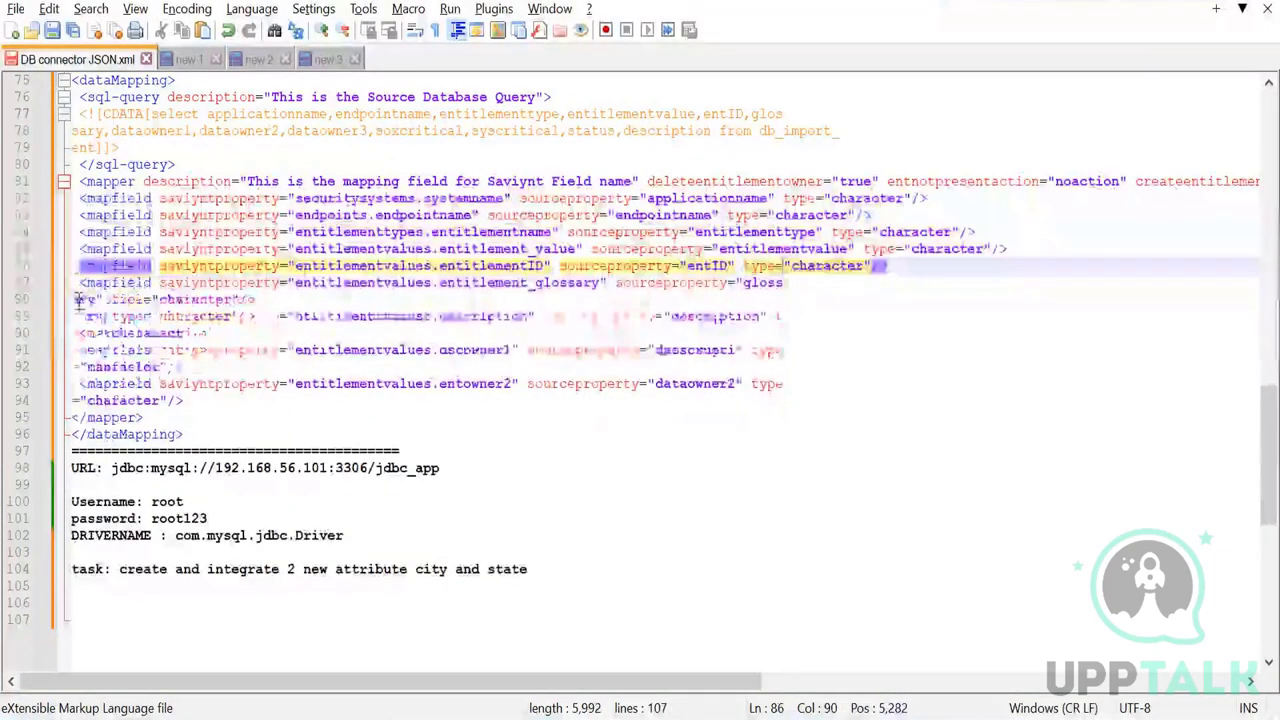
click(72, 299)
key(BackSpace)
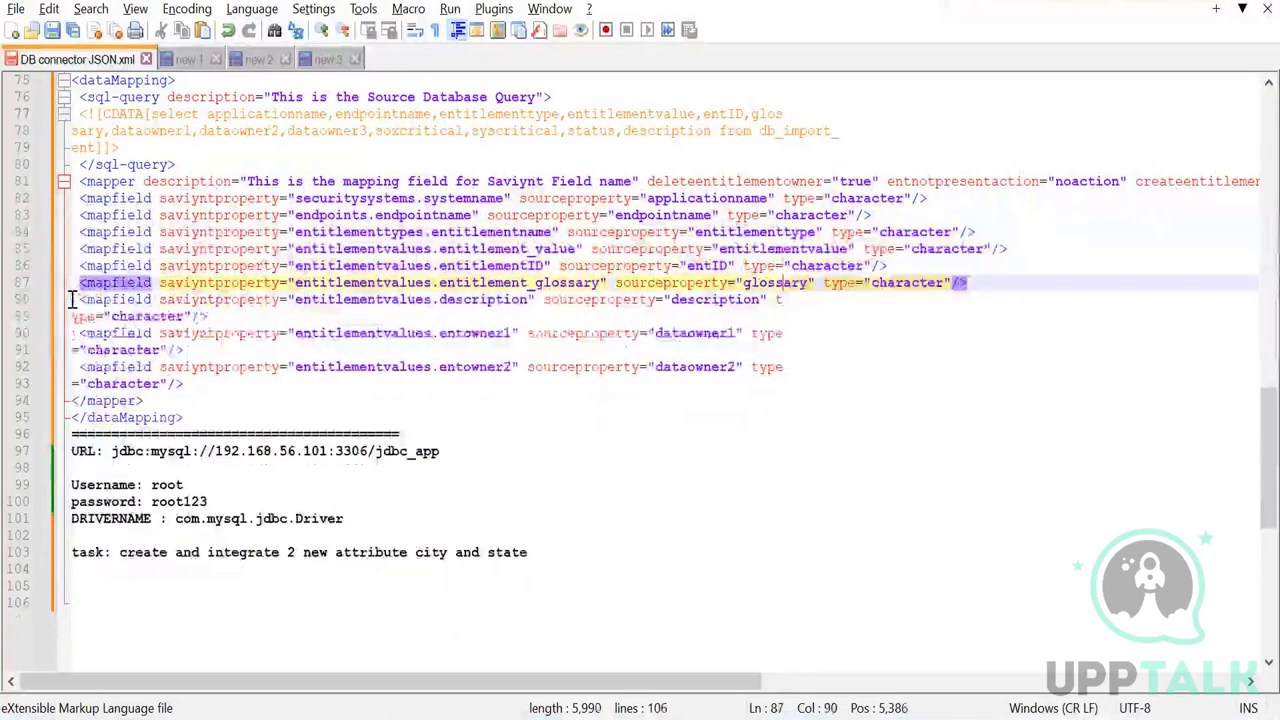
click(75, 318)
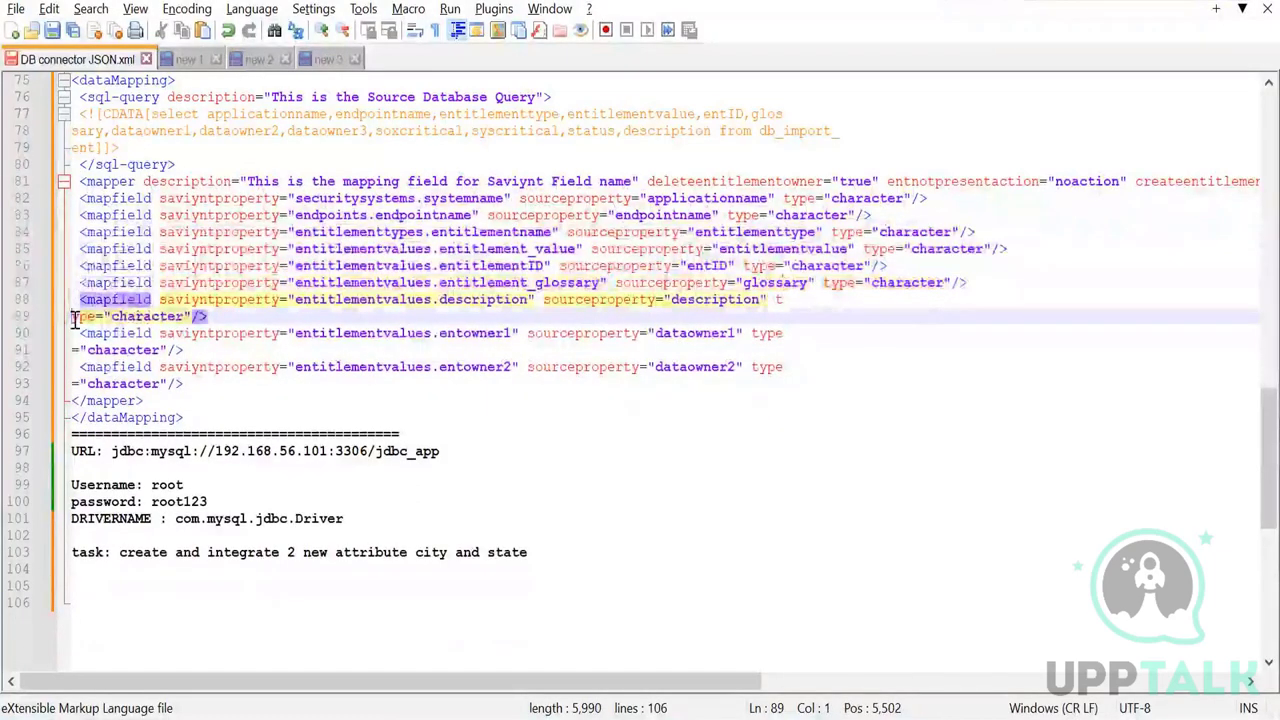
key(BackSpace)
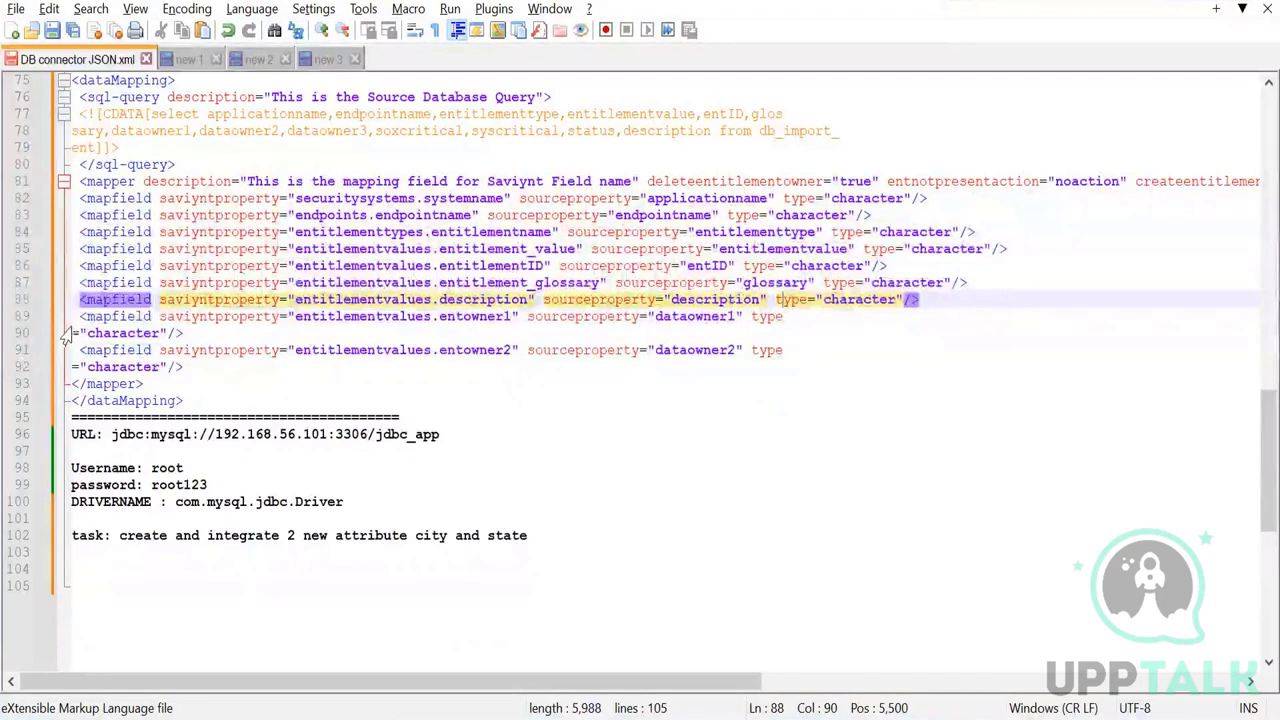
click(76, 334)
key(BackSpace)
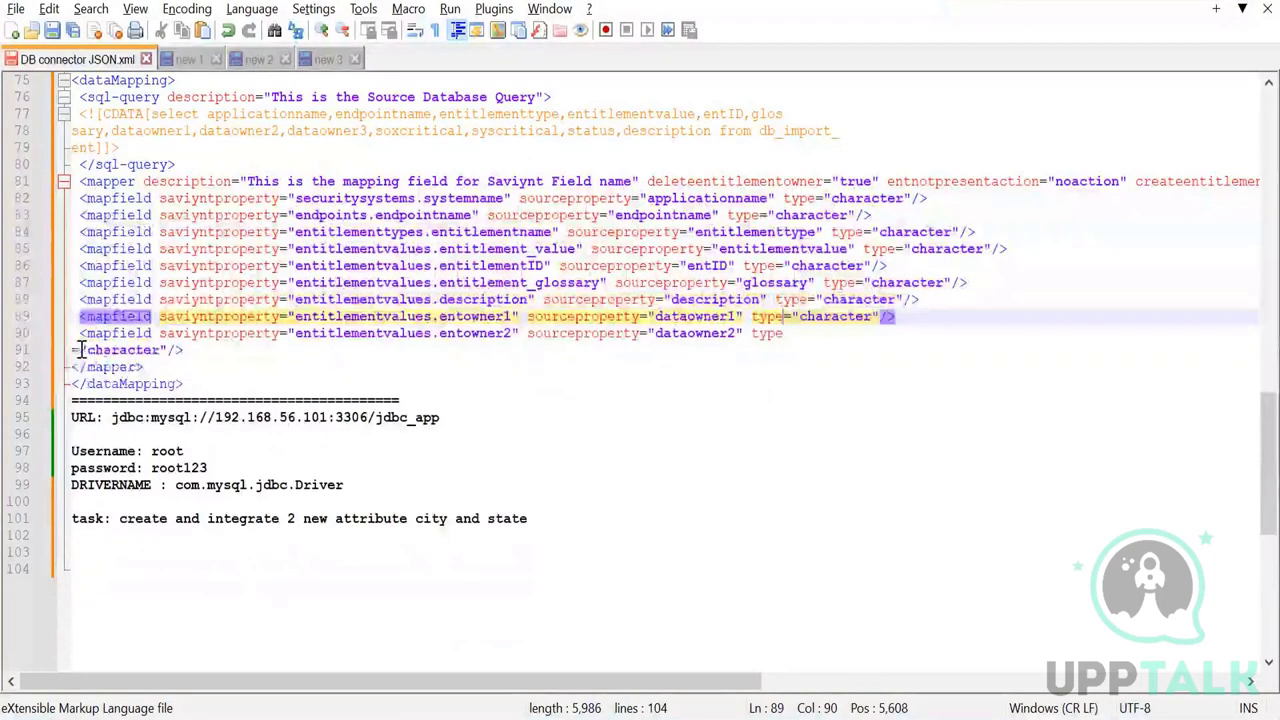
click(73, 350)
key(BackSpace)
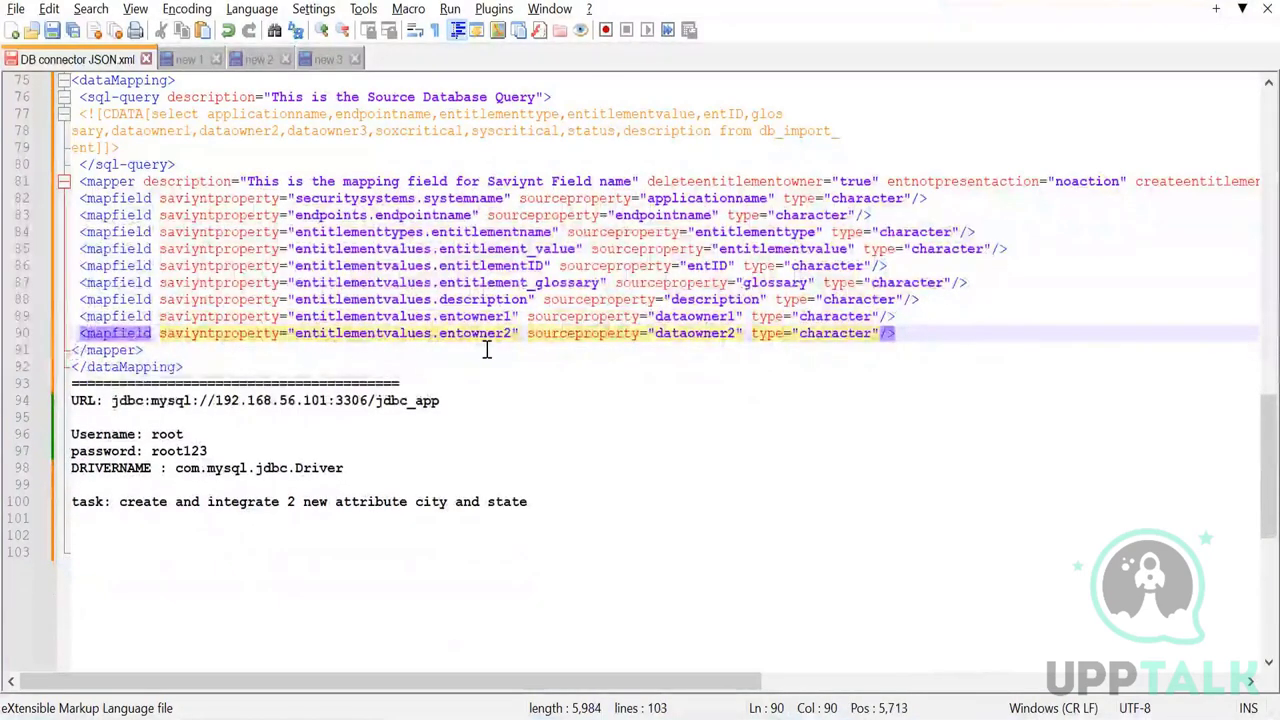
Remove the line break inside the table name db_import_ent in the entitlementImport CDATA query
scroll(400, 330, up, 1)
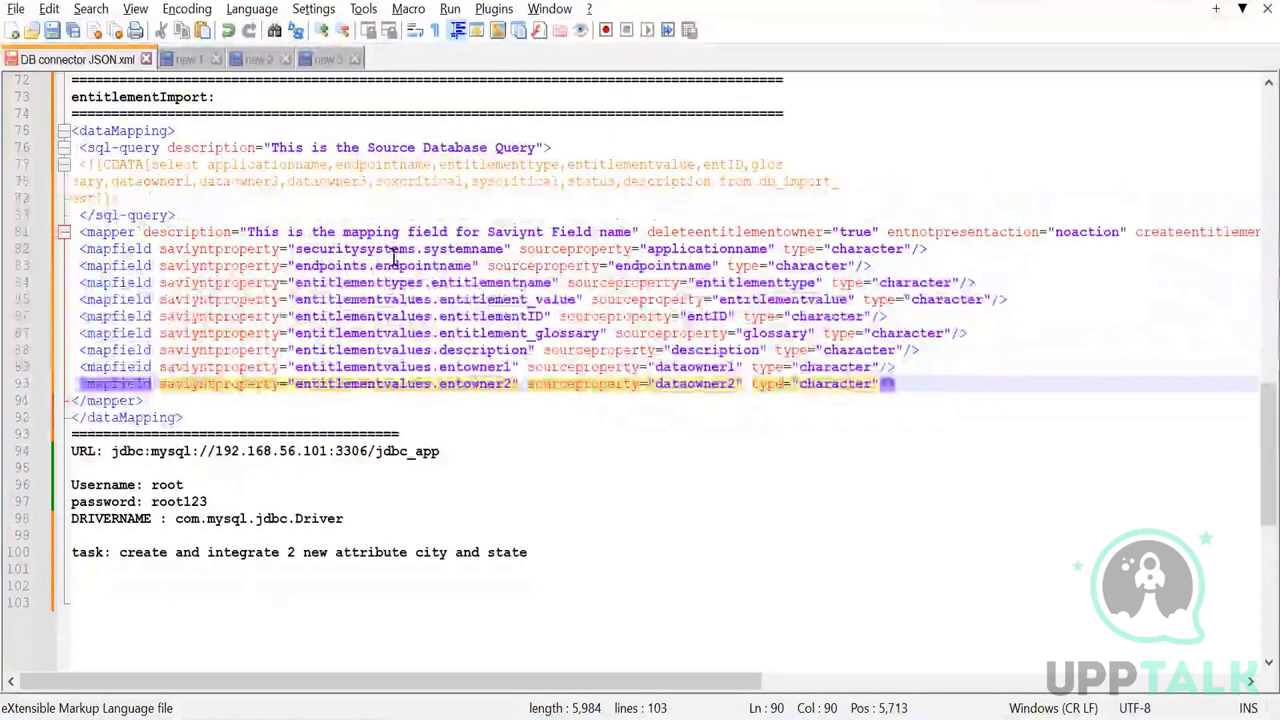
click(75, 197)
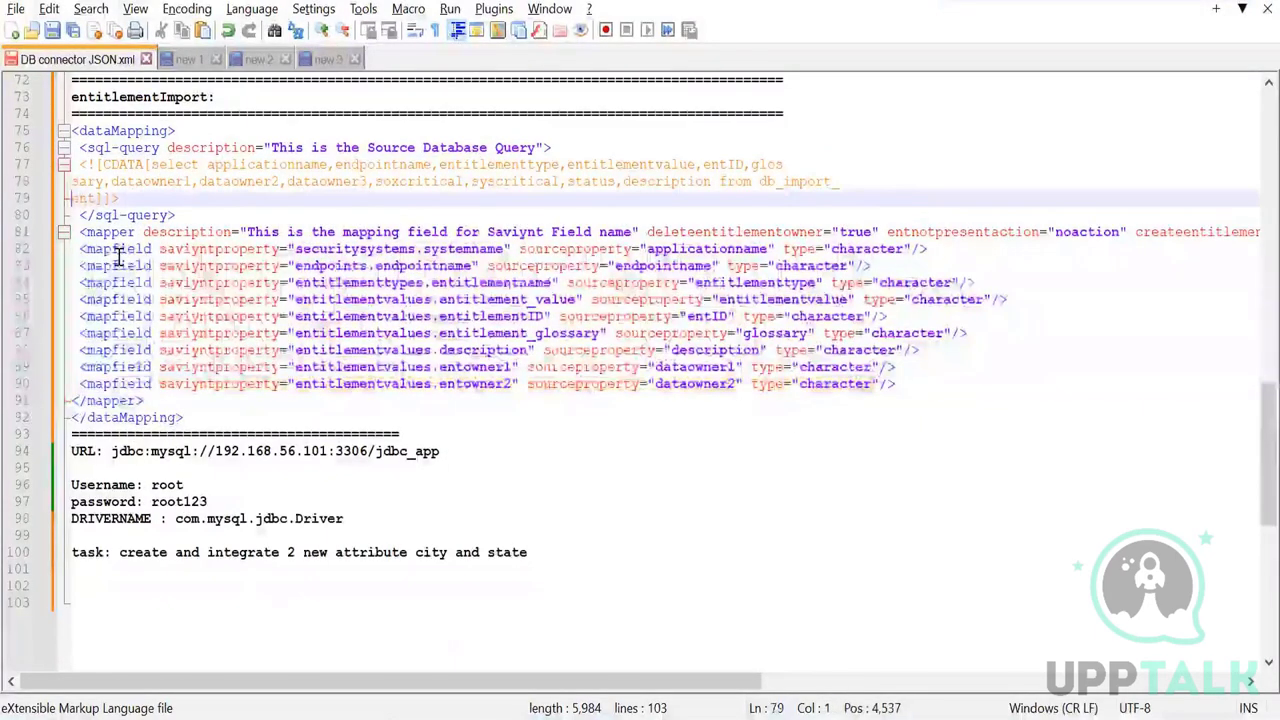
key(BackSpace)
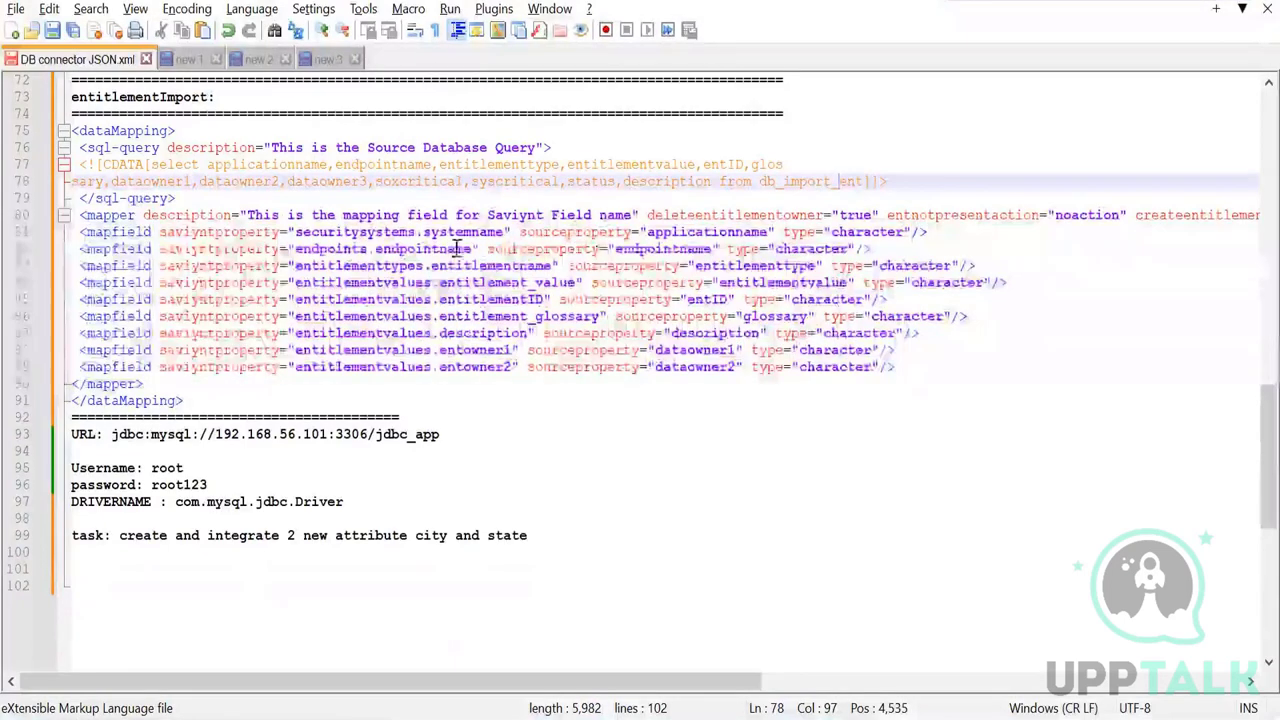
Compare the sourceproperty values of the mapfield entries from systemname through description with the column names in the entitlementImport query
double_click(690, 233)
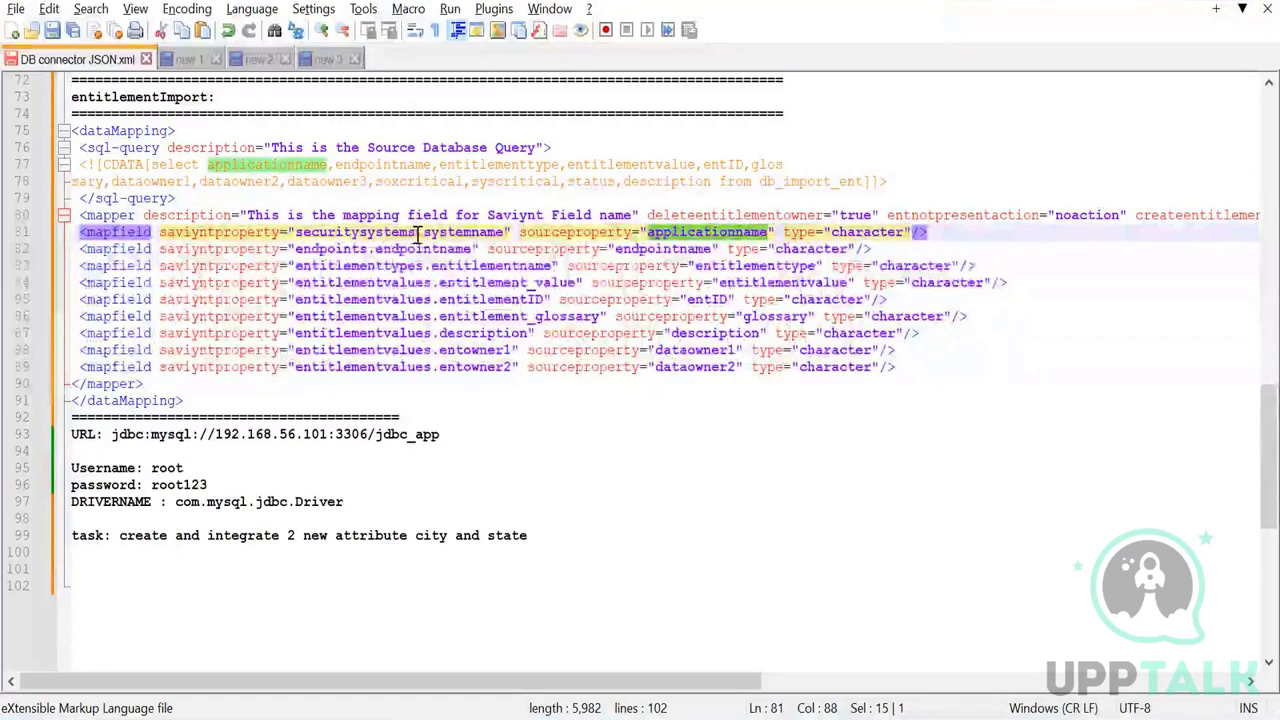
double_click(457, 232)
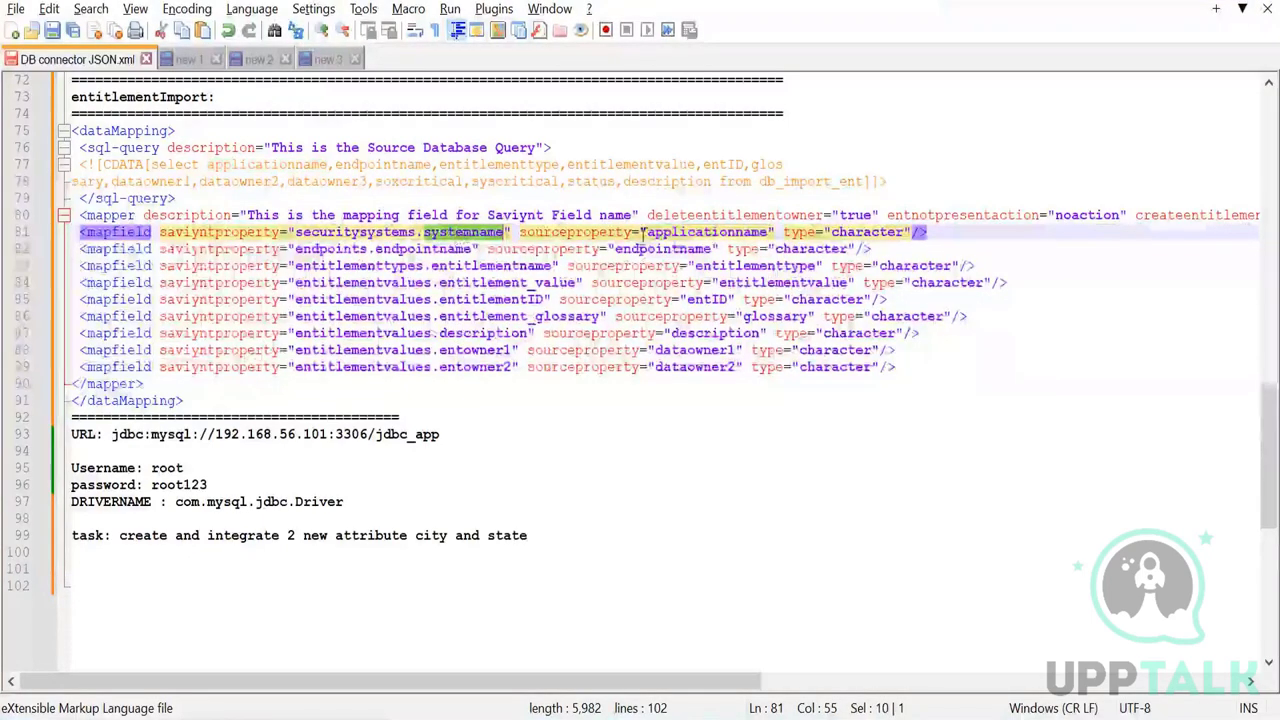
double_click(678, 253)
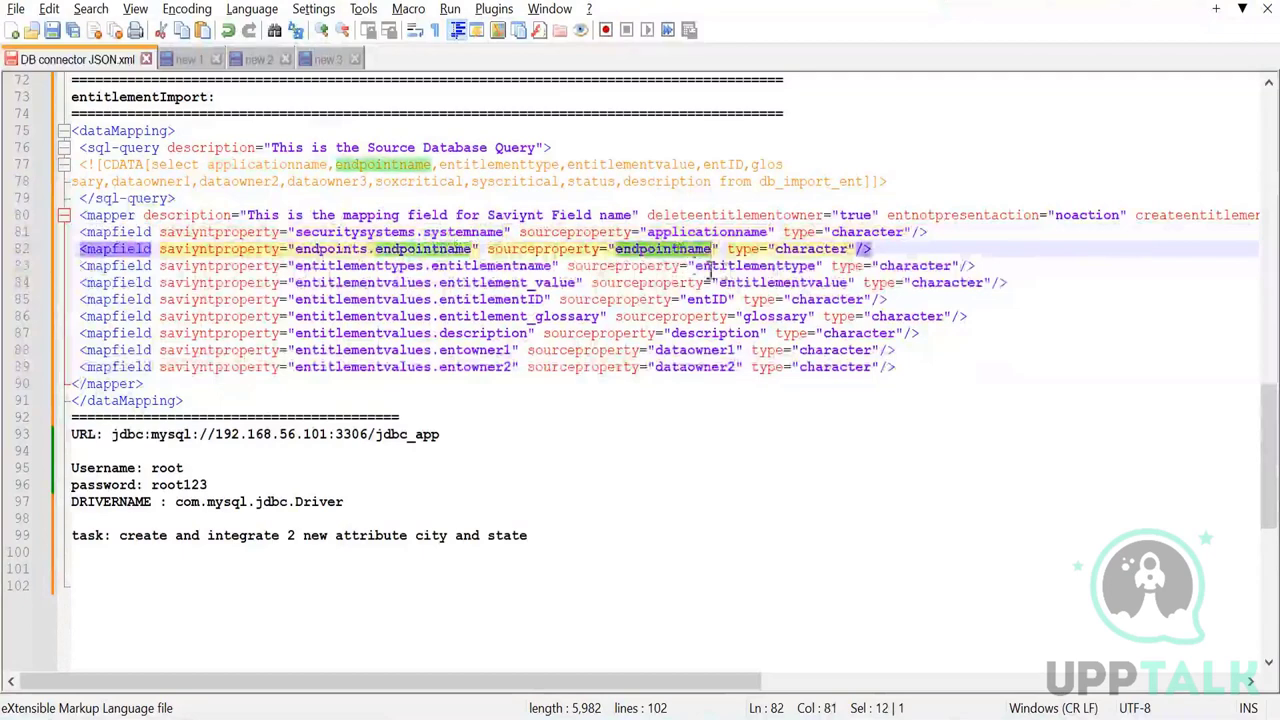
double_click(710, 267)
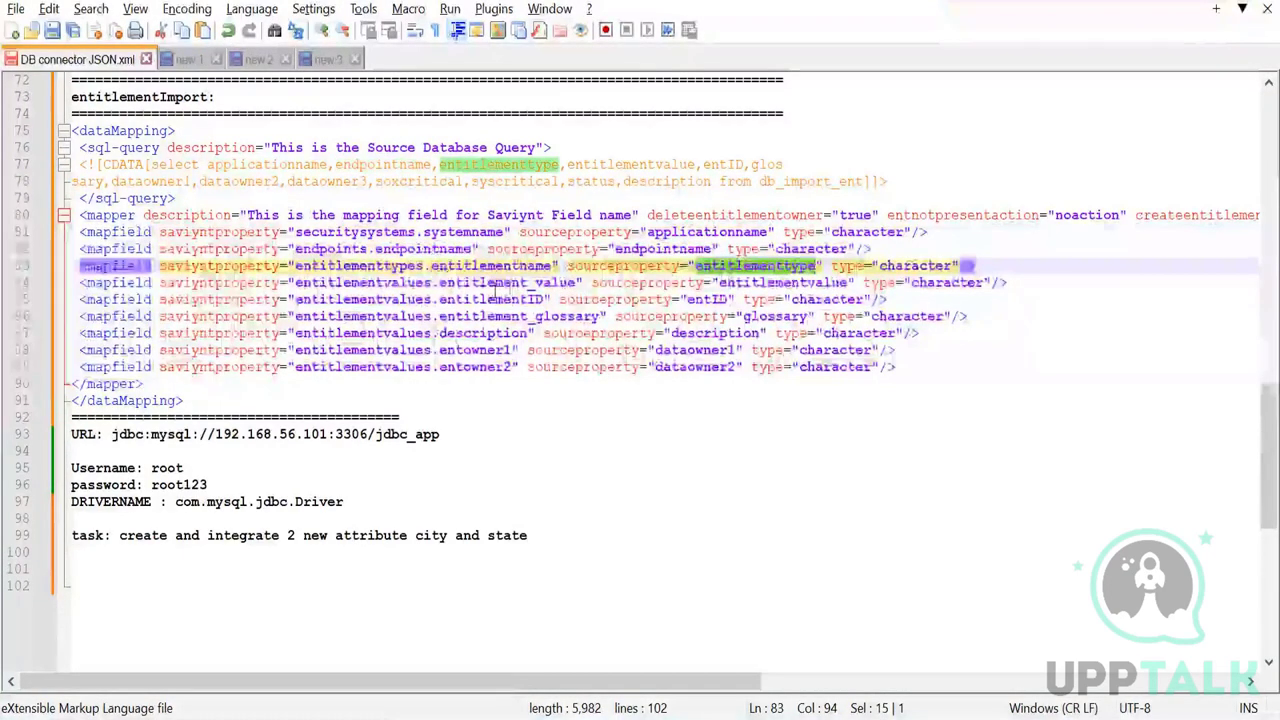
double_click(778, 283)
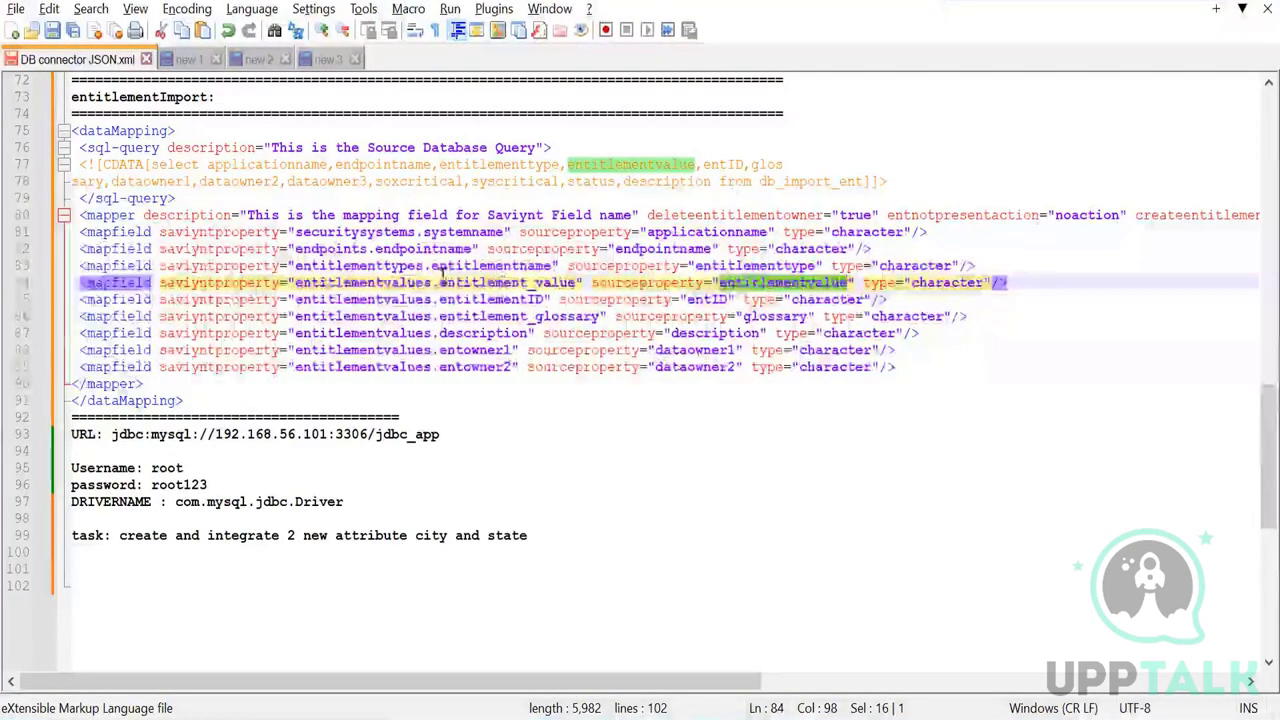
double_click(710, 300)
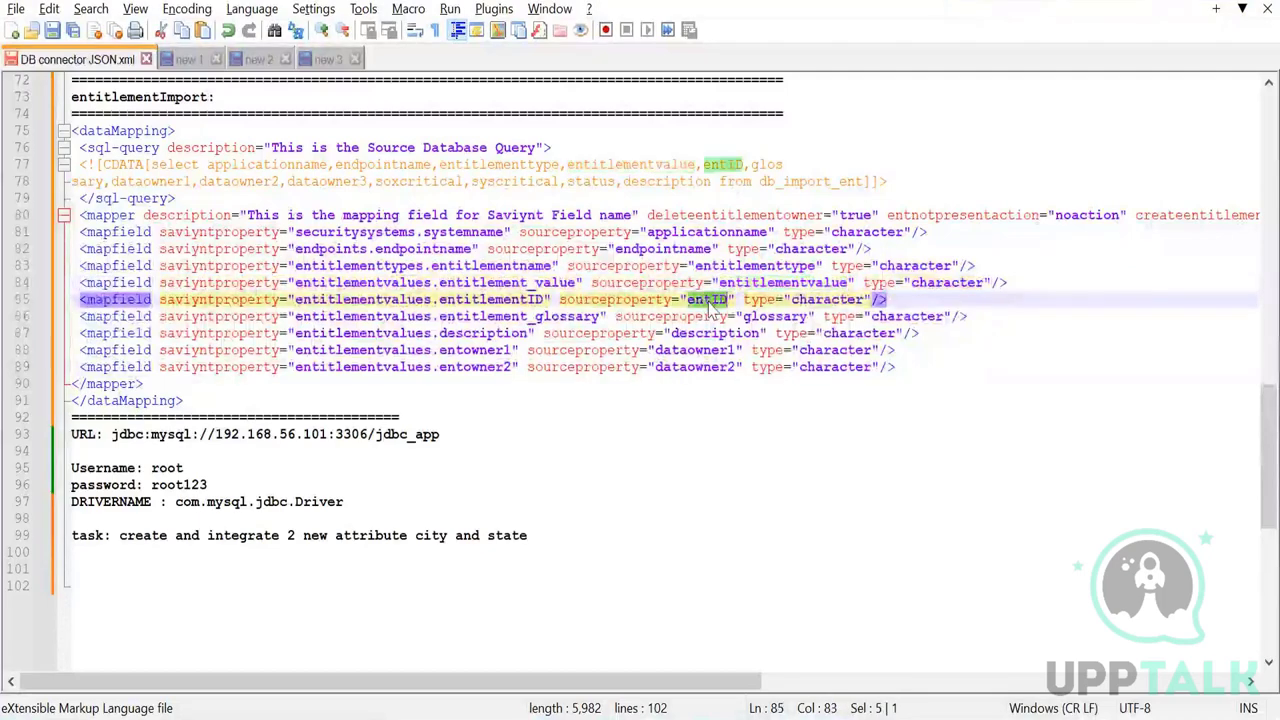
double_click(772, 317)
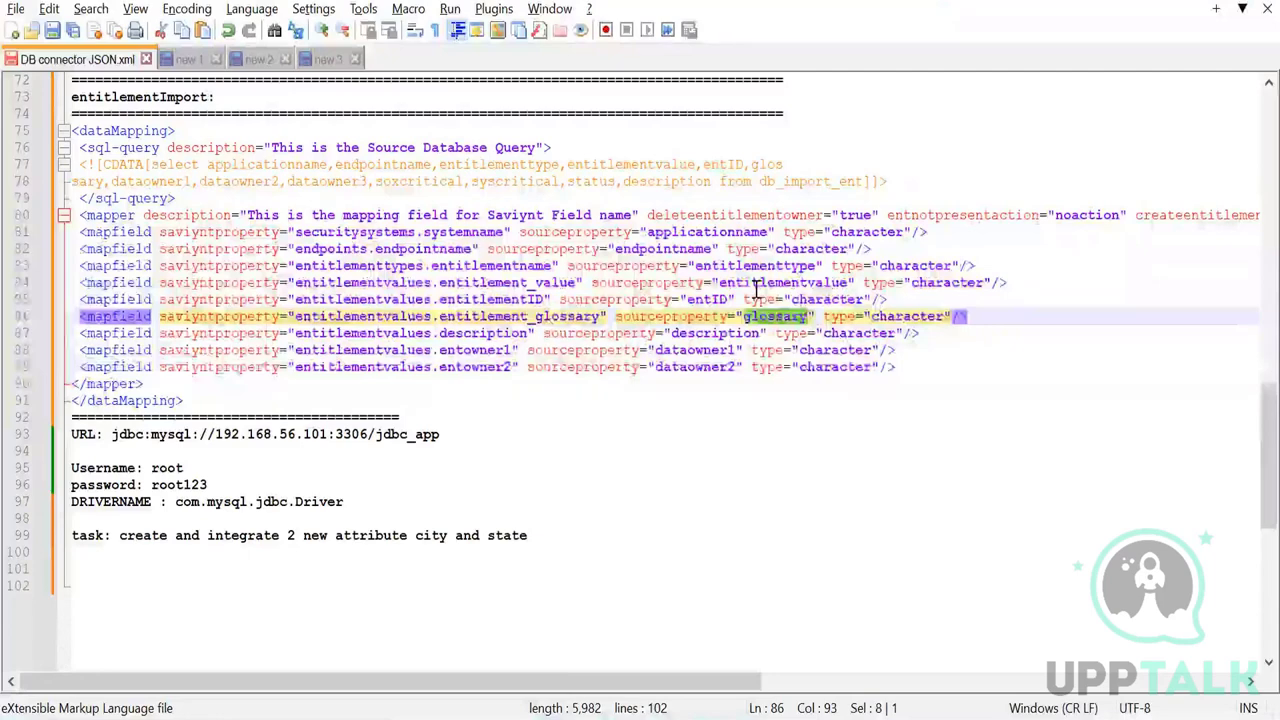
double_click(712, 334)
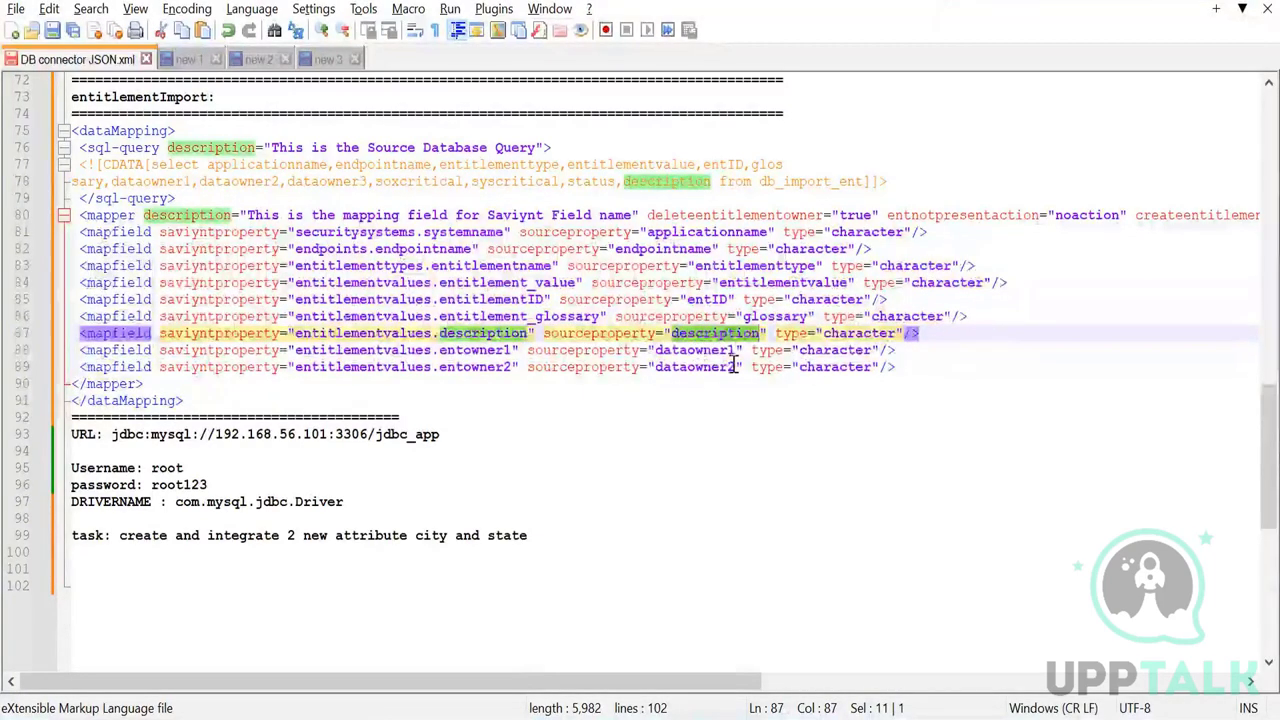
Delete the entowner1 and entowner2 mapfield entries from the entitlementImport mapper
click(710, 367)
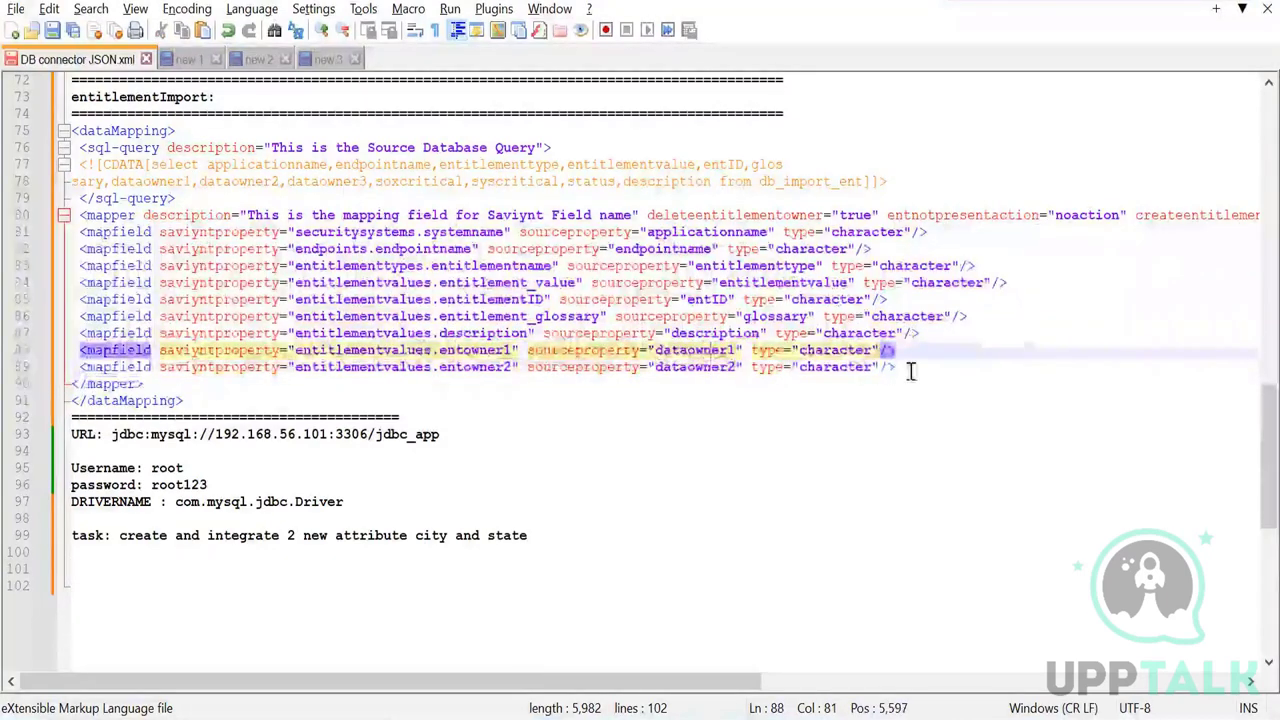
drag(905, 367, 751, 367)
drag(547, 371, 75, 355)
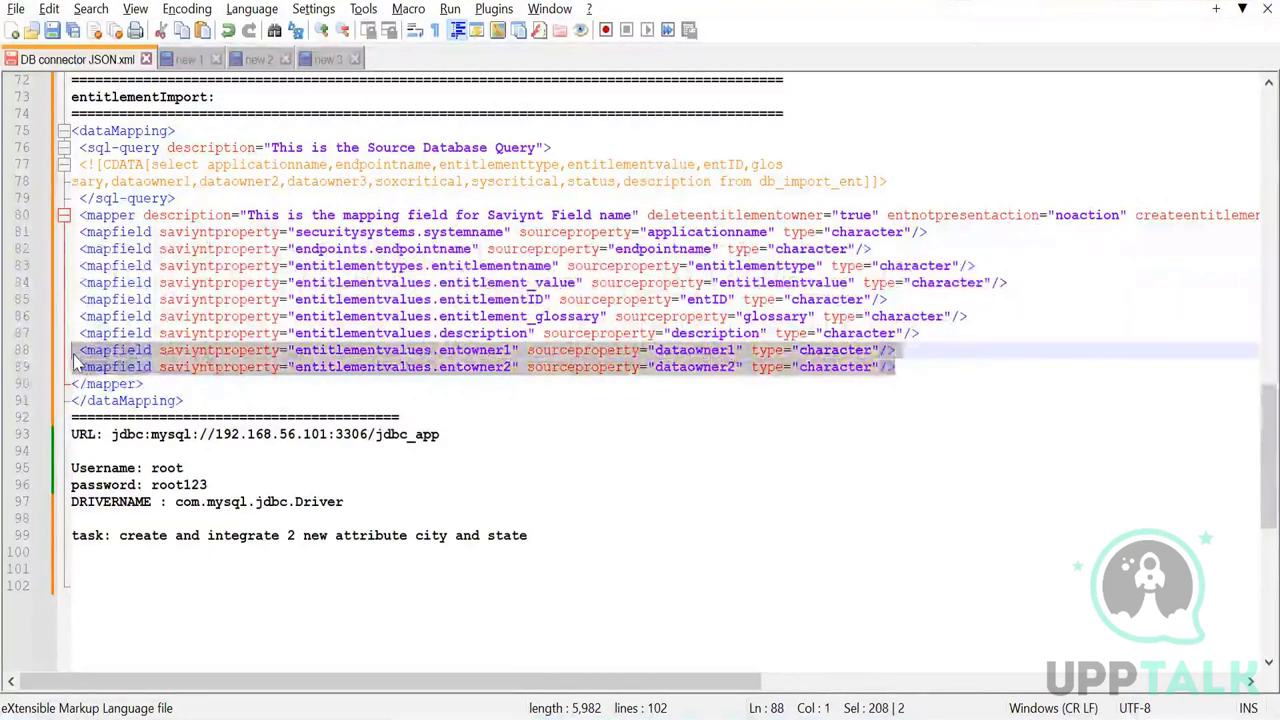
key(Delete)
key(BackSpace)
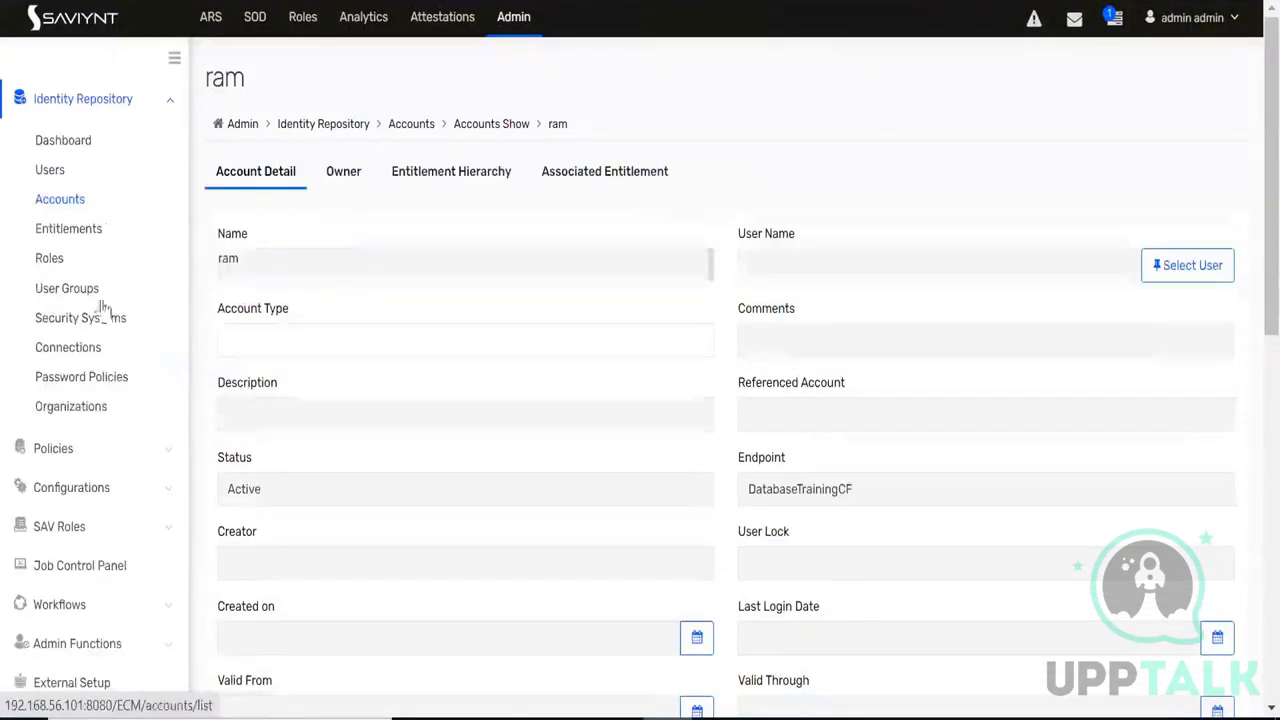
Switch to Saviynt, search the security systems for "data" and open DatabaseTrainingCF
click(148, 326)
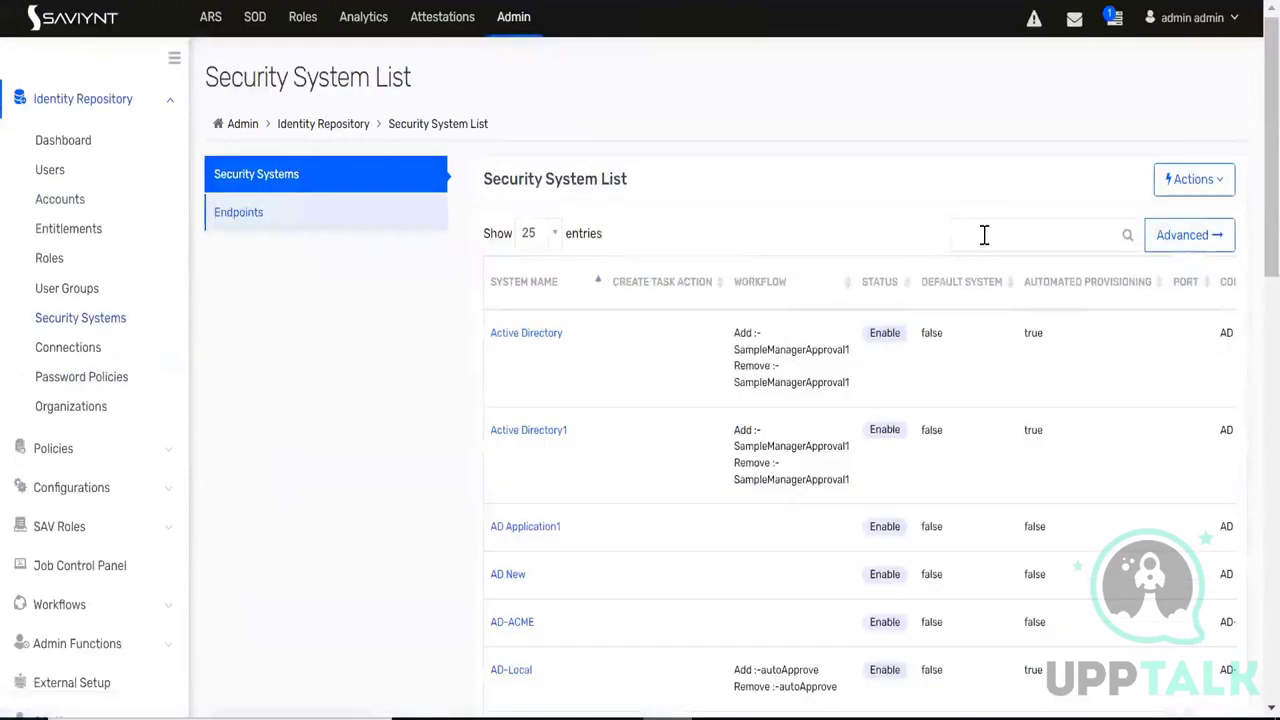
click(985, 234)
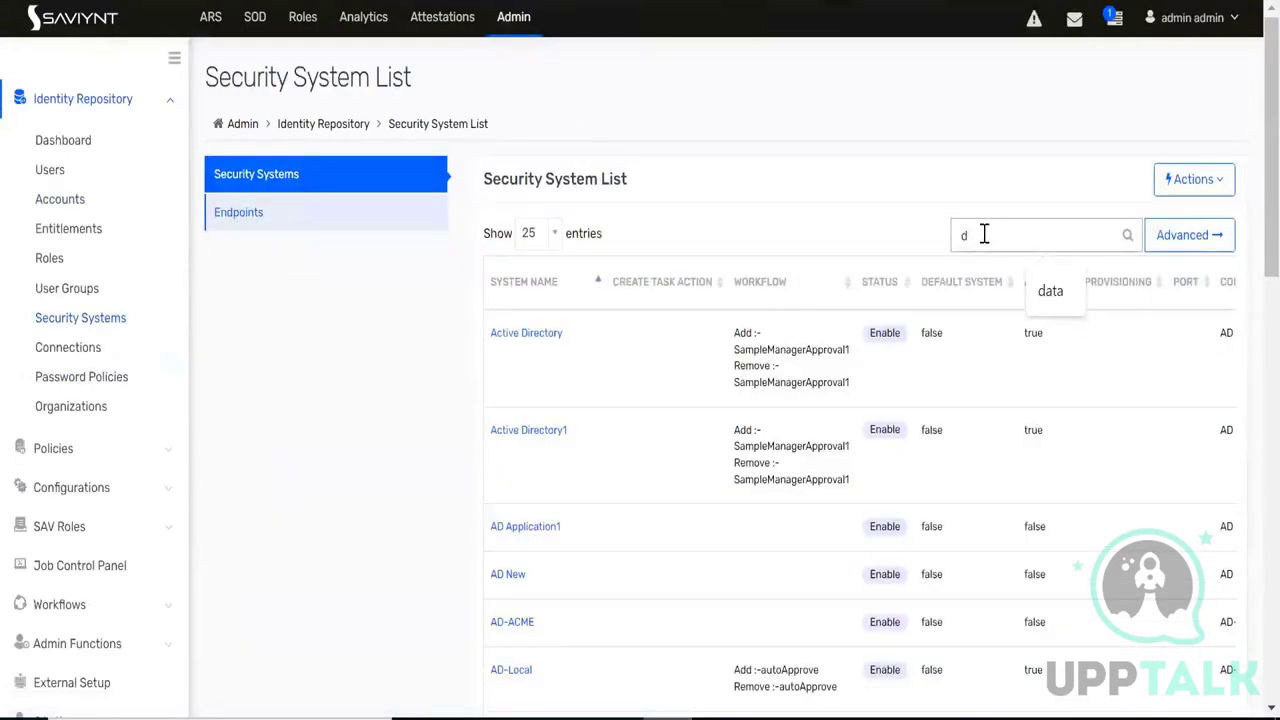
text(datatat)
click(1032, 240)
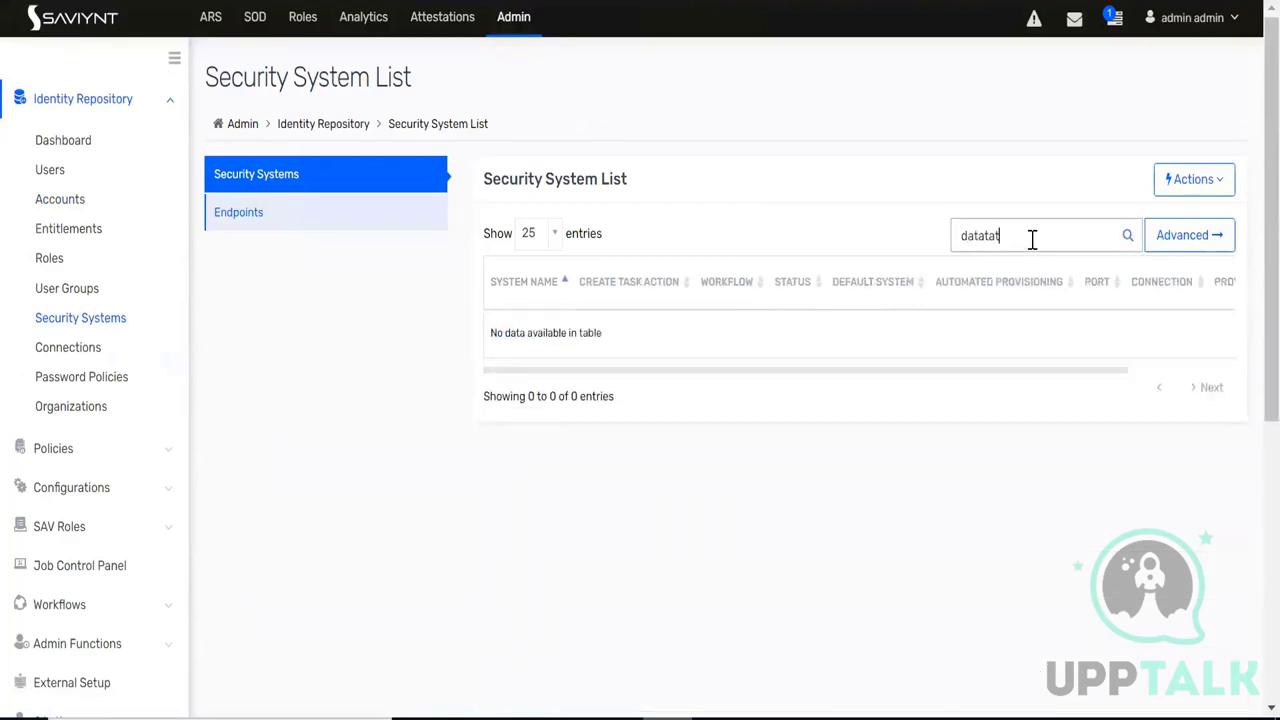
key(BackSpace)
key(BackSpace)
text(a)
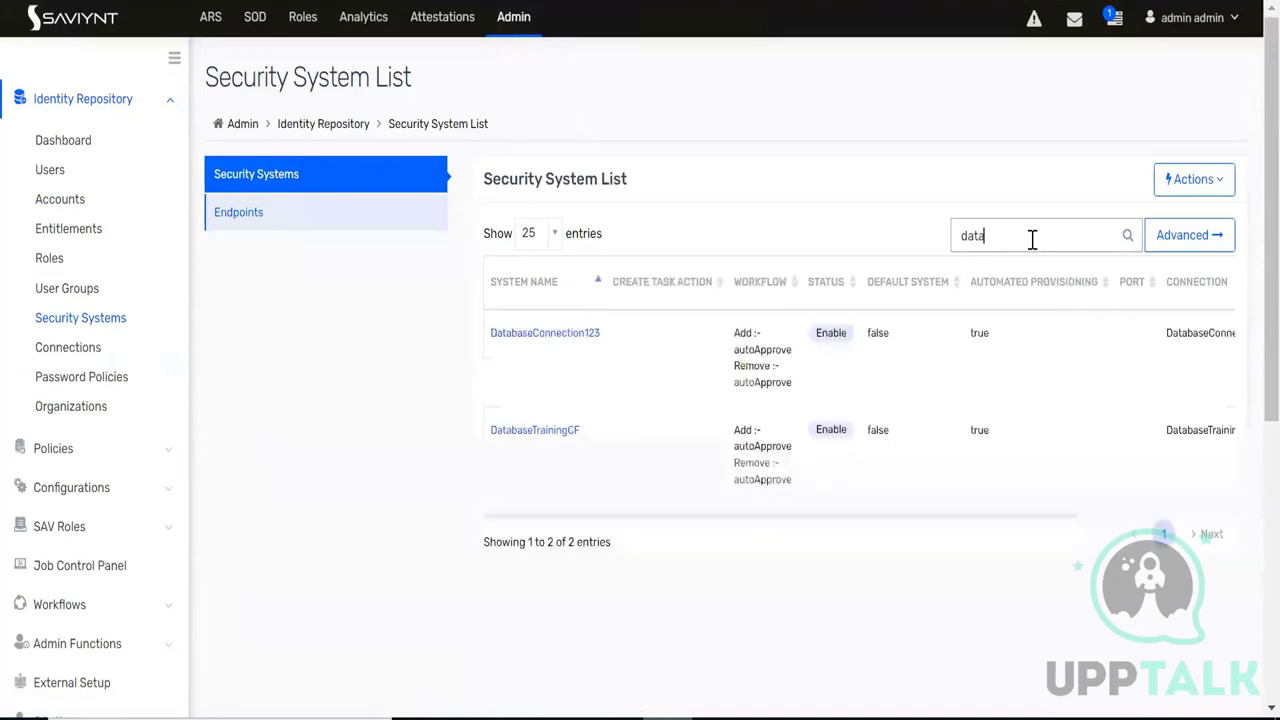
click(552, 432)
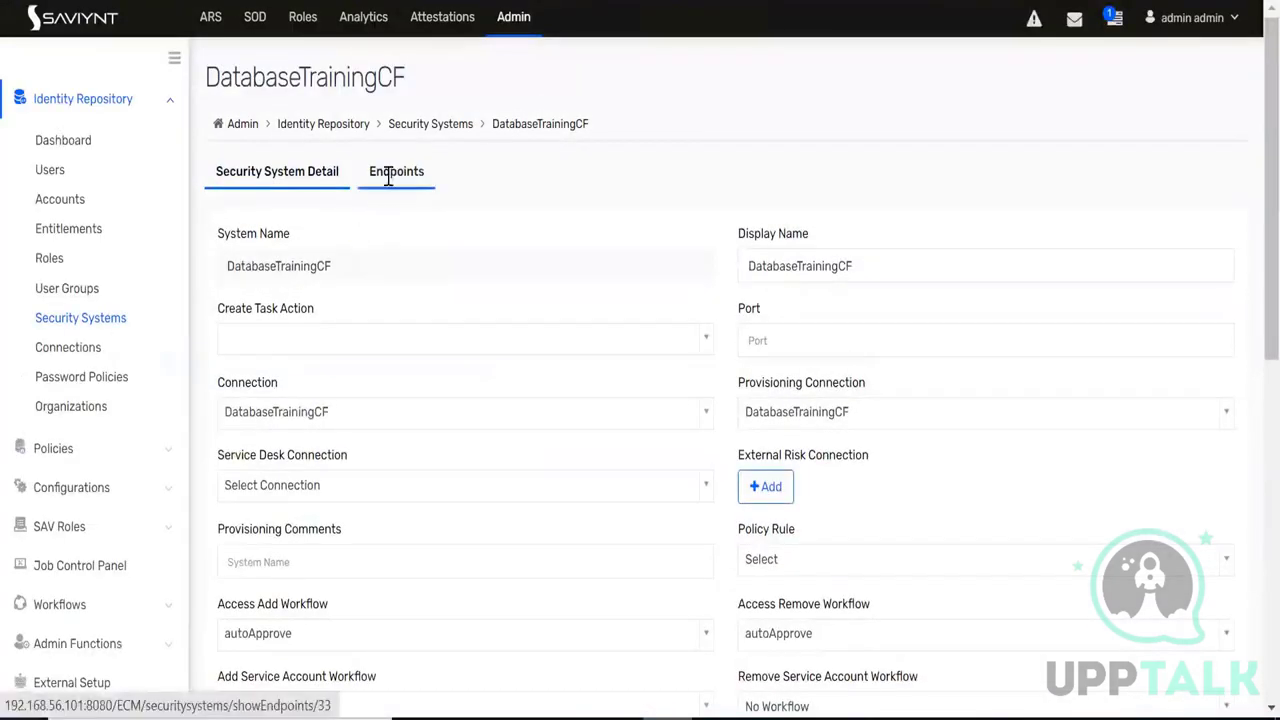
Open the DatabaseTrainingCF endpoint of this security system and show its entitlement types
click(383, 171)
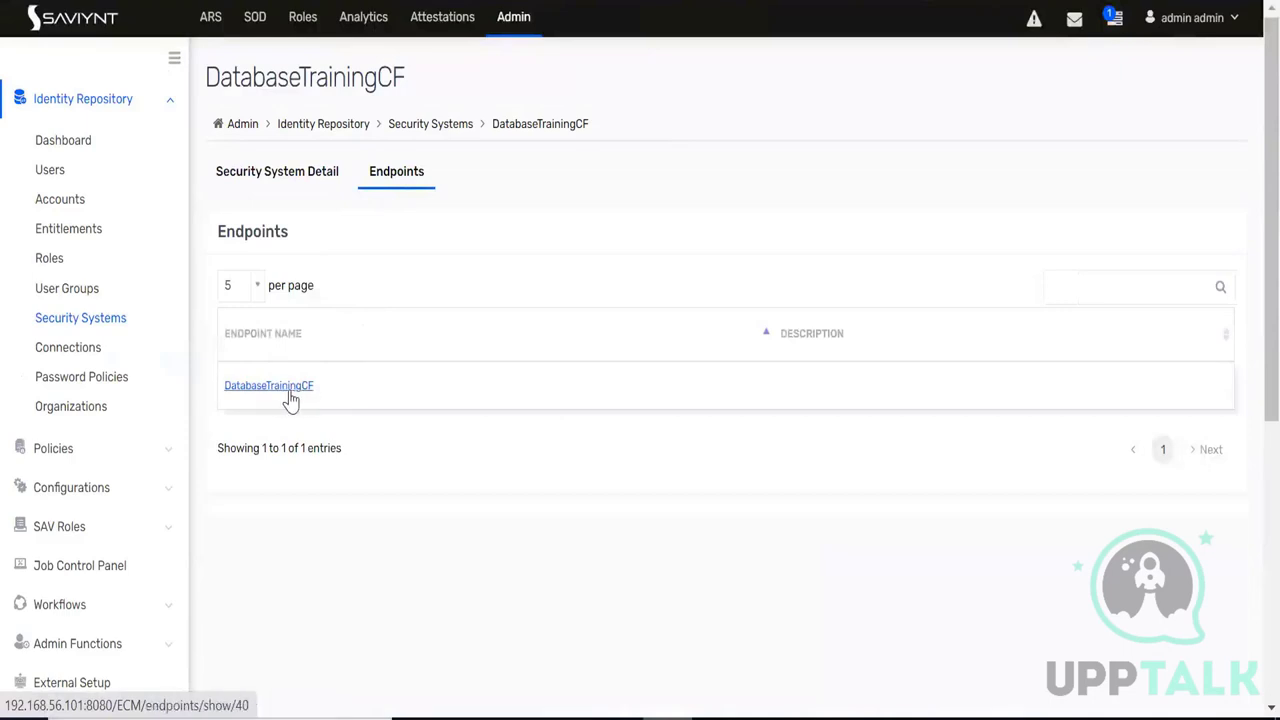
click(289, 398)
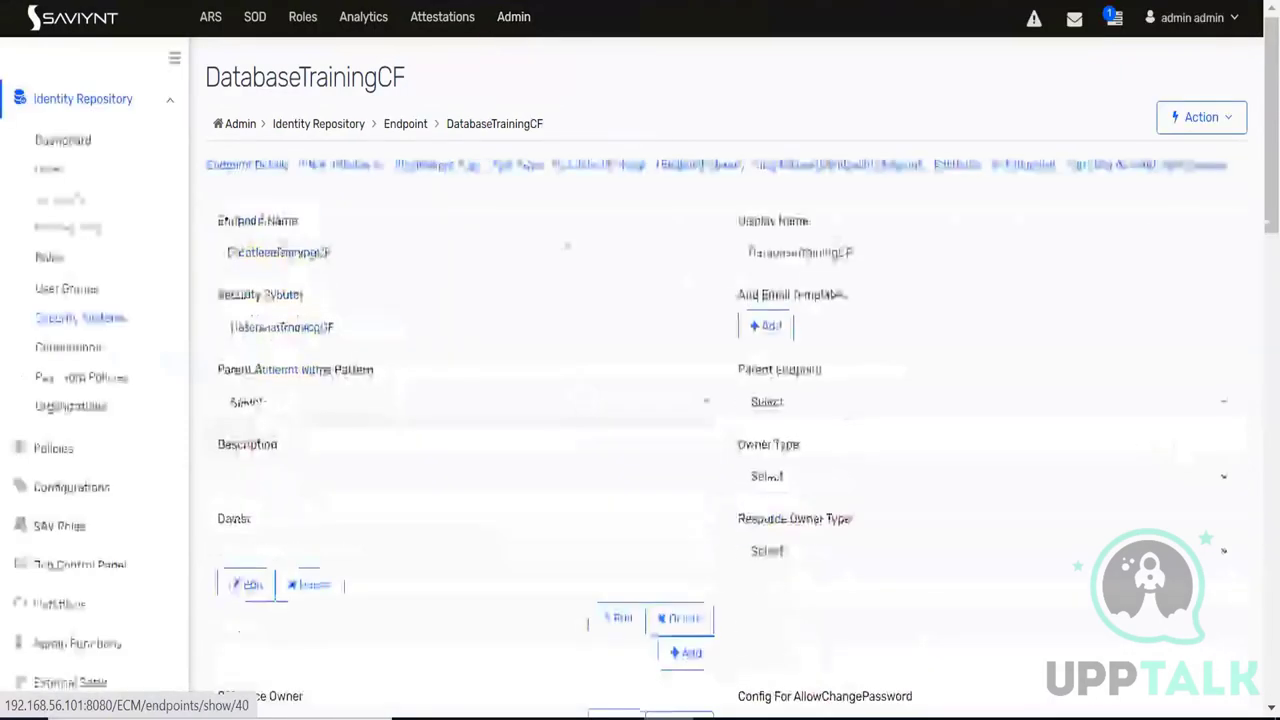
click(526, 183)
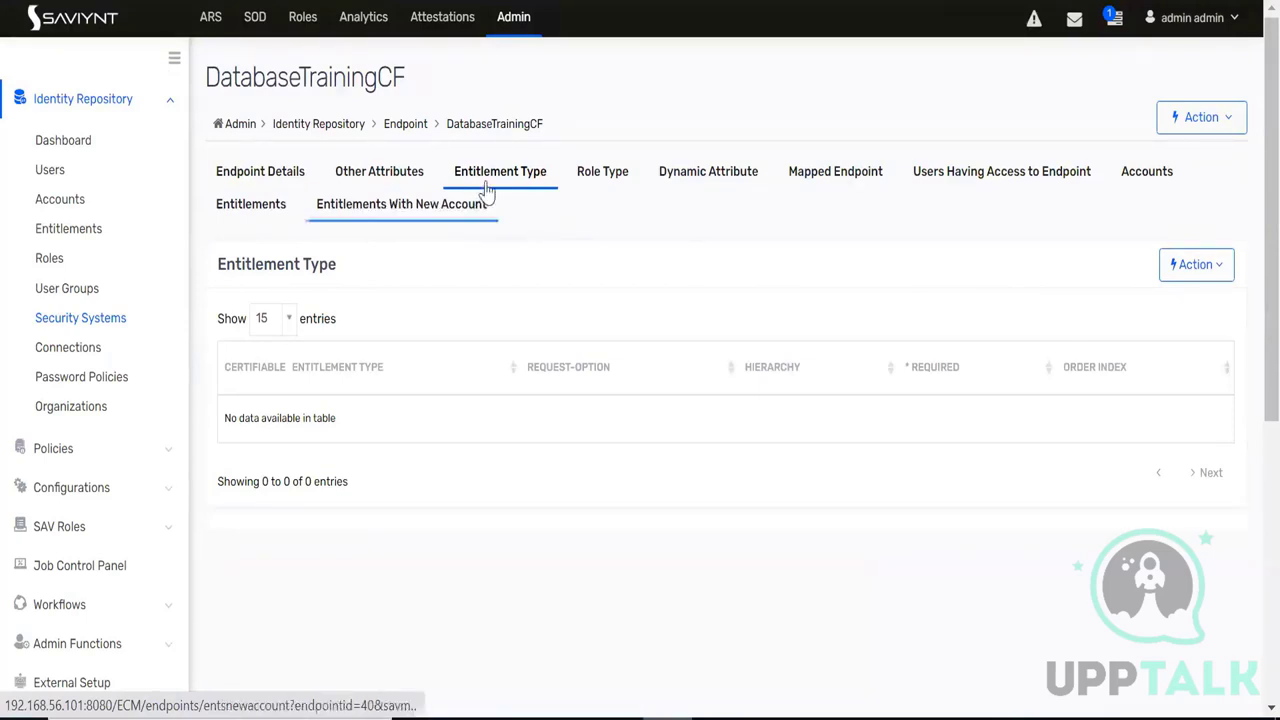
Create an entitlement type for the DatabaseTrainingCF endpoint with the name HR and display name HR
click(1170, 272)
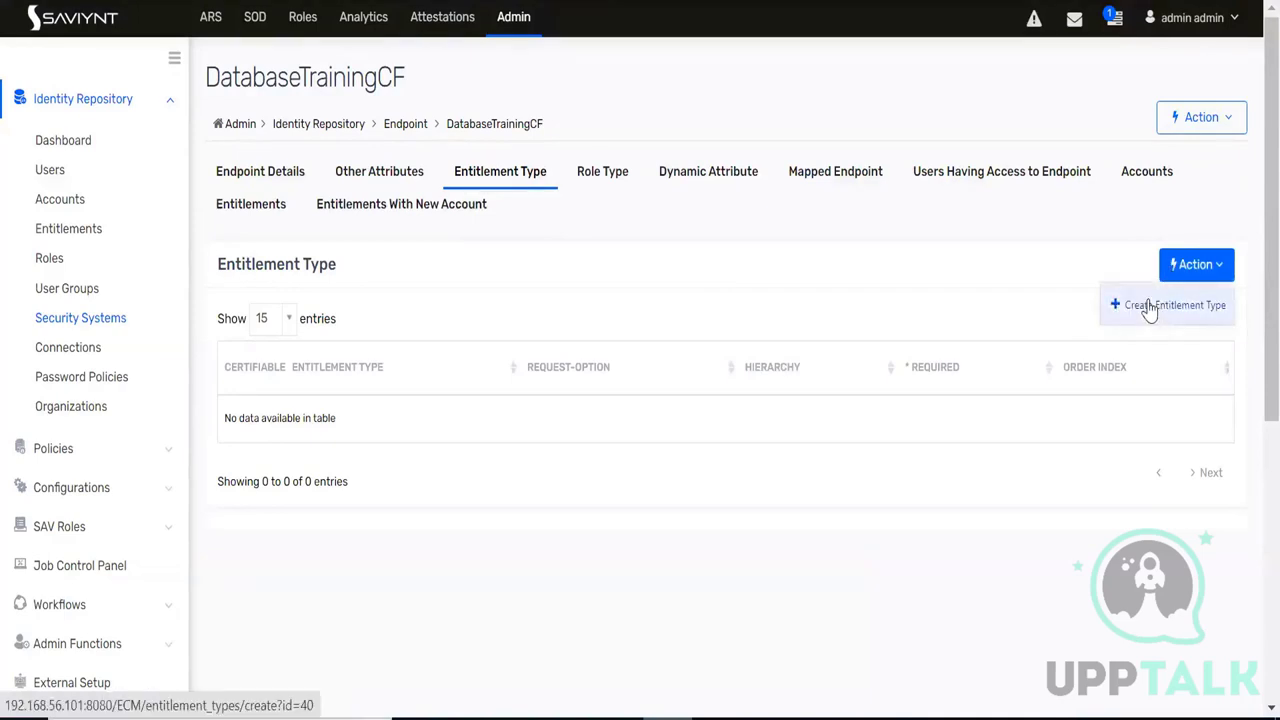
click(1149, 307)
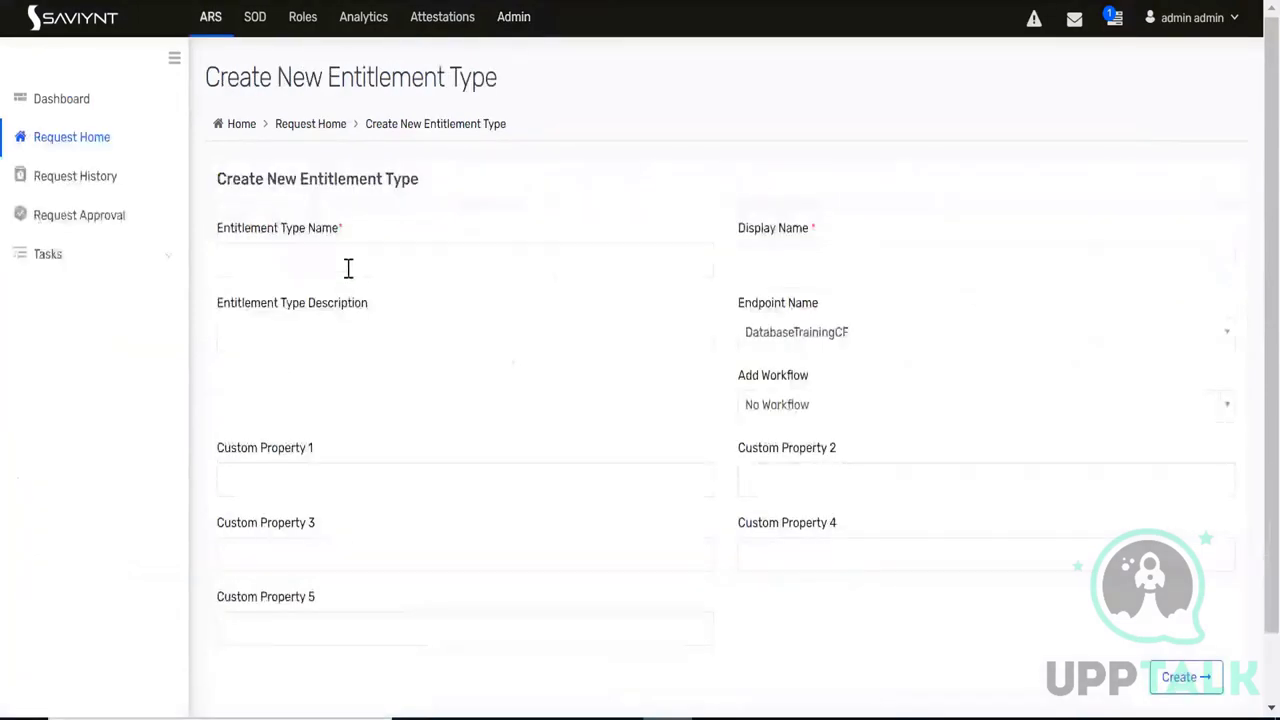
click(348, 268)
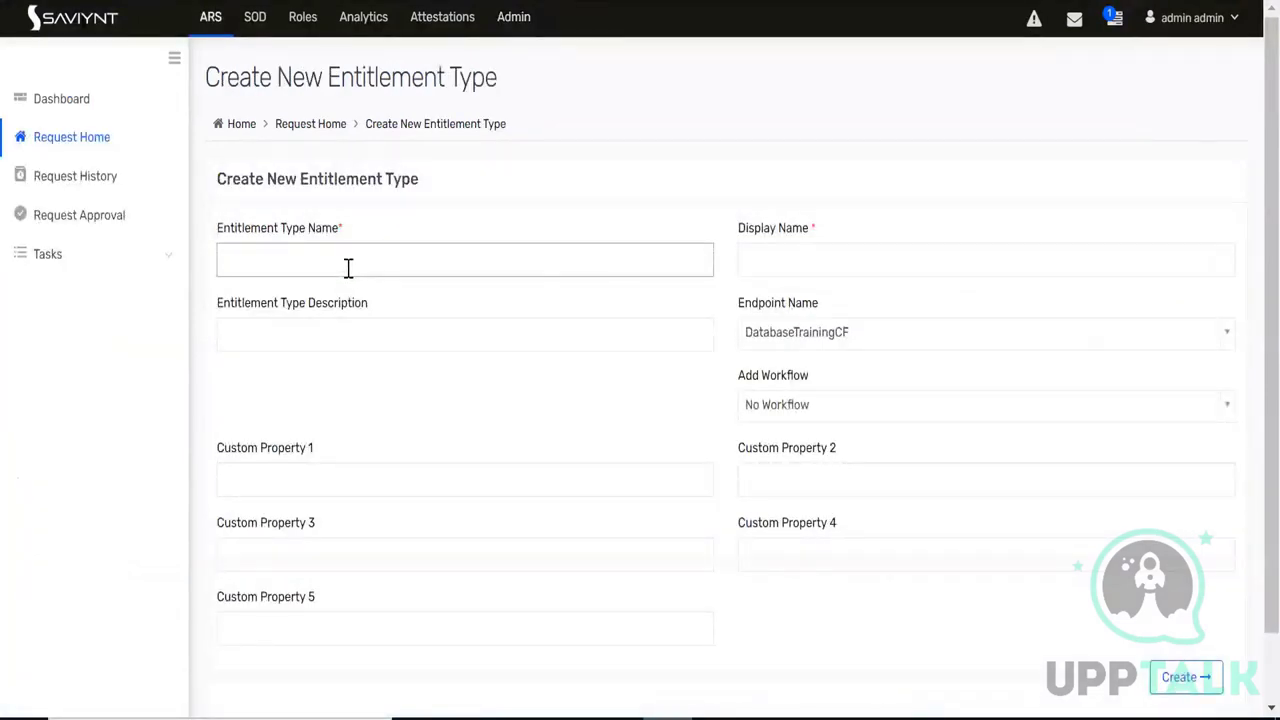
key(alt+Tab)
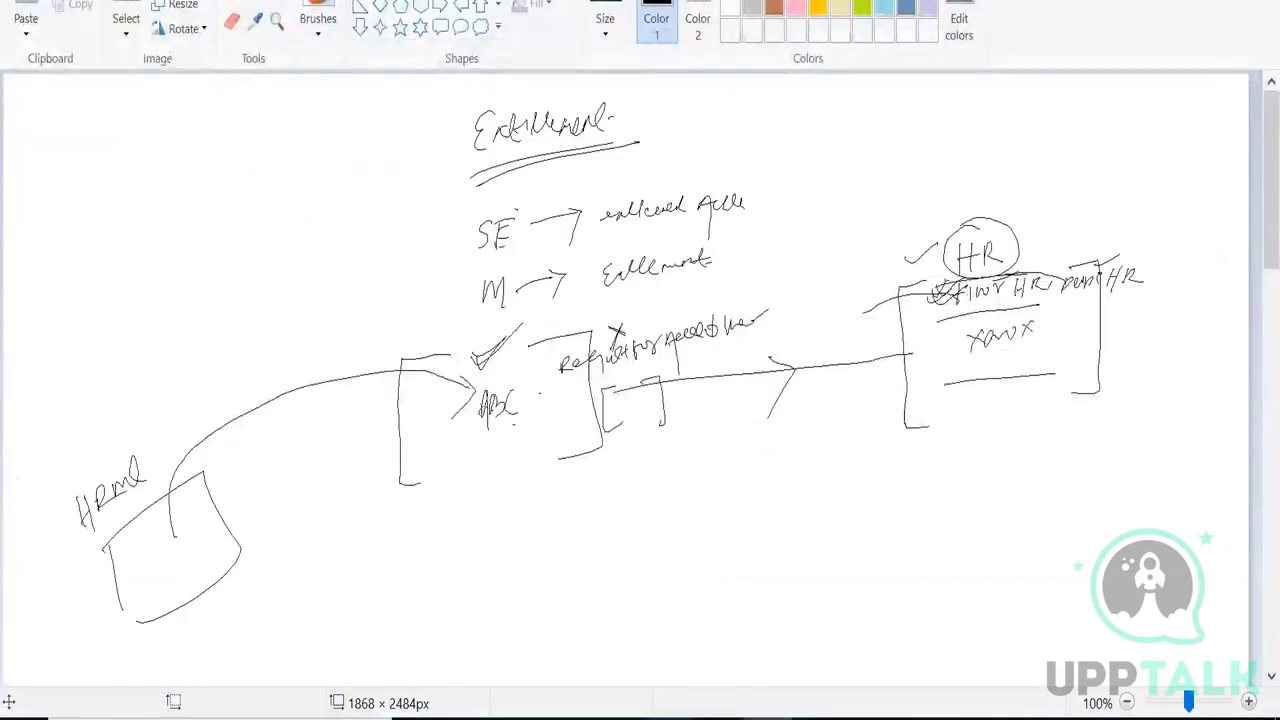
key(alt+Tab)
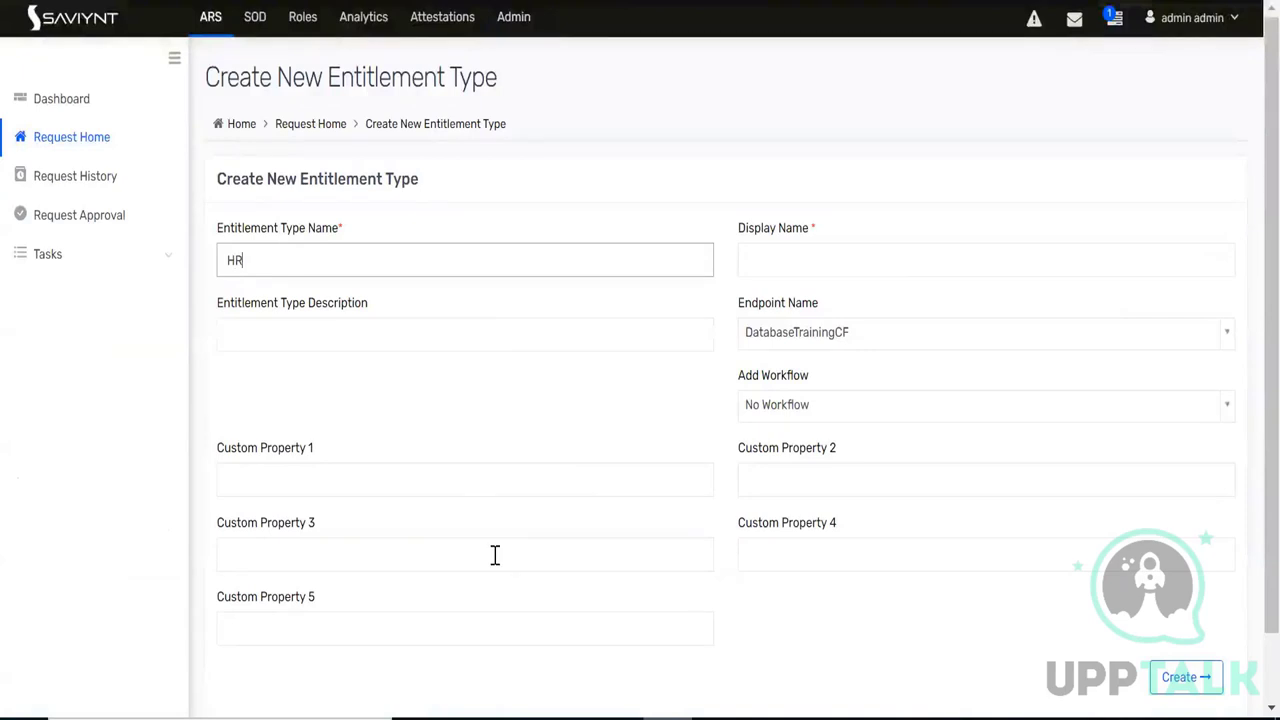
click(774, 262)
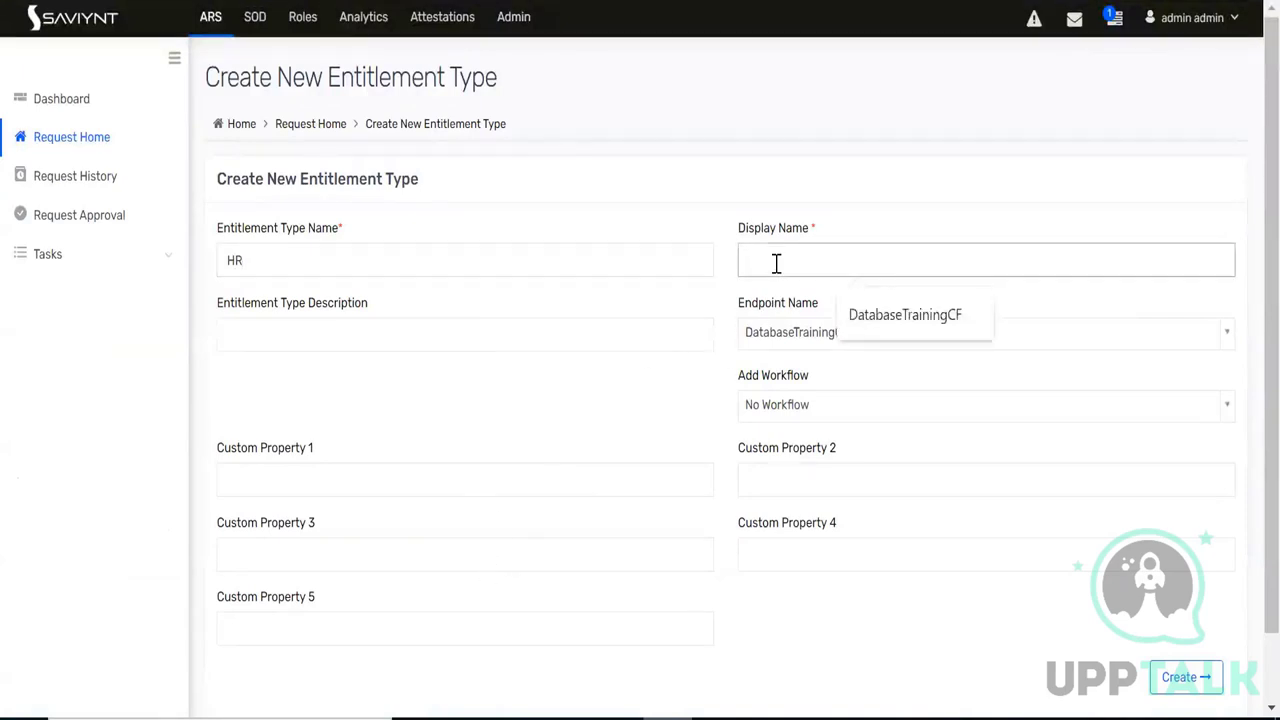
text(HR)
scroll(621, 533, down, 1)
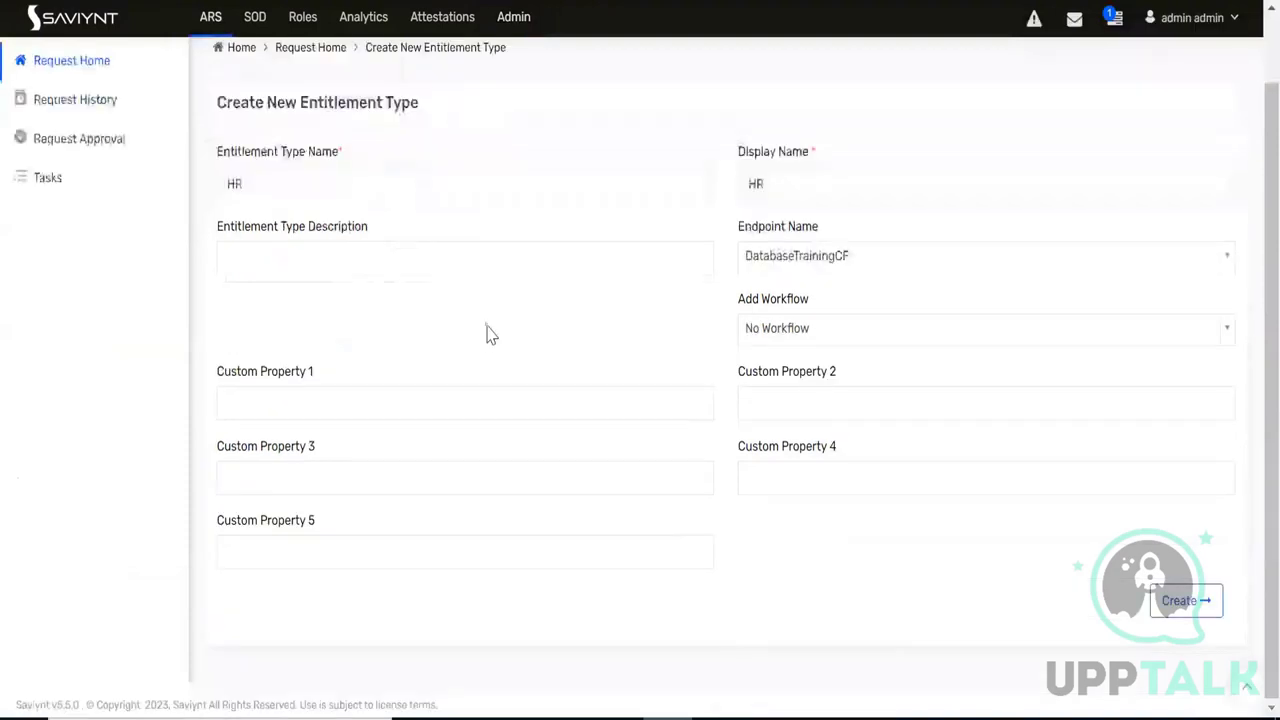
scroll(483, 329, up, 2)
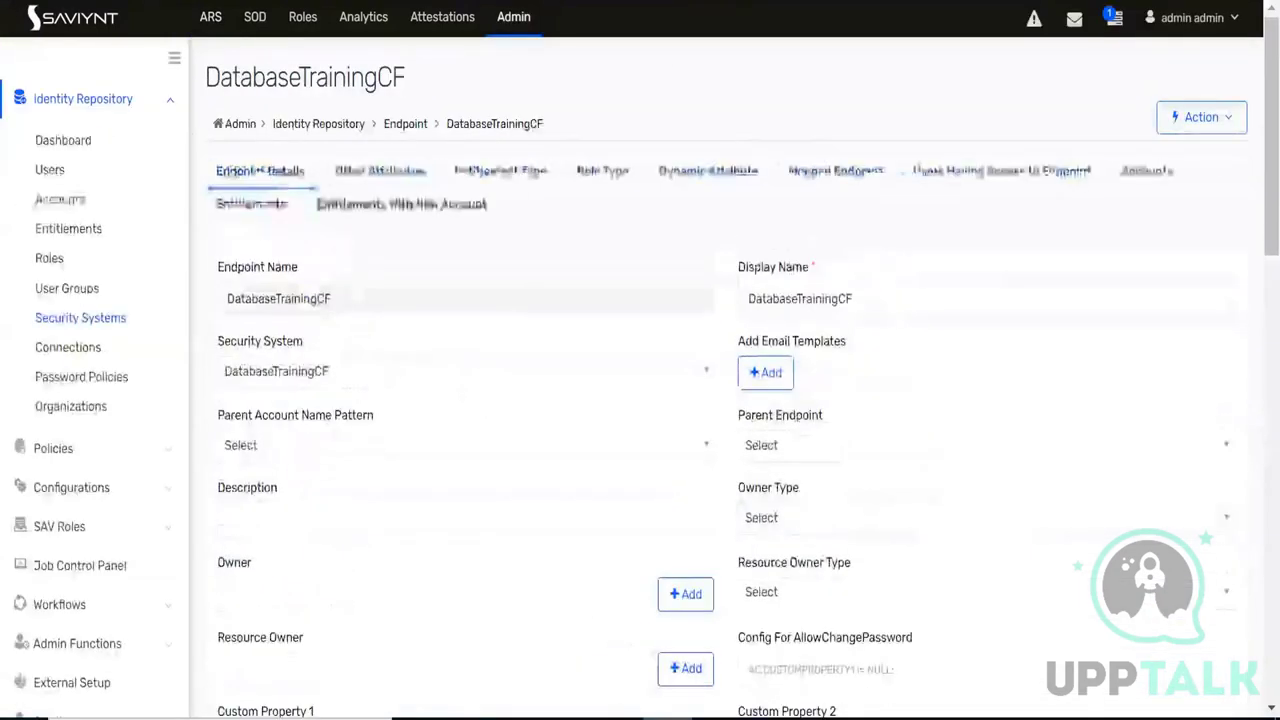
Create a second entitlement type with name and display name Manager for DatabaseTrainingCF, and return to the endpoint's entitlement type list
click(505, 174)
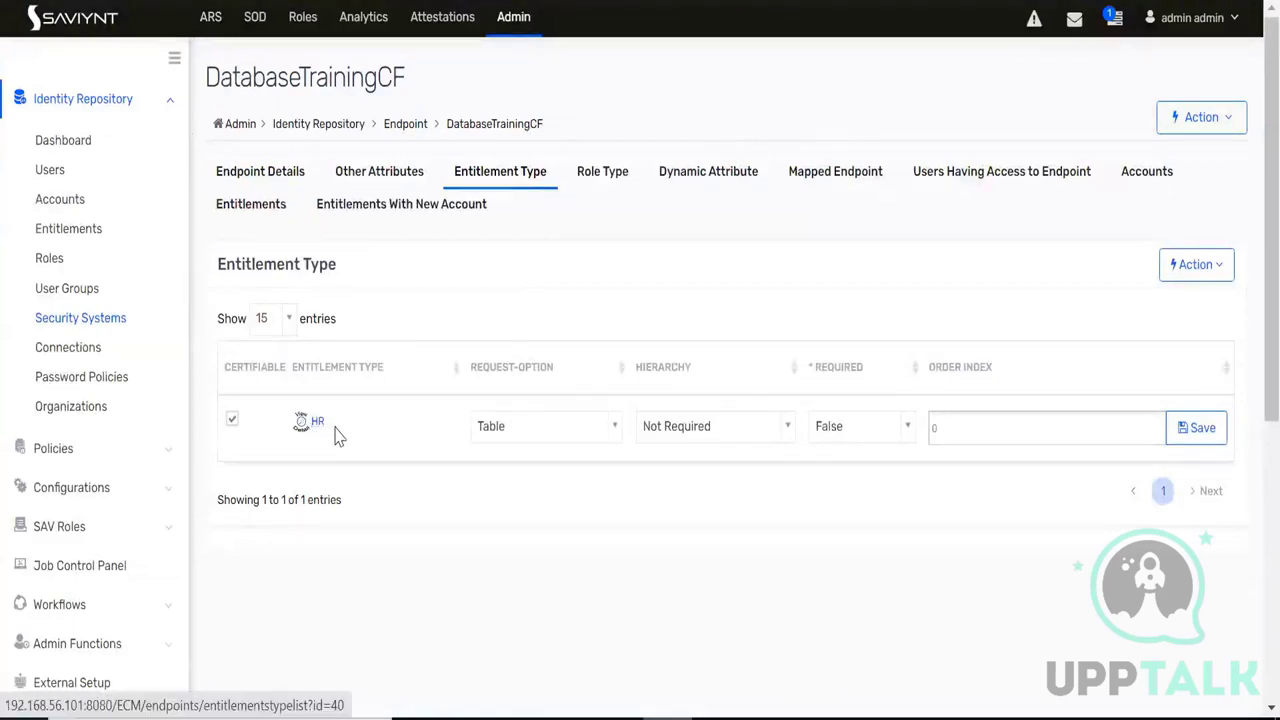
click(1168, 274)
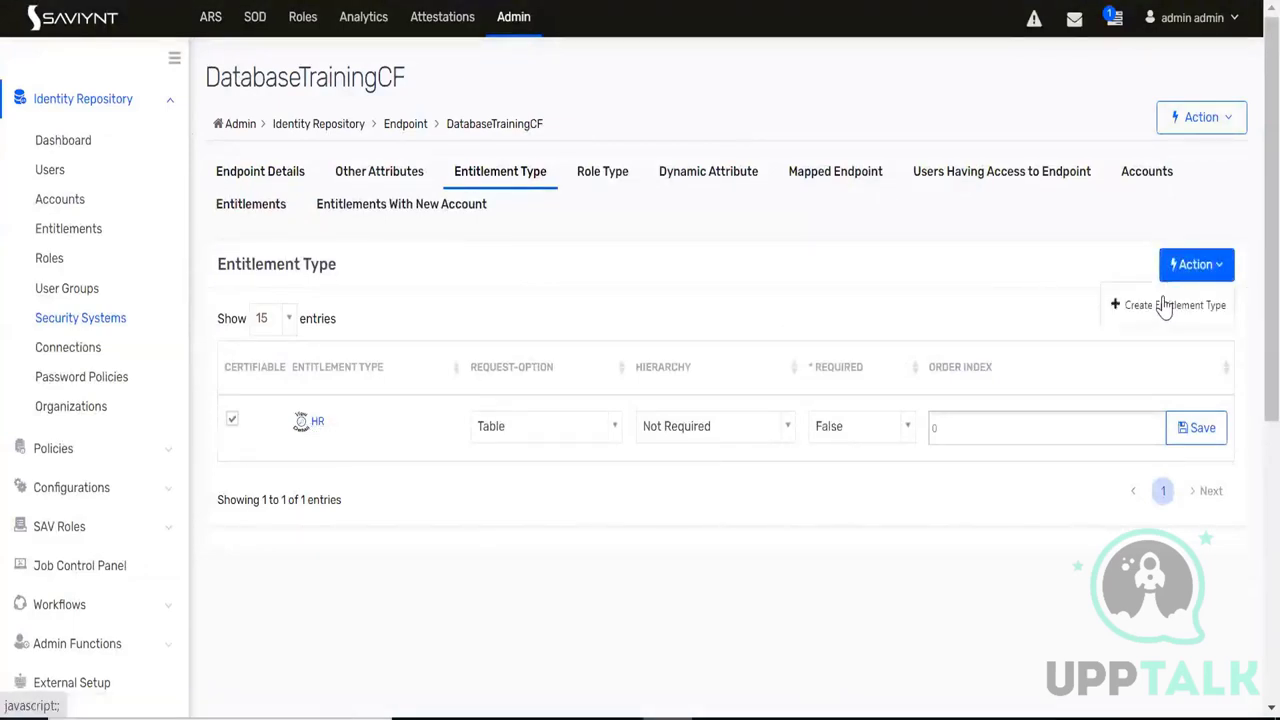
click(1162, 306)
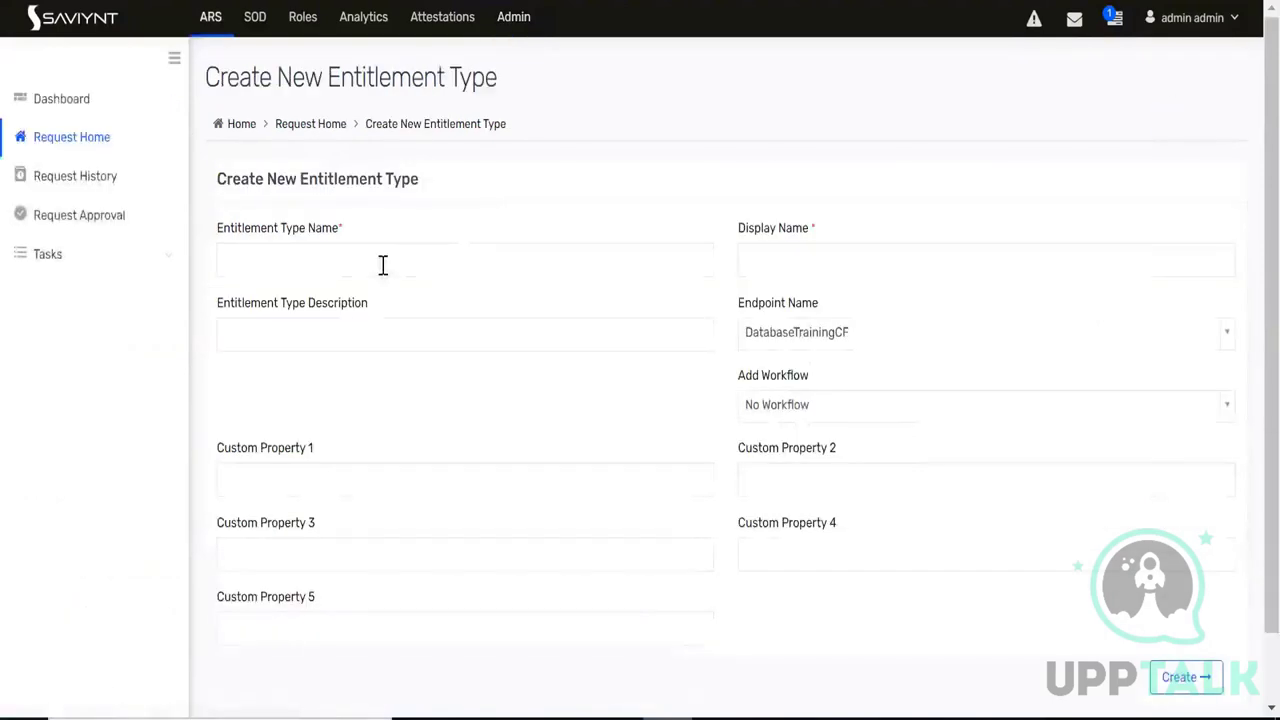
click(383, 262)
key(Escape)
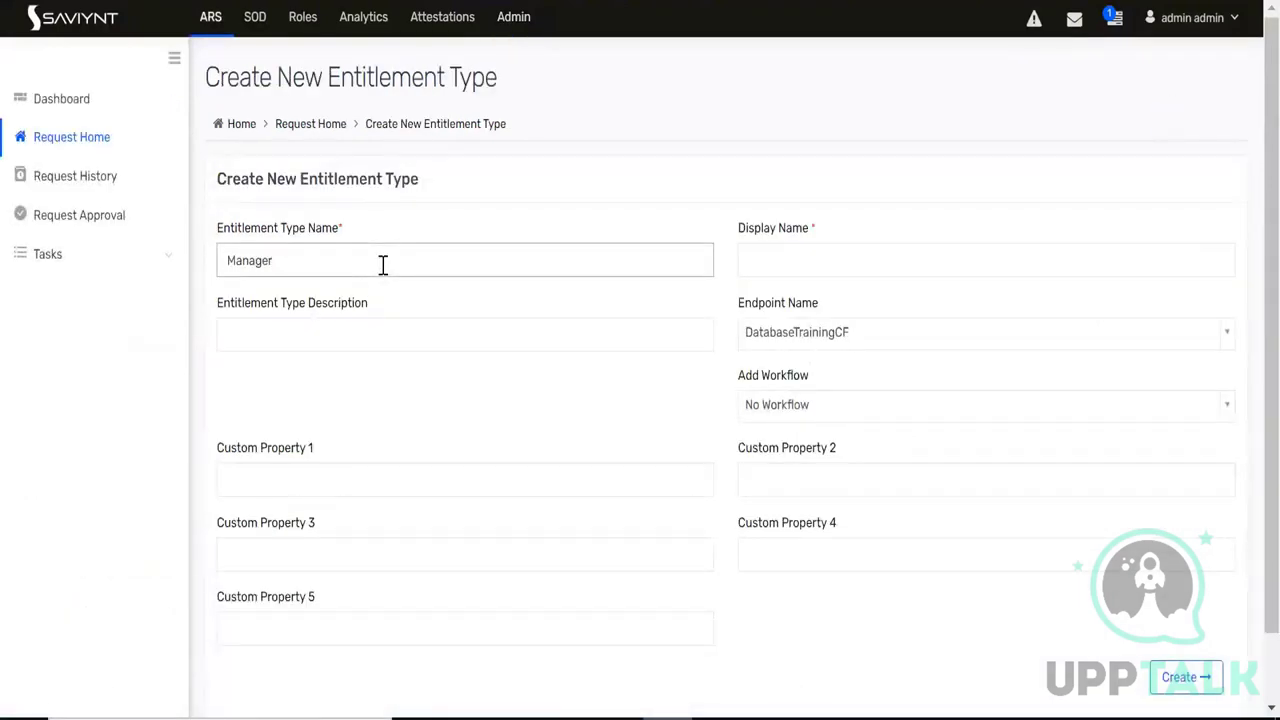
text(Manager)
key(ctrl+a)
key(ctrl+c)
key(Tab)
key(ctrl+v)
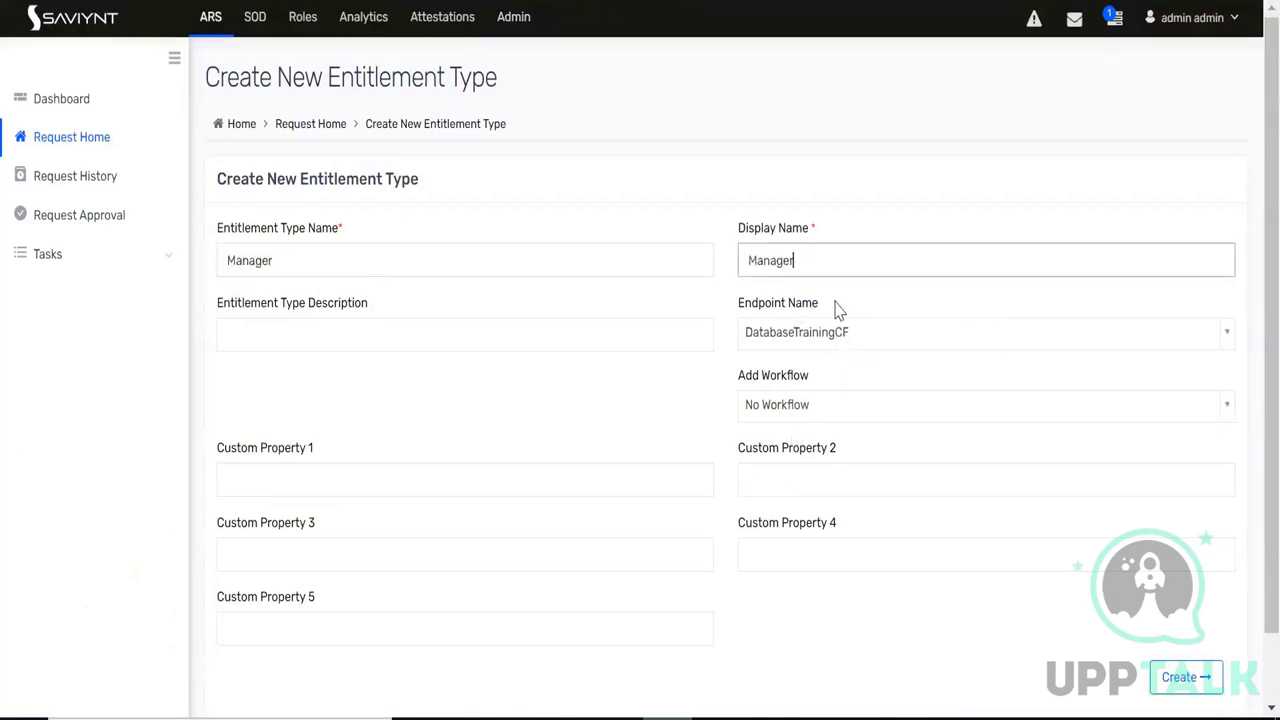
drag(838, 304, 731, 311)
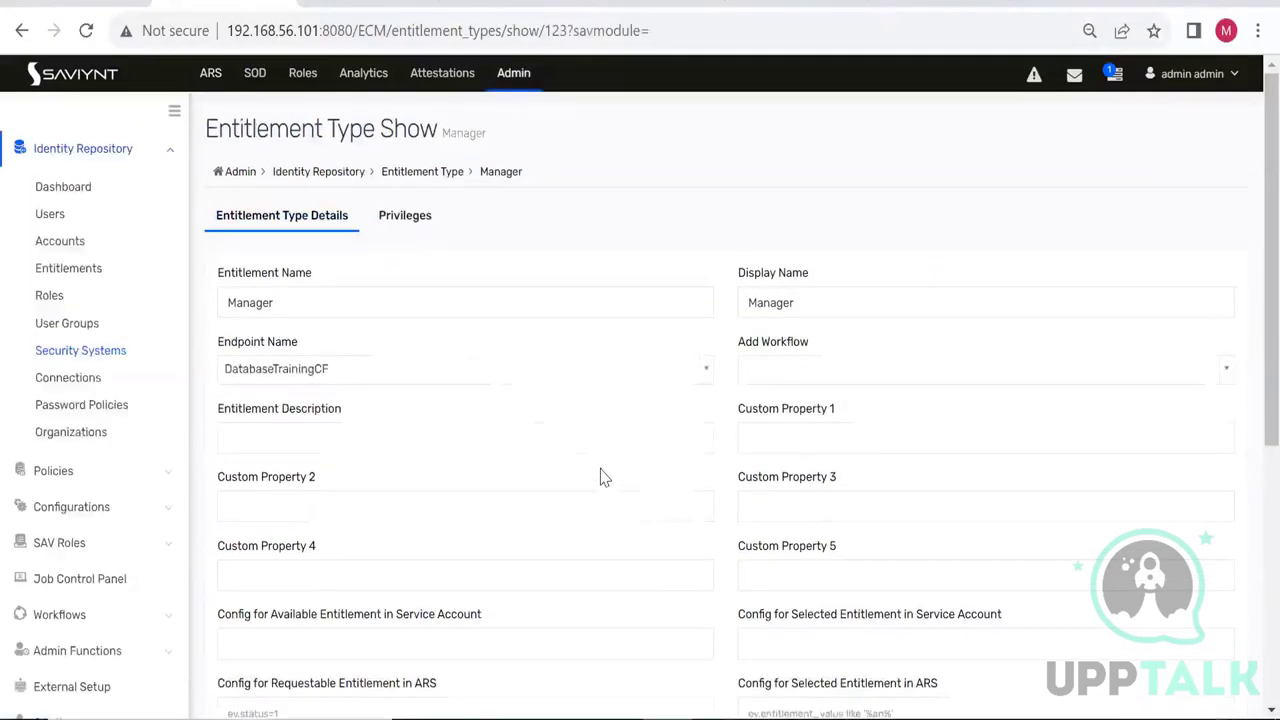
click(20, 31)
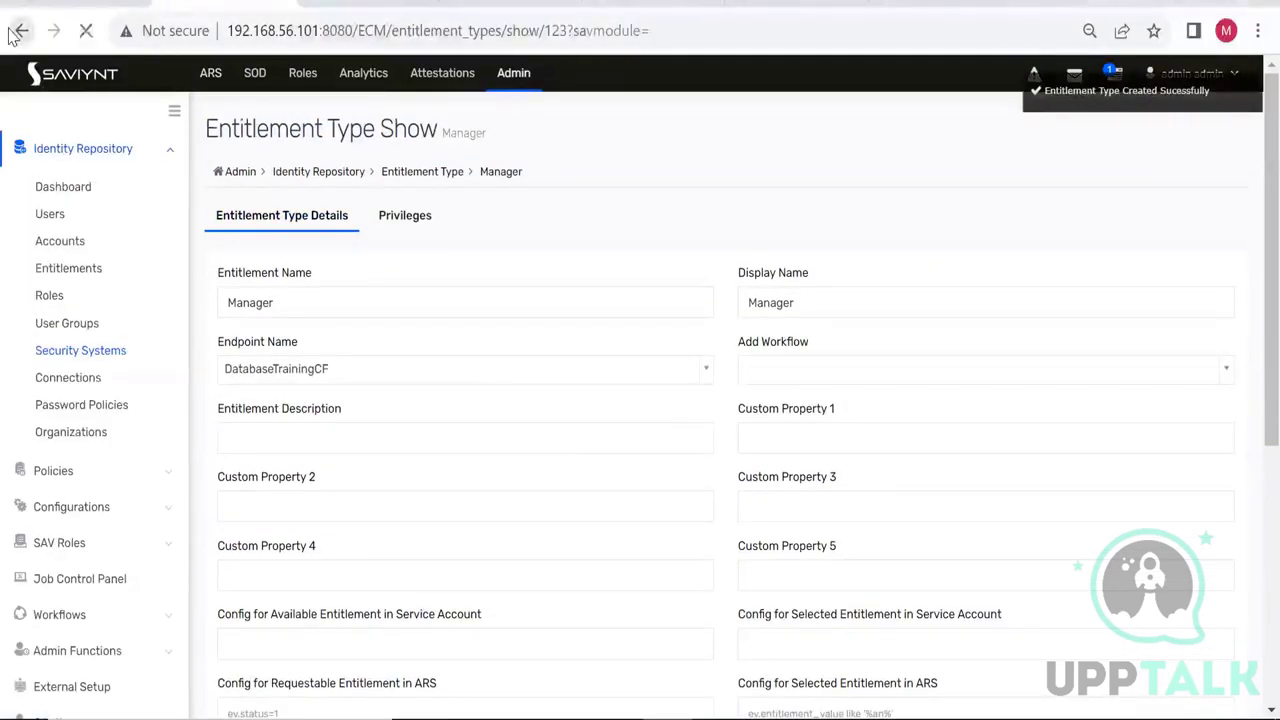
click(14, 32)
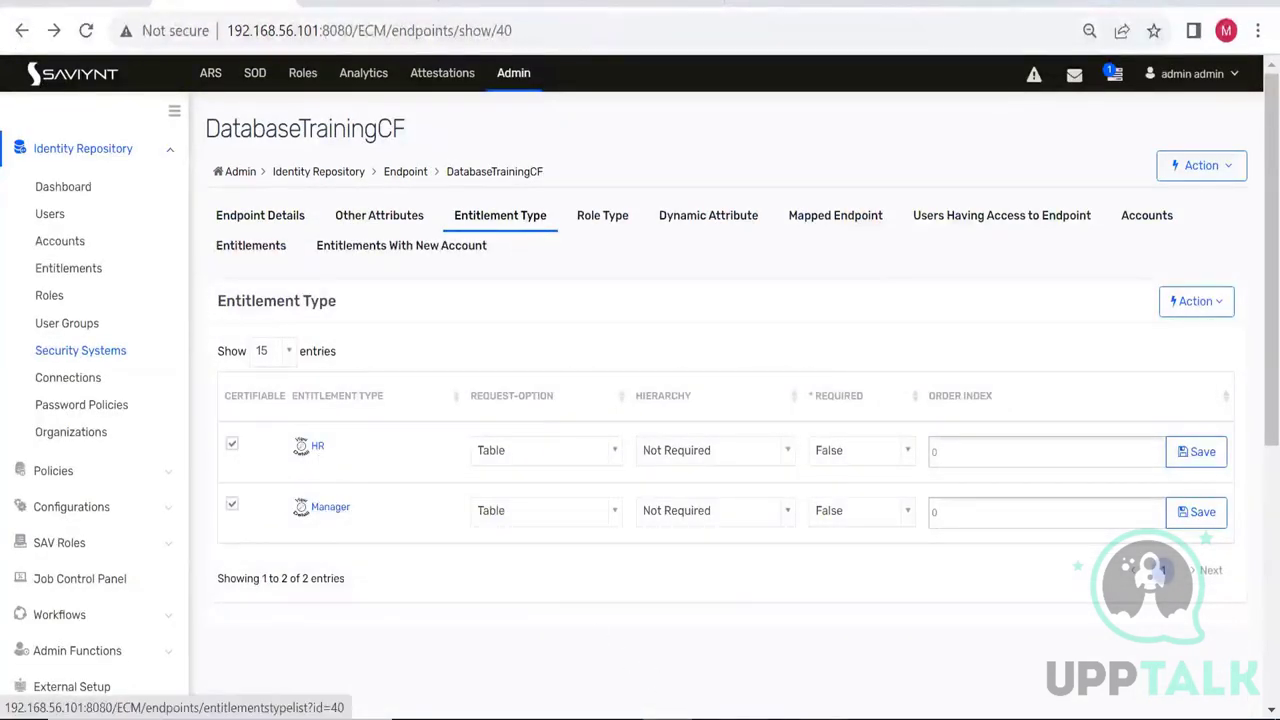
Copy the applicationname source property from the entitlementImport XML in Notepad++ and switch to the entitlement_import table design in MySQL Workbench
key(alt+Tab)
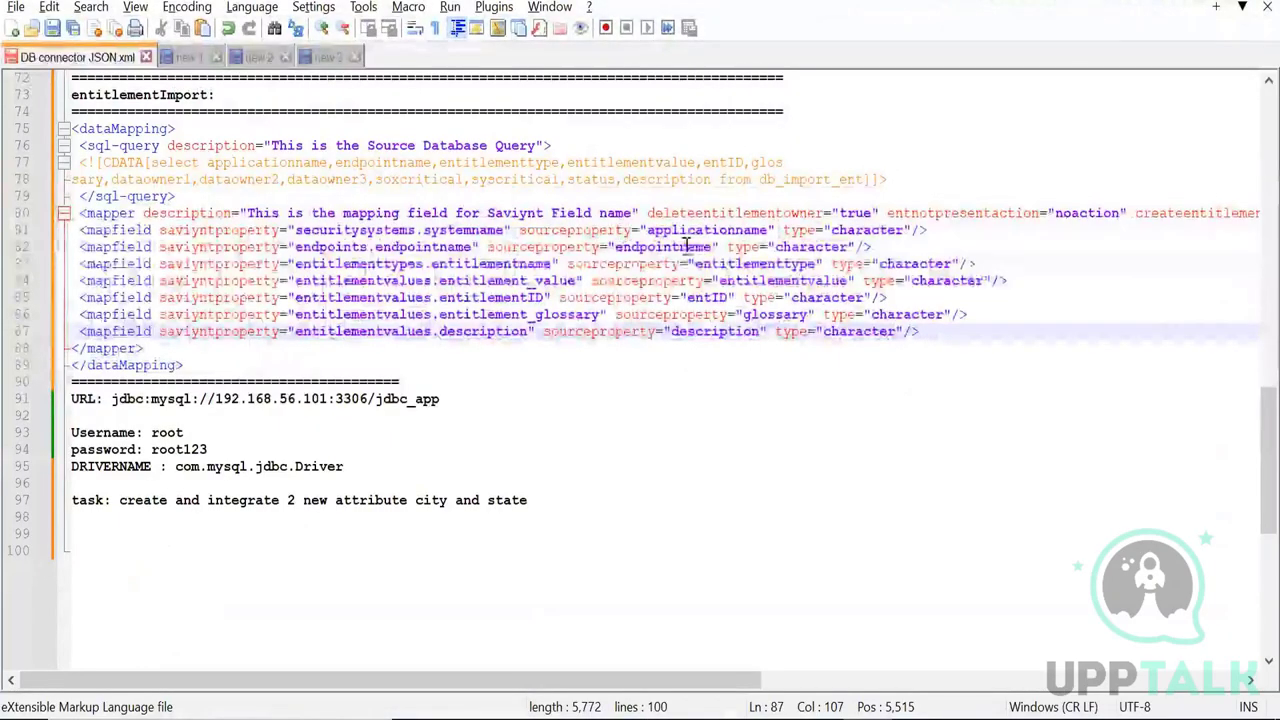
double_click(707, 230)
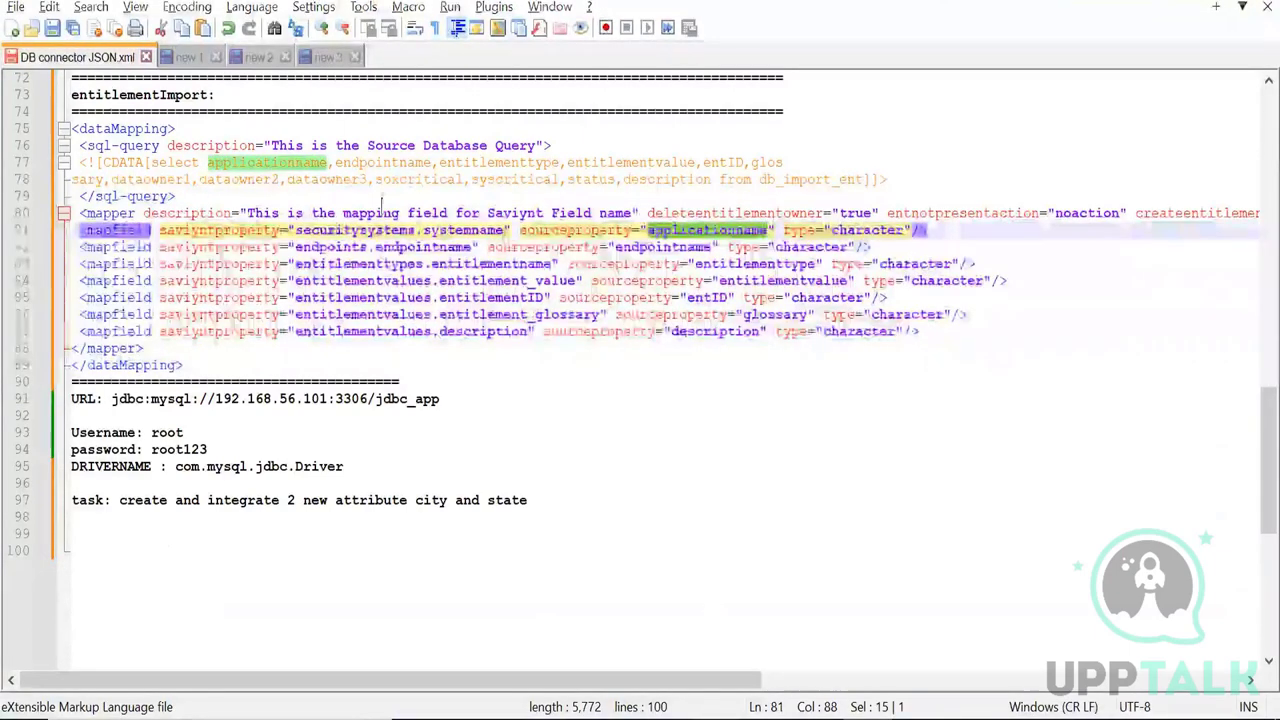
key(alt+Tab)
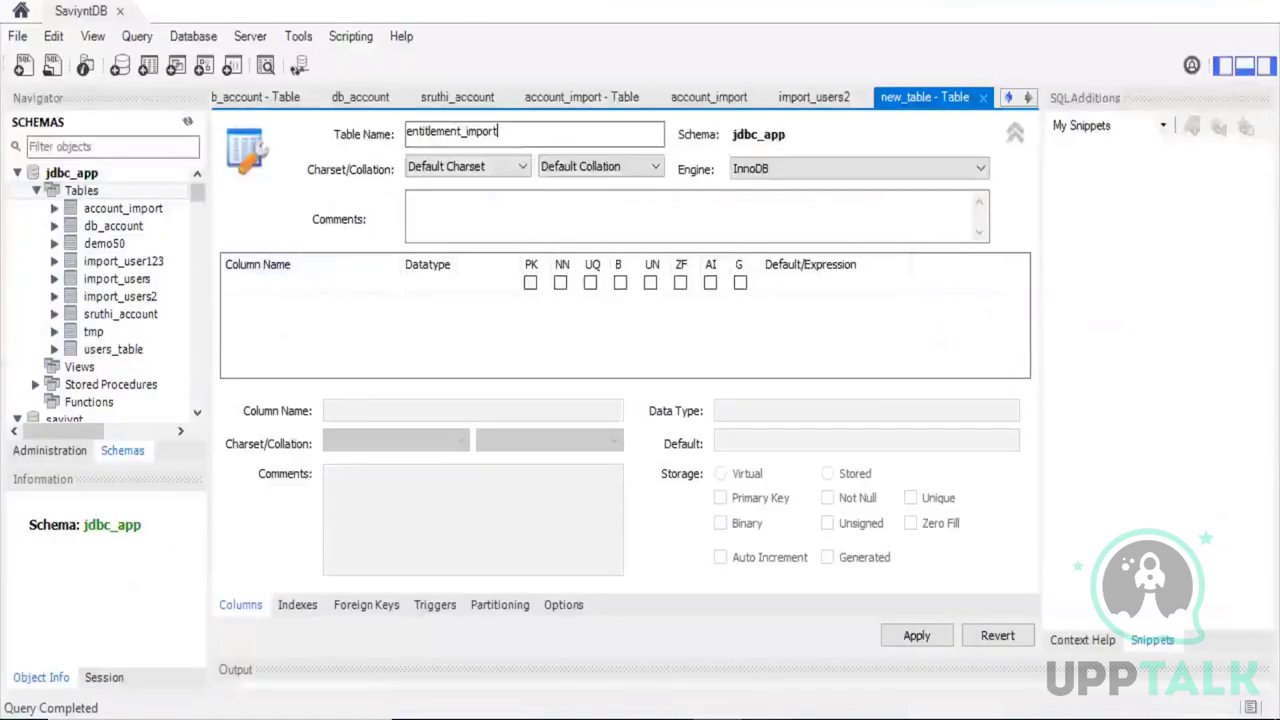
key(alt+Tab)
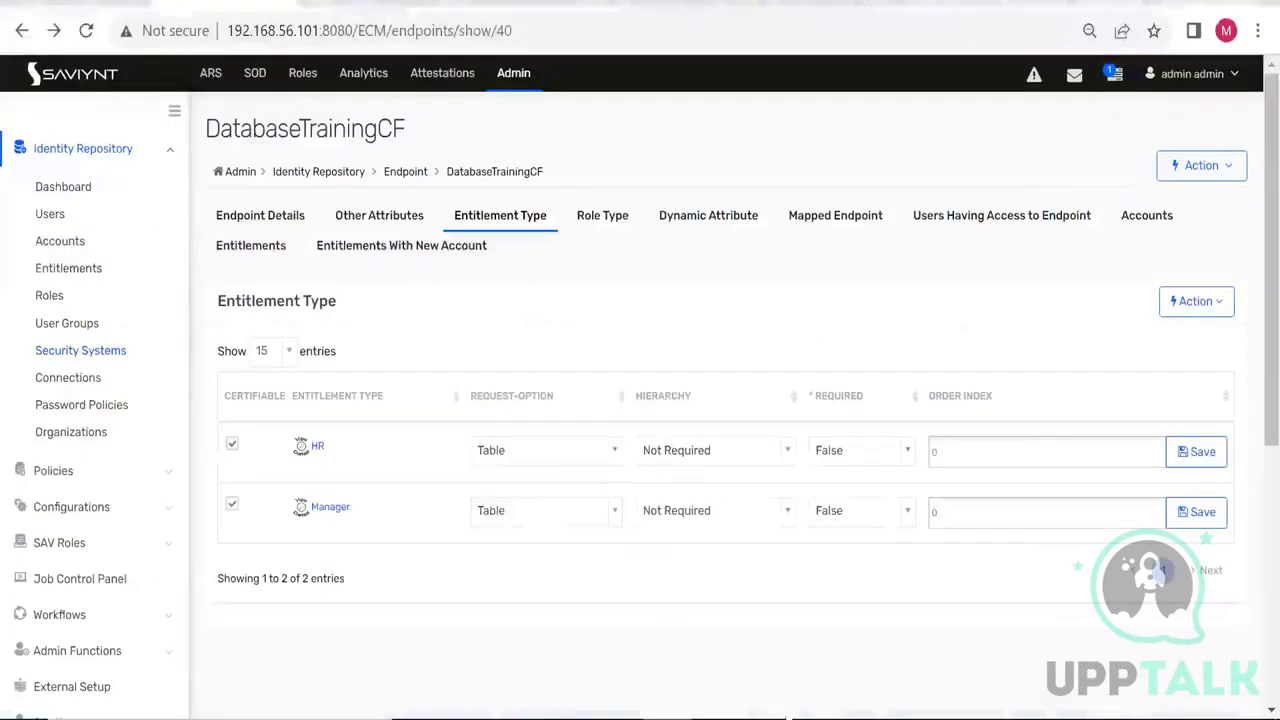
key(alt+Tab)
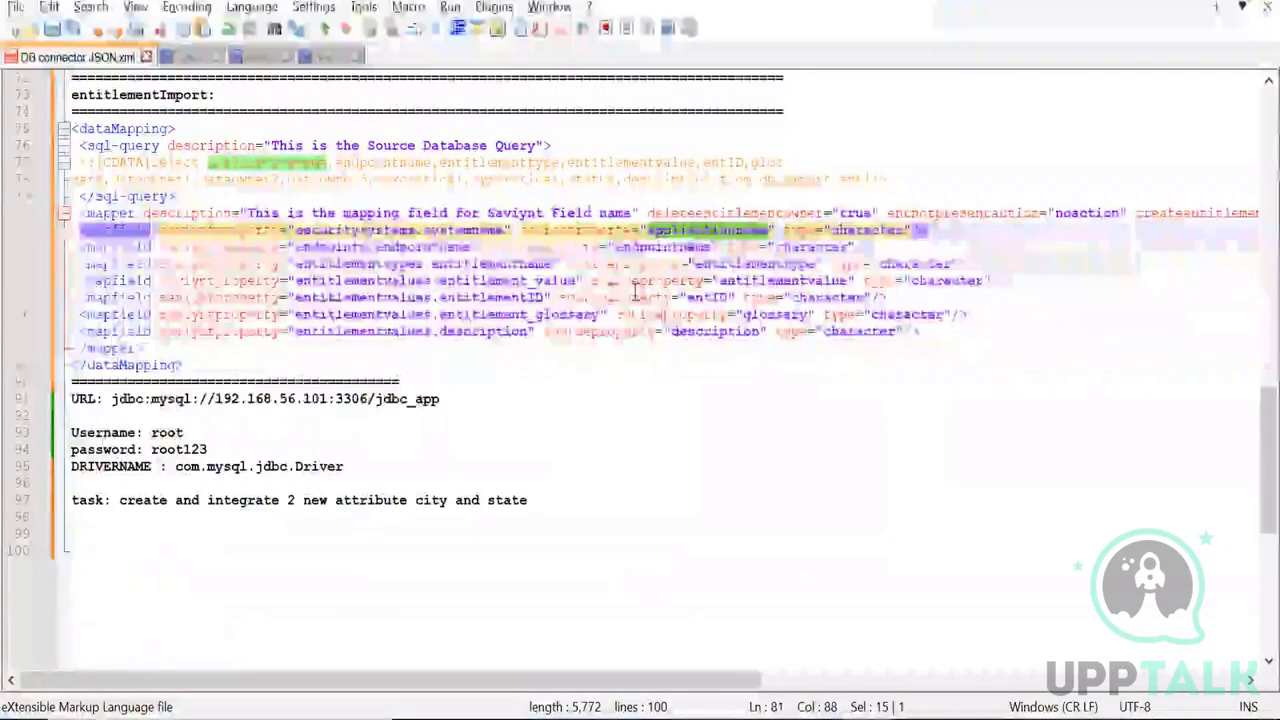
key(alt+Tab)
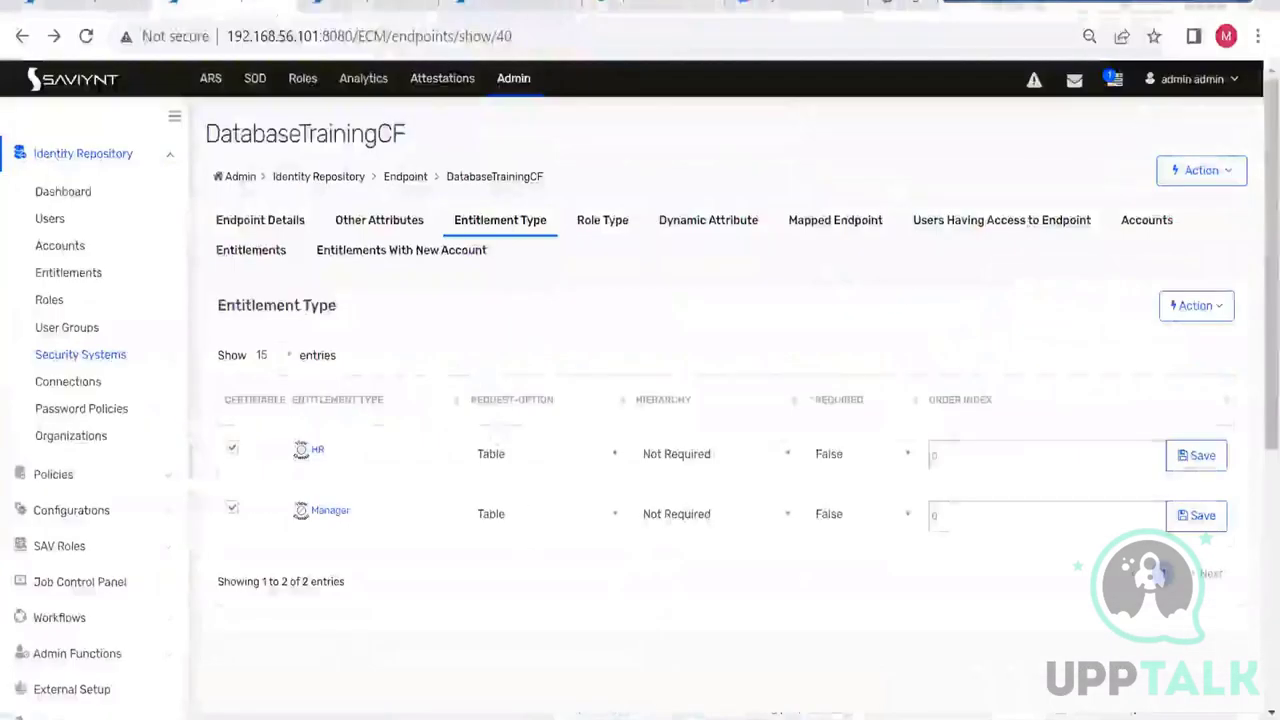
key(alt+Tab)
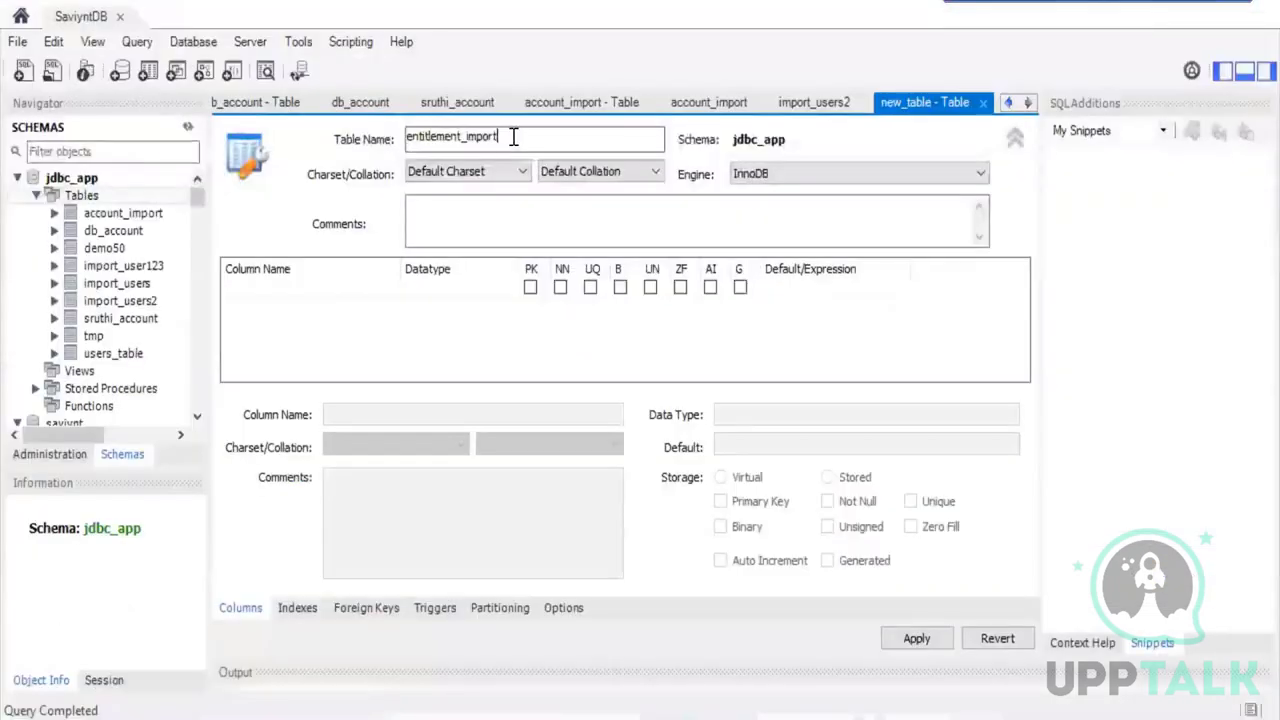
Add the default INT primary key column identitlement_import and a second column named applicationname to the entitlement_import table
click(345, 316)
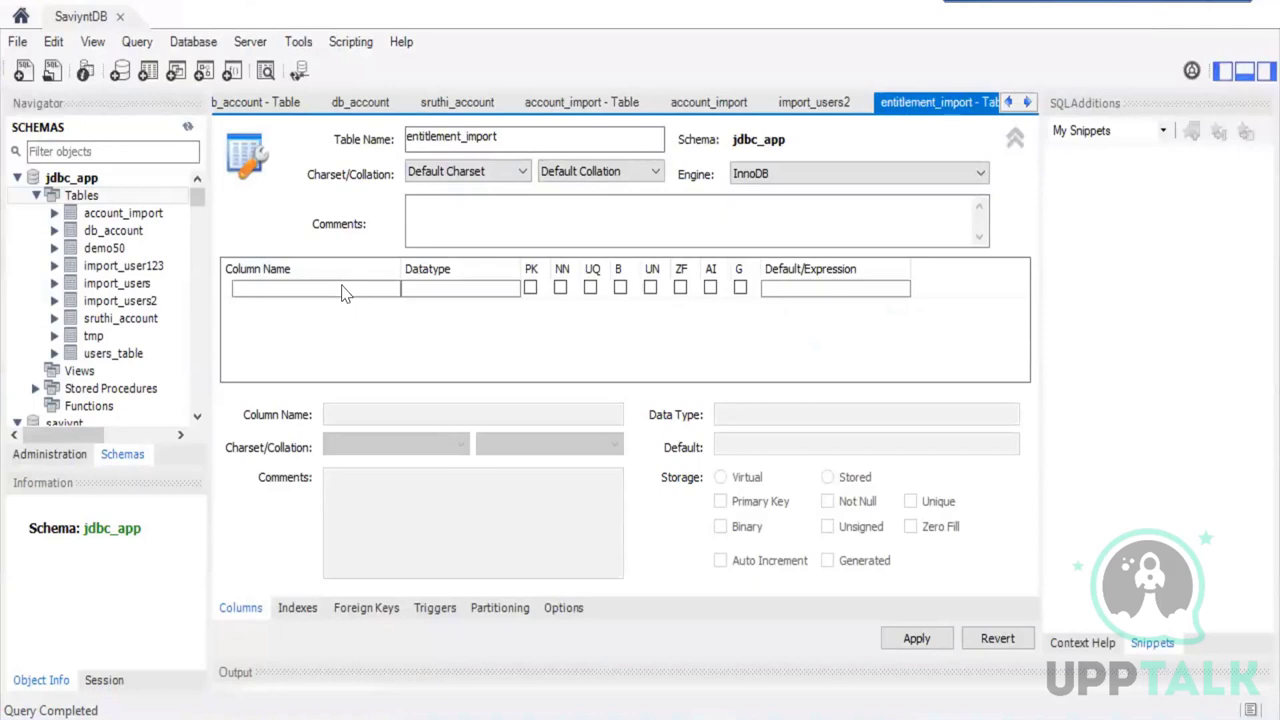
double_click(342, 288)
click(338, 312)
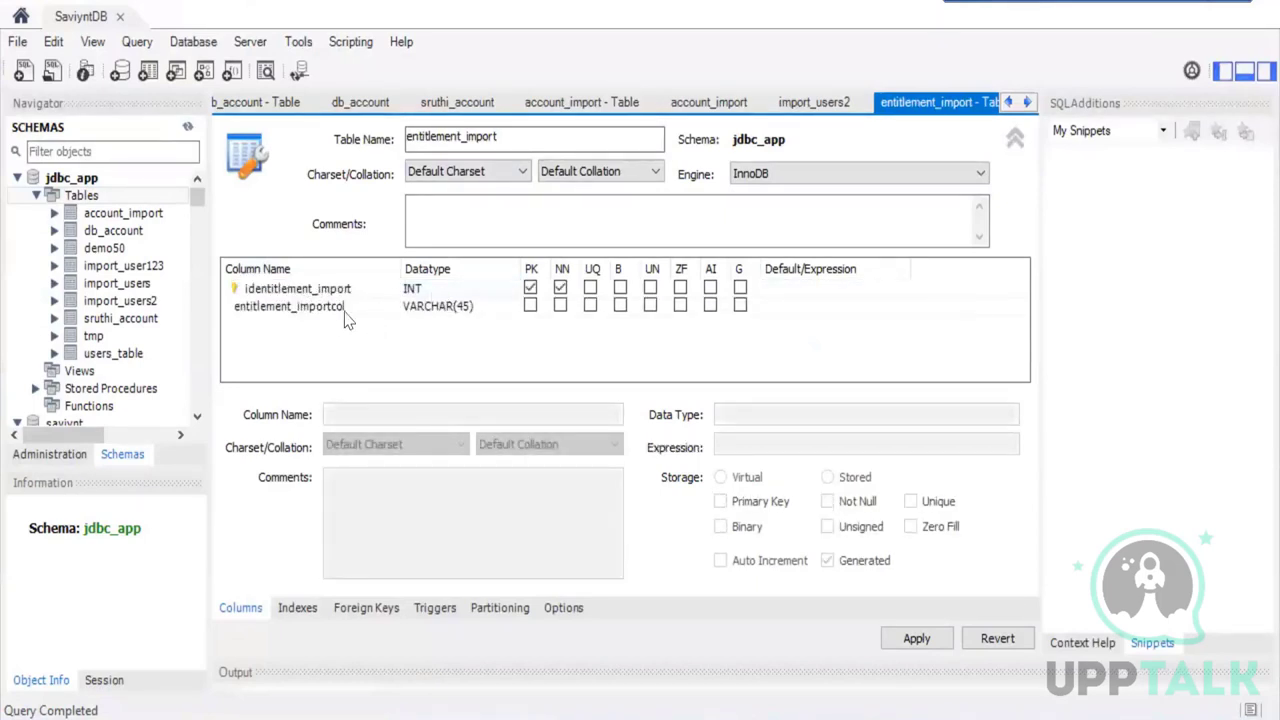
click(345, 316)
click(342, 306)
text(applicationname)
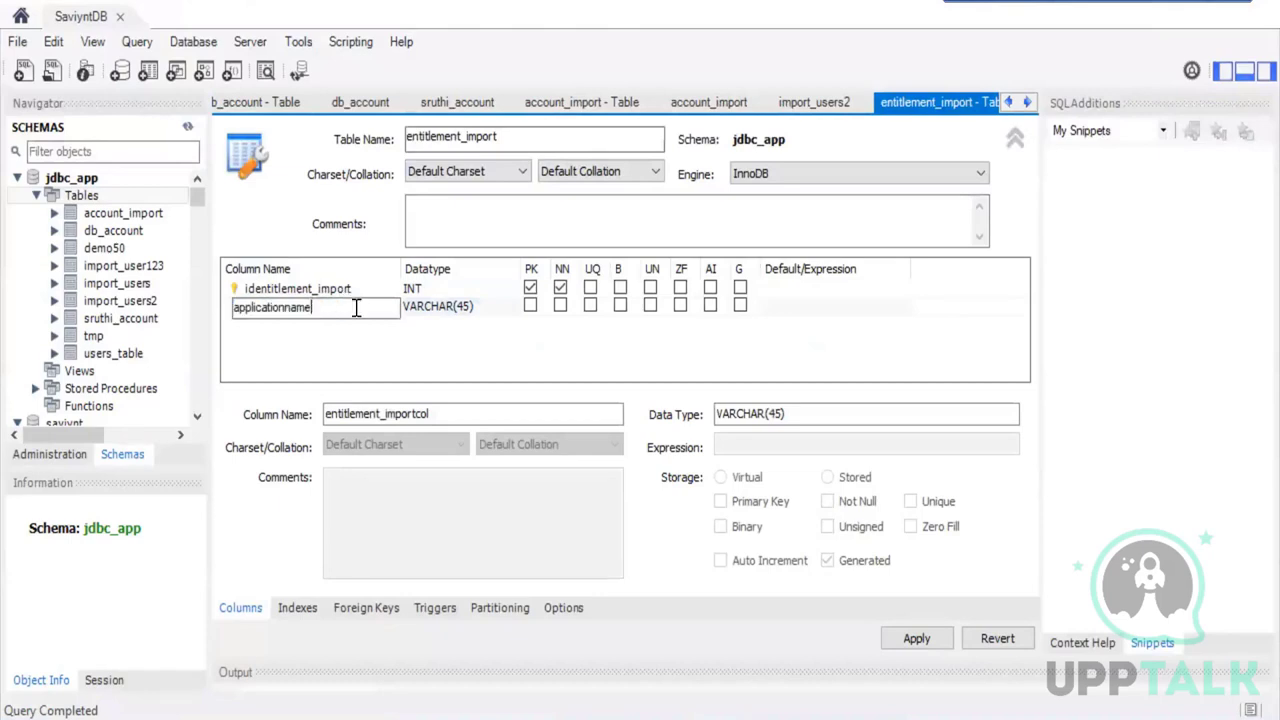
Set the datatype of the applicationname column to VARCHAR(255)
click(463, 309)
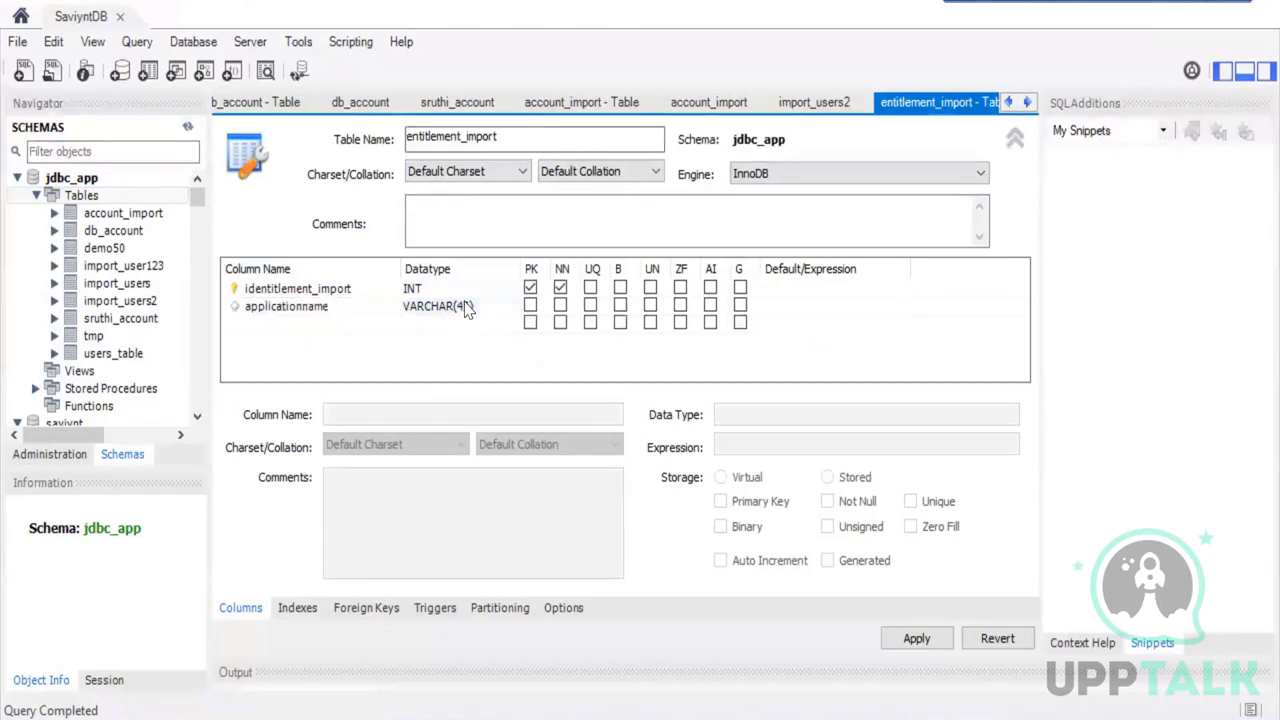
click(466, 310)
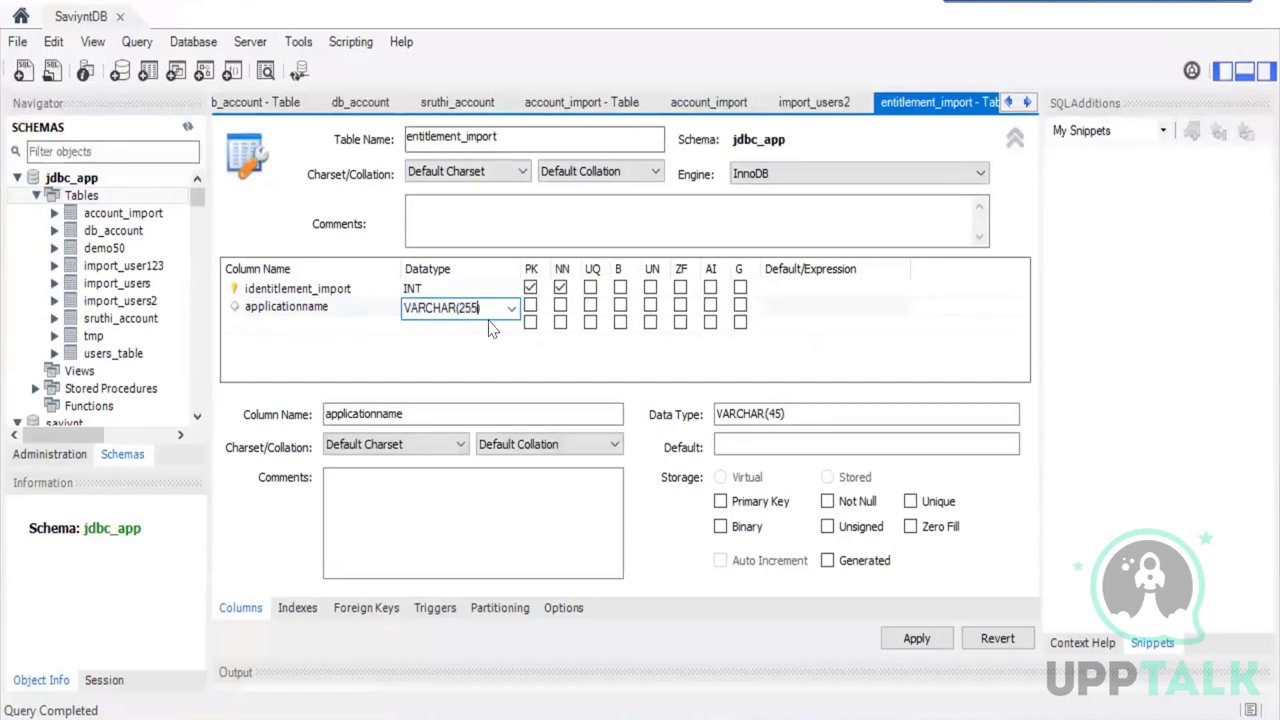
text(255)
click(328, 322)
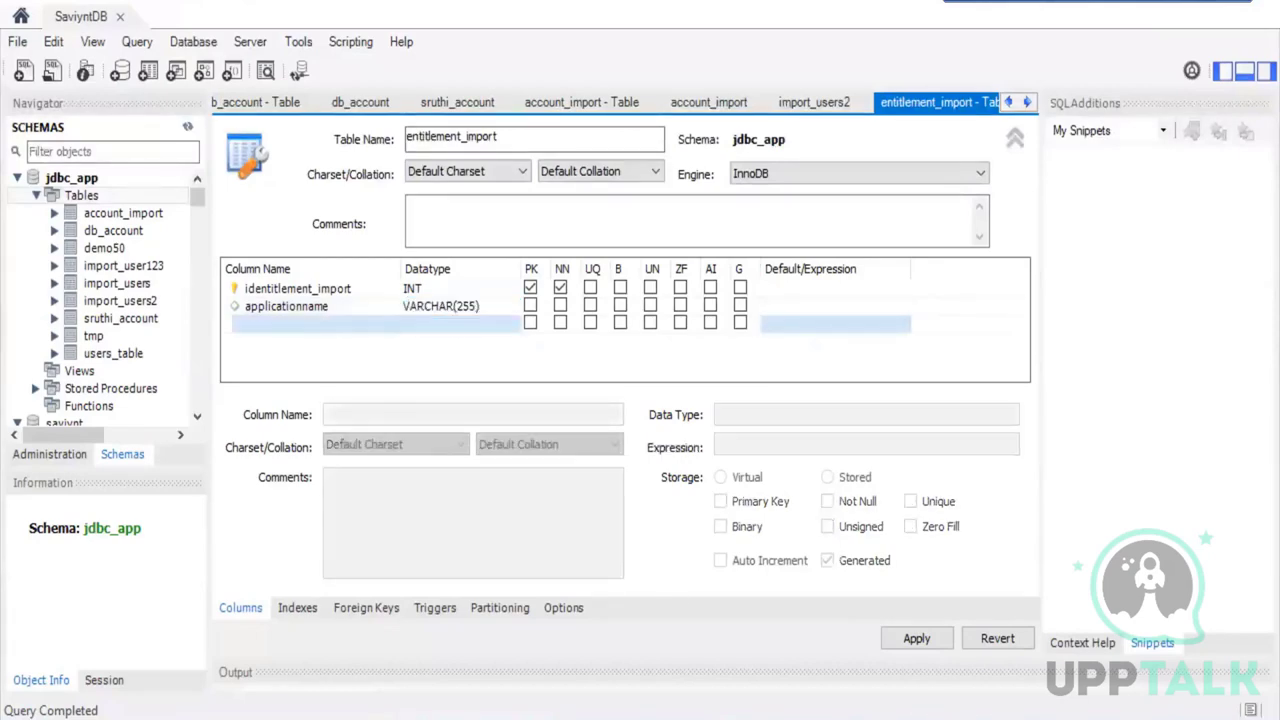
Add an endpointname column, named after the source property in the Notepad++ XML, with datatype VARCHAR(255)
key(alt+Tab)
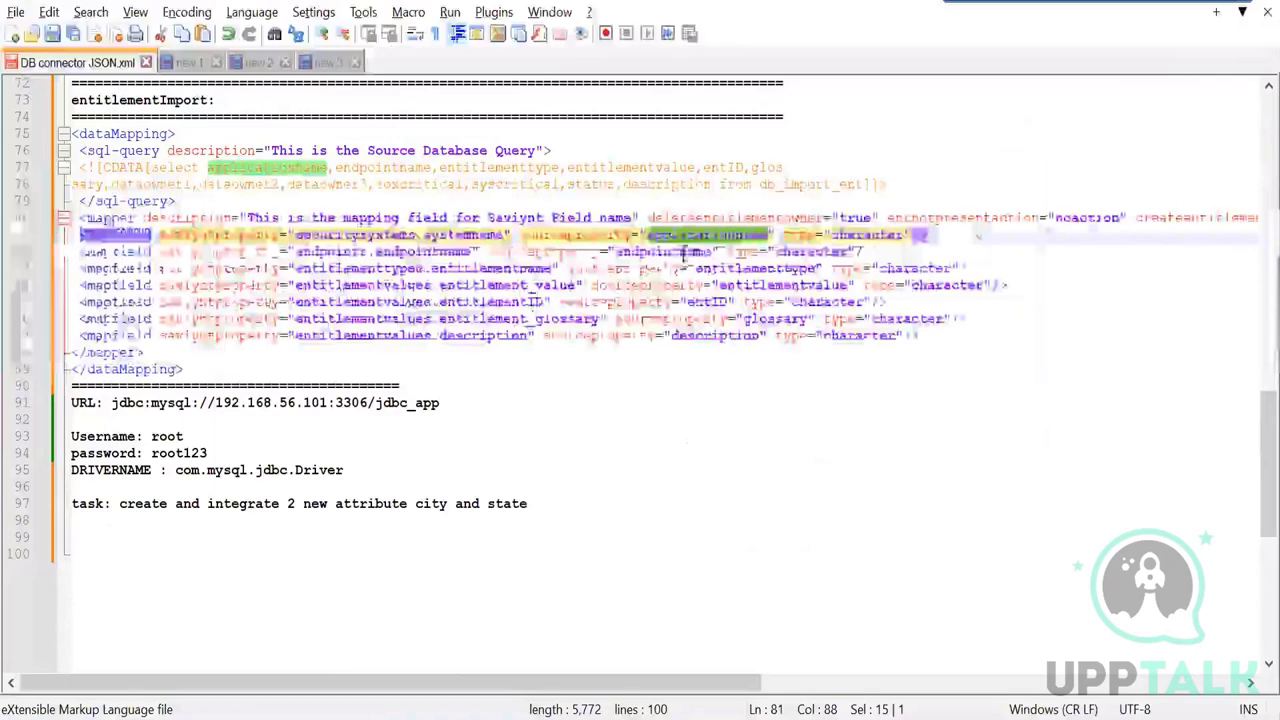
key(alt+Tab)
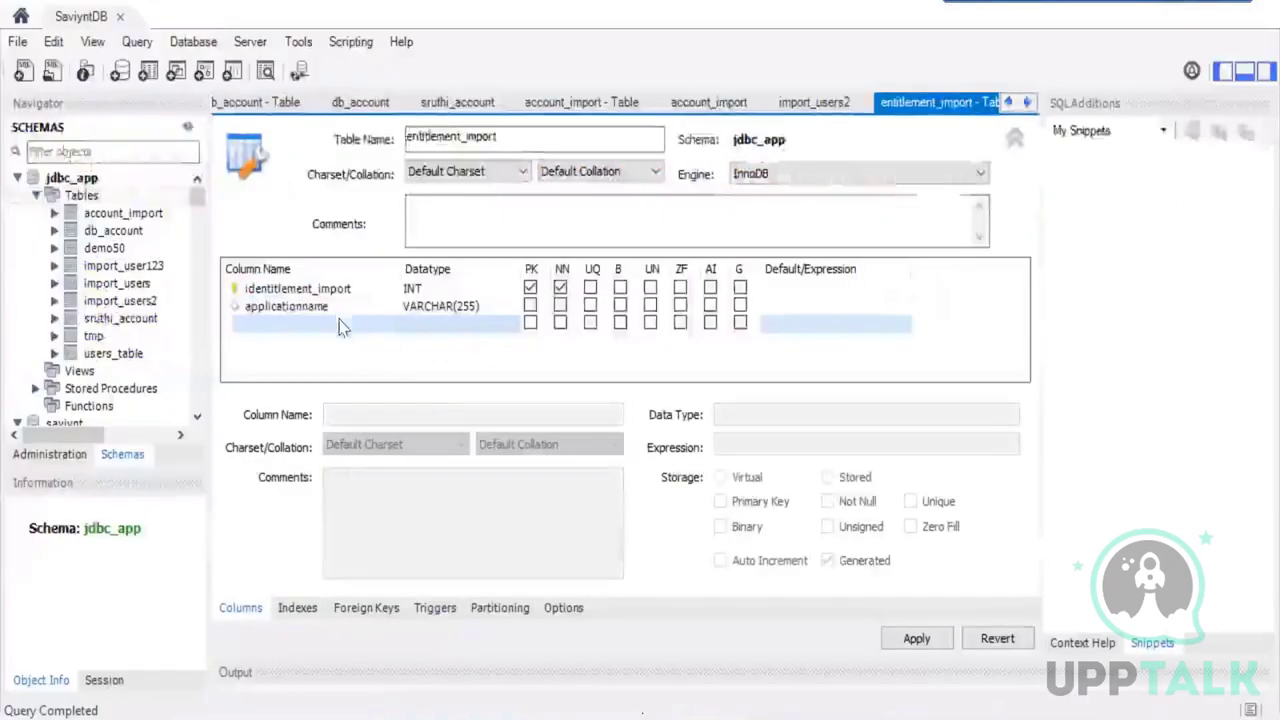
click(332, 320)
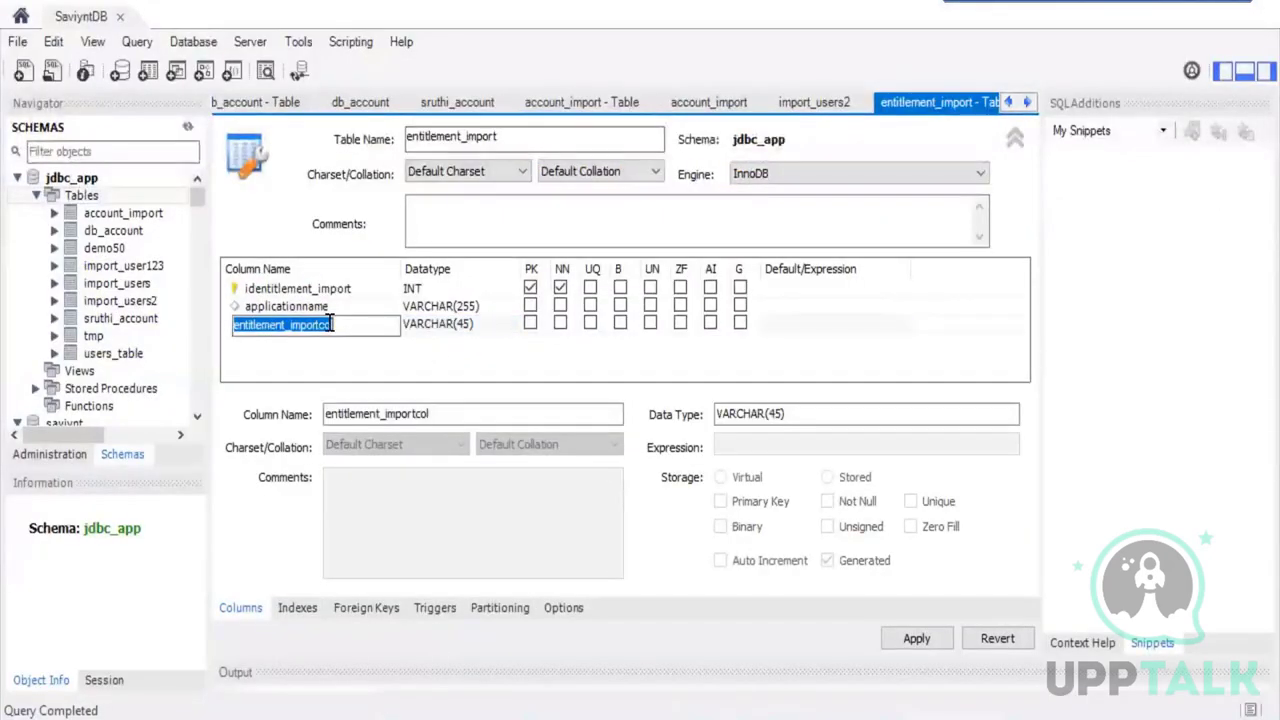
text(endpointname)
key(Tab)
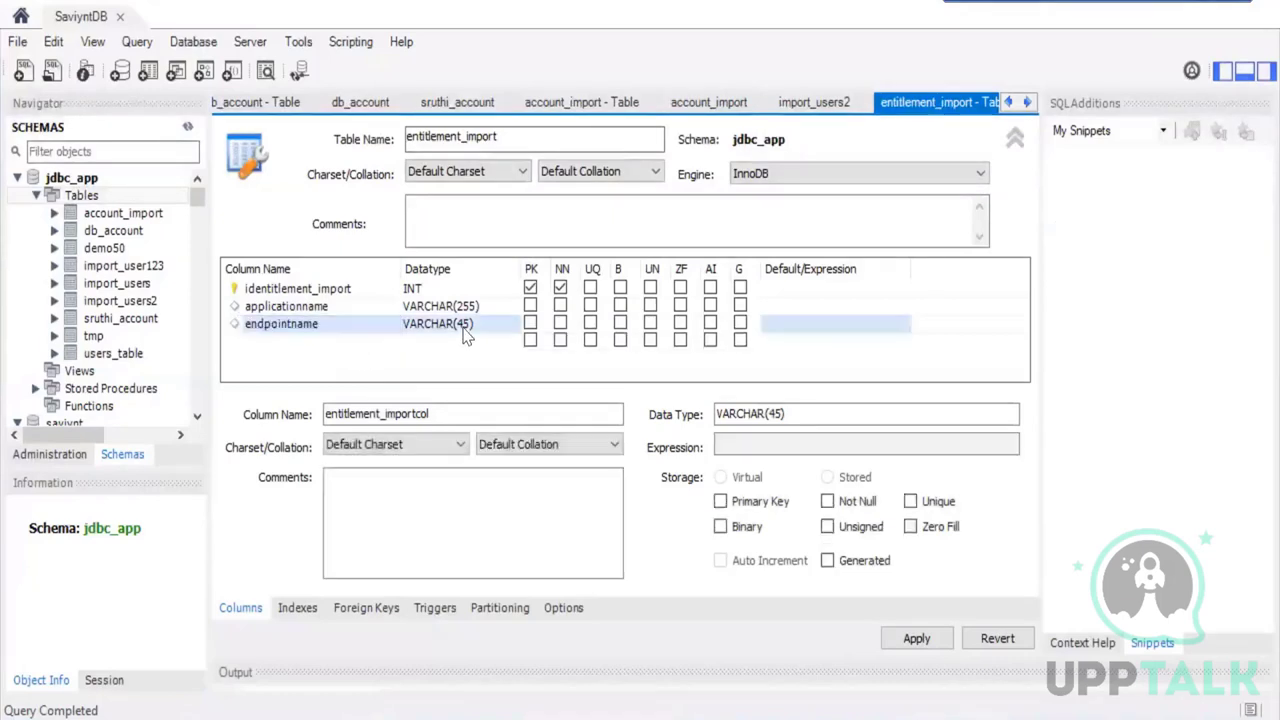
key(End)
key(BackSpace)
text(2)
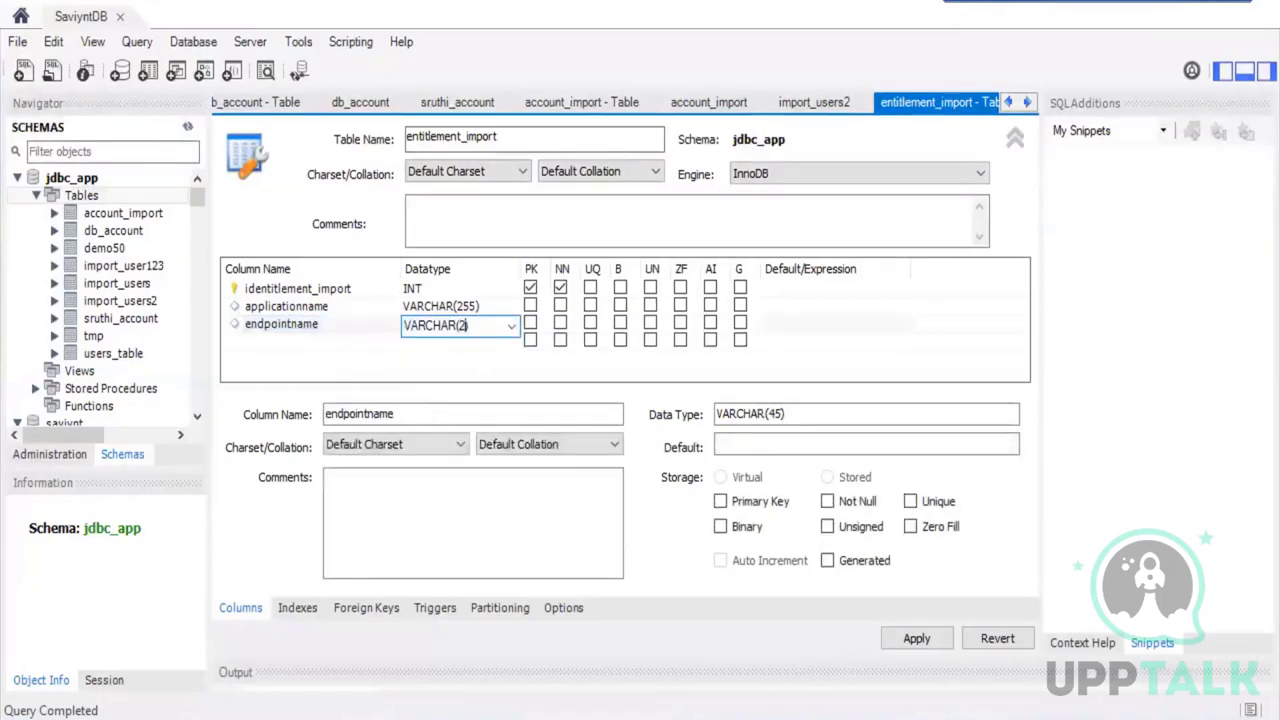
text(55)
click(343, 349)
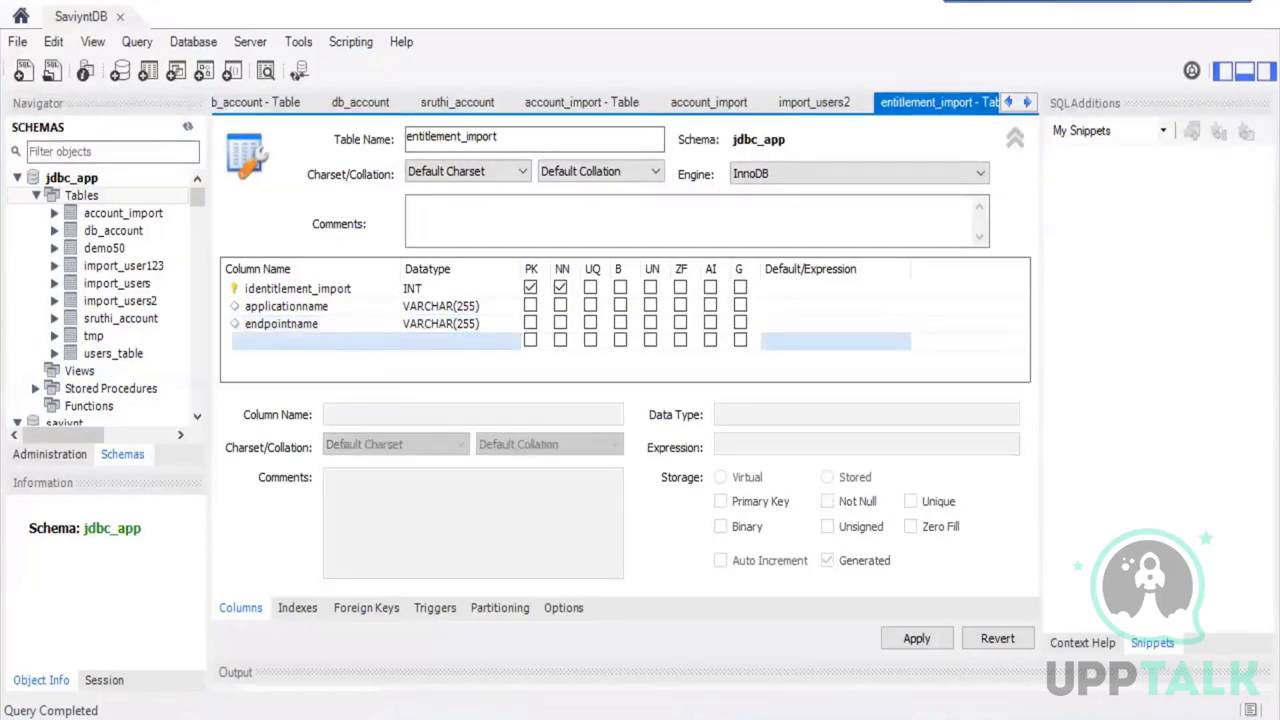
Copy entitlementtype from the XML mapping in Notepad++ and add it as a column with datatype VARCHAR(45)
key(alt+Tab)
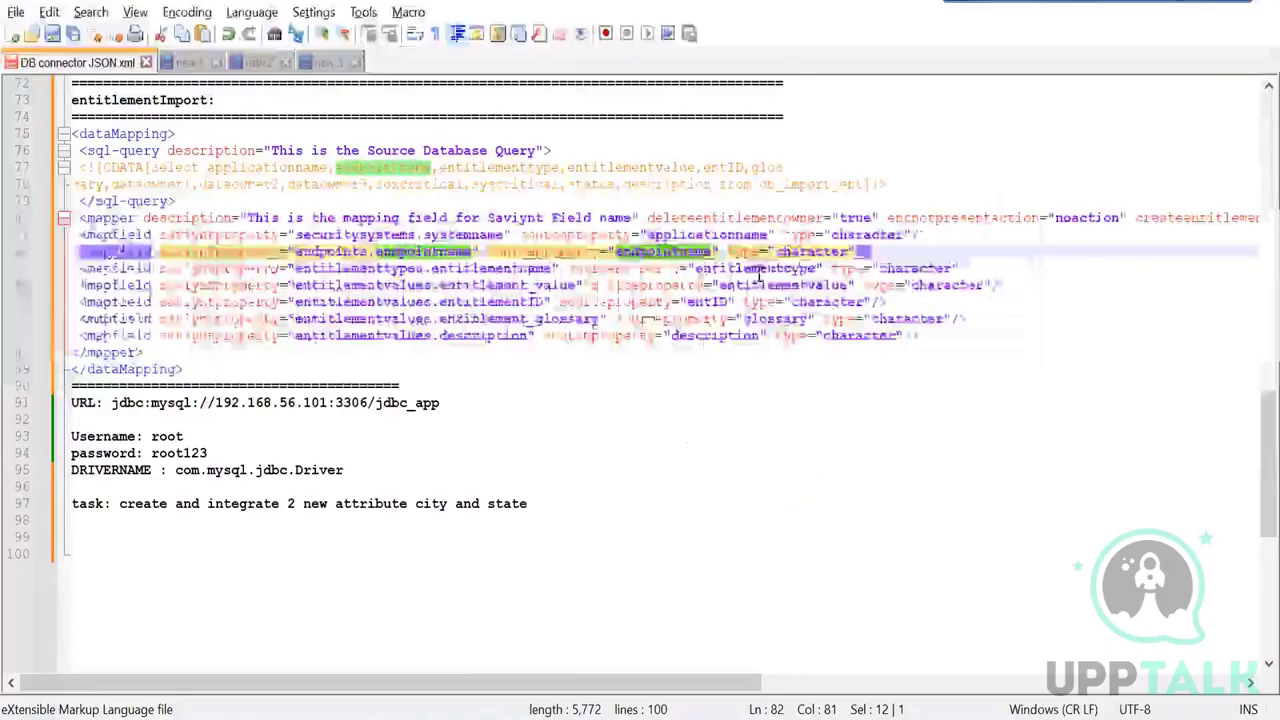
double_click(758, 270)
key(ctrl+c)
key(alt+Tab)
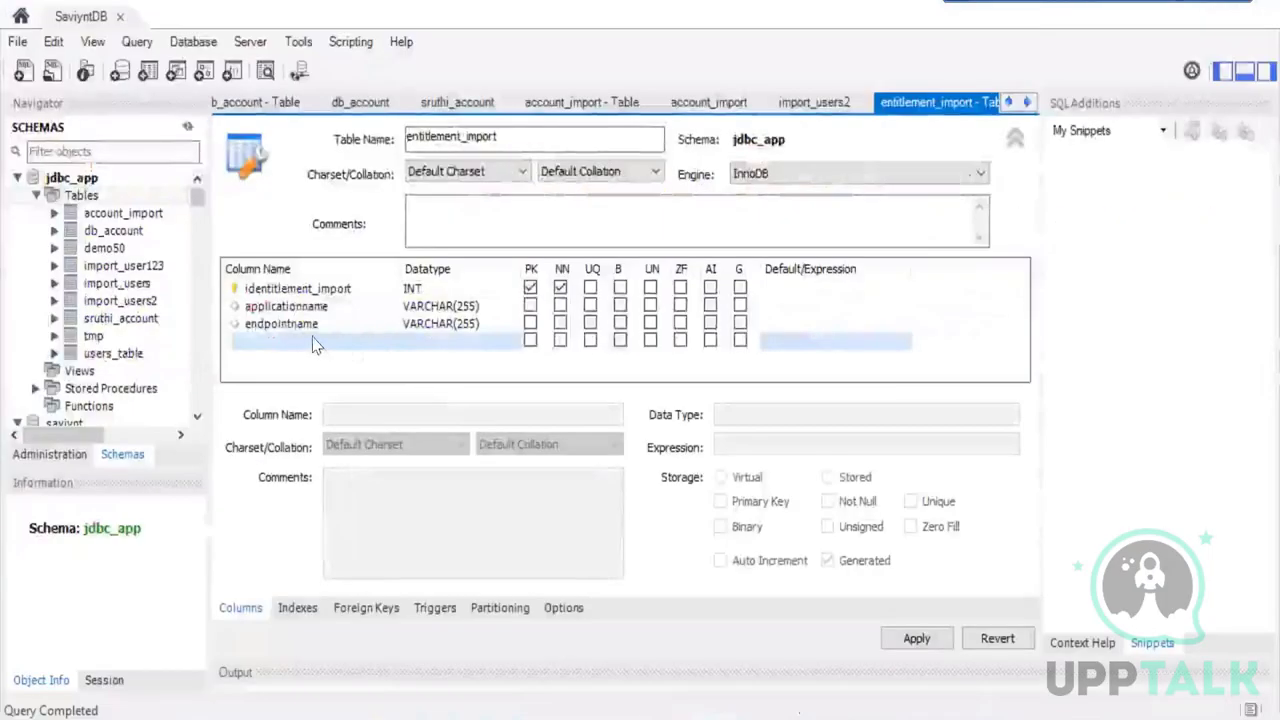
click(316, 345)
key(ctrl+v)
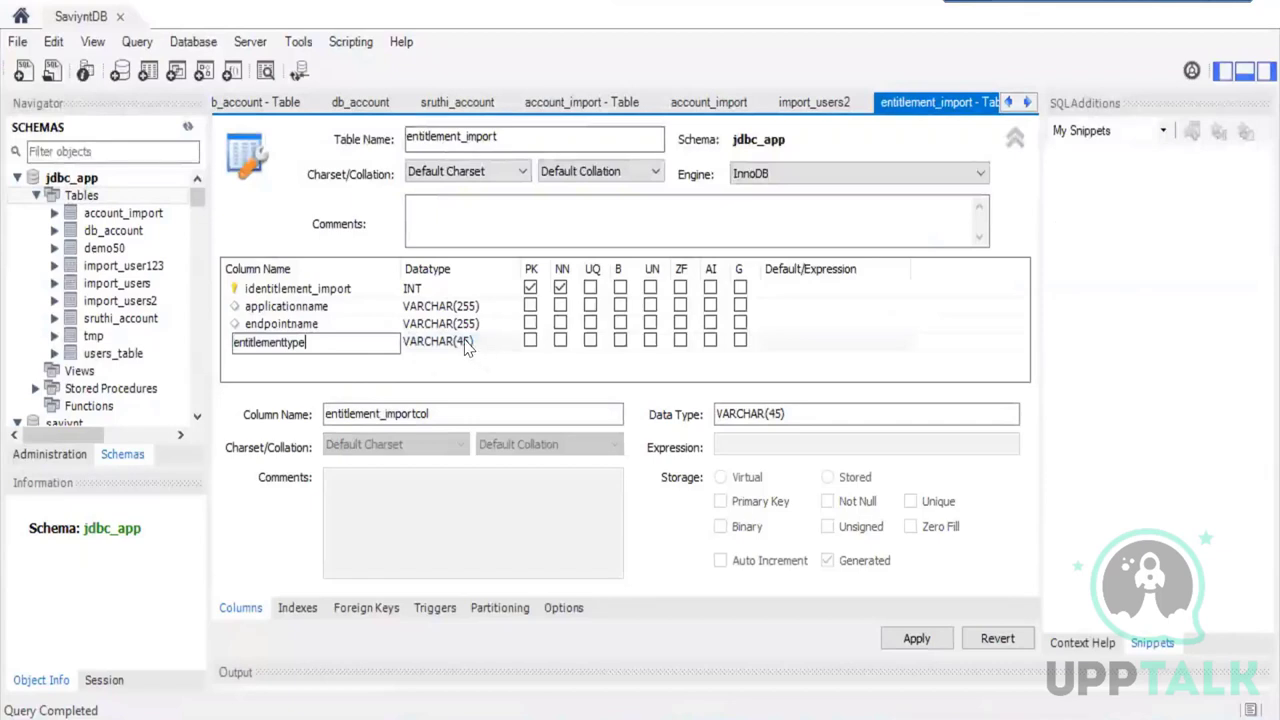
key(Return)
click(466, 345)
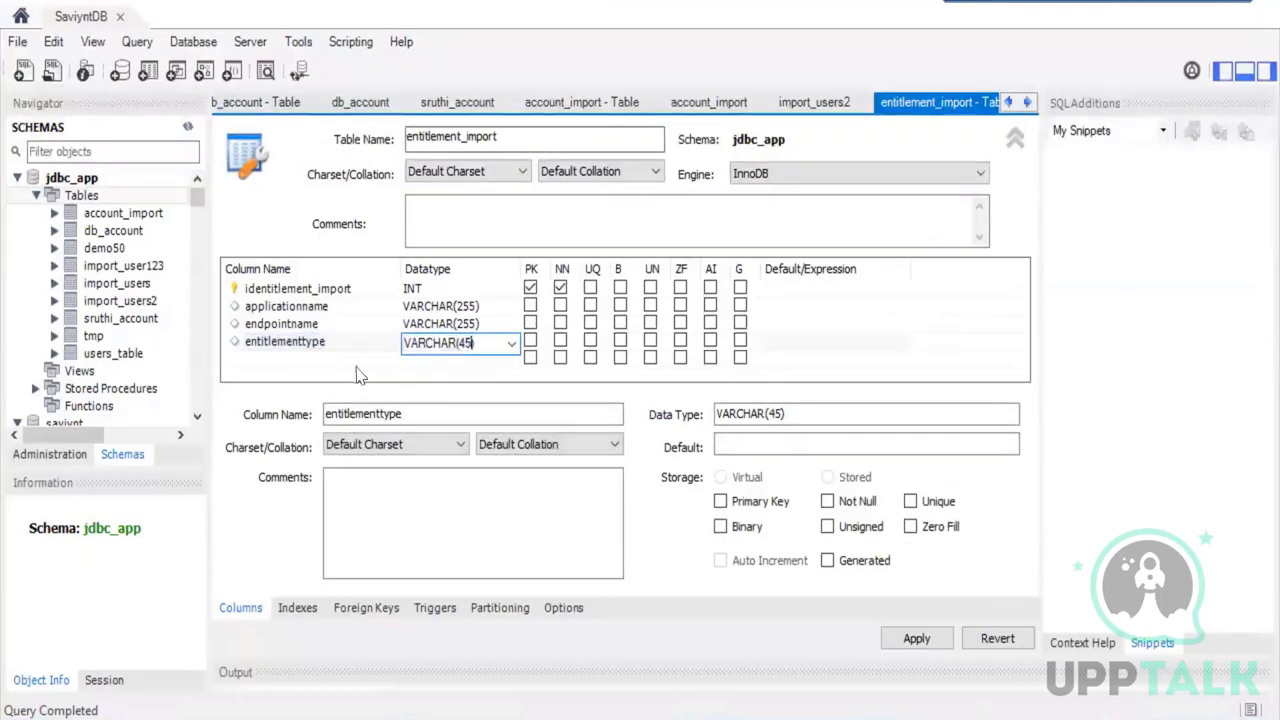
Add an entitlementvalue column with datatype VARCHAR(45), taking its name from the XML mapping
click(443, 356)
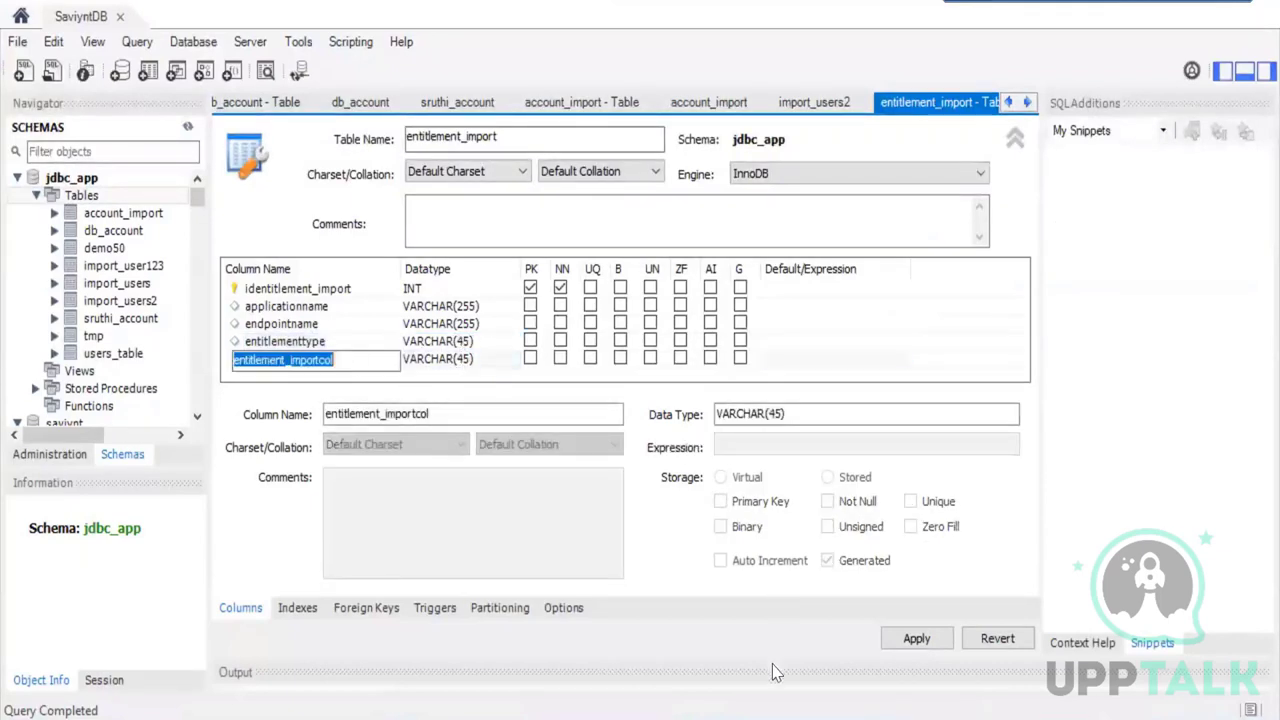
click(772, 447)
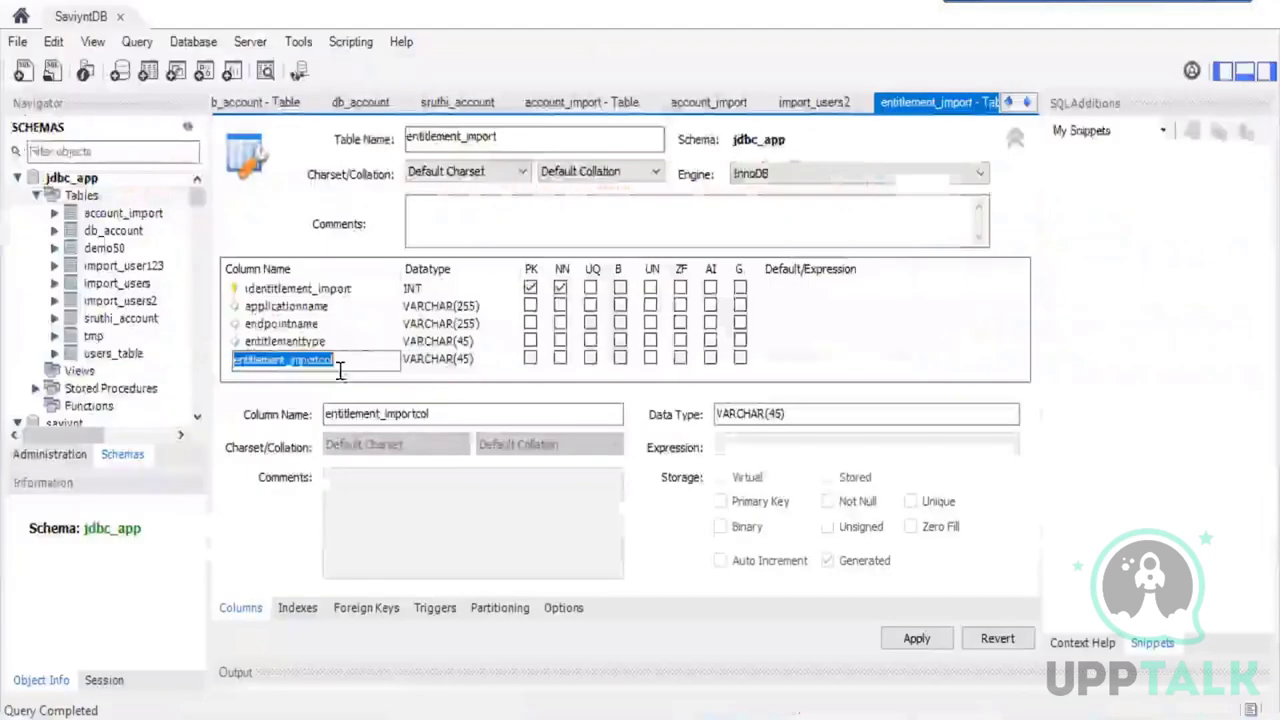
text(entitlementvalue)
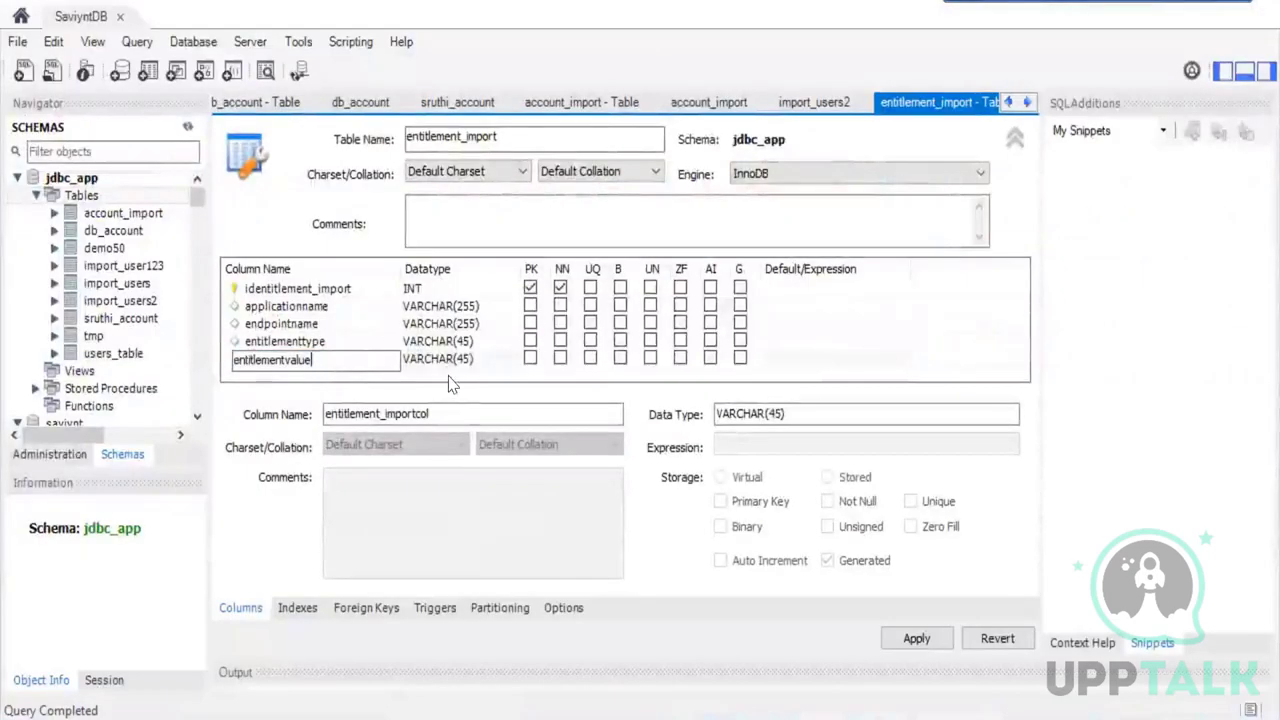
double_click(340, 377)
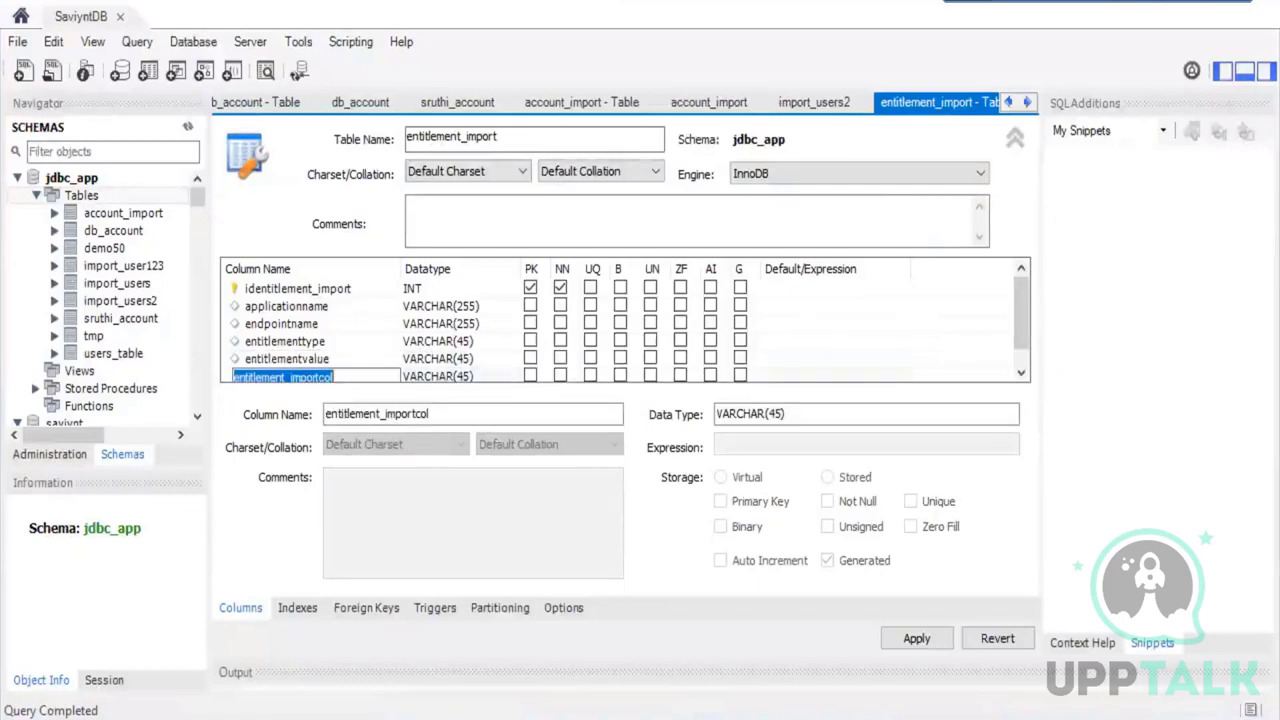
click(768, 381)
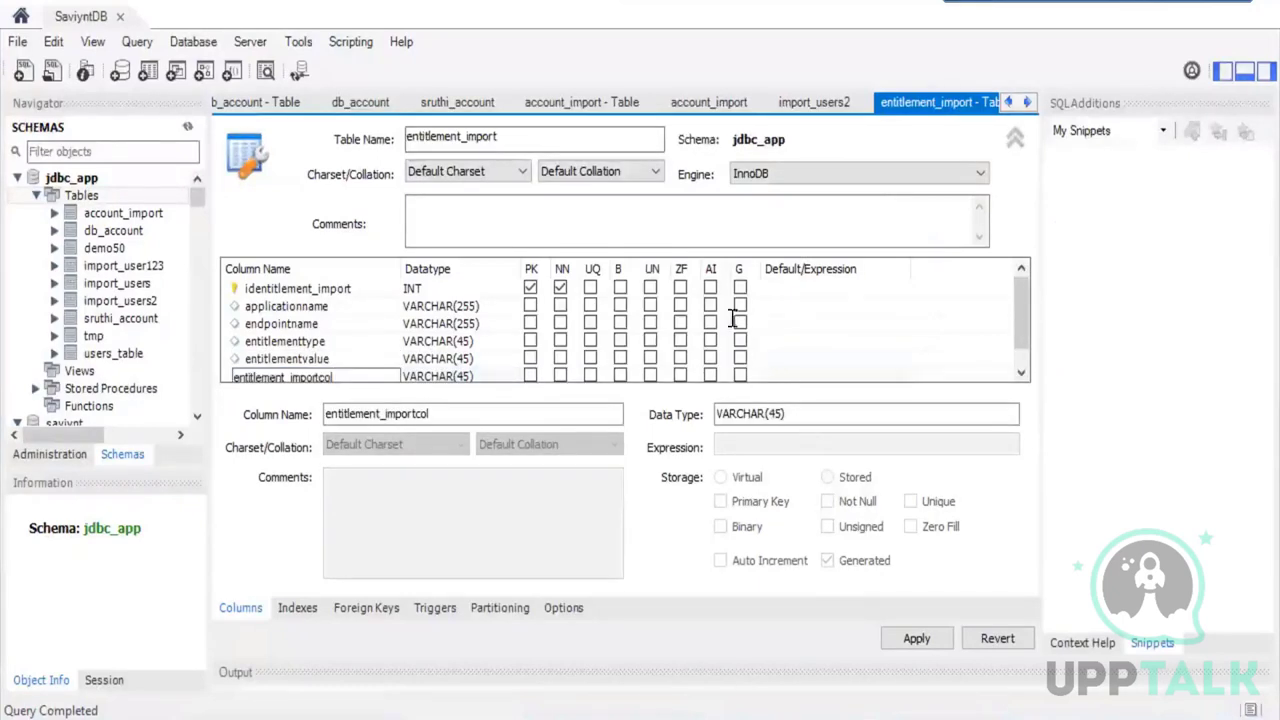
key(alt+Tab)
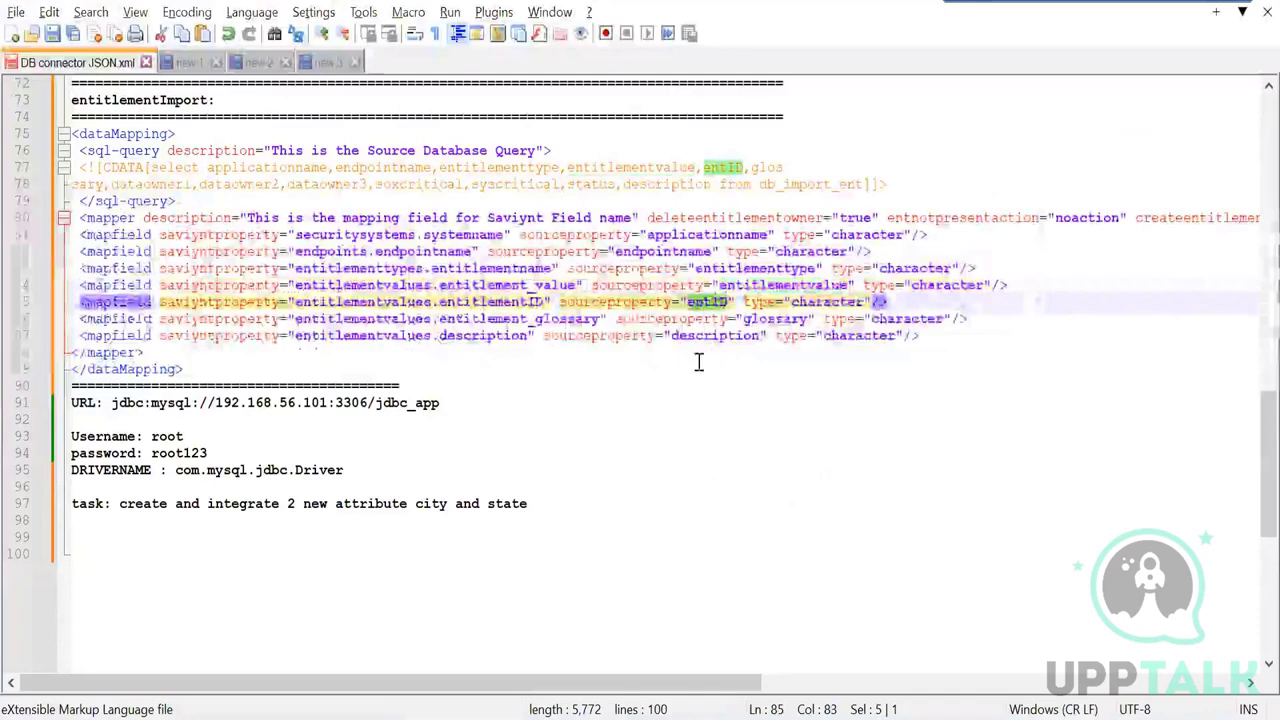
key(alt+Tab)
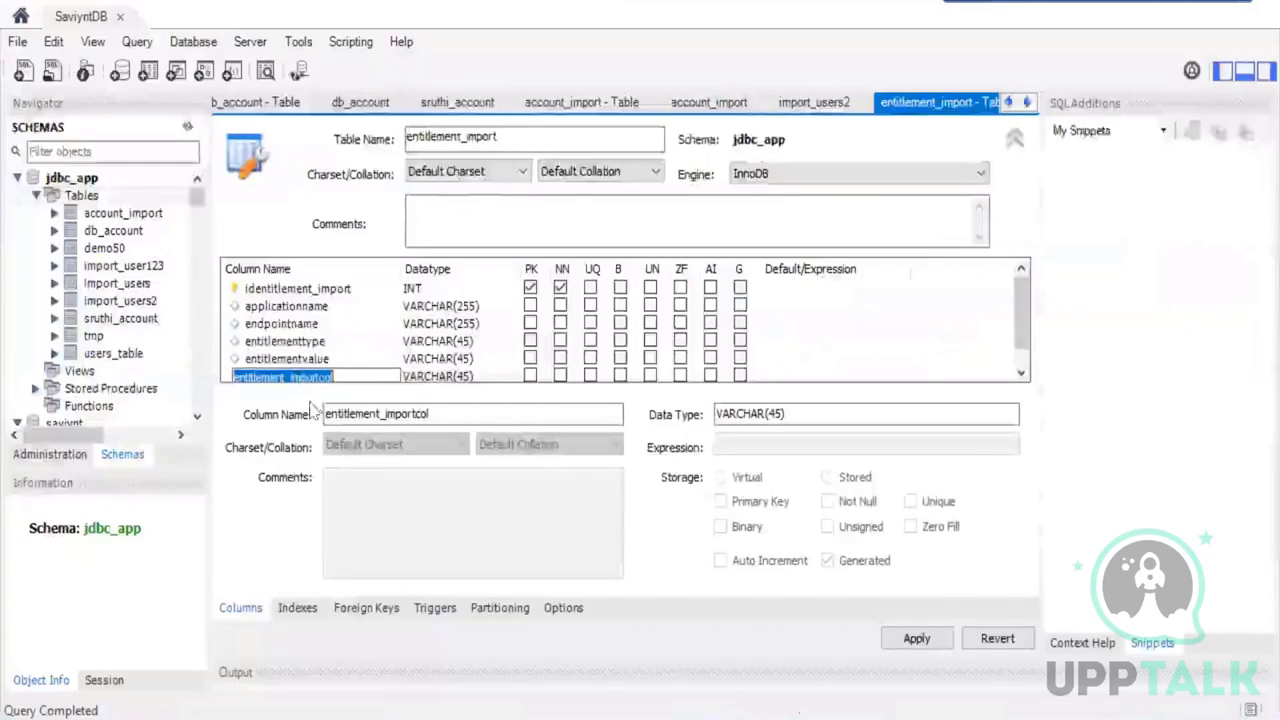
scroll(338, 371, down, 1)
click(343, 359)
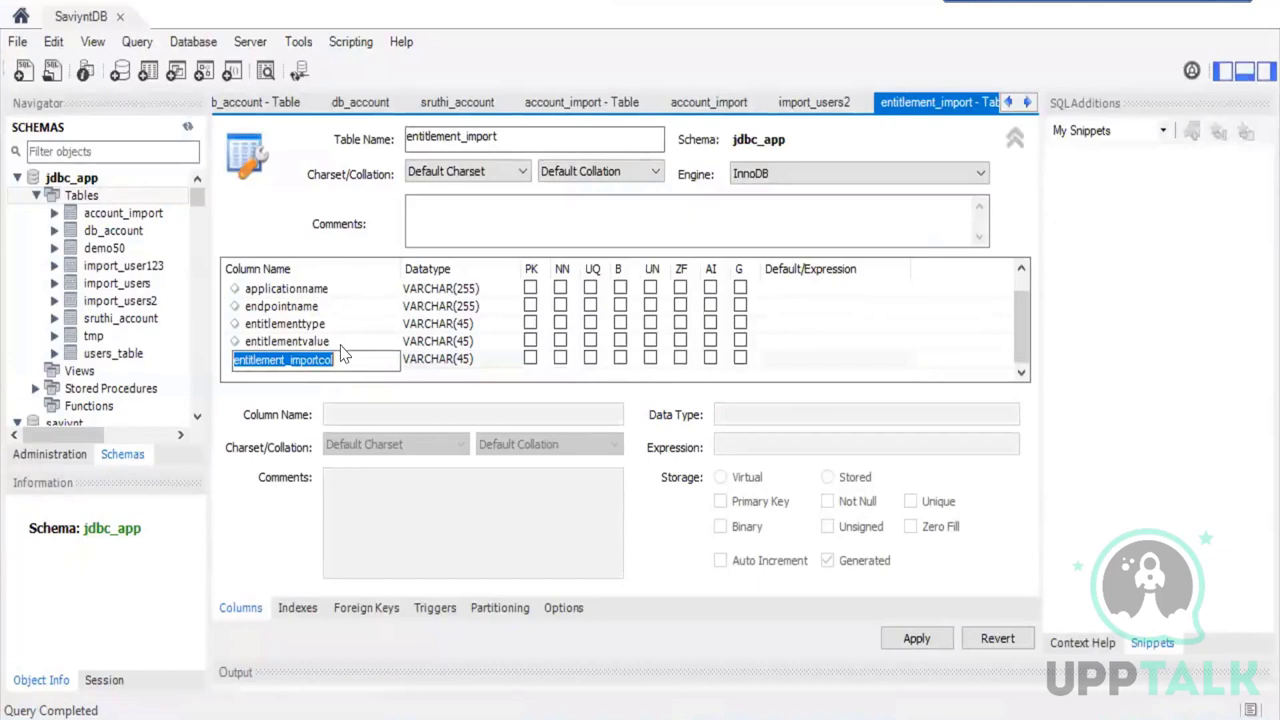
key(Escape)
scroll(340, 354, down, 1)
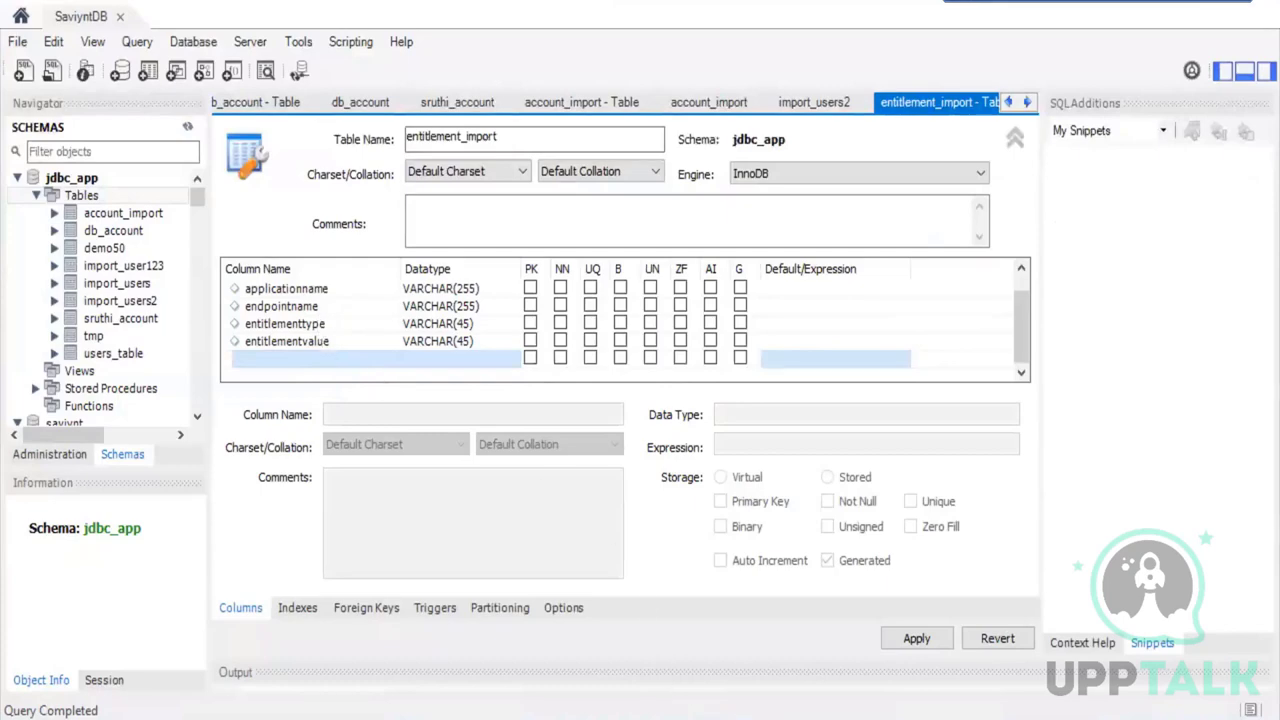
Check the entID source property in the Notepad++ XML and add an entID column with datatype VARCHAR(45) to the table
key(alt+Tab)
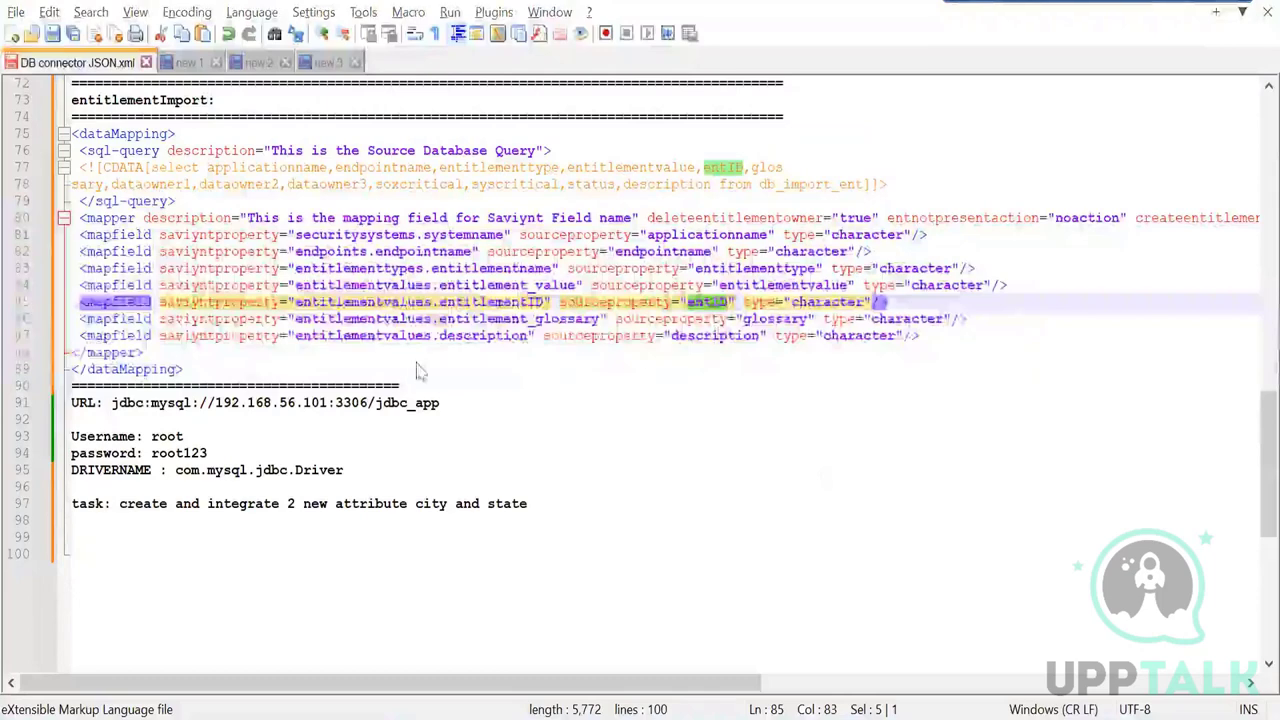
key(alt+Tab)
double_click(303, 358)
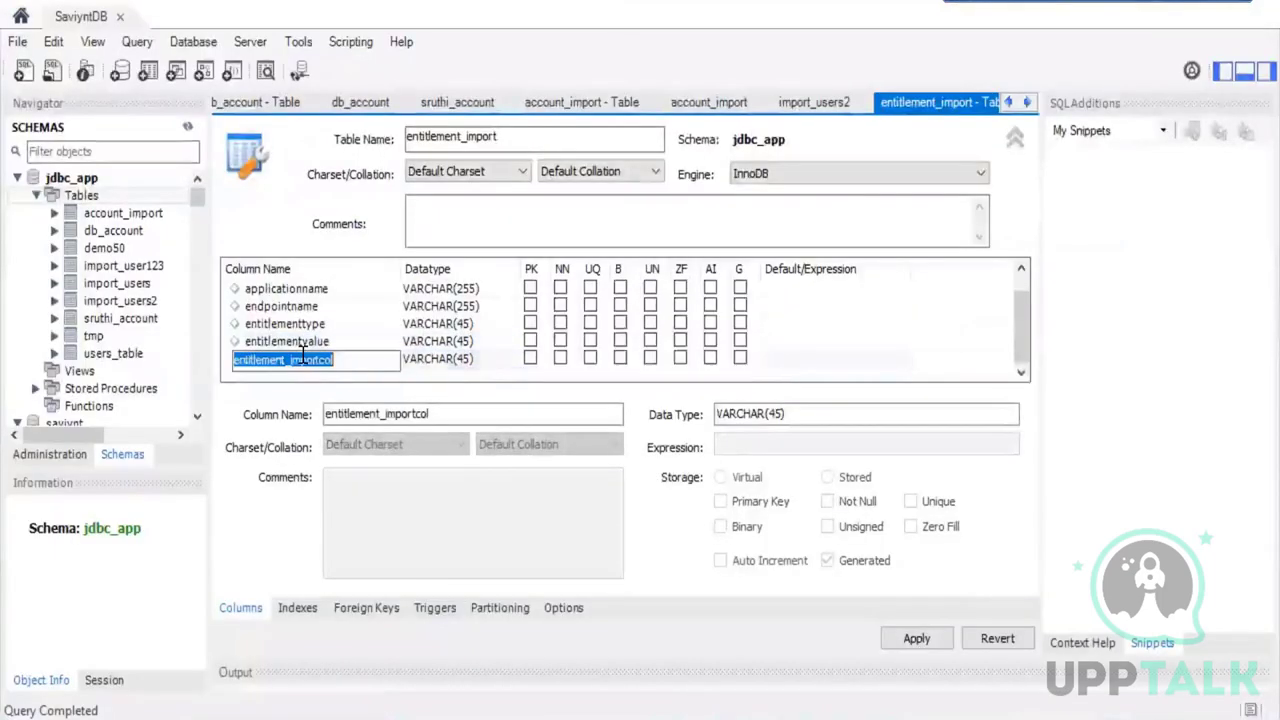
text(entID)
click(310, 375)
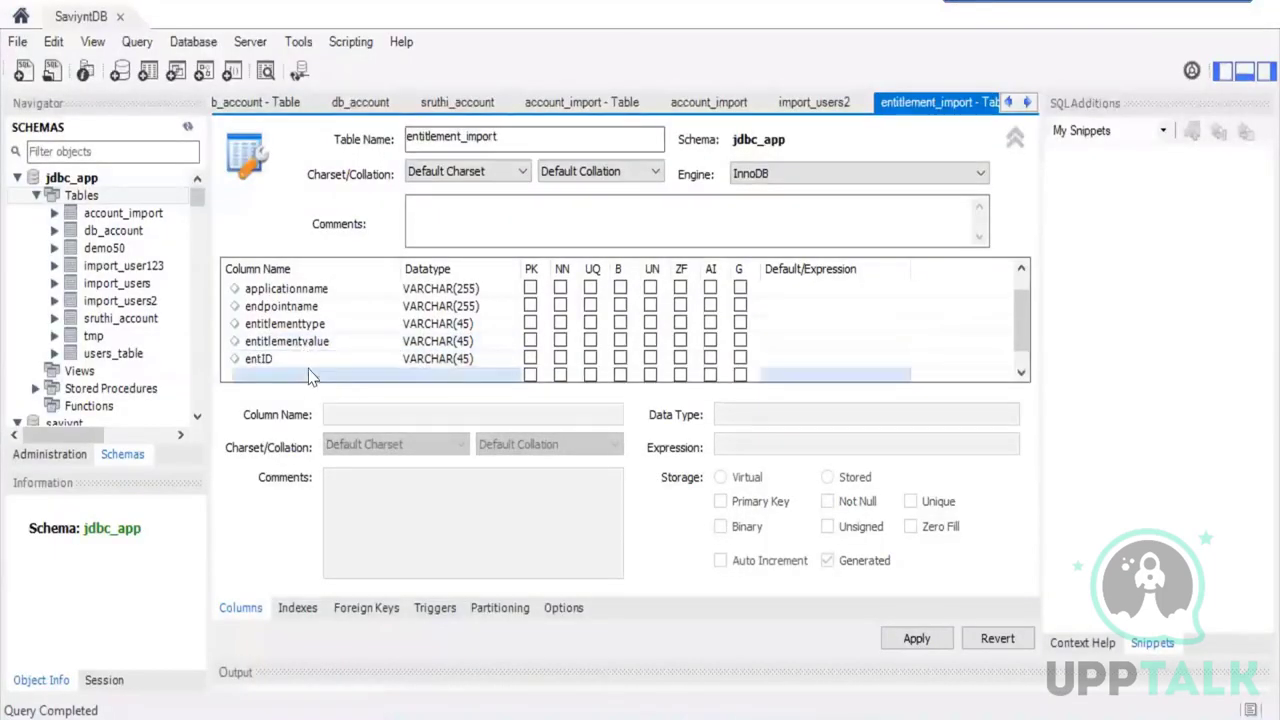
Check the glossary source property in the Notepad++ XML and add a glossary column with datatype VARCHAR(45) to the table
scroll(330, 350, down, 1)
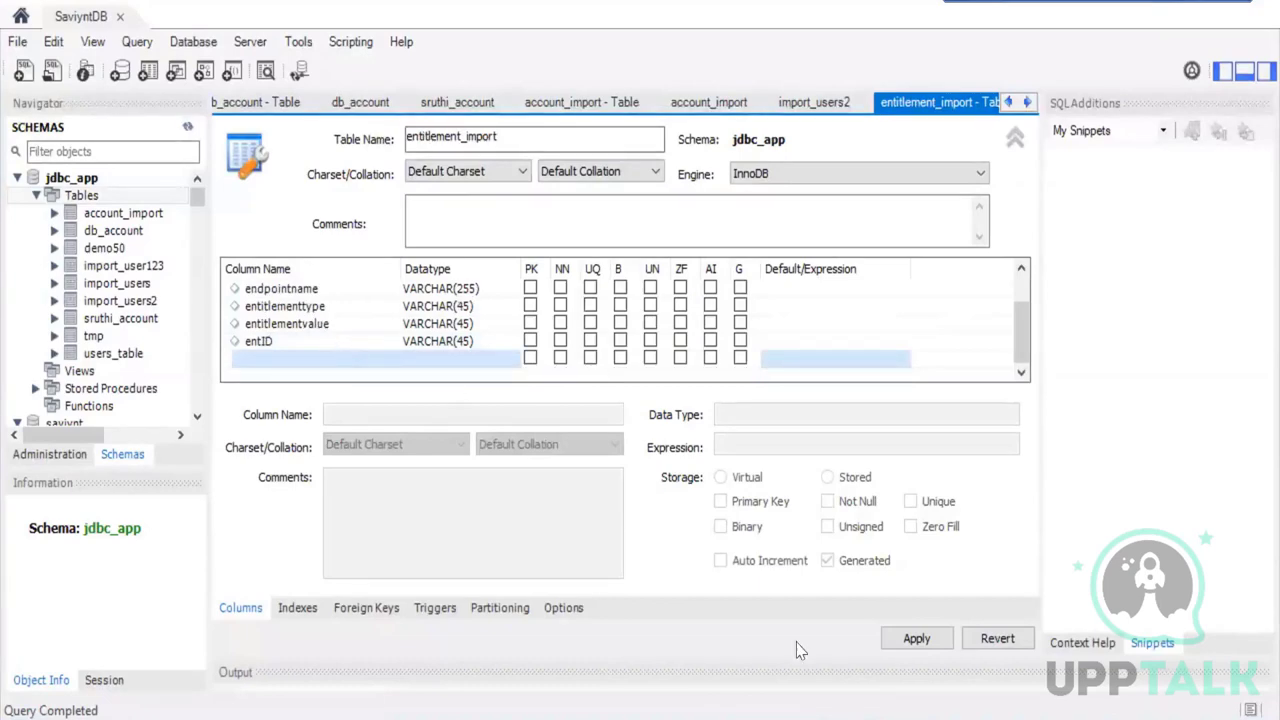
key(alt+Tab)
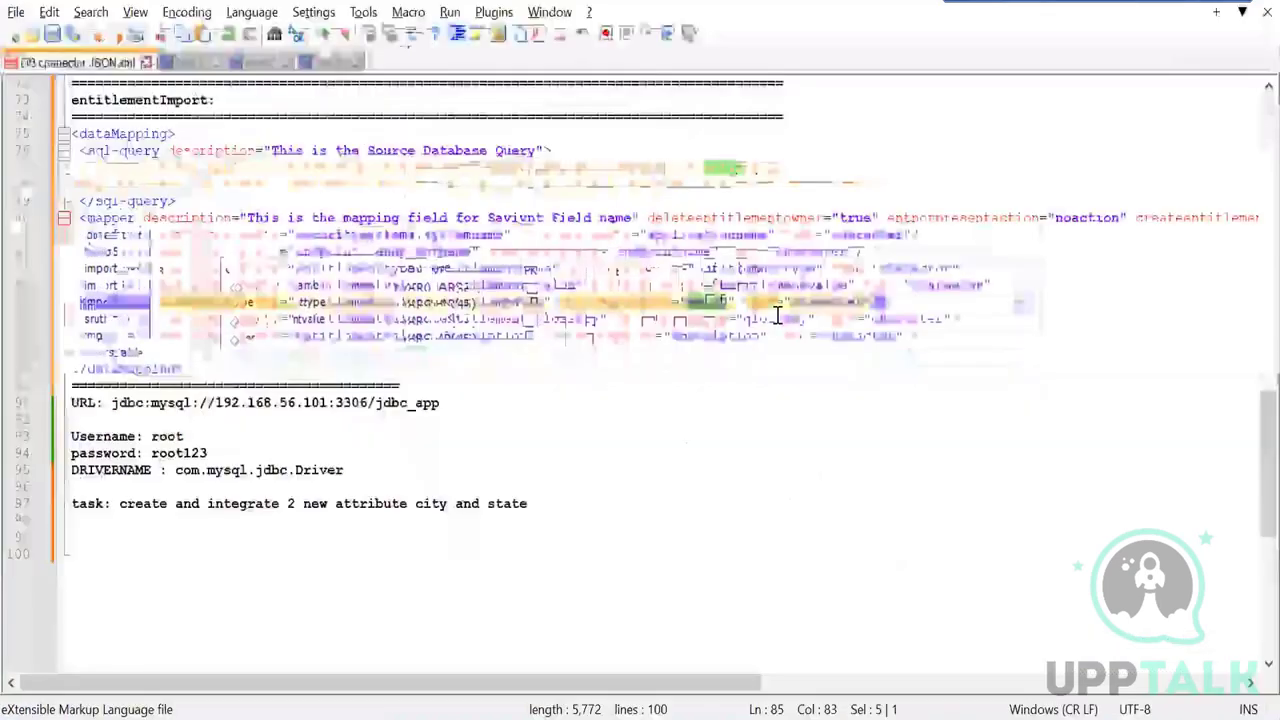
double_click(775, 318)
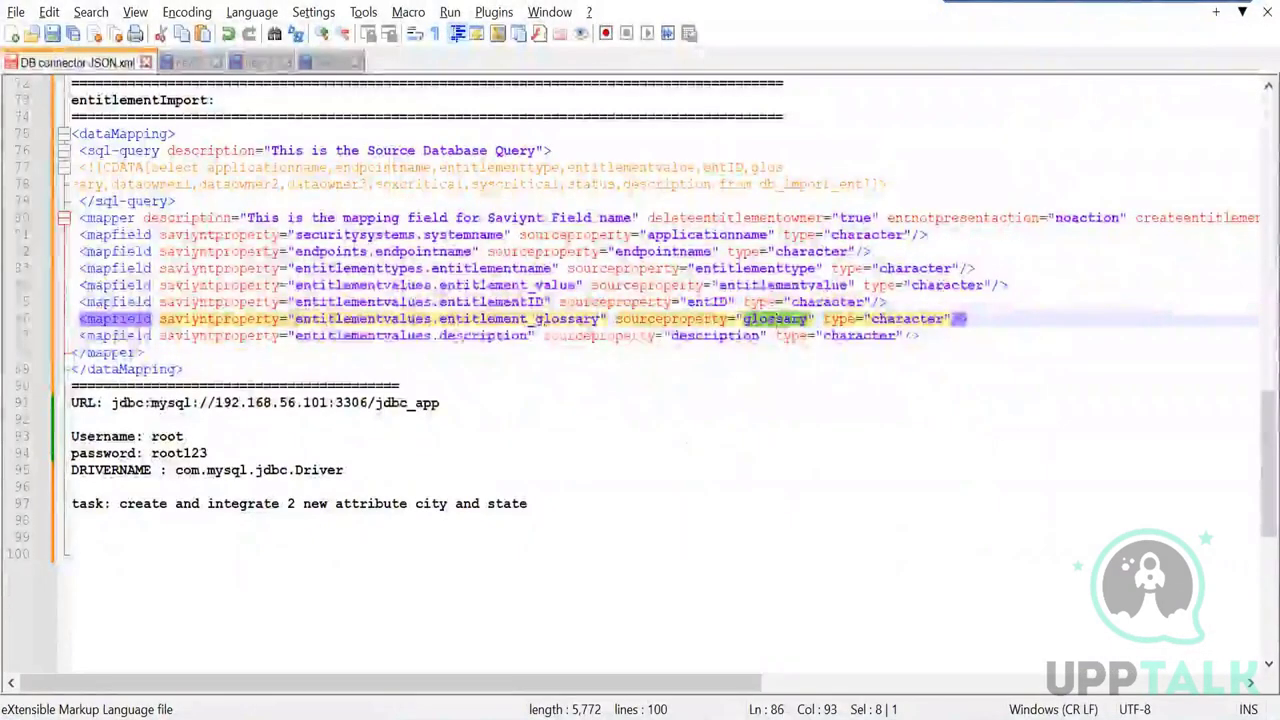
key(alt+Tab)
click(268, 360)
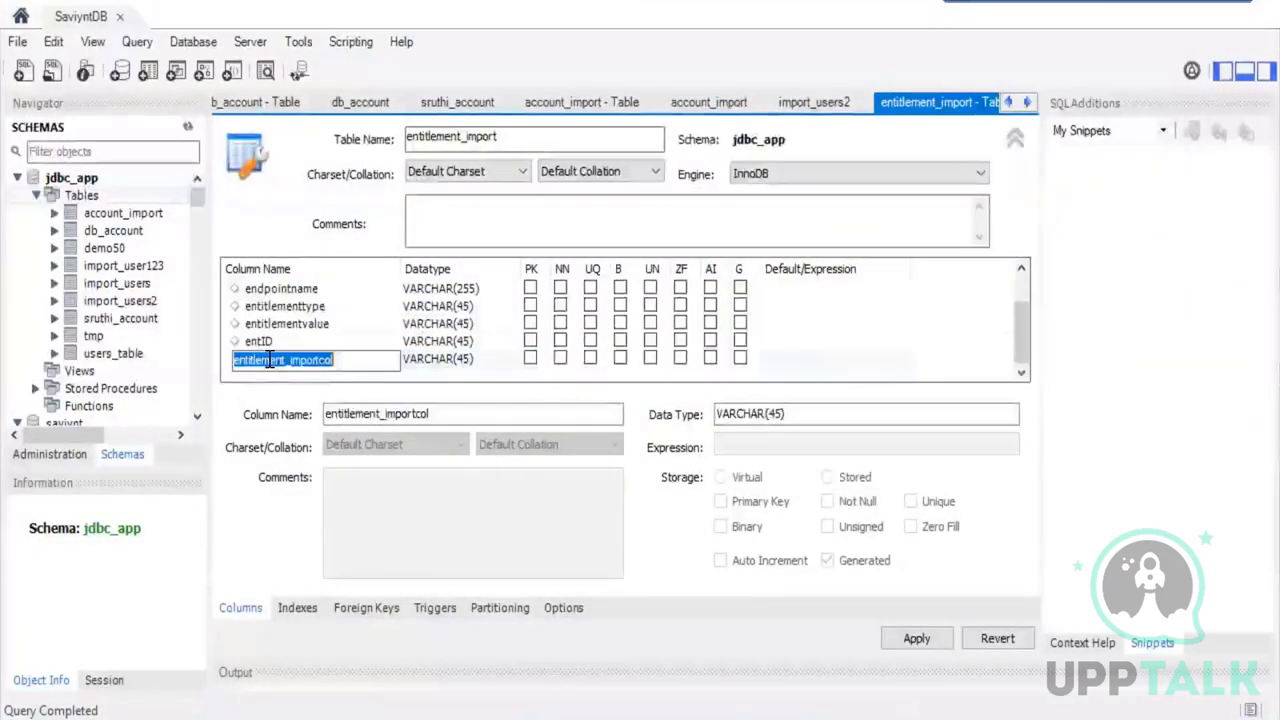
text(glossary)
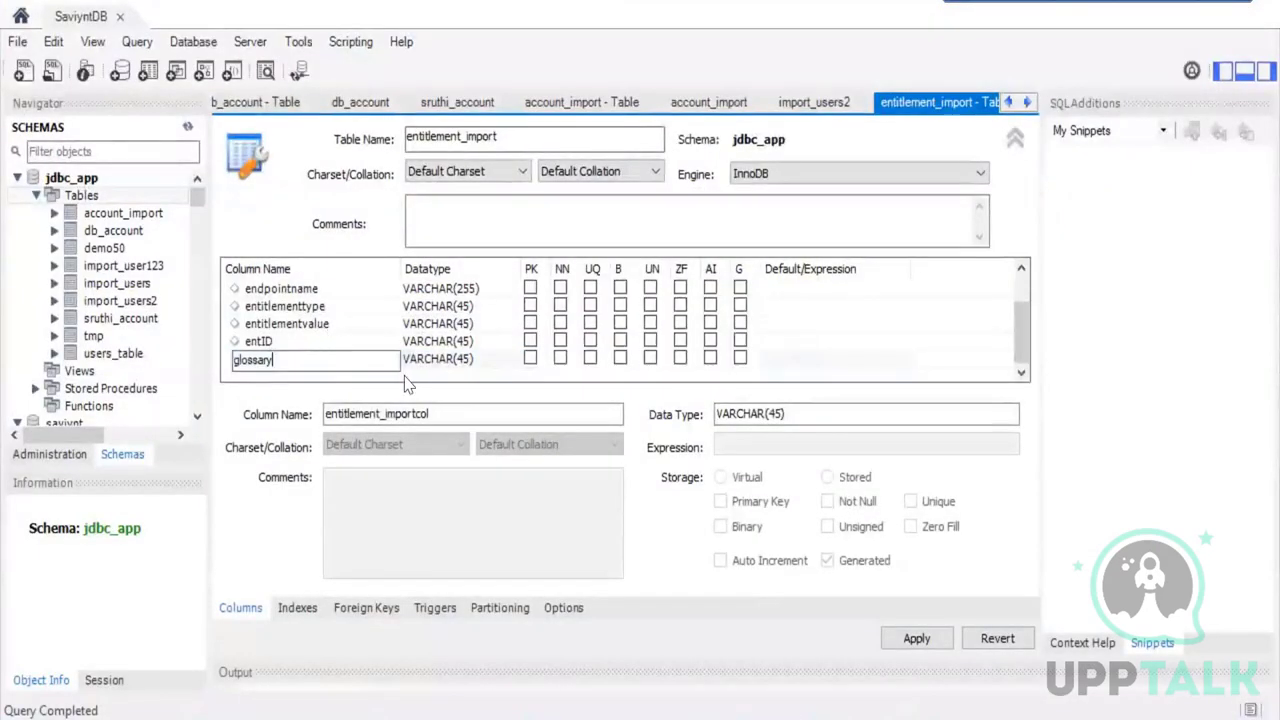
click(375, 376)
Copy description from the XML mapping in Notepad++ and add it as a new column in the entitlement_import table
scroll(360, 358, down, 1)
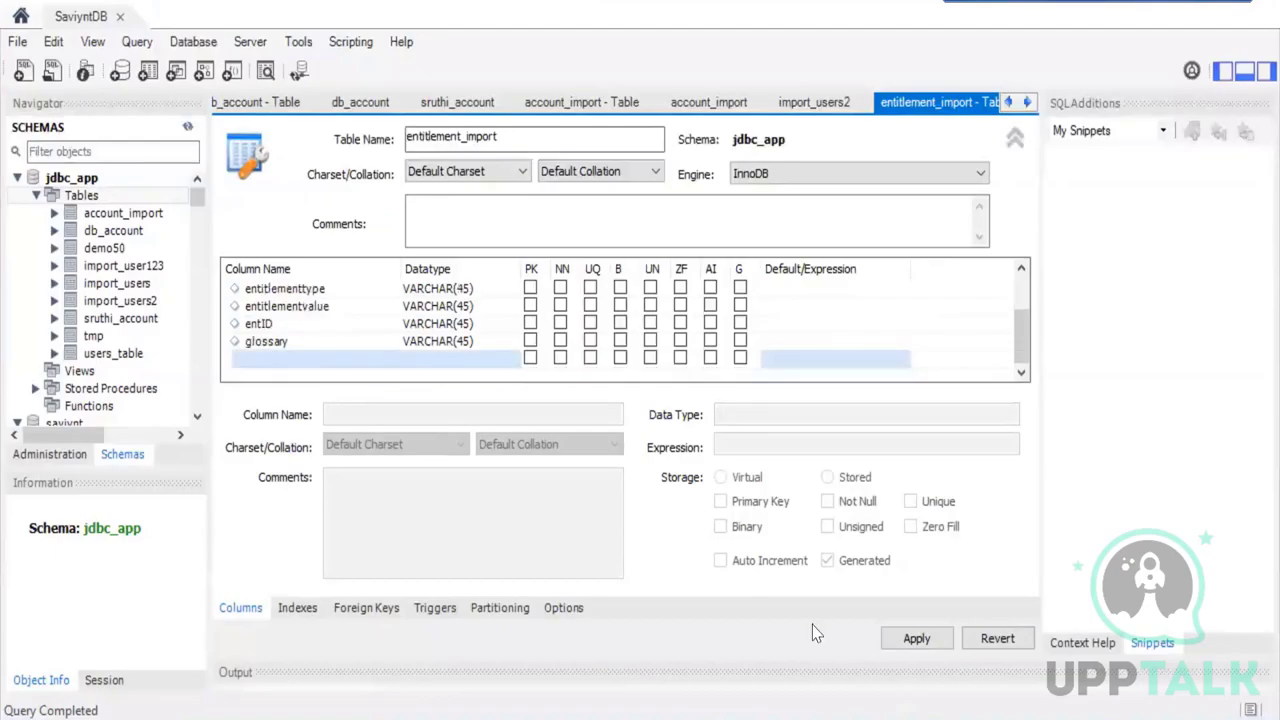
key(alt+Tab)
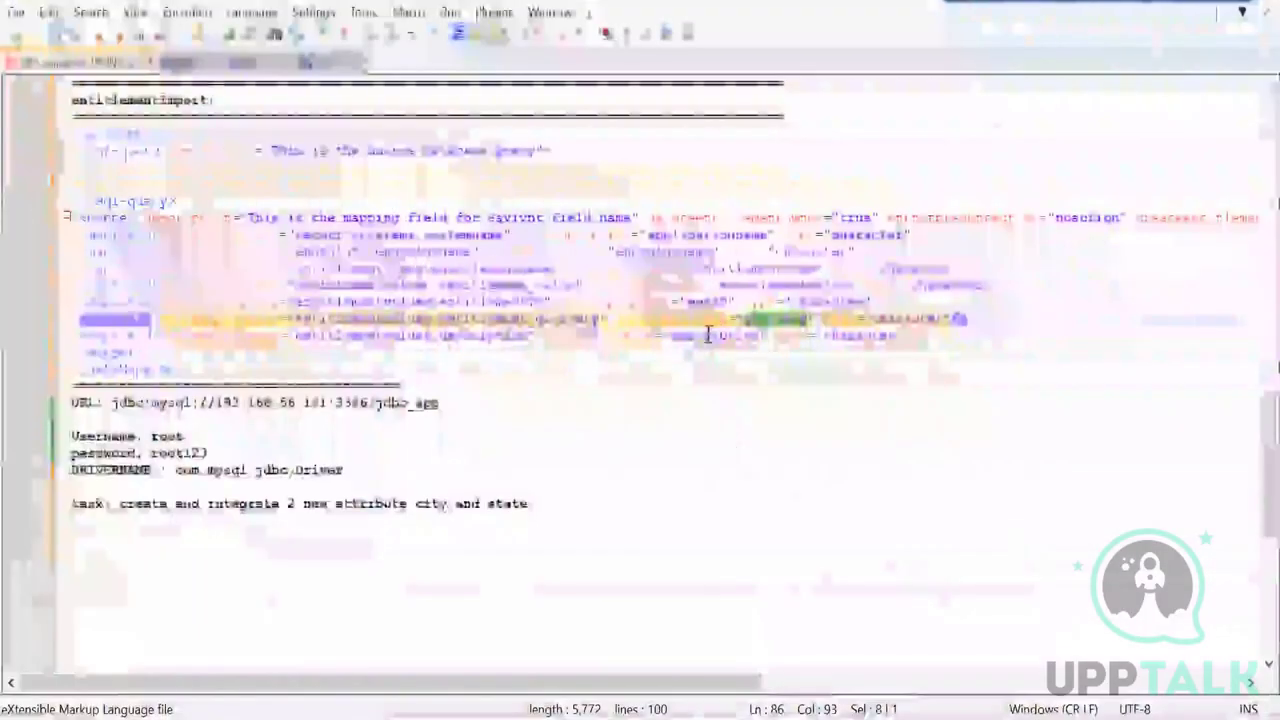
double_click(707, 335)
key(ctrl+c)
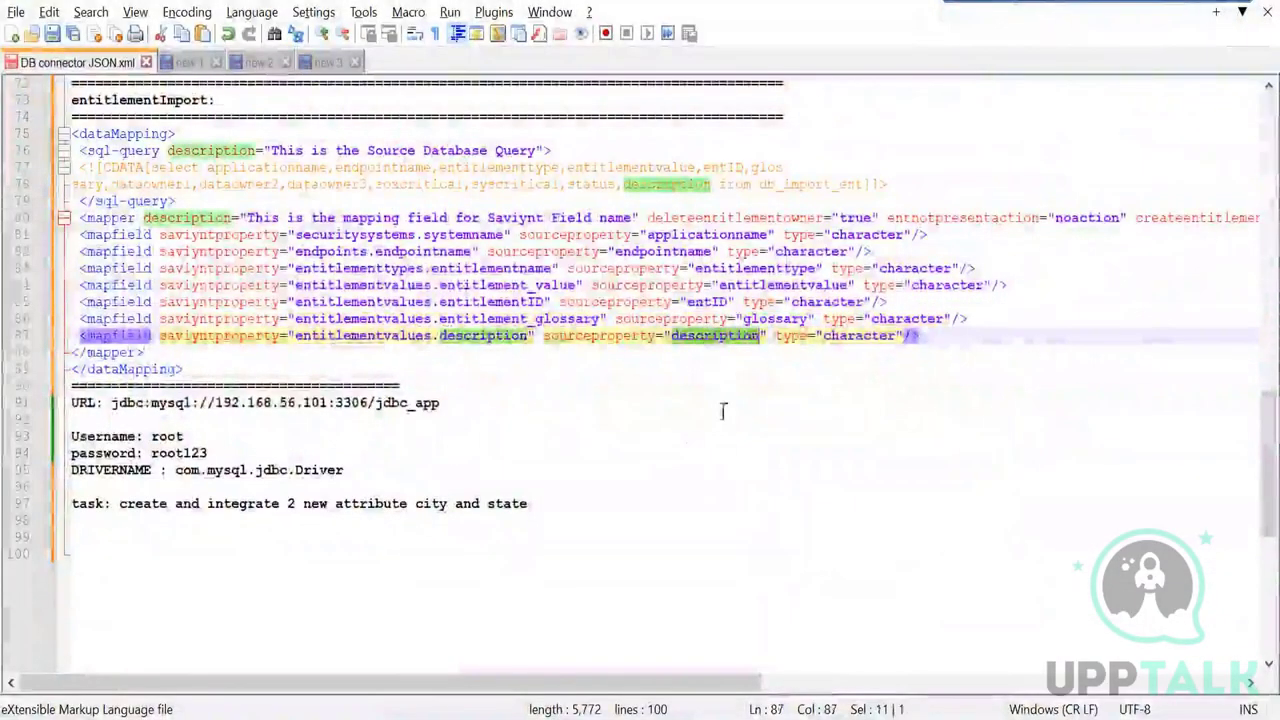
key(alt+Tab)
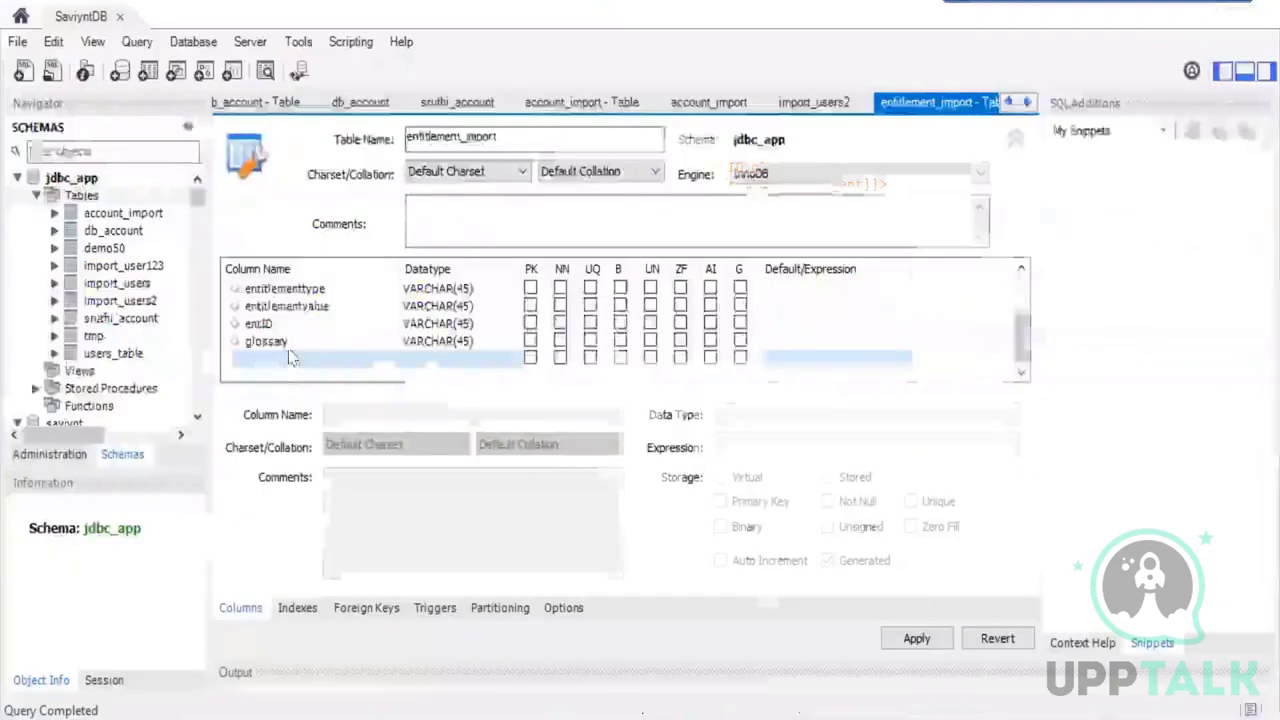
double_click(285, 360)
key(ctrl+v)
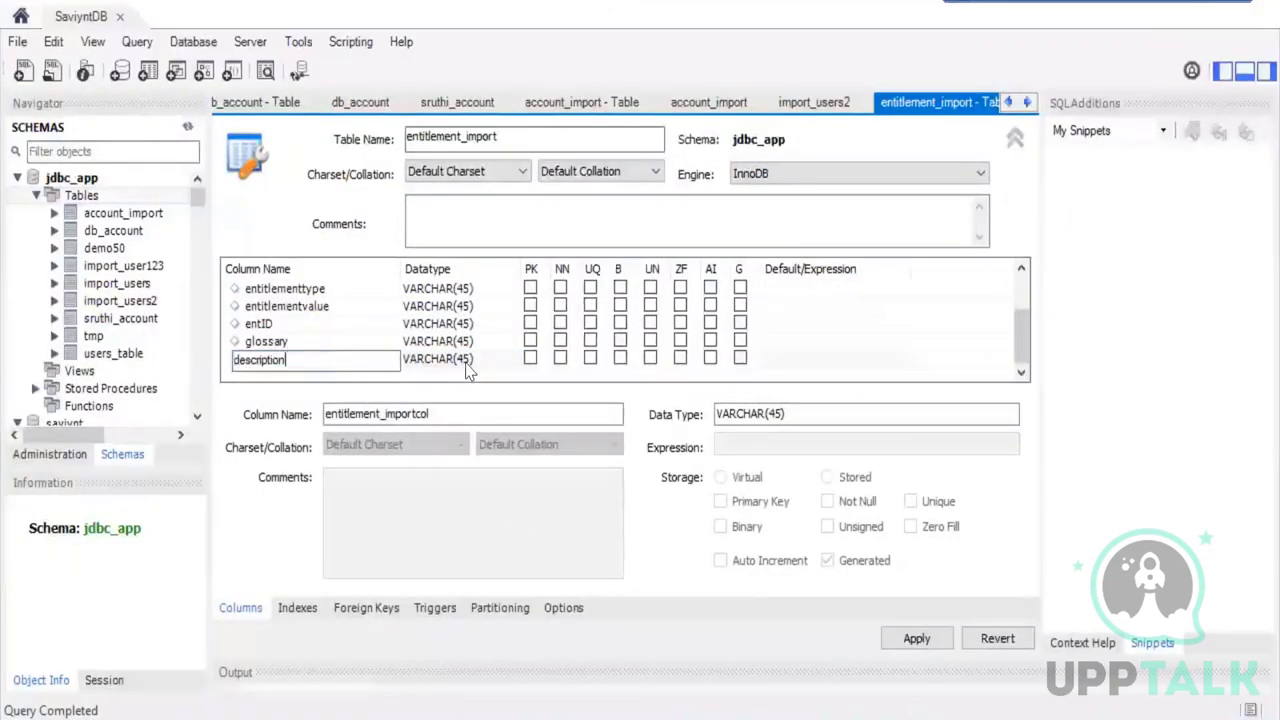
key(Return)
Set the description column's datatype to VARCHAR(255)
double_click(467, 362)
click(469, 360)
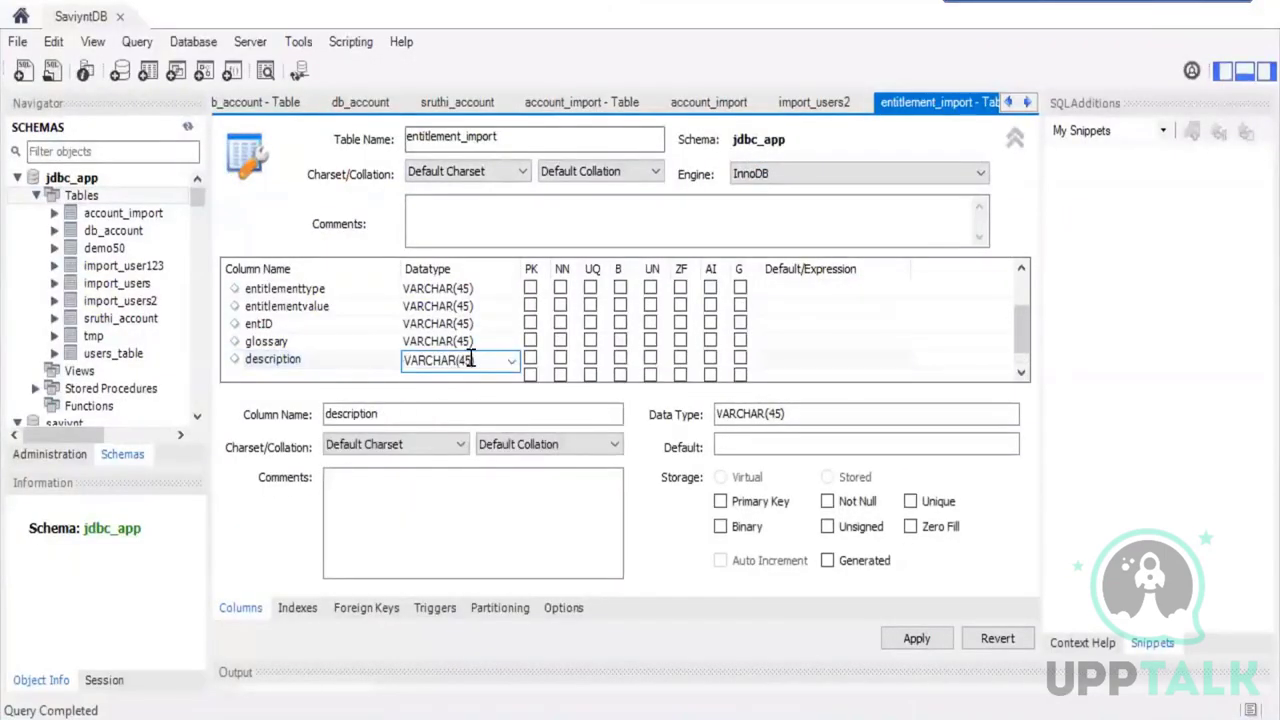
key(Delete)
key(BackSpace)
key(BackSpace)
click(372, 378)
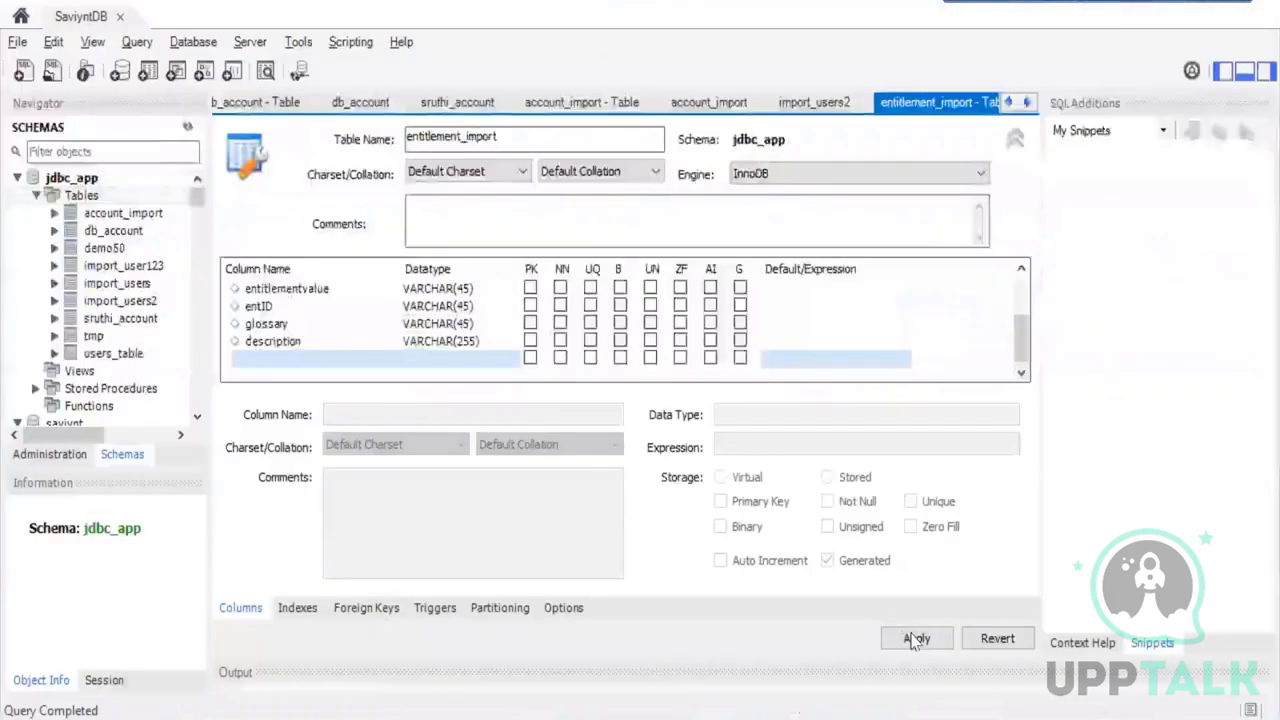
Apply the SQL script that creates entitlement_import in jdbc_app and open the new table's rows
click(912, 640)
click(897, 643)
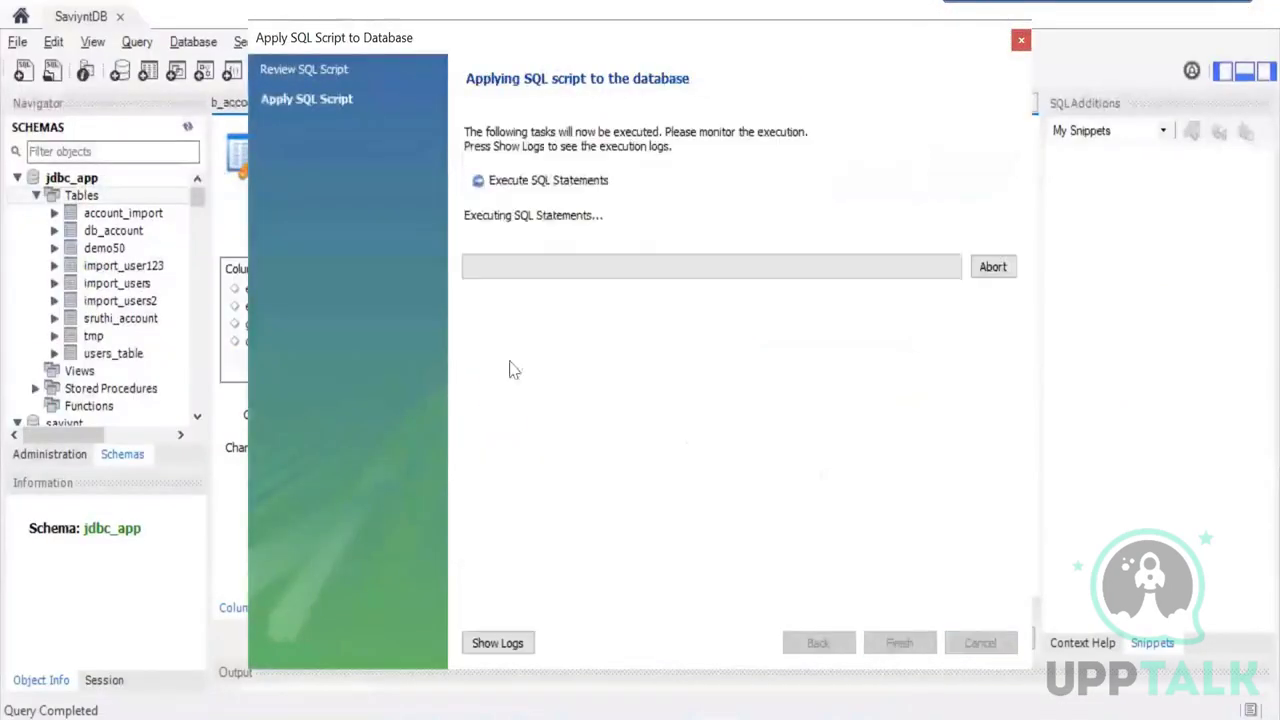
click(899, 643)
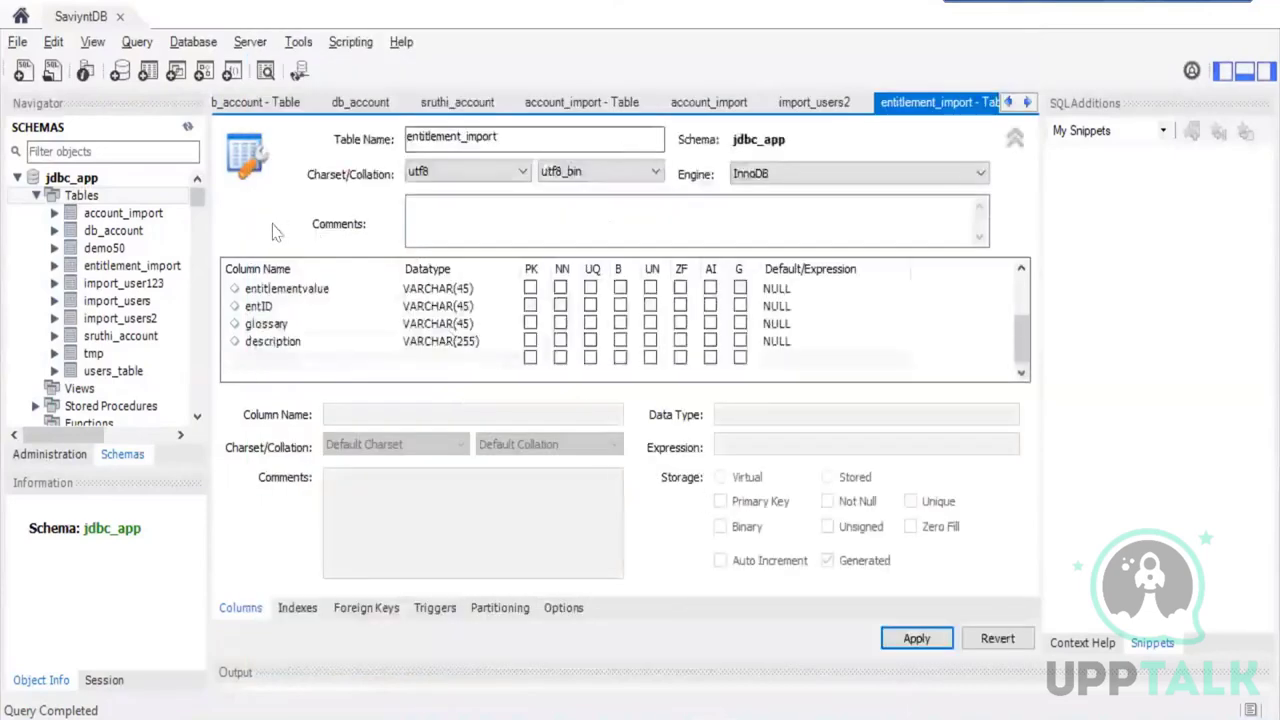
click(182, 267)
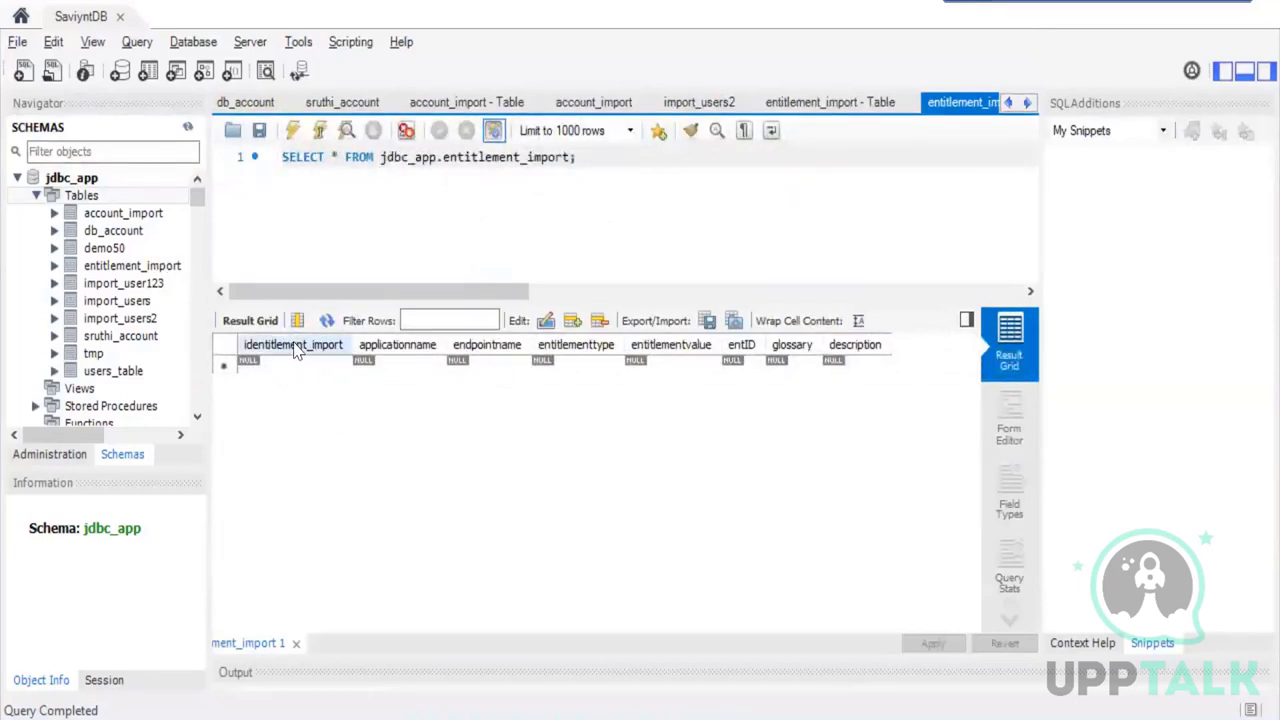
Copy DatabaseTrainingCF from the Saviynt endpoint page and enter it as applicationname and endpointname in the first row
double_click(392, 364)
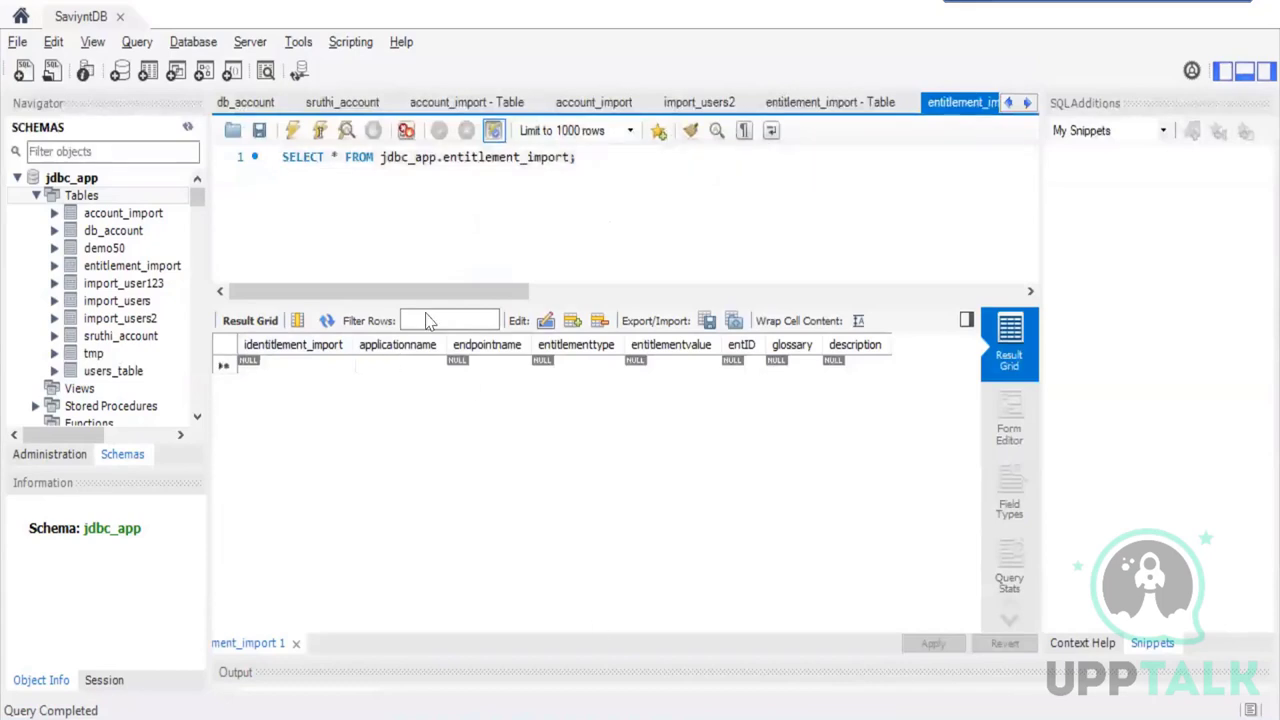
key(alt+Tab)
drag(208, 136, 407, 140)
key(alt+Tab)
key(ctrl+v)
double_click(483, 367)
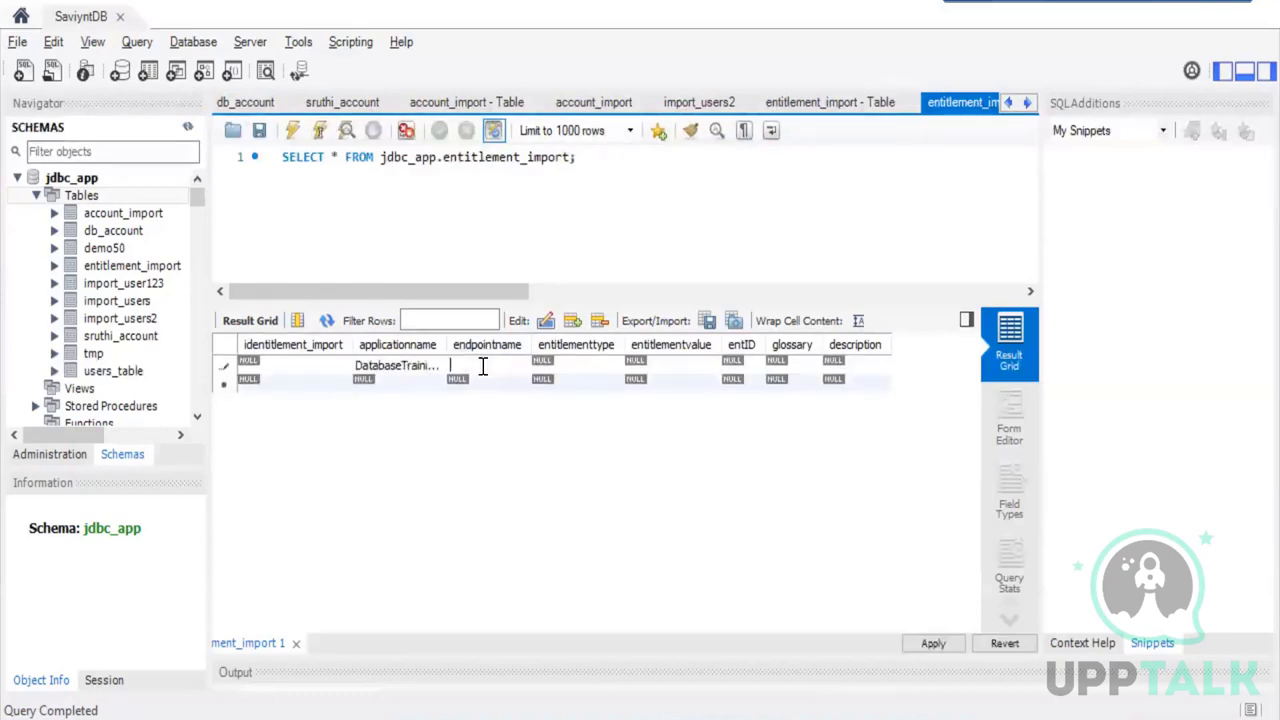
key(ctrl+v)
Look up the HR entitlement type on the Saviynt endpoint page and enter HR as the row's entitlementtype
double_click(561, 365)
key(alt+Tab)
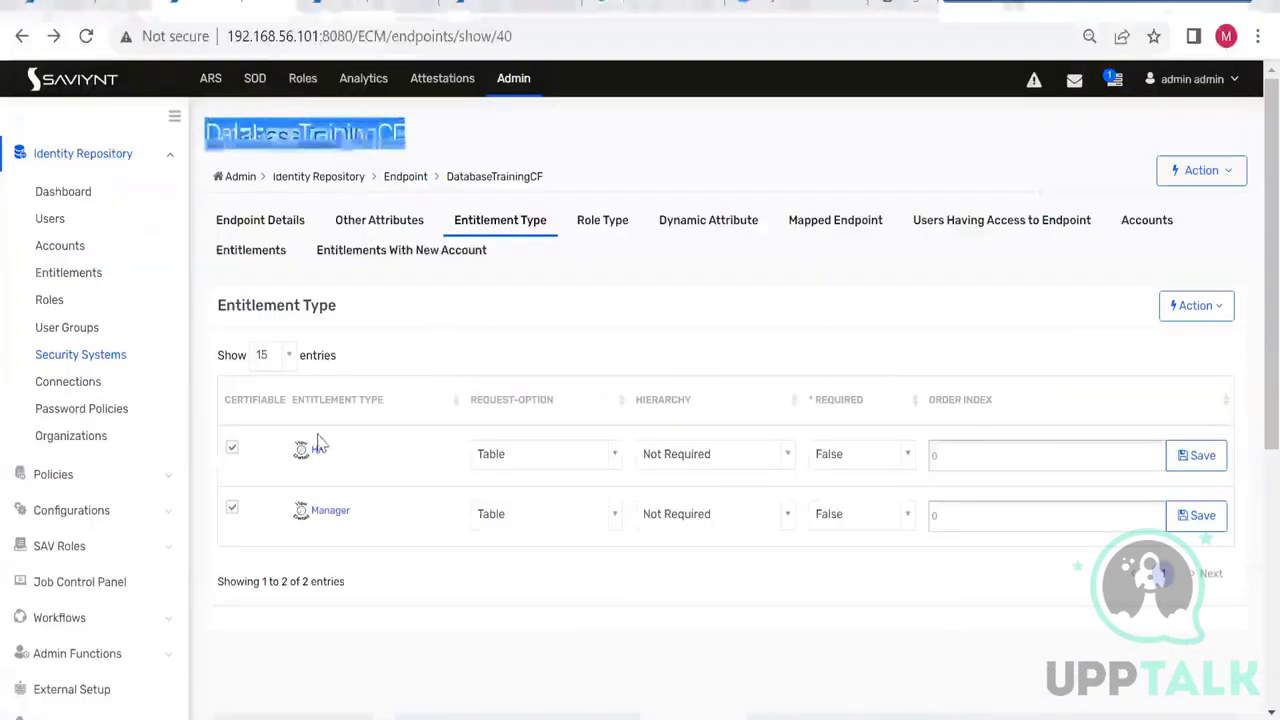
double_click(316, 450)
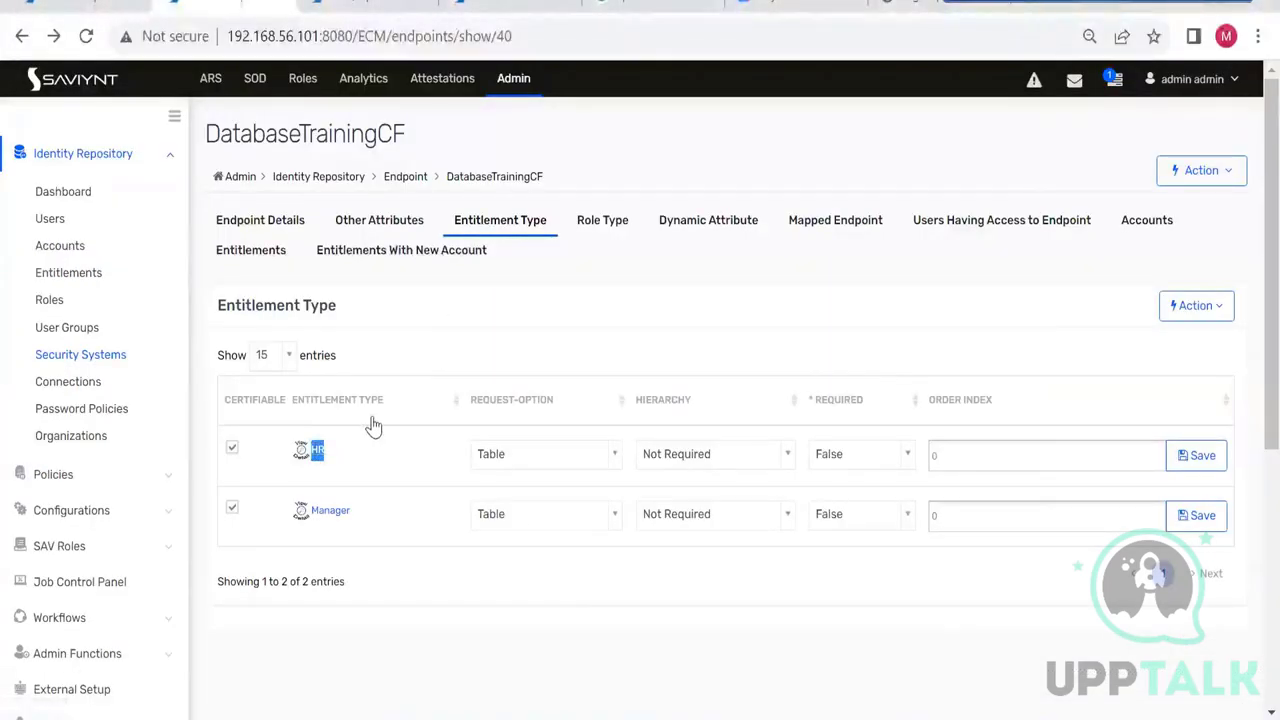
key(alt+Tab)
text(HR)
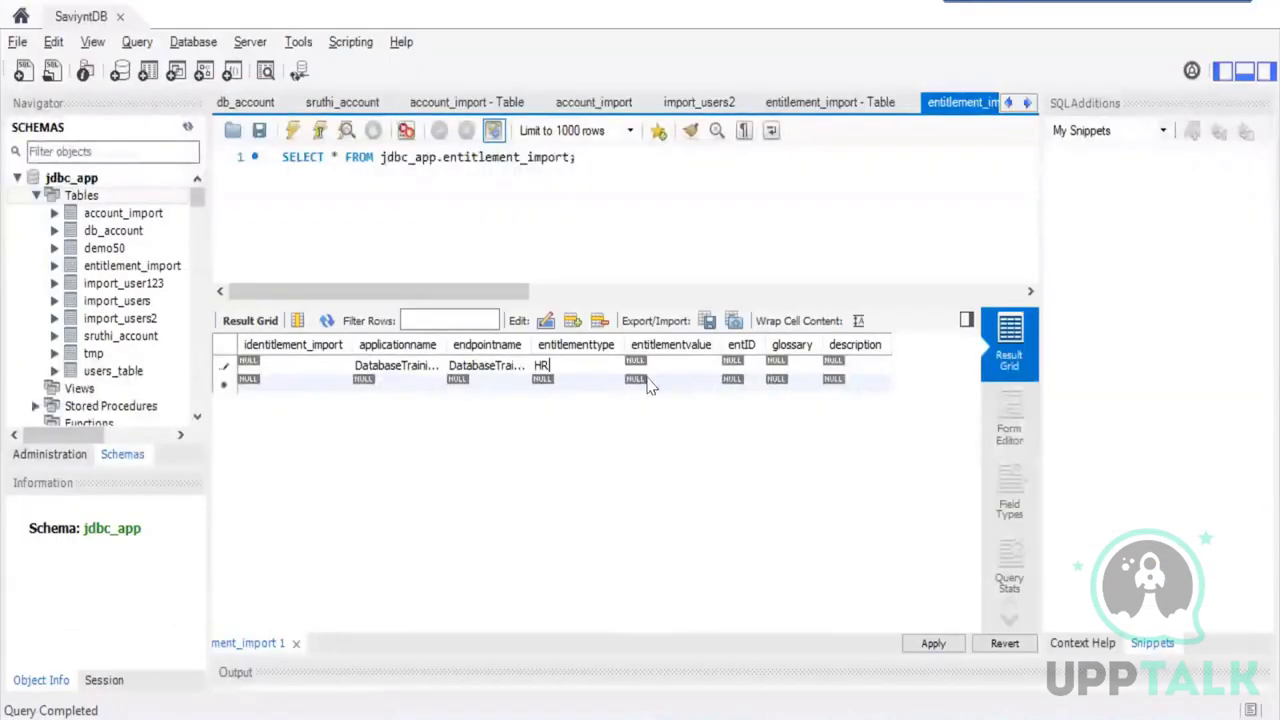
Set the row's entitlementvalue to FloorHR and its entID to 7896
double_click(656, 364)
text(FloorHR)
double_click(745, 366)
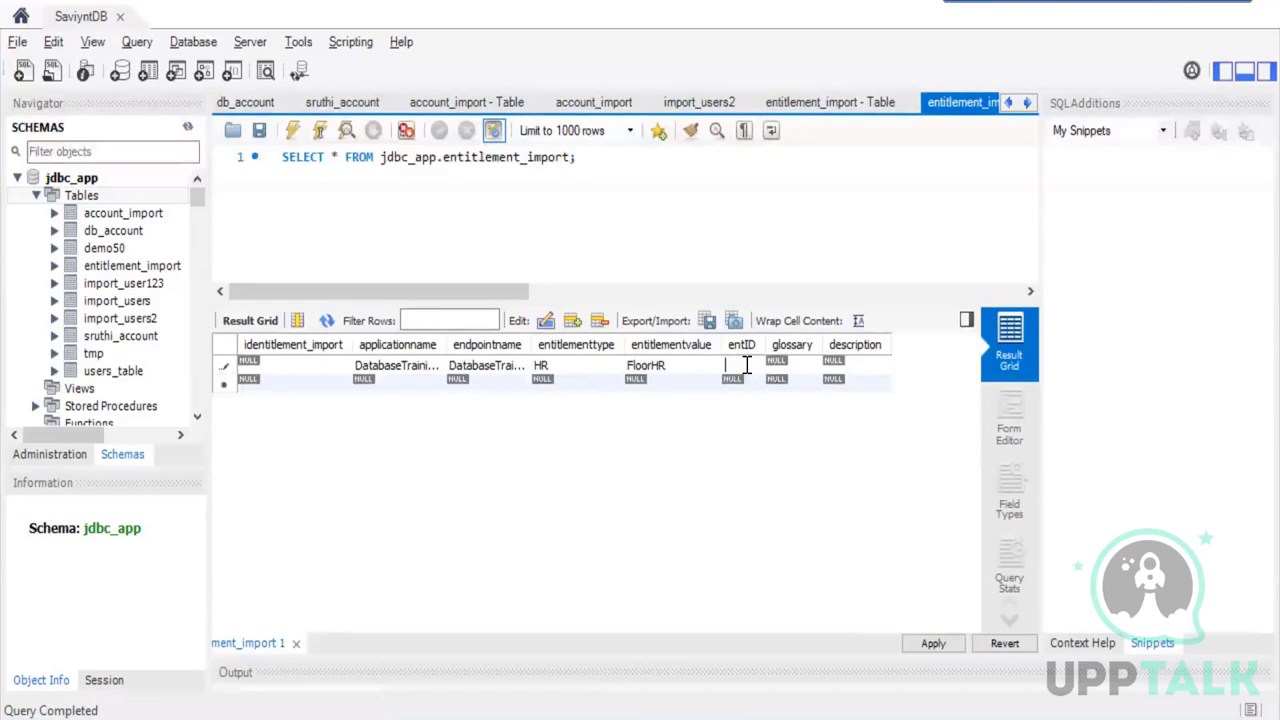
text(6)
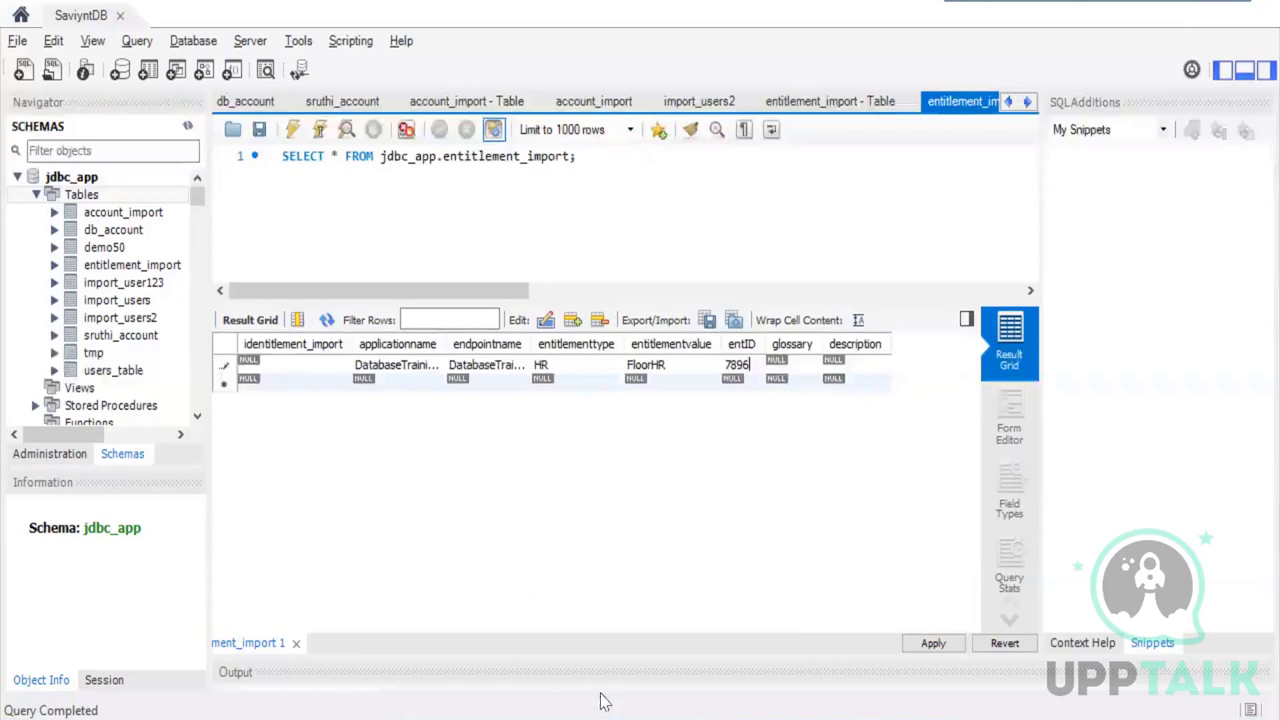
Switch to Saviynt, search the security systems for "data" and open DatabaseTrainingCF
key(alt+Tab)
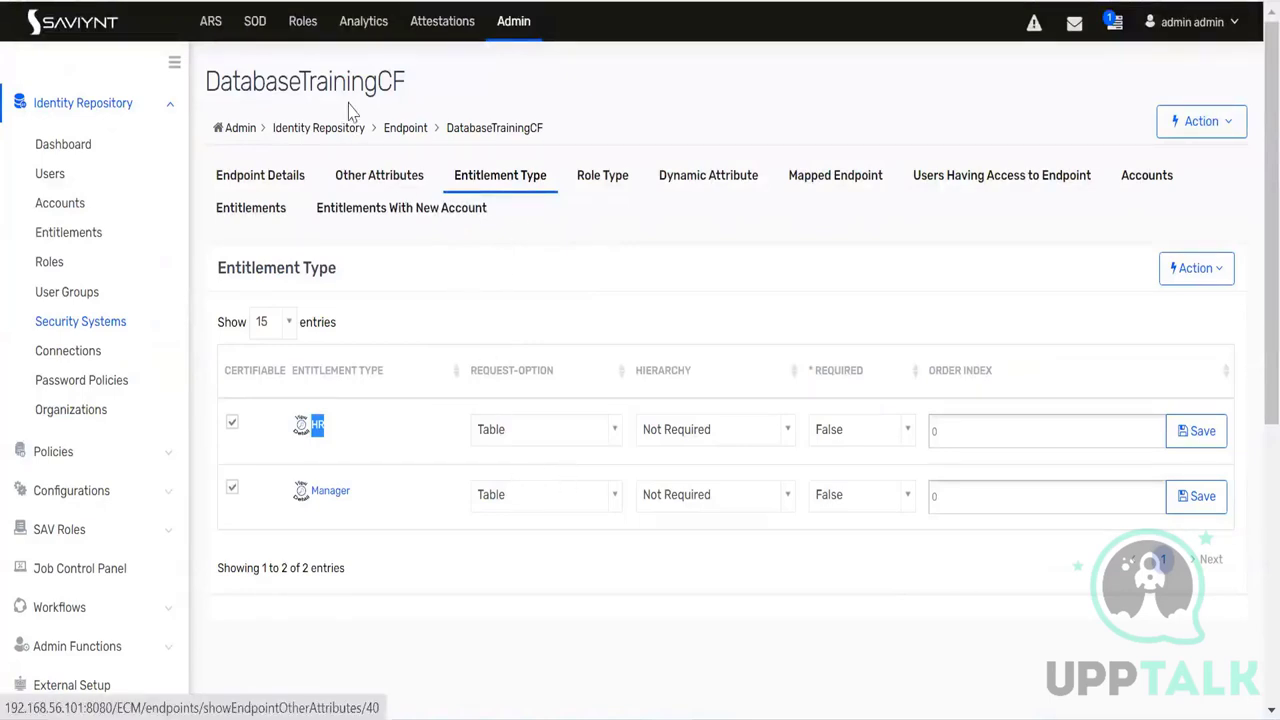
drag(403, 83, 205, 88)
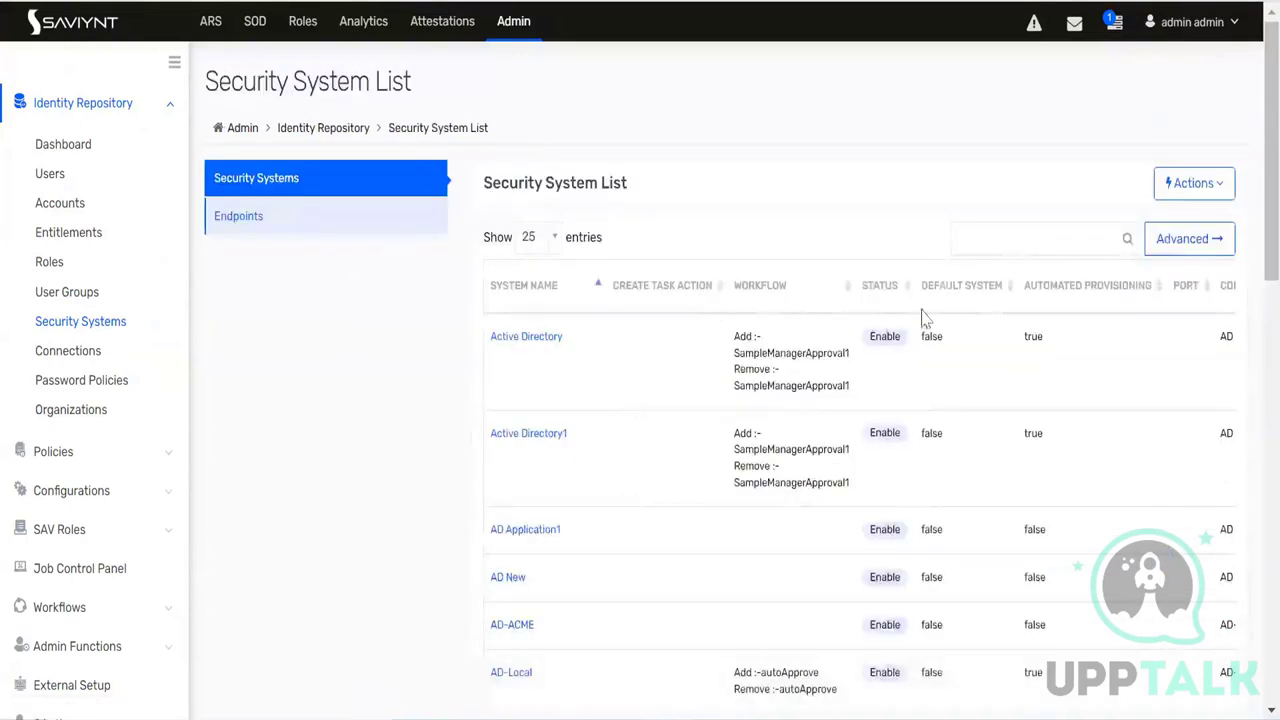
click(1026, 240)
text(data)
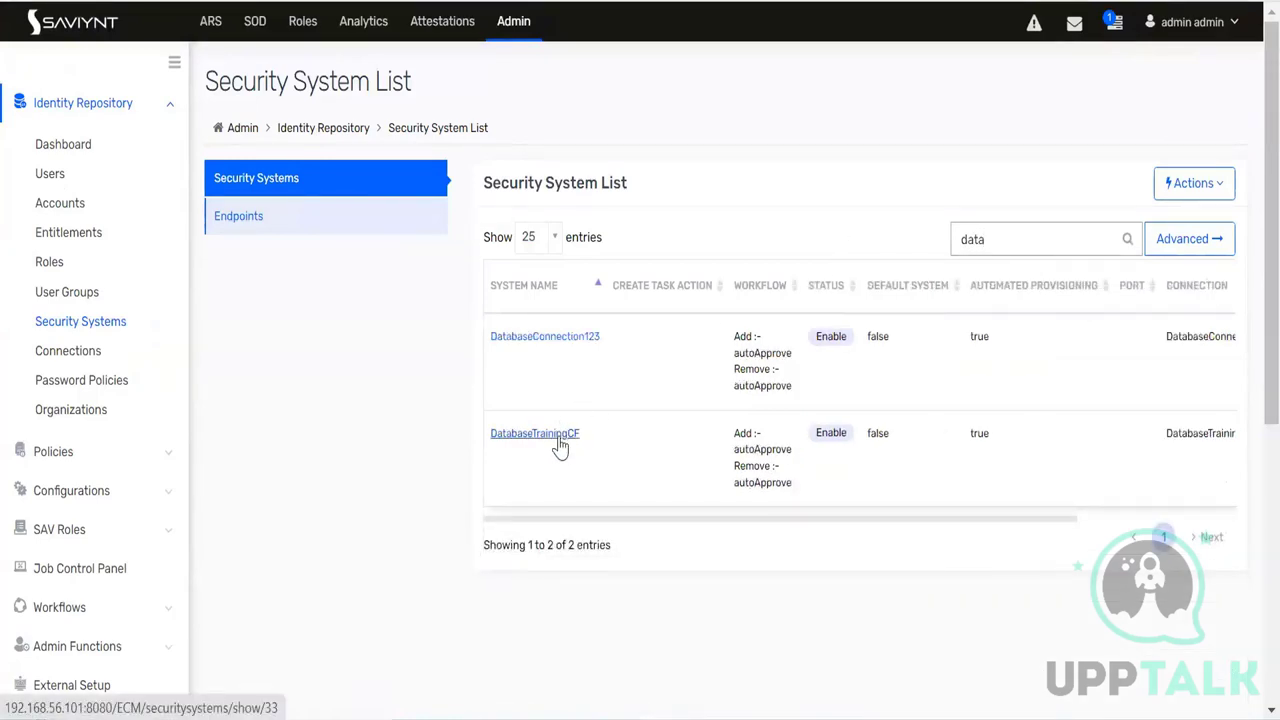
click(557, 446)
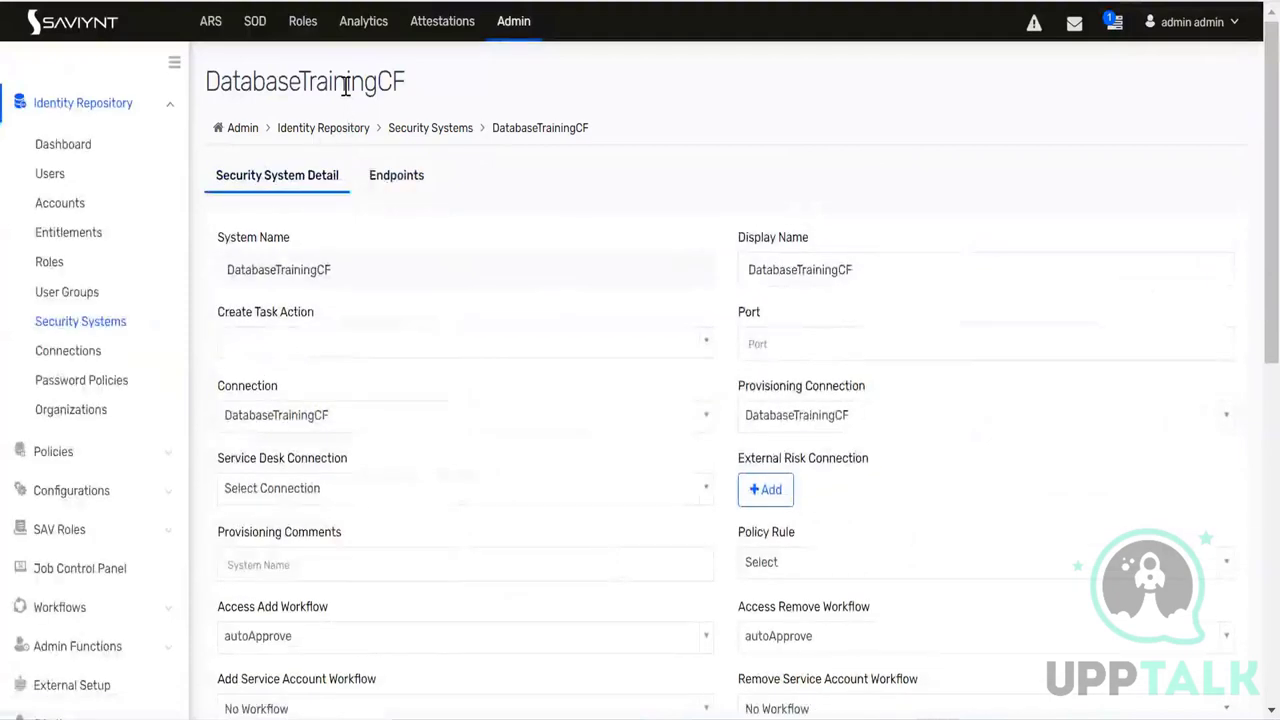
Examine the connection's ENTITLEMENTVALUEIMPORT field and the Connection and Provisioning Connection settings of the DatabaseTrainingCF security system
double_click(297, 84)
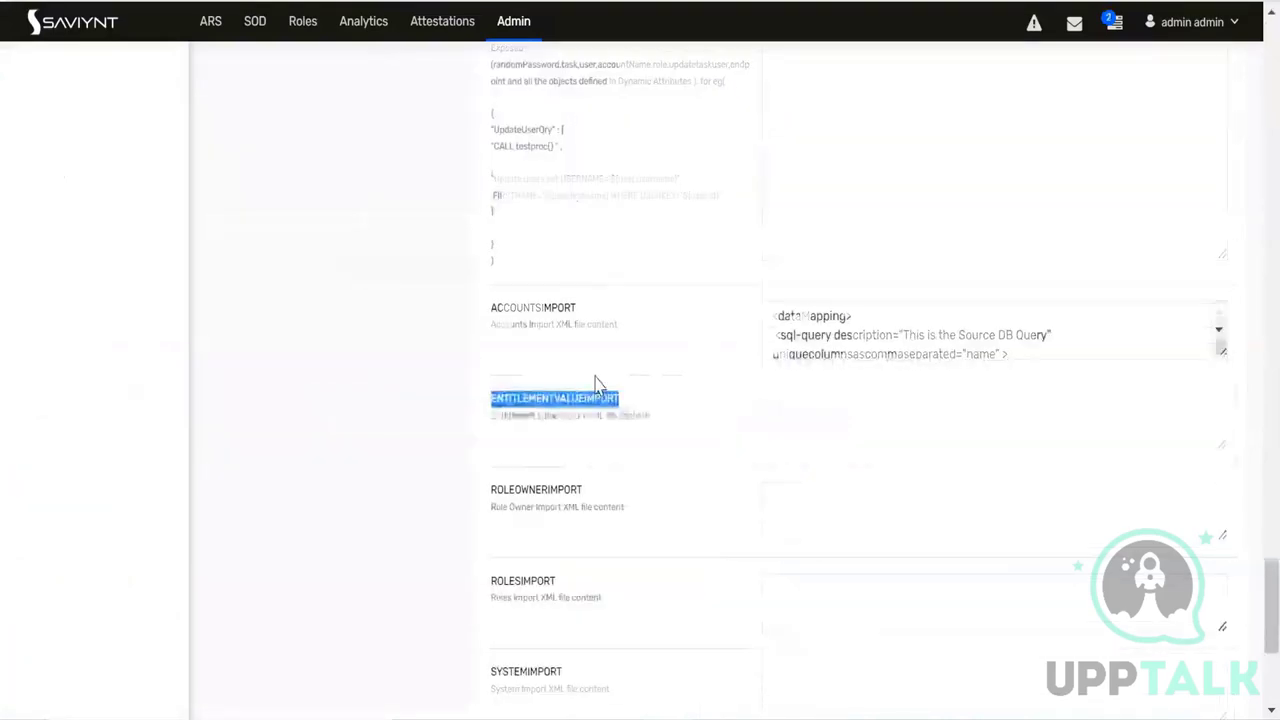
scroll(594, 380, up, 15)
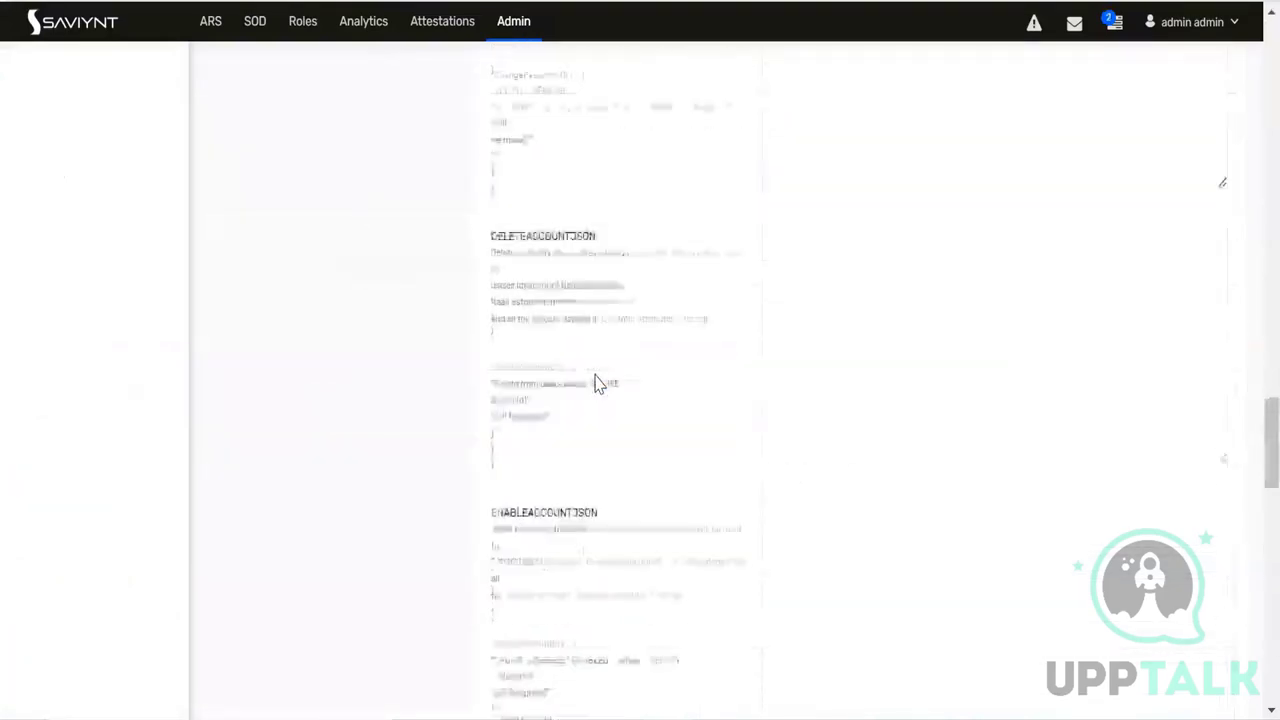
scroll(594, 380, up, 20)
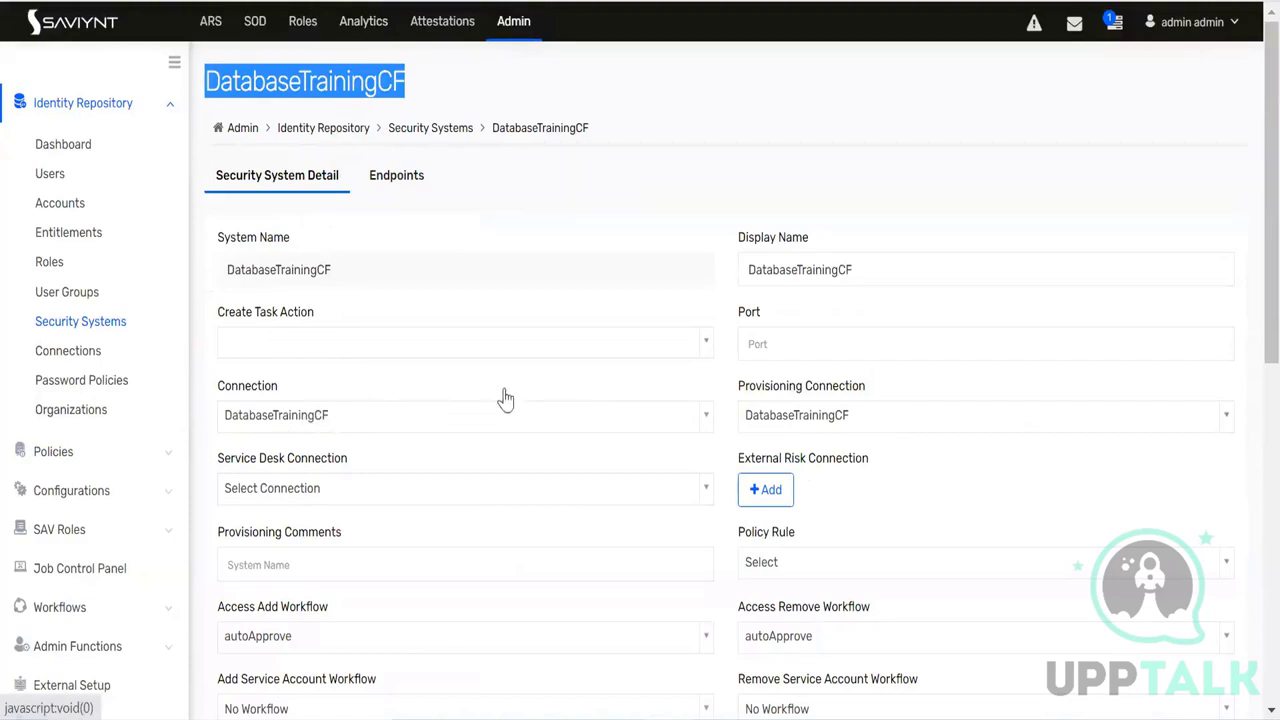
drag(281, 392, 219, 395)
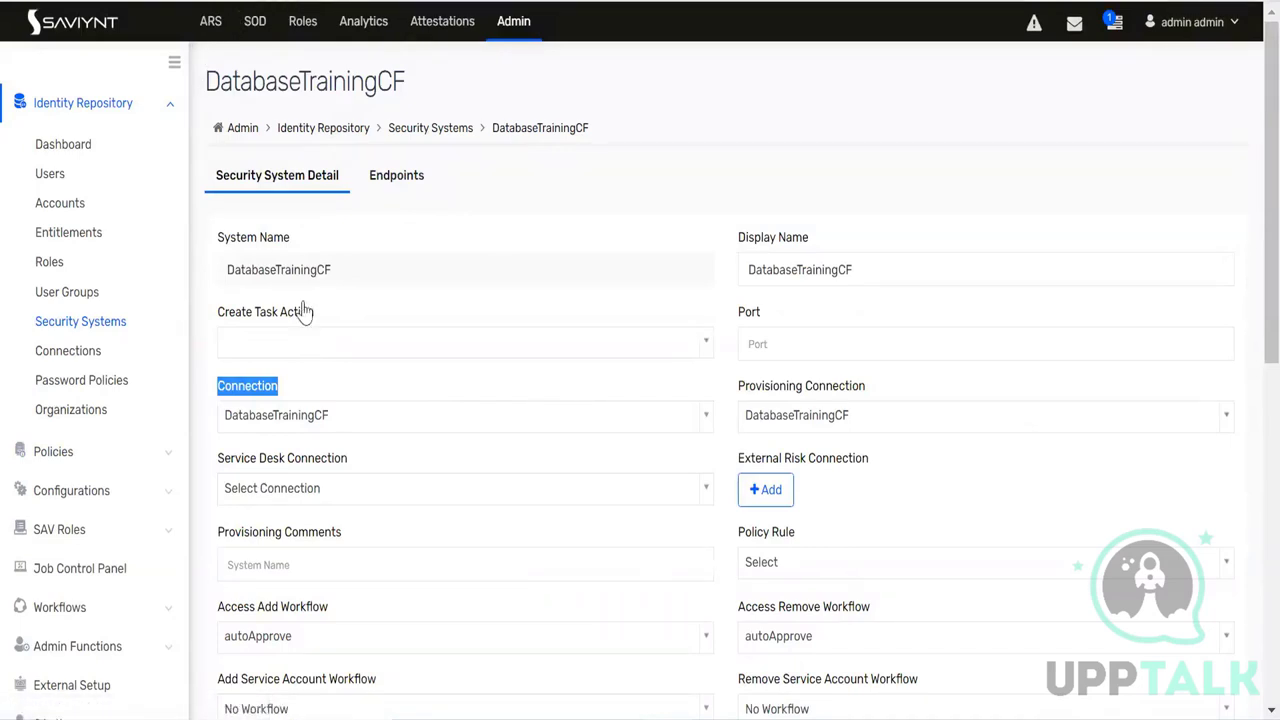
drag(737, 386, 882, 386)
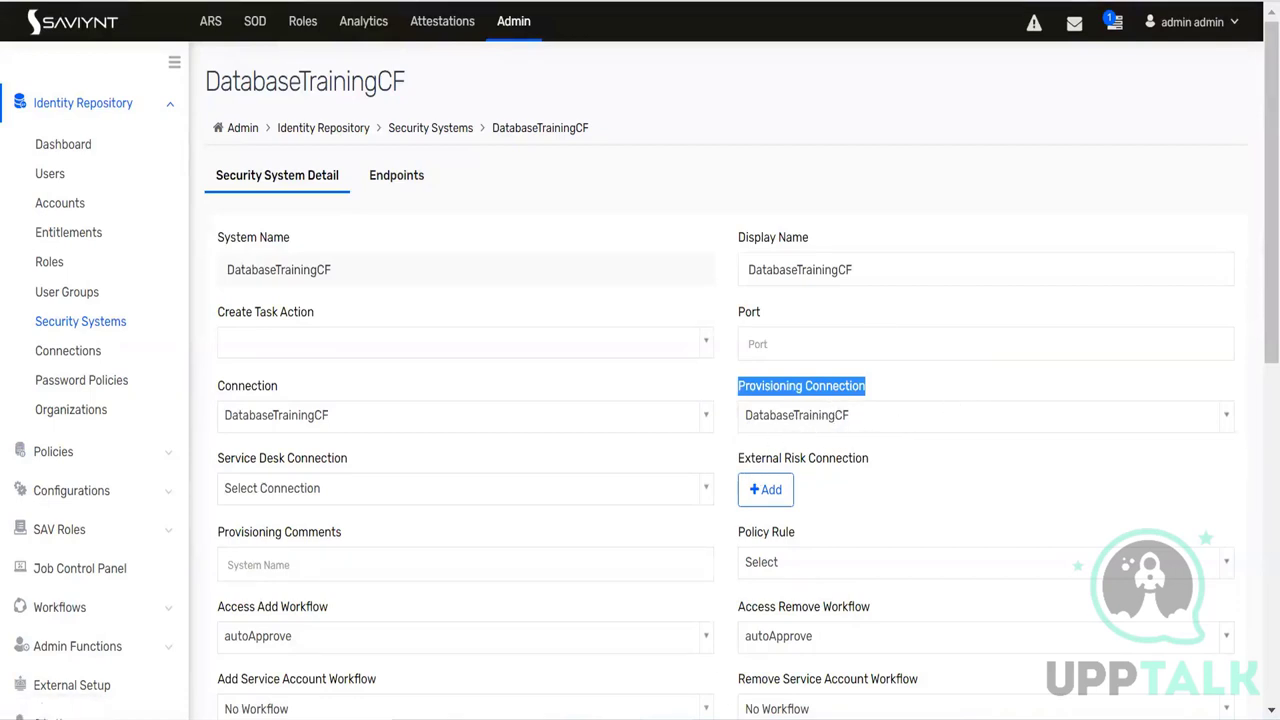
Switch to the Paint diagram and draw another arrow from the HRMS box to ABC plus a small arrow into the HRMS box
key(alt+Tab)
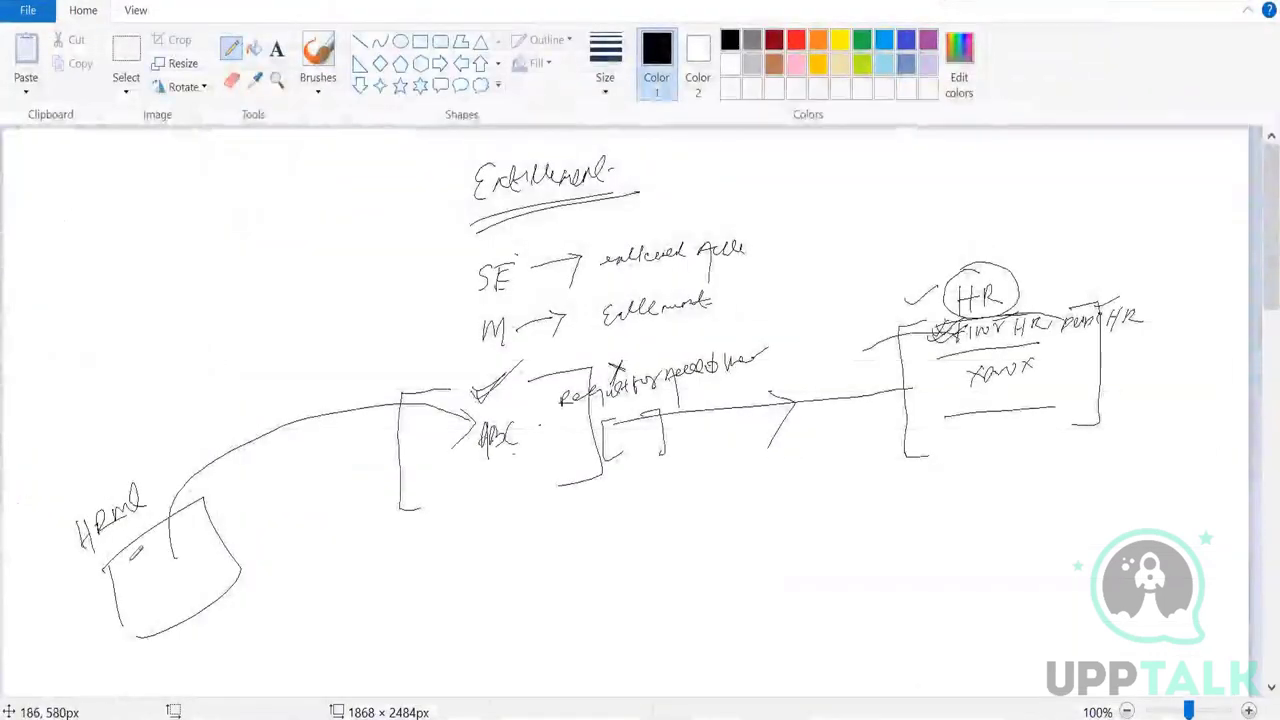
mouse_move(132, 555)
mouse_down()
mouse_move(160, 463)
mouse_move(476, 424)
mouse_up()
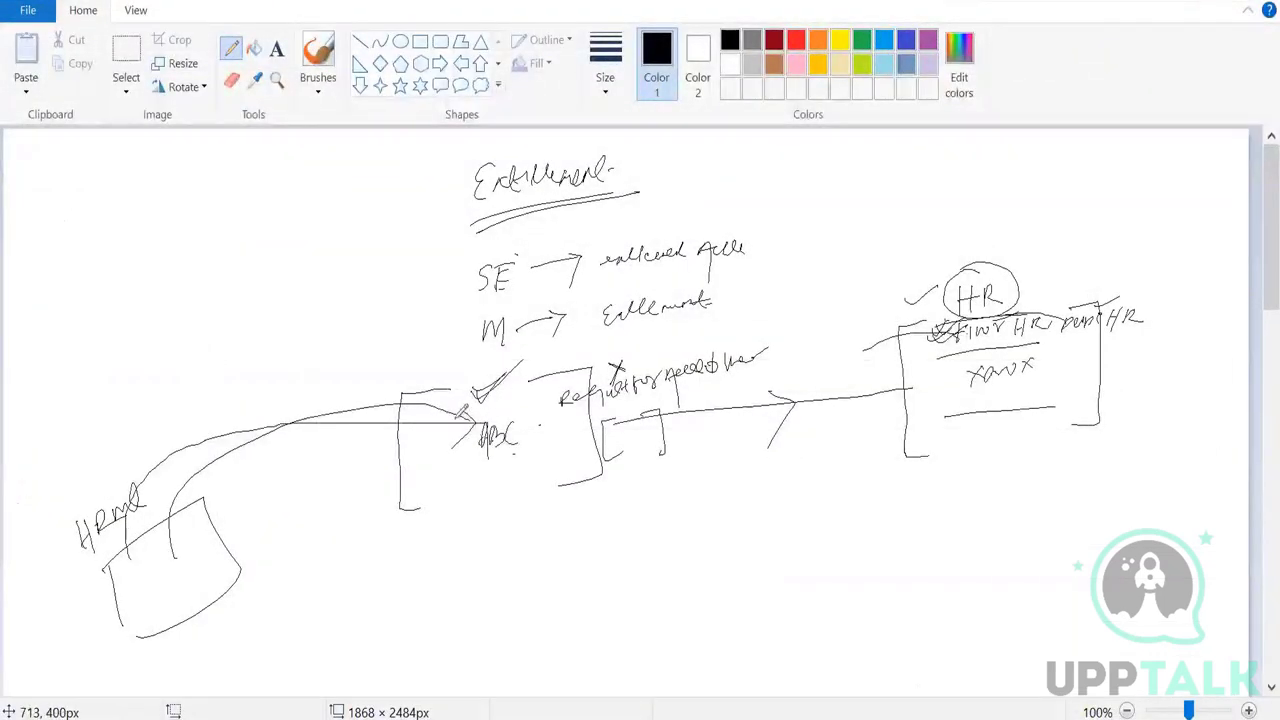
drag(373, 433, 426, 420)
drag(79, 608, 113, 607)
click(95, 618)
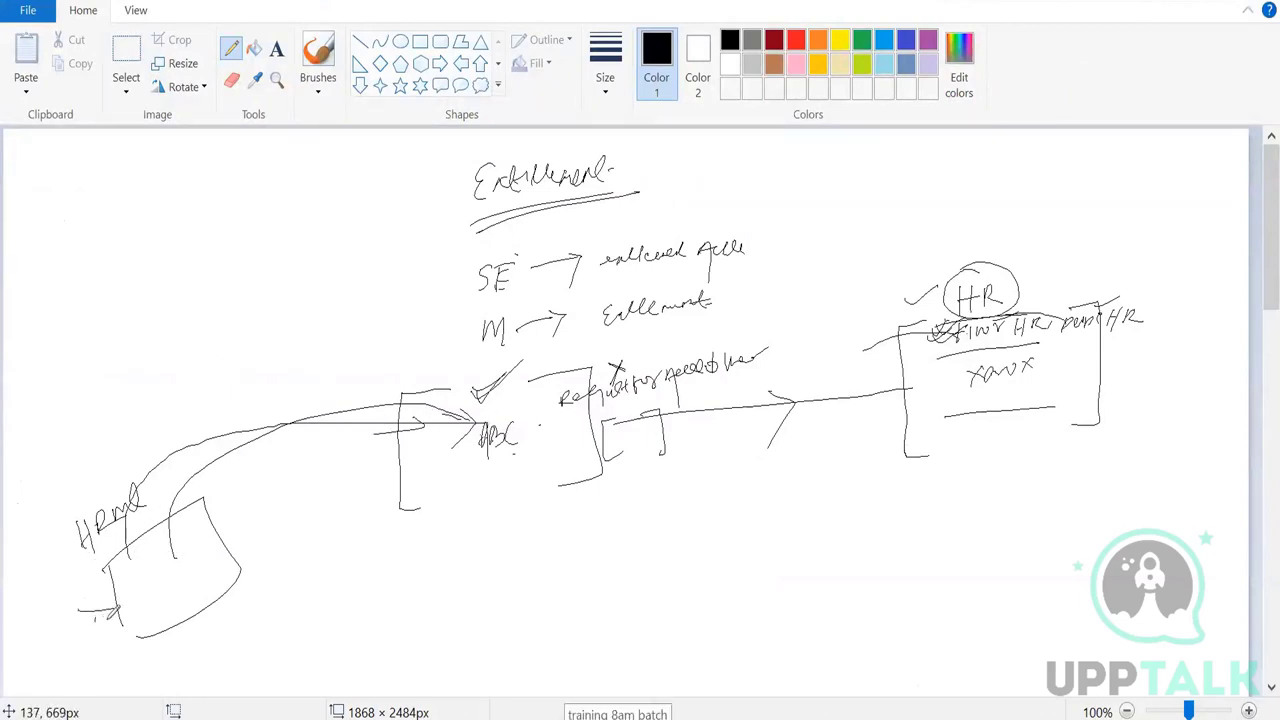
click(105, 617)
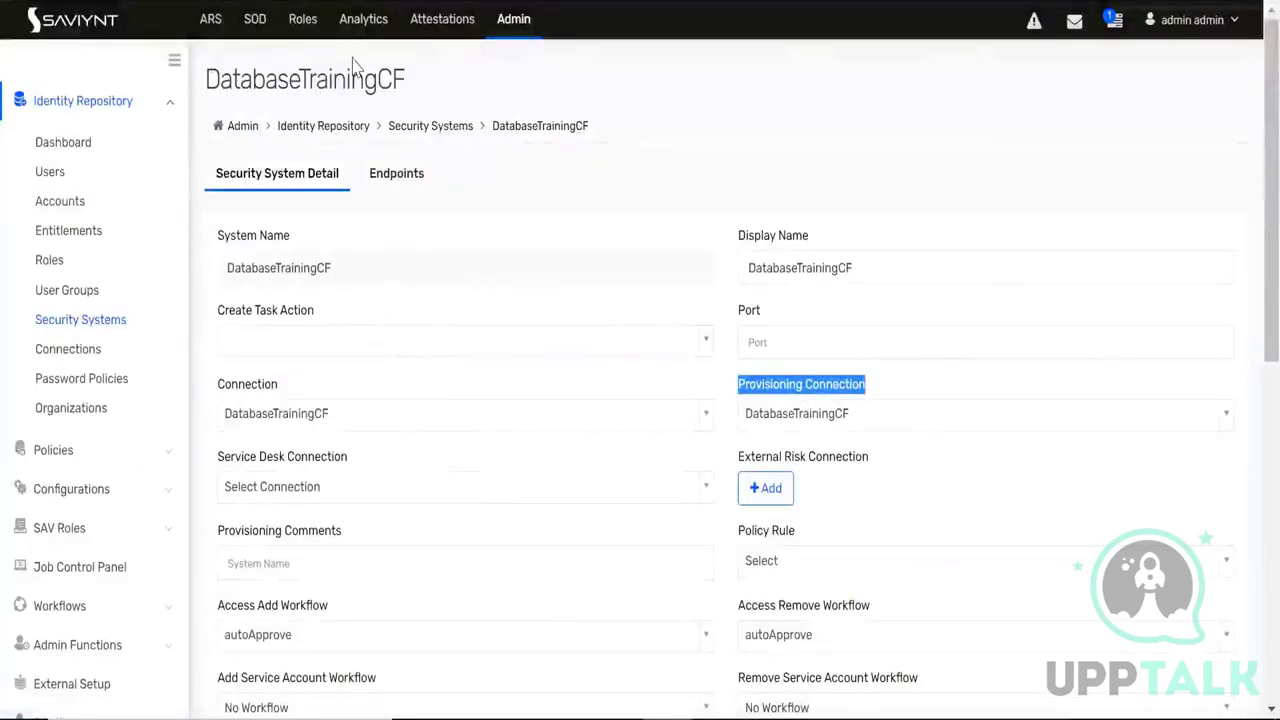
drag(410, 80, 183, 80)
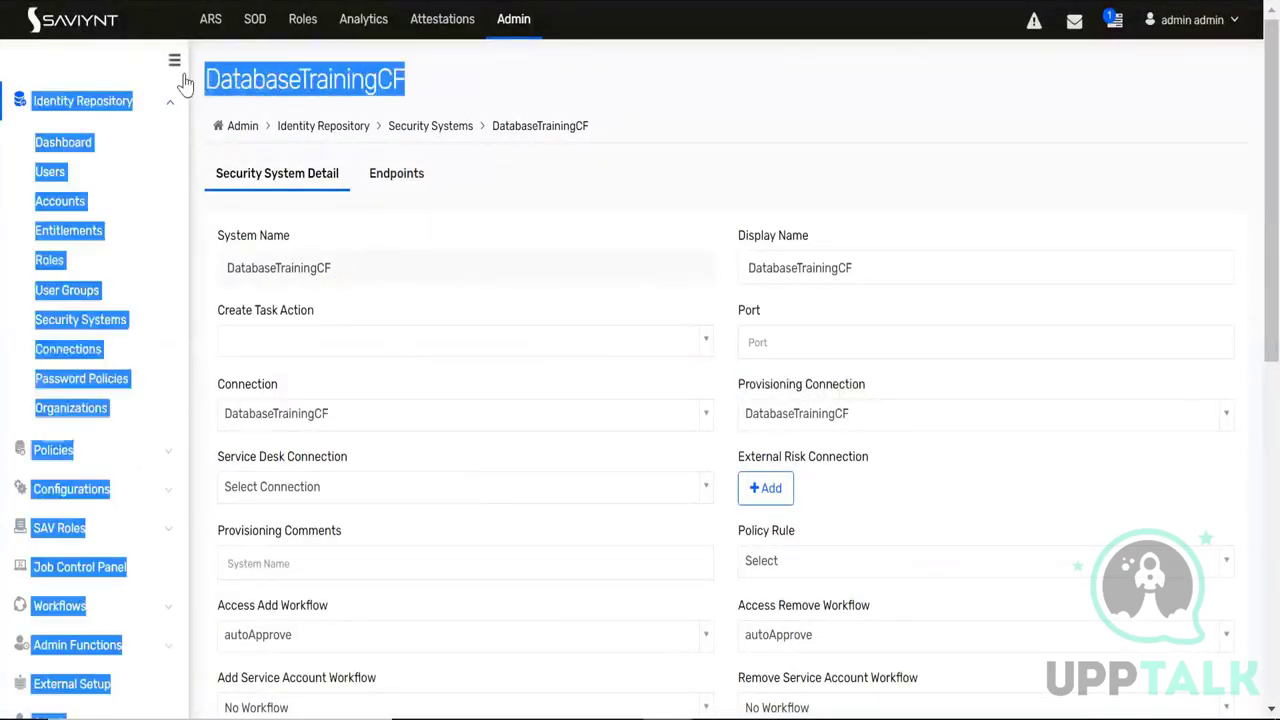
click(431, 93)
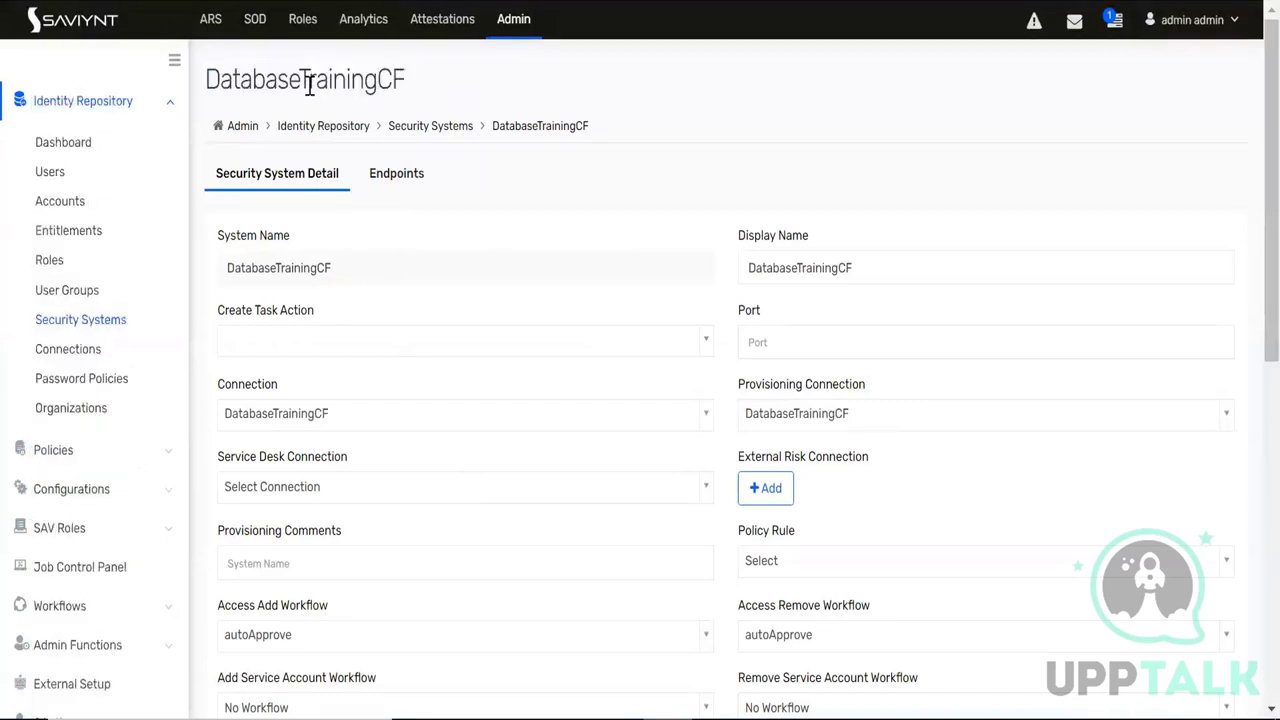
mouse_move(380, 95)
mouse_down()
mouse_move(314, 20)
mouse_move(380, 95)
mouse_up()
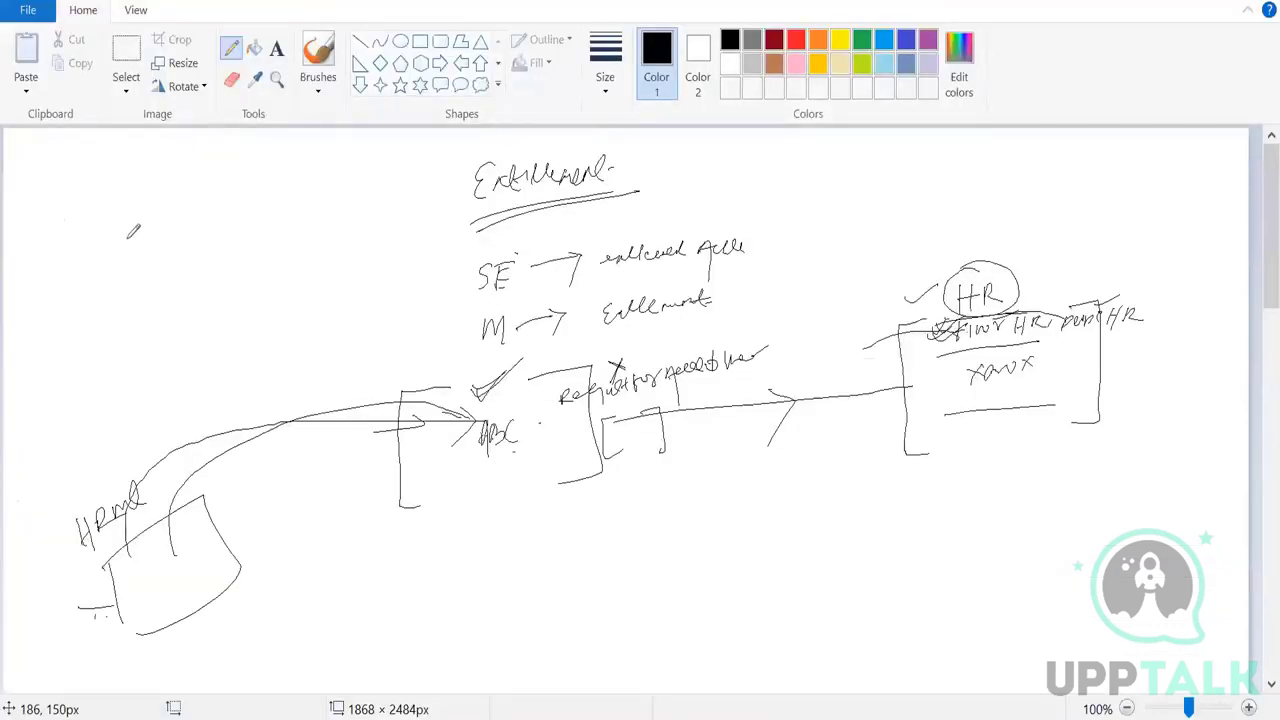
Switch to the Paint diagram, handwrite the notes "Trusted Source" and "Target Application" beside the Entitlement heading, and draw a tick above the circled HR
drag(129, 230, 334, 152)
mouse_move(198, 257)
mouse_down()
mouse_move(200, 285)
mouse_move(232, 258)
mouse_move(340, 212)
mouse_move(362, 216)
mouse_up()
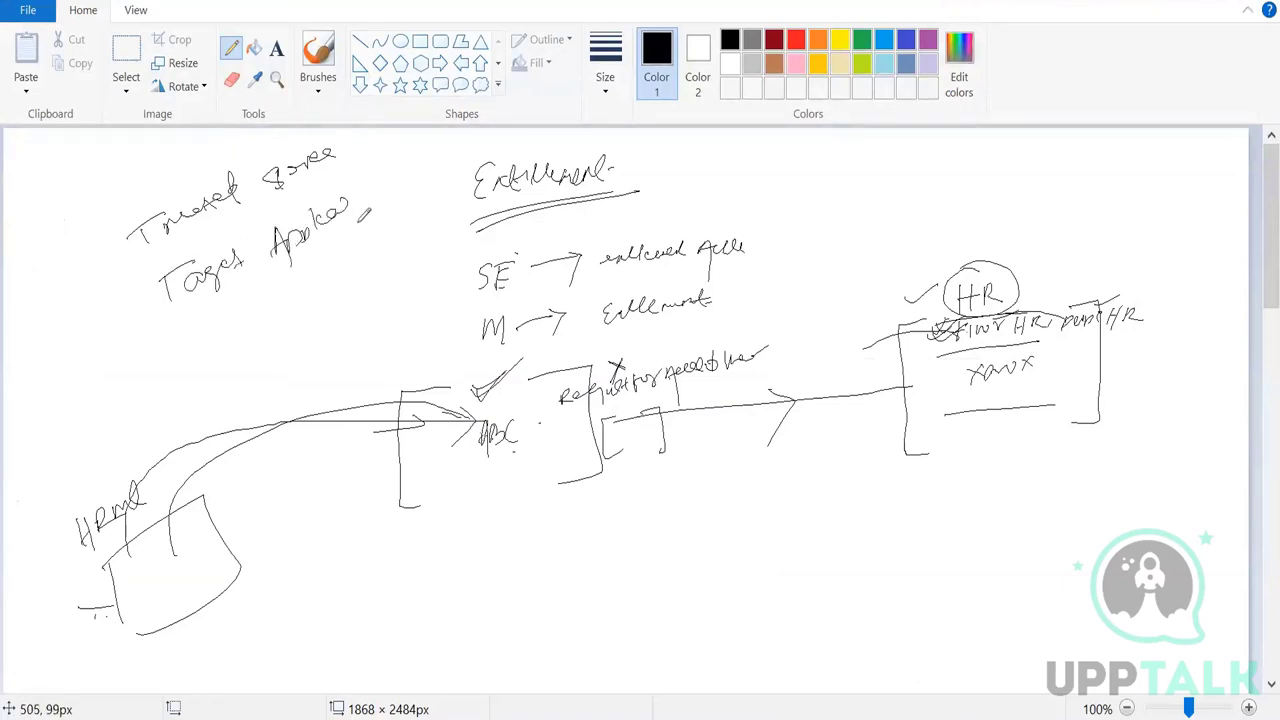
mouse_move(1030, 198)
mouse_down()
mouse_move(952, 232)
mouse_move(957, 243)
mouse_up()
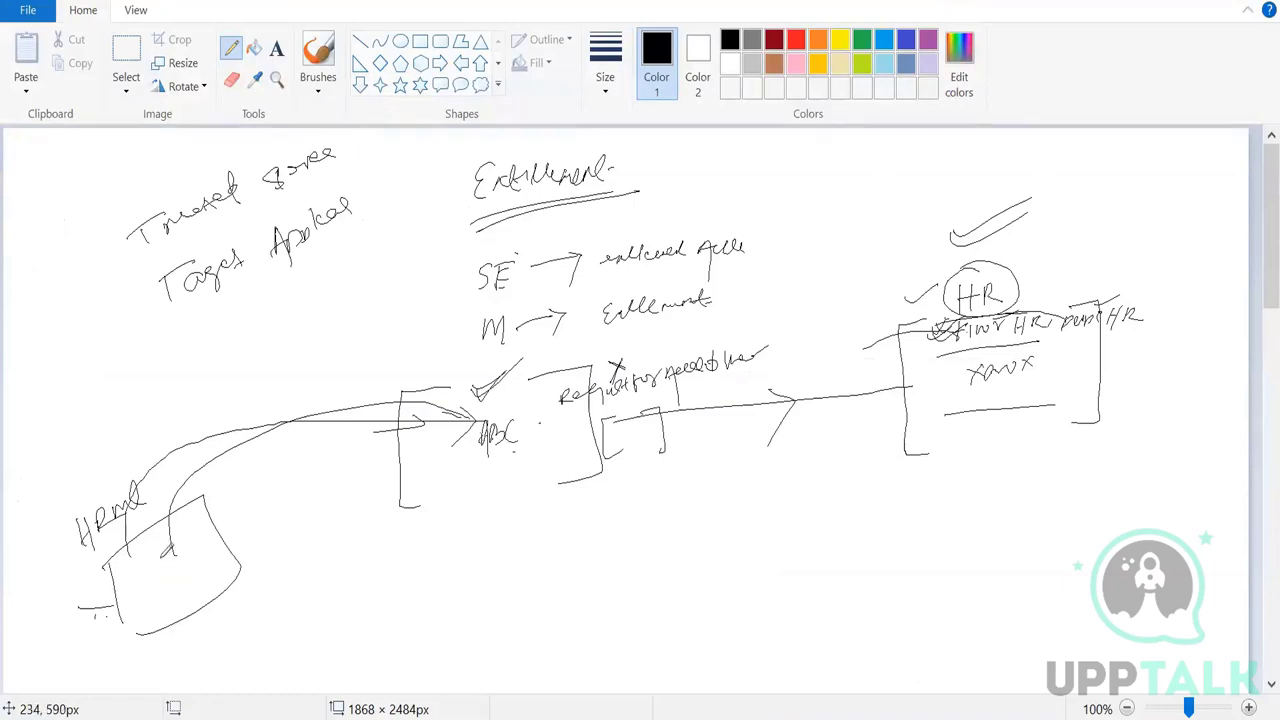
Draw two more curved arrows from the HRMS box to ABC and put a tick on the Trusted Source note
mouse_move(160, 528)
mouse_down()
mouse_move(258, 418)
mouse_move(418, 366)
mouse_move(340, 440)
mouse_up()
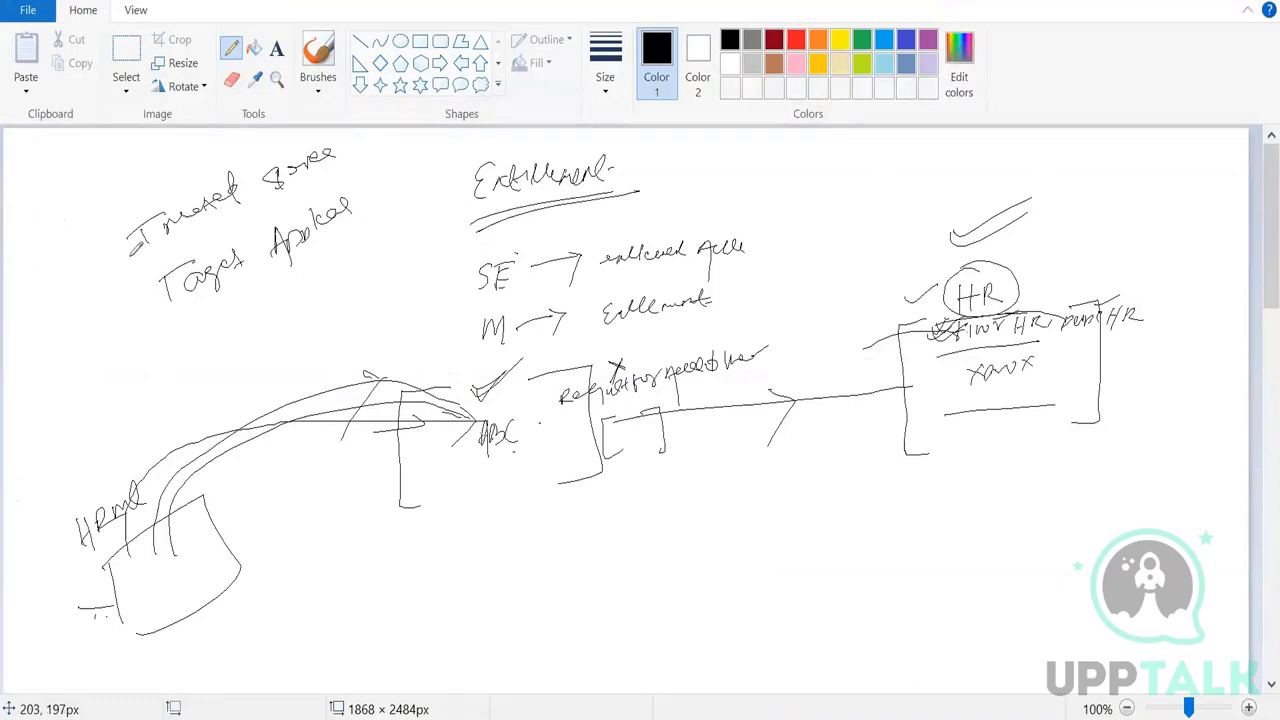
drag(124, 242, 182, 197)
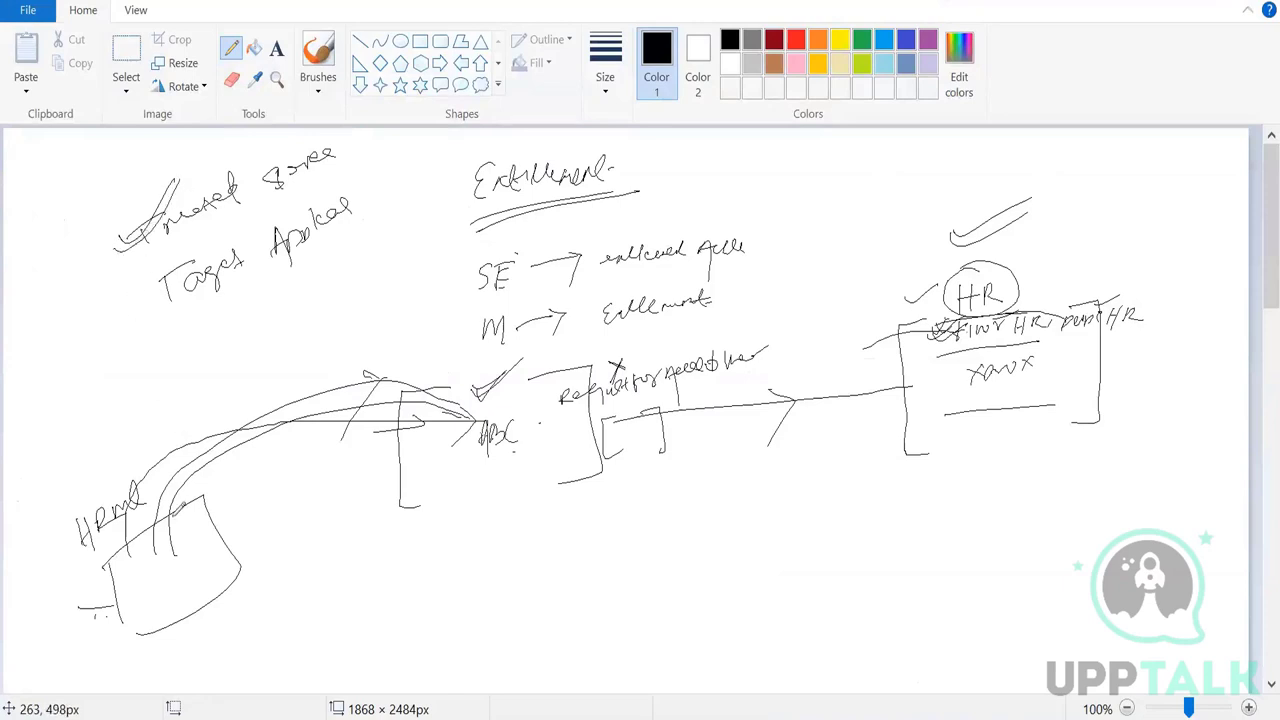
mouse_move(141, 557)
mouse_down()
mouse_move(164, 466)
mouse_move(458, 412)
mouse_up()
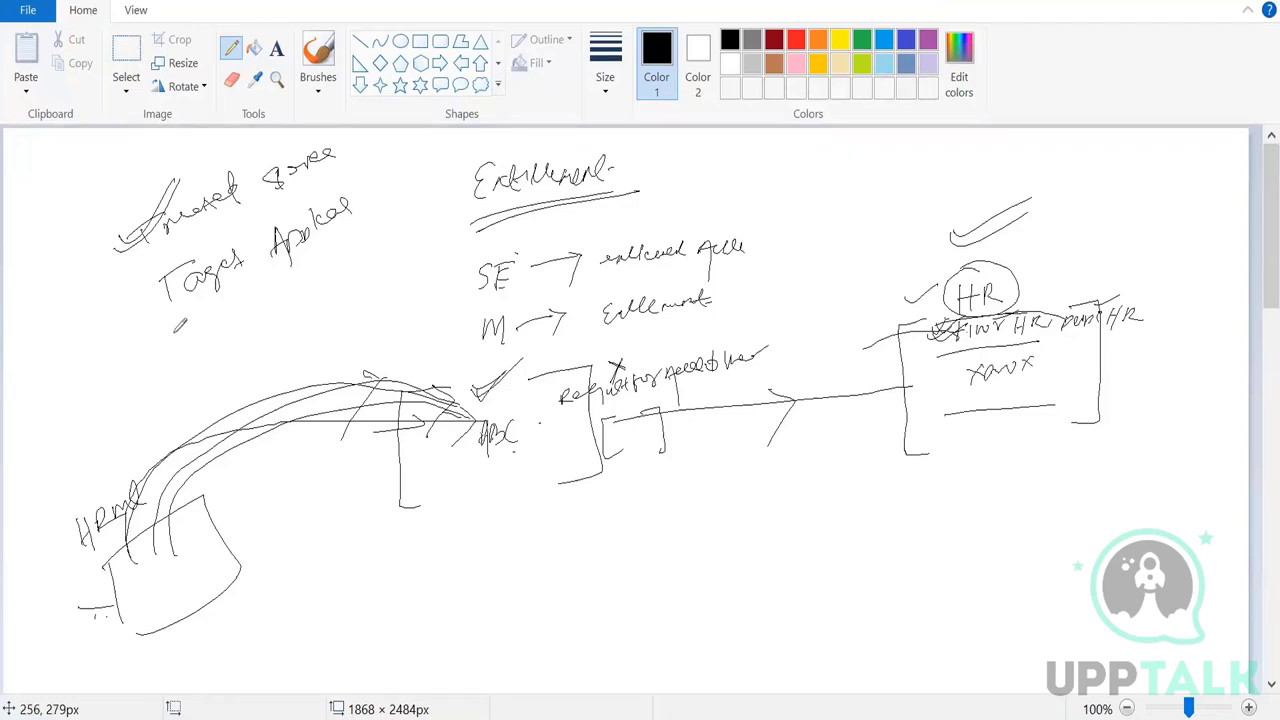
Switch to Saviynt and examine the URL, USERNAME, PASSWORD and DRIVERNAME fields of the DatabaseConnection123 connection
mouse_move(667, 719)
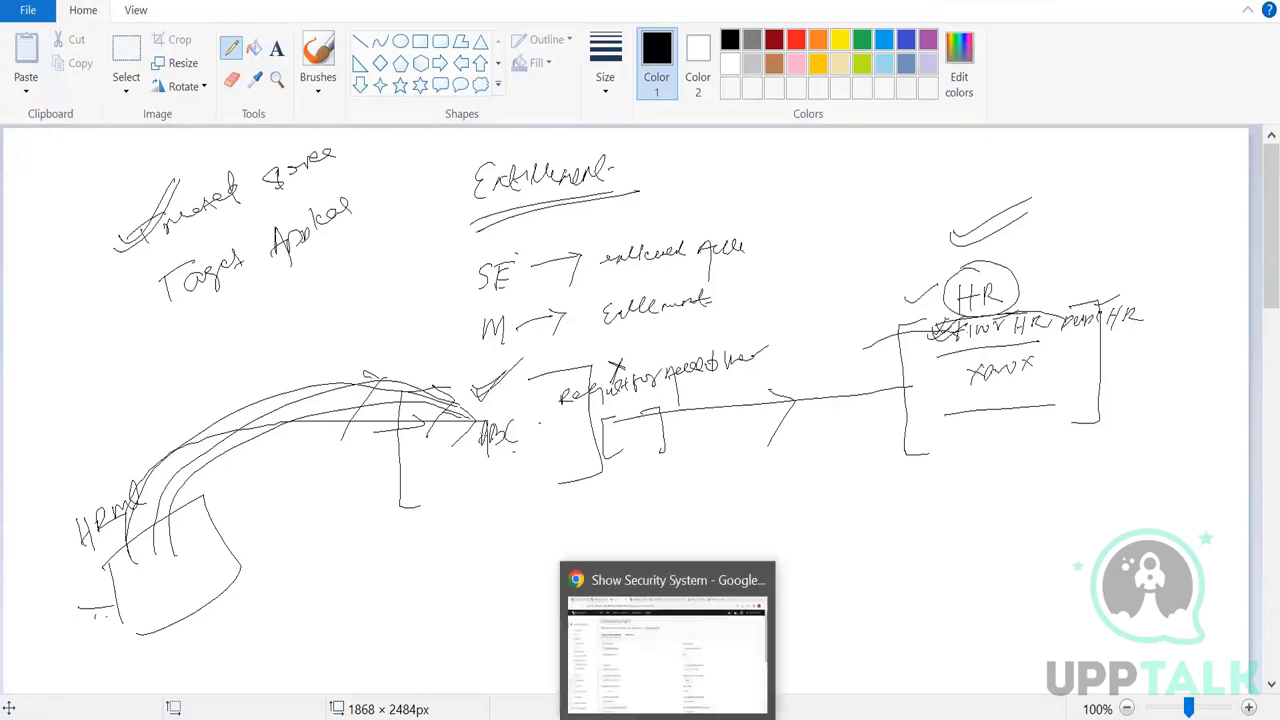
click(668, 665)
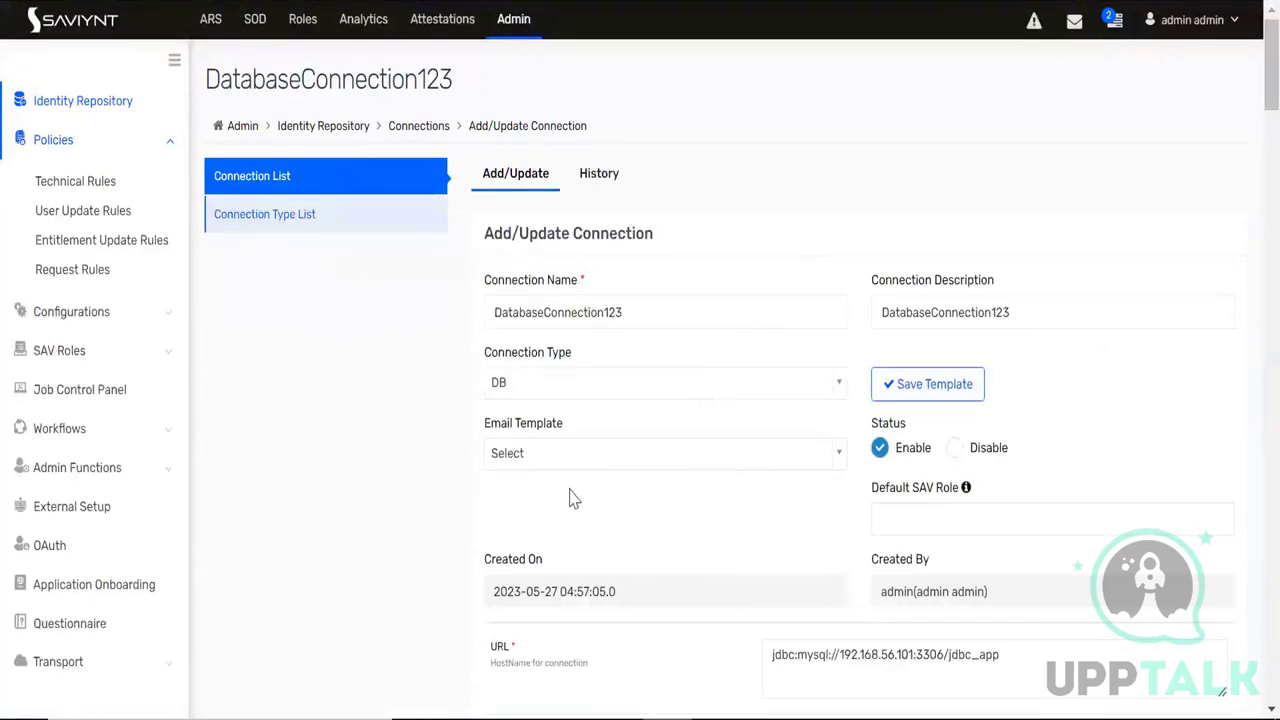
scroll(565, 490, down, 2)
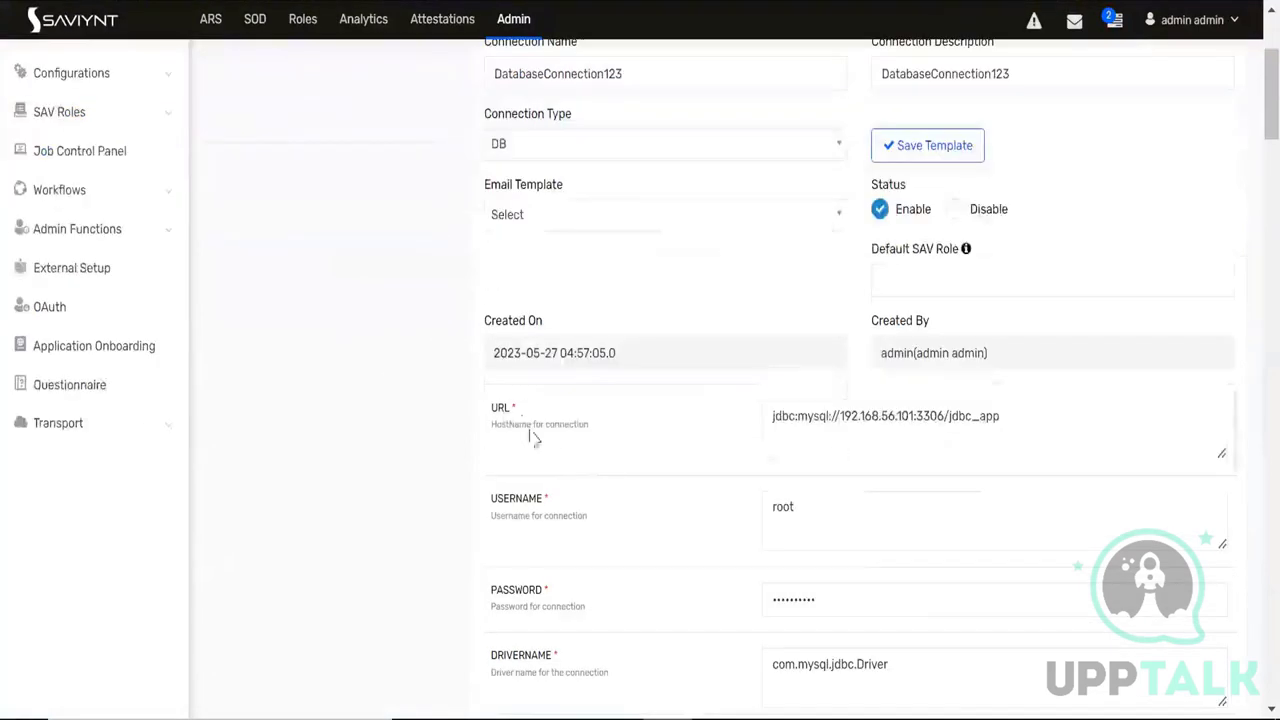
double_click(503, 497)
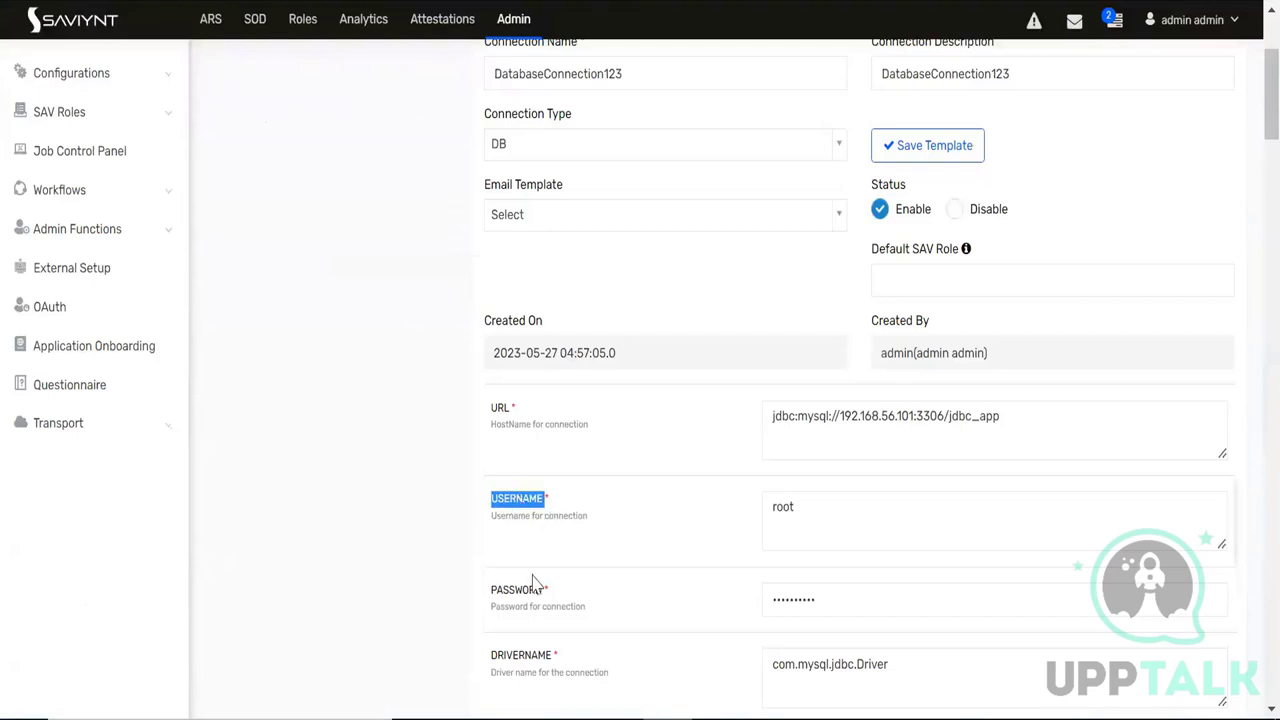
drag(549, 606, 478, 518)
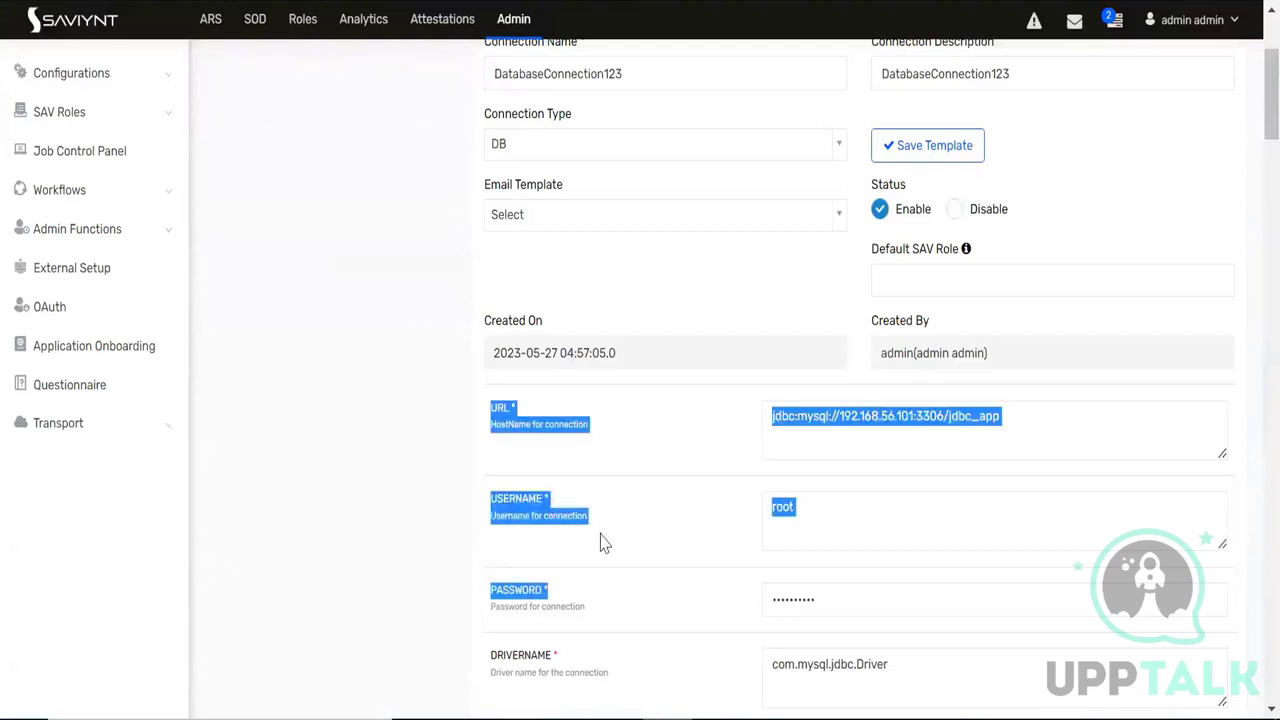
click(543, 454)
double_click(499, 407)
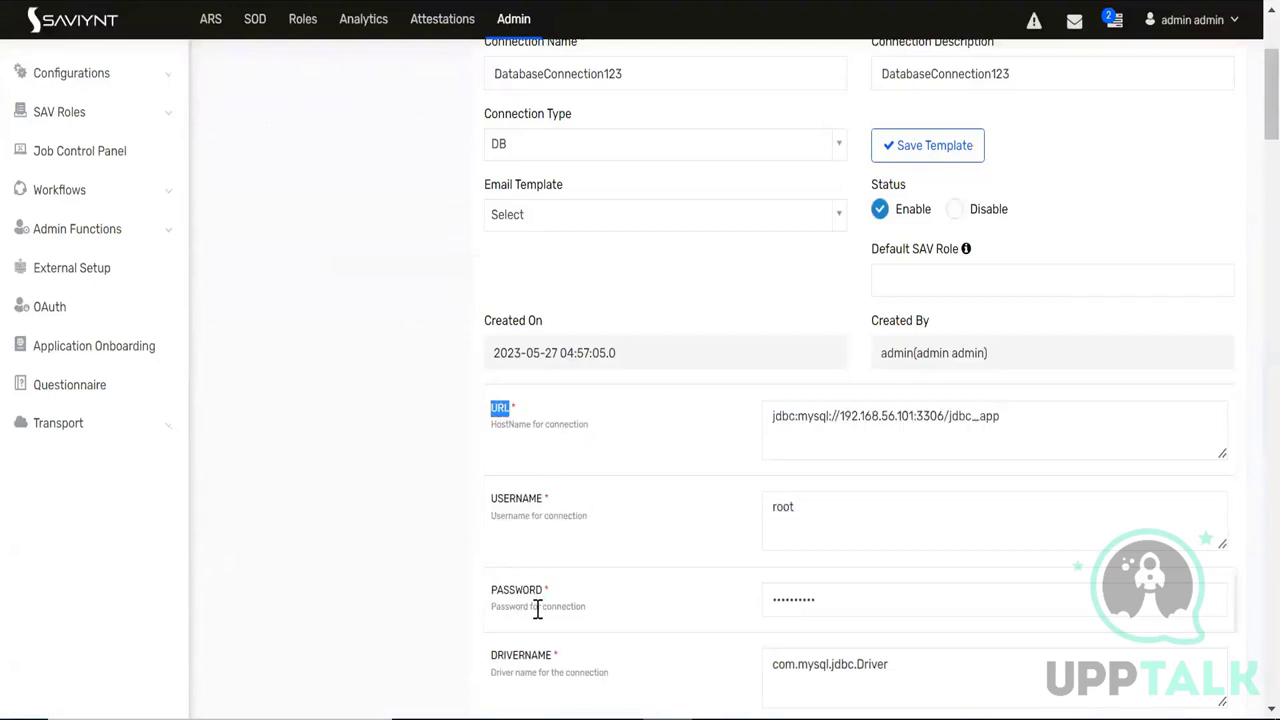
scroll(554, 598, down, 3)
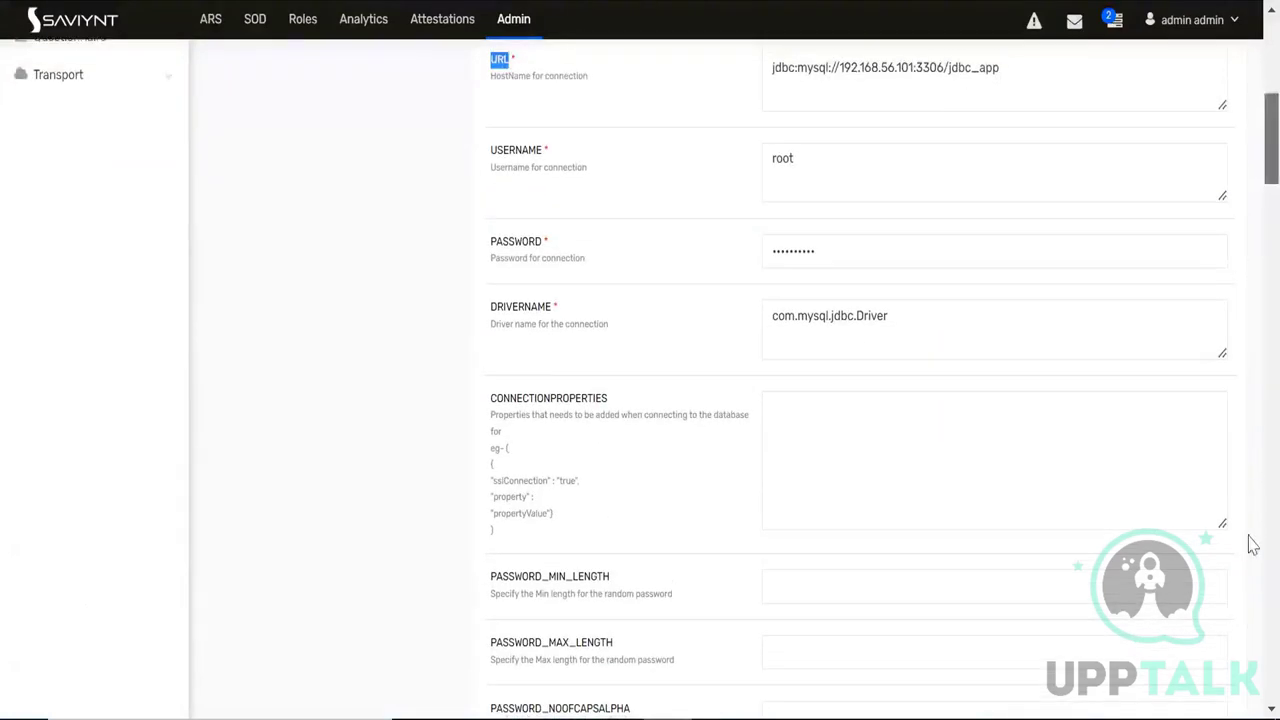
Enlarge the connection's USERIMPORT field and examine its XML data mapping, including the SQL query's unique column and the generateEmail and zeroDayProvisioning settings
scroll(1249, 543, down, 15)
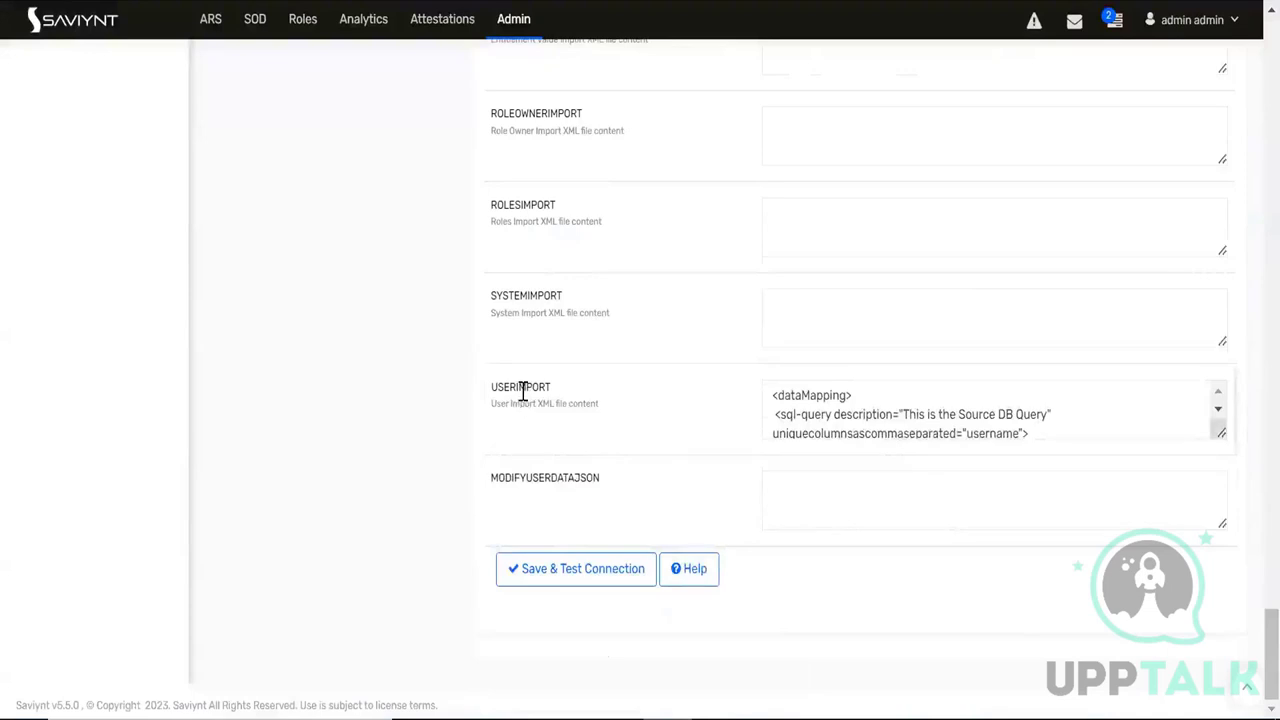
double_click(521, 387)
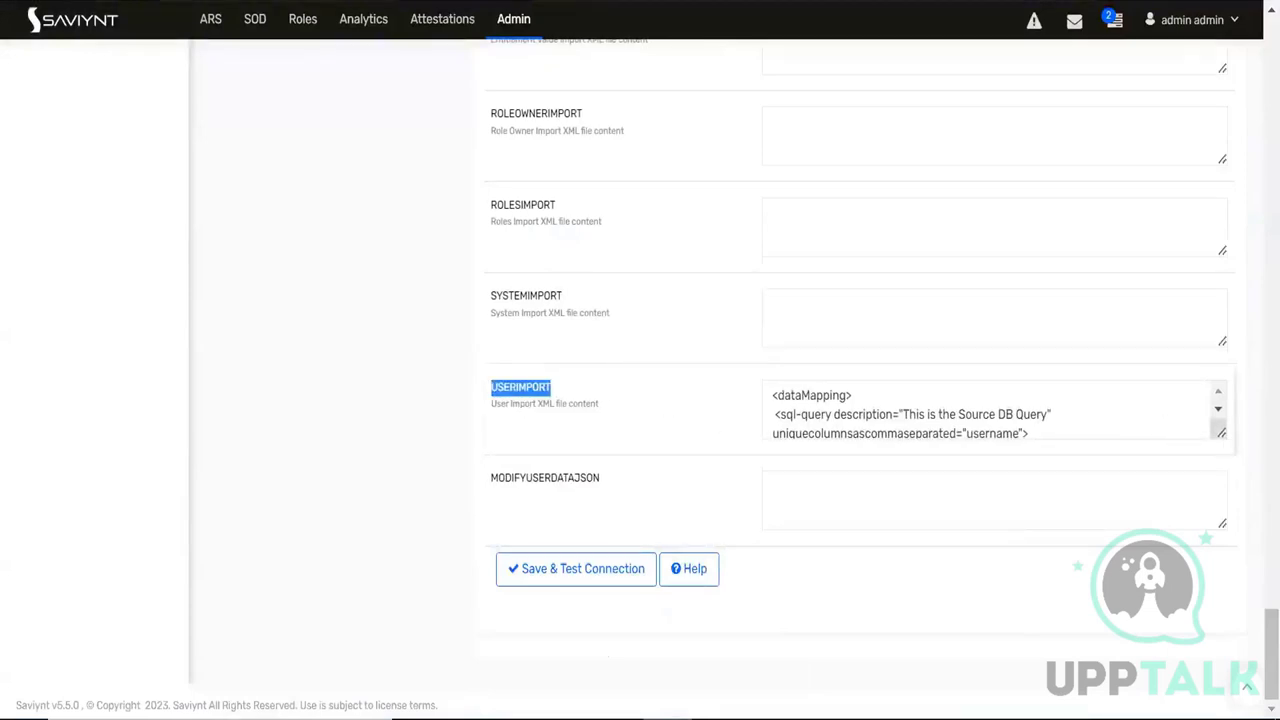
drag(1222, 432, 1246, 655)
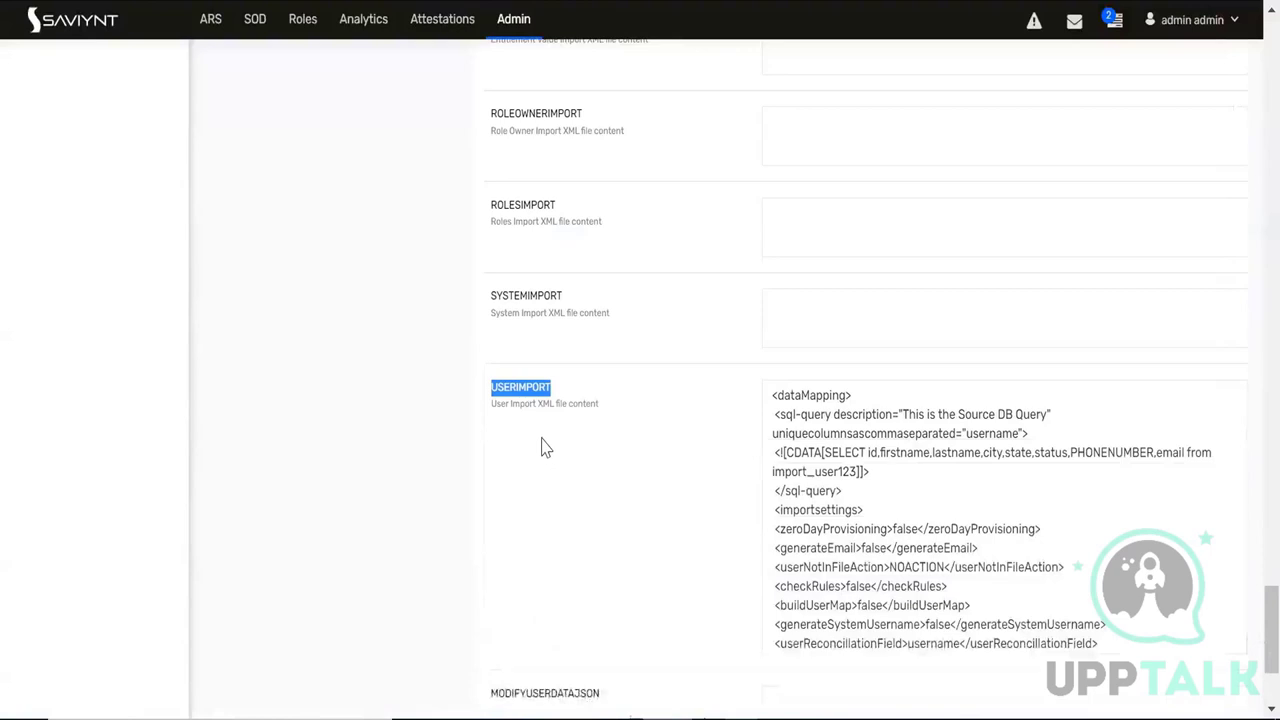
click(948, 464)
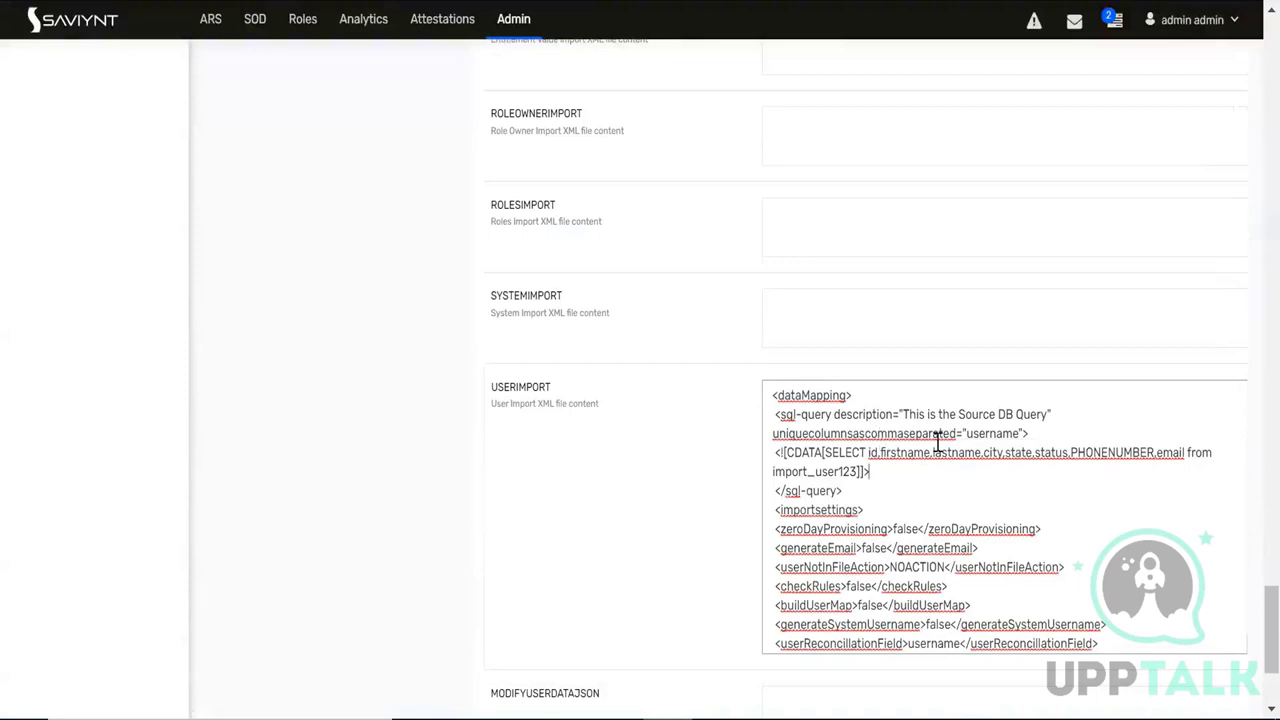
double_click(996, 436)
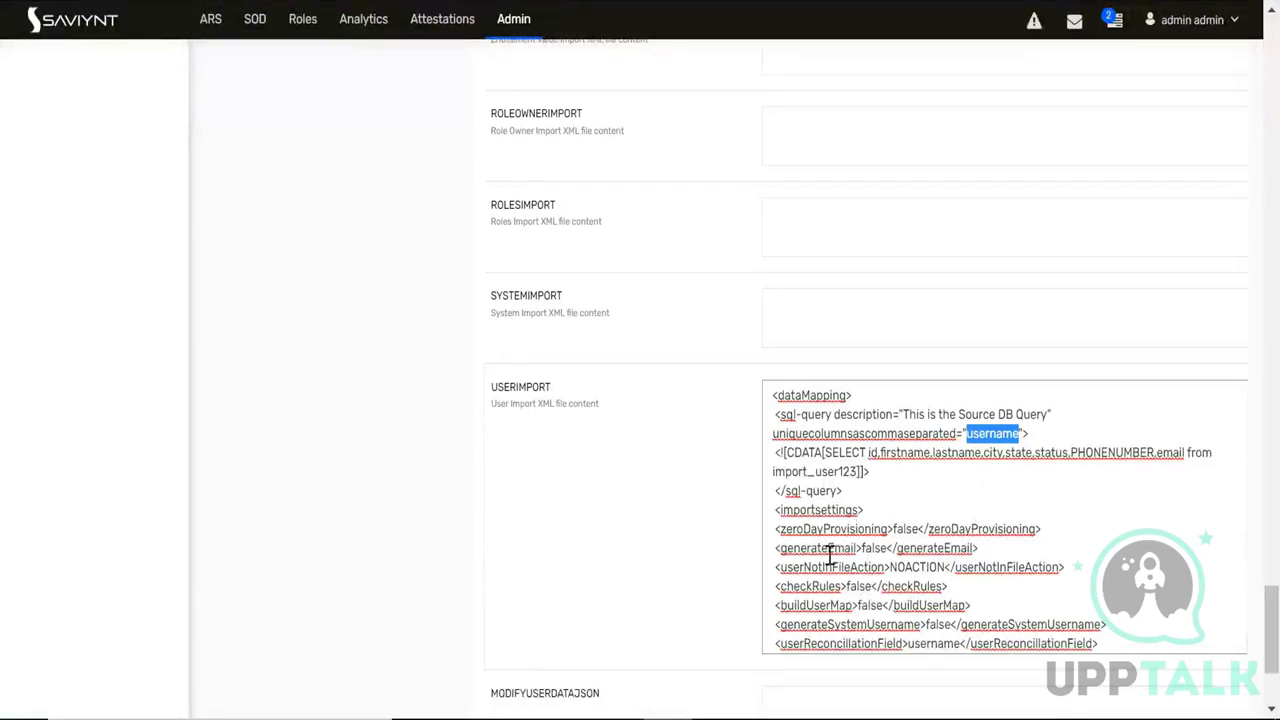
double_click(806, 552)
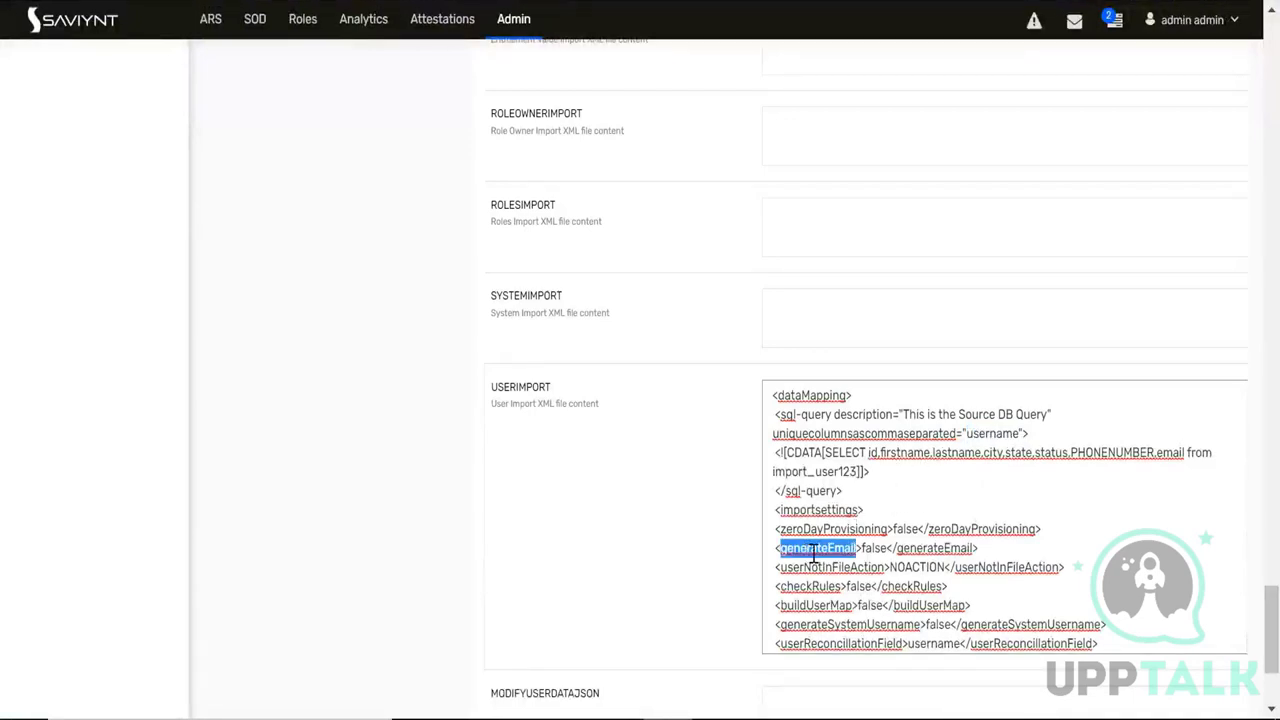
click(874, 550)
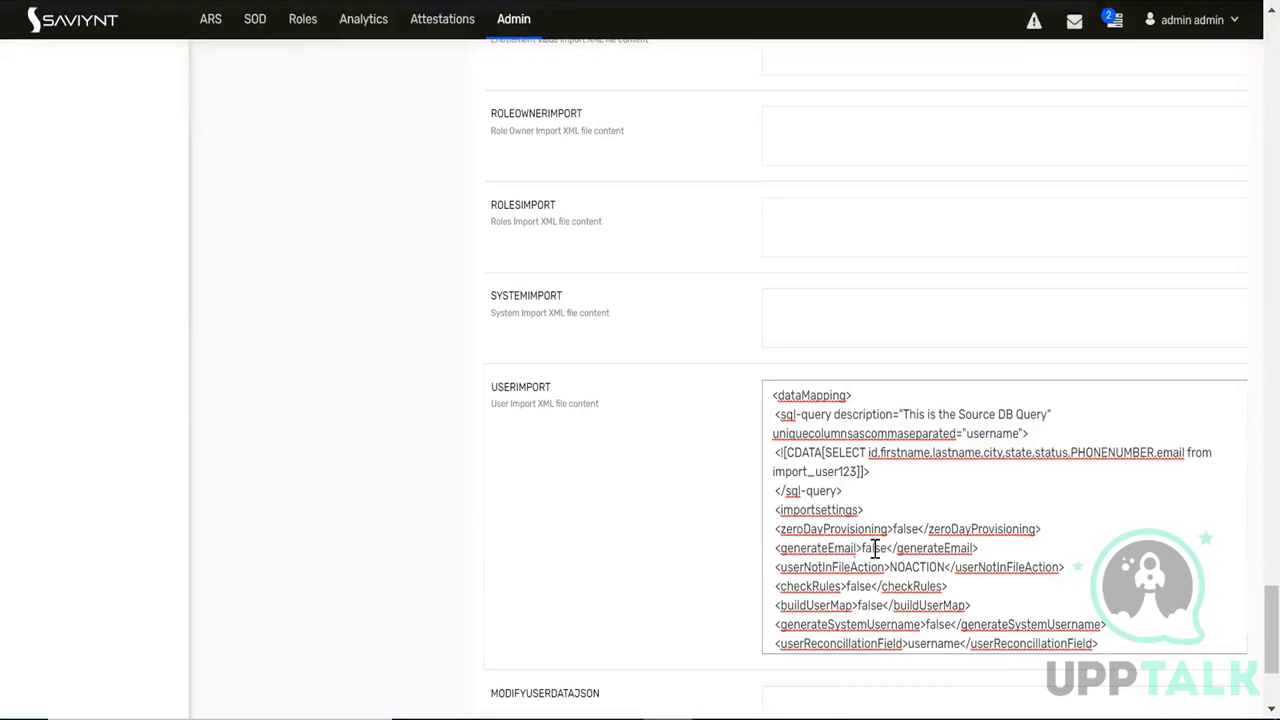
double_click(874, 549)
double_click(906, 528)
scroll(857, 563, down, 3)
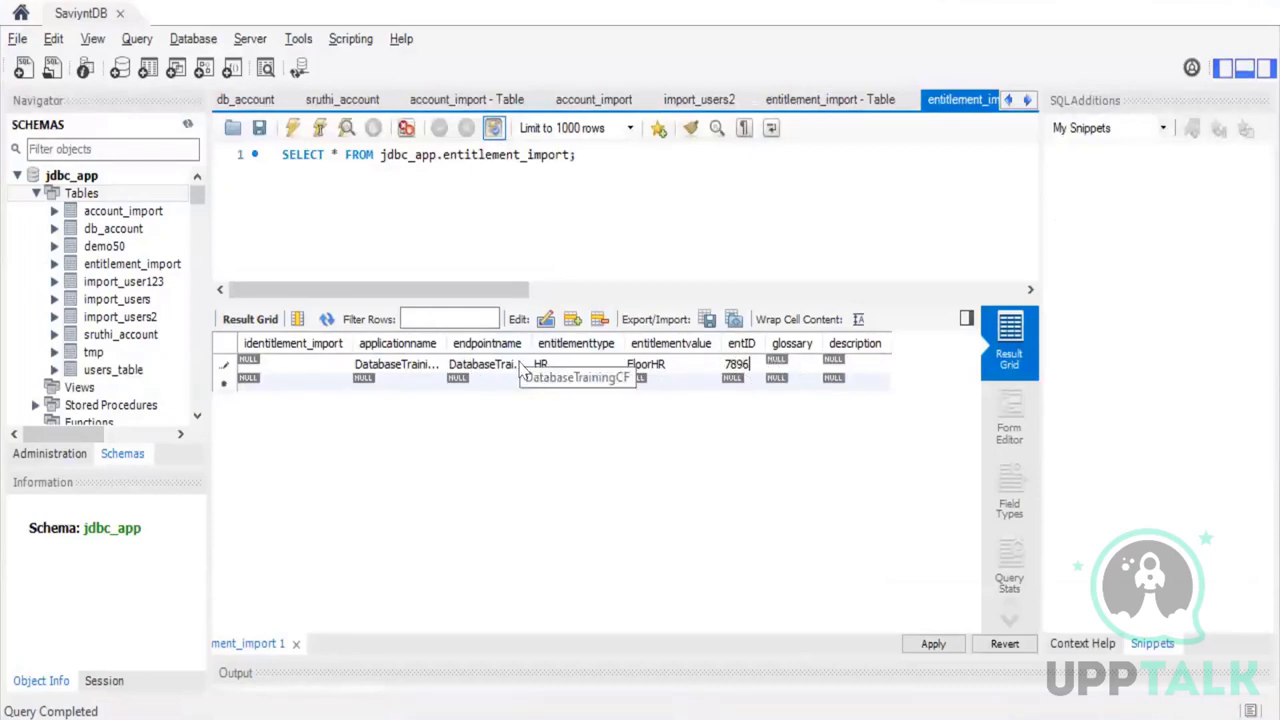
Switch to MySQL Workbench and copy the entitlement_import row's entitlementvalue FloorHR into its glossary column
double_click(676, 368)
key(ctrl+c)
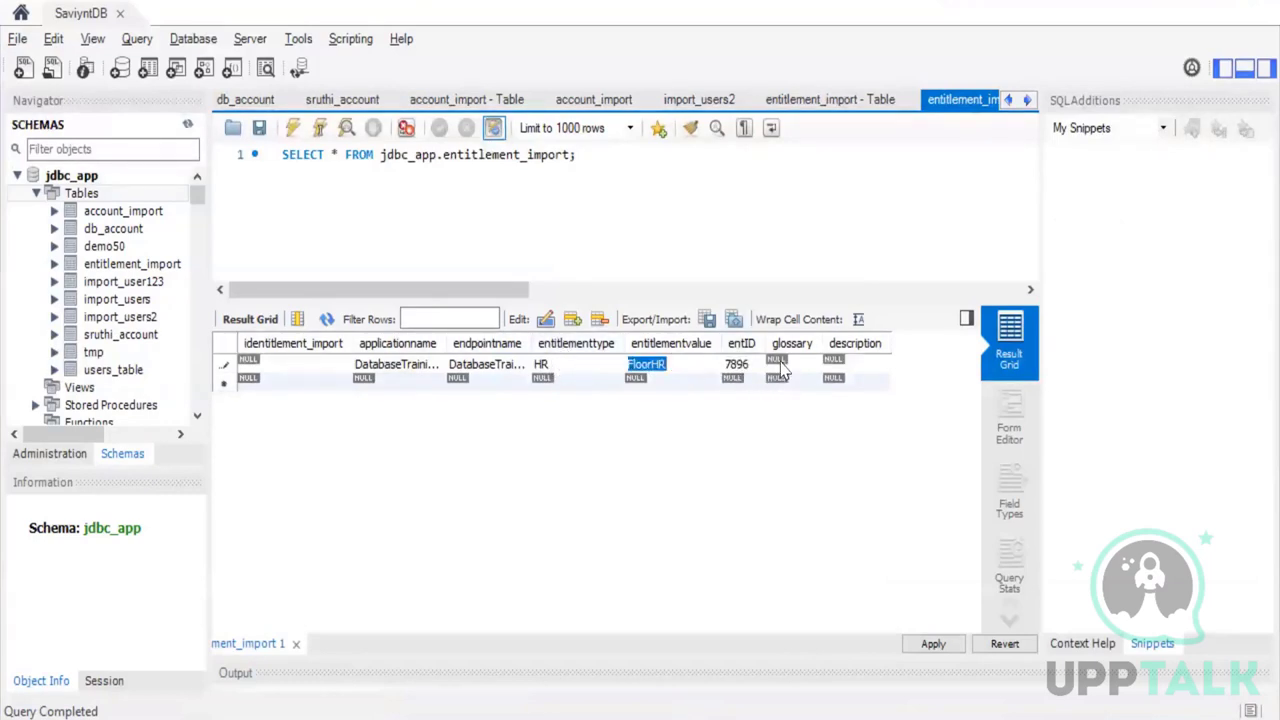
double_click(781, 364)
key(ctrl+v)
double_click(848, 364)
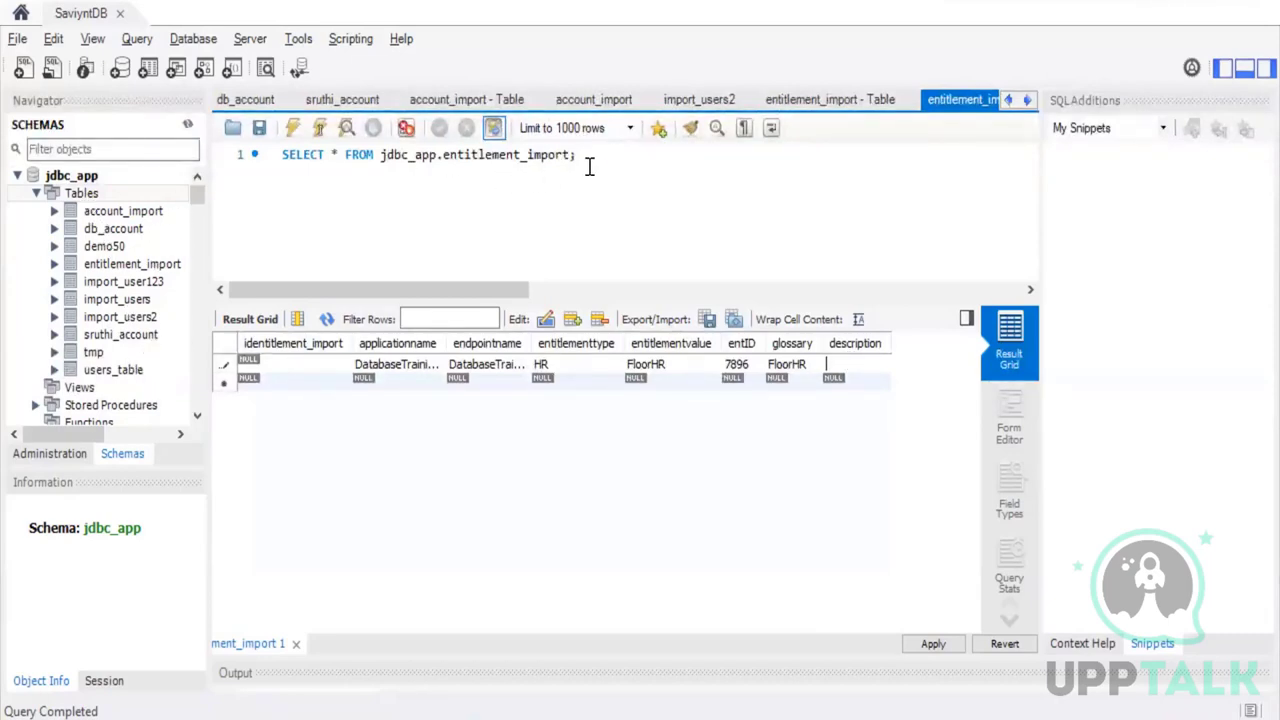
drag(589, 157, 287, 160)
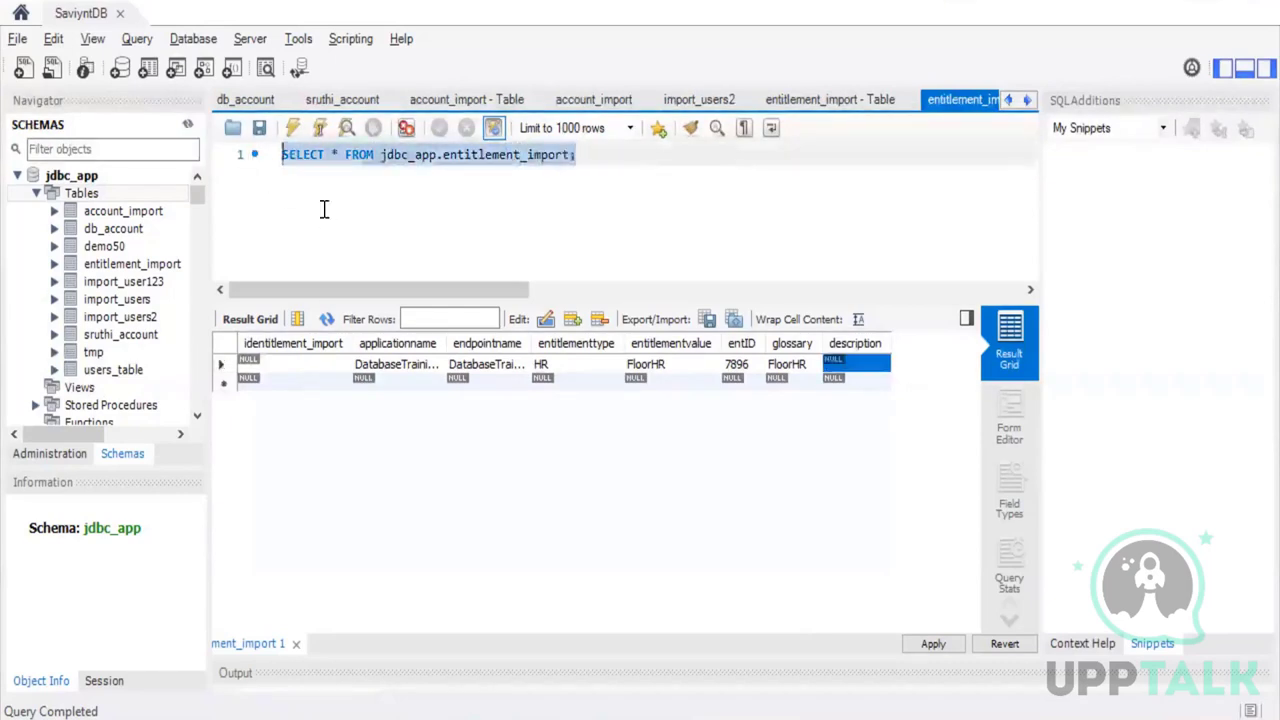
click(305, 188)
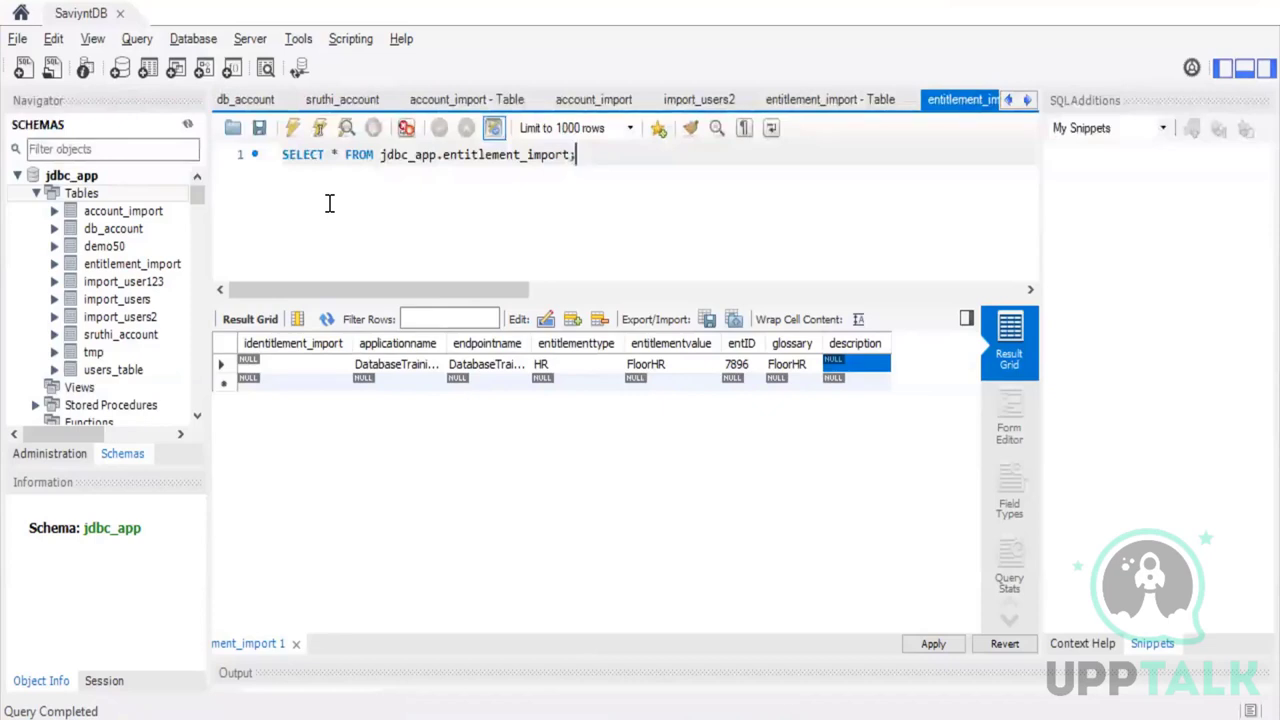
Browse the tables of the saviynt schema, view the bp_attributes columns and return to the jdbc_app tables
scroll(107, 388, down, 1)
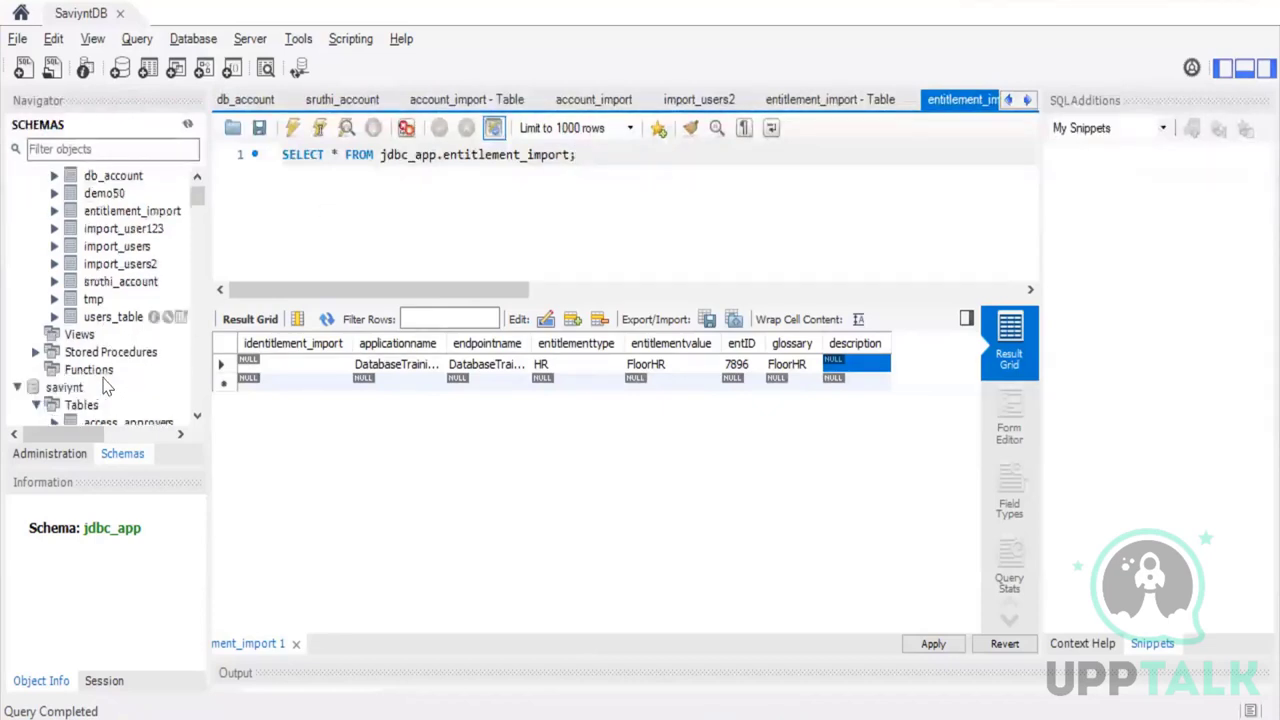
scroll(107, 388, down, 2)
click(64, 281)
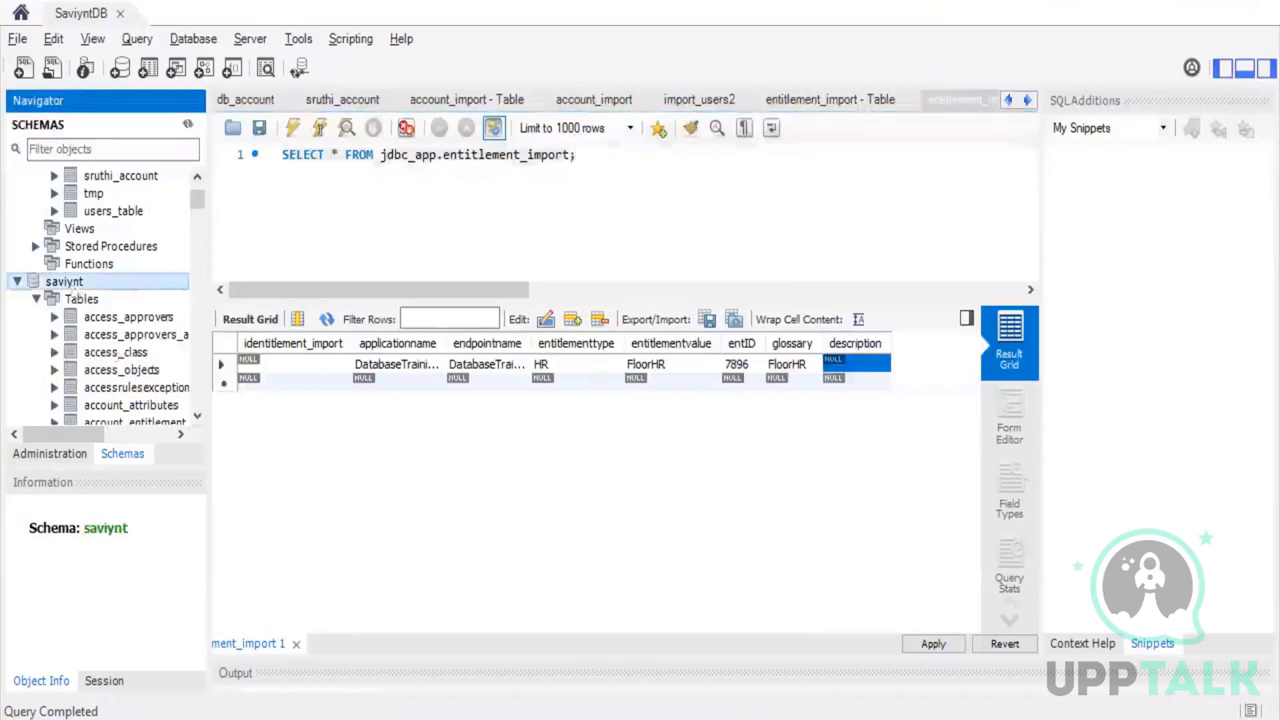
scroll(115, 357, down, 6)
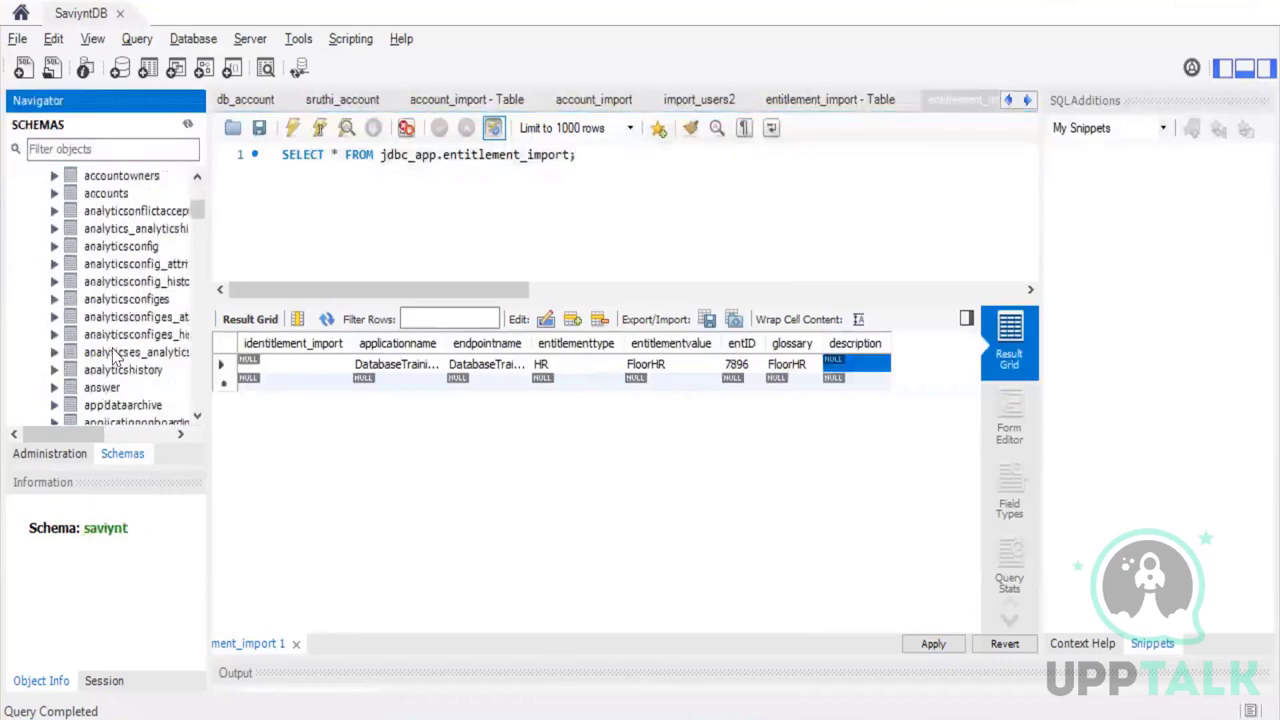
scroll(115, 357, down, 6)
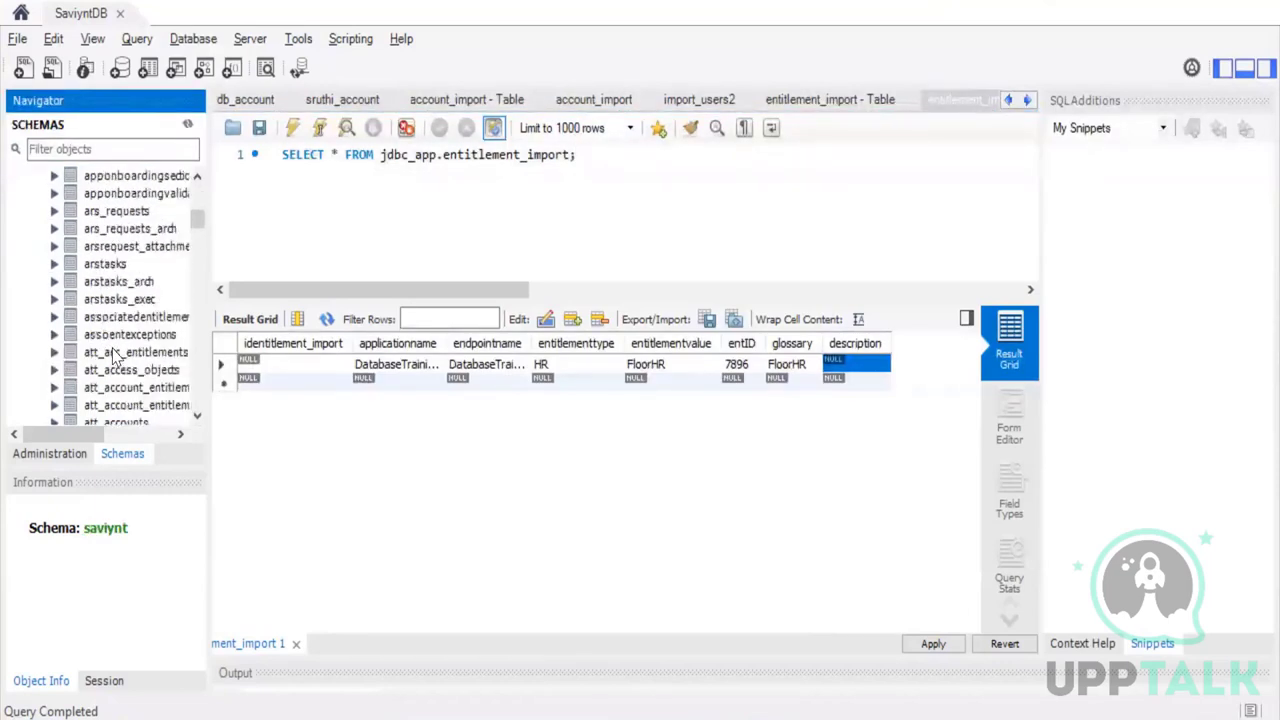
scroll(115, 357, down, 8)
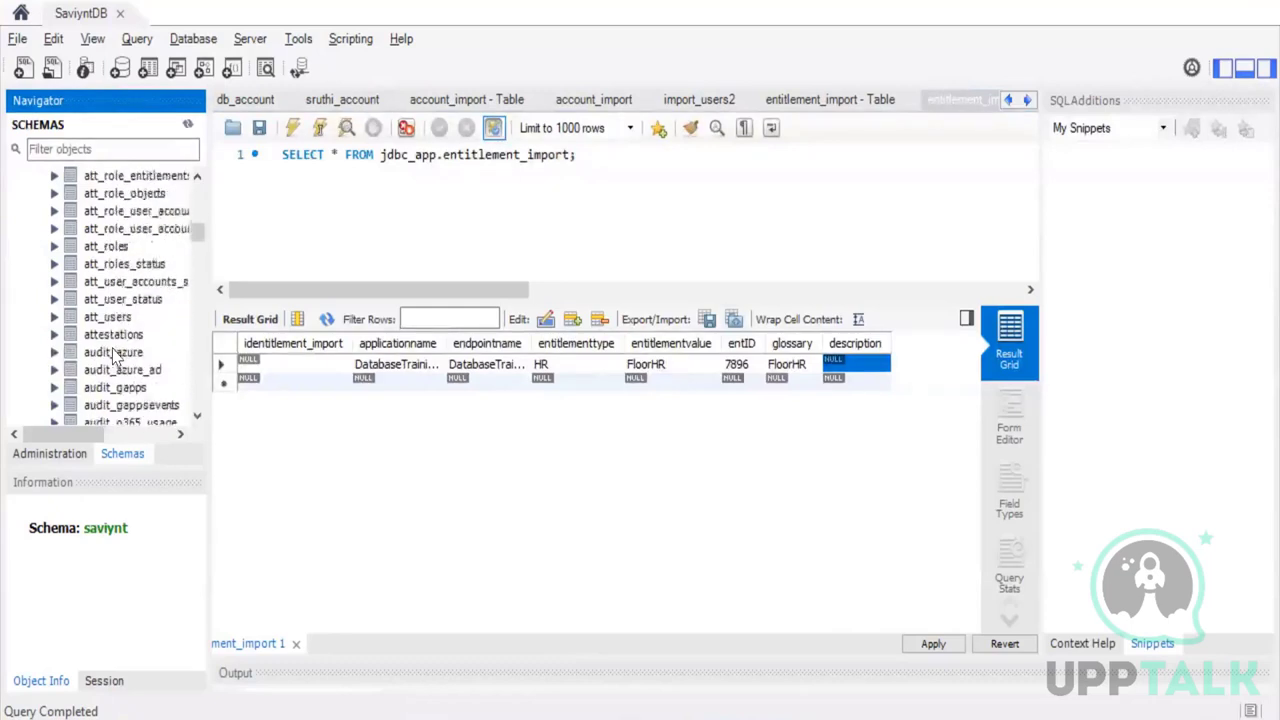
scroll(113, 355, down, 3)
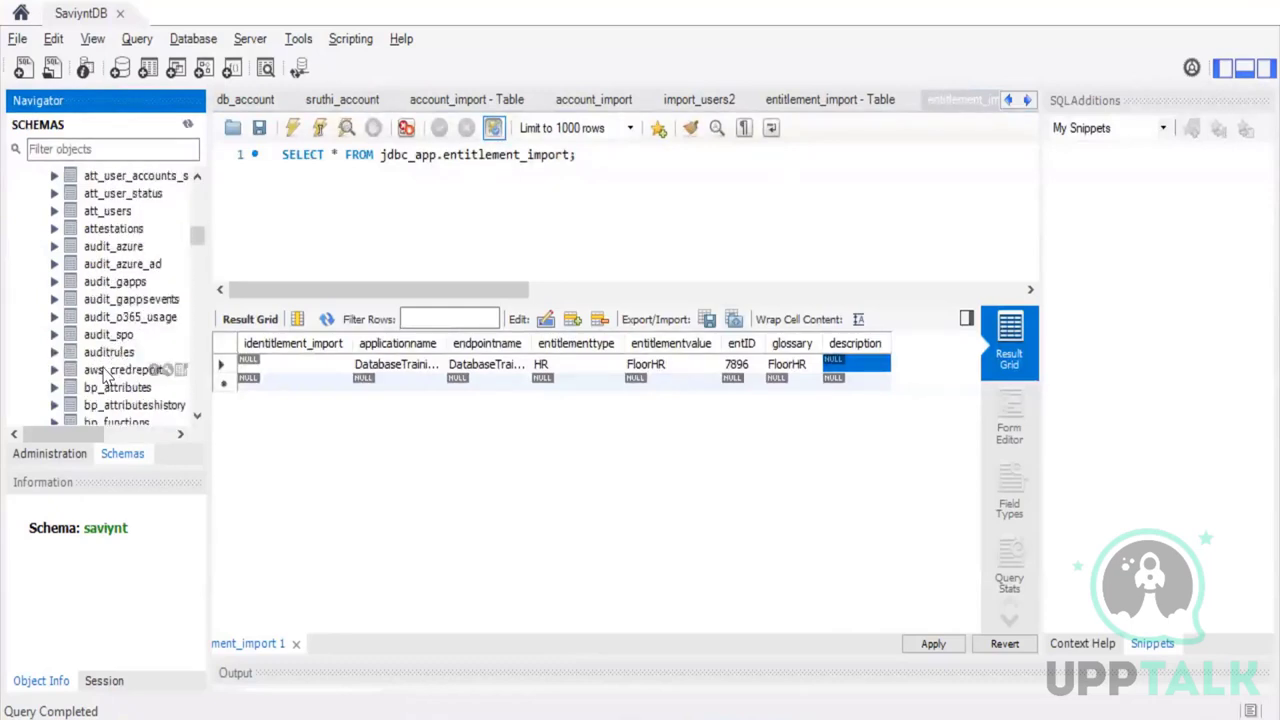
click(104, 370)
click(113, 387)
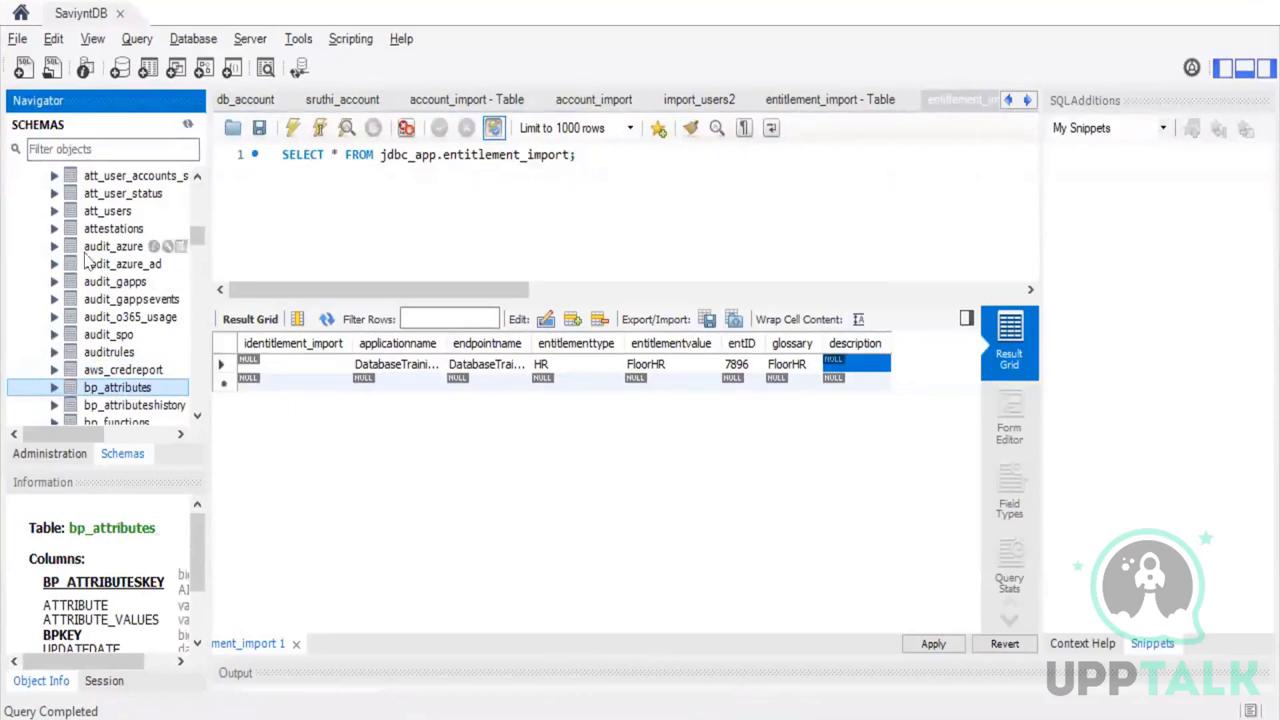
scroll(110, 266, up, 10)
scroll(110, 266, up, 6)
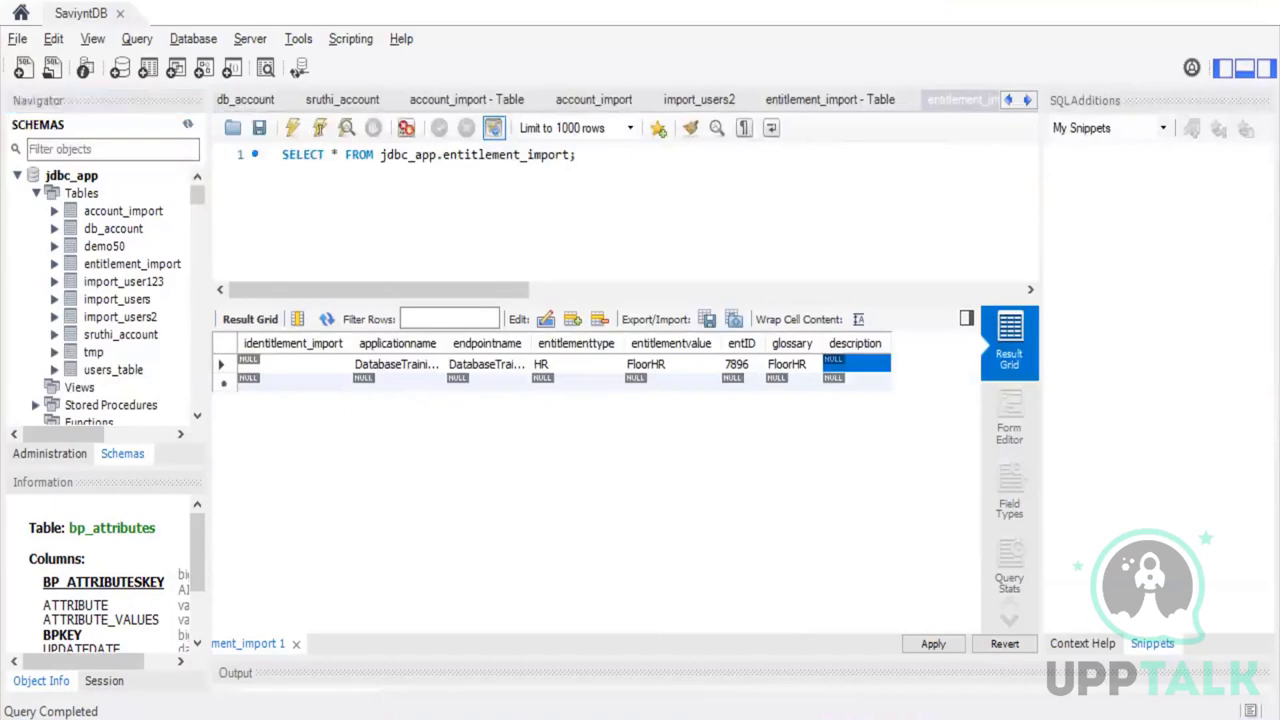
Switch to Paint, add a check mark beside the circled HR and draw an open box below the ABC box
key(alt+Tab)
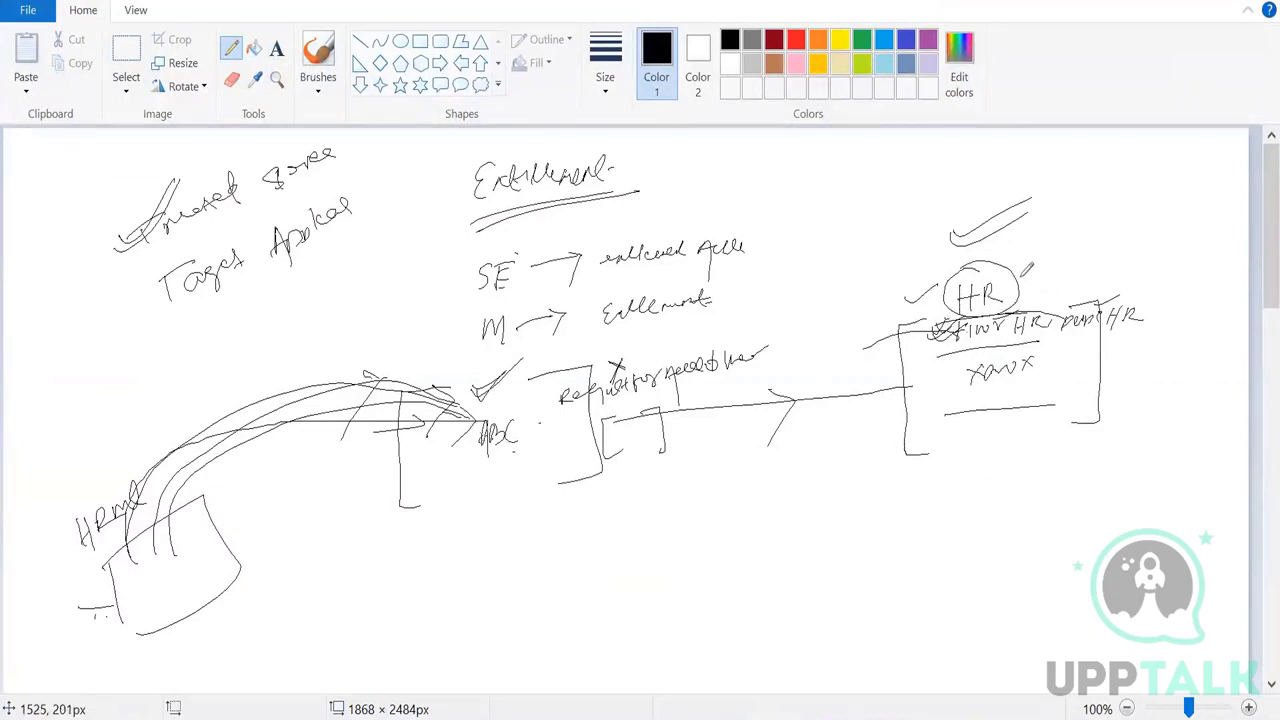
drag(1026, 266, 1078, 262)
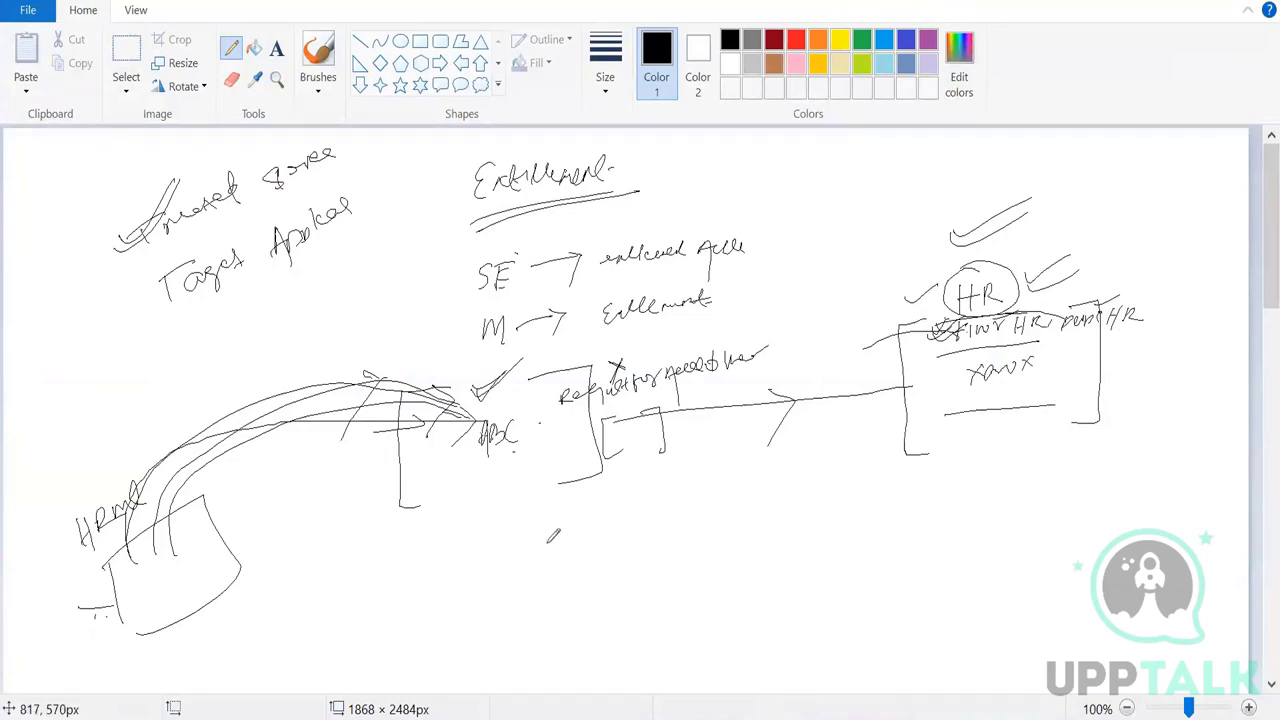
mouse_move(532, 512)
mouse_down()
mouse_move(481, 588)
mouse_move(516, 590)
mouse_up()
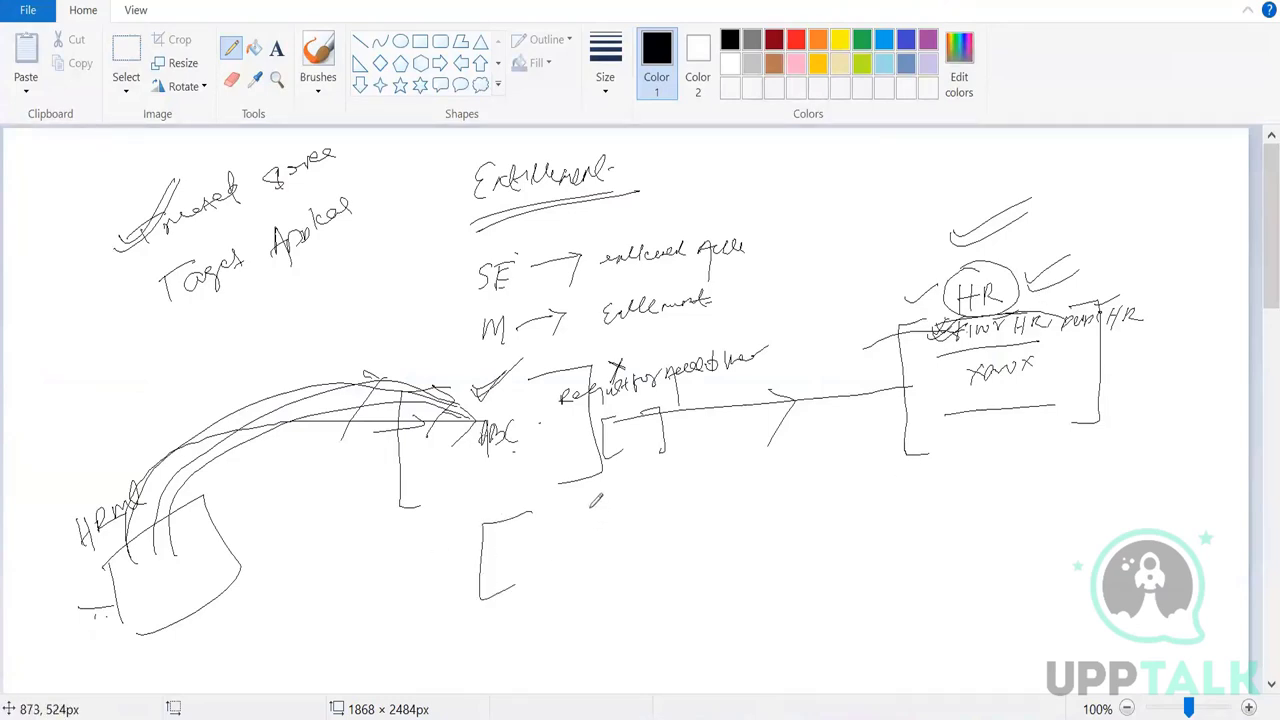
drag(581, 510, 609, 577)
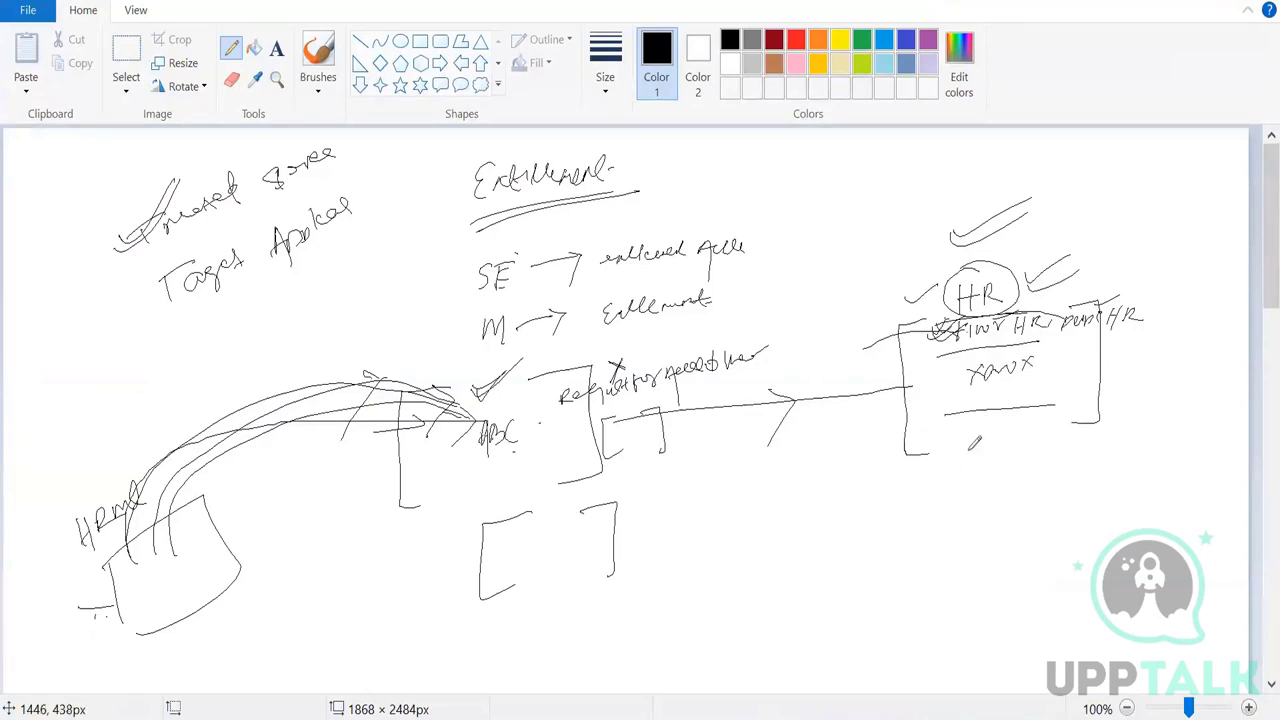
Handwrite a list of connector types starting with AD below the HR box, bracket both sides and add a double line leading to it
mouse_move(980, 445)
mouse_down()
mouse_move(983, 465)
mouse_move(1013, 463)
mouse_move(974, 487)
mouse_move(1069, 479)
mouse_up()
mouse_move(985, 522)
mouse_down()
mouse_move(975, 517)
mouse_move(1030, 522)
mouse_move(1068, 504)
mouse_move(1097, 527)
mouse_move(1132, 528)
mouse_up()
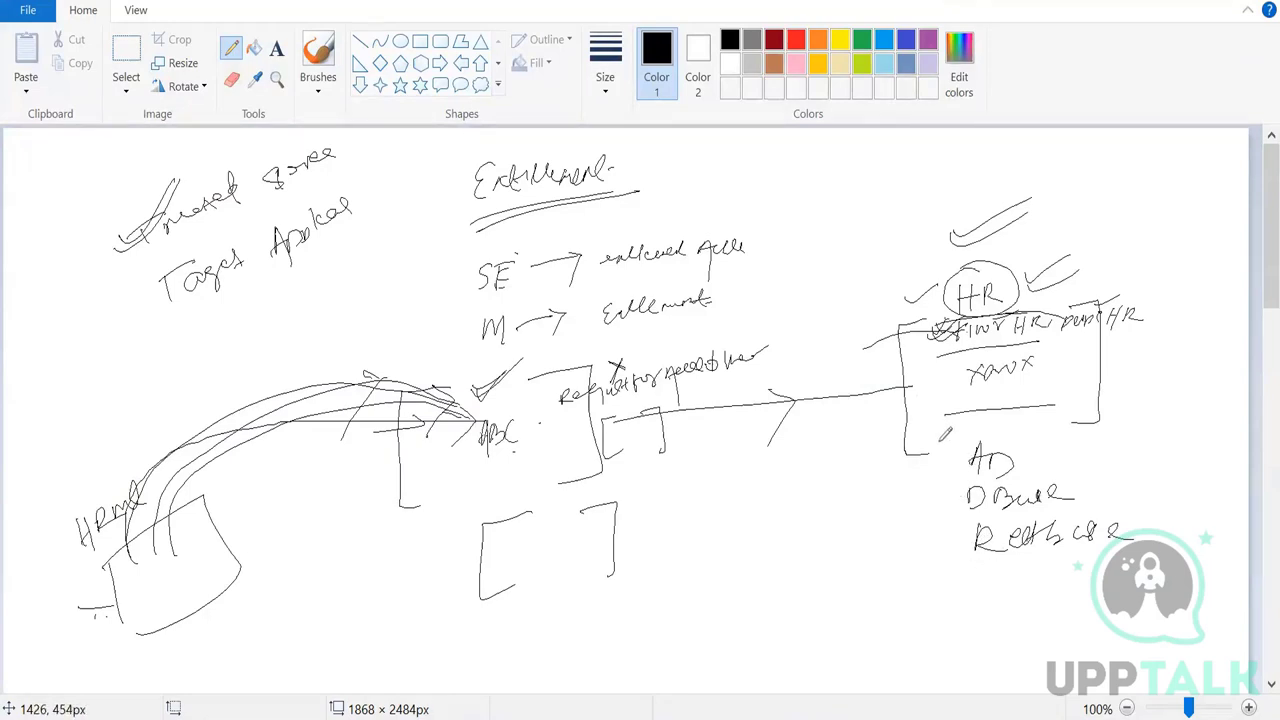
drag(944, 440, 935, 572)
click(1125, 450)
drag(1125, 450, 1120, 555)
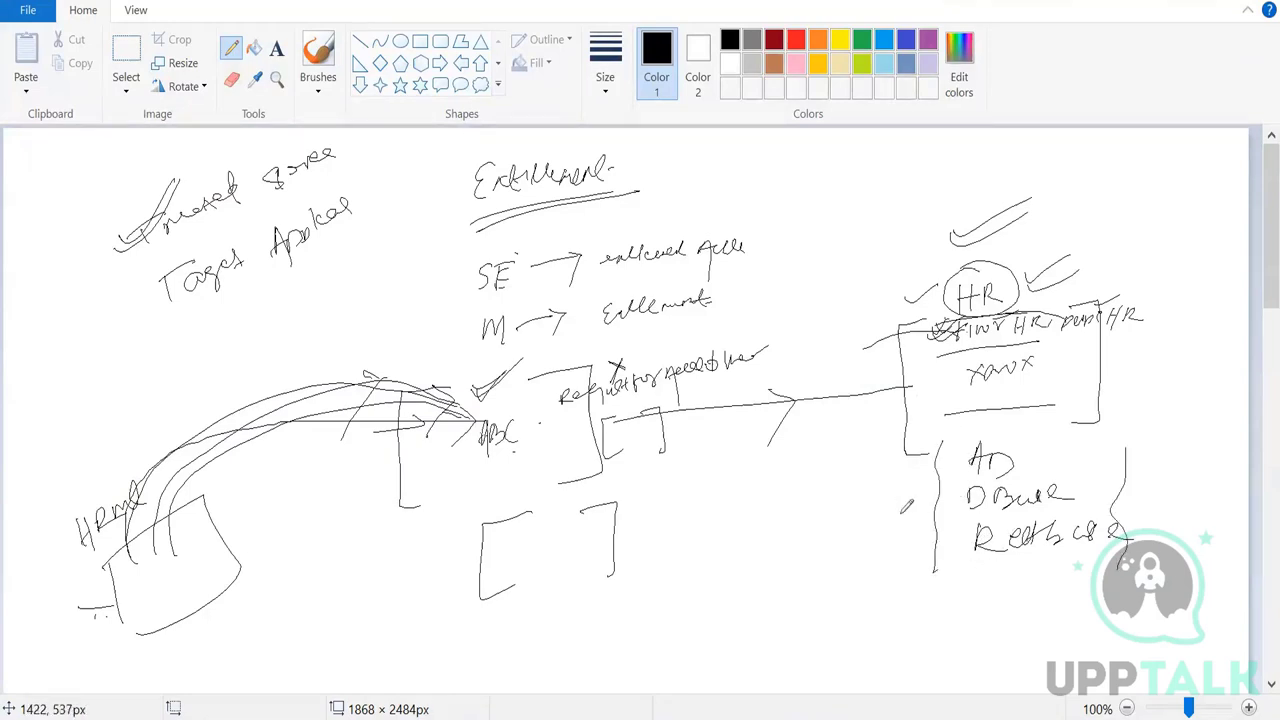
drag(870, 514, 945, 508)
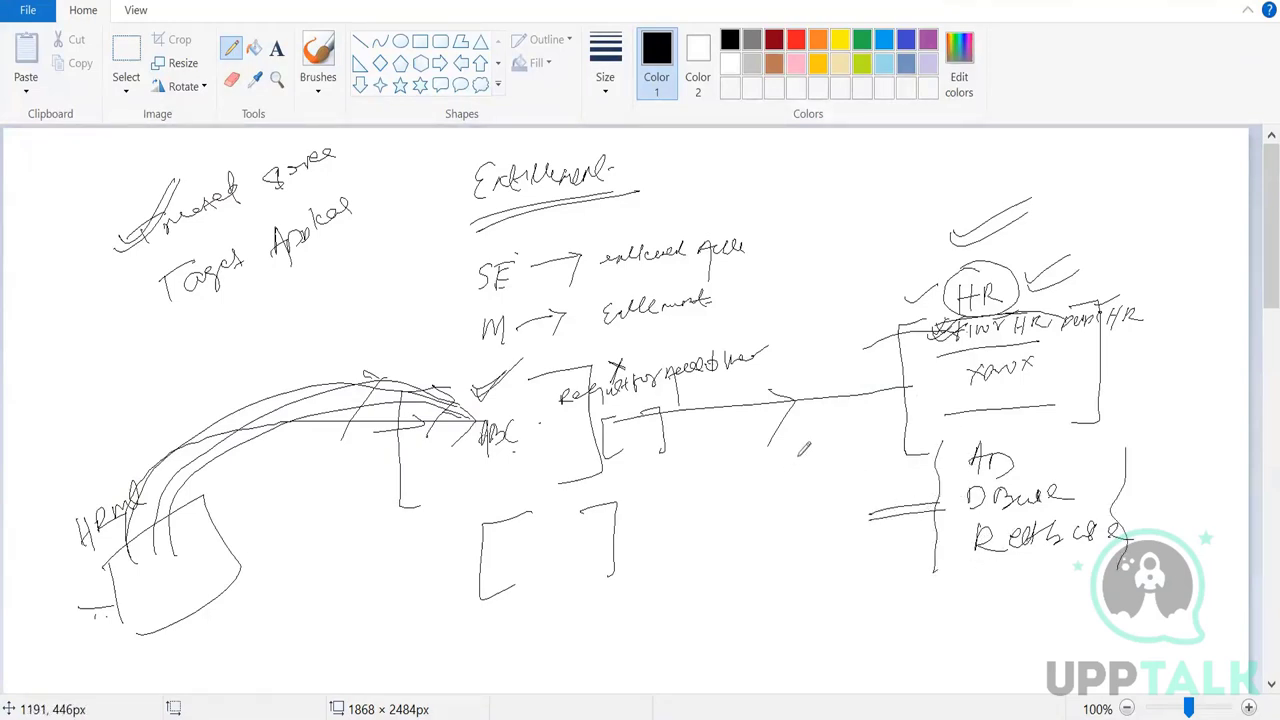
Handwrite three more entries beside the bracketed list, ending with Saviynt to Saviynt, and draw a doubled arrow from the last one
drag(756, 456, 760, 480)
mouse_move(776, 450)
mouse_down()
mouse_move(788, 462)
mouse_move(778, 480)
mouse_up()
drag(795, 470, 823, 459)
mouse_move(752, 505)
mouse_down()
mouse_move(763, 514)
mouse_move(809, 495)
mouse_move(848, 515)
mouse_up()
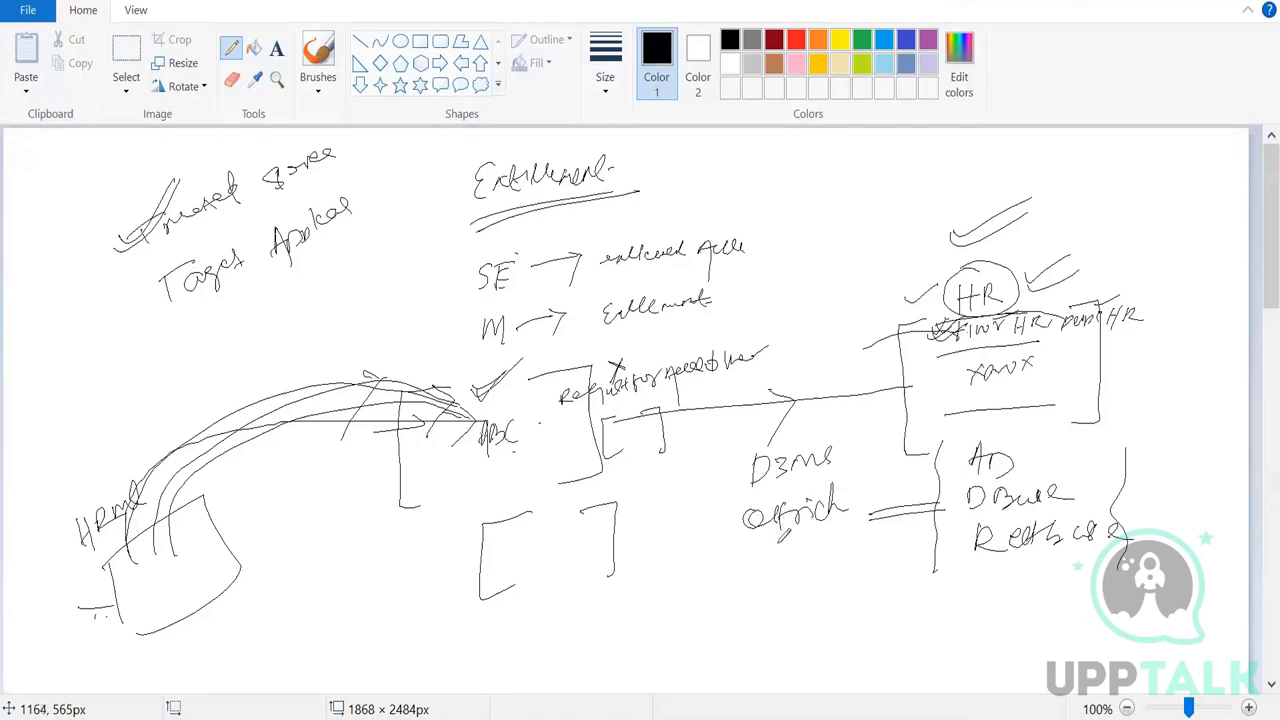
drag(769, 548, 943, 527)
mouse_move(742, 569)
mouse_down()
mouse_move(703, 634)
mouse_move(736, 630)
mouse_up()
drag(753, 620, 726, 664)
mouse_move(719, 632)
mouse_down()
mouse_move(745, 642)
mouse_move(733, 634)
mouse_up()
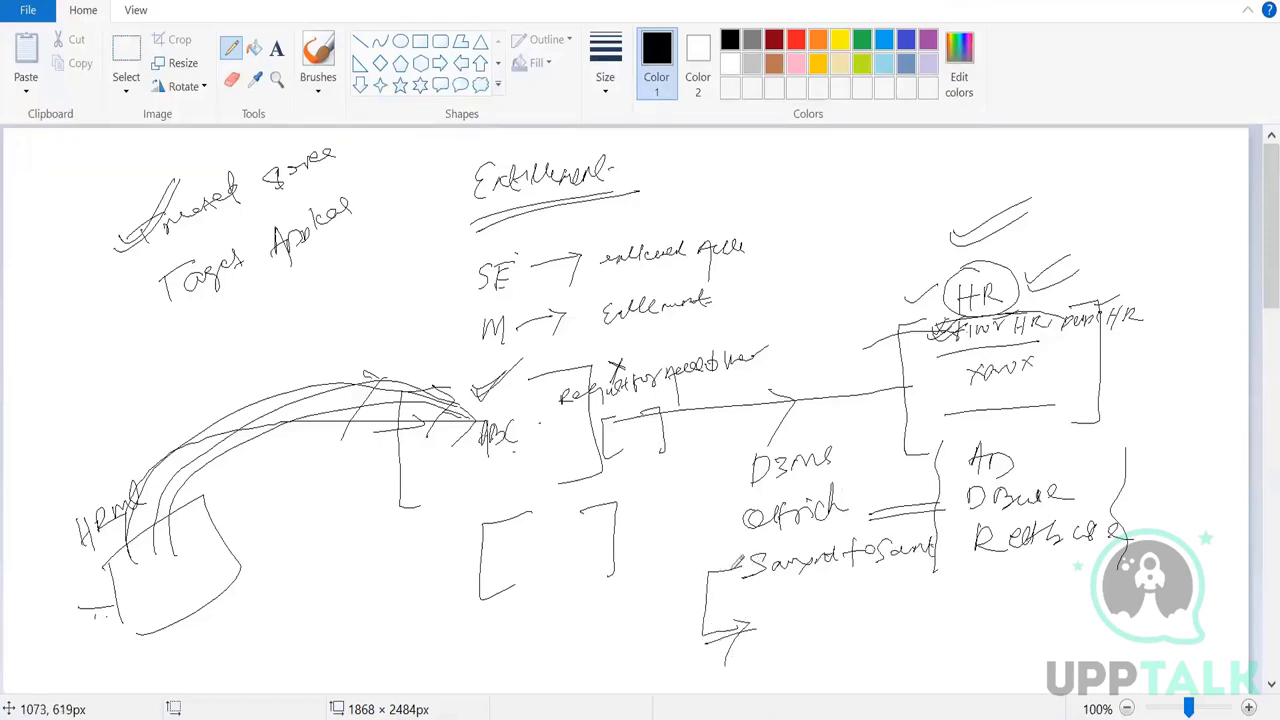
mouse_move(746, 563)
mouse_down()
mouse_move(698, 620)
mouse_move(745, 637)
mouse_up()
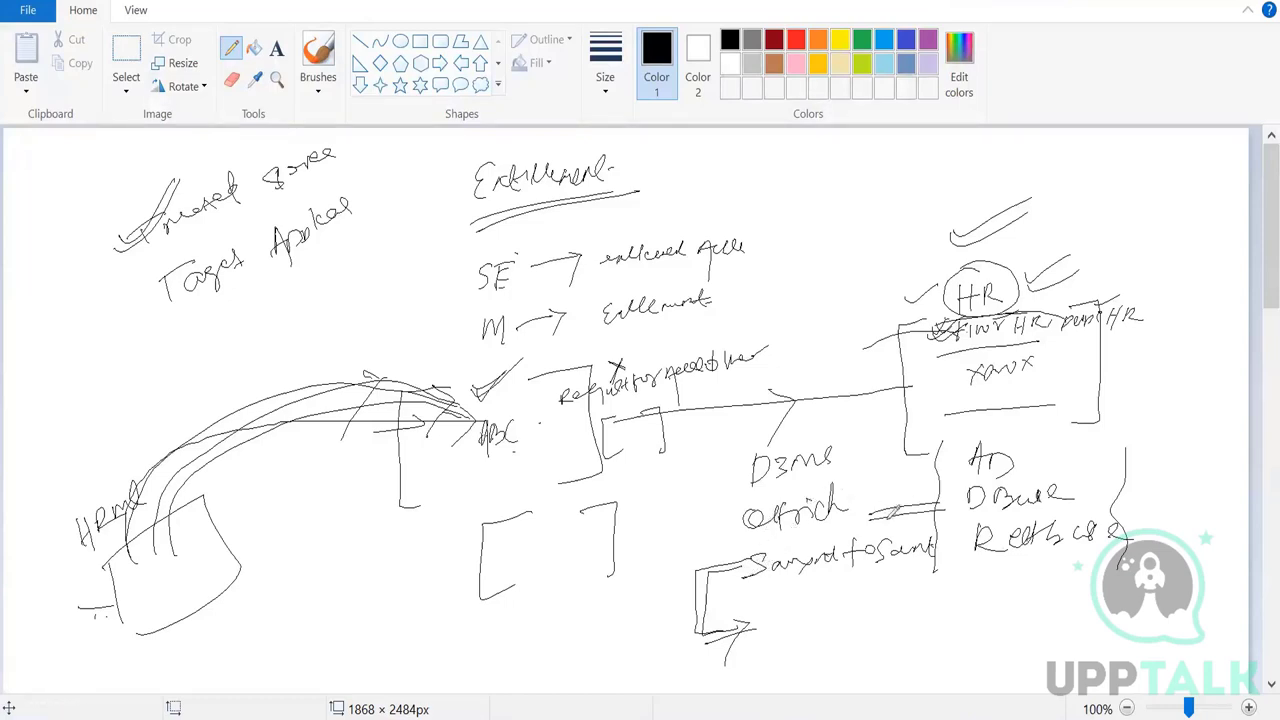
Extend the connector list with further application names including GitHub, add a note beside it, and put check marks next to AD and the database entry
mouse_move(933, 540)
mouse_down()
mouse_move(974, 568)
mouse_move(1037, 571)
mouse_move(992, 581)
mouse_move(990, 597)
mouse_move(1021, 611)
mouse_move(994, 657)
mouse_move(1077, 611)
mouse_move(1054, 644)
mouse_move(1006, 665)
mouse_up()
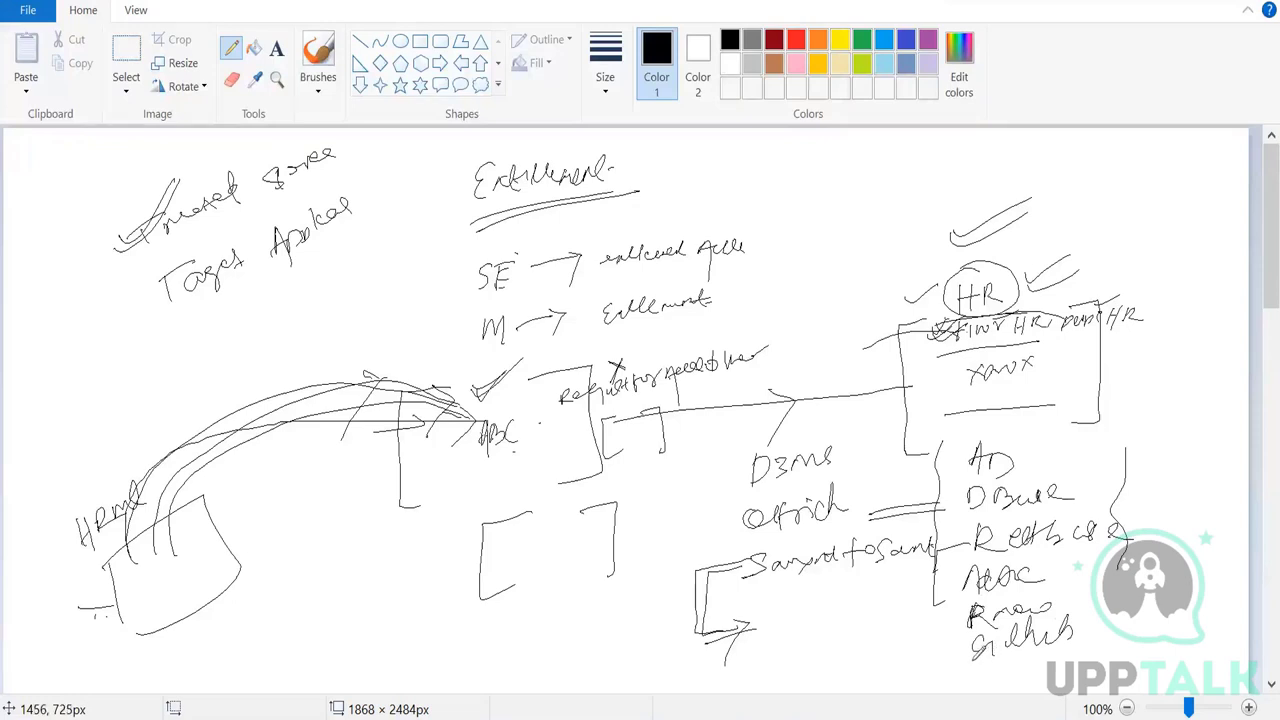
mouse_move(966, 668)
mouse_down()
mouse_move(1100, 664)
mouse_move(1098, 593)
mouse_move(1174, 600)
mouse_move(1199, 581)
mouse_move(1235, 599)
mouse_up()
drag(1151, 557, 1166, 576)
mouse_move(1166, 530)
mouse_down()
mouse_move(1201, 514)
mouse_move(1150, 524)
mouse_up()
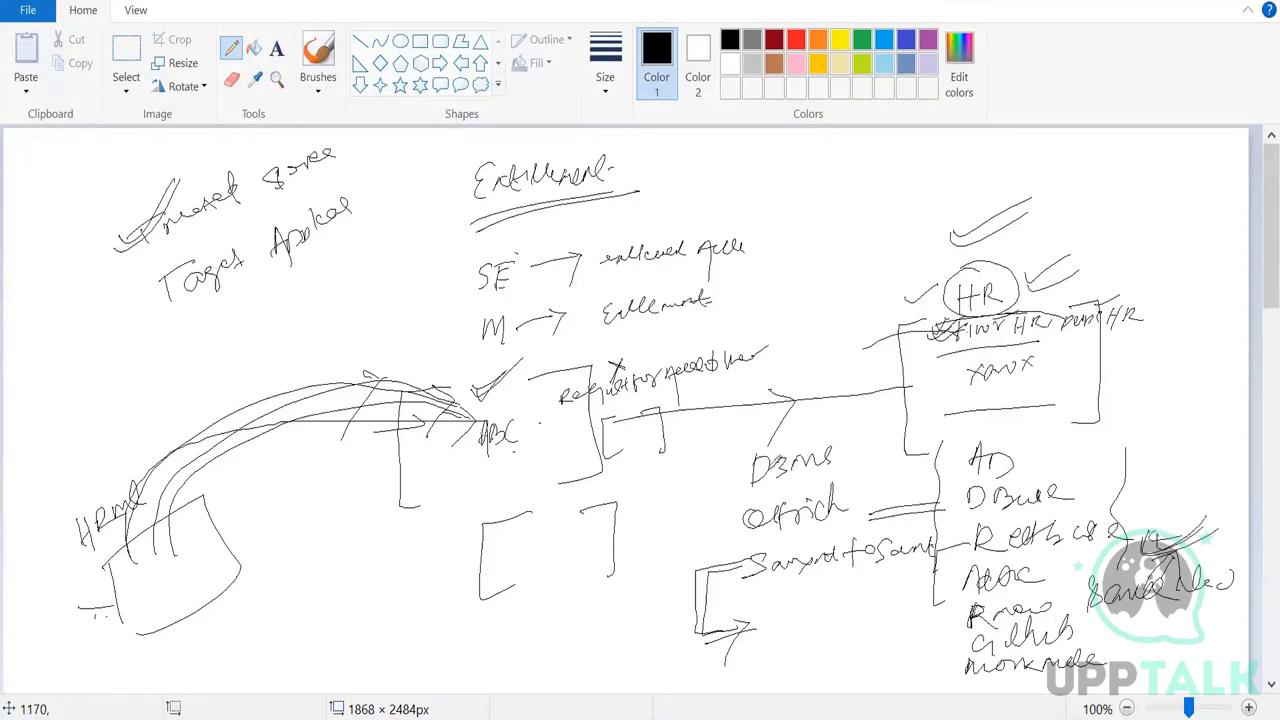
mouse_move(1024, 458)
mouse_down()
mouse_move(1080, 442)
mouse_move(1067, 490)
mouse_move(1130, 458)
mouse_up()
drag(1062, 490, 1126, 460)
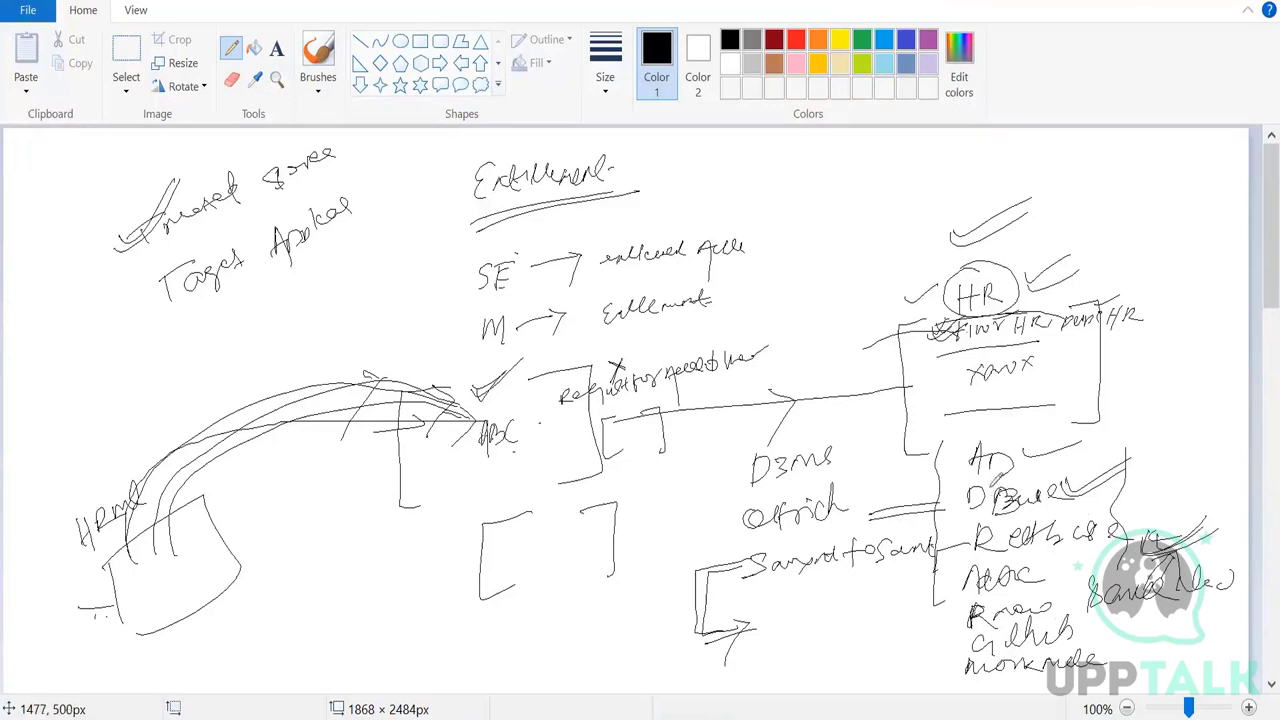
Start a new blank drawing without saving the current one
click(45, 15)
click(47, 50)
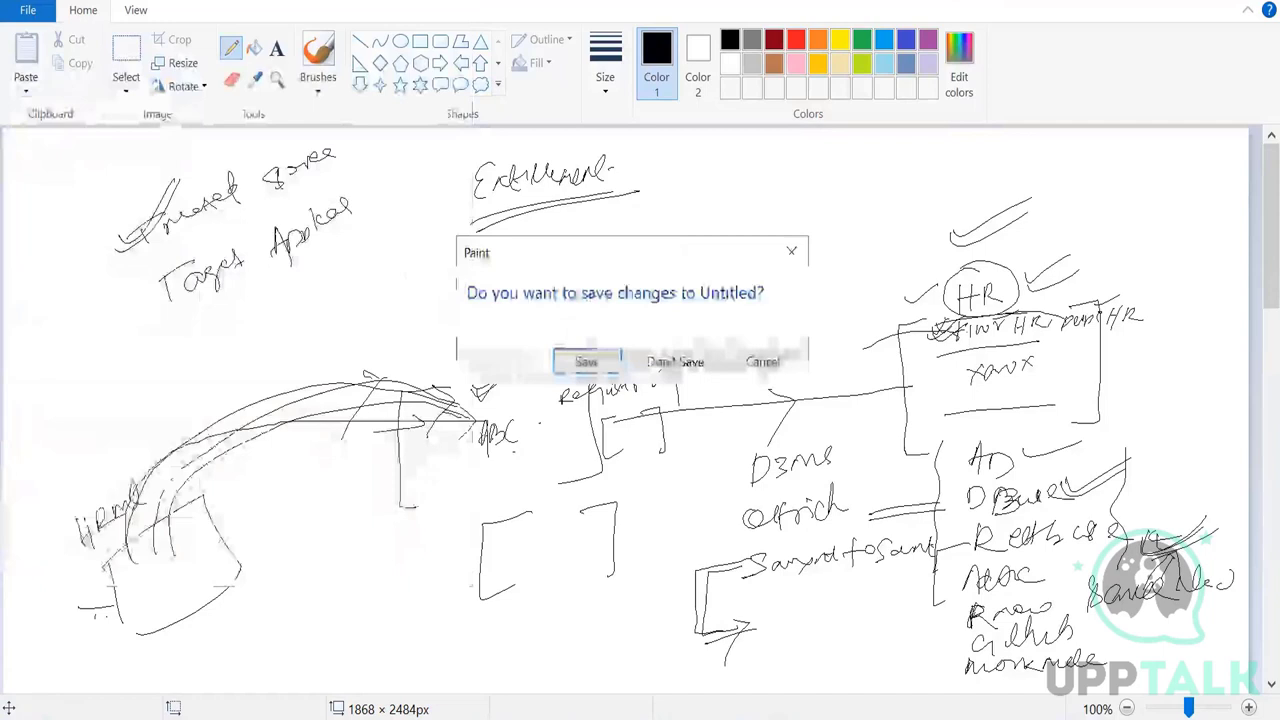
click(675, 362)
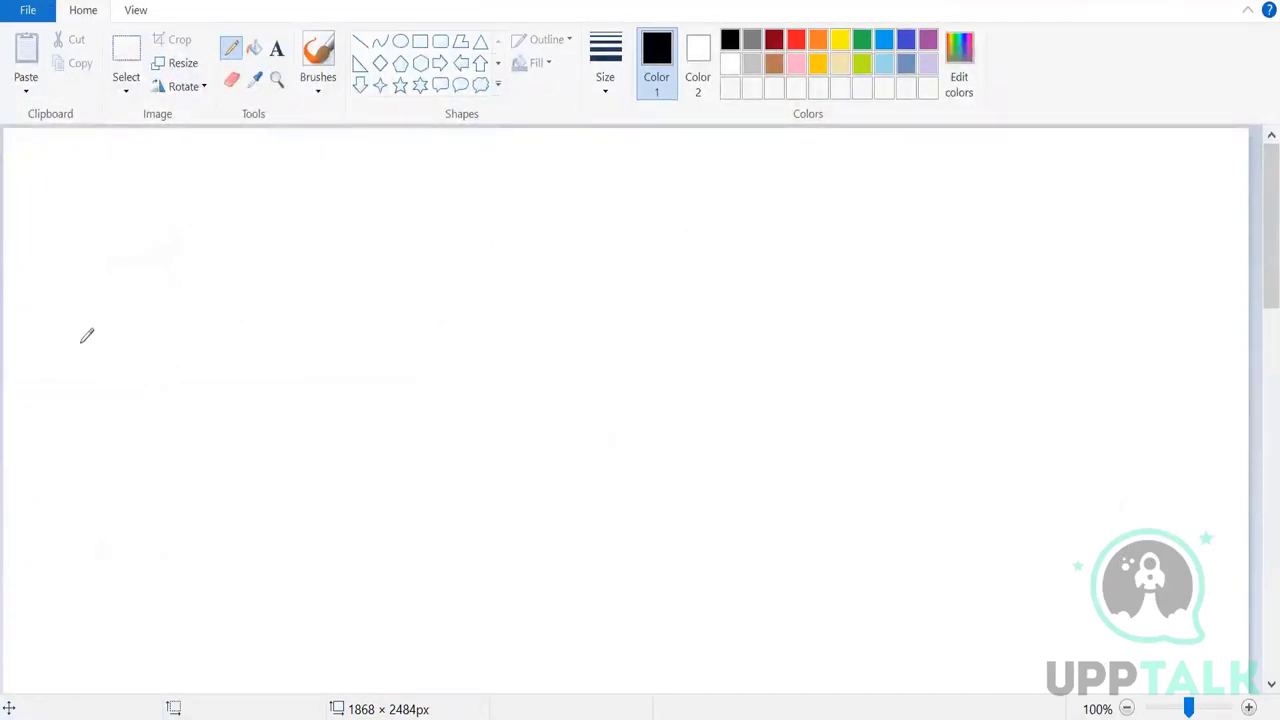
Handwrite the heading Trusted Resource user import, draw a small source box beneath it and connect it with a curve to a larger central box
mouse_move(71, 355)
mouse_down()
mouse_move(97, 336)
mouse_move(123, 343)
mouse_move(177, 291)
mouse_move(180, 318)
mouse_move(225, 277)
mouse_move(268, 268)
mouse_up()
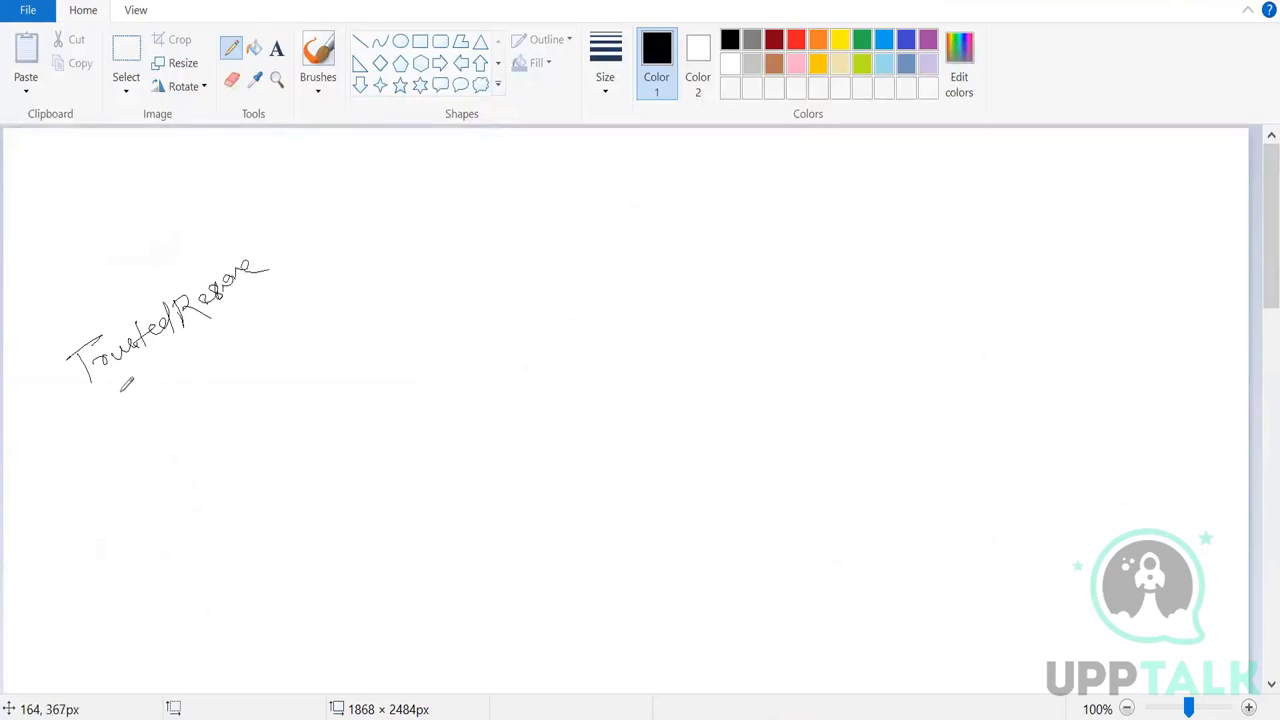
drag(115, 402, 268, 306)
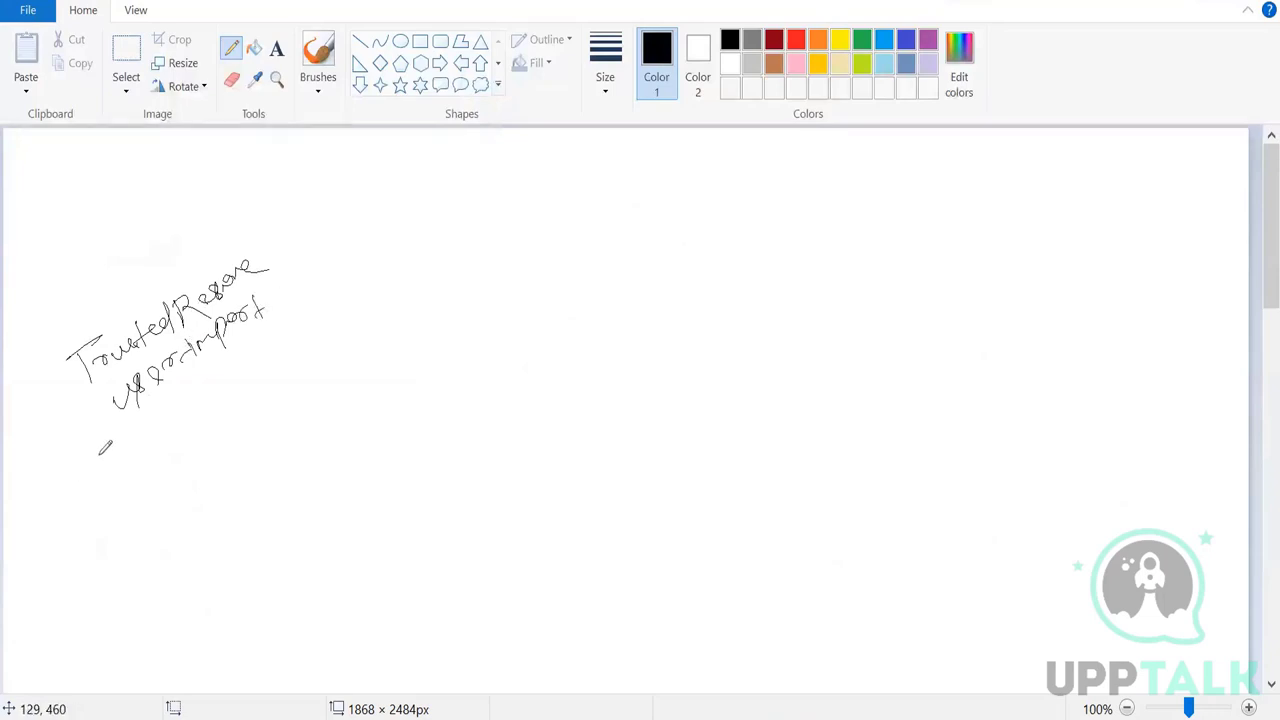
mouse_move(112, 449)
mouse_down()
mouse_move(71, 463)
mouse_move(147, 543)
mouse_up()
mouse_move(153, 440)
mouse_down()
mouse_move(177, 508)
mouse_move(227, 364)
mouse_move(415, 282)
mouse_up()
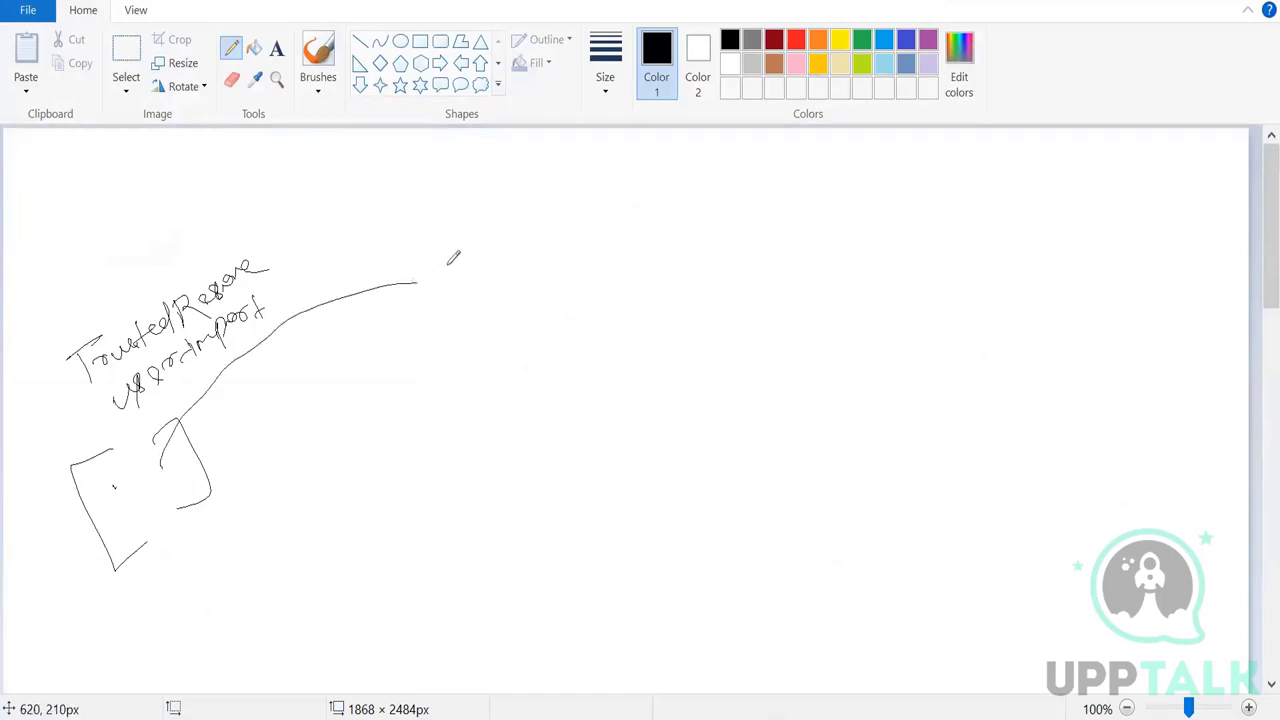
mouse_move(474, 248)
mouse_down()
mouse_move(416, 251)
mouse_move(455, 373)
mouse_up()
drag(593, 228, 551, 355)
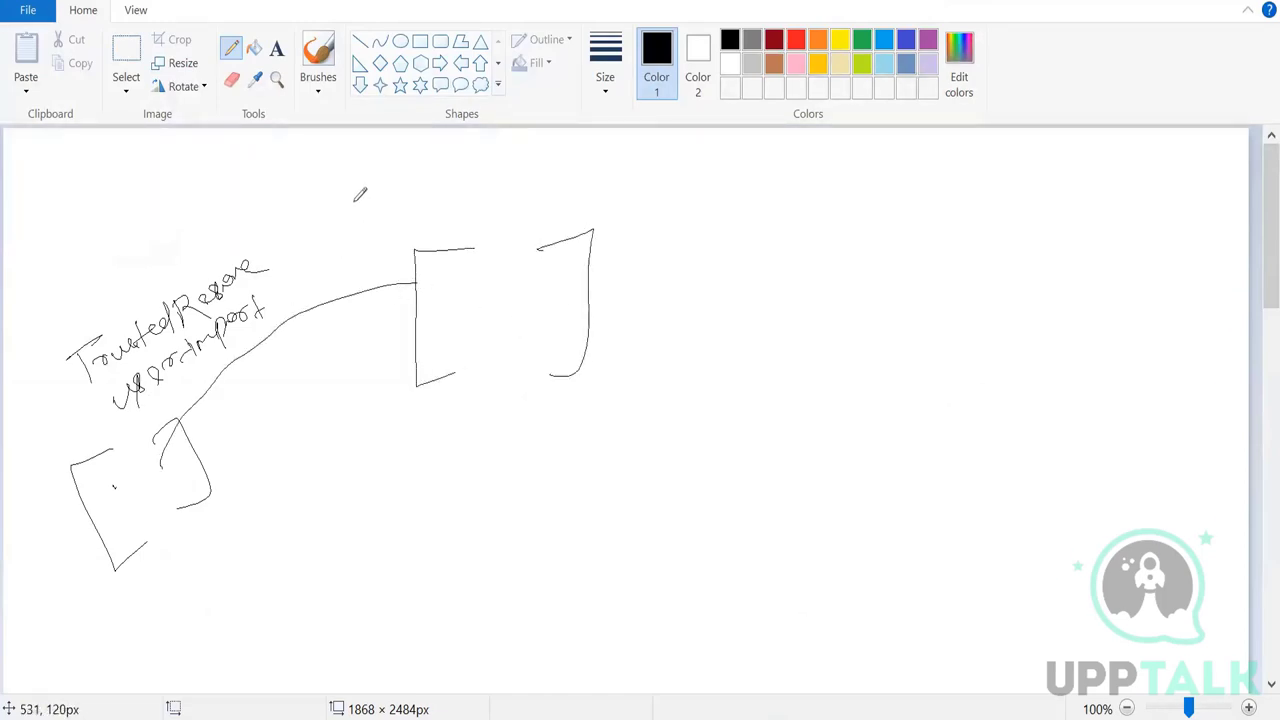
Draw two wavy vertical lines across the connector, a plus sign above the heading, and write the number of users note in the central box
drag(372, 170, 370, 465)
drag(388, 165, 400, 424)
mouse_move(68, 252)
mouse_down()
mouse_move(130, 248)
mouse_move(112, 216)
mouse_up()
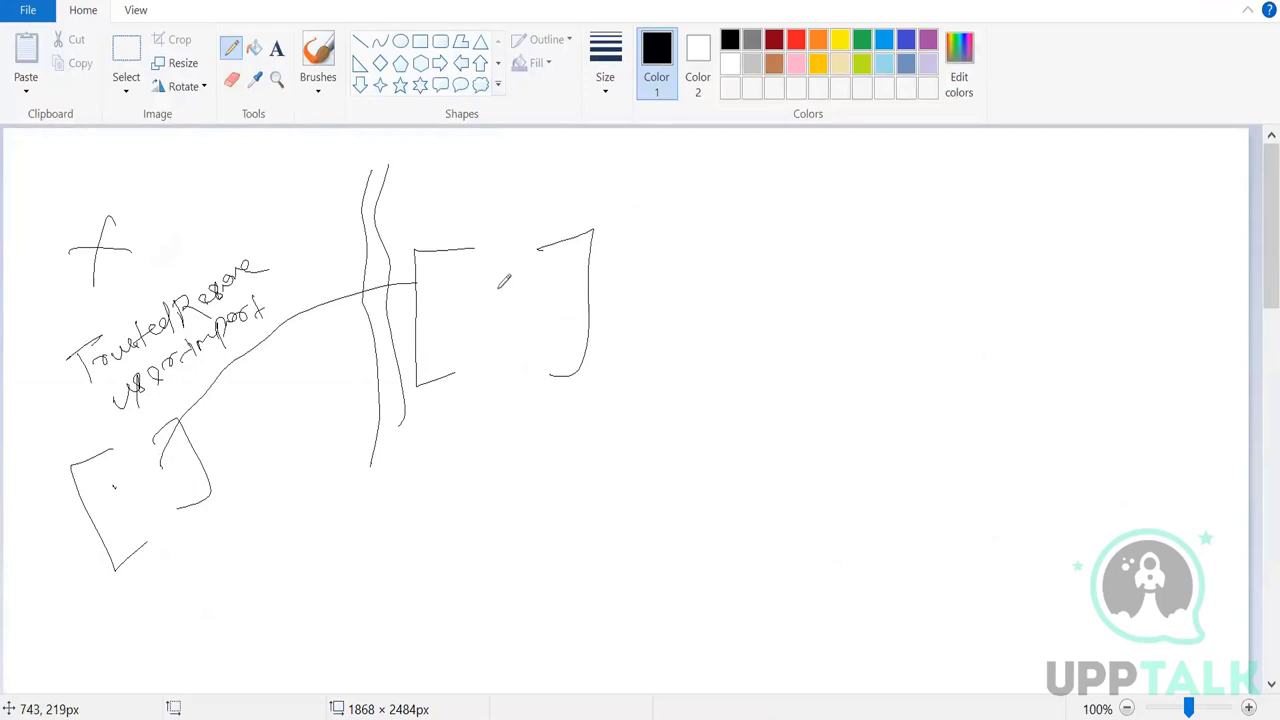
mouse_move(443, 303)
mouse_down()
mouse_move(491, 272)
mouse_move(534, 271)
mouse_up()
mouse_move(484, 317)
mouse_down()
mouse_move(515, 305)
mouse_move(478, 345)
mouse_move(512, 343)
mouse_up()
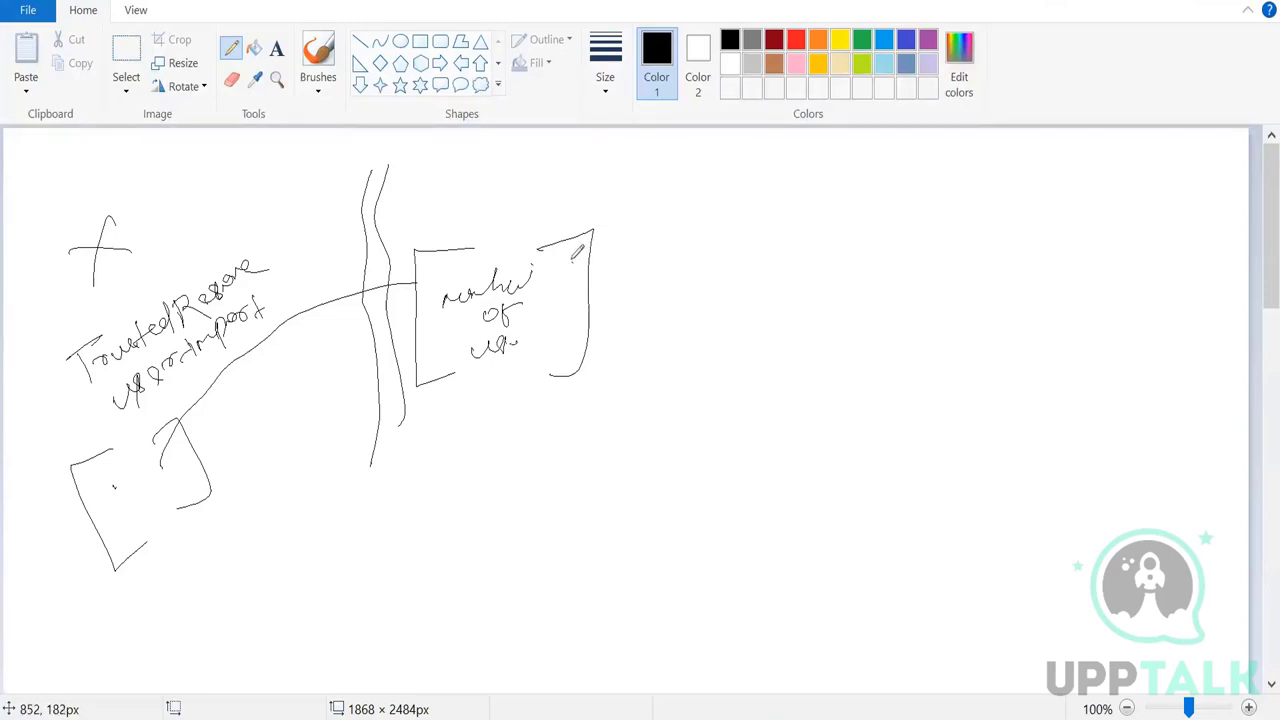
Draw a curve from the central box to a new tall target box and label that box DB with an arrow
mouse_move(571, 262)
mouse_down()
mouse_move(785, 200)
mouse_move(990, 212)
mouse_up()
mouse_move(1028, 167)
mouse_down()
mouse_move(955, 231)
mouse_move(982, 357)
mouse_up()
mouse_move(1113, 166)
mouse_down()
mouse_move(1163, 161)
mouse_move(1097, 349)
mouse_up()
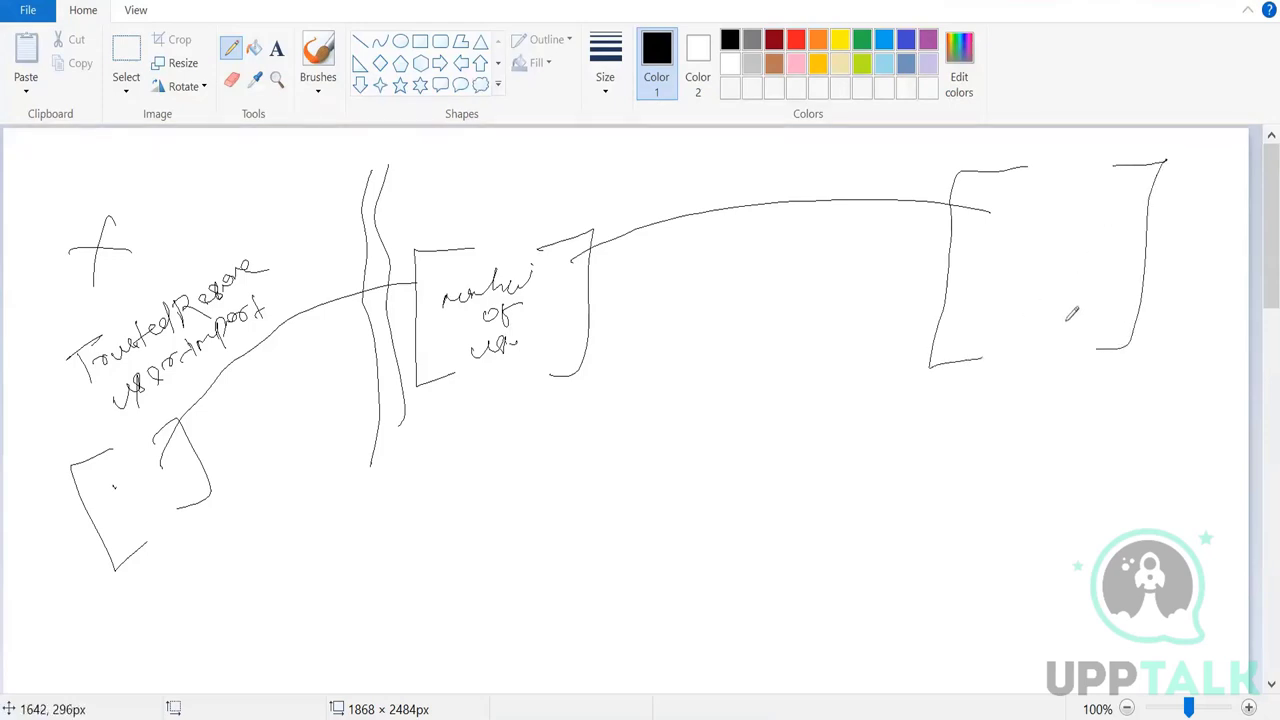
mouse_move(1149, 230)
mouse_down()
mouse_move(1184, 226)
mouse_move(1170, 243)
mouse_move(1234, 240)
mouse_move(1182, 256)
mouse_up()
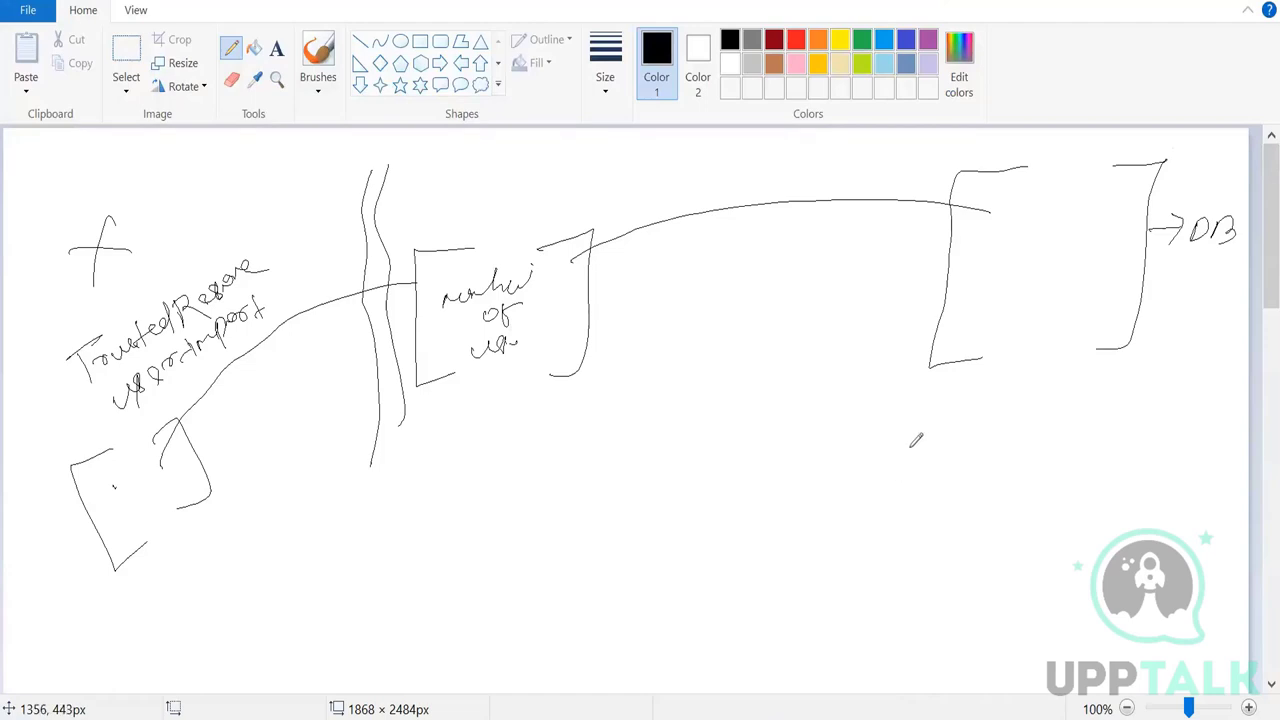
Handwrite Azure AD below the DB box, mark it with an arrow and a check mark, and add two short notes beside it
mouse_move(911, 446)
mouse_down()
mouse_move(1012, 430)
mouse_move(1024, 452)
mouse_move(1048, 446)
mouse_up()
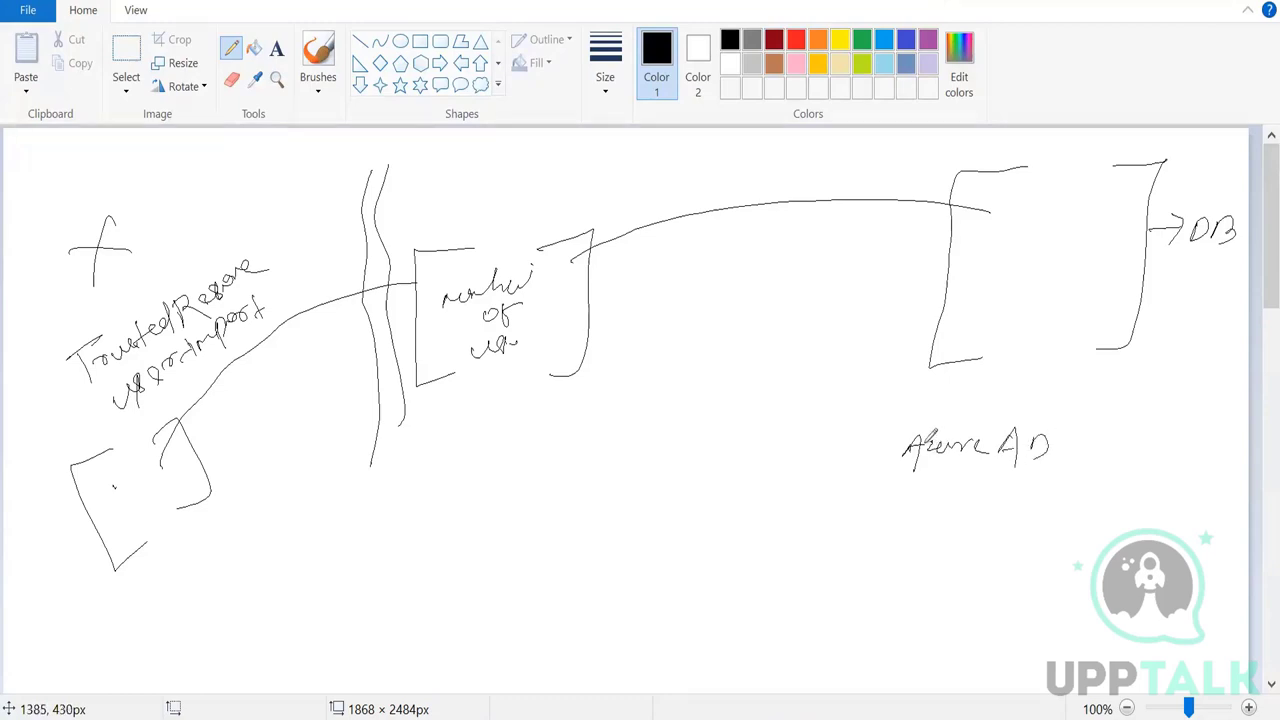
mouse_move(868, 447)
mouse_down()
mouse_move(900, 444)
mouse_move(852, 478)
mouse_up()
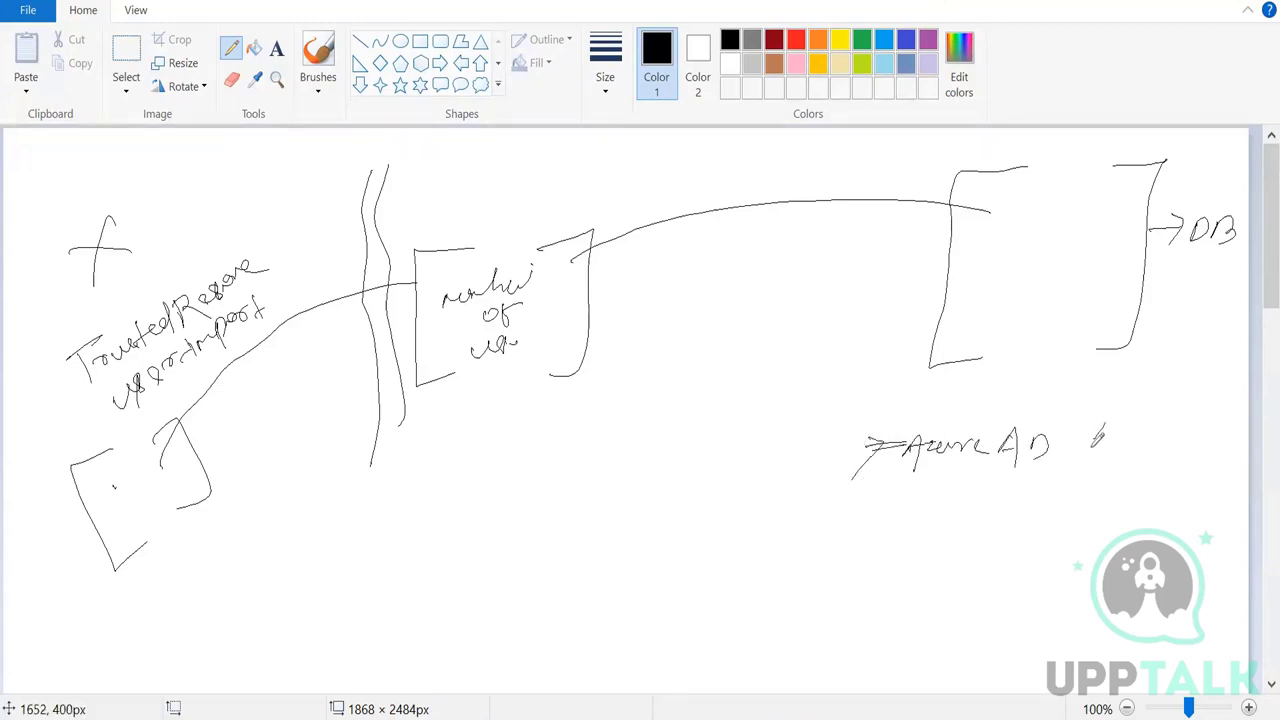
mouse_move(1098, 436)
mouse_down()
mouse_move(1162, 422)
mouse_move(1176, 442)
mouse_up()
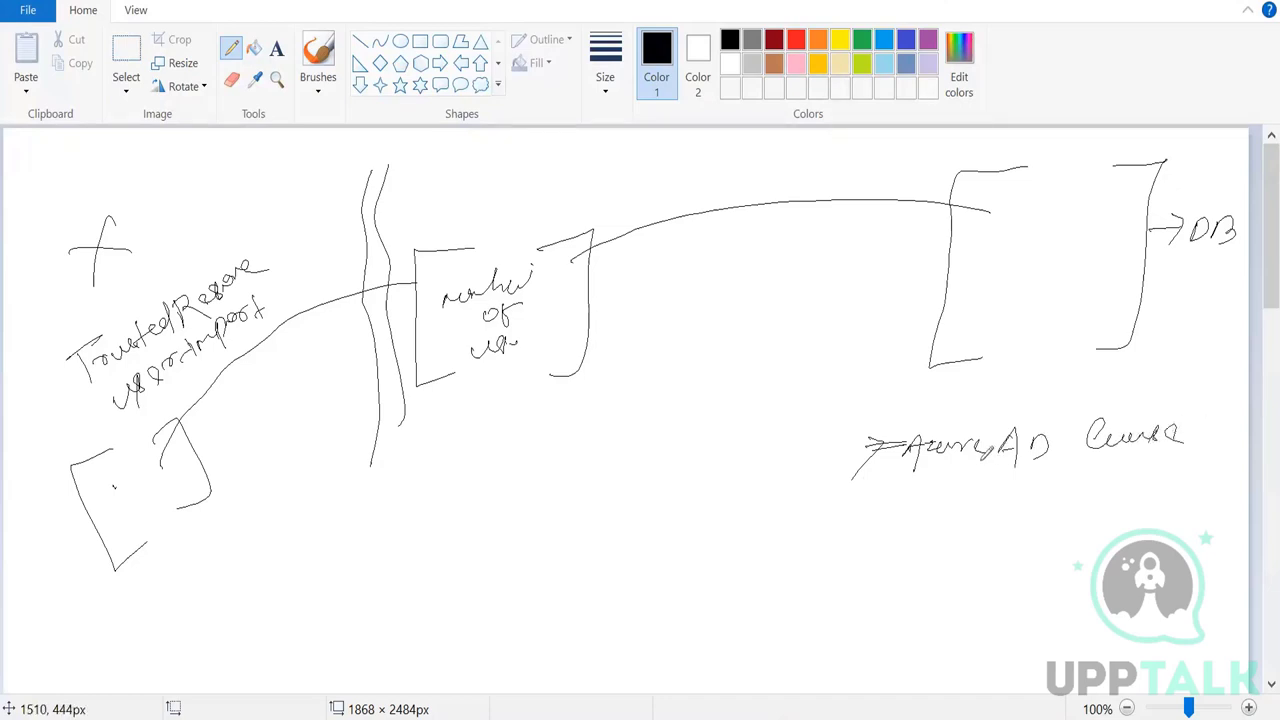
mouse_move(1059, 481)
mouse_down()
mouse_move(1082, 492)
mouse_move(1190, 466)
mouse_move(1206, 486)
mouse_up()
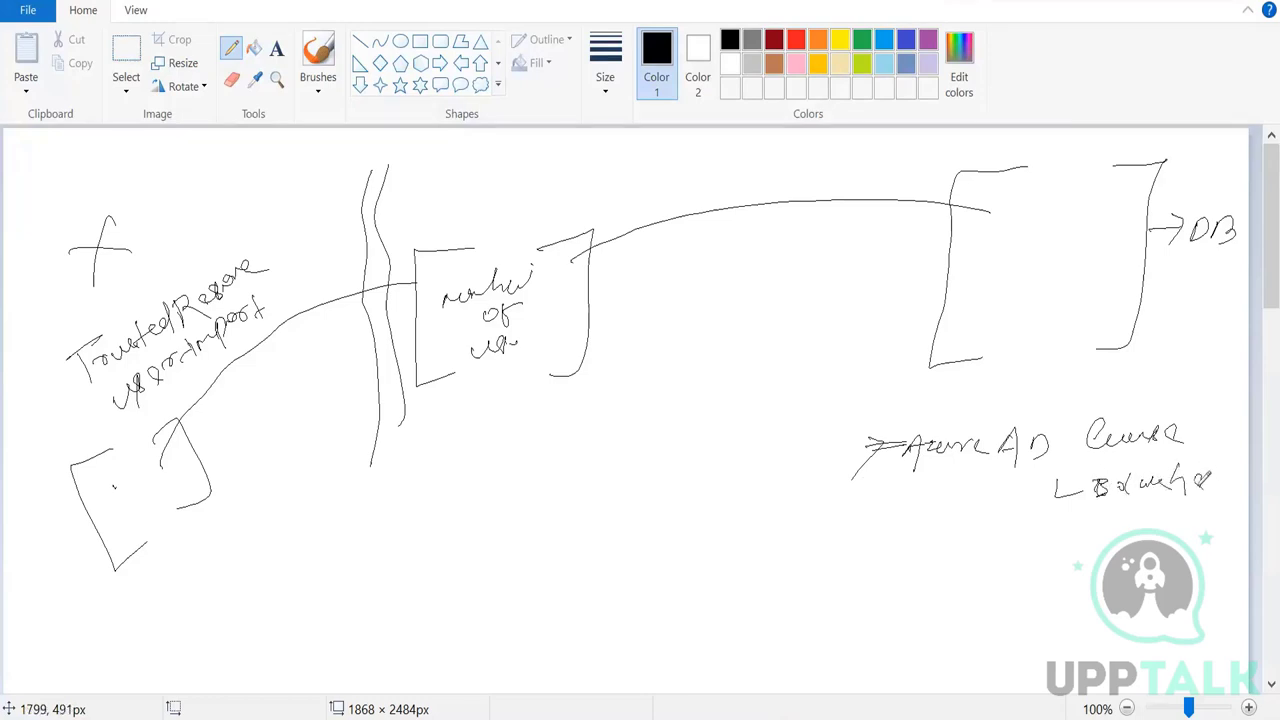
mouse_move(998, 402)
mouse_down()
mouse_move(932, 412)
mouse_move(1008, 400)
mouse_move(955, 400)
mouse_up()
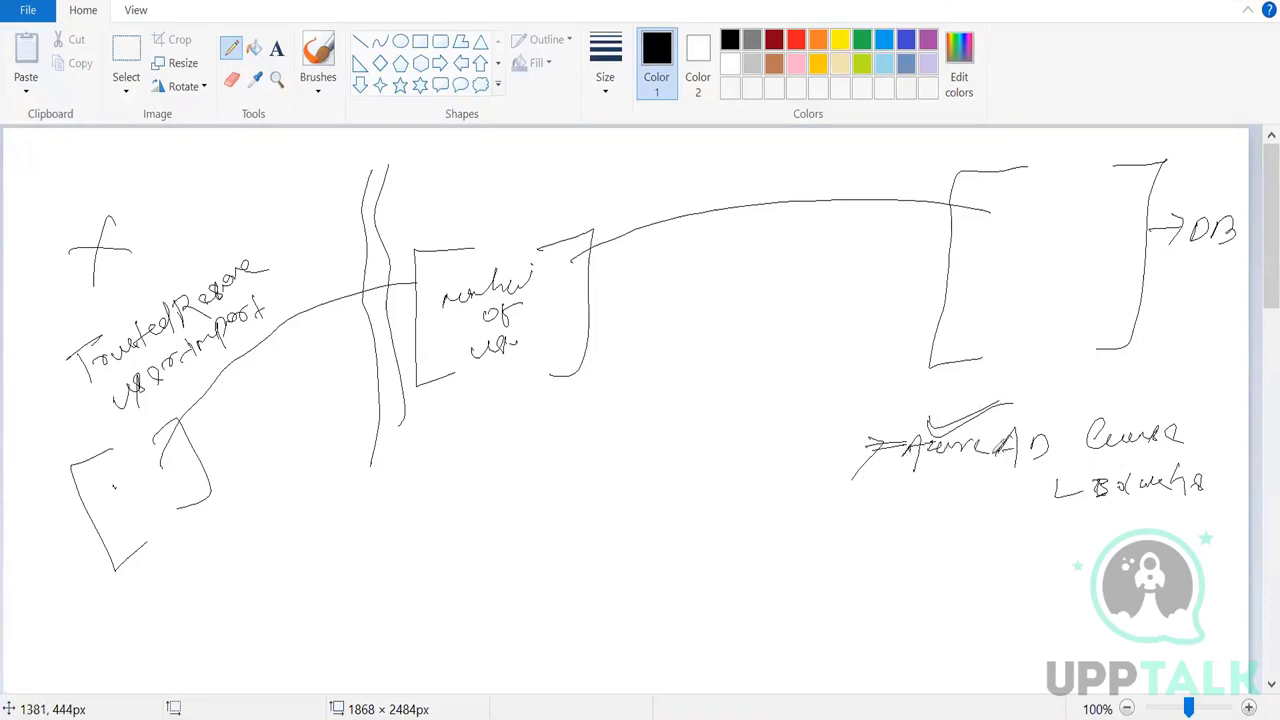
Draw a box below the Azure AD label and fill it with horizontal lines representing existing records
mouse_move(902, 458)
mouse_down()
mouse_move(855, 530)
mouse_move(877, 596)
mouse_up()
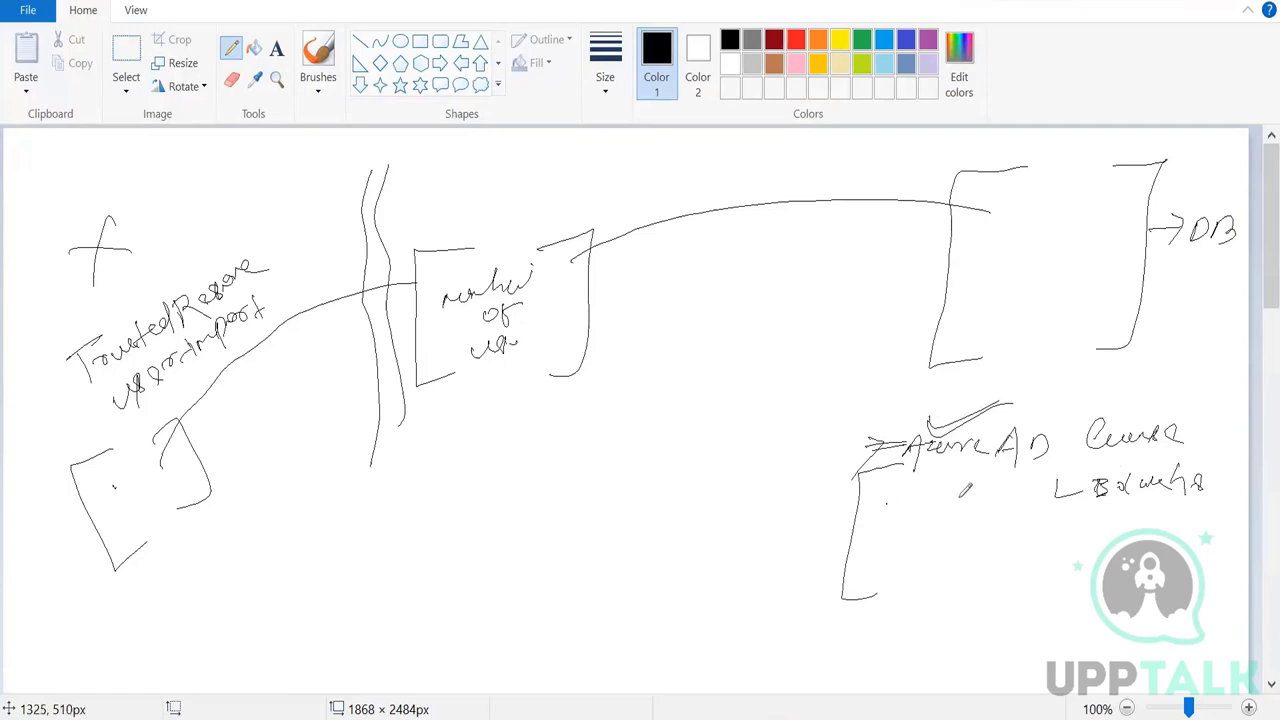
drag(886, 505, 962, 500)
mouse_move(886, 513)
mouse_down()
mouse_move(968, 510)
mouse_move(968, 522)
mouse_up()
drag(886, 532, 968, 538)
drag(888, 548, 968, 546)
drag(896, 556, 970, 562)
mouse_move(995, 468)
mouse_down()
mouse_move(1033, 520)
mouse_move(998, 578)
mouse_up()
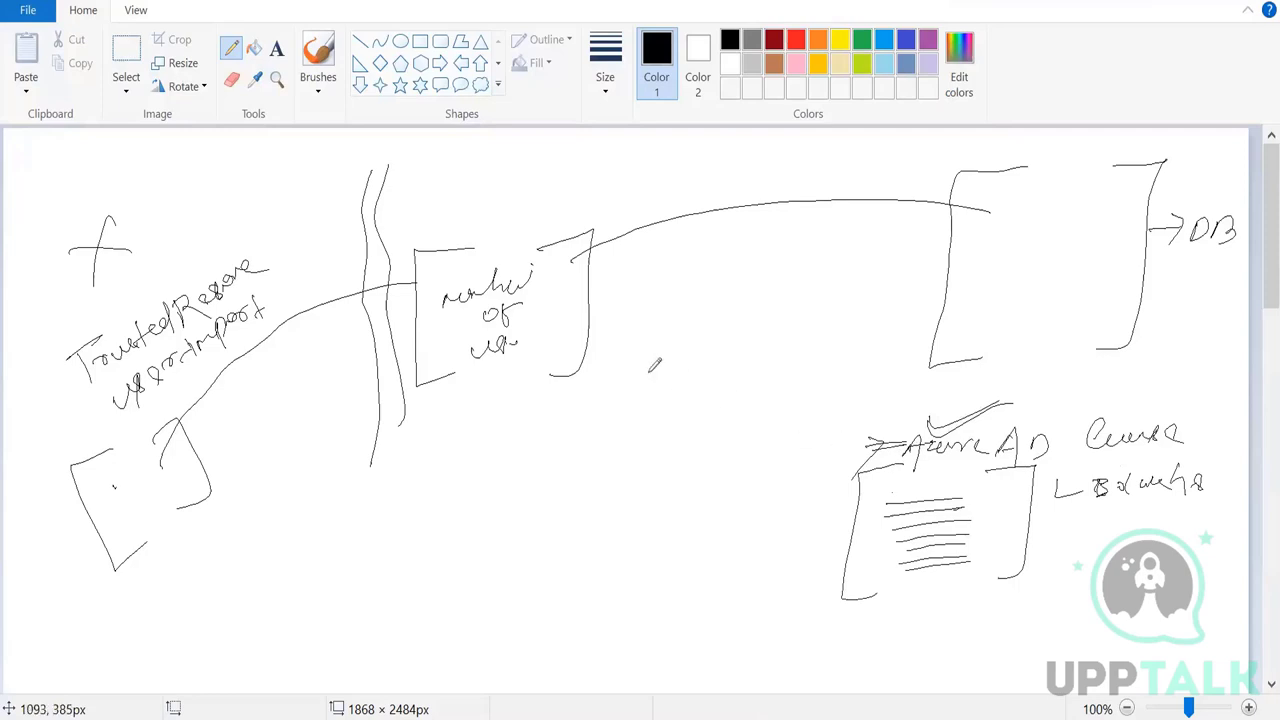
Label the central box Saviynt, write manual beside the Azure AD box and connect the two boxes with a bracketed double curve
drag(572, 306, 558, 335)
mouse_move(578, 318)
mouse_down()
mouse_move(618, 306)
mouse_move(632, 316)
mouse_up()
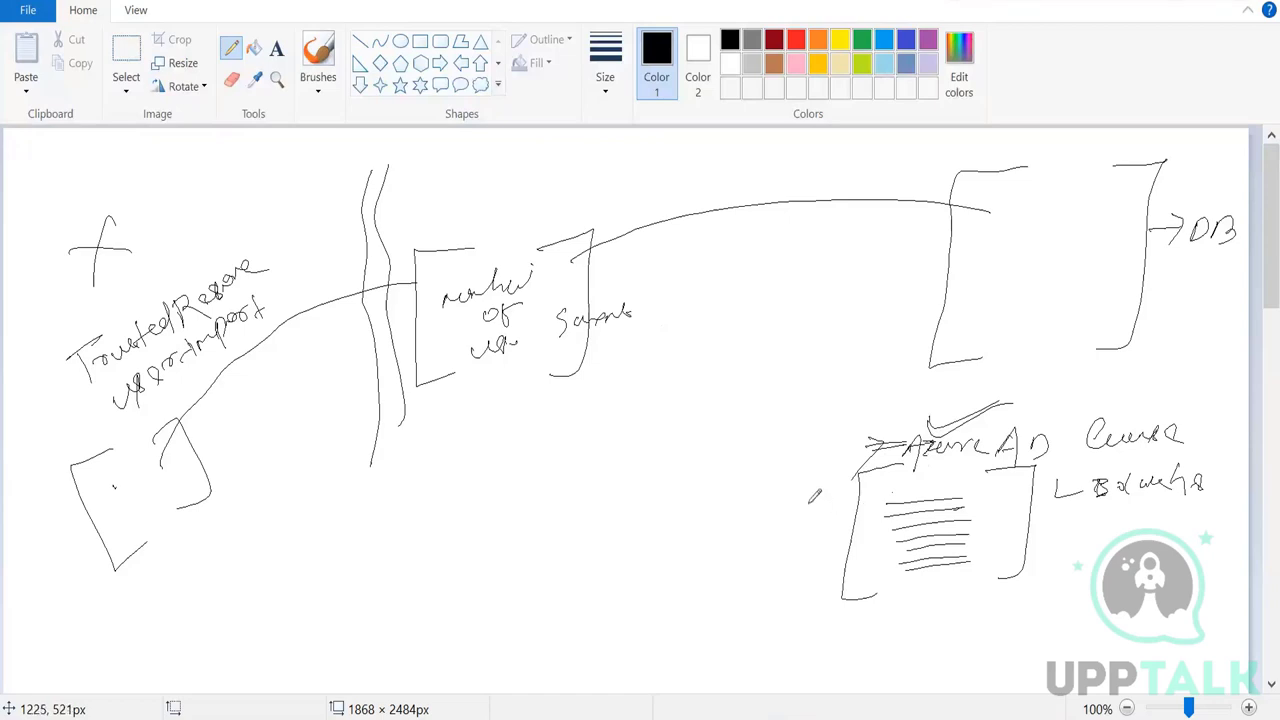
drag(820, 495, 876, 496)
mouse_move(858, 512)
mouse_down()
mouse_move(887, 518)
mouse_move(871, 523)
mouse_move(828, 432)
mouse_move(594, 333)
mouse_move(539, 330)
mouse_up()
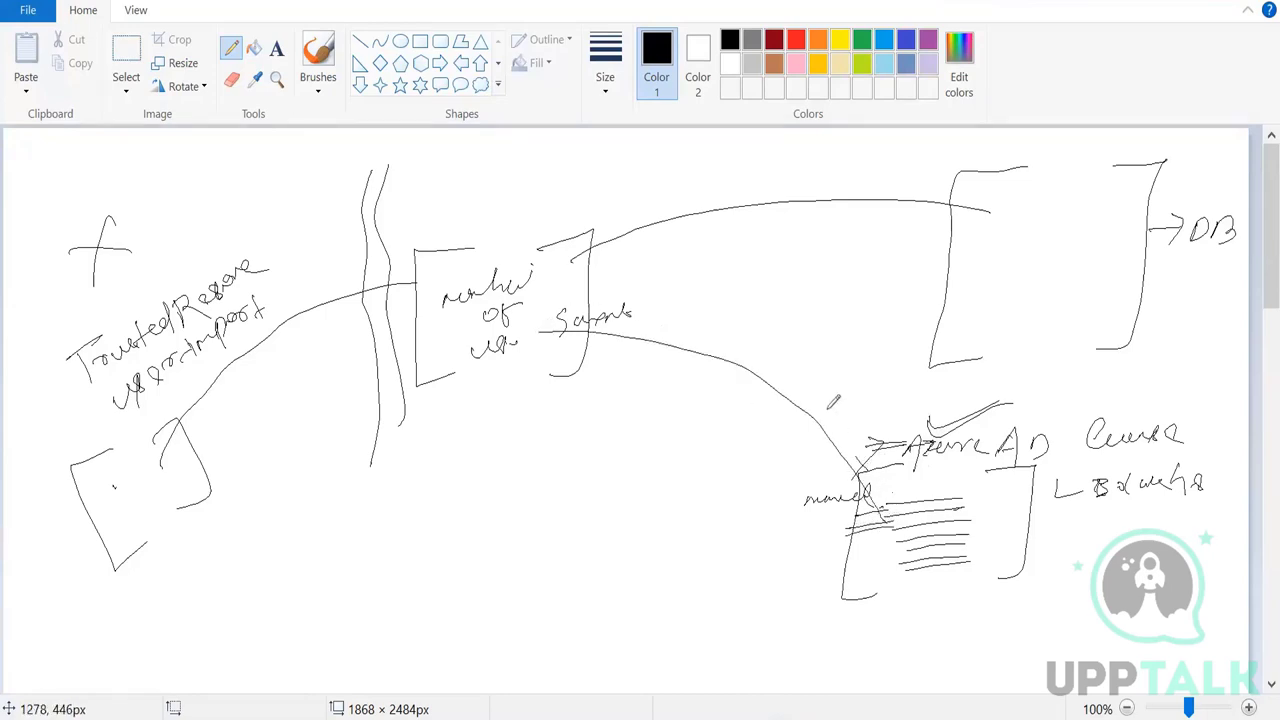
drag(857, 466, 600, 332)
drag(741, 351, 762, 380)
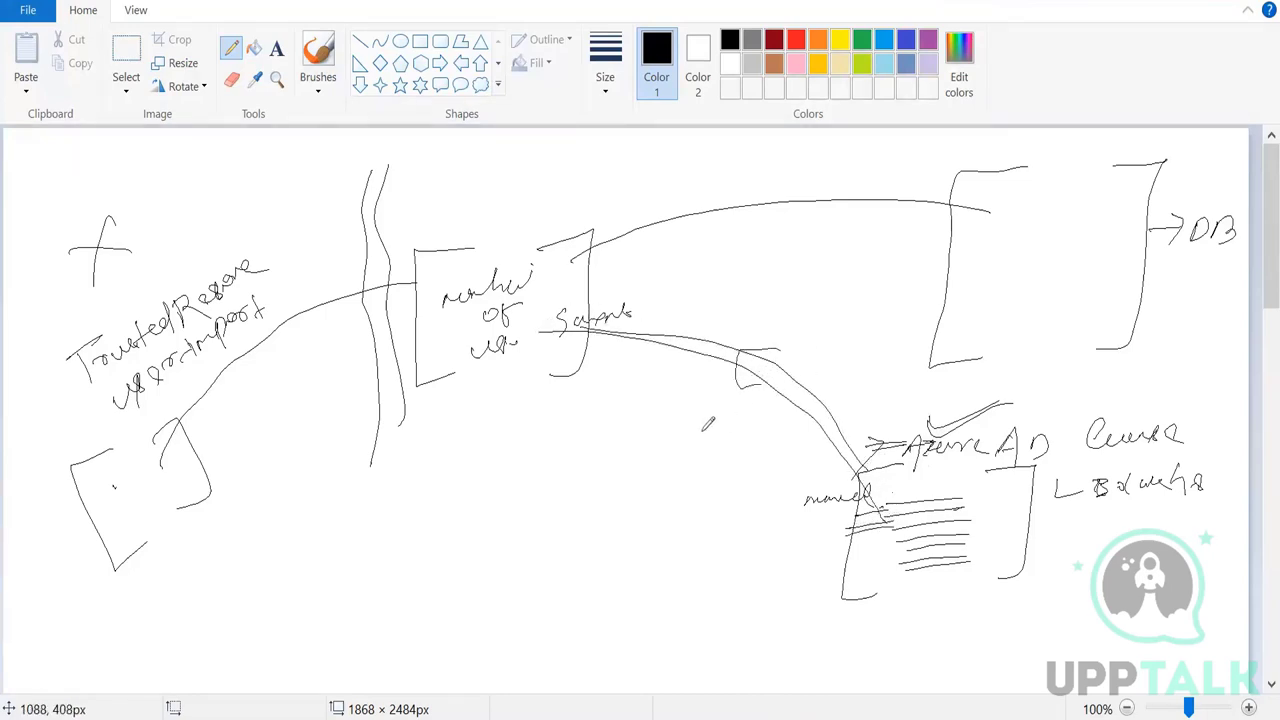
Label the Azure AD connection Target Recon, draw an arrow from its records back to Saviynt and add record lines under the users note
mouse_move(700, 428)
mouse_down()
mouse_move(722, 450)
mouse_move(765, 412)
mouse_move(800, 400)
mouse_move(836, 410)
mouse_move(826, 415)
mouse_move(877, 376)
mouse_move(890, 392)
mouse_move(893, 372)
mouse_move(984, 346)
mouse_move(990, 380)
mouse_up()
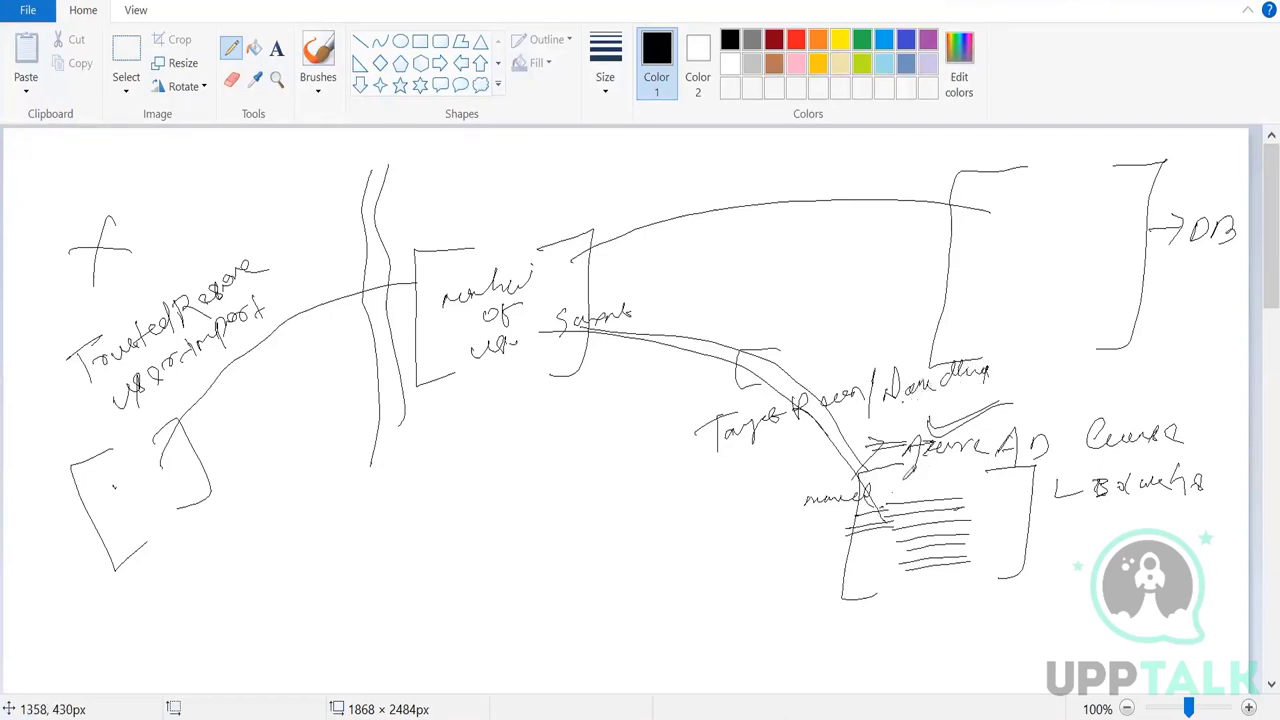
mouse_move(897, 522)
mouse_down()
mouse_move(858, 440)
mouse_move(636, 345)
mouse_move(572, 333)
mouse_move(500, 358)
mouse_up()
drag(540, 362, 492, 380)
drag(532, 382, 494, 390)
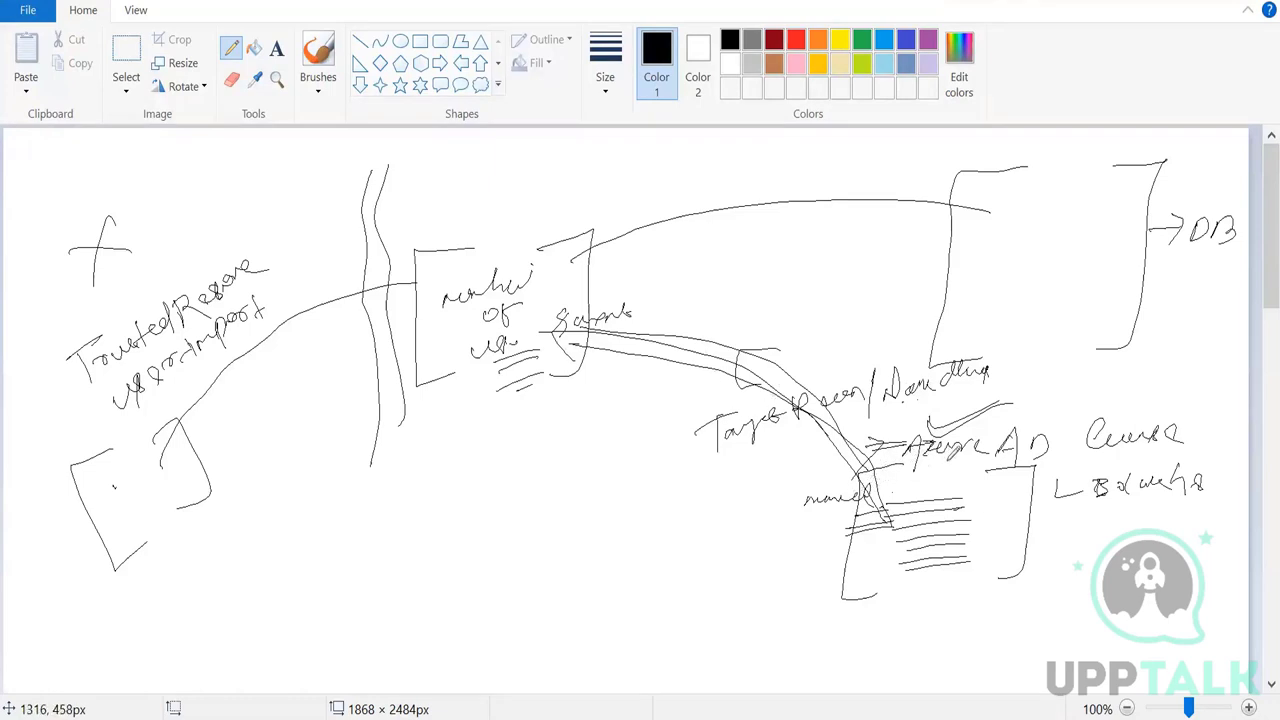
Retrace the right edge of the Azure AD box and handwrite a note beside its left edge, marked with check marks and a downward arrow
mouse_move(988, 462)
mouse_down()
mouse_move(1048, 460)
mouse_move(1024, 577)
mouse_move(999, 590)
mouse_up()
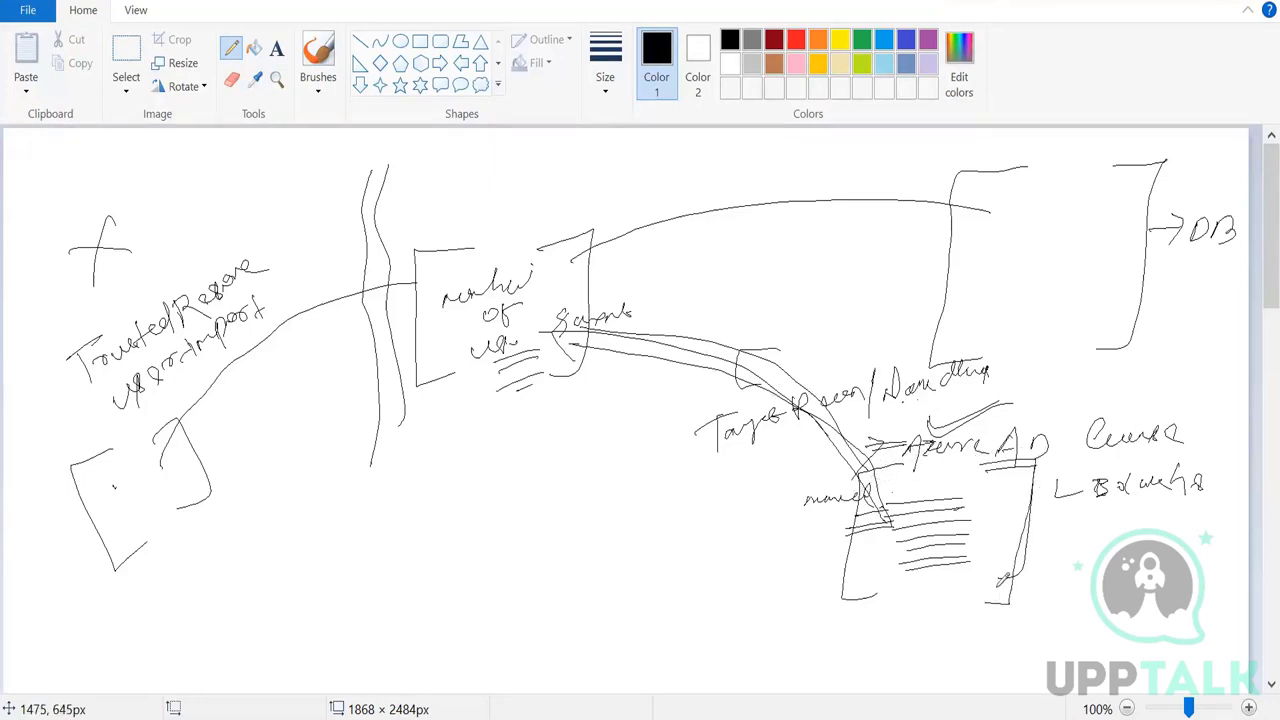
mouse_move(1042, 464)
mouse_down()
mouse_move(1030, 596)
mouse_move(982, 604)
mouse_up()
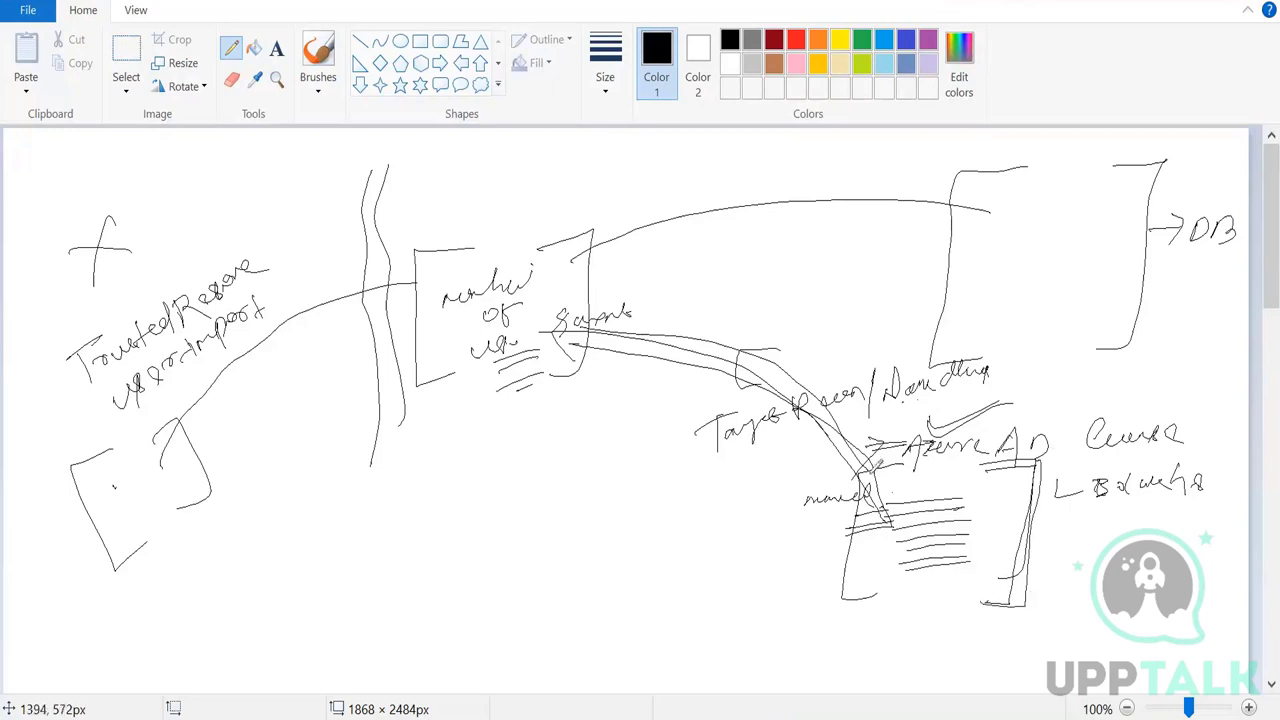
drag(785, 553, 838, 538)
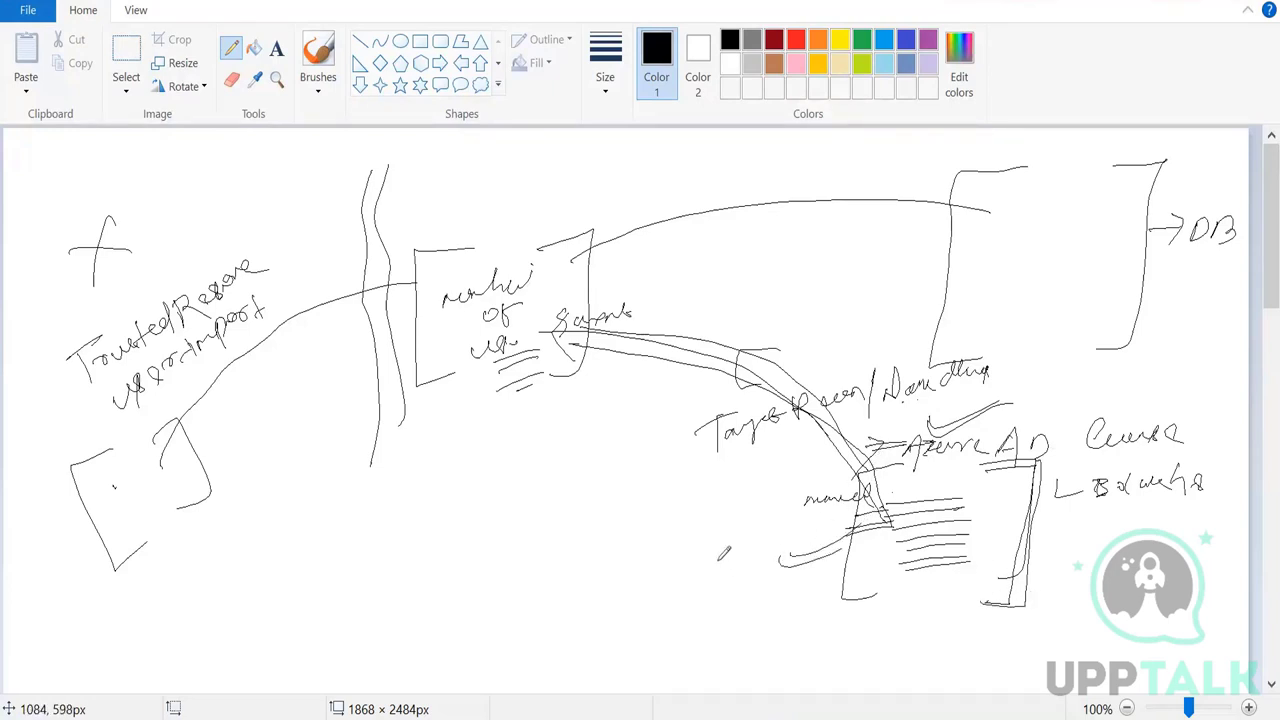
mouse_move(735, 556)
mouse_down()
mouse_move(723, 568)
mouse_move(833, 523)
mouse_up()
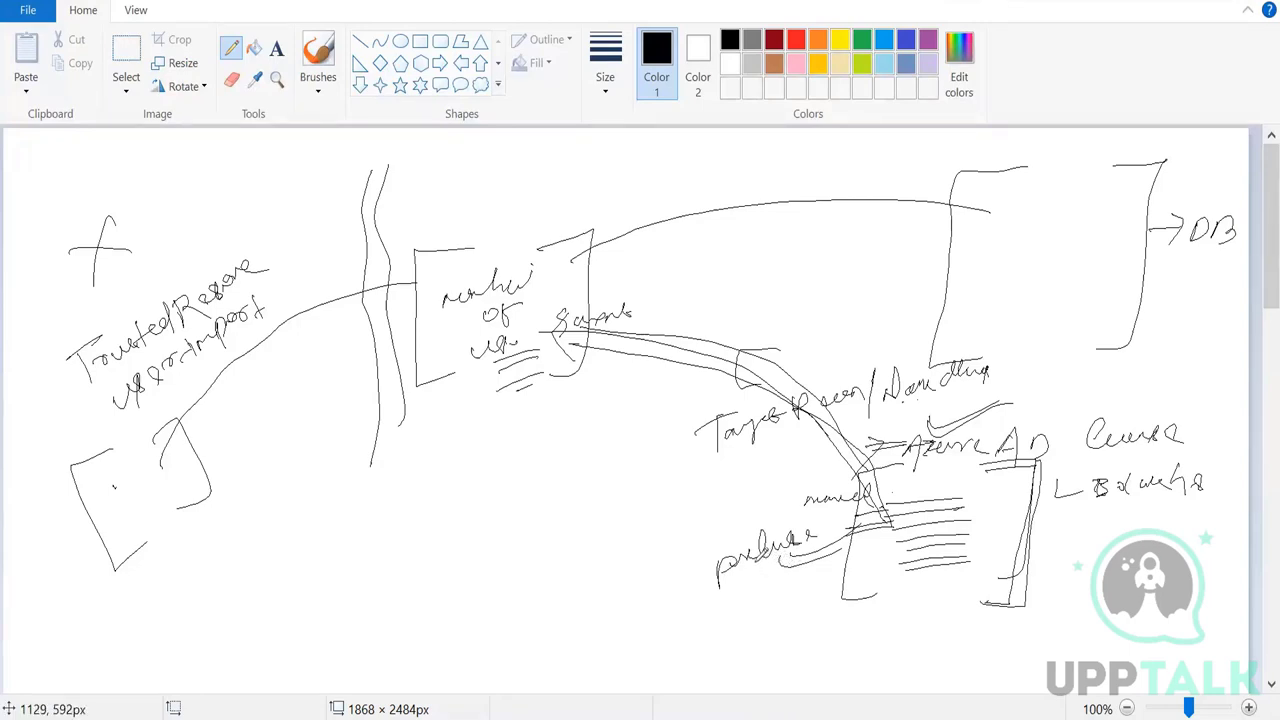
drag(760, 575, 834, 550)
drag(744, 557, 844, 553)
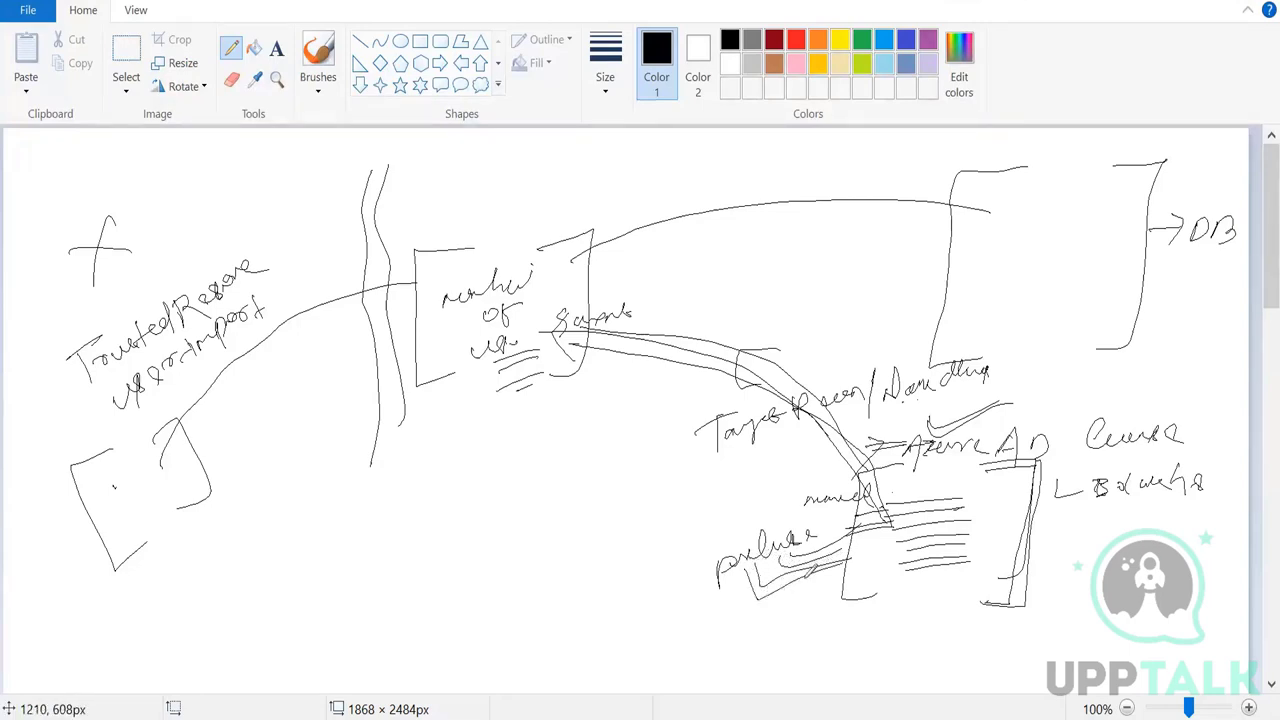
mouse_move(739, 549)
mouse_down()
mouse_move(752, 562)
mouse_move(844, 546)
mouse_up()
drag(752, 580, 848, 560)
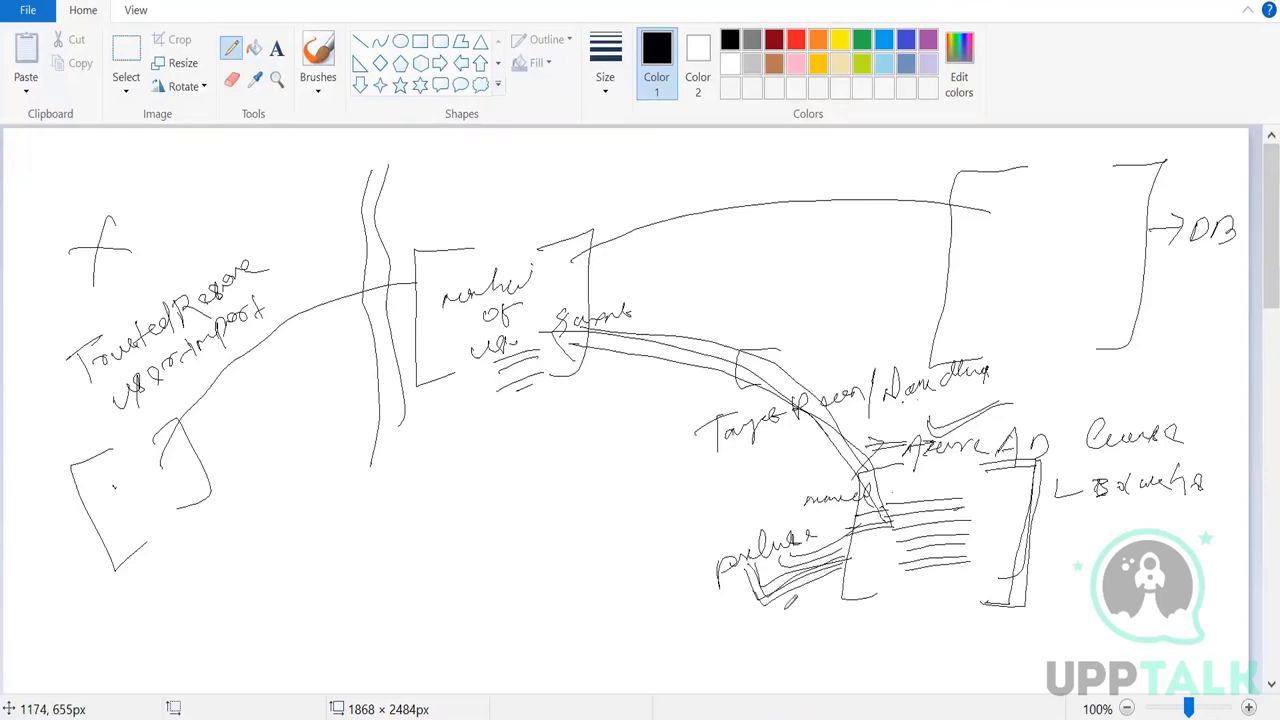
mouse_move(790, 600)
mouse_down()
mouse_move(792, 612)
mouse_move(814, 596)
mouse_move(810, 521)
mouse_up()
Retrace the left edge of the Azure AD box, add a check mark below it and draw an arrow at the DB box's left edge
drag(872, 482, 850, 556)
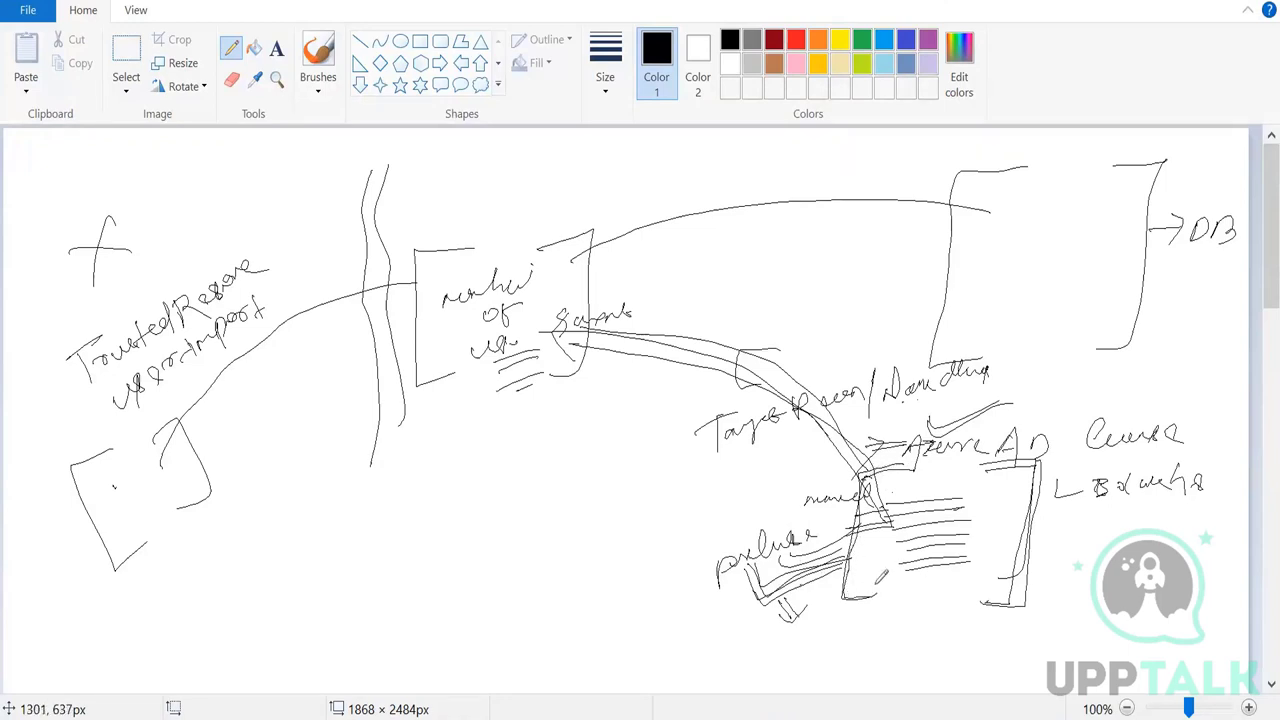
mouse_move(918, 603)
mouse_down()
mouse_move(880, 624)
mouse_move(924, 610)
mouse_up()
mouse_move(938, 232)
mouse_down()
mouse_move(1008, 220)
mouse_move(976, 260)
mouse_move(923, 256)
mouse_move(986, 260)
mouse_up()
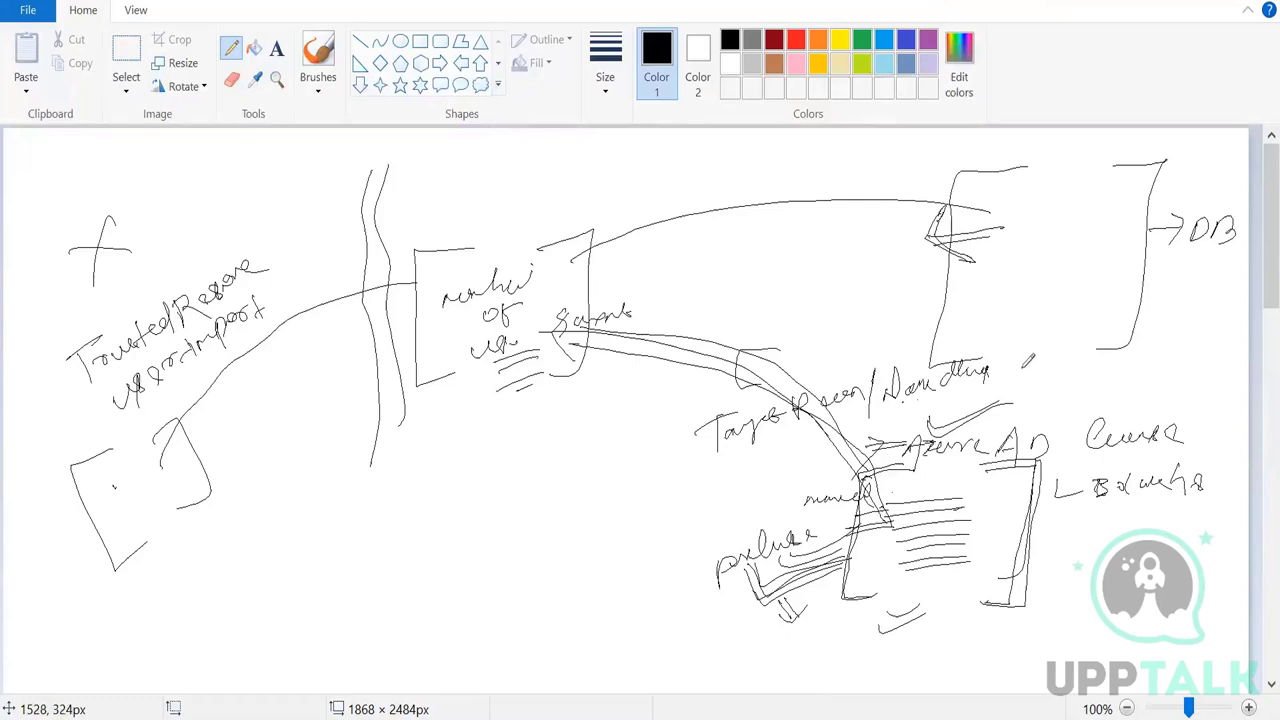
drag(1005, 409, 1017, 397)
mouse_move(836, 592)
mouse_down()
mouse_move(921, 579)
mouse_move(872, 587)
mouse_move(836, 556)
mouse_move(848, 458)
mouse_move(858, 440)
mouse_move(905, 435)
mouse_move(892, 434)
mouse_up()
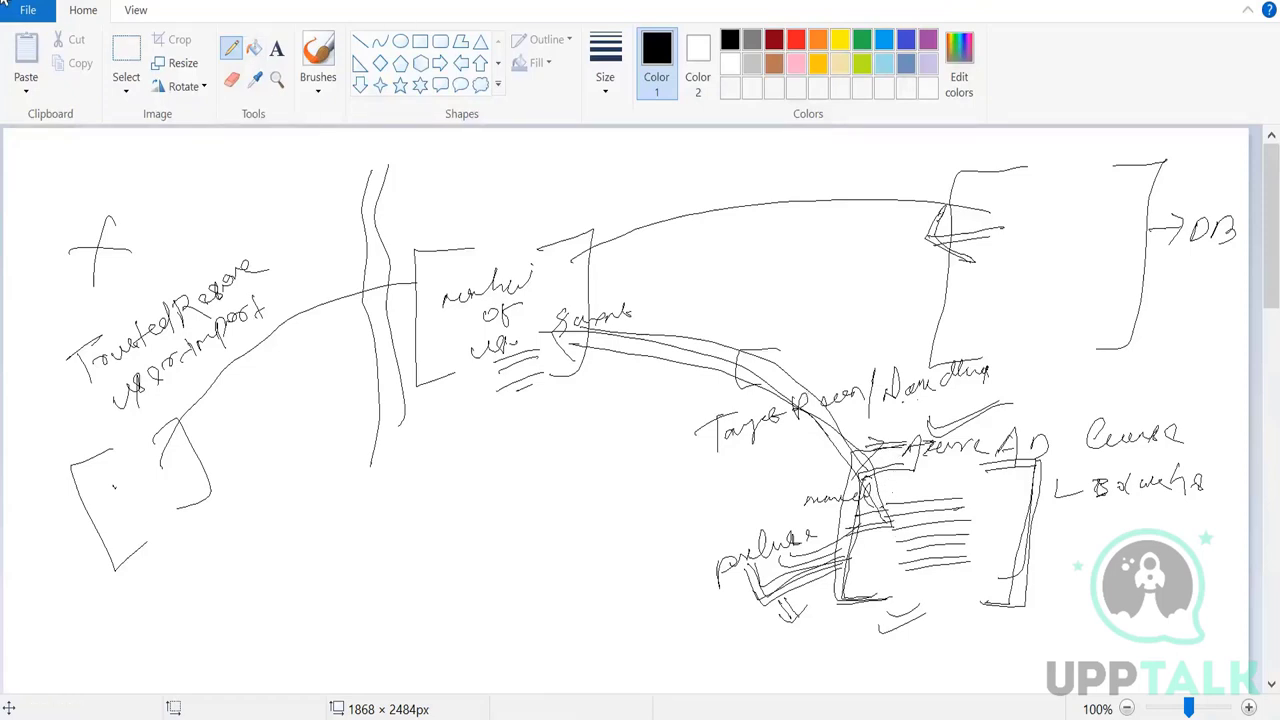
Start a new drawing without saving the current sketch, then handwrite Accenture with an arrow to an underlined, checked ZFS
click(25, 12)
click(86, 50)
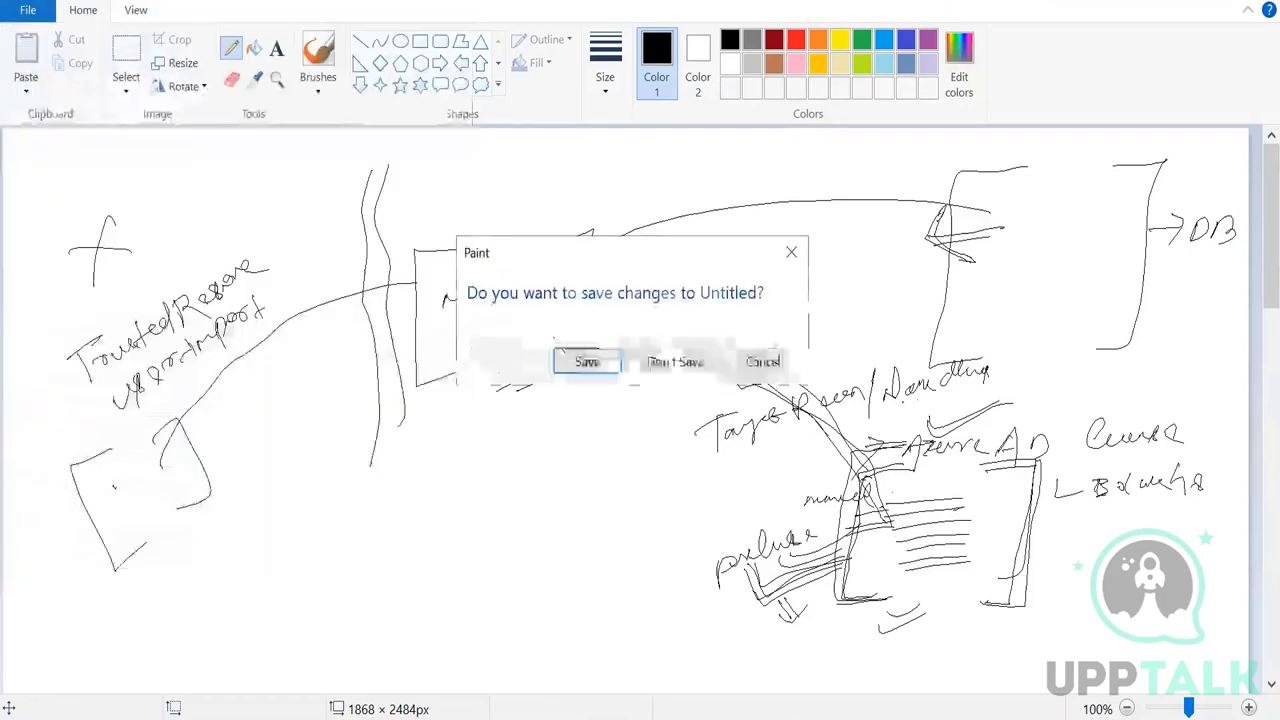
click(676, 363)
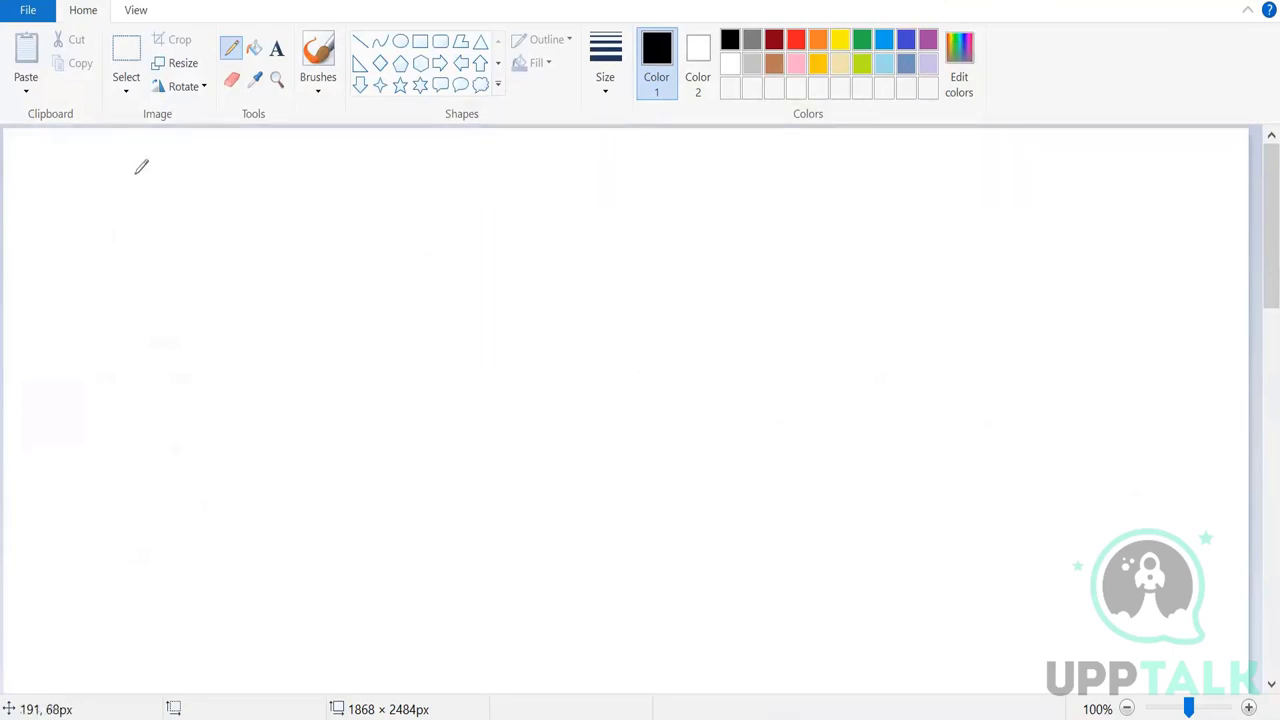
mouse_move(131, 196)
mouse_down()
mouse_move(159, 216)
mouse_move(163, 172)
mouse_move(239, 146)
mouse_up()
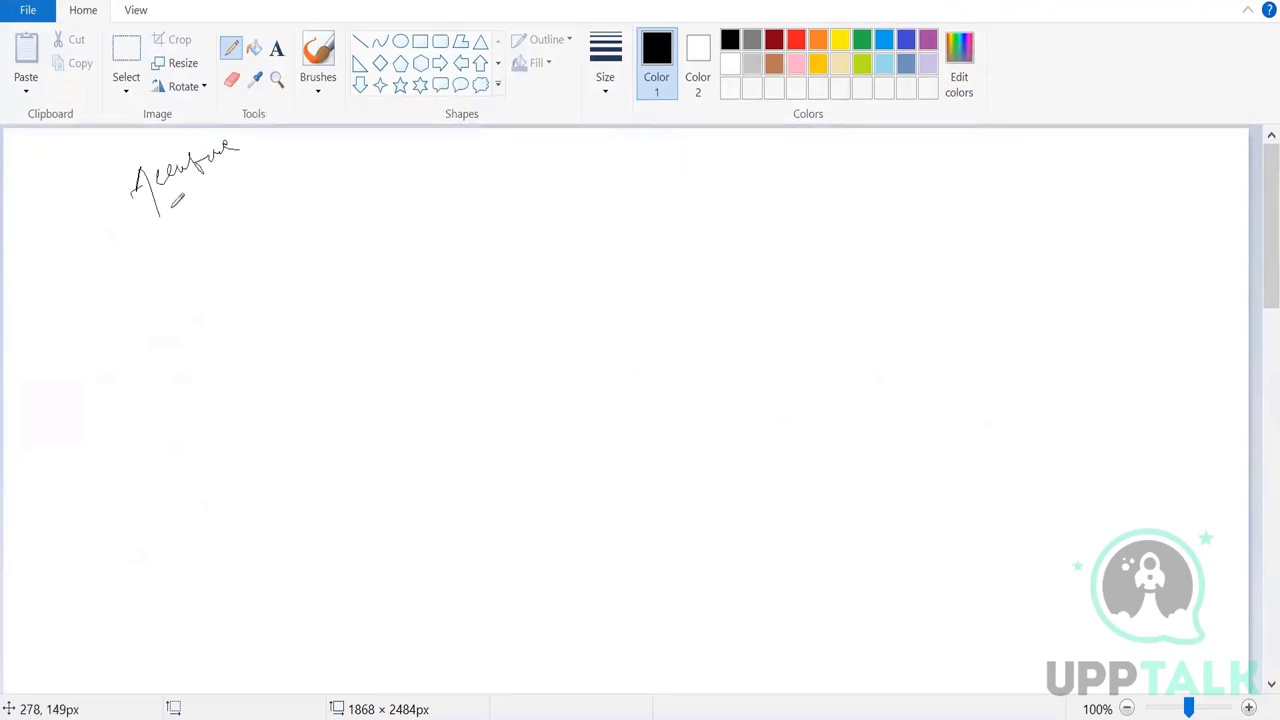
mouse_move(173, 190)
mouse_down()
mouse_move(211, 196)
mouse_move(211, 245)
mouse_up()
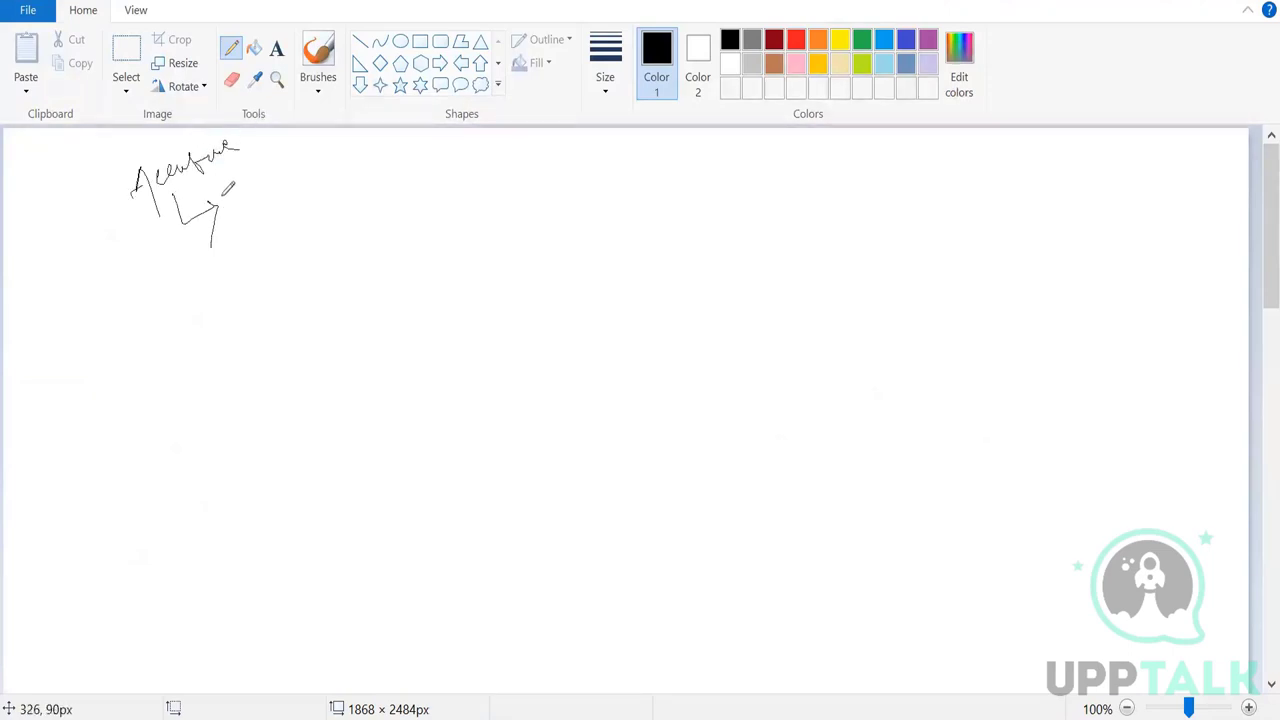
mouse_move(234, 189)
mouse_down()
mouse_move(264, 206)
mouse_move(276, 182)
mouse_move(285, 192)
mouse_move(238, 228)
mouse_move(310, 188)
mouse_up()
drag(304, 158, 336, 151)
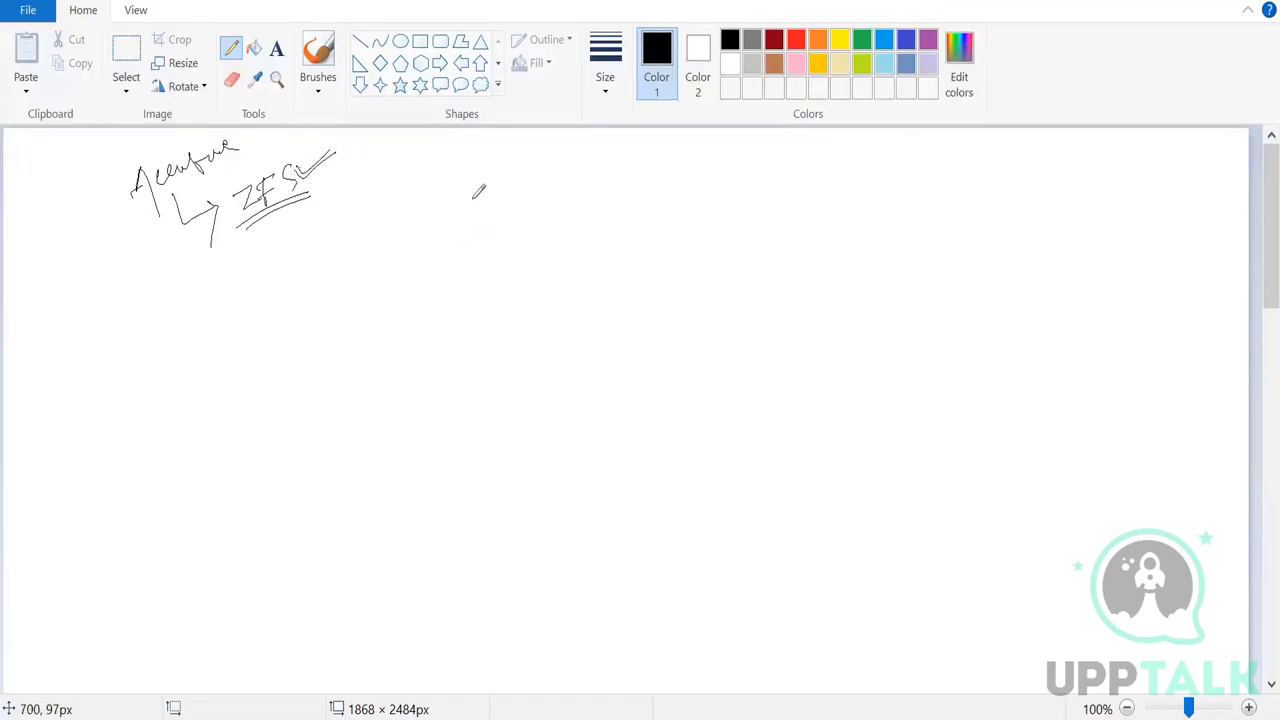
Draw a large central box labelled Saviynt with a short double line leading to its left edge
mouse_move(473, 200)
mouse_down()
mouse_move(429, 246)
mouse_move(451, 417)
mouse_move(465, 423)
mouse_up()
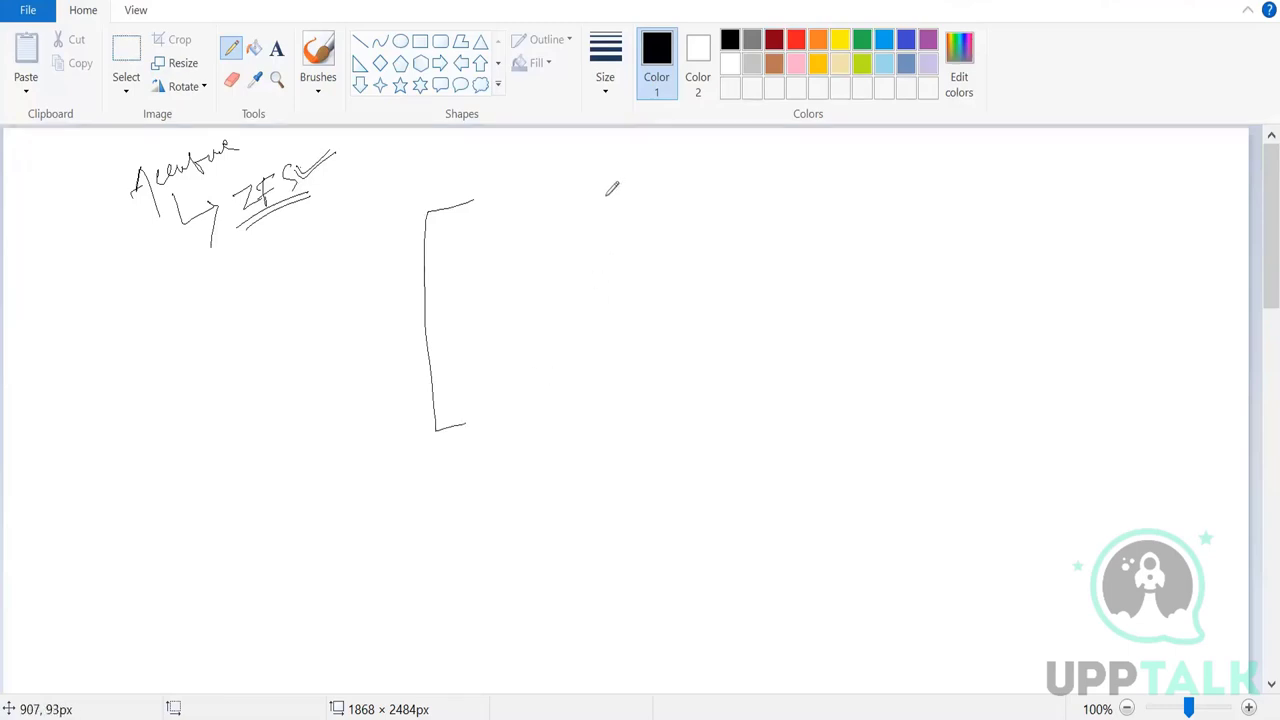
mouse_move(604, 196)
mouse_down()
mouse_move(673, 245)
mouse_move(660, 393)
mouse_up()
mouse_move(477, 233)
mouse_down()
mouse_move(464, 259)
mouse_move(495, 222)
mouse_move(548, 238)
mouse_up()
drag(306, 330, 404, 308)
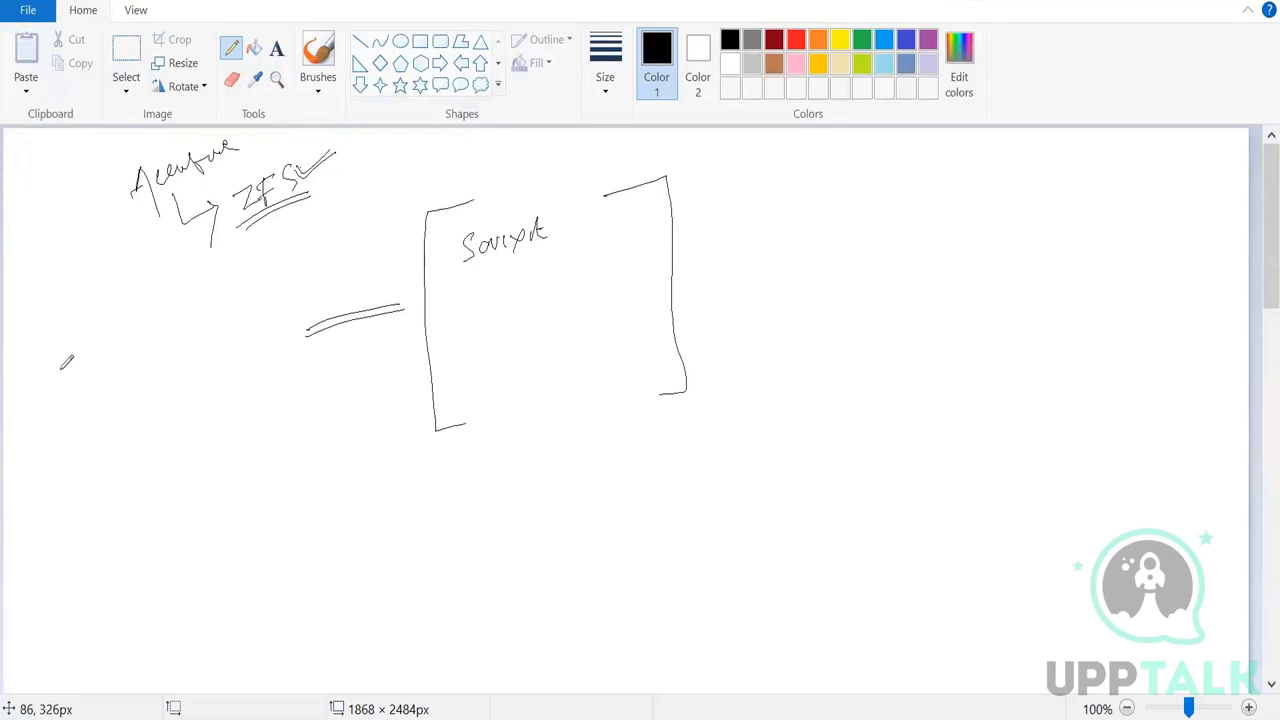
Draw a smaller tilted box to the left of the Saviynt box, label it SAP and write 20K inside
mouse_move(76, 348)
mouse_down()
mouse_move(40, 360)
mouse_move(102, 482)
mouse_up()
drag(153, 310, 205, 334)
drag(235, 400, 210, 432)
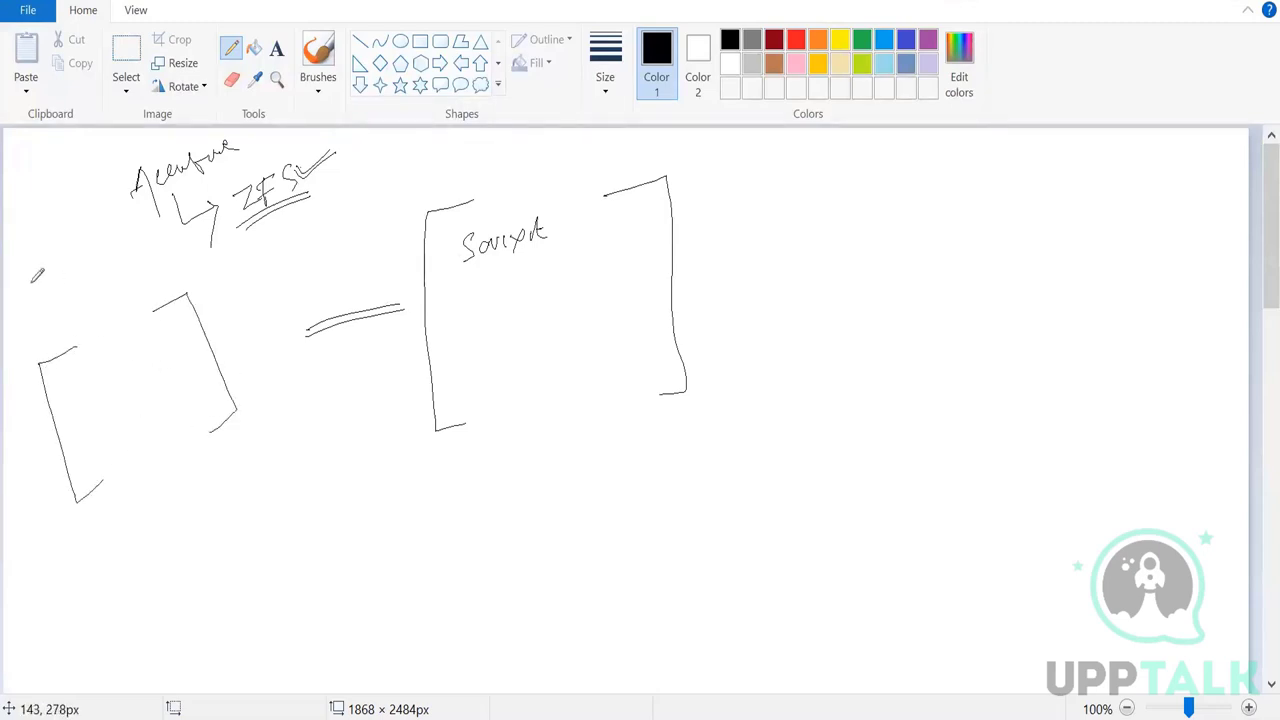
mouse_move(58, 287)
mouse_down()
mouse_move(42, 314)
mouse_move(90, 268)
mouse_up()
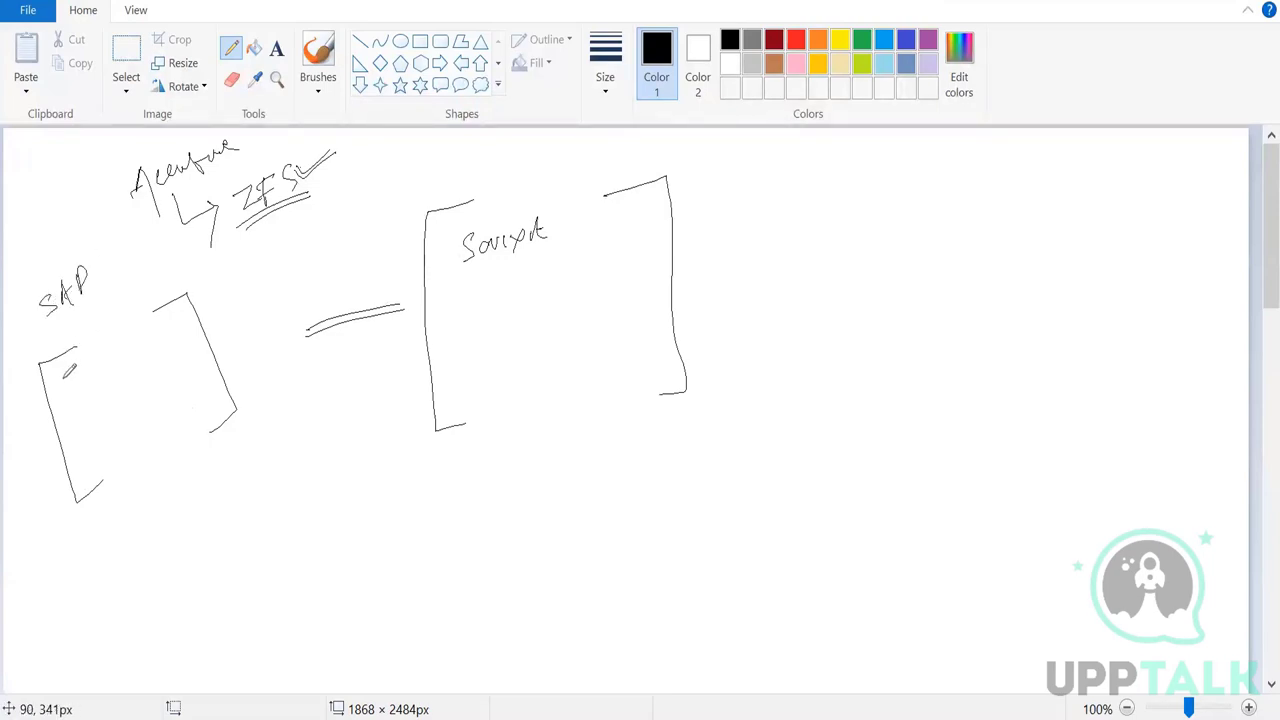
drag(56, 366, 66, 381)
Connect the SAP box to Saviynt with several lines and an arrowhead, add marks below 20K and label the connection User import
mouse_move(84, 348)
mouse_down()
mouse_move(70, 360)
mouse_move(357, 296)
mouse_move(420, 298)
mouse_up()
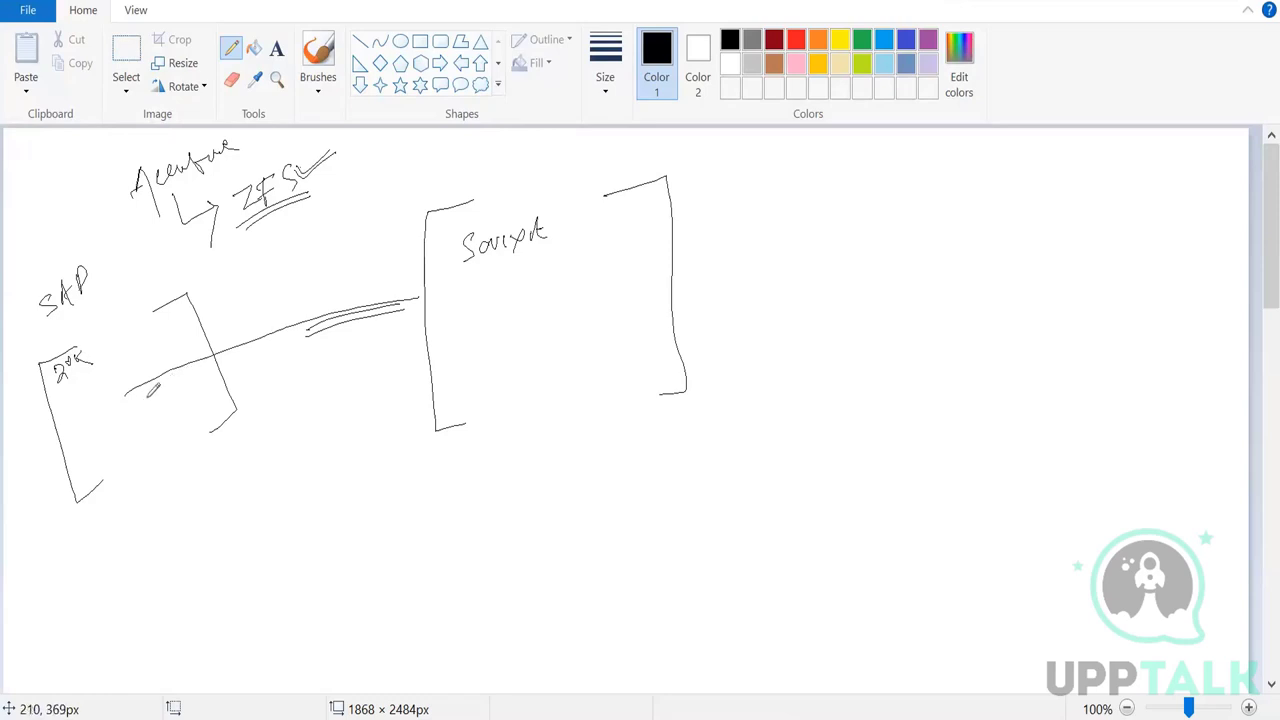
drag(140, 400, 374, 326)
drag(265, 325, 286, 396)
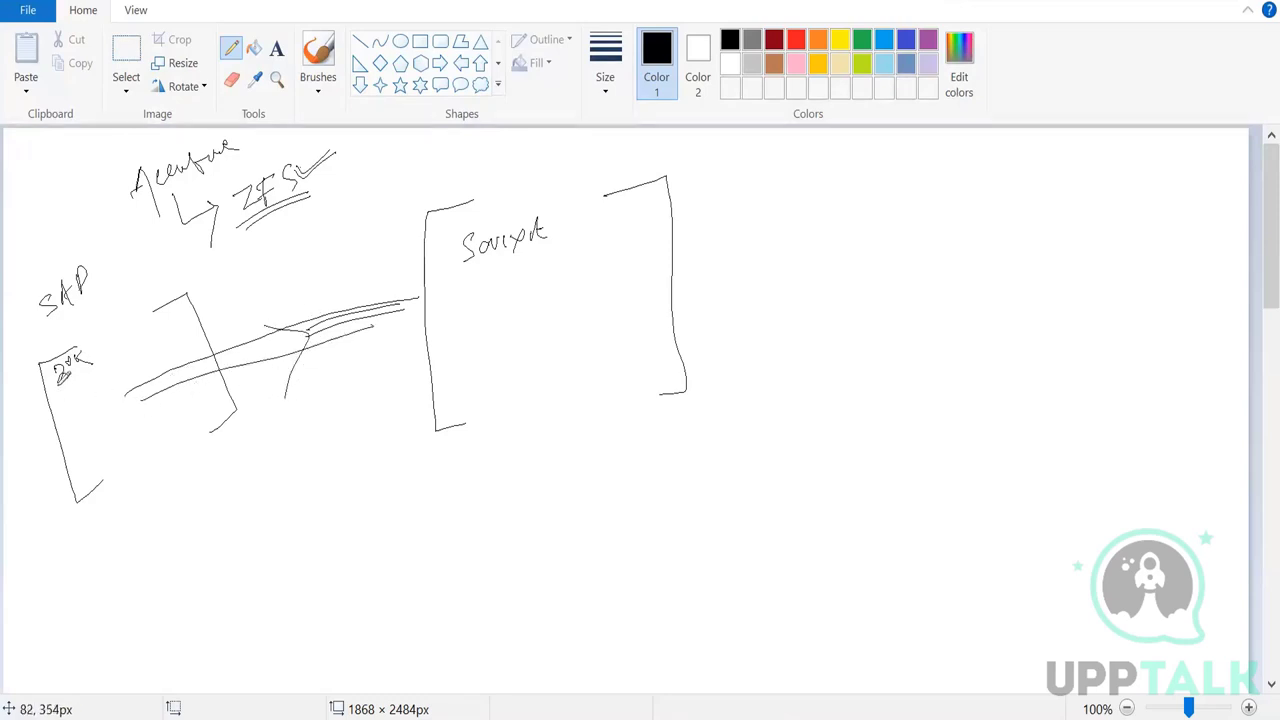
drag(68, 390, 84, 424)
drag(149, 381, 430, 308)
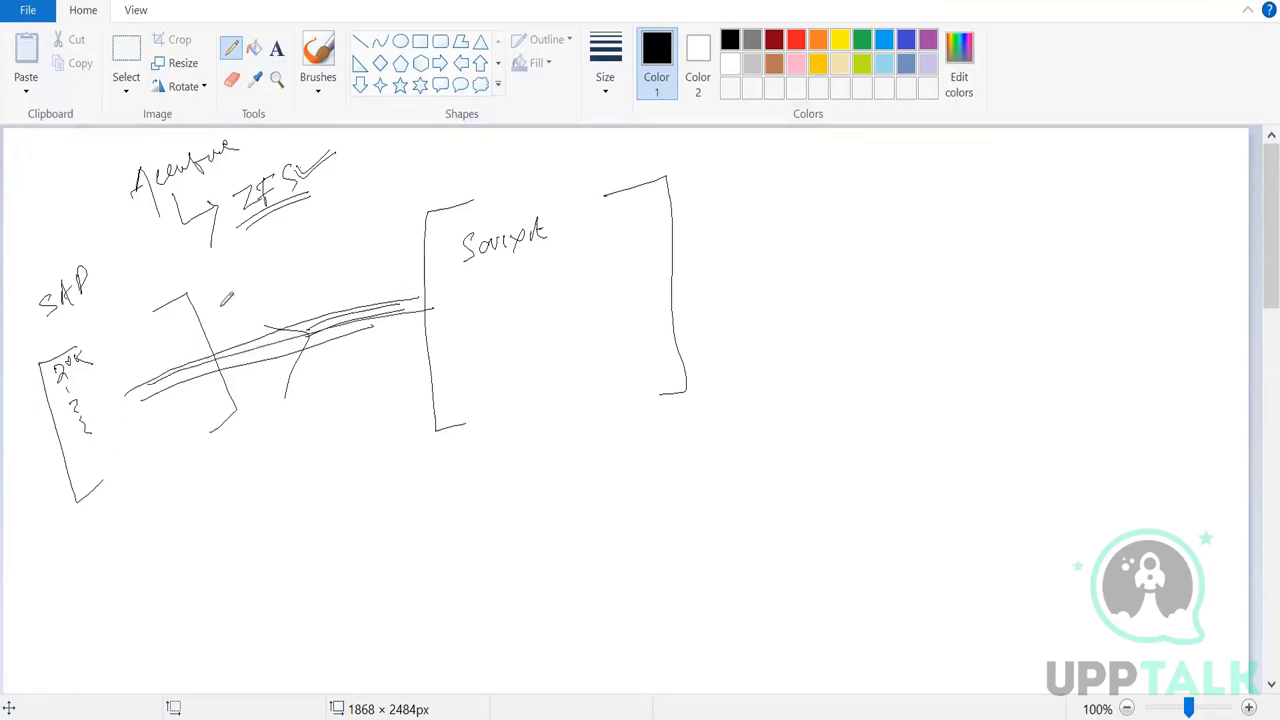
mouse_move(227, 298)
mouse_down()
mouse_move(266, 290)
mouse_move(266, 301)
mouse_move(286, 276)
mouse_move(309, 279)
mouse_move(316, 254)
mouse_move(351, 244)
mouse_move(364, 268)
mouse_up()
click(295, 255)
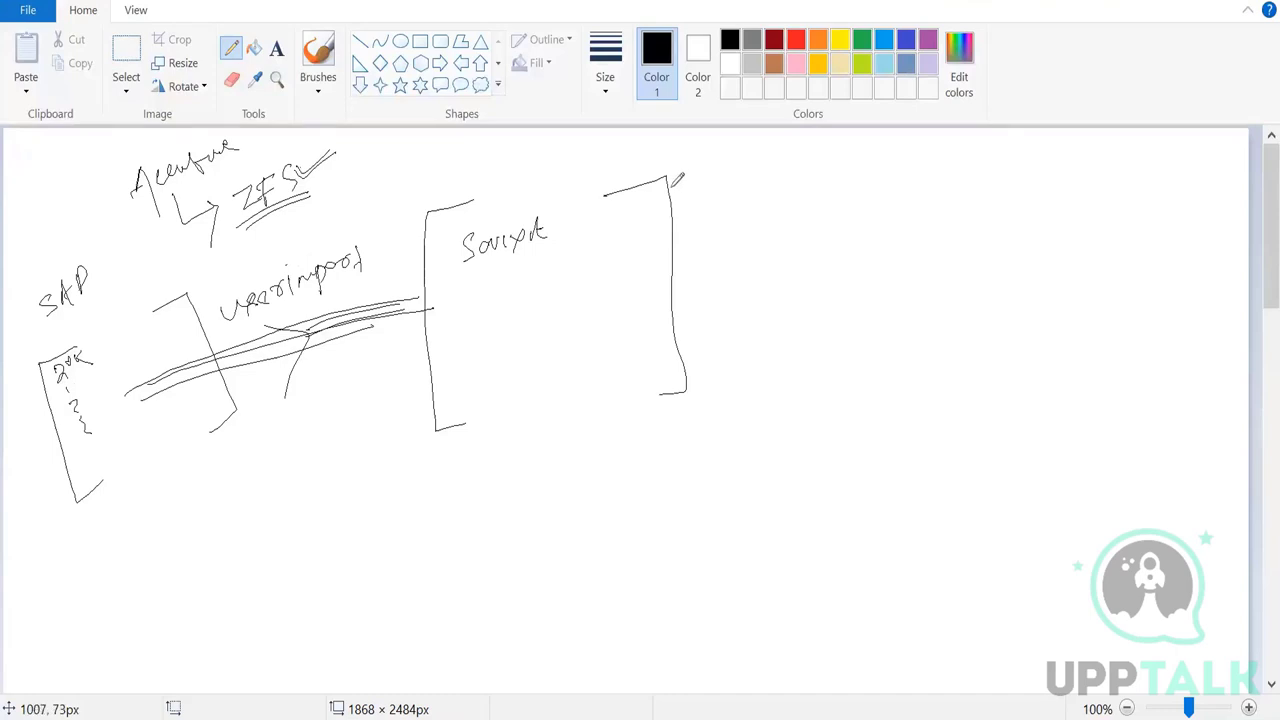
Draw four lines from the Saviynt box to handwritten application names ending with GMAIL, and add a check mark above the box
mouse_move(669, 189)
mouse_down()
mouse_move(808, 143)
mouse_move(805, 170)
mouse_move(884, 146)
mouse_up()
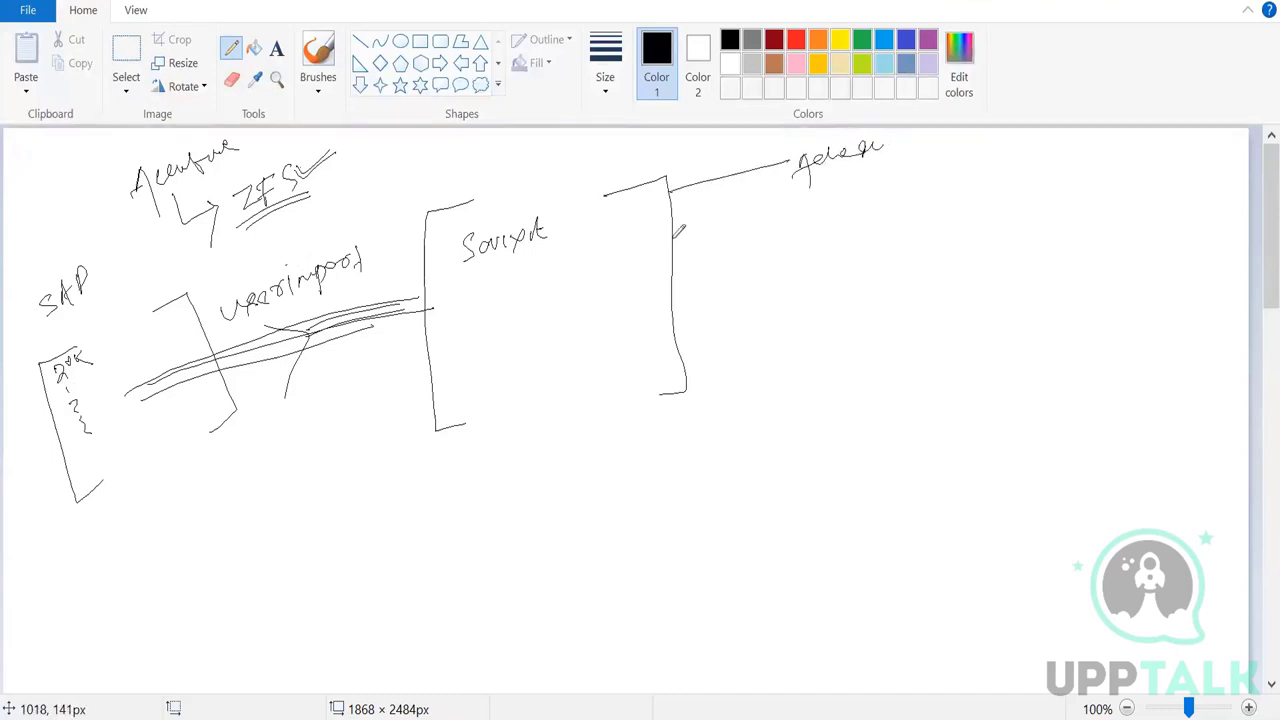
drag(673, 238, 884, 168)
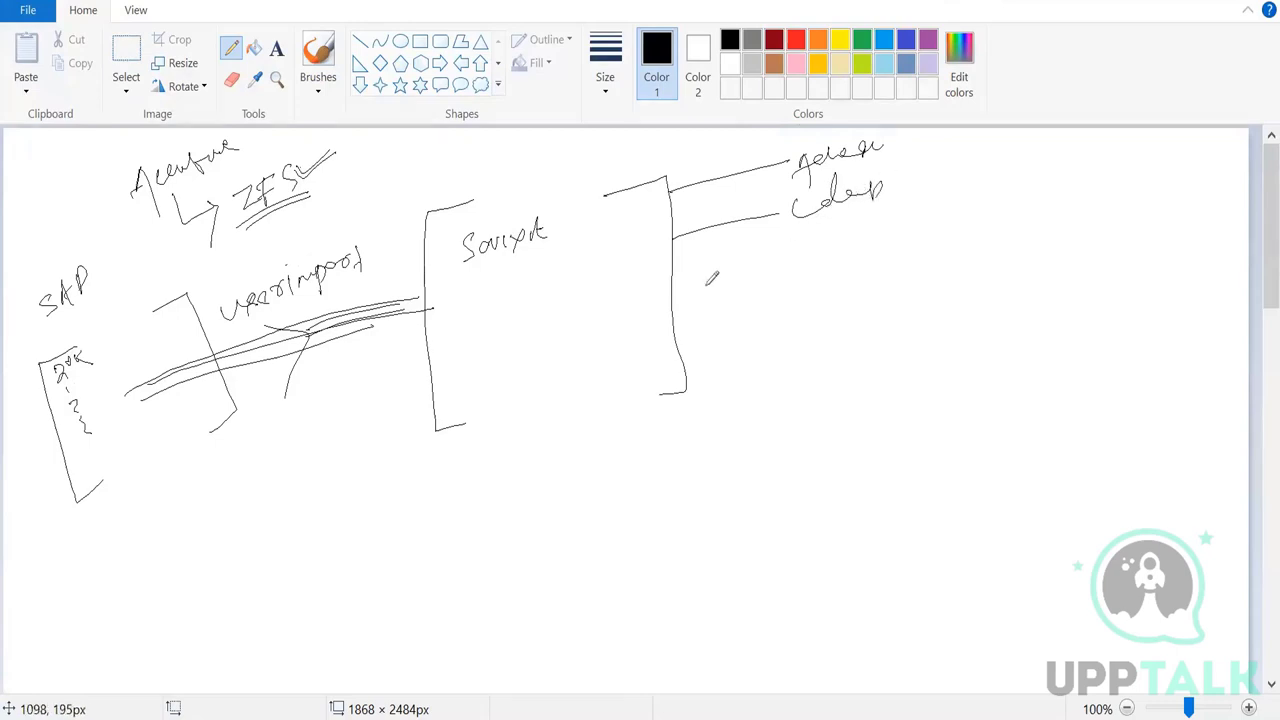
drag(674, 281, 796, 252)
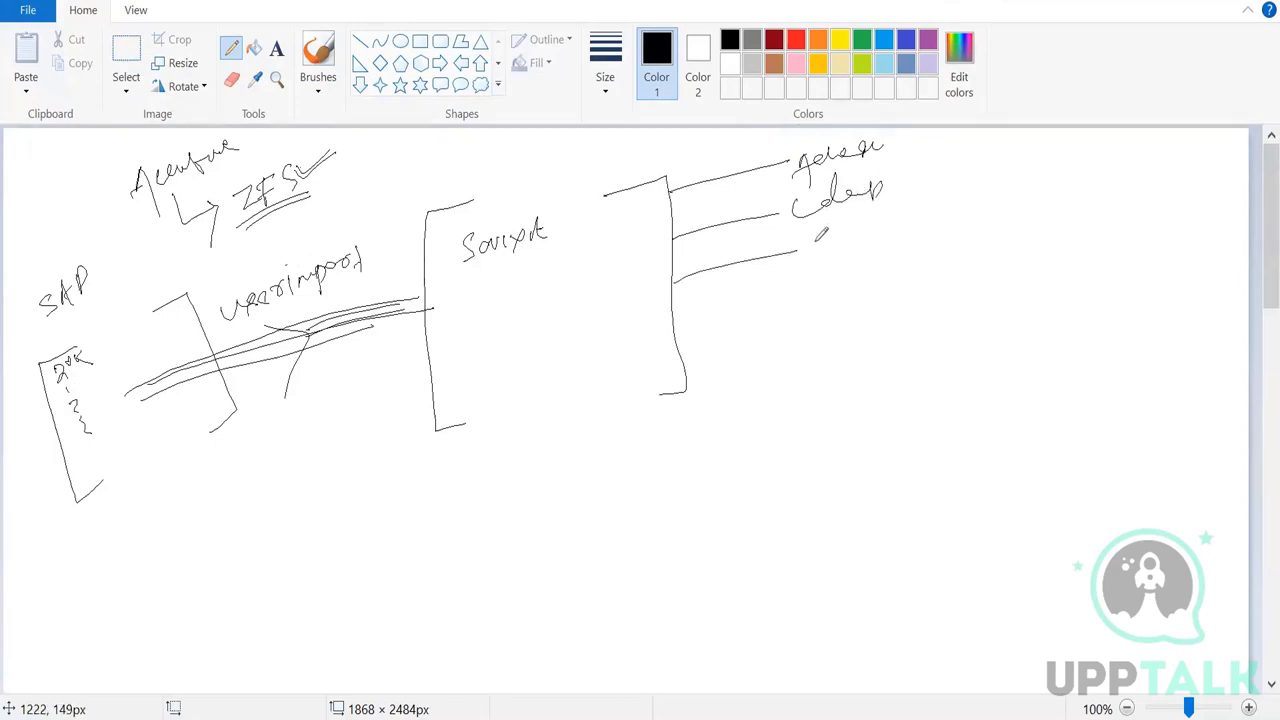
mouse_move(822, 232)
mouse_down()
mouse_move(881, 220)
mouse_move(886, 244)
mouse_up()
drag(672, 314, 797, 287)
mouse_move(826, 260)
mouse_down()
mouse_move(820, 276)
mouse_move(900, 245)
mouse_move(932, 258)
mouse_up()
drag(458, 176, 491, 156)
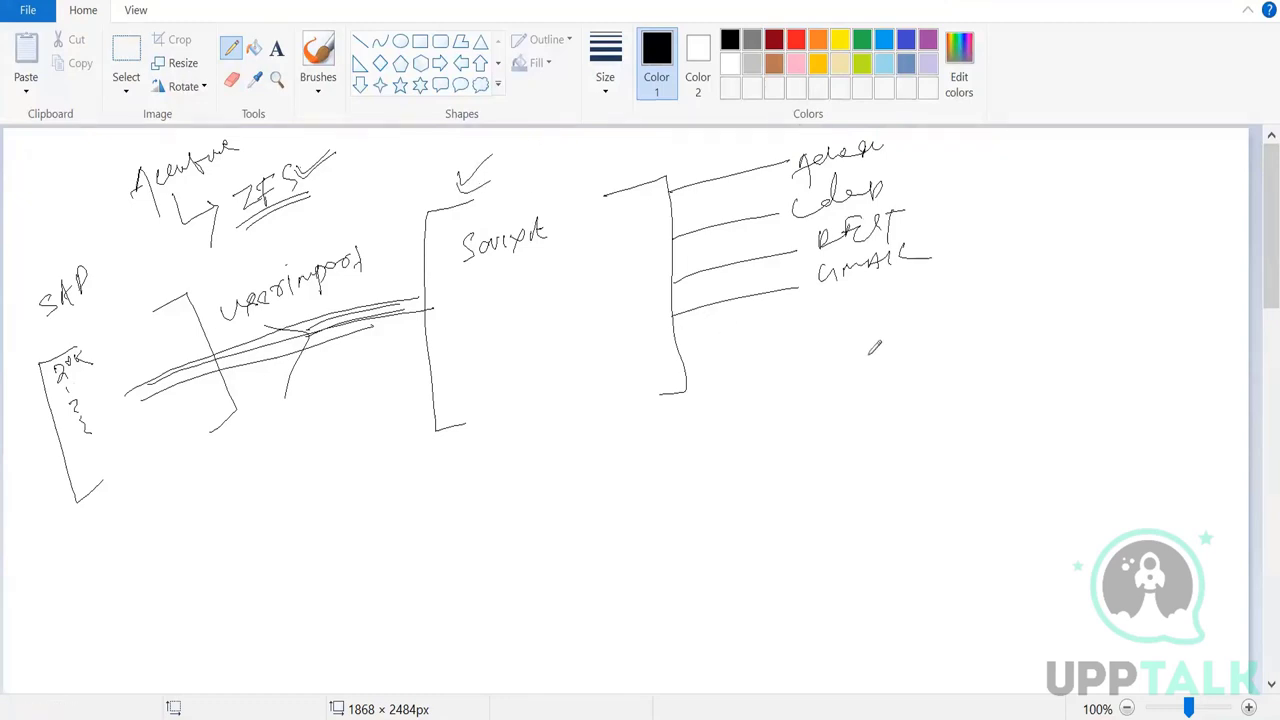
Draw a separate box to the right of the application names, labelled Ostrich above and DB below
mouse_move(1054, 280)
mouse_down()
mouse_move(1022, 386)
mouse_move(1048, 406)
mouse_up()
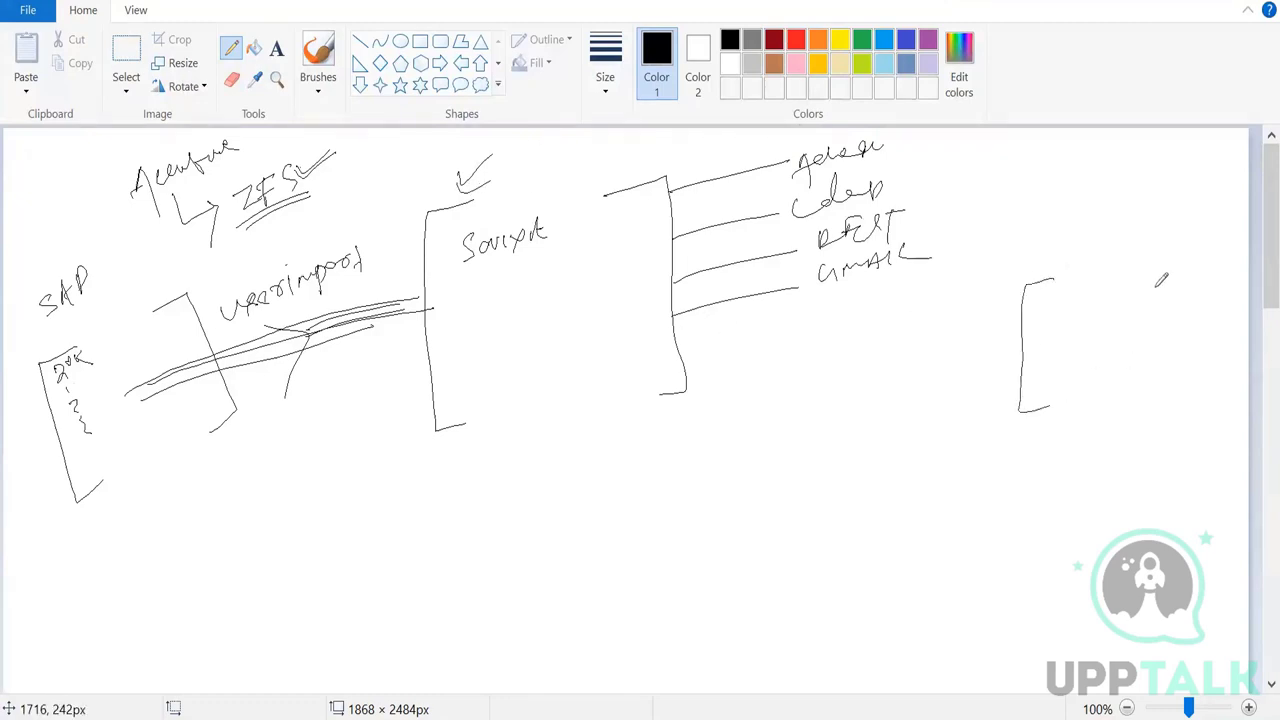
mouse_move(1148, 274)
mouse_down()
mouse_move(1195, 258)
mouse_move(1166, 386)
mouse_up()
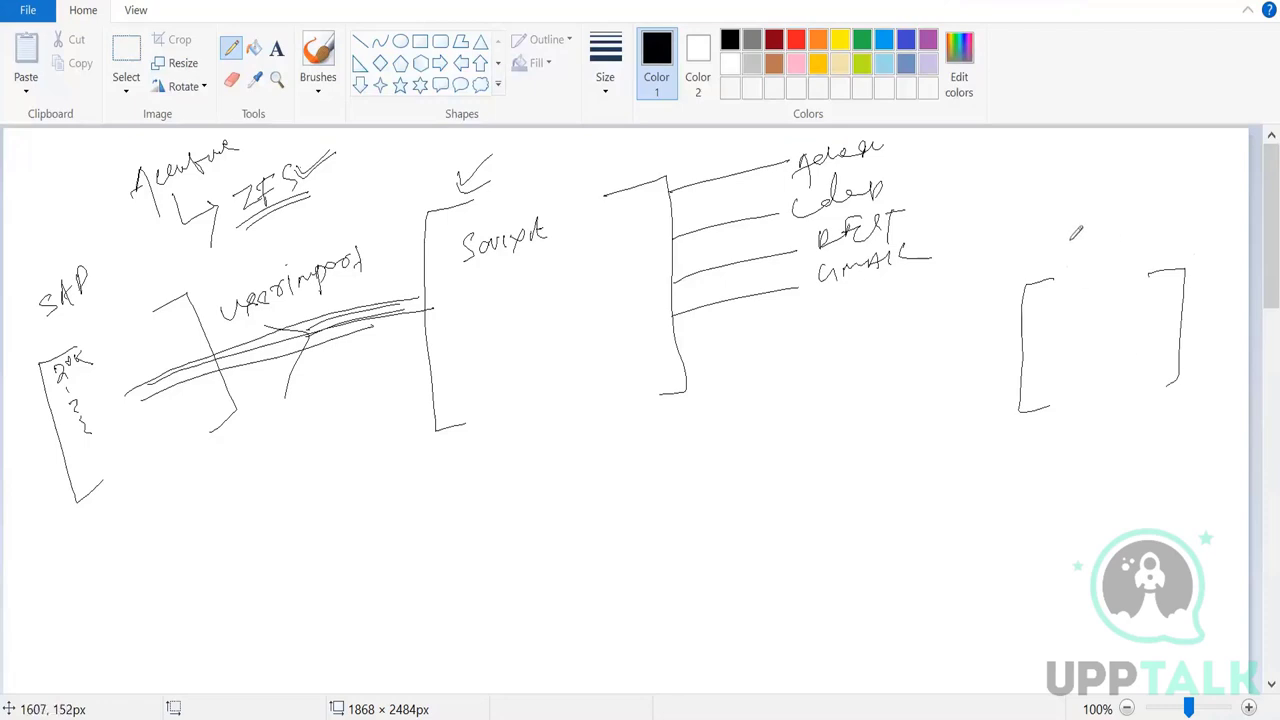
mouse_move(1058, 220)
mouse_down()
mouse_move(1093, 203)
mouse_move(1115, 220)
mouse_move(1143, 195)
mouse_move(1156, 226)
mouse_up()
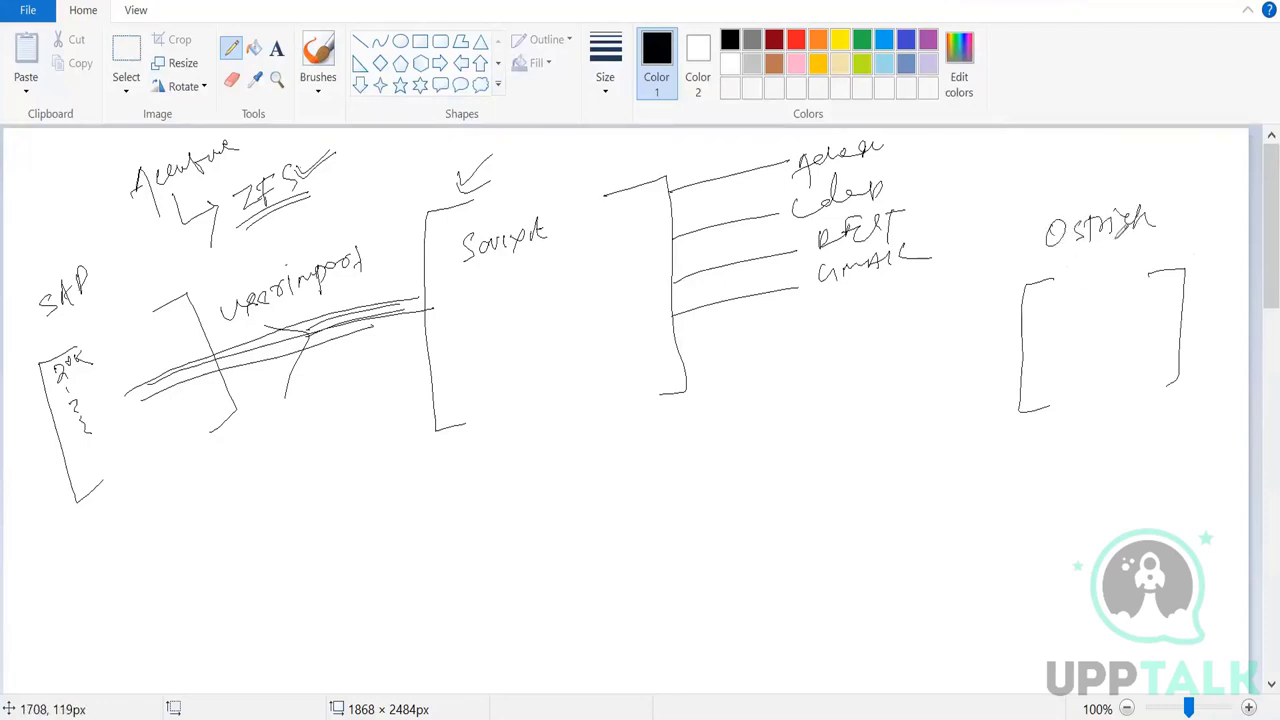
drag(1084, 420, 1090, 436)
mouse_move(1112, 426)
mouse_down()
mouse_move(1122, 420)
mouse_move(1118, 438)
mouse_up()
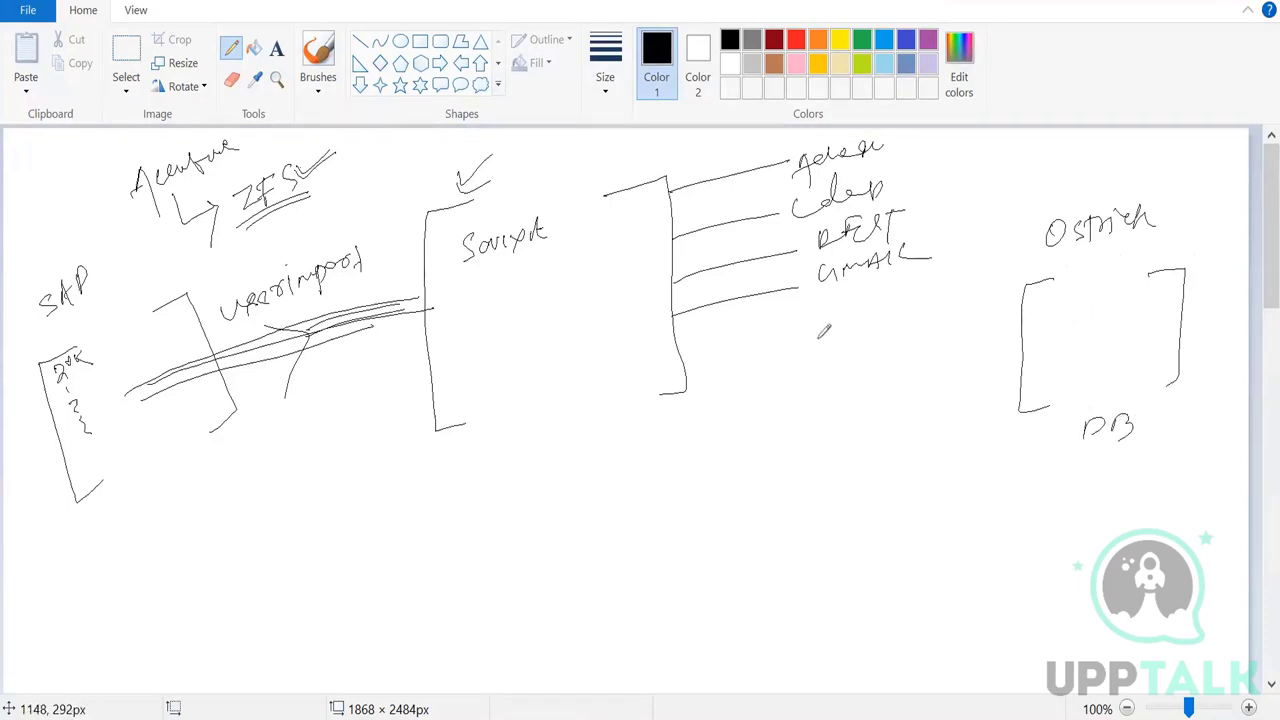
Draw a double line from the Saviynt box toward the Ostrich box and mark it with an arrowhead
drag(690, 352, 966, 349)
drag(688, 356, 934, 350)
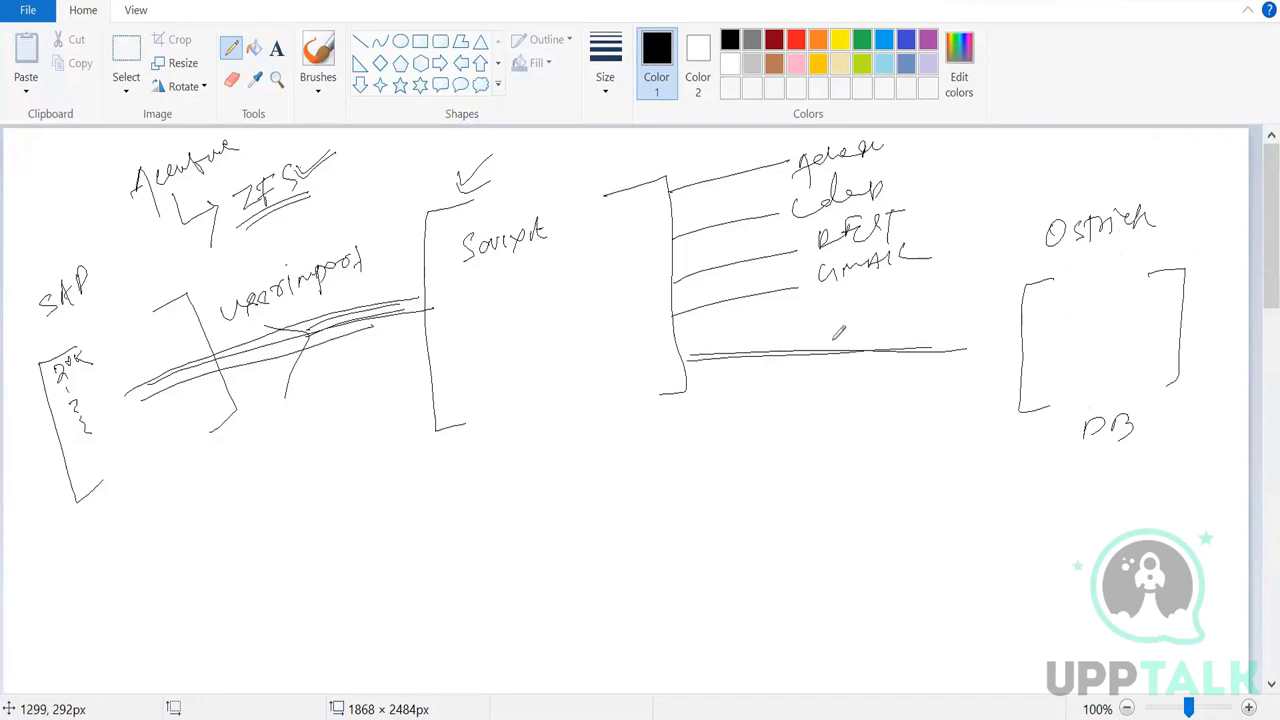
mouse_move(828, 345)
mouse_down()
mouse_move(856, 352)
mouse_move(830, 392)
mouse_move(878, 348)
mouse_up()
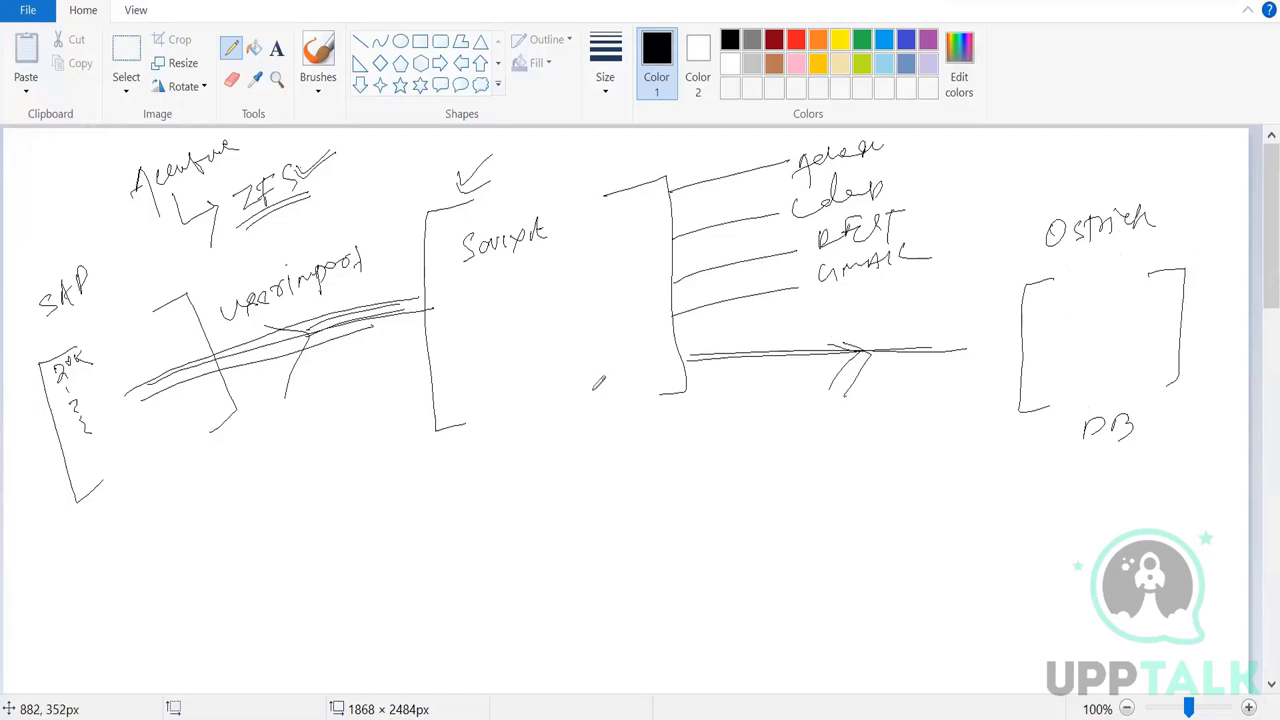
Write B.A and an underlined 20K below the Saviynt connection, and Team above the Ostrich label
drag(620, 455, 667, 450)
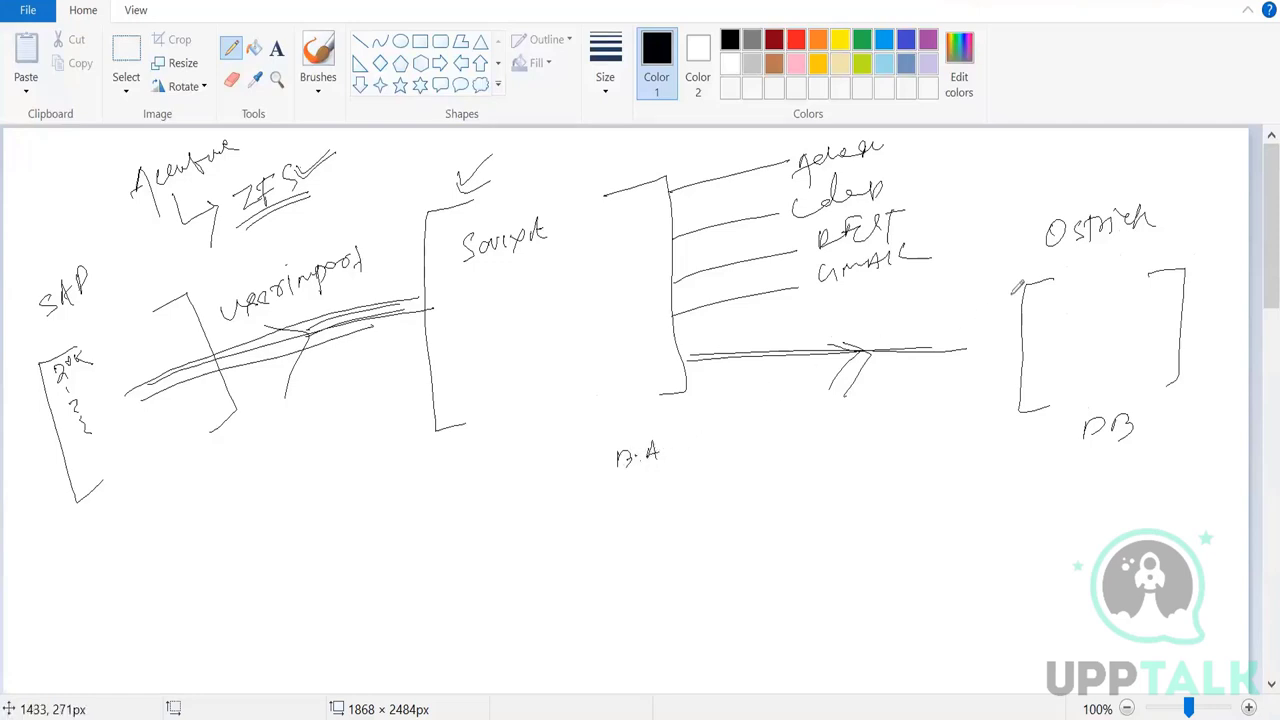
drag(1036, 158, 1112, 170)
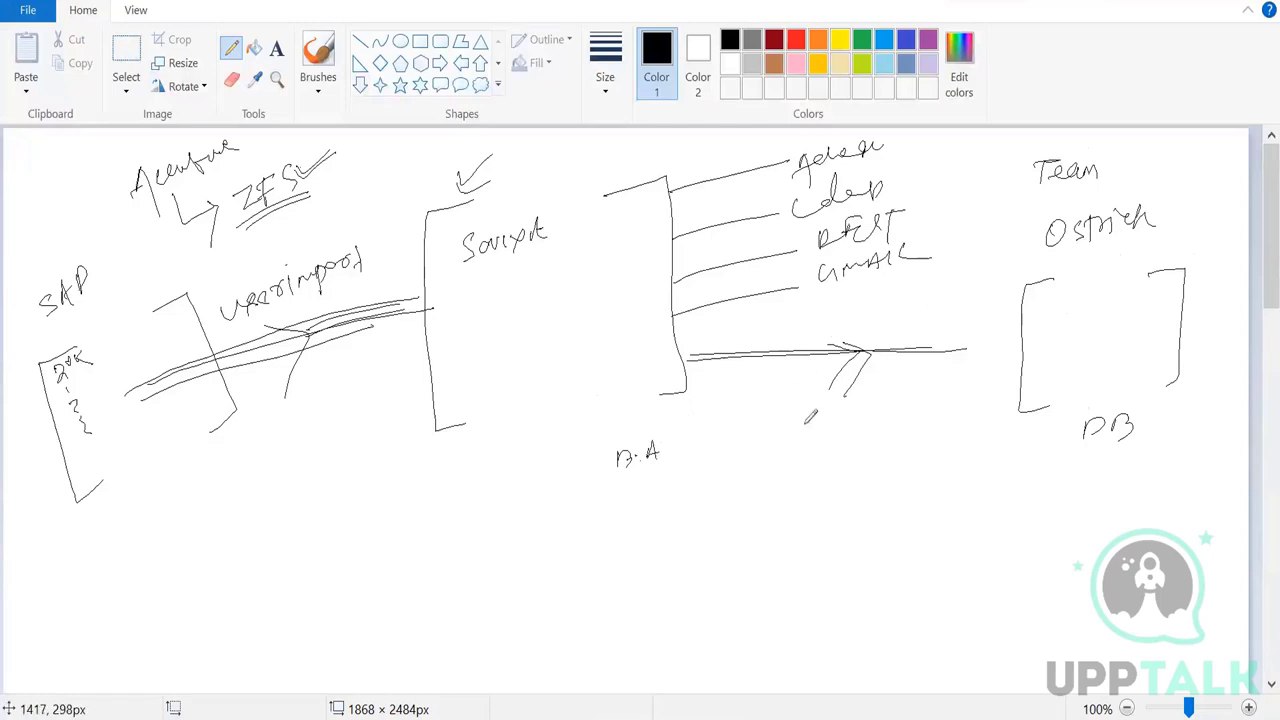
mouse_move(647, 468)
mouse_down()
mouse_move(645, 497)
mouse_move(724, 478)
mouse_up()
mouse_move(734, 462)
mouse_down()
mouse_move(742, 476)
mouse_move(776, 467)
mouse_move(773, 481)
mouse_up()
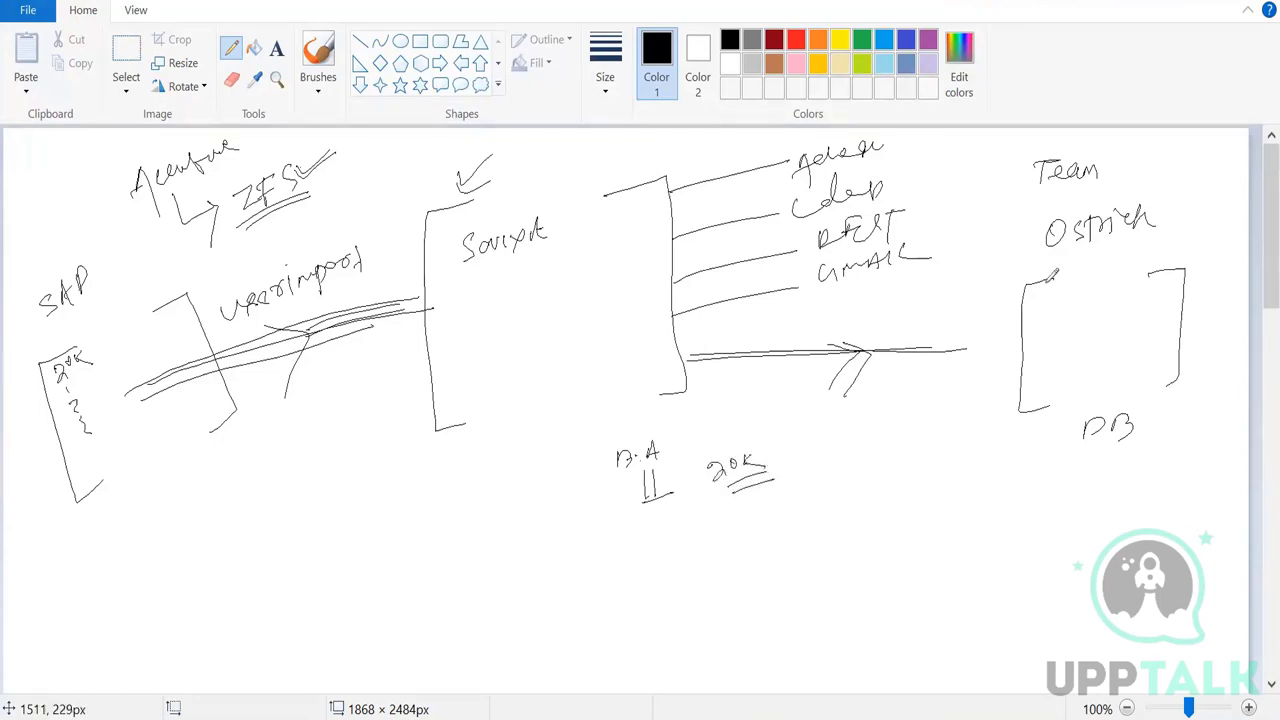
Write 20K inside the Ostrich box and put a check mark above it
mouse_move(1045, 274)
mouse_down()
mouse_move(1024, 285)
mouse_move(1097, 300)
mouse_up()
key(ctrl+z)
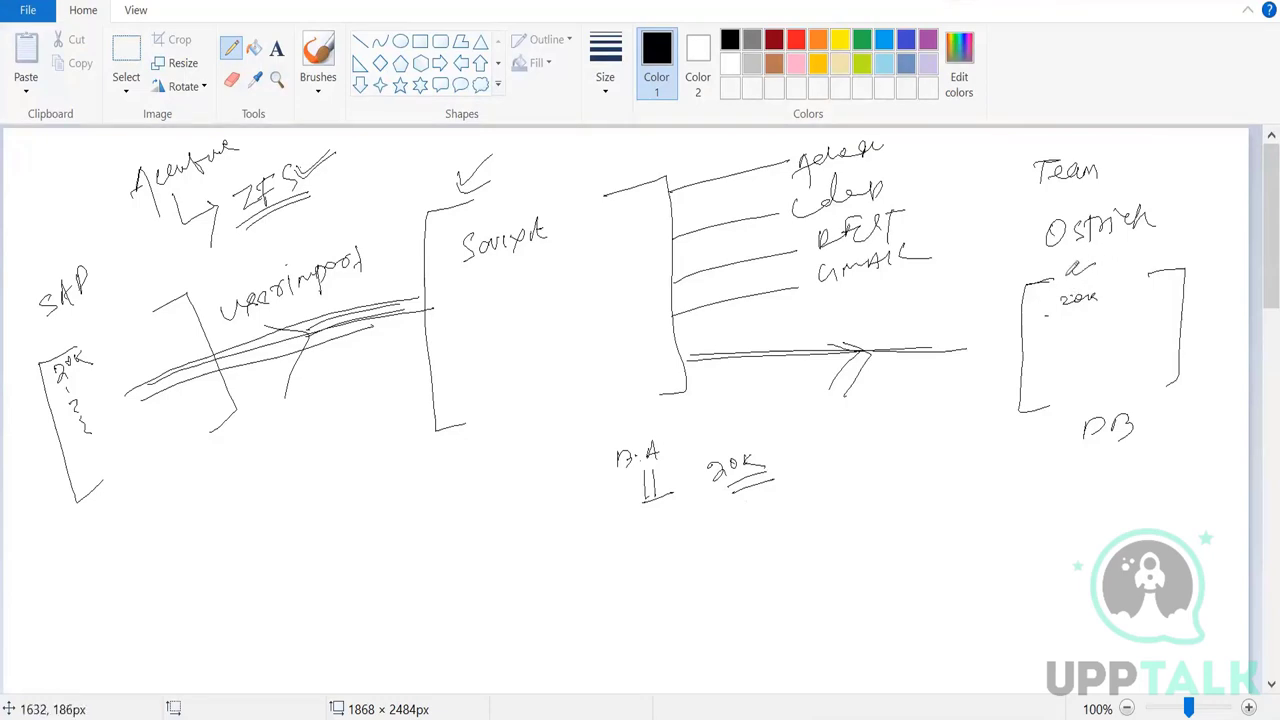
drag(1066, 270, 1110, 257)
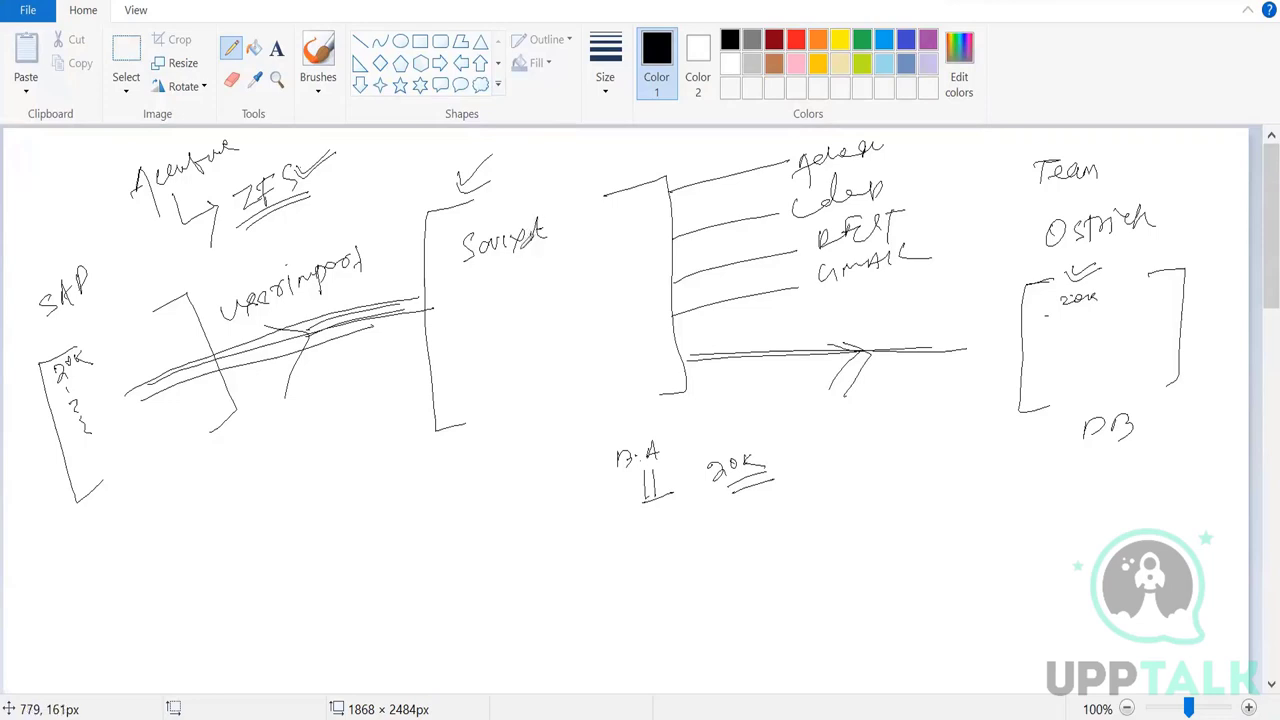
Write "update user", "create user" and "Remove user" under 20K, bracket the list and label it "operation" with an arrow
mouse_move(524, 237)
mouse_down()
mouse_move(550, 240)
mouse_move(534, 235)
mouse_up()
drag(716, 507, 871, 475)
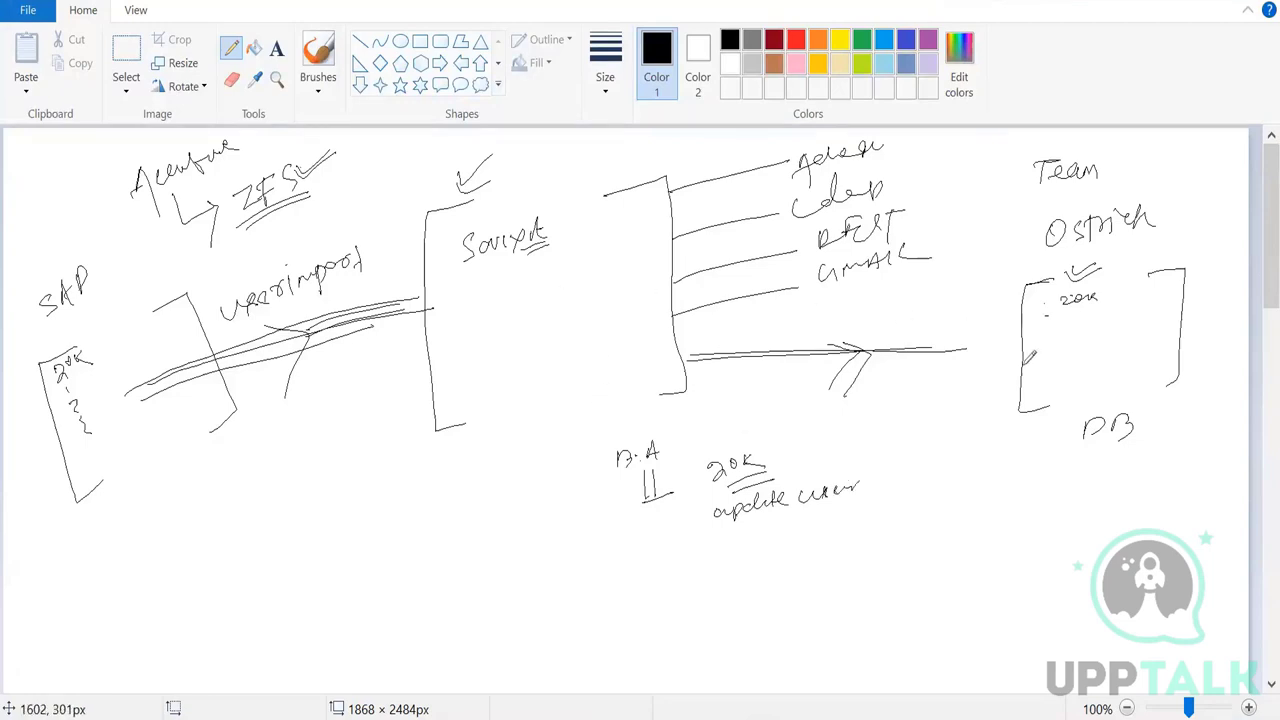
mouse_move(735, 532)
mouse_down()
mouse_move(724, 538)
mouse_move(856, 512)
mouse_up()
mouse_move(742, 555)
mouse_down()
mouse_move(733, 565)
mouse_move(806, 556)
mouse_move(884, 522)
mouse_up()
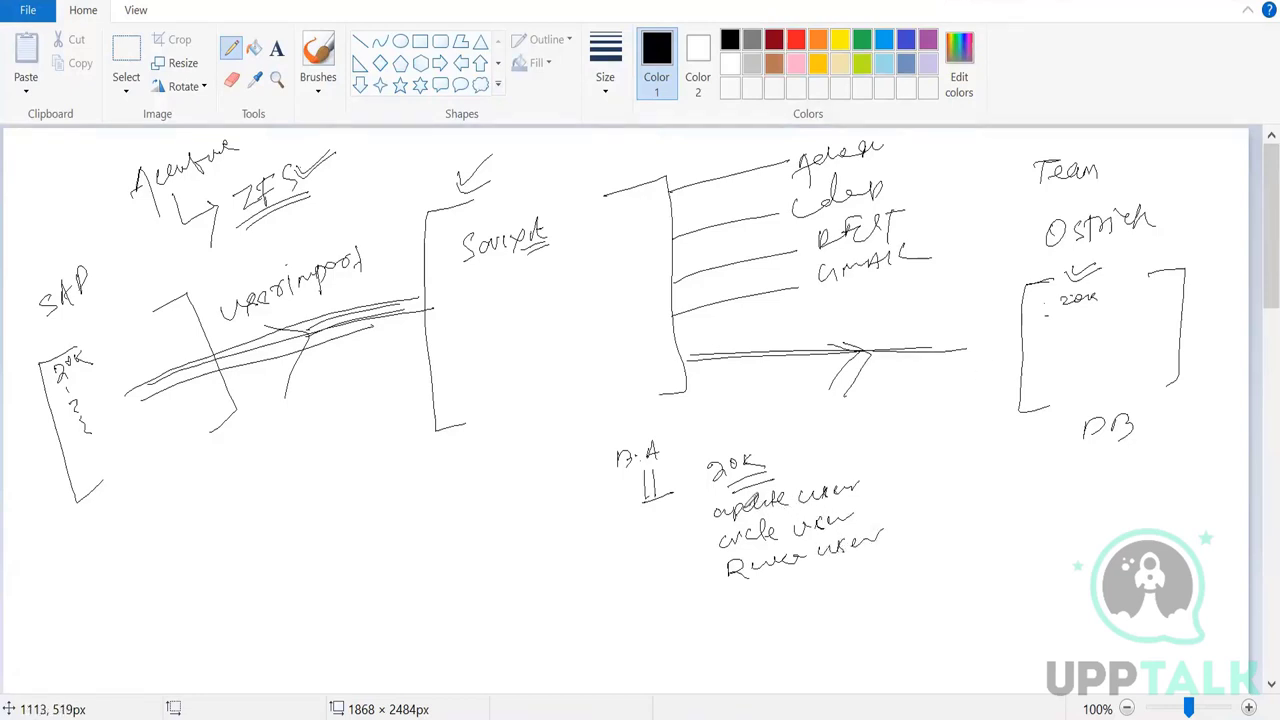
mouse_move(713, 505)
mouse_down()
mouse_move(692, 512)
mouse_move(714, 580)
mouse_up()
drag(872, 475, 884, 544)
drag(911, 500, 1024, 486)
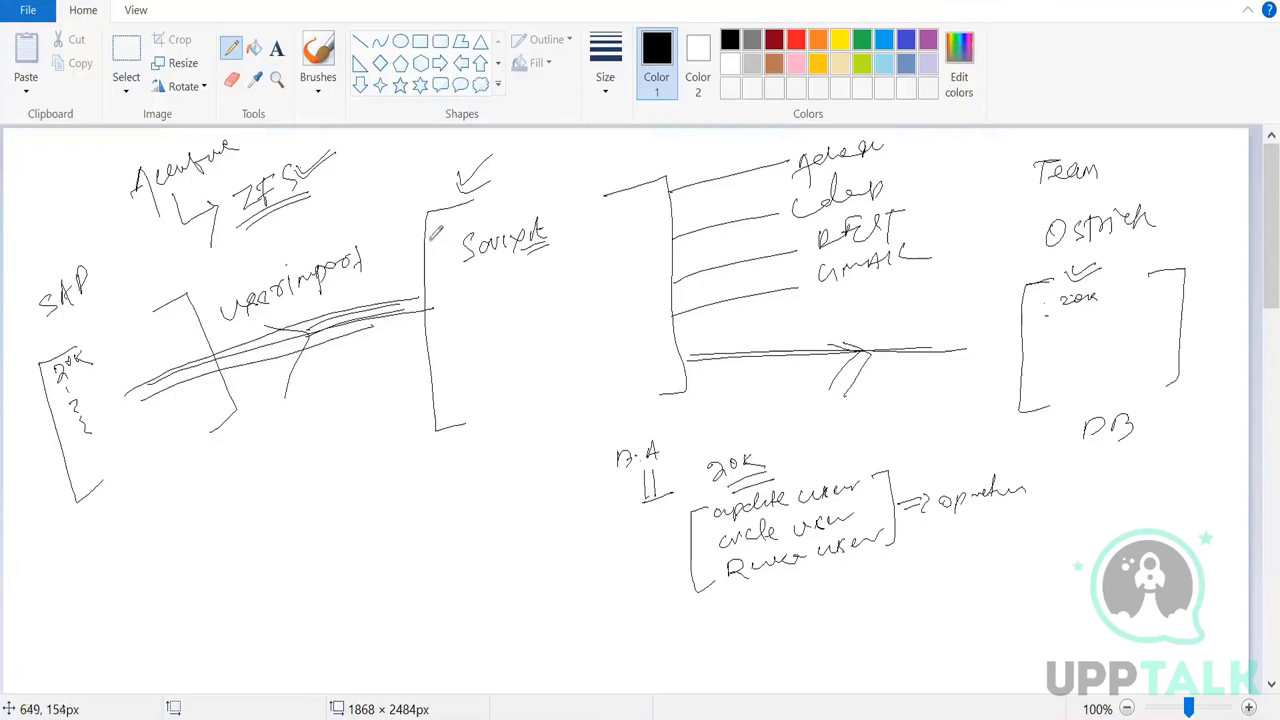
Mark an X above the Saviynt box and enclose the list of four applications in brackets
drag(450, 231, 446, 238)
mouse_move(517, 151)
mouse_down()
mouse_move(541, 159)
mouse_move(520, 168)
mouse_up()
mouse_move(798, 148)
mouse_down()
mouse_move(777, 162)
mouse_move(797, 303)
mouse_up()
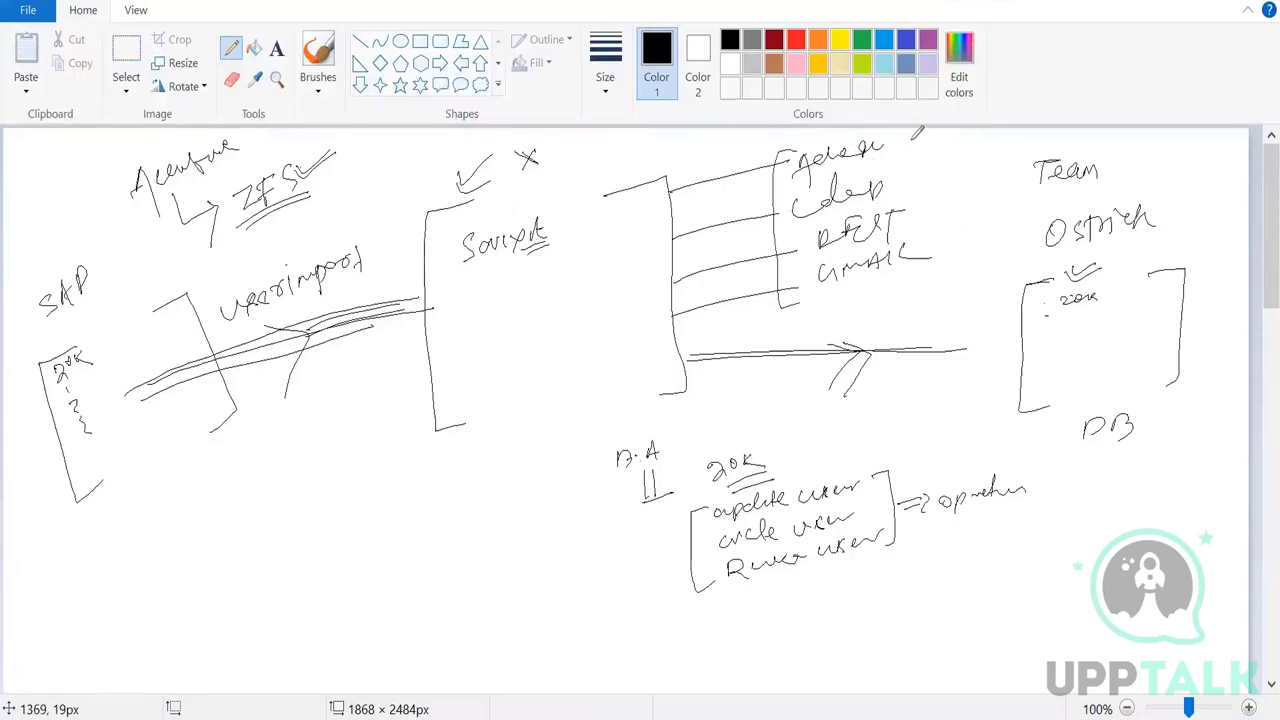
mouse_move(910, 140)
mouse_down()
mouse_move(934, 142)
mouse_move(920, 261)
mouse_up()
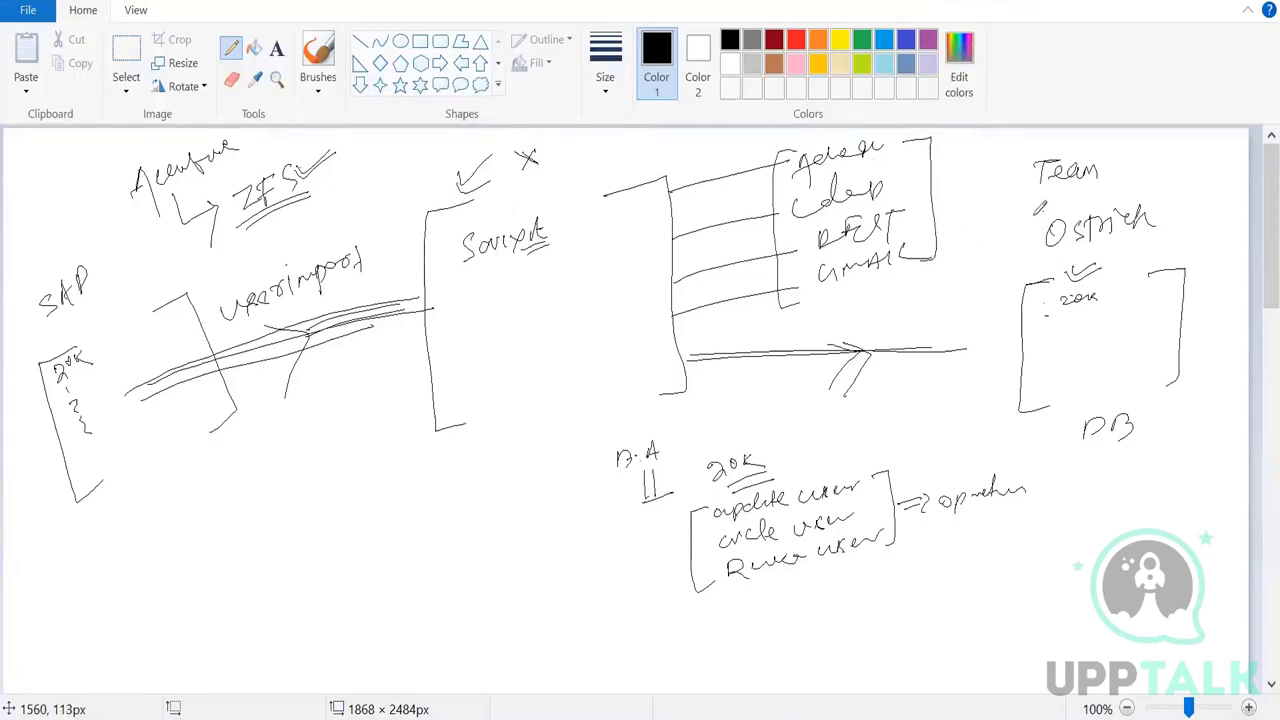
Bracket the Ostrich name and write "manually" with a double underline beside the database box
drag(1045, 207, 1045, 257)
mouse_move(1162, 203)
mouse_down()
mouse_move(1178, 244)
mouse_move(1146, 244)
mouse_up()
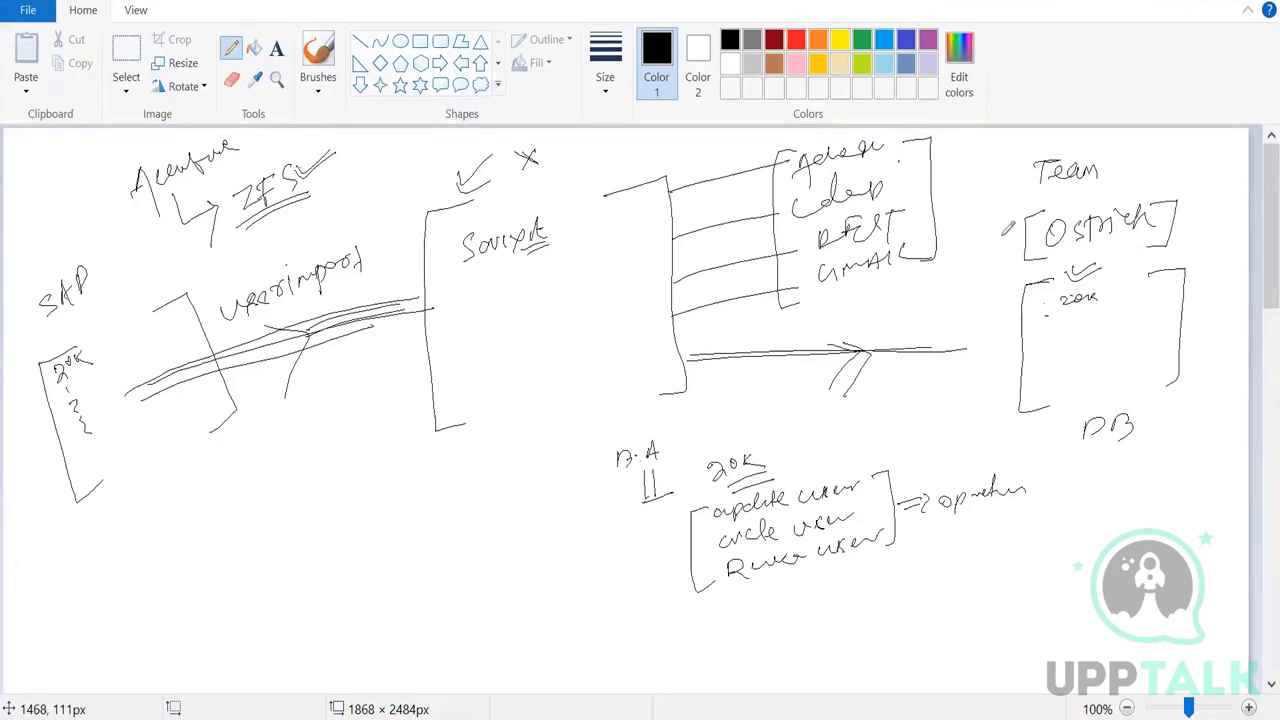
mouse_move(978, 252)
mouse_down()
mouse_move(1036, 255)
mouse_move(1045, 272)
mouse_move(1028, 272)
mouse_up()
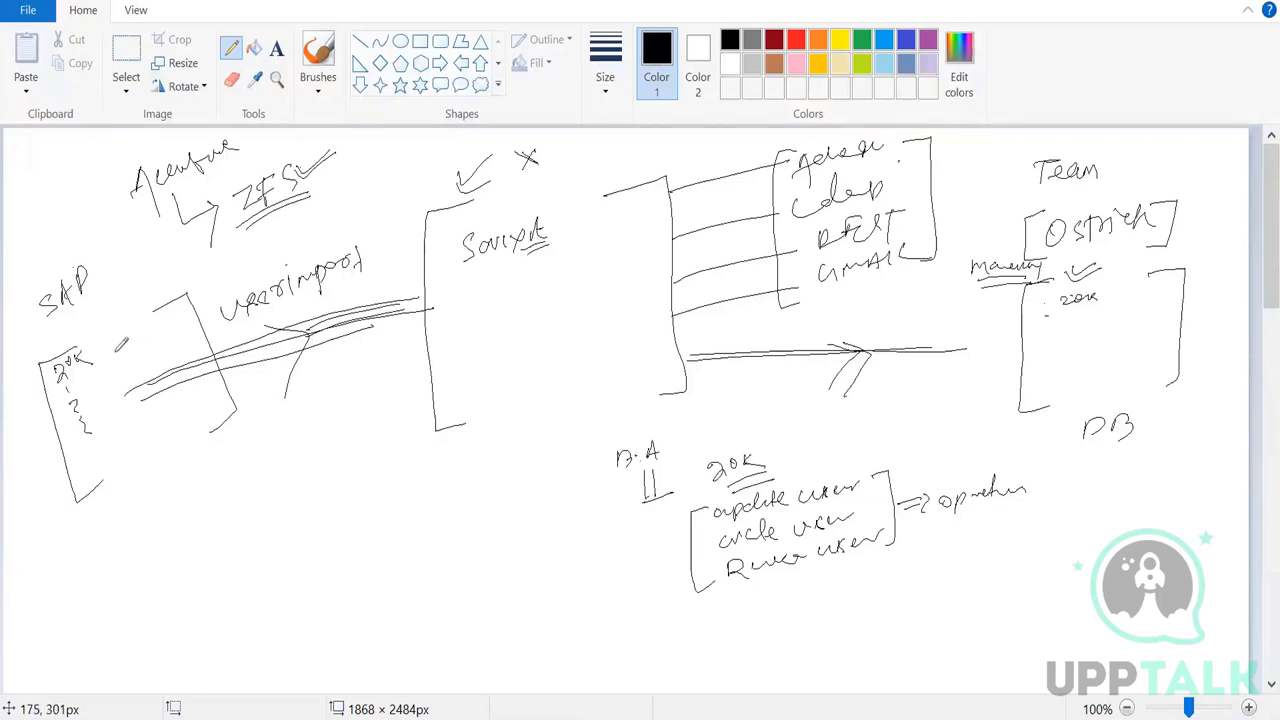
Write "ABC" underlined in the SAP box and mark a dashed path from it across to the database box
mouse_move(113, 454)
mouse_down()
mouse_move(146, 424)
mouse_move(160, 442)
mouse_up()
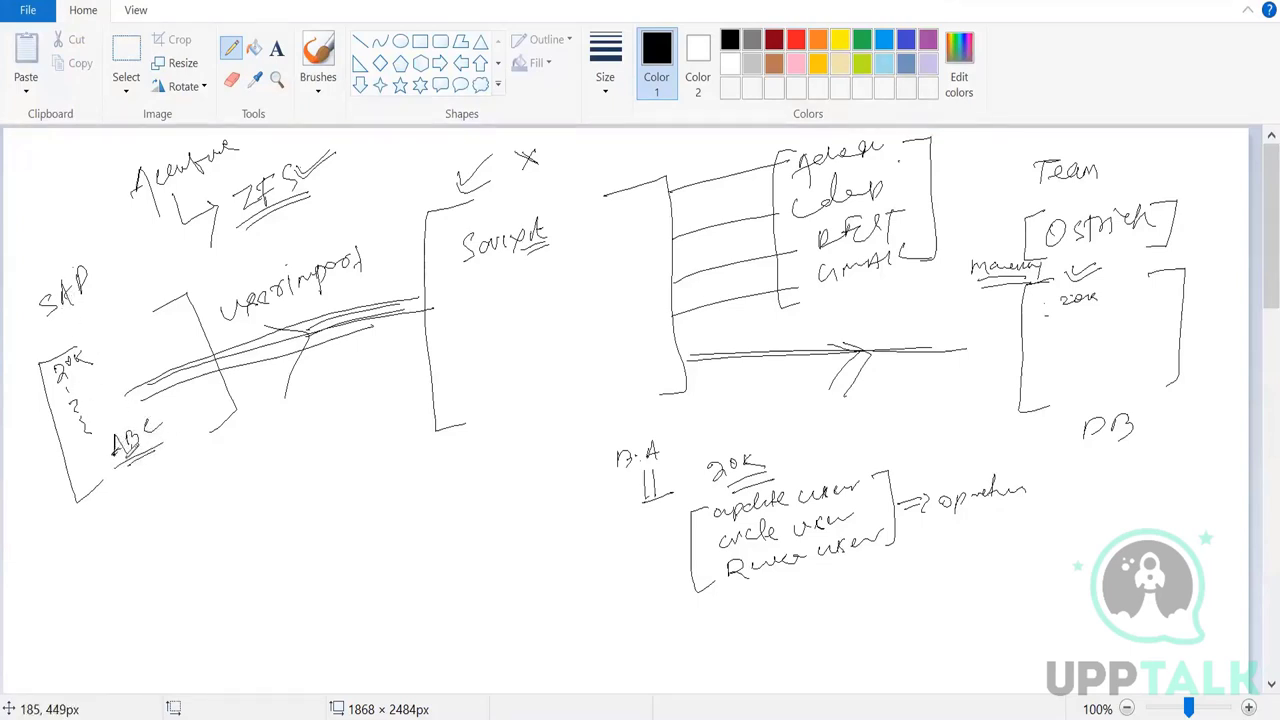
drag(119, 475, 121, 482)
click(156, 491)
drag(294, 498, 305, 496)
drag(325, 497, 338, 491)
drag(430, 489, 458, 479)
drag(545, 475, 568, 467)
drag(692, 461, 705, 457)
mouse_move(1006, 352)
mouse_down()
mouse_move(988, 372)
mouse_move(990, 398)
mouse_up()
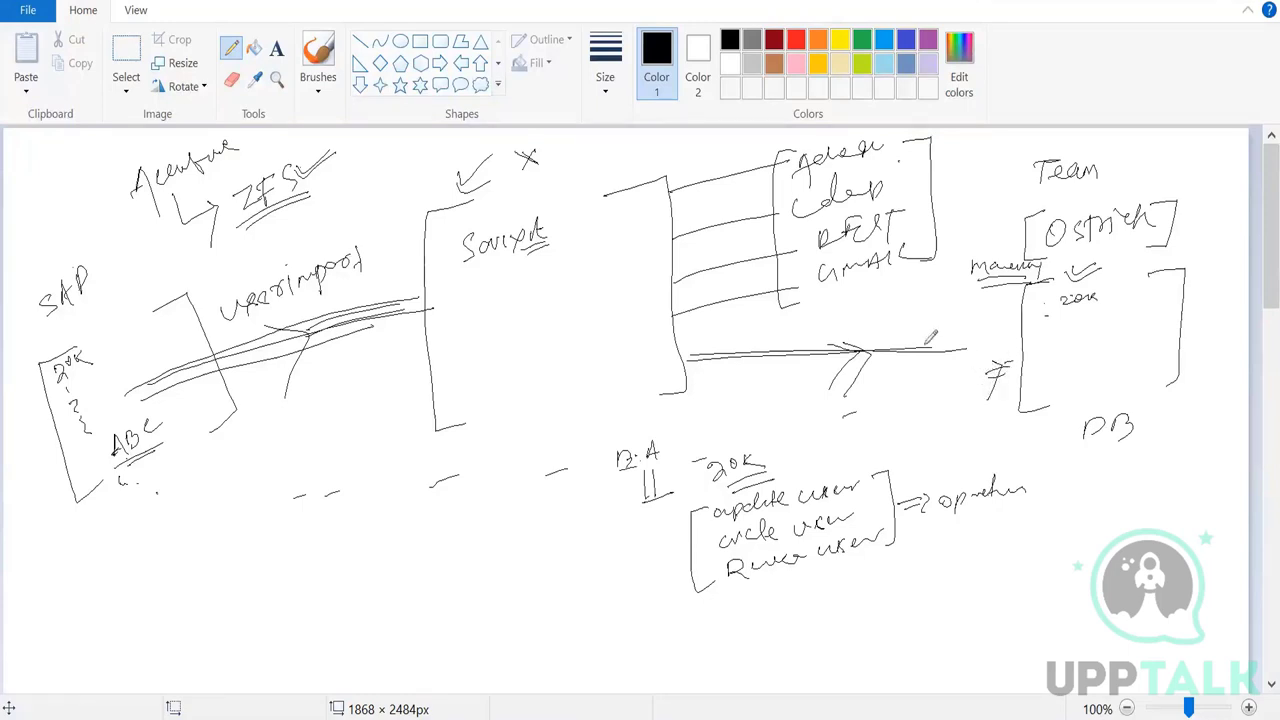
Add a mark beside each of the four applications in the bracketed list
drag(918, 150, 938, 140)
drag(920, 185, 940, 172)
drag(925, 215, 945, 200)
drag(932, 247, 952, 234)
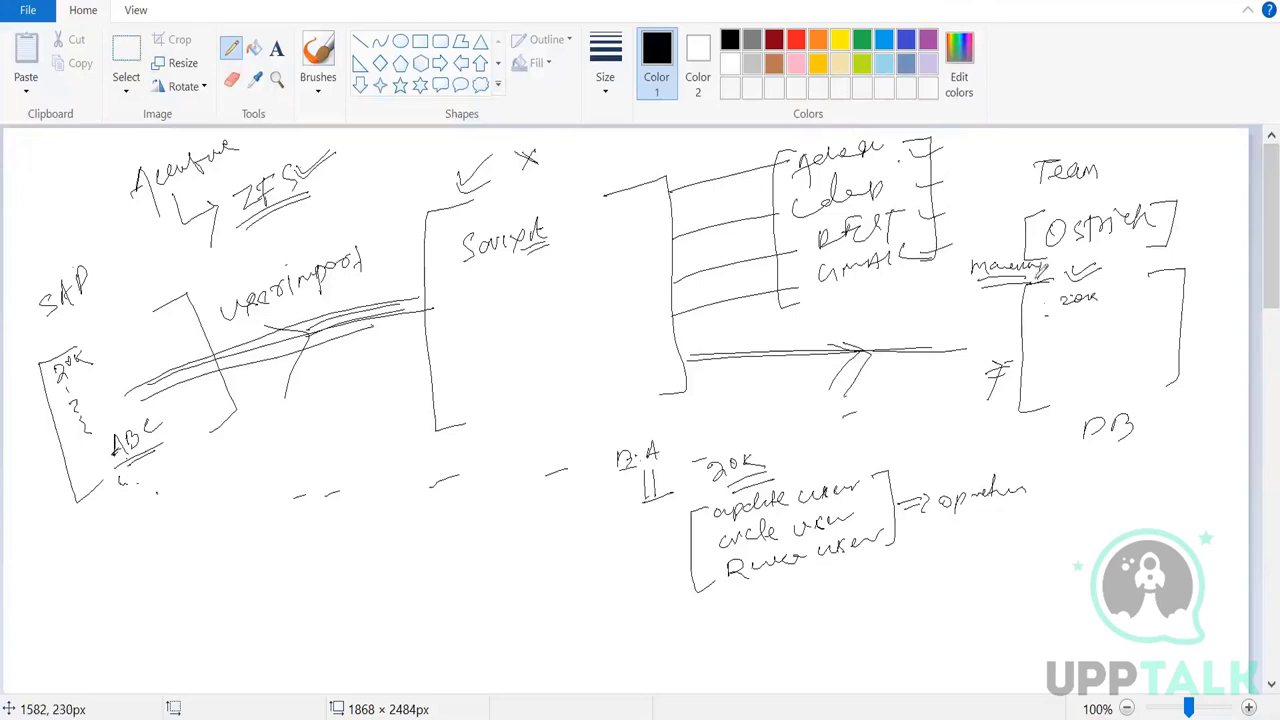
Tick the Ostrich name and write "ABC" entries in the database box and beside the application list
mouse_move(1062, 217)
mouse_down()
mouse_move(1038, 221)
mouse_move(1032, 242)
mouse_up()
mouse_move(1052, 318)
mouse_down()
mouse_move(1040, 323)
mouse_move(1055, 342)
mouse_move(1152, 291)
mouse_up()
drag(1052, 286, 1066, 273)
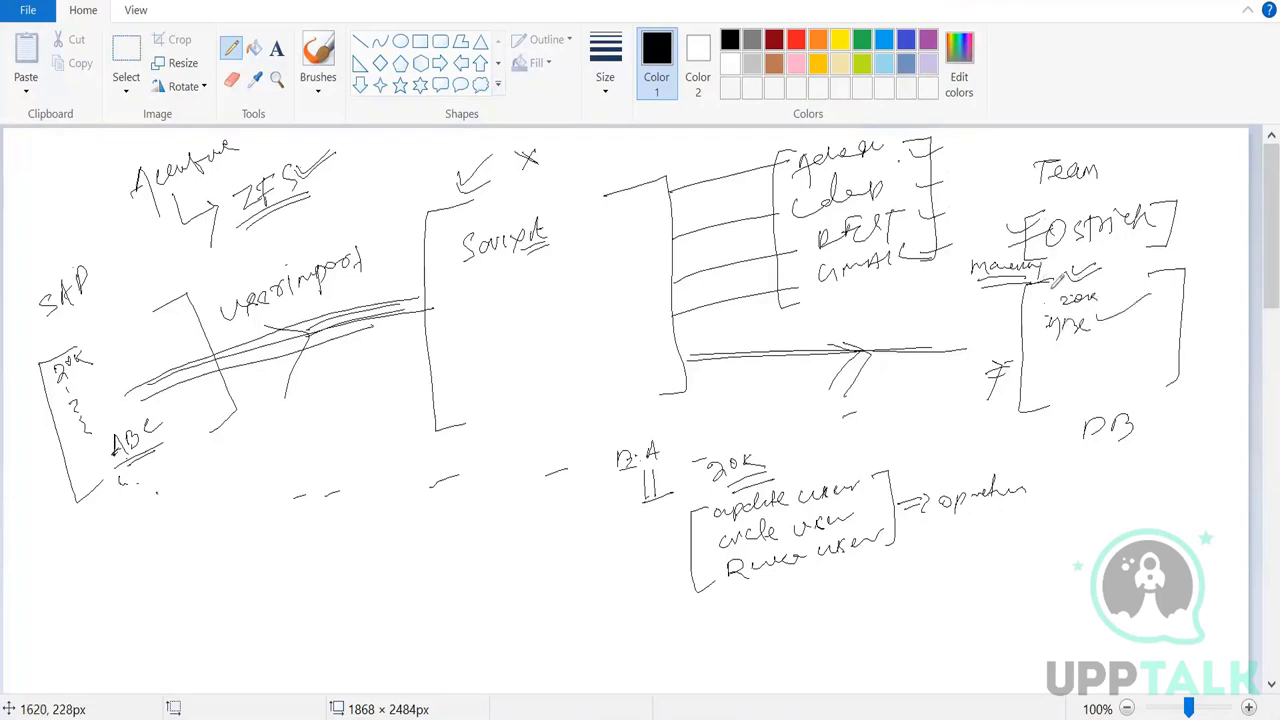
mouse_move(932, 164)
mouse_down()
mouse_move(926, 186)
mouse_move(1000, 147)
mouse_move(988, 189)
mouse_move(945, 207)
mouse_up()
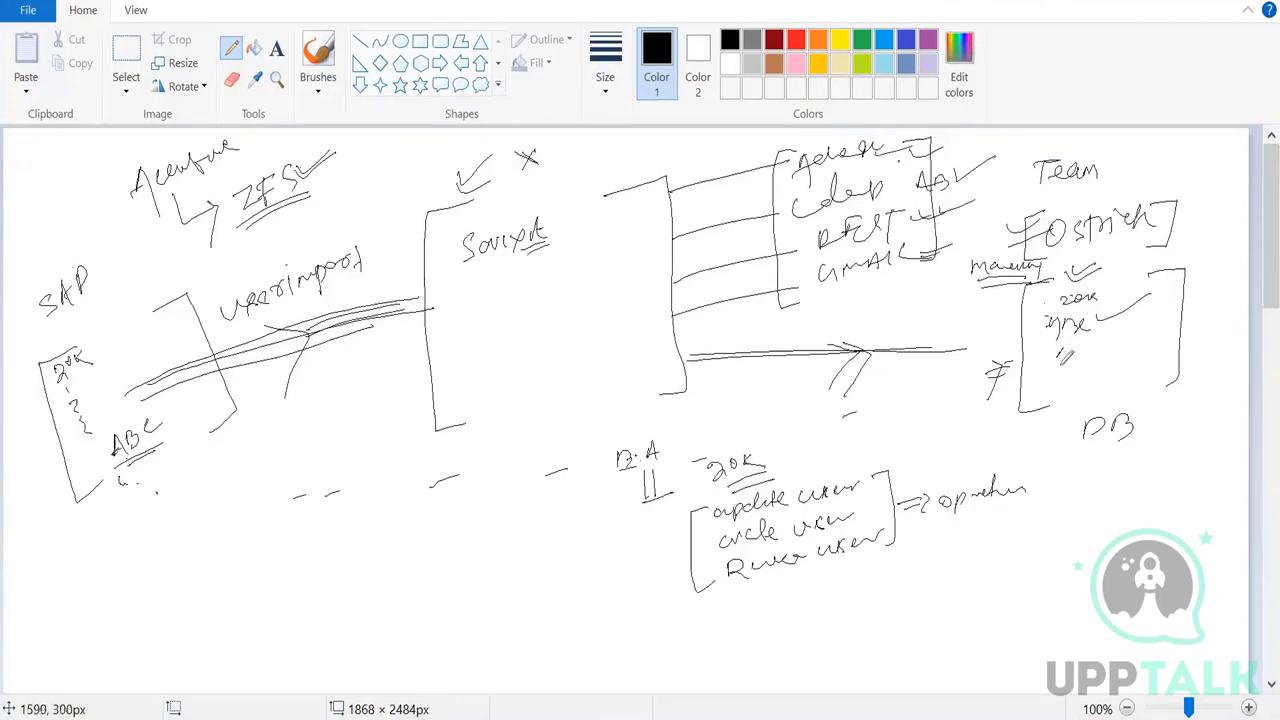
drag(1065, 357, 1092, 354)
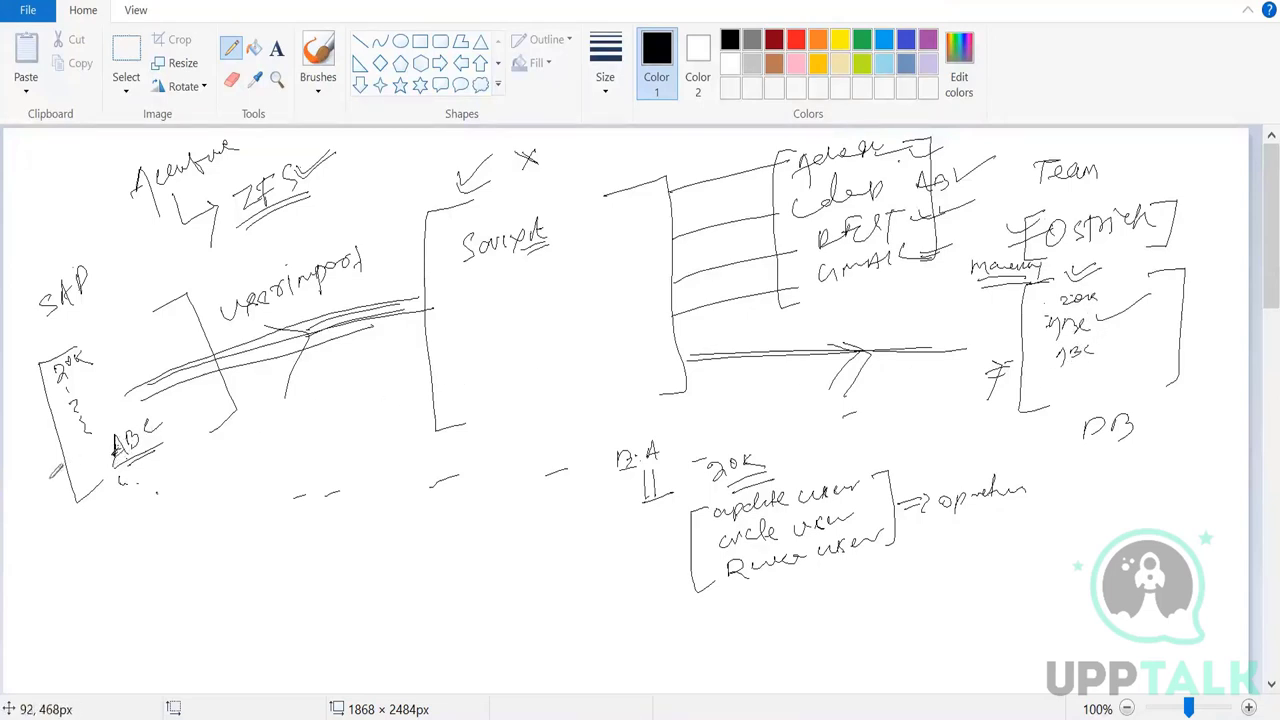
Add check marks beside the SAP title, the SAP box and its ABC entry
drag(37, 486, 65, 465)
drag(147, 432, 166, 411)
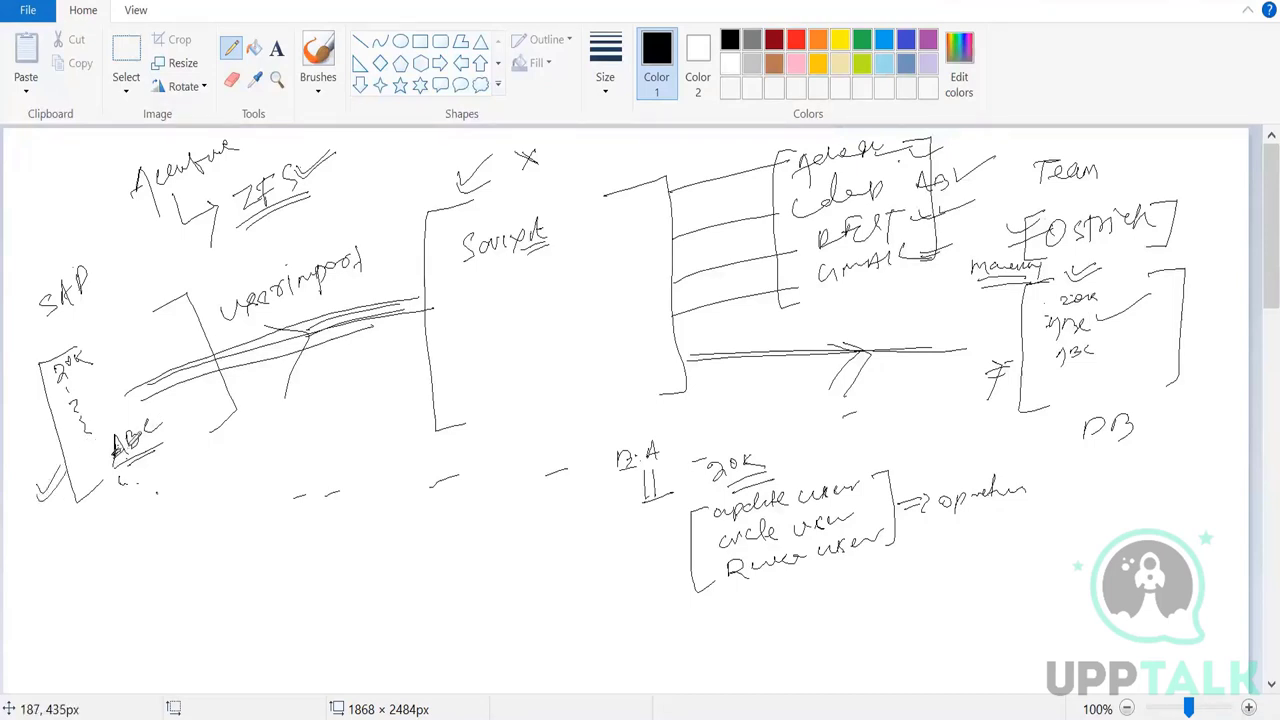
drag(122, 440, 140, 436)
mouse_move(90, 249)
mouse_down()
mouse_move(81, 260)
mouse_move(106, 245)
mouse_move(90, 243)
mouse_move(124, 243)
mouse_up()
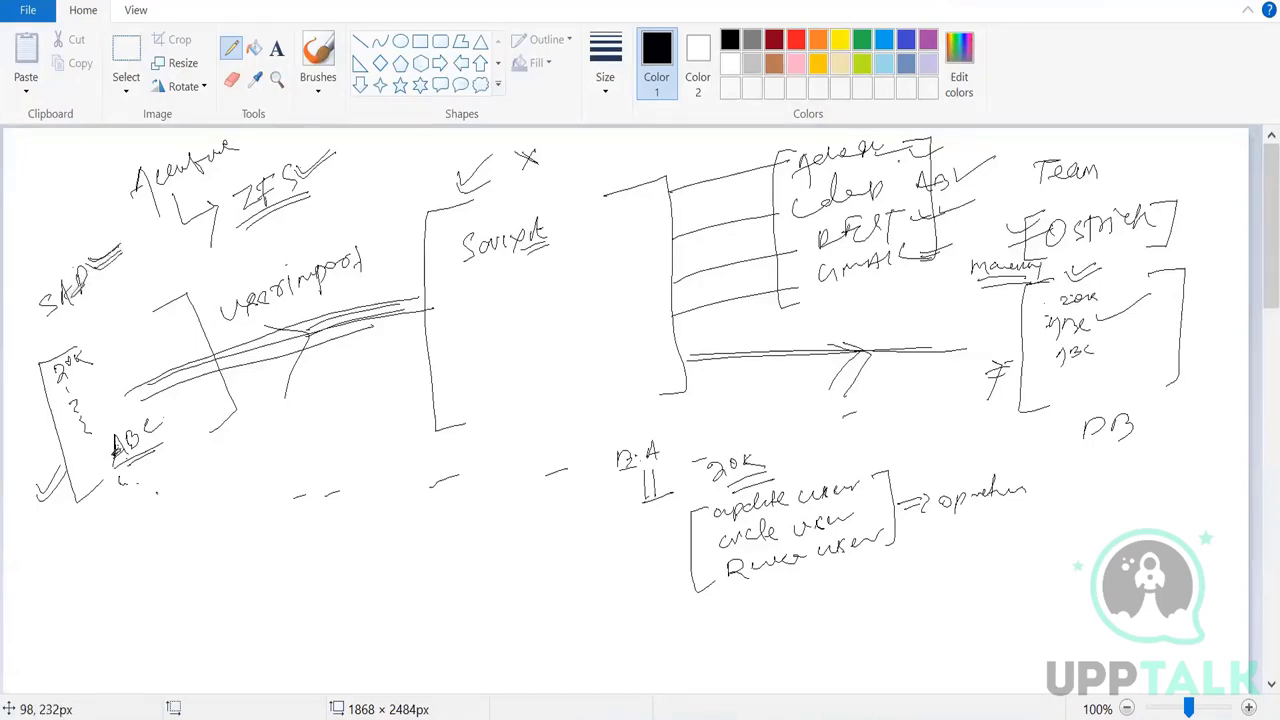
drag(123, 476, 130, 480)
Connect the SAP ABC entry to the database box with a long curve and rework the marks at DB and above Saviynt
mouse_move(143, 462)
mouse_down()
mouse_move(166, 444)
mouse_move(182, 467)
mouse_move(328, 462)
mouse_move(562, 430)
mouse_move(902, 410)
mouse_move(972, 392)
mouse_move(1024, 344)
mouse_up()
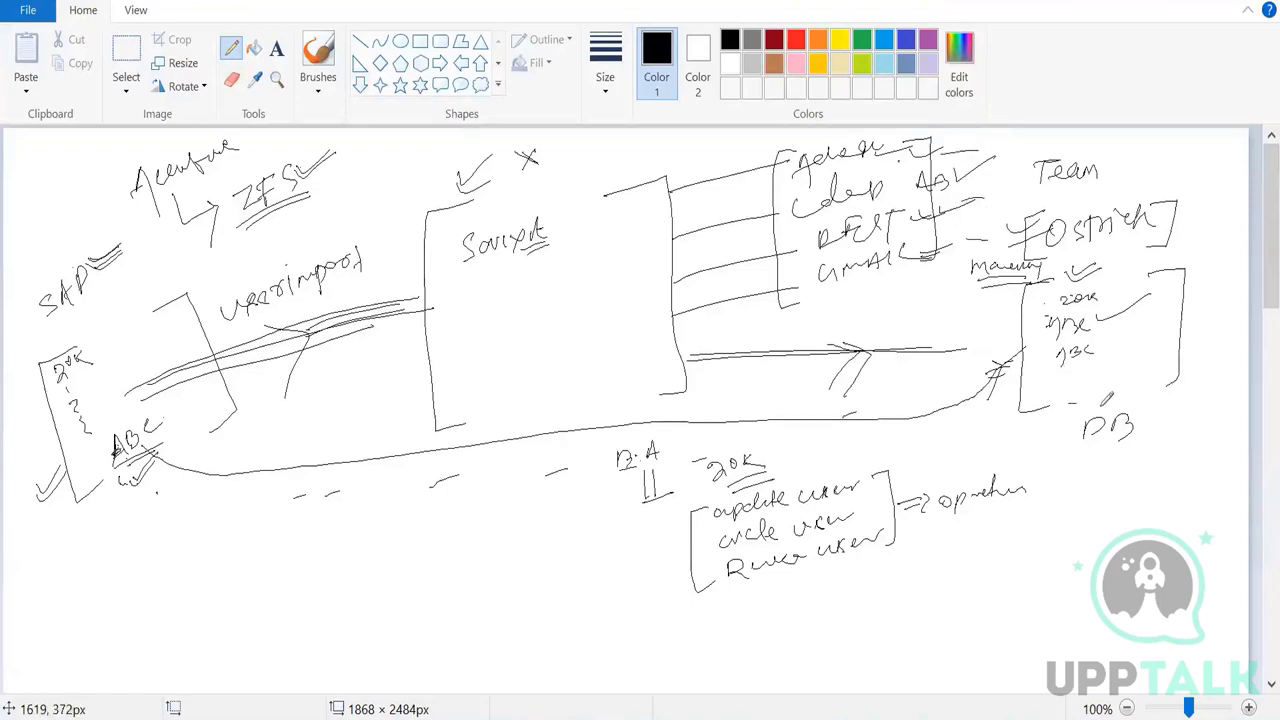
drag(1085, 409, 1168, 402)
drag(533, 144, 540, 165)
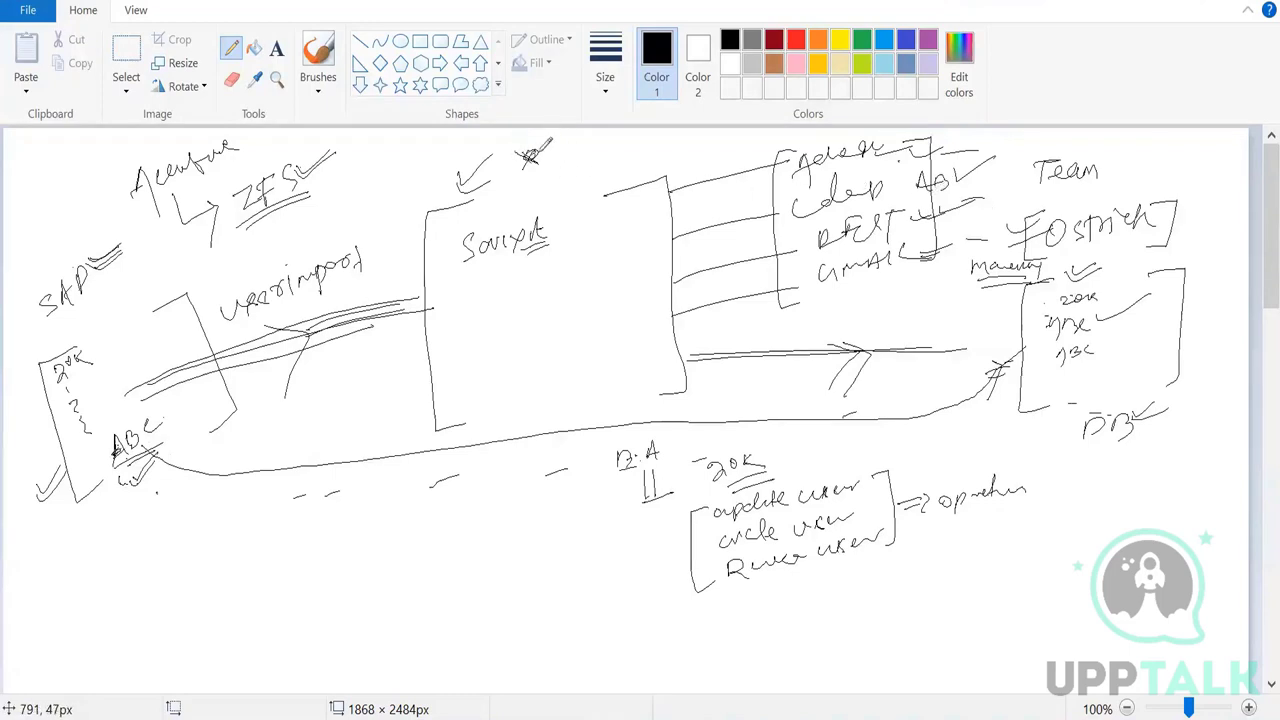
drag(463, 180, 476, 171)
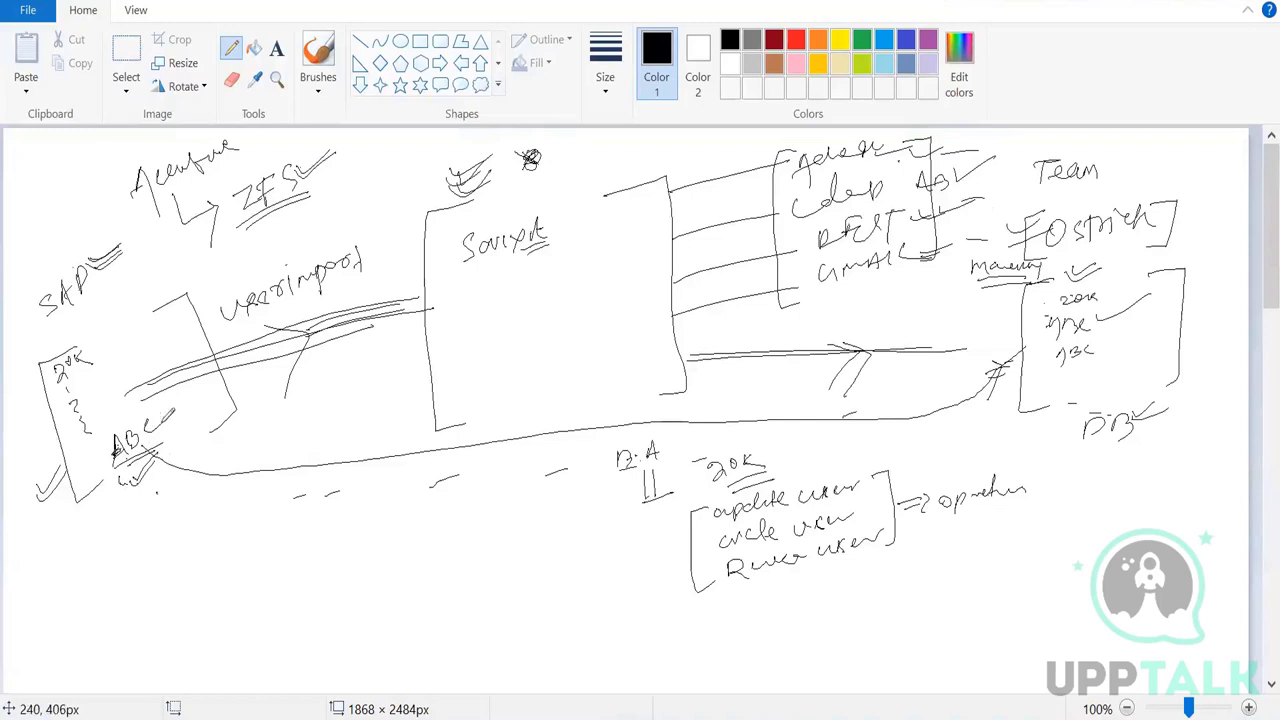
Draw a line from the SAP ABC entry to the Saviynt box and write "ABC" with a second line beneath it there
drag(170, 412, 163, 415)
mouse_move(178, 410)
mouse_down()
mouse_move(420, 290)
mouse_move(470, 291)
mouse_move(476, 269)
mouse_move(490, 273)
mouse_move(445, 309)
mouse_move(541, 288)
mouse_move(560, 298)
mouse_up()
drag(503, 290, 540, 284)
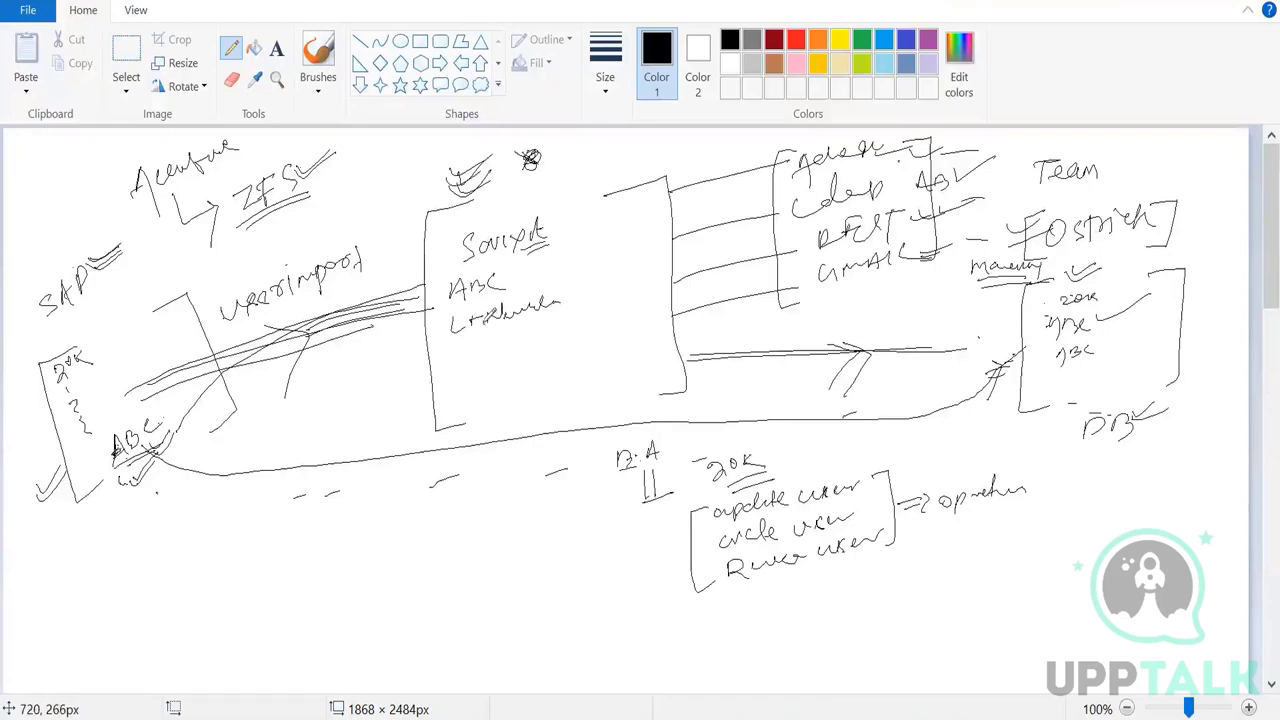
Connect the Saviynt entries to the database box with a line labelled "update/create" and tick the database's 20K entry
mouse_move(487, 325)
mouse_down()
mouse_move(555, 341)
mouse_move(1030, 345)
mouse_up()
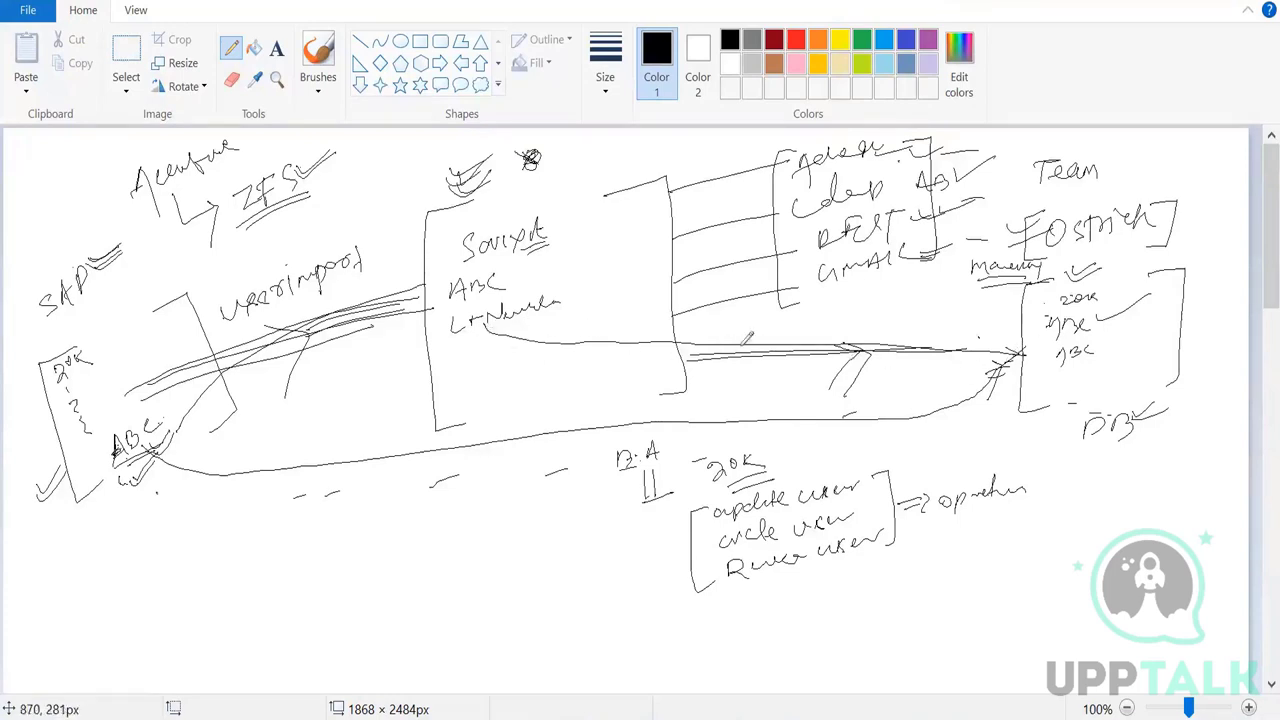
mouse_move(765, 322)
mouse_down()
mouse_move(856, 306)
mouse_move(915, 331)
mouse_move(922, 305)
mouse_move(928, 322)
mouse_up()
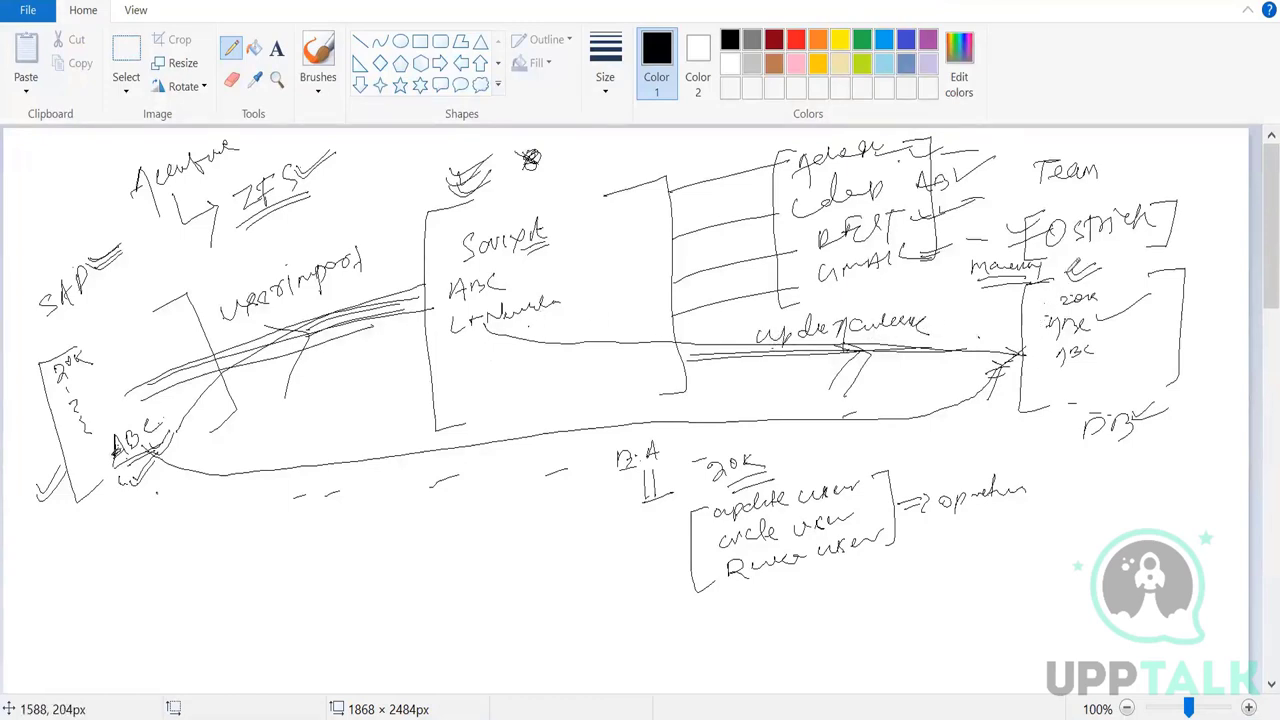
drag(1064, 262, 1114, 250)
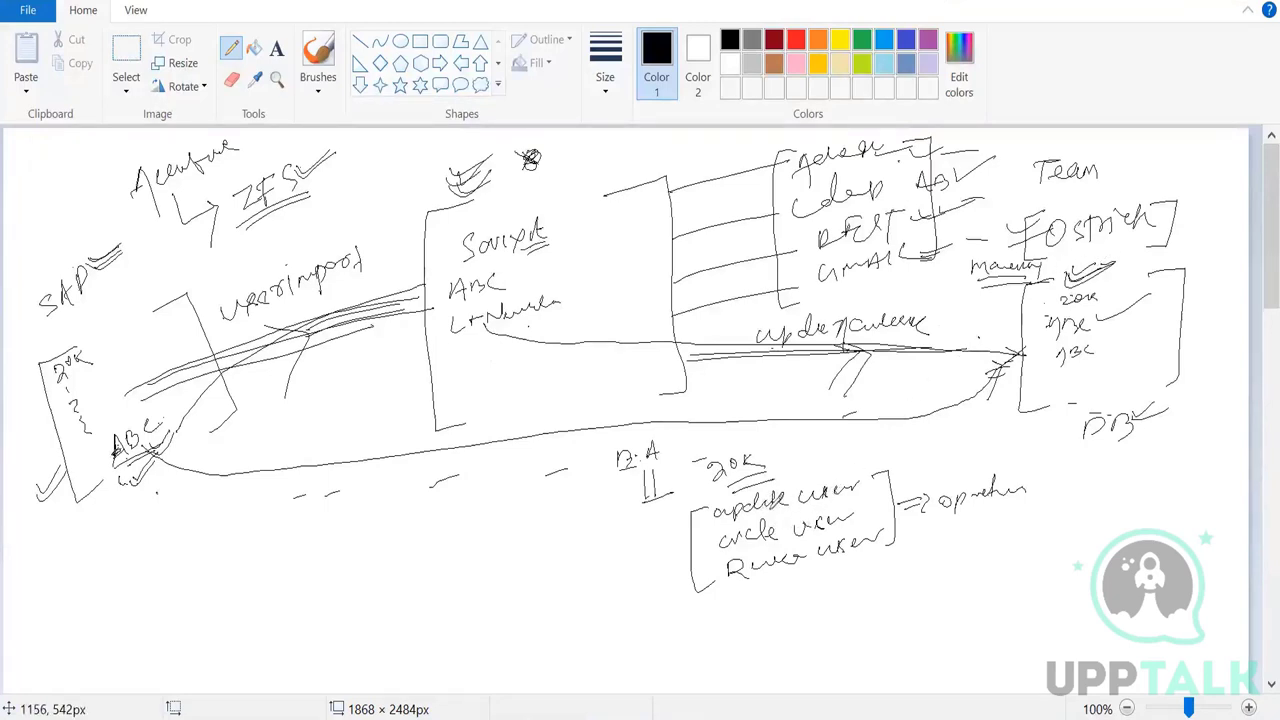
Emphasize the word "user" in each of the three listed operations with strokes
mouse_move(803, 472)
mouse_down()
mouse_move(815, 490)
mouse_move(838, 466)
mouse_up()
drag(806, 520, 862, 503)
drag(822, 556, 900, 510)
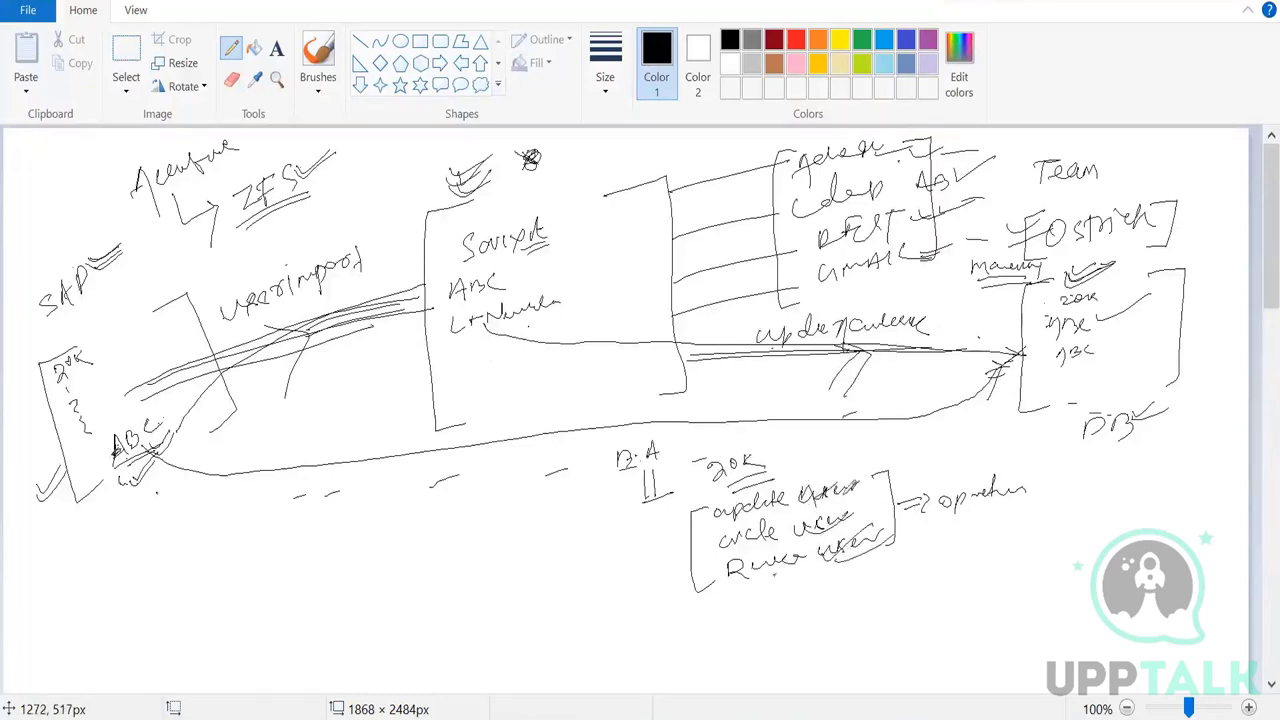
Cross out ABC in the SAP, Saviynt, database and application areas, adding a status note in SAP and a line from Saviynt to the database
mouse_move(165, 392)
mouse_down()
mouse_move(148, 393)
mouse_move(151, 438)
mouse_move(178, 383)
mouse_move(162, 429)
mouse_up()
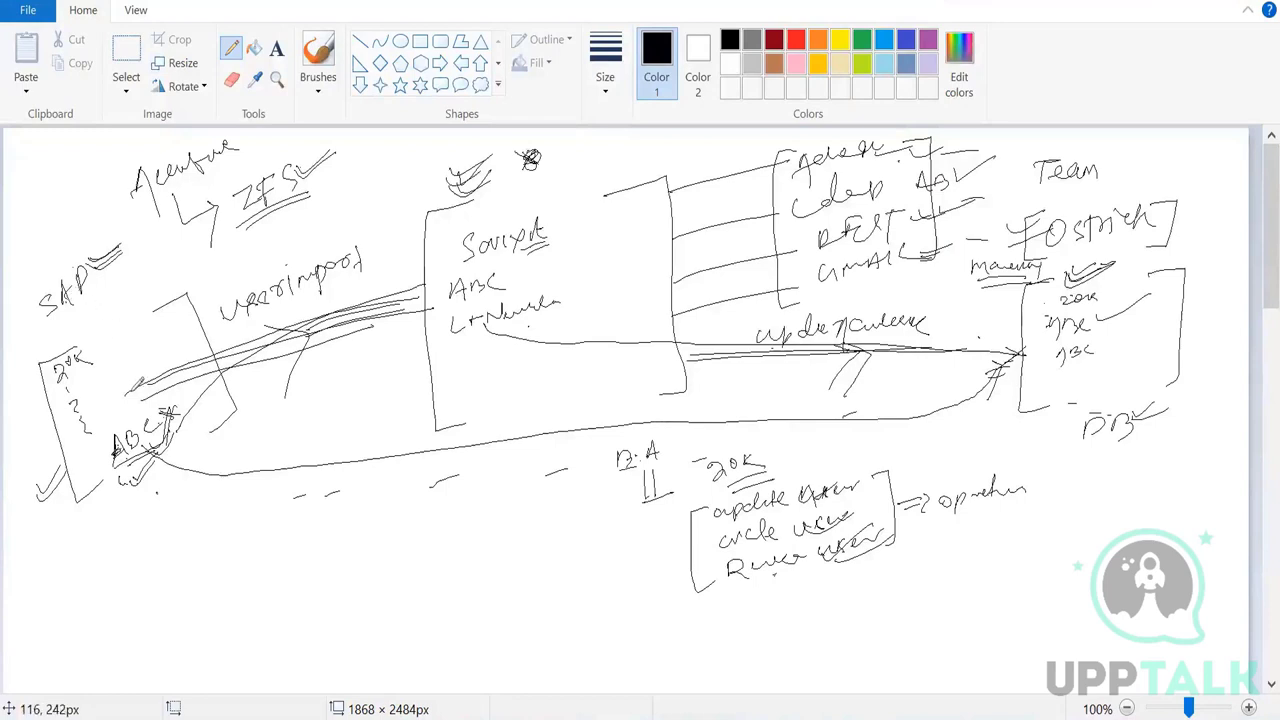
mouse_move(183, 390)
mouse_down()
mouse_move(262, 368)
mouse_move(272, 392)
mouse_up()
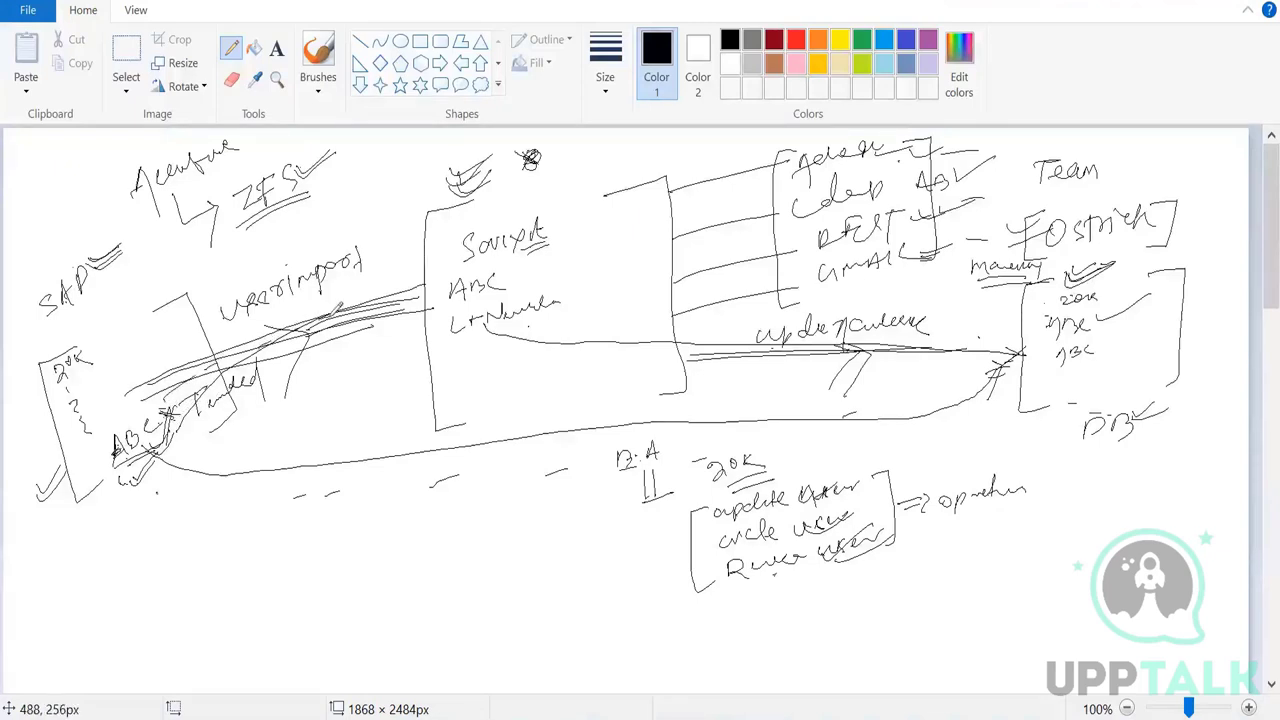
mouse_move(488, 279)
mouse_down()
mouse_move(500, 290)
mouse_move(522, 268)
mouse_move(540, 282)
mouse_move(498, 299)
mouse_move(517, 265)
mouse_move(700, 333)
mouse_move(1016, 334)
mouse_up()
mouse_move(1100, 330)
mouse_down()
mouse_move(1120, 352)
mouse_move(1098, 354)
mouse_up()
mouse_move(955, 160)
mouse_down()
mouse_move(993, 175)
mouse_move(985, 185)
mouse_up()
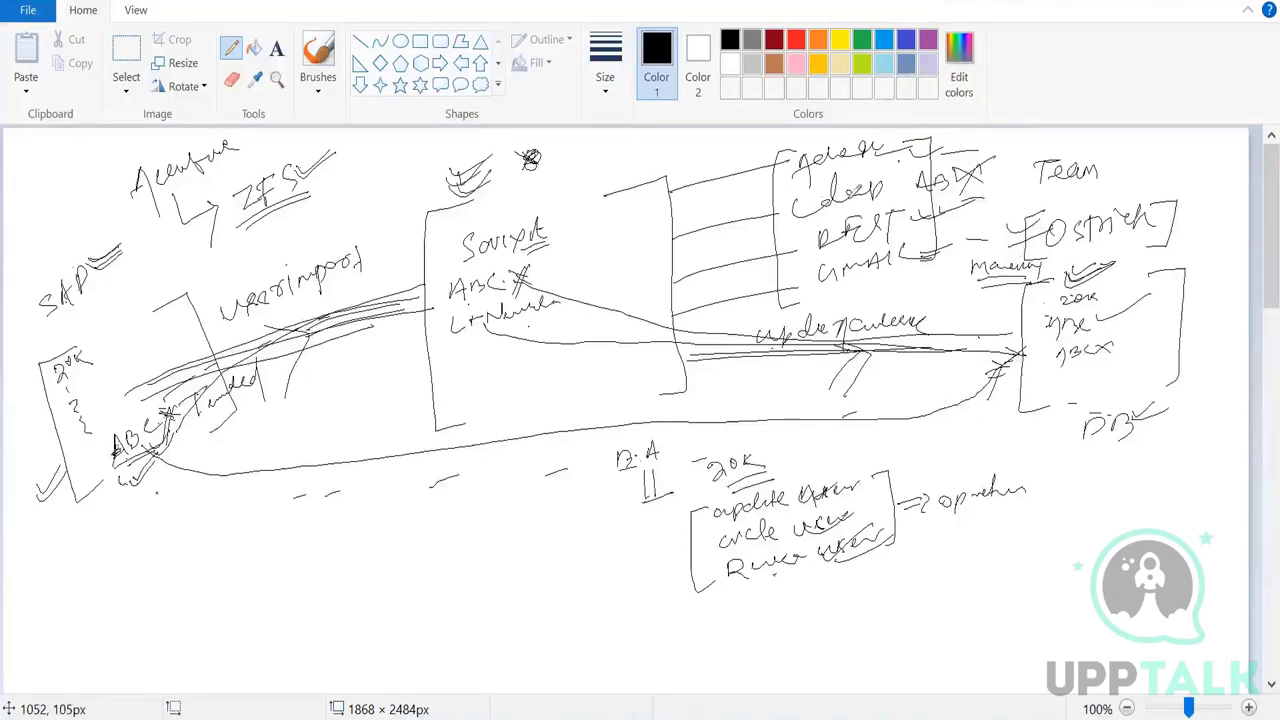
Emphasize the first ABC entry in the database box with strokes, check marks, a circle and an arrow, and write "us" in Saviynt
mouse_move(1090, 308)
mouse_down()
mouse_move(1115, 330)
mouse_move(1138, 326)
mouse_move(1127, 322)
mouse_move(1160, 296)
mouse_move(1053, 309)
mouse_move(1040, 323)
mouse_move(1066, 312)
mouse_move(1041, 322)
mouse_move(1063, 292)
mouse_up()
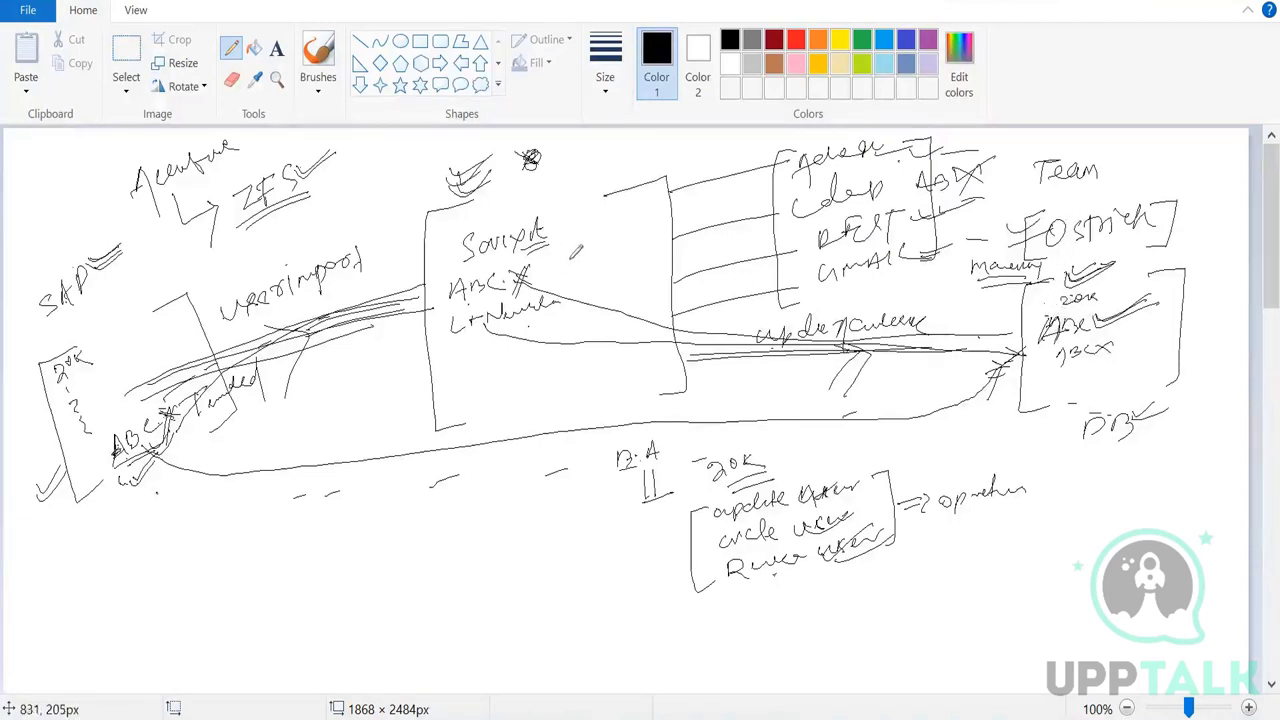
drag(575, 258, 592, 271)
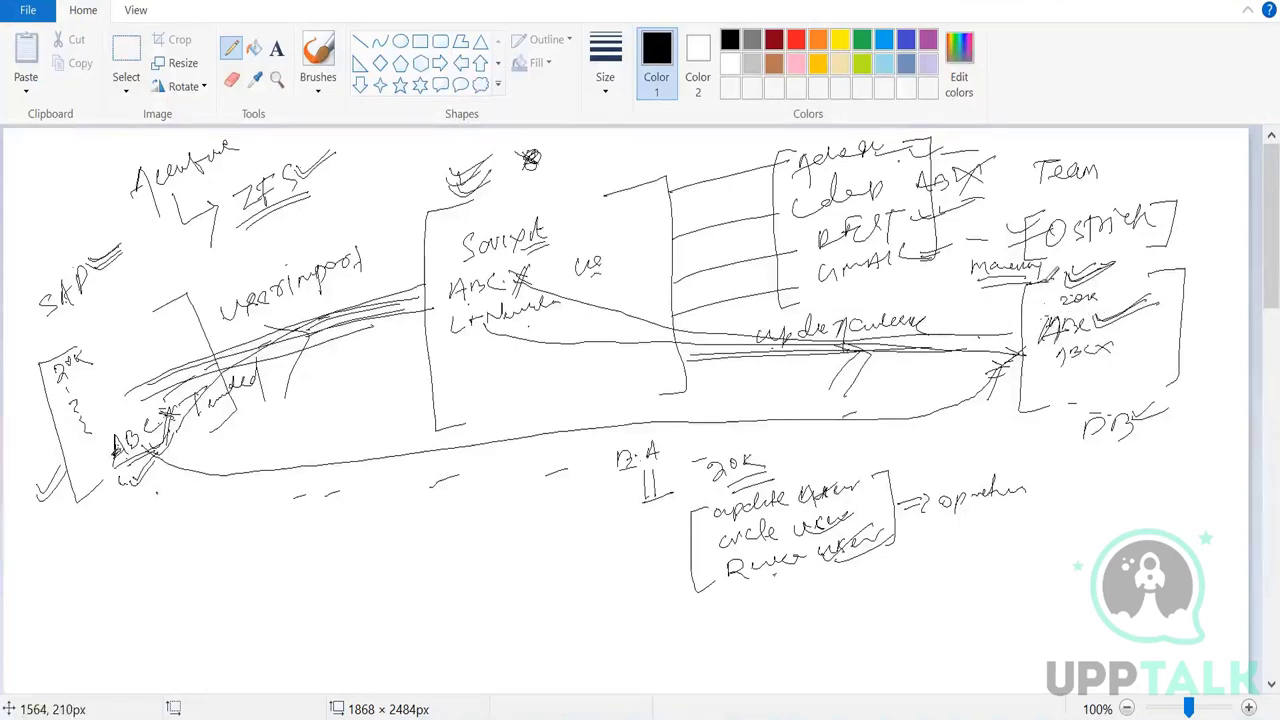
drag(983, 301, 1025, 301)
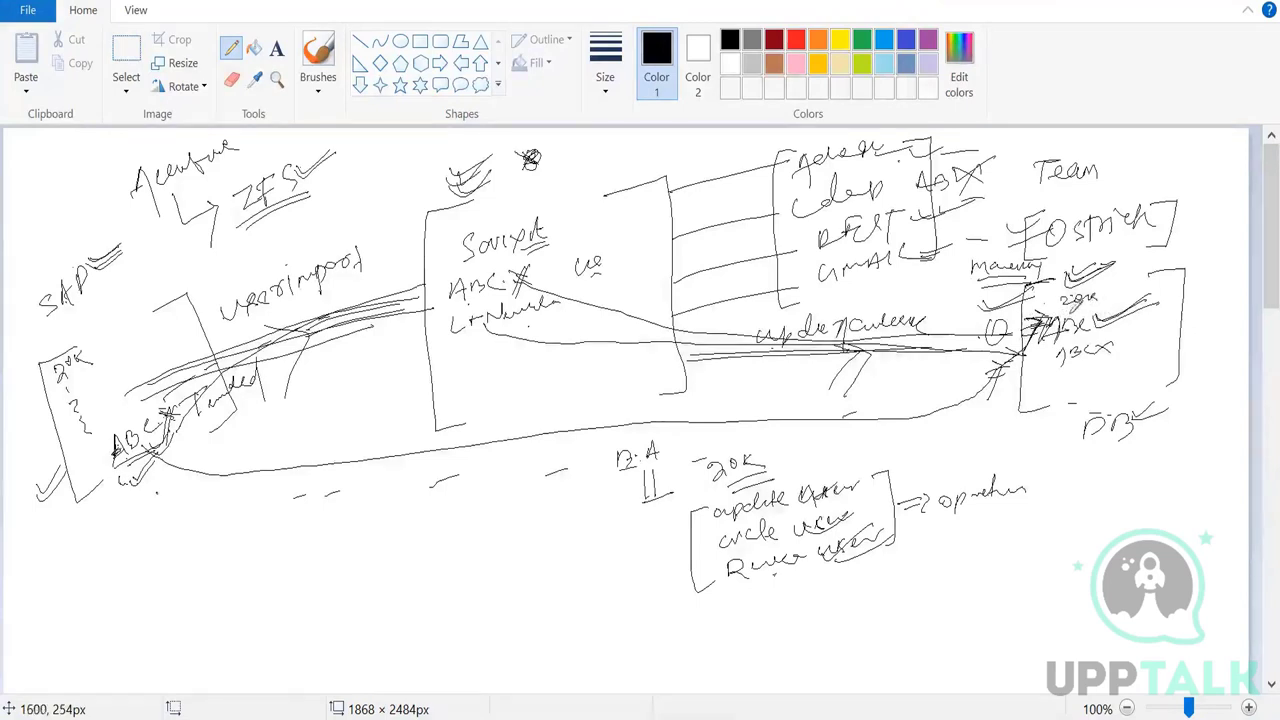
mouse_move(1088, 320)
mouse_down()
mouse_move(1155, 318)
mouse_move(1184, 292)
mouse_move(1200, 308)
mouse_move(1153, 305)
mouse_move(1177, 301)
mouse_move(1116, 273)
mouse_up()
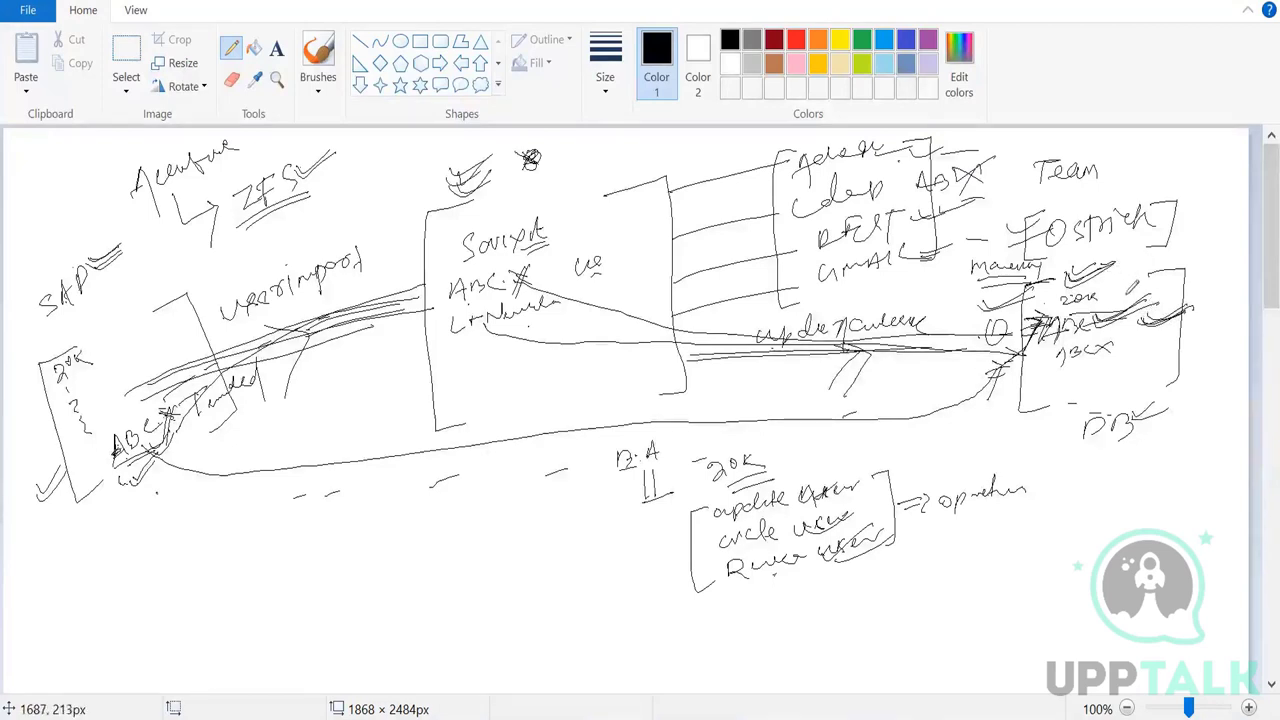
Write "HR" and an underlined "mgr" in the database box
mouse_move(1124, 282)
mouse_down()
mouse_move(1136, 264)
mouse_move(1153, 274)
mouse_up()
mouse_move(1115, 363)
mouse_down()
mouse_move(1135, 357)
mouse_move(1146, 378)
mouse_up()
drag(1166, 356, 1172, 342)
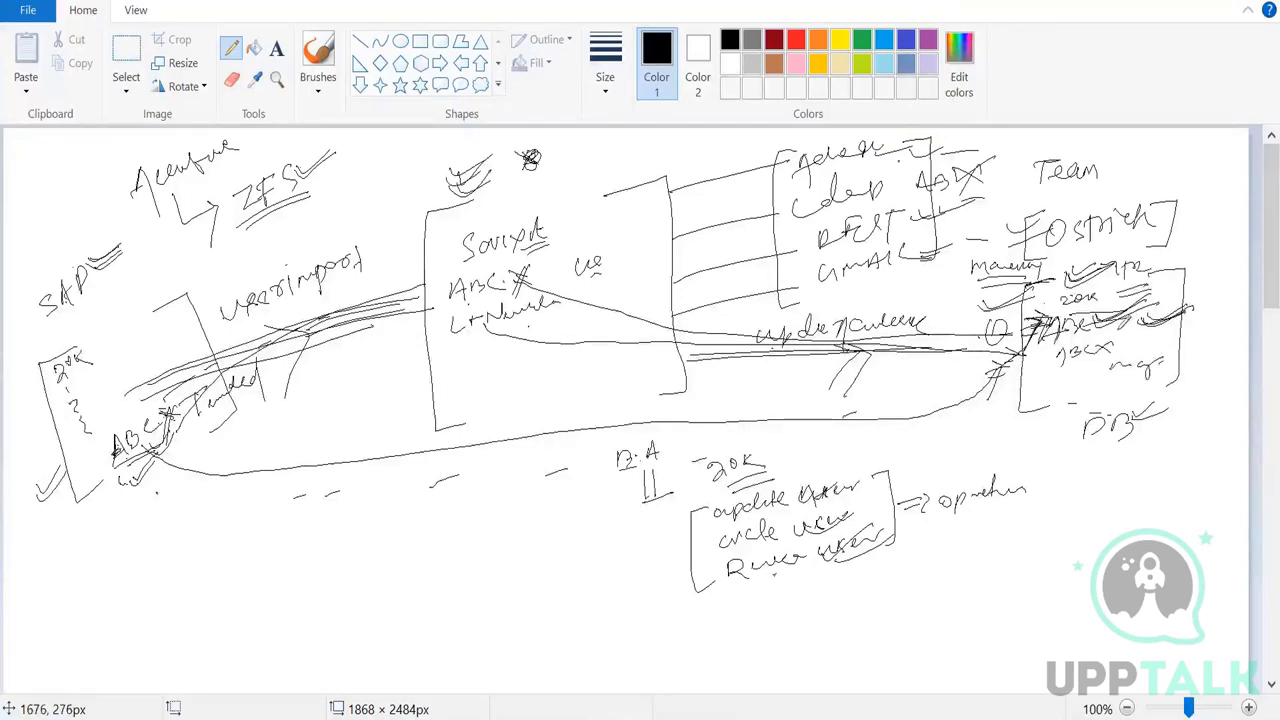
drag(1096, 370, 1114, 364)
Draw a bracketed box below the database containing four small squares, each with a small circular mark beside it
drag(1040, 513, 1050, 620)
mouse_move(1146, 512)
mouse_down()
mouse_move(1174, 506)
mouse_move(1146, 612)
mouse_up()
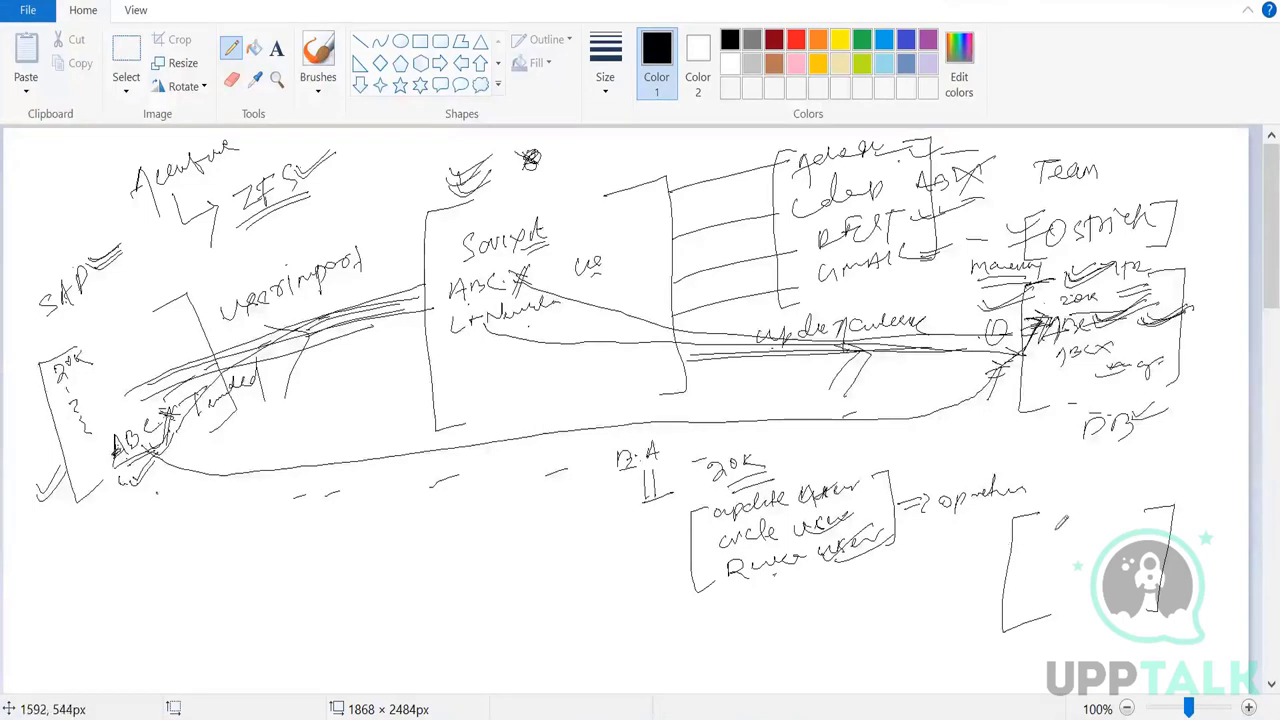
mouse_move(1049, 516)
mouse_down()
mouse_move(1084, 545)
mouse_move(1150, 545)
mouse_up()
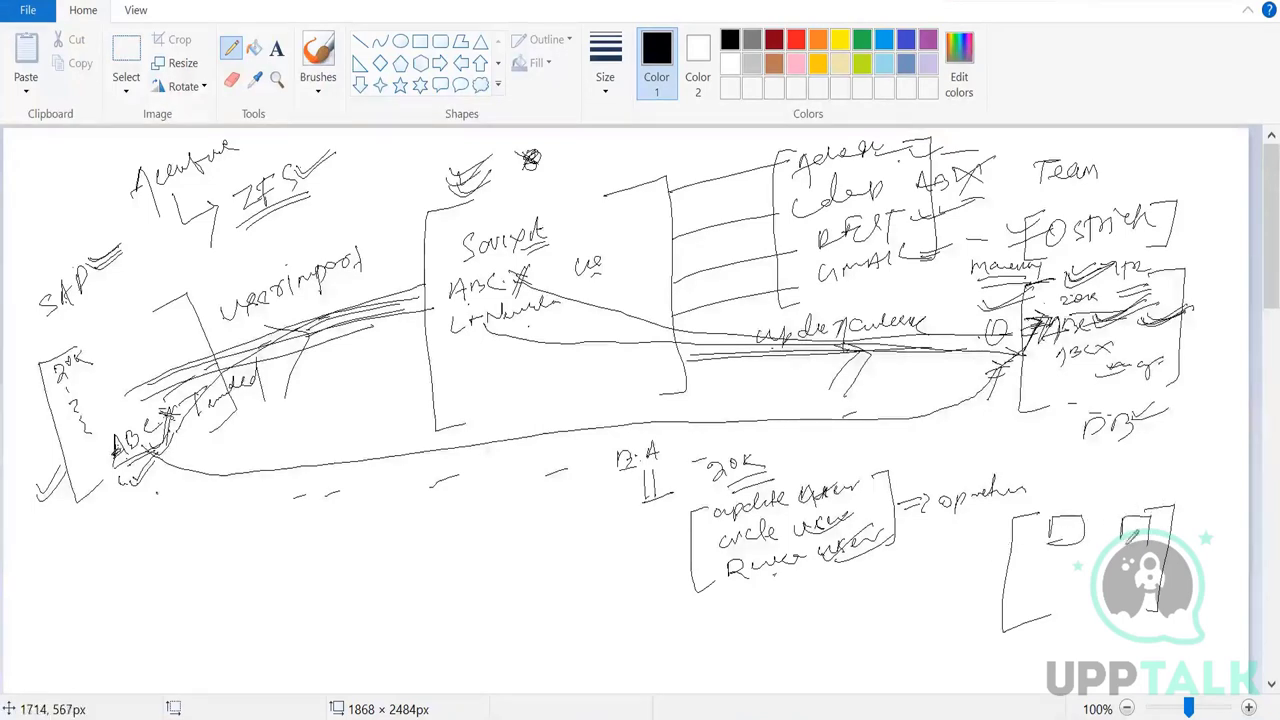
mouse_move(1050, 568)
mouse_down()
mouse_move(1082, 596)
mouse_move(1142, 570)
mouse_move(1106, 600)
mouse_up()
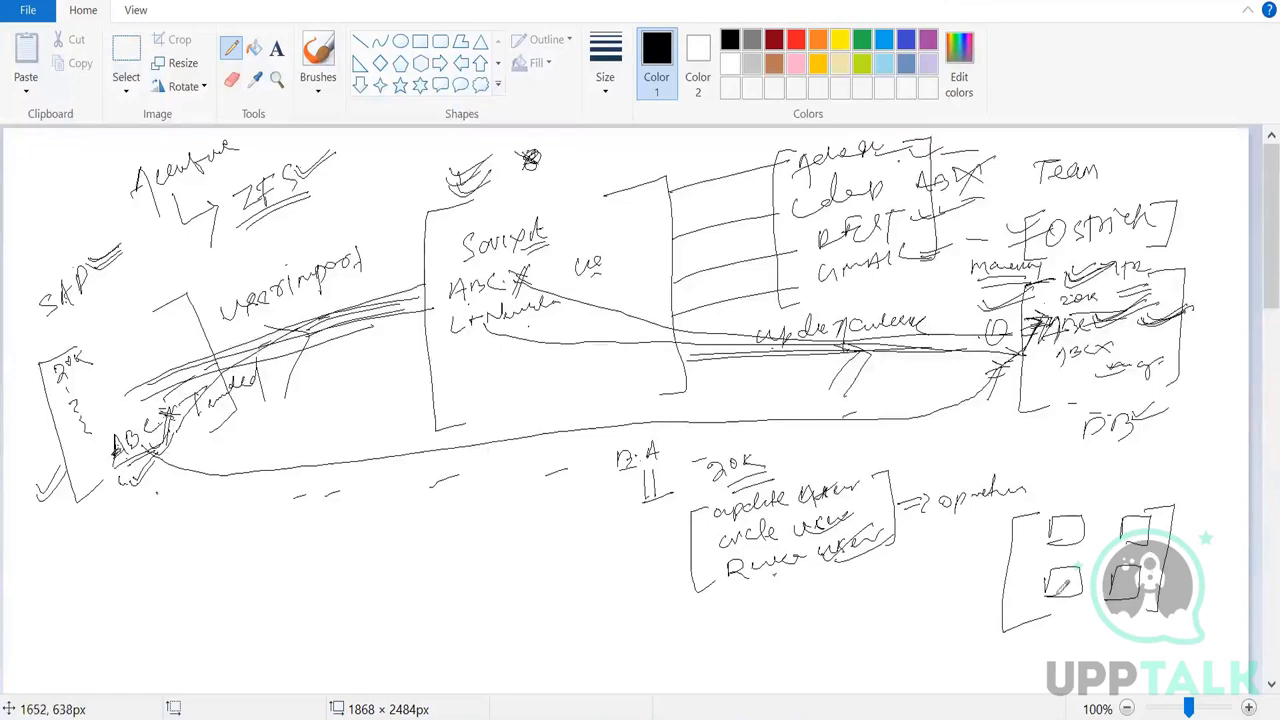
mouse_move(1045, 568)
mouse_down()
mouse_move(1040, 582)
mouse_move(1070, 580)
mouse_up()
drag(1048, 520, 1040, 536)
mouse_move(1050, 518)
mouse_down()
mouse_move(1058, 536)
mouse_move(1122, 530)
mouse_move(1100, 588)
mouse_up()
Draw several lines leading into the box of four squares and write a label beside them
mouse_move(1000, 548)
mouse_down()
mouse_move(986, 563)
mouse_move(1024, 557)
mouse_move(1016, 592)
mouse_move(1016, 562)
mouse_move(968, 560)
mouse_move(1020, 560)
mouse_move(954, 608)
mouse_up()
drag(970, 565, 968, 578)
mouse_move(916, 536)
mouse_down()
mouse_move(920, 566)
mouse_move(970, 524)
mouse_move(972, 538)
mouse_up()
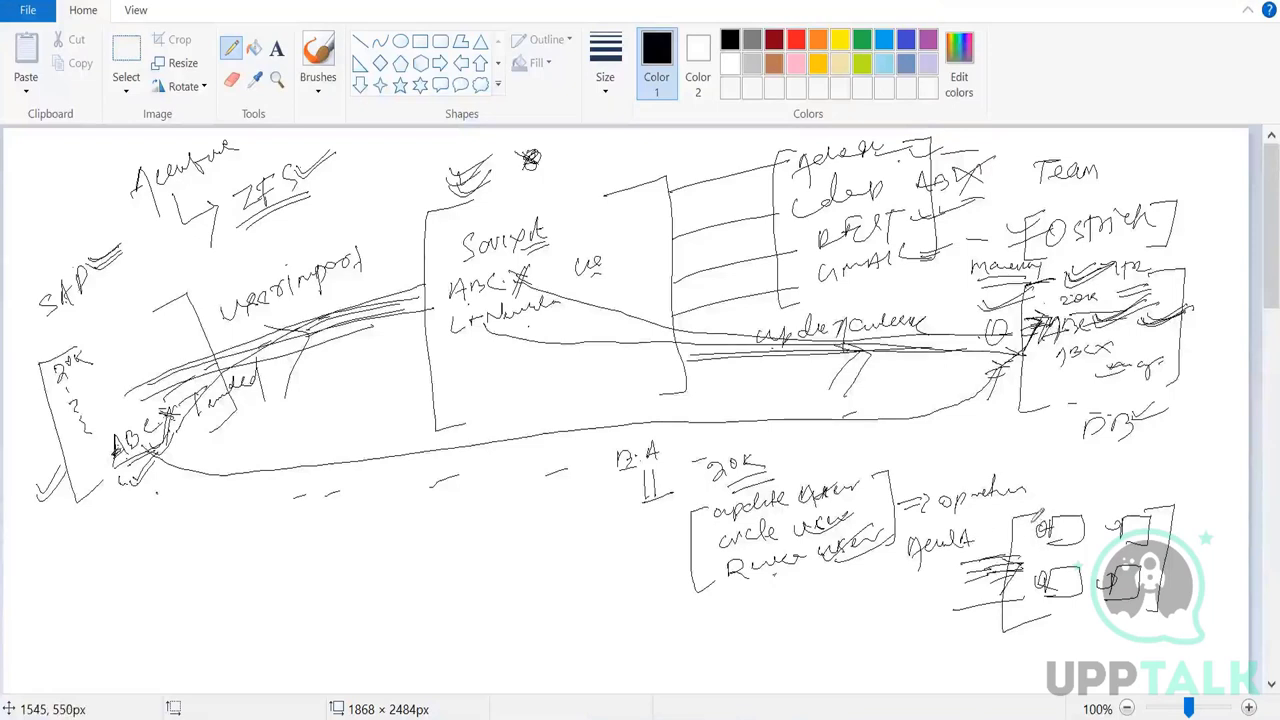
Mark the four small squares with check marks and emphasis strokes, and write "key" and another label beside the lines leading into them
mouse_move(1055, 497)
mouse_down()
mouse_move(1048, 510)
mouse_move(1150, 498)
mouse_up()
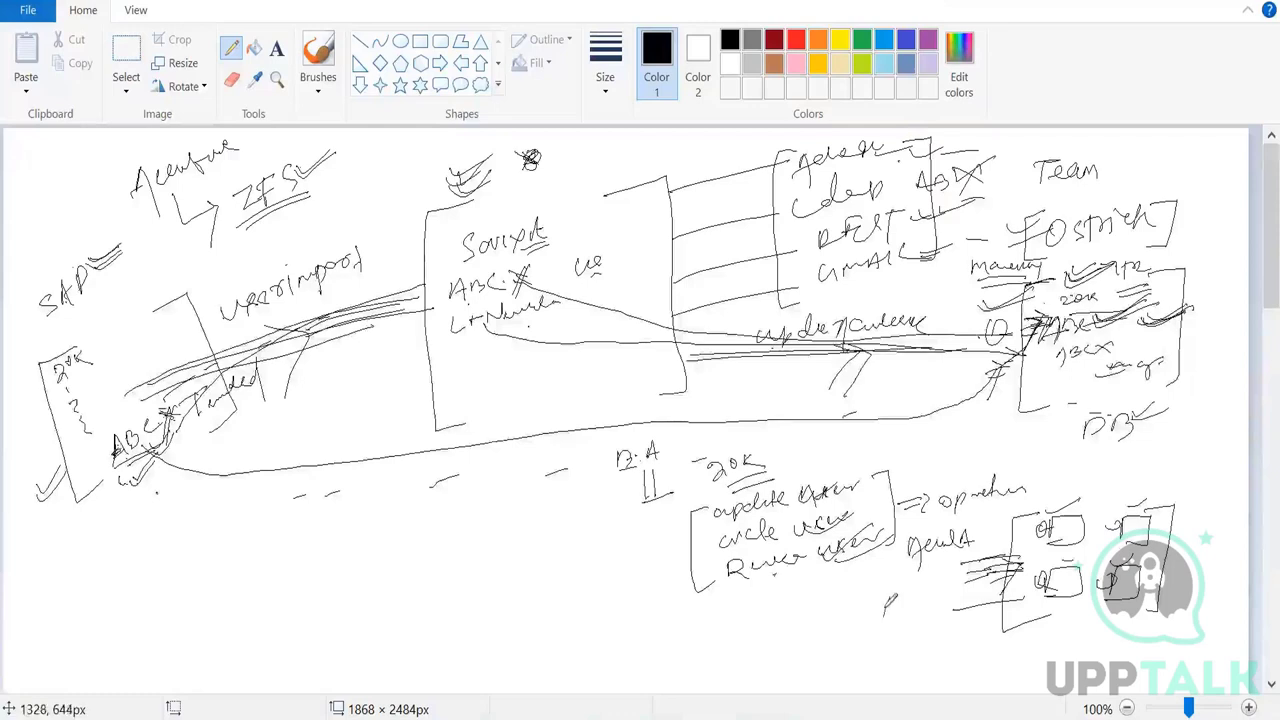
drag(888, 603, 897, 612)
drag(900, 604, 922, 618)
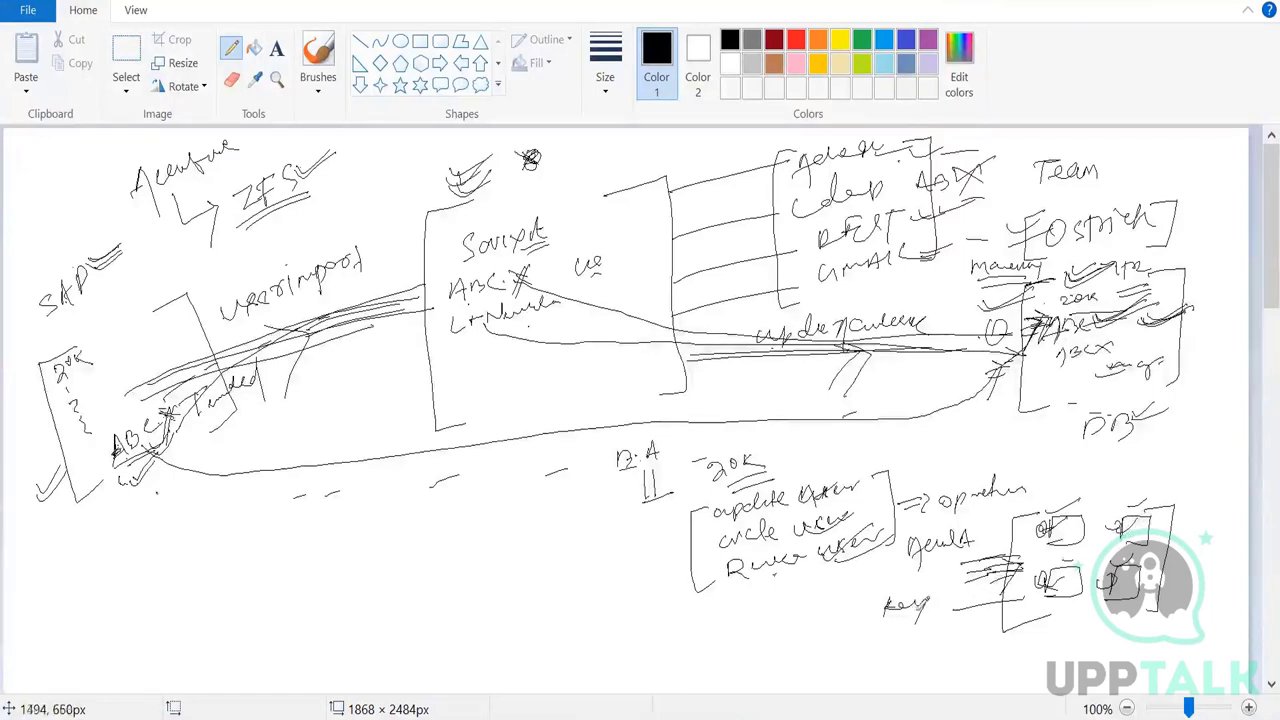
mouse_move(921, 606)
mouse_down()
mouse_move(939, 589)
mouse_move(928, 566)
mouse_move(978, 558)
mouse_up()
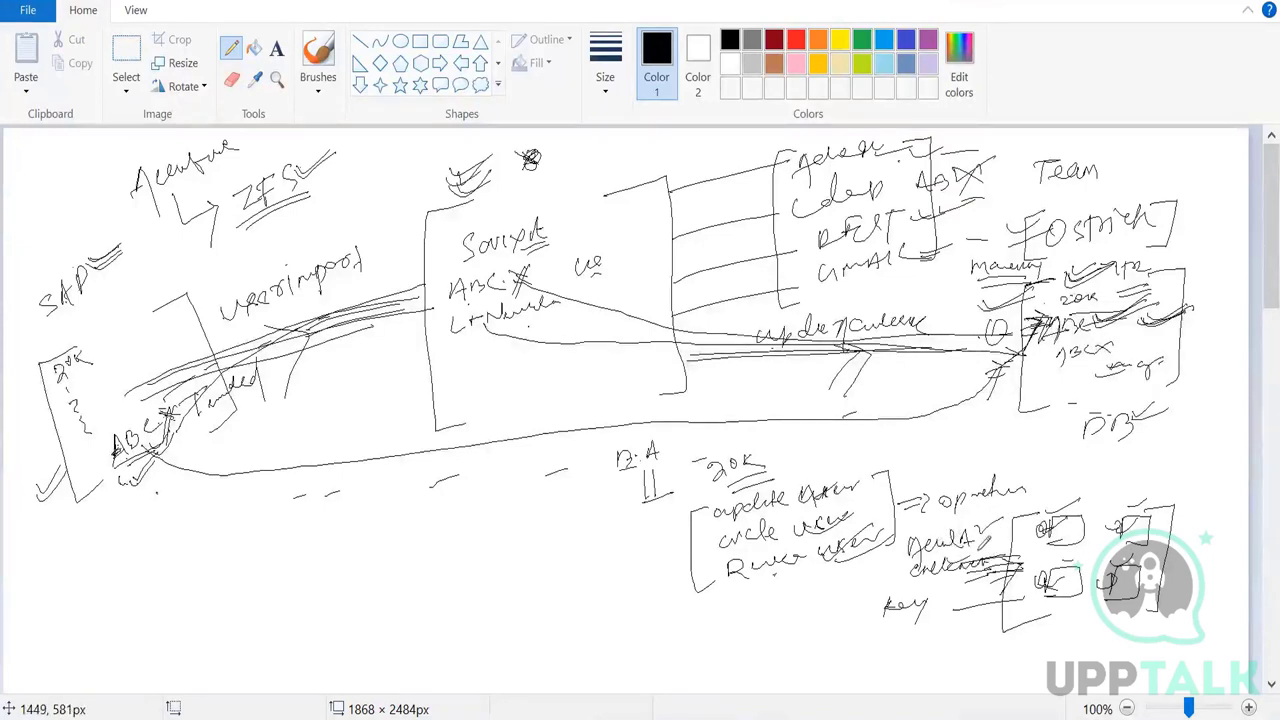
drag(1069, 552, 1023, 526)
drag(1061, 580, 1089, 573)
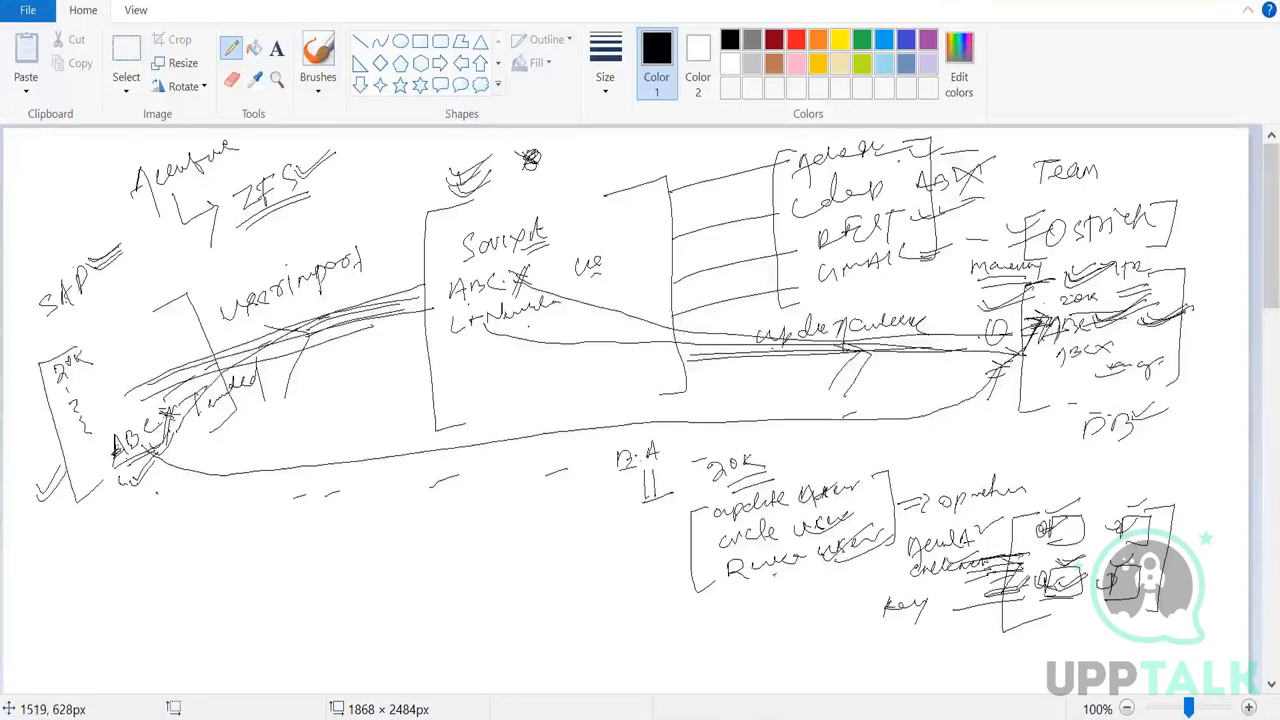
drag(990, 590, 1030, 576)
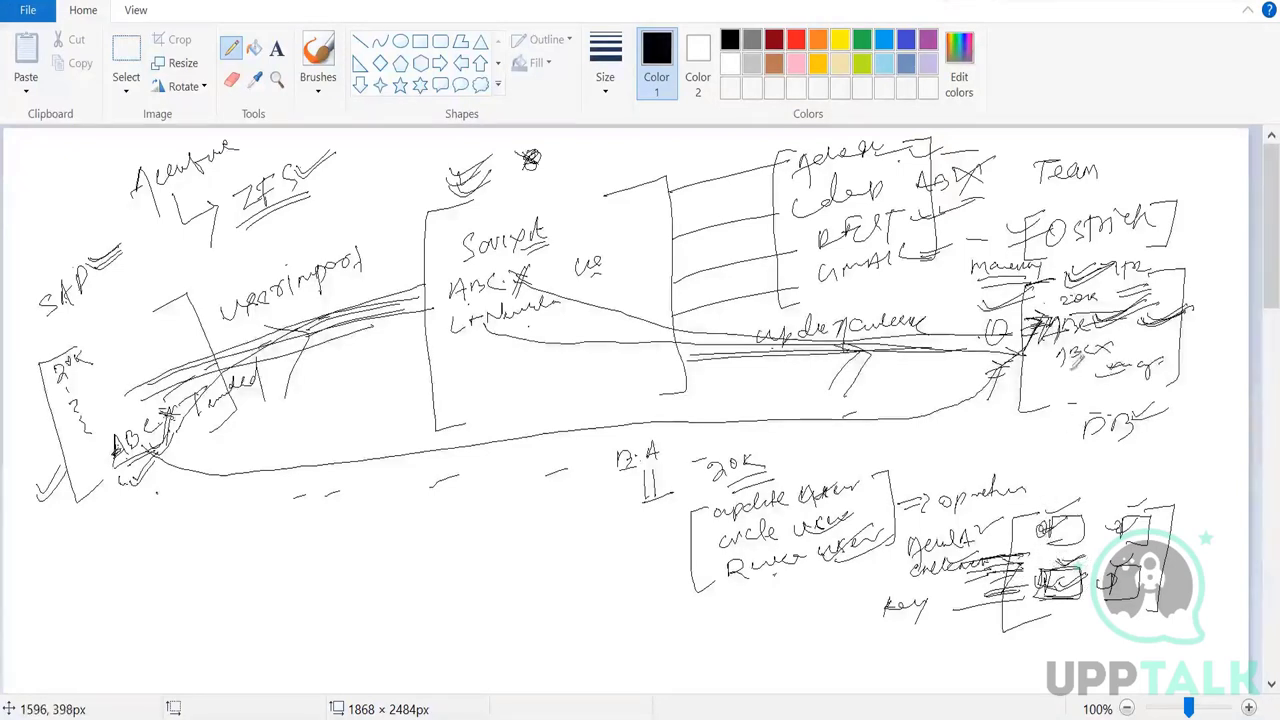
Draw a small labelled box beside the ABCX entry of the database, link it with short strokes, and underline Ostrich
drag(1098, 342, 1097, 358)
mouse_move(1159, 332)
mouse_down()
mouse_move(1190, 350)
mouse_move(1224, 316)
mouse_move(1206, 340)
mouse_move(1232, 344)
mouse_move(1236, 370)
mouse_up()
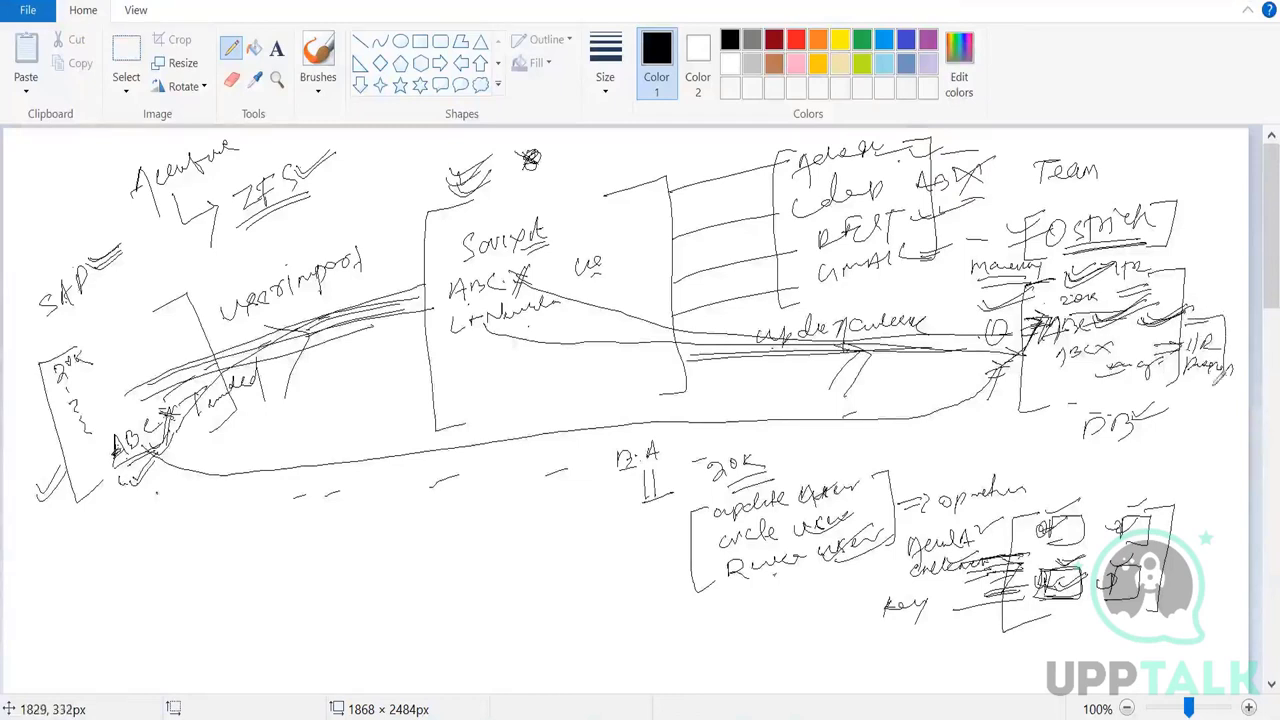
drag(1225, 325, 1188, 290)
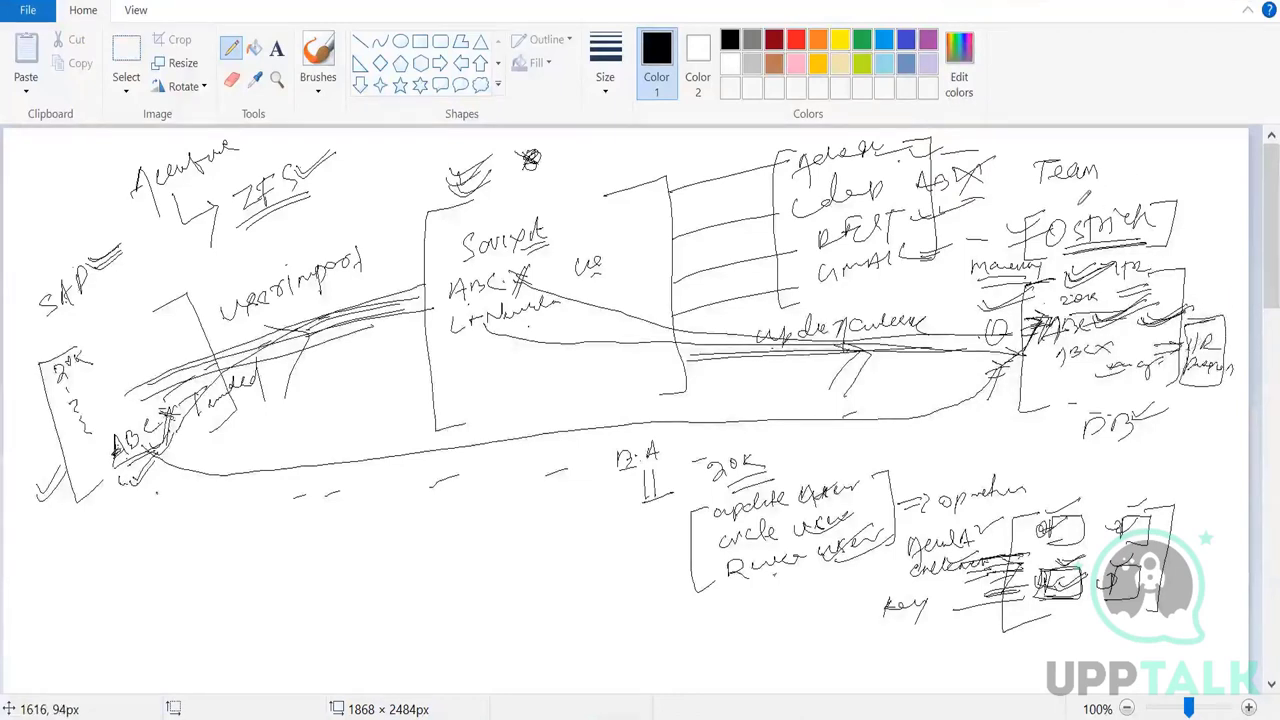
Add several check marks above Ostrich and write a boxed account-plus-access label below DB
mouse_move(1140, 166)
mouse_down()
mouse_move(1084, 206)
mouse_move(1153, 171)
mouse_up()
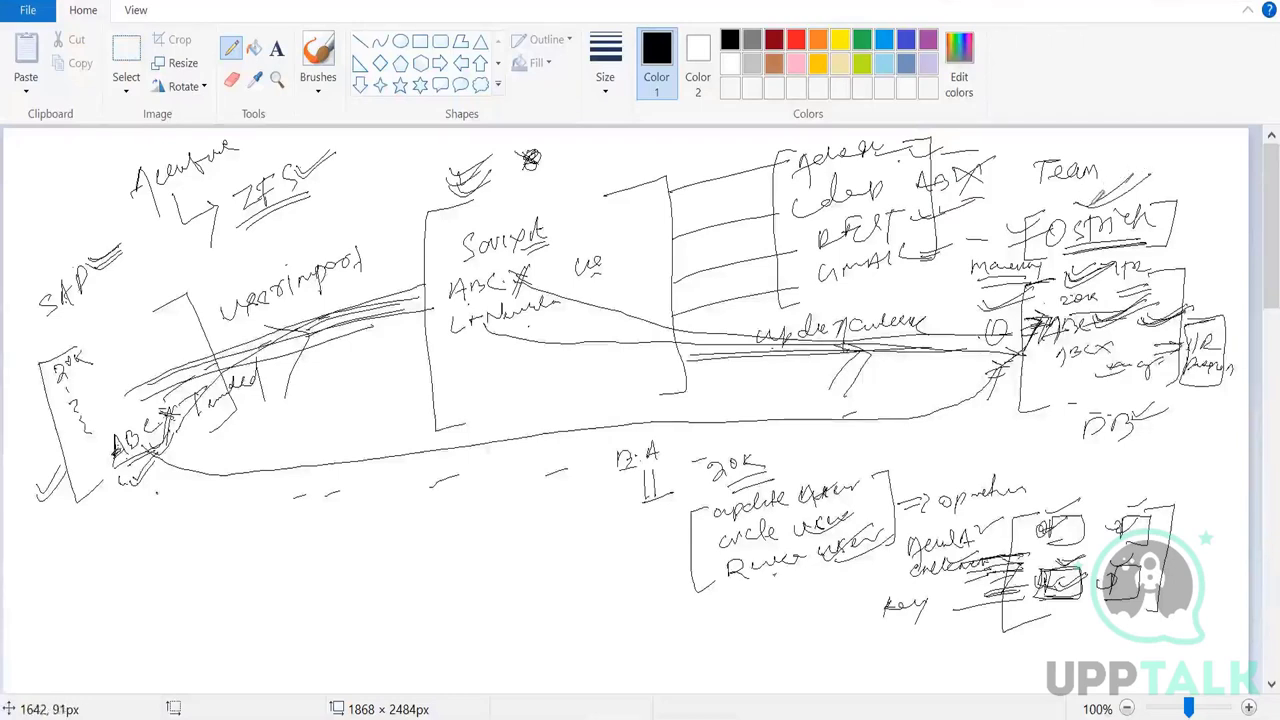
mouse_move(1118, 201)
mouse_down()
mouse_move(1140, 195)
mouse_move(1124, 210)
mouse_move(1171, 181)
mouse_up()
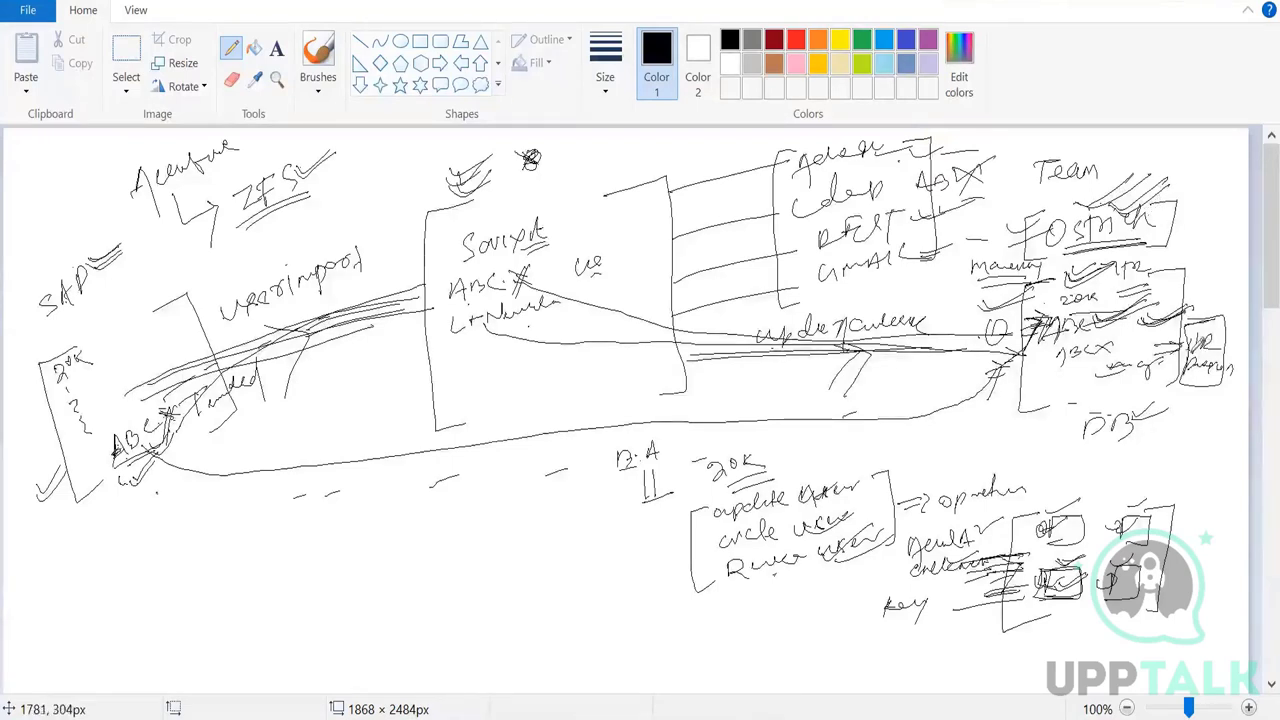
mouse_move(1065, 439)
mouse_down()
mouse_move(1055, 448)
mouse_move(1203, 440)
mouse_move(1041, 468)
mouse_move(1212, 424)
mouse_move(1082, 484)
mouse_move(1042, 480)
mouse_up()
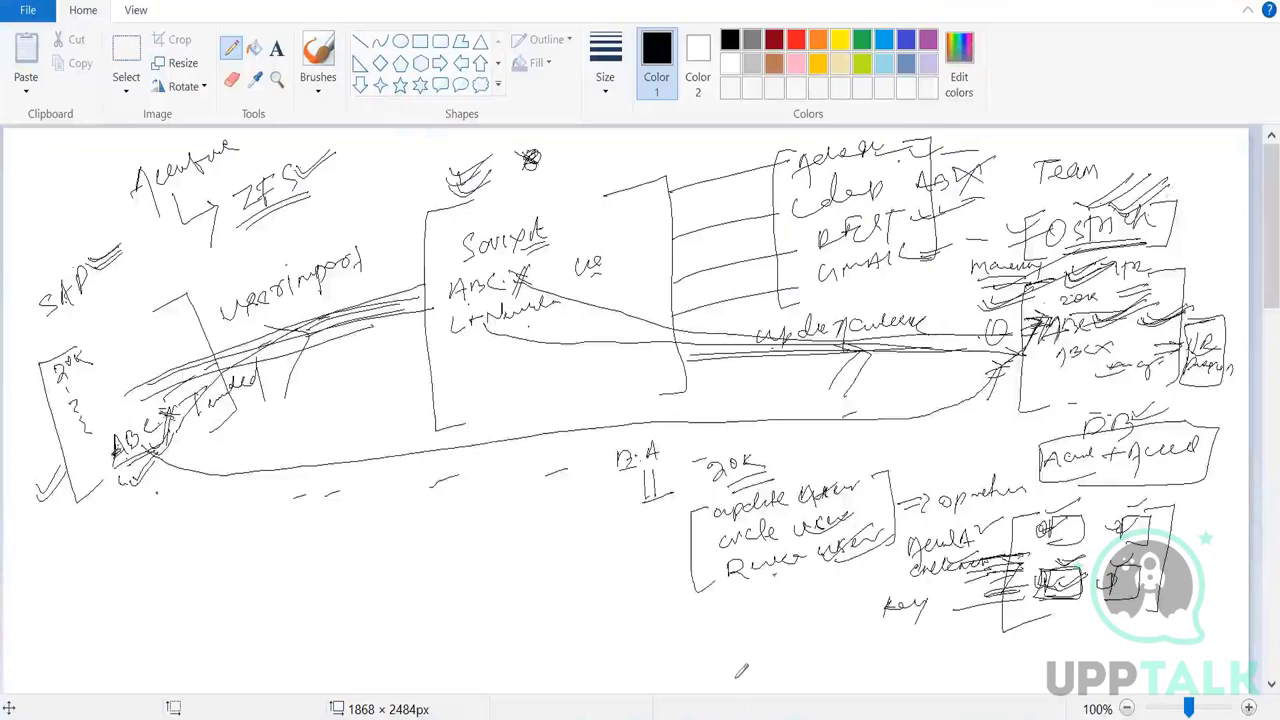
Switch to MySQL Workbench and set the FloorHR row's description to "this access is given to perform flor hr task"
key(alt+Tab)
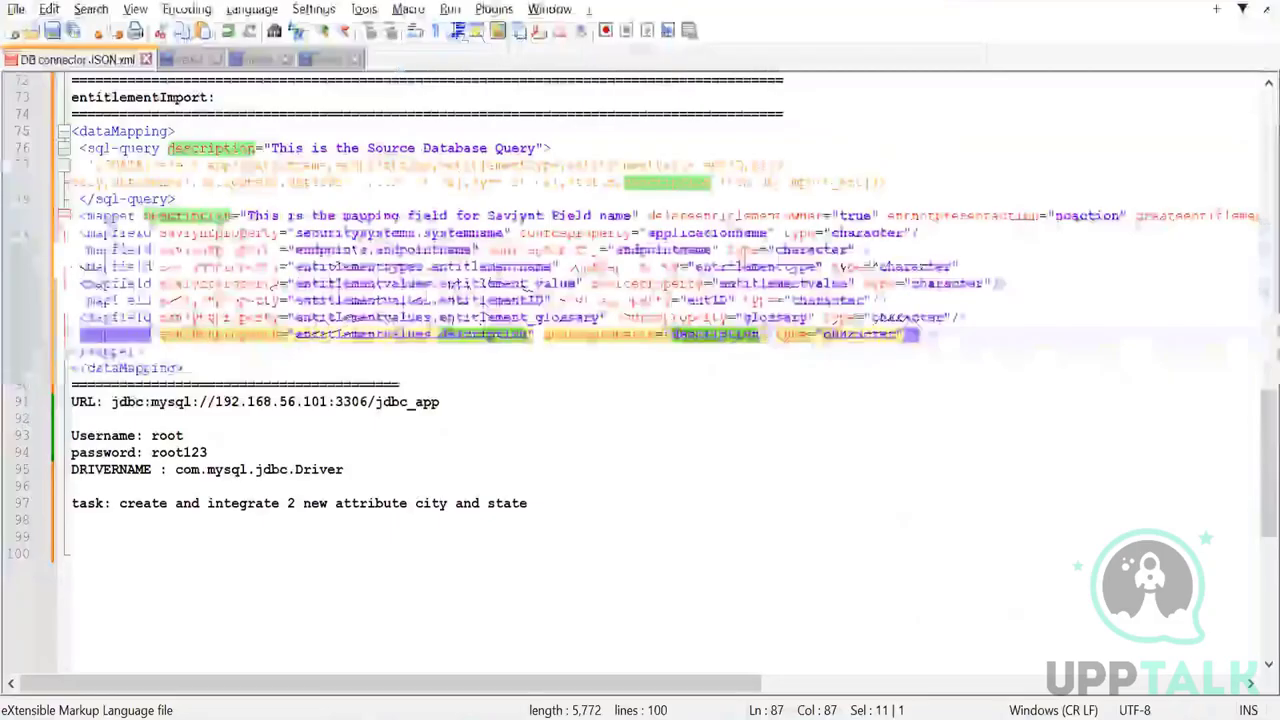
key(alt+Tab)
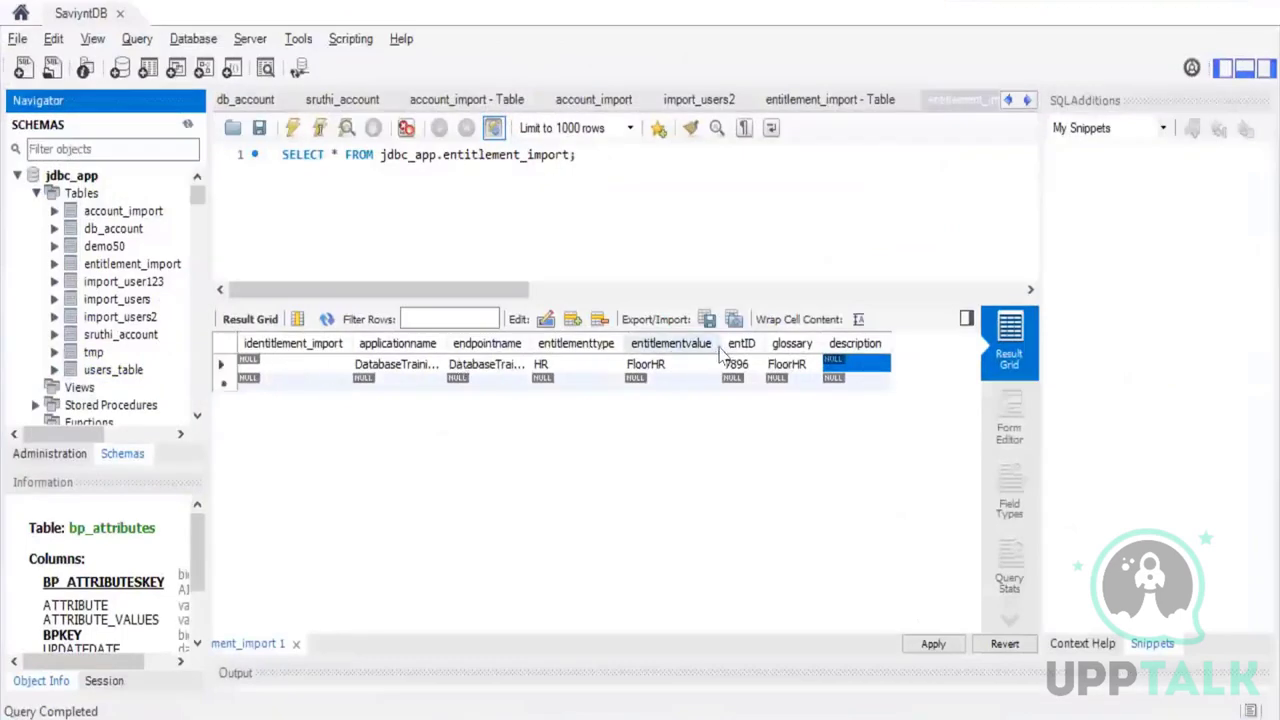
double_click(841, 363)
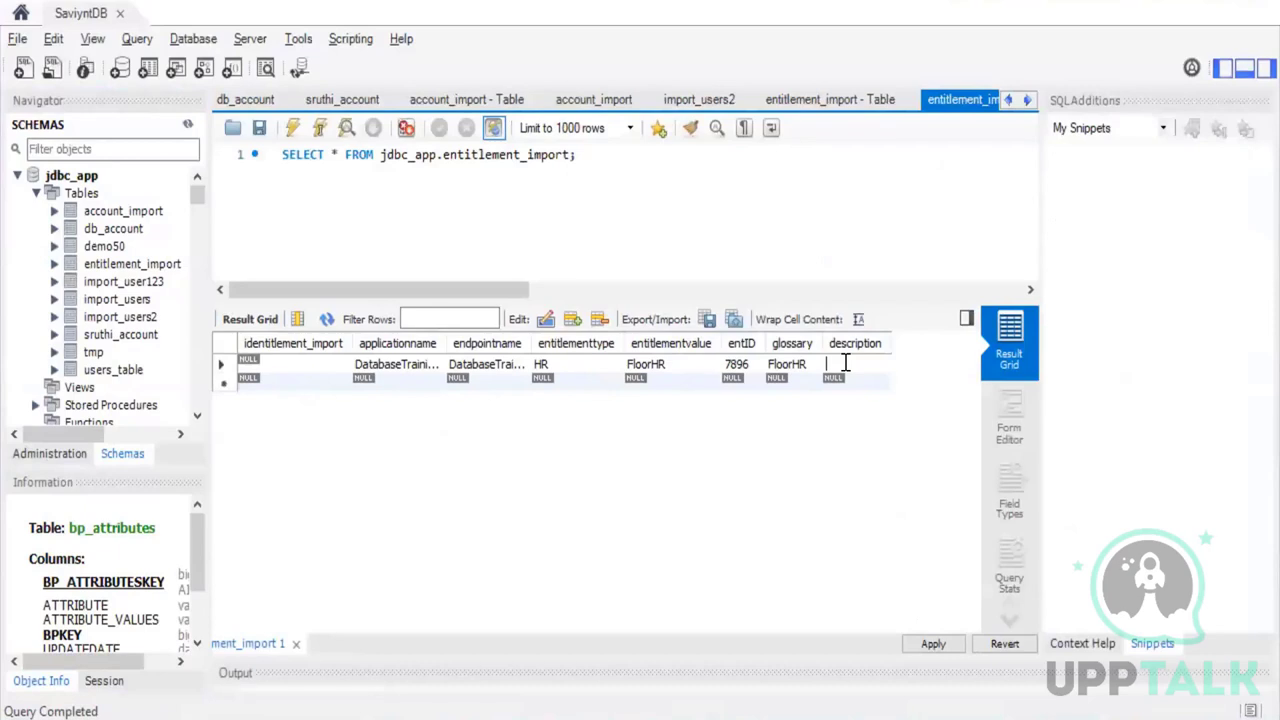
text(ne)
text(is given to p)
text(er)
text(form)
text( flor)
text( hr task)
key(Return)
Start a second entitlement_import row by copying DatabaseTrainingCF from the first row into its applicationname and endpointname
double_click(395, 380)
double_click(408, 364)
key(ctrl+c)
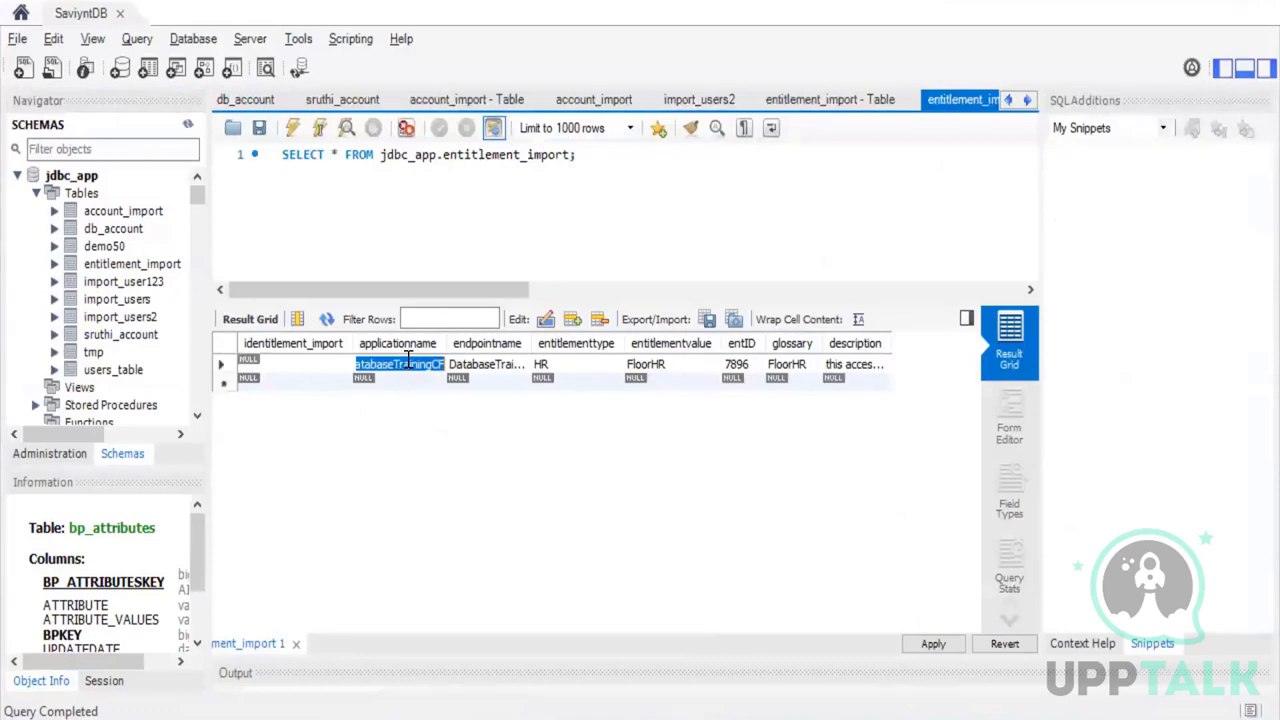
double_click(398, 388)
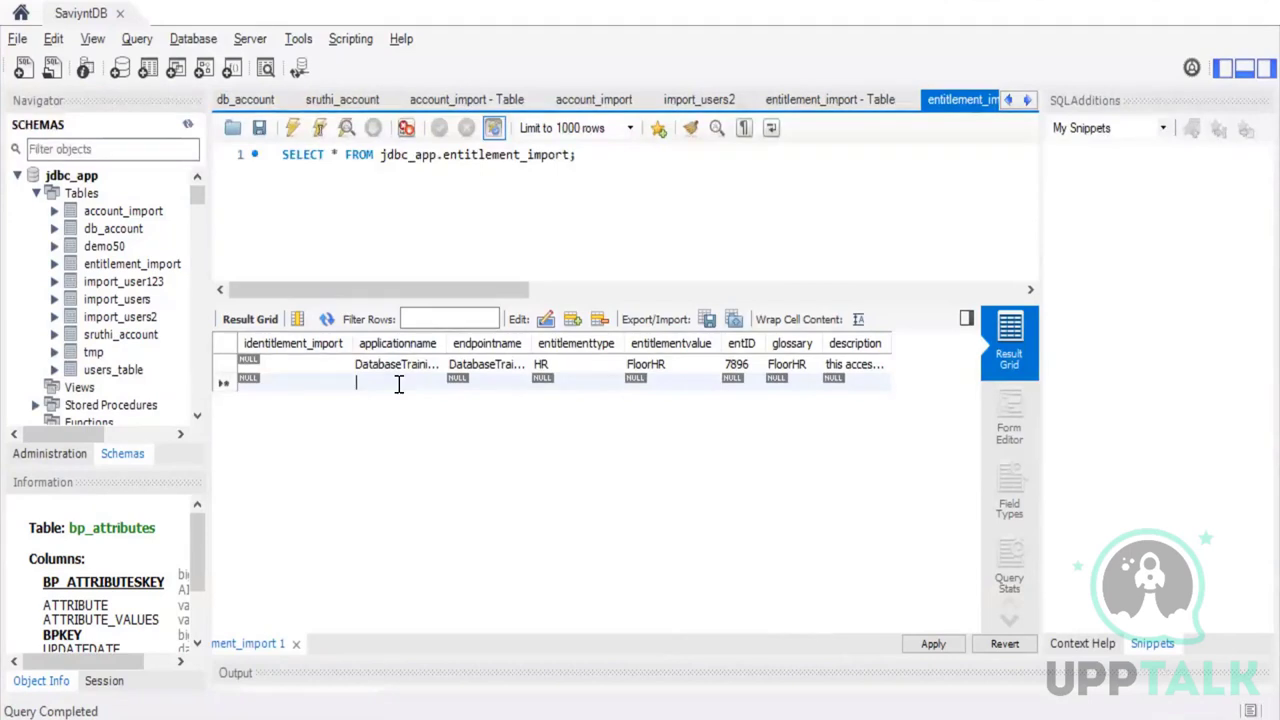
key(ctrl+v)
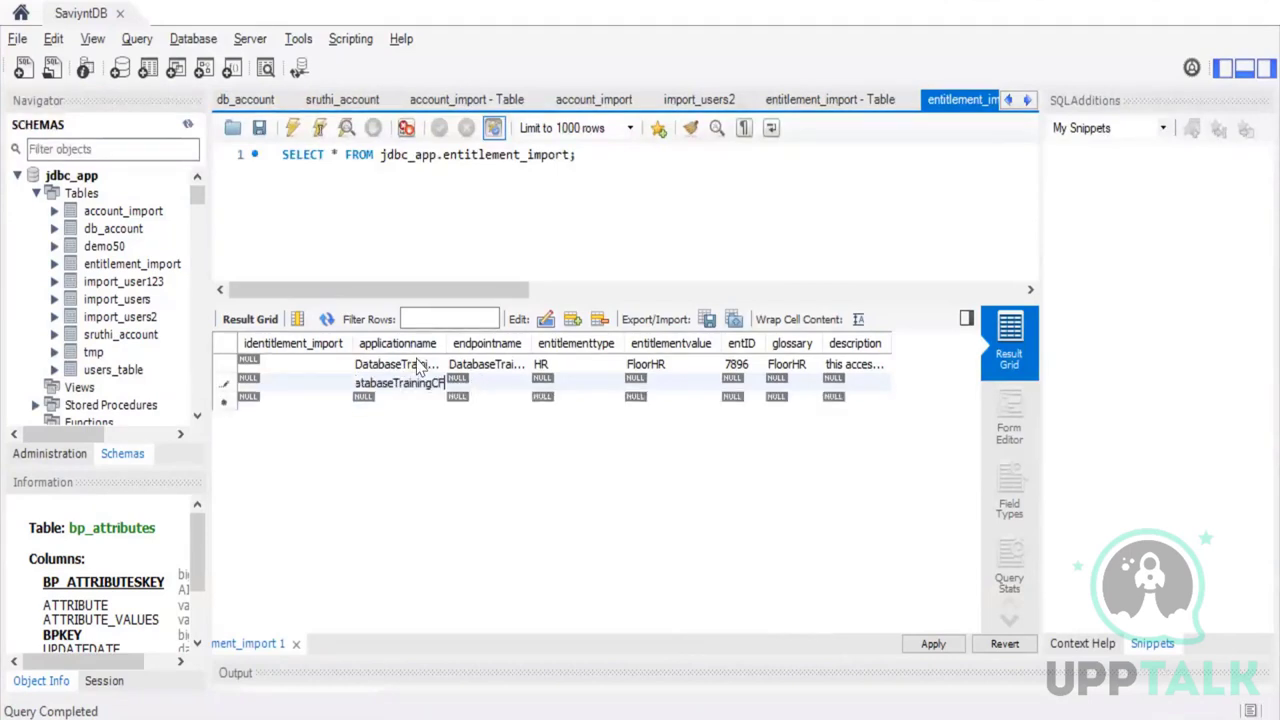
double_click(487, 382)
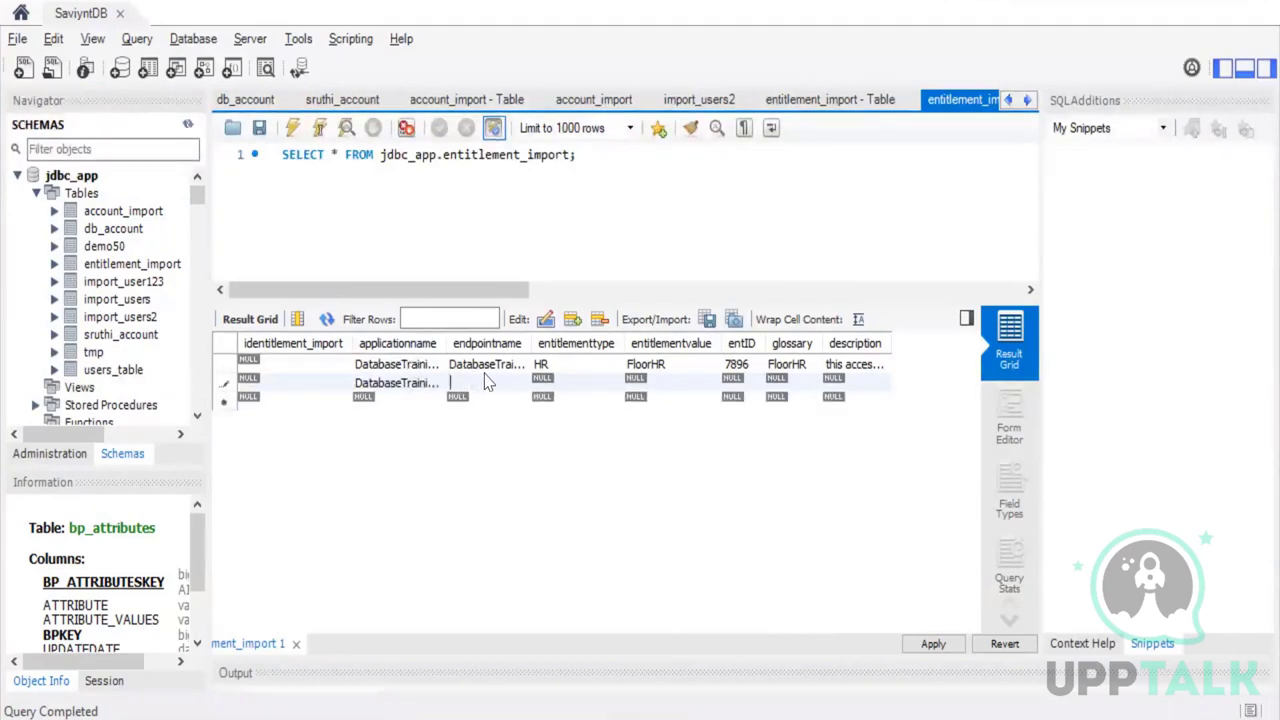
key(ctrl+v)
Copy the Manager entitlement type from the DatabaseTrainingCF endpoint in Saviynt into the second row's entitlementtype in MySQL Workbench
double_click(560, 384)
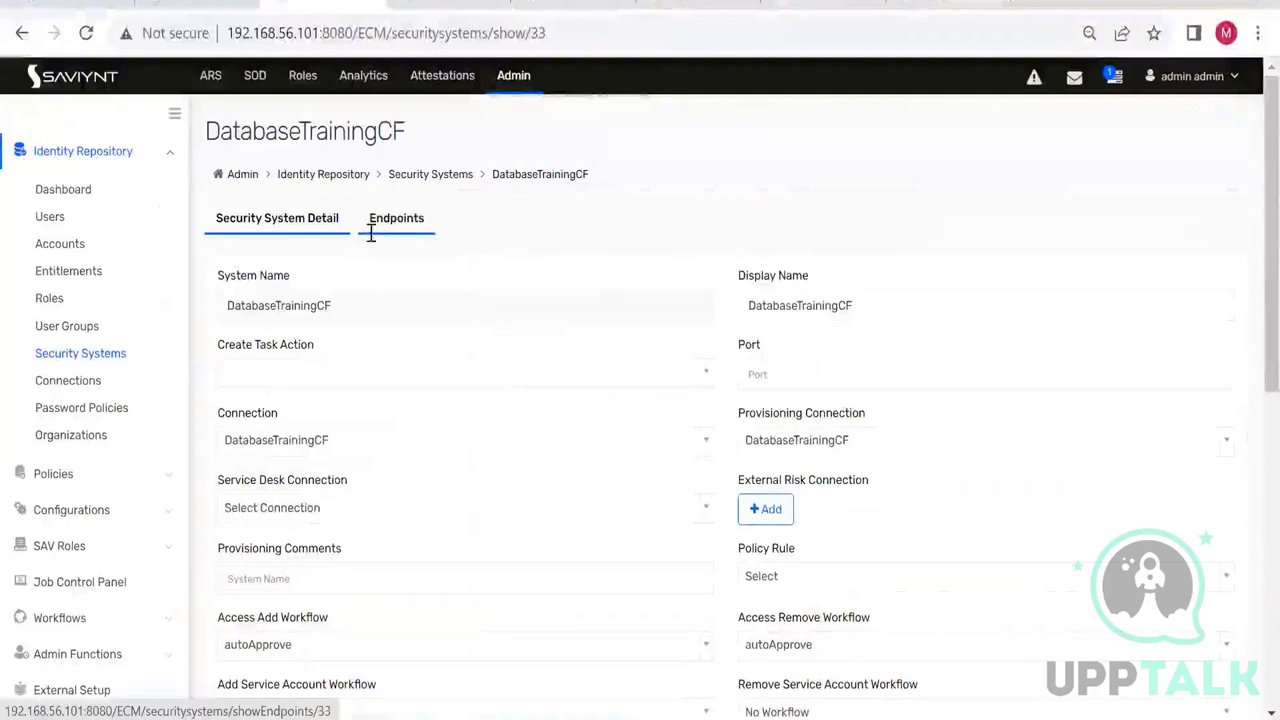
click(371, 221)
click(260, 422)
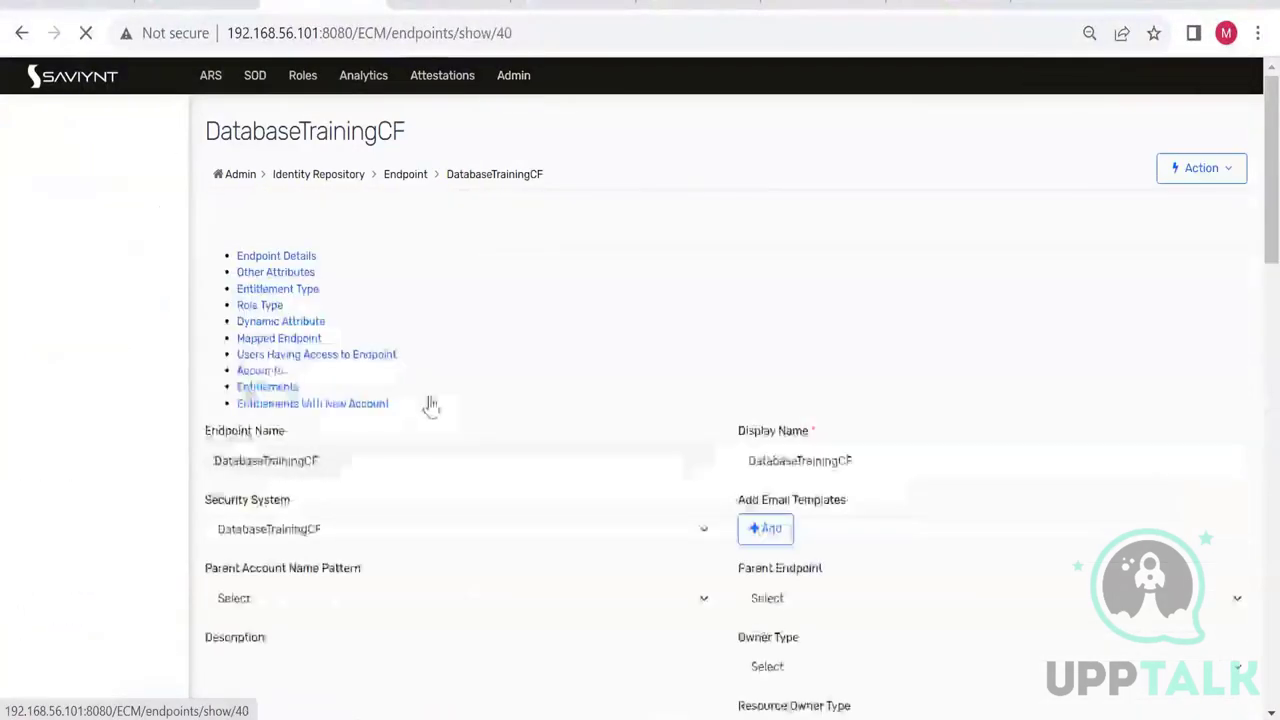
click(443, 220)
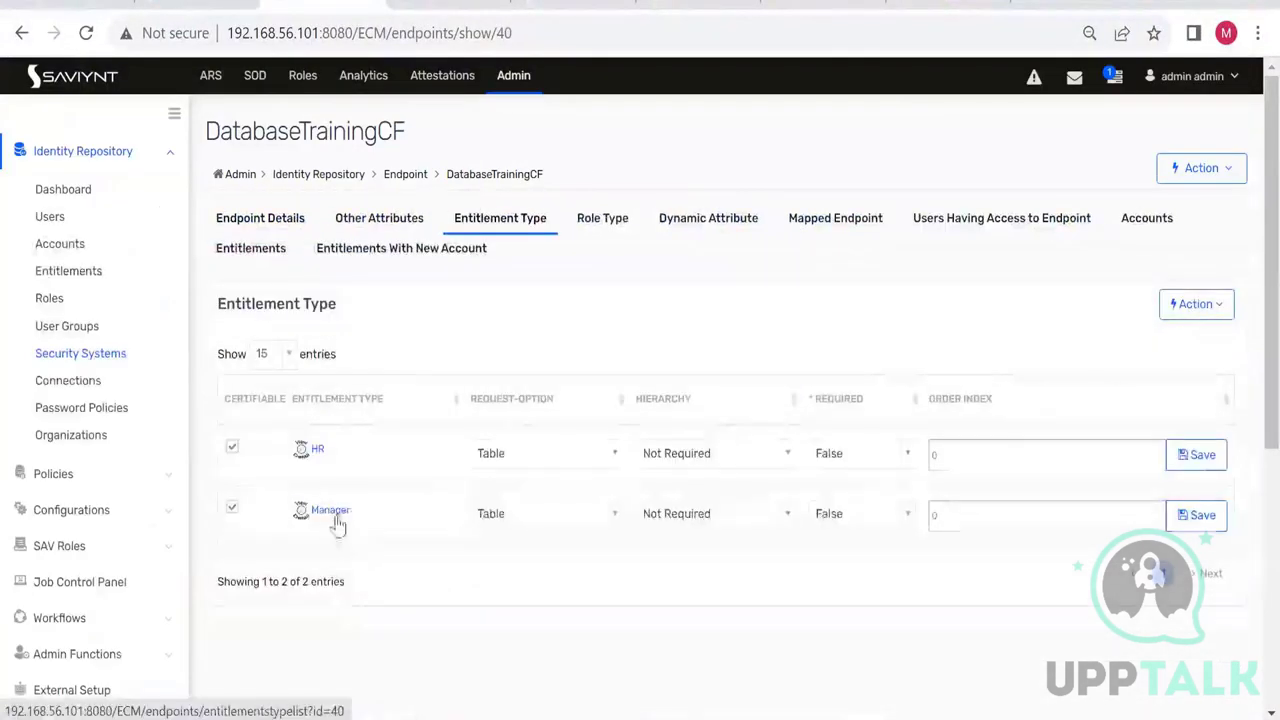
double_click(314, 512)
key(ctrl+c)
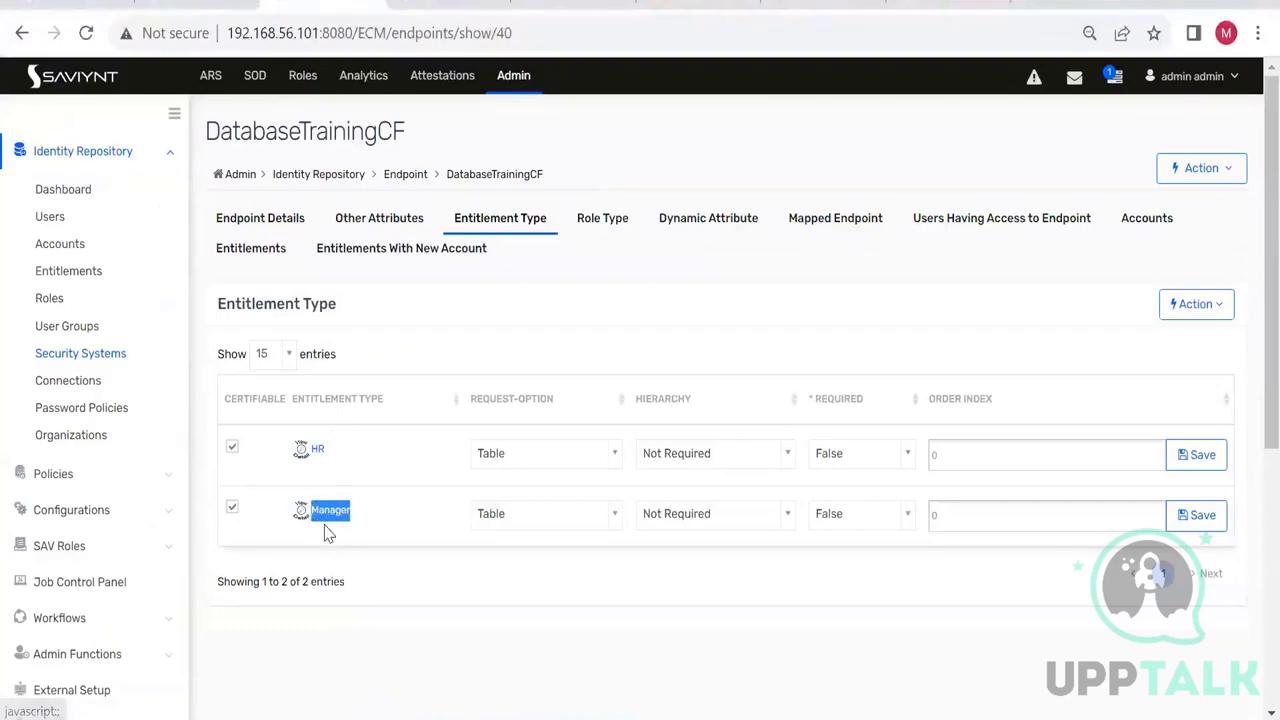
key(alt+Tab)
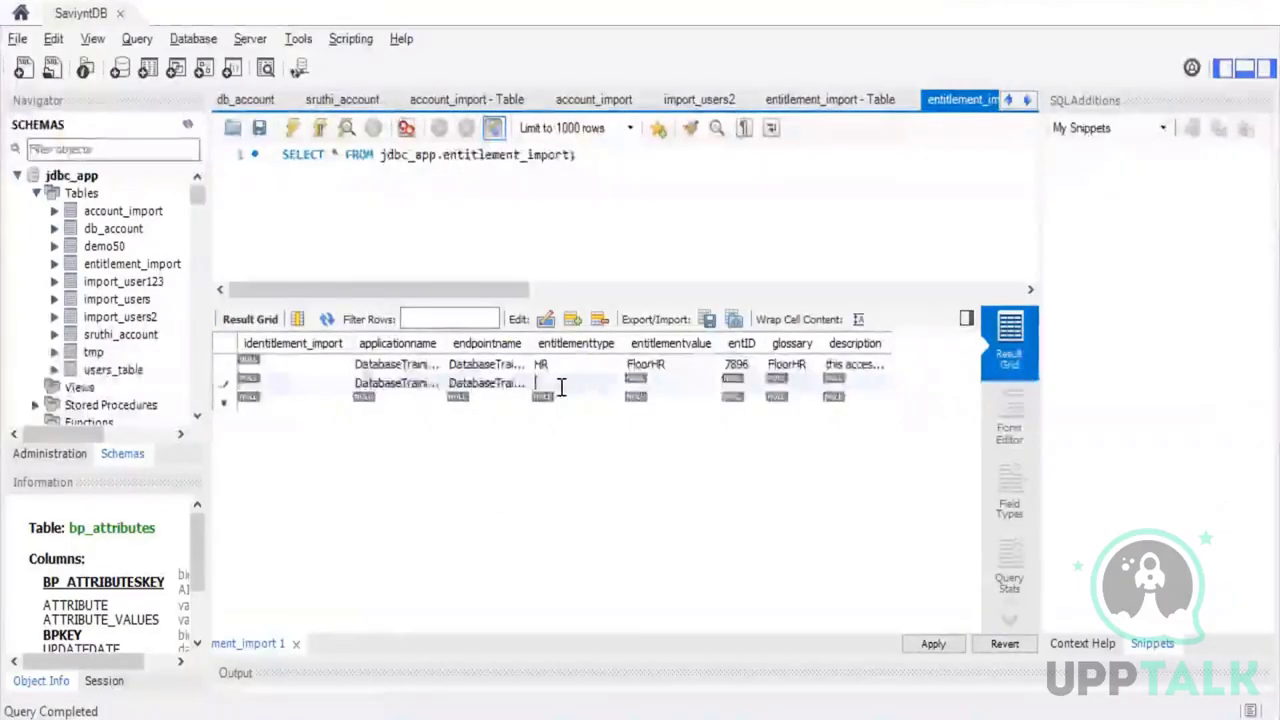
key(ctrl+v)
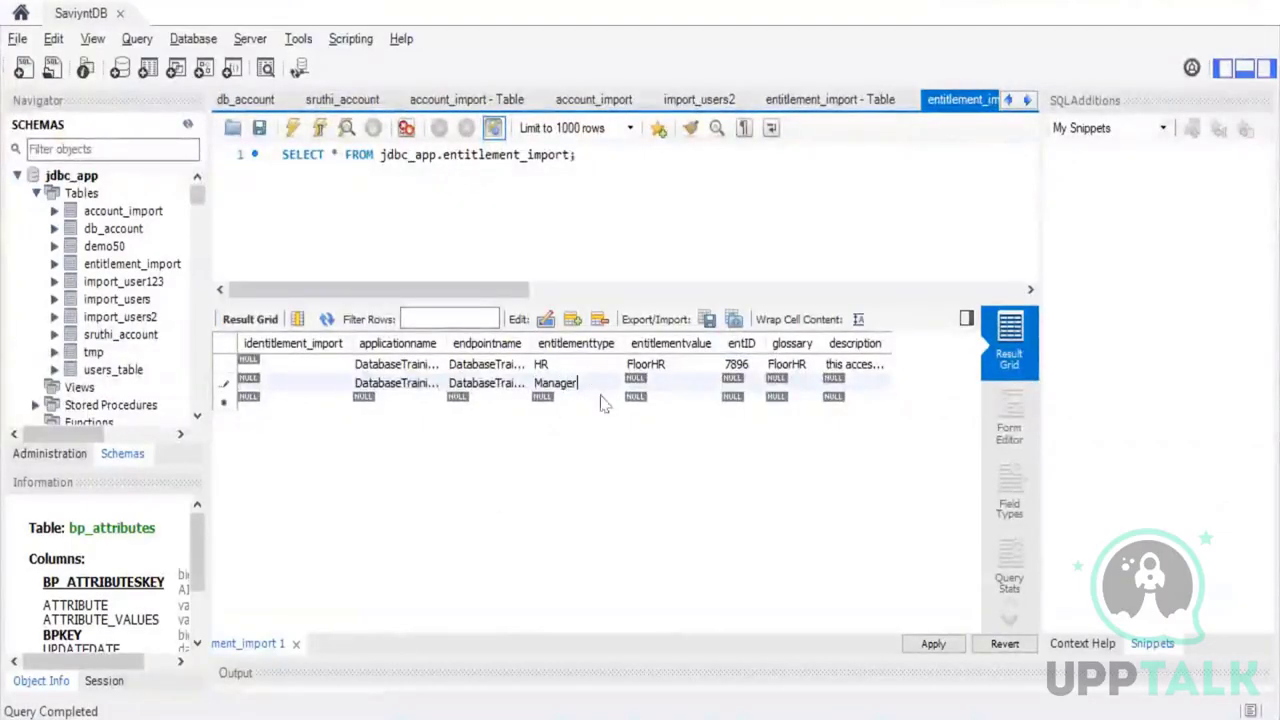
Fill the second row with entitlementvalue ProjectManager, entID 7898 and glossary ProjectManager
double_click(653, 383)
text(nager)
key(Tab)
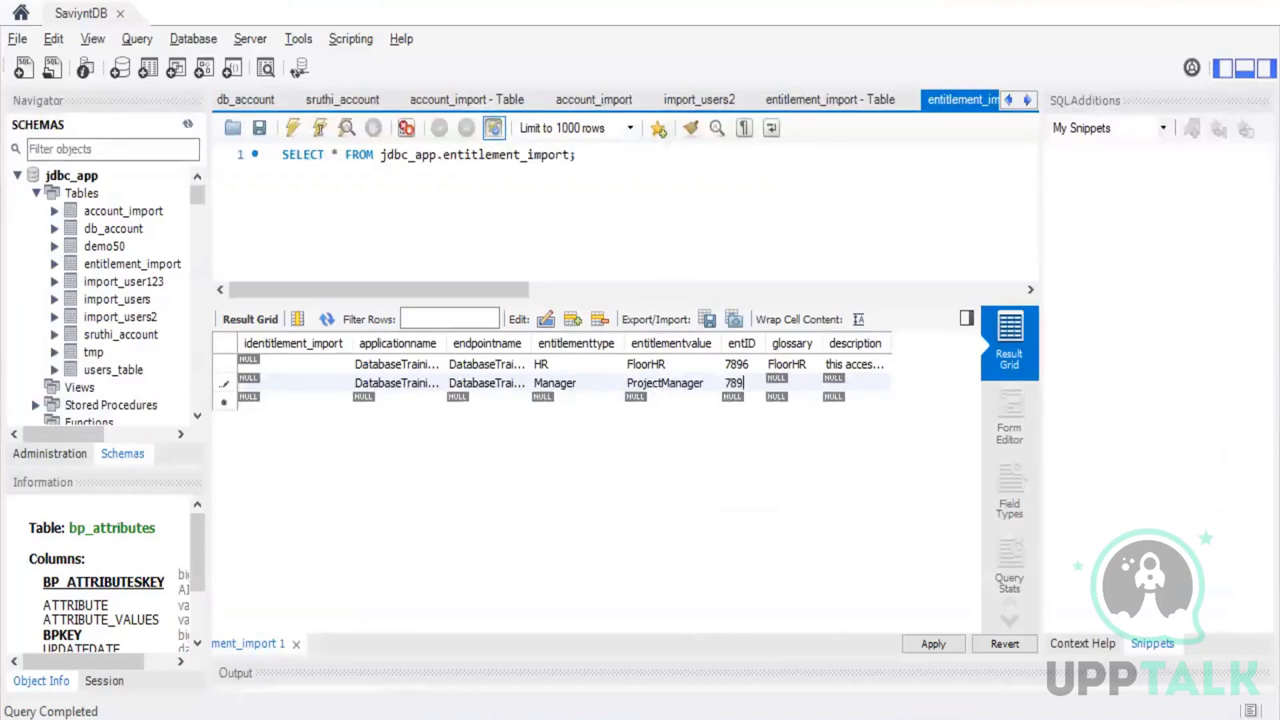
double_click(806, 383)
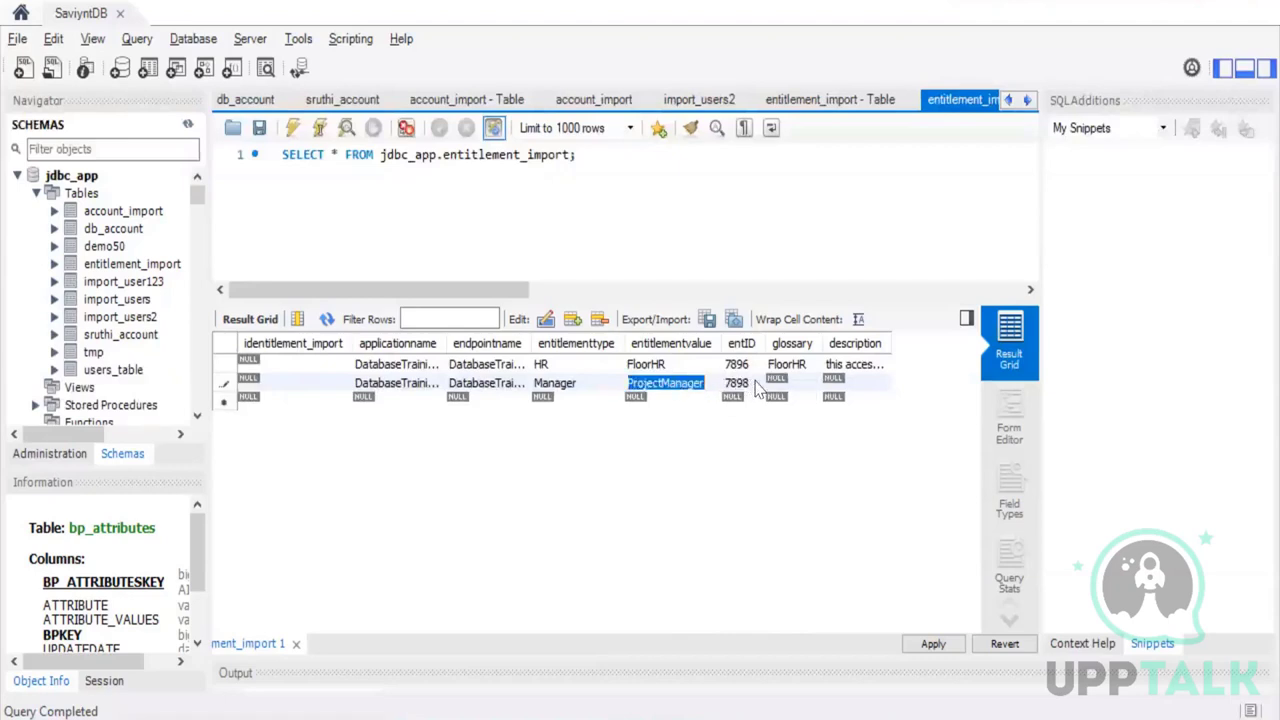
text(ProjectManager)
key(Tab)
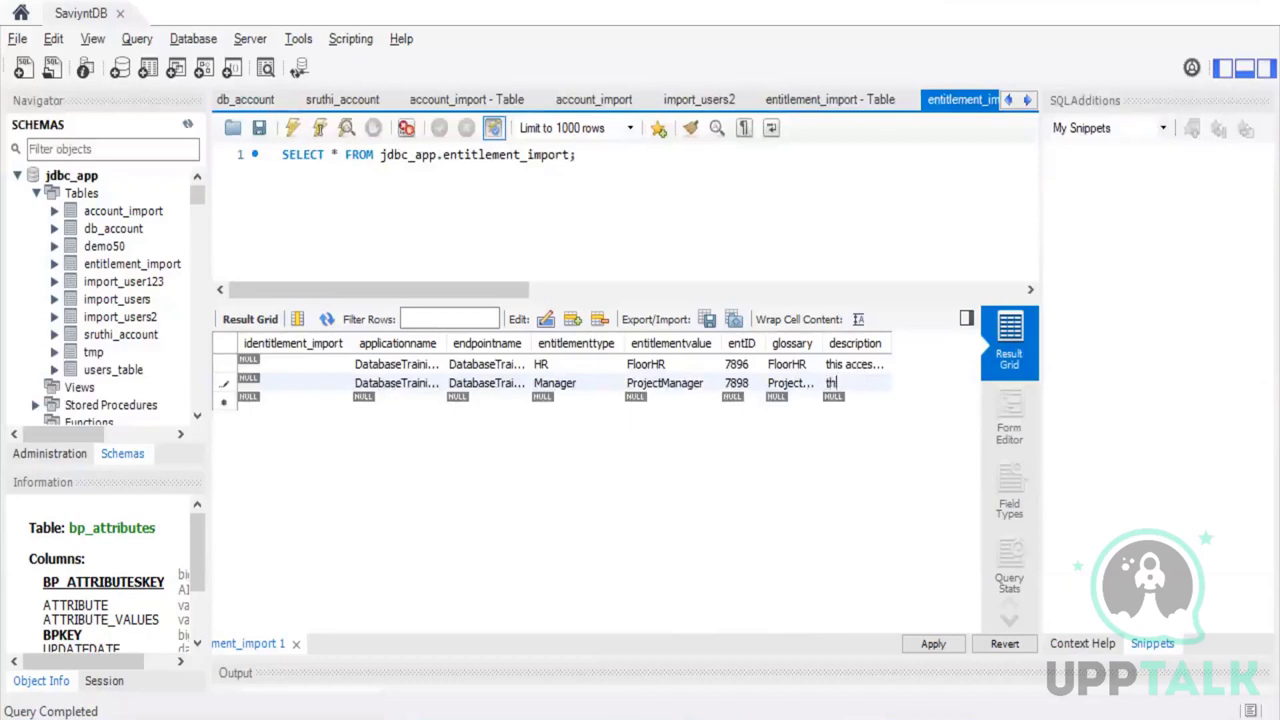
Set the ProjectManager row's description to "this access is given to manage accessNow team"
text(this access is given to mn)
key(BackSpace)
text(anager)
text( access)
text(Now team)
Try to apply the two new rows to the entitlement_import table
click(930, 643)
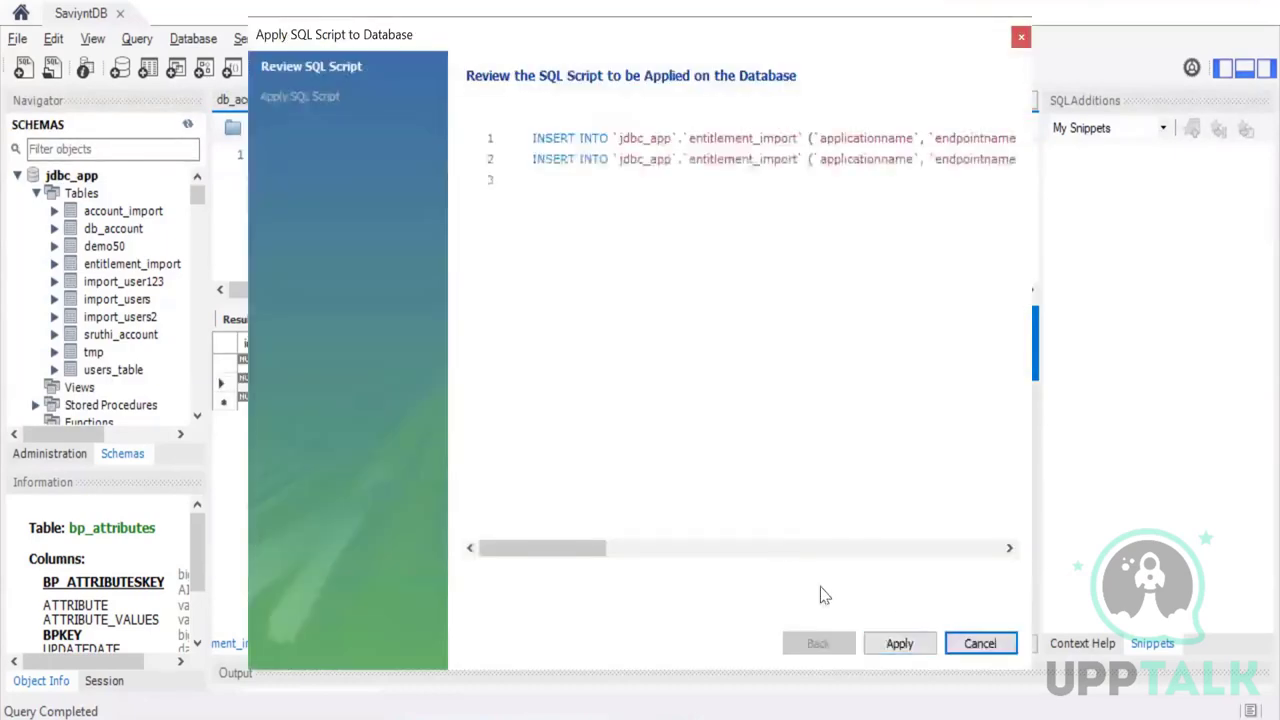
click(905, 648)
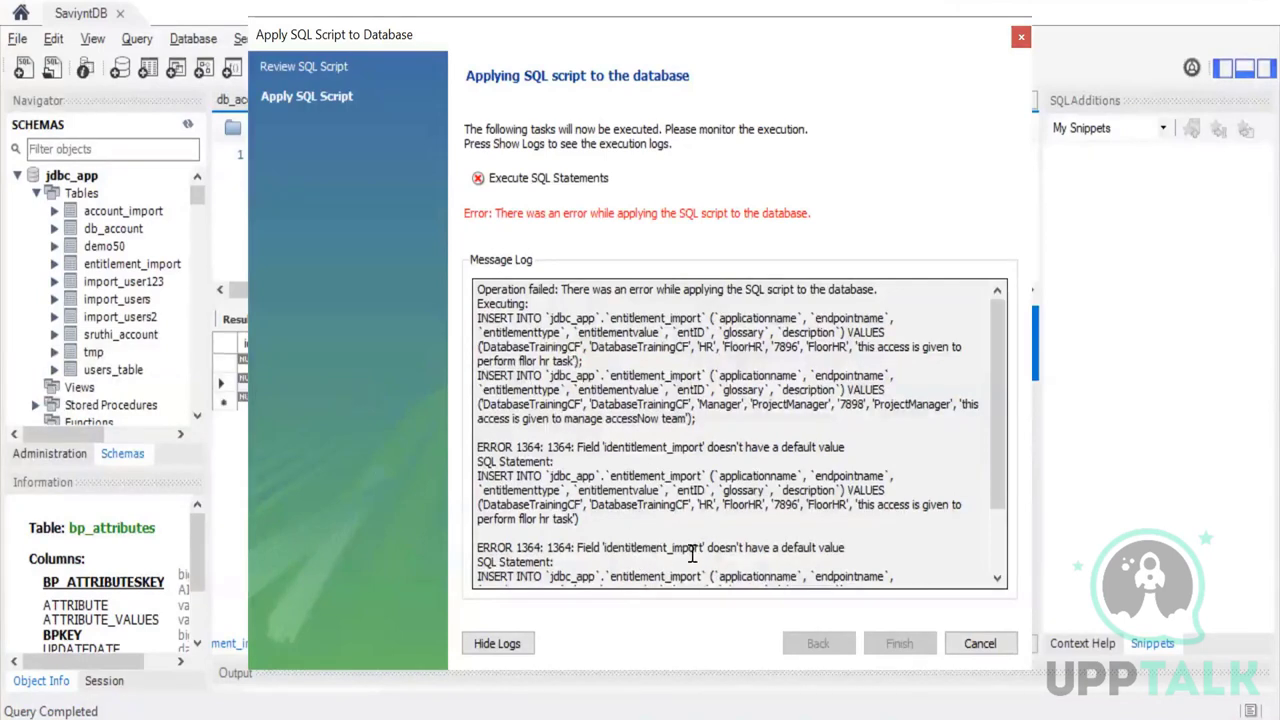
click(975, 643)
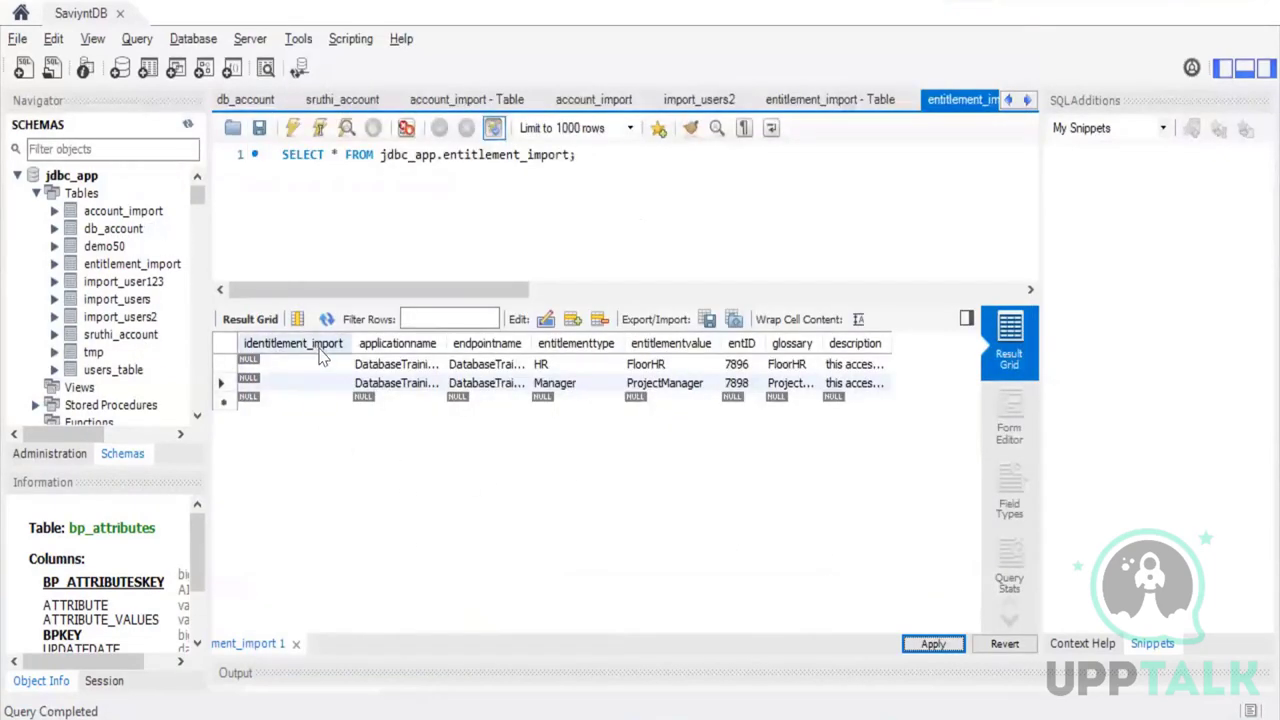
Alter the entitlement_import table so that its identitlement_import column auto-increments, and apply the change to the database
click(169, 265)
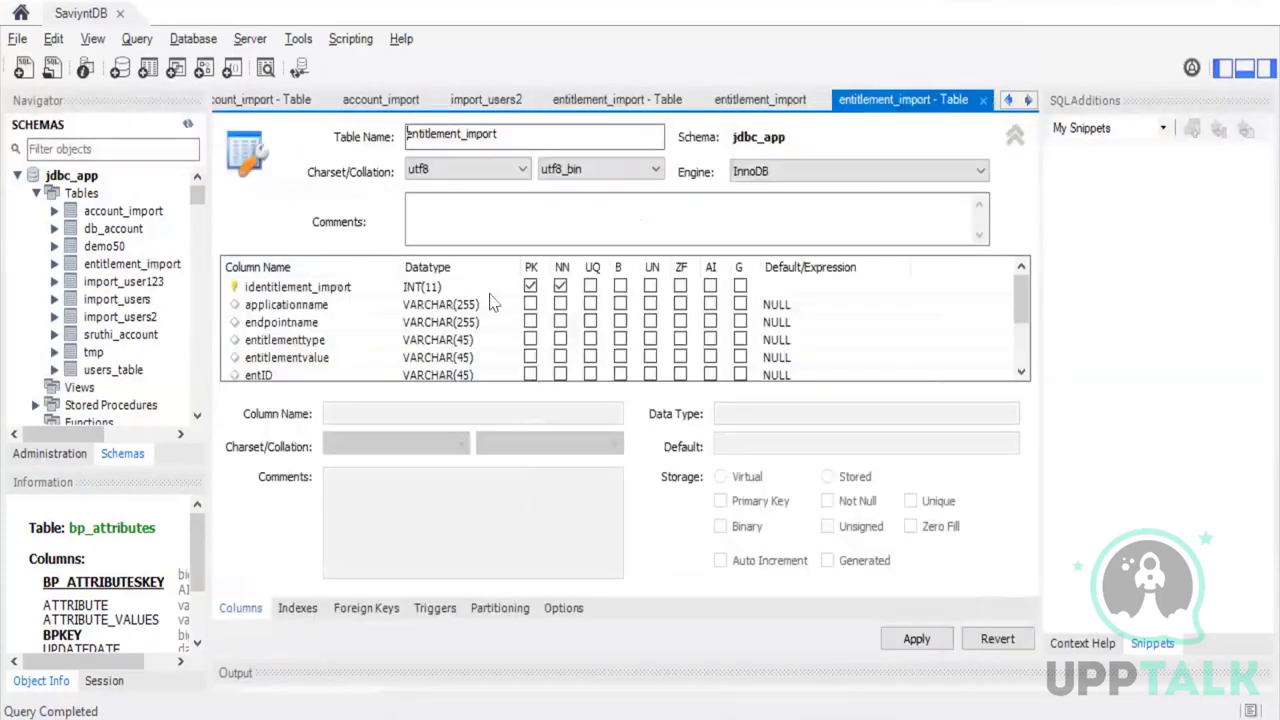
click(710, 288)
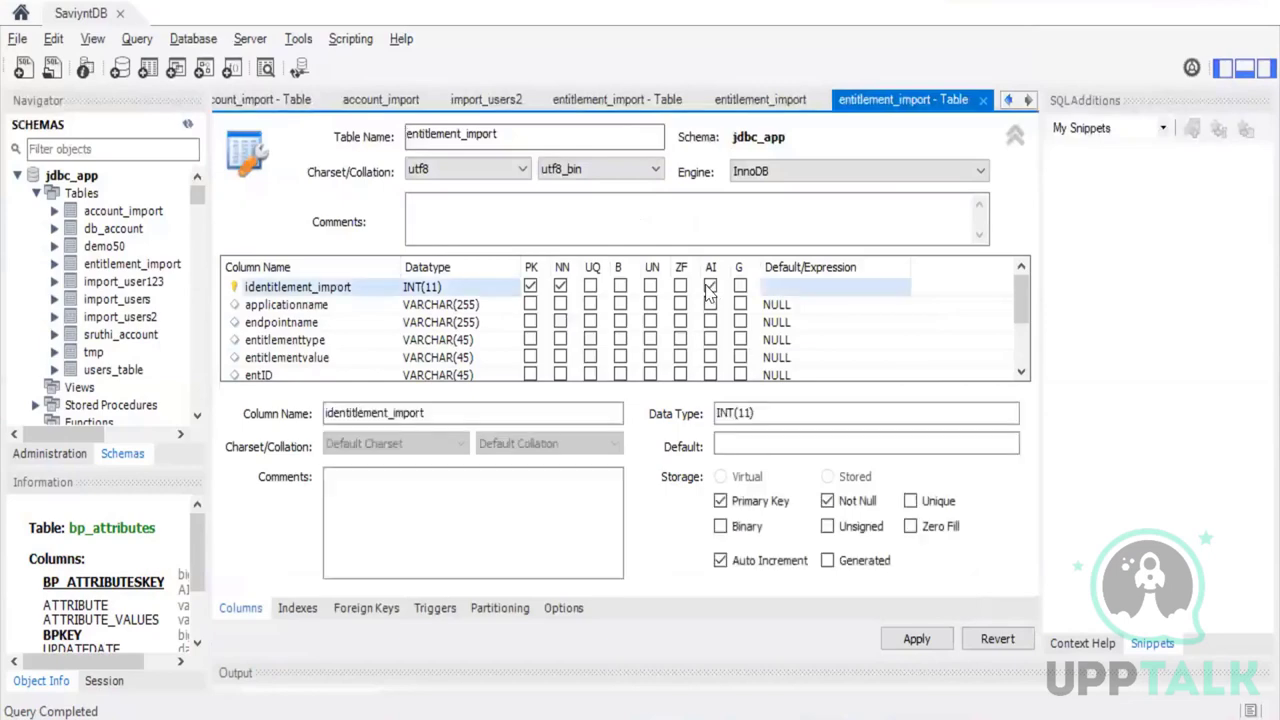
click(905, 638)
click(900, 643)
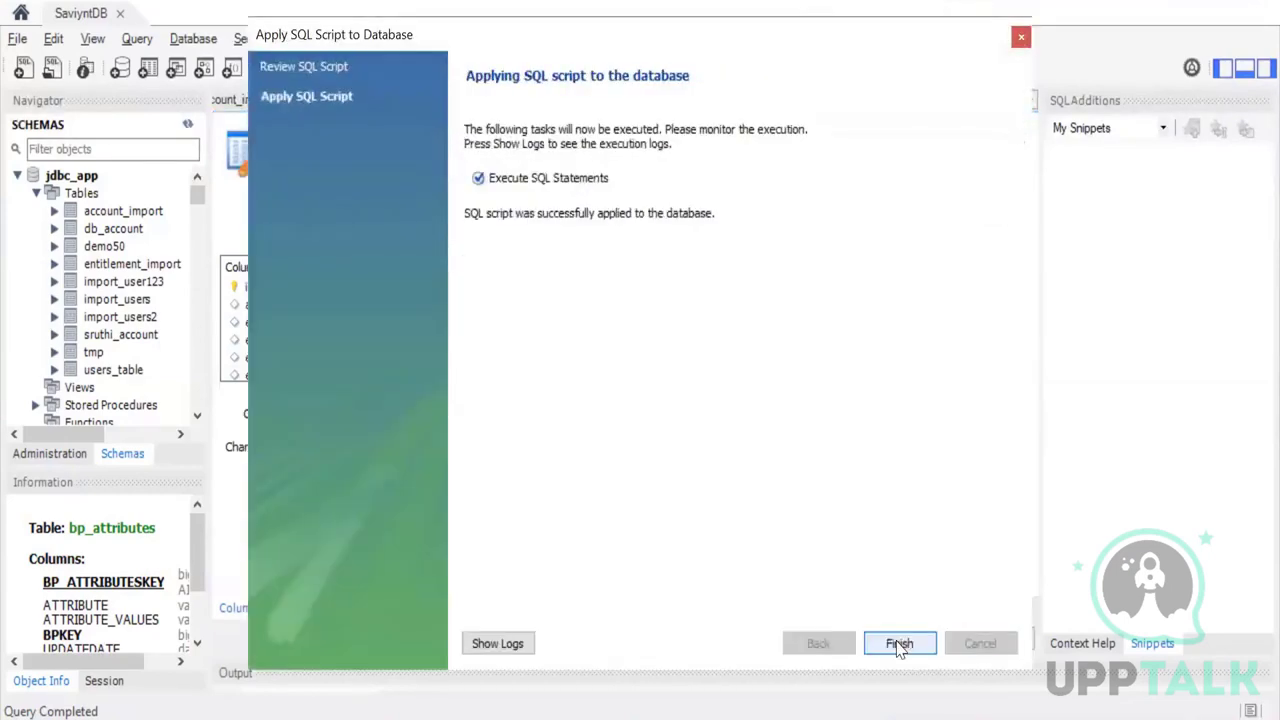
click(899, 643)
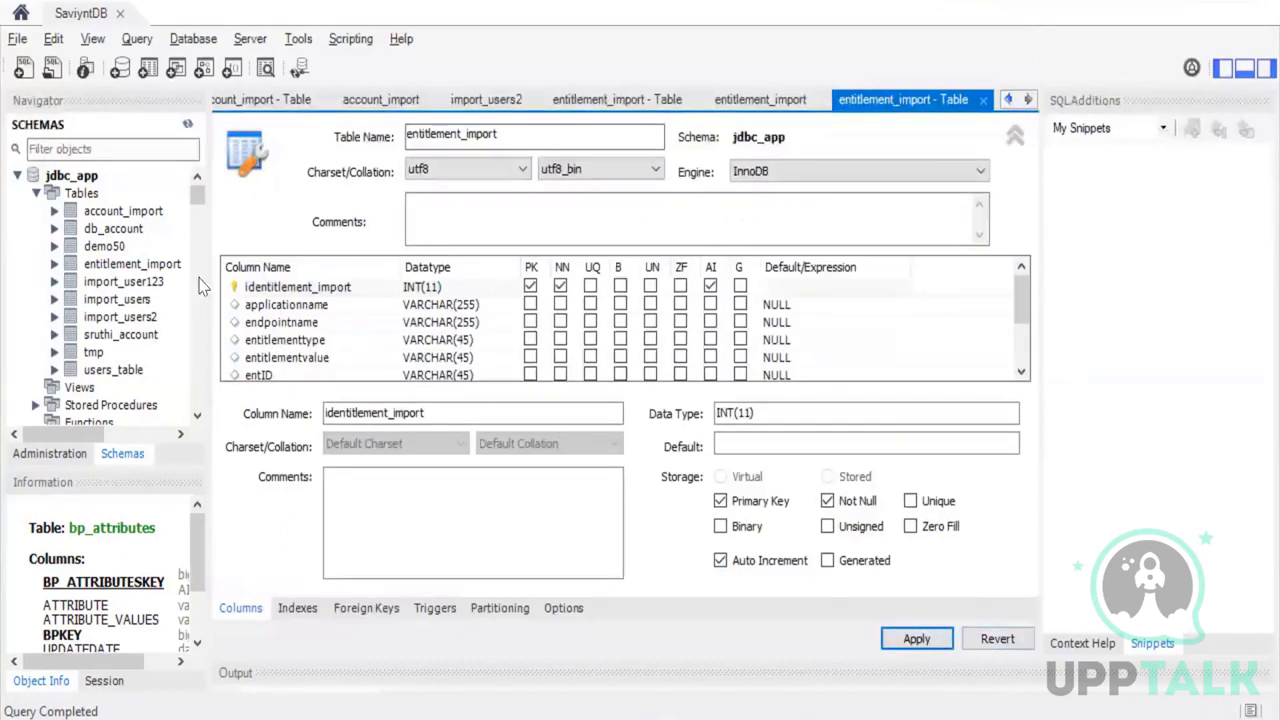
Apply the two pending rows of the entitlement_import result grid to the database
click(760, 100)
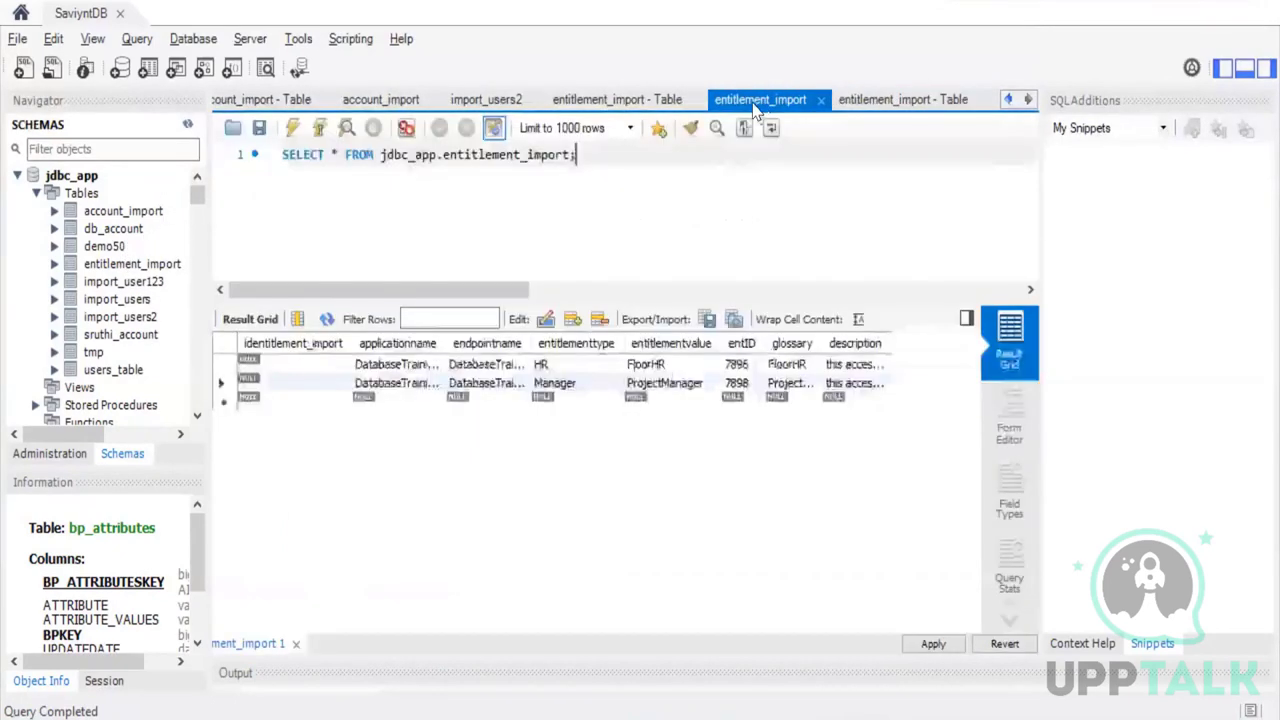
click(933, 645)
click(918, 644)
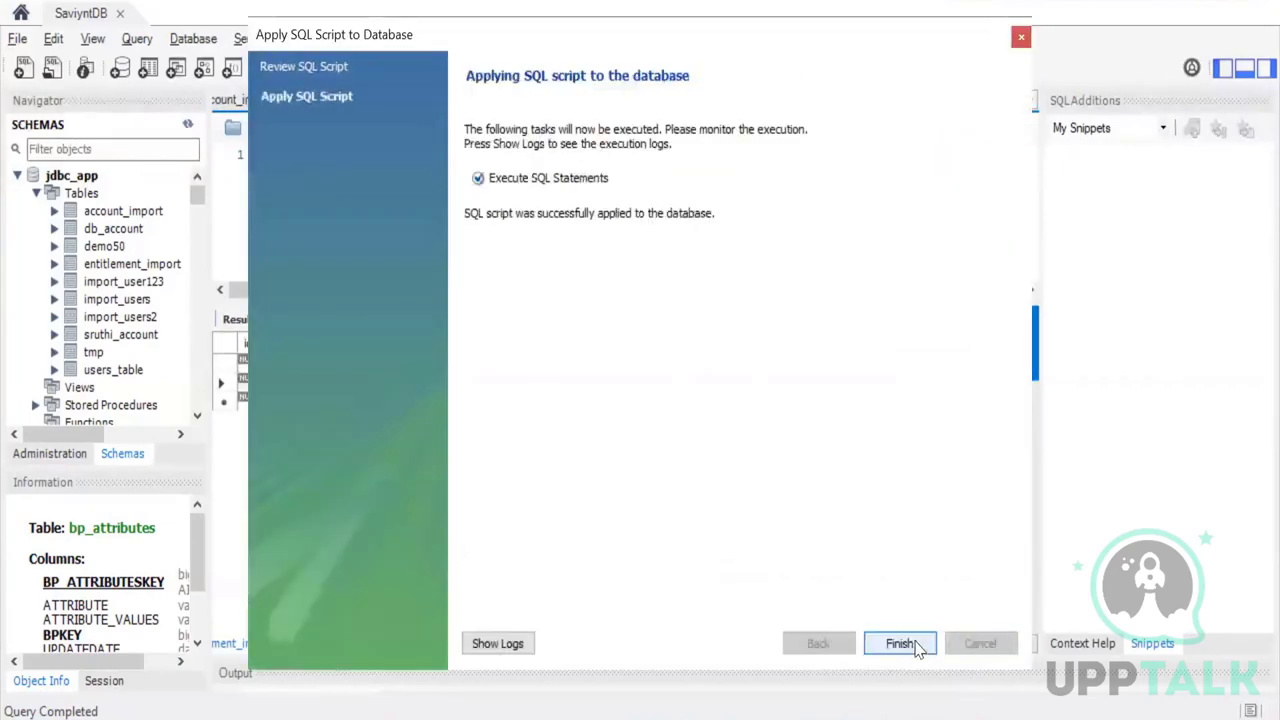
click(899, 644)
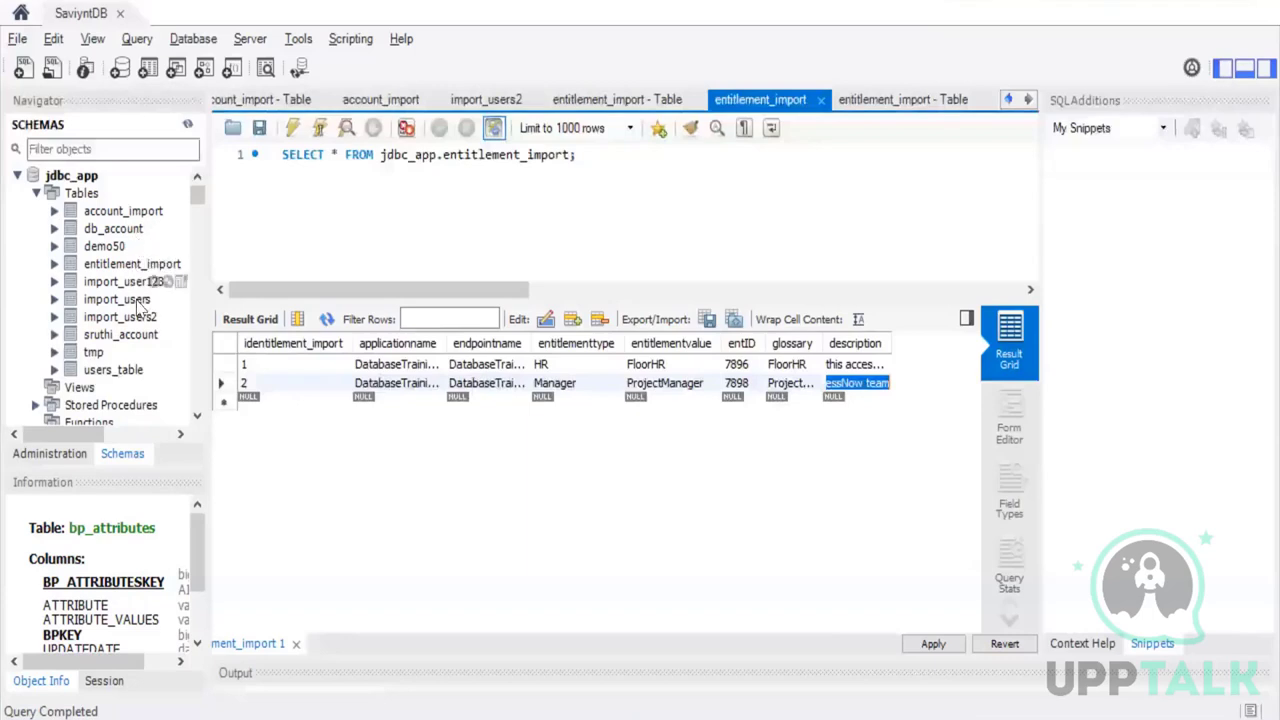
Query the entitlement_import table's rows again and copy the table name from the SELECT statement
click(181, 265)
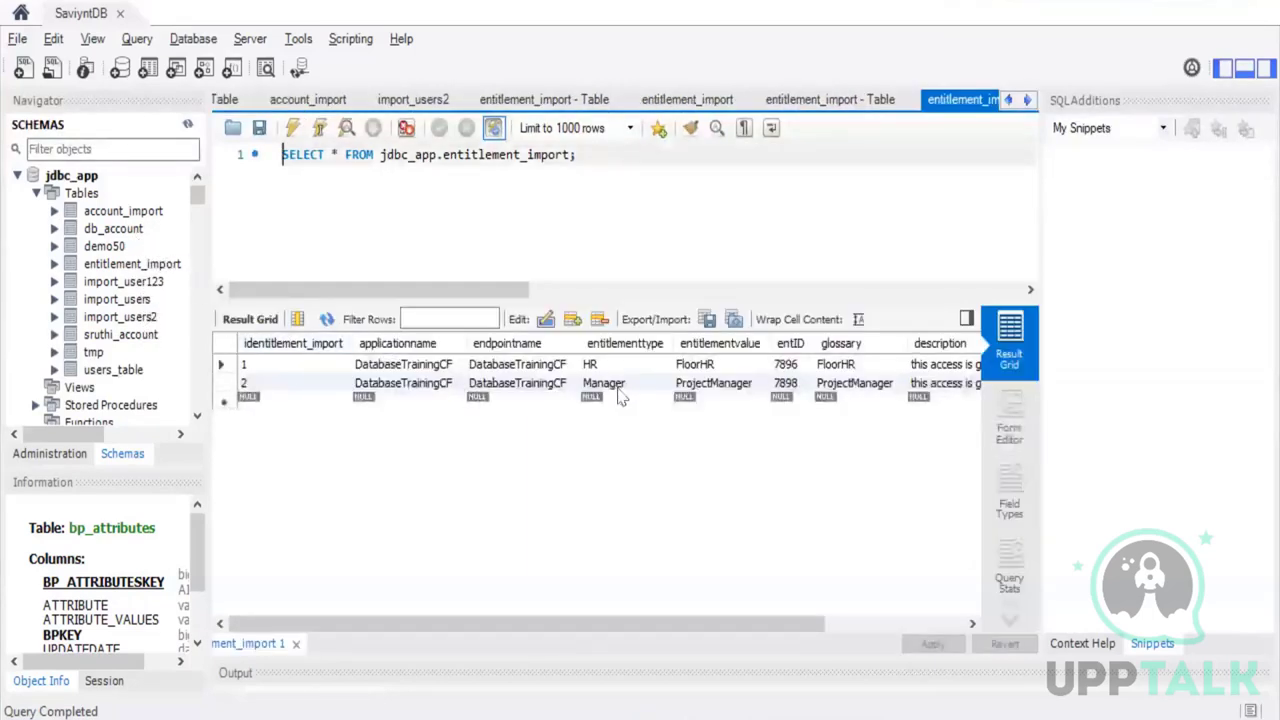
double_click(465, 154)
key(ctrl+c)
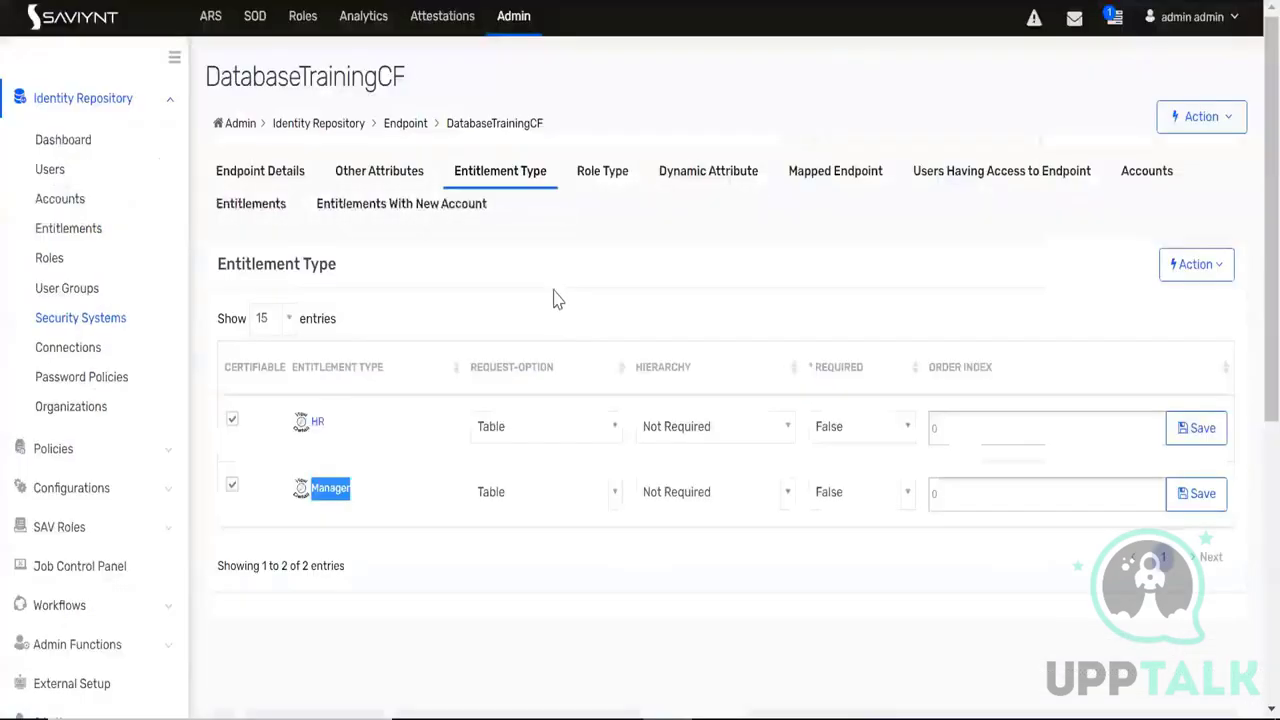
Switch to Saviynt and check the Manager entitlement type on the DatabaseTrainingCF endpoint
click(386, 560)
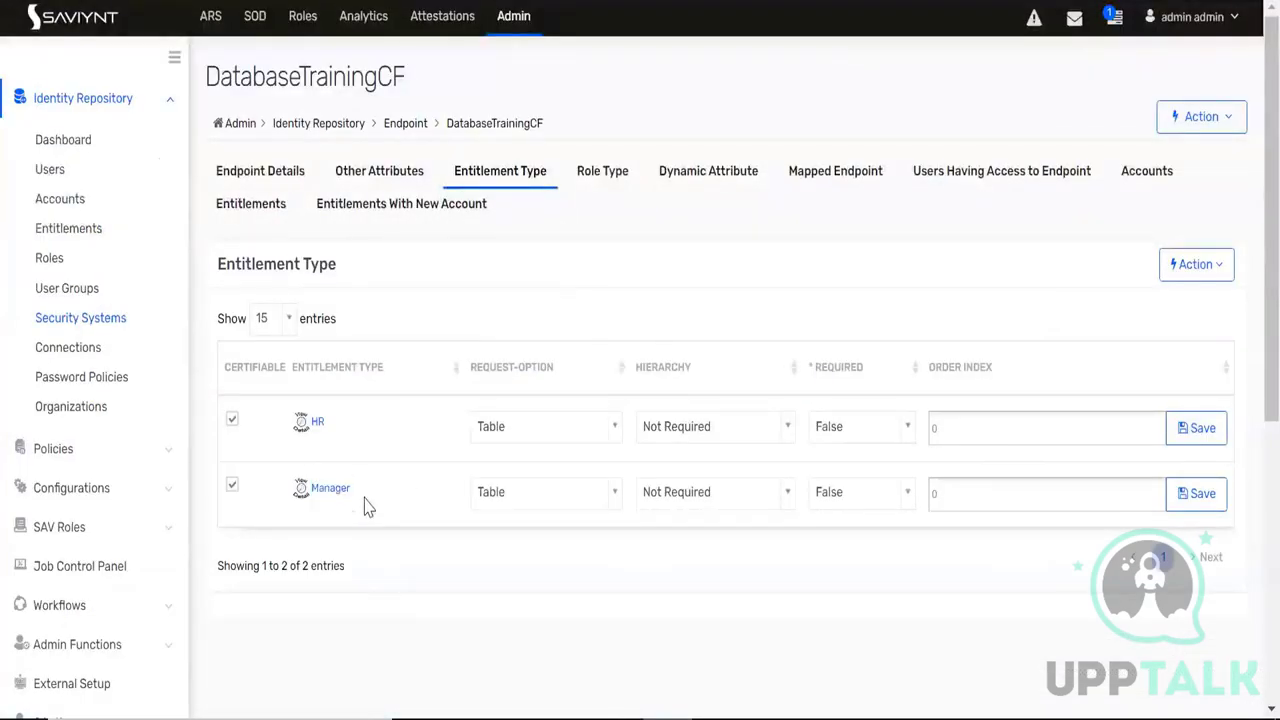
double_click(331, 490)
click(400, 506)
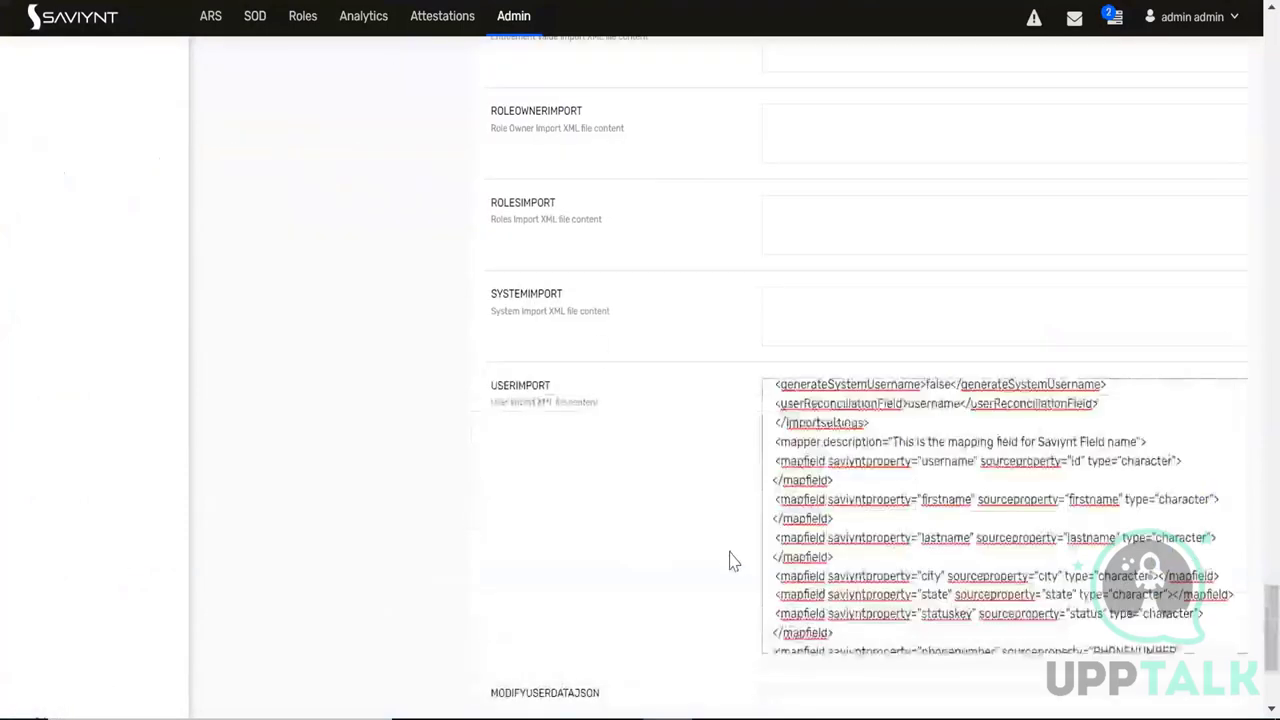
Locate the ENTITLEMENTVALUEIMPORT field in the Saviynt connection settings
scroll(731, 560, down, 2)
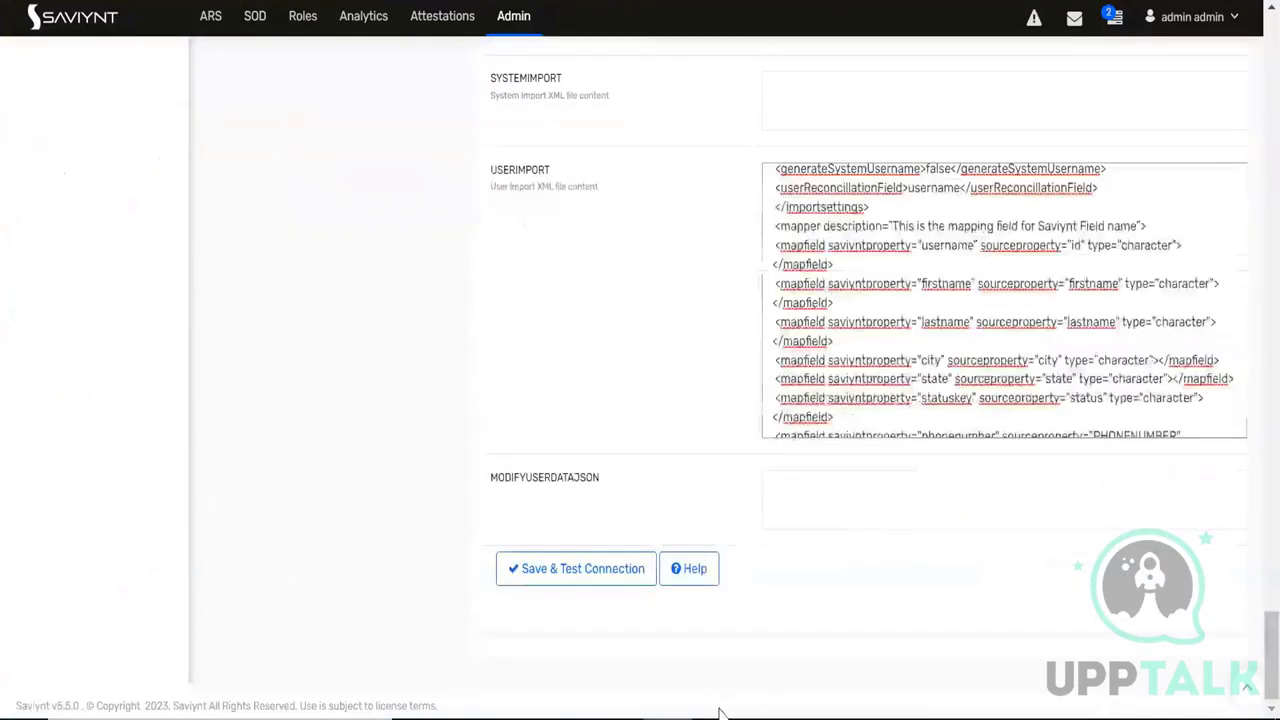
scroll(731, 535, up, 5)
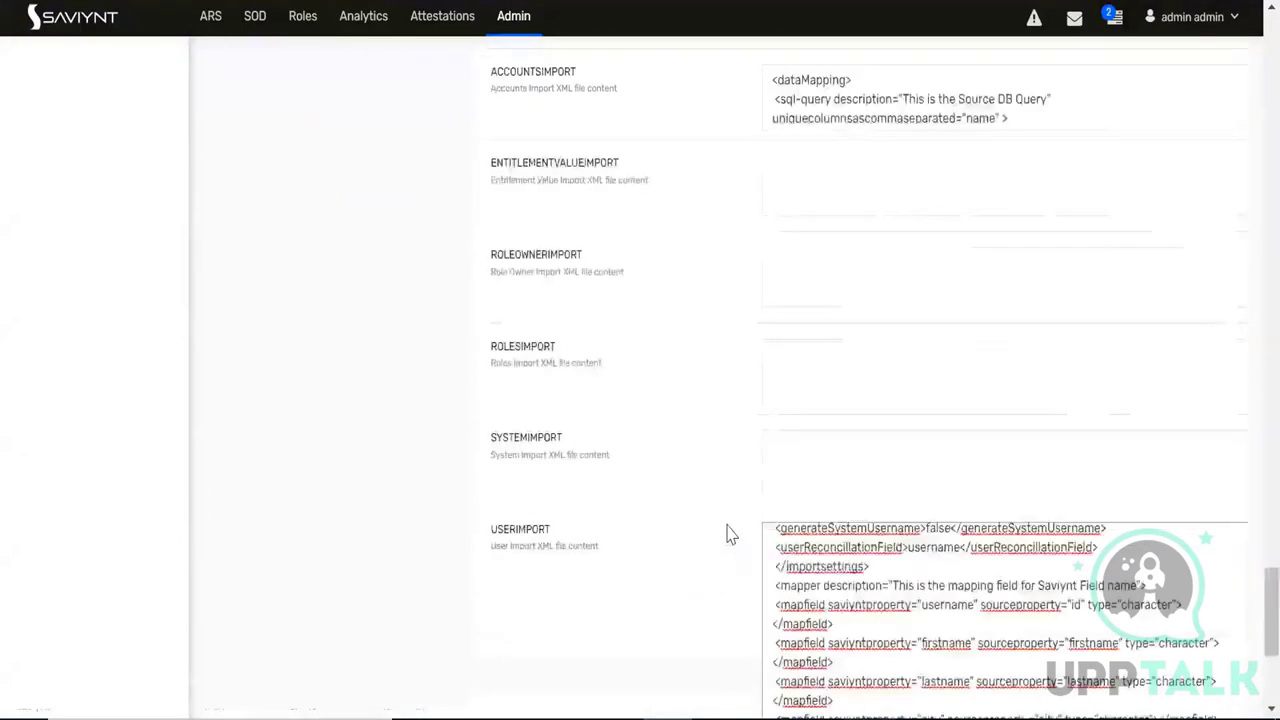
double_click(584, 283)
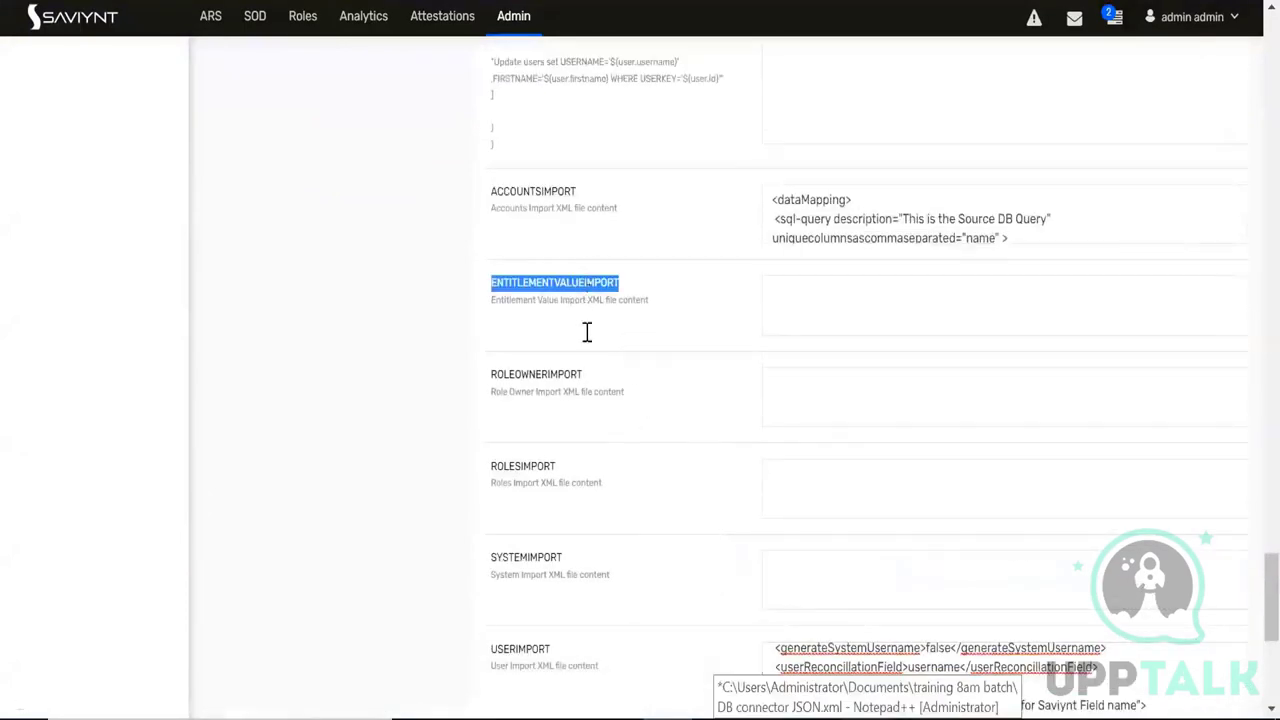
click(818, 305)
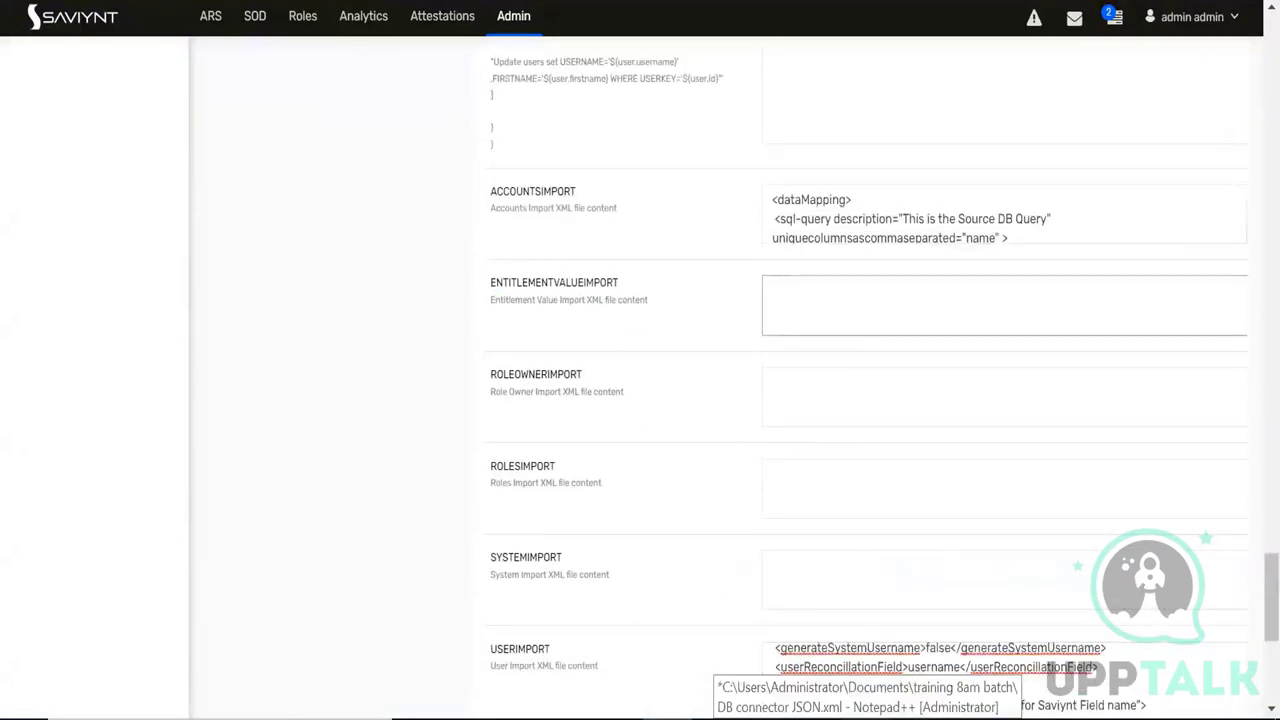
Switch to Notepad++ and replace the db_import_ent table name with entitlement_import in the entitlementImport query
key(alt+Tab)
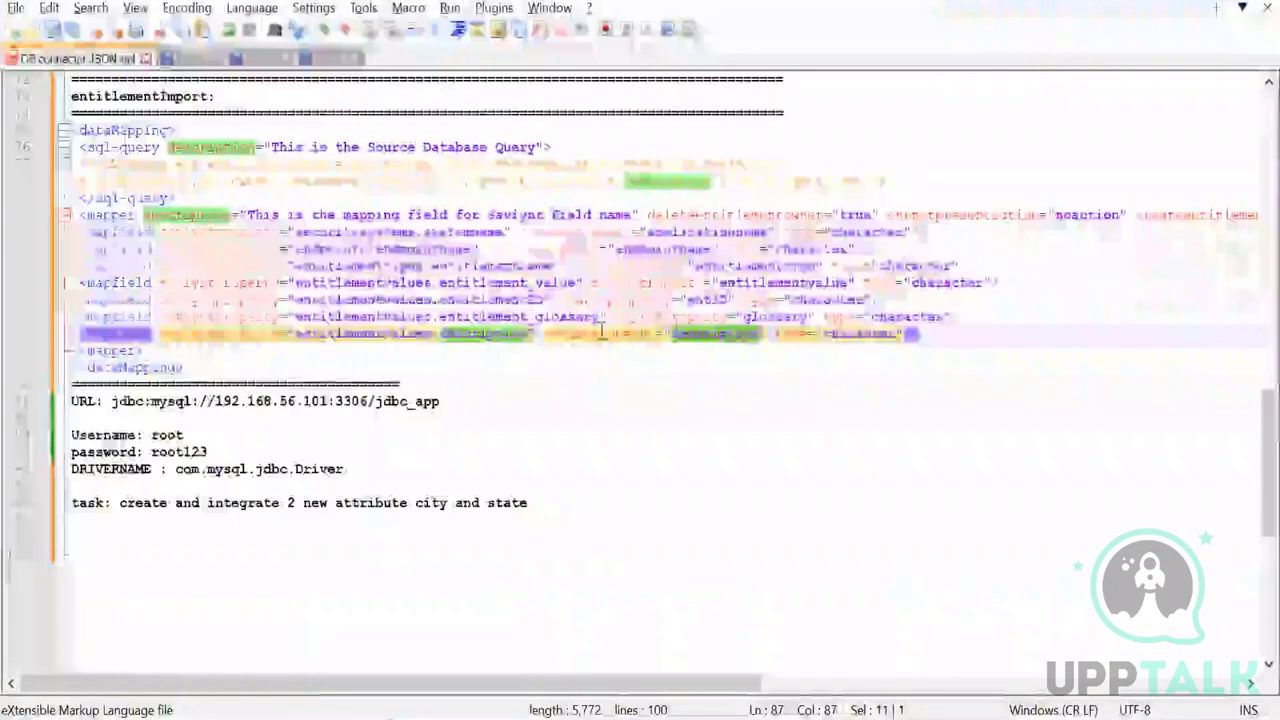
double_click(707, 232)
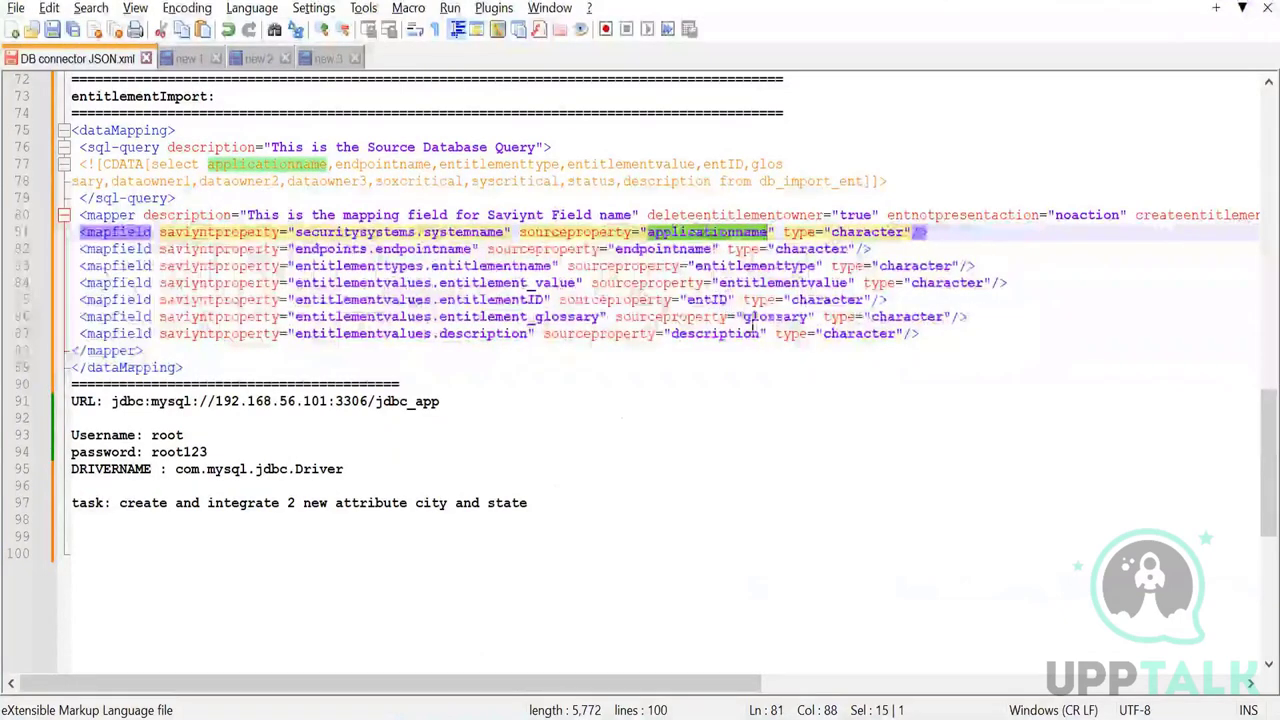
double_click(727, 333)
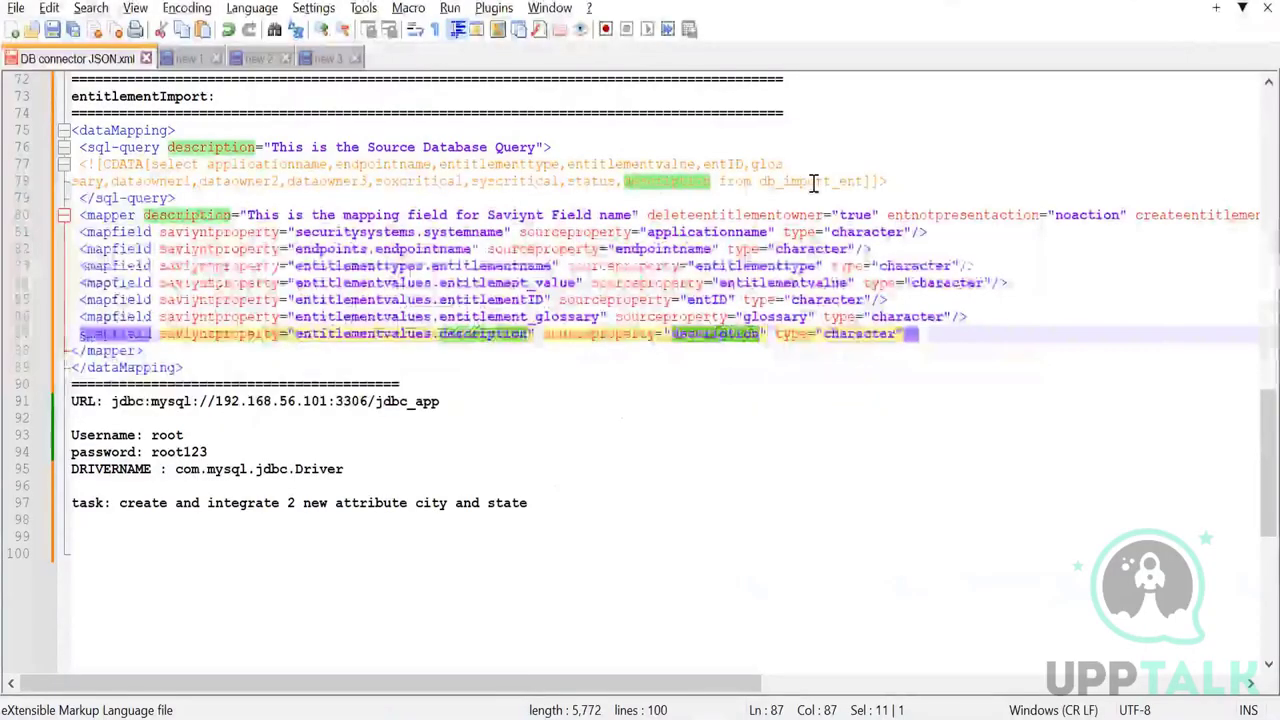
double_click(813, 182)
key(ctrl+v)
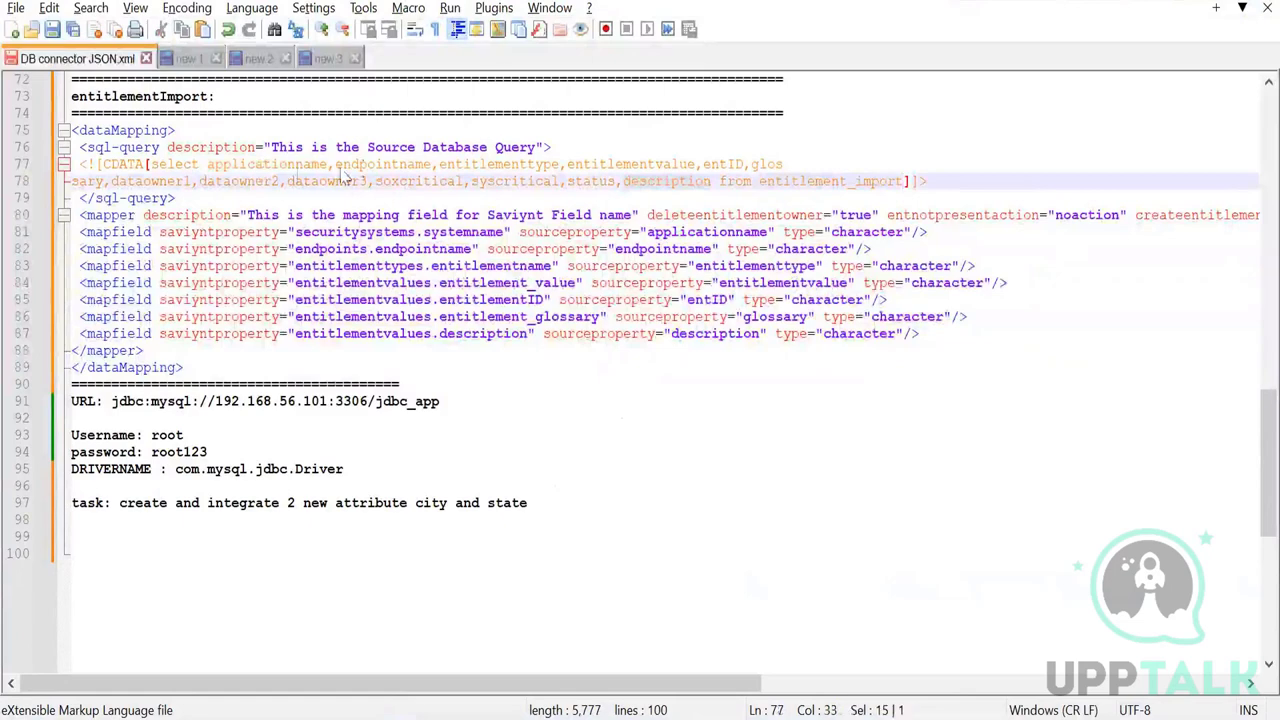
Review the query's selected columns and rejoin the split glossary column name on one line
double_click(264, 165)
double_click(380, 165)
double_click(483, 164)
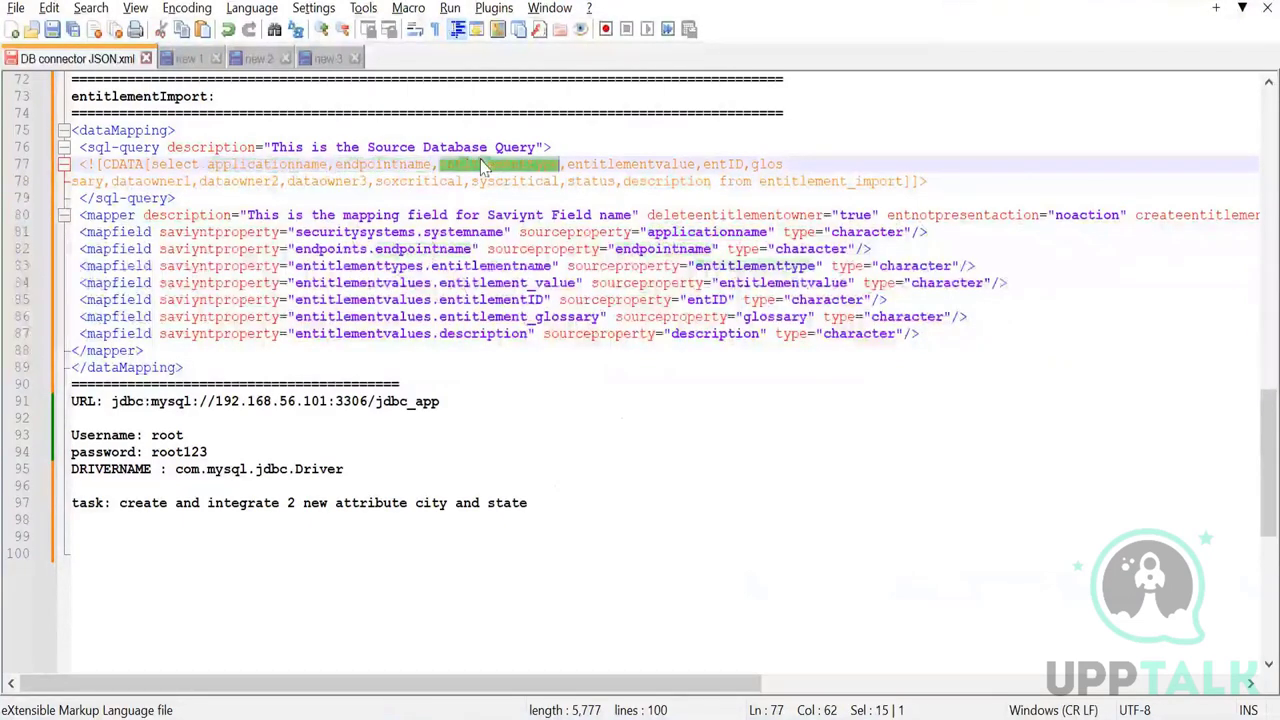
double_click(615, 164)
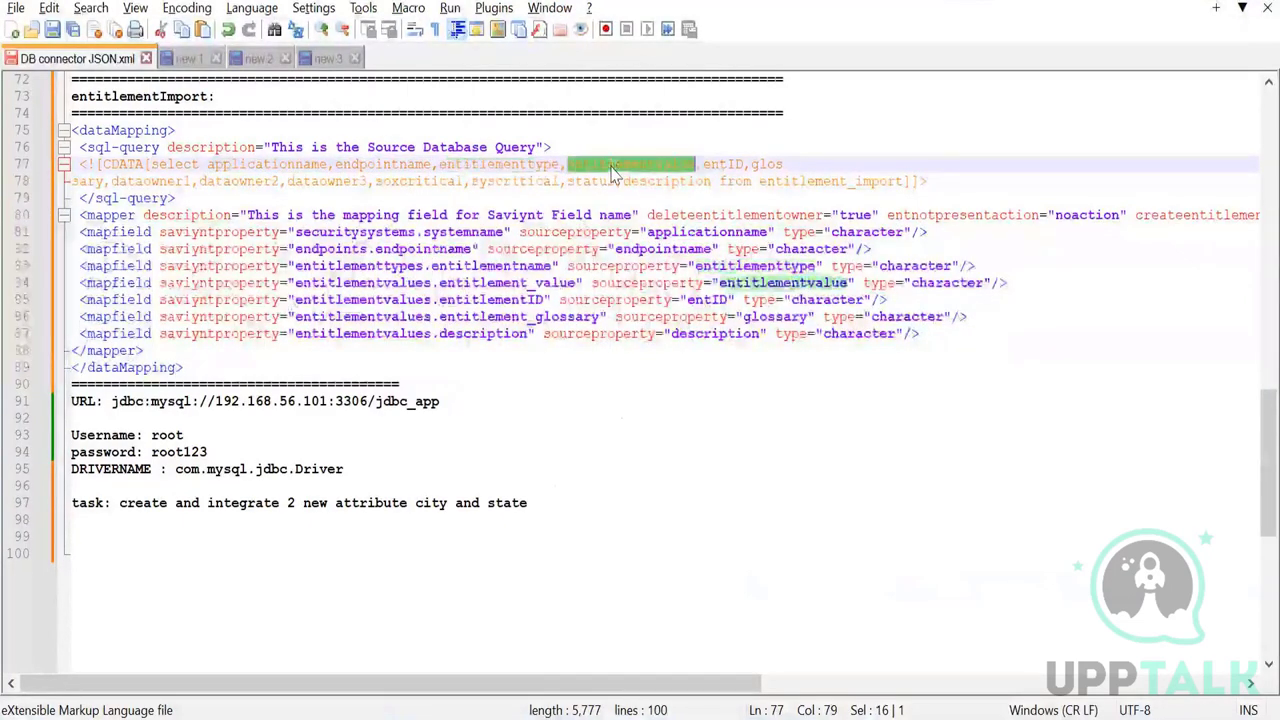
double_click(720, 164)
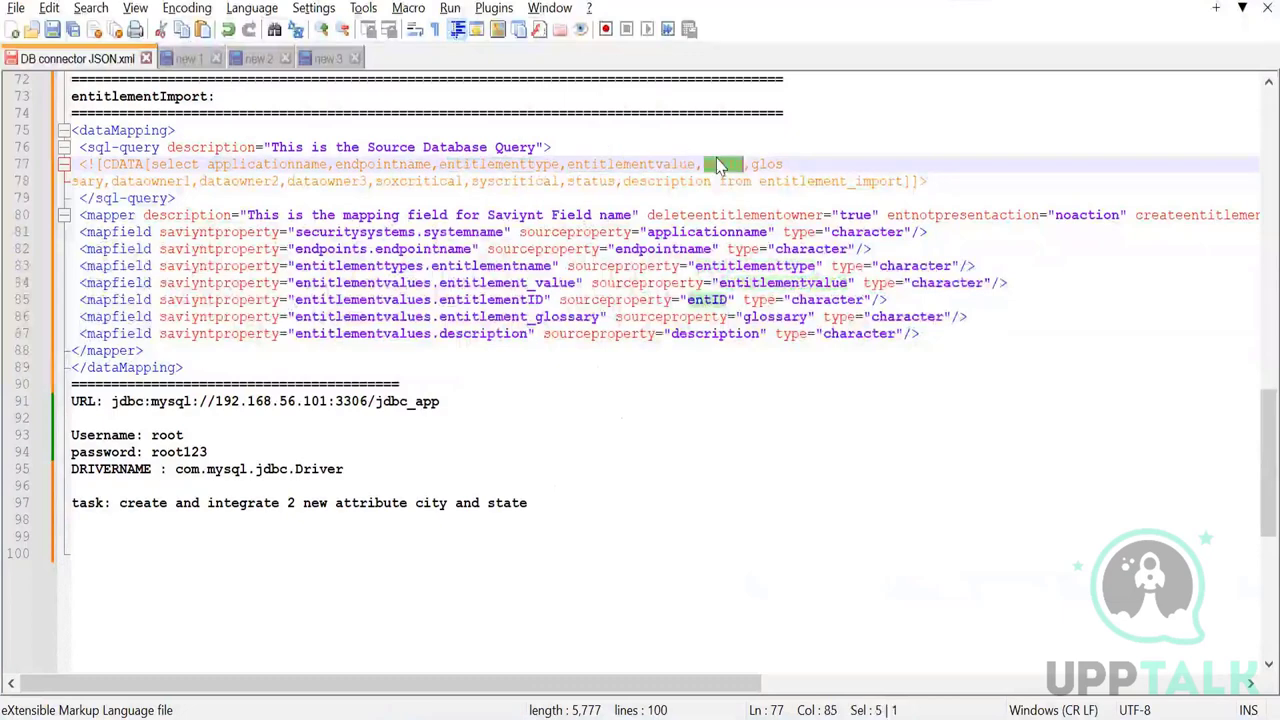
double_click(767, 164)
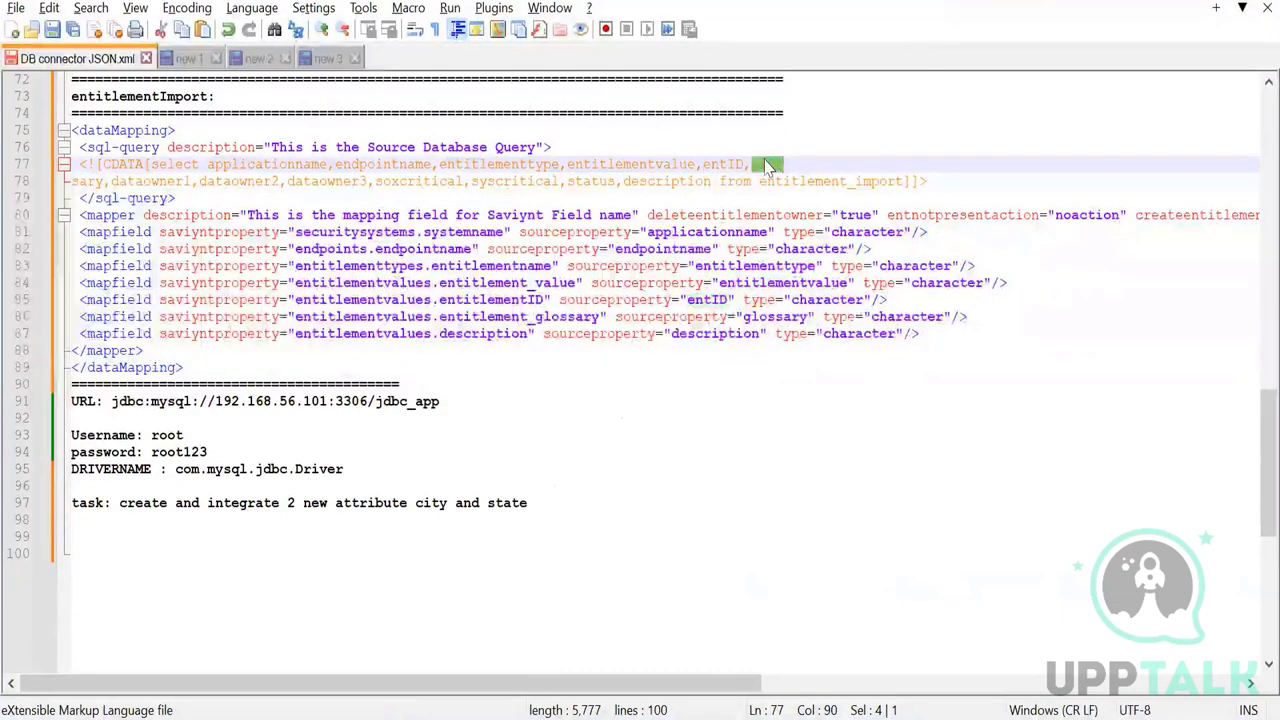
click(787, 164)
key(Delete)
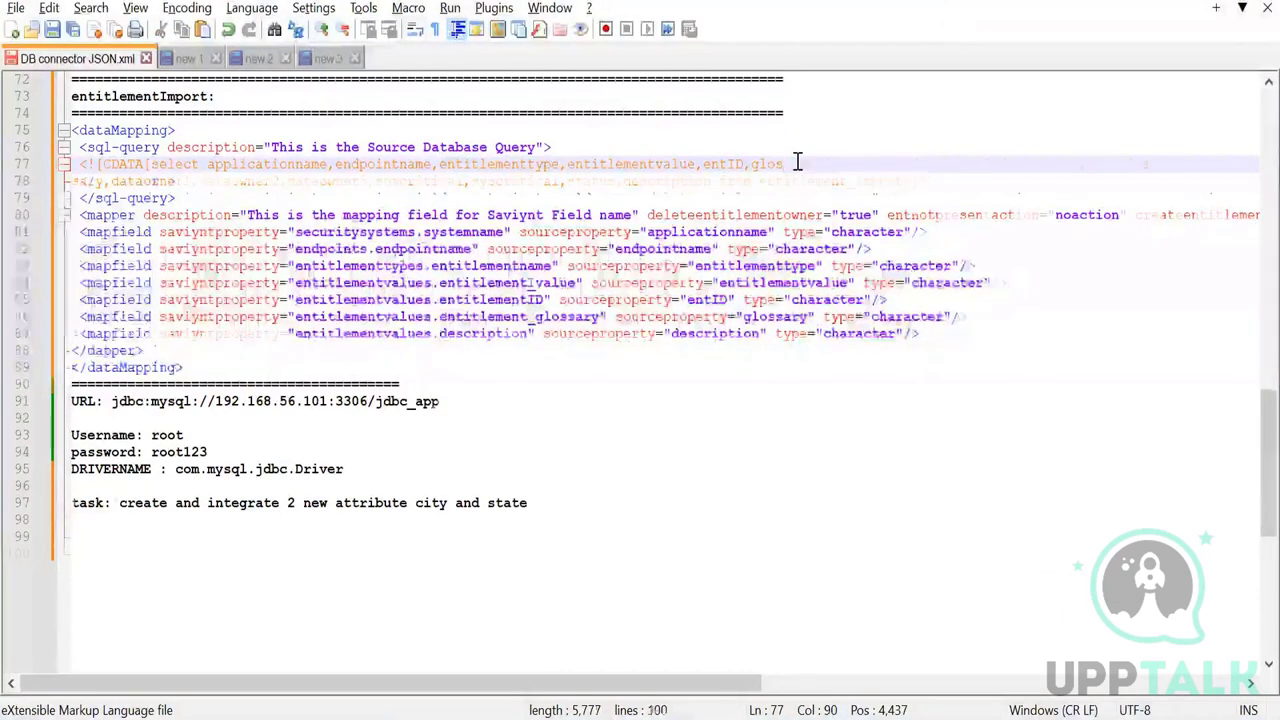
double_click(790, 164)
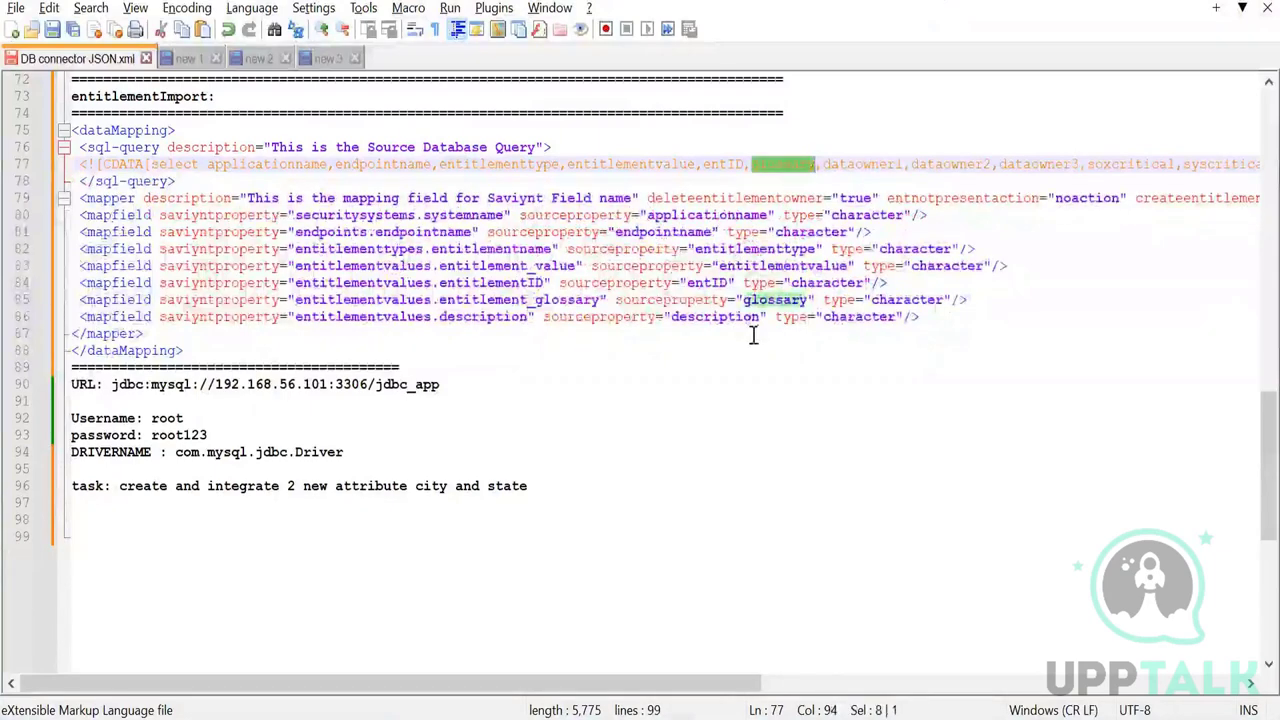
Remove dataowner1, dataowner2, dataowner3, soxcritical, syscritical and status from the query, keeping description right after glossary
click(826, 164)
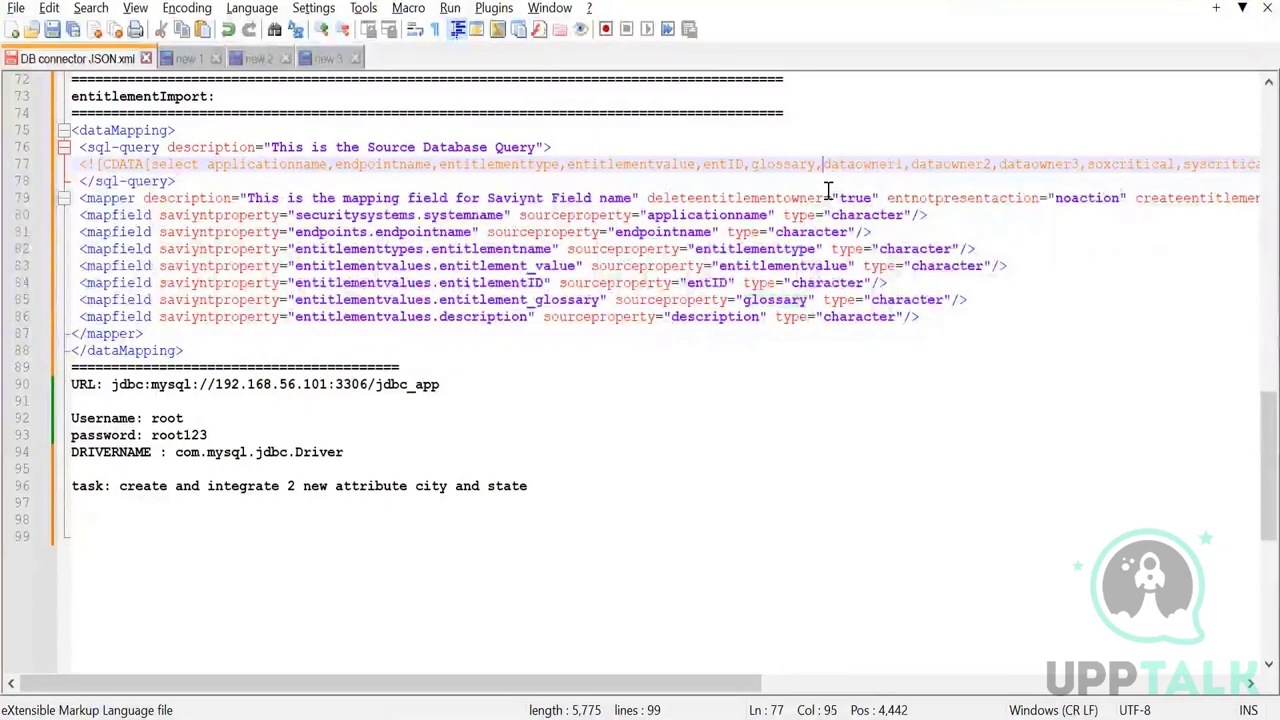
key(Delete)
key(Delete)
key(Delete)
key(Delete)
key(Delete)
key(Delete)
key(Delete)
key(Delete)
key(Delete)
key(Delete)
key(Delete)
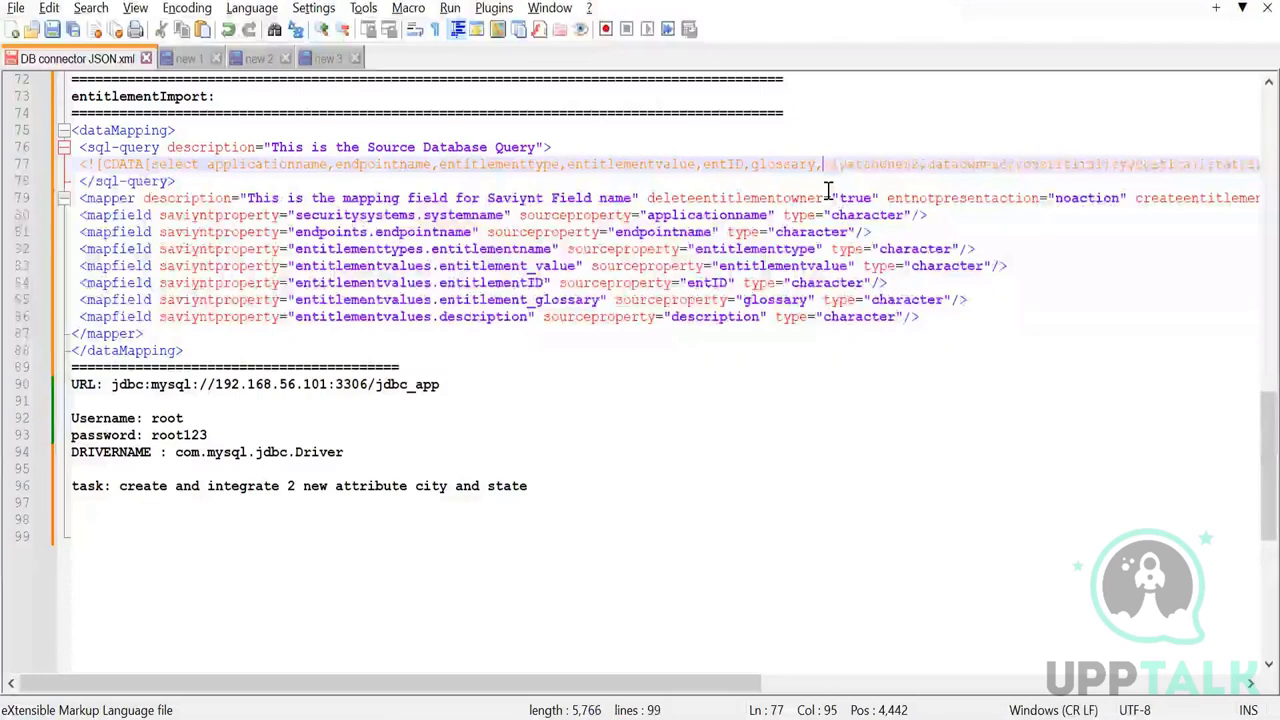
key(Delete)
key(Delete)
key(Delete)
key(Delete)
key(Delete)
key(Delete)
key(Delete)
key(Delete)
key(Delete)
key(Delete)
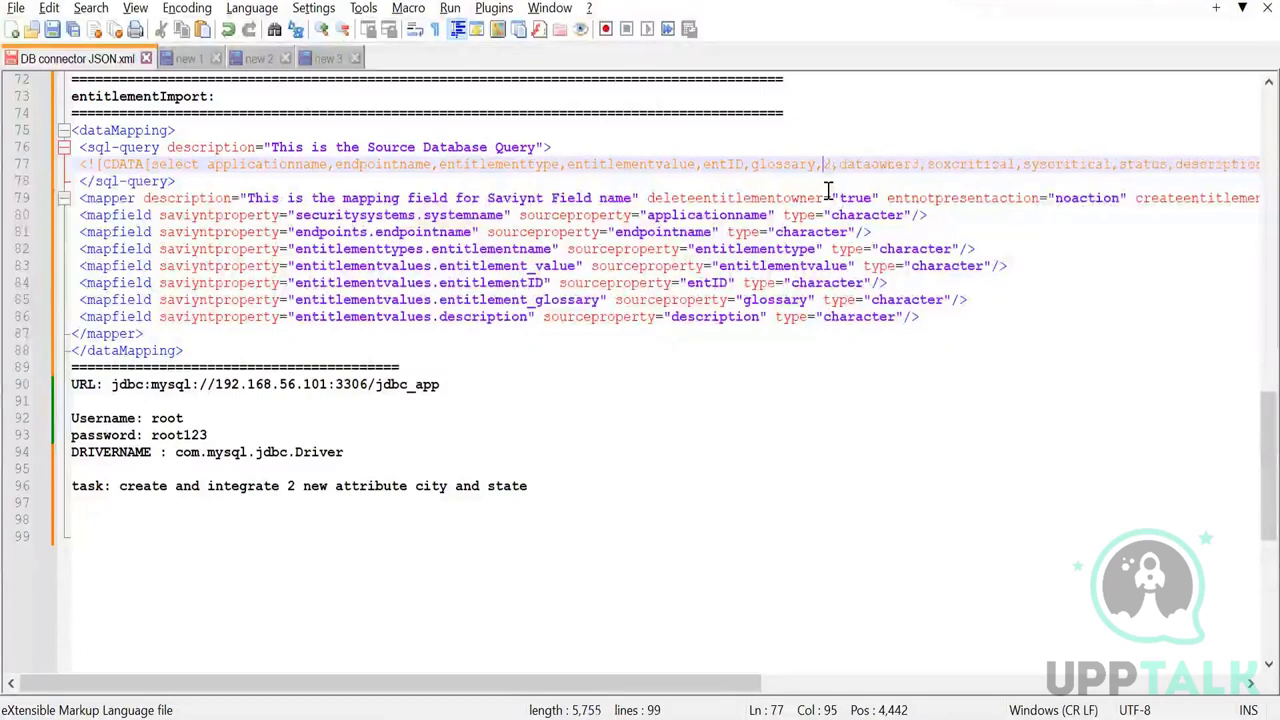
key(Delete)
key(Delete)
key(Delete)
key(Delete)
key(Delete)
key(Delete)
key(Delete)
key(Delete)
key(Delete)
key(Delete)
key(Delete)
key(Delete)
key(Delete)
key(Delete)
key(Delete)
key(Delete)
key(Delete)
key(Delete)
key(Delete)
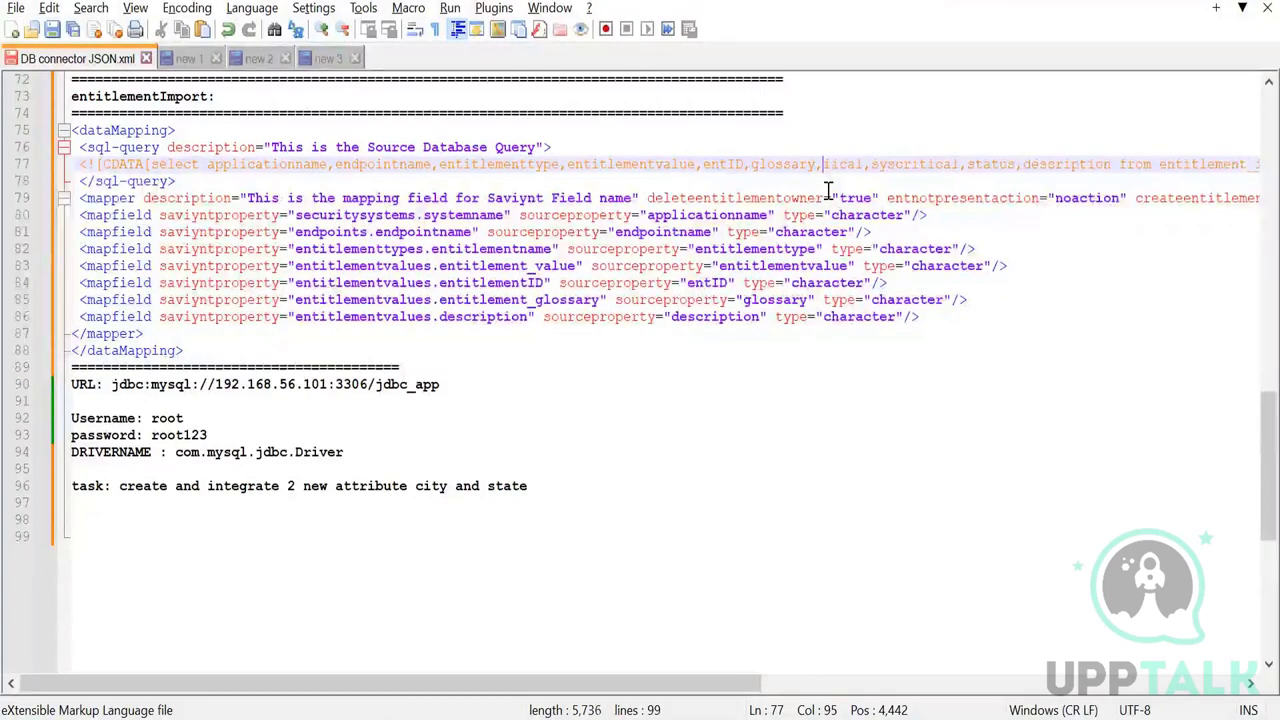
key(Delete)
key(Delete)
key(Delete)
key(Delete)
key(Delete)
key(Delete)
key(Delete)
key(Delete)
key(Delete)
key(Delete)
key(Delete)
key(Delete)
key(Delete)
key(Delete)
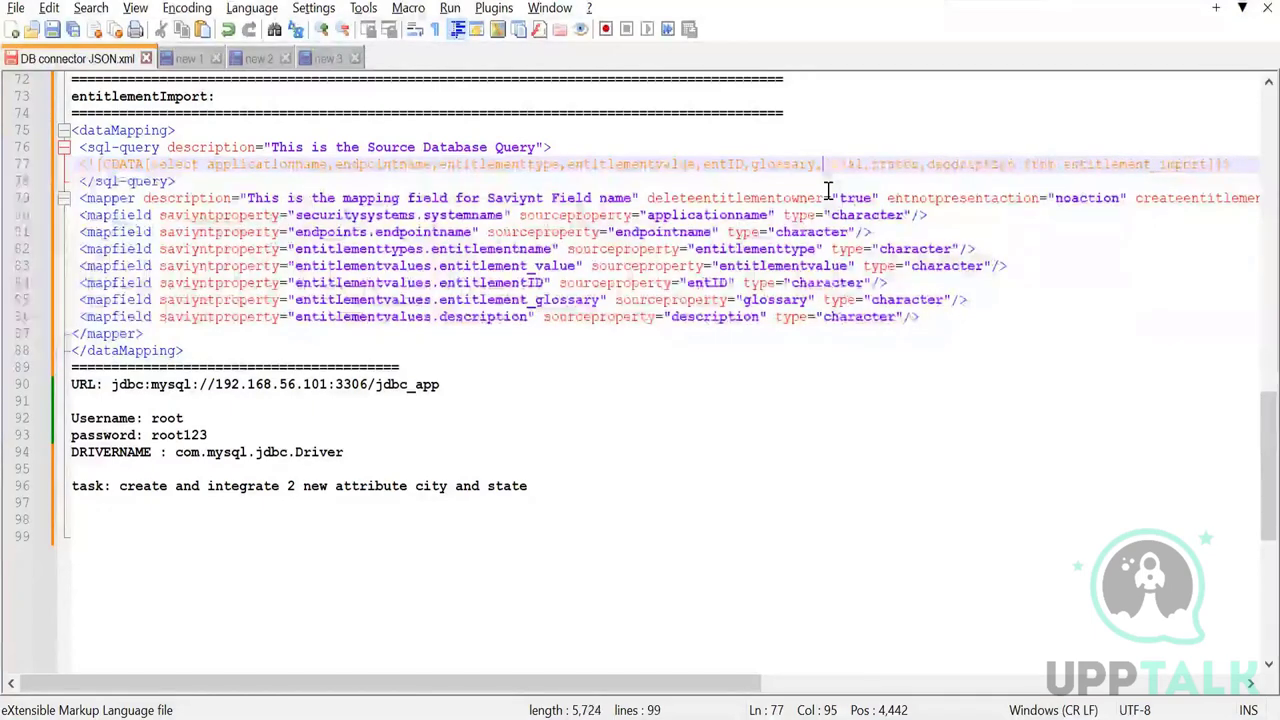
key(Delete)
key(Delete)
key(Delete)
key(Delete)
key(Delete)
key(Delete)
key(Delete)
key(Delete)
key(Delete)
key(Delete)
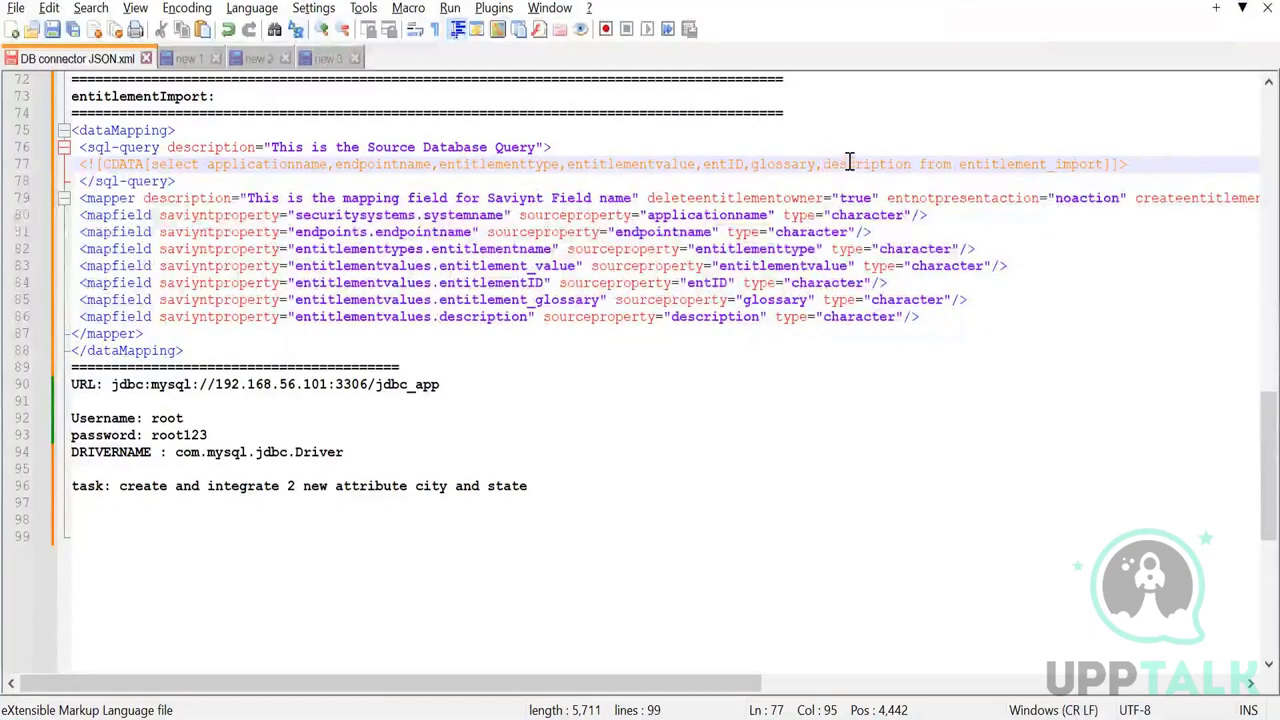
double_click(848, 163)
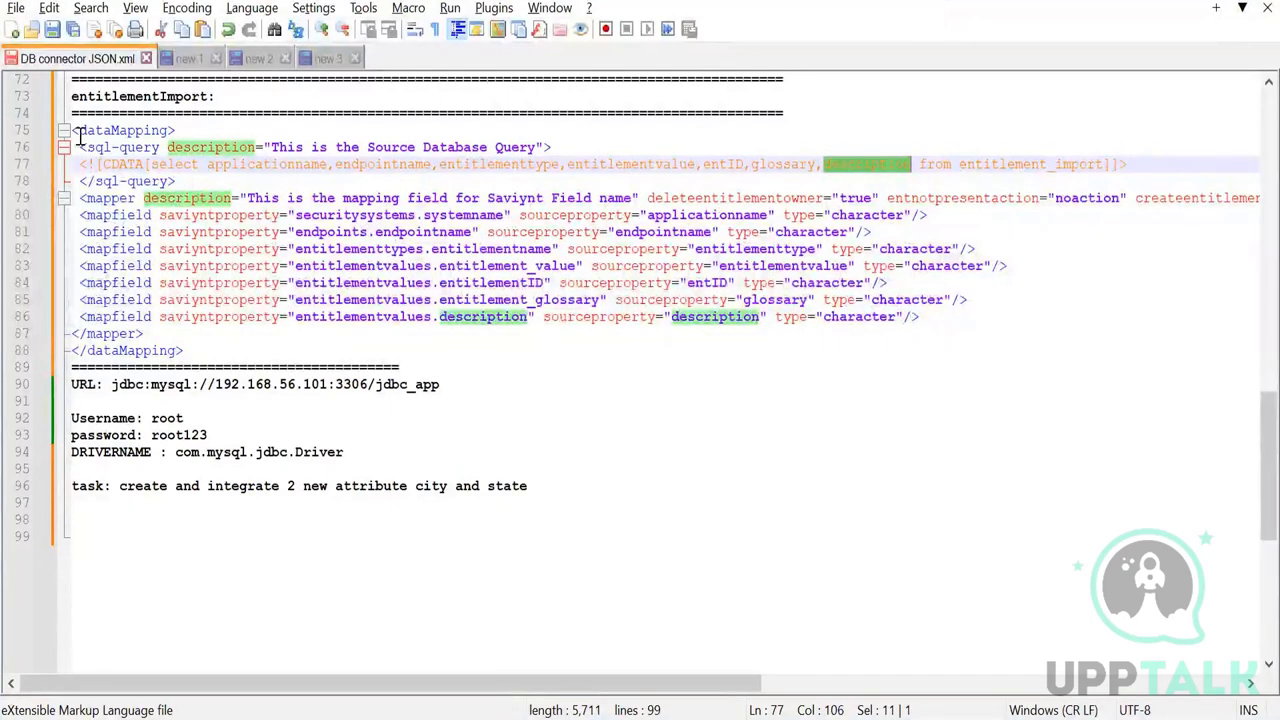
Copy the complete entitlementImport dataMapping block and paste it into the ENTITLEMENTVALUEIMPORT field of the Saviynt connection
drag(72, 130, 192, 345)
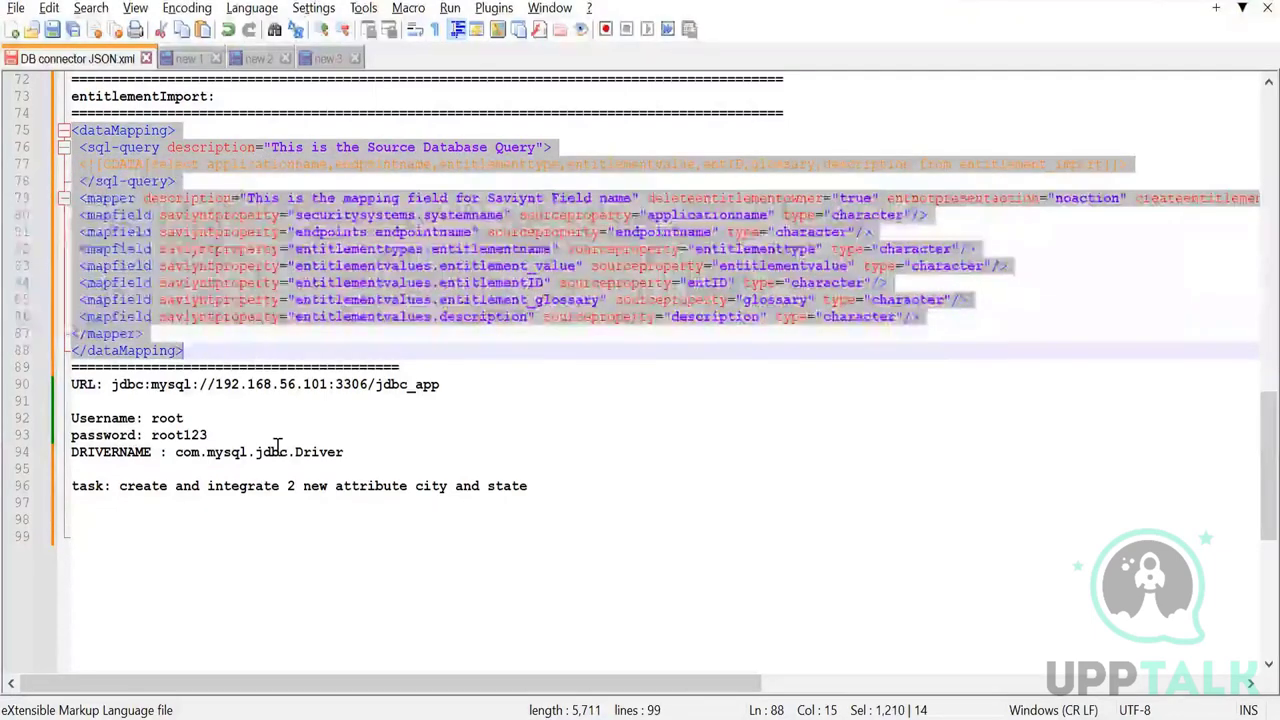
double_click(118, 349)
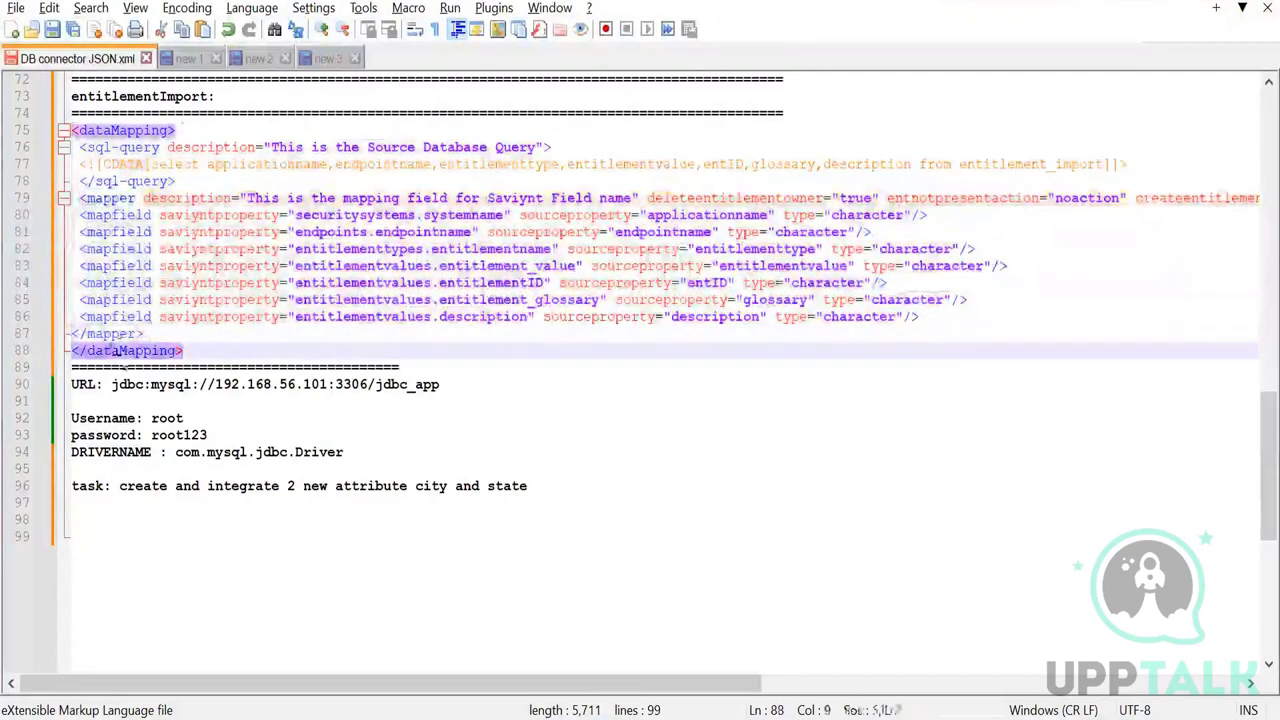
scroll(133, 265, up, 5)
double_click(116, 283)
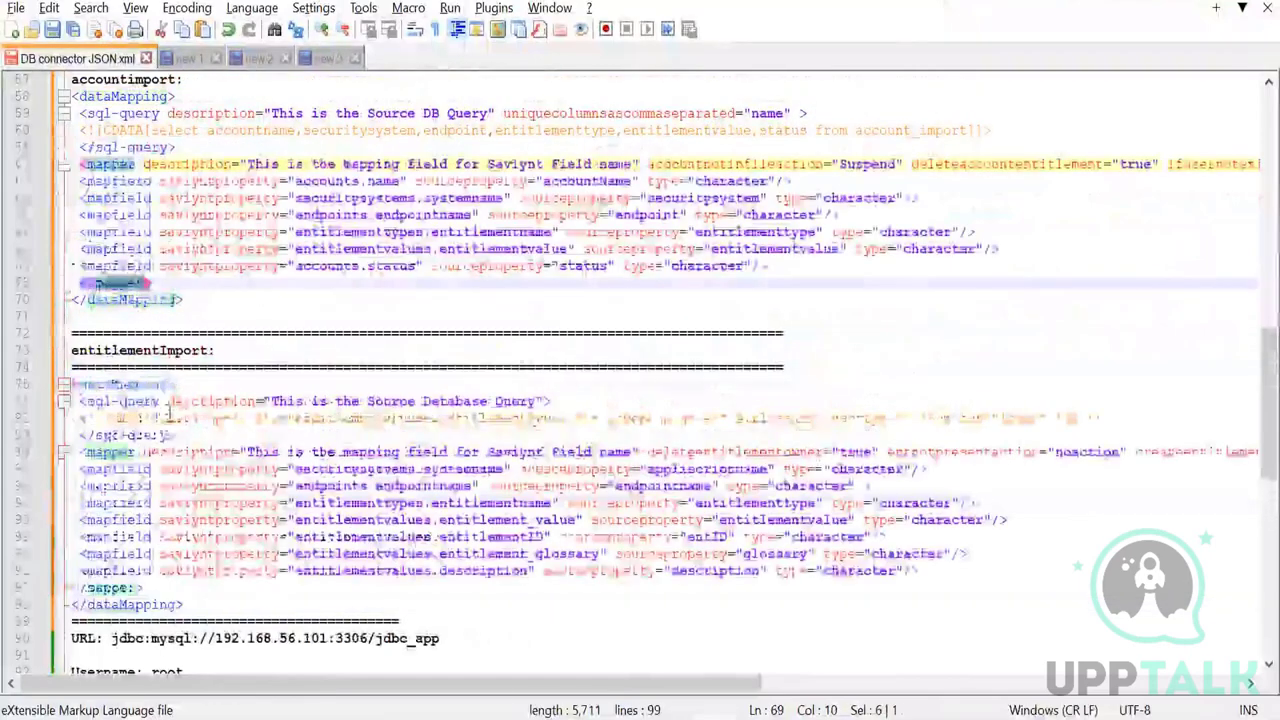
click(75, 385)
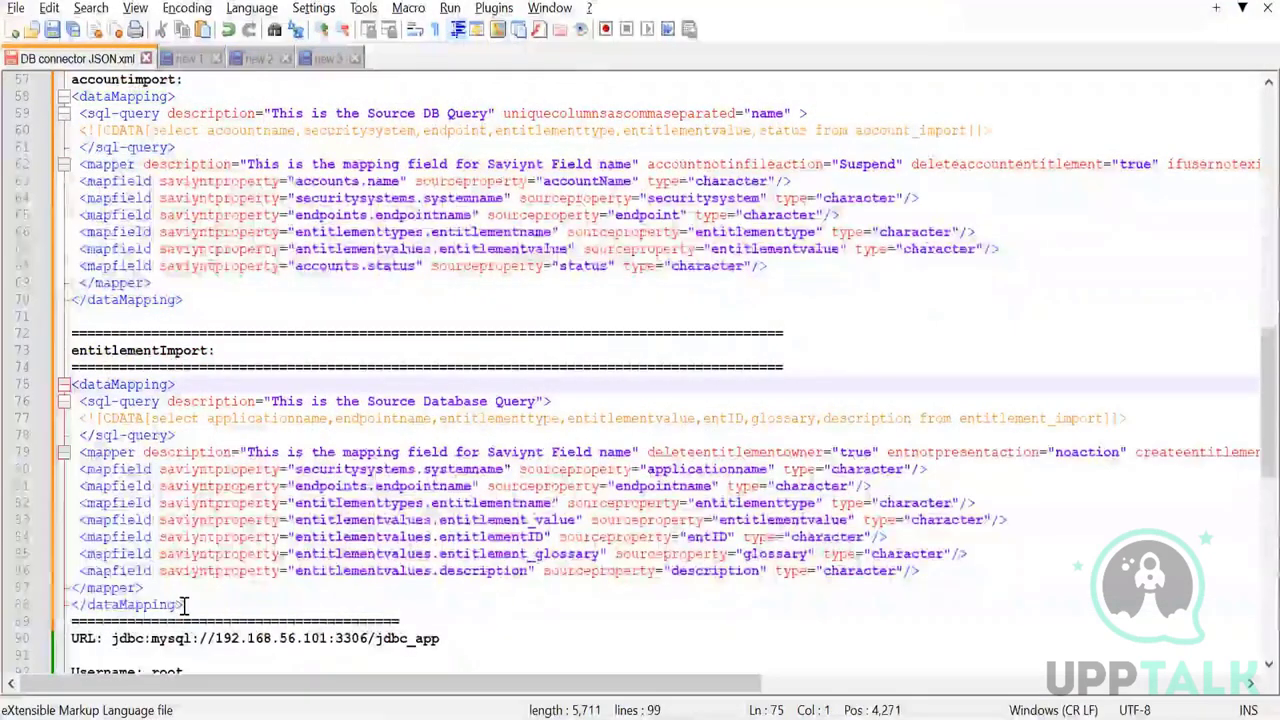
shift+click(189, 602)
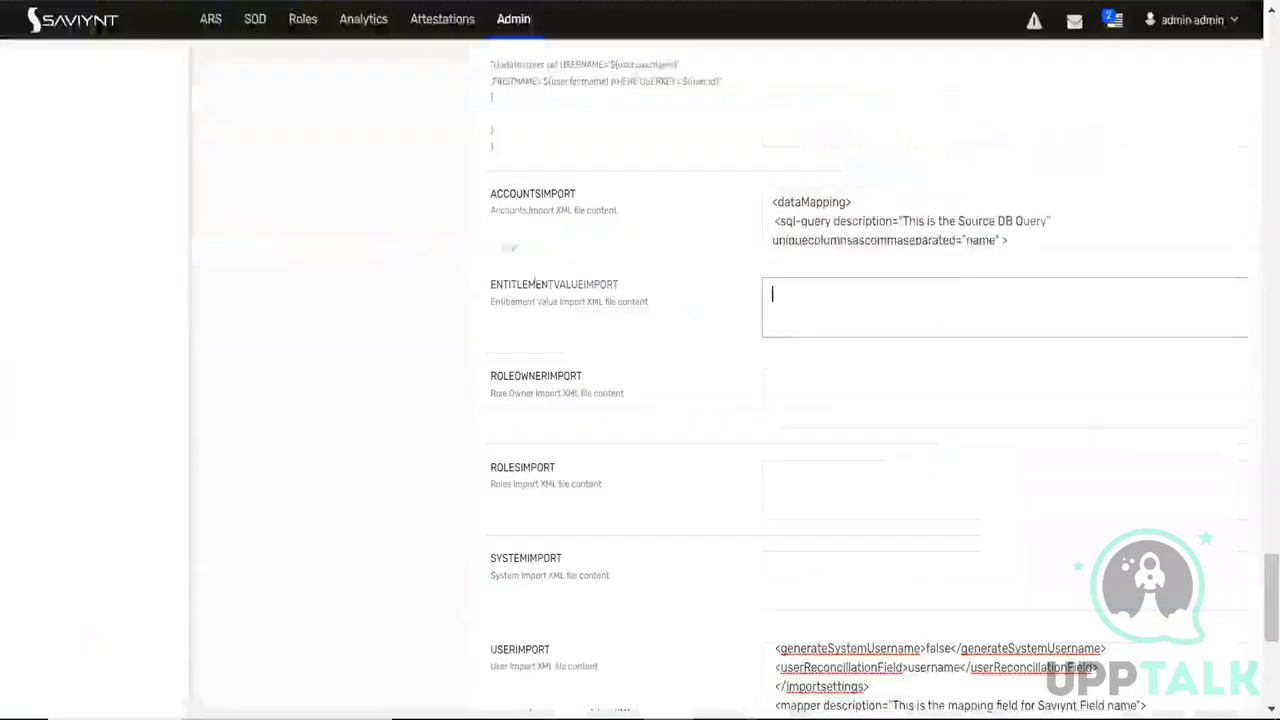
key(alt+Tab)
click(816, 305)
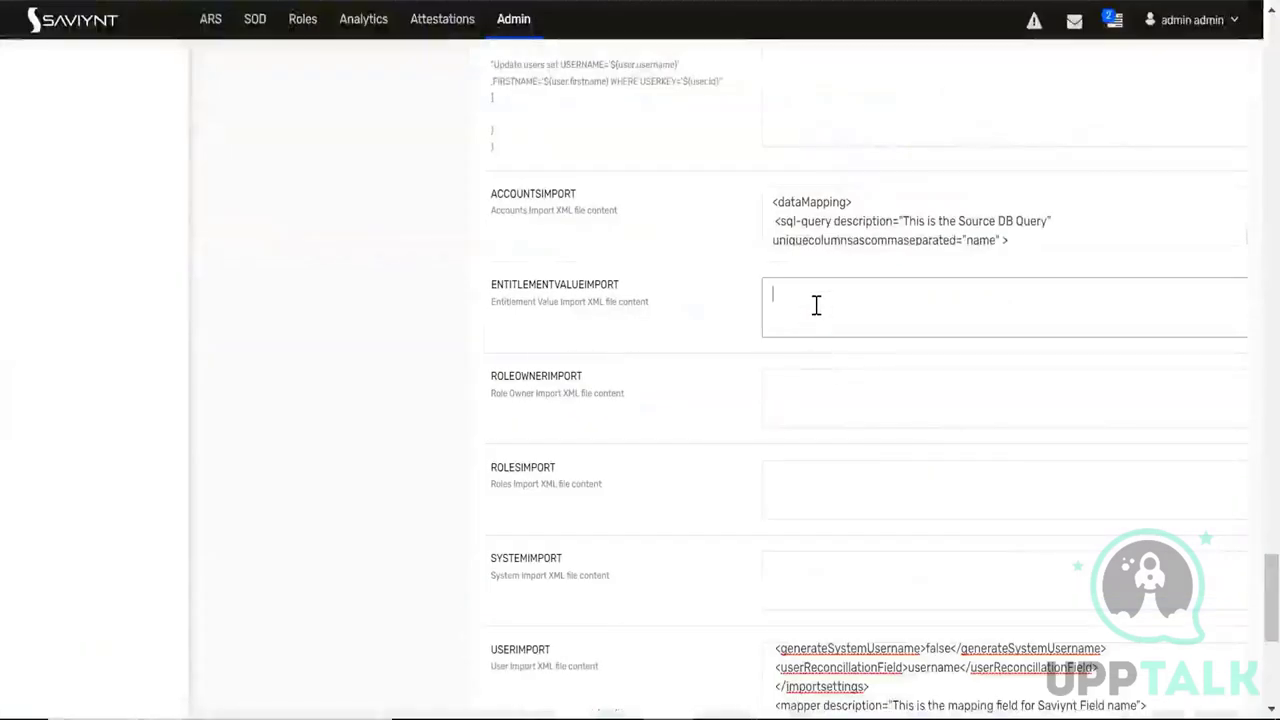
key(ctrl+v)
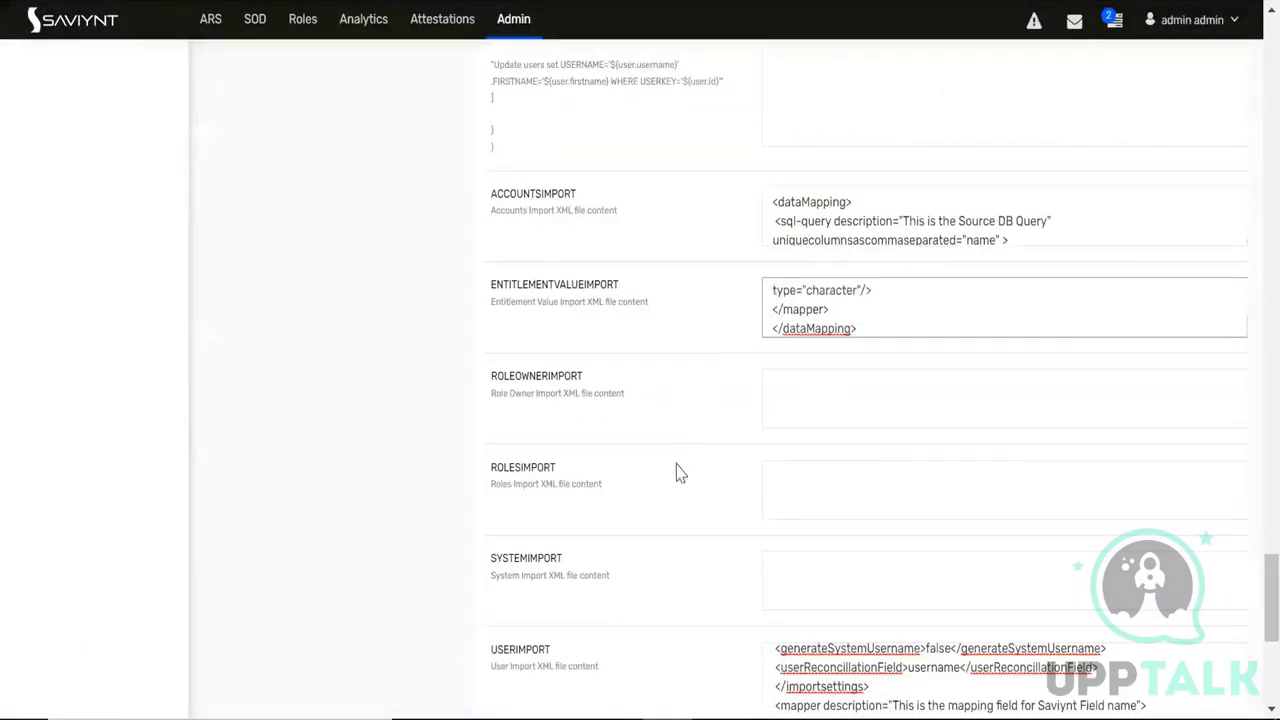
Save and test the database connection with the new entitlement import XML, and dismiss the connection status dialog
scroll(676, 472, down, 5)
click(576, 569)
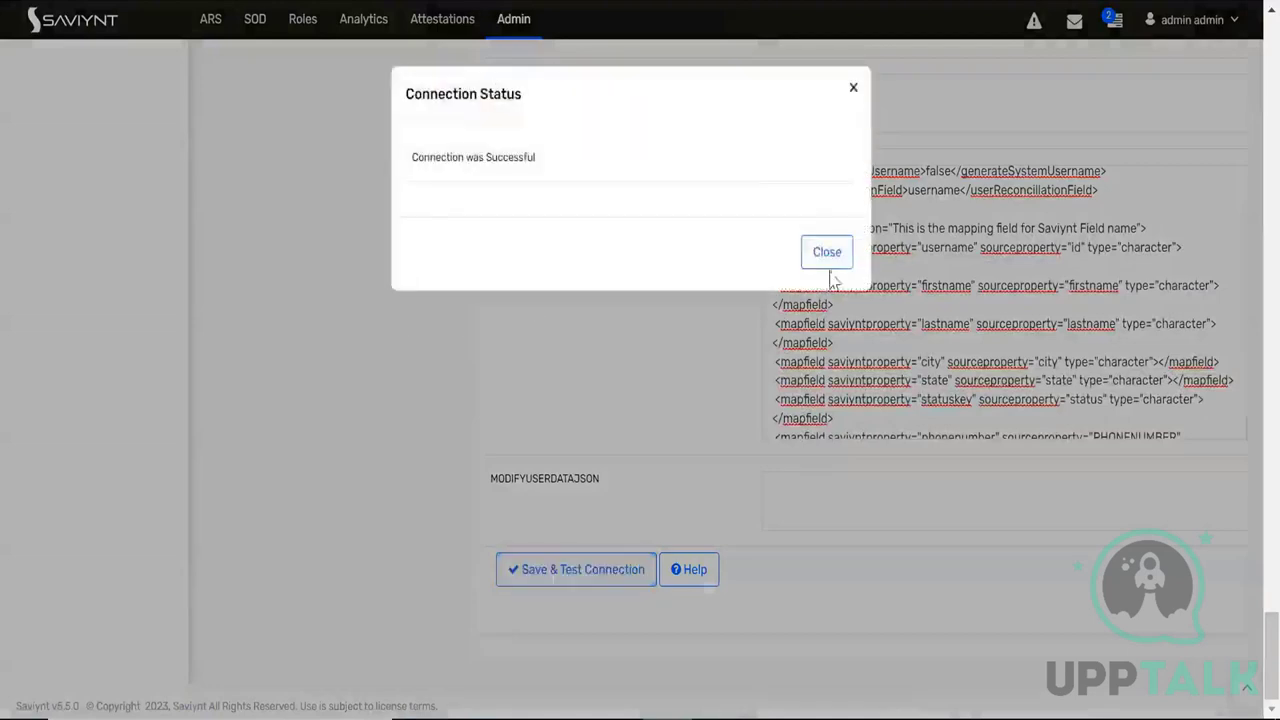
click(827, 256)
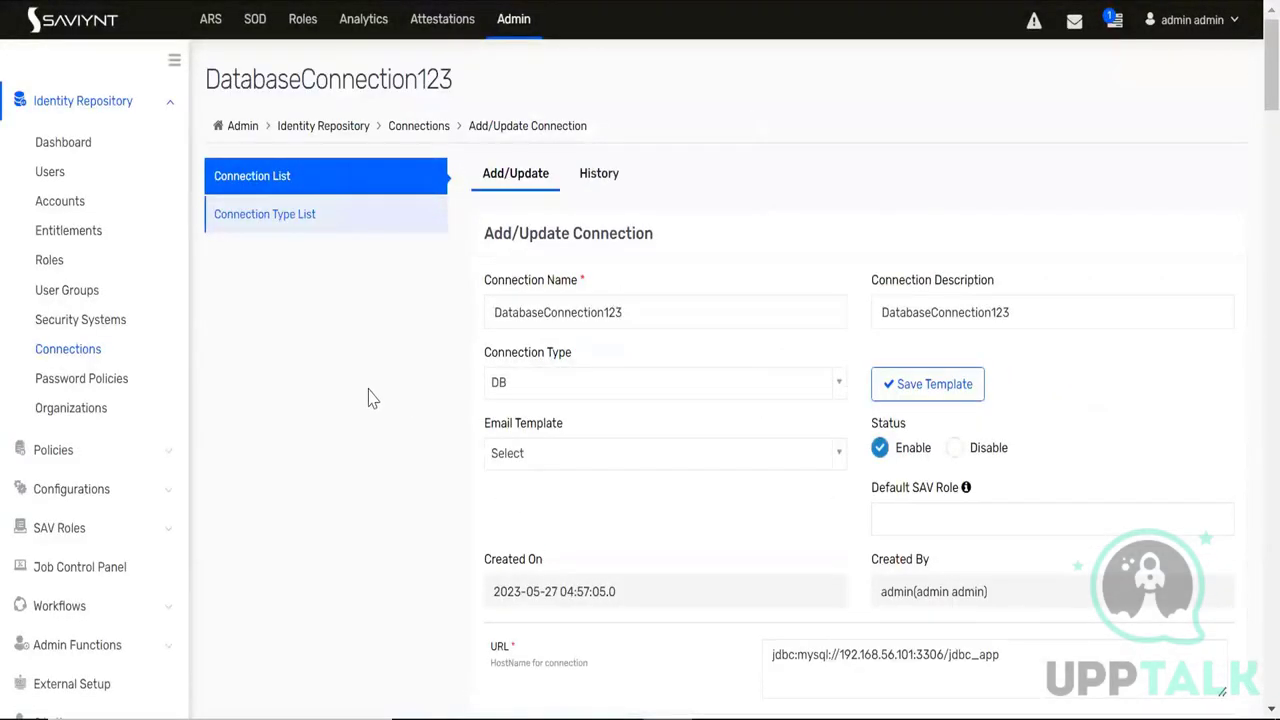
scroll(380, 432, down, 15)
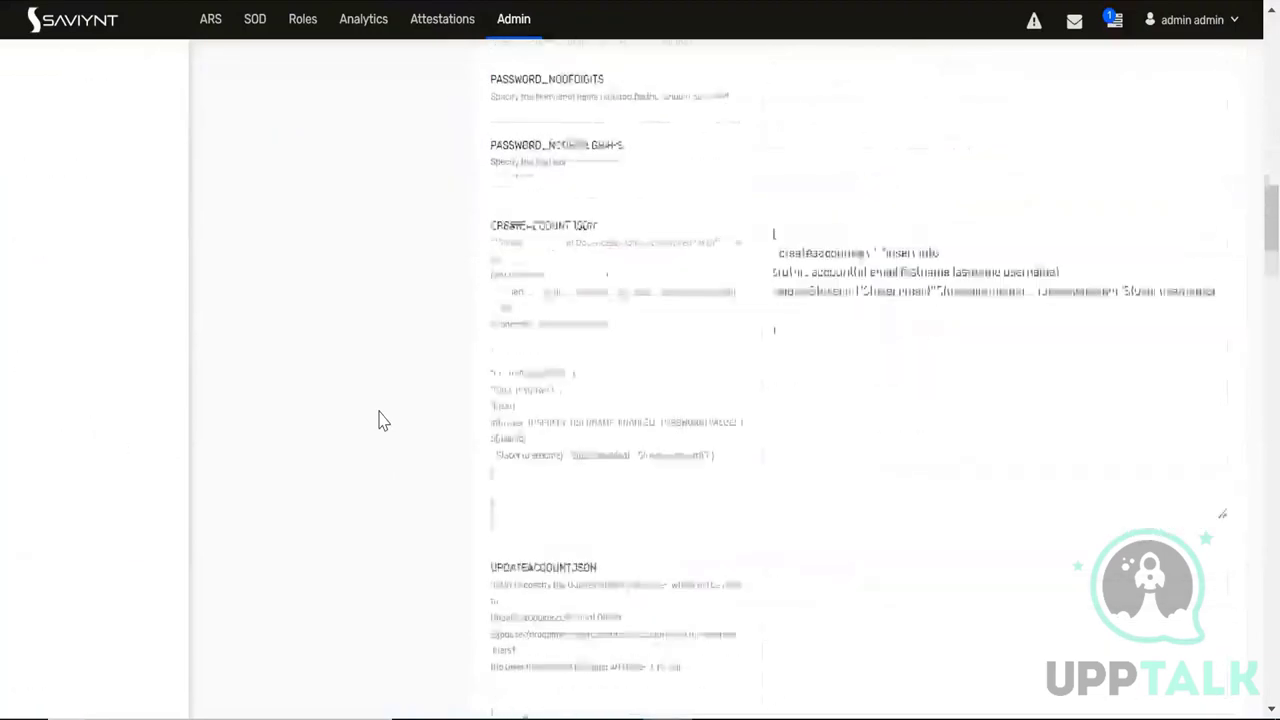
scroll(380, 422, up, 15)
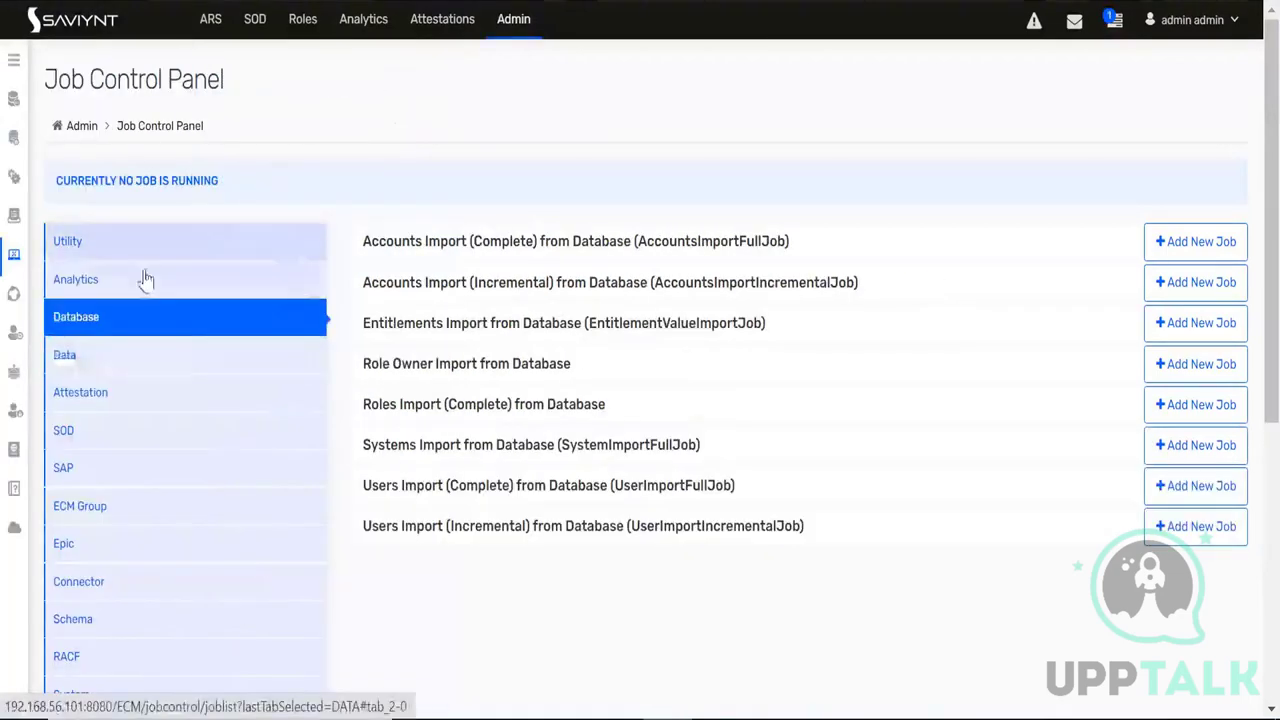
In the Job Control Panel's Database jobs, create an Entitlements Import from Database (EntitlementValueImportJob) job named ent_import
click(14, 62)
click(94, 257)
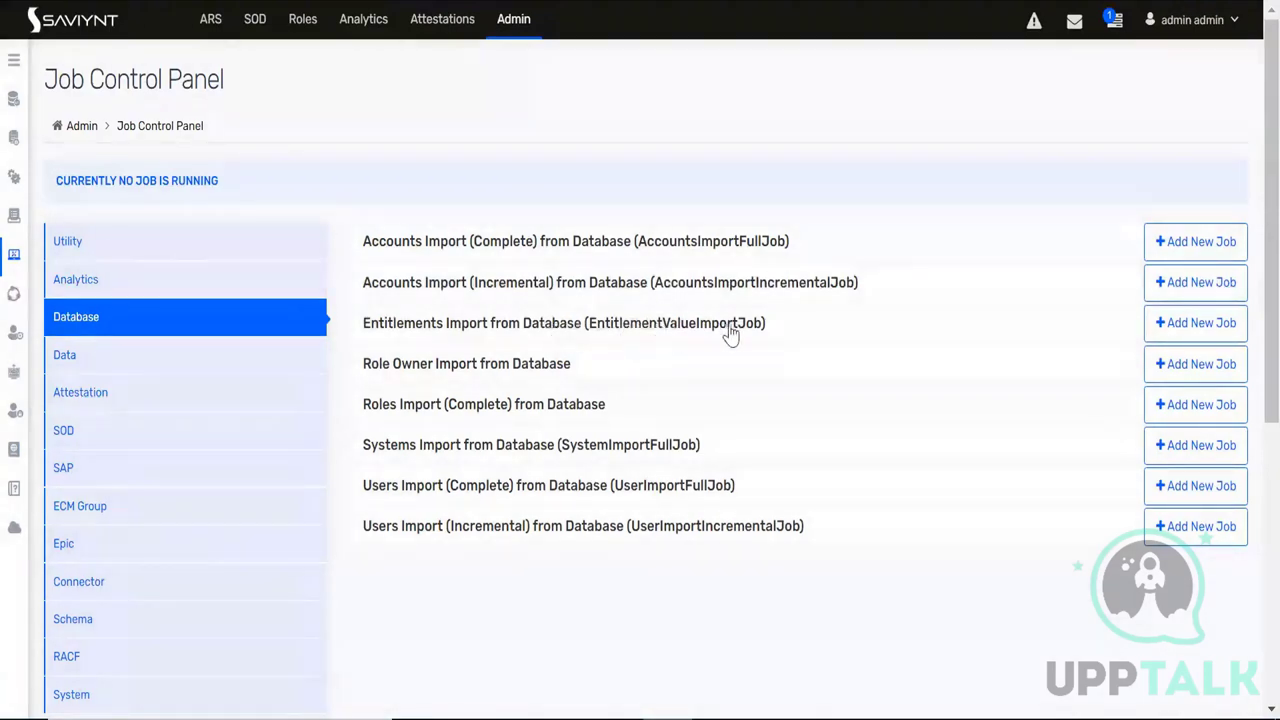
click(1207, 330)
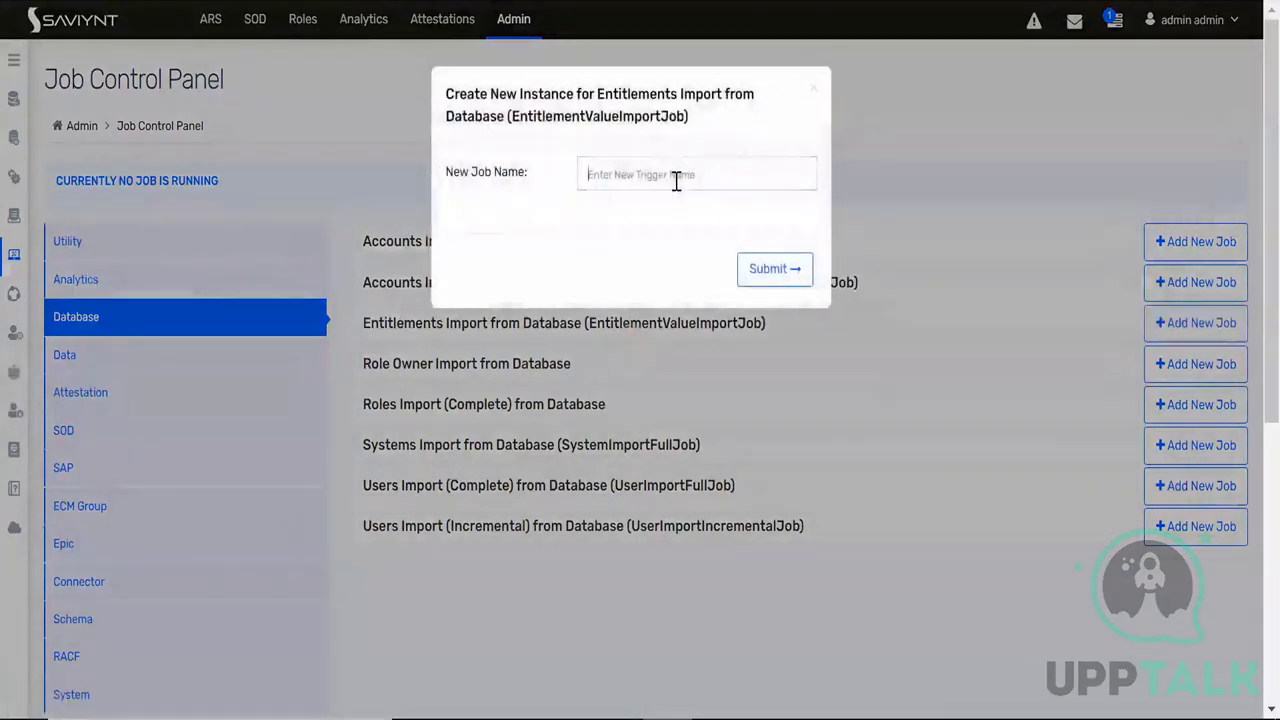
click(676, 180)
text(ent_)
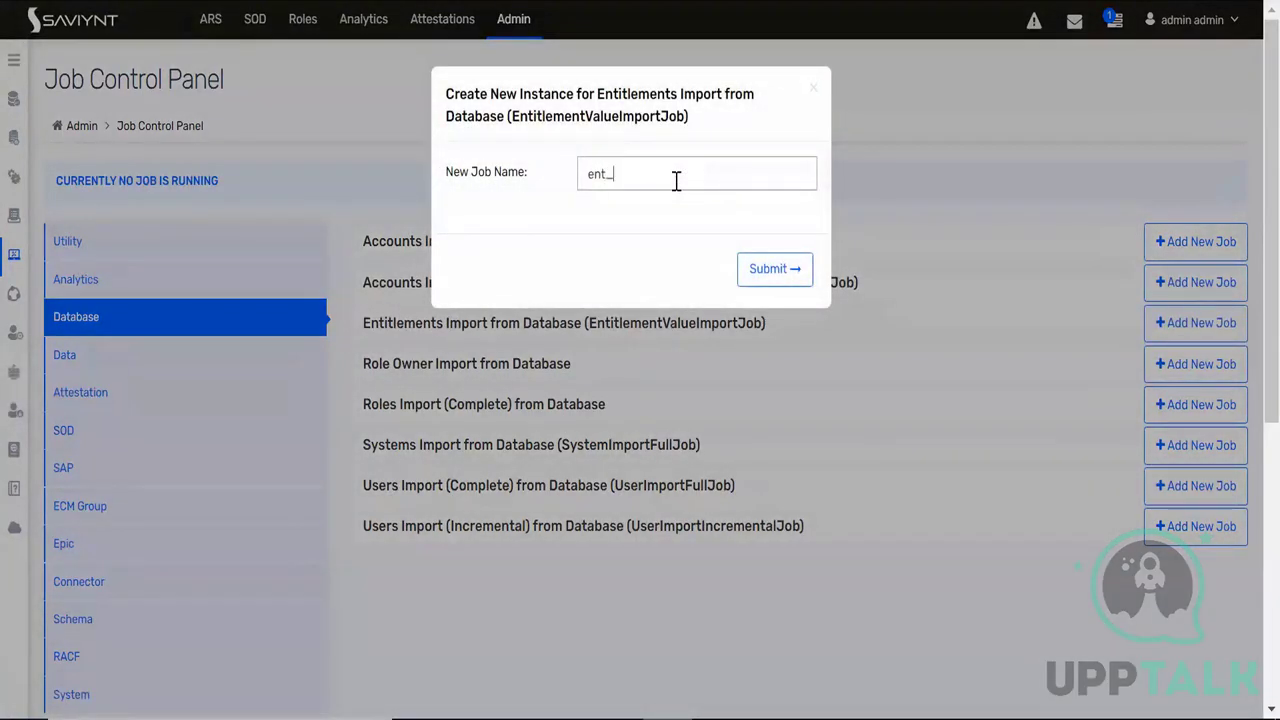
text(import)
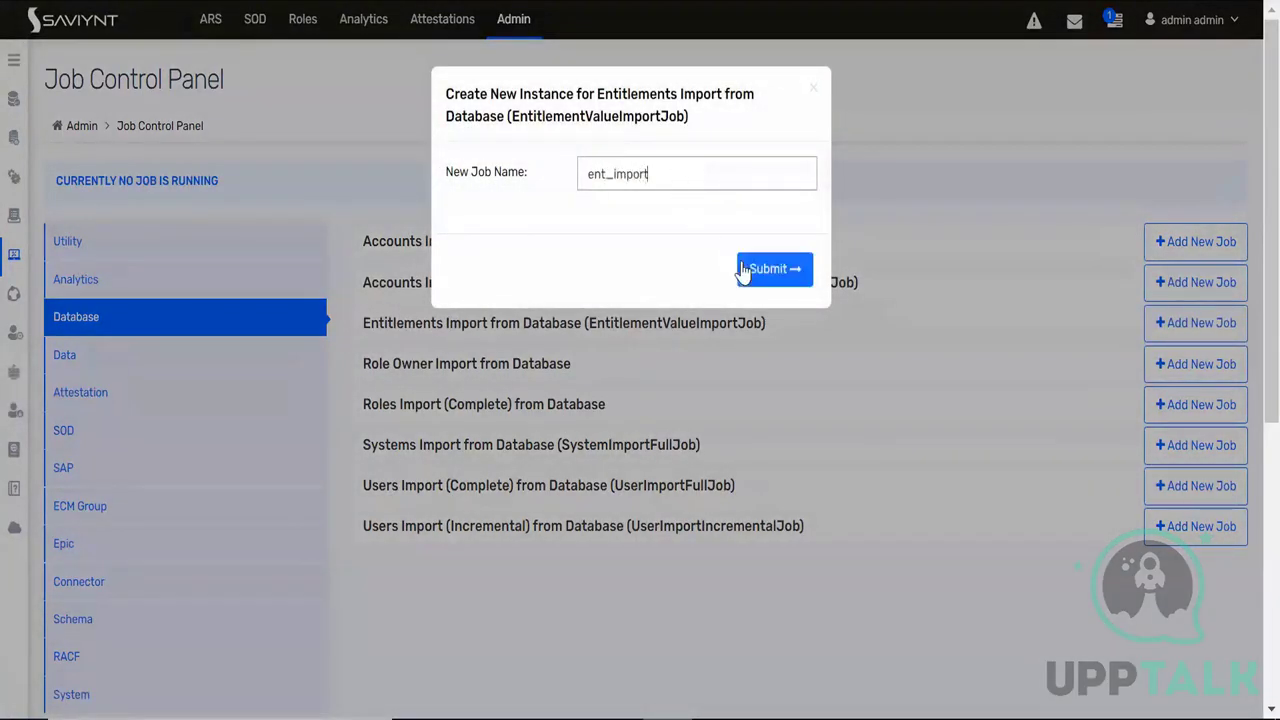
click(744, 270)
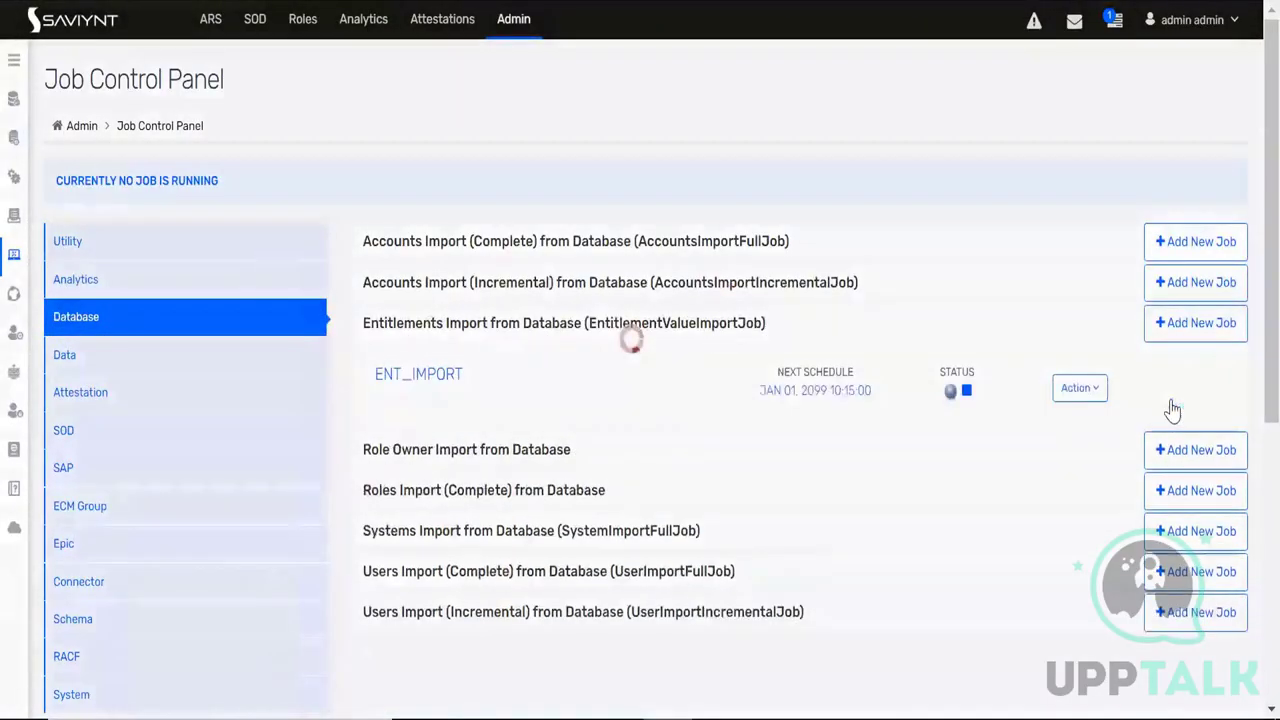
Start the ENT_IMPORT job and choose DatabaseTrainingCF as its connection
click(617, 240)
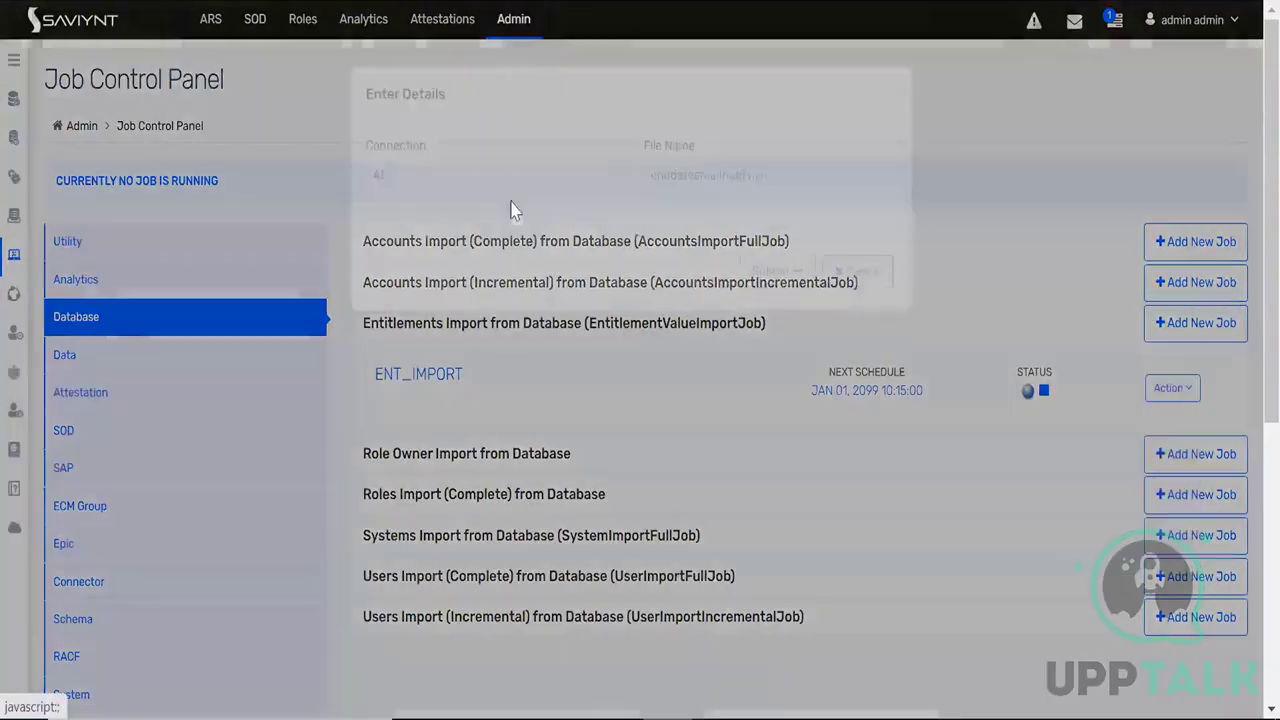
click(529, 185)
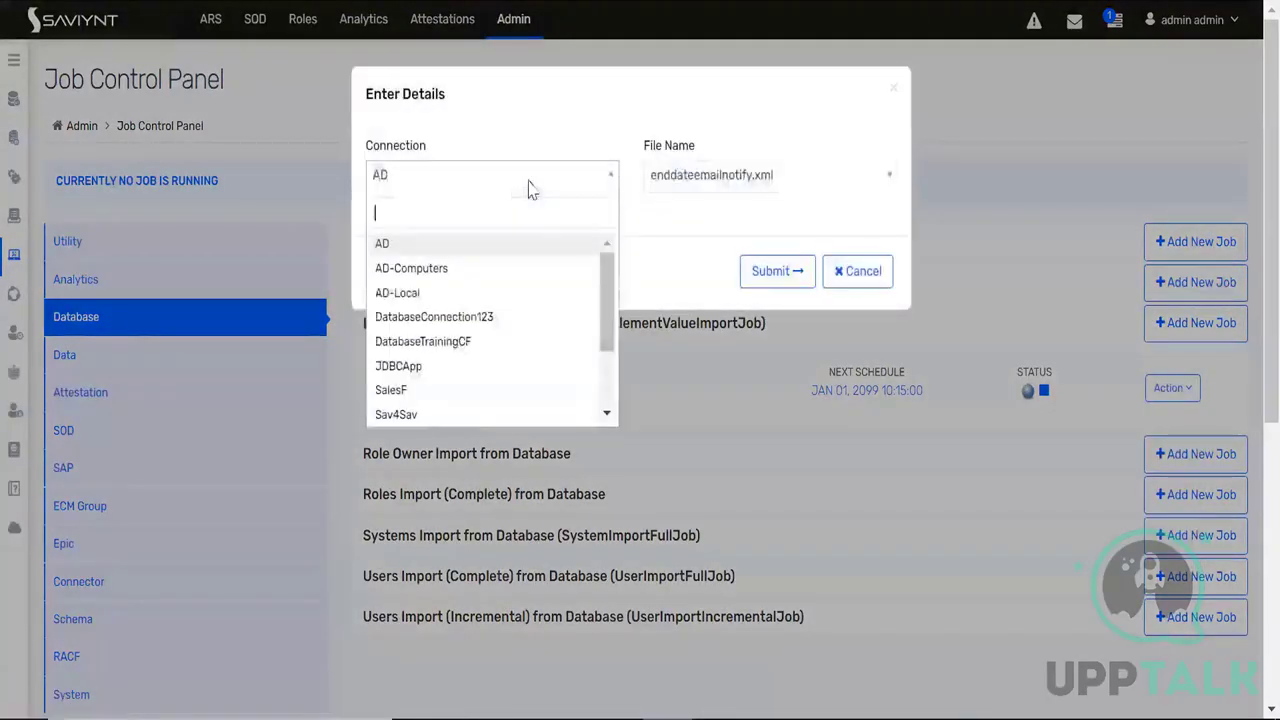
text(da)
click(477, 275)
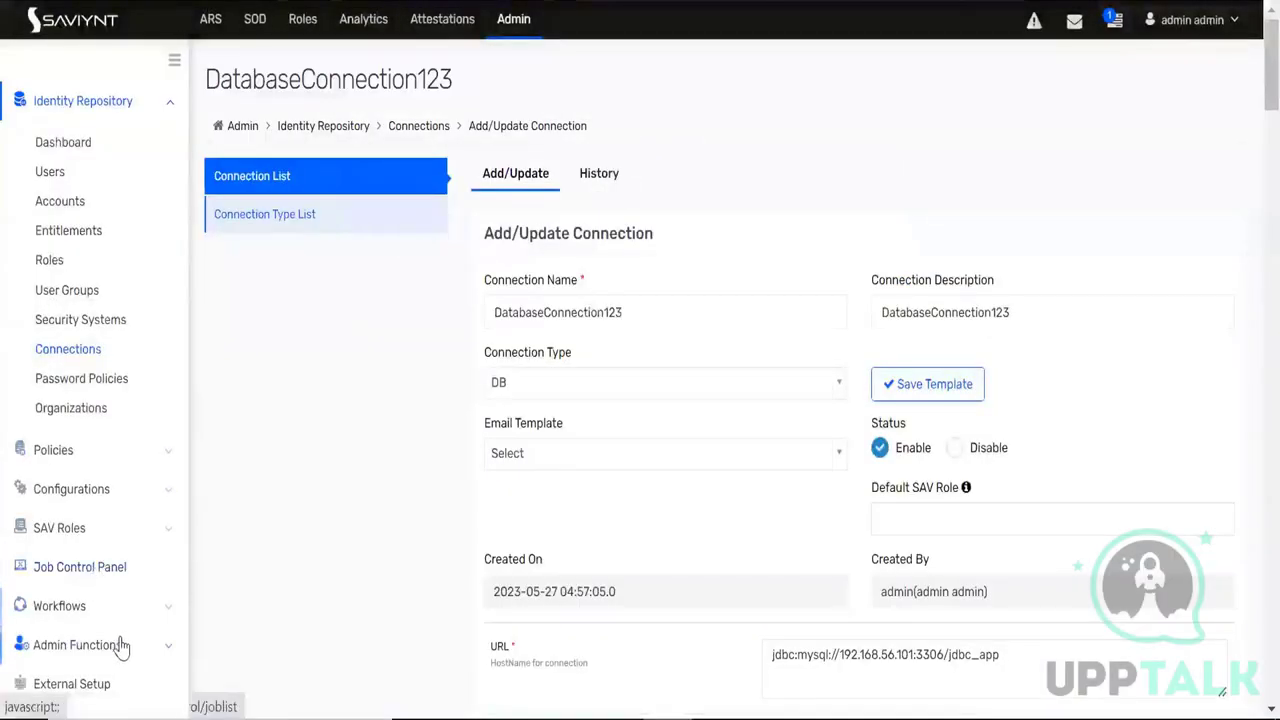
Open the application logs, raise the number of lines to 100000, and submit the prepared ENT_IMPORT job run
click(120, 645)
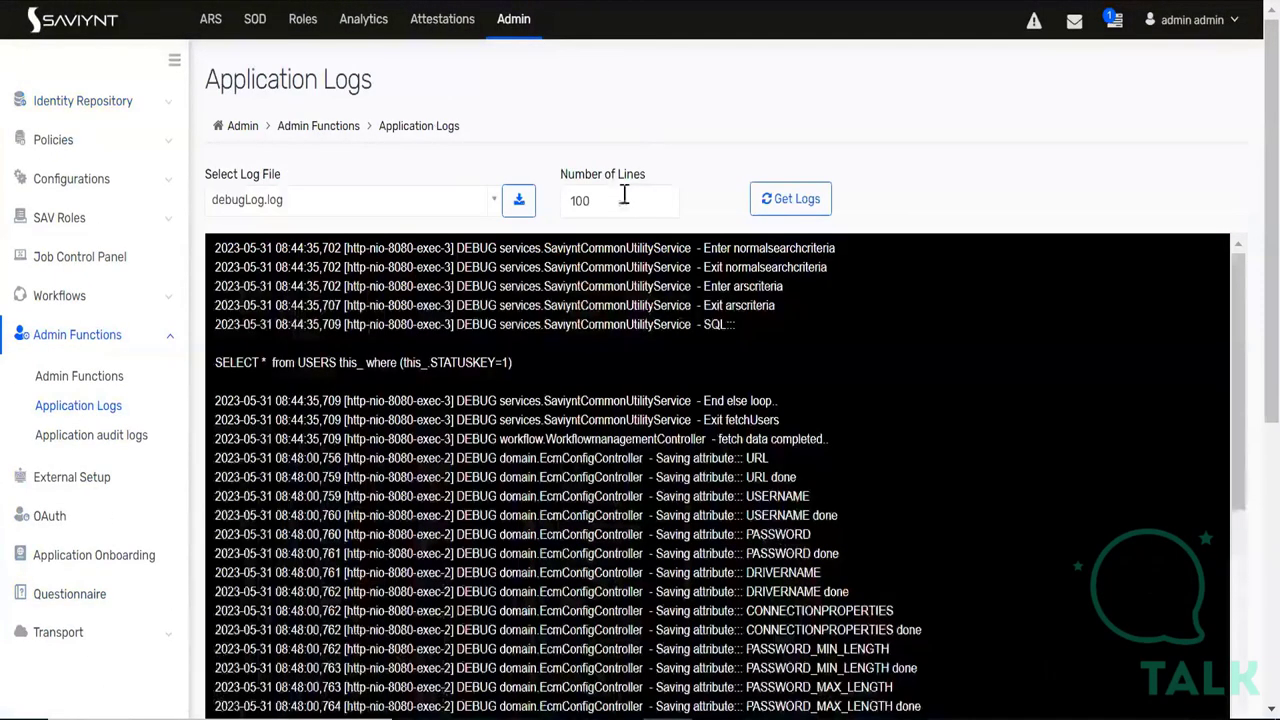
click(624, 196)
text(000)
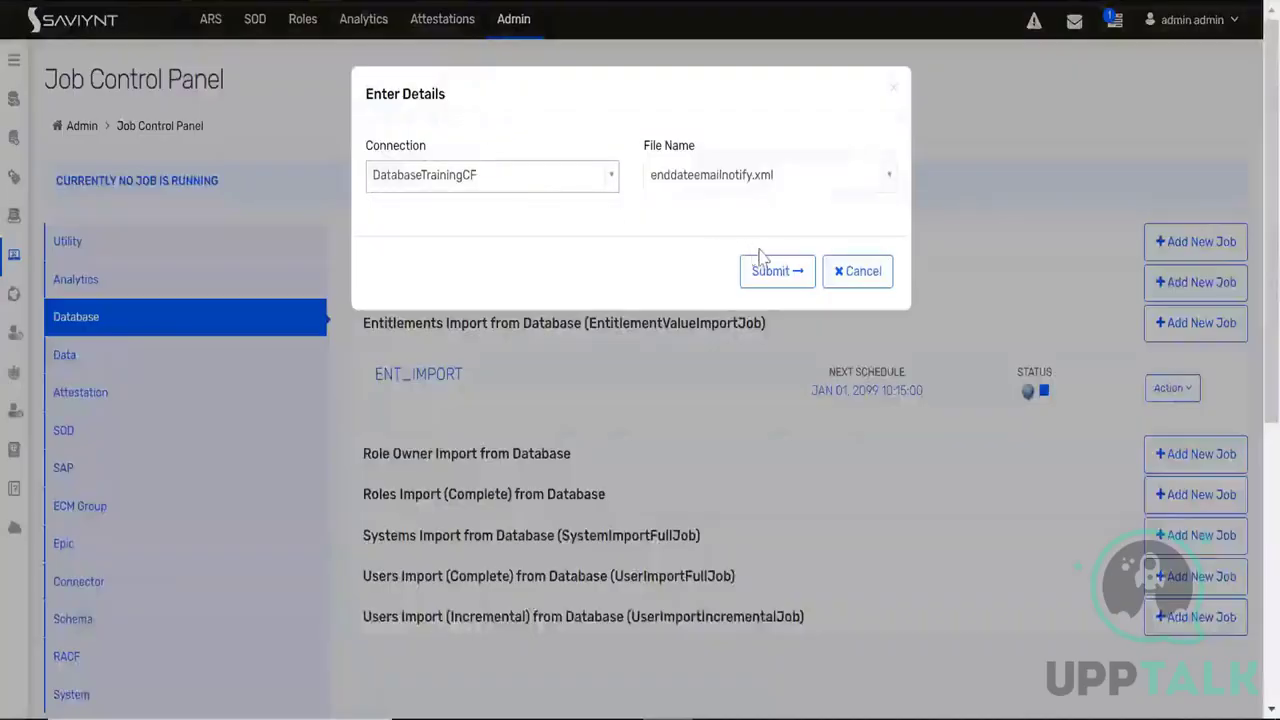
click(766, 268)
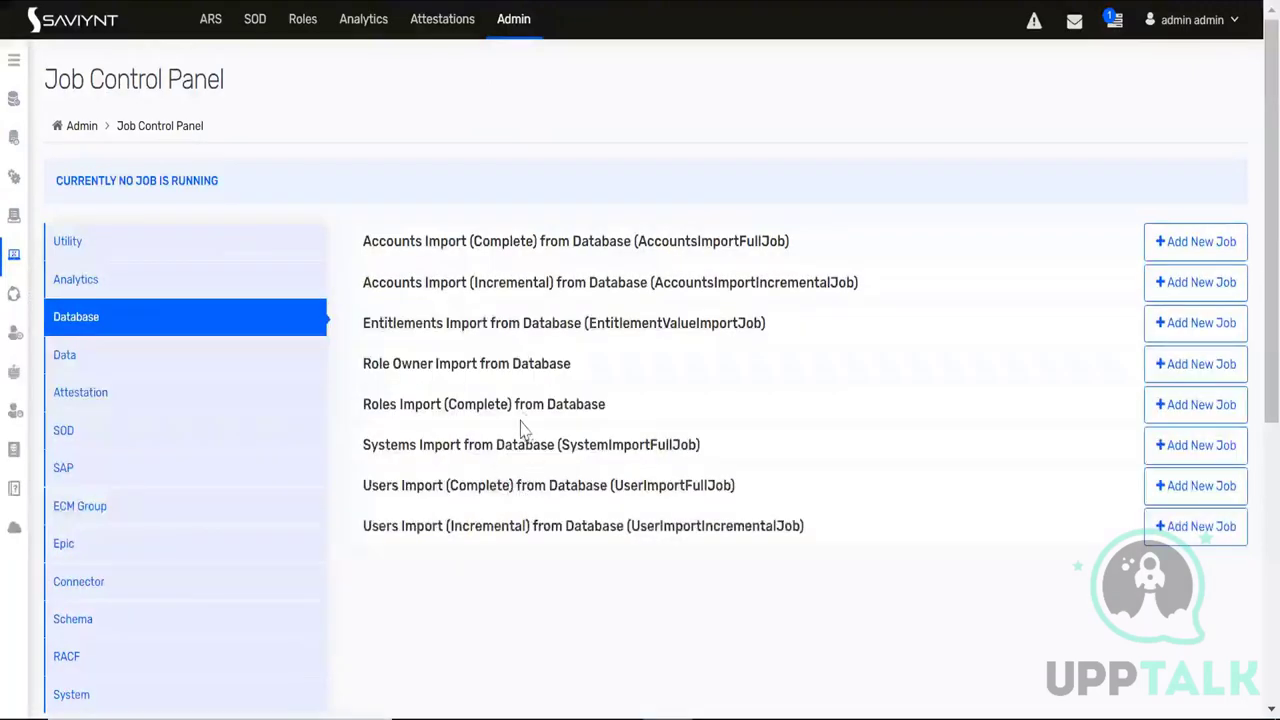
Open the ENT_IMPORT job history and examine the response and log detail of its latest run
click(500, 328)
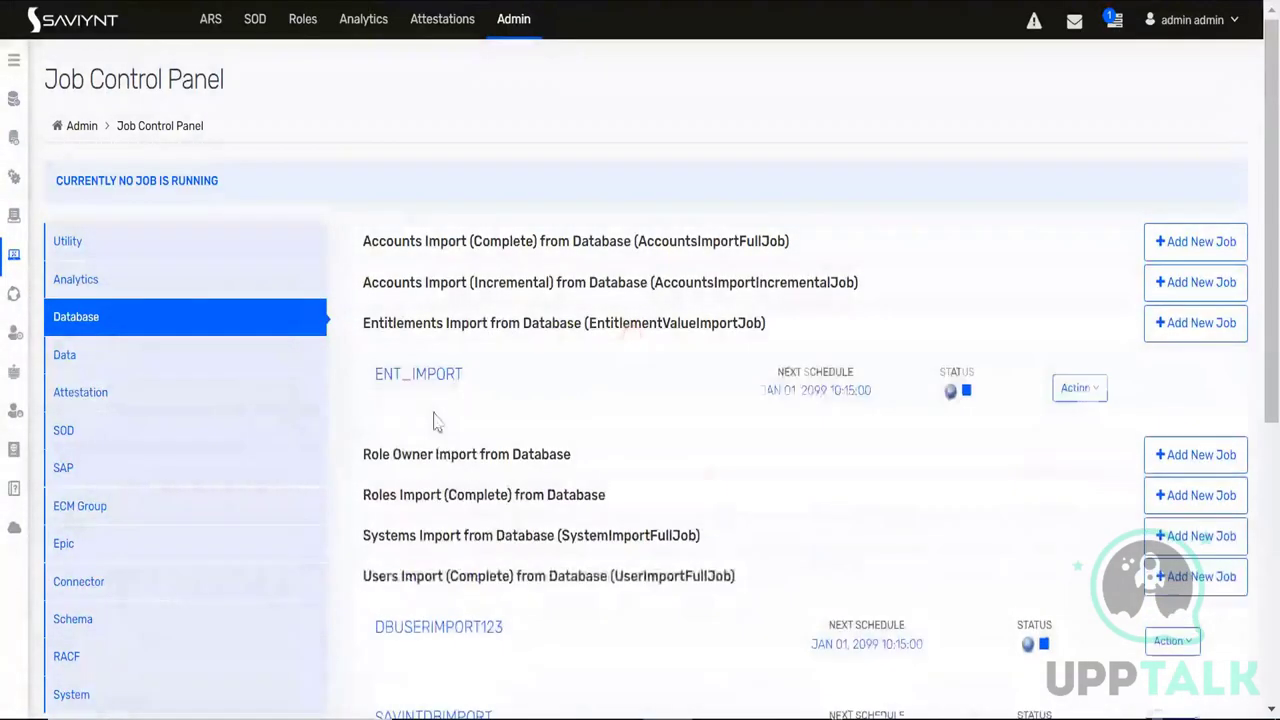
click(428, 376)
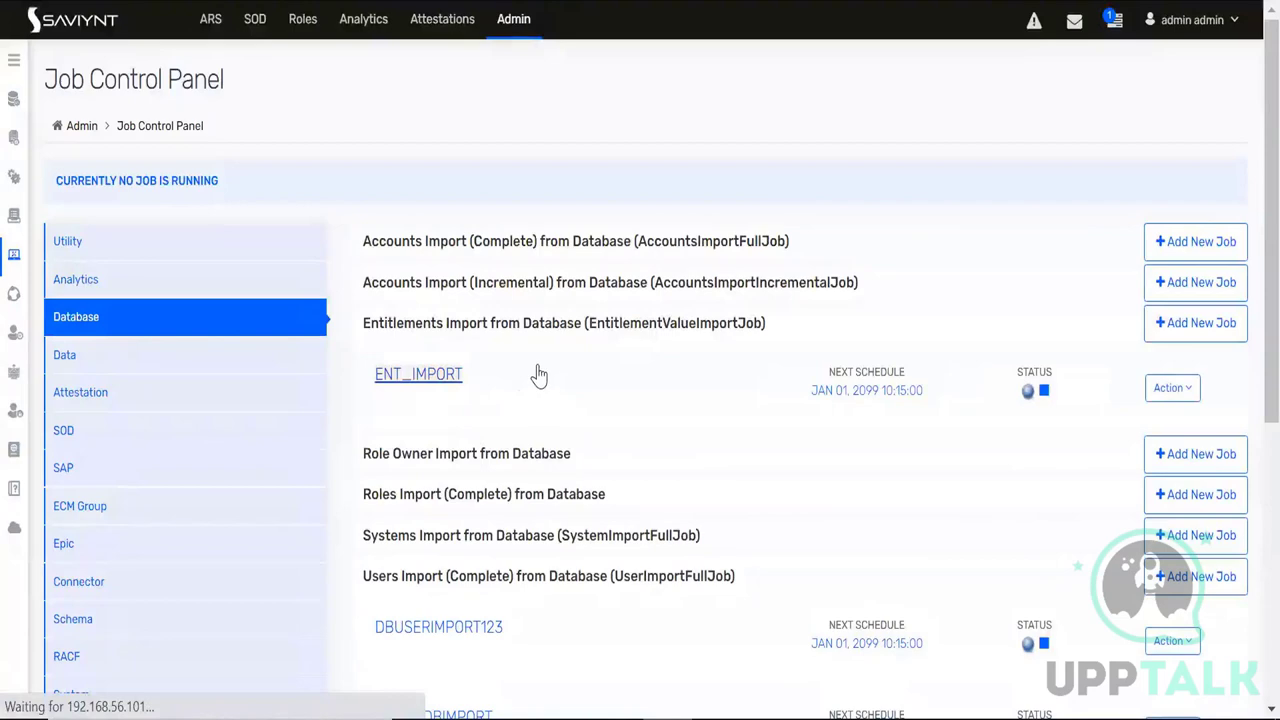
scroll(538, 373, down, 1)
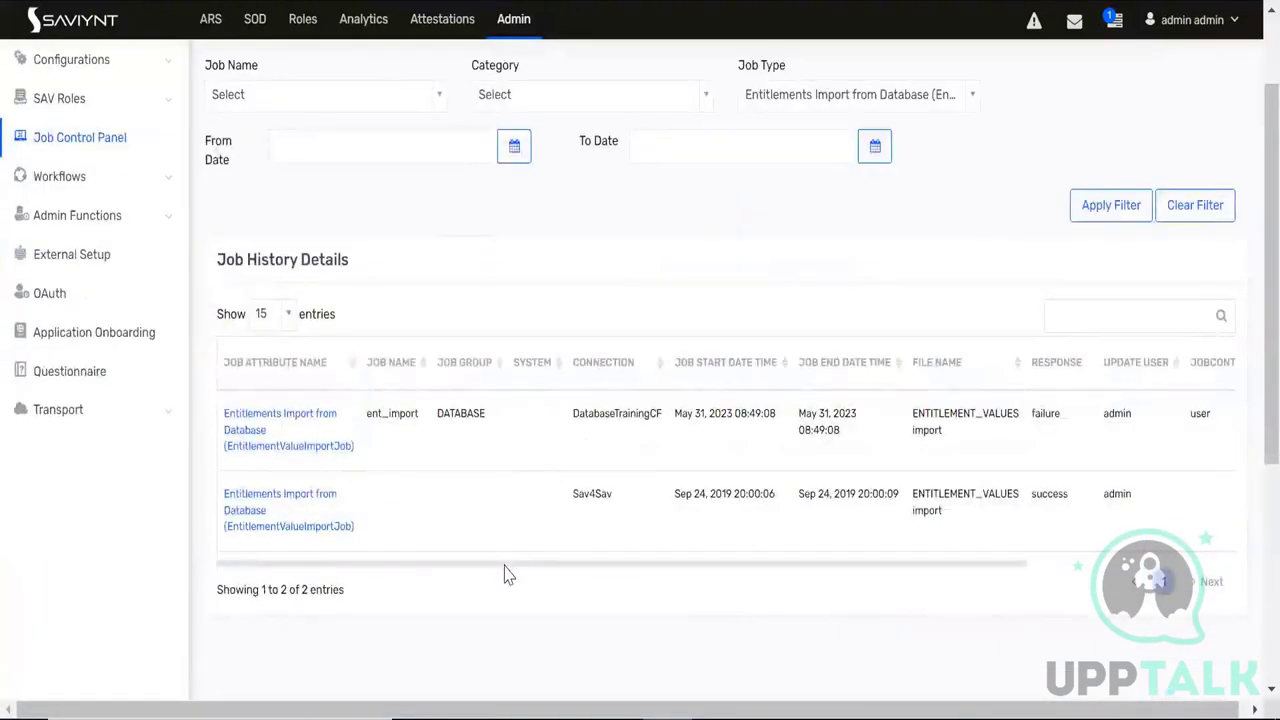
drag(506, 566, 756, 566)
drag(645, 568, 642, 568)
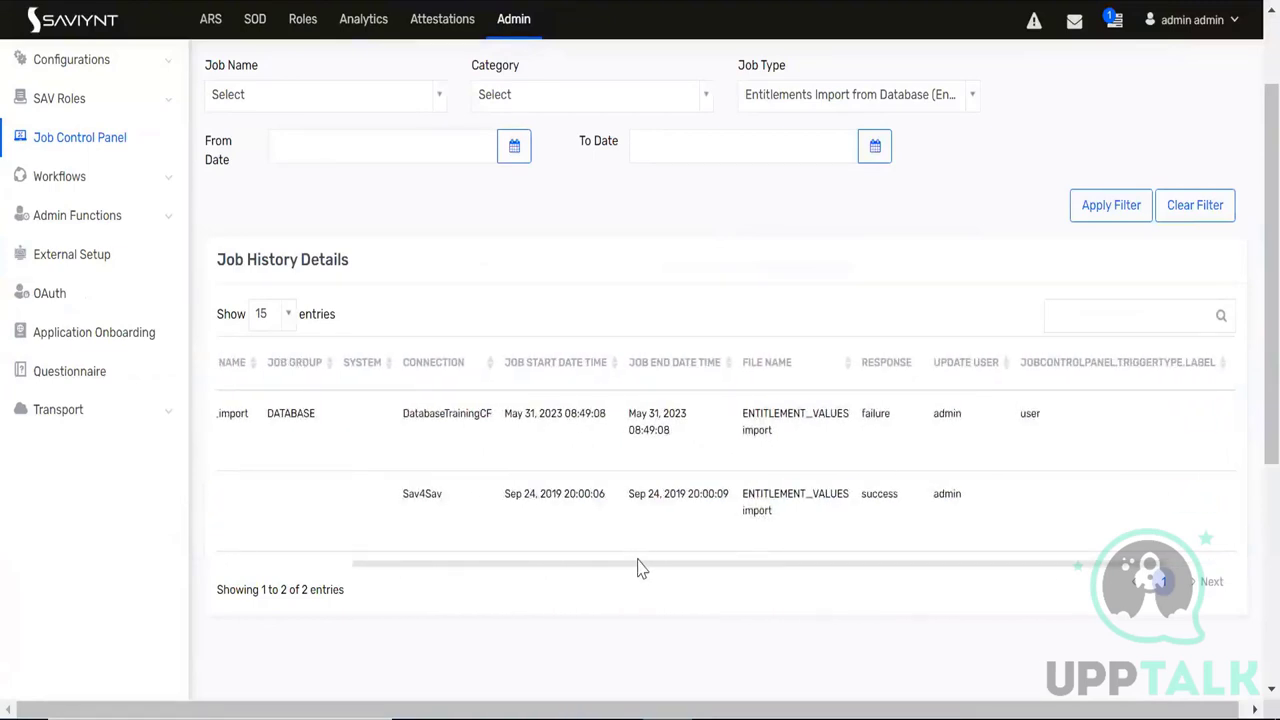
drag(642, 568, 478, 565)
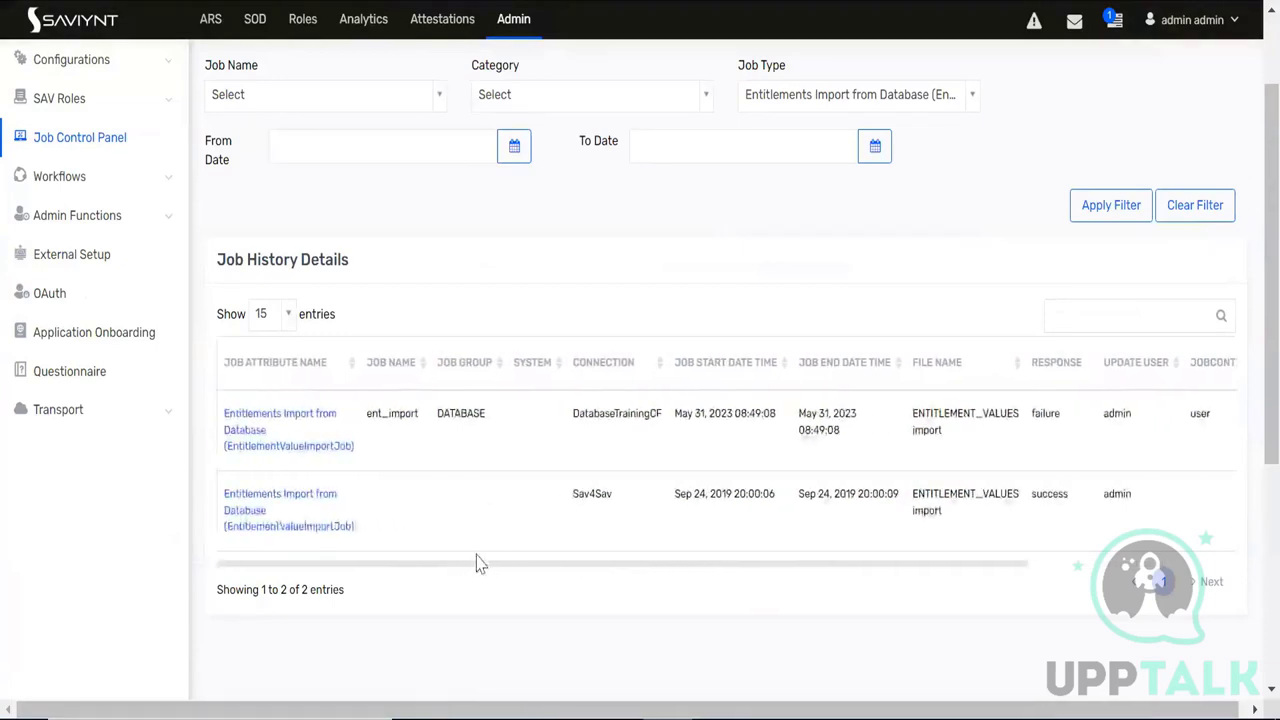
click(315, 430)
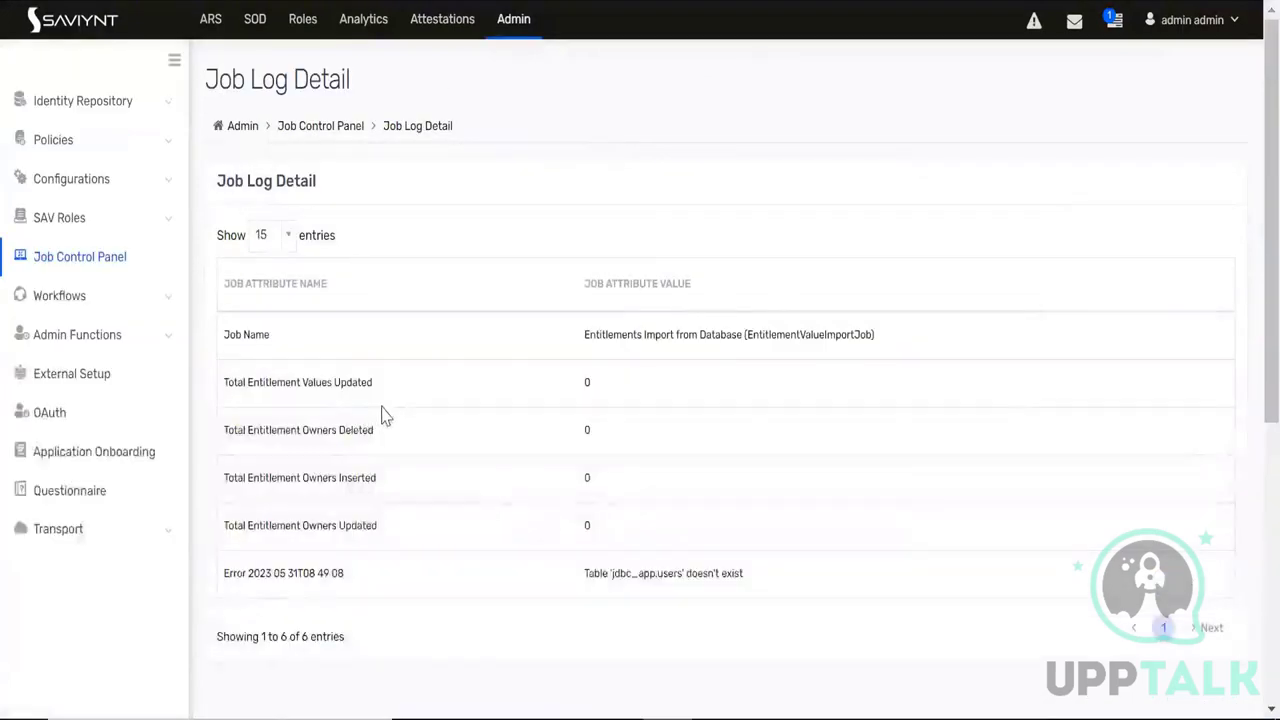
scroll(383, 415, down, 1)
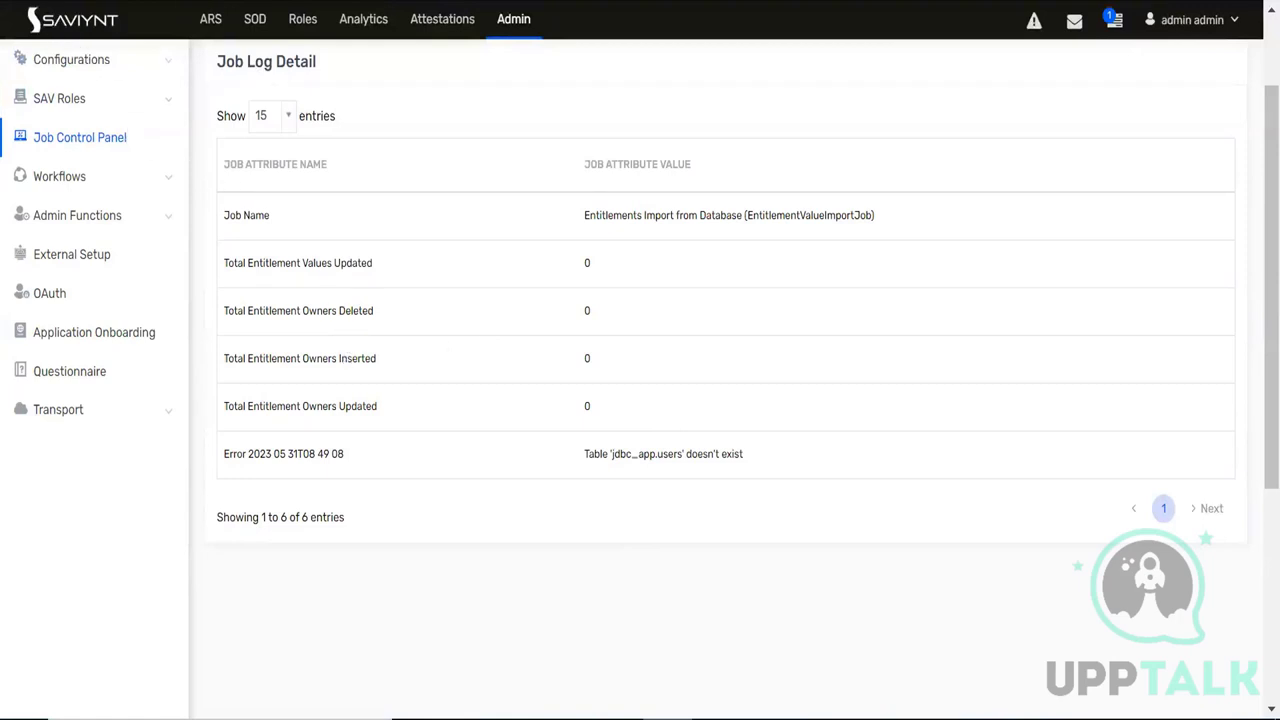
Return to the Database jobs and prepare another ENT_IMPORT run with the DatabaseTrainingCF connection
key(alt+Left)
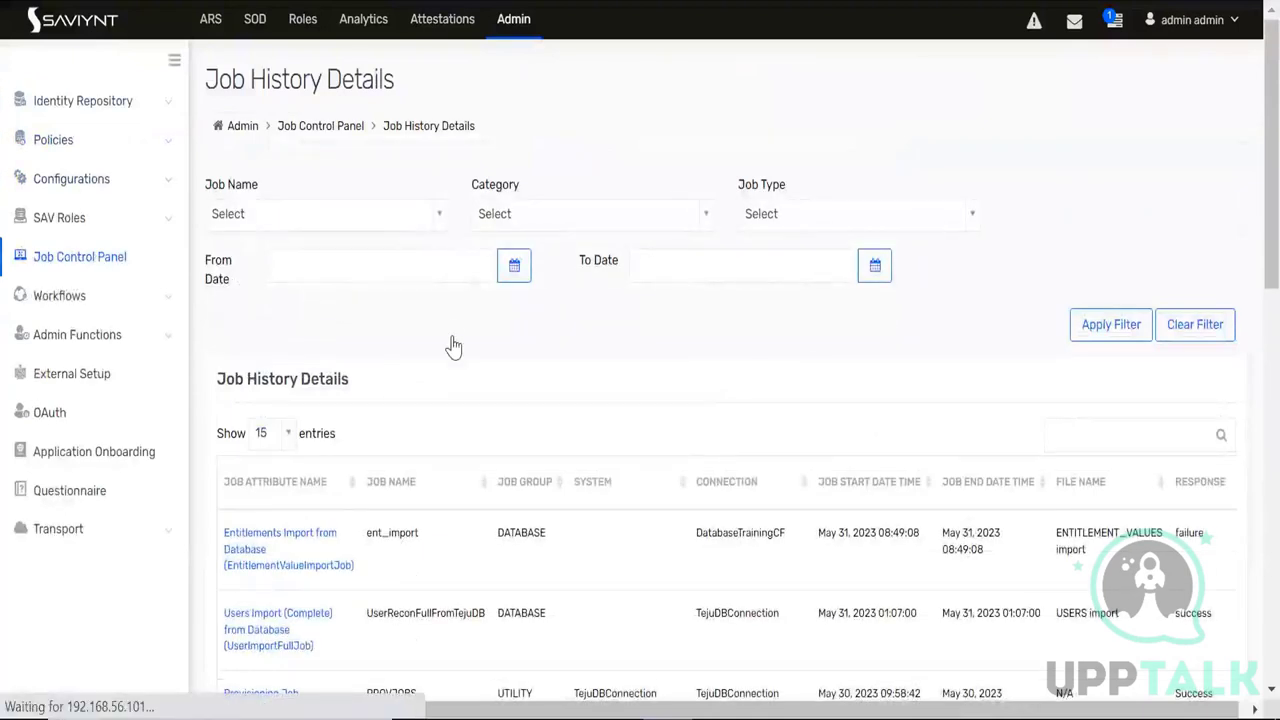
click(1165, 392)
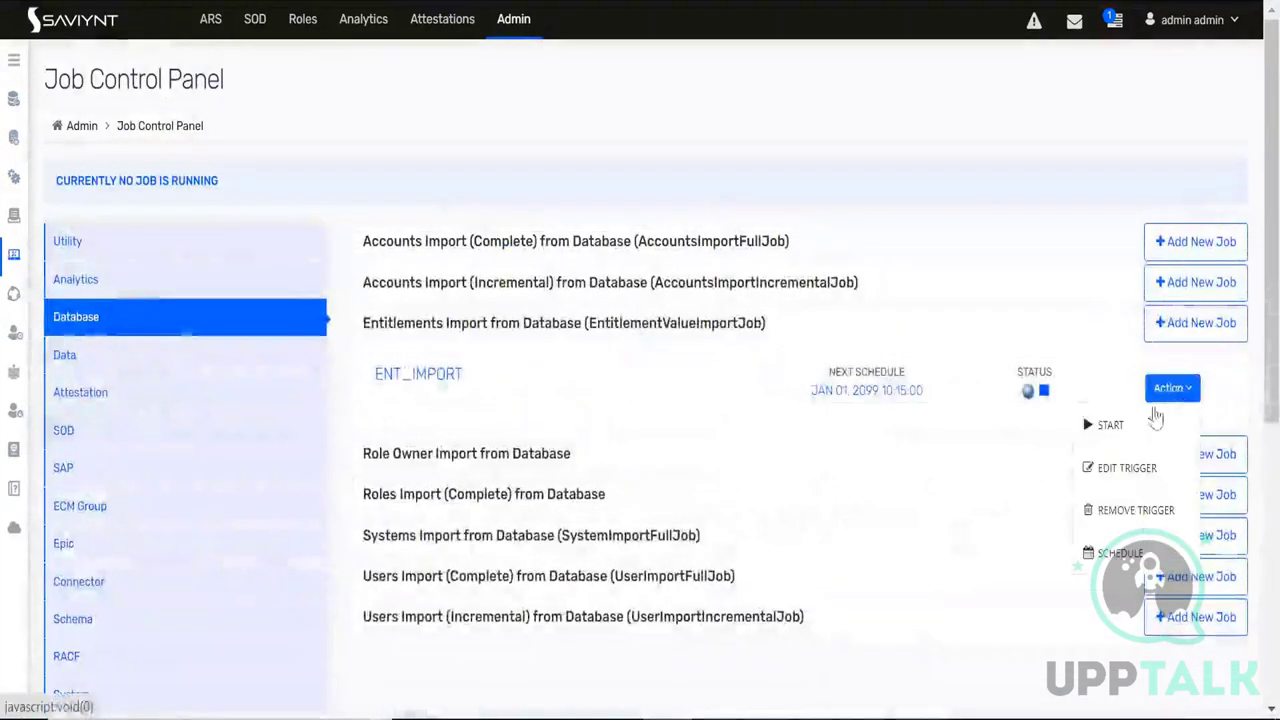
click(1125, 426)
click(489, 190)
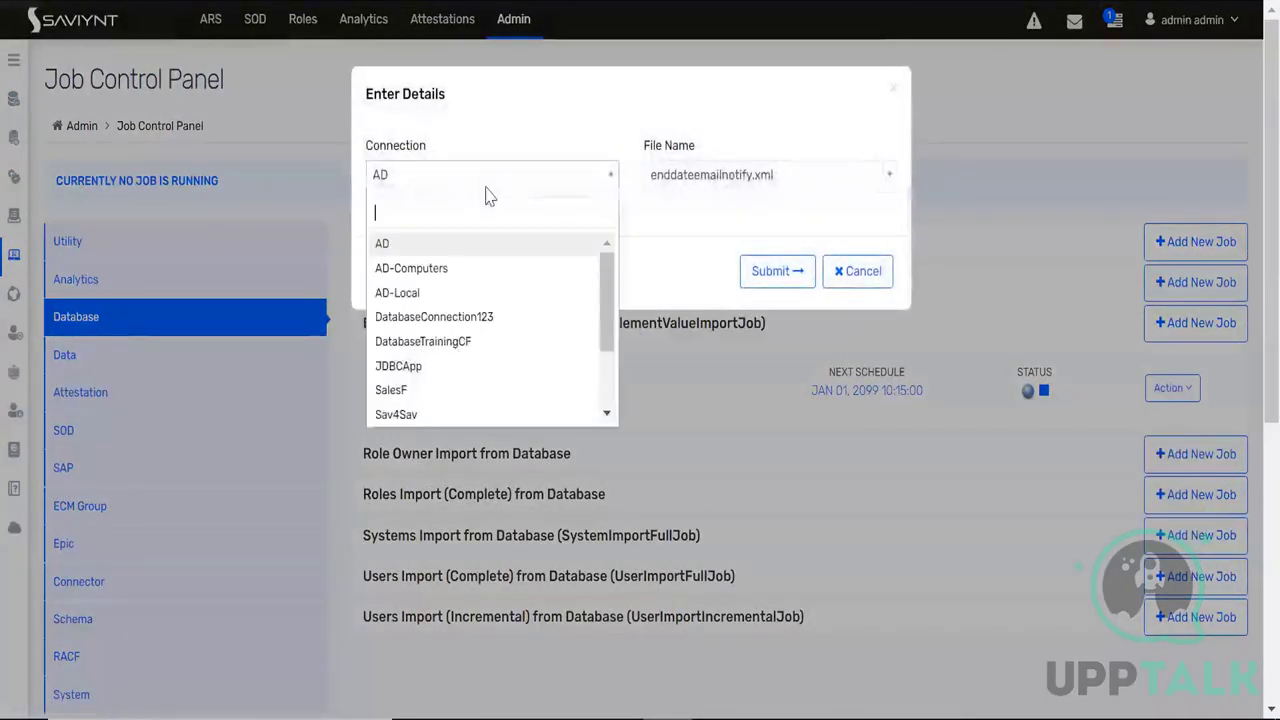
text(data)
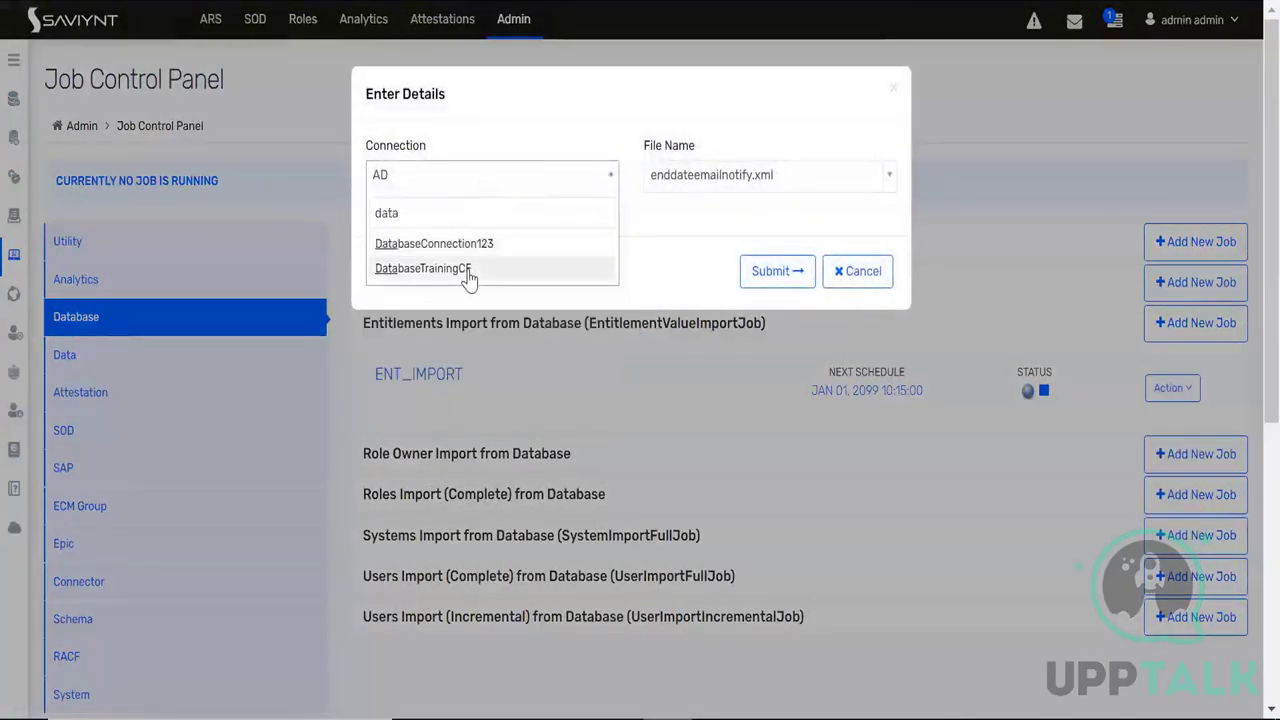
click(470, 272)
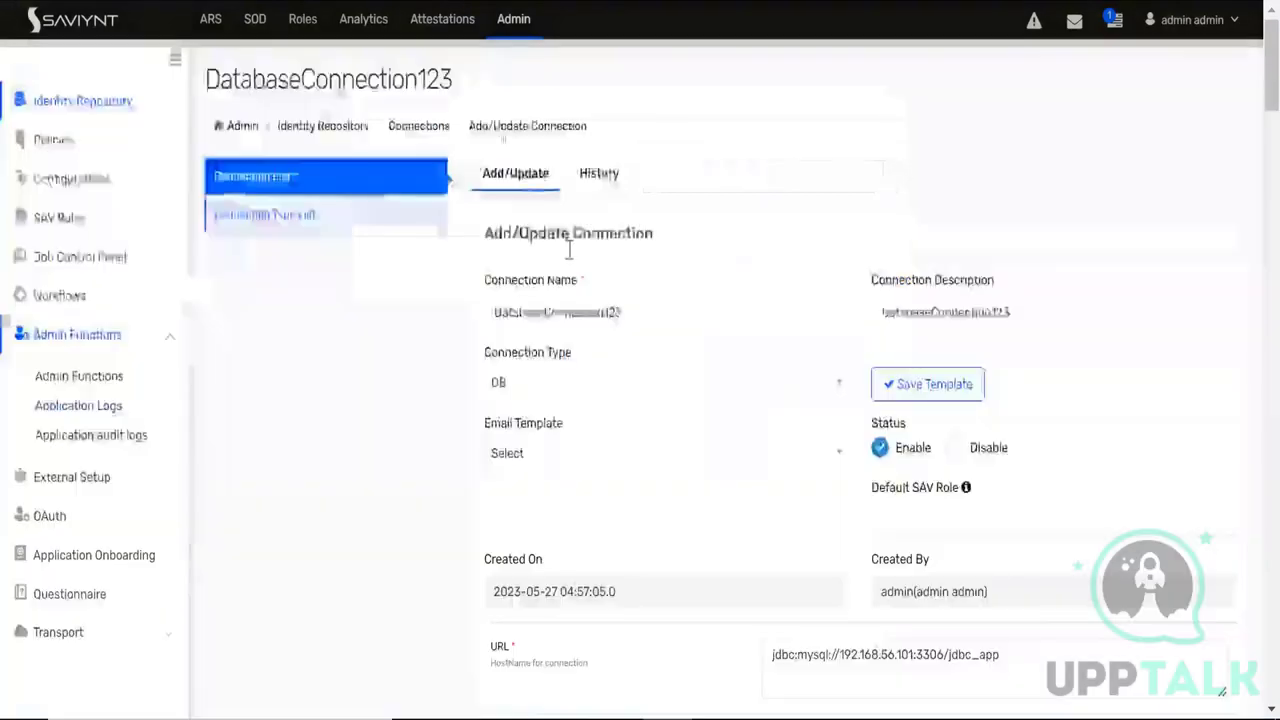
Save and test DatabaseConnection123 again, and dismiss the connection status dialog
scroll(1029, 343, down, 10)
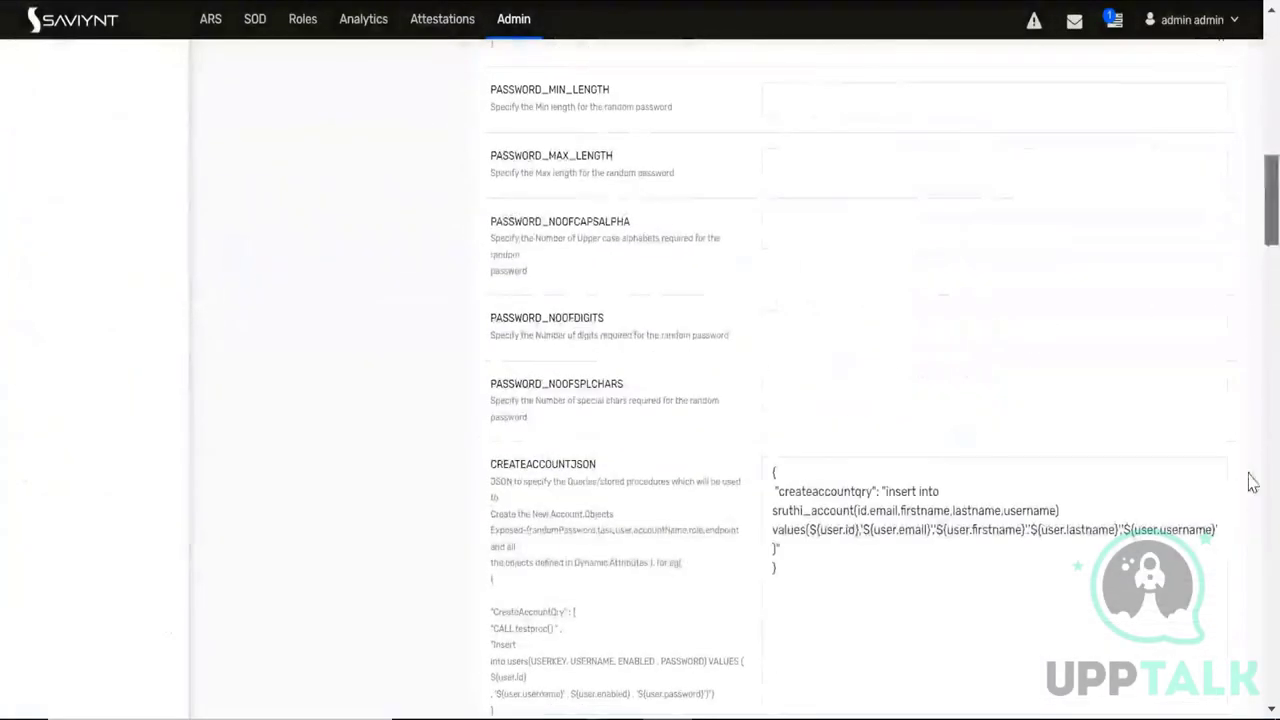
scroll(1249, 480, down, 15)
click(600, 578)
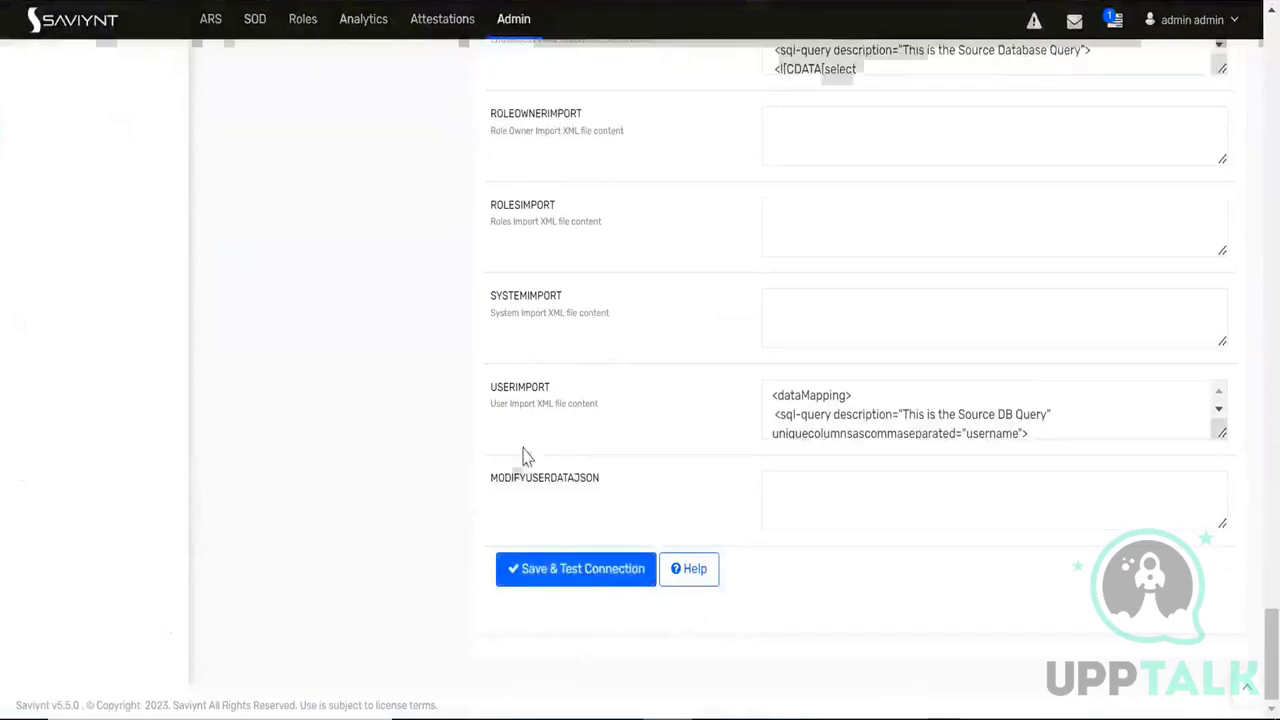
click(830, 257)
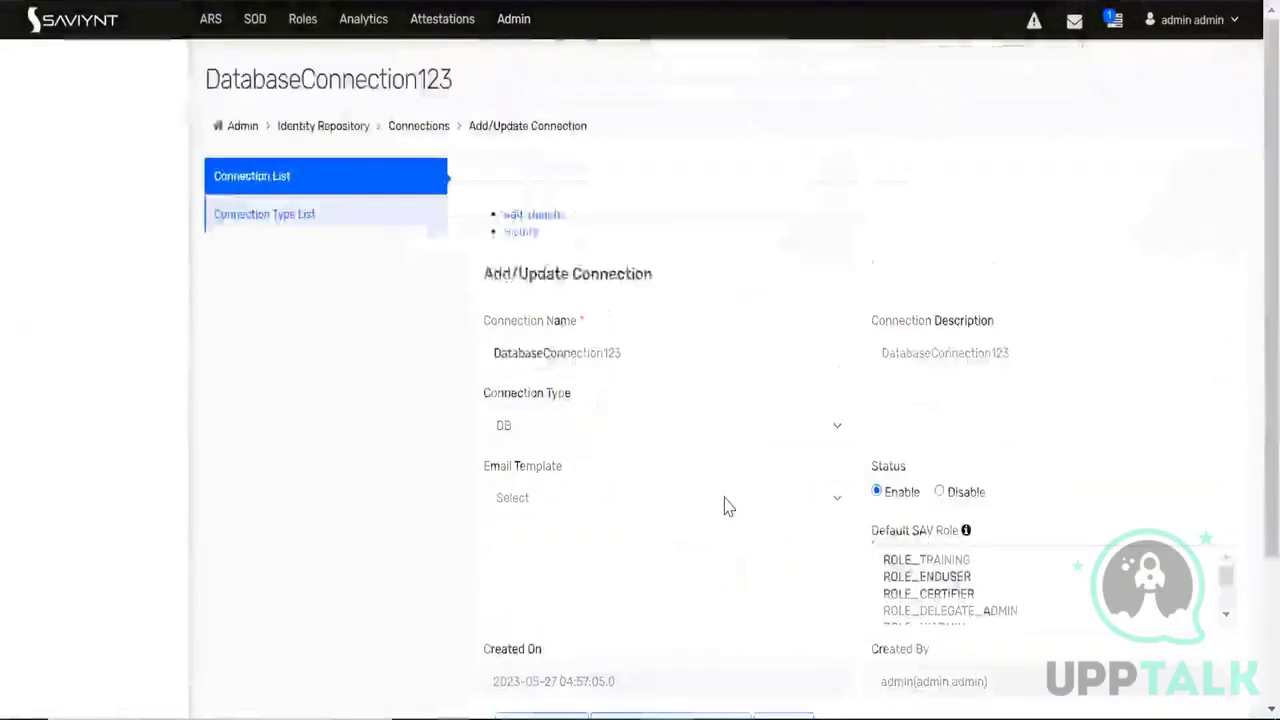
scroll(723, 506, down, 3)
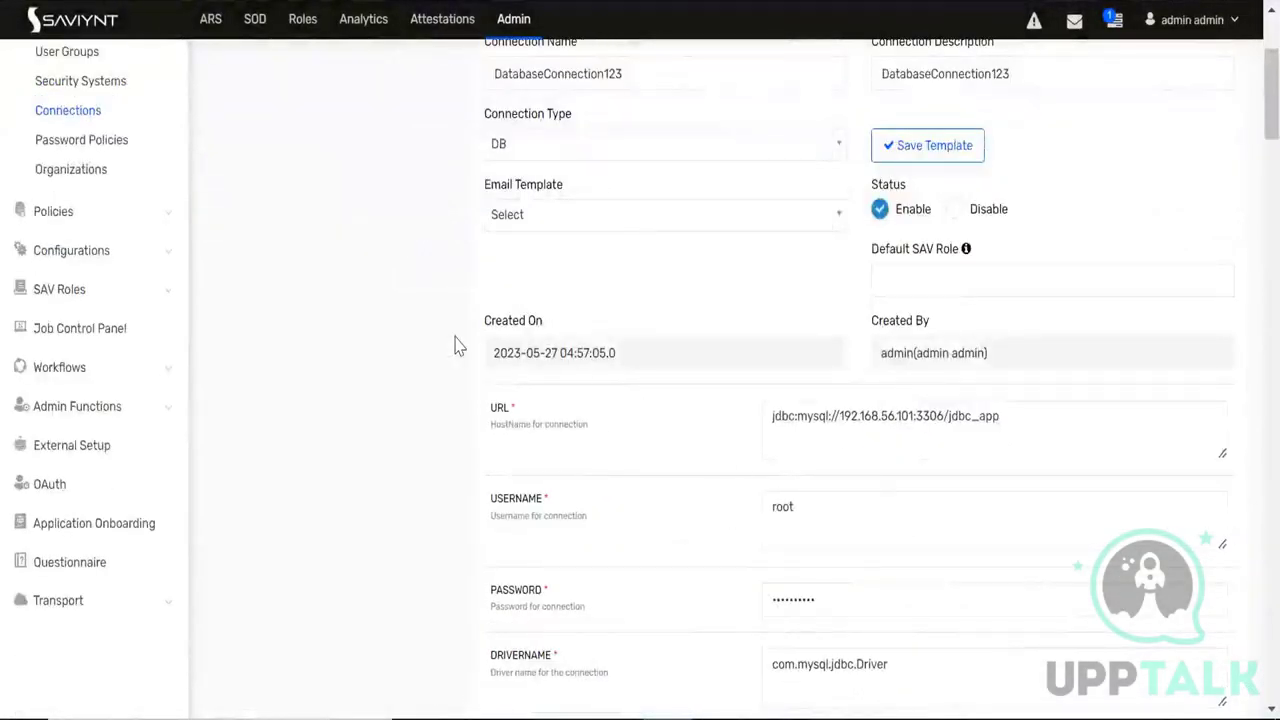
Switch to the Database Integration Guide PDF and review the full access import example for ENTITLEMENTVALUEIMPORT
key(alt+Tab)
scroll(481, 372, up, 6)
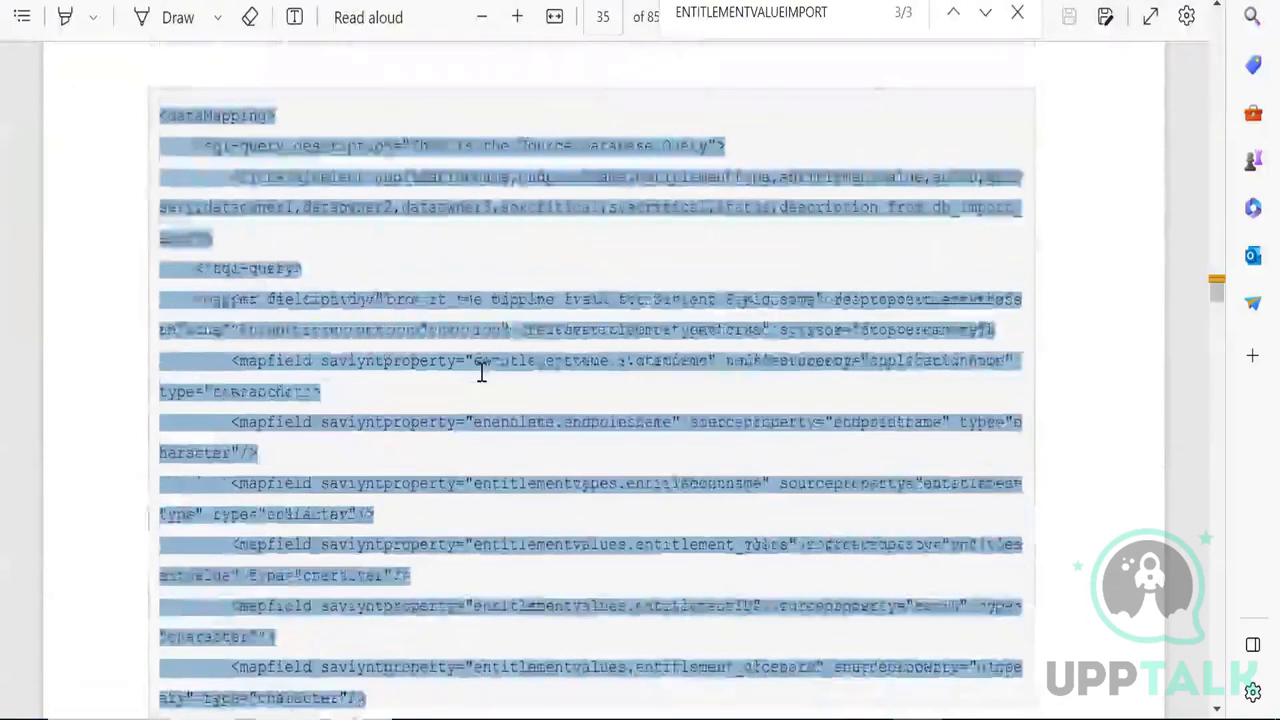
scroll(481, 372, up, 3)
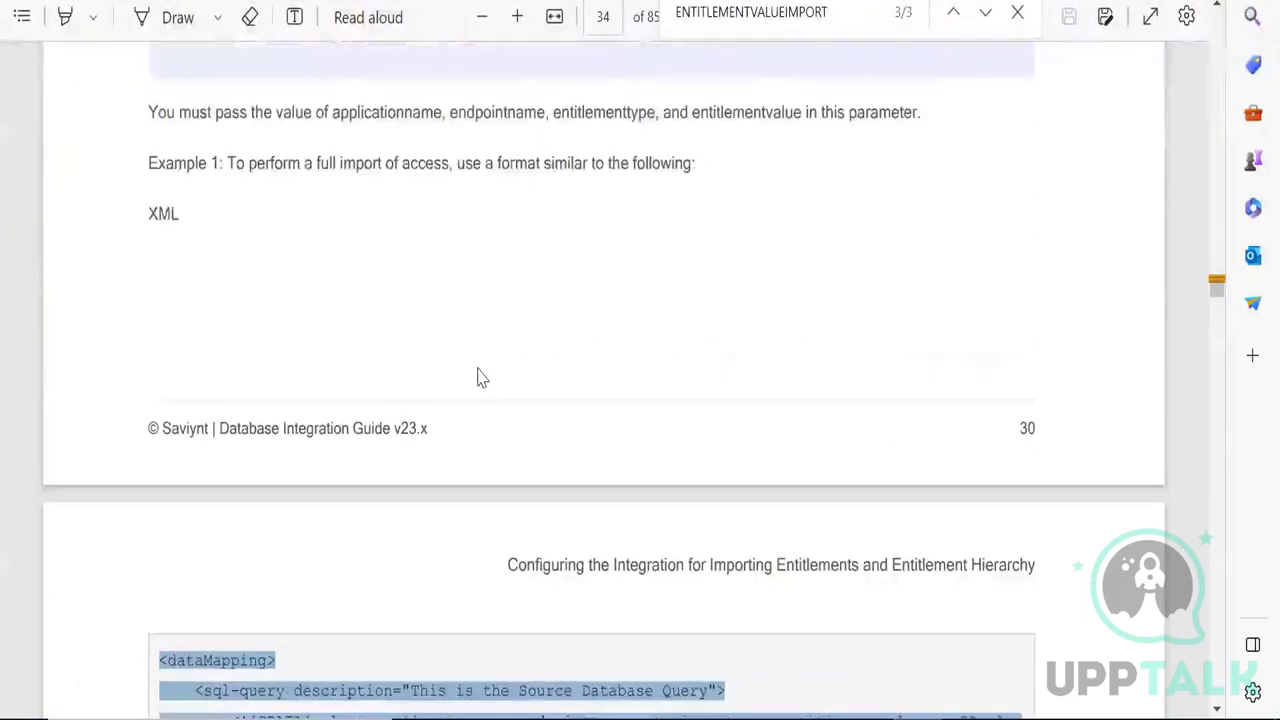
scroll(362, 282, down, 20)
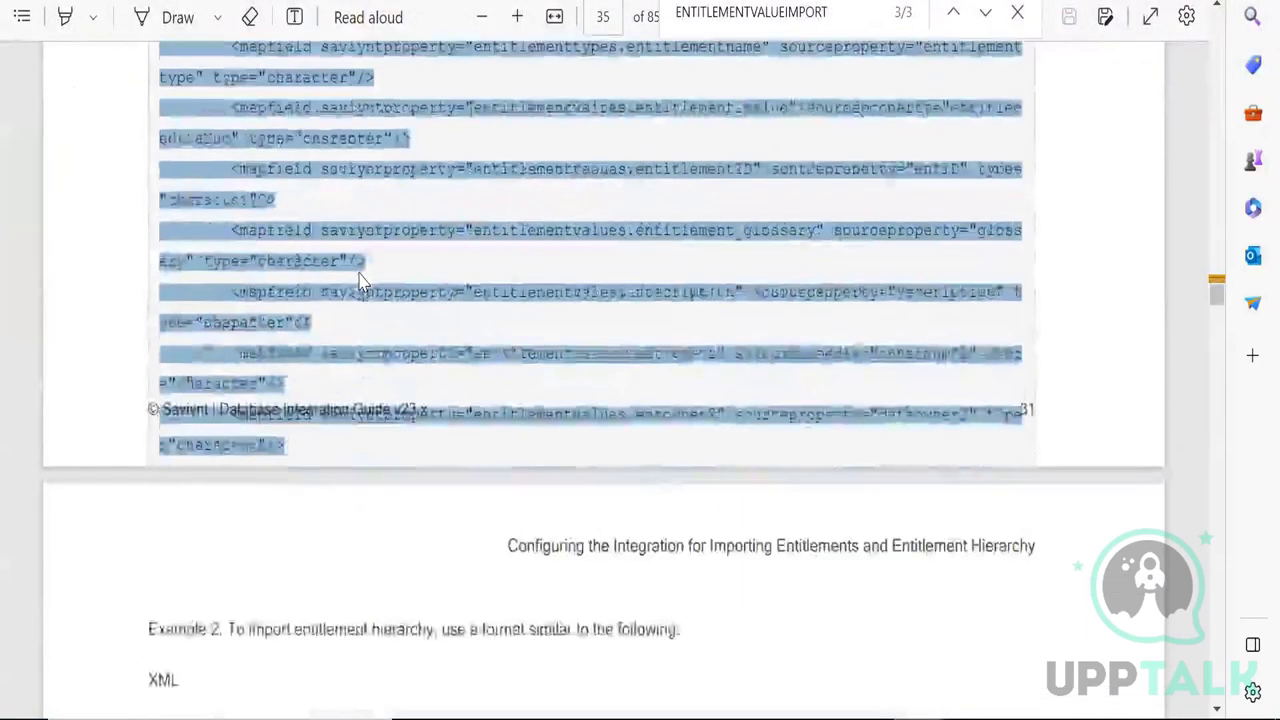
scroll(362, 282, up, 20)
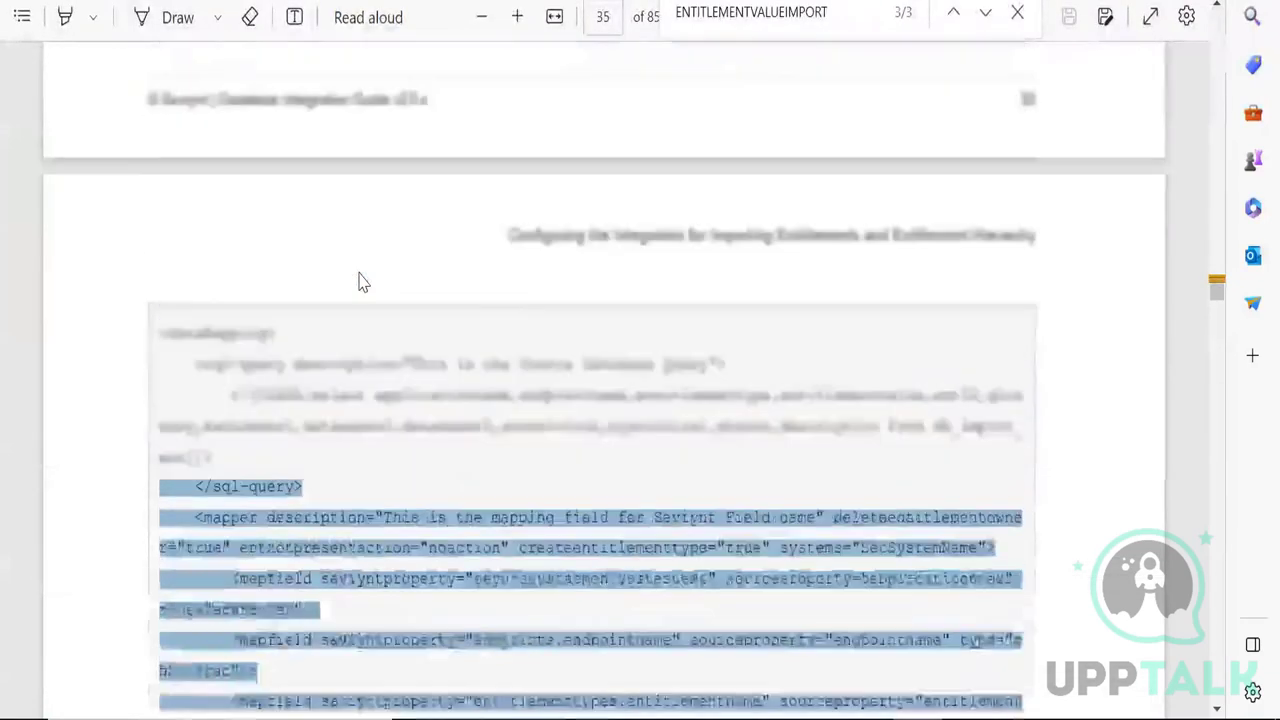
Examine the Configuring Access Import section and the explanations of the createentitlementtype, deleteentitlementowner and entnotpresentaction attributes in the guide
scroll(362, 282, up, 4)
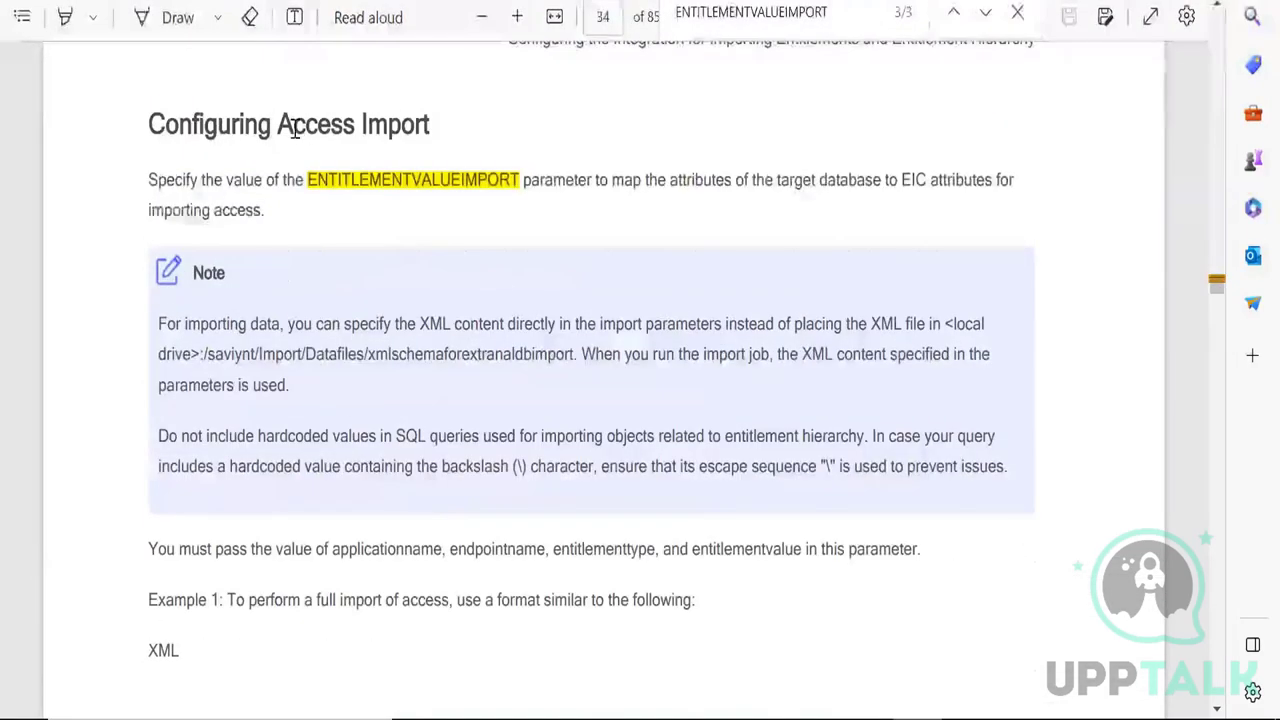
drag(466, 128, 278, 125)
scroll(376, 436, down, 20)
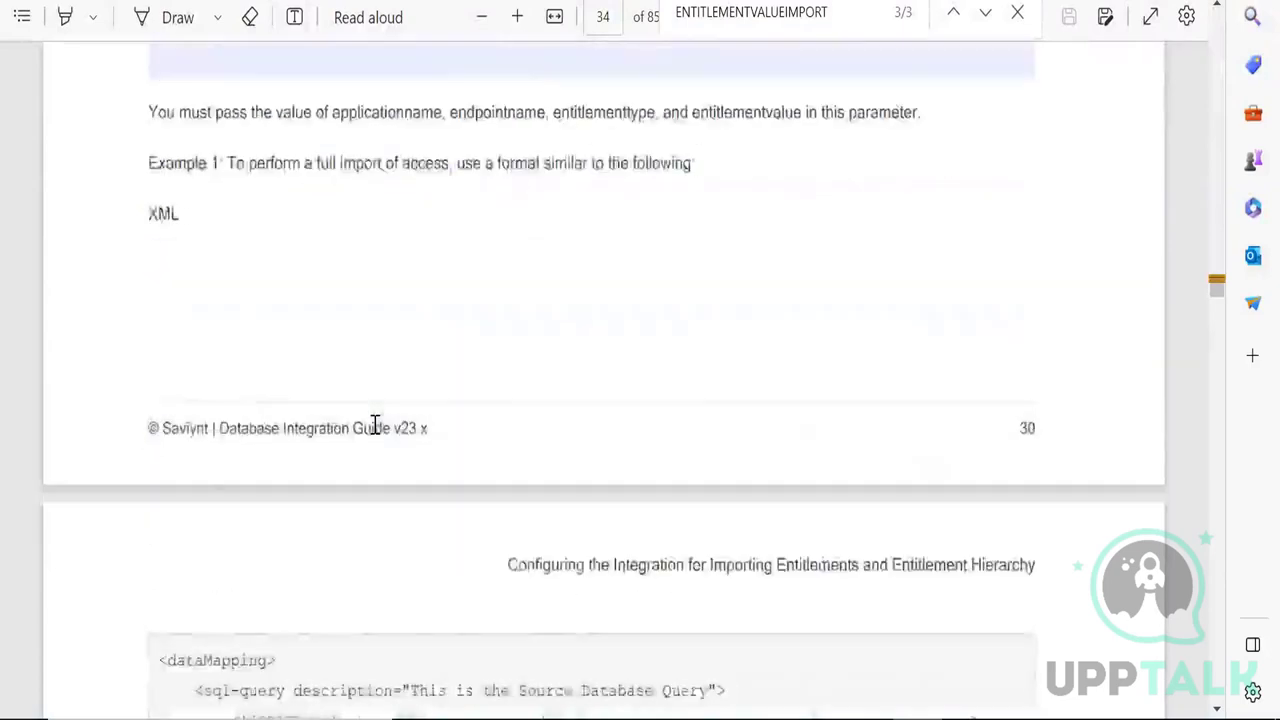
scroll(376, 421, down, 15)
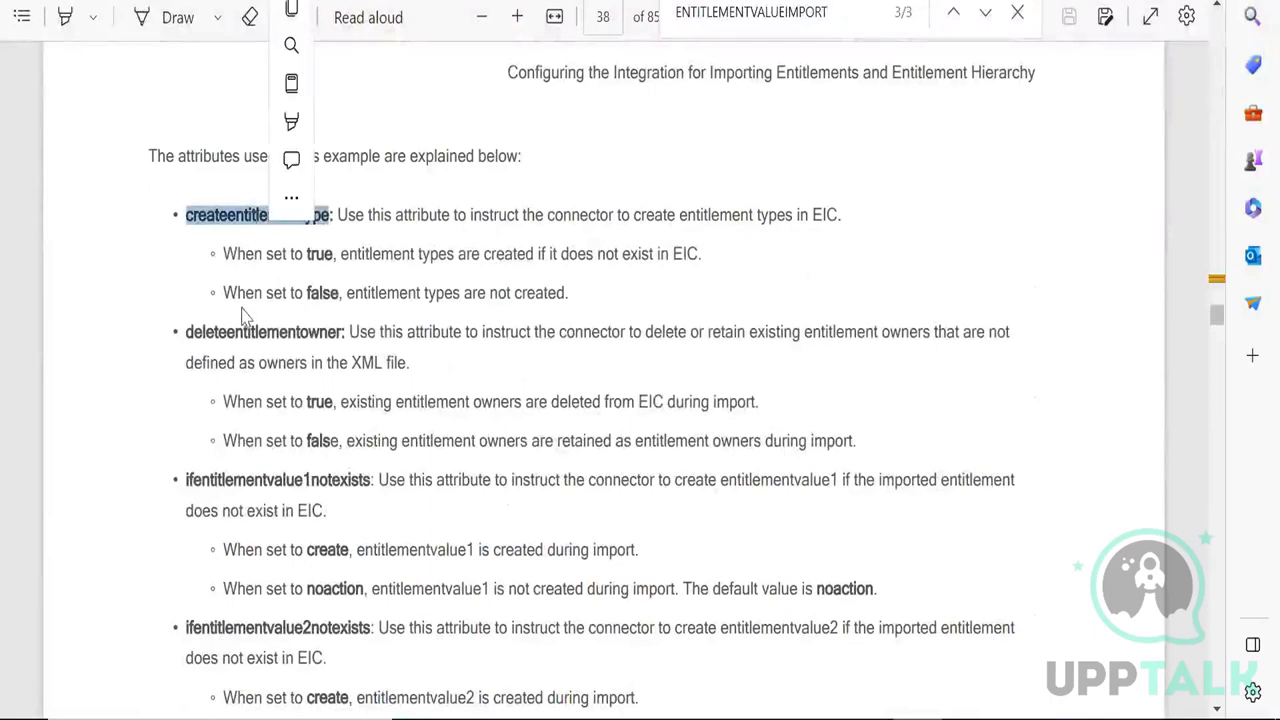
scroll(258, 400, down, 6)
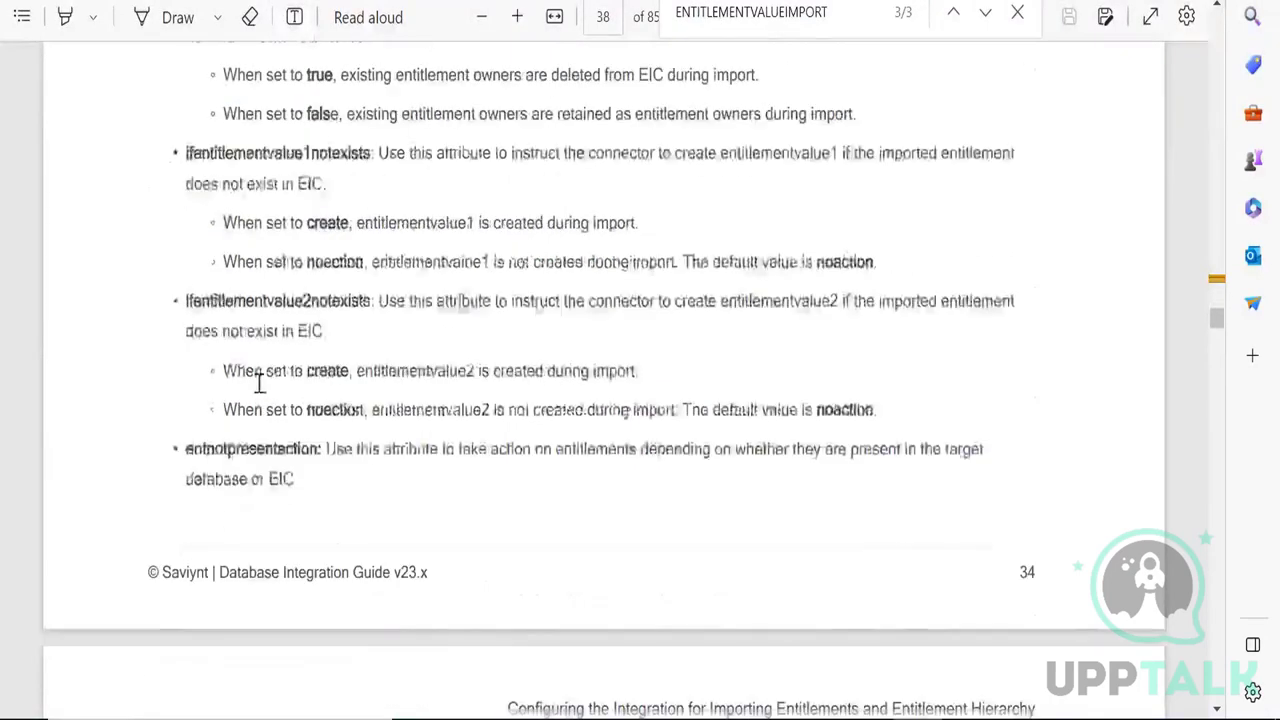
double_click(266, 226)
scroll(288, 330, down, 9)
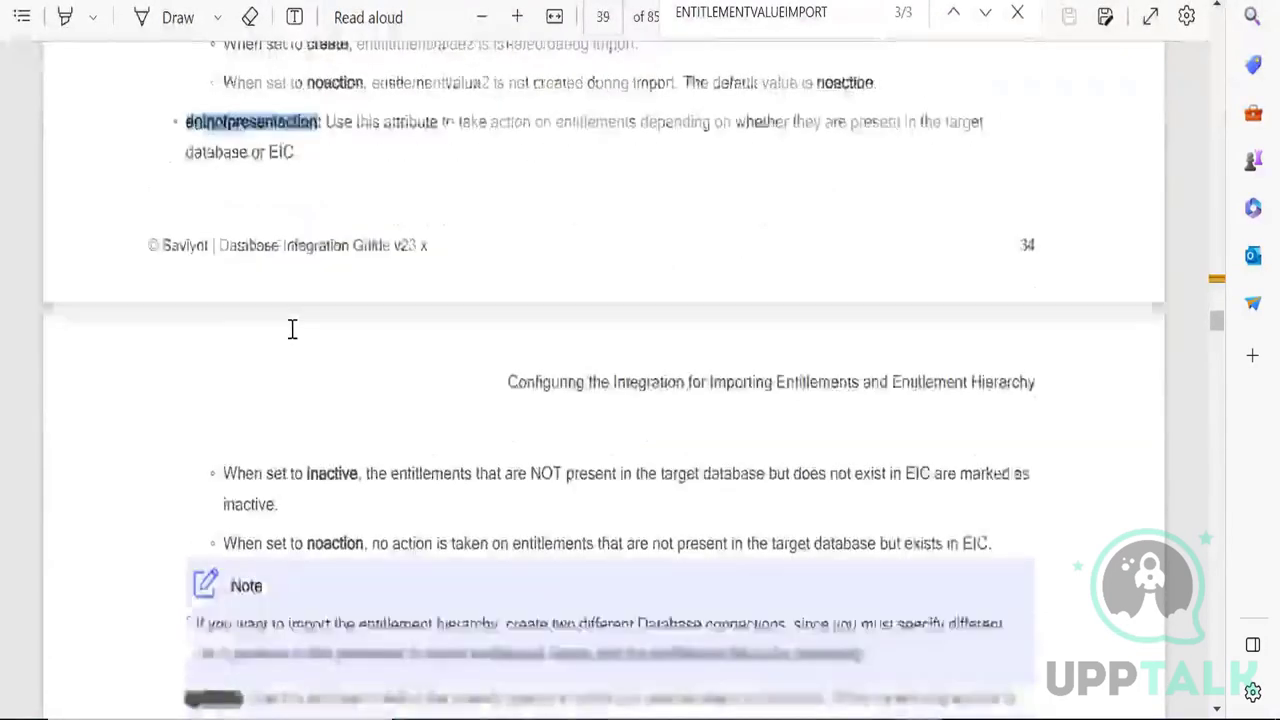
scroll(282, 306, down, 2)
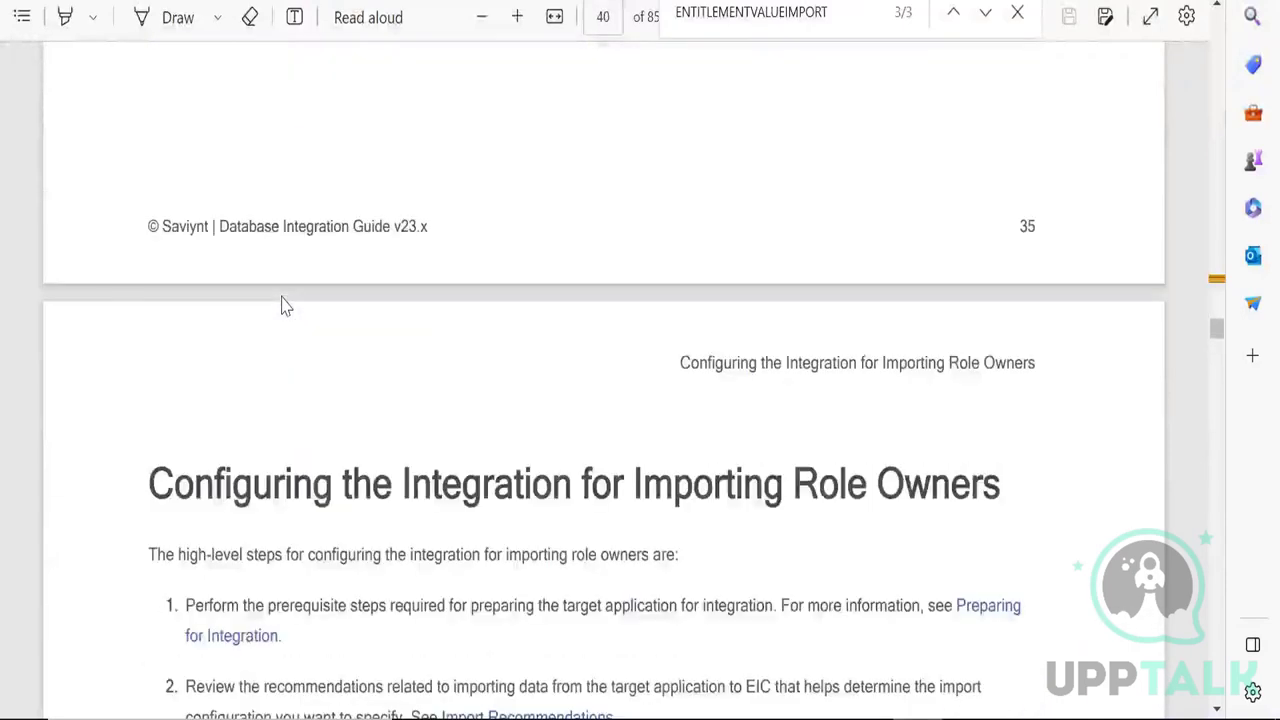
scroll(282, 306, down, 1)
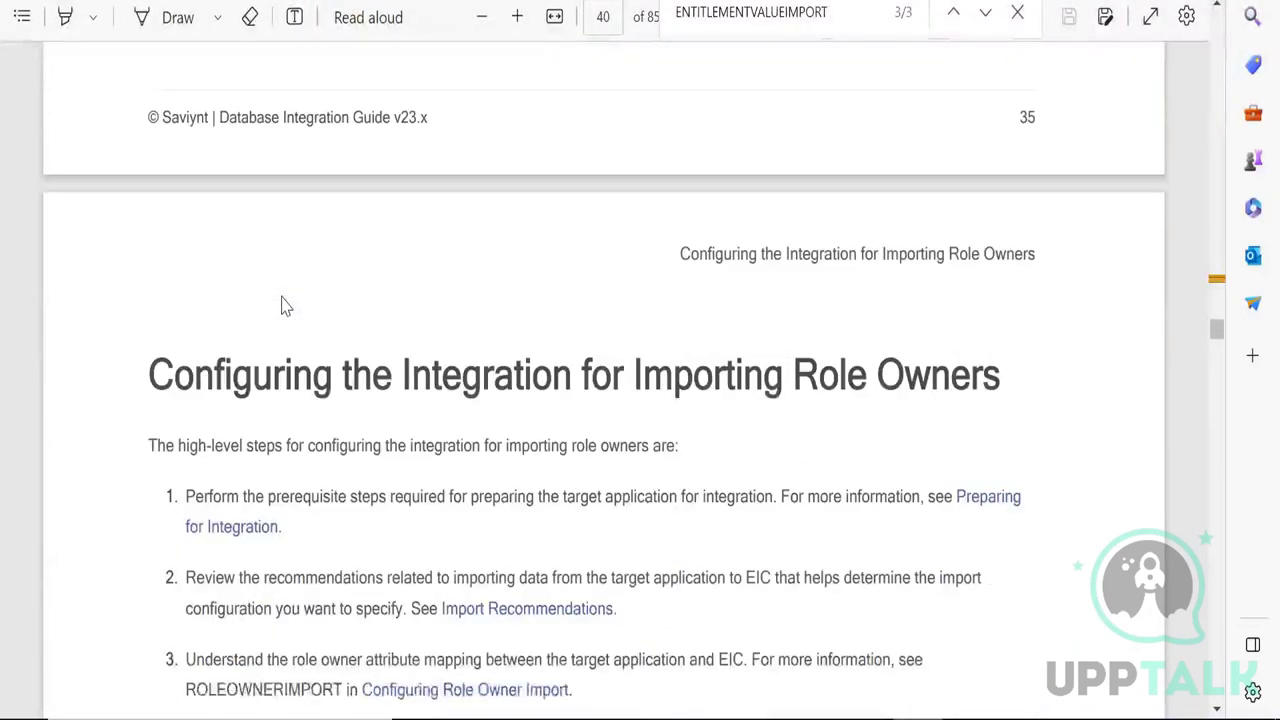
Go back to Configuring Access Import and reread the ENTITLEMENTVALUEIMPORT parameter description, its note and the full import XML example
scroll(280, 303, up, 7)
scroll(284, 297, up, 8)
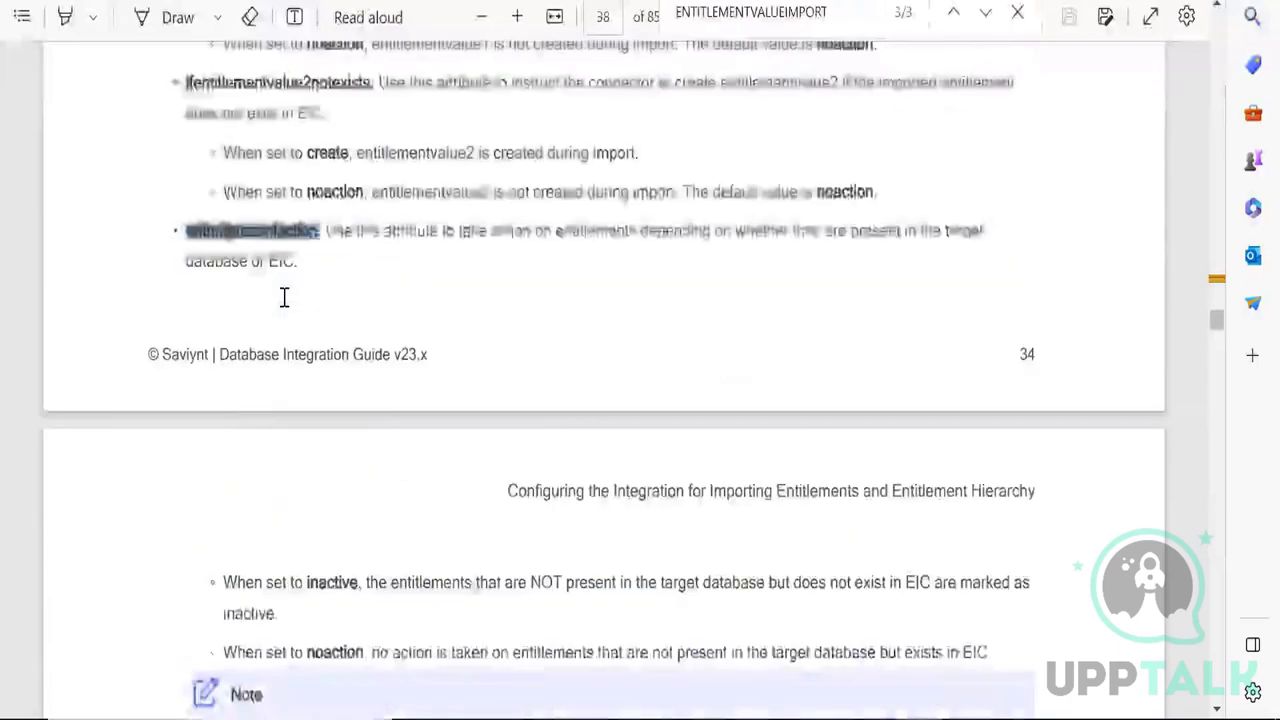
scroll(284, 297, up, 12)
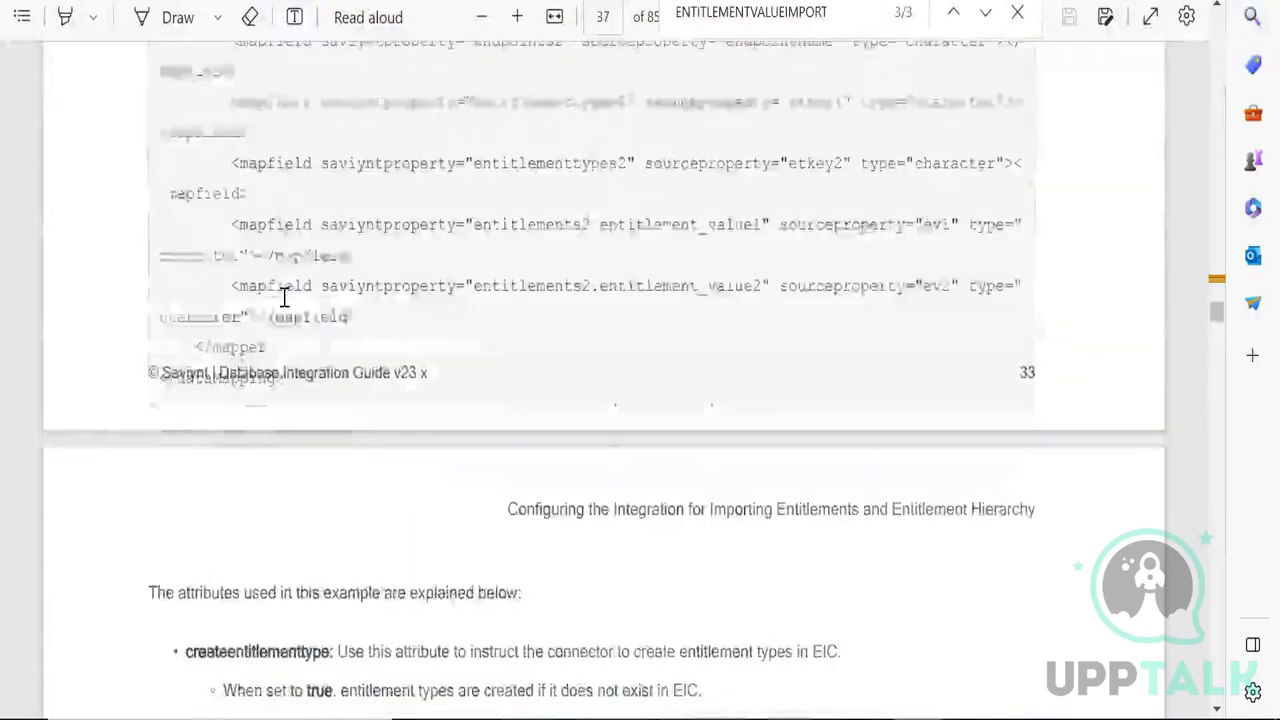
scroll(284, 297, up, 15)
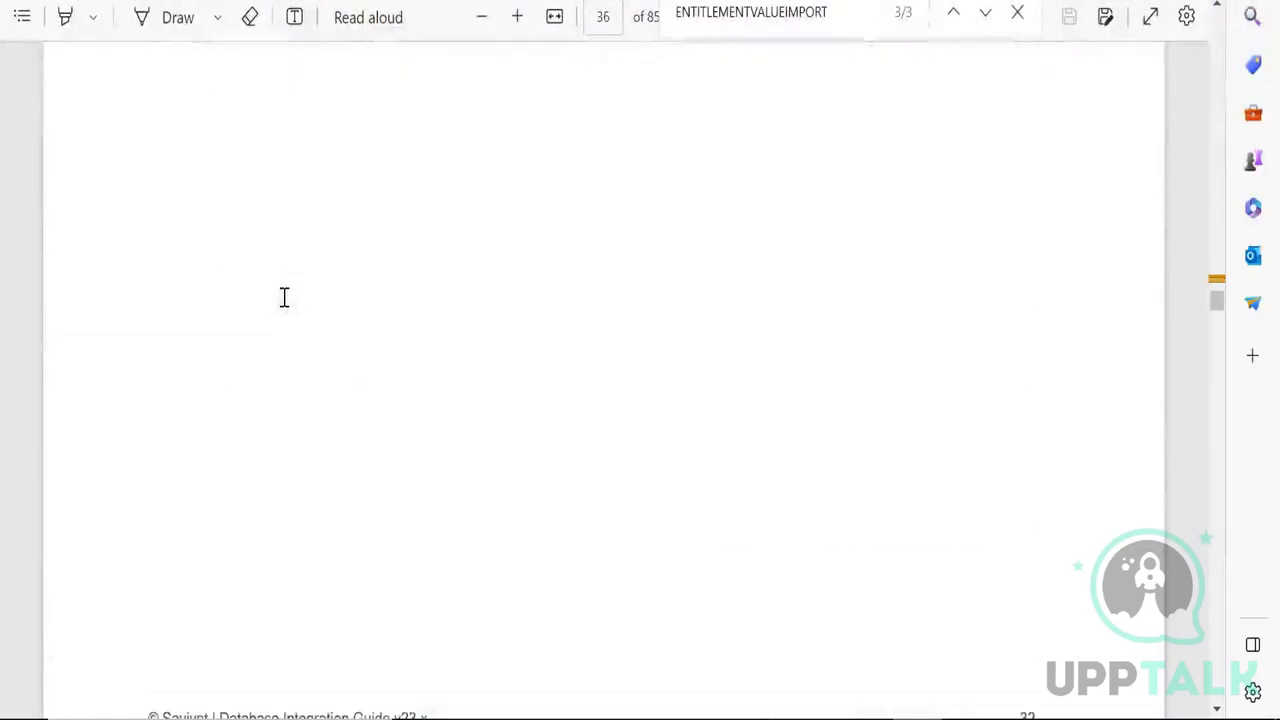
scroll(284, 297, up, 15)
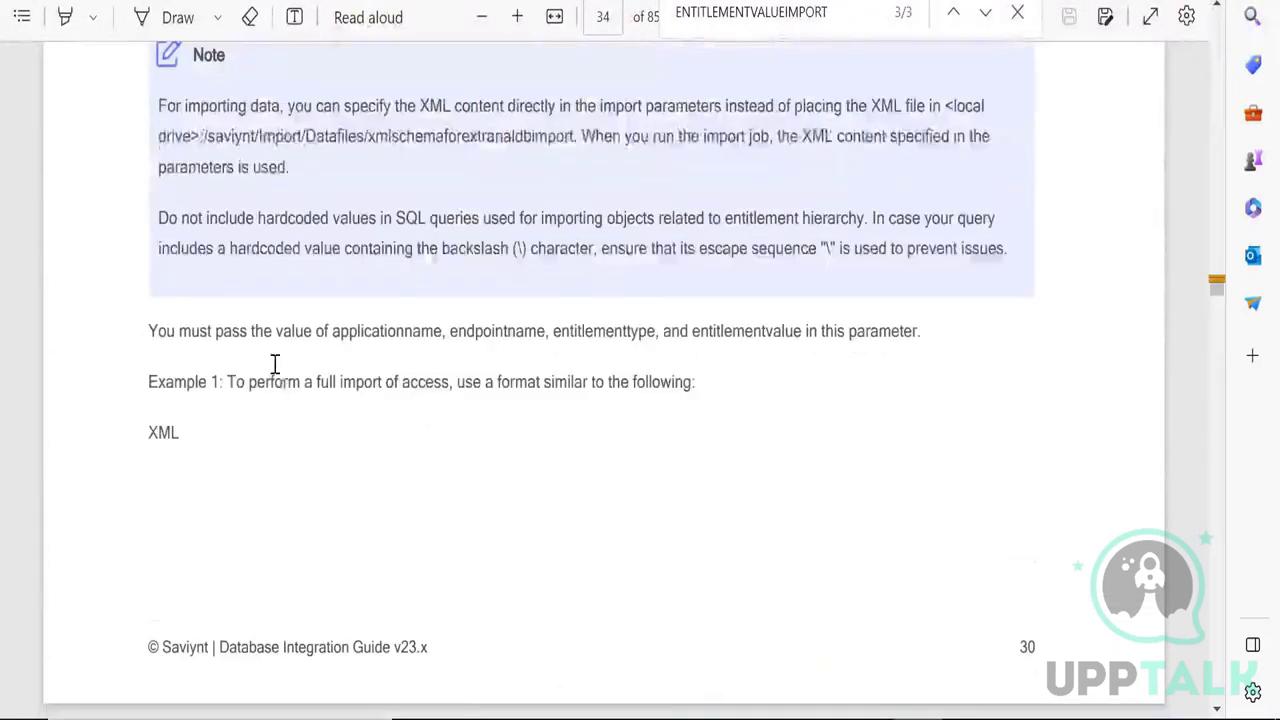
scroll(275, 363, up, 3)
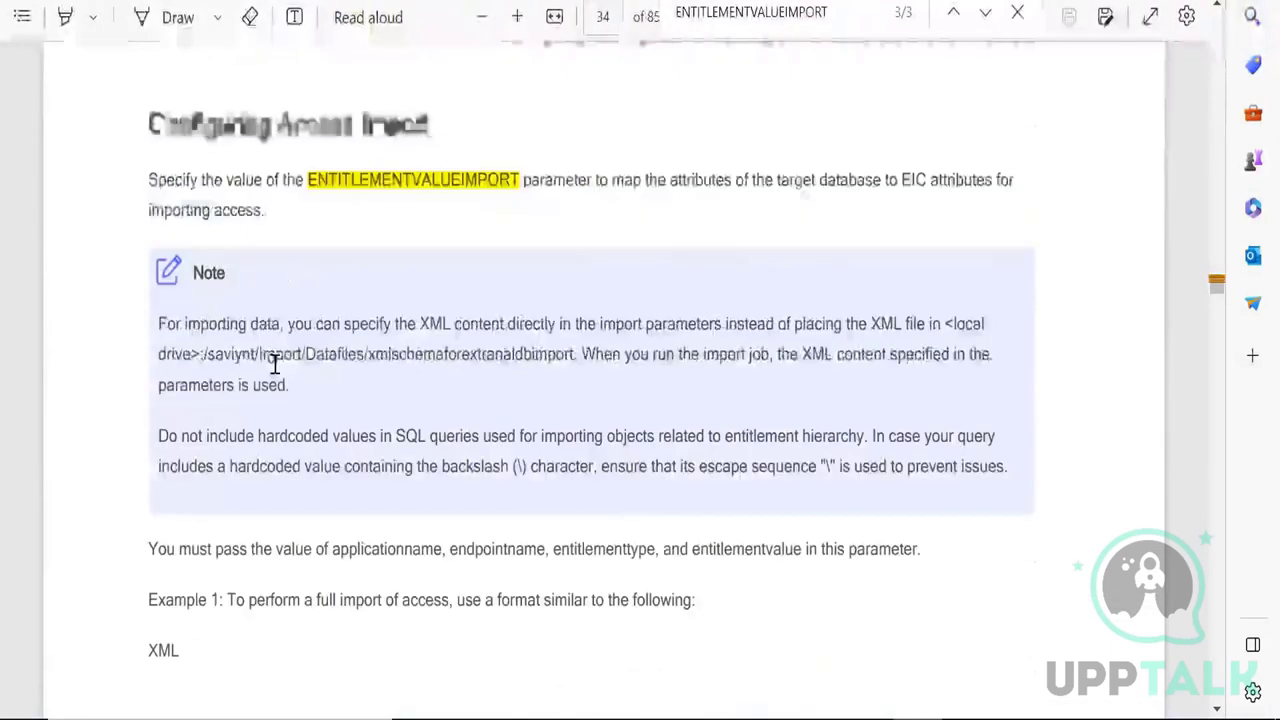
double_click(381, 175)
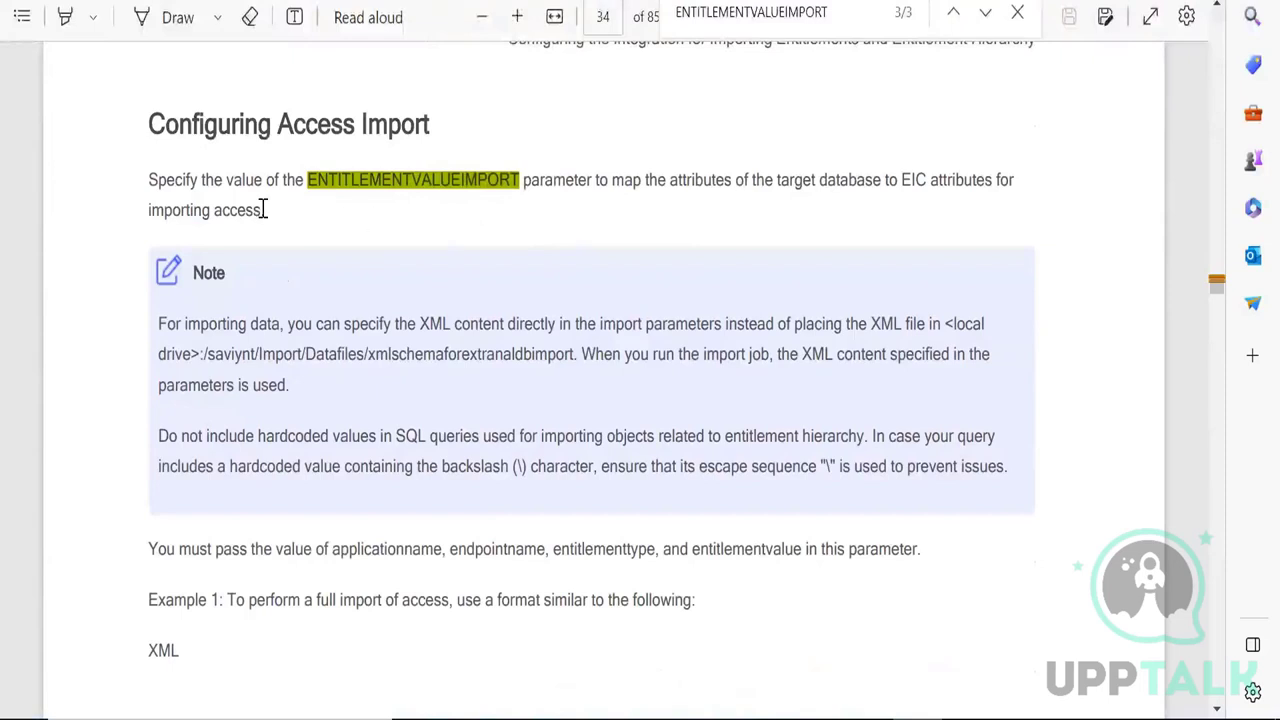
drag(262, 210, 157, 180)
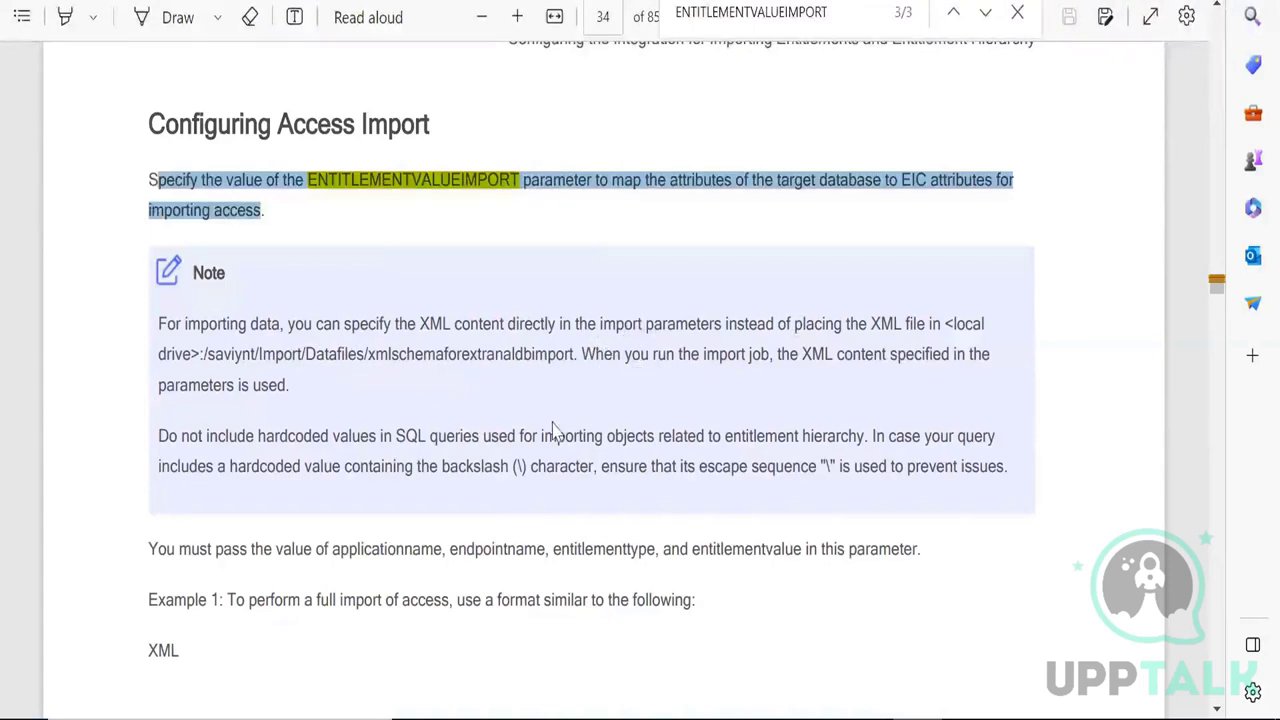
scroll(404, 451, down, 1)
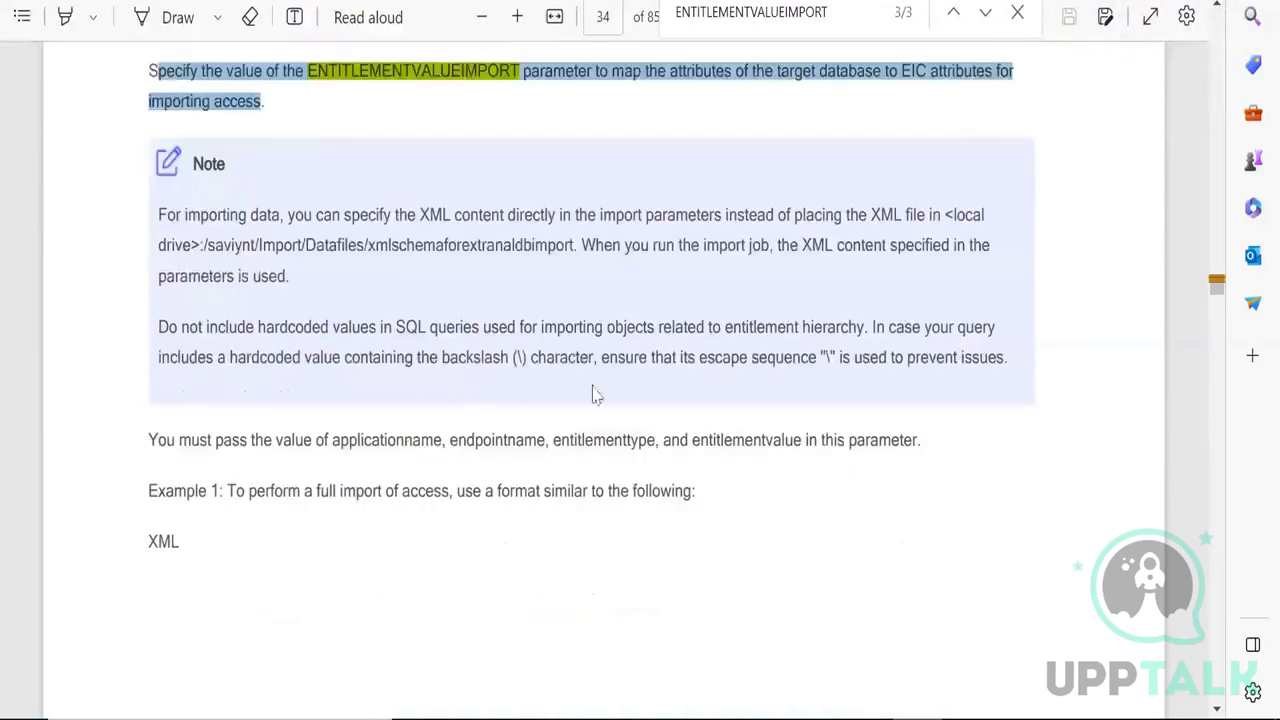
scroll(547, 362, down, 2)
scroll(547, 362, down, 5)
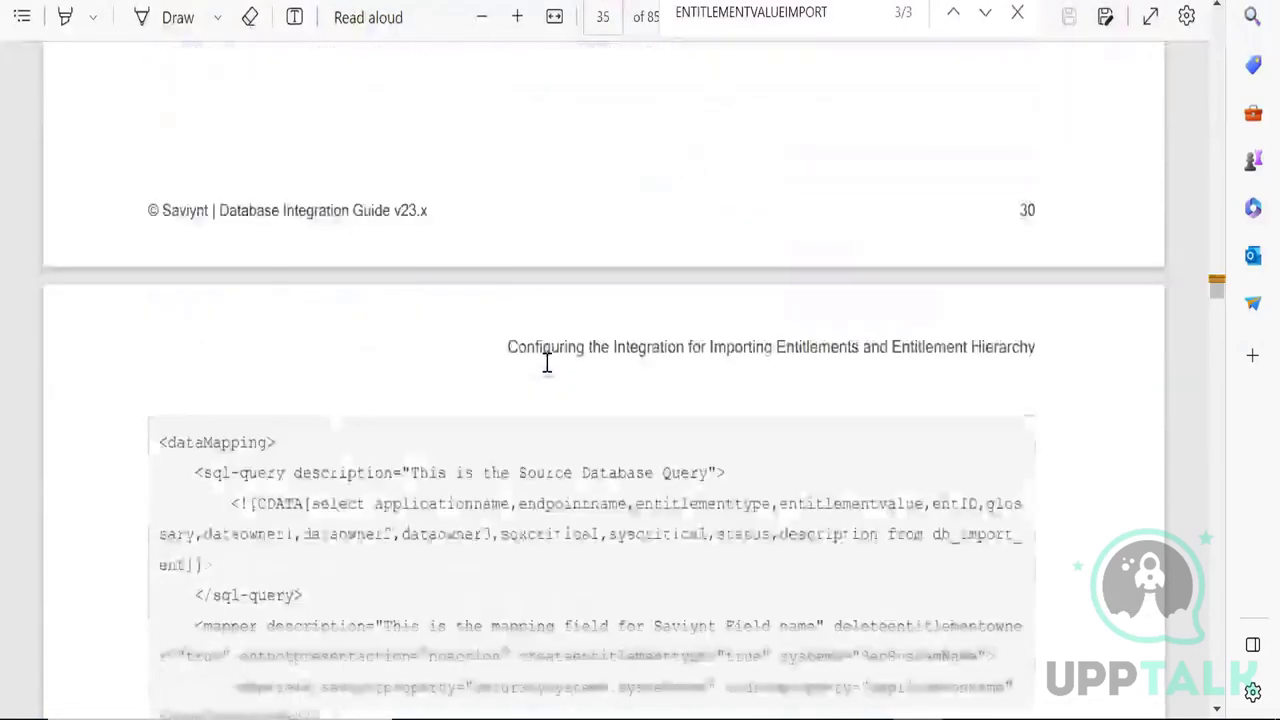
scroll(547, 362, up, 3)
scroll(547, 362, down, 1)
scroll(547, 362, down, 5)
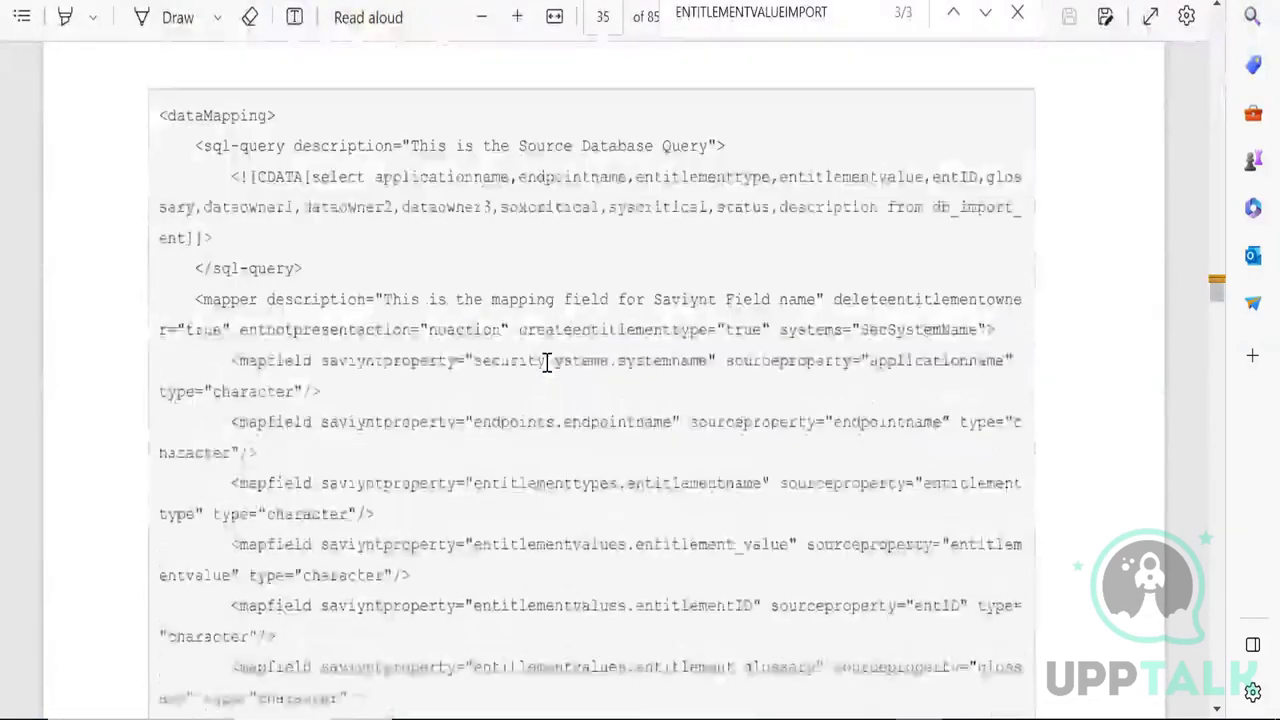
Switch to the DatabaseConnection123 settings in Saviynt and enlarge the ENTITLEMENTVALUEIMPORT text area to show its XML
key(alt+Tab)
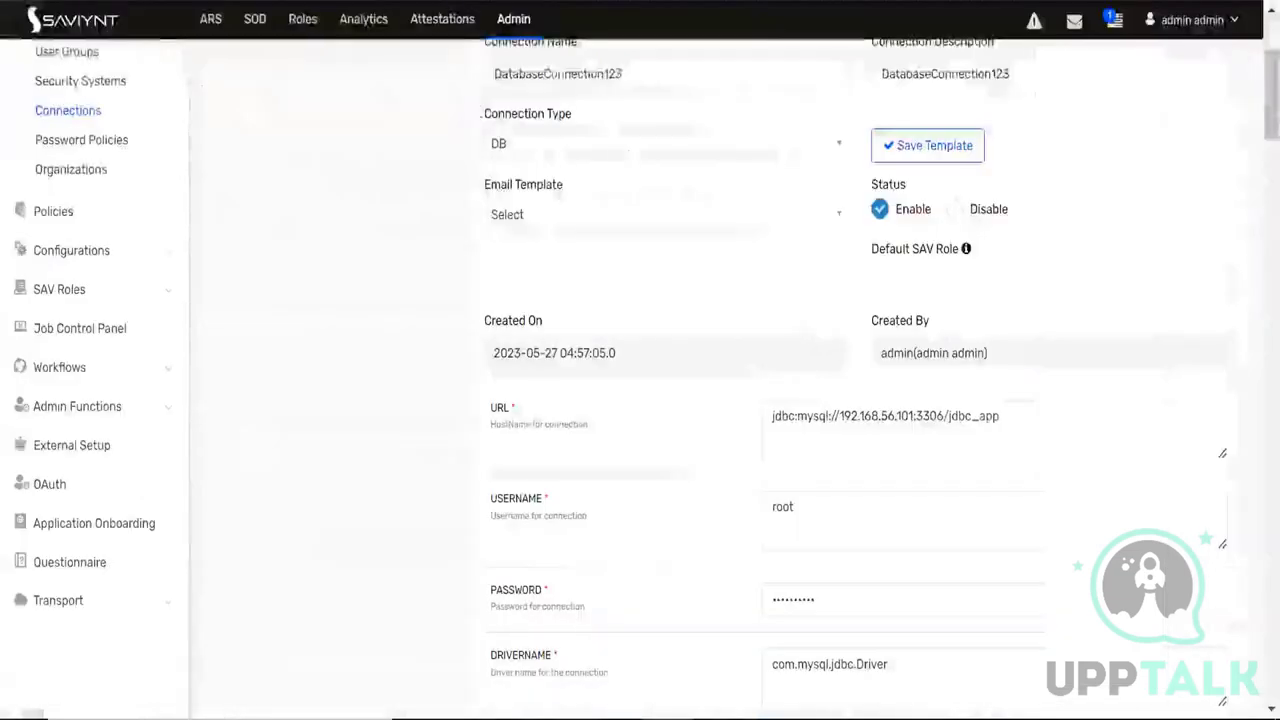
scroll(777, 591, down, 8)
scroll(771, 511, down, 3)
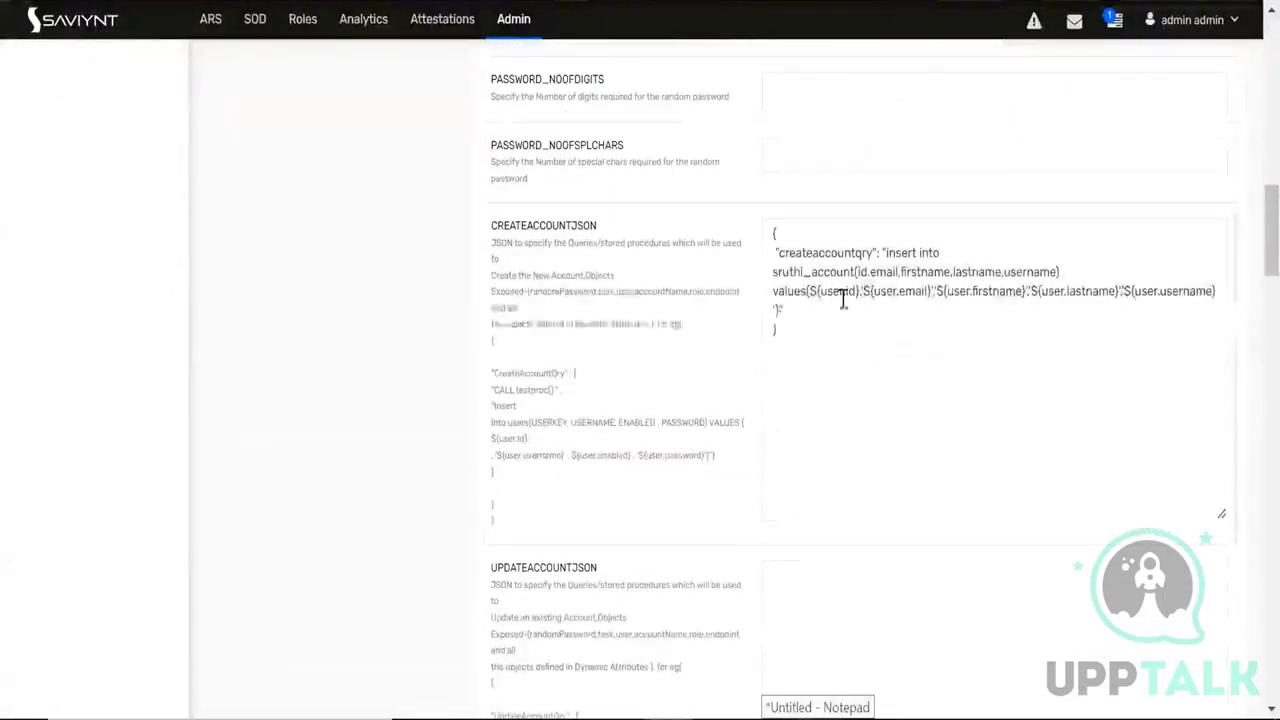
scroll(686, 338, down, 10)
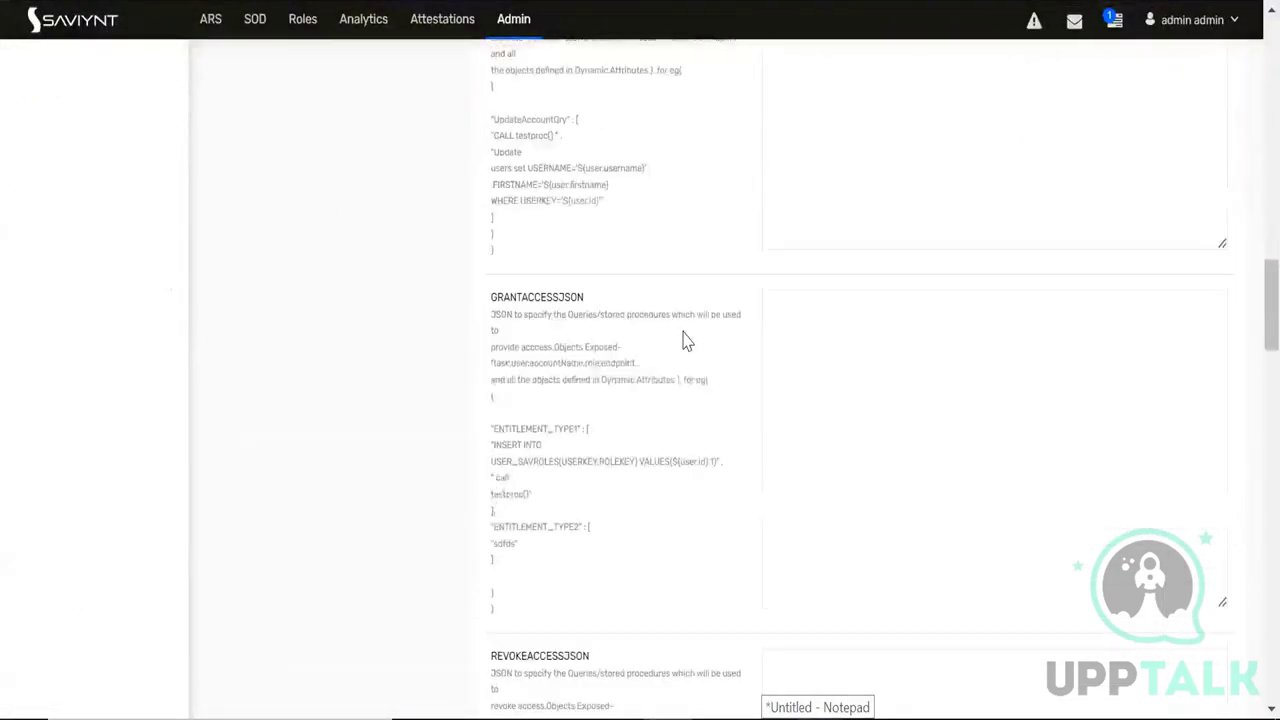
scroll(686, 341, up, 12)
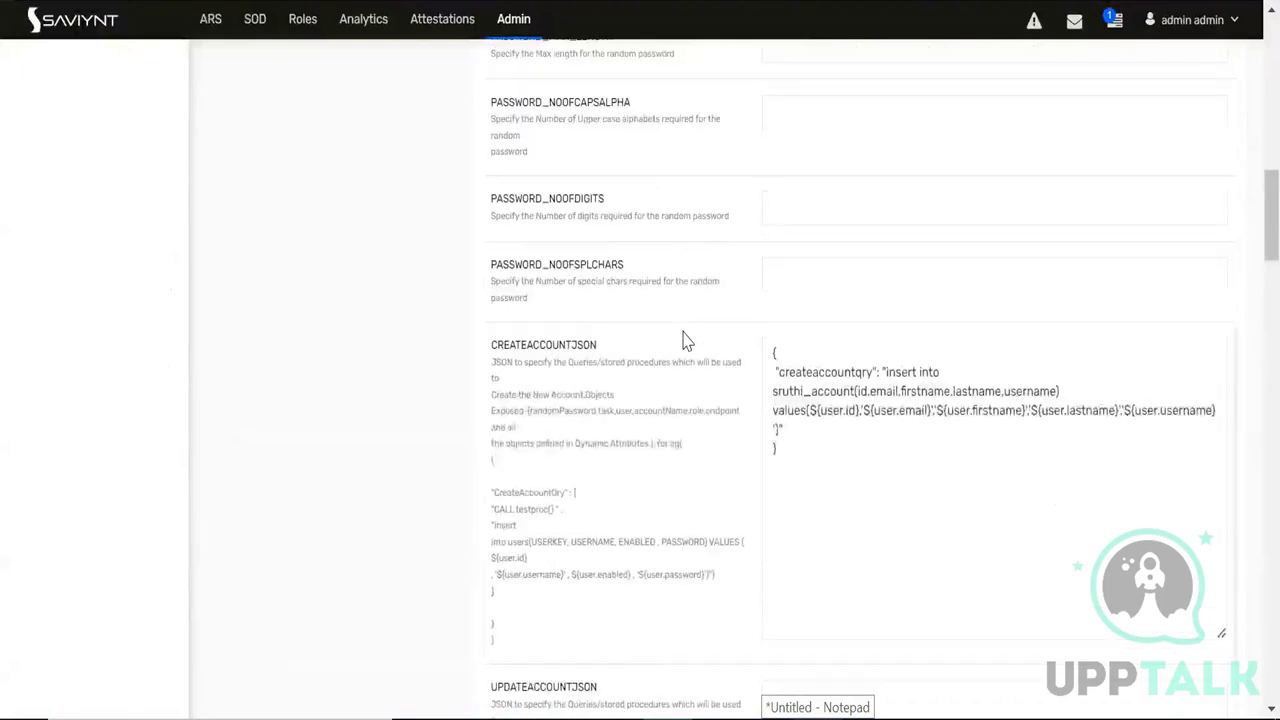
scroll(686, 341, down, 7)
scroll(686, 341, down, 13)
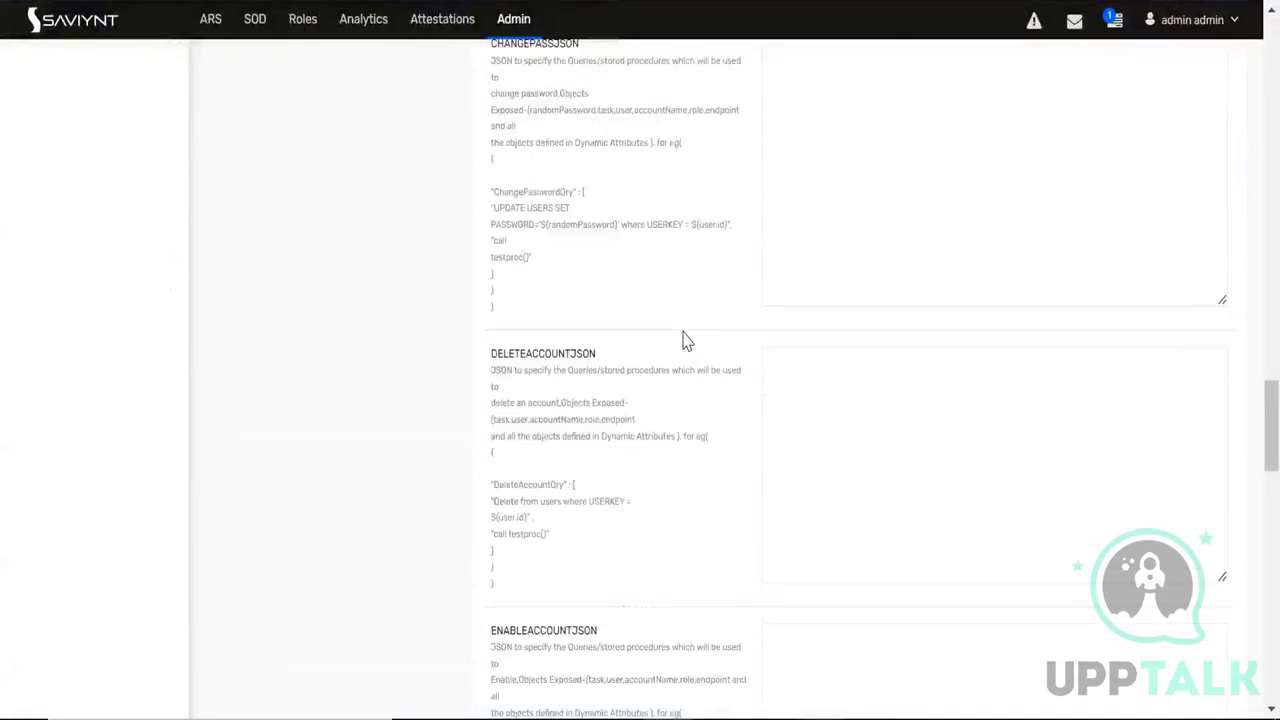
scroll(686, 341, down, 9)
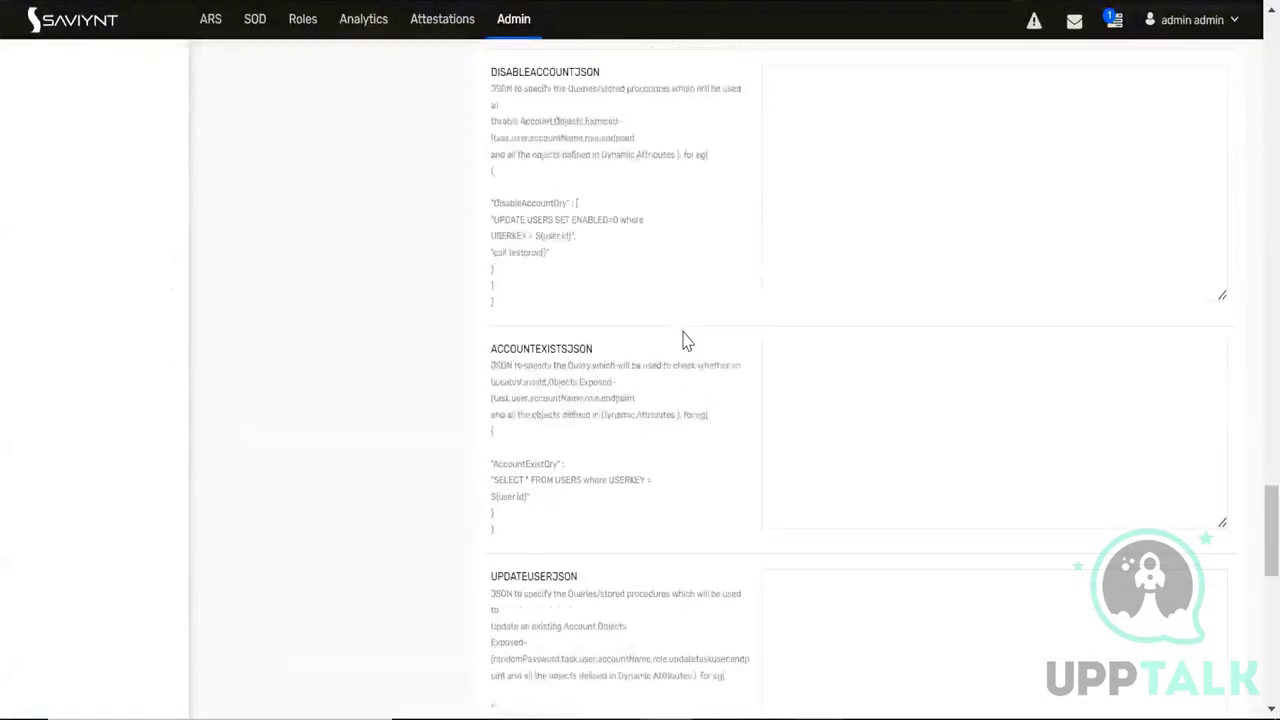
scroll(686, 341, down, 4)
scroll(686, 340, down, 3)
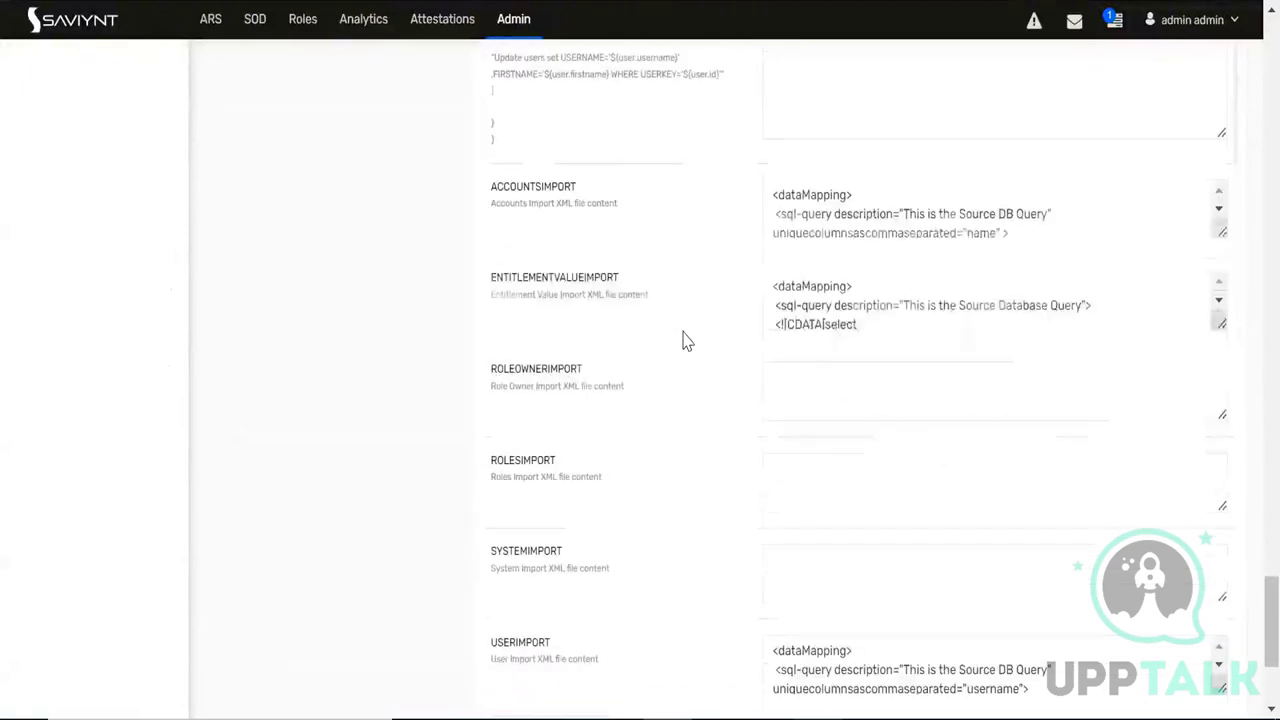
click(993, 299)
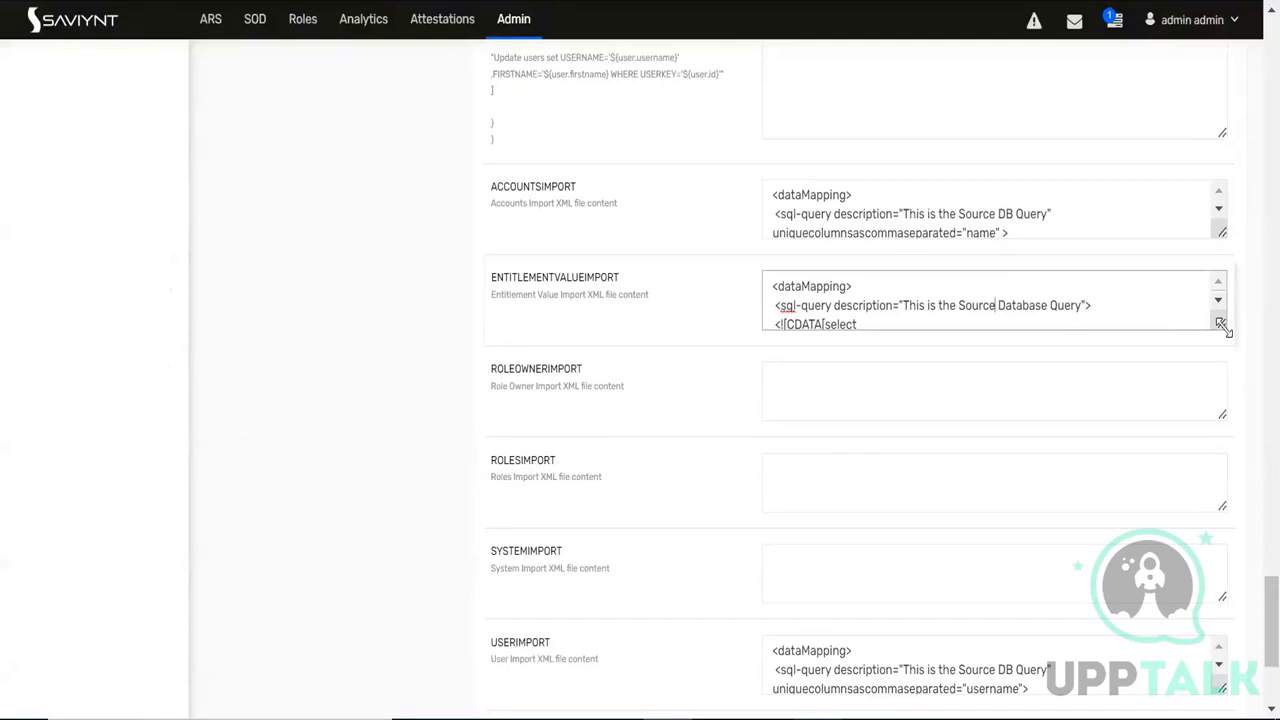
drag(1222, 326, 1246, 537)
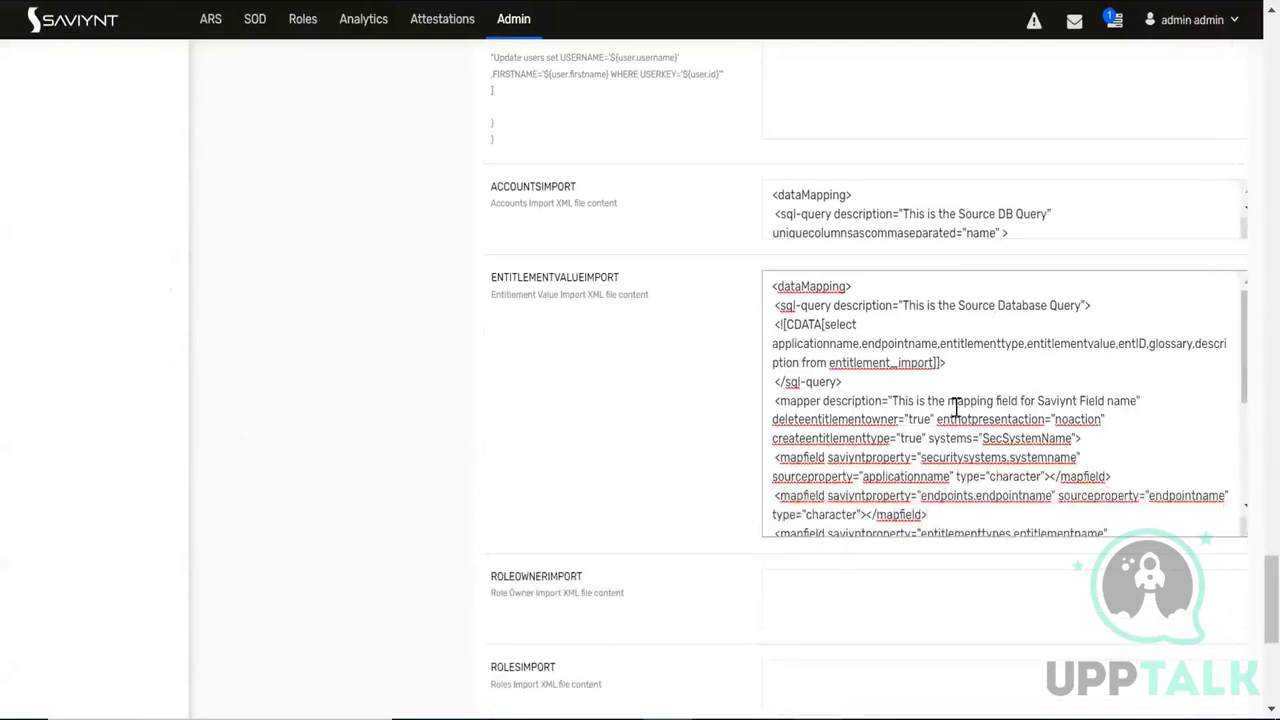
Compare the entitlement_import table name in the XML's SQL query with the table in MySQL Workbench, and return to Saviynt
double_click(853, 362)
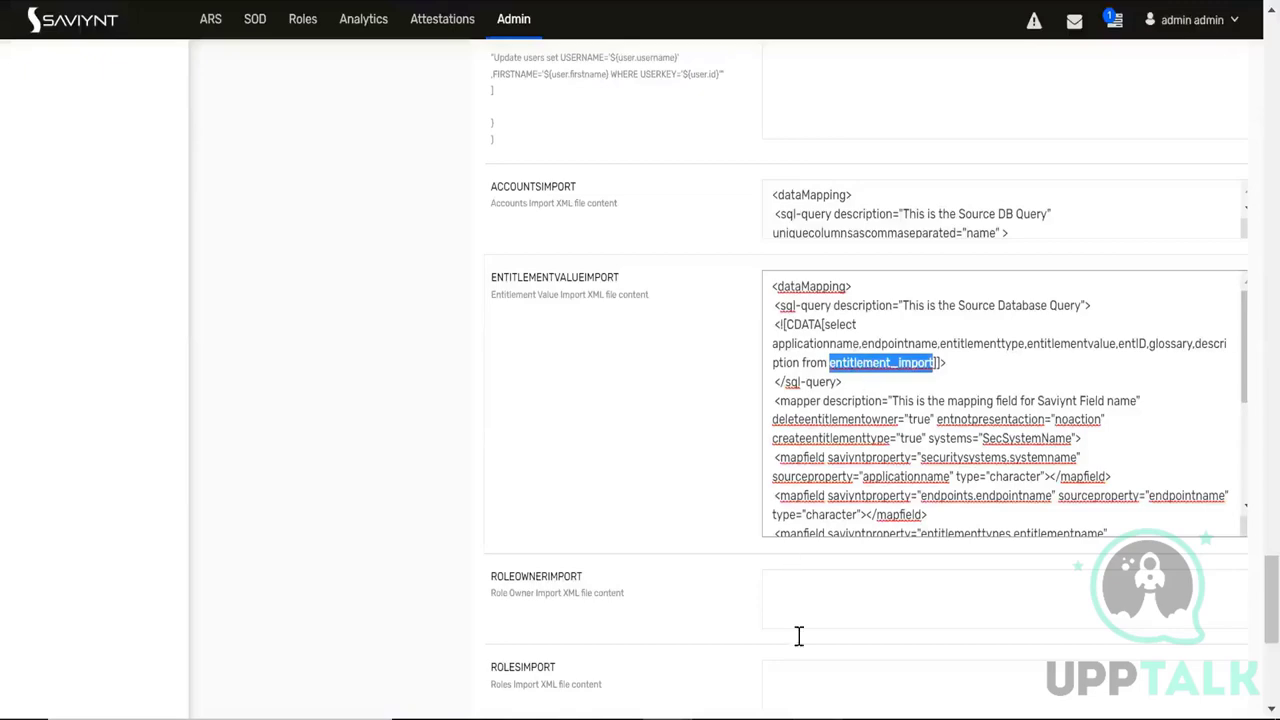
key(alt+Tab)
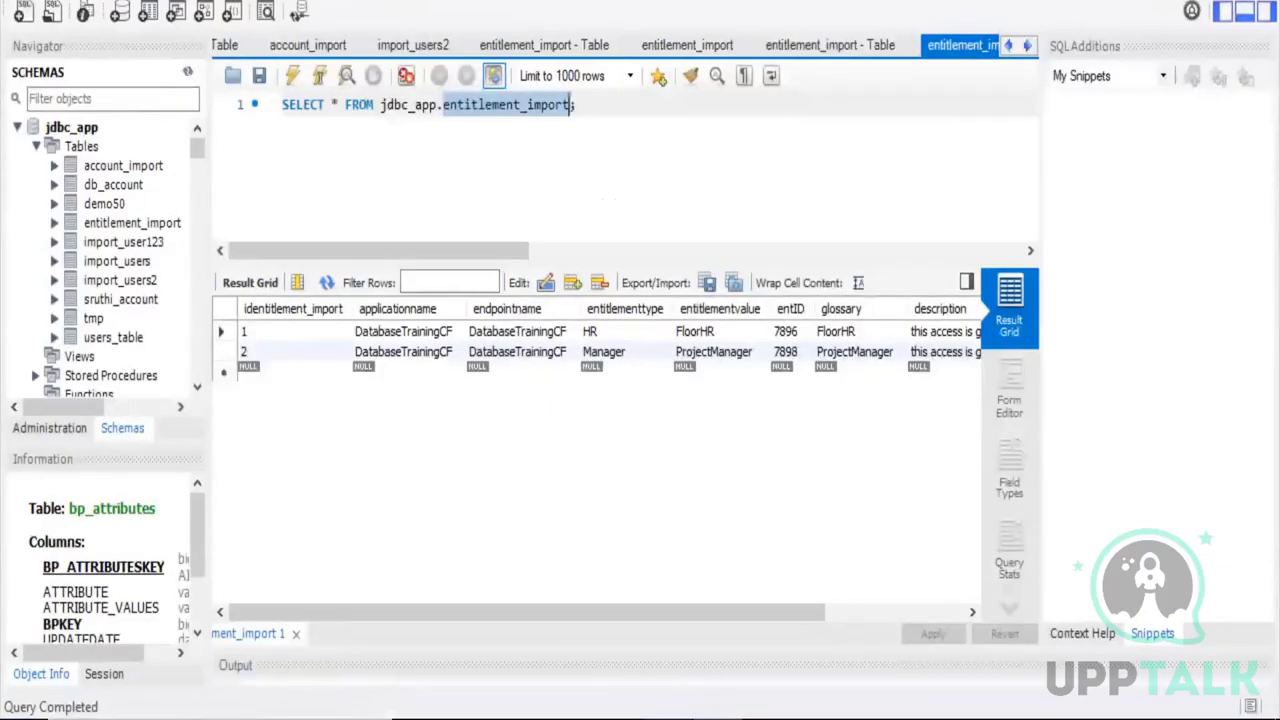
key(alt+Tab)
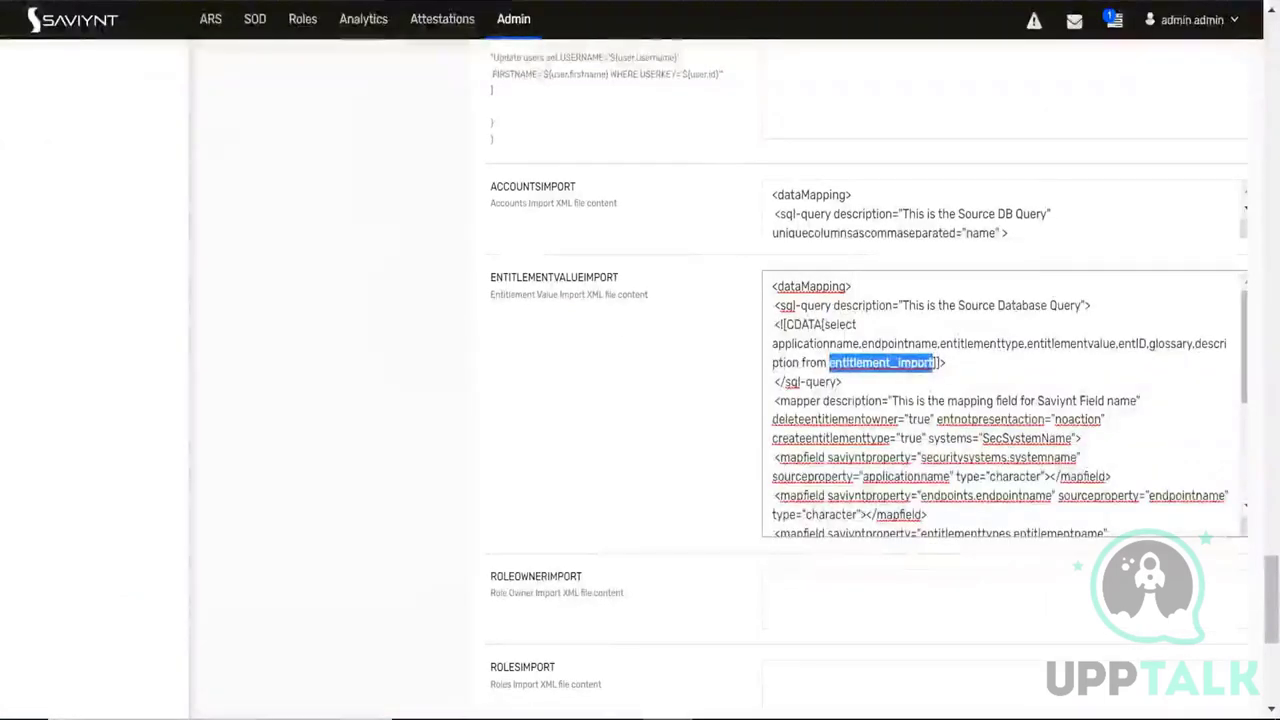
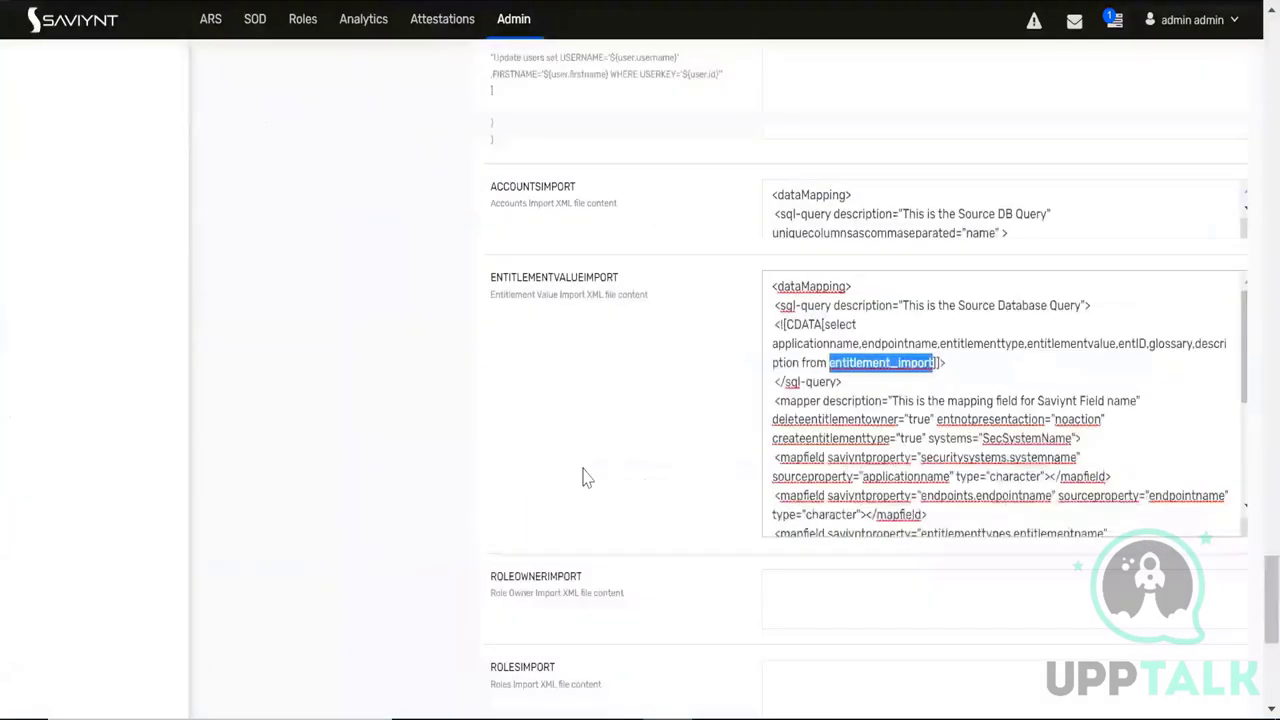
Check the connection's name and parameters again and place the cursor in the ENTITLEMENTVALUEIMPORT XML
scroll(586, 477, down, 20)
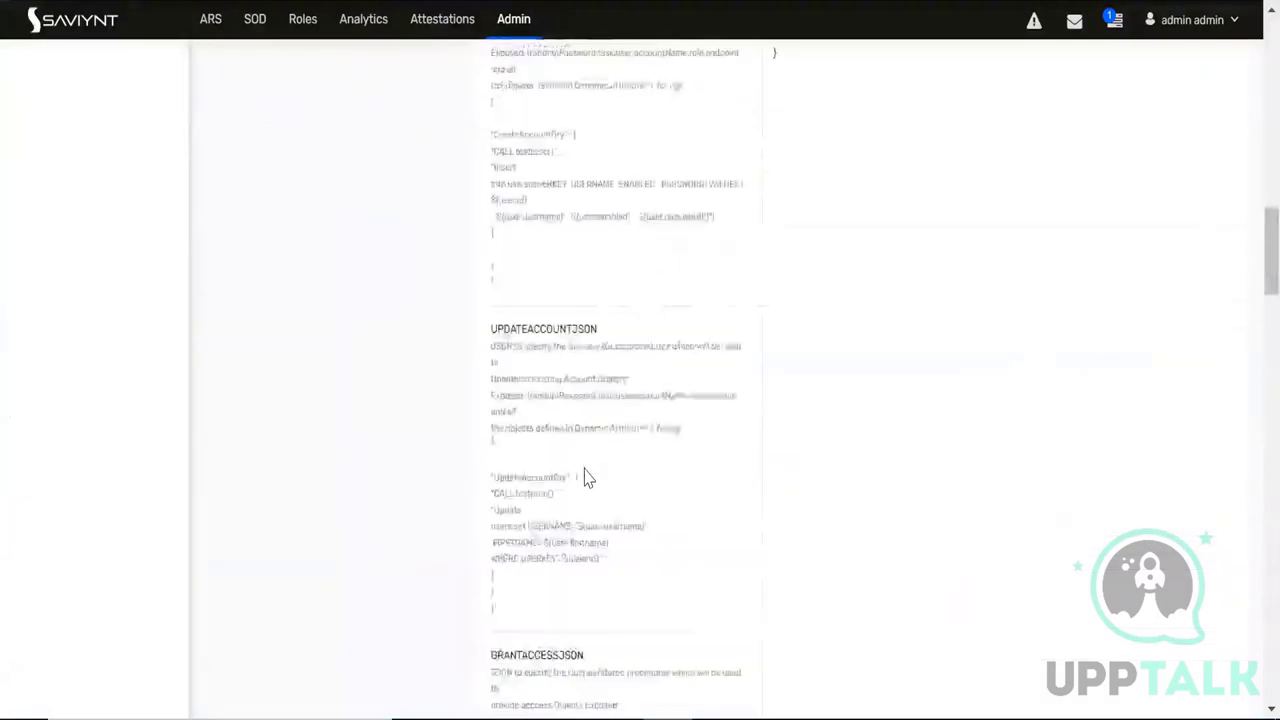
scroll(586, 477, up, 20)
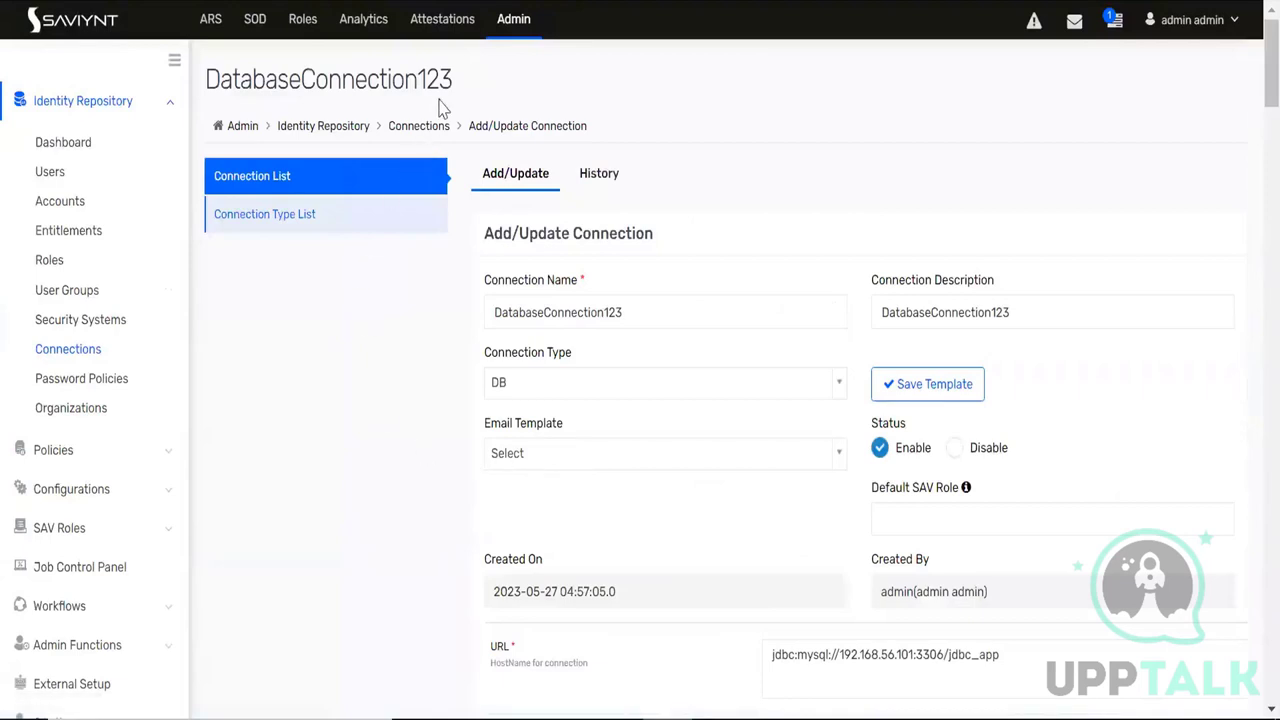
scroll(603, 590, down, 20)
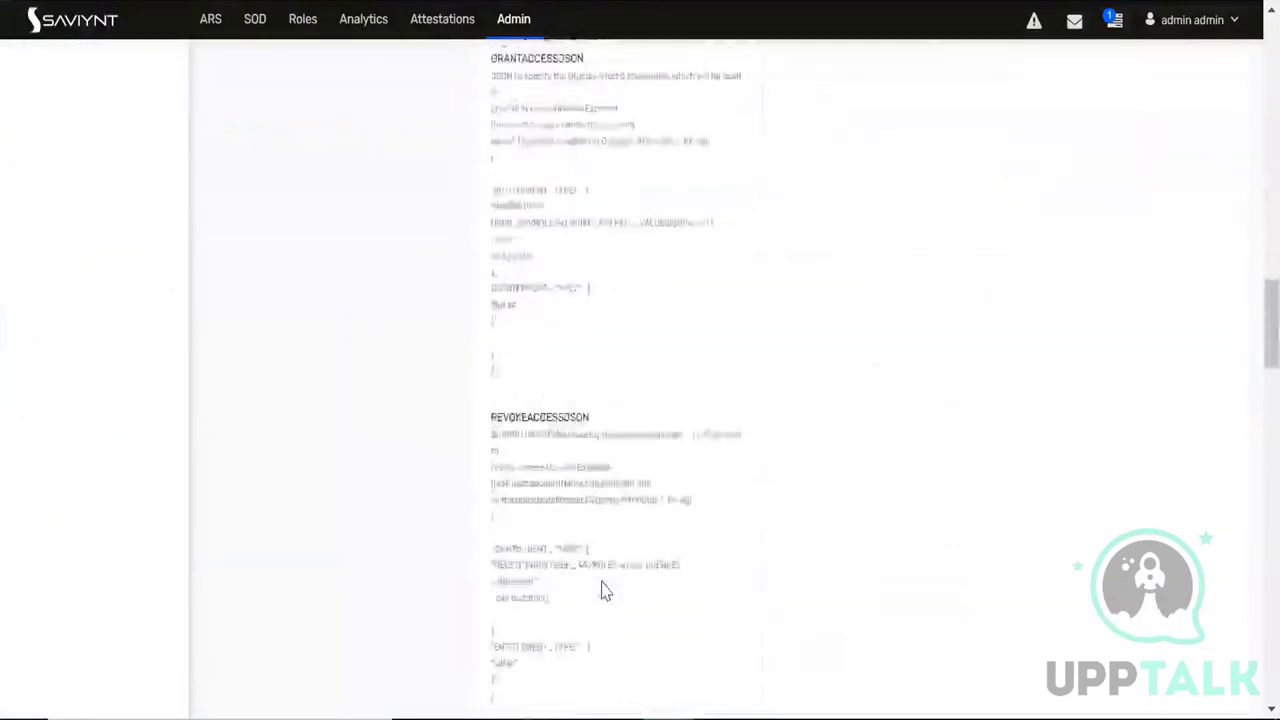
scroll(603, 590, down, 15)
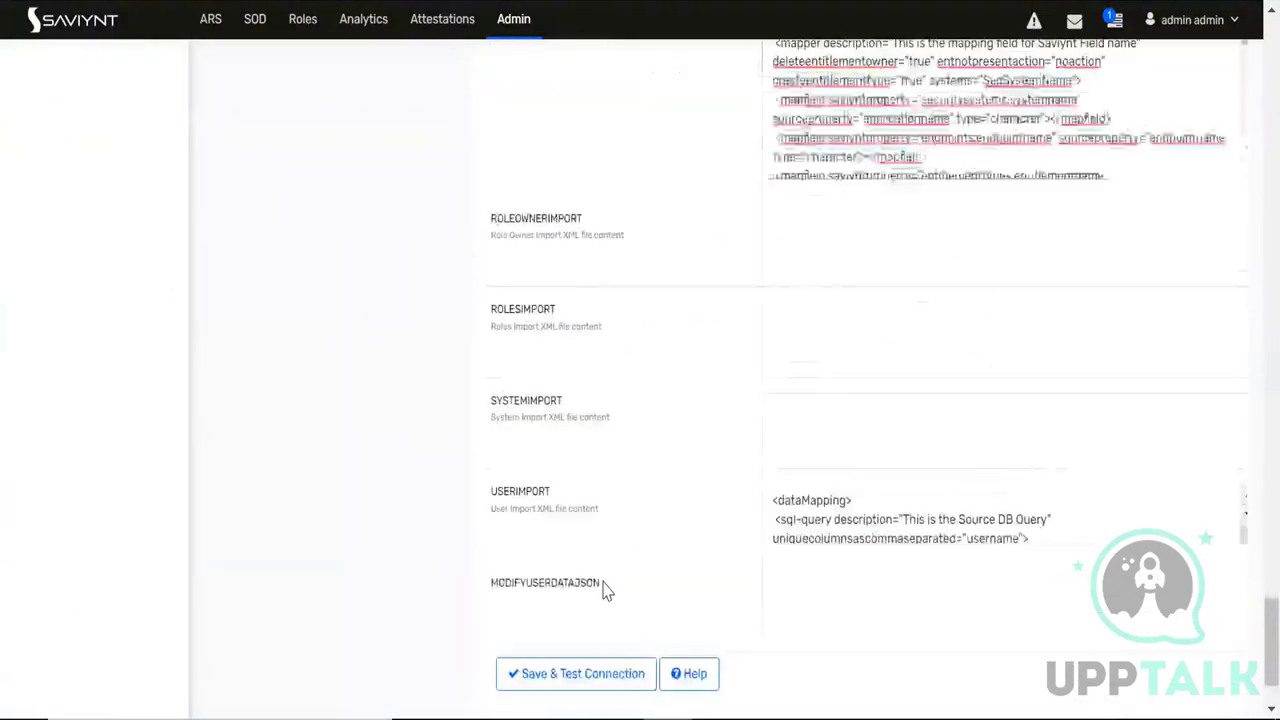
scroll(603, 590, up, 5)
click(981, 513)
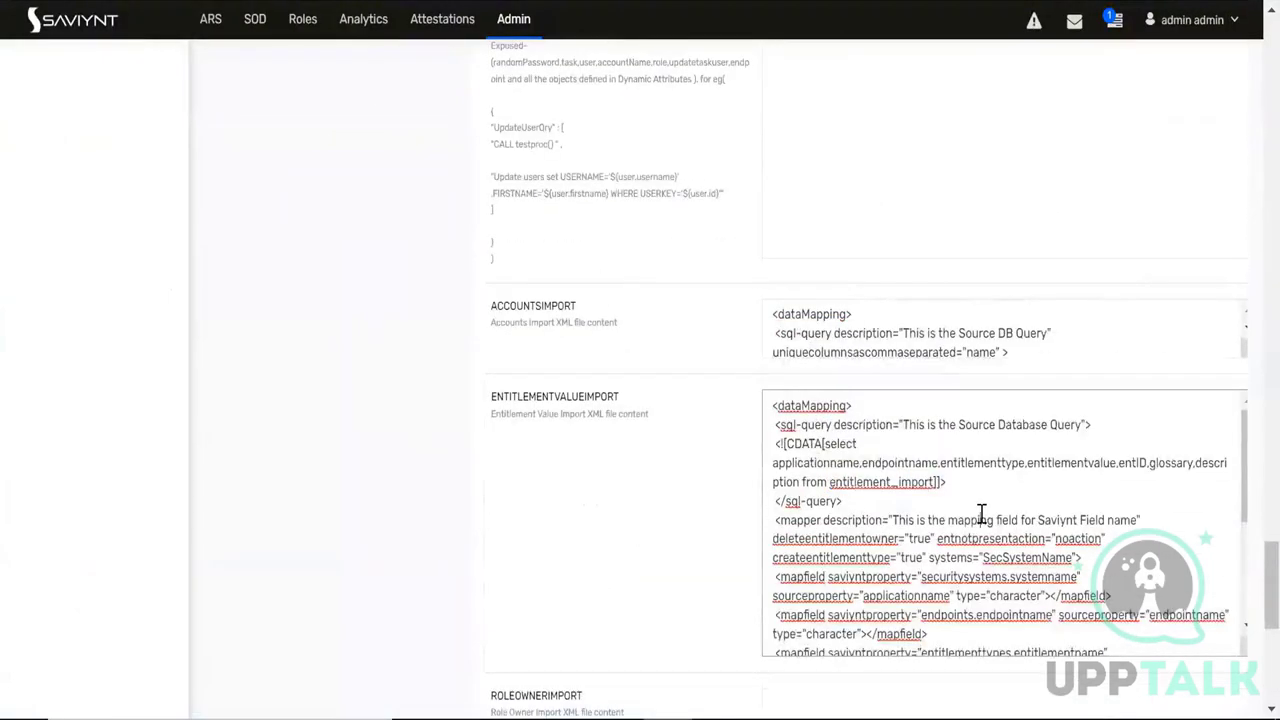
Copy the complete ENTITLEMENTVALUEIMPORT XML from the DatabaseConnection123 connection and return to the start of its settings page
key(ctrl+a)
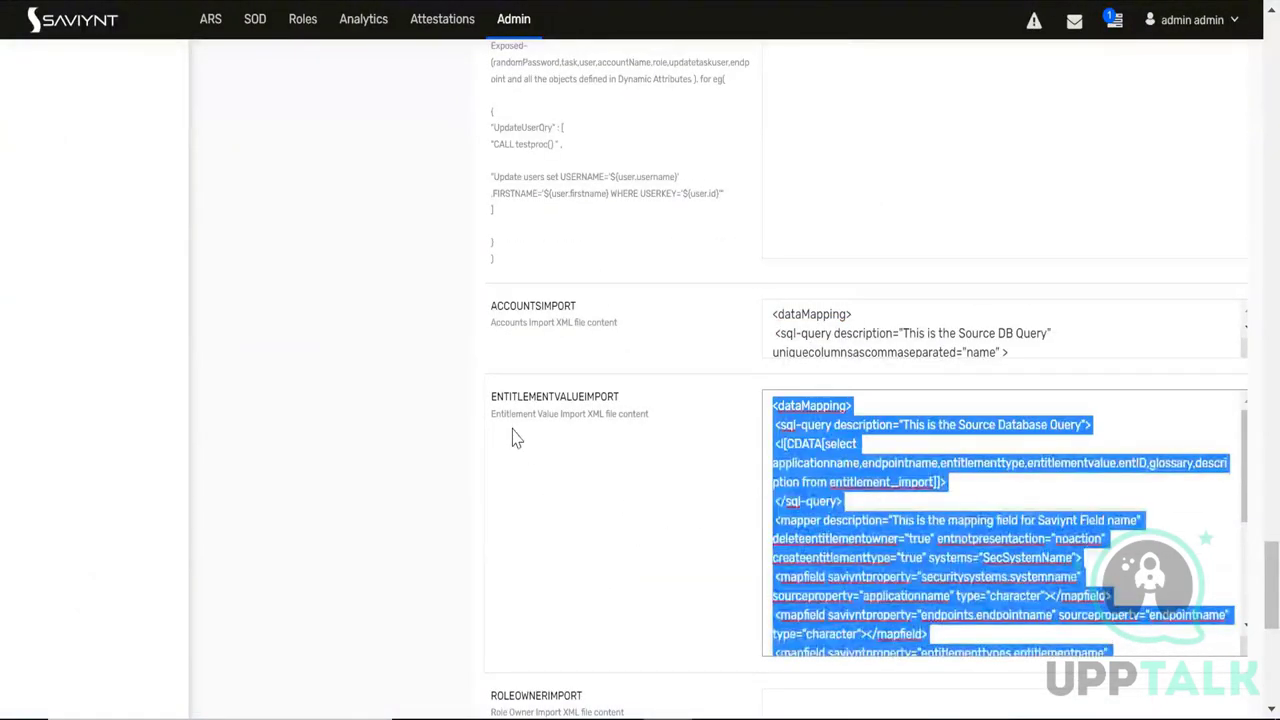
scroll(478, 502, down, 5)
scroll(457, 491, up, 10)
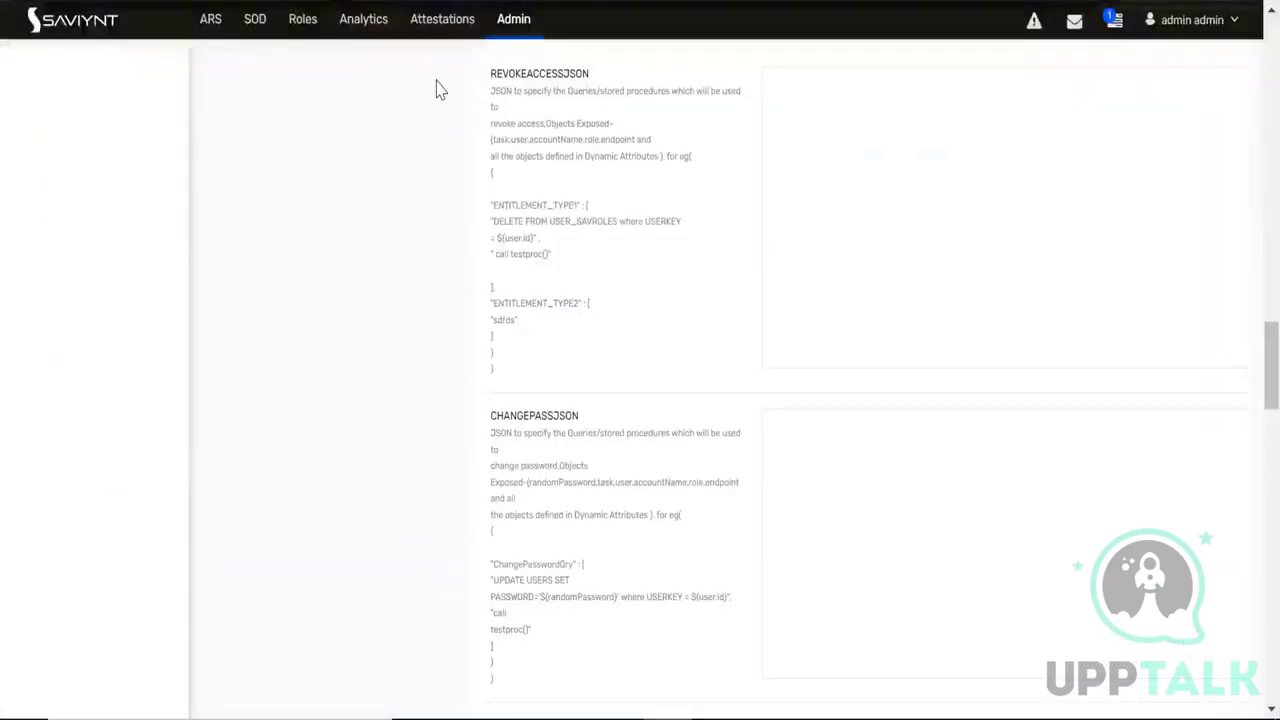
scroll(435, 88, up, 10)
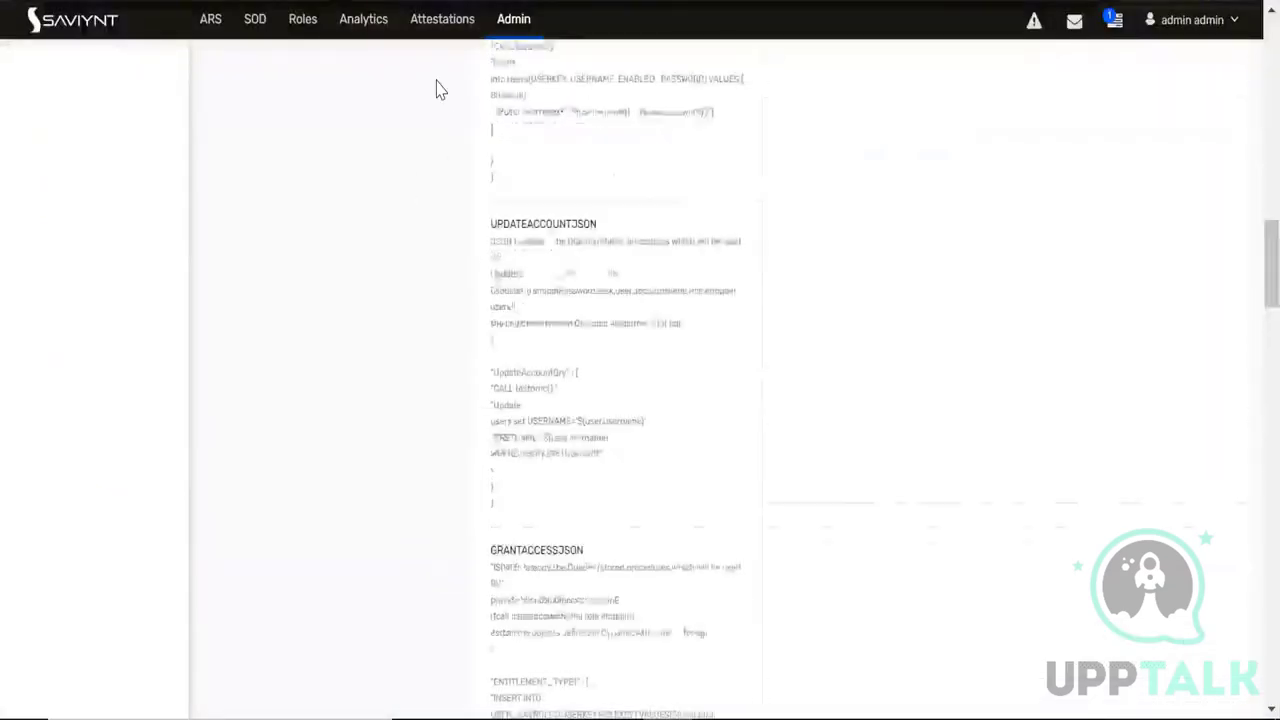
scroll(435, 88, up, 4)
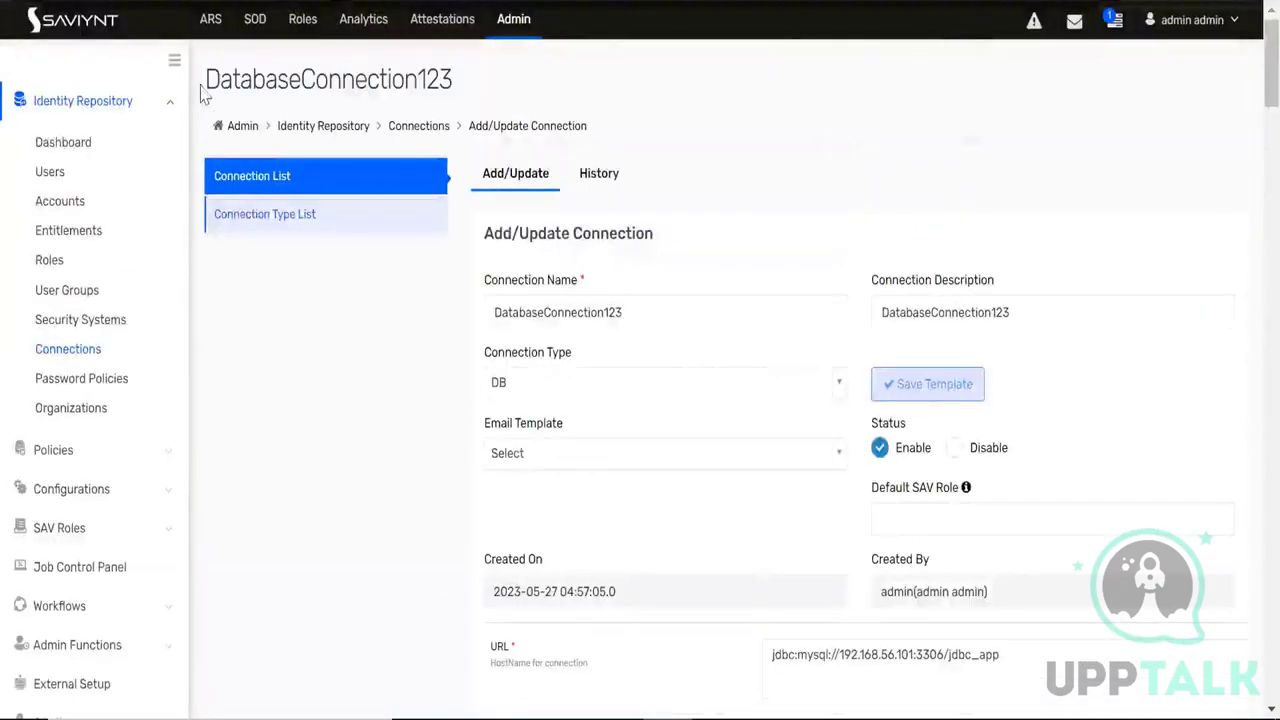
Search the connection list for "data" and open the DatabaseTrainingCF connection
click(265, 190)
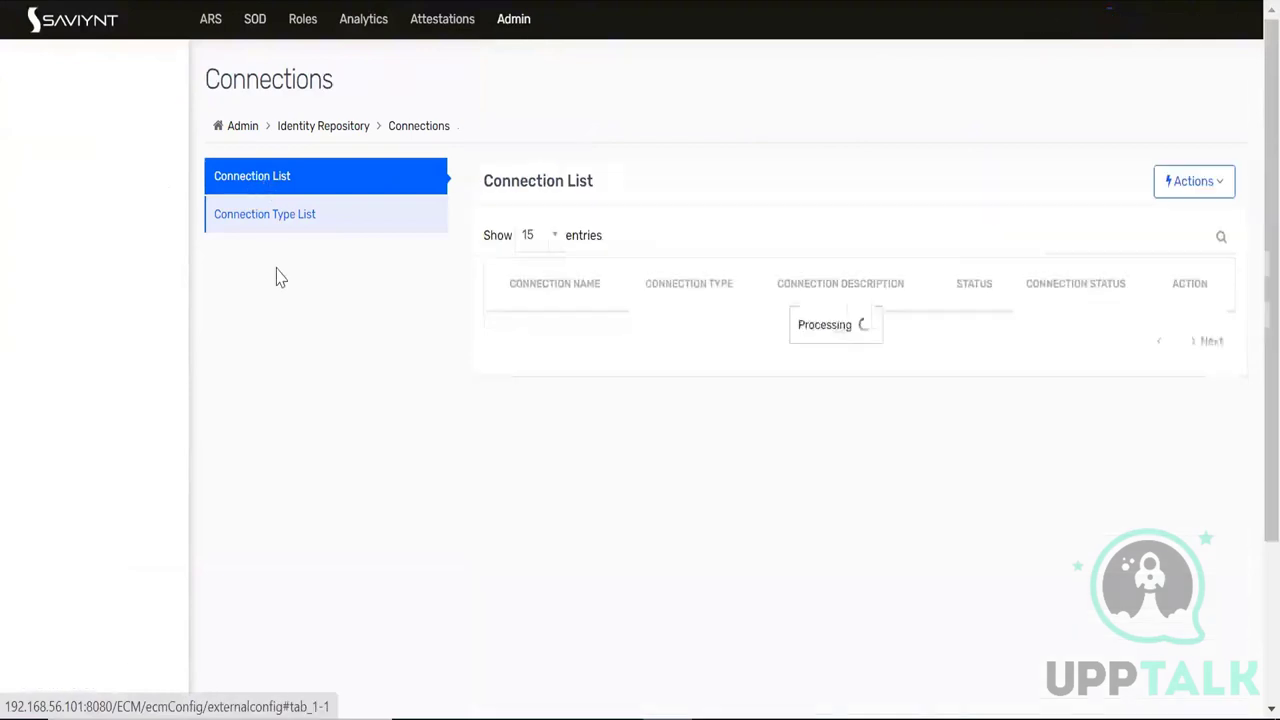
click(1085, 249)
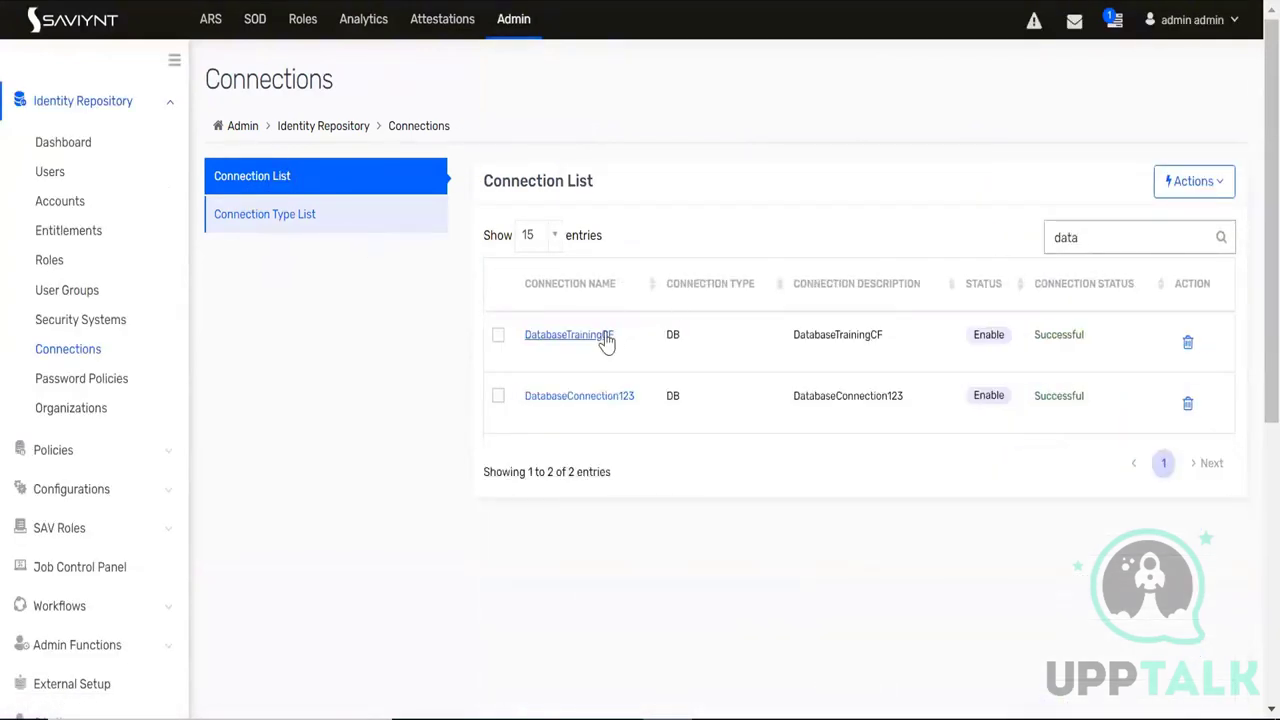
click(591, 343)
Paste the copied XML into the ENTITLEMENTVALUEIMPORT parameter of DatabaseTrainingCF, save and test the connection, and dismiss the status message
scroll(645, 385, down, 4)
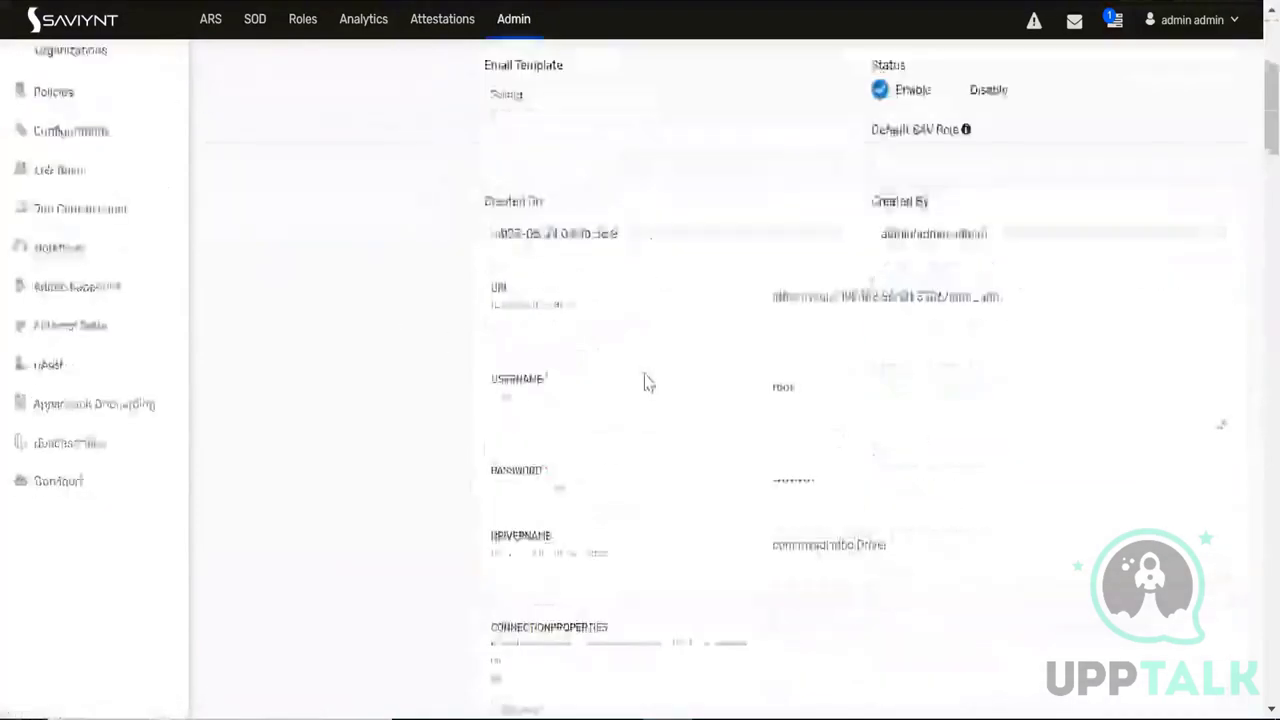
scroll(650, 386, down, 20)
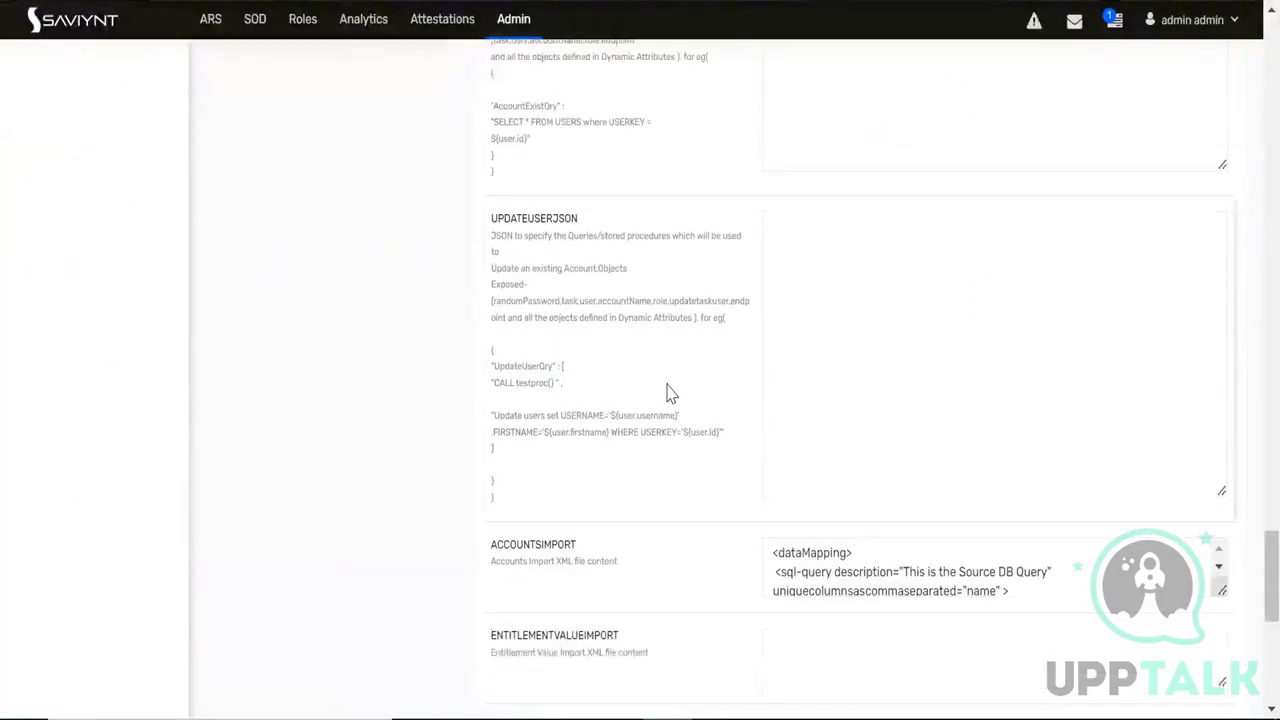
scroll(670, 393, down, 1)
double_click(551, 514)
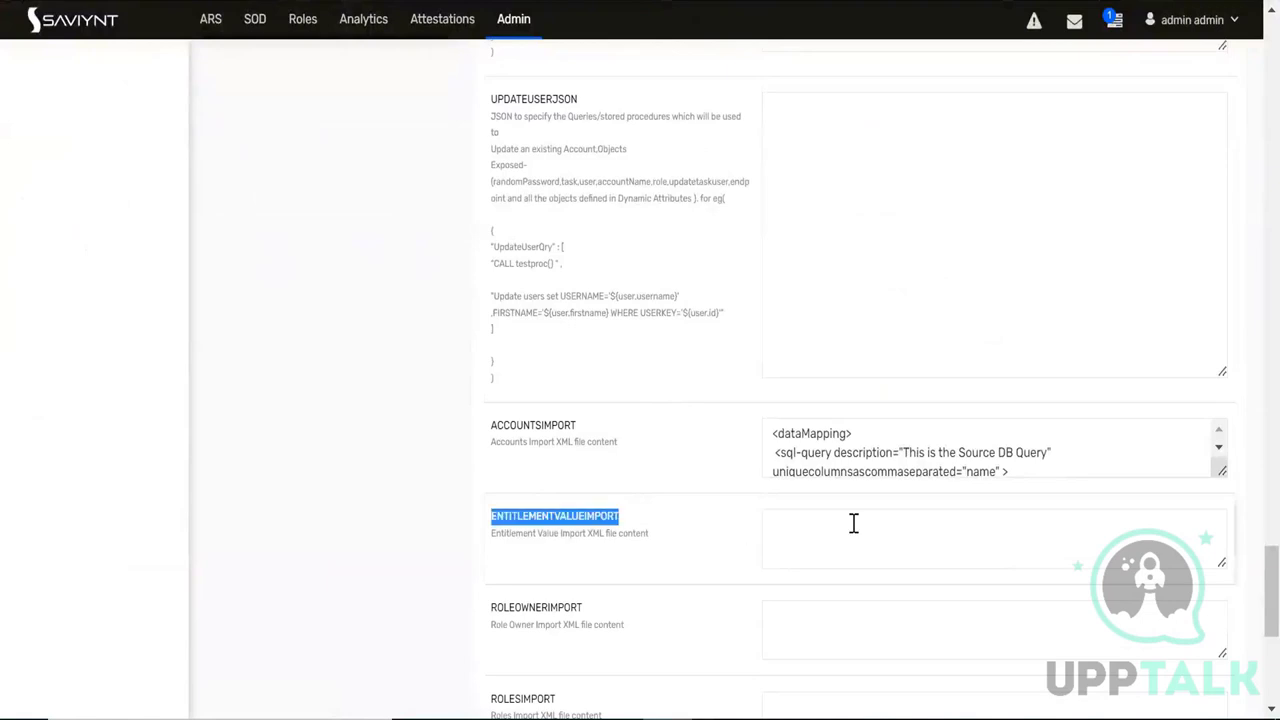
click(853, 523)
key(ctrl+v)
scroll(676, 513, down, 3)
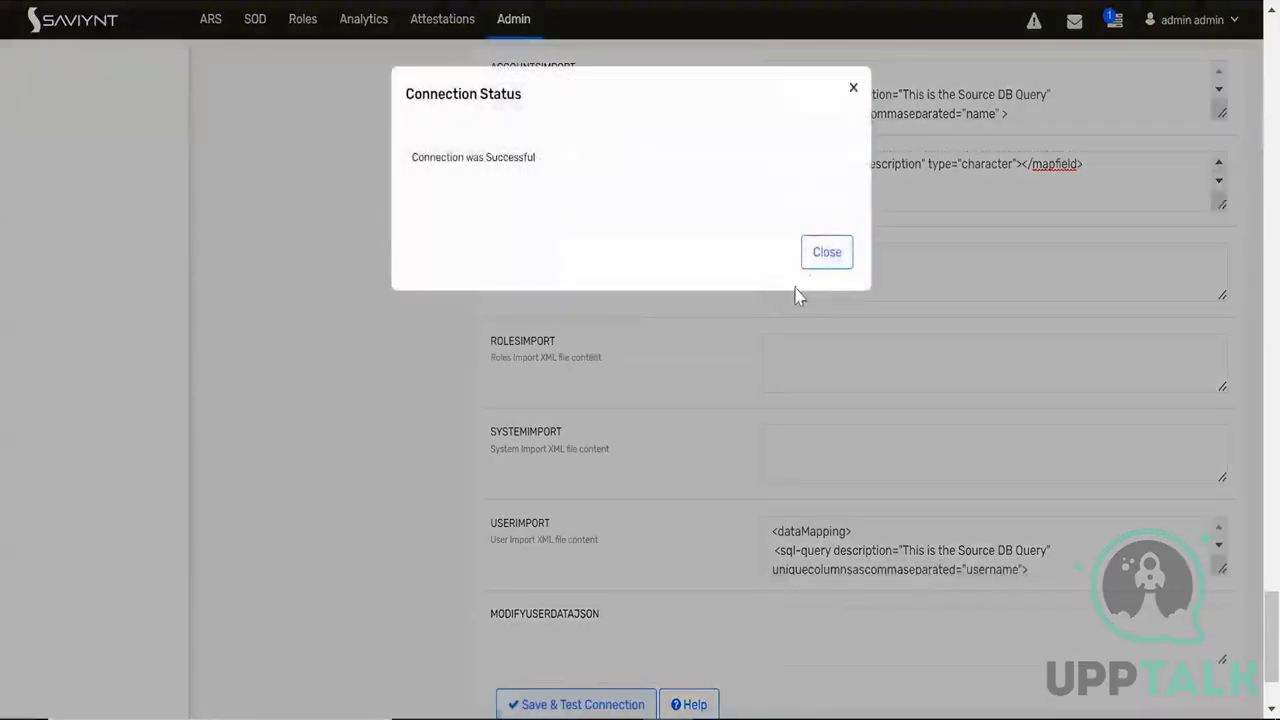
click(810, 262)
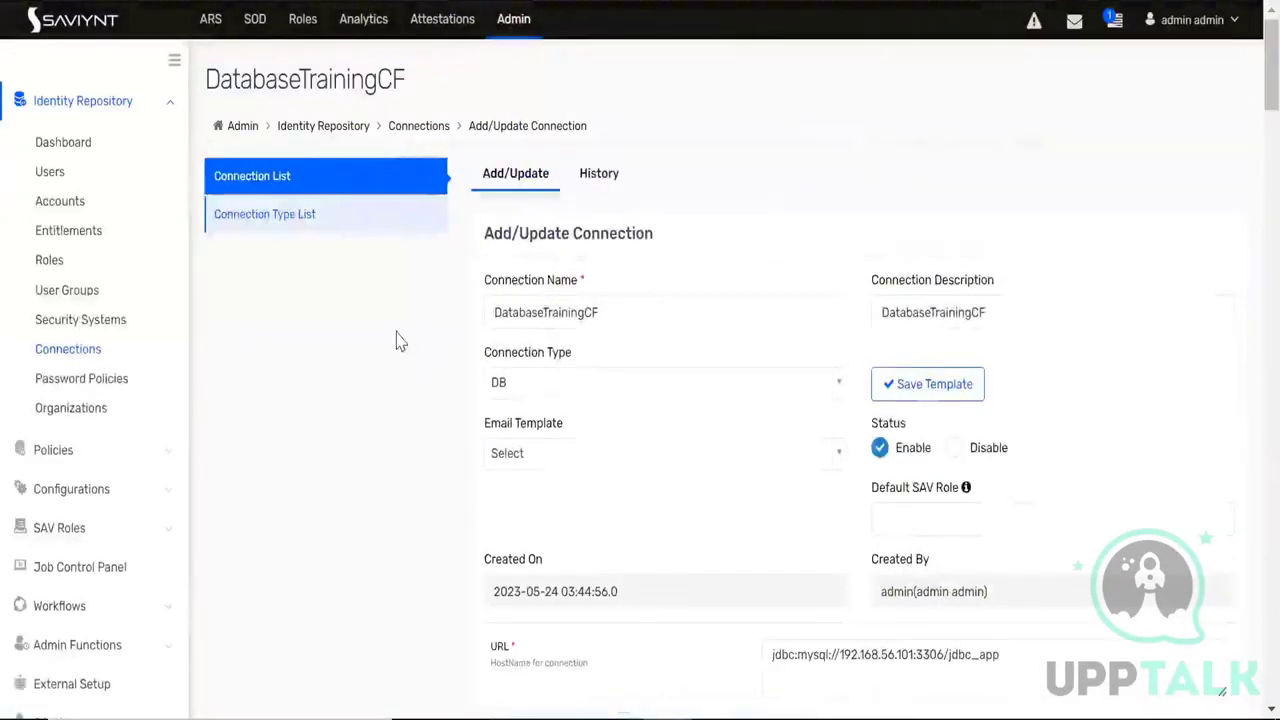
Look up the DatabaseTrainingCF security system by its copied name and check its connection and provisioning connection settings
double_click(306, 79)
key(ctrl+c)
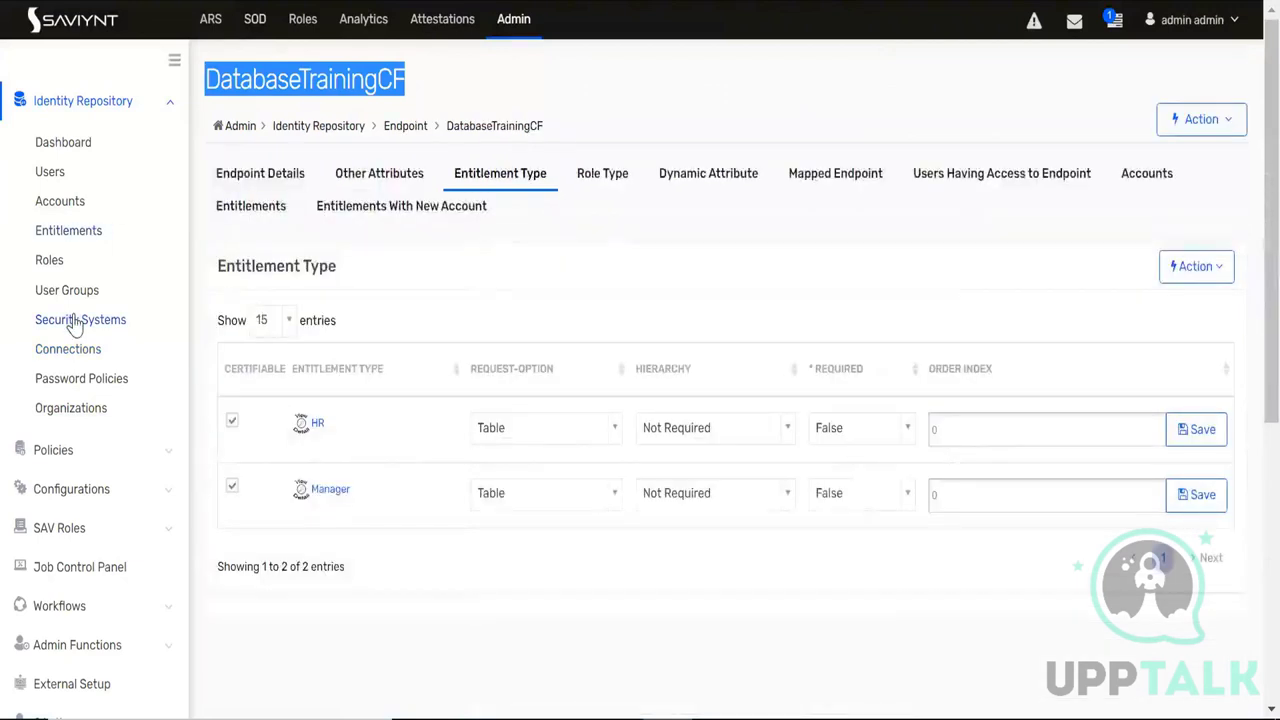
click(74, 322)
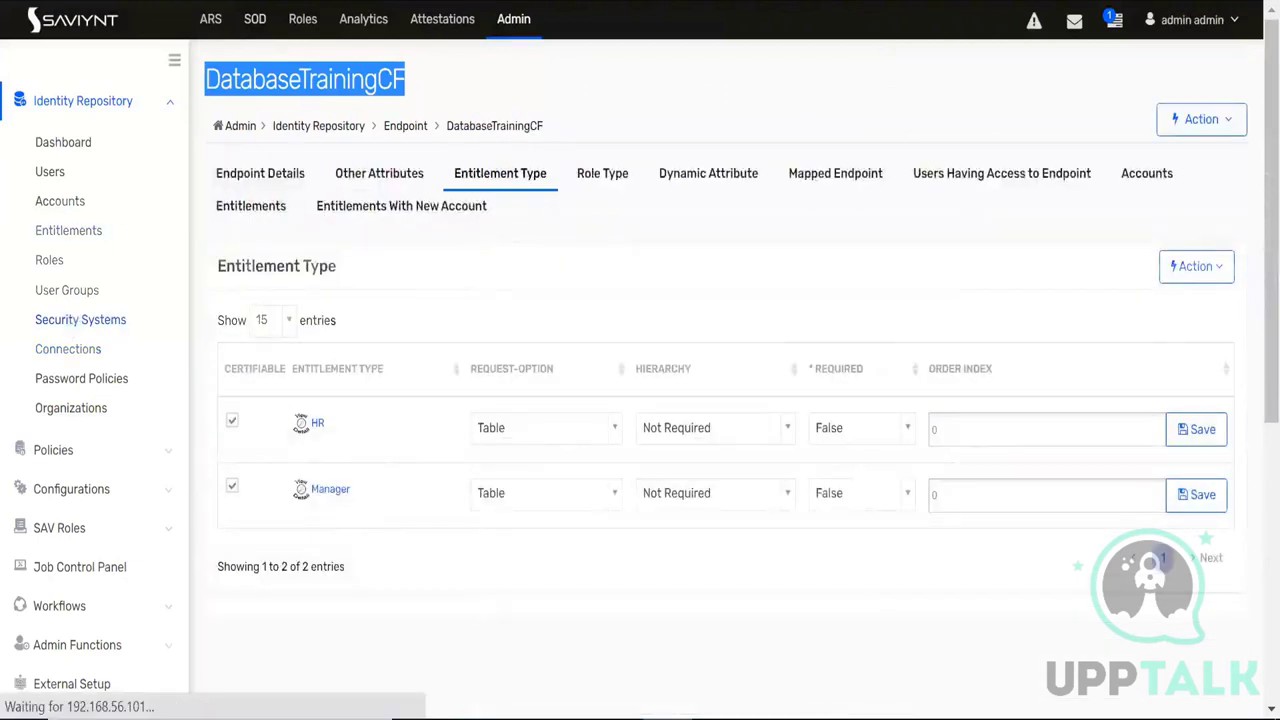
click(1003, 238)
key(ctrl+v)
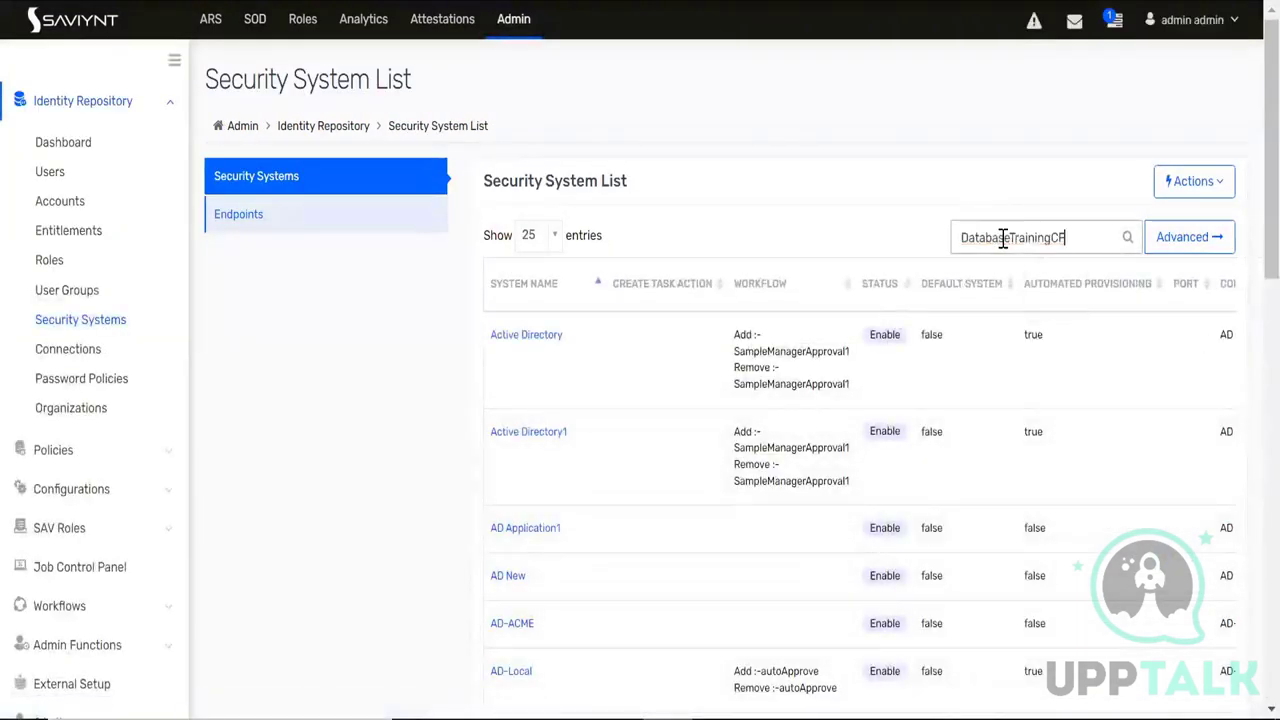
click(546, 347)
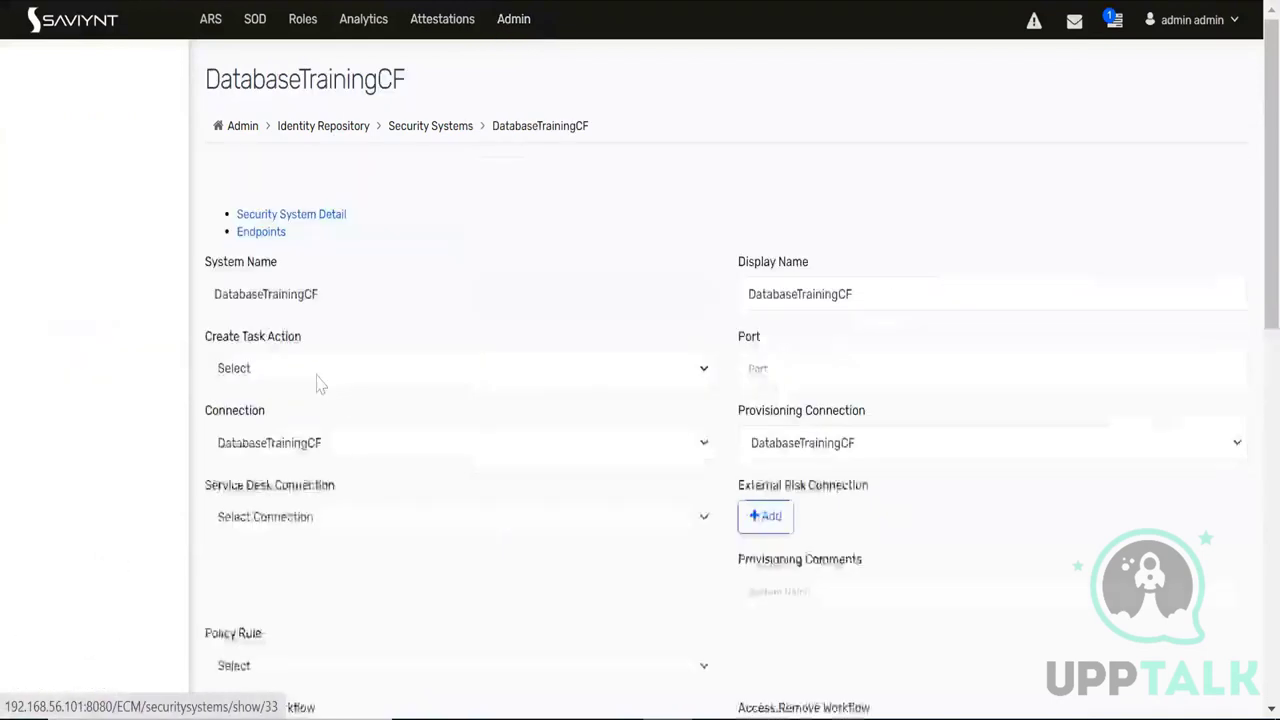
scroll(310, 380, down, 3)
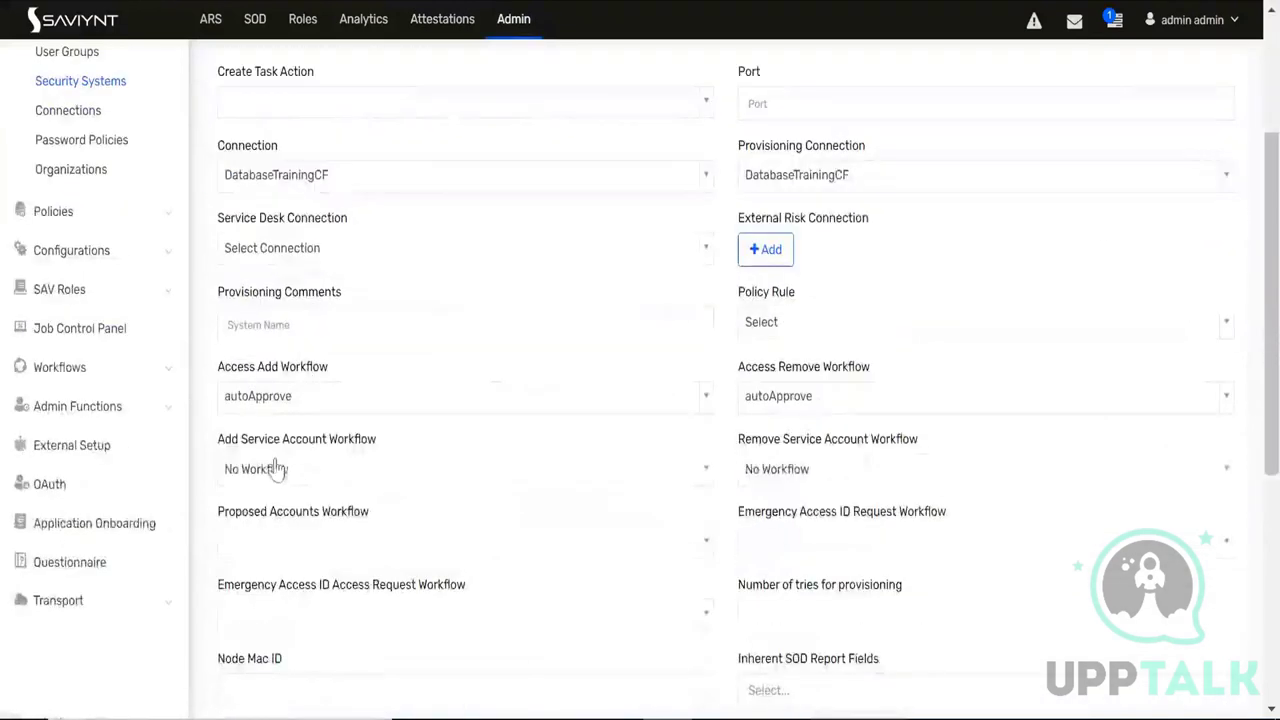
scroll(520, 315, up, 3)
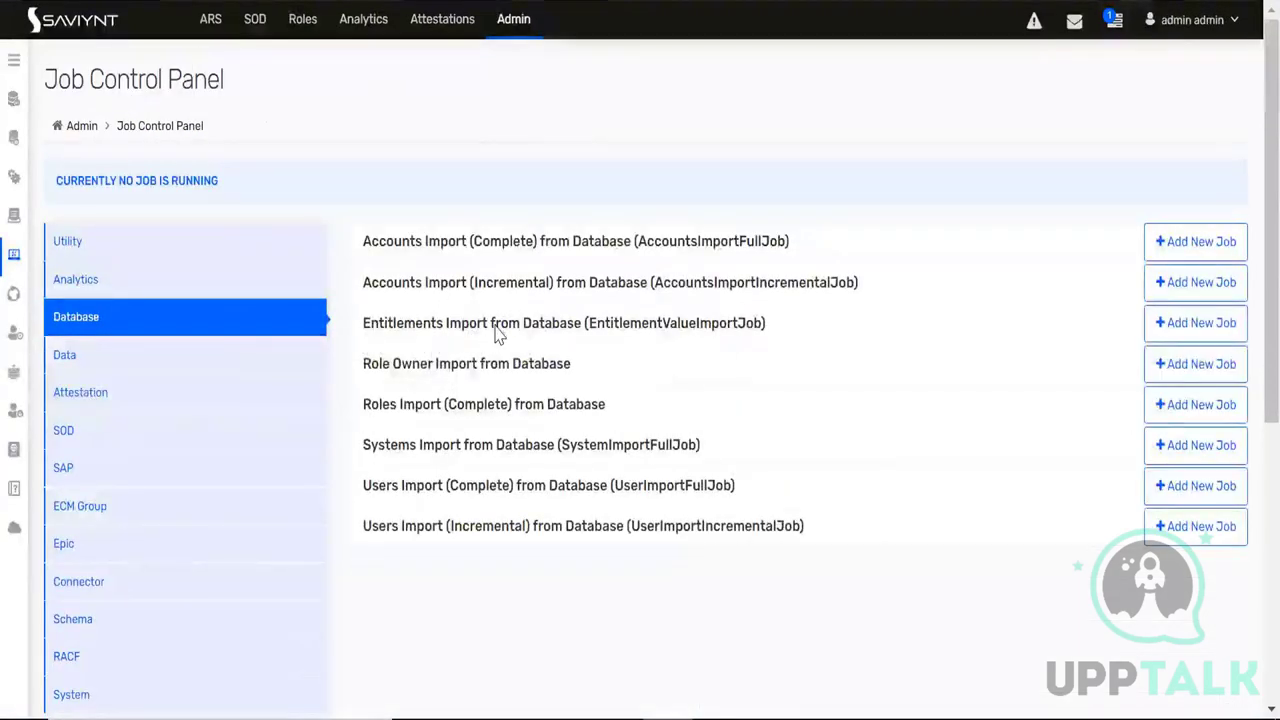
Start the ENT_IMPORT job under Entitlements Import from Database in the Job Control Panel, using the DatabaseTrainingCF connection
click(495, 330)
click(1150, 398)
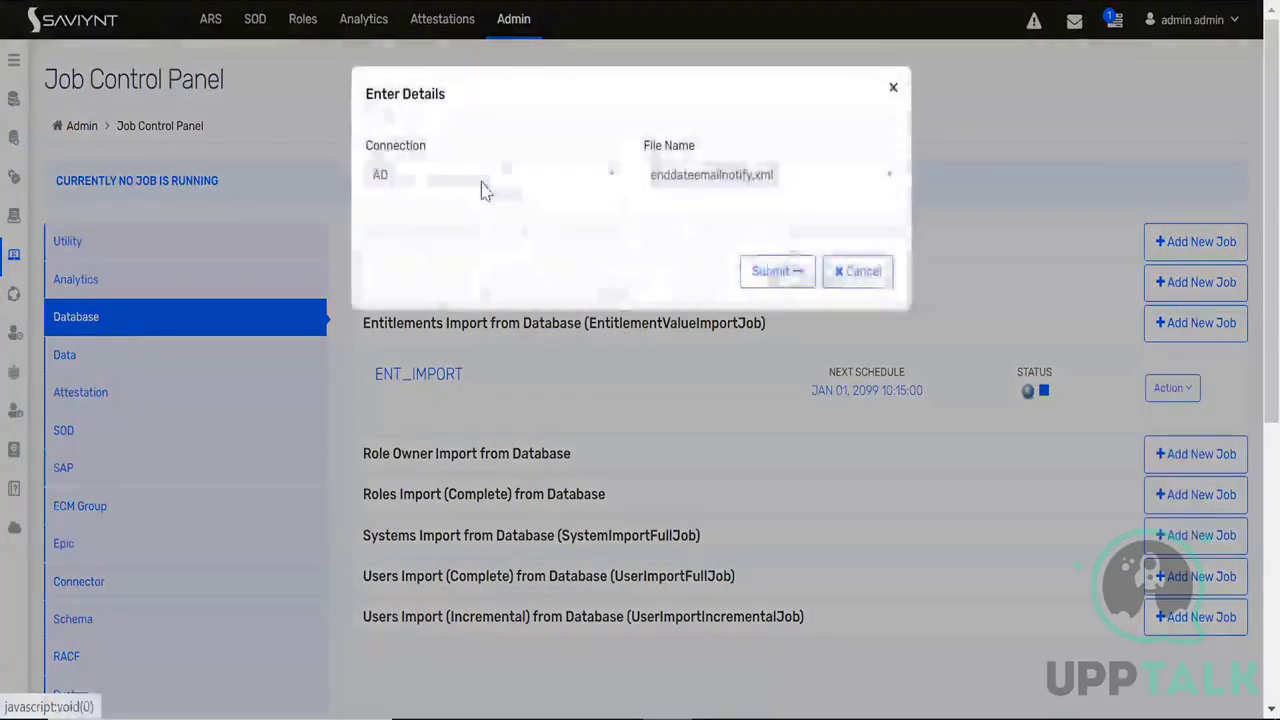
click(480, 178)
text(dat)
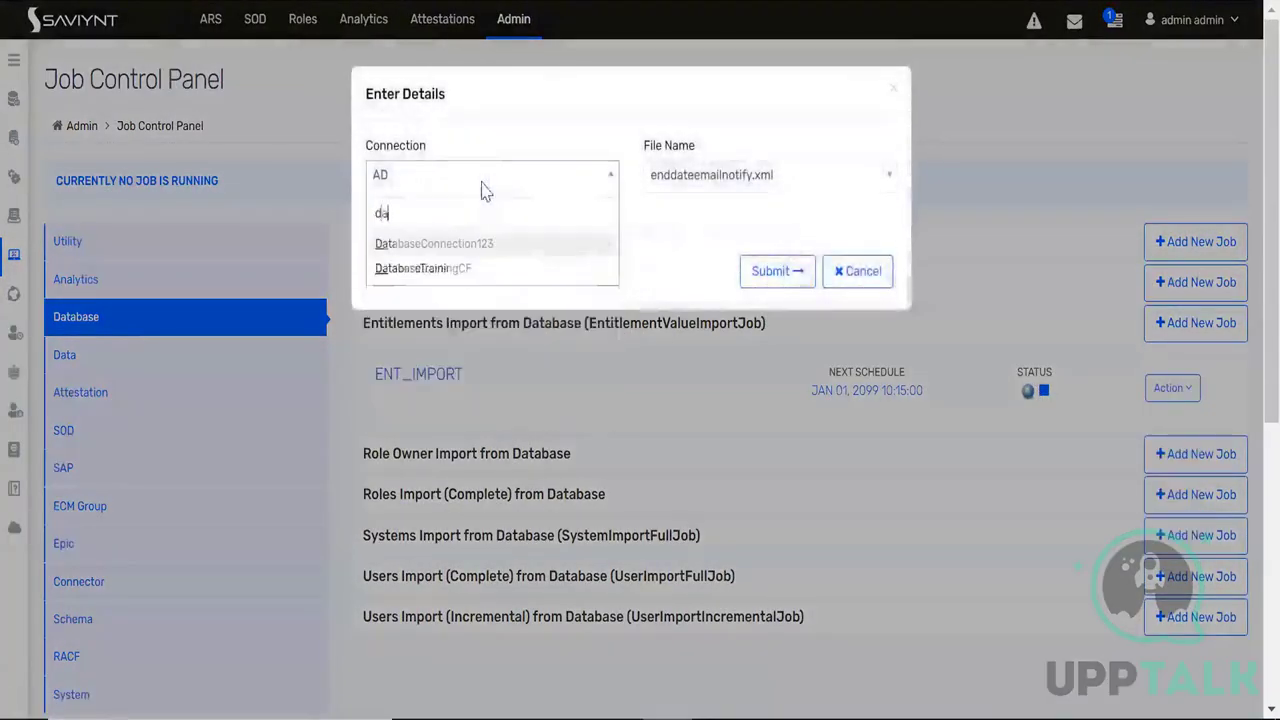
click(456, 272)
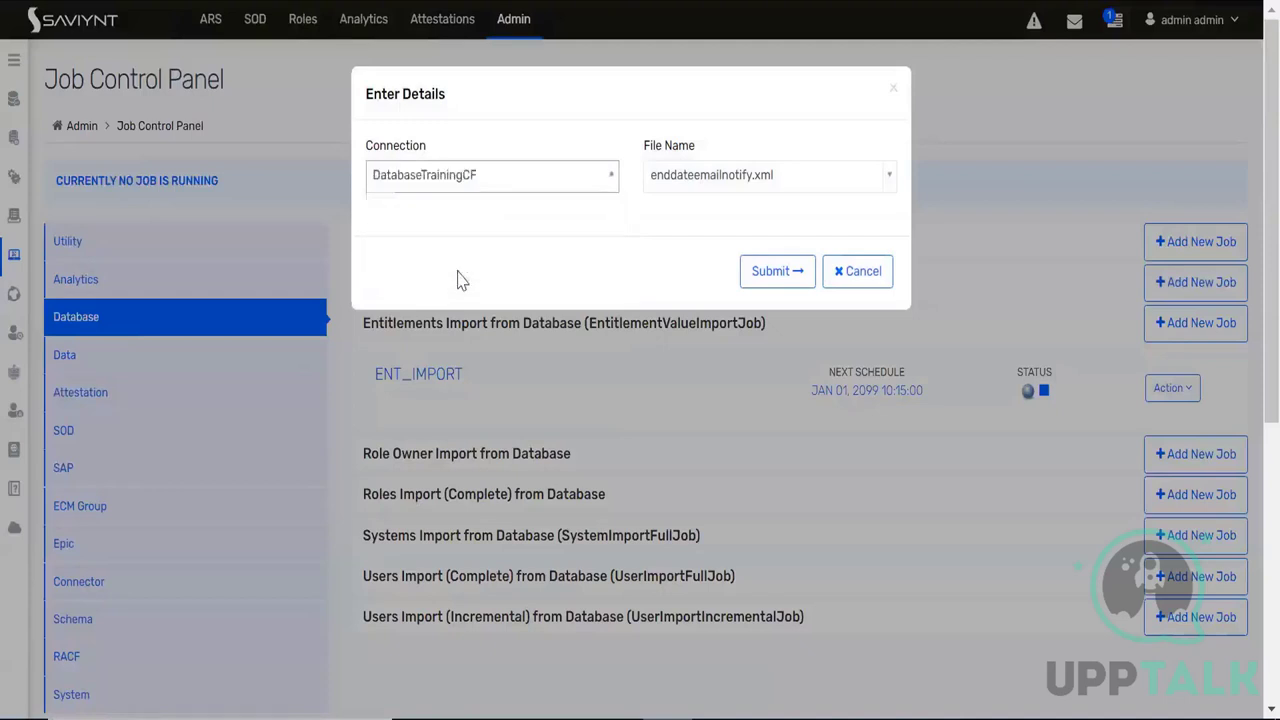
click(770, 272)
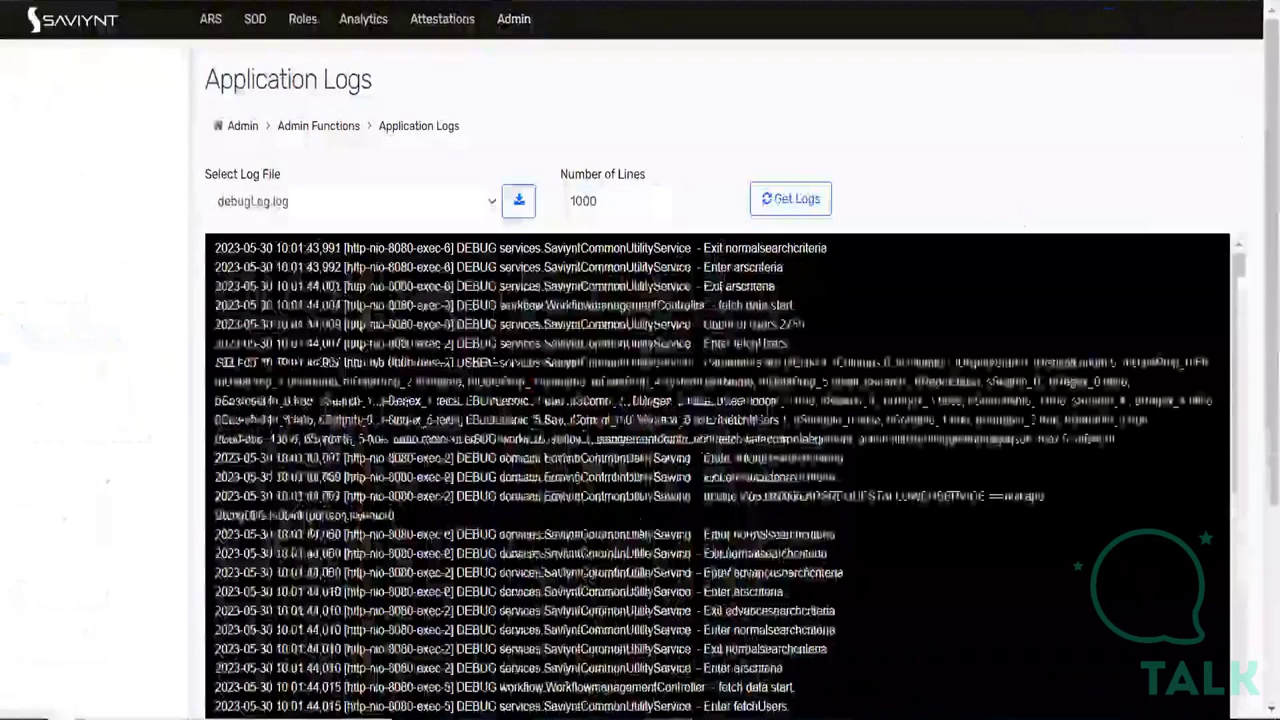
Go through the debugLog.log application log to its newest entries to find the entitlement import run
scroll(1250, 140, down, 2)
scroll(1250, 140, down, 2)
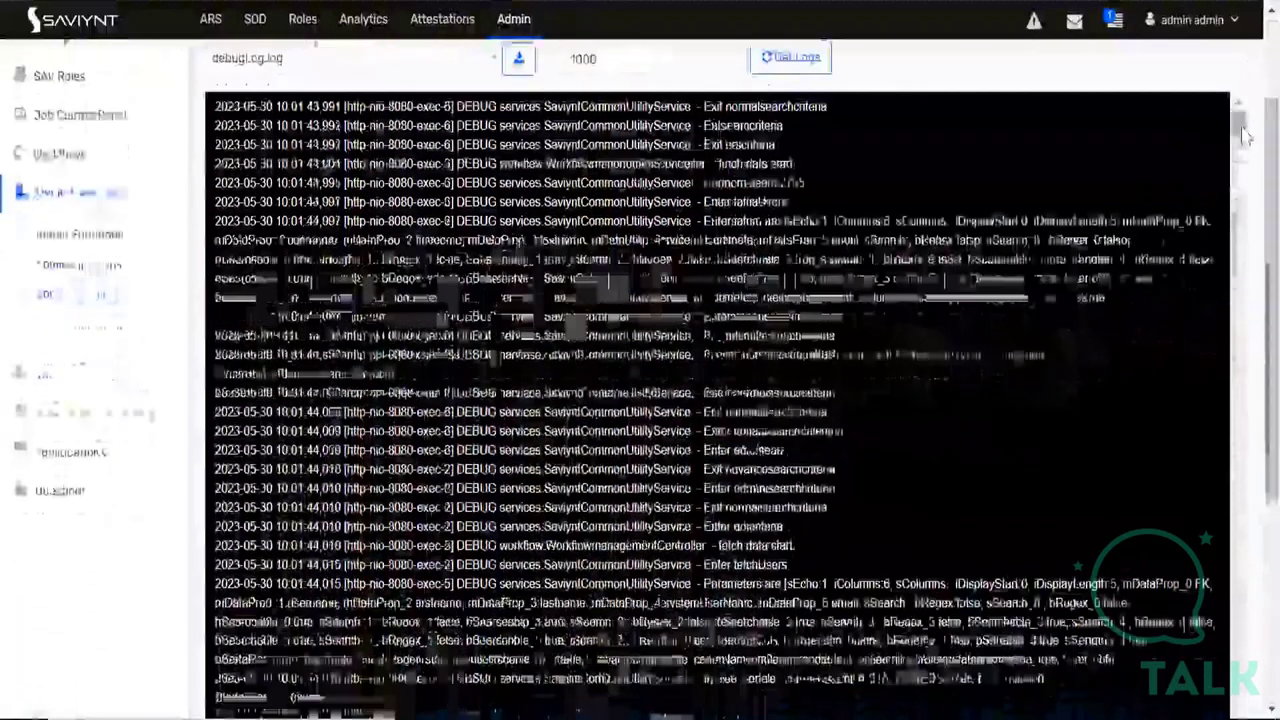
scroll(1249, 238, down, 10)
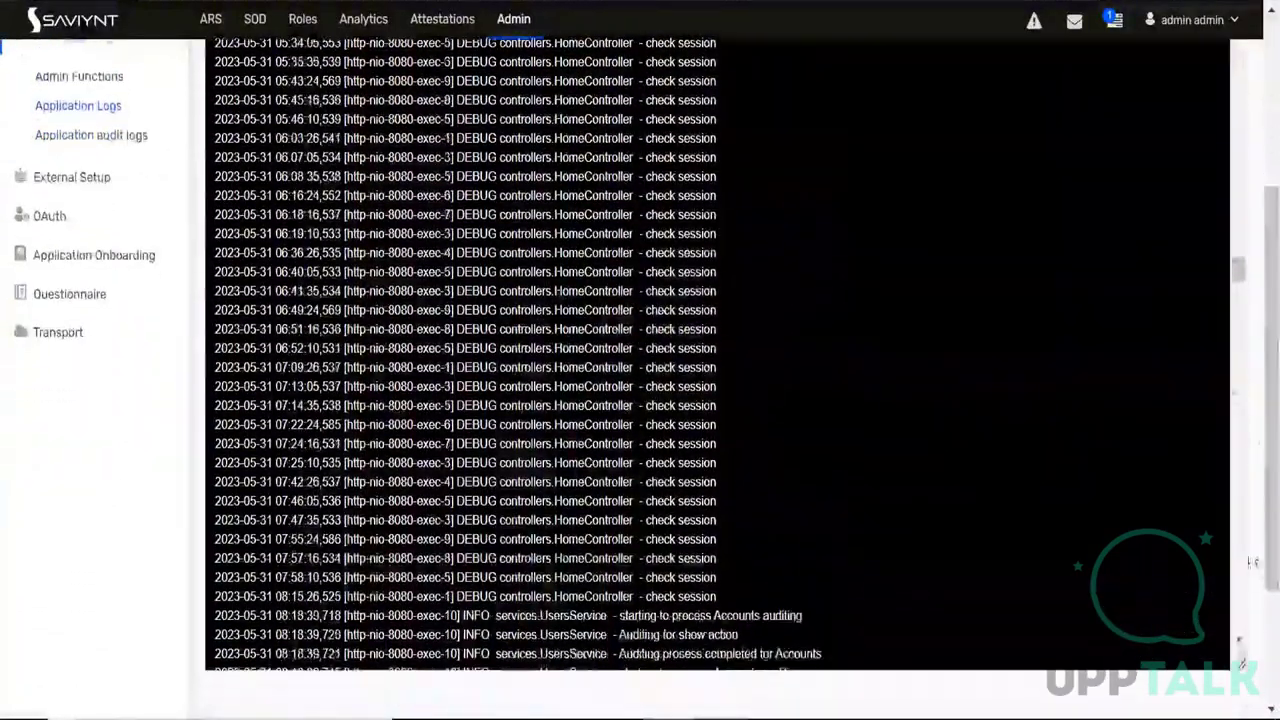
scroll(1246, 466, down, 3)
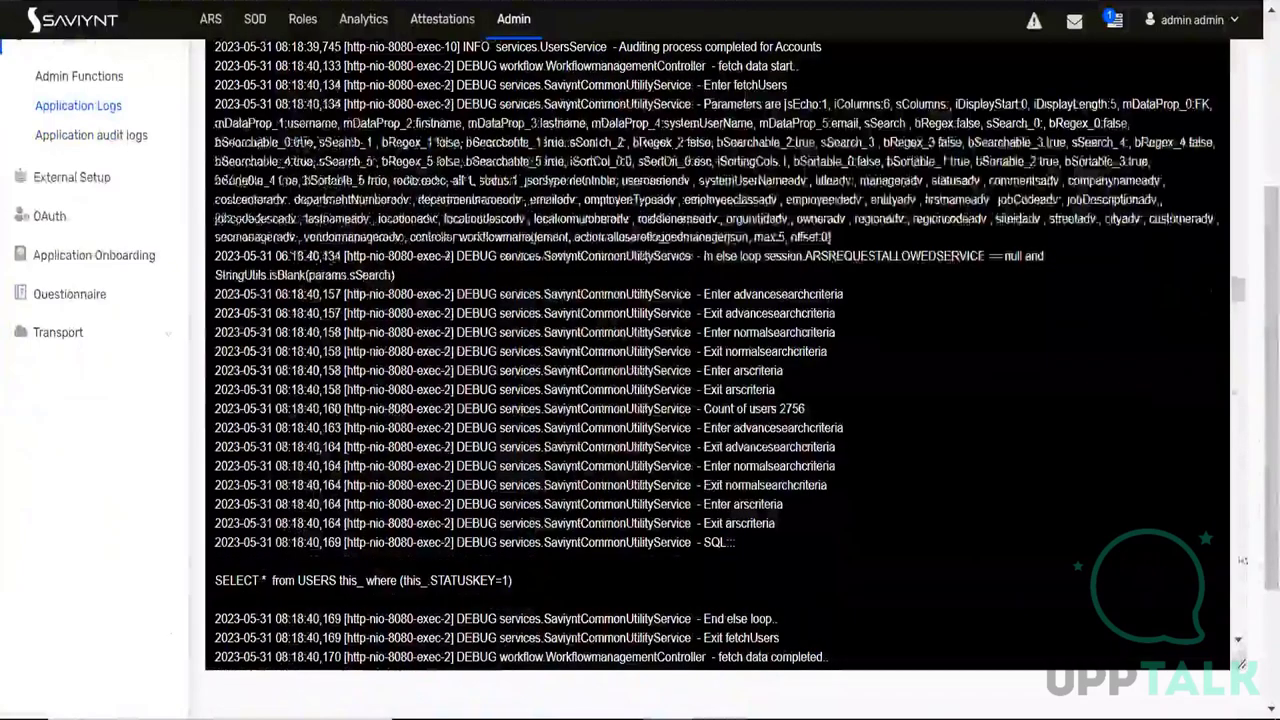
scroll(1241, 580, down, 6)
scroll(1249, 515, down, 10)
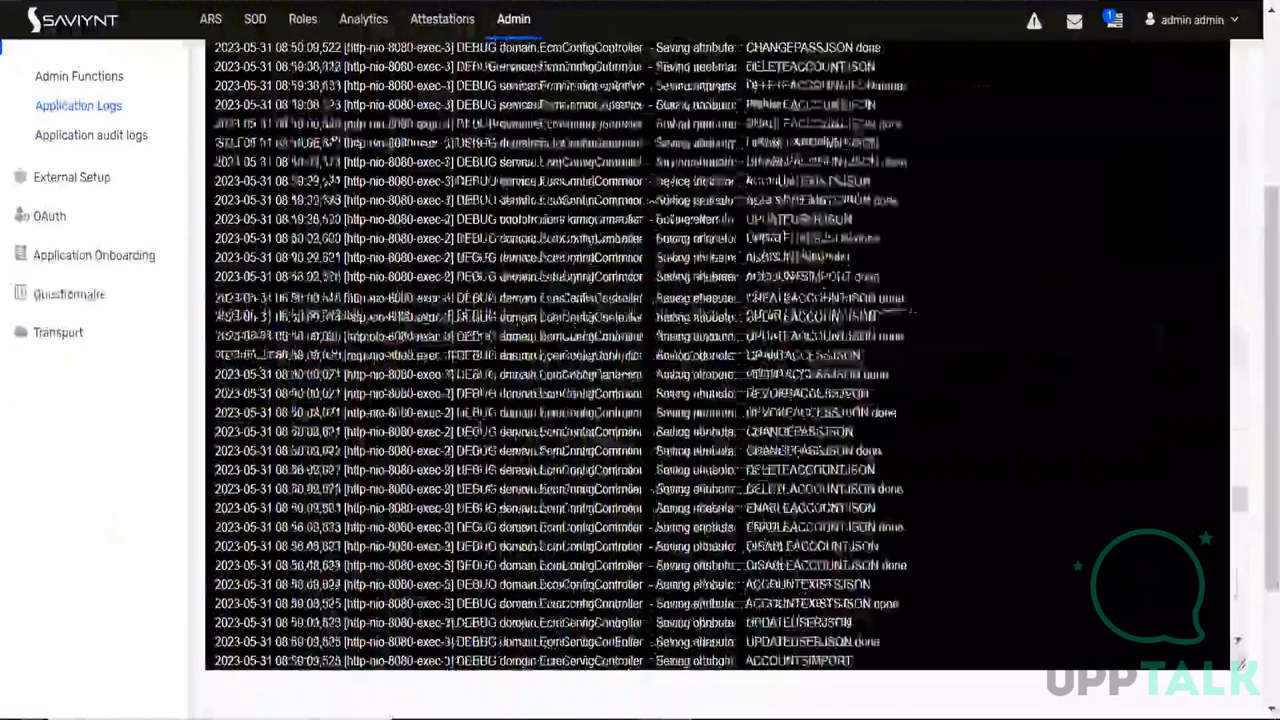
scroll(365, 340, down, 10)
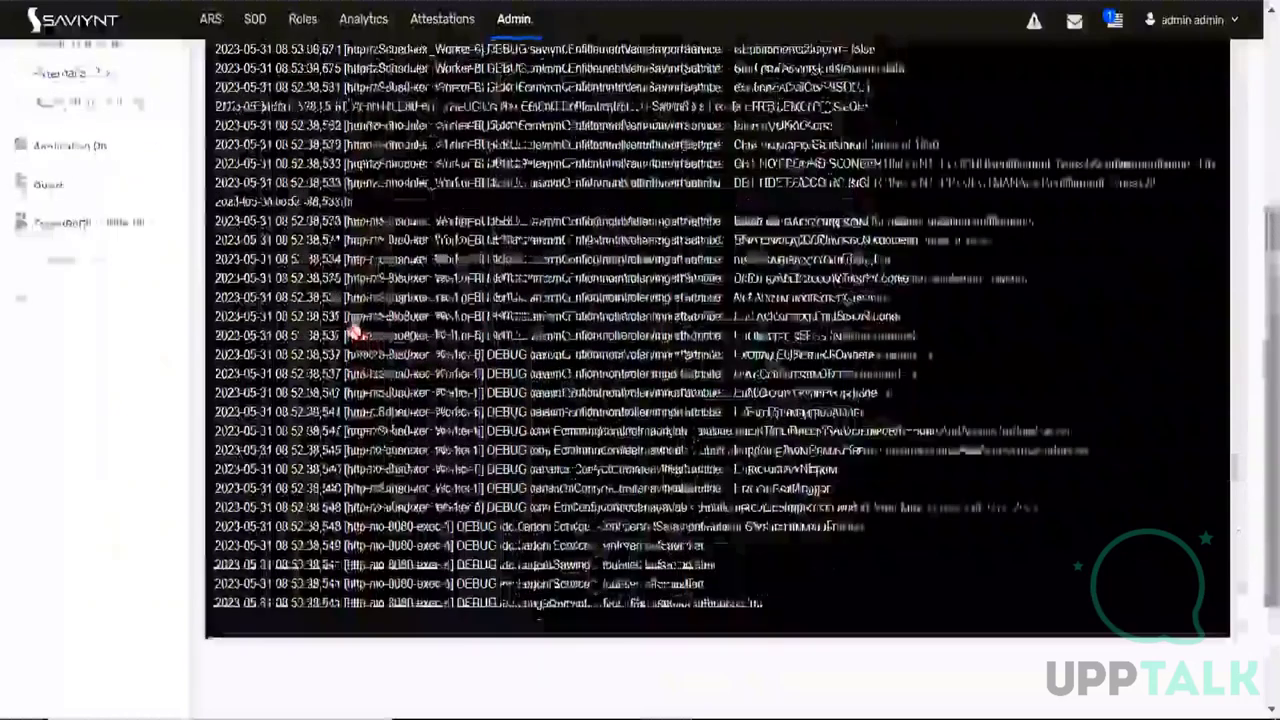
Examine the quartzScheduler worker entries in the log for the EntitlementValueImportJob start and the connection it used
drag(345, 330, 481, 340)
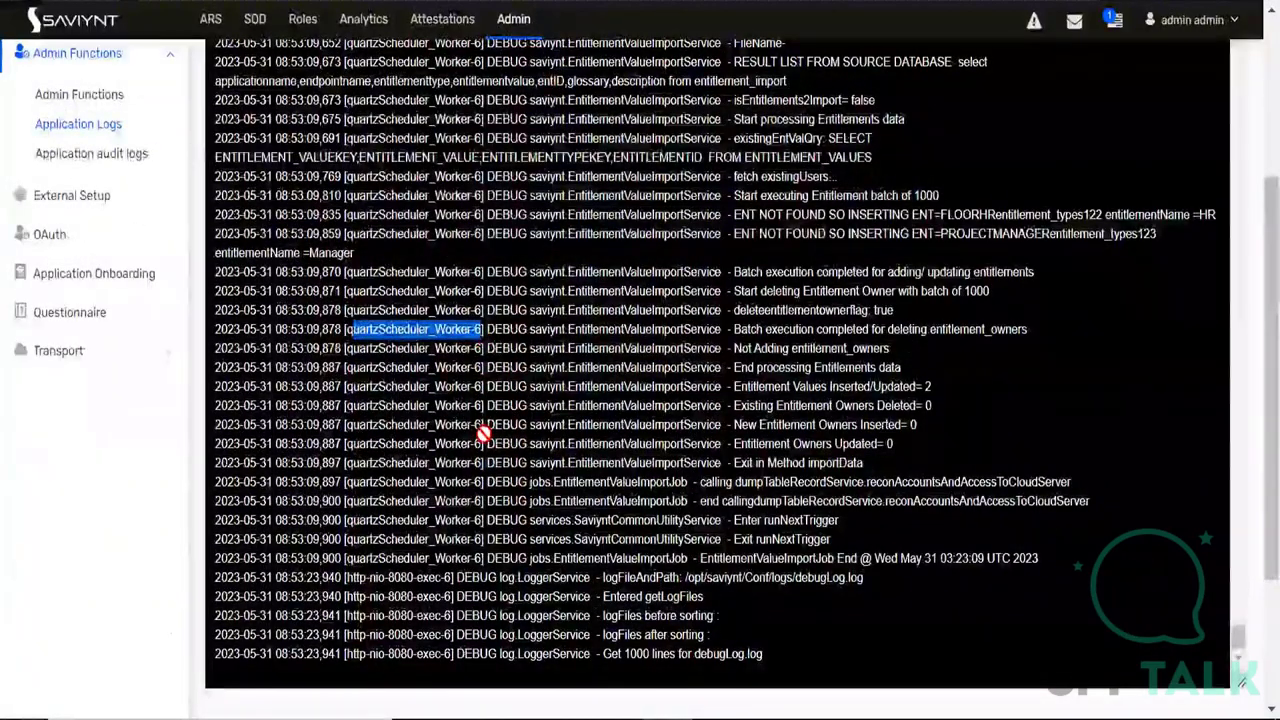
scroll(483, 435, up, 4)
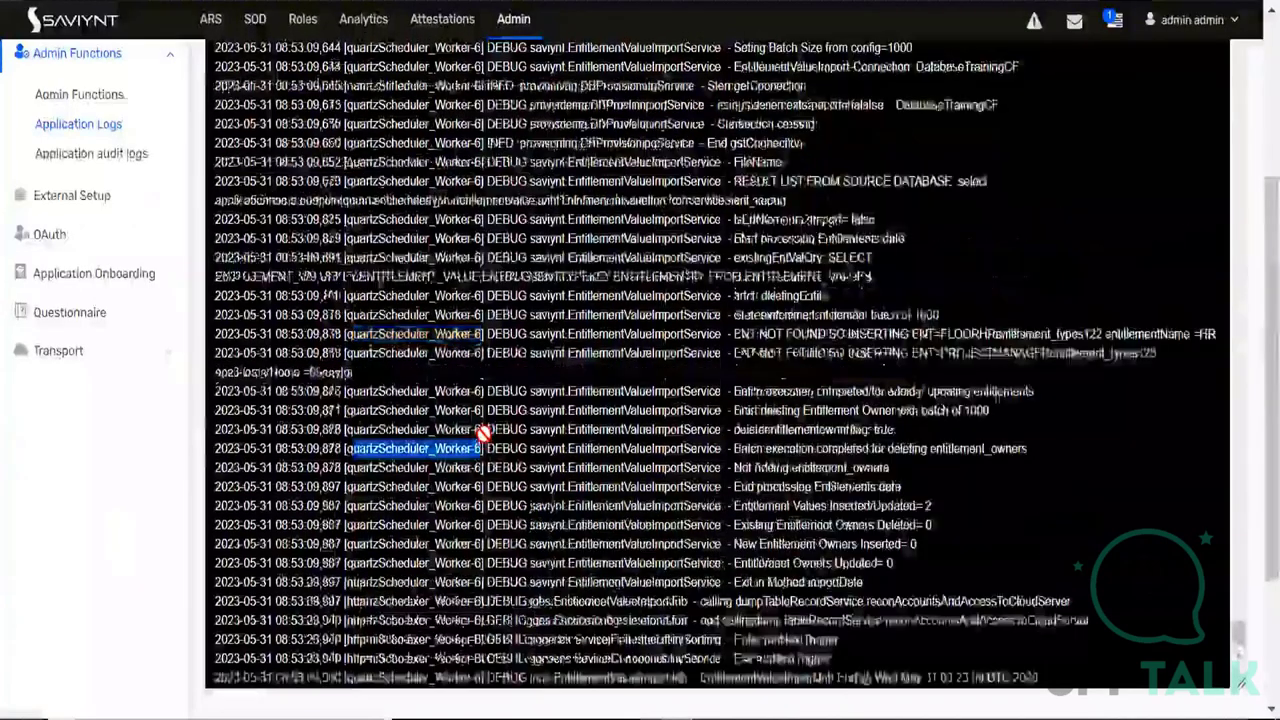
scroll(483, 435, up, 2)
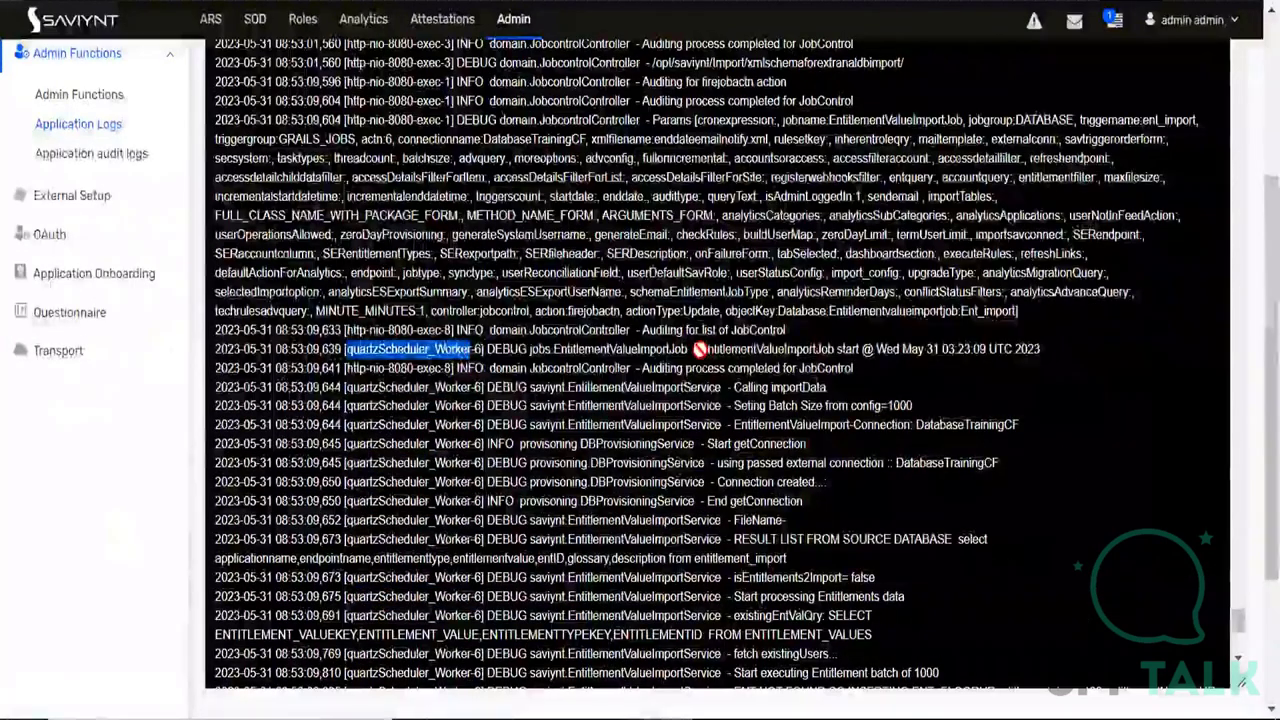
drag(700, 349, 752, 349)
drag(838, 349, 886, 349)
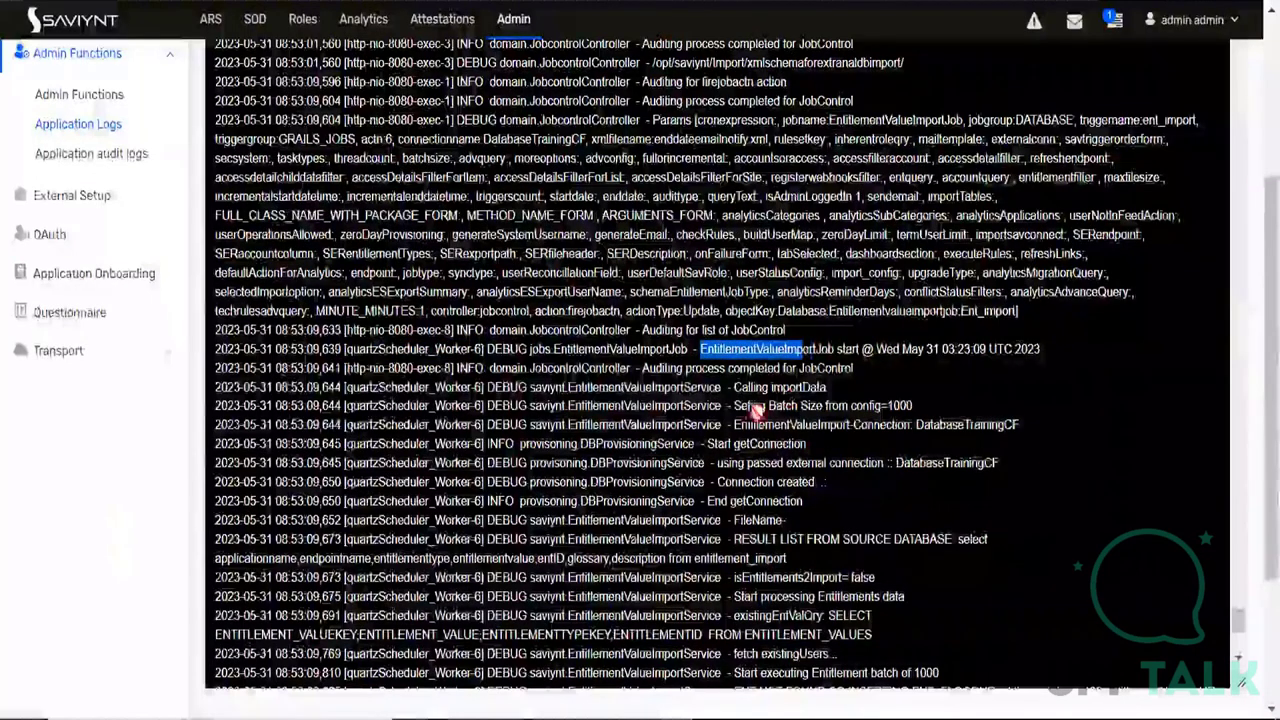
drag(737, 424, 1003, 425)
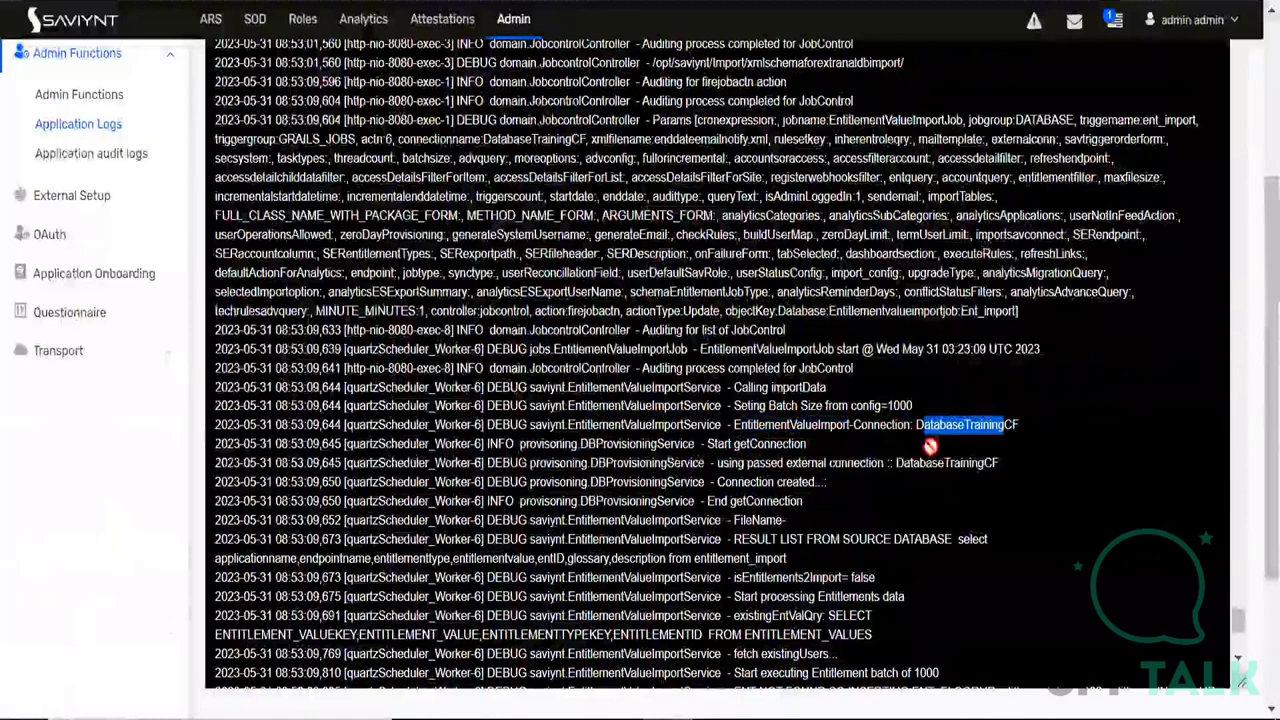
drag(893, 465, 1000, 465)
Read the import job's entitlement processing entries, the inserted/updated values line and the job's end in the log
scroll(806, 466, down, 1)
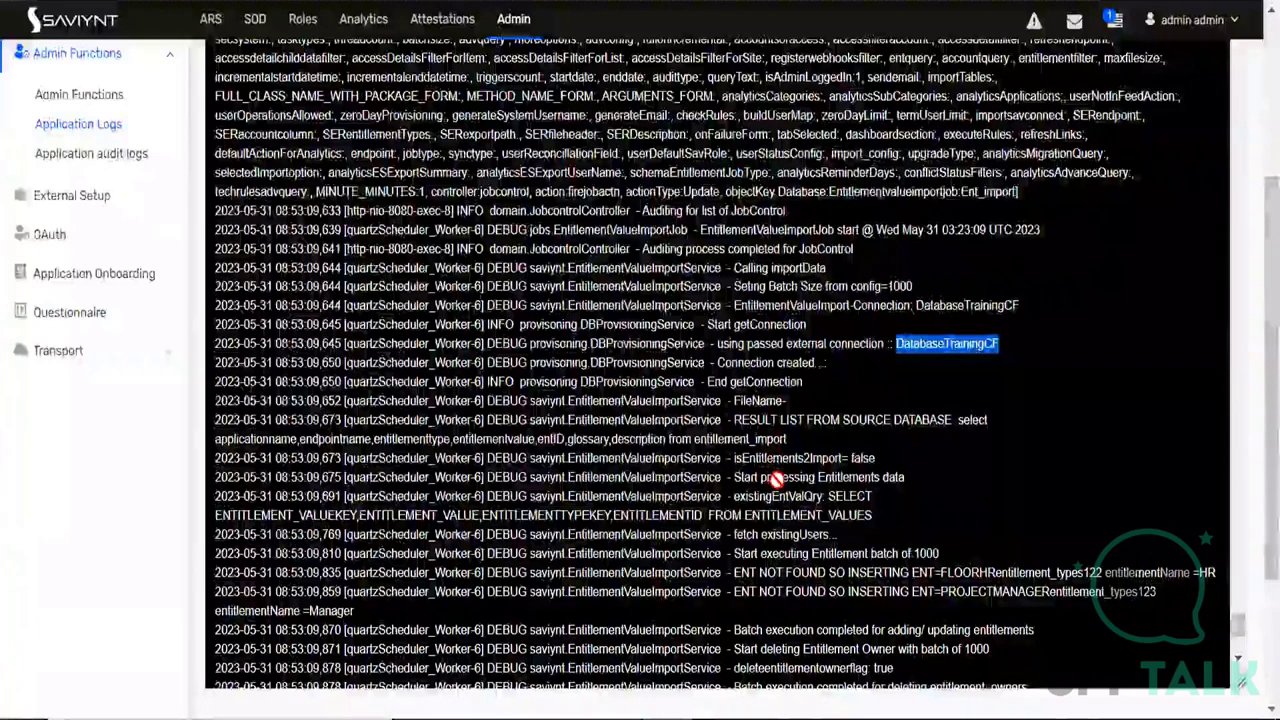
scroll(777, 479, down, 1)
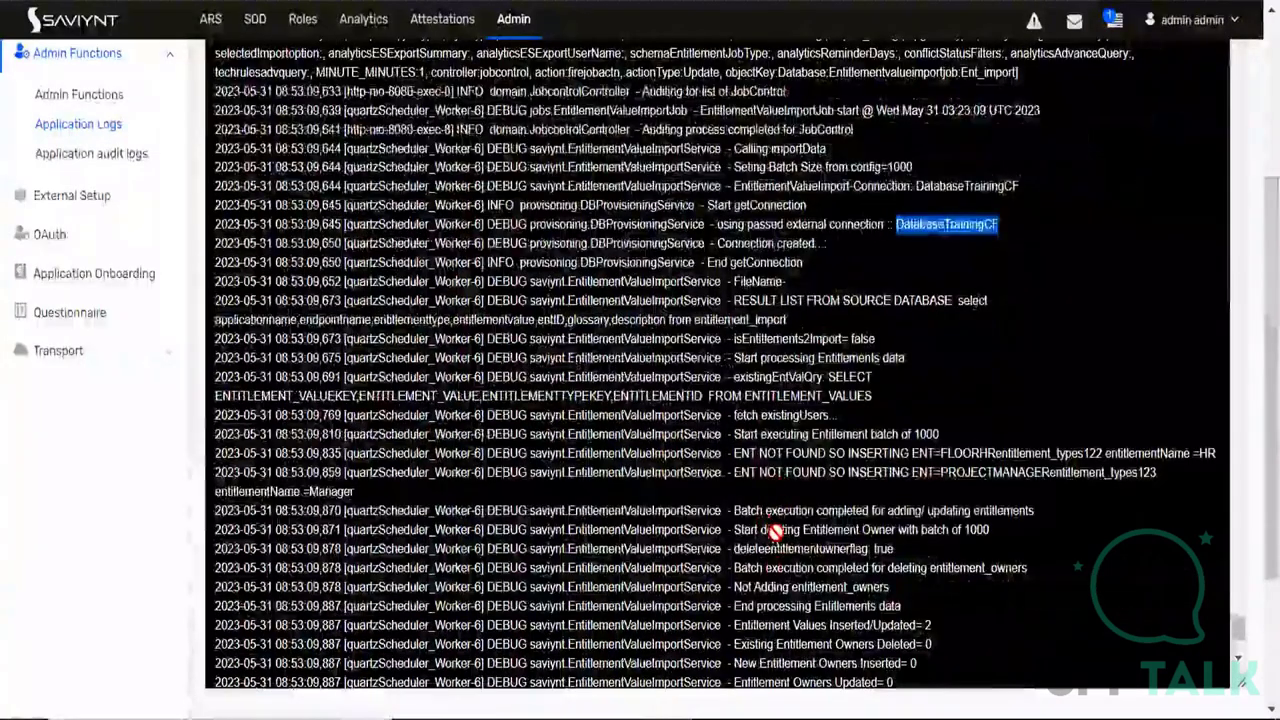
drag(734, 626, 930, 630)
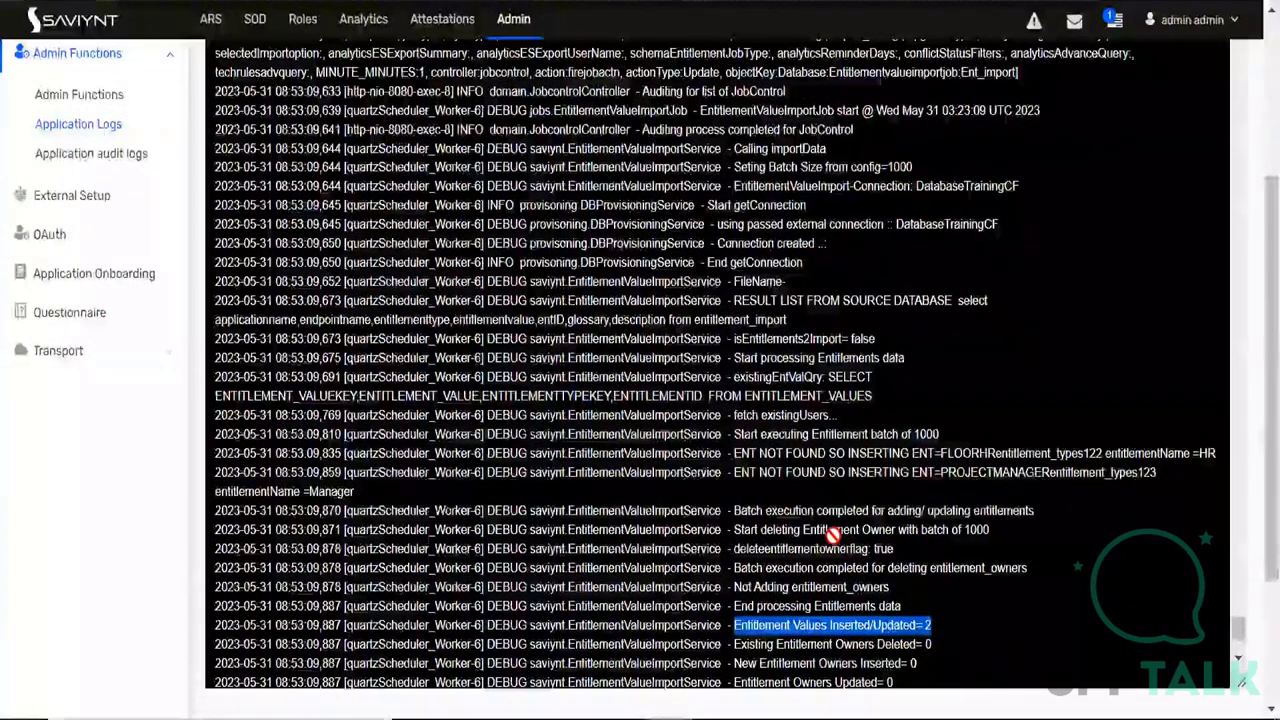
scroll(832, 536, down, 3)
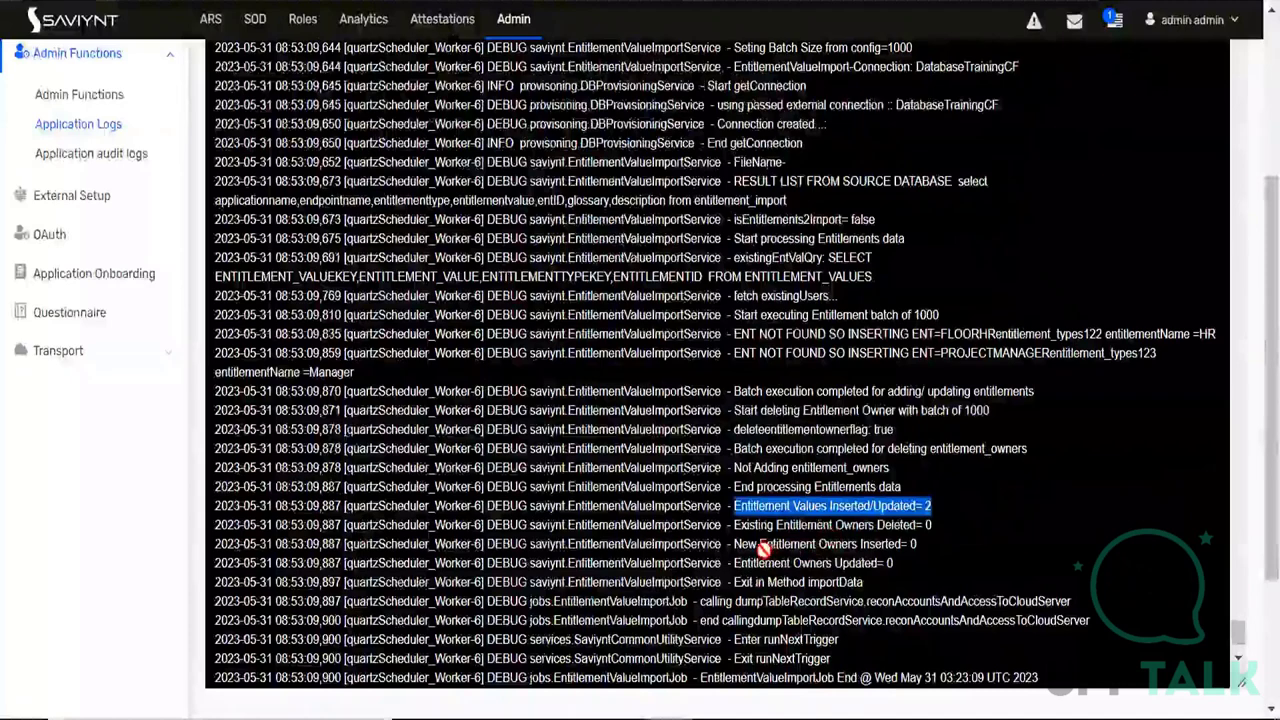
Check the FloorHR and ProjectManager entries in the DatabaseTrainingCF endpoint's entitlement list against the entitlement_import table in MySQL Workbench
scroll(762, 545, down, 3)
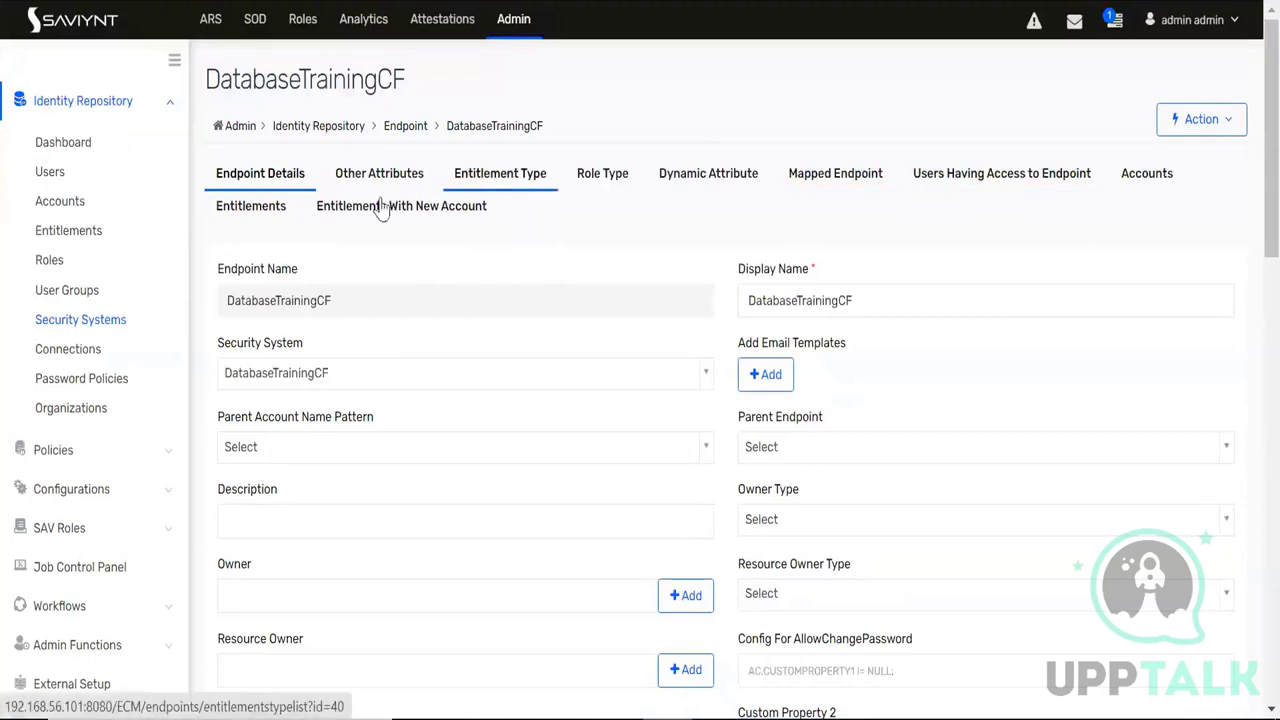
click(245, 208)
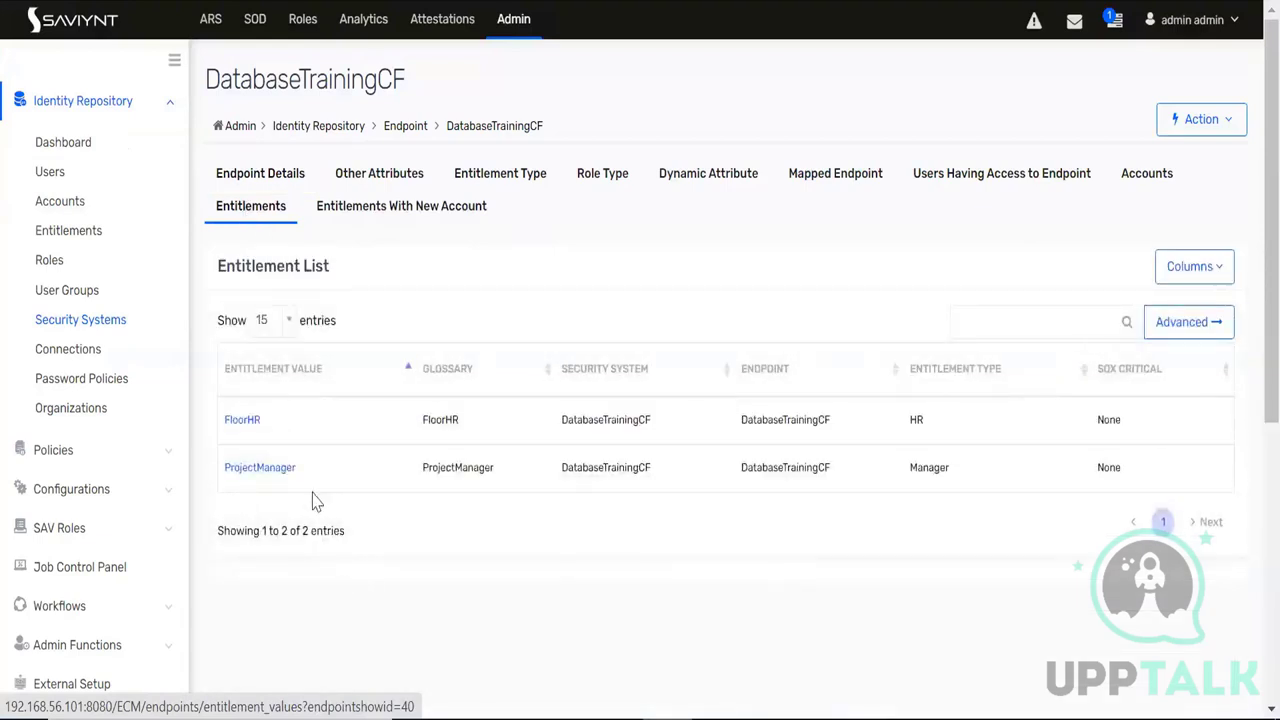
drag(310, 476, 248, 438)
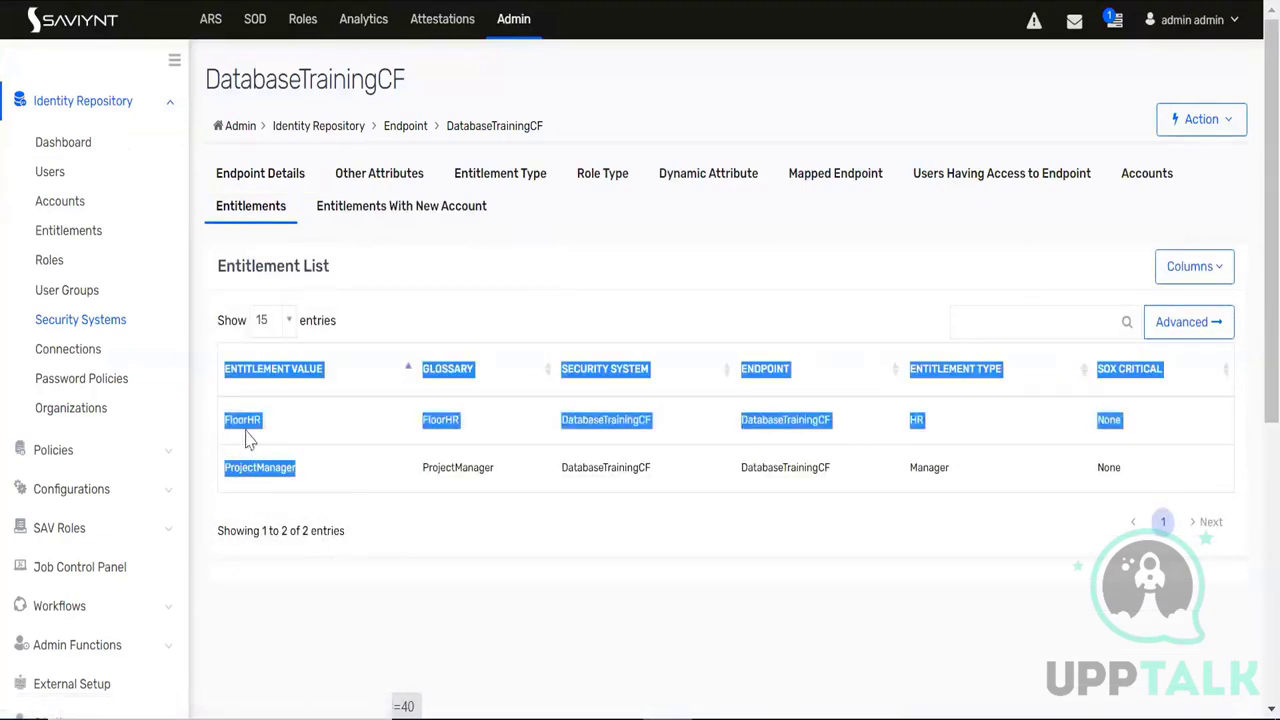
click(297, 433)
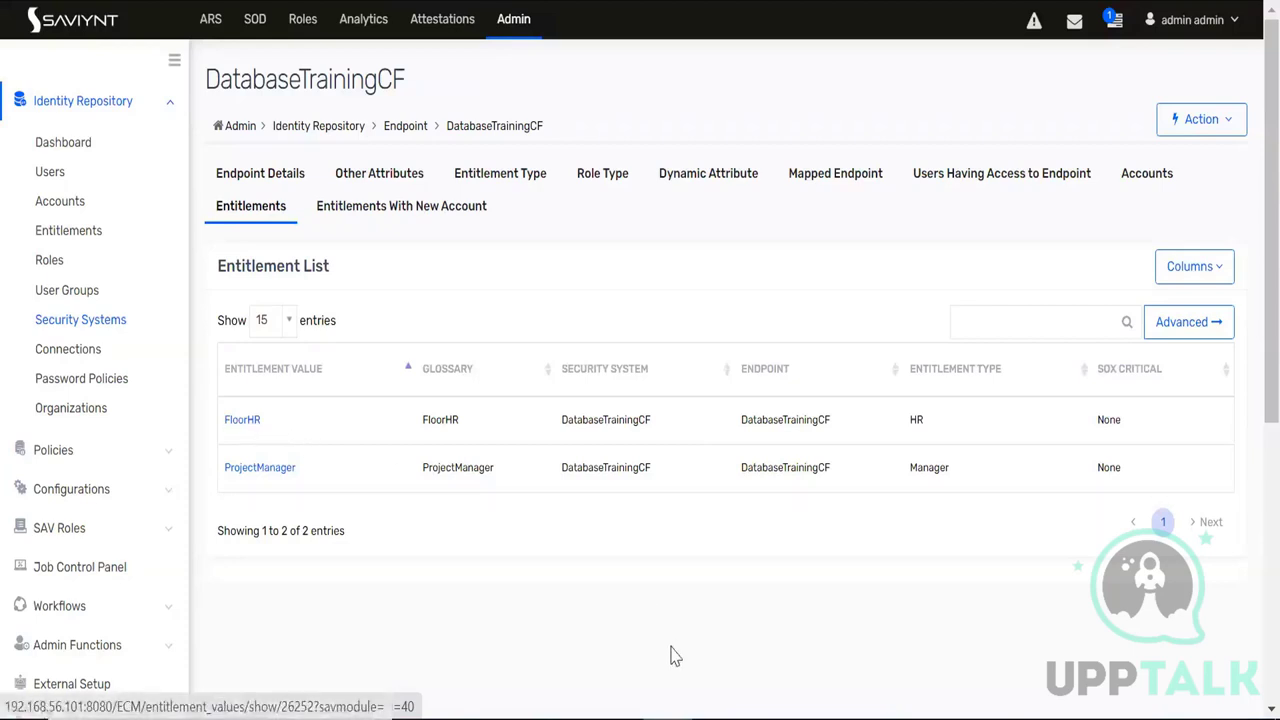
key(alt+Tab)
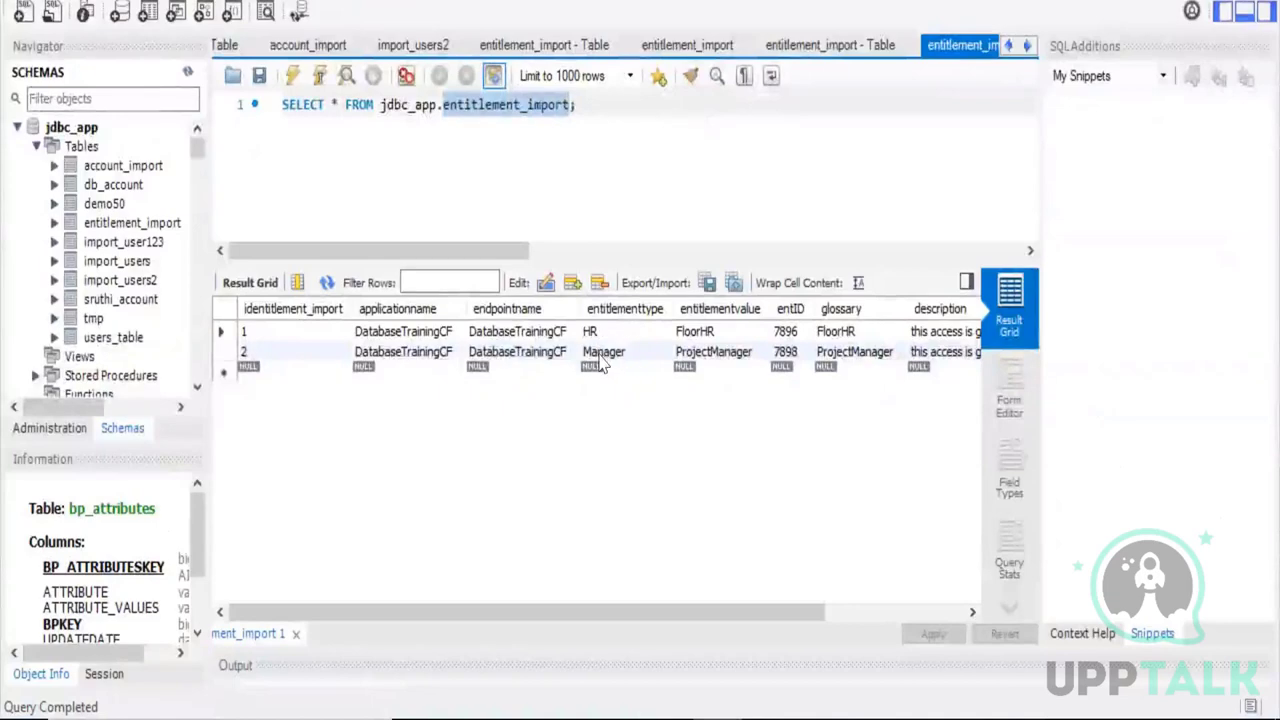
key(alt+Tab)
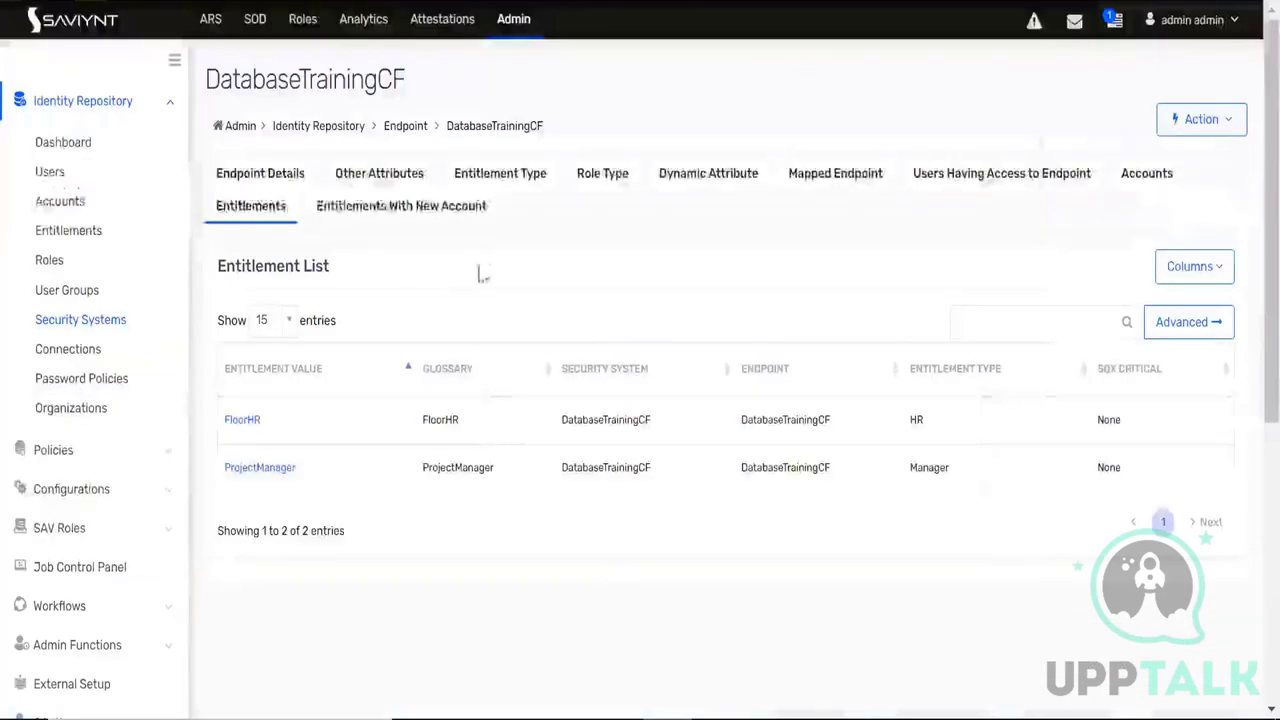
Examine the entitlement values listed under the HR and Manager entitlement types of the DatabaseTrainingCF endpoint
click(512, 175)
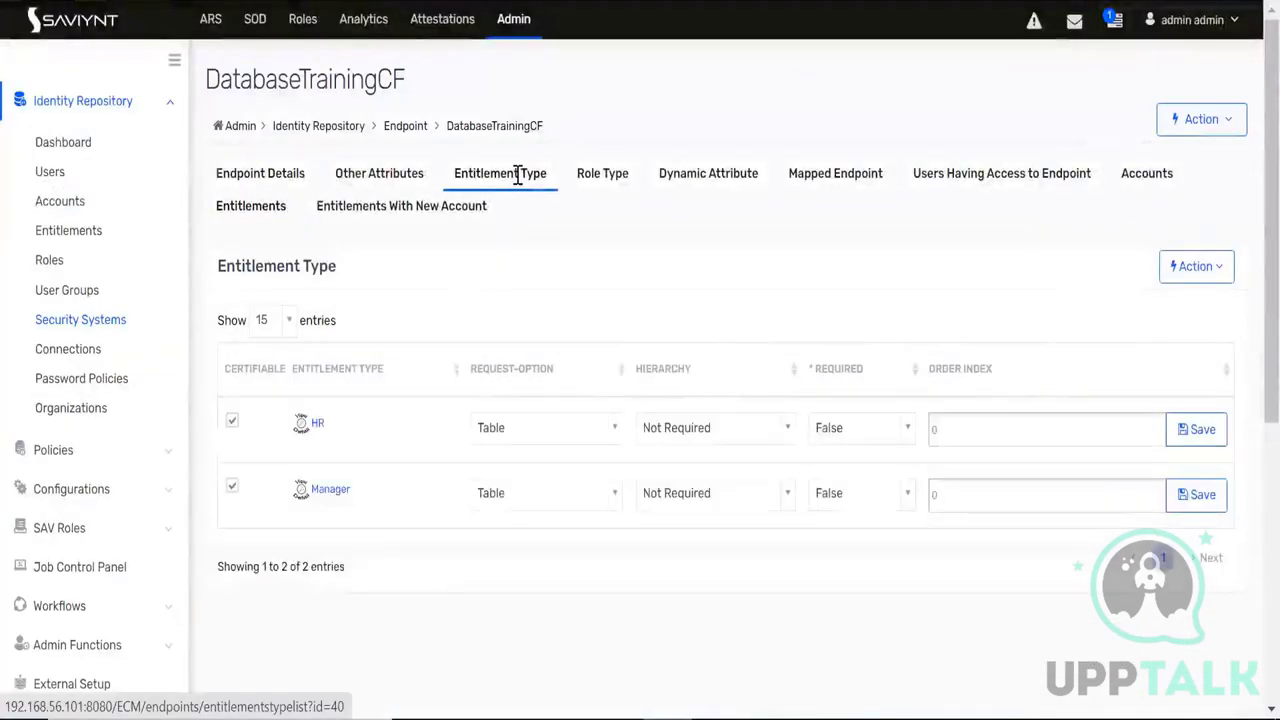
click(317, 425)
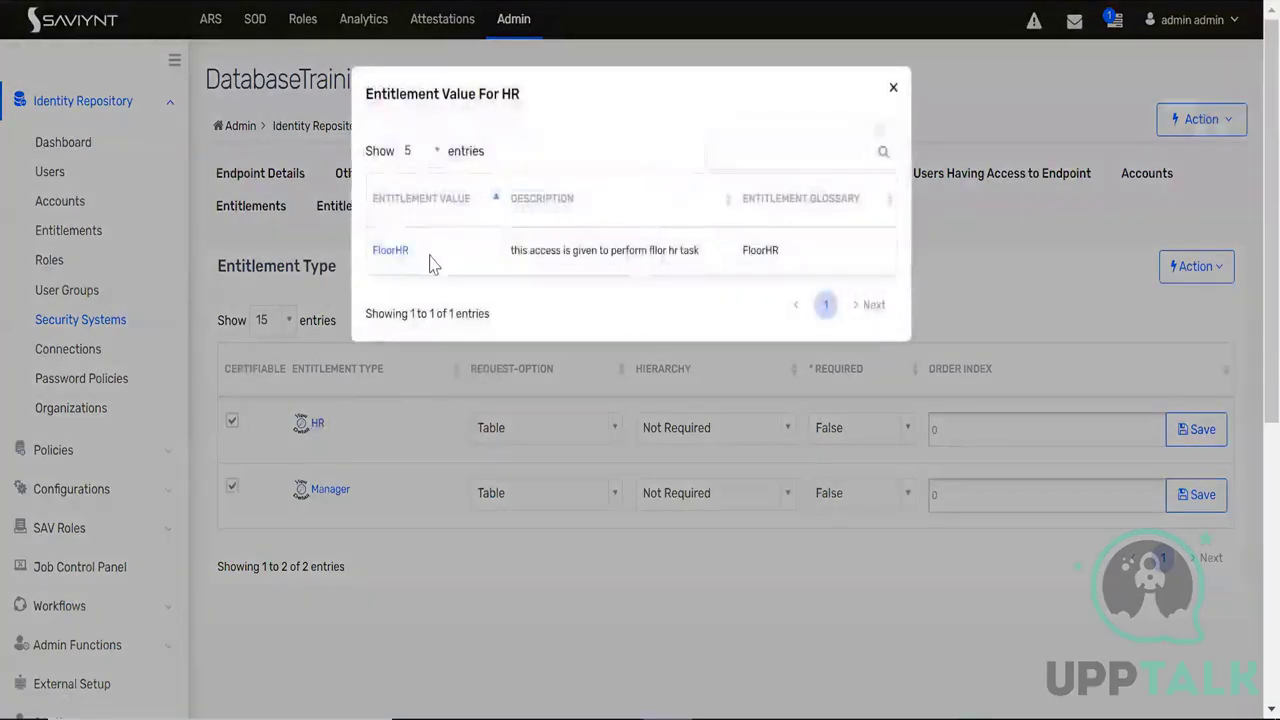
drag(430, 265, 370, 252)
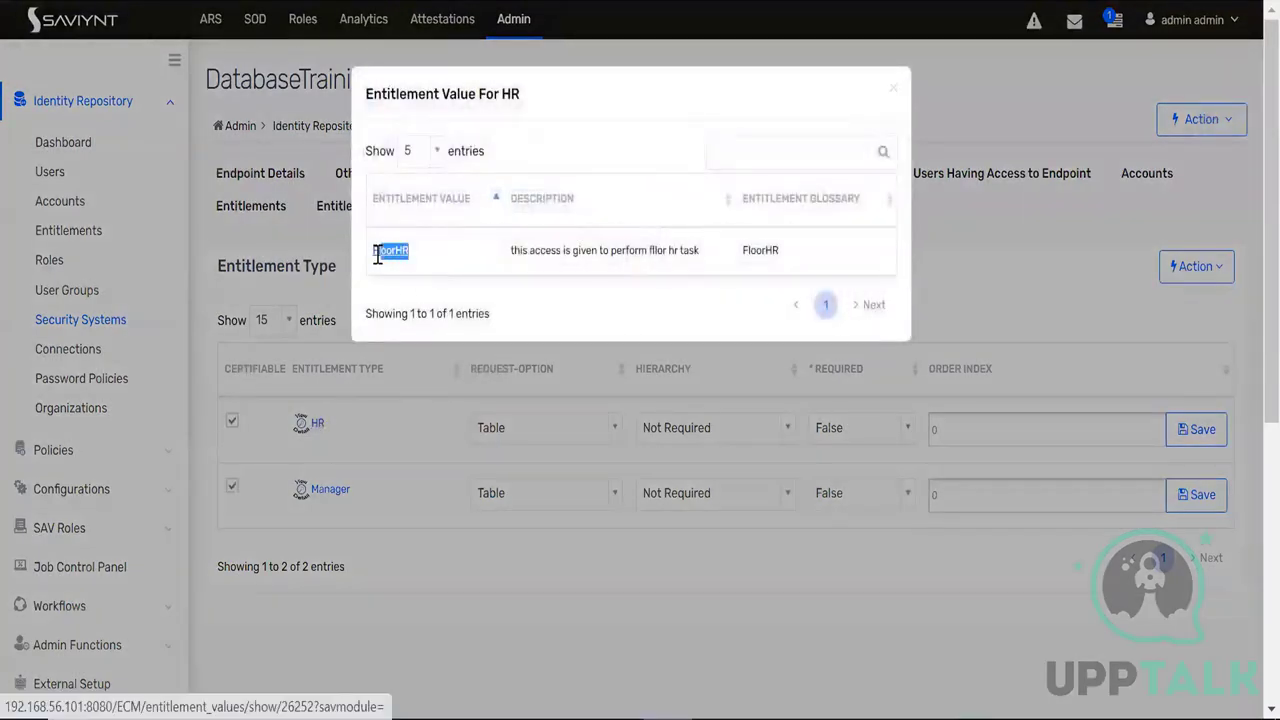
click(893, 88)
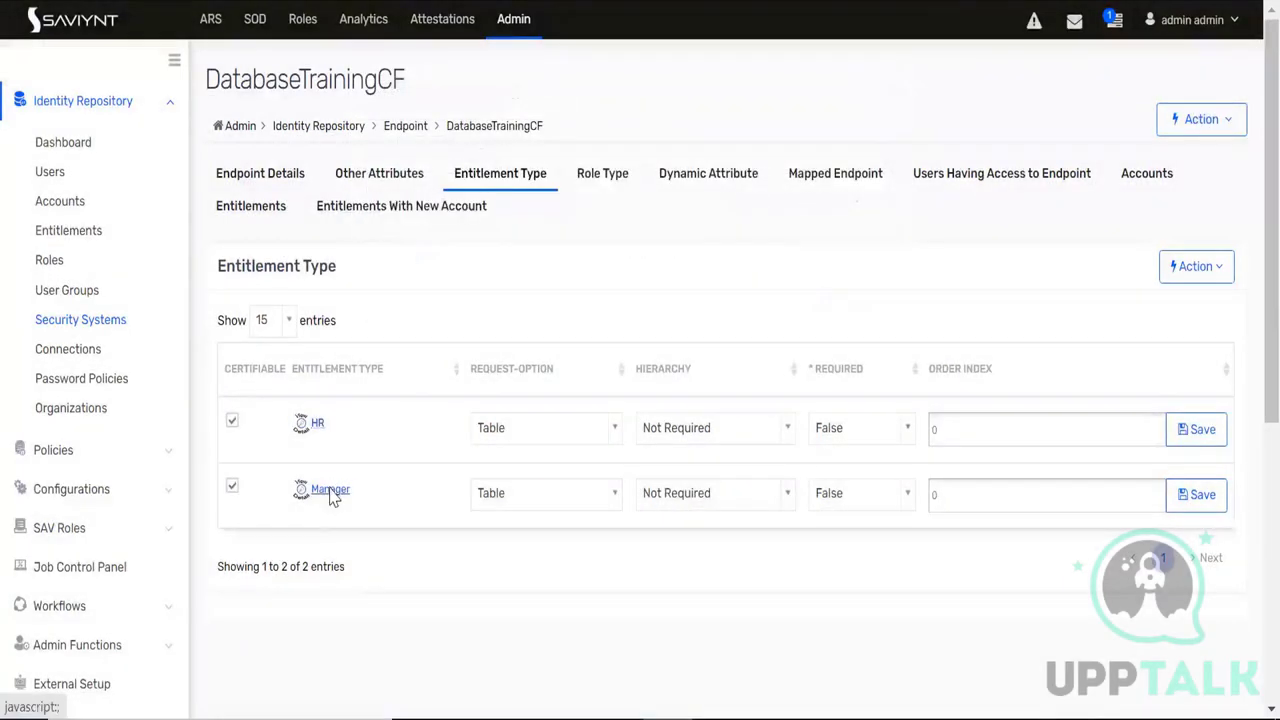
click(330, 489)
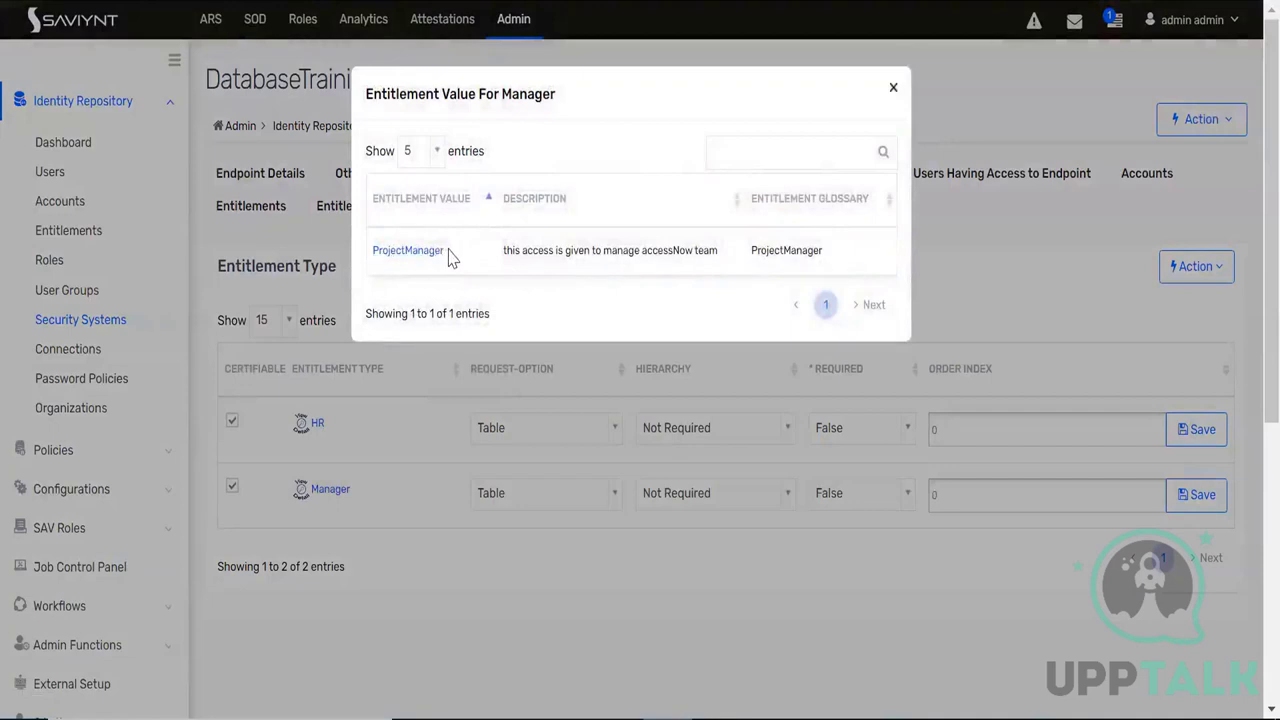
drag(448, 252, 373, 255)
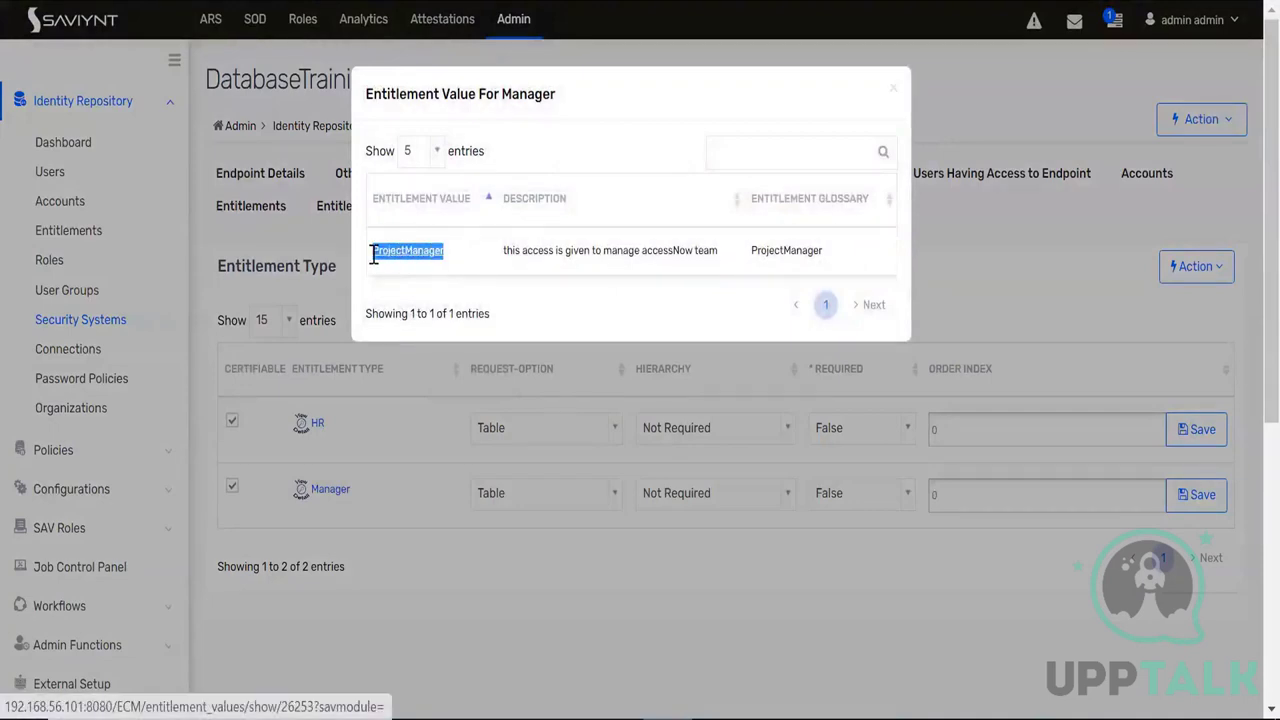
click(895, 93)
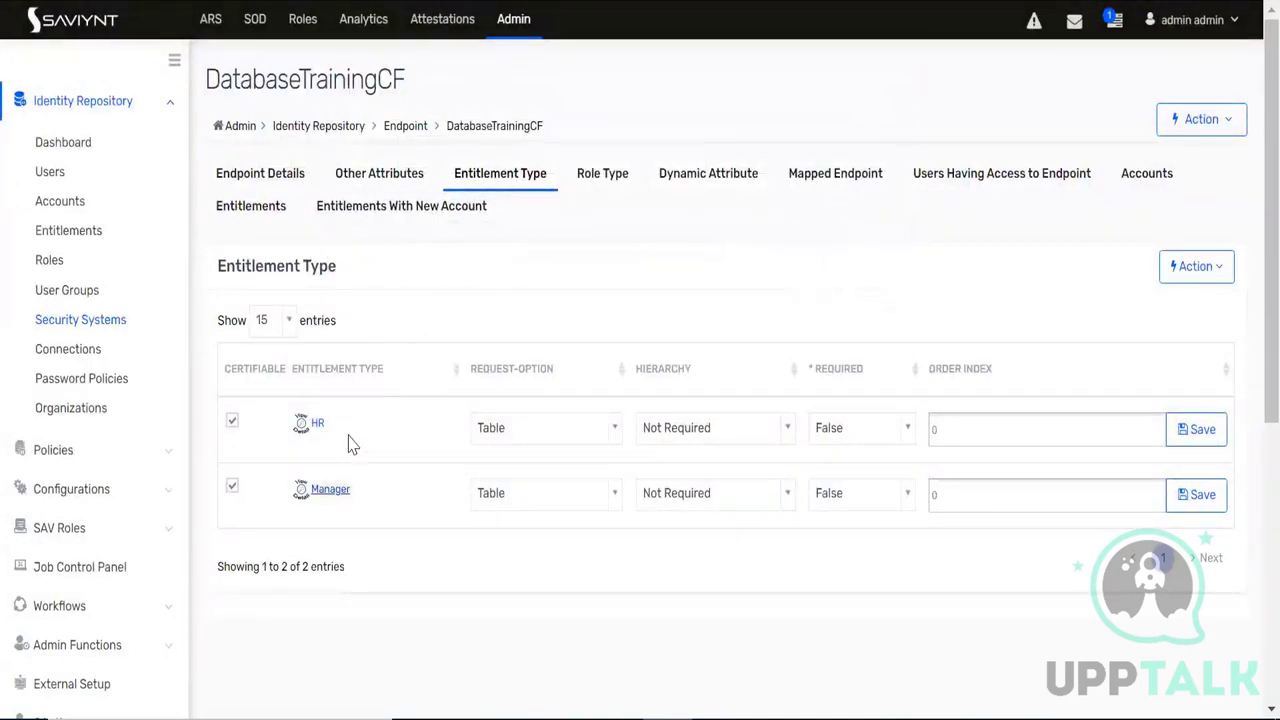
drag(366, 500, 333, 432)
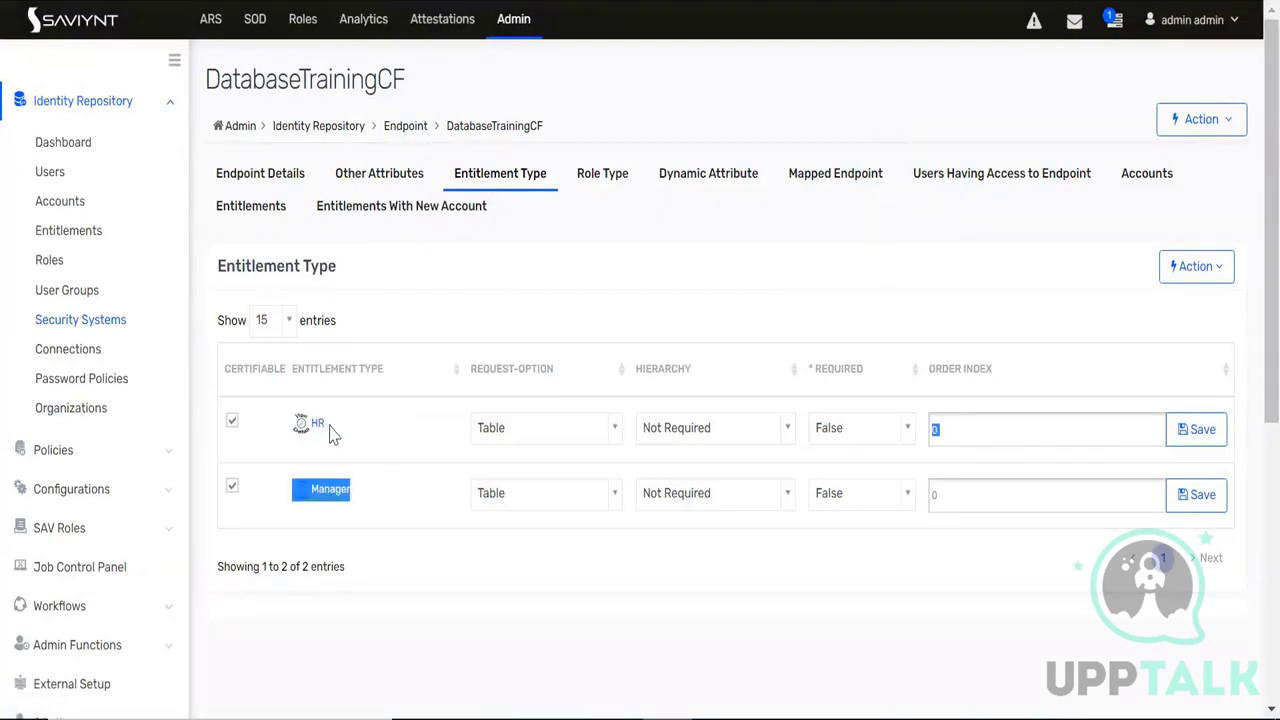
Open the FloorHR entitlement from the endpoint's entitlement list and view its details
click(251, 206)
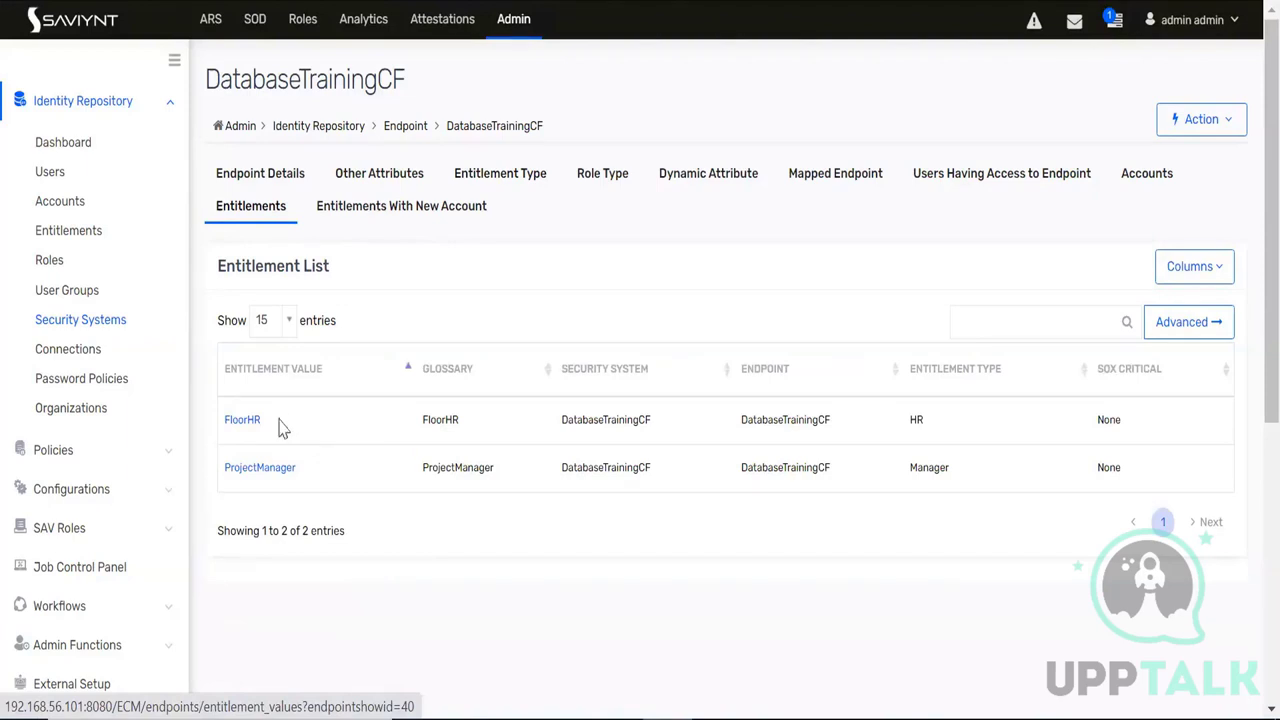
click(241, 425)
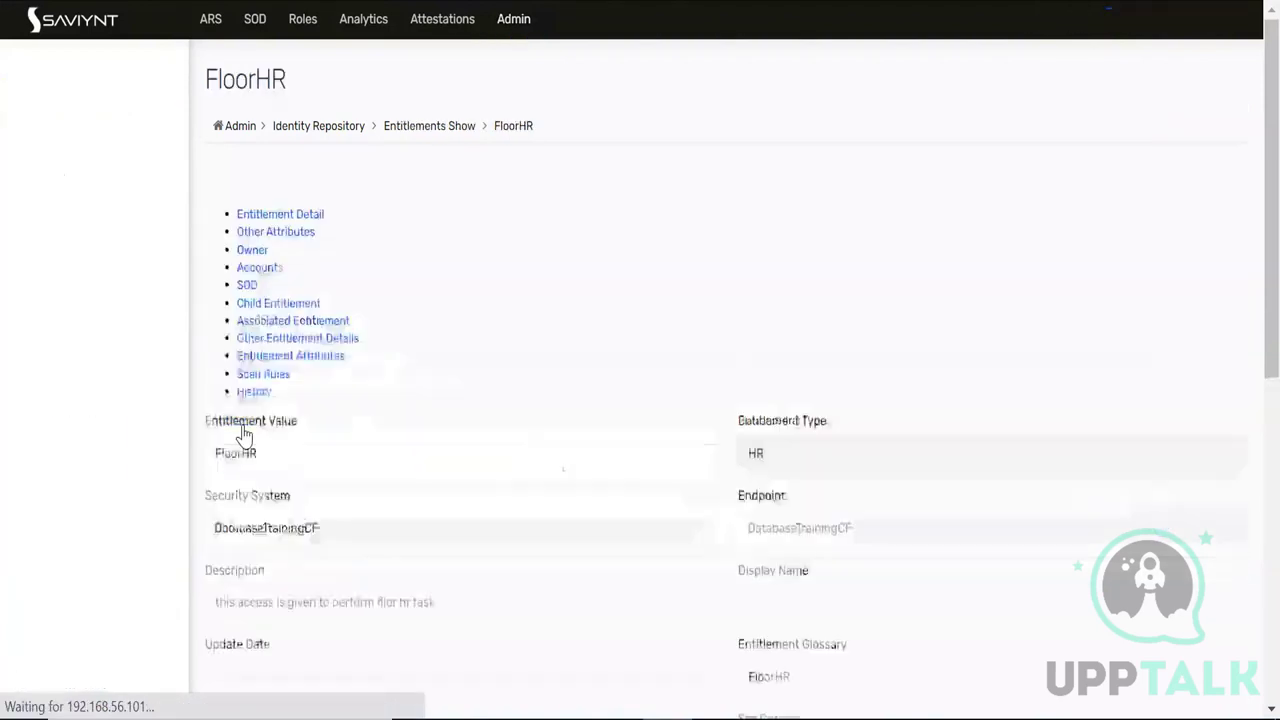
double_click(268, 82)
click(560, 176)
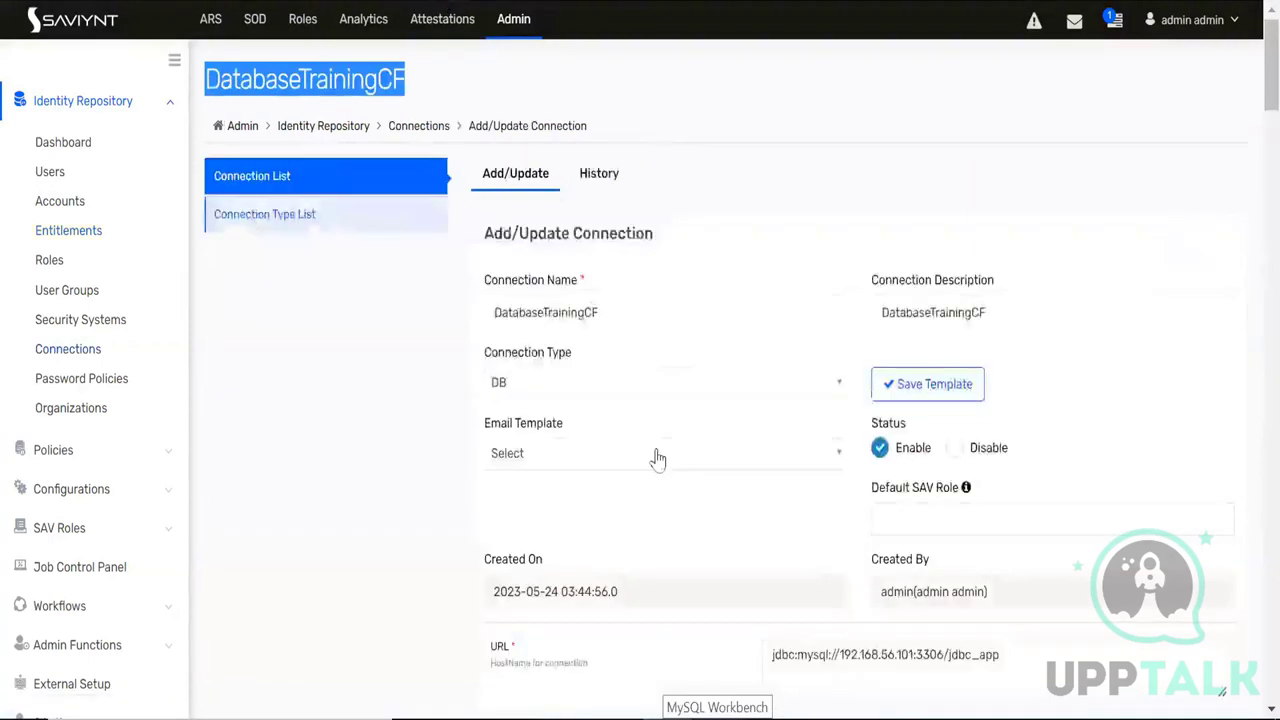
Locate the CREATEACCOUNTJSON parameter in the DatabaseTrainingCF connection settings and highlight its name
scroll(658, 458, down, 6)
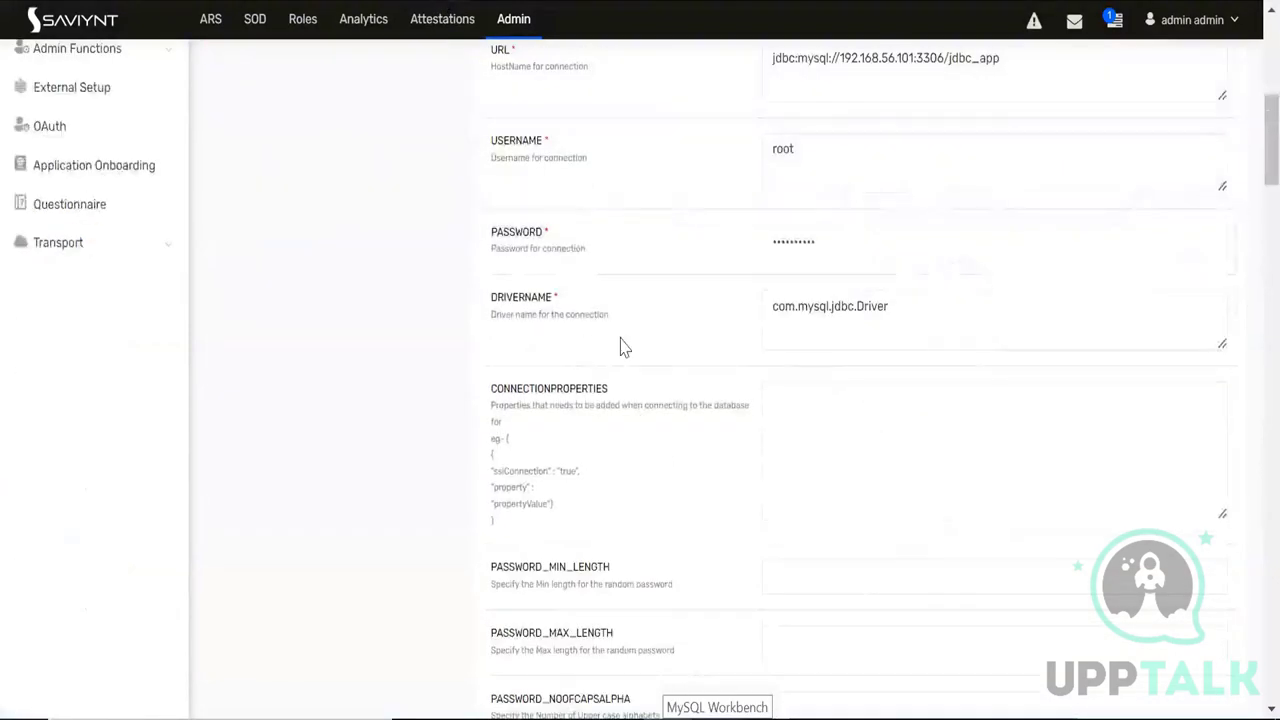
scroll(623, 346, up, 1)
scroll(591, 380, down, 6)
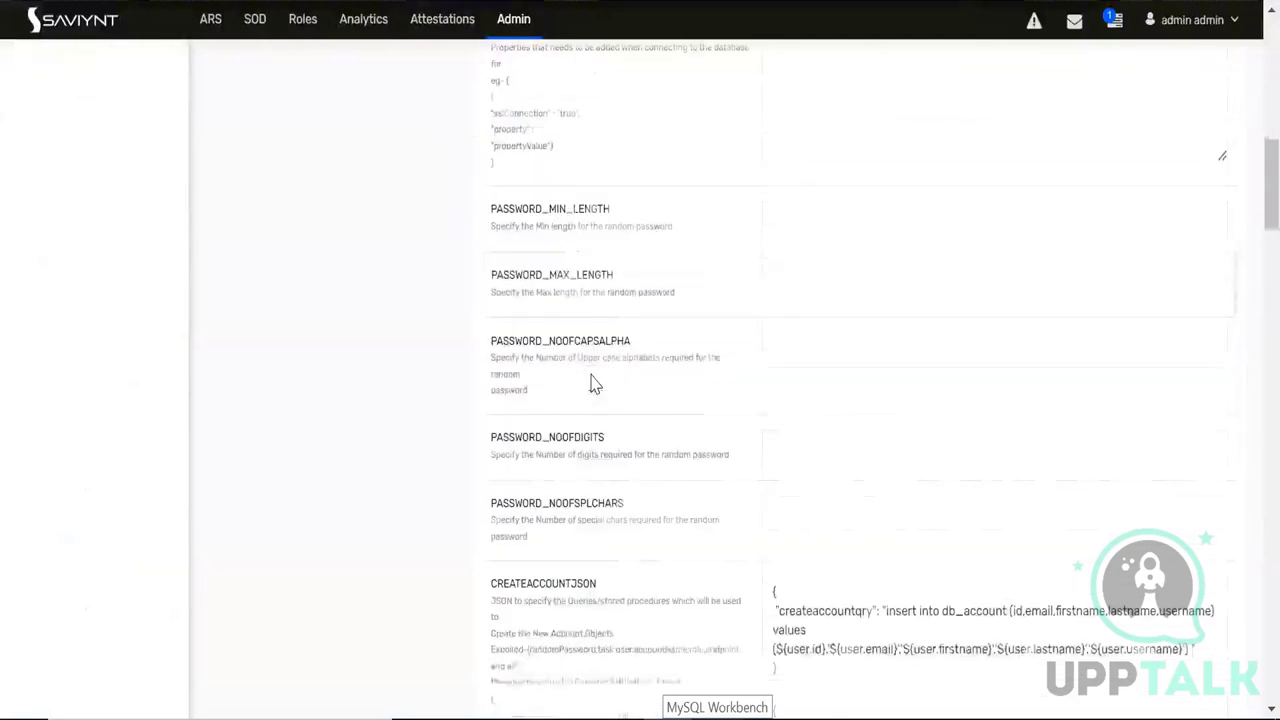
double_click(565, 470)
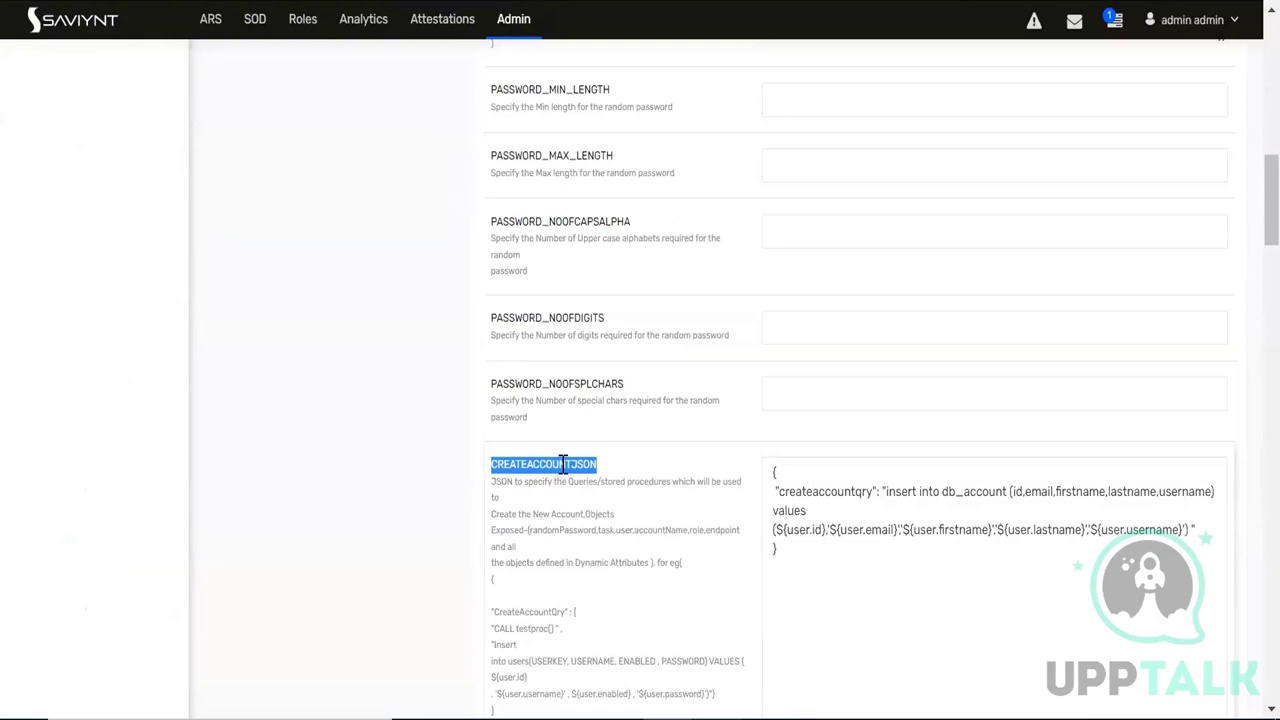
Switch to Paint and replace the old sketch with a new blank drawing
key(alt+Tab)
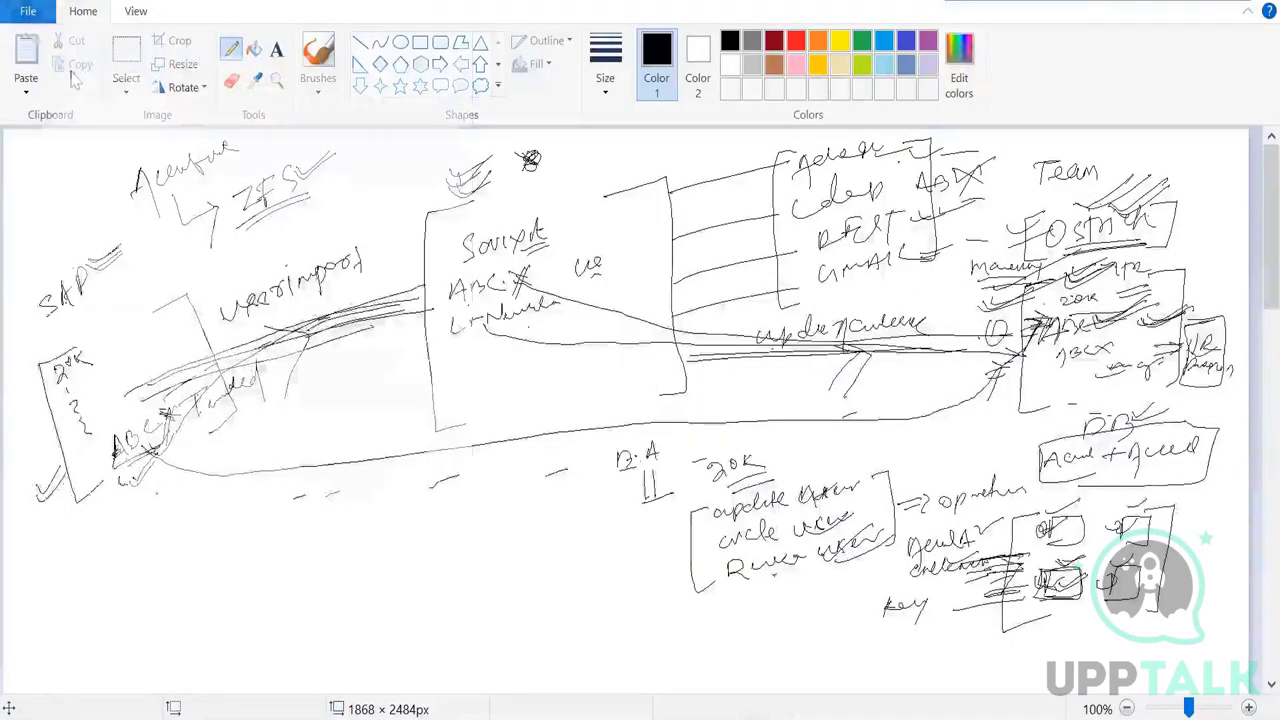
click(28, 11)
click(74, 57)
click(688, 362)
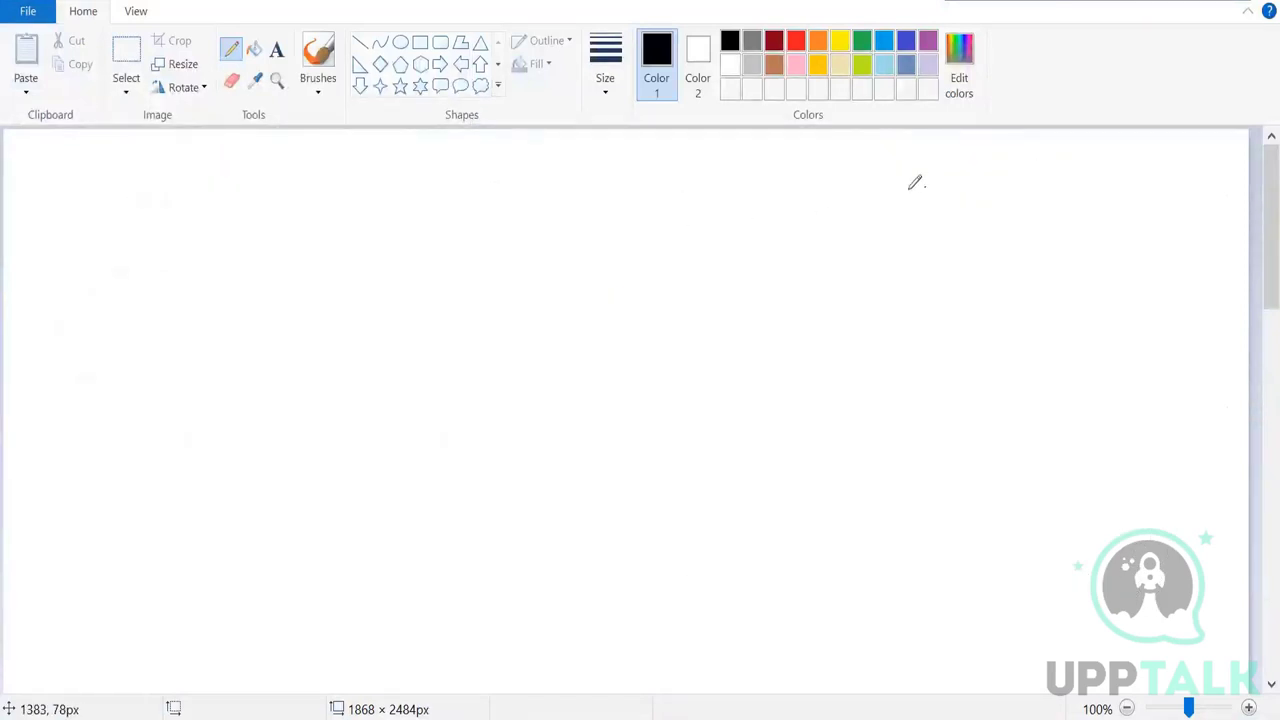
Sketch a bracketed application box on the canvas's right side, divide it with a horizontal line, and label the halves HR and Manager
mouse_move(925, 187)
mouse_down()
mouse_move(880, 394)
mouse_move(923, 407)
mouse_up()
mouse_move(1078, 190)
mouse_down()
mouse_move(1169, 171)
mouse_move(1129, 373)
mouse_up()
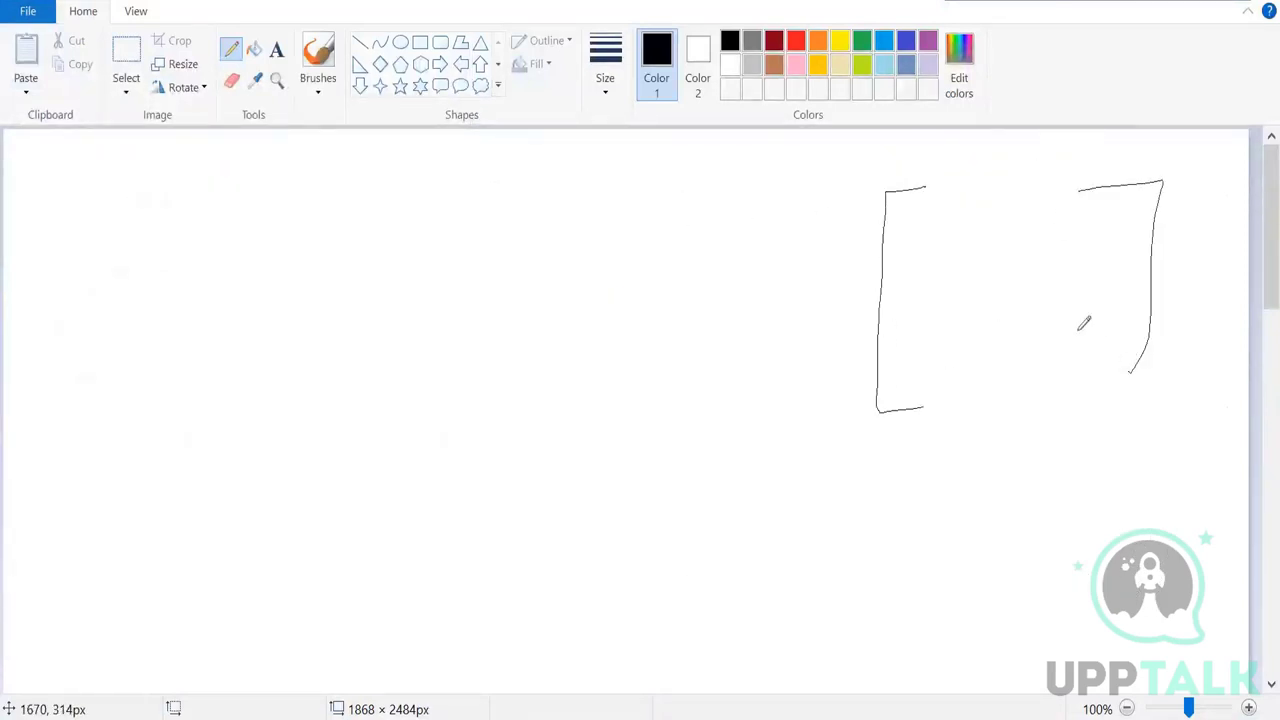
drag(918, 289, 1075, 278)
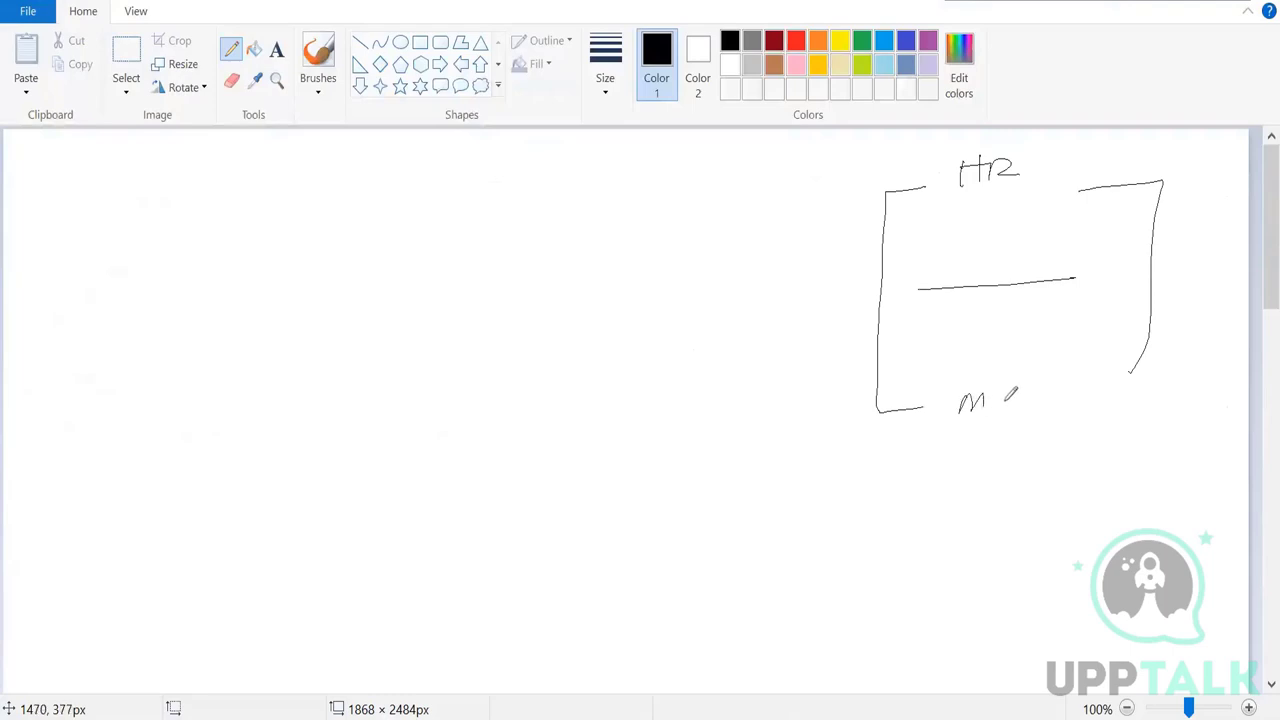
drag(1026, 386, 1102, 375)
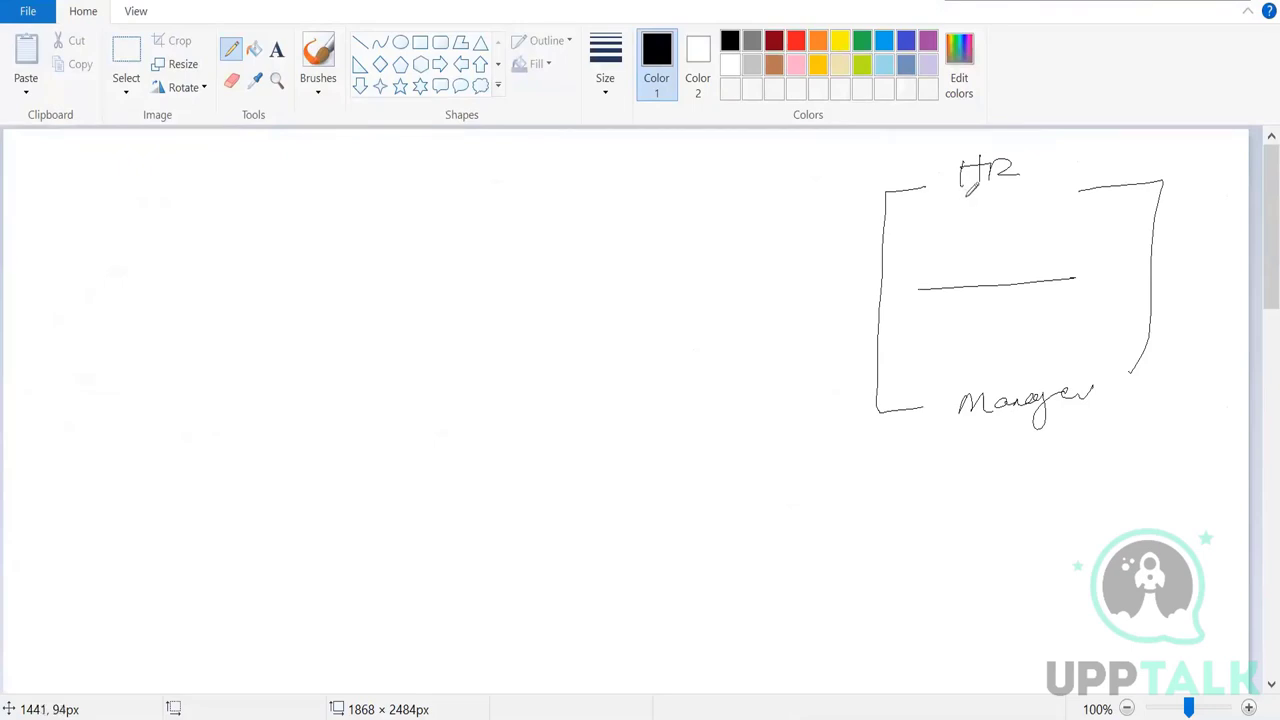
Draw a small bracket beneath each of the HR and Manager labels and handwrite the floor-level entitlement names beside them
drag(966, 197, 932, 248)
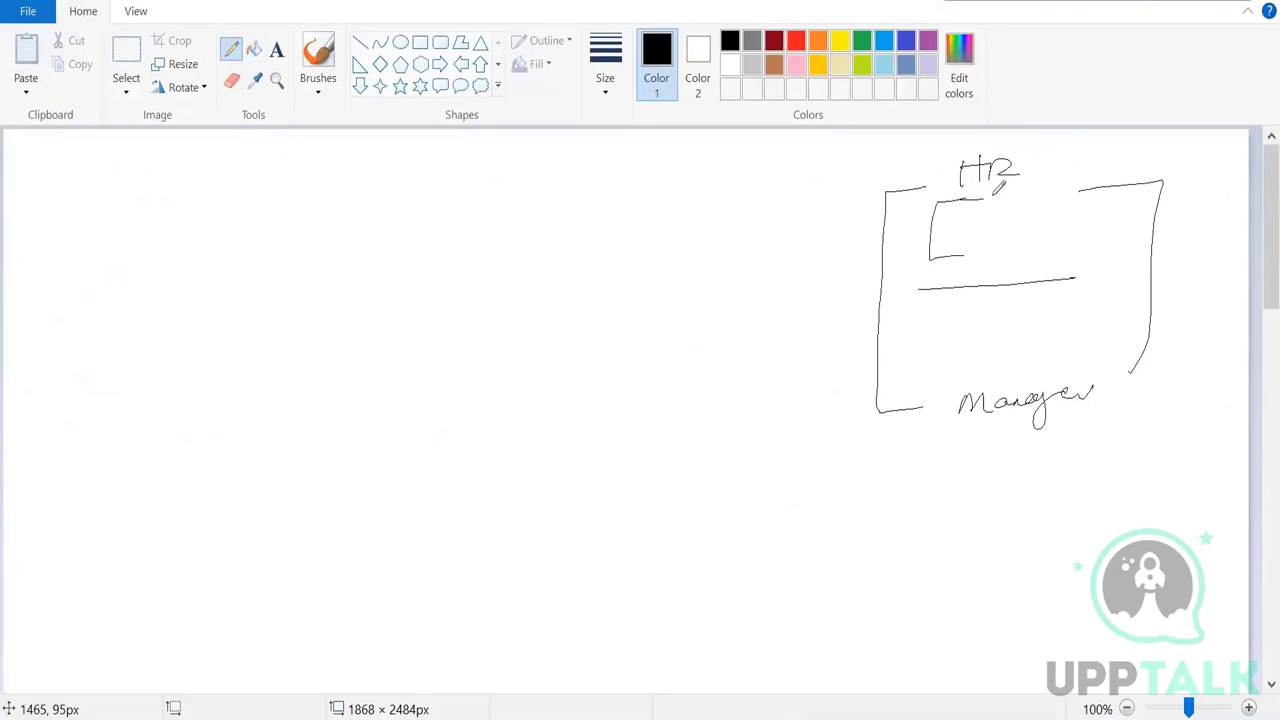
mouse_move(966, 434)
mouse_down()
mouse_move(922, 500)
mouse_move(955, 506)
mouse_up()
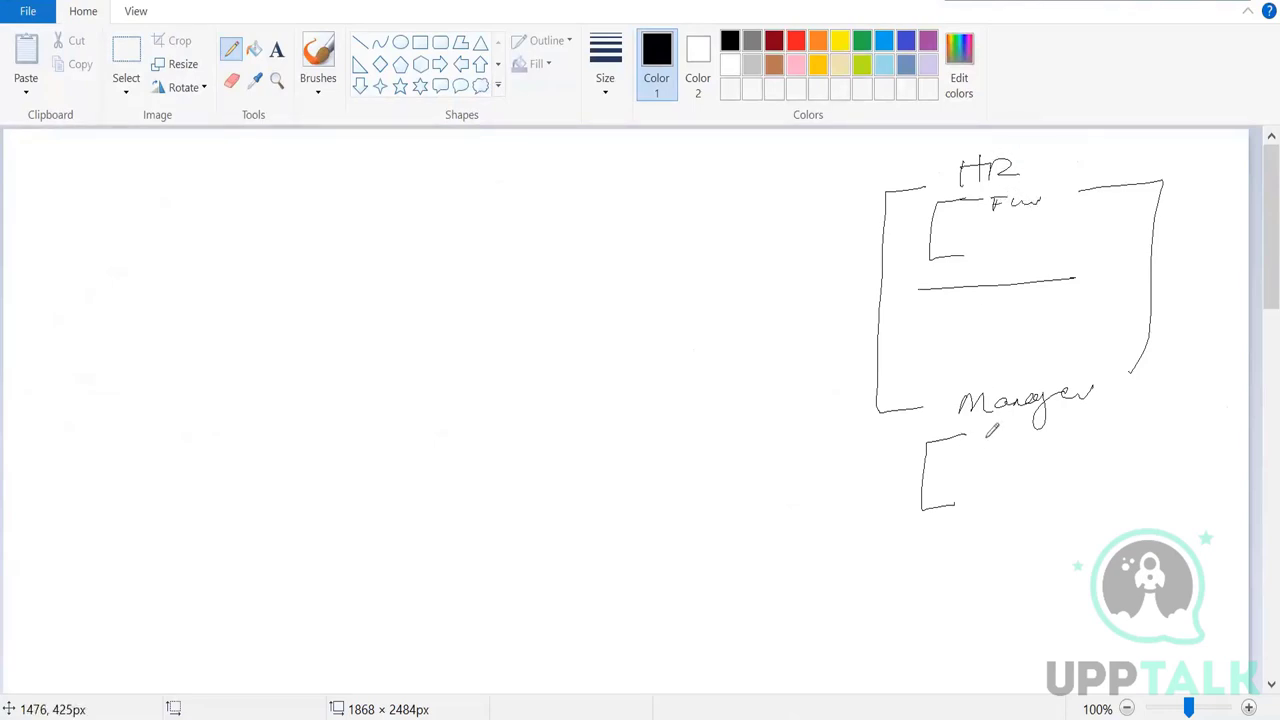
mouse_move(981, 438)
mouse_down()
mouse_move(975, 455)
mouse_move(1000, 432)
mouse_move(1025, 445)
mouse_move(1119, 428)
mouse_up()
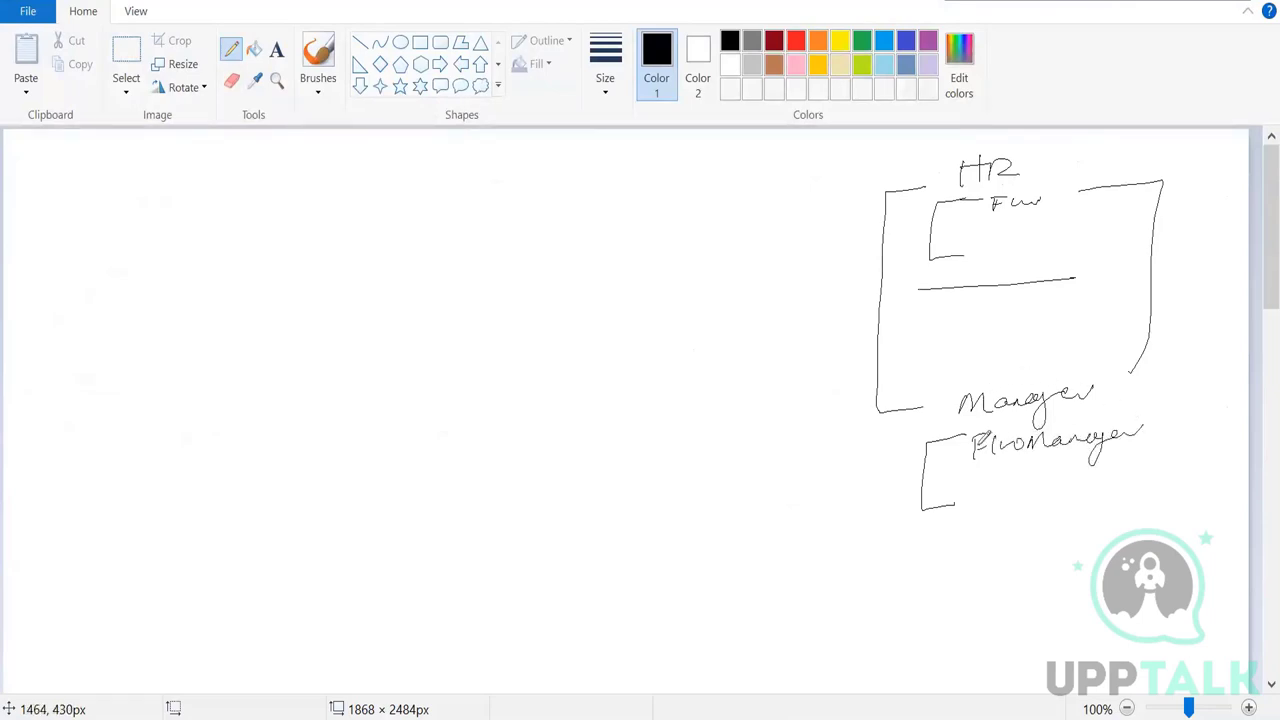
drag(990, 444, 955, 447)
Draw a long connecting line from the application box to a second large bracketed box, labelled Saviynt with a double underline
drag(716, 205, 431, 238)
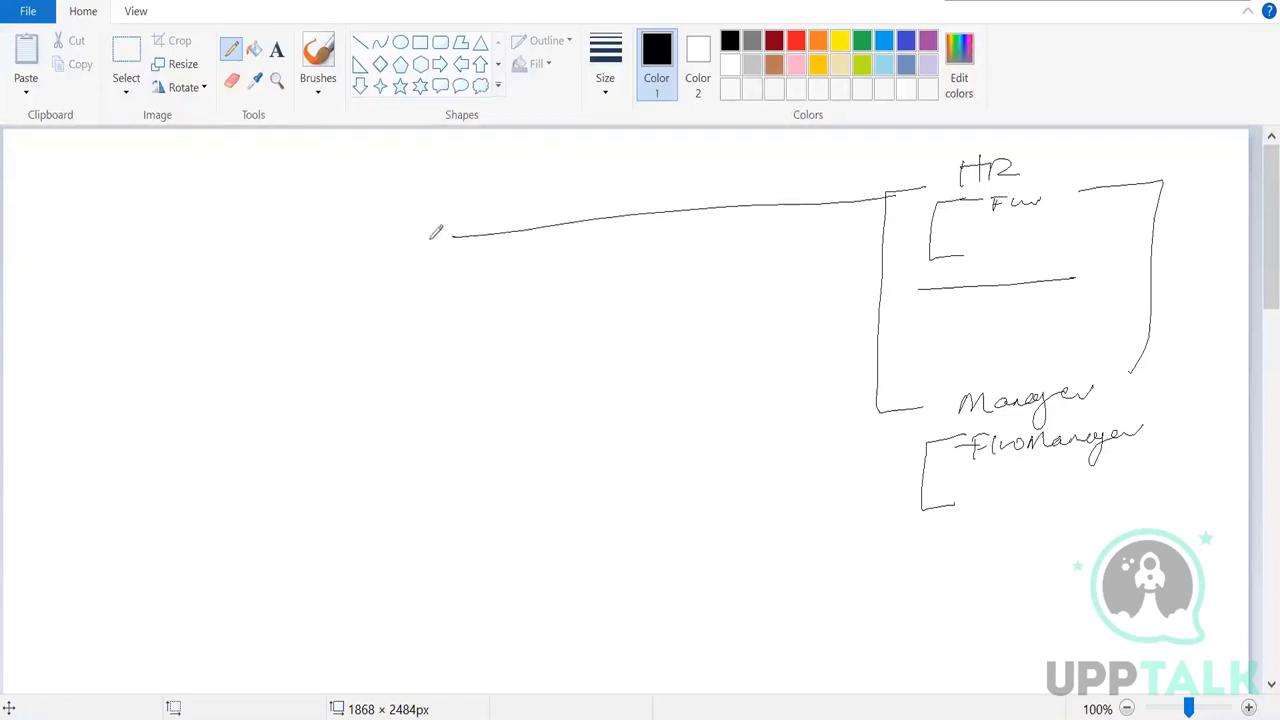
mouse_move(356, 179)
mouse_down()
mouse_move(240, 404)
mouse_move(320, 448)
mouse_up()
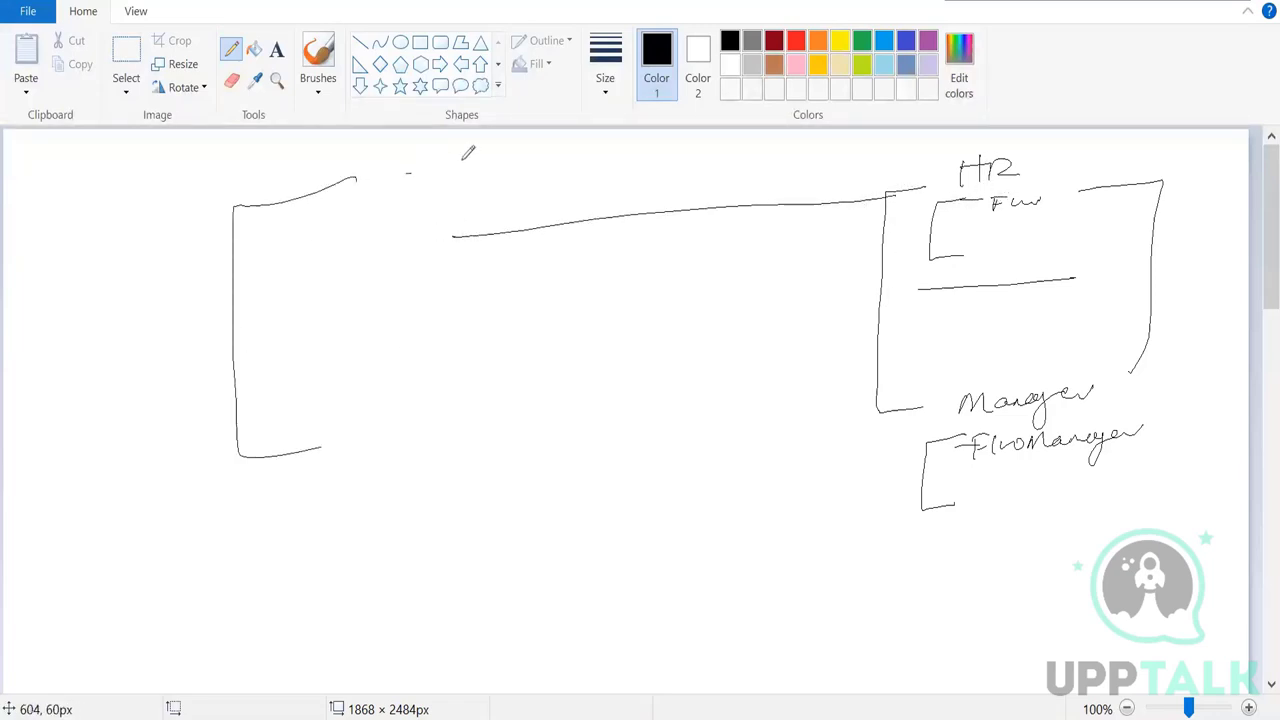
drag(468, 152, 466, 407)
mouse_move(300, 155)
mouse_down()
mouse_move(276, 186)
mouse_move(300, 176)
mouse_up()
drag(306, 168, 379, 151)
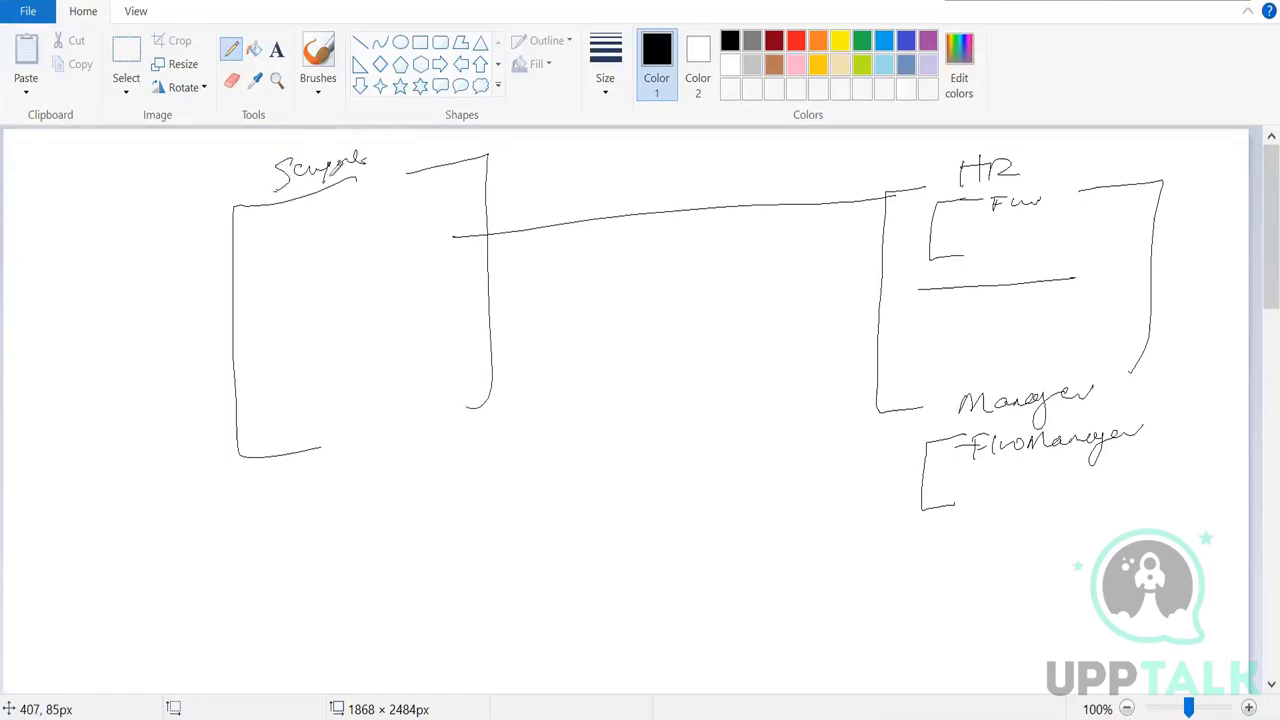
drag(276, 190, 356, 178)
drag(288, 197, 354, 179)
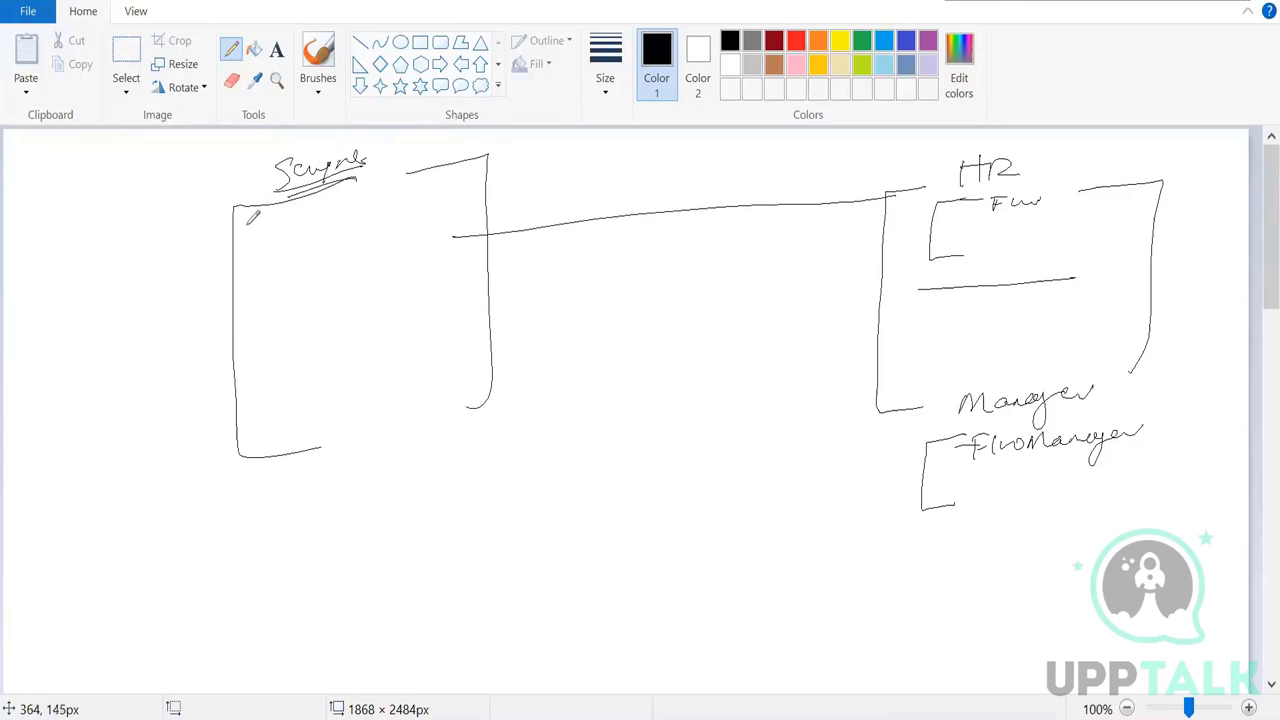
Write the DatabaseTrainingCF application name inside the Saviynt box and branch it to the entitlements FloorHR and Manager
mouse_move(262, 222)
mouse_down()
mouse_move(295, 229)
mouse_move(370, 200)
mouse_move(419, 196)
mouse_move(423, 209)
mouse_move(431, 197)
mouse_up()
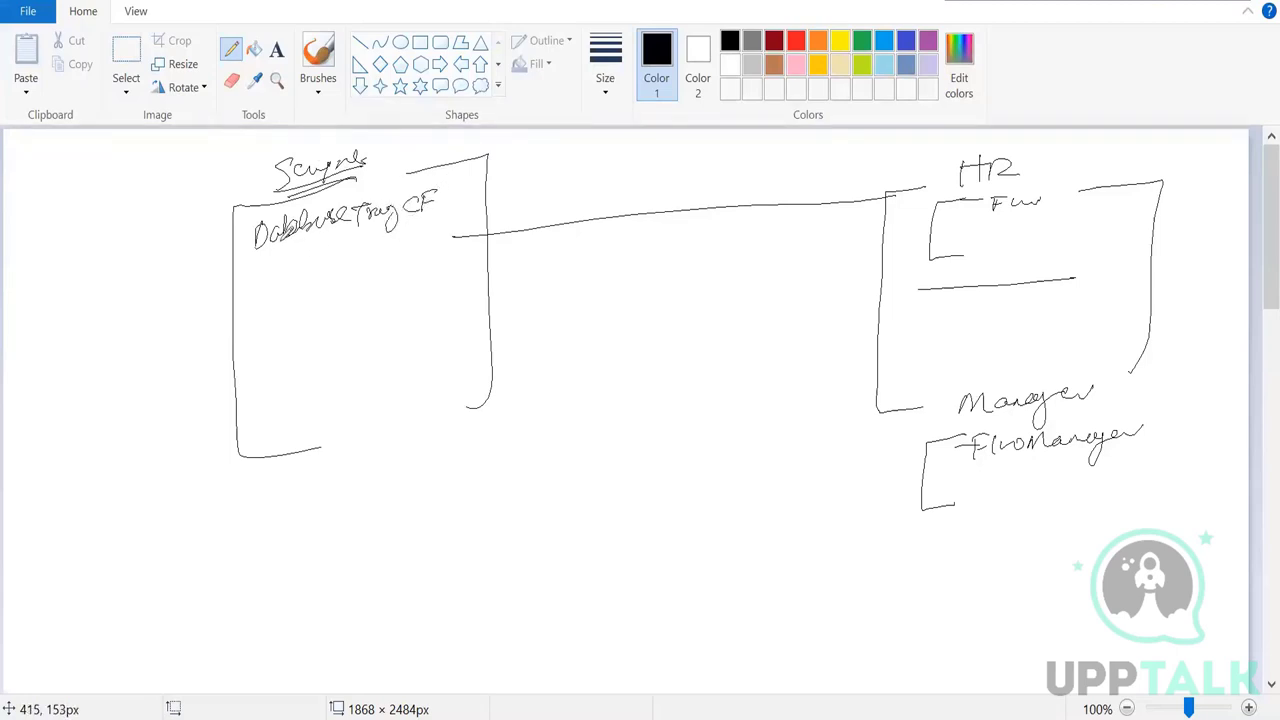
drag(269, 261, 268, 350)
mouse_move(265, 272)
mouse_down()
mouse_move(316, 246)
mouse_move(399, 258)
mouse_up()
mouse_move(264, 348)
mouse_down()
mouse_move(377, 320)
mouse_move(389, 302)
mouse_move(419, 305)
mouse_up()
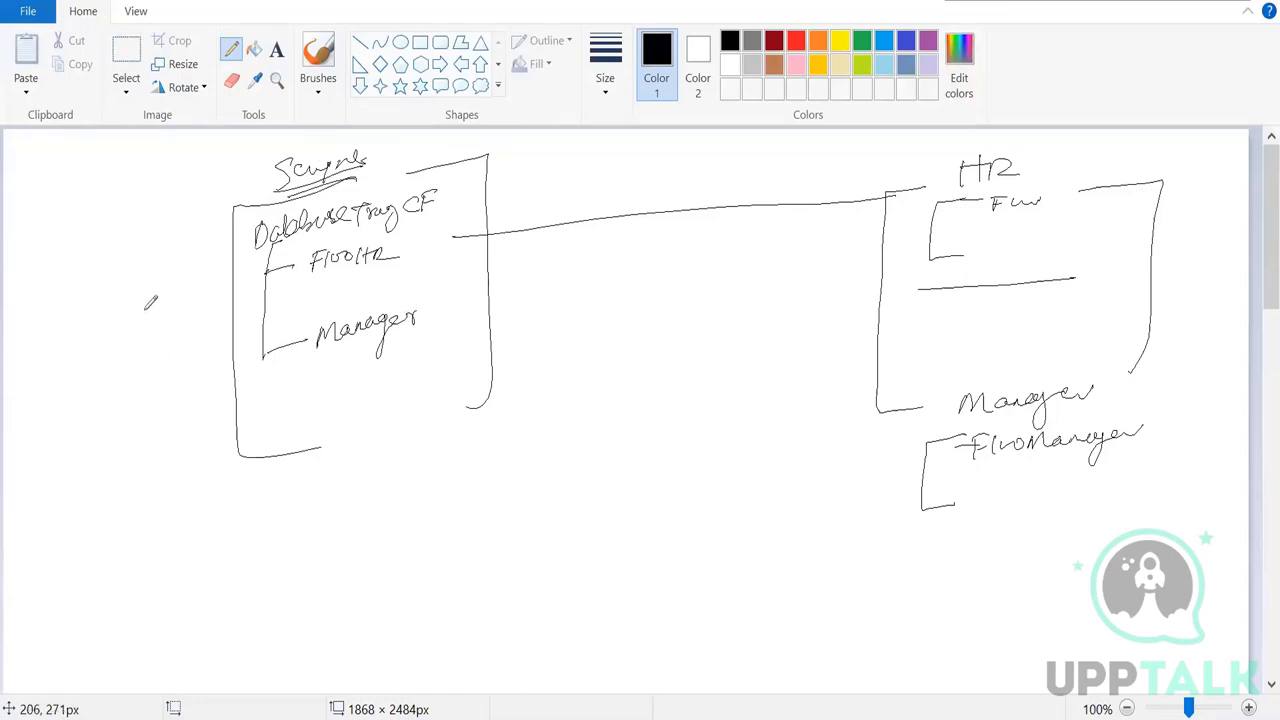
Draw a double line beside the Saviynt box, a small bracketed box containing a user's name, and an arrow from it towards Saviynt
mouse_move(43, 379)
mouse_down()
mouse_move(175, 315)
mouse_move(208, 318)
mouse_up()
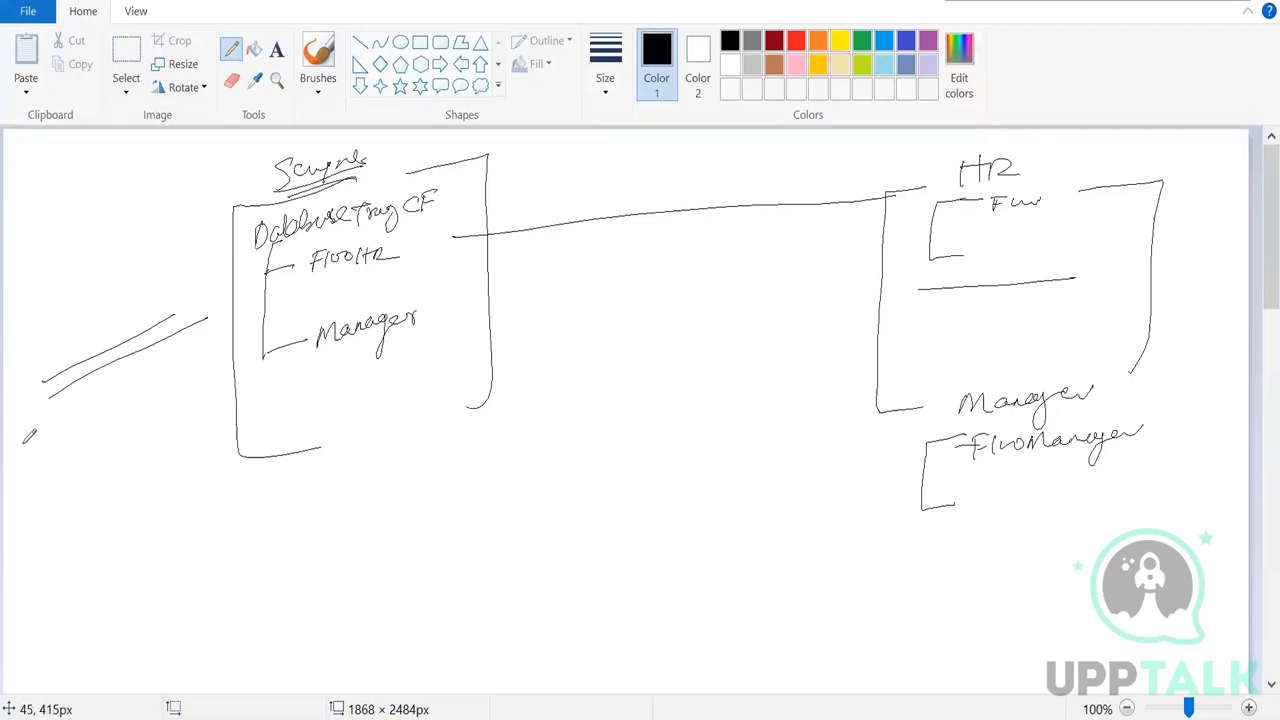
drag(32, 435, 62, 513)
drag(72, 425, 118, 485)
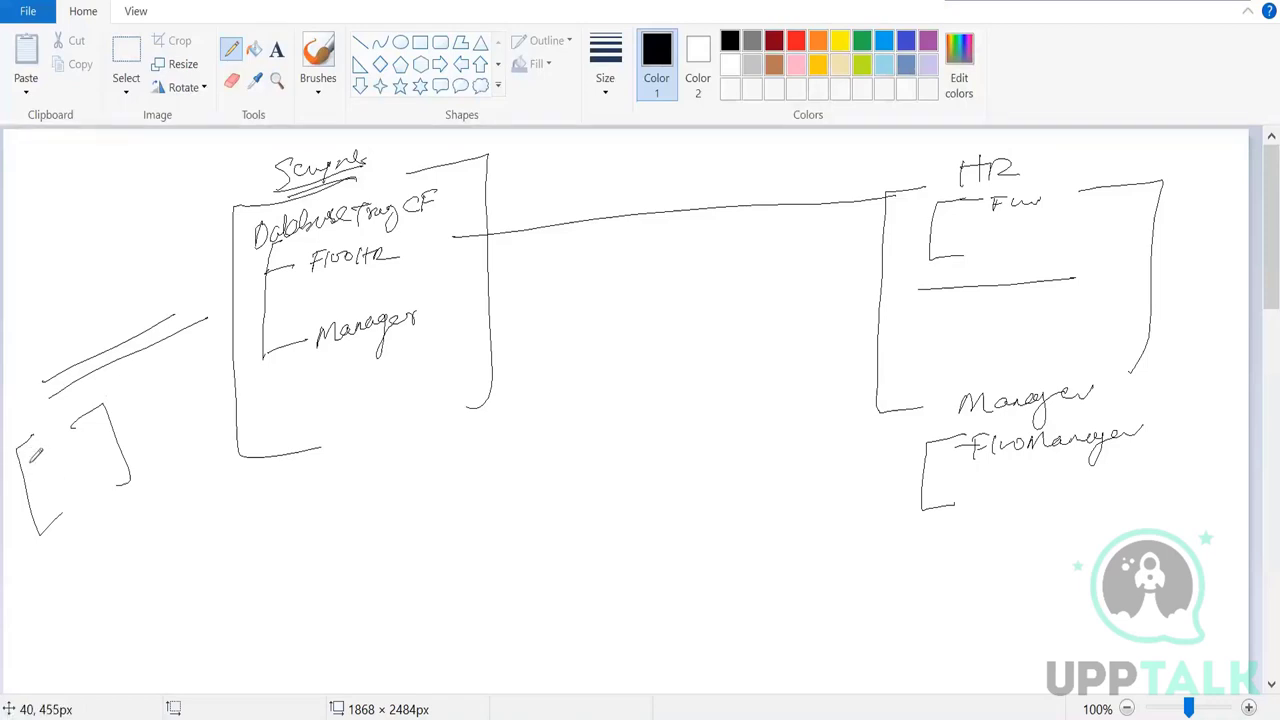
mouse_move(45, 455)
mouse_down()
mouse_move(61, 472)
mouse_move(51, 462)
mouse_move(122, 426)
mouse_move(100, 448)
mouse_up()
drag(72, 506, 64, 518)
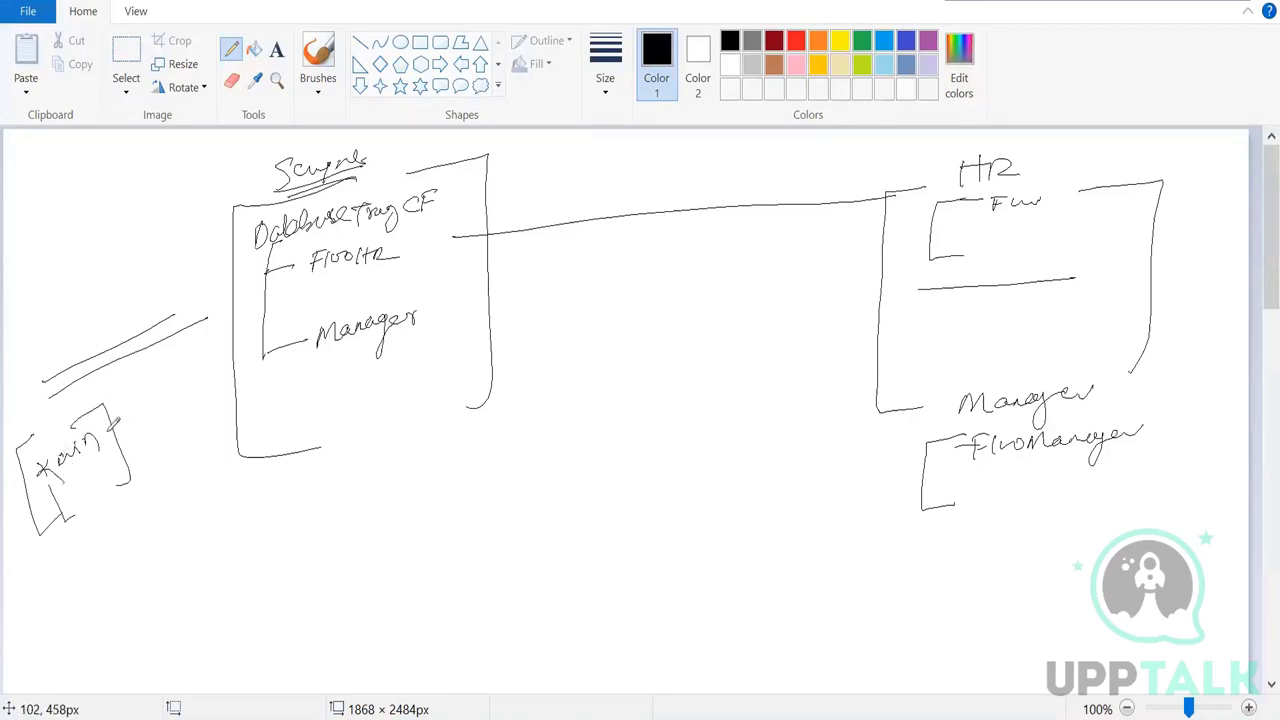
mouse_move(106, 424)
mouse_down()
mouse_move(212, 348)
mouse_move(155, 384)
mouse_move(177, 373)
mouse_move(155, 420)
mouse_move(212, 350)
mouse_up()
drag(155, 398, 212, 356)
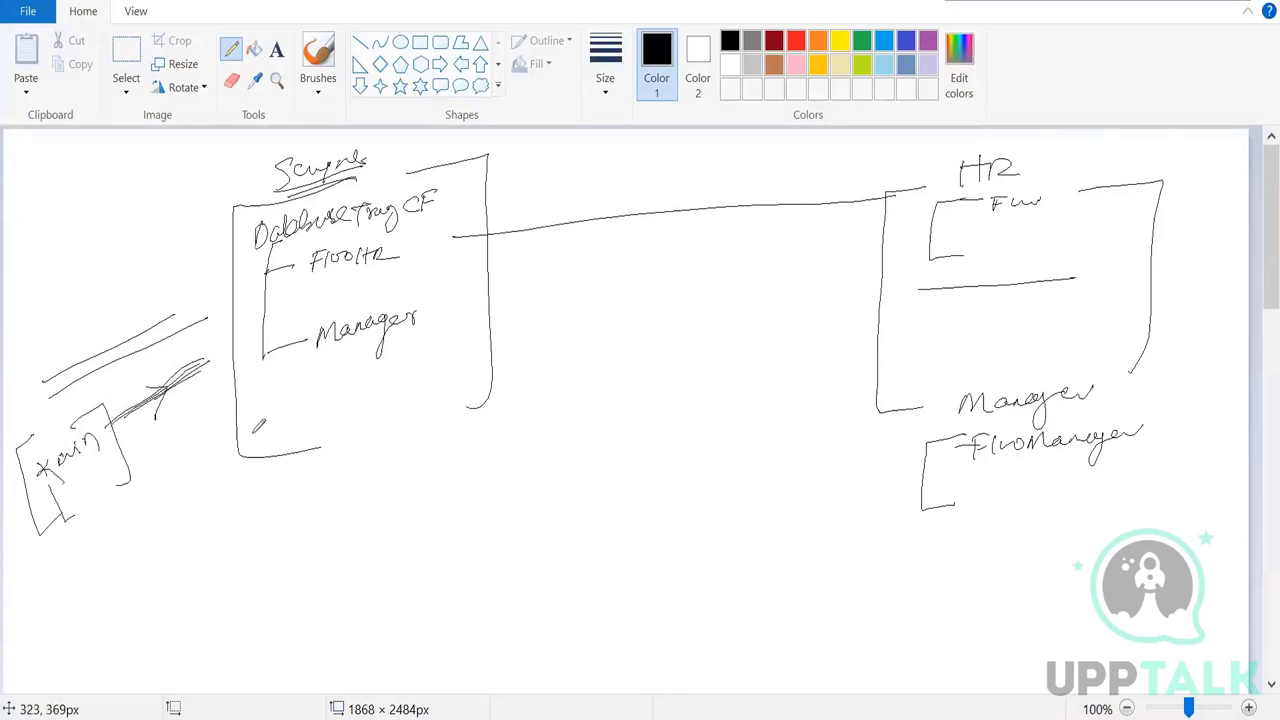
Write the user's name in the Saviynt box, tick DatabaseTrainingCF and FloorHR, and handwrite the matching table and user entries under HR
mouse_move(262, 424)
mouse_down()
mouse_move(248, 452)
mouse_move(280, 428)
mouse_move(290, 392)
mouse_move(301, 406)
mouse_up()
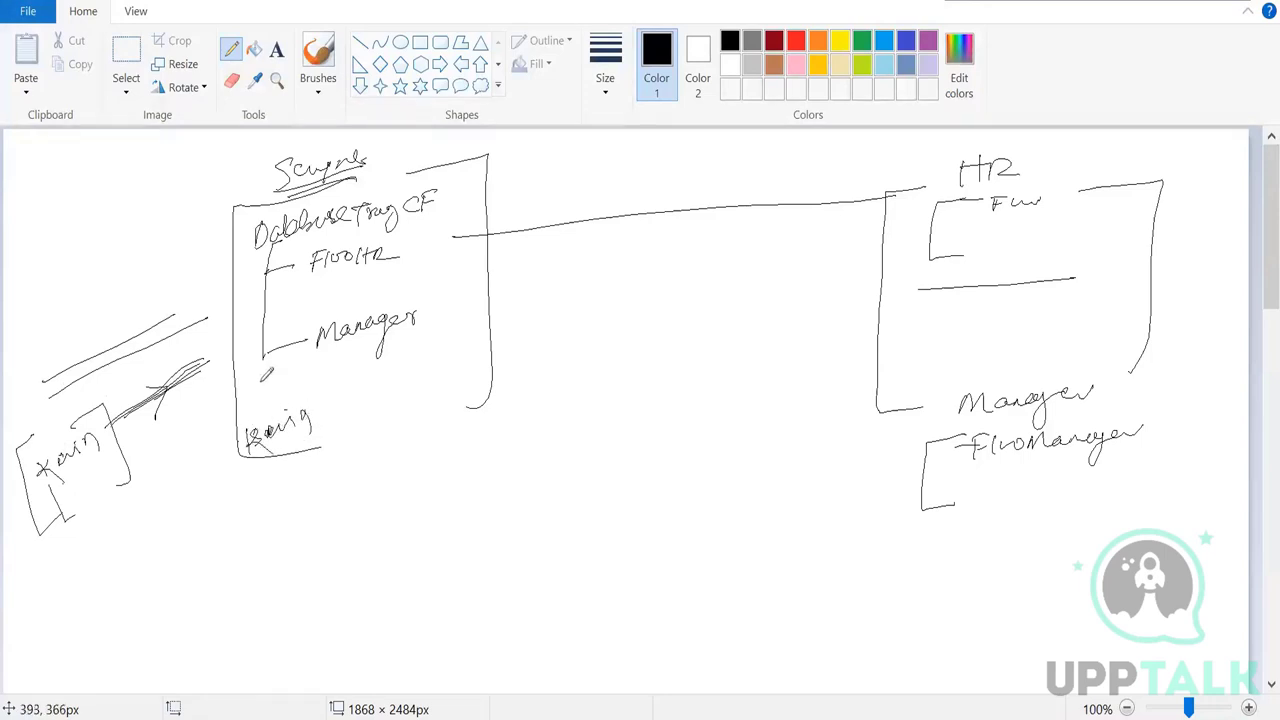
drag(236, 230, 276, 204)
drag(320, 204, 348, 187)
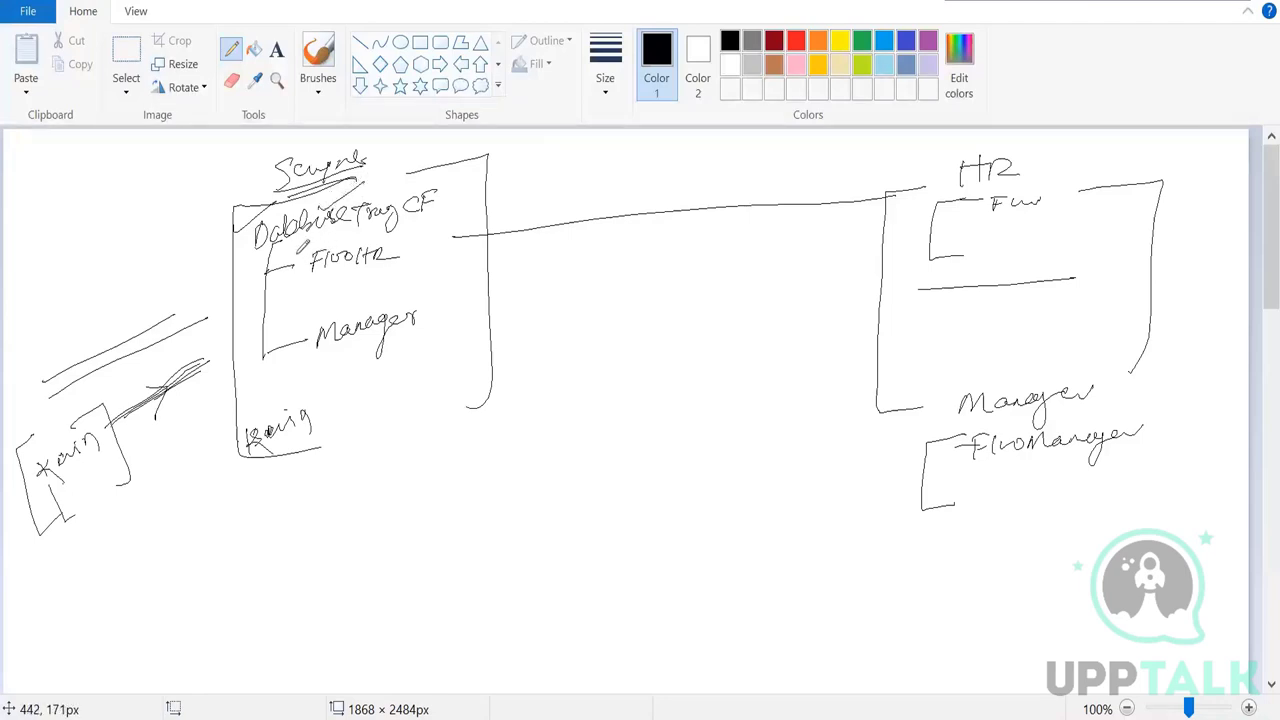
drag(294, 234, 304, 246)
mouse_move(999, 210)
mouse_down()
mouse_move(987, 226)
mouse_move(1093, 222)
mouse_up()
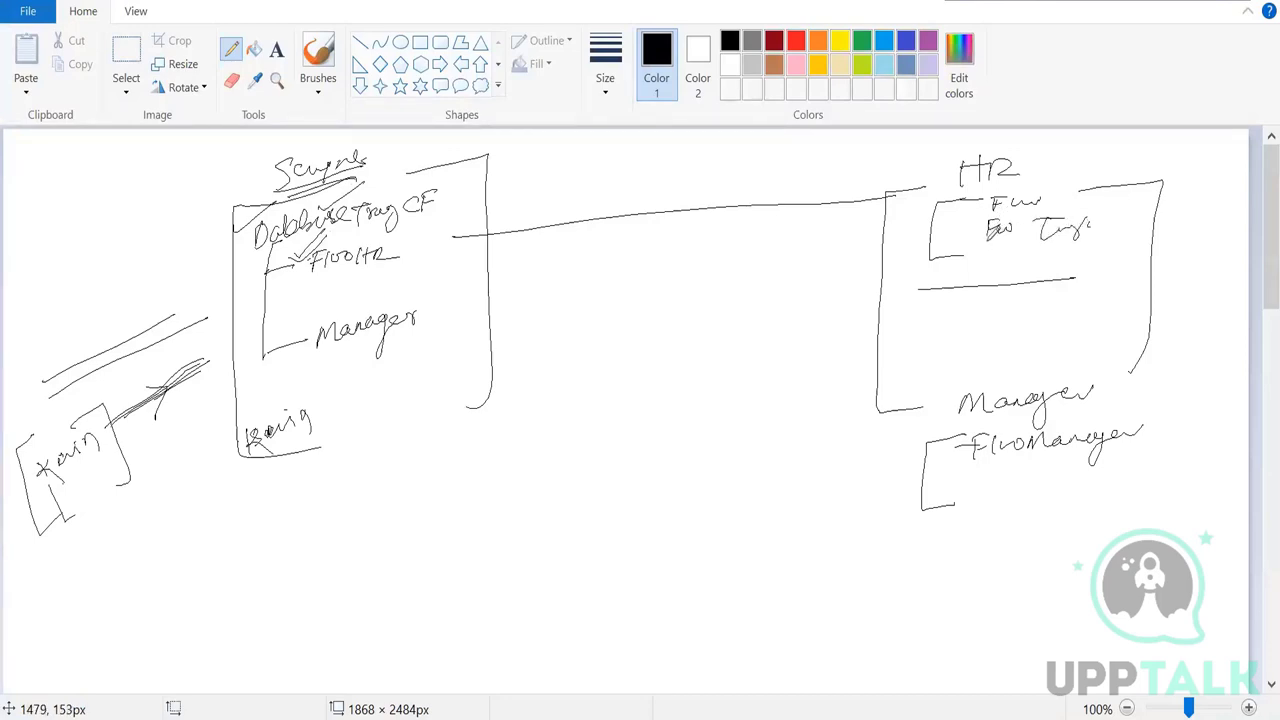
mouse_move(991, 233)
mouse_down()
mouse_move(982, 254)
mouse_move(1011, 237)
mouse_up()
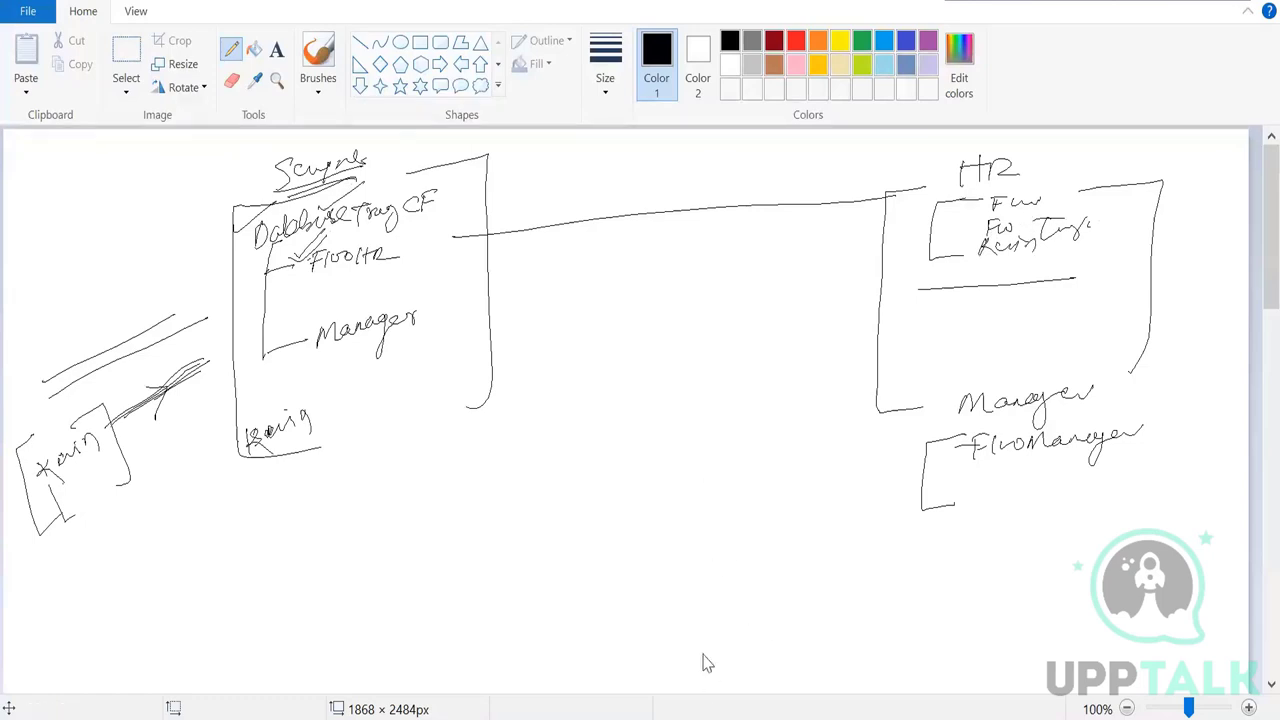
Compare the jdbc_app tables in MySQL Workbench and the CREATEACCOUNTJSON query in Saviynt with the Paint diagram, marking its connection near the application box
key(alt+Tab)
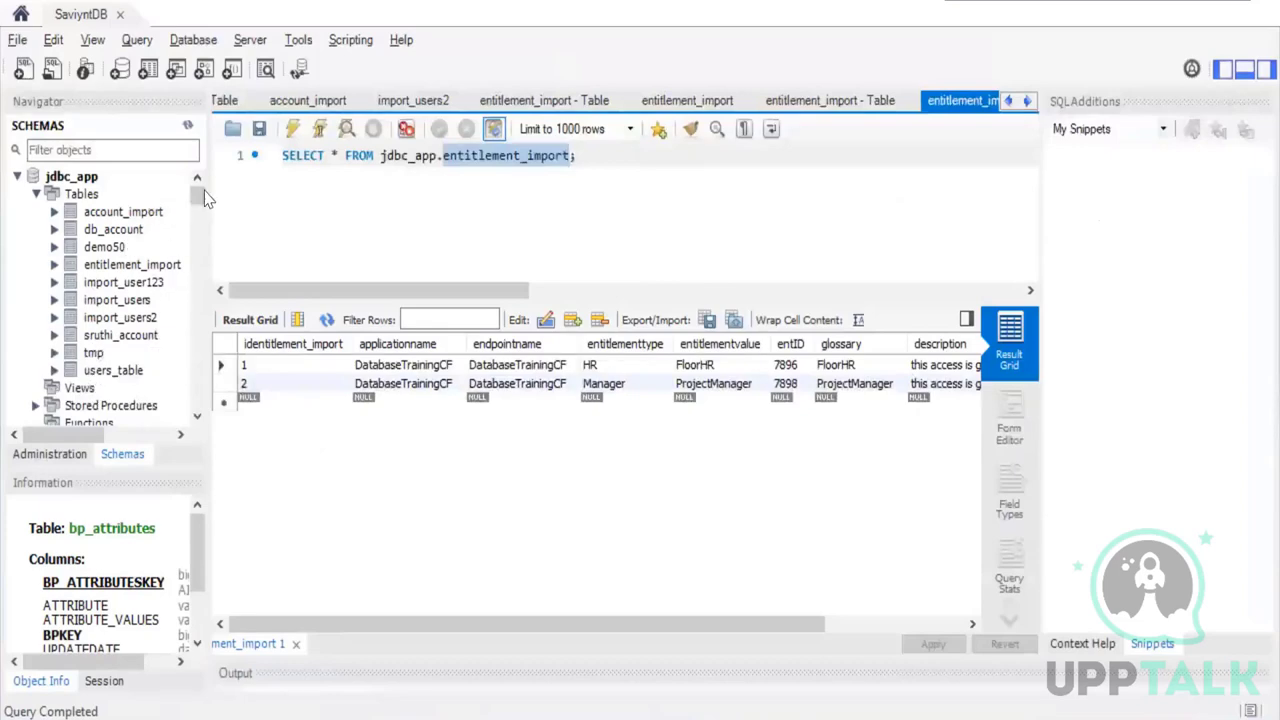
drag(199, 197, 199, 250)
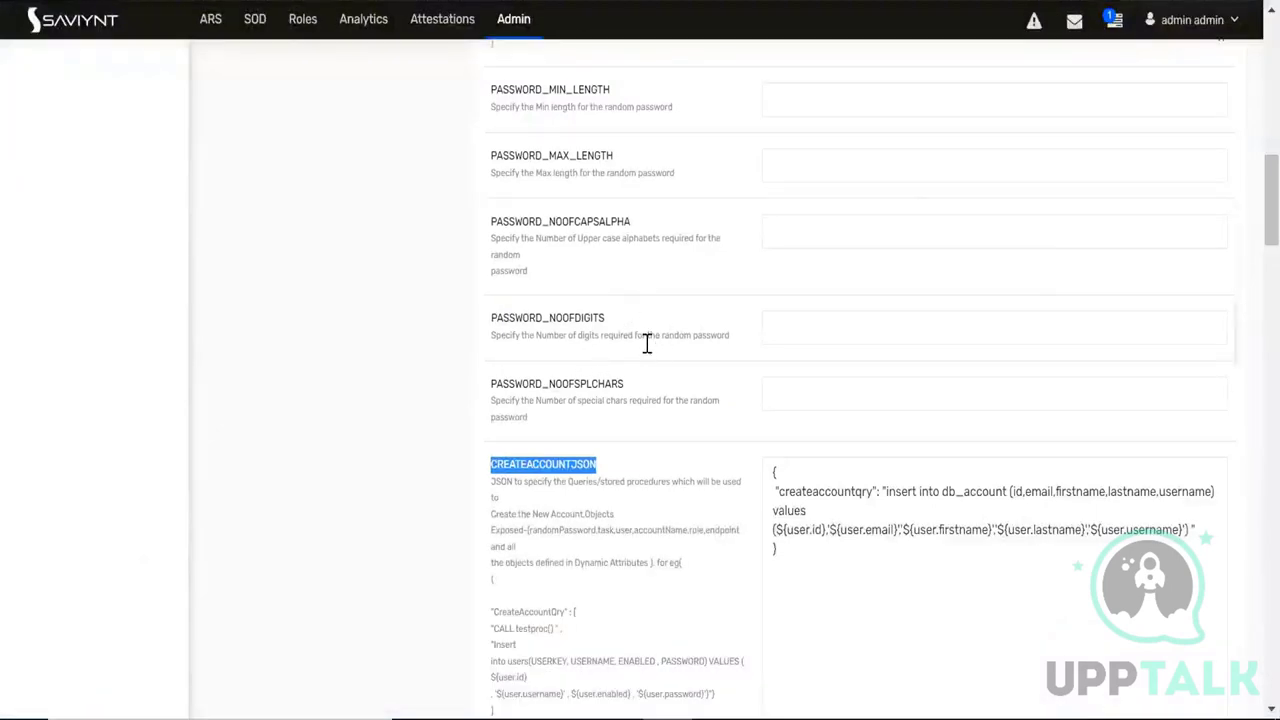
key(alt+Tab)
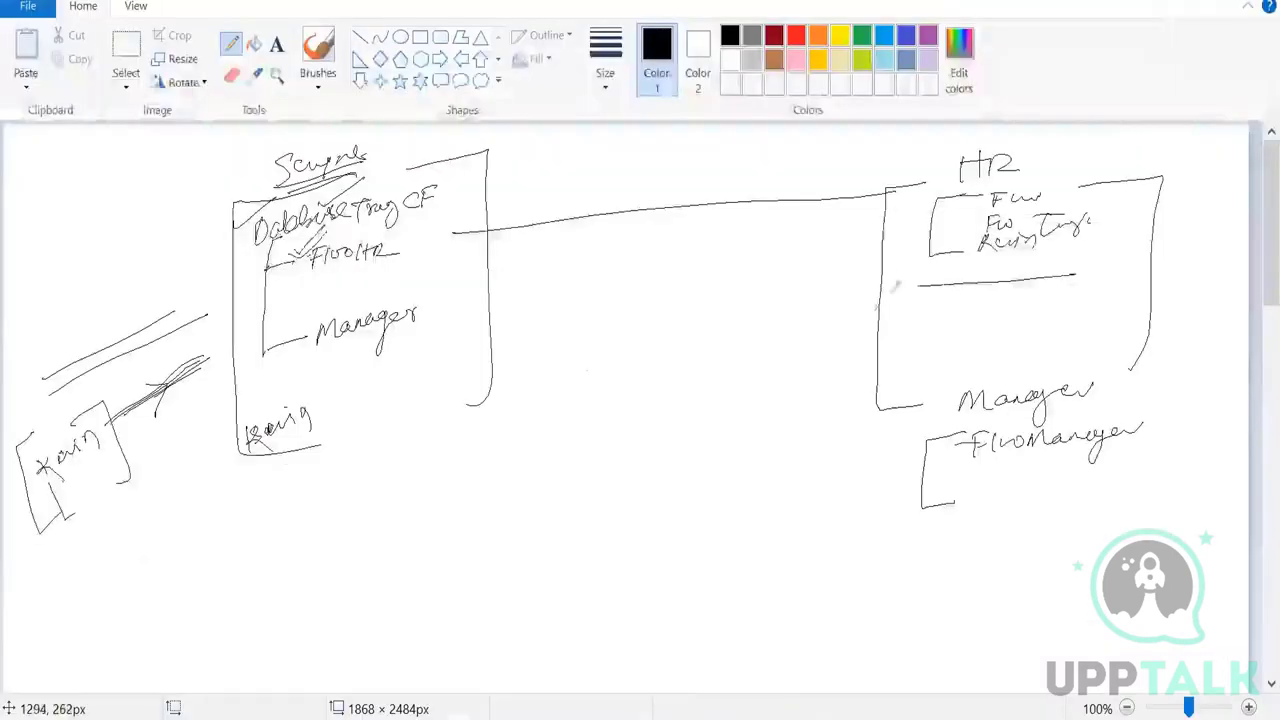
mouse_move(890, 243)
mouse_down()
mouse_move(842, 225)
mouse_move(892, 206)
mouse_move(838, 242)
mouse_move(857, 250)
mouse_move(832, 272)
mouse_up()
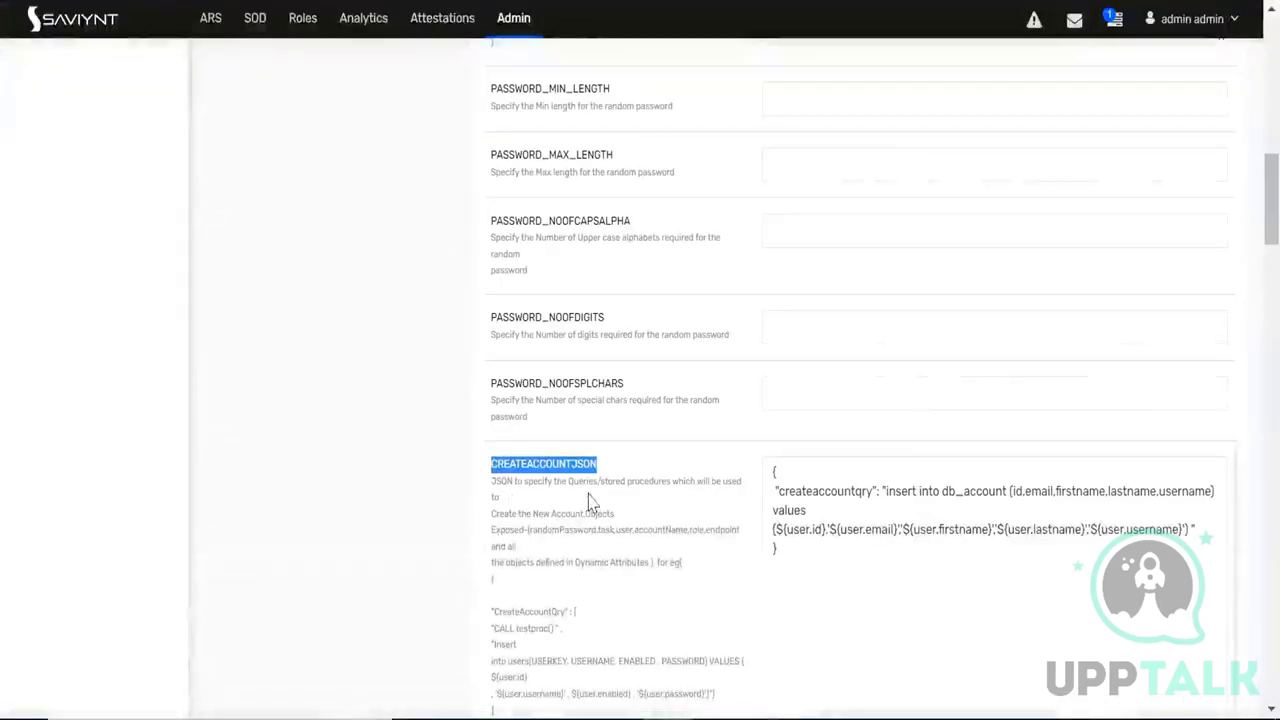
click(567, 463)
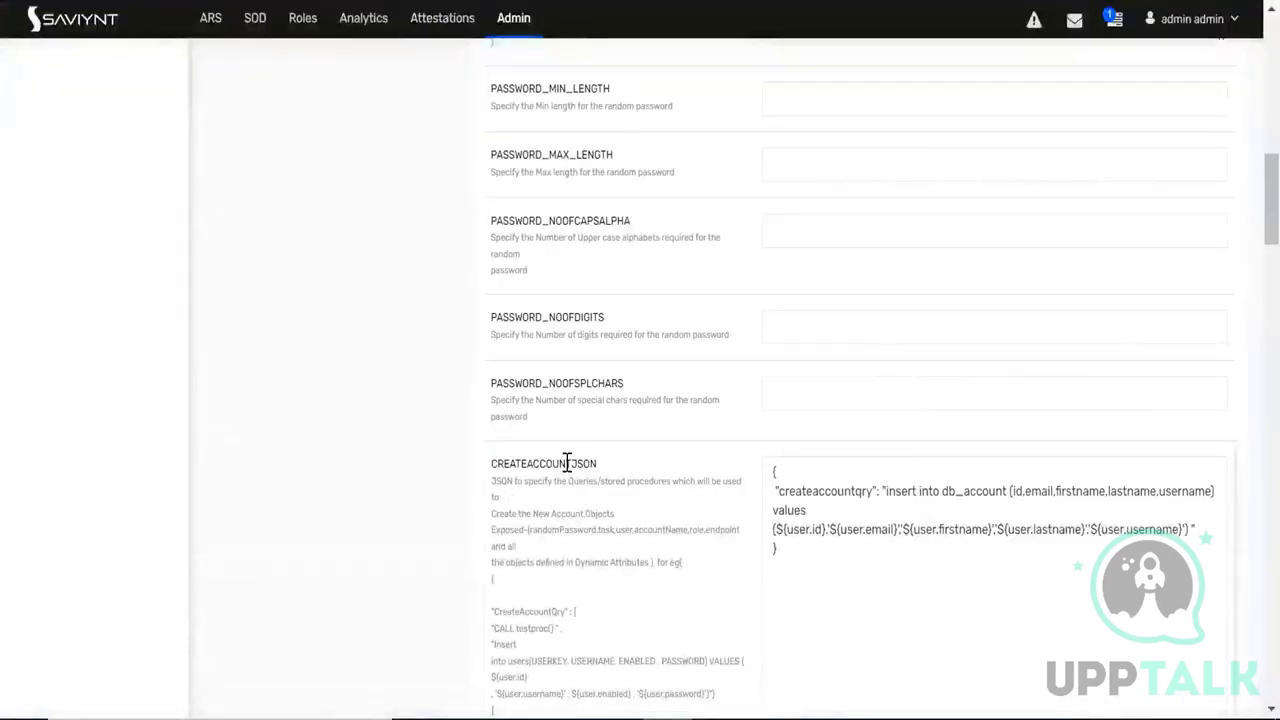
Review the FloorHR and ProjectManager entries in the DatabaseTrainingCF endpoint's entitlement list
scroll(567, 463, up, 10)
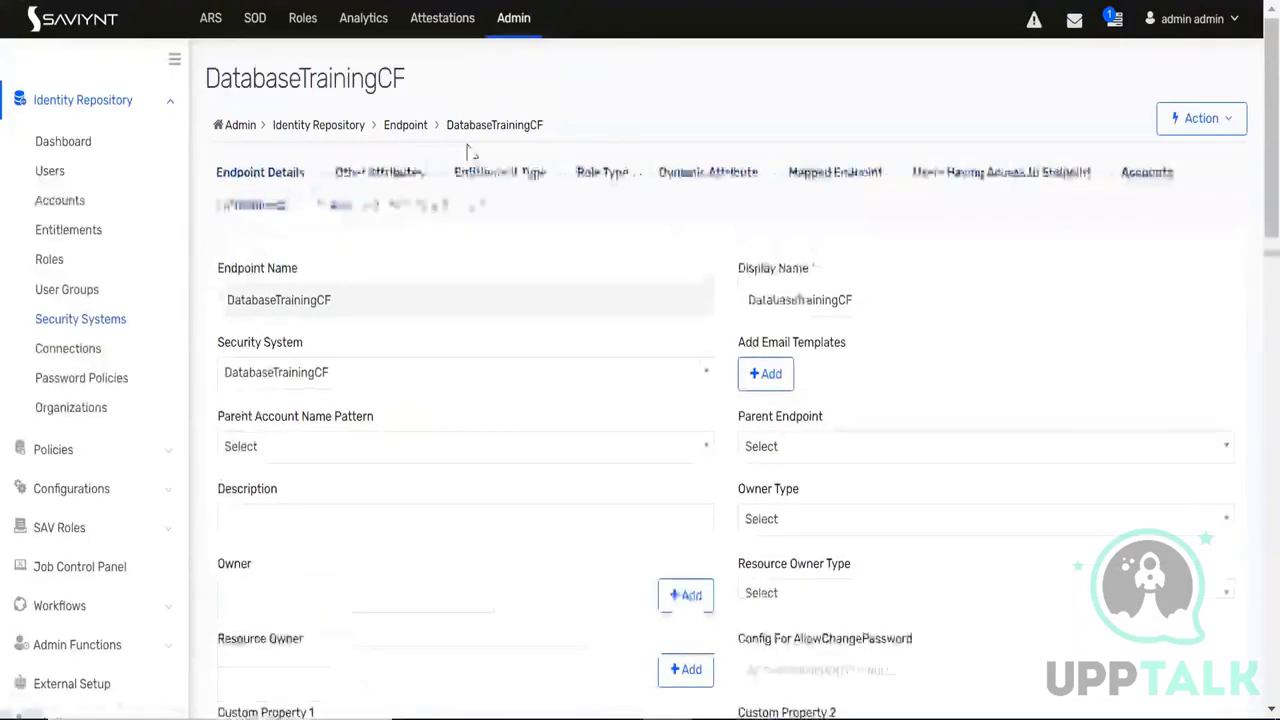
click(238, 206)
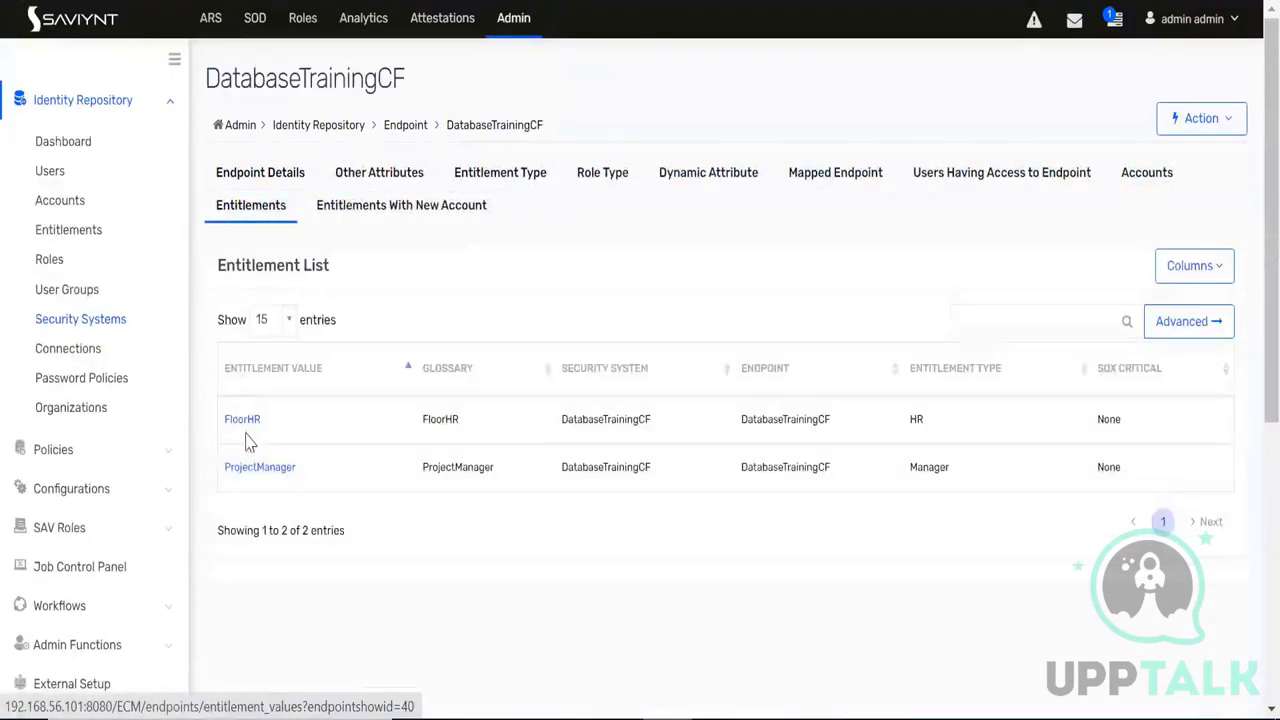
drag(268, 435, 223, 429)
drag(302, 468, 229, 466)
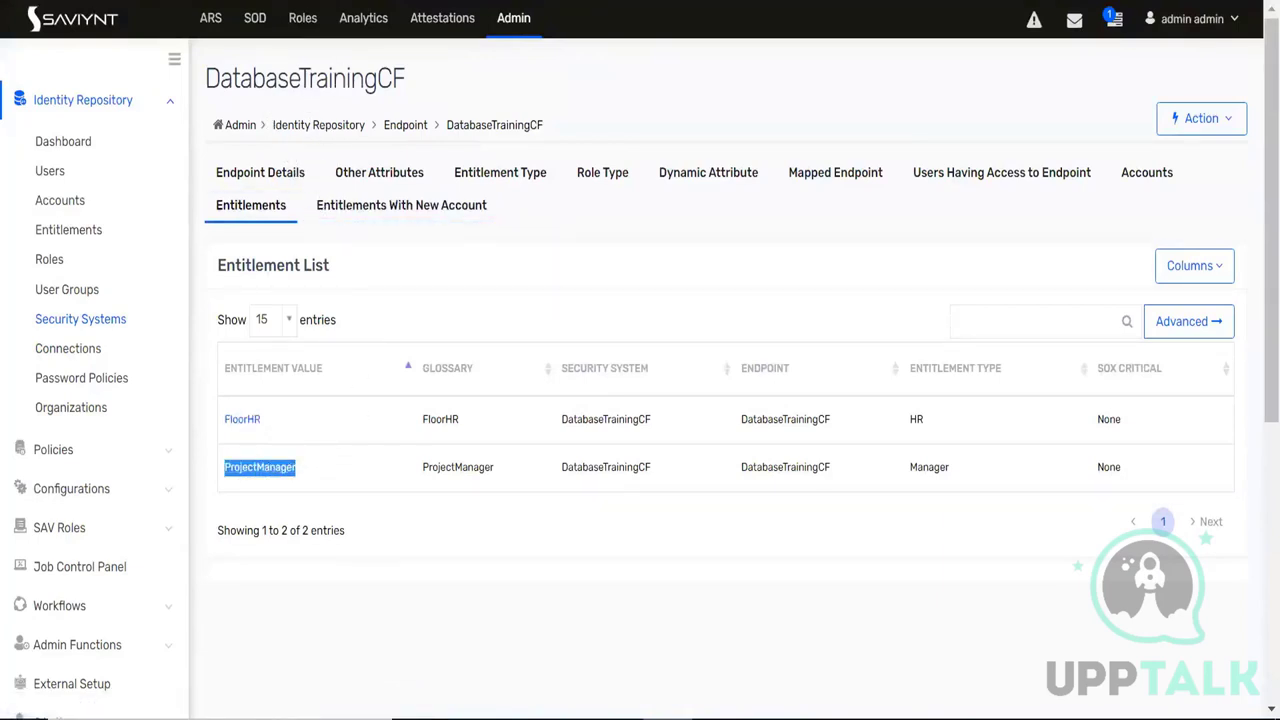
Start an access request for others in ARS, choosing the third-from-last user on the list's first page
key(F5)
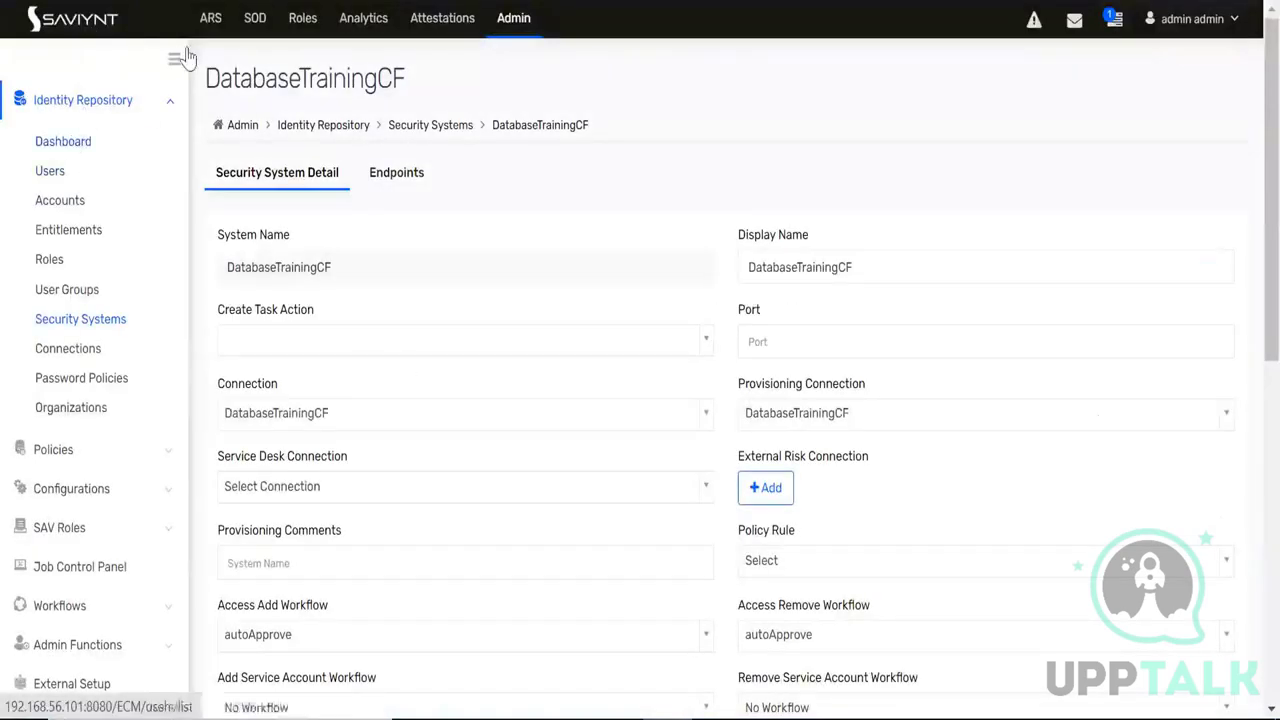
click(211, 19)
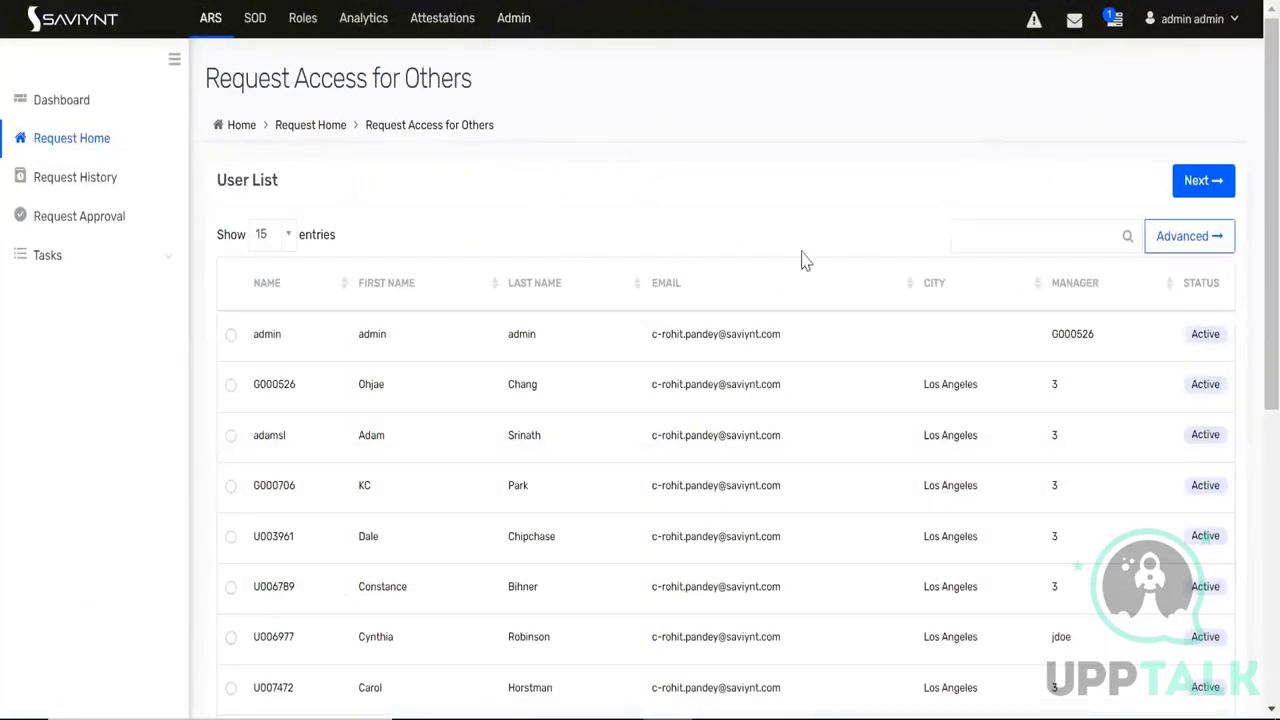
scroll(566, 374, down, 5)
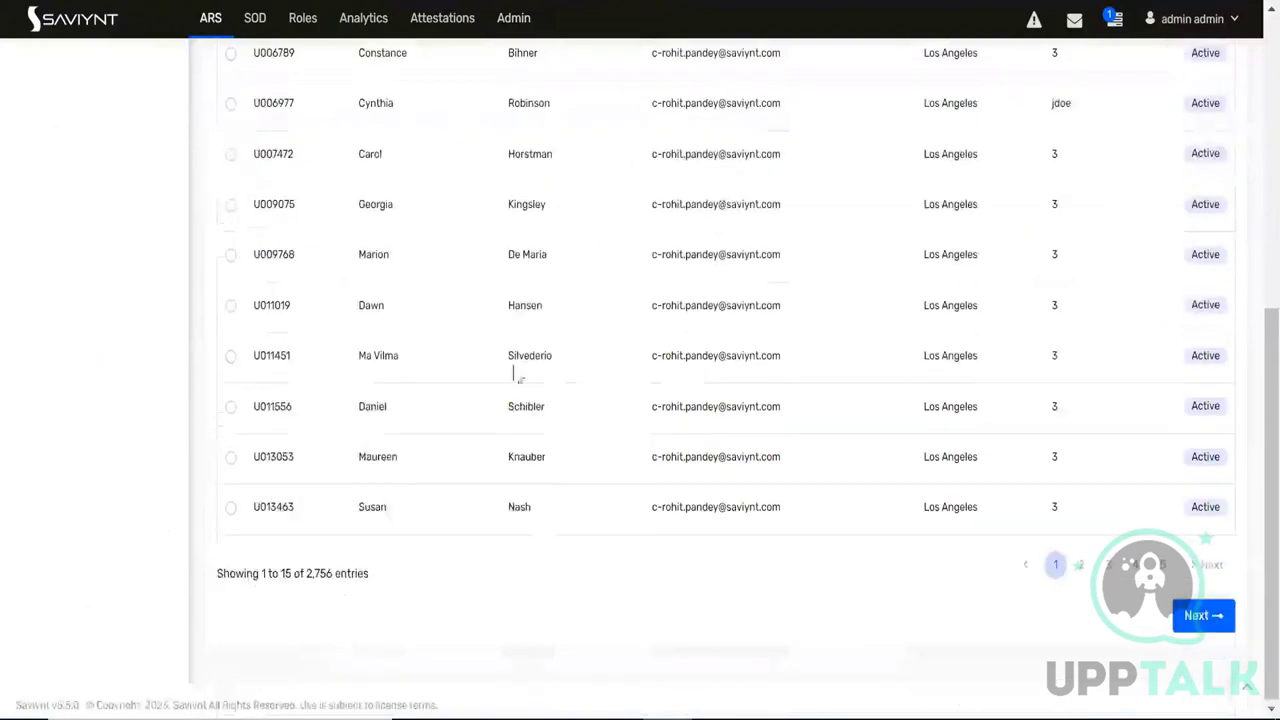
click(230, 407)
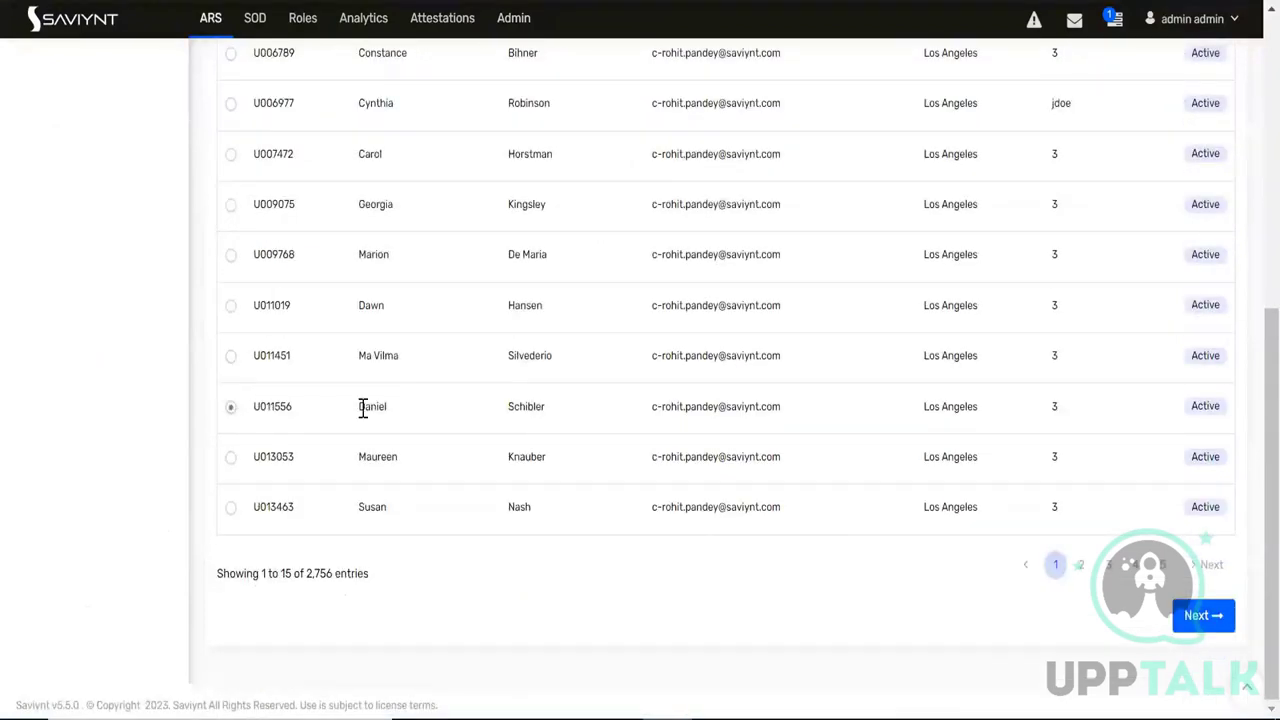
click(1204, 617)
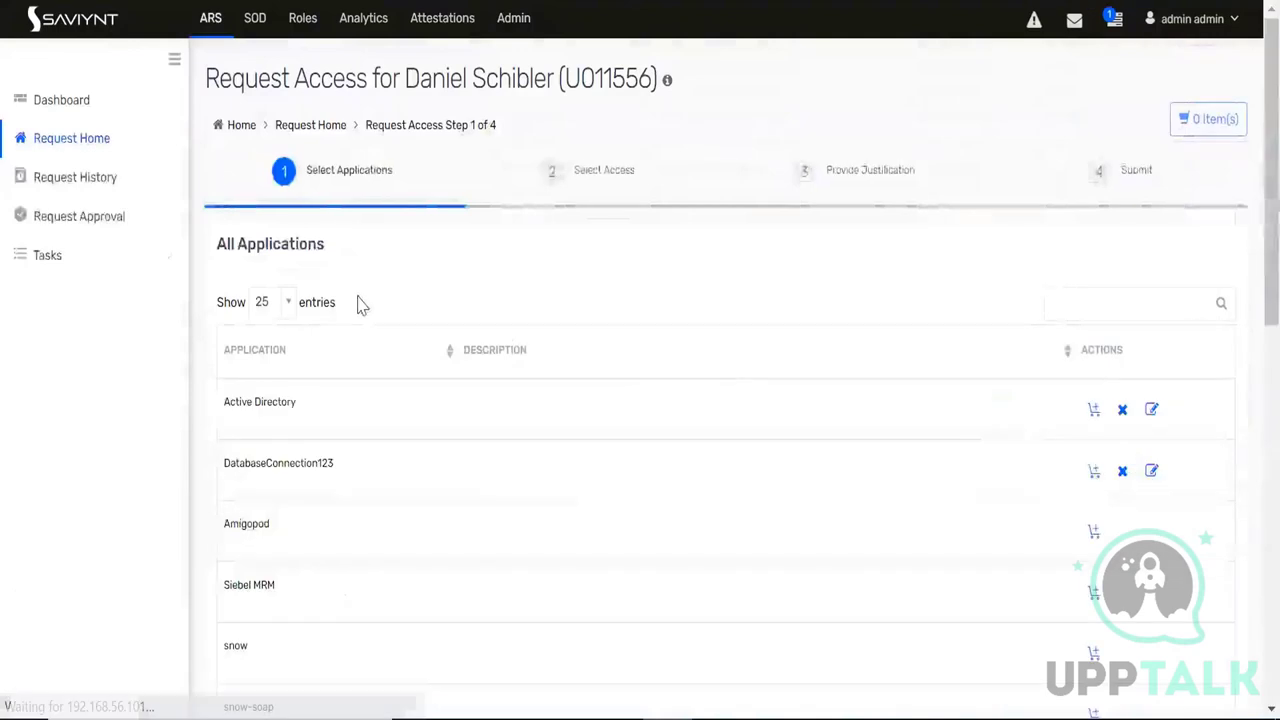
Search the applications for "data", add DatabaseTrainingCF to the request cart, and check out
click(1080, 314)
text(data)
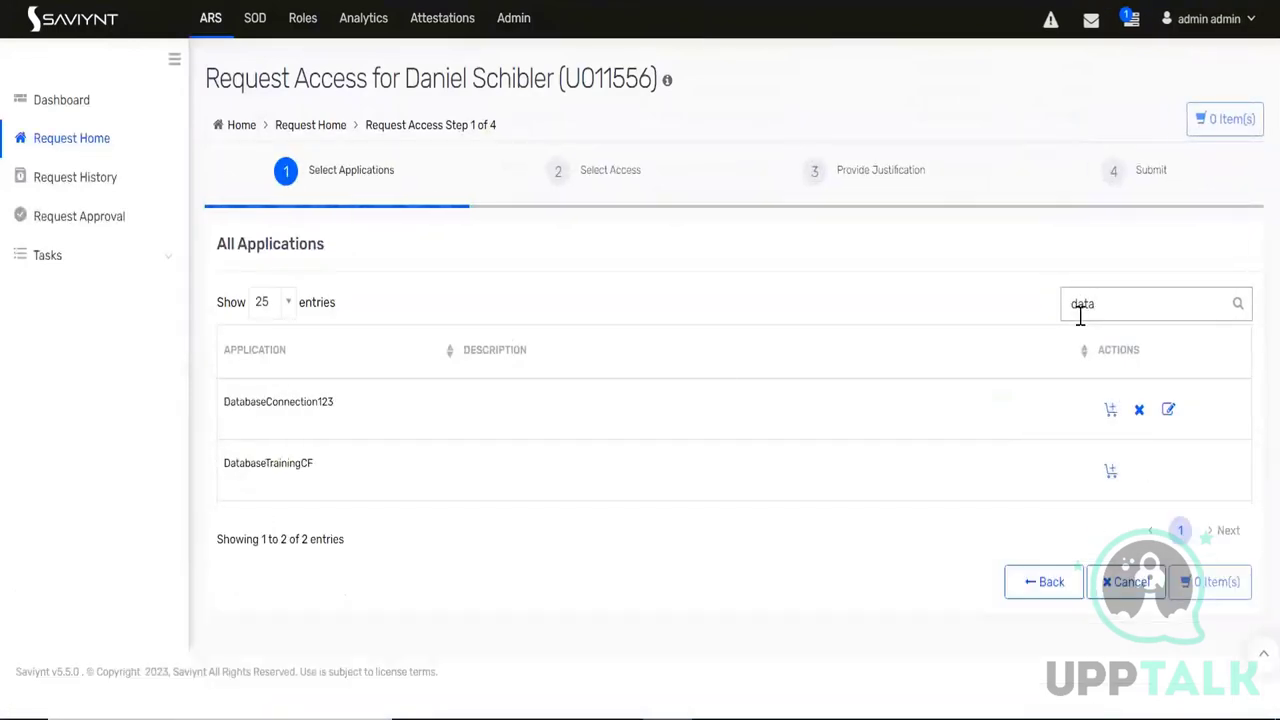
click(1110, 472)
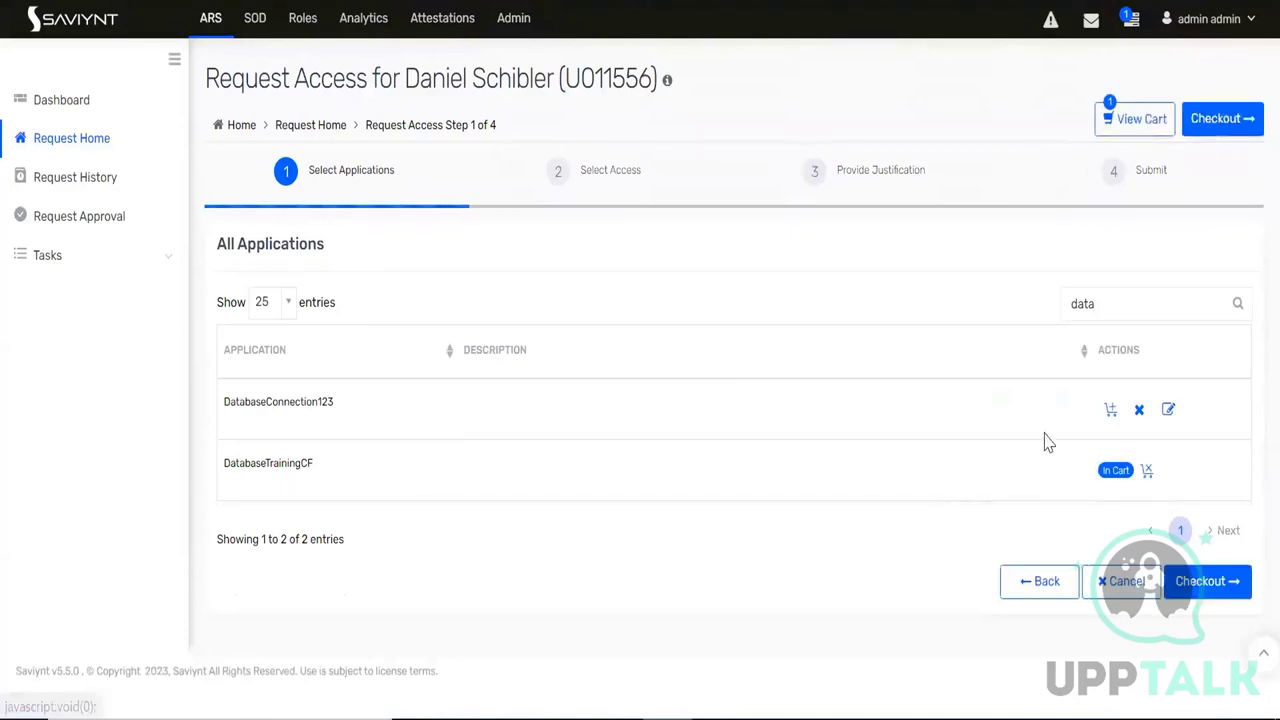
click(1196, 586)
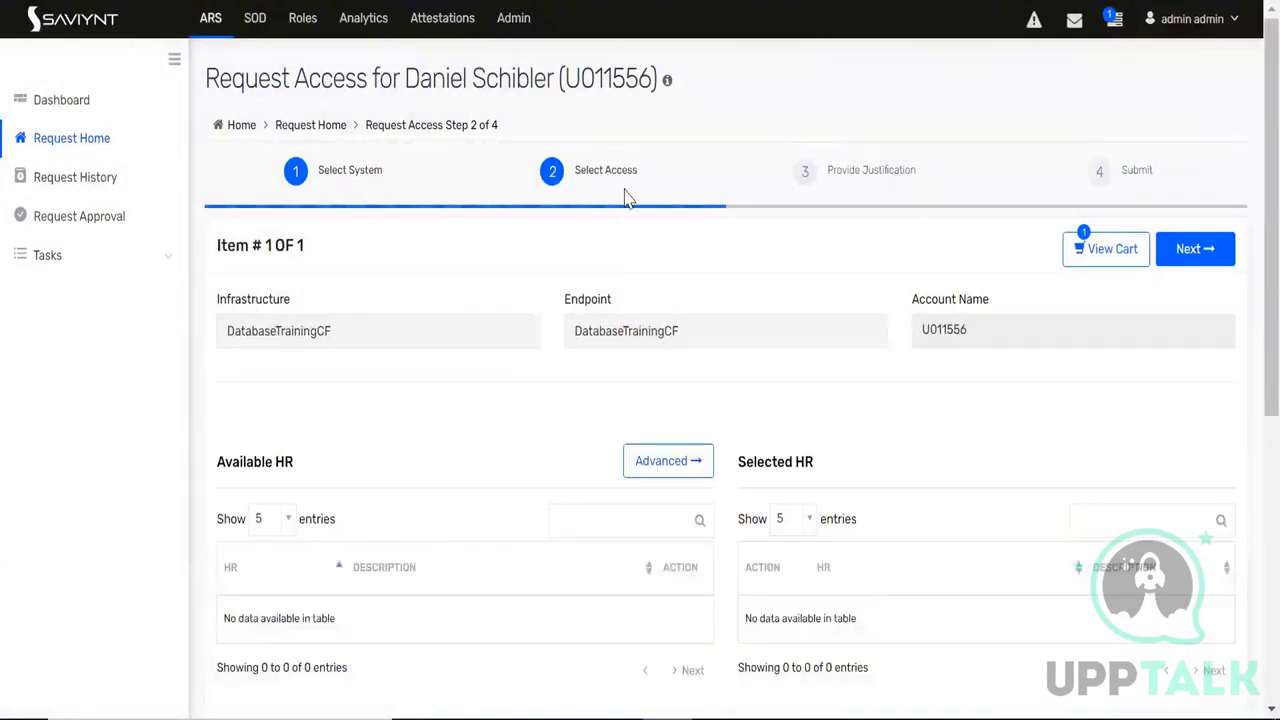
Examine the Available HR and Available Manager tables in the DatabaseTrainingCF access request for requestable entitlements
scroll(463, 383, down, 3)
scroll(380, 492, down, 3)
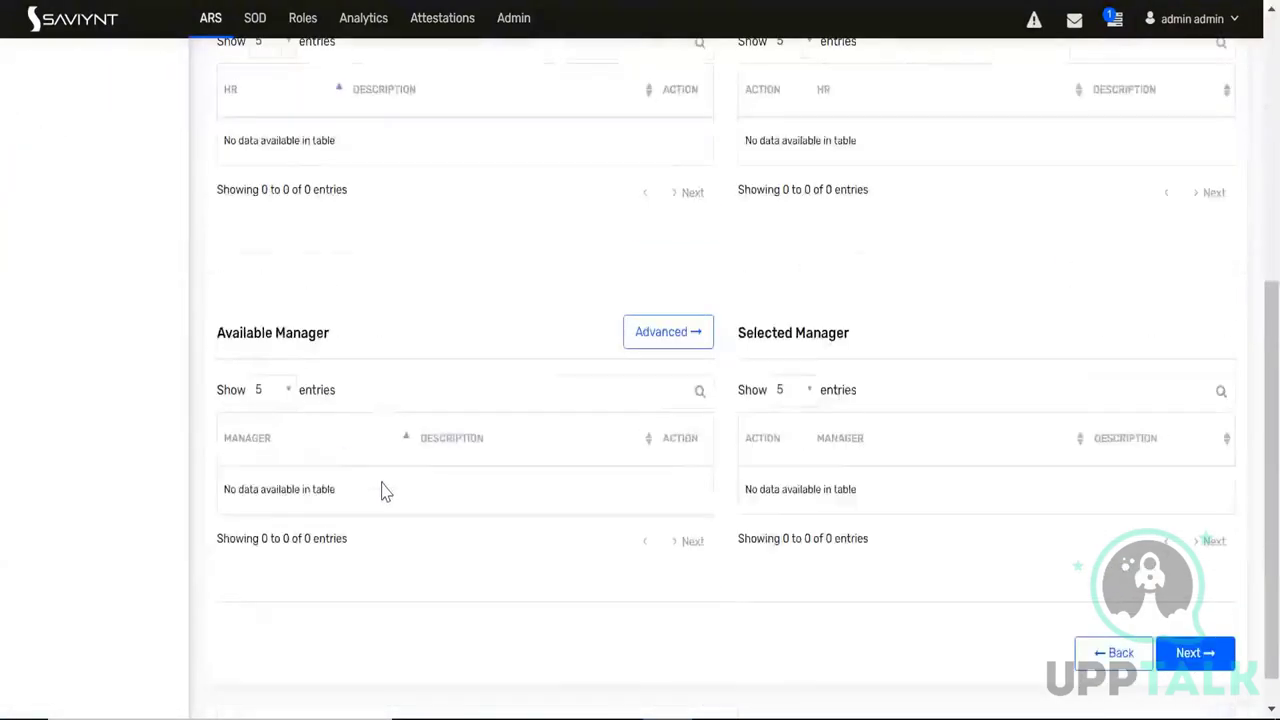
scroll(463, 490, up, 3)
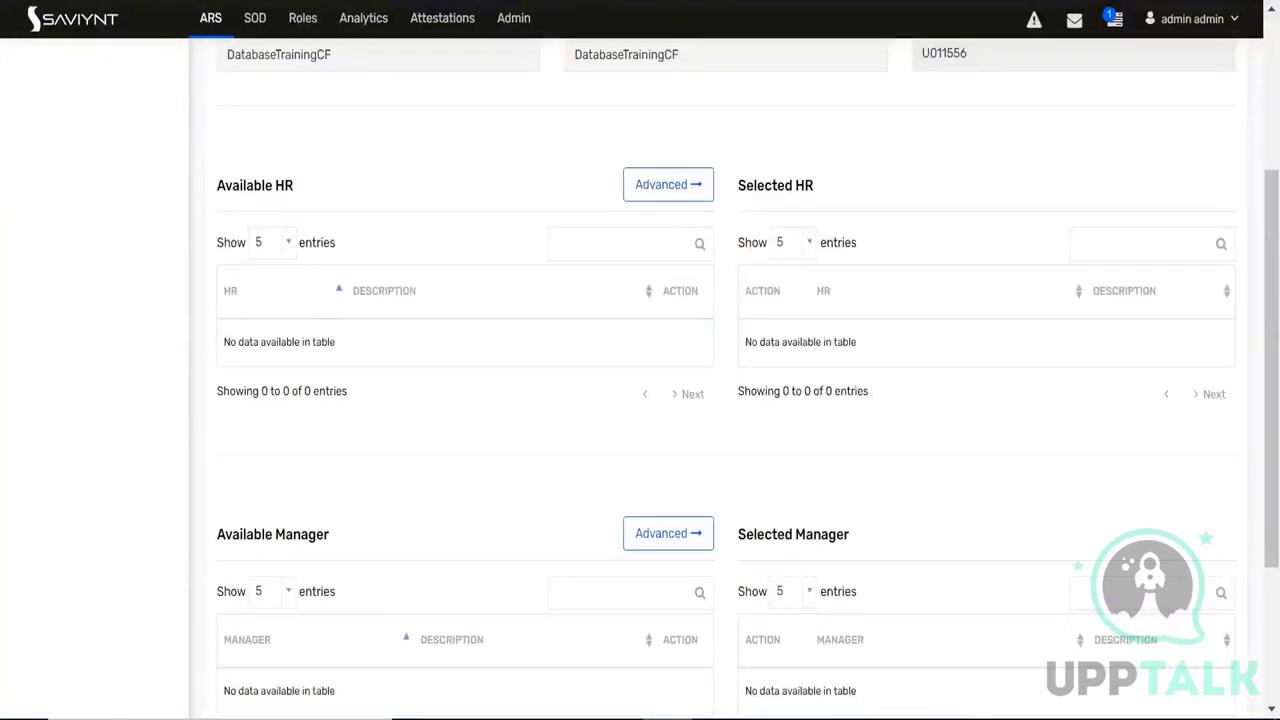
drag(343, 346, 221, 342)
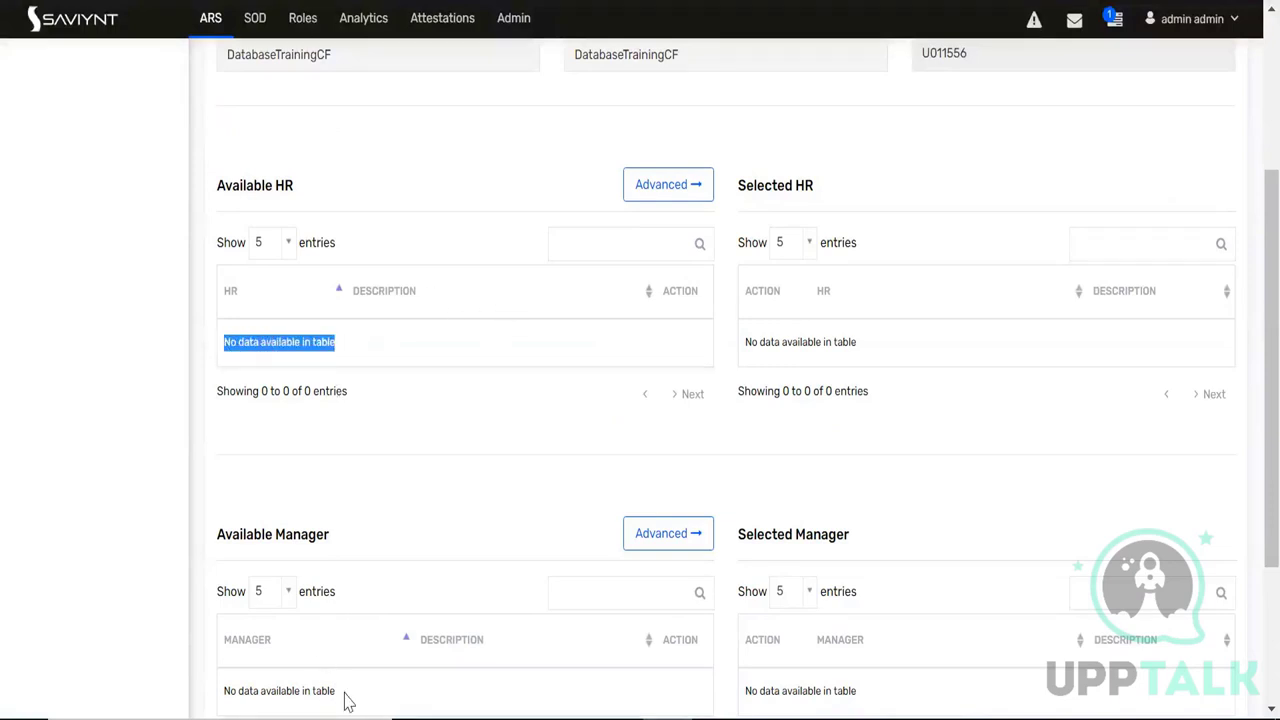
drag(345, 695, 221, 703)
scroll(470, 495, down, 3)
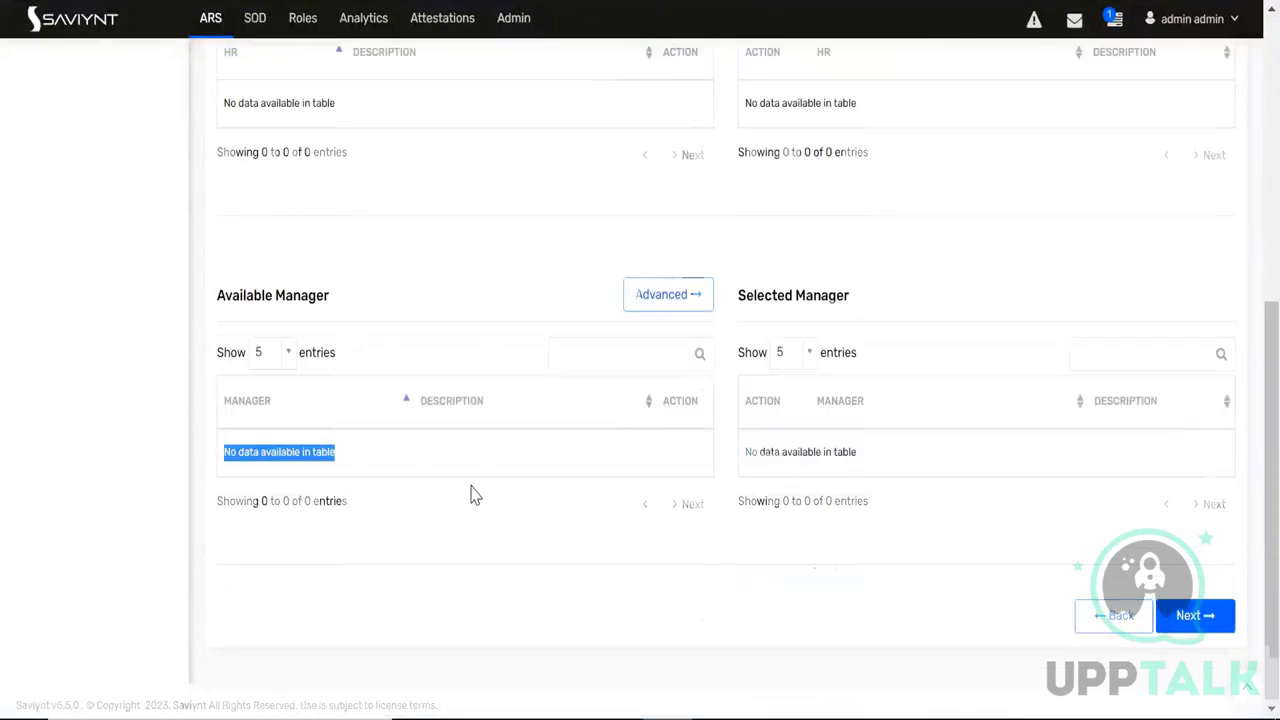
scroll(474, 495, up, 3)
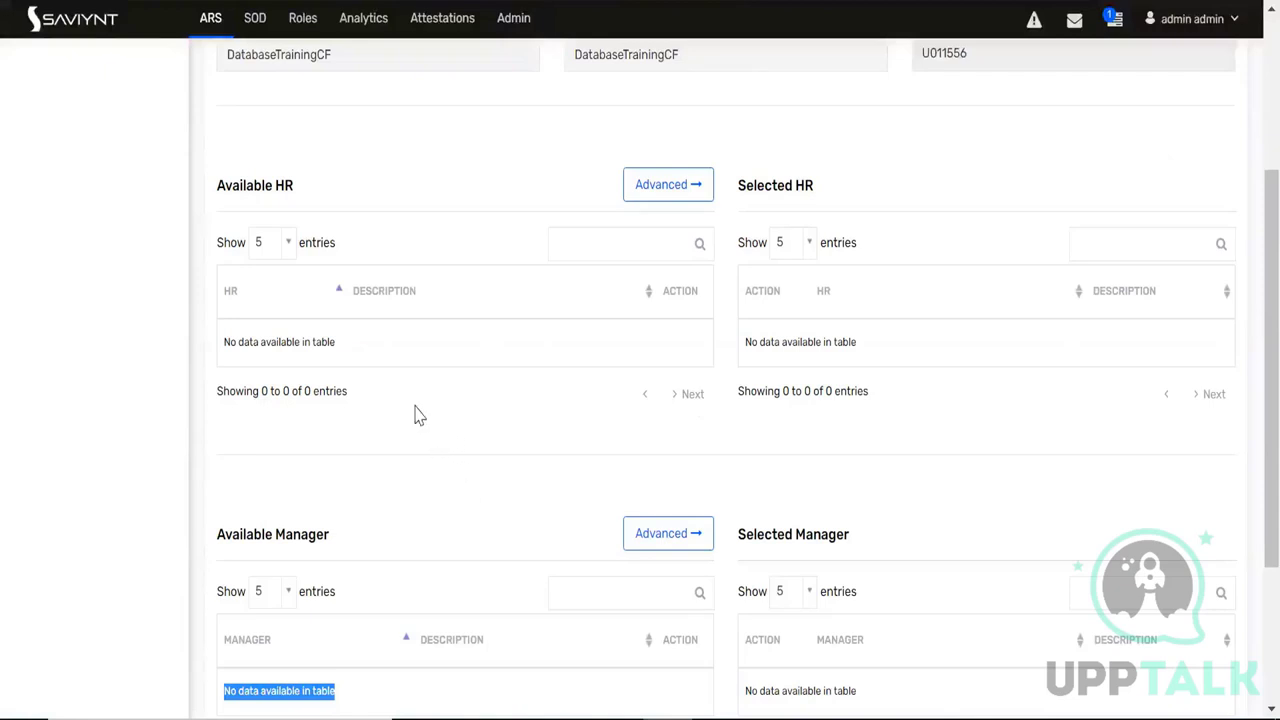
scroll(418, 416, up, 1)
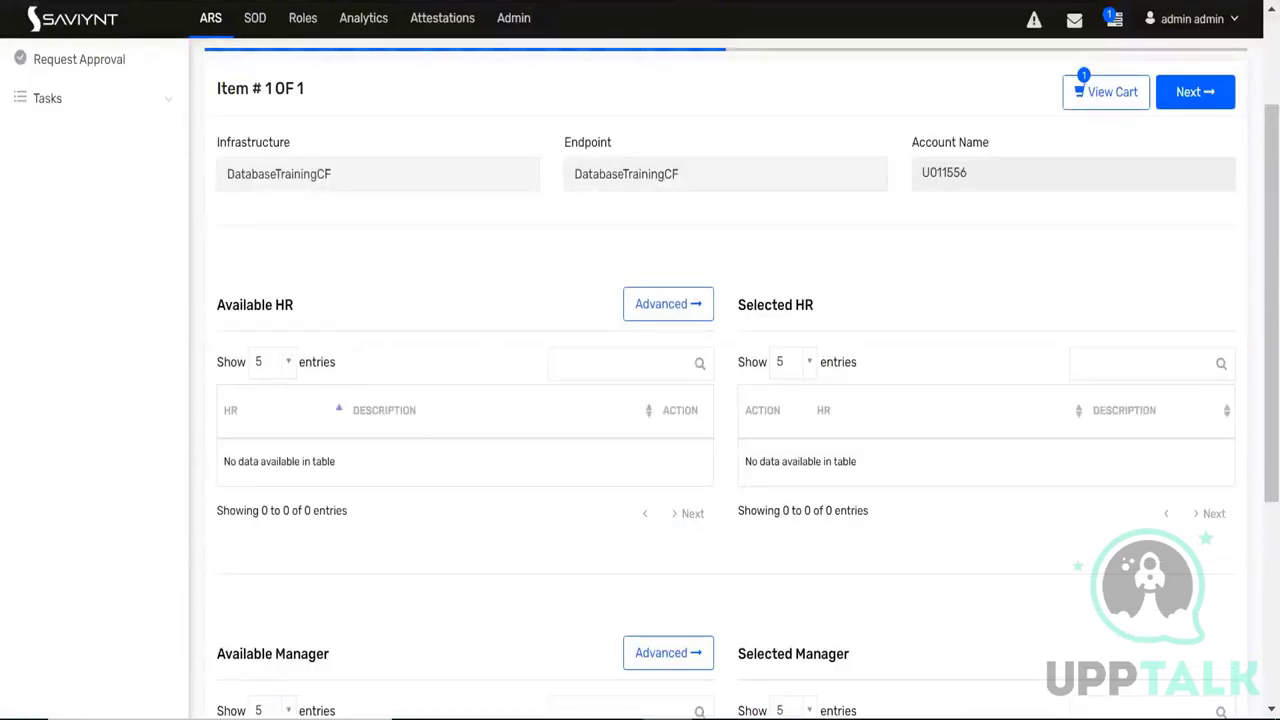
Set the HR entitlement type's request option to Drop Down(Single) on the DatabaseTrainingCF endpoint and recheck the access request
key(ctrl+Tab)
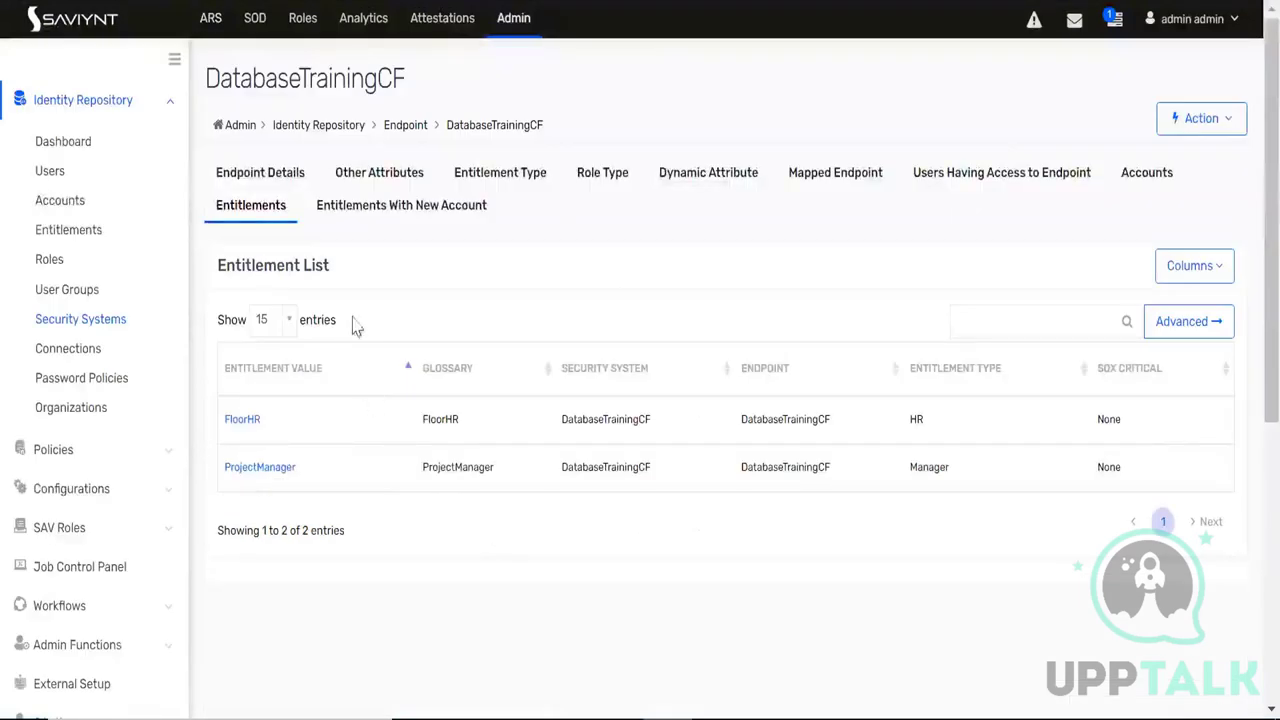
click(502, 178)
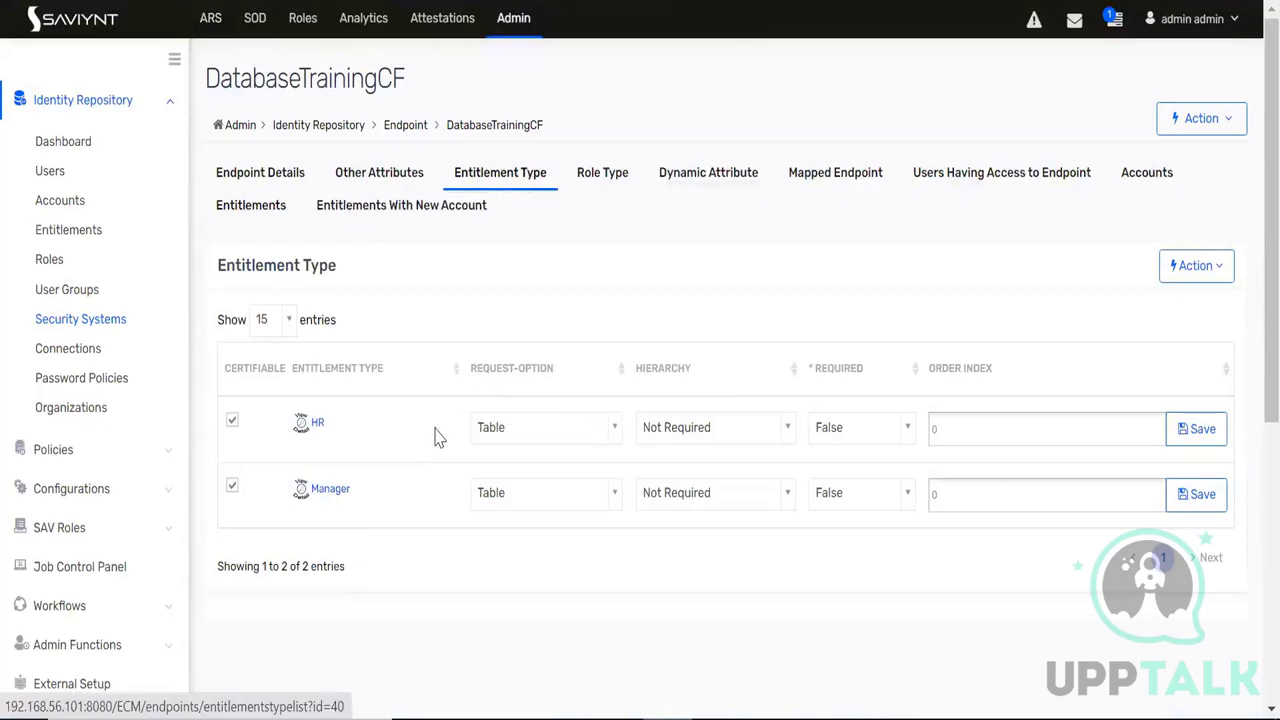
click(523, 432)
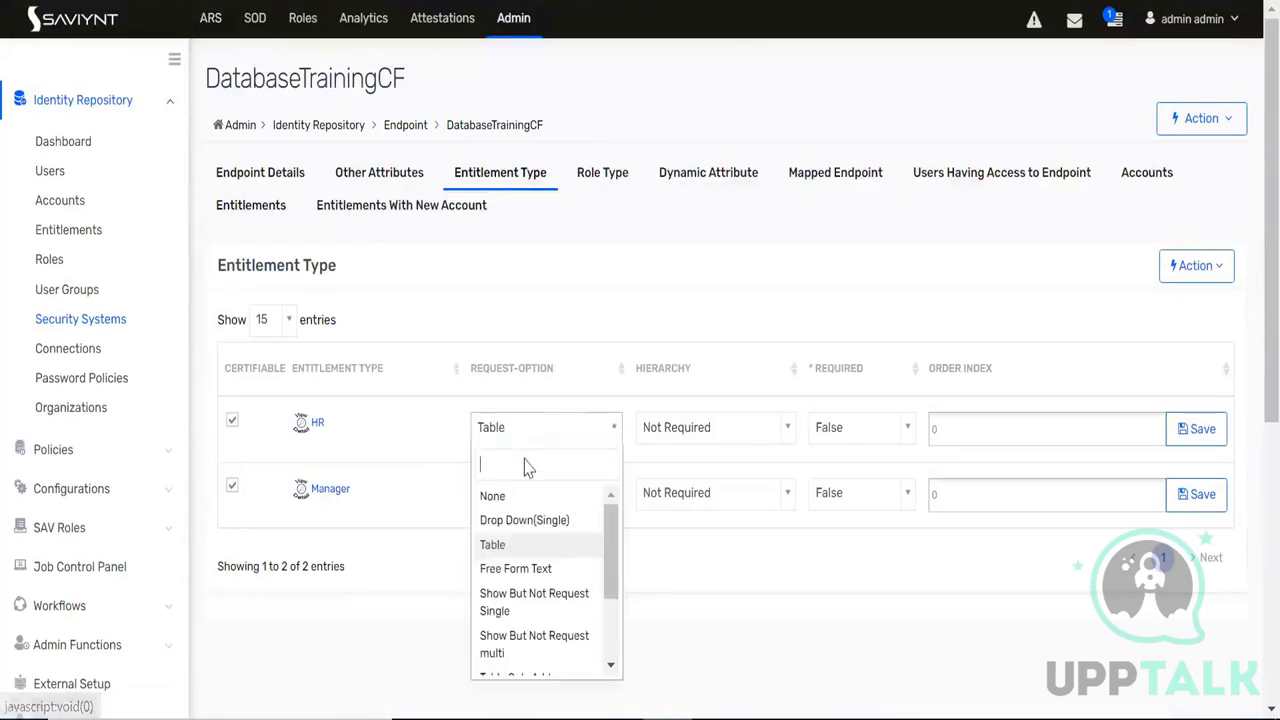
click(510, 521)
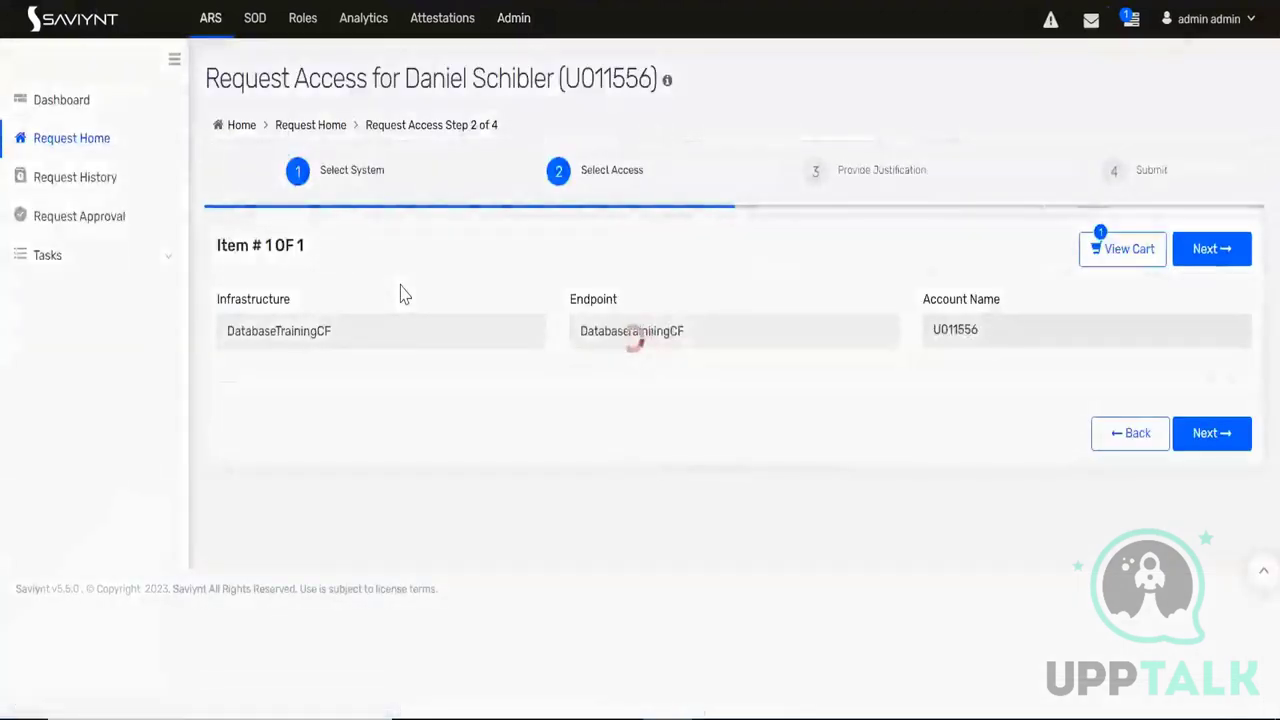
scroll(400, 293, down, 2)
scroll(400, 293, down, 1)
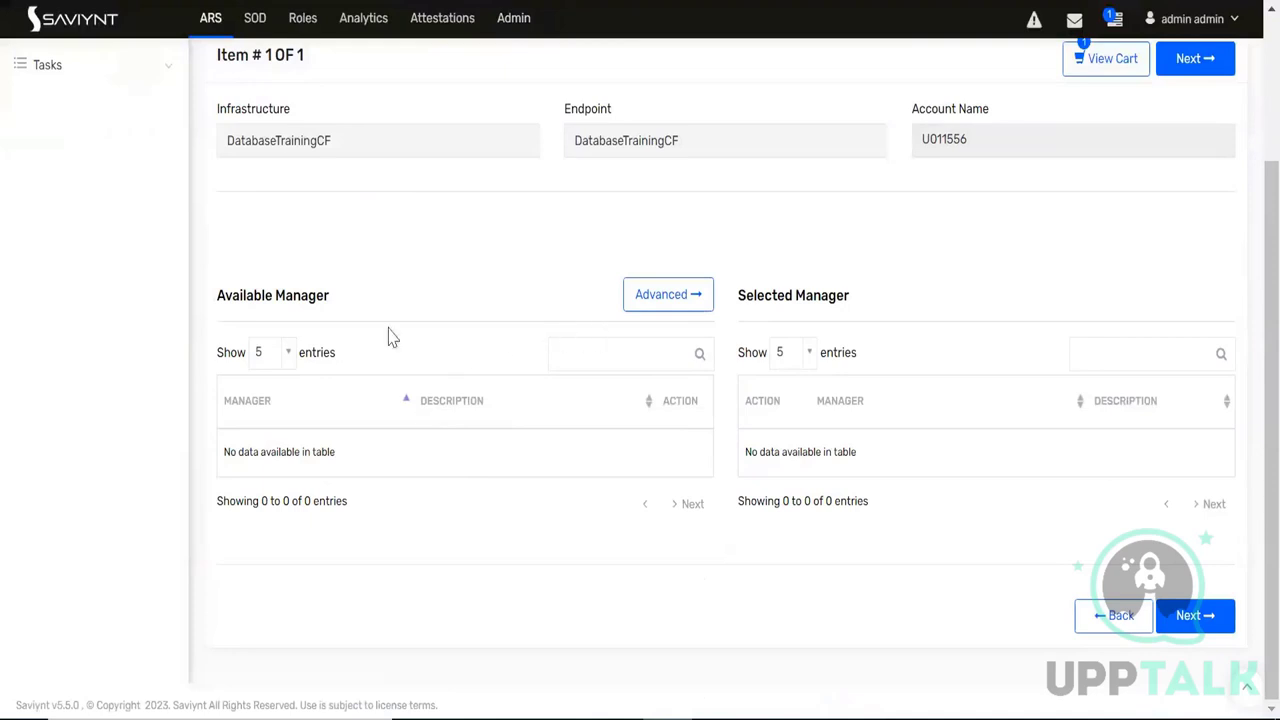
Show 25 entries in the Available Manager table of the DatabaseTrainingCF request and check the page for requestable entitlements
click(287, 360)
click(268, 490)
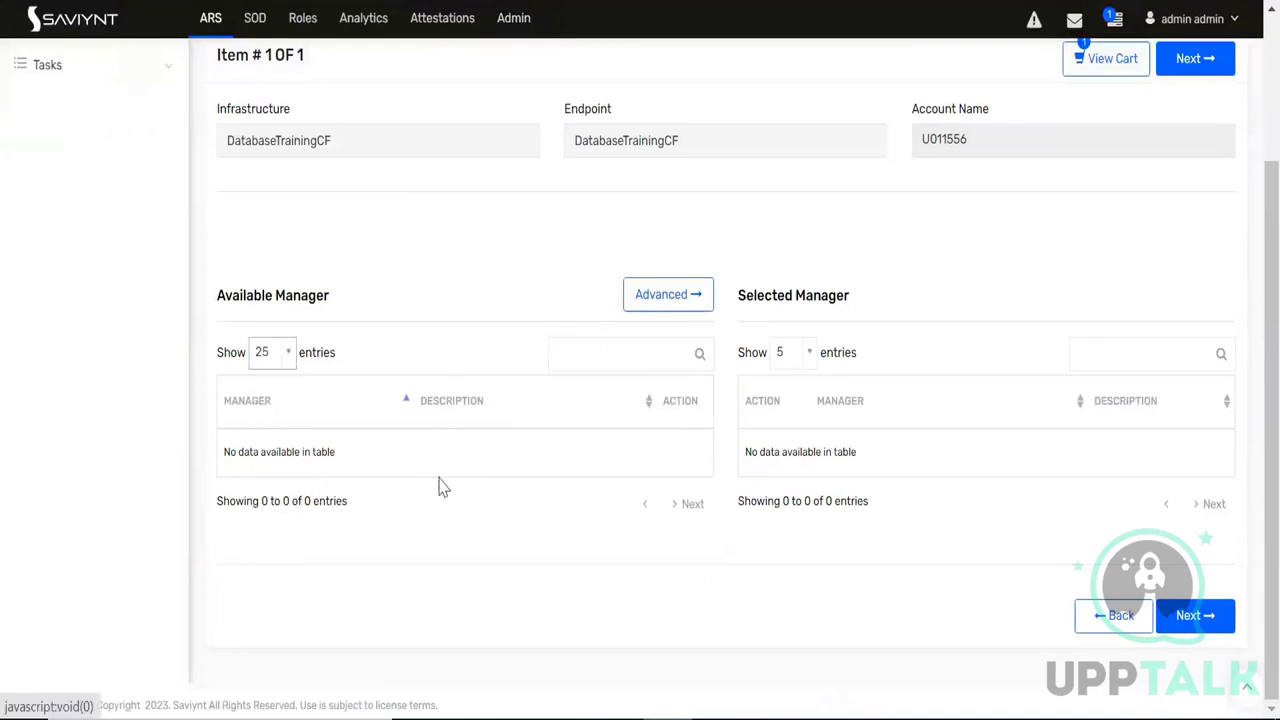
scroll(527, 372, up, 2)
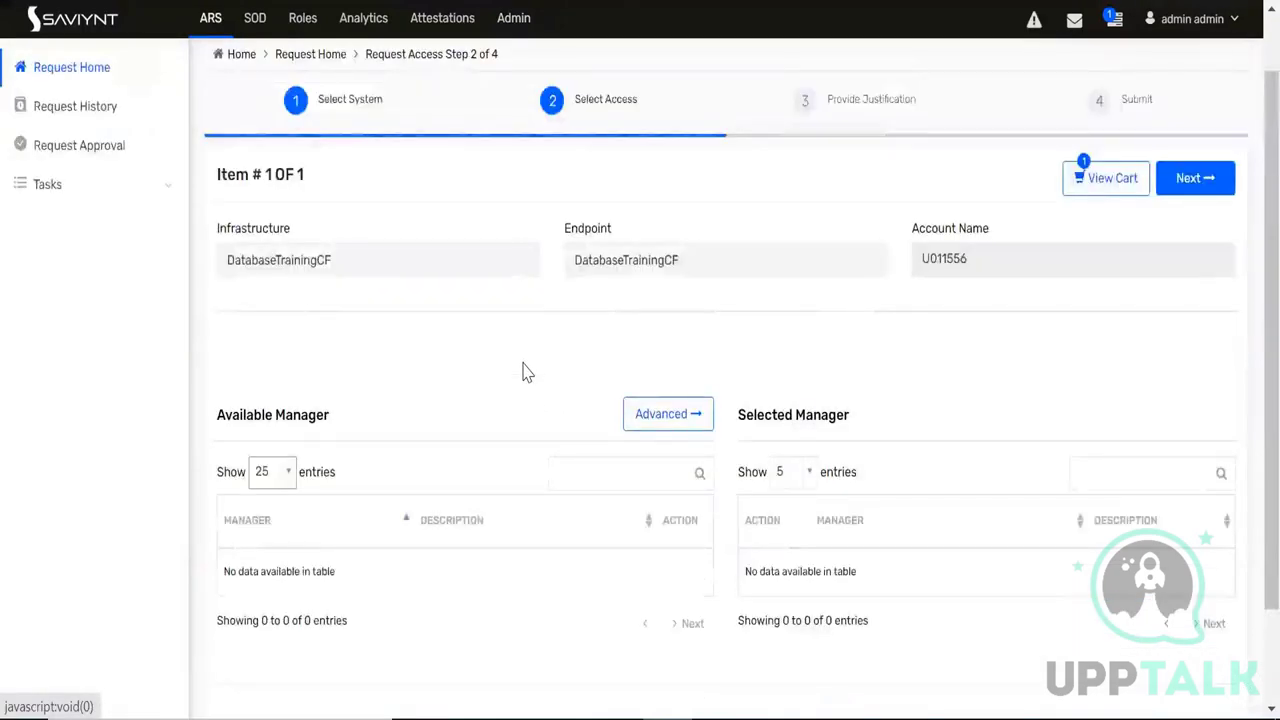
scroll(503, 362, down, 2)
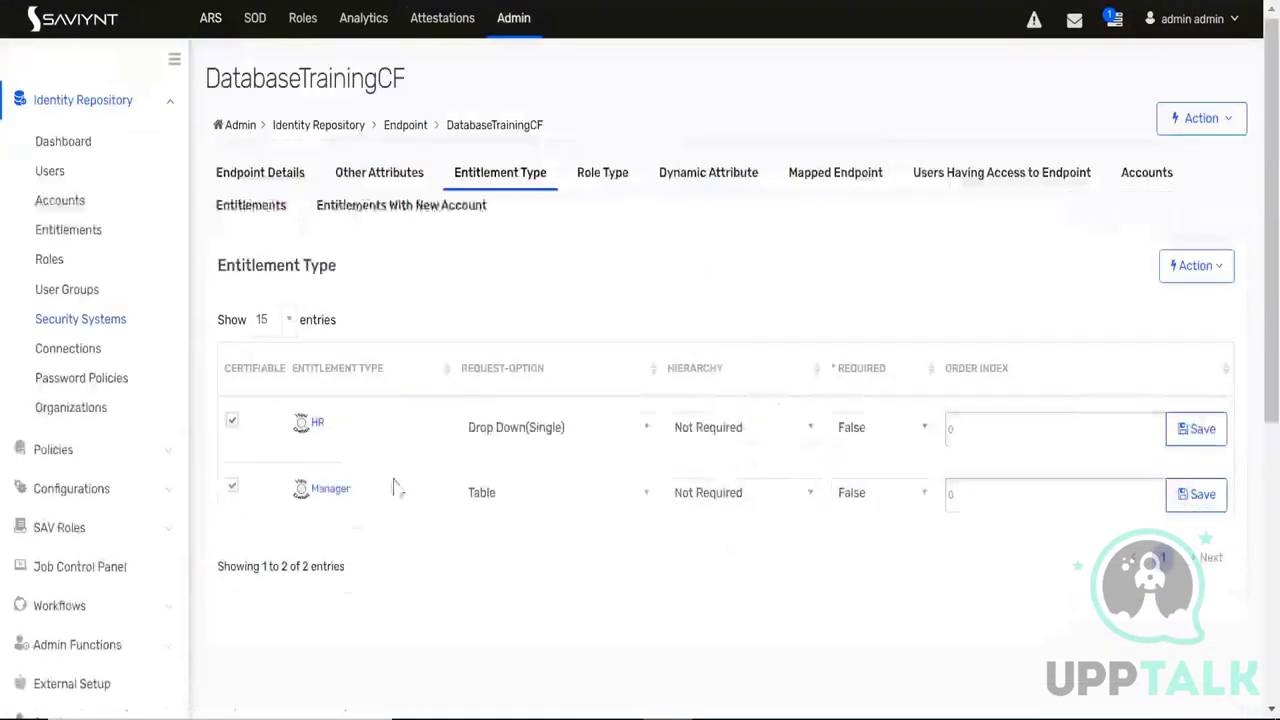
Set the HR entitlement type's request option to Table on the DatabaseTrainingCF endpoint and save the record
click(530, 438)
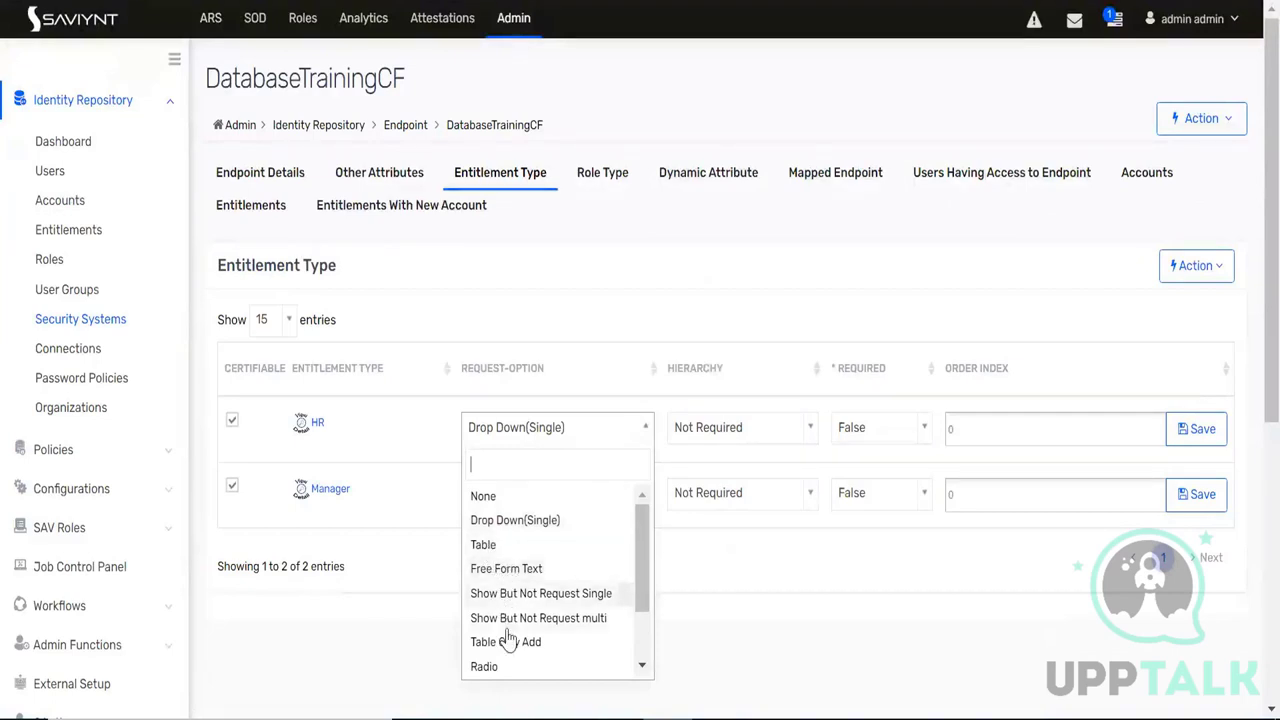
click(484, 544)
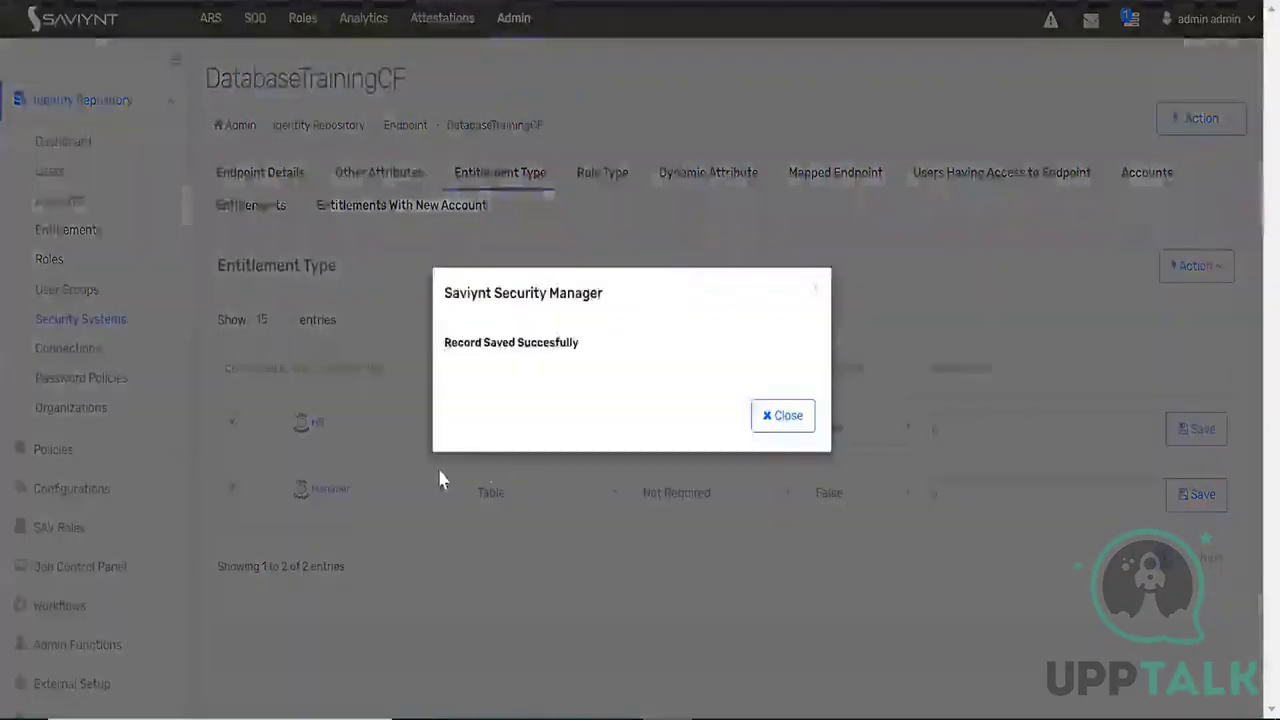
click(437, 471)
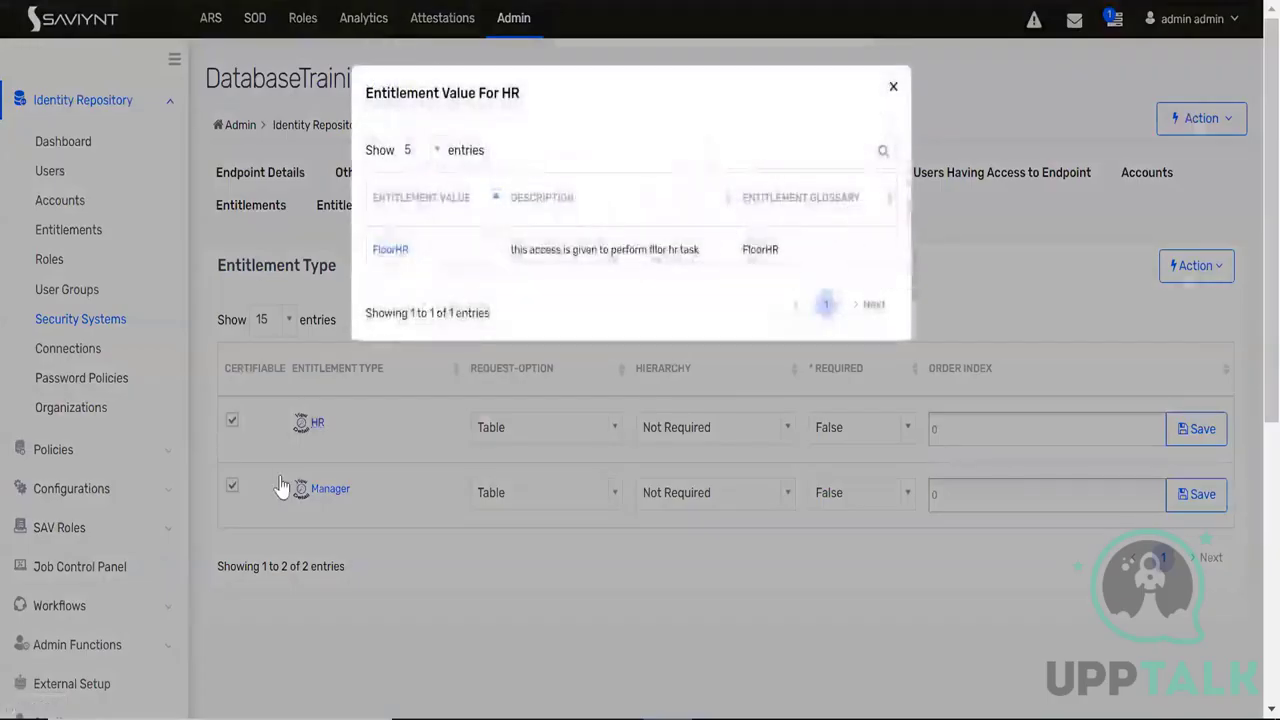
Open the HR entitlement type's details and try to update Config for Requestable Entitlement in ARS with ev.customproperty1=requestable
click(300, 428)
click(301, 428)
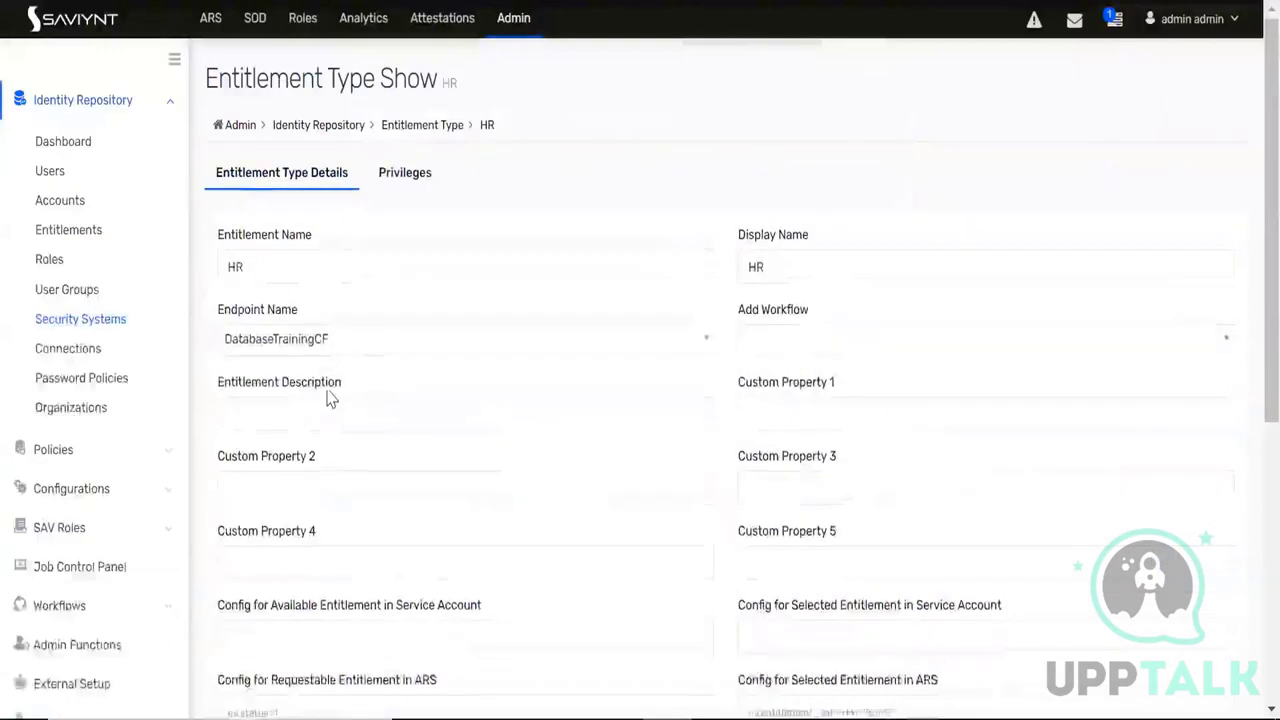
scroll(330, 400, down, 2)
scroll(330, 400, down, 1)
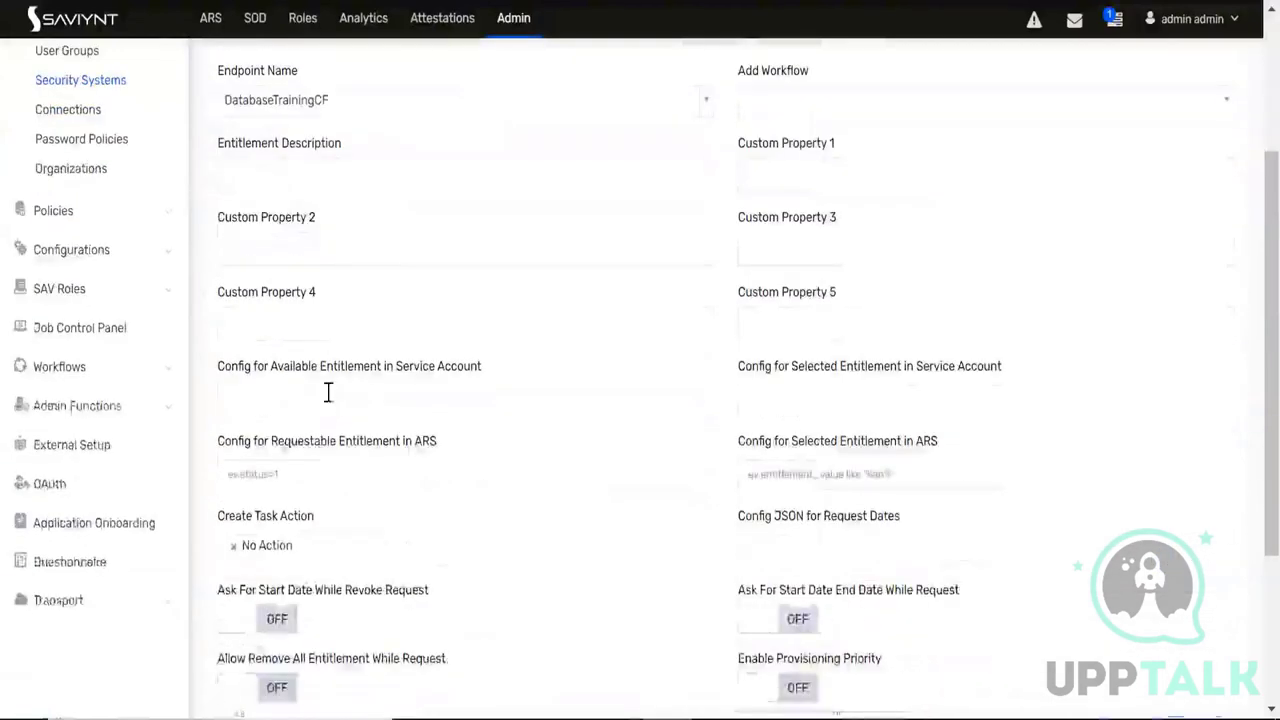
click(303, 474)
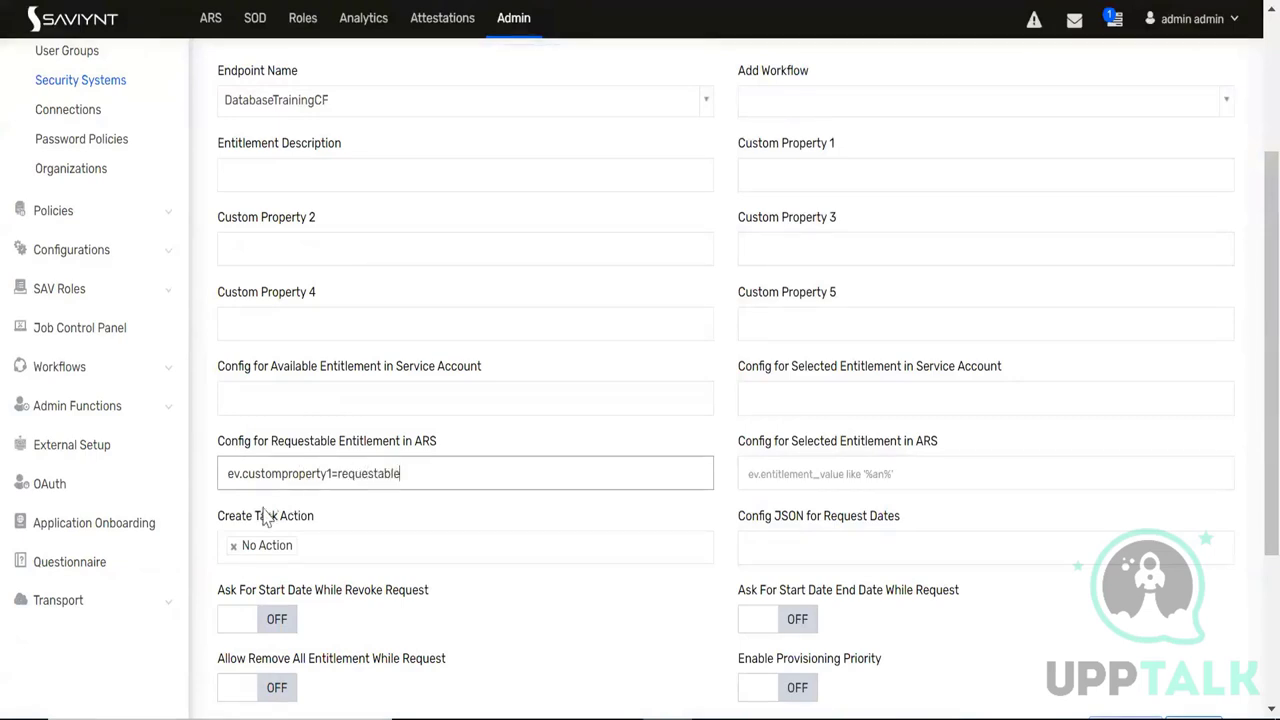
double_click(354, 473)
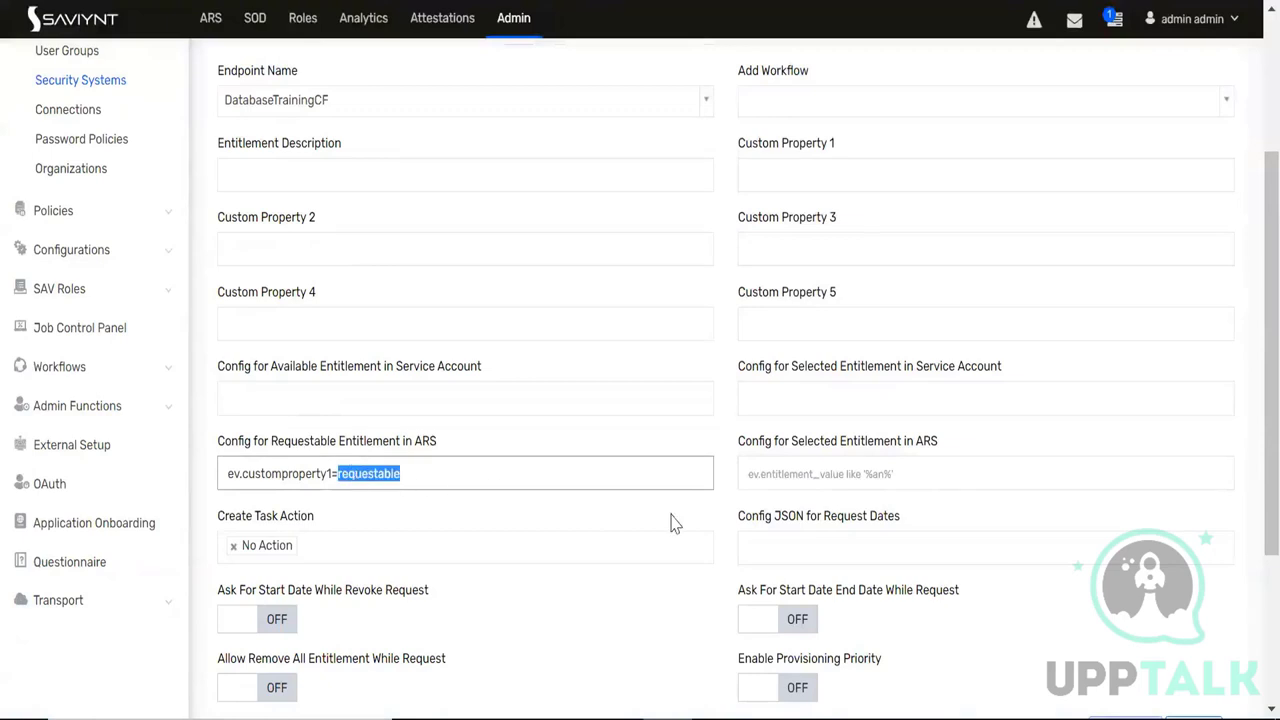
scroll(670, 524, down, 5)
click(1120, 476)
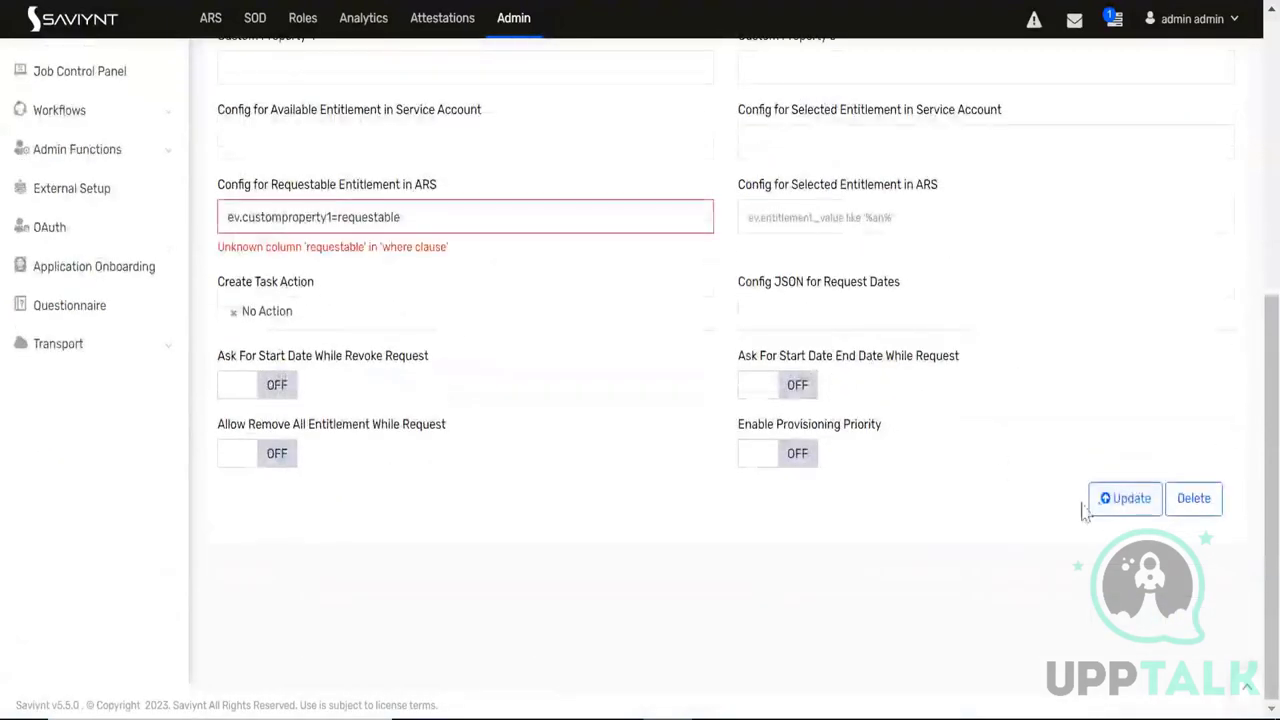
click(1109, 503)
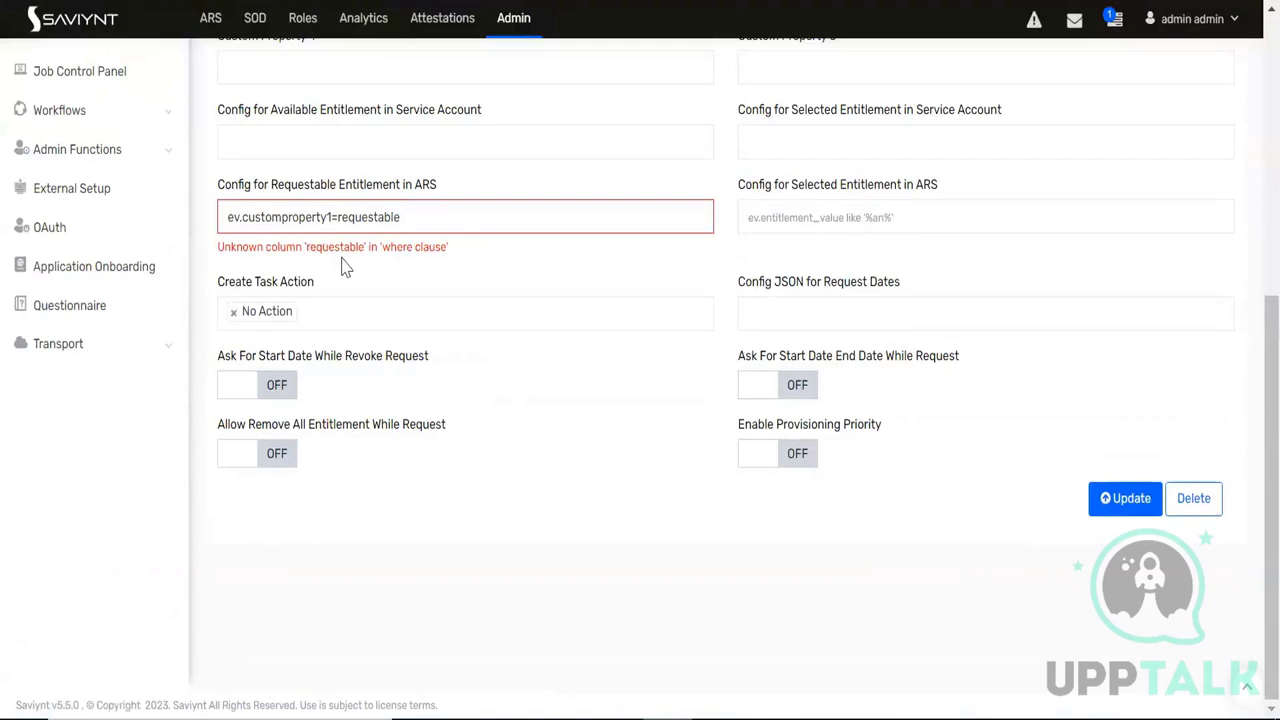
Correct Config for Requestable Entitlement in ARS to ev.customproperty1='requestable', update the HR entitlement type, and review its details
click(338, 219)
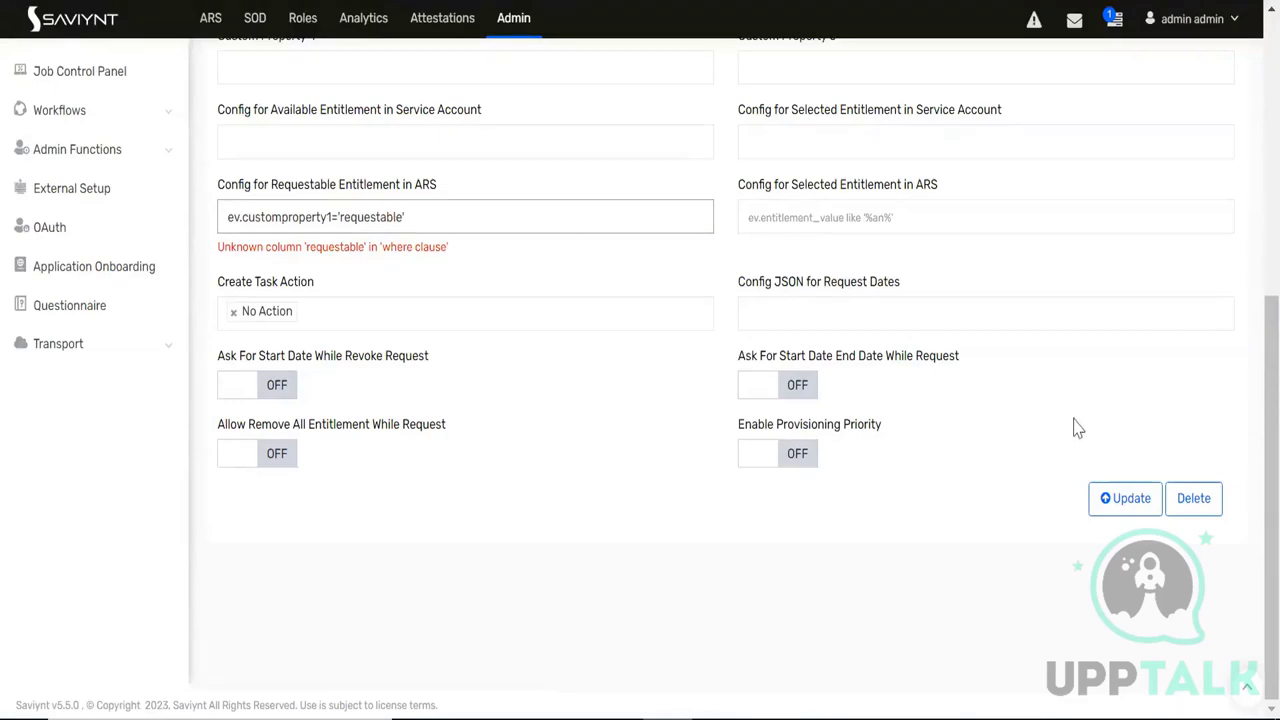
click(1120, 498)
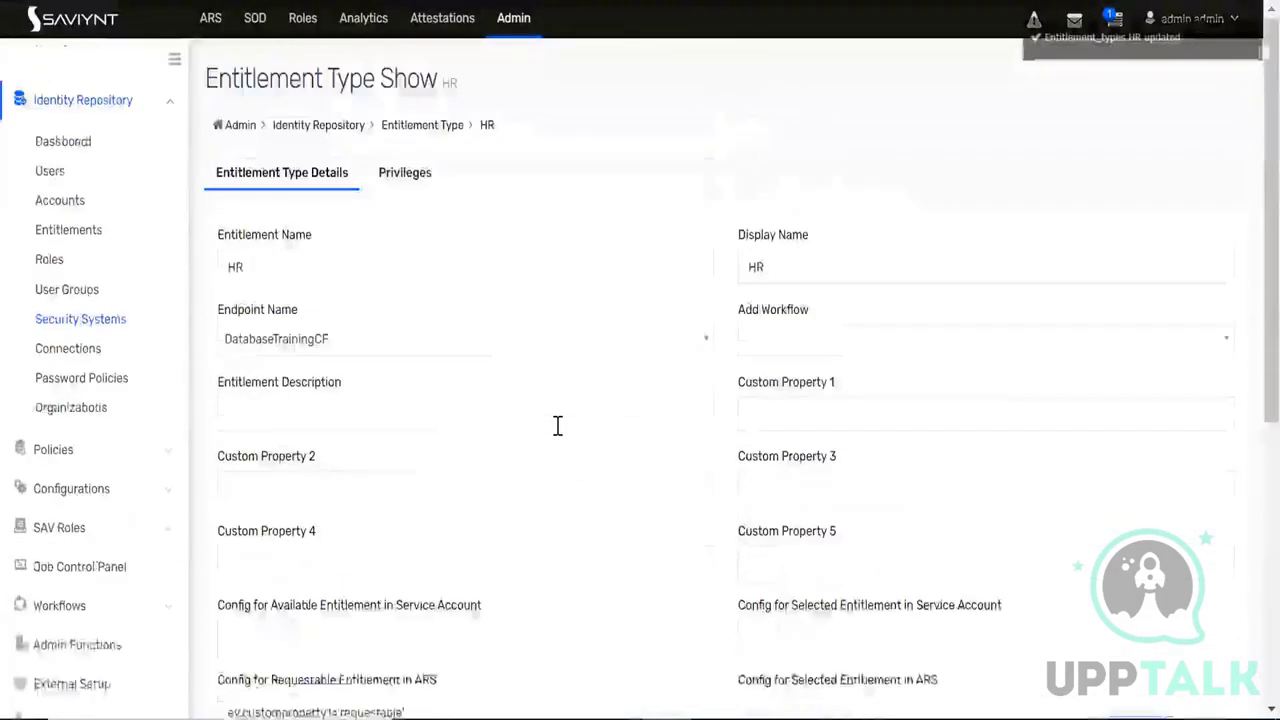
scroll(506, 375, down, 3)
scroll(506, 380, up, 3)
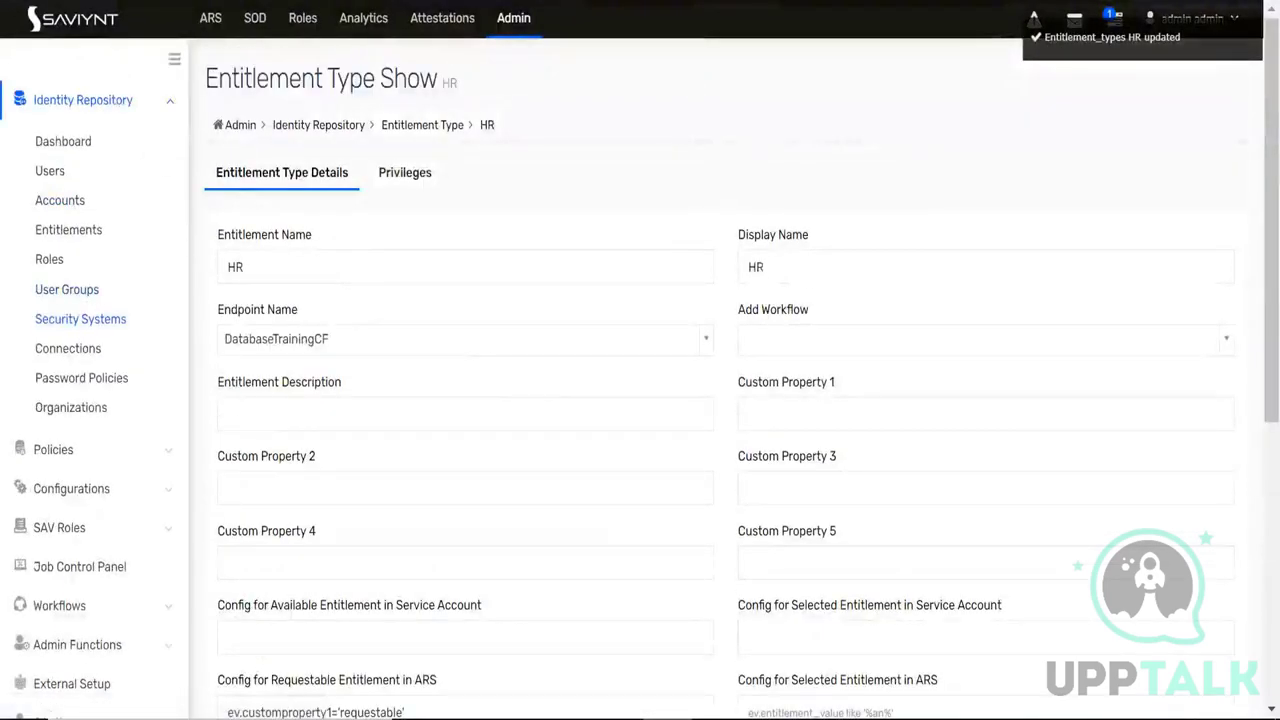
scroll(90, 320, down, 5)
scroll(626, 486, up, 5)
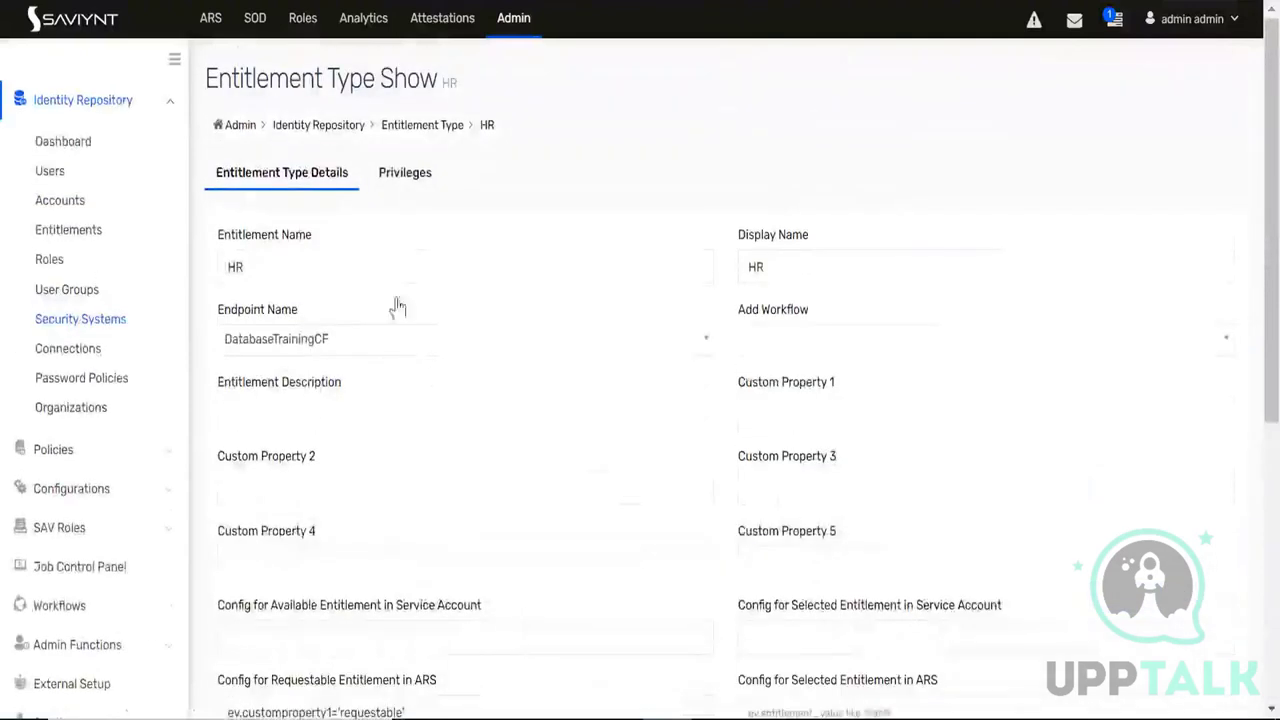
Open the FloorHR entitlement from the DatabaseTrainingCF endpoint's HR entitlement type, set its Custom Property 1 to requestable, and update it
click(276, 339)
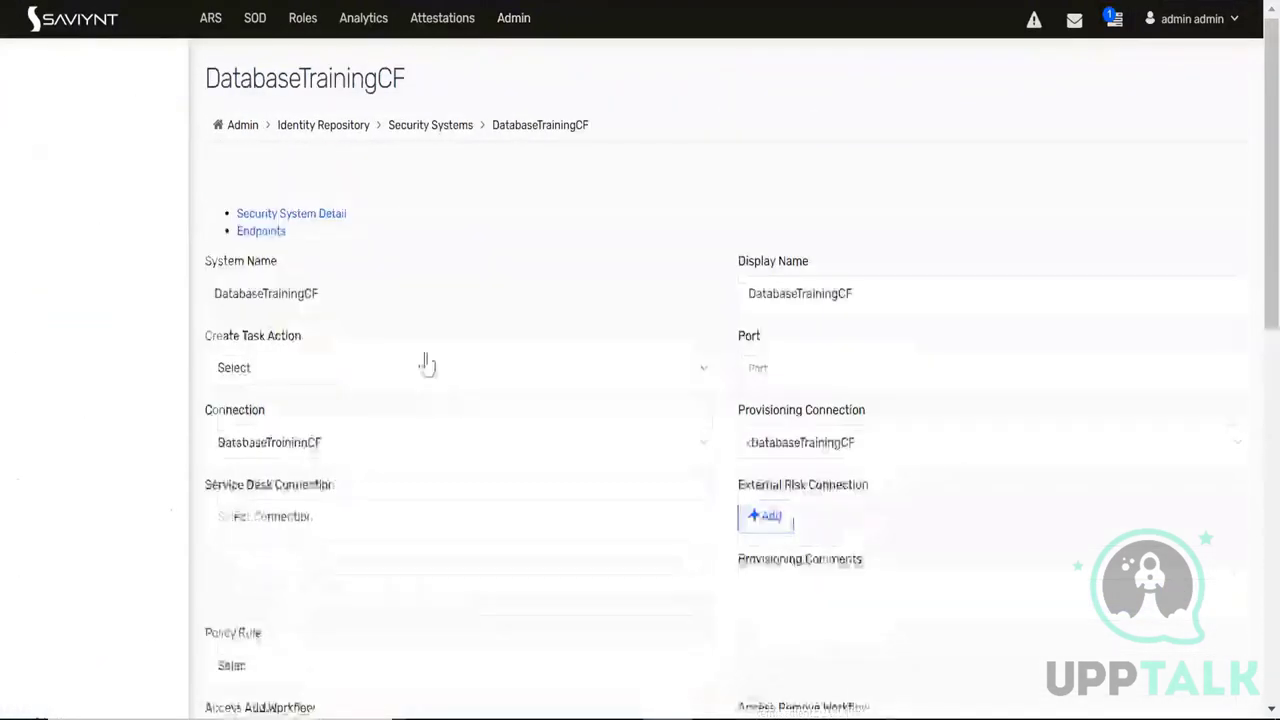
click(398, 175)
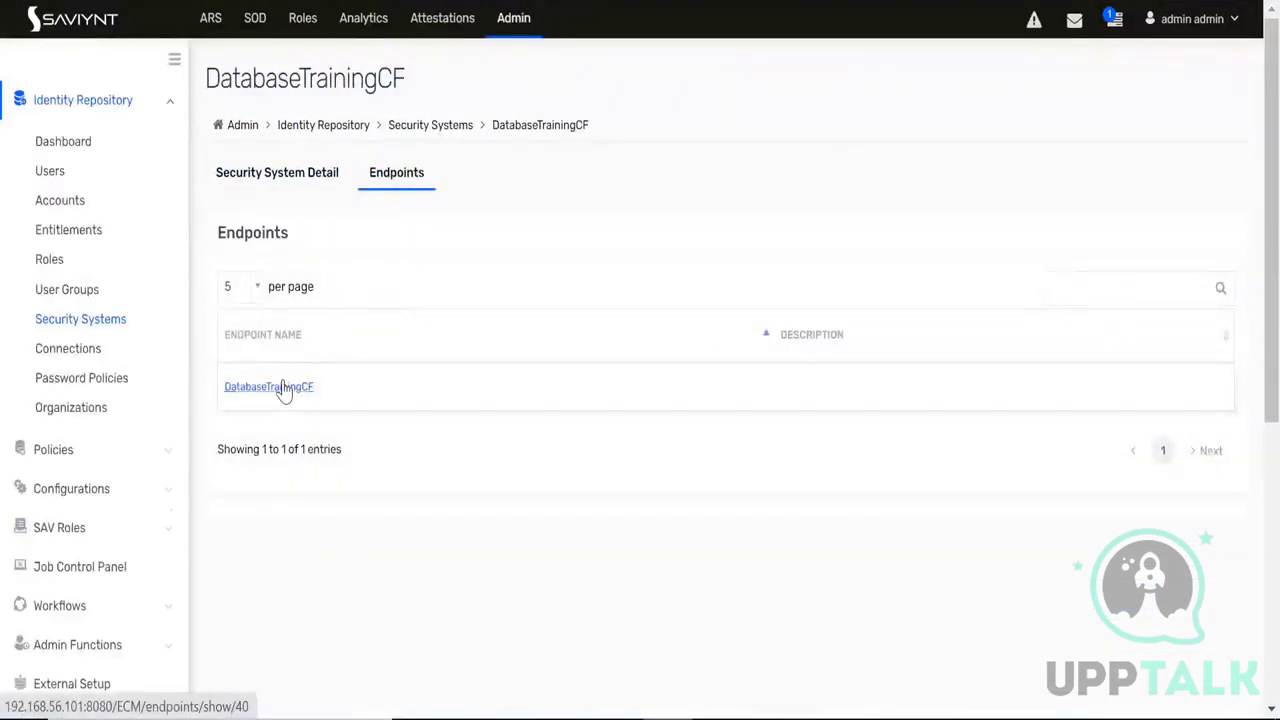
click(500, 172)
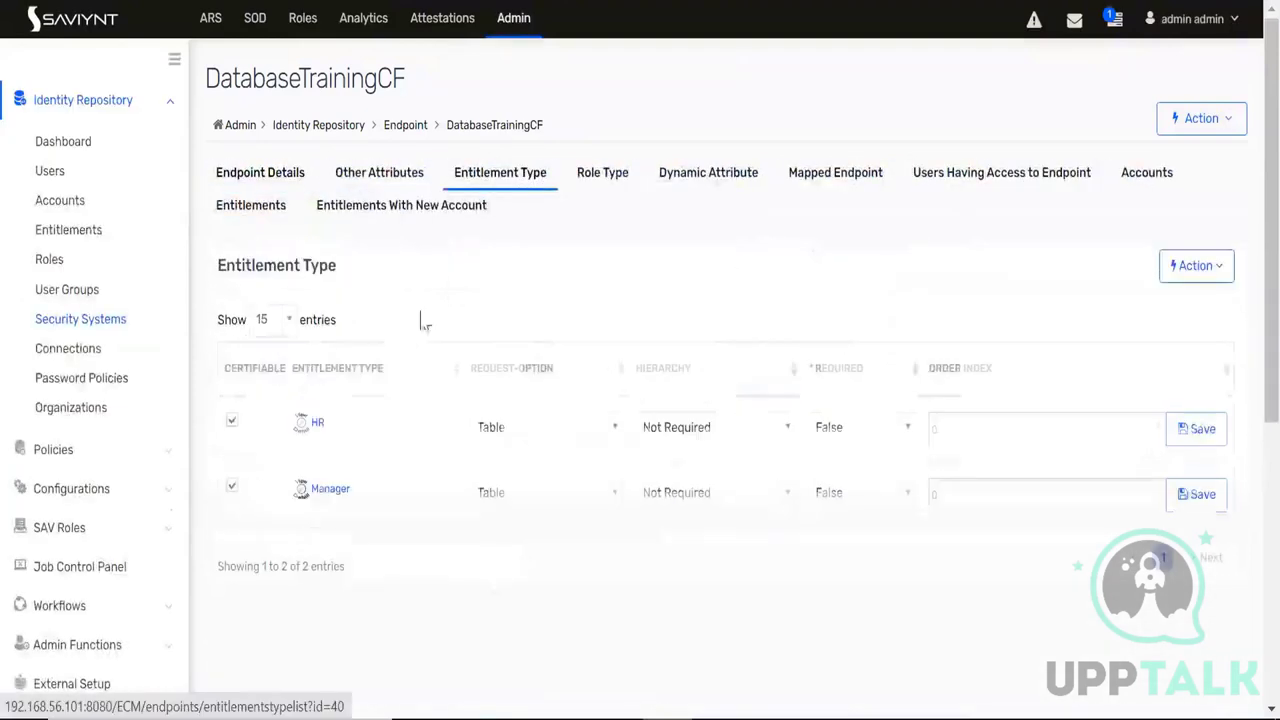
click(318, 424)
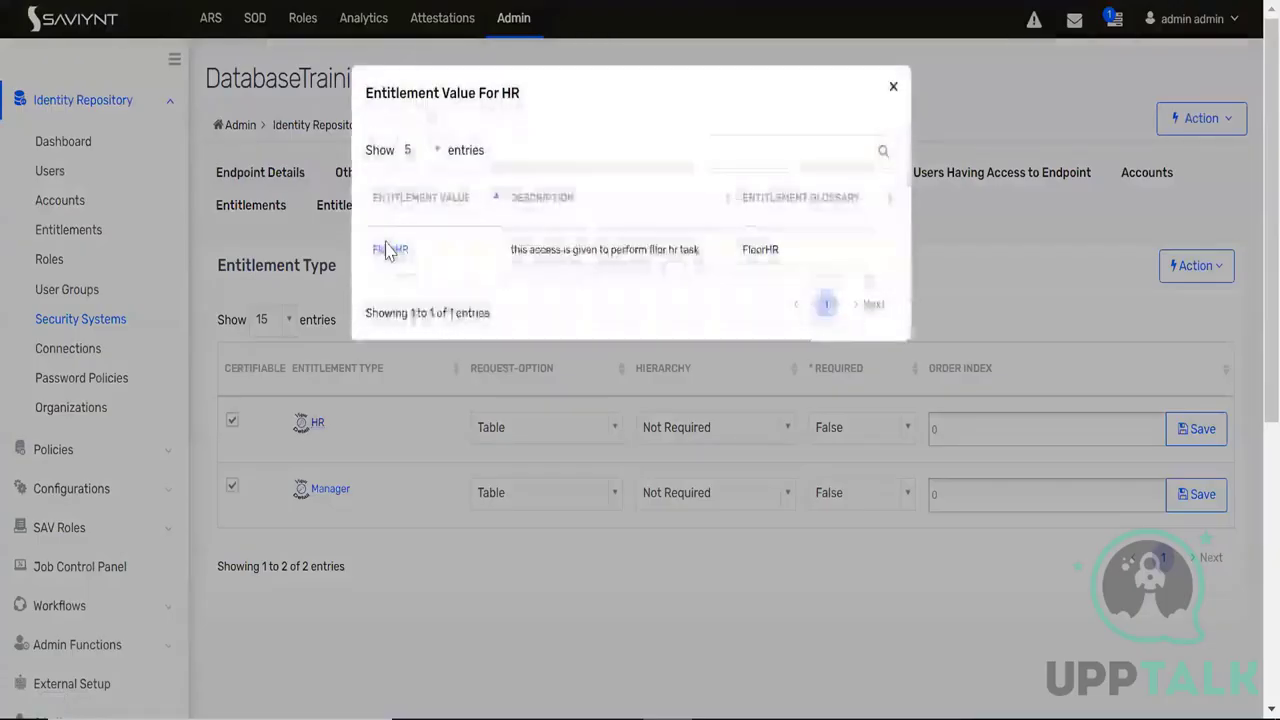
click(389, 249)
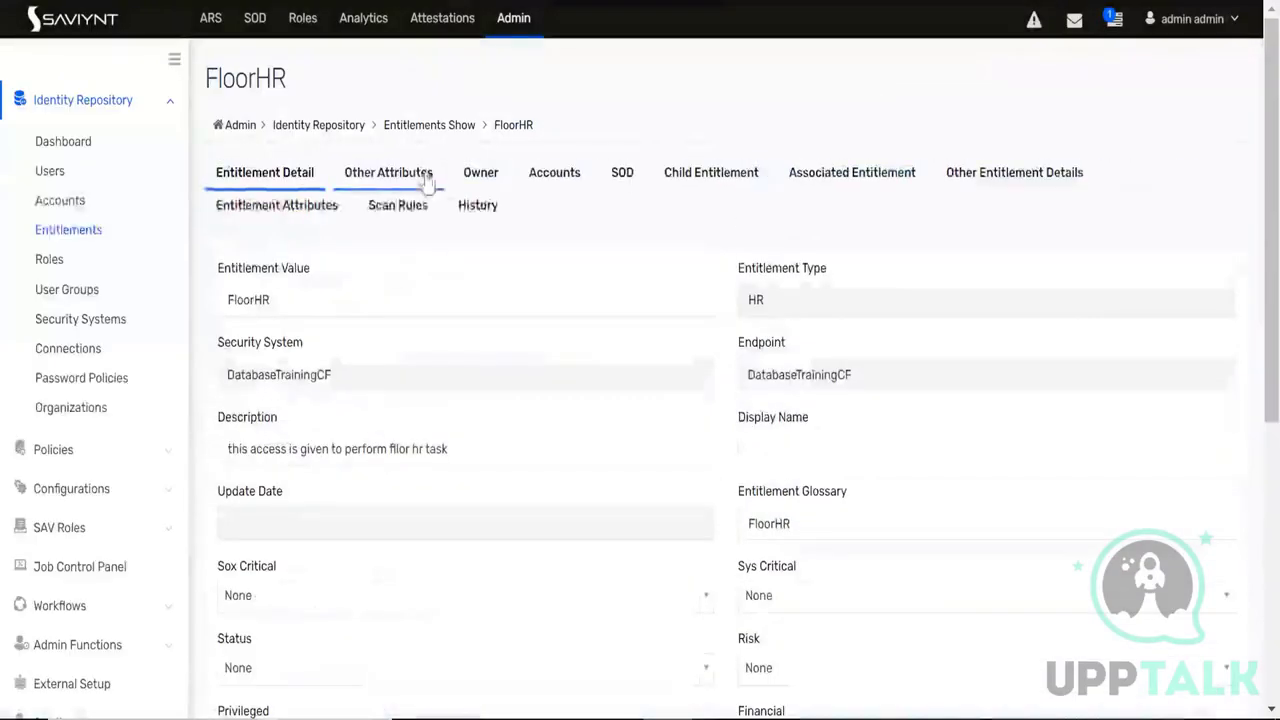
click(329, 334)
text(requestable)
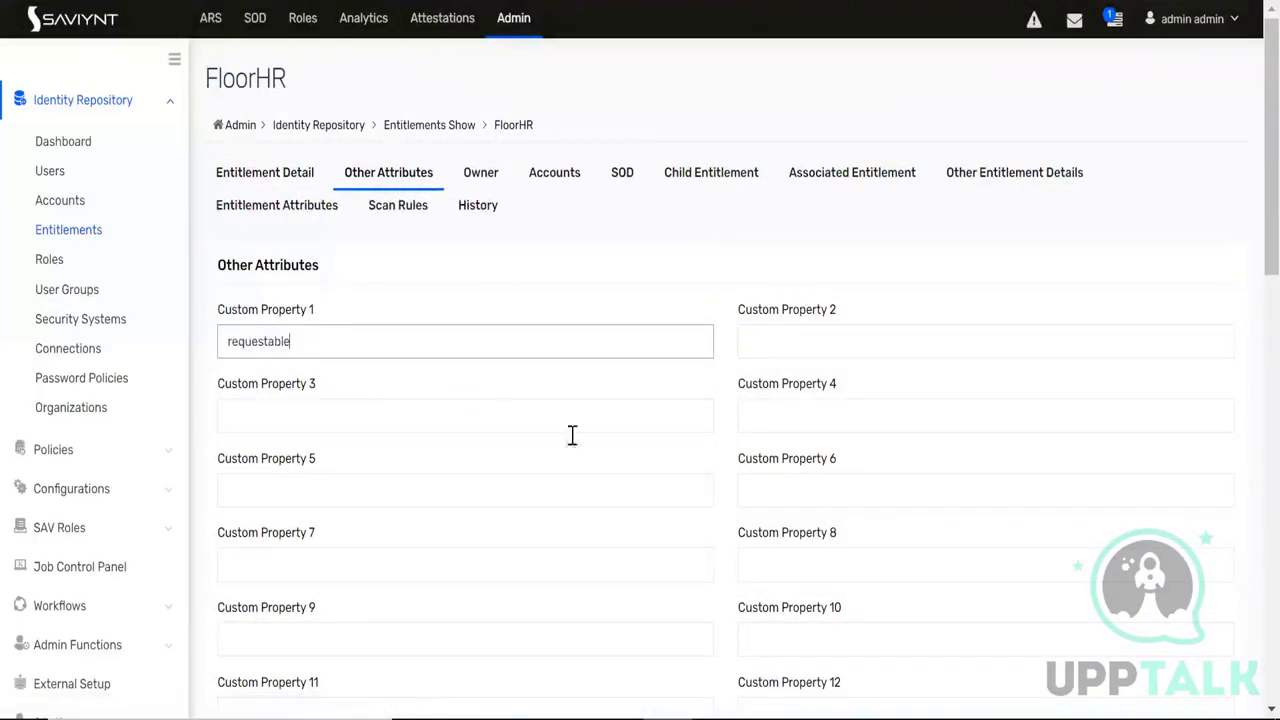
scroll(640, 454, down, 12)
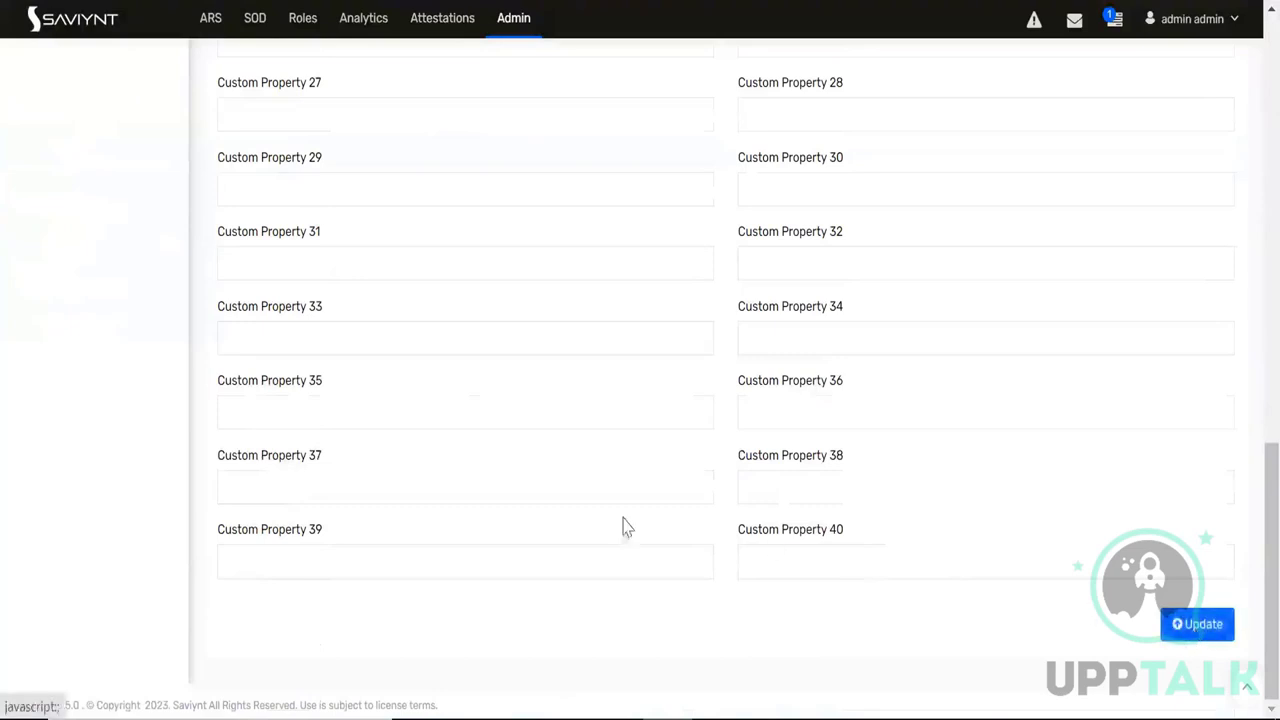
key(Return)
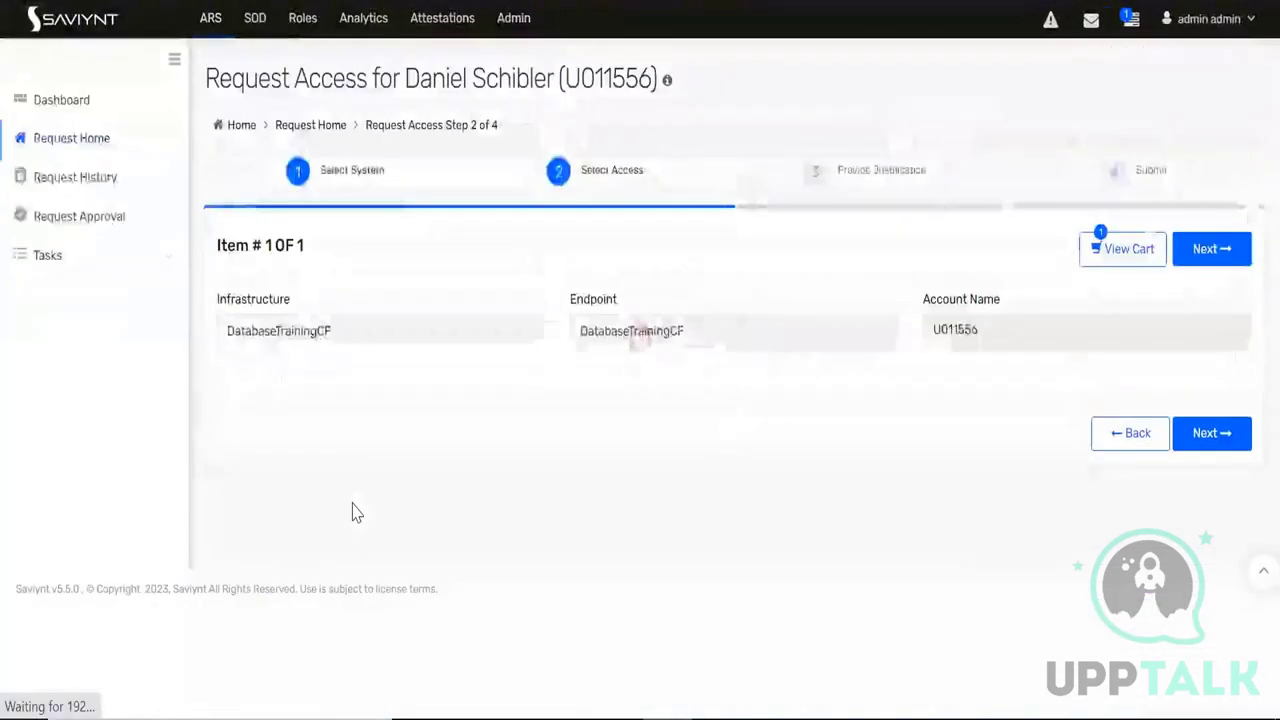
Recheck the Available HR and Available Manager tables in the reloaded DatabaseTrainingCF access request
scroll(355, 510, down, 3)
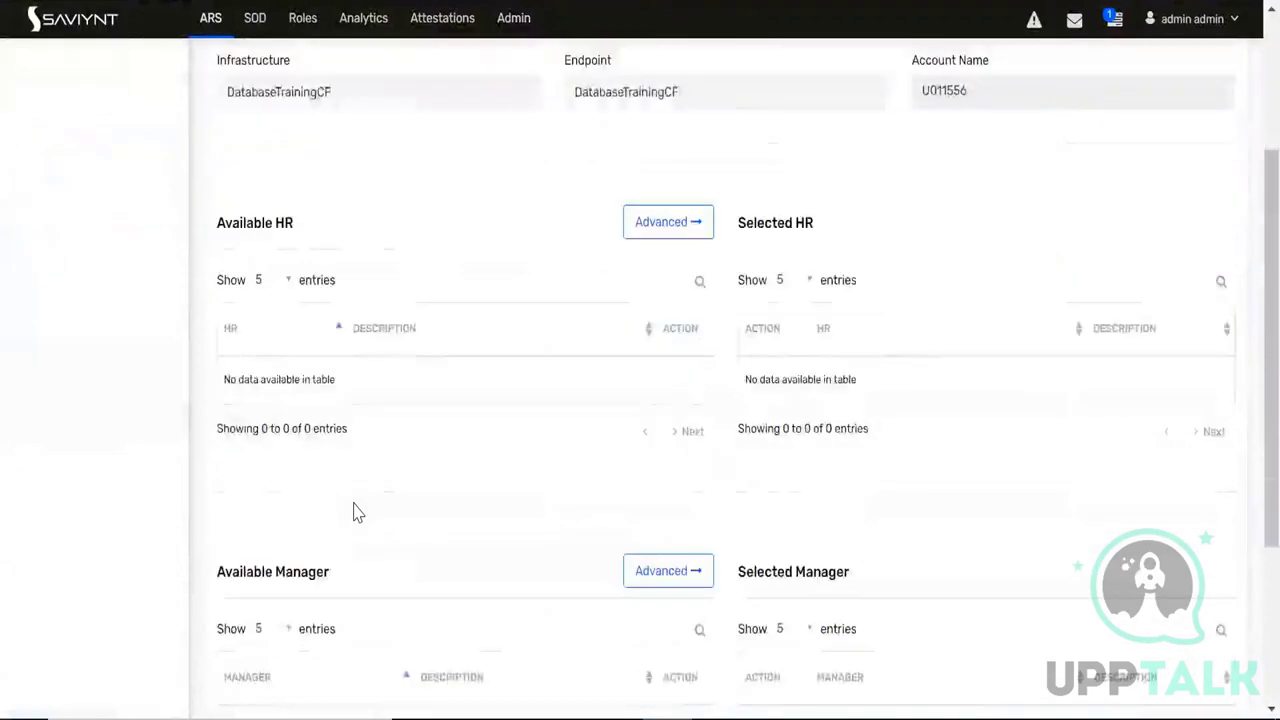
scroll(355, 510, down, 3)
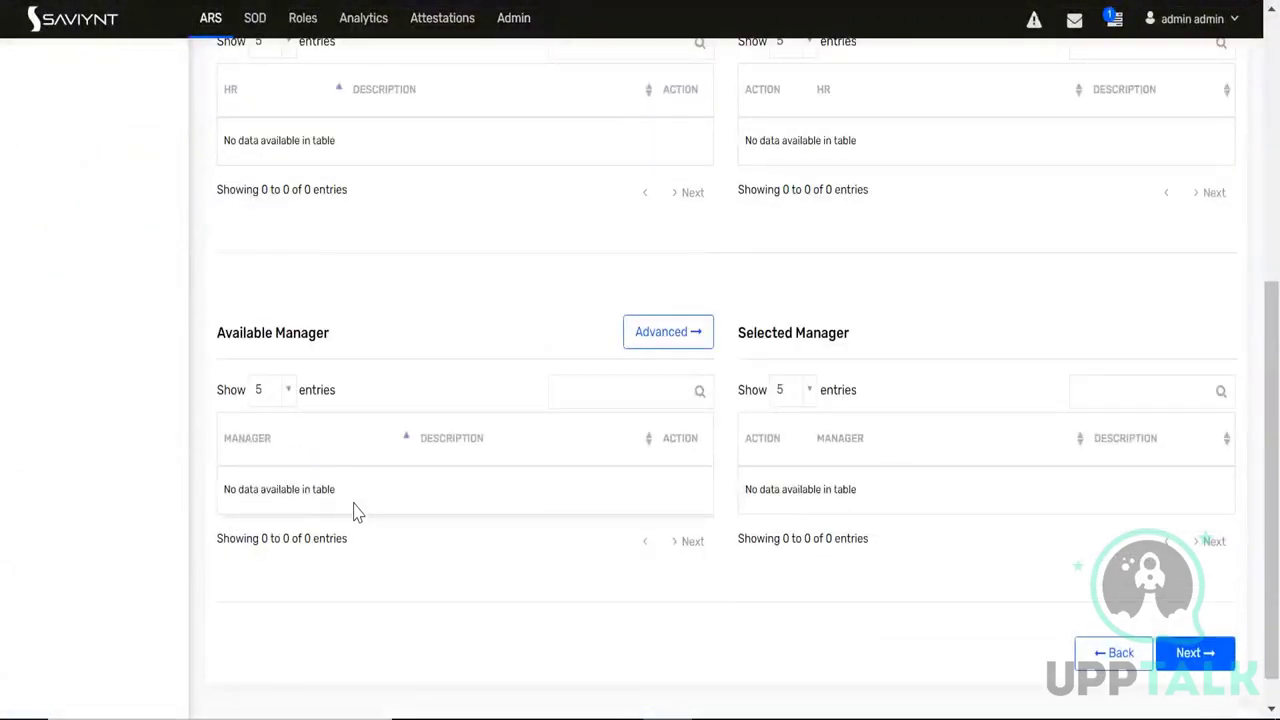
scroll(355, 510, up, 6)
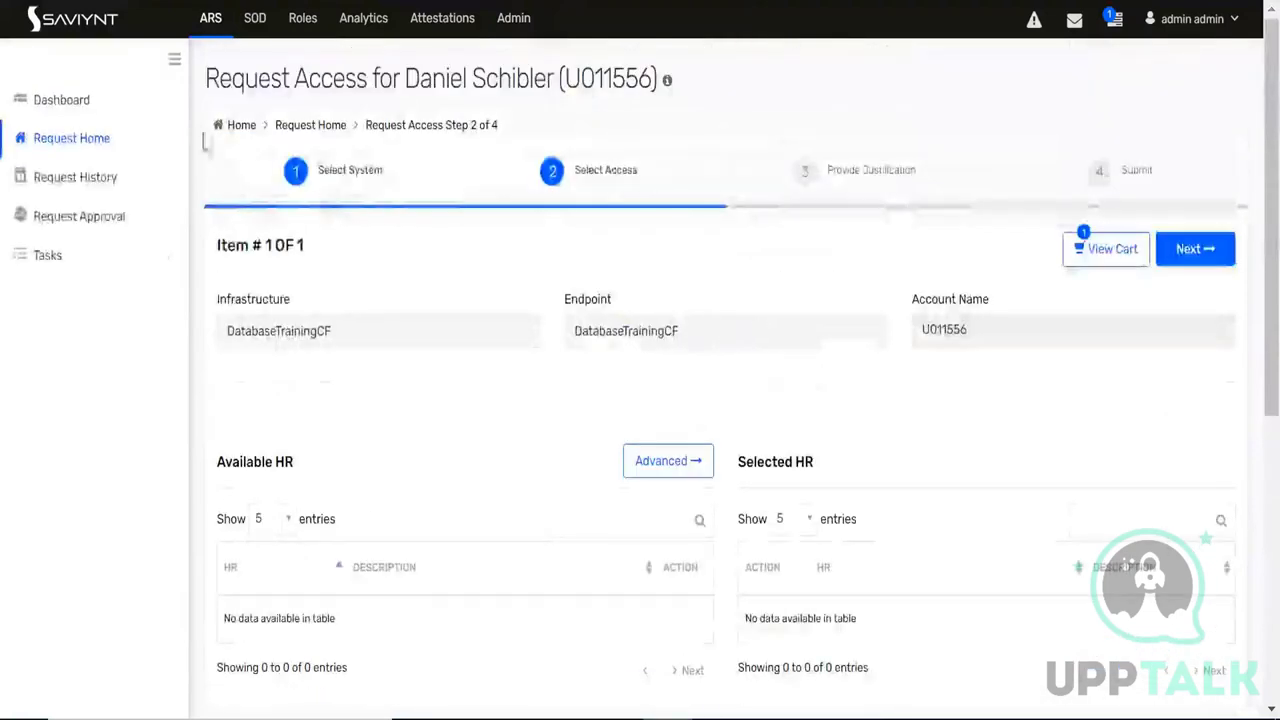
Start a request for others to modify the last listed Active Directory account, check out, and examine its available and selected groups
click(210, 22)
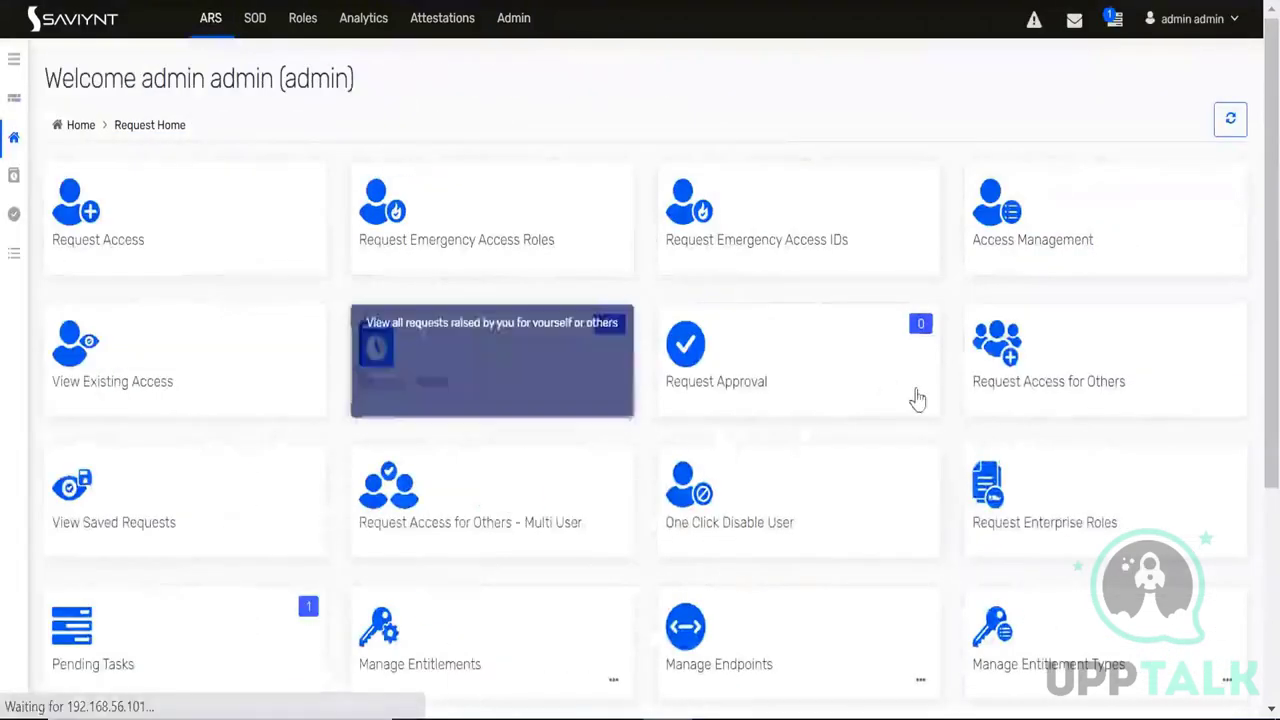
click(1095, 405)
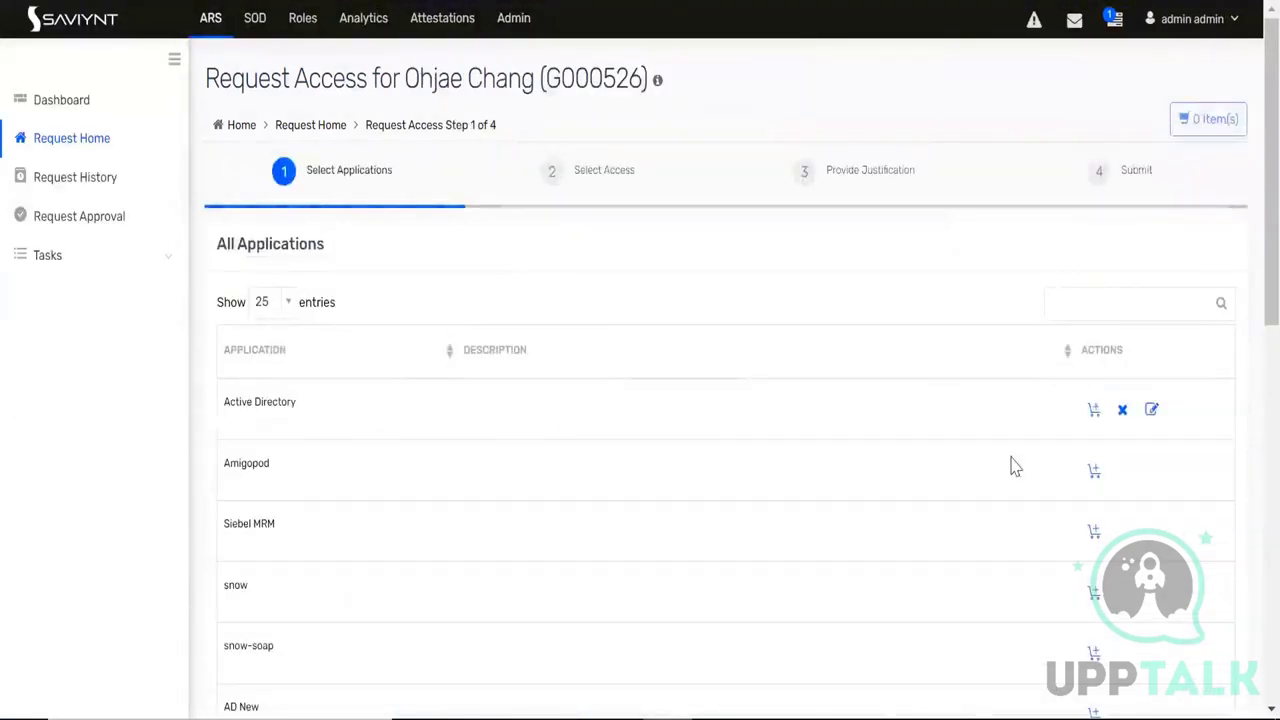
click(1151, 409)
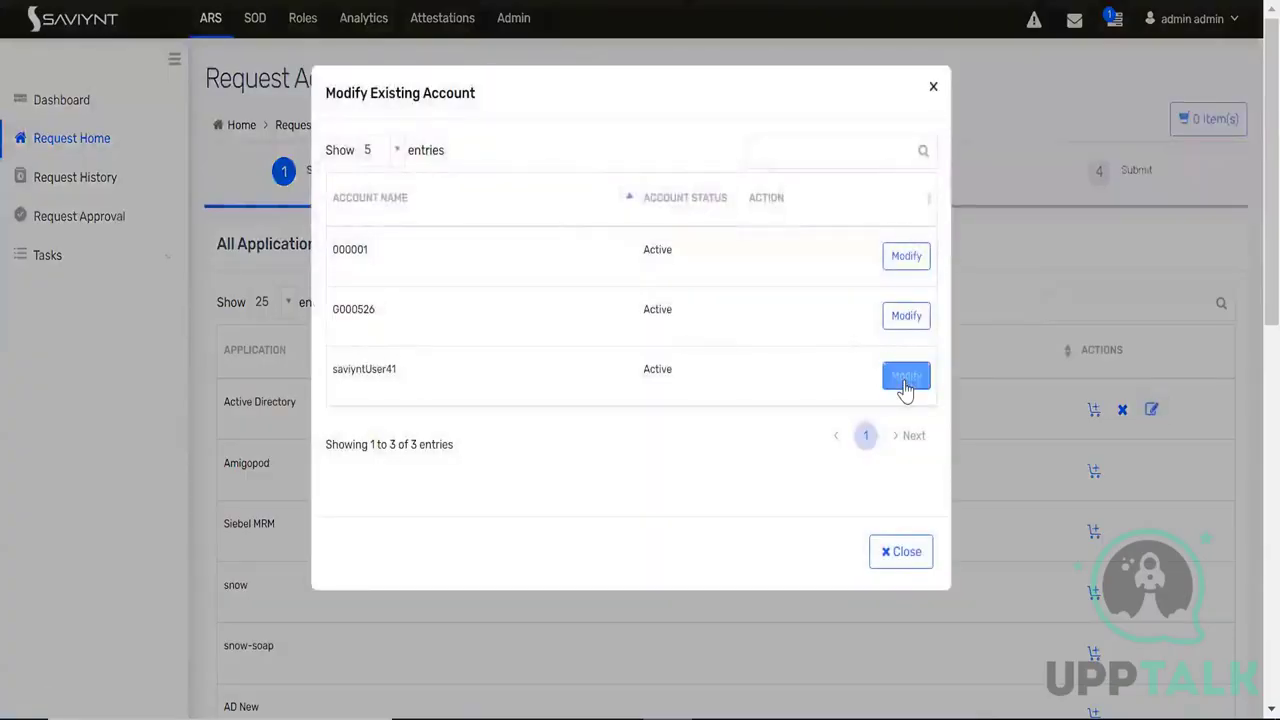
click(906, 390)
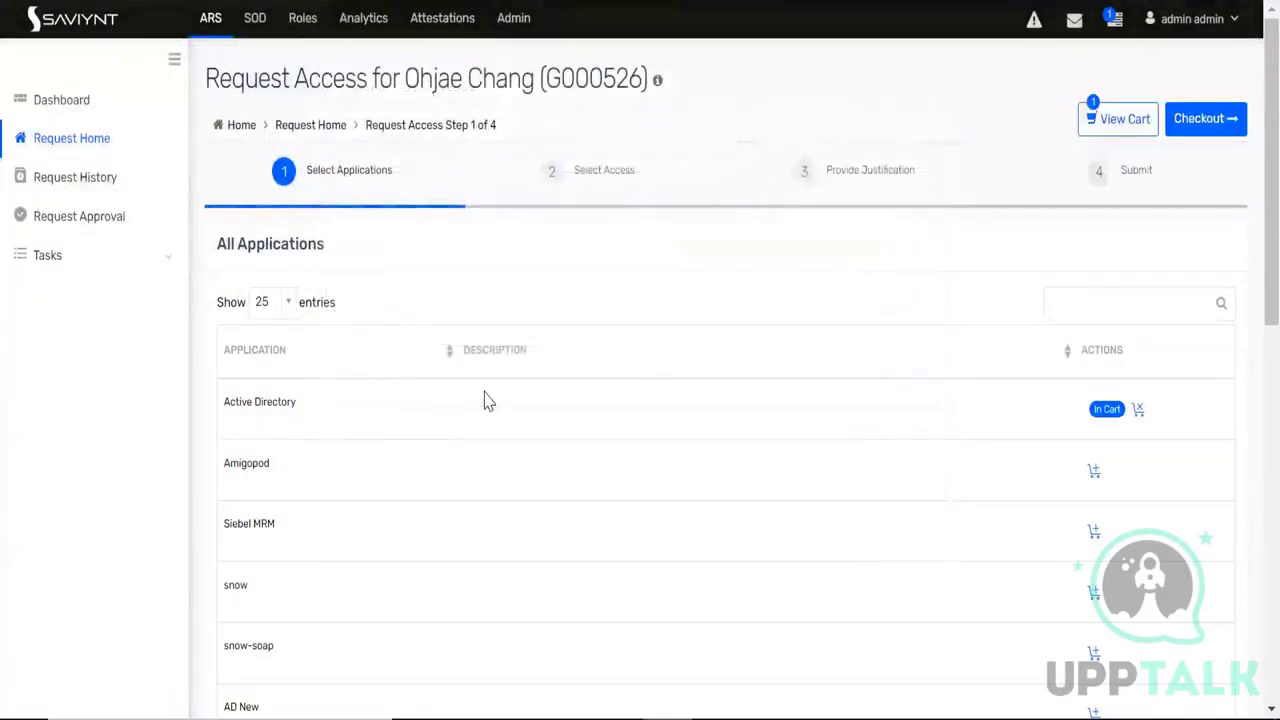
click(1200, 120)
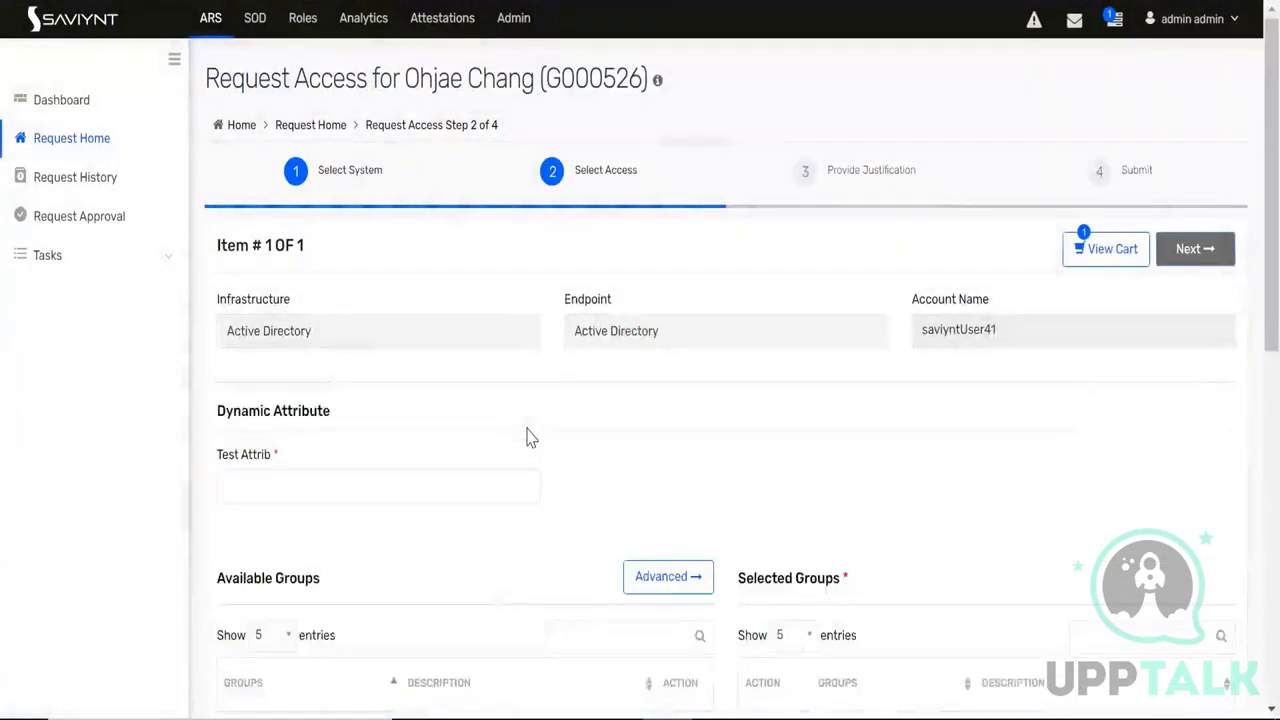
scroll(530, 438, down, 4)
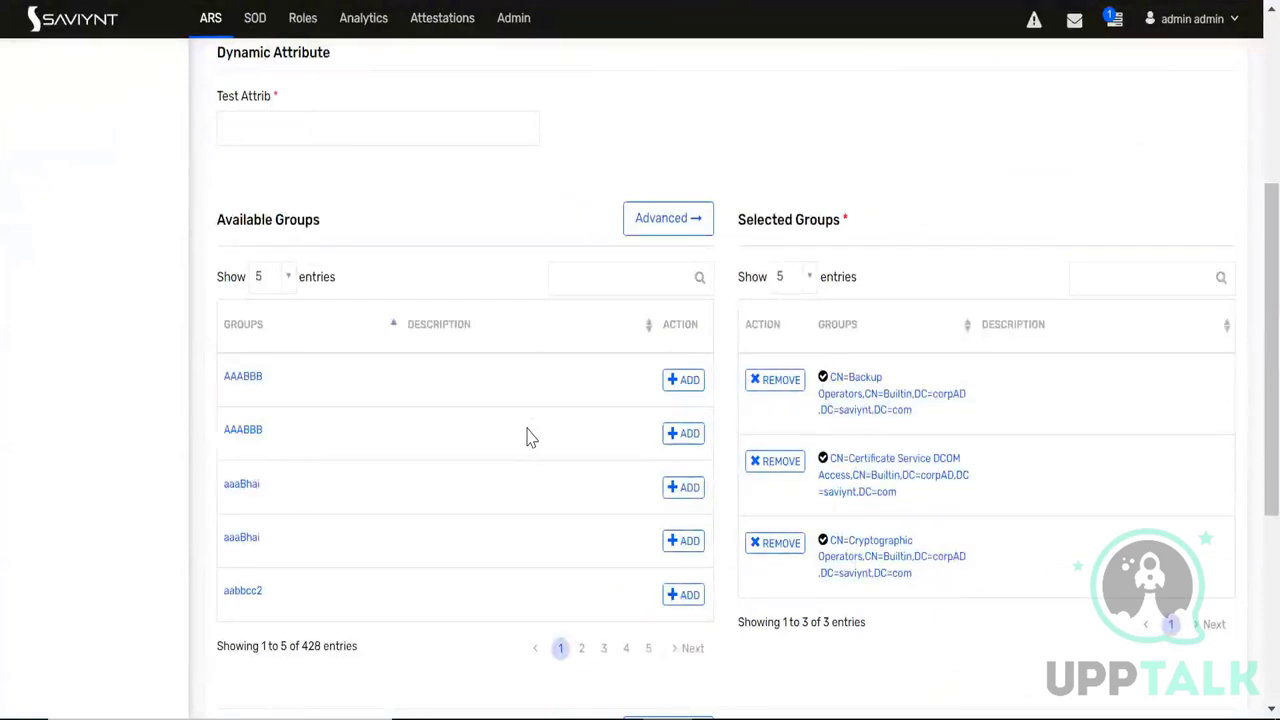
scroll(528, 435, up, 4)
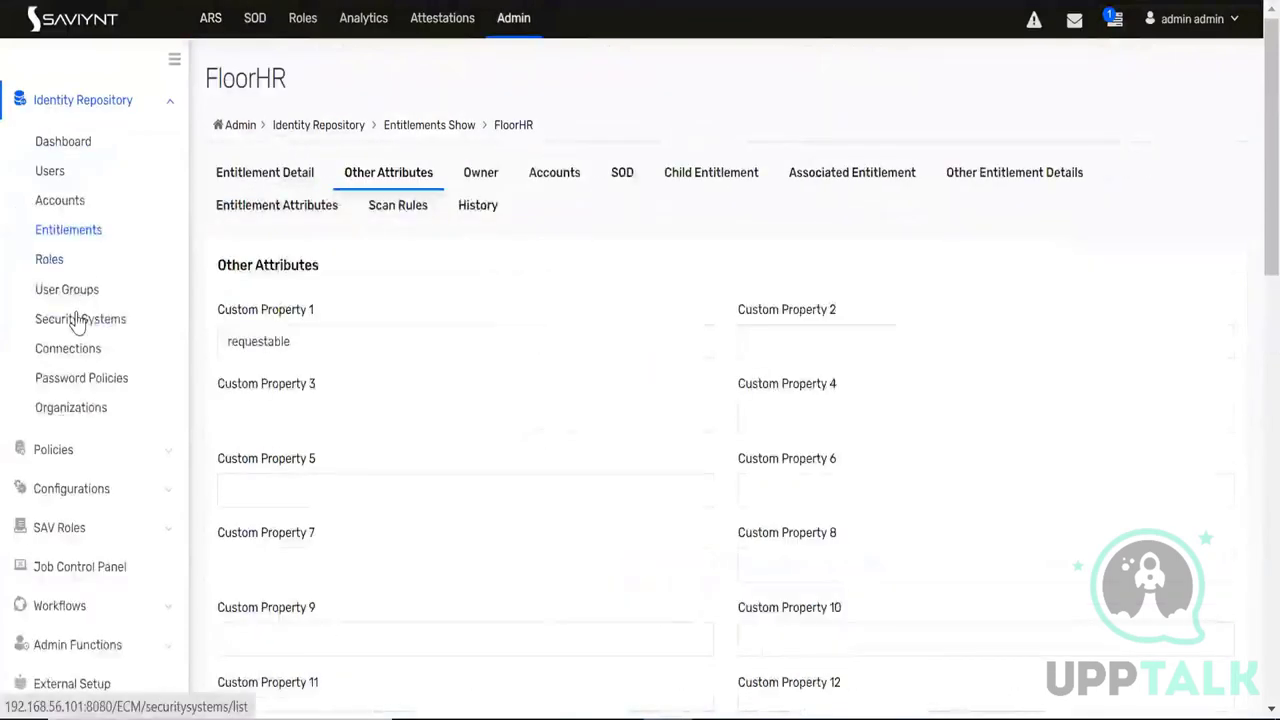
Open the Active Directory security system and review its connection and workflow settings for comparison
click(79, 318)
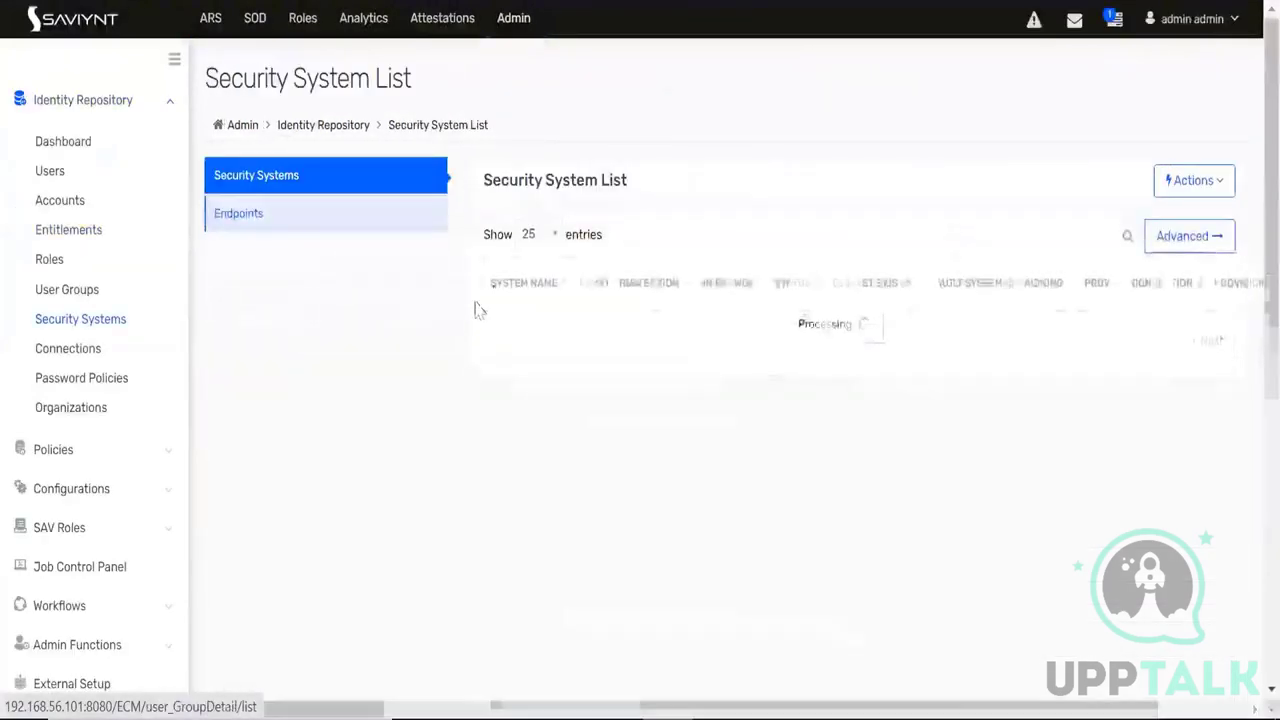
click(531, 340)
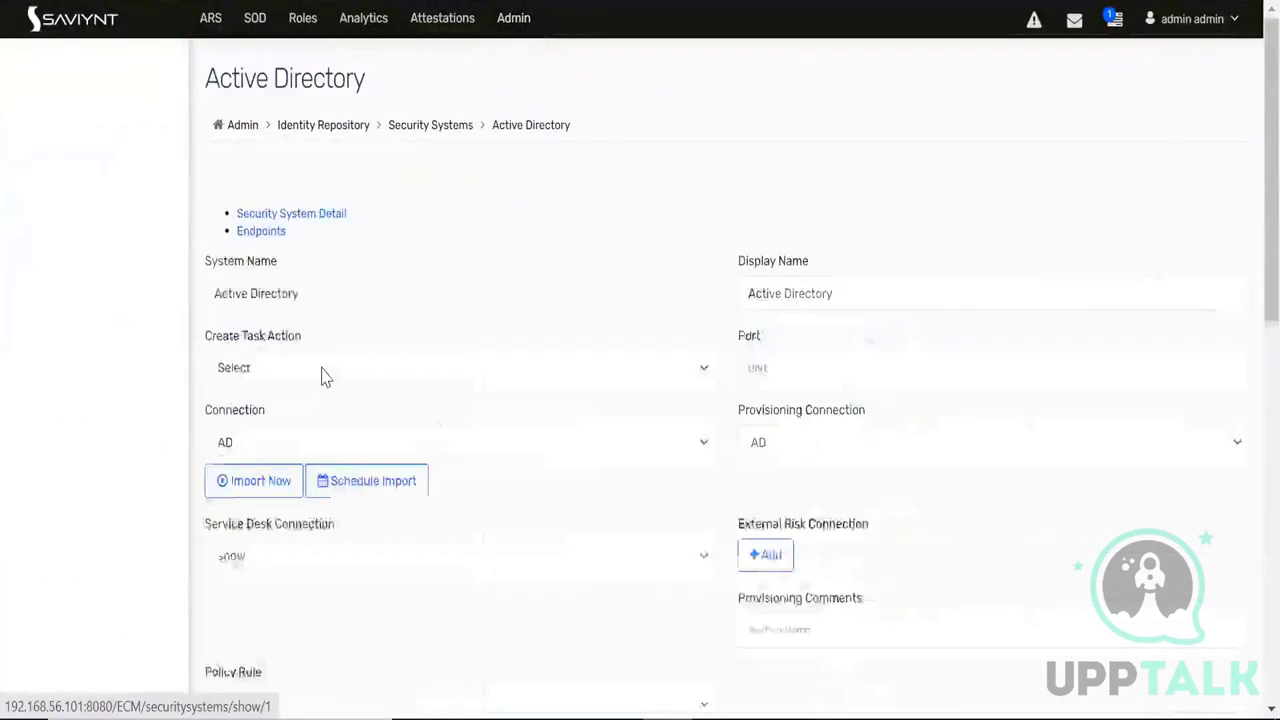
scroll(331, 328, down, 1)
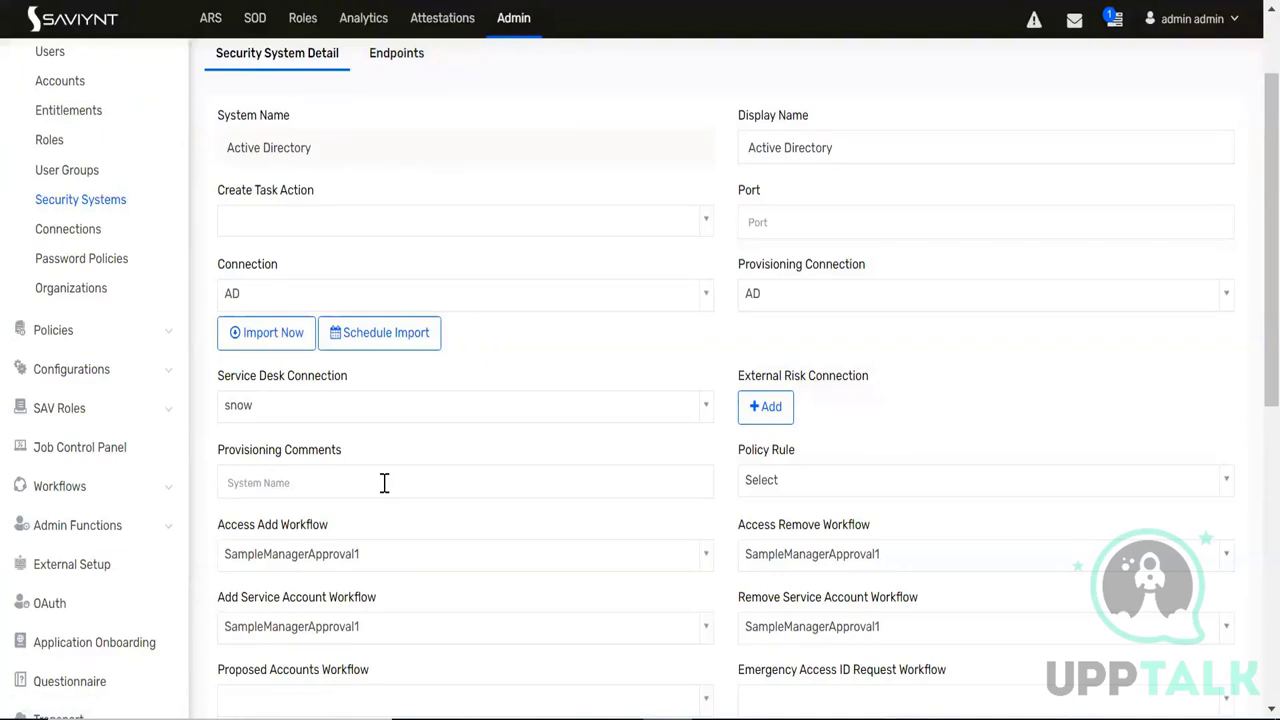
scroll(384, 483, down, 5)
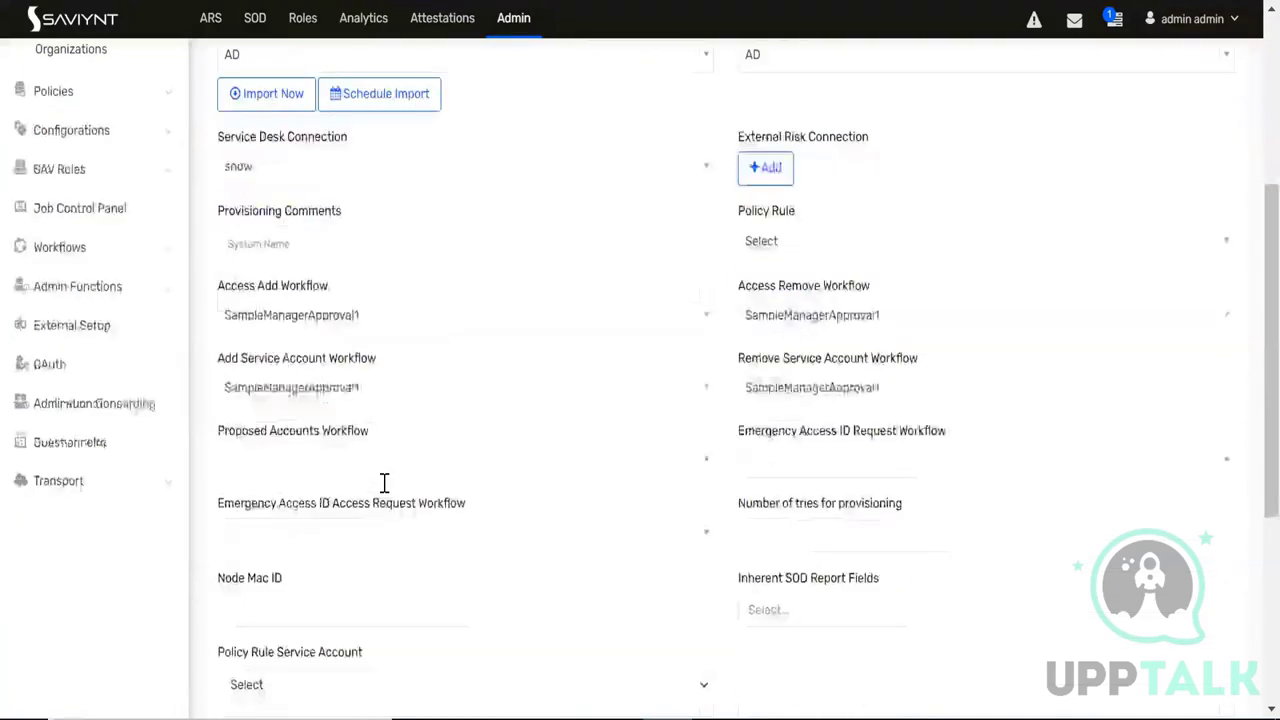
scroll(390, 485, down, 6)
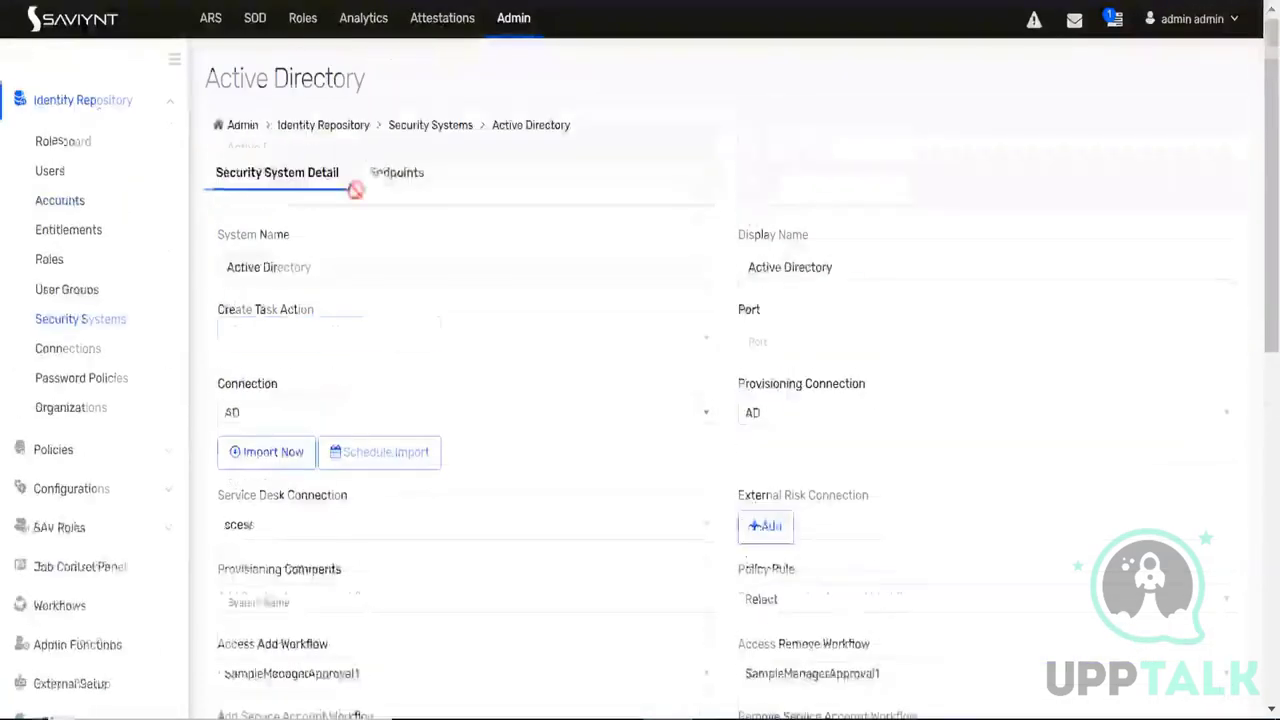
Open the security system's Active Directory endpoint and view the entitlement values of its Groups entitlement type
click(402, 178)
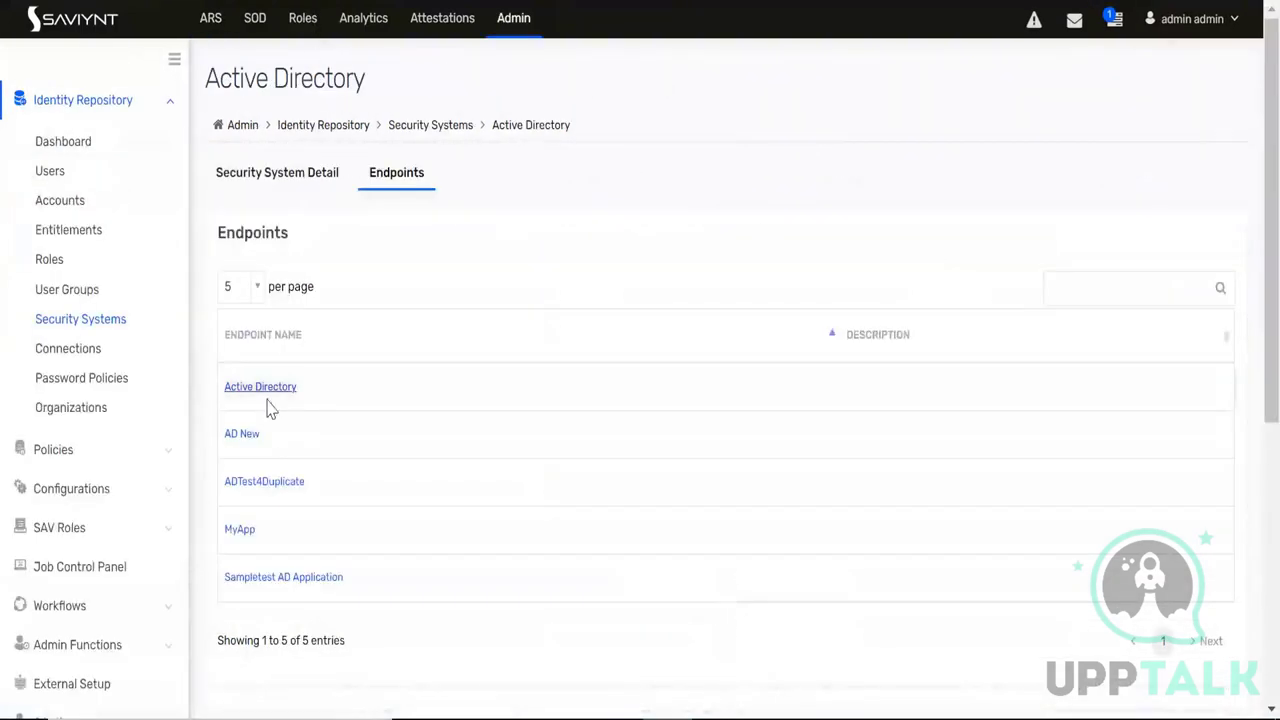
click(415, 410)
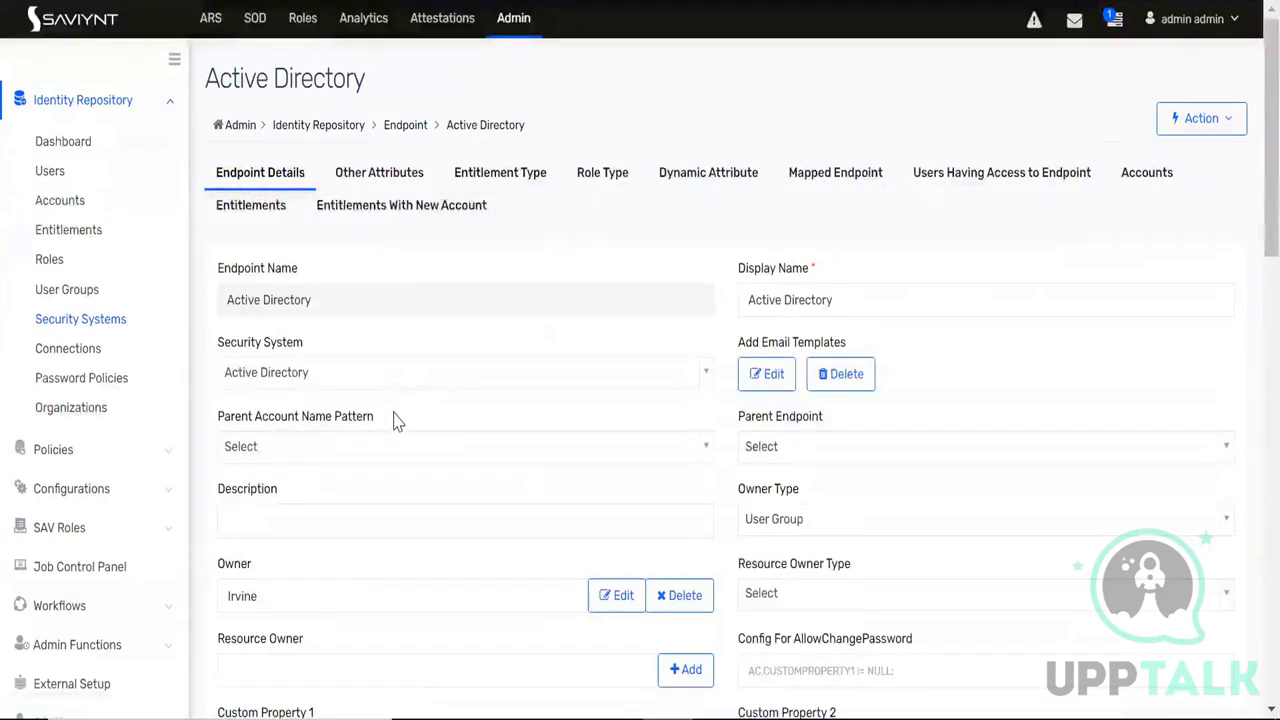
scroll(395, 420, down, 6)
scroll(395, 420, up, 6)
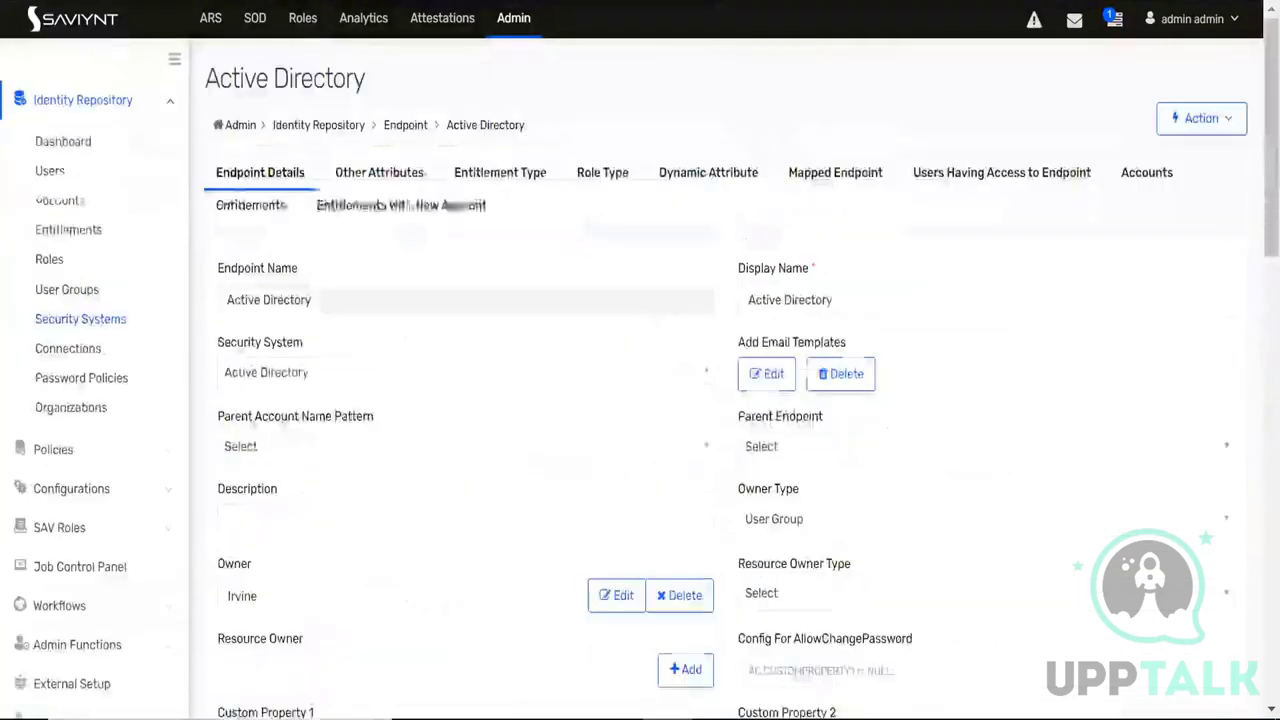
click(500, 177)
click(327, 424)
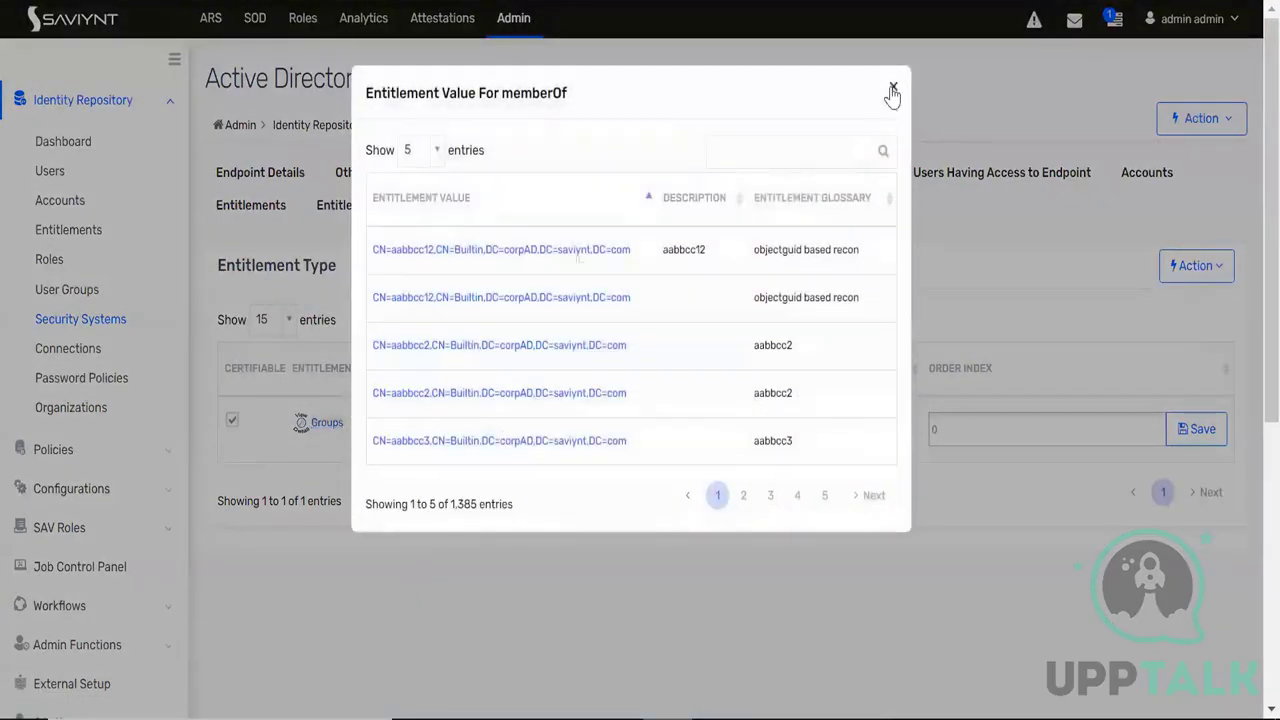
click(892, 90)
Review the configuration of the Active Directory endpoint's Groups (memberOf) entitlement type
click(300, 424)
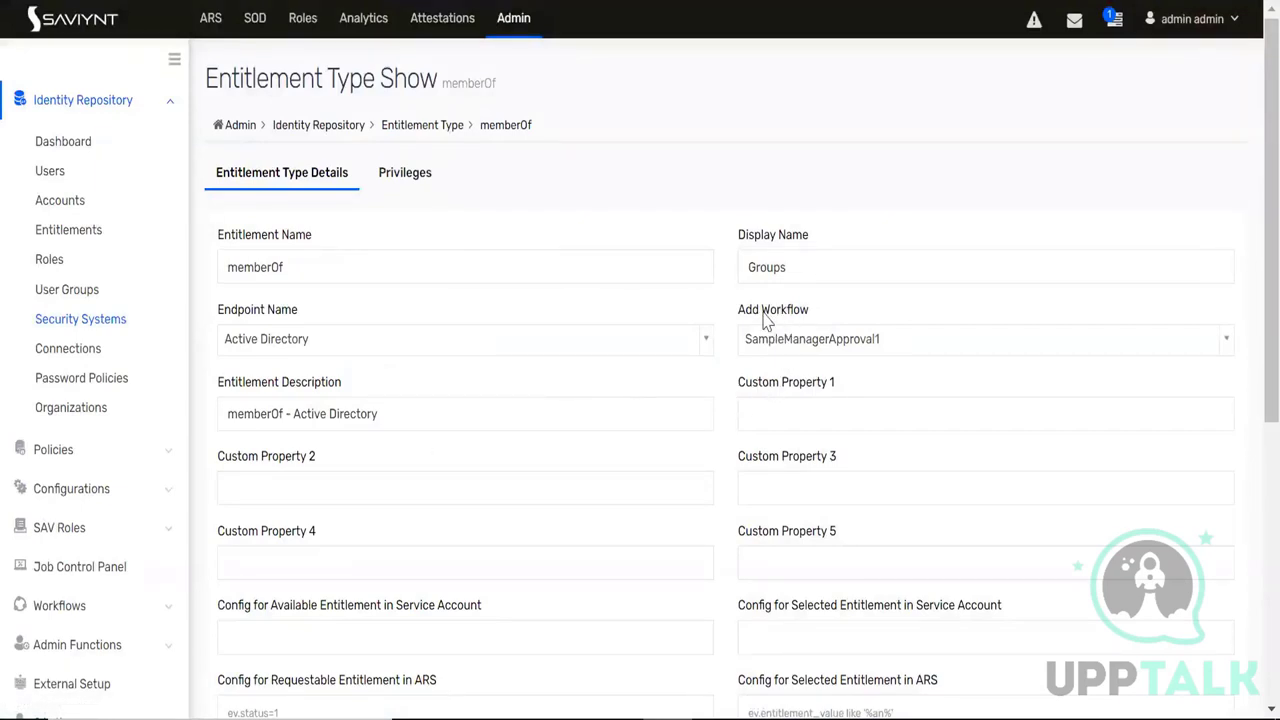
scroll(488, 450, down, 5)
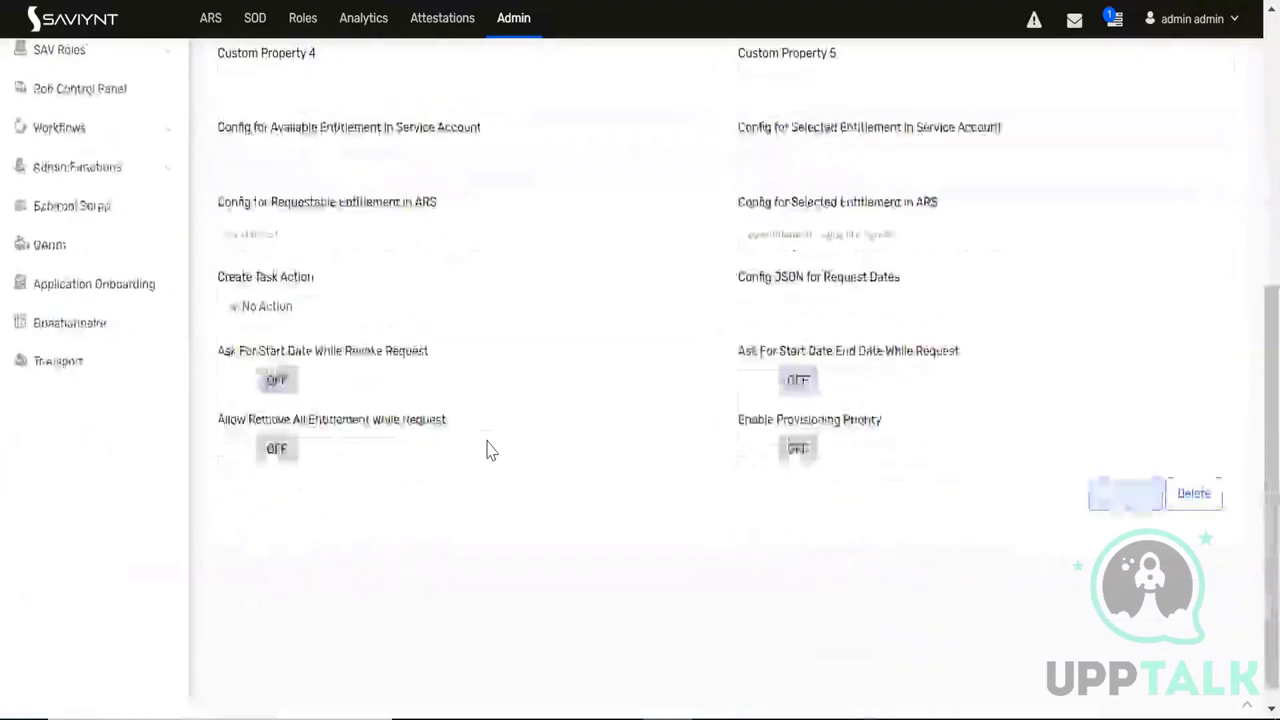
scroll(488, 450, up, 5)
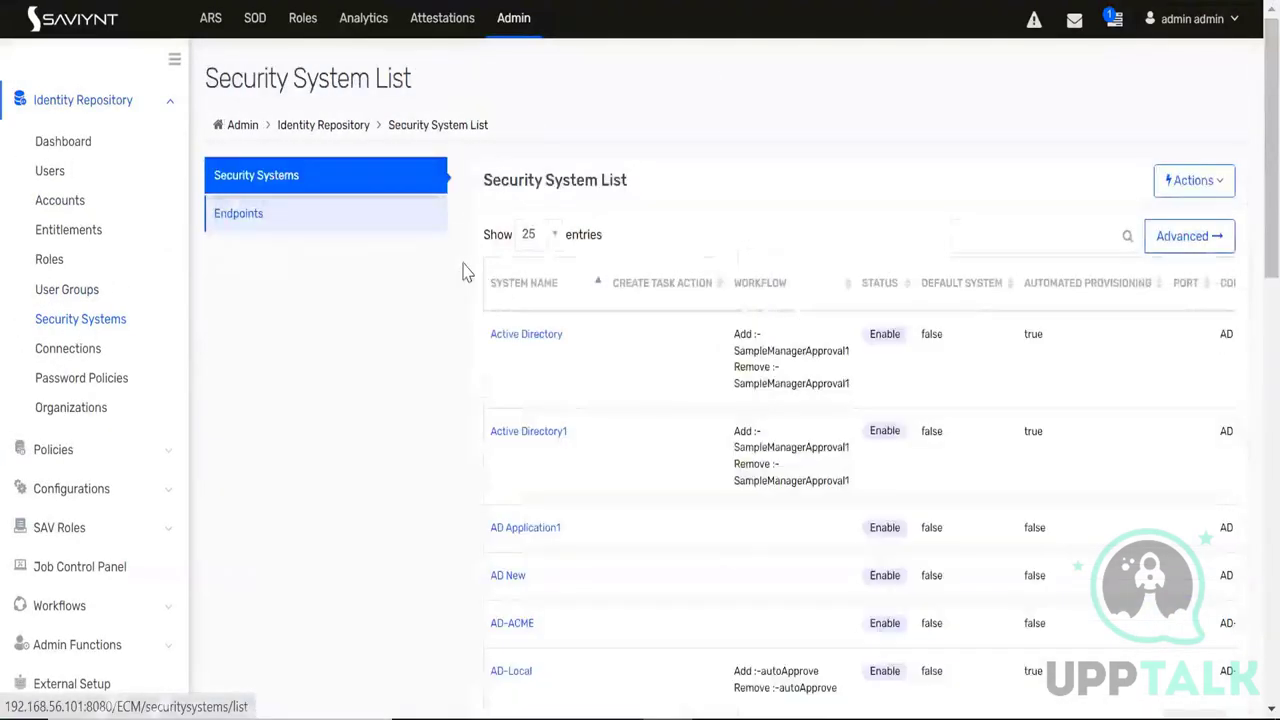
Search the security systems for data and open the entitlement types of the DatabaseTrainingCF endpoint
scroll(668, 474, down, 1)
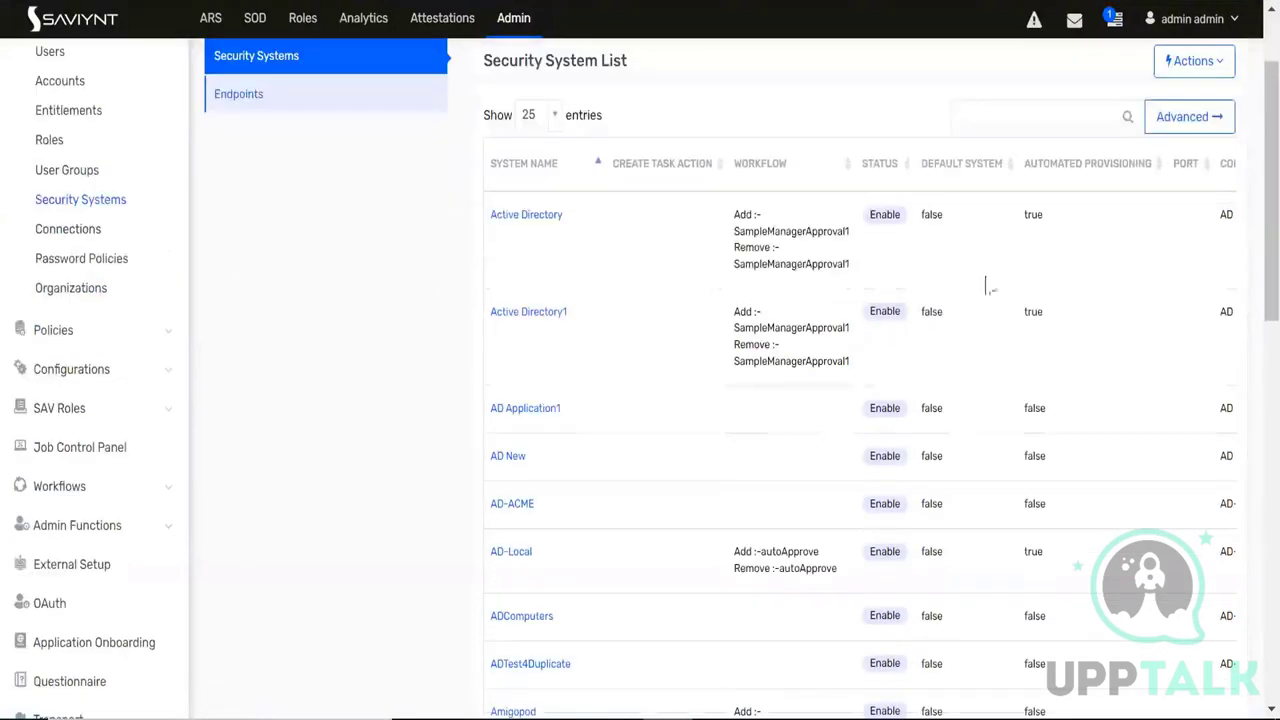
click(1016, 115)
text(data)
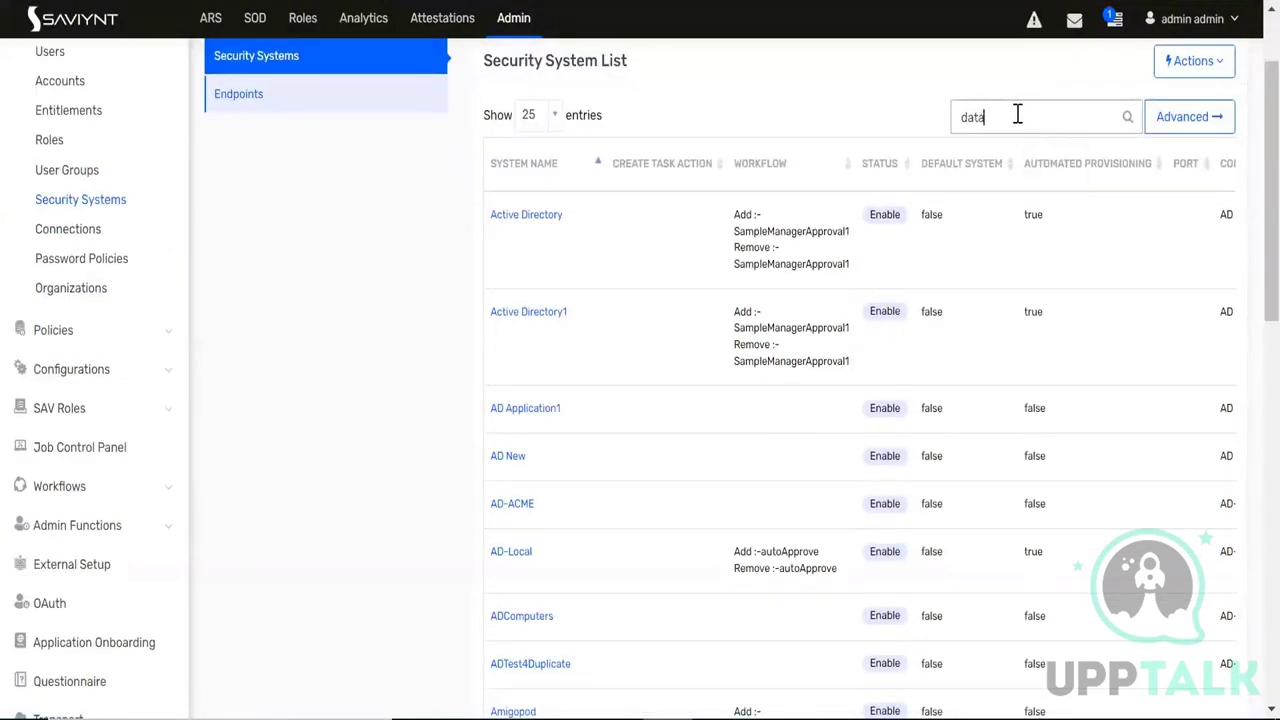
click(562, 316)
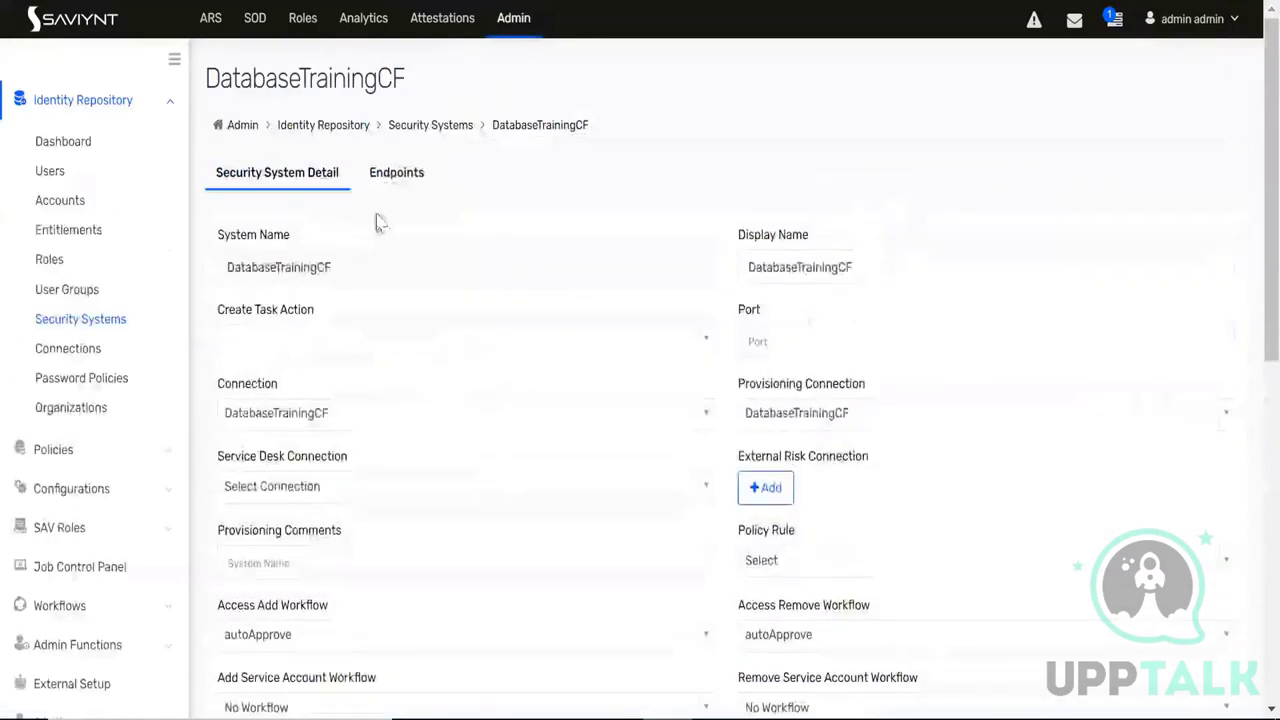
click(383, 180)
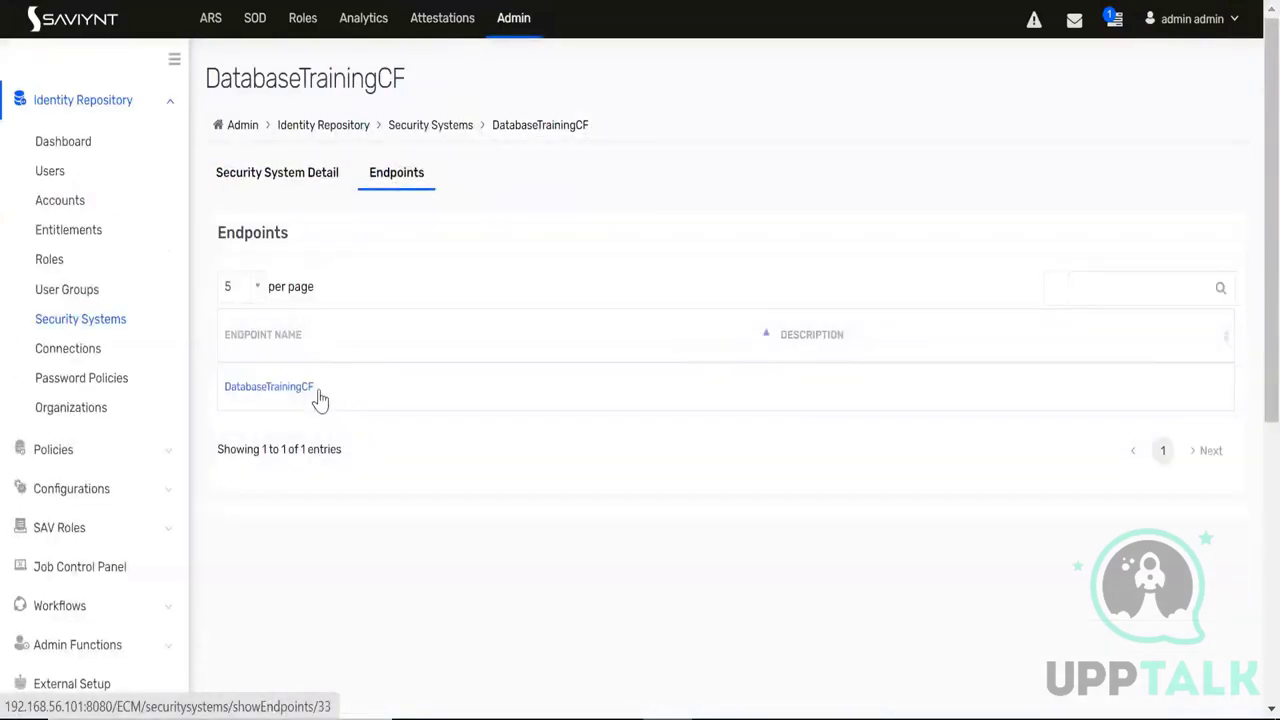
click(282, 390)
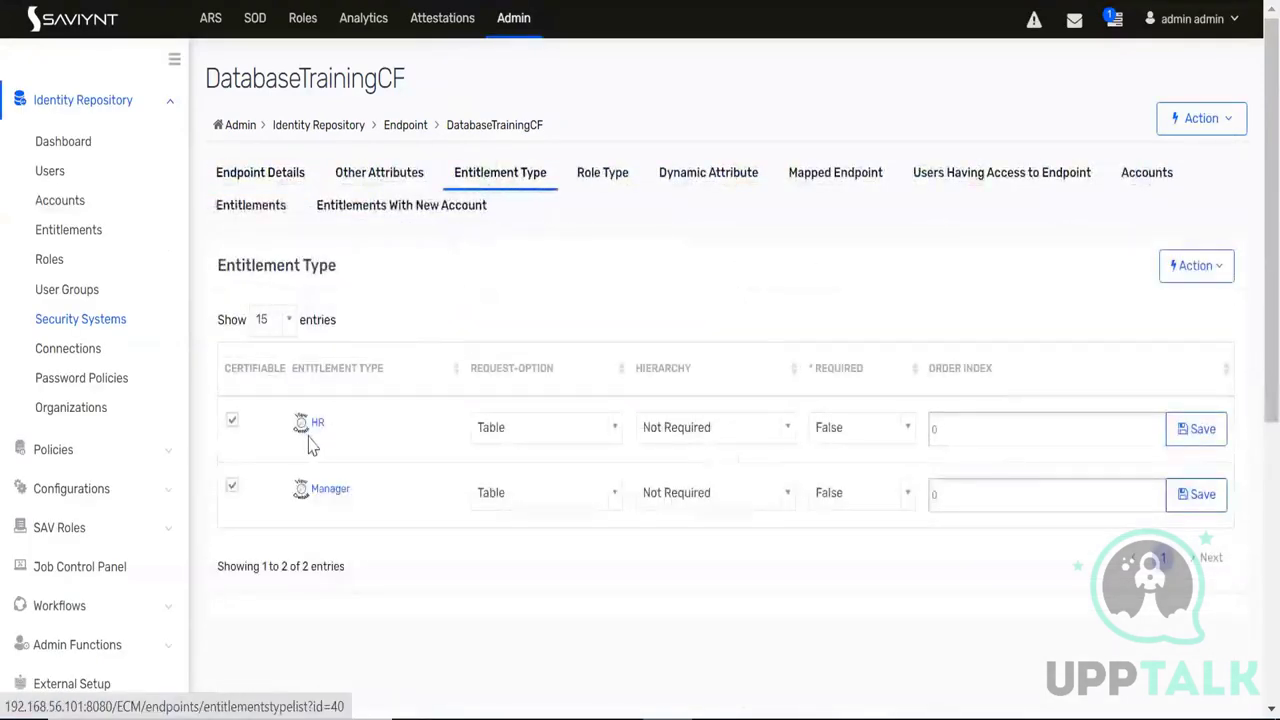
Set the HR entitlement type's Add Workflow to autoApprove and update it
click(302, 424)
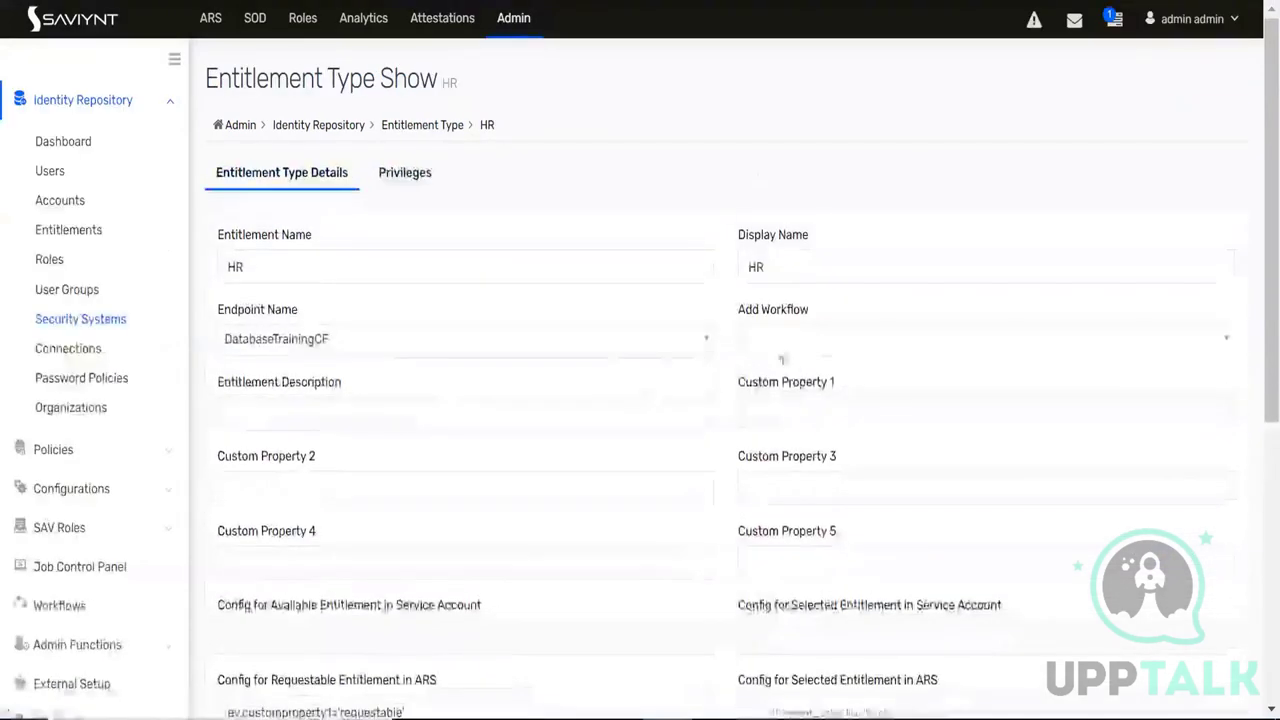
click(812, 348)
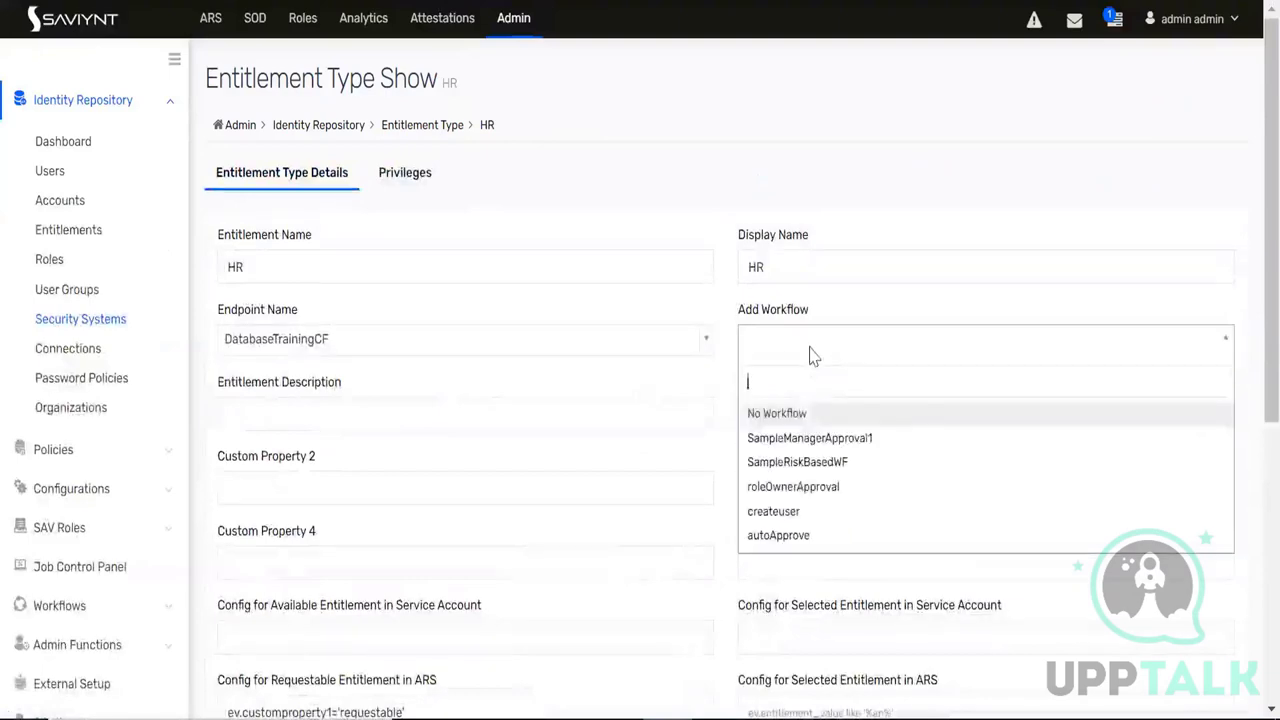
click(790, 536)
scroll(700, 440, down, 10)
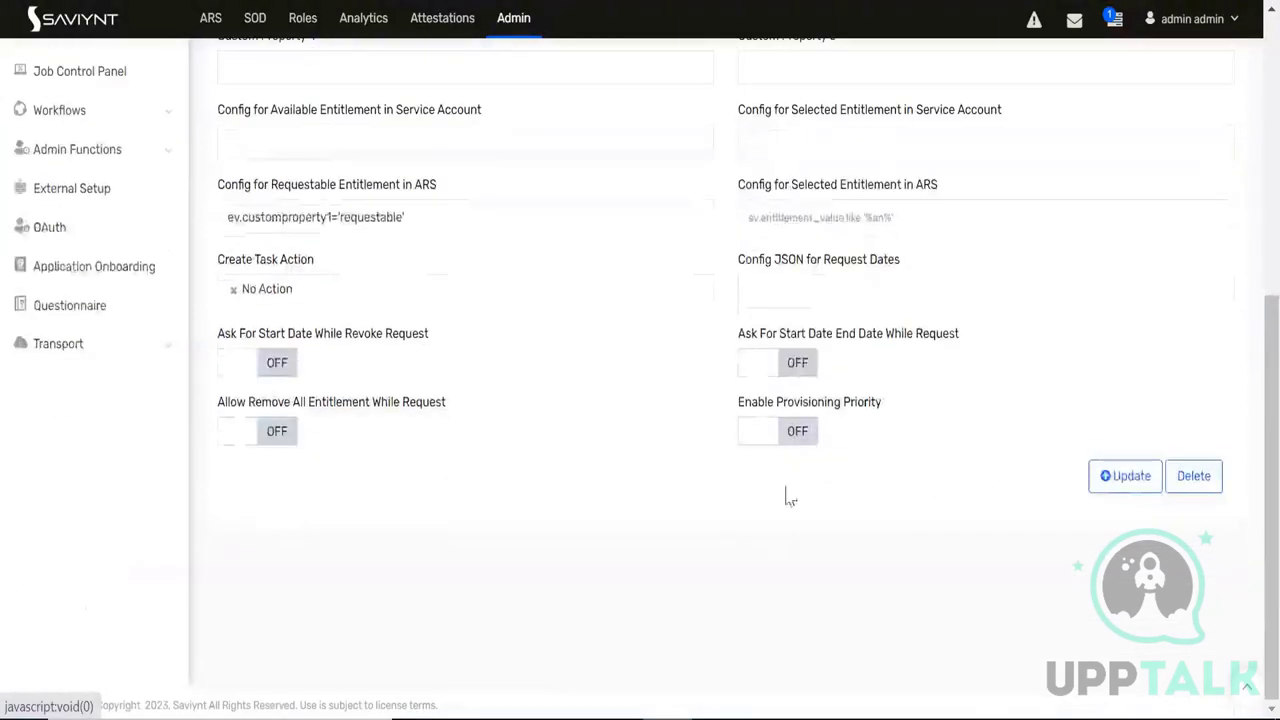
click(1130, 480)
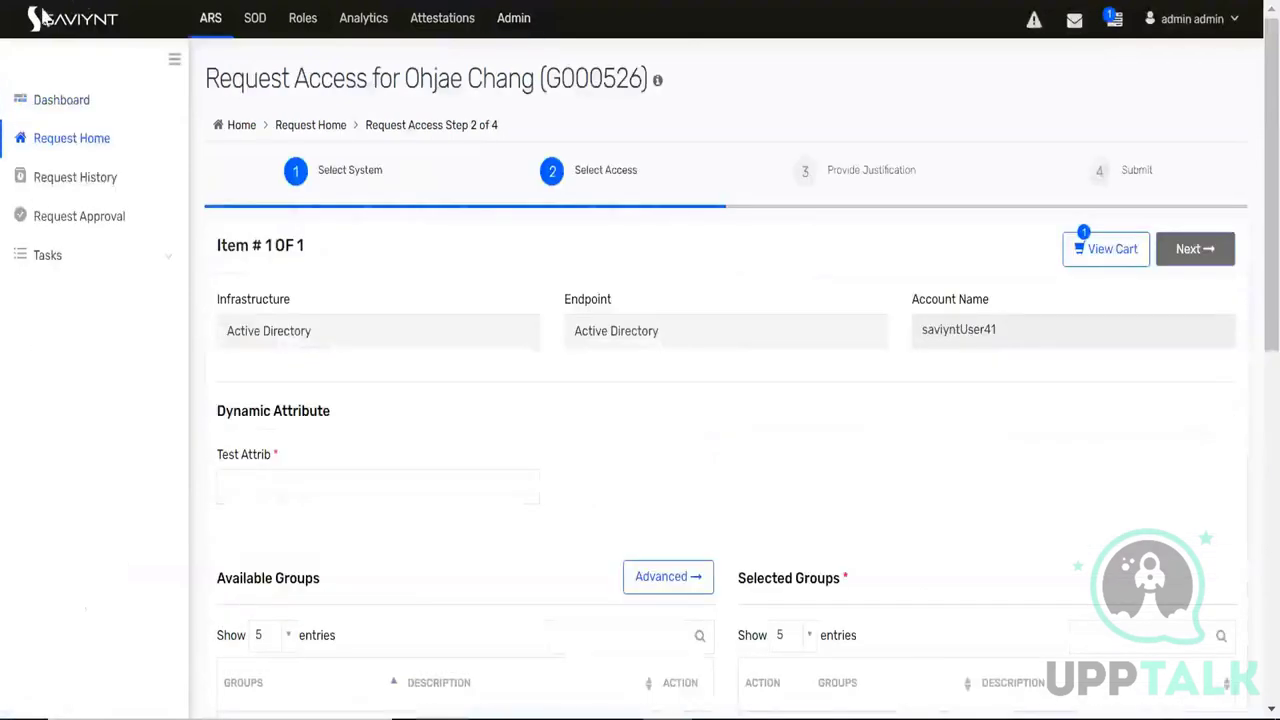
Start an access request for the fourth listed user, find DatabaseTrainingCF with the search data, add it to the cart, and check out
click(93, 141)
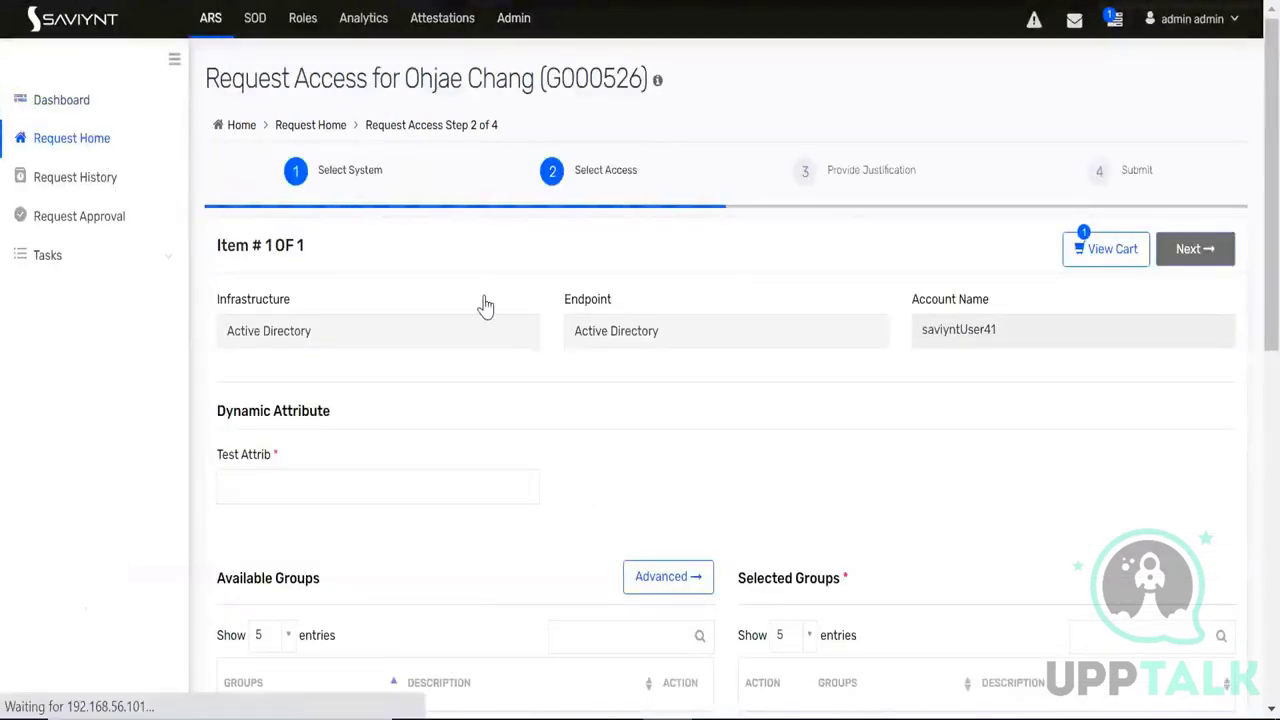
click(1068, 385)
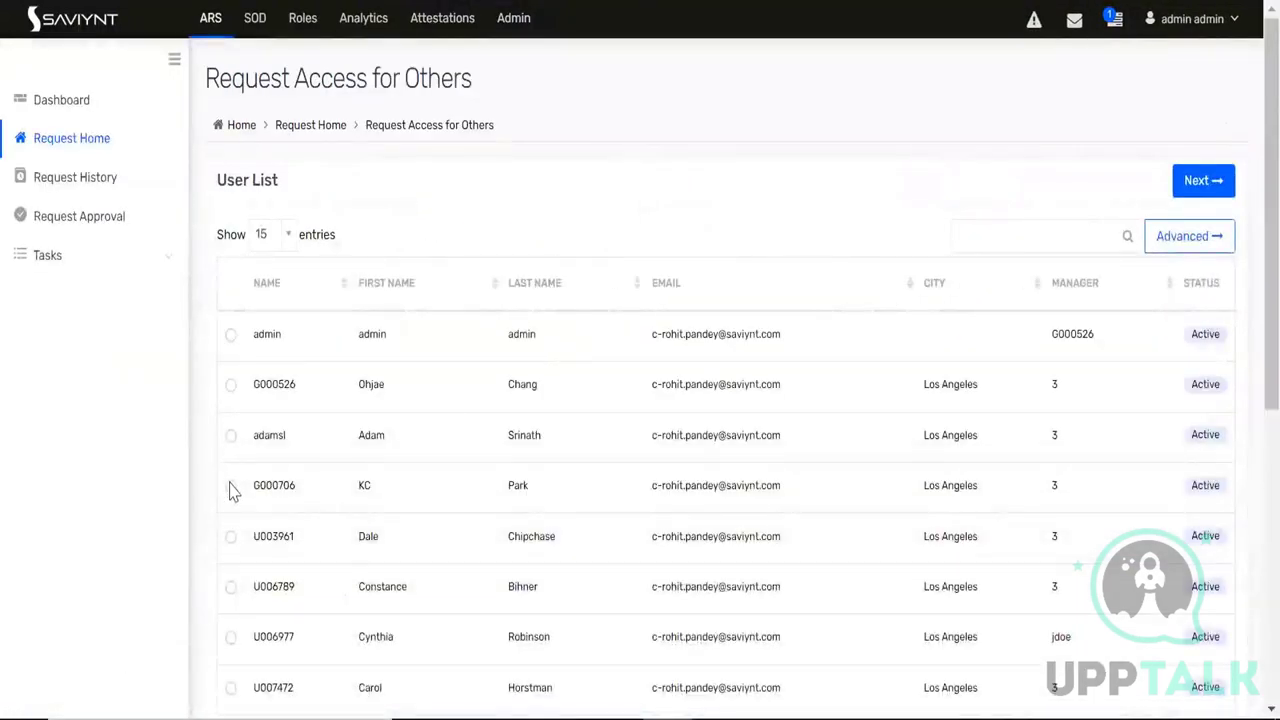
click(231, 486)
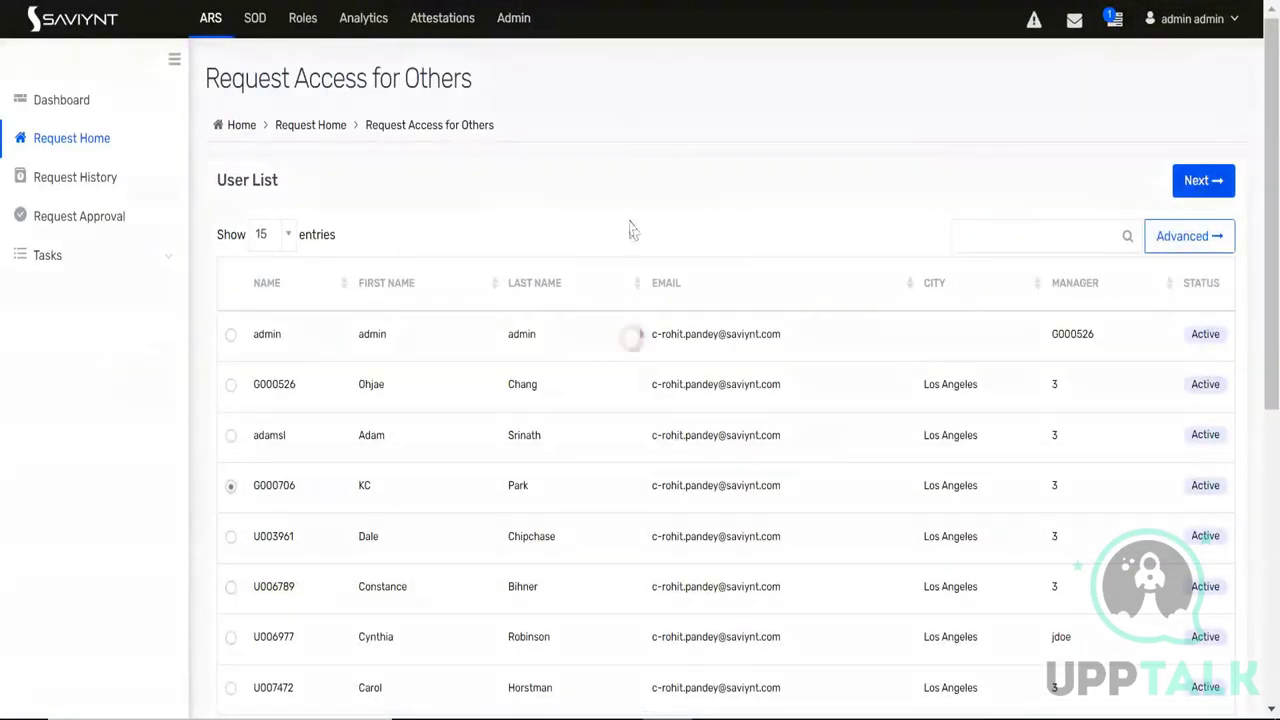
click(1069, 305)
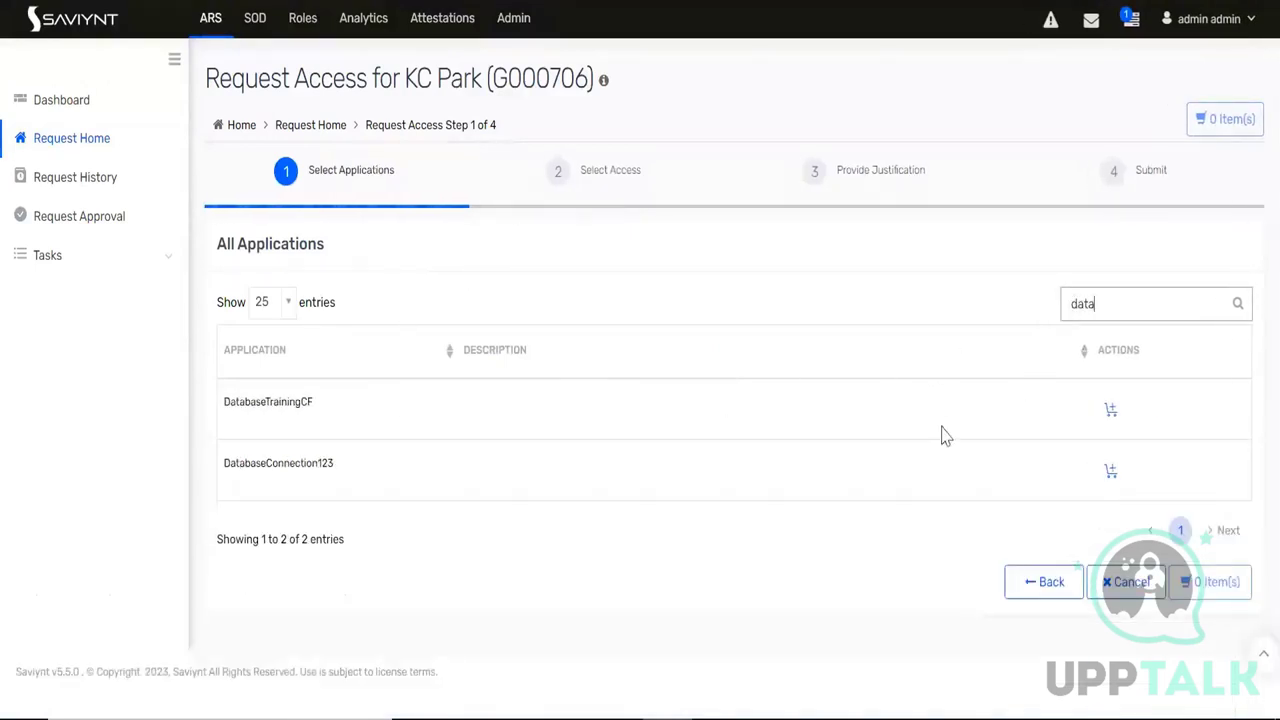
click(1110, 409)
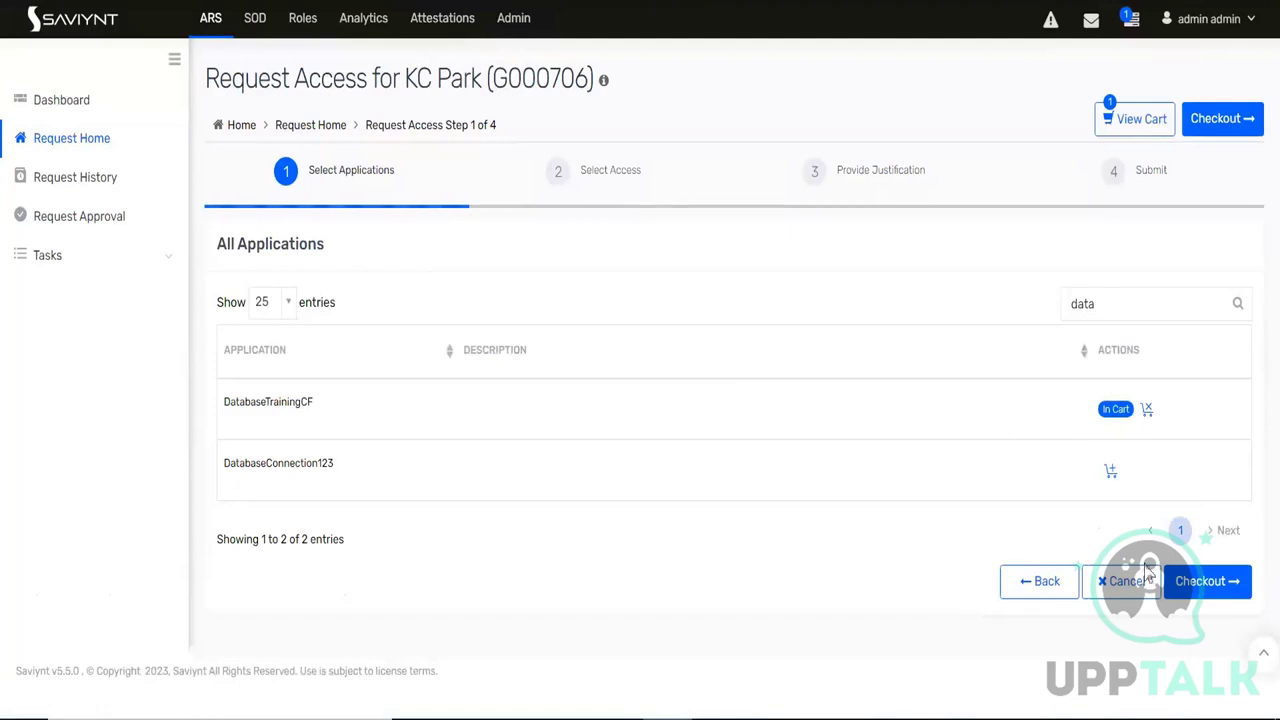
click(1205, 581)
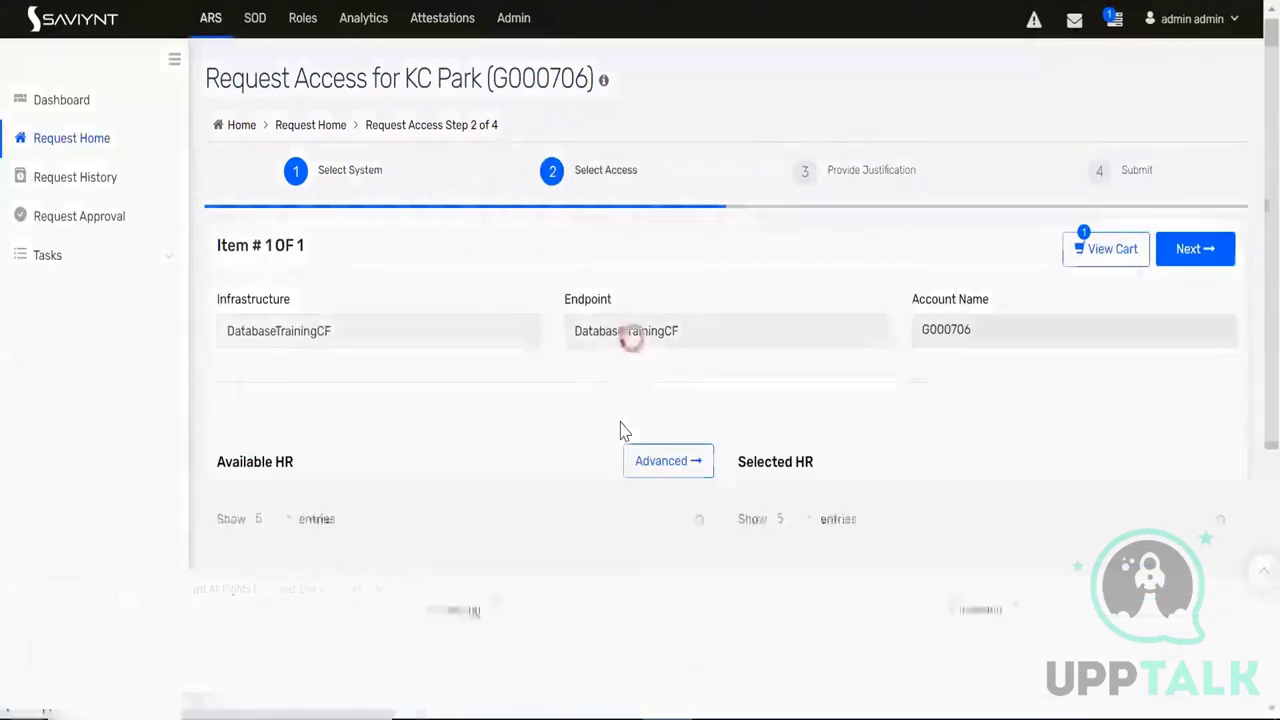
Examine the Available HR and Available Manager tables in the request, showing 50 entries for Available Manager
scroll(527, 378, down, 4)
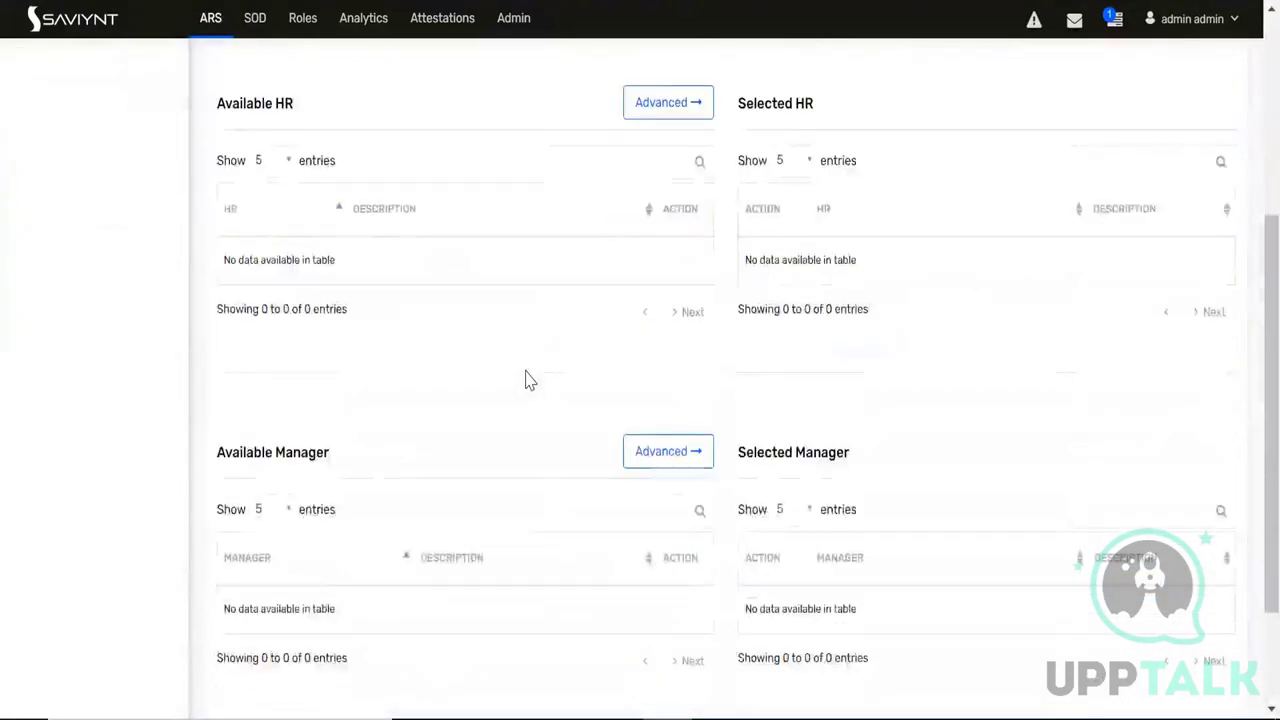
scroll(527, 378, down, 2)
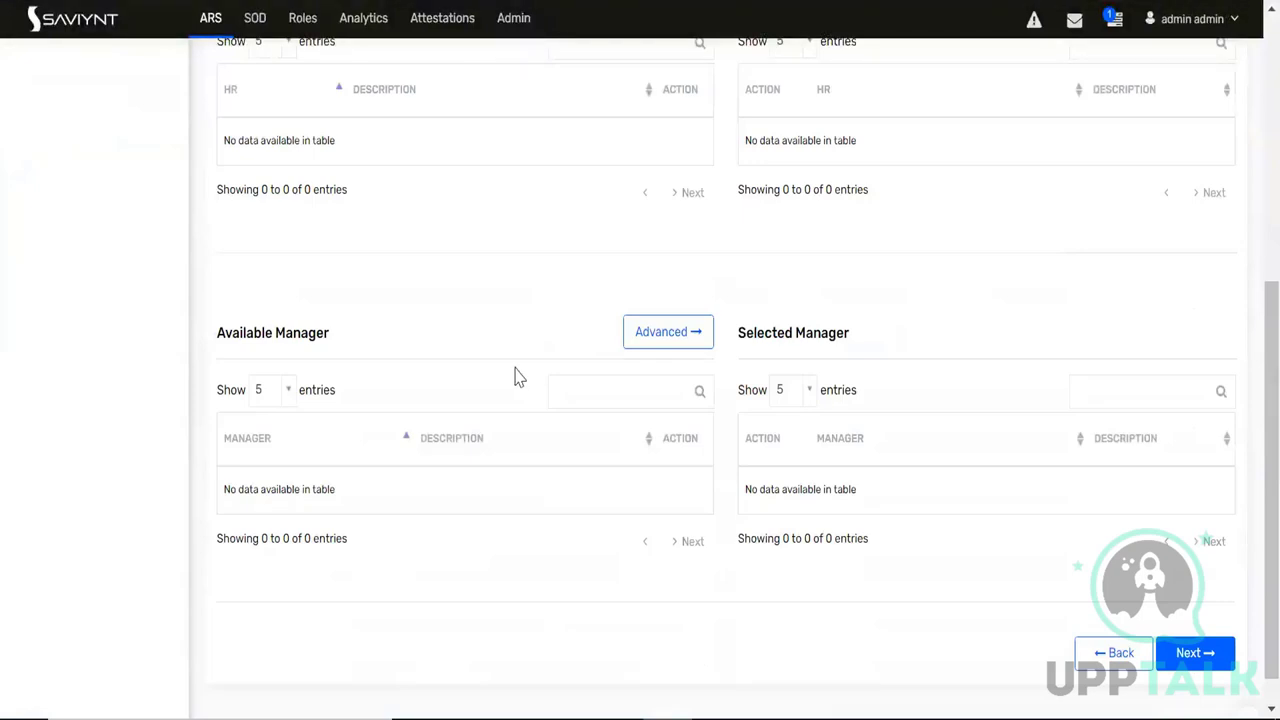
scroll(517, 376, up, 2)
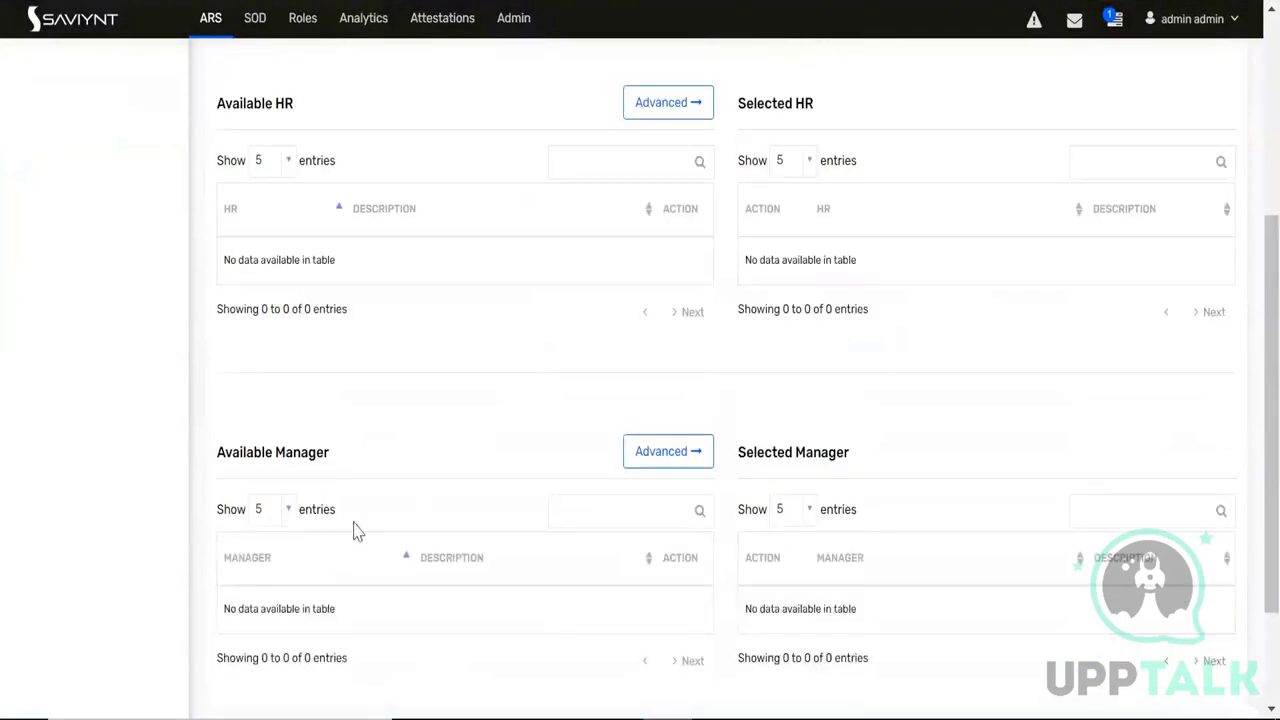
click(281, 514)
click(268, 674)
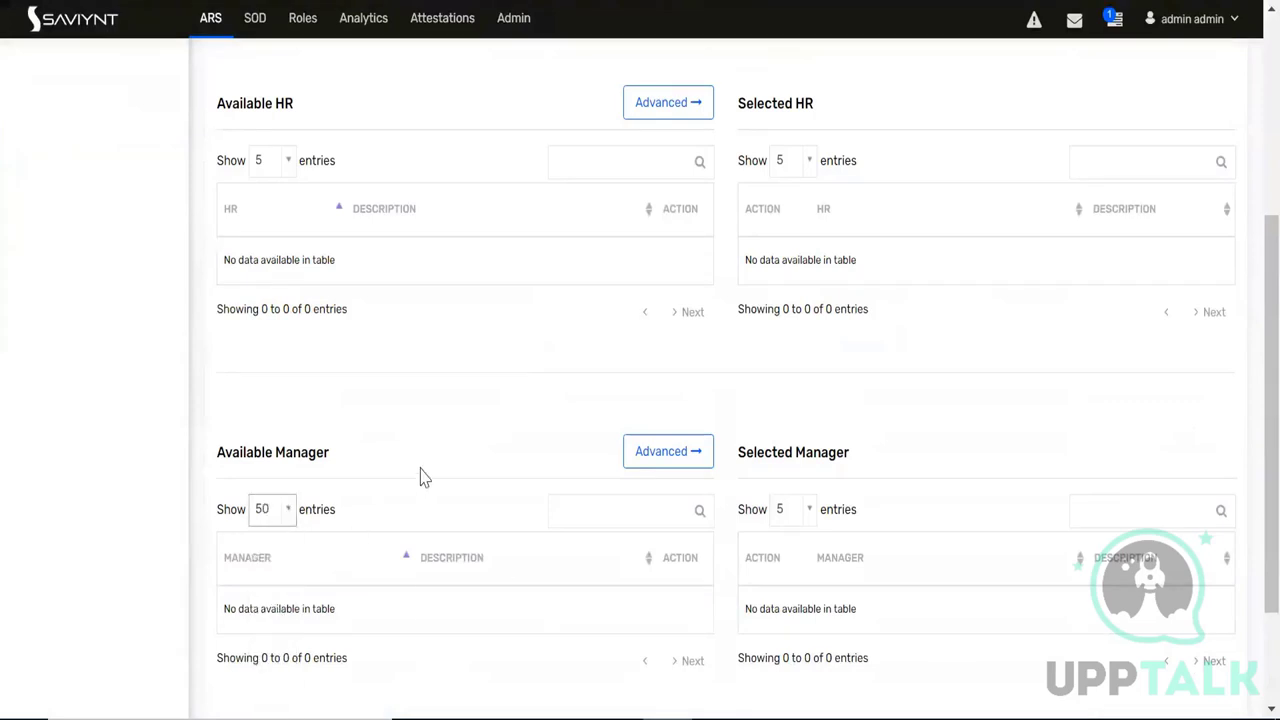
scroll(425, 470, down, 3)
scroll(428, 466, up, 6)
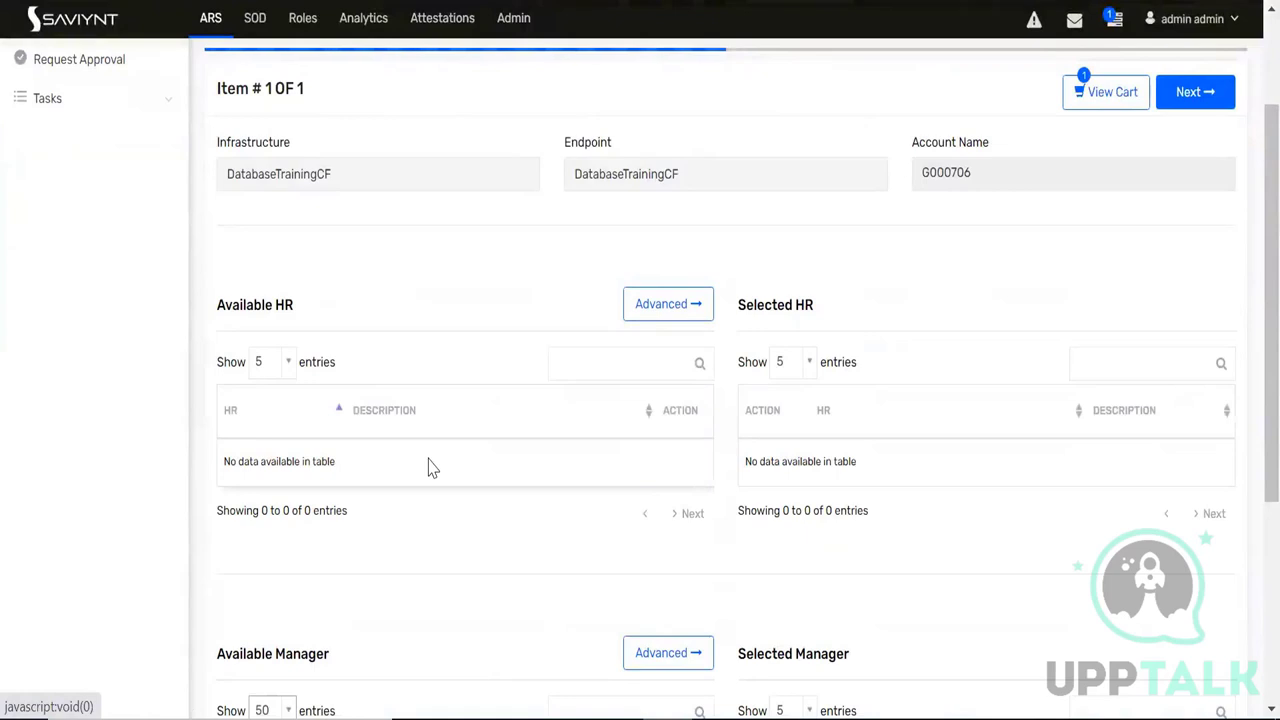
scroll(430, 468, down, 2)
scroll(429, 466, up, 5)
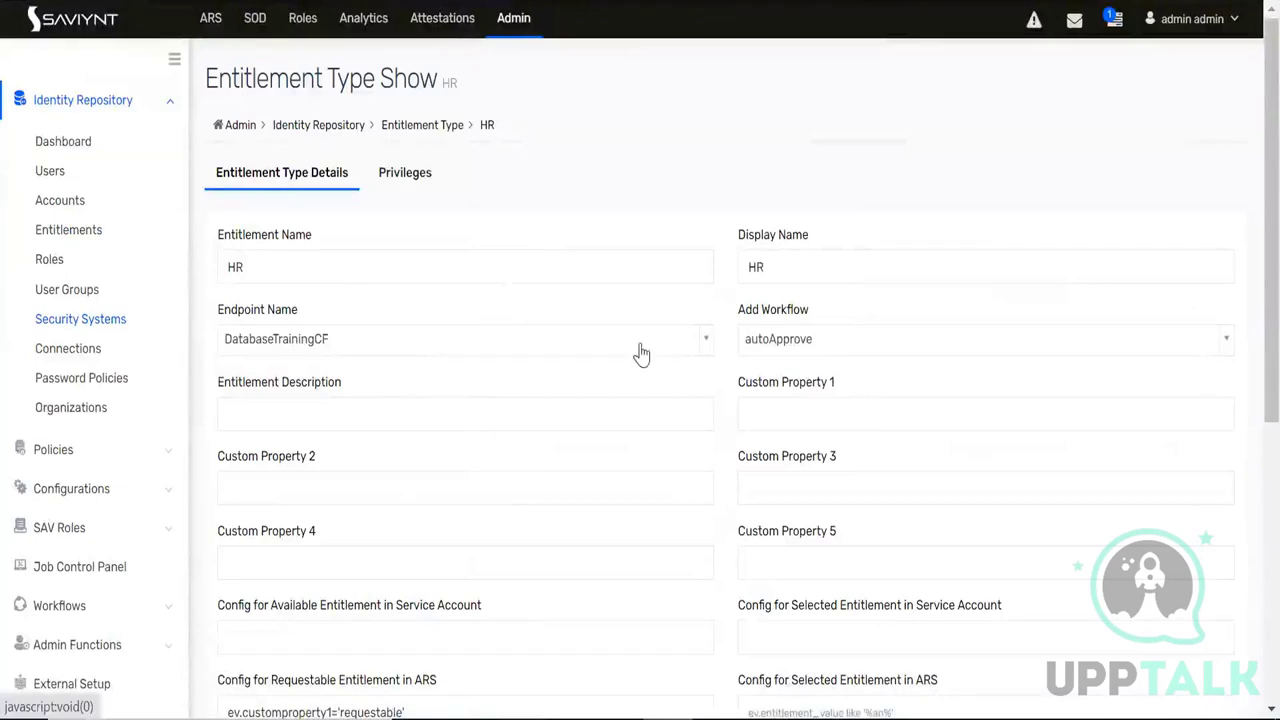
Review the HR entitlement type's details, including its configuration for requestable entitlements in ARS
scroll(736, 445, down, 2)
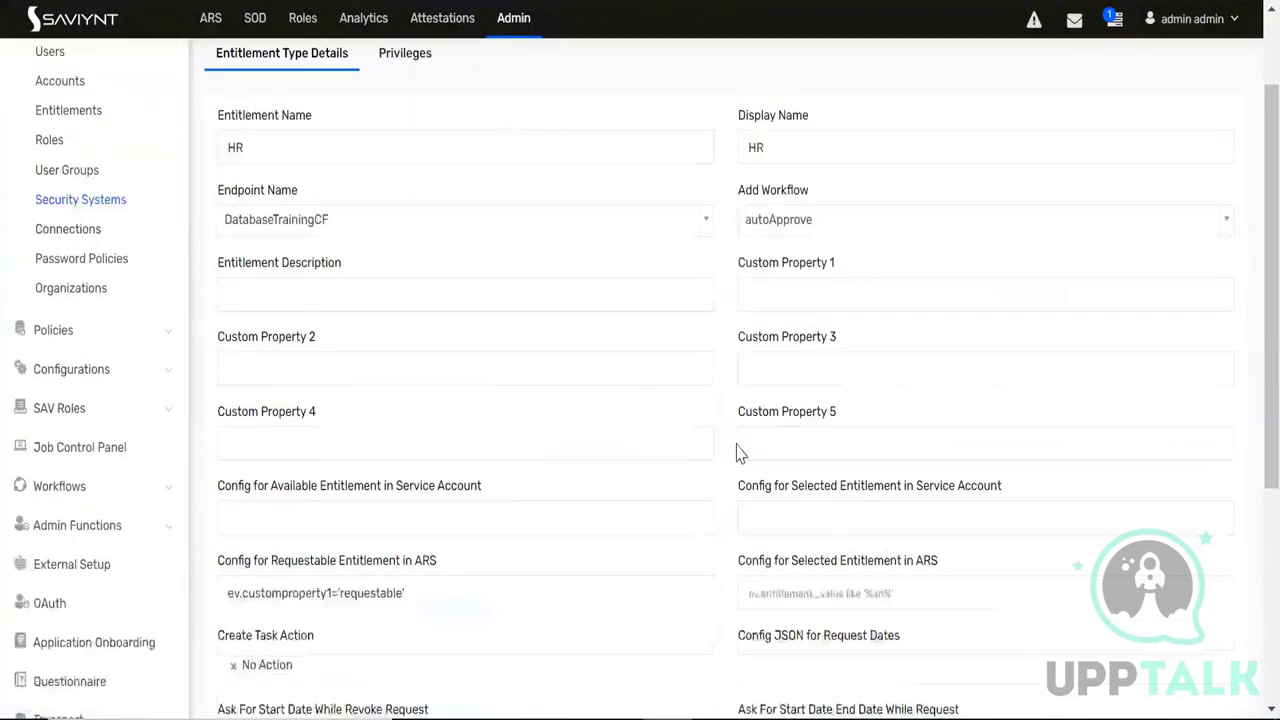
scroll(738, 450, down, 2)
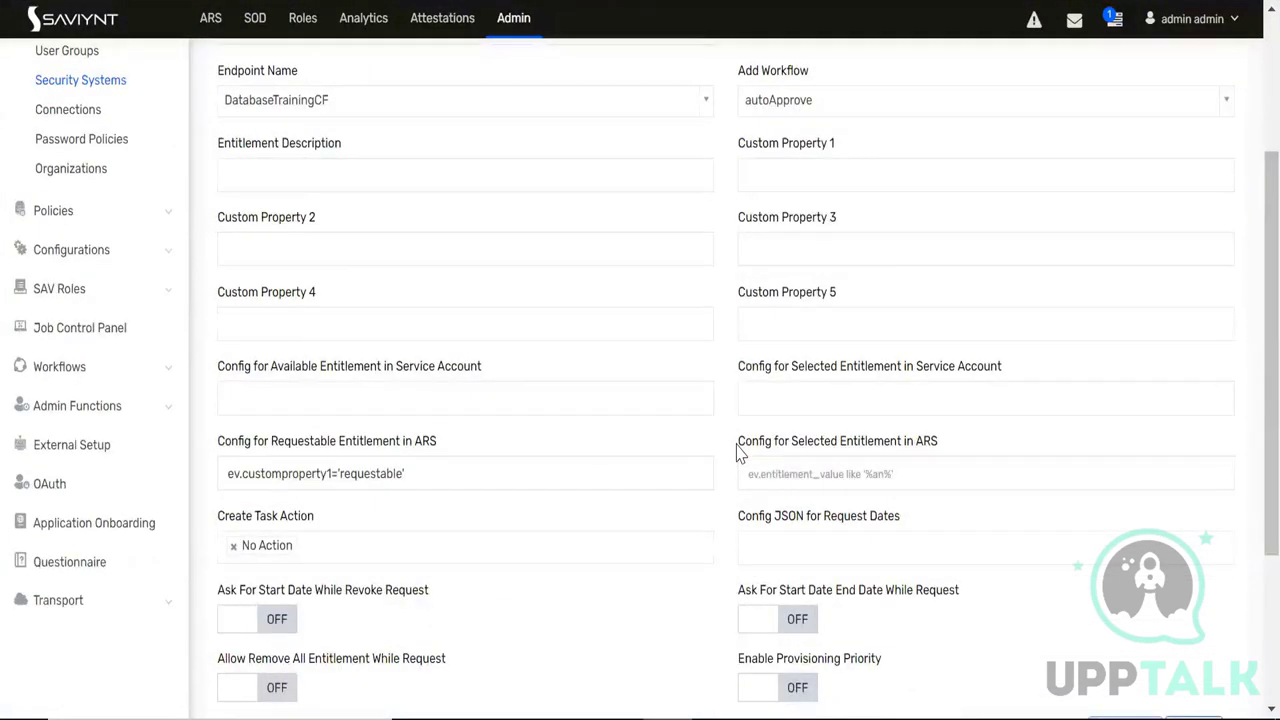
scroll(737, 448, down, 1)
scroll(600, 410, up, 3)
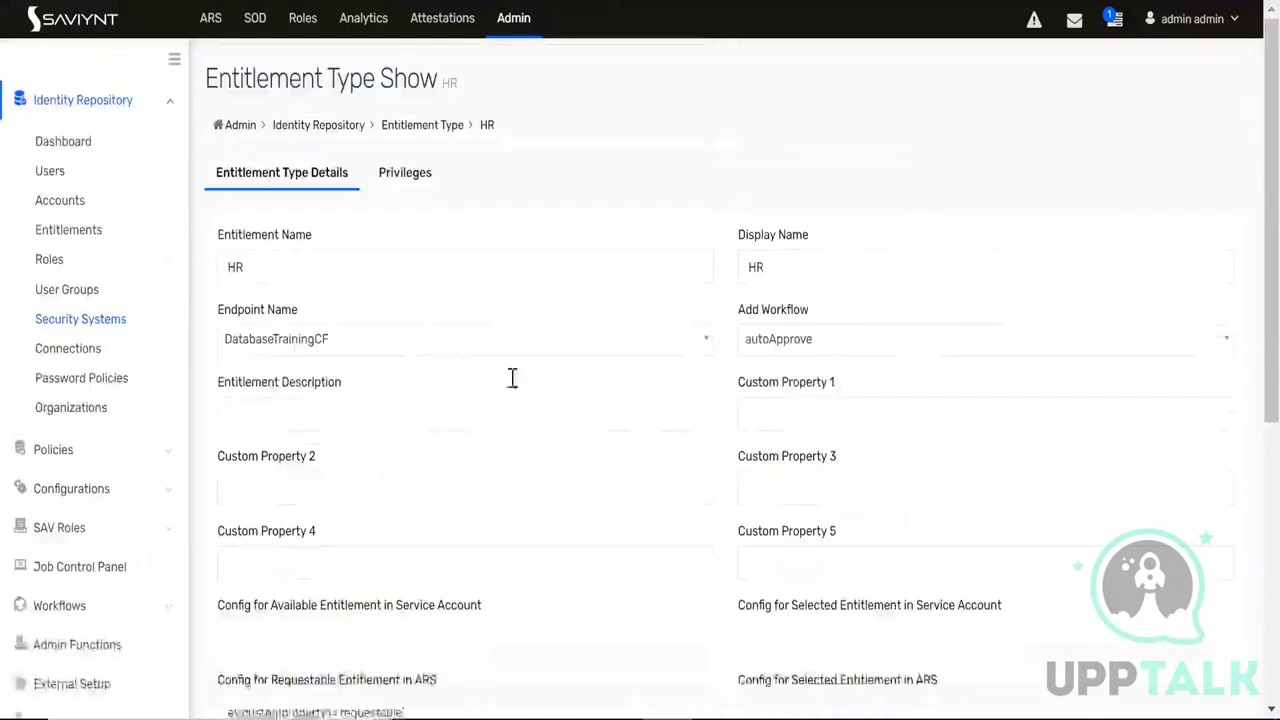
Find the DatabaseTrainingCF security system with the search data and open the FloorHR entitlement of its endpoint
click(86, 322)
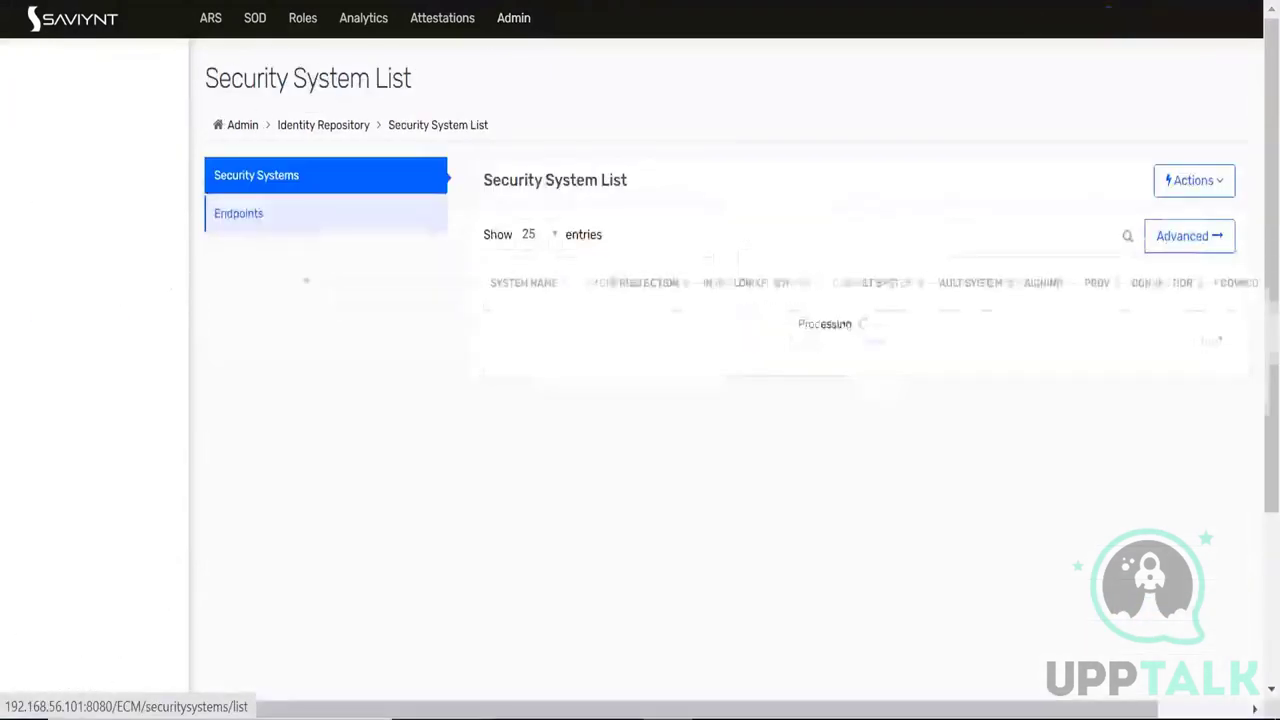
click(1040, 238)
text(data)
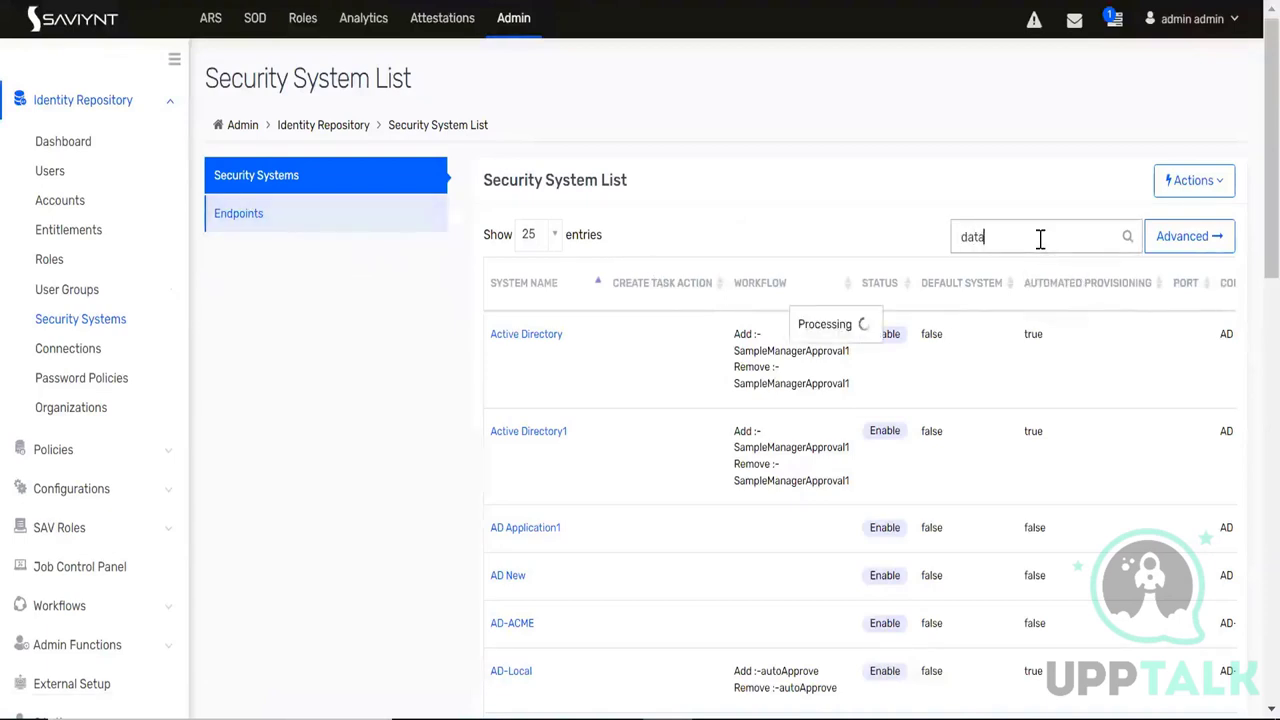
click(543, 433)
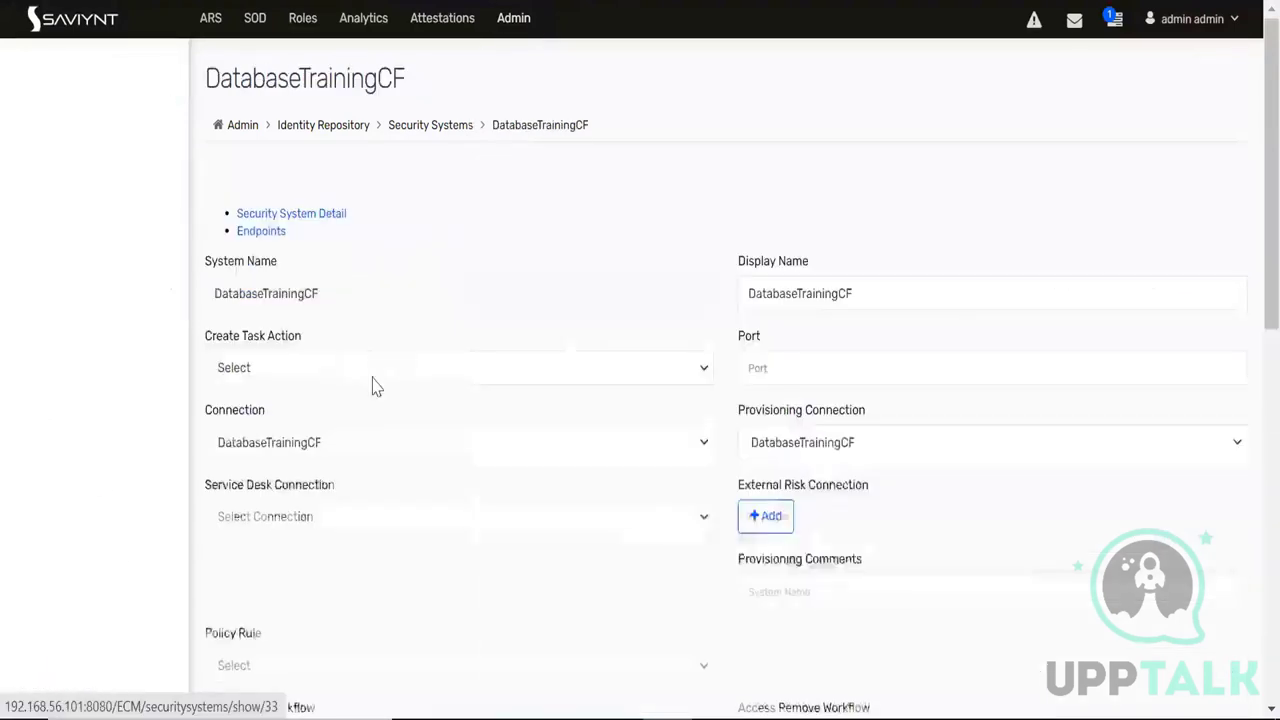
click(378, 178)
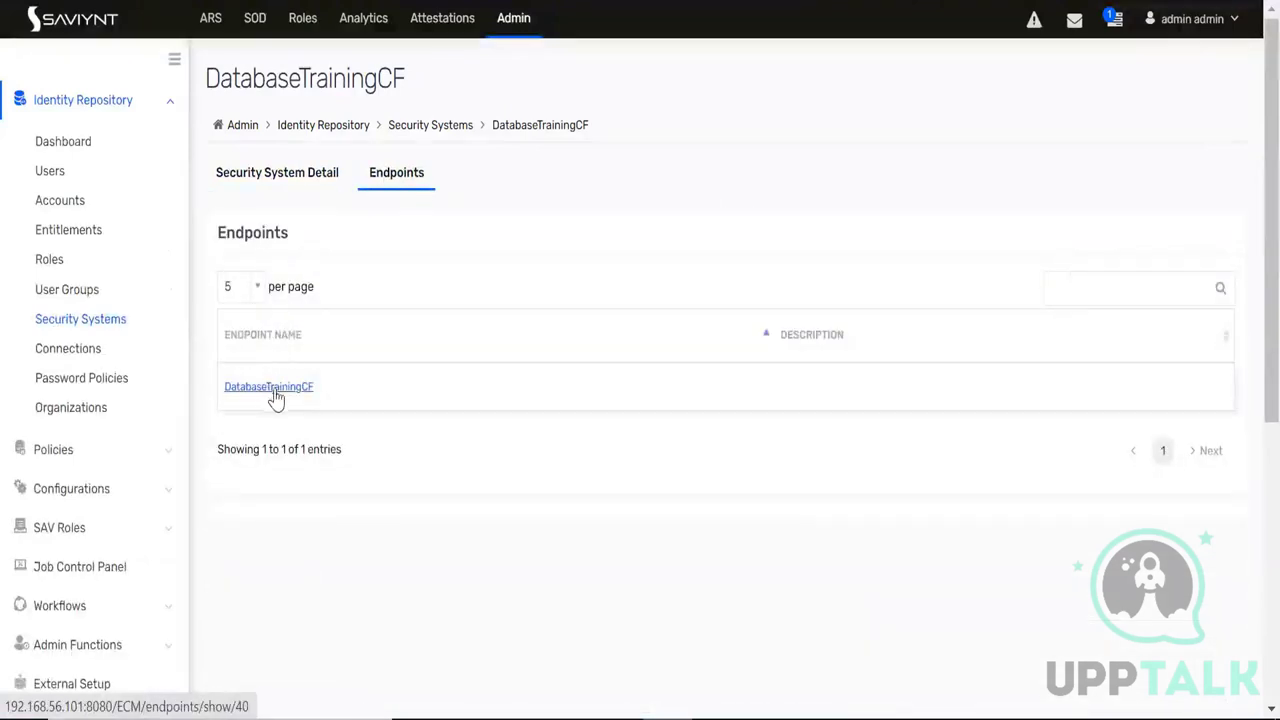
click(272, 386)
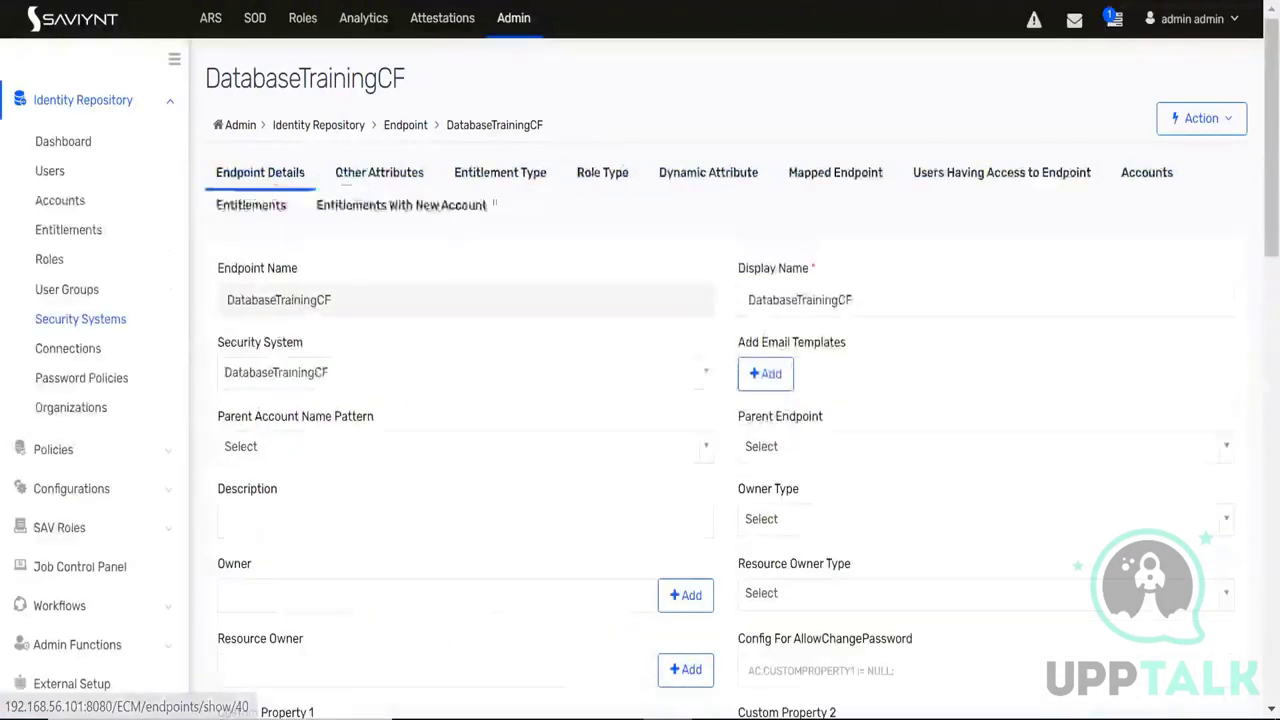
click(238, 207)
click(243, 421)
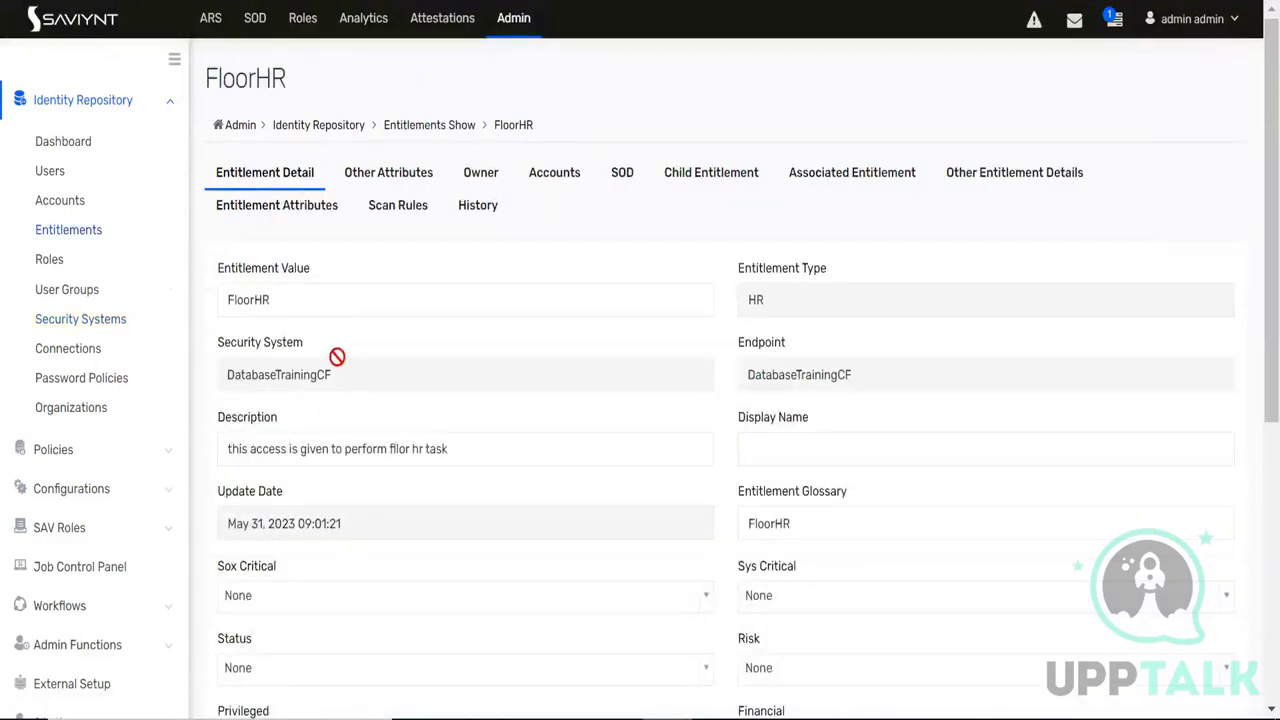
Set the FloorHR entitlement's status to Active and save the update
scroll(337, 360, down, 3)
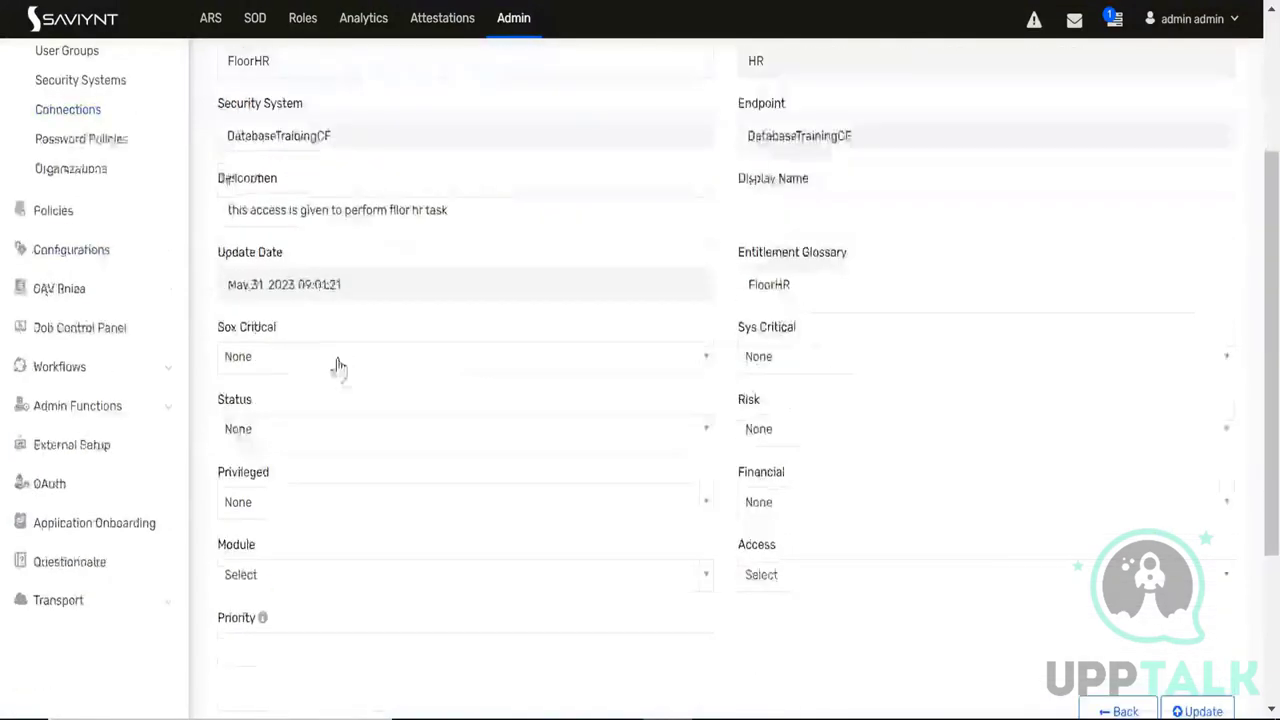
click(265, 431)
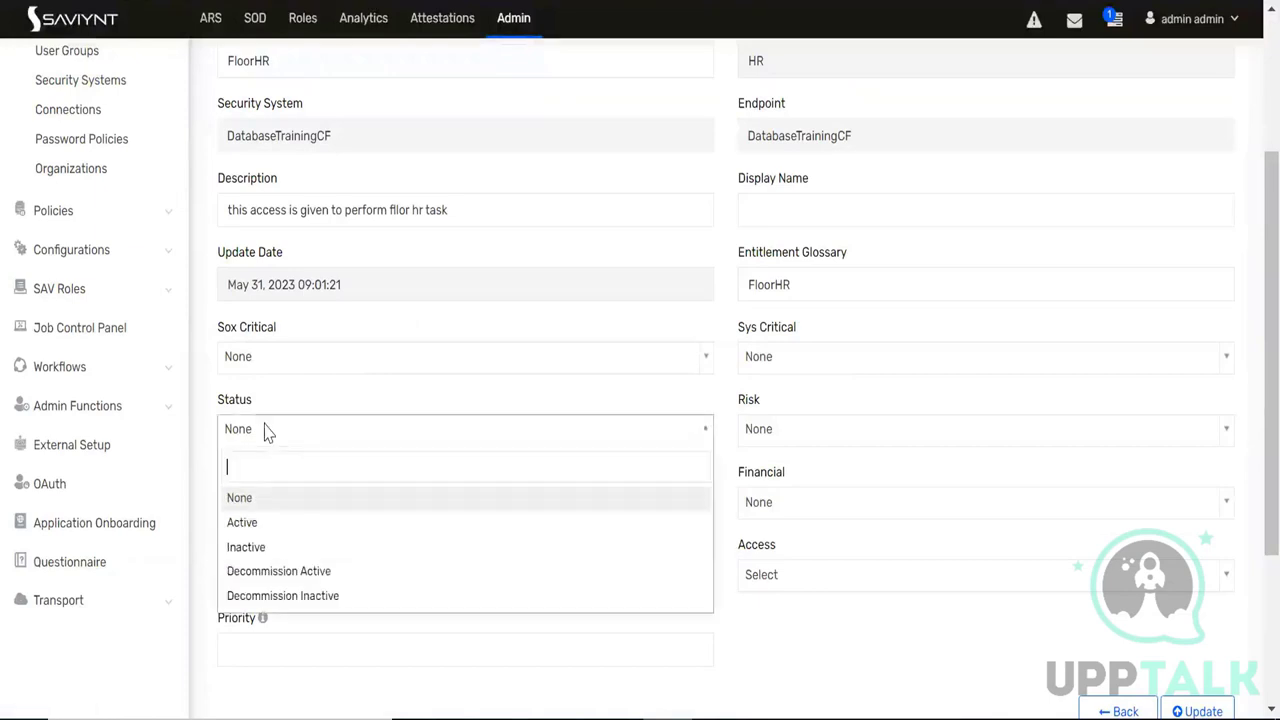
click(241, 522)
scroll(991, 586, down, 3)
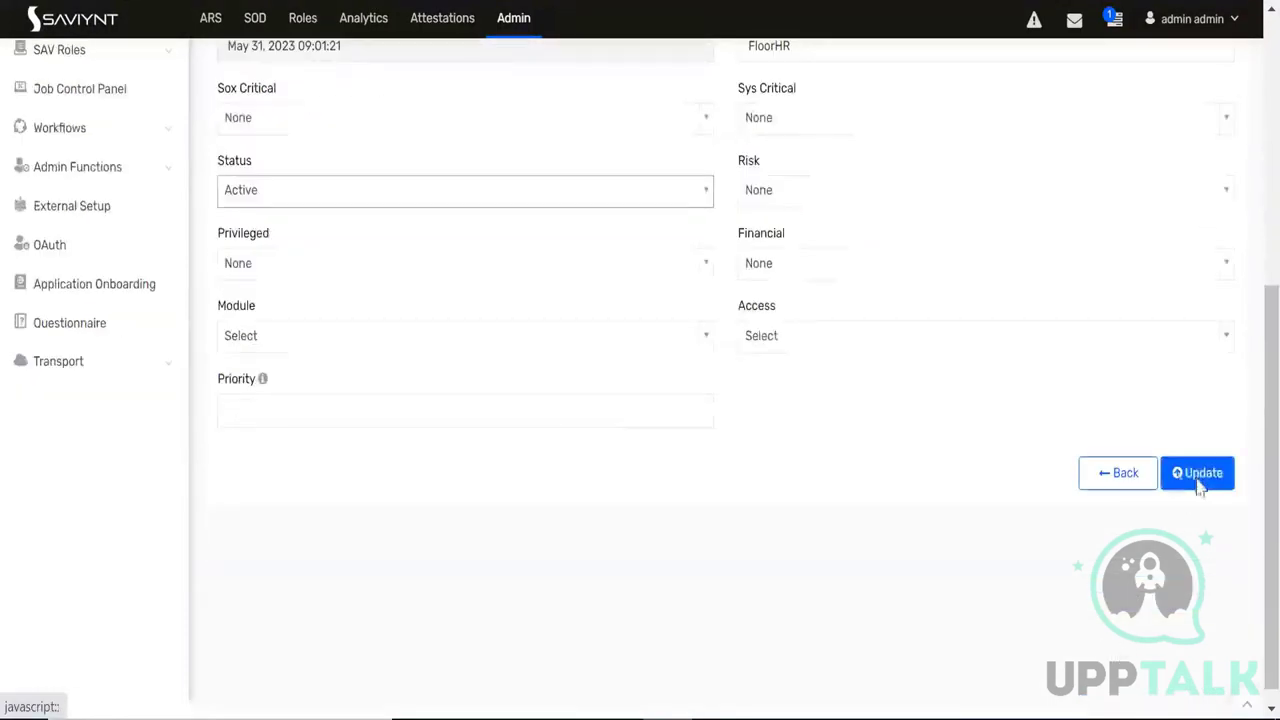
scroll(630, 436, up, 5)
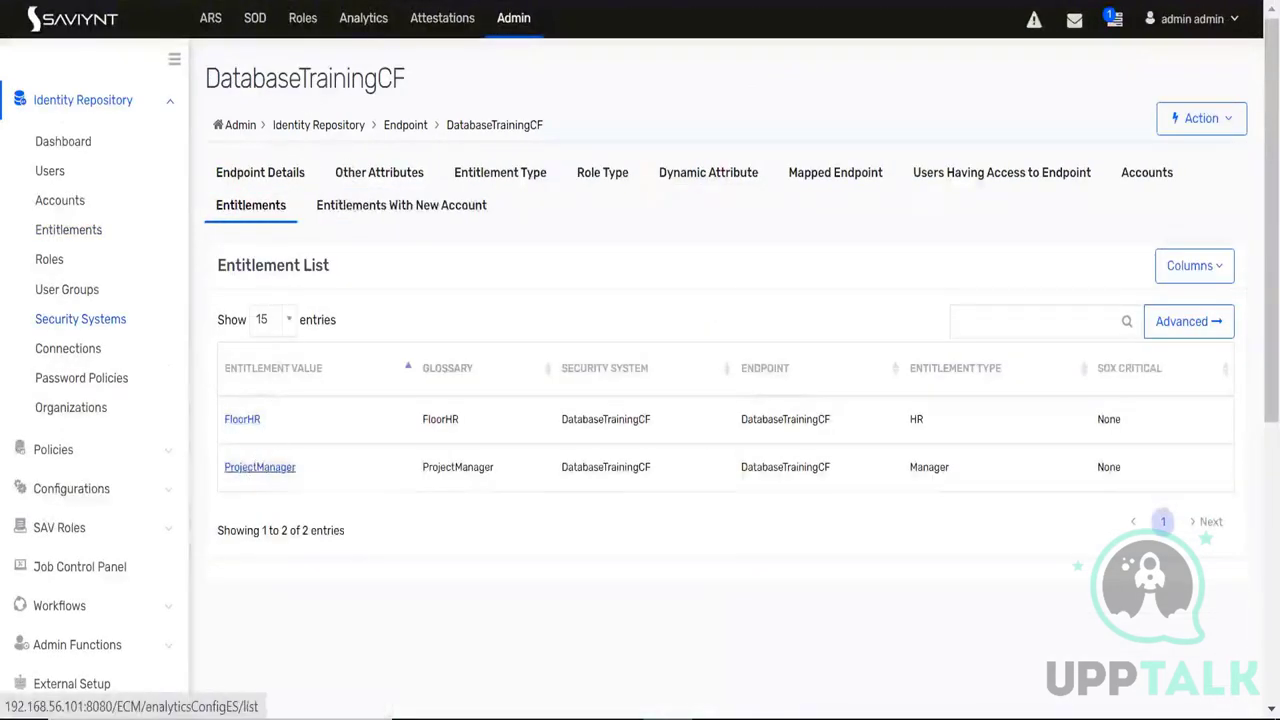
Open the ProjectManager entitlement of DatabaseTrainingCF, set its status to Active and save the update
click(260, 467)
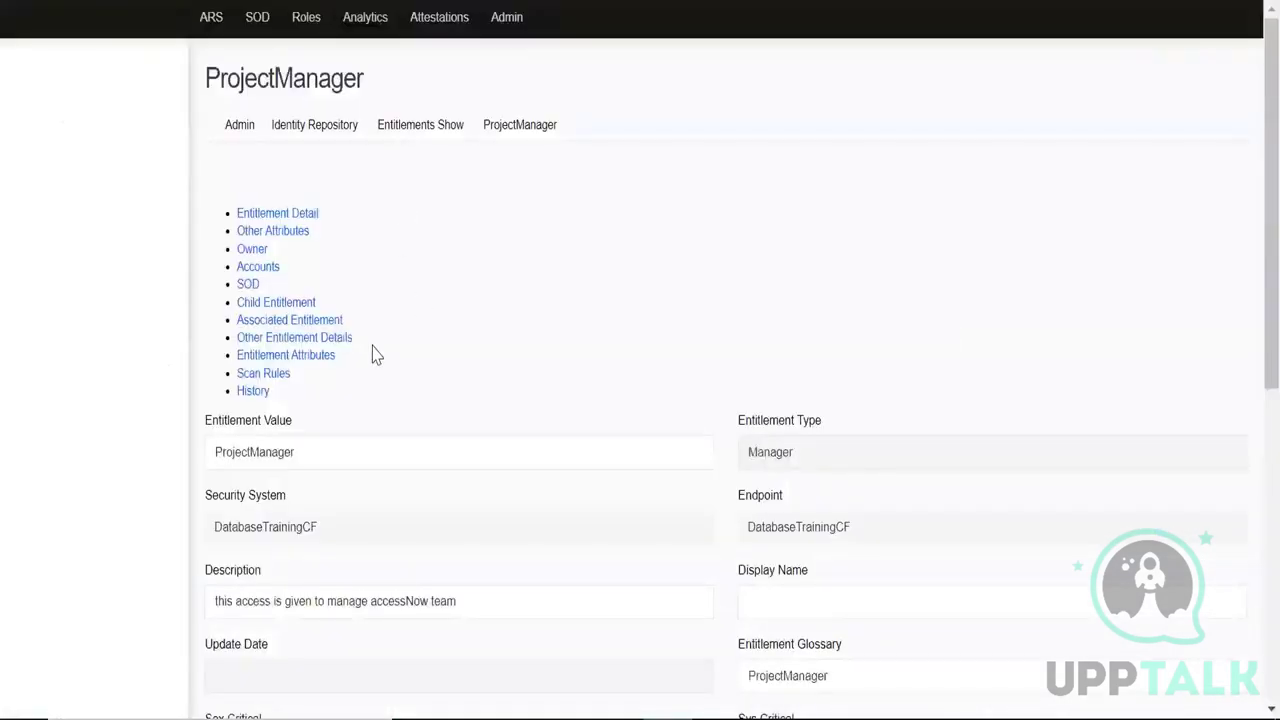
scroll(296, 358, down, 1)
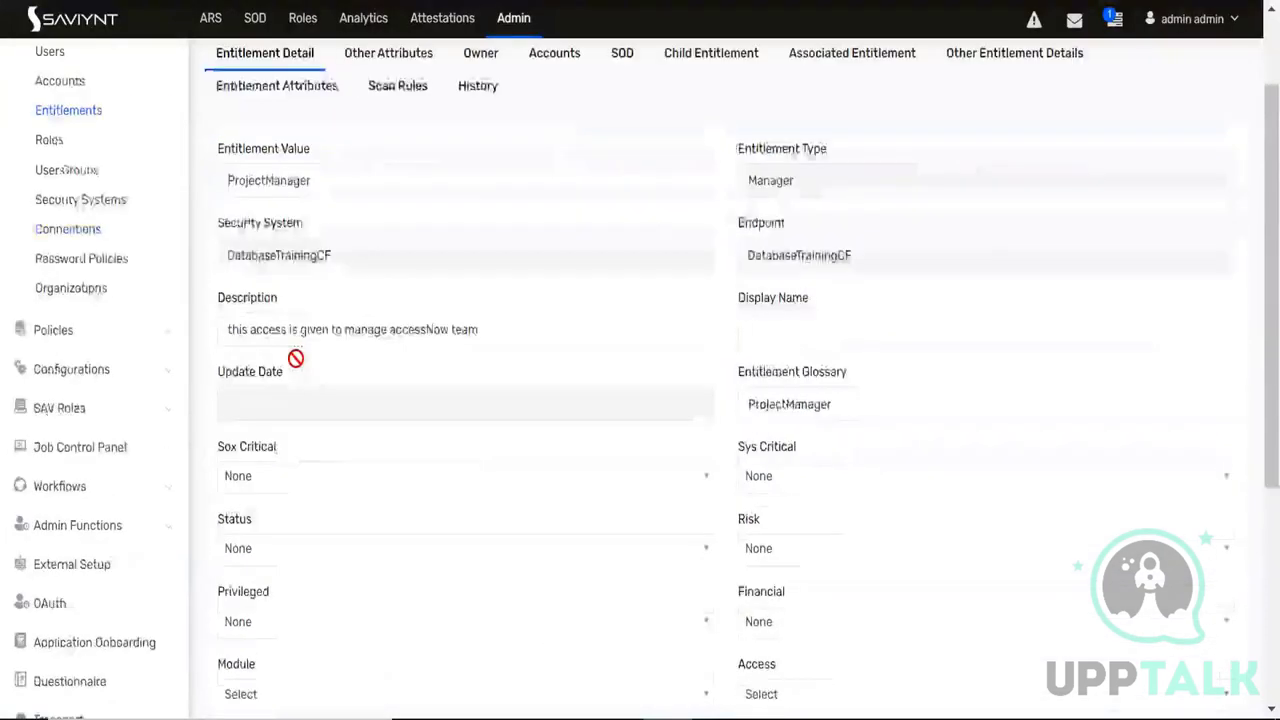
click(314, 435)
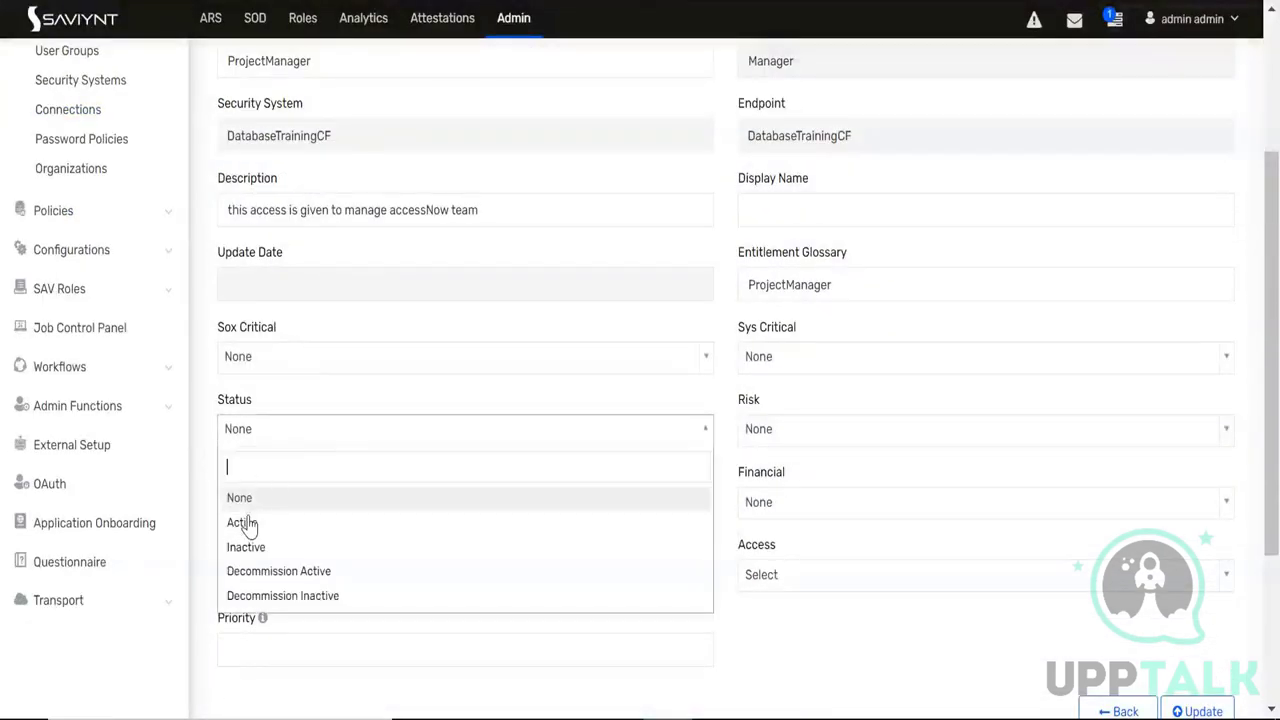
click(242, 522)
scroll(1100, 635, down, 2)
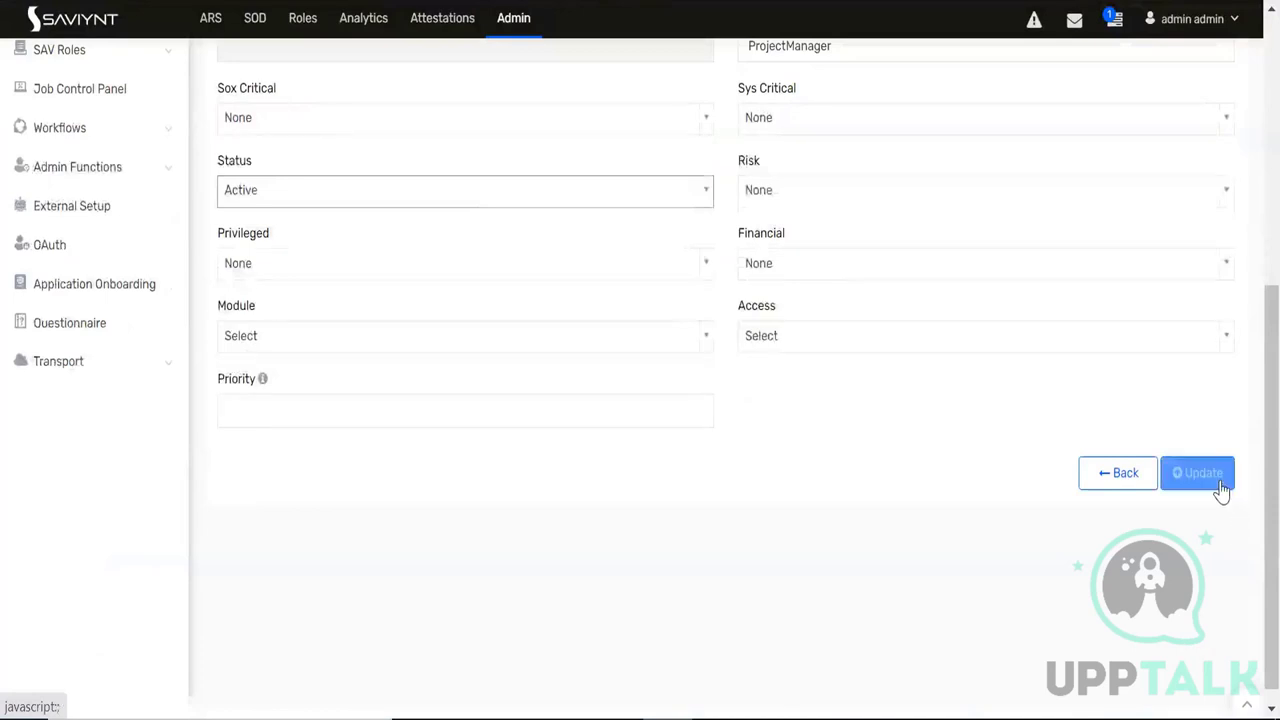
click(1221, 488)
Check the available HR and Manager entitlements in the access request for DatabaseTrainingCF
scroll(745, 540, down, 1)
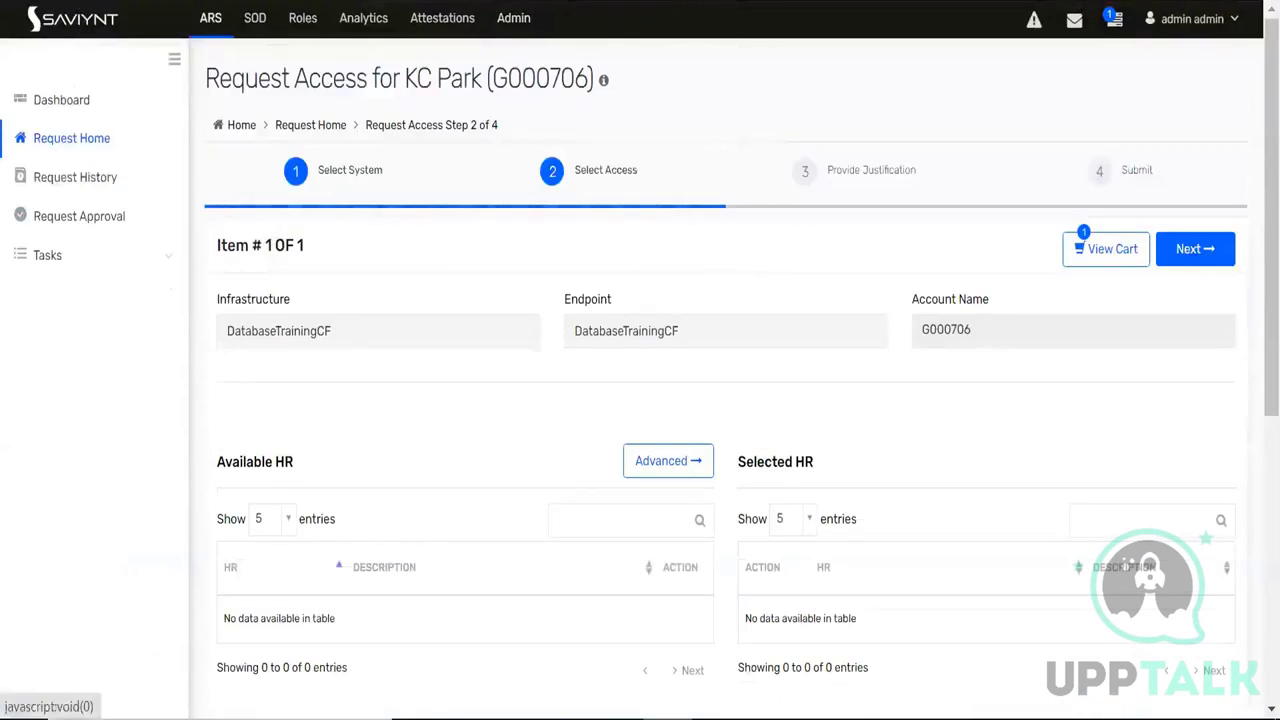
scroll(405, 402, down, 5)
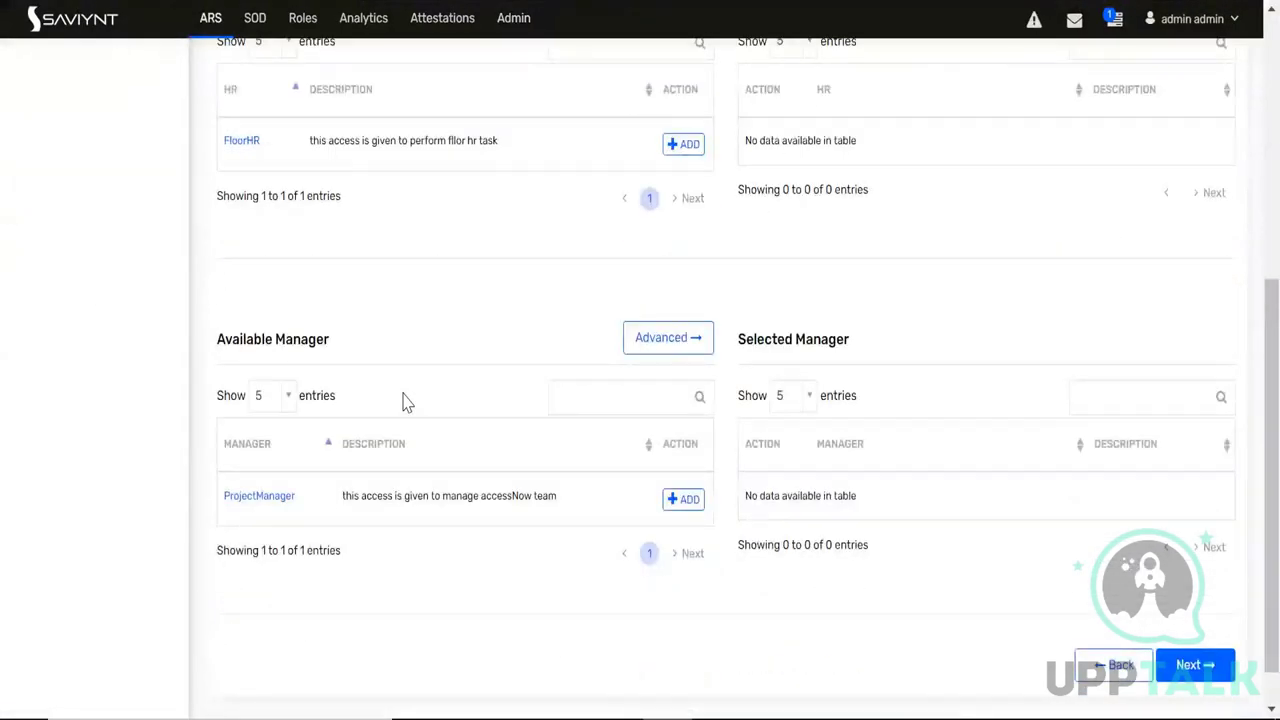
scroll(405, 402, up, 1)
scroll(415, 410, up, 3)
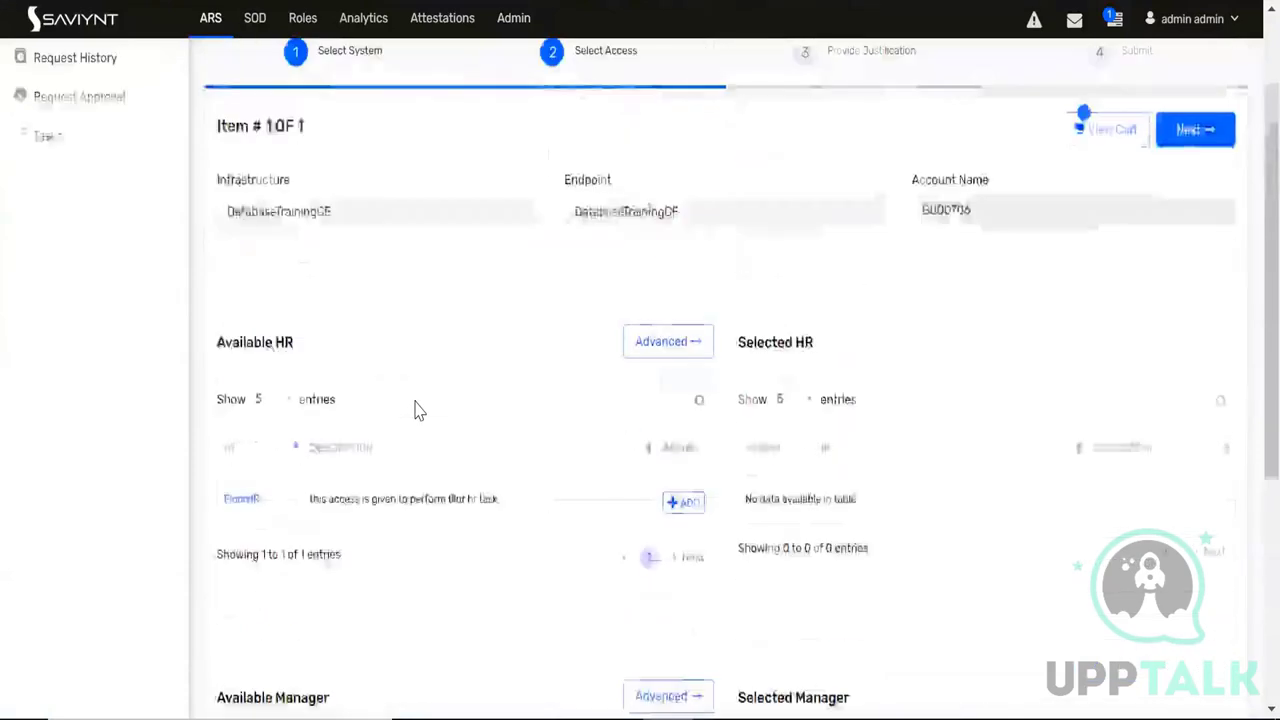
click(84, 143)
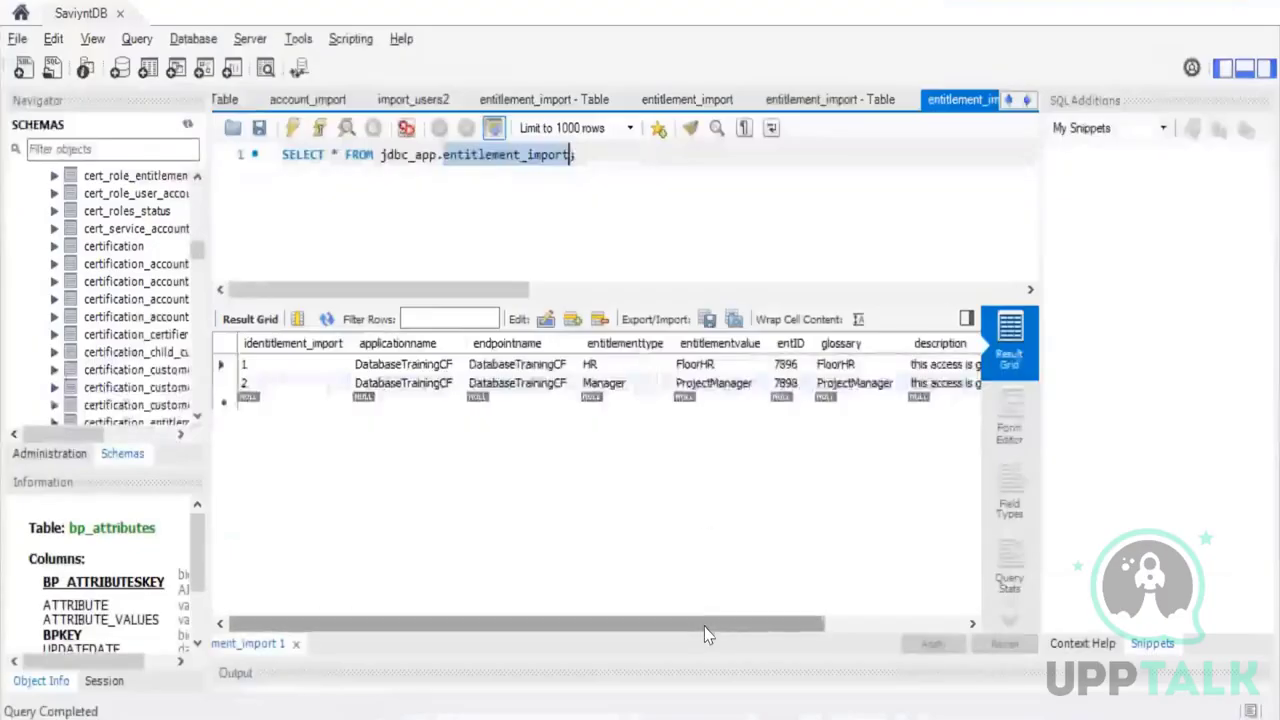
Switch to MySQL Workbench and review the entitlement_import records across all columns and the tables in the schema list
drag(744, 627, 882, 627)
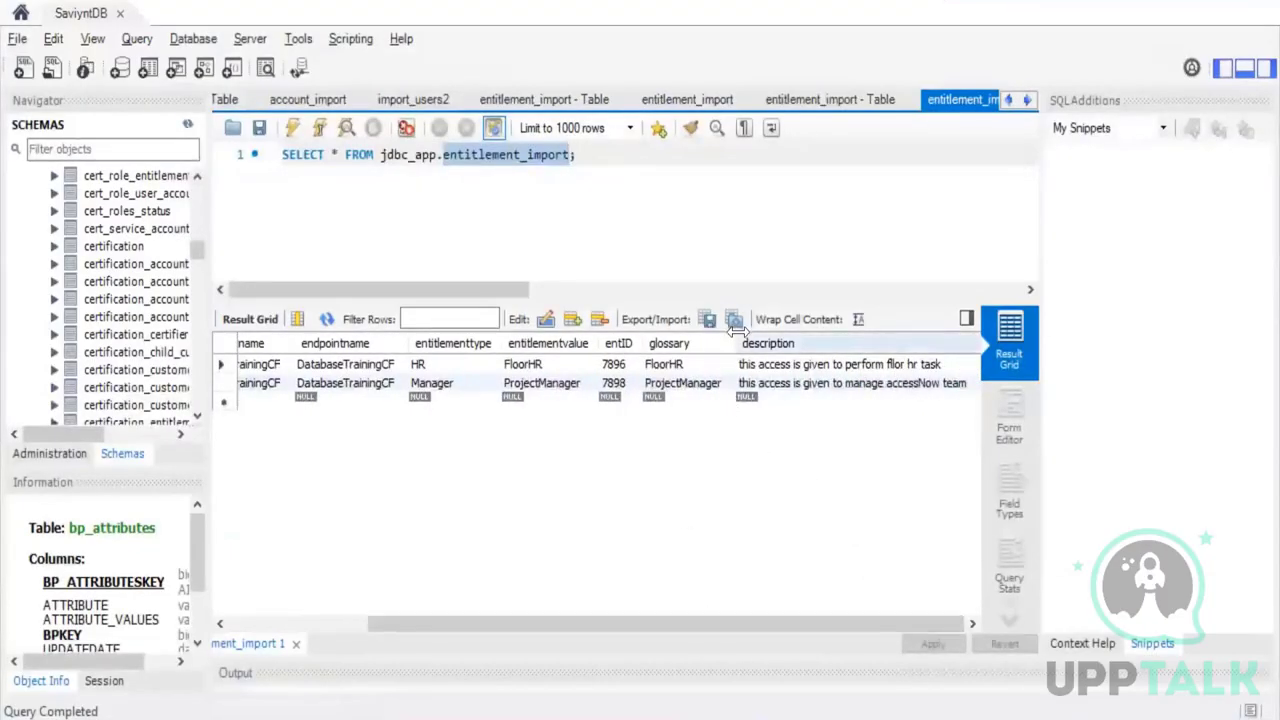
drag(780, 623, 455, 550)
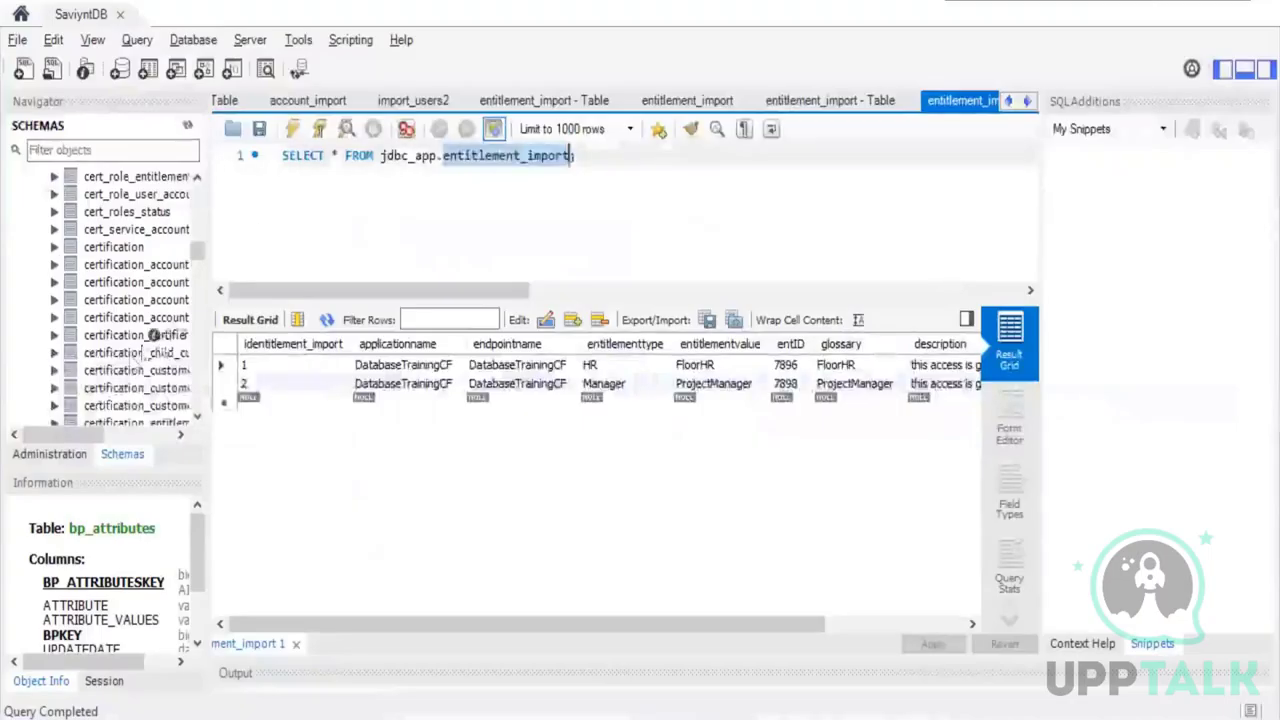
scroll(140, 350, down, 5)
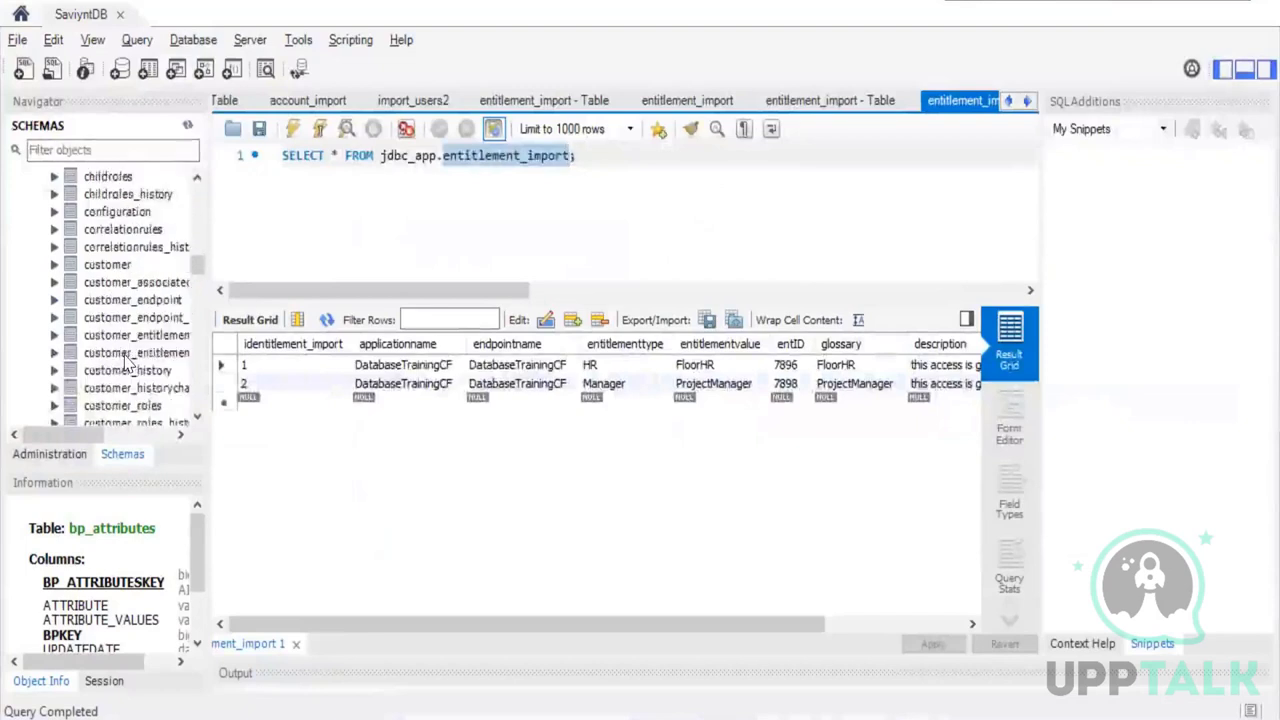
scroll(128, 365, down, 12)
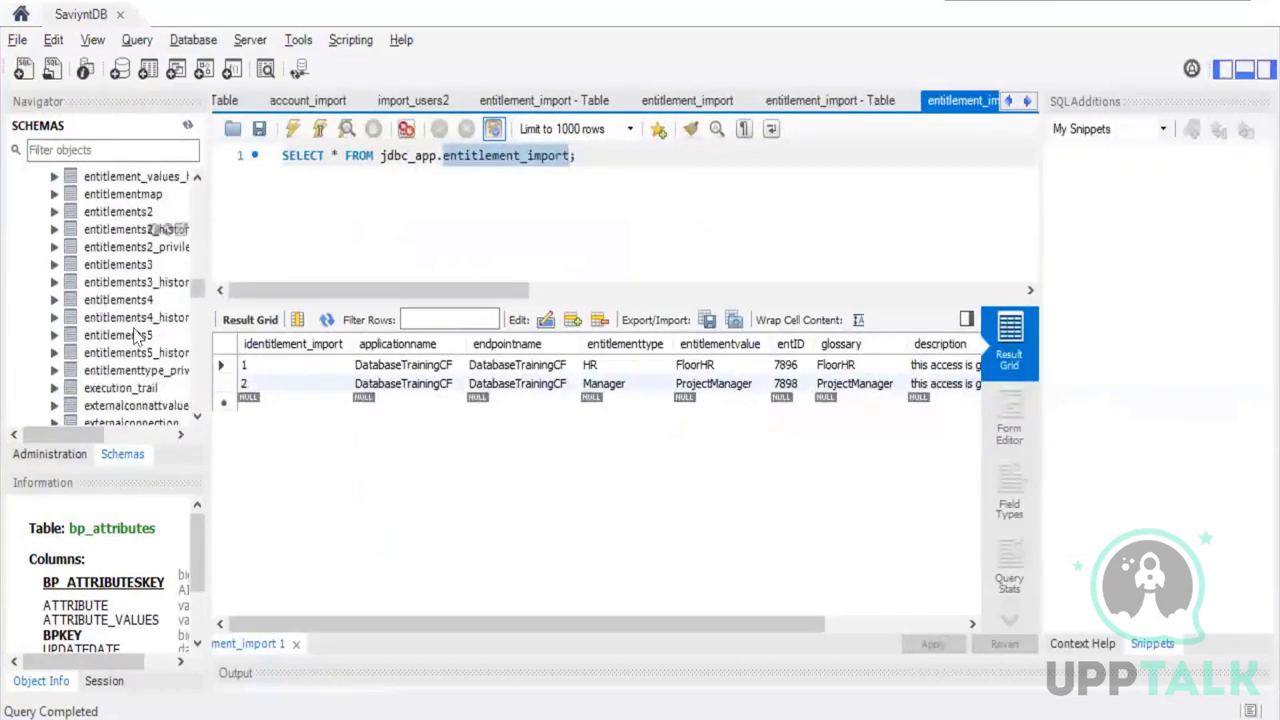
scroll(137, 339, down, 15)
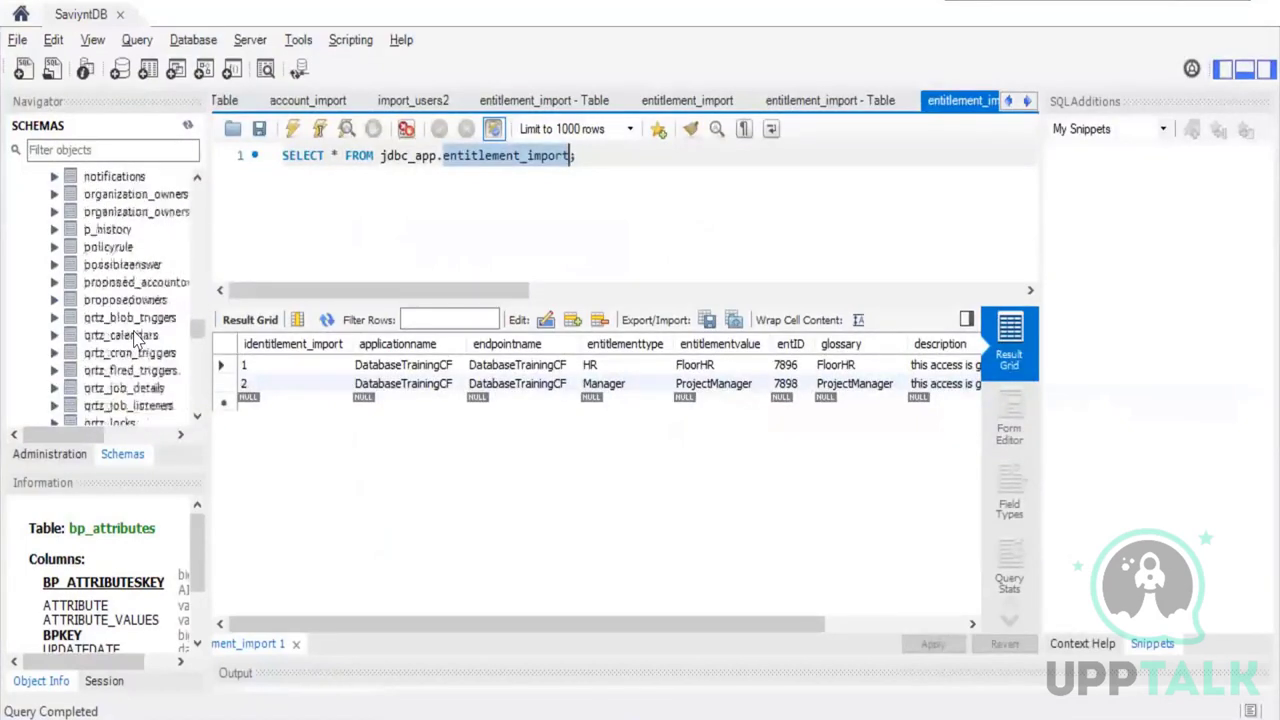
scroll(137, 339, down, 7)
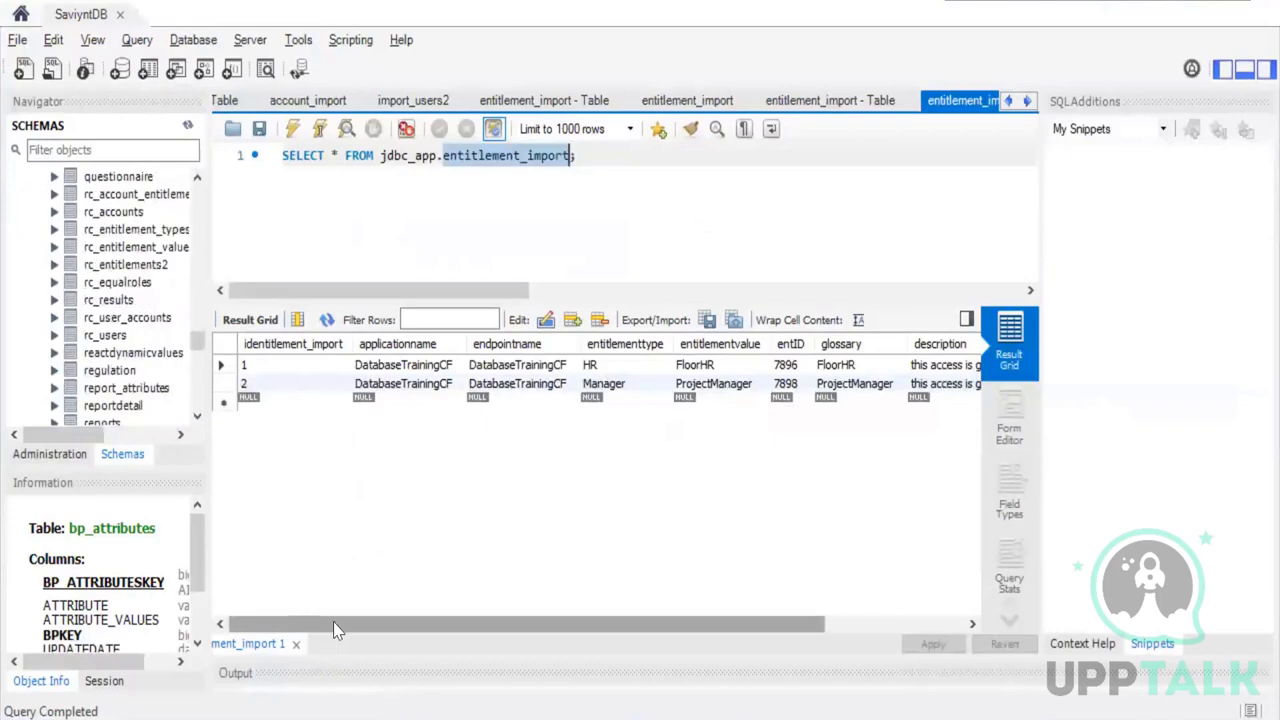
drag(339, 628, 715, 644)
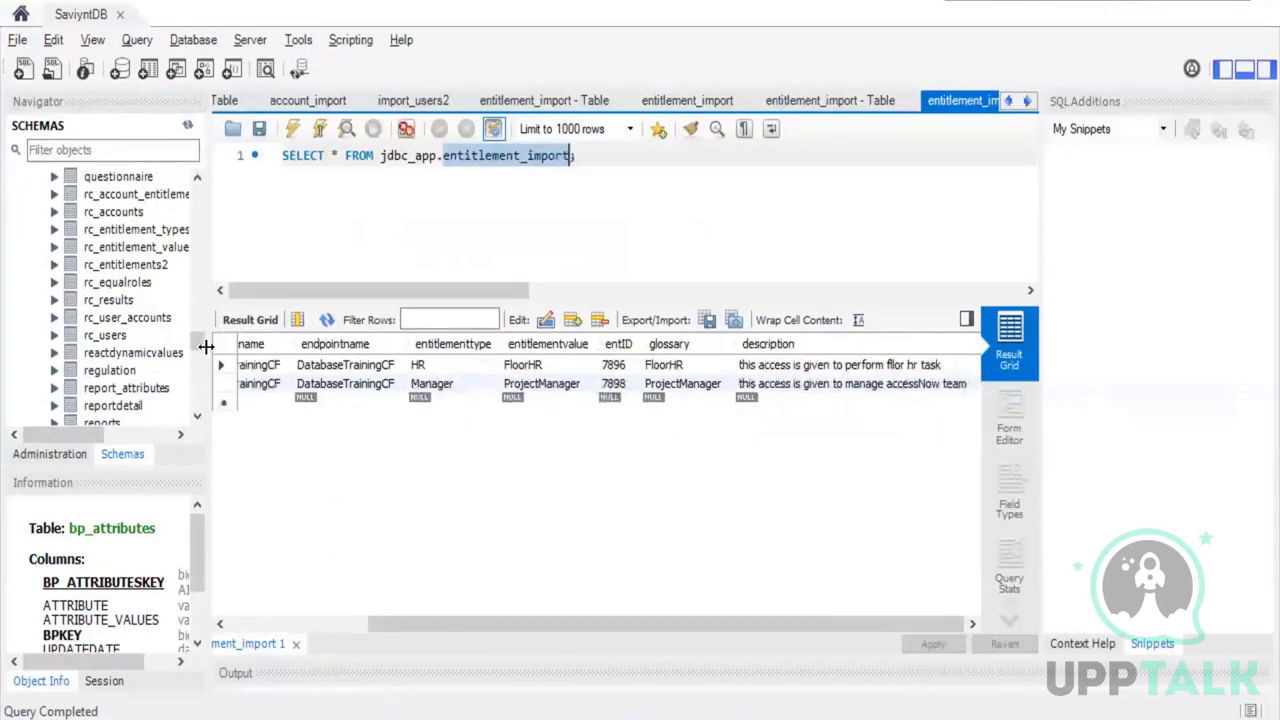
Add a status column of type VARCHAR(45) to the entitlement_import table in jdbc_app and apply the change to the database
drag(200, 347, 199, 182)
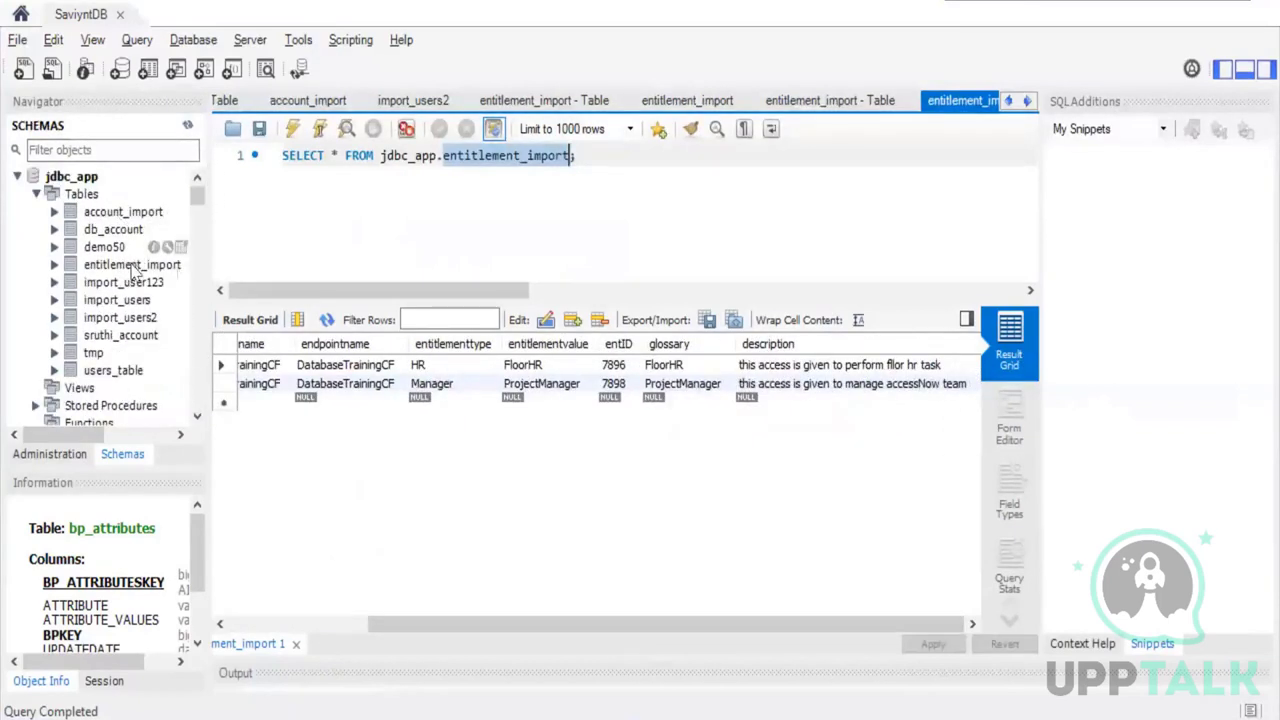
click(170, 266)
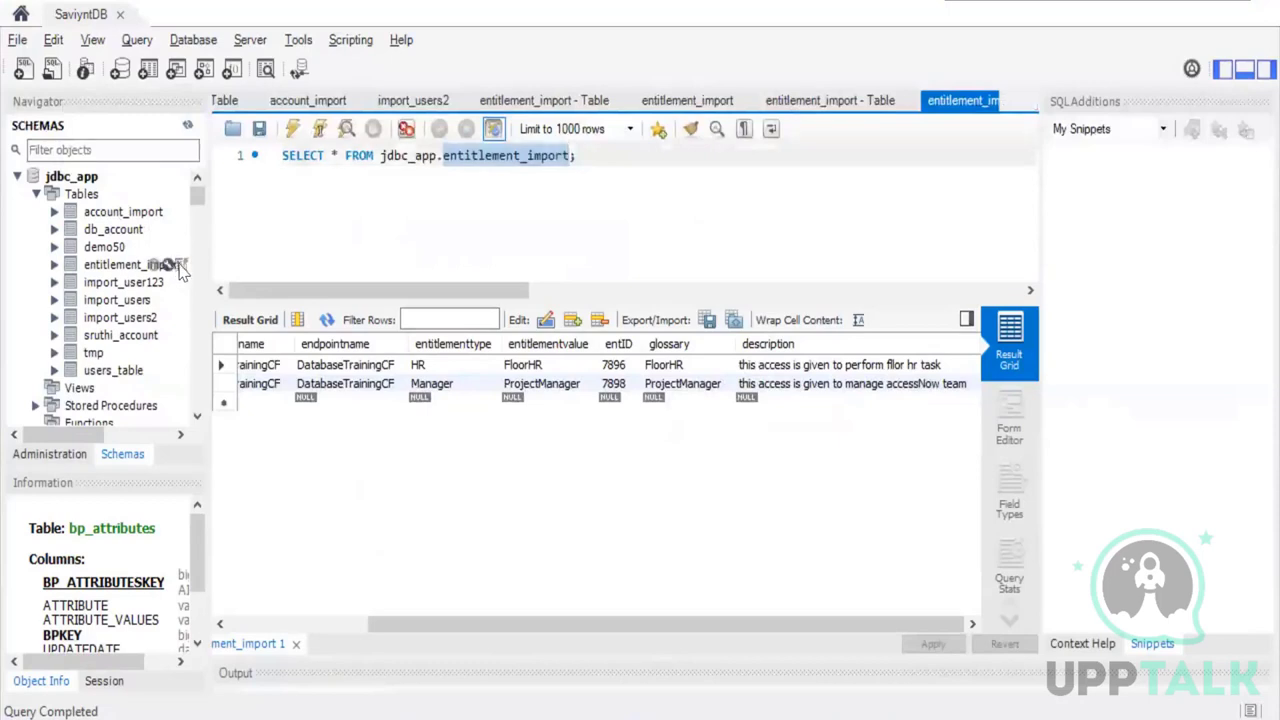
scroll(296, 364, down, 2)
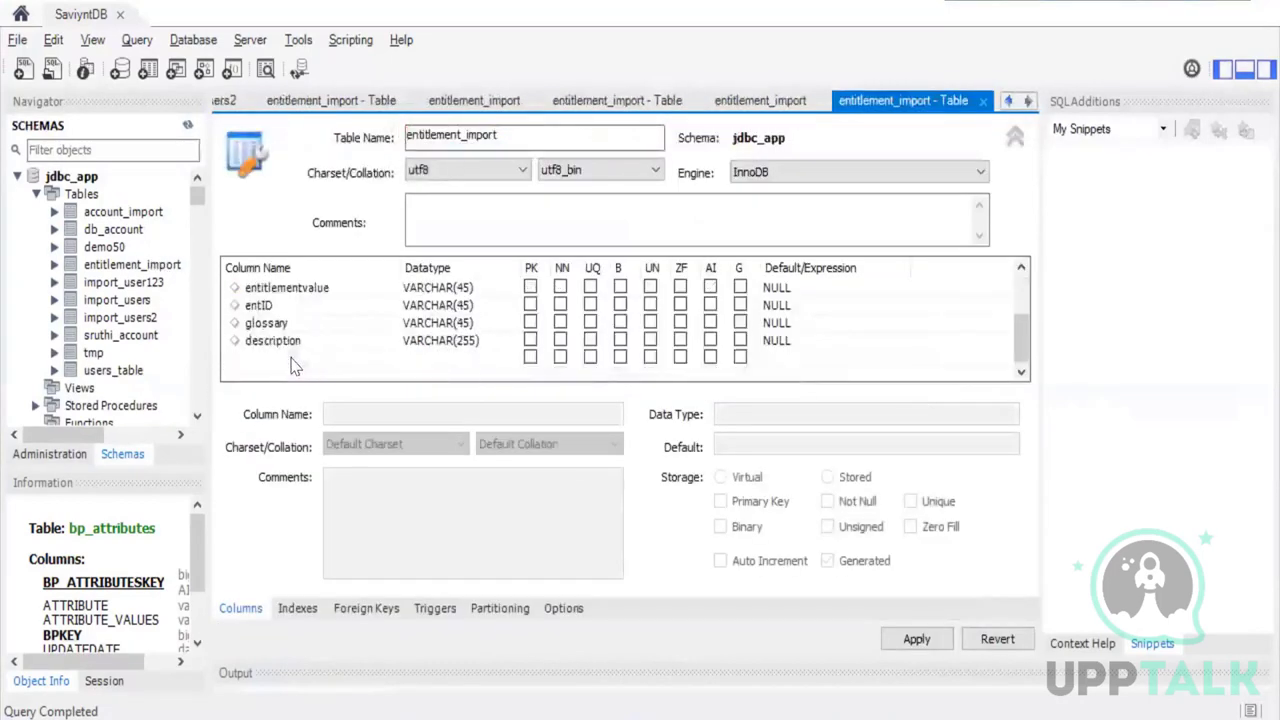
click(292, 360)
text(status)
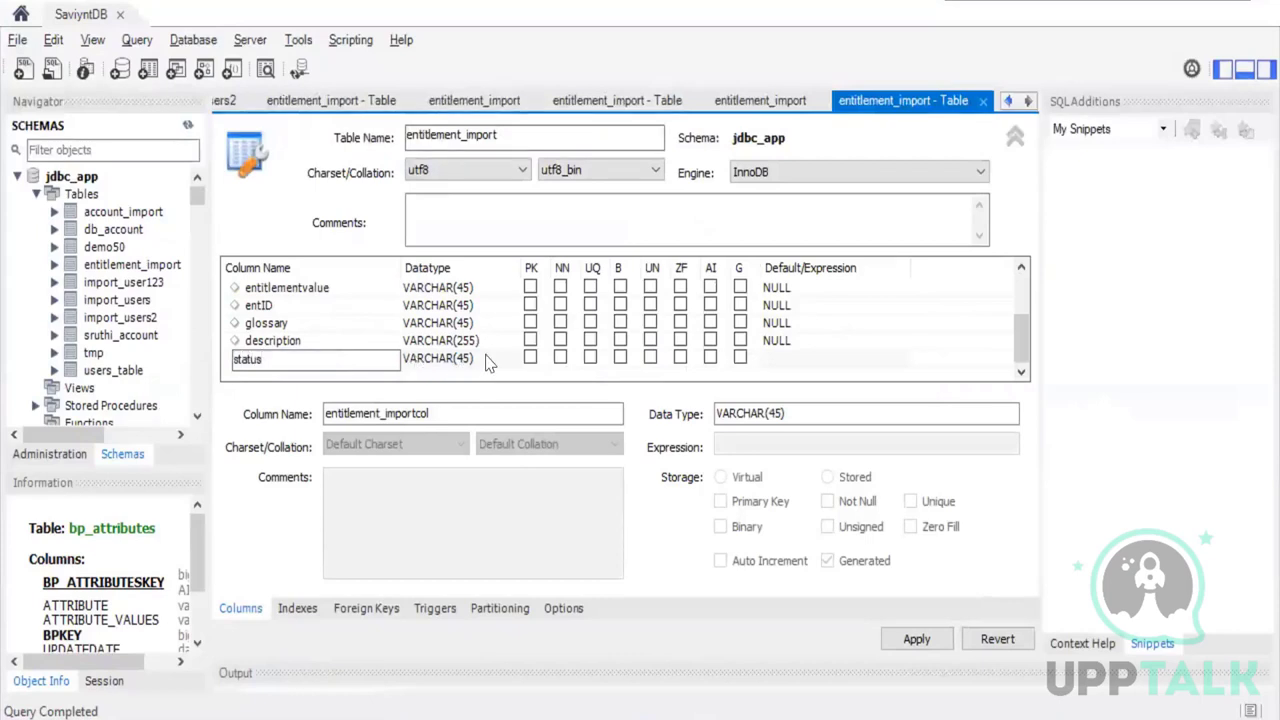
click(489, 360)
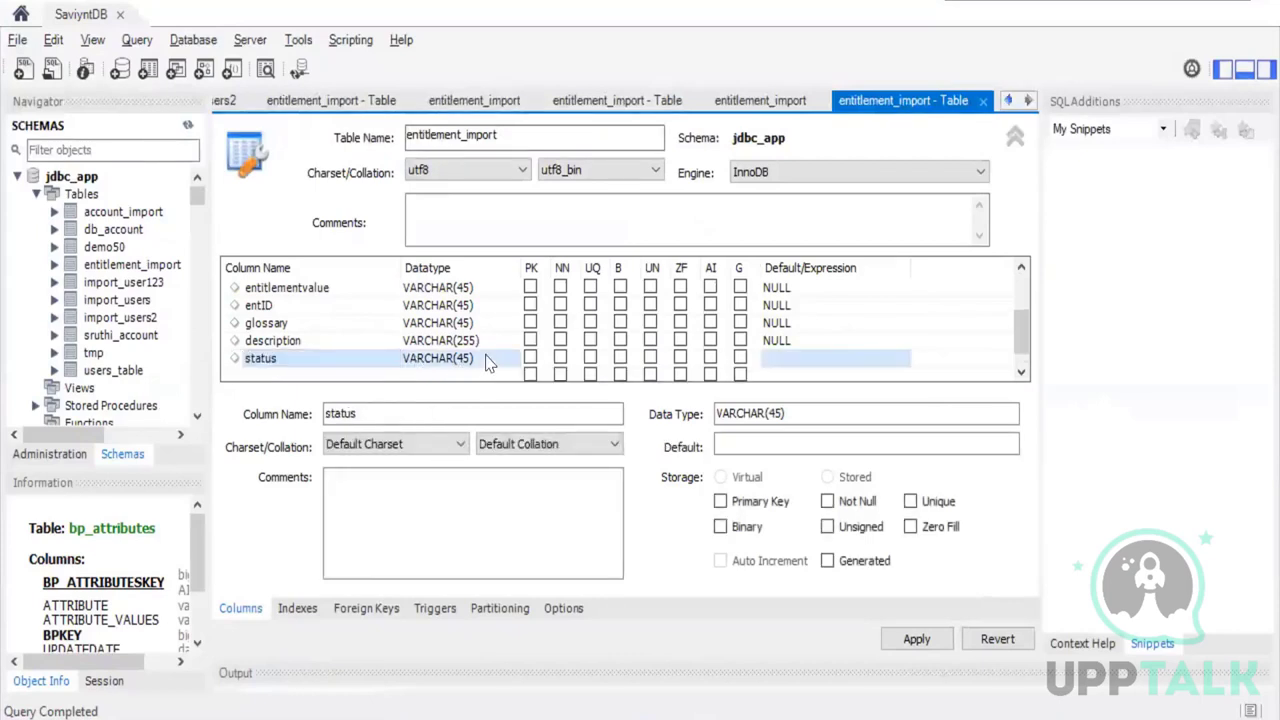
click(487, 358)
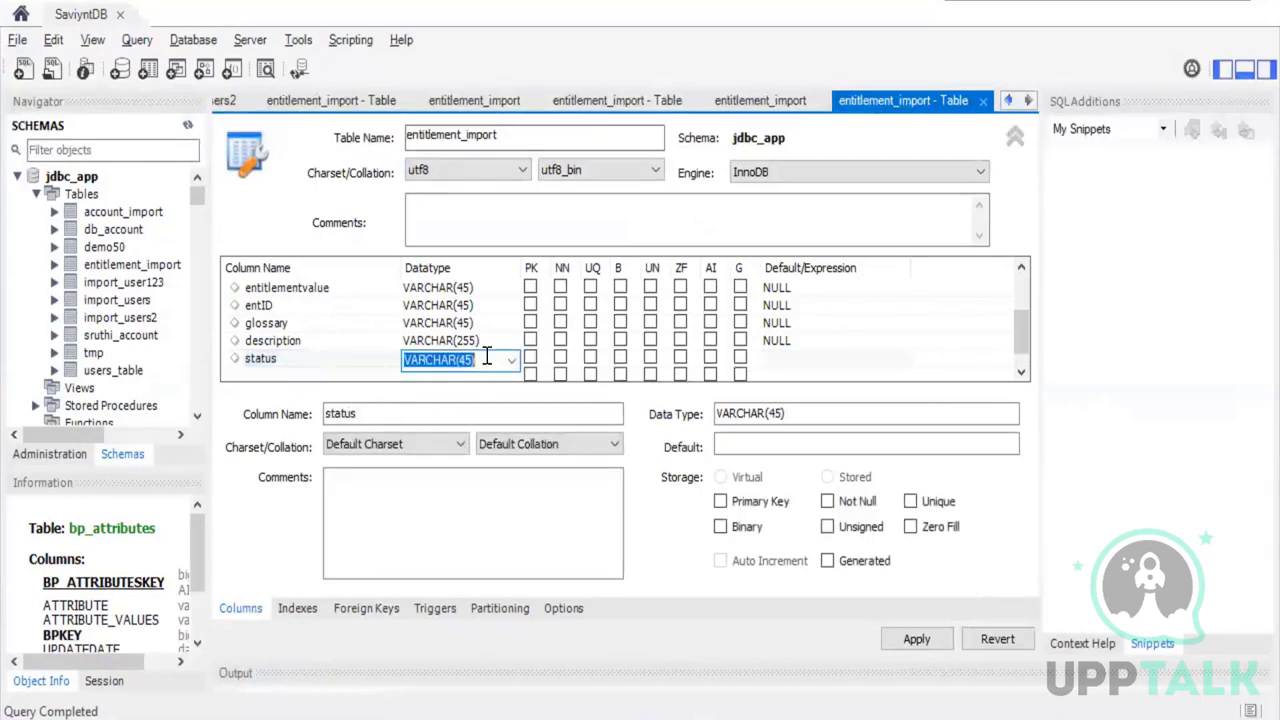
click(908, 640)
click(908, 646)
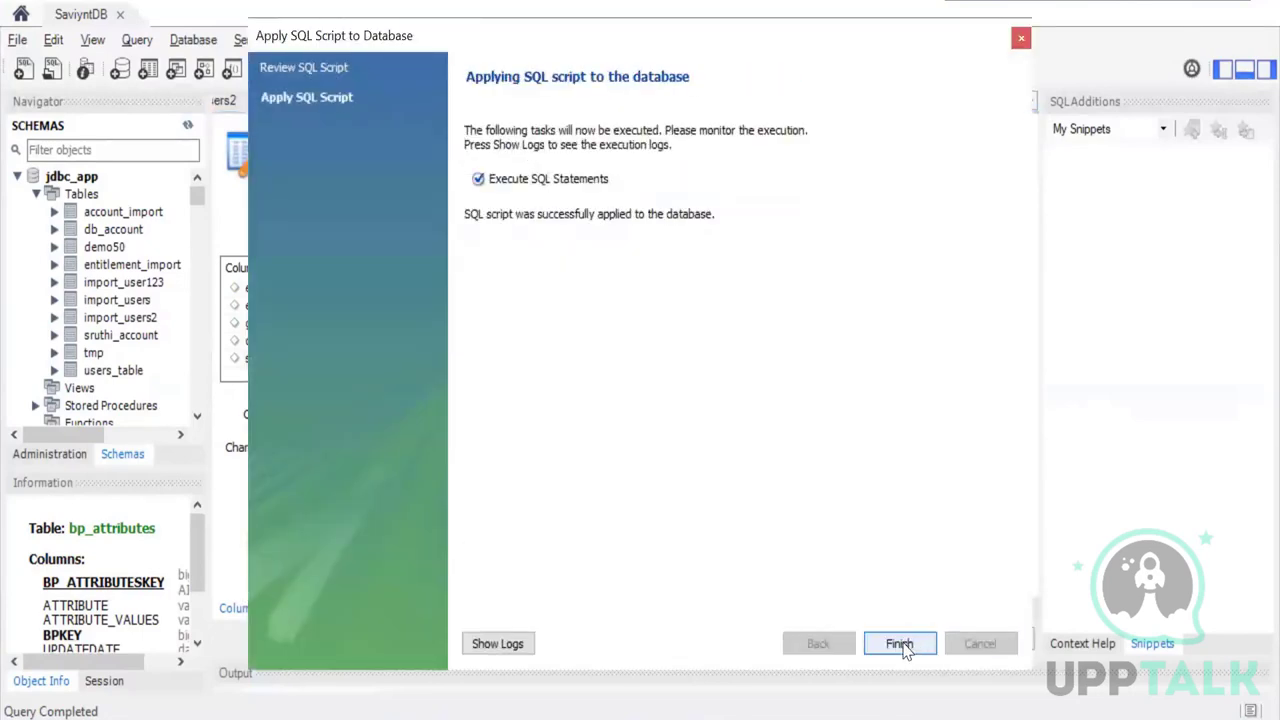
click(898, 643)
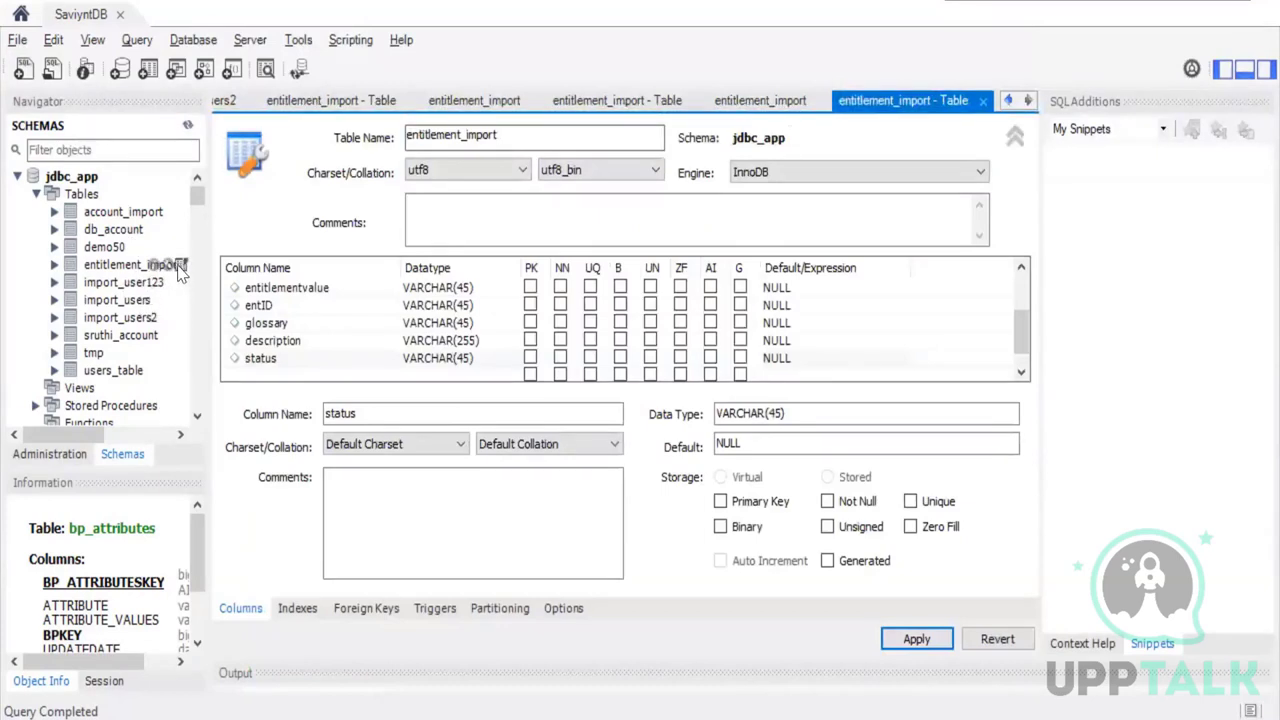
Reload the entitlement_import rows, set status to 1 for FloorHR and ProjectManager, and apply the changes to the database
click(179, 266)
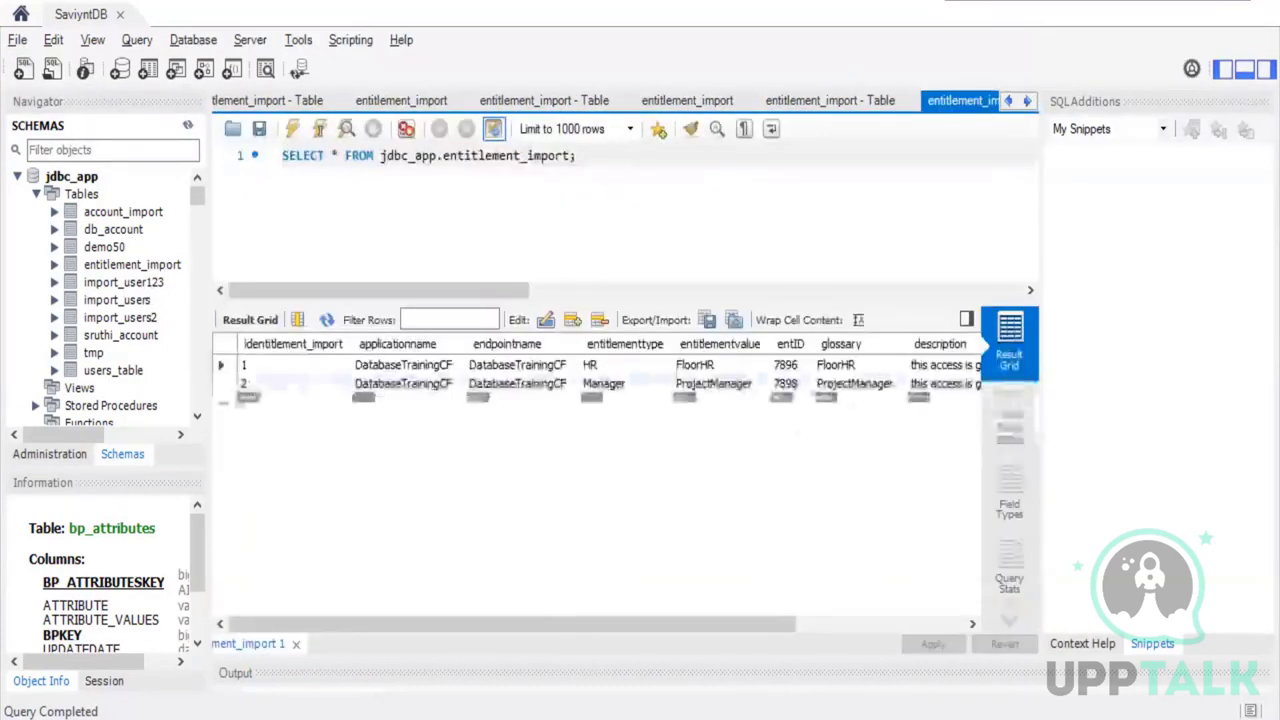
drag(664, 625, 833, 625)
click(955, 366)
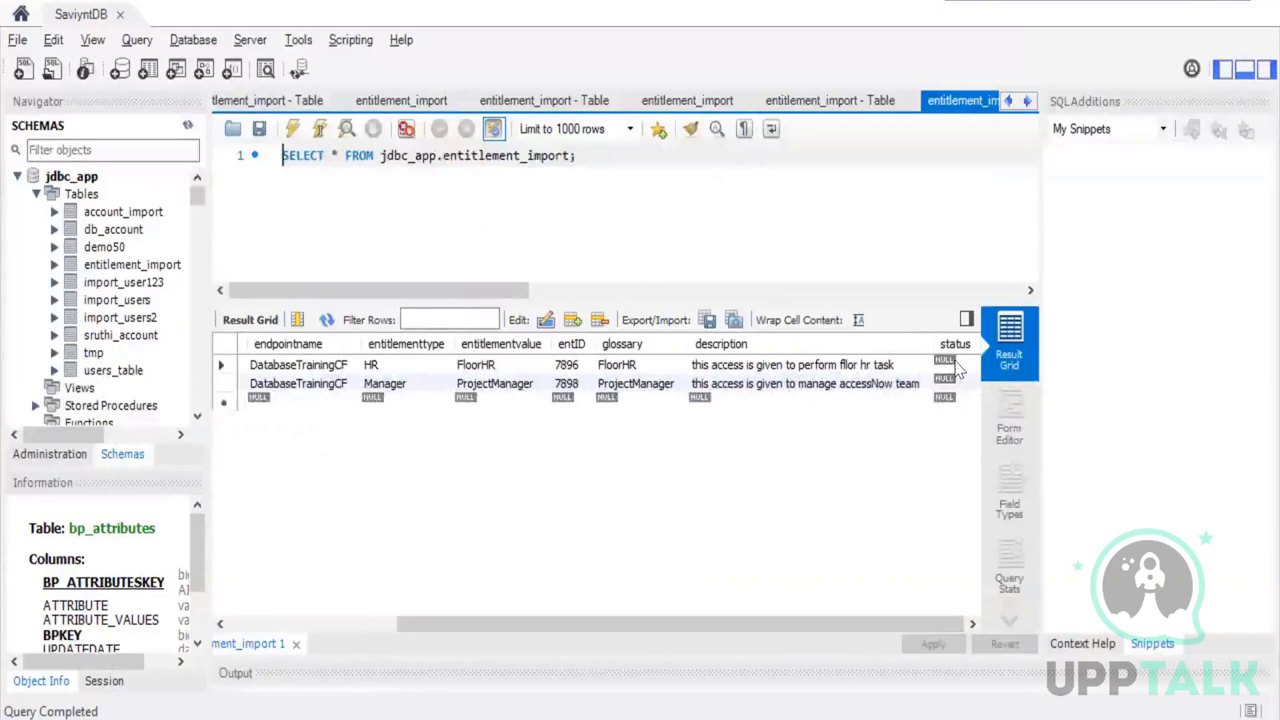
double_click(950, 363)
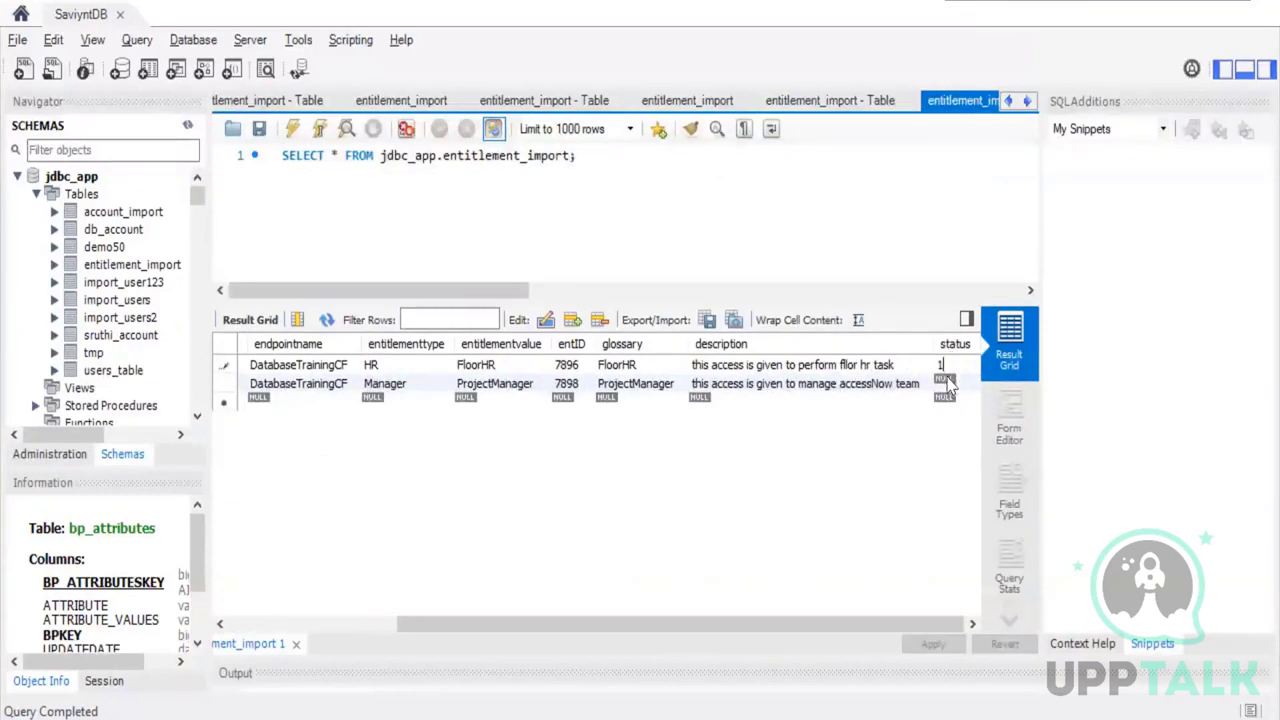
double_click(946, 381)
text(1)
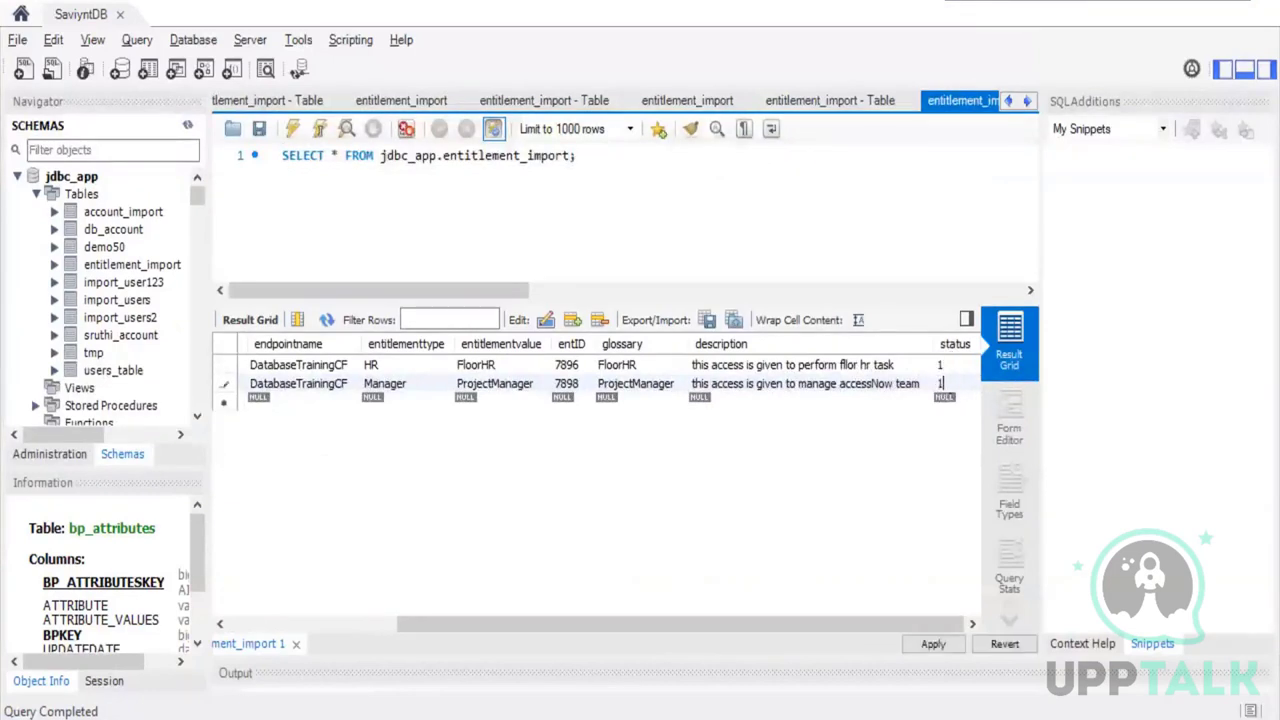
click(933, 644)
click(899, 644)
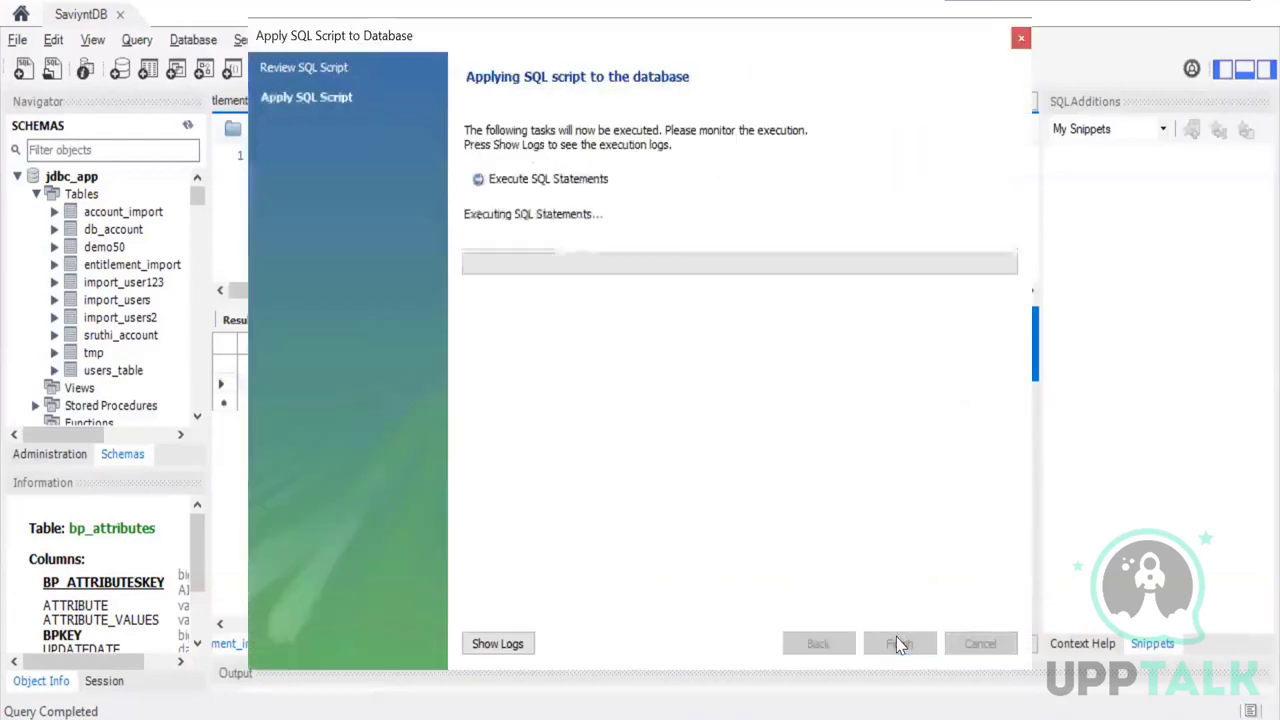
click(899, 644)
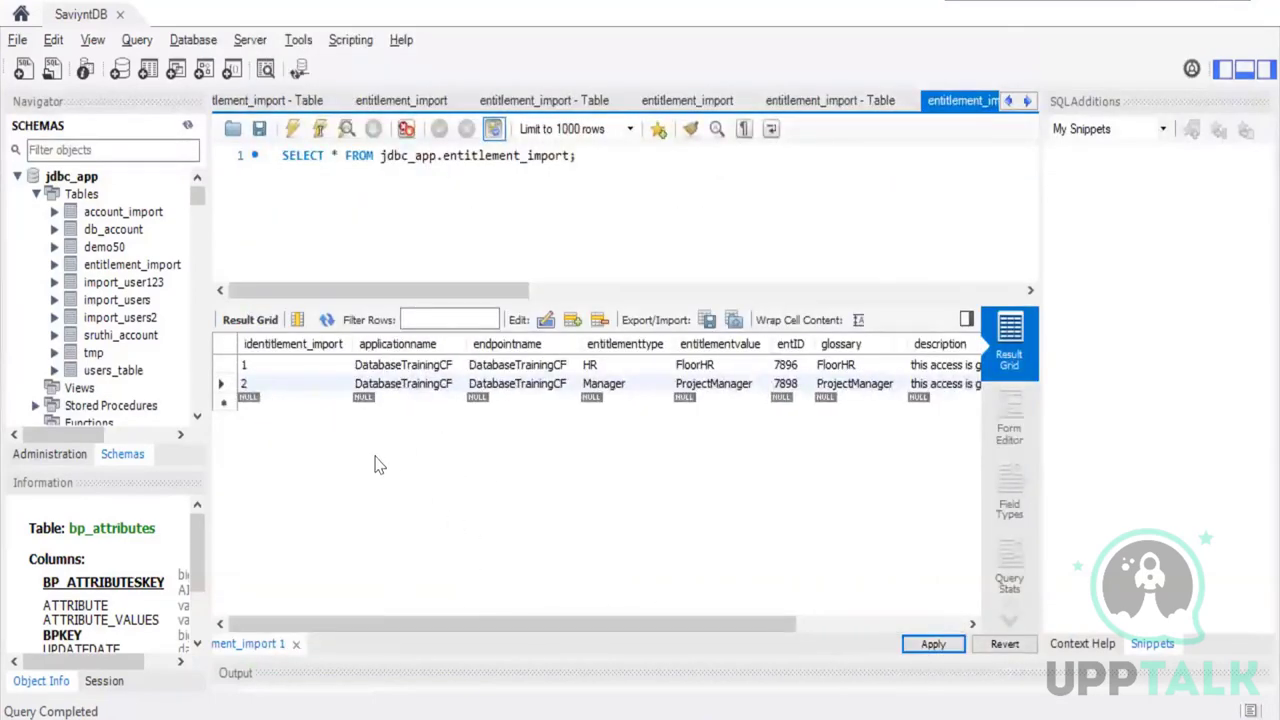
Start a new entitlement_import row with DatabaseTrainingCF as both the applicationname and the endpointname
double_click(379, 398)
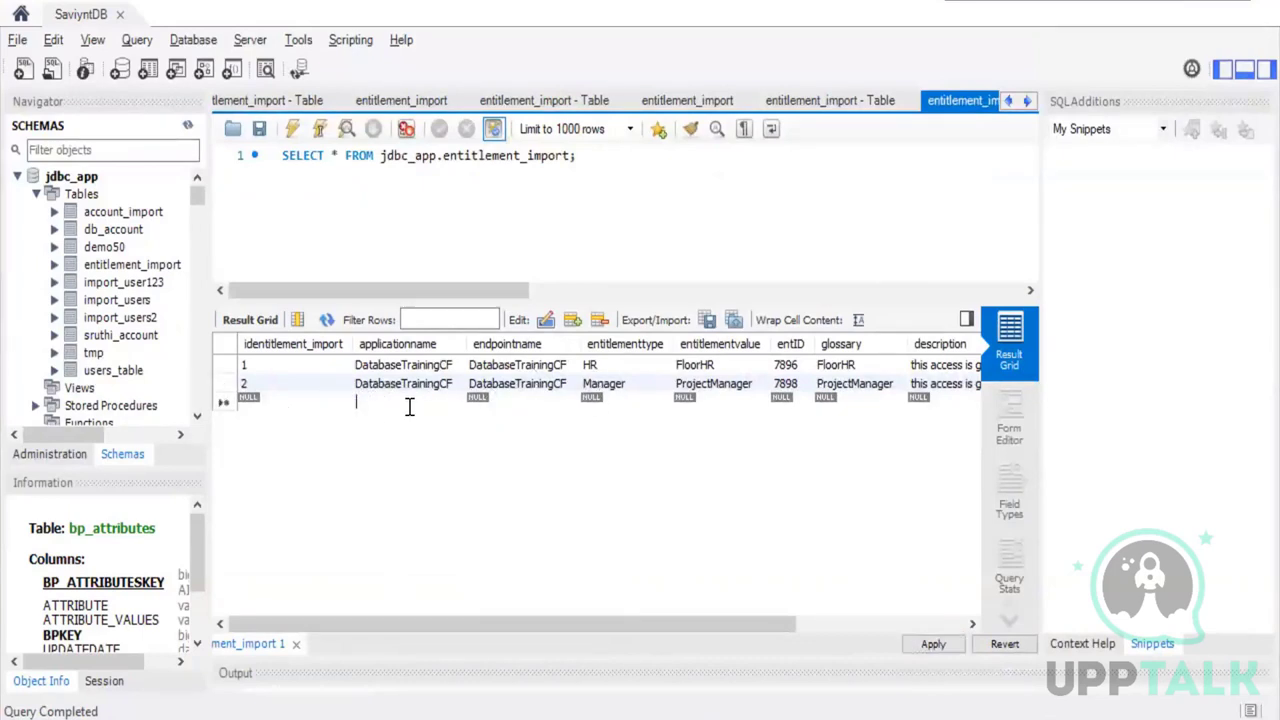
click(418, 390)
double_click(418, 366)
key(ctrl+c)
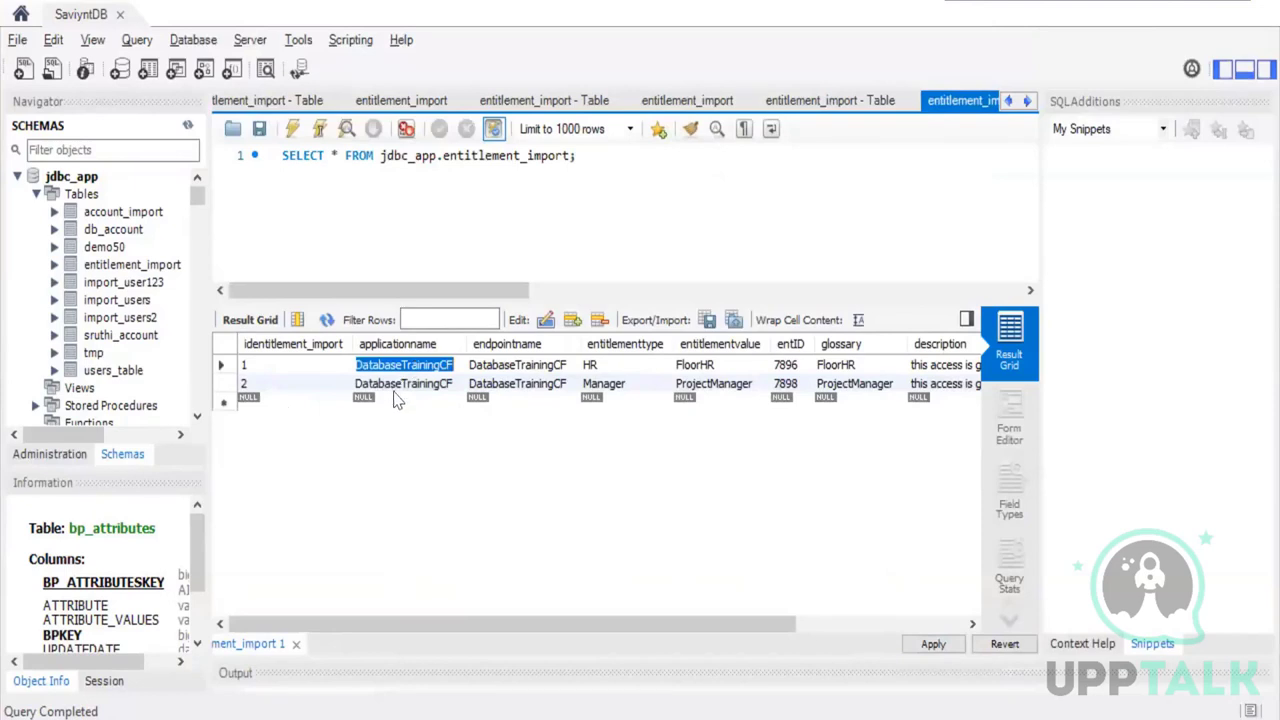
double_click(390, 398)
key(ctrl+v)
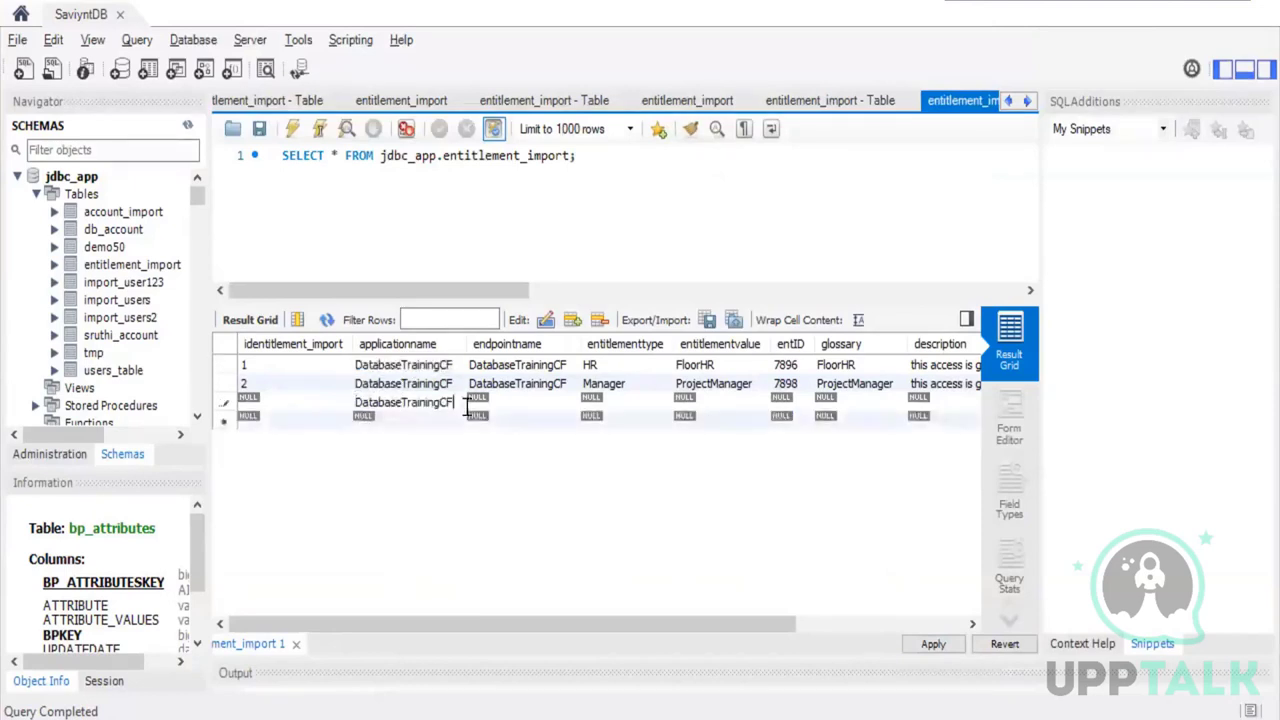
double_click(524, 367)
key(ctrl+c)
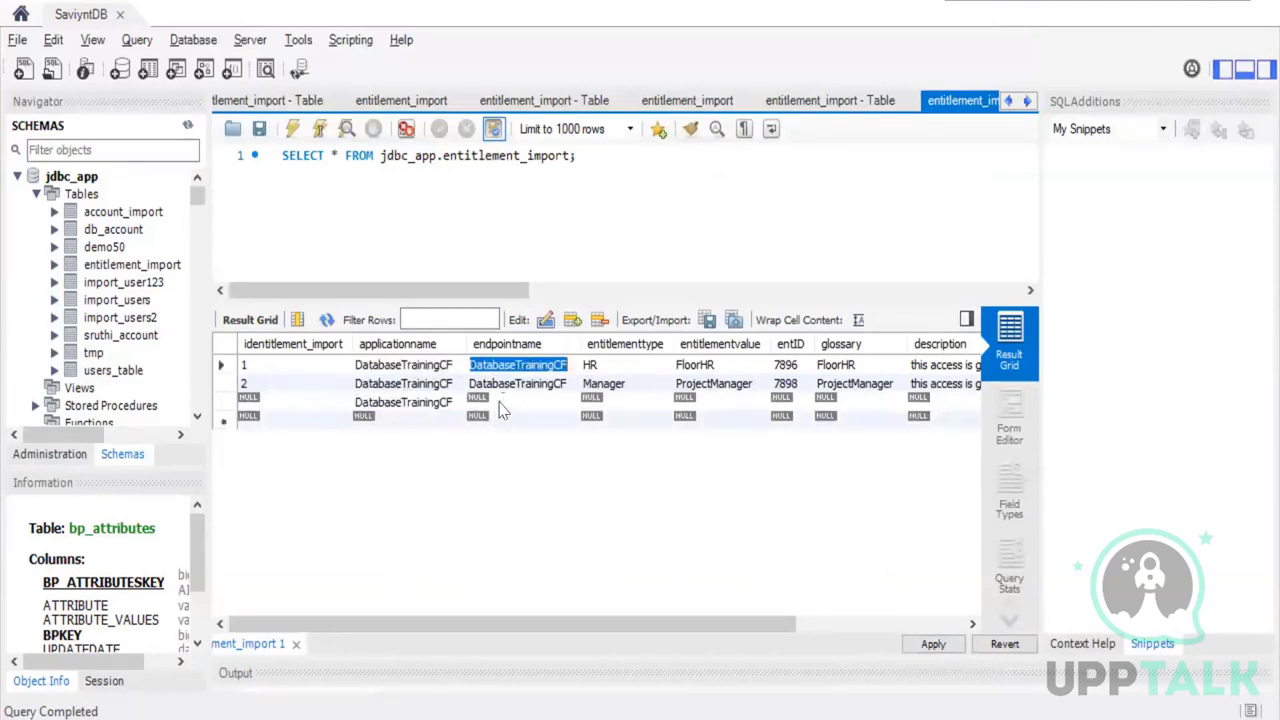
double_click(503, 408)
key(ctrl+v)
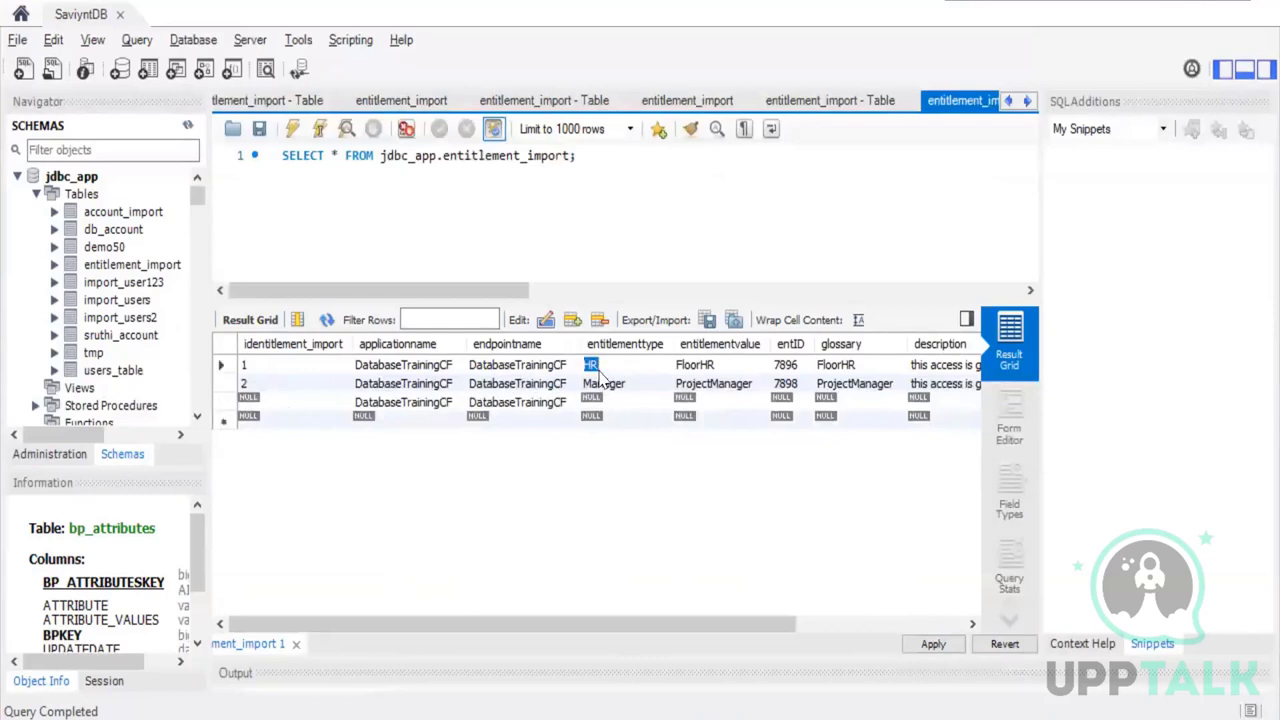
Fill the new row with entitlement type HR, entitlement value PeopleHR, entID 7895 and glossary PeopleHR
double_click(600, 402)
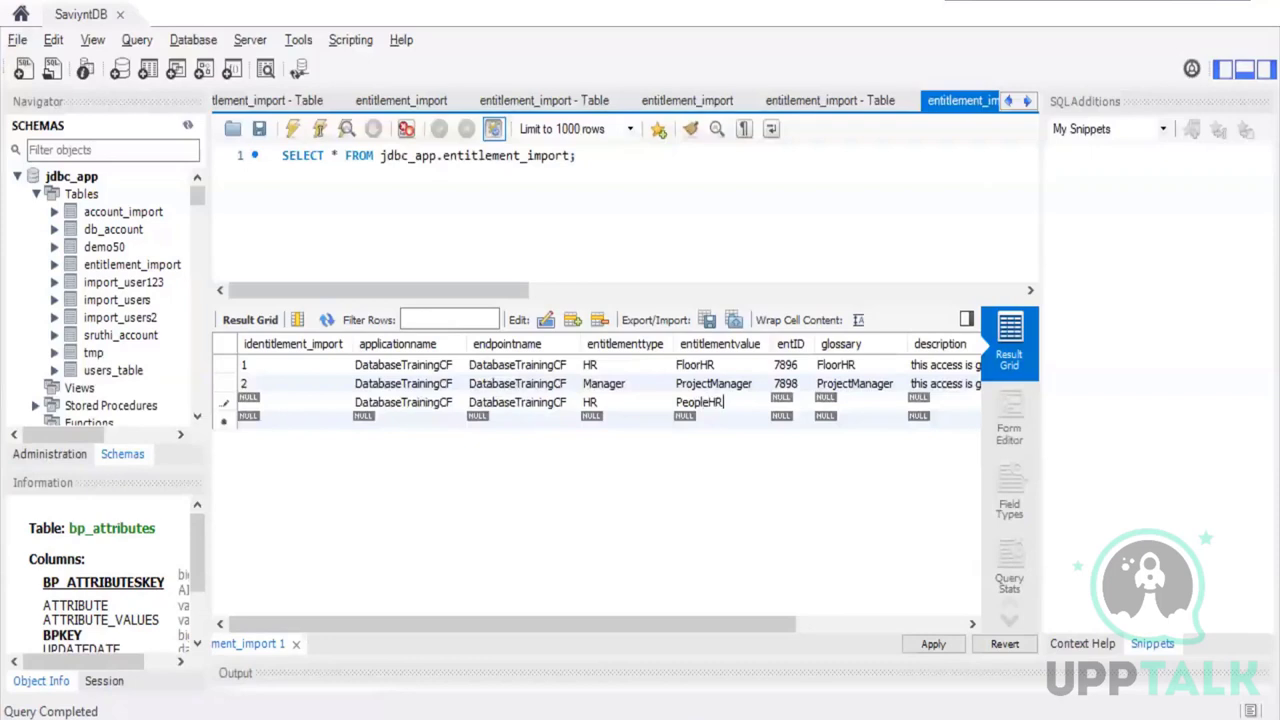
click(788, 402)
click(847, 402)
text(HR)
key(BackSpace)
double_click(732, 402)
key(ctrl+c)
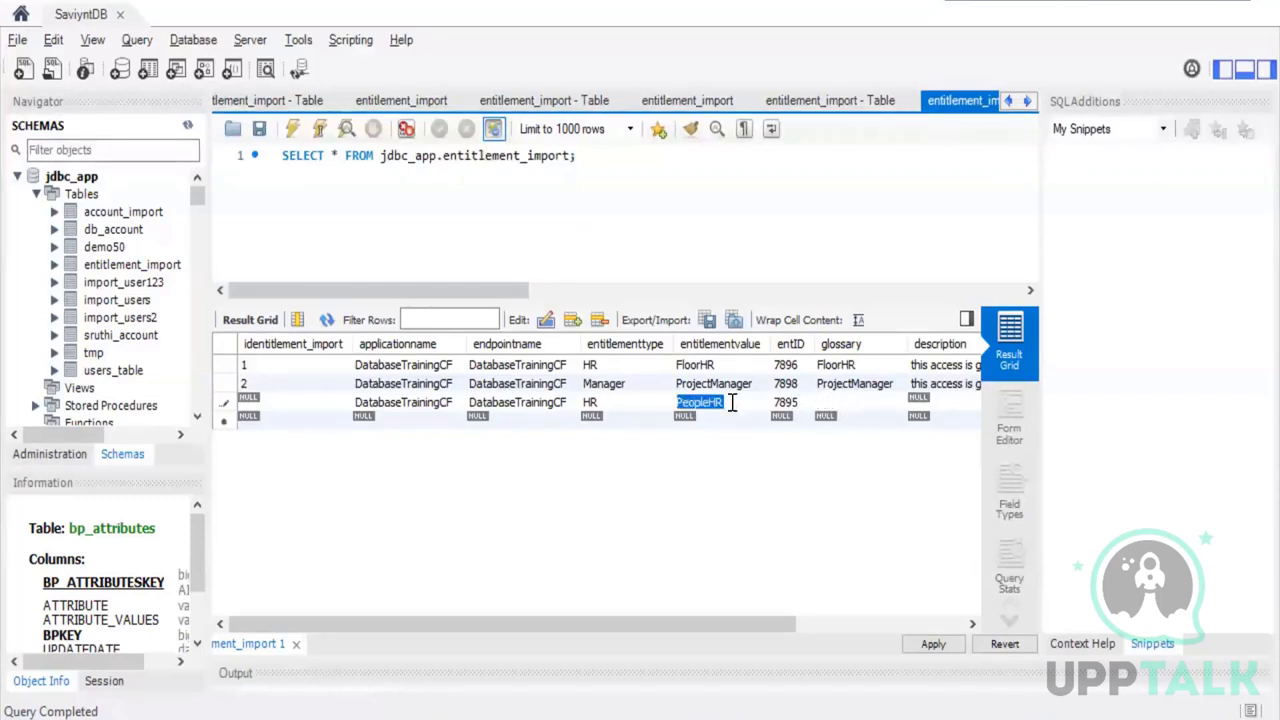
double_click(826, 404)
key(ctrl+v)
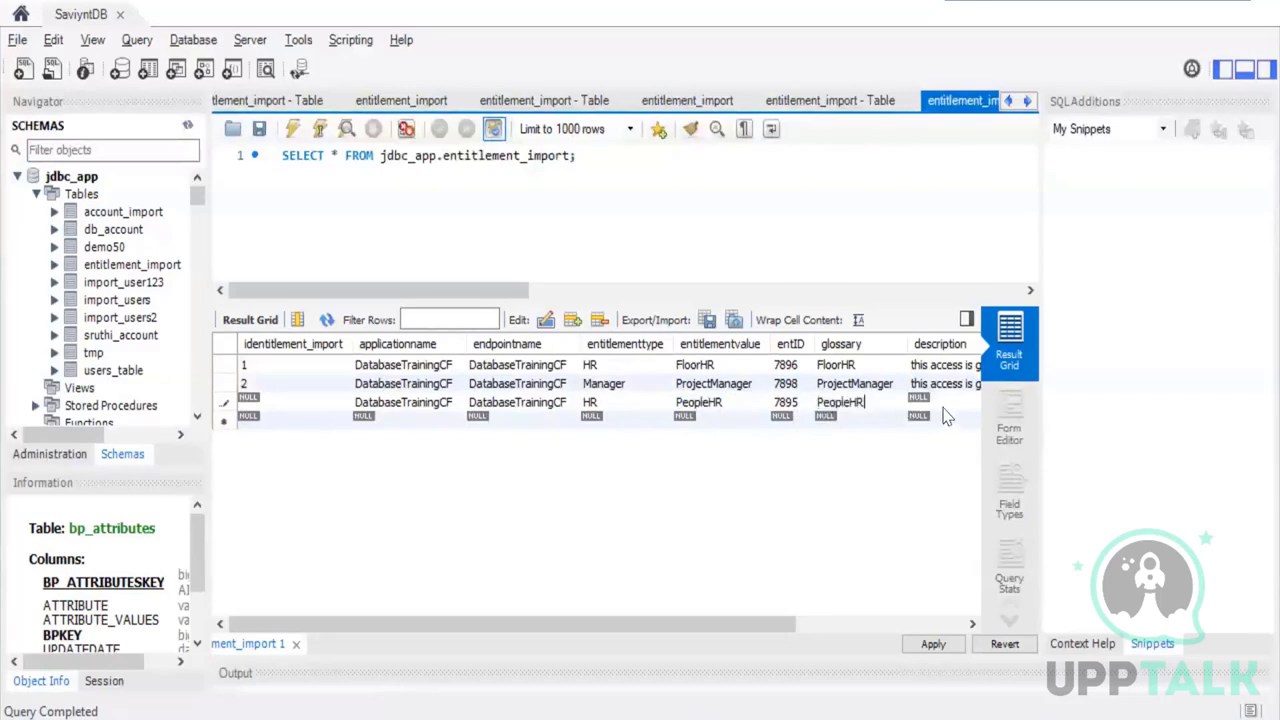
Set the PeopleHR row's description to "this access is given to manage people" and apply the new row to the database
double_click(942, 385)
double_click(935, 402)
key(ctrl+v)
drag(789, 624, 1020, 630)
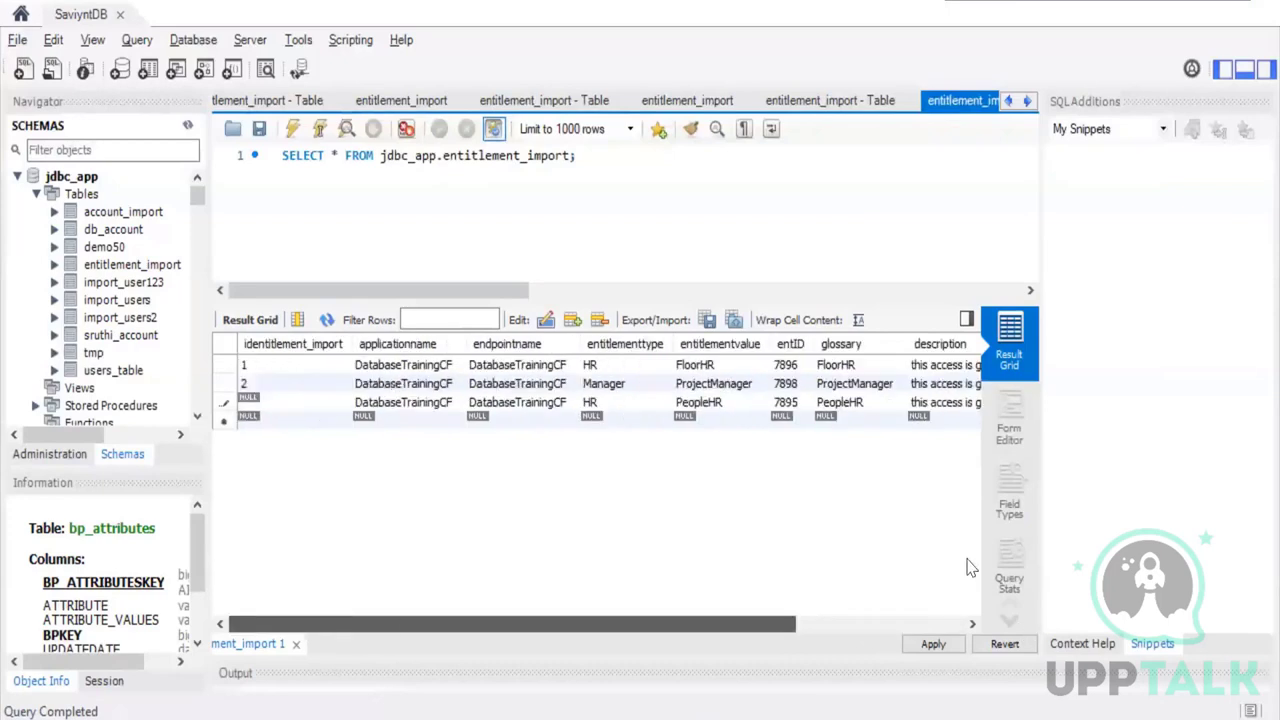
drag(795, 625, 973, 630)
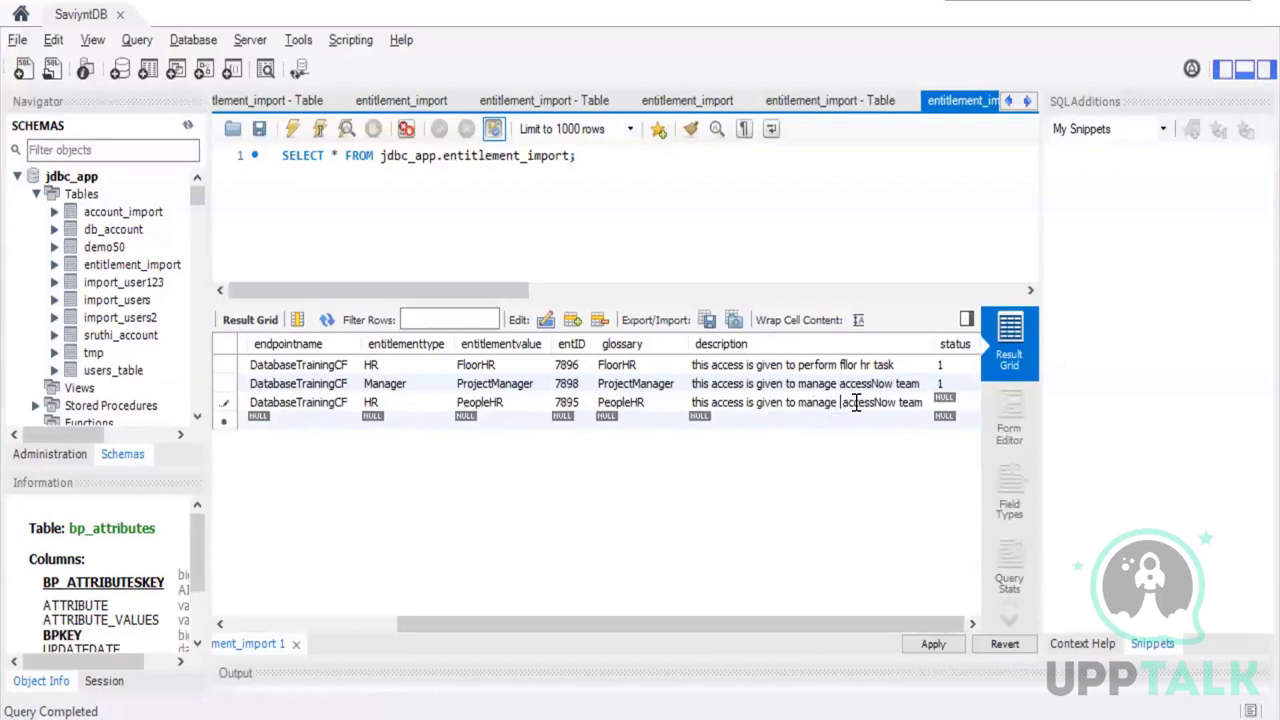
text(pep)
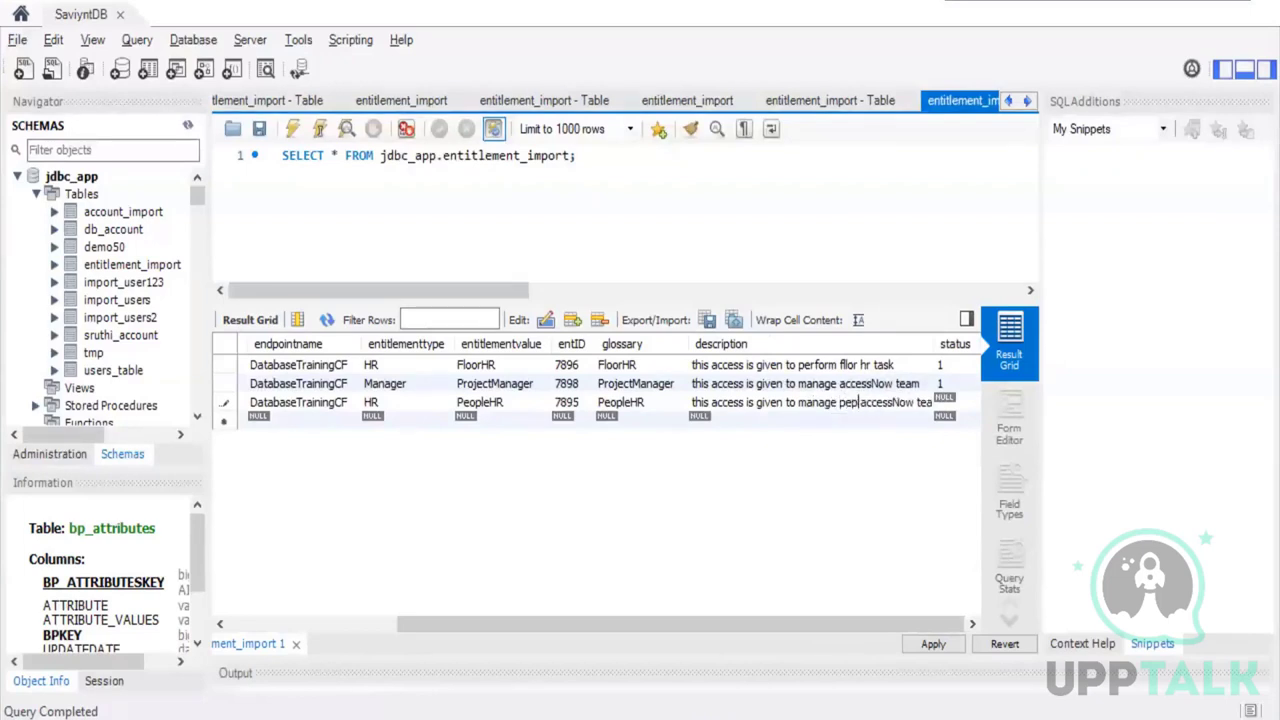
key(BackSpace)
text(ople)
key(Delete)
key(Delete)
key(Delete)
key(Delete)
key(Delete)
key(Delete)
key(Delete)
key(Delete)
key(Delete)
click(932, 643)
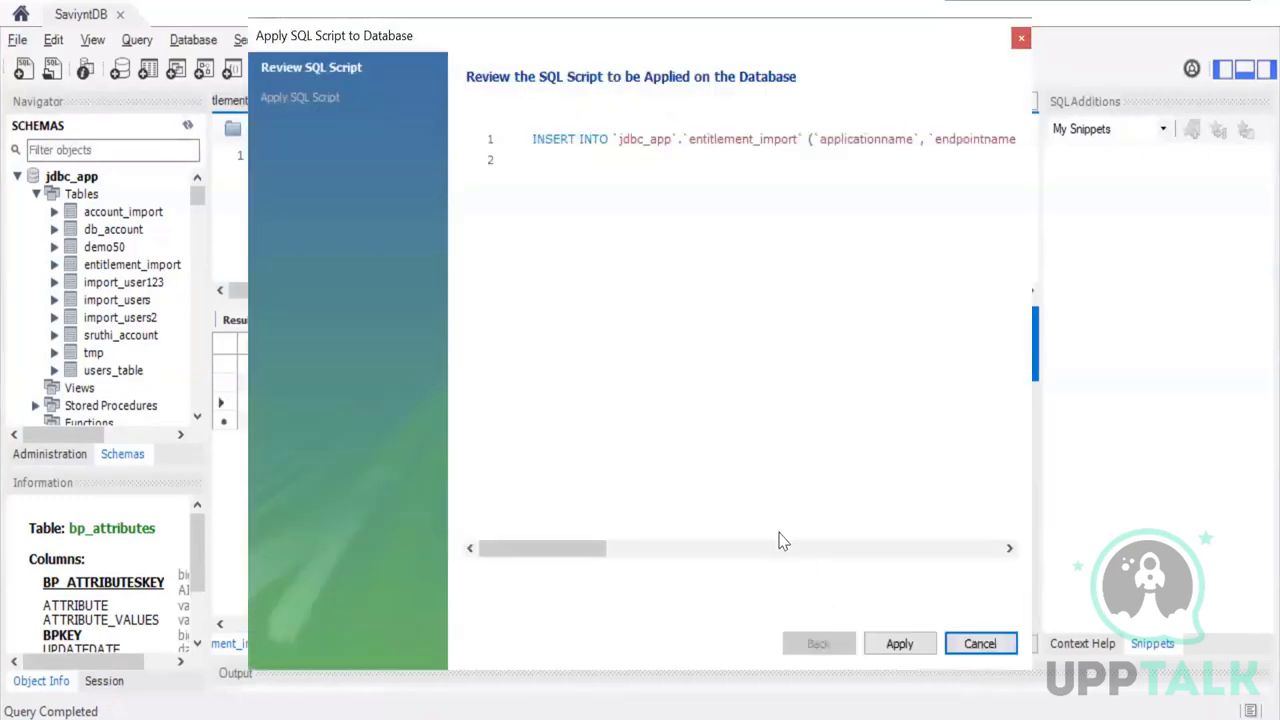
click(899, 644)
click(899, 644)
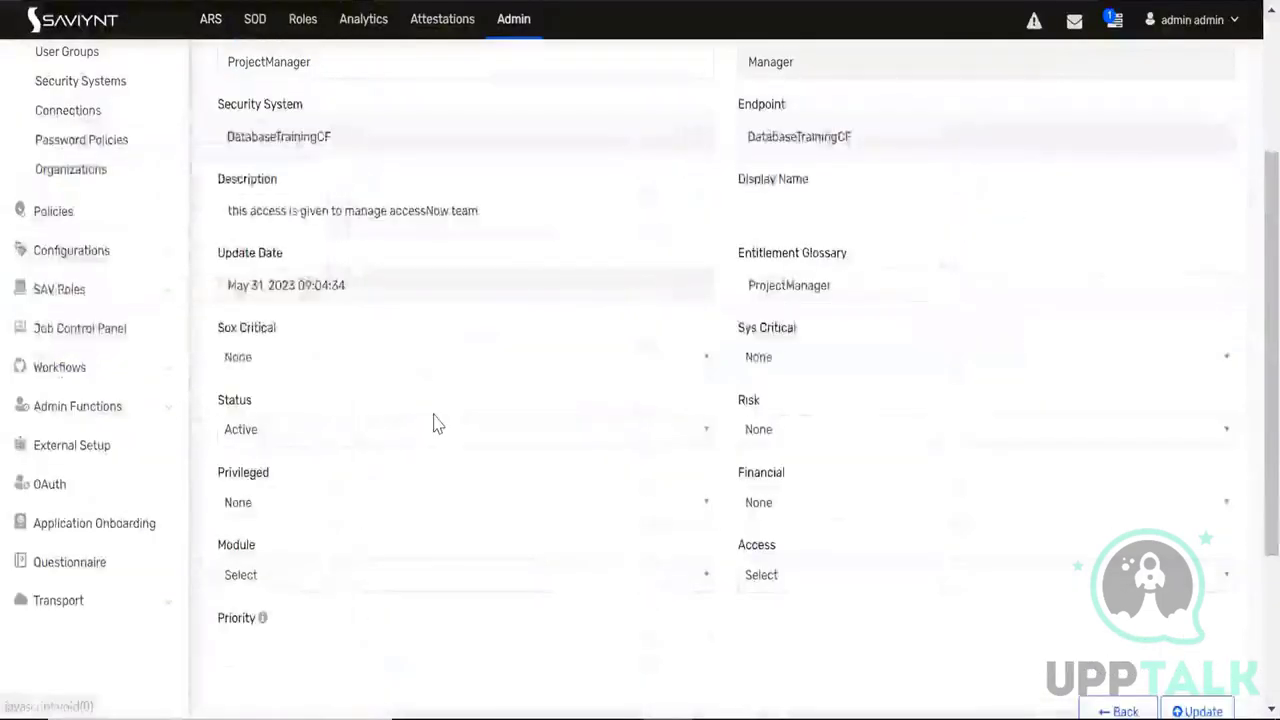
Switch to Saviynt and locate the Entitlement Glossary field in the ProjectManager entitlement's details
scroll(434, 420, up, 3)
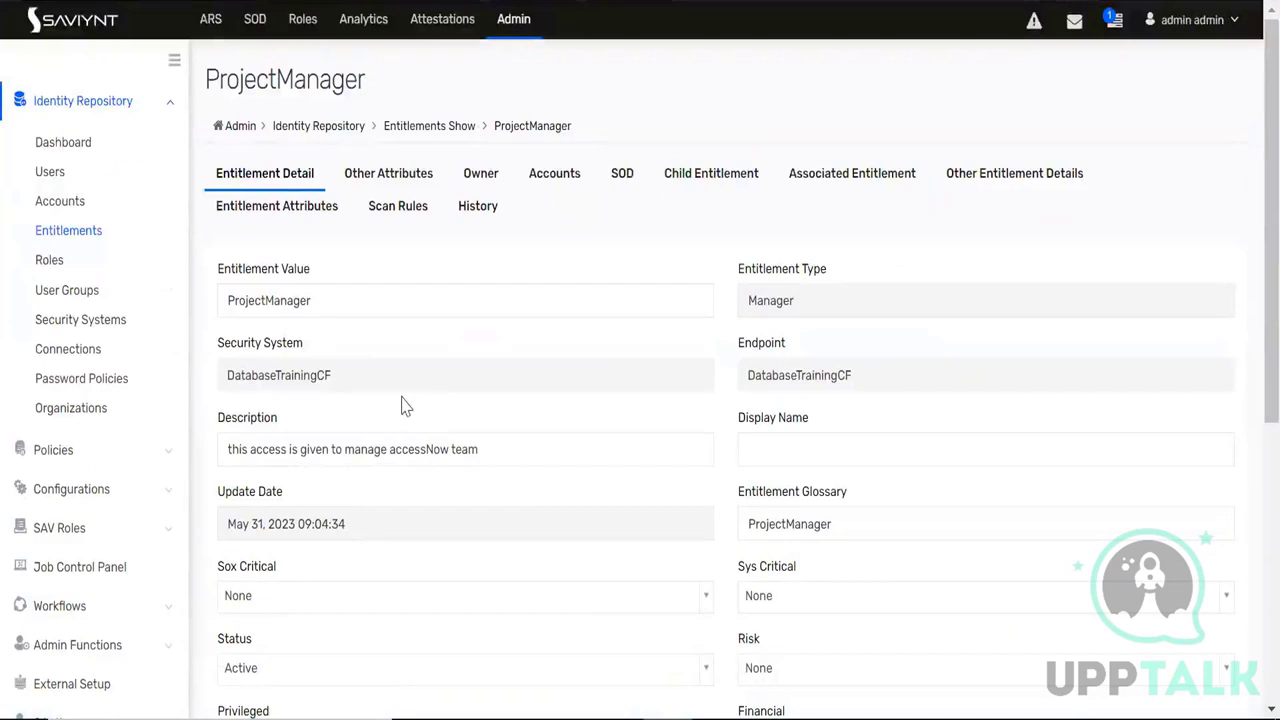
drag(846, 497, 743, 492)
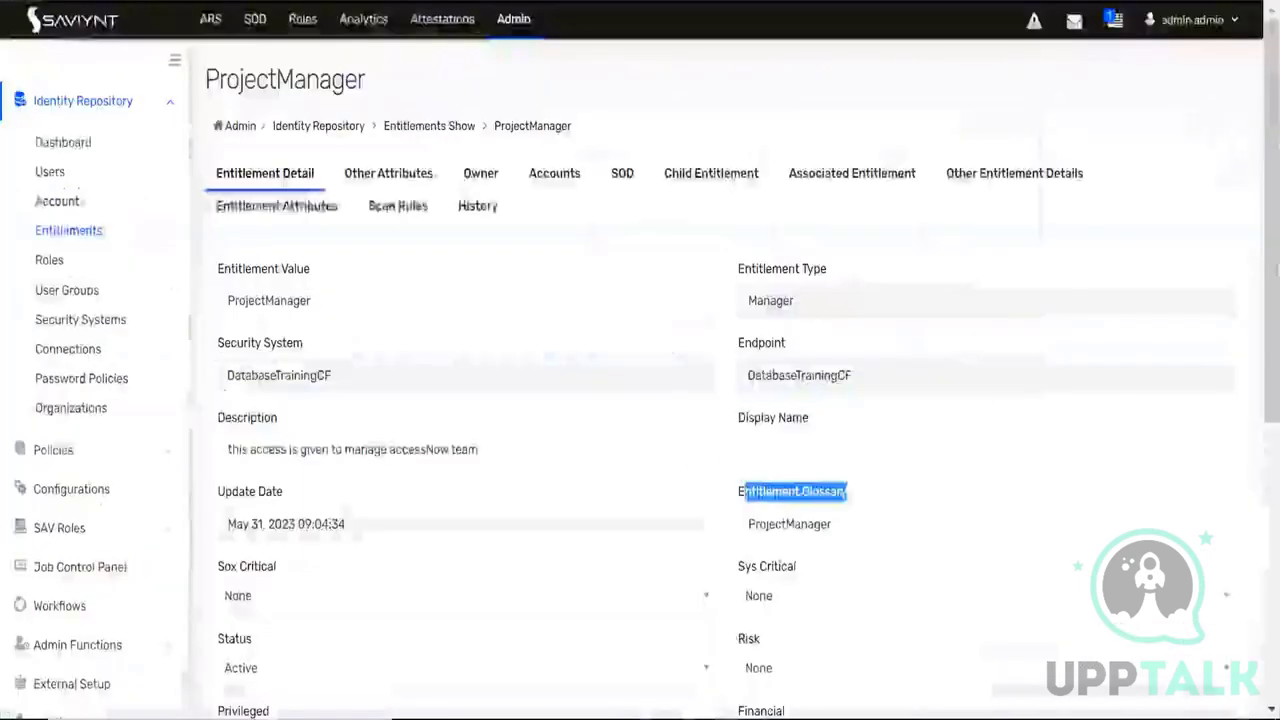
double_click(807, 498)
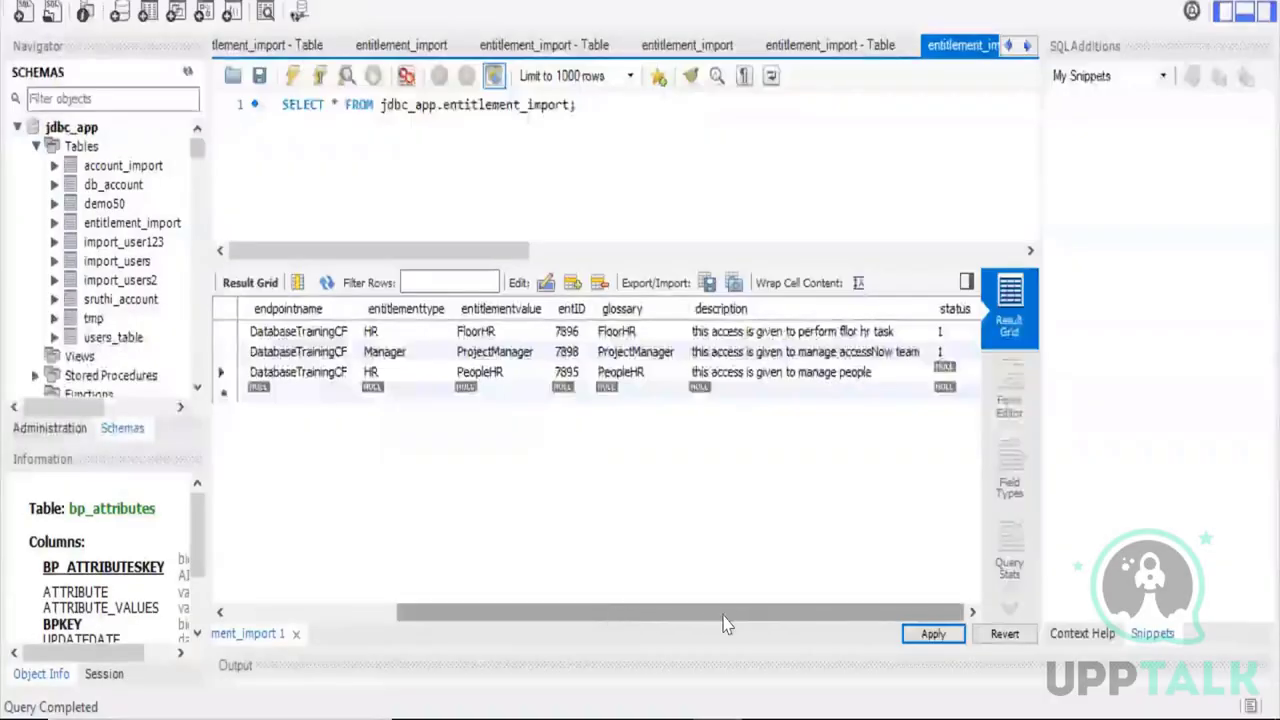
Switch to MySQL Workbench, set status to 1 for the PeopleHR row, and apply the change to the database
double_click(958, 373)
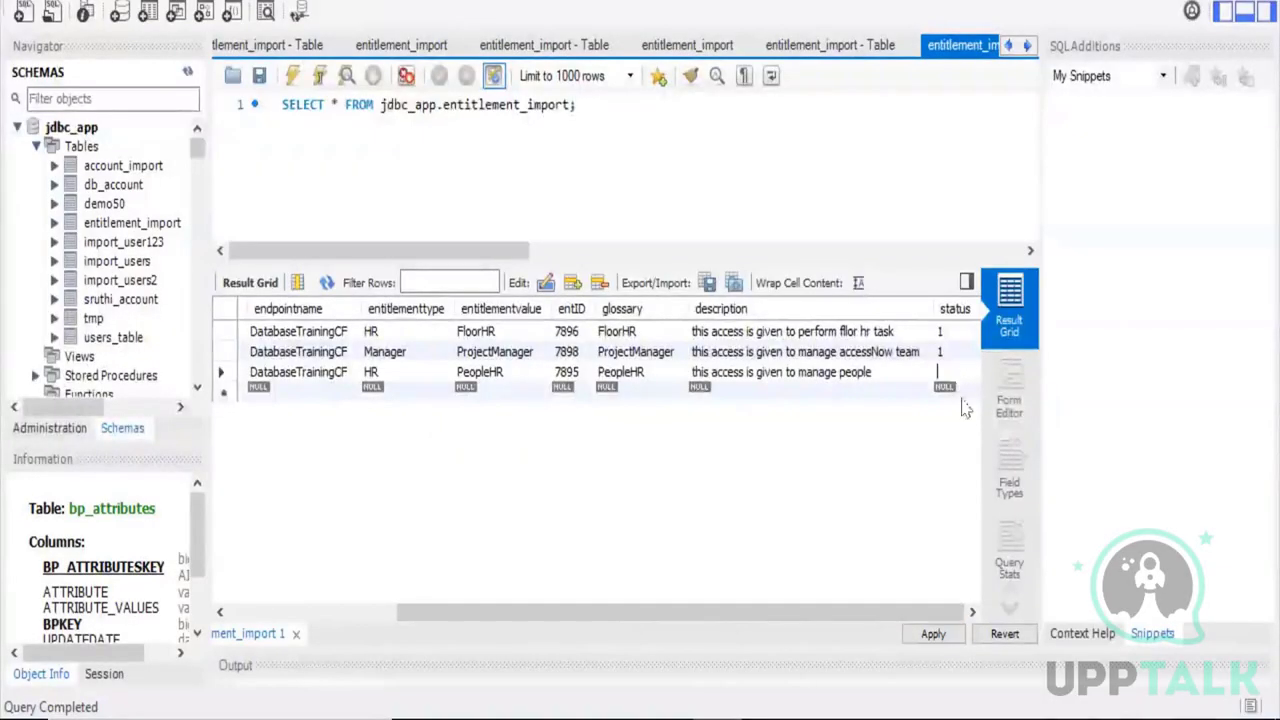
text(1)
click(940, 632)
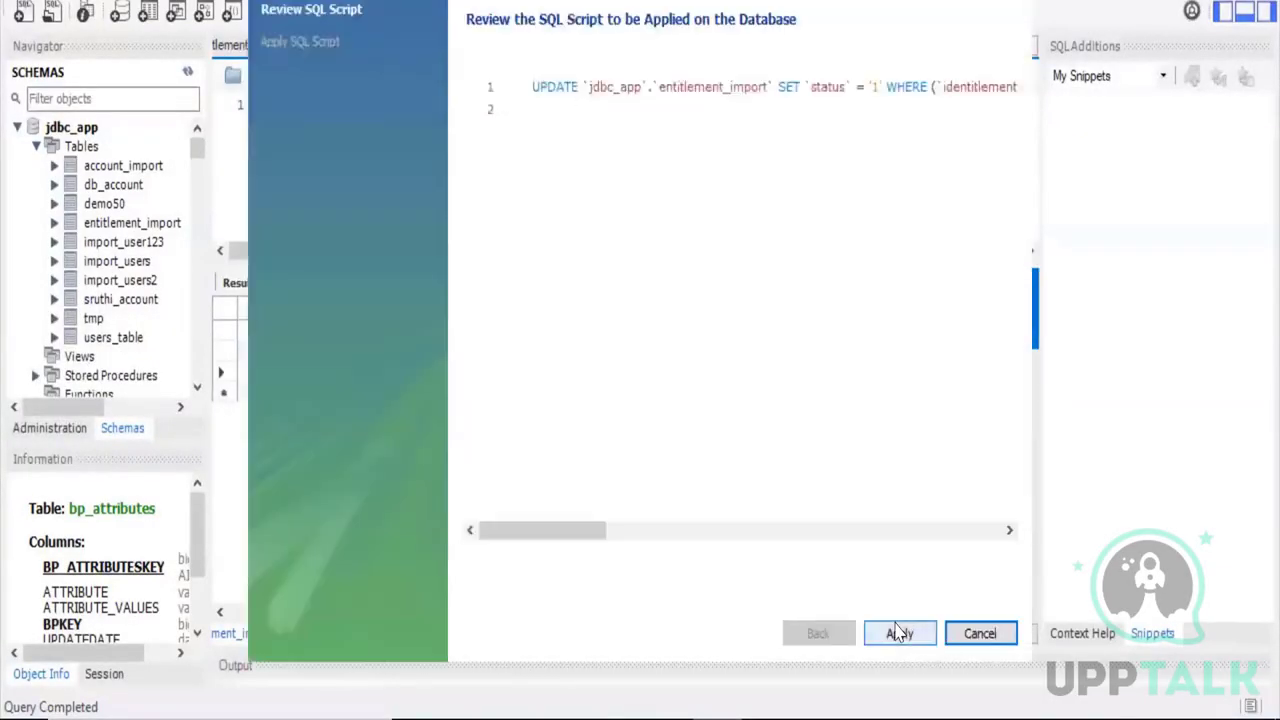
click(897, 632)
click(898, 632)
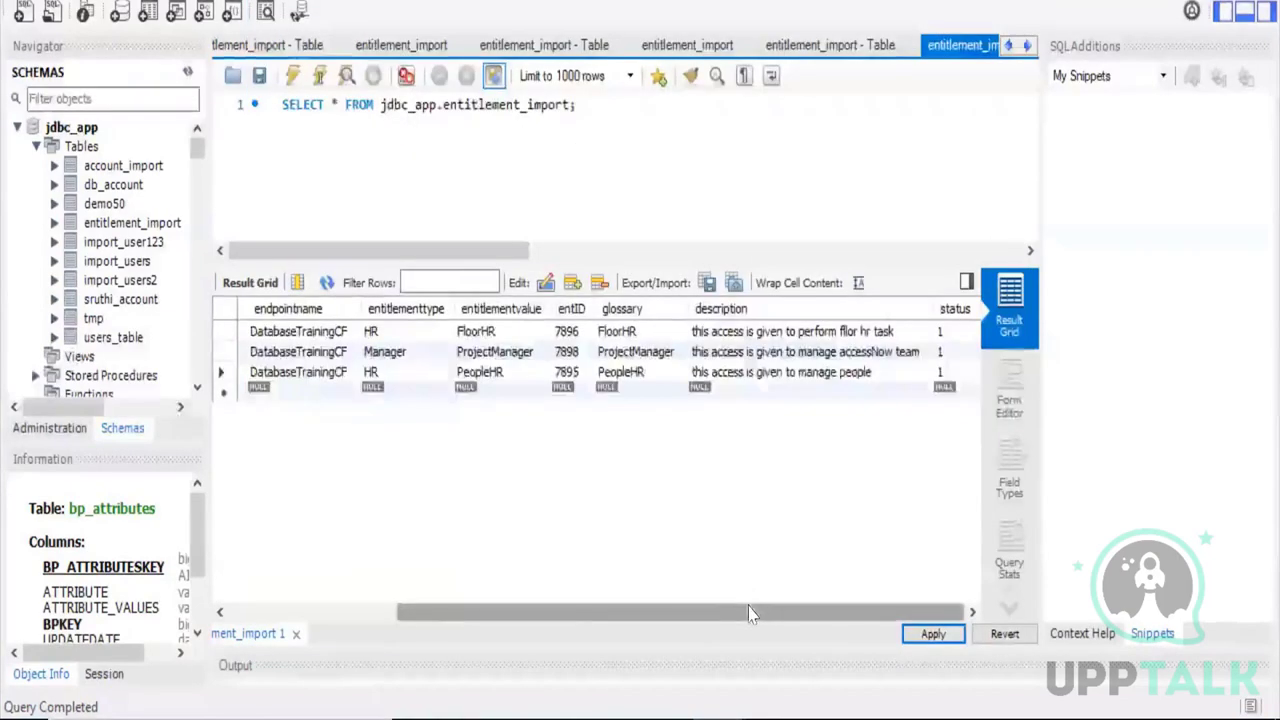
drag(752, 614, 582, 614)
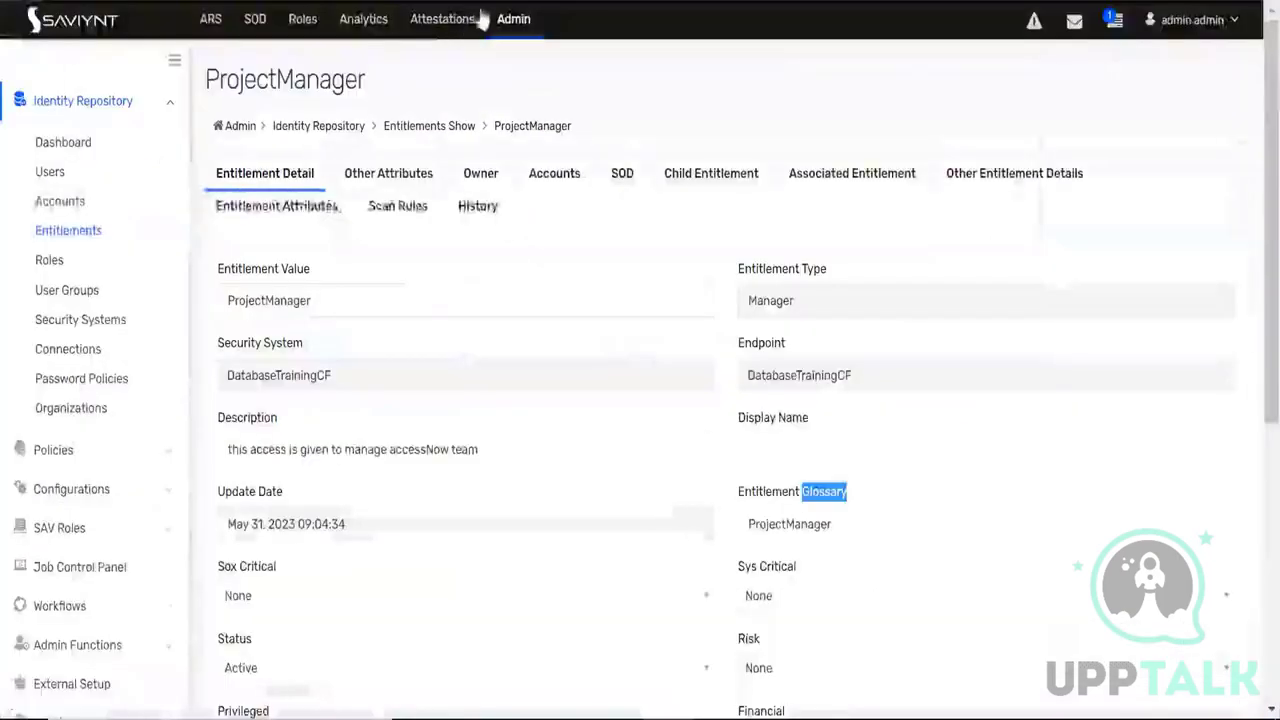
Switch to Saviynt and start the ENT_IMPORT job for database entitlements using the DatabaseTrainingCF connection
click(80, 566)
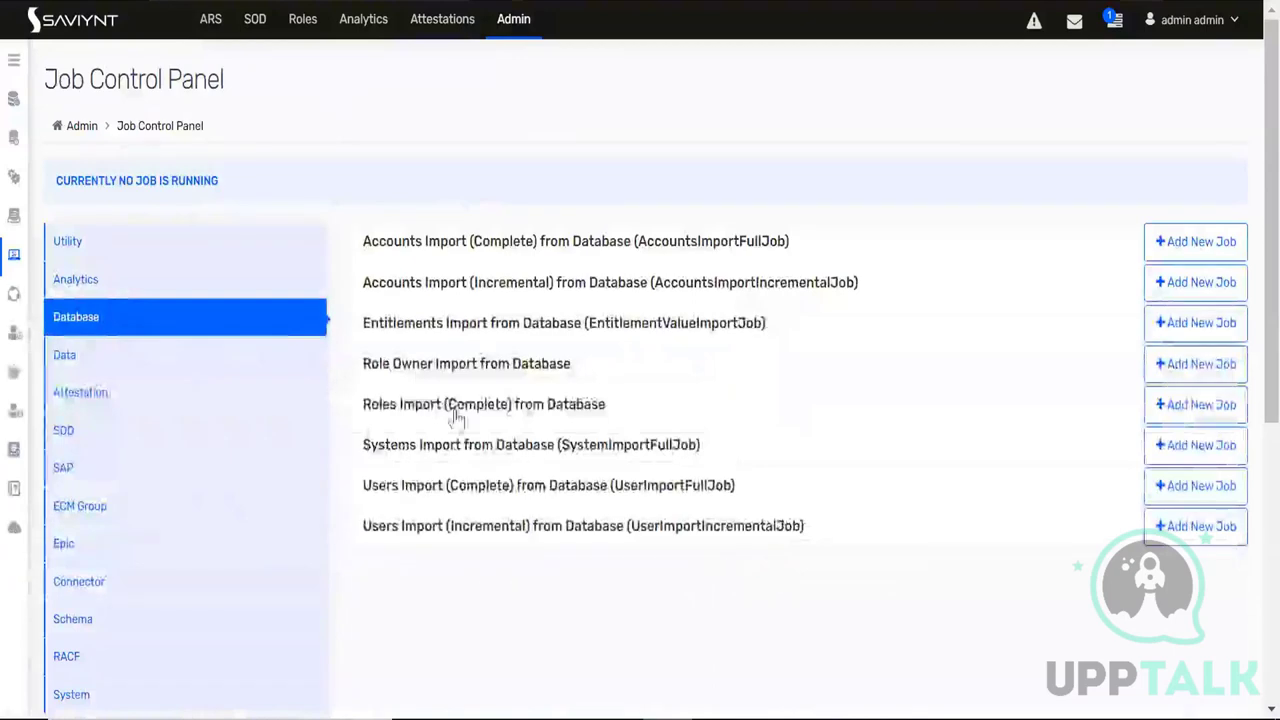
click(507, 328)
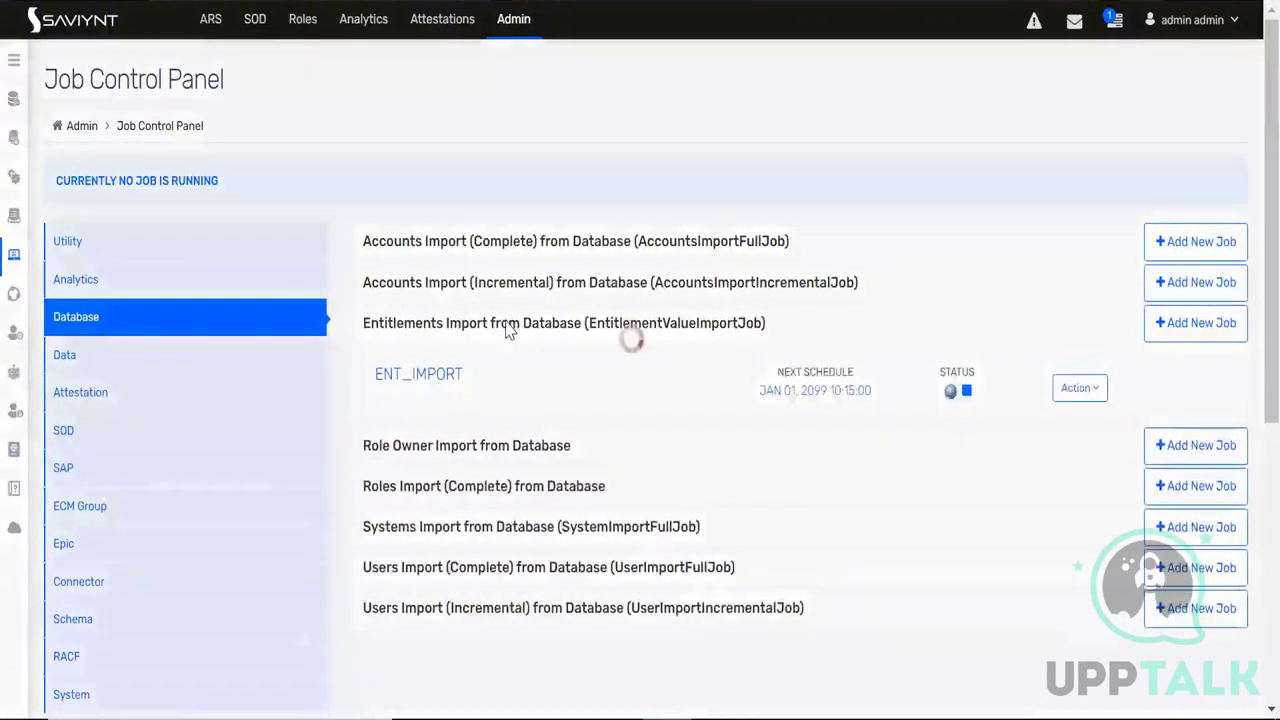
click(1170, 390)
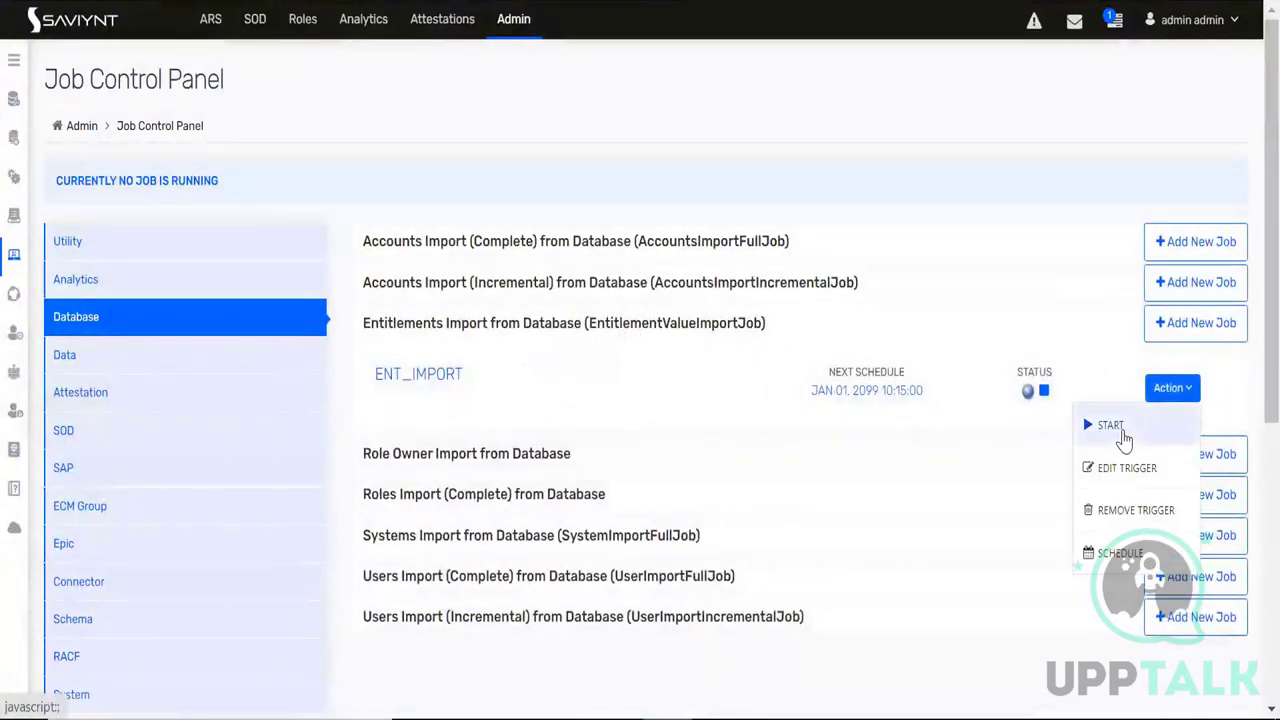
click(1122, 434)
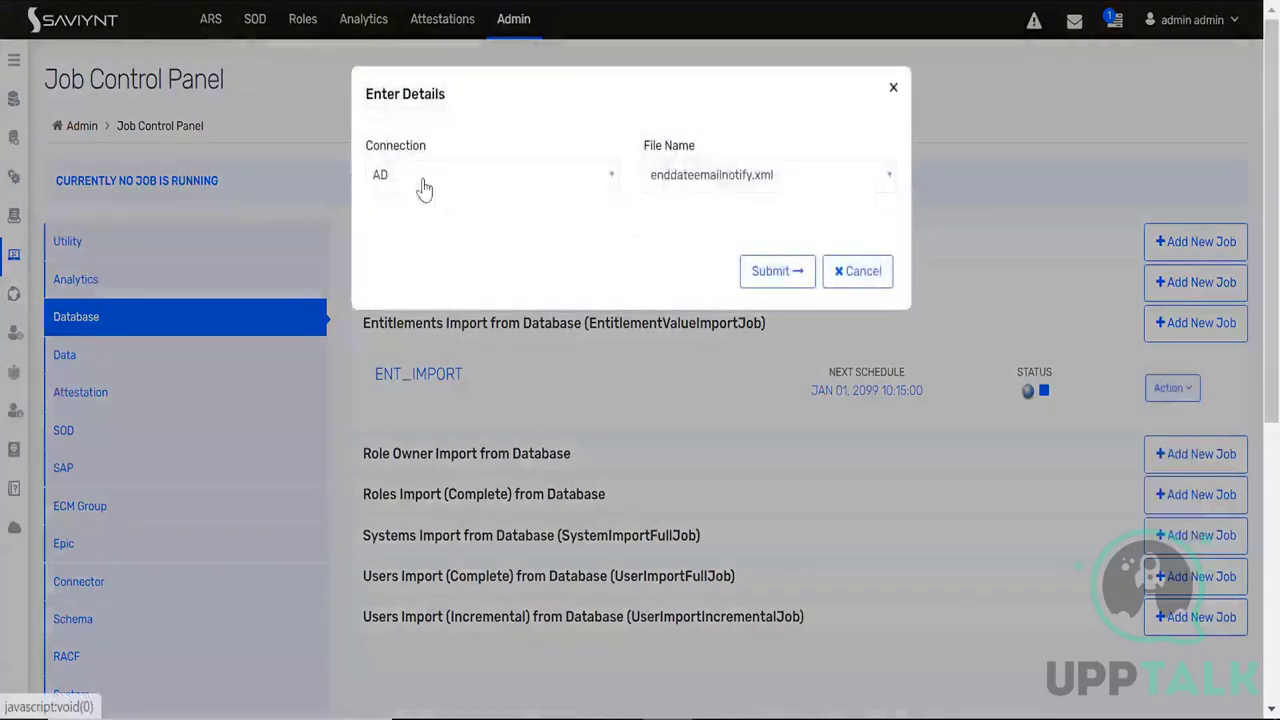
click(424, 190)
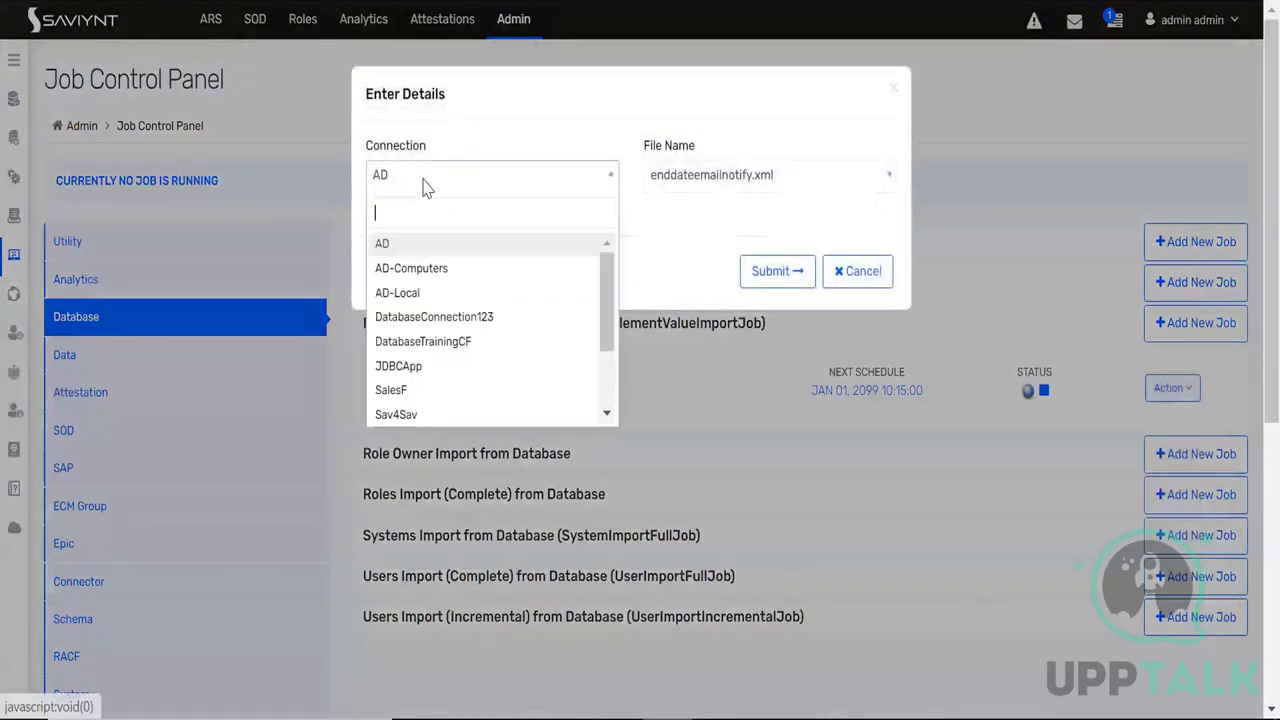
click(422, 342)
click(775, 271)
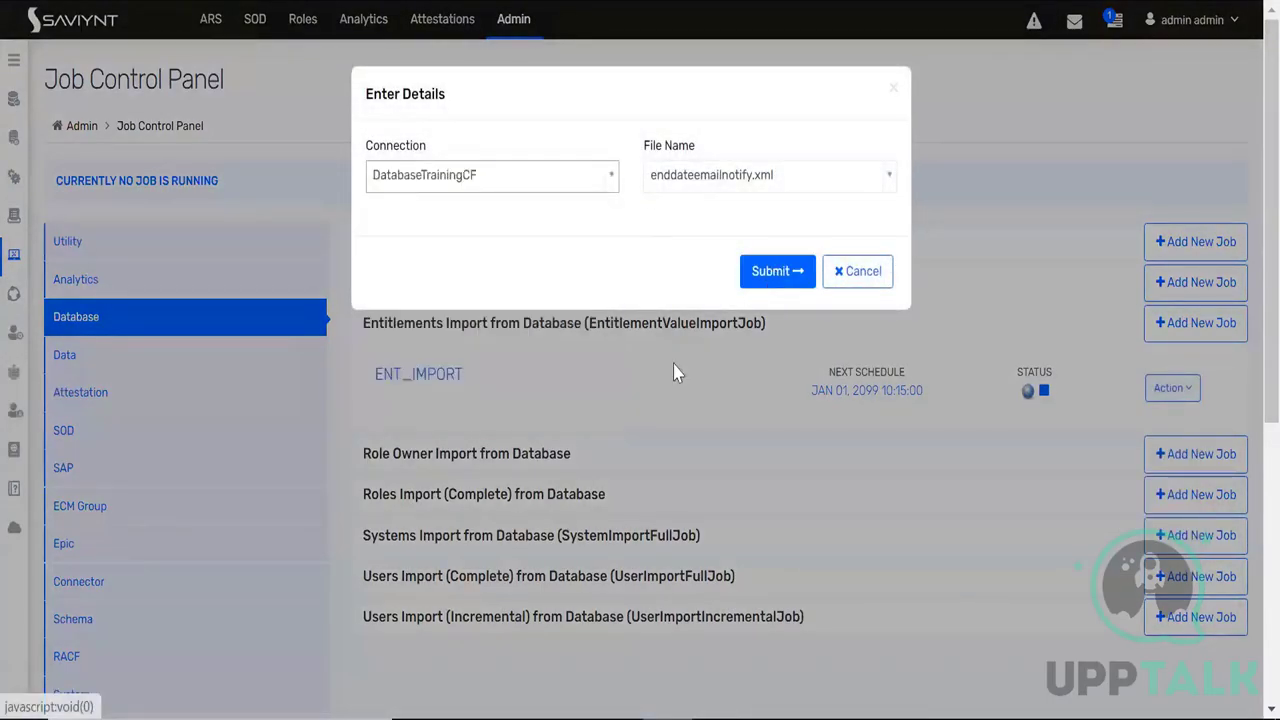
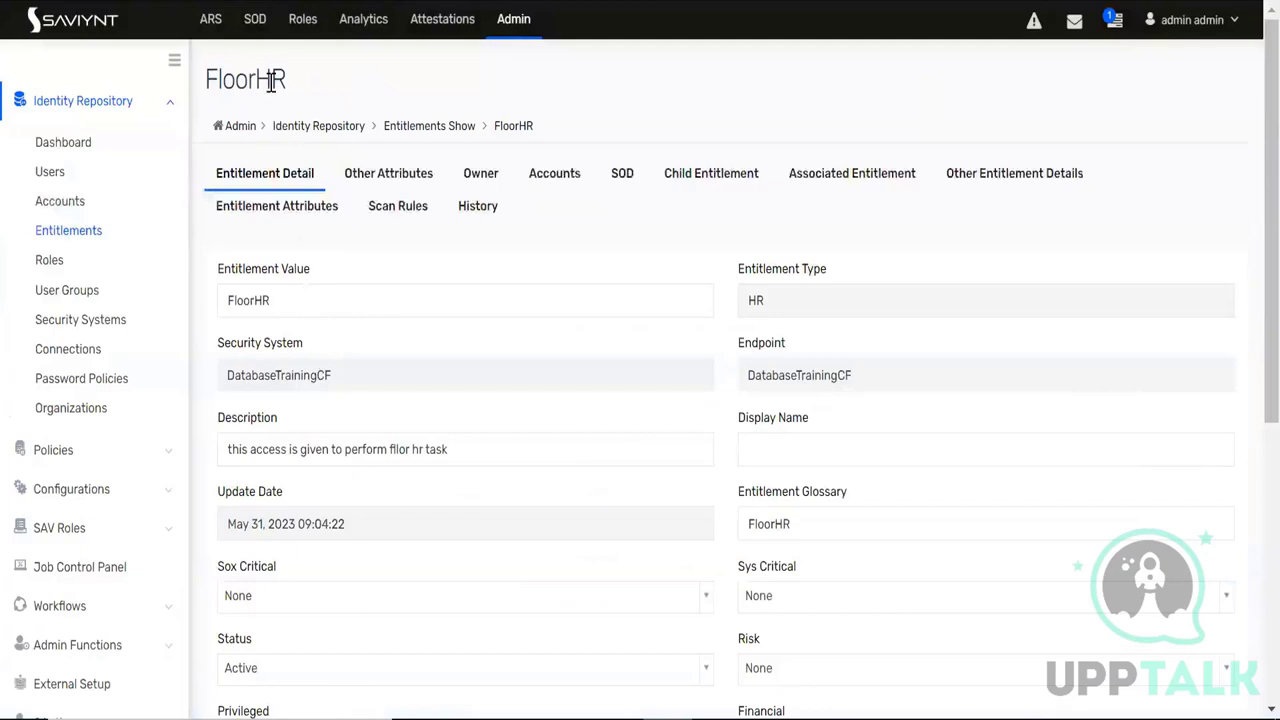
Review the FloorHR entitlement's details, including its status and glossary
double_click(270, 84)
scroll(415, 490, down, 5)
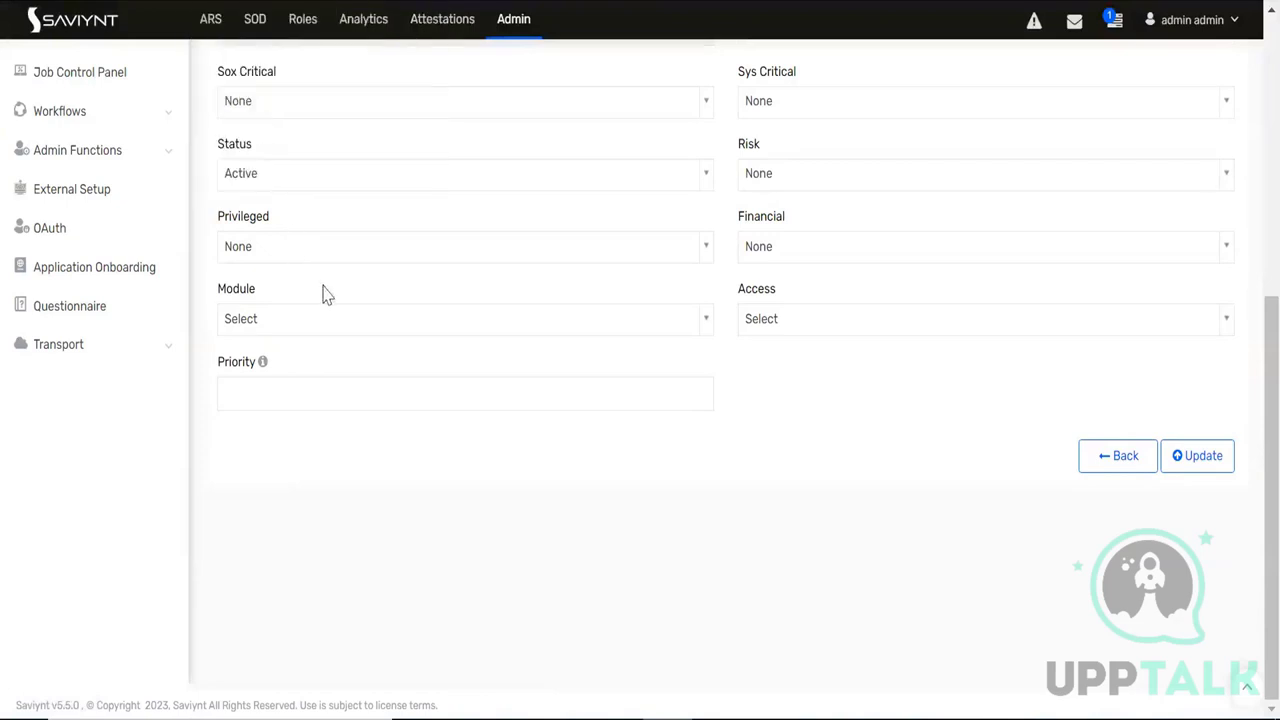
scroll(346, 362, up, 1)
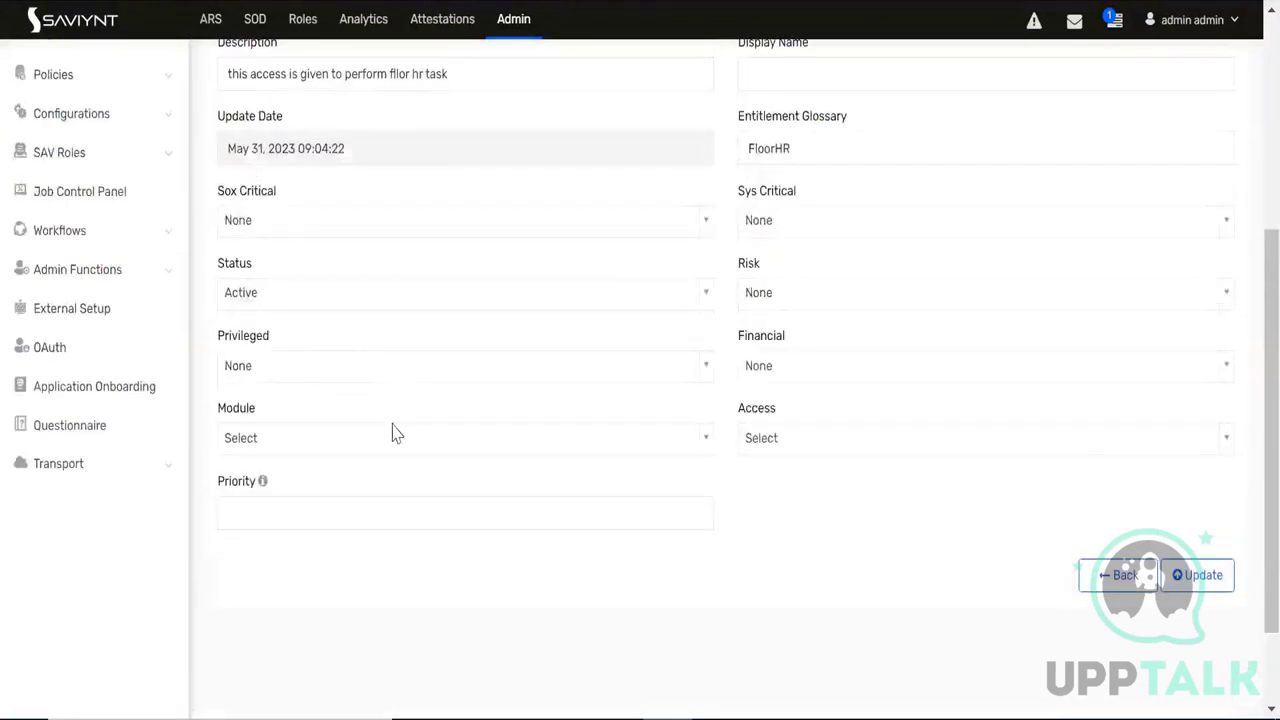
scroll(392, 412, up, 2)
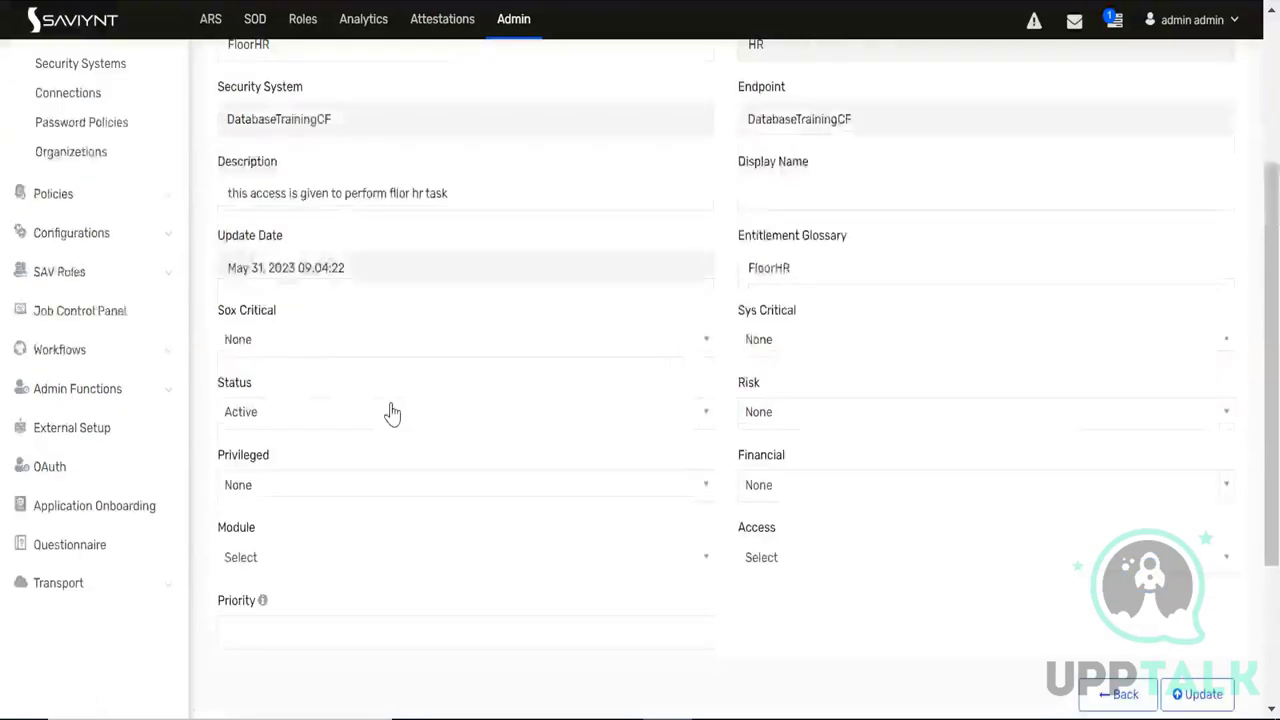
scroll(390, 401, up, 1)
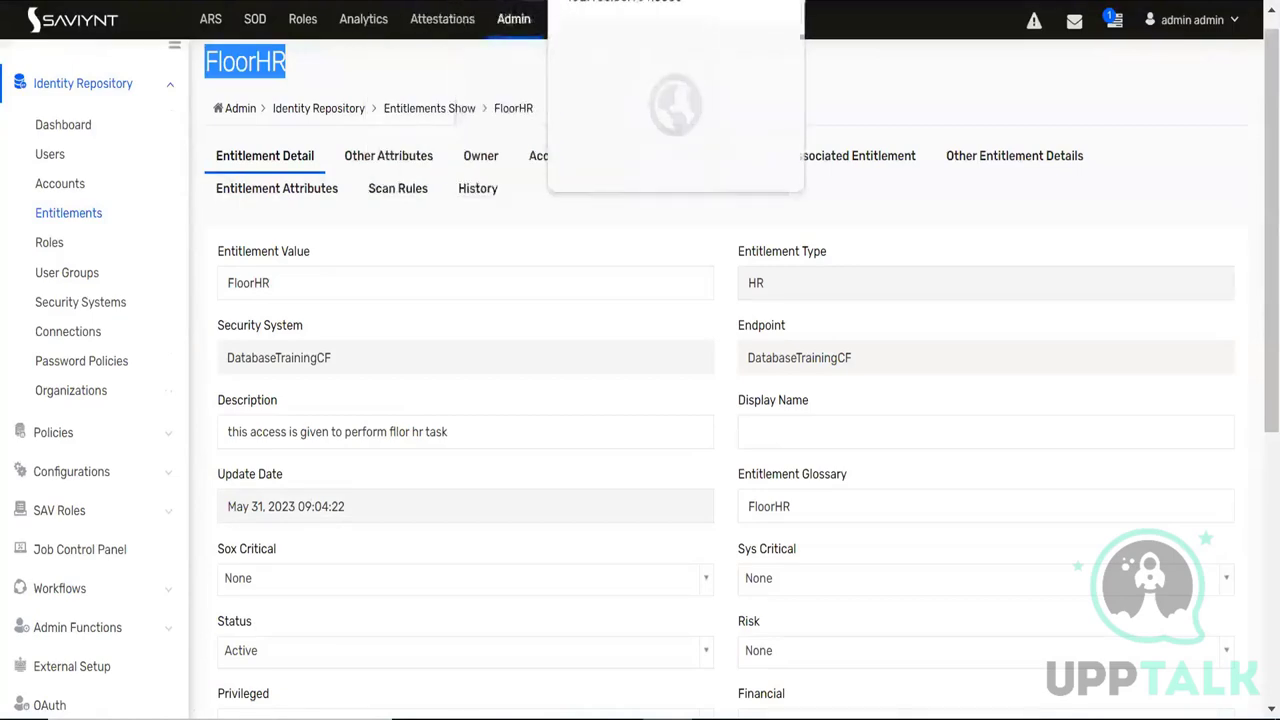
Open the PeopleHR entitlement from the HR entitlement type of the DatabaseTrainingCF endpoint and check its details
click(370, 3)
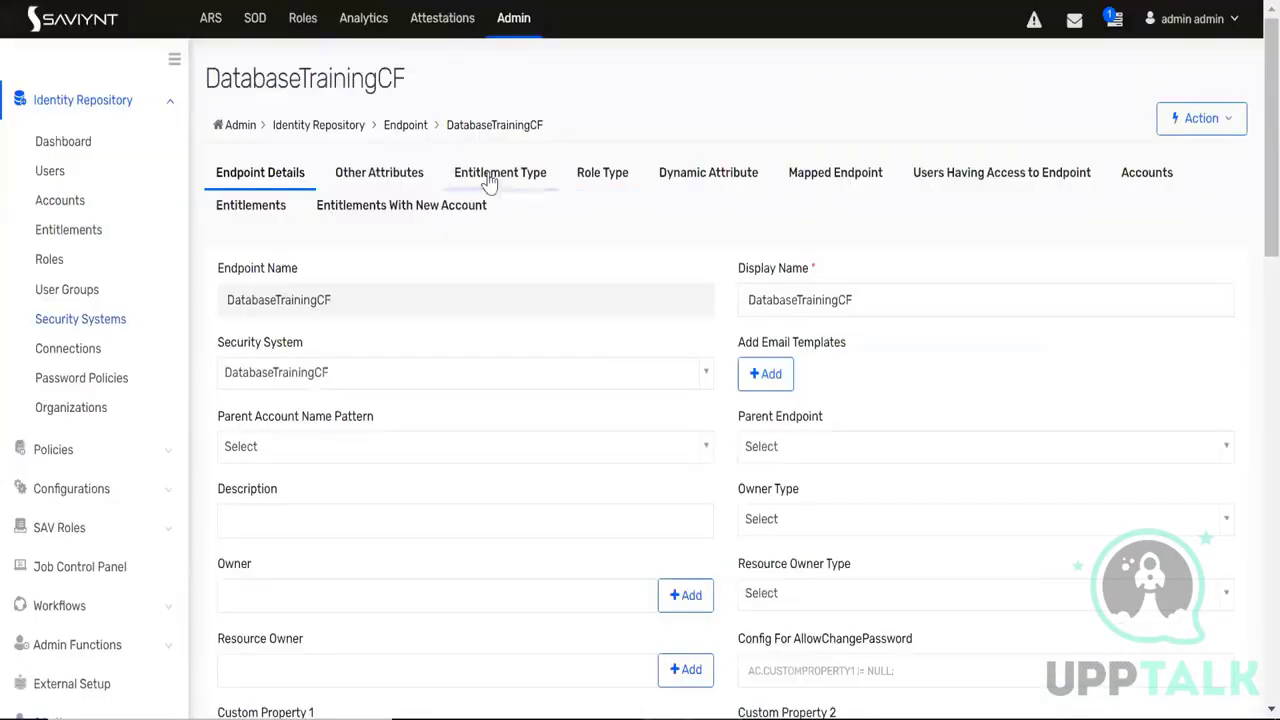
click(485, 172)
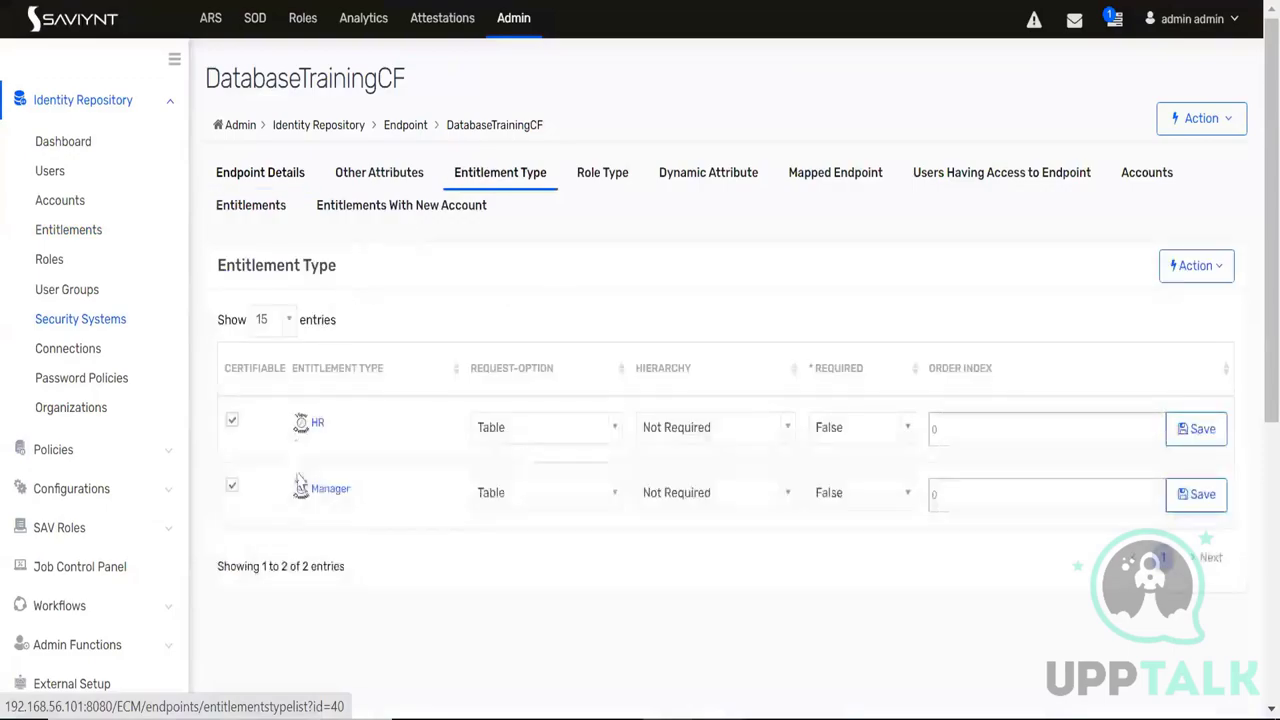
click(316, 423)
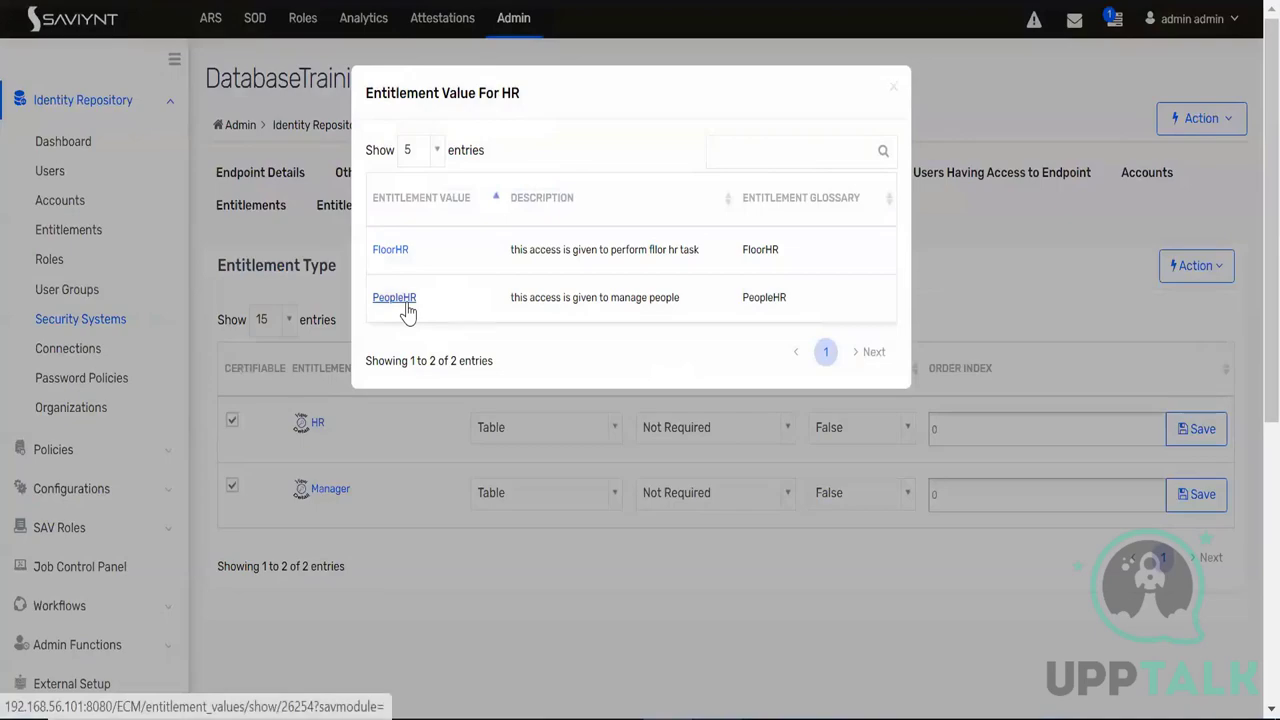
click(407, 312)
scroll(346, 425, down, 1)
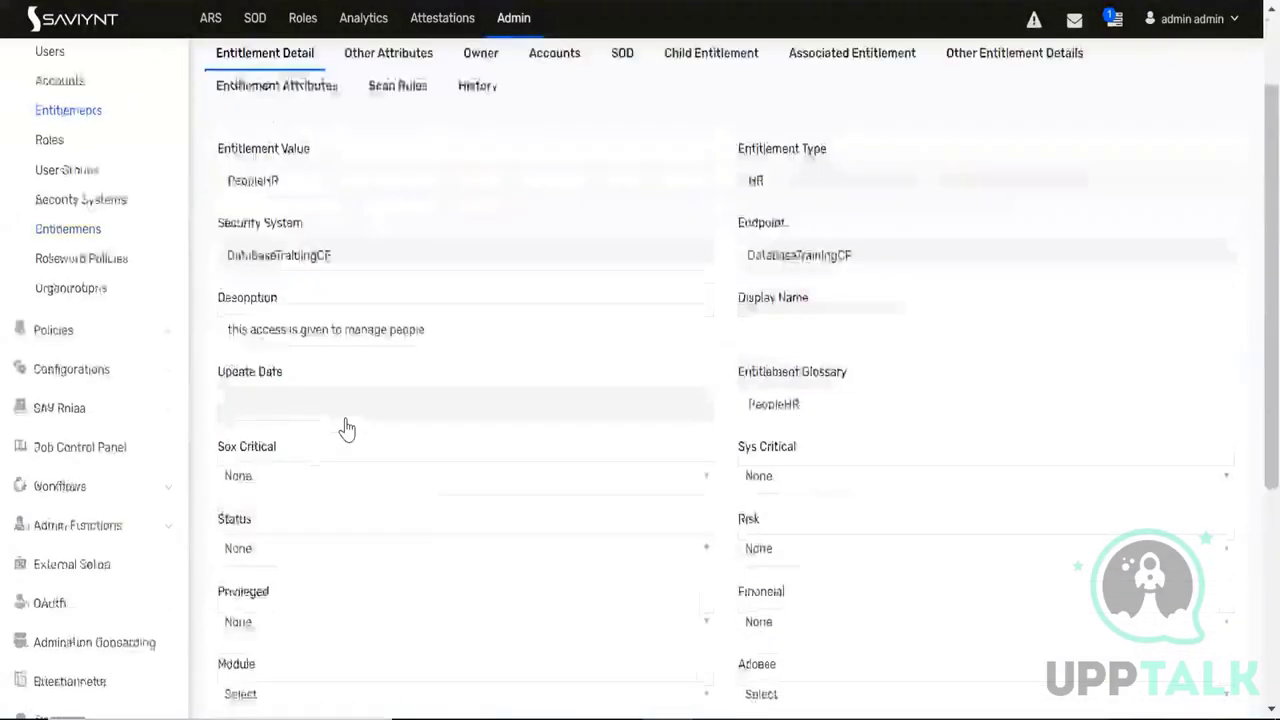
Review the available status options of the PeopleHR entitlement without changing the value
scroll(346, 428, down, 1)
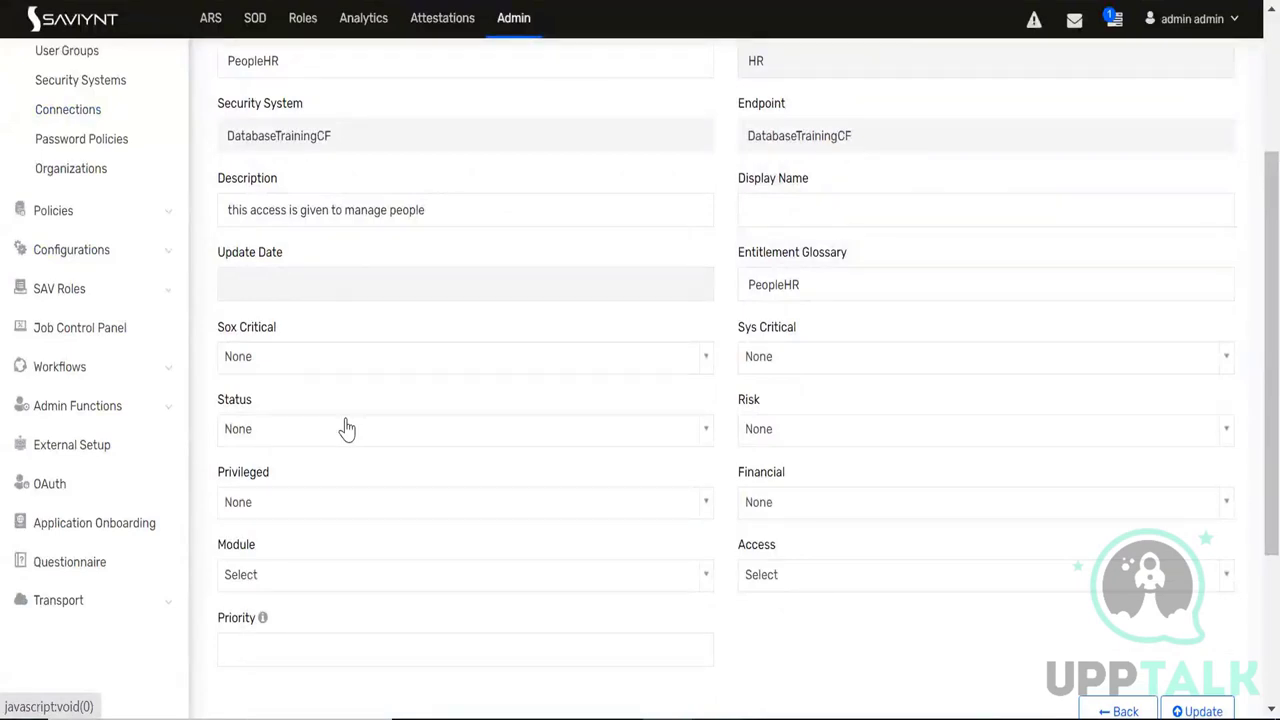
click(346, 430)
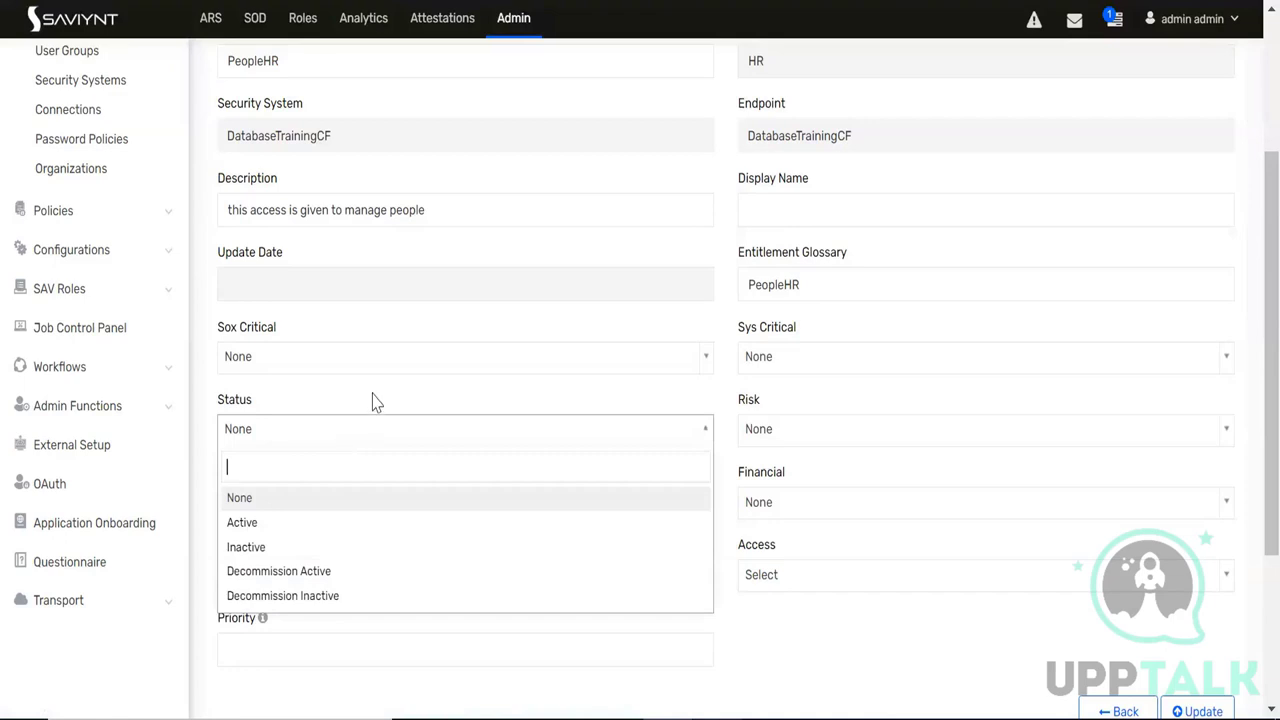
click(460, 432)
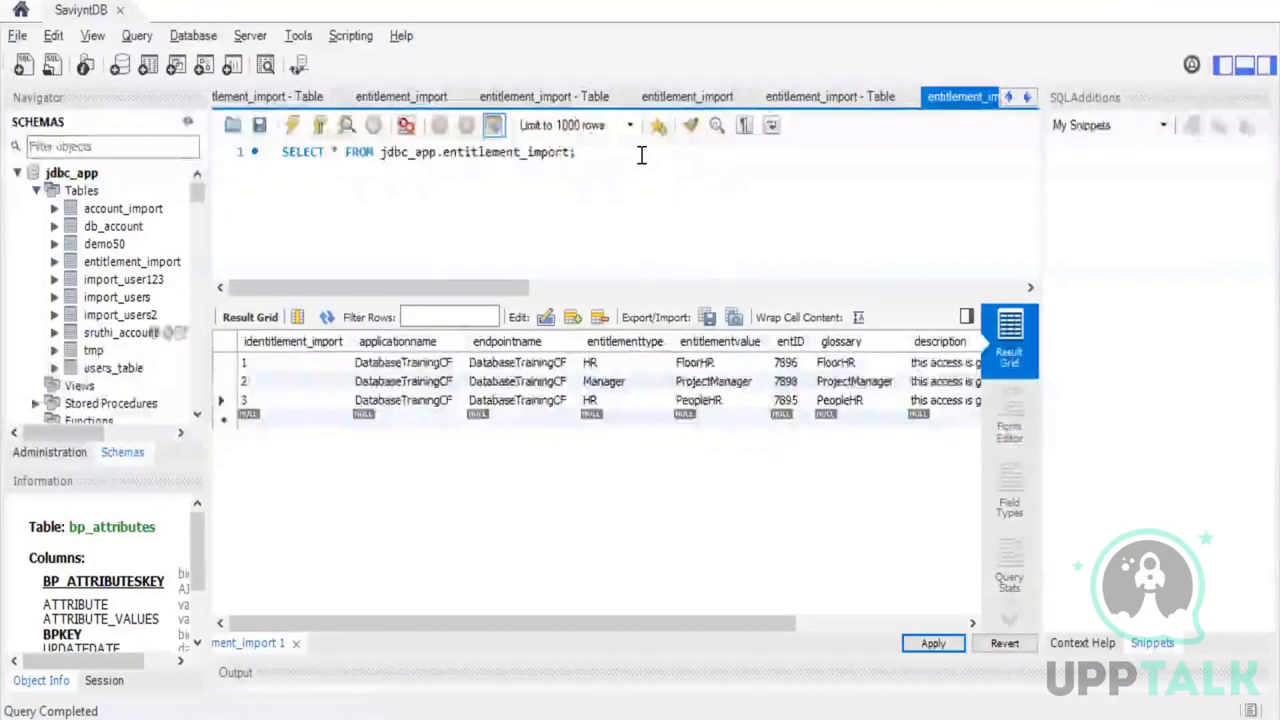
Switch to MySQL Workbench and begin a select query for the status column below the existing entitlement_import query
key(Return)
key(Return)
text(seelct)
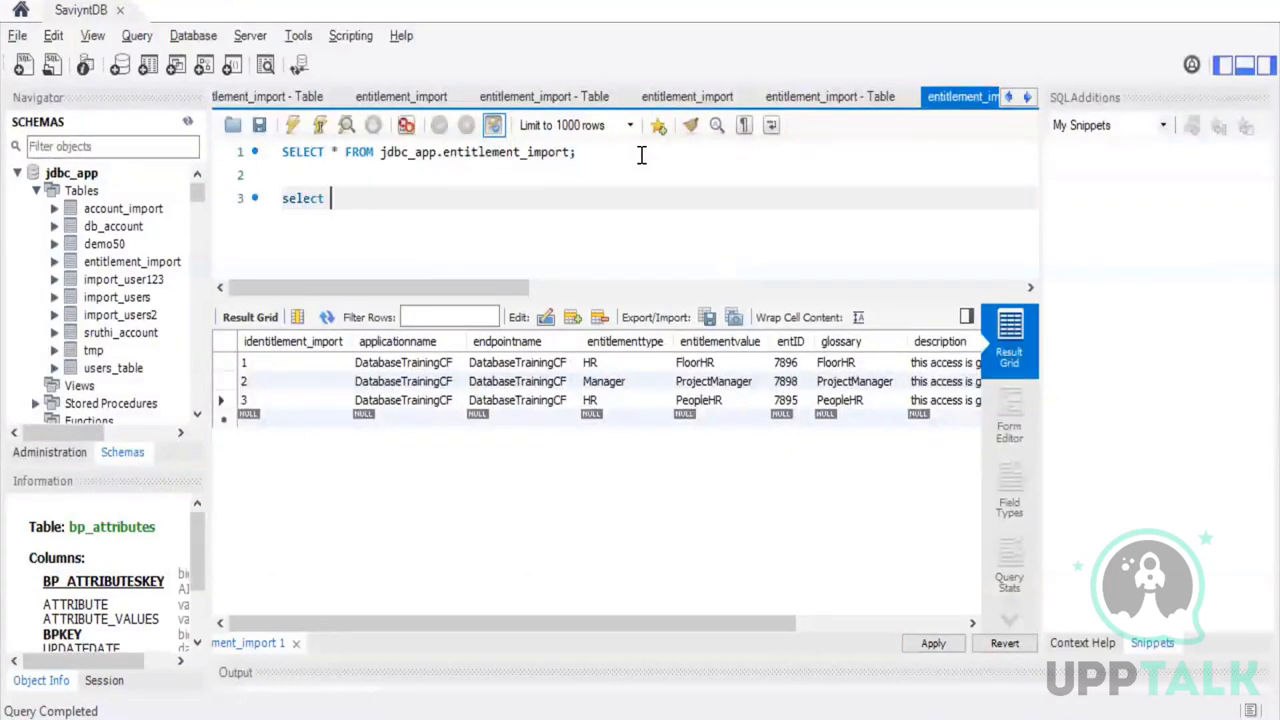
text(ac)
text(status,)
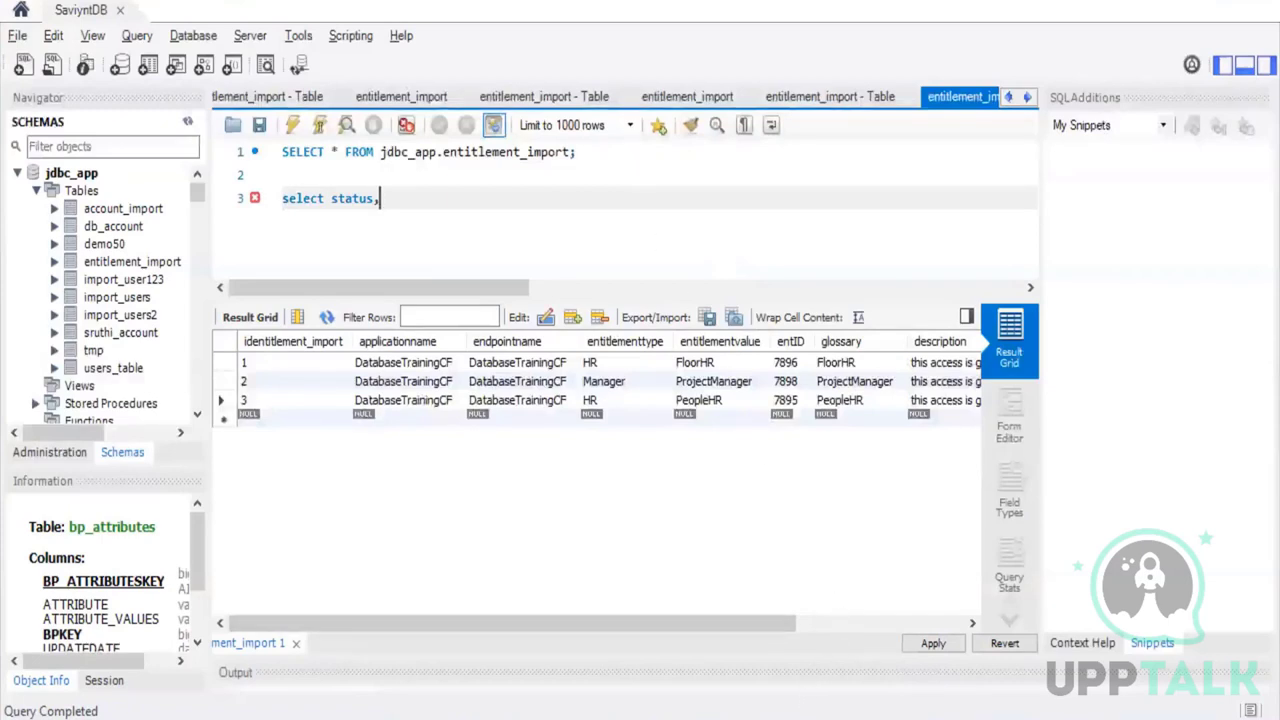
Switch to the DB connector JSON.xml file and duplicate the description mapfield line at the end of the entitlementImport mapper
key(alt+Tab)
scroll(784, 529, up, 1)
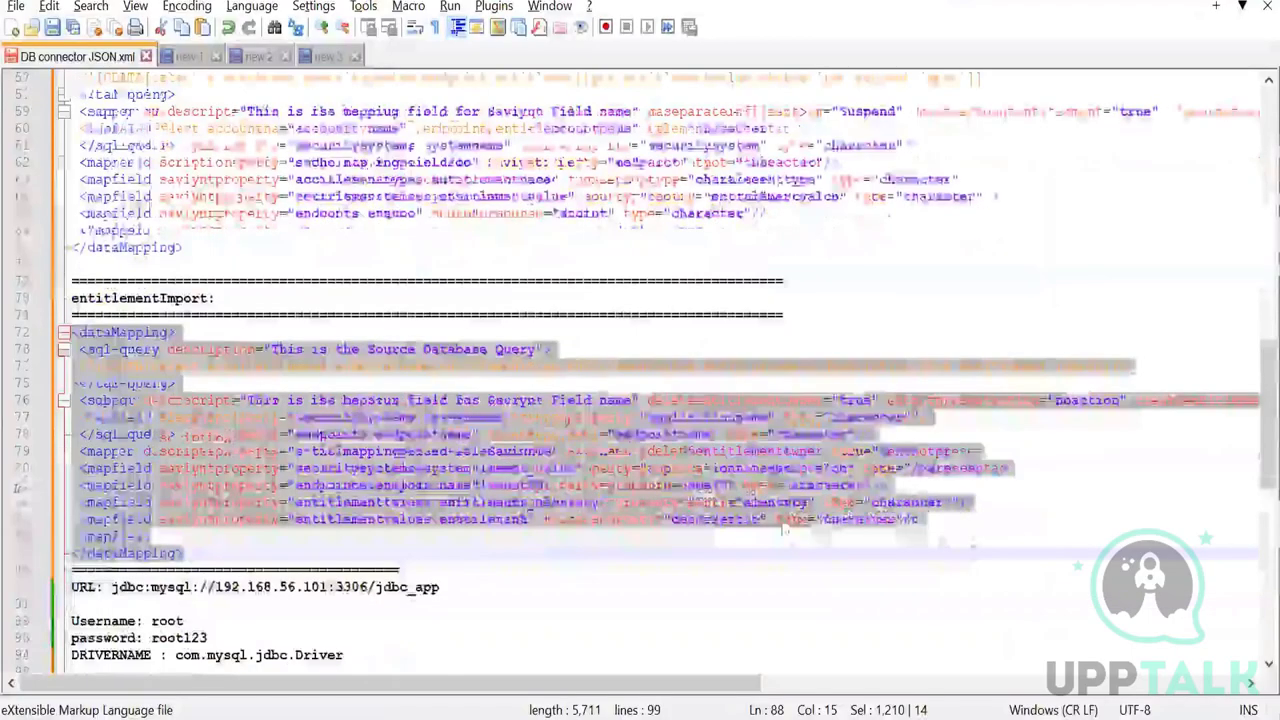
click(941, 521)
key(Return)
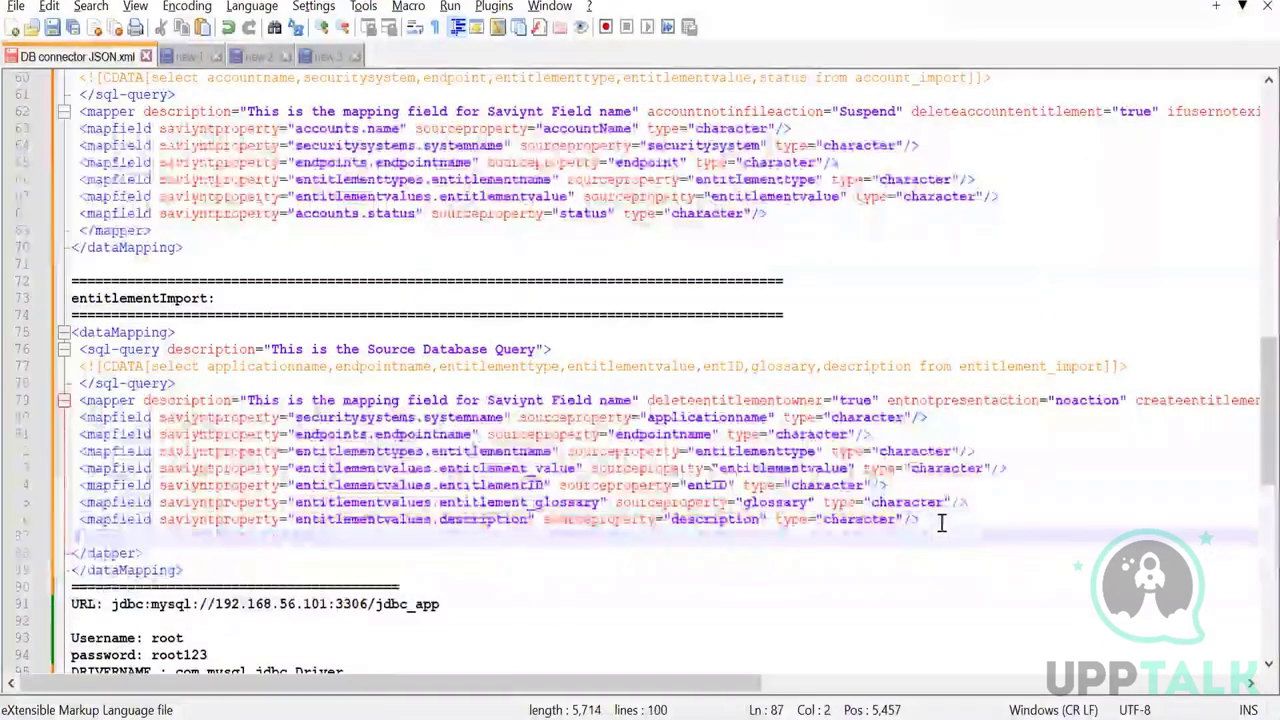
drag(80, 519, 96, 519)
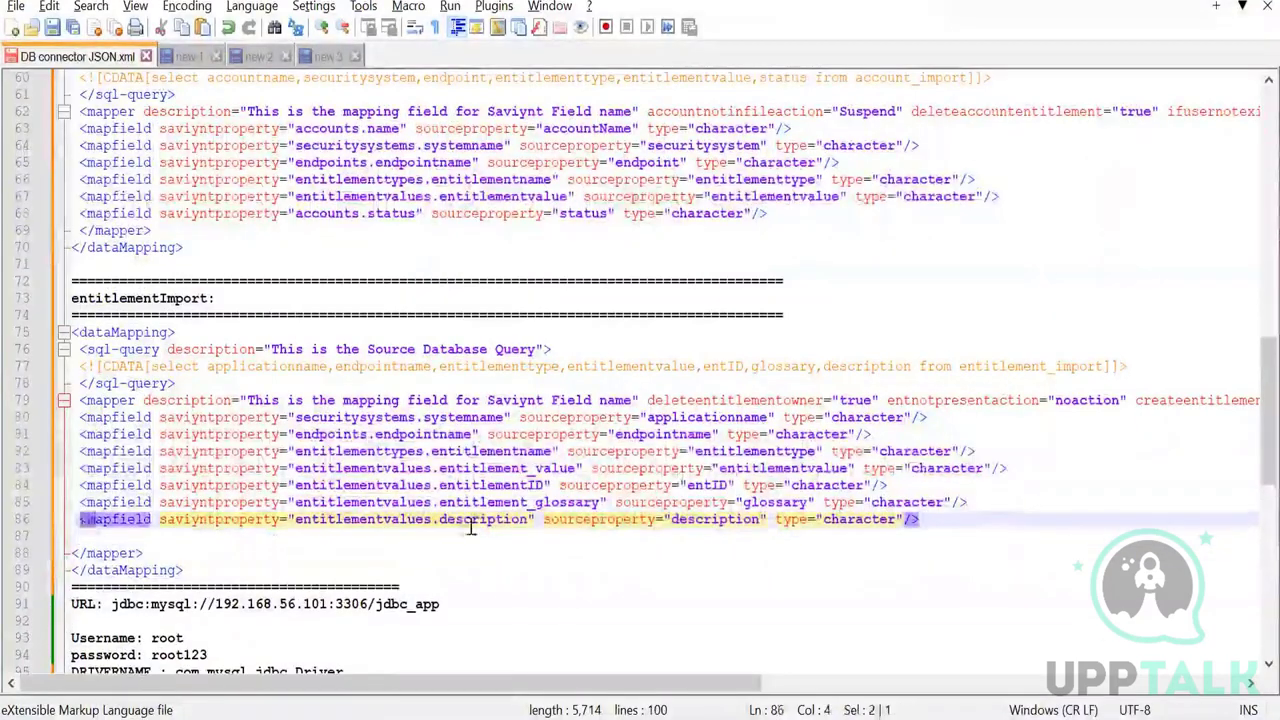
drag(470, 527, 918, 520)
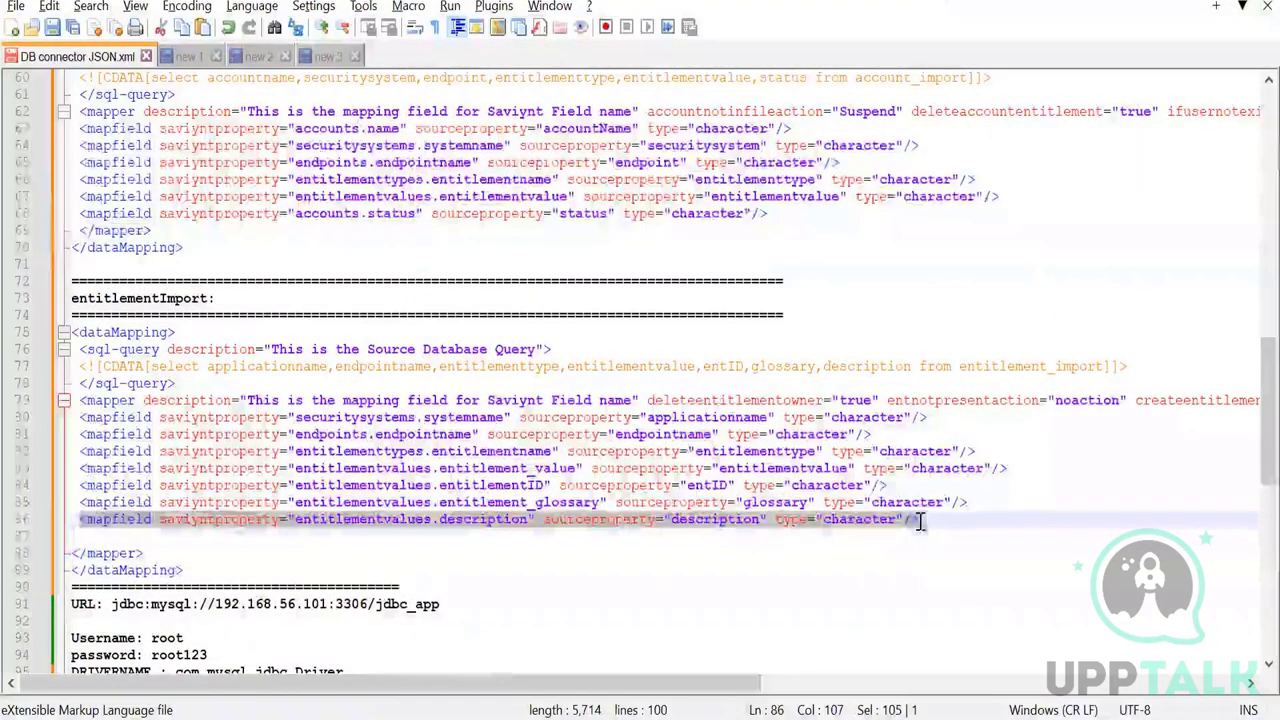
key(ctrl+c)
click(251, 537)
key(ctrl+v)
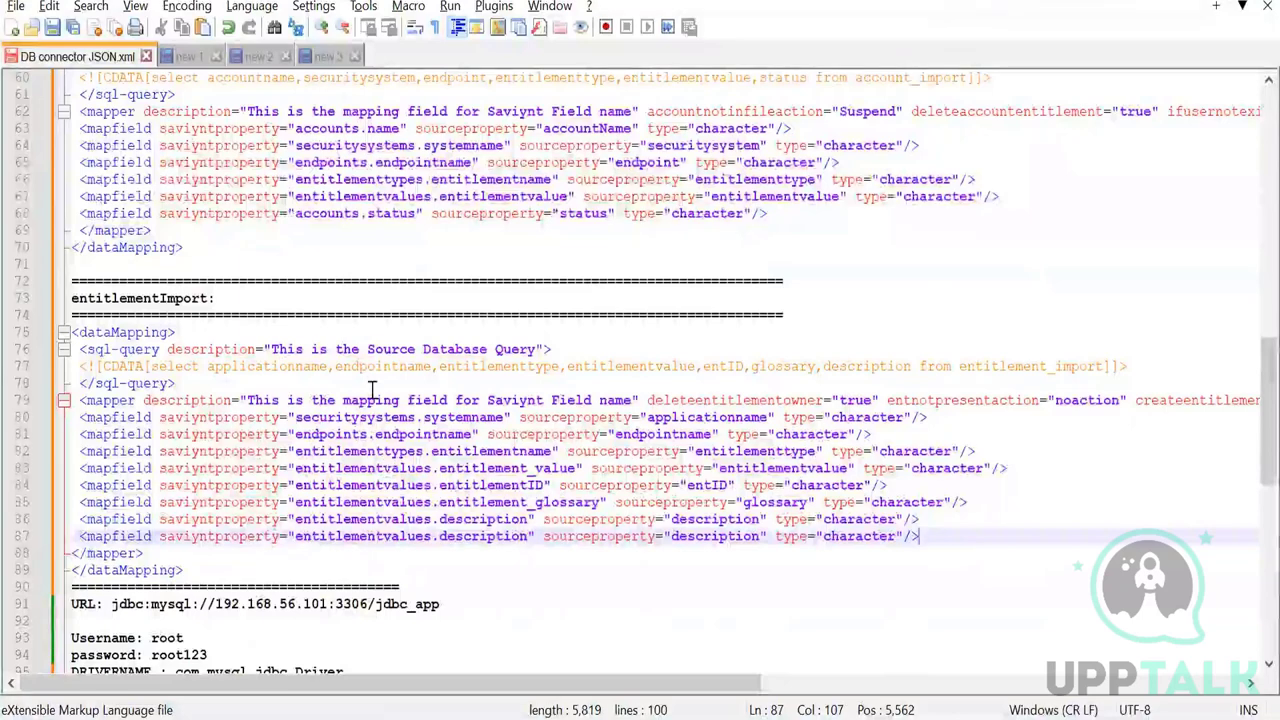
Map entitlementvalues.status to the source property status in the duplicated mapfield line
double_click(470, 538)
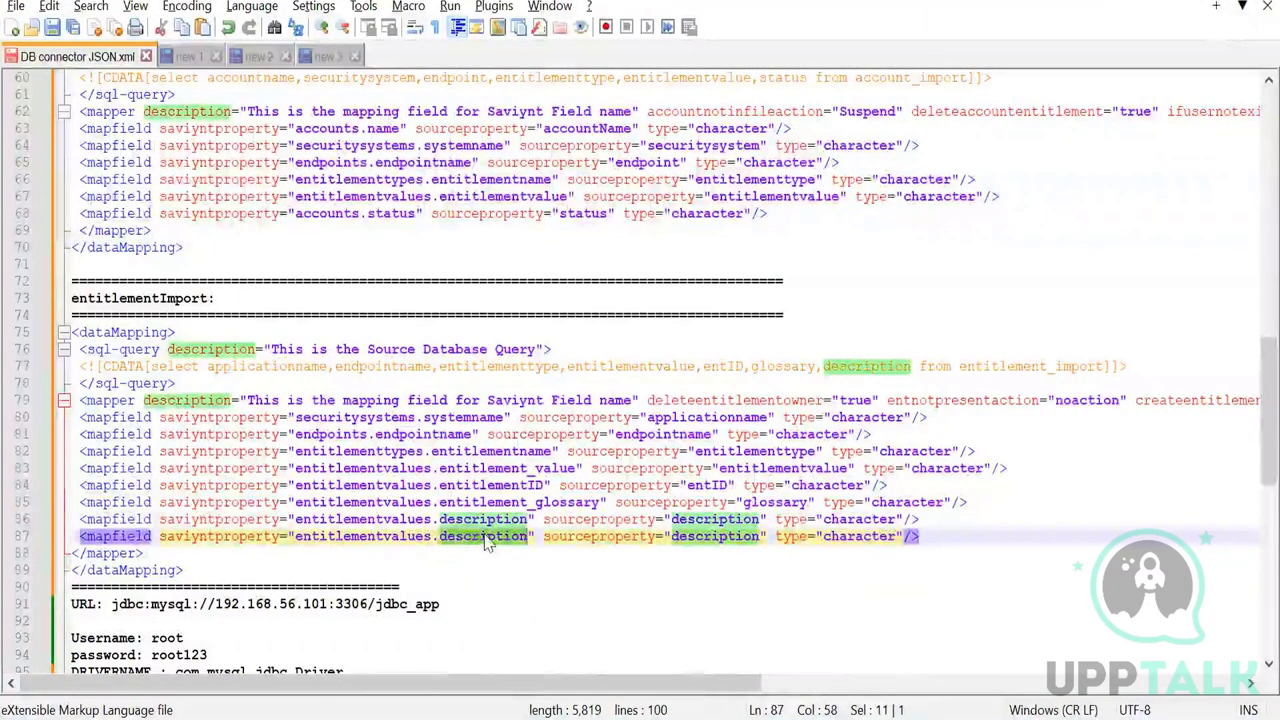
text(status)
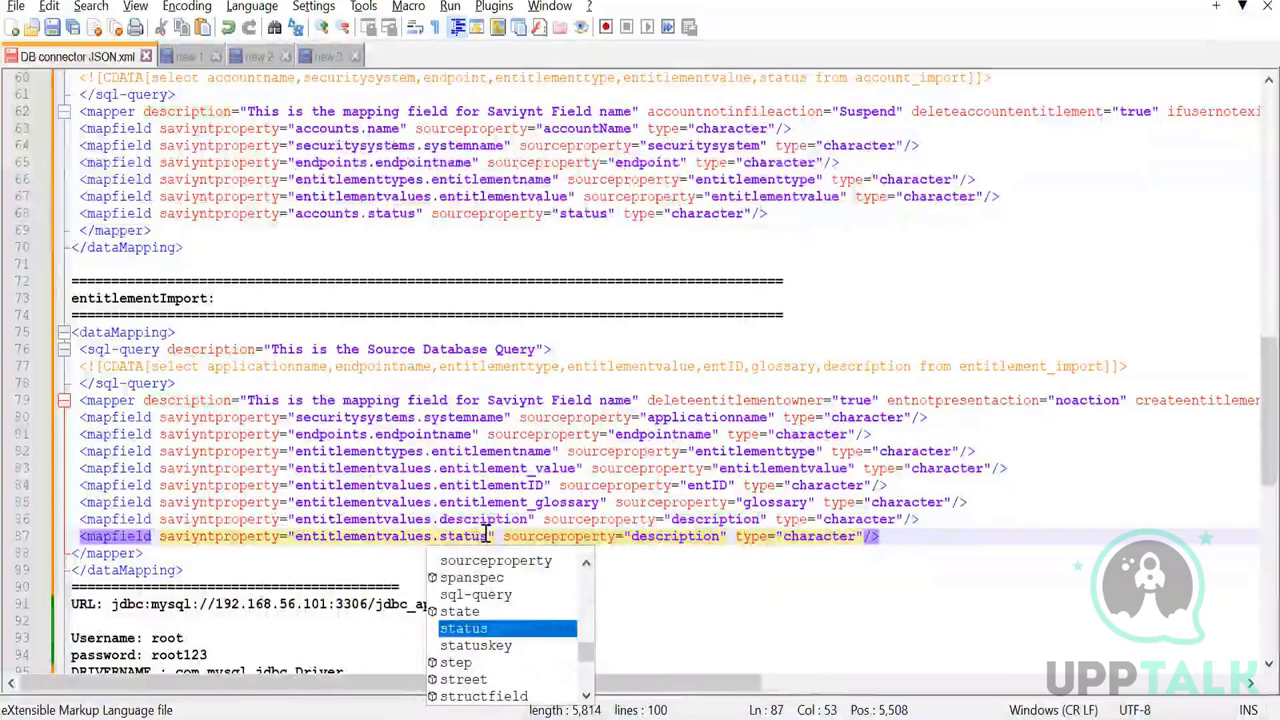
click(712, 537)
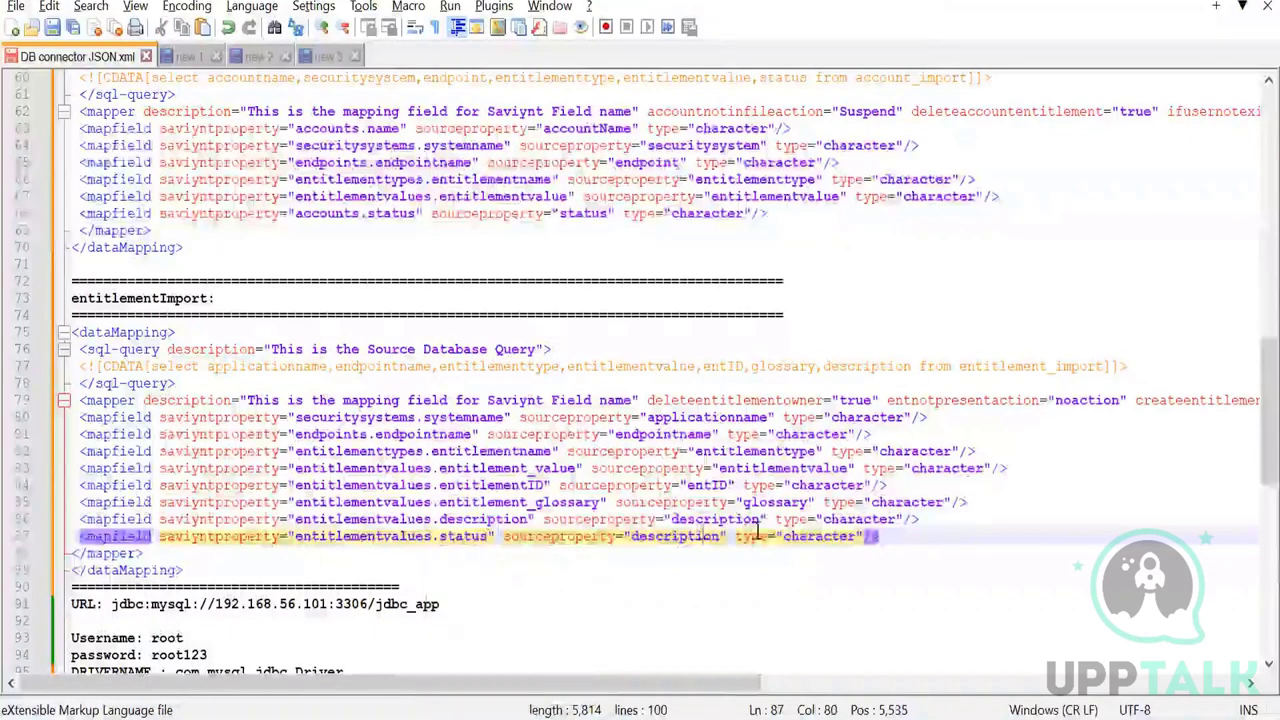
double_click(670, 537)
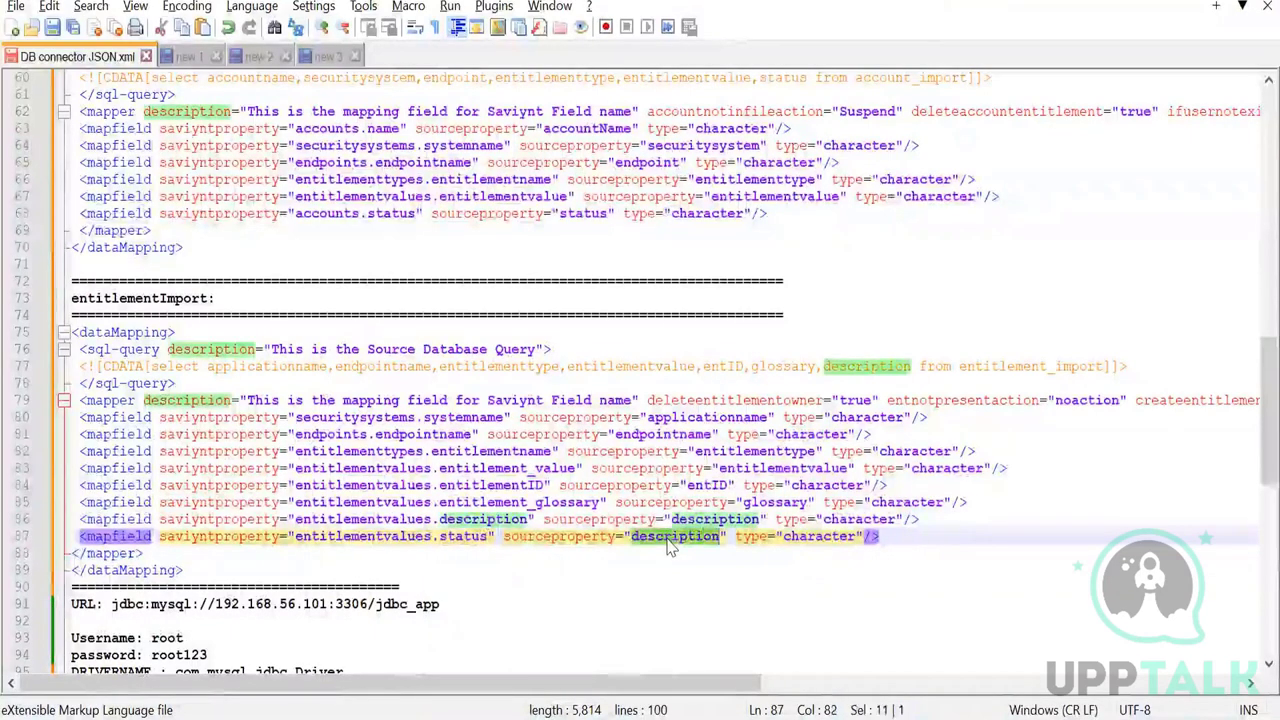
text(status)
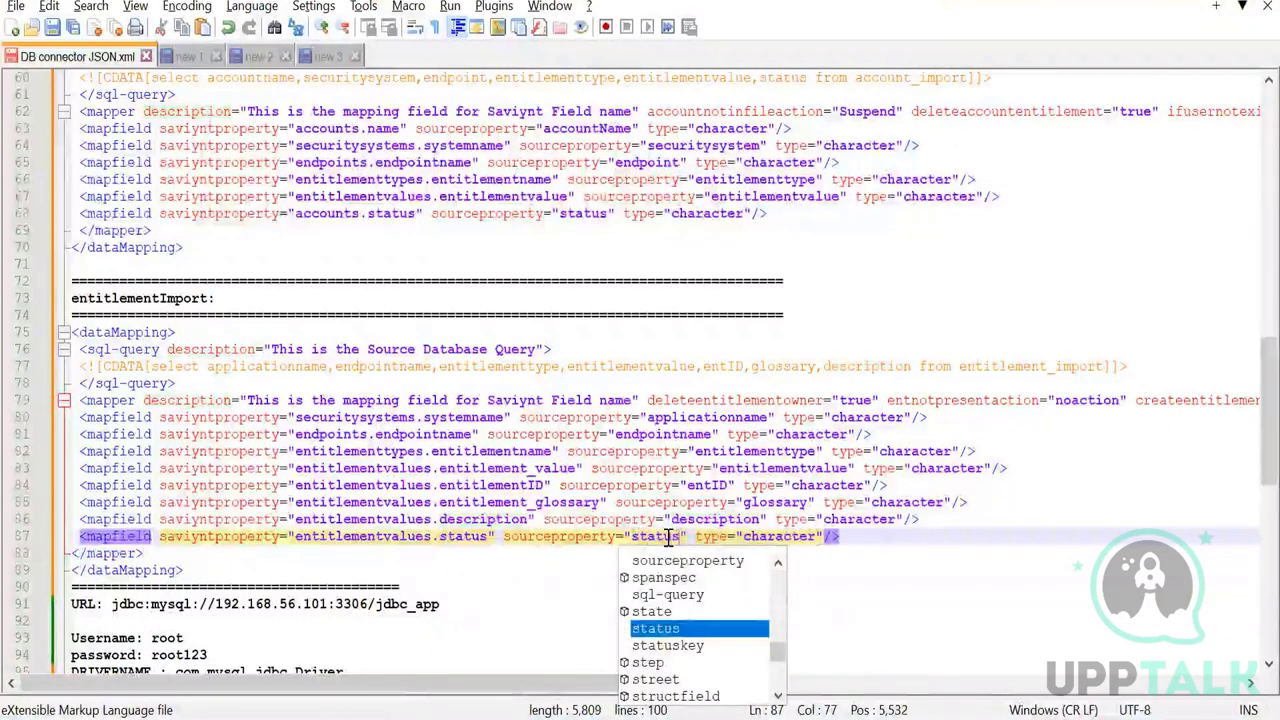
click(878, 540)
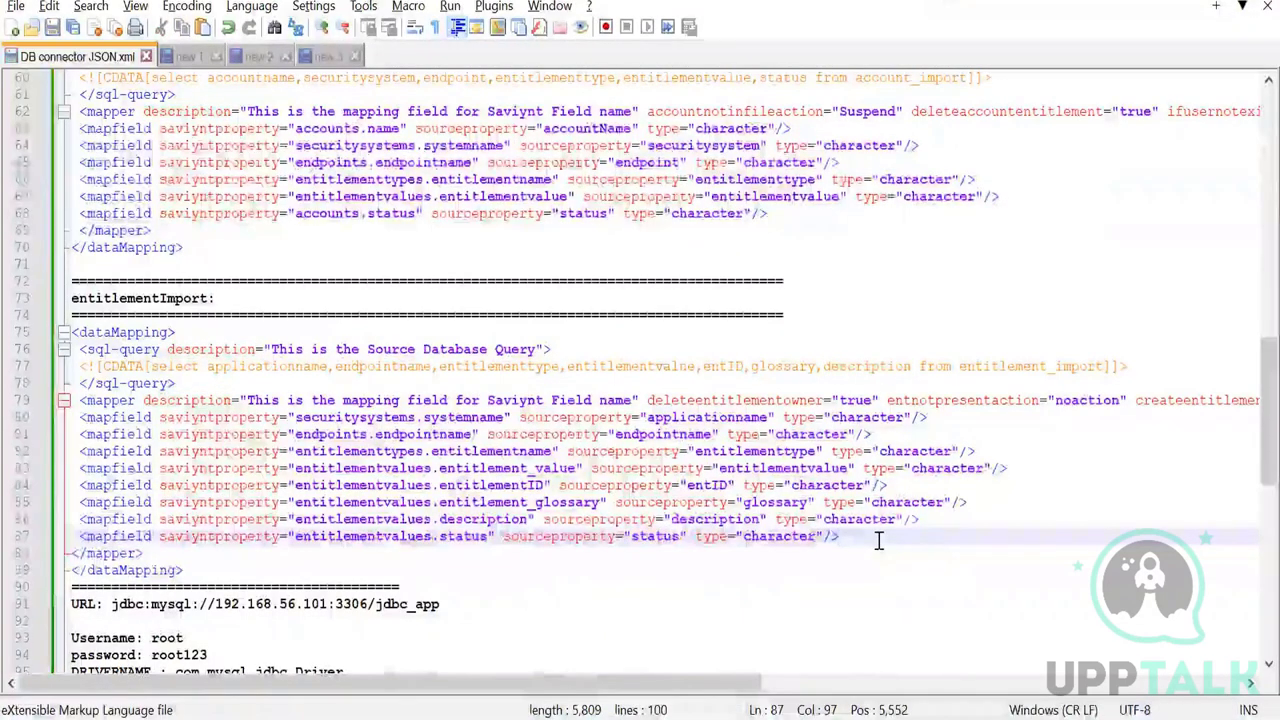
Add status after description in the select list of the entitlementImport source query, as in the account import query
drag(197, 568, 62, 332)
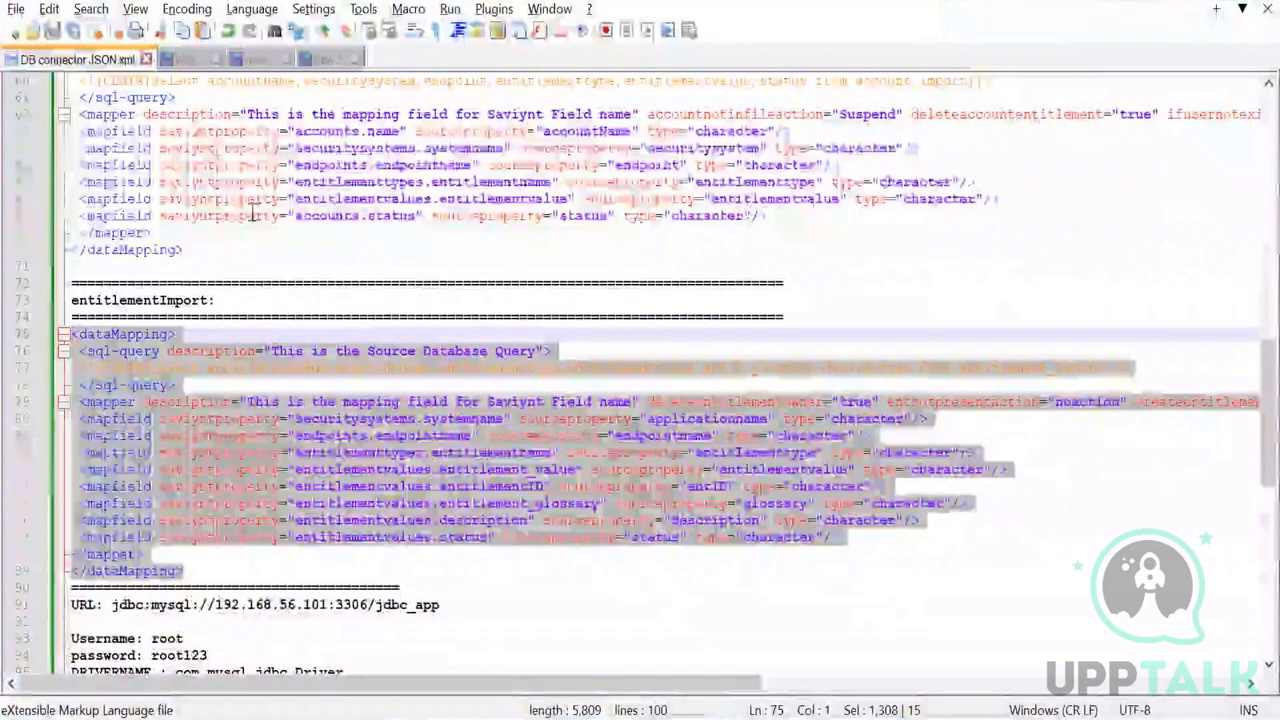
click(855, 91)
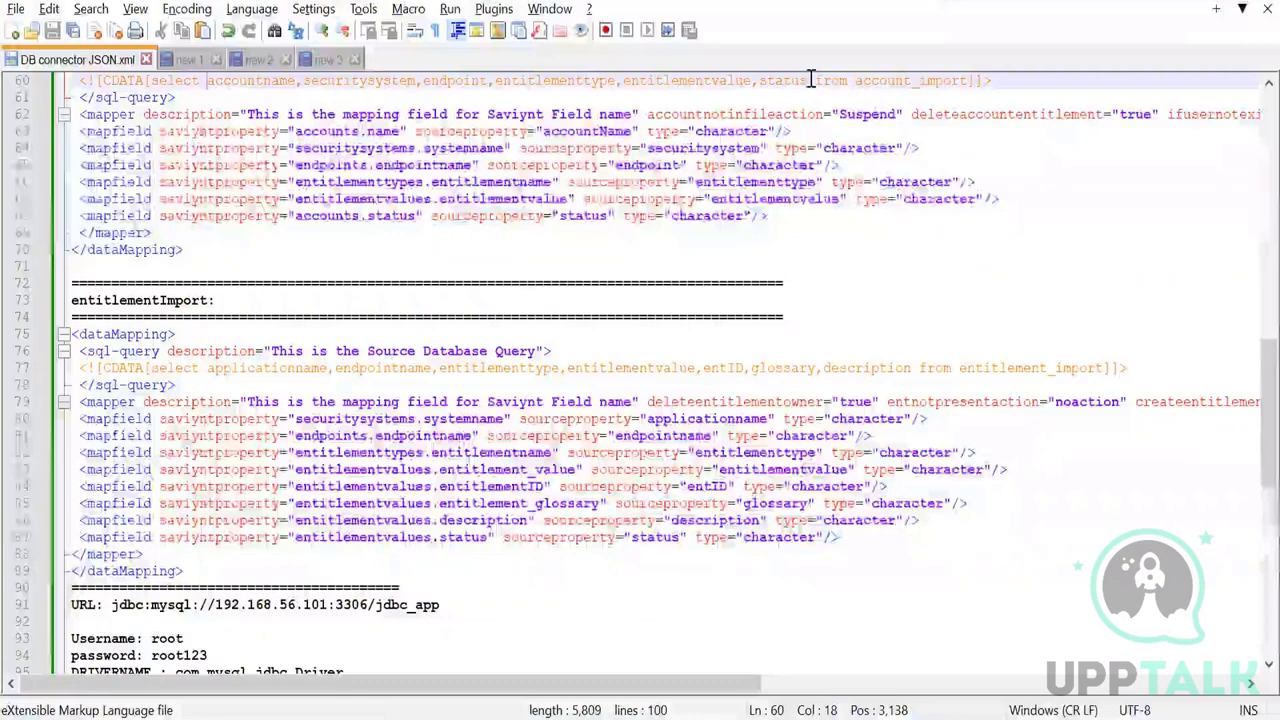
click(809, 80)
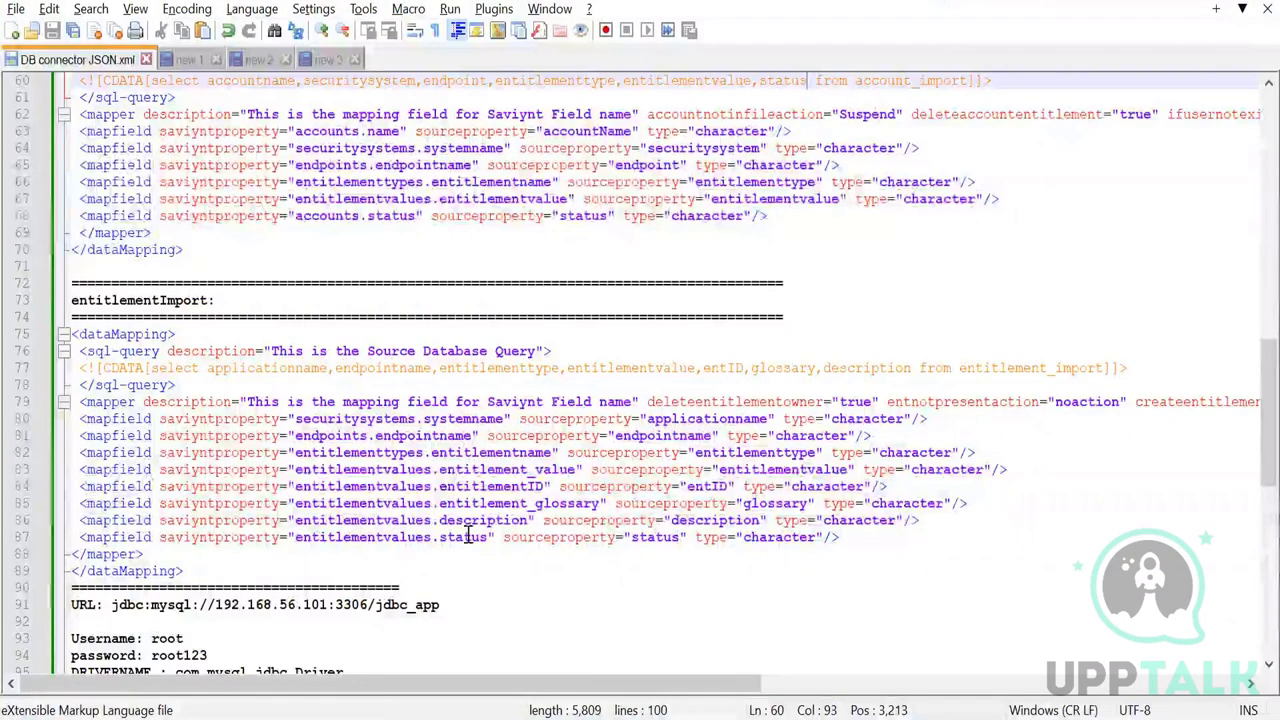
double_click(772, 82)
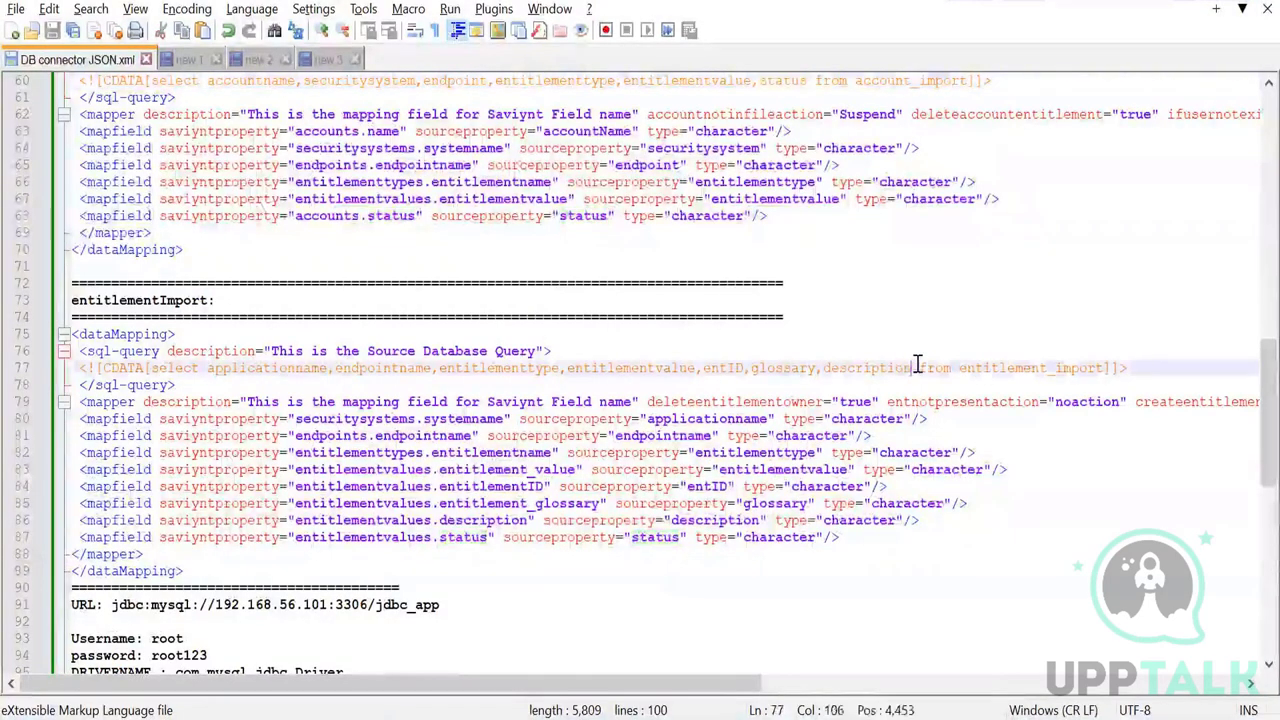
text(,status)
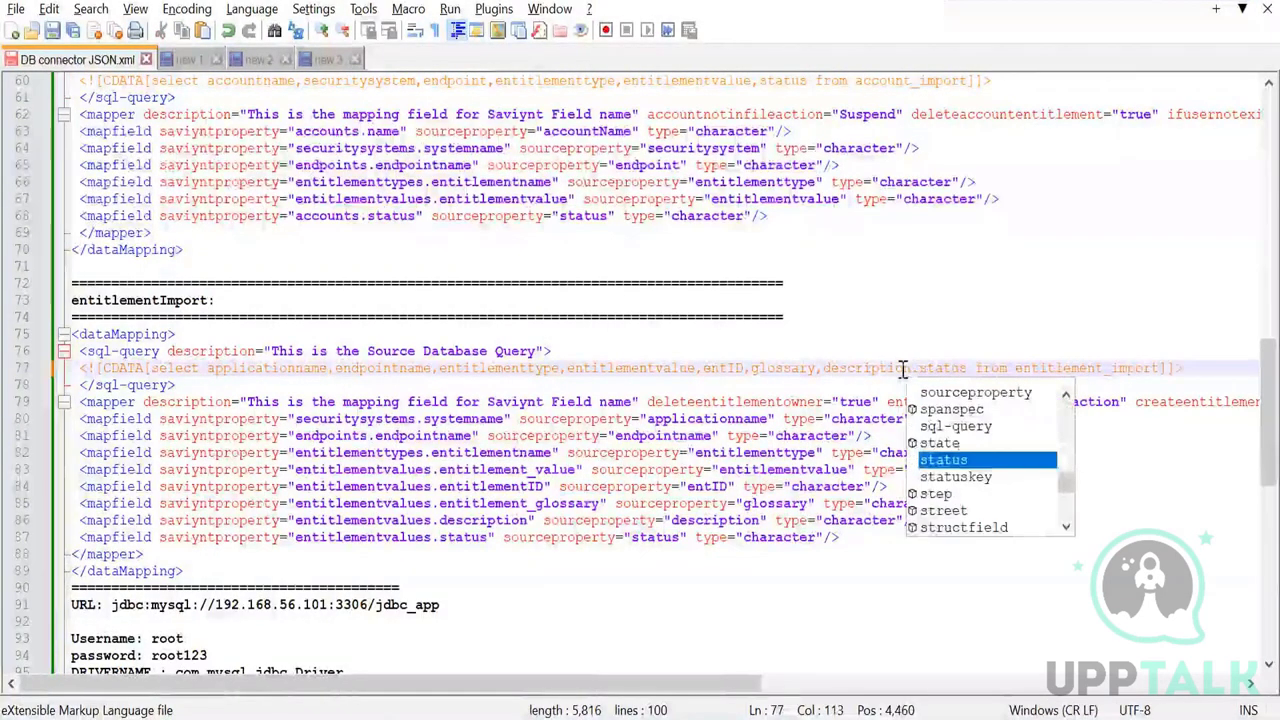
click(846, 382)
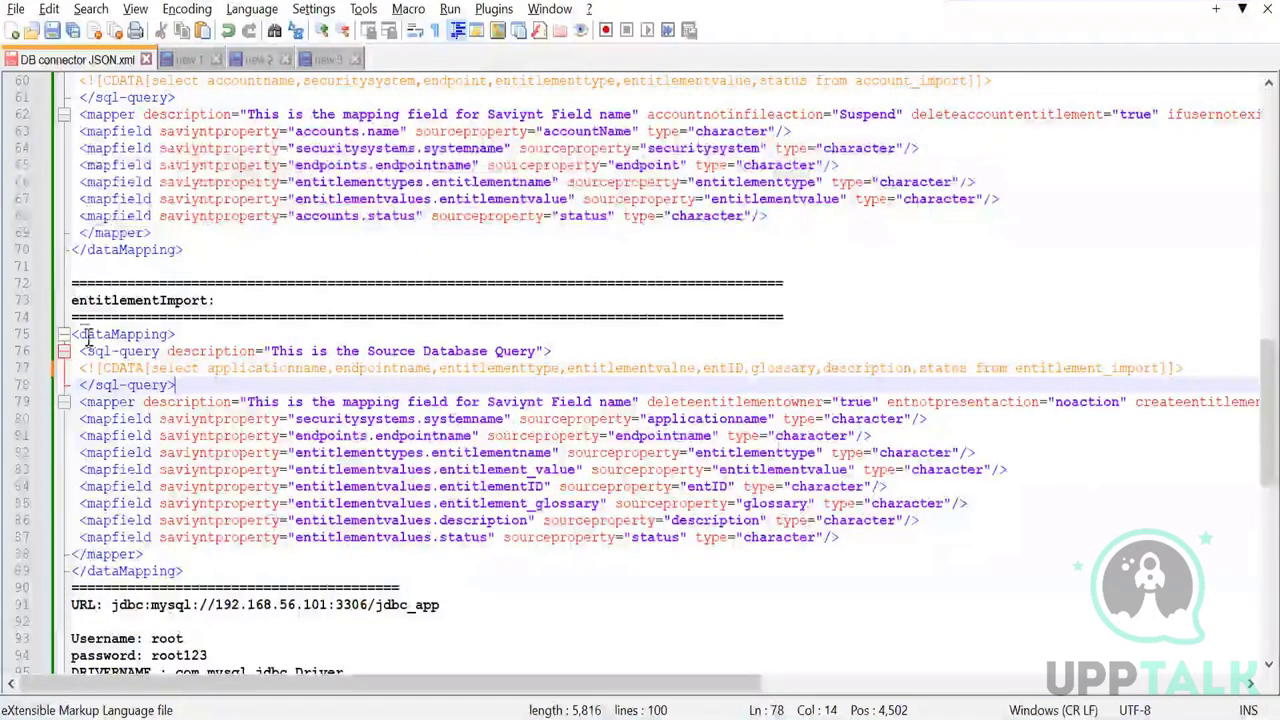
Replace the ENTITLEMENTVALUEIMPORT content of Saviynt's DatabaseTrainingCF connection with the updated entitlementImport dataMapping block from the XML file
drag(73, 333, 193, 569)
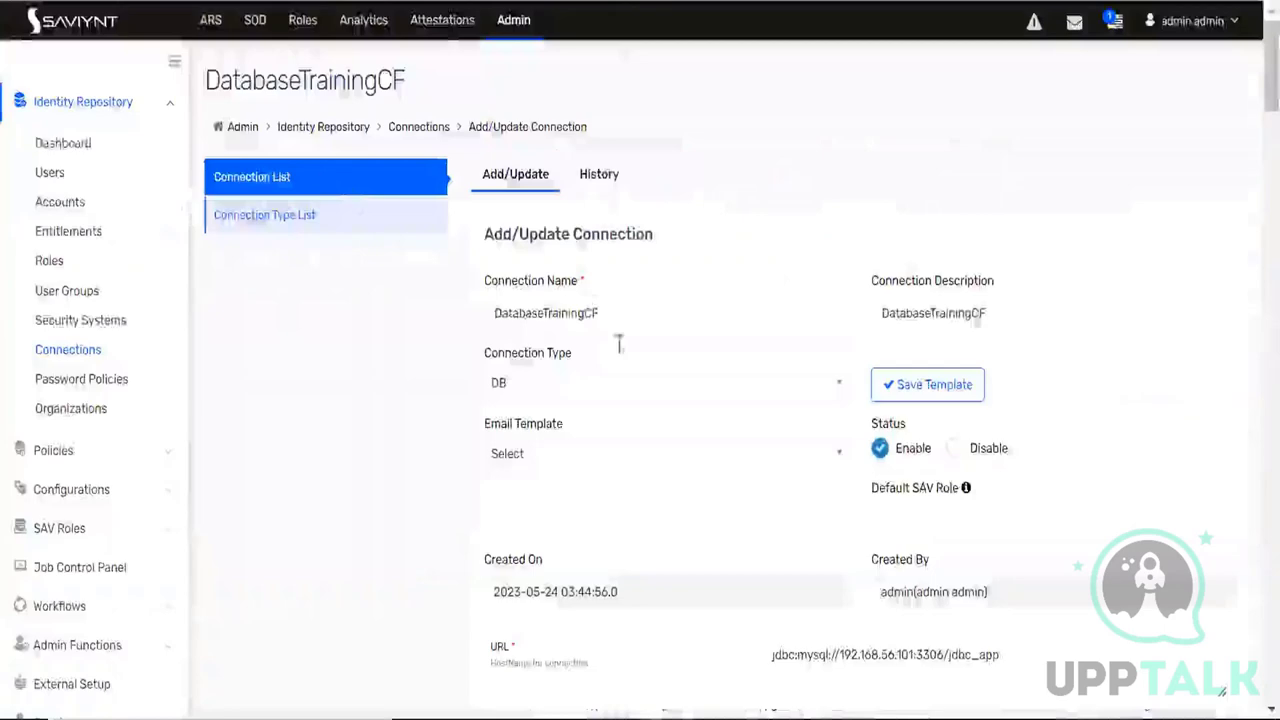
scroll(620, 343, down, 10)
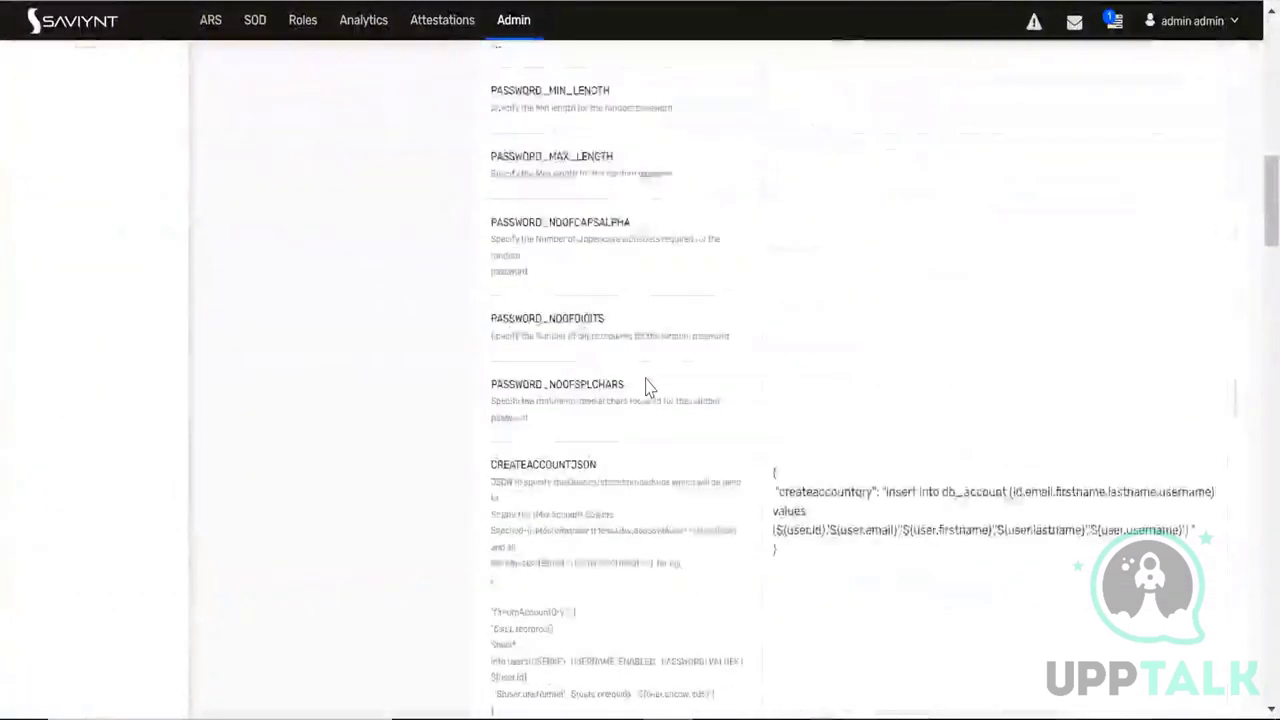
scroll(645, 387, down, 15)
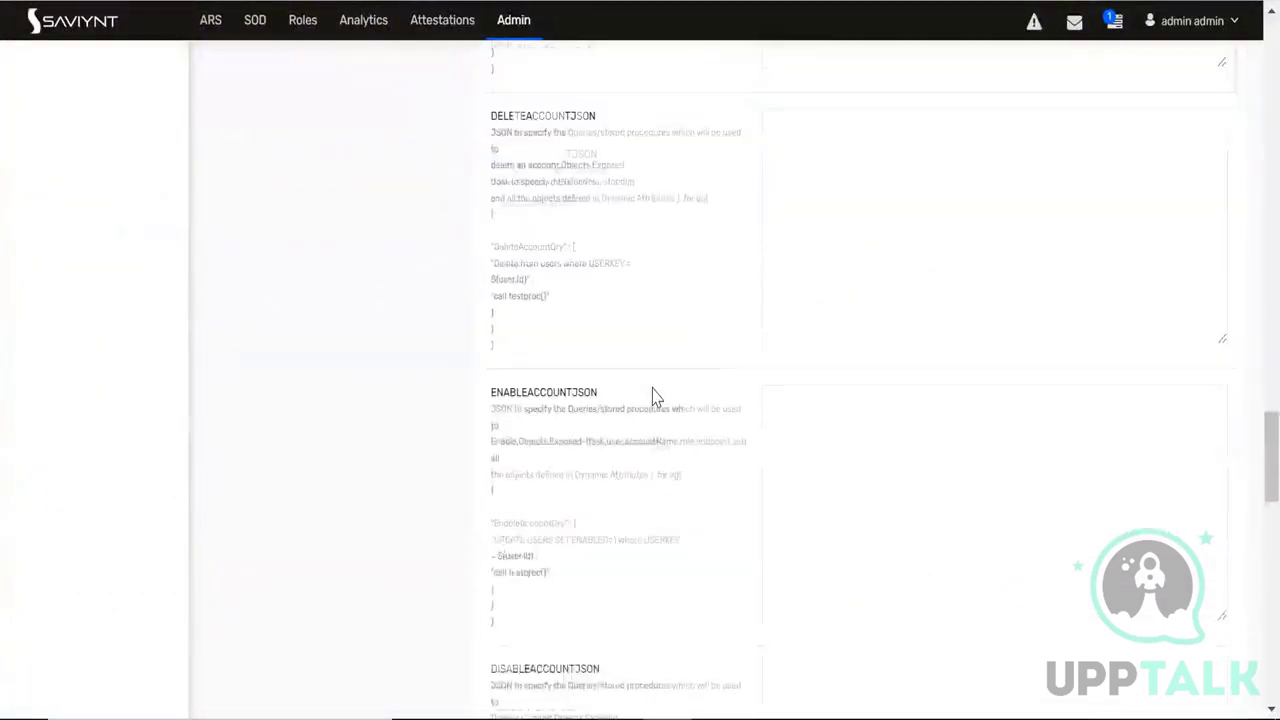
scroll(652, 395, down, 15)
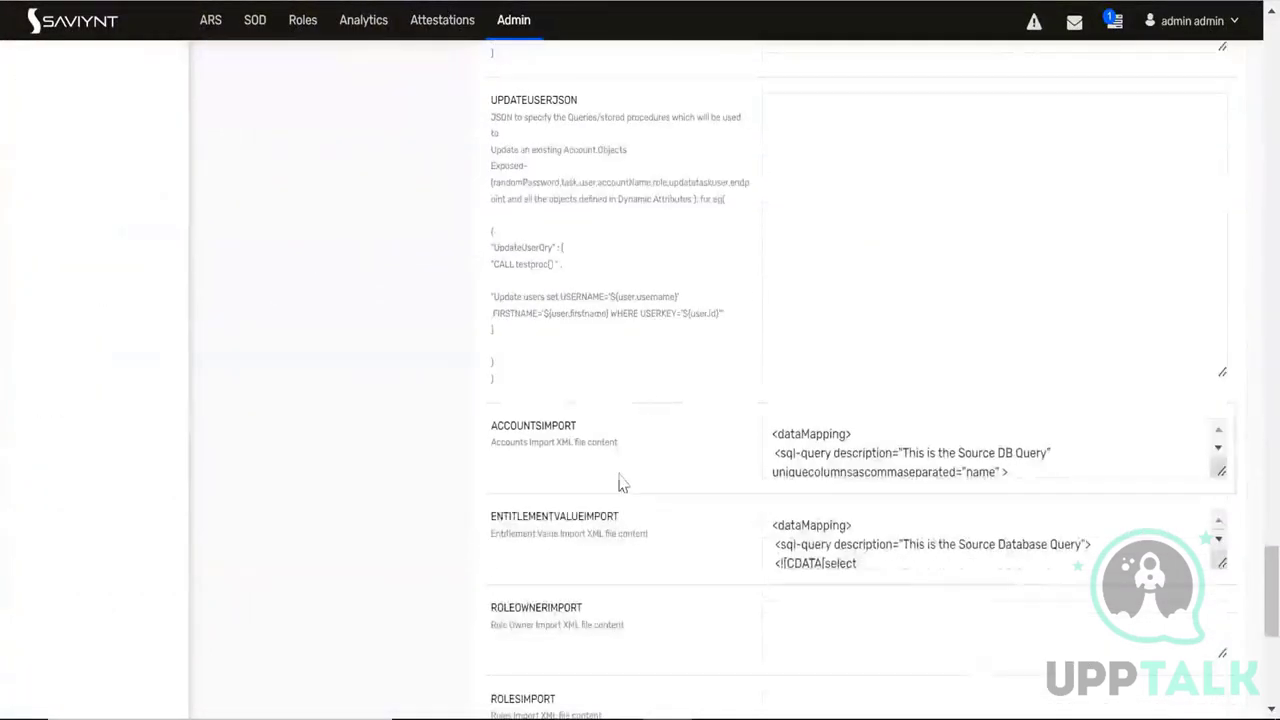
click(837, 541)
key(ctrl+a)
key(BackSpace)
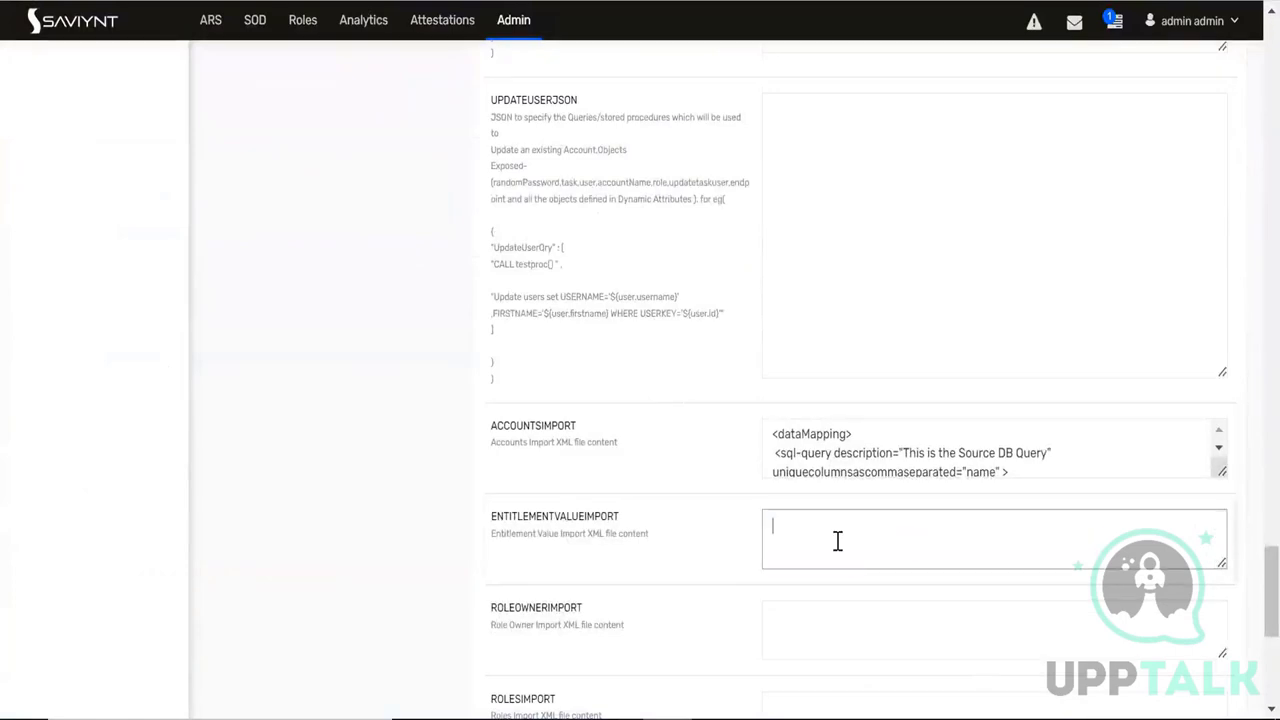
key(ctrl+v)
Save and test the DatabaseTrainingCF connection
scroll(715, 543, down, 5)
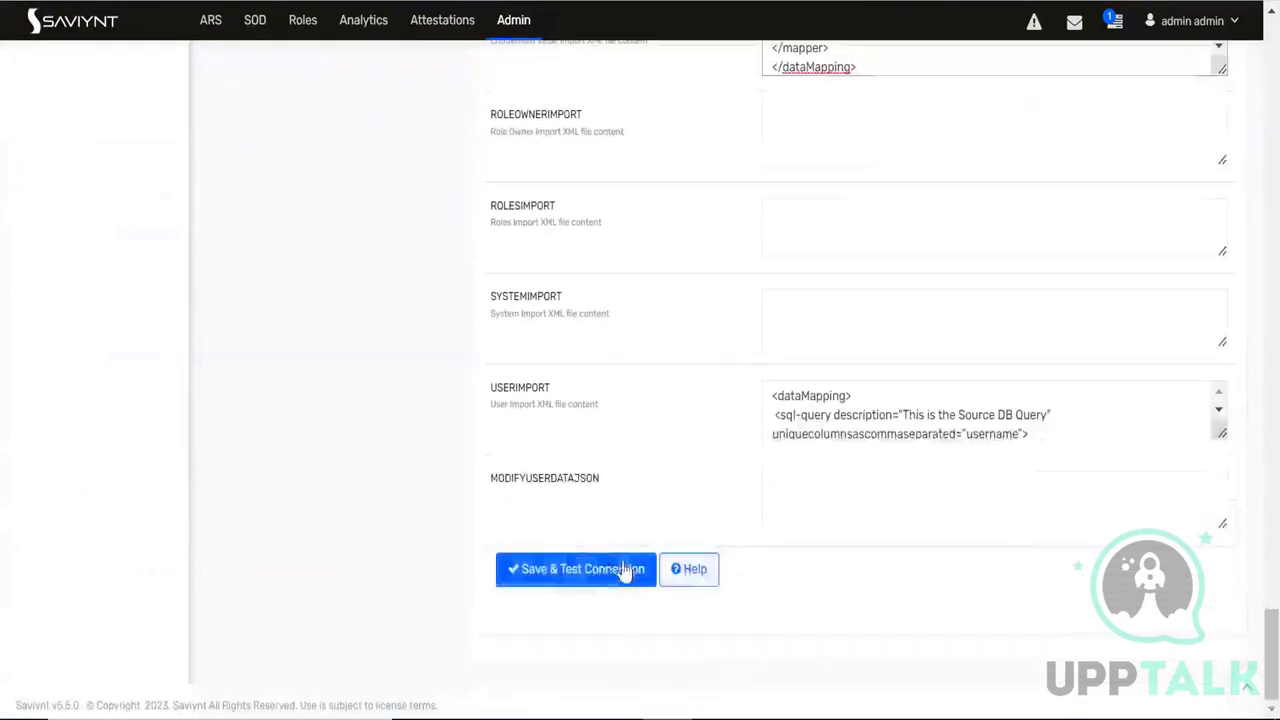
click(629, 569)
click(813, 263)
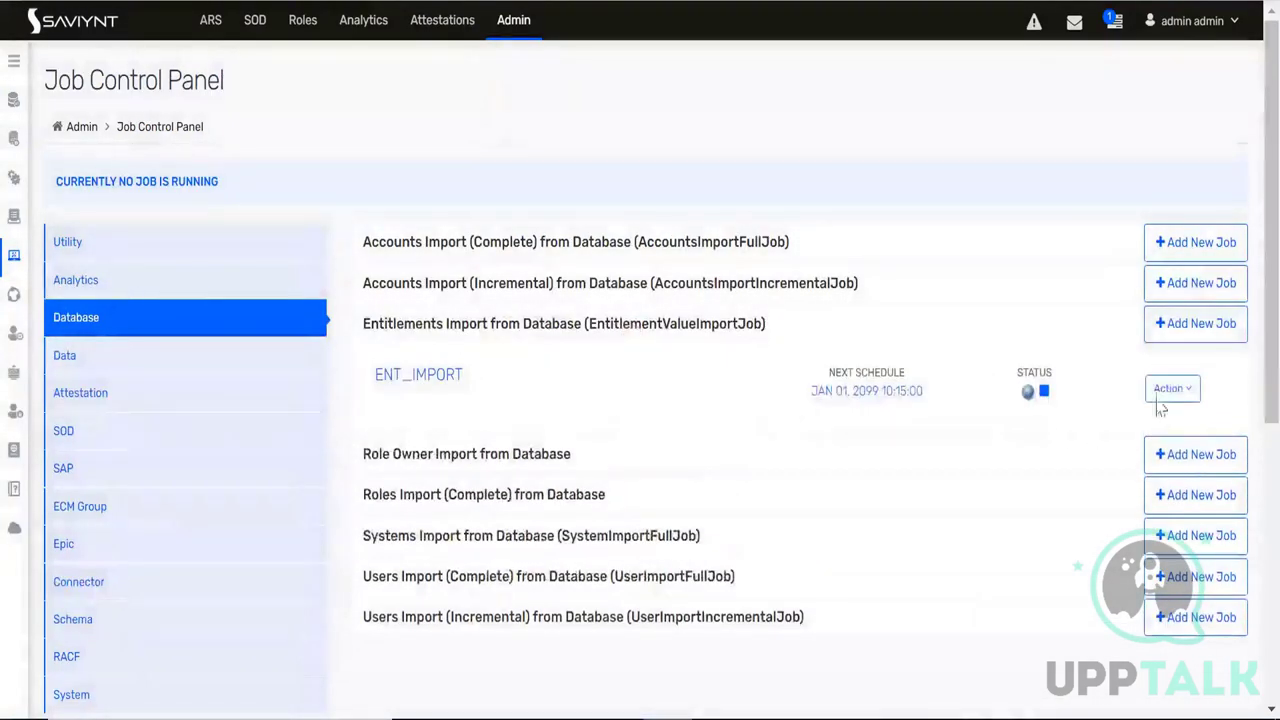
Start the ENT_IMPORT database entitlements job in the Job Control Panel with the DatabaseTrainingCF connection
click(1162, 390)
click(1111, 426)
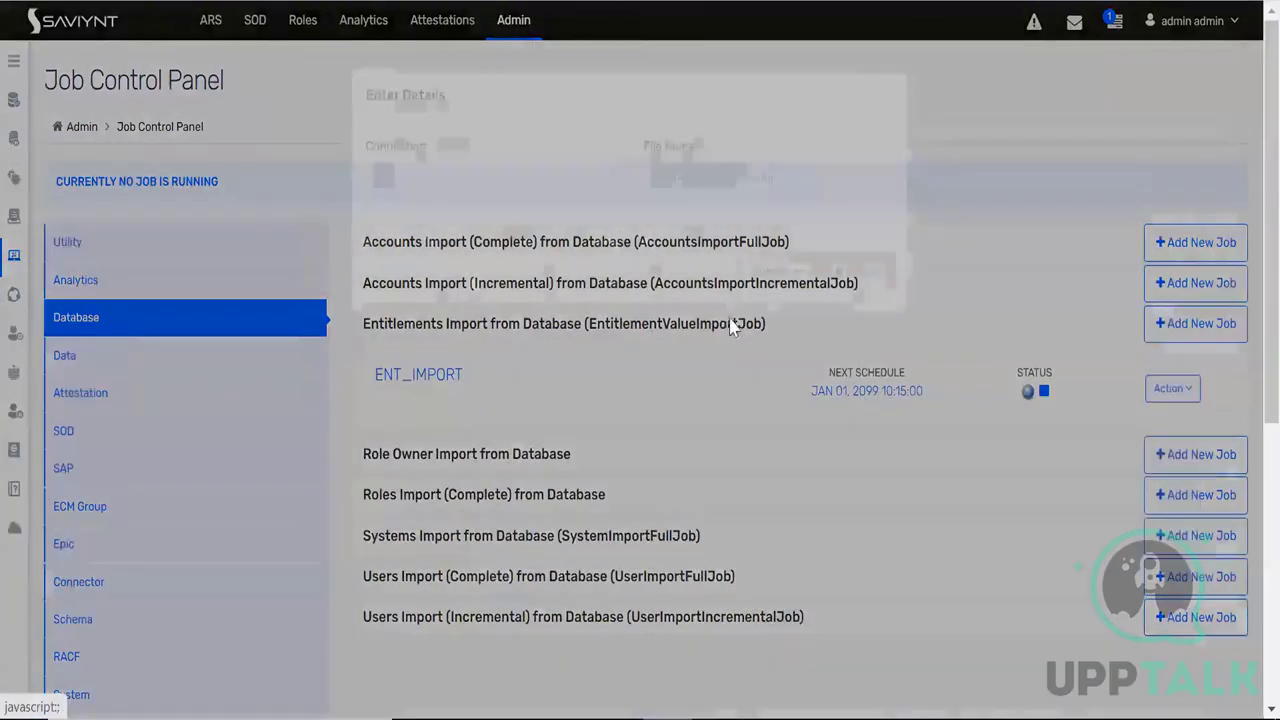
click(466, 188)
text(da)
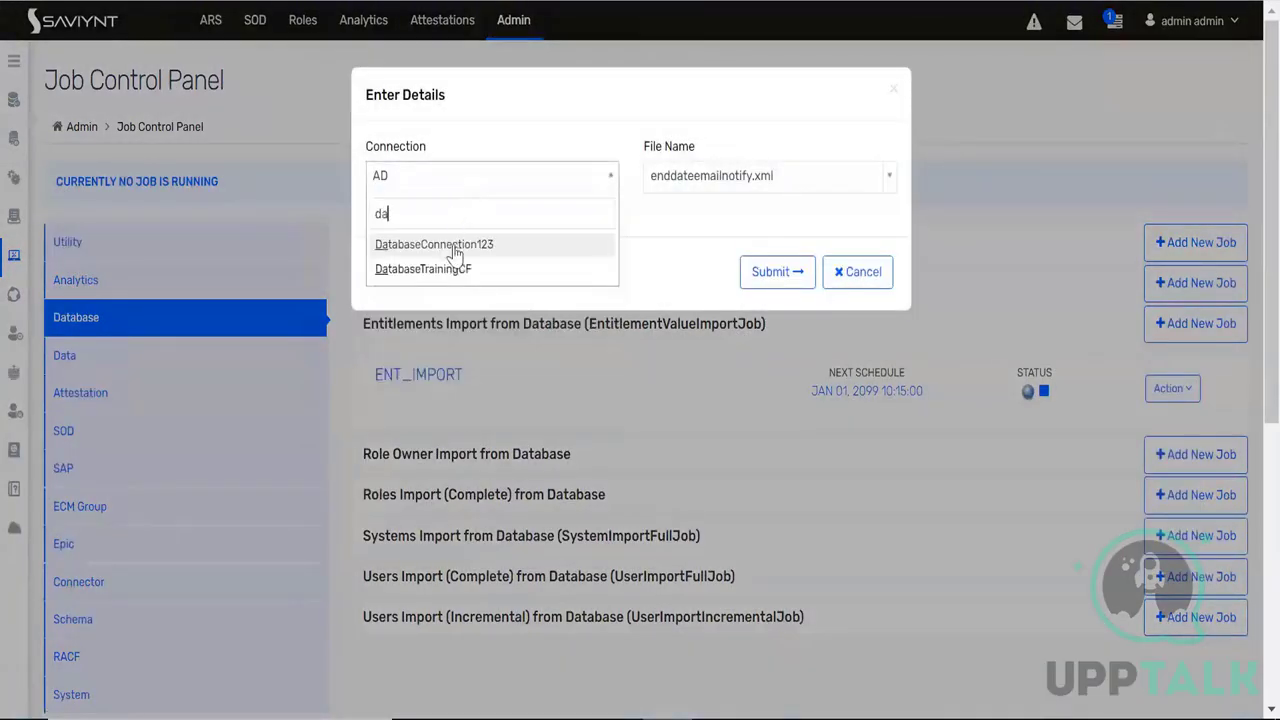
click(451, 270)
click(777, 272)
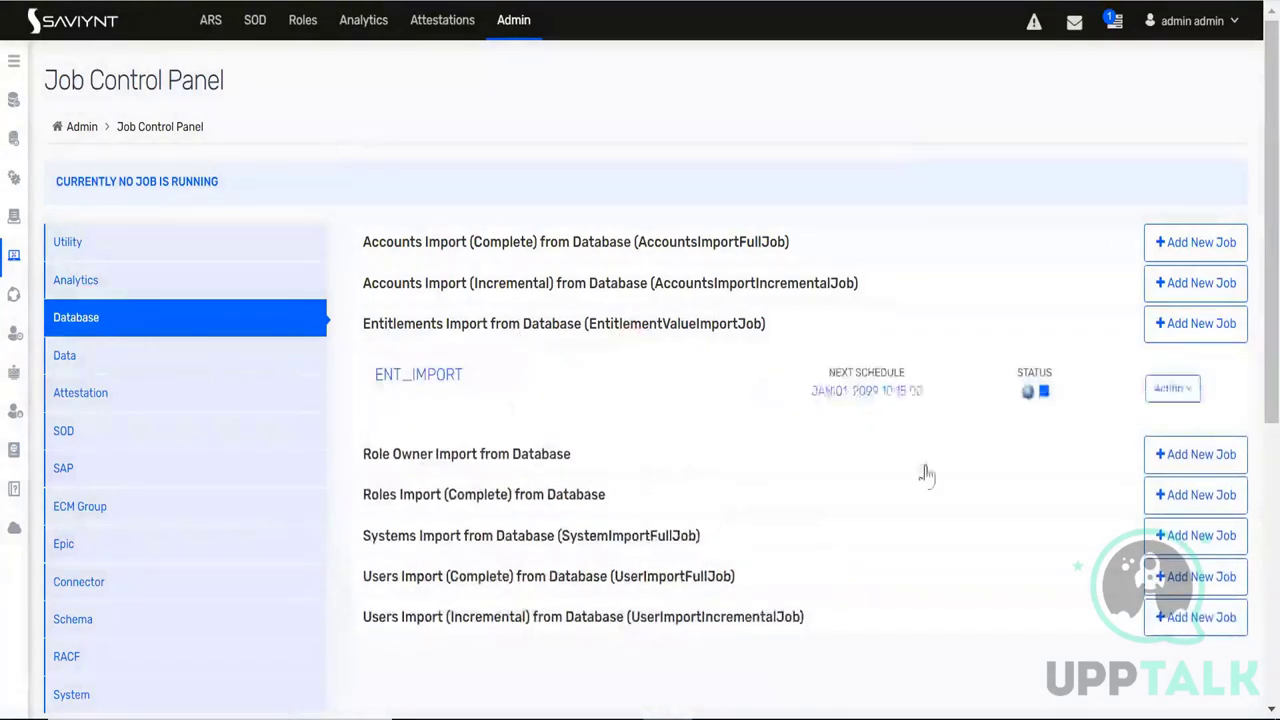
Begin another start of the ENT_IMPORT job and open its list of connections
click(1168, 390)
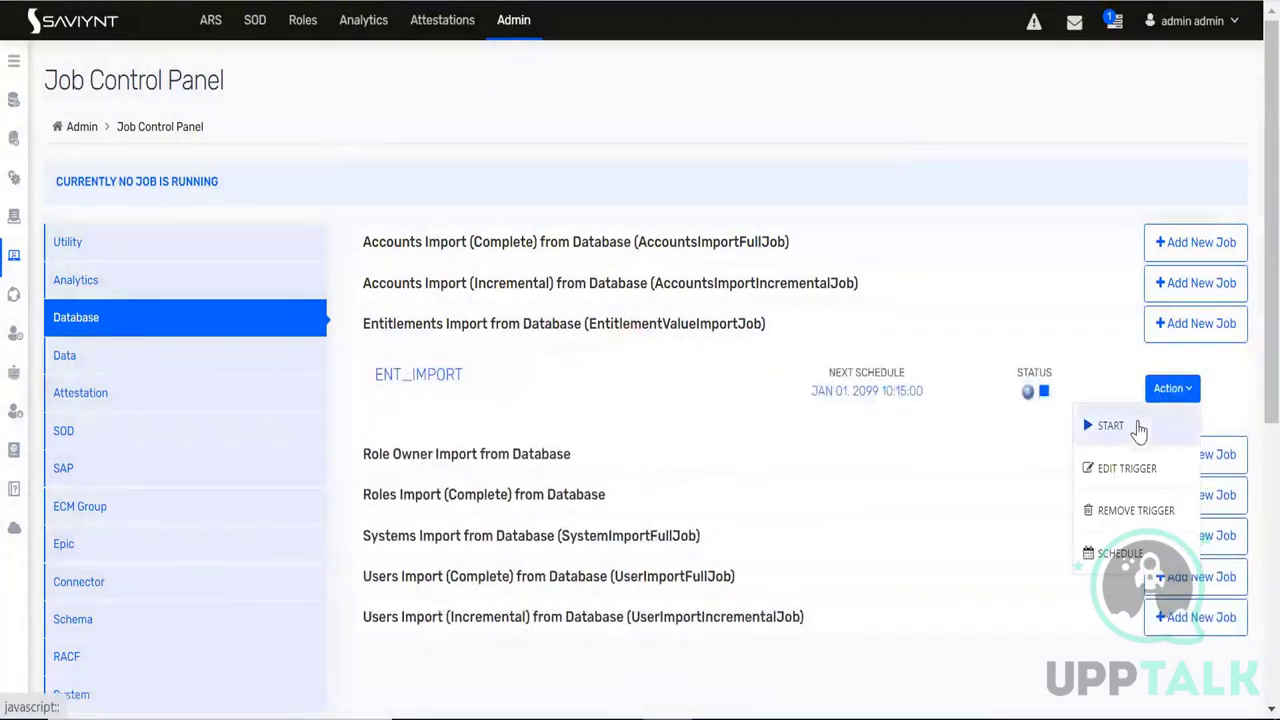
click(1137, 428)
click(470, 175)
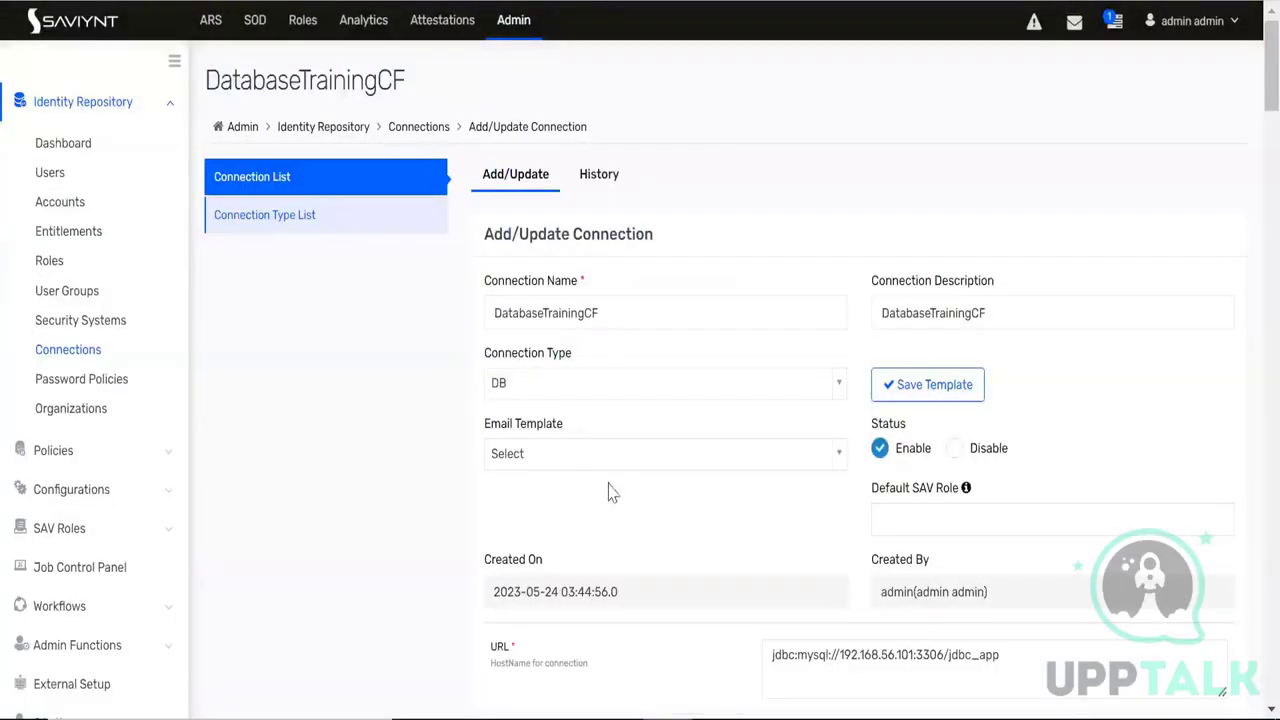
Review the ENTITLEMENTVALUEIMPORT XML of the DatabaseTrainingCF connection, enlarging its field to read the query and the status mapping
drag(1250, 88, 1251, 606)
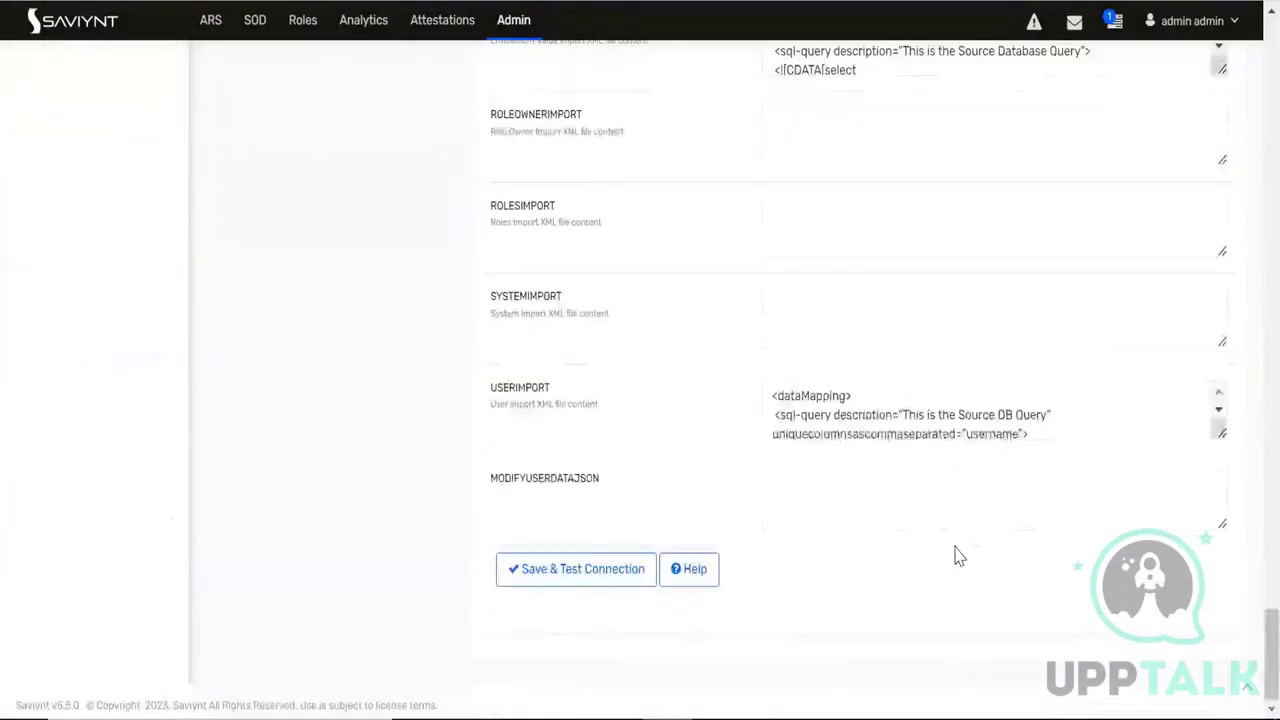
scroll(955, 556, up, 3)
scroll(955, 550, down, 2)
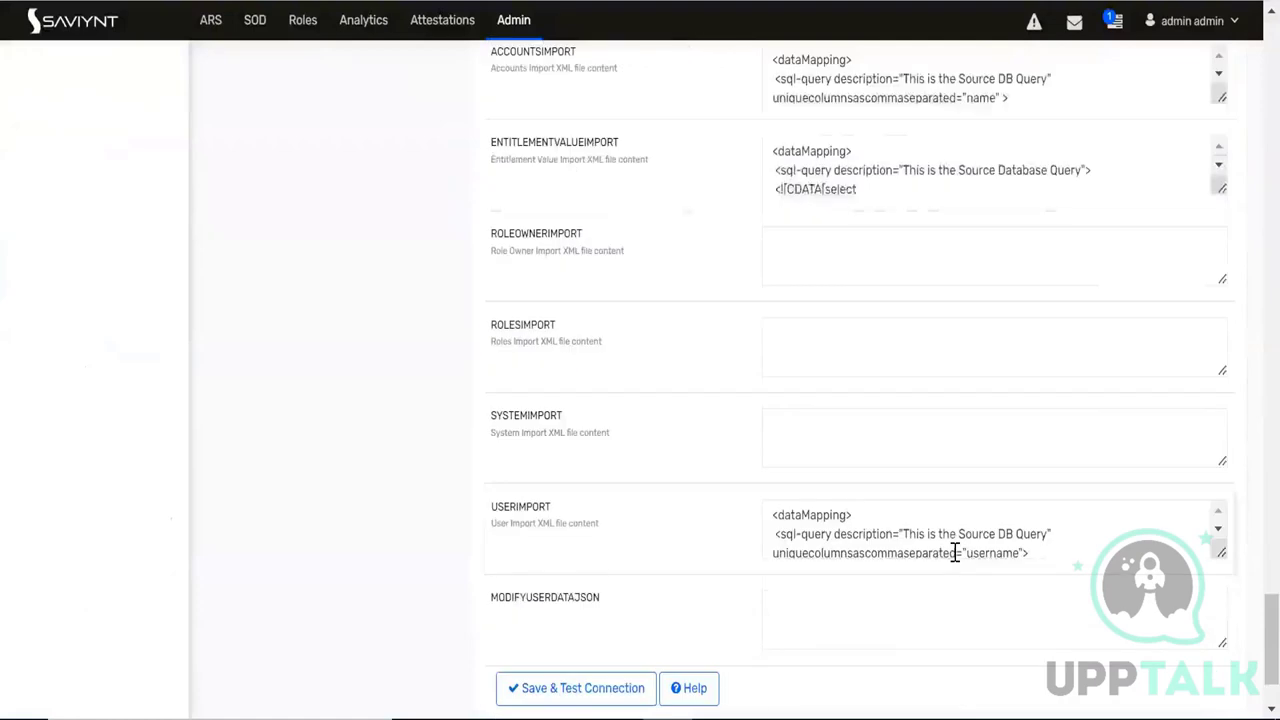
scroll(955, 553, up, 2)
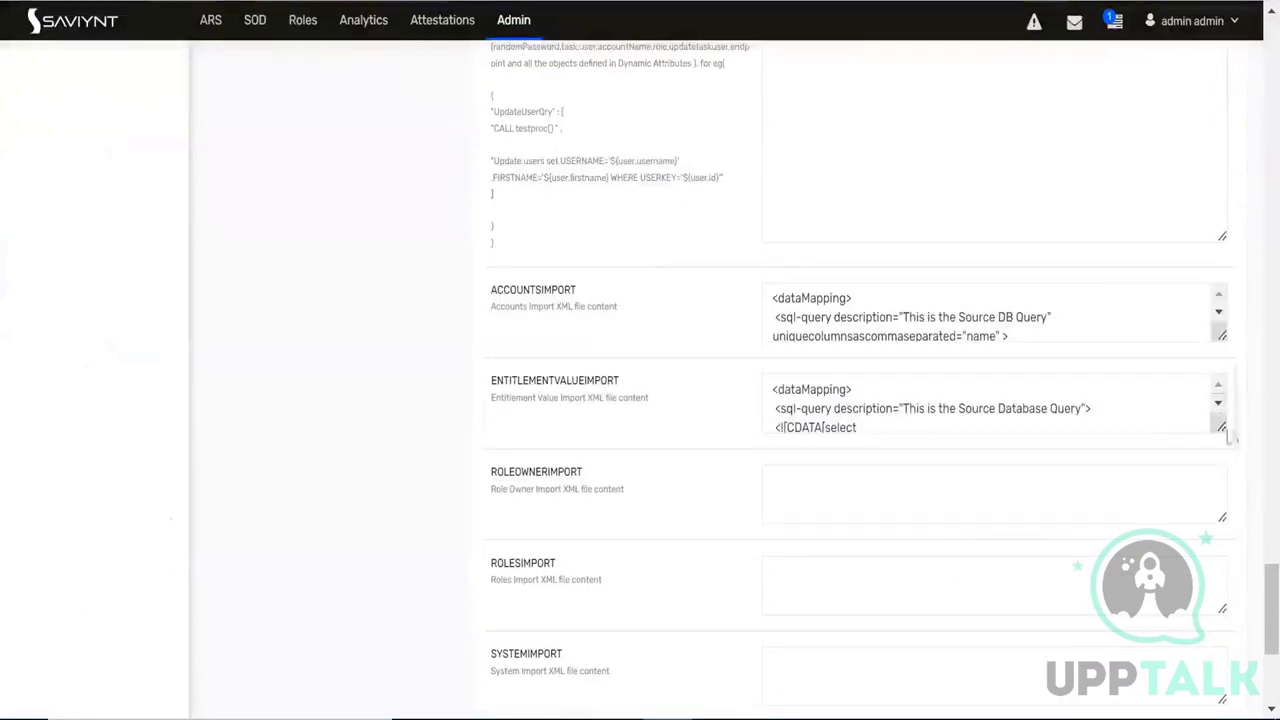
drag(1221, 428, 1248, 645)
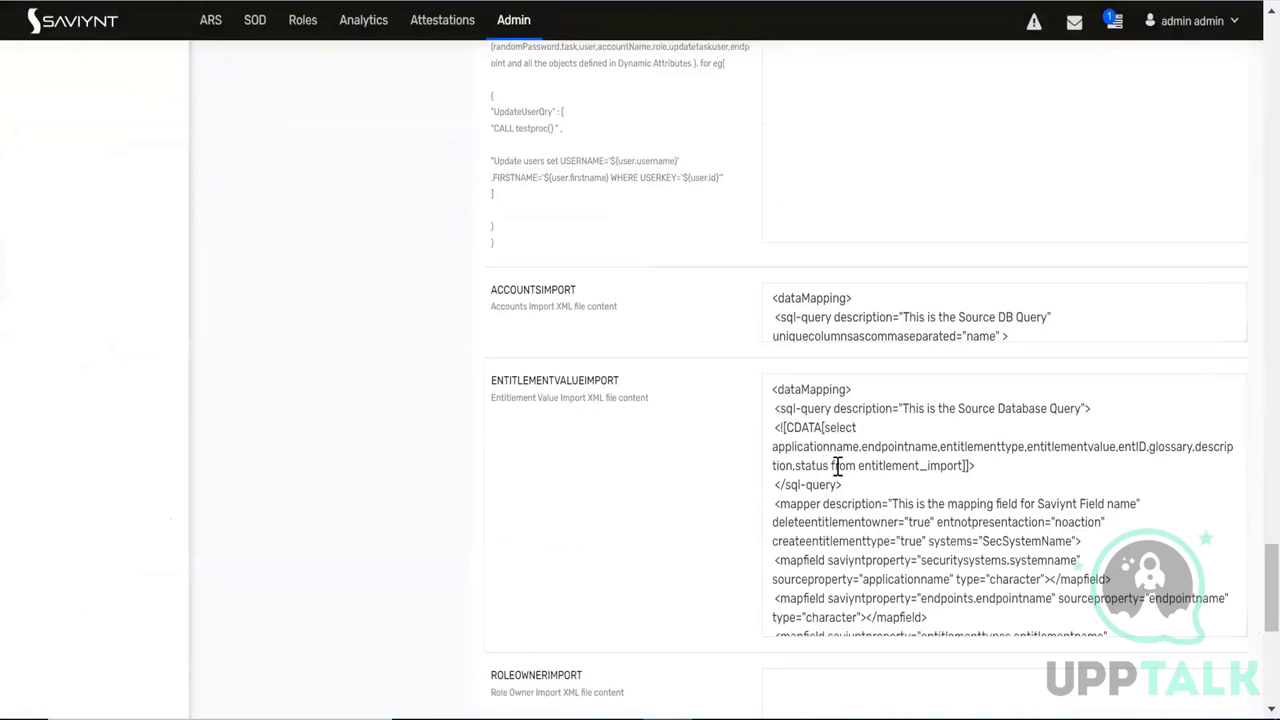
scroll(866, 483, down, 2)
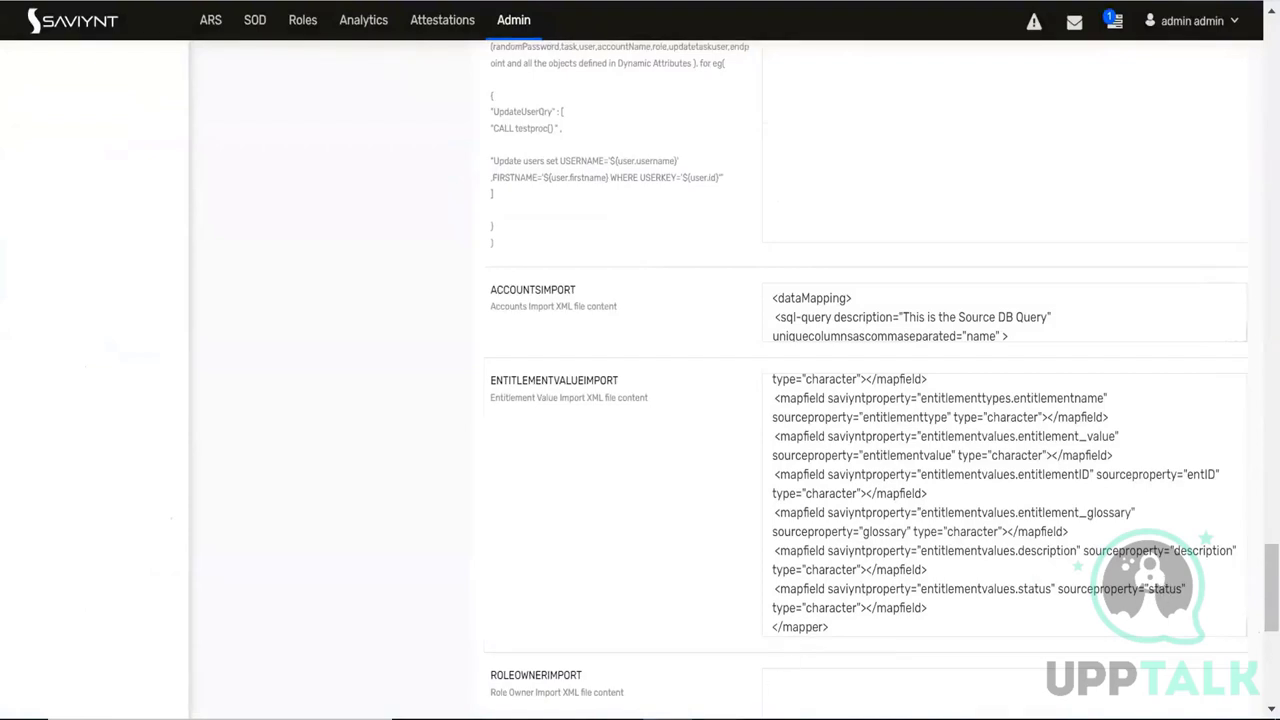
Switch to MySQL Workbench and check the status column in the entitlement_import table's rows
key(alt+Tab)
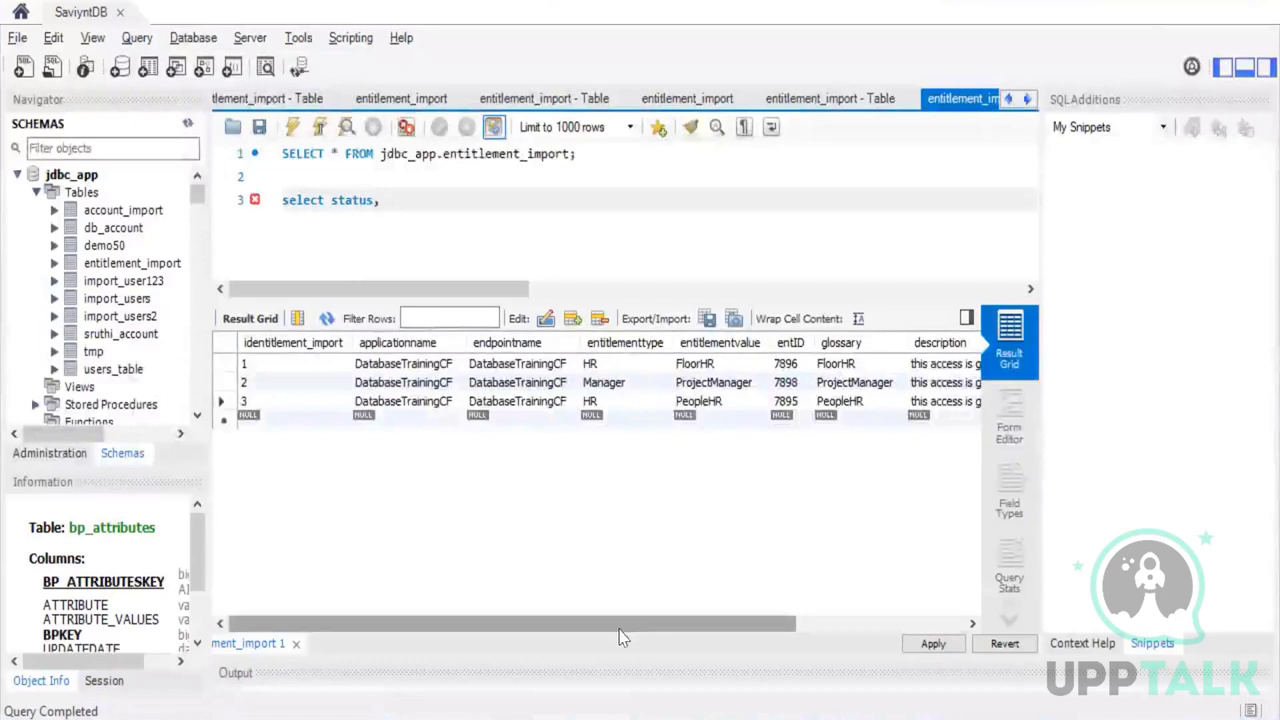
drag(631, 630, 895, 637)
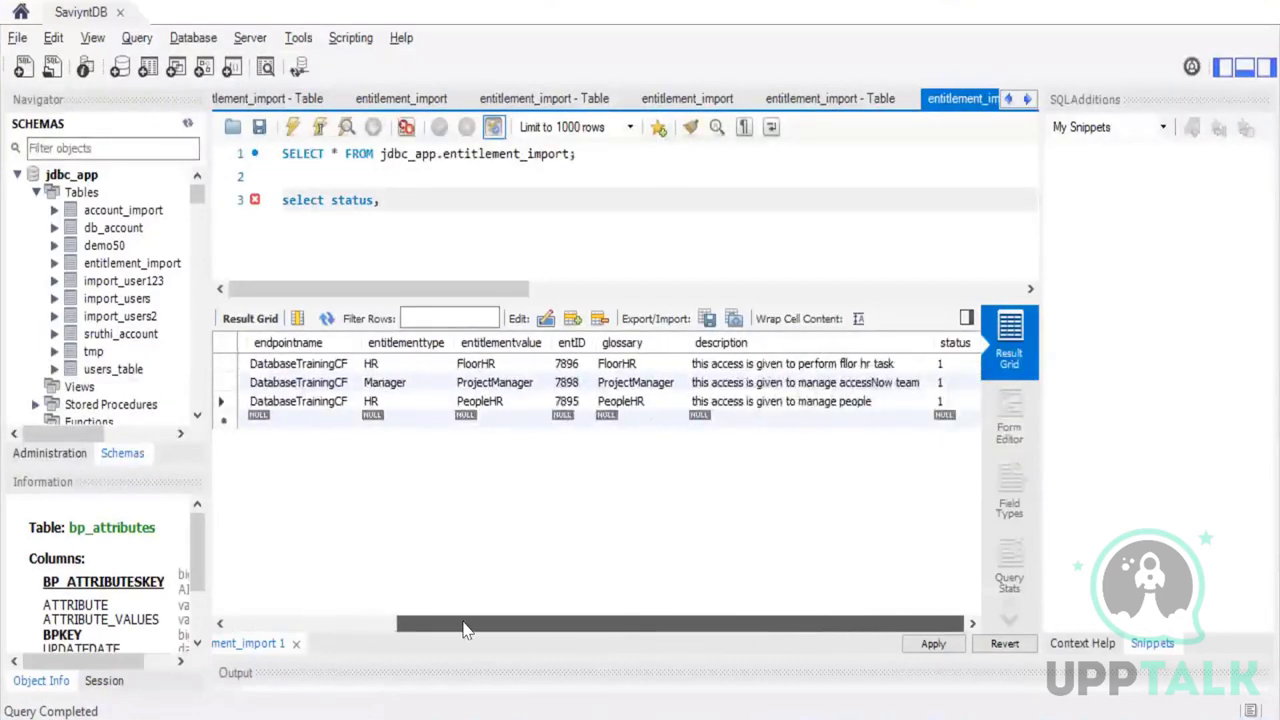
drag(465, 630, 296, 628)
Replace the unfinished select statement with "desc saviynt.entitlement_values;" and run it
scroll(88, 338, down, 10)
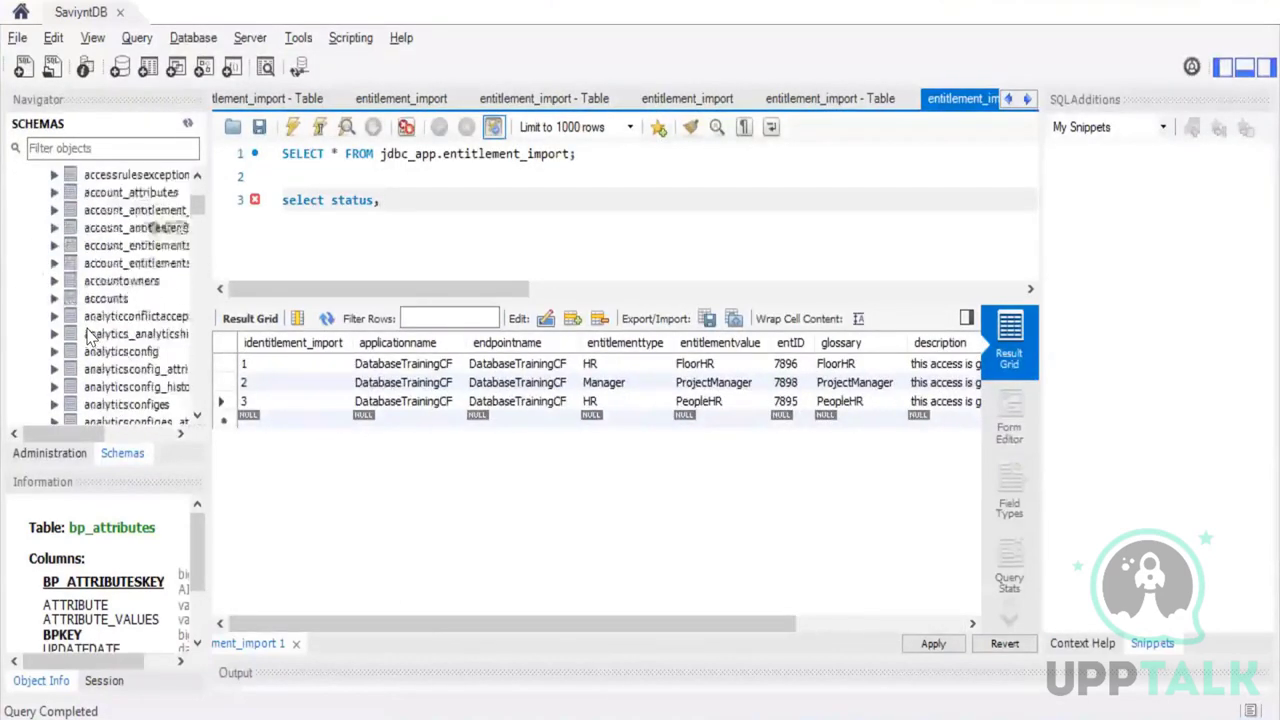
scroll(88, 338, down, 15)
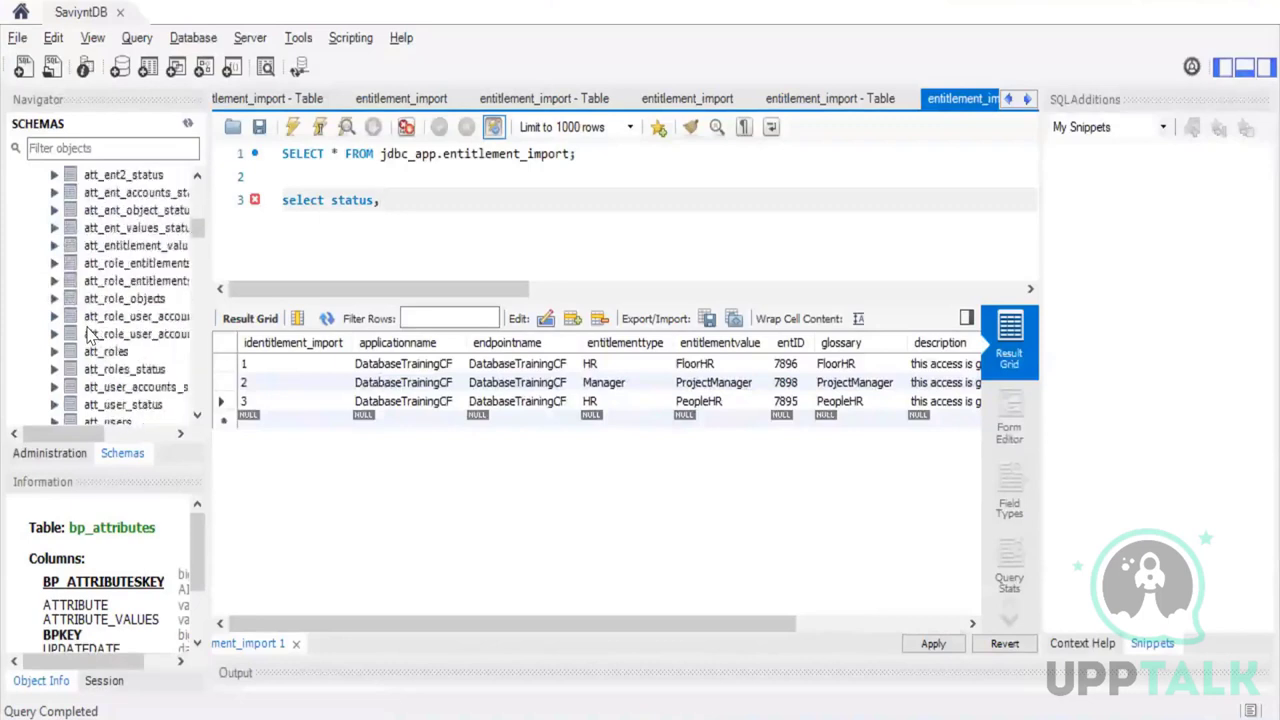
scroll(88, 336, down, 3)
scroll(88, 330, down, 7)
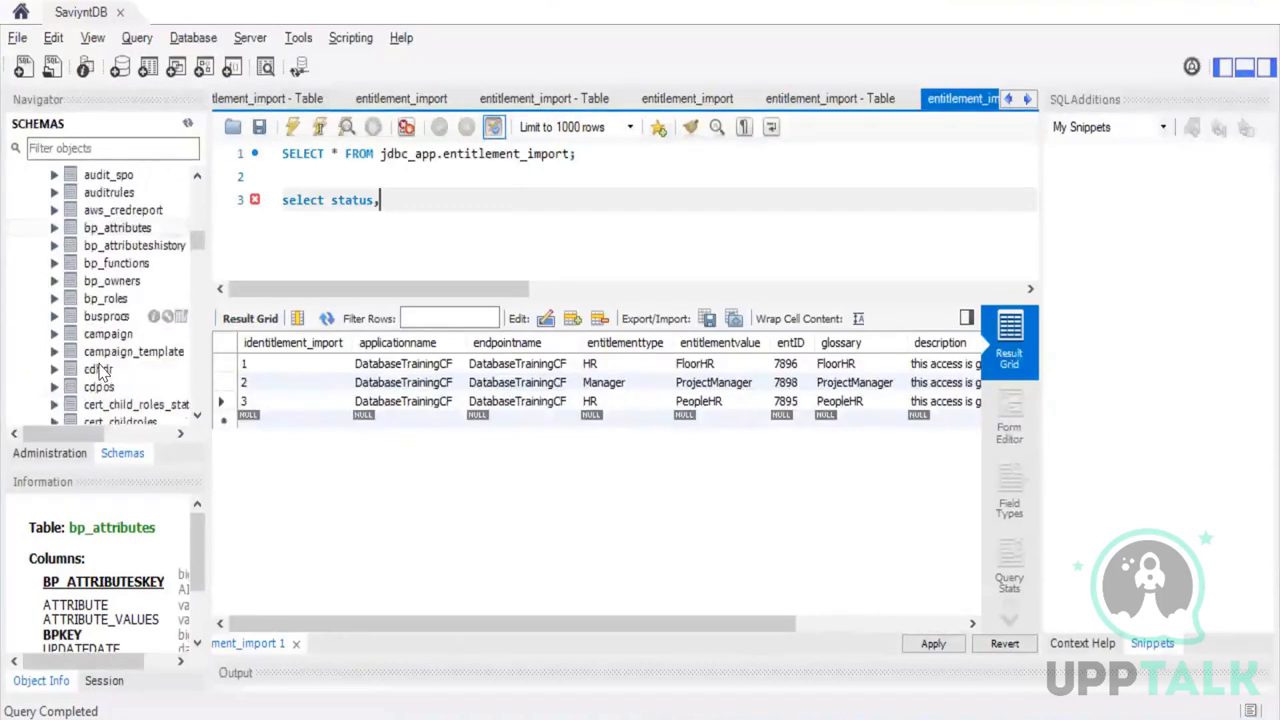
drag(392, 199, 284, 200)
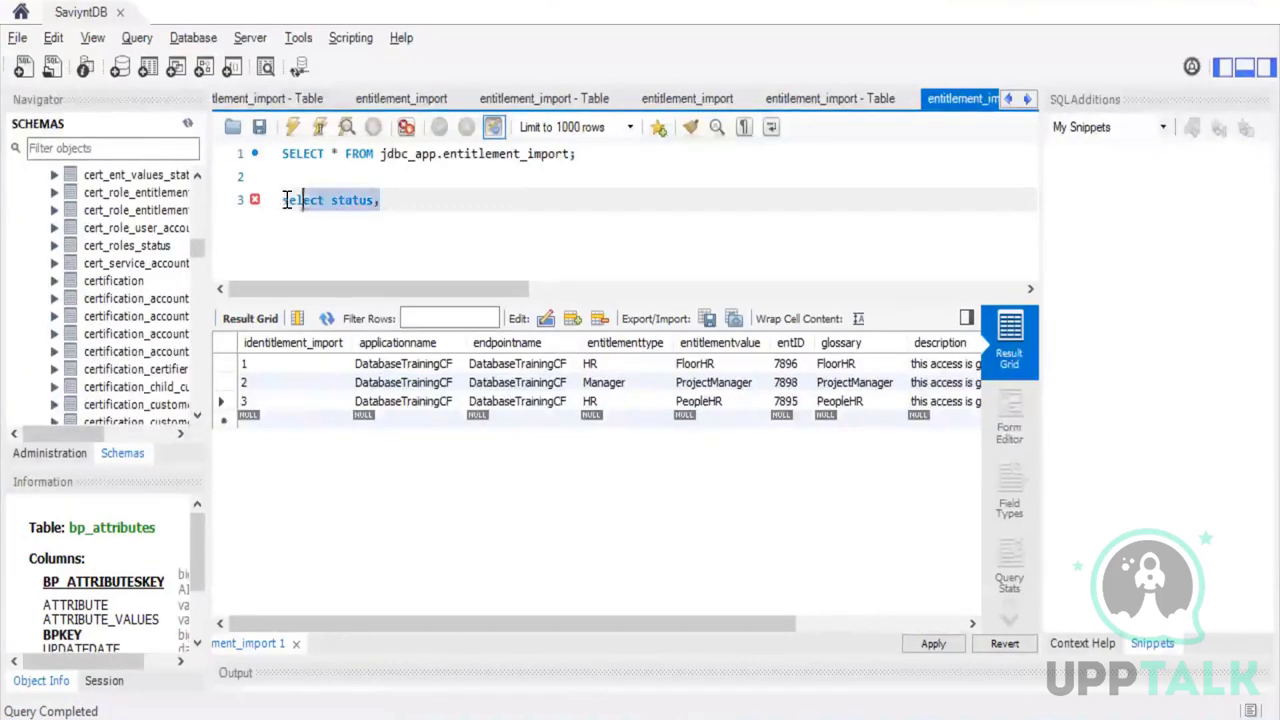
text(desc saviynt.)
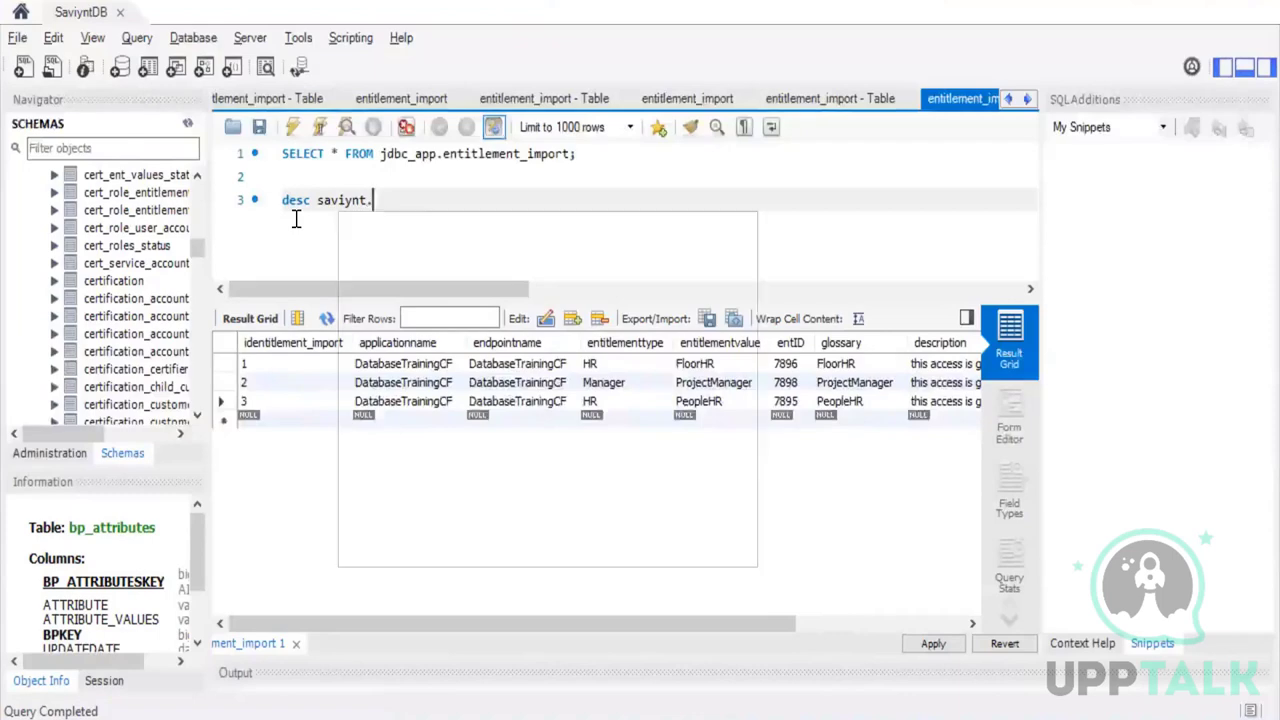
text(enti)
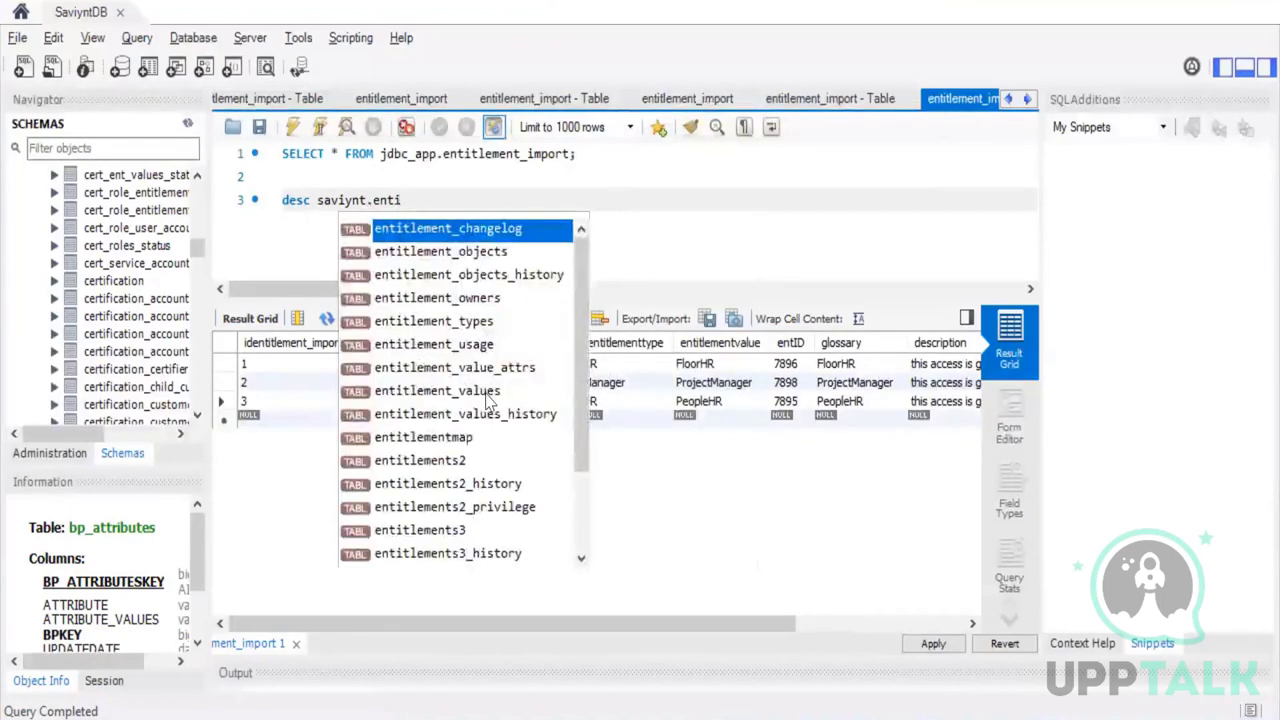
double_click(487, 391)
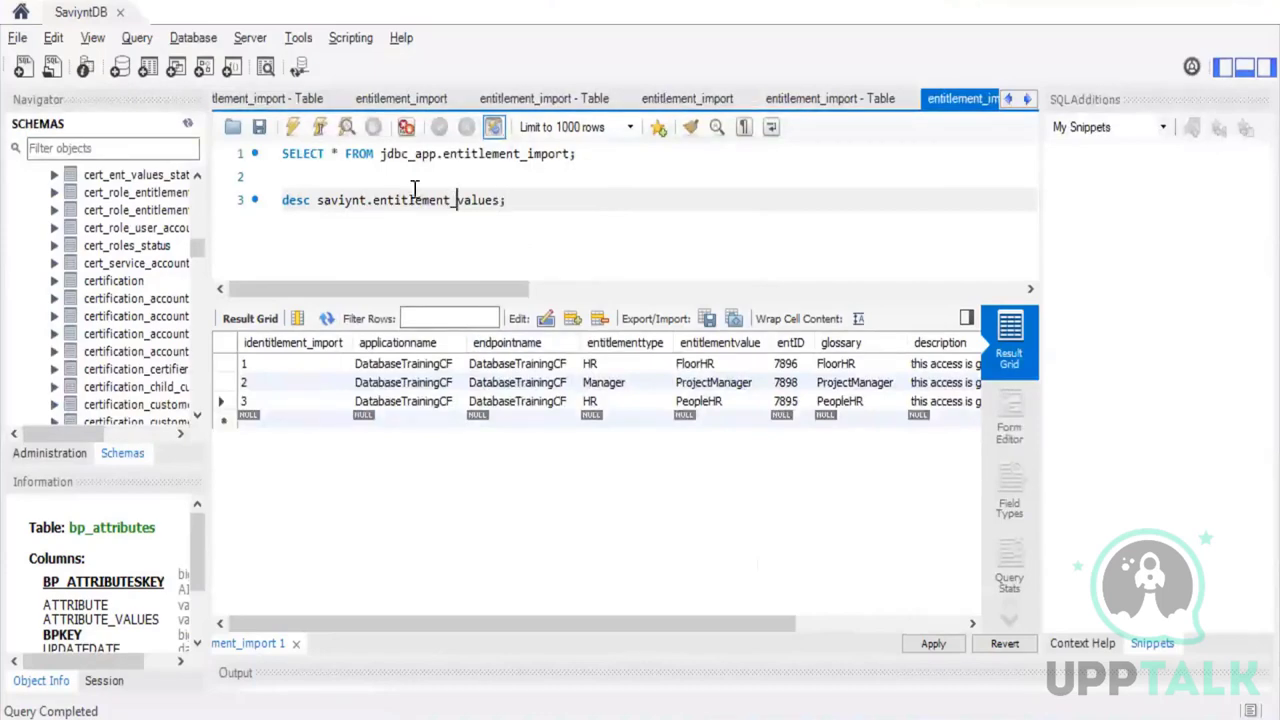
click(320, 127)
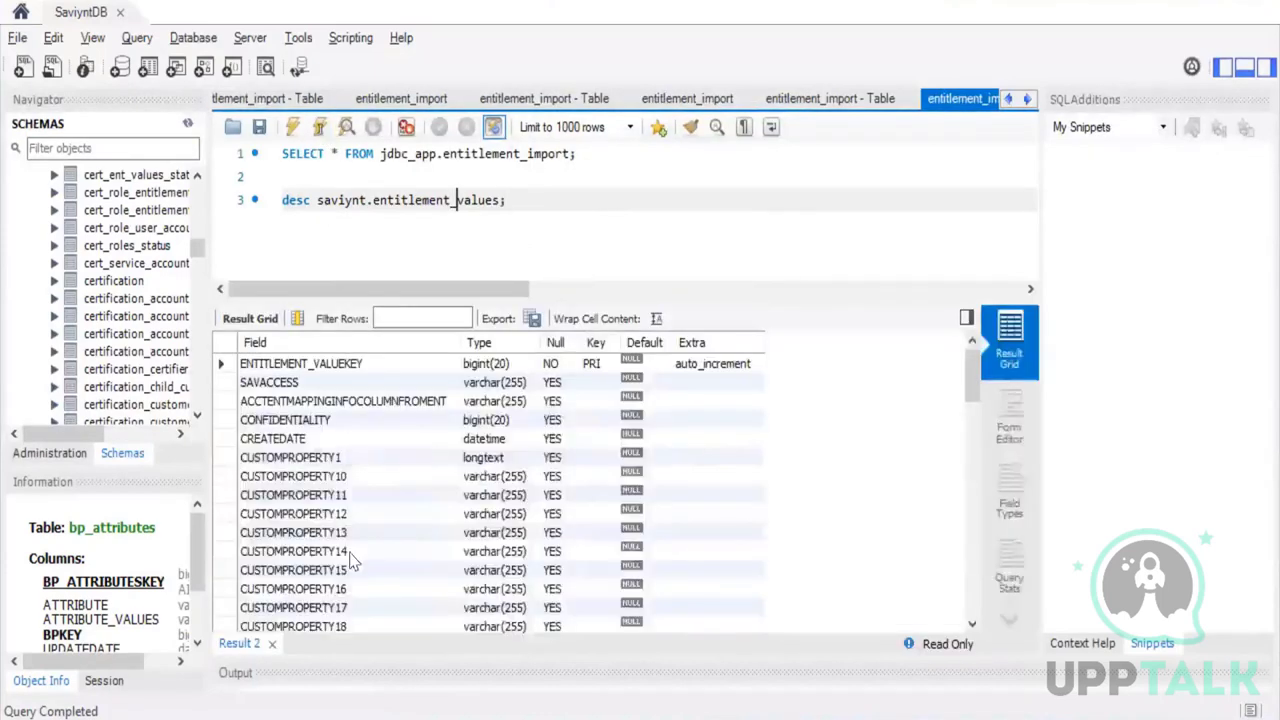
Find the STATUS field in the entitlement_values table description and select it
scroll(345, 527, down, 20)
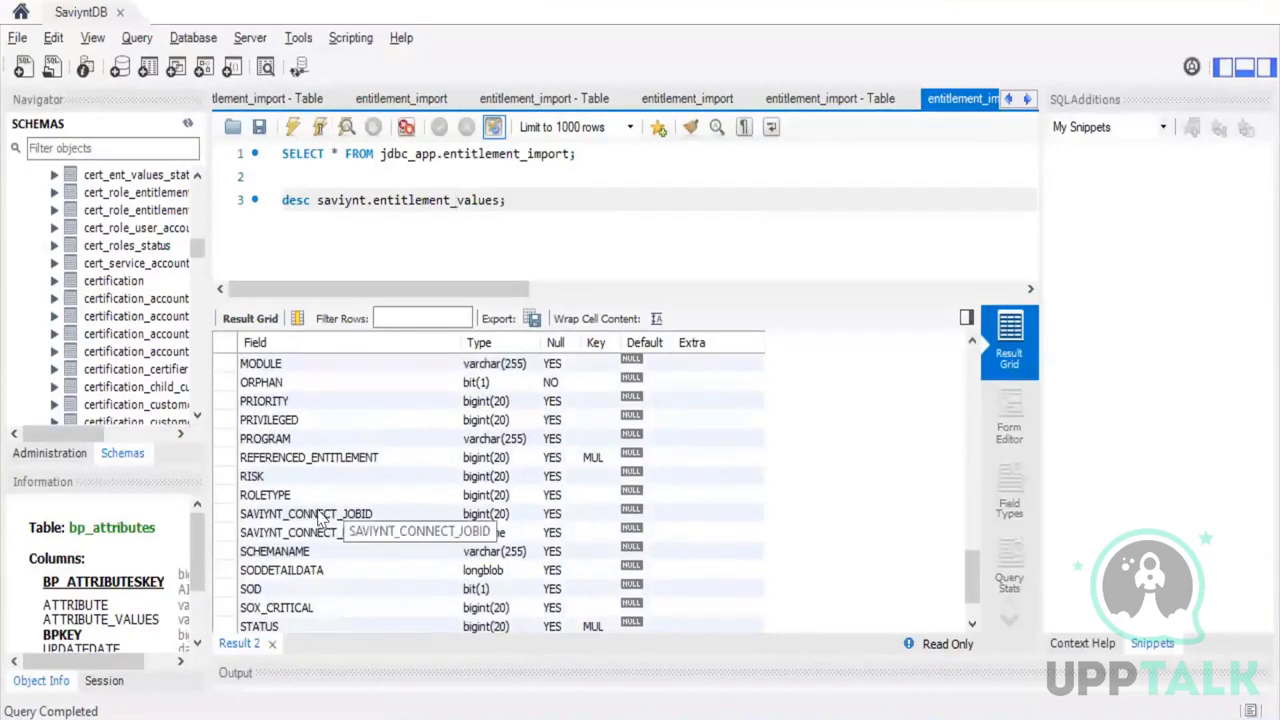
scroll(314, 513, down, 2)
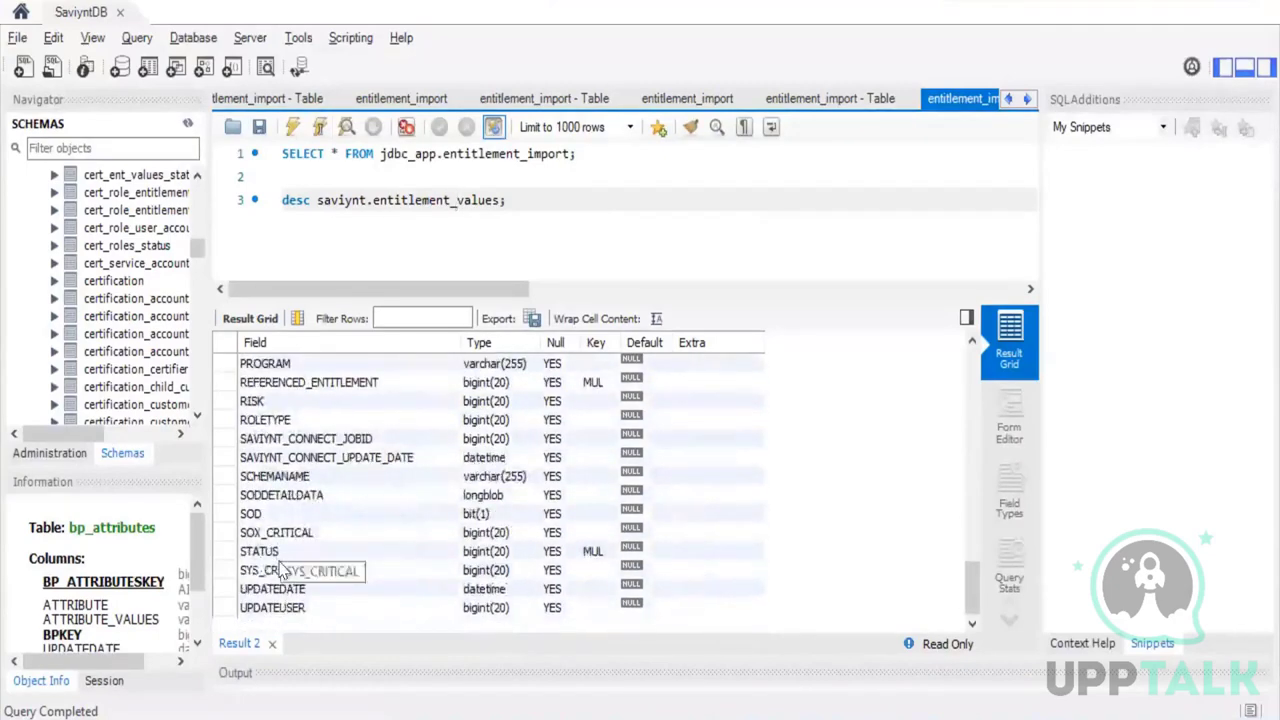
click(280, 570)
click(265, 552)
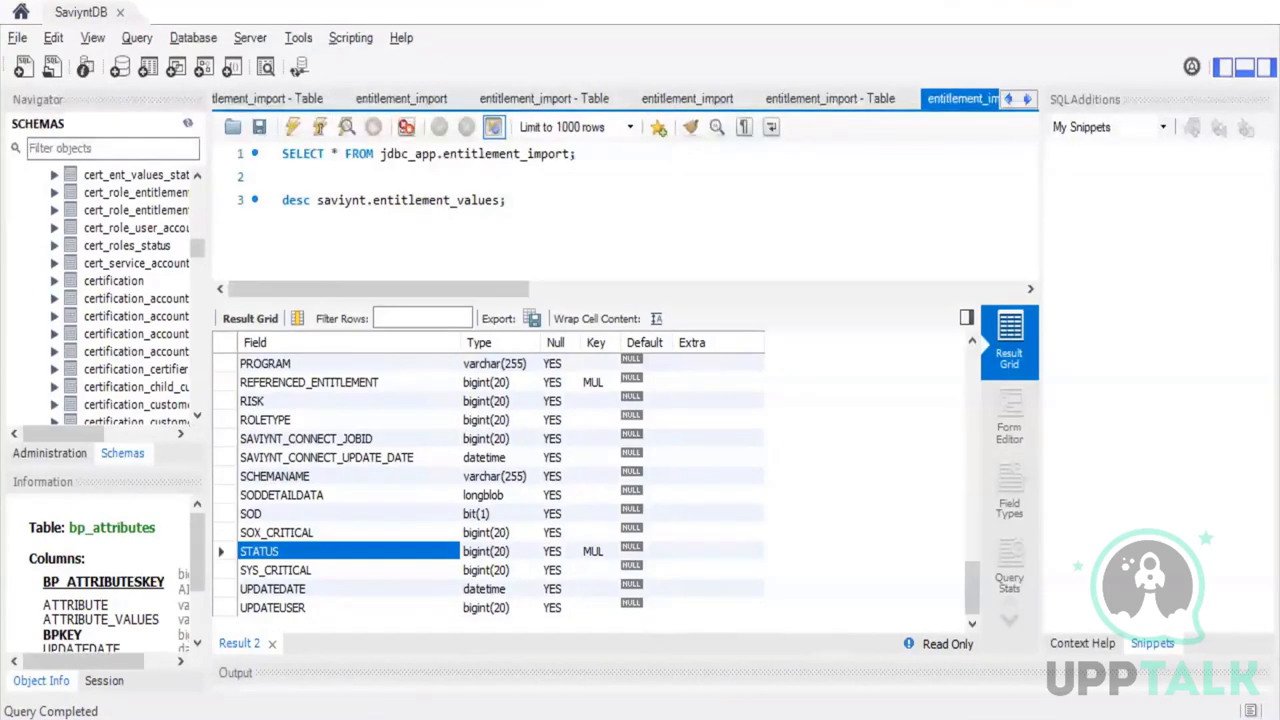
Switch back to Saviynt and submit the ENT_IMPORT job run with the DatabaseTrainingCF connection
key(alt+Tab)
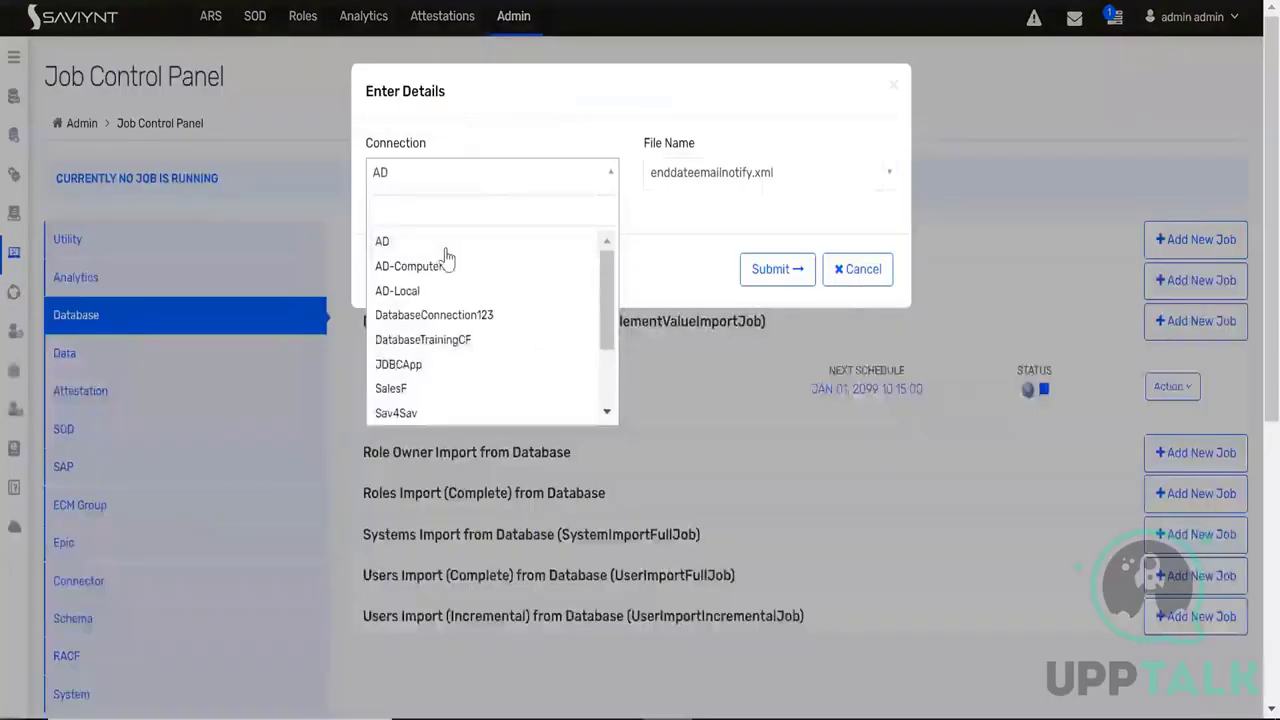
click(455, 340)
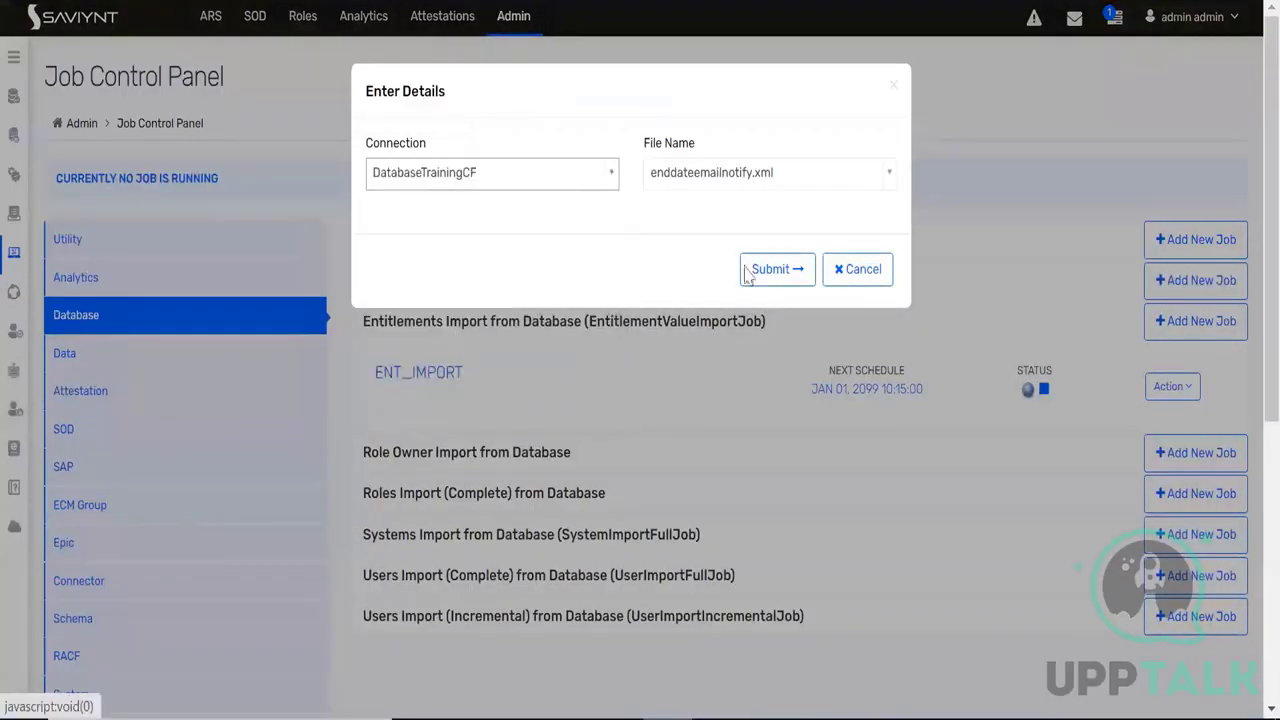
click(762, 271)
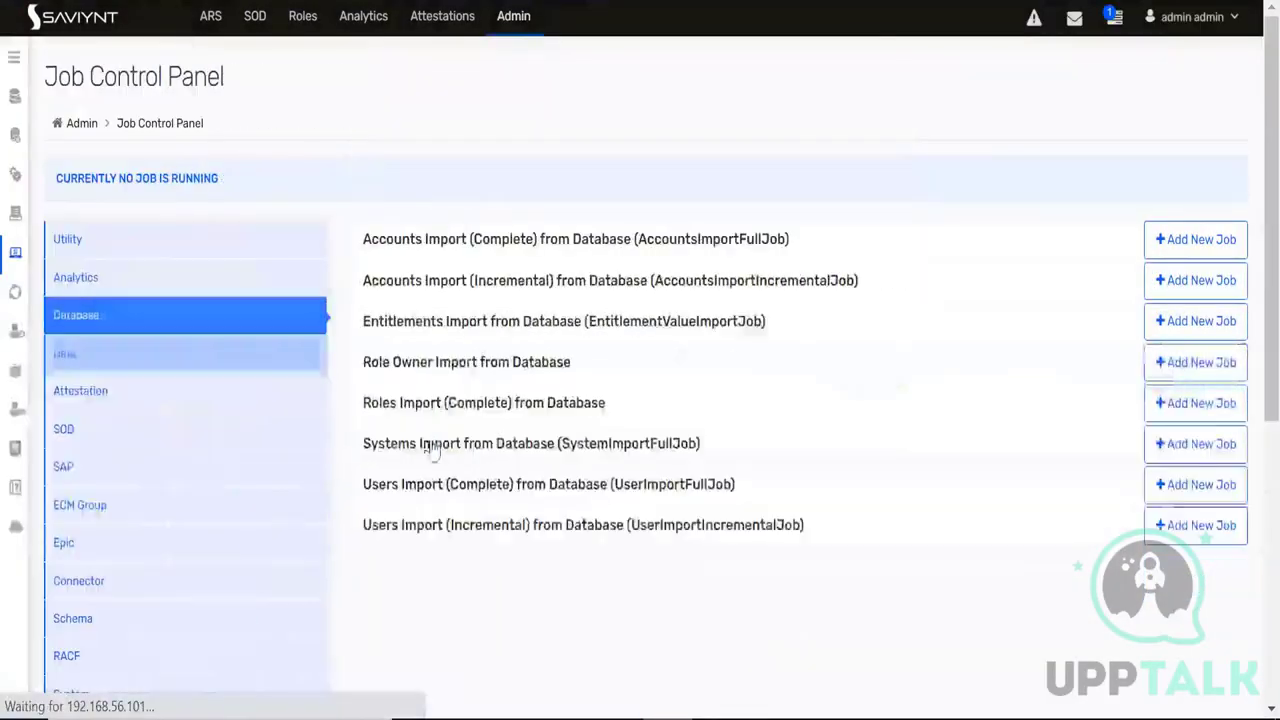
Open the ENT_IMPORT job history and check the log details of the latest entitlement import run
click(472, 333)
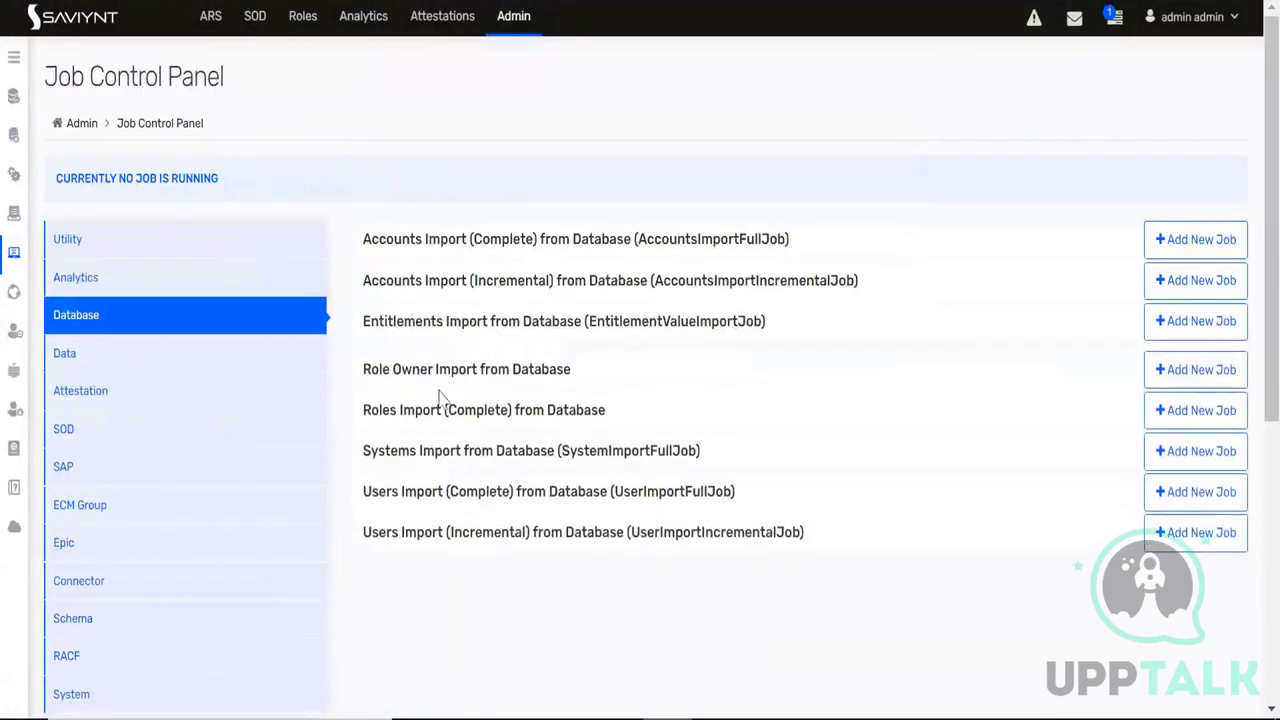
click(425, 373)
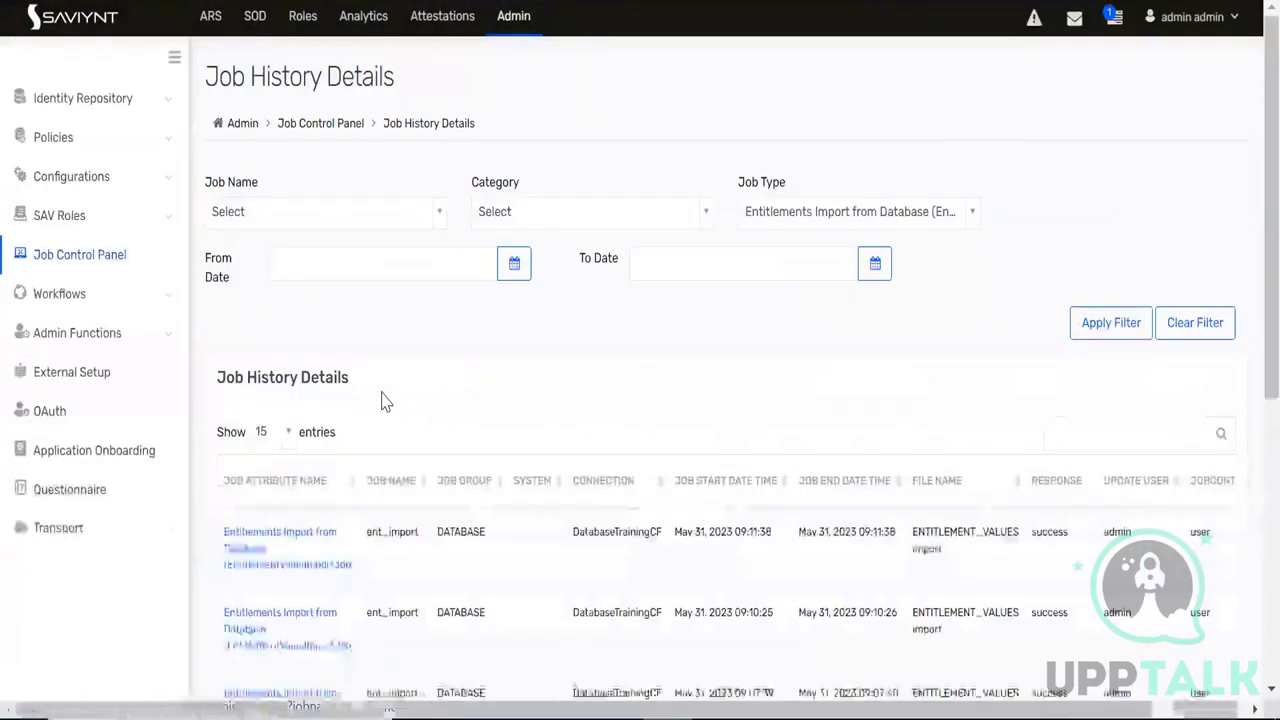
scroll(385, 400, down, 2)
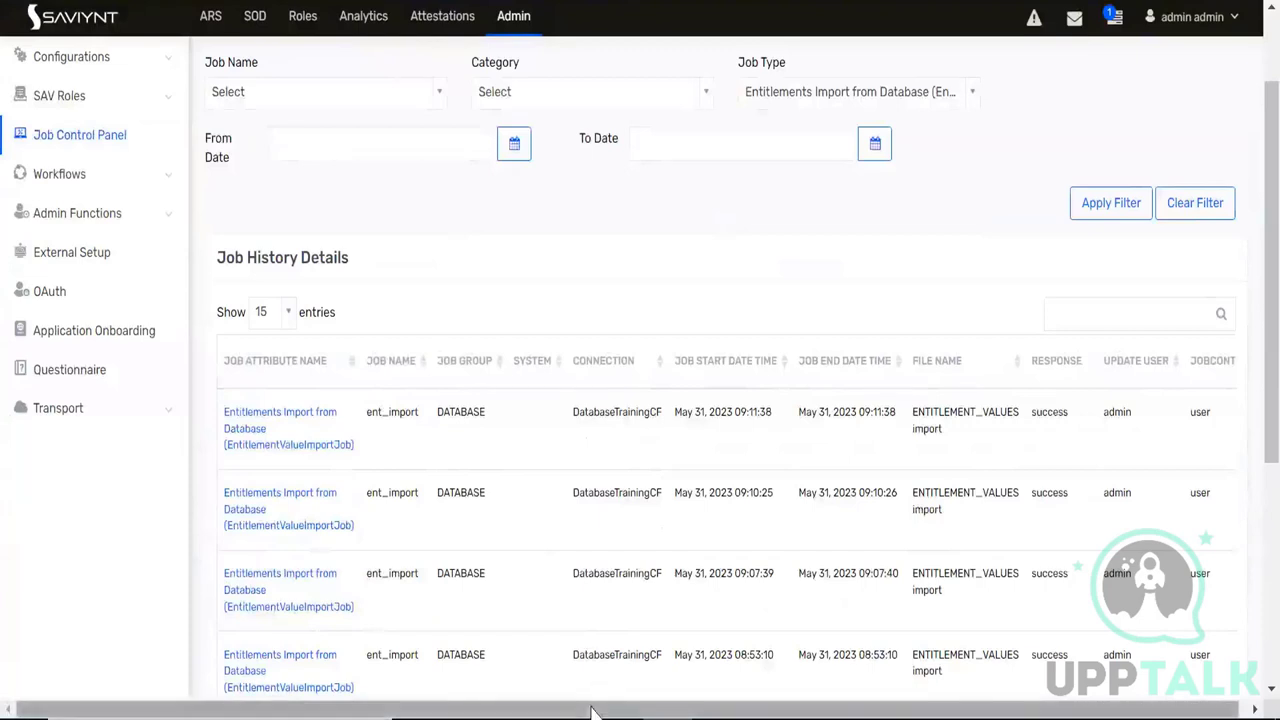
drag(597, 714, 705, 717)
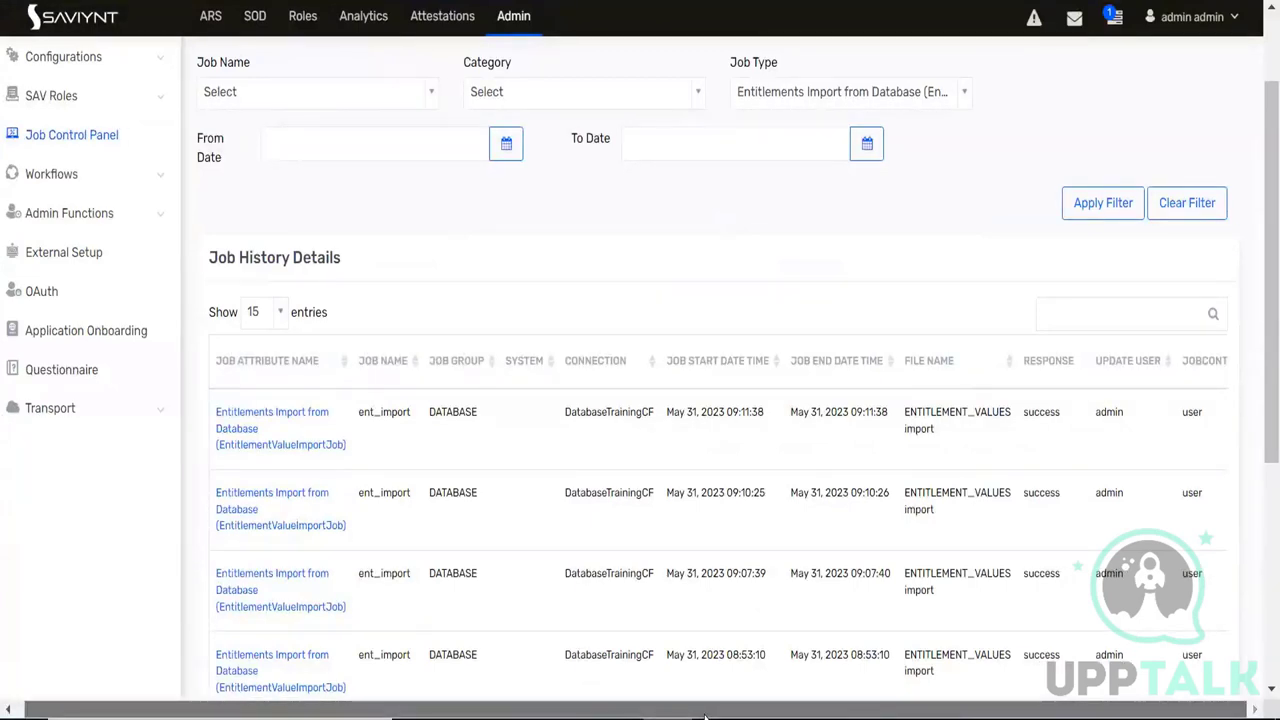
click(270, 427)
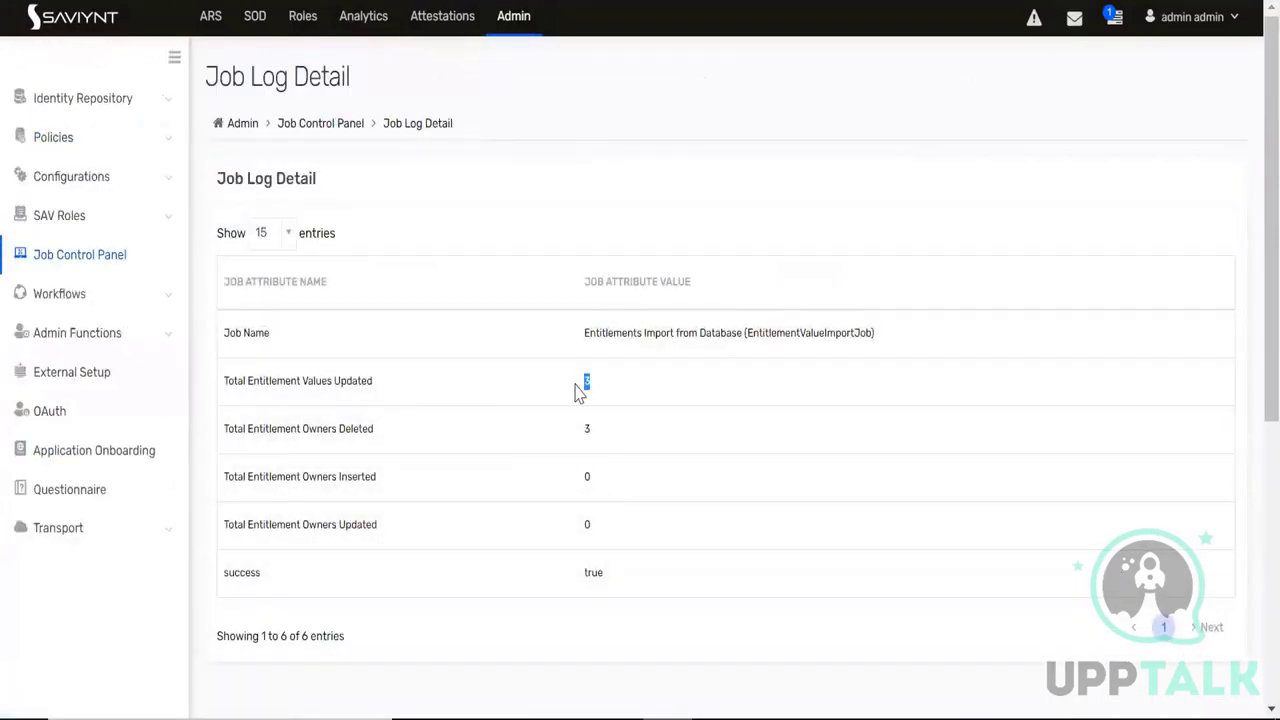
double_click(595, 584)
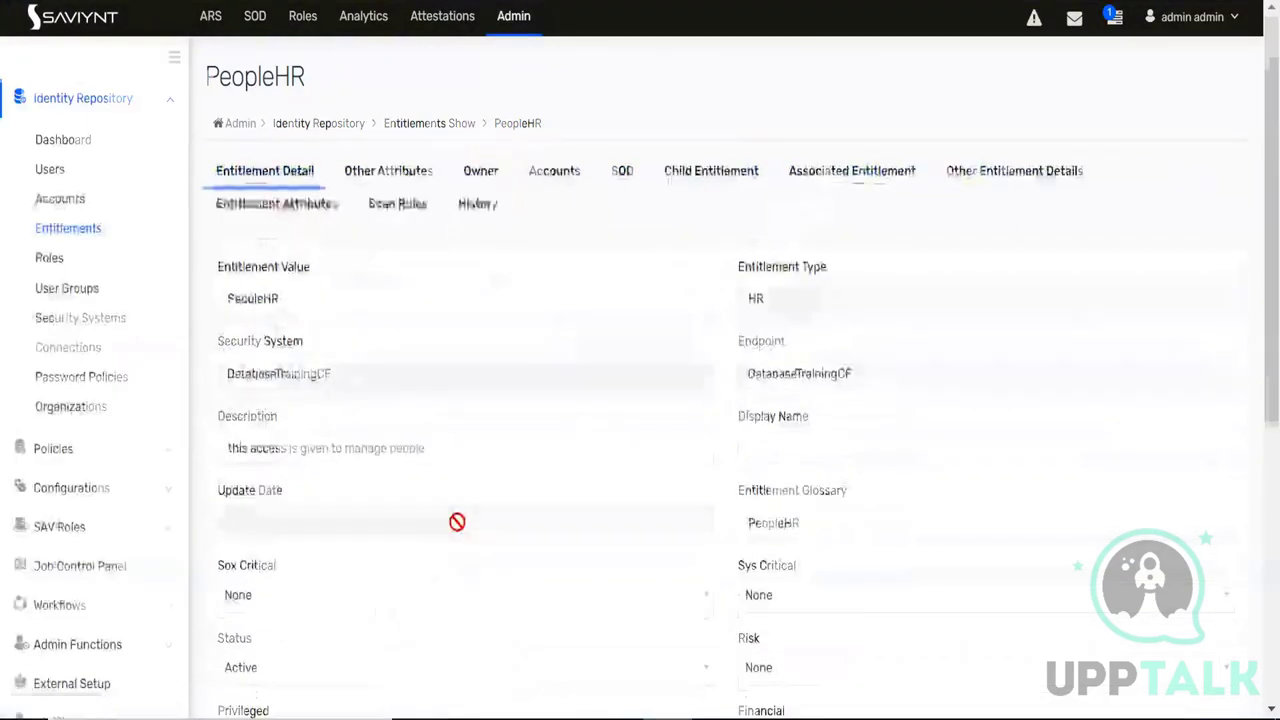
Check the PeopleHR entitlement's Status and its available options, leaving the selection as it is
scroll(270, 540, down, 3)
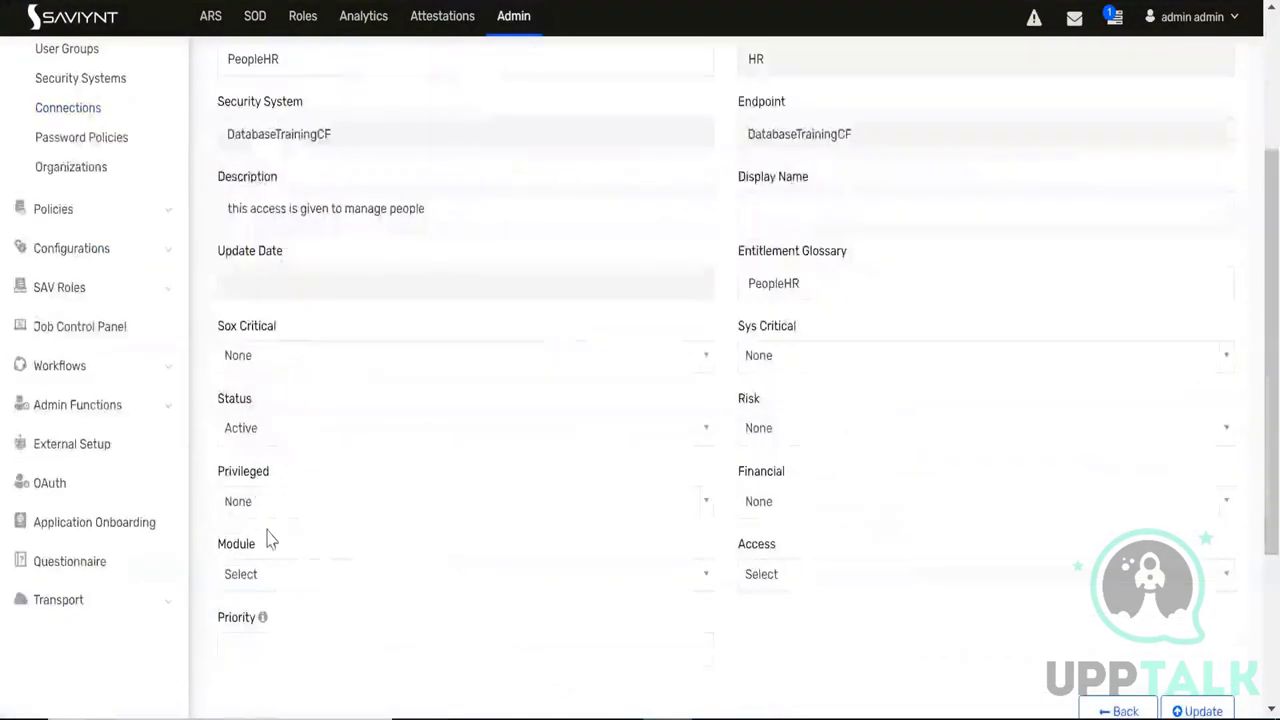
click(241, 432)
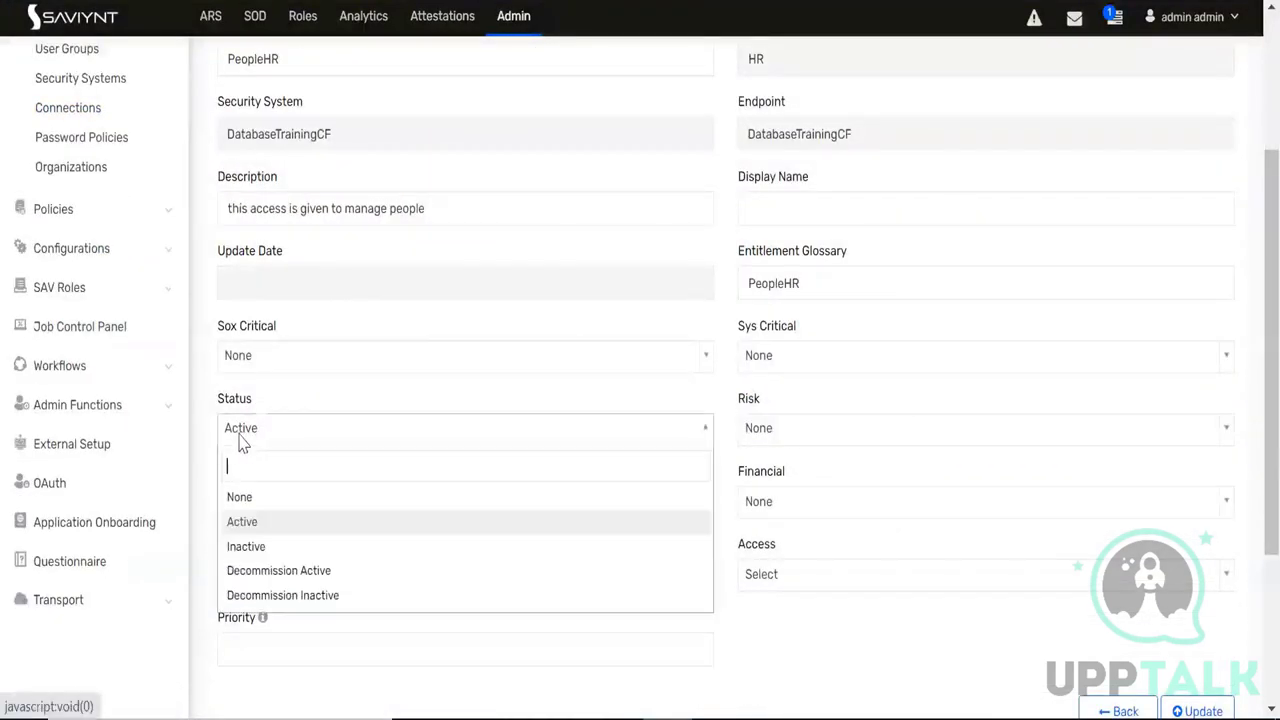
click(300, 398)
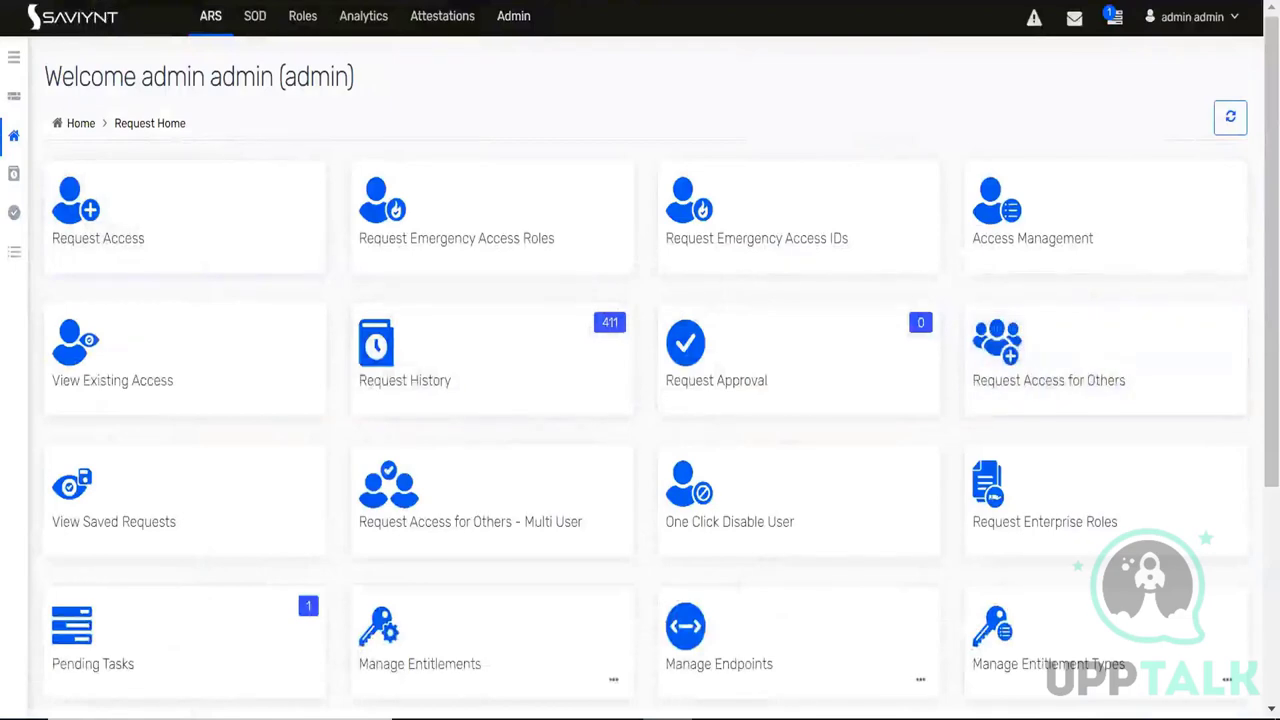
Start an access request for another user and choose the second-to-last user on the first page of the user list
click(1033, 376)
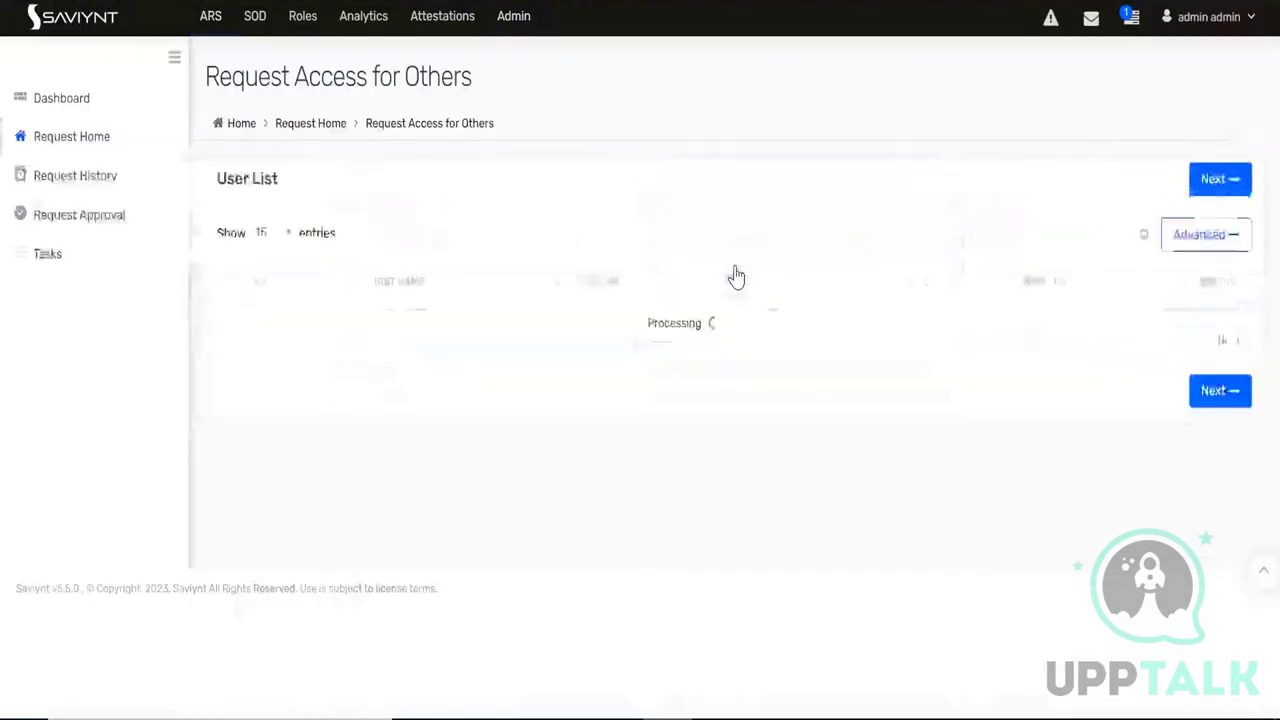
scroll(613, 398, down, 5)
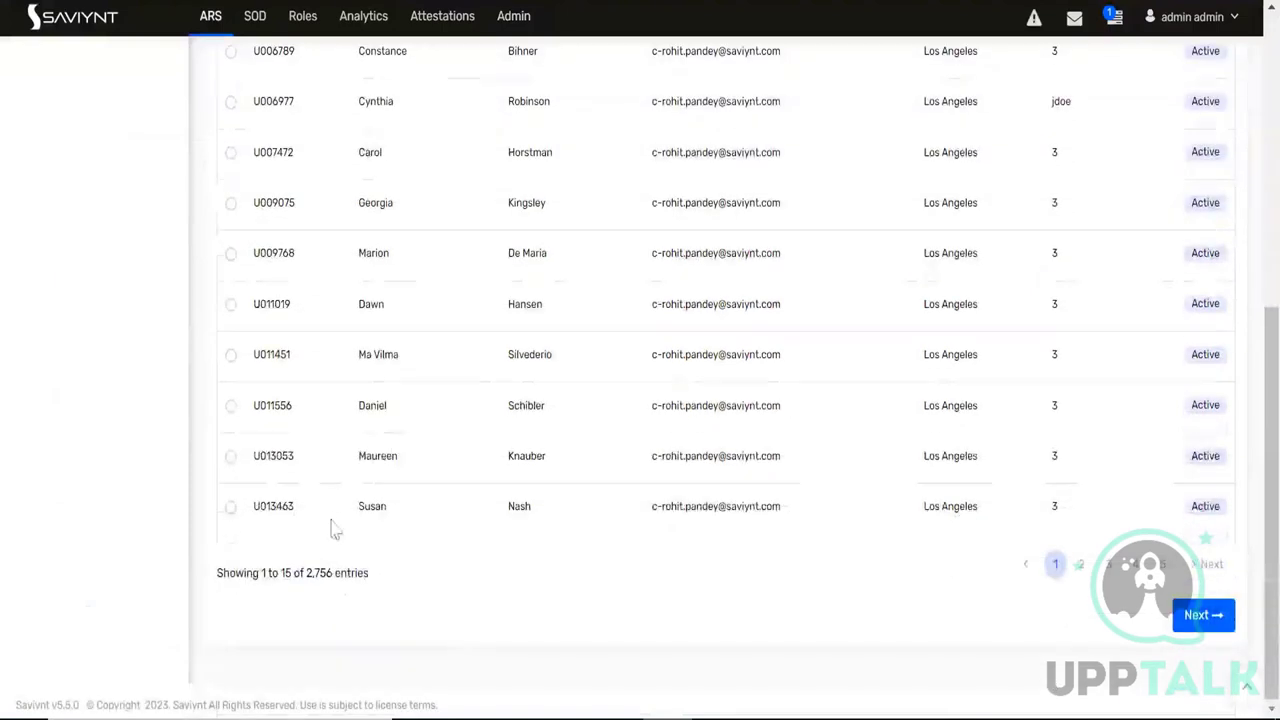
click(231, 456)
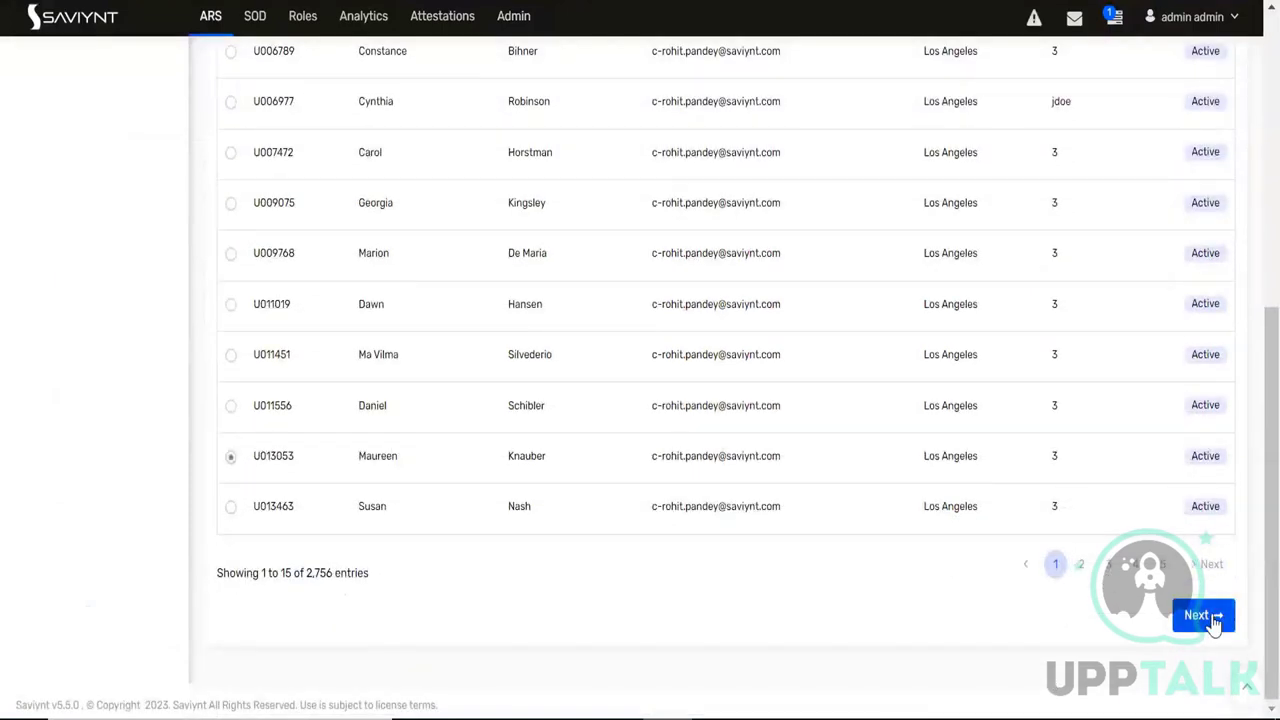
Add the DatabaseTrainingCF application to the request cart and proceed to access selection
scroll(477, 374, down, 5)
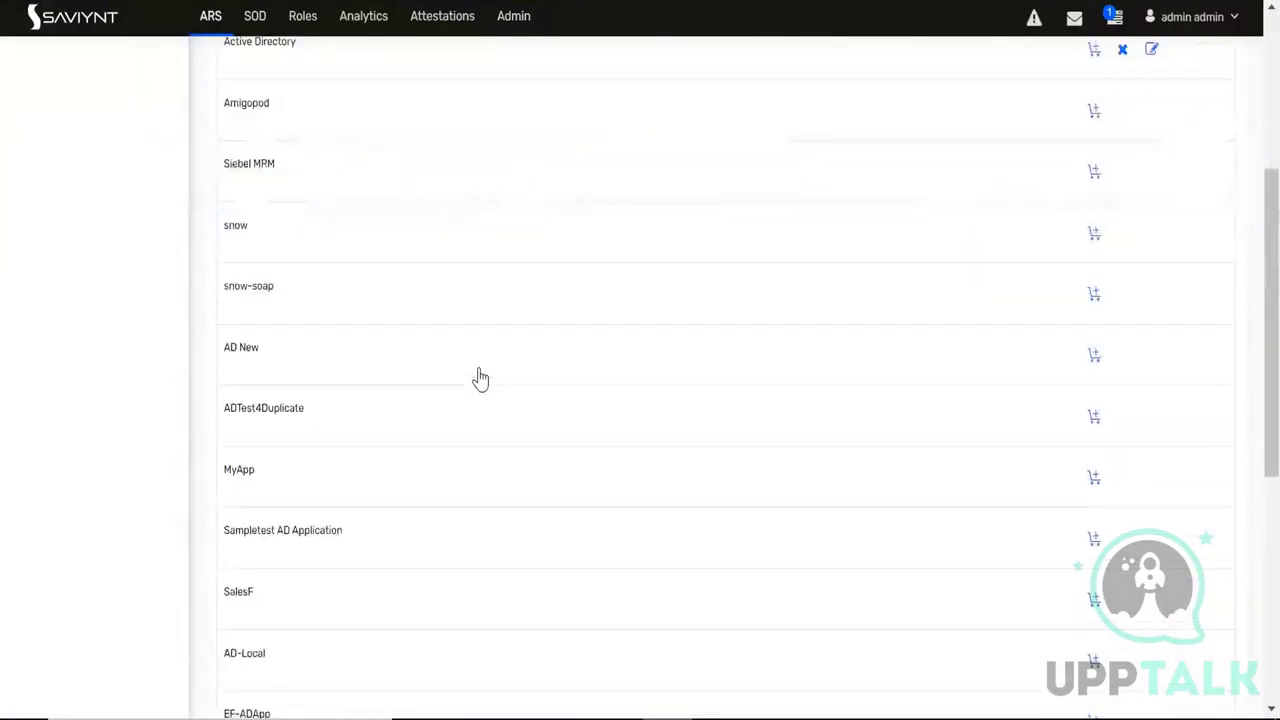
scroll(480, 377, down, 3)
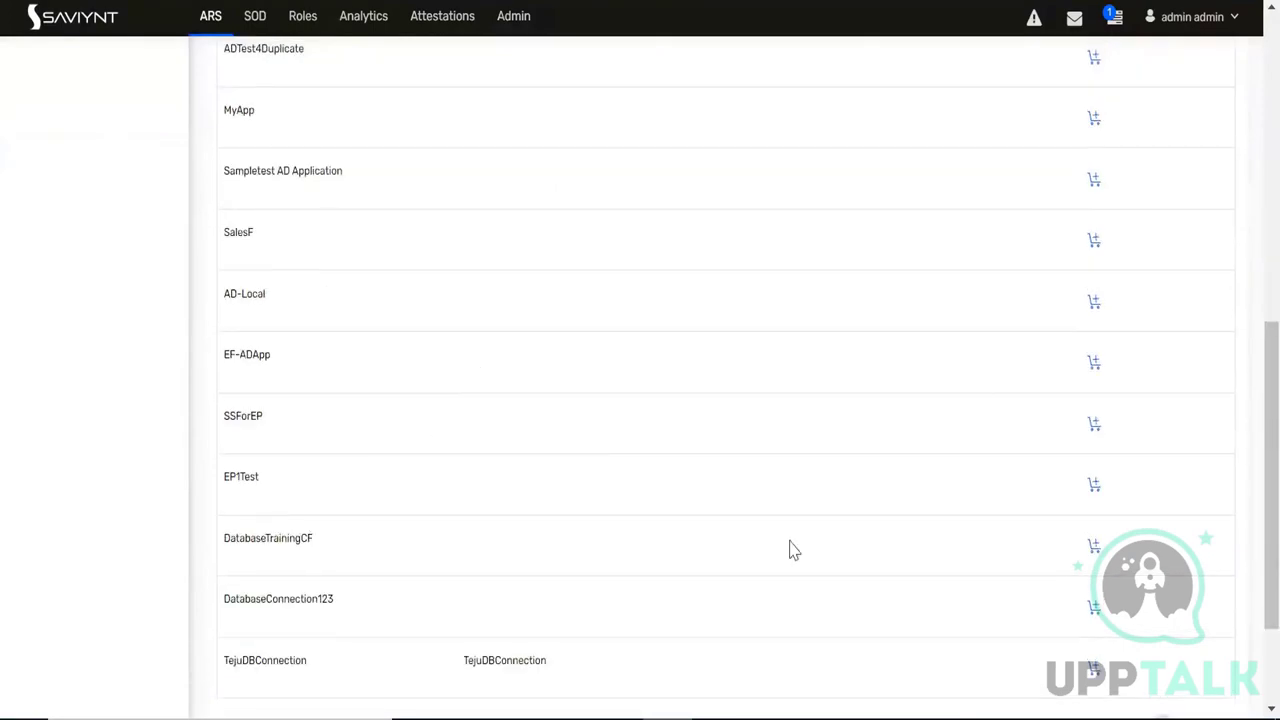
click(1093, 546)
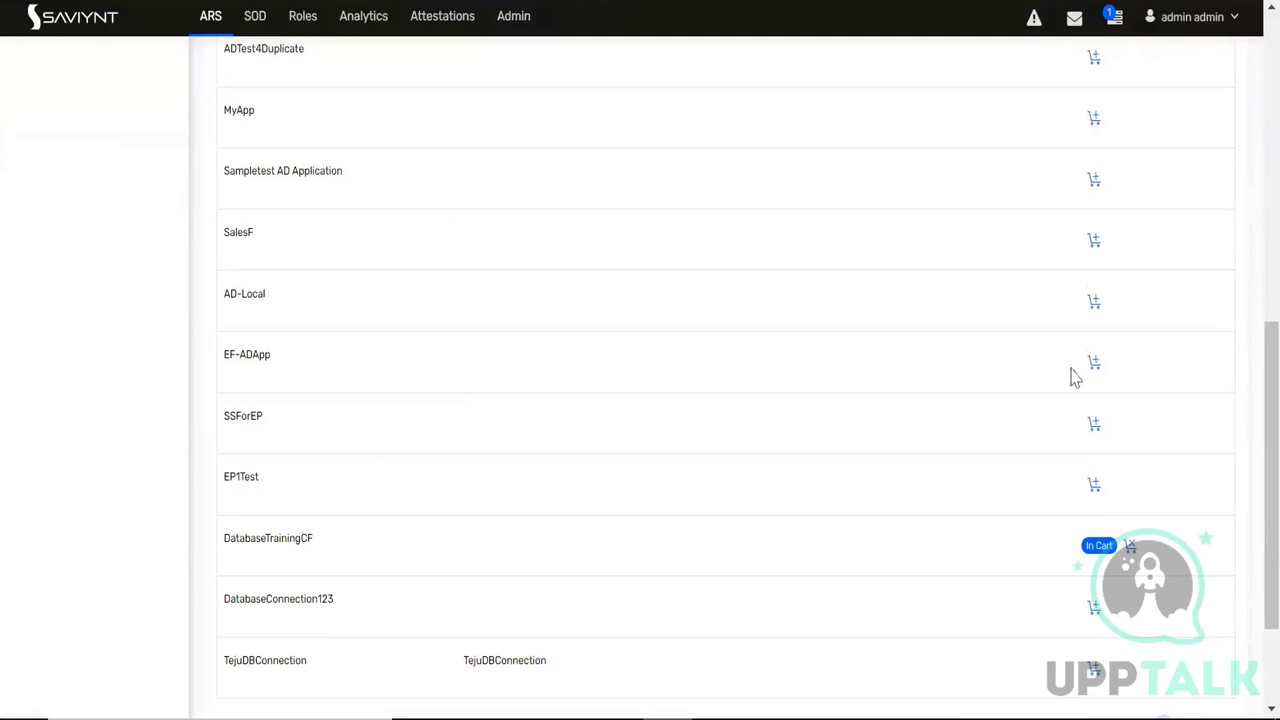
scroll(1251, 249, up, 10)
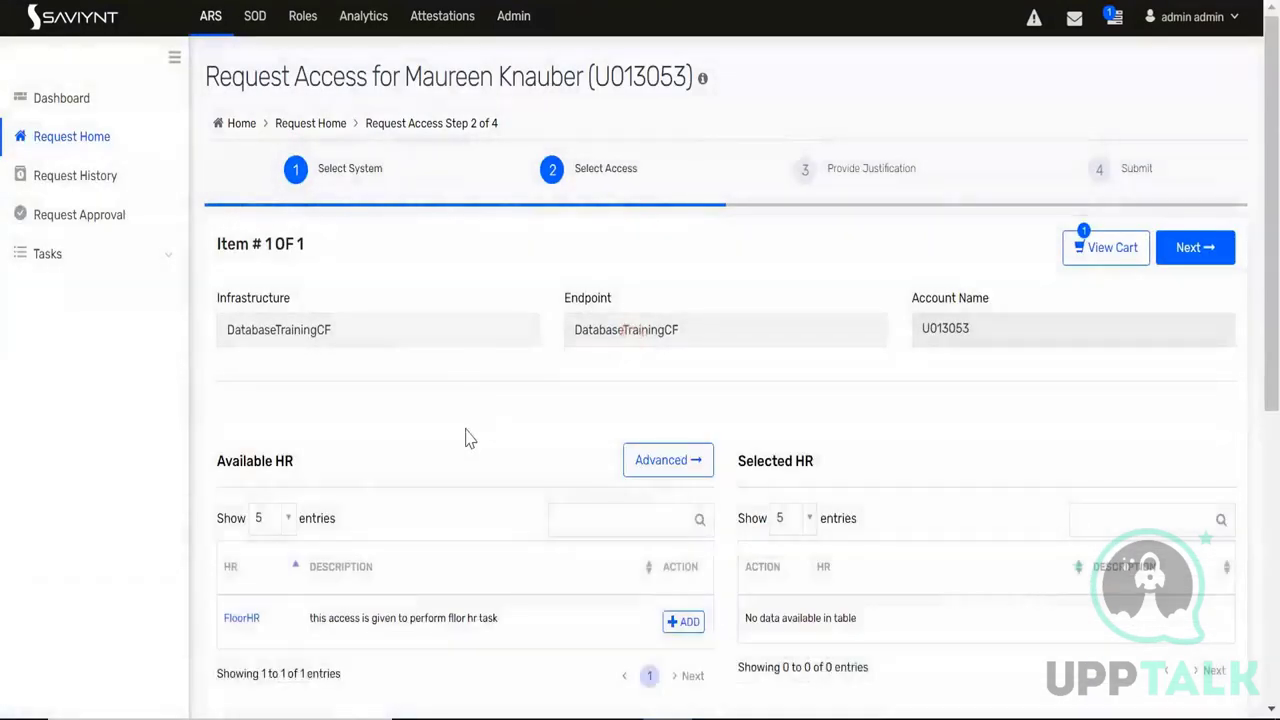
Review the available HR and Manager entitlements, add FloorHR to the request and continue to the justification stage
scroll(466, 434, down, 2)
scroll(466, 440, down, 3)
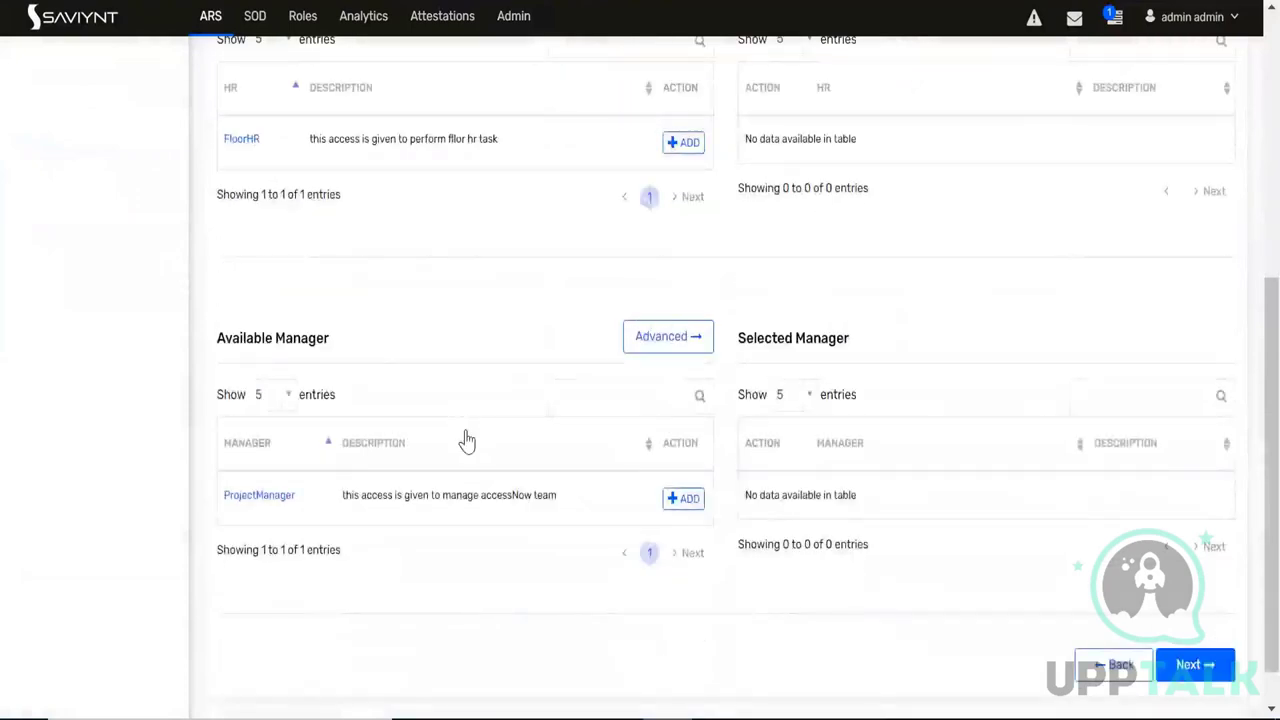
scroll(466, 440, up, 1)
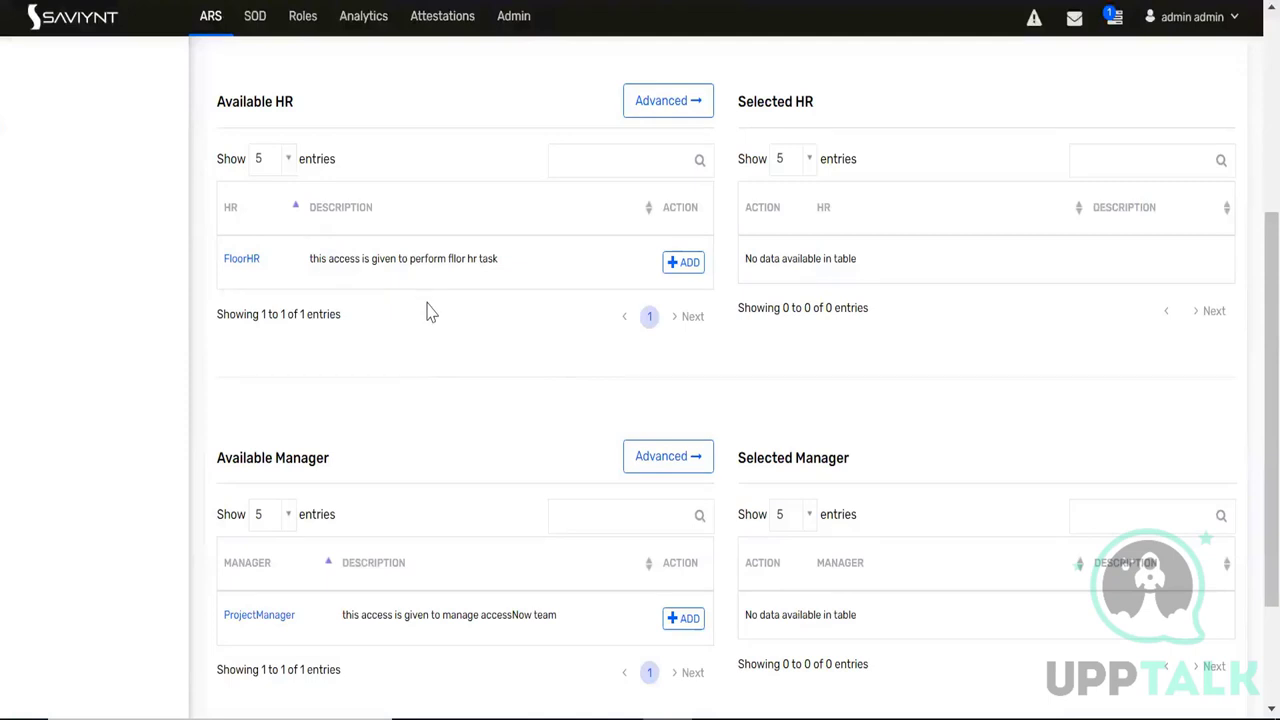
scroll(428, 309, up, 1)
click(689, 388)
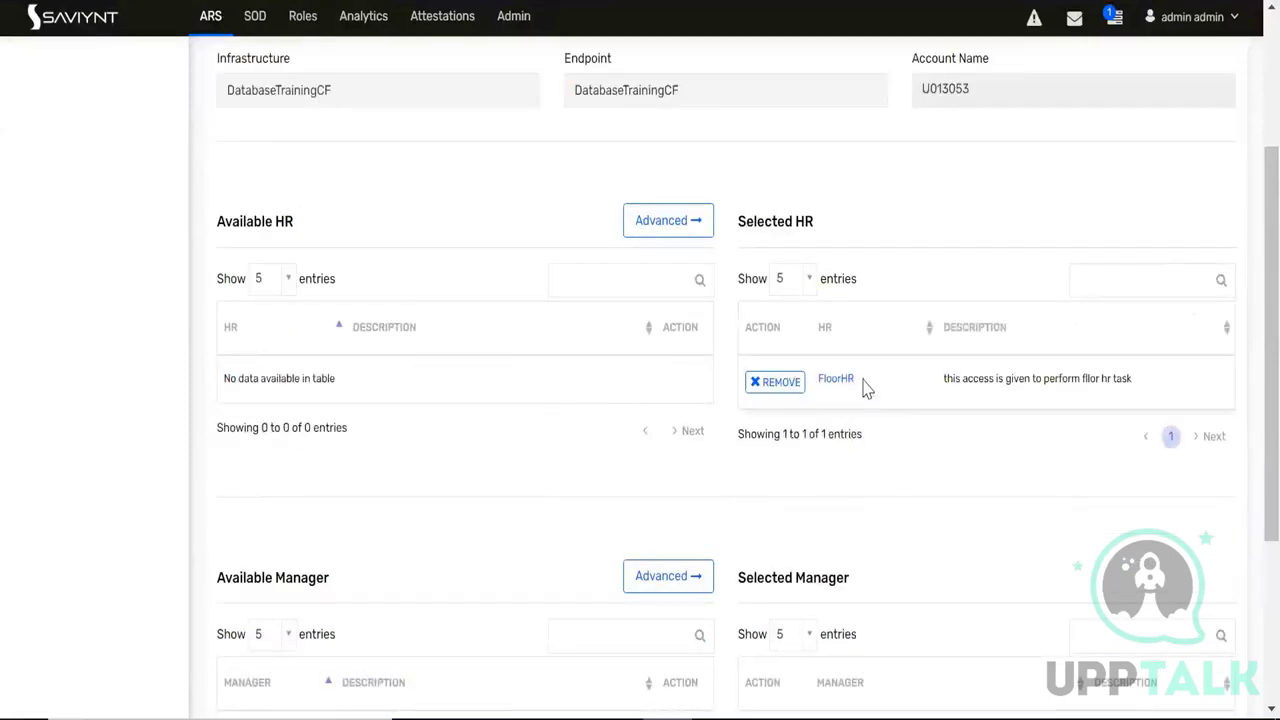
scroll(848, 390, down, 3)
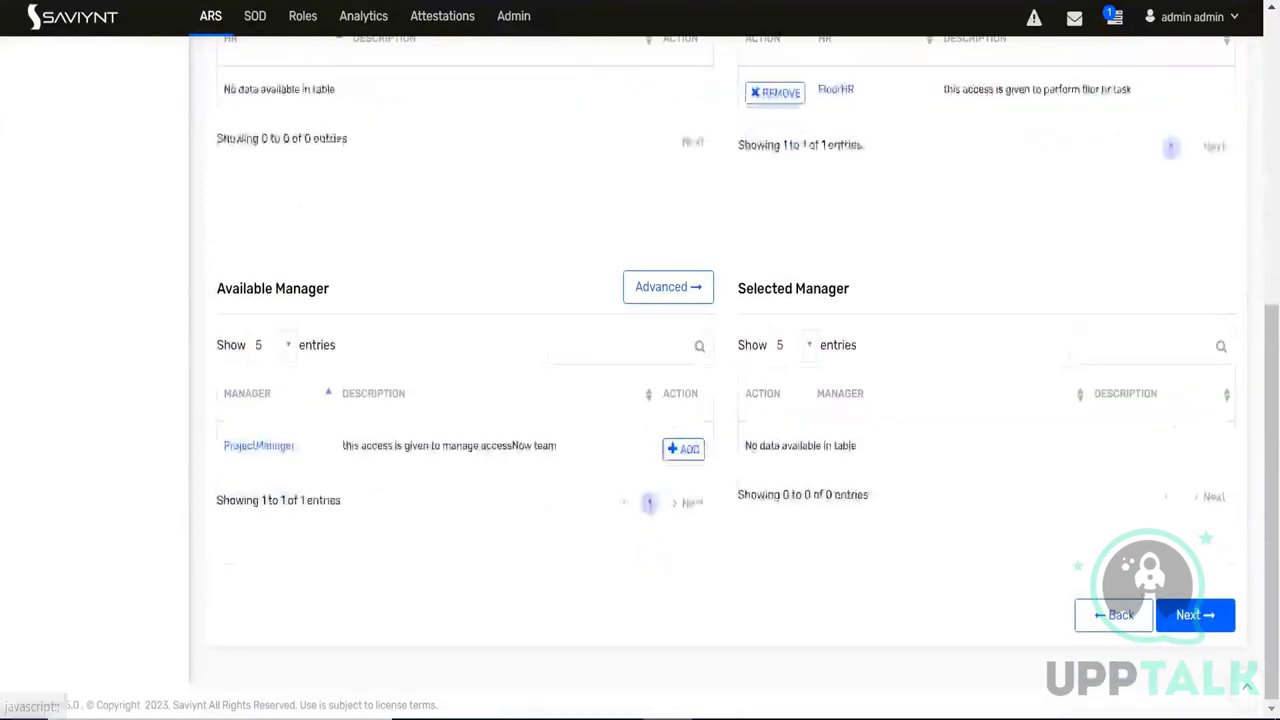
click(1193, 616)
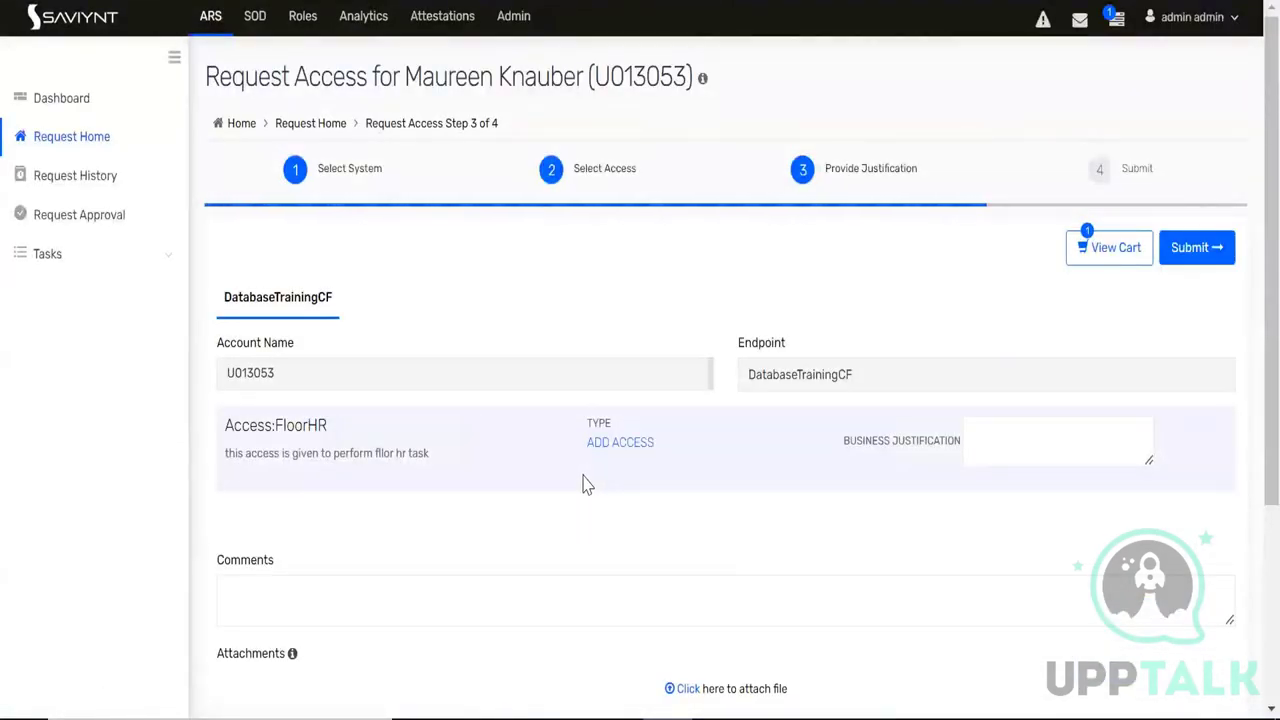
Enter "sdsd" as the FloorHR business justification and "need it" as the comment, and submit the access request
scroll(587, 485, down, 1)
click(1072, 326)
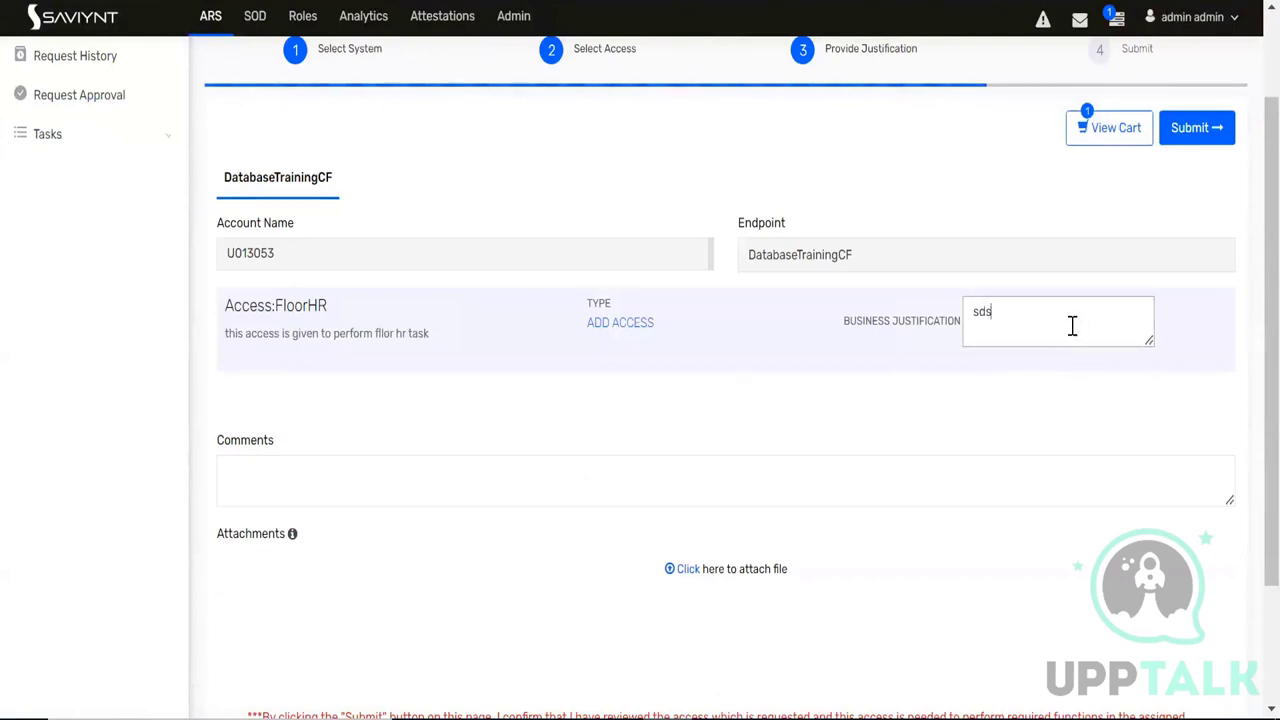
click(655, 474)
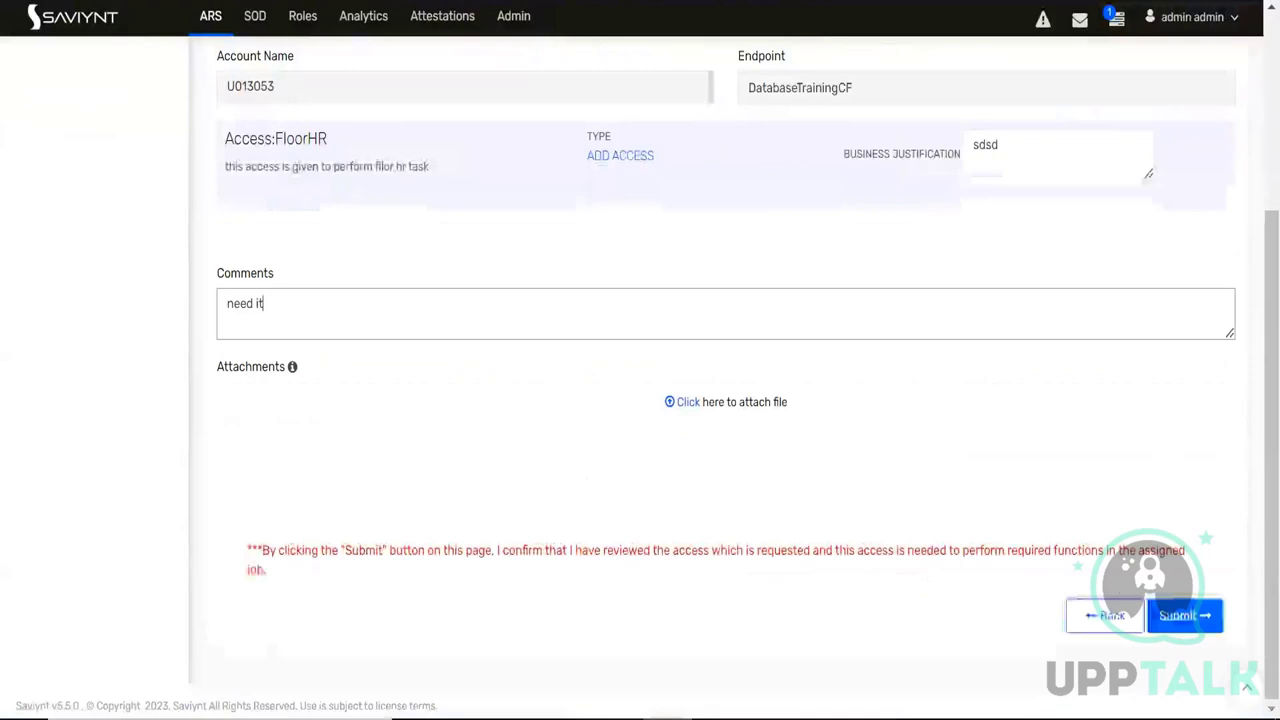
click(1177, 613)
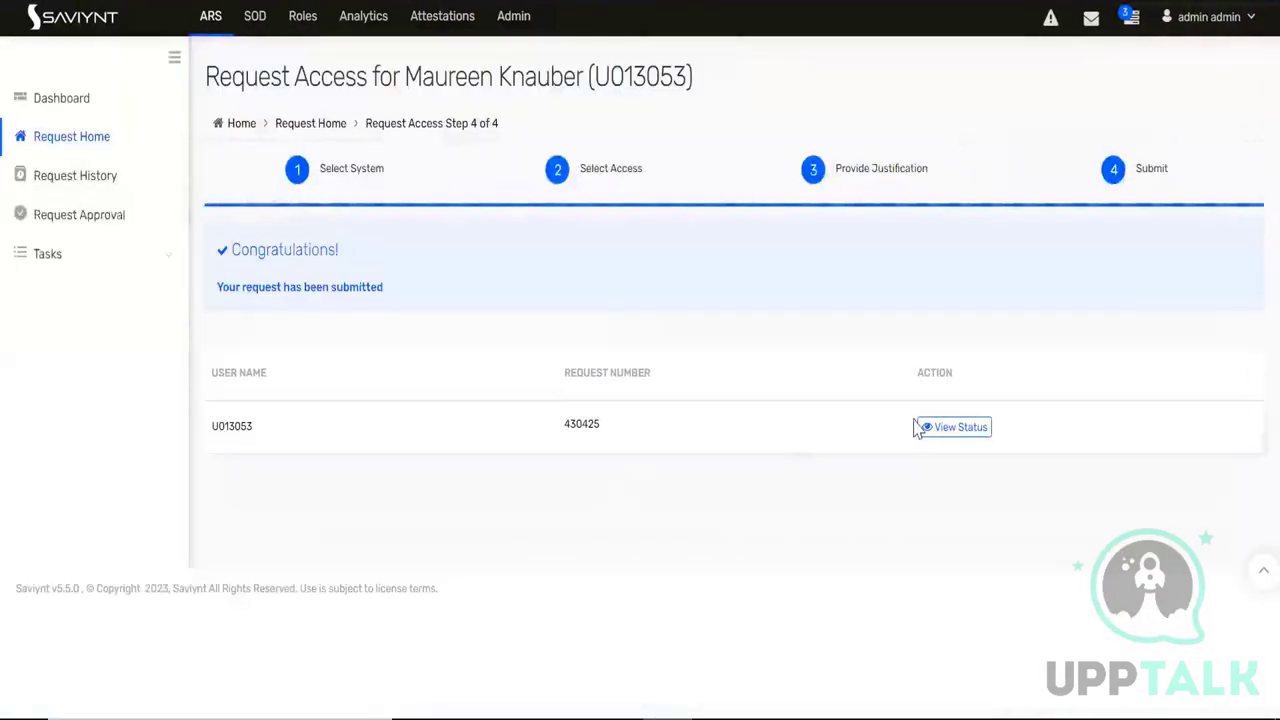
Open the submitted request's status and review its access details and auto-approved New Account and FloorHR entries
click(944, 429)
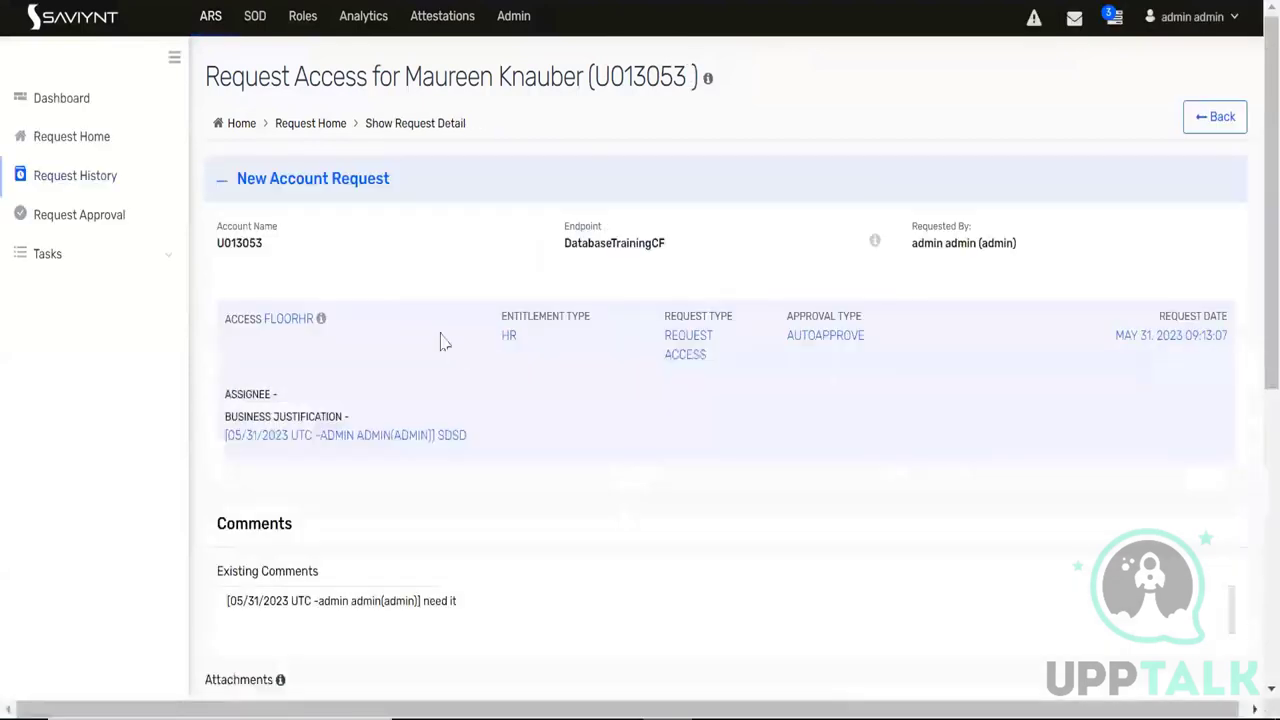
scroll(423, 329, down, 3)
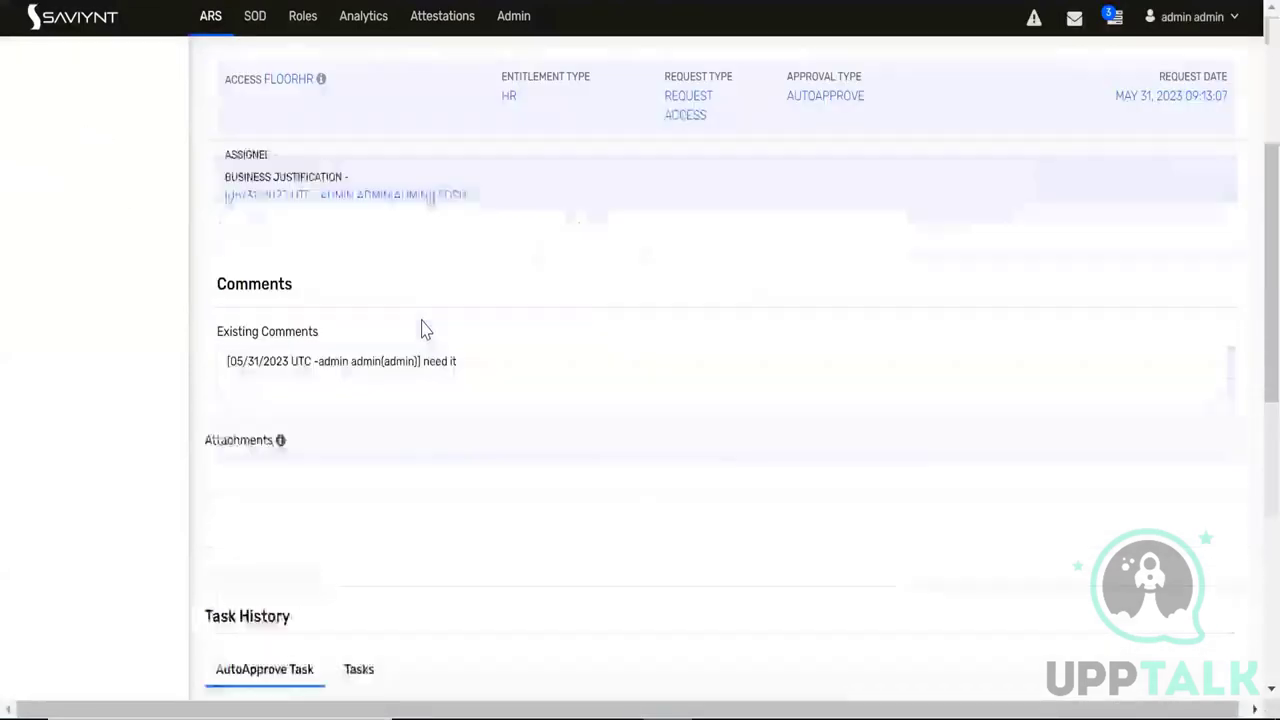
scroll(300, 390, down, 3)
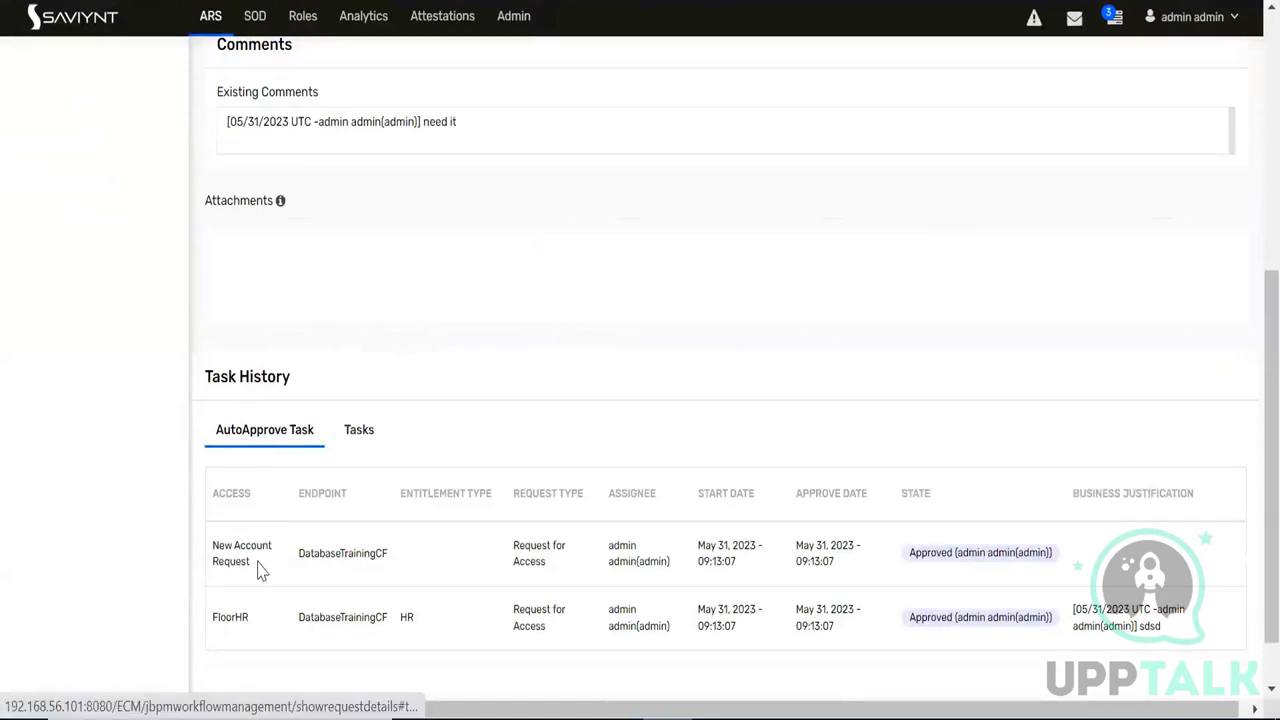
drag(257, 570, 208, 558)
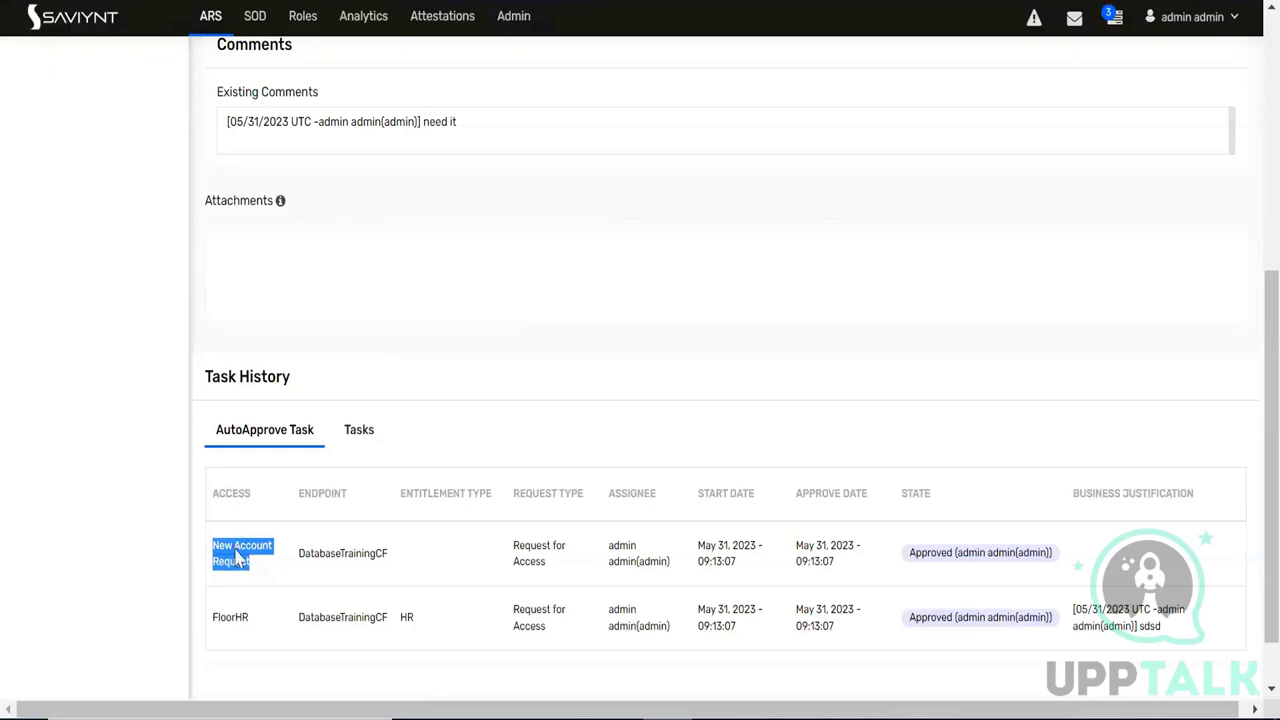
drag(253, 628, 211, 631)
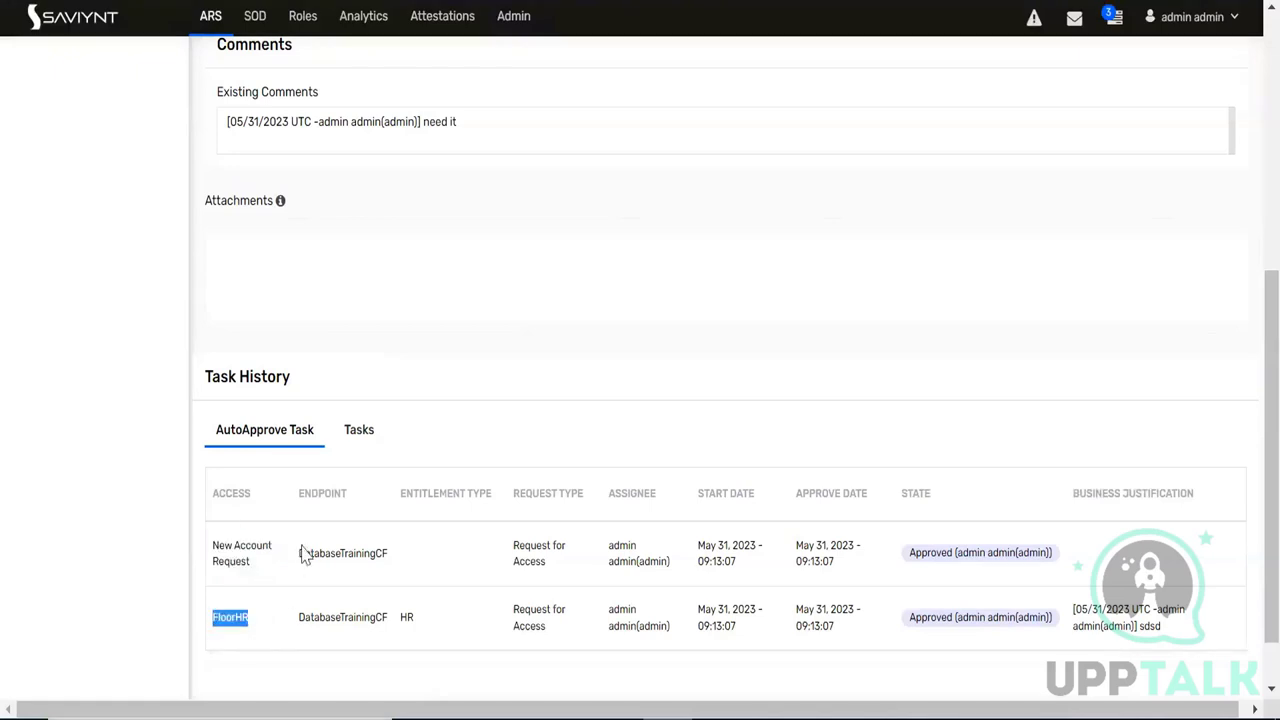
scroll(303, 551, up, 5)
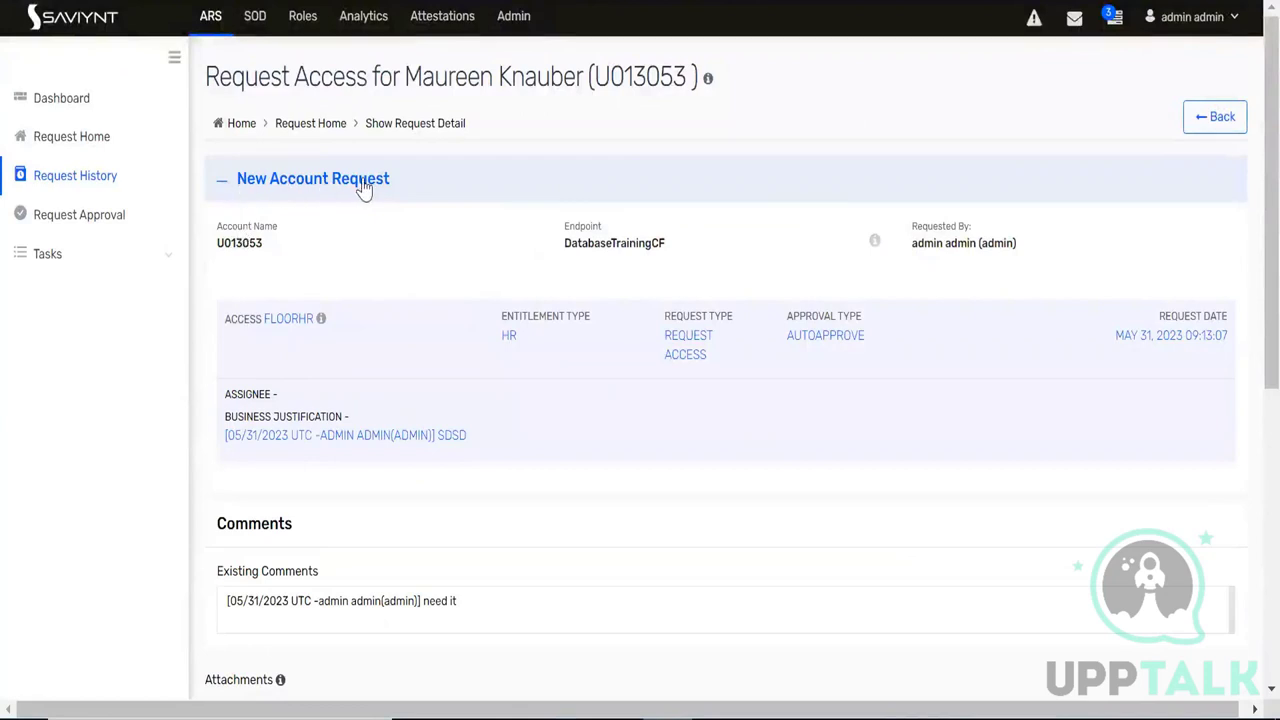
double_click(257, 323)
mouse_move(321, 325)
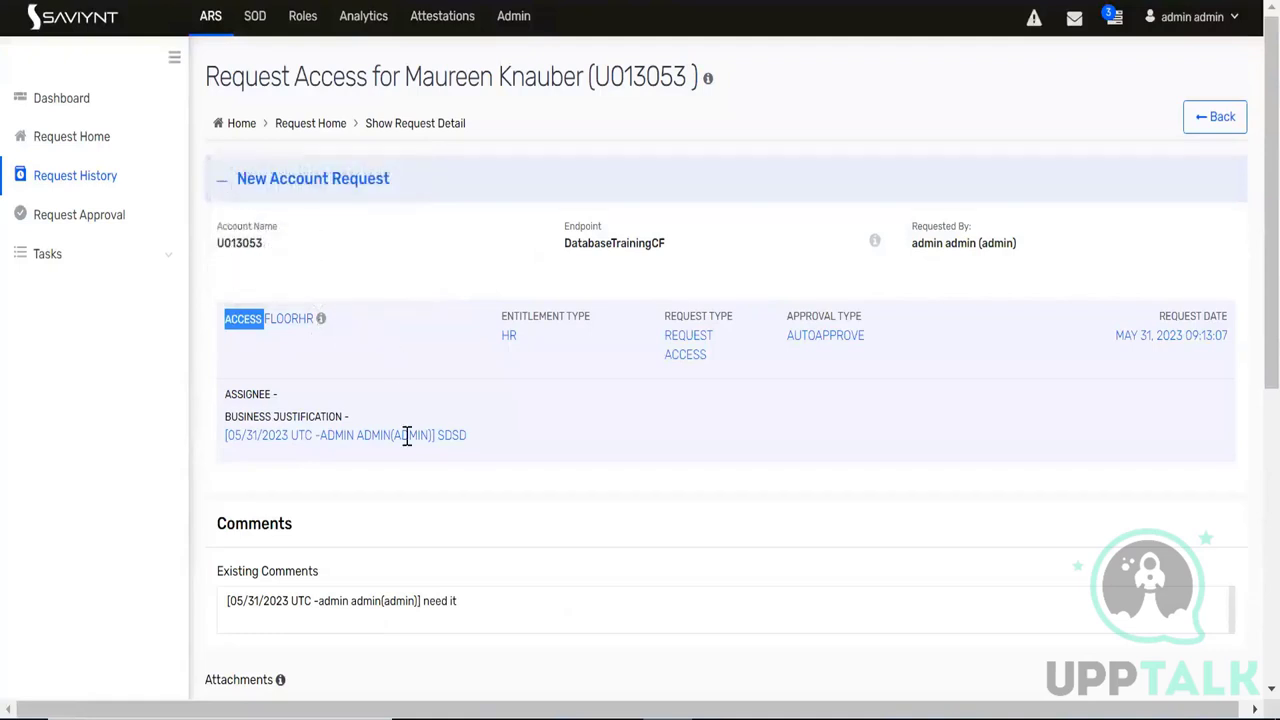
Show the provisioning tasks in the request's Task History and check their task types
scroll(406, 443, down, 5)
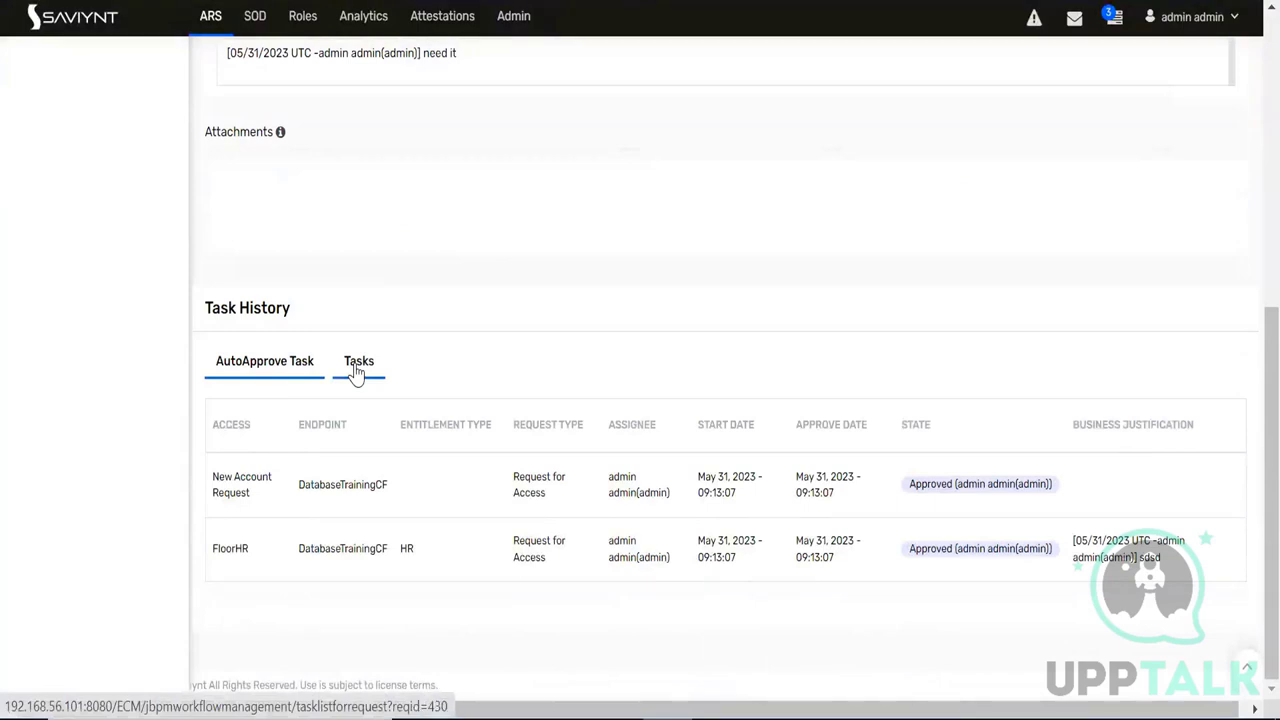
click(356, 370)
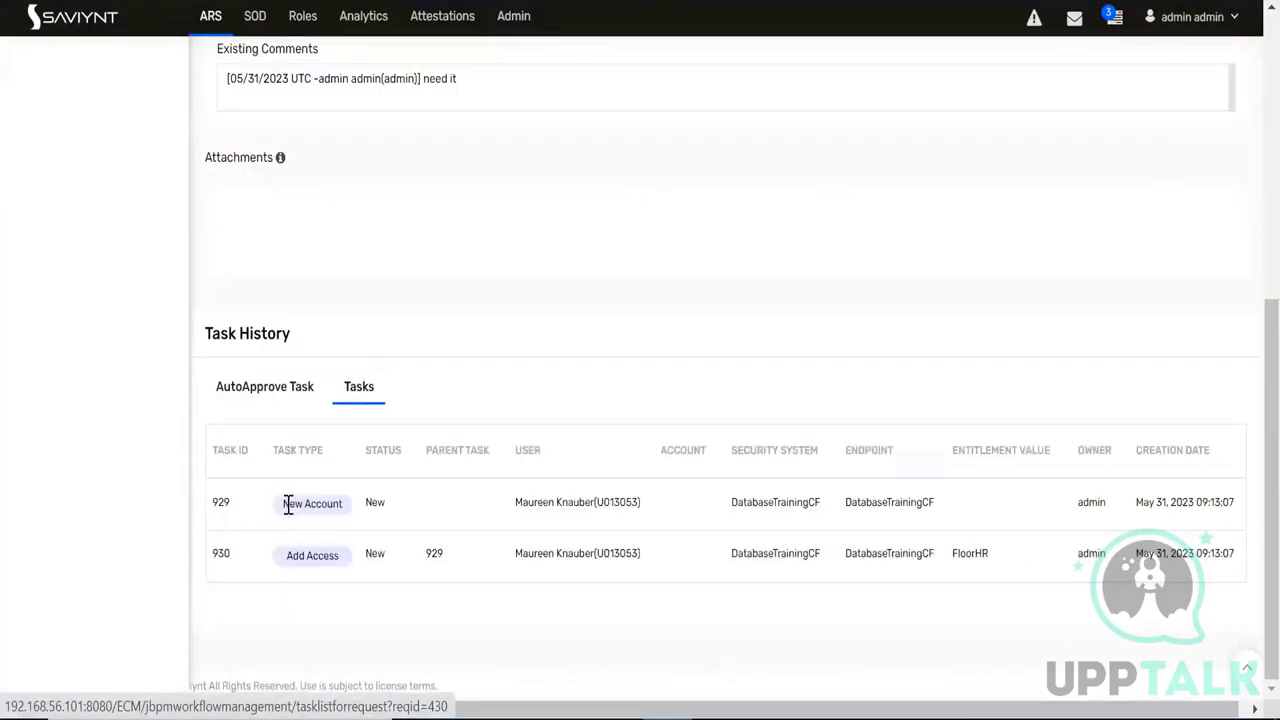
drag(285, 504, 343, 503)
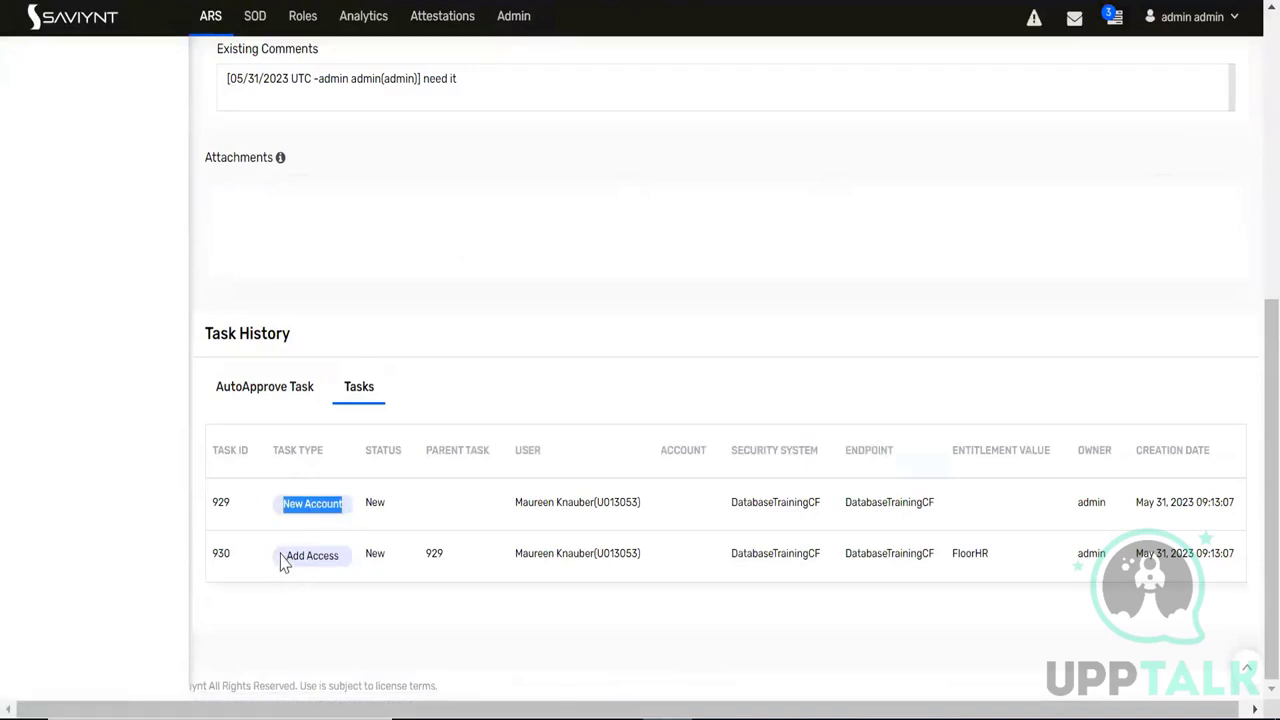
drag(285, 556, 365, 567)
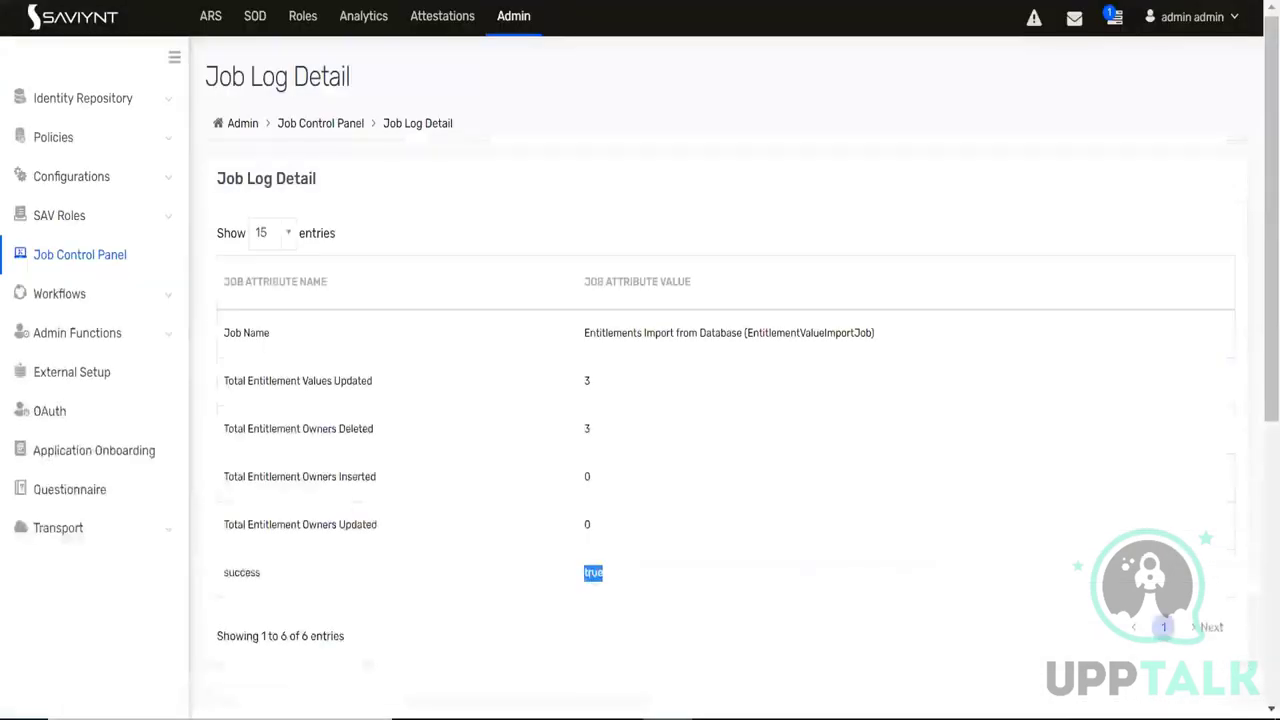
Return to the Job Control Panel and start the PROVJOBS job under the Utility group's Provisioning Job (WSRETRYJOB)
click(110, 256)
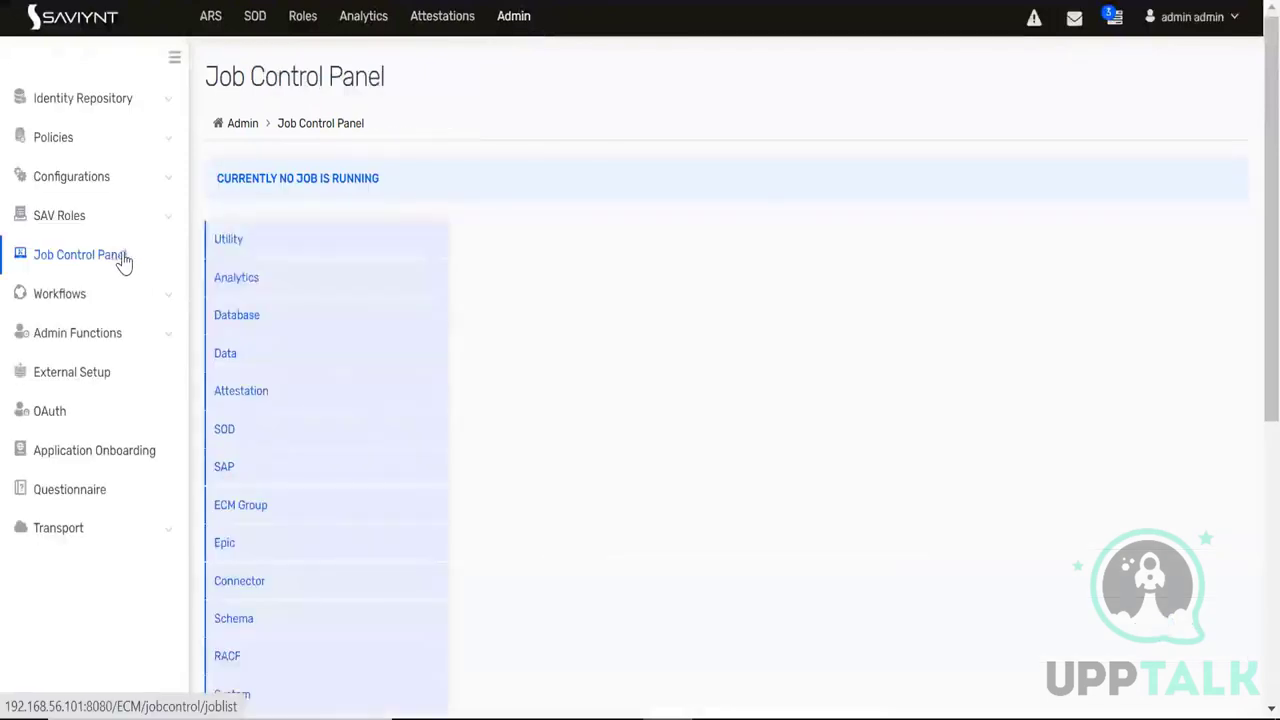
click(123, 240)
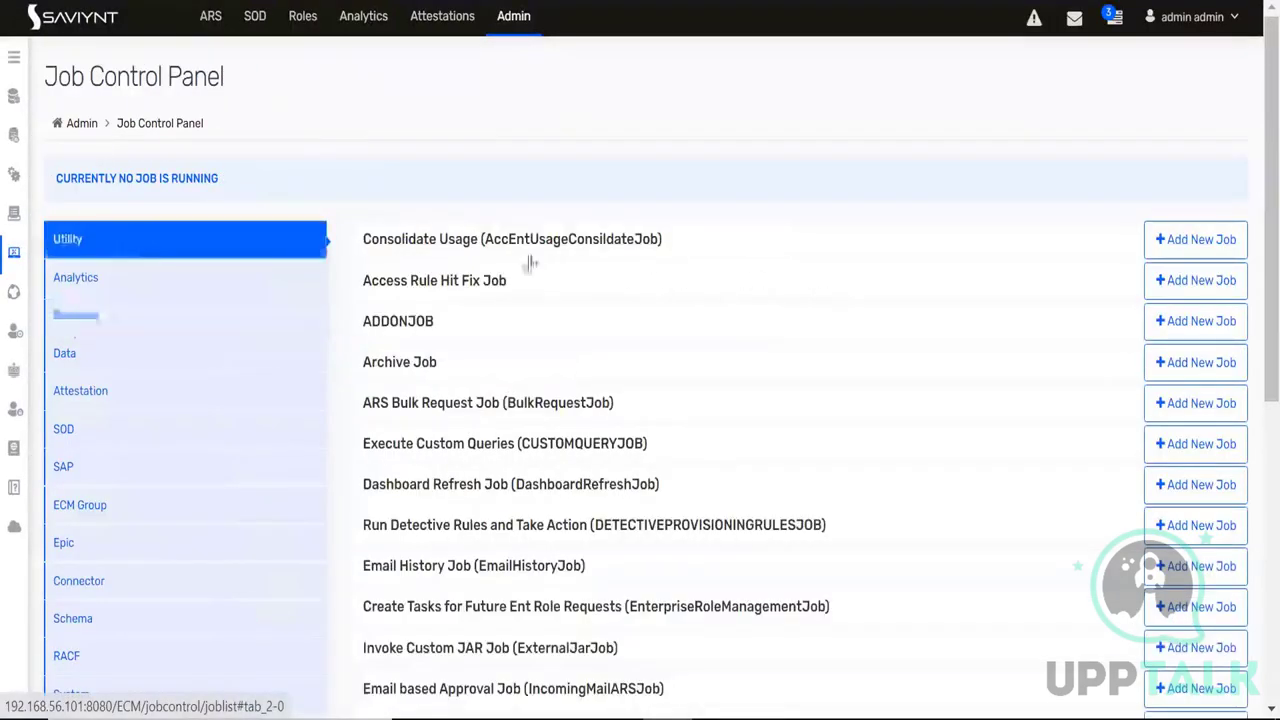
scroll(530, 263, down, 3)
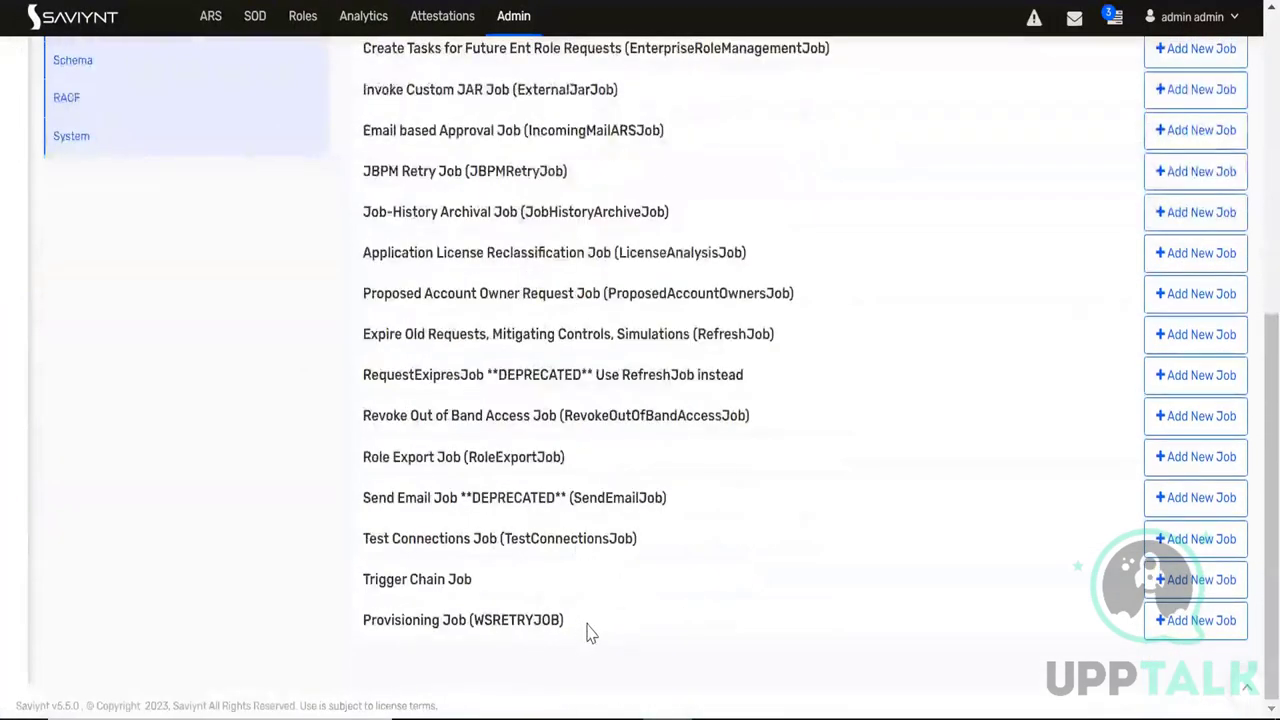
scroll(640, 568, down, 1)
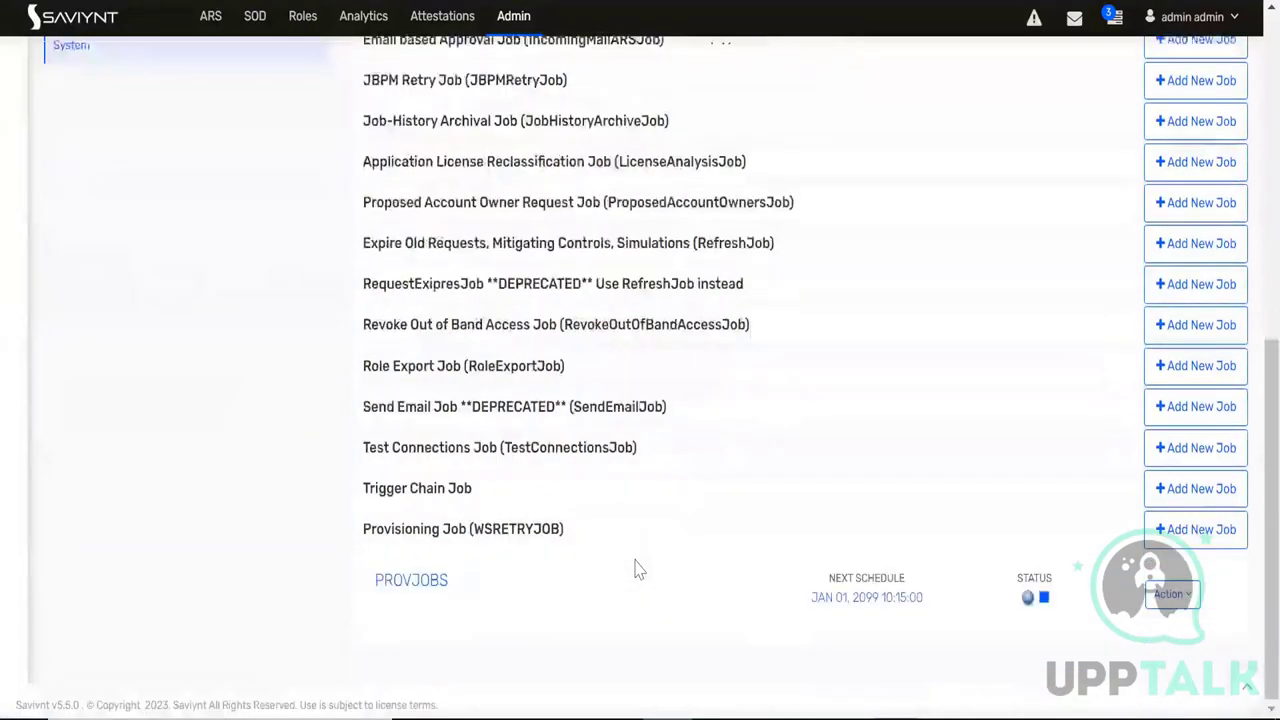
click(1170, 598)
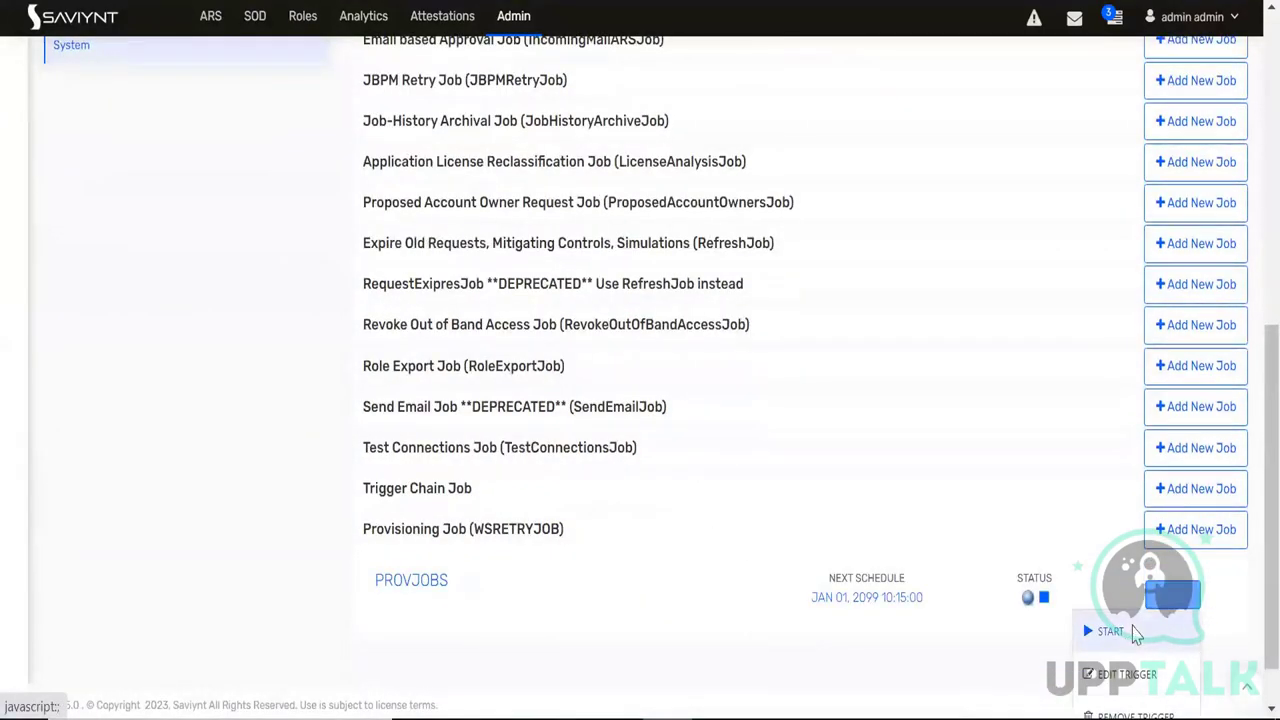
click(1117, 626)
Submit the PROVJOBS run for the DatabaseTrainingCF system with the task types New Account and Add Access
click(510, 210)
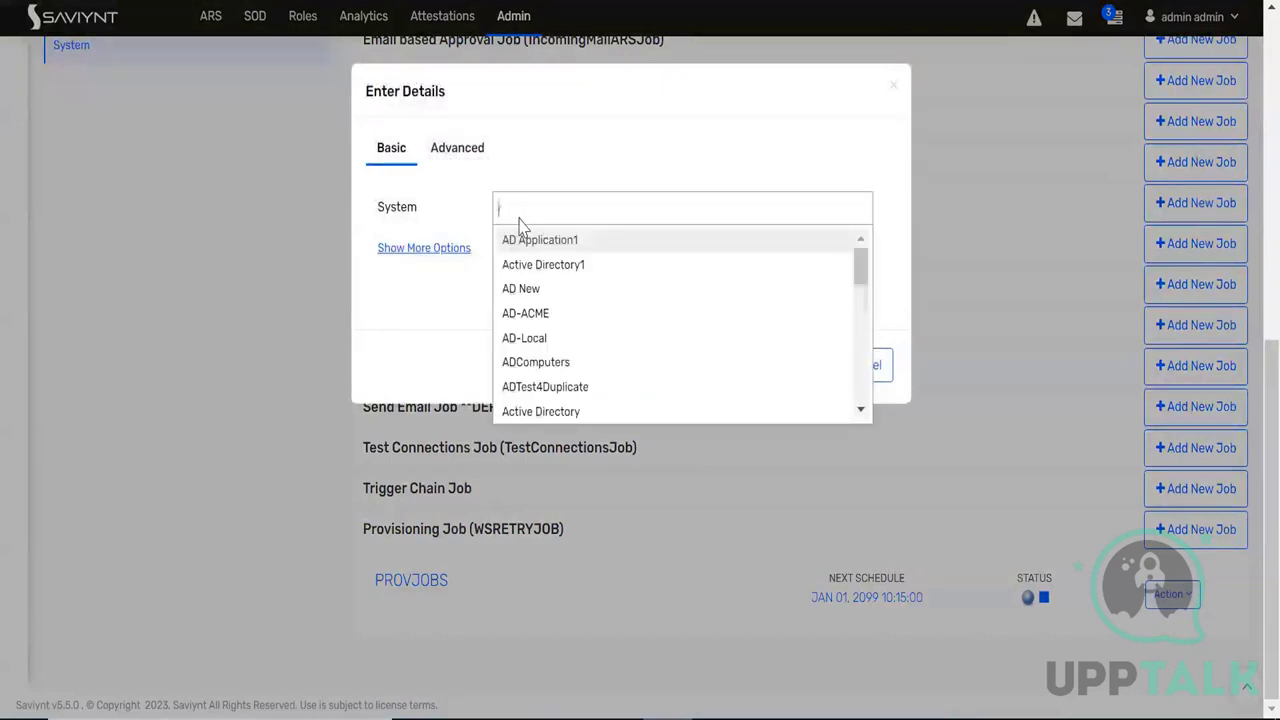
text(da)
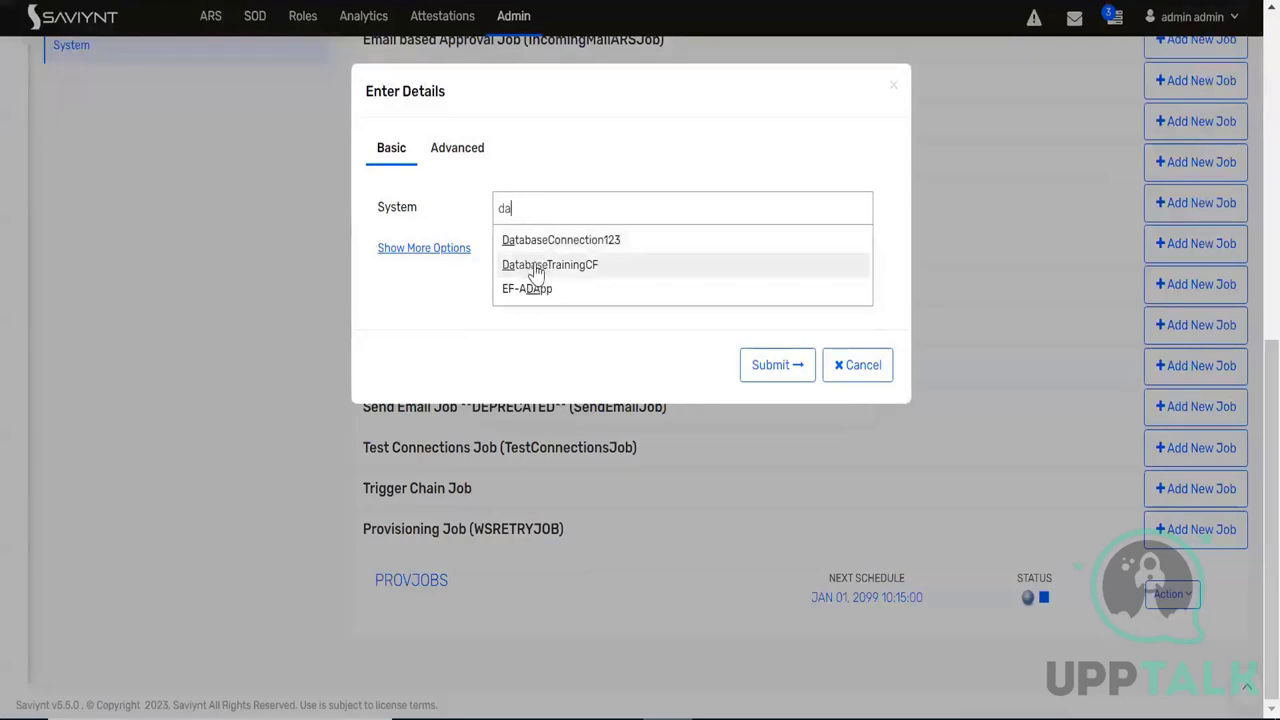
click(536, 267)
click(444, 278)
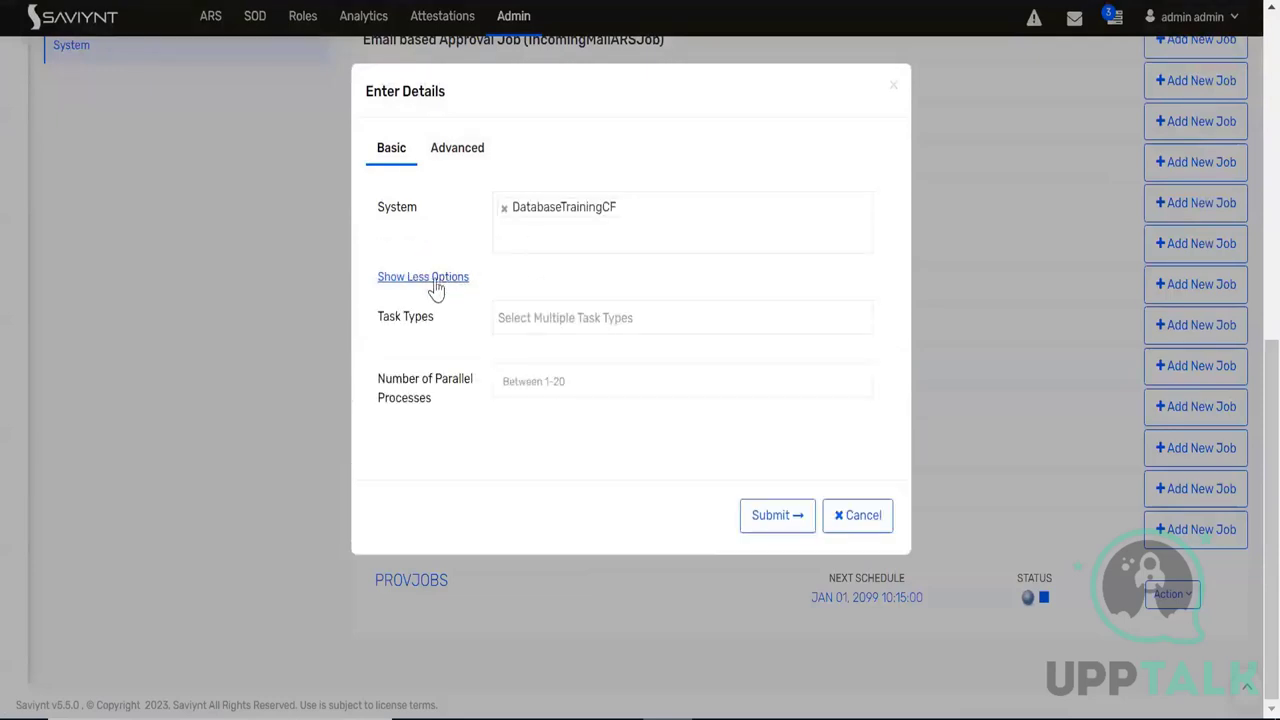
click(534, 317)
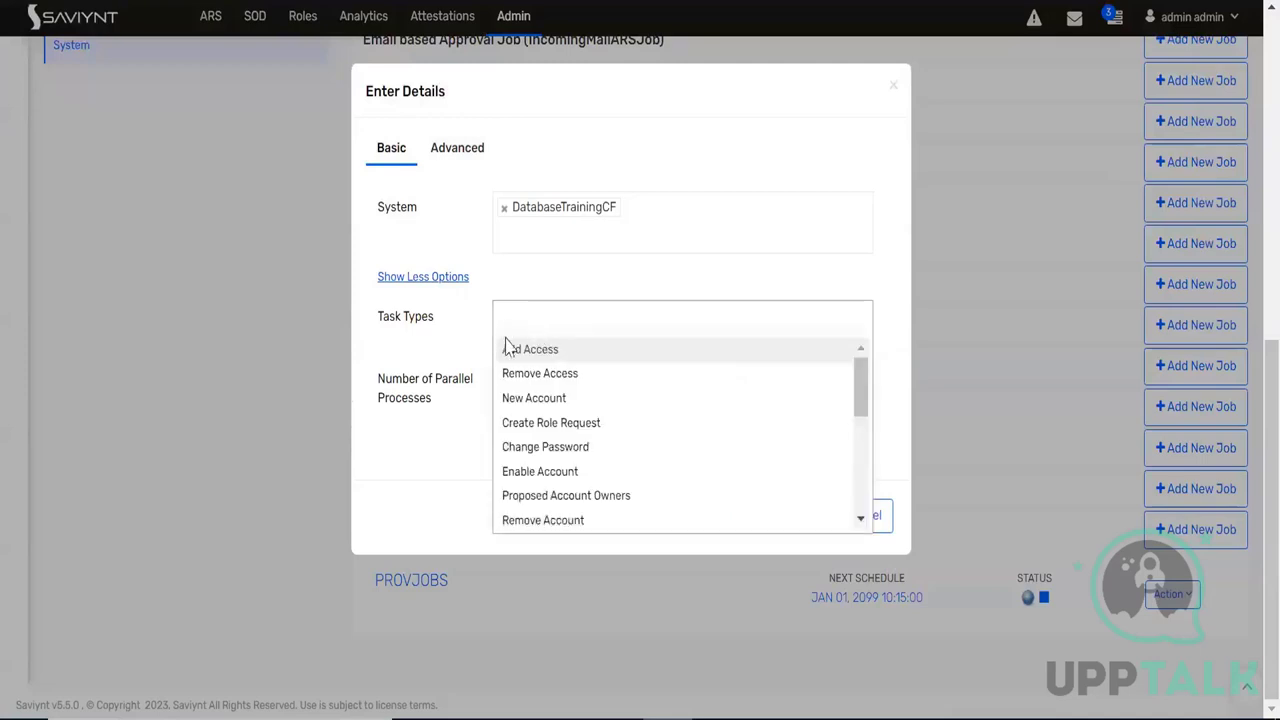
click(529, 400)
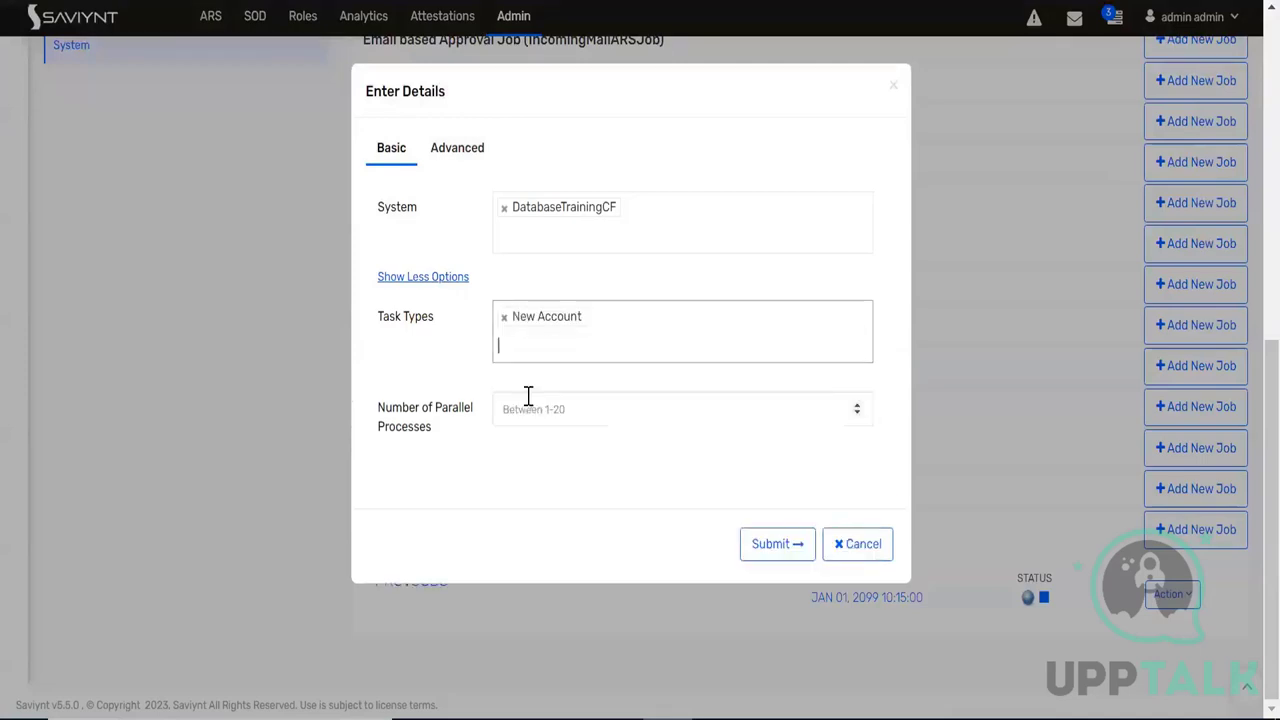
text(ad)
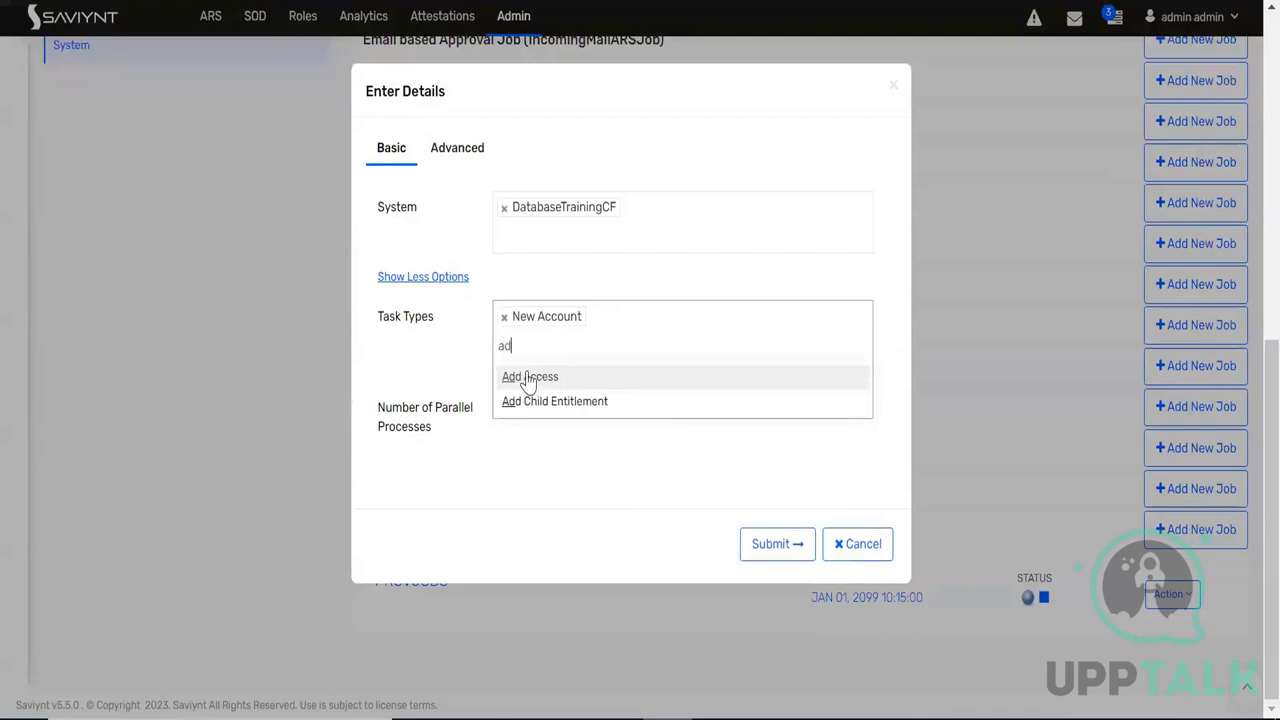
click(528, 376)
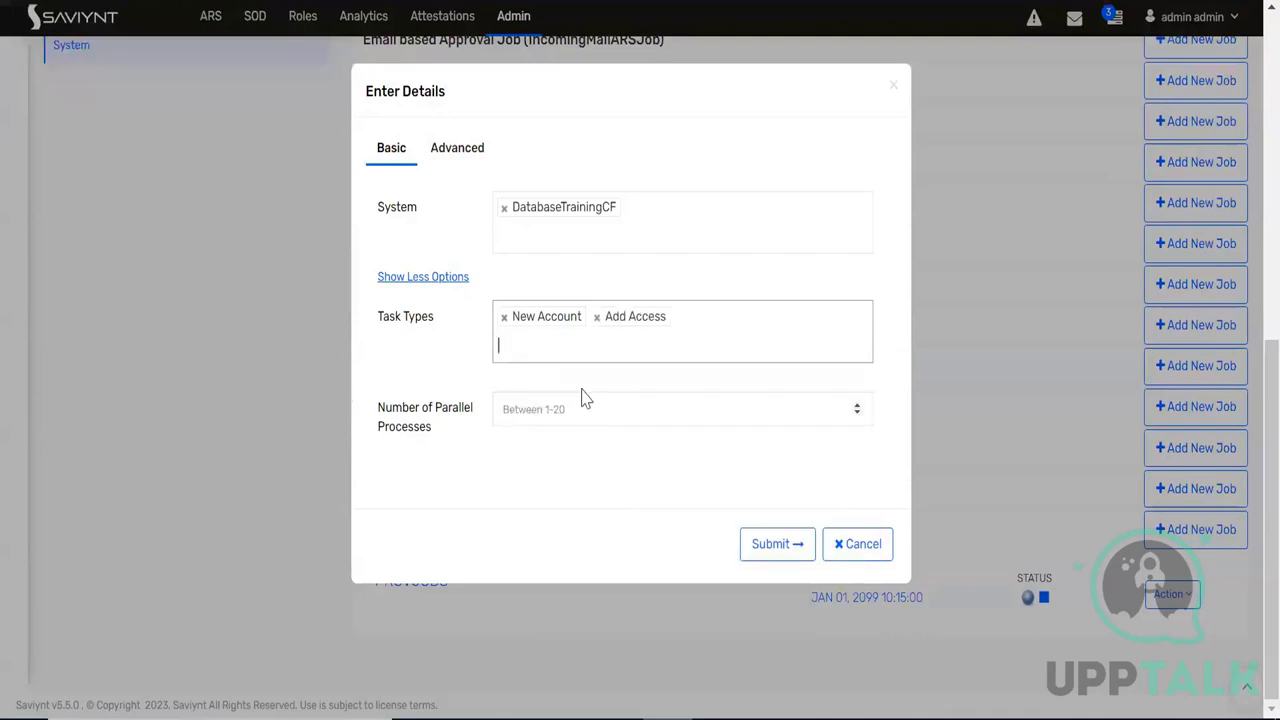
click(768, 545)
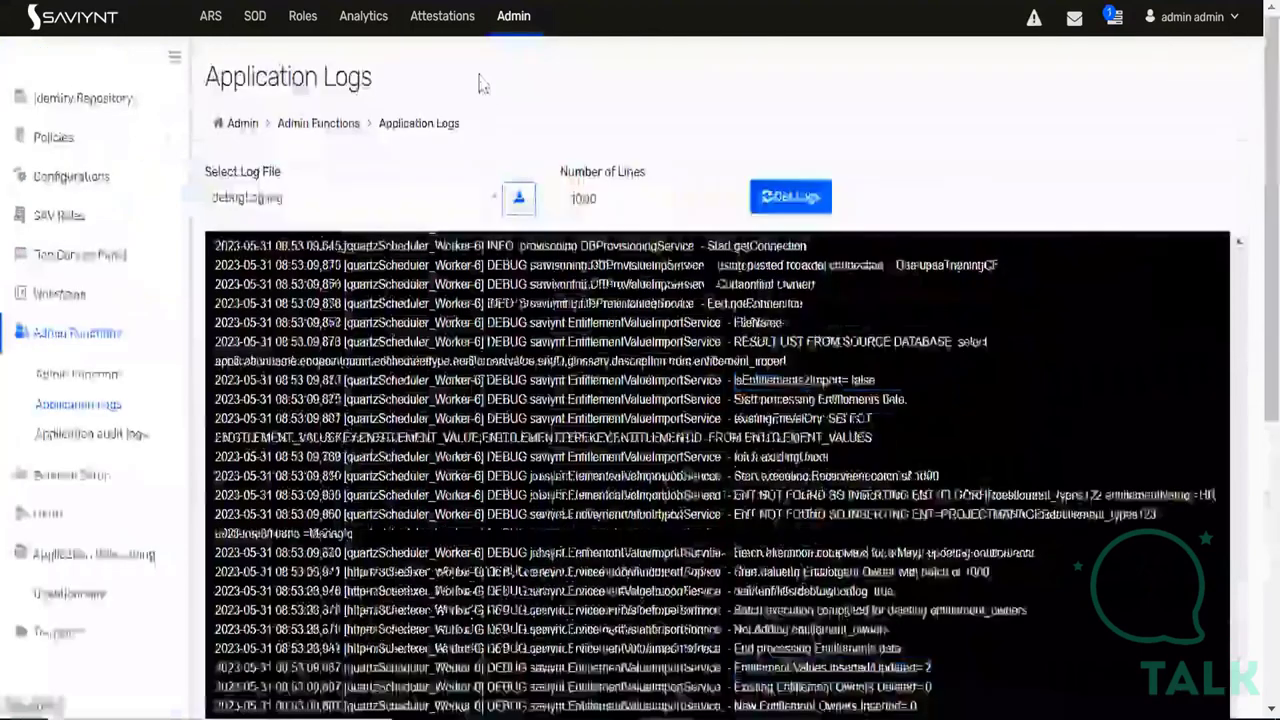
Recheck the FloorHR request's Task History, examining the IDs, statuses and parent task of its New Account and Add Access tasks
scroll(488, 109, up, 10)
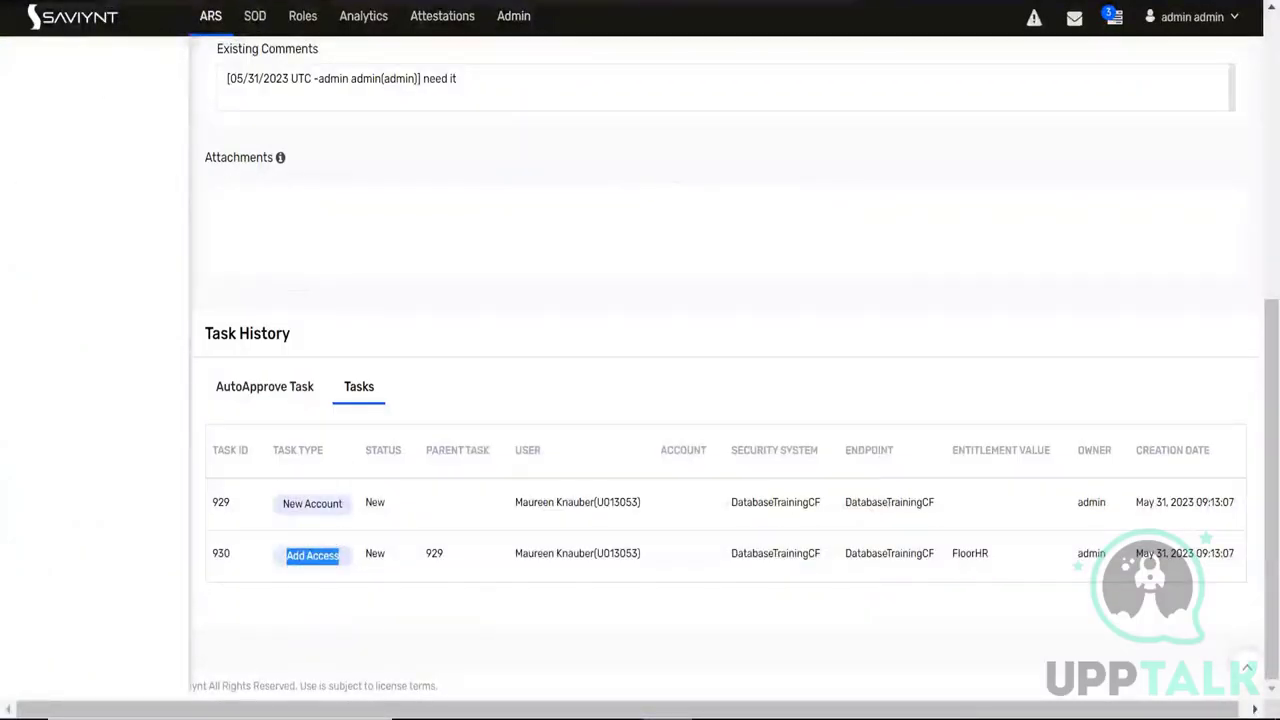
click(710, 160)
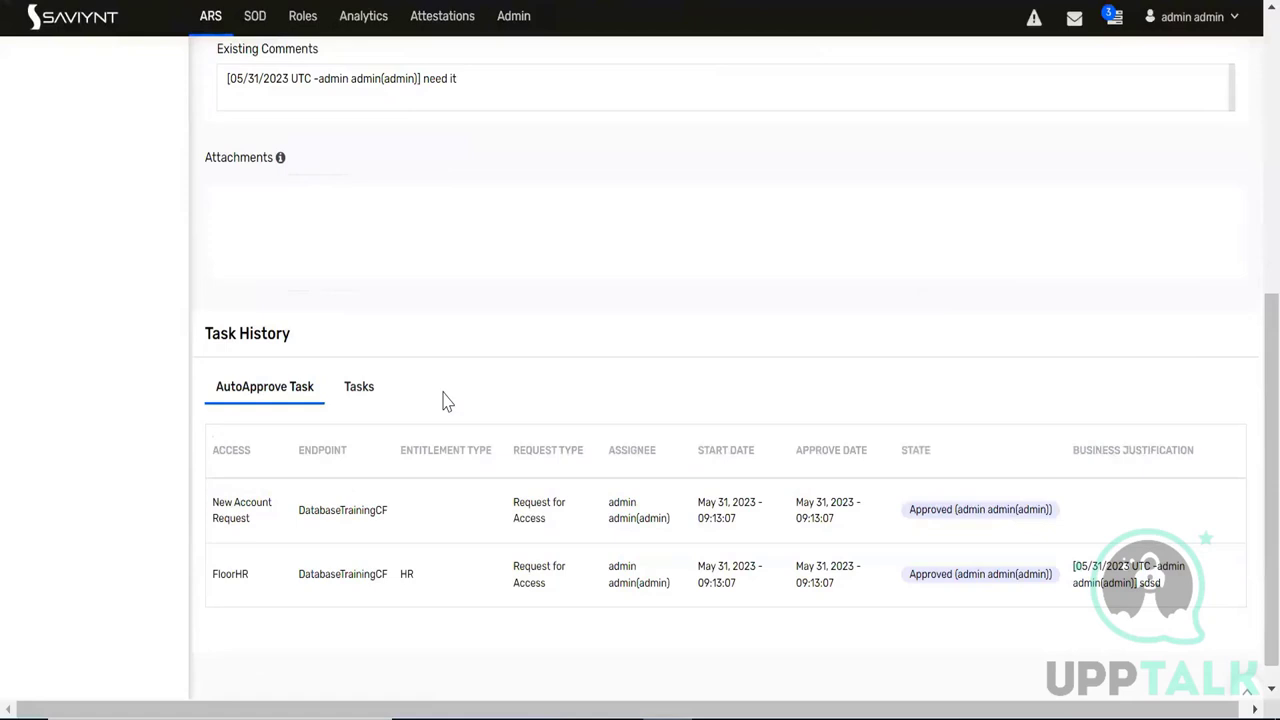
click(361, 392)
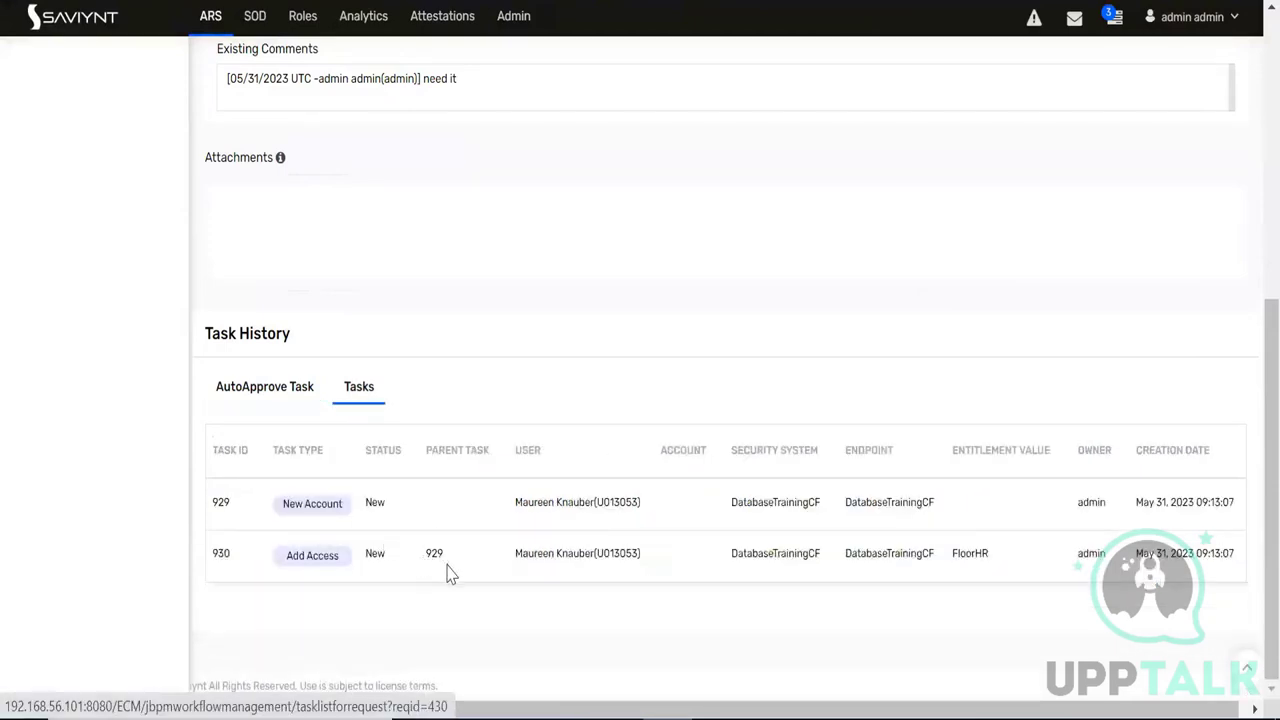
scroll(449, 575, up, 5)
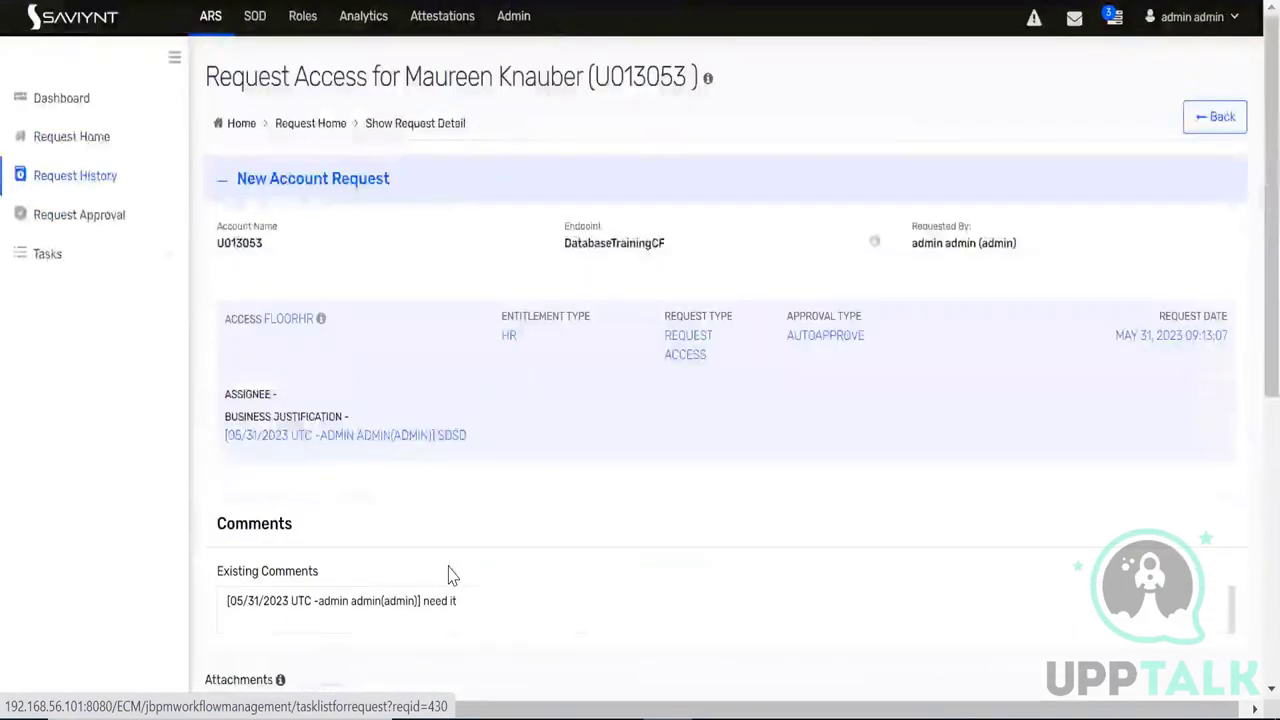
scroll(449, 575, down, 4)
scroll(449, 575, down, 2)
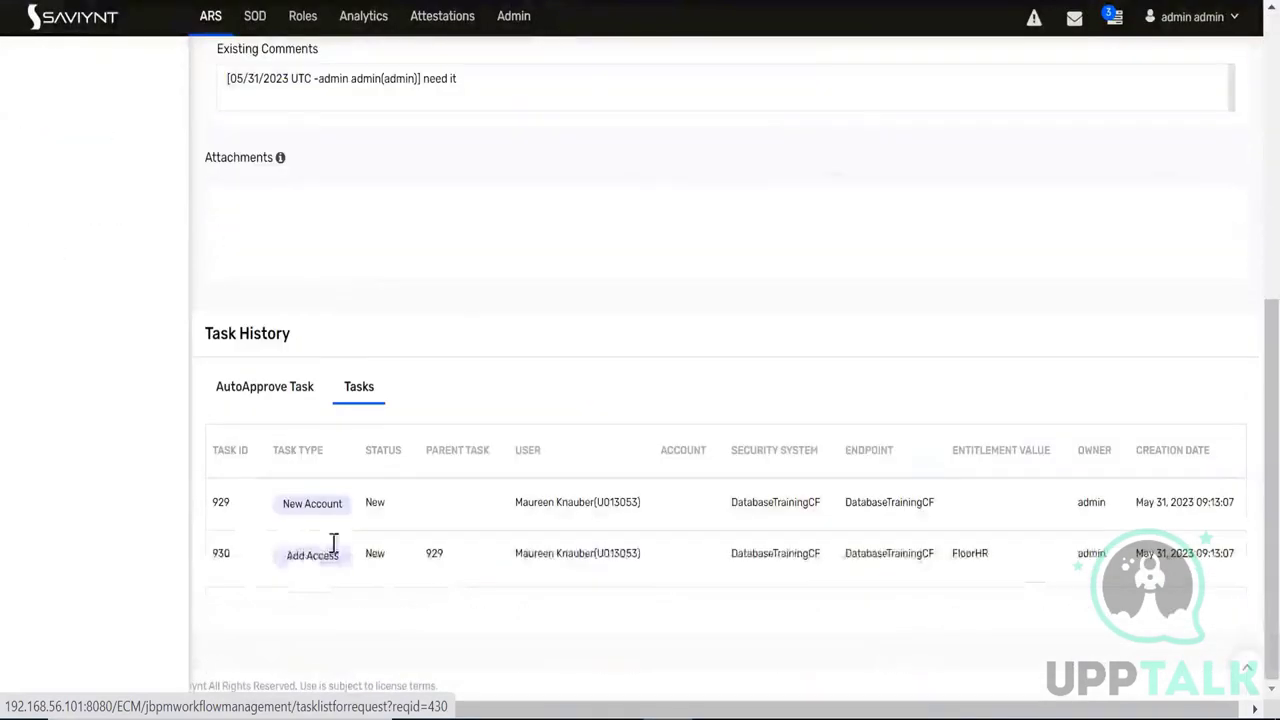
double_click(222, 503)
scroll(474, 510, up, 5)
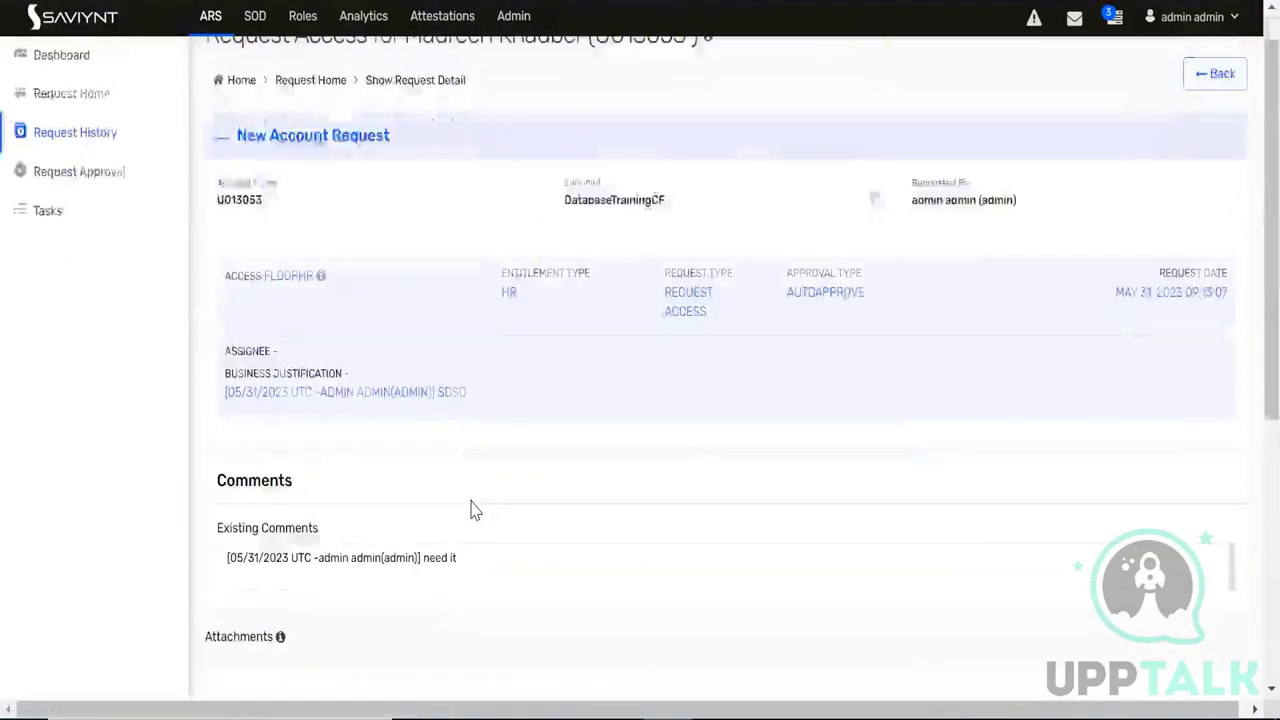
Open the Pending Tasks list and read the full provisioning comment of the DatabaseTrainingCF New Account task
click(93, 255)
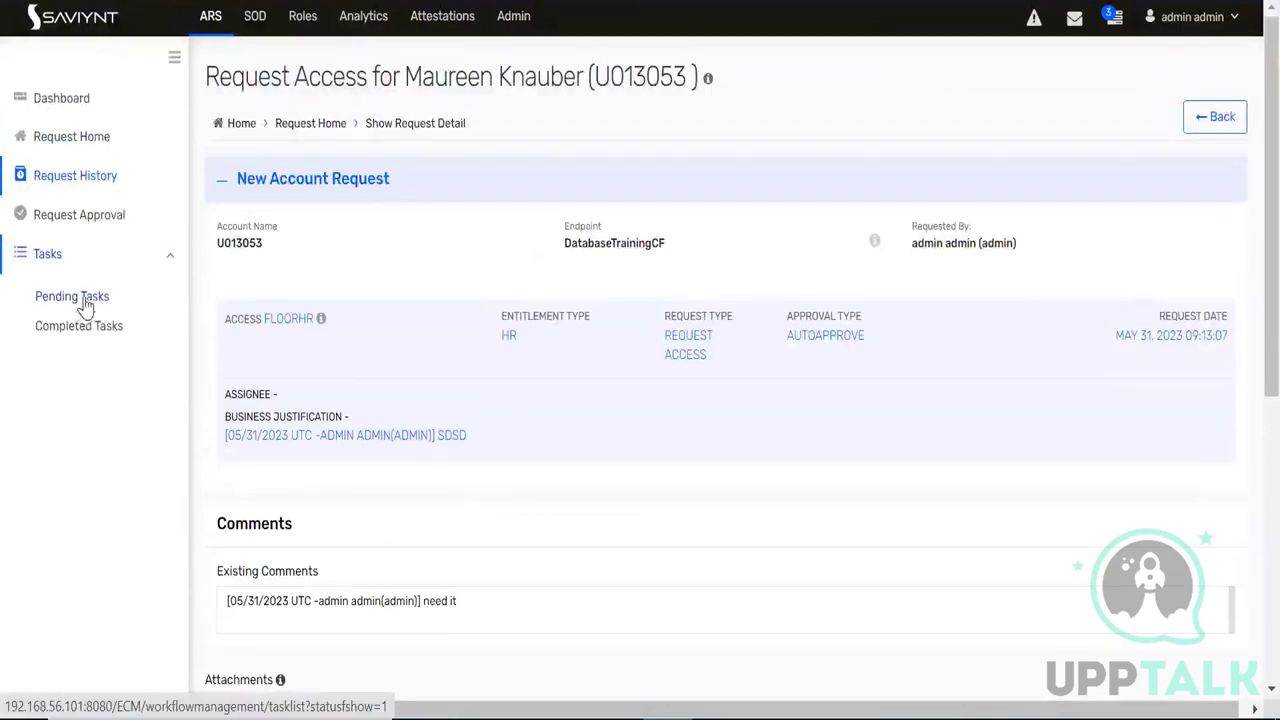
click(86, 297)
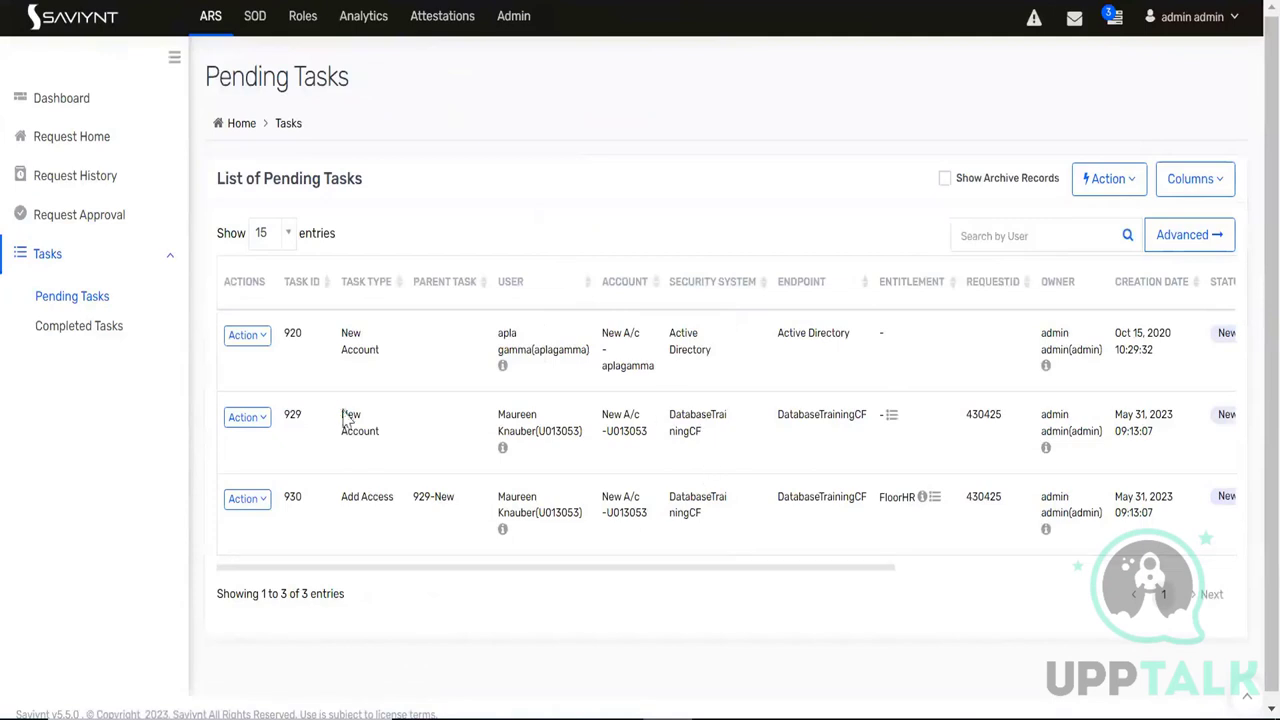
drag(286, 418, 1107, 466)
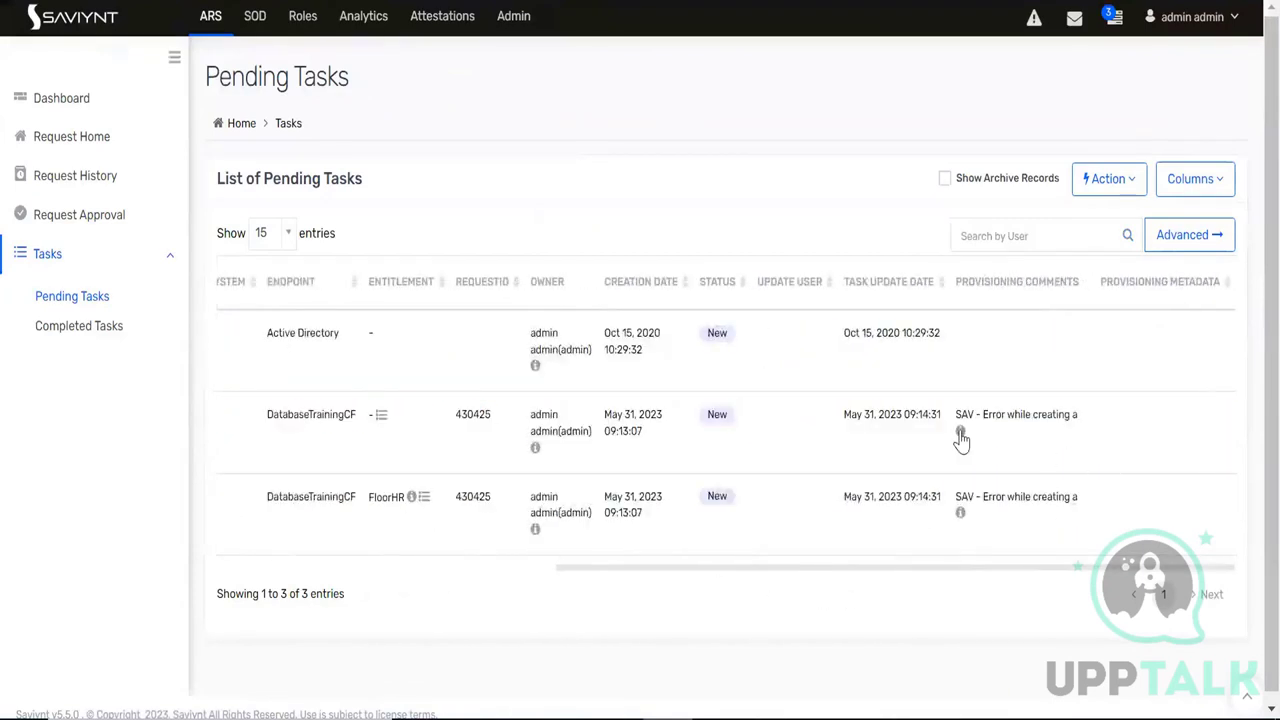
mouse_move(960, 434)
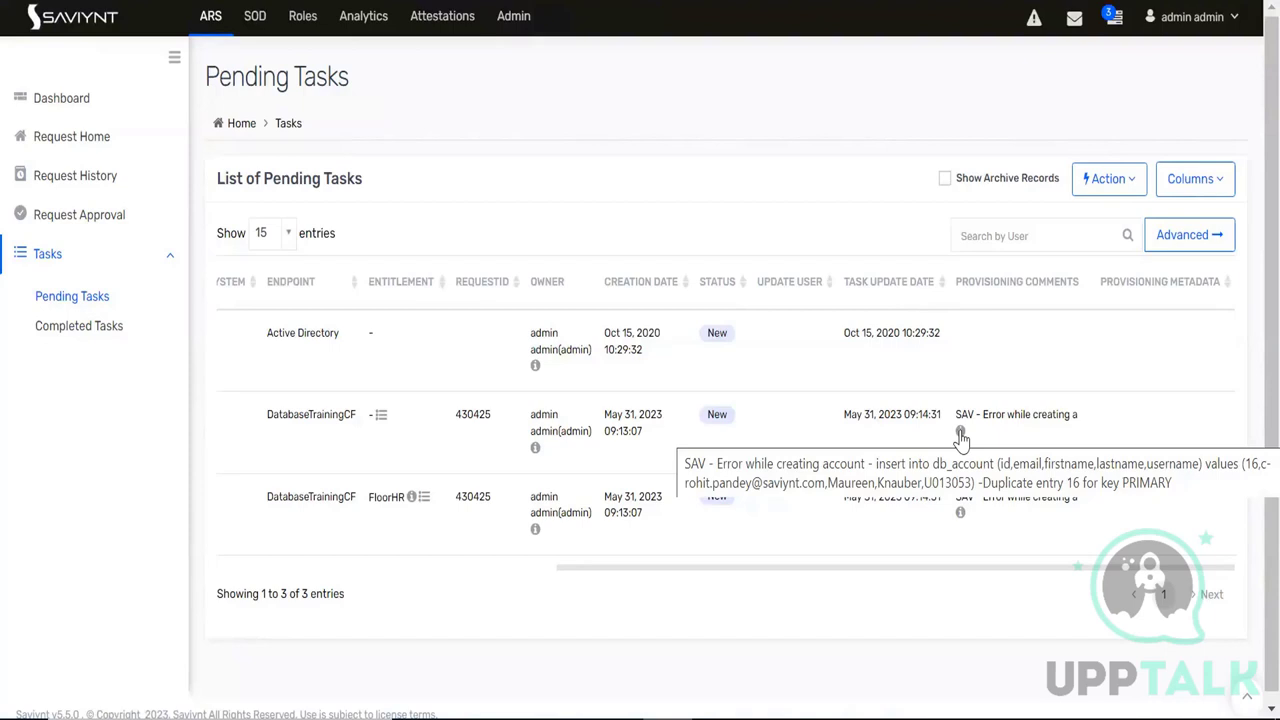
drag(900, 570, 517, 589)
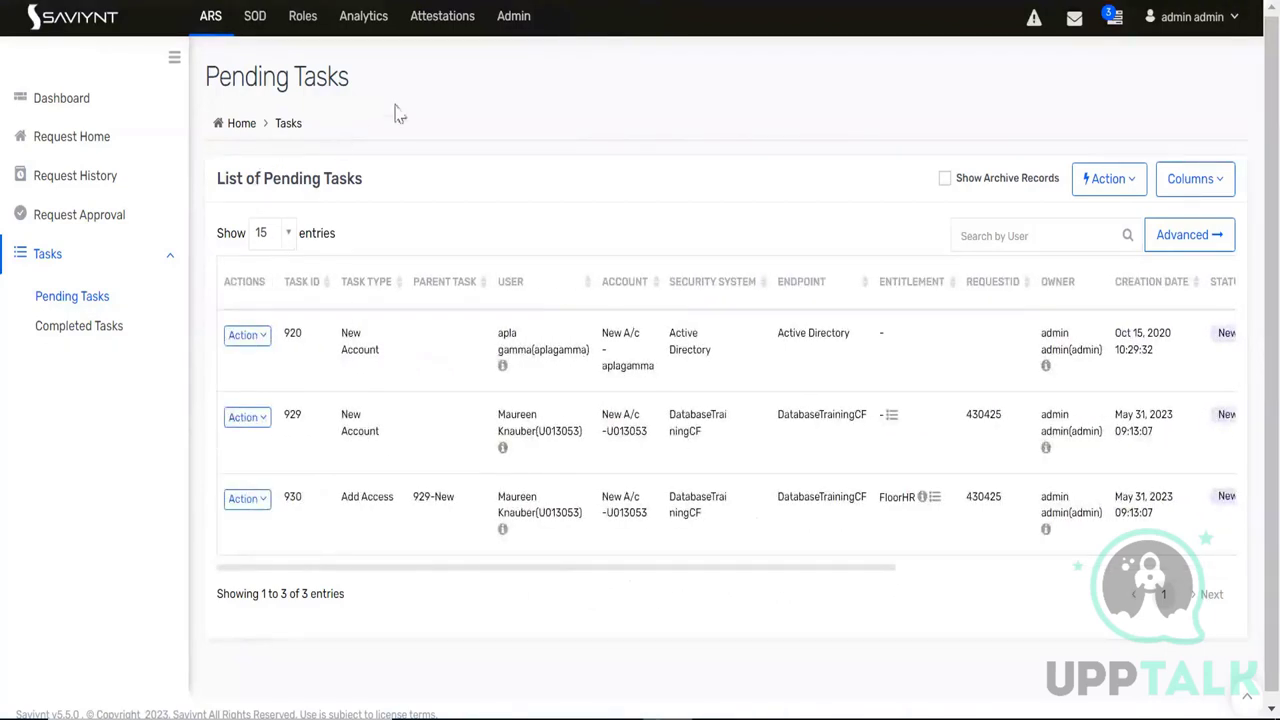
Open the Users list in the Admin Identity Repository
click(512, 15)
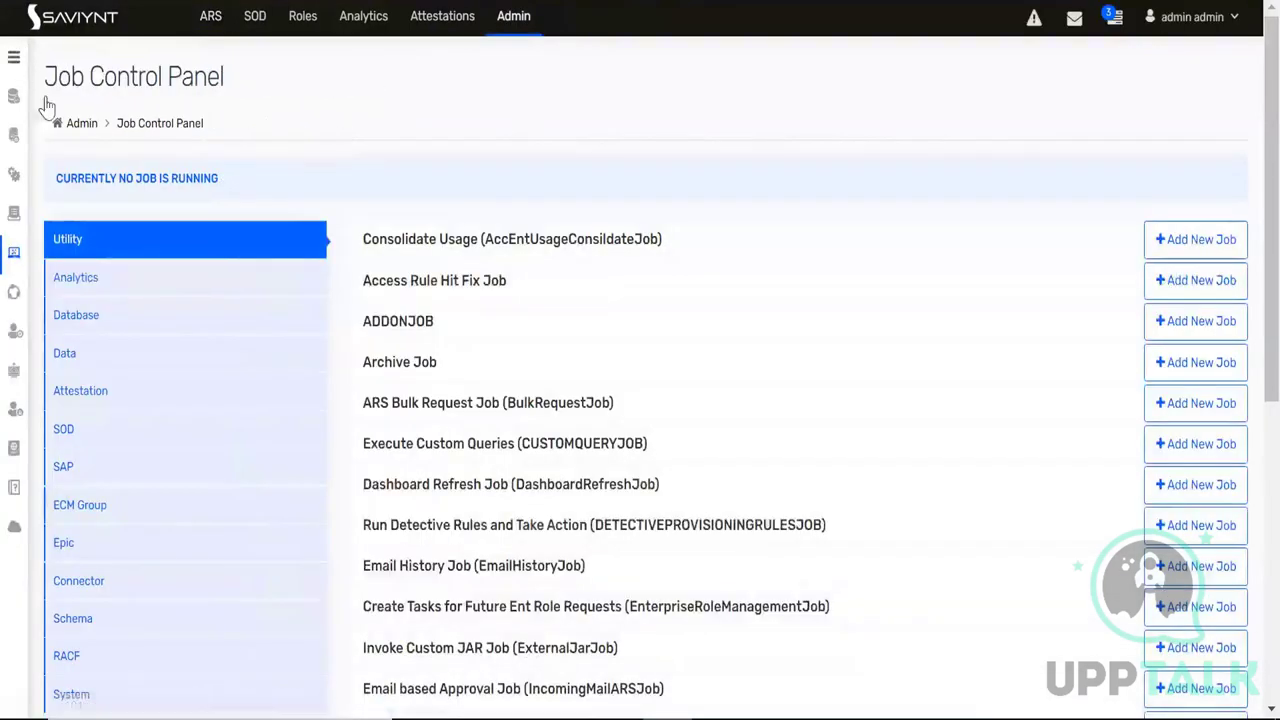
click(80, 100)
click(52, 170)
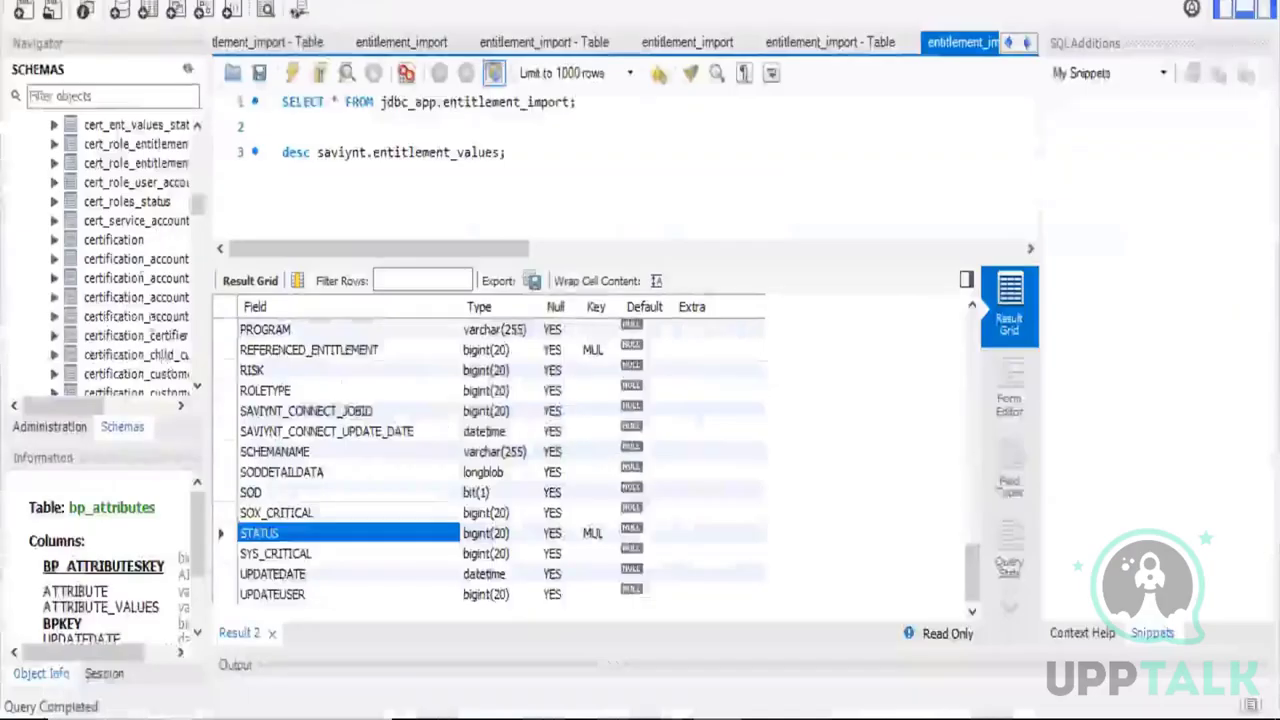
Switch to the DB connector JSON file in the text editor and review its createAccountJSON insert query
scroll(198, 120, up, 10)
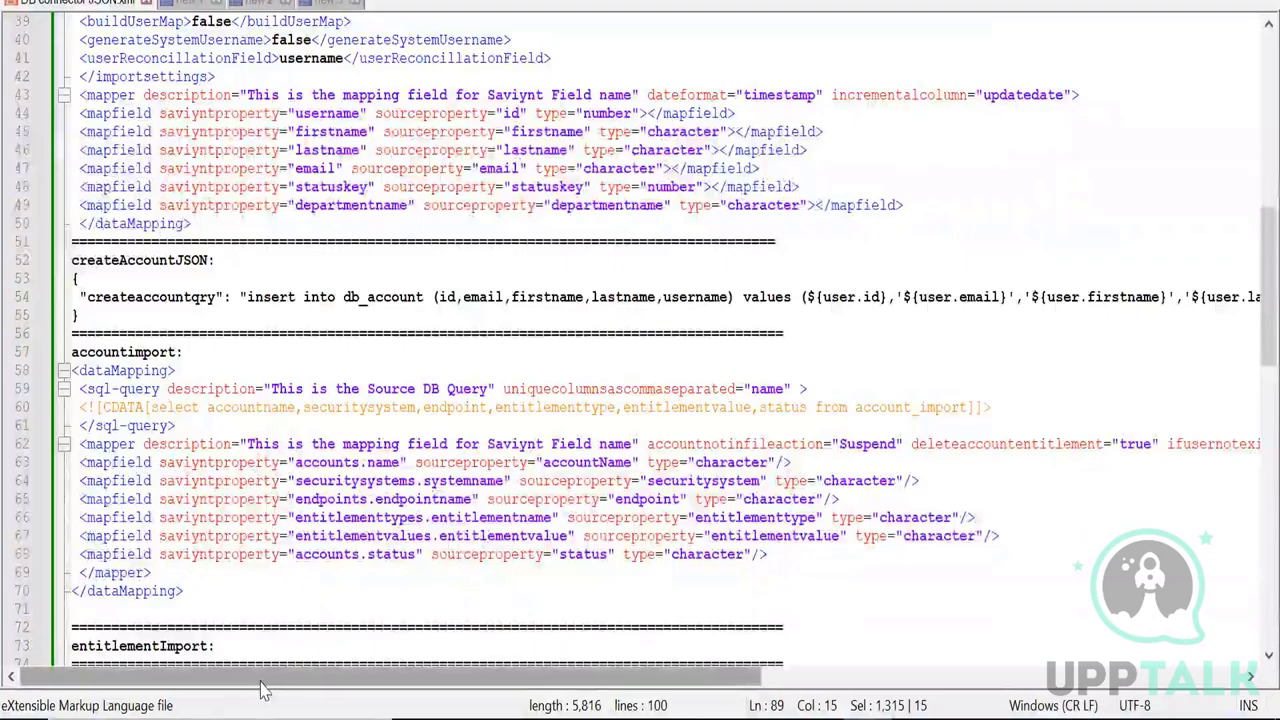
scroll(265, 390, up, 4)
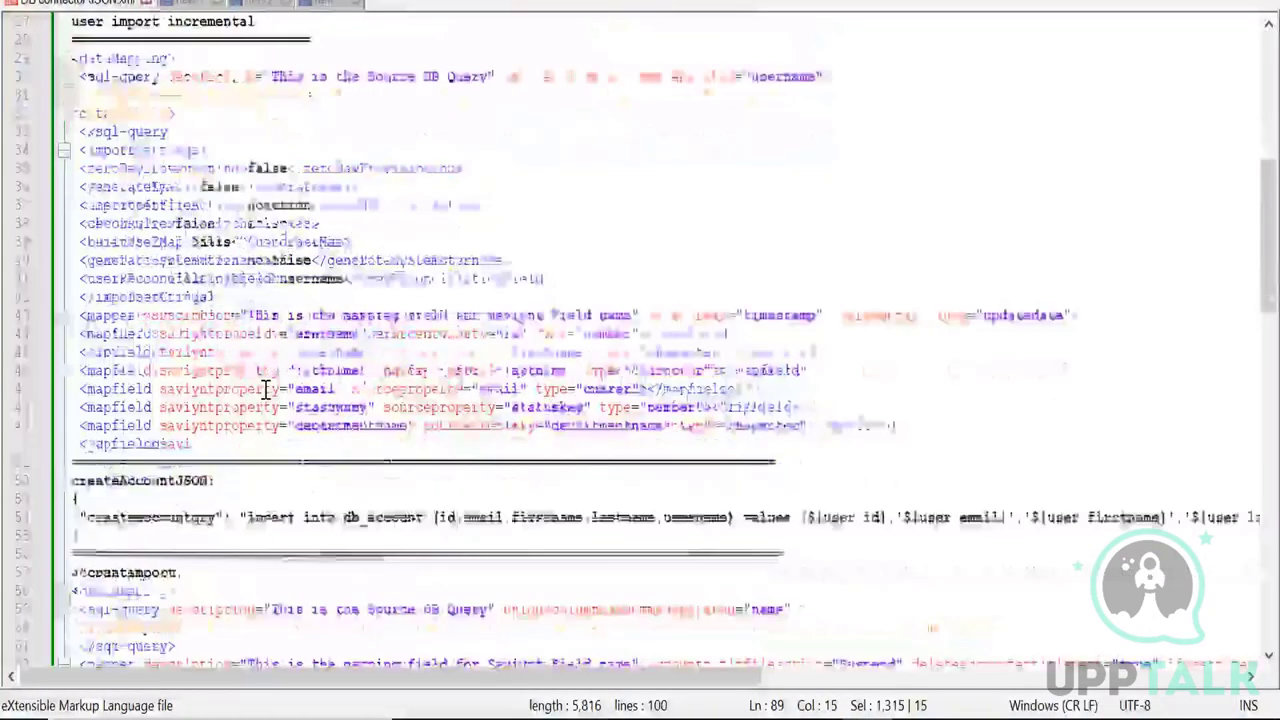
scroll(265, 390, down, 6)
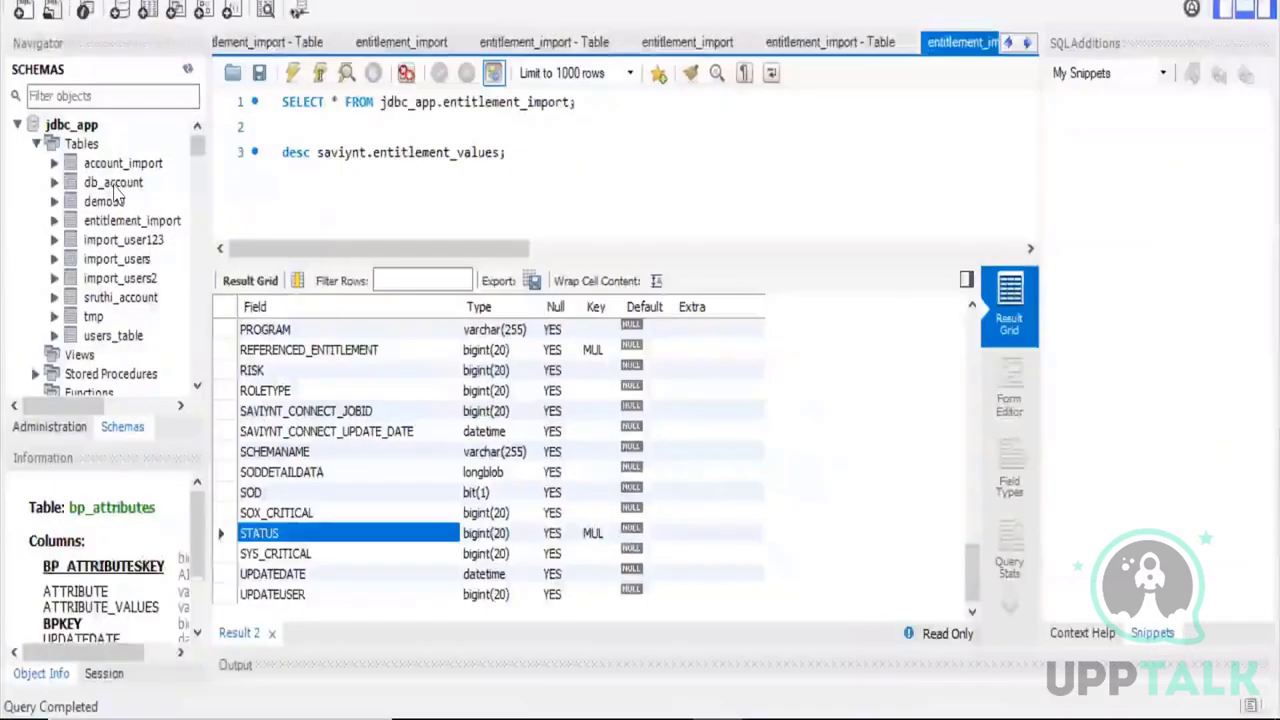
Switch to MySQL Workbench, show the rows of the jdbc_app db_account table and inspect the requested user's id and name
click(178, 182)
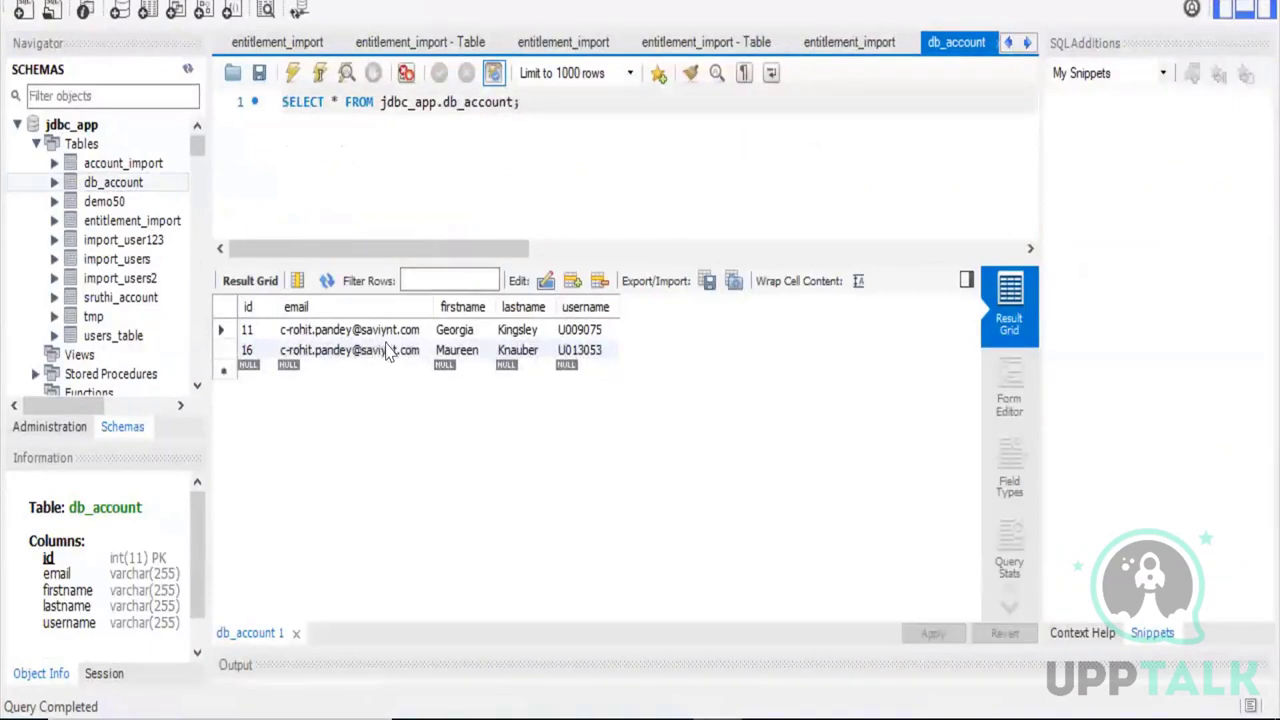
click(252, 352)
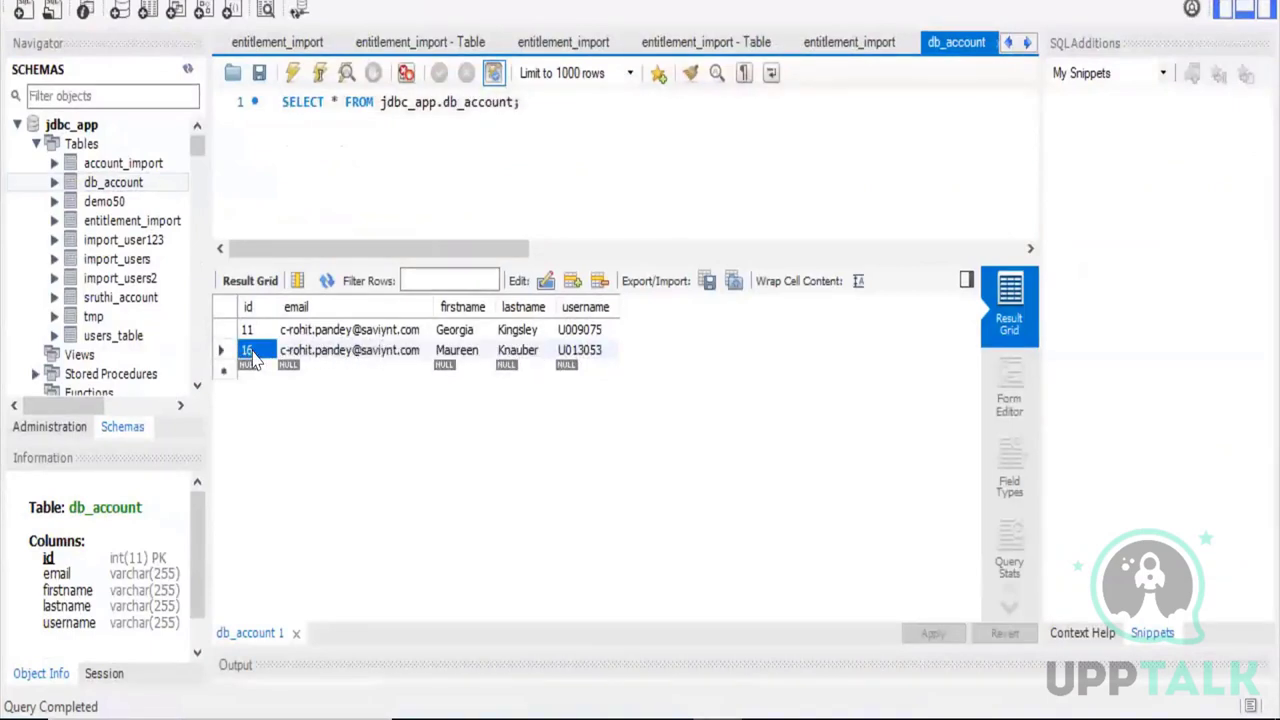
click(526, 352)
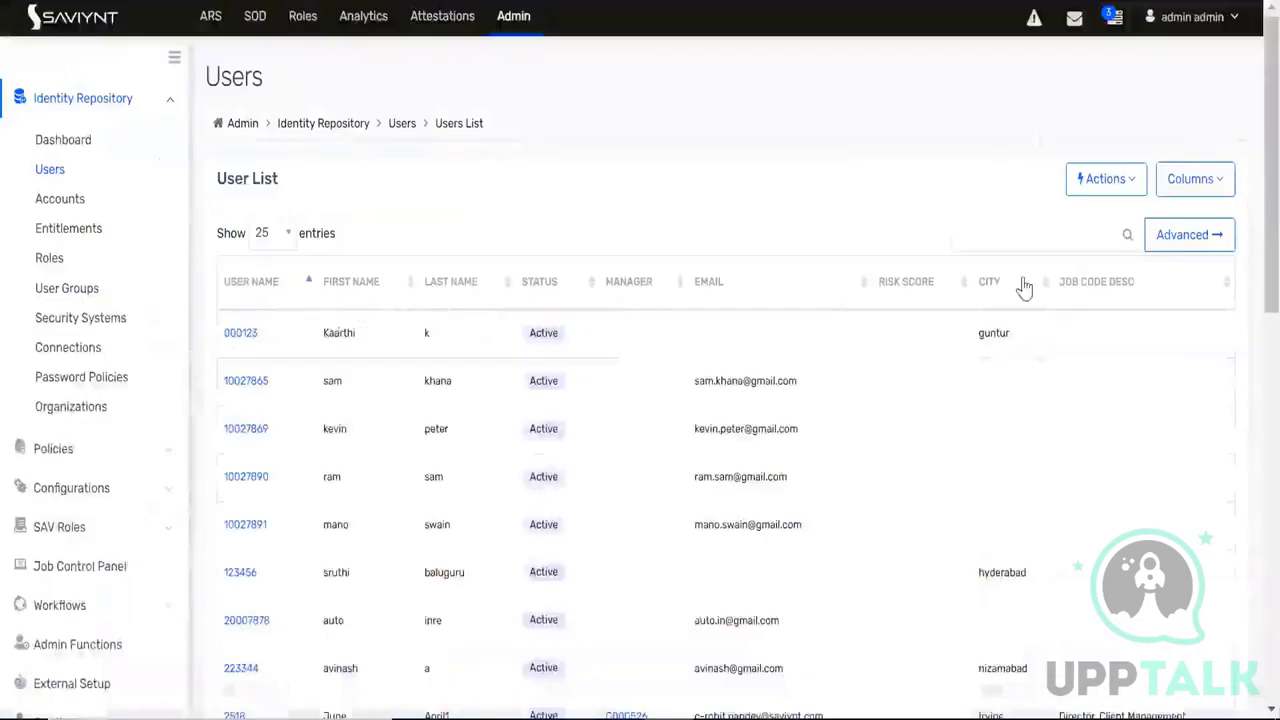
Return to Saviynt, show 100 entries in the user list and open the record of a different user with a numeric user name
click(272, 233)
click(270, 430)
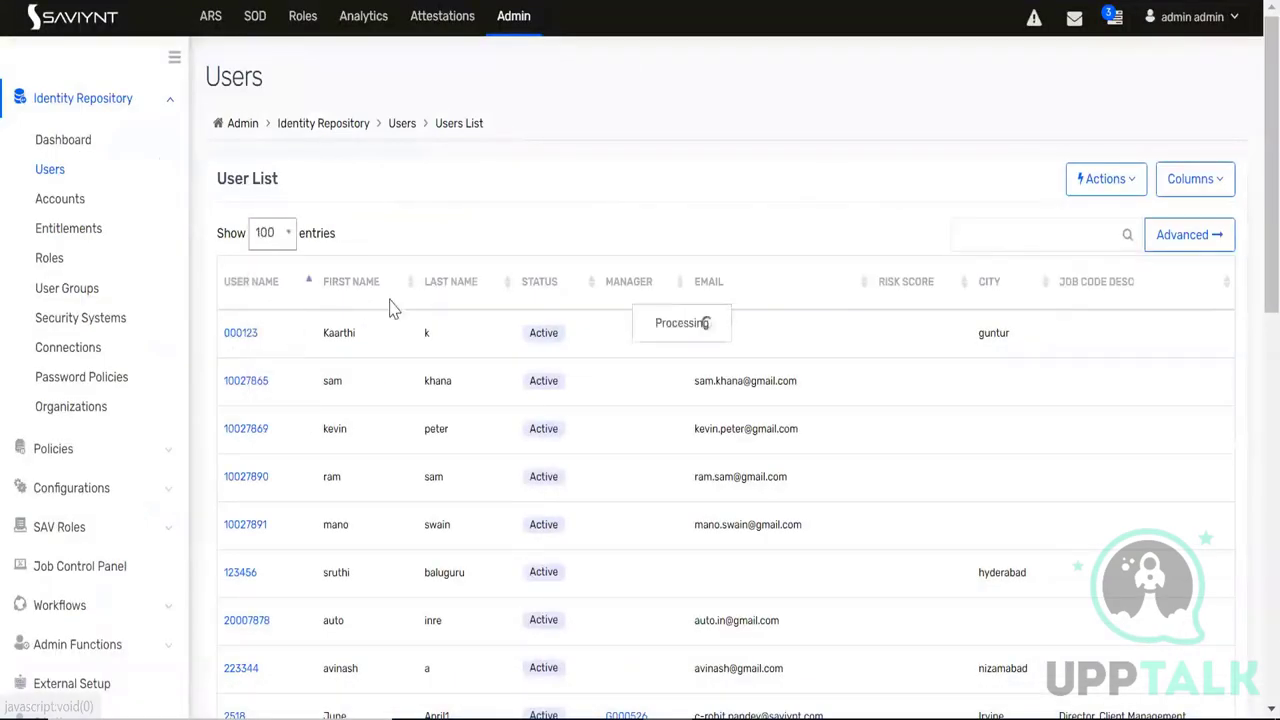
scroll(400, 285, down, 20)
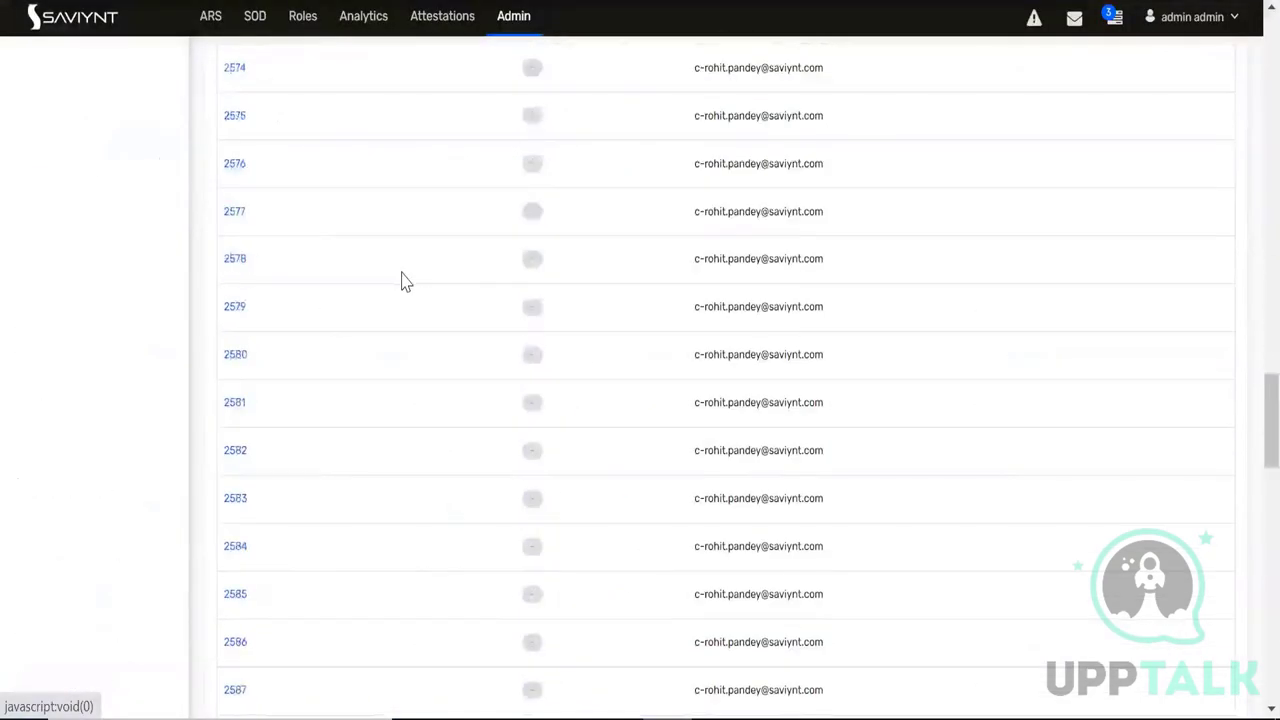
scroll(401, 281, up, 5)
scroll(401, 281, down, 15)
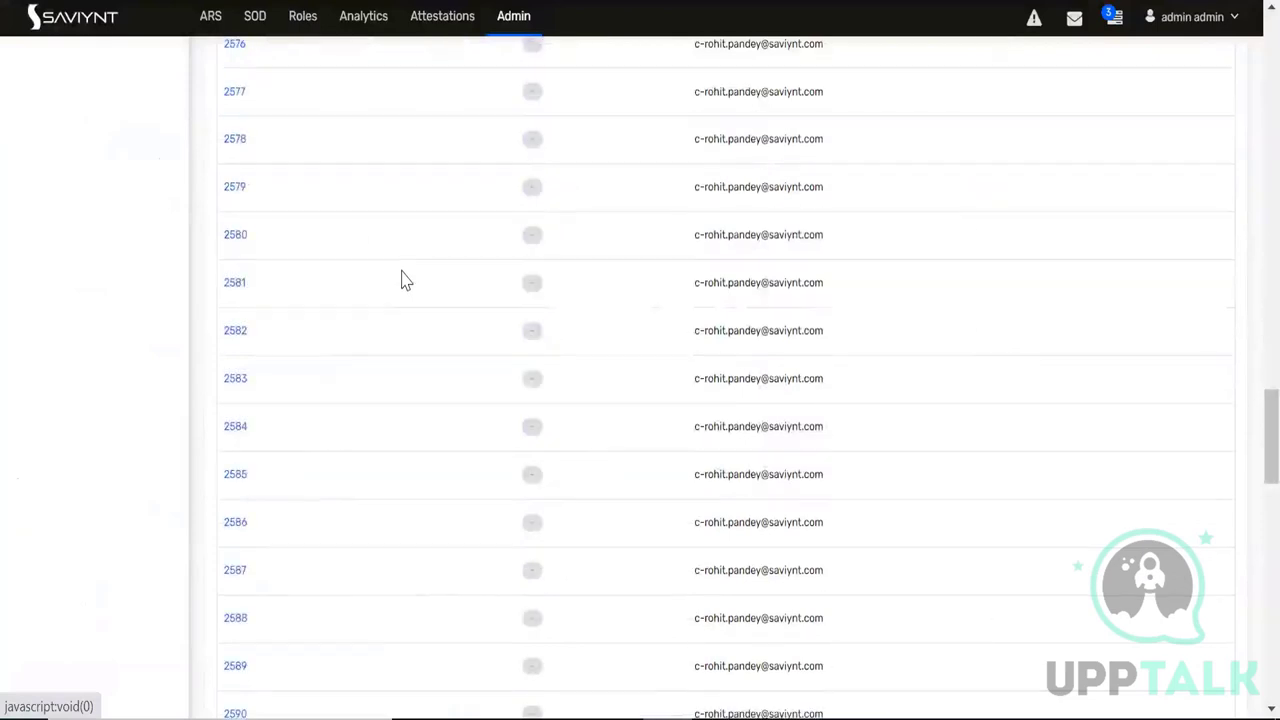
scroll(403, 265, up, 15)
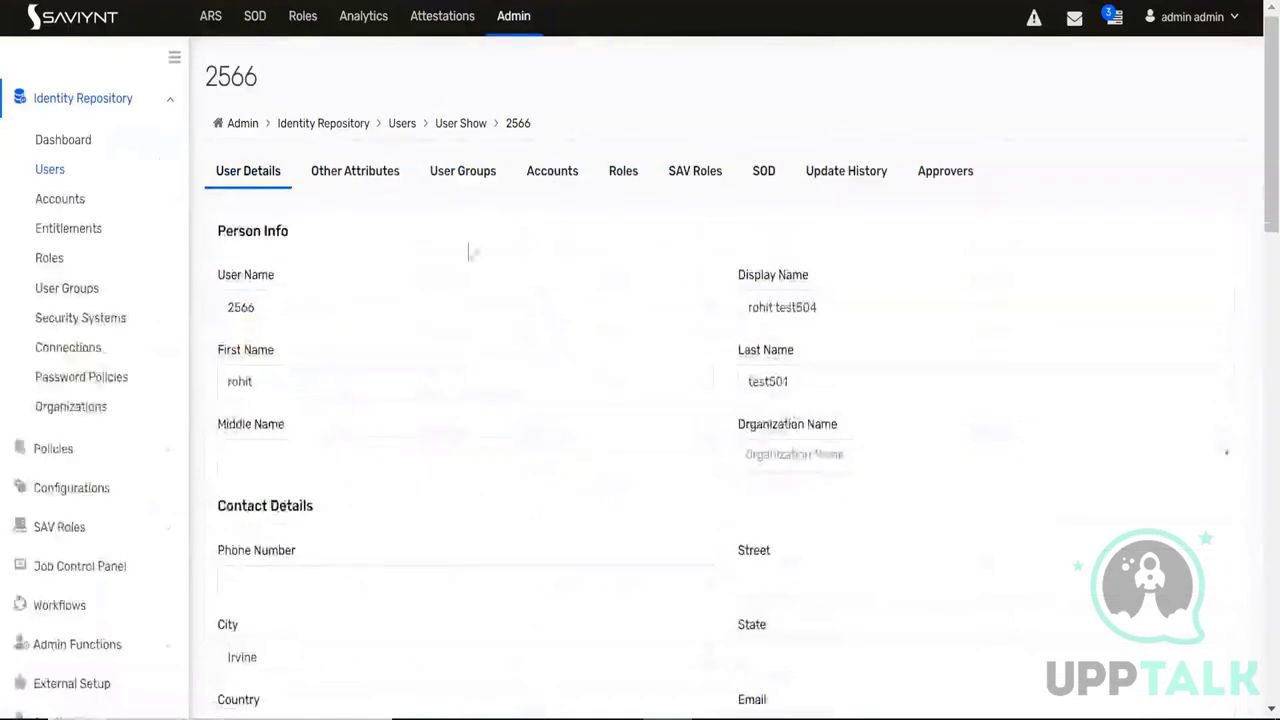
Copy the opened user's user name, search for it in Request Access for Others and select that user
double_click(237, 73)
key(ctrl+c)
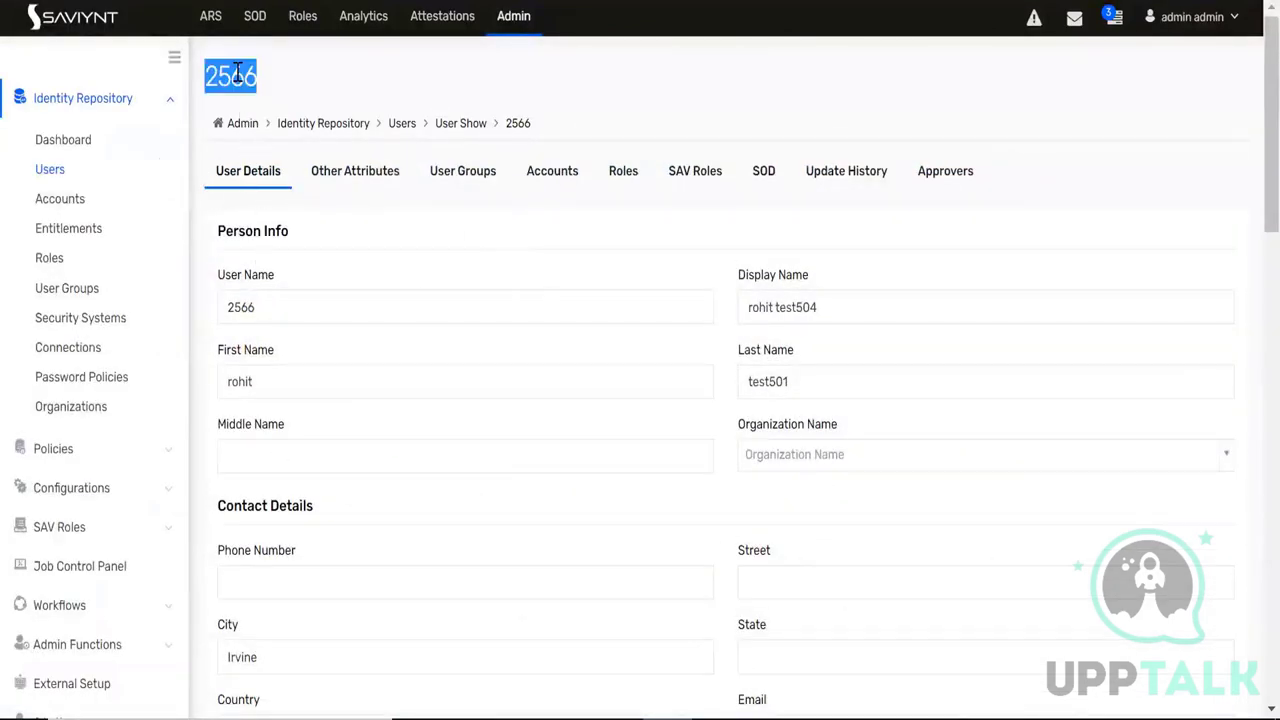
click(210, 18)
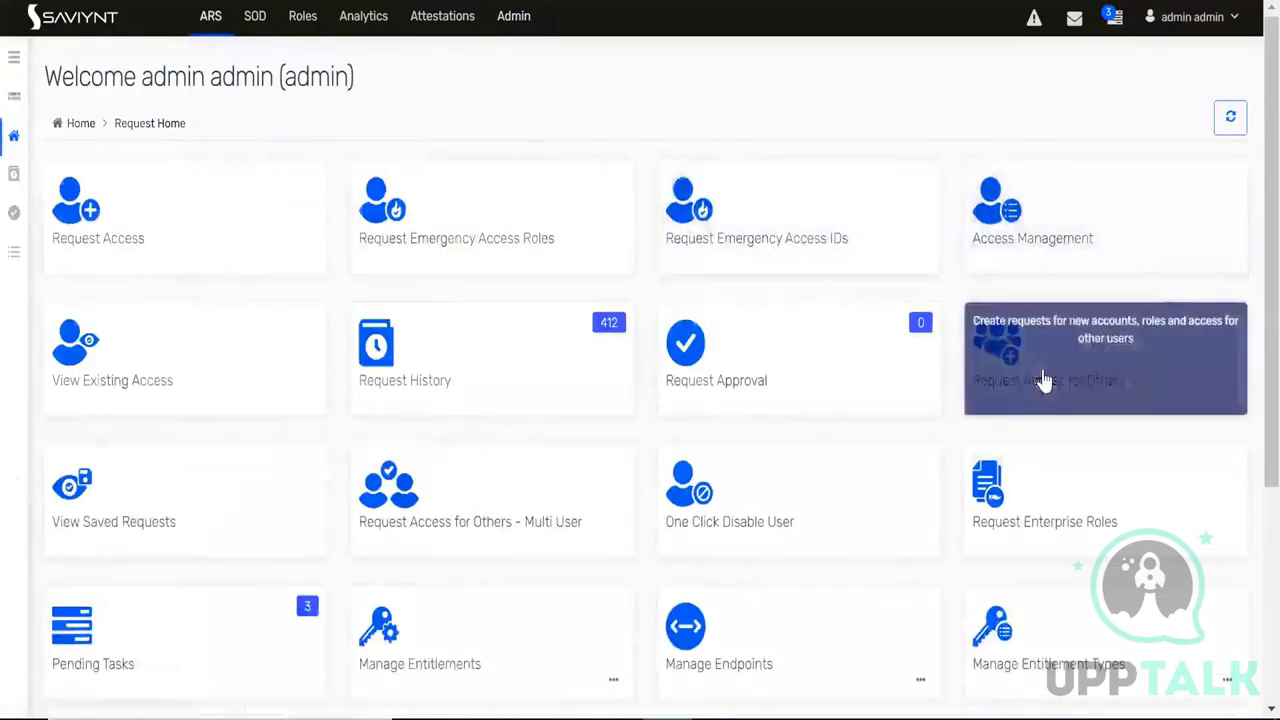
click(1043, 378)
click(989, 233)
key(ctrl+v)
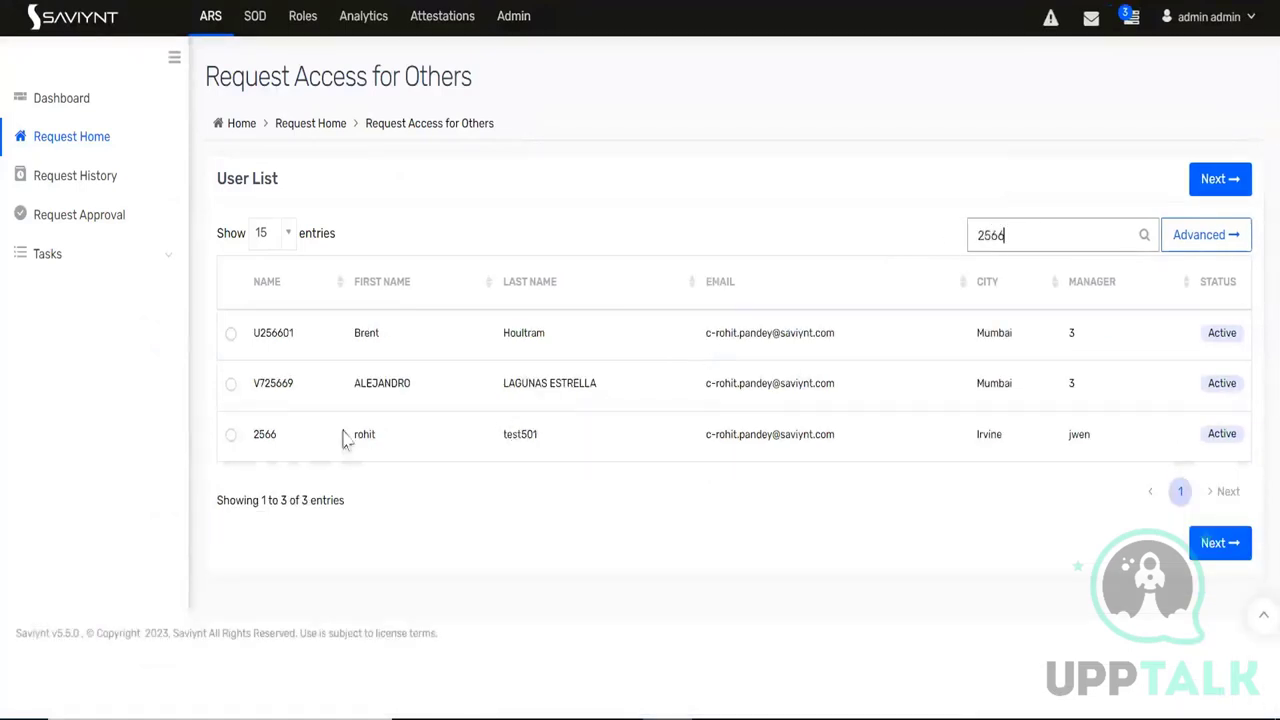
click(231, 436)
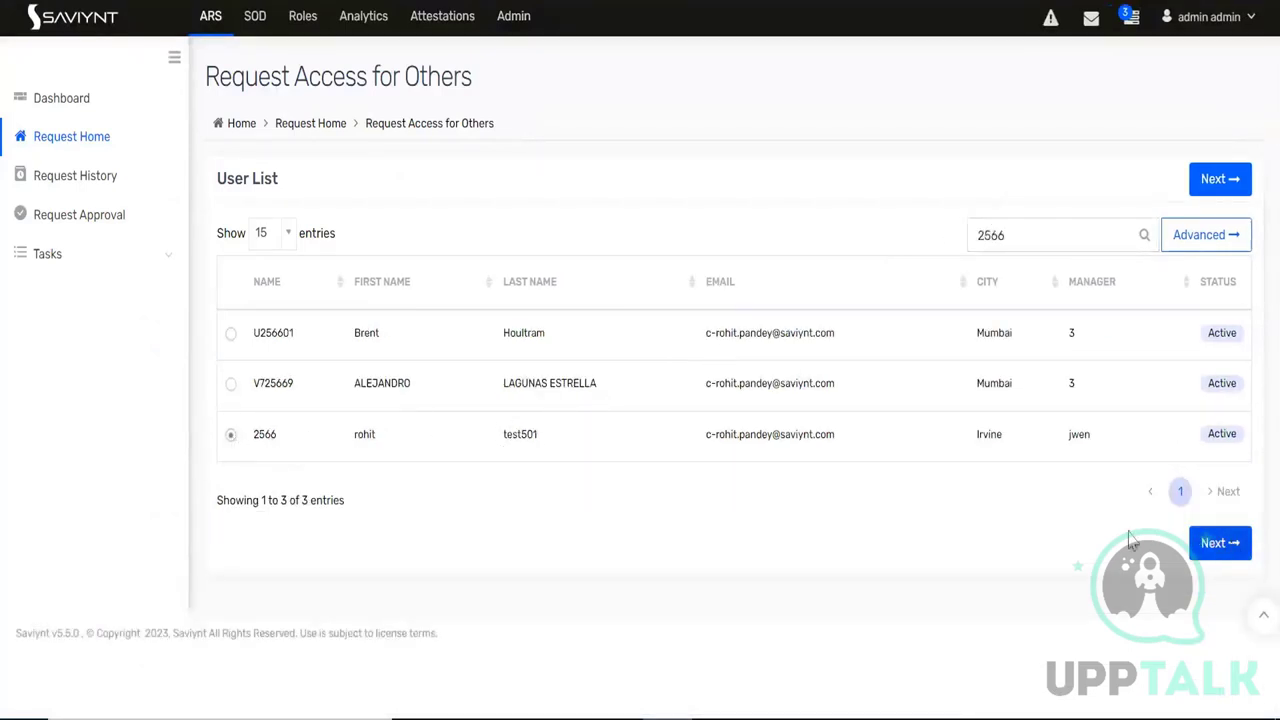
Search the applications for "data", add DatabaseTrainingCF to the cart and check out
click(1070, 305)
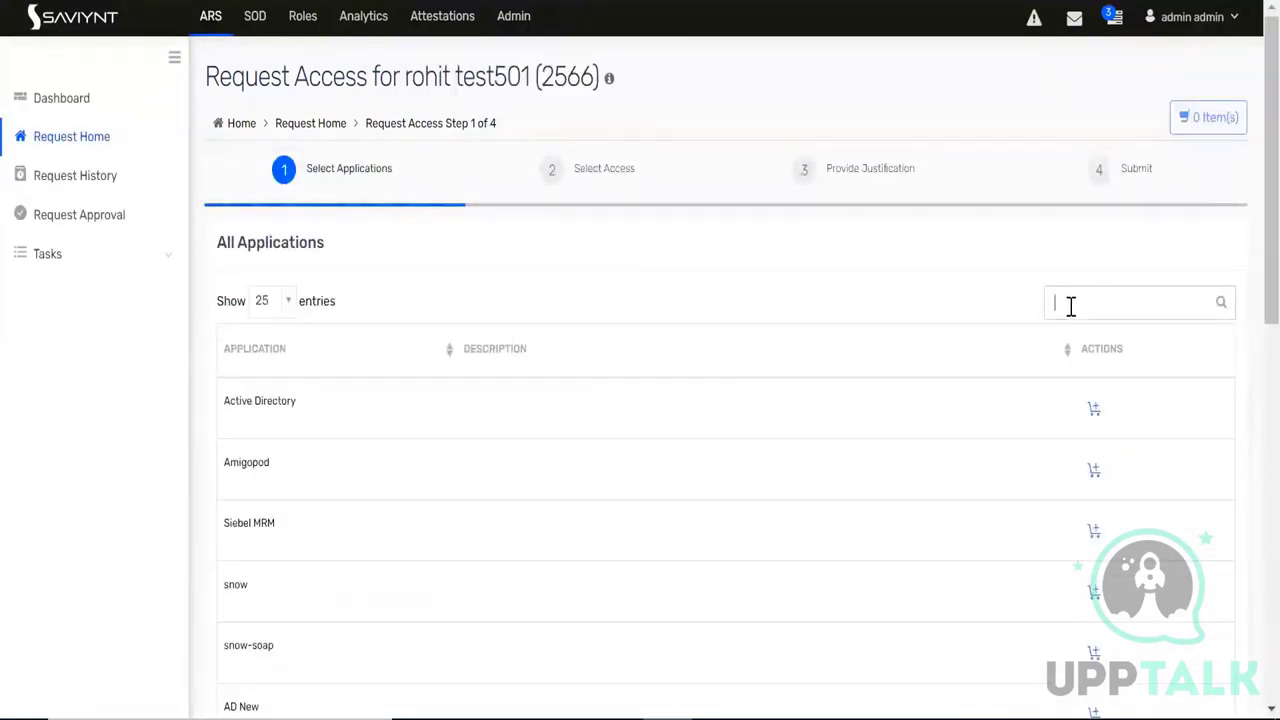
text(data)
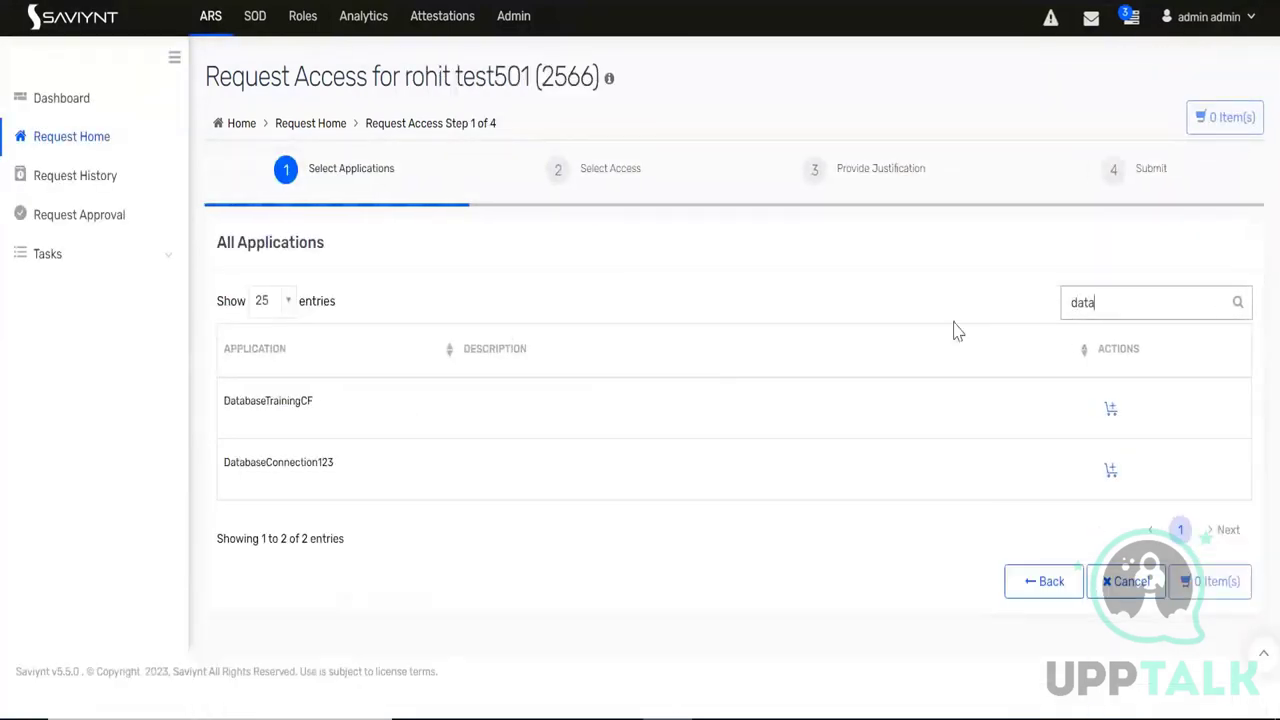
drag(320, 407, 689, 403)
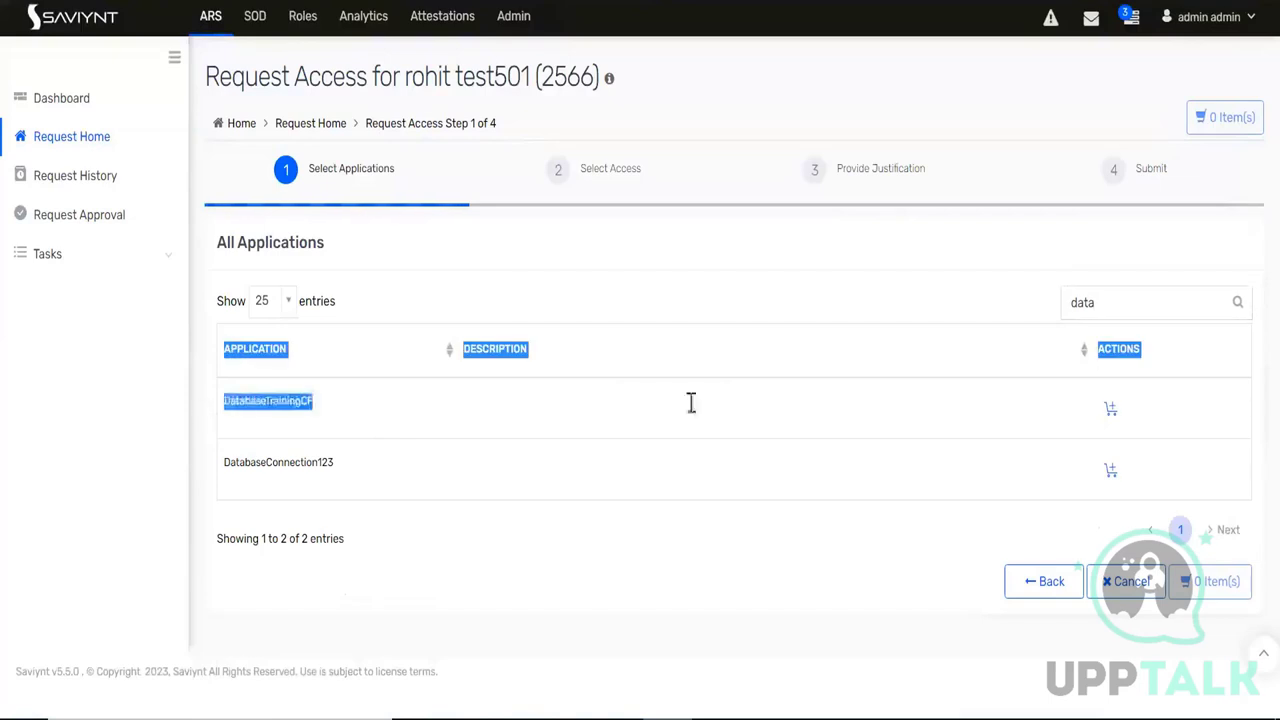
click(1110, 408)
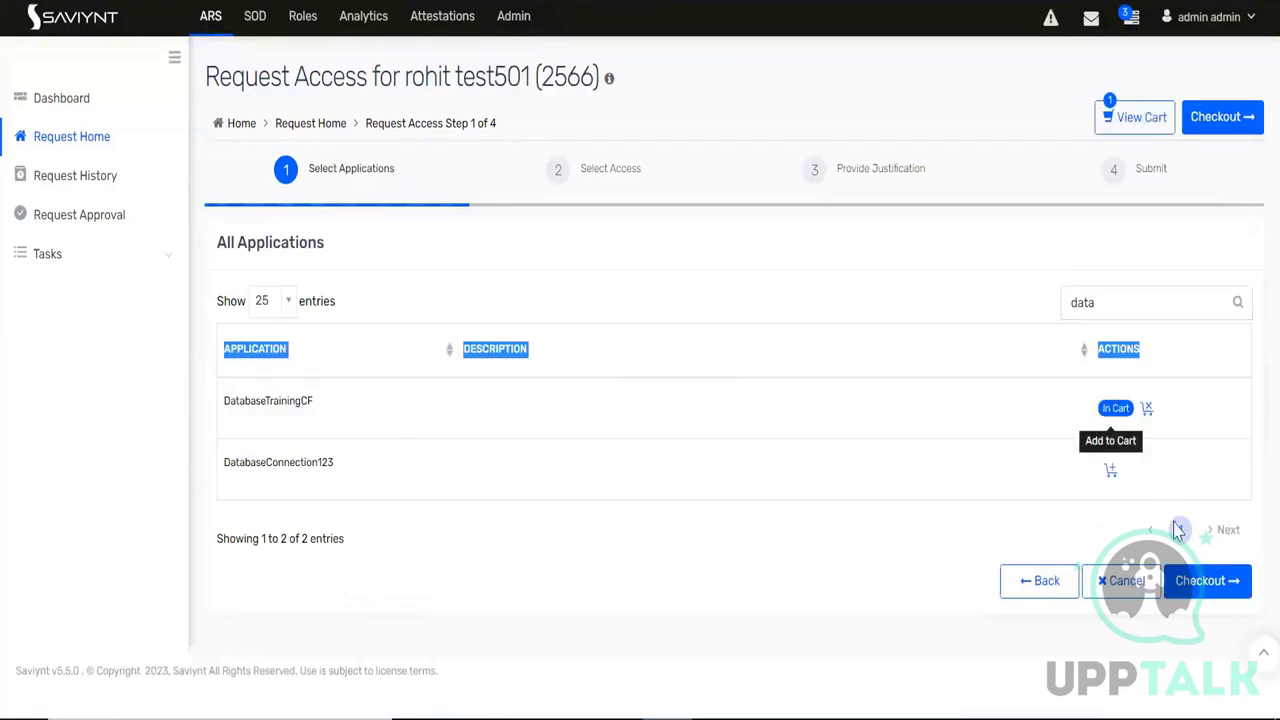
click(1207, 581)
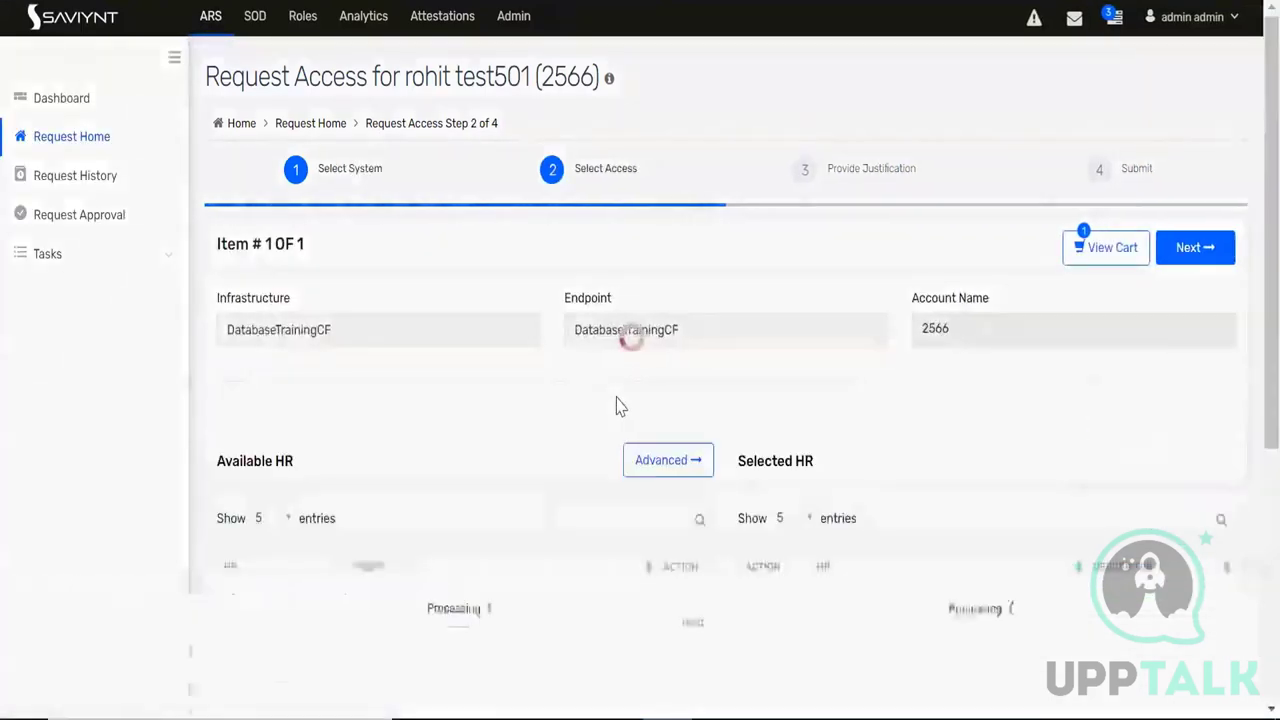
Add the FloorHR entitlement to the DatabaseTrainingCF request and proceed to the justification stage
scroll(570, 397, down, 2)
click(684, 381)
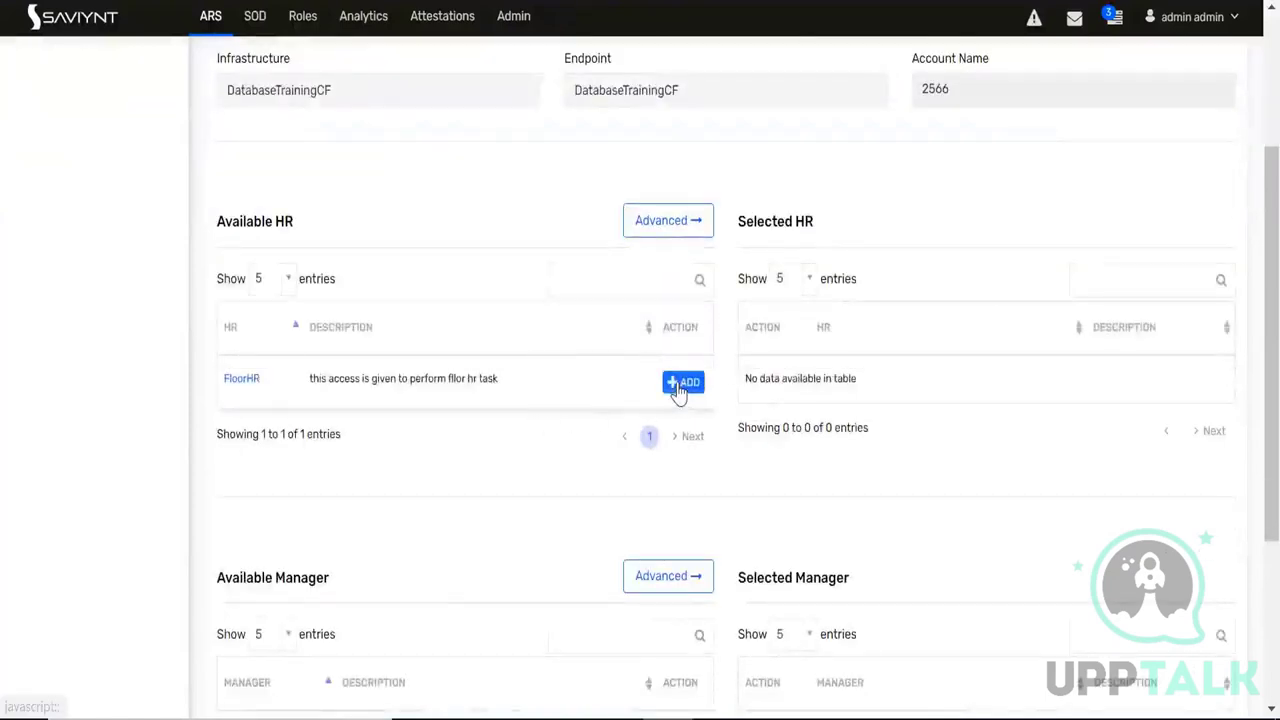
scroll(821, 430, down, 2)
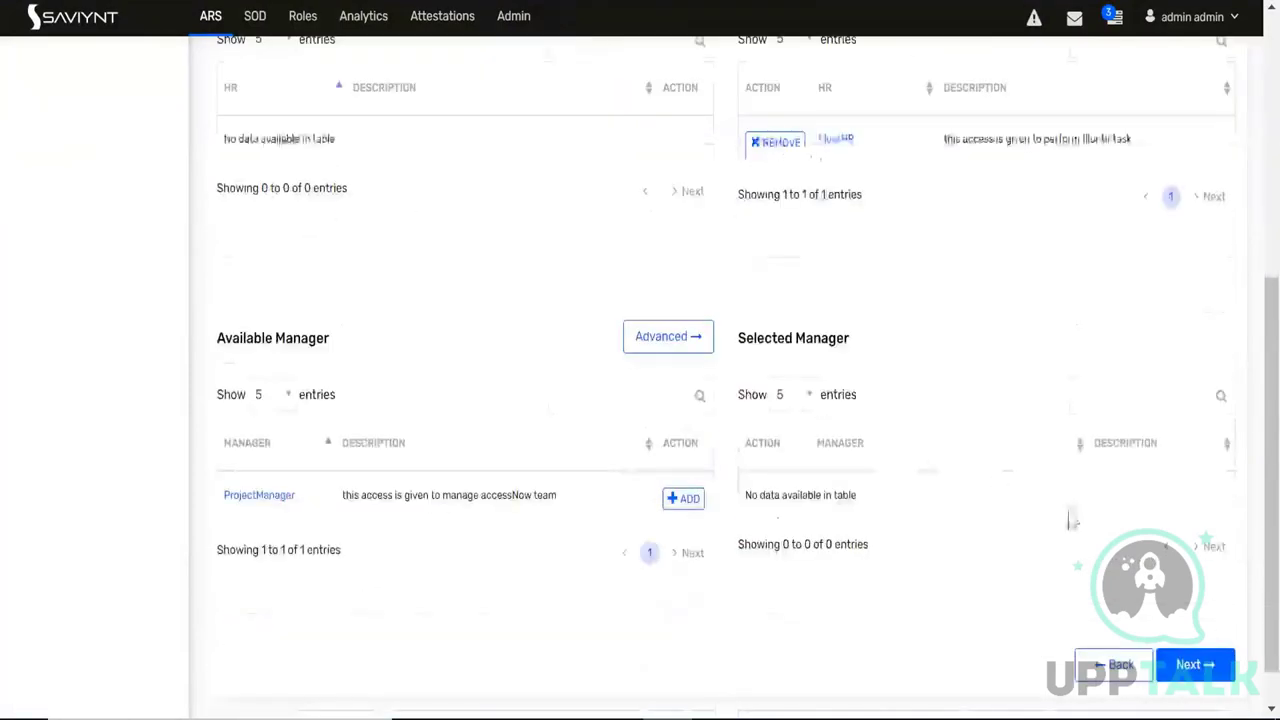
click(1204, 671)
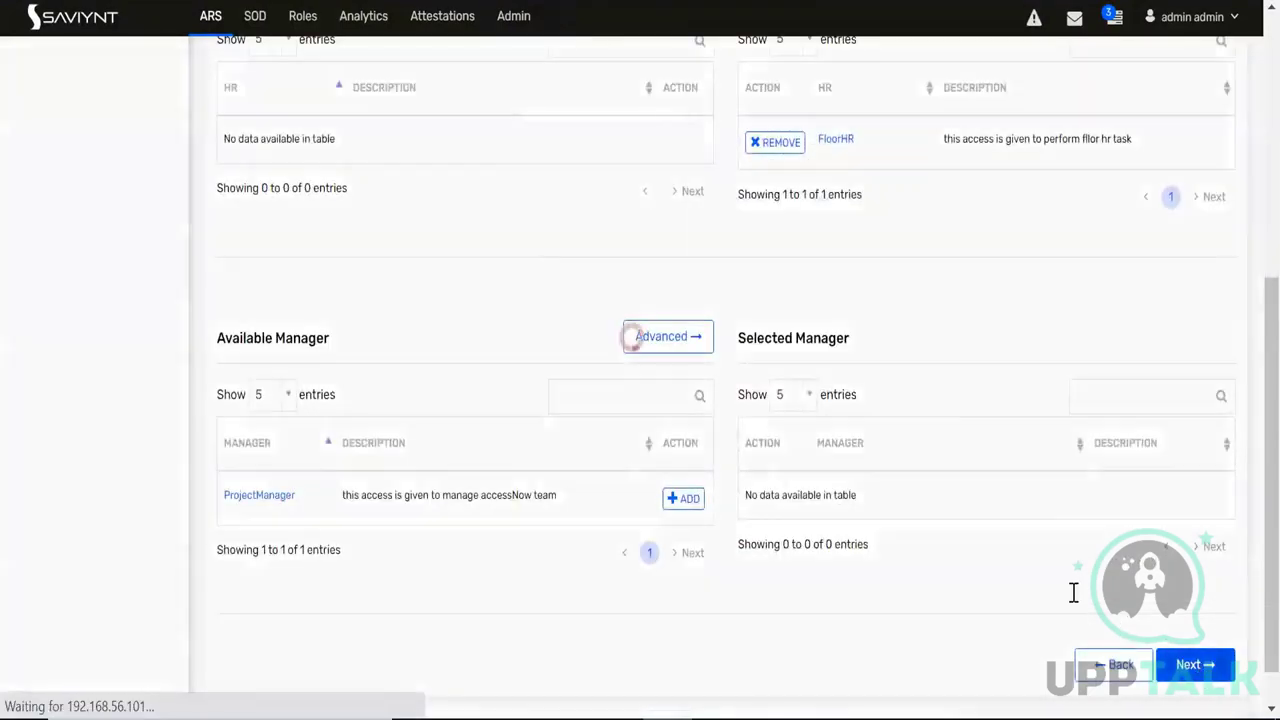
Enter "ned it" as the FloorHR business justification and "need it" as the comment, and submit the request
click(996, 442)
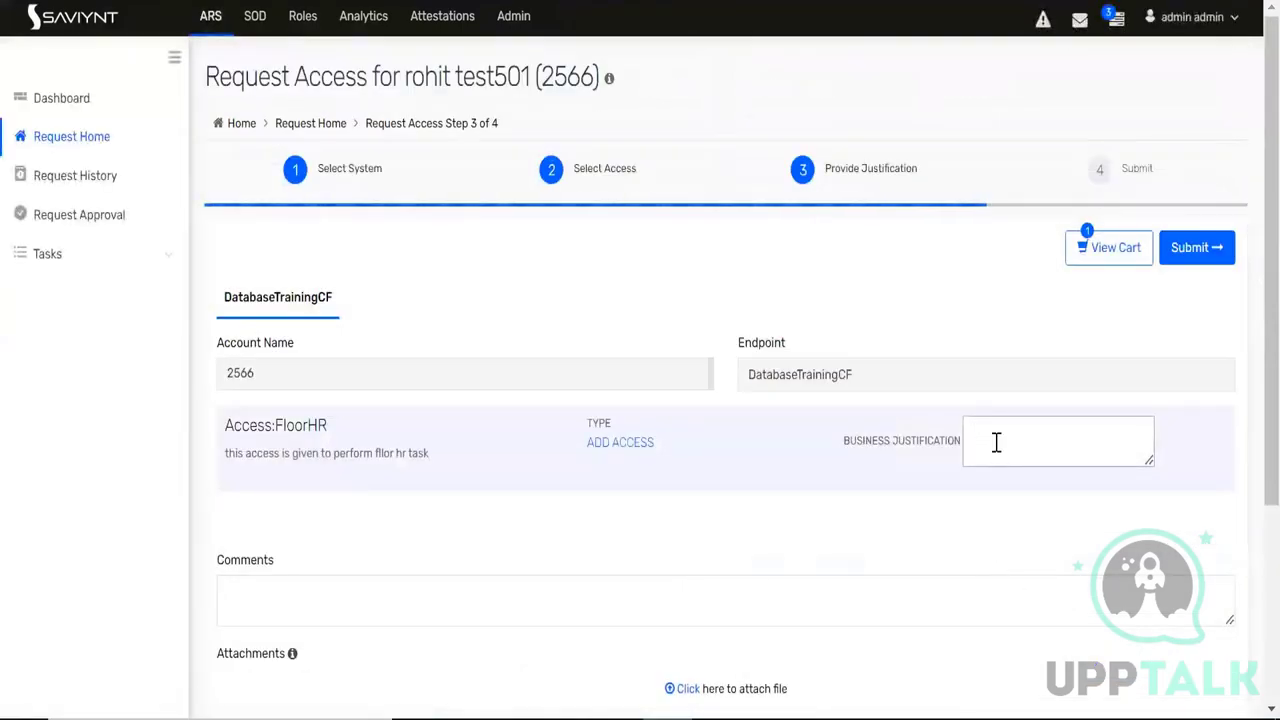
click(881, 583)
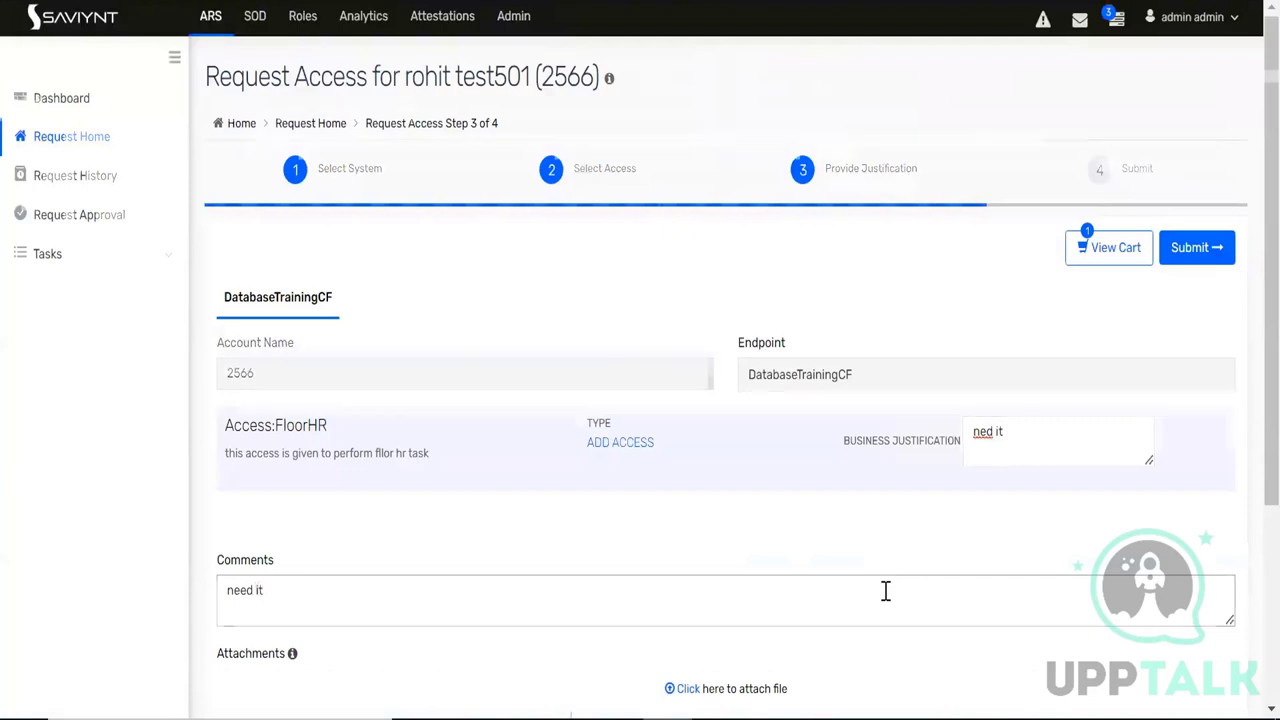
scroll(883, 594, down, 3)
click(1185, 617)
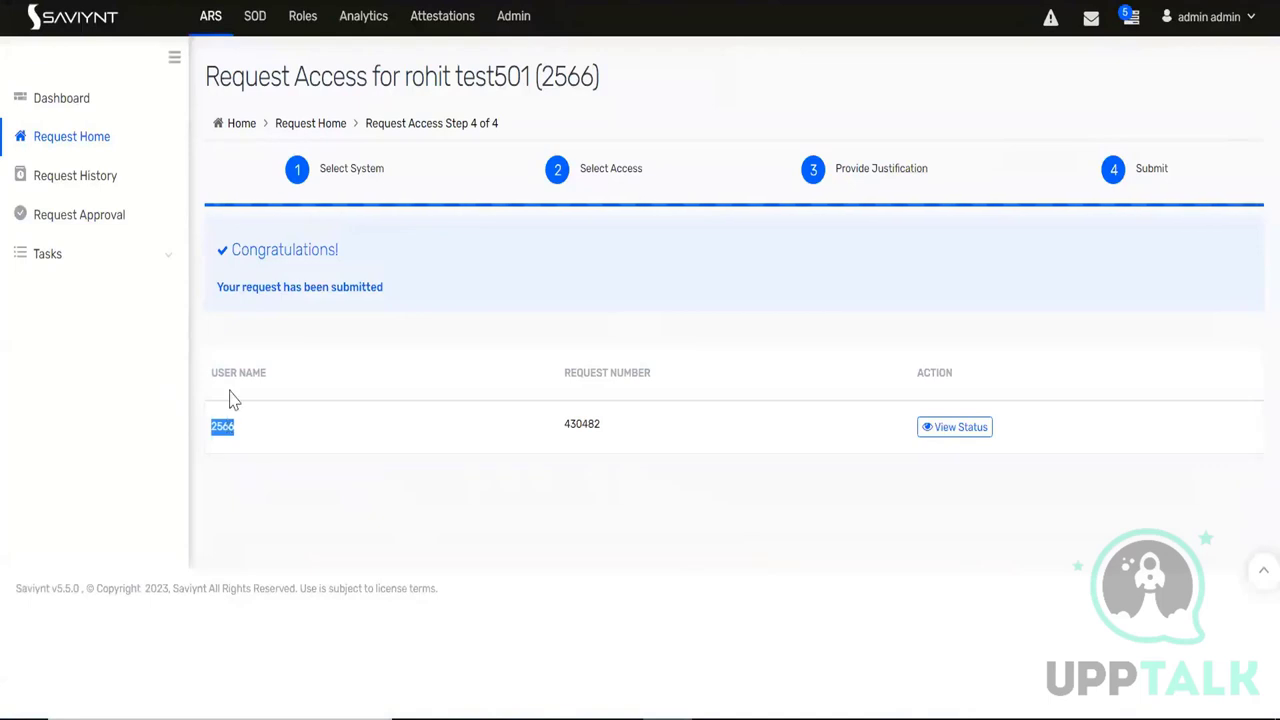
Open the pending tasks, search for the requested user's user name and examine the New Account and Add Access tasks
click(91, 262)
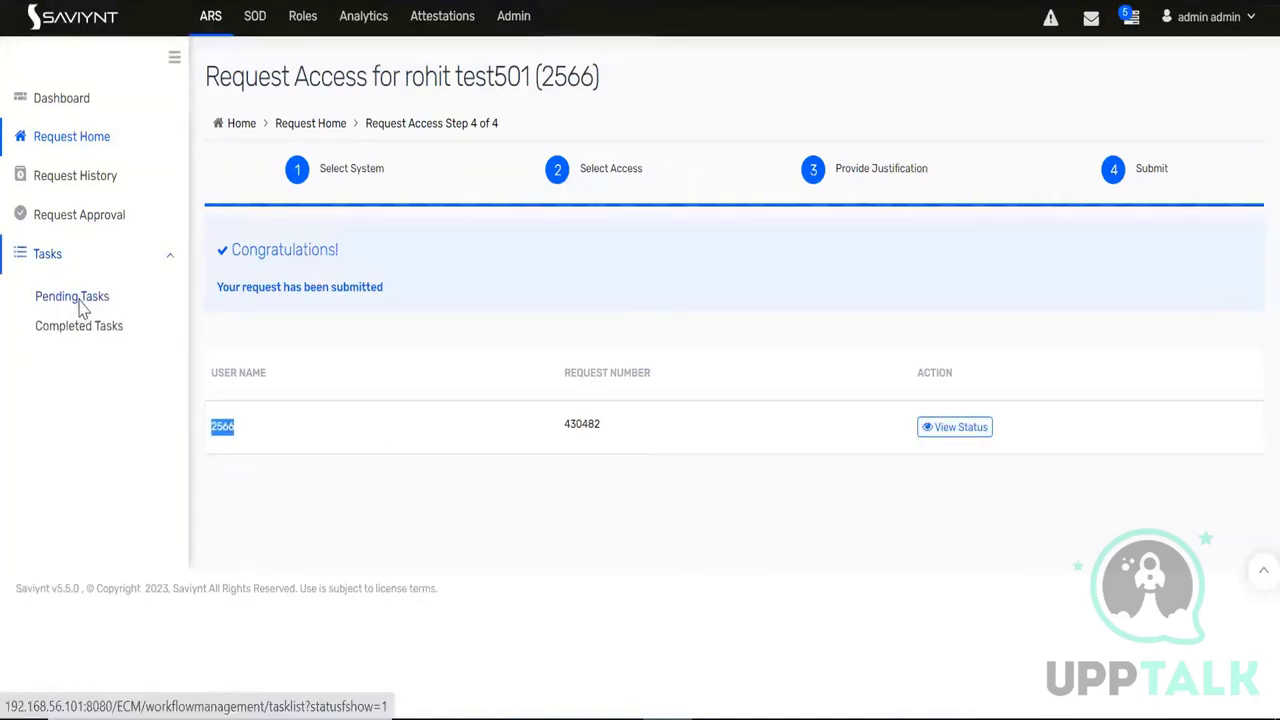
click(82, 305)
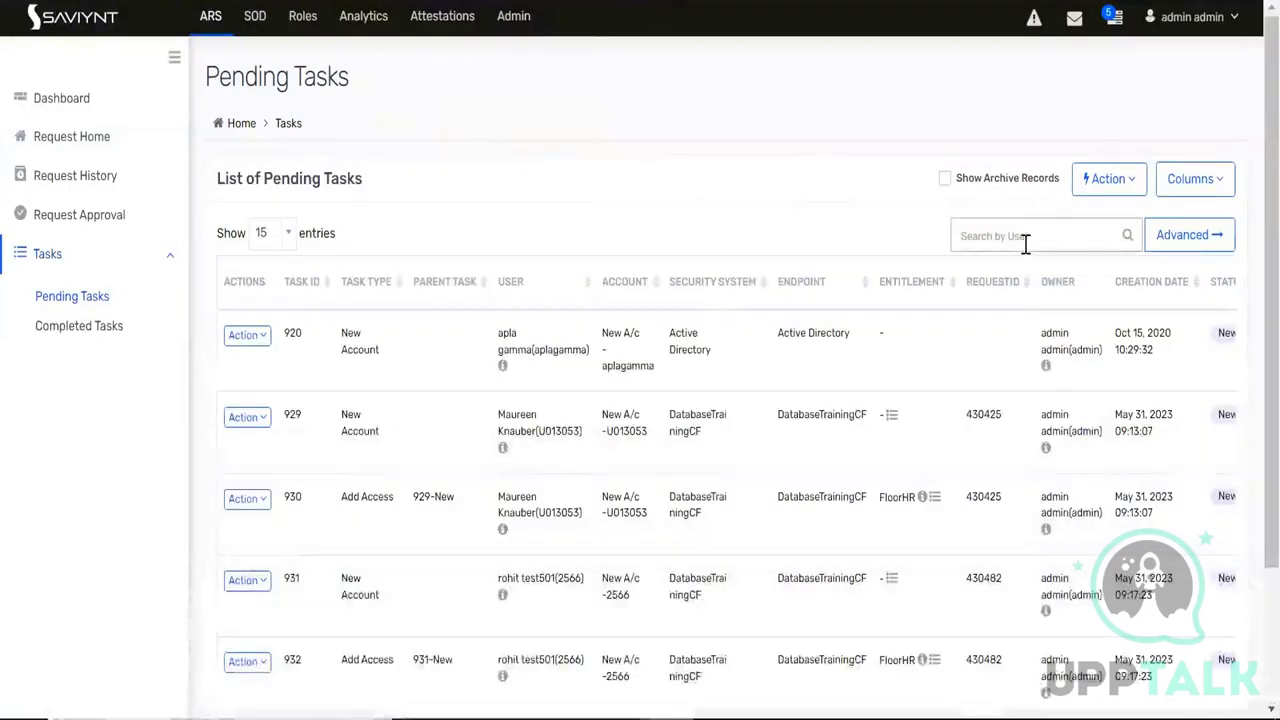
click(1025, 240)
text(2566)
click(1126, 238)
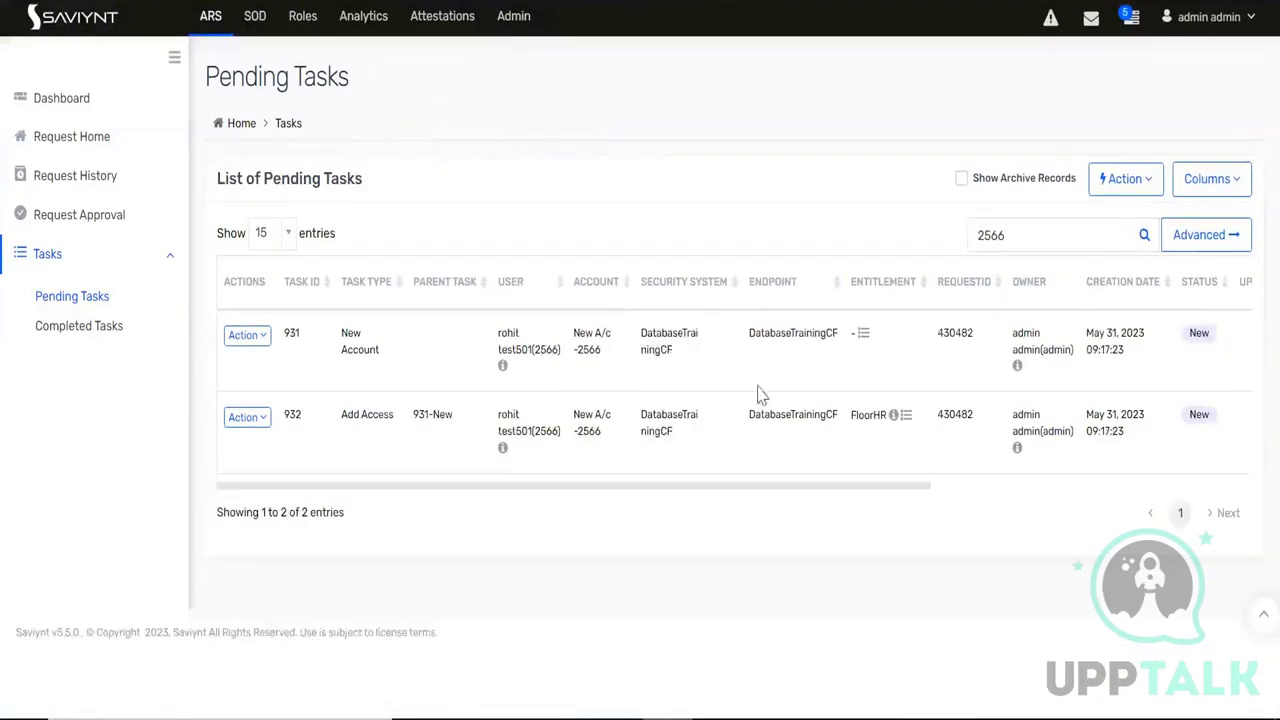
drag(471, 486, 400, 490)
double_click(352, 414)
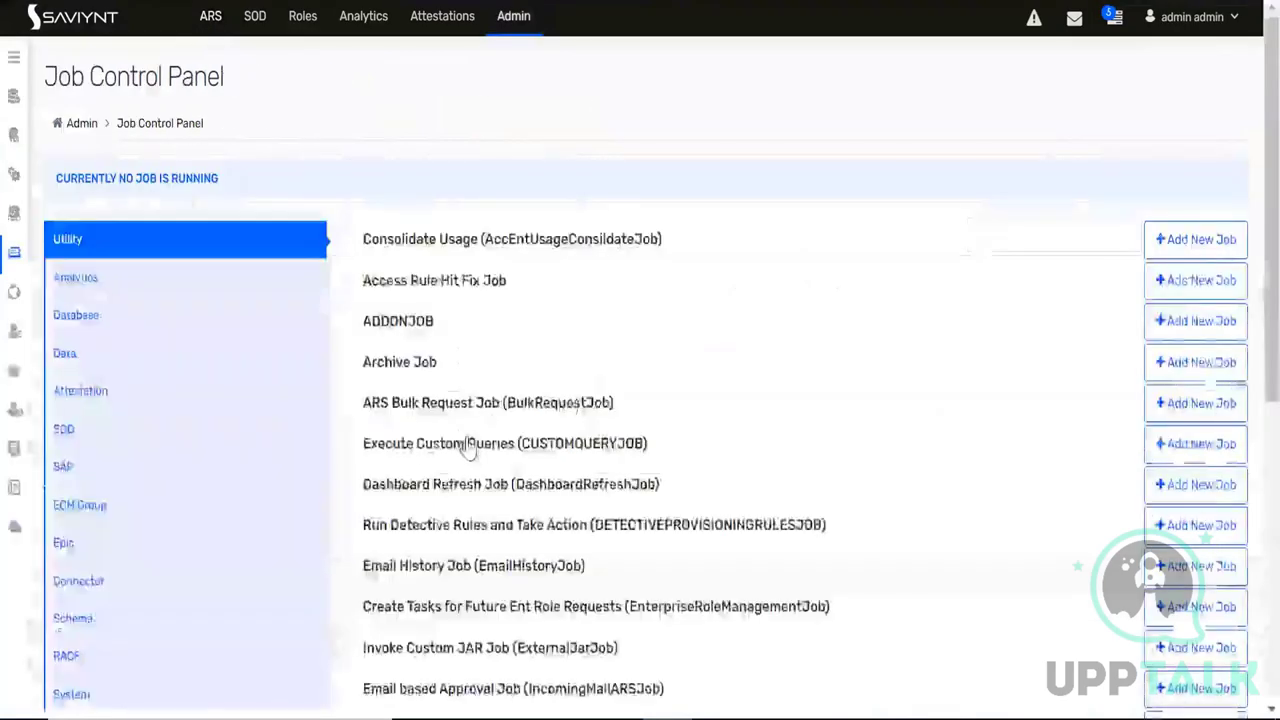
In the Job Control Panel, start the PROVJOBS provisioning job and set its system to DatabaseTrainingCF
scroll(468, 445, down, 4)
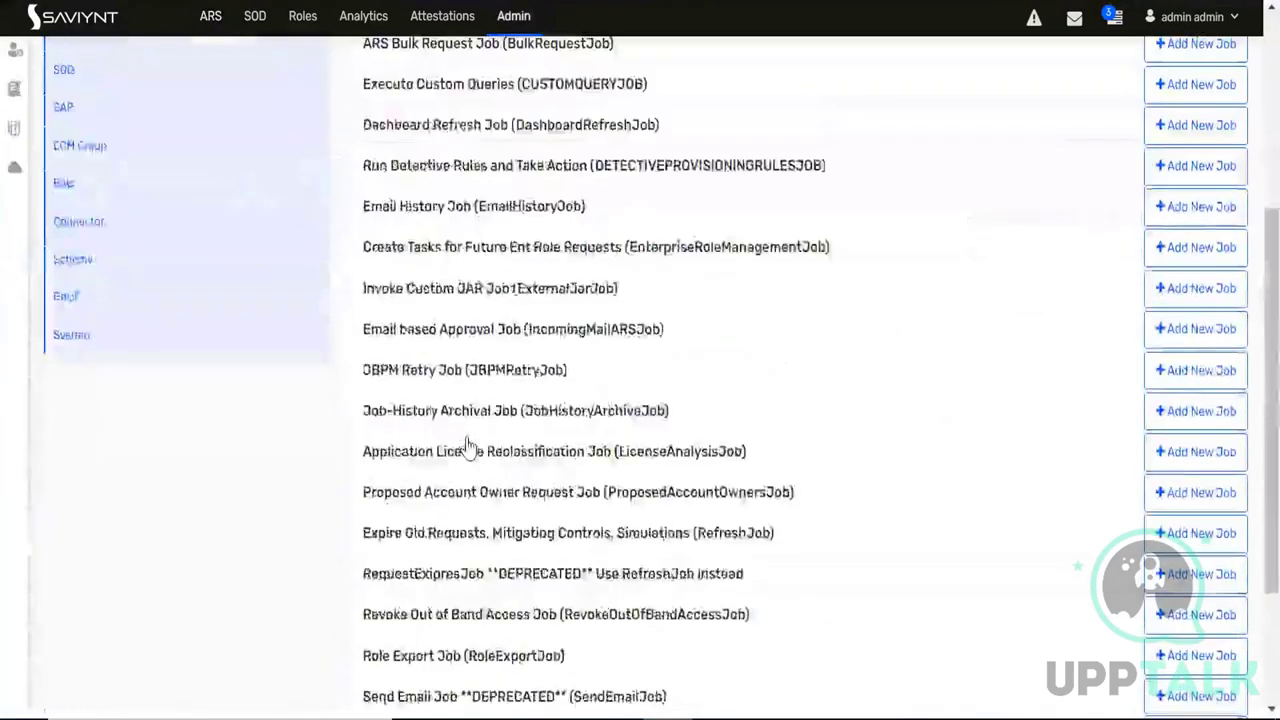
scroll(466, 449, down, 2)
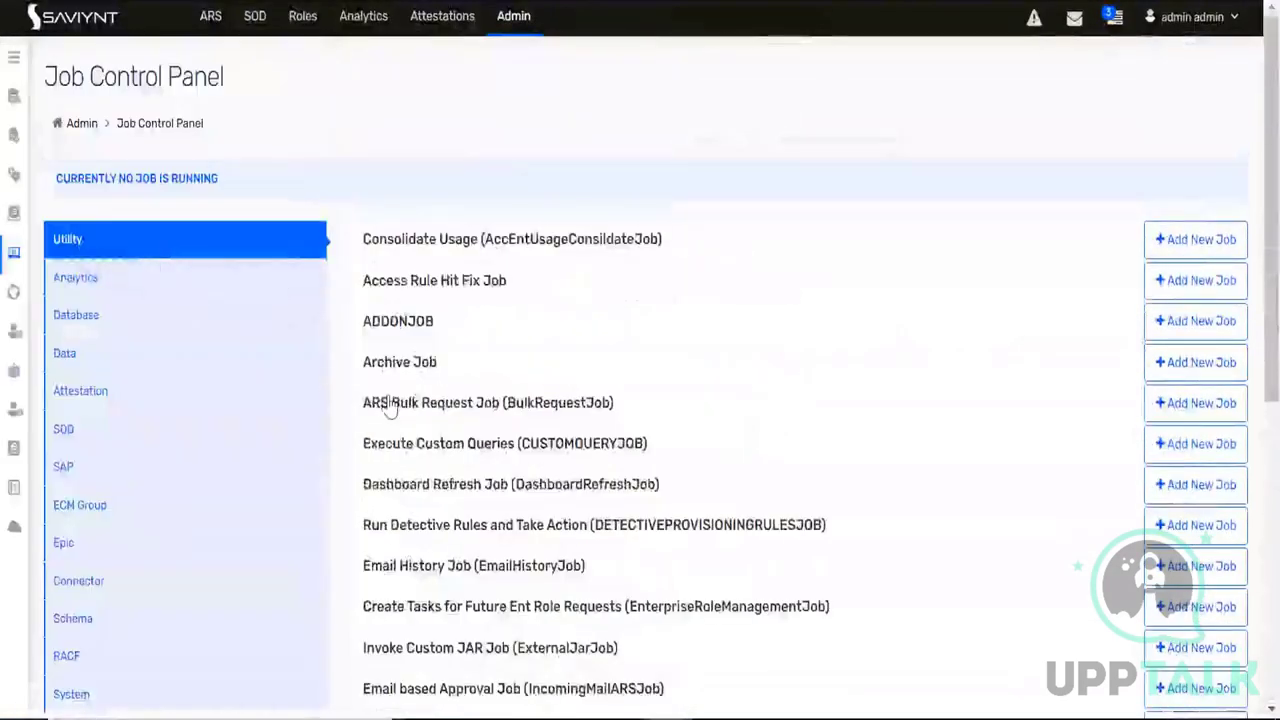
scroll(400, 450, down, 4)
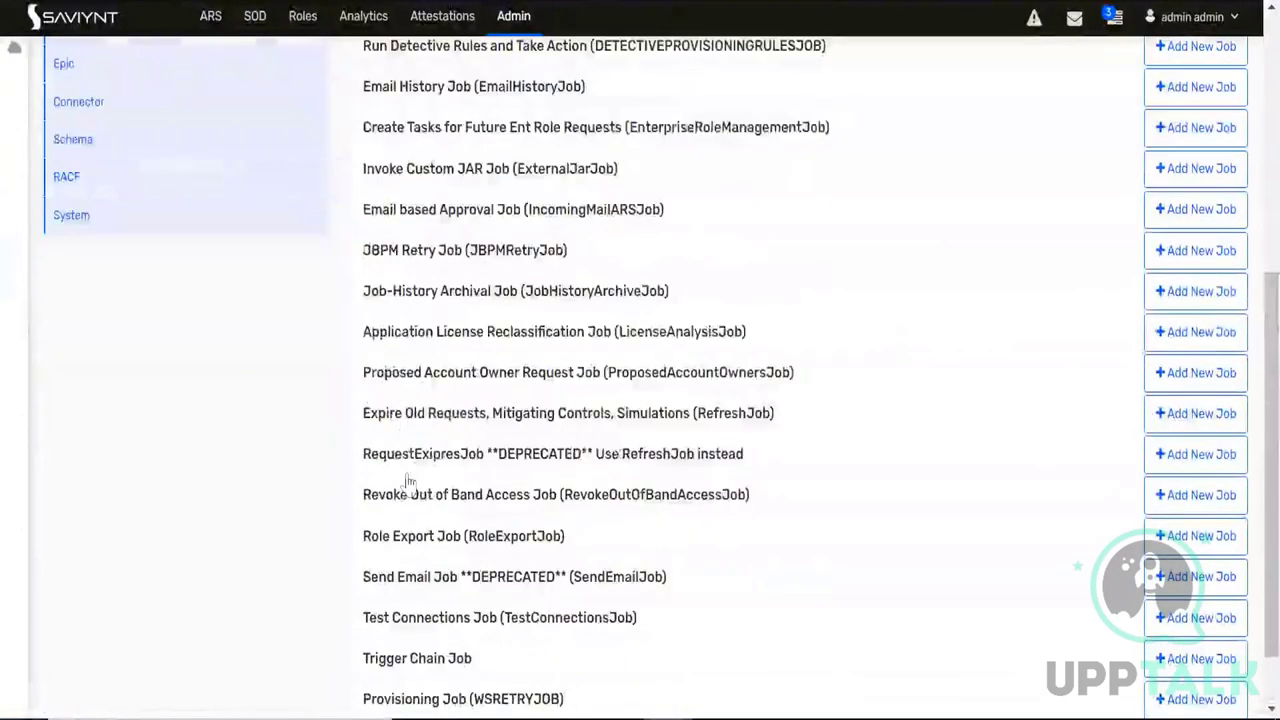
scroll(408, 482, down, 2)
scroll(1080, 585, down, 2)
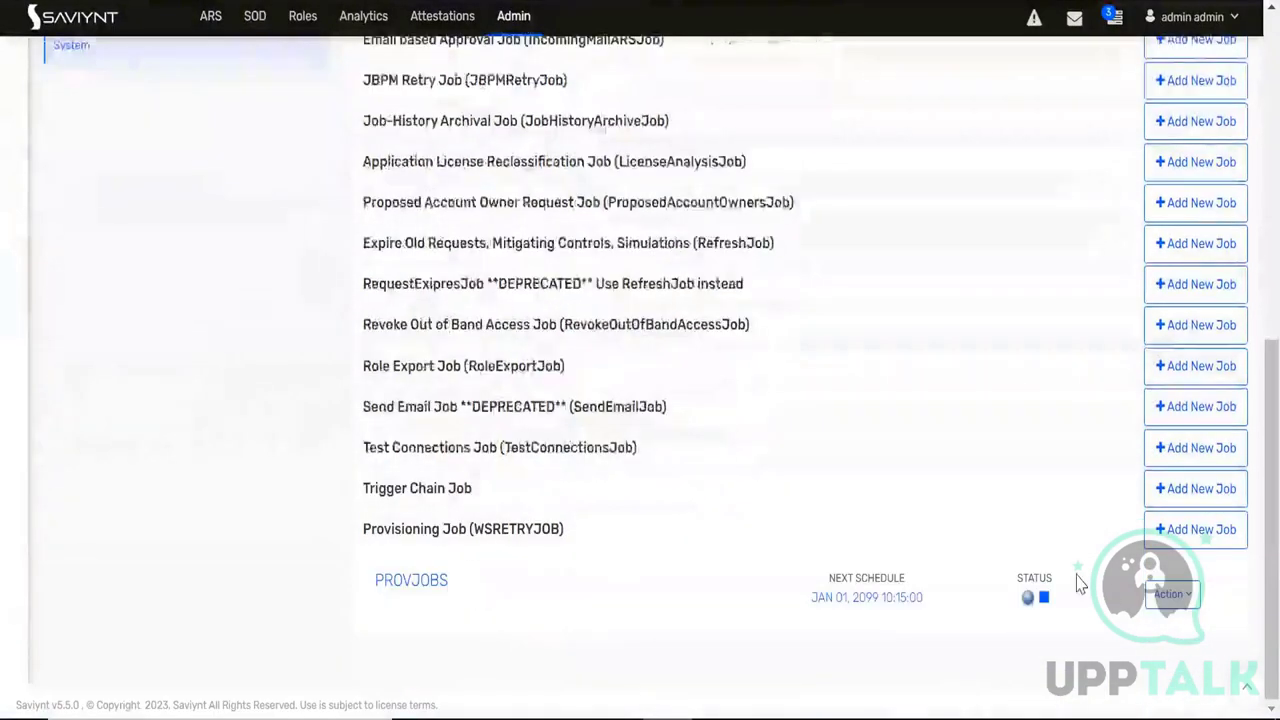
click(1168, 594)
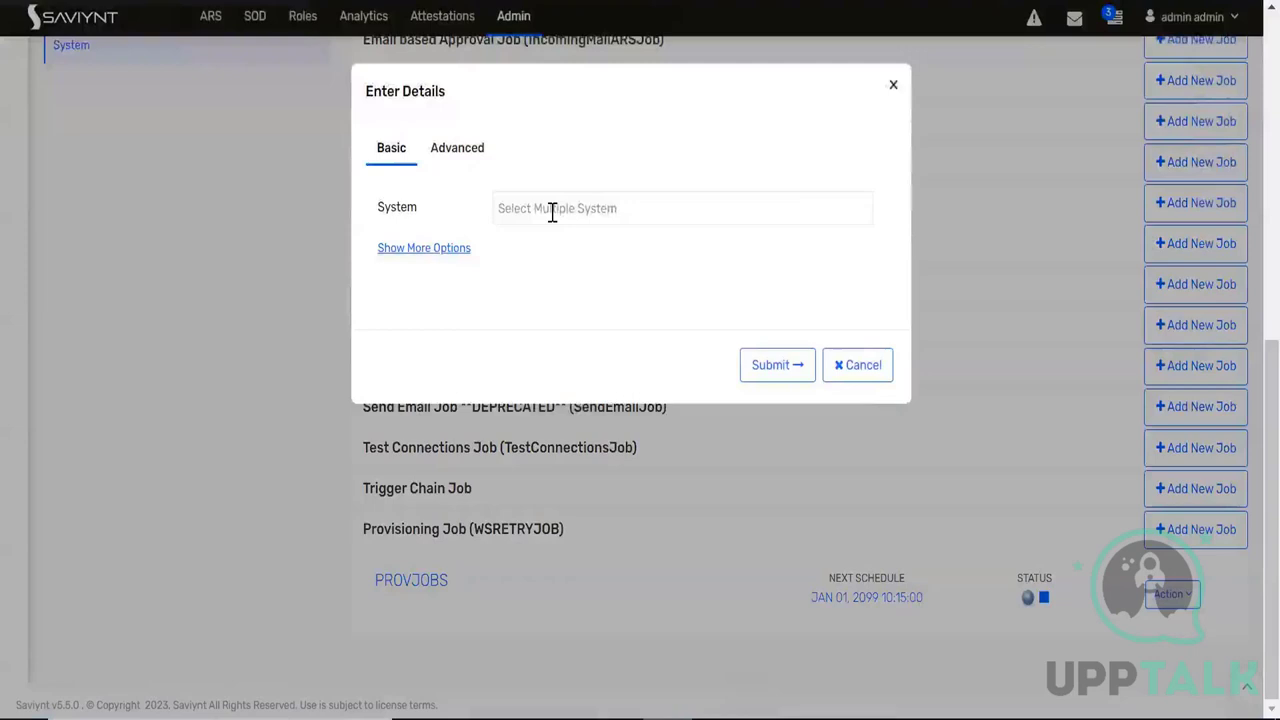
click(552, 211)
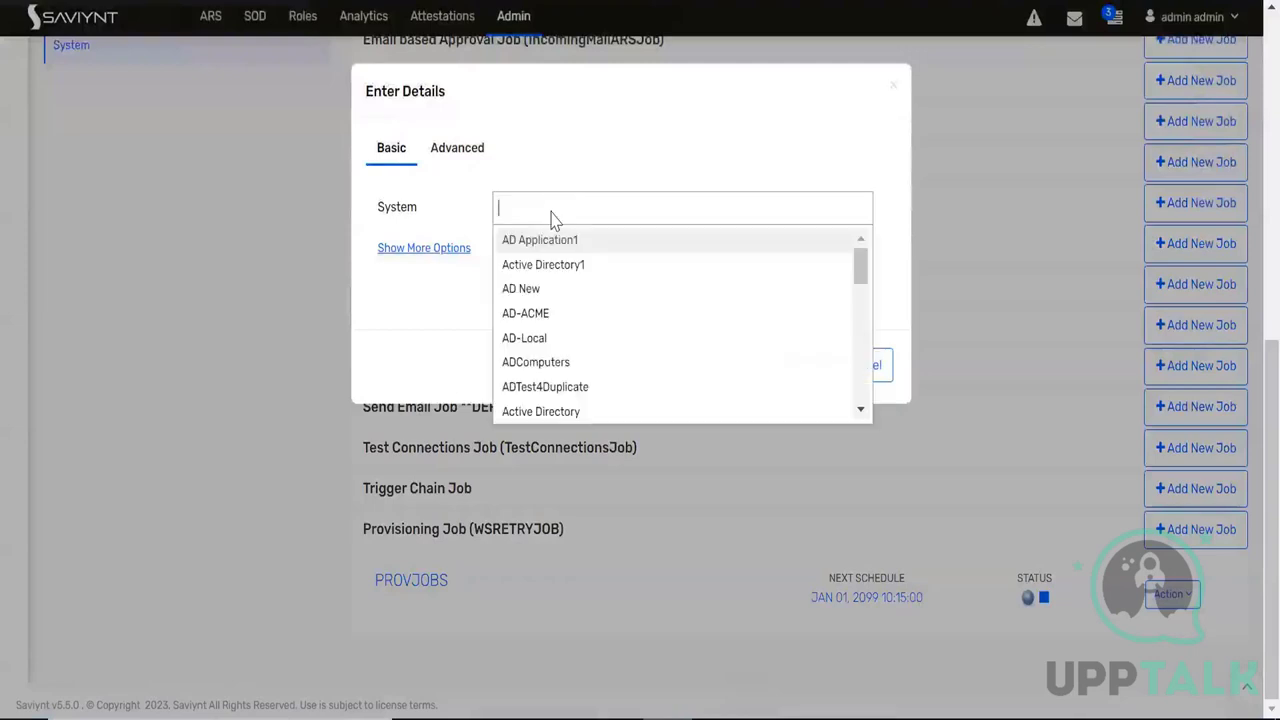
text(da)
click(568, 265)
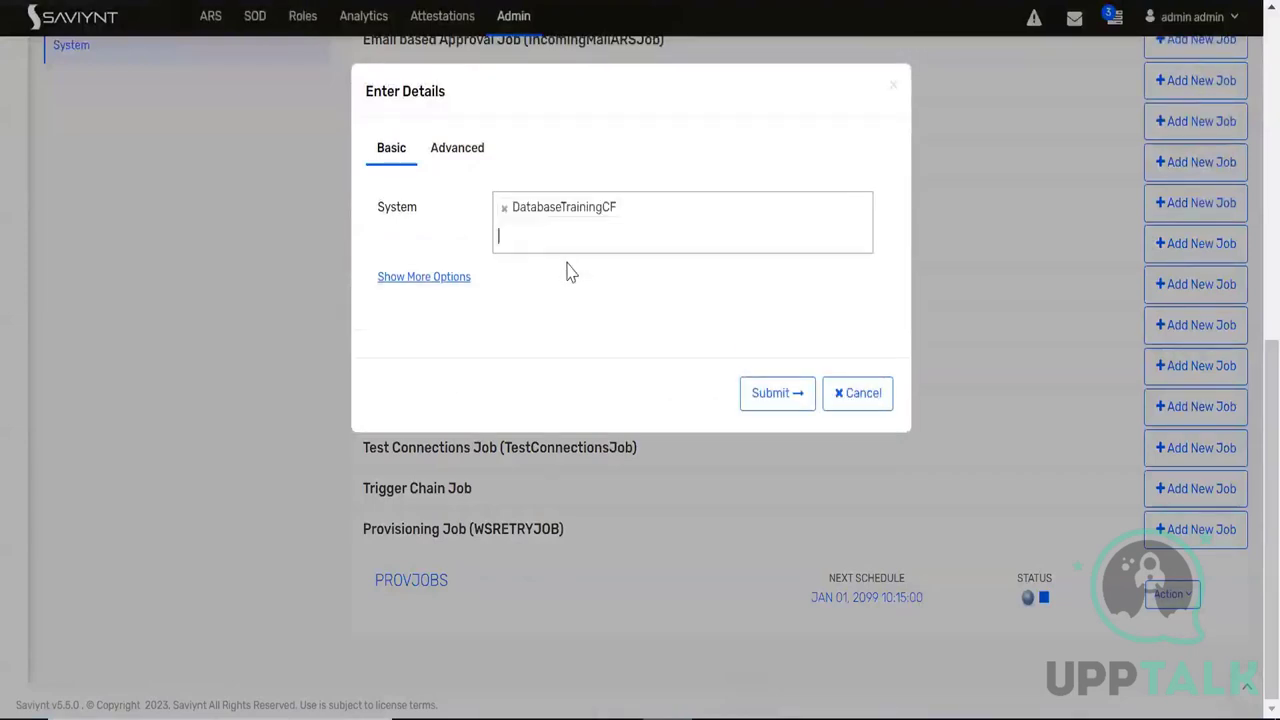
Show more options for the provisioning job, set the task types to New Account and Add Access, and submit it
click(443, 280)
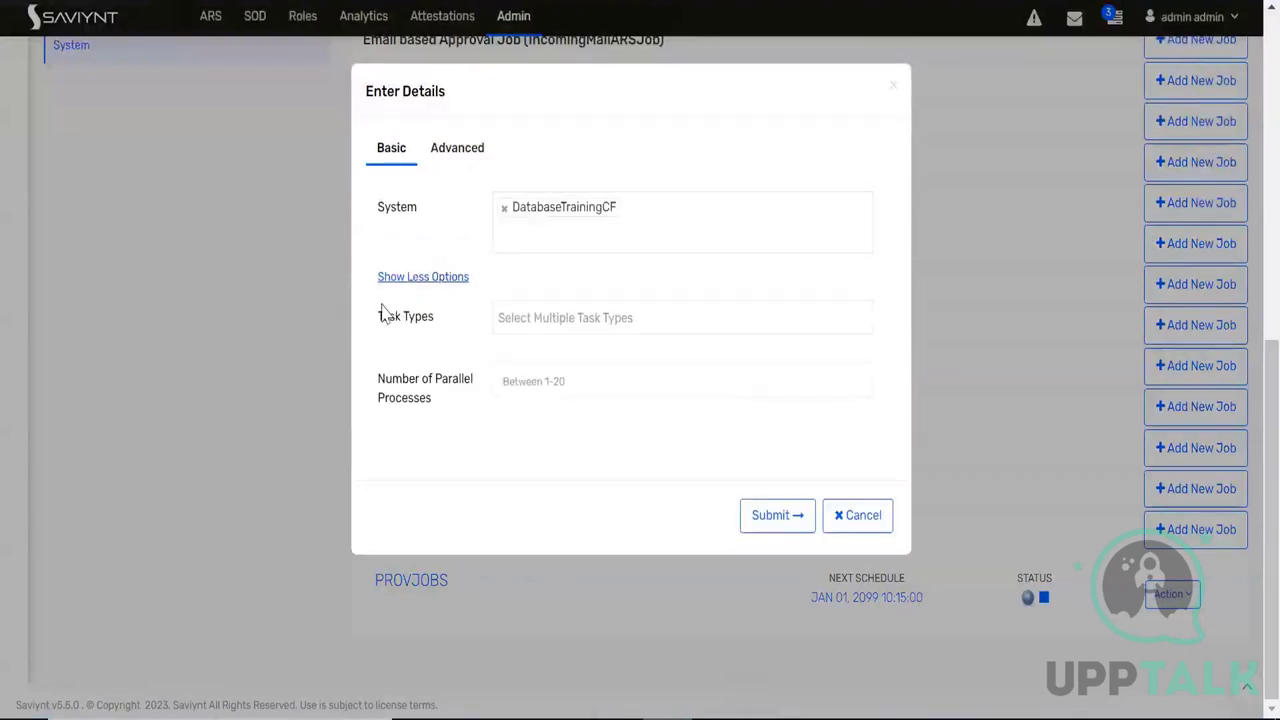
click(554, 316)
text(ne)
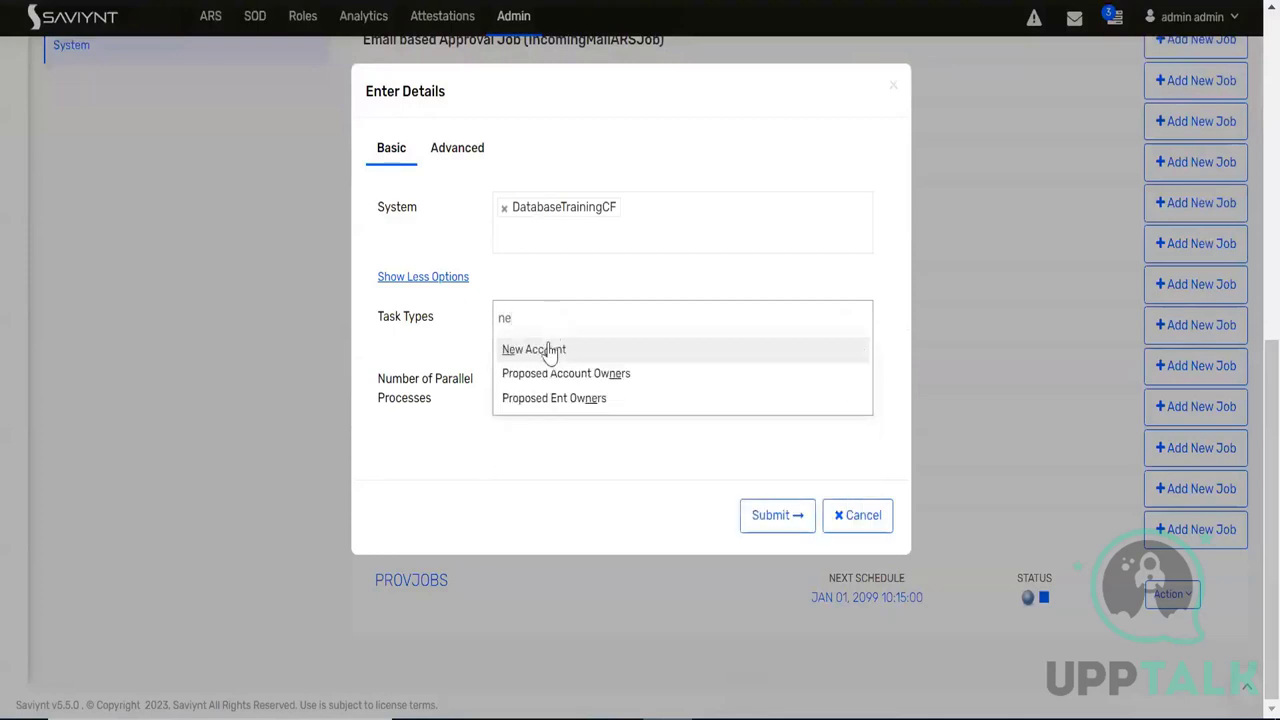
click(551, 351)
click(548, 360)
click(540, 373)
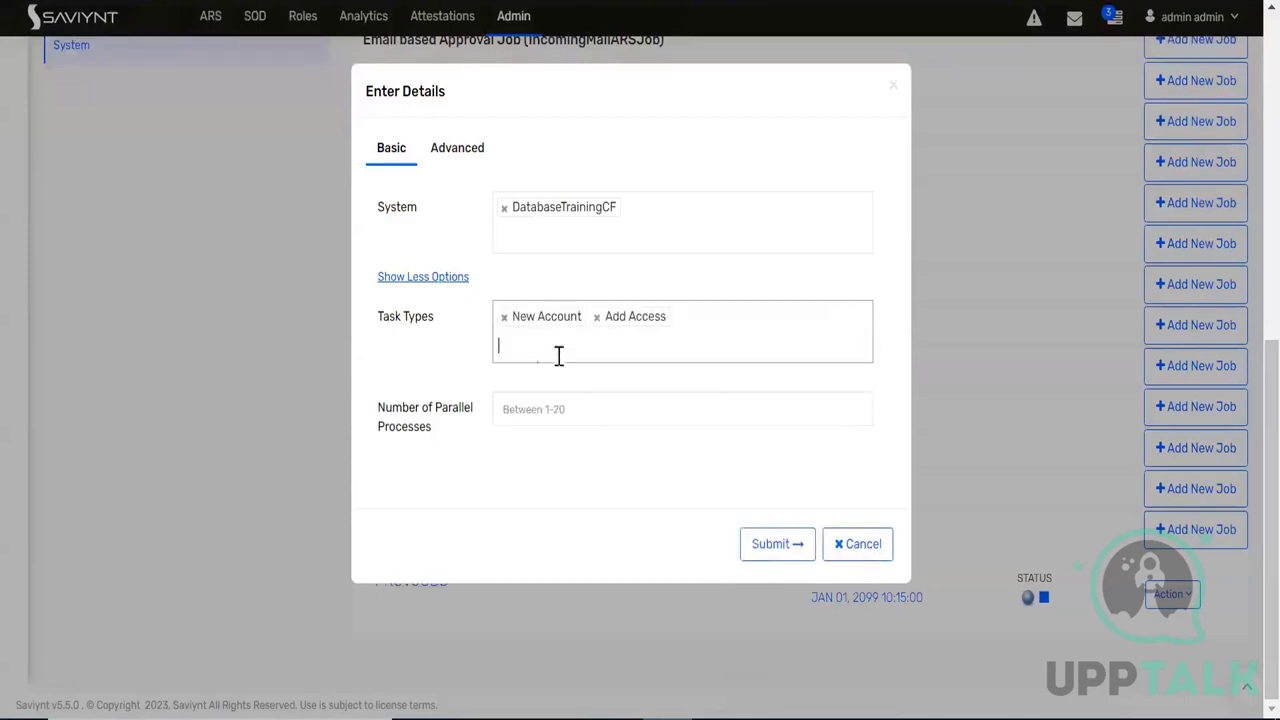
click(769, 550)
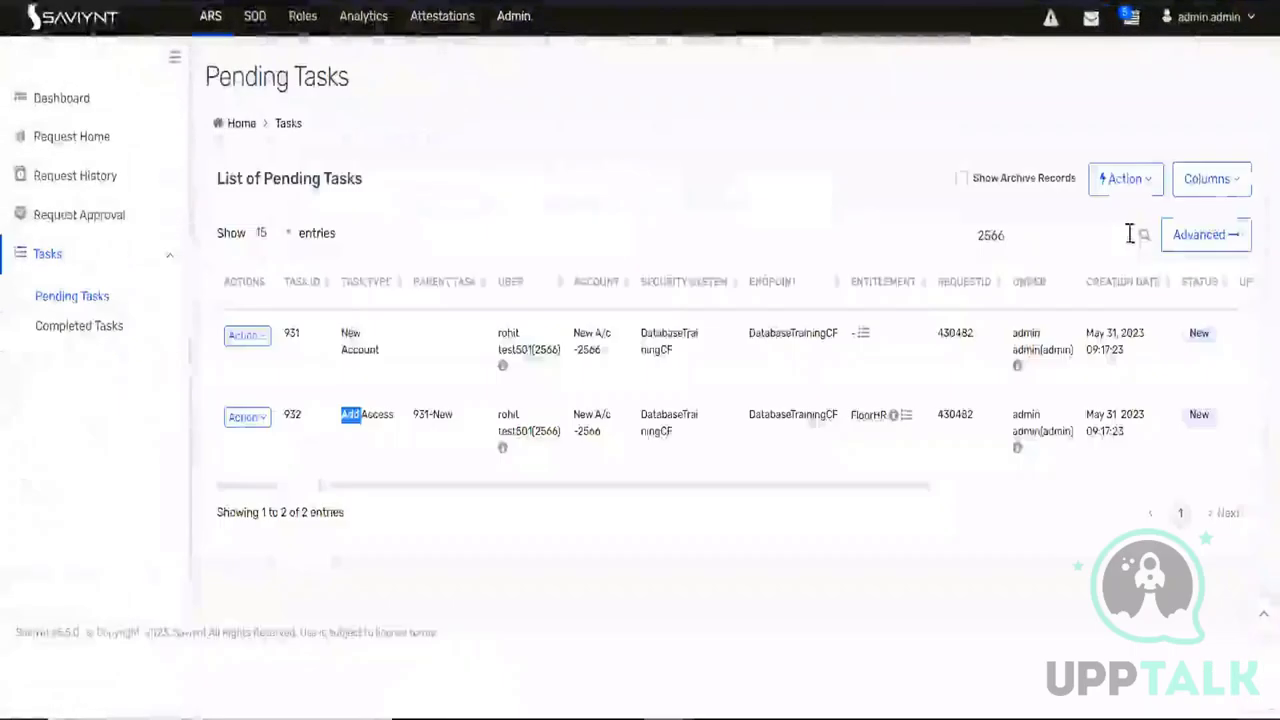
Repeat the pending task search for the requested user and open the completed tasks list
click(1143, 236)
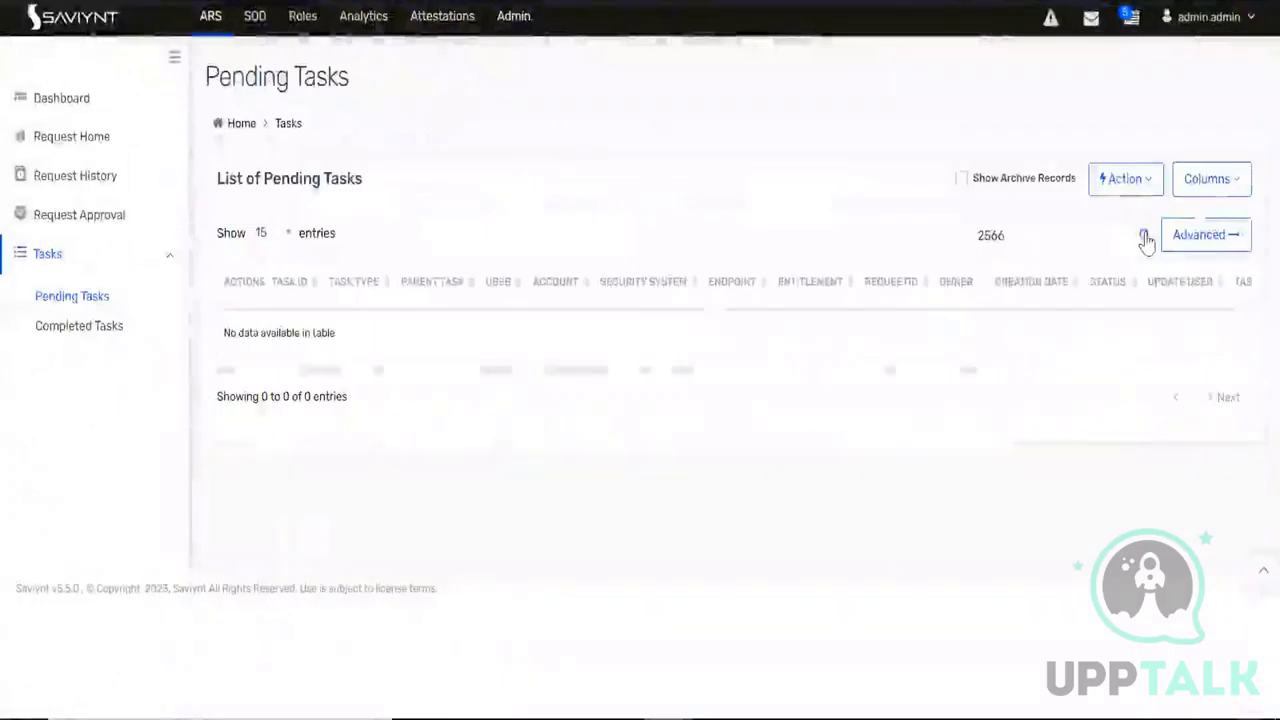
drag(697, 371, 217, 380)
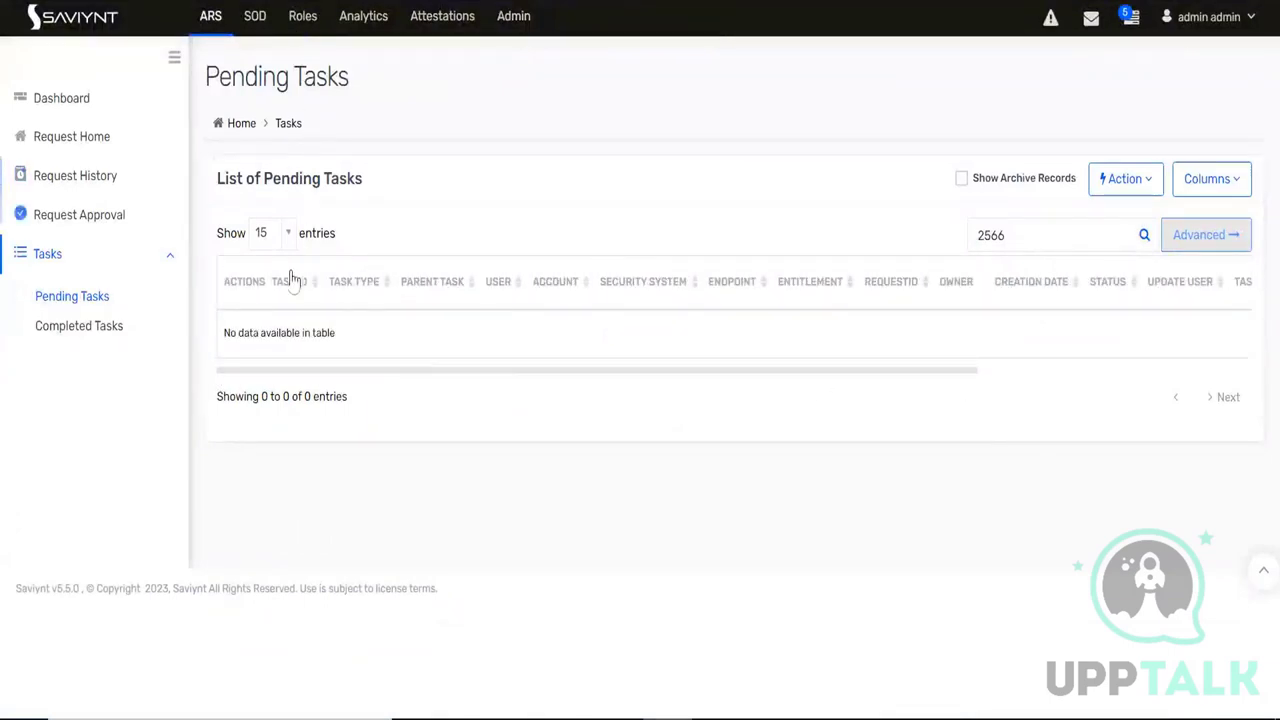
click(90, 328)
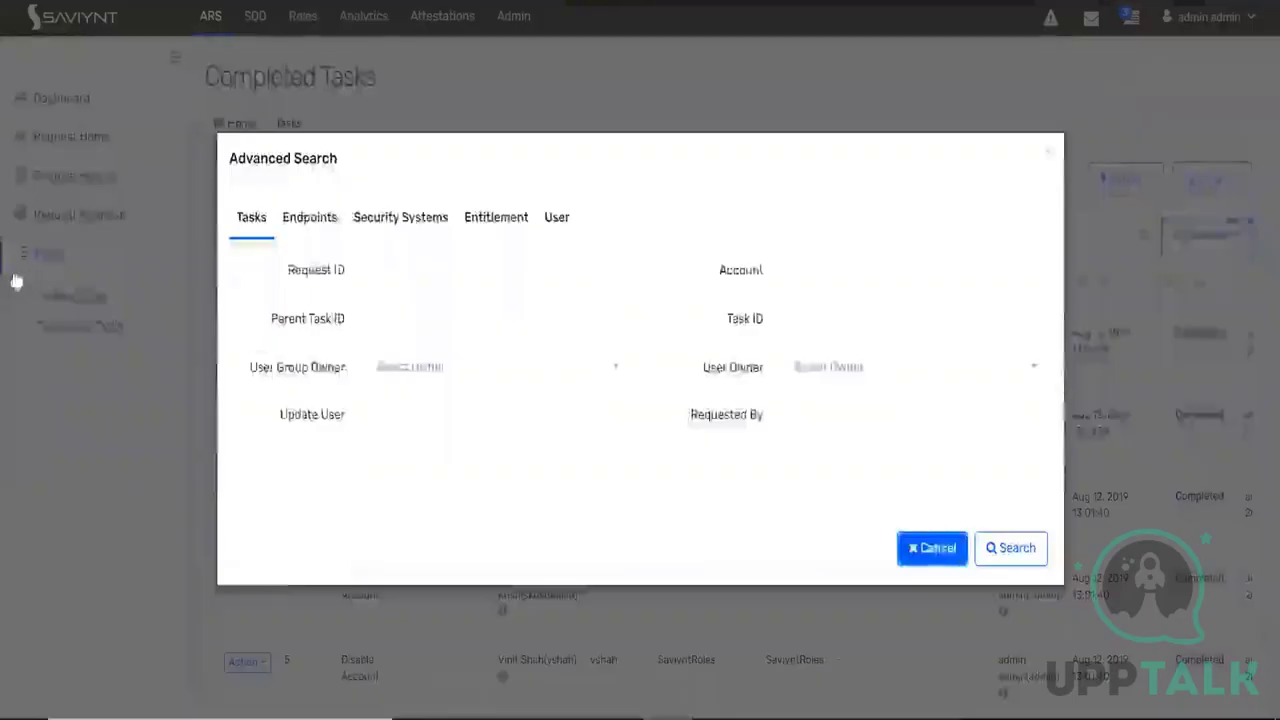
click(78, 323)
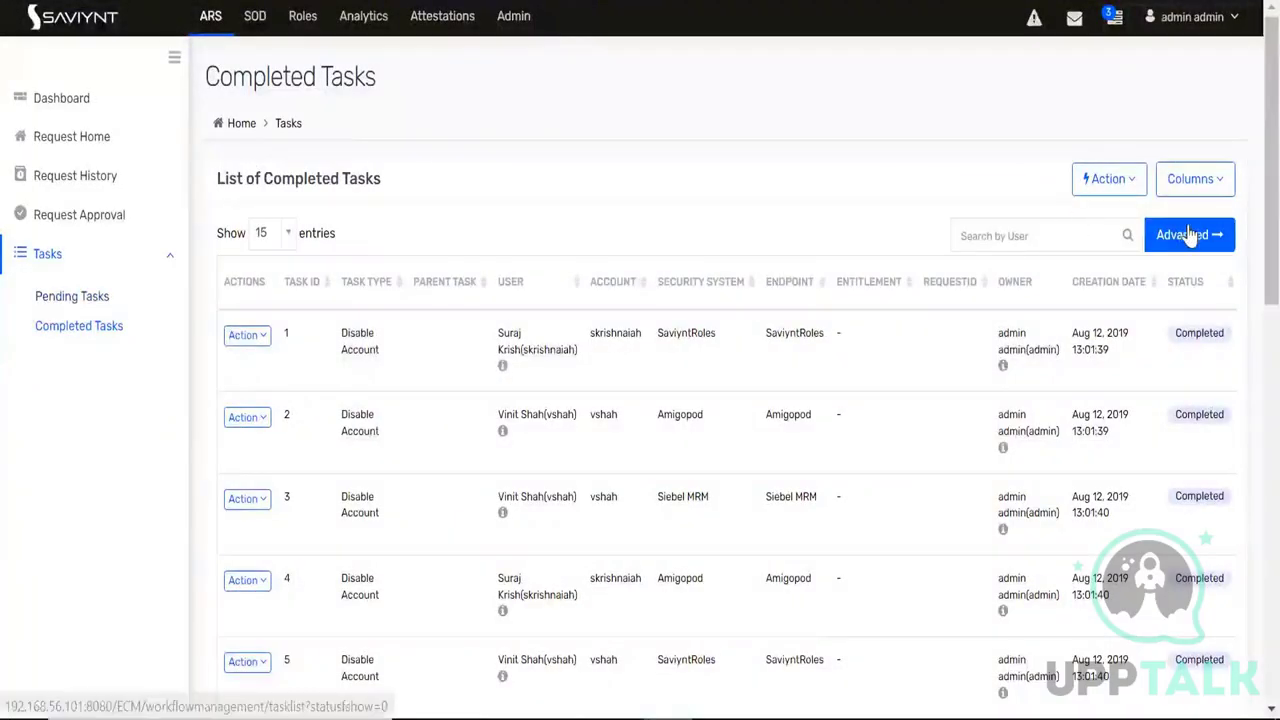
Filter the completed tasks by the DatabaseTrainingCF security system and examine the status and provisioning comments of the requested user's tasks
click(1187, 236)
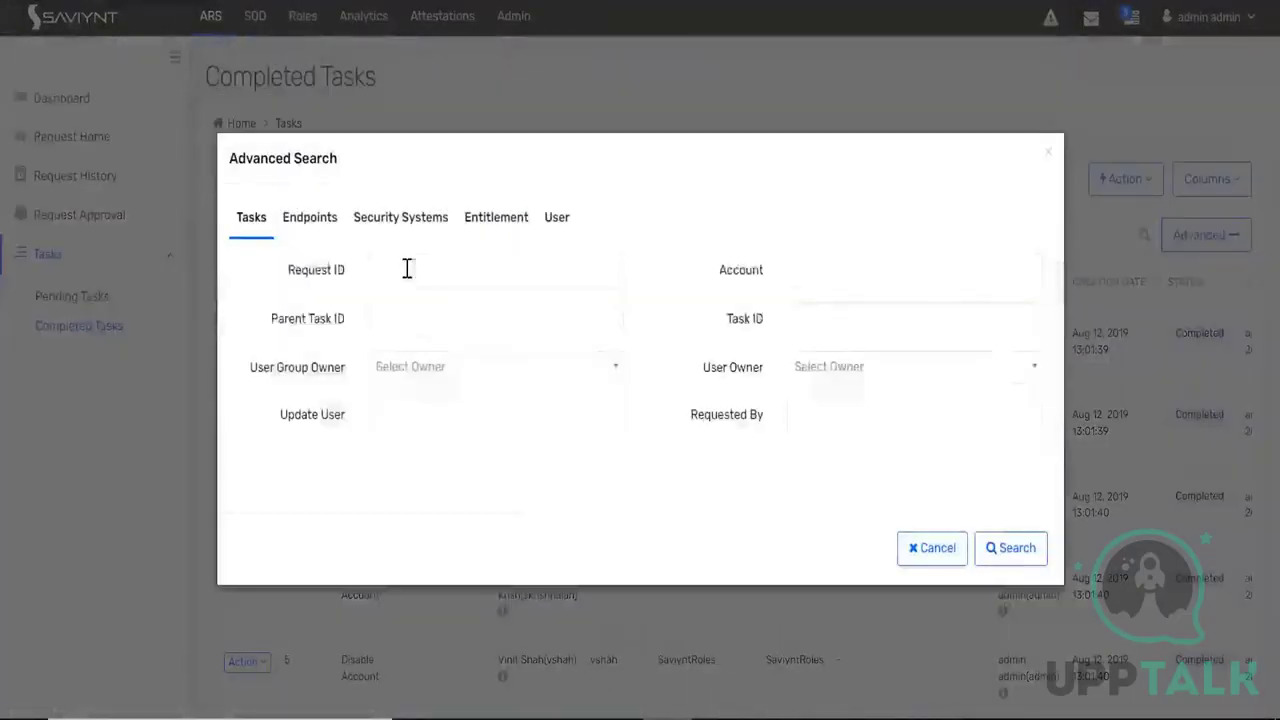
click(400, 217)
click(405, 271)
text(da)
click(450, 336)
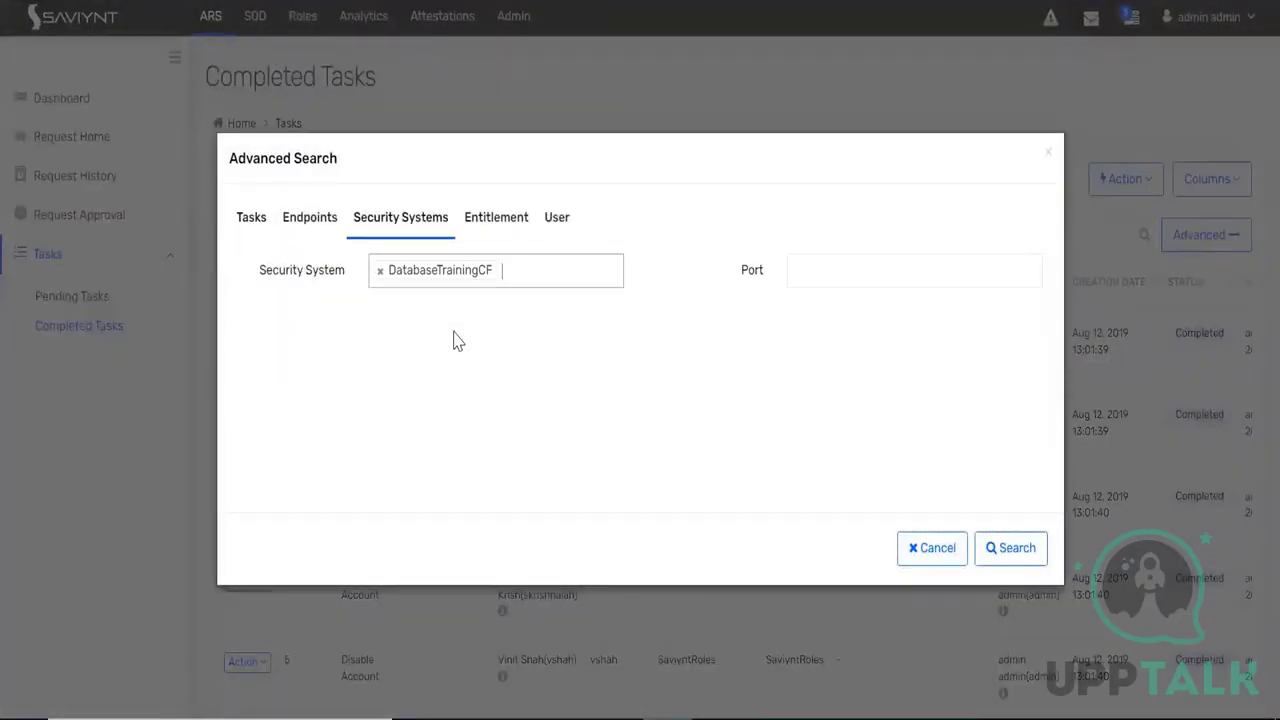
click(990, 548)
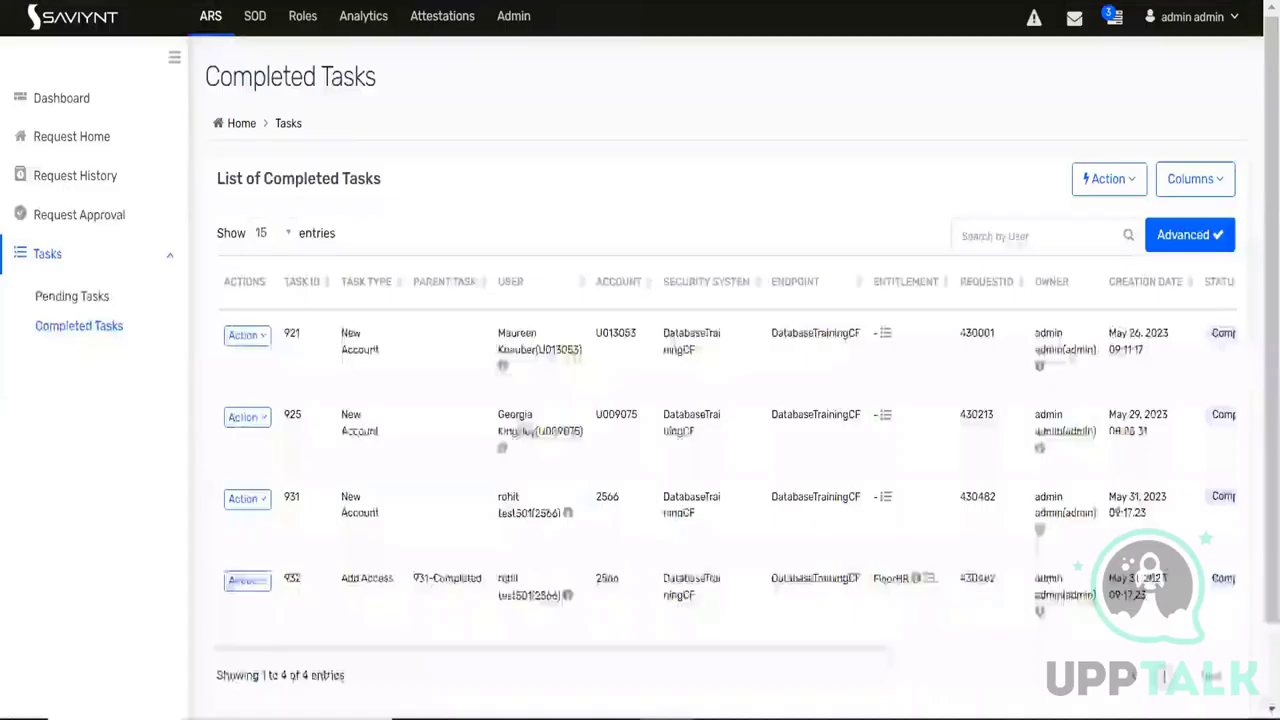
drag(540, 658, 845, 678)
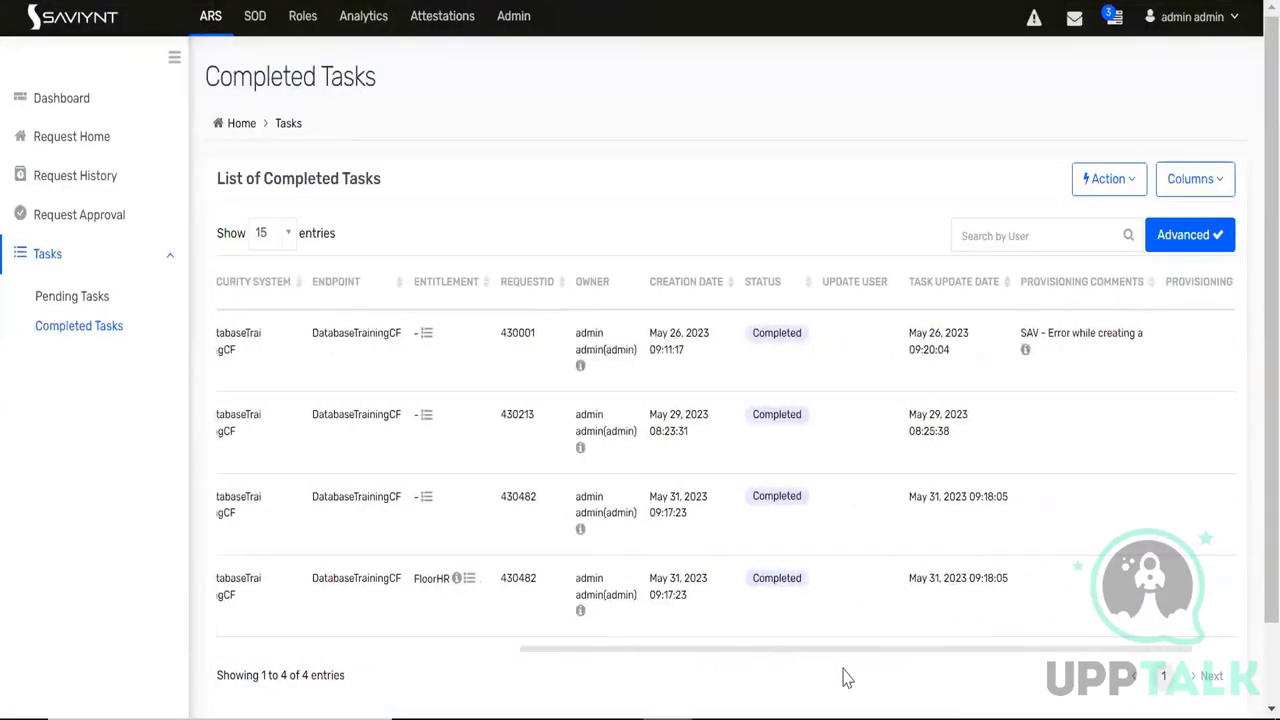
drag(921, 541, 471, 534)
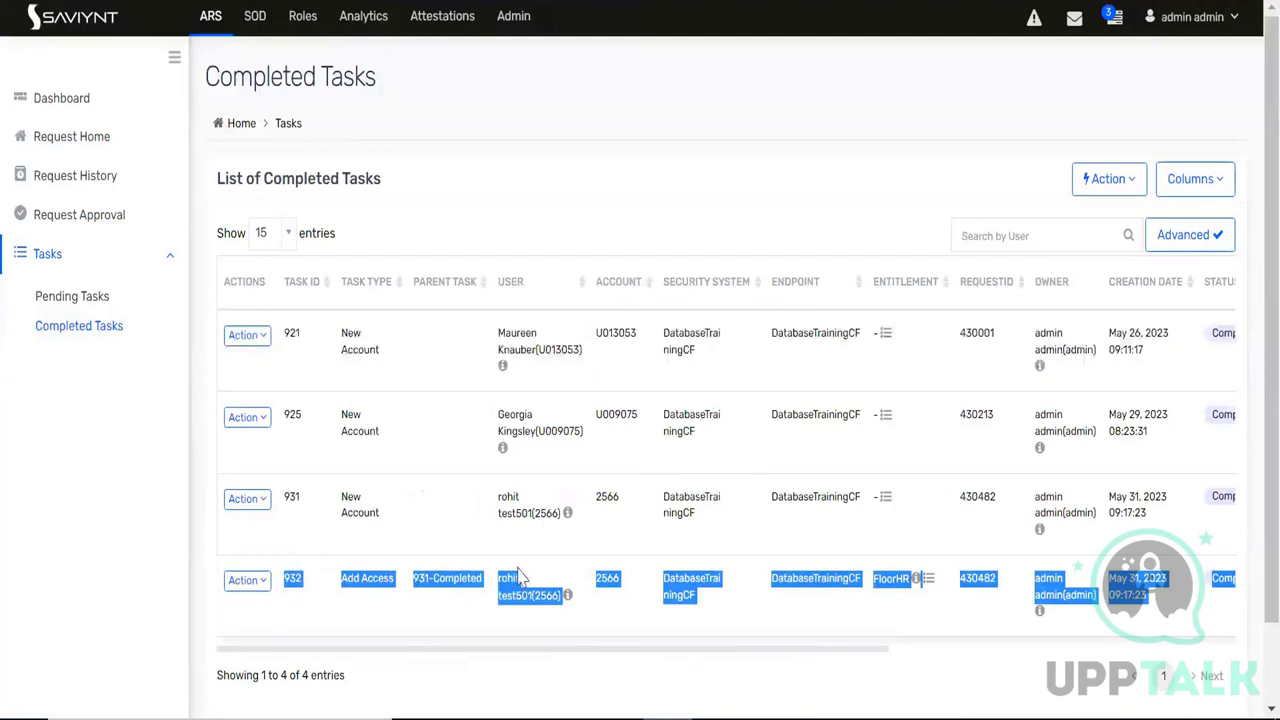
Copy the requested user's ID from the completed New Account task and search the Identity Repository users for it
double_click(546, 513)
key(ctrl+c)
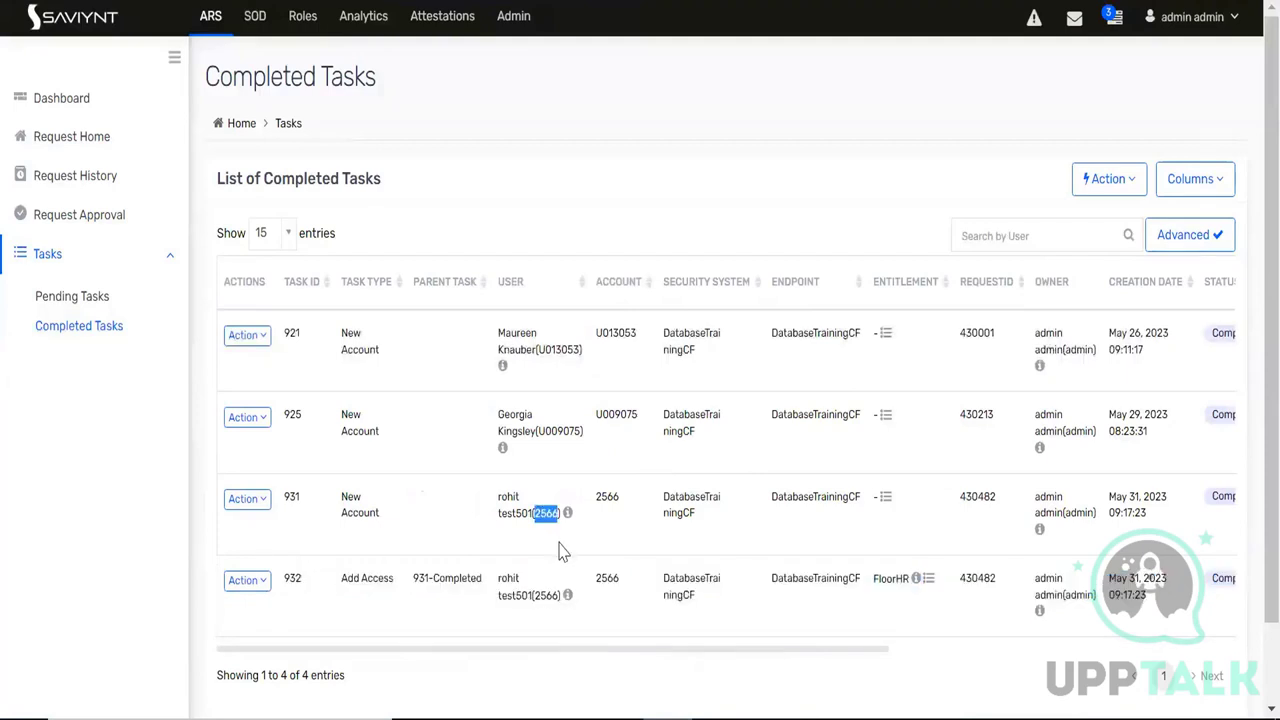
click(510, 25)
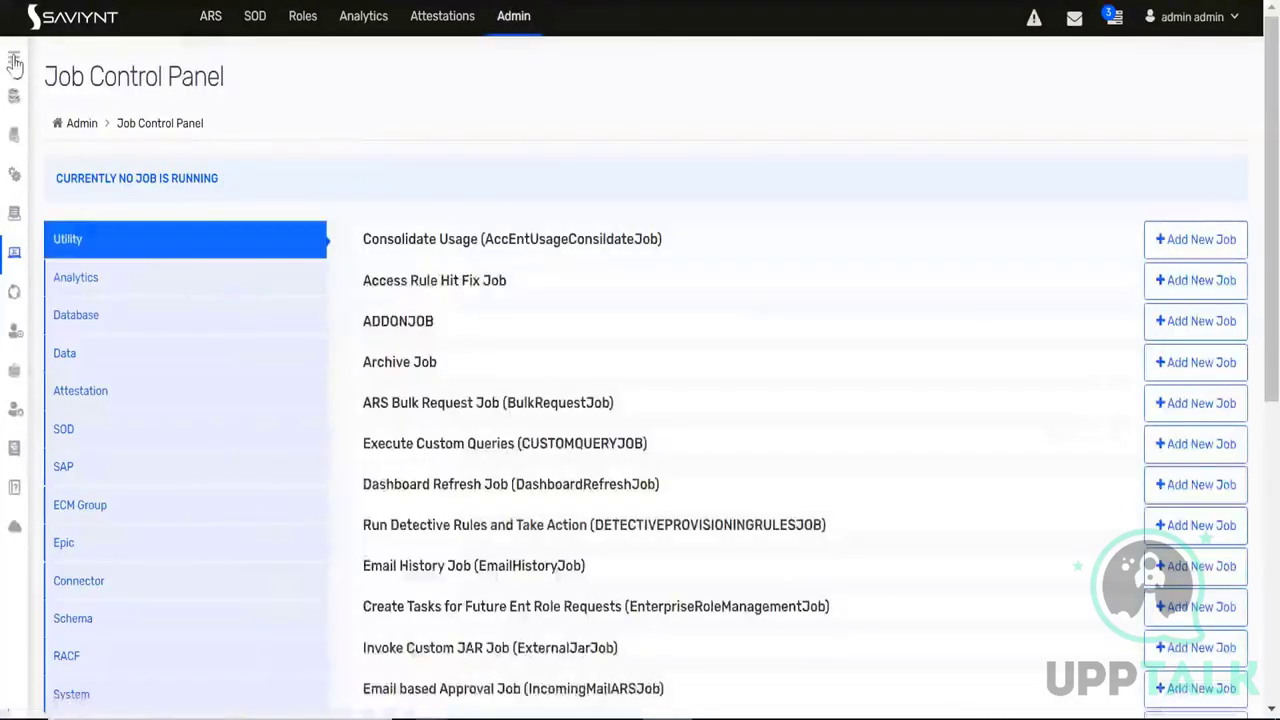
click(57, 177)
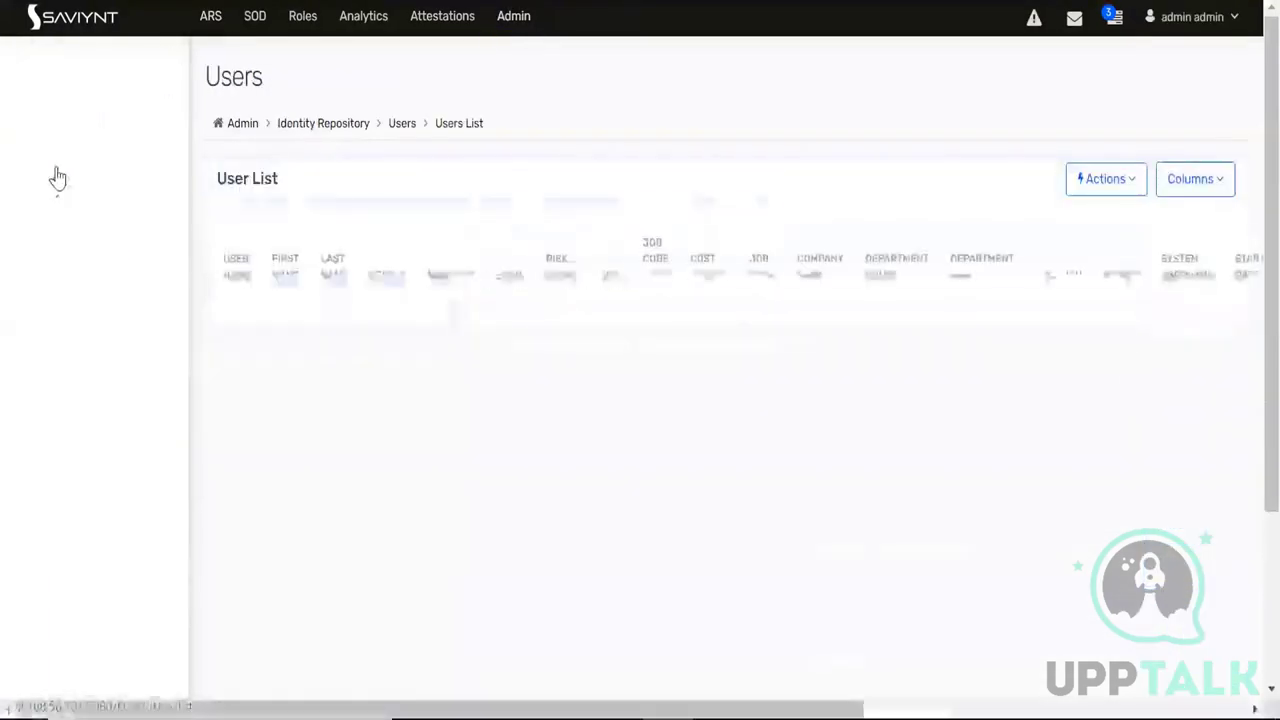
click(997, 240)
key(ctrl+v)
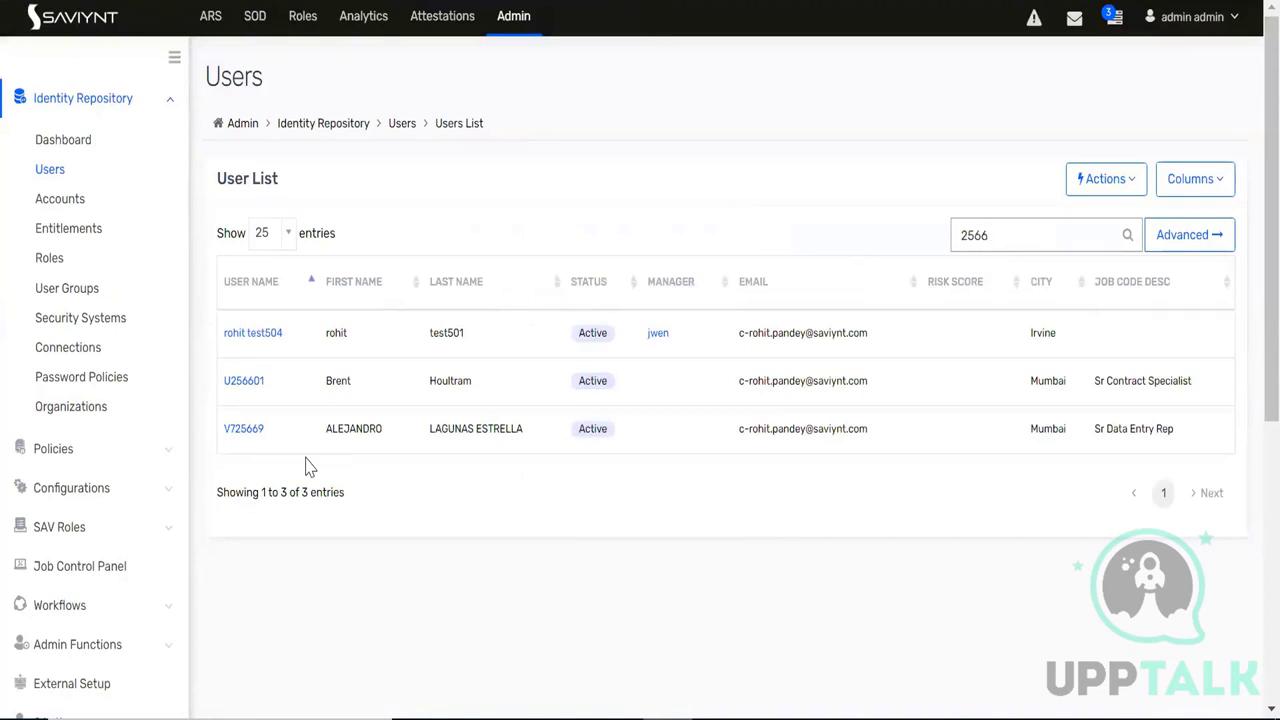
Open the requested user's record from the search results and check its accounts for the DatabaseTrainingCF security system
click(245, 336)
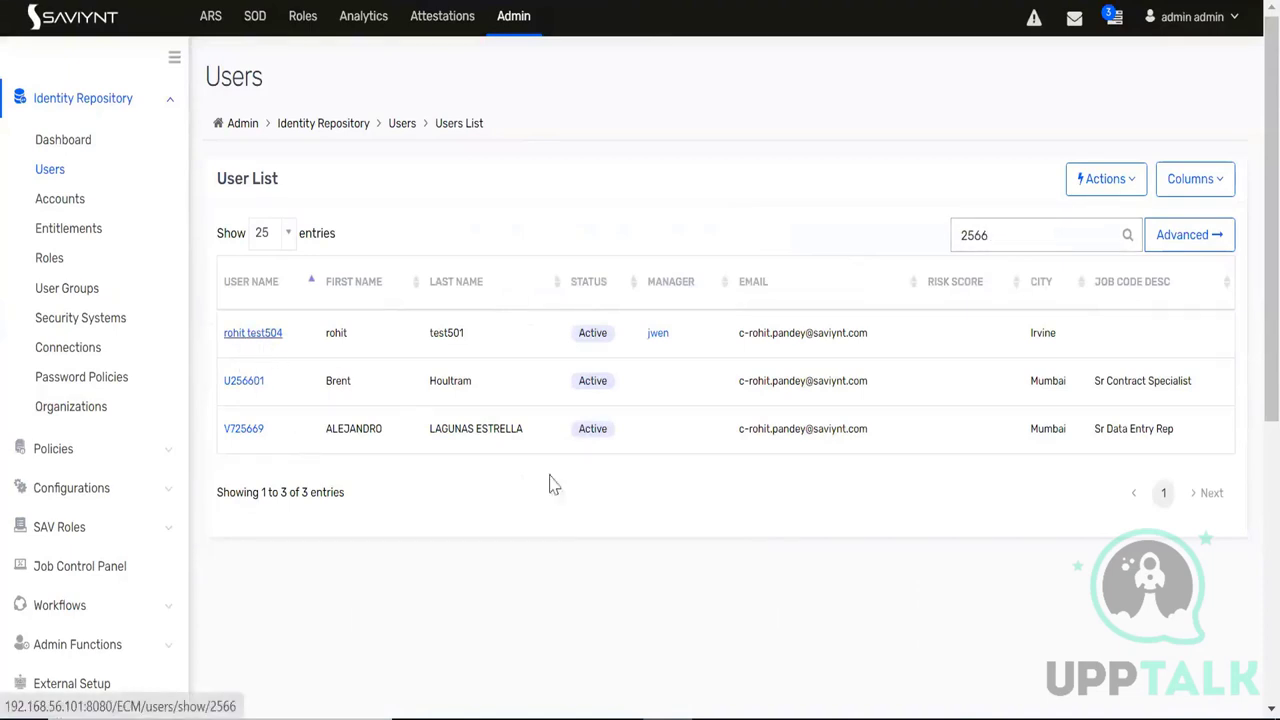
click(555, 172)
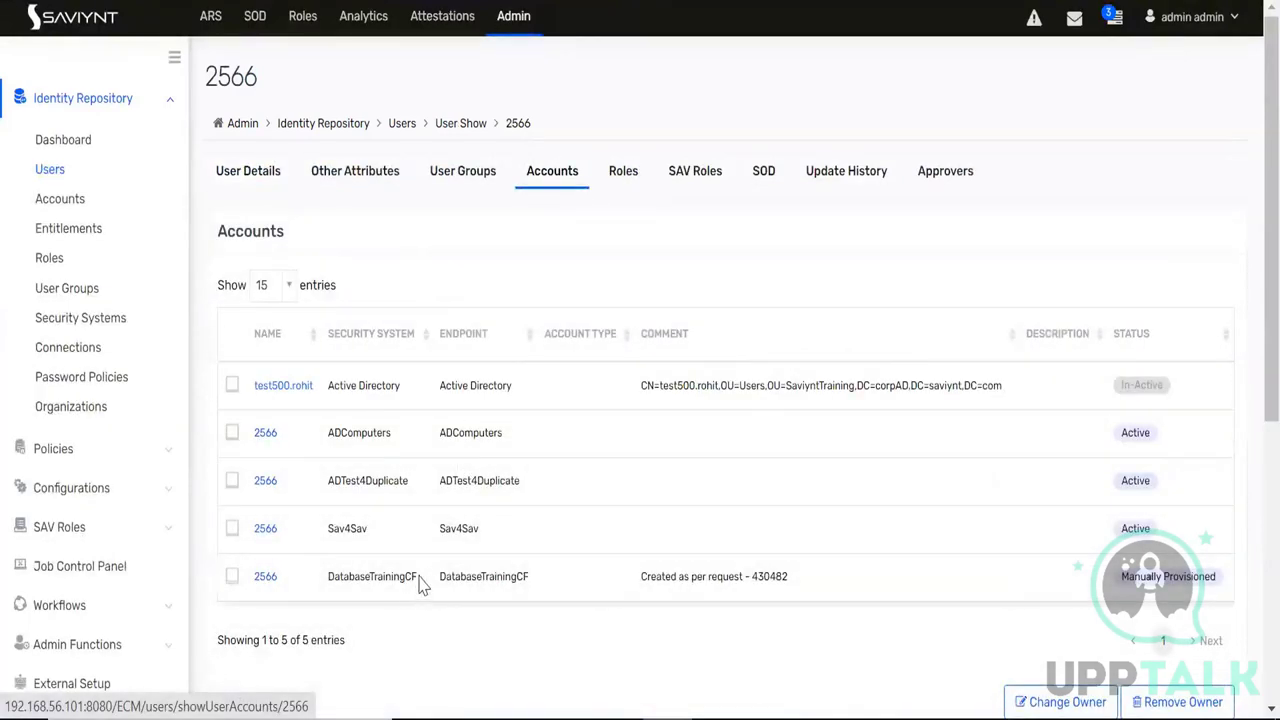
drag(420, 586, 323, 592)
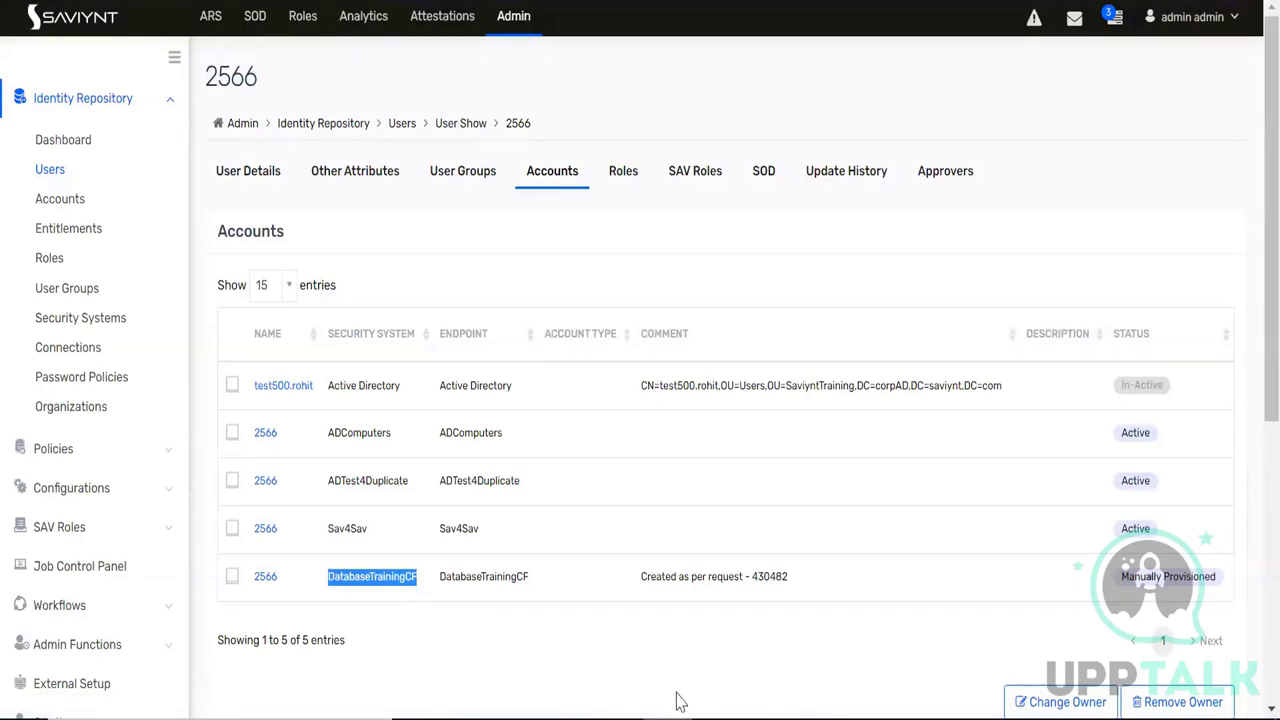
click(398, 568)
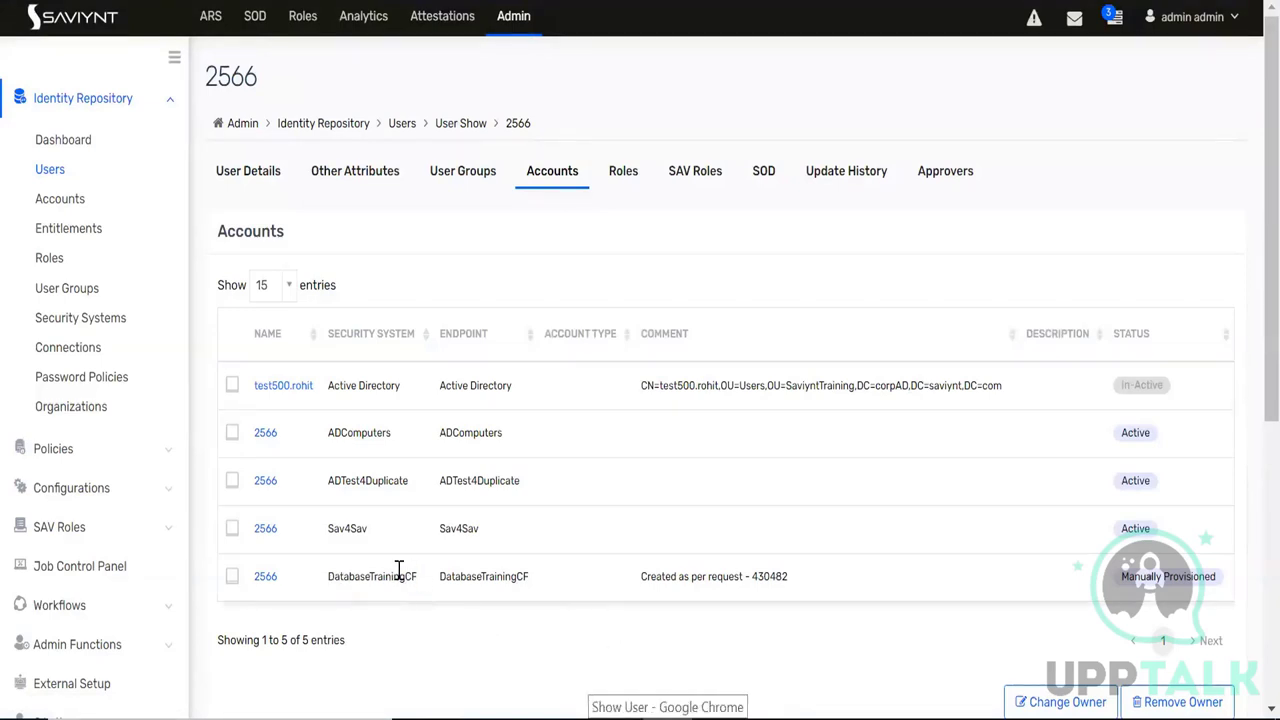
Open the user's DatabaseTrainingCF account and check its associated entitlements for FloorHR
click(262, 578)
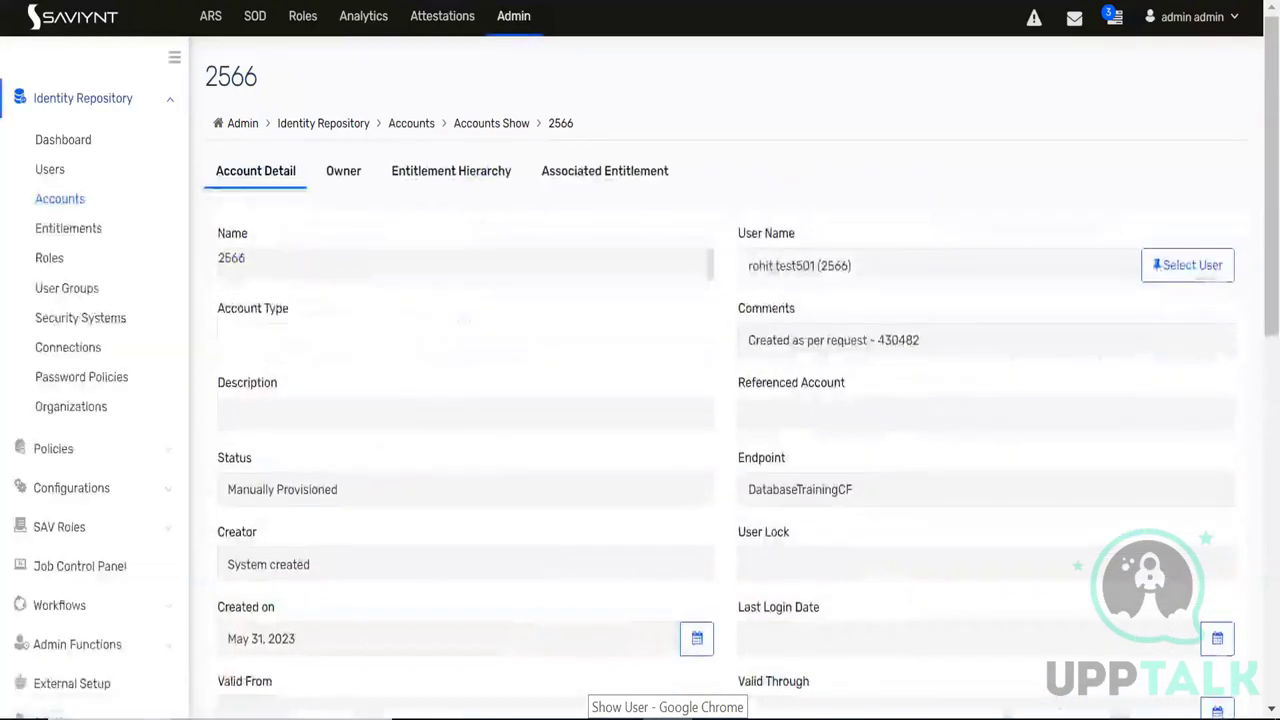
click(583, 178)
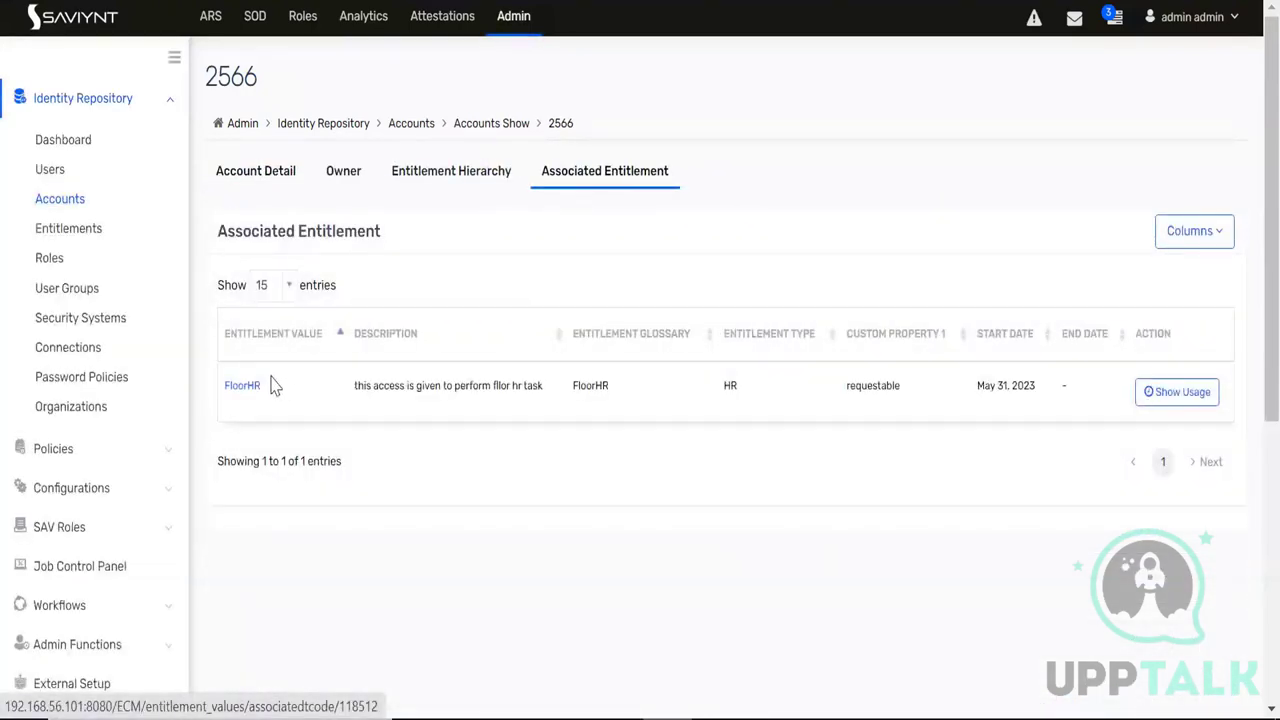
drag(275, 387, 226, 388)
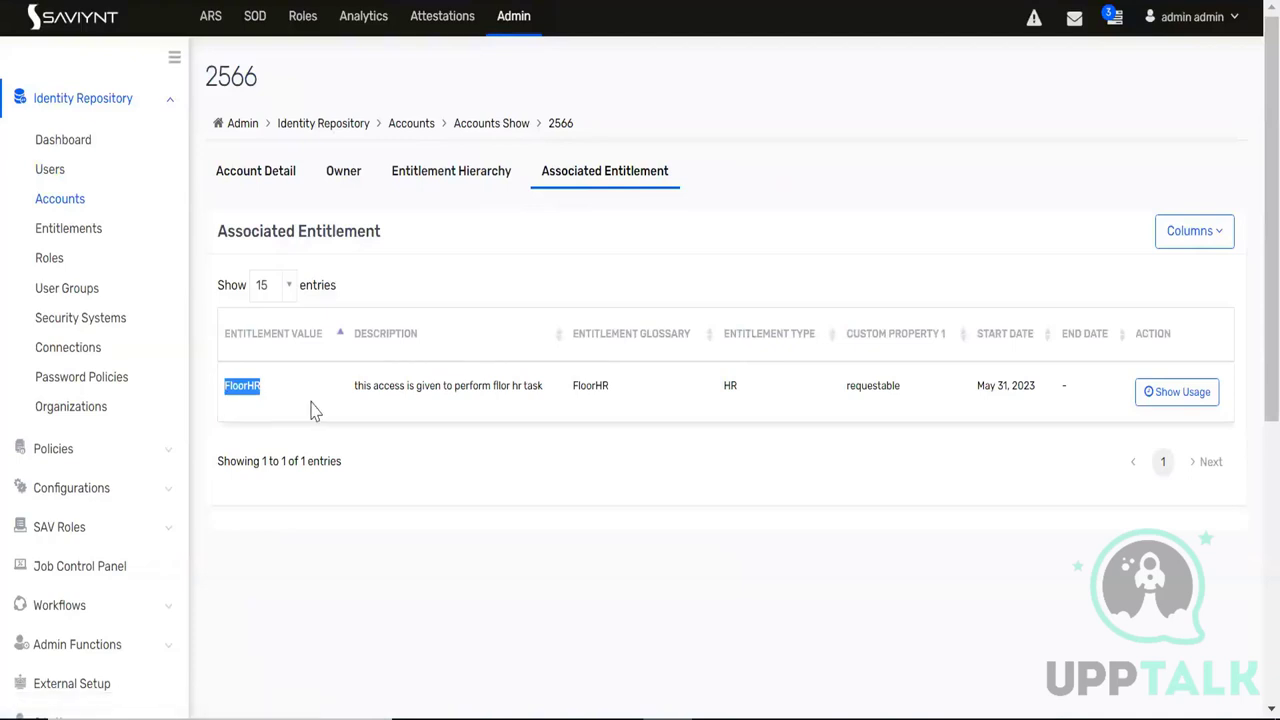
click(395, 414)
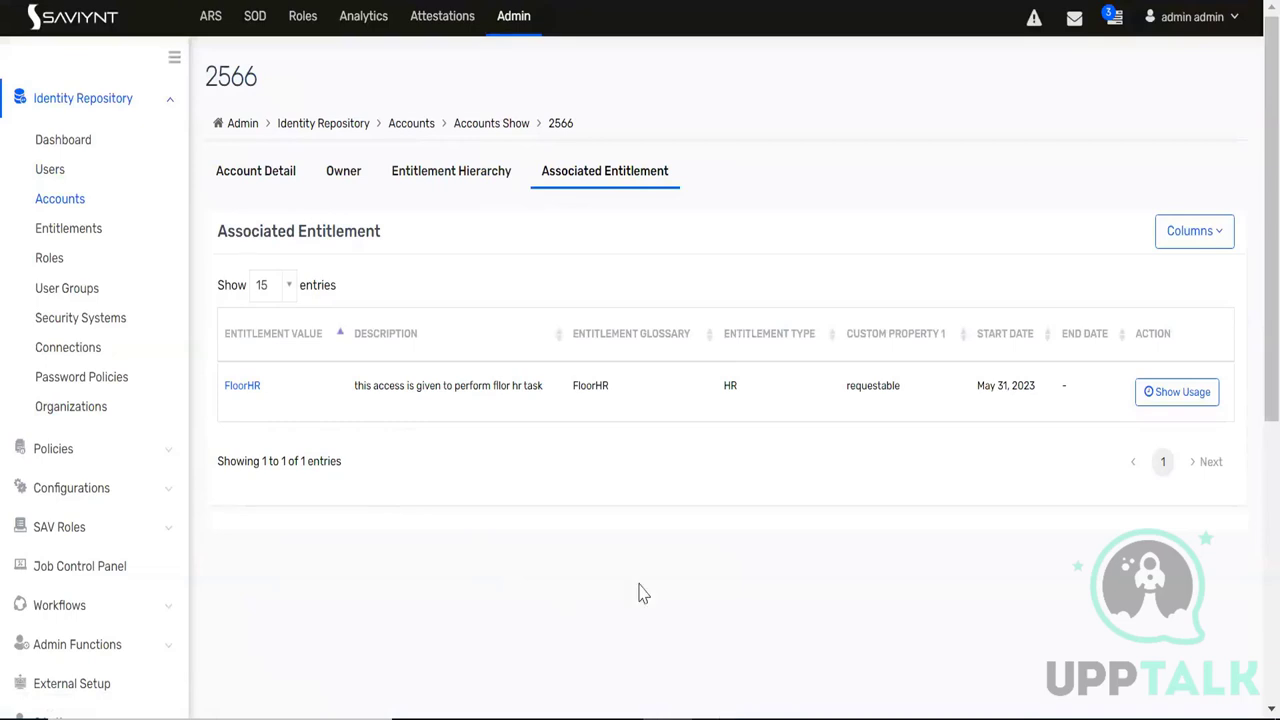
click(662, 706)
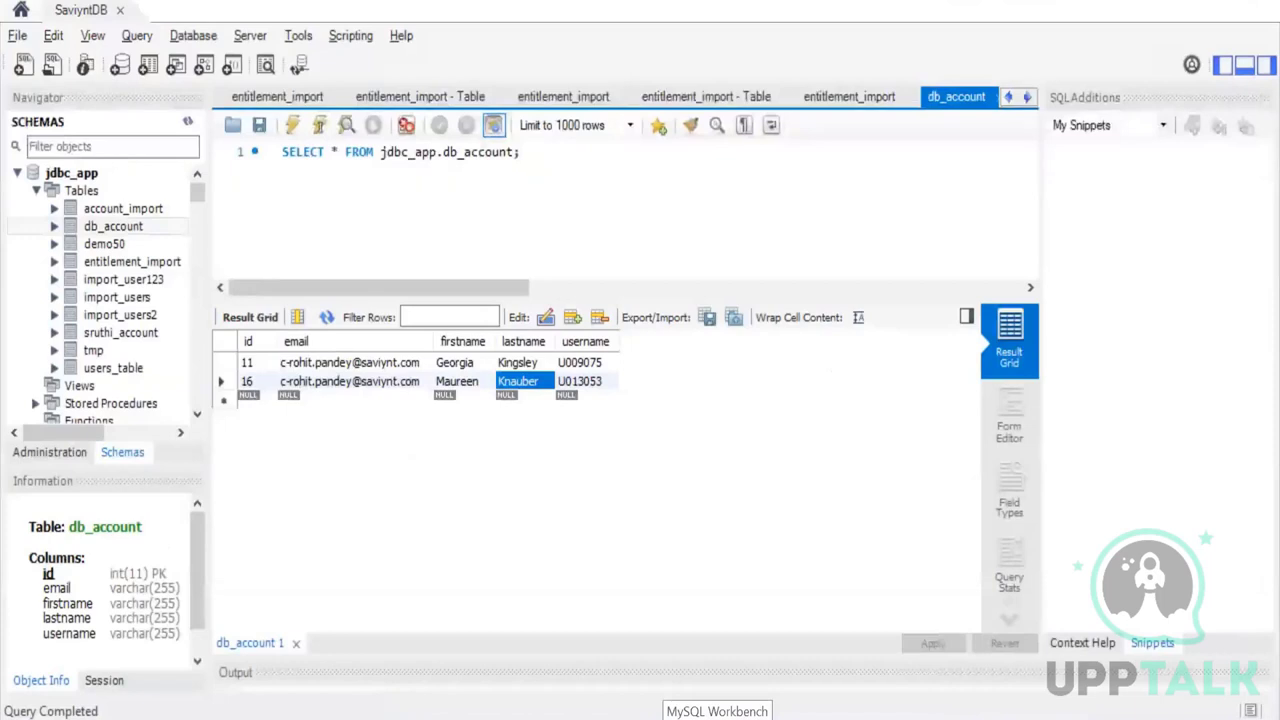
click(700, 712)
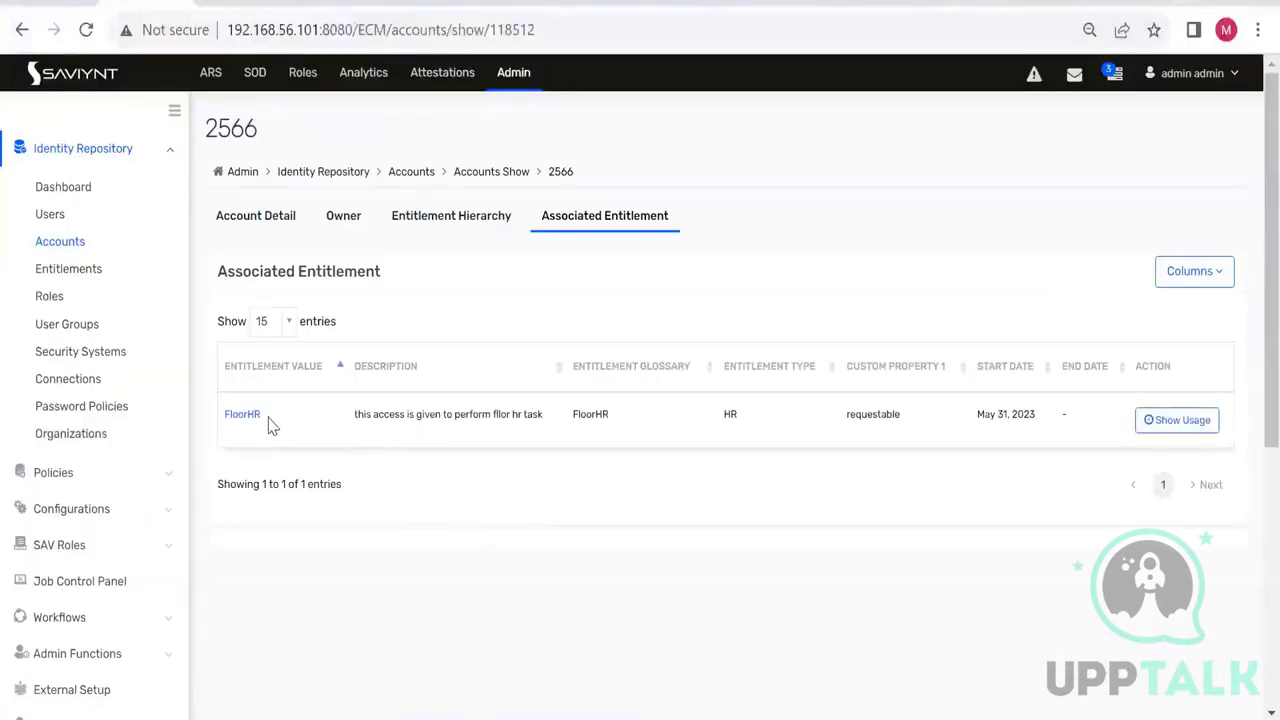
drag(270, 425, 223, 414)
click(330, 432)
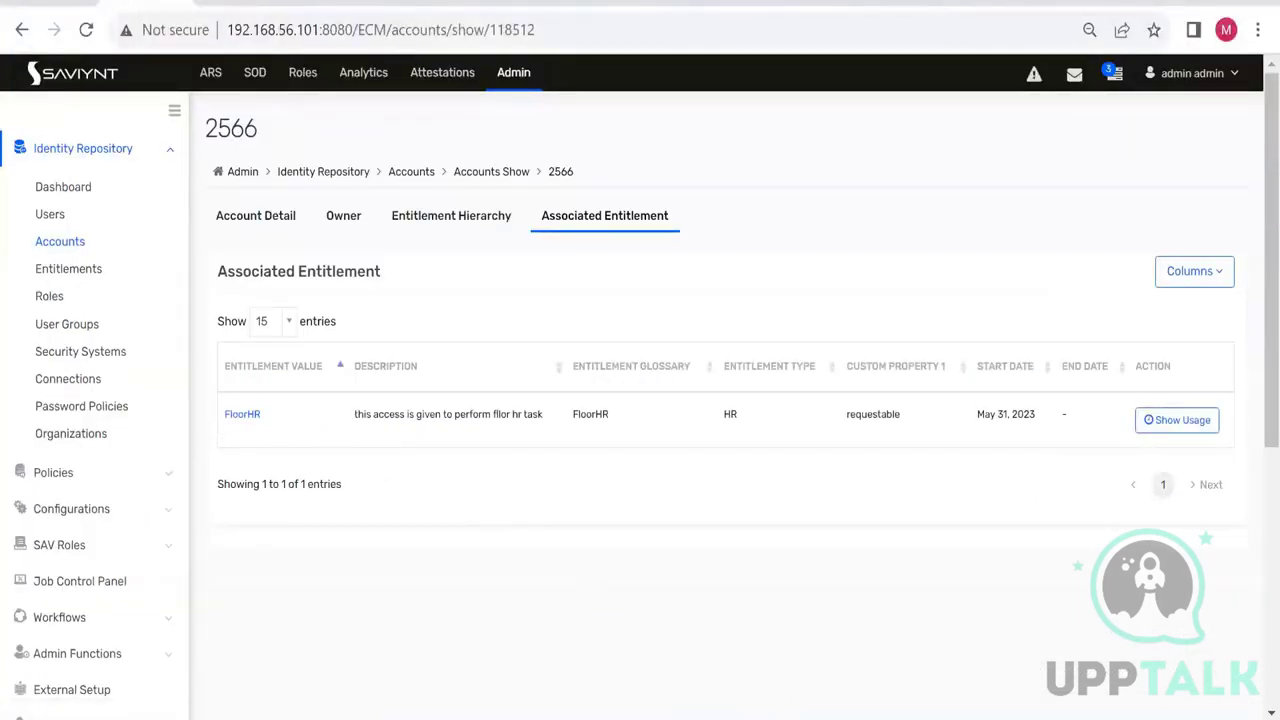
Switch to MySQL Workbench, query the db_account table again and compare the requested user's row with the Saviynt account name
key(alt+Tab)
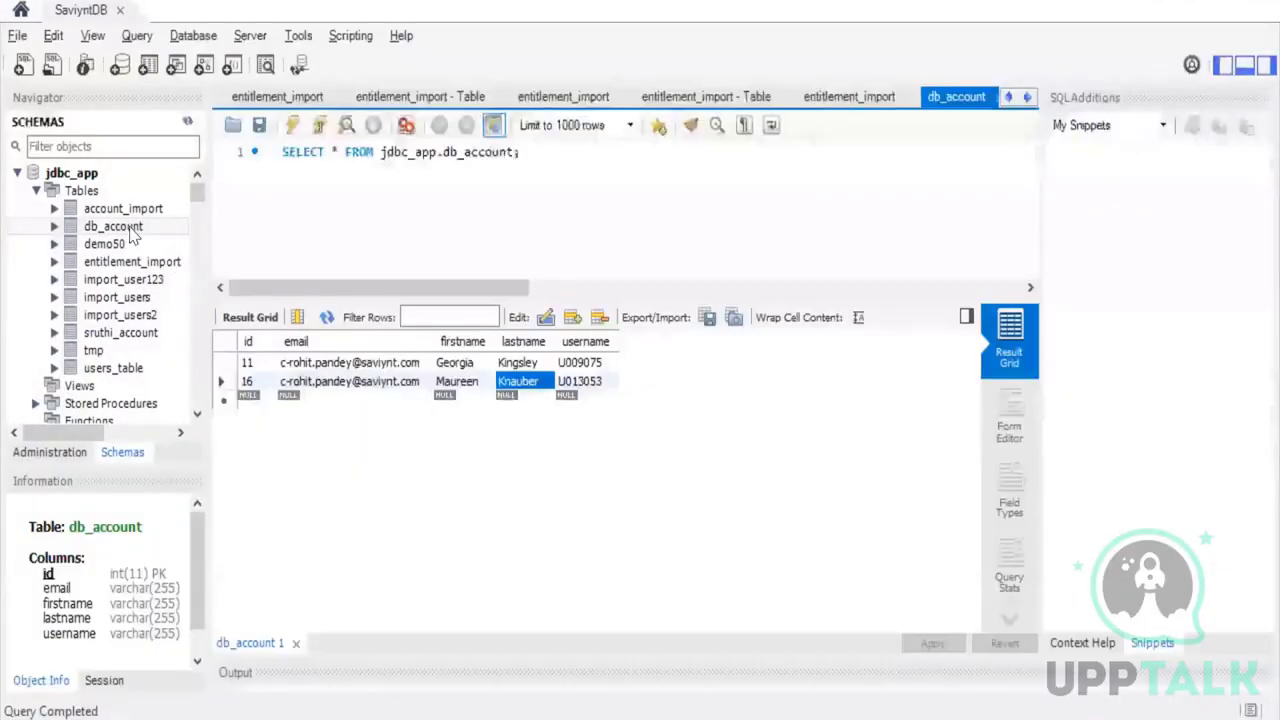
click(181, 226)
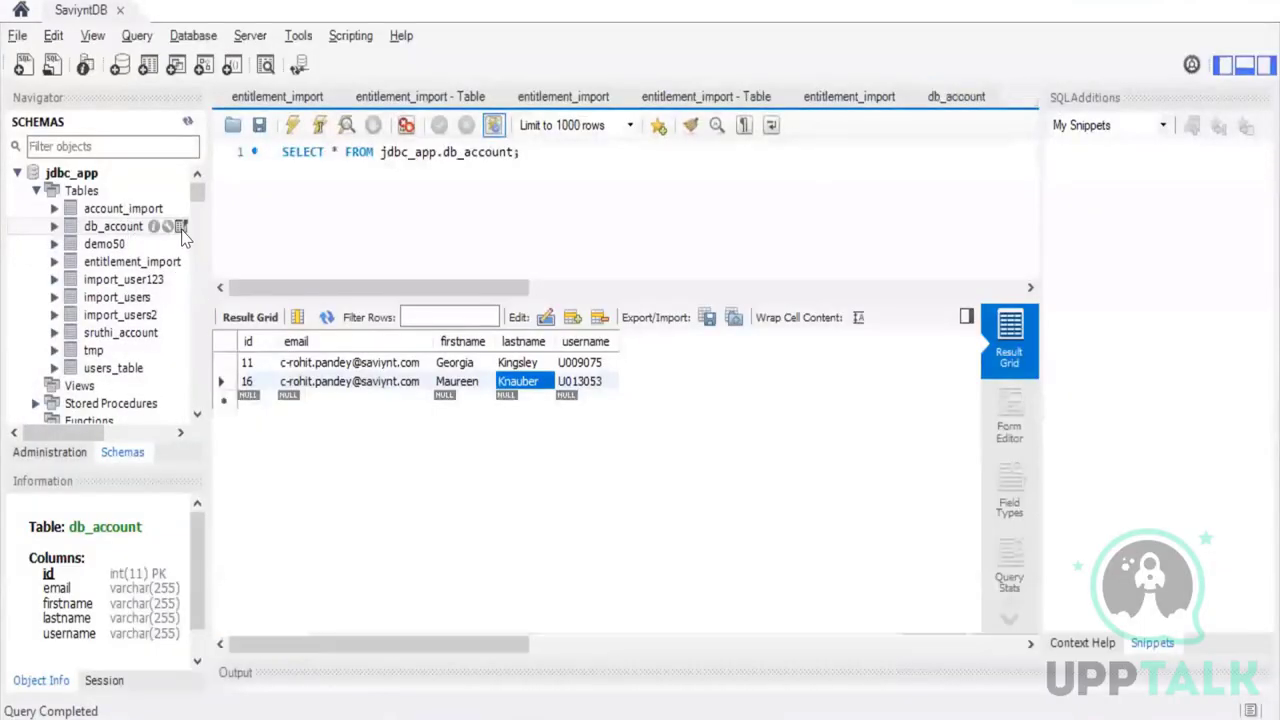
click(265, 402)
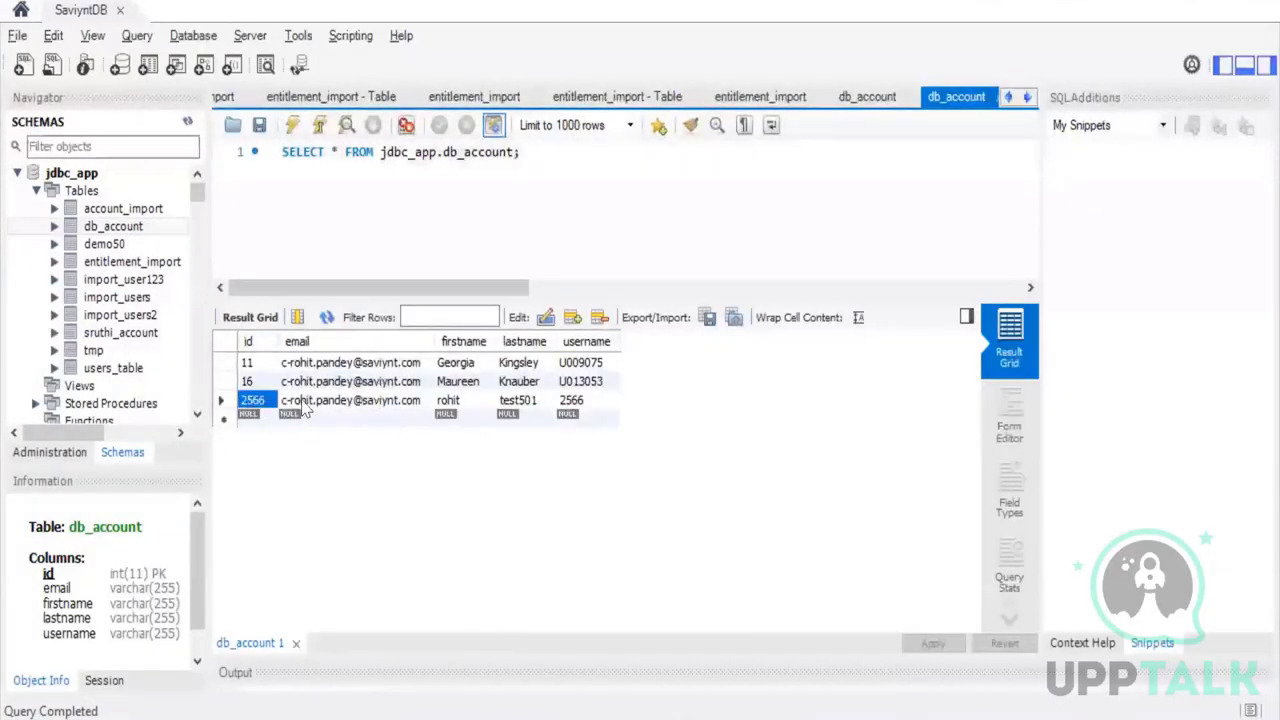
click(306, 402)
mouse_move(138, 234)
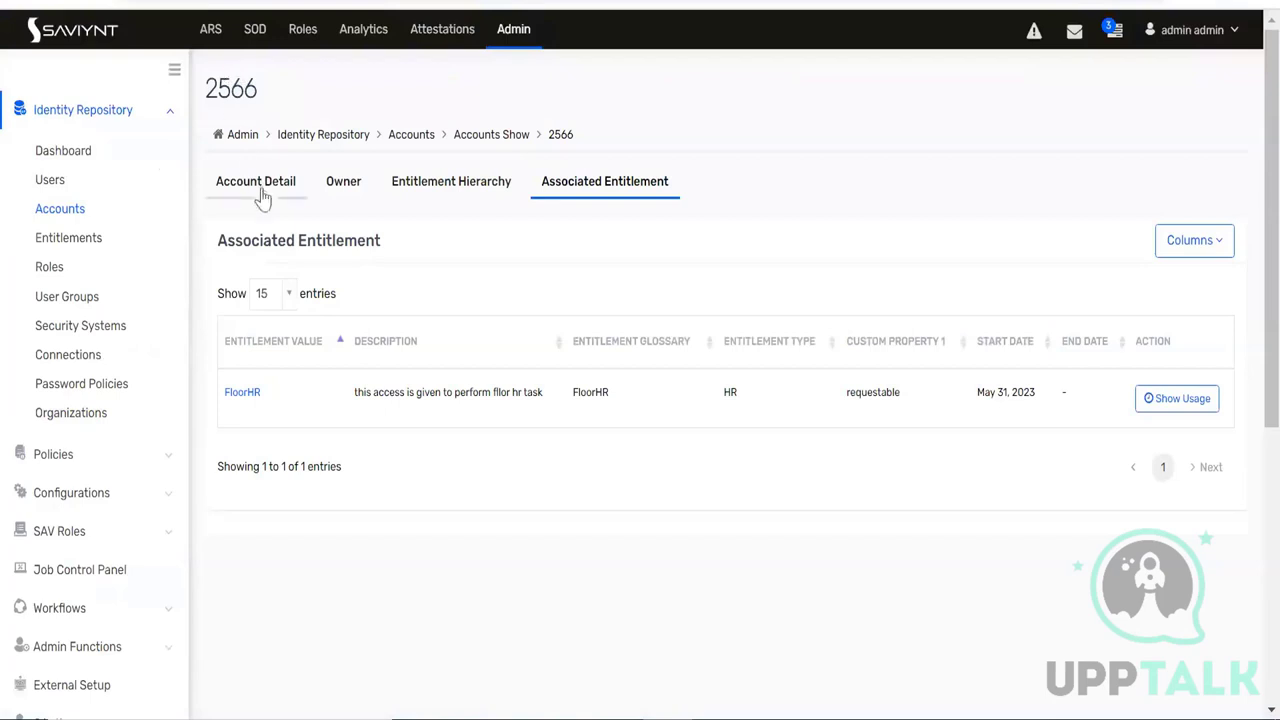
double_click(233, 92)
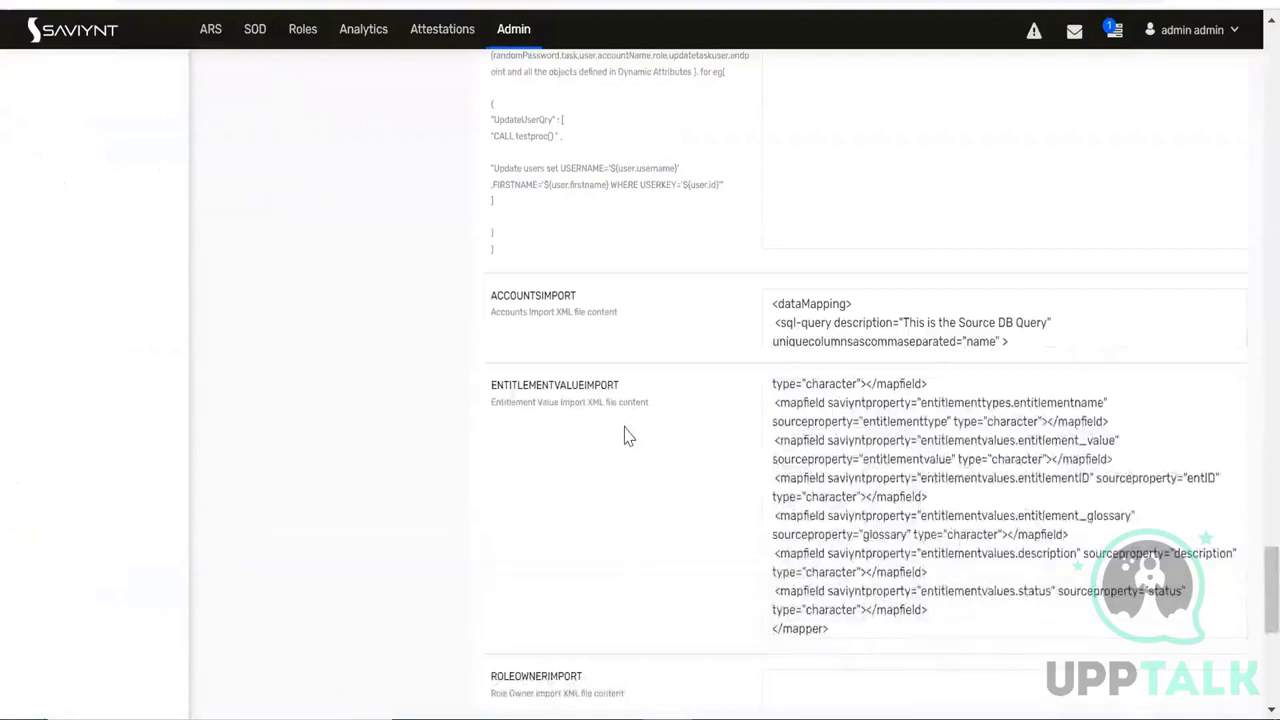
In the DatabaseTrainingCF connection in Saviynt, find the GRANTACCESSJSON parameter and examine its description, sample and value
scroll(624, 436, up, 6)
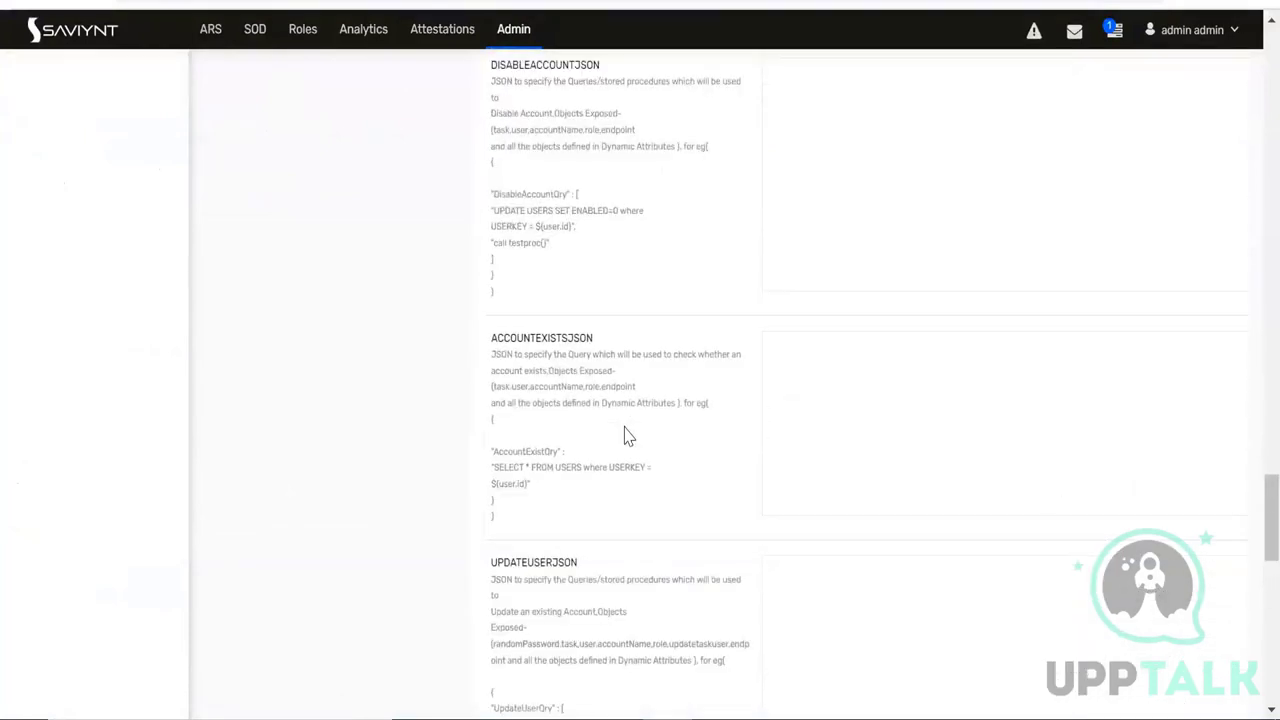
scroll(624, 436, up, 6)
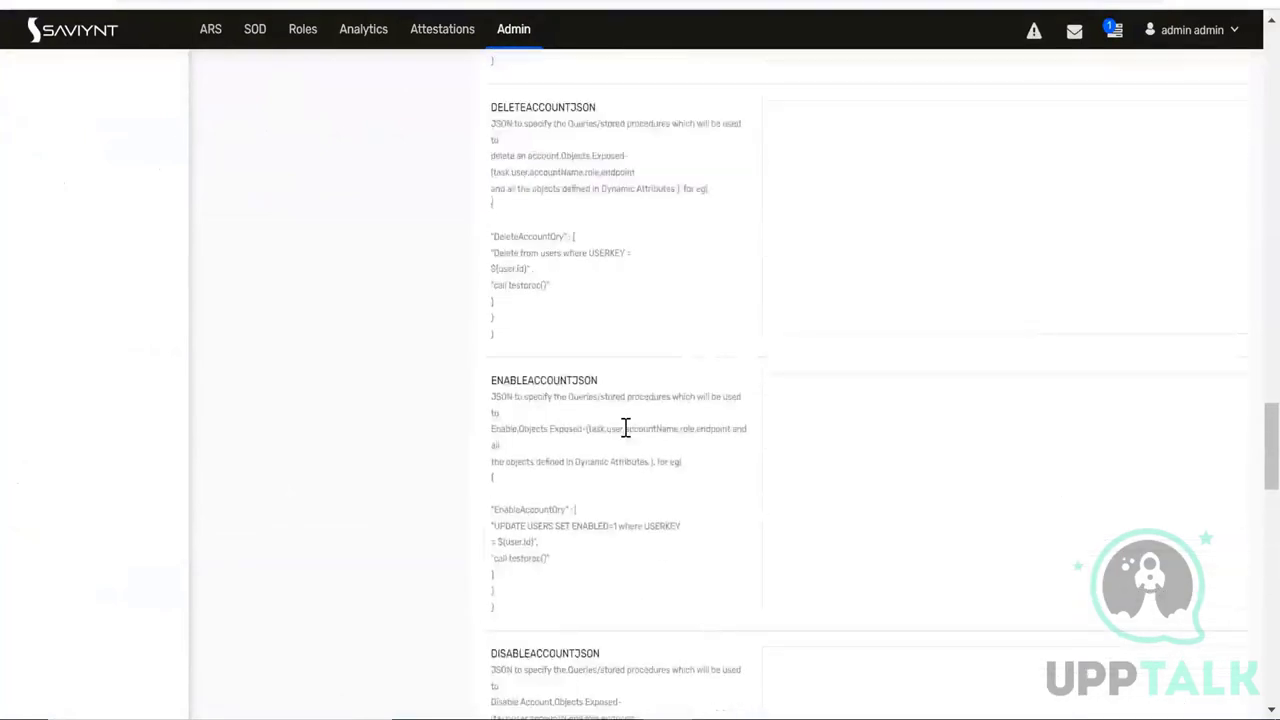
scroll(625, 428, up, 8)
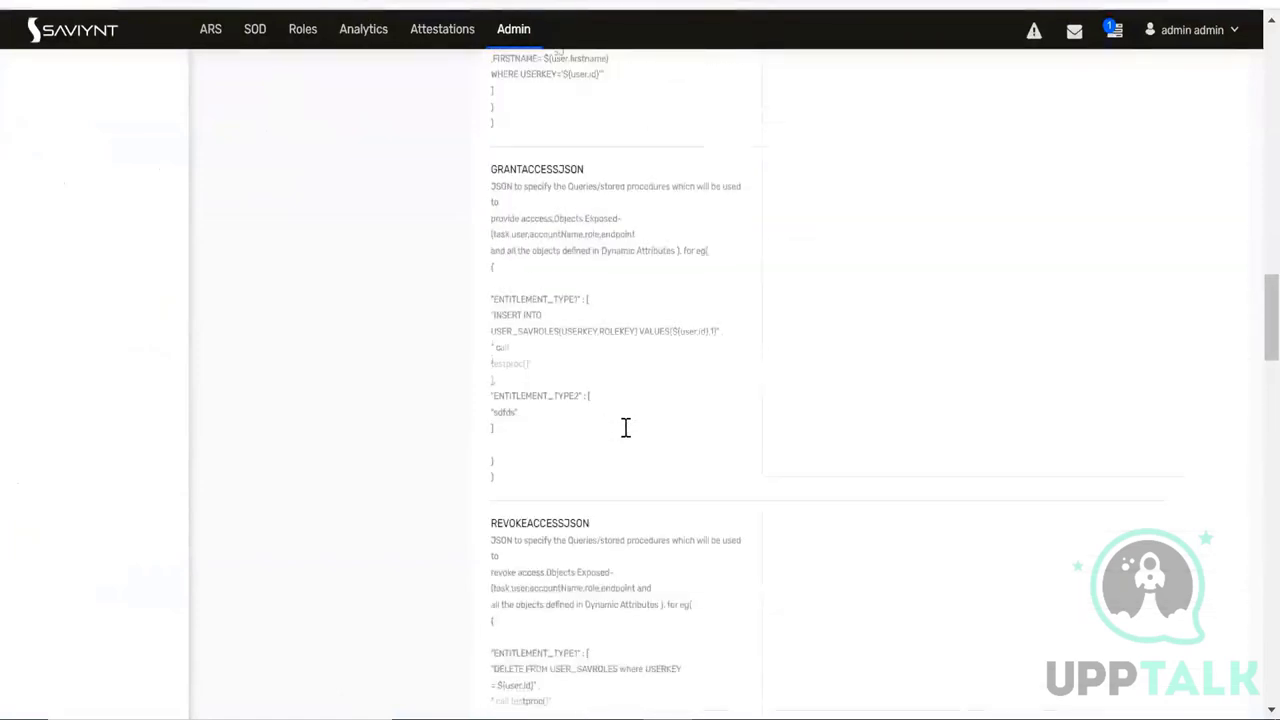
scroll(625, 428, up, 1)
double_click(534, 289)
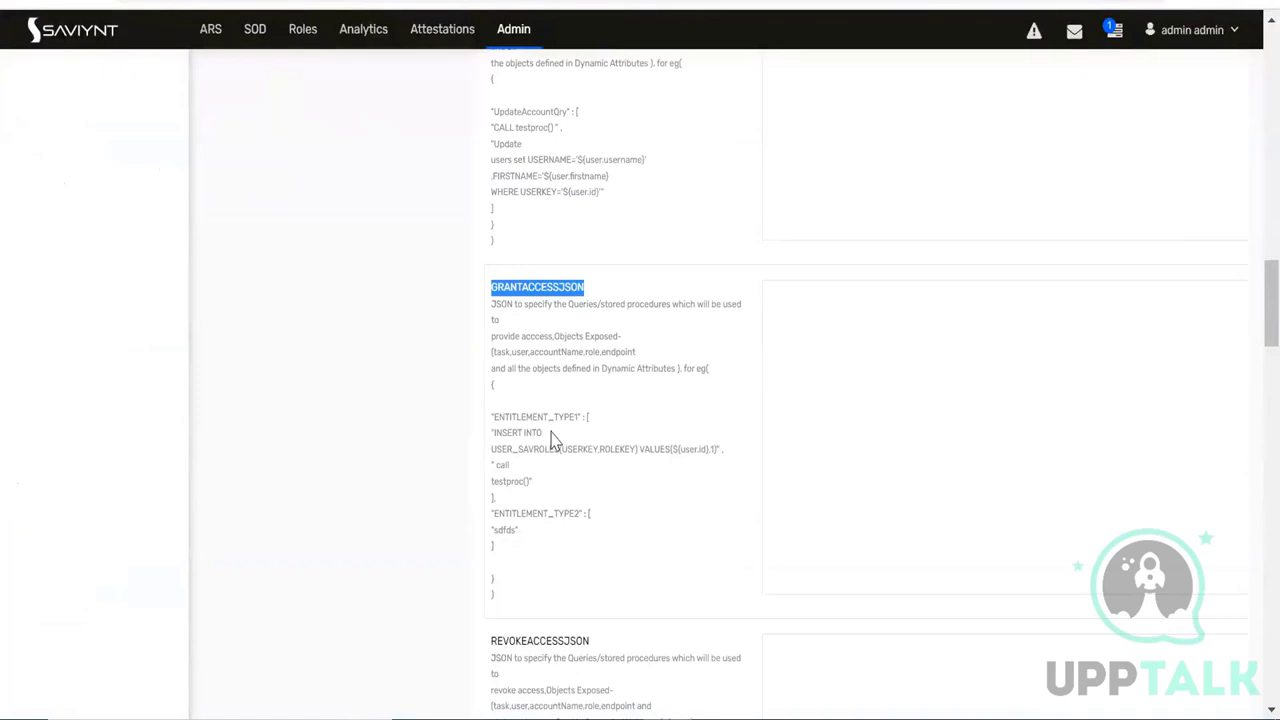
click(497, 309)
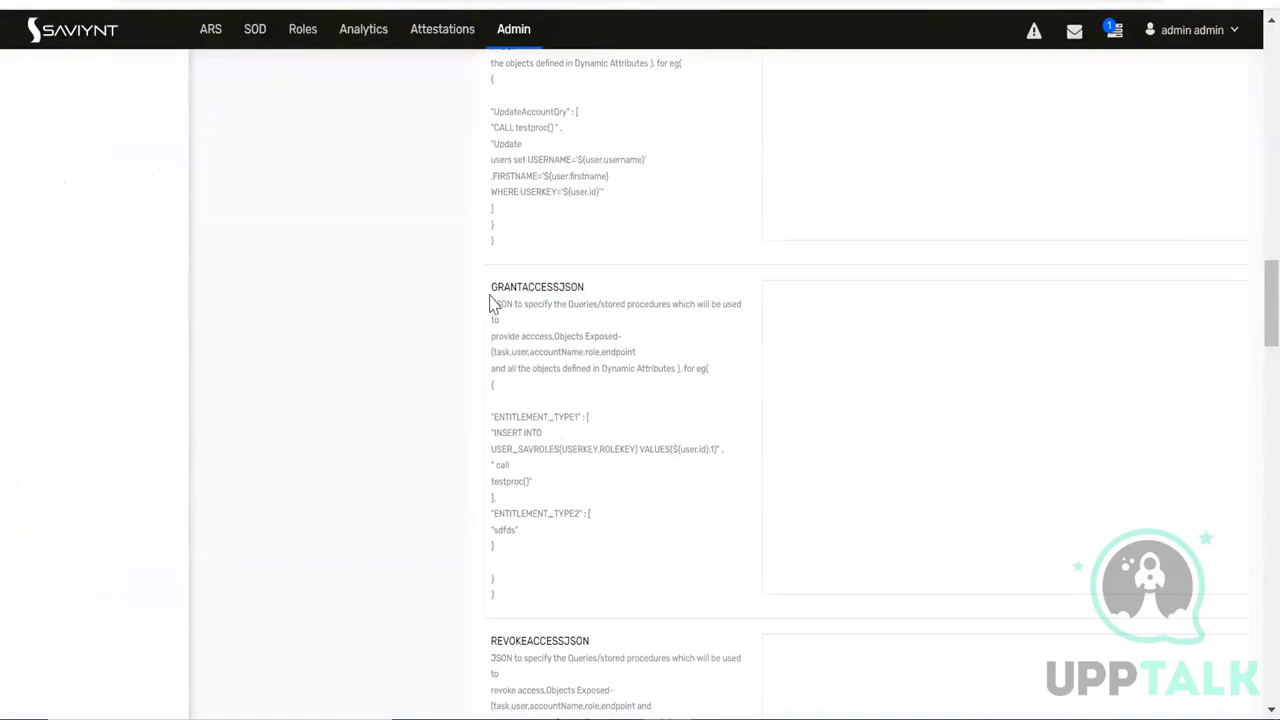
drag(522, 484, 530, 605)
click(914, 446)
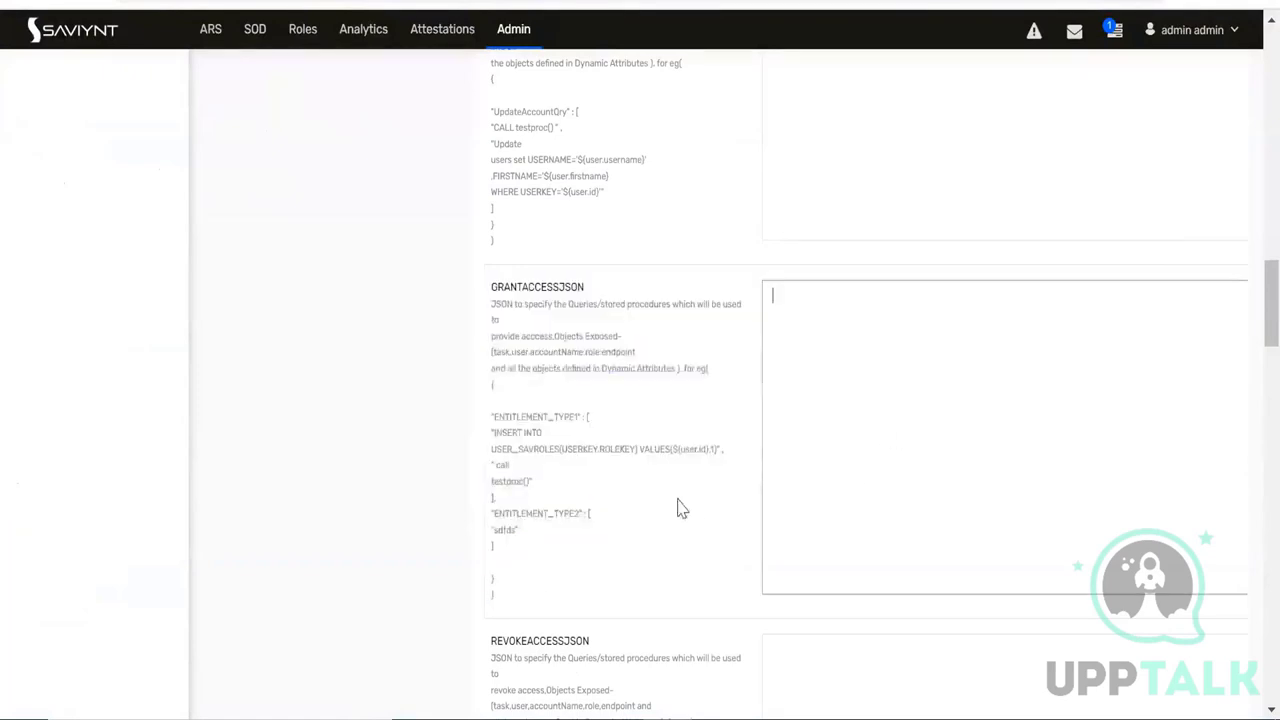
Review the DatabaseTrainingCF connection's general details and its other provisioning parameters, including CREATEACCOUNTJSON
scroll(612, 506, up, 5)
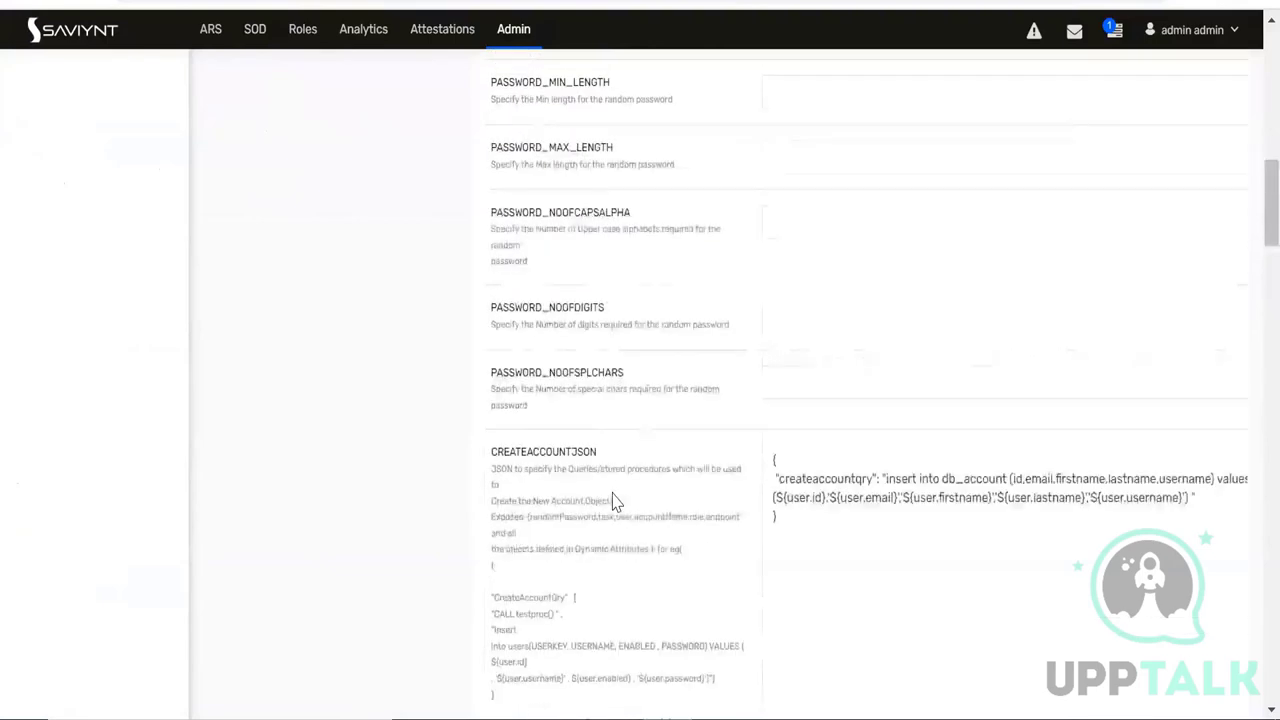
scroll(612, 502, up, 5)
scroll(613, 500, up, 2)
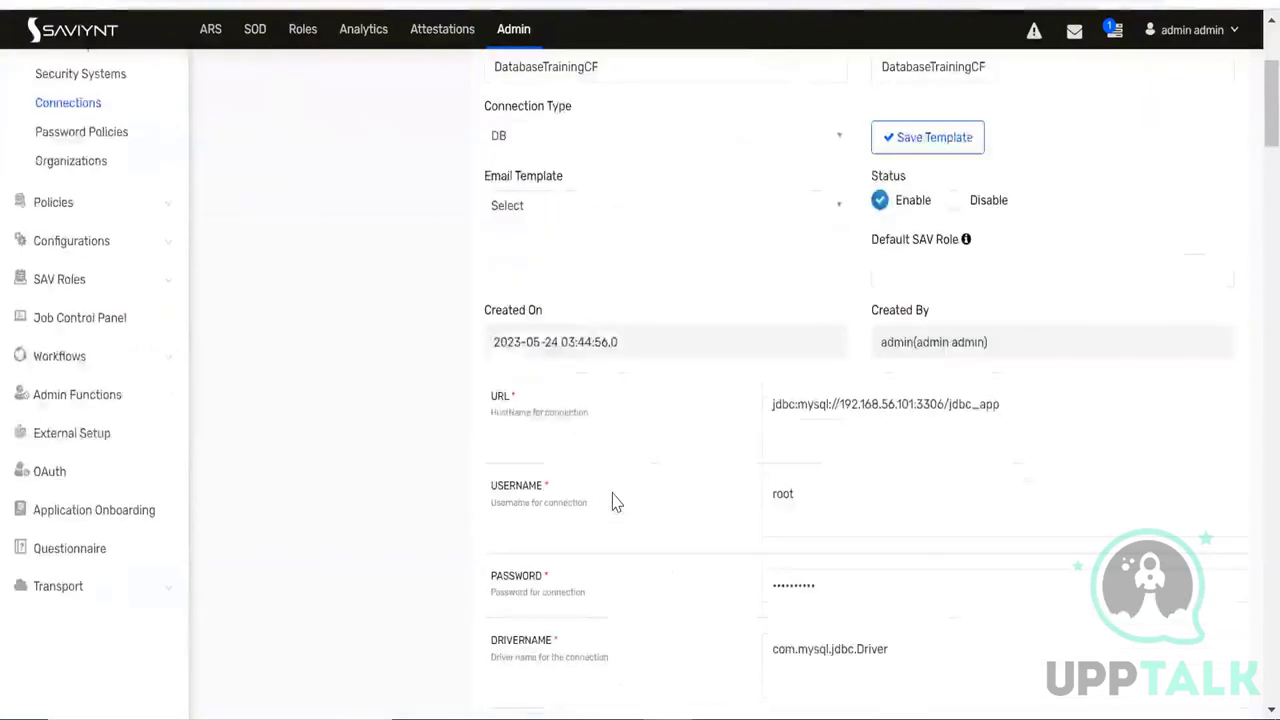
scroll(613, 500, down, 12)
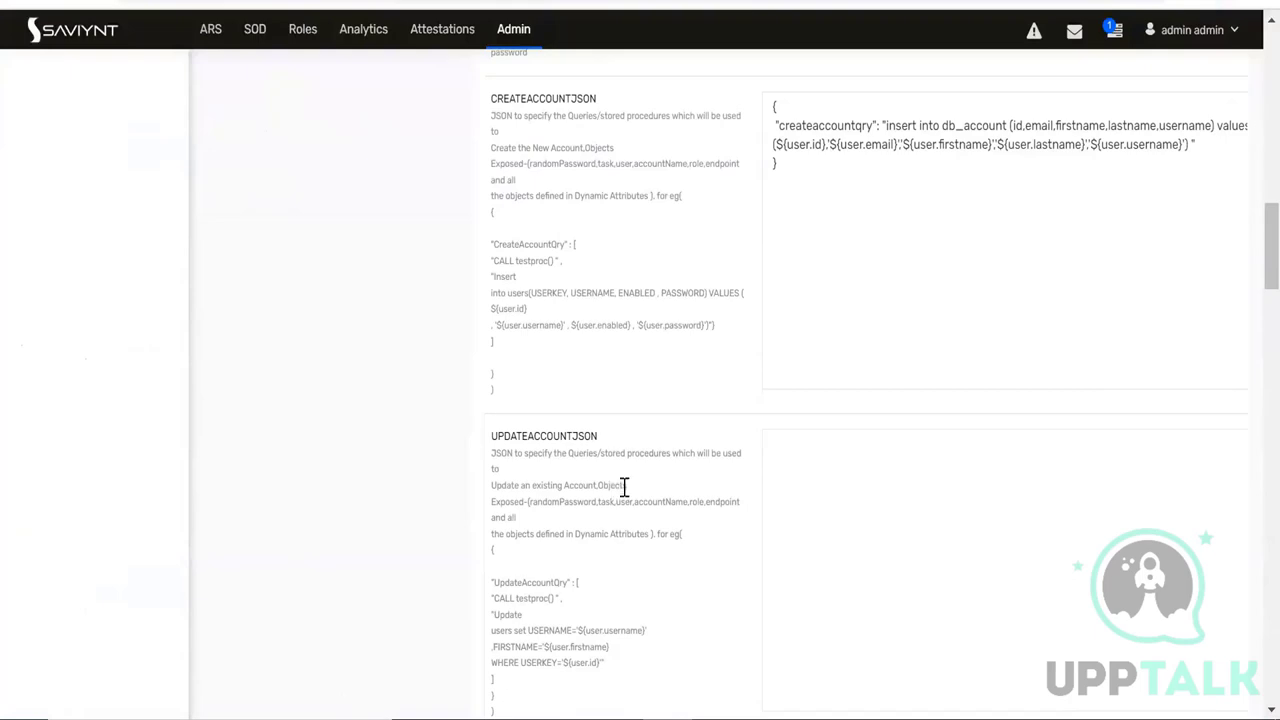
scroll(620, 476, down, 15)
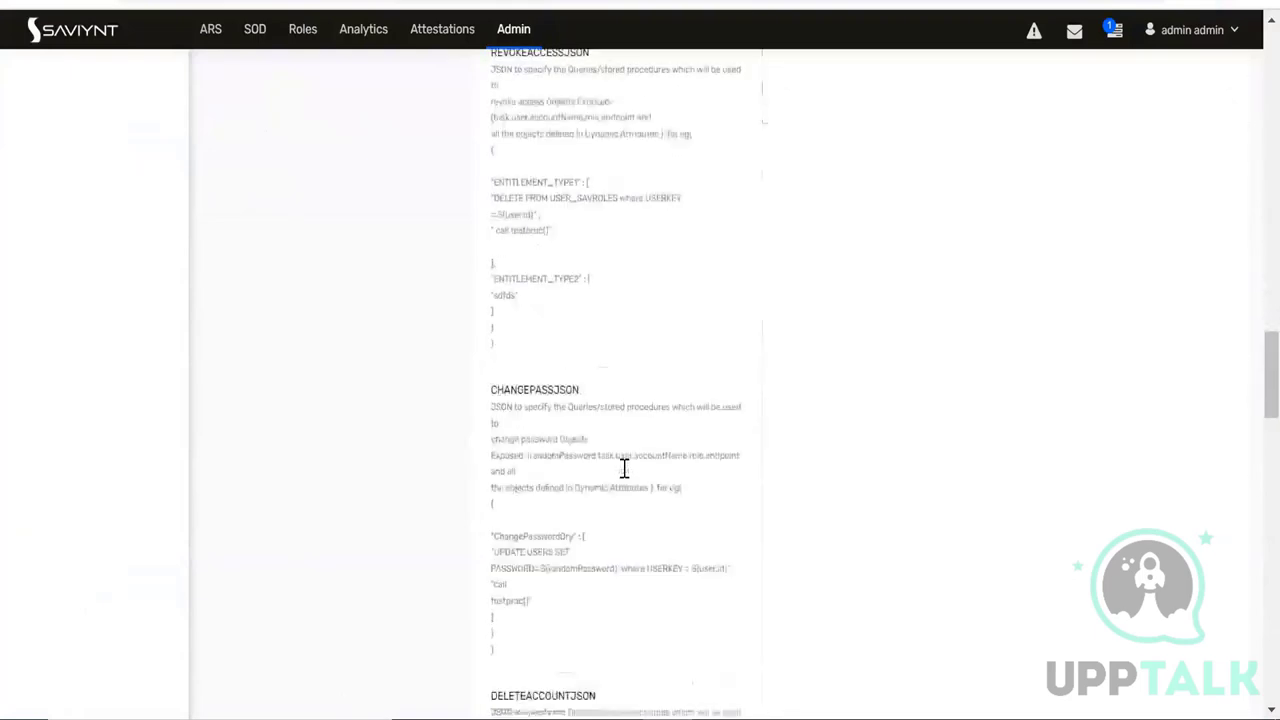
Examine the sample insert query in the GRANTACCESSJSON description and copy the parameter name
scroll(624, 468, up, 5)
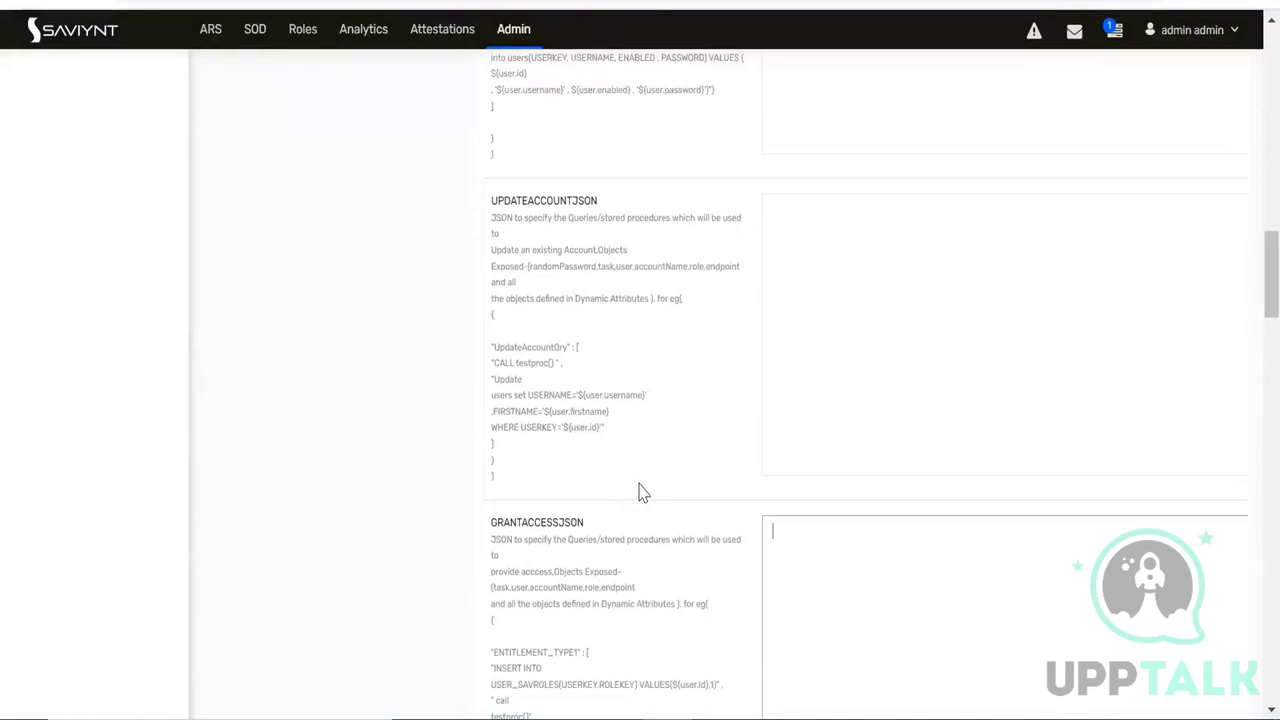
scroll(620, 450, down, 2)
double_click(540, 288)
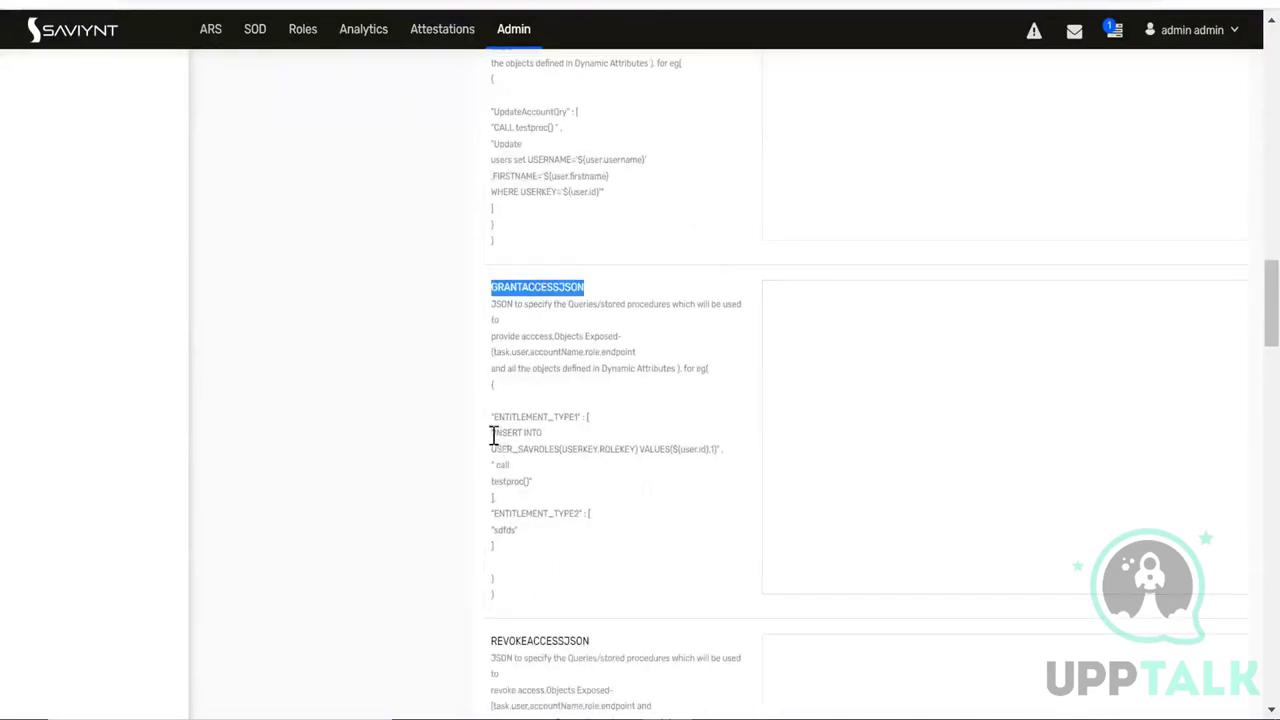
drag(493, 437, 535, 470)
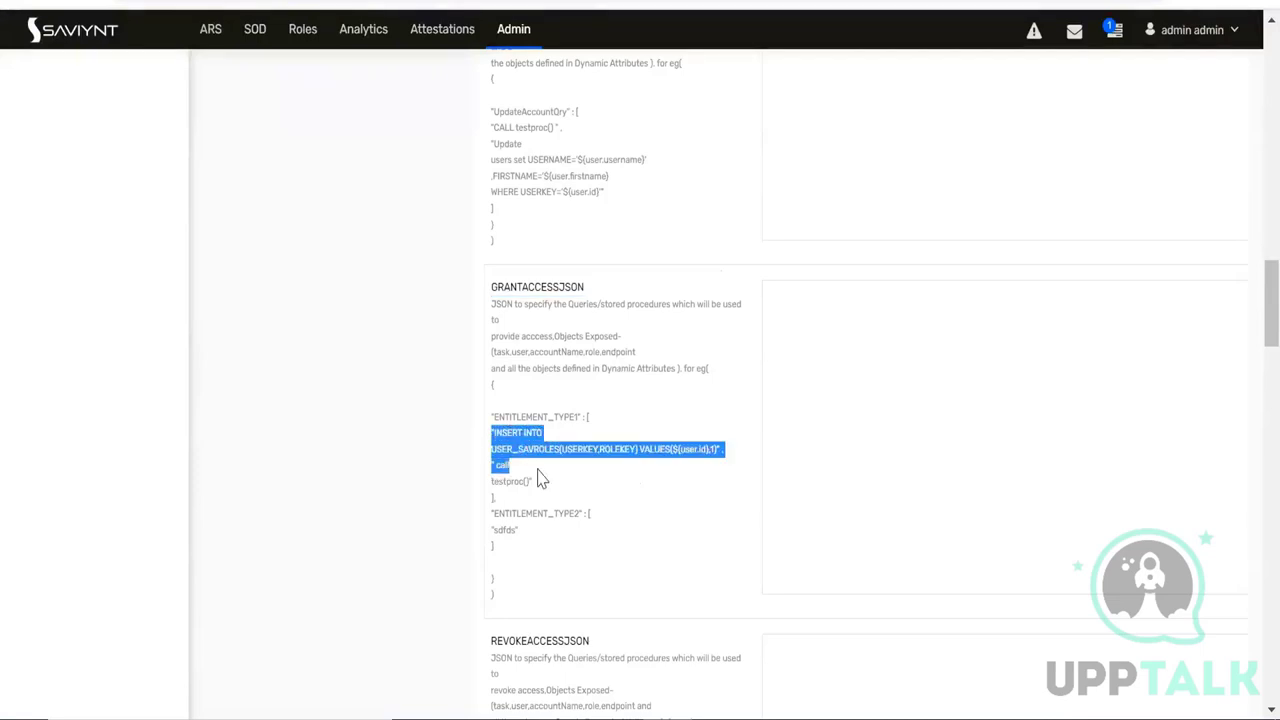
click(525, 547)
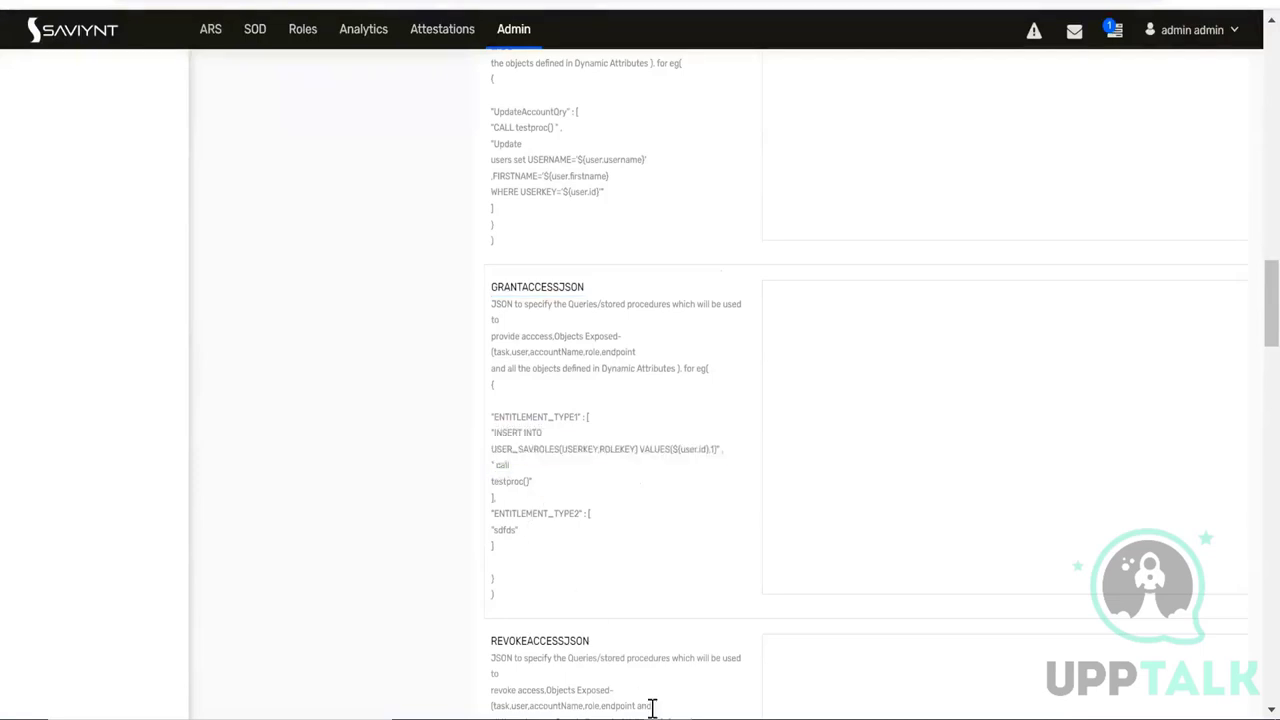
double_click(560, 287)
key(ctrl+c)
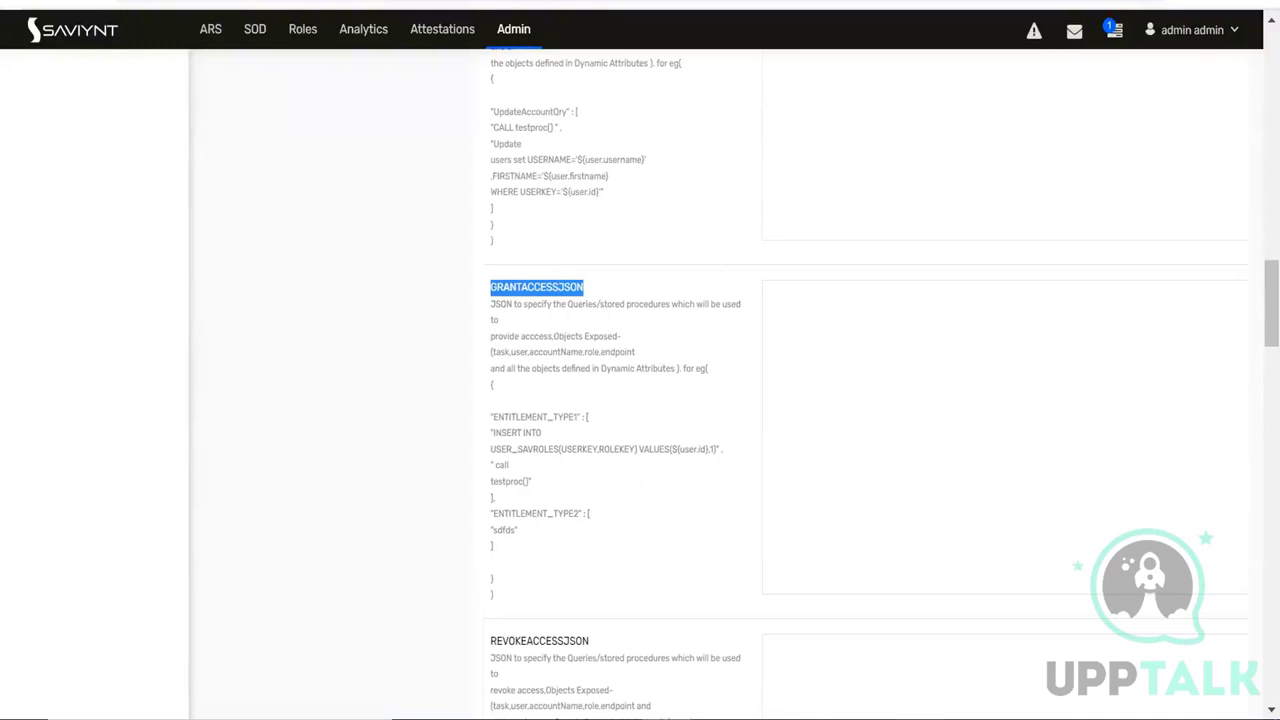
Switch to the Database Integration Guide PDF, search for GRANTACCESSJSON and examine the example for granting access to an account
key(alt+Tab)
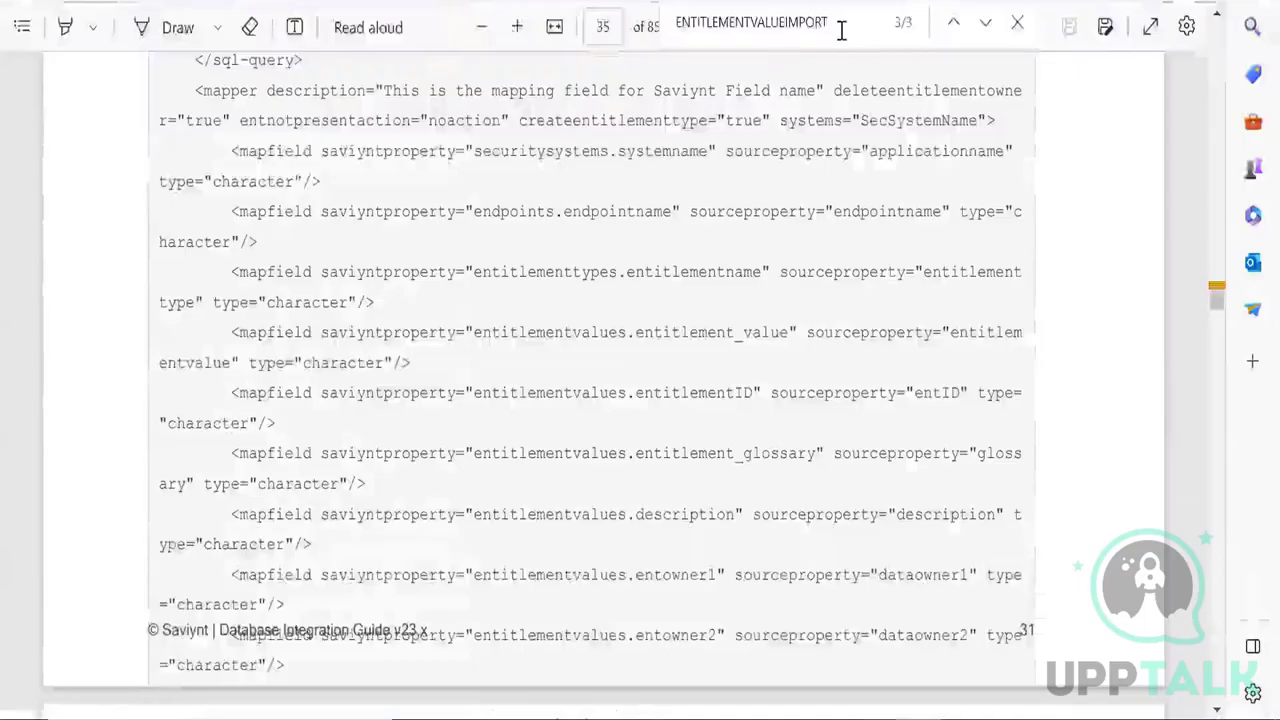
key(ctrl+a)
key(ctrl+v)
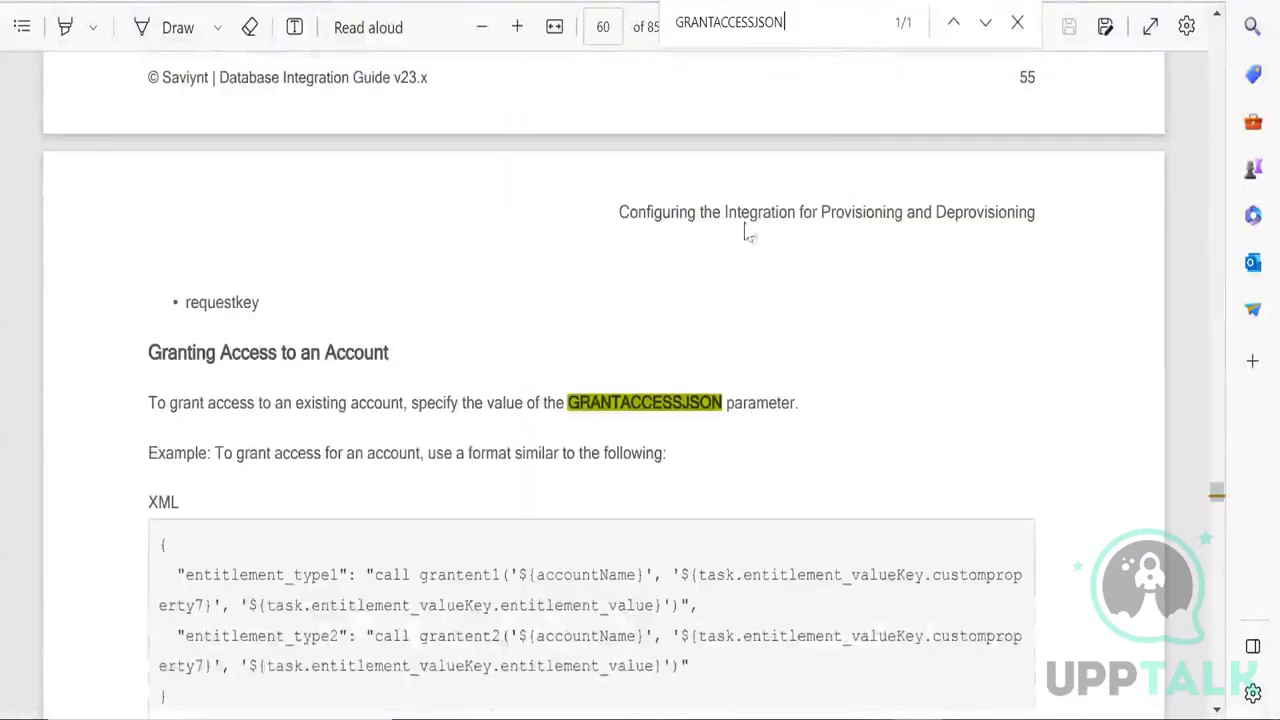
drag(150, 355, 386, 365)
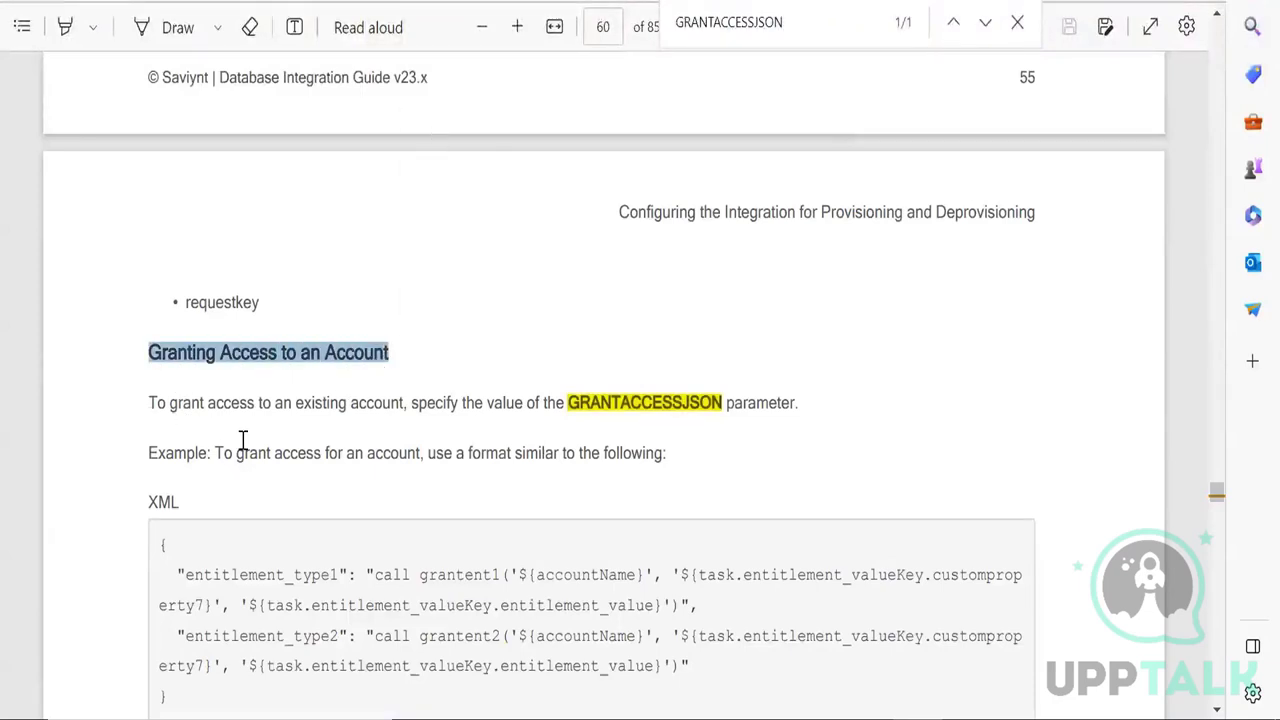
scroll(243, 451, down, 2)
drag(163, 331, 175, 485)
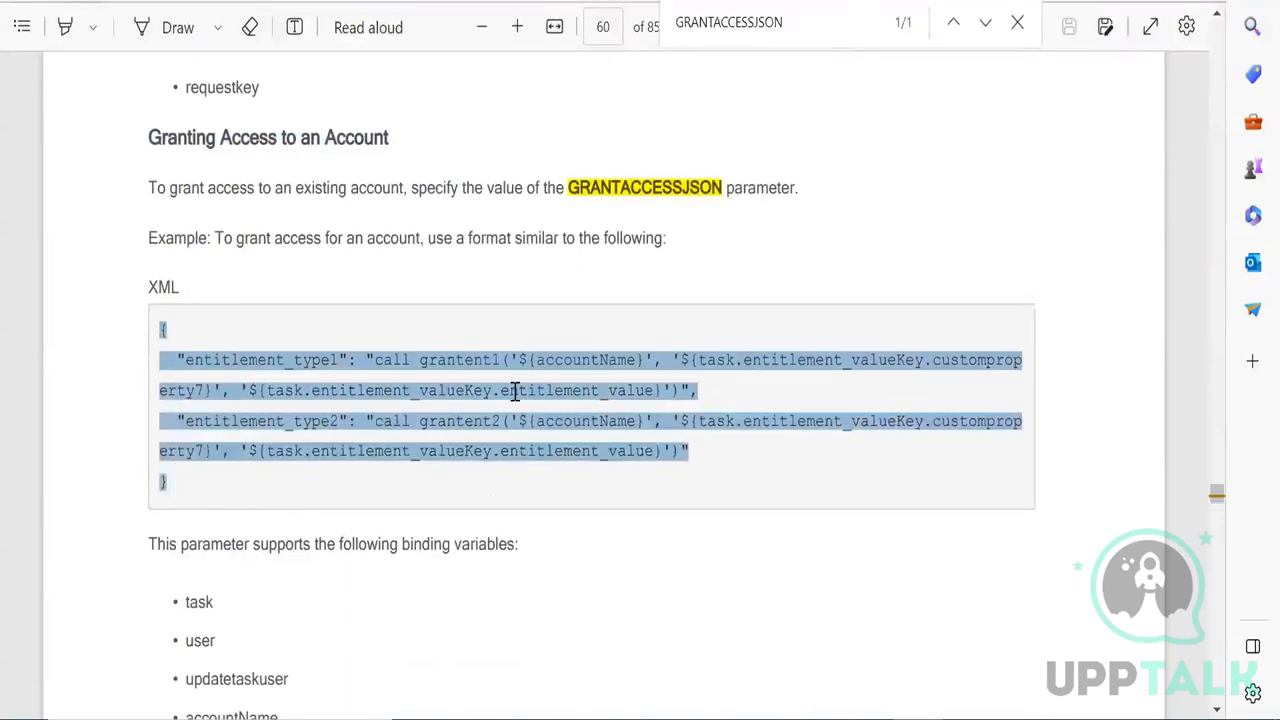
click(476, 390)
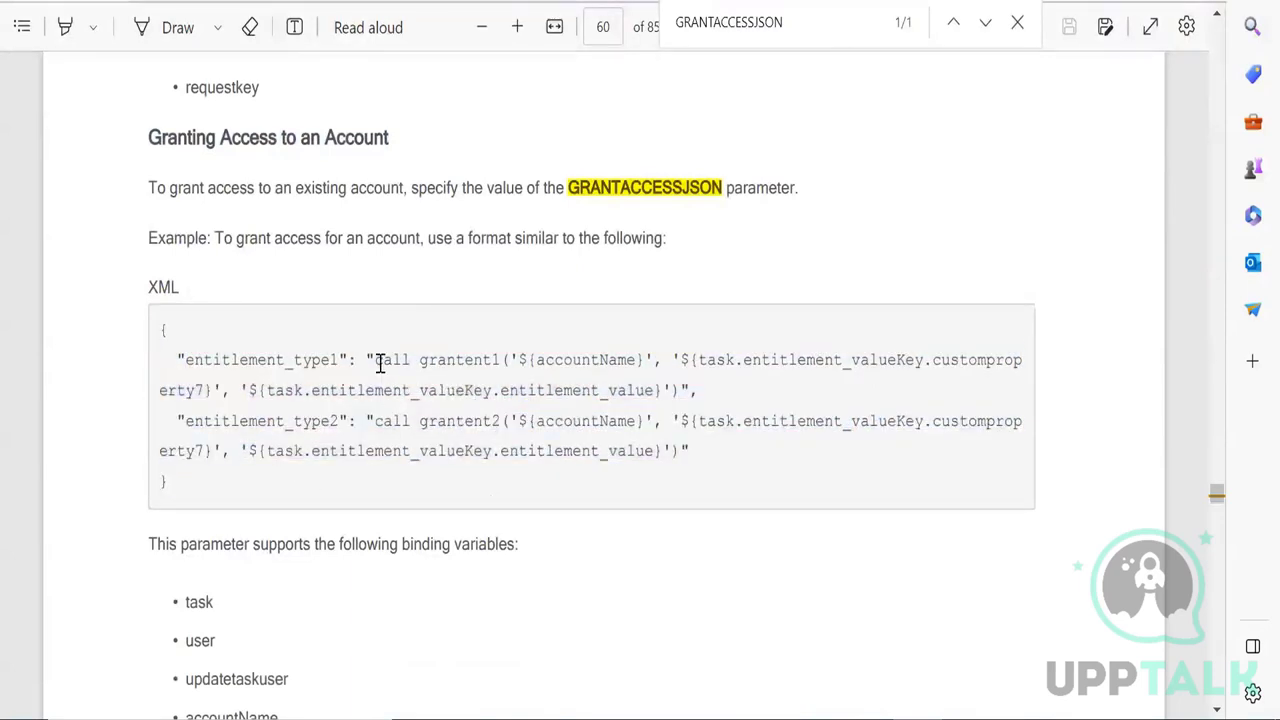
drag(375, 360, 501, 362)
scroll(330, 410, down, 6)
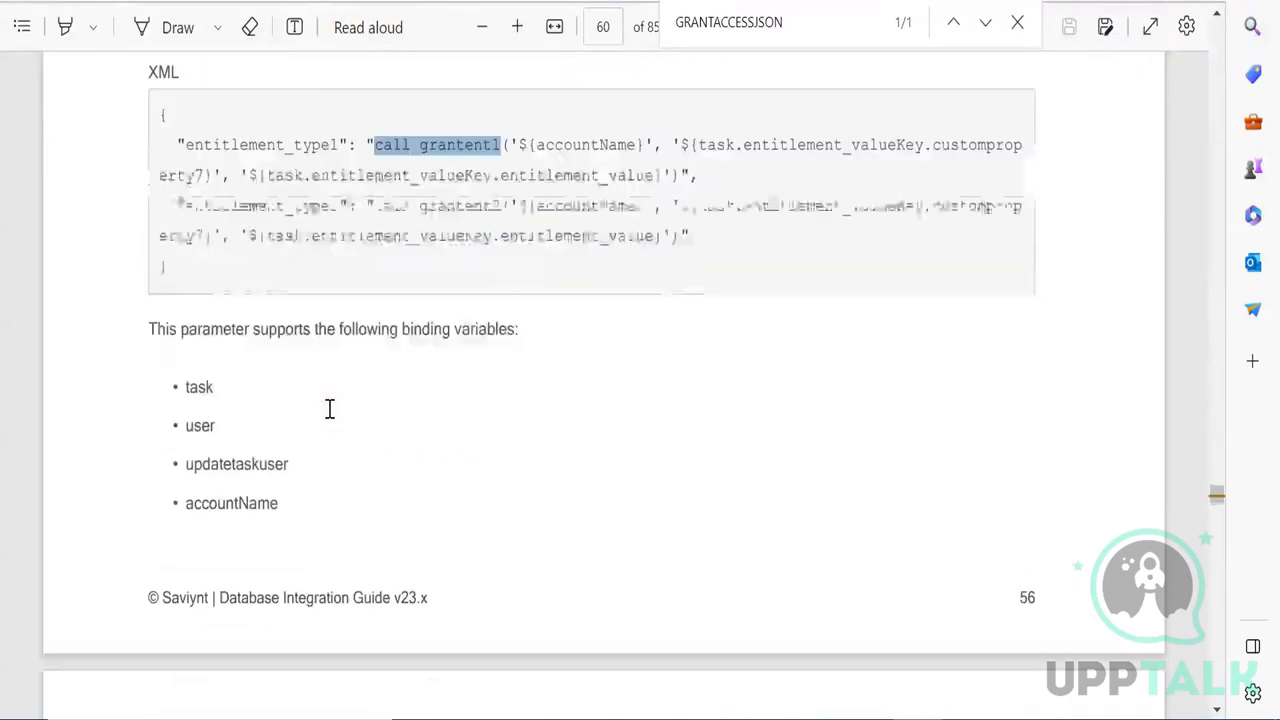
Review the GRANTACCESSJSON binding variables in the guide and read on through the REVOKEACCESSJSON and CHANGEPASSJSON sections
scroll(330, 410, down, 2)
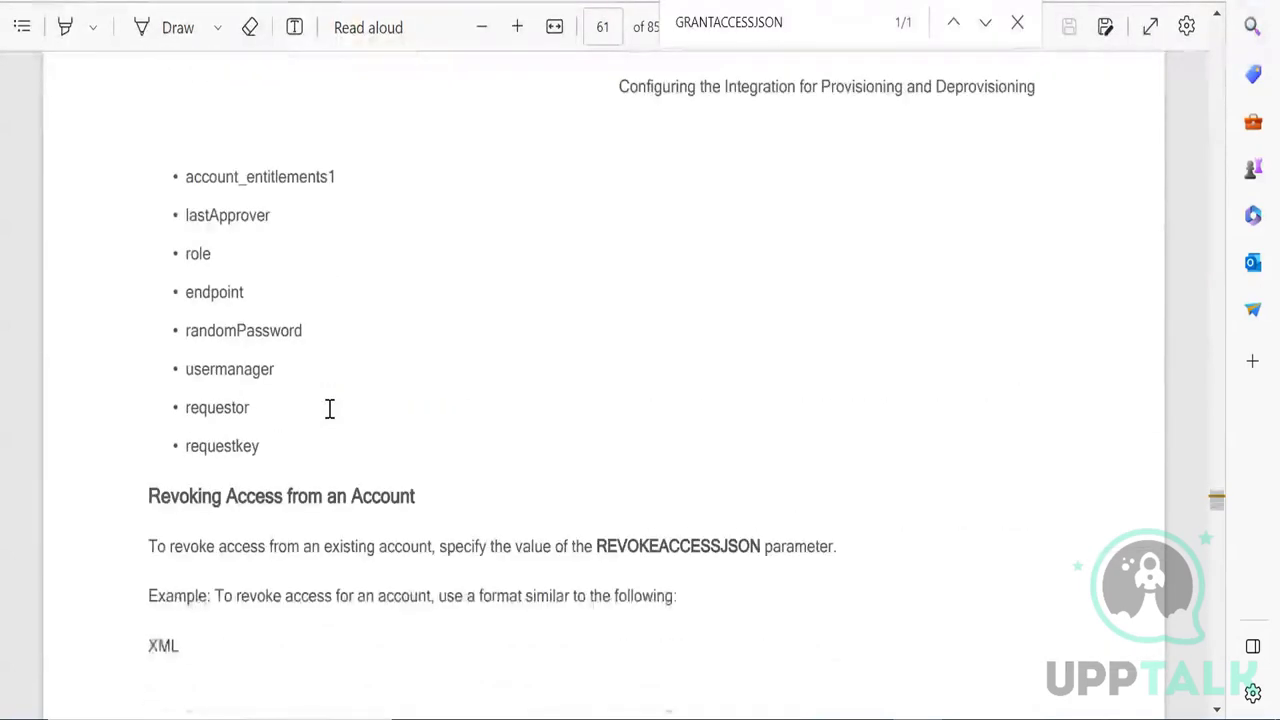
scroll(330, 410, down, 6)
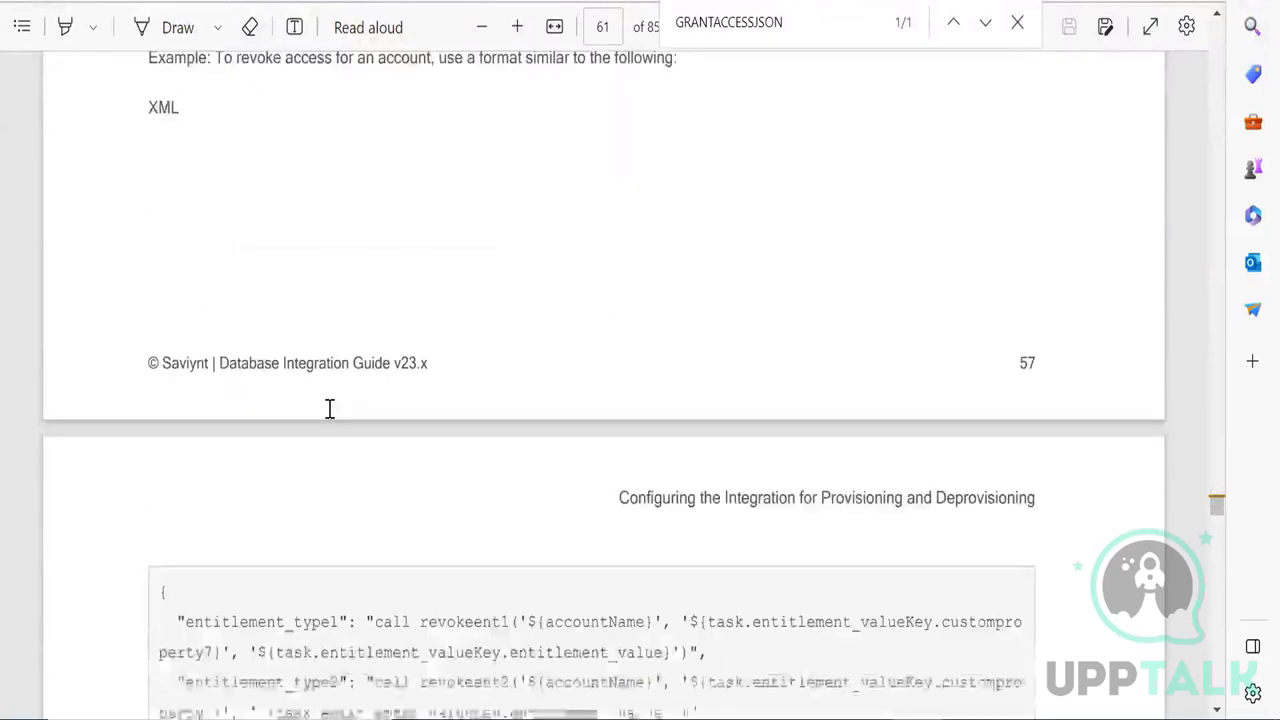
scroll(330, 409, down, 4)
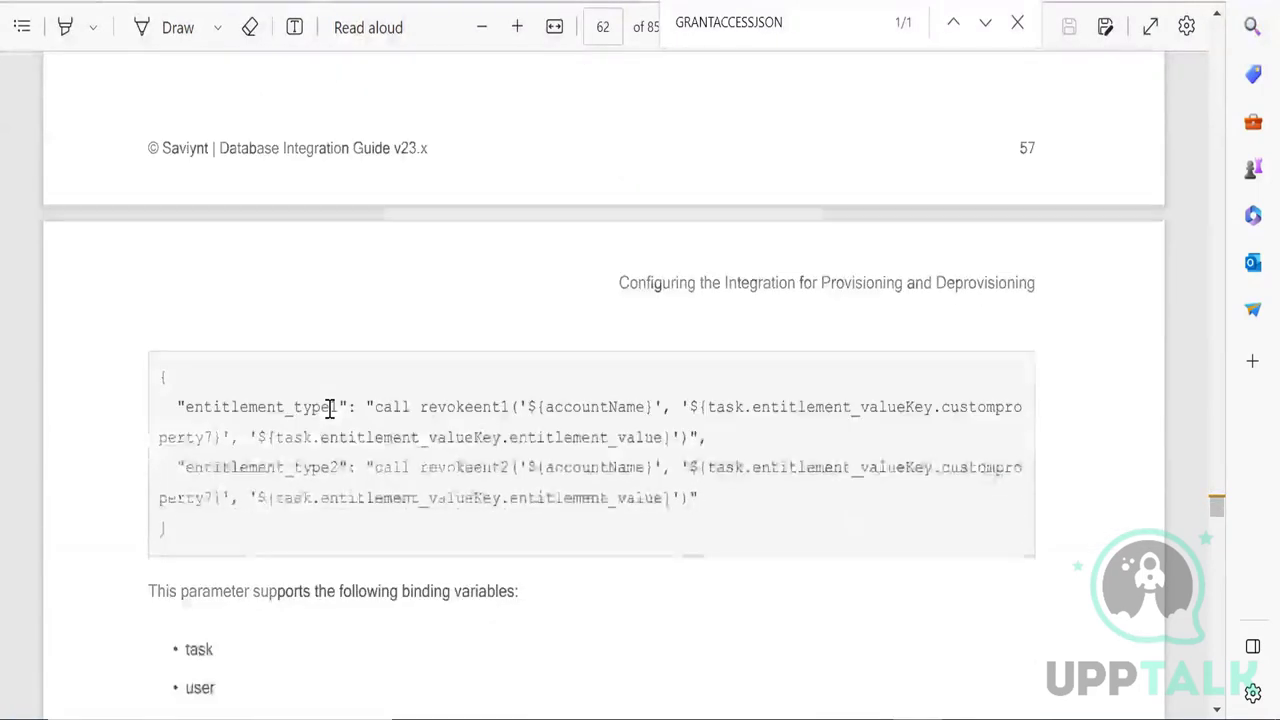
scroll(310, 403, down, 7)
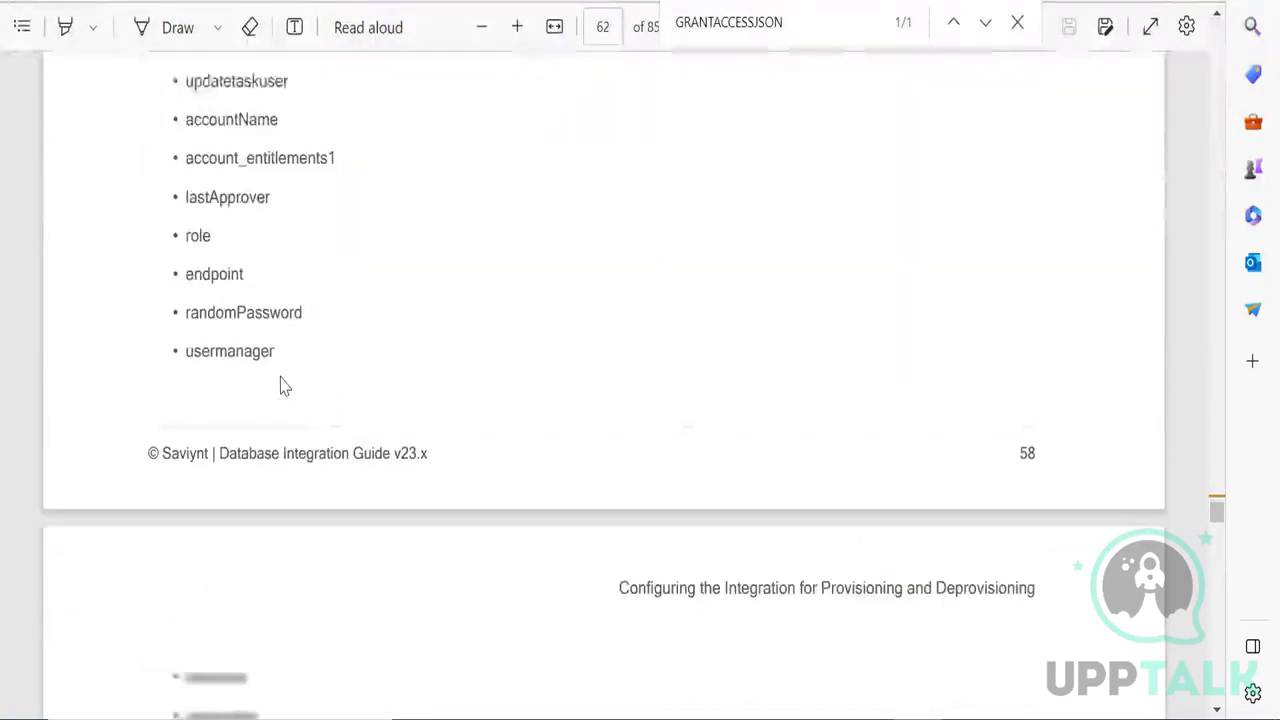
scroll(283, 386, down, 1)
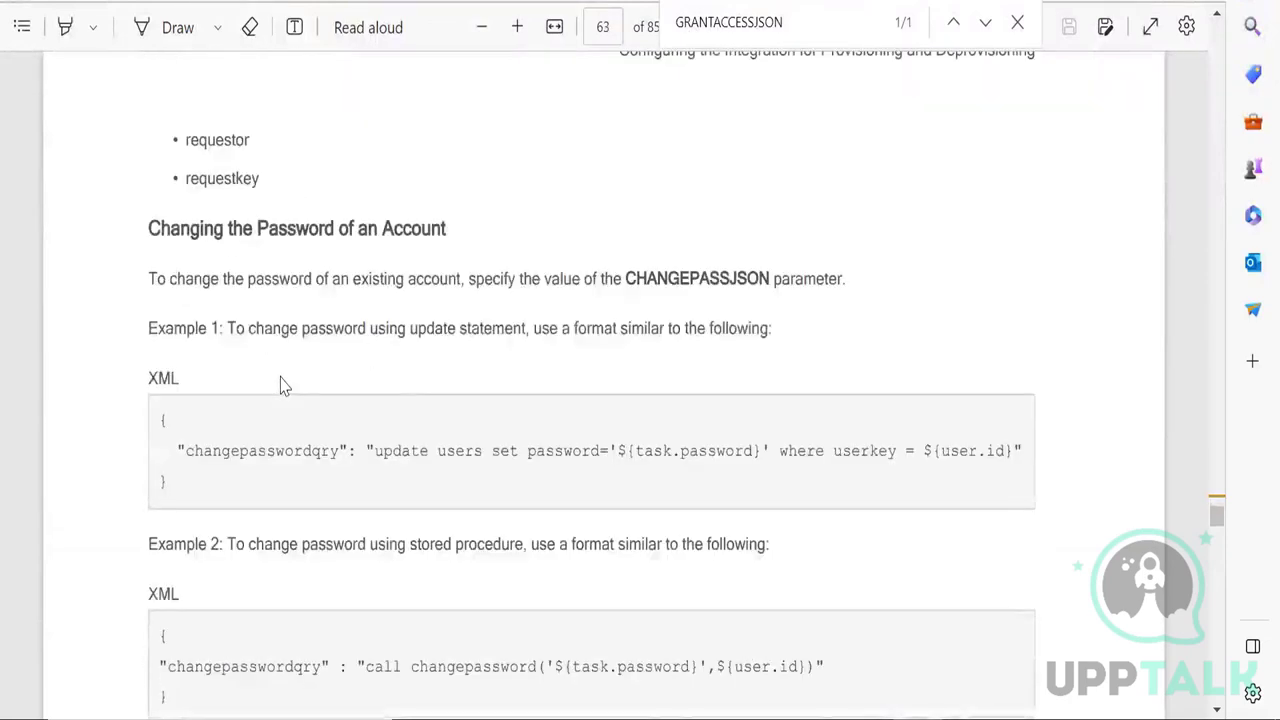
scroll(283, 386, down, 2)
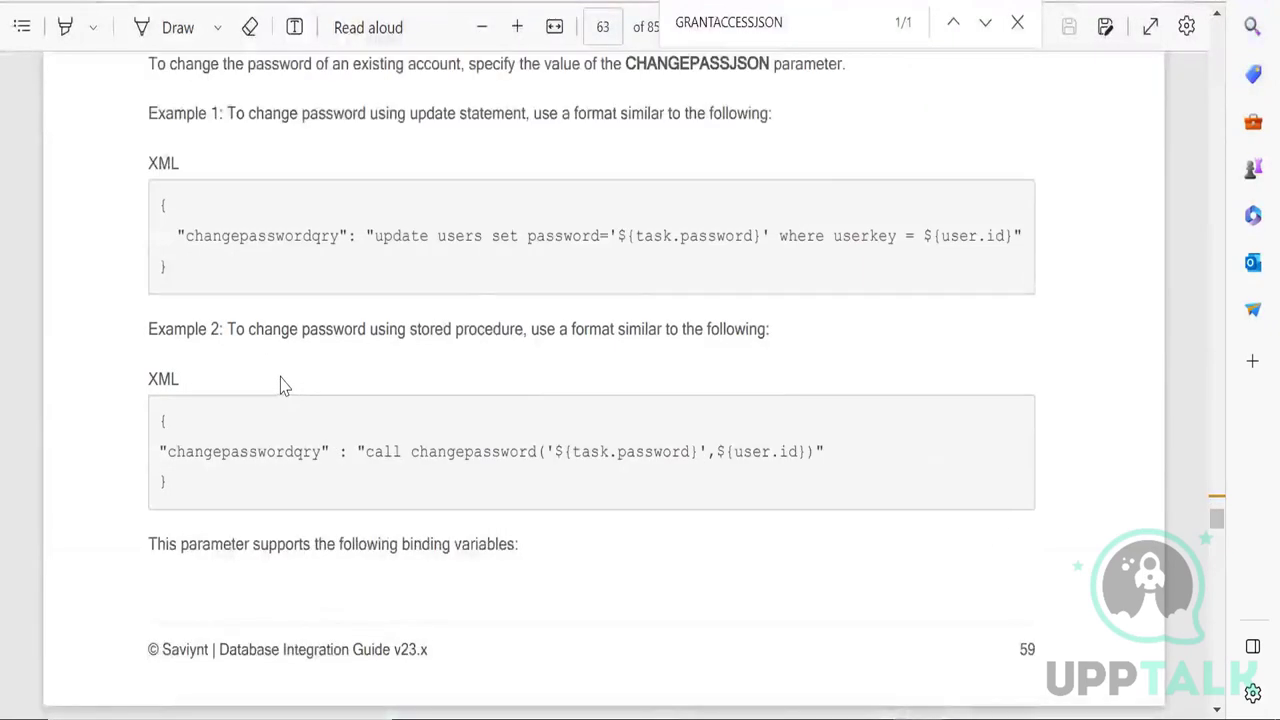
scroll(283, 386, down, 2)
Go back to the REVOKEACCESSJSON example in the guide and examine its stored procedure calls and introduction
scroll(283, 386, up, 9)
scroll(283, 386, up, 6)
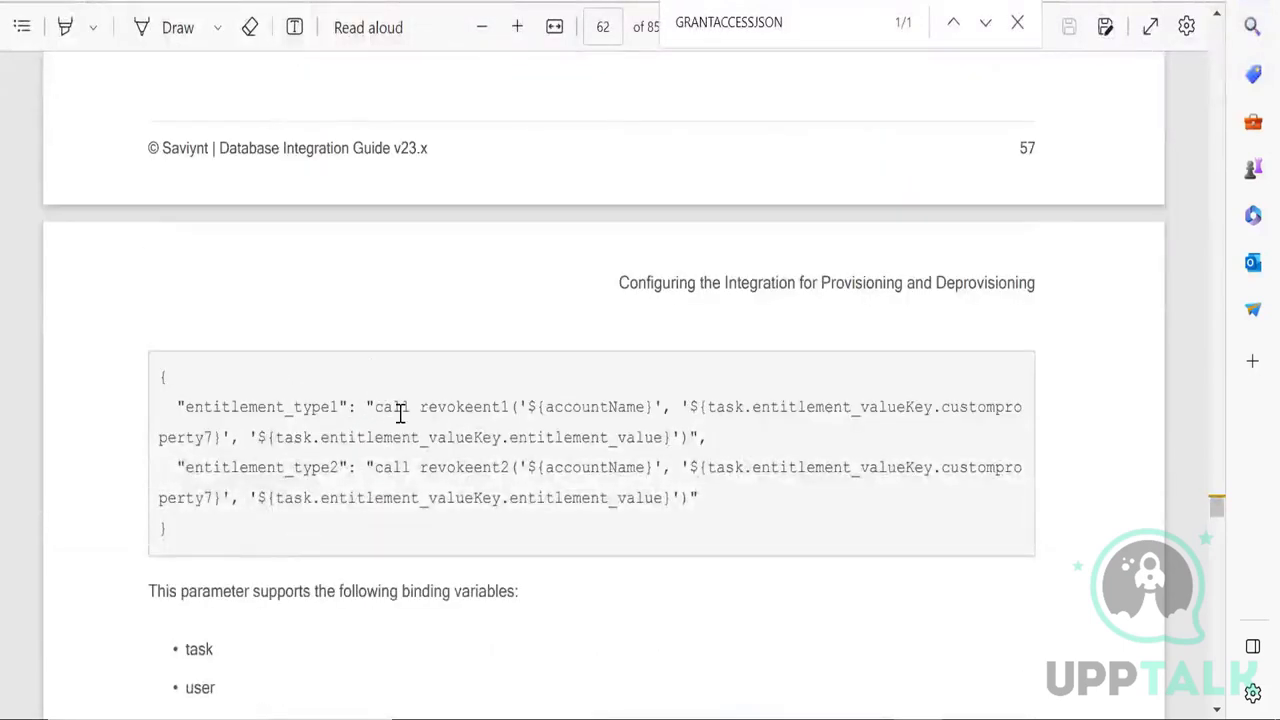
double_click(400, 410)
double_click(423, 437)
double_click(449, 470)
scroll(338, 403, up, 15)
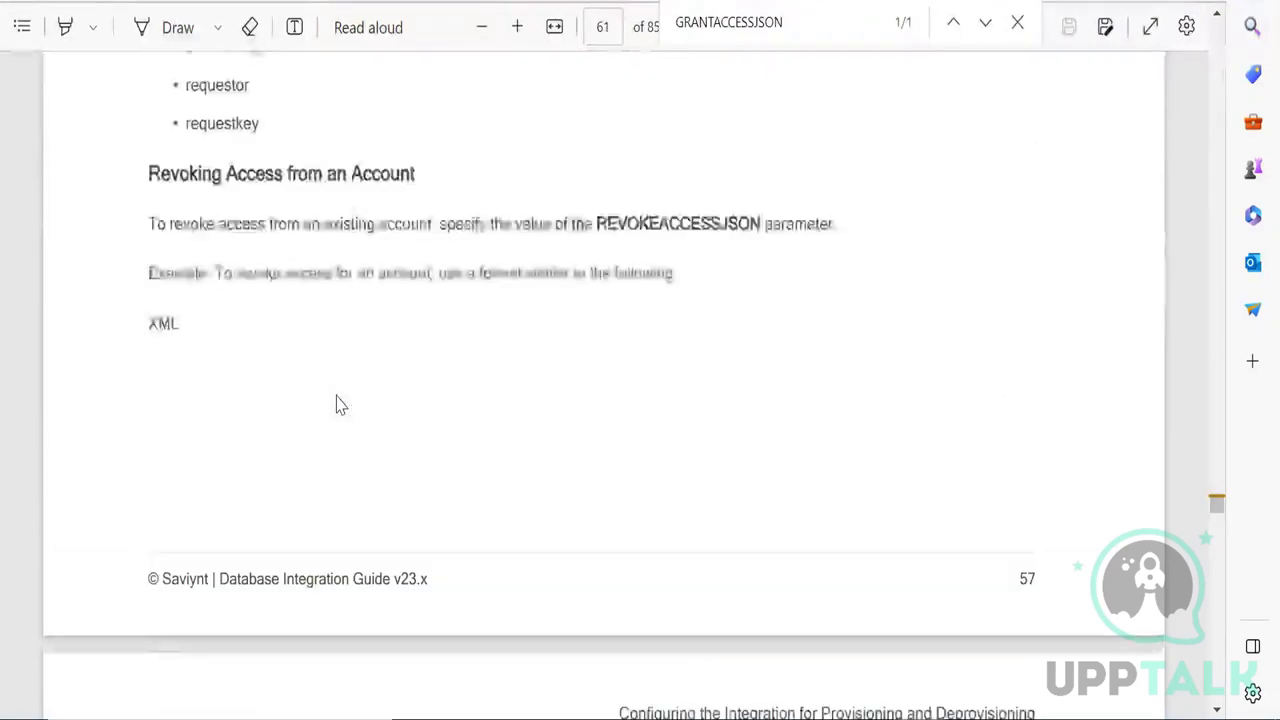
scroll(338, 403, up, 3)
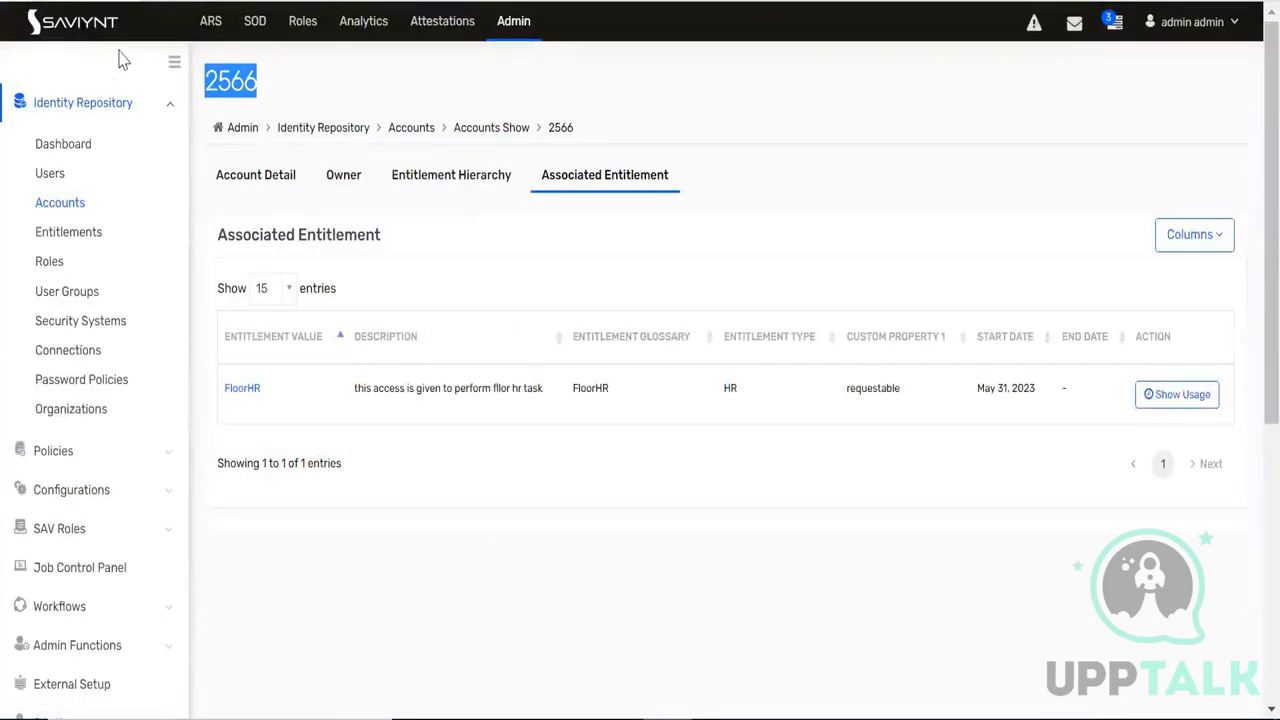
In Saviynt, start an access request for another user and choose the active Los Angeles user to request for
click(210, 24)
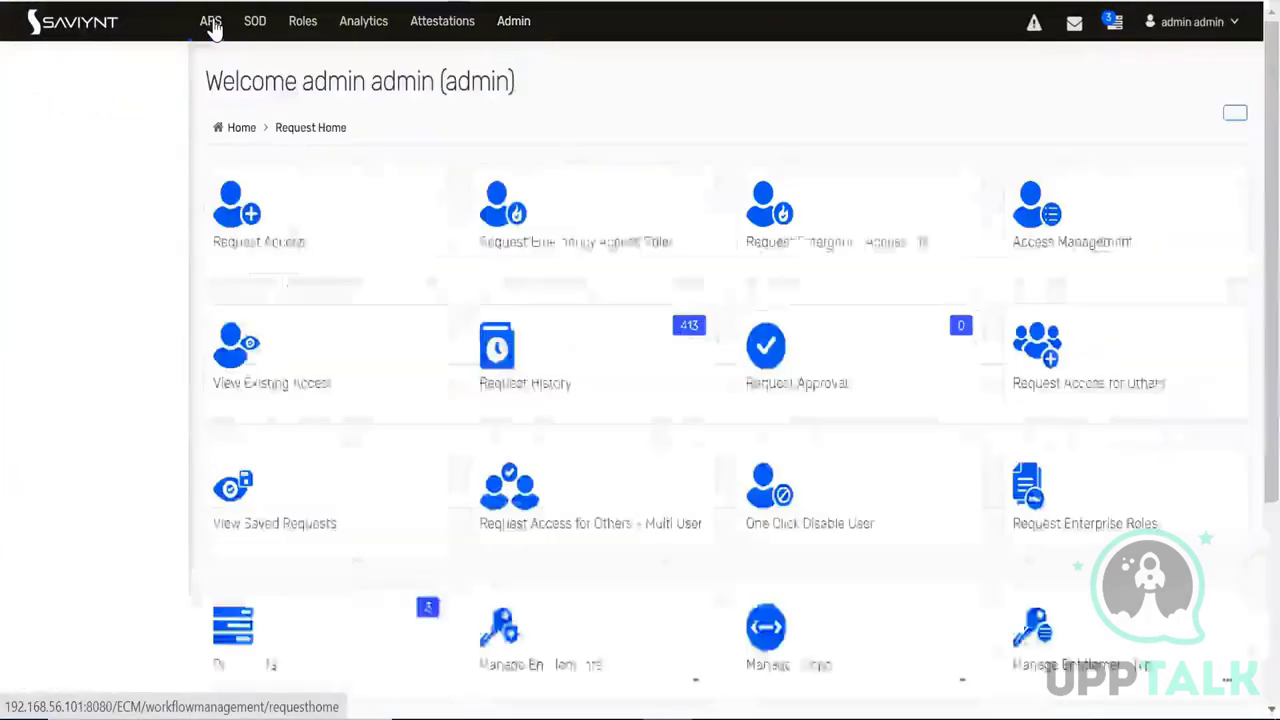
click(1040, 355)
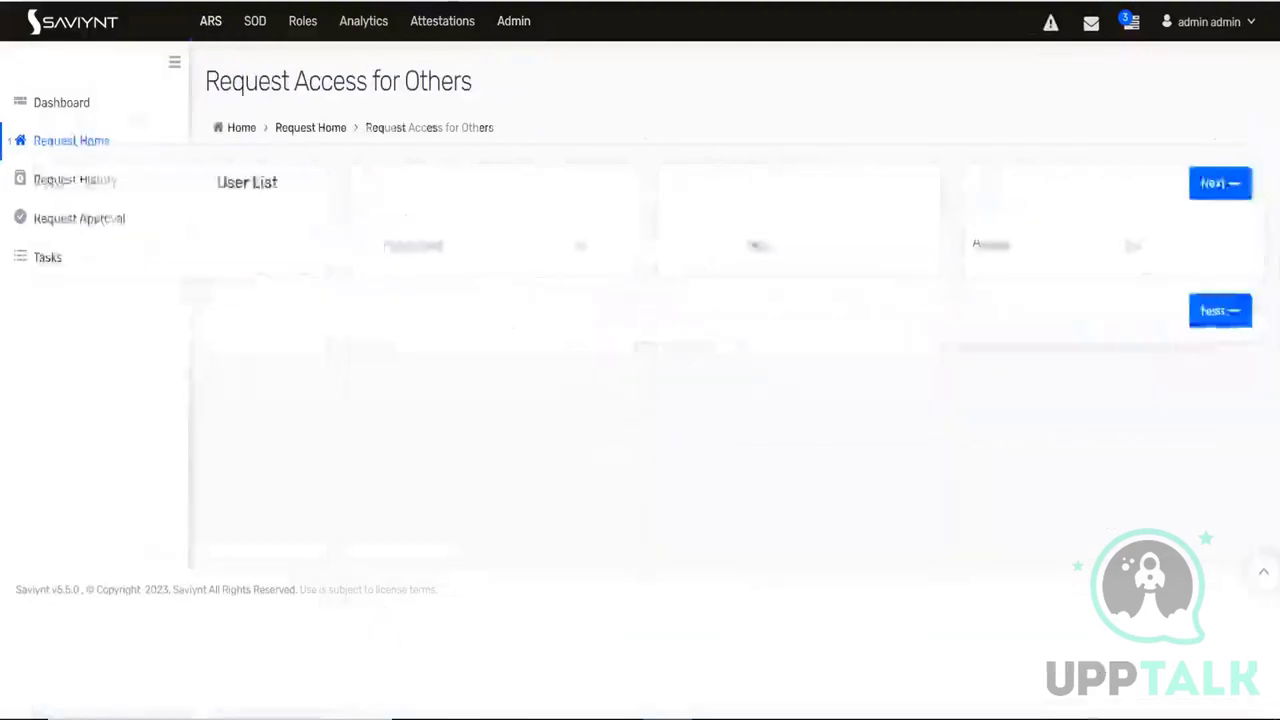
scroll(240, 517, down, 3)
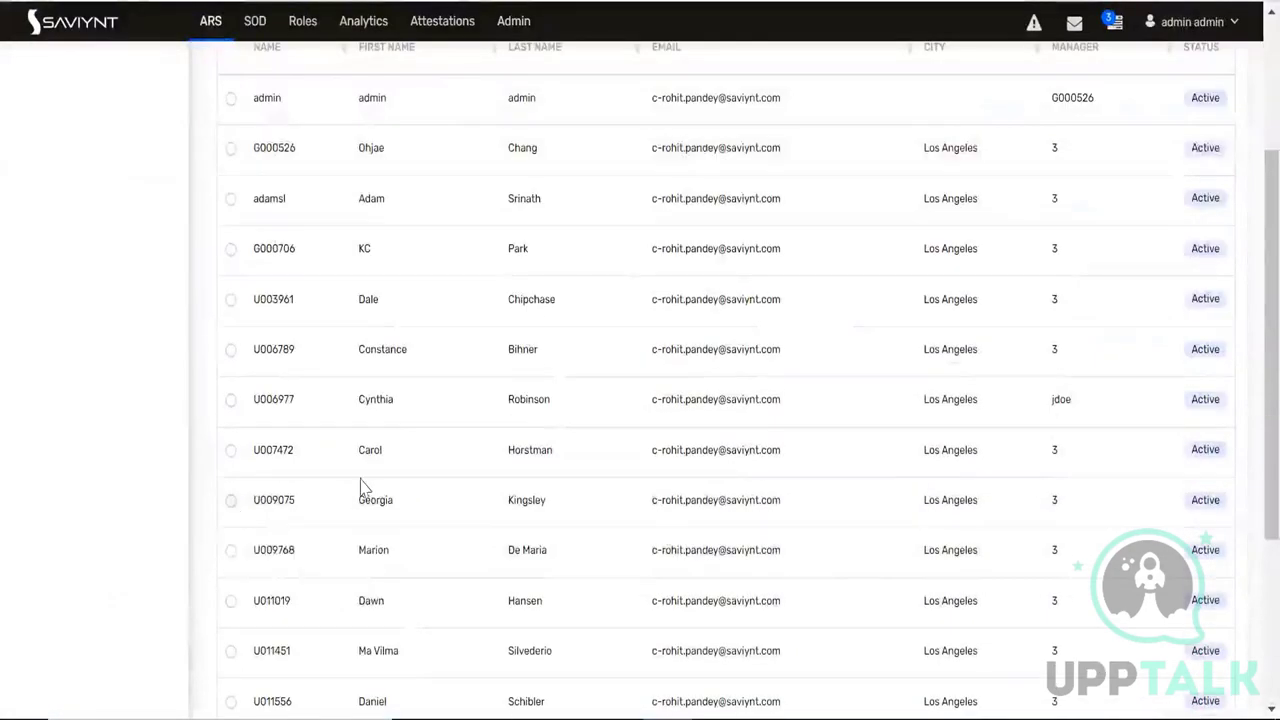
scroll(1178, 187, up, 3)
click(1180, 187)
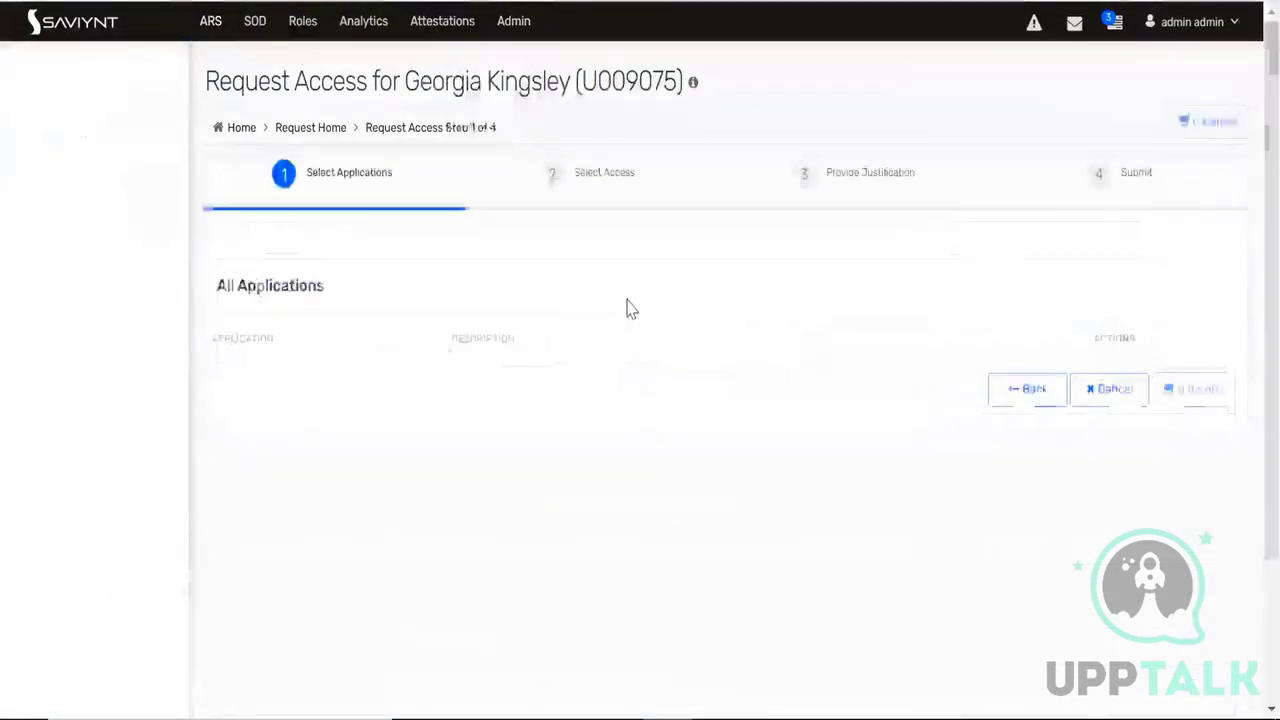
Search the applications for "data" and add DatabaseTrainingCF to the request, proceeding to its access selection
click(1087, 312)
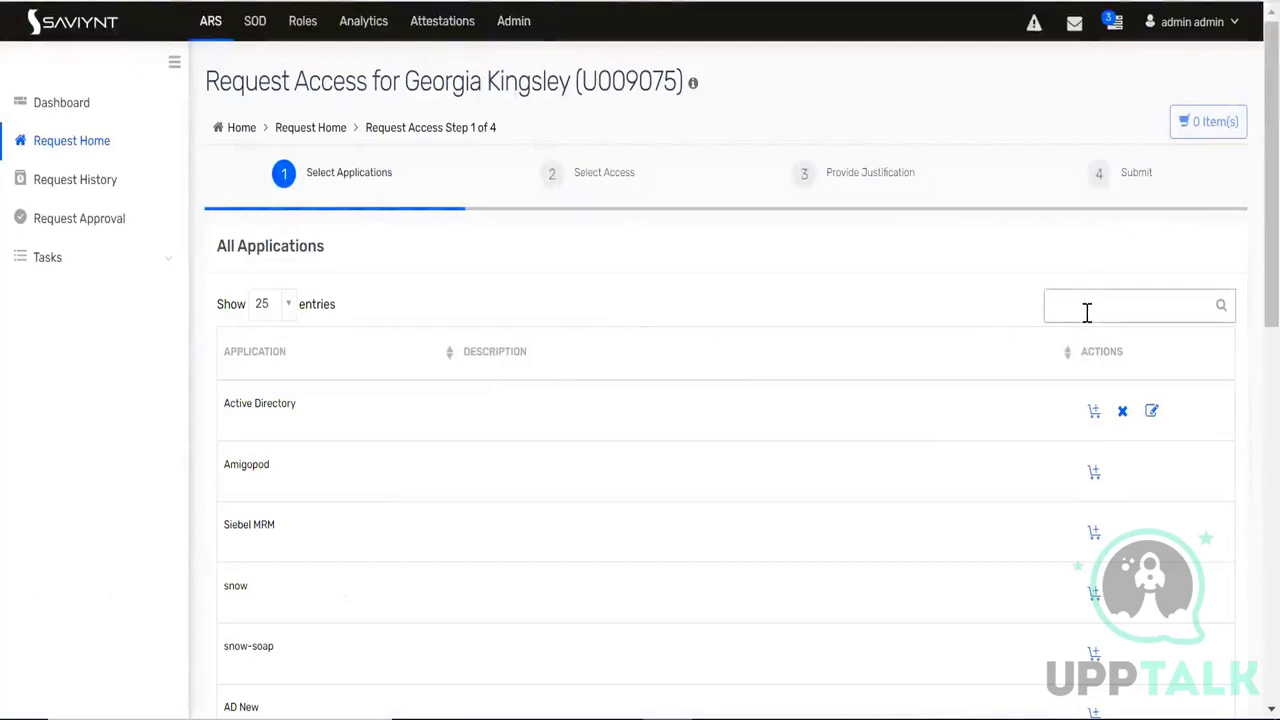
text(data)
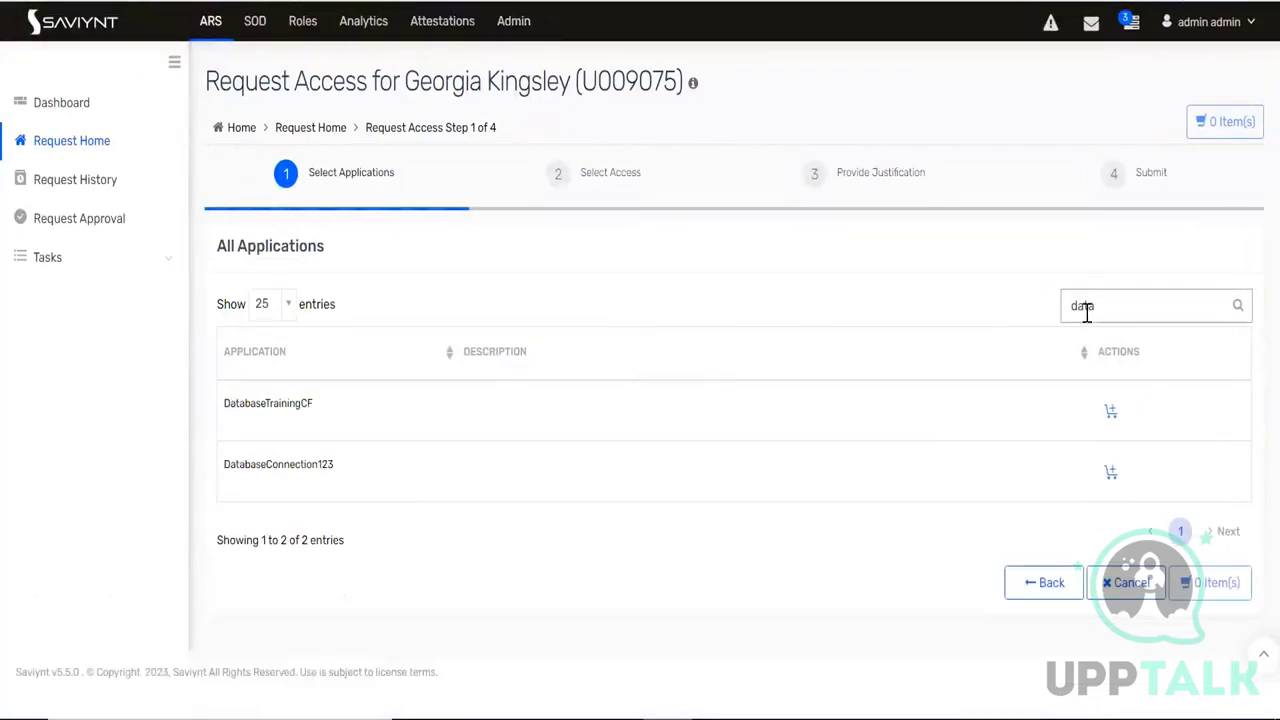
click(1108, 409)
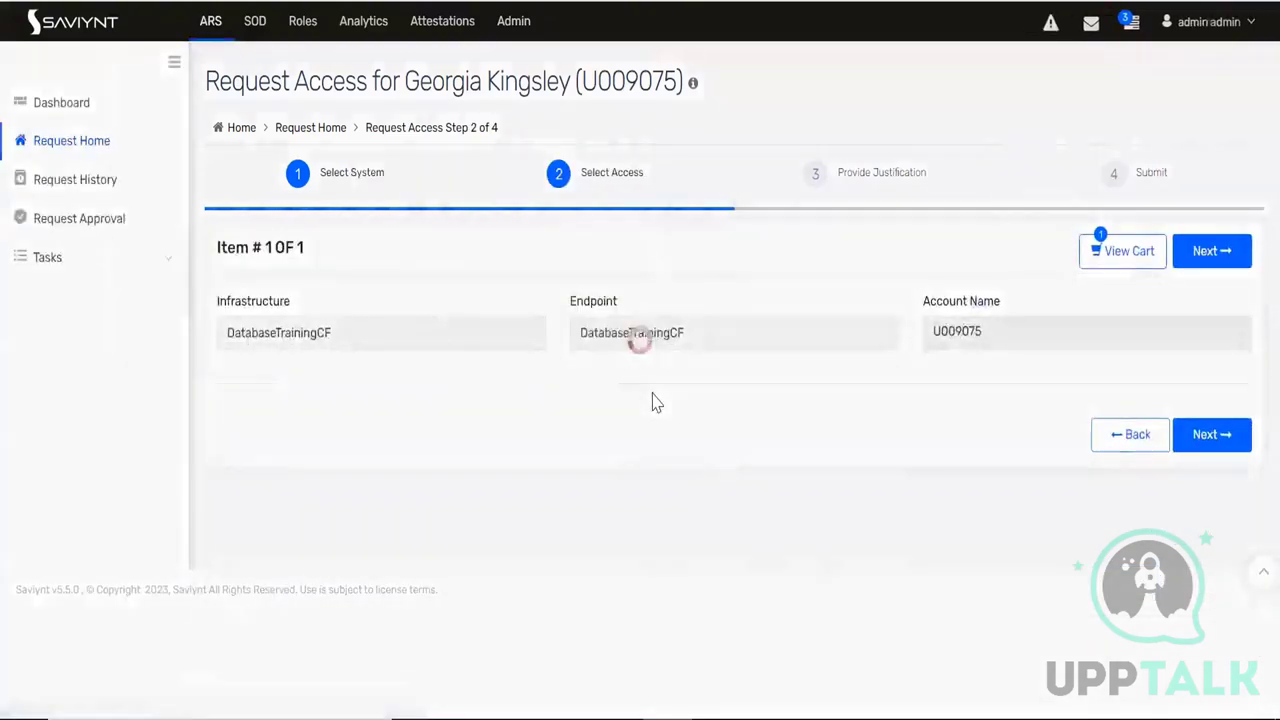
Check the jdbc_app tables in MySQL Workbench and examine the HR and Manager entitlements available in the DatabaseTrainingCF request
scroll(519, 382, down, 3)
scroll(519, 382, down, 3)
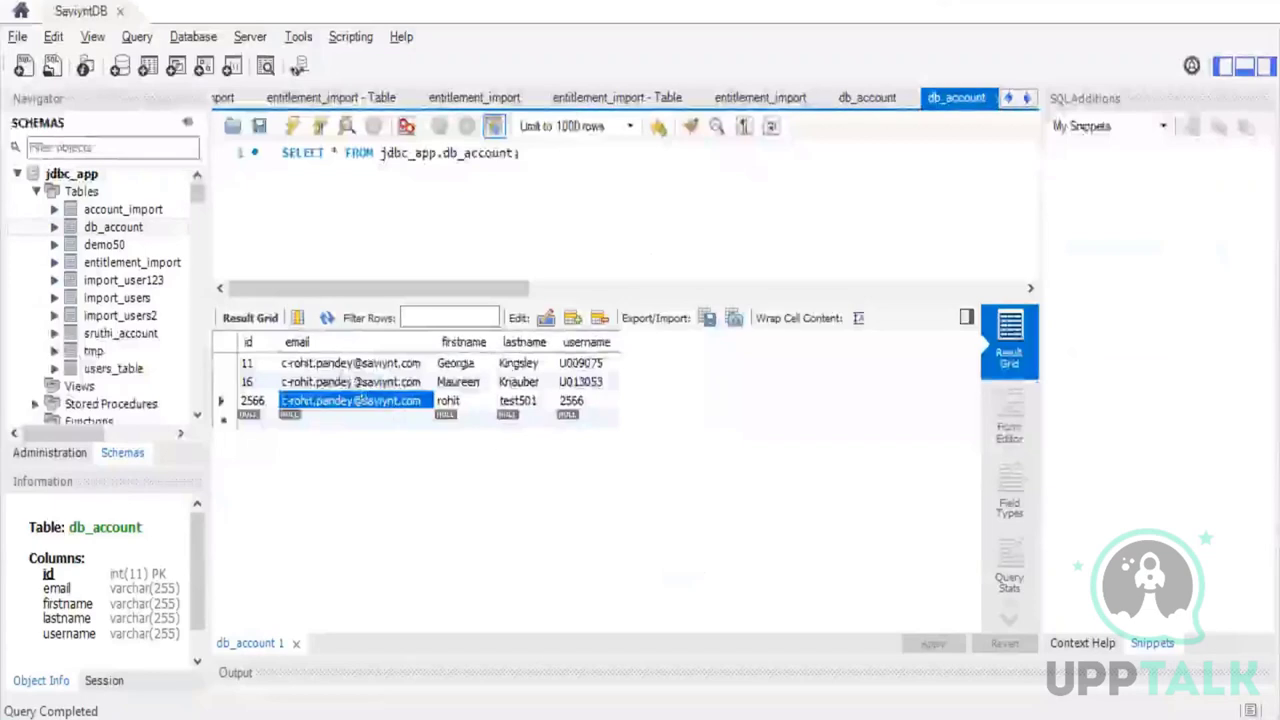
click(182, 262)
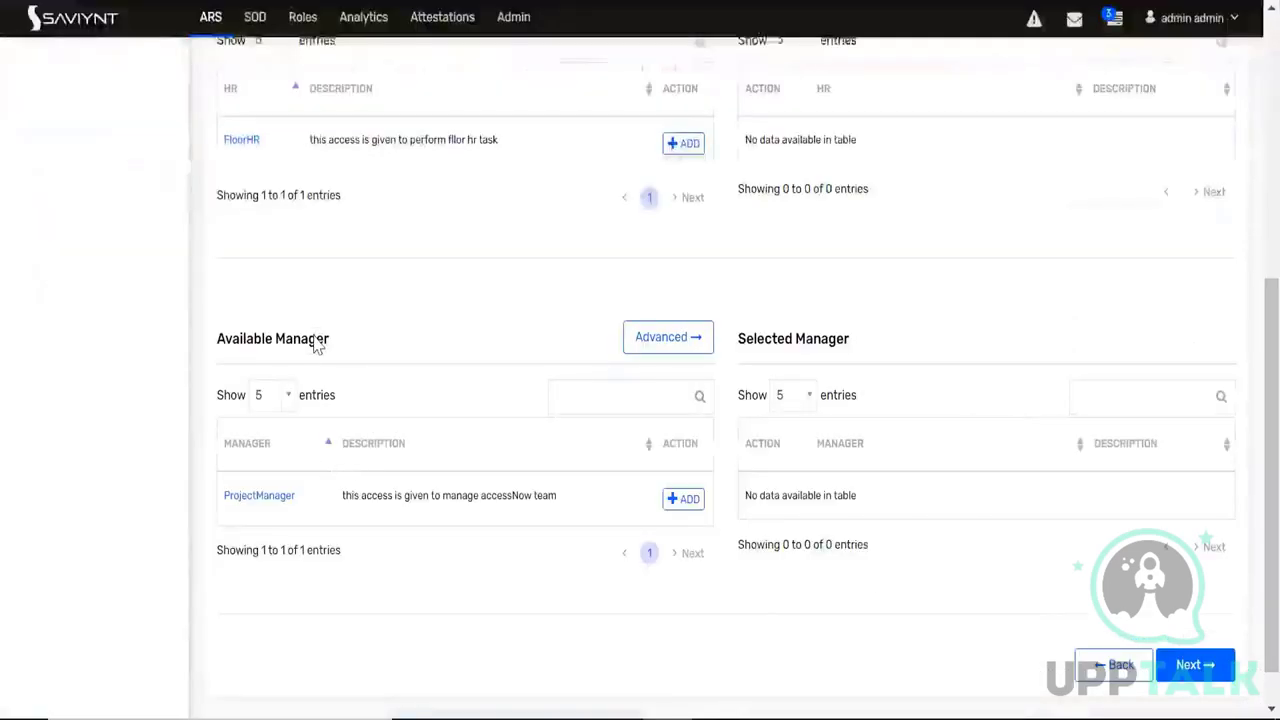
scroll(314, 337, up, 3)
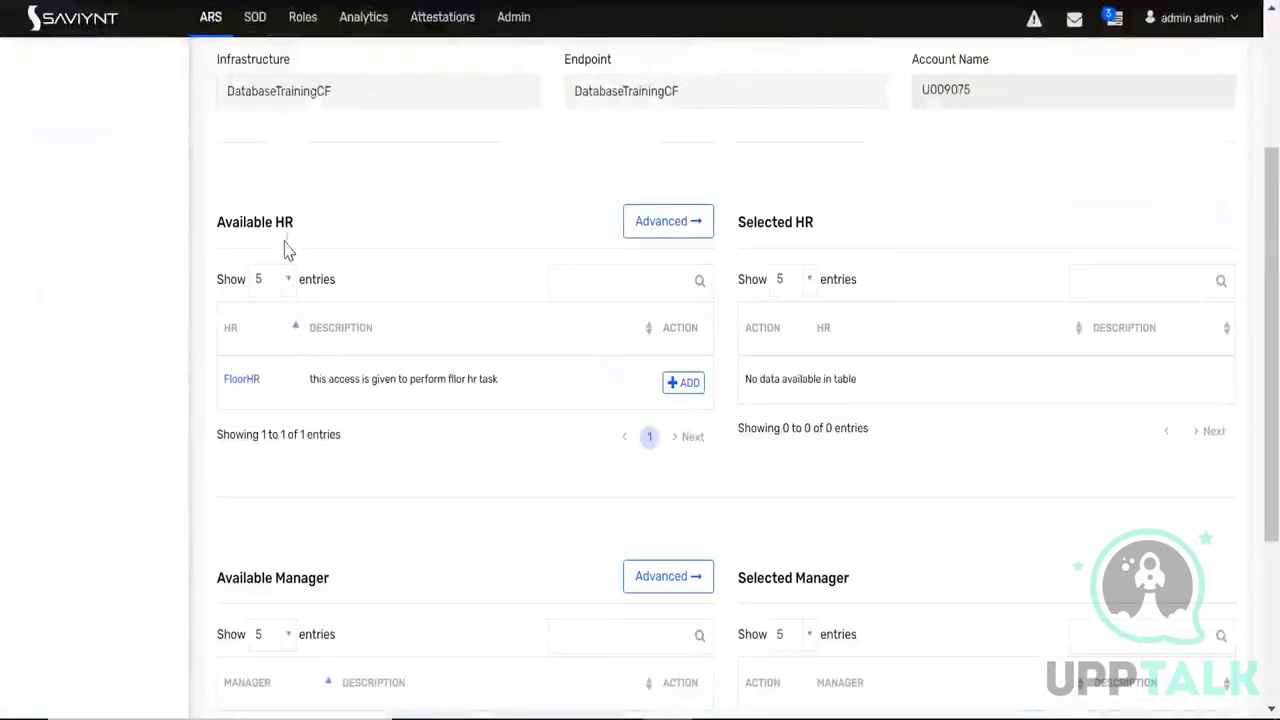
drag(290, 220, 217, 223)
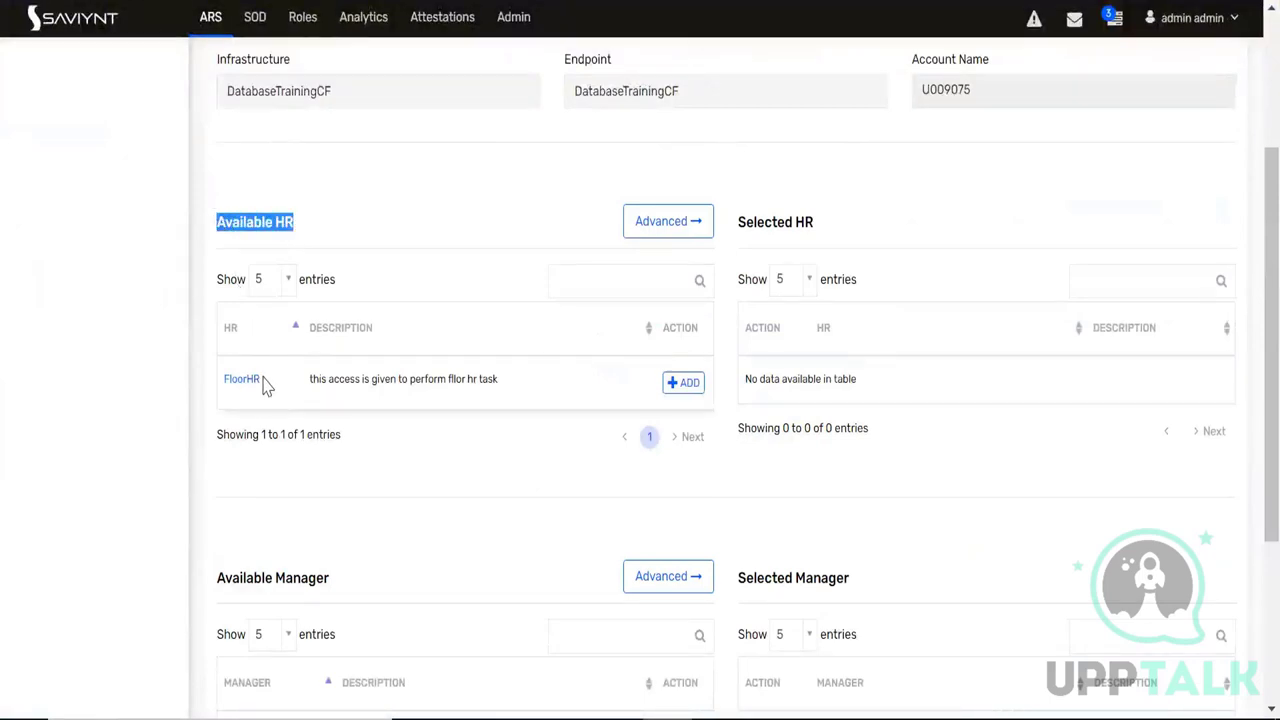
double_click(230, 378)
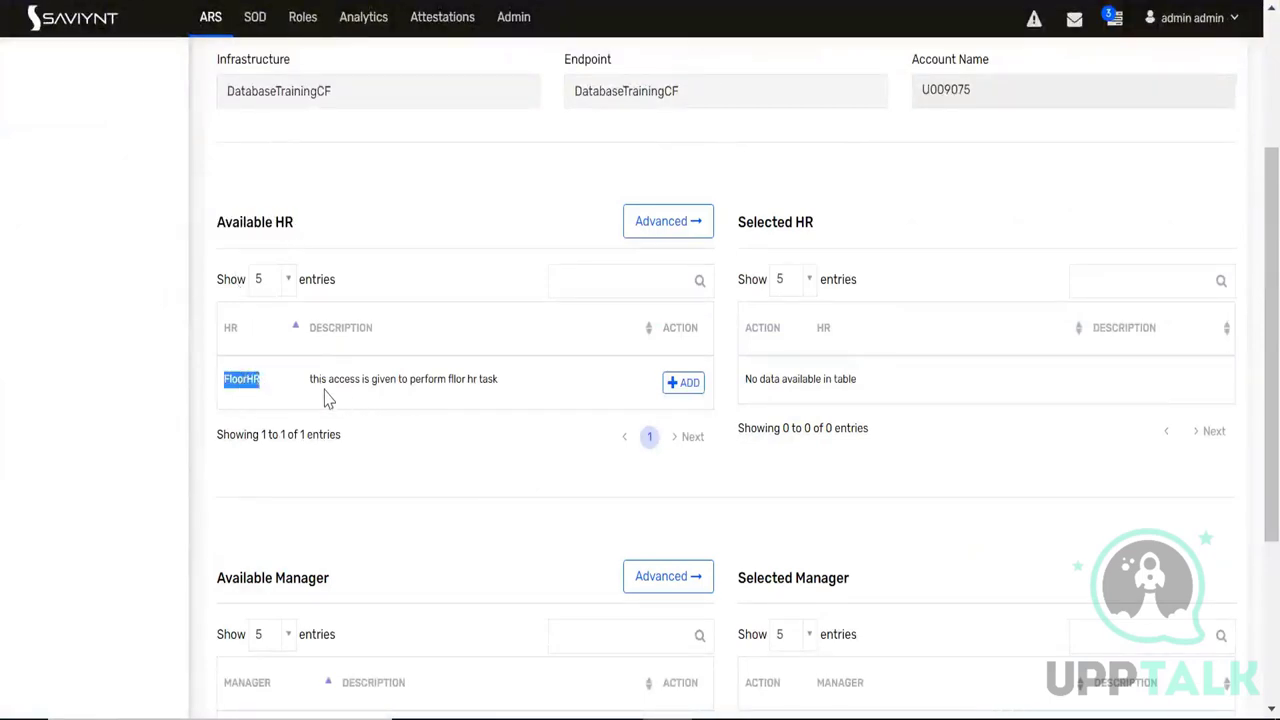
double_click(284, 222)
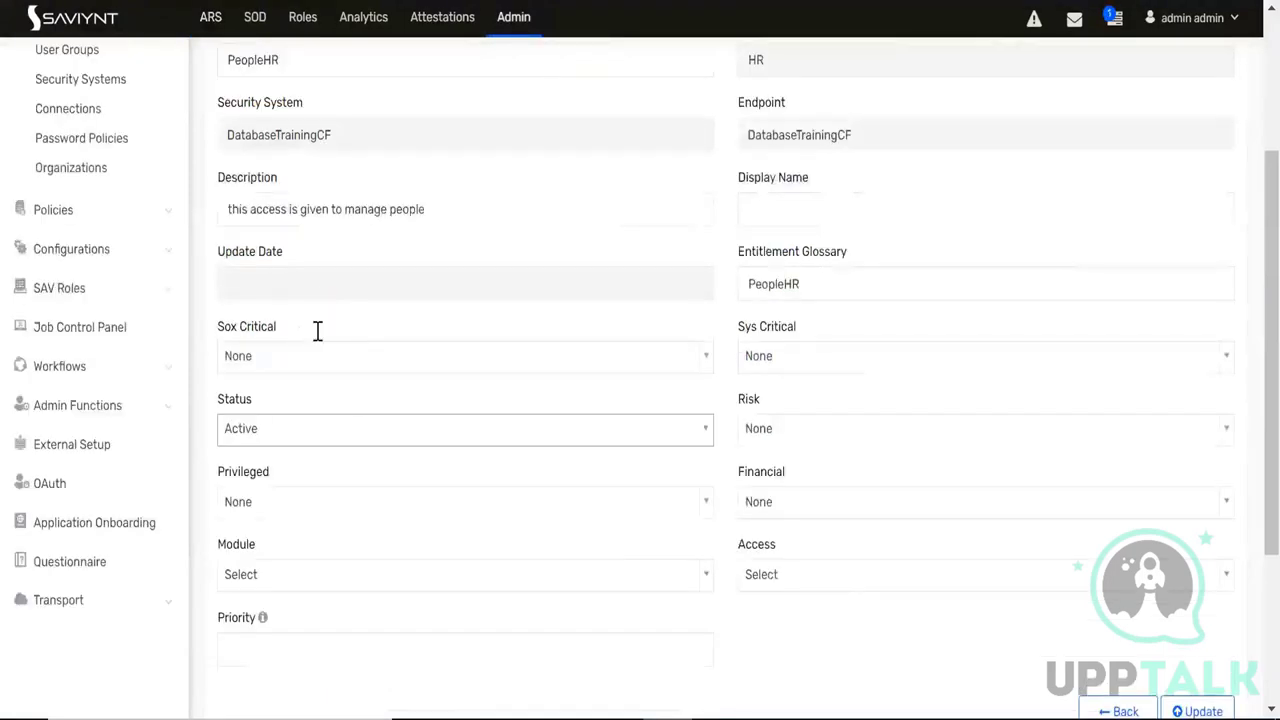
Search the security systems for "data" and open DatabaseTrainingCF
scroll(320, 329, up, 3)
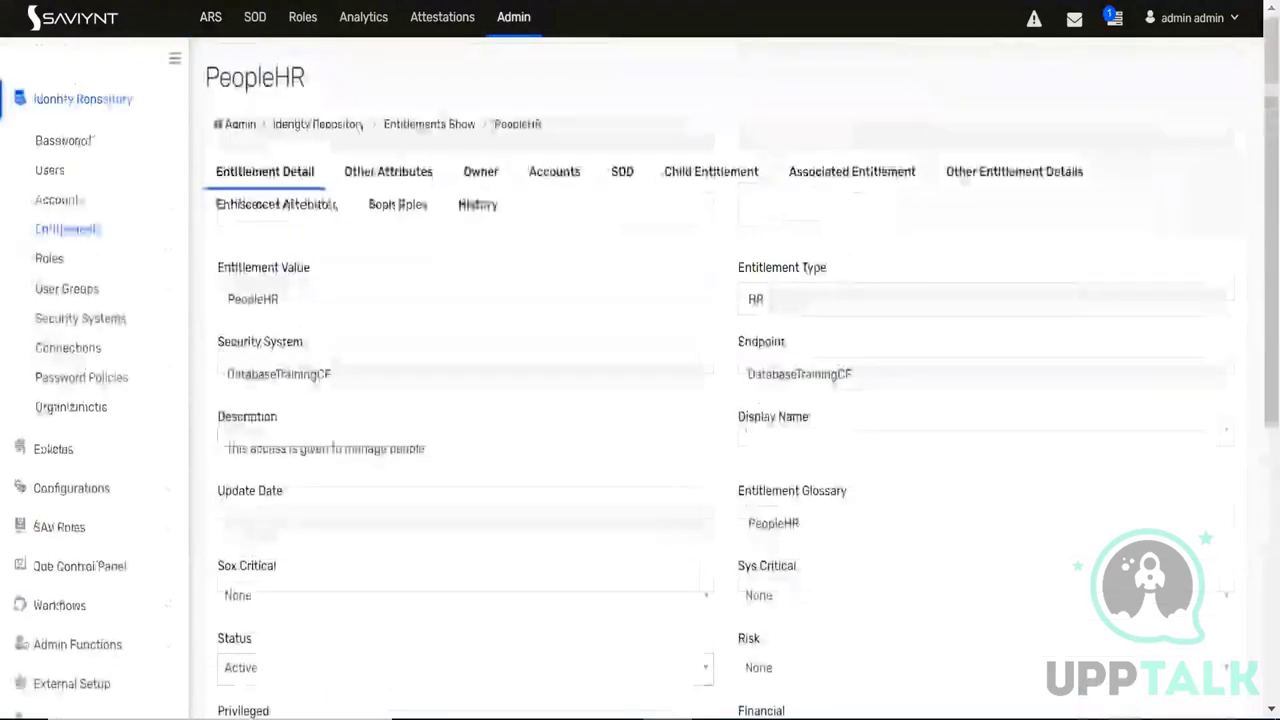
click(82, 321)
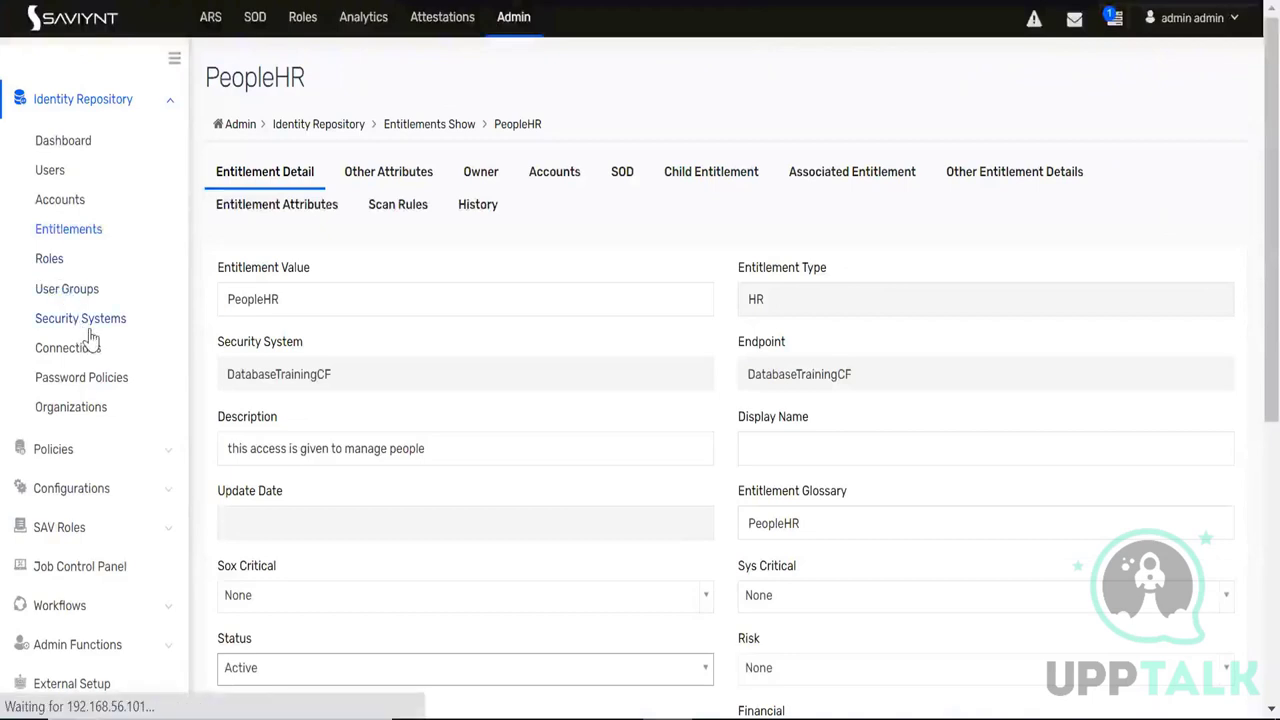
click(1028, 231)
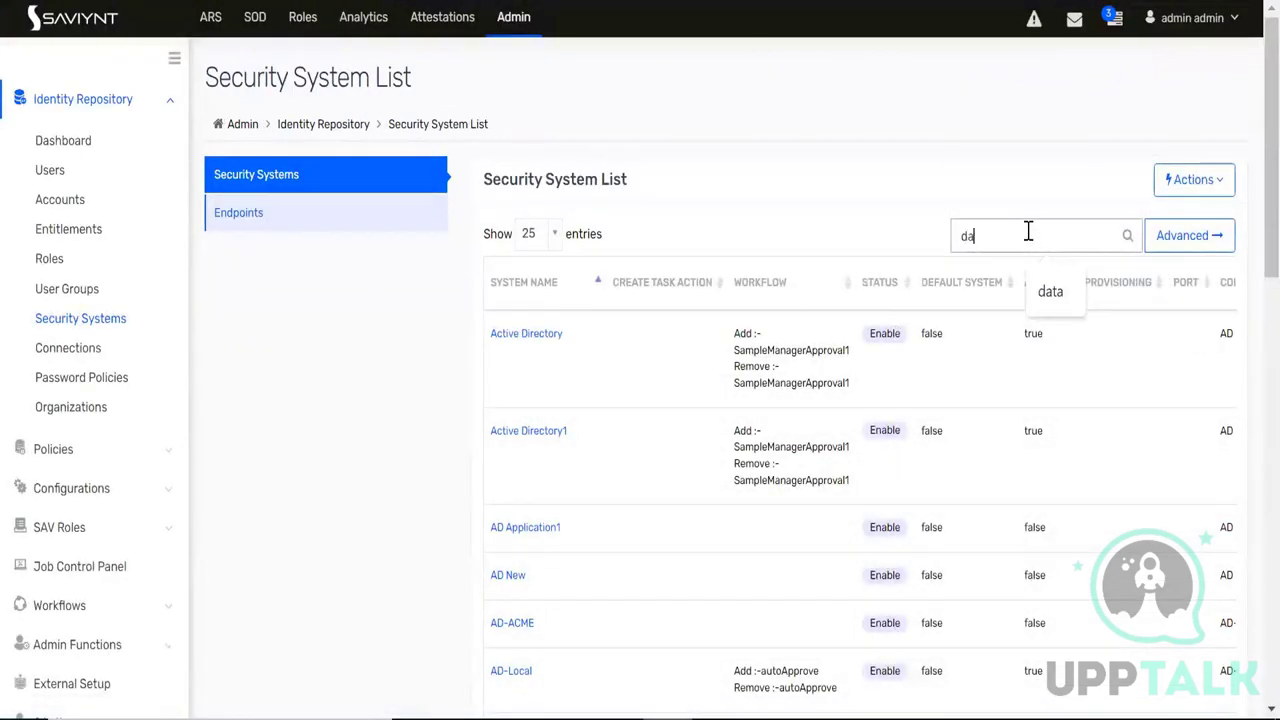
text(data)
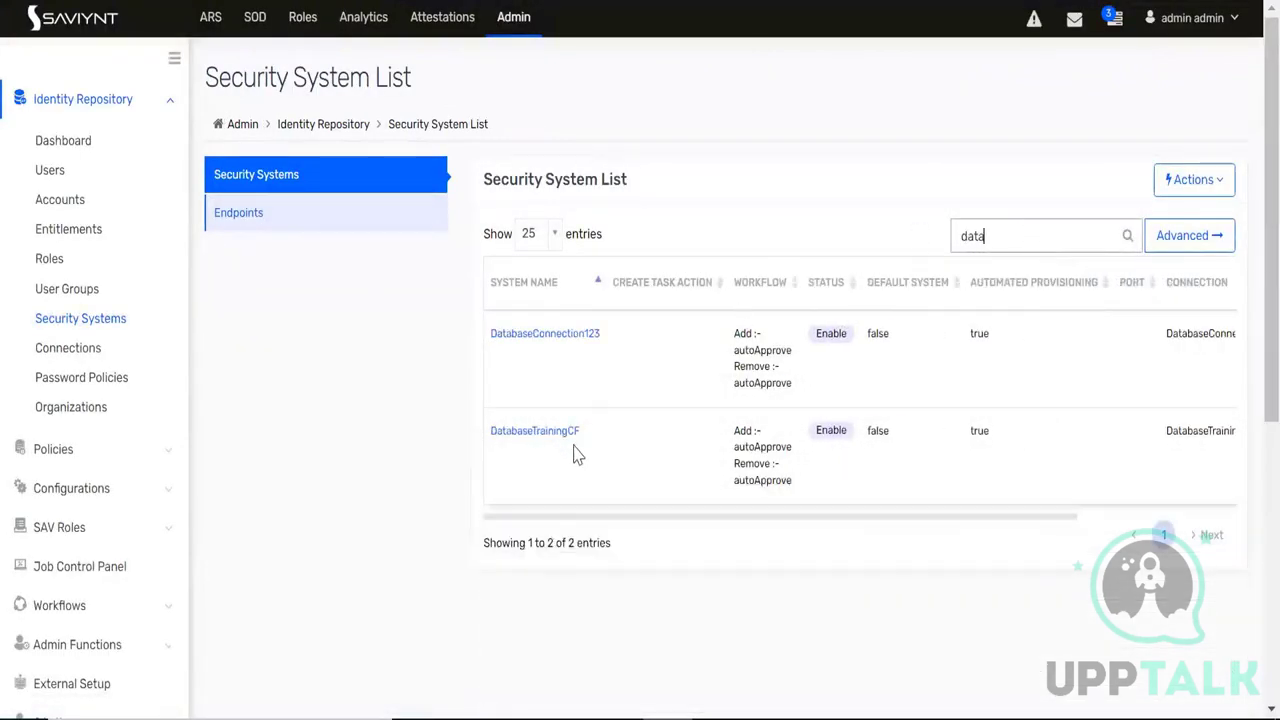
click(560, 432)
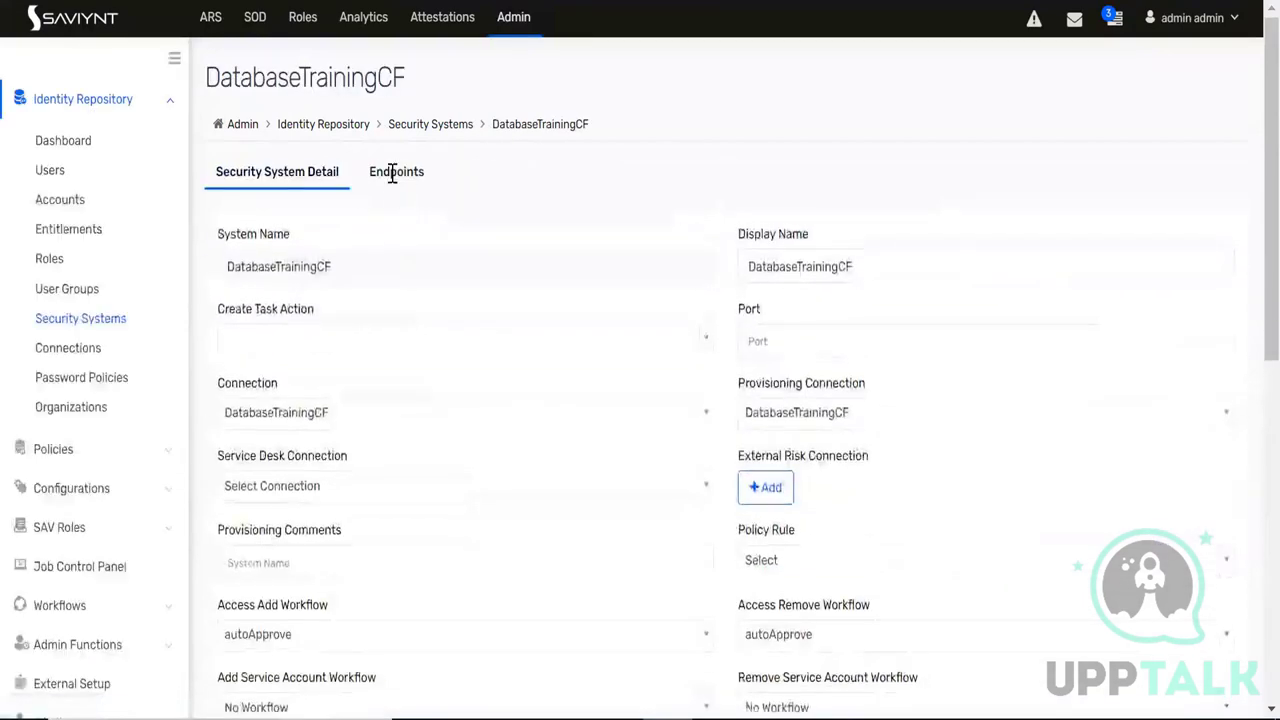
Open the DatabaseTrainingCF endpoint's entitlement types and view the entitlement values for HR
click(394, 172)
click(292, 389)
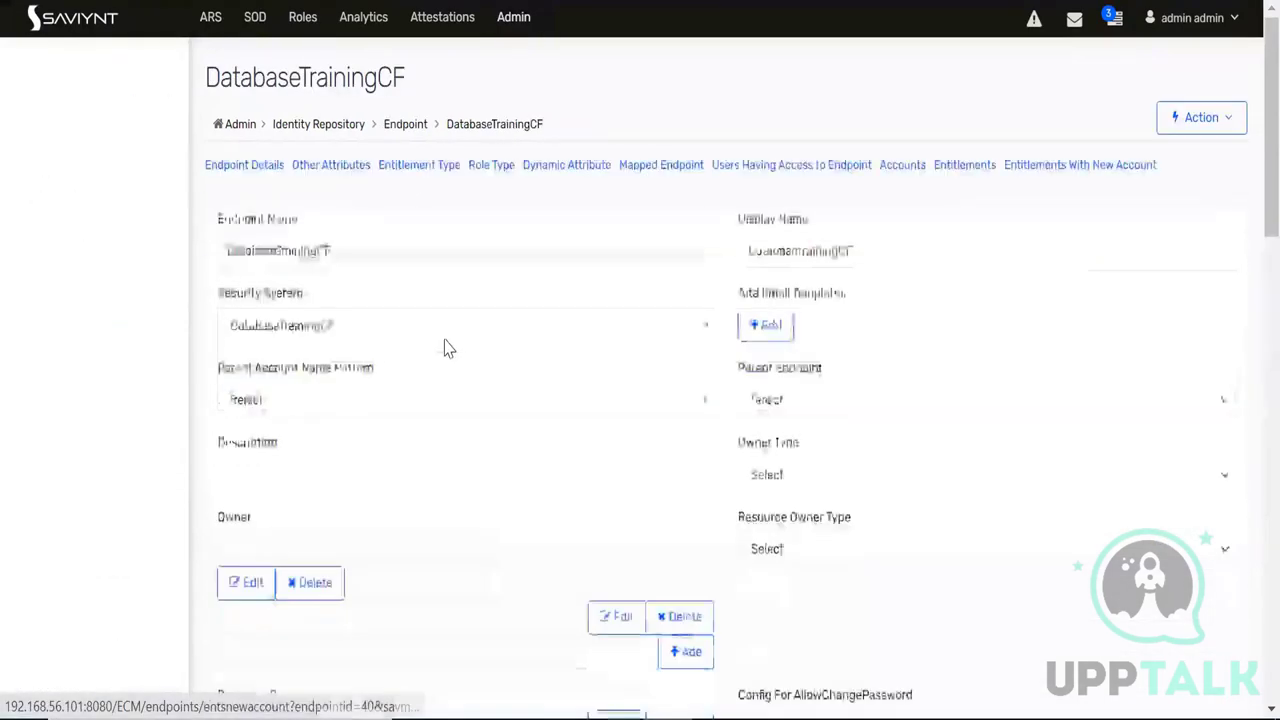
click(510, 172)
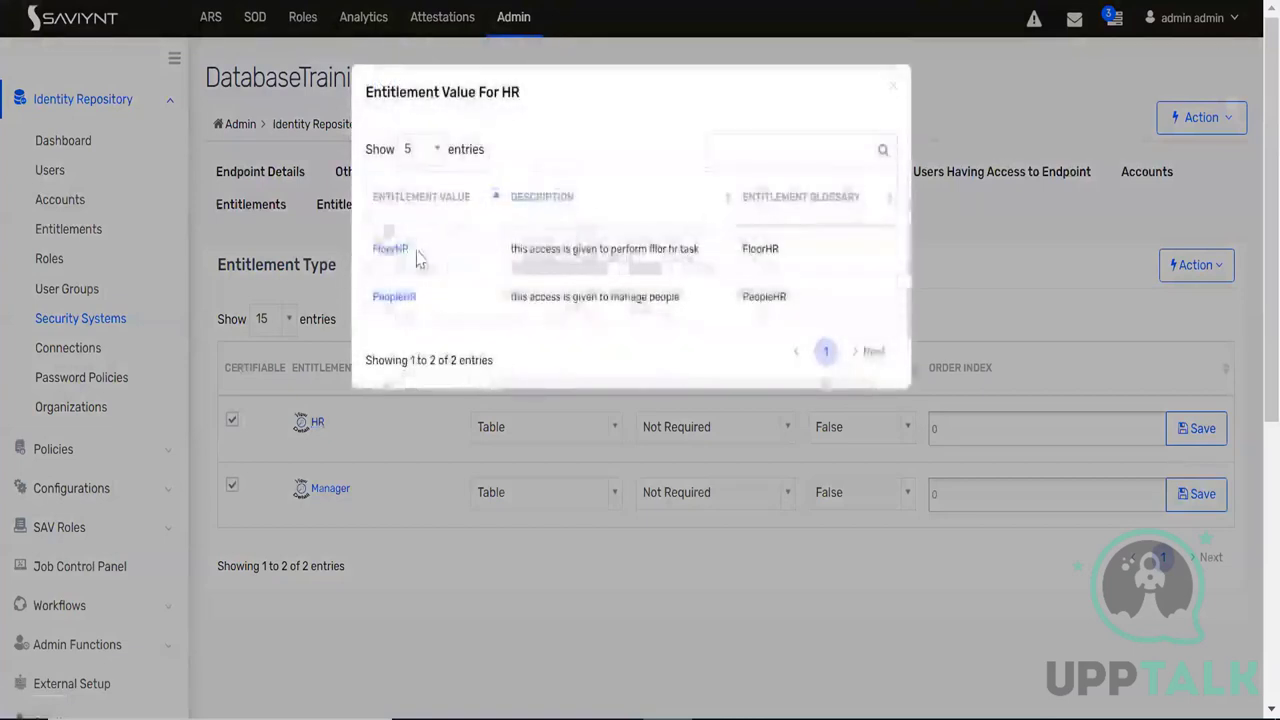
Compare the endpoint's FloorHR and PeopleHR entitlement values with the HR entitlements available in the access request, then close the value list
double_click(390, 249)
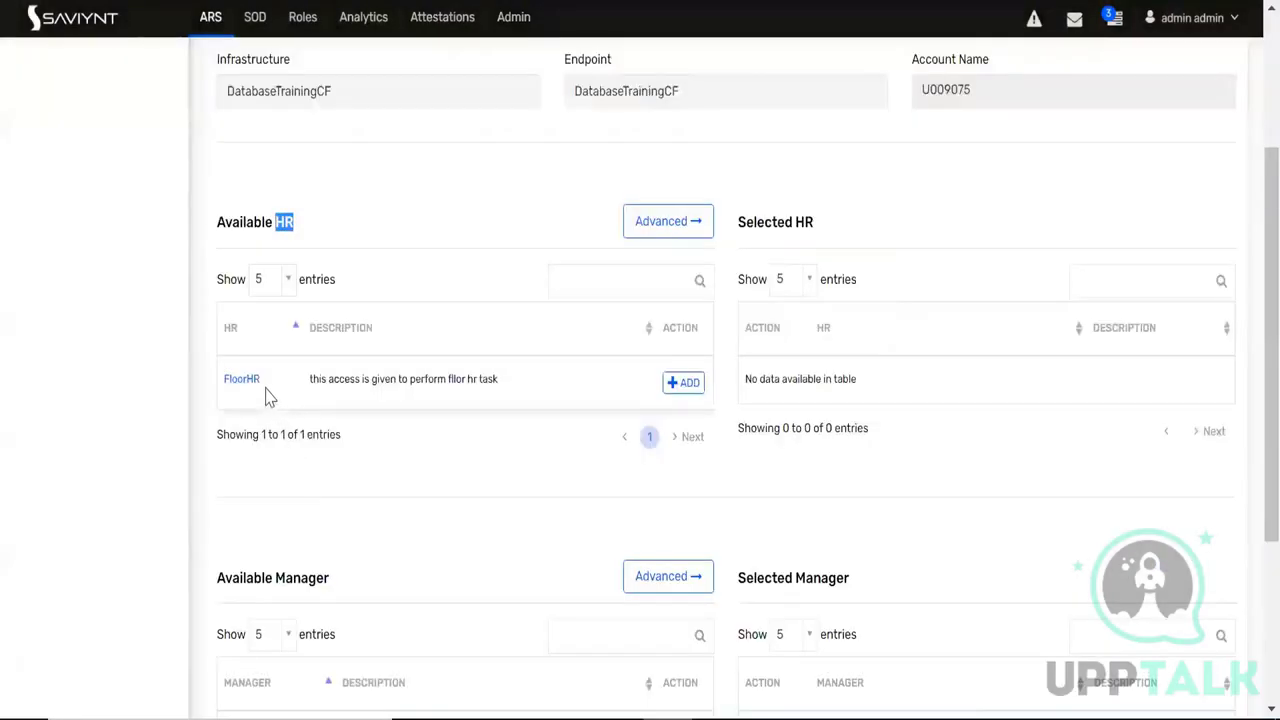
drag(262, 381, 224, 380)
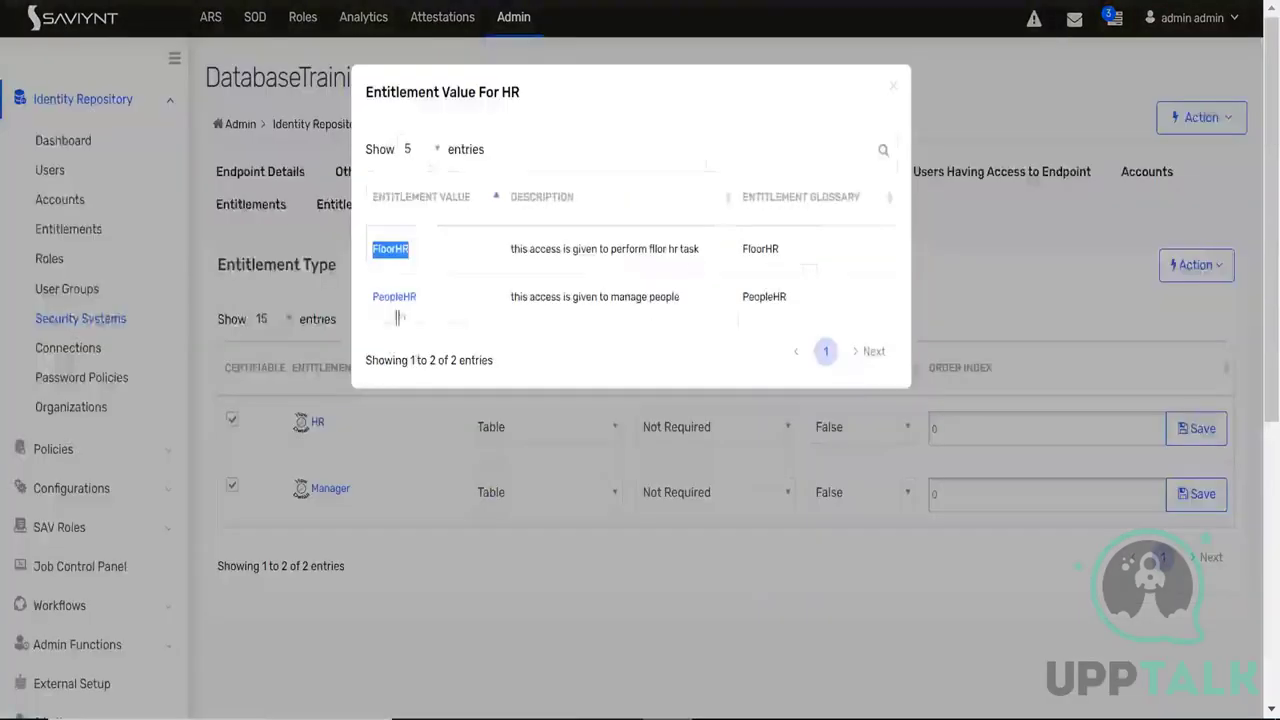
mouse_move(428, 303)
mouse_down()
mouse_move(351, 298)
mouse_move(447, 308)
mouse_up()
click(447, 308)
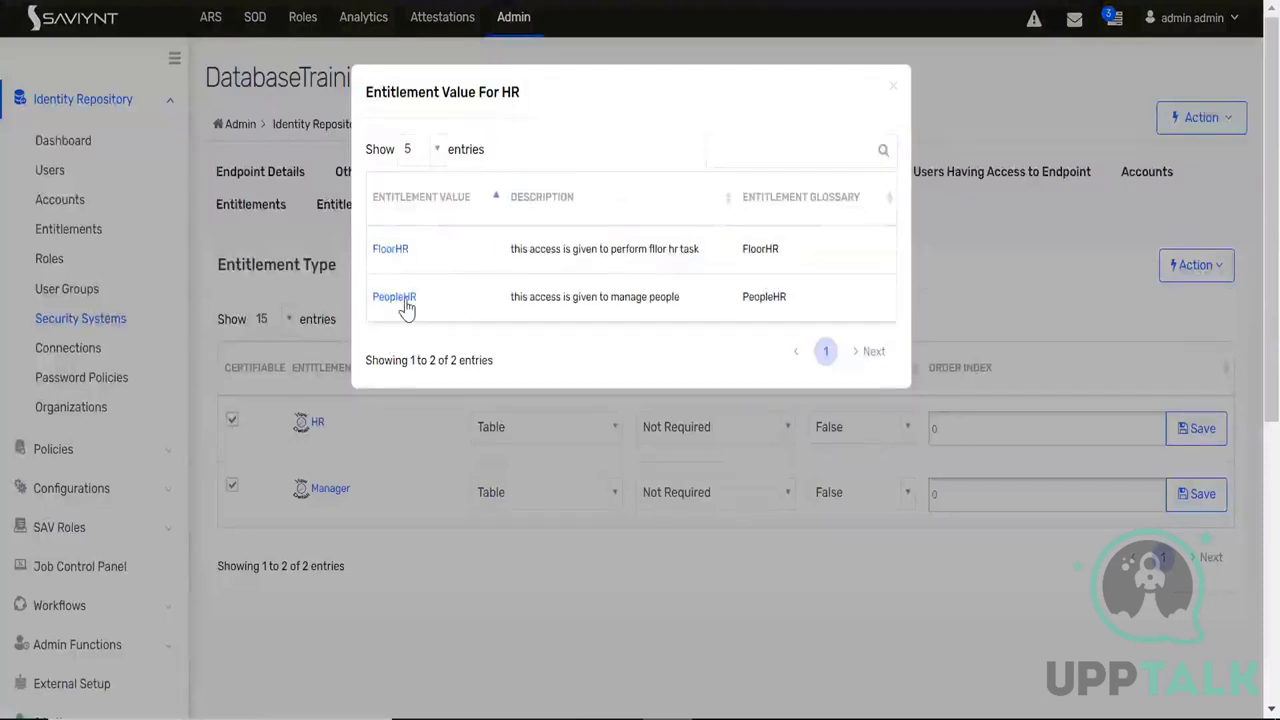
click(892, 92)
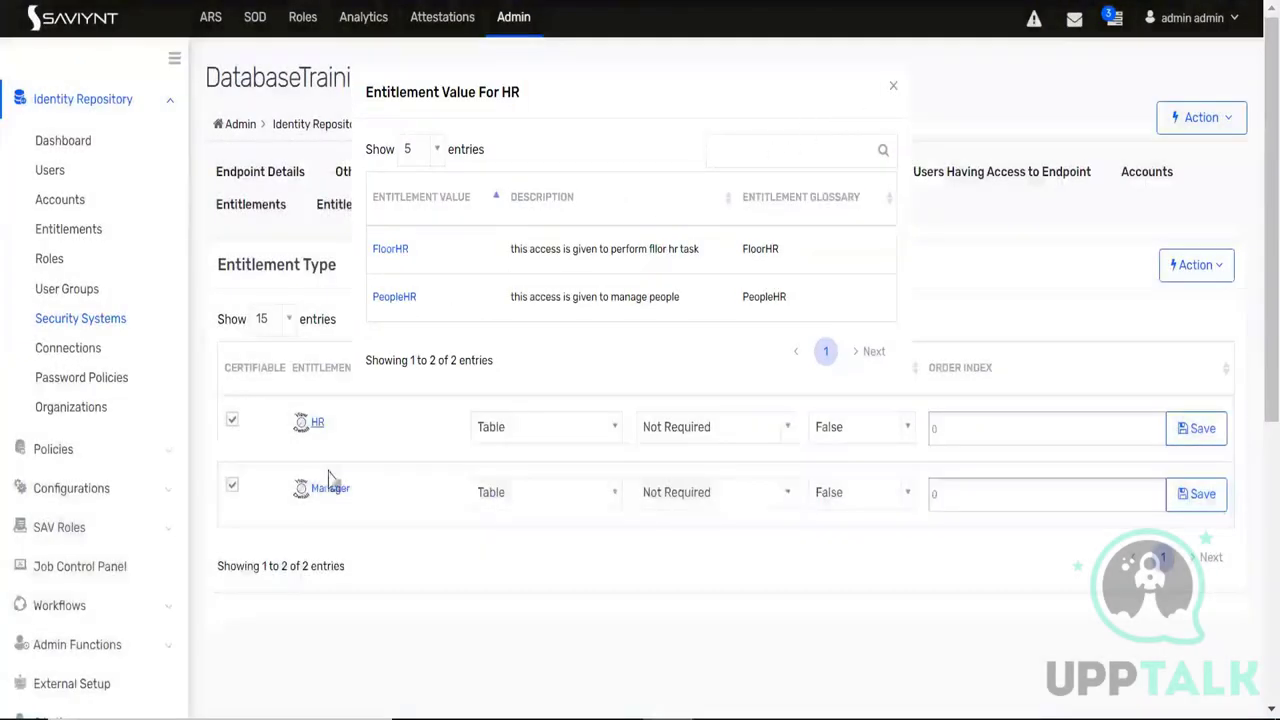
Open the HR entitlement type's details and examine the custom property condition in Config for Requestable Entitlement in ARS
click(302, 426)
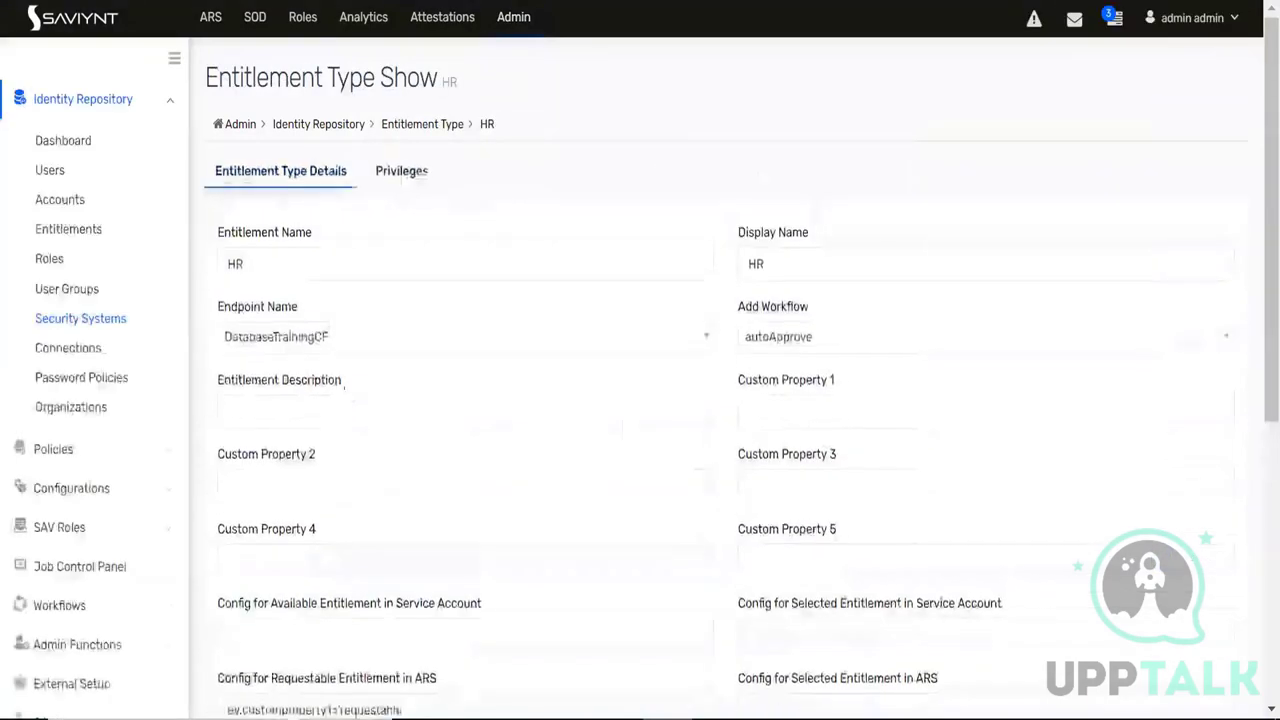
scroll(340, 375, down, 3)
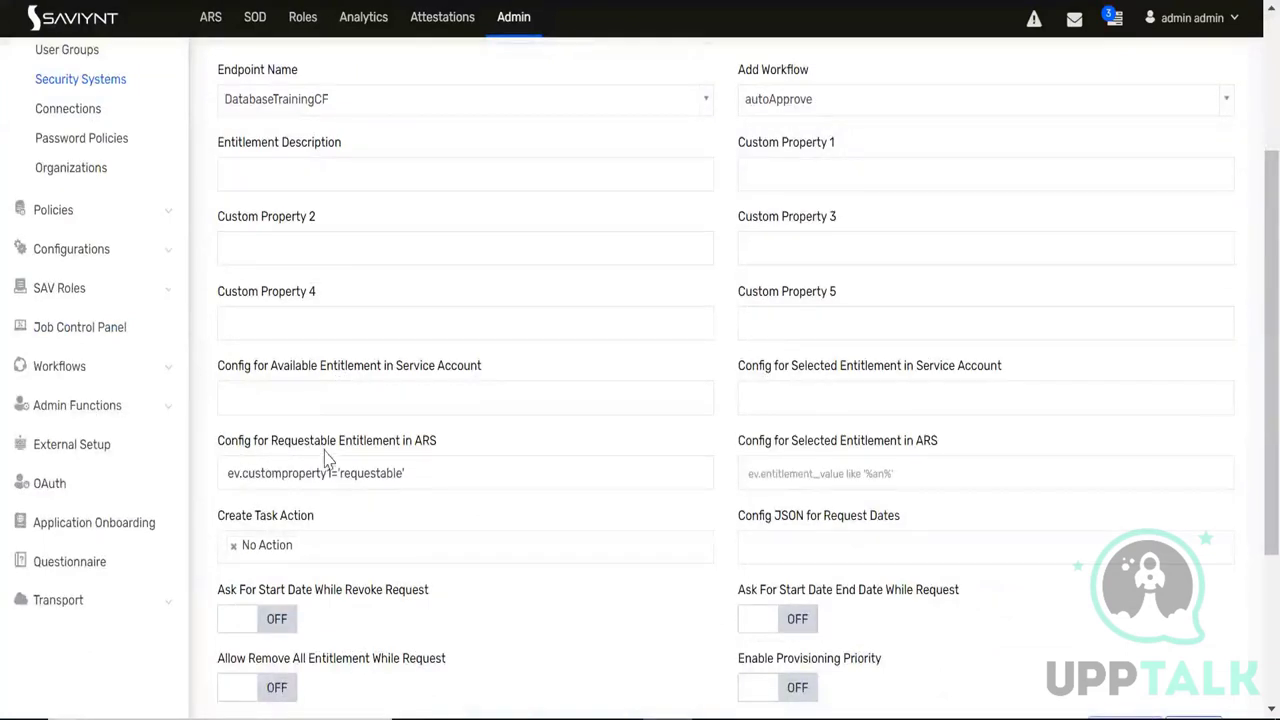
drag(440, 447, 214, 442)
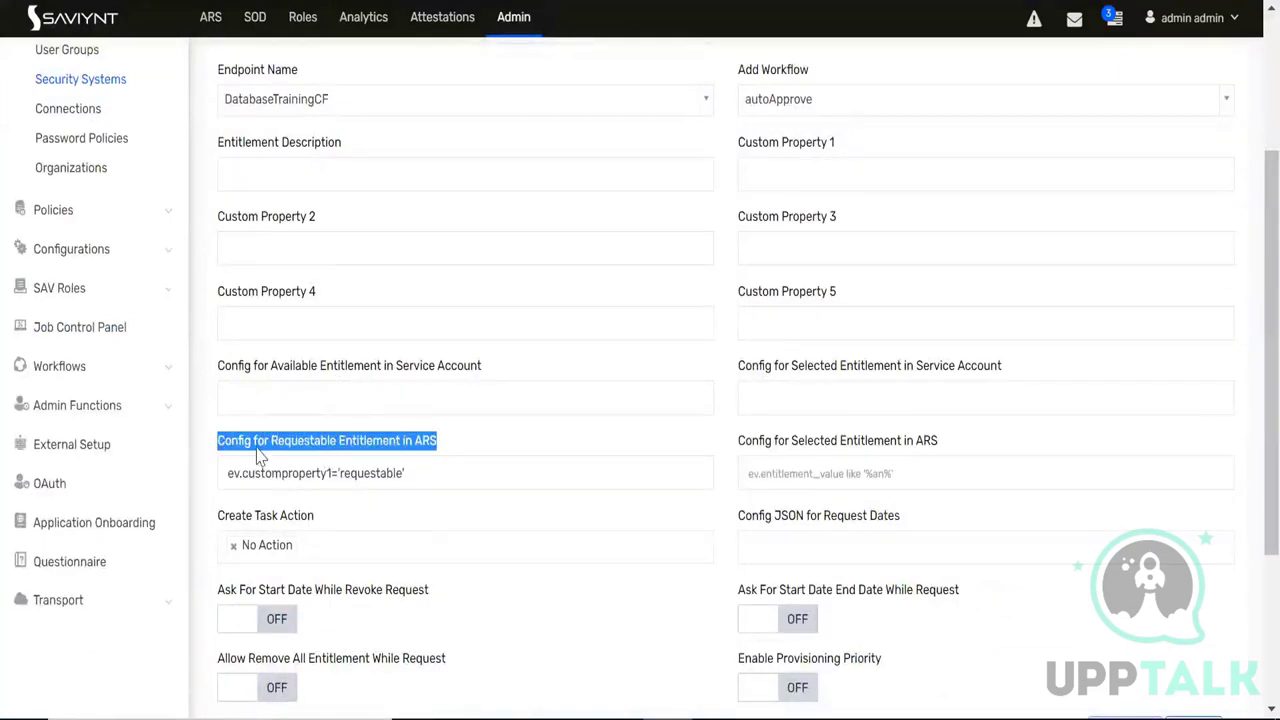
double_click(303, 474)
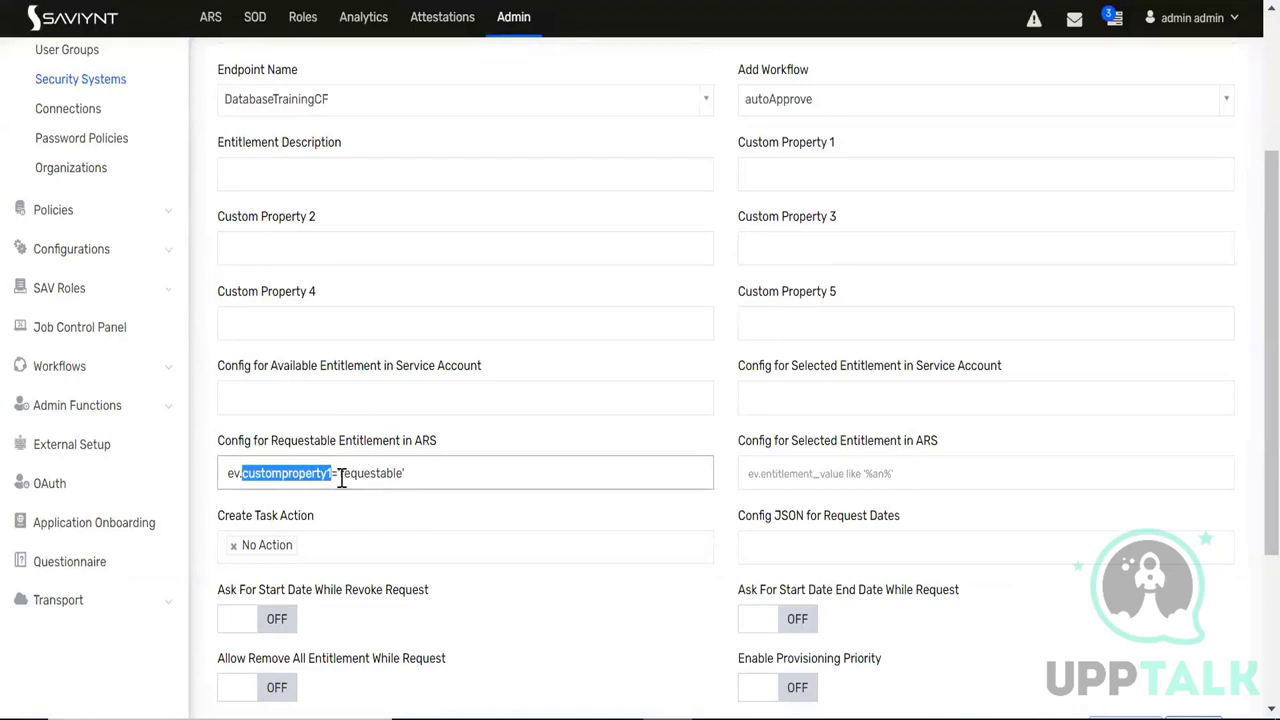
click(378, 480)
double_click(385, 481)
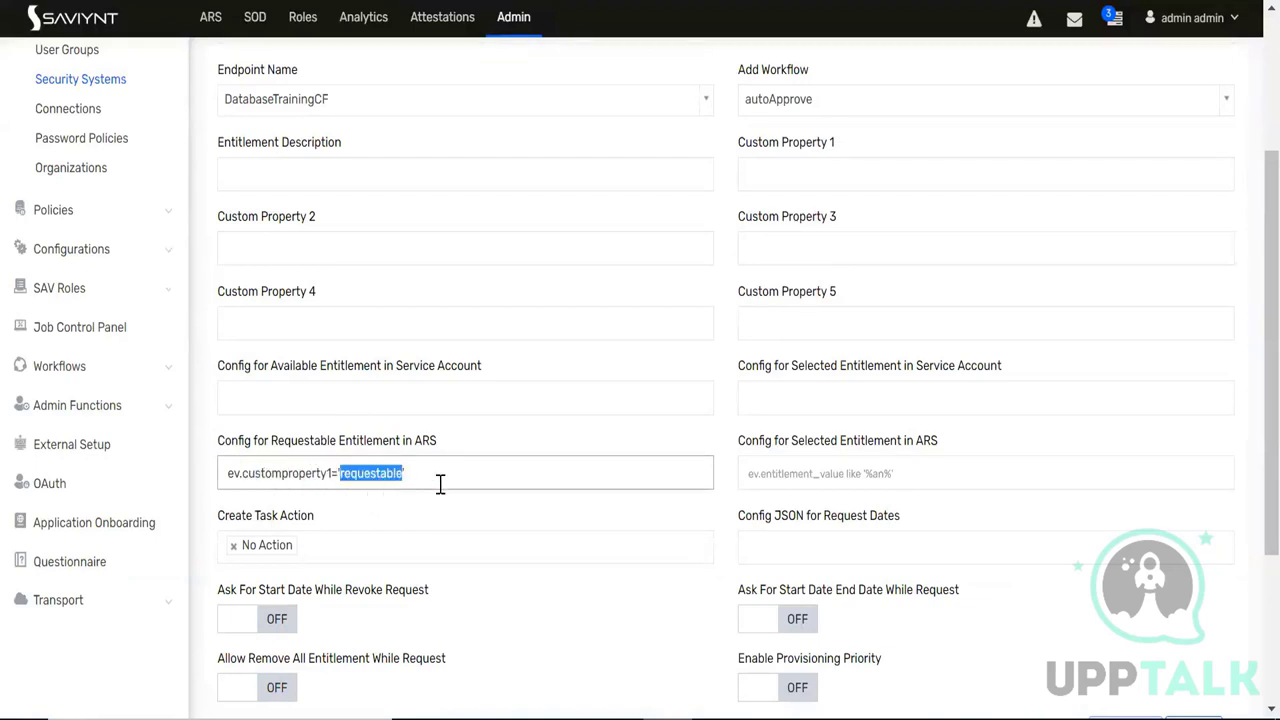
drag(420, 446, 213, 452)
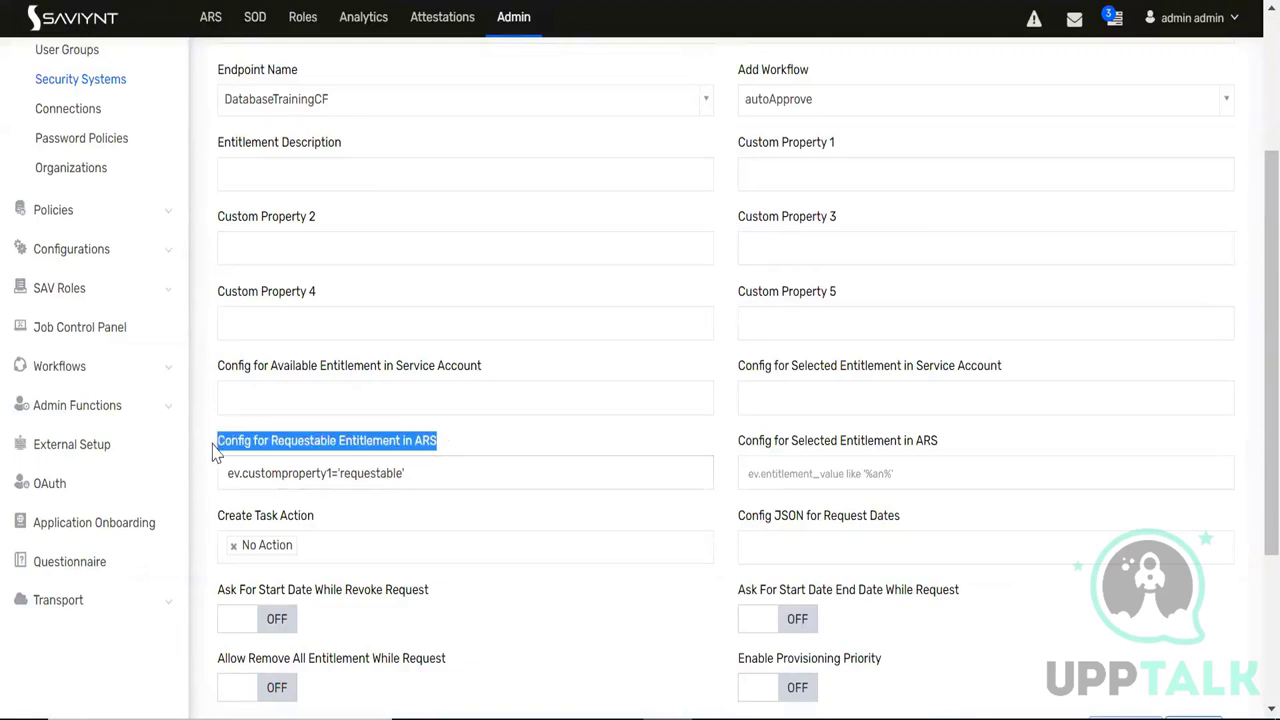
click(250, 449)
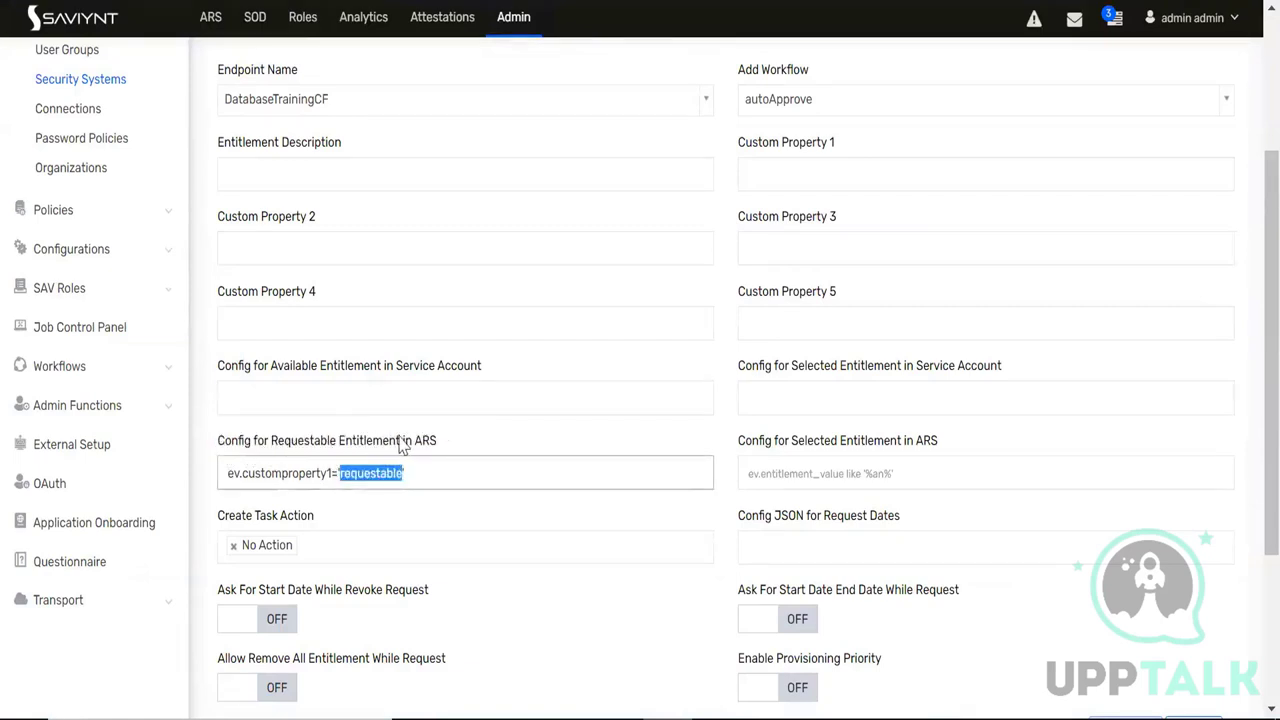
click(446, 450)
double_click(372, 474)
double_click(299, 474)
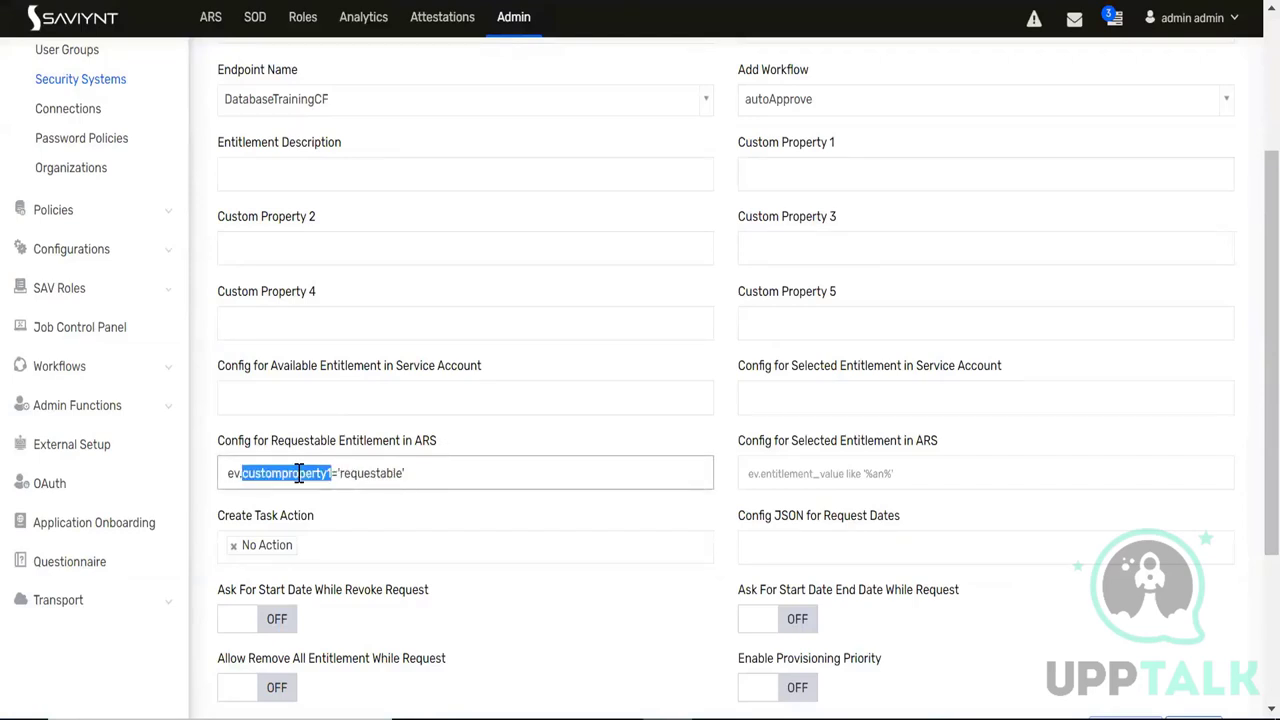
scroll(340, 380, up, 3)
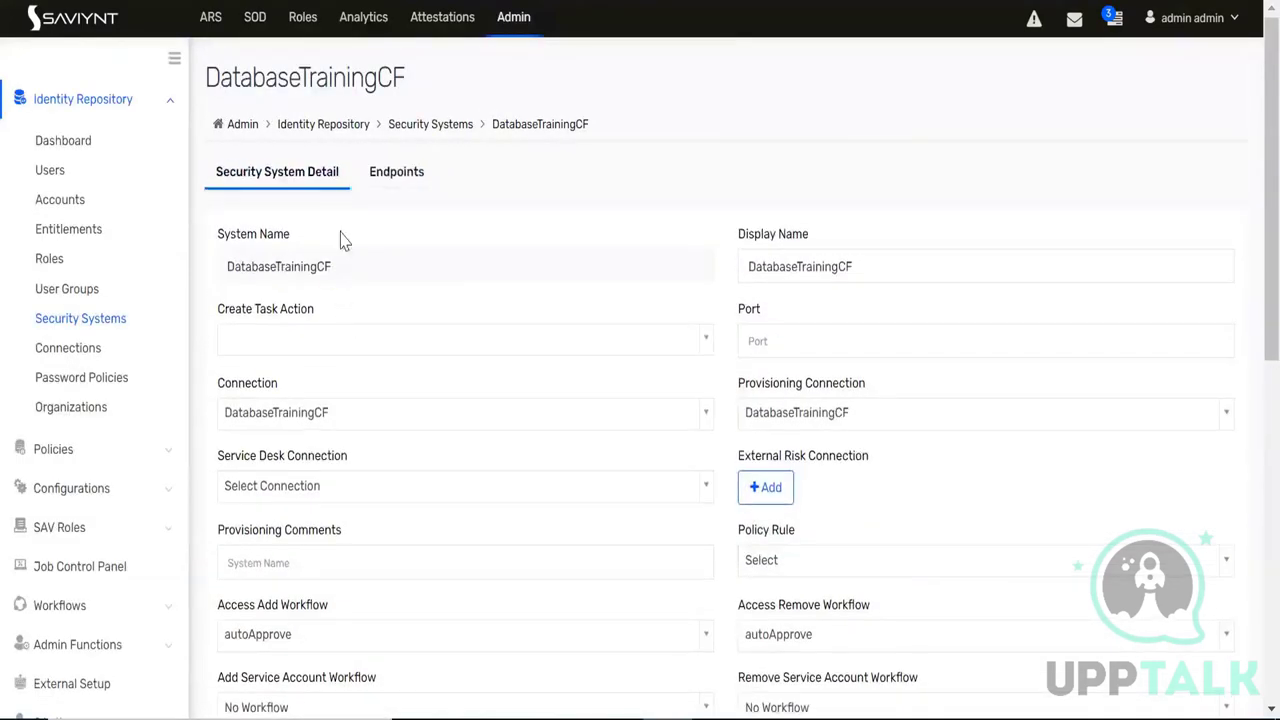
Reopen the DatabaseTrainingCF endpoint's entitlement types and open the FloorHR and PeopleHR entitlement values of HR
click(395, 184)
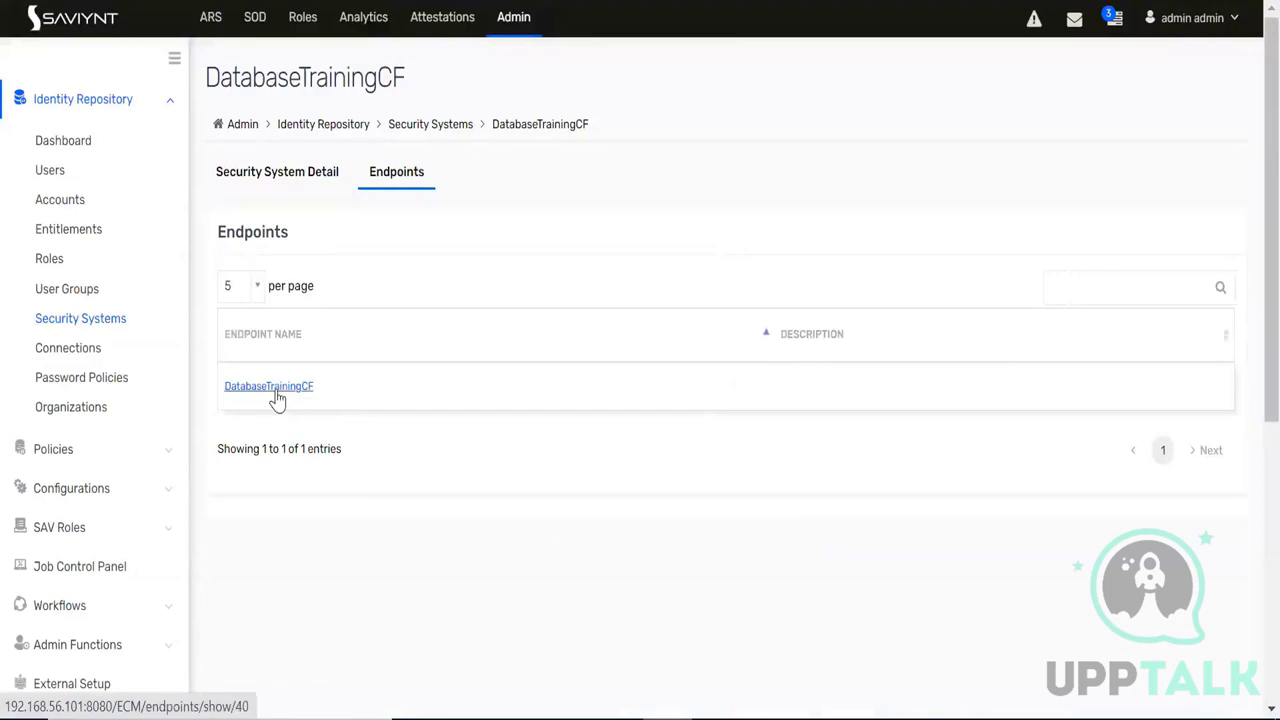
click(276, 396)
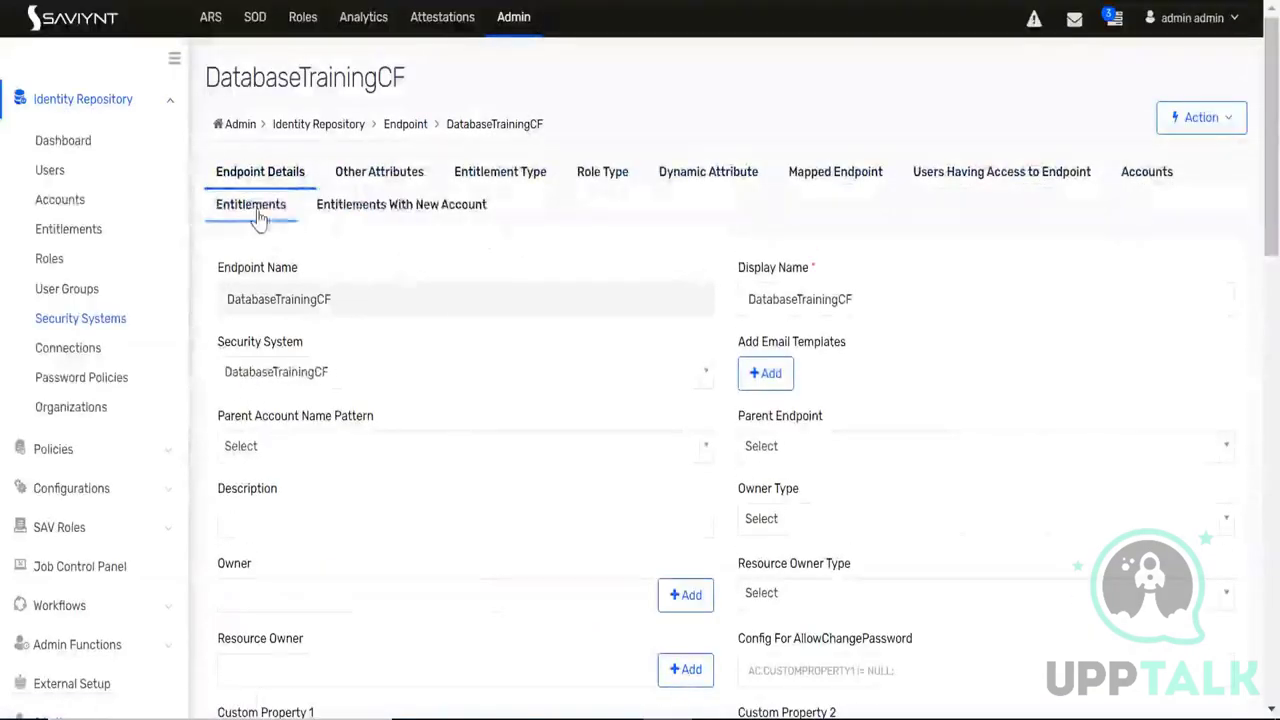
click(496, 171)
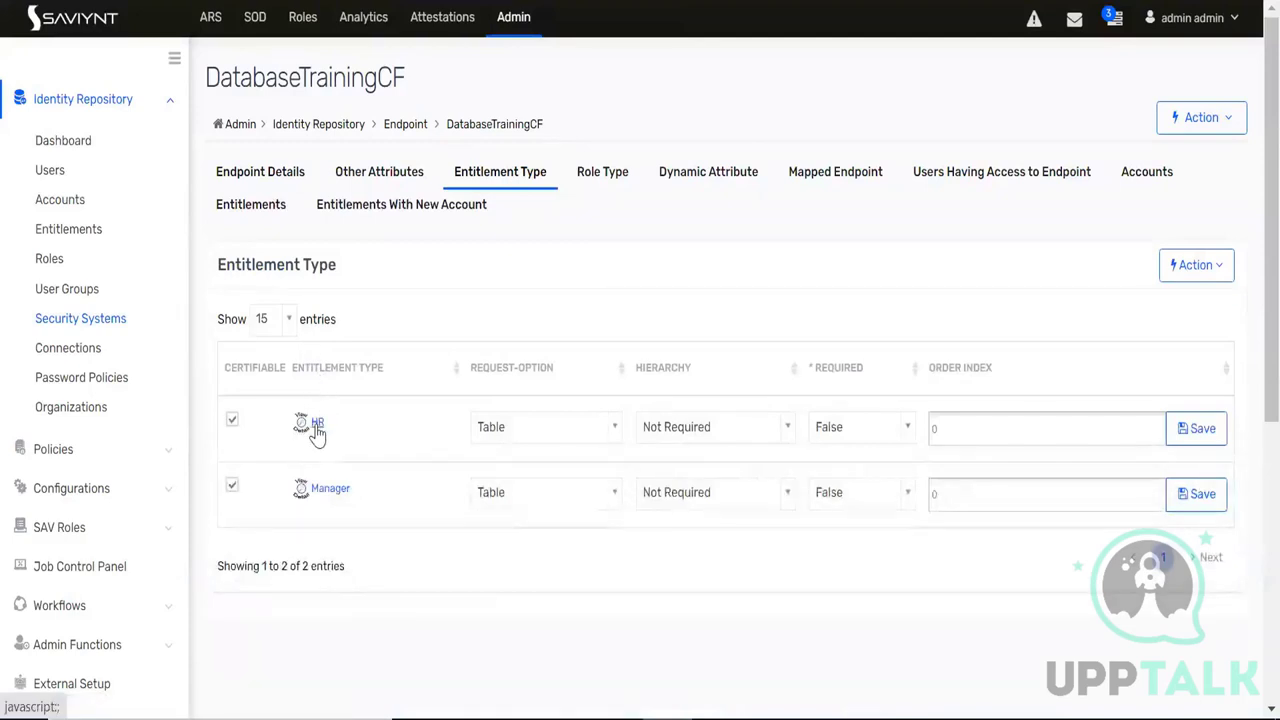
click(318, 424)
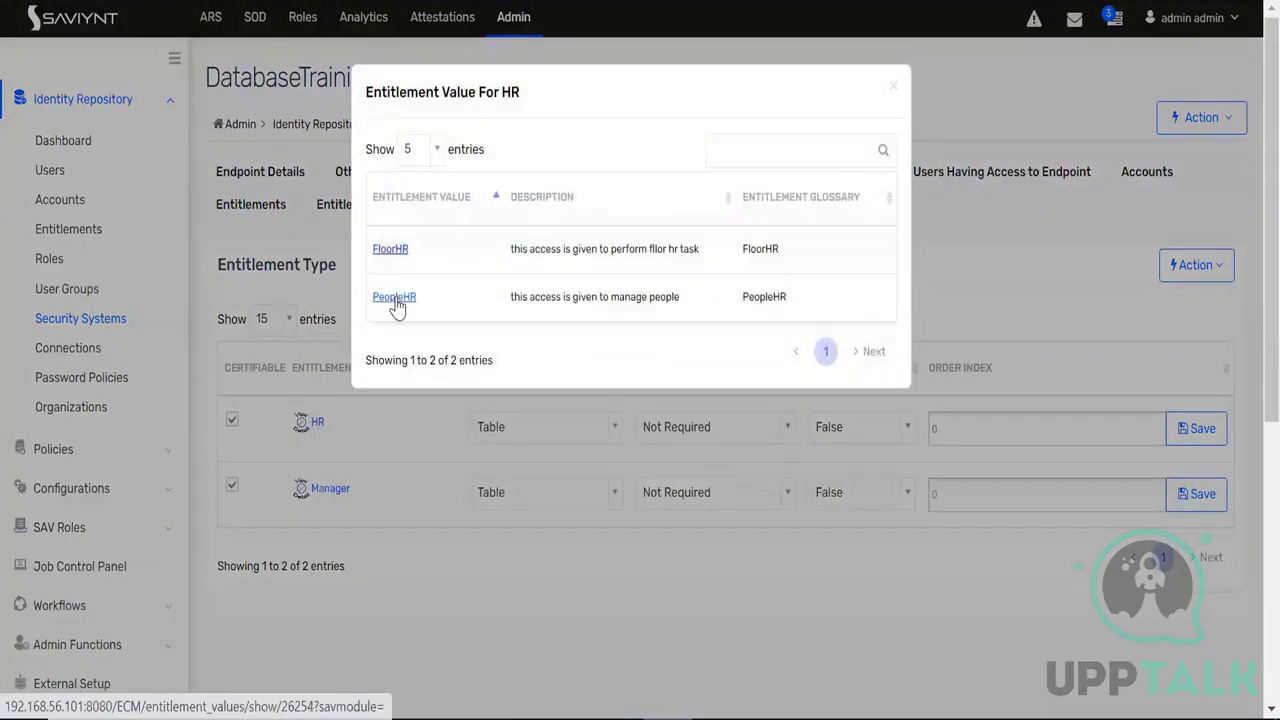
click(394, 297)
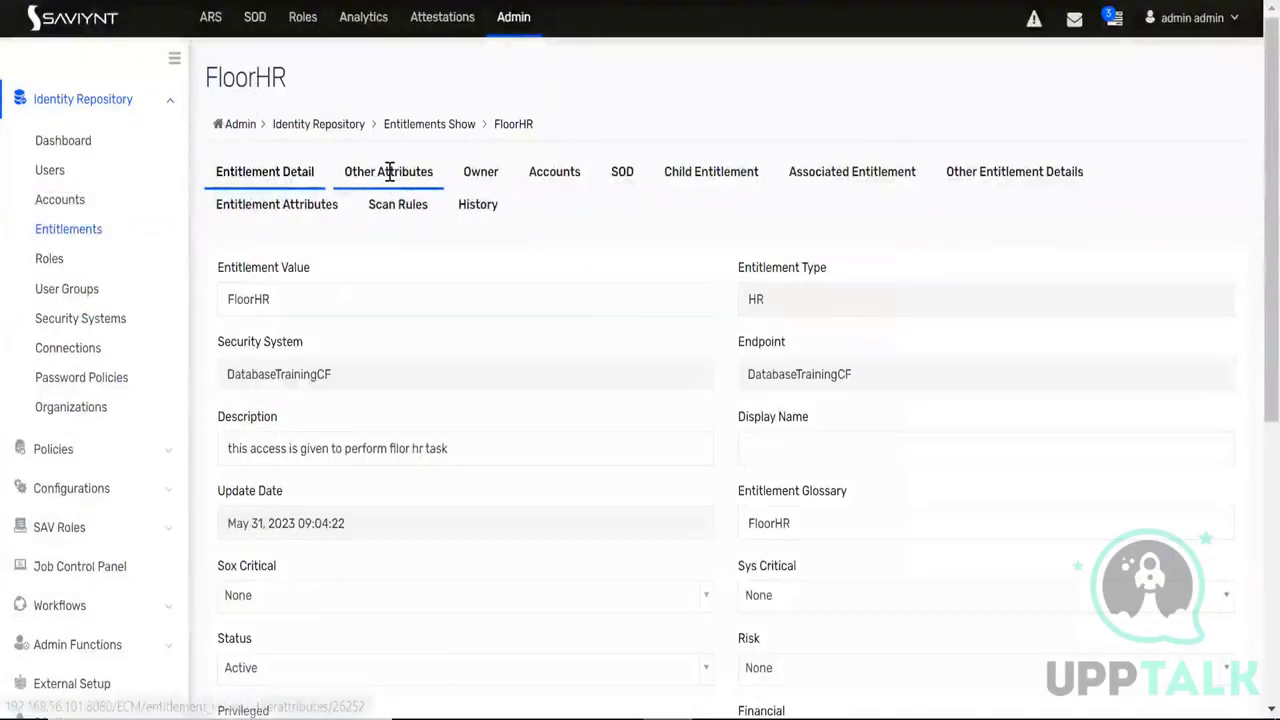
Check Custom Property 1 in the other attributes of the FloorHR entitlement
click(390, 171)
drag(294, 345, 214, 354)
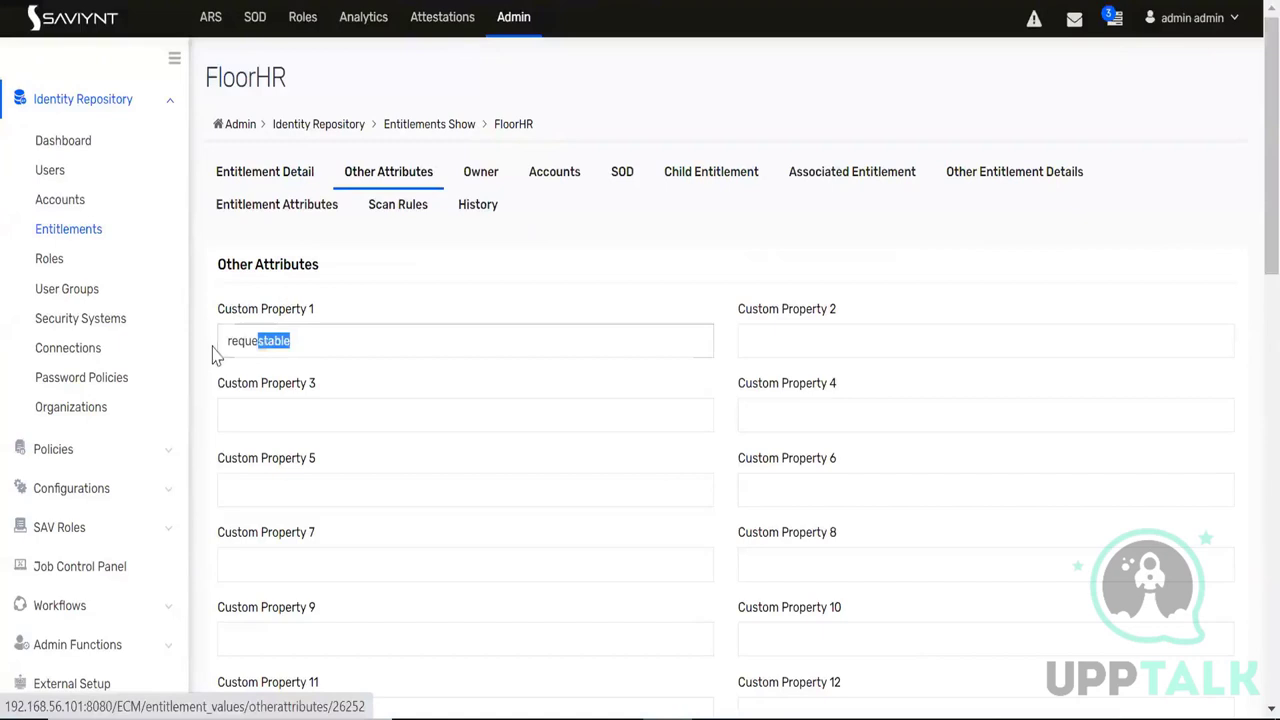
click(320, 311)
click(308, 342)
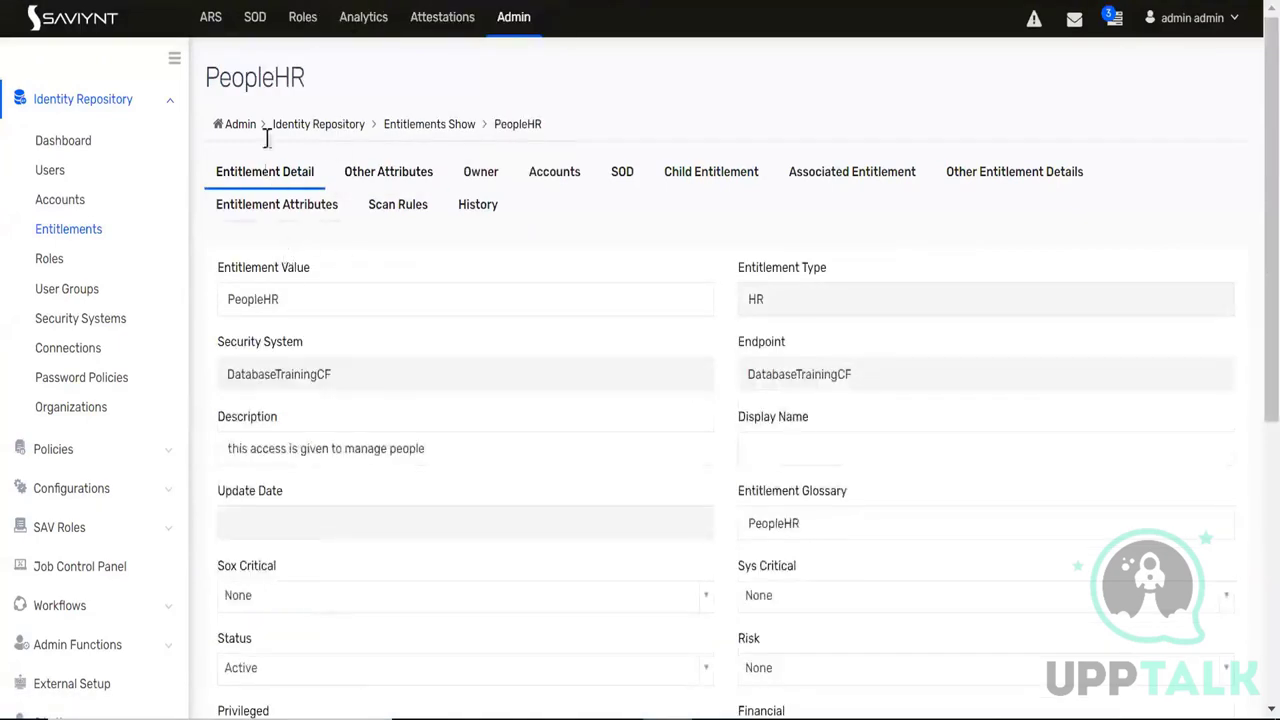
Set Custom Property 1 to requestable in the other attributes of the PeopleHR entitlement and save the change
click(376, 176)
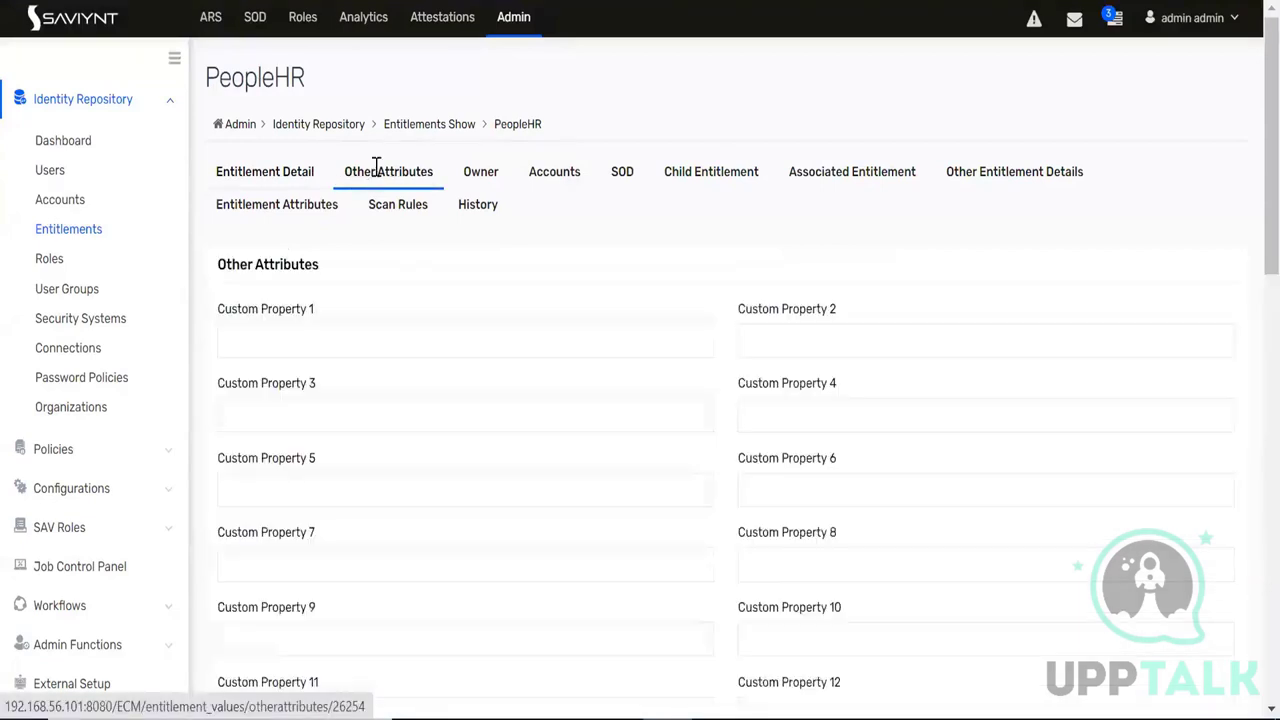
click(307, 343)
drag(320, 314, 200, 314)
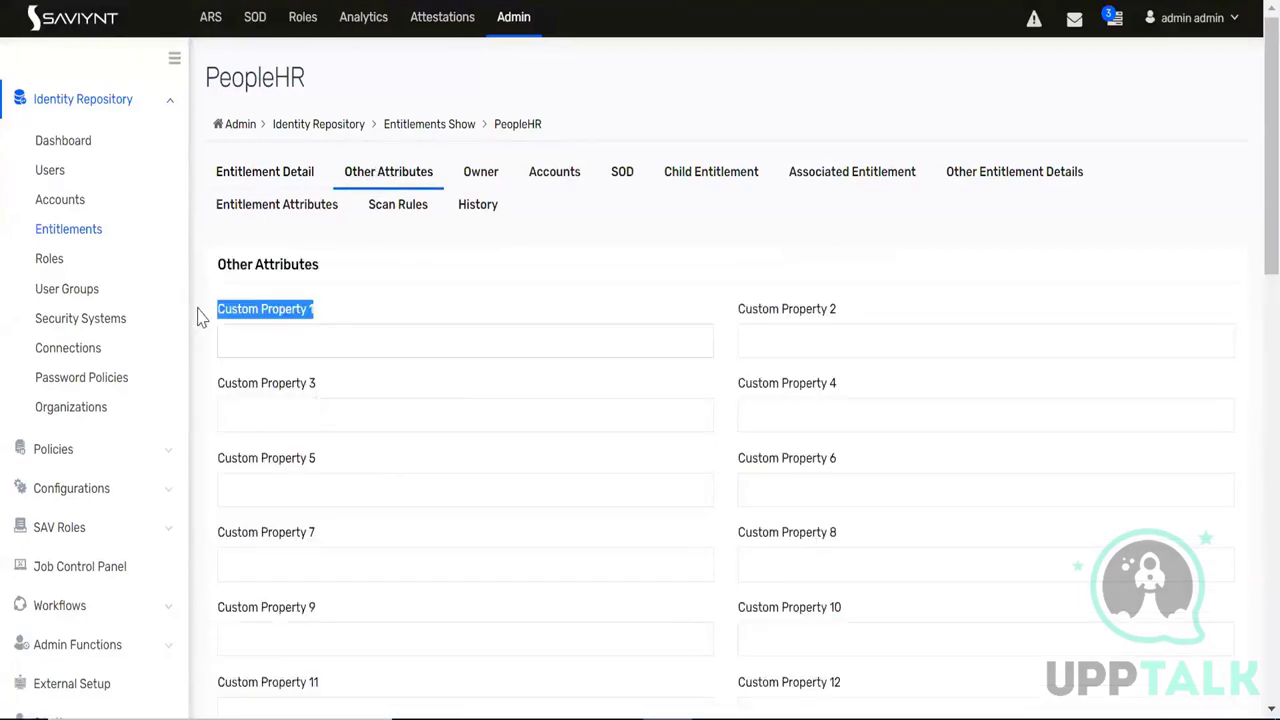
click(373, 302)
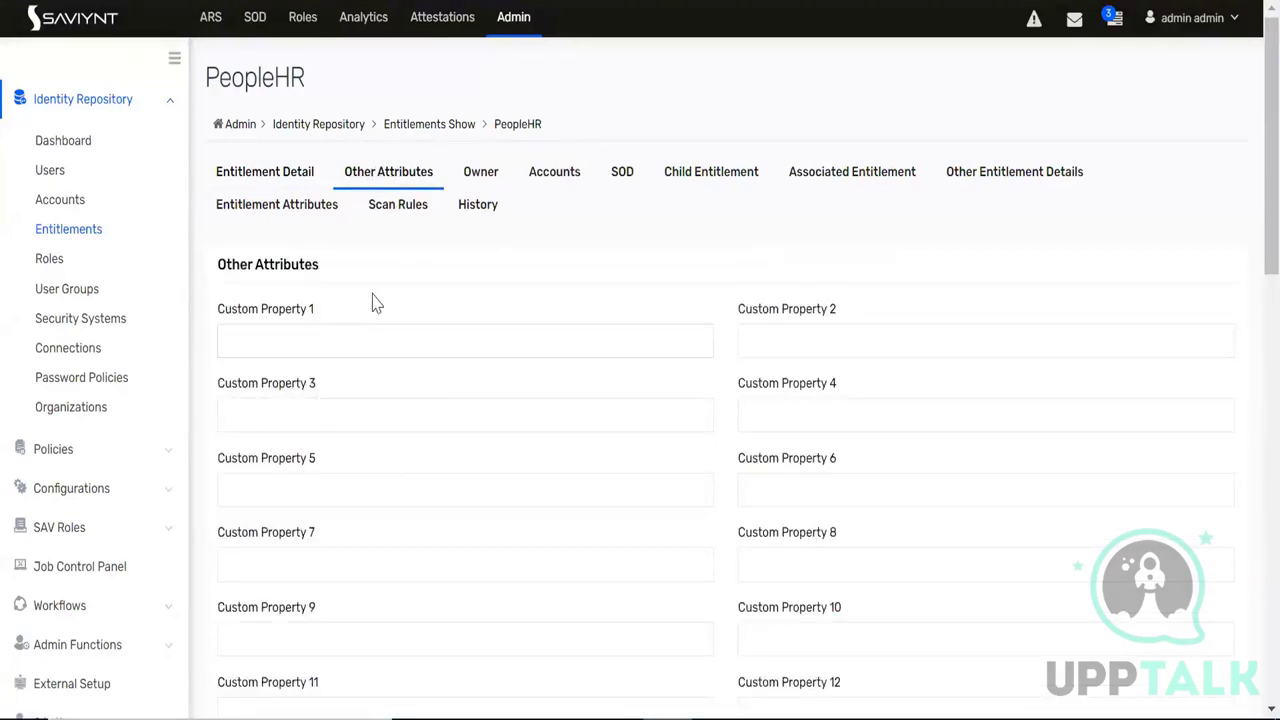
double_click(261, 80)
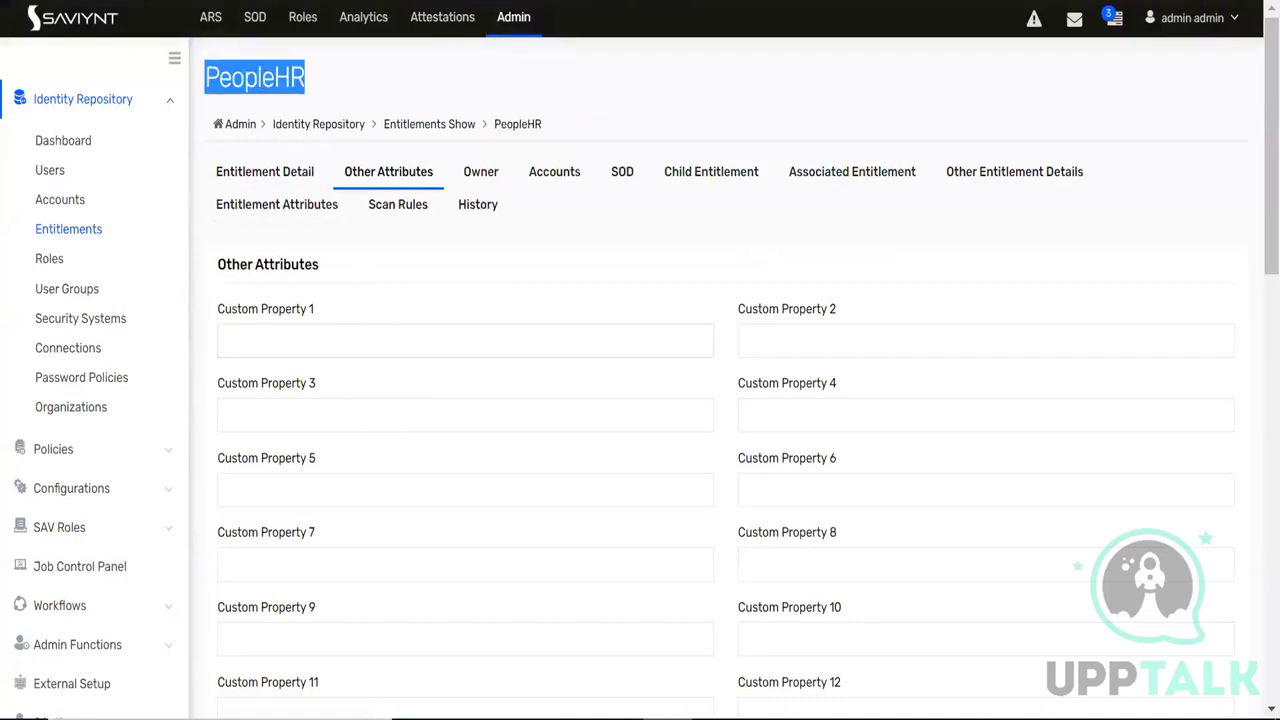
click(307, 347)
key(Down)
key(Return)
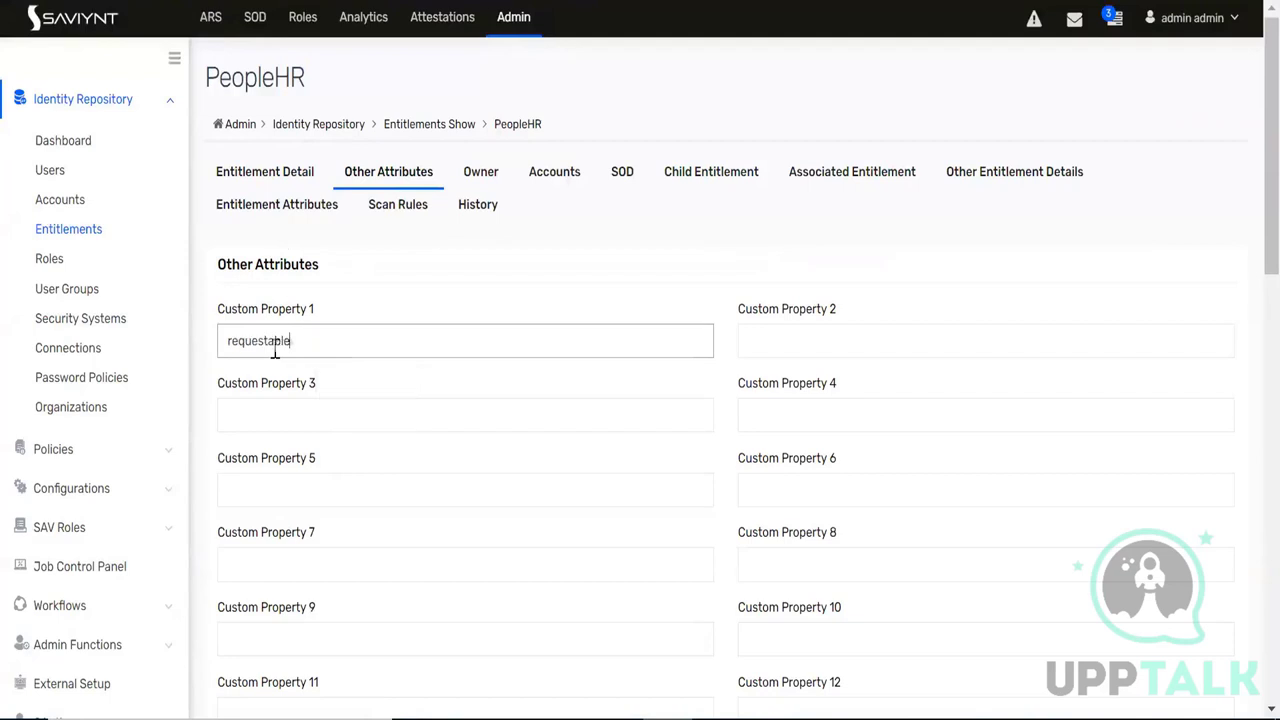
scroll(430, 560, down, 12)
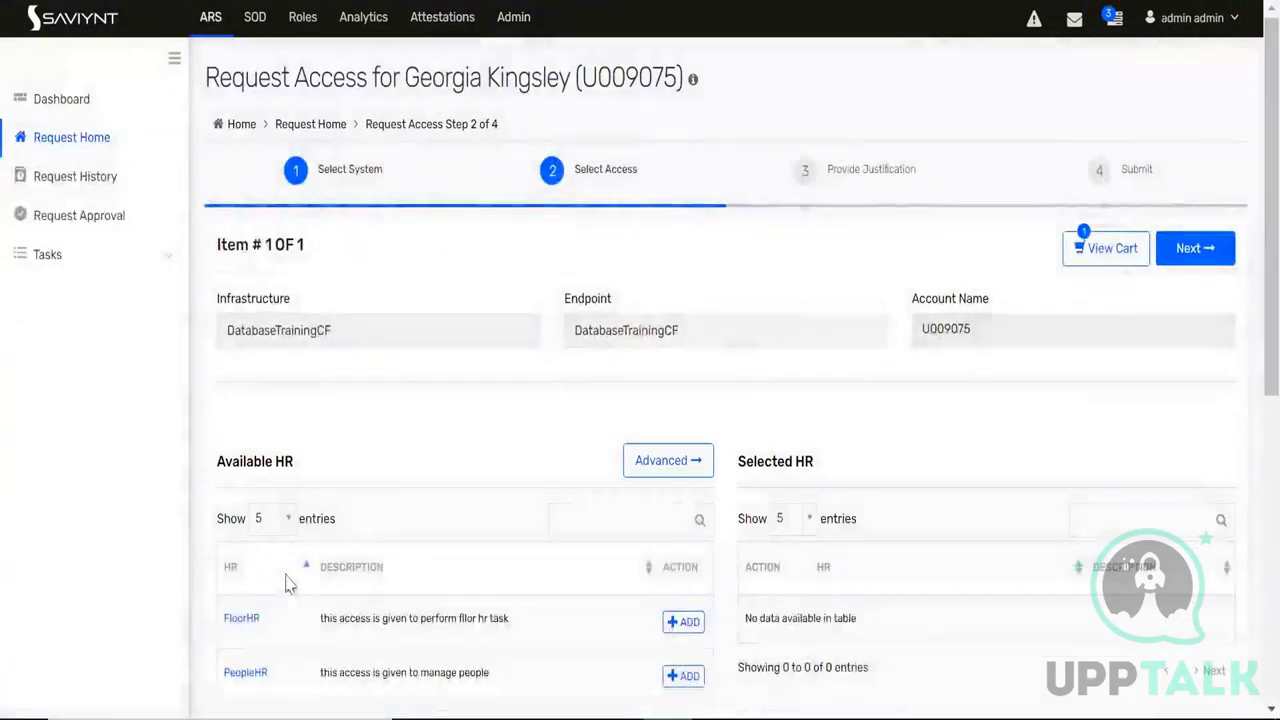
Check which HR entitlements are available in the DatabaseTrainingCF access request
scroll(254, 543, down, 1)
drag(270, 555, 404, 420)
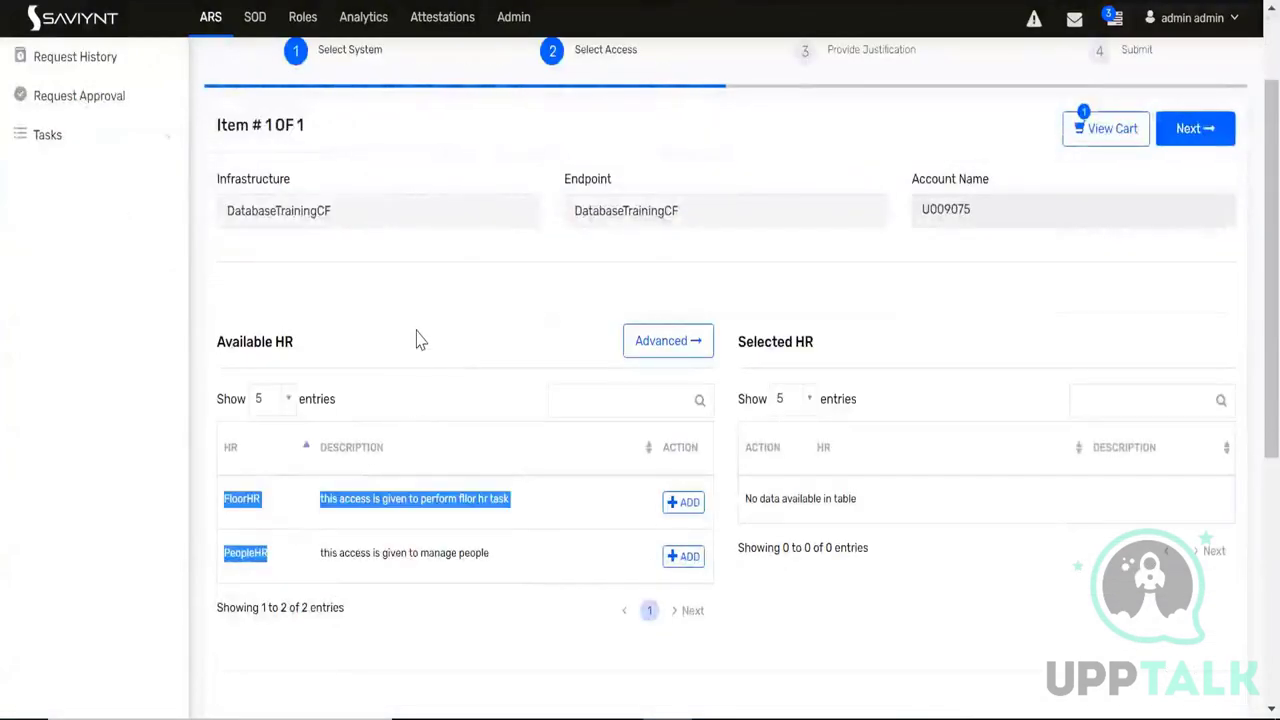
click(331, 520)
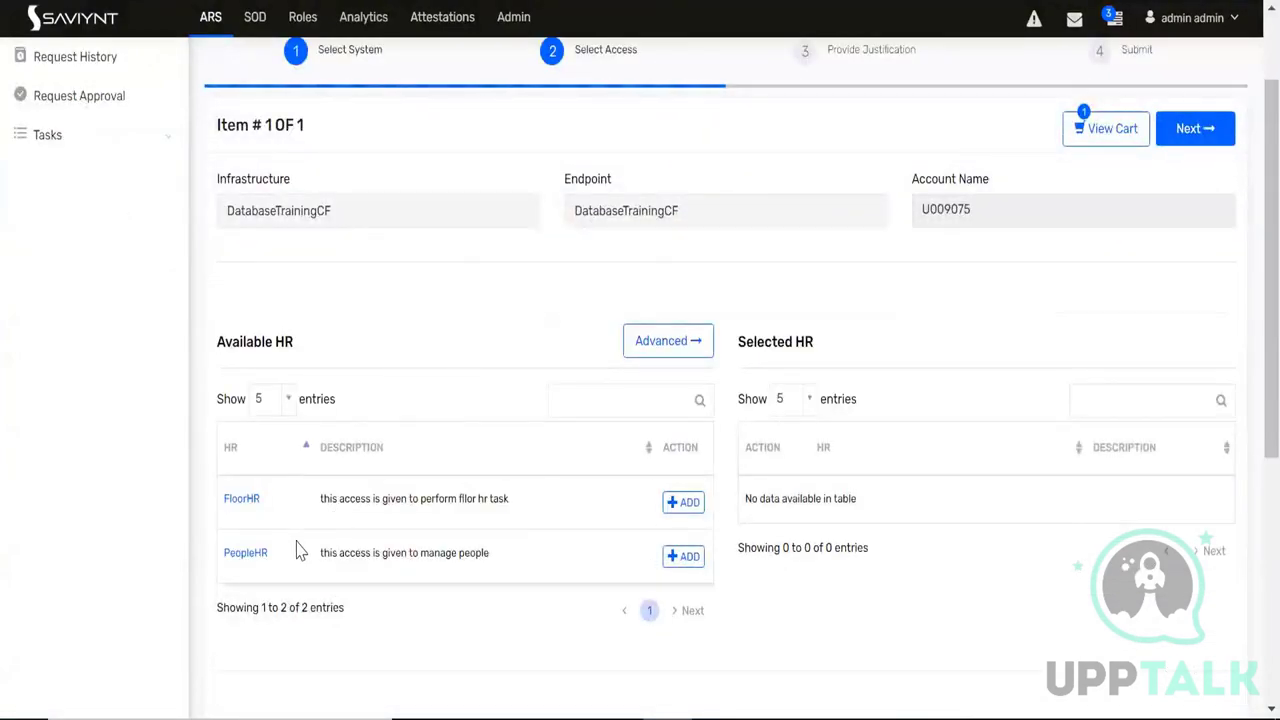
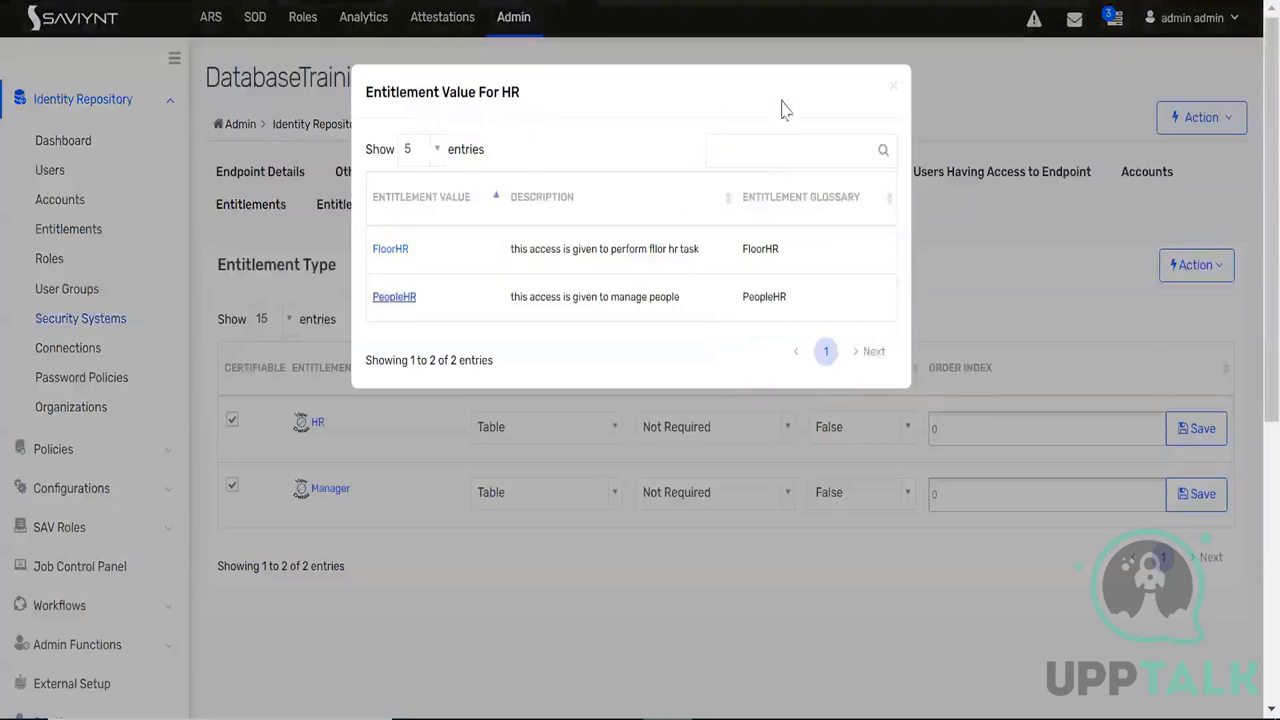
Close the HR value list and review the HR entitlement type's configuration fields again
click(895, 92)
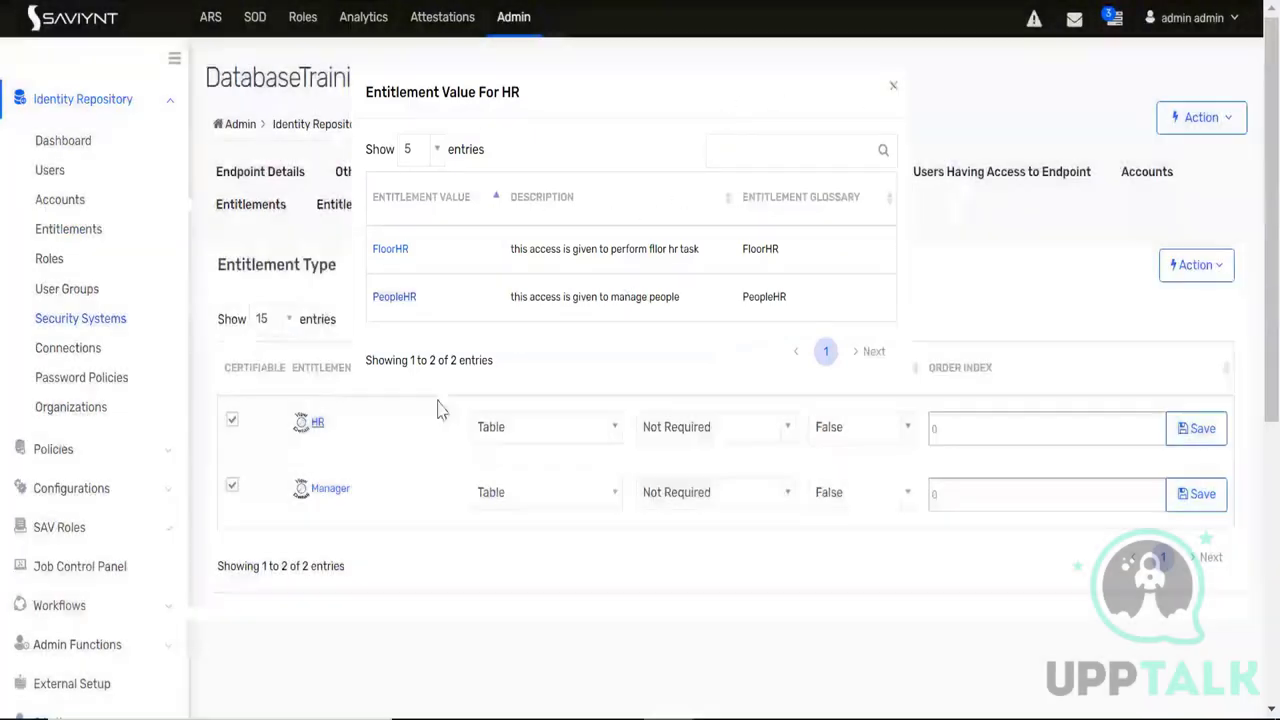
click(298, 428)
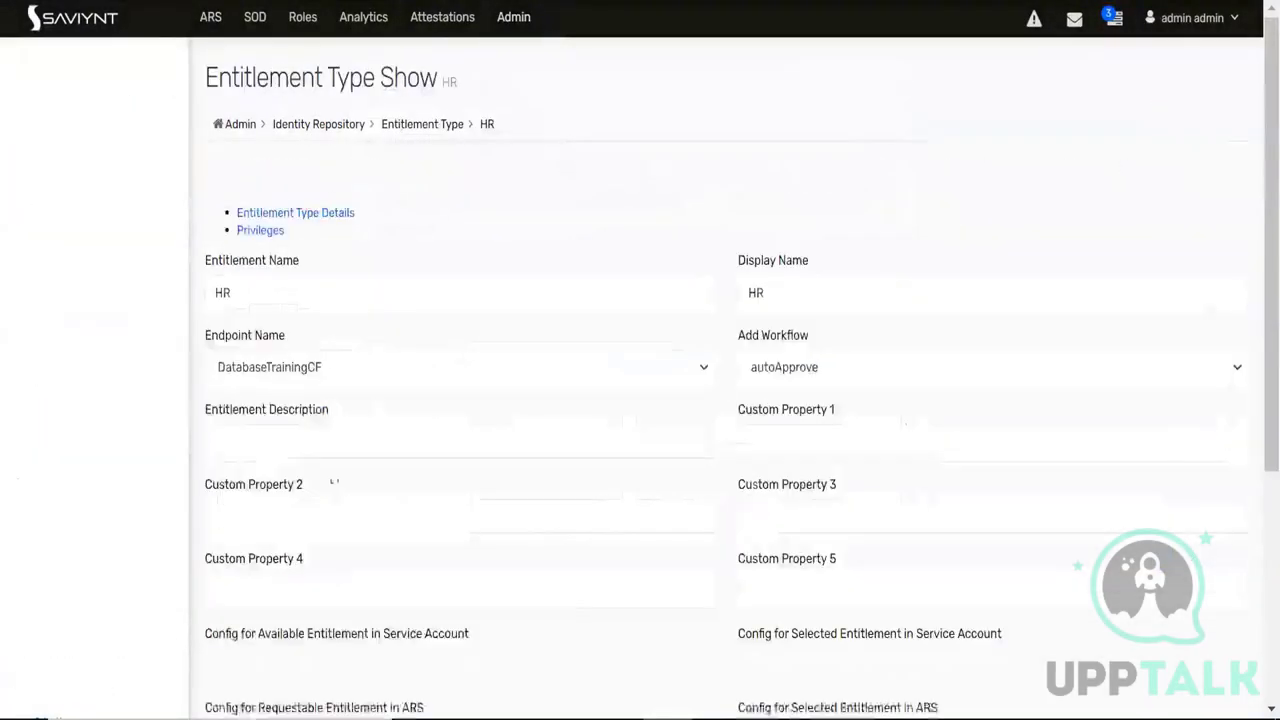
scroll(386, 492, down, 1)
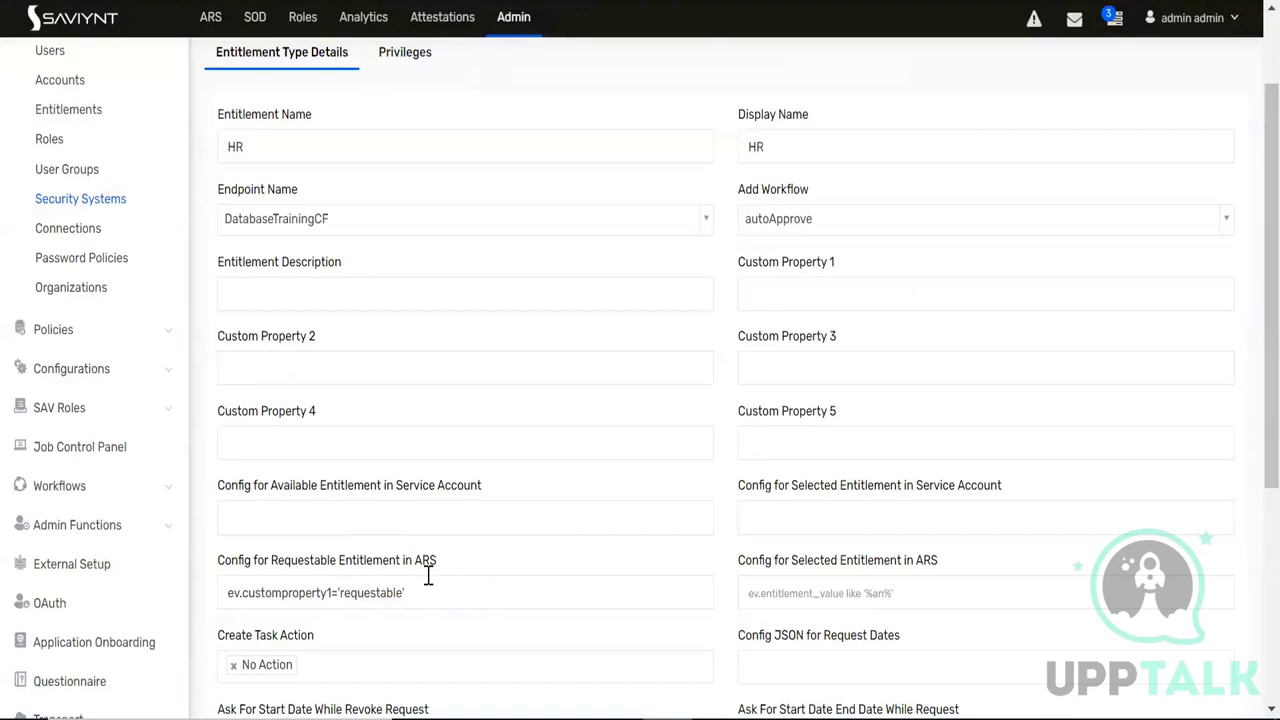
scroll(428, 575, down, 4)
scroll(426, 584, up, 5)
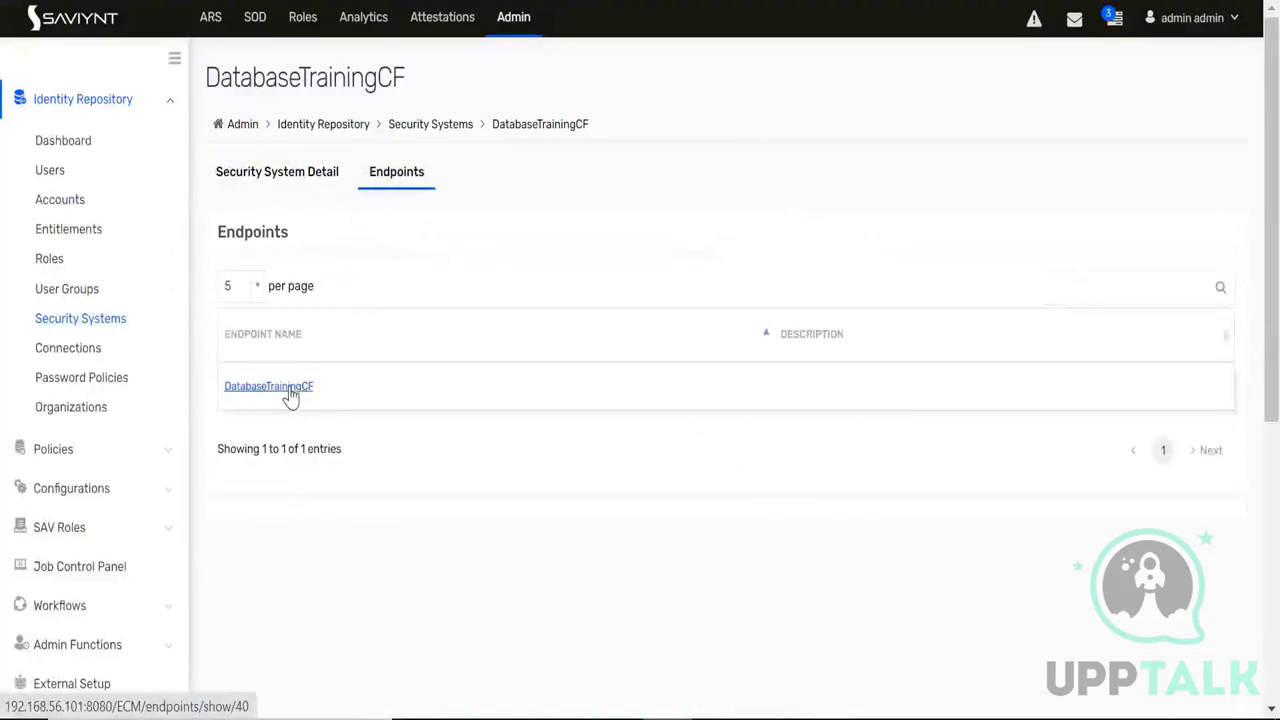
Open the DatabaseTrainingCF endpoint from its security system and look through the endpoint details
click(287, 386)
scroll(387, 445, down, 3)
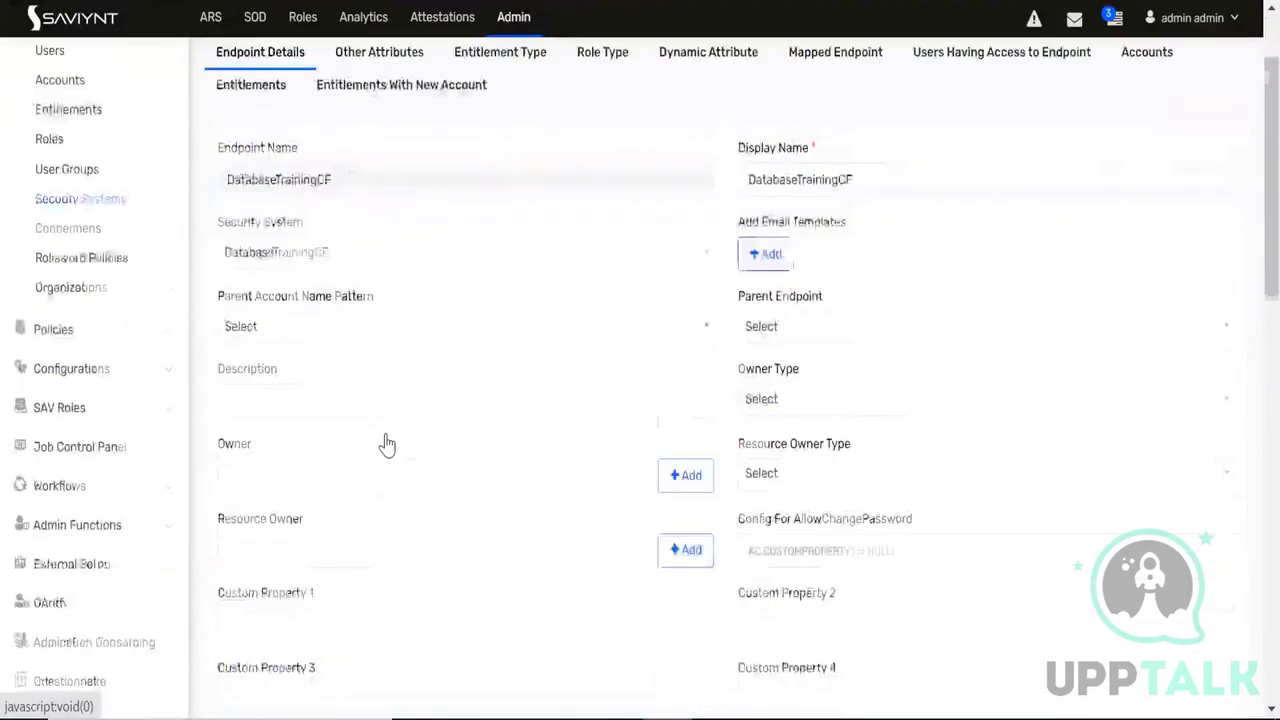
scroll(387, 435, up, 2)
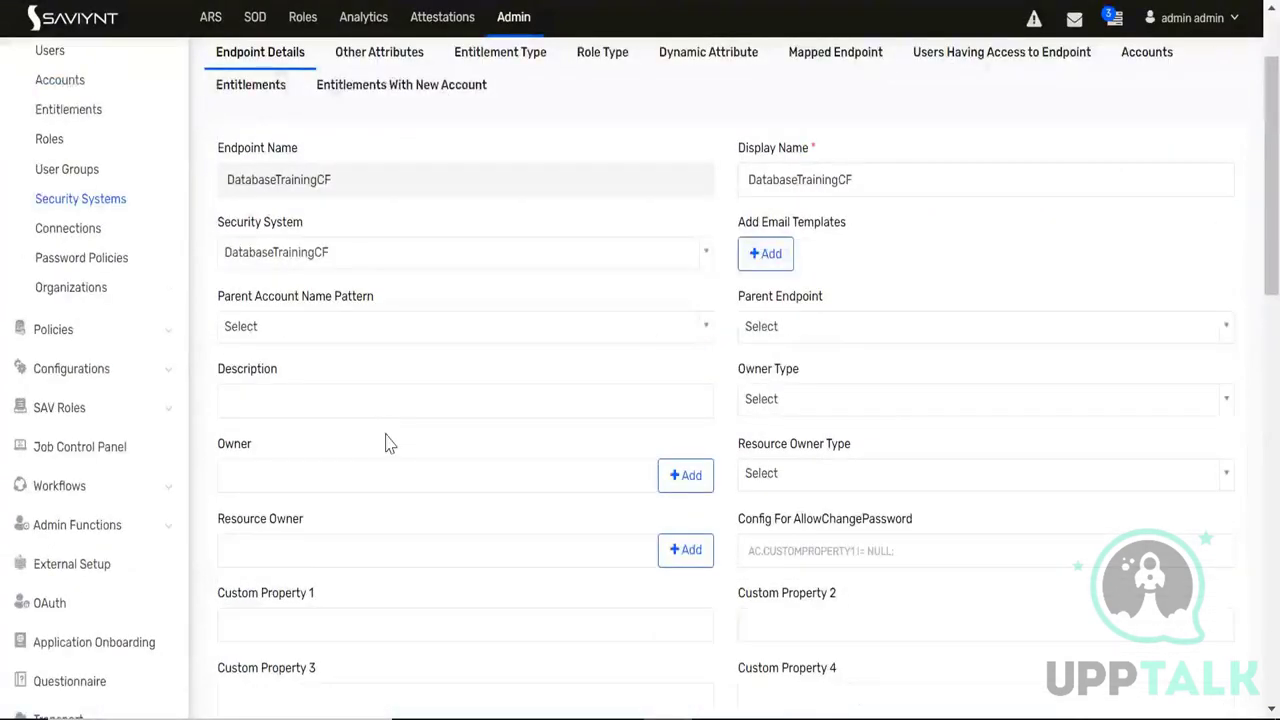
Find the Access Query field in the DatabaseTrainingCF endpoint details and examine its sample condition
scroll(389, 443, up, 2)
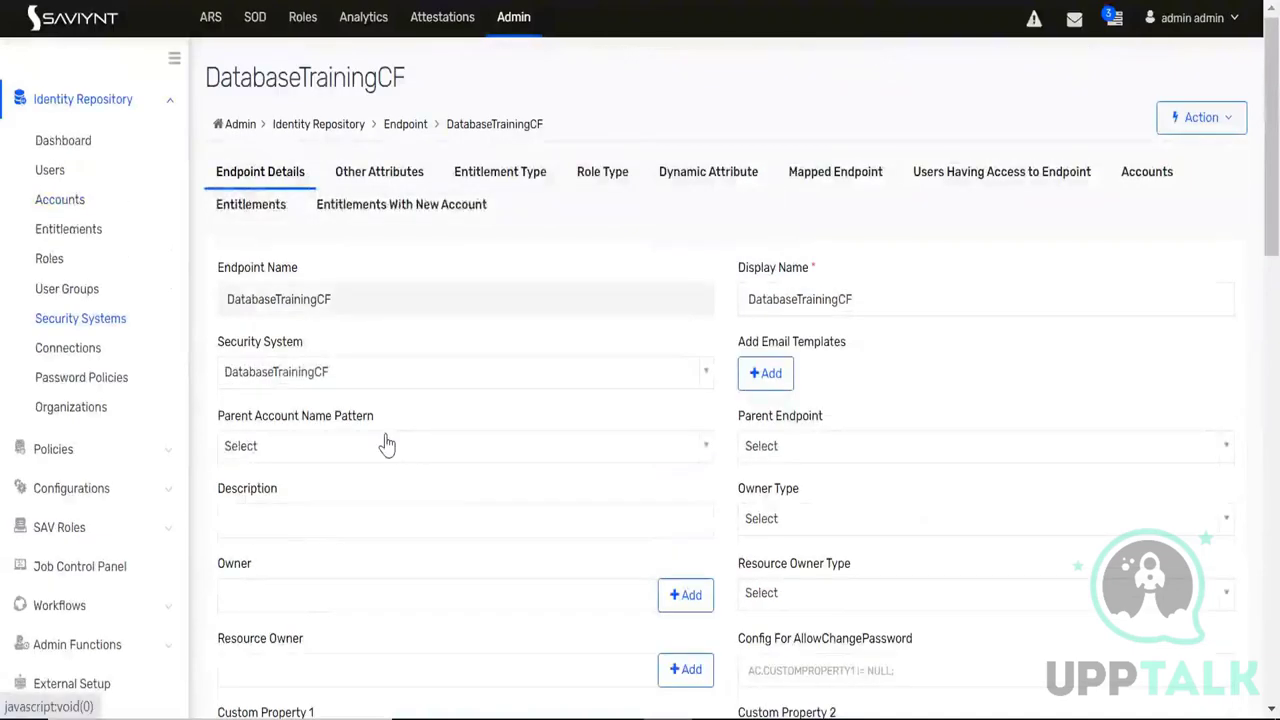
scroll(387, 445, down, 3)
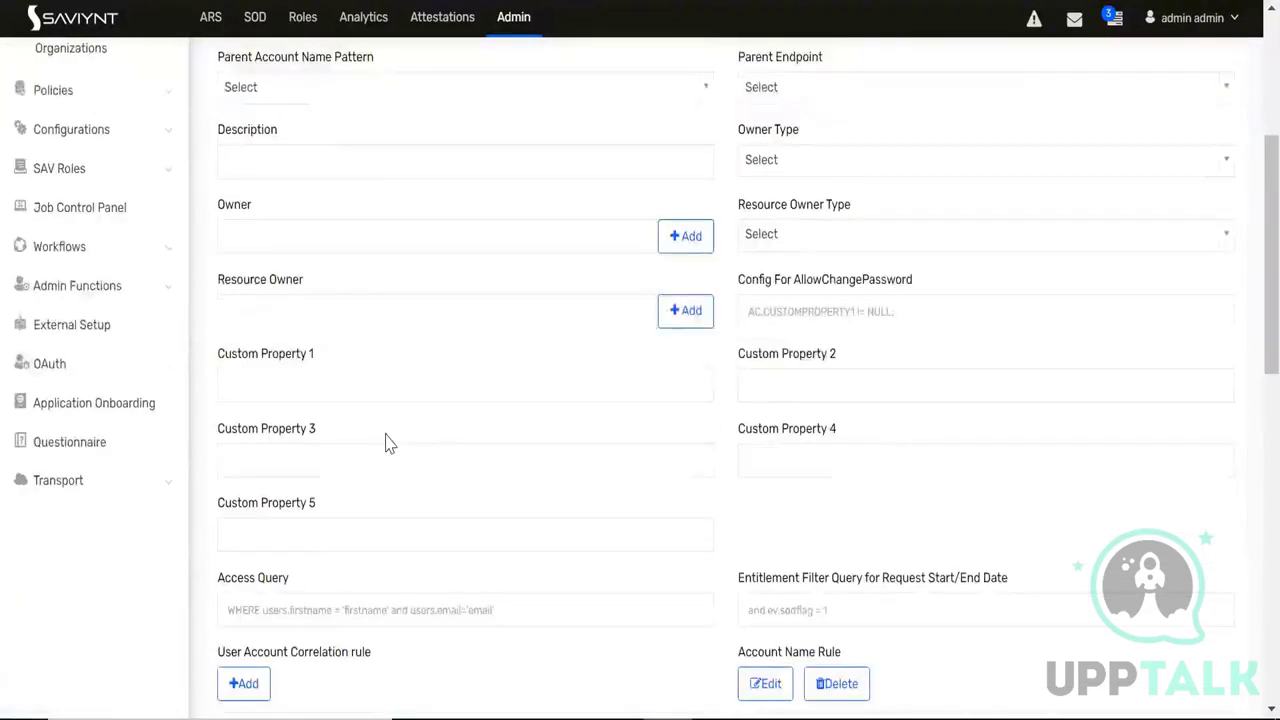
scroll(389, 443, down, 1)
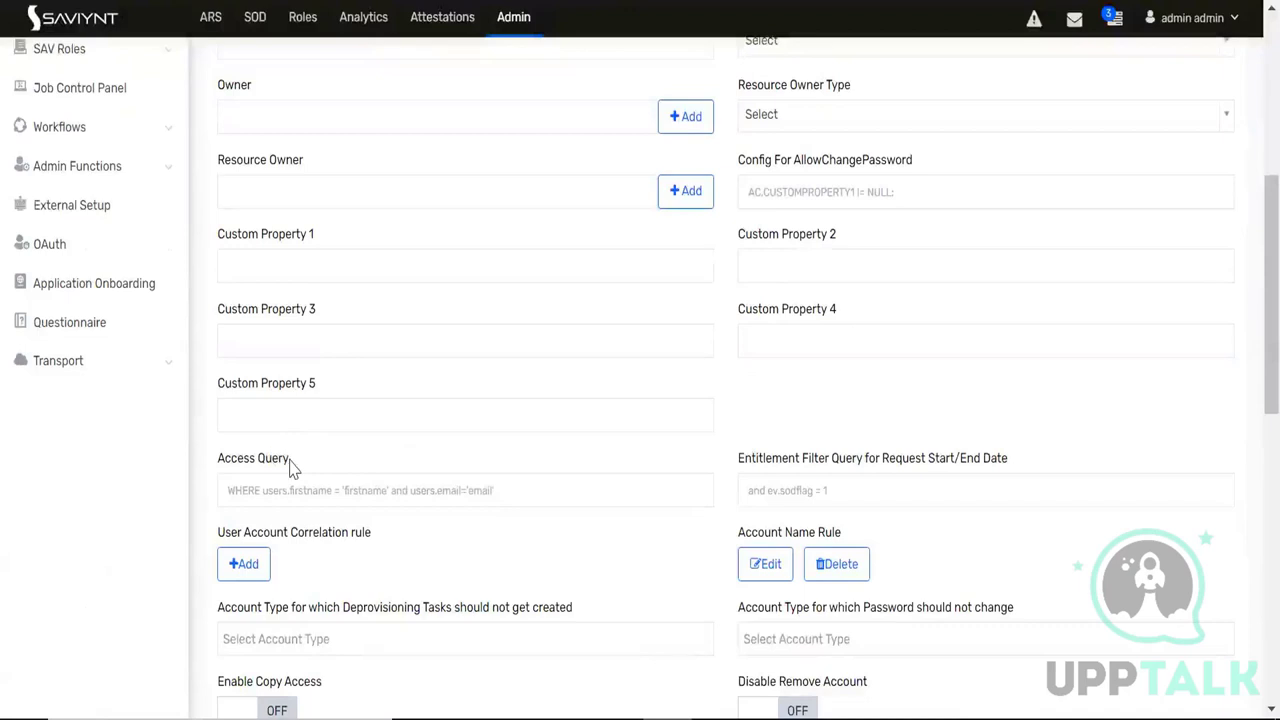
drag(289, 464, 201, 474)
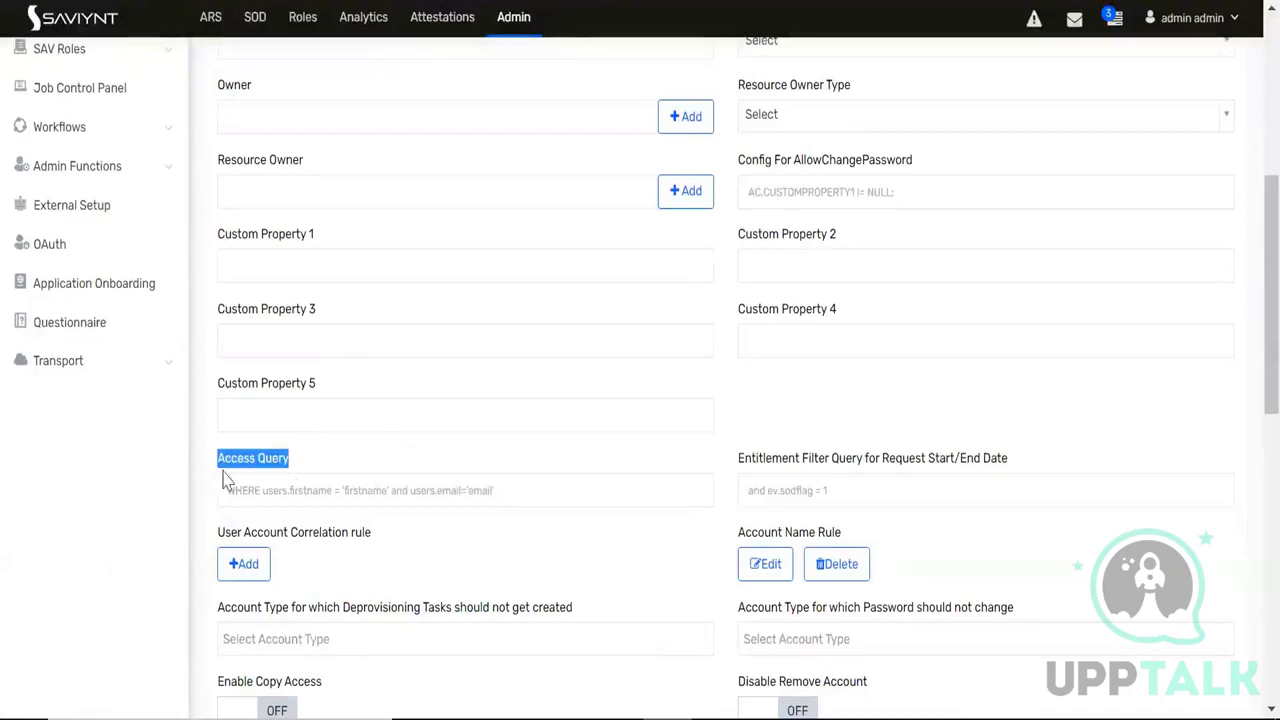
click(308, 490)
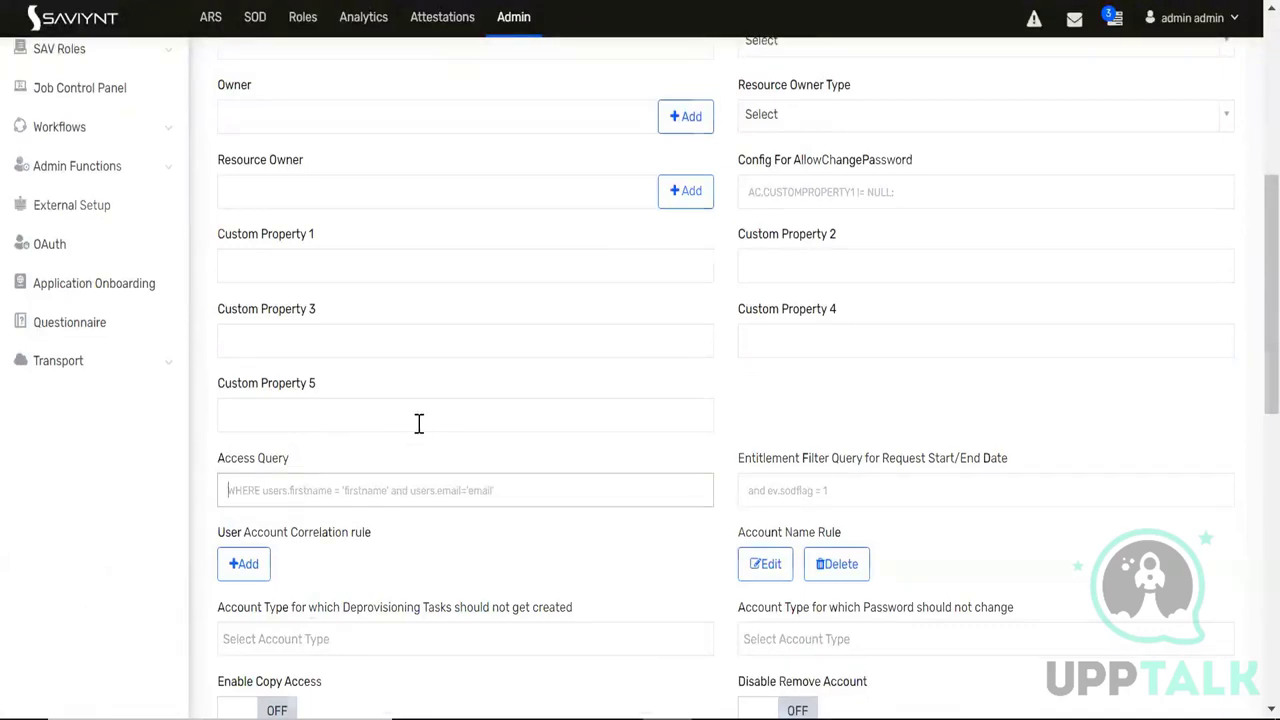
scroll(417, 423, up, 5)
scroll(371, 425, down, 7)
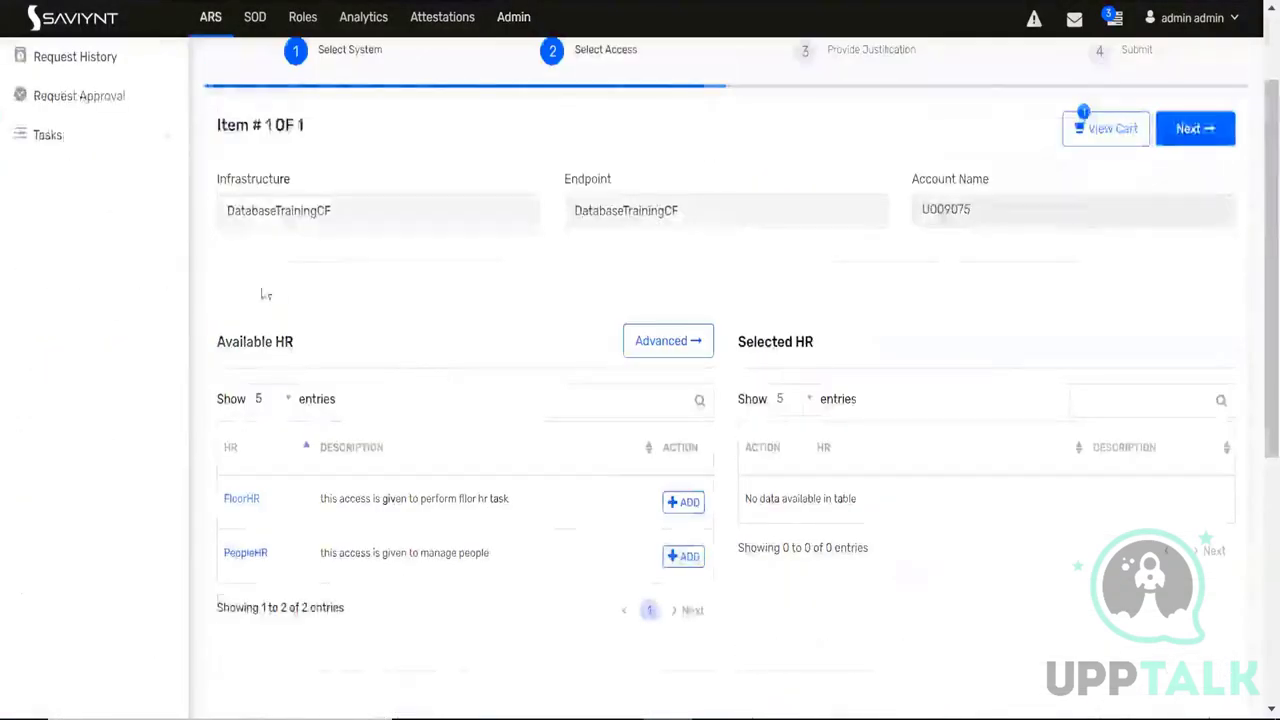
Open the details of the second user in the identity repository's user list
scroll(265, 295, up, 2)
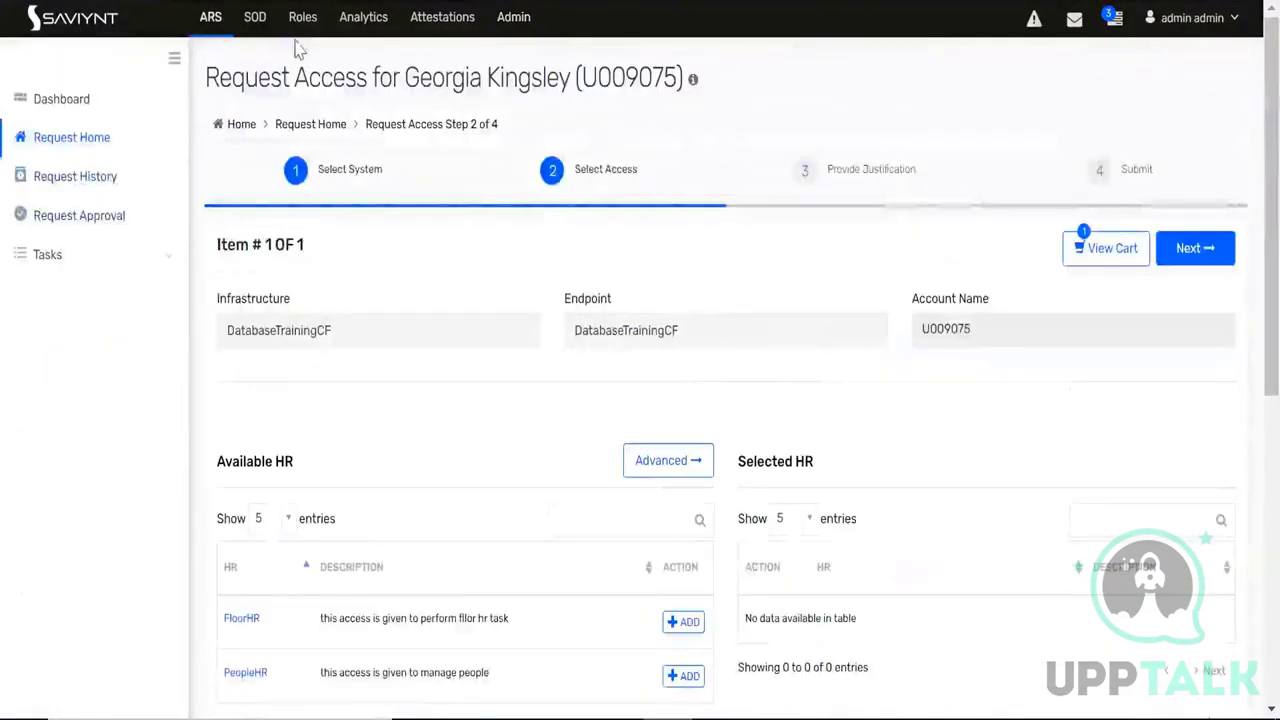
click(513, 20)
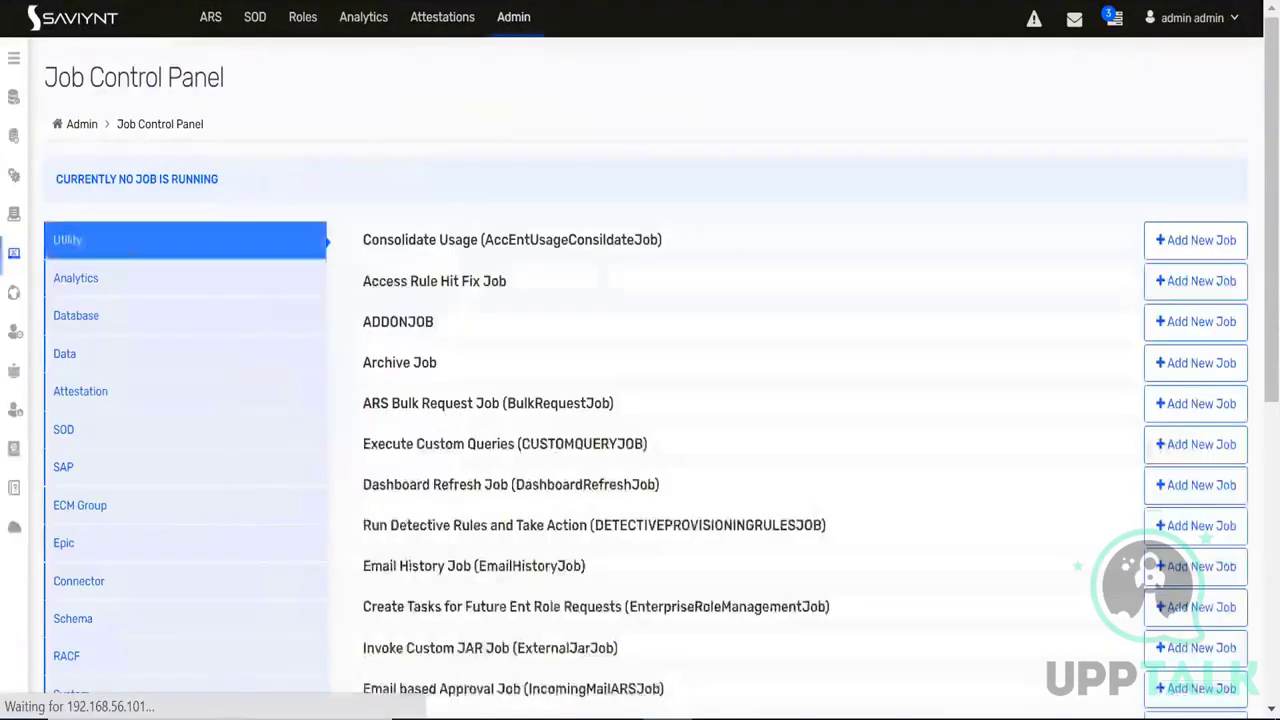
click(50, 104)
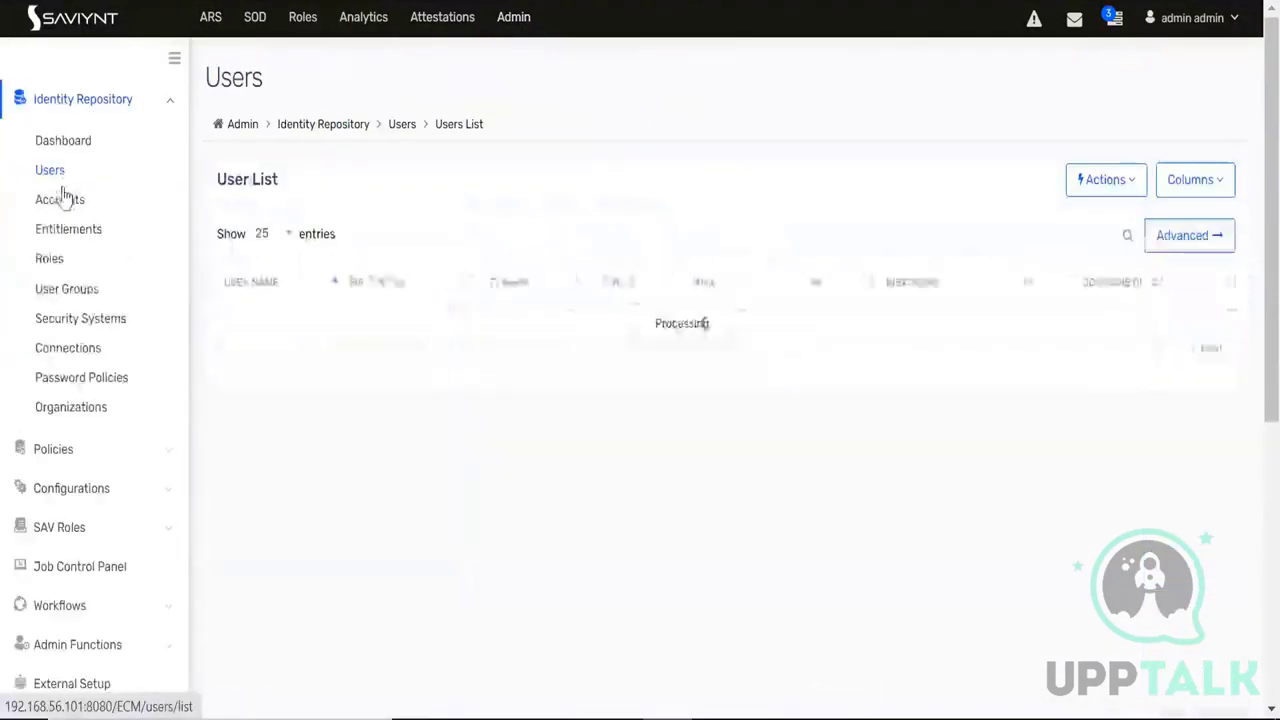
click(50, 172)
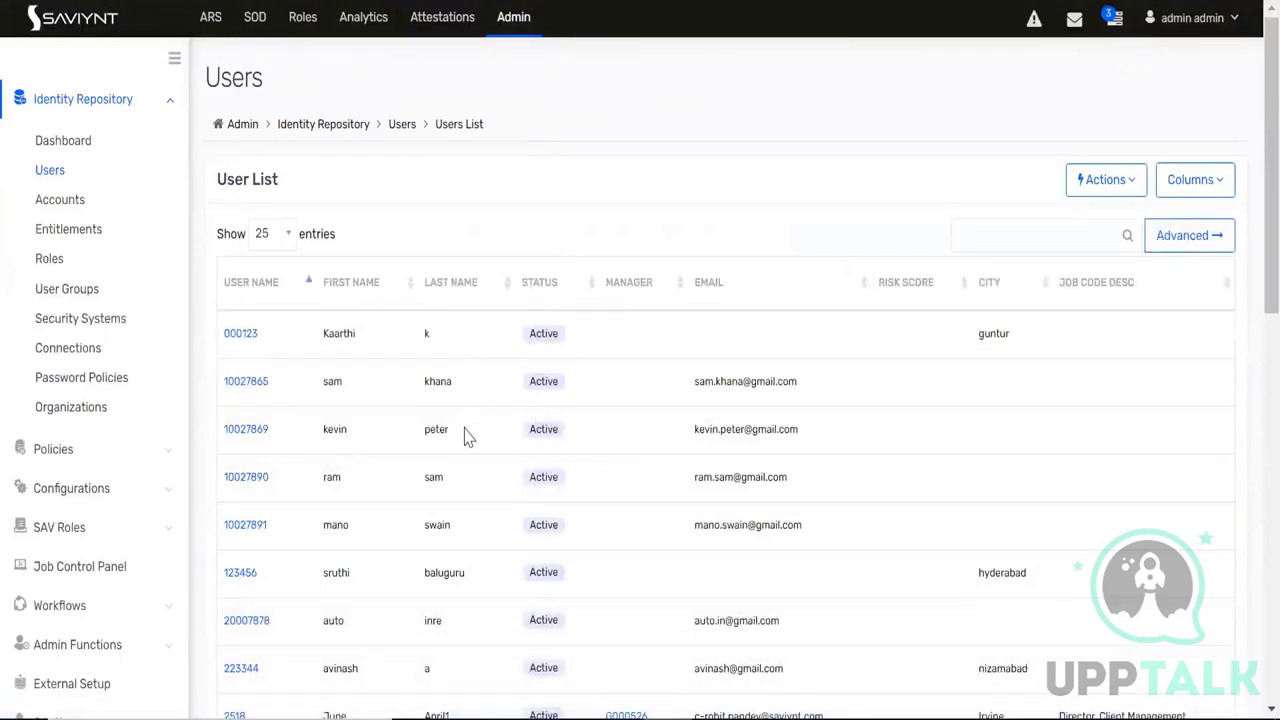
double_click(430, 430)
click(447, 456)
click(245, 381)
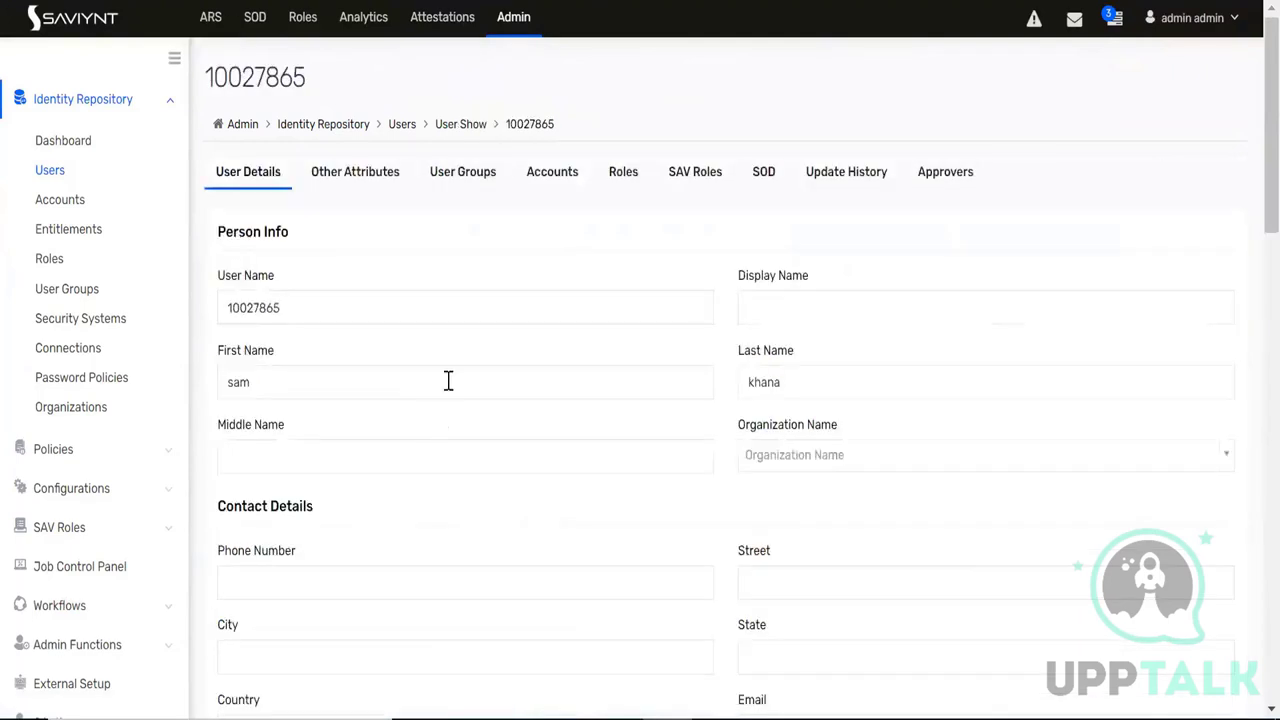
Set the user's city to bangalore and update the user record
scroll(709, 503, down, 2)
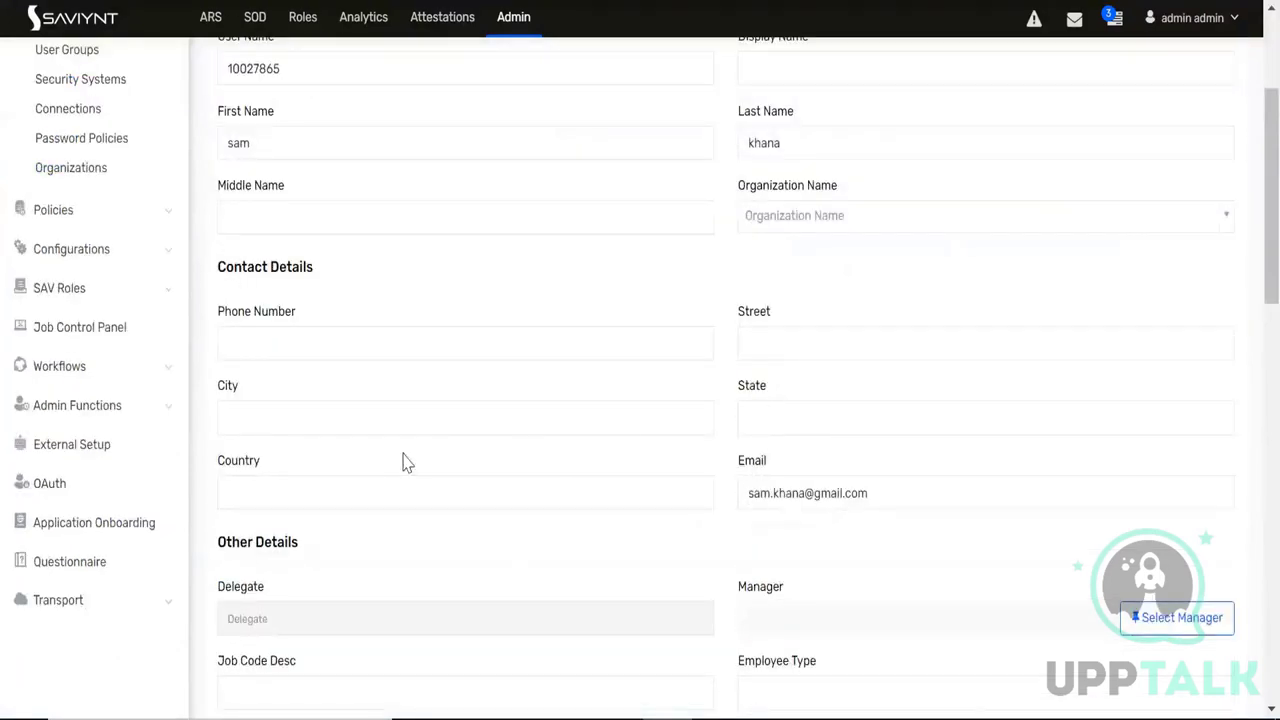
click(362, 420)
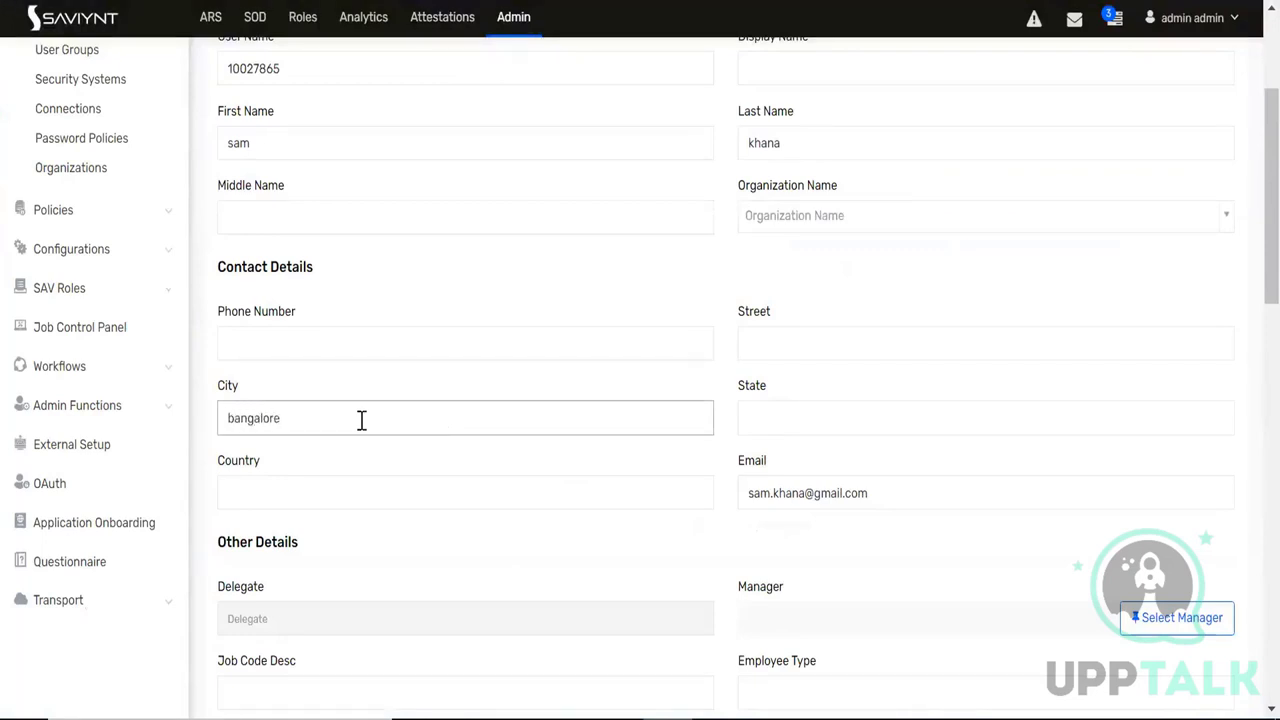
scroll(449, 454, down, 10)
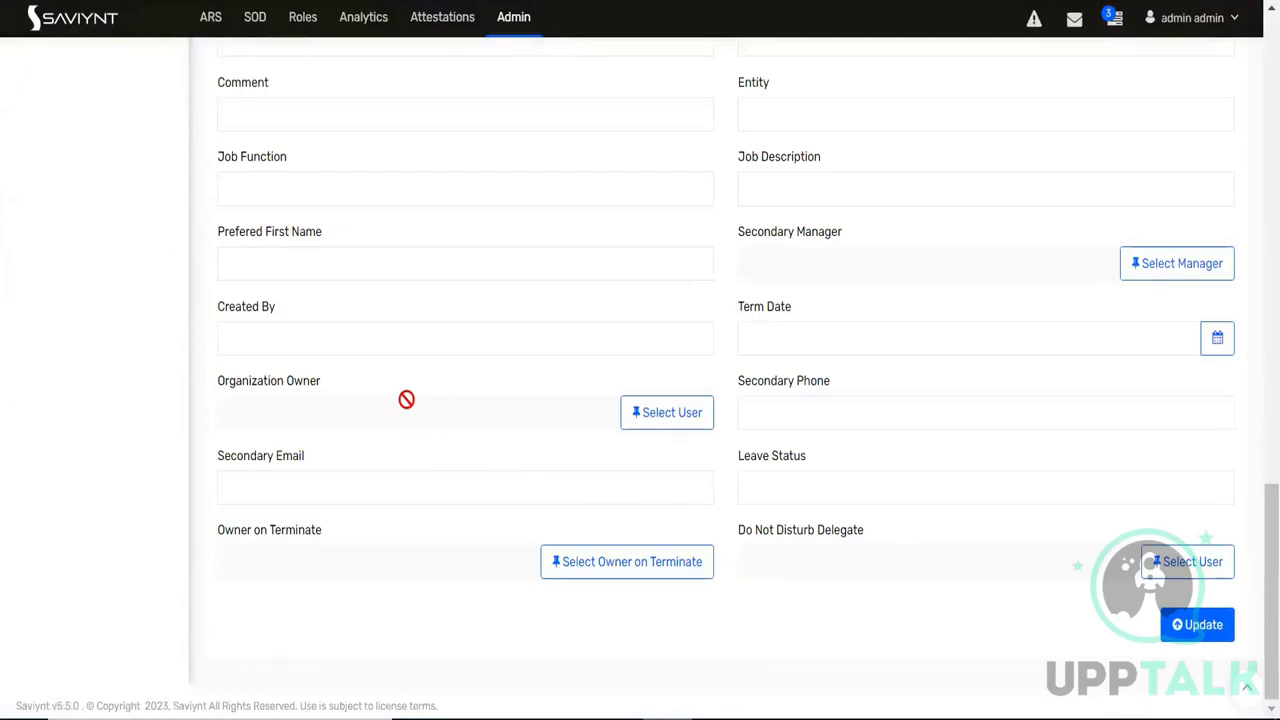
key(F5)
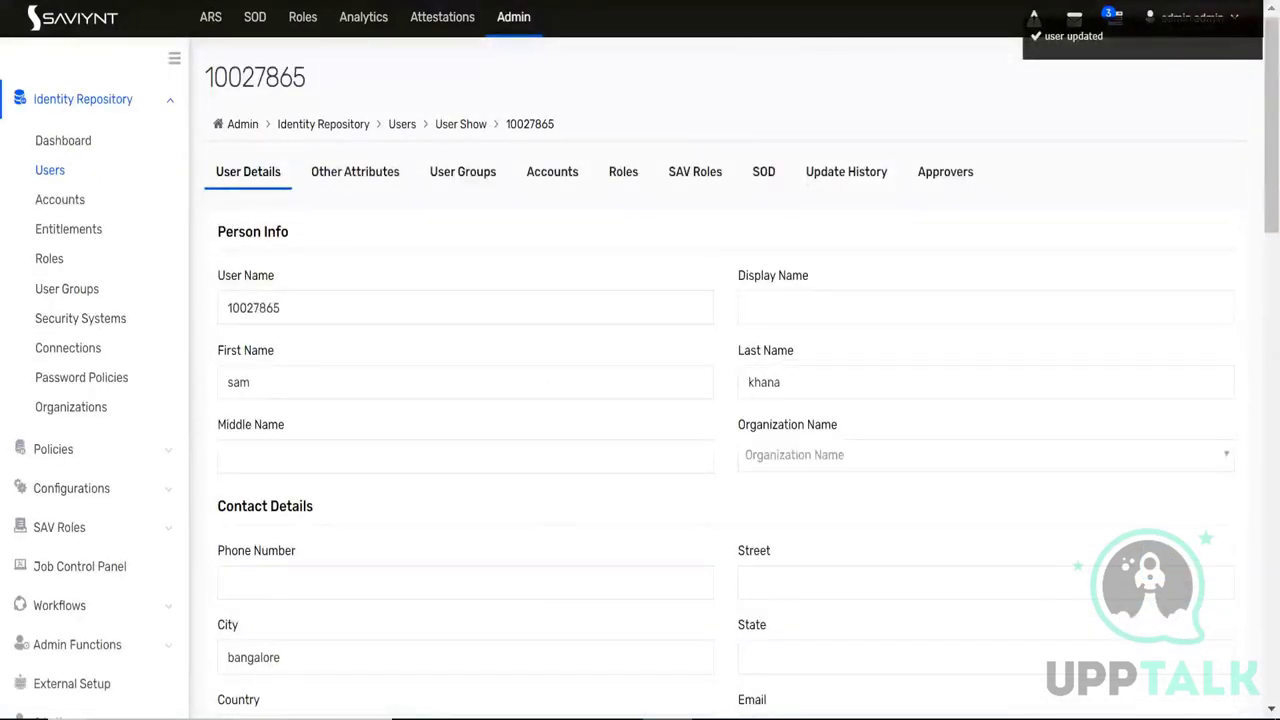
Set the city in the contact details of the already opened user record to kolkata
scroll(263, 508, down, 1)
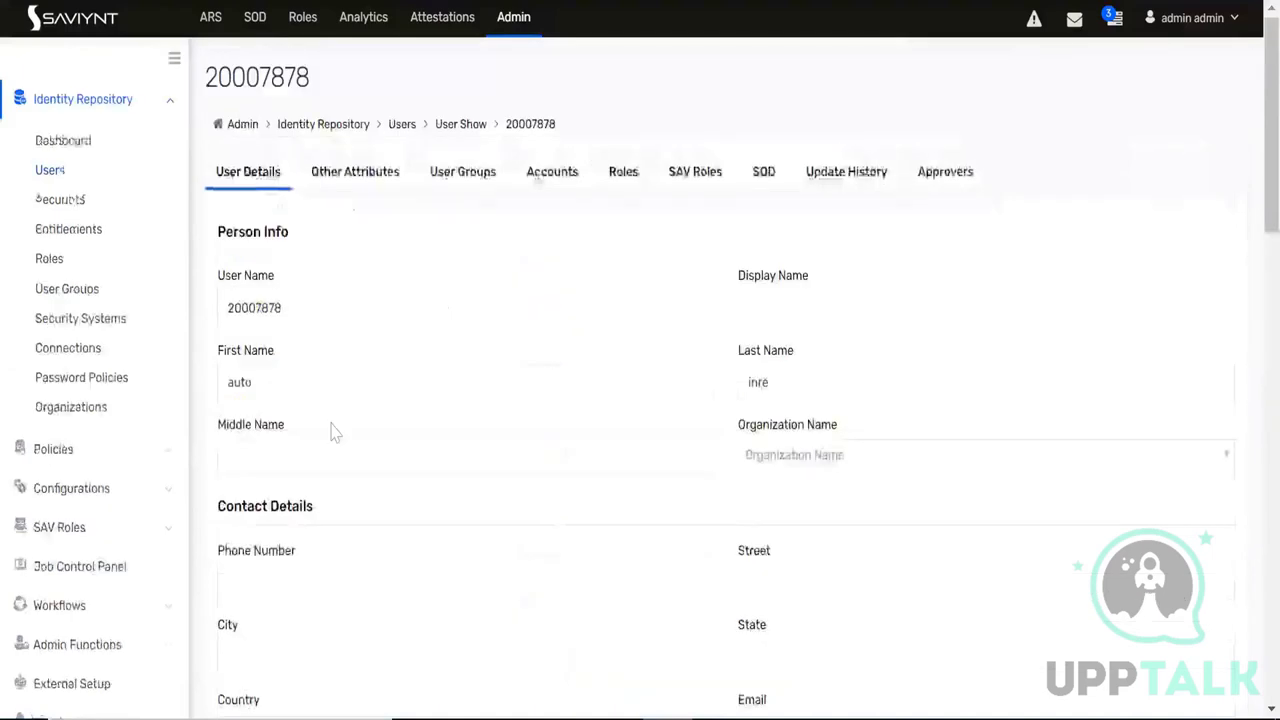
scroll(334, 429, down, 5)
click(282, 180)
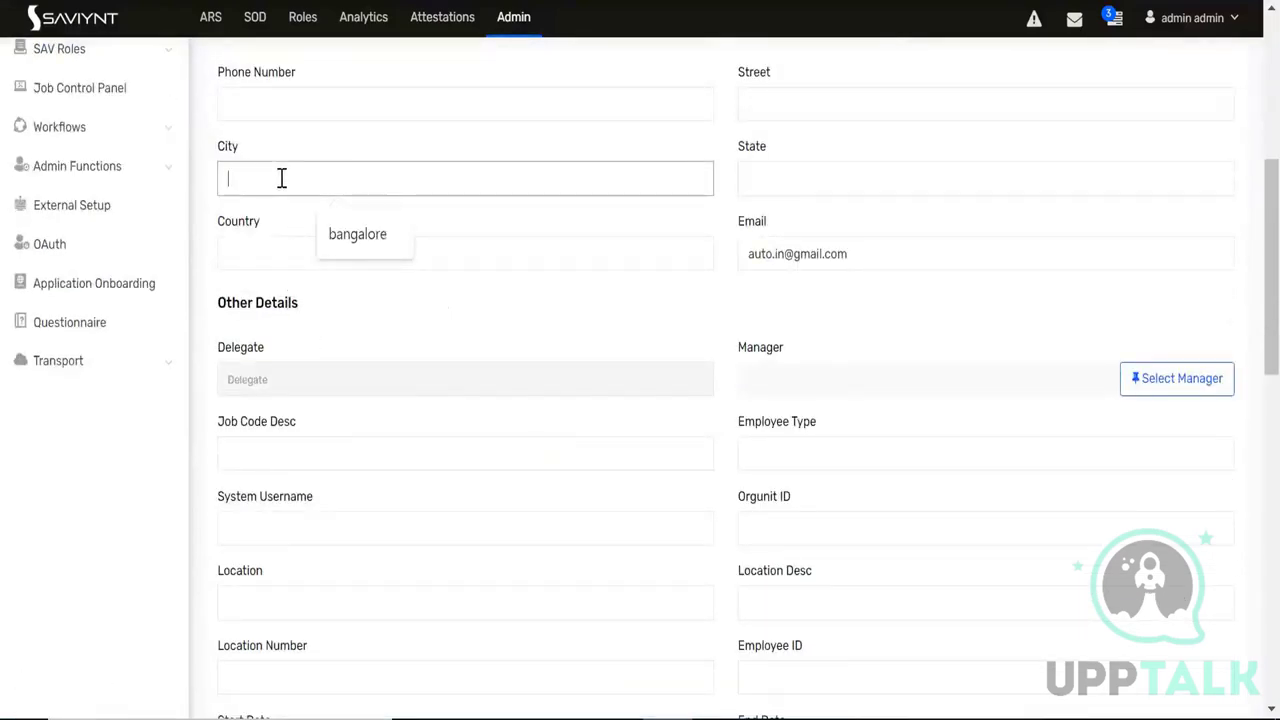
text(kolkata)
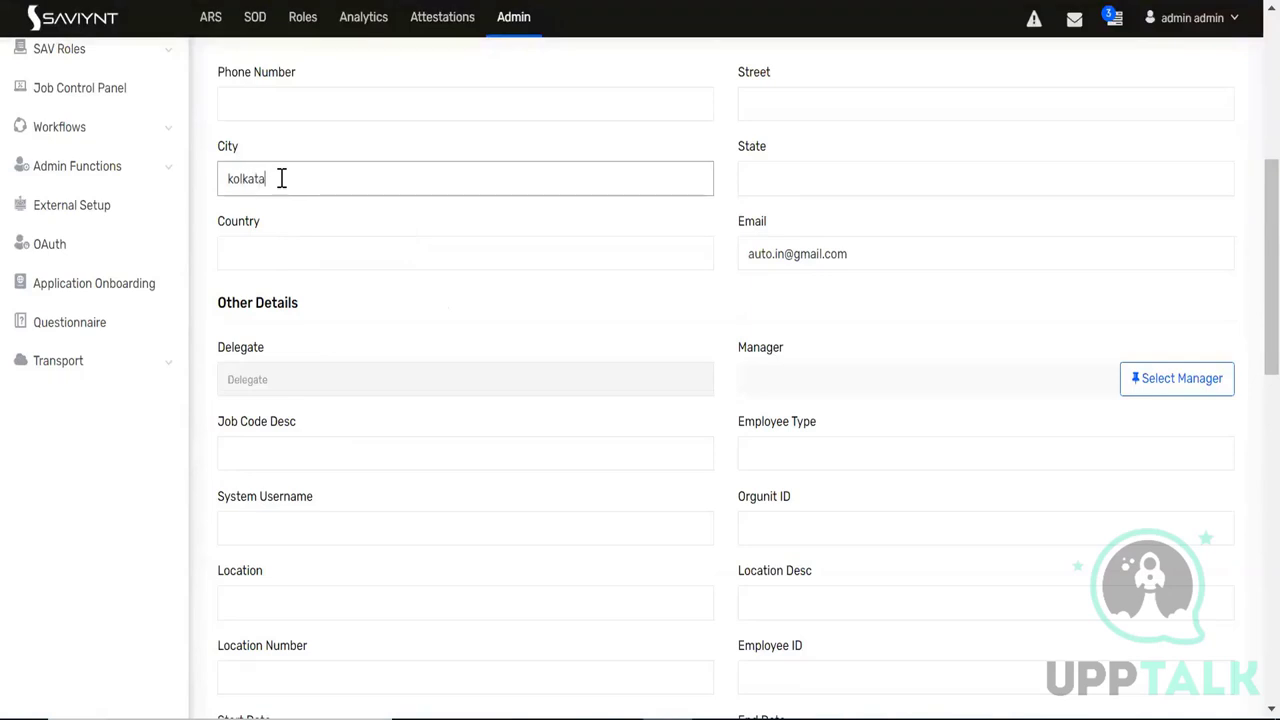
scroll(497, 335, down, 10)
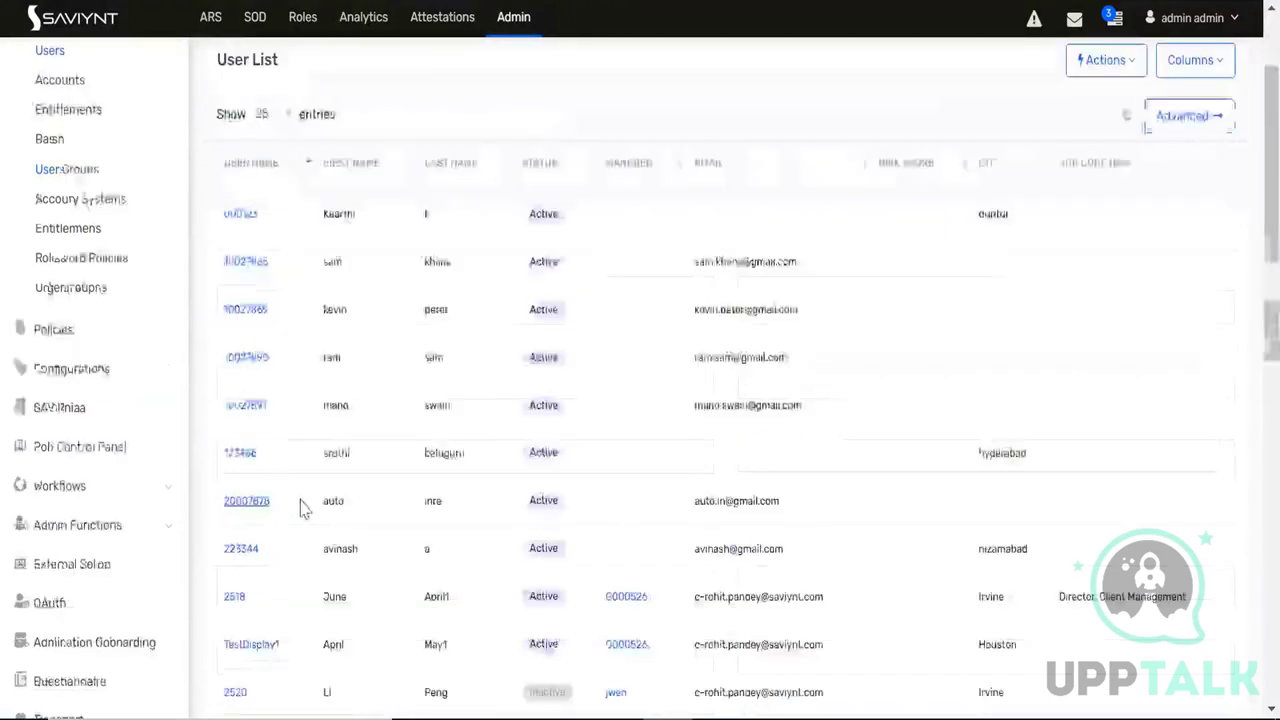
Open the rptest11 user's record from the user list at its contact details
scroll(260, 560, down, 10)
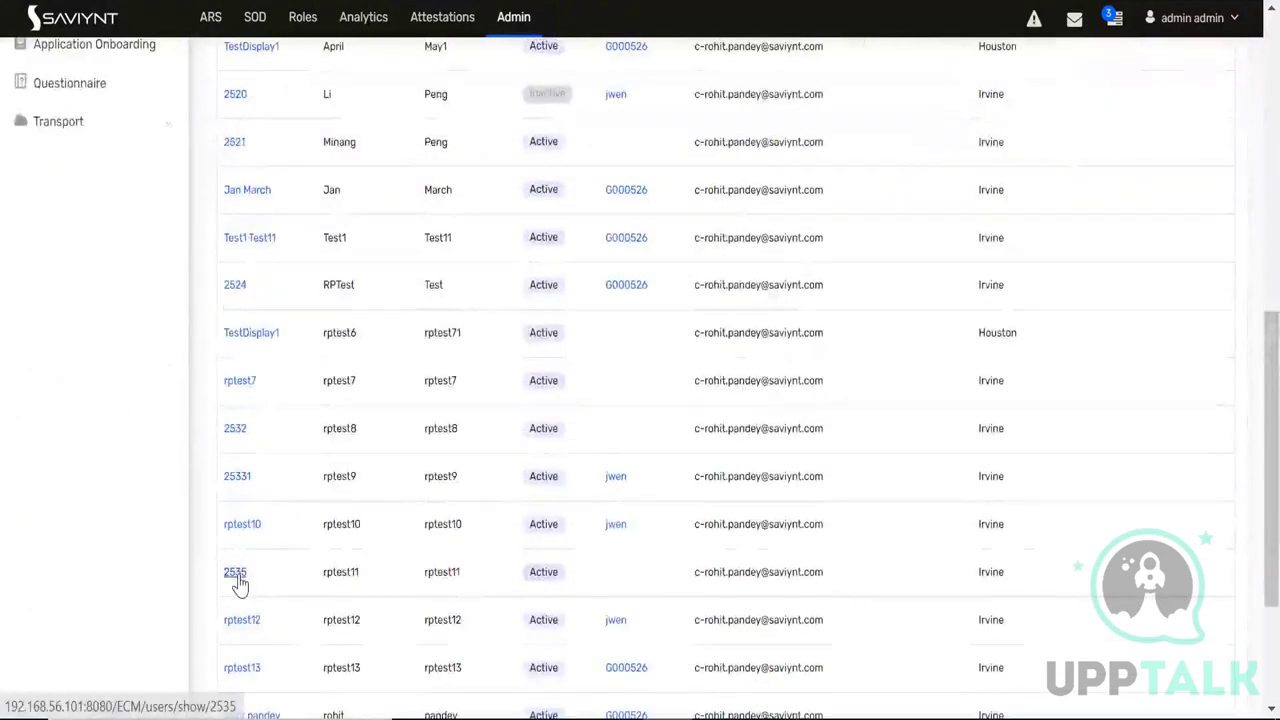
click(236, 578)
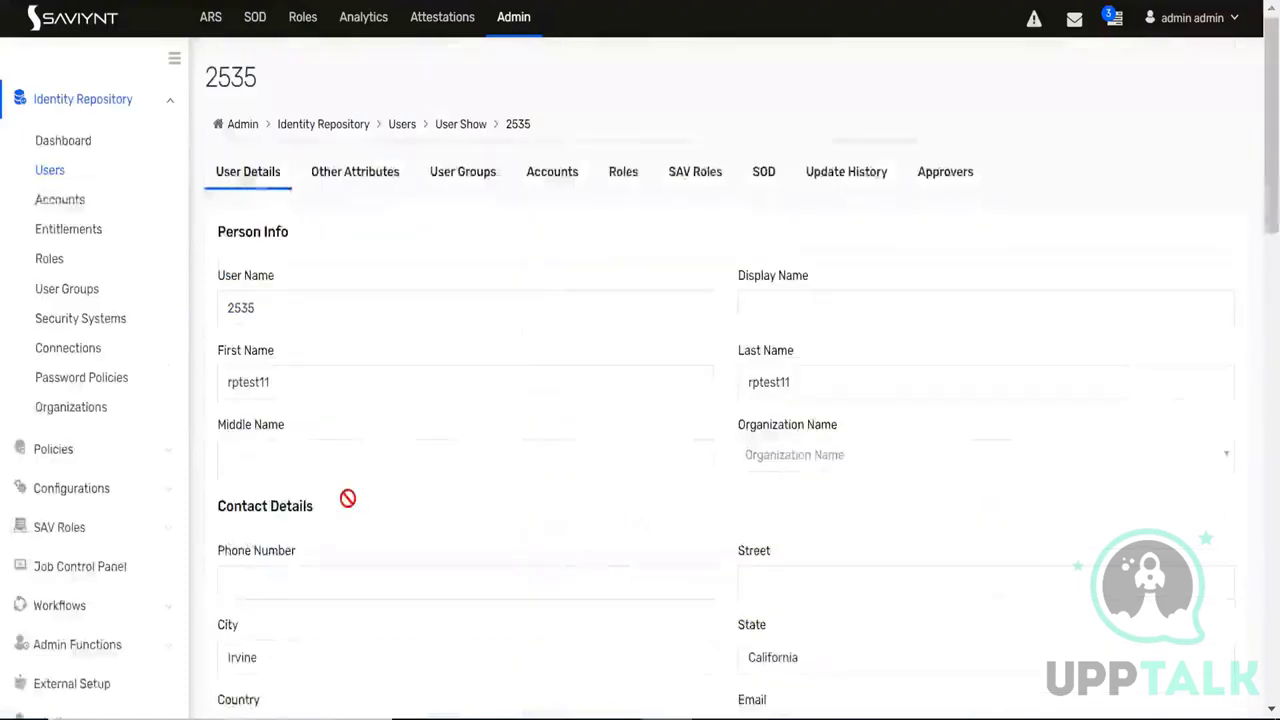
scroll(337, 500, down, 6)
scroll(283, 322, up, 3)
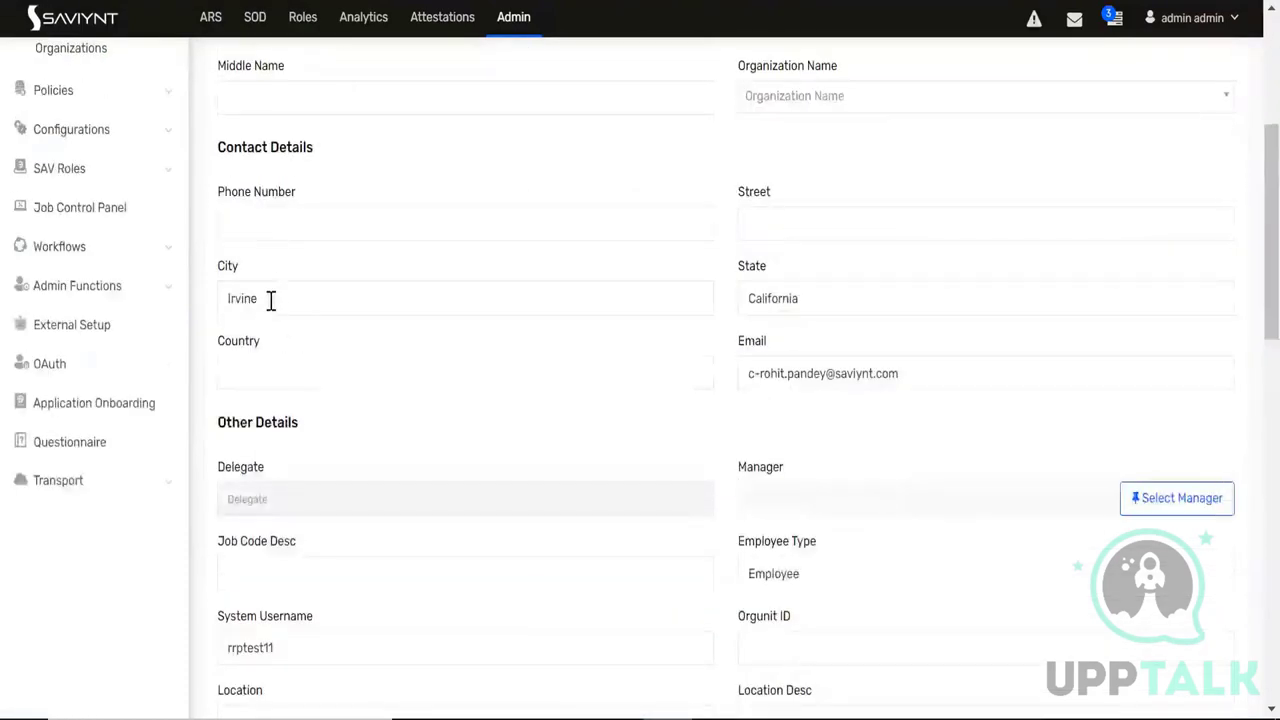
Set the rptest11 user's city to bangalore and update the user record
drag(274, 300, 189, 300)
text(bangalore)
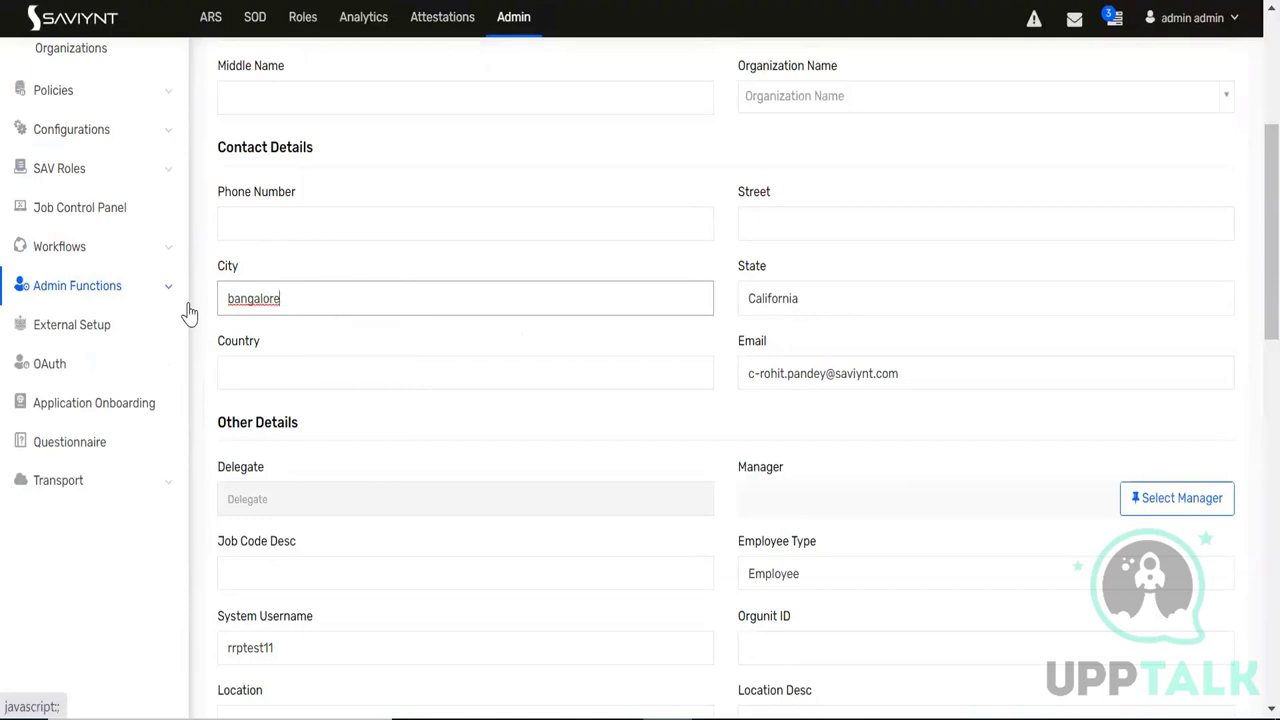
drag(309, 306, 130, 314)
text(ban)
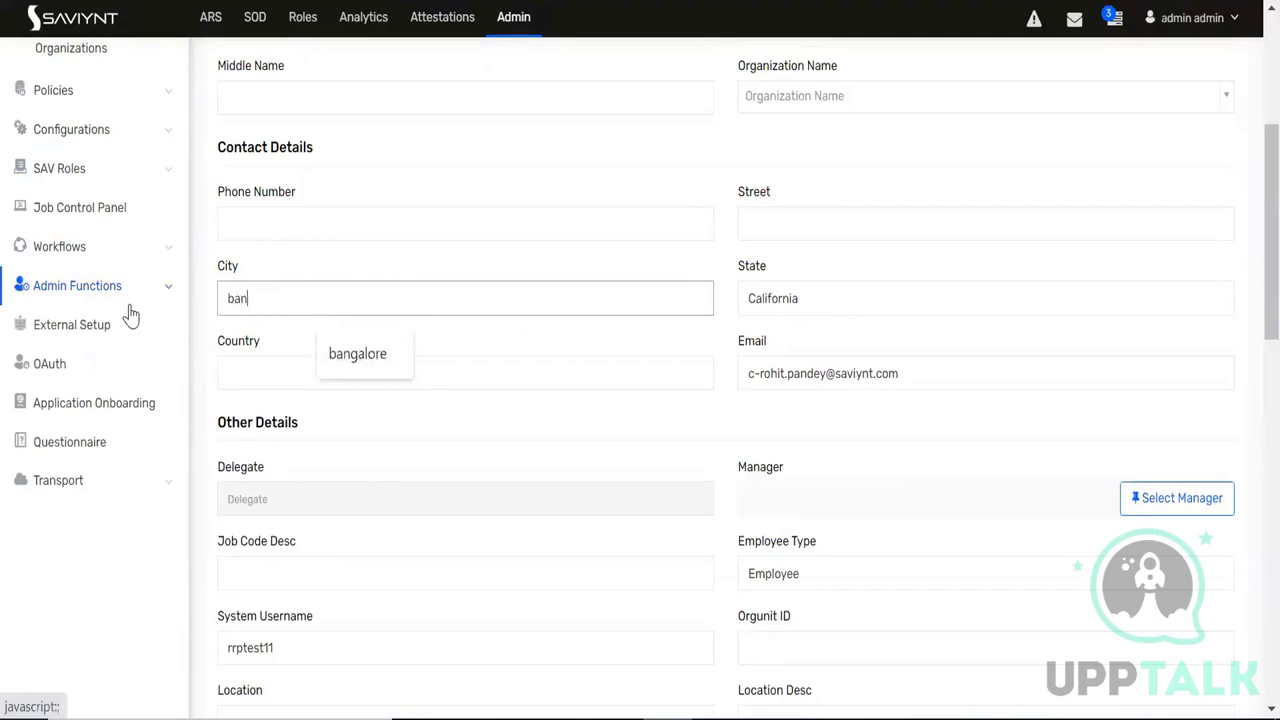
click(352, 366)
scroll(860, 486, down, 10)
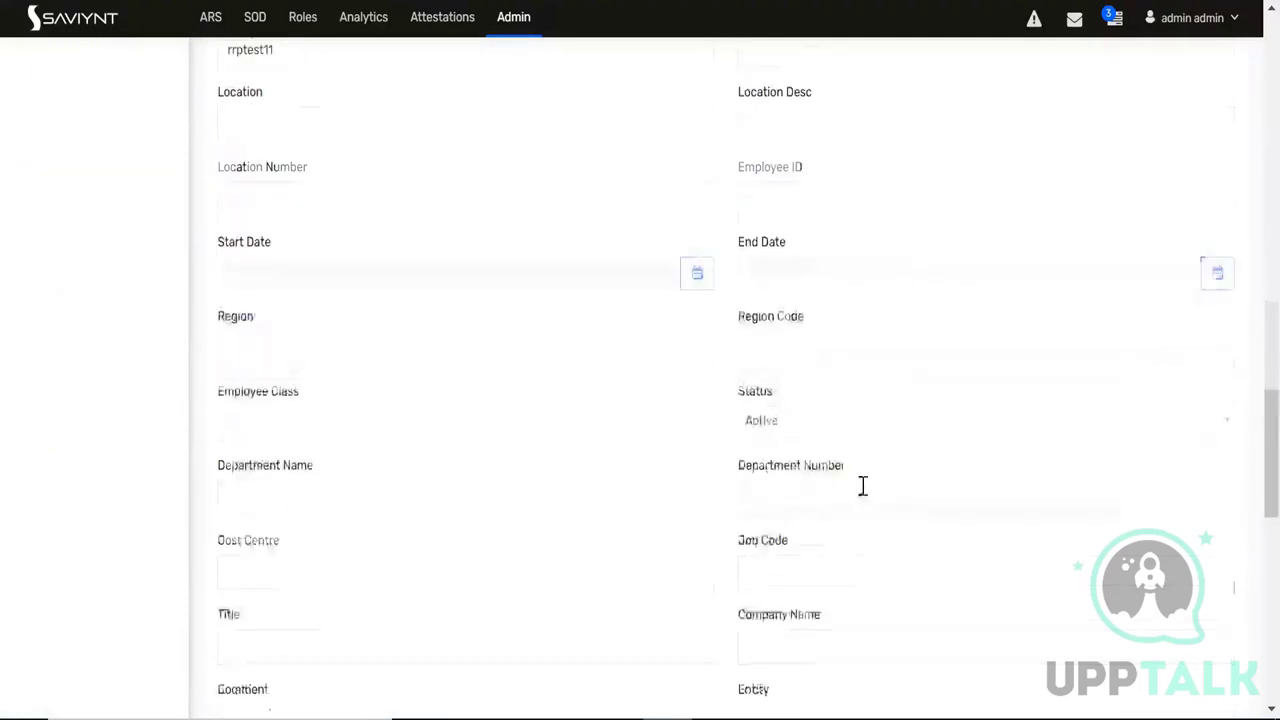
click(1197, 623)
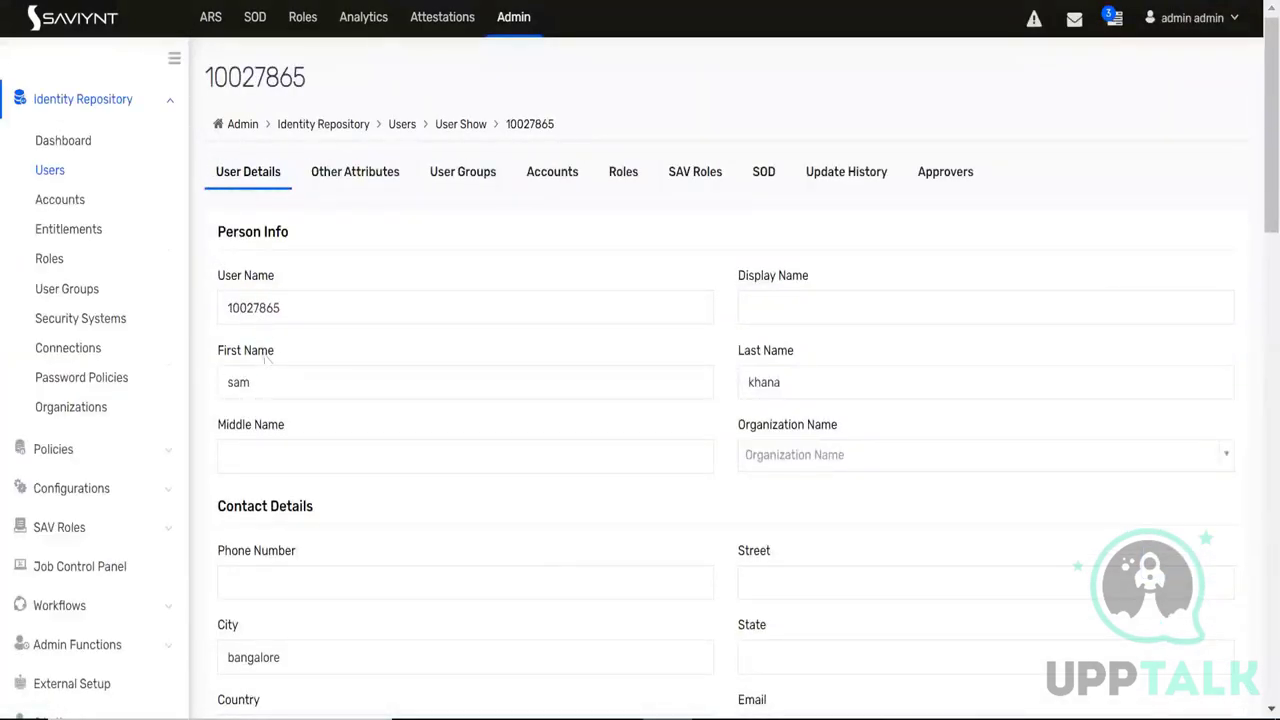
Search the security systems for "data" and open the DatabaseTrainingCF endpoint from the DatabaseTrainingCF system
scroll(280, 340, down, 1)
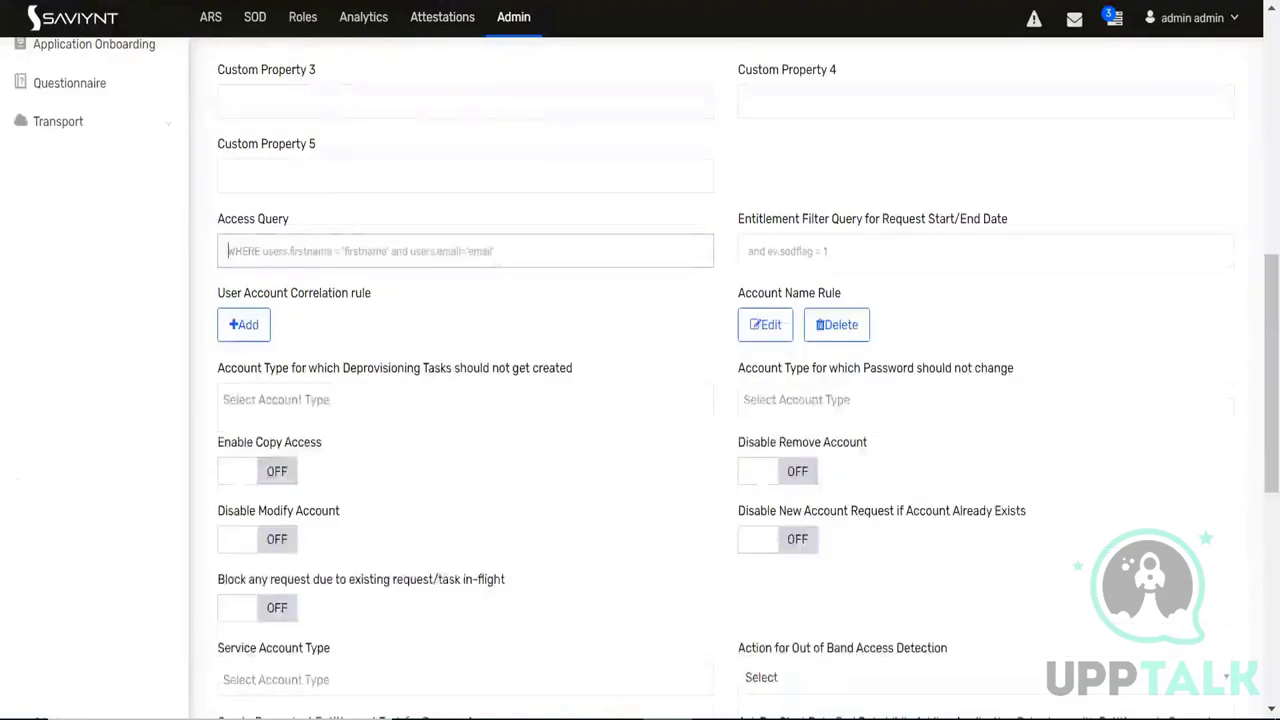
scroll(377, 397, up, 7)
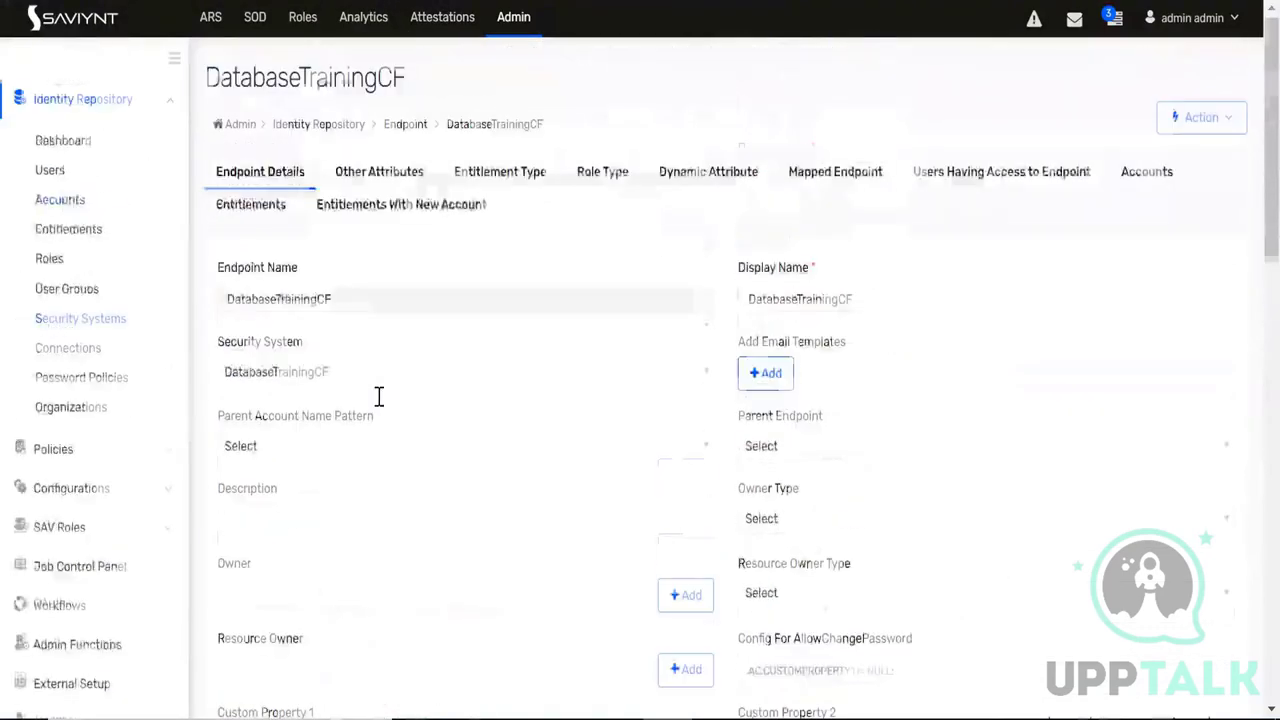
click(77, 326)
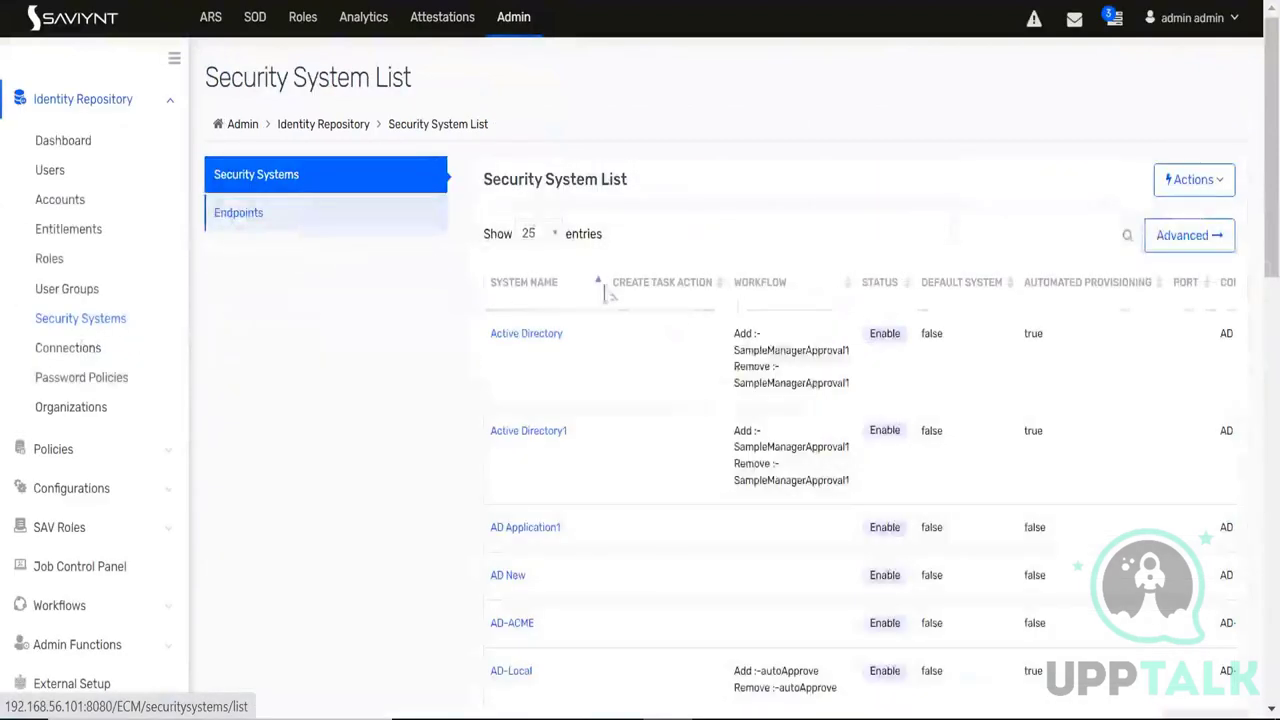
click(996, 233)
text(data)
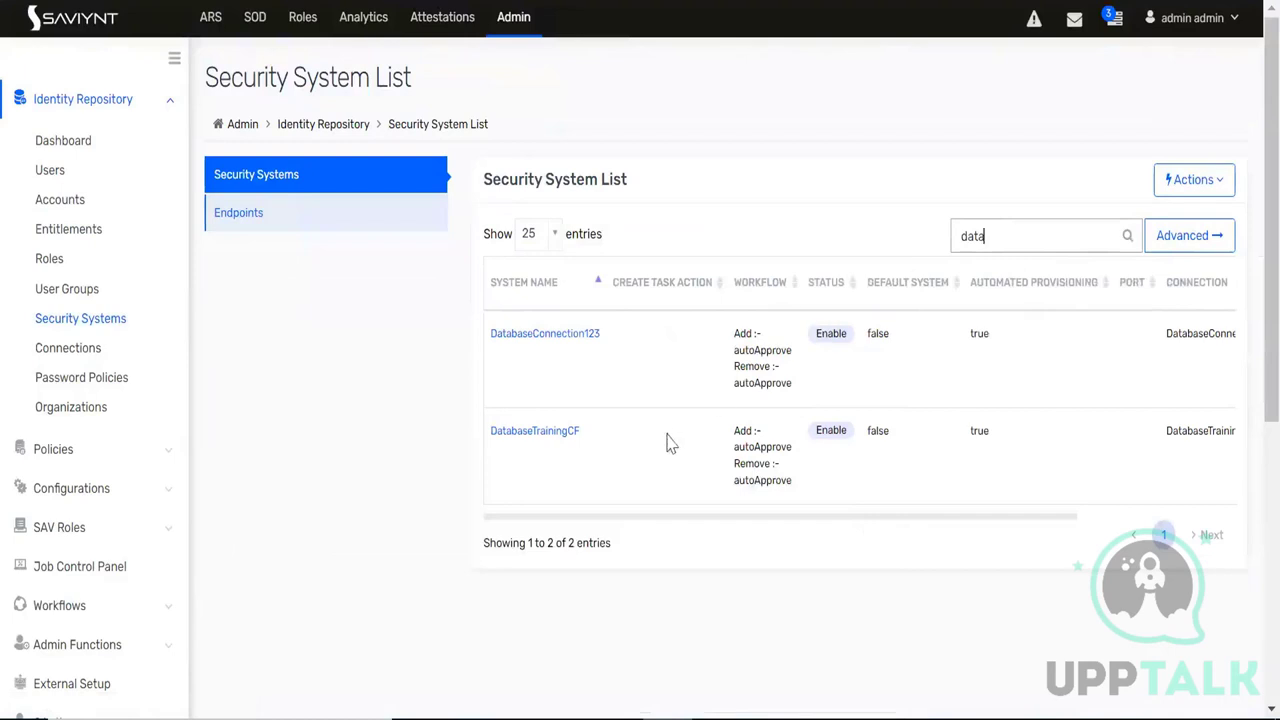
click(560, 437)
click(394, 172)
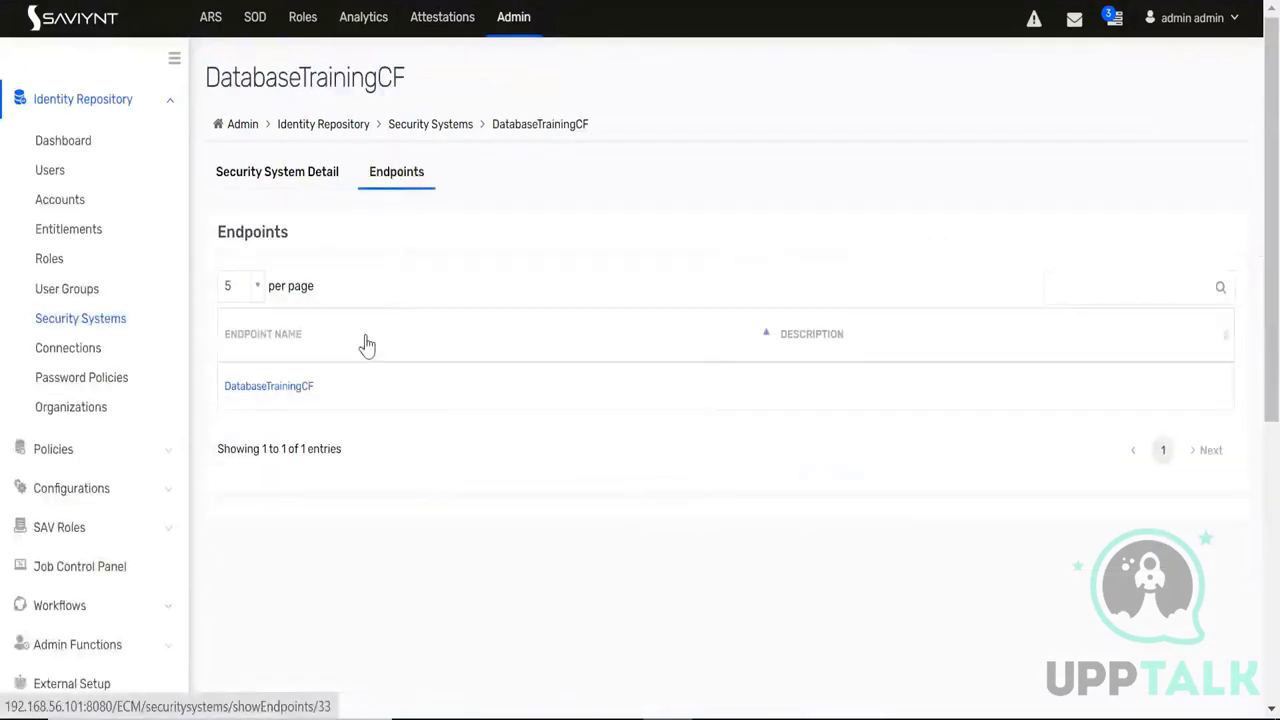
click(290, 390)
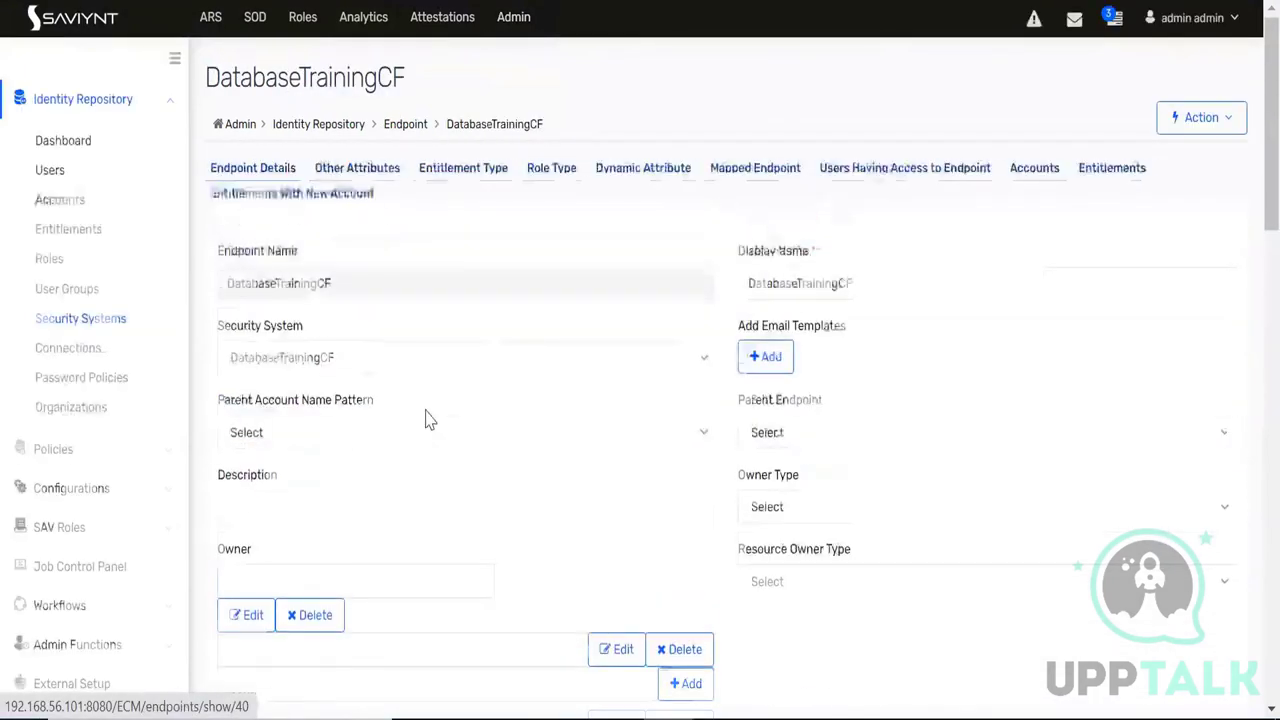
Set the endpoint's Access Query to where users.firstname='bangalore' and update the endpoint
scroll(425, 418, down, 4)
scroll(425, 418, down, 2)
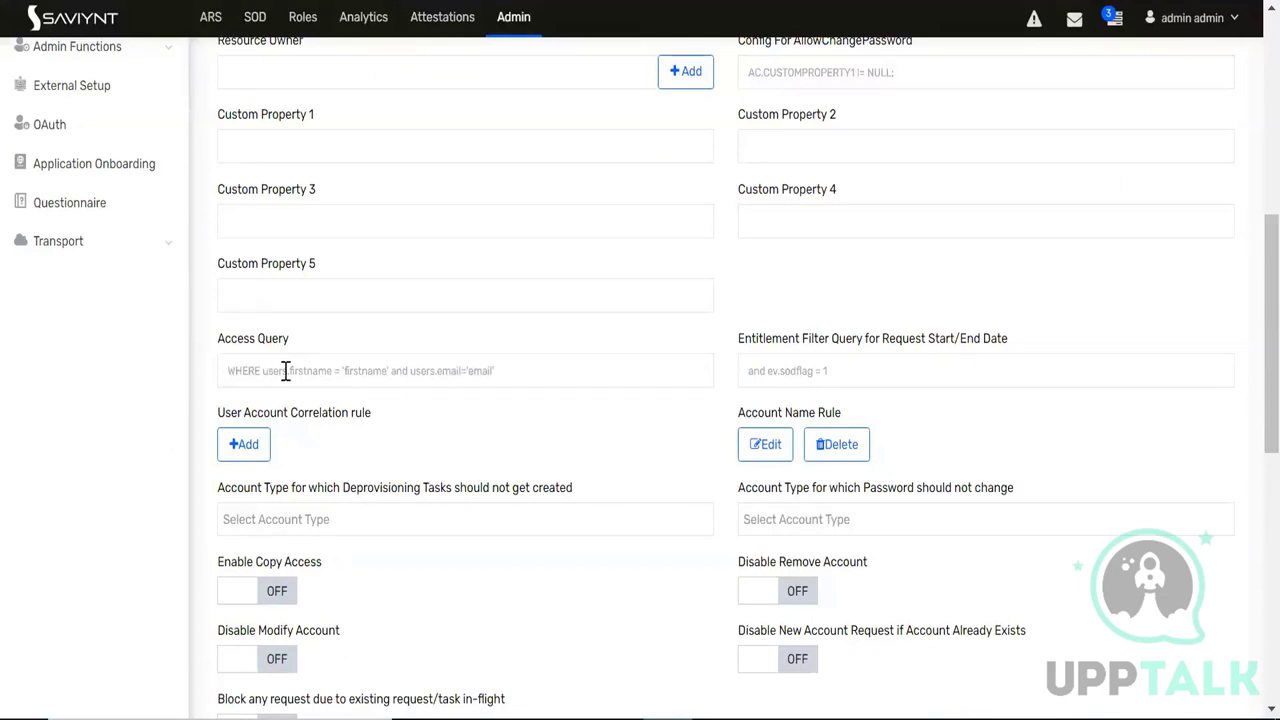
click(451, 373)
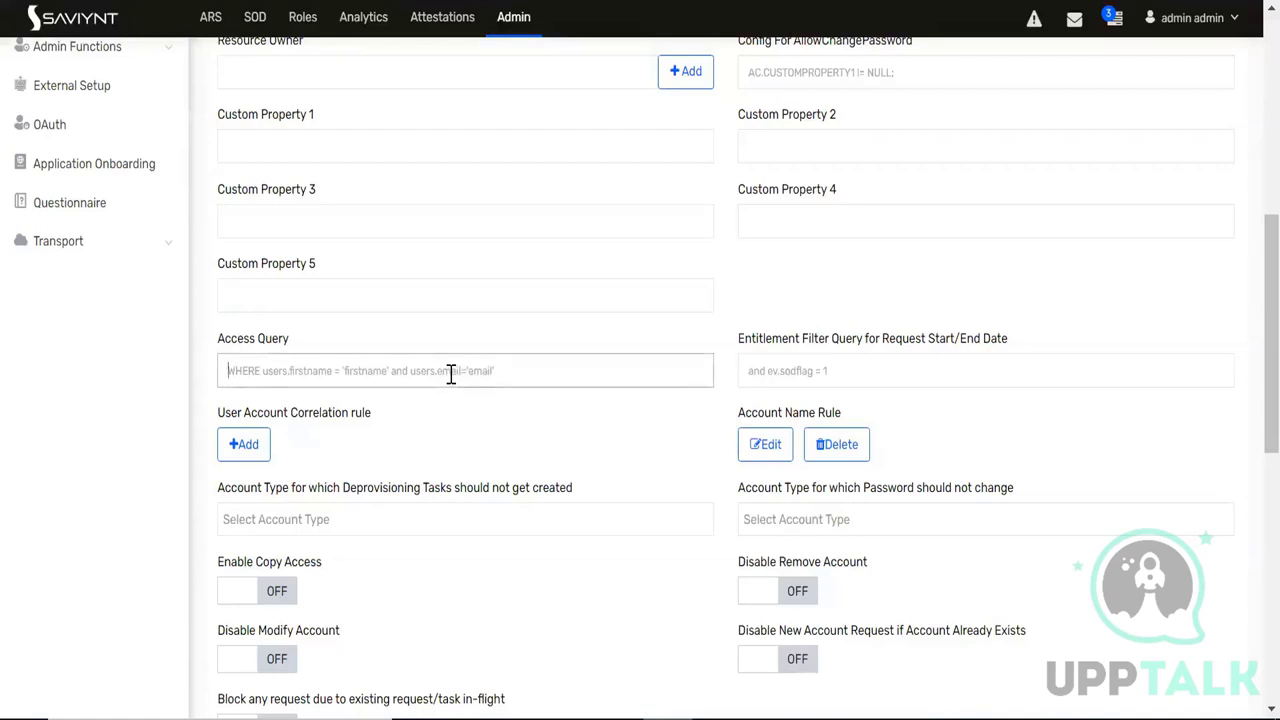
text(where users.city=)
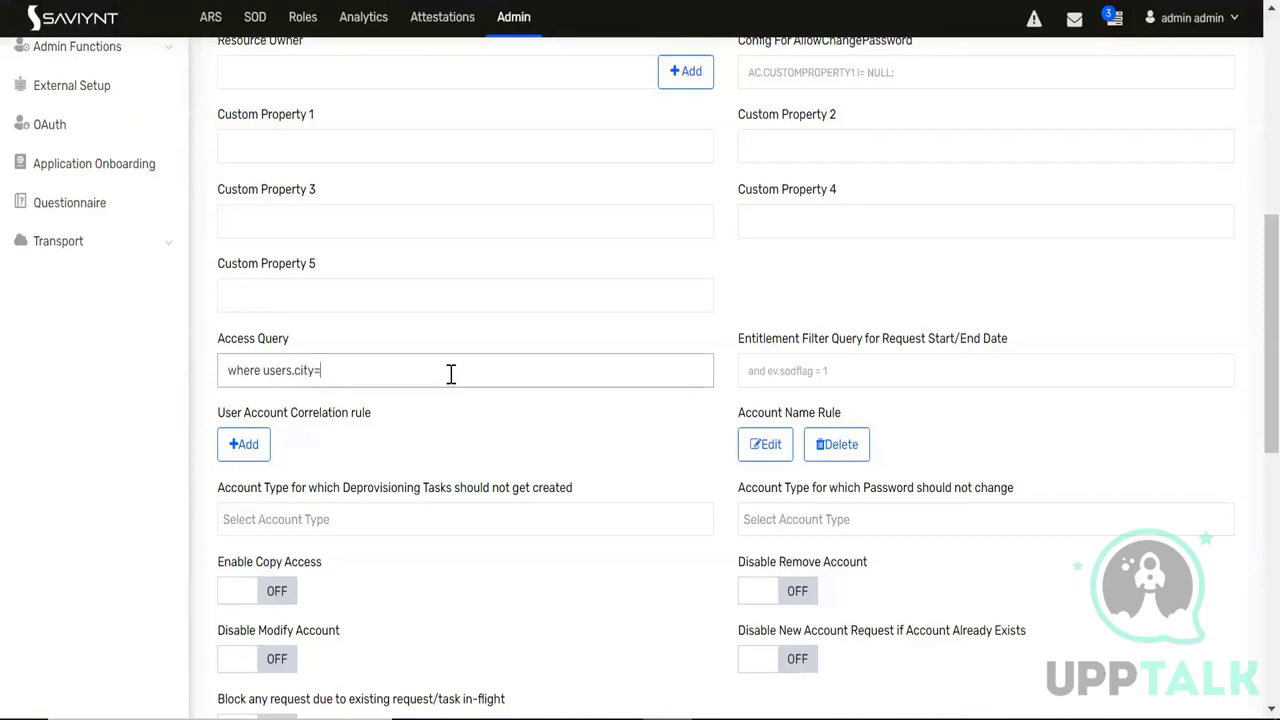
key(ctrl+a)
text(where users.firstname)
key(ctrl+a)
key(ctrl+c)
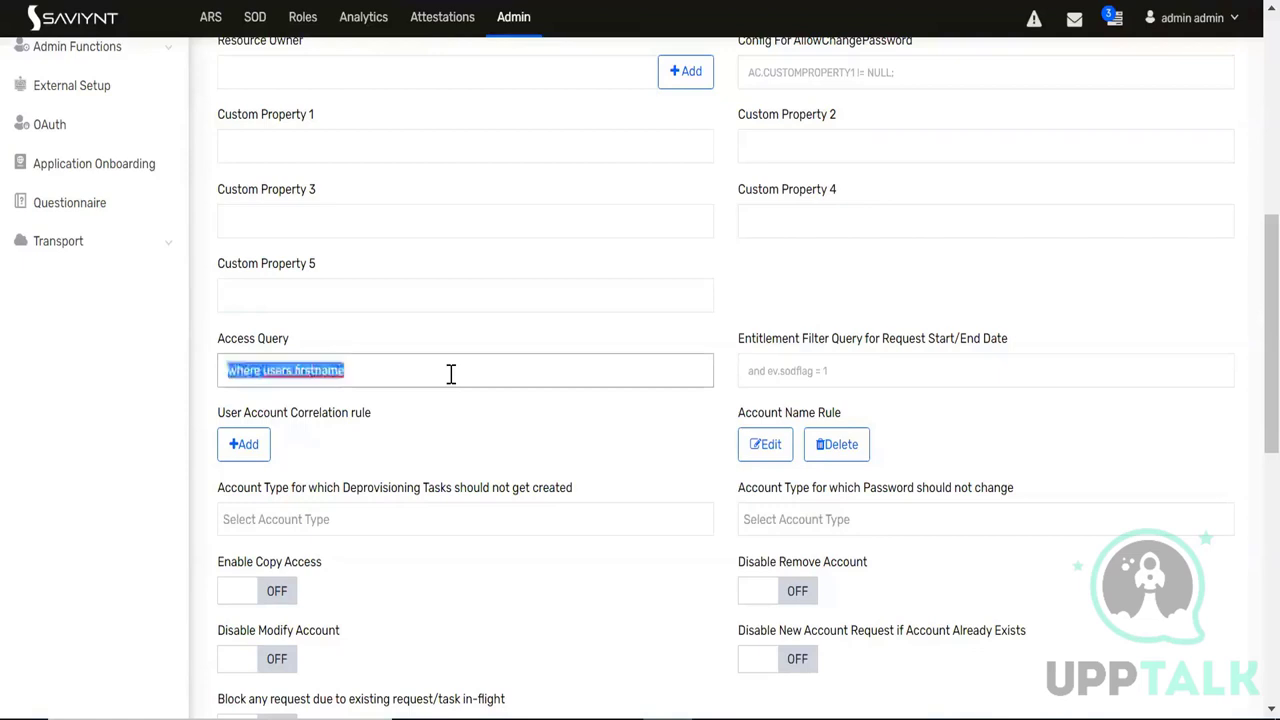
key(BackSpace)
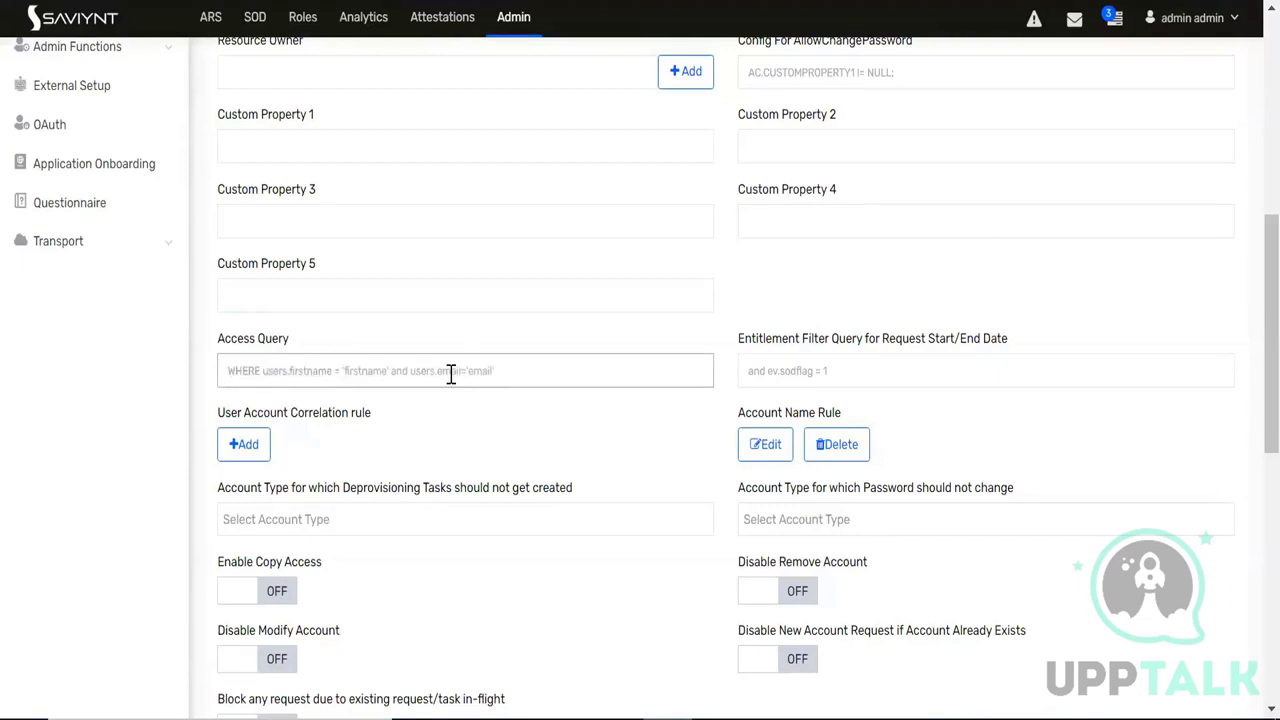
key(ctrl+v)
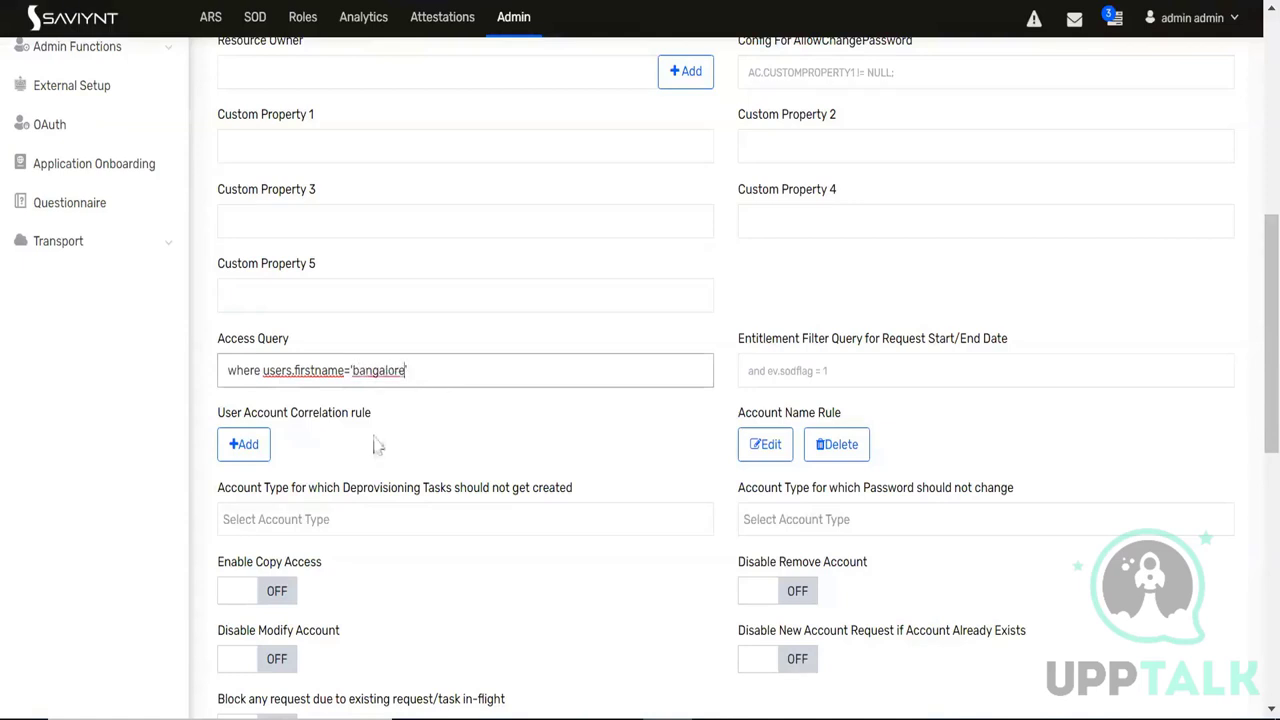
scroll(471, 429, down, 15)
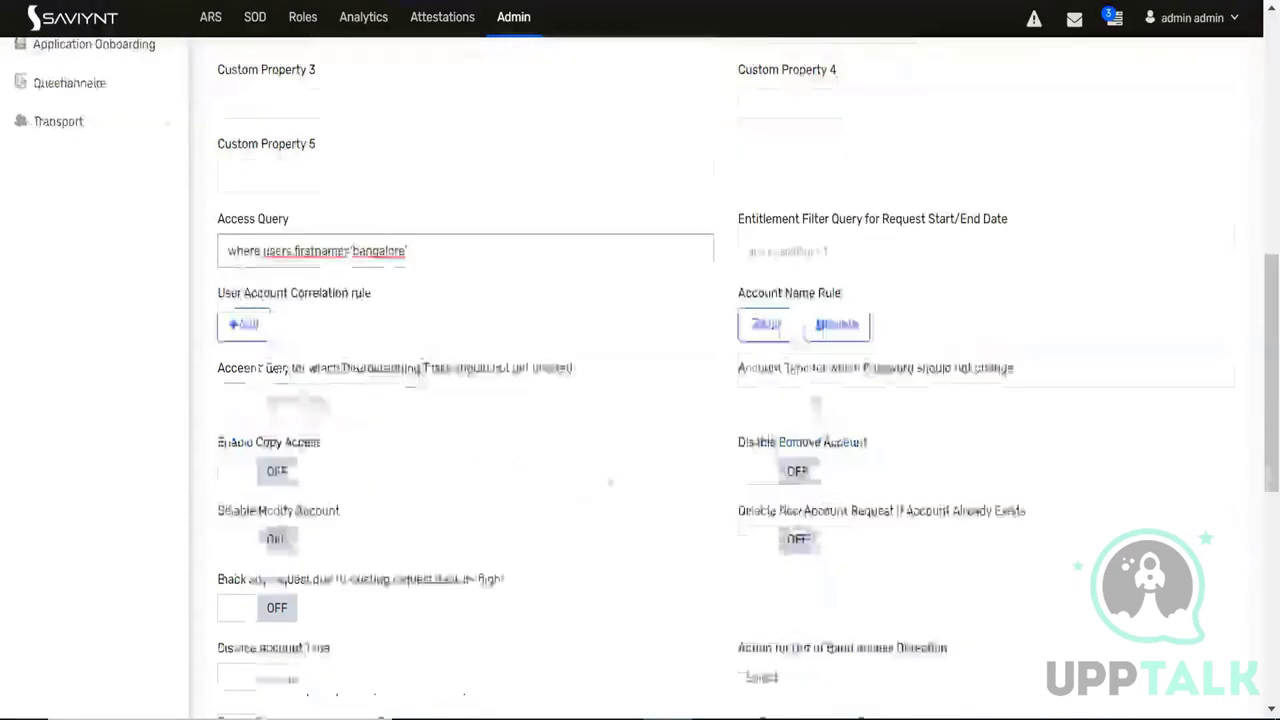
click(1190, 625)
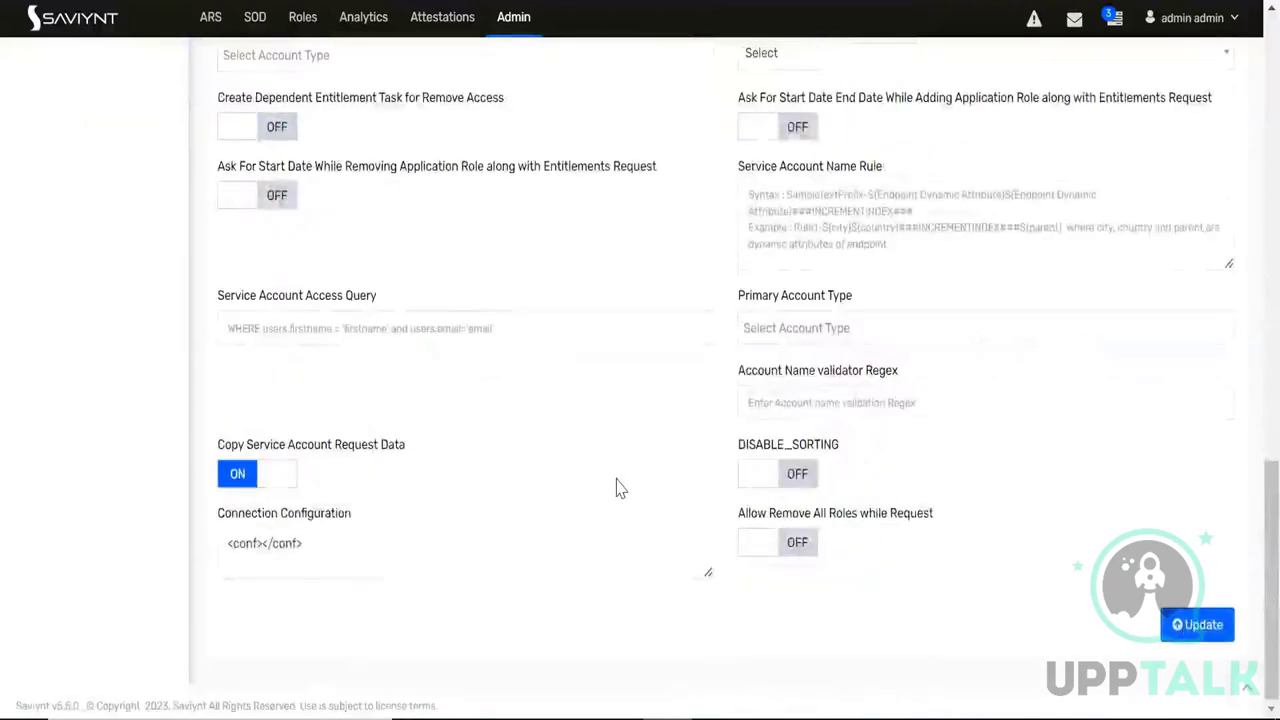
Replace firstname with city in the DatabaseTrainingCF Access Query and update the endpoint
scroll(473, 446, down, 4)
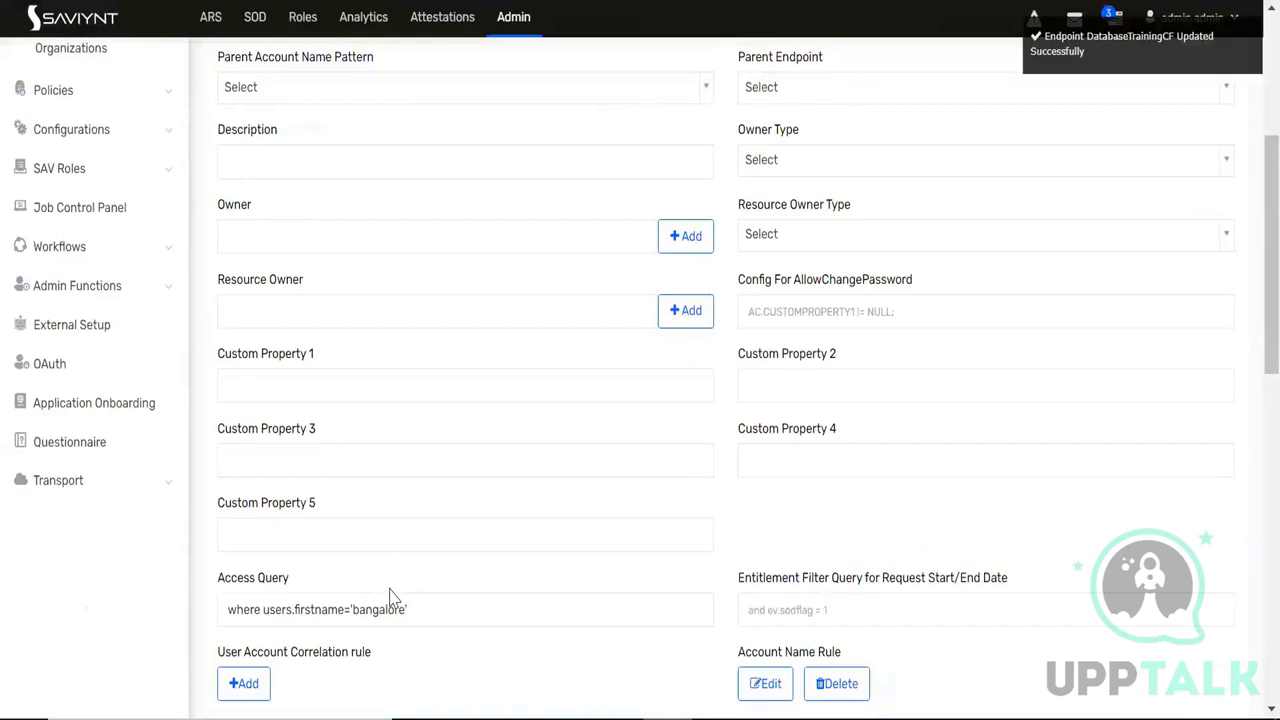
scroll(382, 522, up, 4)
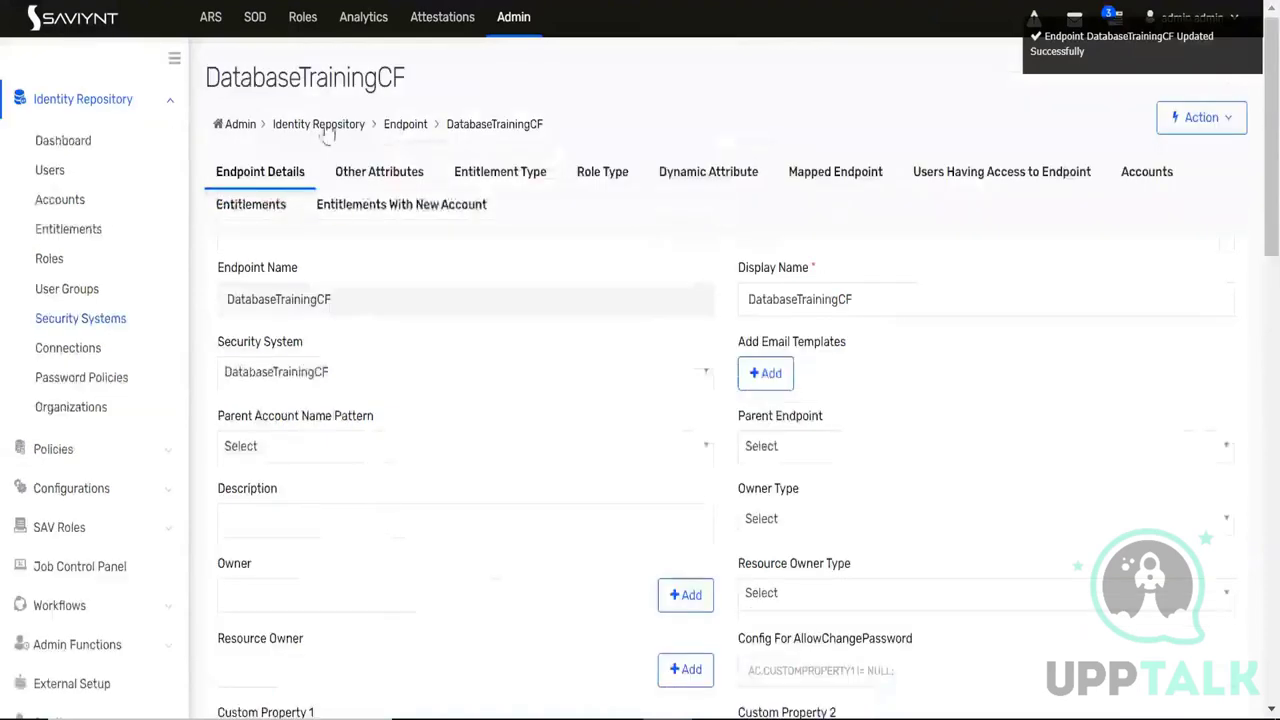
double_click(312, 75)
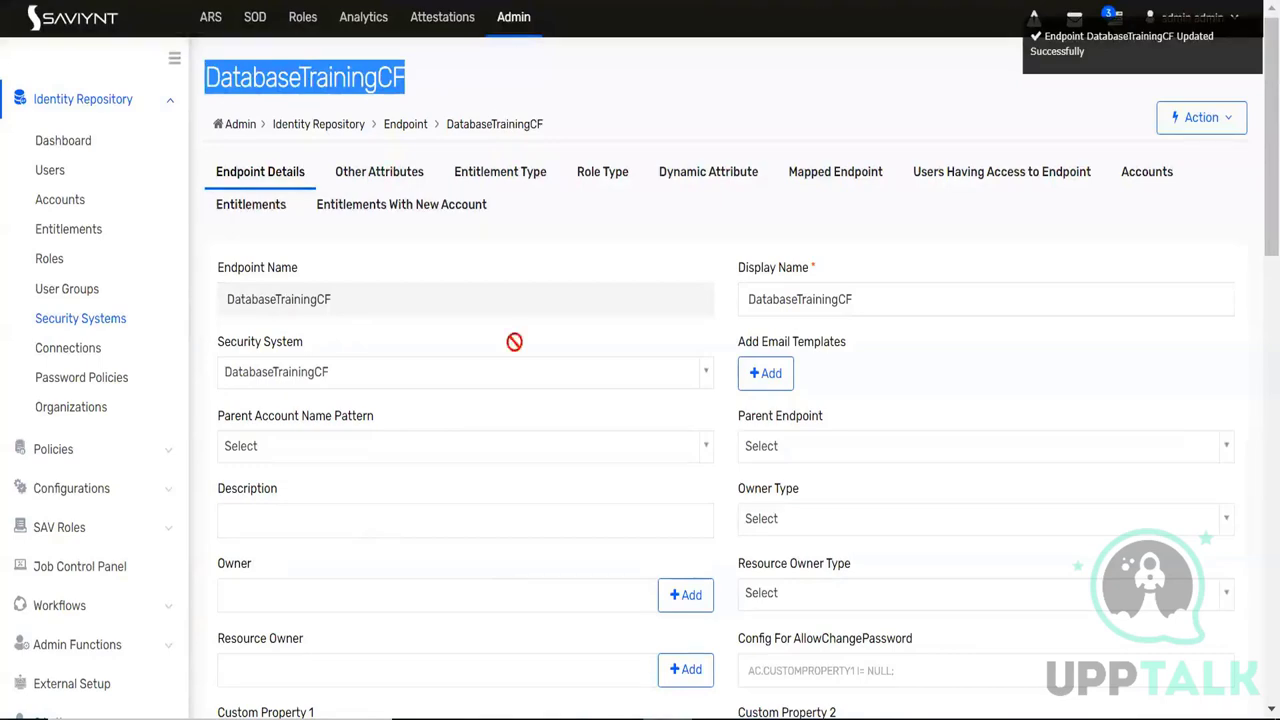
scroll(449, 431, down, 5)
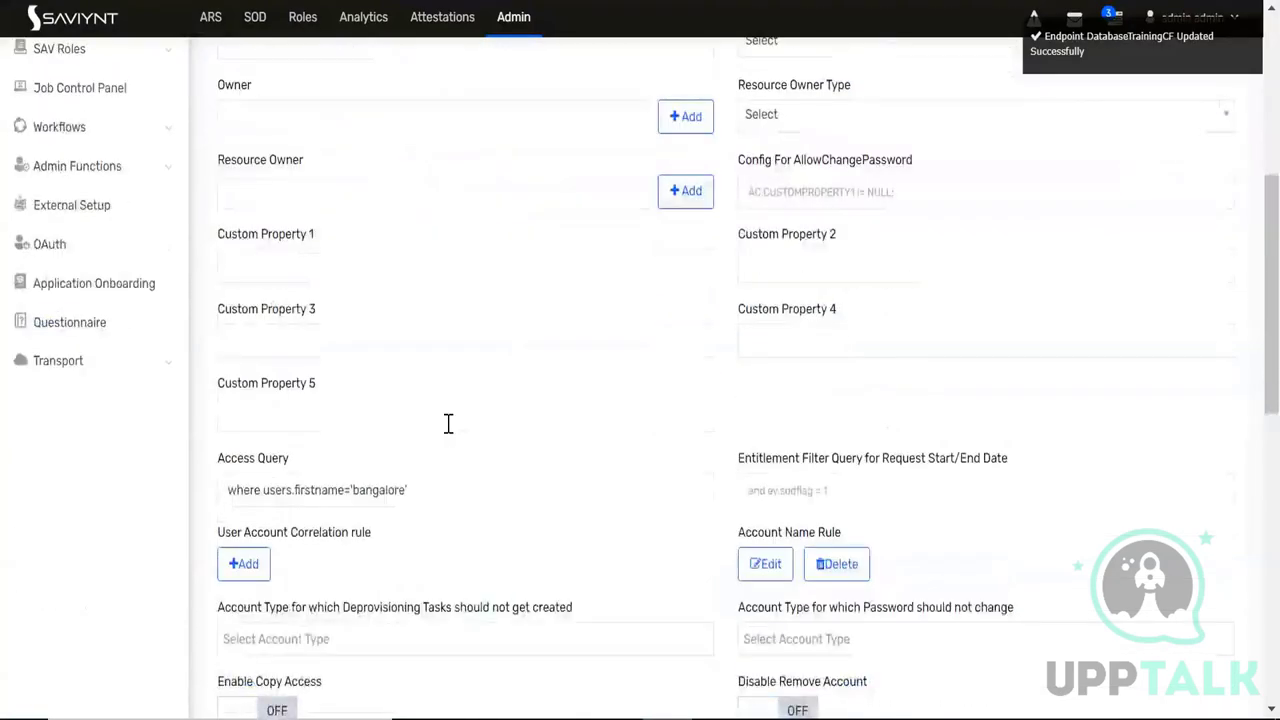
click(343, 489)
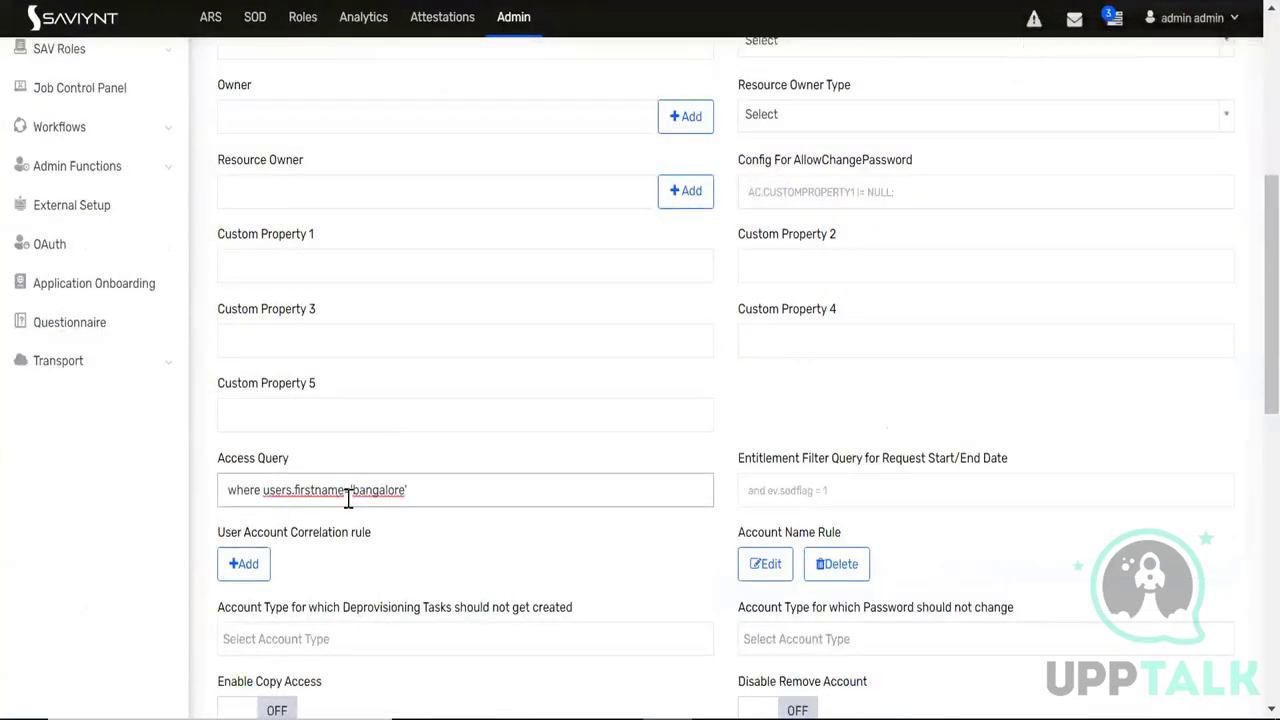
key(BackSpace)
key(BackSpace)
key(BackSpace)
key(BackSpace)
key(BackSpace)
key(BackSpace)
key(BackSpace)
key(BackSpace)
key(BackSpace)
text(city)
scroll(410, 562, down, 10)
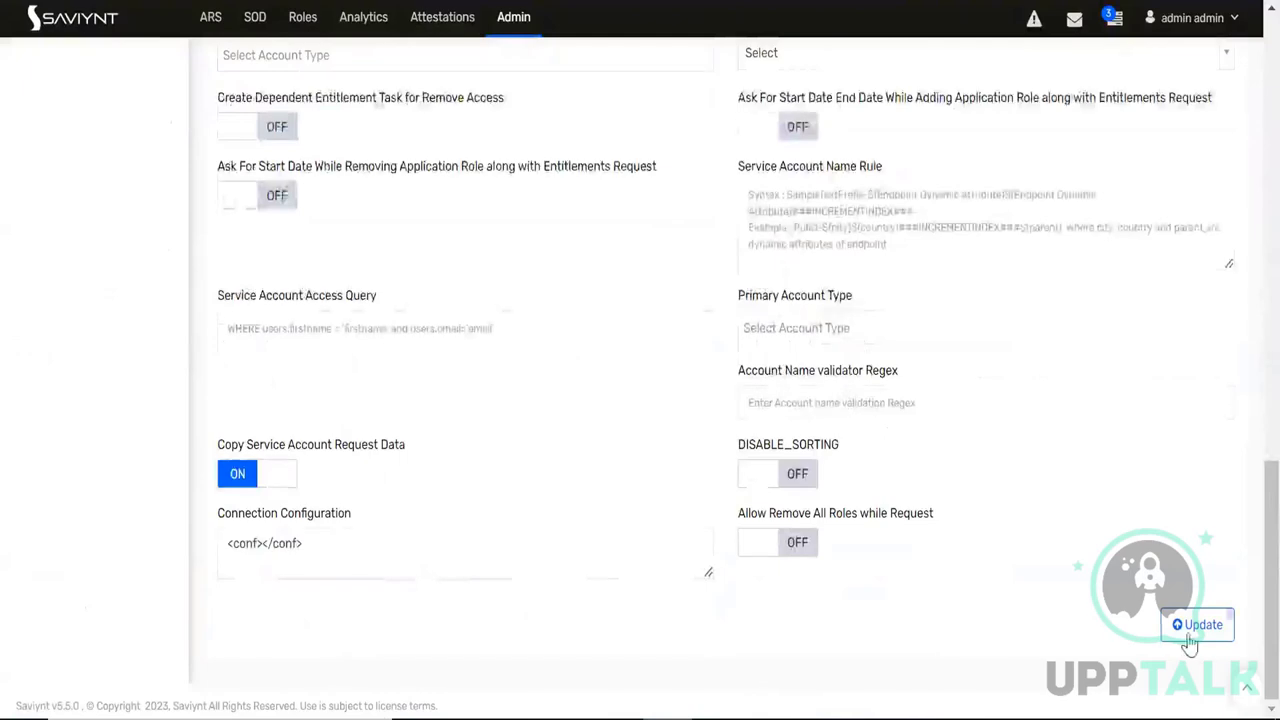
click(1190, 628)
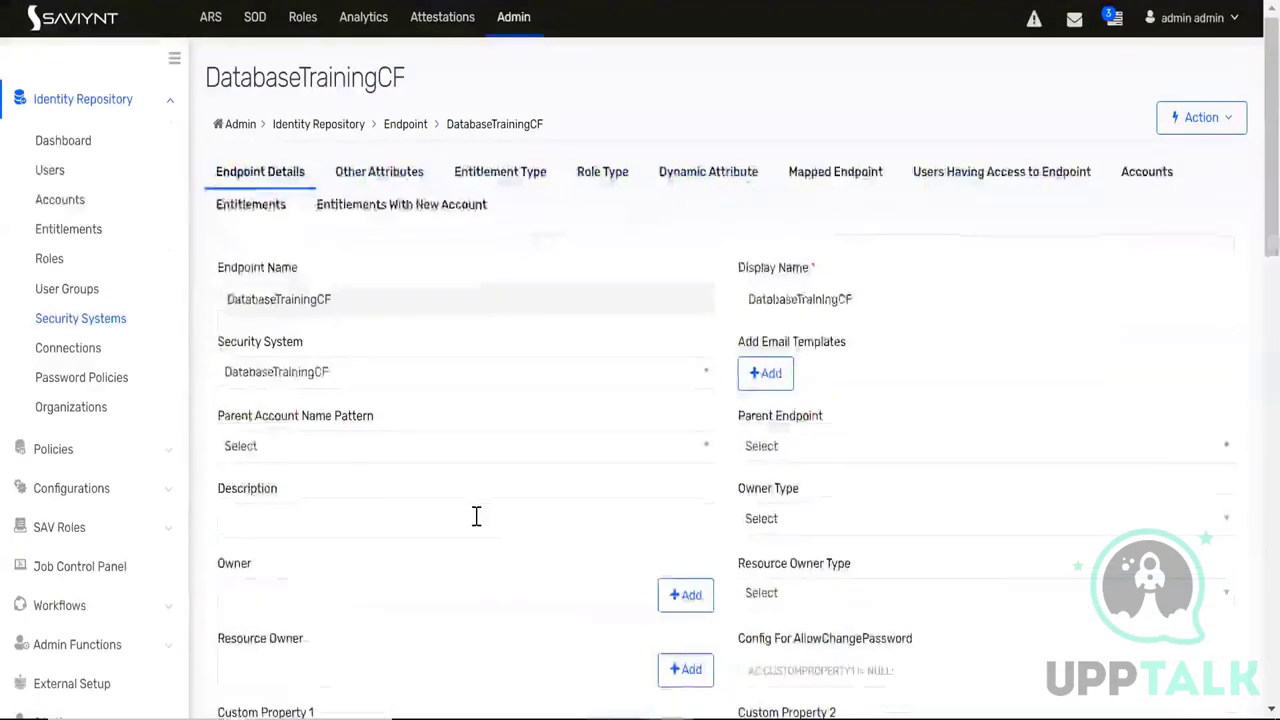
Examine the saved Access Query and the settings below it in the DatabaseTrainingCF endpoint details
scroll(478, 525, down, 3)
scroll(476, 525, down, 2)
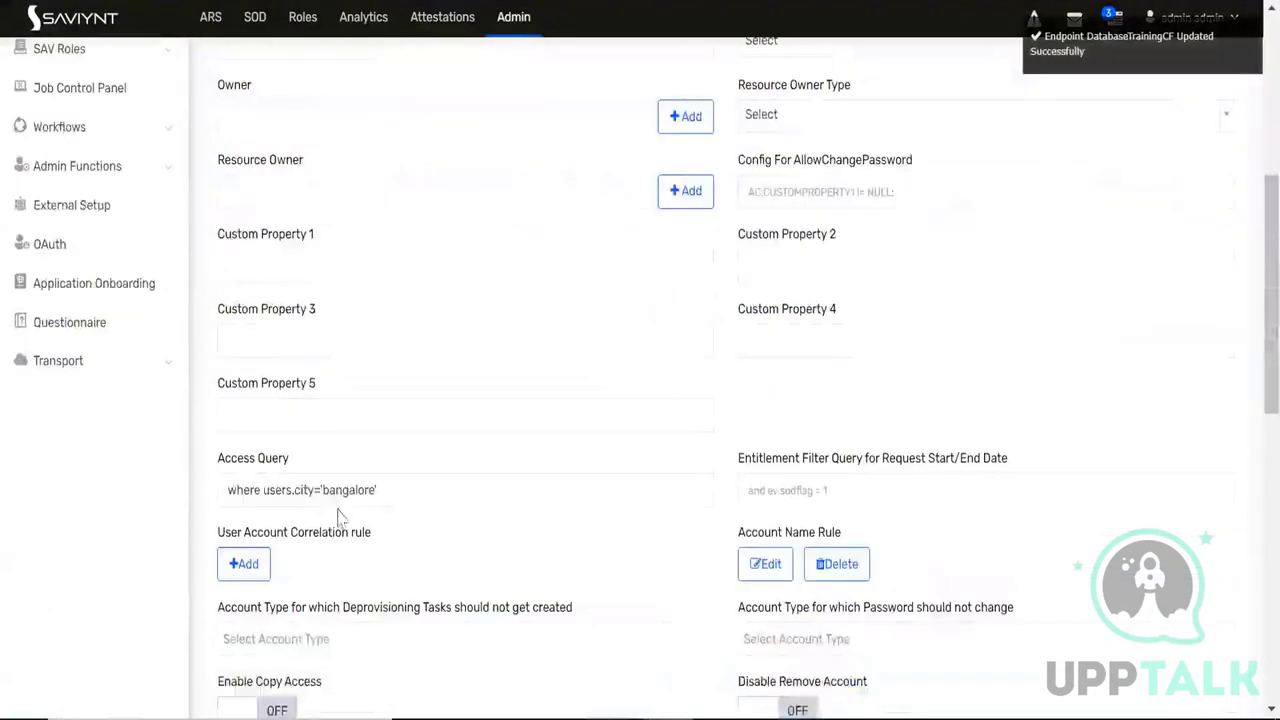
double_click(274, 490)
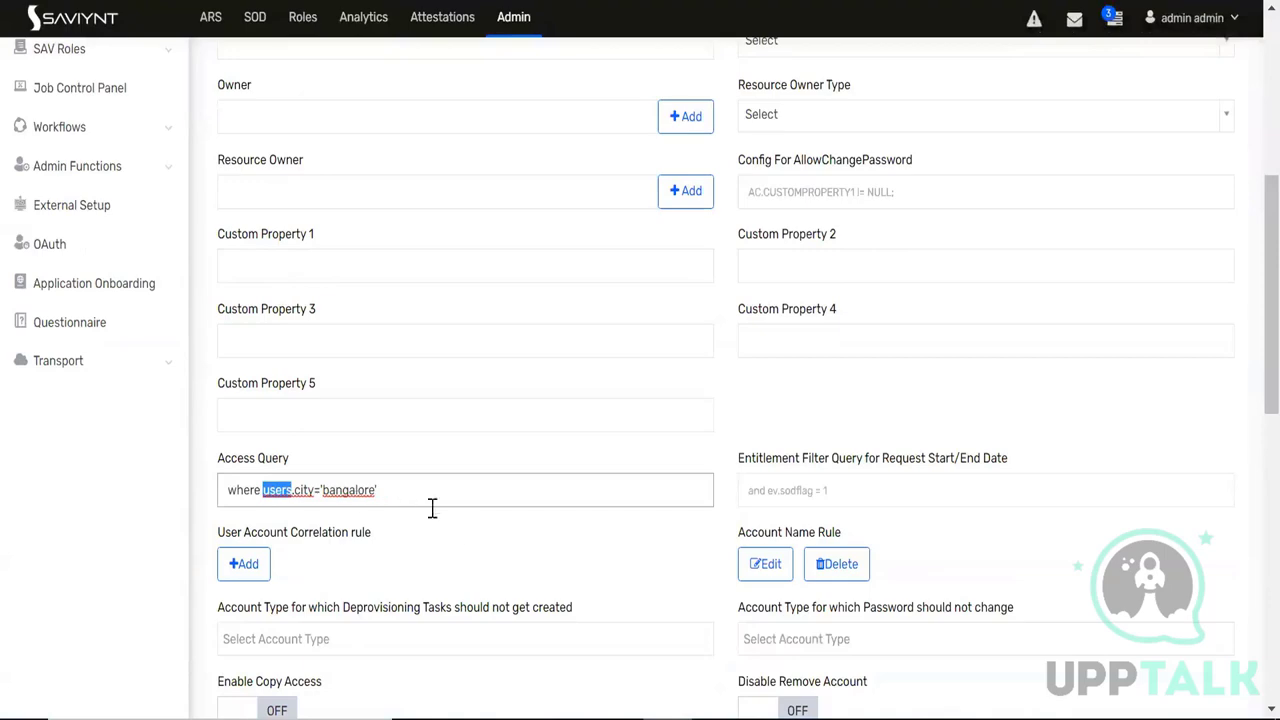
scroll(465, 535, down, 2)
scroll(465, 535, down, 7)
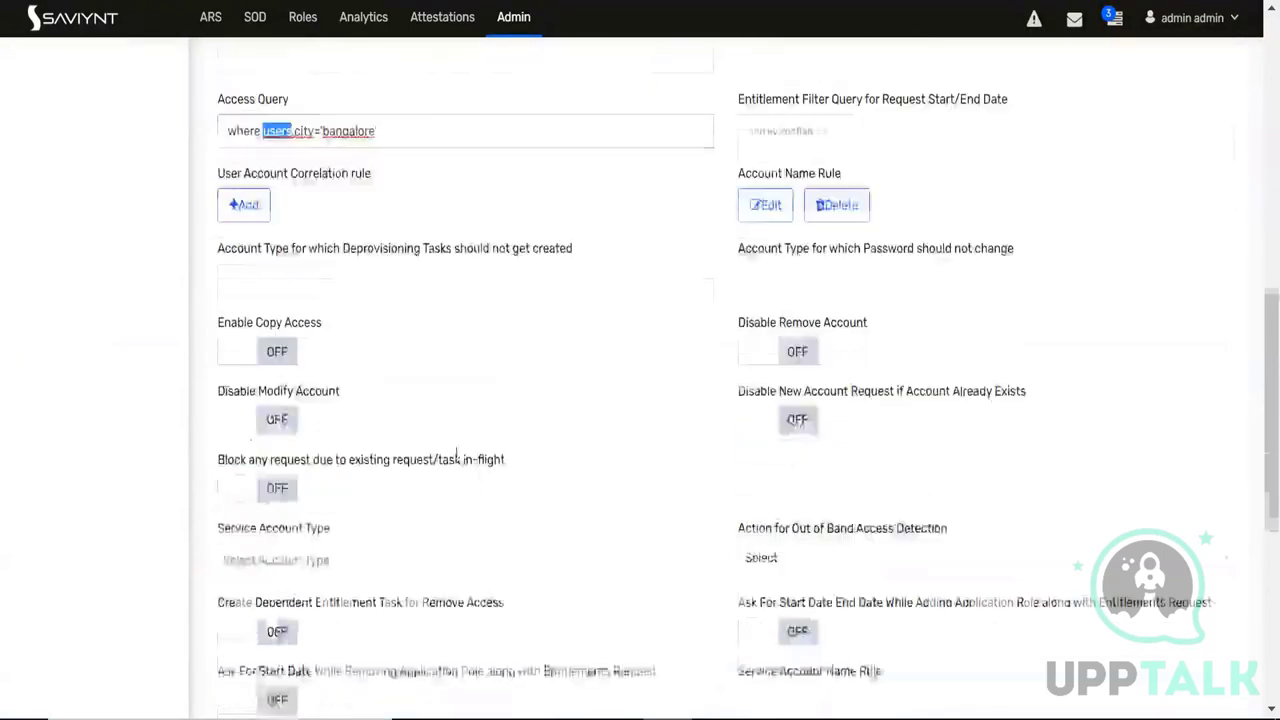
Open the ECM site at 192.168.56.101:8080/ECM/ and go to its access request home page
scroll(580, 408, up, 10)
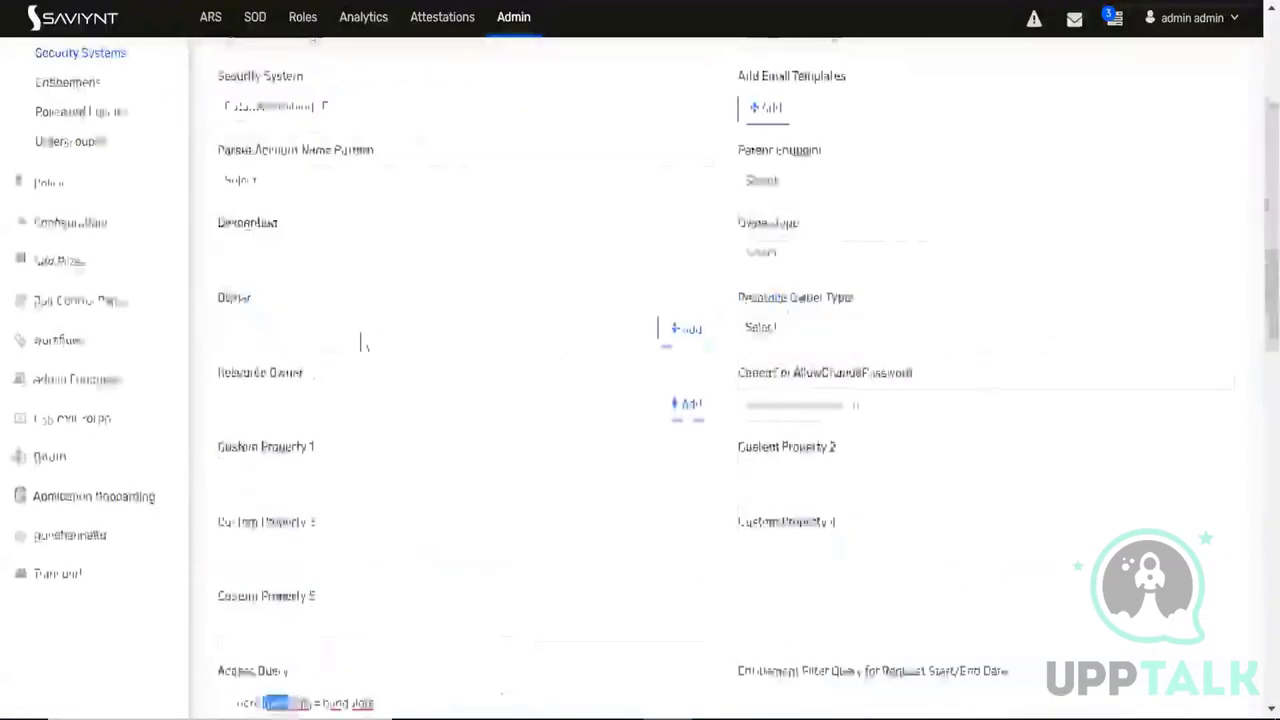
scroll(265, 75, up, 2)
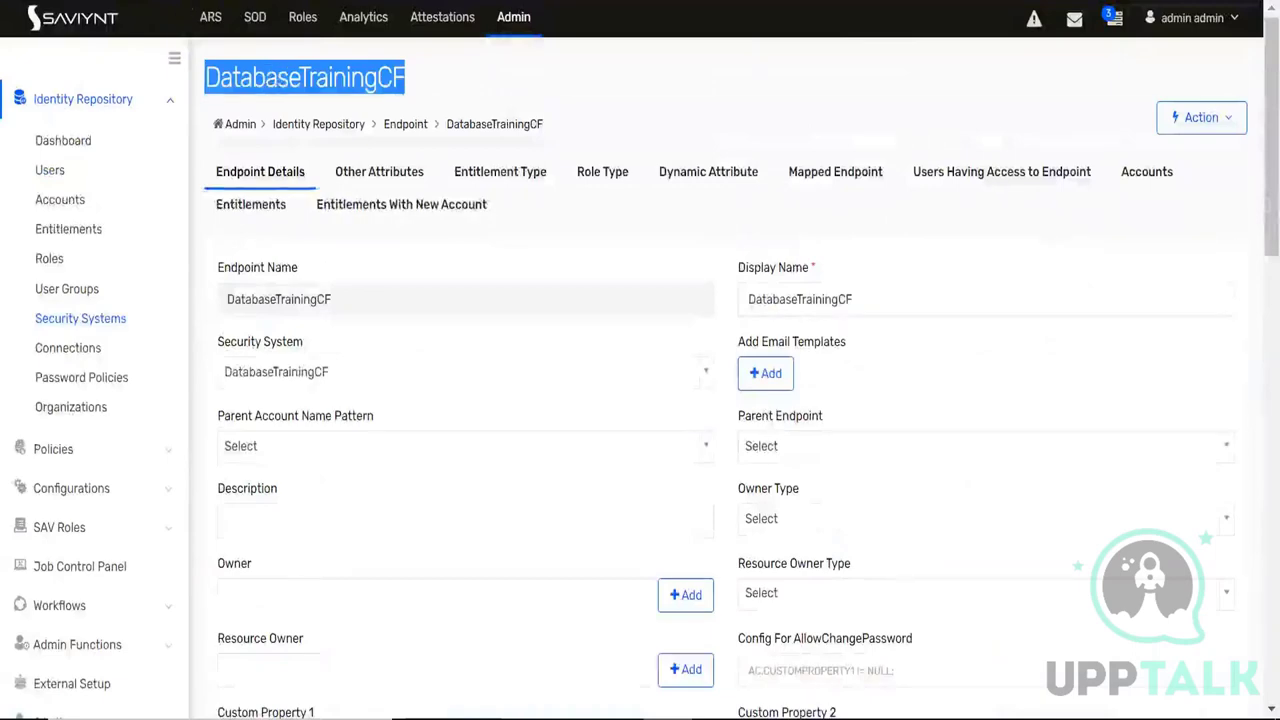
click(169, 176)
scroll(380, 408, up, 10)
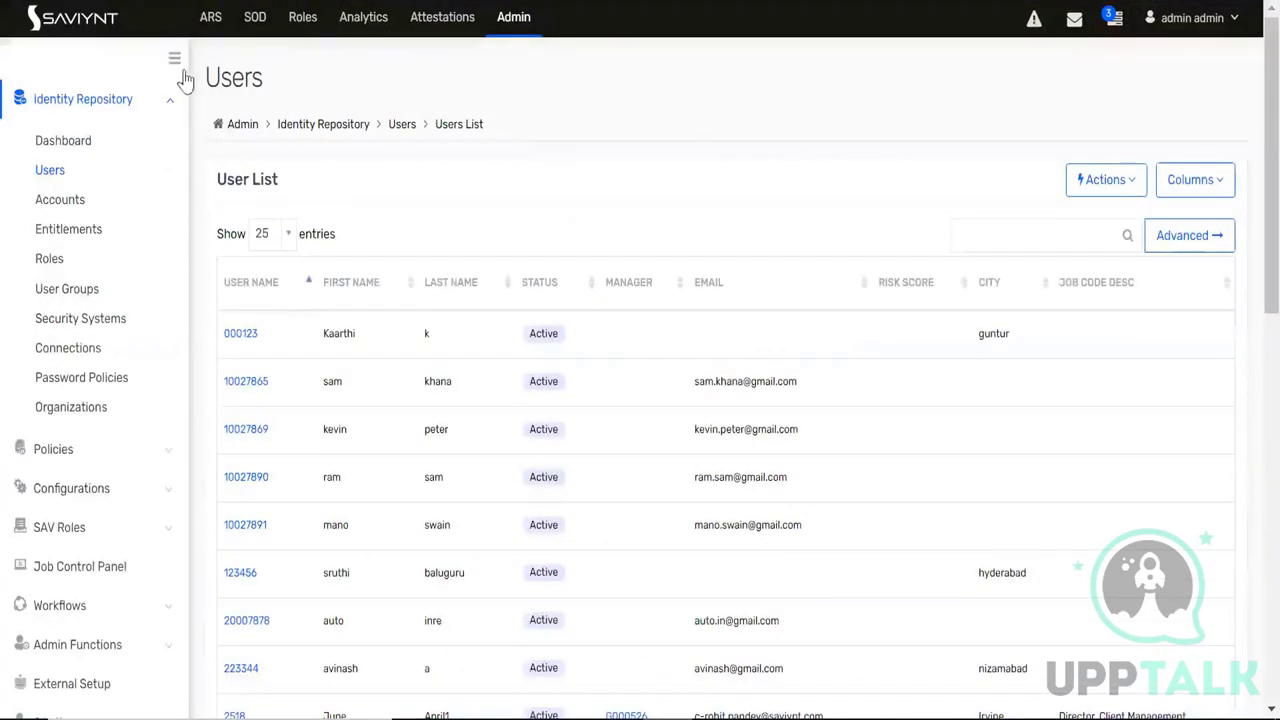
key(alt+Left)
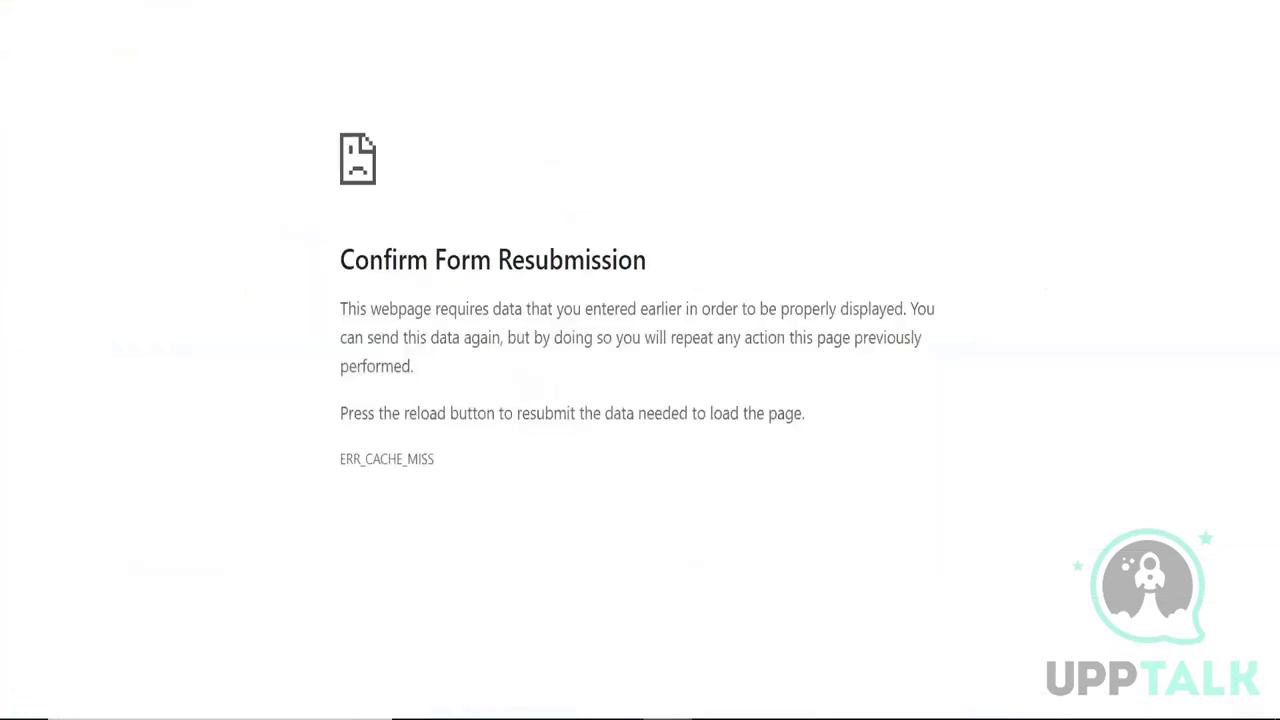
key(ctrl+l)
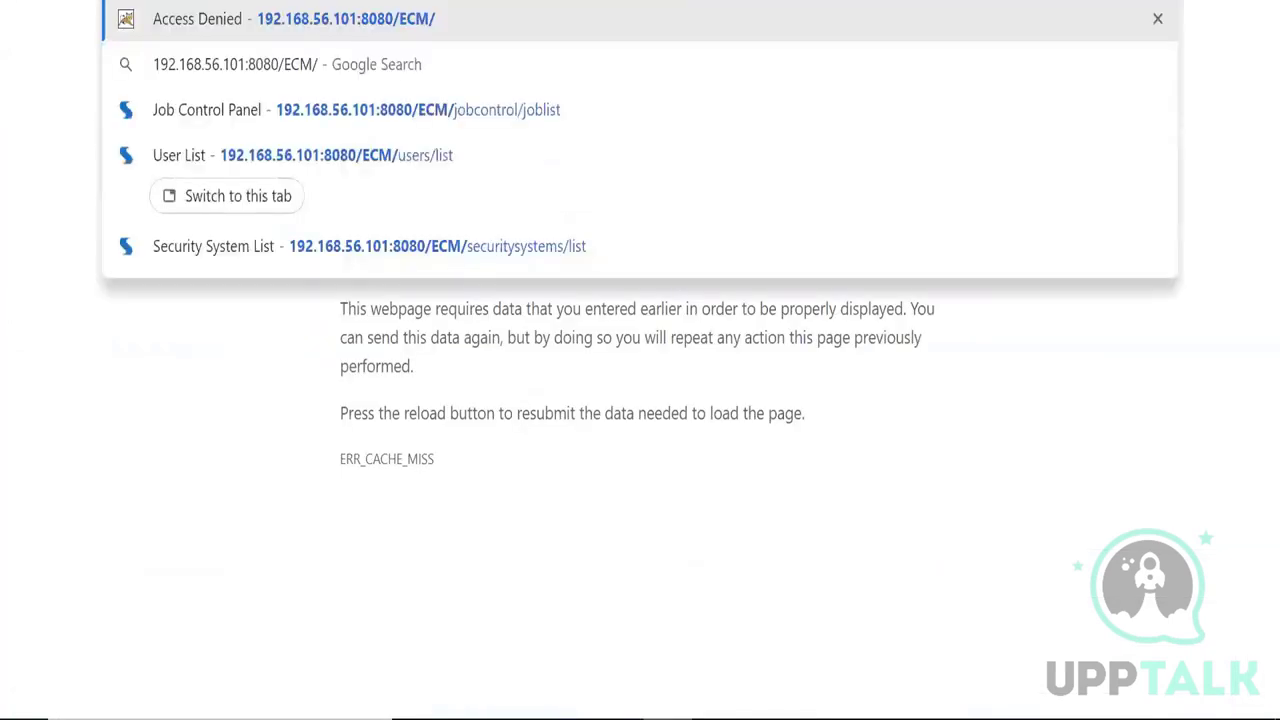
key(Return)
click(807, 224)
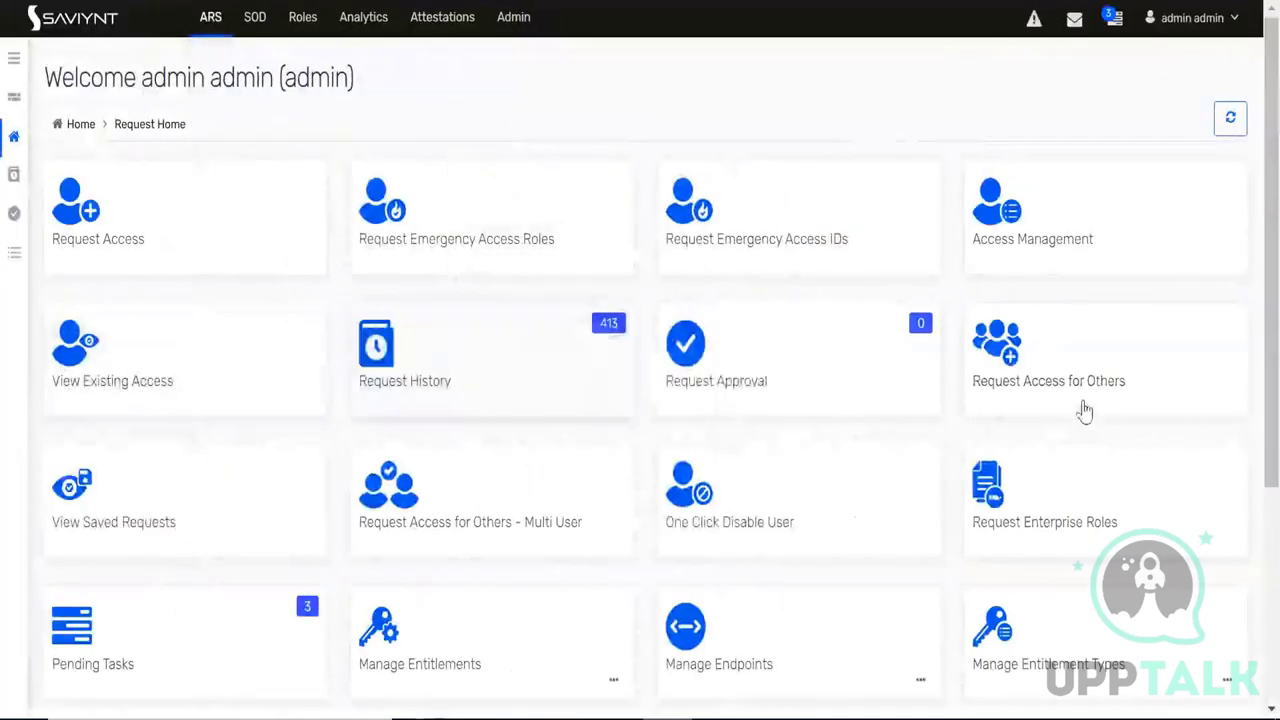
Start an access request for others, select the third listed Los Angeles user and continue to the applications
click(1077, 383)
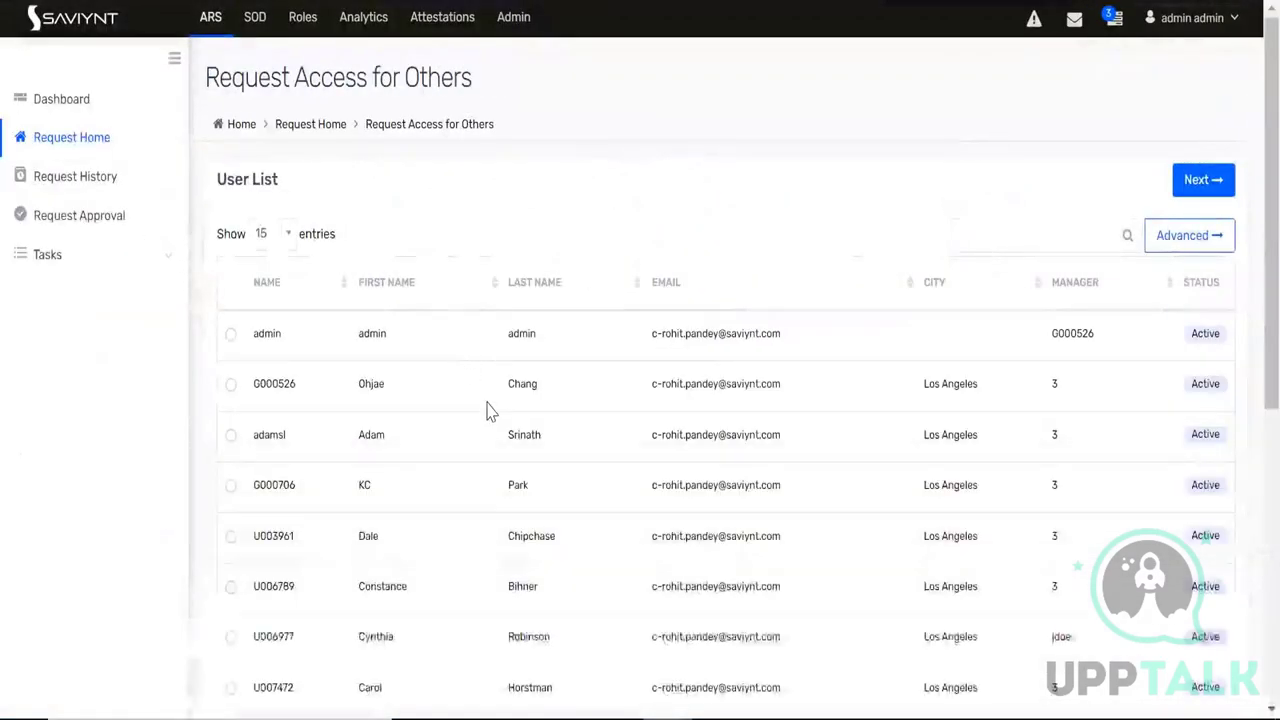
click(1012, 240)
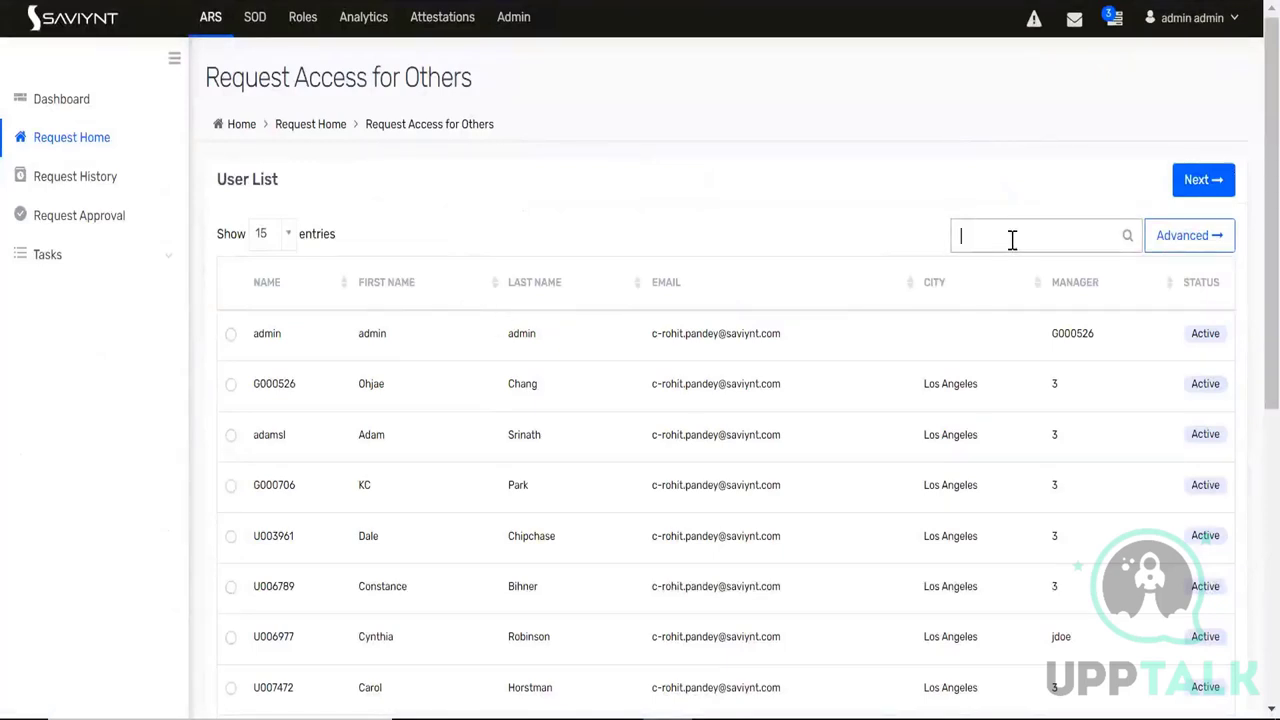
click(231, 487)
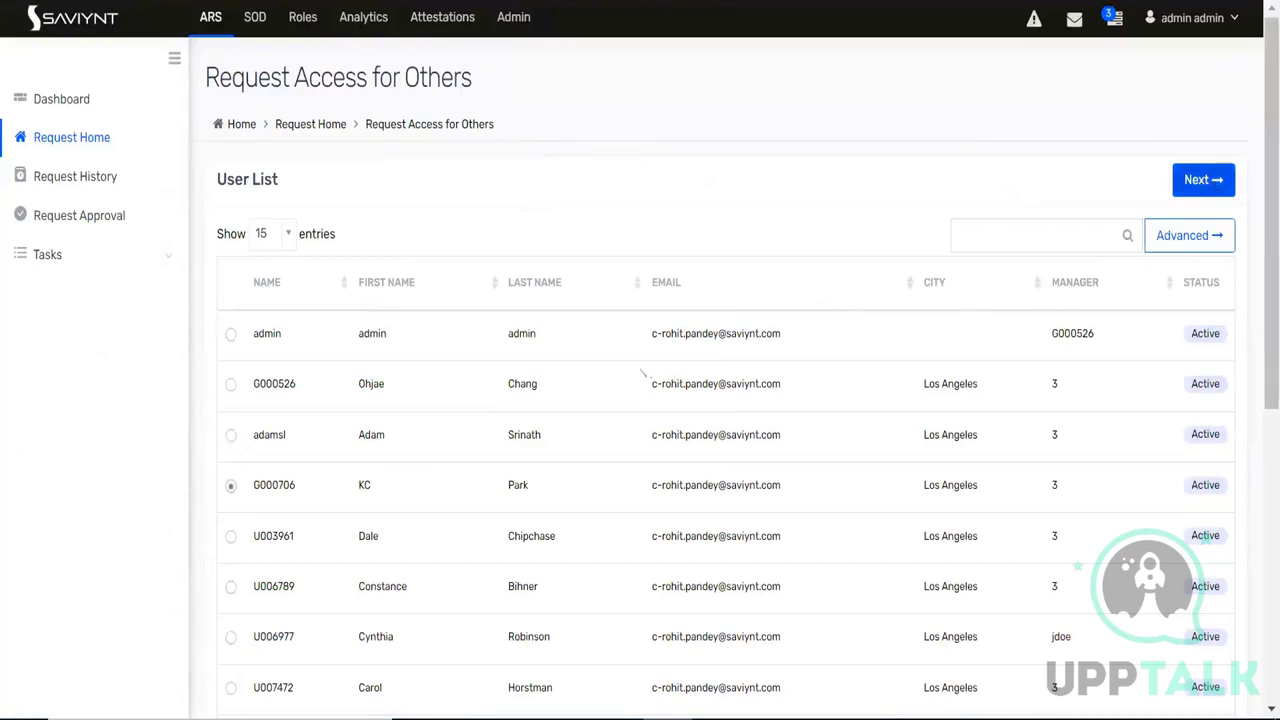
Check the full application list for the selected Los Angeles user for DatabaseTrainingCF
scroll(634, 437, down, 6)
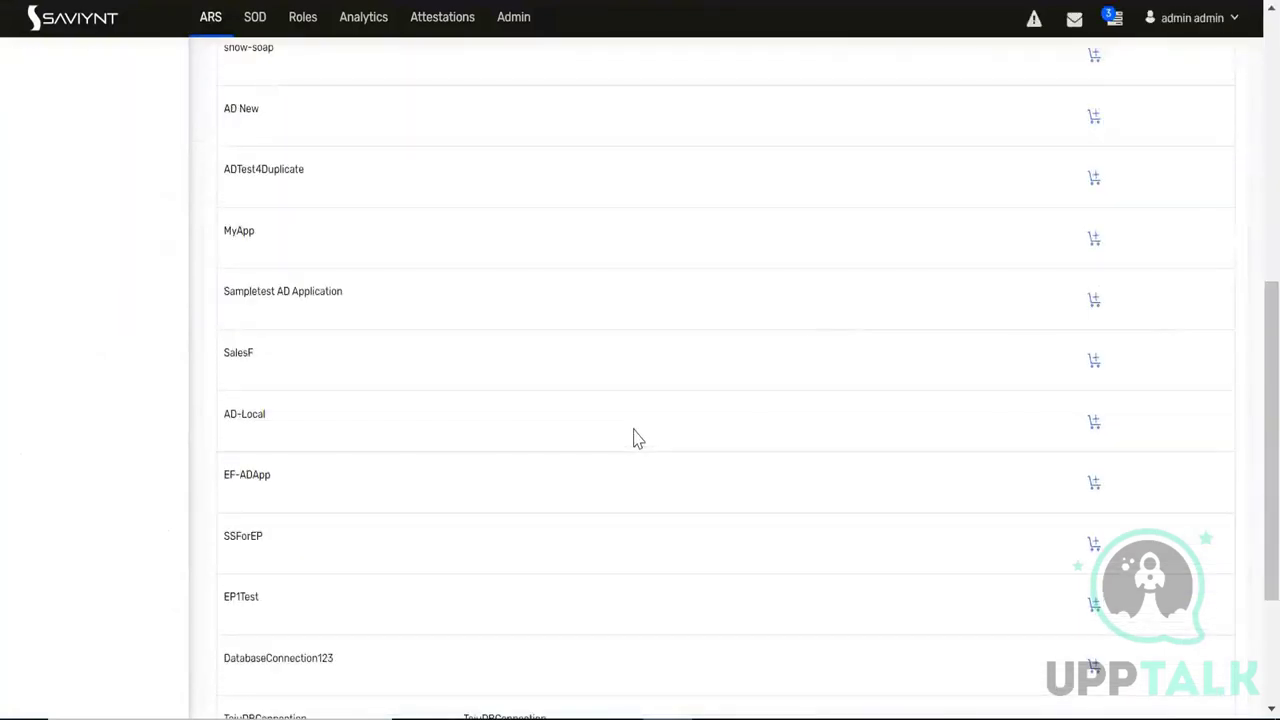
scroll(634, 437, down, 1)
scroll(634, 437, down, 1)
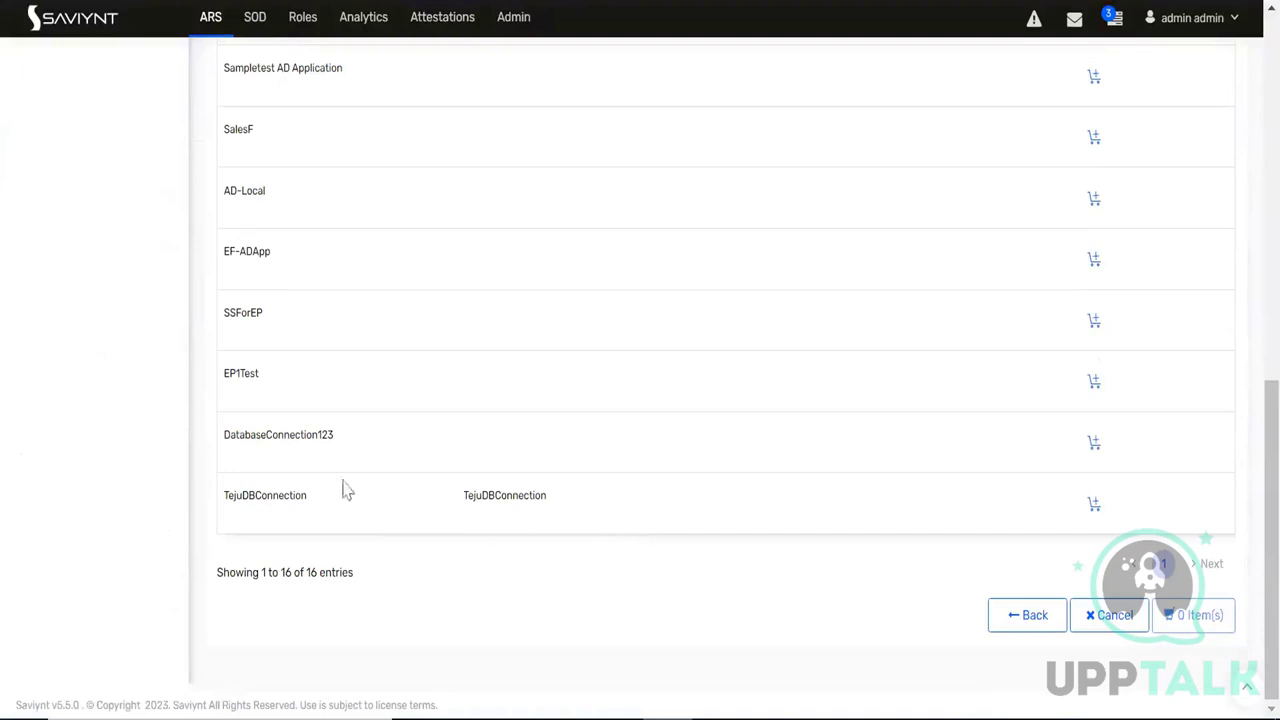
scroll(340, 488, up, 3)
scroll(340, 488, up, 4)
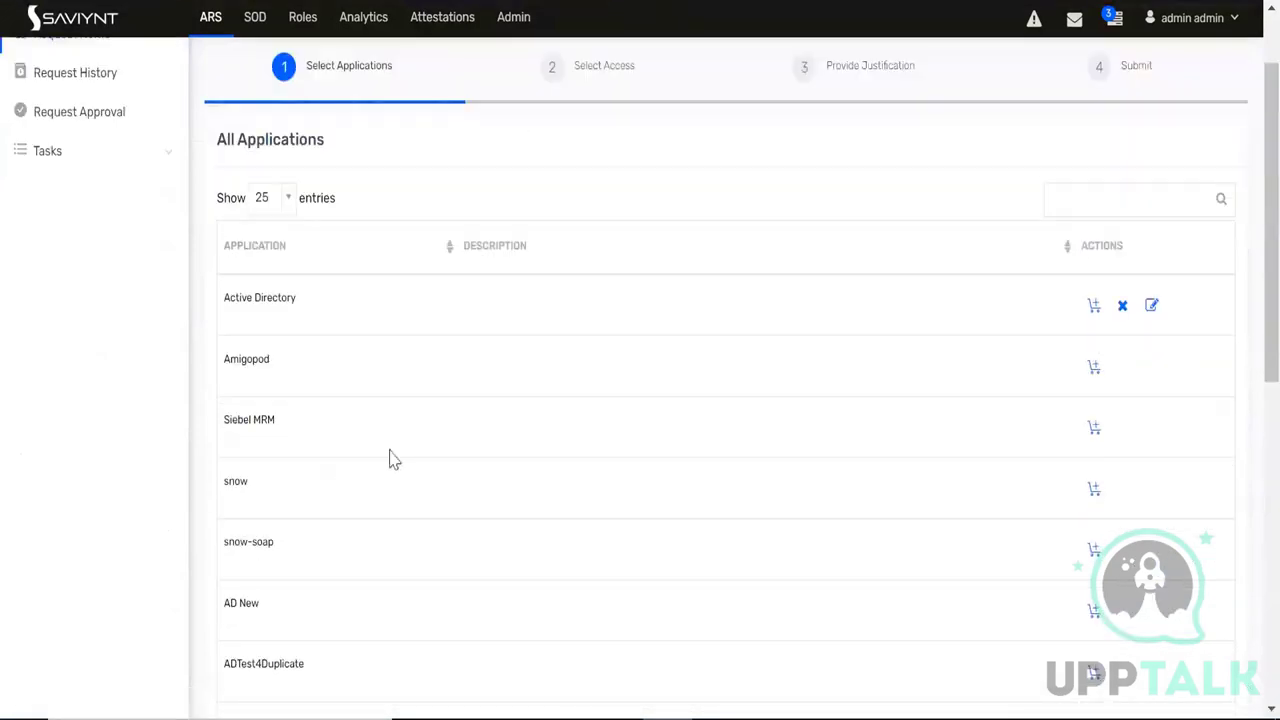
scroll(406, 491, down, 6)
scroll(406, 491, up, 6)
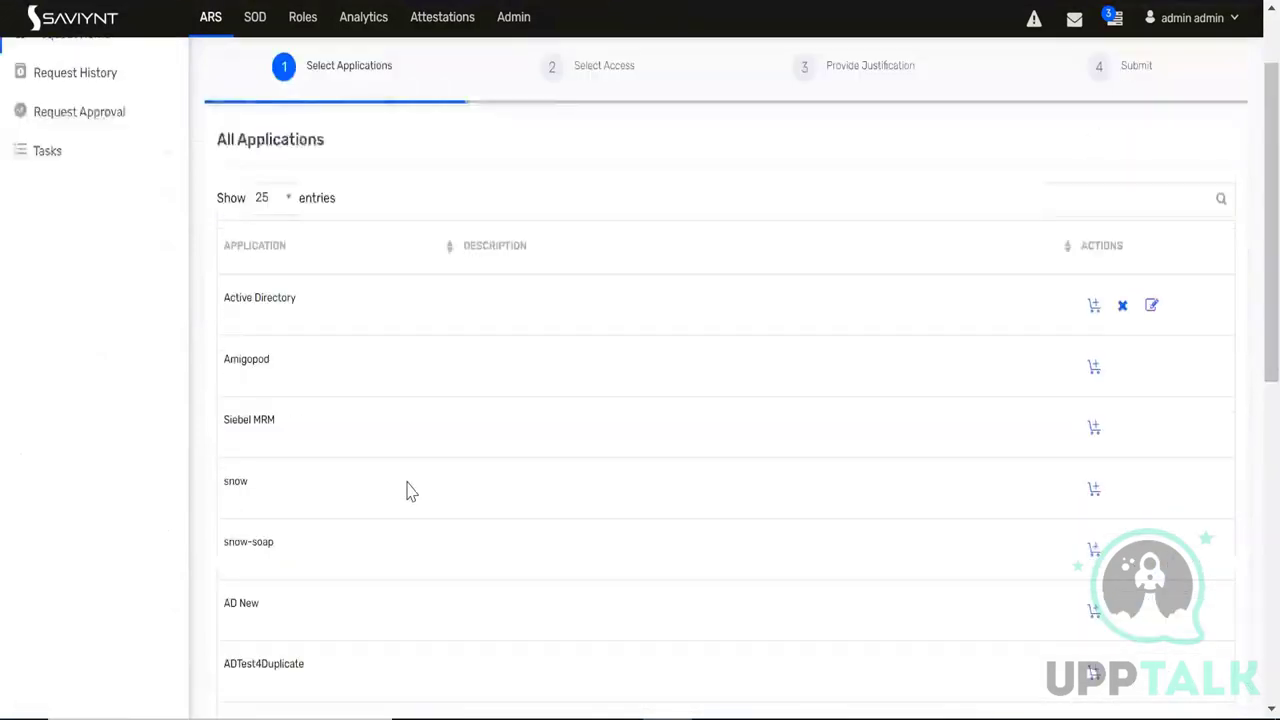
Return to Request Home and copy the user name from the Bangalore user's details
scroll(406, 491, up, 2)
click(90, 137)
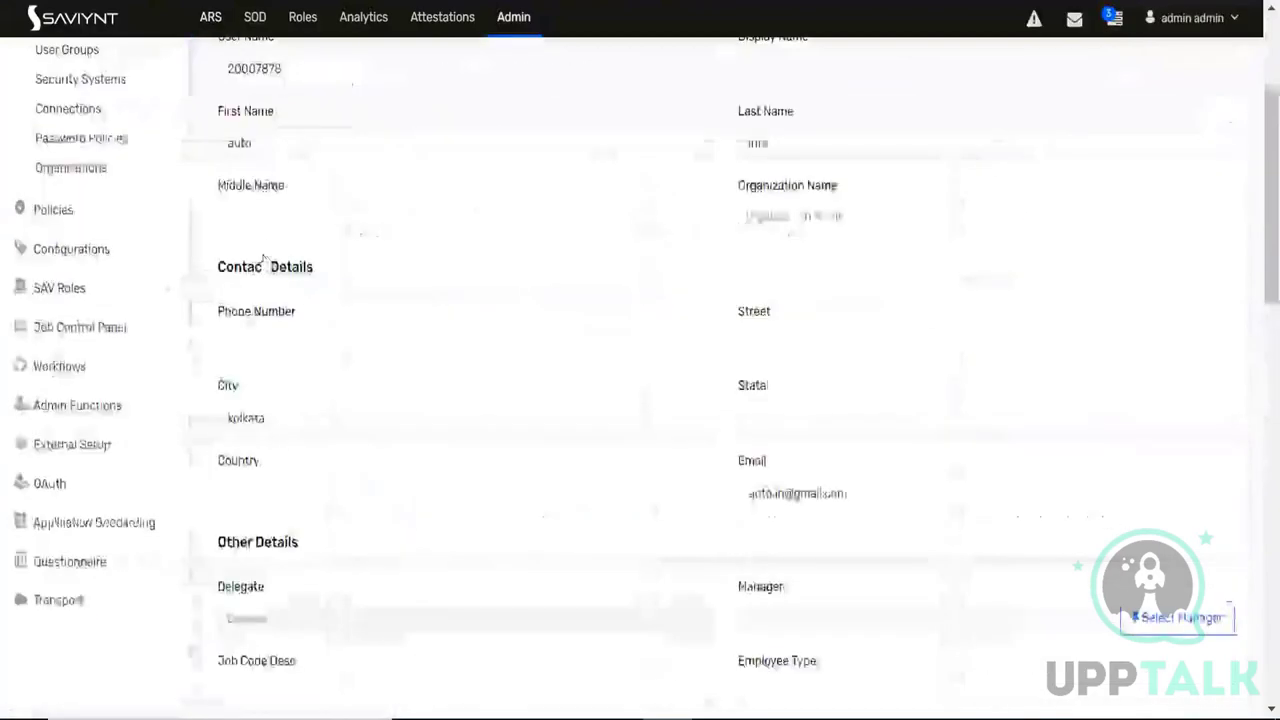
scroll(268, 258, up, 3)
scroll(270, 258, down, 4)
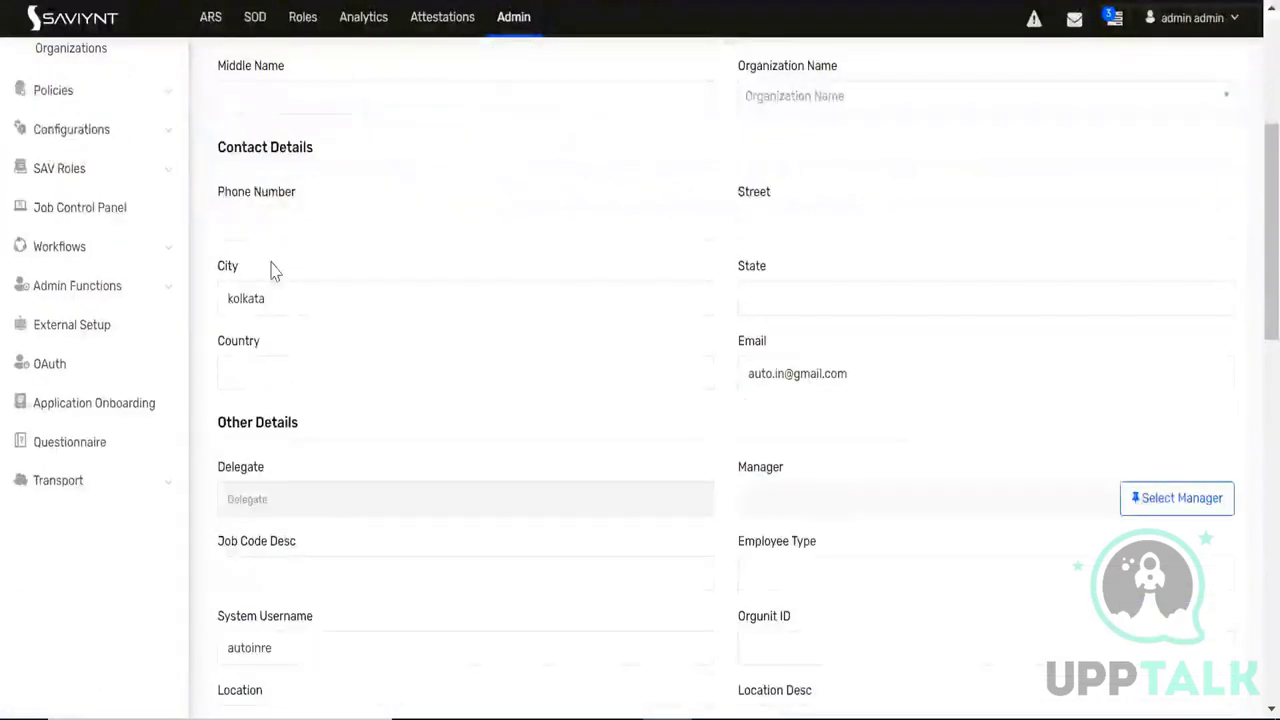
scroll(271, 266, up, 4)
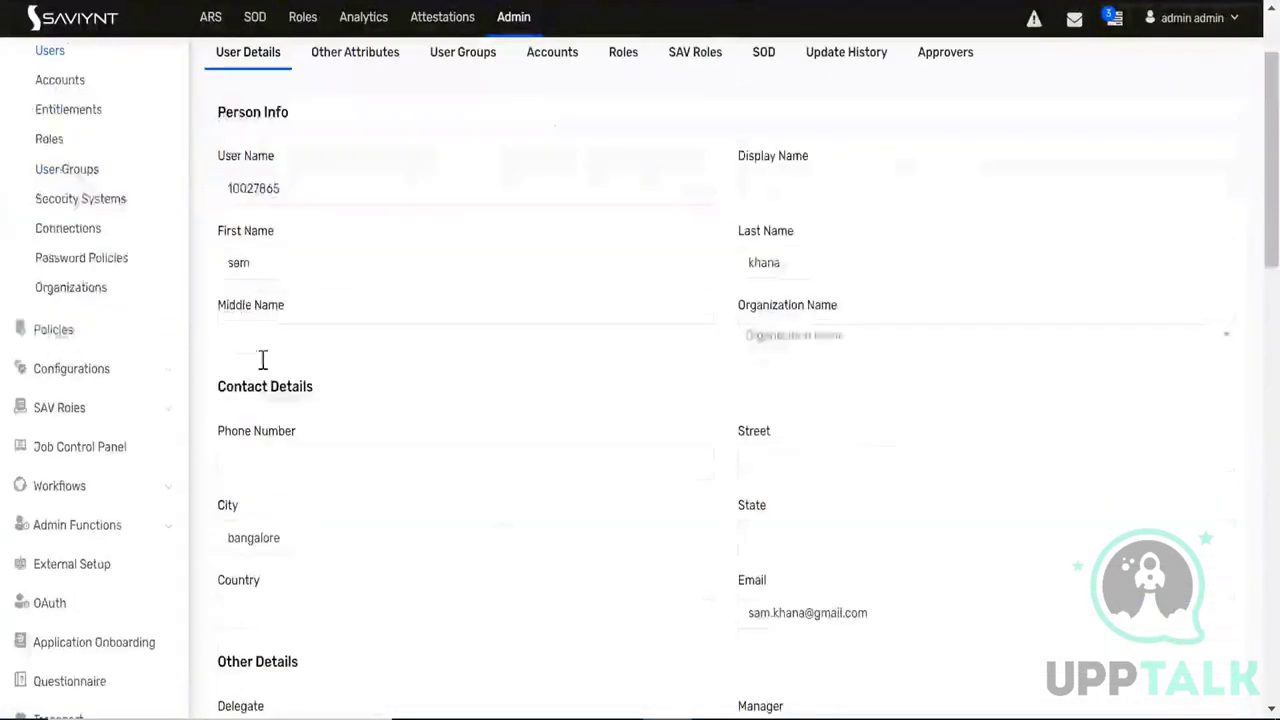
scroll(309, 481, down, 2)
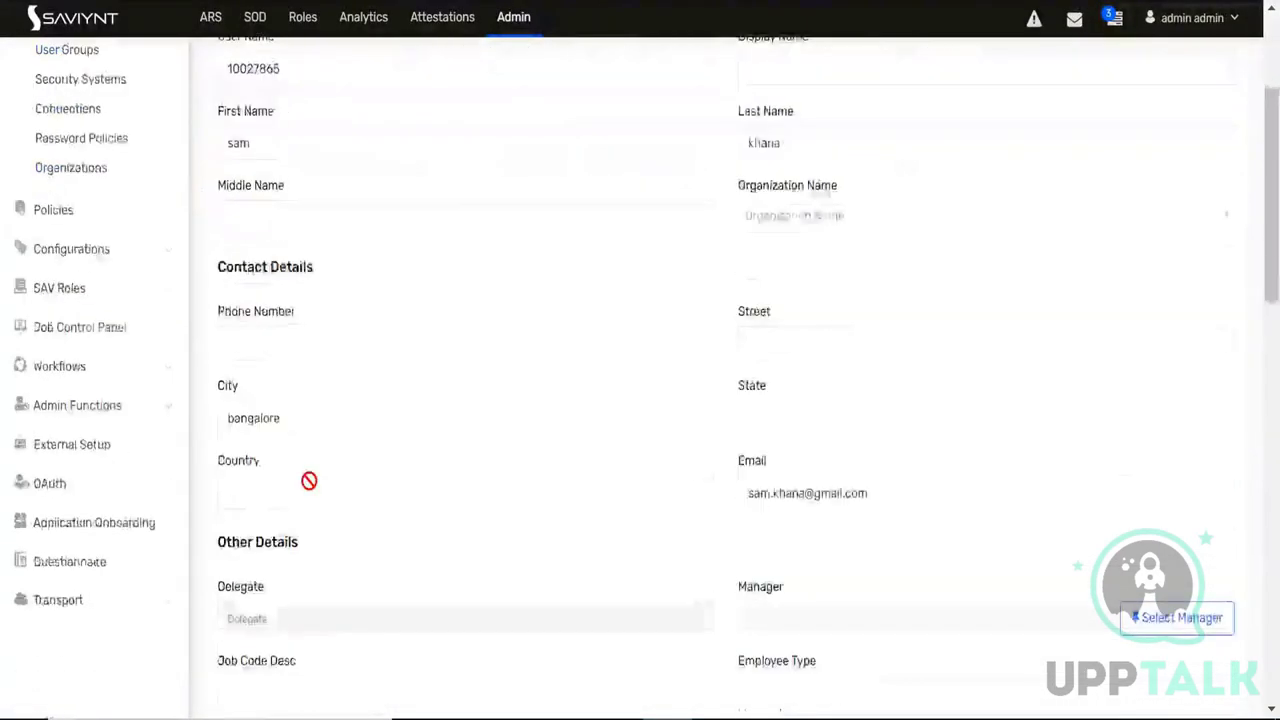
scroll(309, 481, down, 1)
scroll(277, 406, up, 4)
double_click(243, 80)
key(ctrl+c)
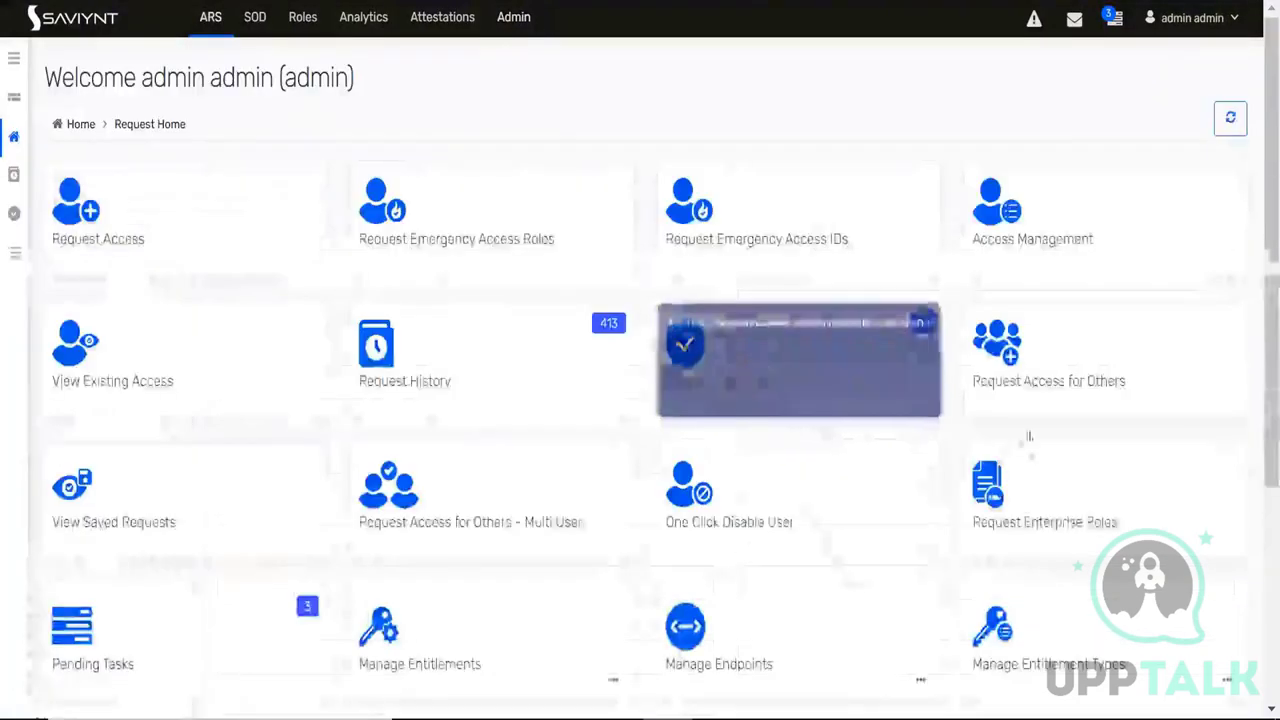
Start an access request for others, find the Bangalore user by the copied user name and continue to the applications
click(1057, 380)
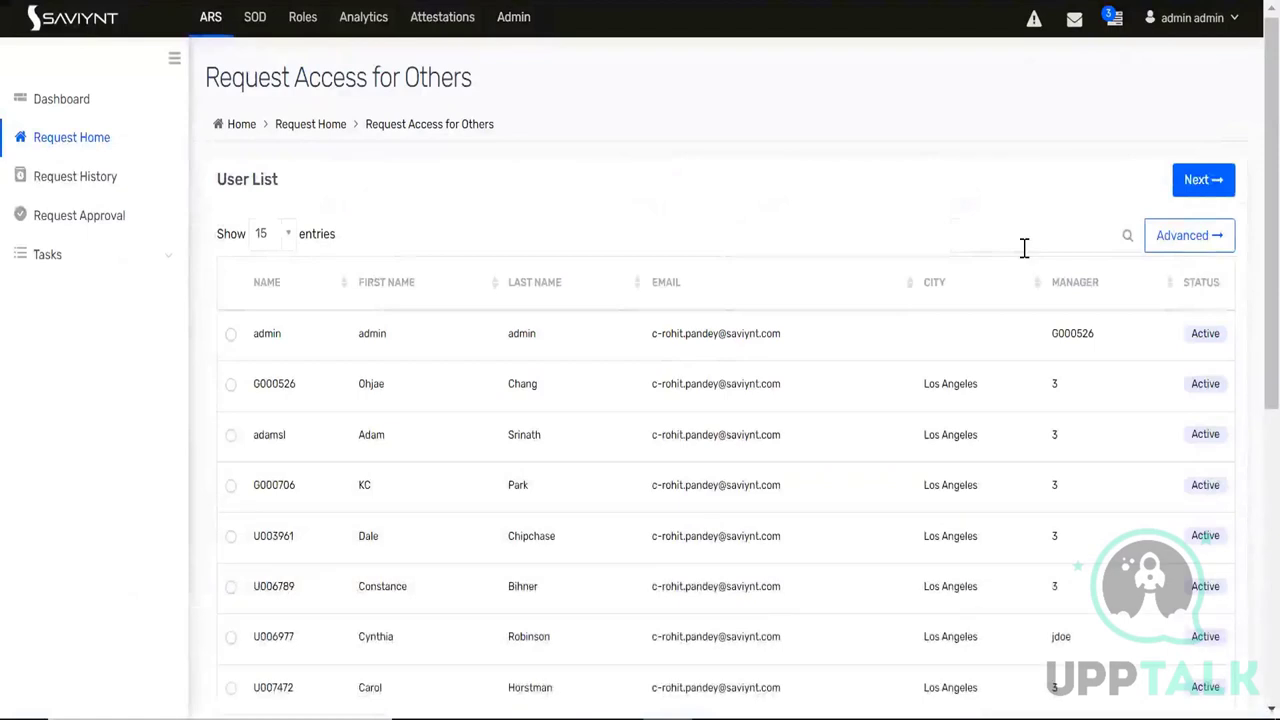
click(1023, 249)
key(ctrl+v)
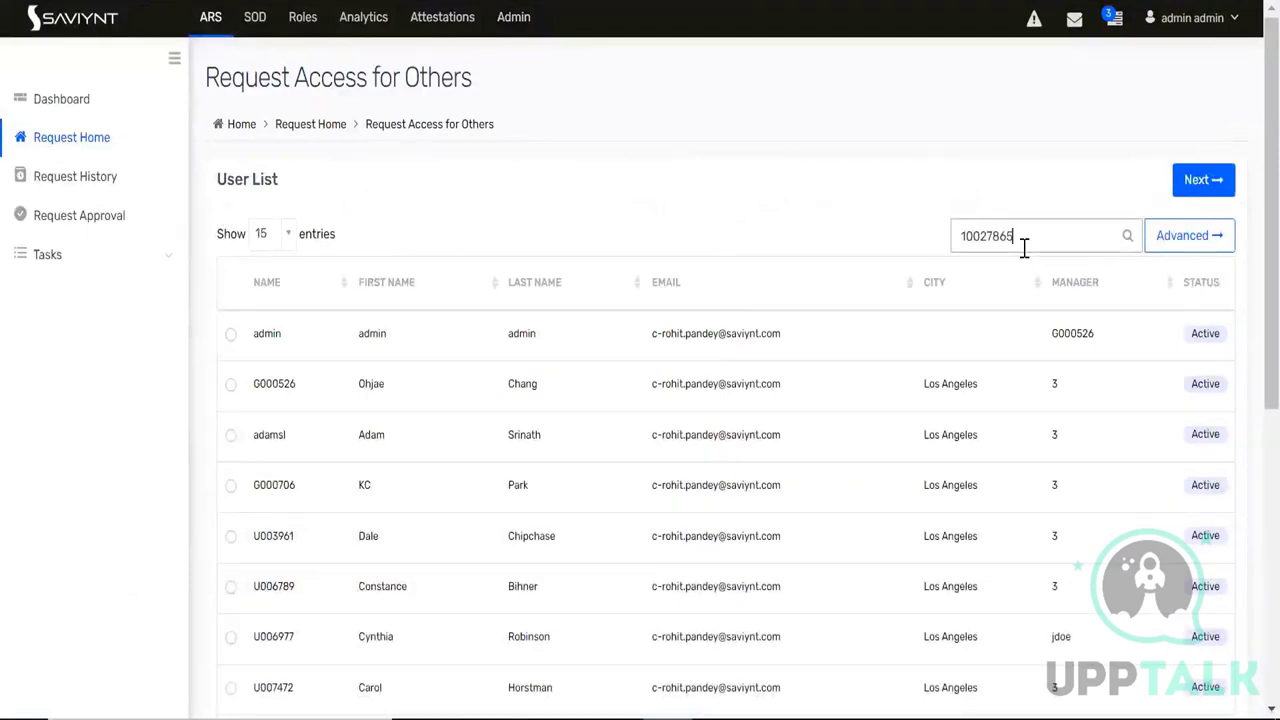
click(1128, 240)
click(230, 336)
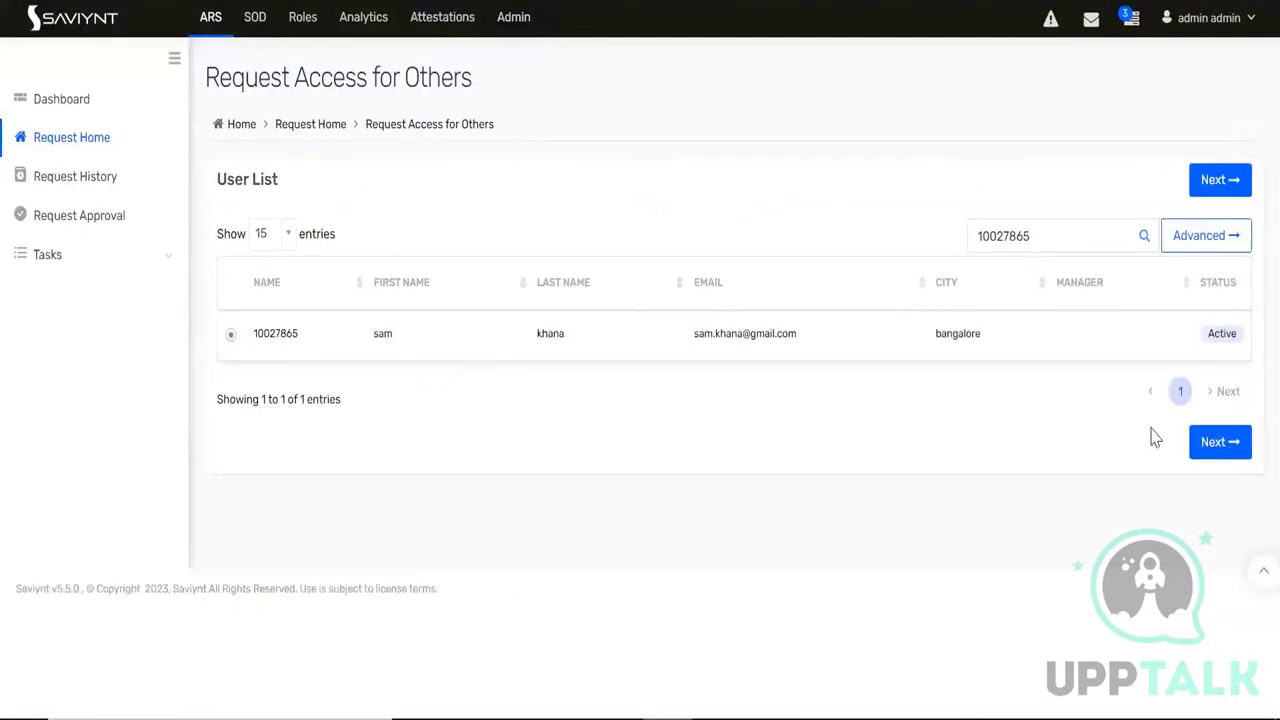
click(1227, 441)
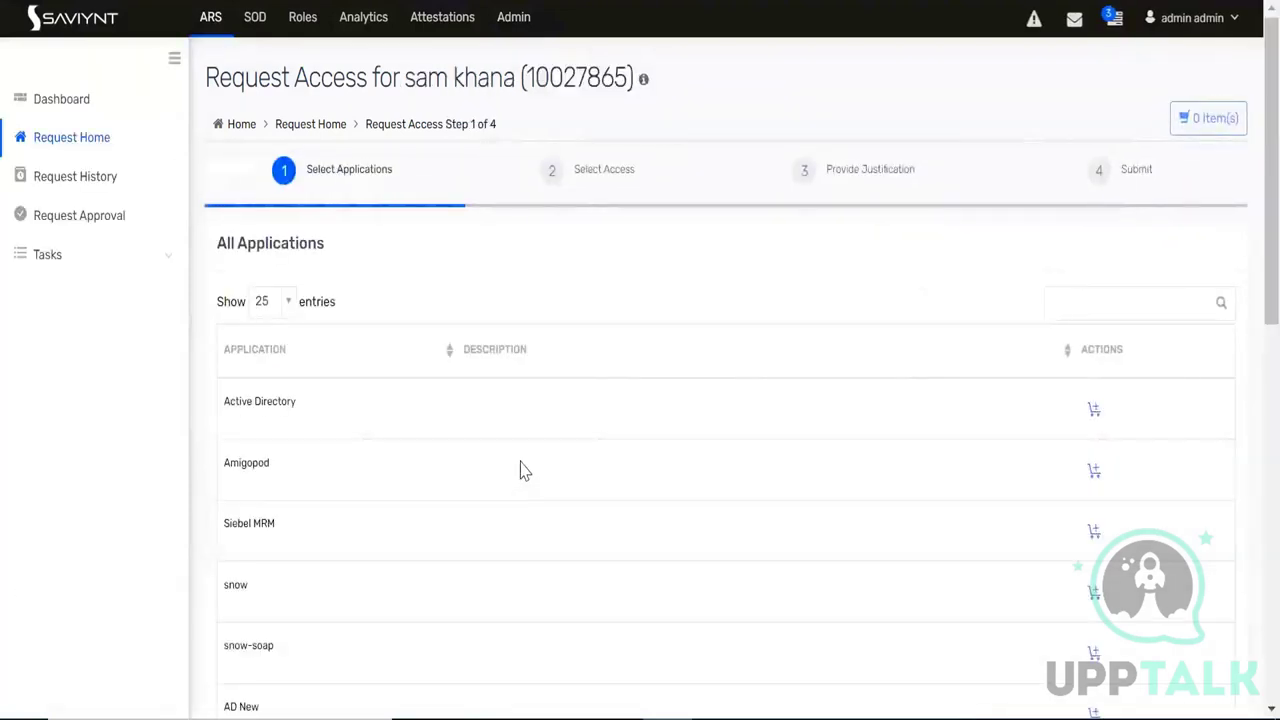
Locate DatabaseTrainingCF among the applications offered to the Bangalore user
scroll(520, 466, down, 8)
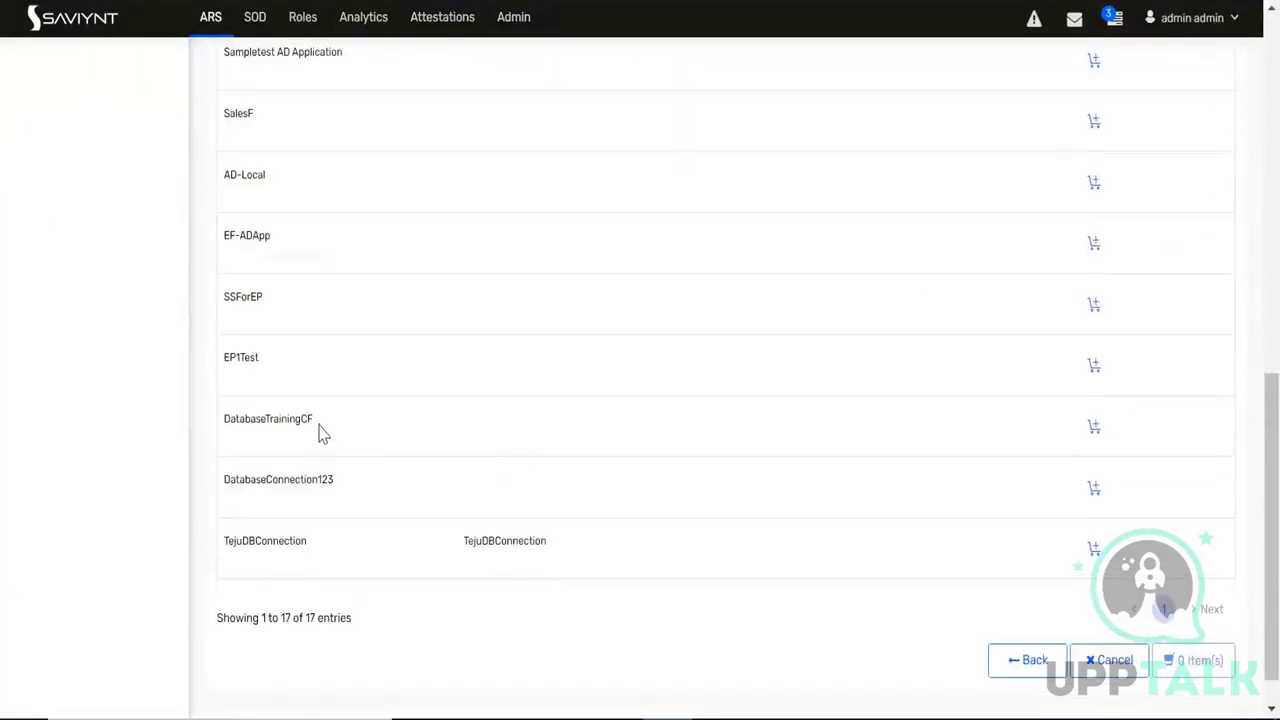
double_click(231, 416)
drag(335, 434, 226, 429)
scroll(327, 88, up, 6)
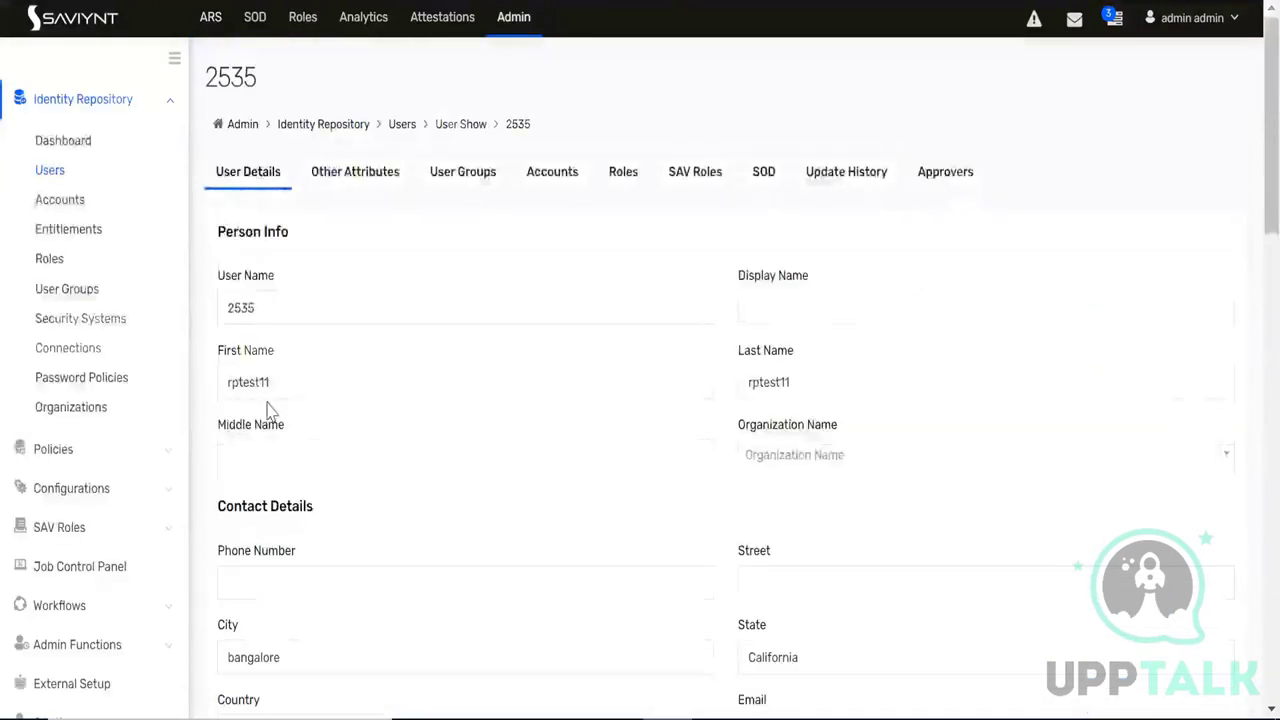
Review the open user and endpoint records and copy the user name from the Kolkata user's details
scroll(266, 411, down, 2)
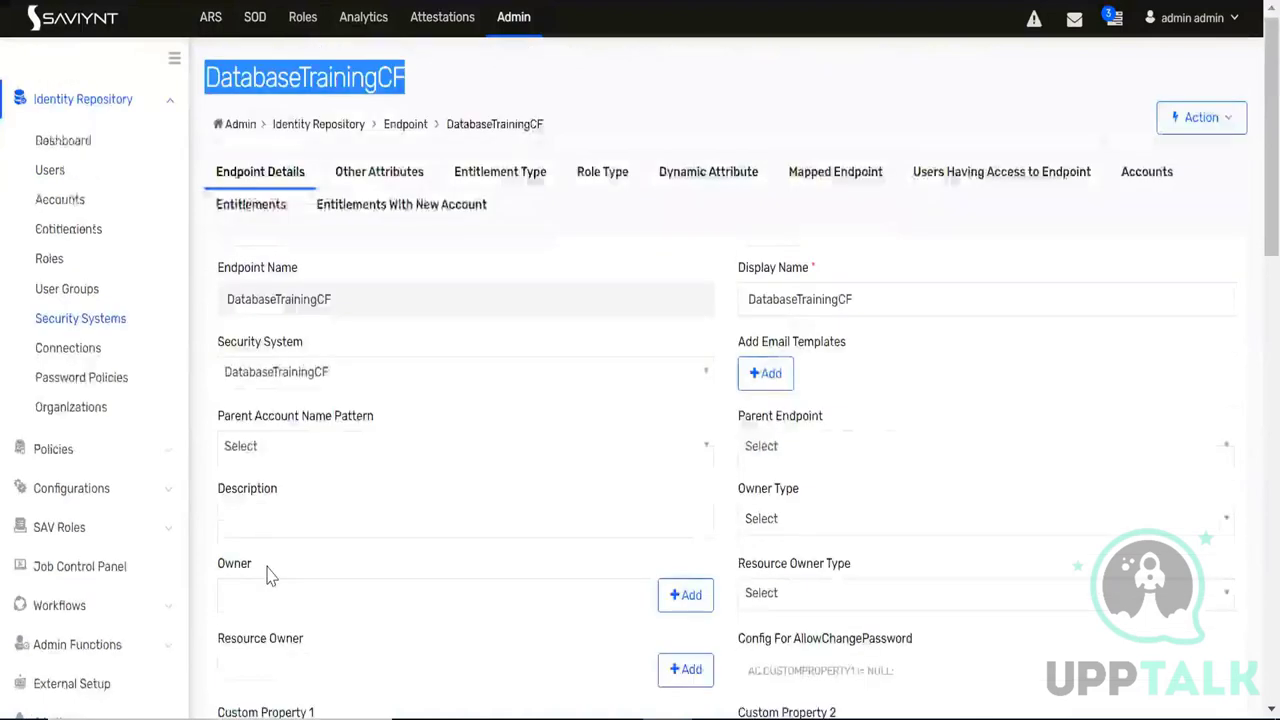
scroll(277, 548, down, 2)
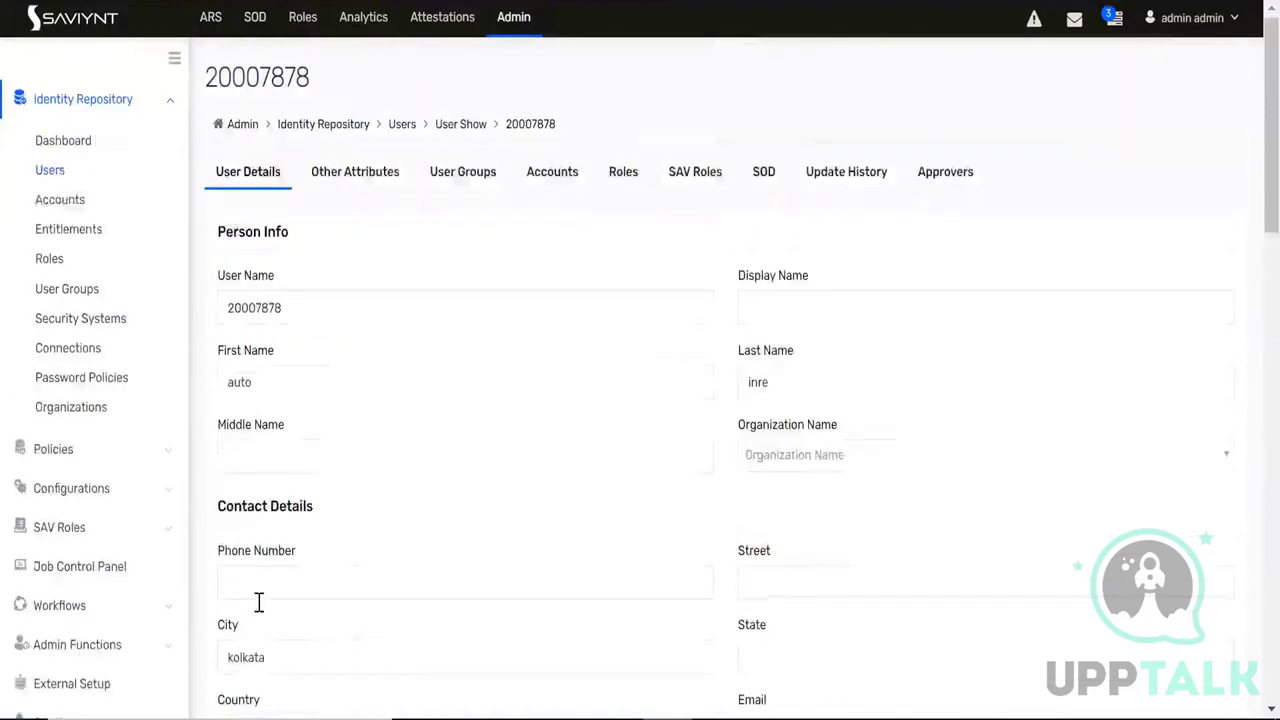
double_click(266, 63)
key(ctrl+c)
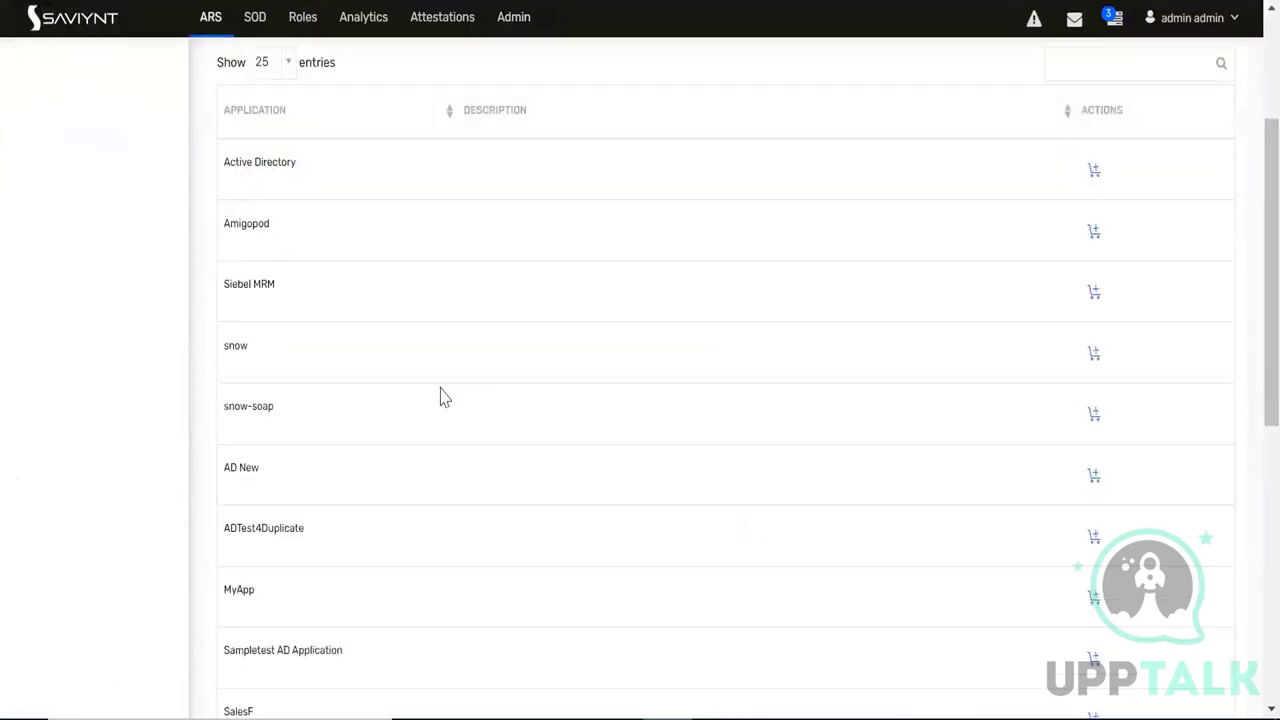
Start a new access request for others, find the Kolkata user by the copied user name and continue to the applications
scroll(440, 394, up, 3)
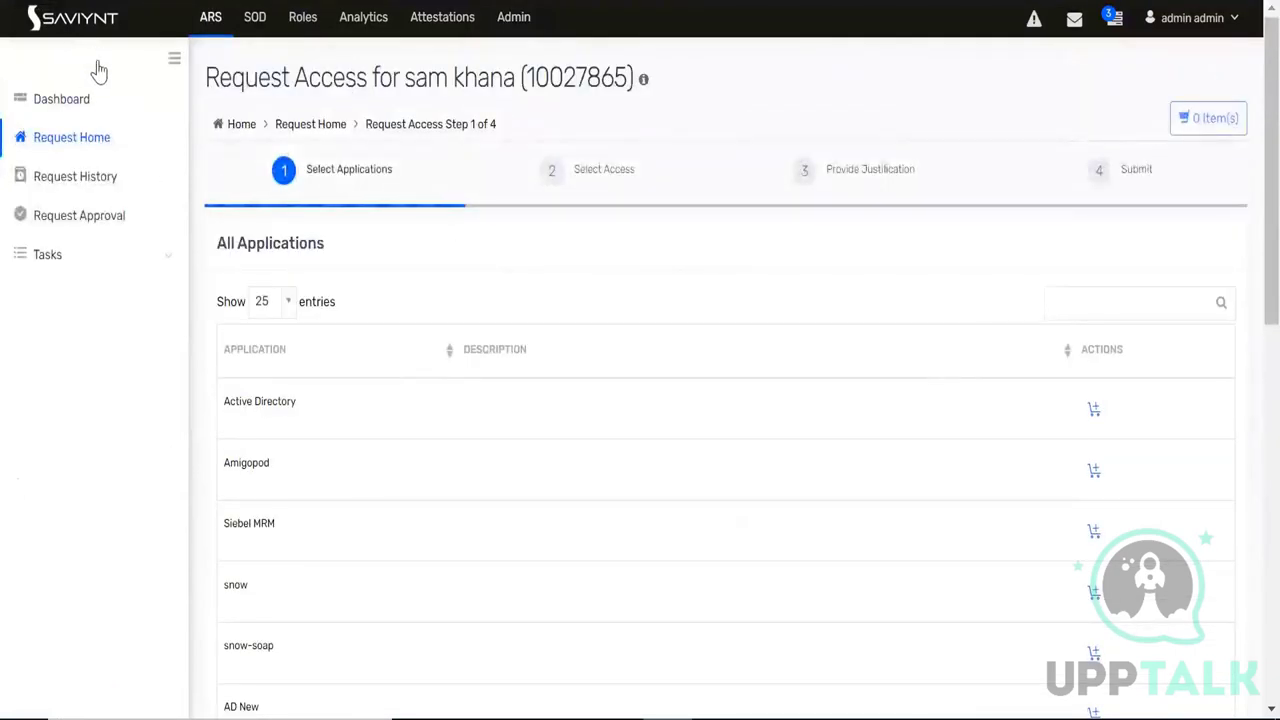
click(75, 137)
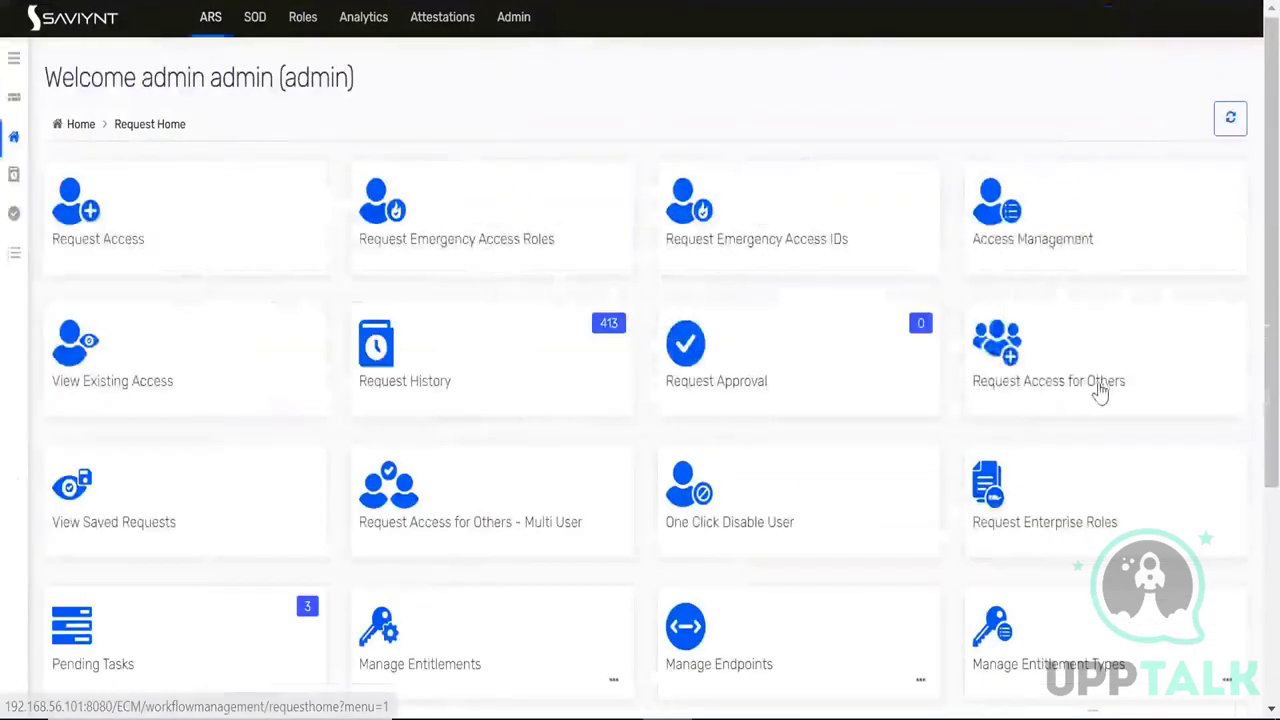
click(1095, 390)
click(1018, 246)
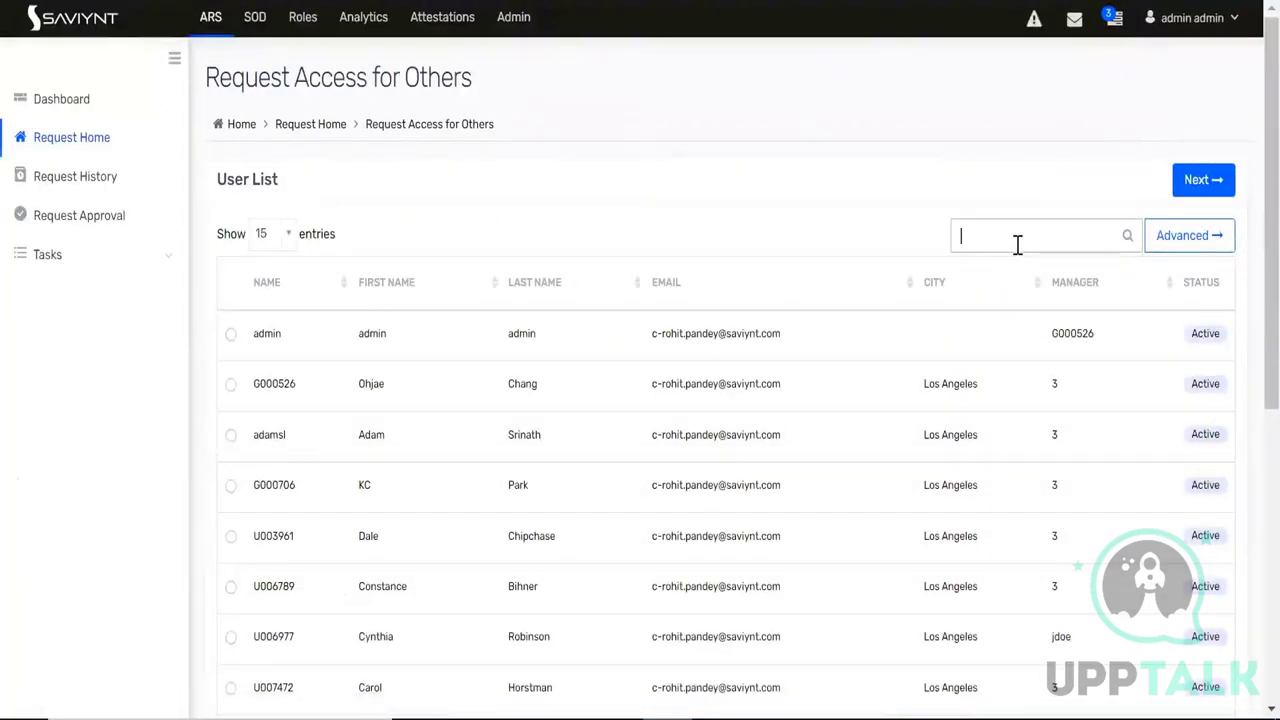
key(ctrl+v)
click(1127, 238)
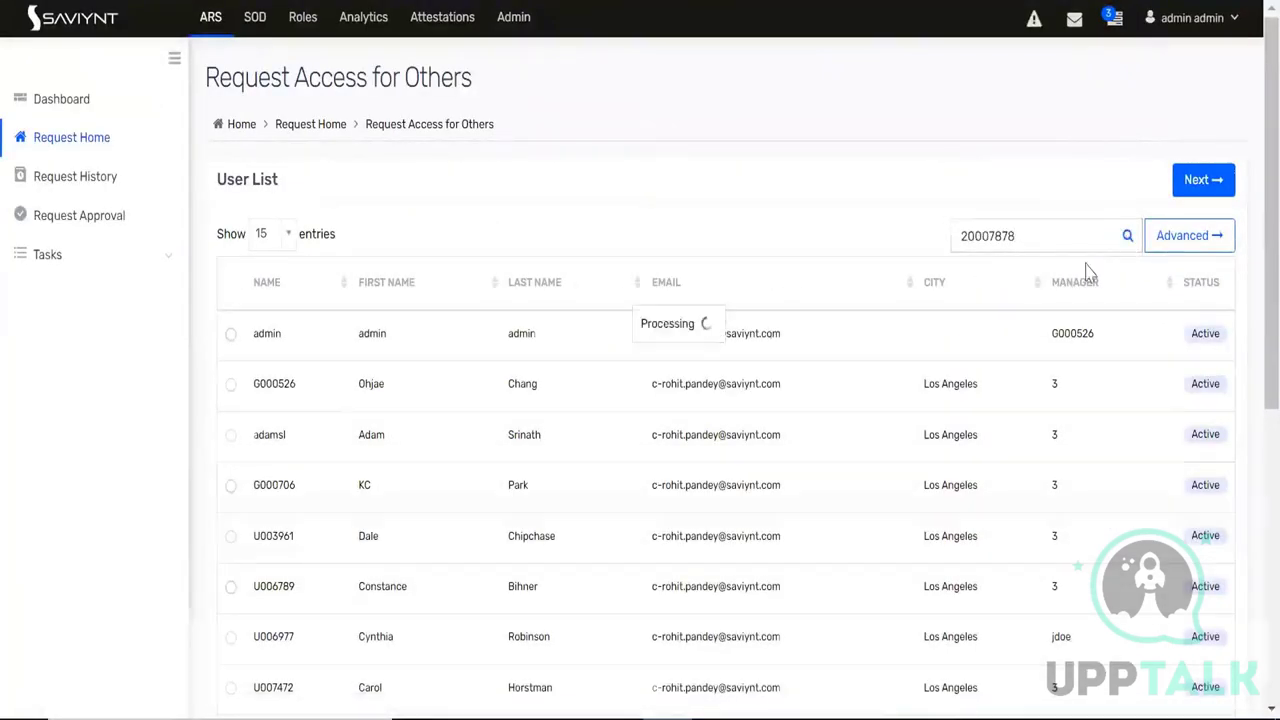
click(231, 336)
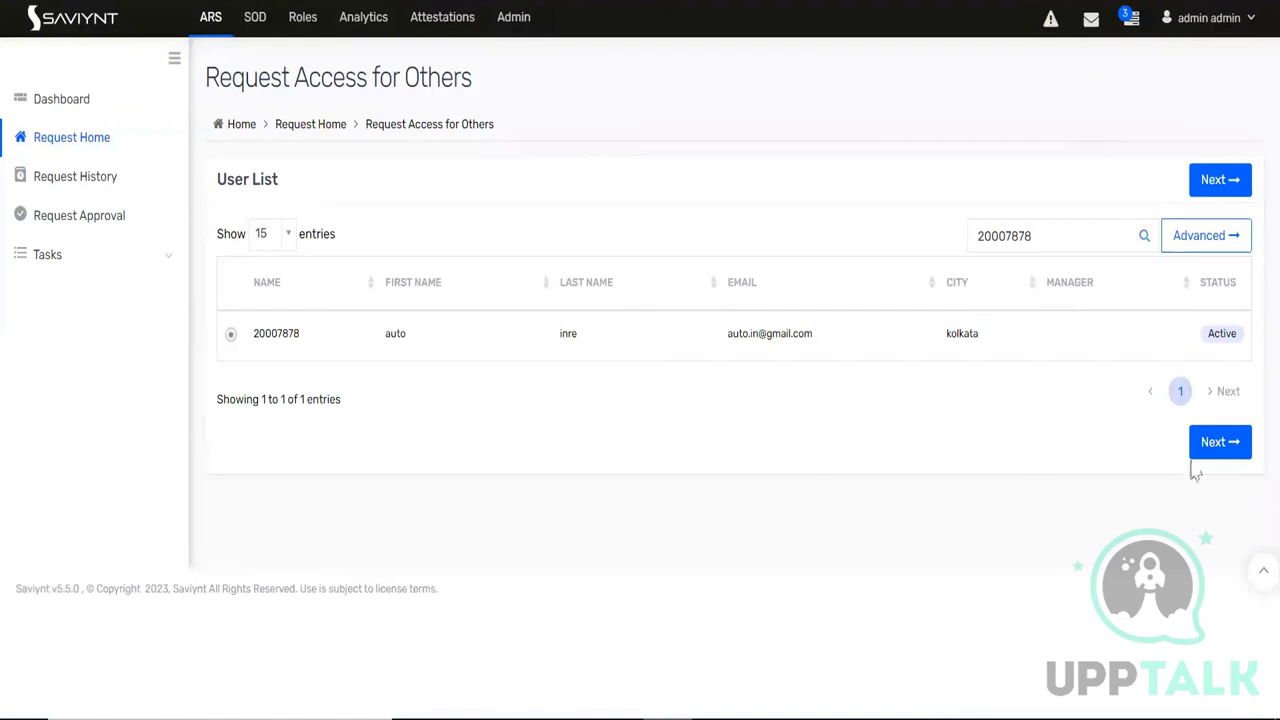
click(1220, 445)
Check the application list offered to the Kolkata user for DatabaseTrainingCF
scroll(591, 491, down, 6)
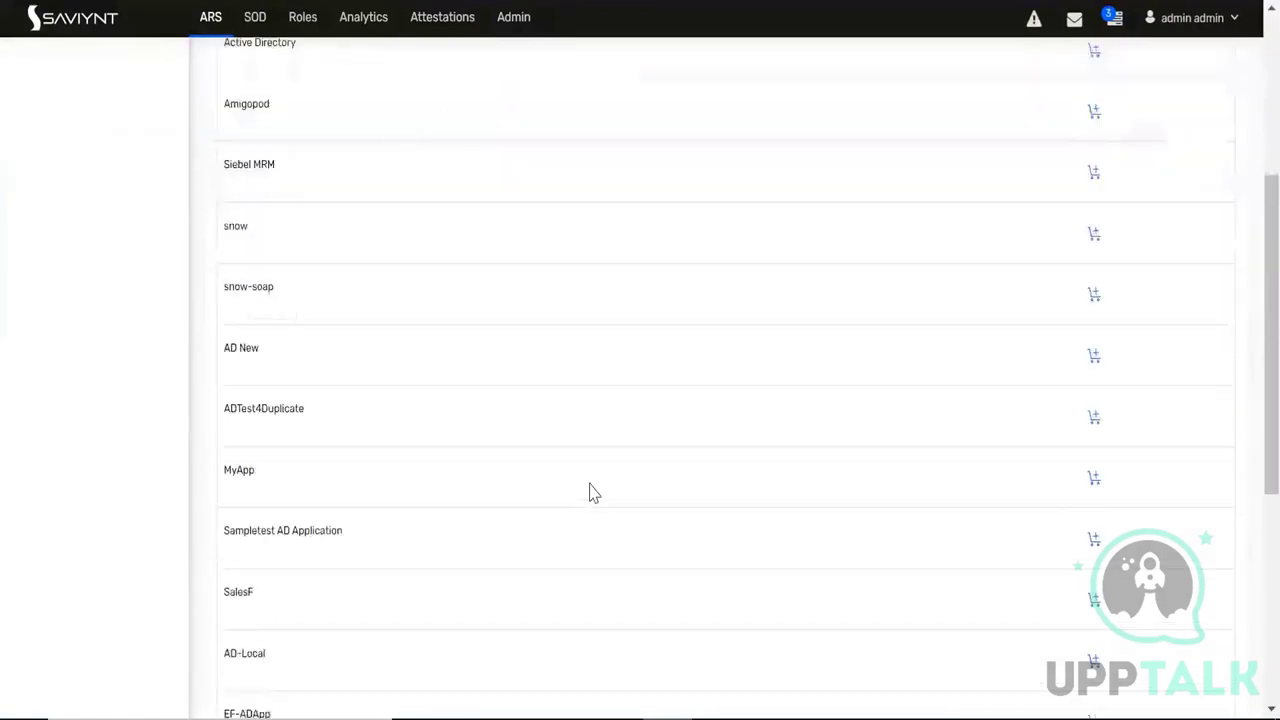
scroll(591, 491, down, 2)
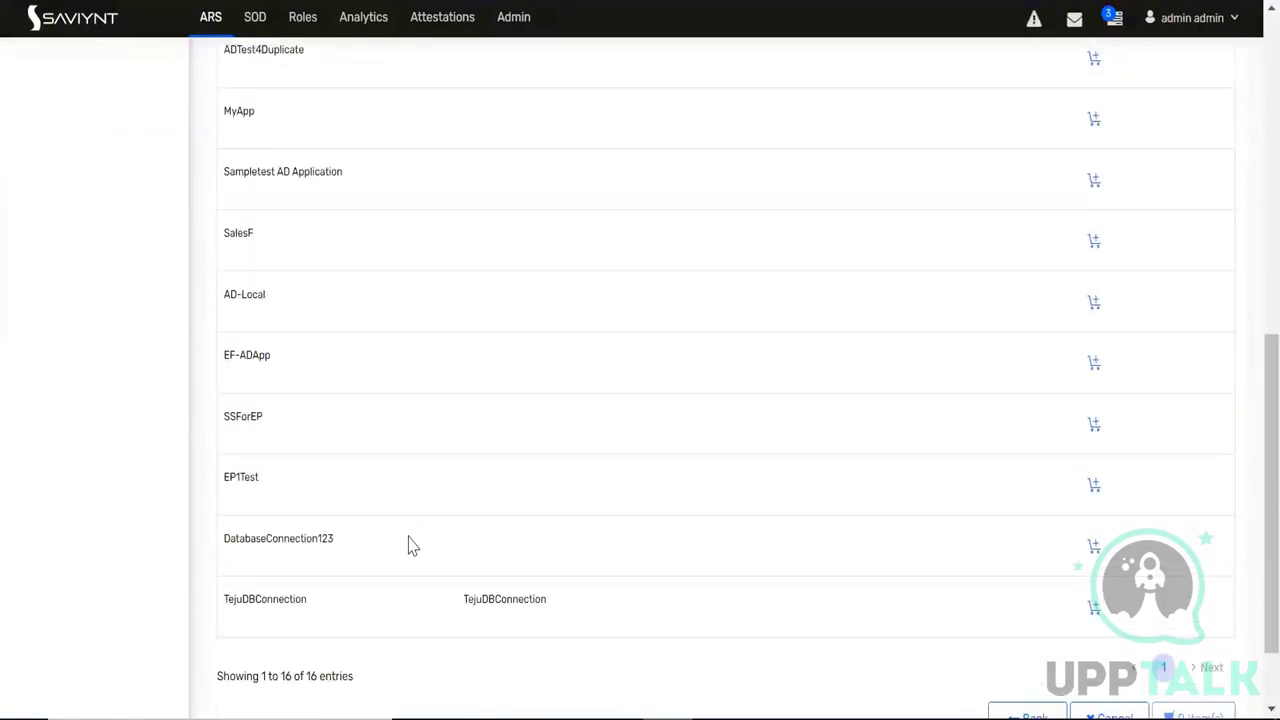
scroll(456, 514, up, 5)
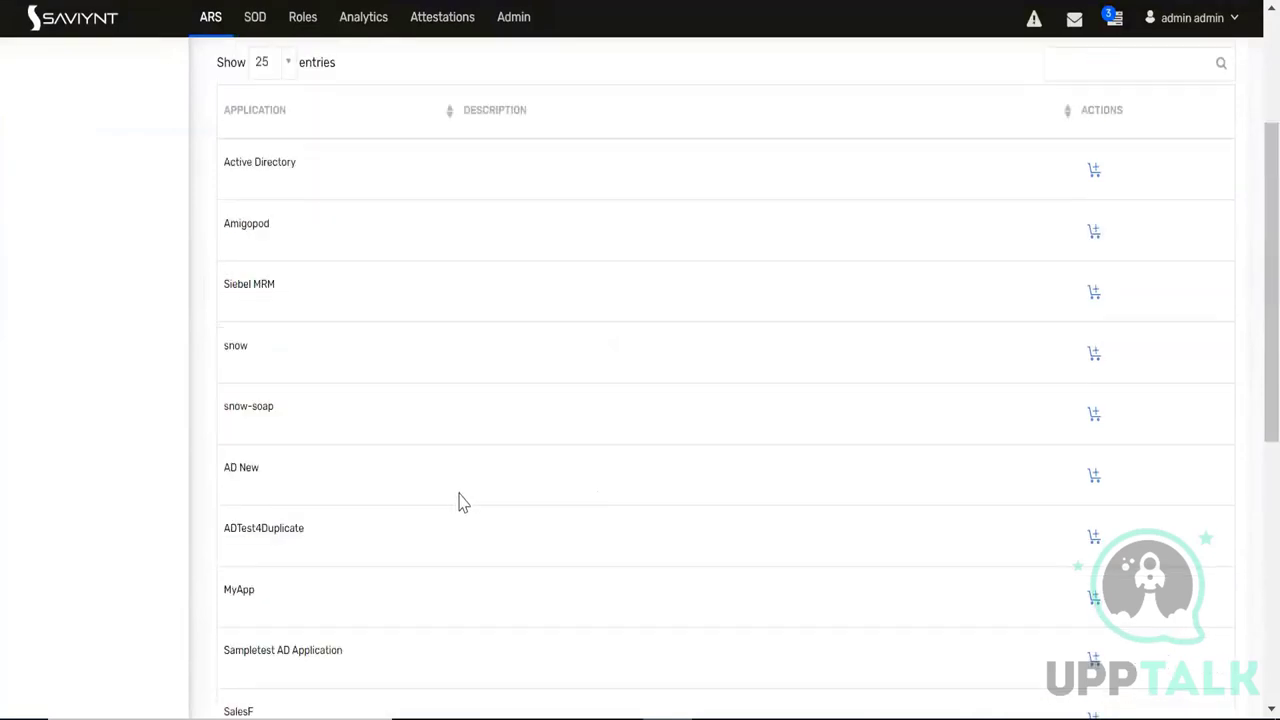
Review the Kolkata user's details down to the Job Code Desc field
scroll(457, 500, up, 3)
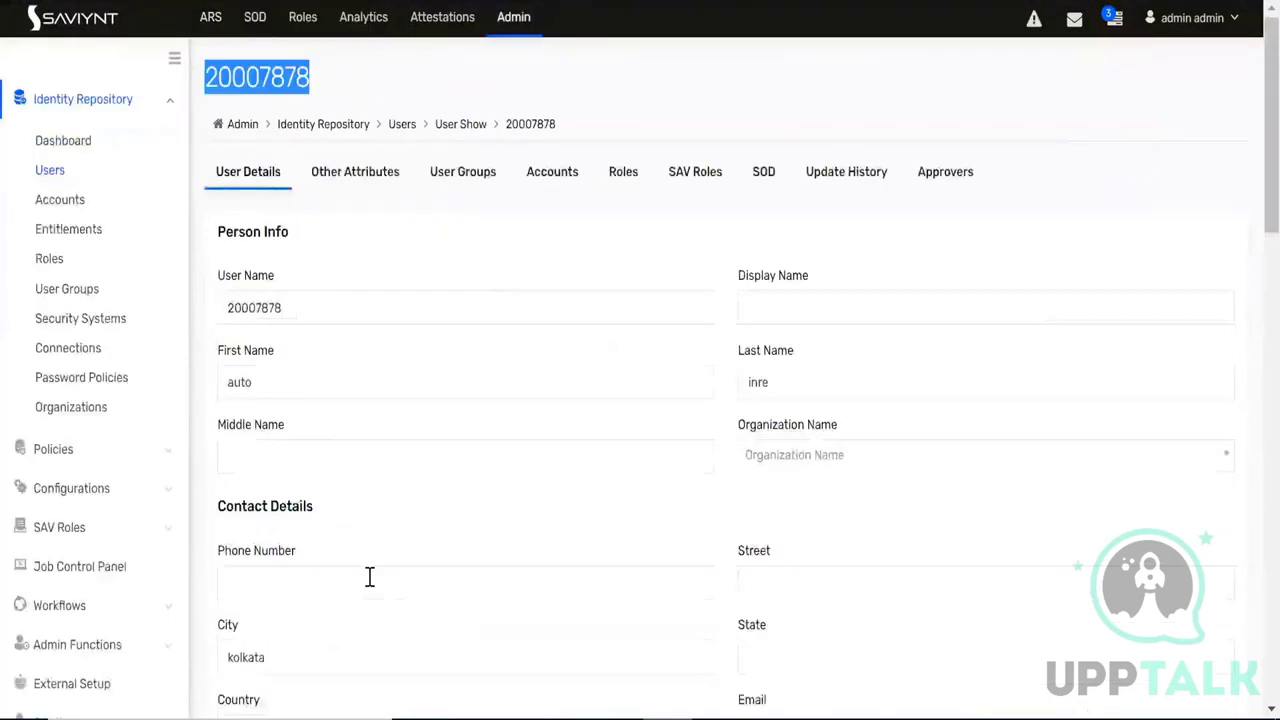
scroll(369, 576, down, 5)
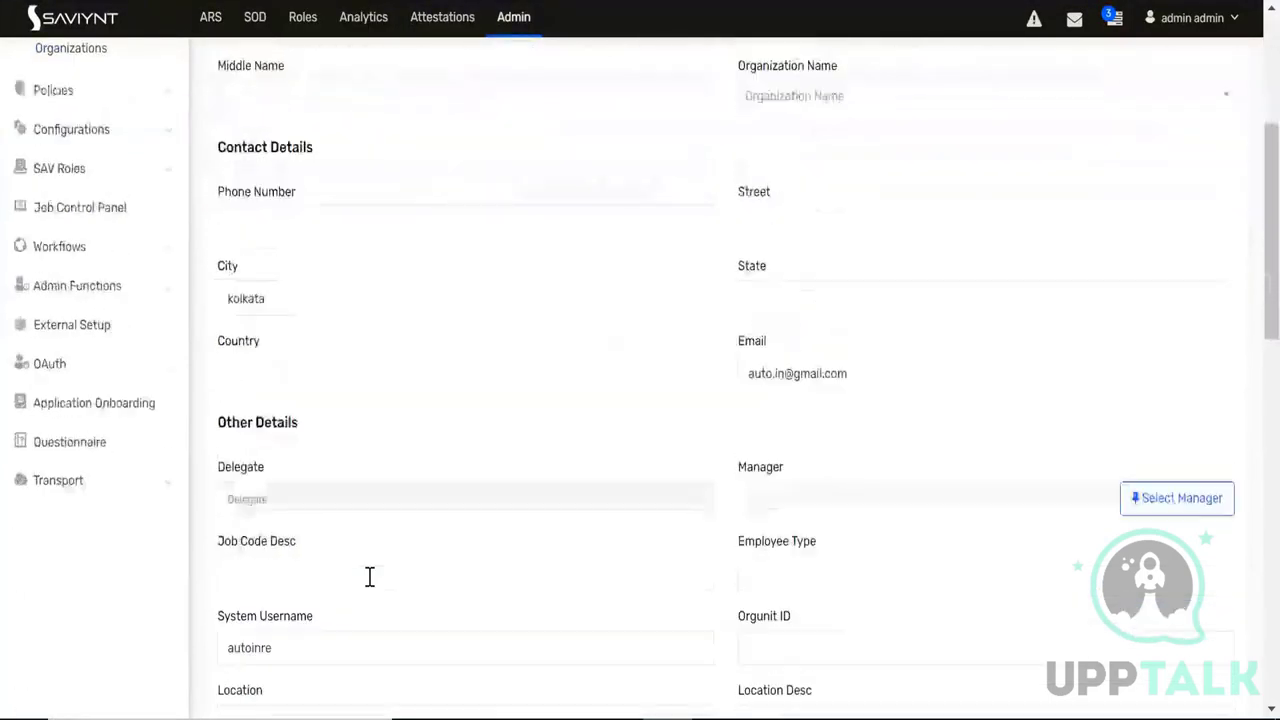
drag(309, 546, 214, 541)
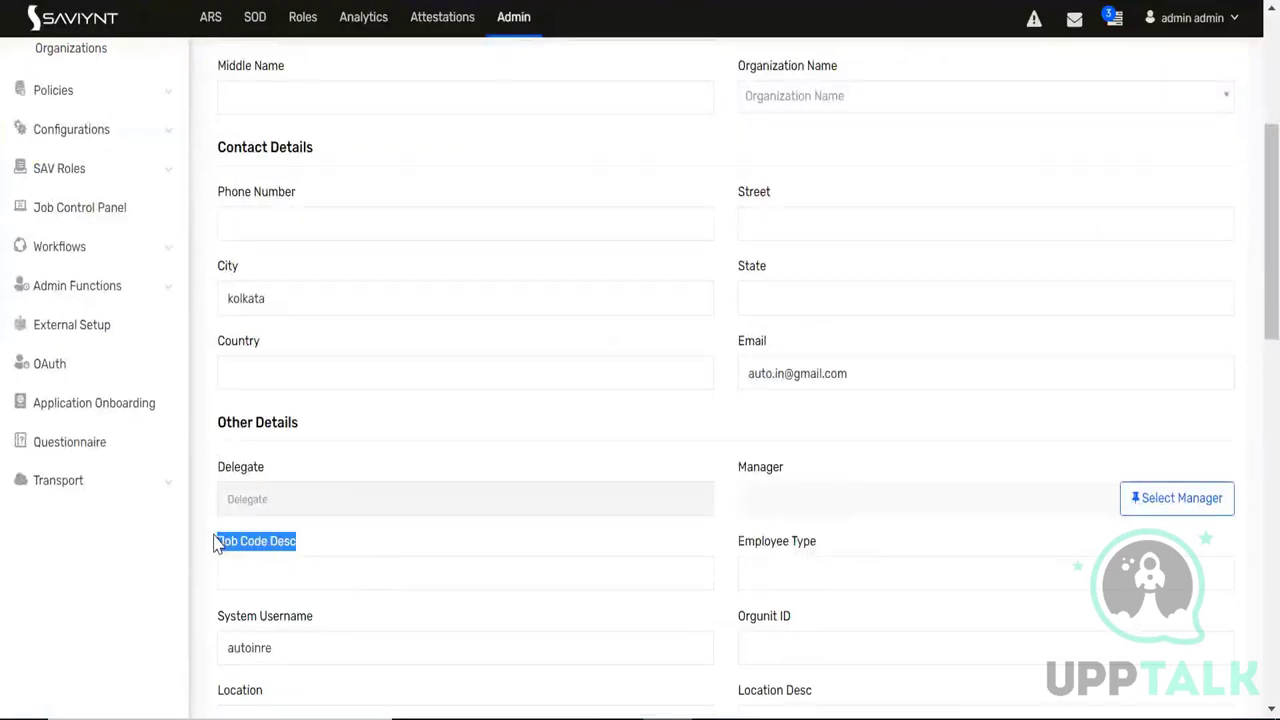
click(308, 552)
drag(295, 547, 209, 549)
scroll(354, 446, up, 4)
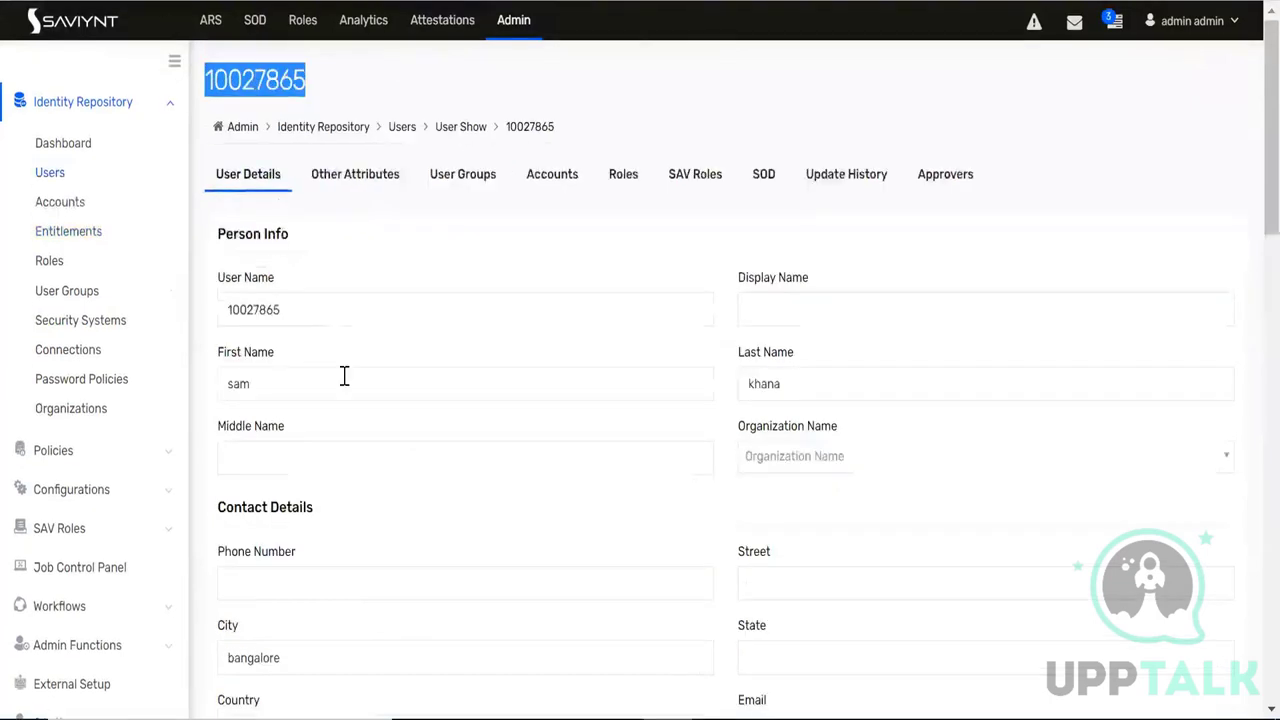
Review the Bangalore user's details through the Other Details section and highlight the user name in the heading
scroll(343, 374, down, 4)
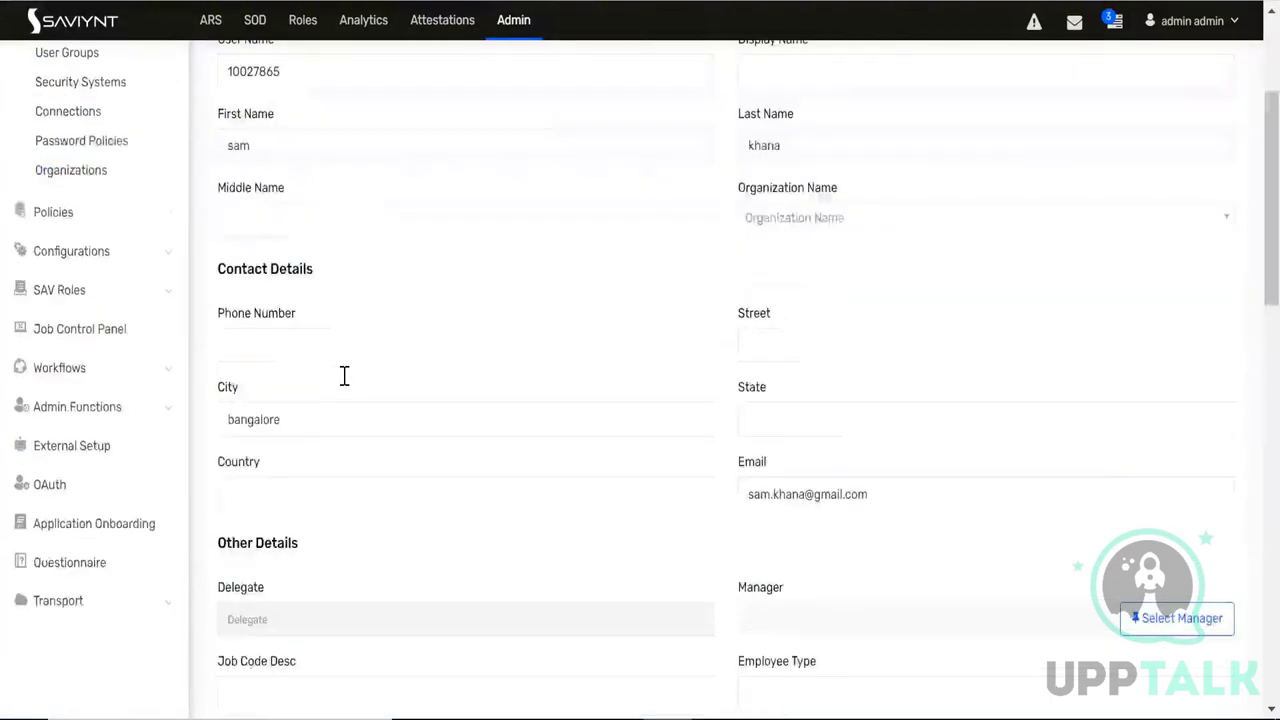
scroll(343, 374, down, 3)
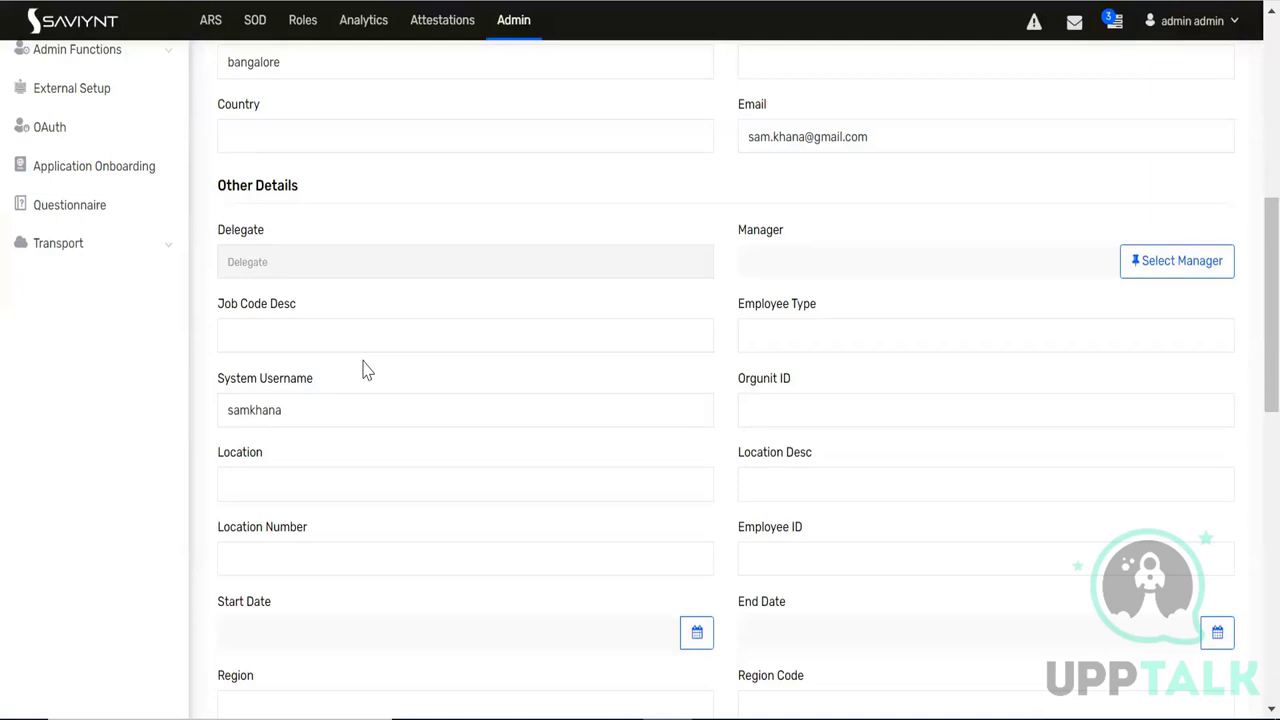
scroll(365, 370, up, 6)
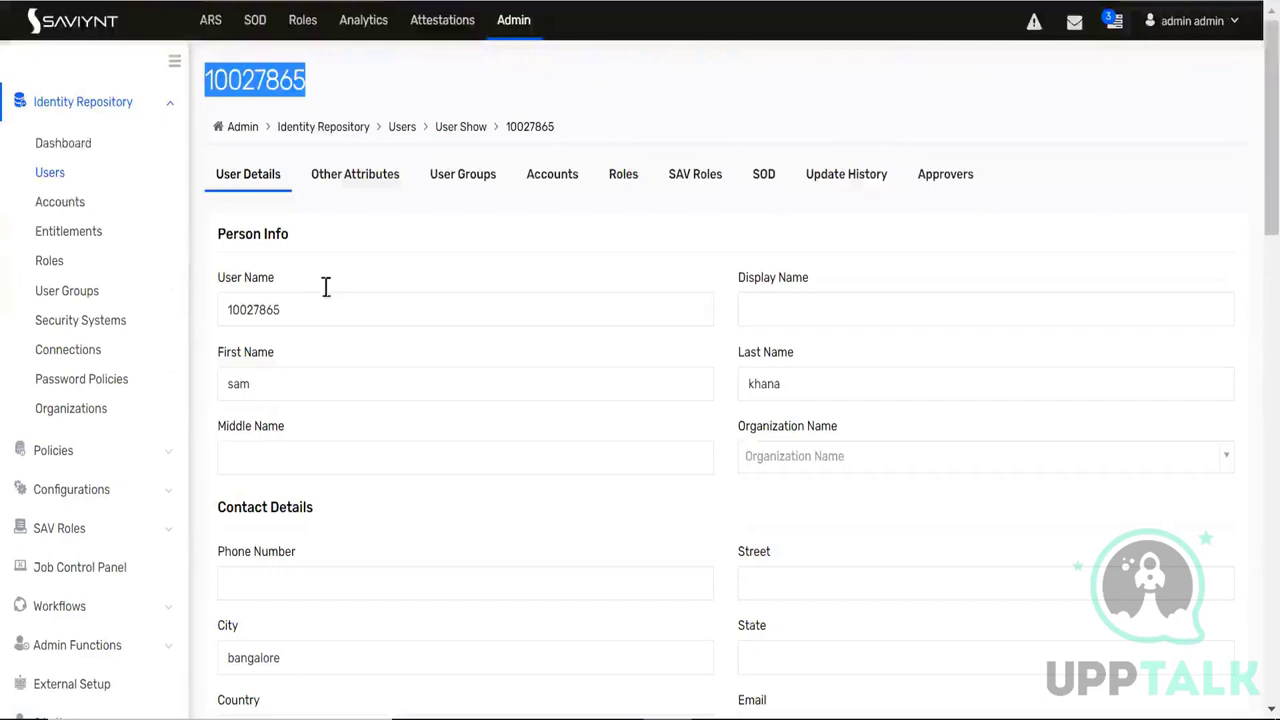
click(316, 84)
double_click(272, 79)
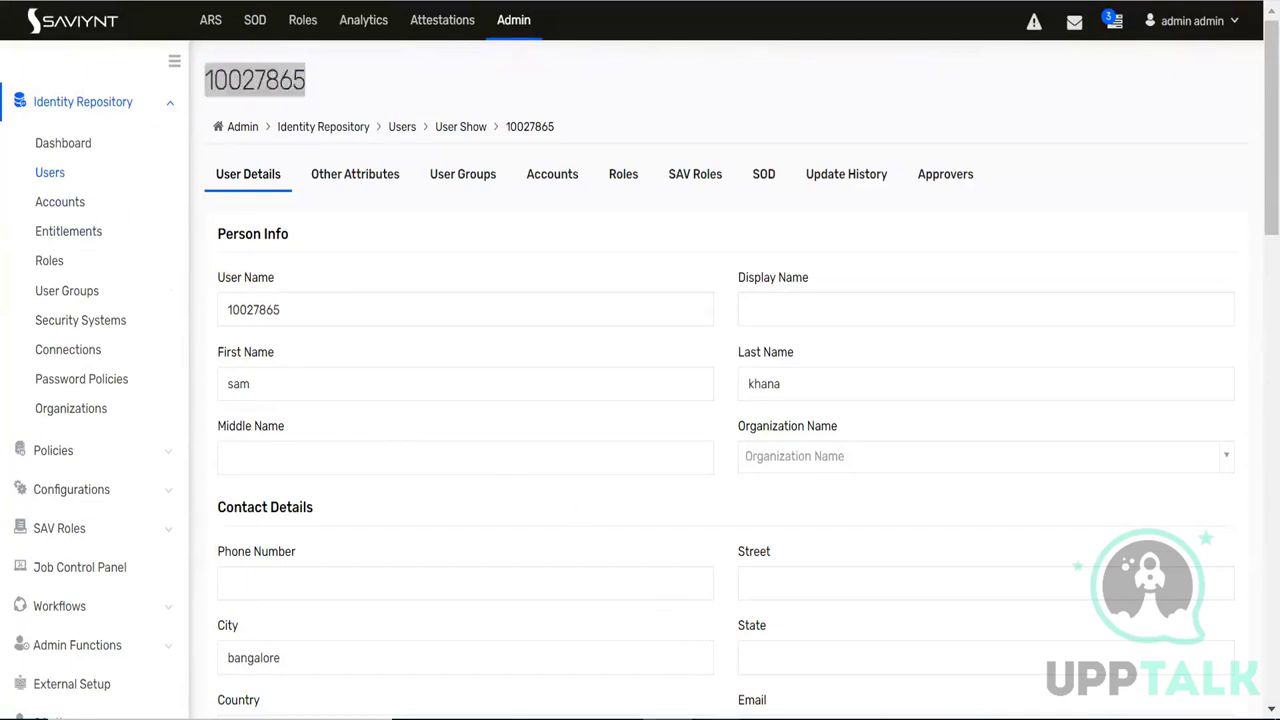
Switch to the Paint sketch, draw two arrows from the DatabaseTrainingCF box to the HR box and tick the Manager entry
key(alt+Tab)
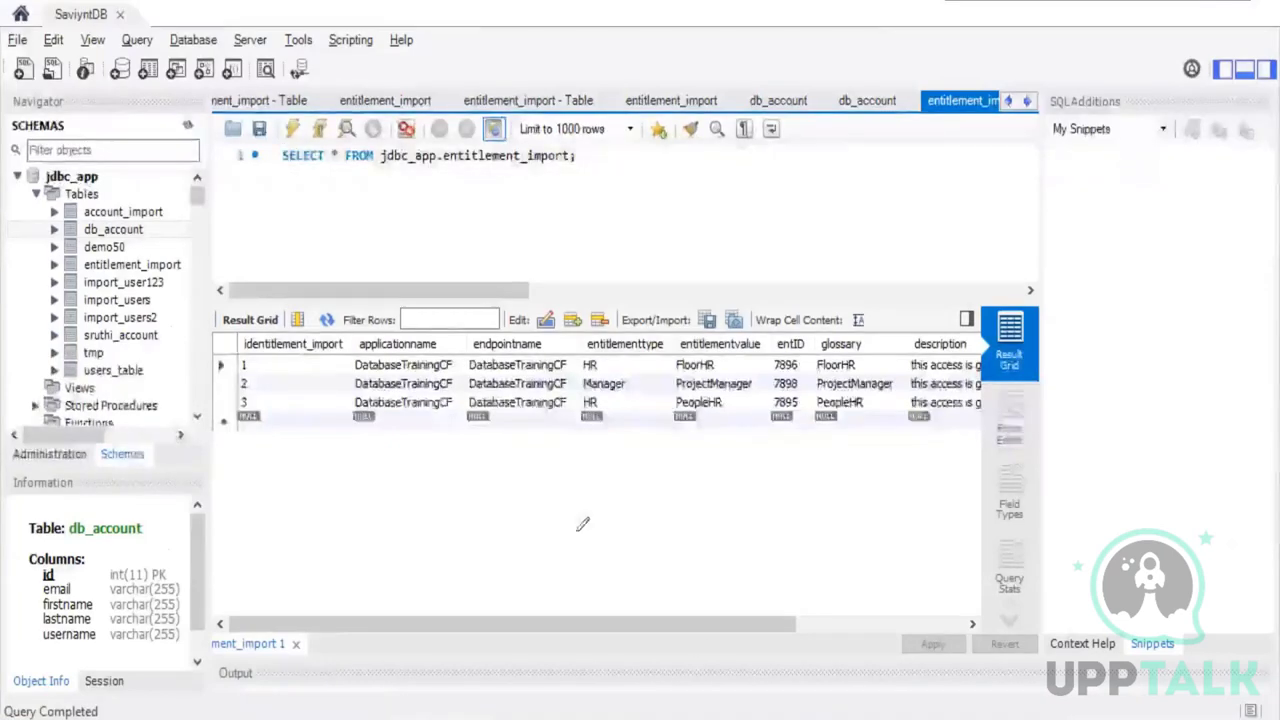
key(alt+Tab)
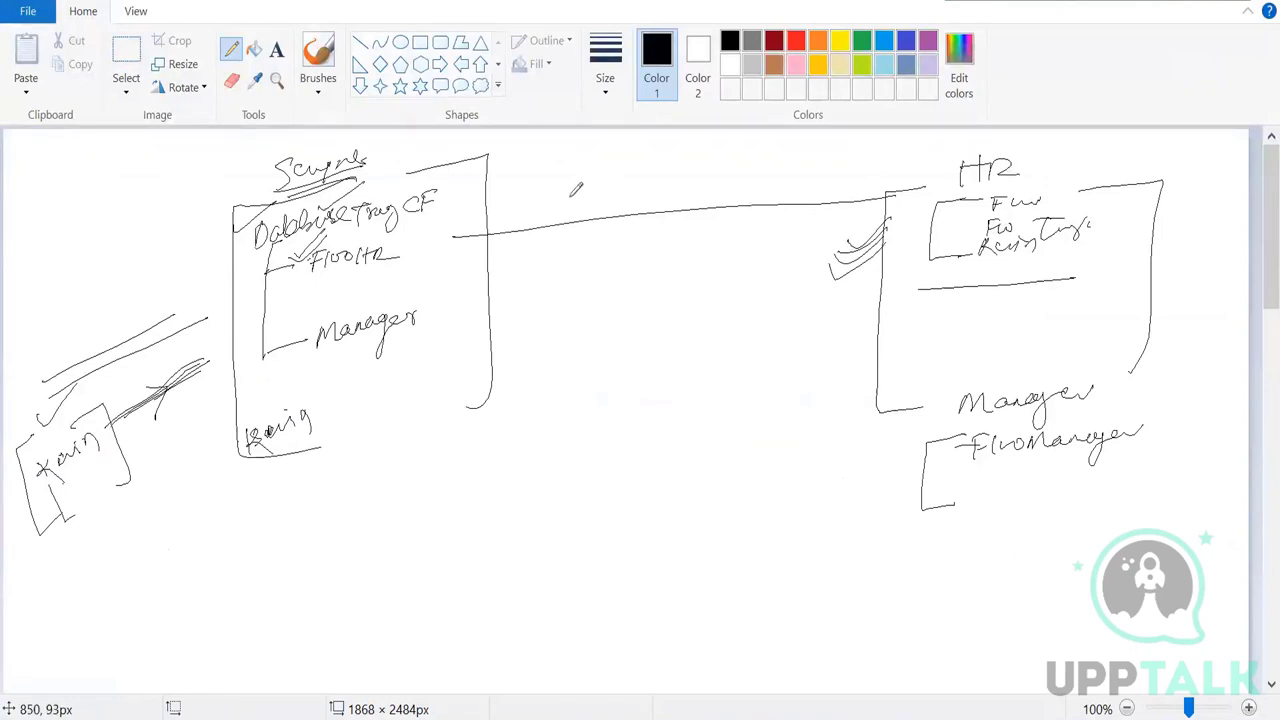
drag(392, 238, 897, 207)
mouse_move(618, 193)
mouse_down()
mouse_move(645, 234)
mouse_move(608, 265)
mouse_up()
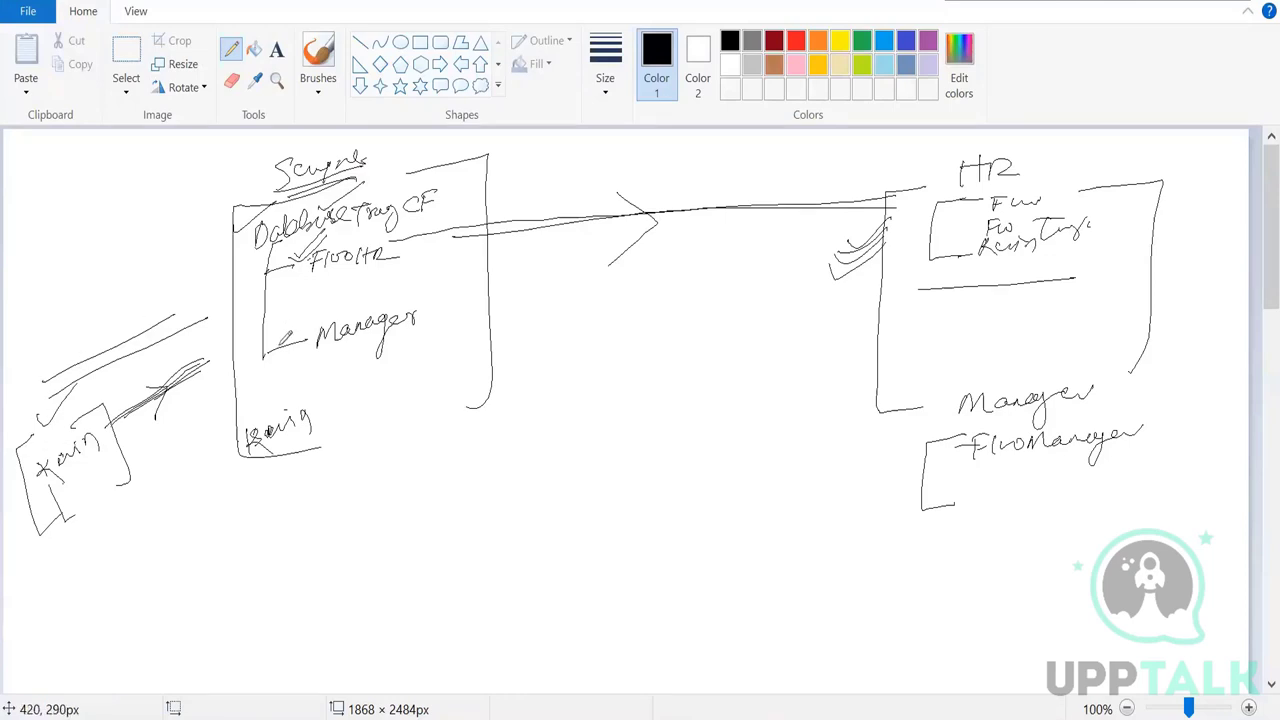
mouse_move(262, 374)
mouse_down()
mouse_move(272, 382)
mouse_move(306, 350)
mouse_up()
drag(437, 262, 690, 240)
drag(810, 232, 958, 236)
drag(612, 212, 617, 295)
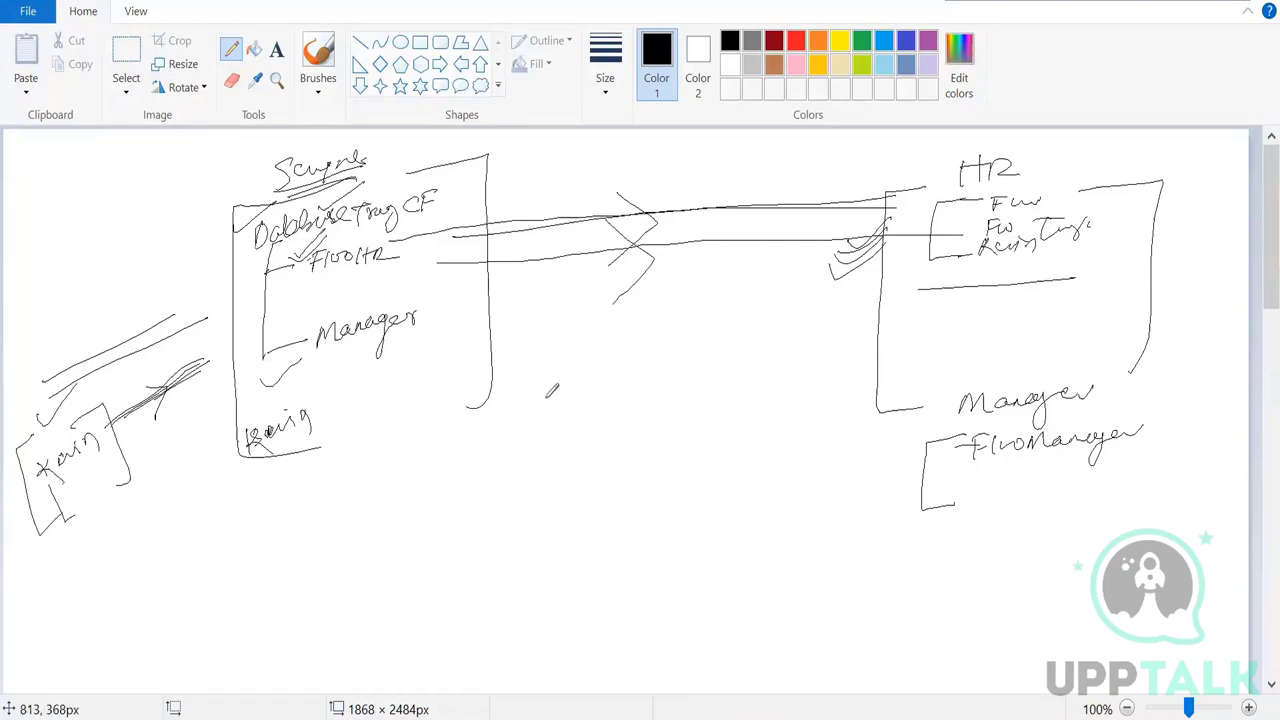
Write "R" and "Technical" below the arrows and draw a long arrow from the small outer user box towards the HR box
drag(545, 394, 570, 415)
mouse_move(585, 343)
mouse_down()
mouse_move(612, 325)
mouse_move(613, 354)
mouse_up()
mouse_move(620, 344)
mouse_down()
mouse_move(716, 300)
mouse_move(706, 332)
mouse_up()
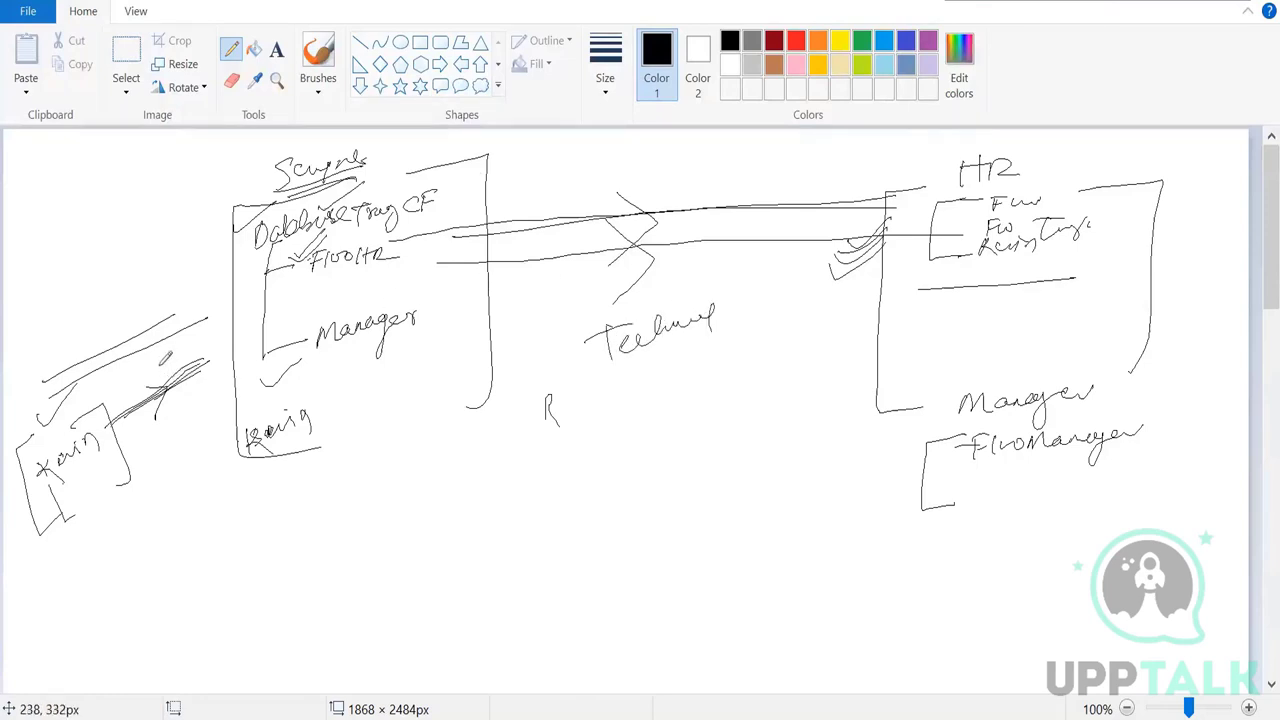
mouse_move(100, 423)
mouse_down()
mouse_move(168, 342)
mouse_move(495, 225)
mouse_move(594, 206)
mouse_move(820, 200)
mouse_up()
drag(575, 198, 557, 262)
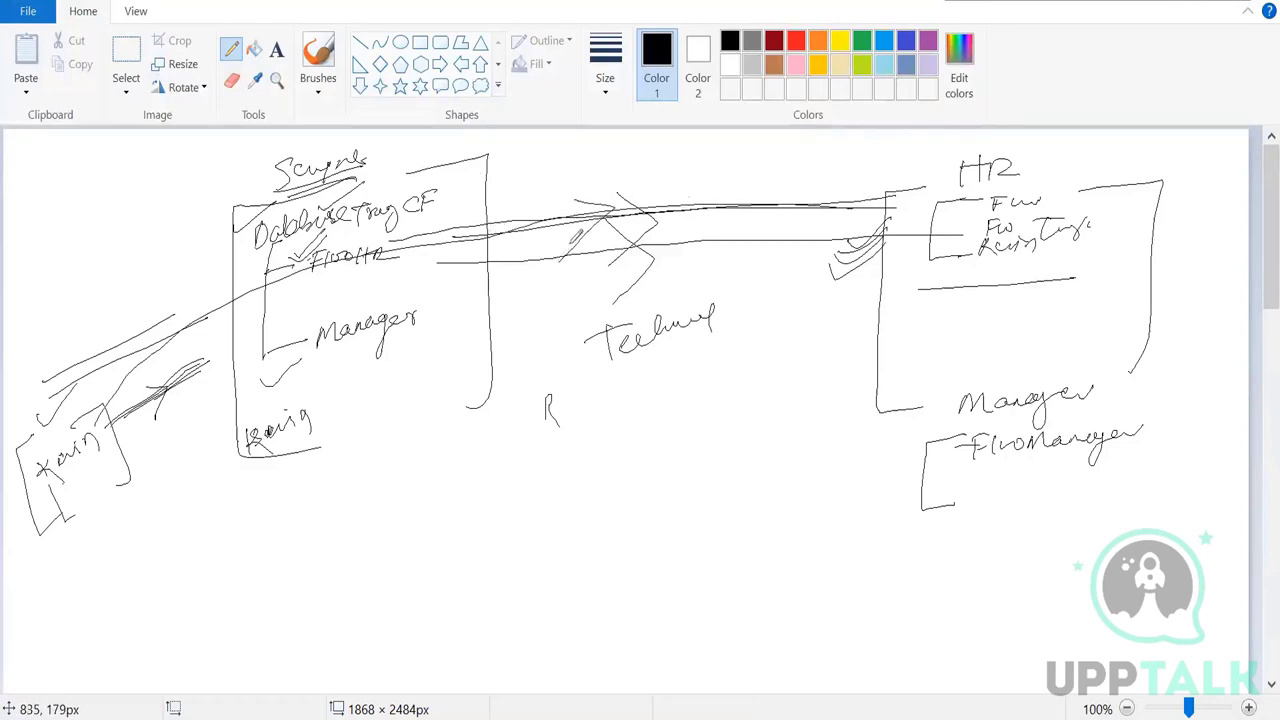
Bracket a list under "Technical", write "User update Rule" in it, add an arrow below, and underline and tick the rule
drag(597, 352, 562, 395)
mouse_move(575, 447)
mouse_down()
mouse_move(650, 405)
mouse_move(765, 385)
mouse_move(786, 395)
mouse_move(800, 372)
mouse_move(820, 382)
mouse_up()
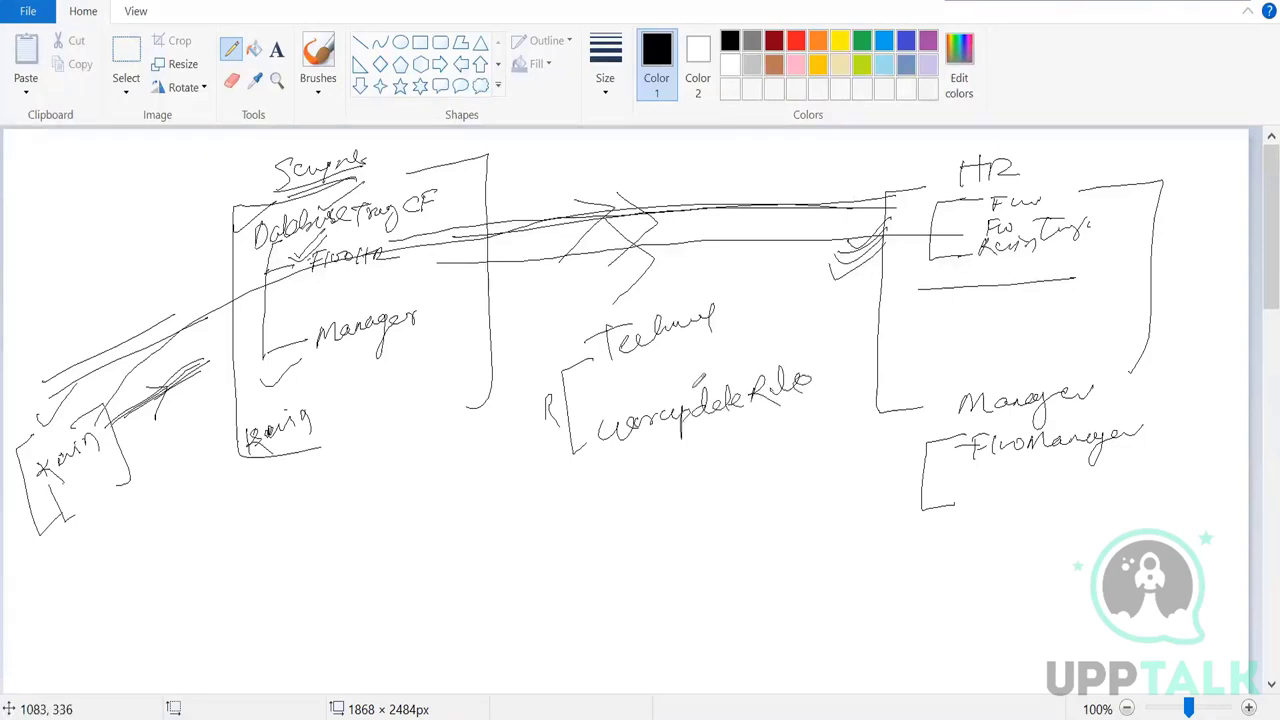
mouse_move(600, 422)
mouse_down()
mouse_move(590, 438)
mouse_move(606, 492)
mouse_move(587, 522)
mouse_move(618, 486)
mouse_move(592, 475)
mouse_move(600, 555)
mouse_up()
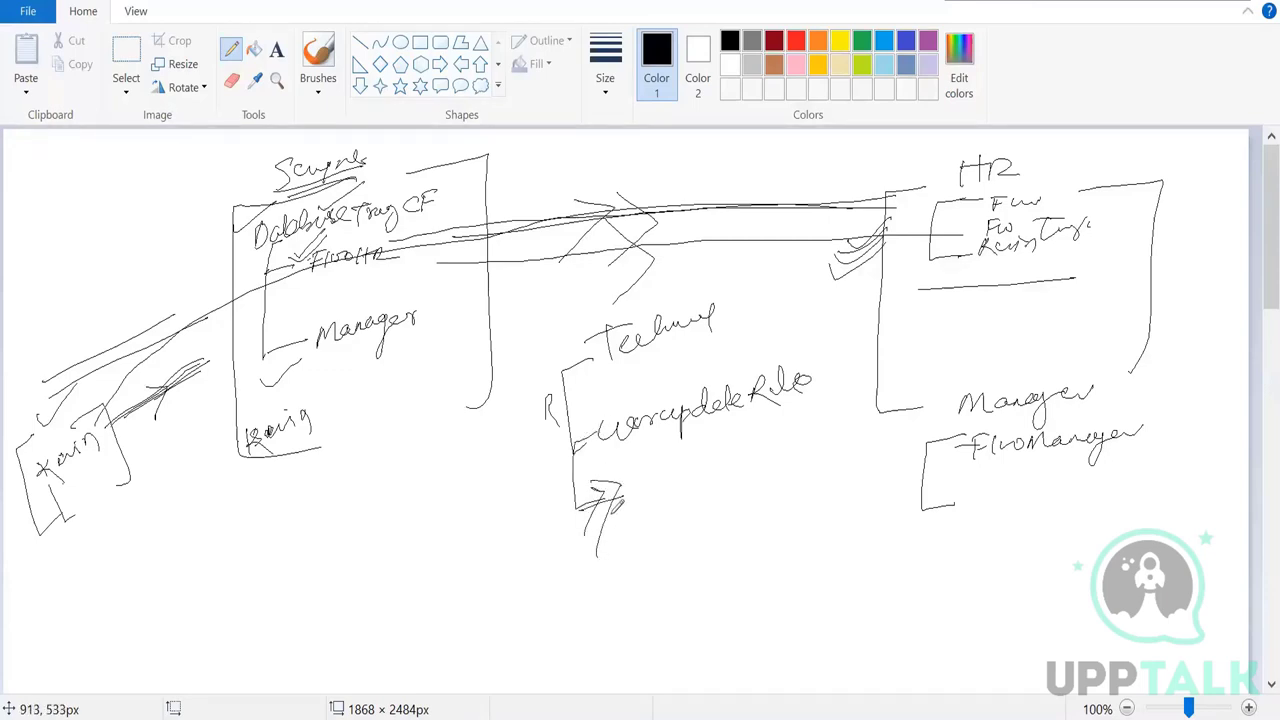
drag(628, 478, 600, 545)
drag(628, 440, 785, 406)
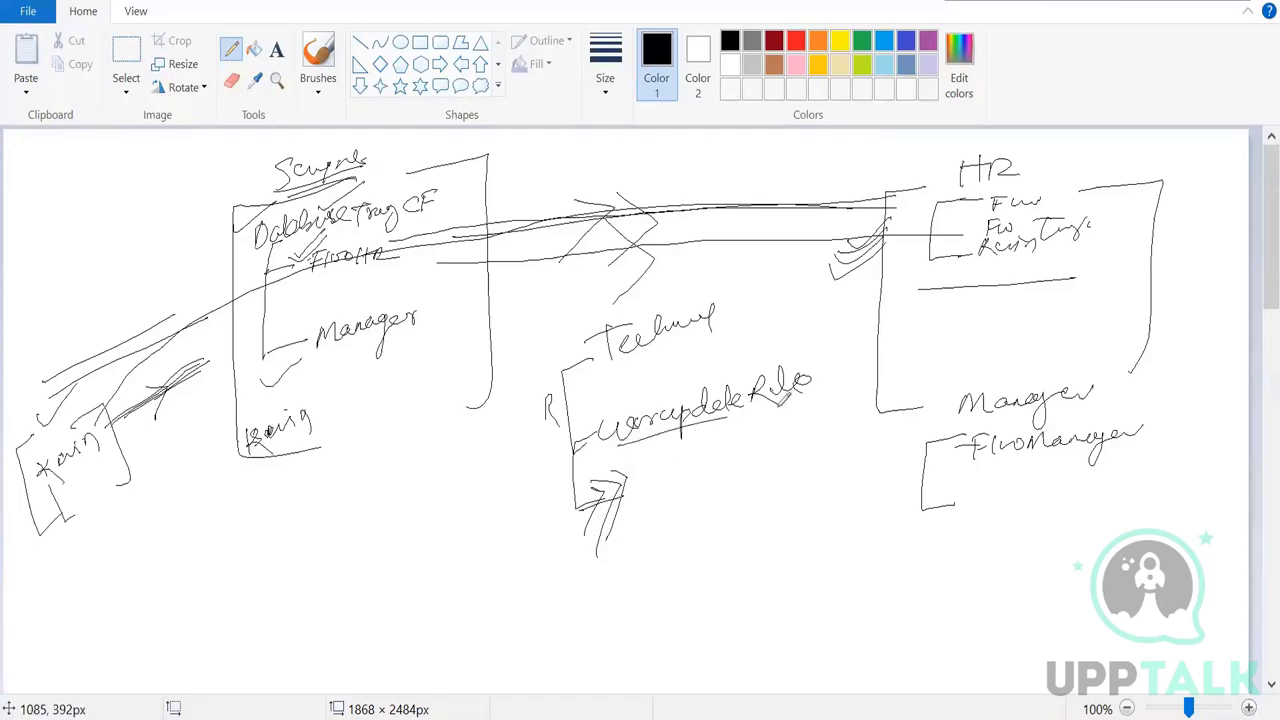
drag(632, 420, 785, 410)
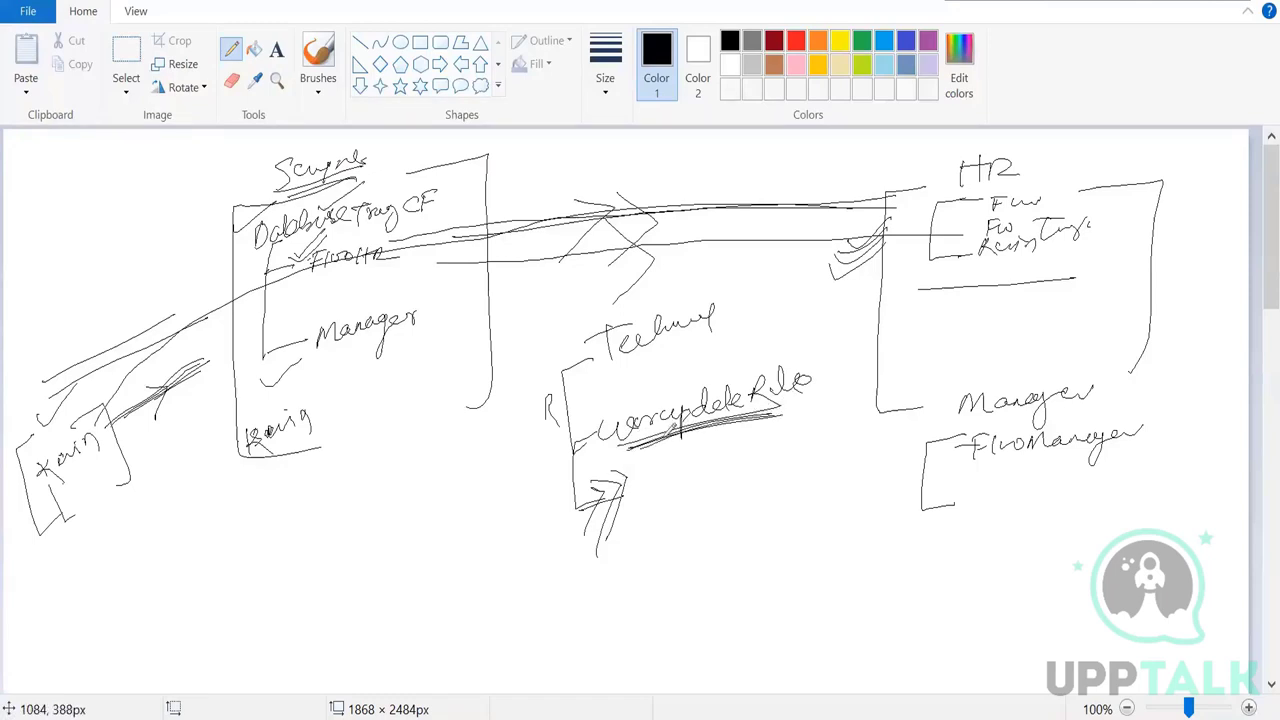
drag(660, 444, 704, 446)
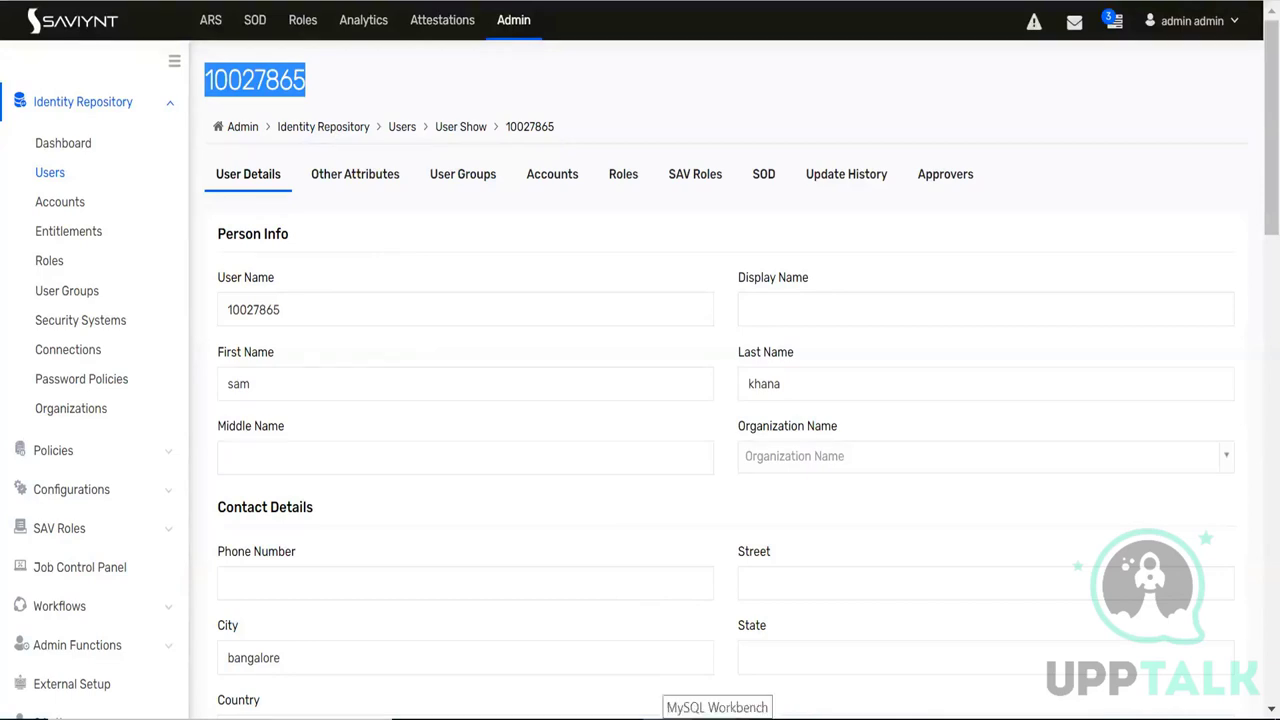
Switch to MySQL Workbench and select the entitlement_import table to examine its entitlement types and values
click(717, 718)
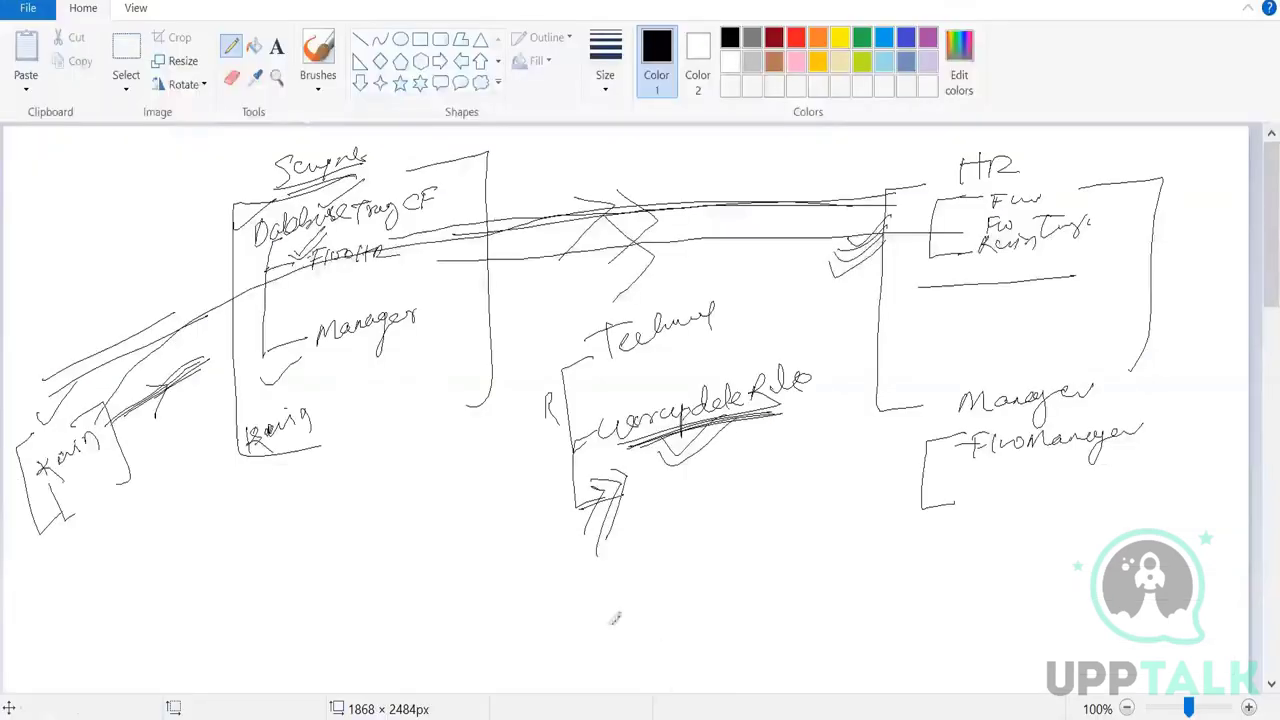
scroll(520, 540, down, 10)
scroll(520, 540, up, 4)
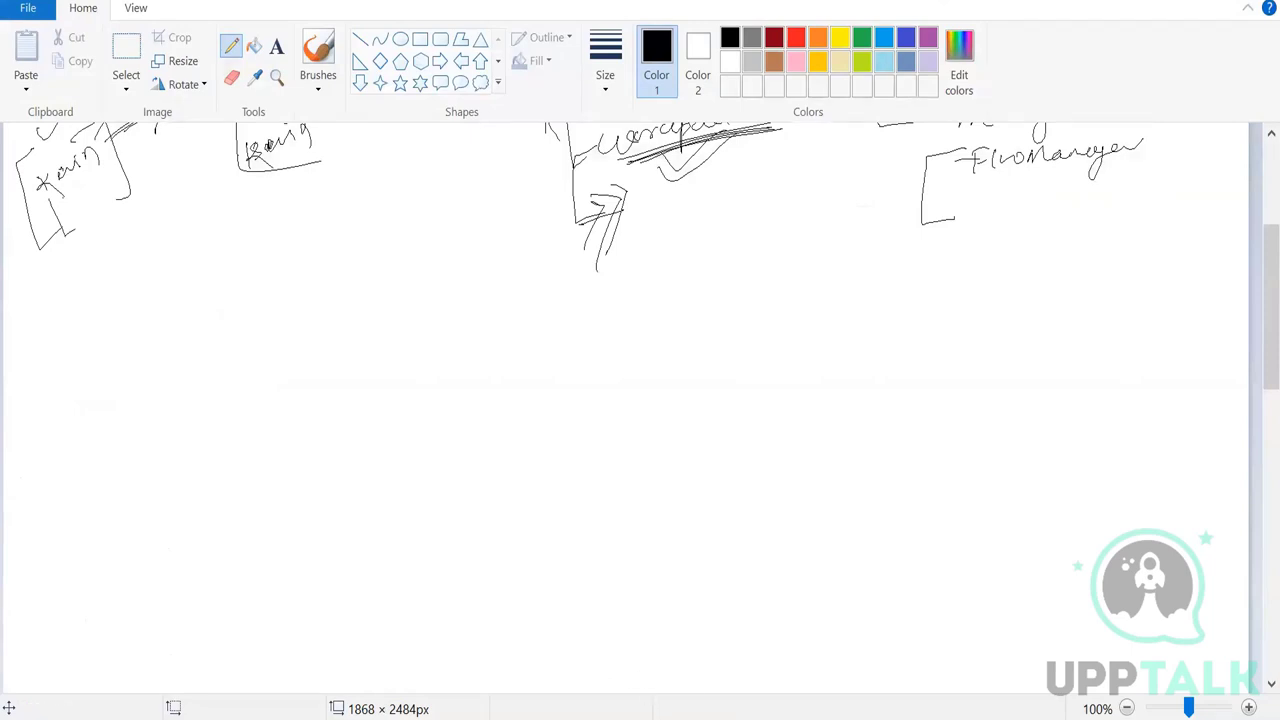
click(692, 698)
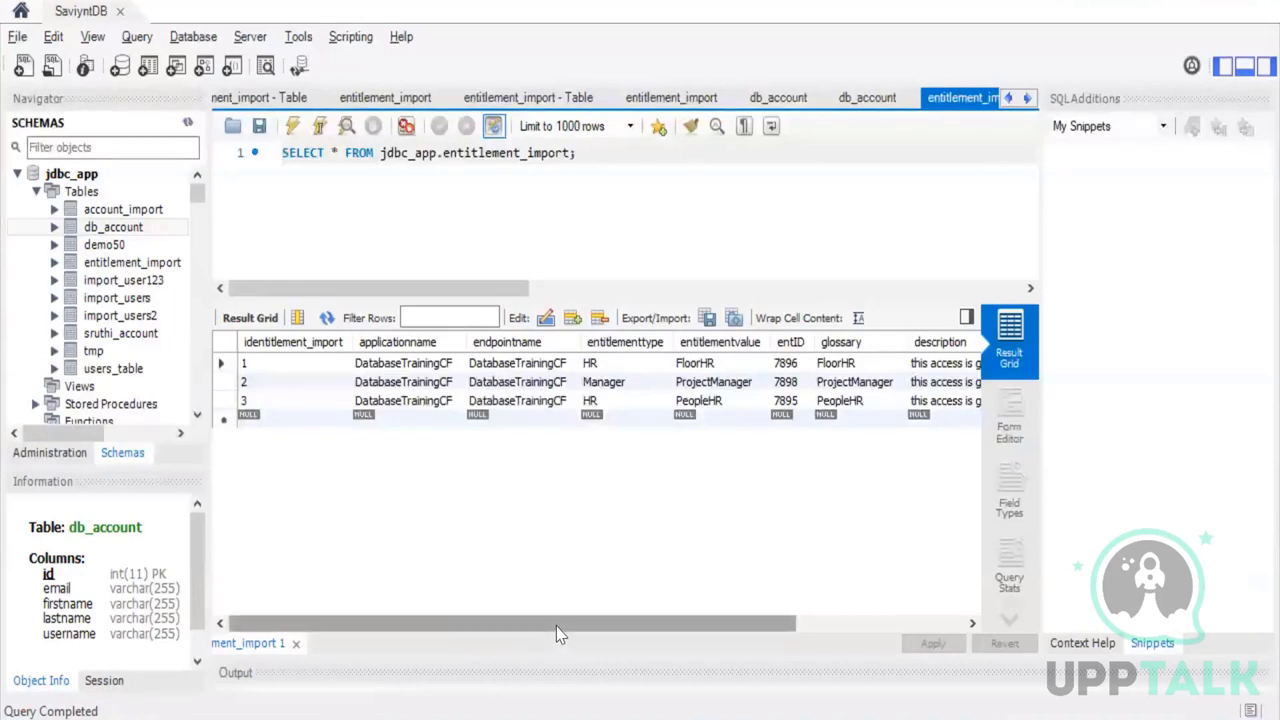
drag(563, 626, 409, 643)
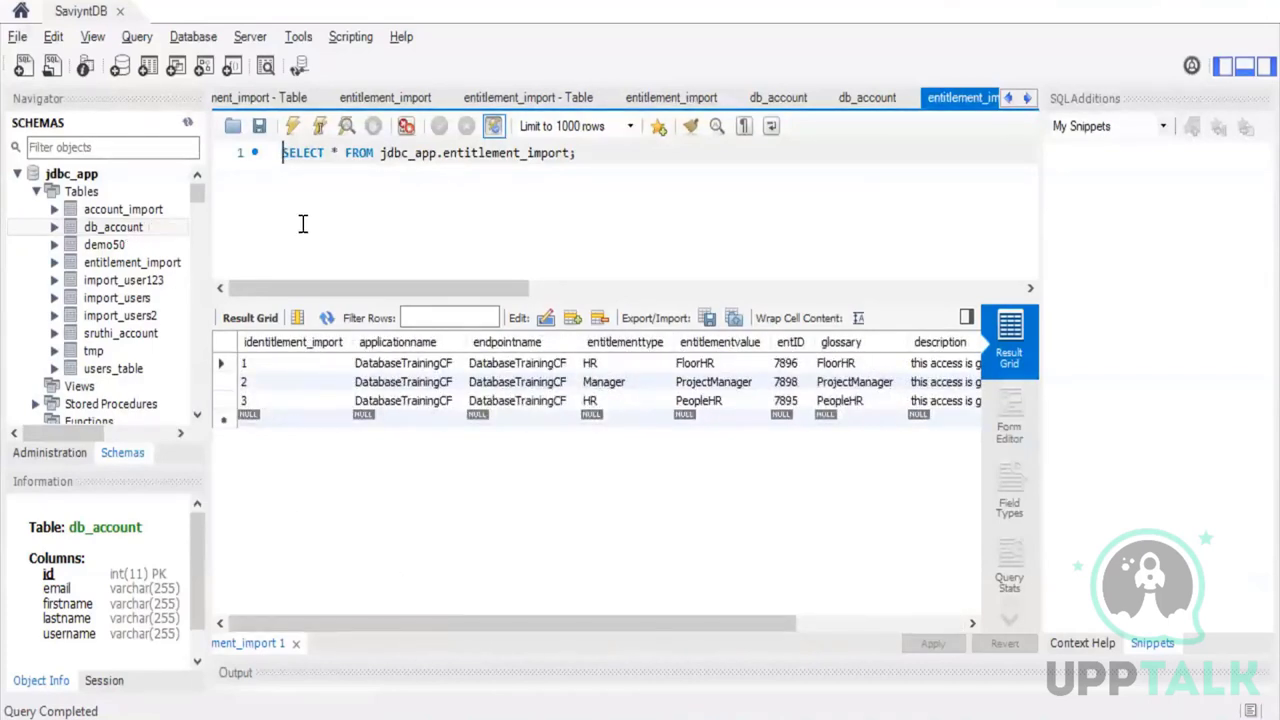
click(128, 264)
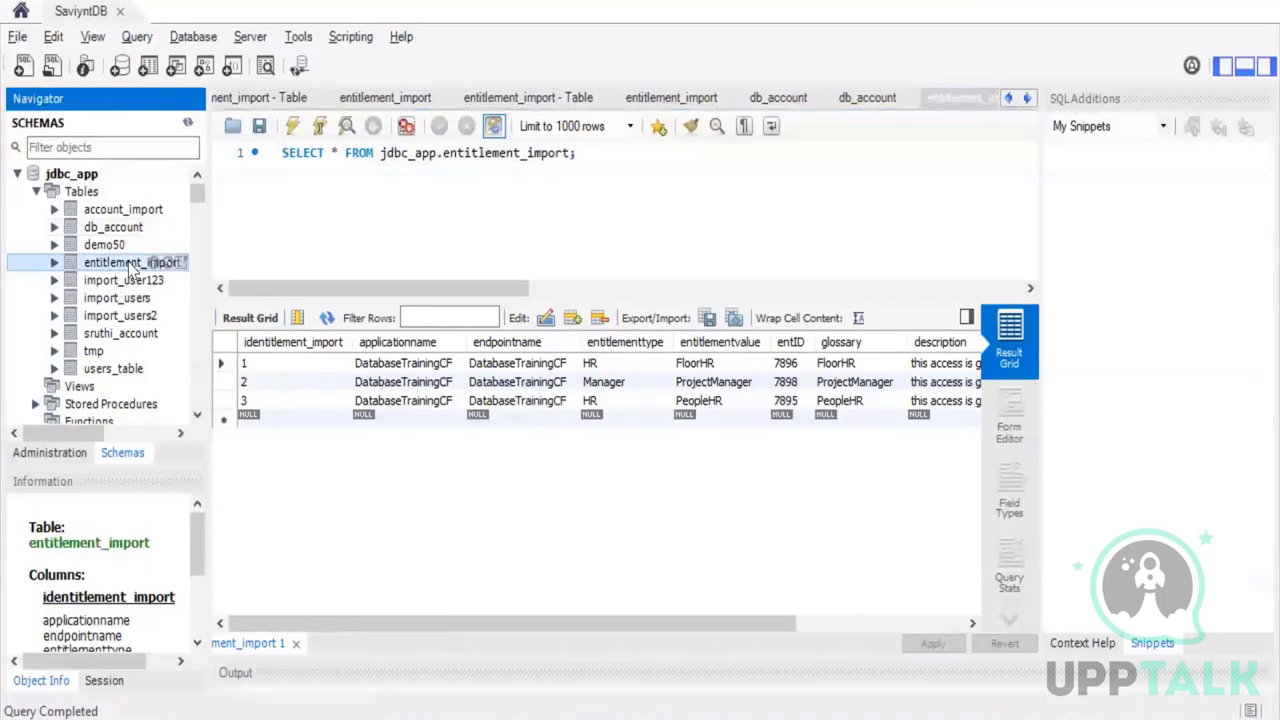
Return to the Paint sketch, tick the HR and Manager headings and their entries, and close the bracket around the Manager group
key(alt+Tab)
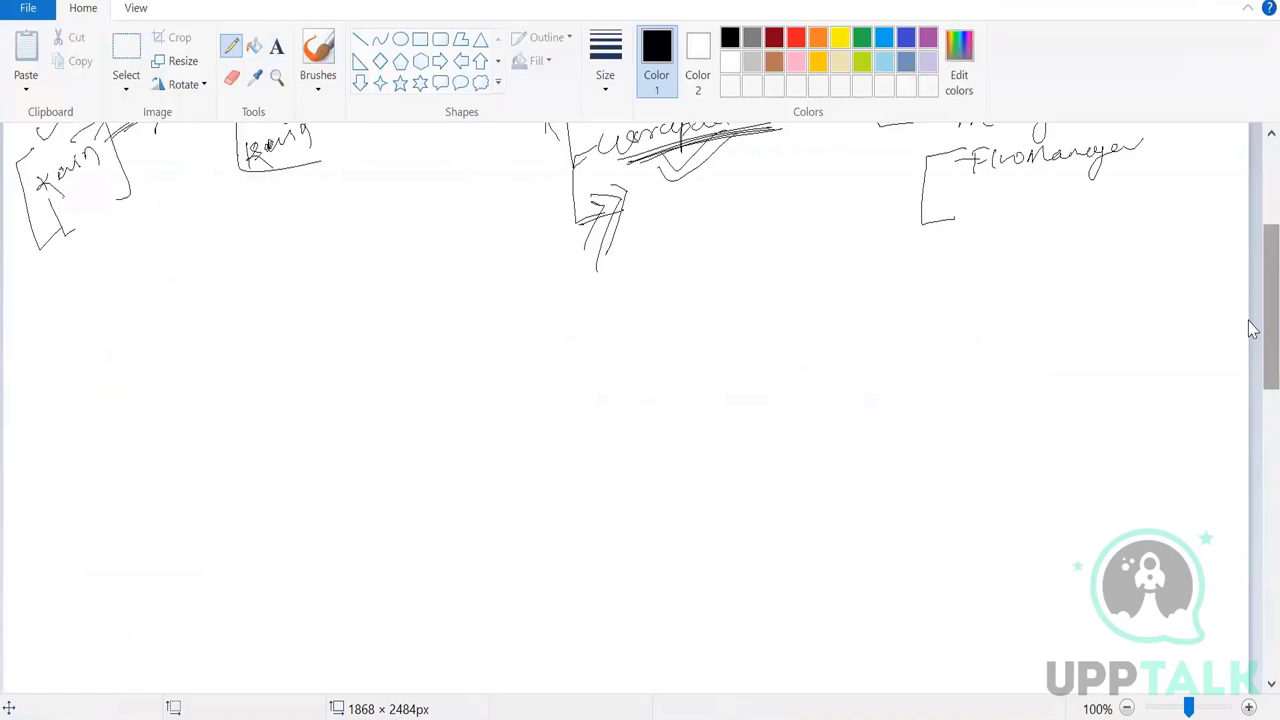
scroll(1250, 280, up, 2)
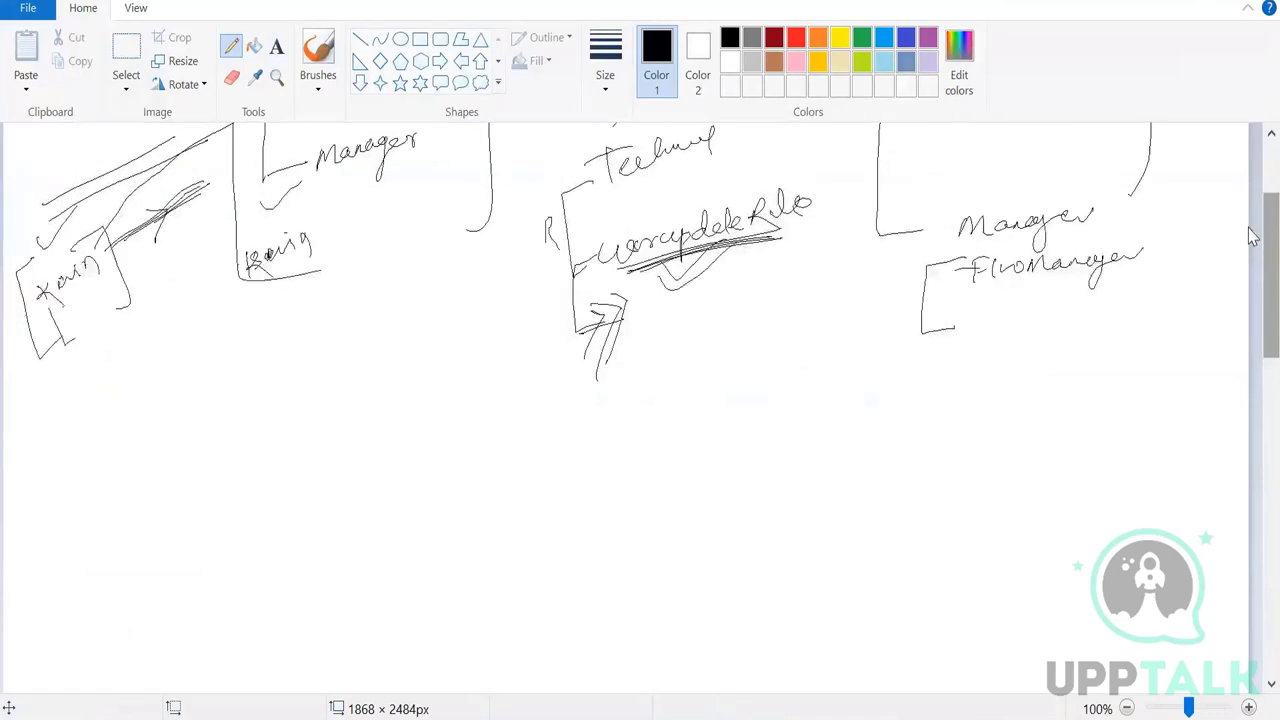
scroll(1250, 236, up, 3)
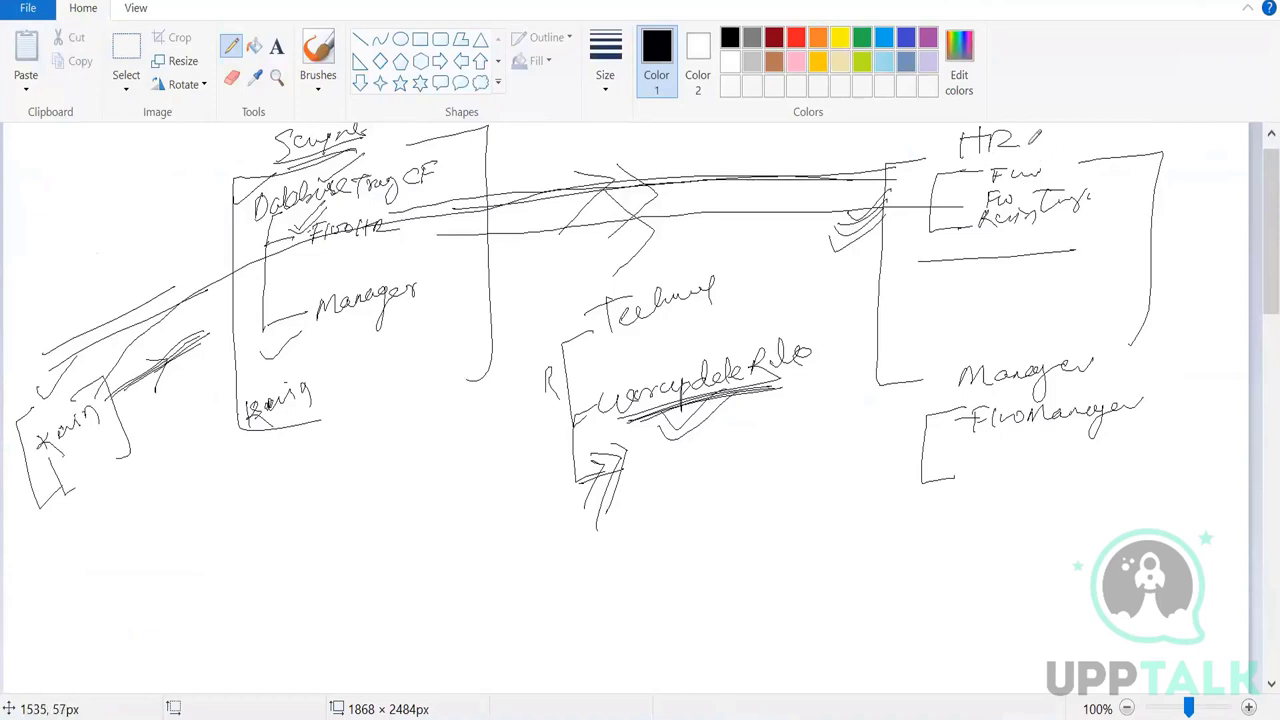
drag(1034, 136, 1072, 122)
drag(1106, 353, 1156, 329)
click(1020, 147)
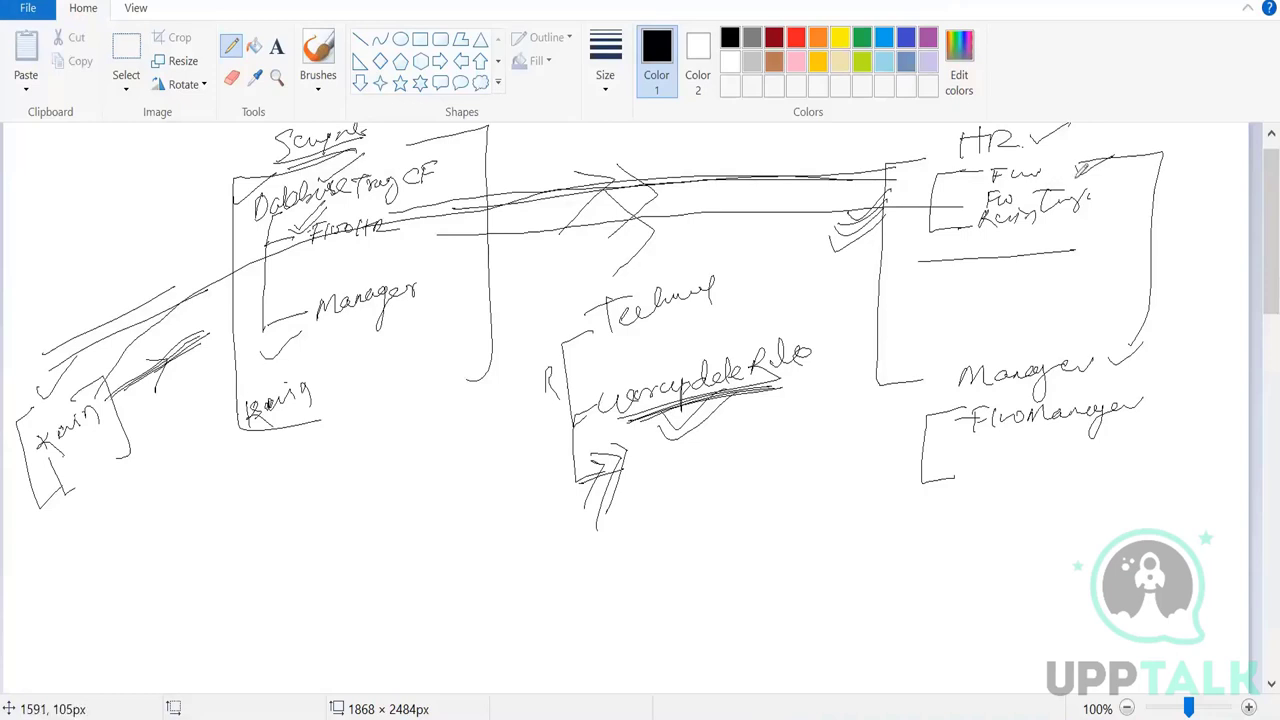
drag(1074, 170, 1136, 146)
drag(1084, 205, 1116, 206)
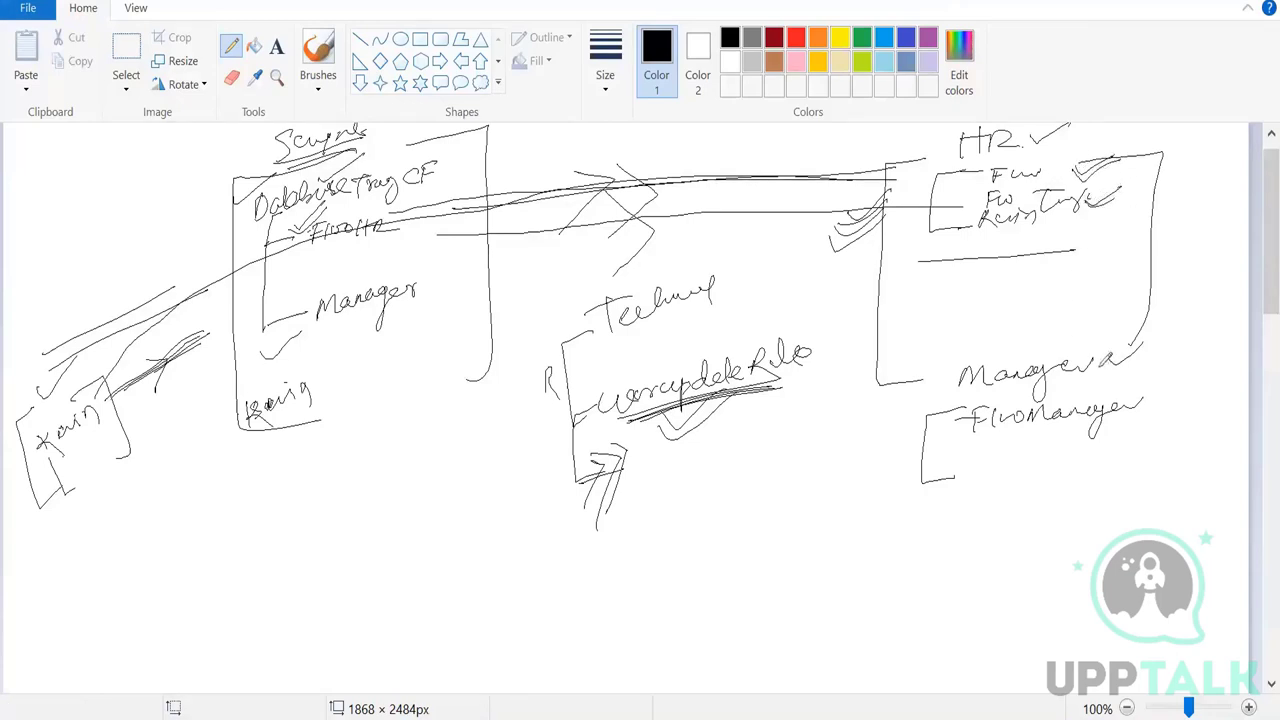
mouse_move(1125, 411)
mouse_down()
mouse_move(1124, 422)
mouse_move(1155, 400)
mouse_move(1121, 412)
mouse_move(1122, 431)
mouse_move(1165, 405)
mouse_up()
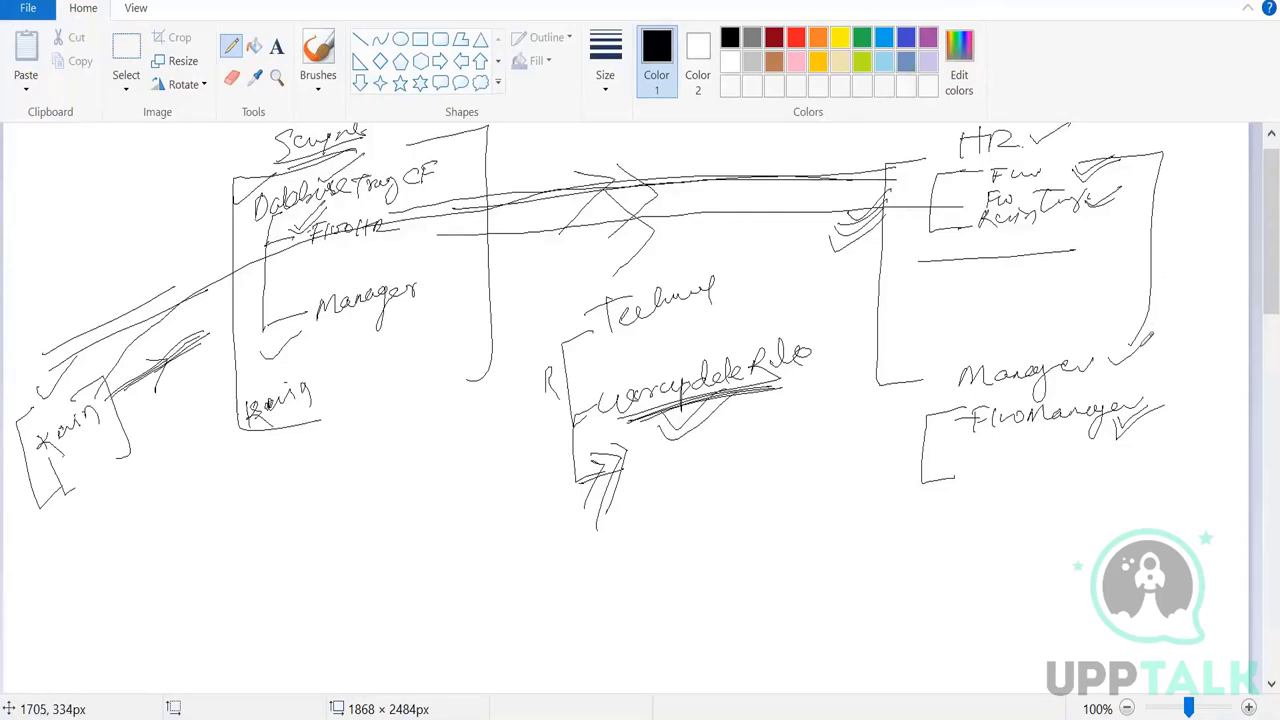
mouse_move(1145, 340)
mouse_down()
mouse_move(1158, 375)
mouse_move(1145, 463)
mouse_up()
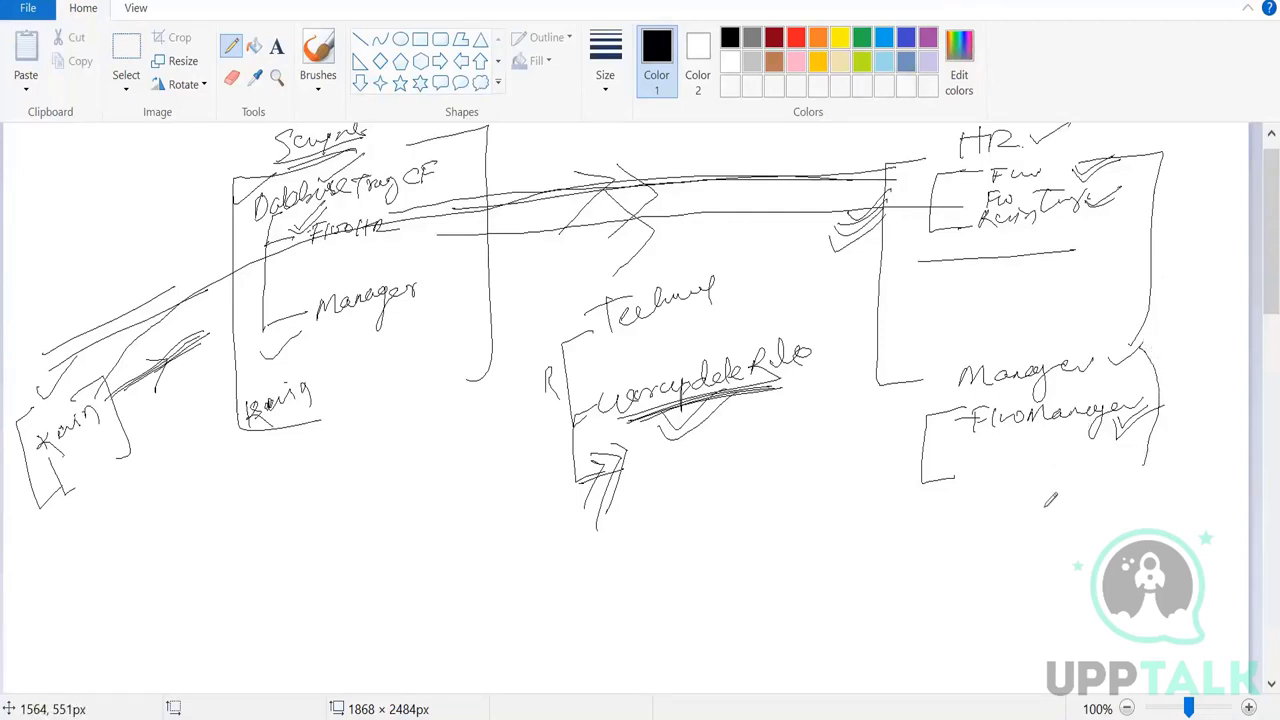
Write a boxed "entitlement import" label with three lines beneath it below the Manager group, and link it by a curve to "Saviynt"
mouse_move(1062, 504)
mouse_down()
mouse_move(1040, 512)
mouse_move(1084, 484)
mouse_move(1232, 508)
mouse_up()
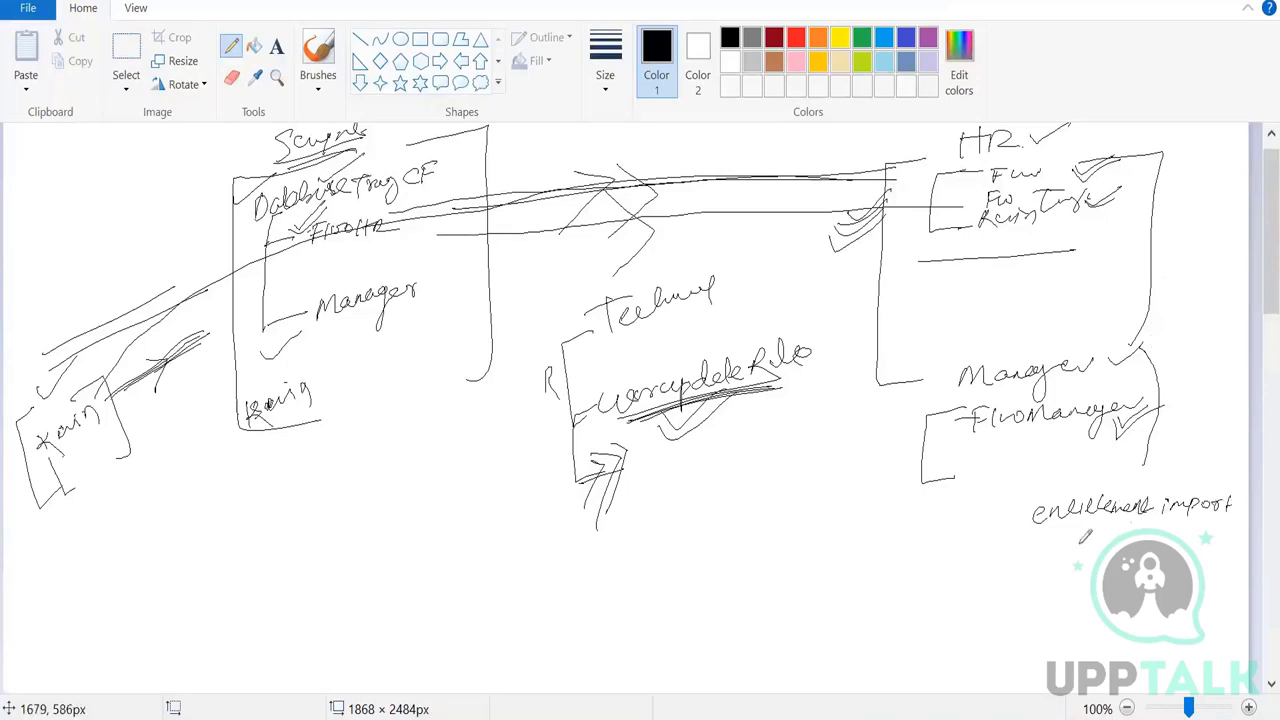
drag(1028, 540, 1225, 525)
mouse_move(1024, 541)
mouse_down()
mouse_move(1099, 494)
mouse_move(1236, 484)
mouse_move(1236, 518)
mouse_up()
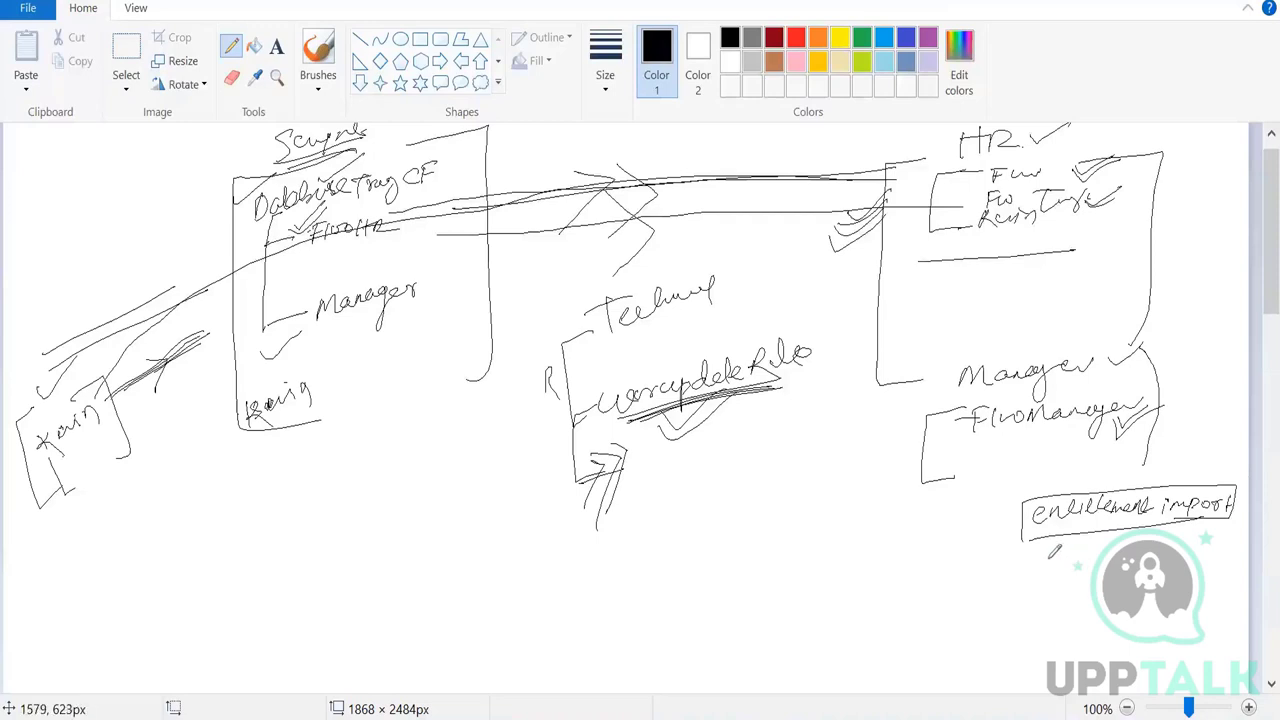
drag(1043, 561, 1100, 558)
drag(1046, 594, 1114, 584)
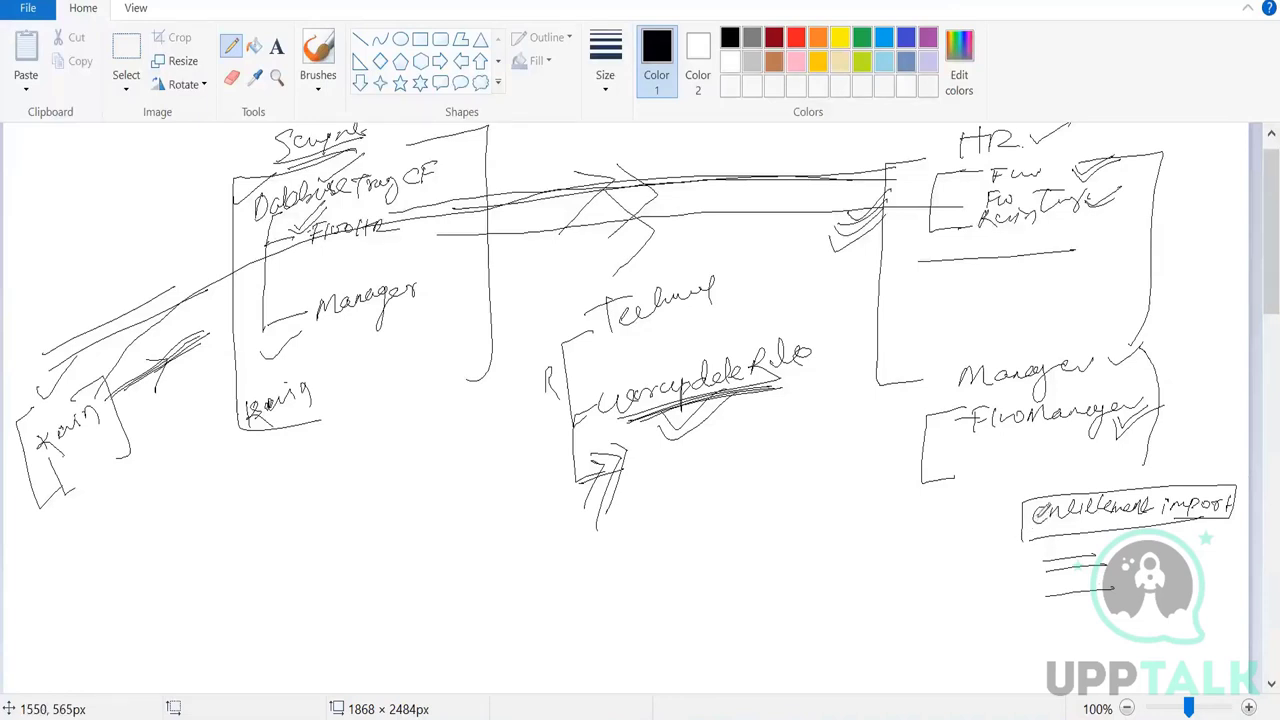
mouse_move(1040, 505)
mouse_down()
mouse_move(766, 540)
mouse_move(505, 440)
mouse_move(462, 372)
mouse_move(418, 390)
mouse_move(514, 330)
mouse_up()
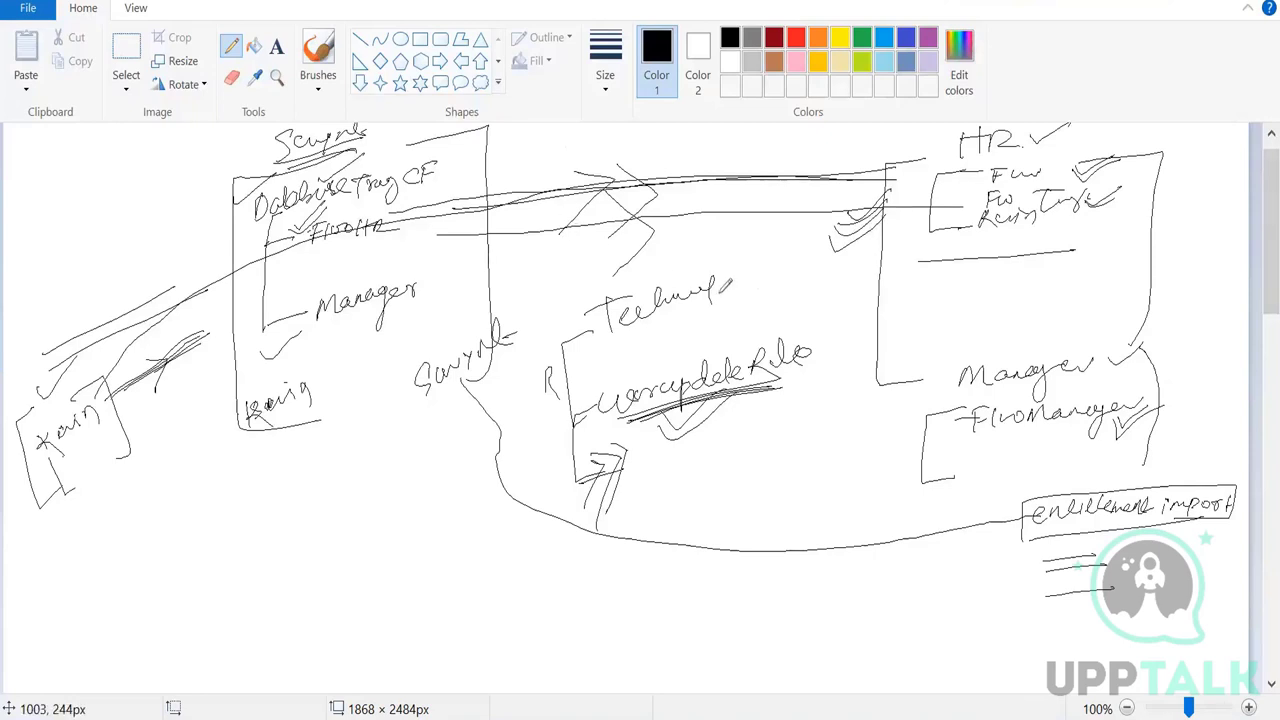
Write "Acct + Entitlement" beside the Manager group, and add two ticks and the label "Acct" at the HR box's inner edge
mouse_move(784, 428)
mouse_down()
mouse_move(790, 476)
mouse_move(821, 428)
mouse_move(841, 429)
mouse_move(790, 505)
mouse_move(866, 494)
mouse_move(902, 455)
mouse_up()
drag(798, 447, 811, 461)
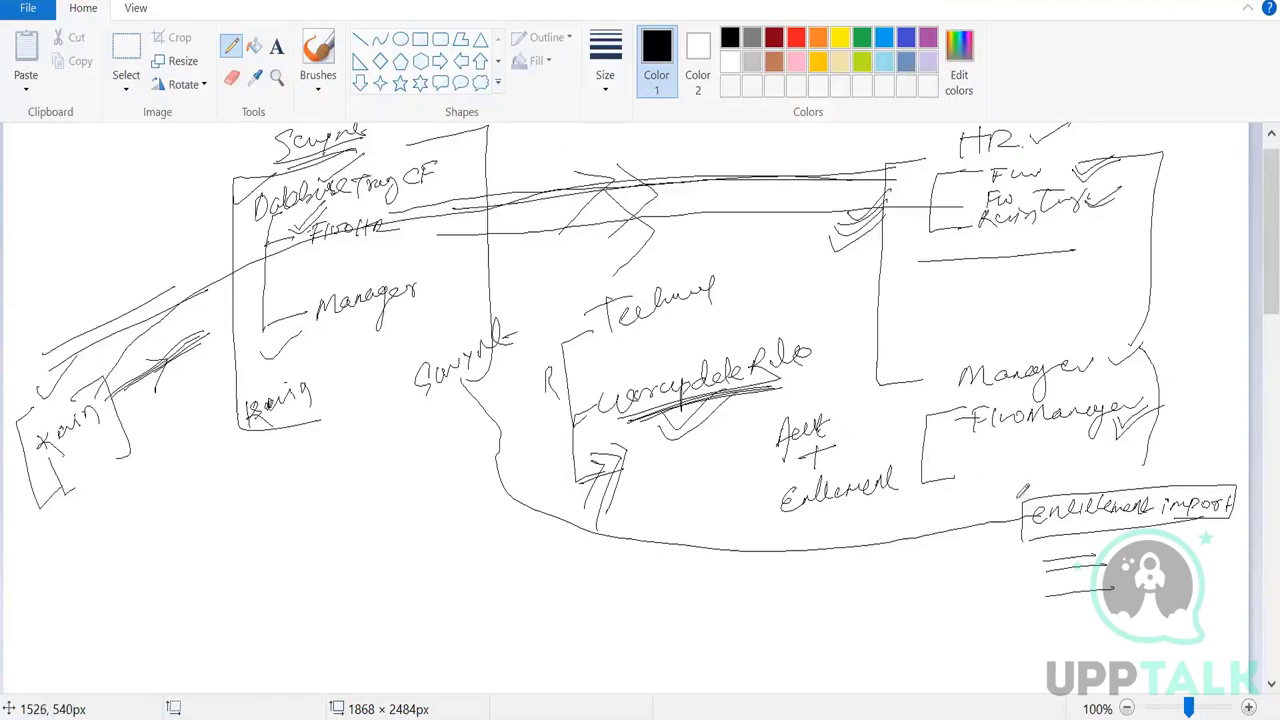
mouse_move(843, 283)
mouse_down()
mouse_move(882, 262)
mouse_move(890, 299)
mouse_up()
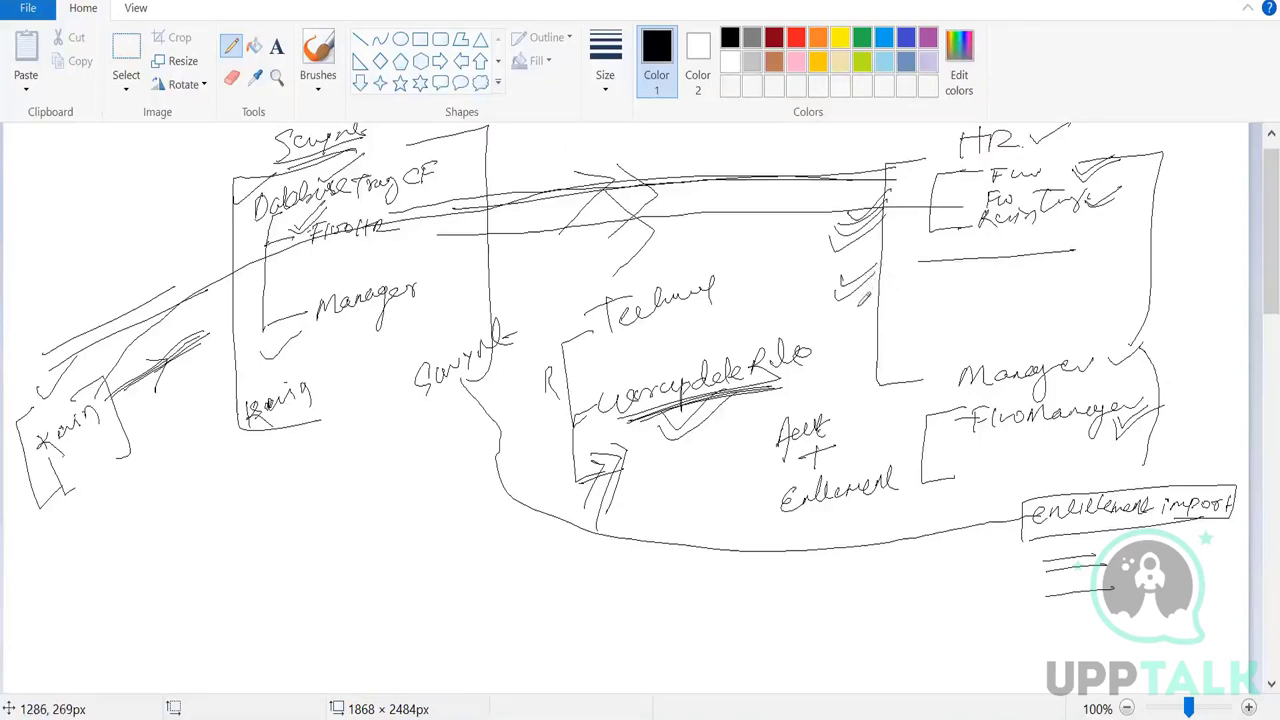
mouse_move(866, 285)
mouse_down()
mouse_move(881, 302)
mouse_move(901, 295)
mouse_up()
Add a column of ticks along the outer edge of the HR box and write "Entlem" beneath them
drag(1156, 237, 1210, 220)
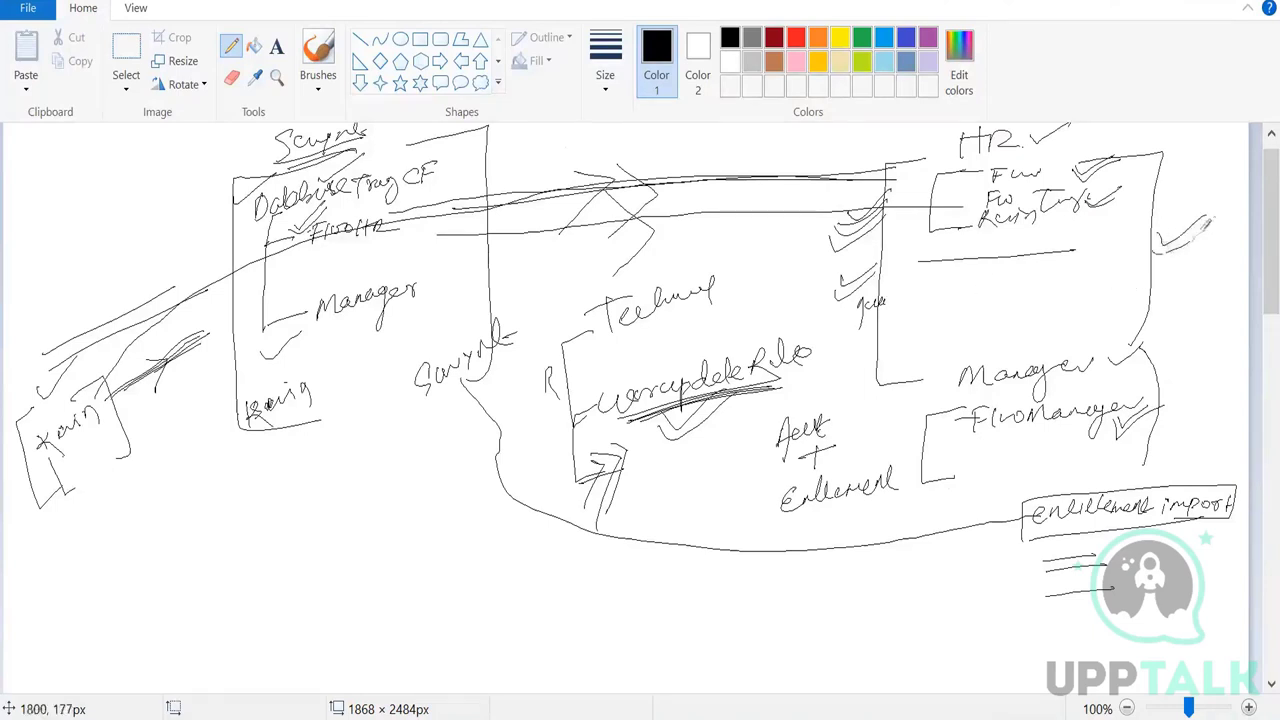
mouse_move(1152, 262)
mouse_down()
mouse_move(1200, 238)
mouse_move(1196, 252)
mouse_up()
drag(1145, 290, 1199, 268)
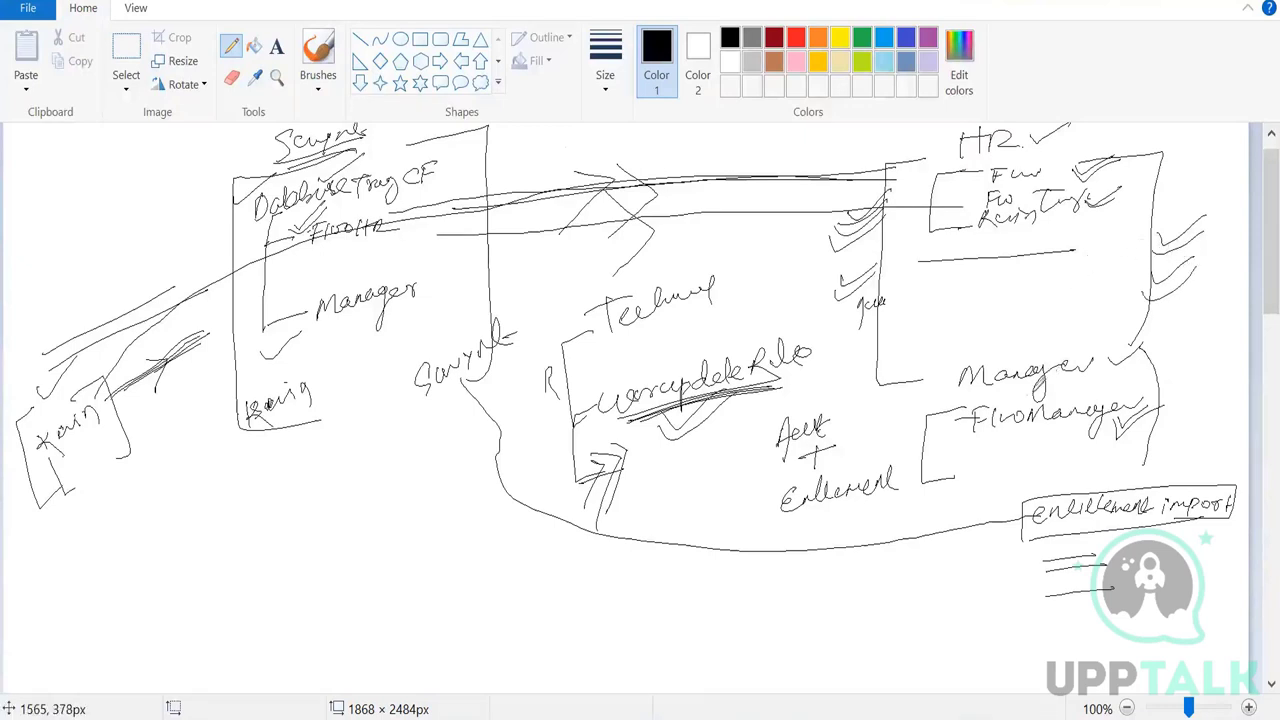
drag(1166, 339, 1232, 342)
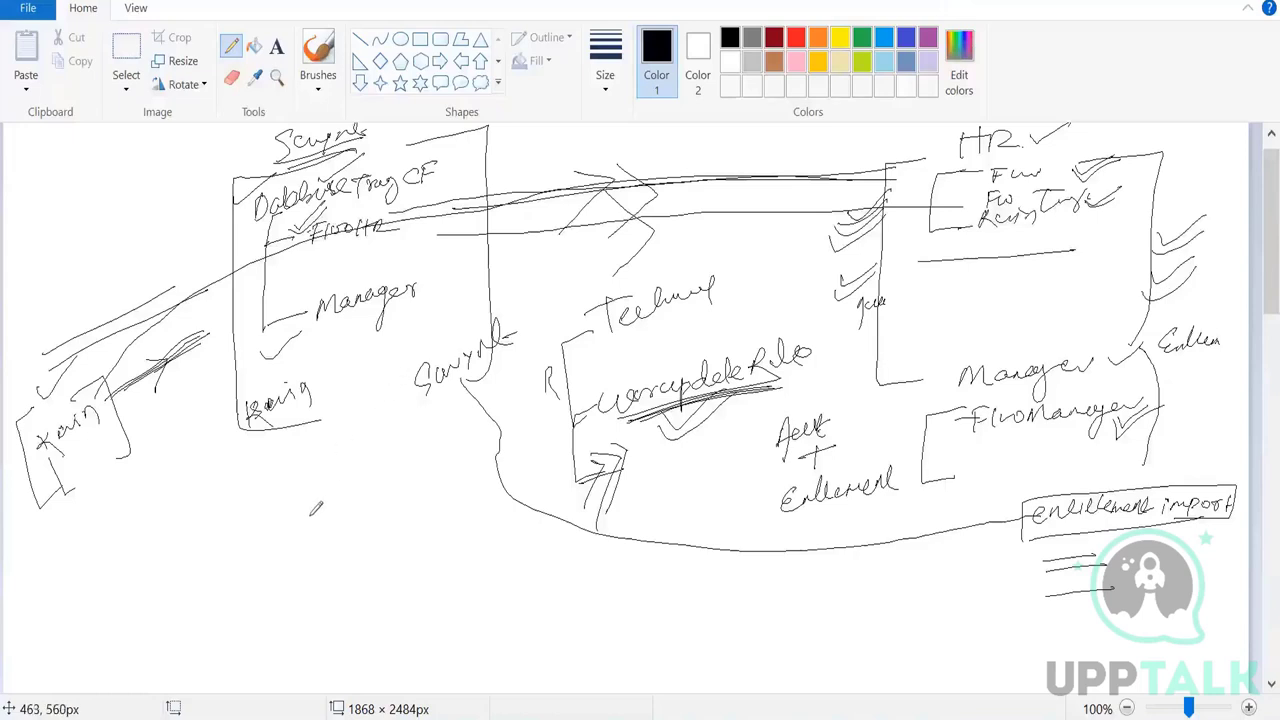
Sketch a banking example with an SBI label, ticked "Transfer money" and "Add beneficiary" entries, and "provide password" branching from the beneficiary entry
mouse_move(302, 518)
mouse_down()
mouse_move(361, 485)
mouse_move(322, 548)
mouse_move(500, 458)
mouse_move(484, 516)
mouse_up()
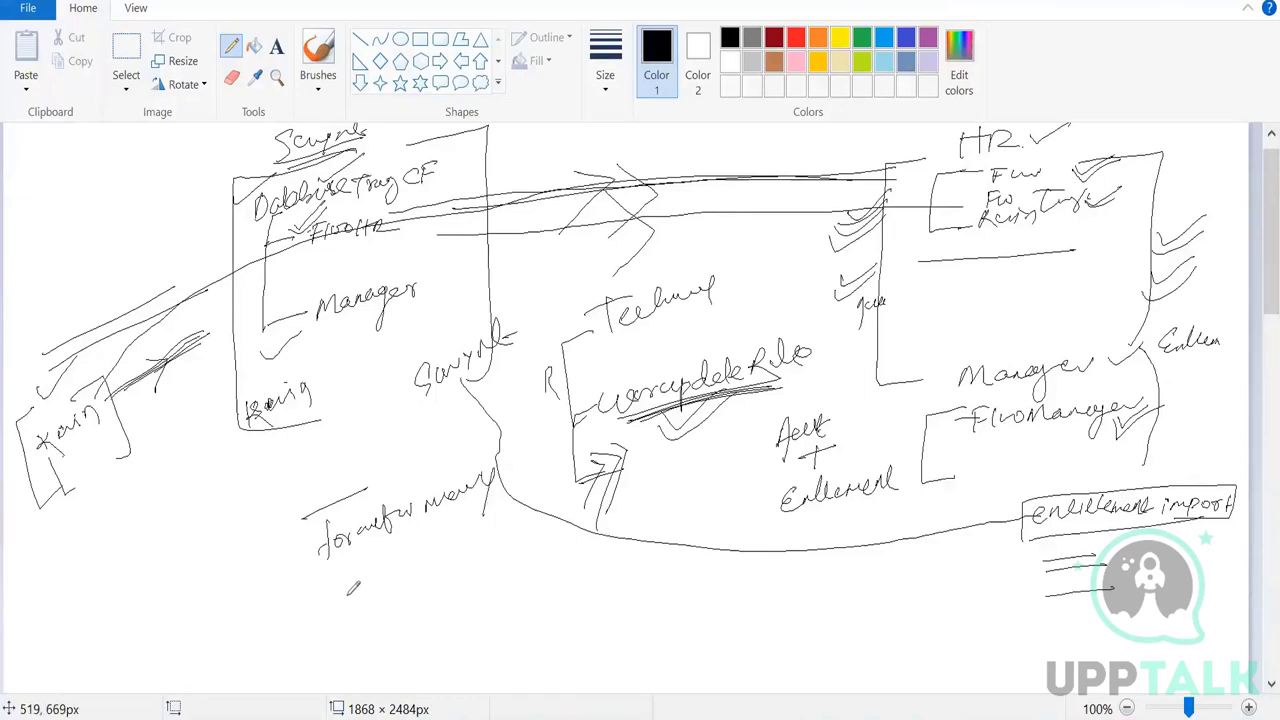
mouse_move(348, 605)
mouse_down()
mouse_move(383, 572)
mouse_move(410, 580)
mouse_move(482, 538)
mouse_move(512, 552)
mouse_move(500, 540)
mouse_up()
mouse_move(192, 563)
mouse_down()
mouse_move(250, 540)
mouse_move(314, 549)
mouse_move(339, 540)
mouse_move(299, 545)
mouse_move(353, 509)
mouse_up()
mouse_move(345, 596)
mouse_down()
mouse_move(316, 612)
mouse_move(340, 590)
mouse_move(322, 606)
mouse_move(317, 571)
mouse_move(322, 599)
mouse_move(356, 570)
mouse_move(349, 579)
mouse_up()
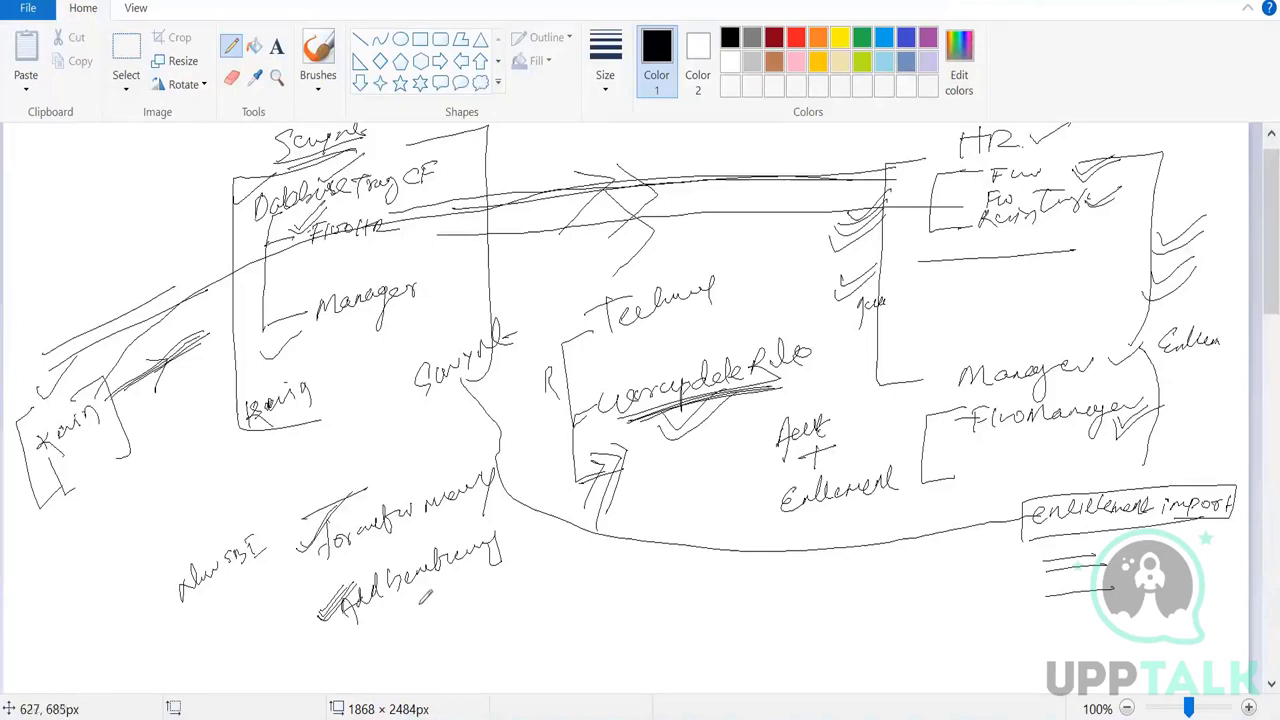
drag(419, 596, 452, 558)
drag(364, 506, 373, 484)
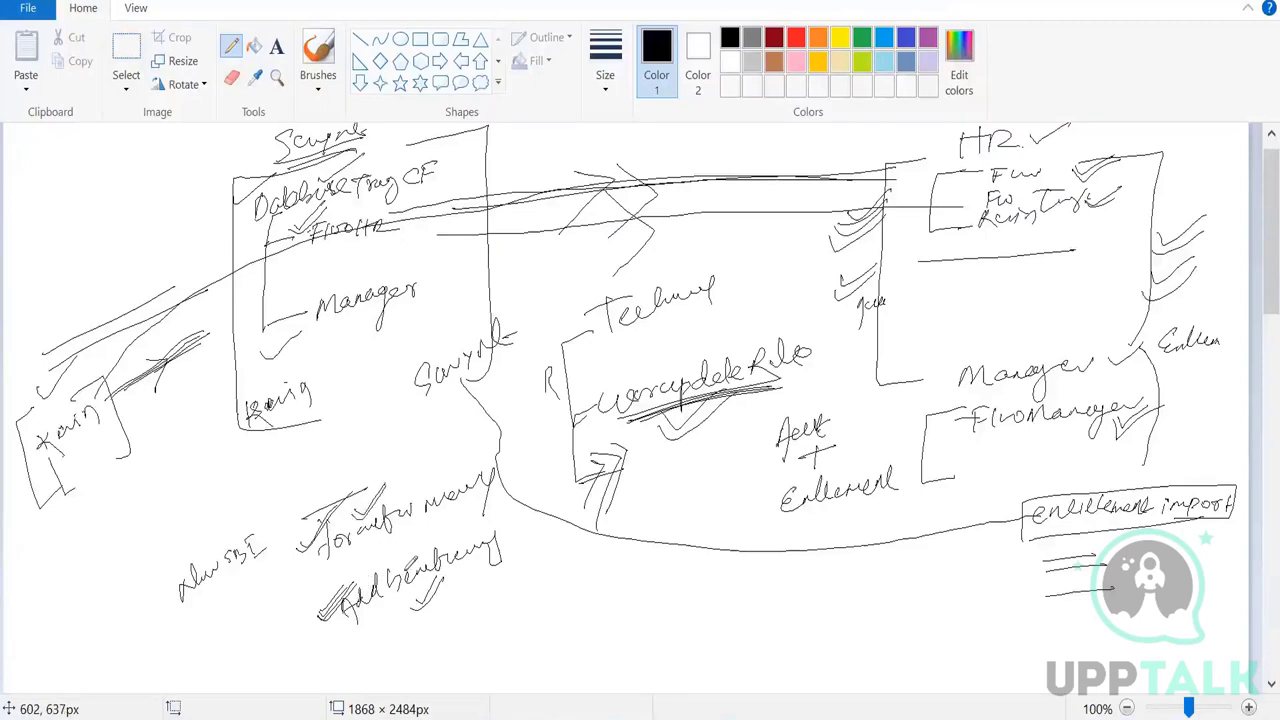
mouse_move(450, 588)
mouse_down()
mouse_move(478, 603)
mouse_move(525, 592)
mouse_move(562, 563)
mouse_move(600, 570)
mouse_move(622, 545)
mouse_move(690, 522)
mouse_move(684, 512)
mouse_up()
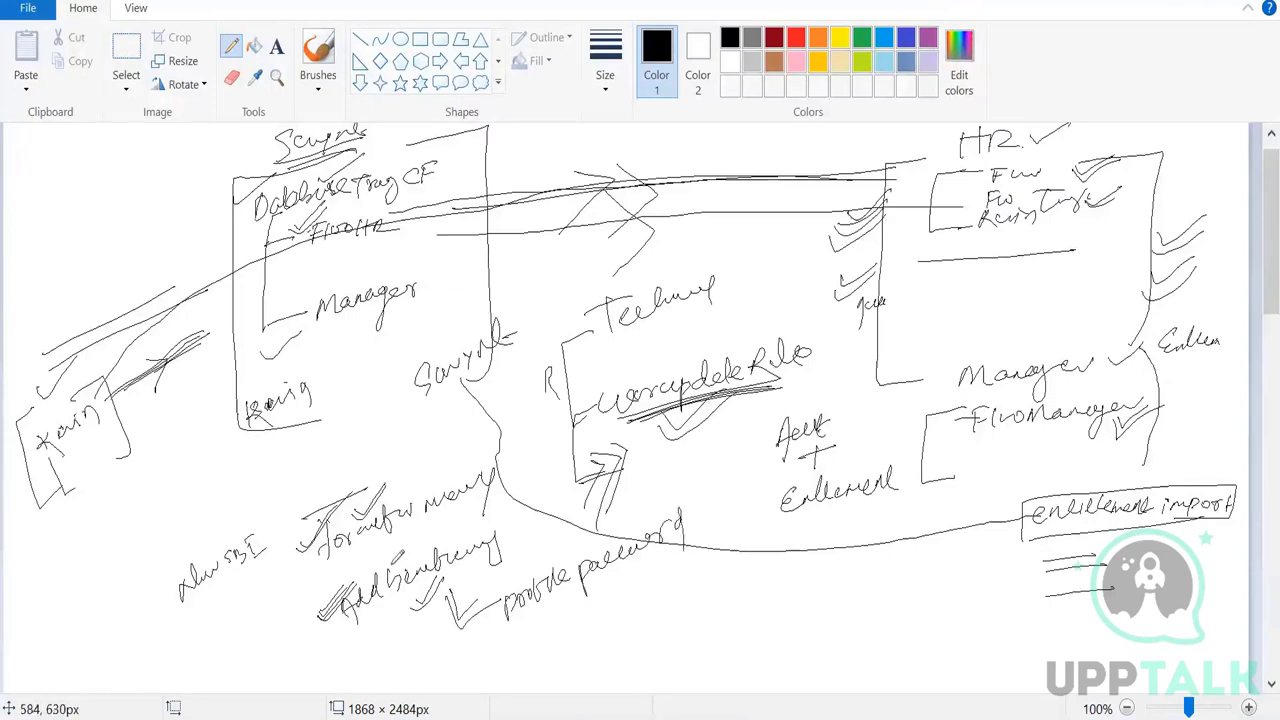
Tick the banking example's entries and SBI label, link the label to "Transfer money", and add a cross mark beside "Add beneficiary"
drag(282, 527, 327, 492)
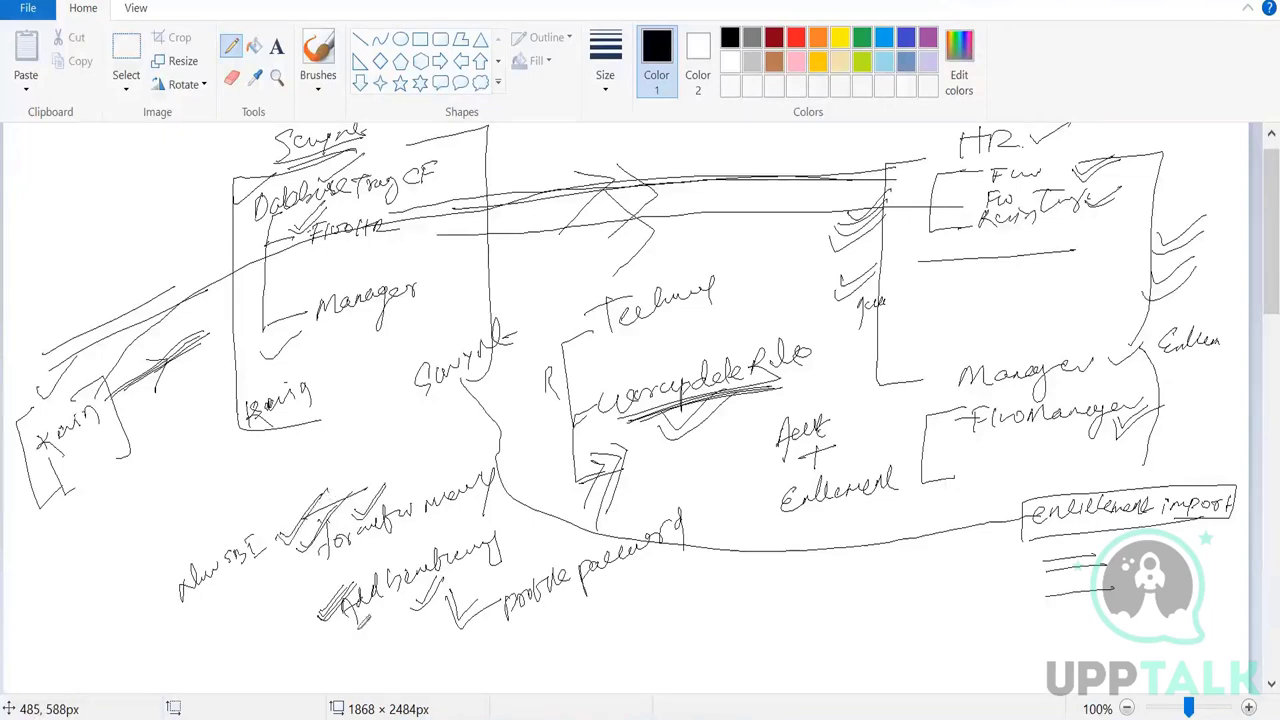
mouse_move(276, 614)
mouse_down()
mouse_move(279, 628)
mouse_move(292, 622)
mouse_move(322, 588)
mouse_up()
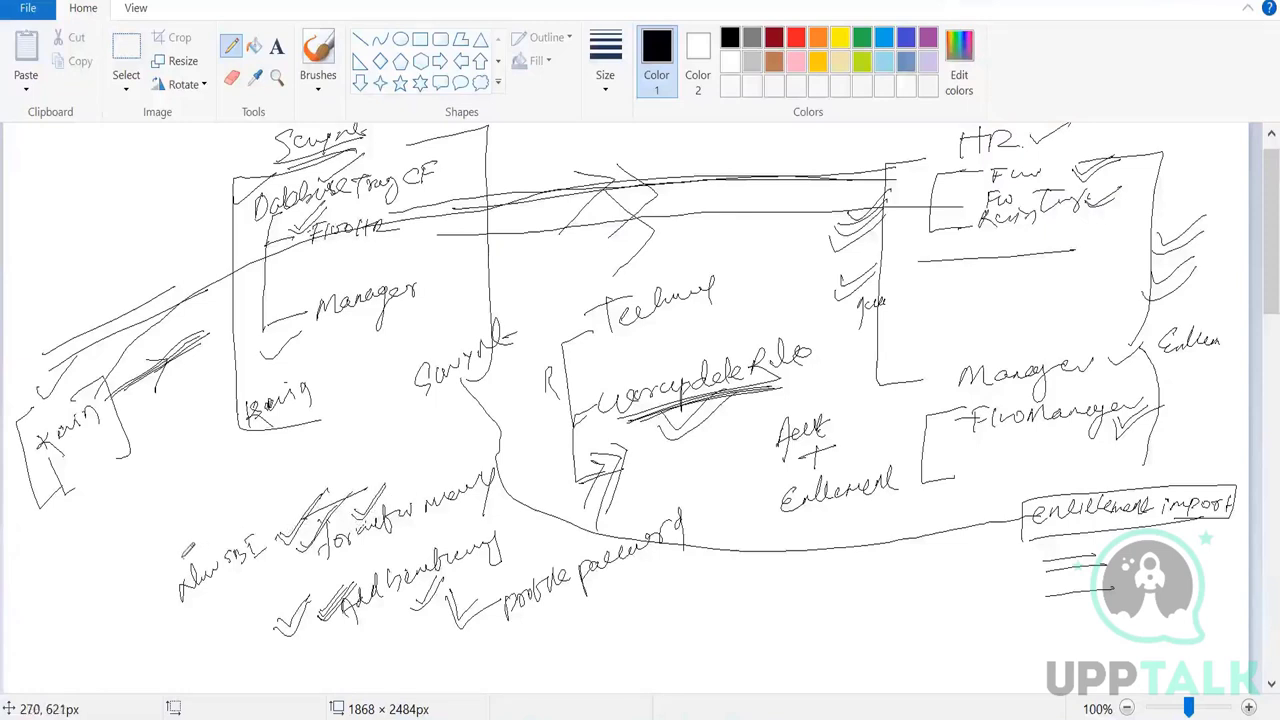
drag(181, 560, 229, 492)
mouse_move(182, 562)
mouse_down()
mouse_move(226, 495)
mouse_move(331, 494)
mouse_move(306, 493)
mouse_up()
key(ctrl+z)
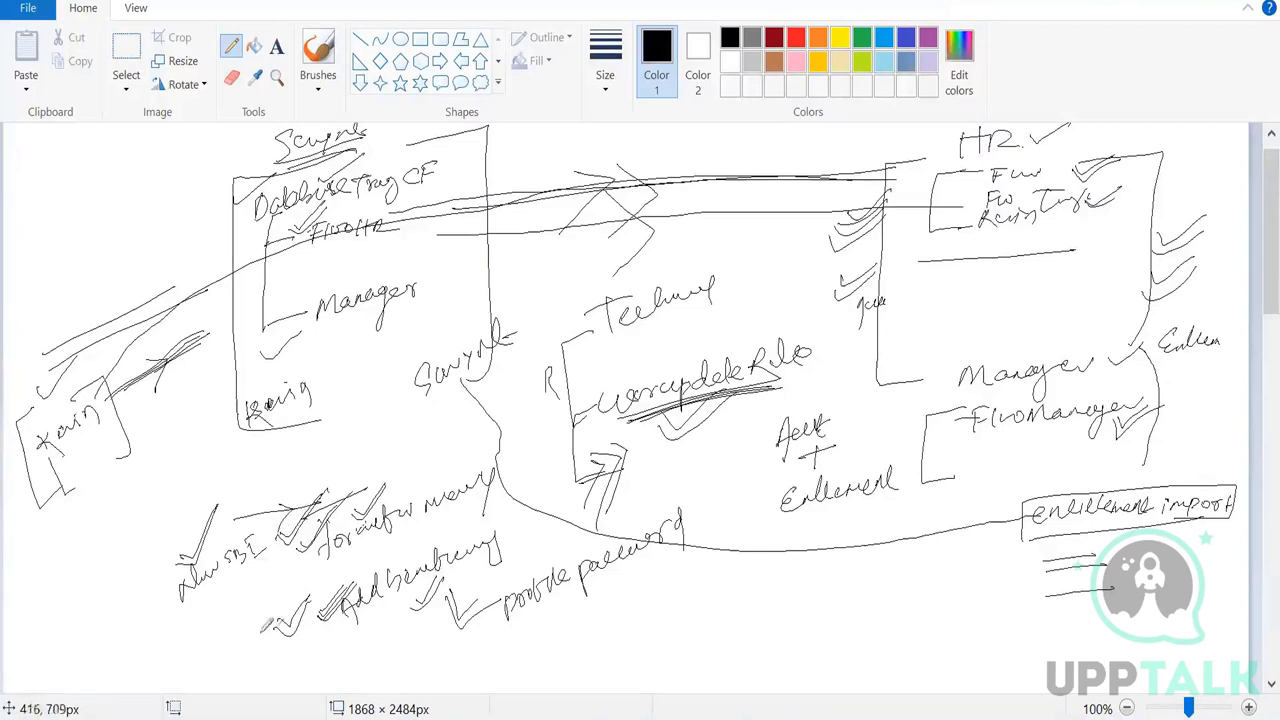
mouse_move(236, 636)
mouse_down()
mouse_move(280, 612)
mouse_move(255, 663)
mouse_up()
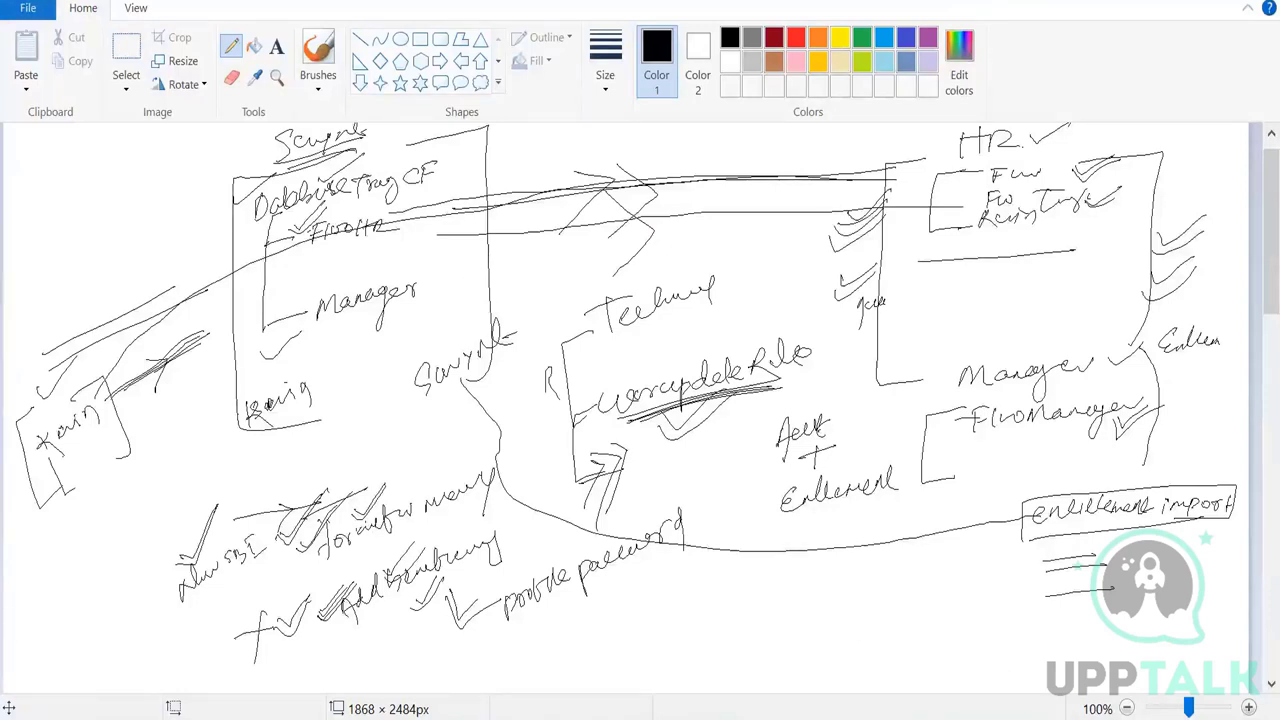
Switch to MySQL Workbench and start a new entitlement_import row with applicationname and endpointname both set to DatabaseTrainingCF
key(alt+Tab)
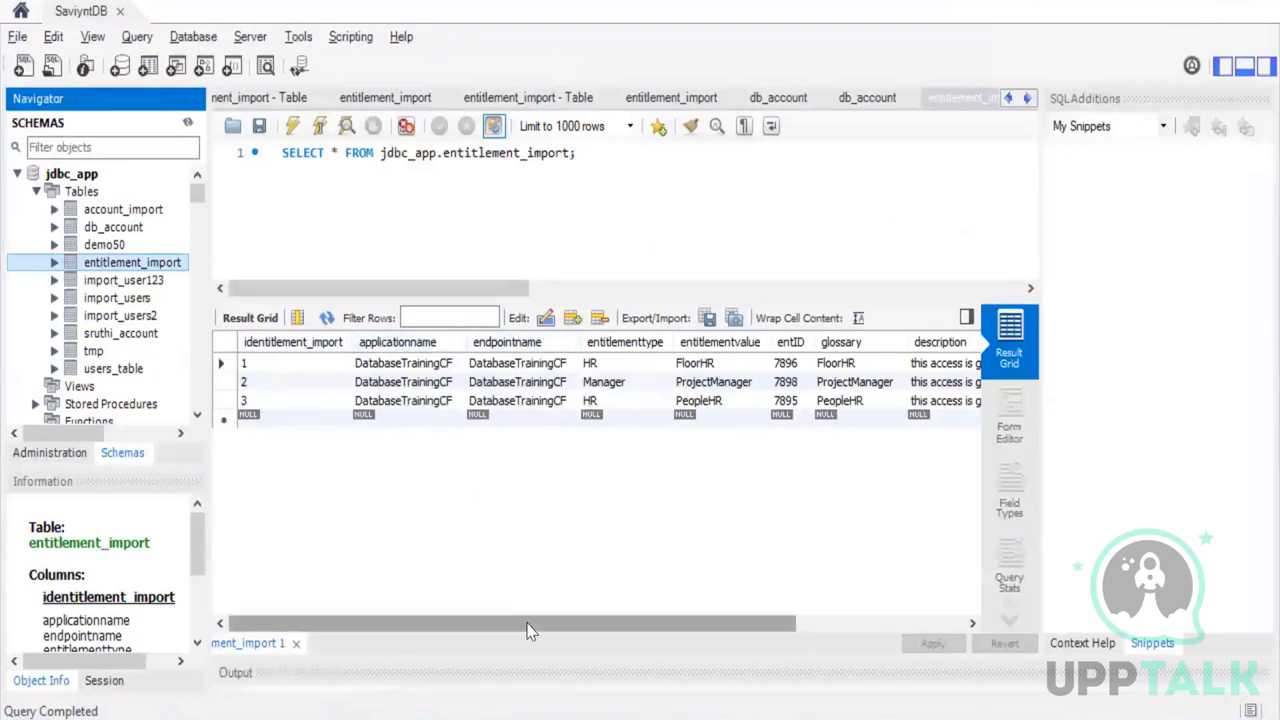
drag(567, 623, 470, 625)
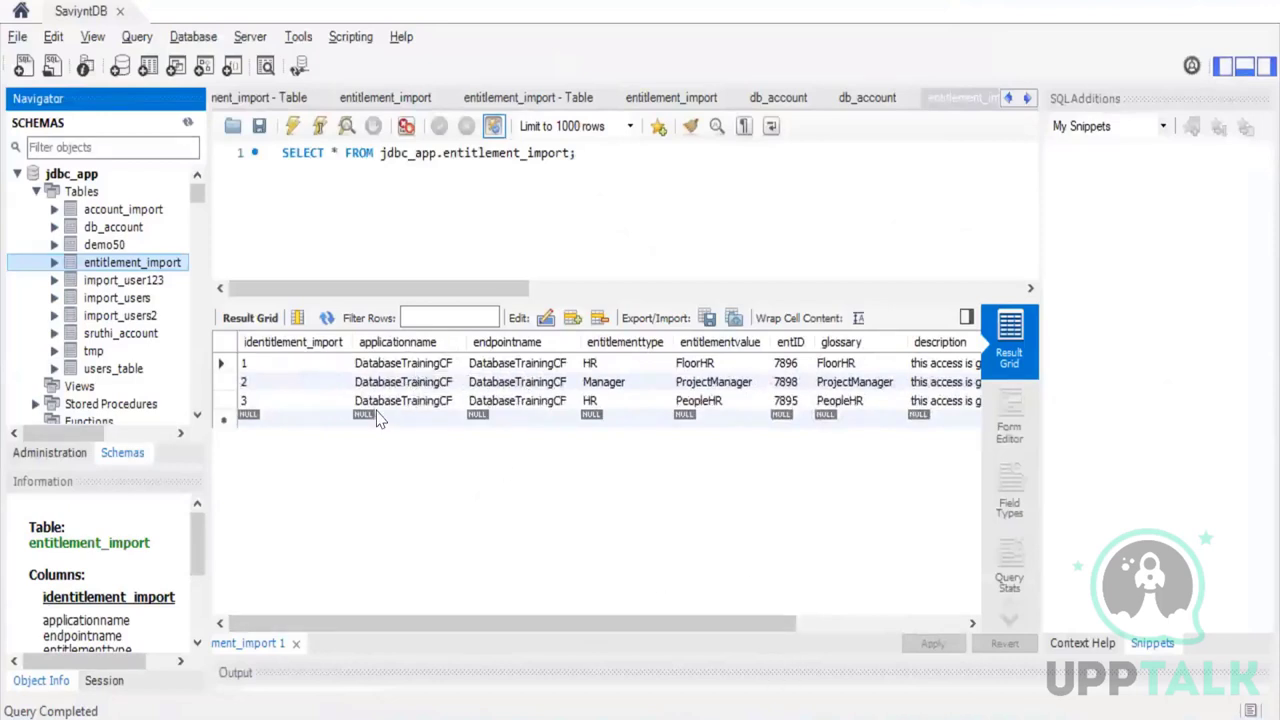
click(294, 418)
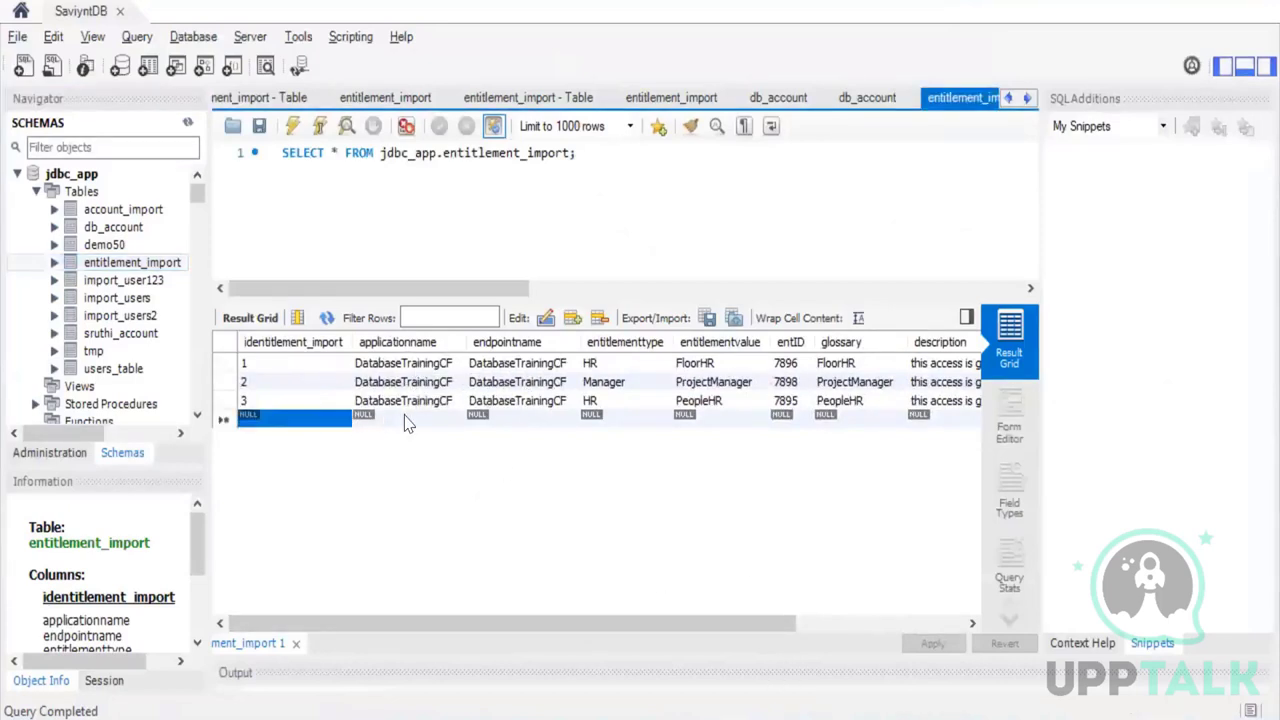
click(407, 421)
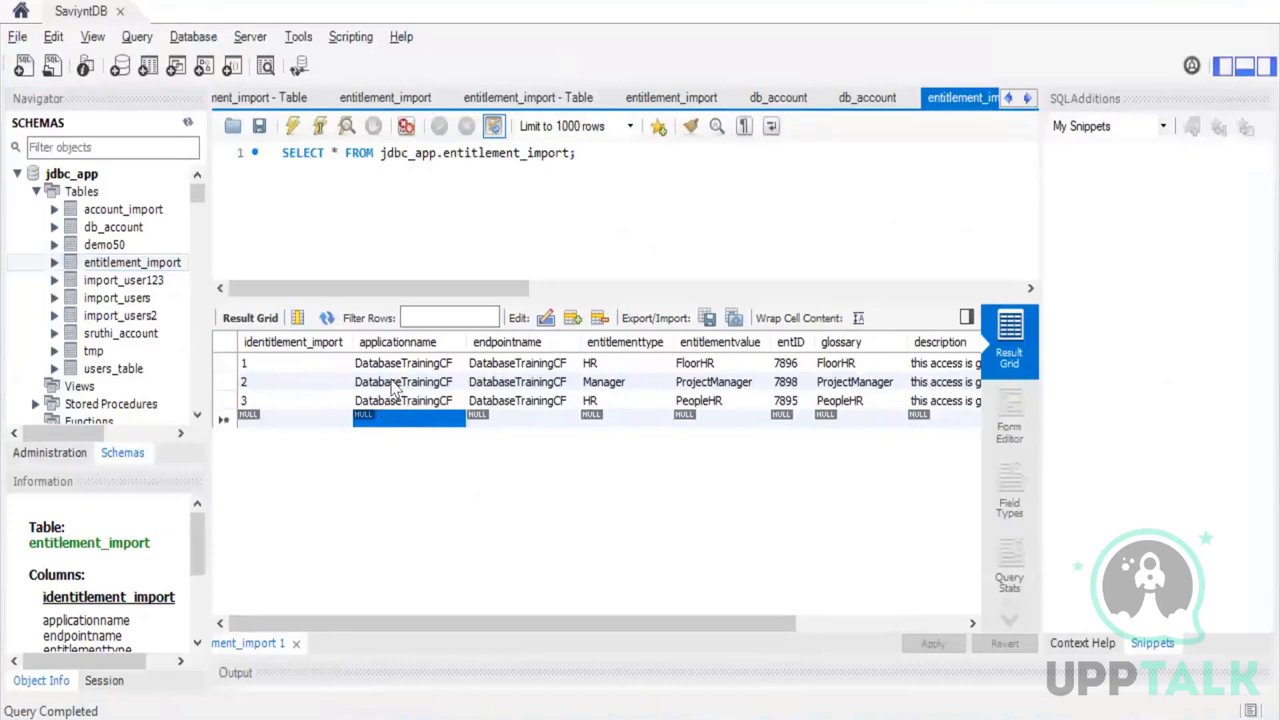
click(395, 385)
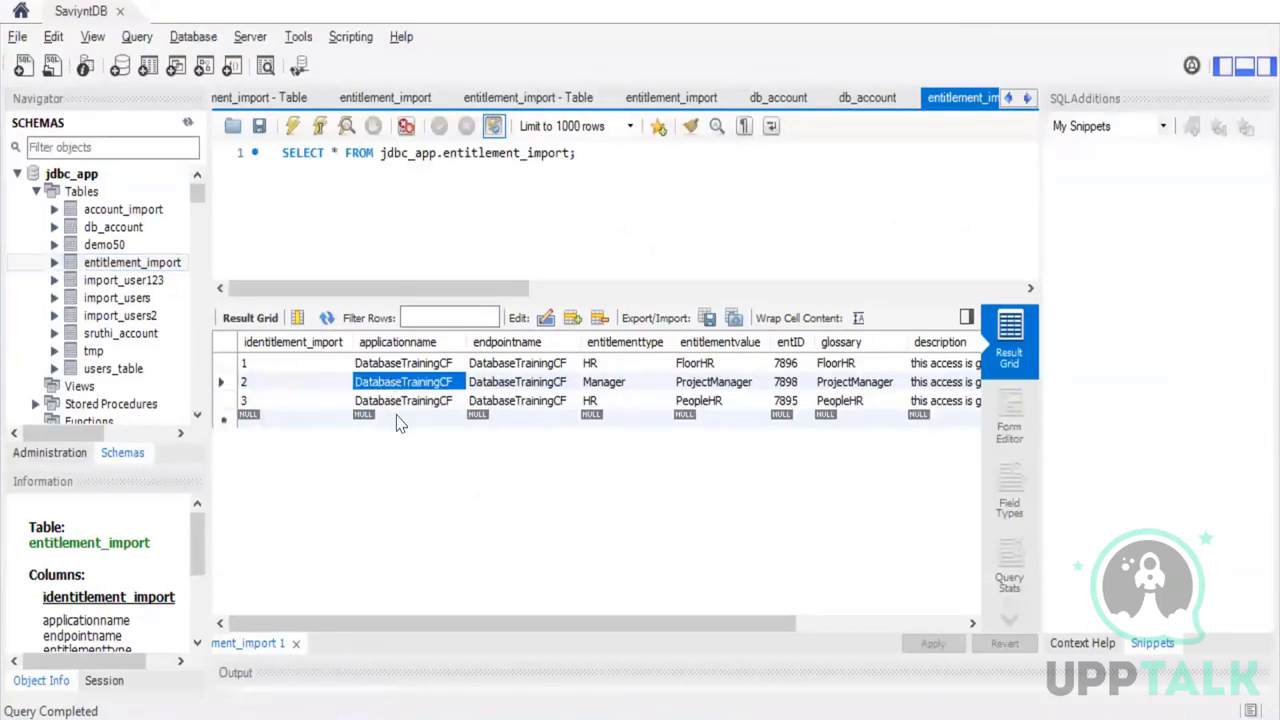
click(397, 416)
click(397, 416)
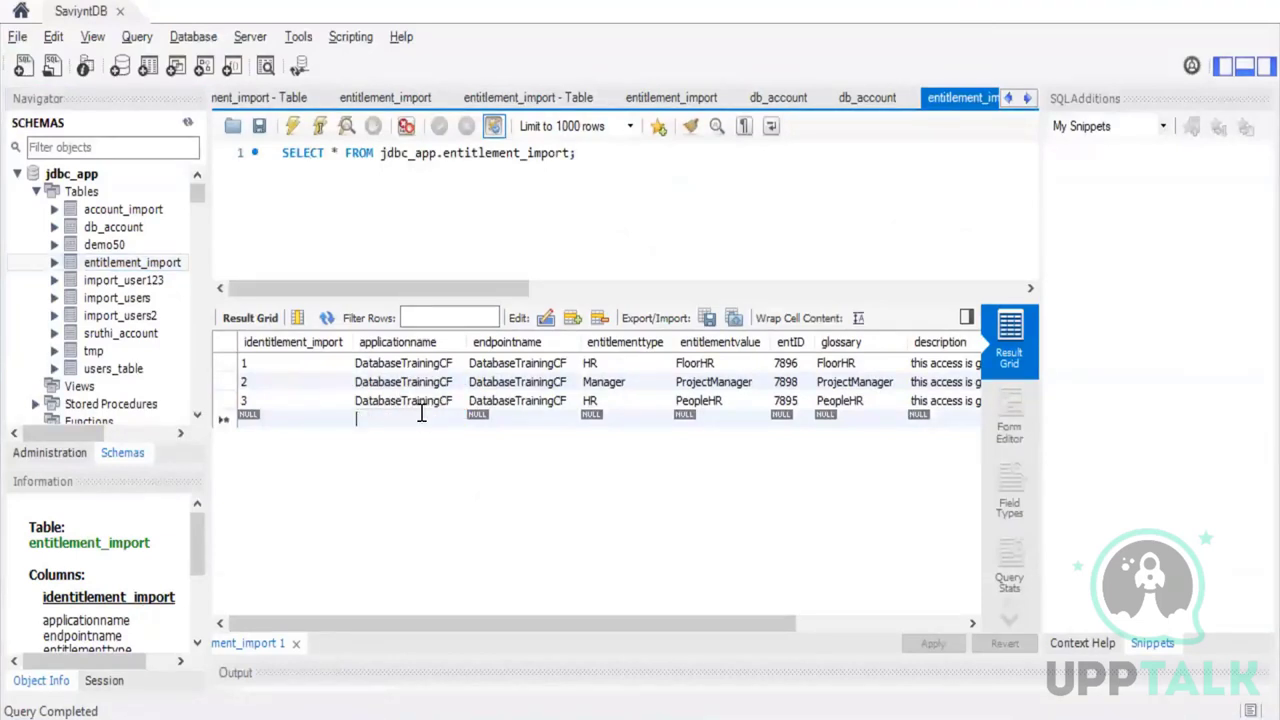
text(DatabaseTrainingCF)
double_click(498, 420)
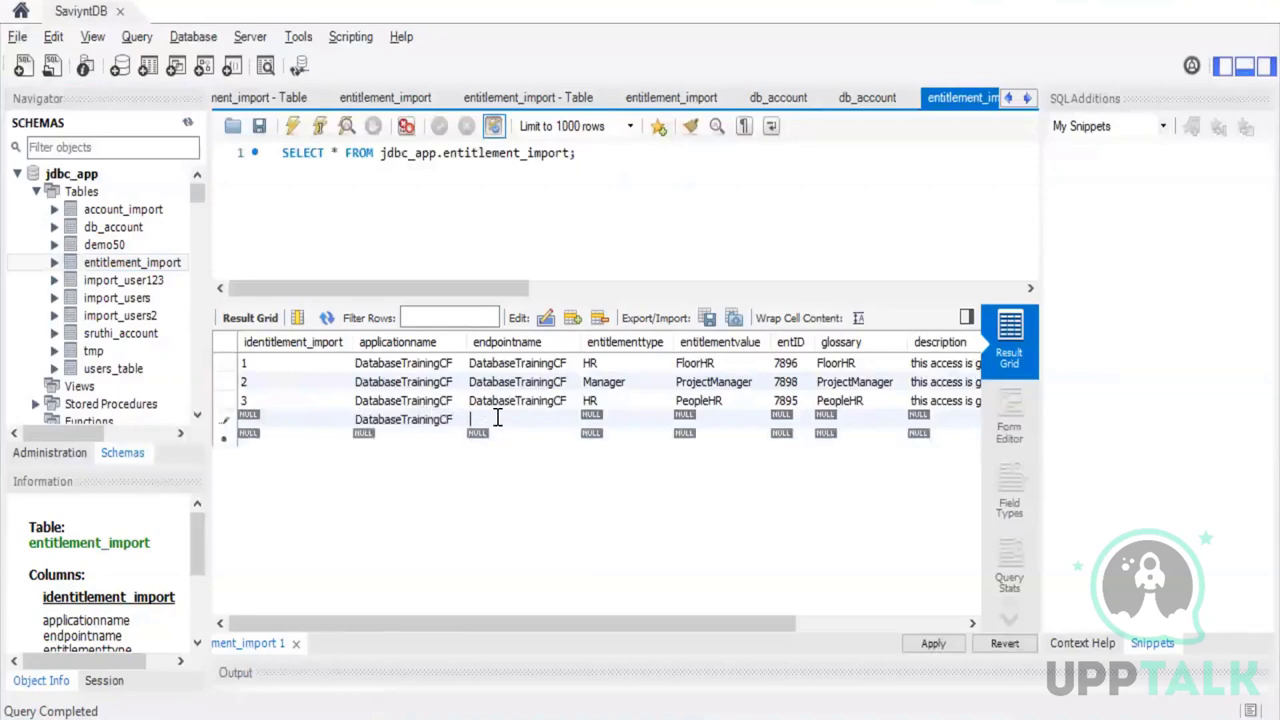
text(DatabaseTrainingCF)
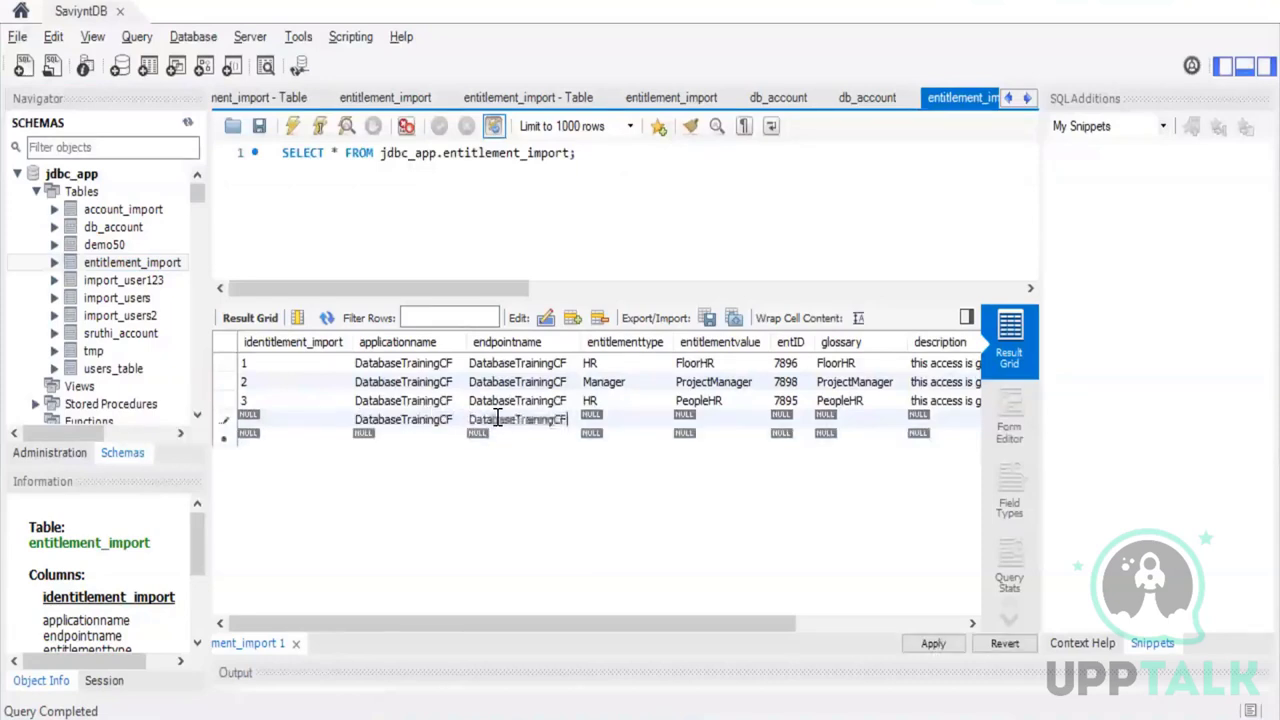
Set the new row's entitlementtype to Manager and its entitlementvalue to Floor Manager
double_click(595, 419)
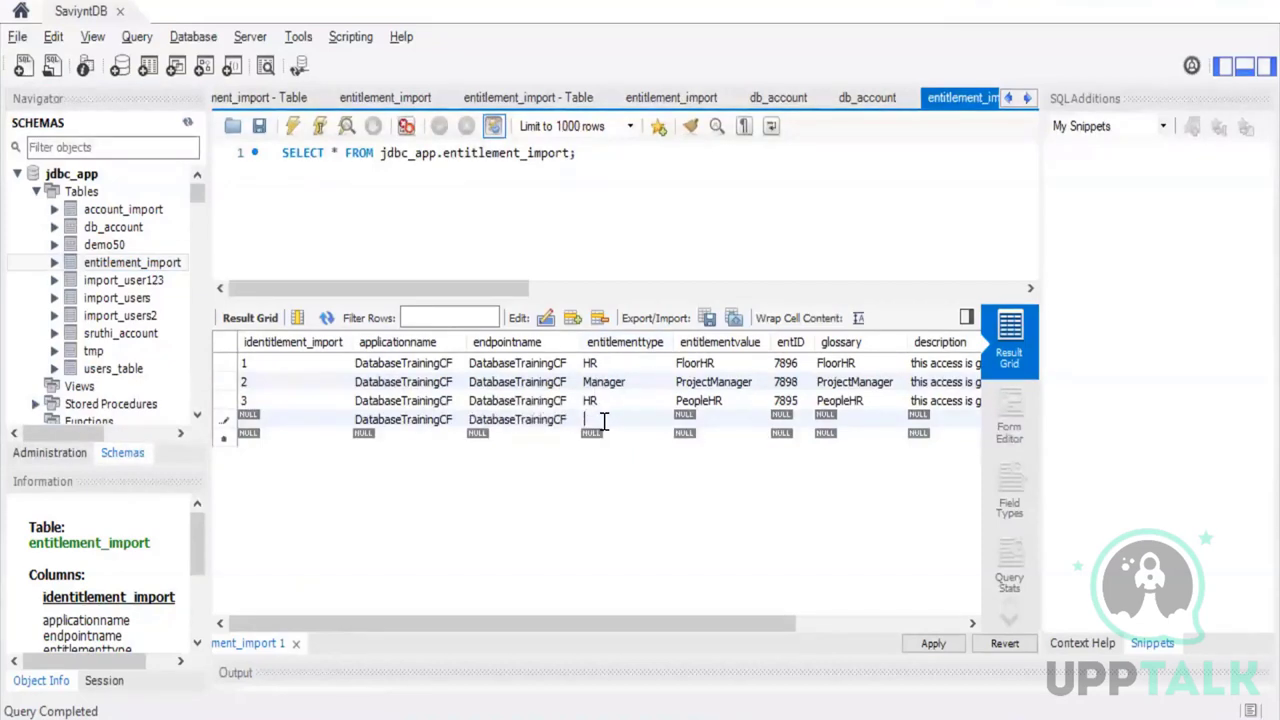
double_click(604, 382)
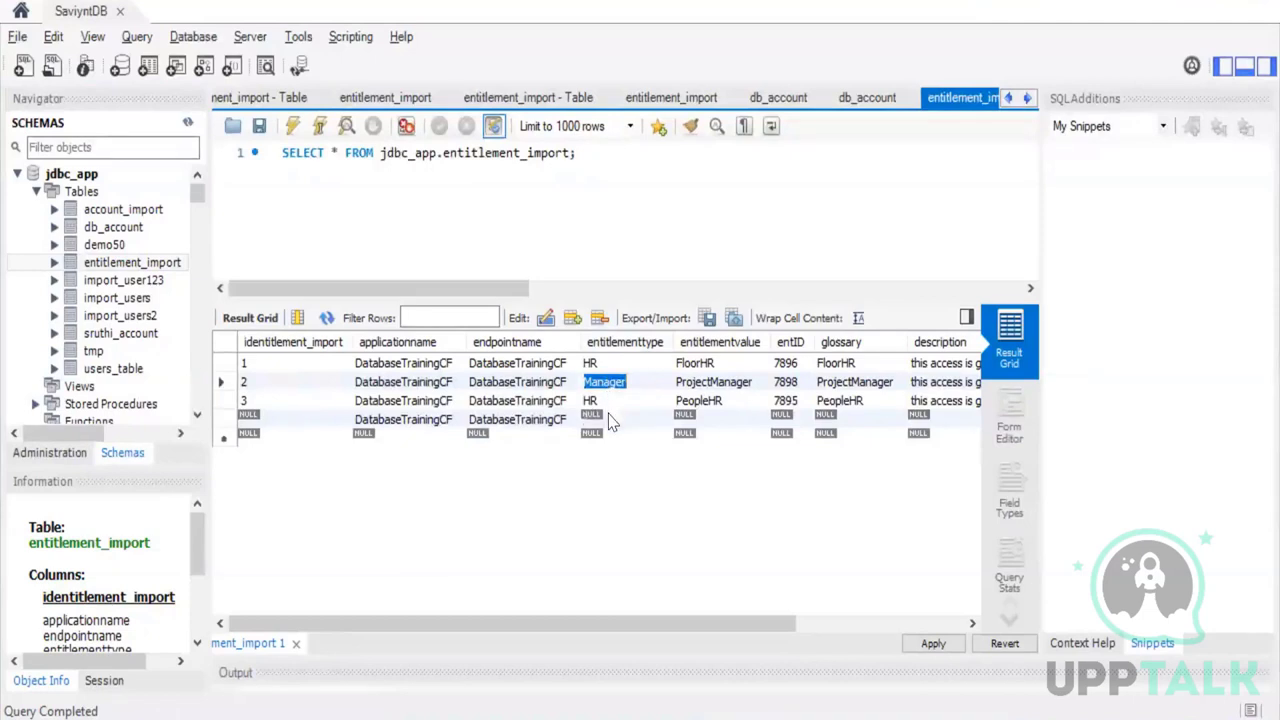
key(ctrl+c)
double_click(608, 419)
key(ctrl+v)
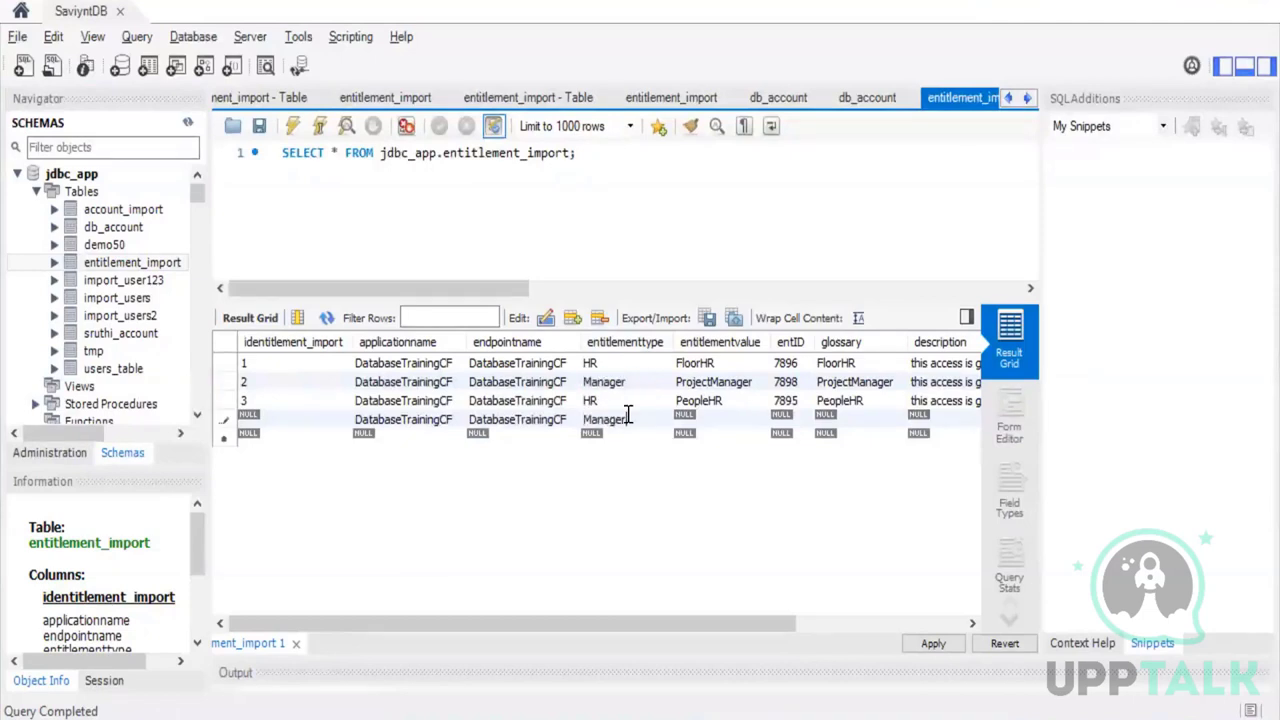
double_click(694, 422)
text(Floor Manager)
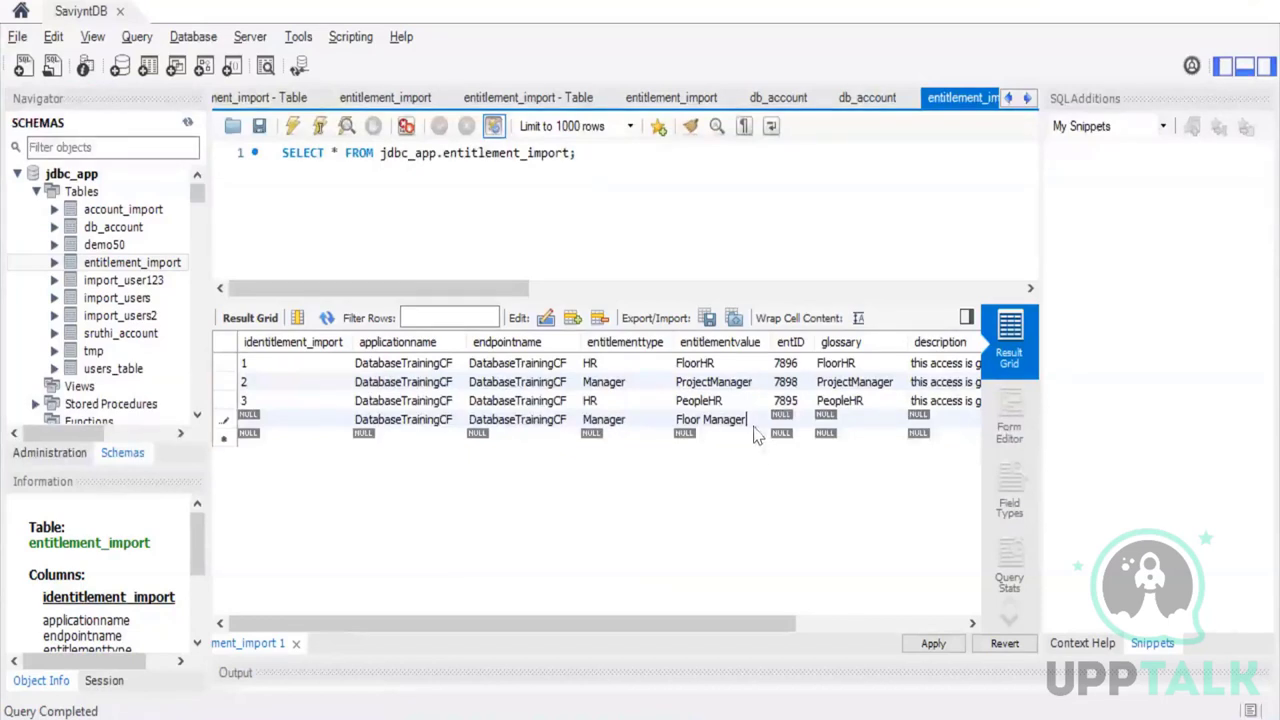
Set the new row's entID to 7899 and its glossary to Floor Manager
click(786, 418)
double_click(856, 420)
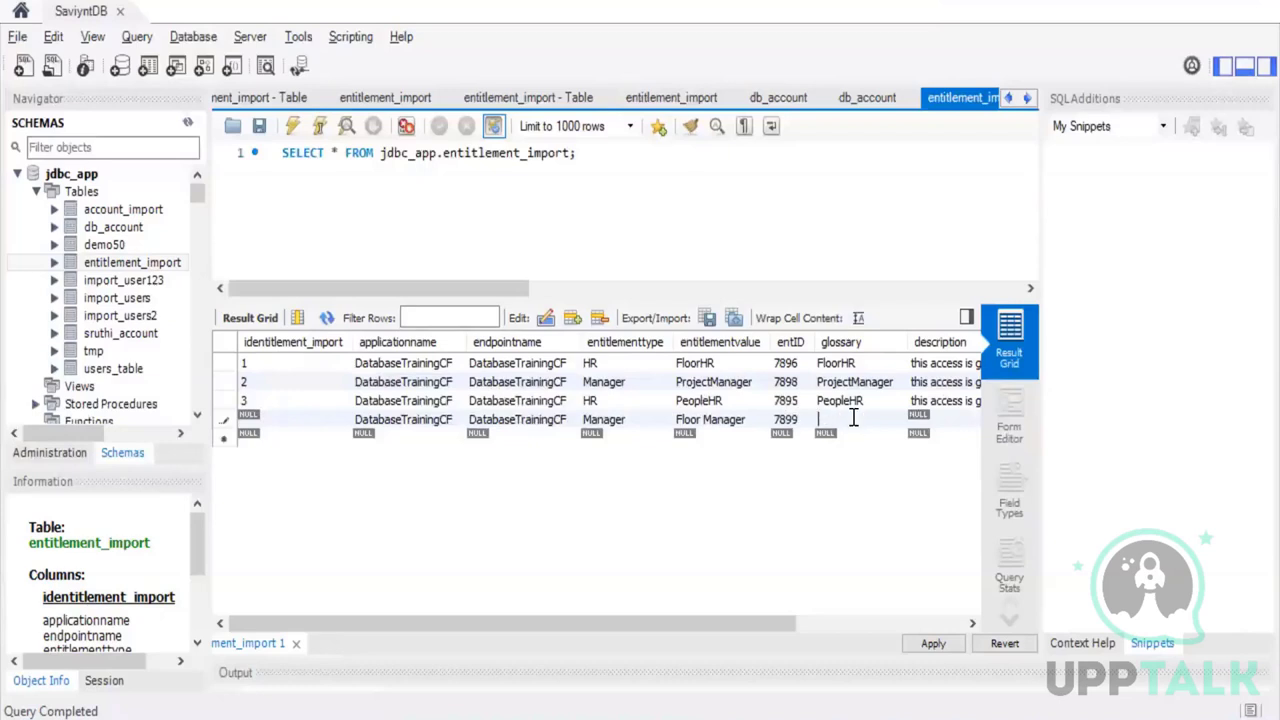
double_click(693, 420)
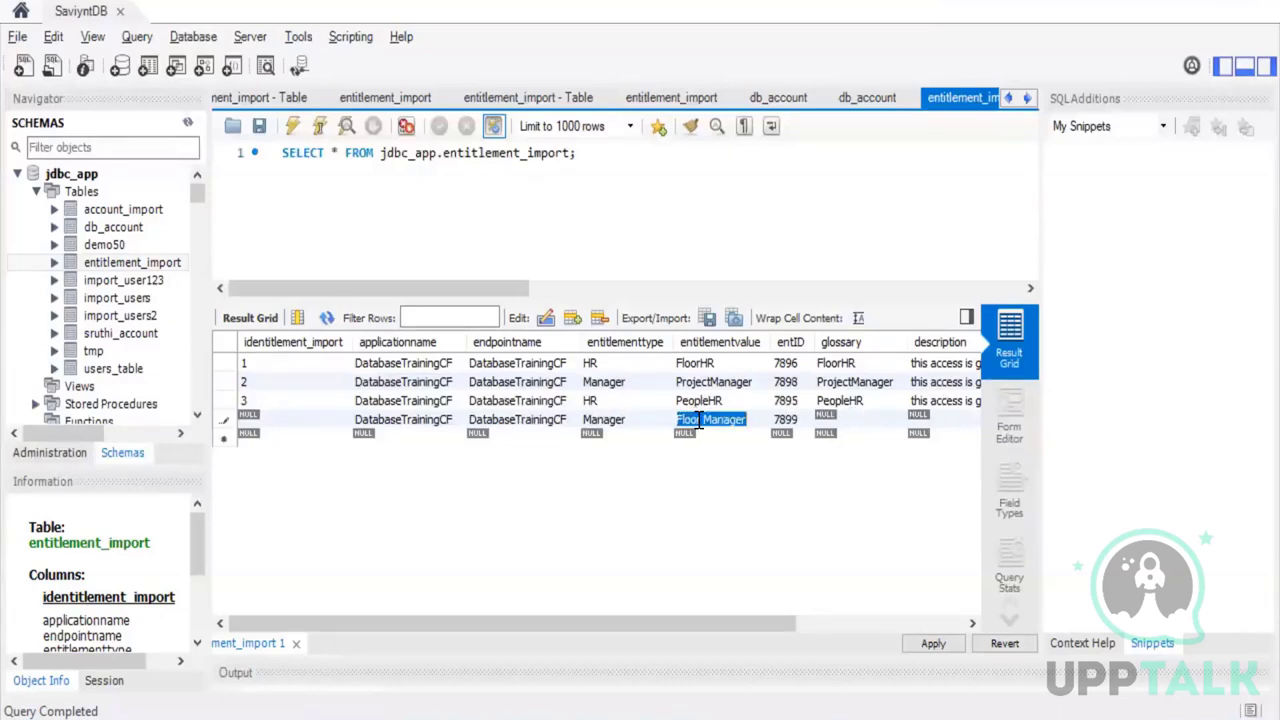
double_click(828, 420)
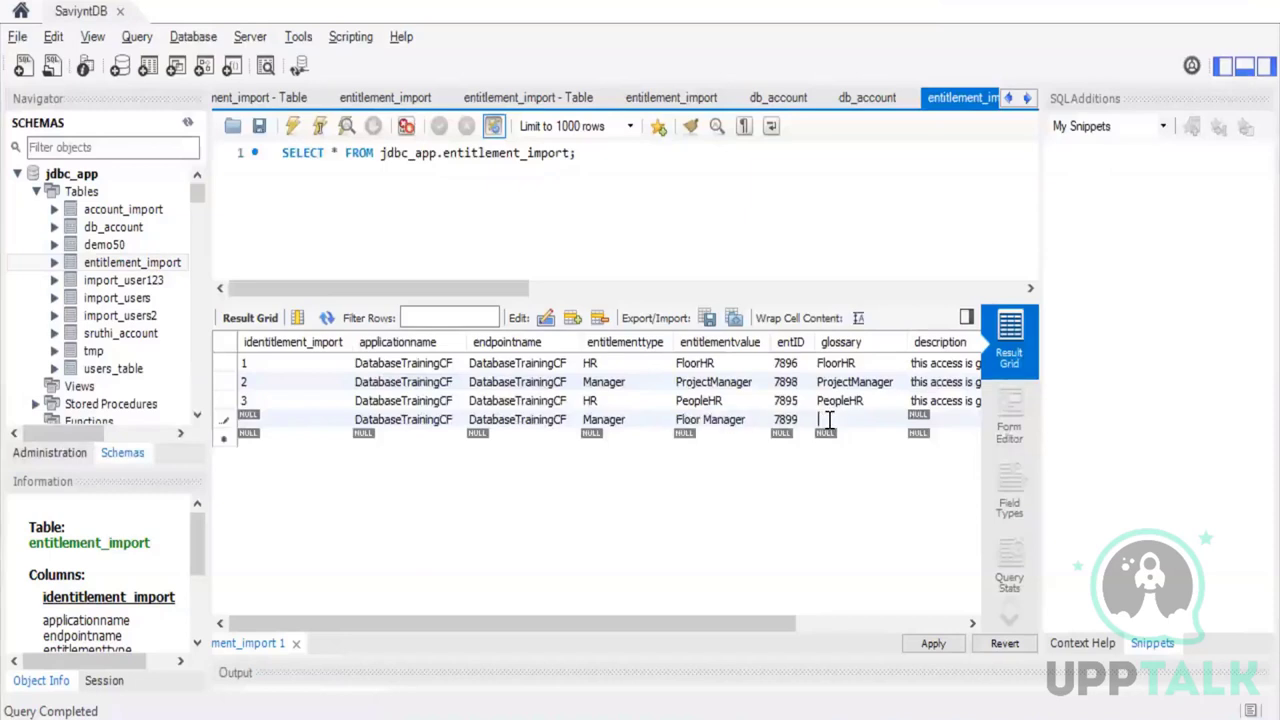
key(ctrl+v)
Set the new row's description to "this access is given to Fllor Manager Only", adapting the PeopleHR row's description
drag(800, 622, 894, 622)
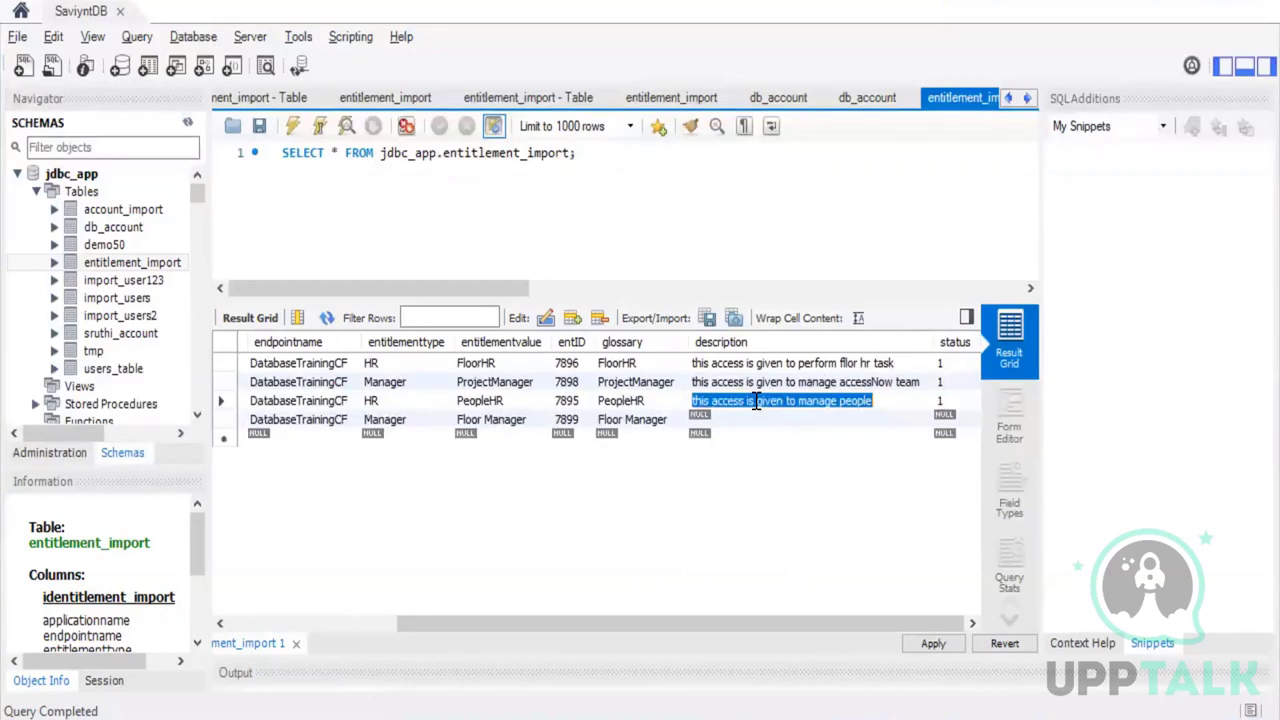
double_click(751, 424)
key(ctrl+v)
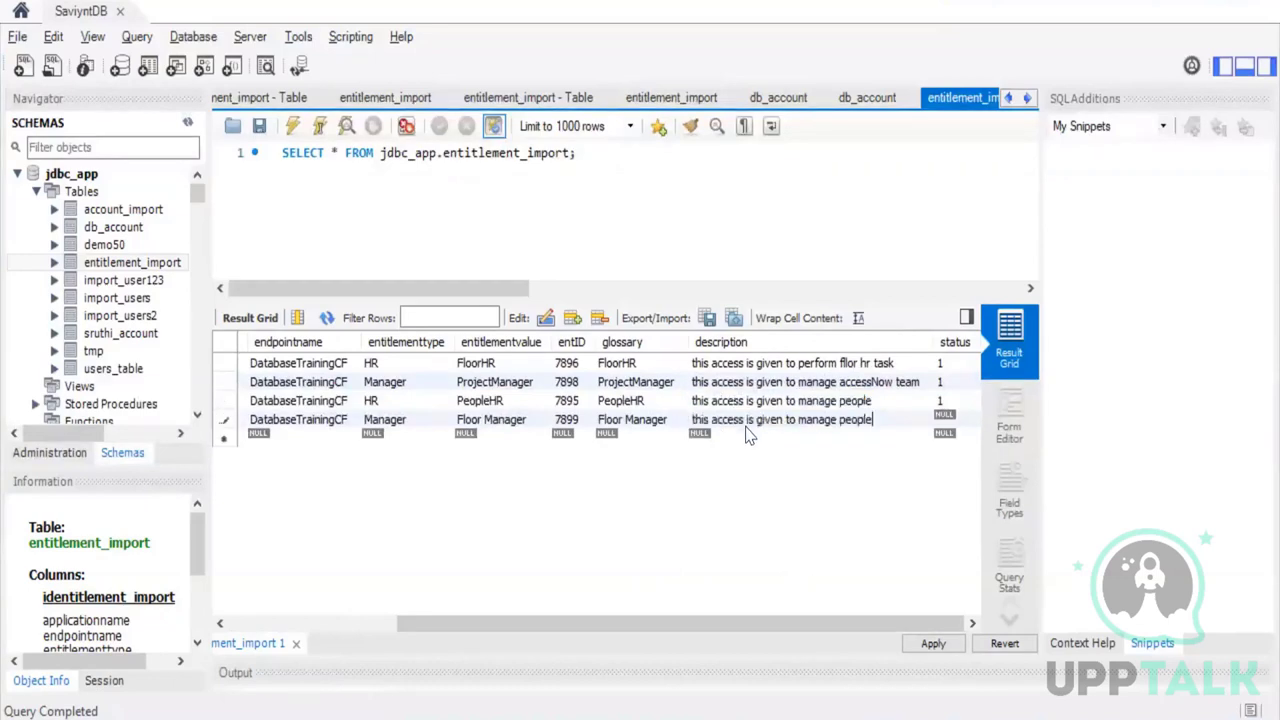
double_click(820, 422)
text(Fllor FMan)
key(BackSpace)
key(BackSpace)
key(BackSpace)
key(BackSpace)
text(Manager Only)
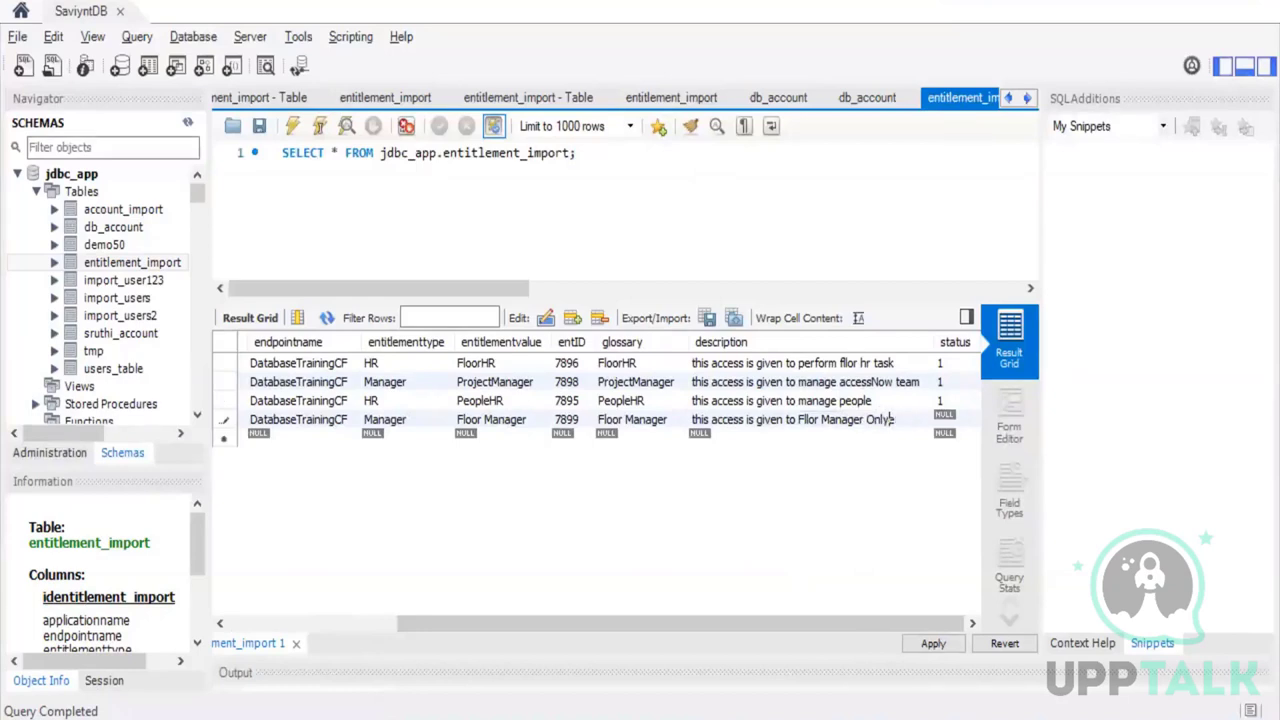
Apply the new Floor Manager row to the jdbc_app database and return to the Paint sketch
click(940, 420)
click(932, 644)
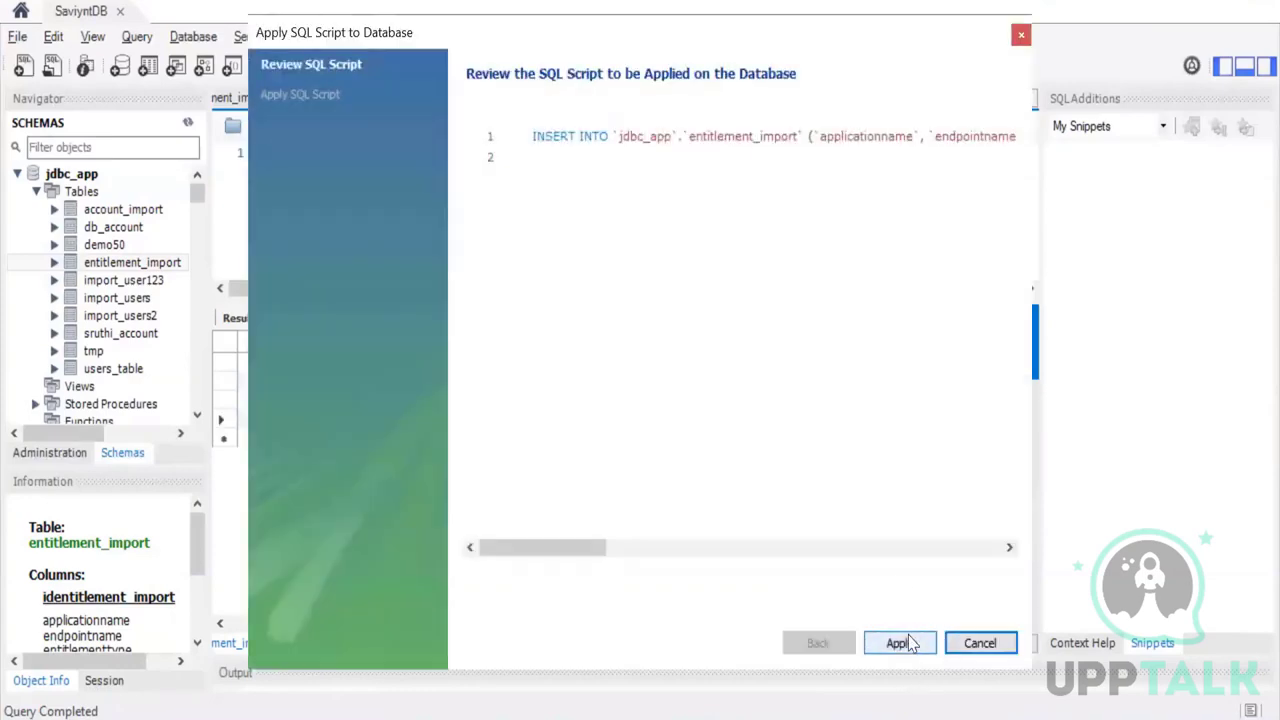
click(899, 643)
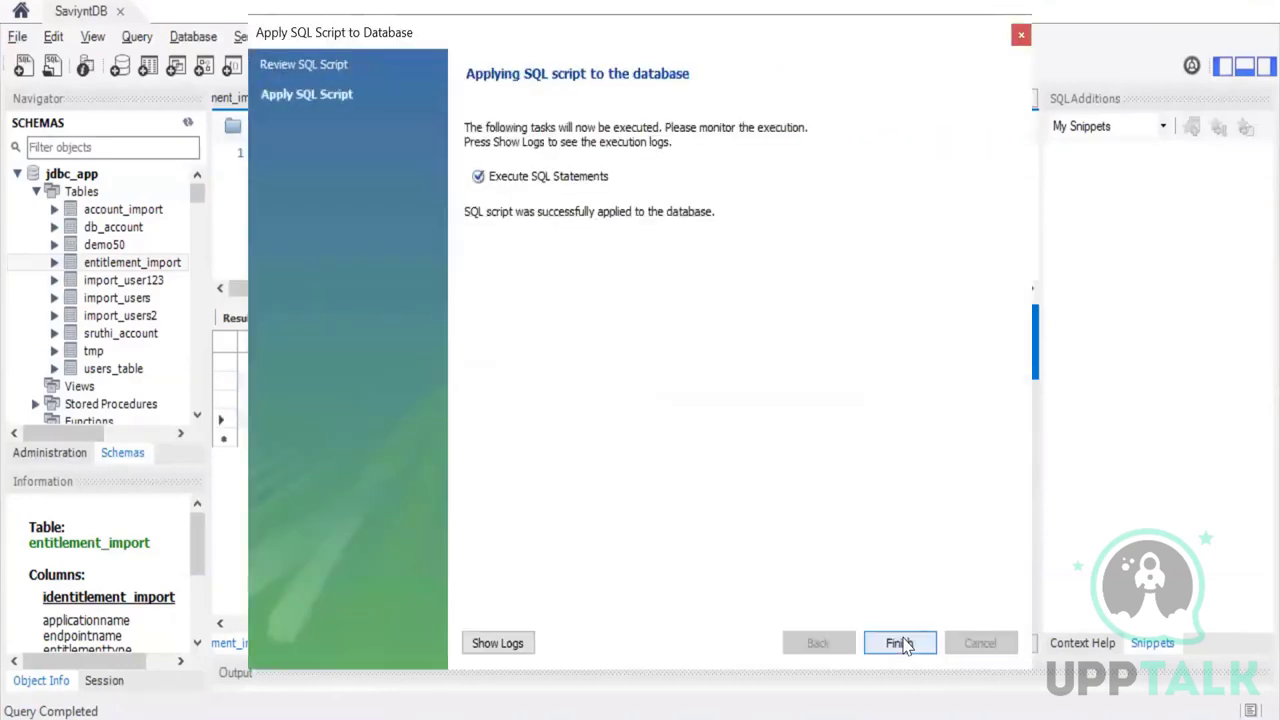
click(899, 643)
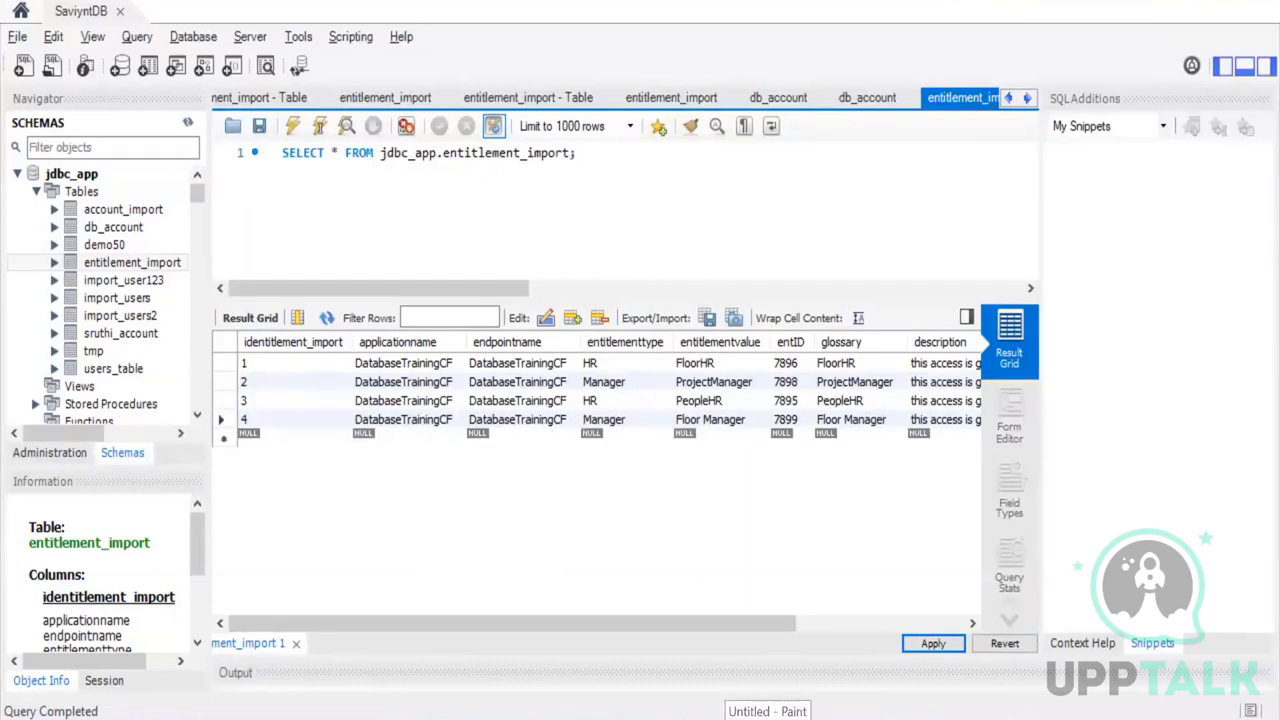
key(alt+Tab)
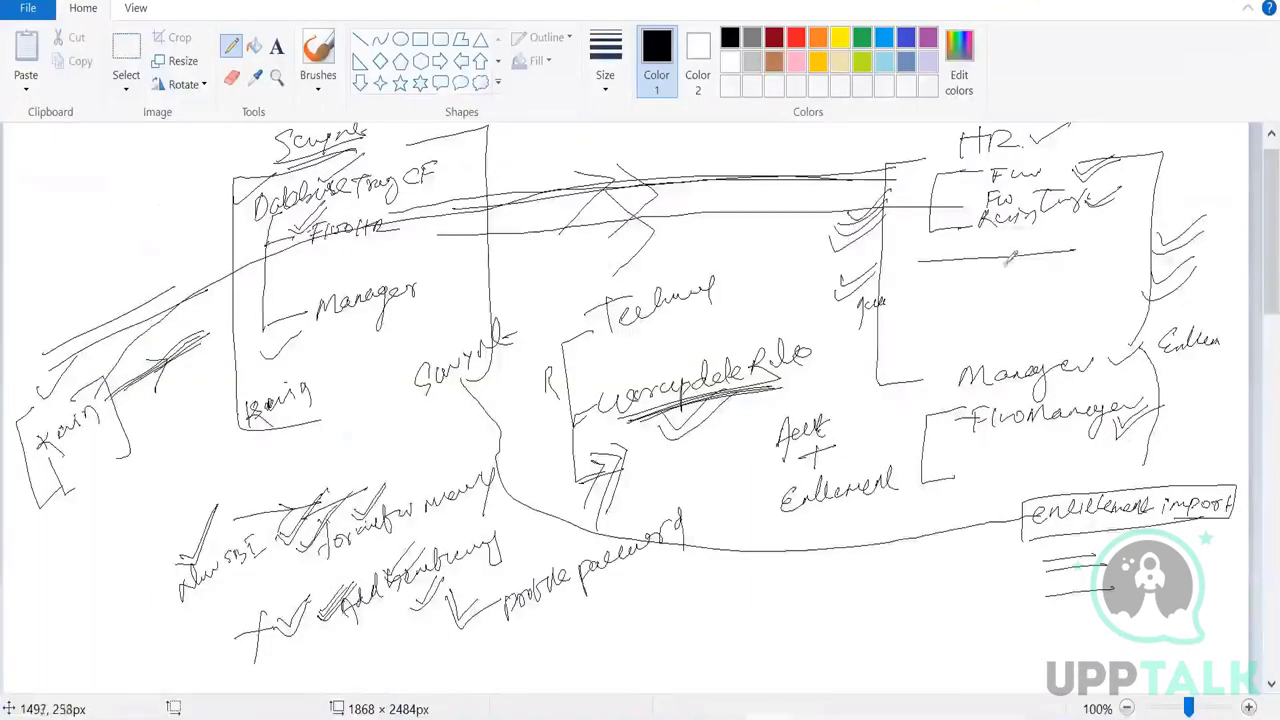
Draw an arrow from the HR entitlements to Saviynt and a tall box between them labelled Entitlement Value import
mouse_move(1097, 210)
mouse_down()
mouse_move(1108, 222)
mouse_move(1098, 235)
mouse_up()
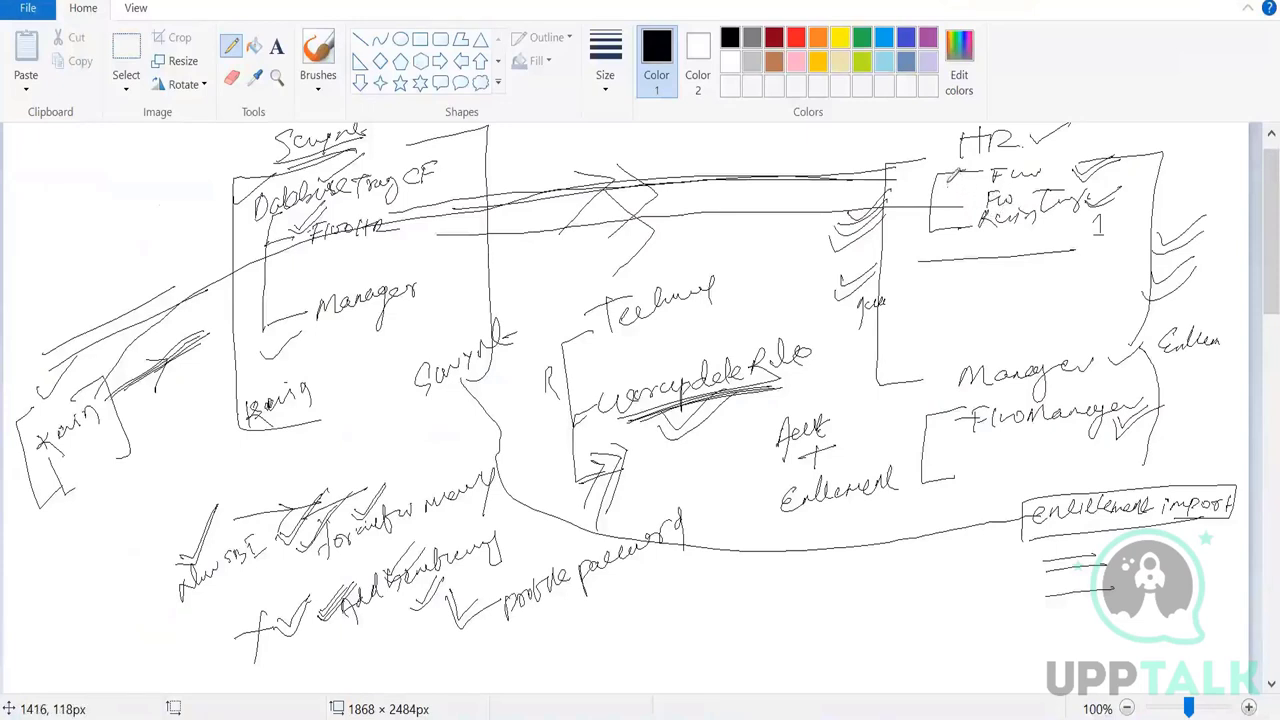
mouse_move(940, 175)
mouse_down()
mouse_move(822, 145)
mouse_move(490, 215)
mouse_move(436, 240)
mouse_move(465, 250)
mouse_up()
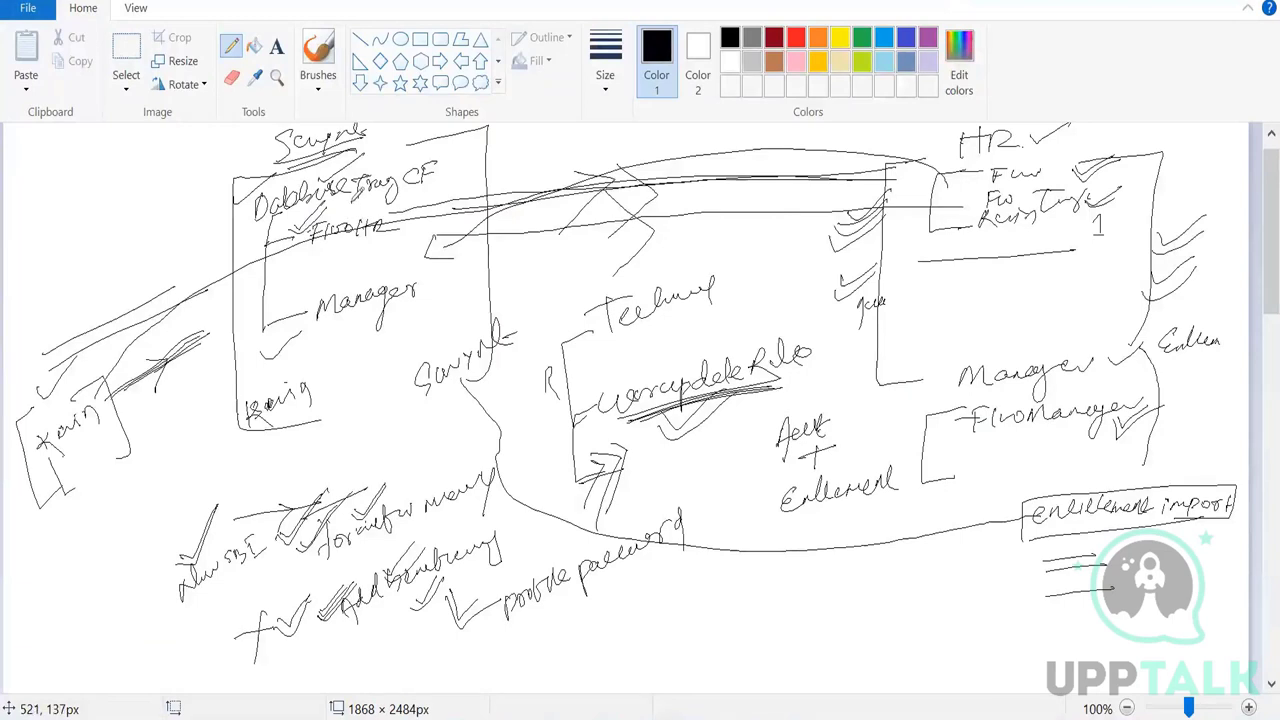
mouse_move(528, 146)
mouse_down()
mouse_move(540, 134)
mouse_move(509, 273)
mouse_move(501, 413)
mouse_move(576, 410)
mouse_up()
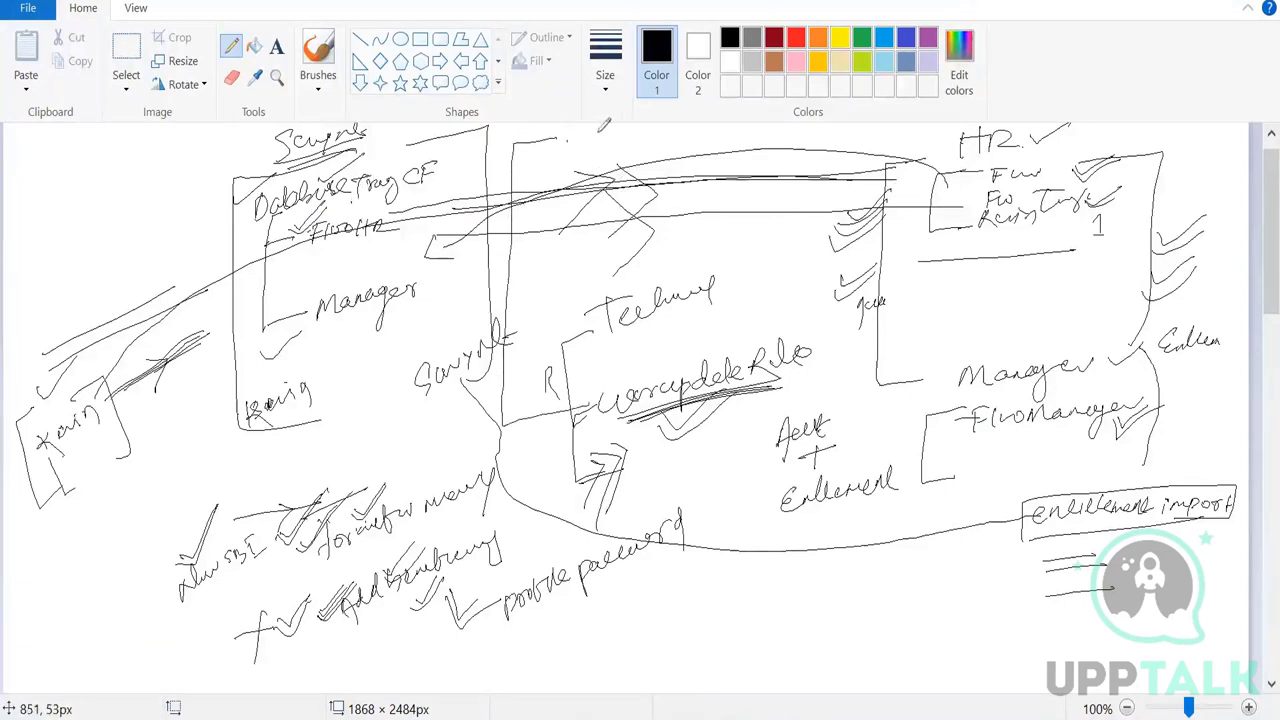
drag(603, 128, 589, 404)
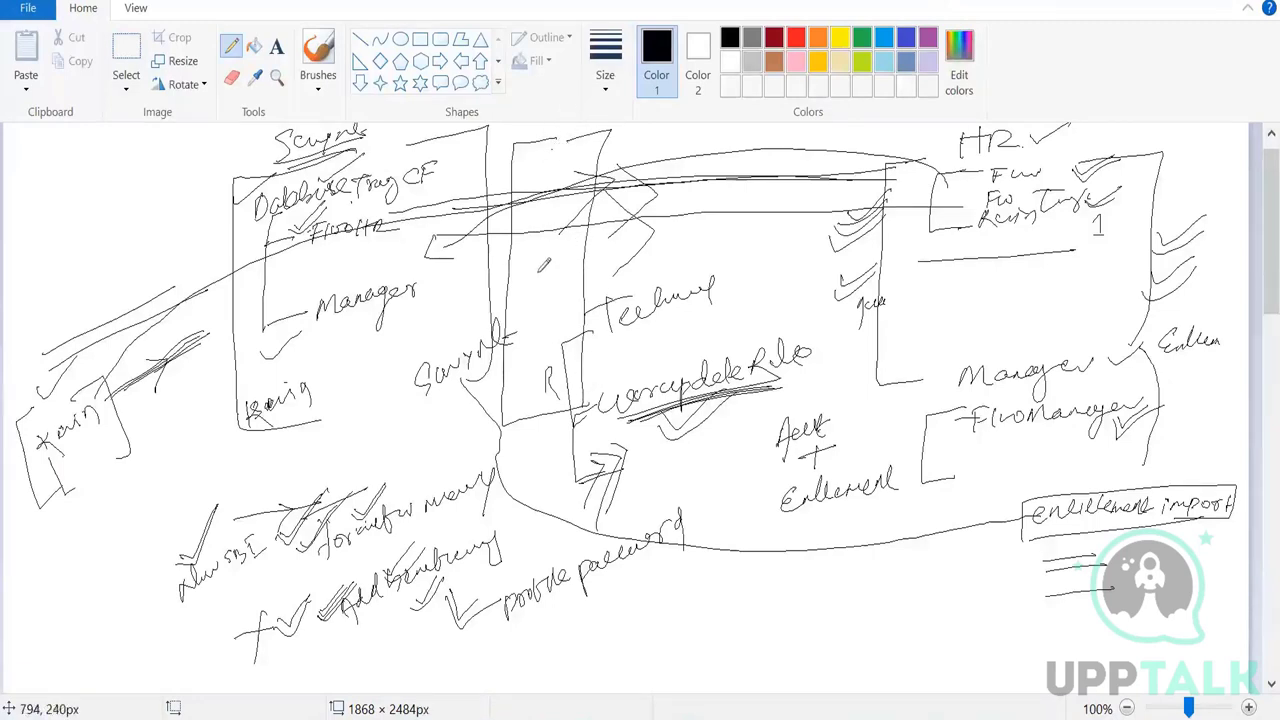
mouse_move(511, 274)
mouse_down()
mouse_move(660, 240)
mouse_move(546, 280)
mouse_move(586, 268)
mouse_move(625, 278)
mouse_move(678, 250)
mouse_move(793, 258)
mouse_up()
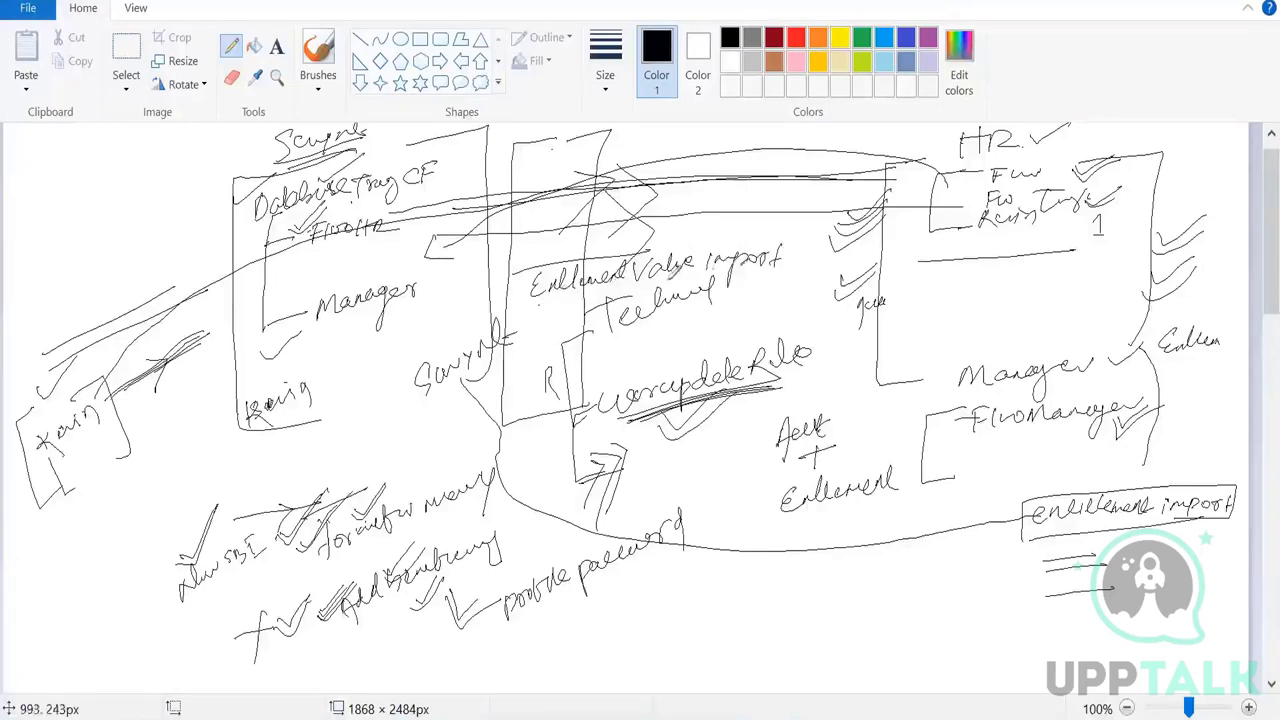
Bracket the area below the Entitlement Value import label and draw arrows linking it with the entitlement import box and Saviynt's Manager entry
mouse_move(556, 301)
mouse_down()
mouse_move(536, 335)
mouse_move(575, 380)
mouse_up()
drag(586, 352, 596, 343)
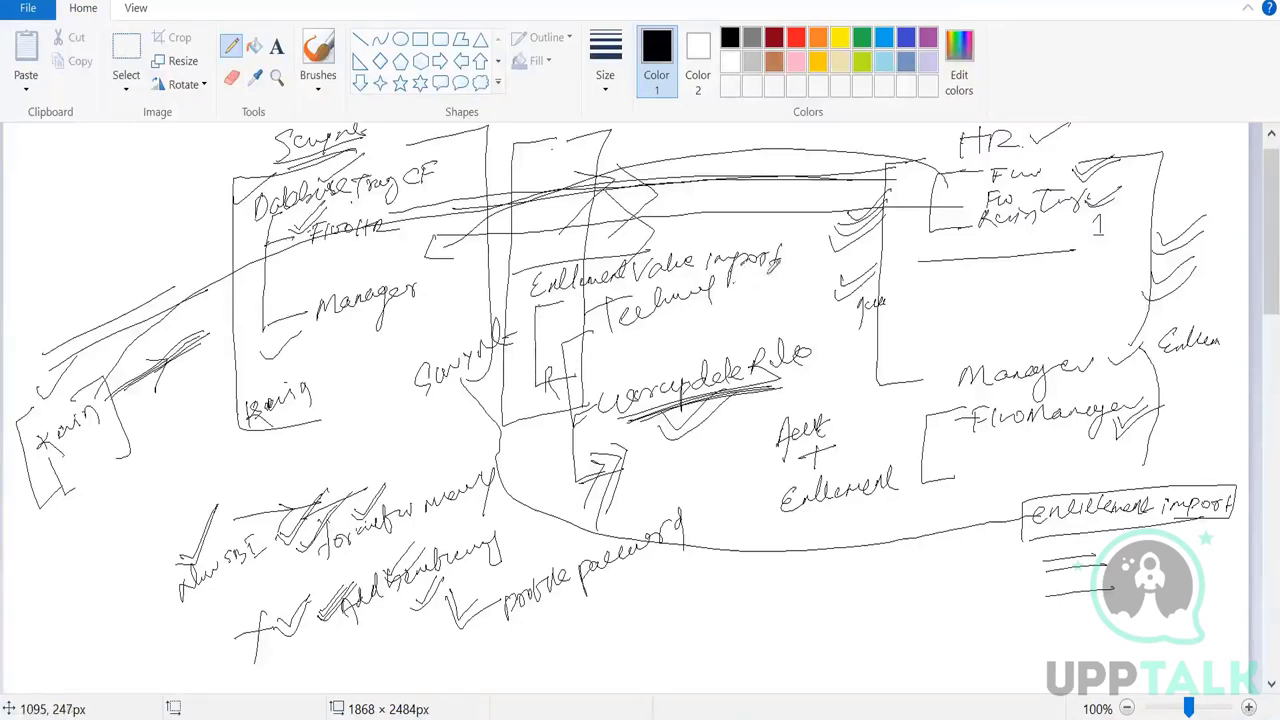
drag(736, 276, 765, 352)
drag(745, 340, 752, 356)
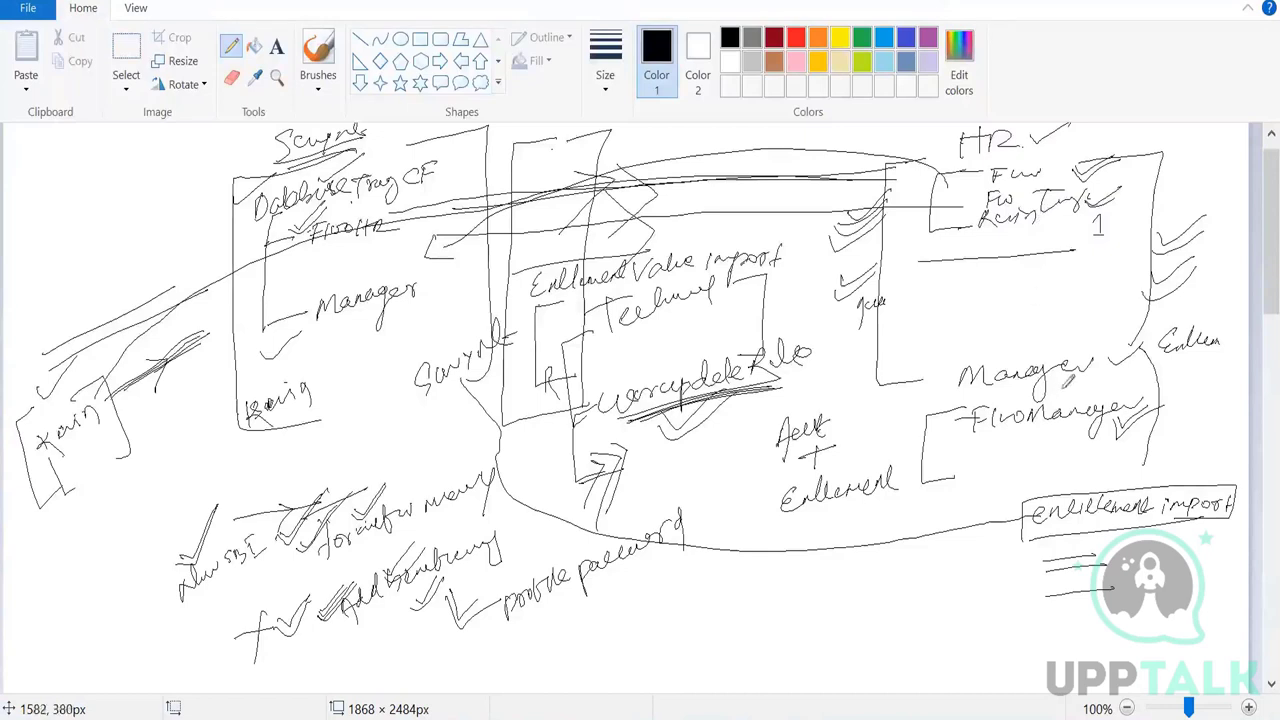
mouse_move(1102, 484)
mouse_down()
mouse_move(965, 356)
mouse_move(730, 322)
mouse_up()
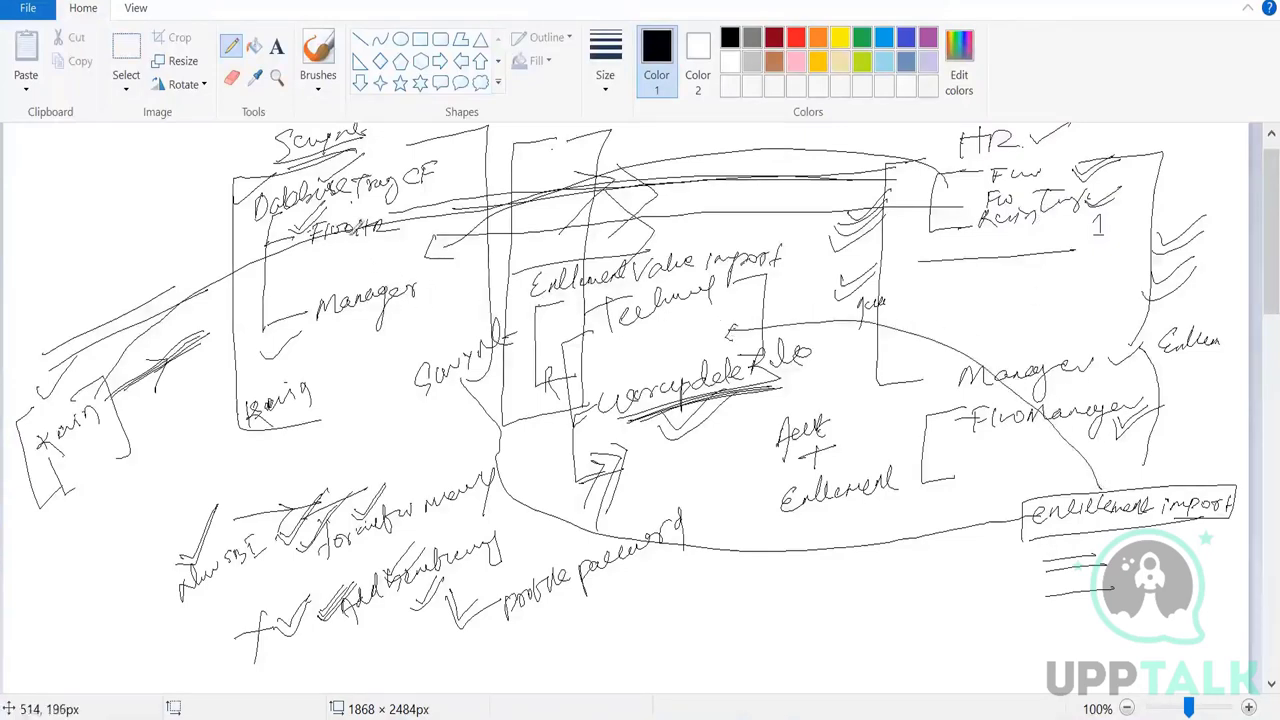
mouse_move(392, 273)
mouse_down()
mouse_move(519, 289)
mouse_move(497, 310)
mouse_move(565, 279)
mouse_move(582, 289)
mouse_up()
drag(492, 264, 482, 296)
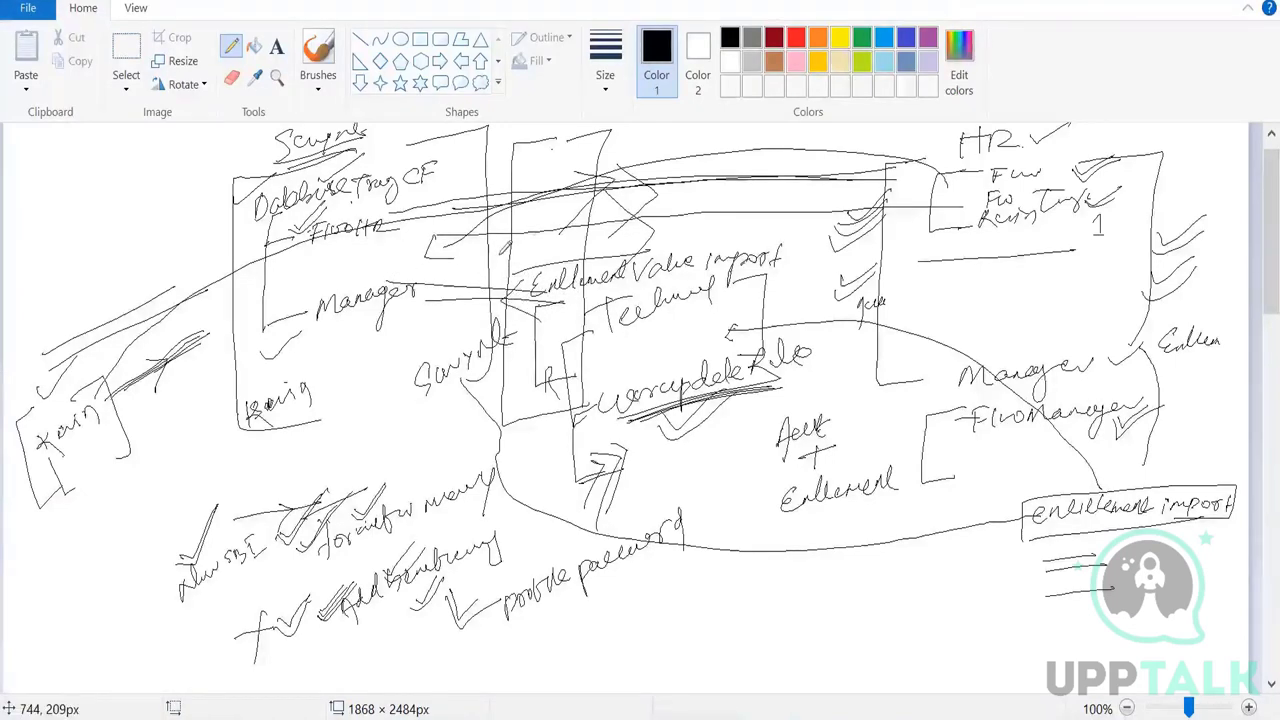
Switch to Saviynt, filter the connections by data and open the DatabaseTrainingCF connection
key(alt+Tab)
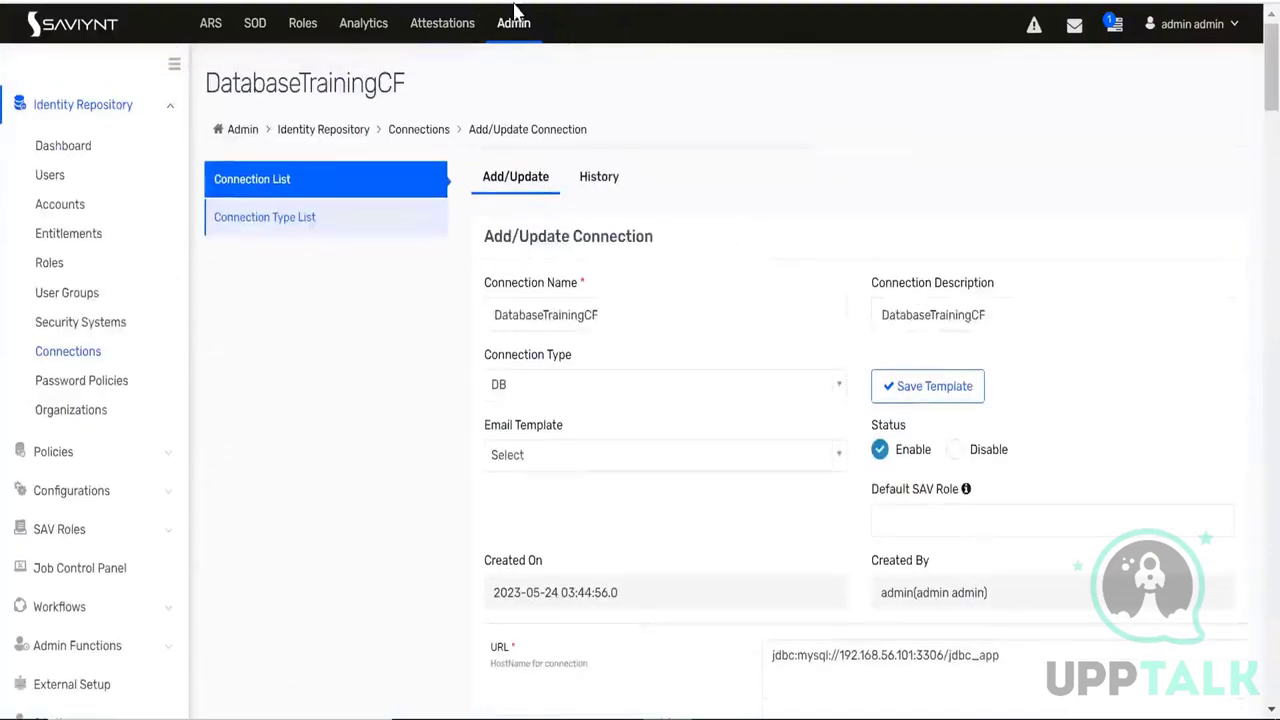
click(514, 24)
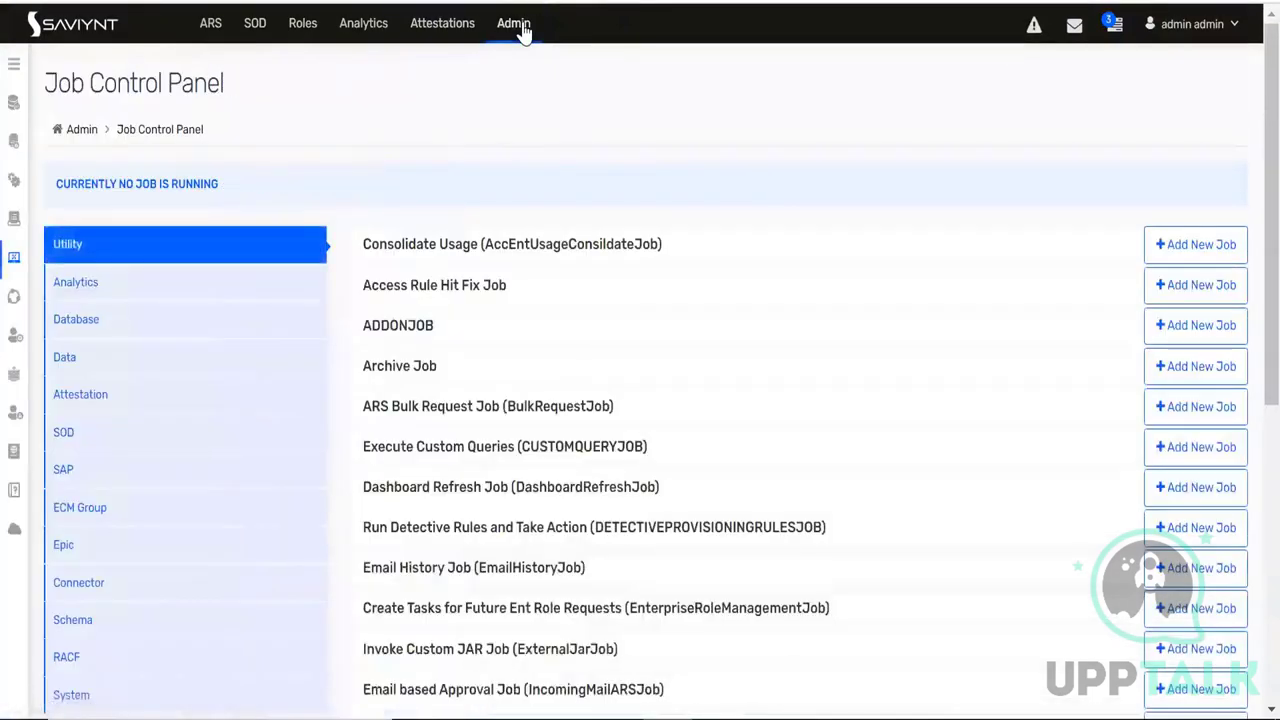
click(14, 64)
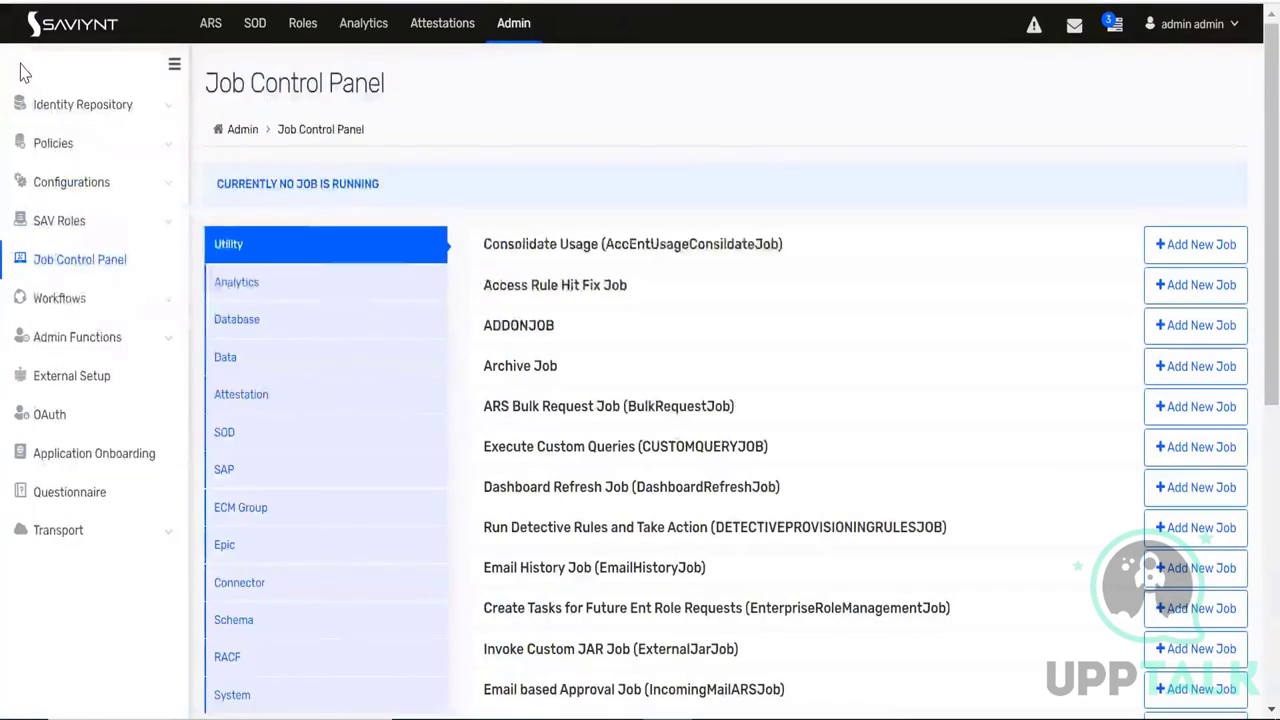
click(155, 118)
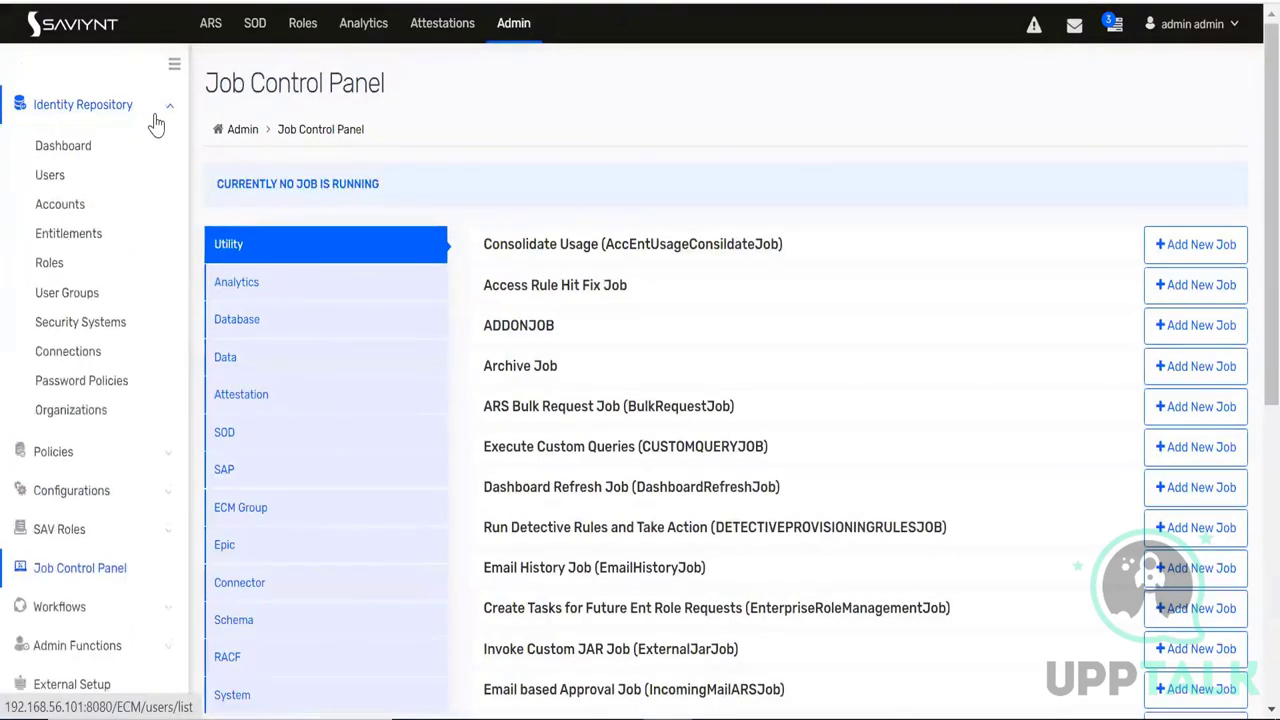
click(68, 352)
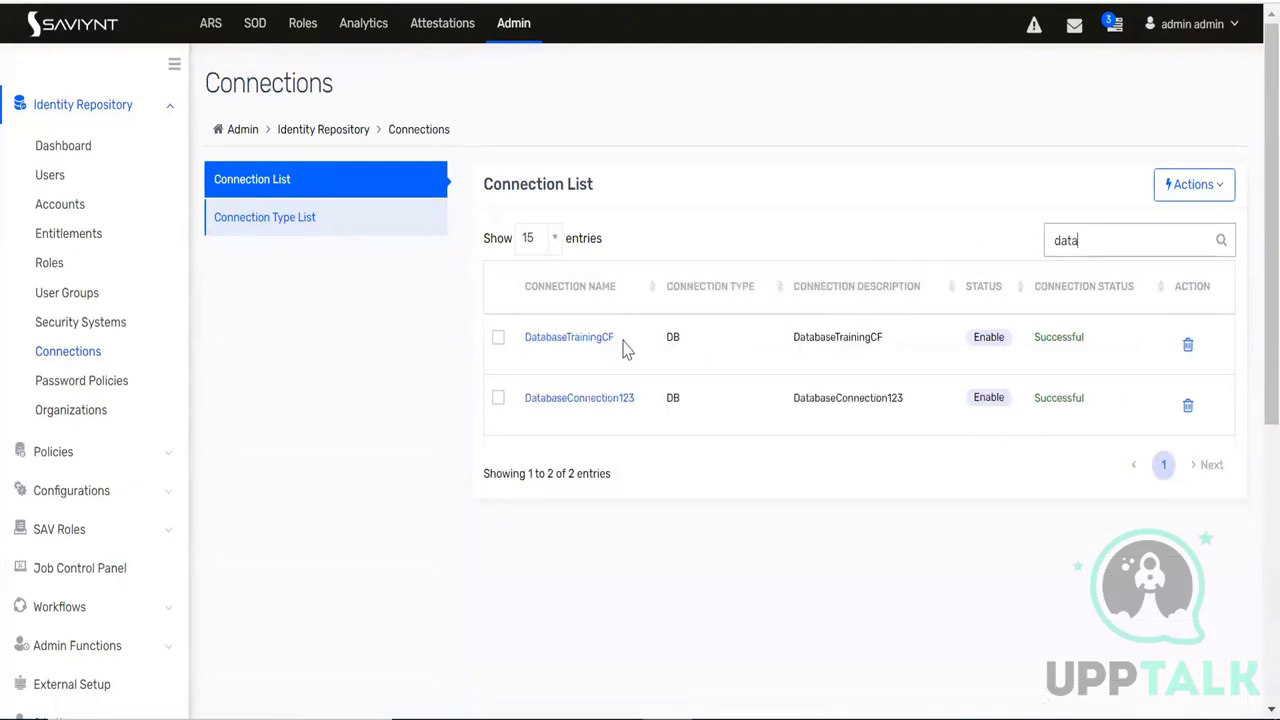
drag(622, 347, 522, 340)
click(558, 366)
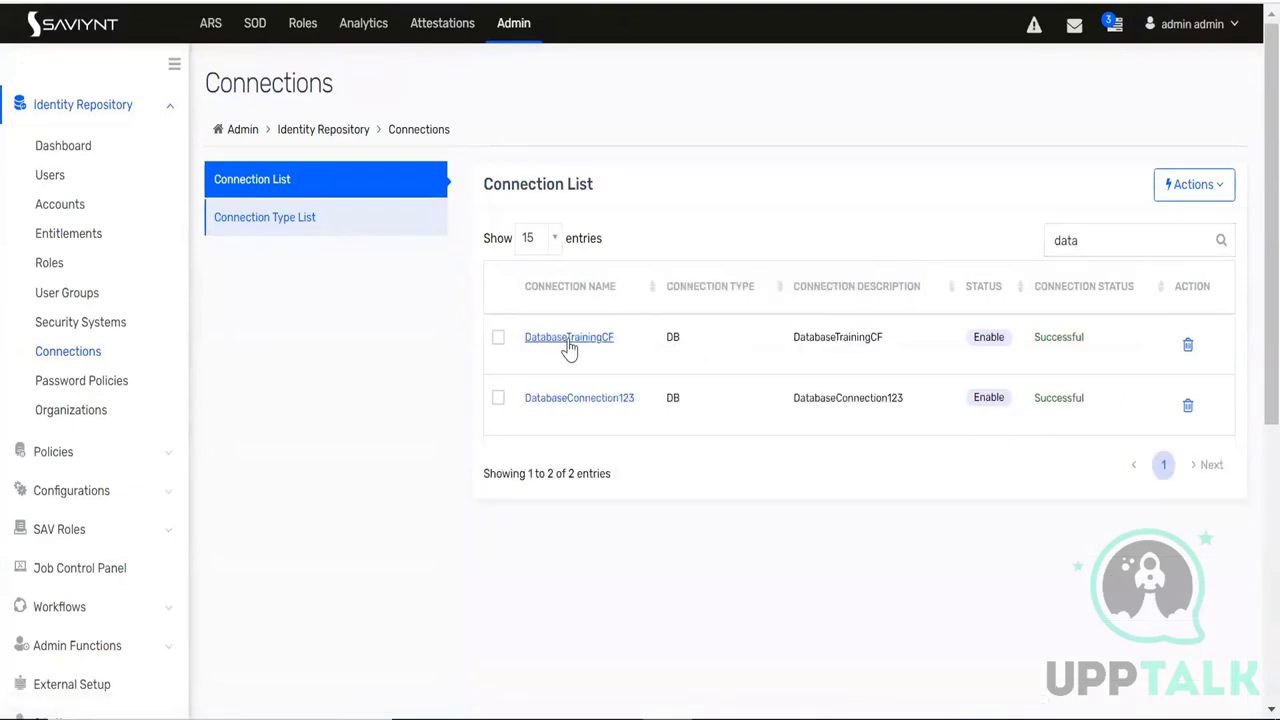
click(569, 340)
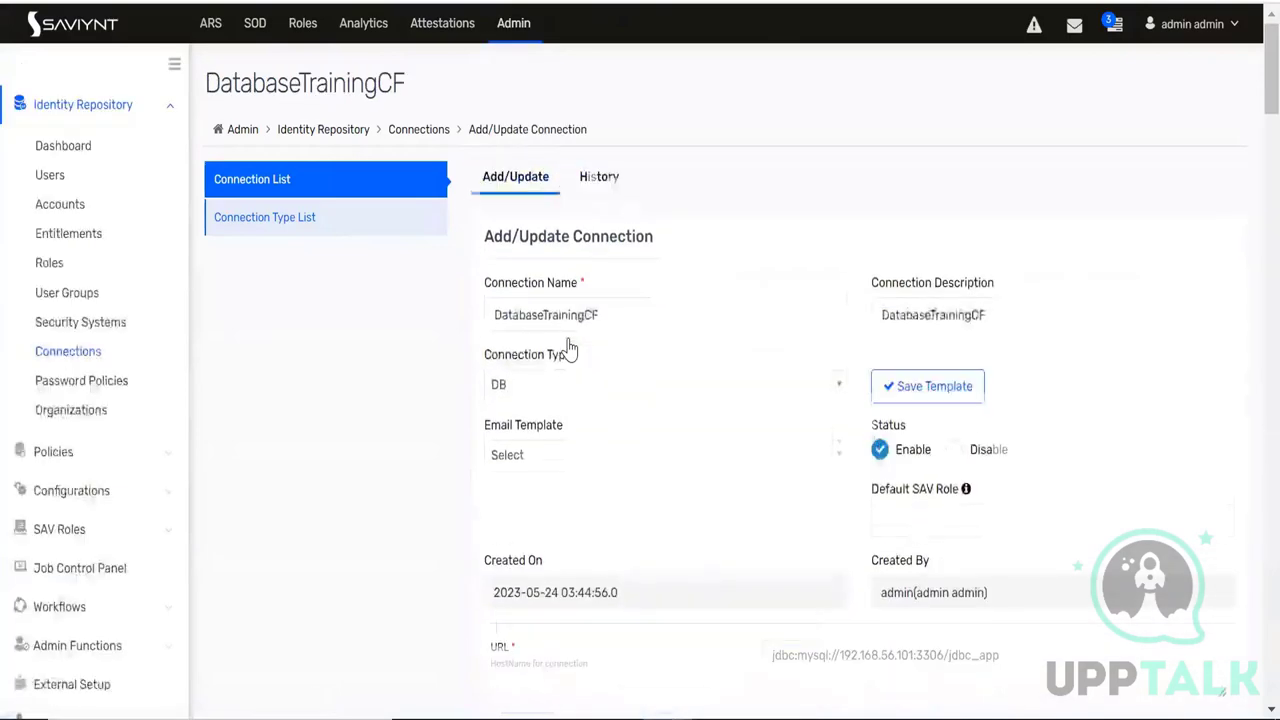
Locate the ENTITLEMENTVALUEIMPORT parameter in the DatabaseTrainingCF connection and examine its XML content
scroll(569, 350, down, 1)
scroll(569, 350, down, 6)
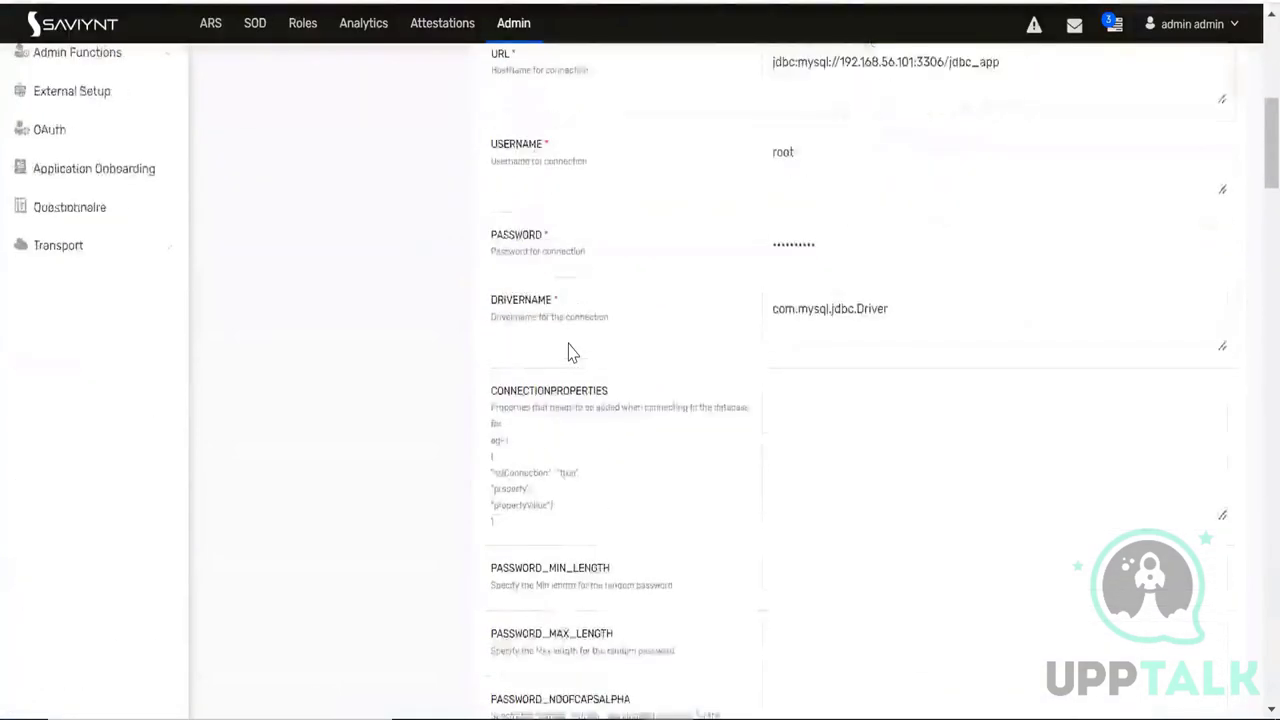
scroll(568, 343, down, 6)
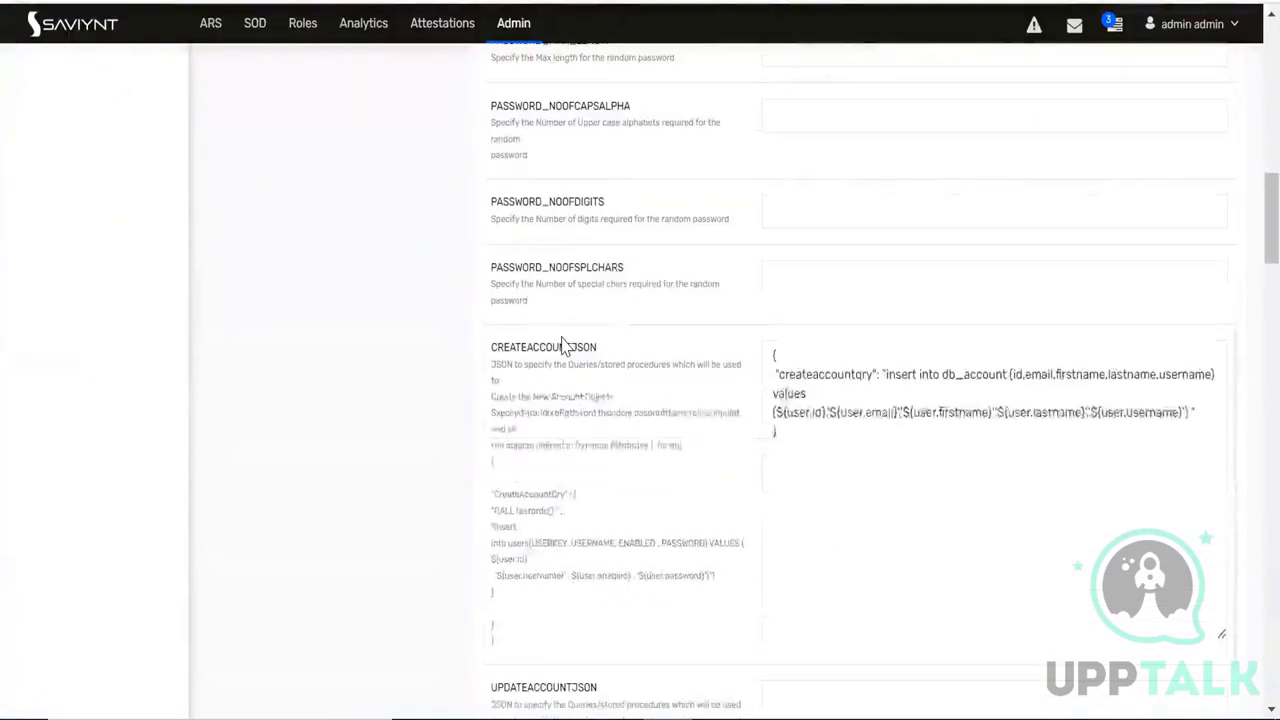
scroll(563, 340, down, 8)
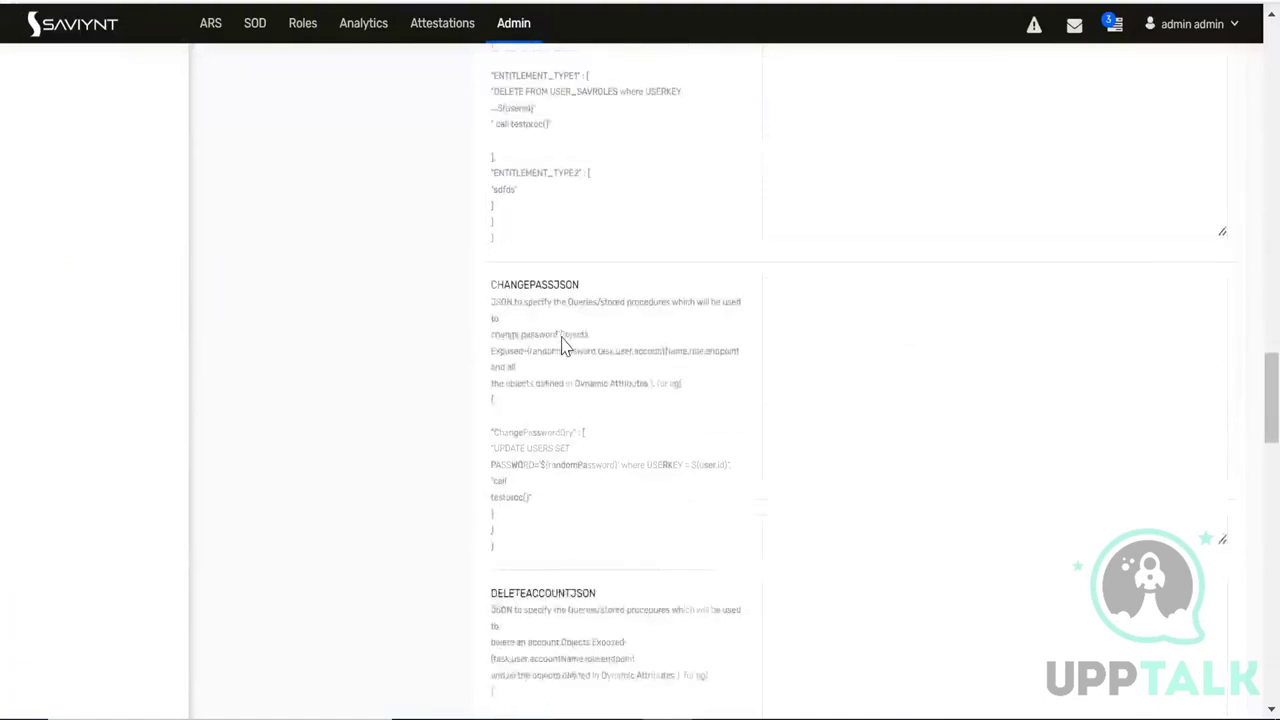
scroll(563, 345, down, 8)
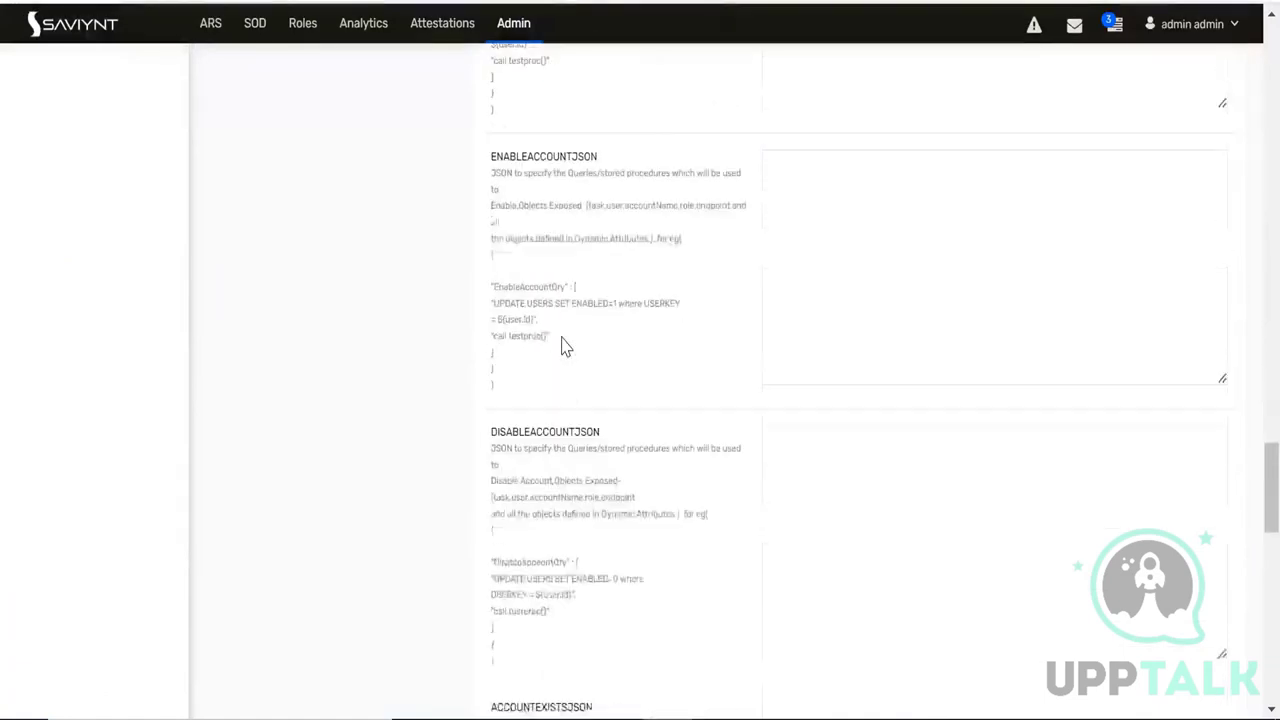
scroll(563, 340, down, 4)
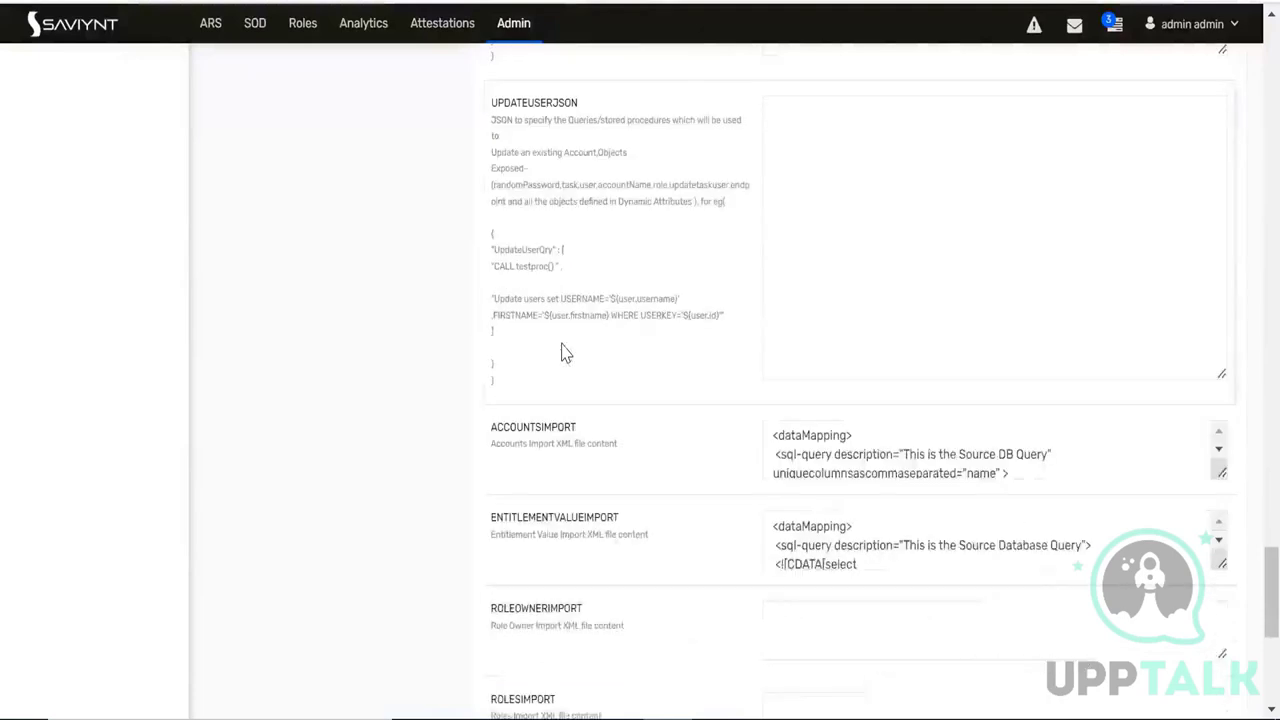
drag(487, 531, 628, 528)
click(810, 527)
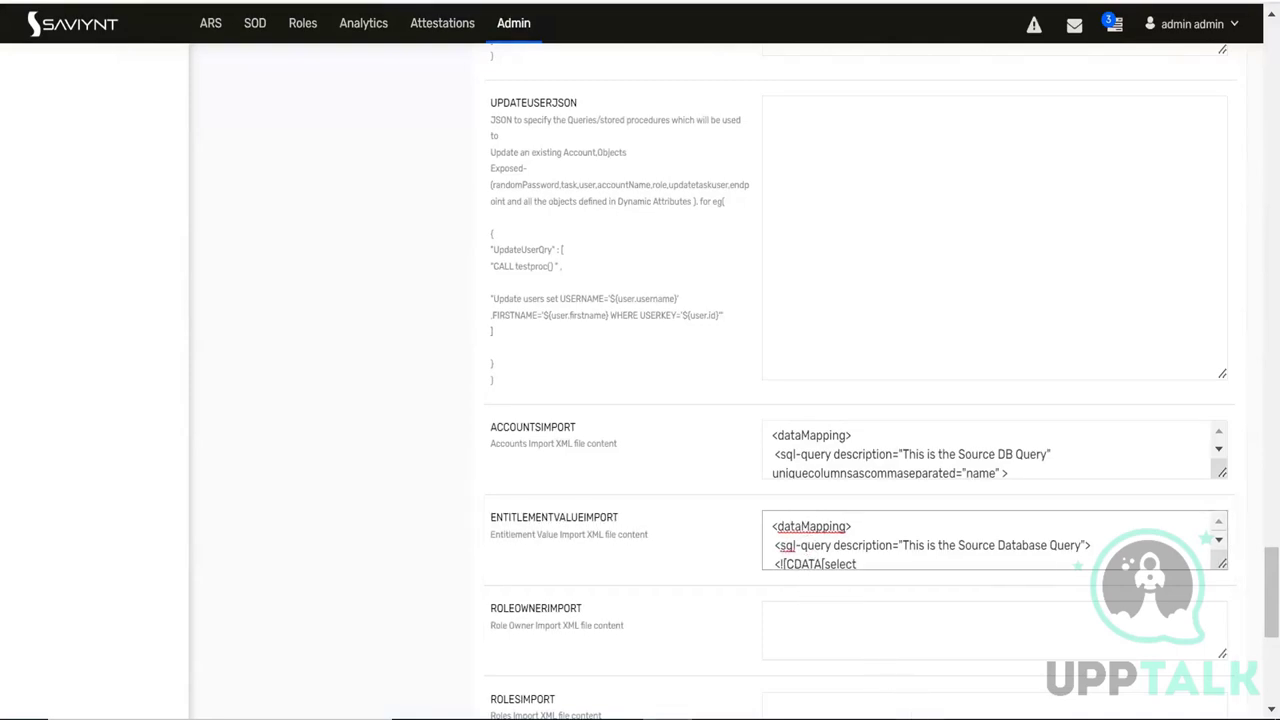
Switch to the Saviynt Database Integration Guide PDF and search it for entitlementvalueimport
key(alt+Tab)
drag(792, 18, 645, 28)
key(ctrl+x)
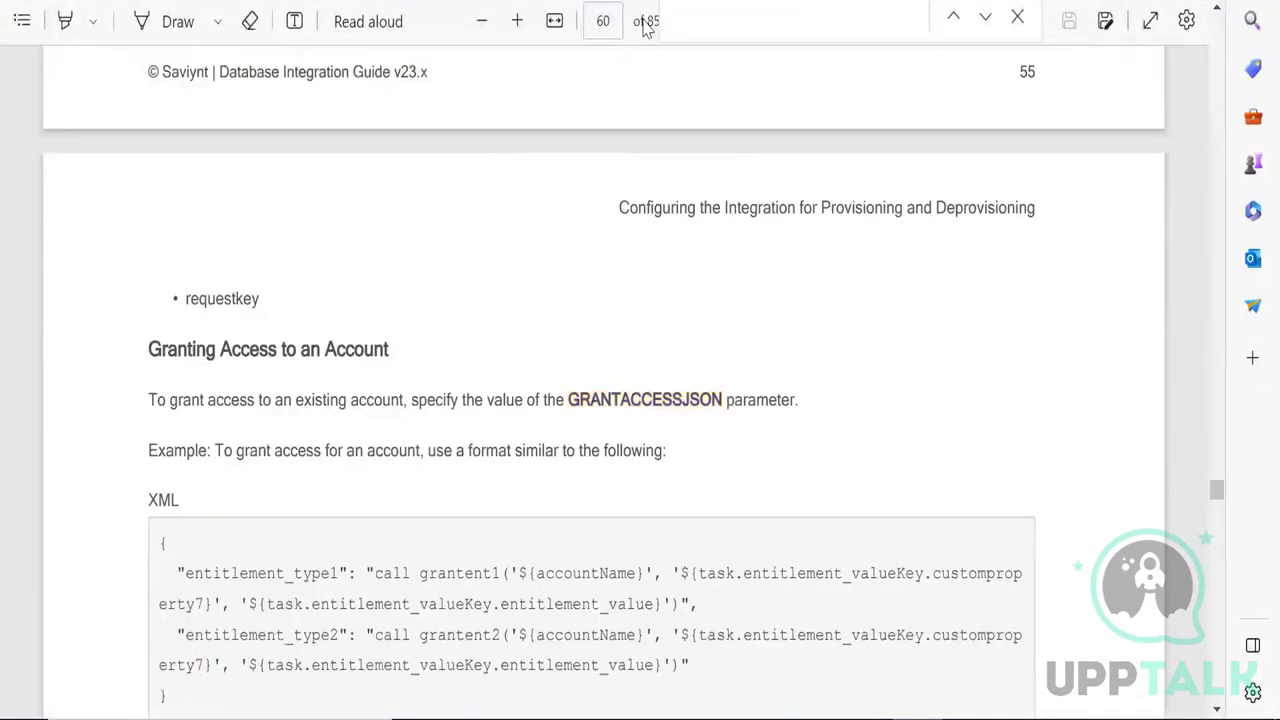
text(entite)
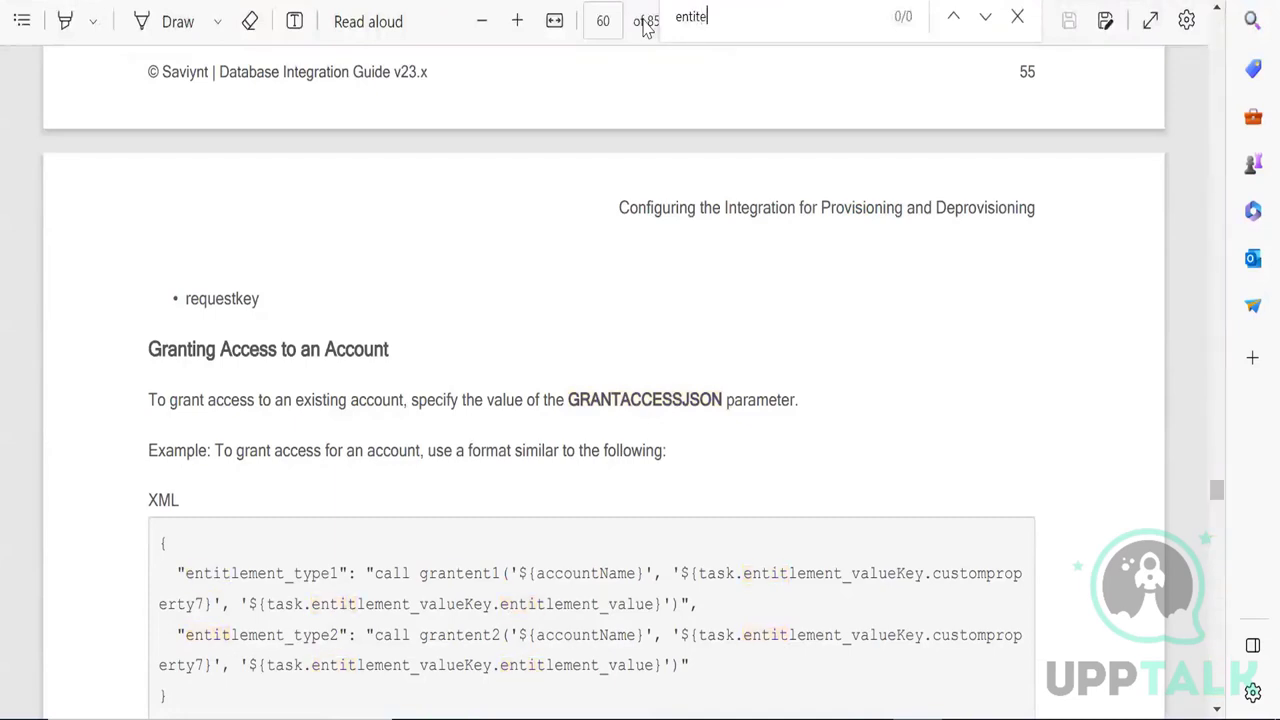
key(BackSpace)
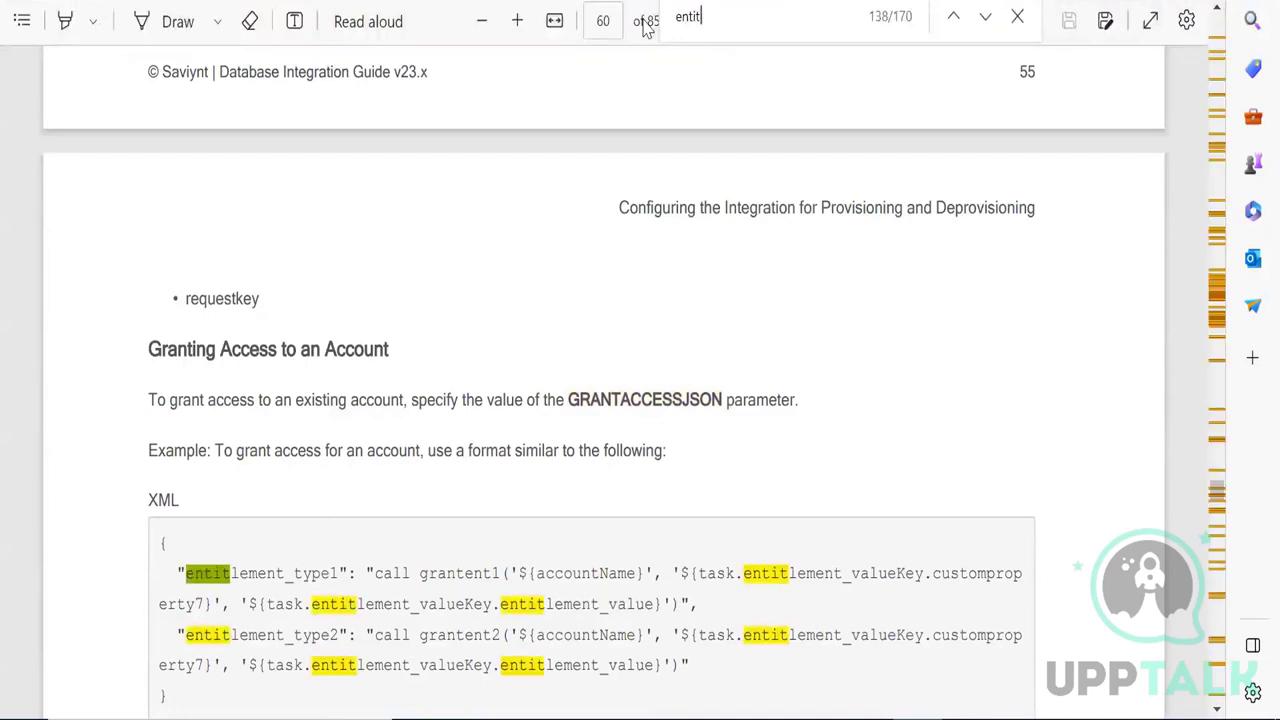
text(lement)
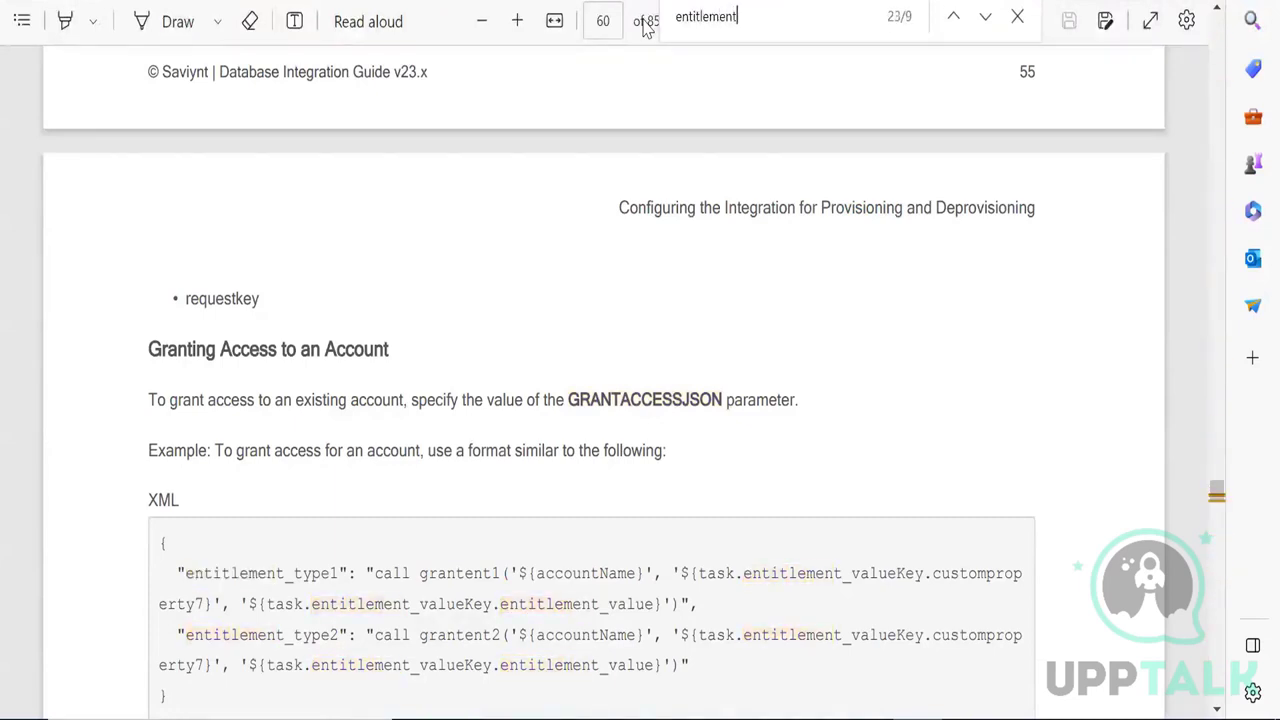
text(value)
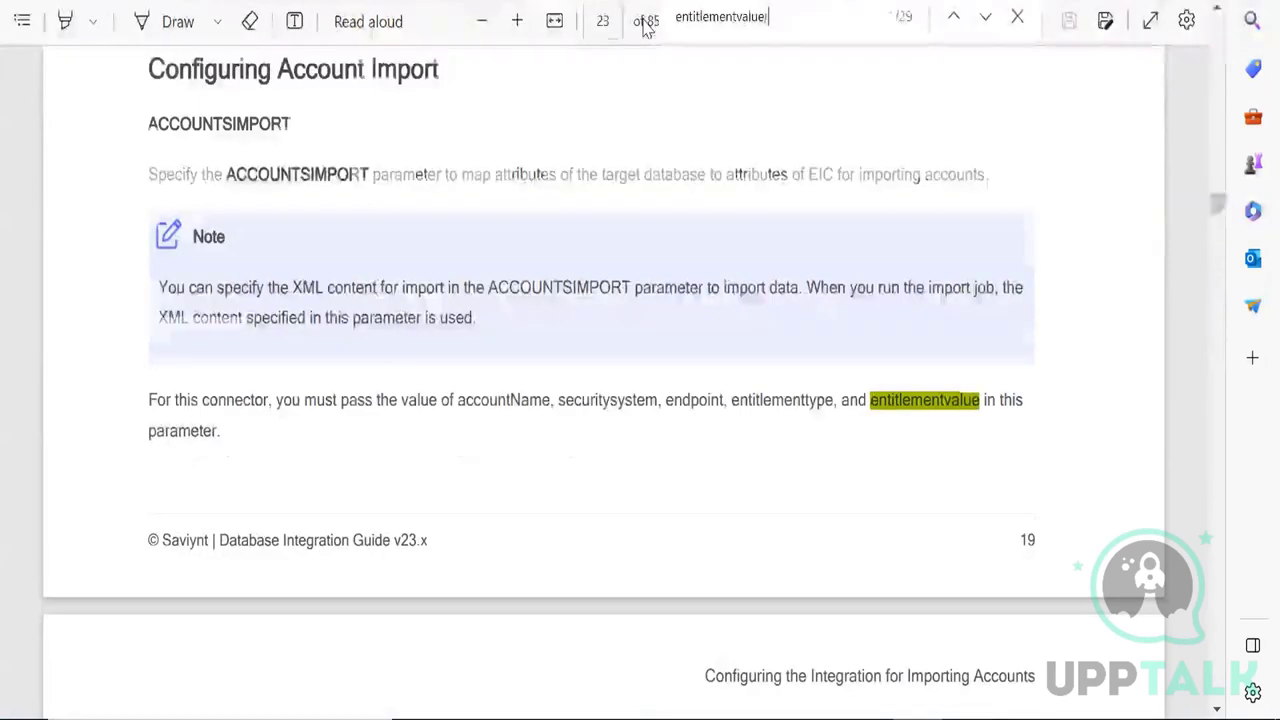
text(import)
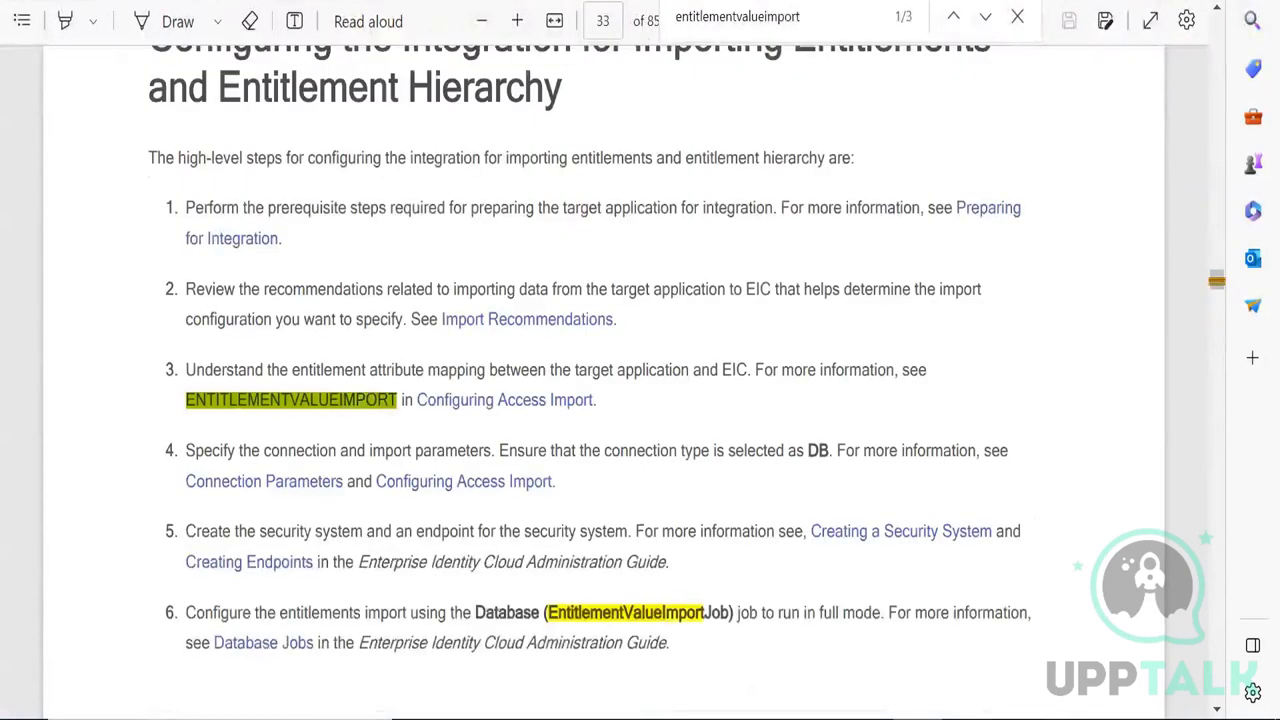
Examine the Configuring Access Import section and its Example 1 XML for a full import of access, highlighting the mapping lines
scroll(360, 443, down, 5)
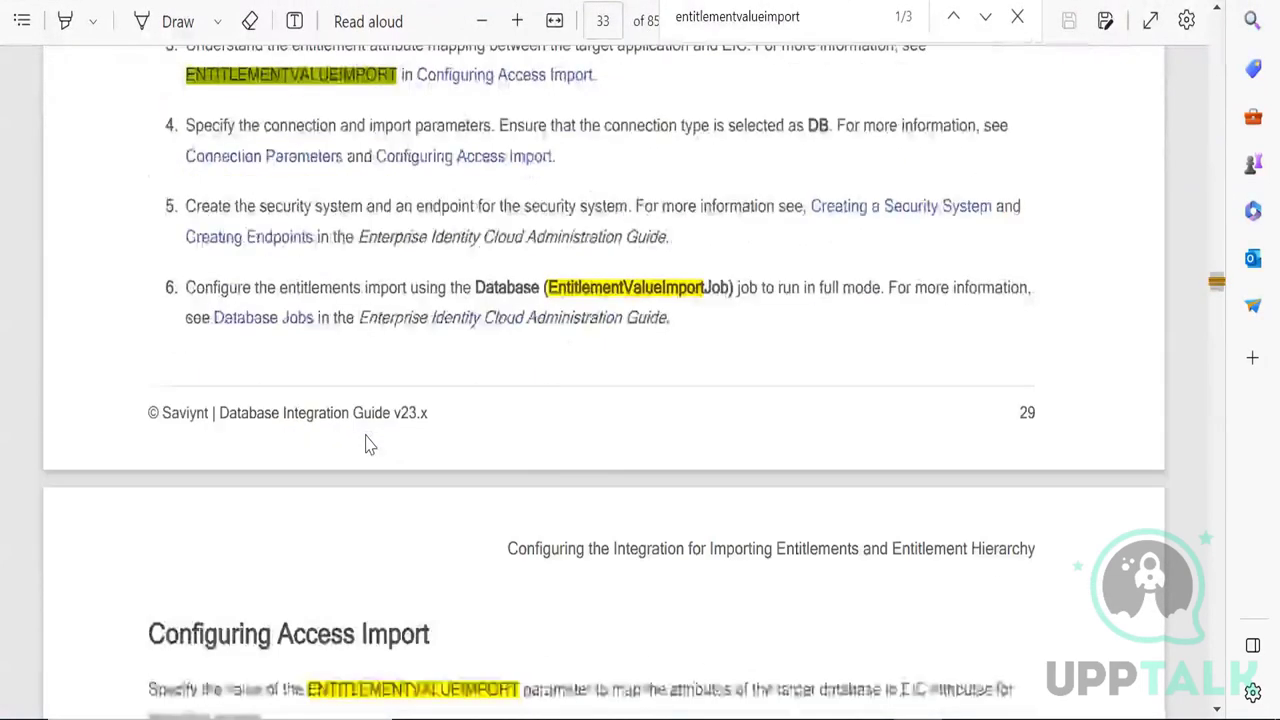
scroll(286, 406, down, 1)
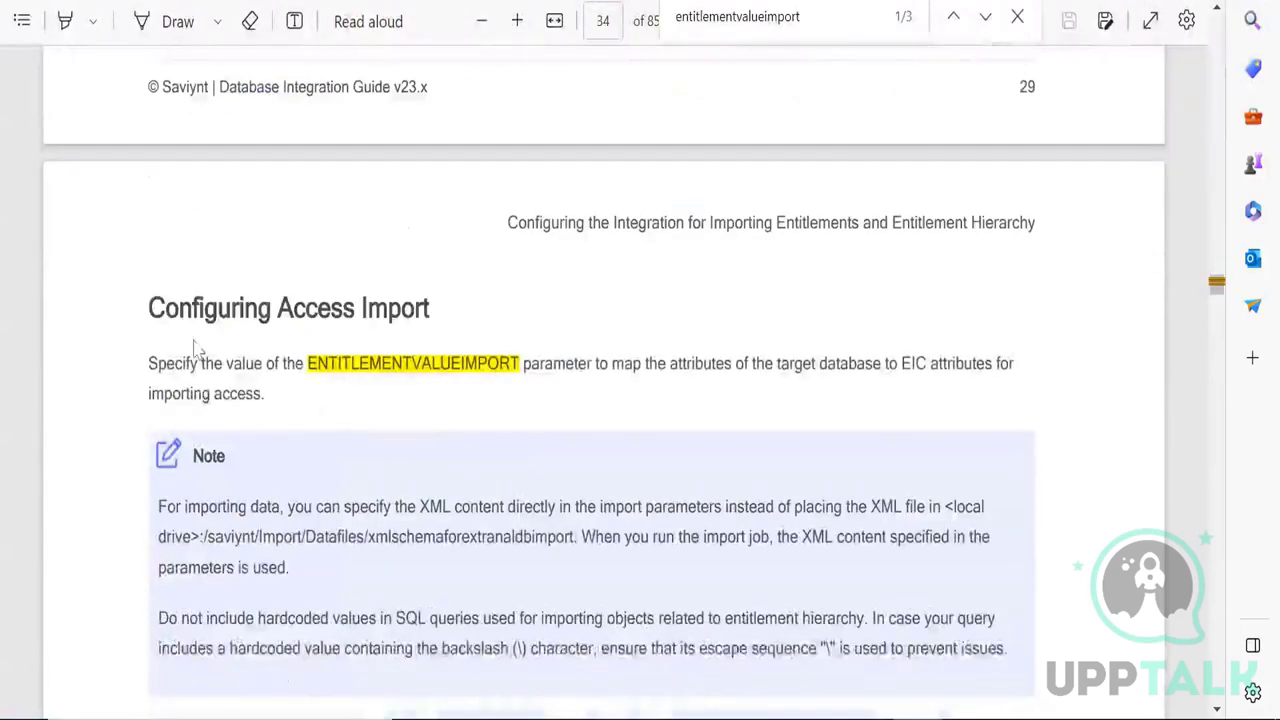
scroll(197, 349, down, 3)
scroll(197, 349, down, 2)
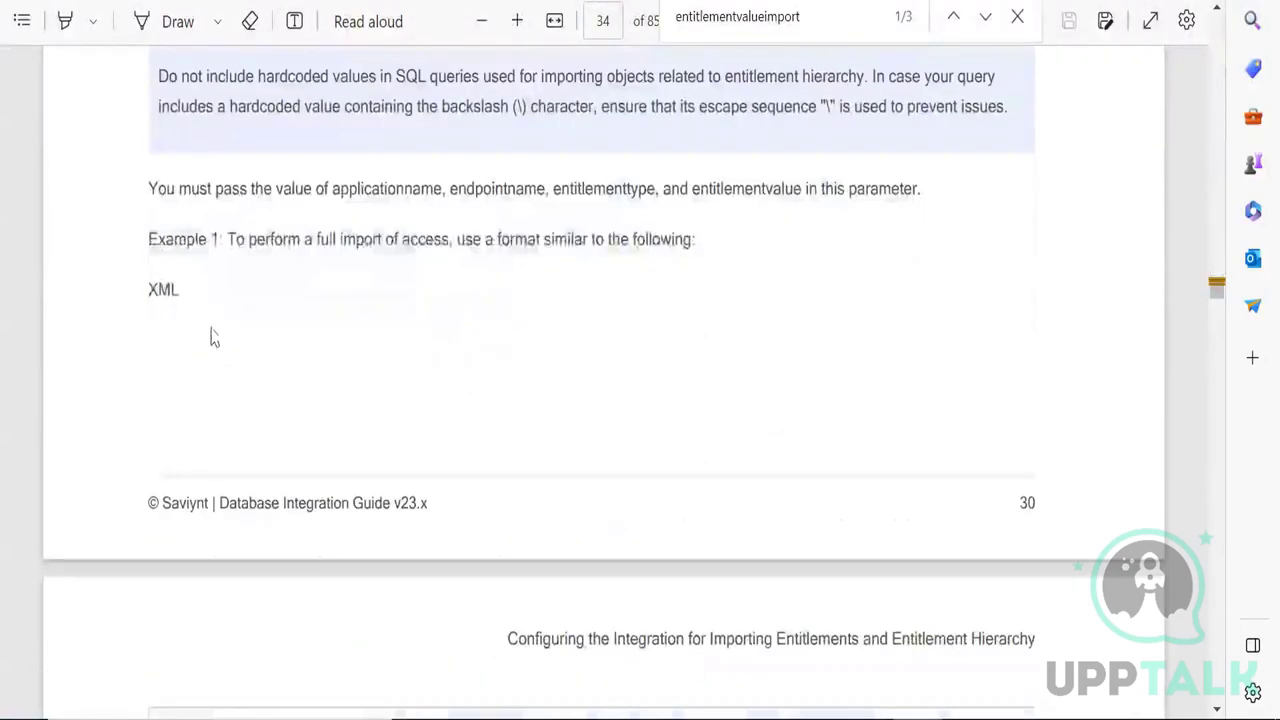
double_click(157, 290)
double_click(280, 243)
scroll(296, 385, down, 1)
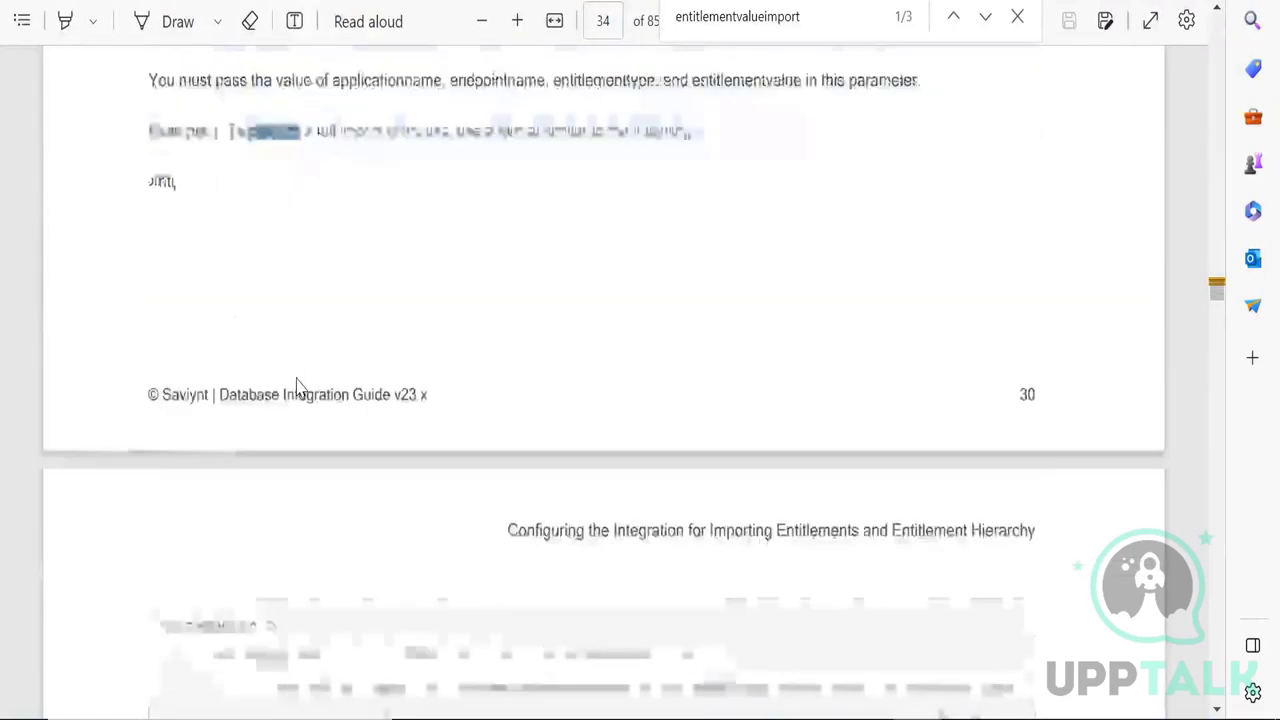
scroll(296, 385, down, 4)
drag(163, 189, 411, 708)
scroll(366, 463, down, 3)
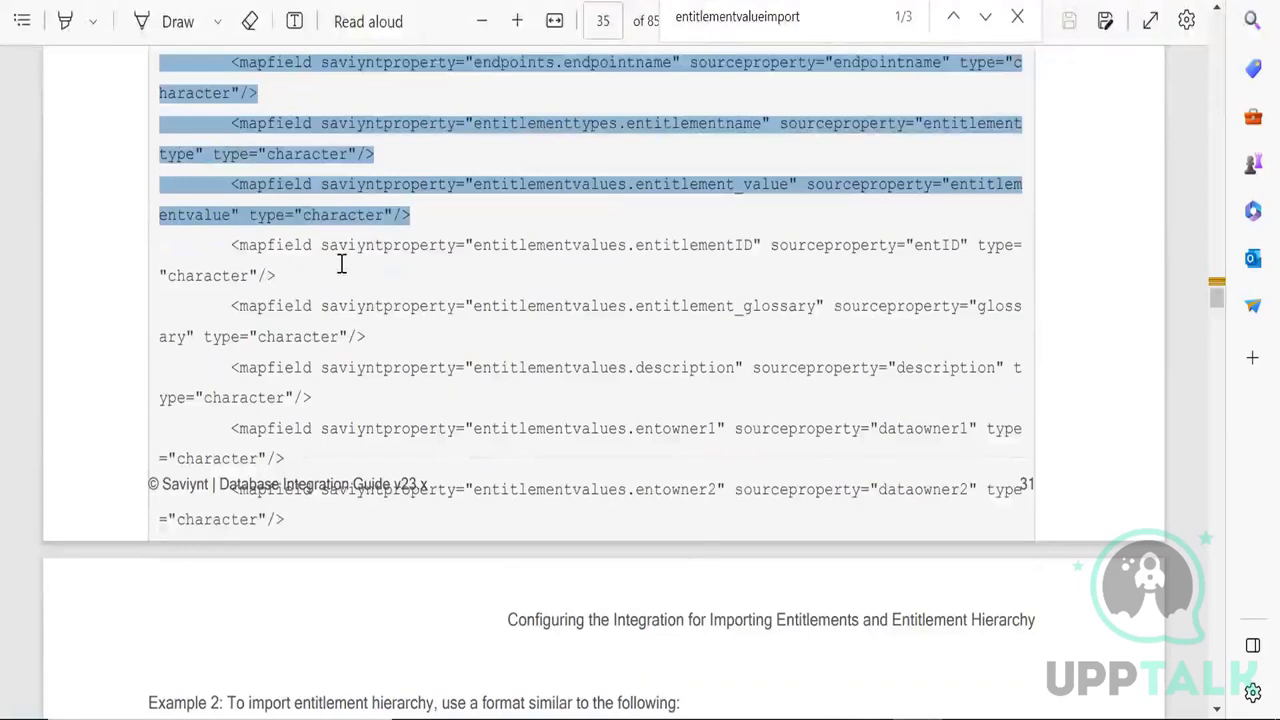
Switch to DB connector JSON.xml in Notepad++, highlight the accountName source property, and review the entitlement_import columns in MySQL Workbench
key(alt+Tab)
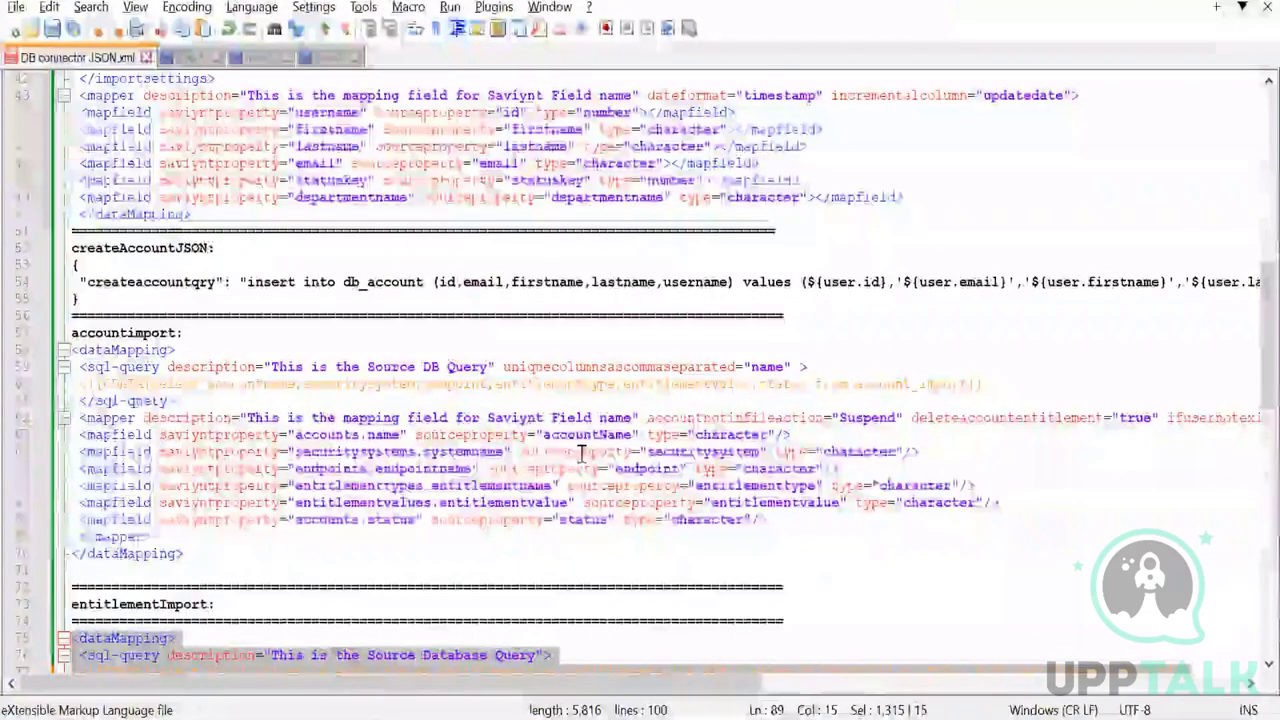
click(470, 436)
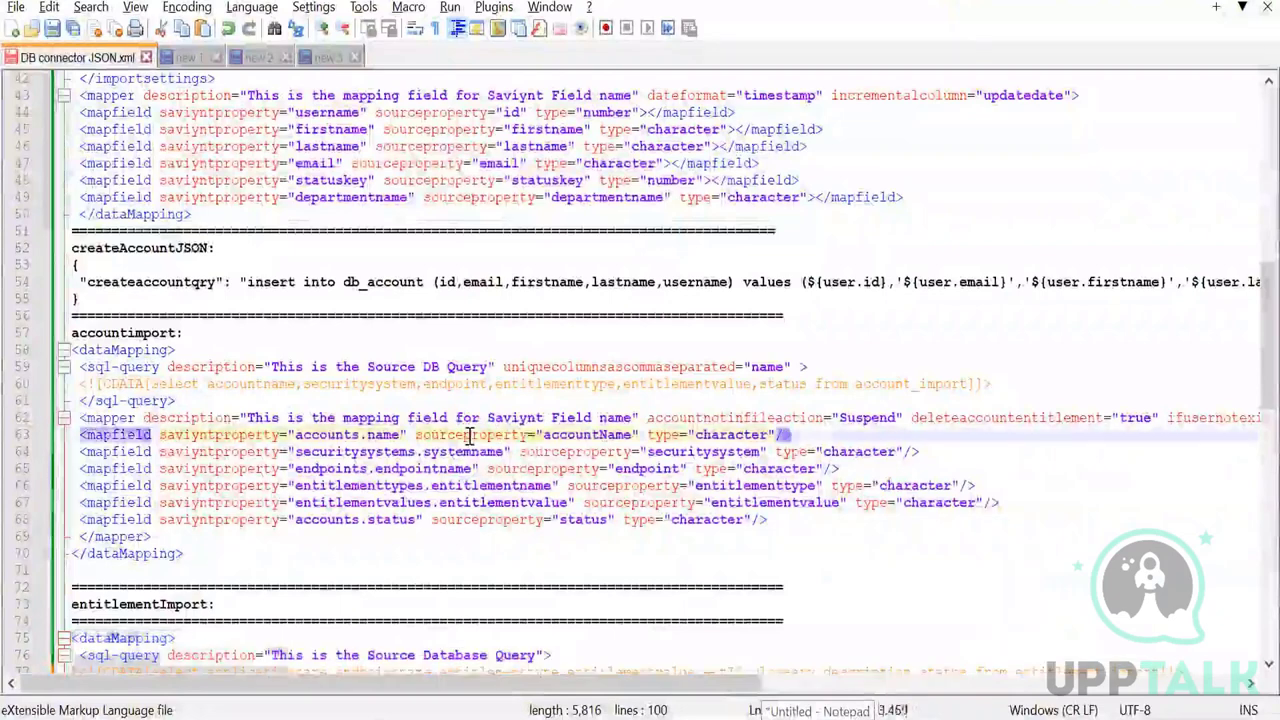
double_click(470, 436)
double_click(589, 436)
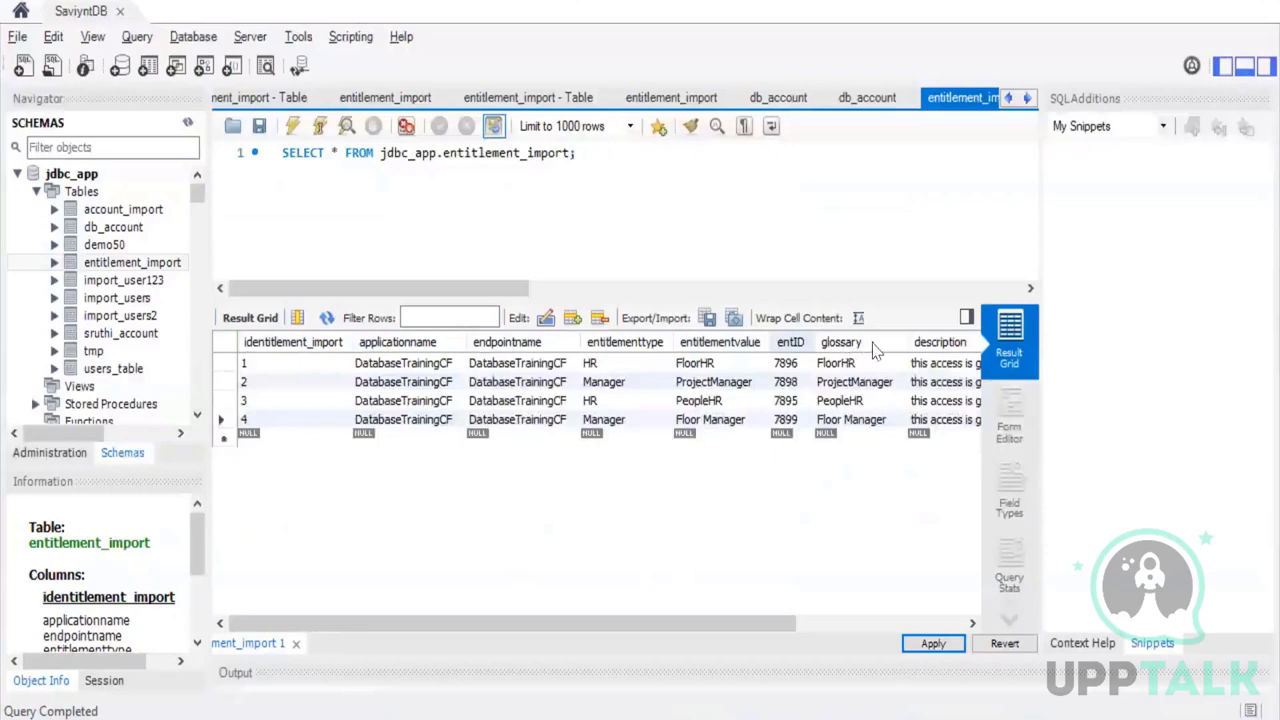
drag(797, 631, 970, 625)
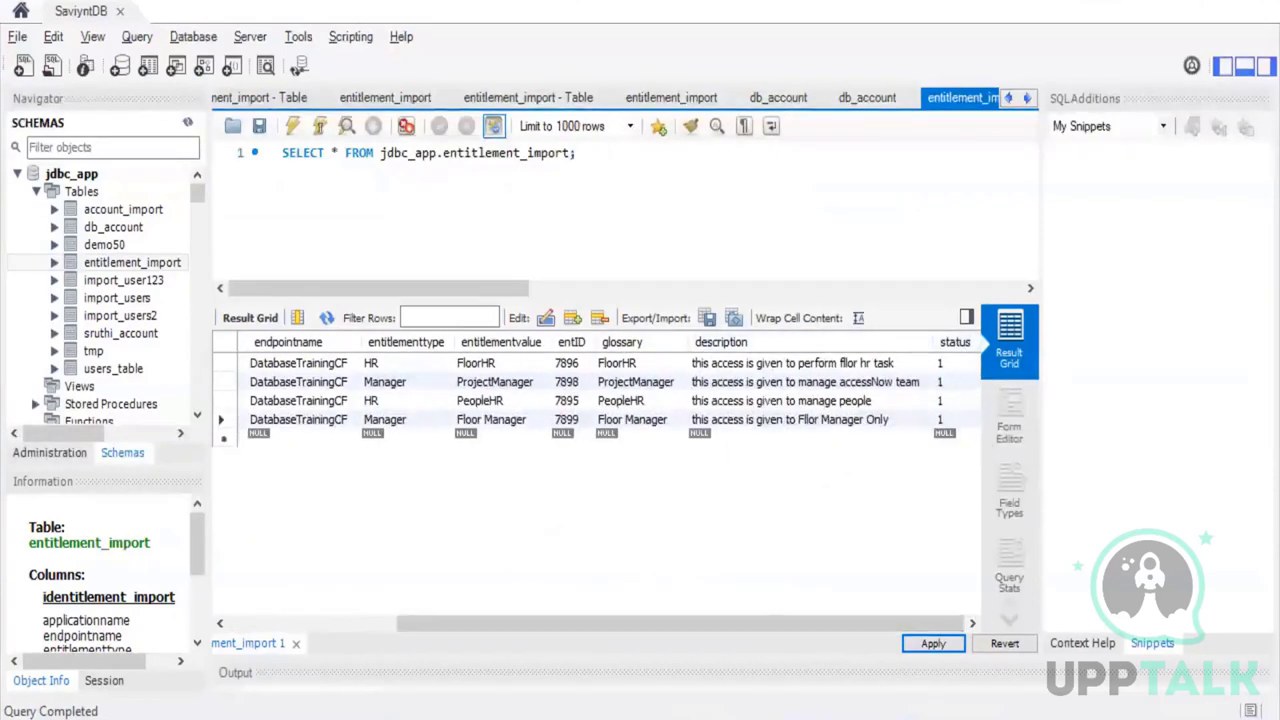
Return to DB connector JSON.xml and examine the sourceproperty and saviyntproperty pairs in the accountimport mapping
key(alt+Tab)
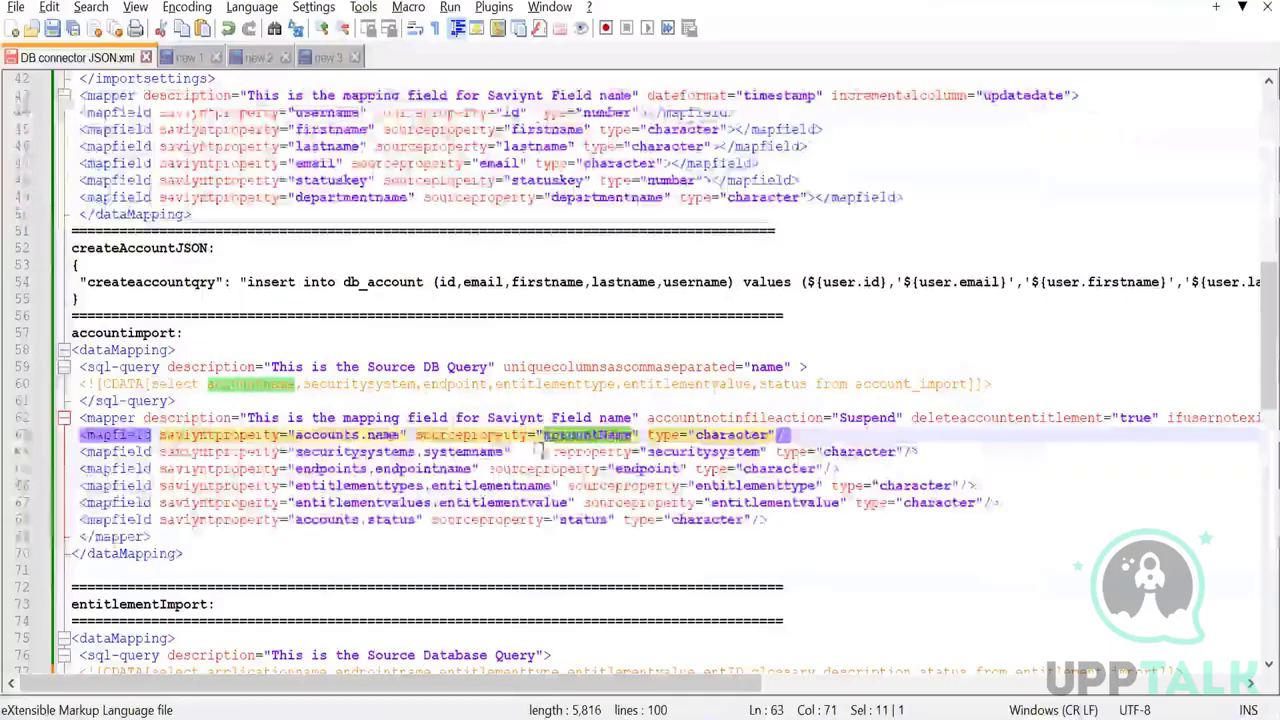
click(696, 435)
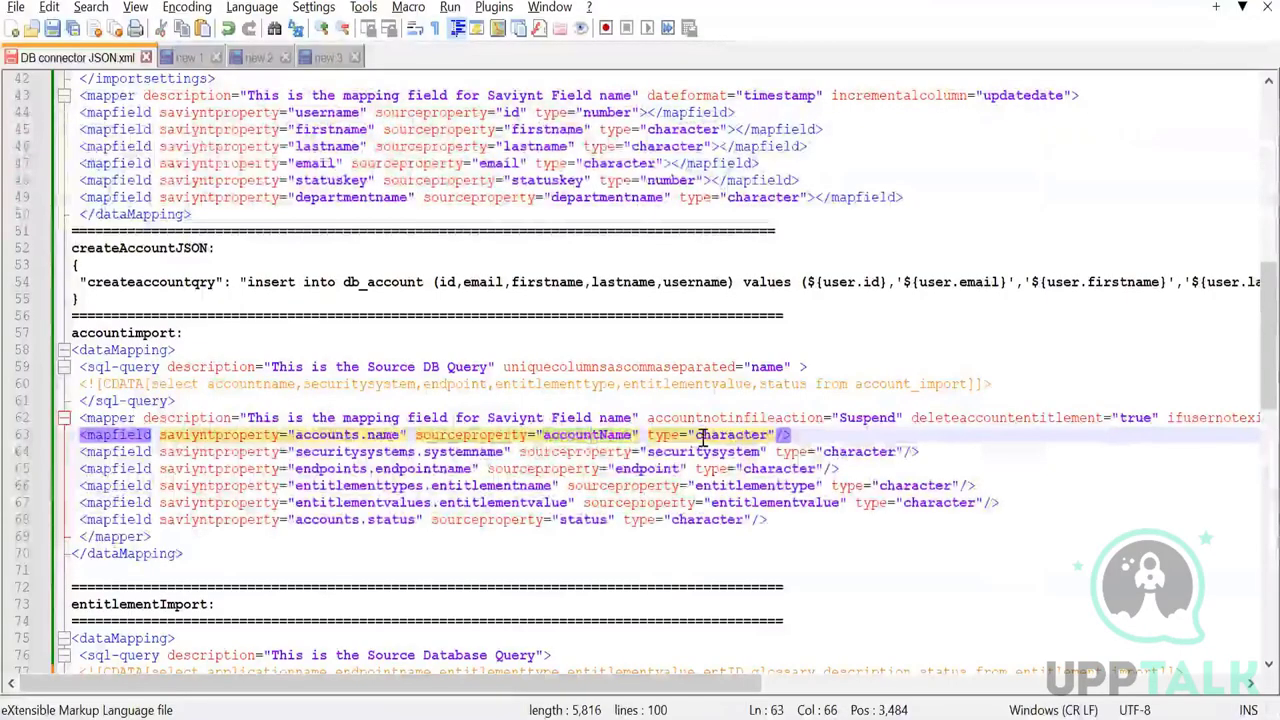
click(579, 453)
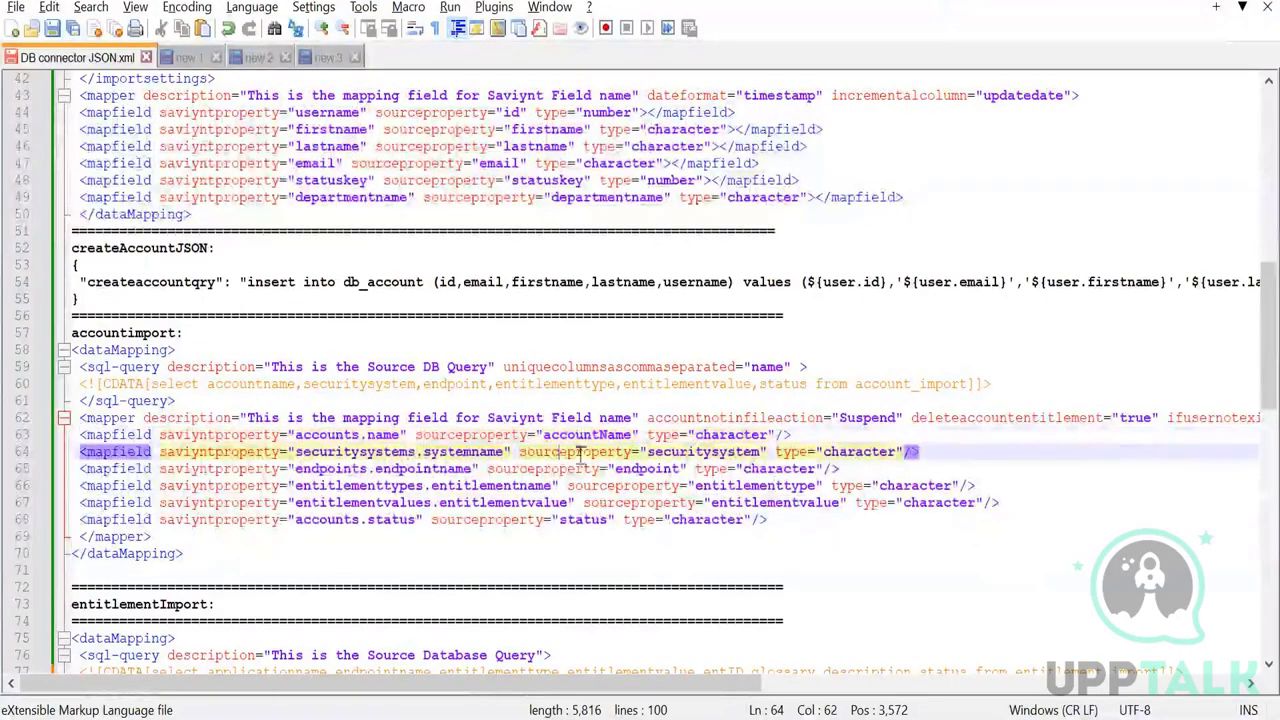
double_click(703, 452)
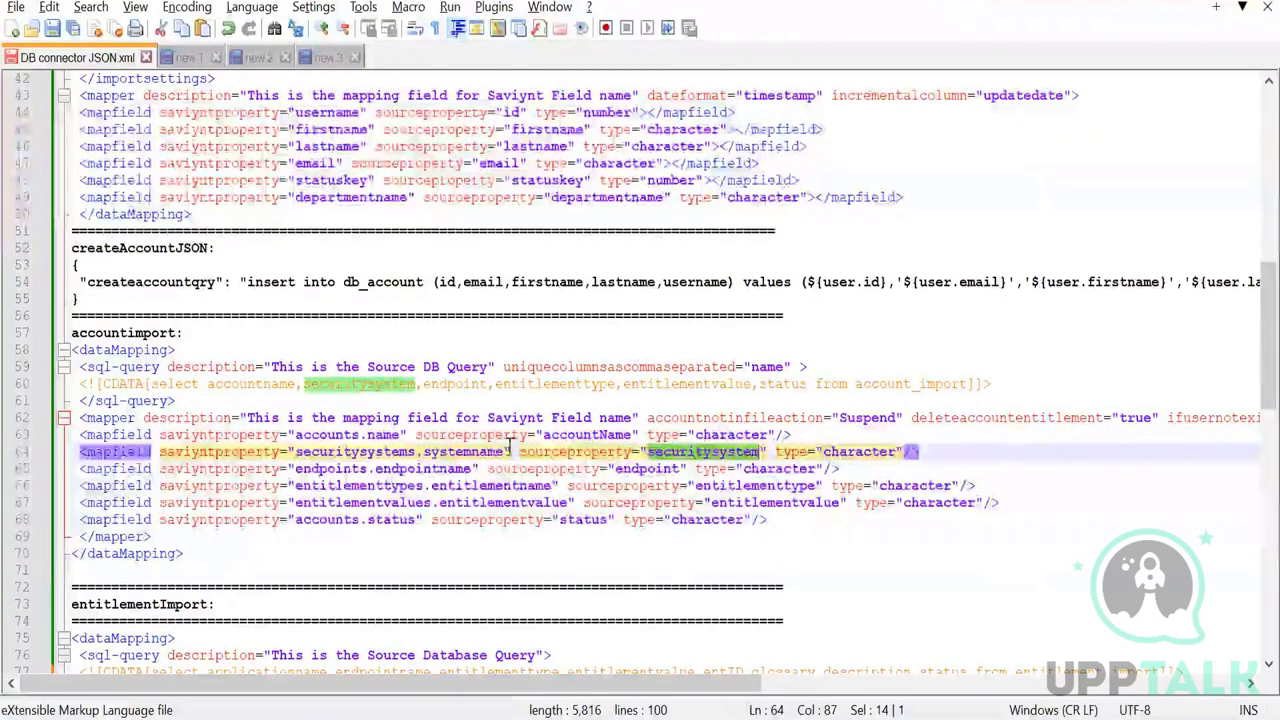
double_click(514, 468)
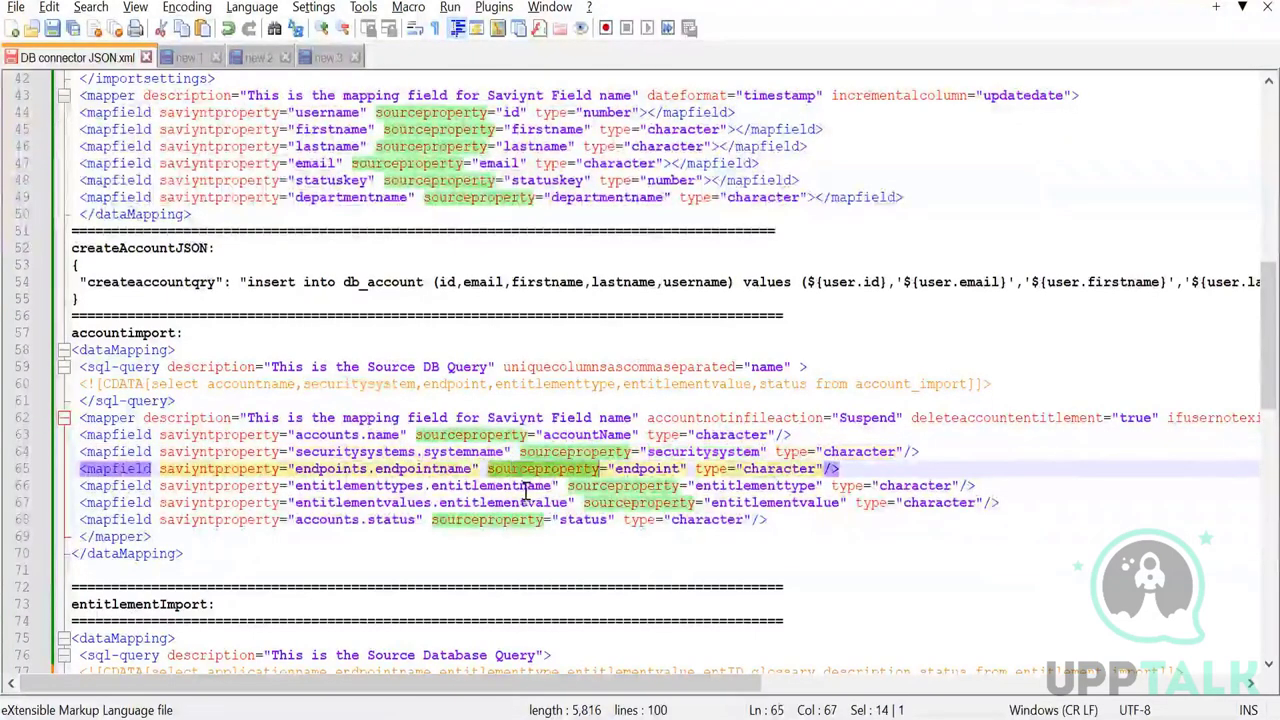
double_click(221, 438)
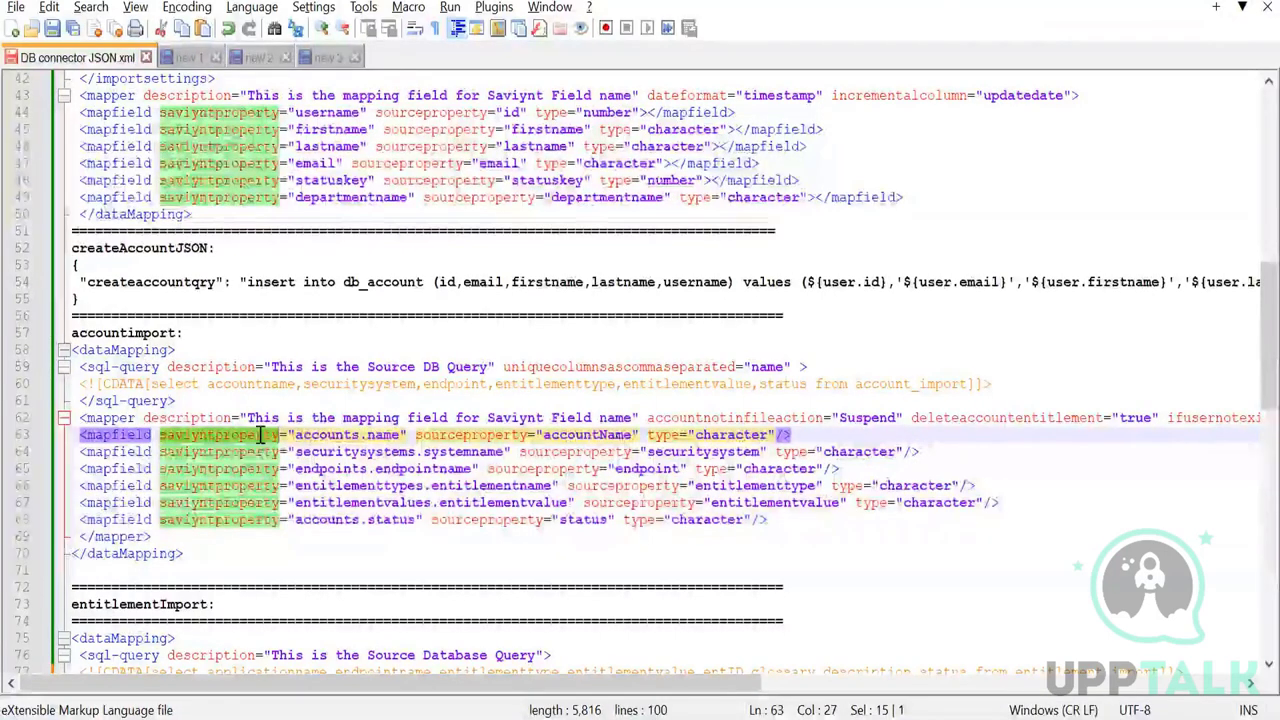
click(308, 435)
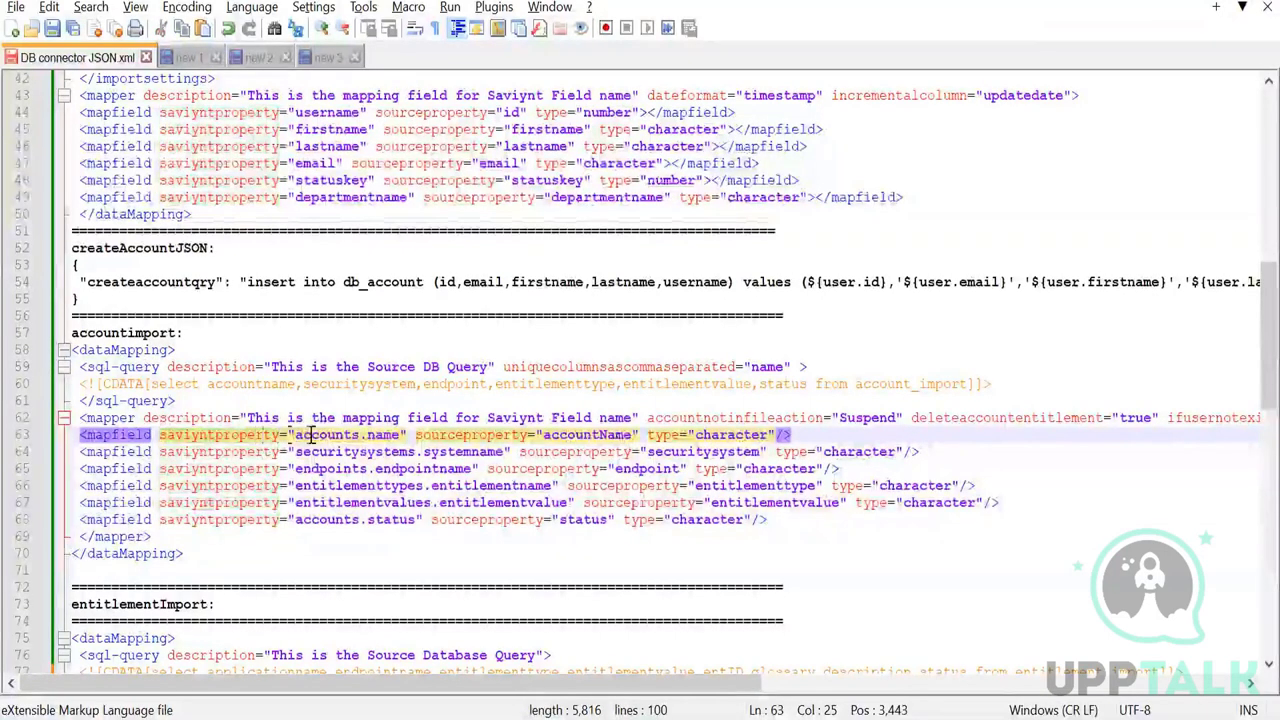
double_click(383, 435)
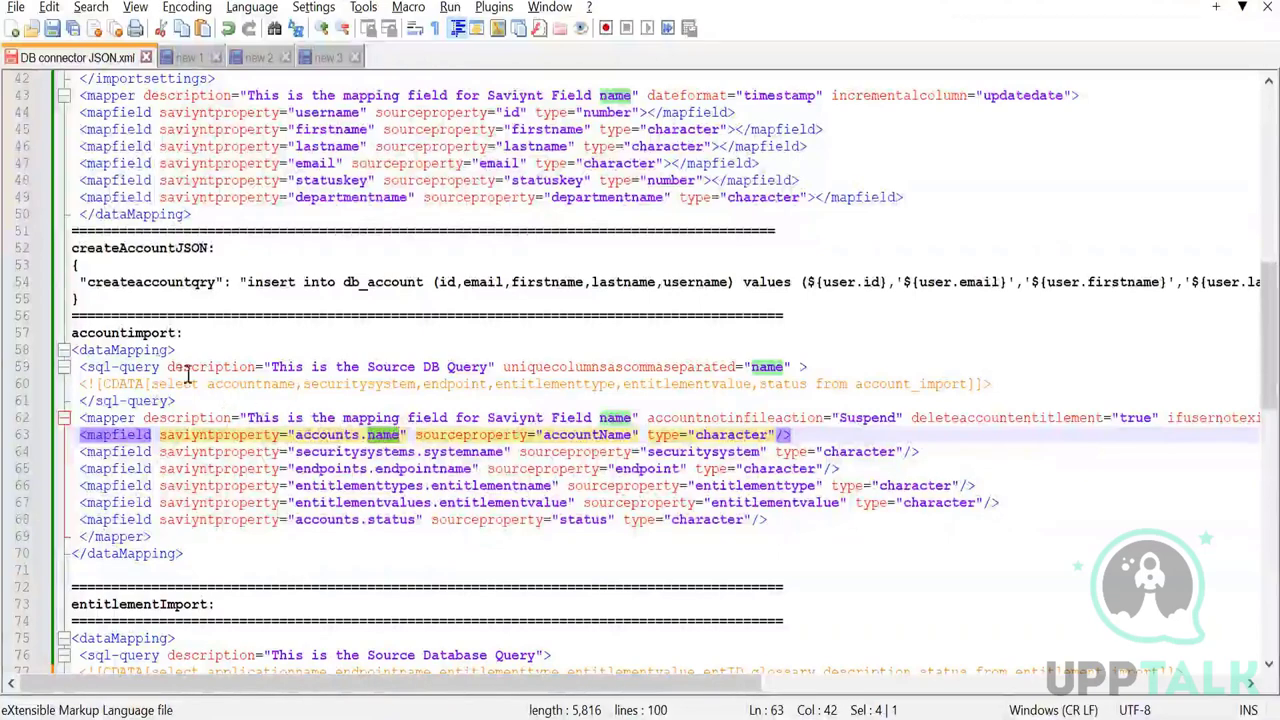
double_click(131, 337)
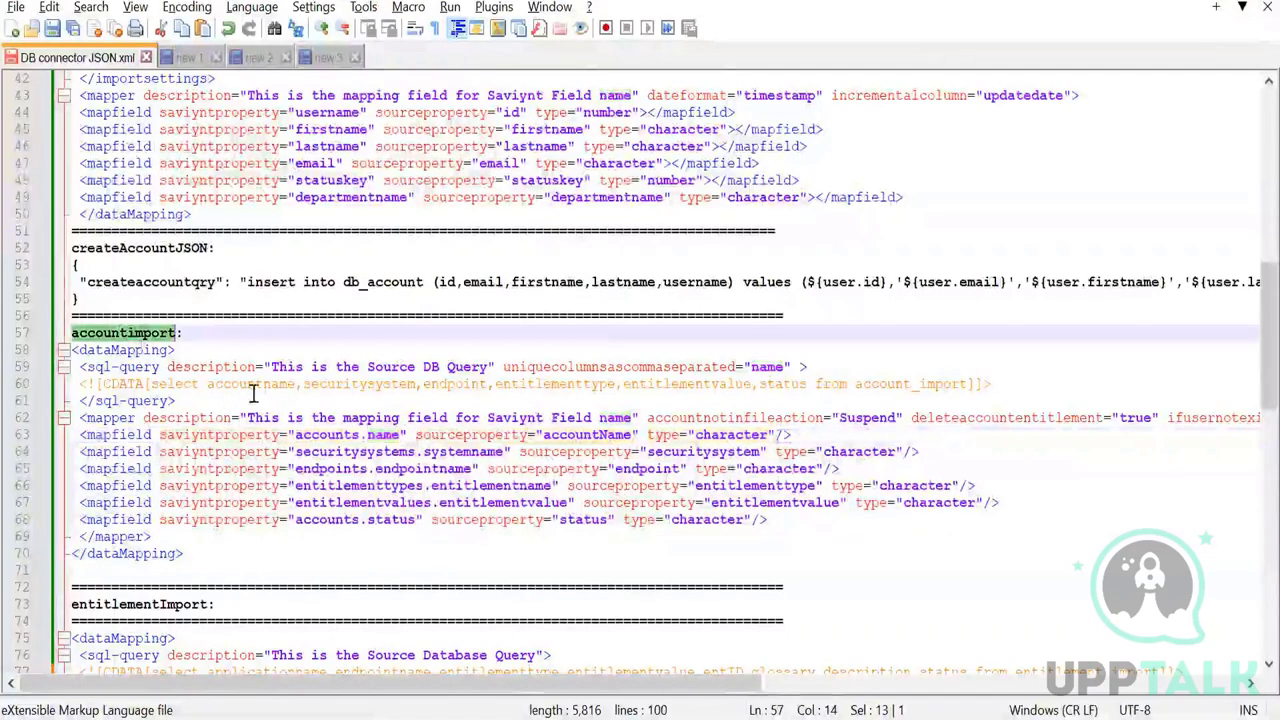
Locate the entitlementImport mapping and examine its source properties, highlighting applicationname and the source fields below it
scroll(251, 391, down, 5)
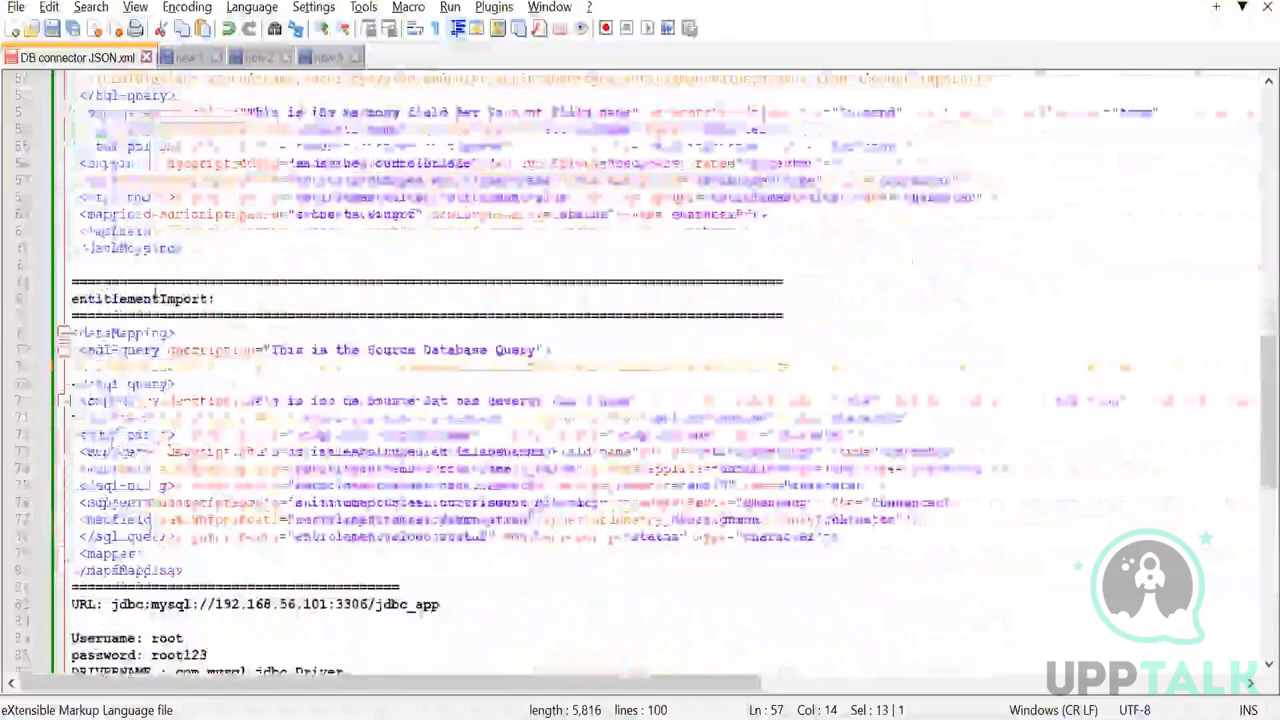
double_click(710, 418)
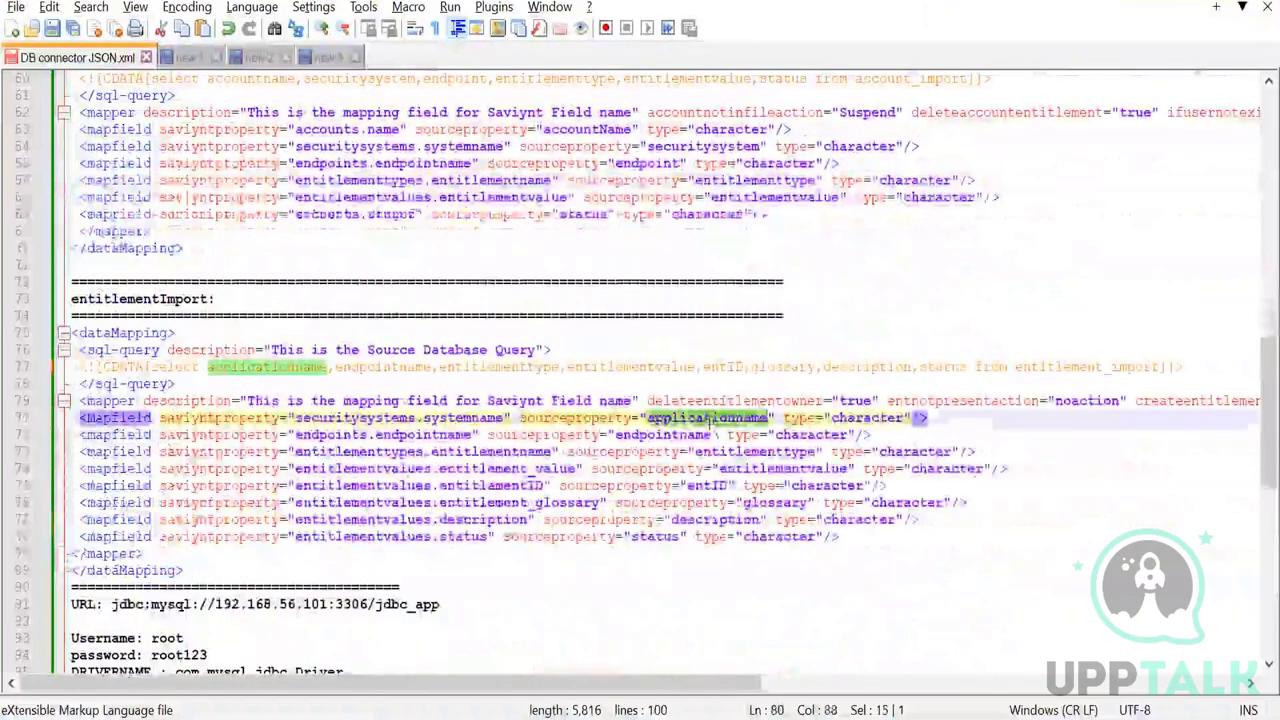
double_click(578, 418)
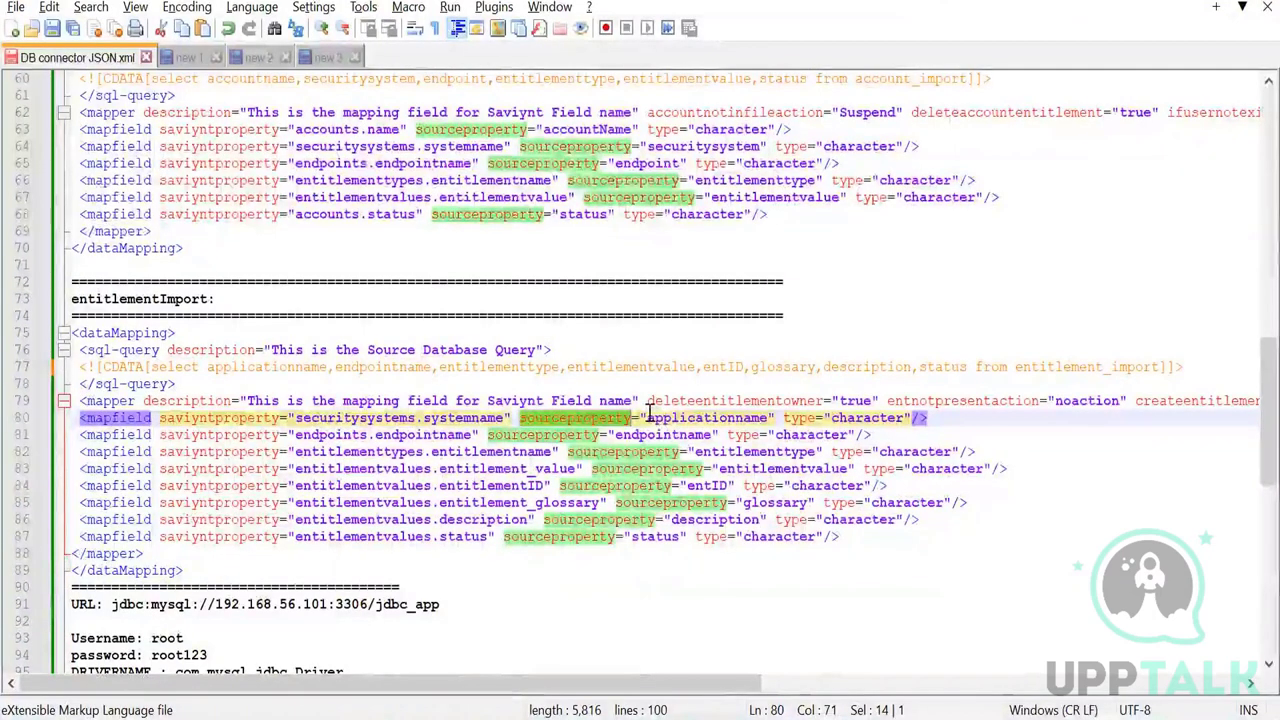
drag(648, 413, 675, 430)
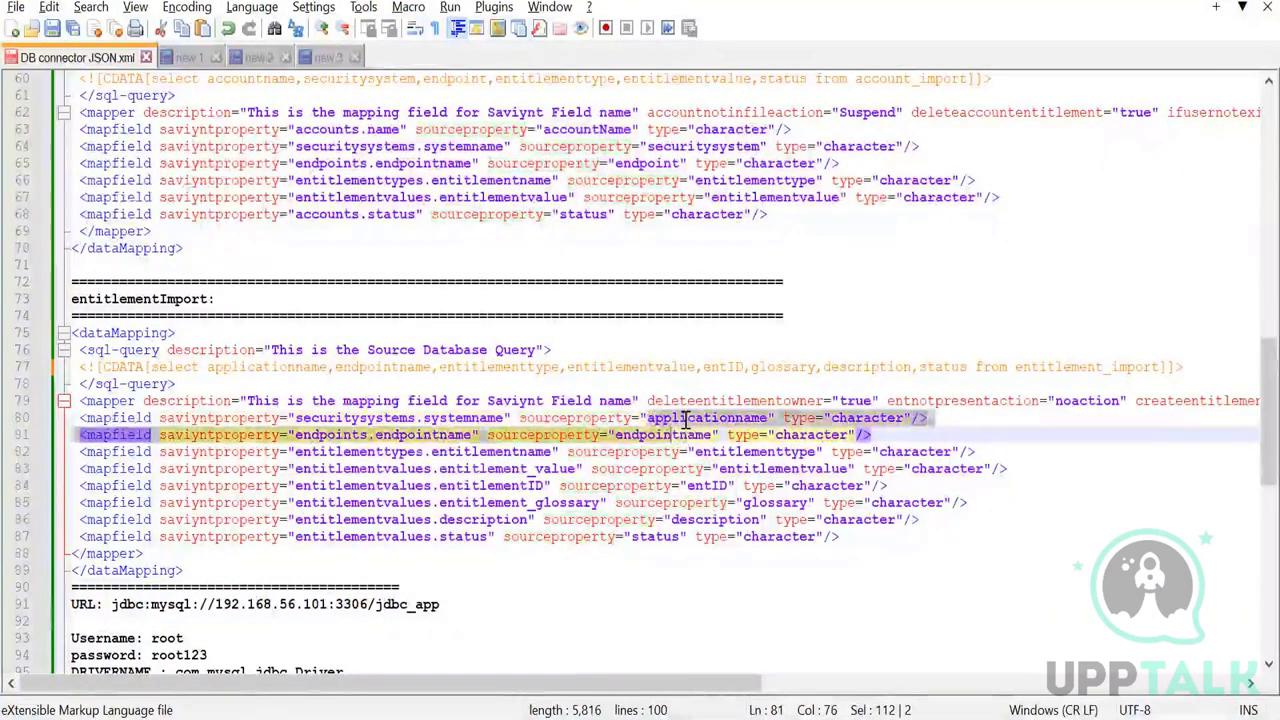
click(682, 419)
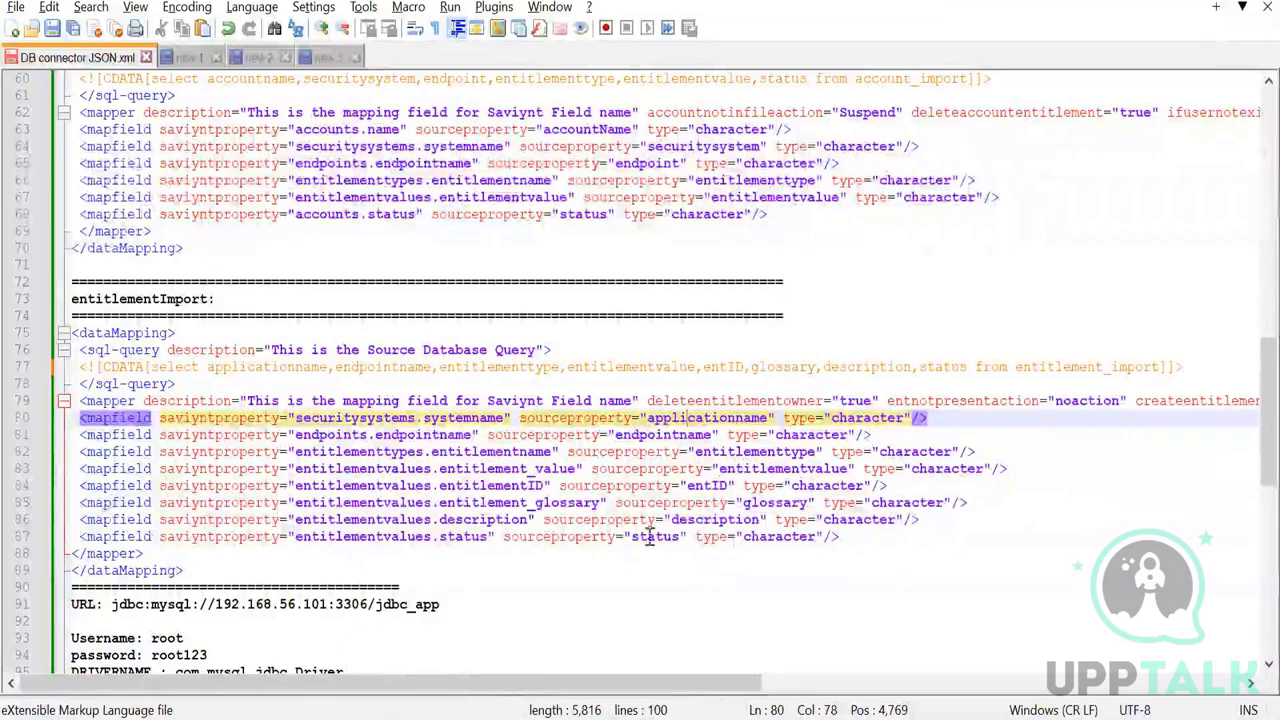
click(646, 420)
drag(646, 420, 665, 452)
click(607, 418)
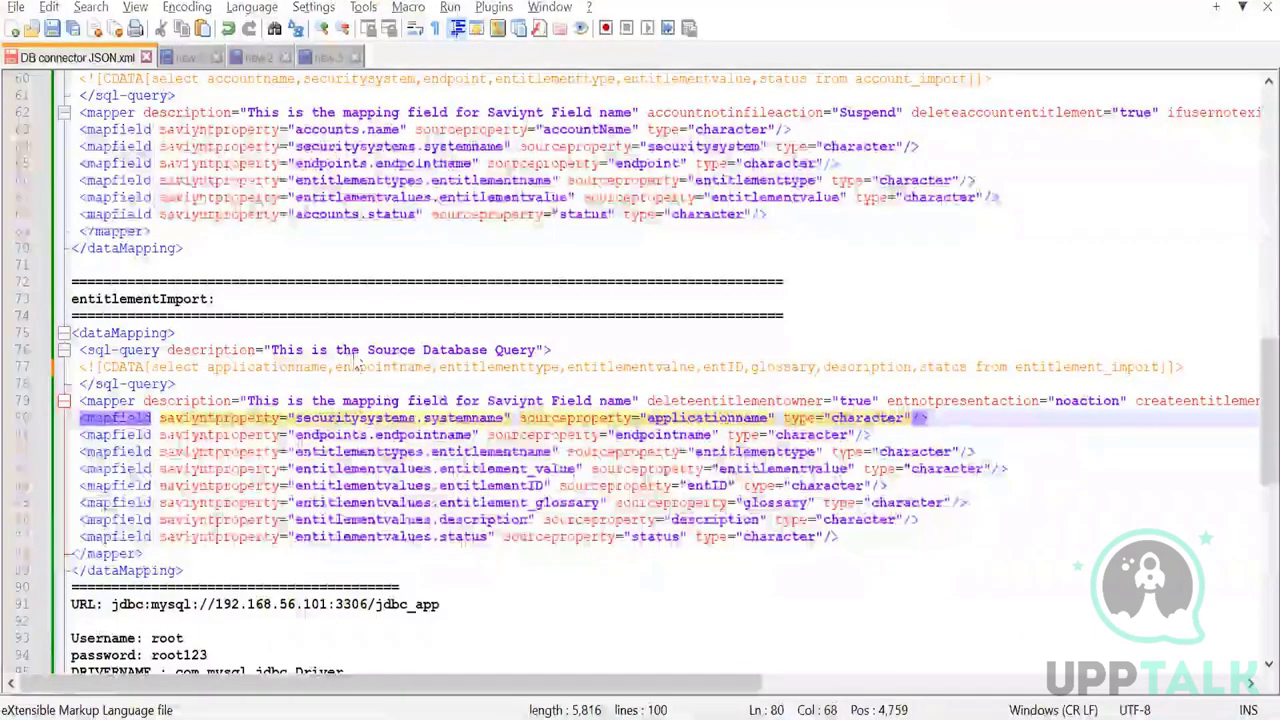
Check the entitlement_import columns in MySQL Workbench, then highlight the entitlementImport mapfield lines from securitysystems.systemname to entitlementvalues.status in Notepad++
key(alt+Tab)
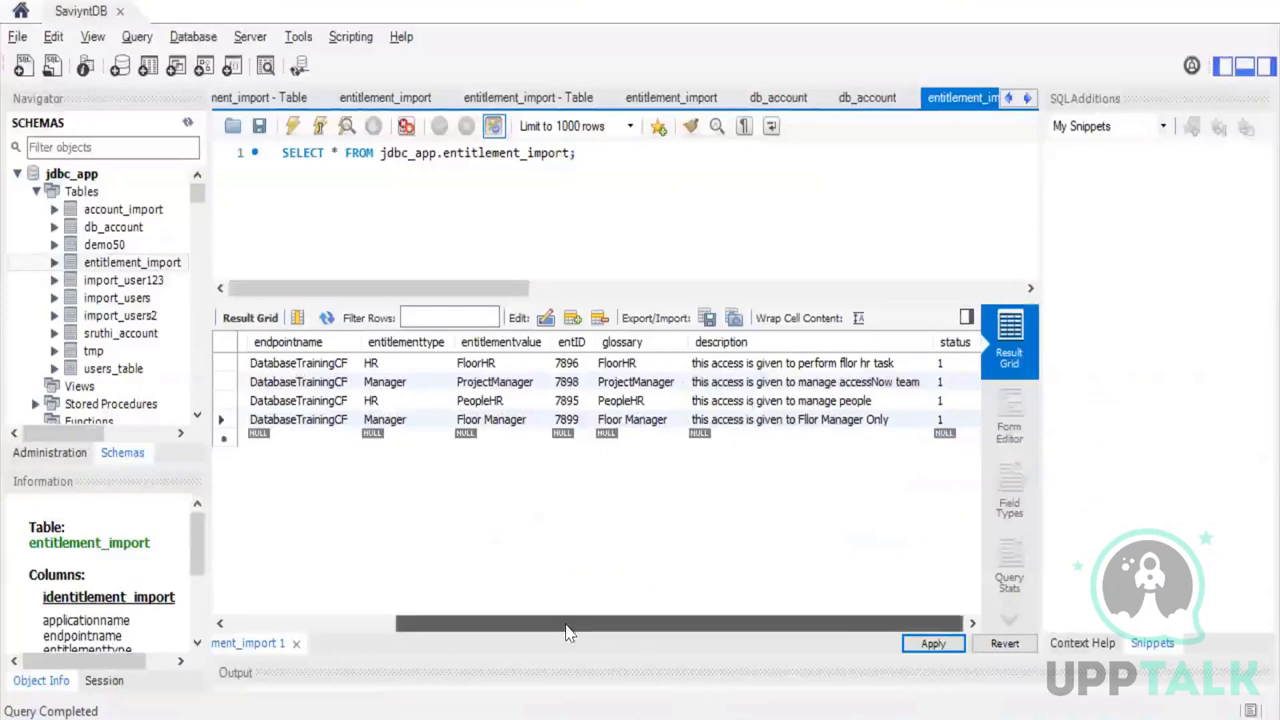
drag(648, 623, 476, 623)
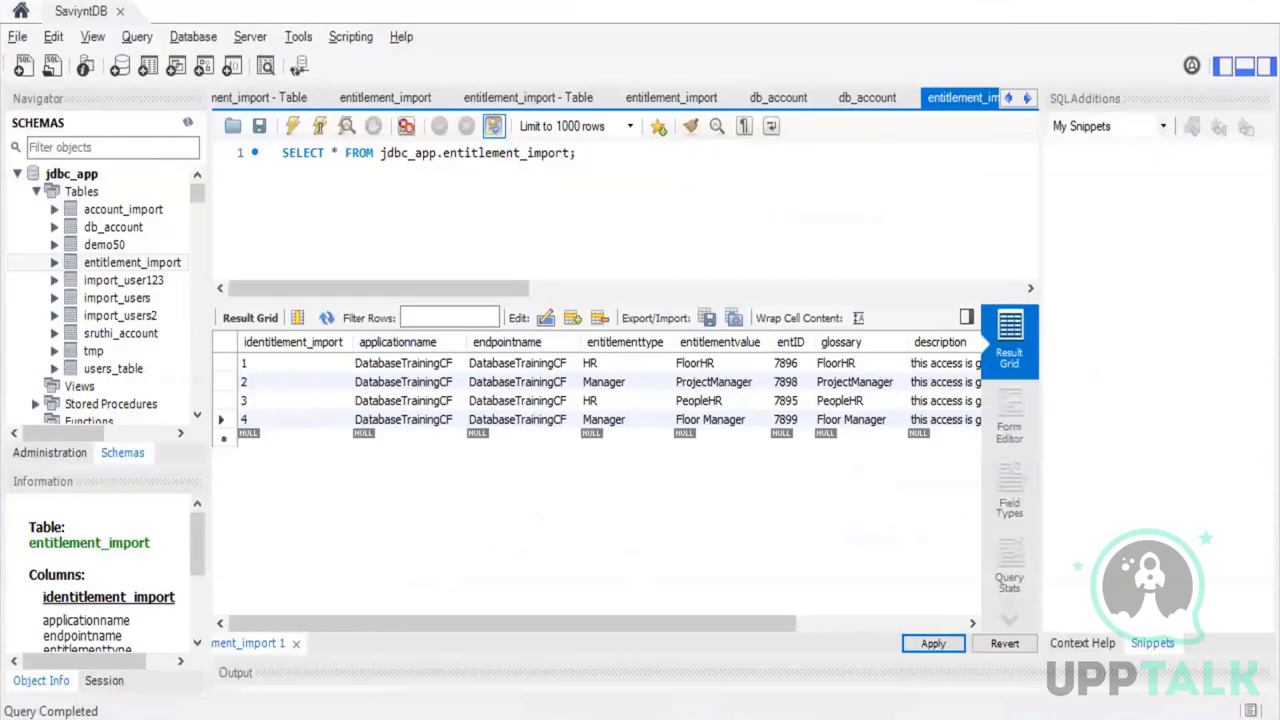
key(alt+Tab)
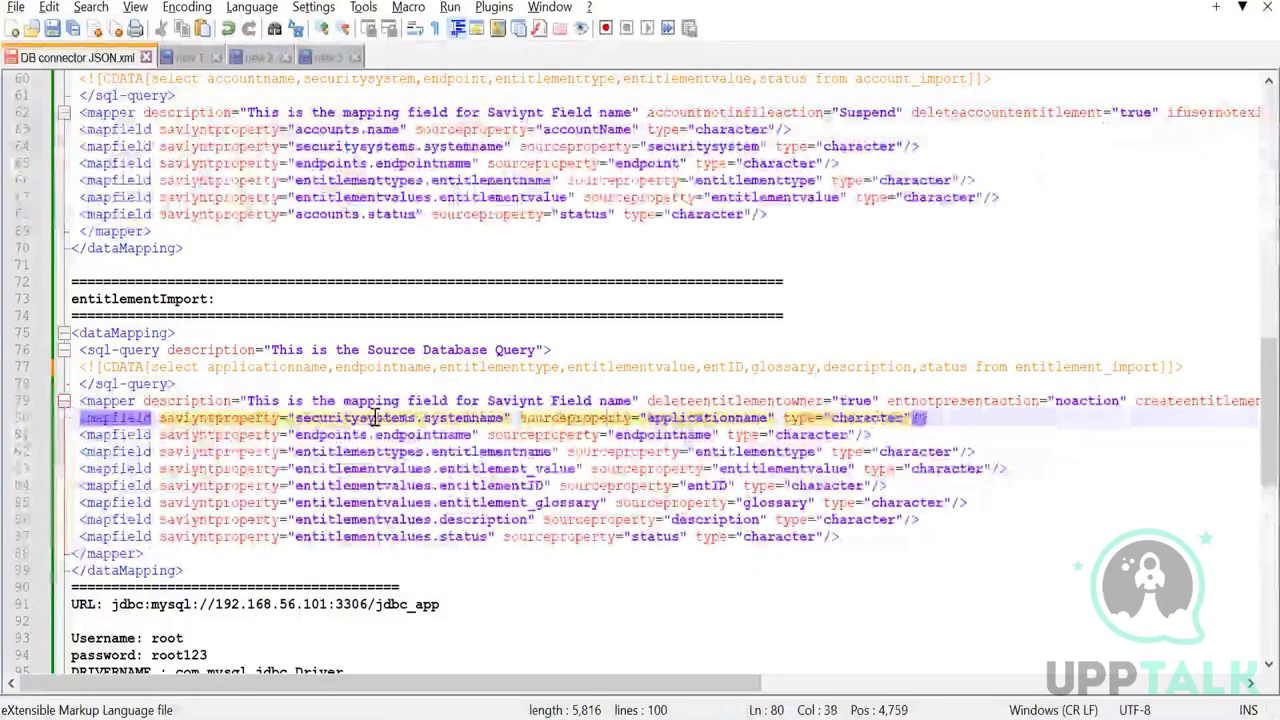
drag(296, 418, 490, 536)
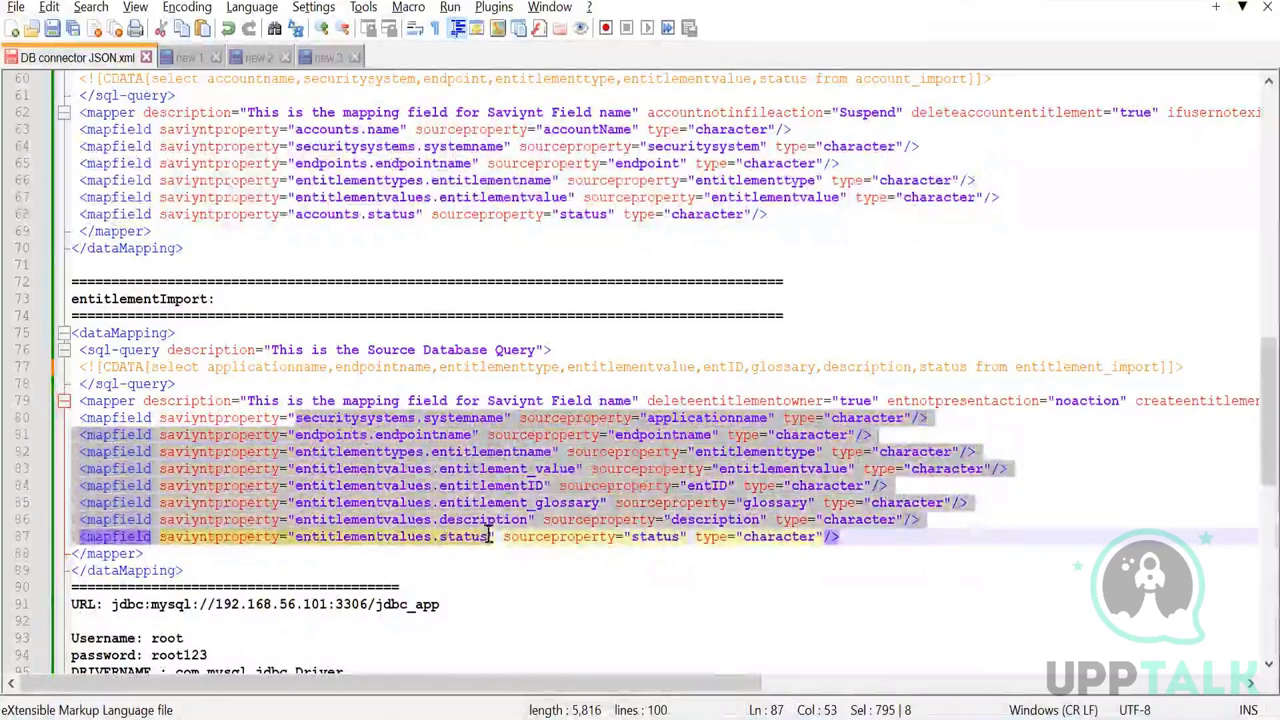
click(471, 435)
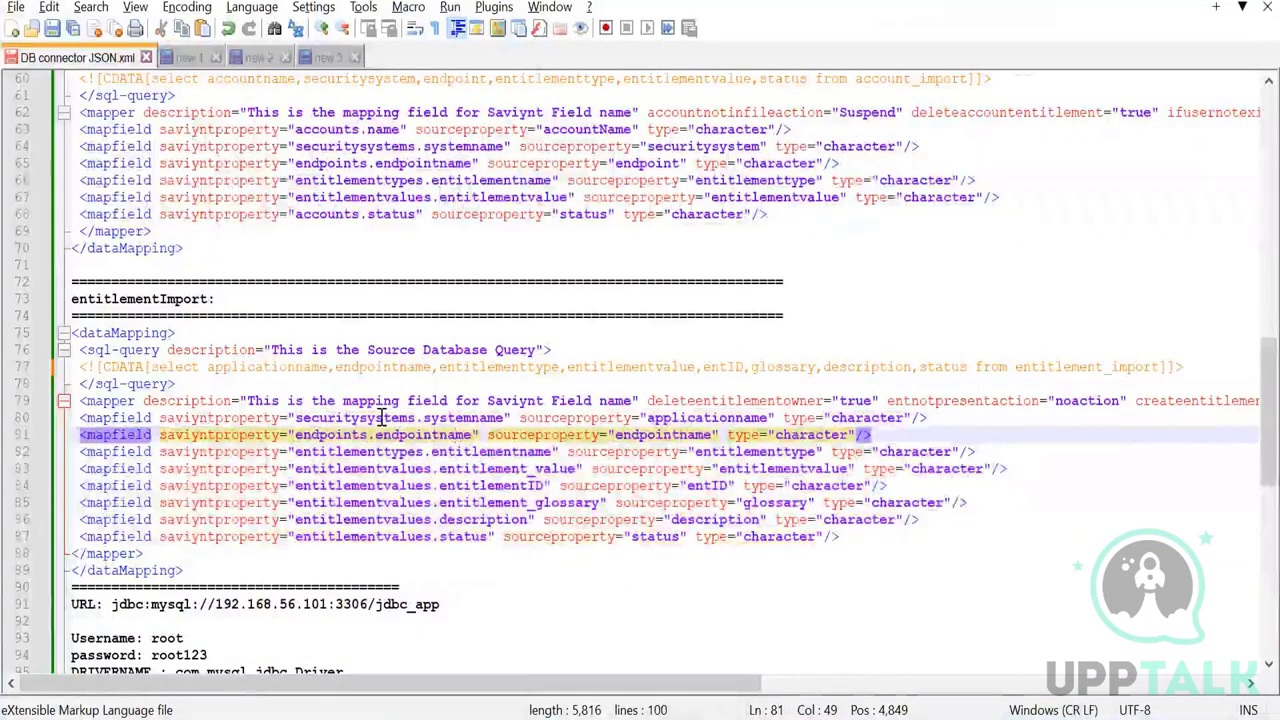
Examine how applicationname maps to securitysystems.systemname, highlighting the securitysystems and systemname parts of the Saviynt property
double_click(692, 418)
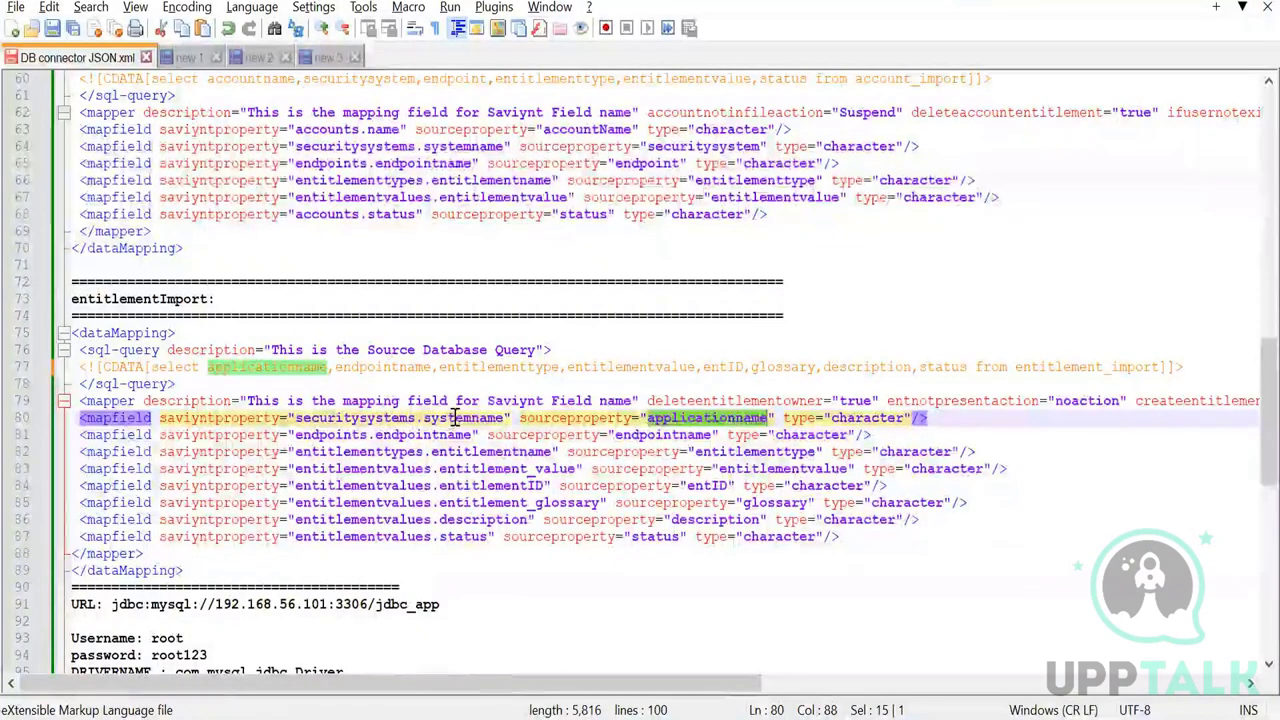
double_click(455, 418)
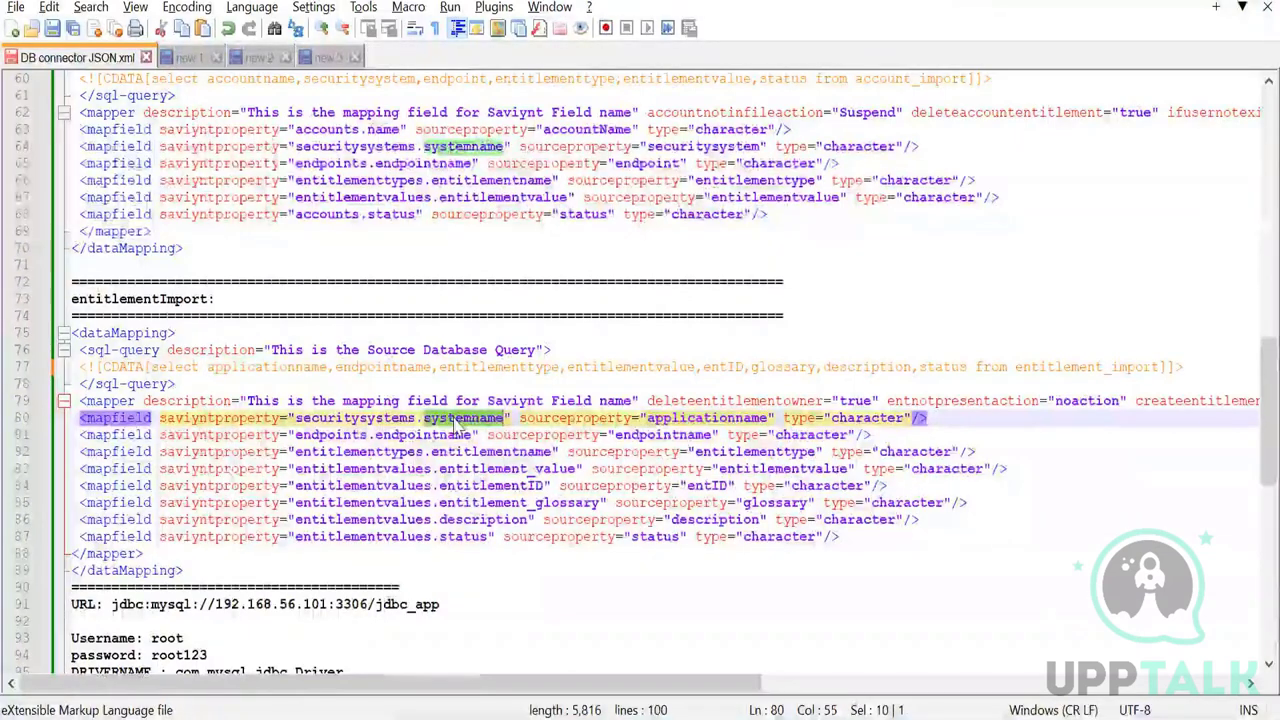
double_click(388, 418)
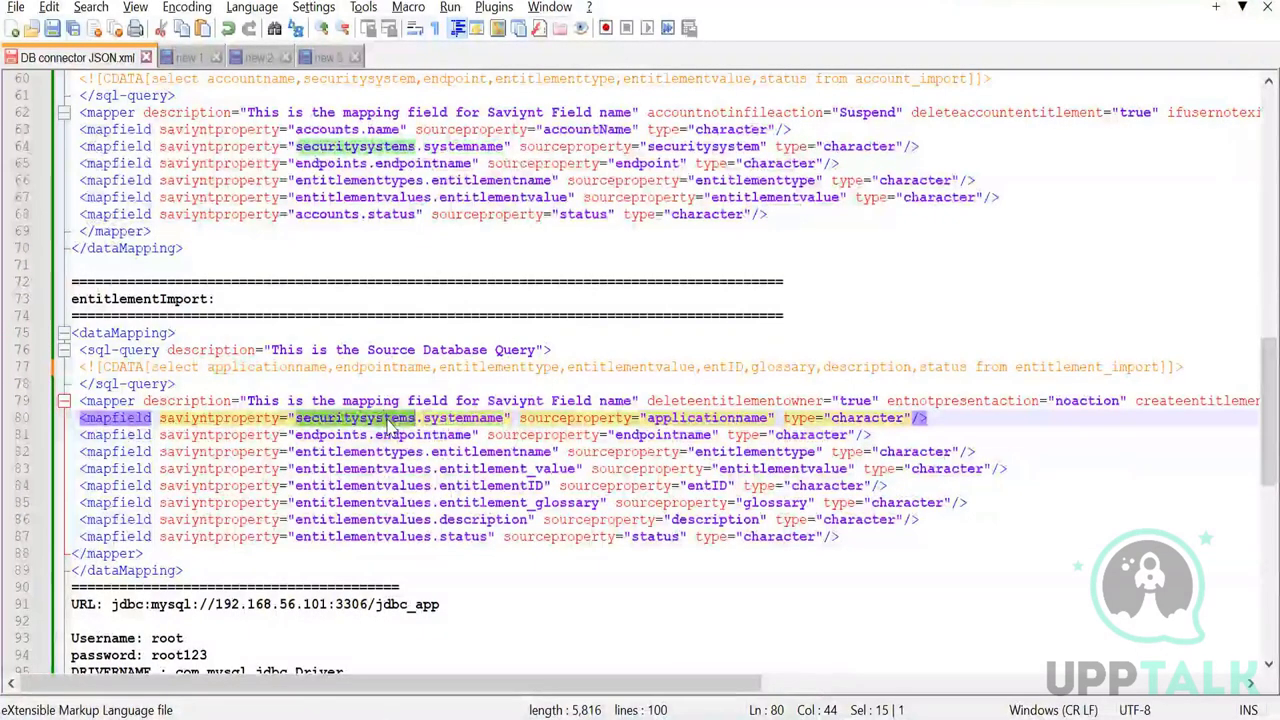
double_click(458, 420)
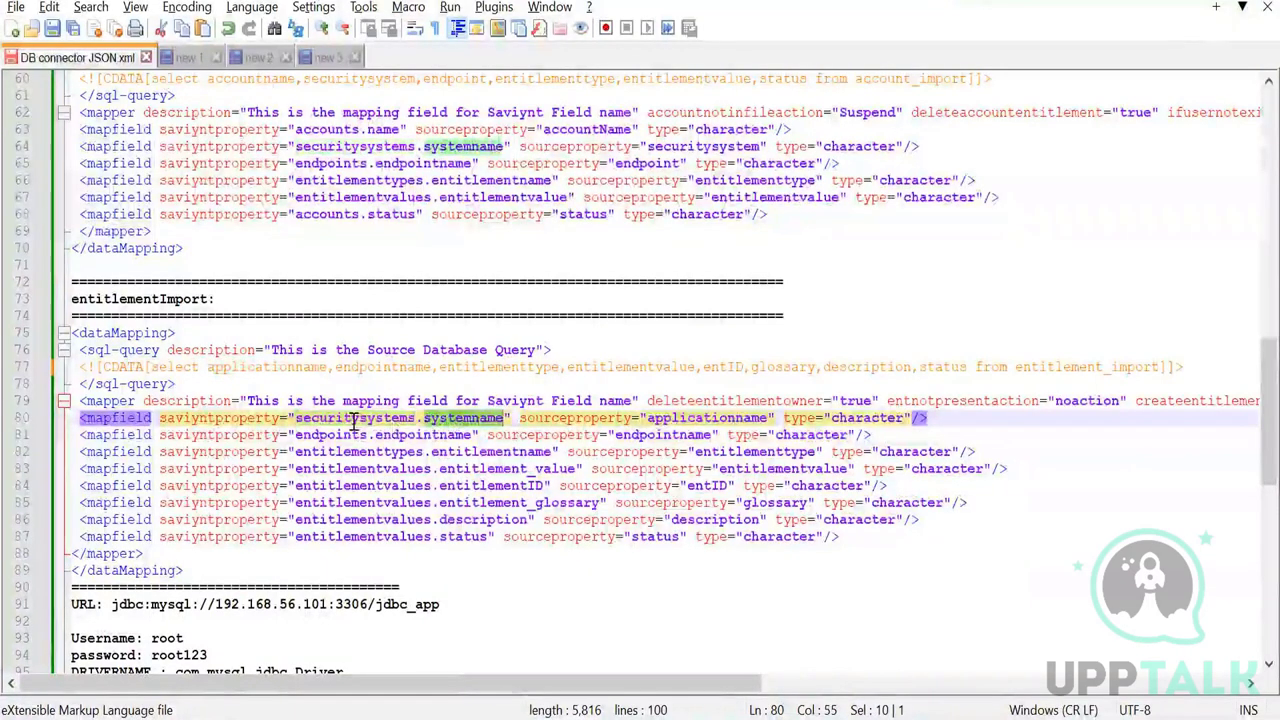
double_click(353, 420)
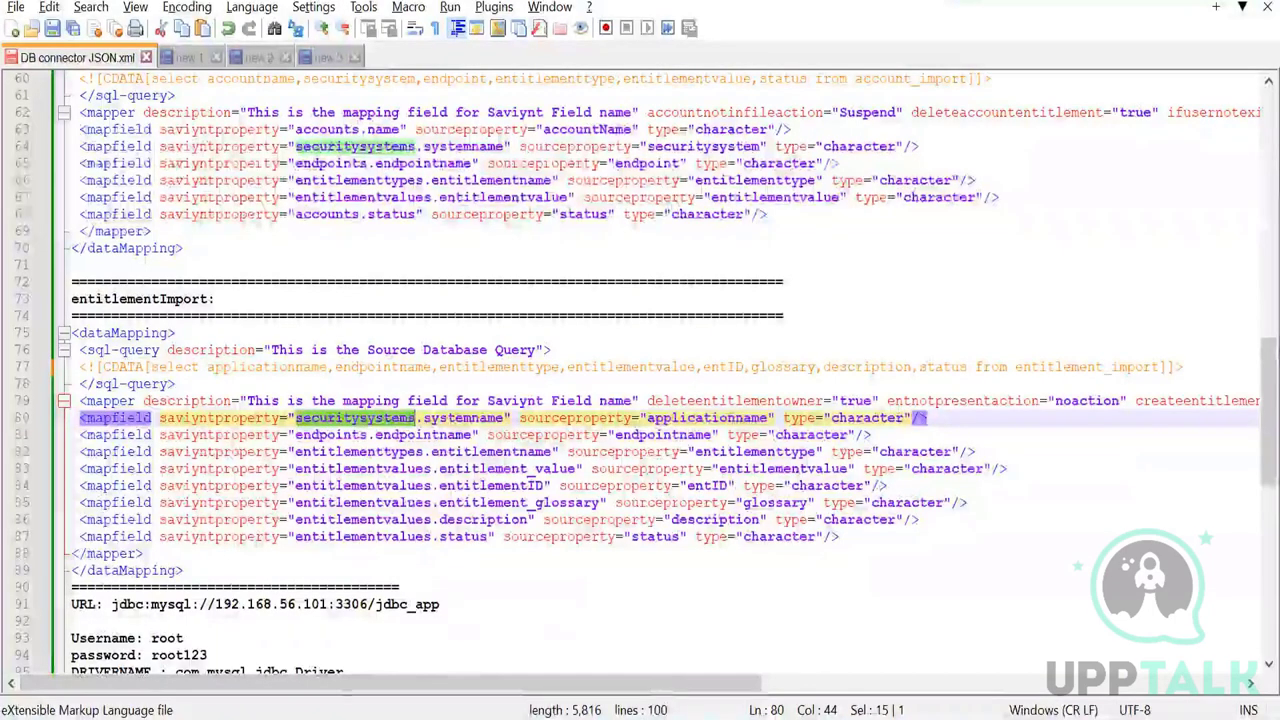
Switch to MySQL Workbench and open the rows of the securitysystems table in the saviynt schema
key(alt+Tab)
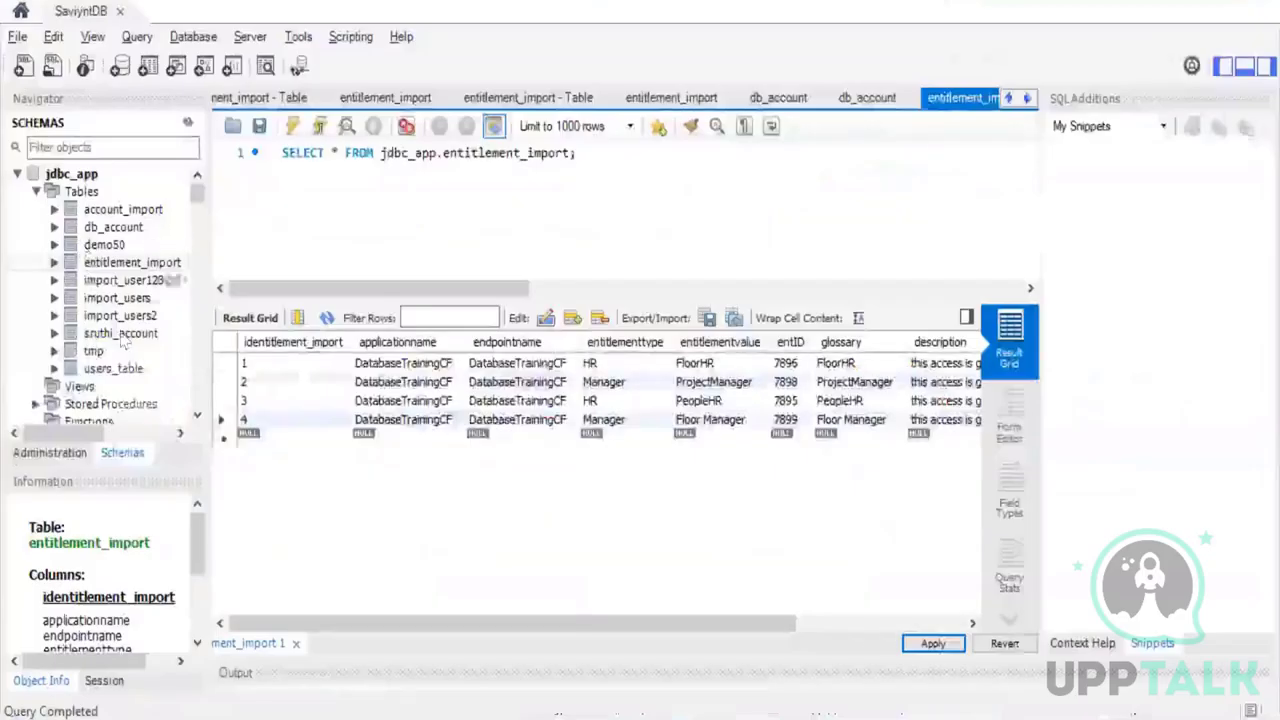
scroll(127, 362, down, 5)
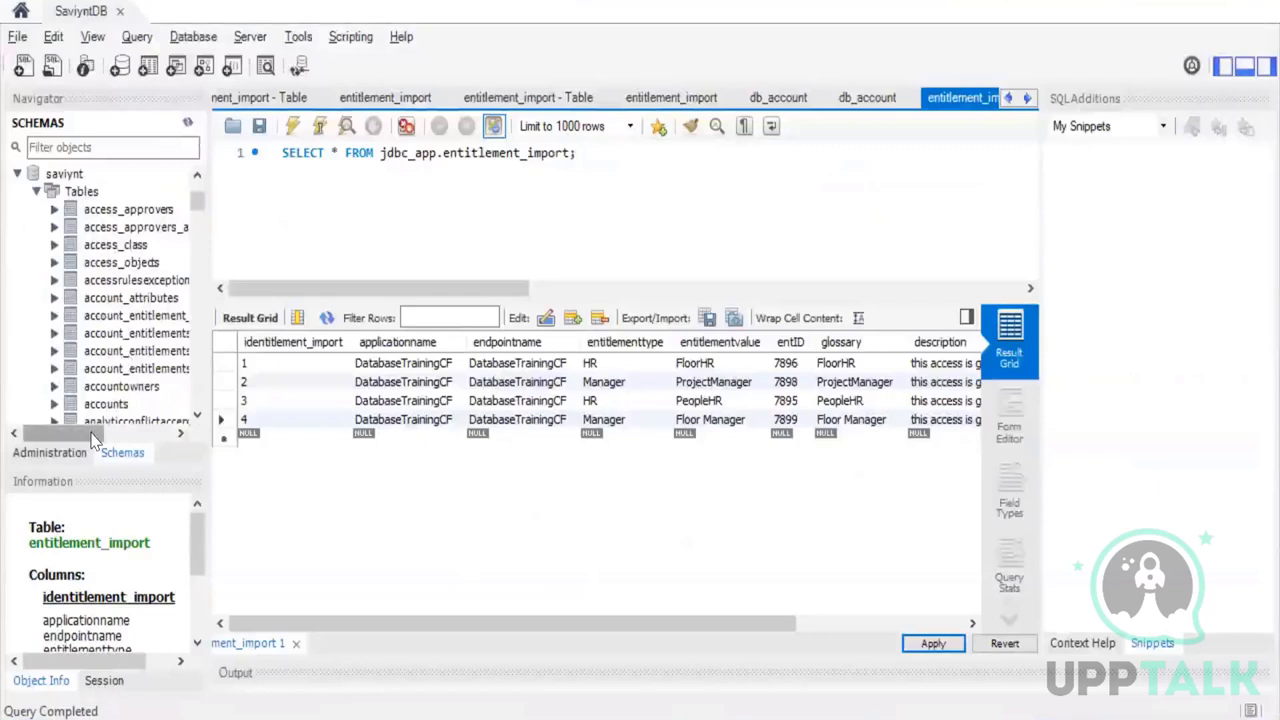
scroll(90, 380, down, 10)
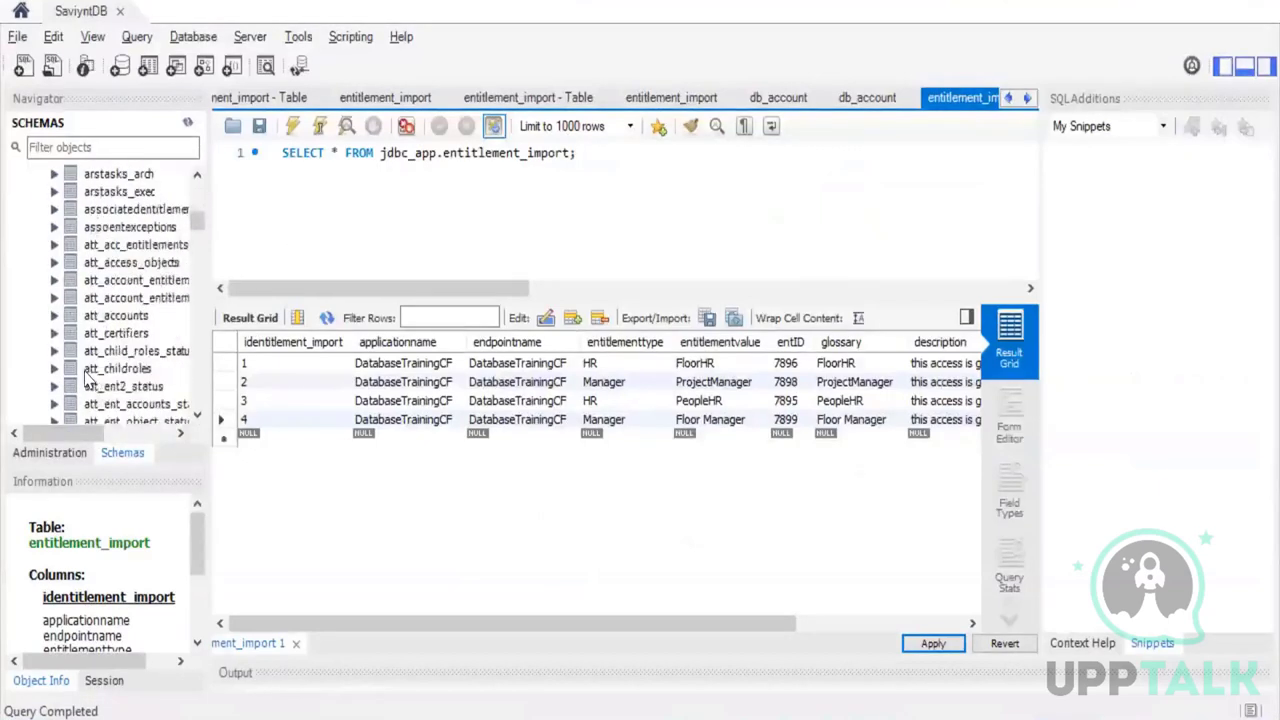
scroll(96, 386, down, 15)
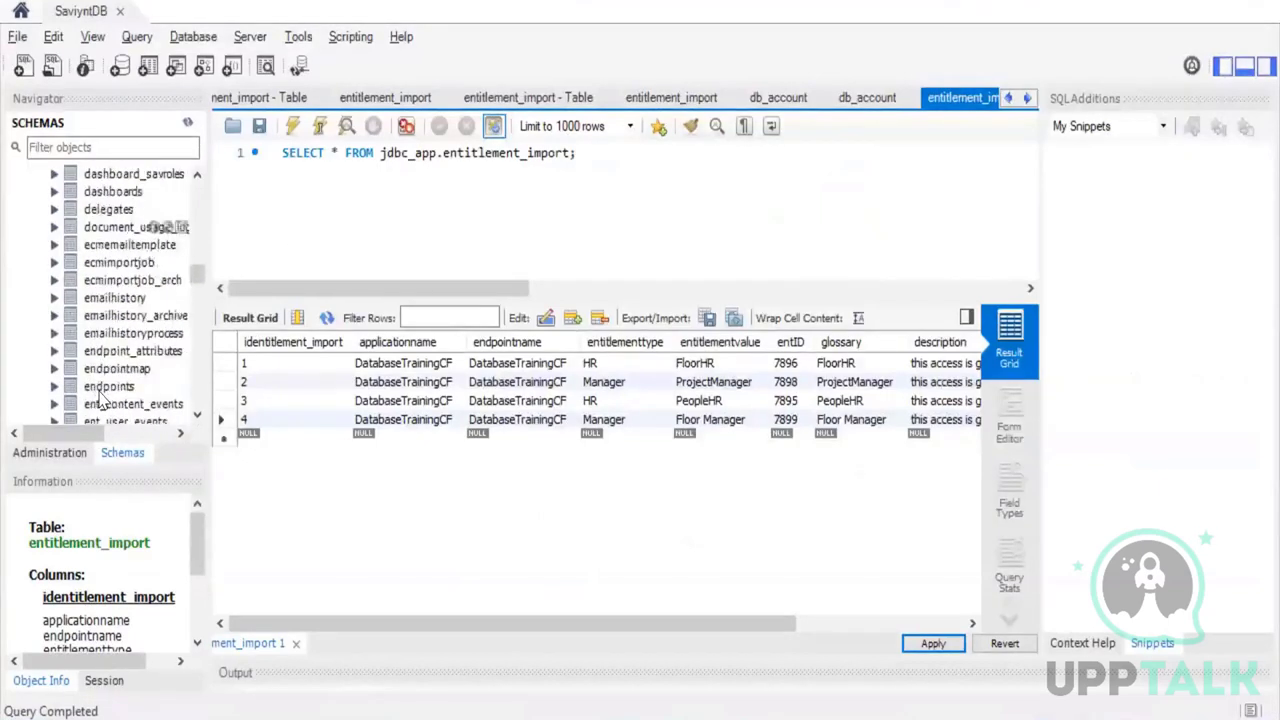
scroll(100, 397, down, 20)
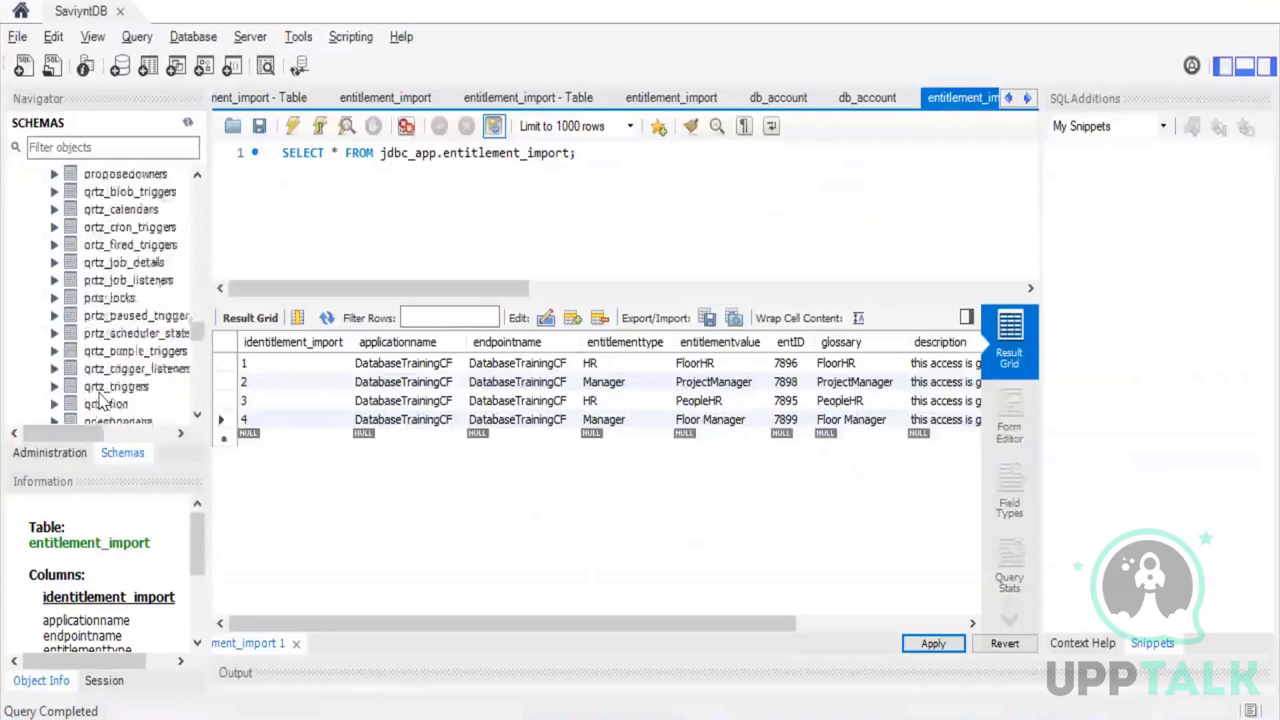
scroll(100, 403, down, 15)
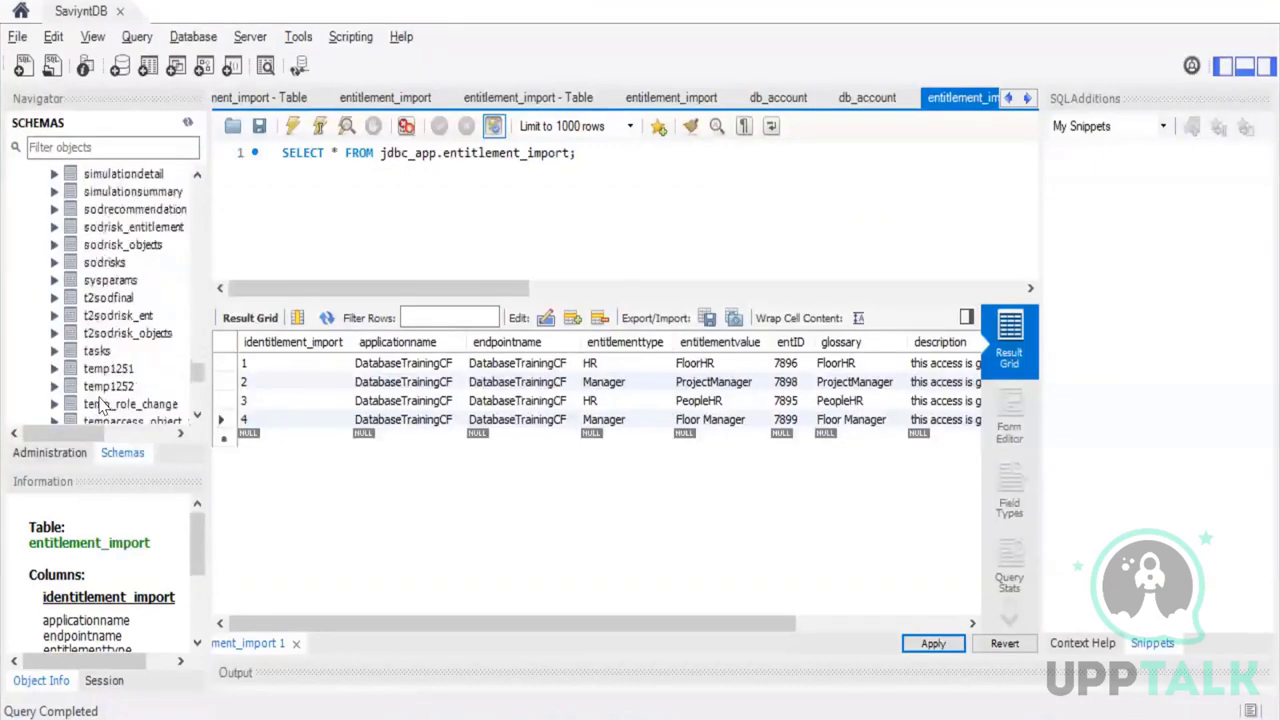
scroll(100, 403, up, 2)
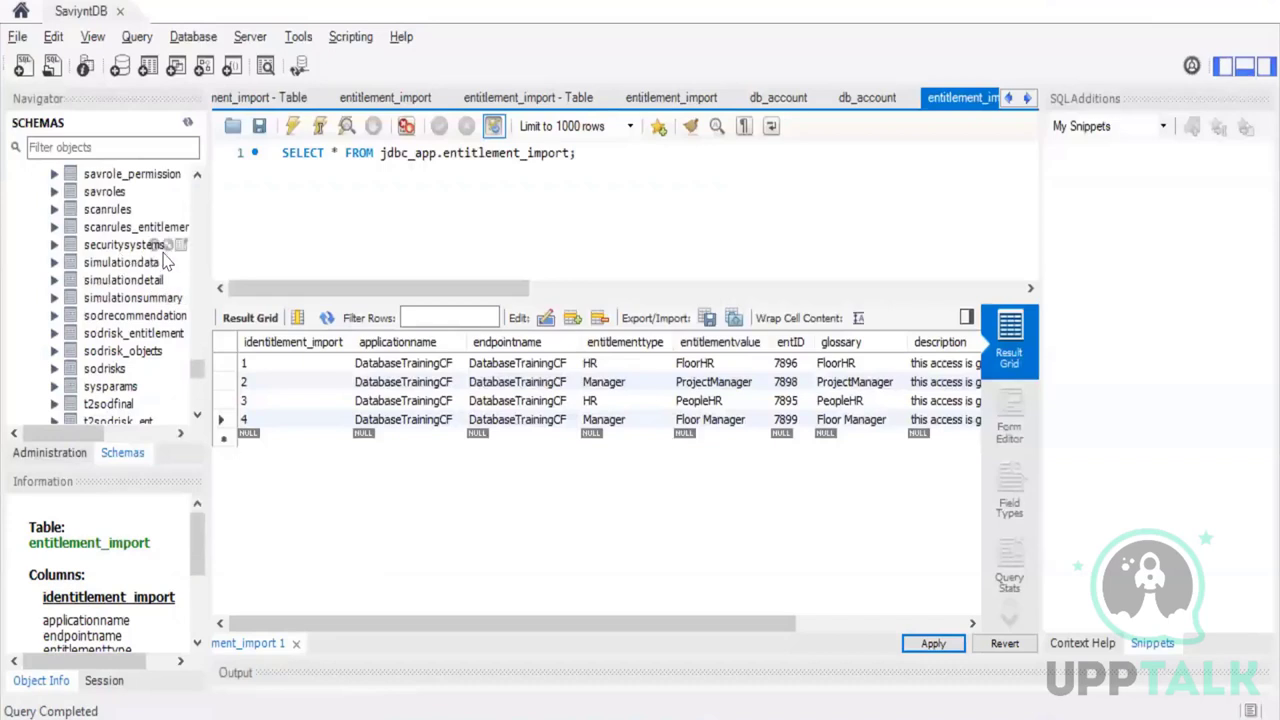
click(181, 245)
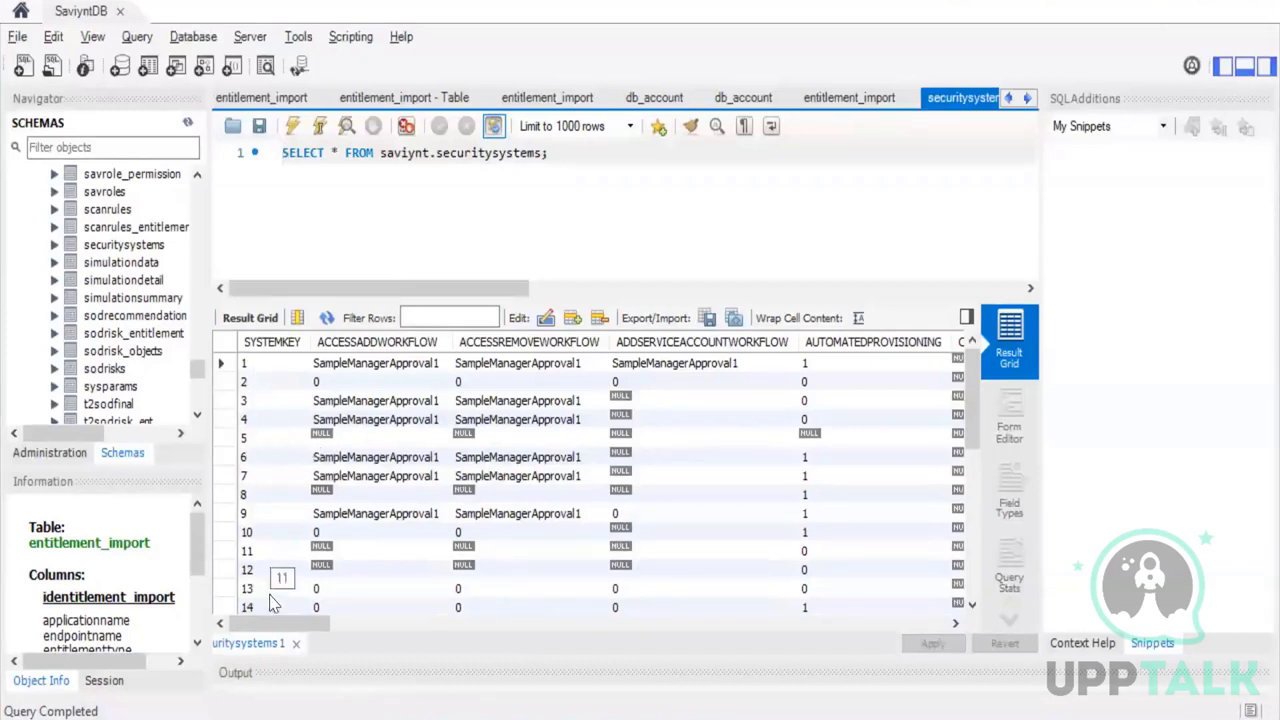
Examine the DISPLAYNAME column of securitysystems, widening it and selecting the Active Directory, JDBC App and DatabaseTrainingCF entries
drag(283, 626, 439, 643)
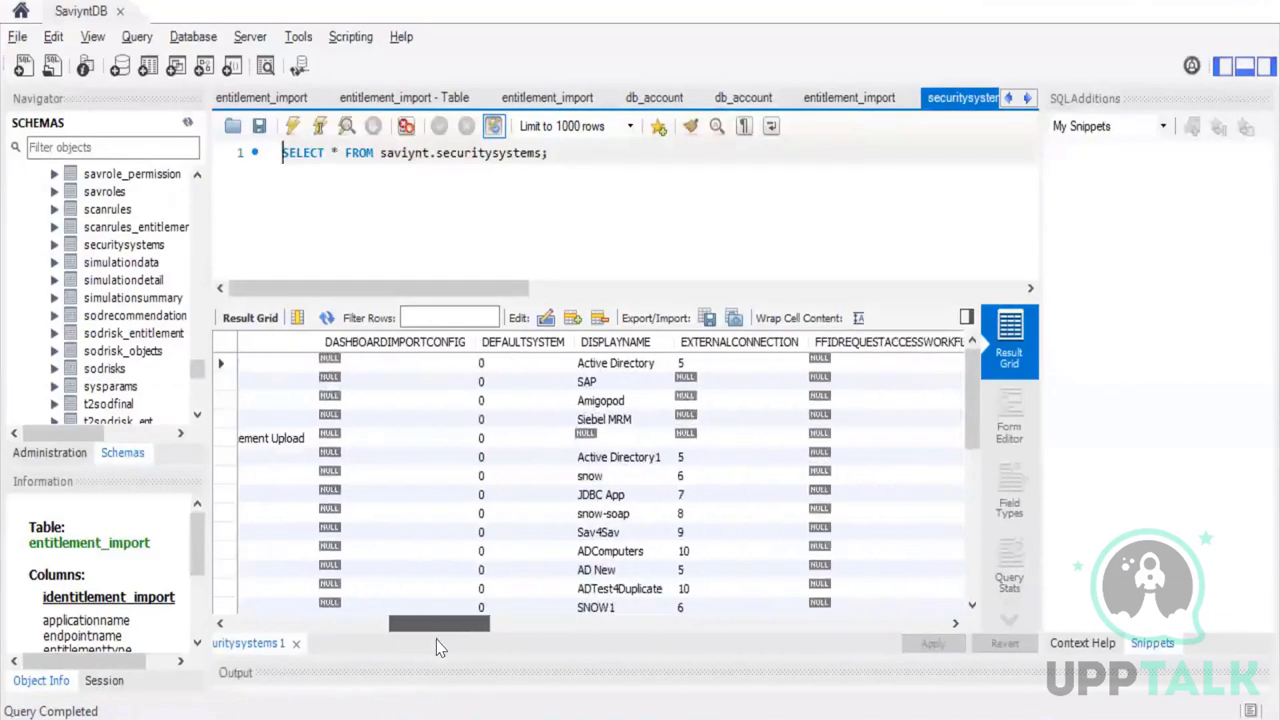
click(620, 367)
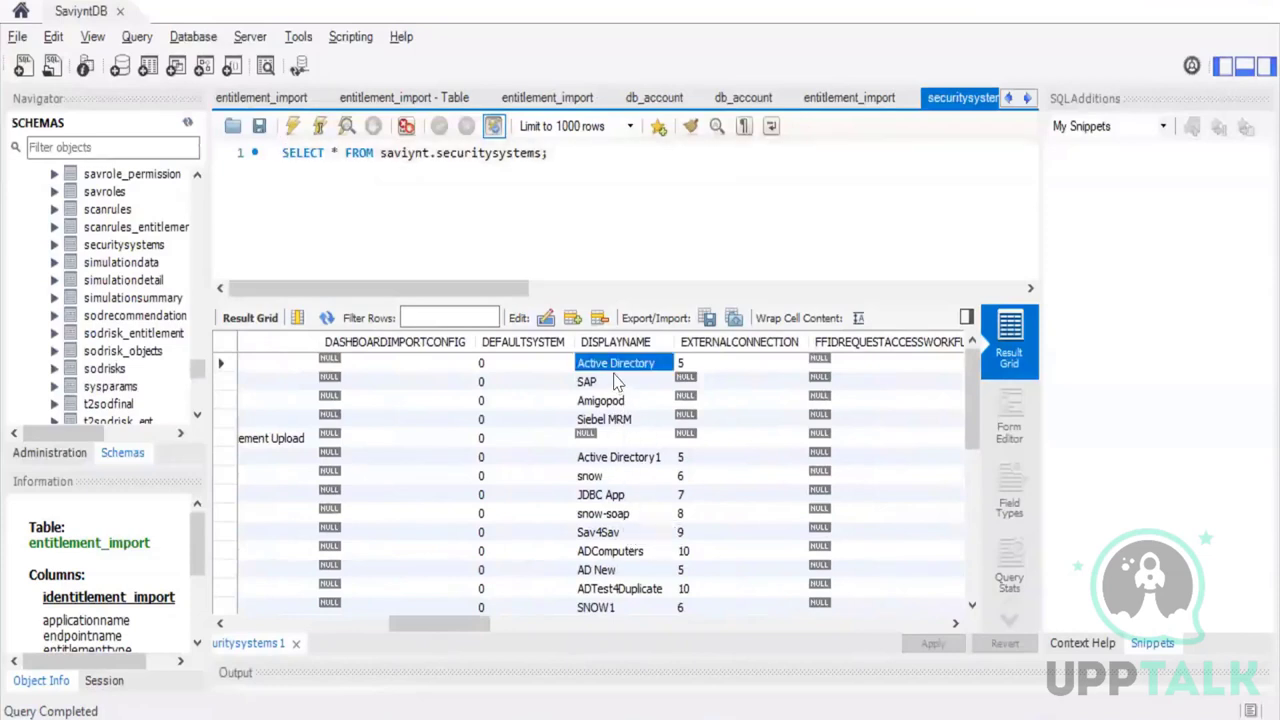
click(605, 497)
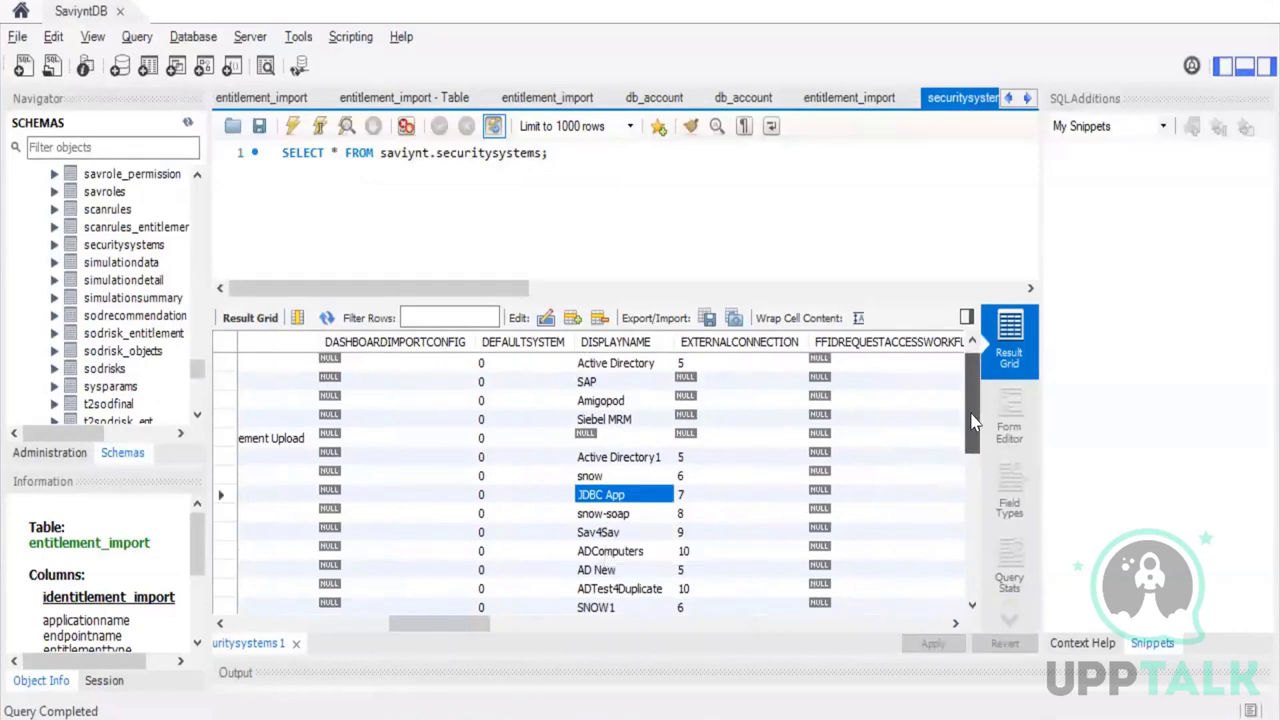
drag(971, 425, 977, 572)
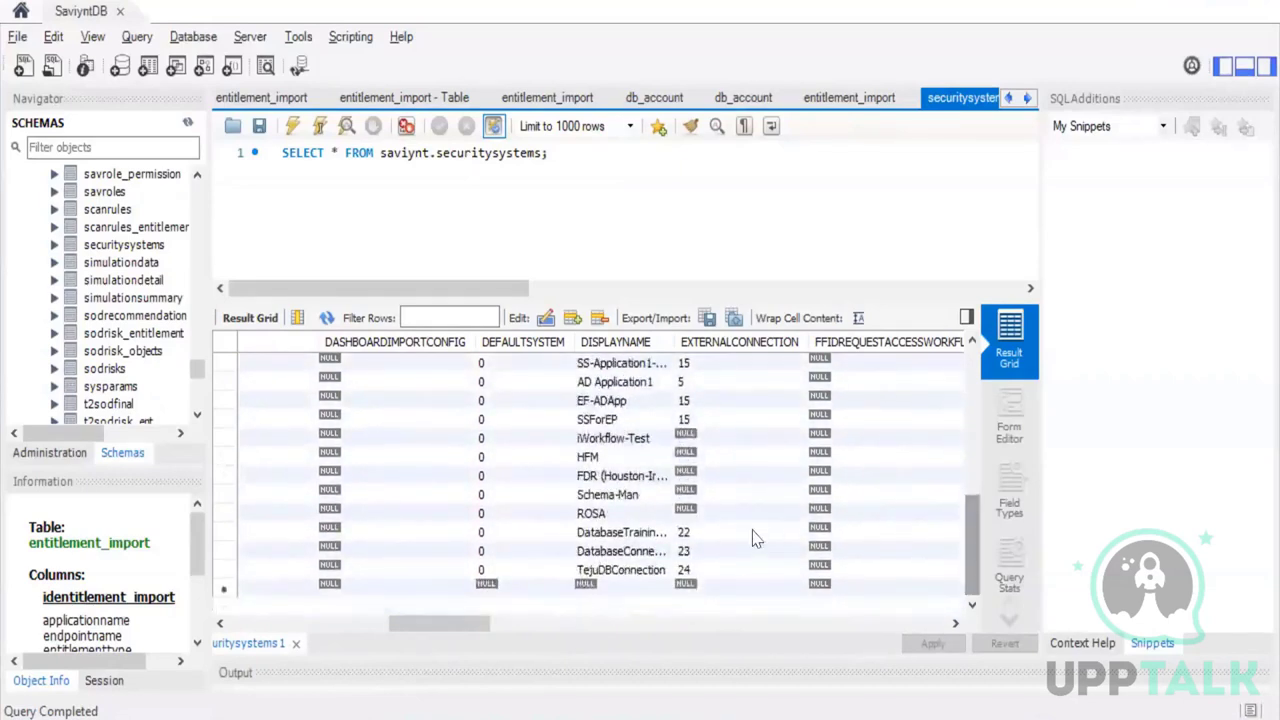
drag(679, 358, 763, 360)
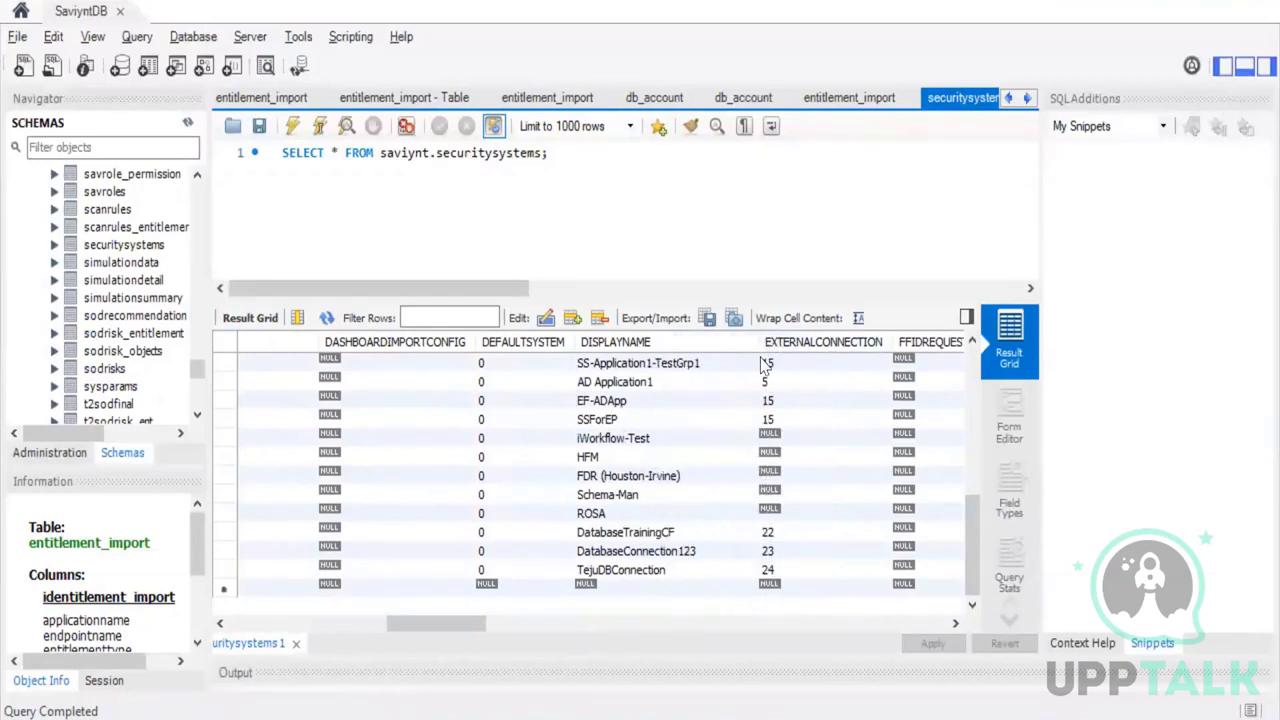
click(666, 534)
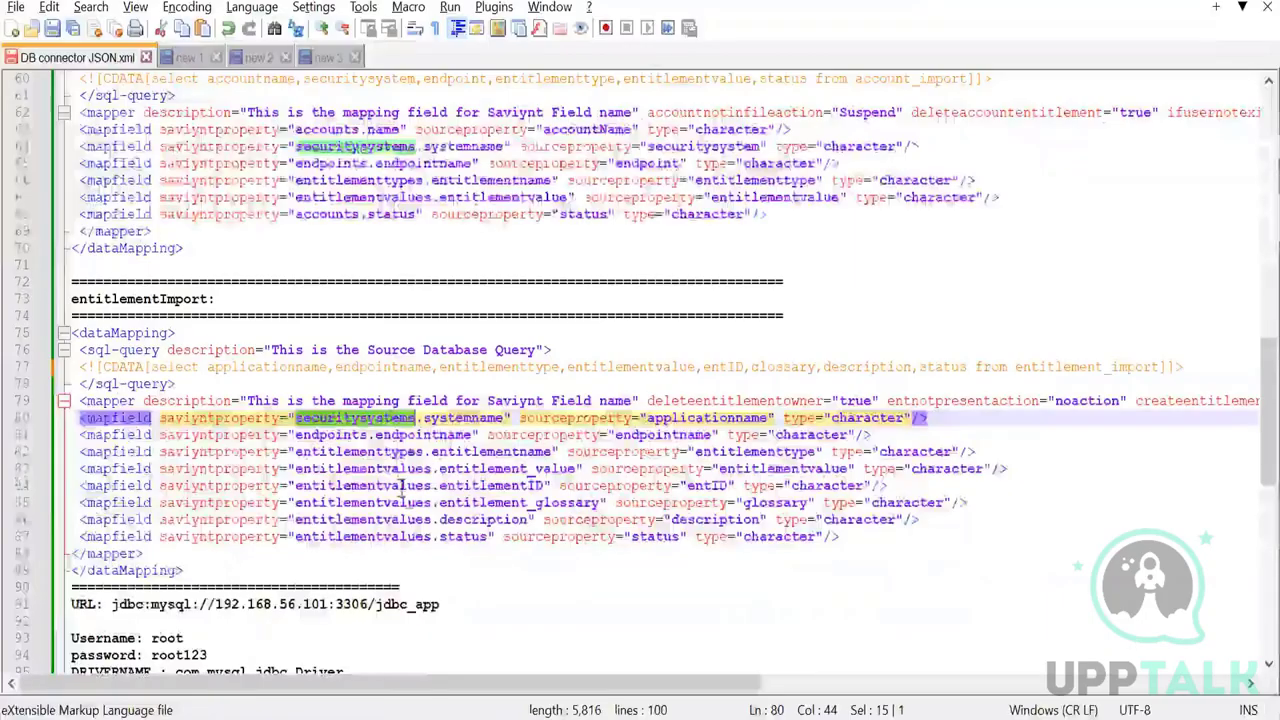
Highlight endpointname in the entitlementImport mapping in Notepad++, then open the rows of Workbench's saviynt endpoints table
double_click(420, 435)
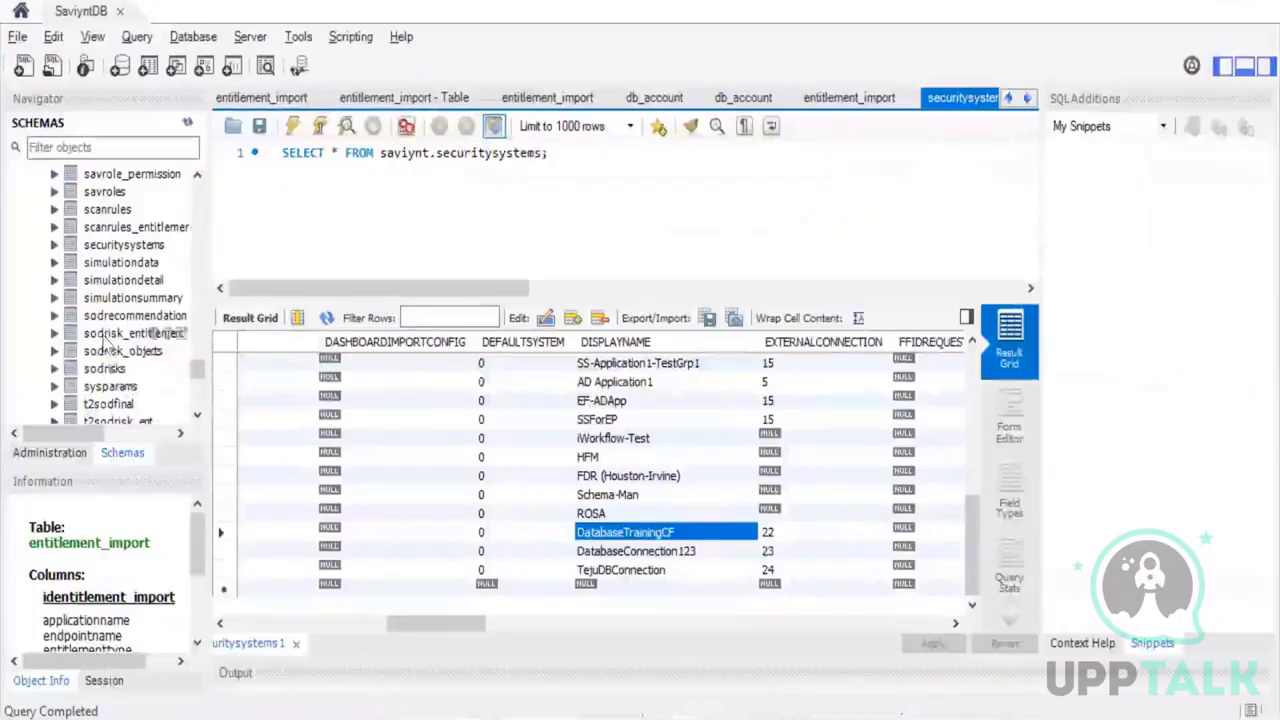
scroll(145, 370, up, 10)
scroll(141, 363, up, 15)
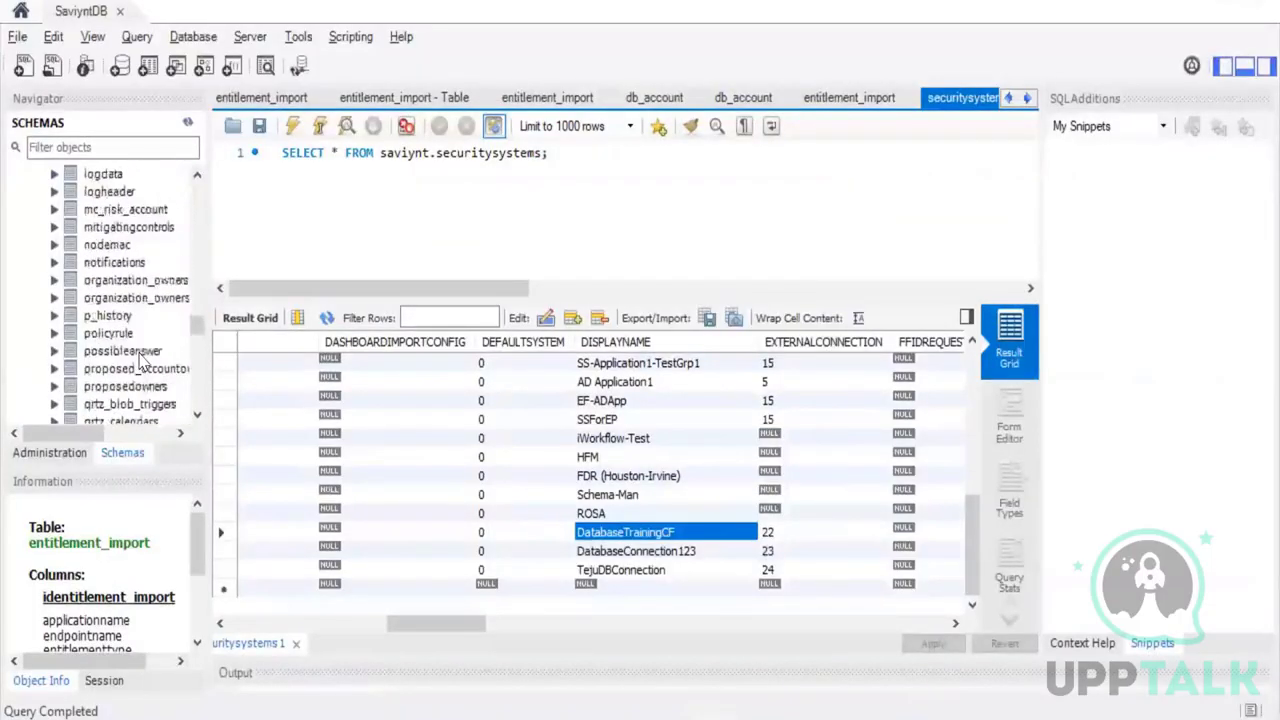
scroll(143, 365, up, 20)
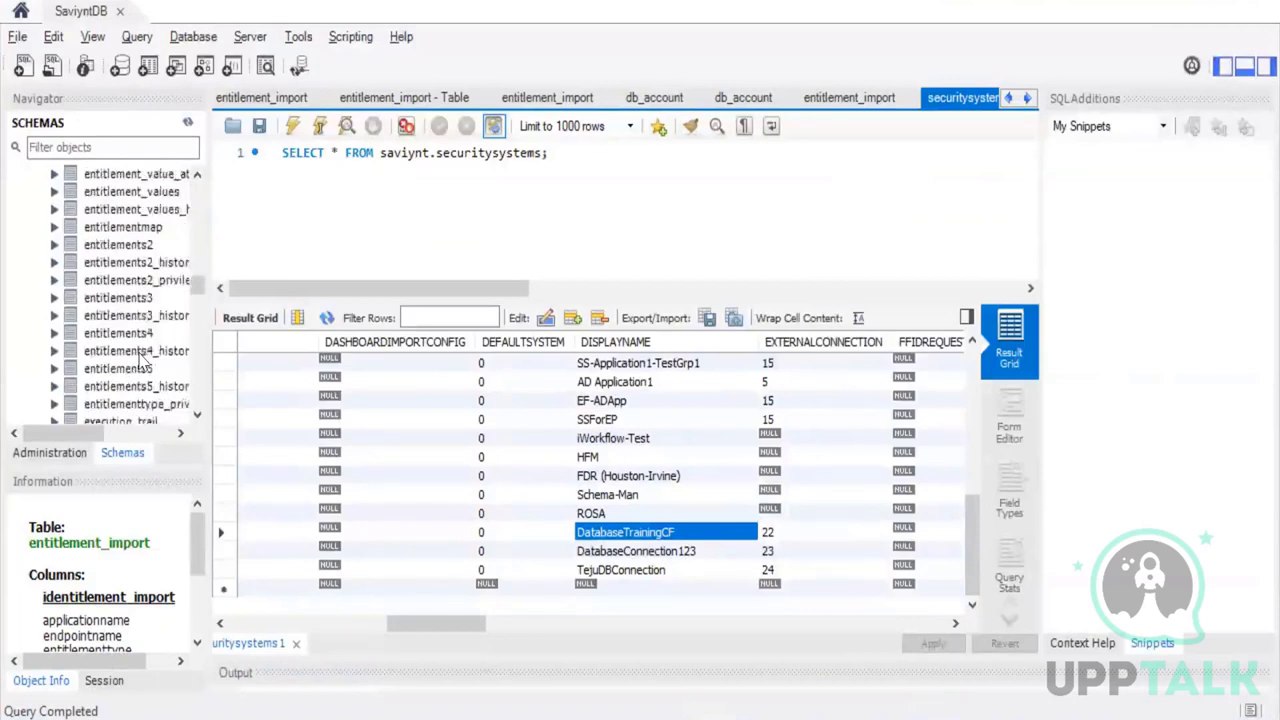
scroll(140, 362, up, 10)
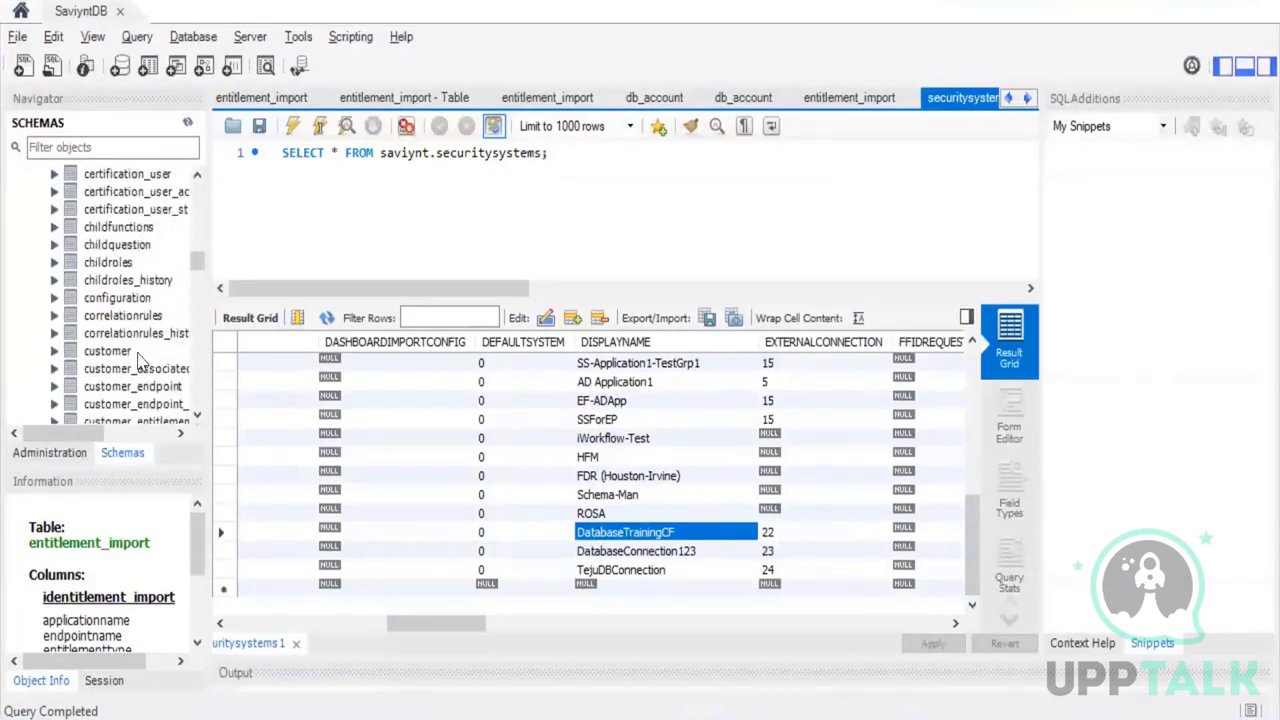
scroll(140, 362, down, 10)
scroll(140, 362, down, 2)
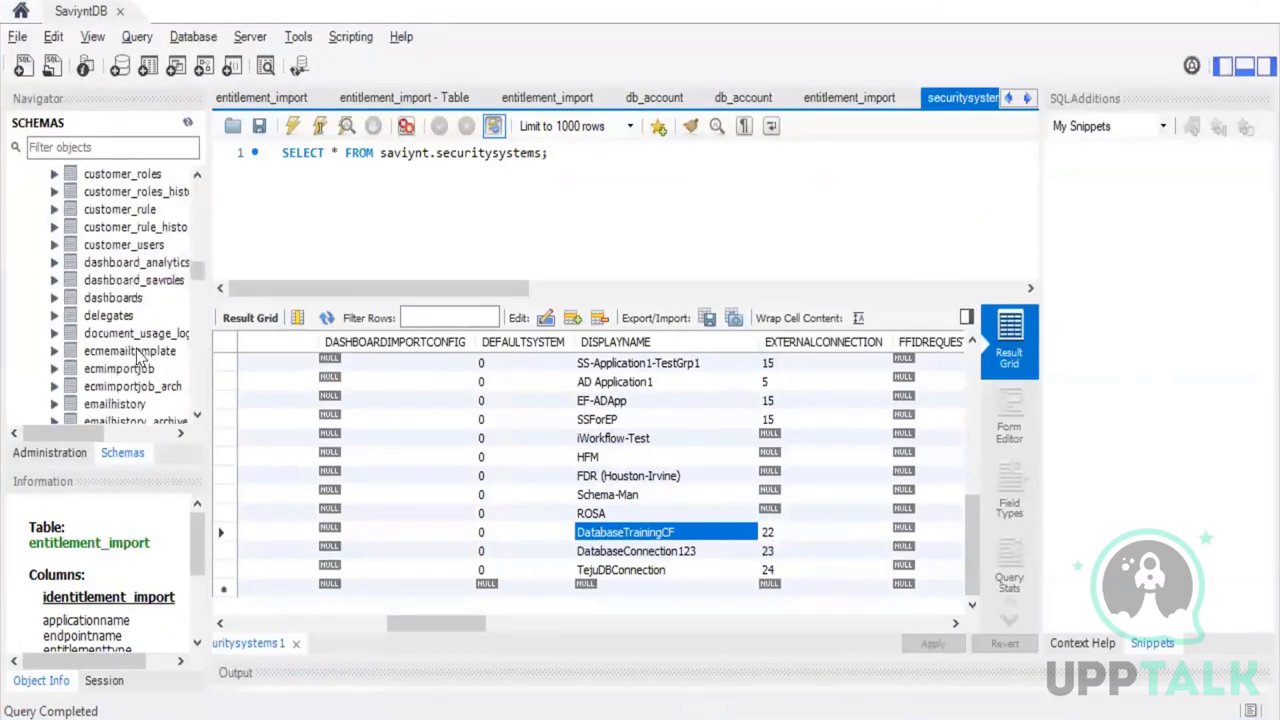
scroll(140, 360, up, 2)
scroll(140, 360, down, 5)
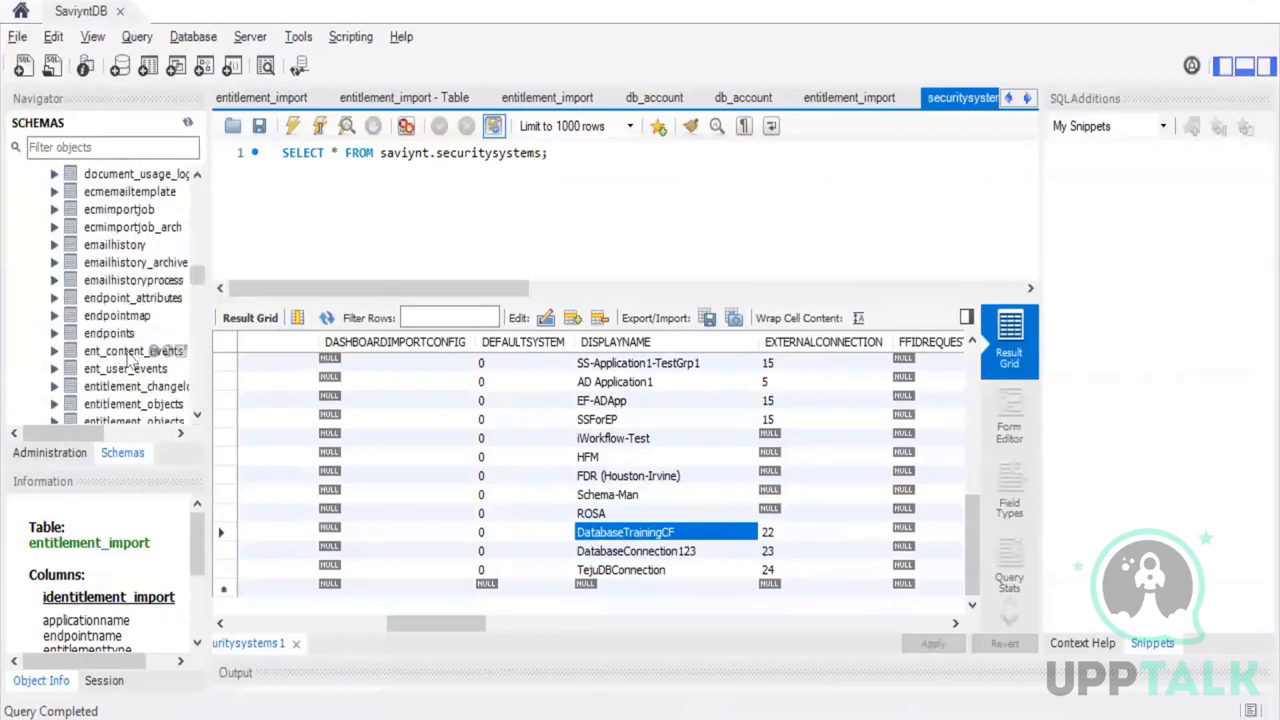
click(181, 334)
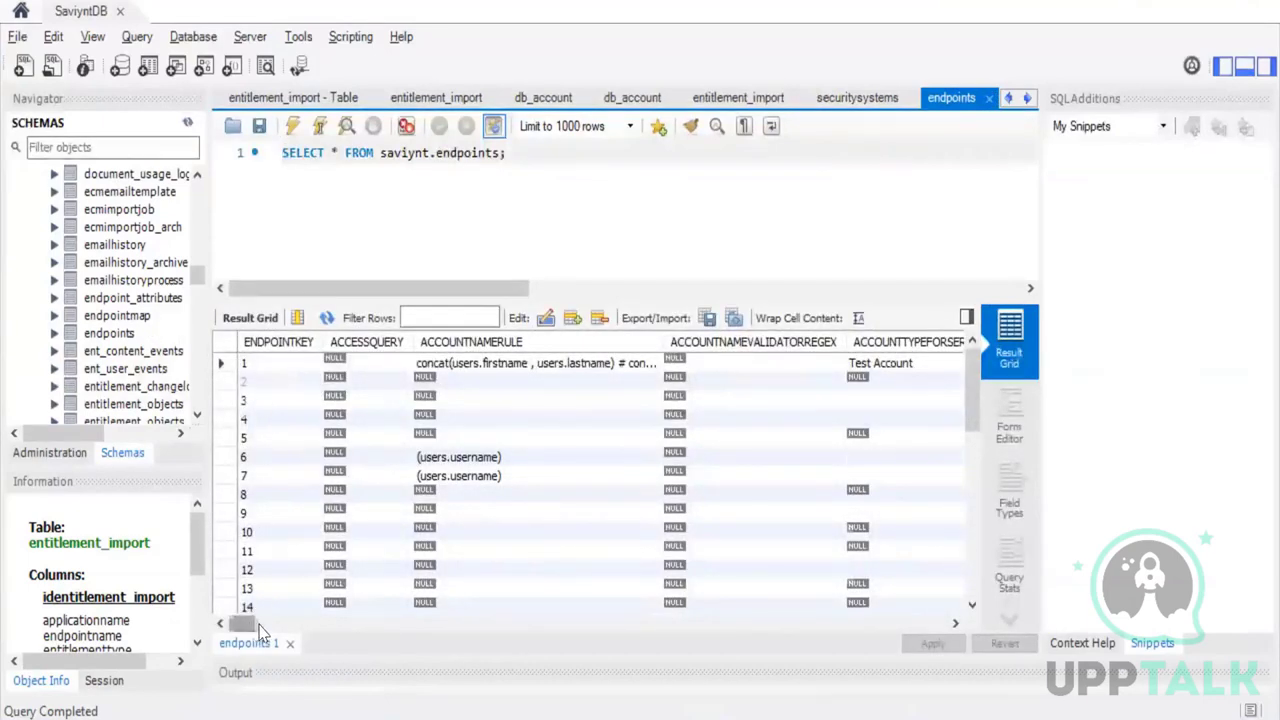
Find DatabaseTrainingCF in the endpoints DISPLAYNAME column, then highlight entitlementname in the entitlementImport mapping in Notepad++
drag(258, 630, 448, 650)
drag(463, 653, 832, 657)
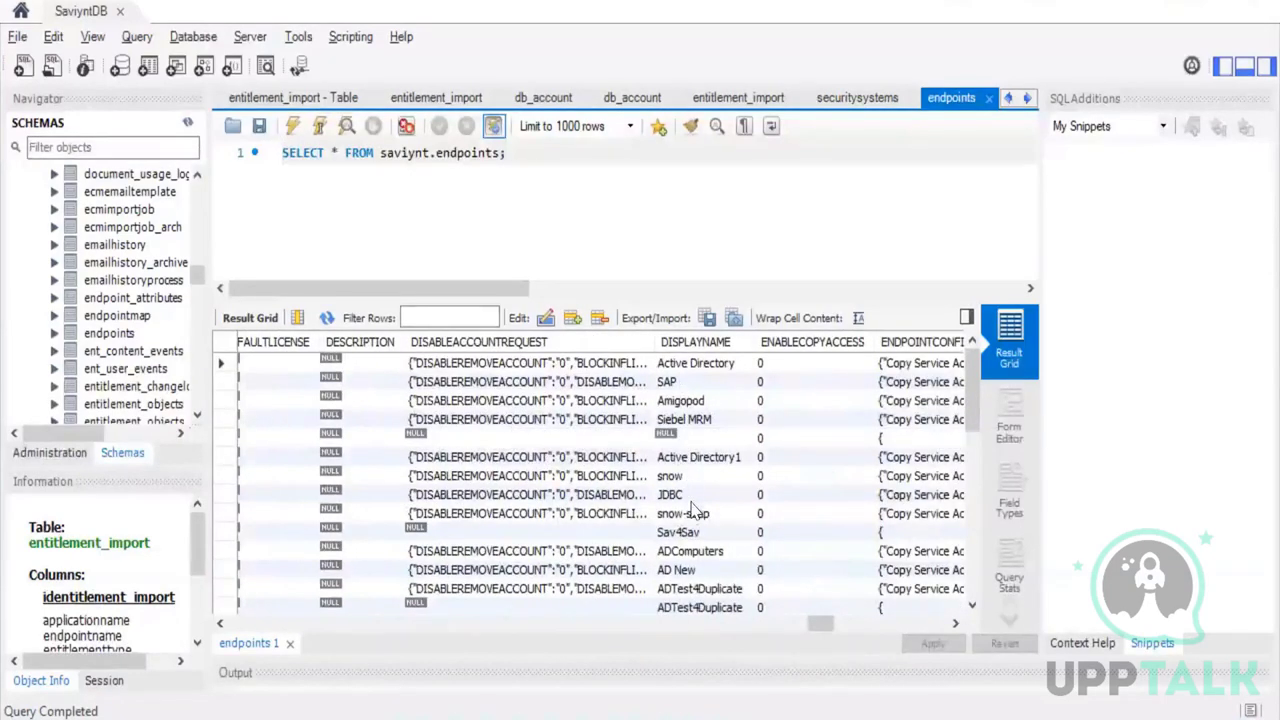
scroll(712, 543, down, 5)
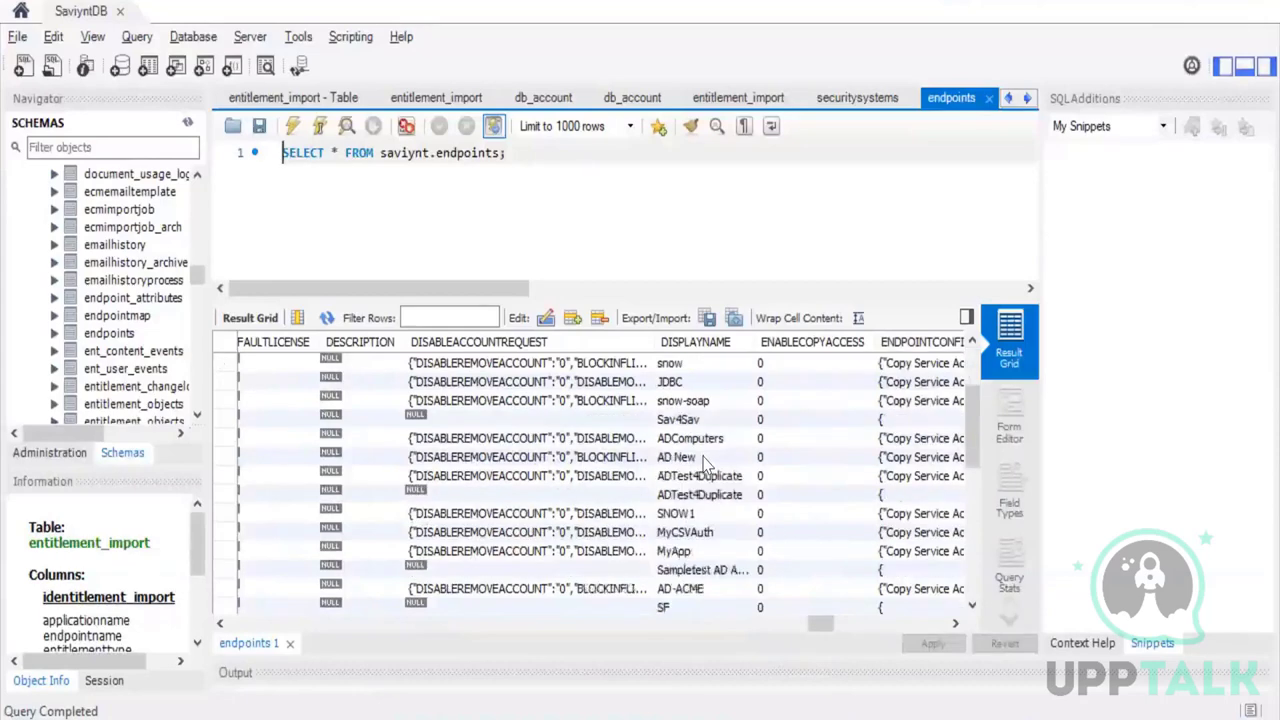
scroll(700, 540, down, 3)
click(710, 555)
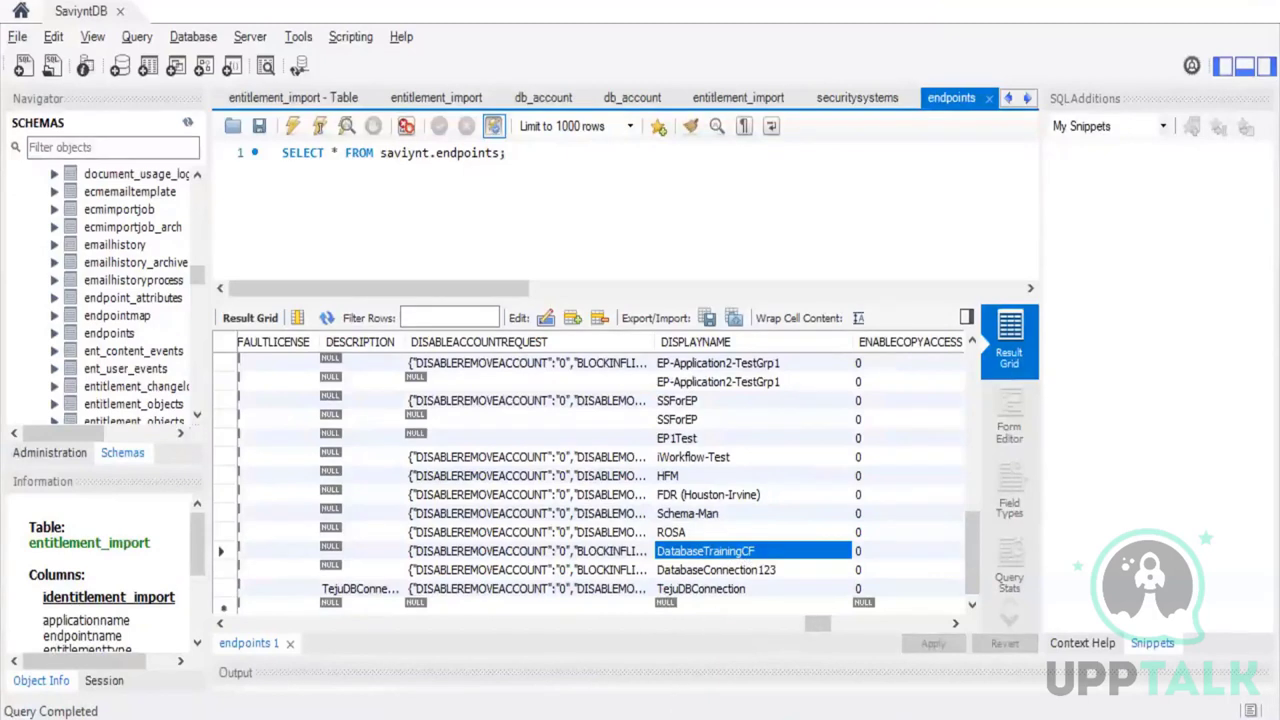
key(alt+Tab)
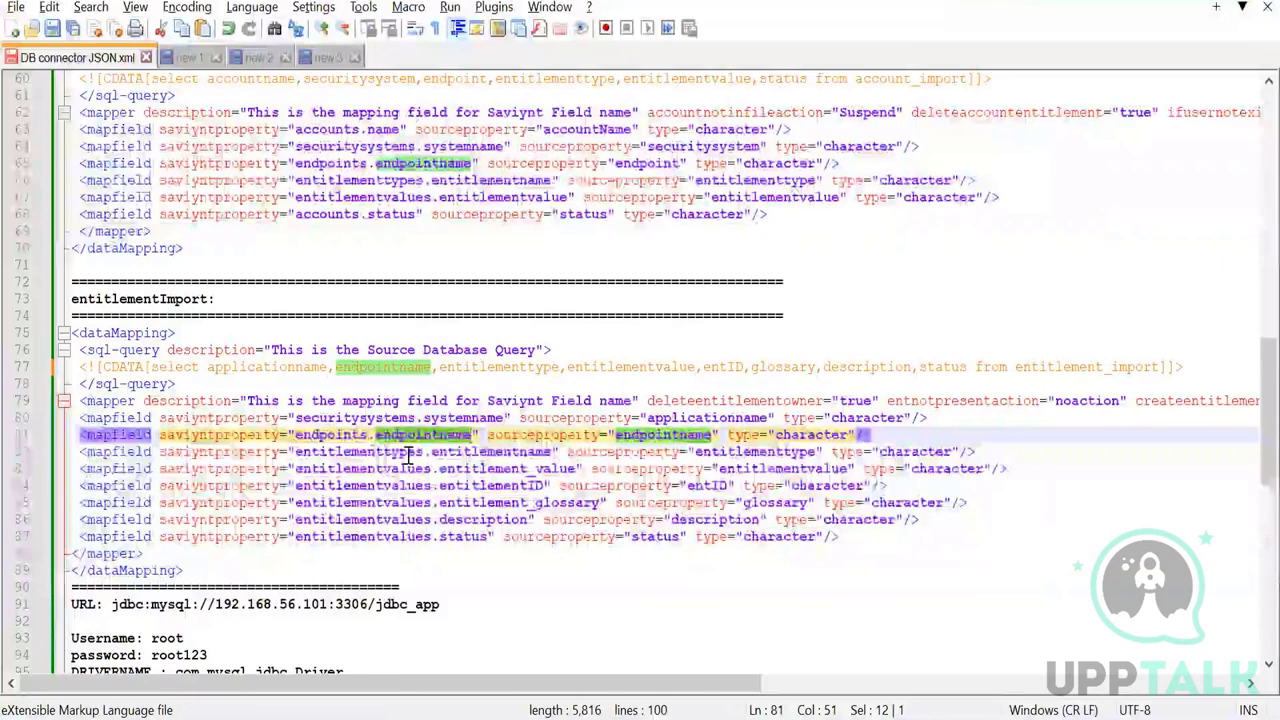
double_click(452, 452)
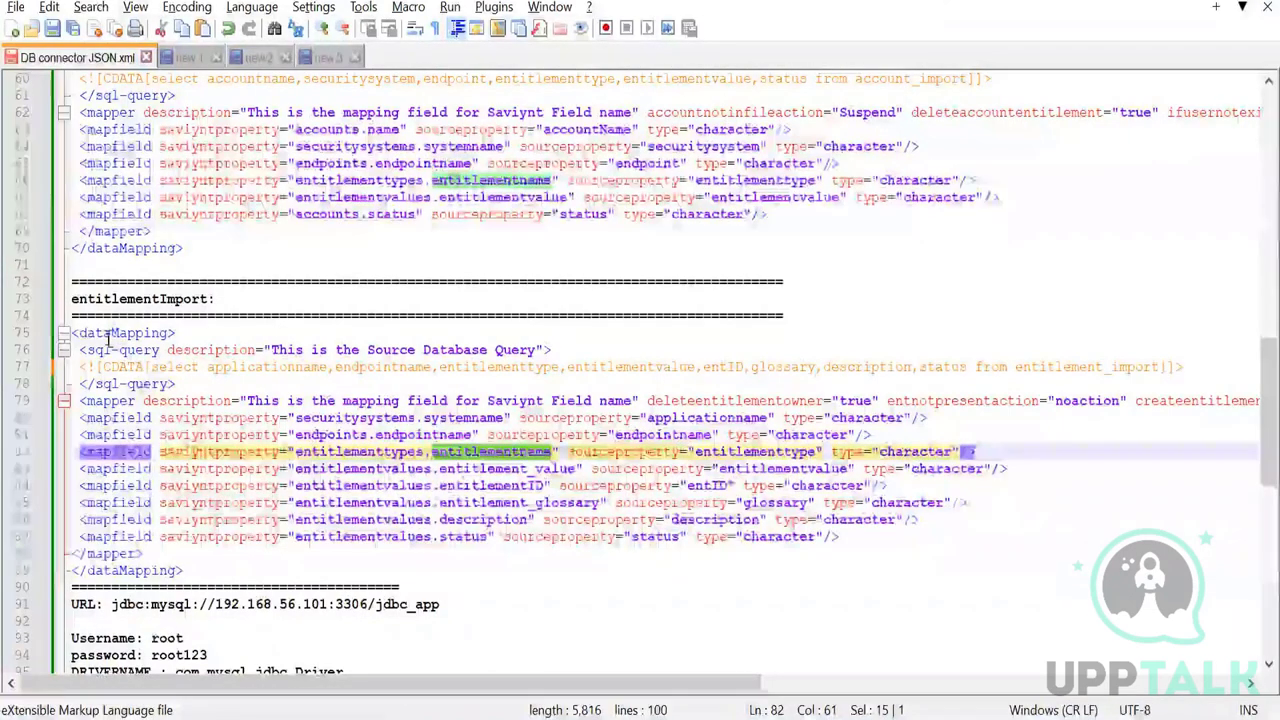
Copy the whole entitlementImport dataMapping block from Notepad++ into the ENTITLEMENTVALUEIMPORT field of the Saviynt connection
drag(72, 333, 186, 572)
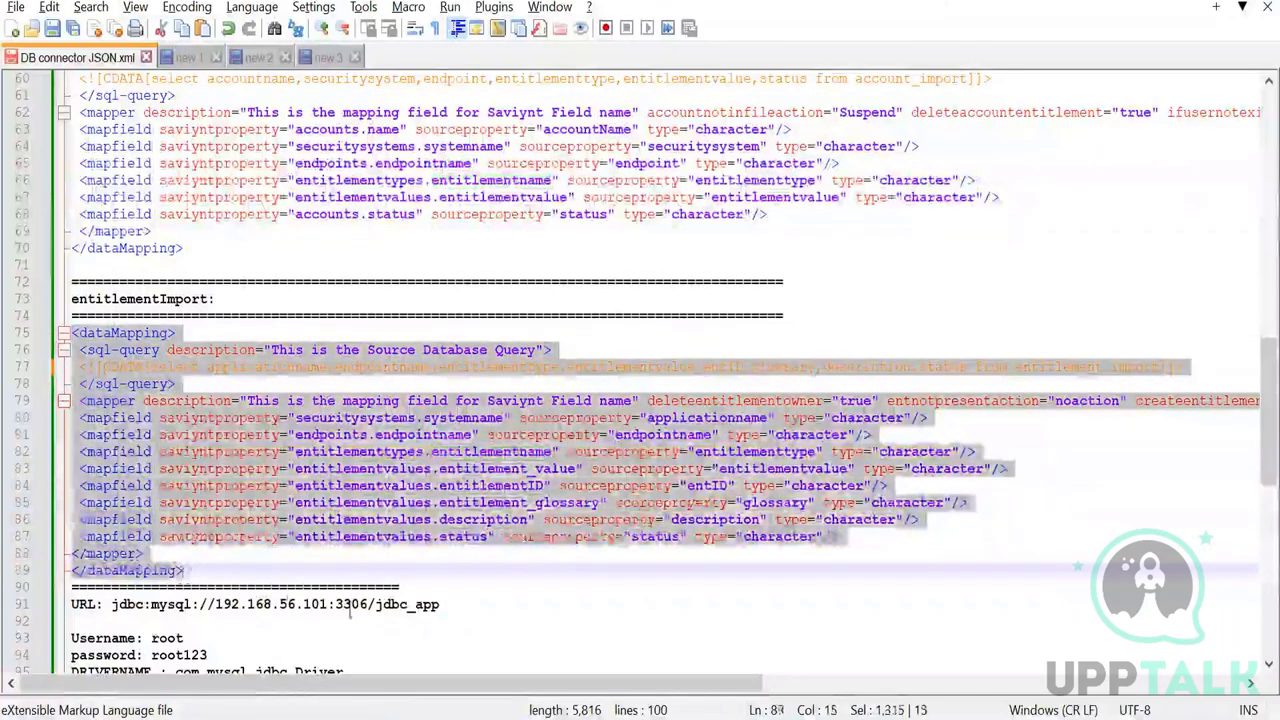
key(alt+Tab)
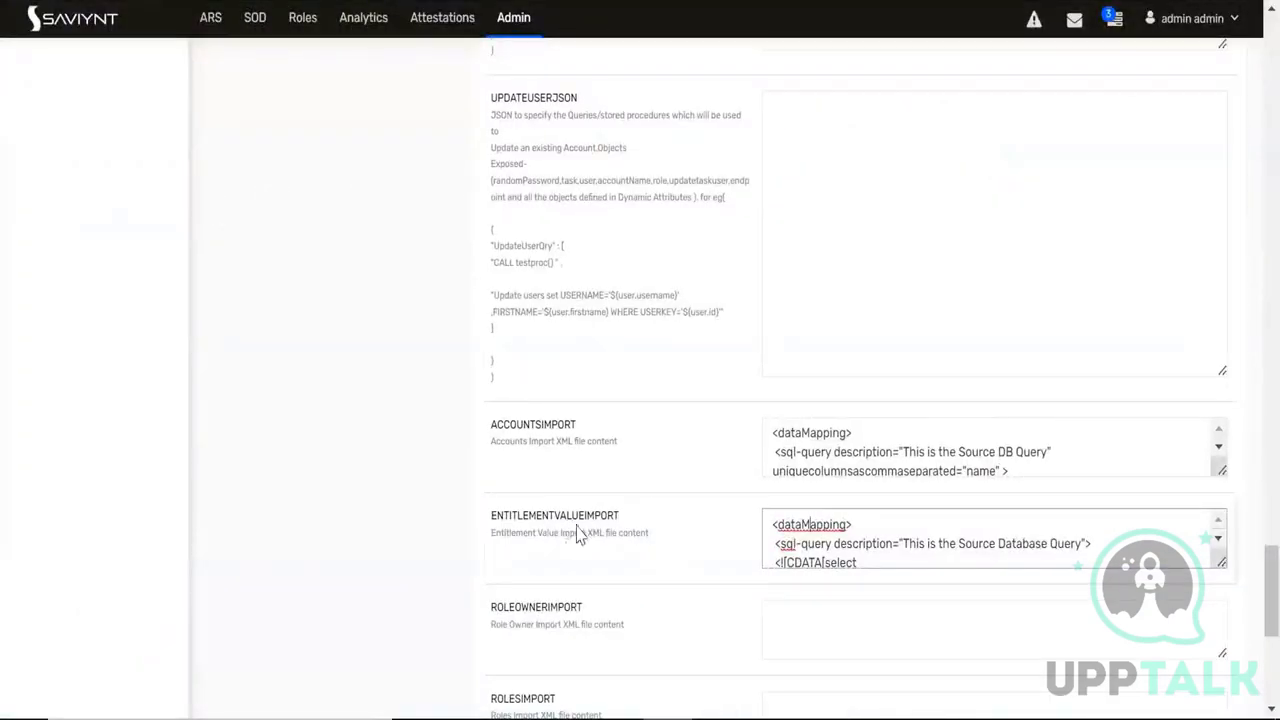
click(890, 526)
key(ctrl+a)
key(ctrl+v)
scroll(891, 526, down, 2)
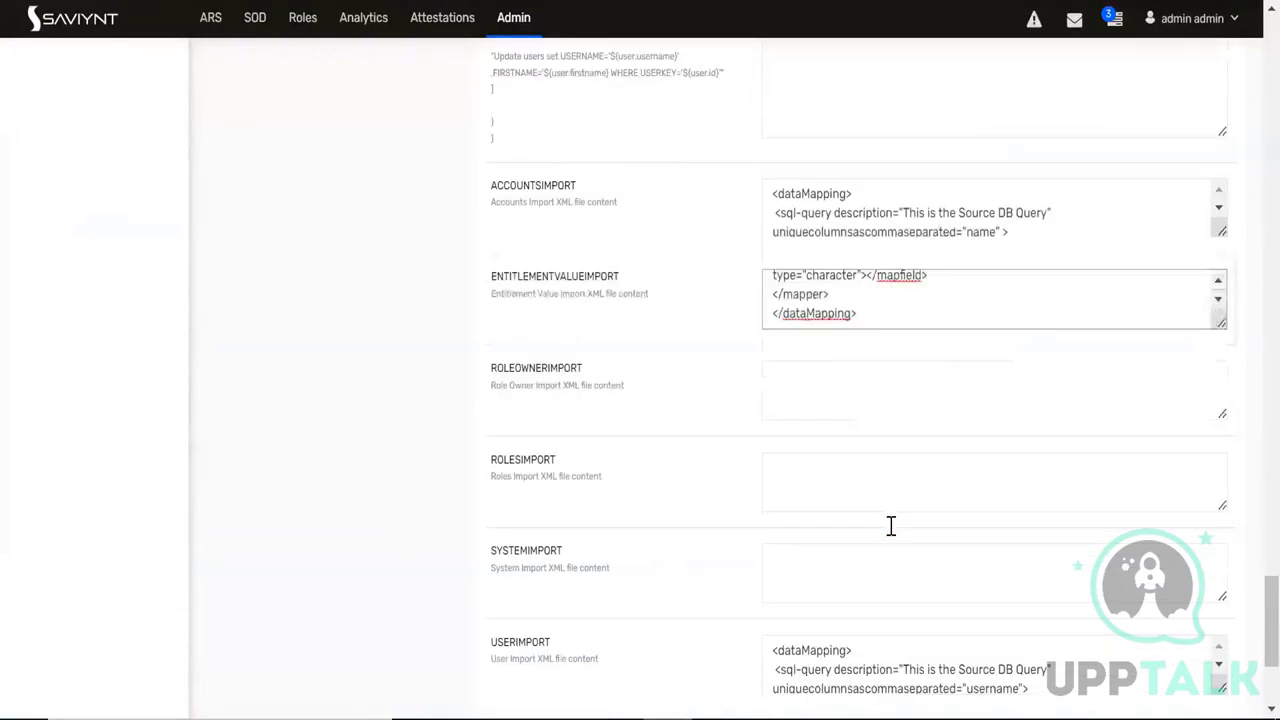
Save and test the Saviynt connection, then dismiss the connection status dialog
scroll(1000, 450, down, 2)
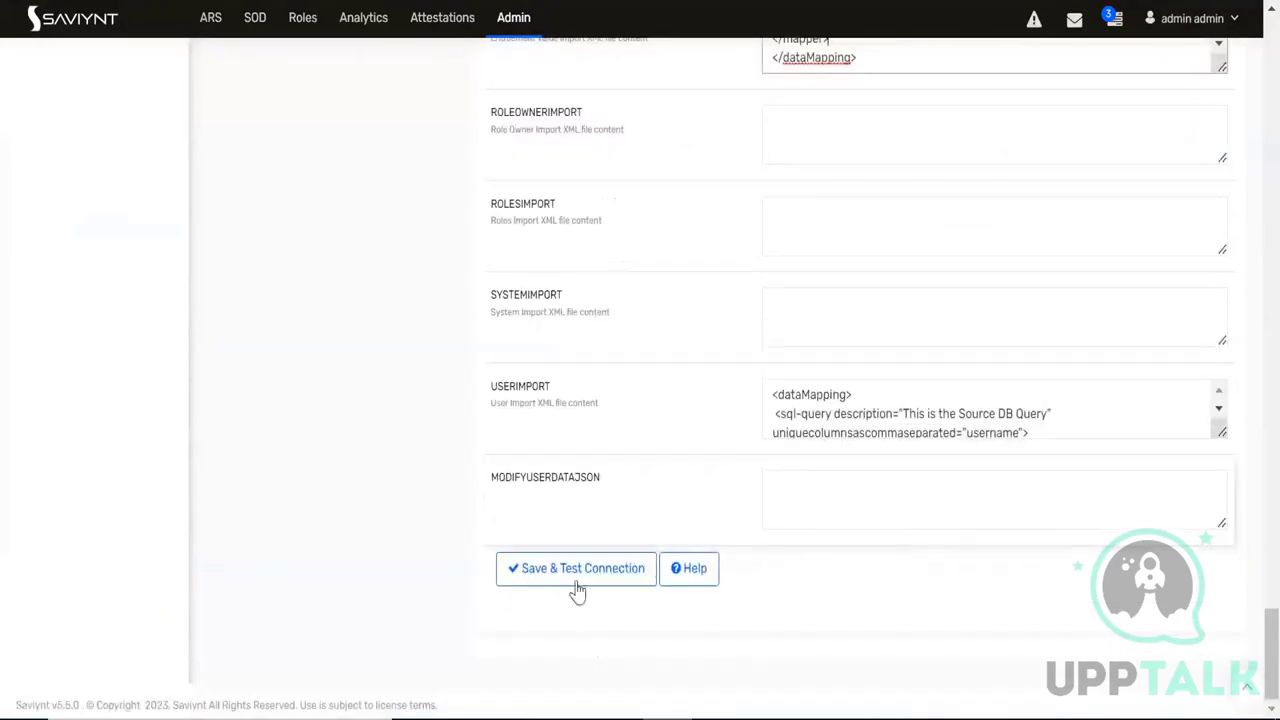
click(567, 583)
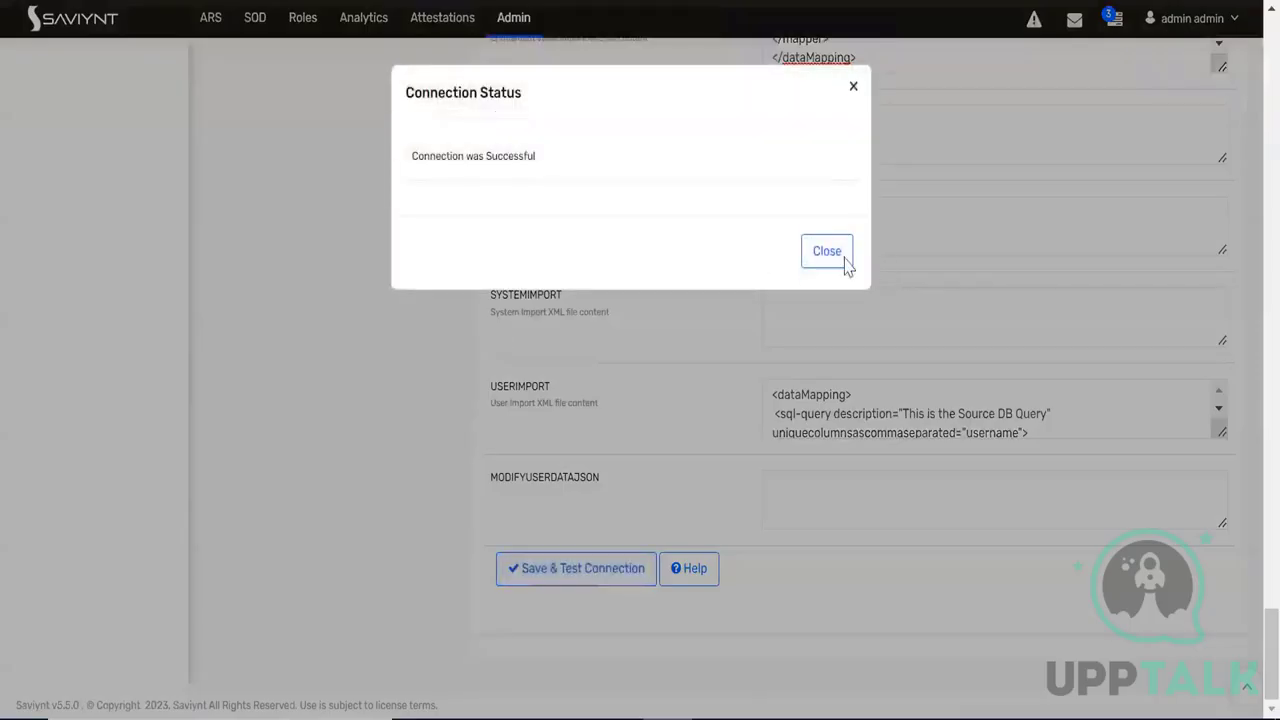
click(827, 252)
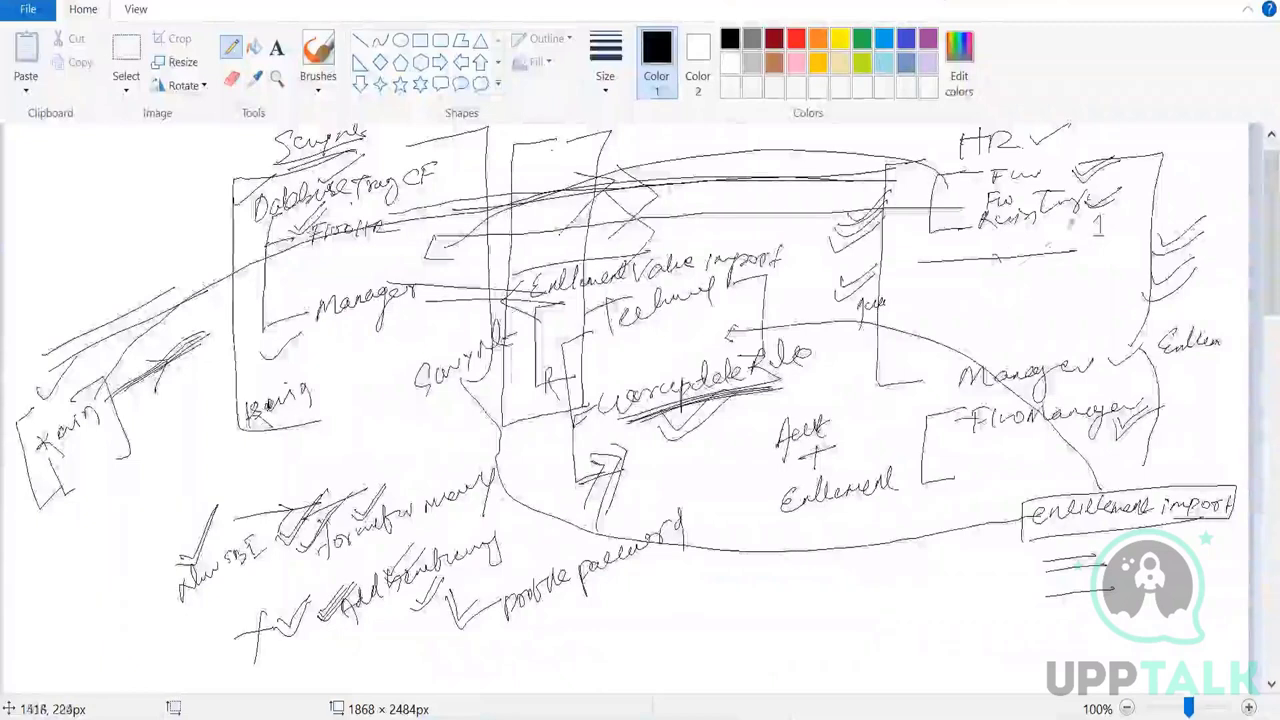
Switch to the Paint diagram and draw freehand strokes connecting the HR application's entries with the Saviynt side
mouse_move(998, 244)
mouse_down()
mouse_move(1062, 238)
mouse_move(406, 212)
mouse_up()
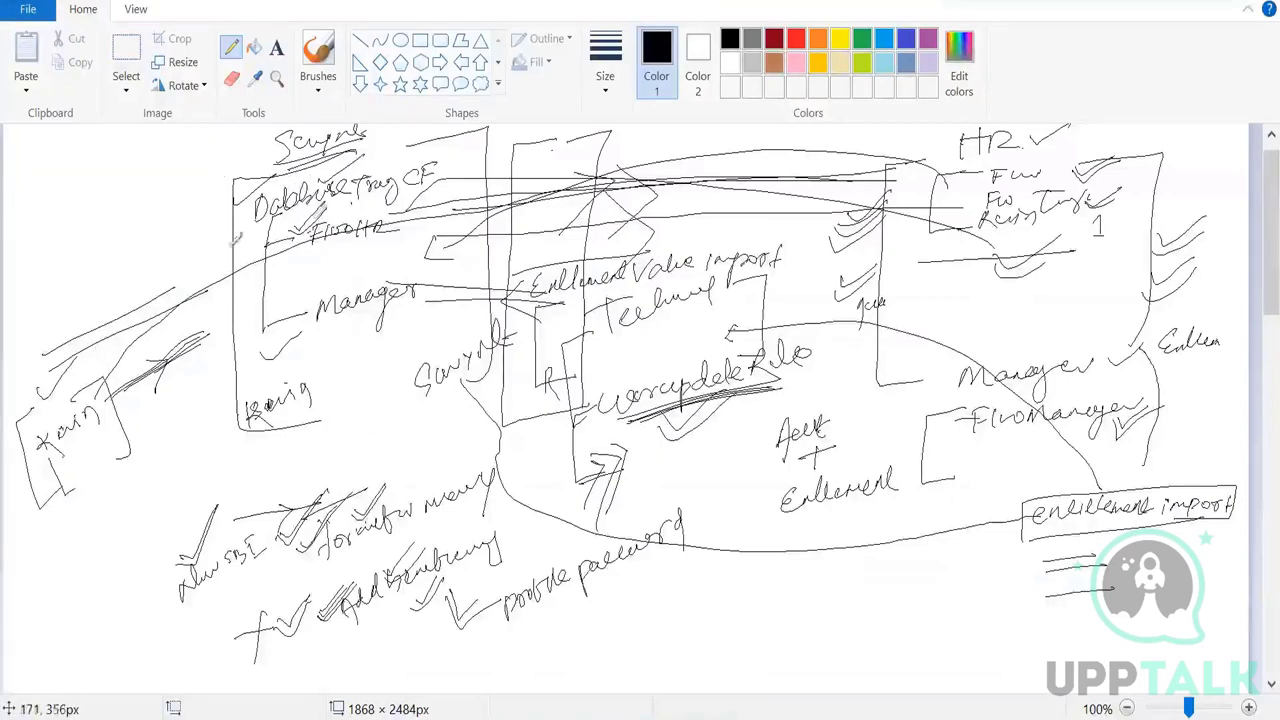
drag(610, 168, 835, 152)
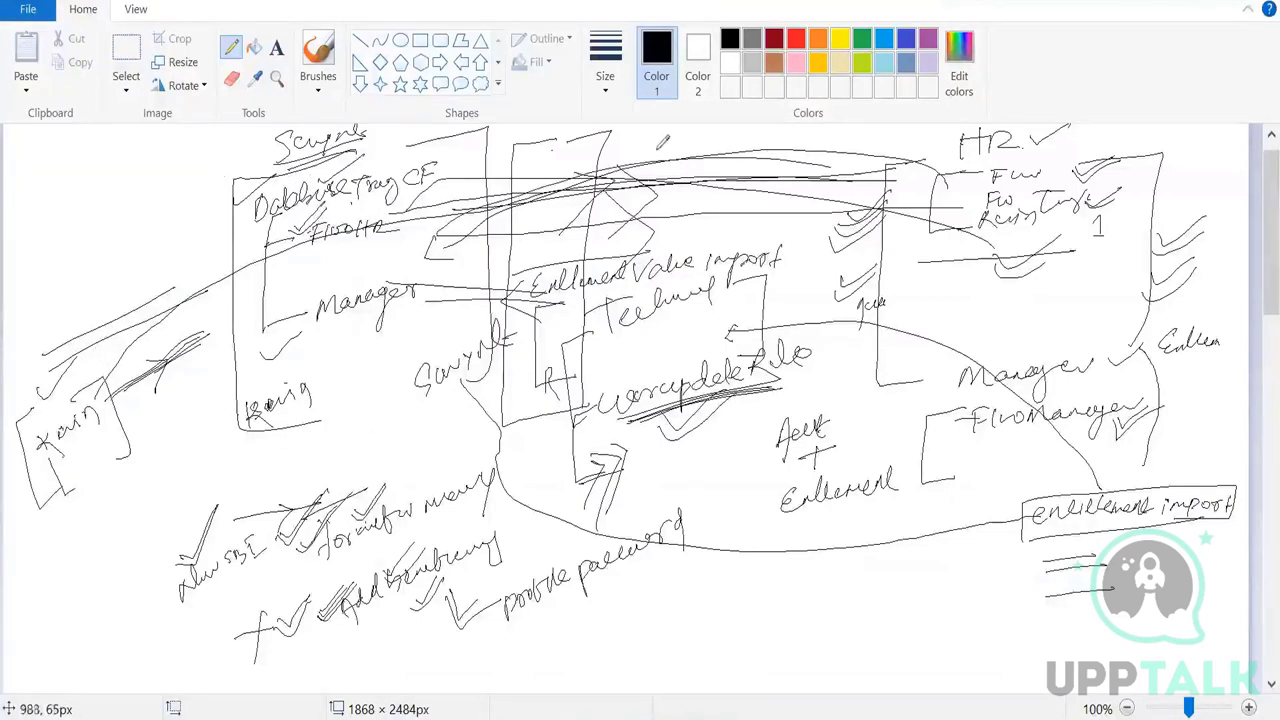
drag(656, 160, 700, 150)
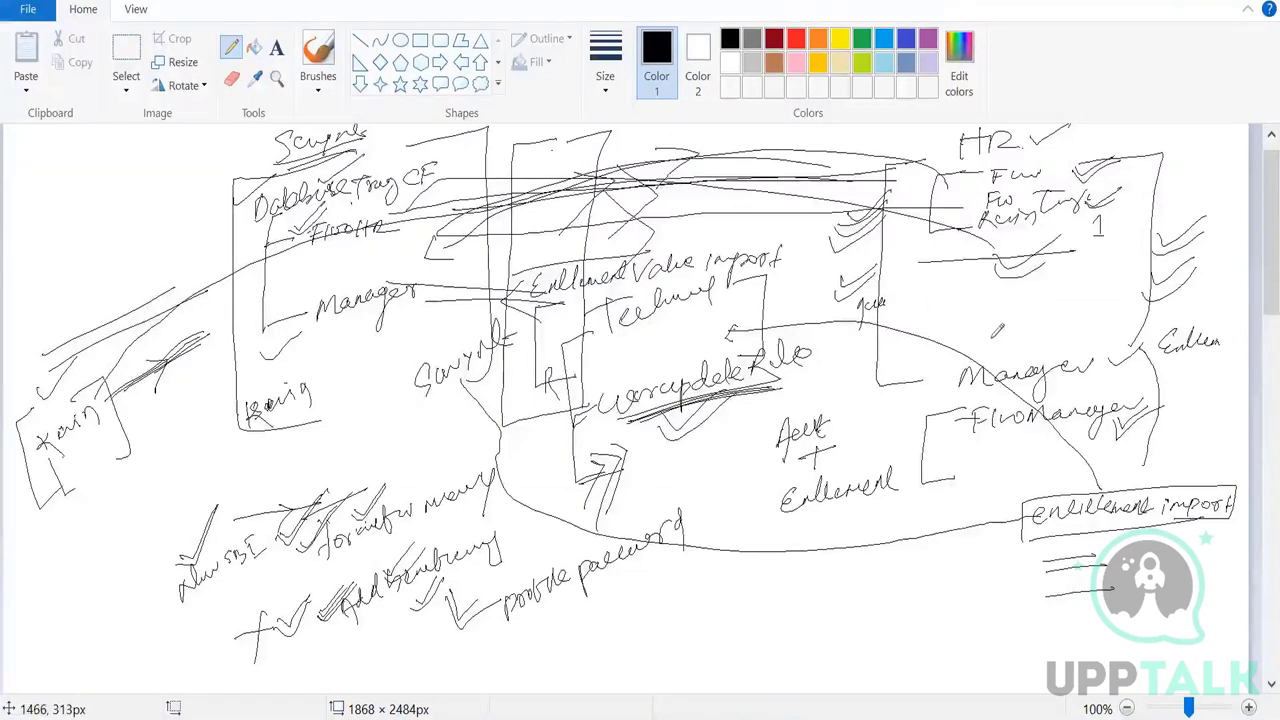
Draw a freehand line in the Paint diagram from above the HR side's Manager entry to the Saviynt label, with a short mark on it
mouse_move(990, 317)
mouse_down()
mouse_move(983, 328)
mouse_move(603, 313)
mouse_move(512, 343)
mouse_up()
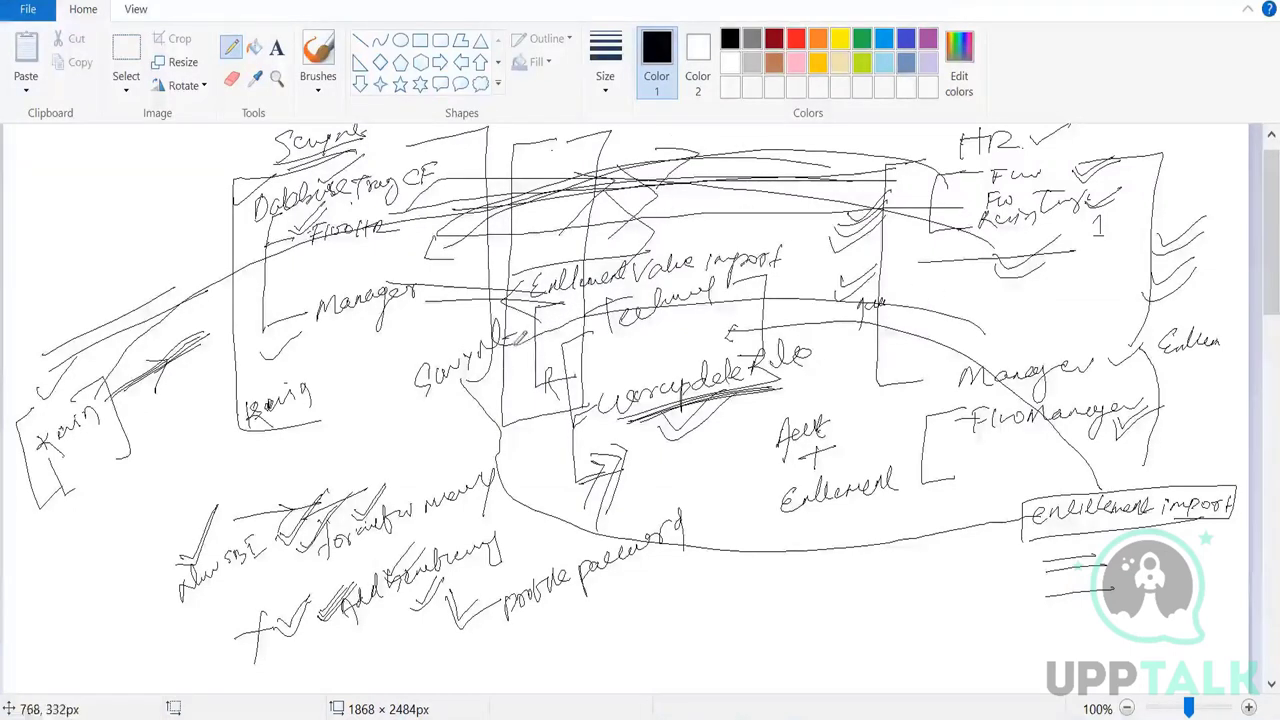
drag(918, 296, 906, 309)
Switch to Saviynt's Job Control Panel and expand Entitlements Import from Database (EntitlementValueImportJob) in the Database category
key(alt+Tab)
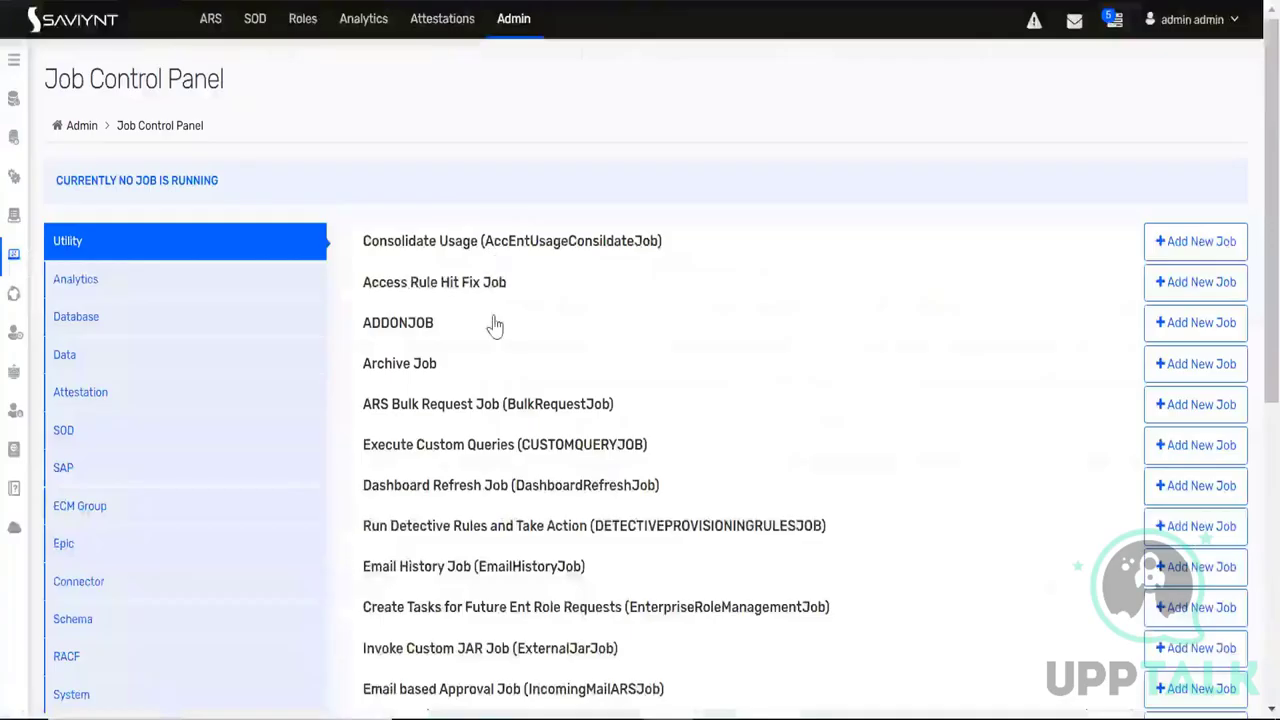
scroll(1248, 325, down, 2)
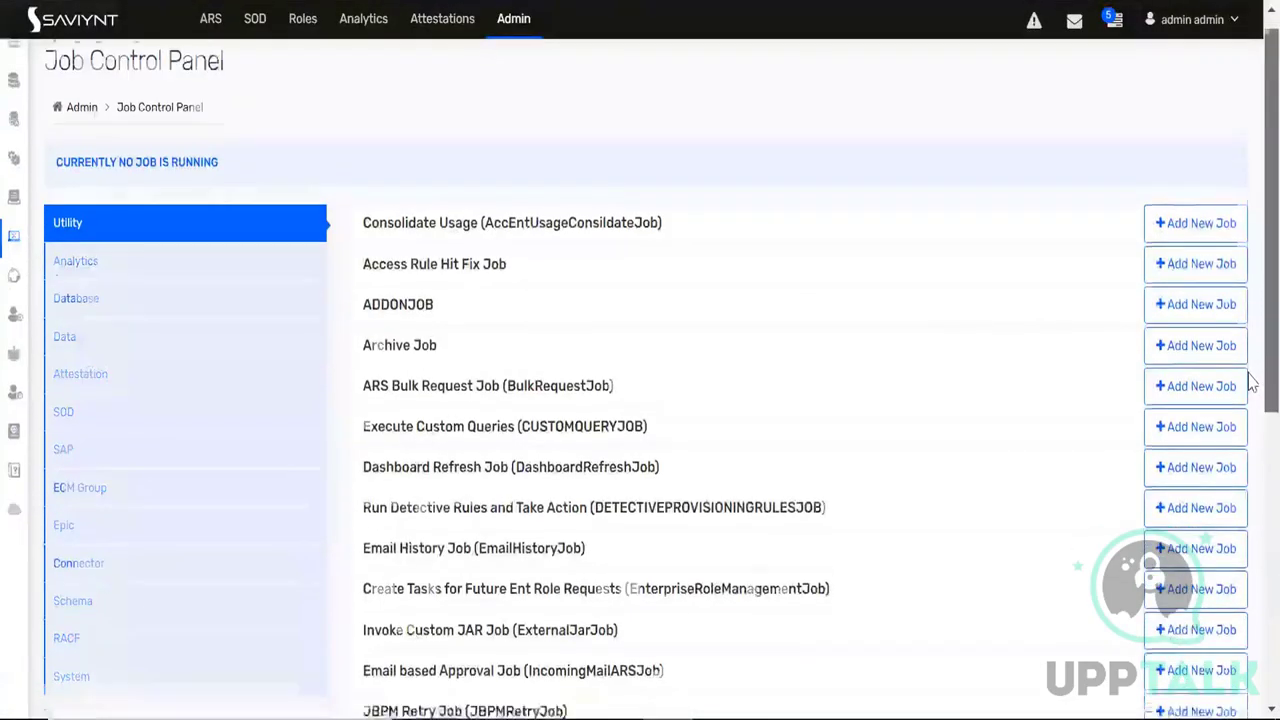
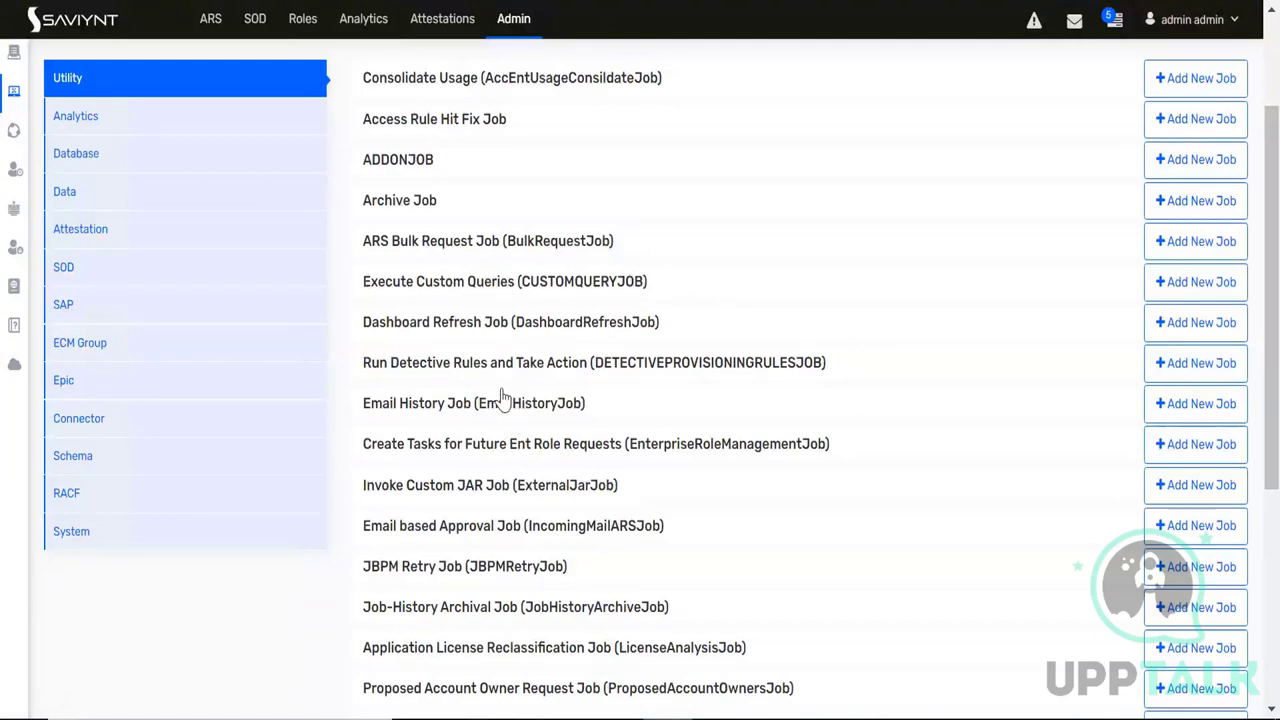
scroll(503, 397, down, 3)
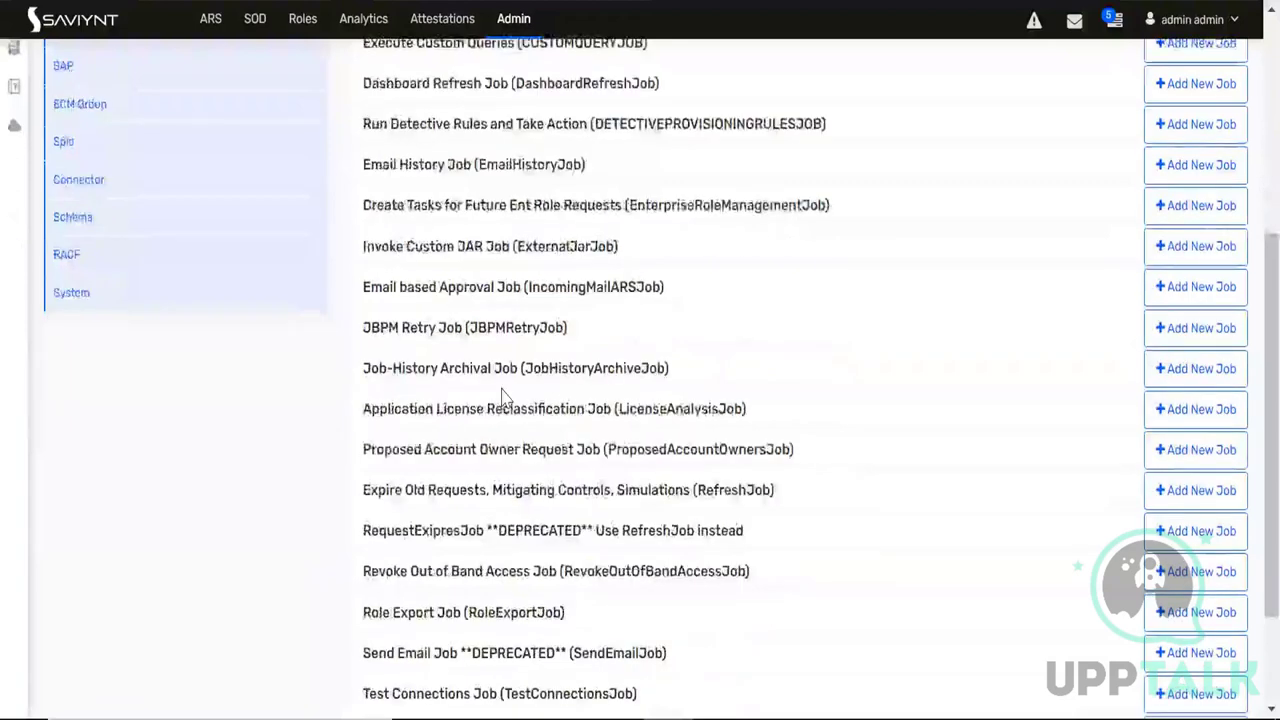
scroll(505, 398, up, 4)
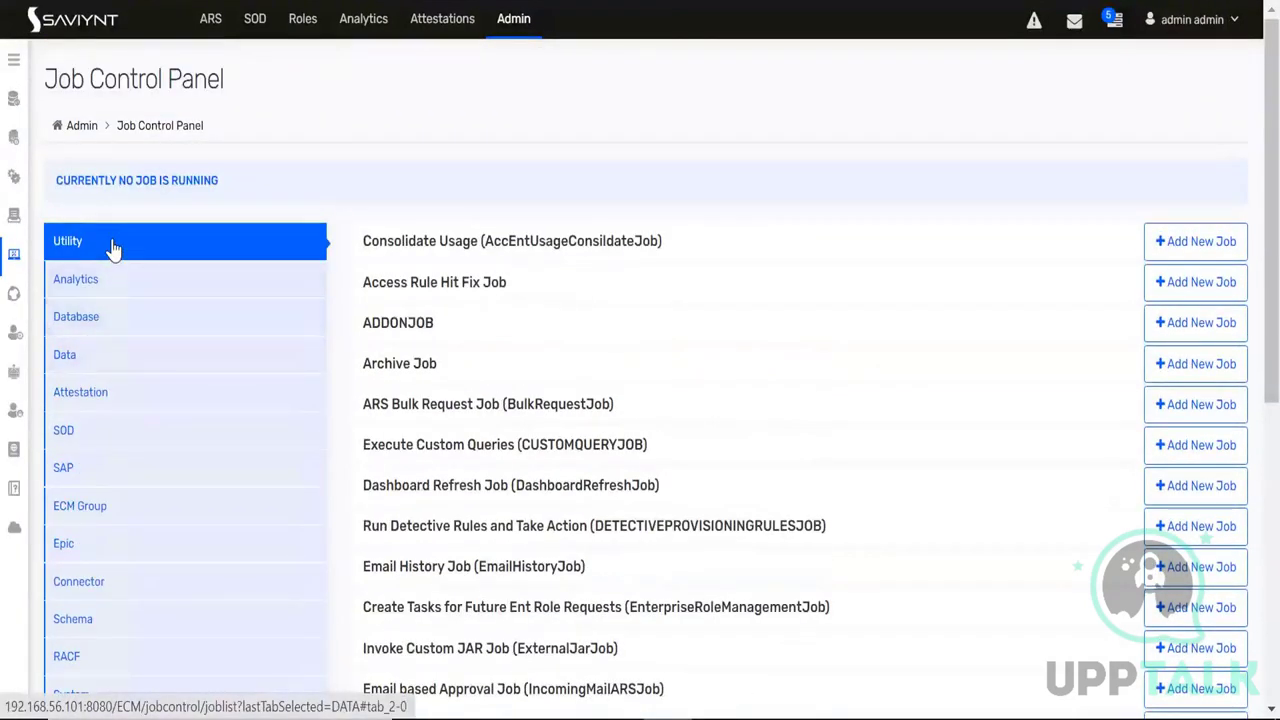
scroll(428, 420, down, 3)
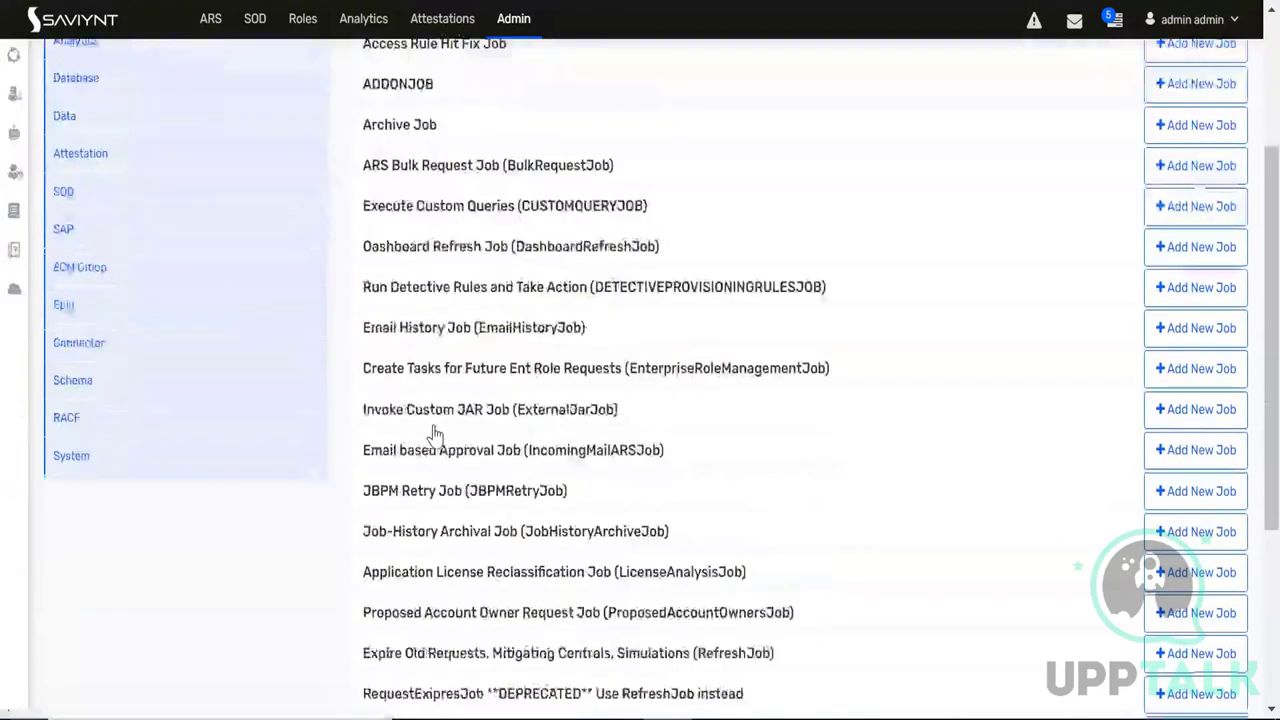
scroll(425, 345, down, 4)
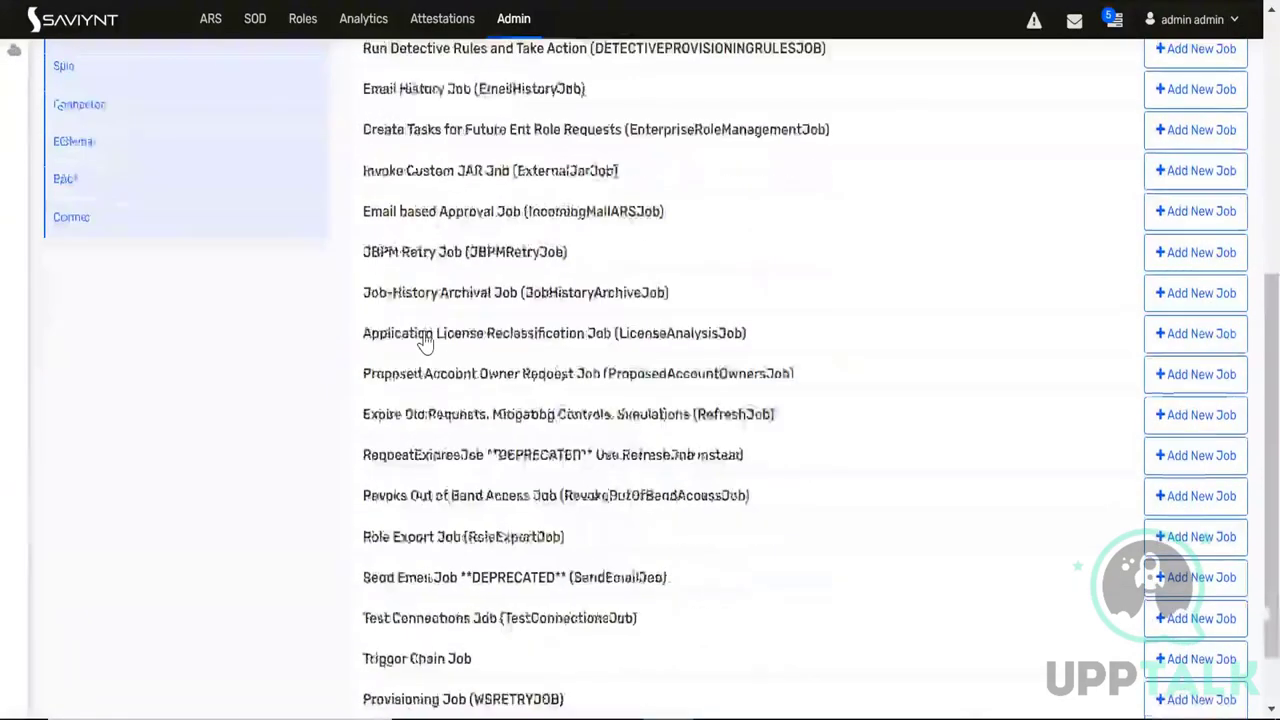
scroll(425, 345, up, 7)
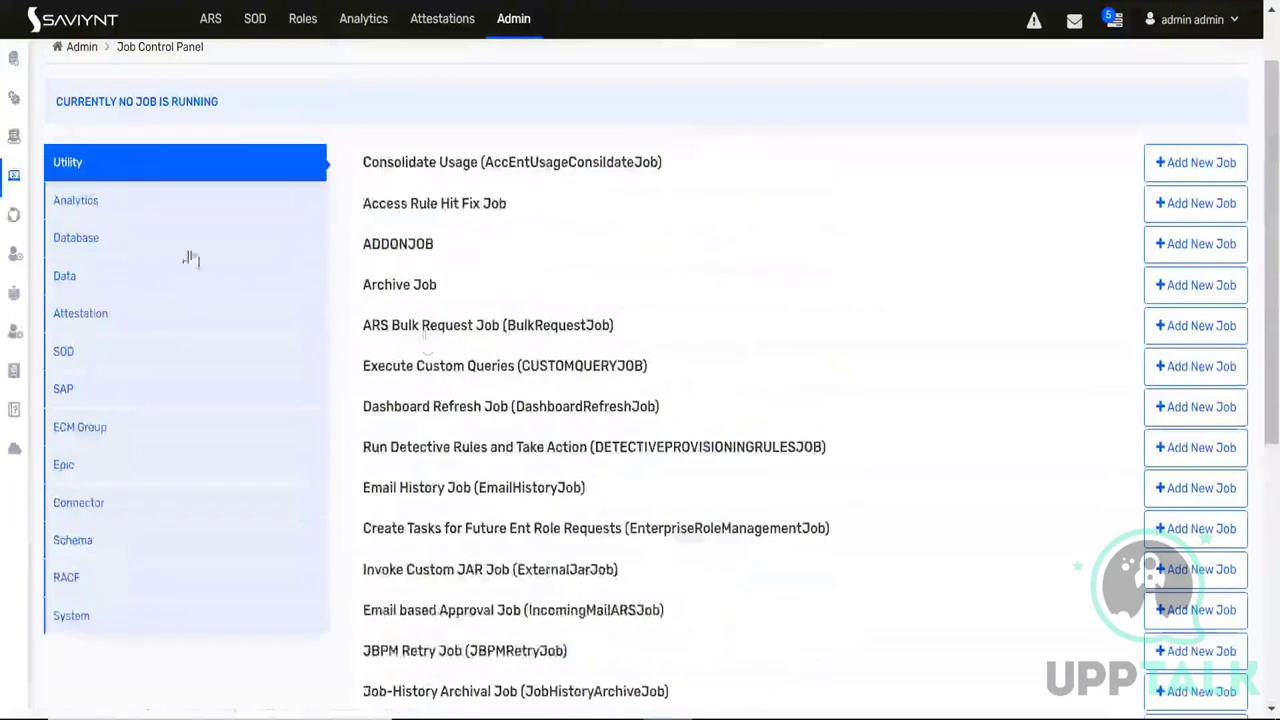
click(106, 247)
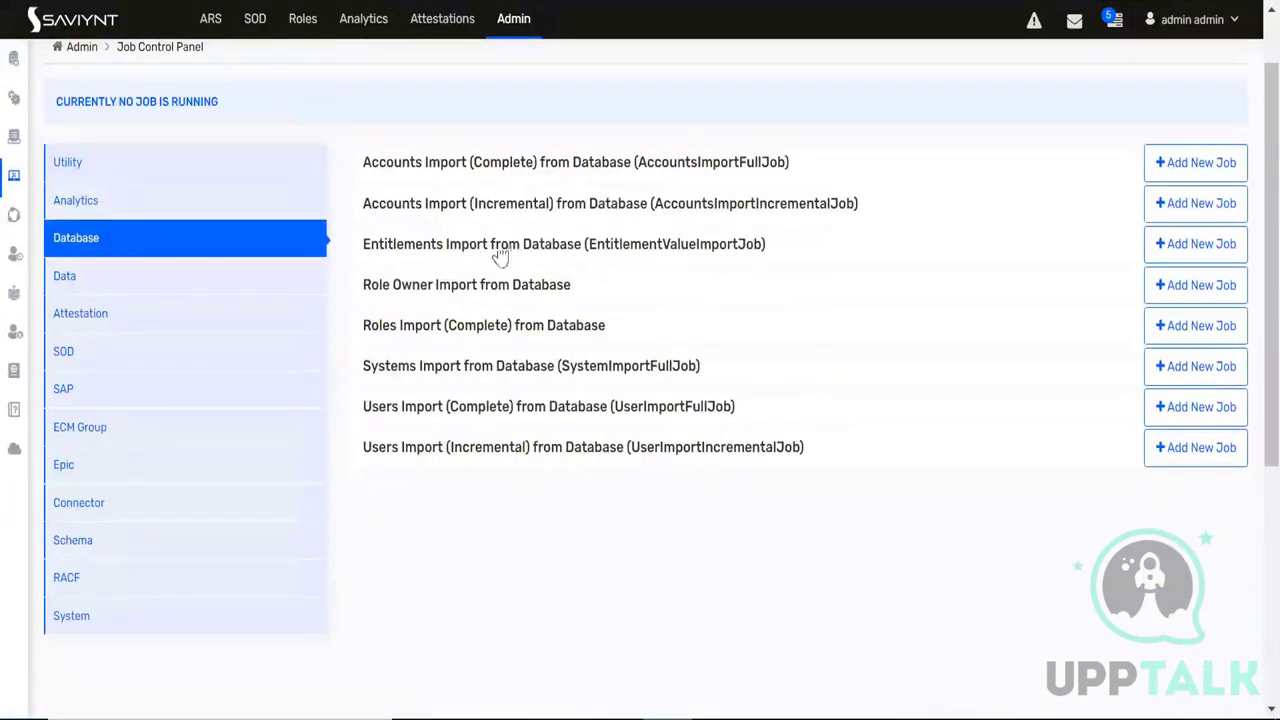
click(613, 246)
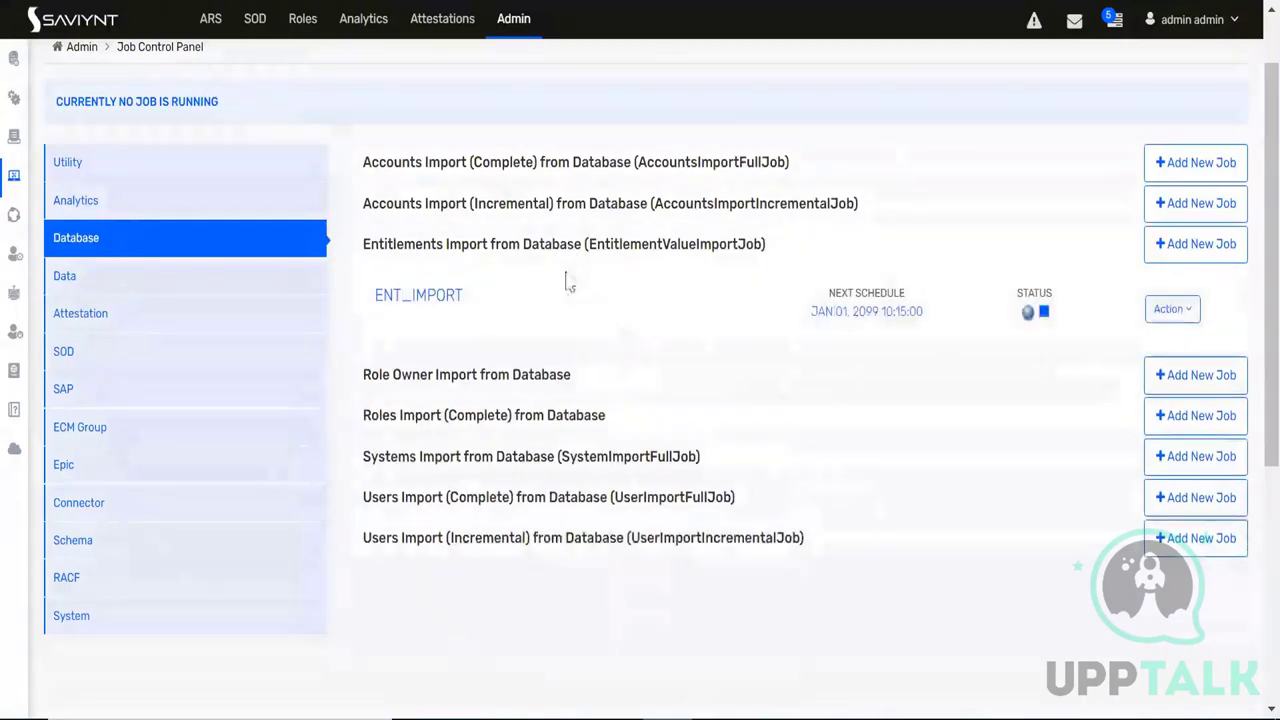
Start the ENT_IMPORT job with the DatabaseTrainingCF connection
click(1170, 309)
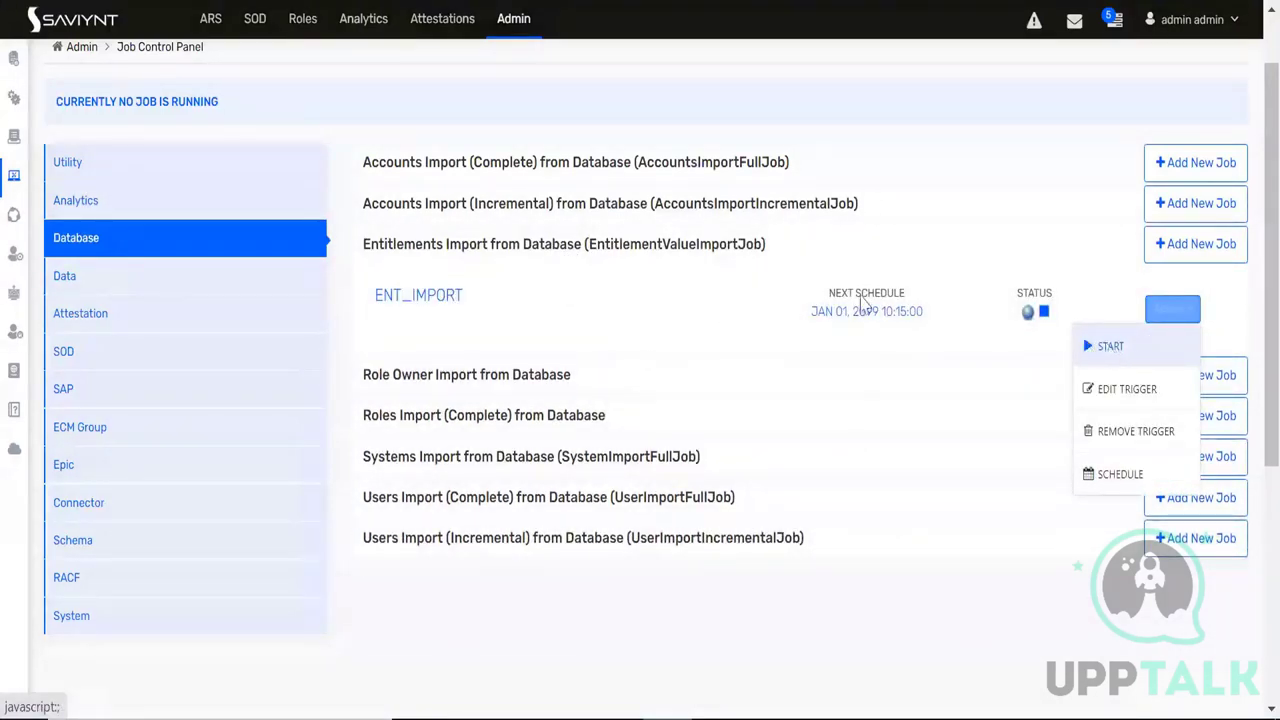
click(1112, 350)
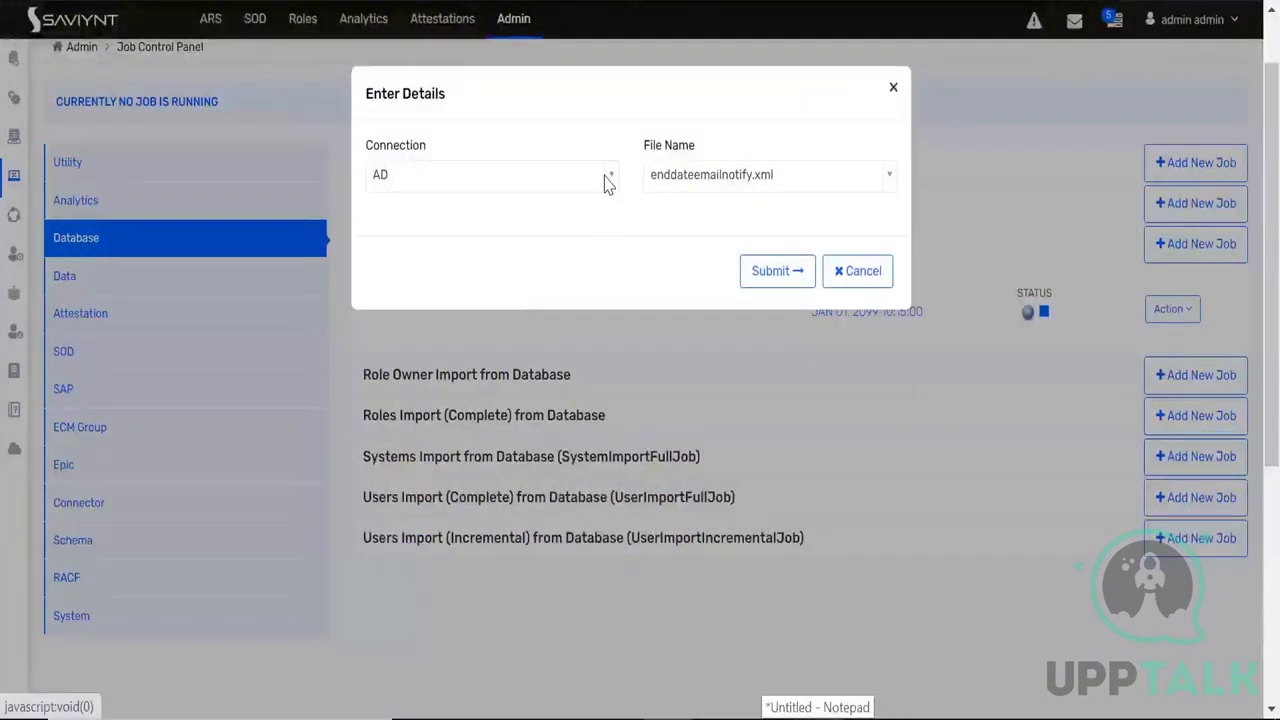
click(604, 180)
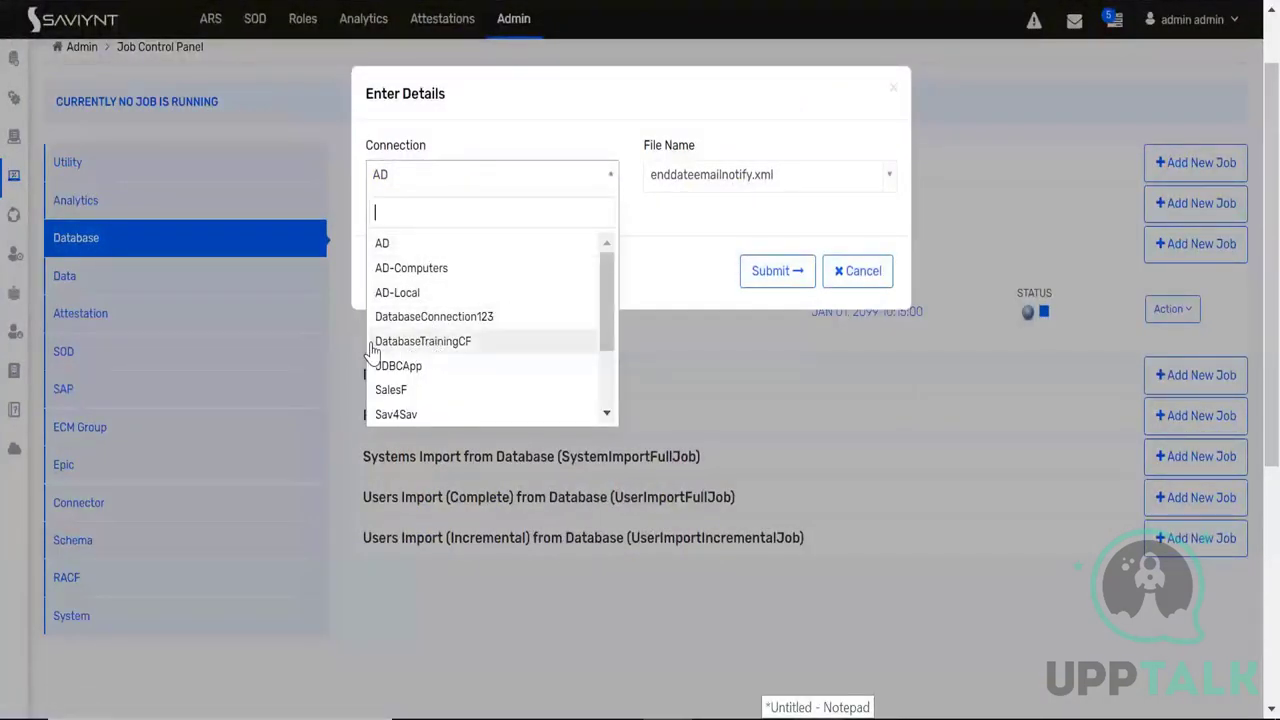
click(455, 345)
click(764, 273)
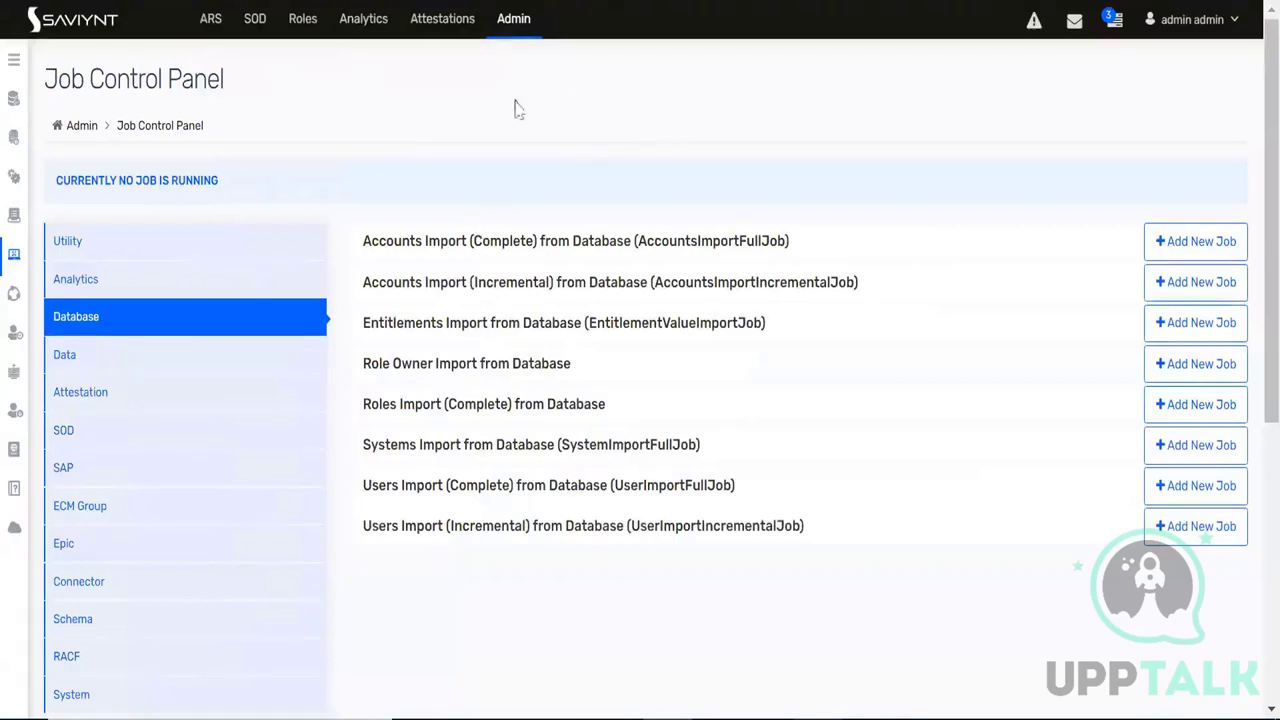
Open the ENT_IMPORT job history under Entitlements Import from Database and select the most recent run
click(453, 323)
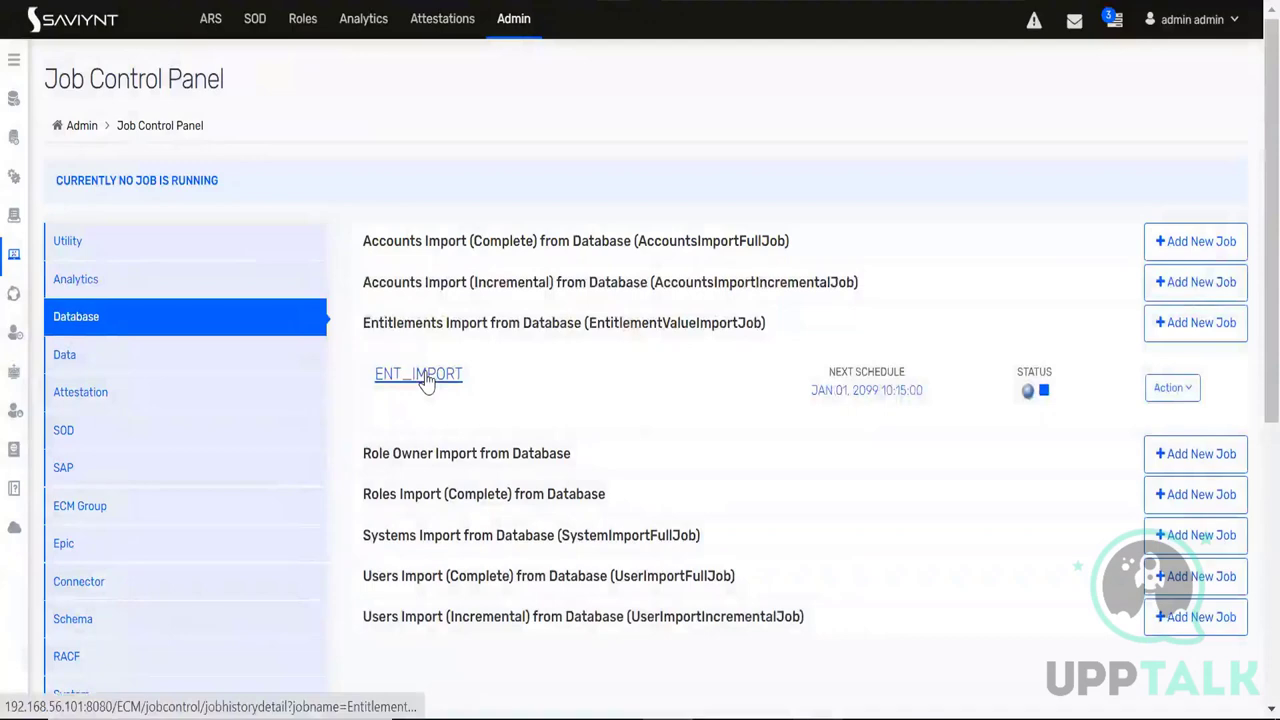
click(425, 378)
scroll(447, 447, down, 1)
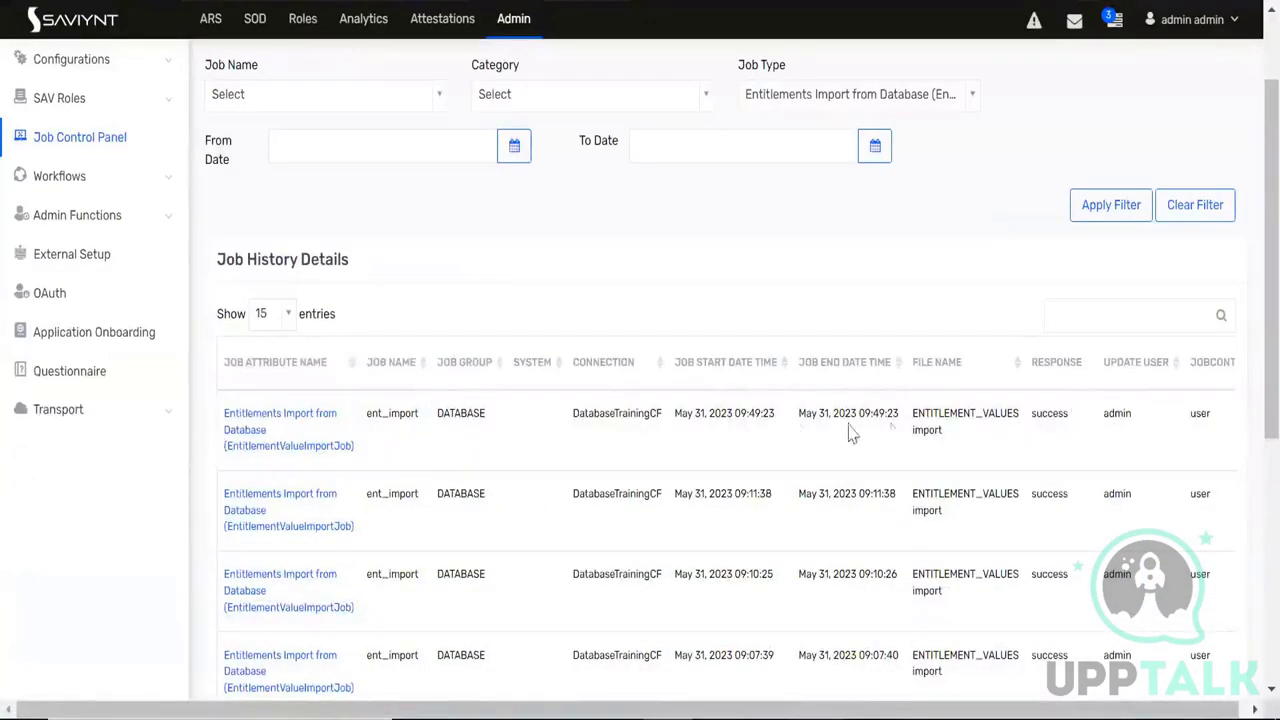
click(270, 424)
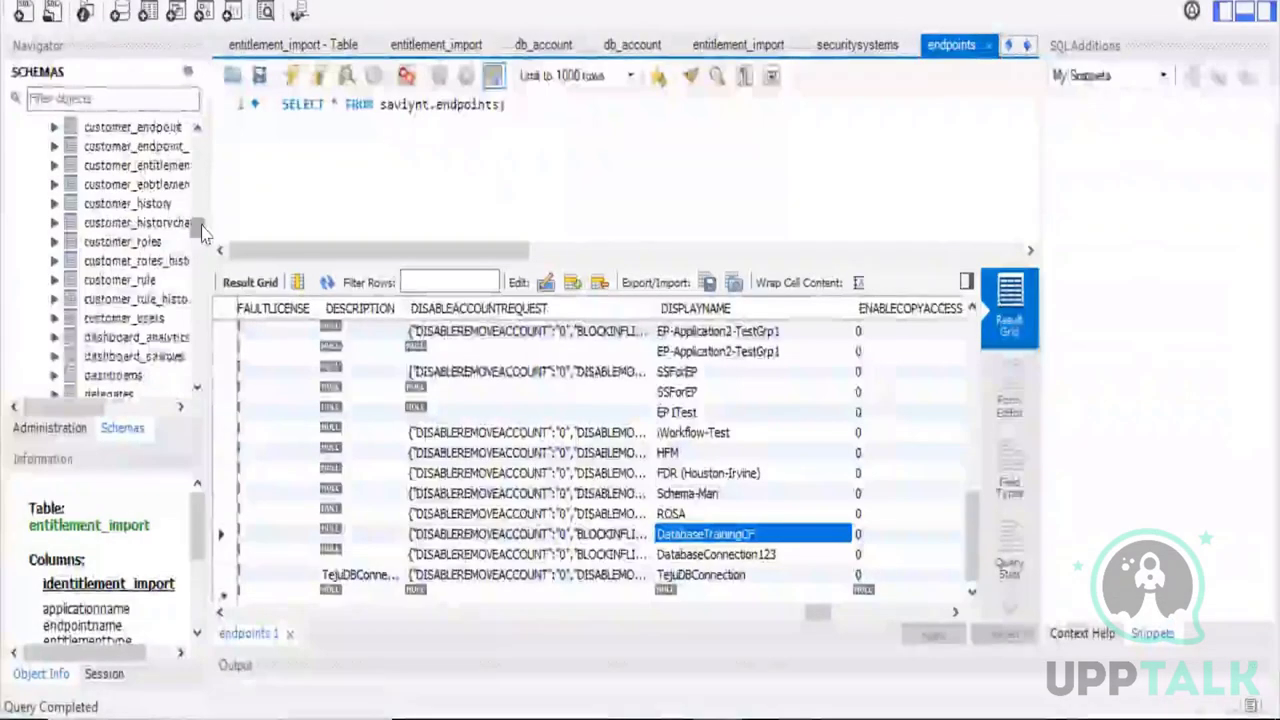
Switch to MySQL Workbench and display the rows of the entitlement_import table in the jdbc_app schema
drag(200, 243, 197, 132)
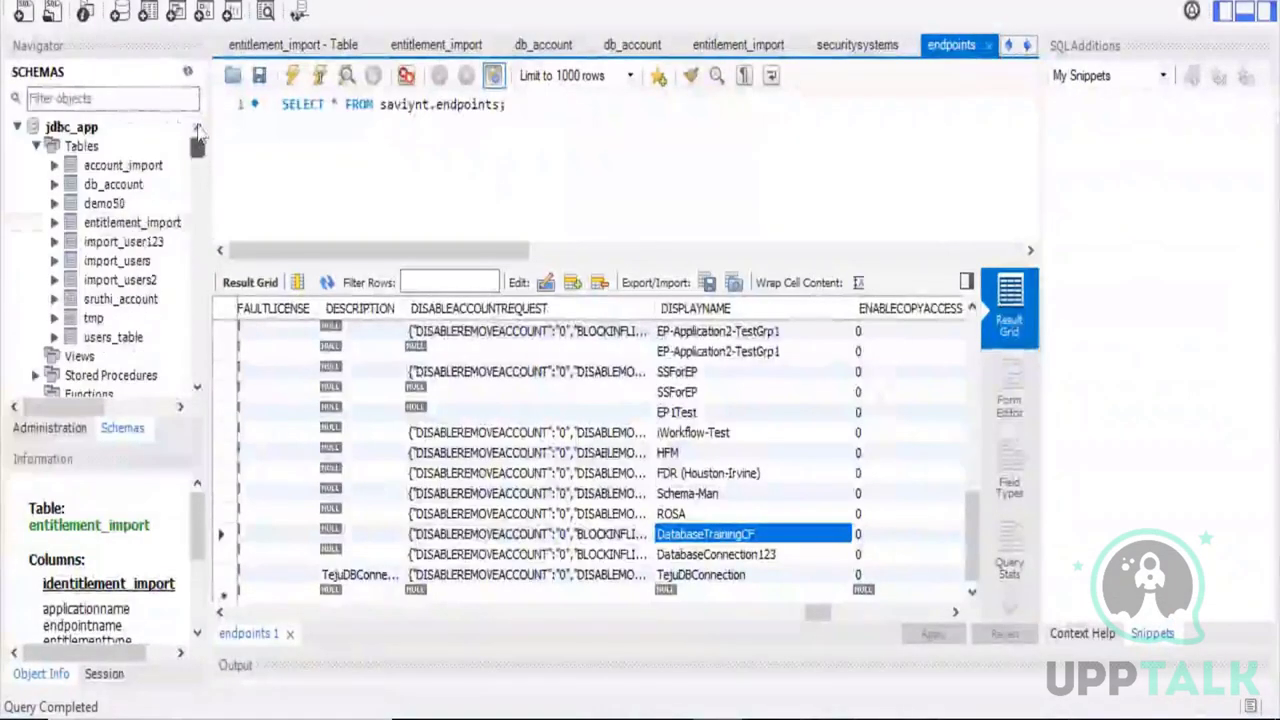
click(180, 222)
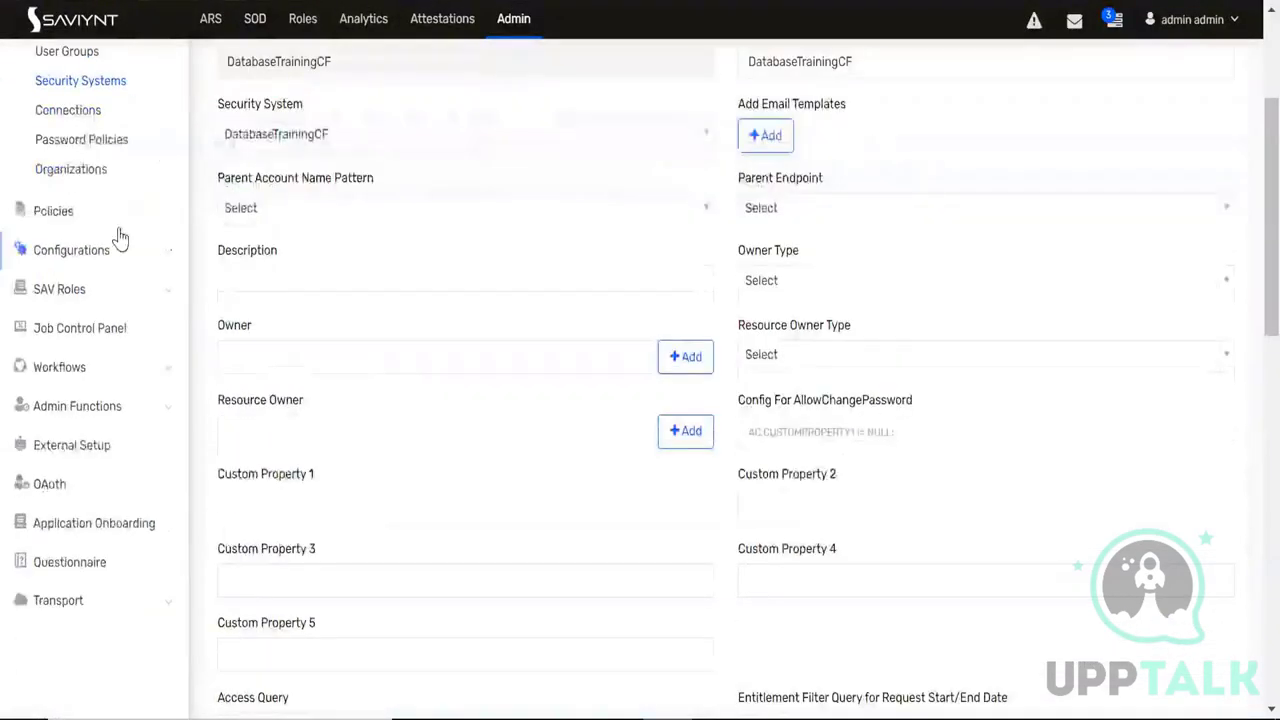
Switch to Saviynt, search the security systems for "data" and open the DatabaseTrainingCF system's endpoint
scroll(118, 236, up, 3)
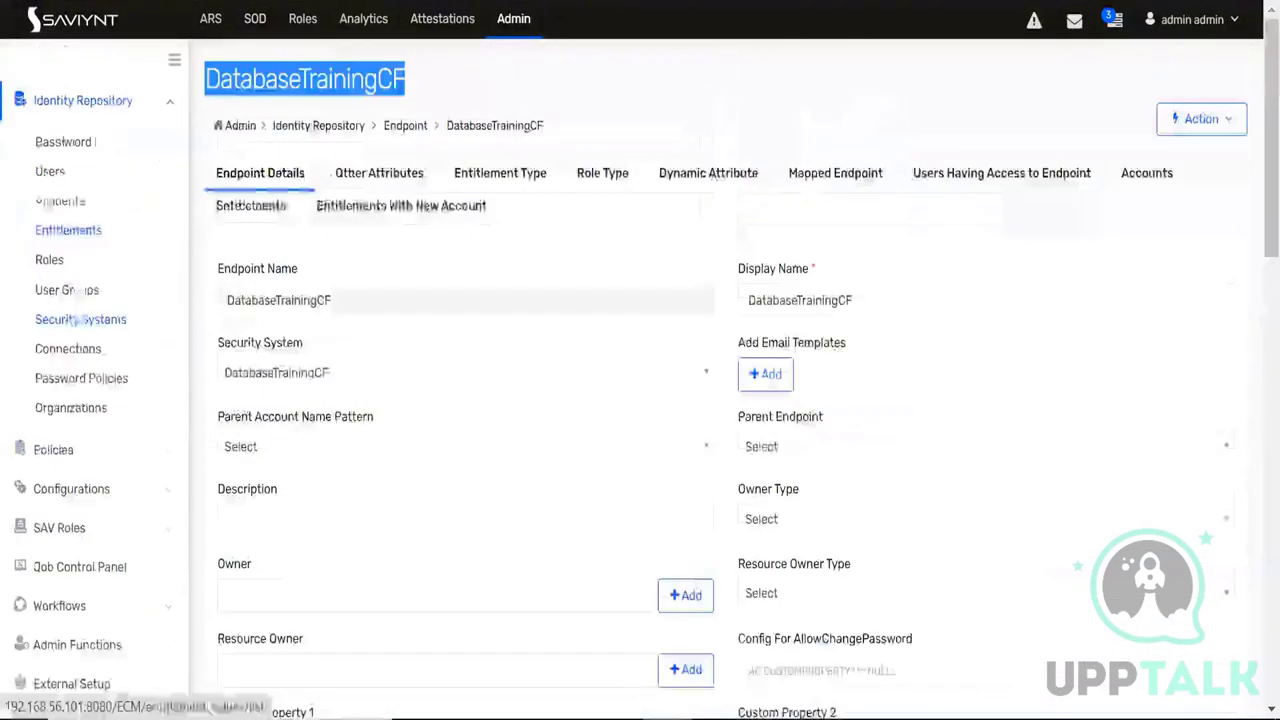
click(86, 320)
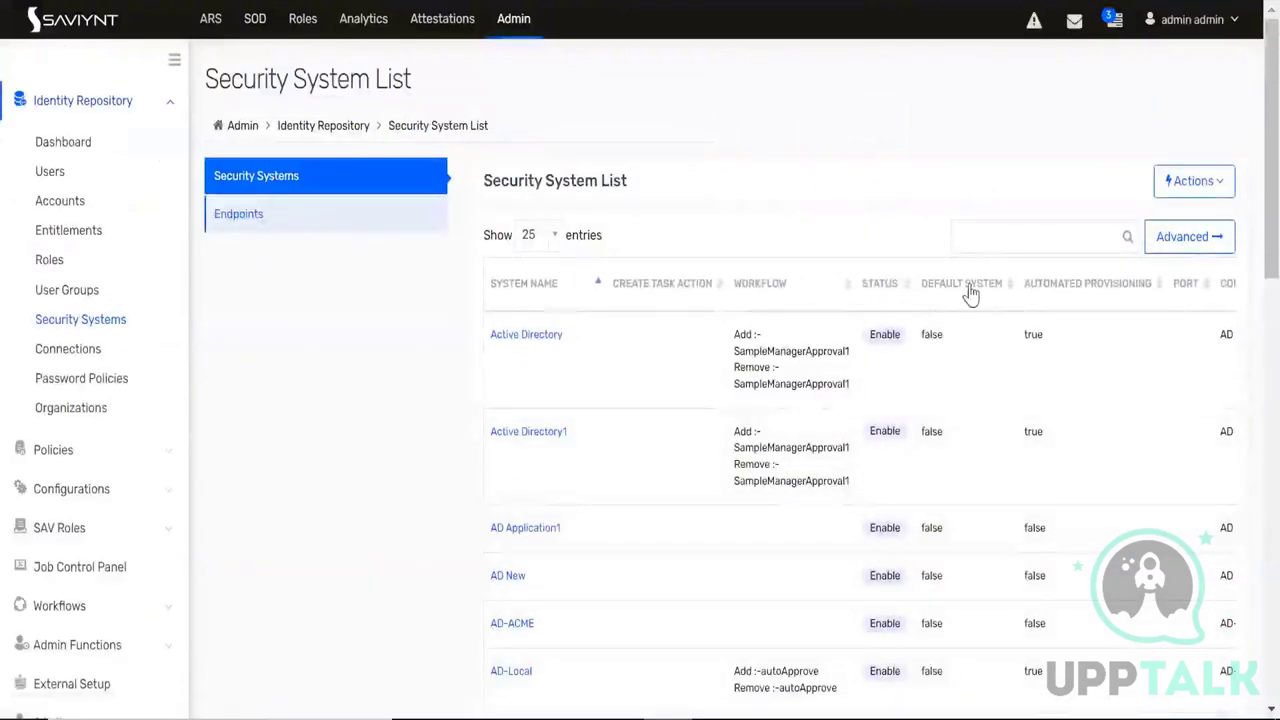
click(985, 240)
text(data)
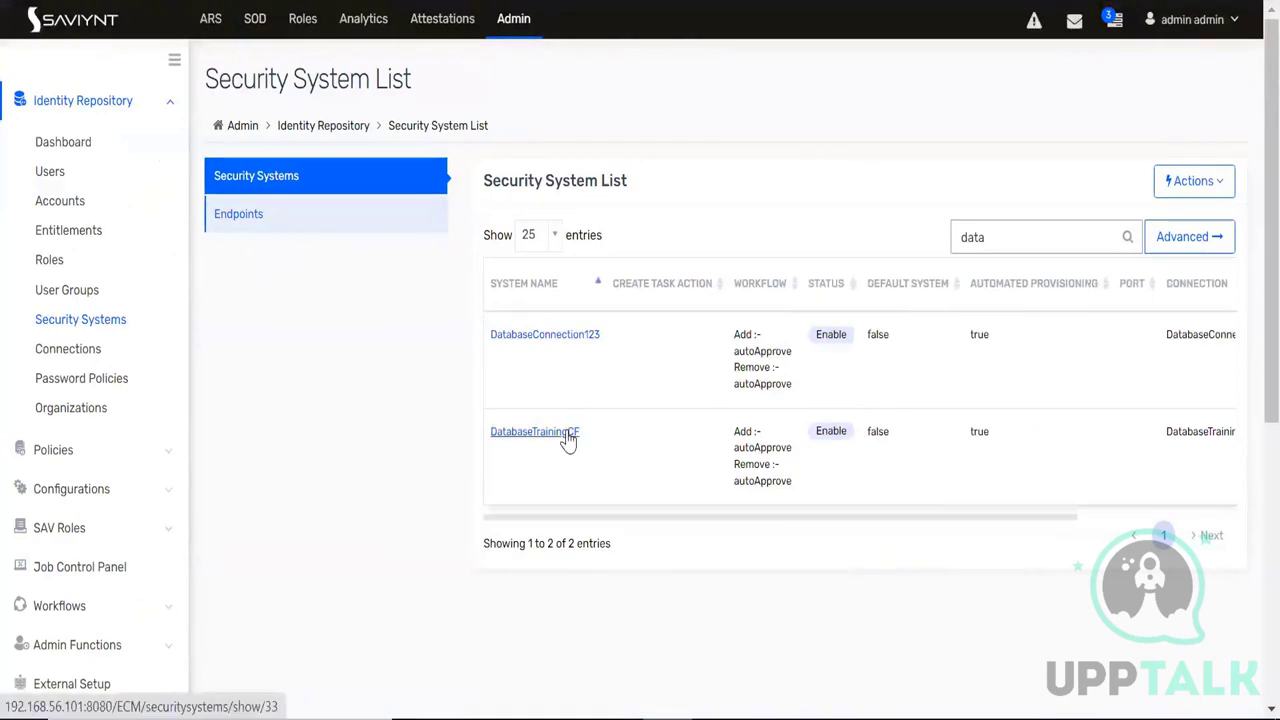
click(565, 436)
click(397, 174)
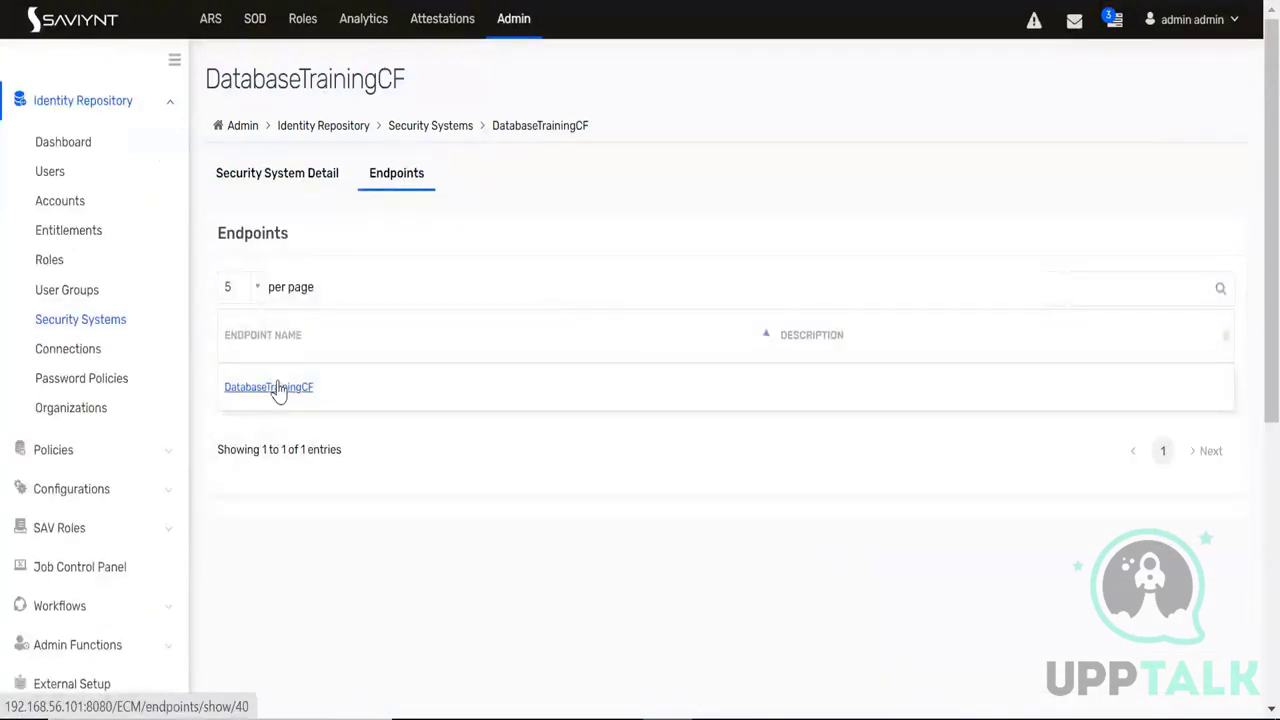
click(272, 388)
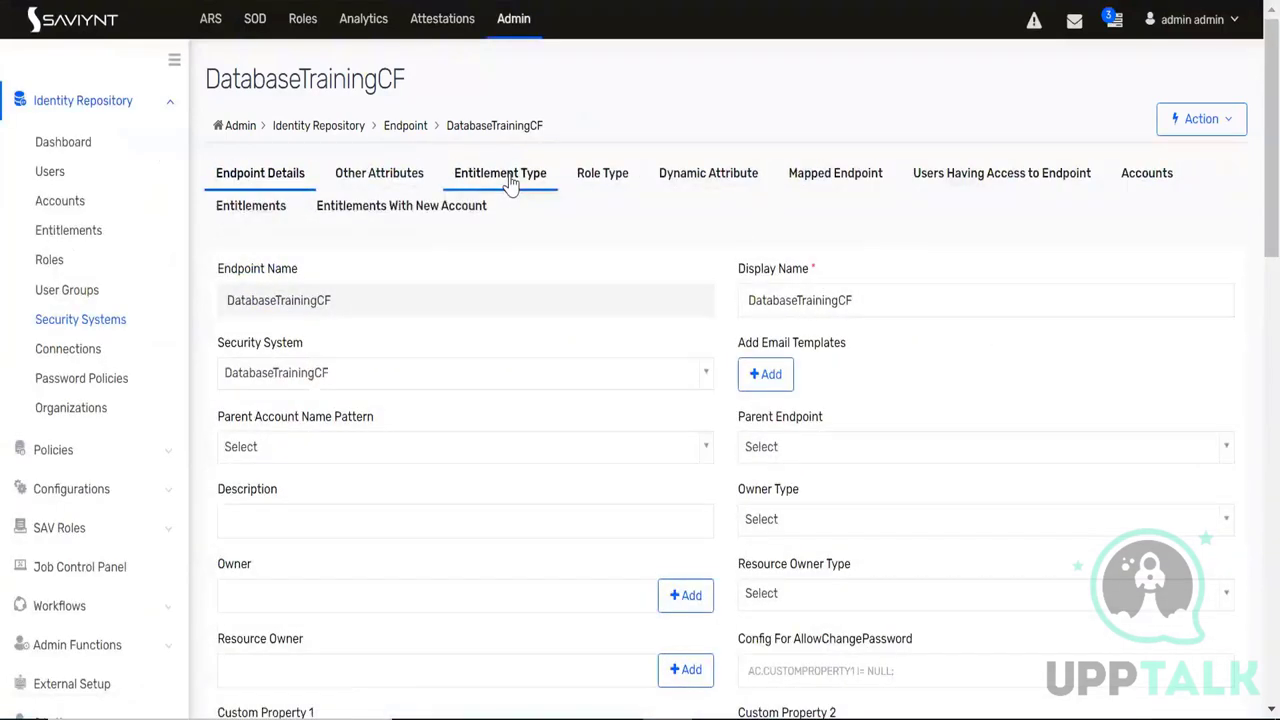
List the endpoint's Manager entitlement values and compare them with the Floor Manager row of entitlement_import in MySQL Workbench
click(511, 174)
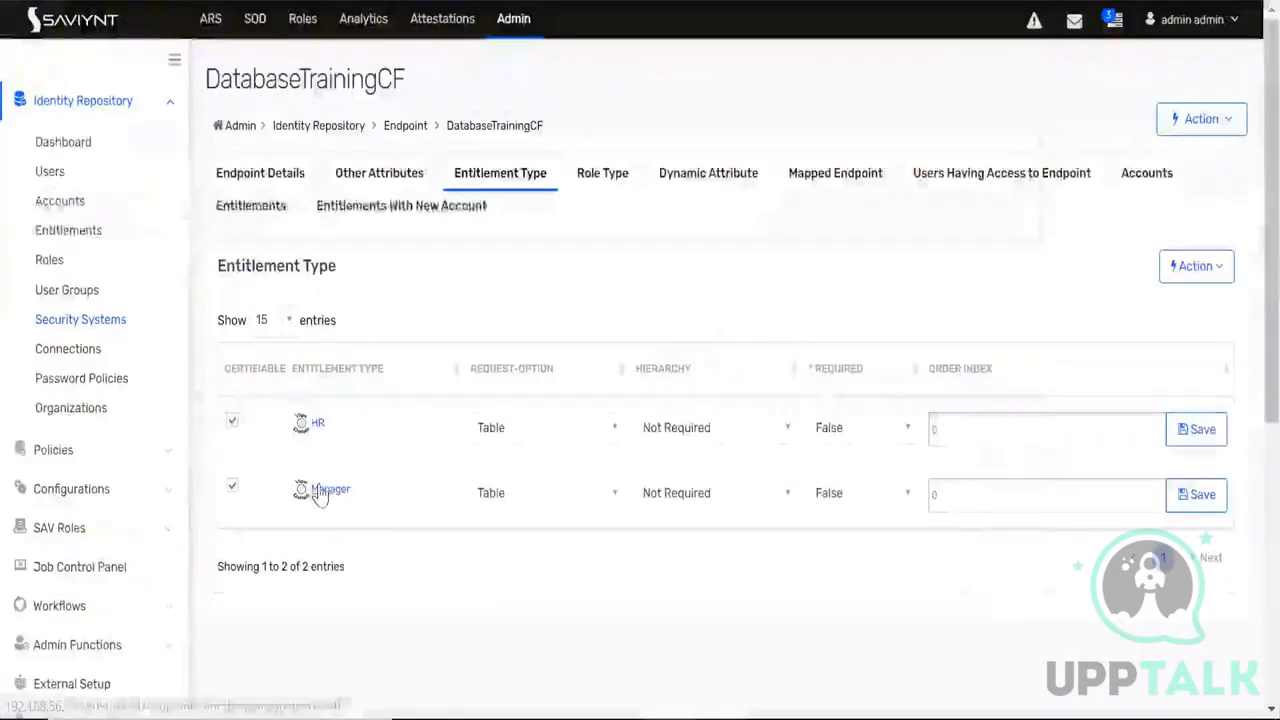
click(320, 494)
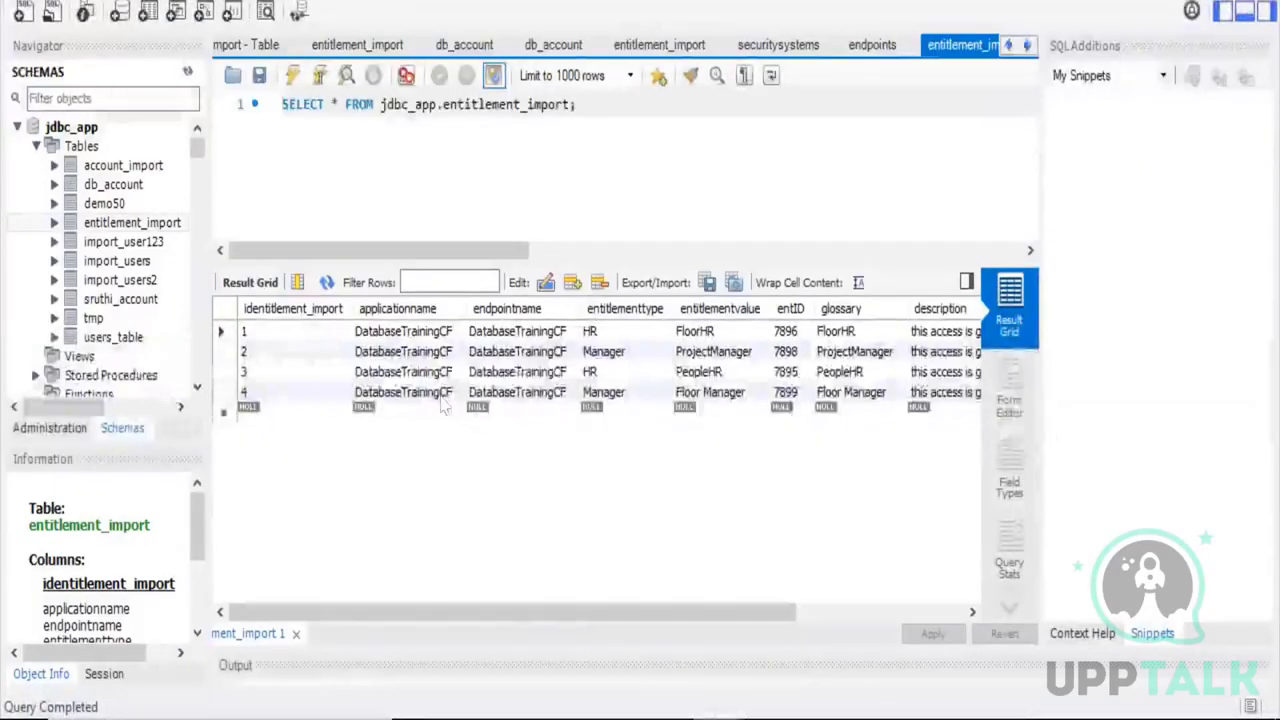
click(712, 394)
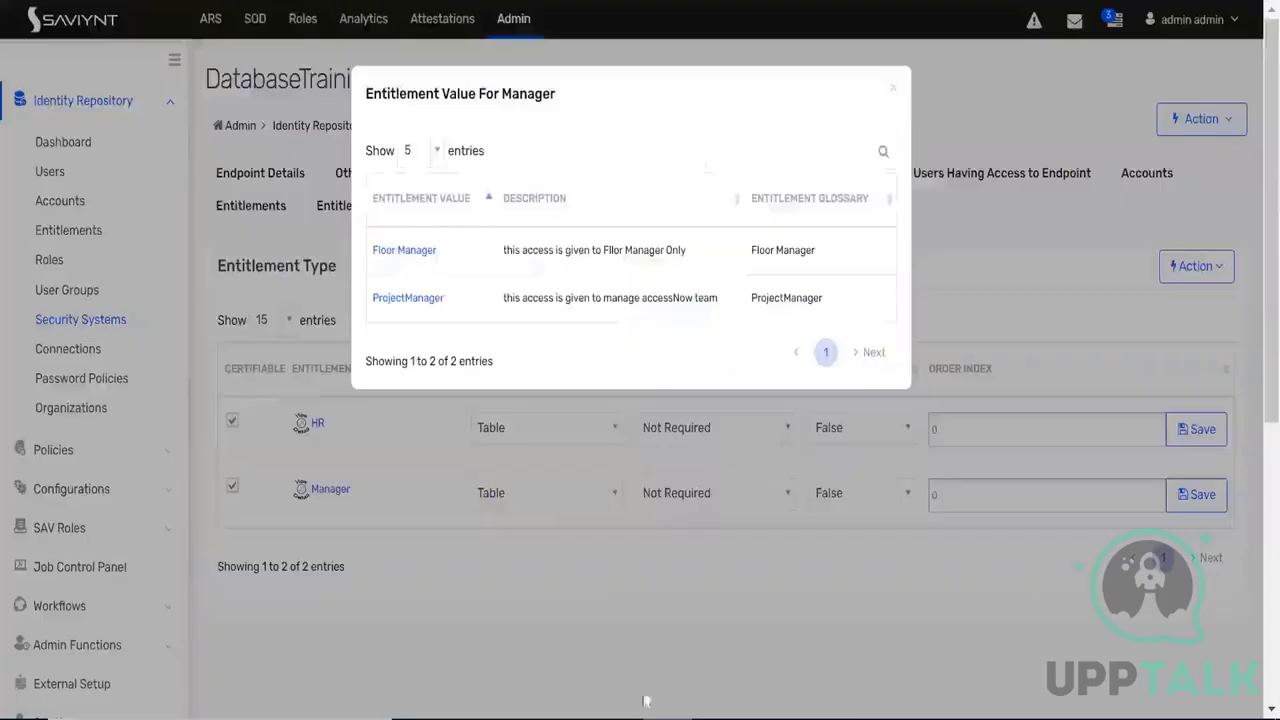
Open the Floor Manager entitlement in Saviynt and examine its value, type, security system, description and glossary
click(407, 258)
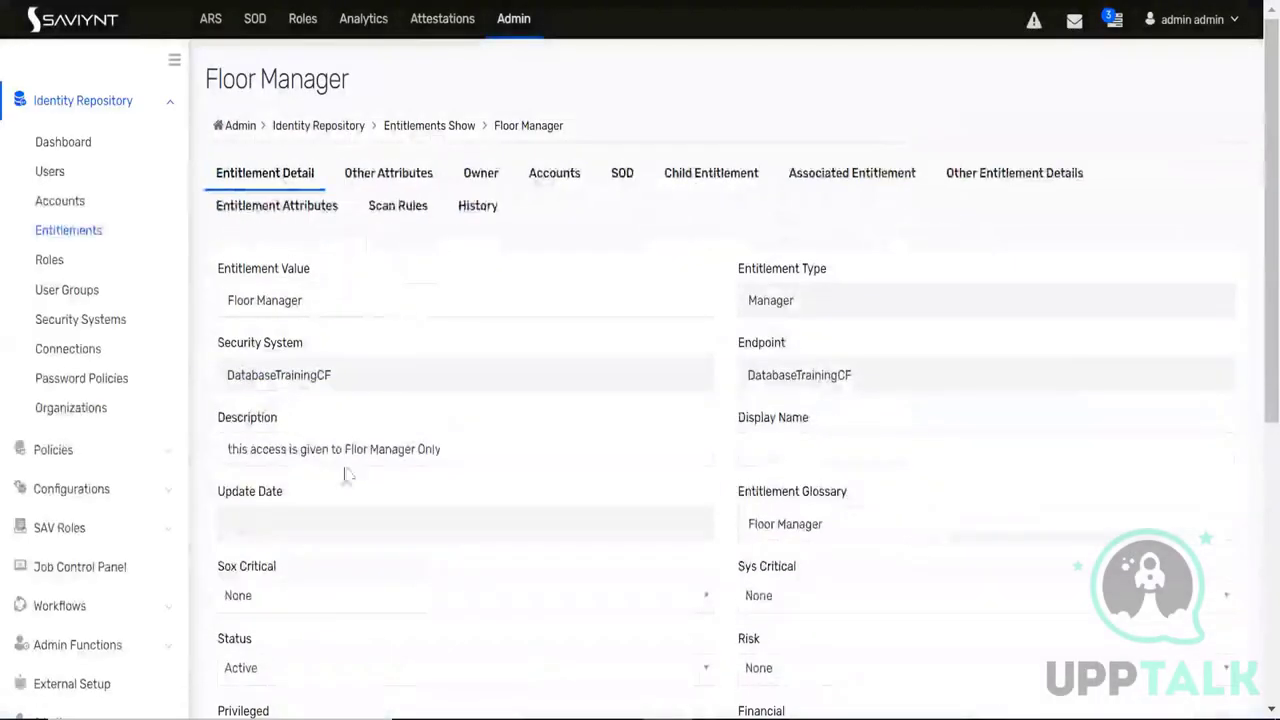
scroll(325, 440, down, 4)
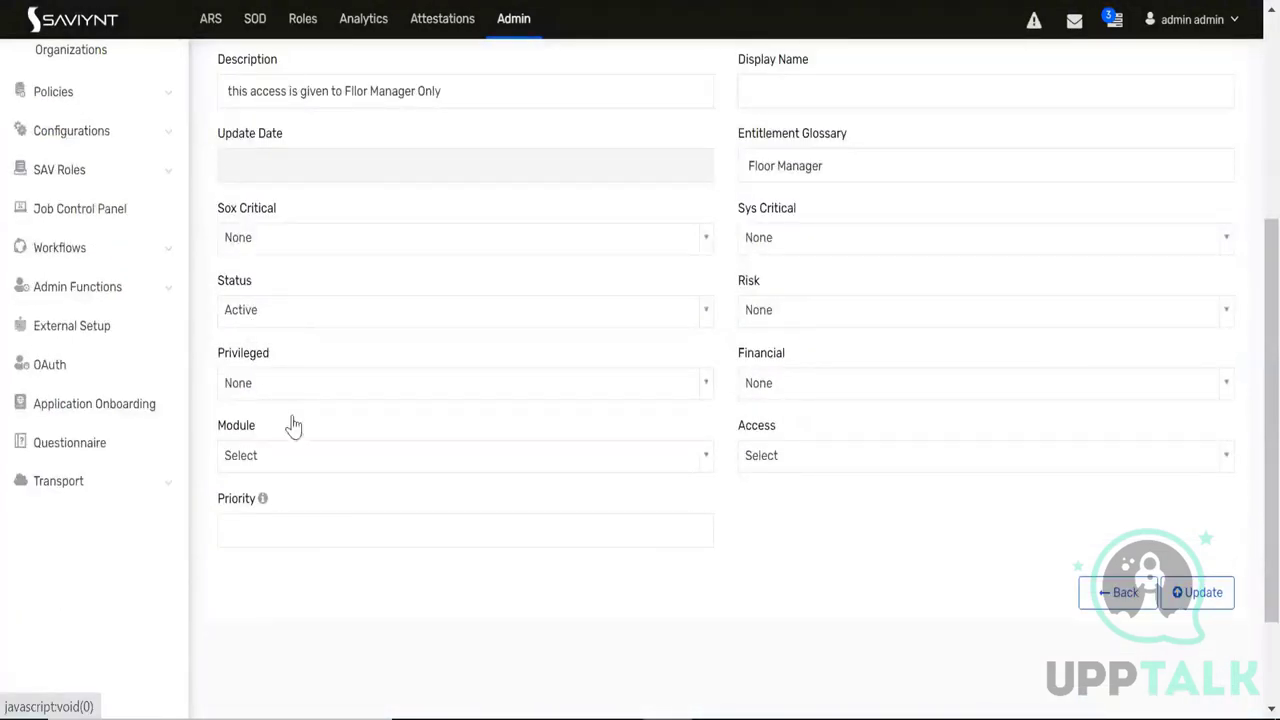
scroll(393, 562, up, 1)
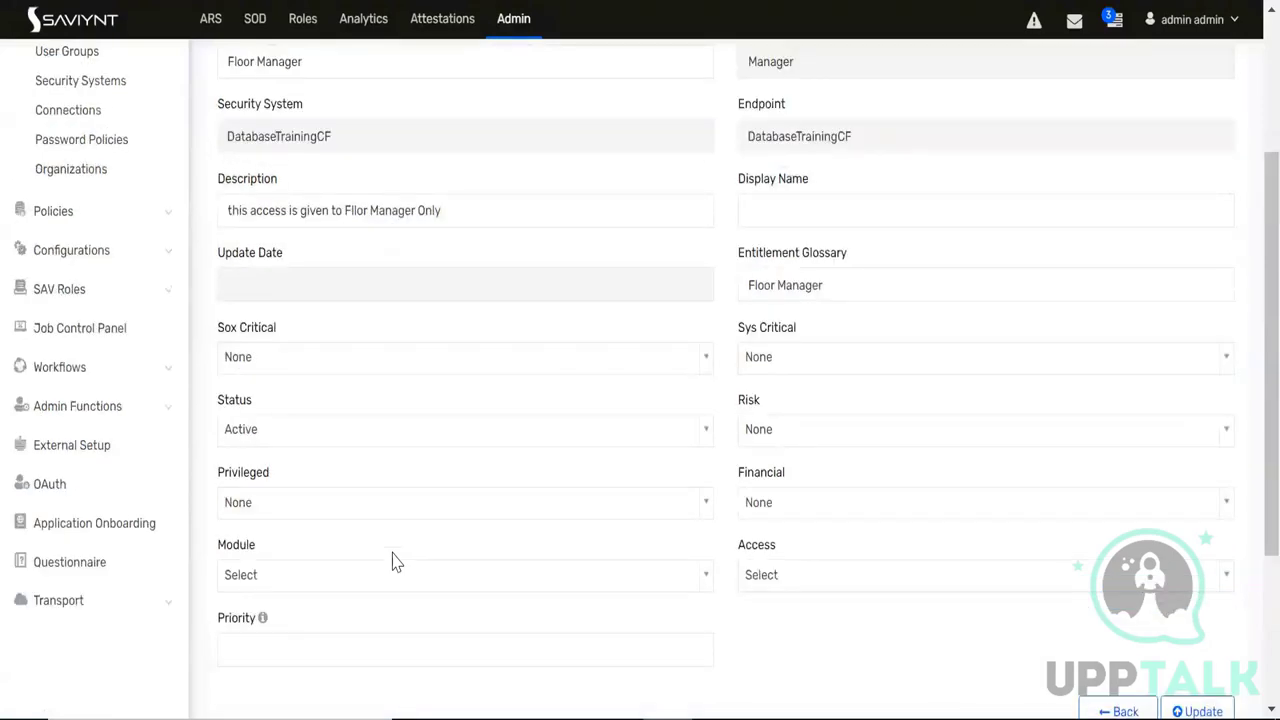
scroll(310, 400, up, 2)
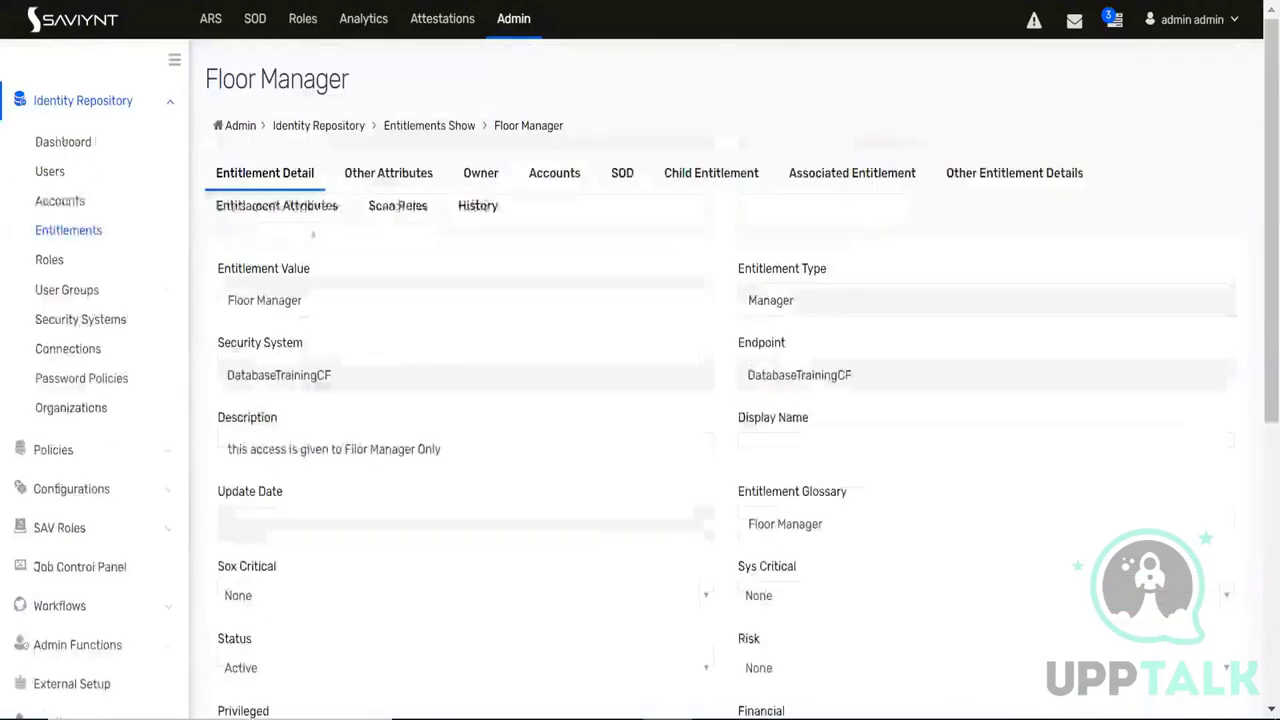
double_click(285, 83)
drag(285, 83, 285, 390)
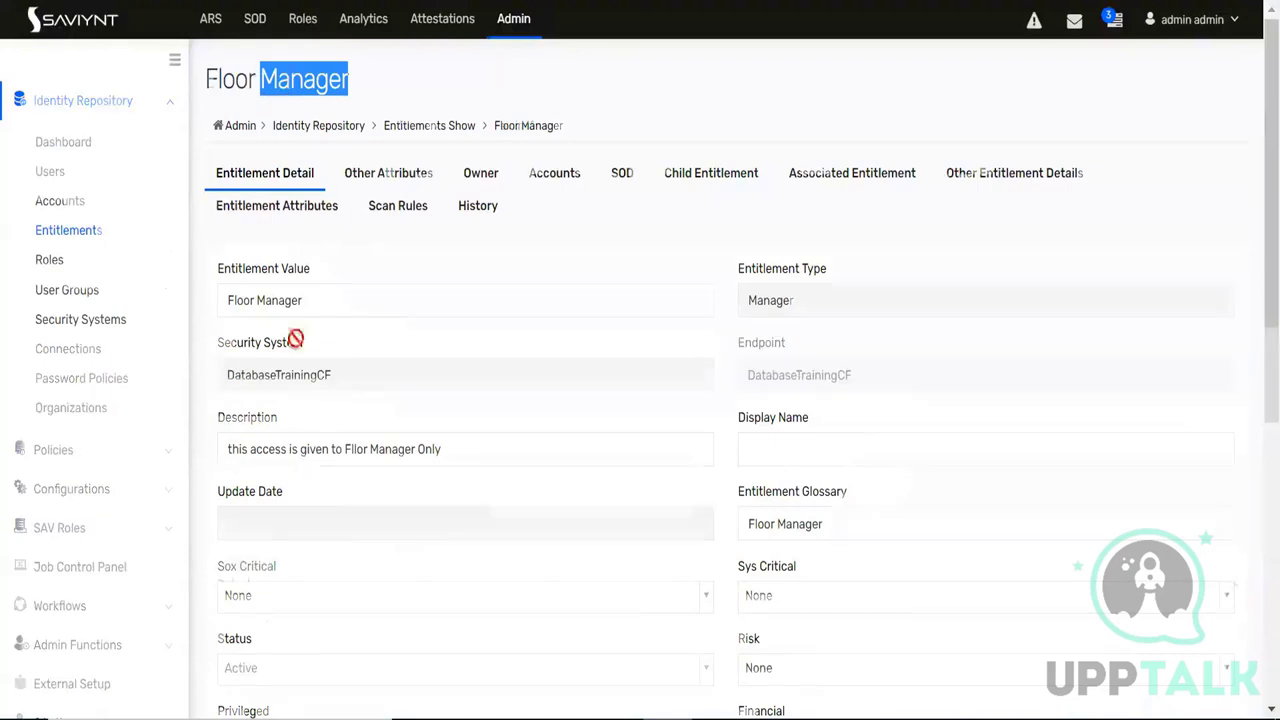
click(285, 375)
Return to the DatabaseTrainingCF endpoint's entitlement types and open the Manager type's details
click(521, 185)
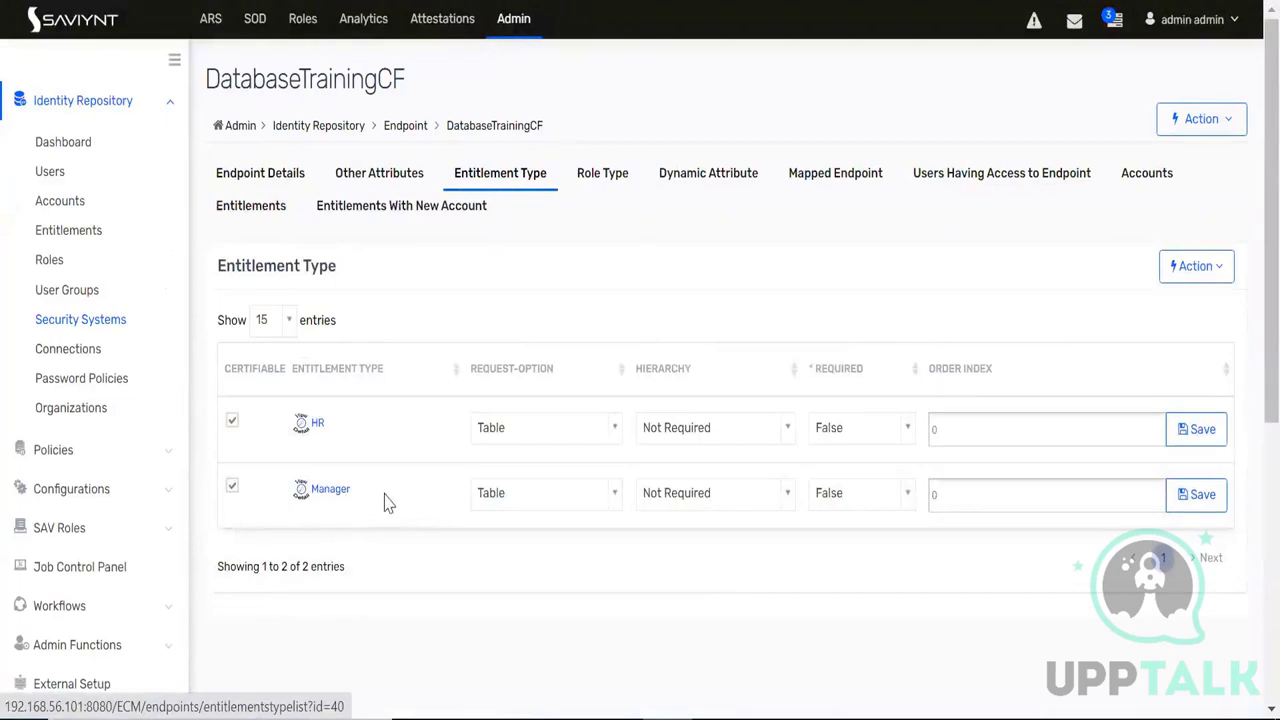
click(300, 500)
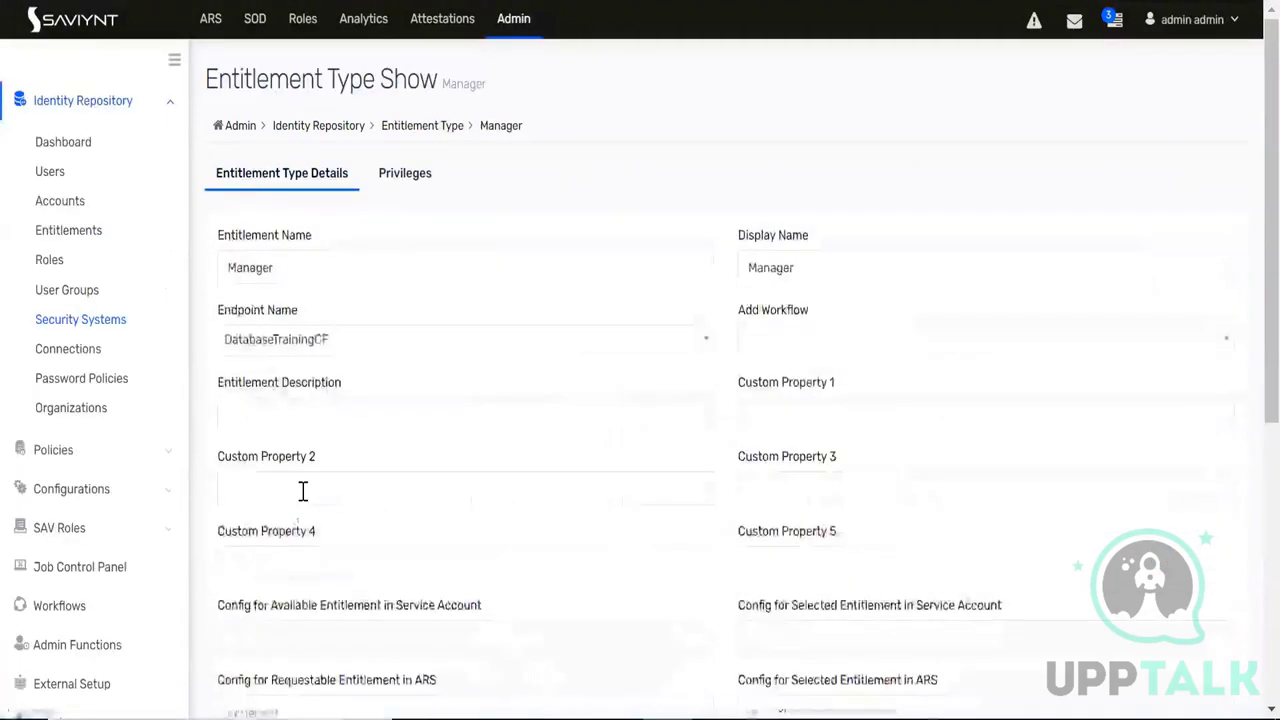
Set the Manager entitlement type's config for requestable entitlements in ARS to ev.customproperty1='requestable'
scroll(300, 491, down, 3)
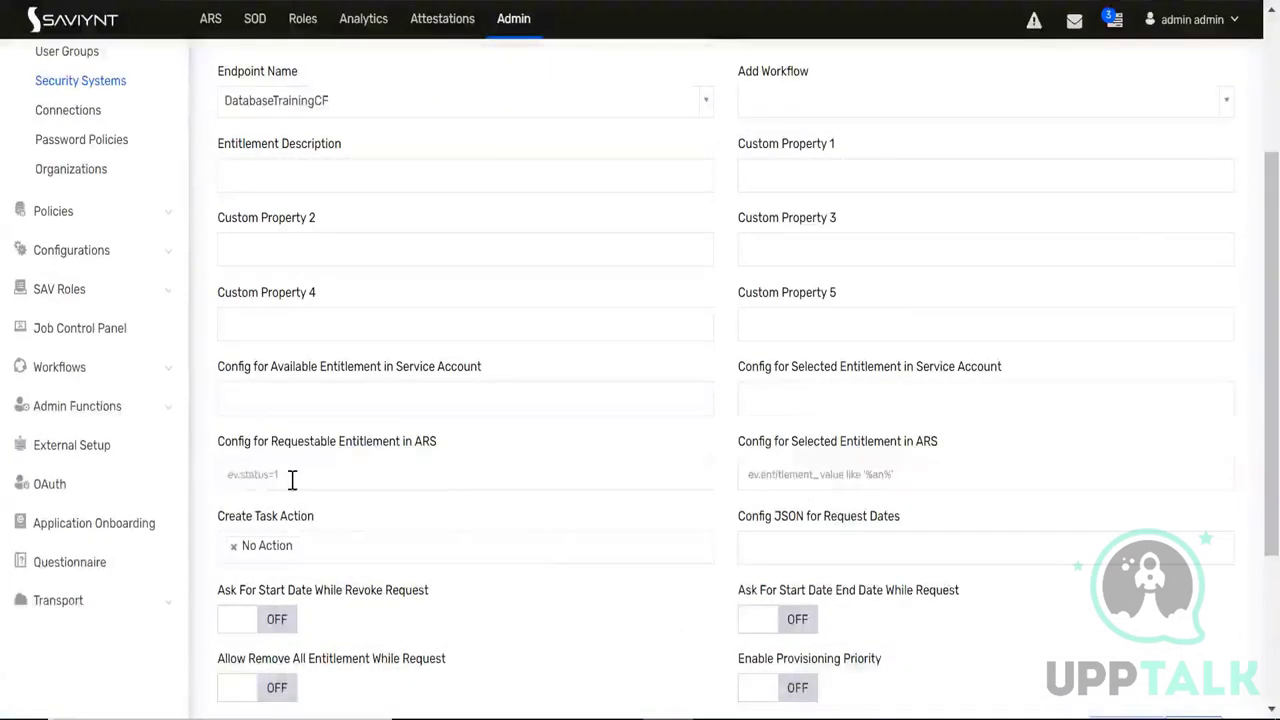
click(240, 478)
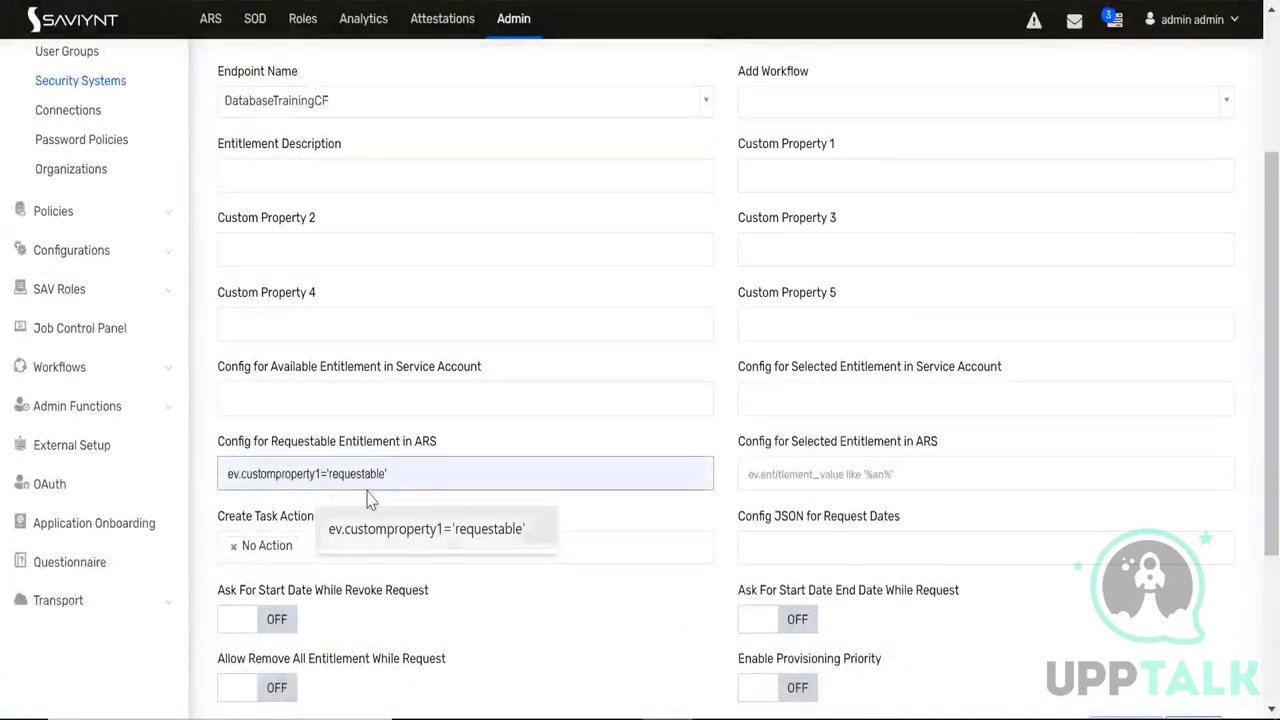
scroll(208, 283, up, 3)
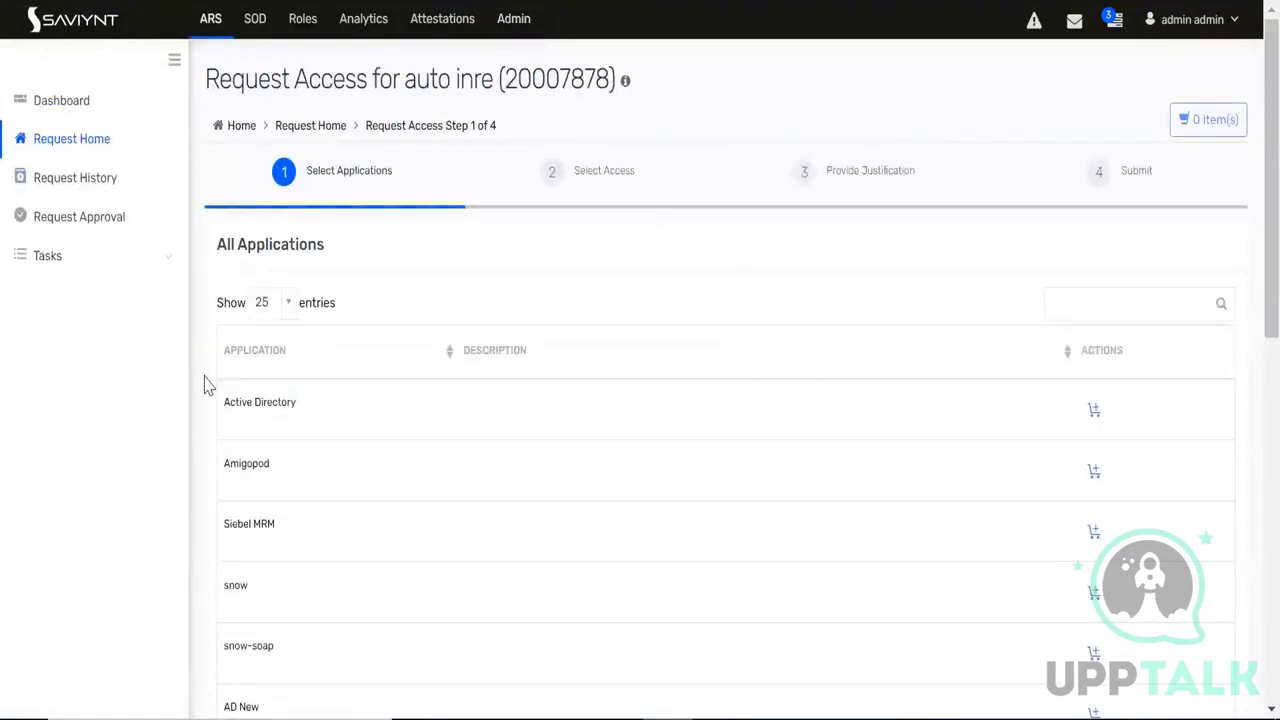
Start an access request for the last user on the first page of the user list and search the applications for "dat"
click(90, 145)
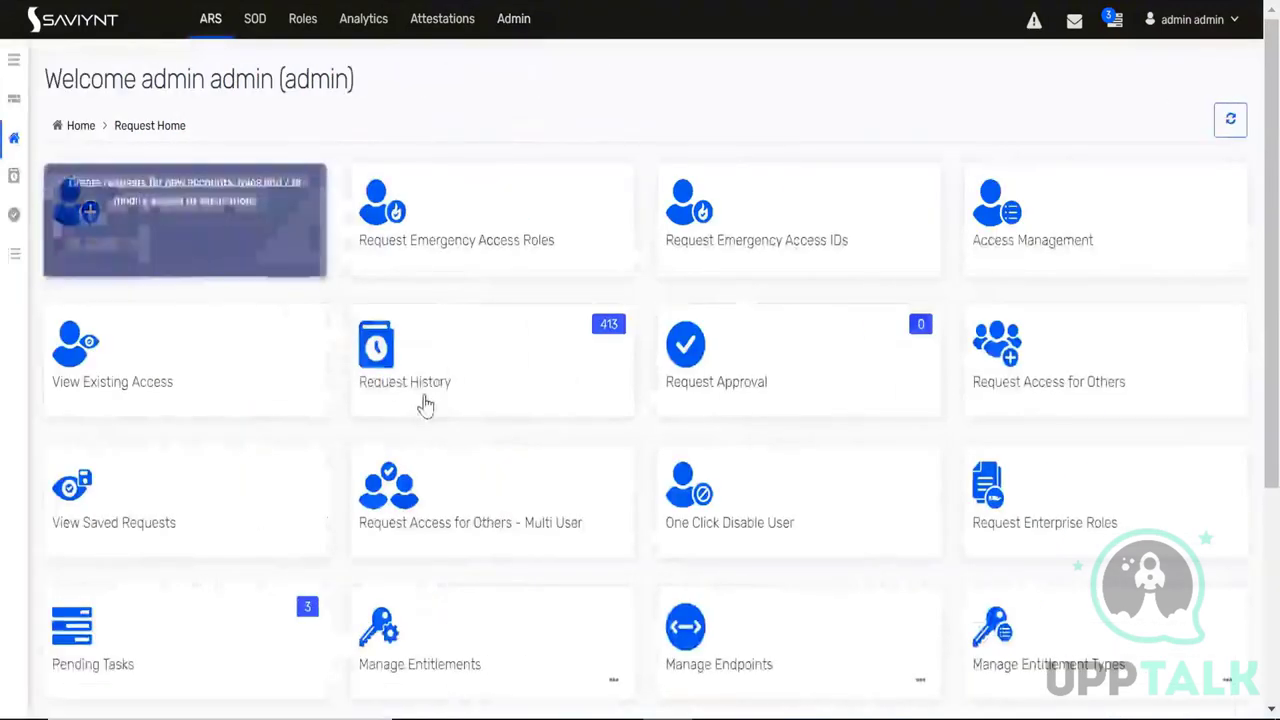
click(1073, 378)
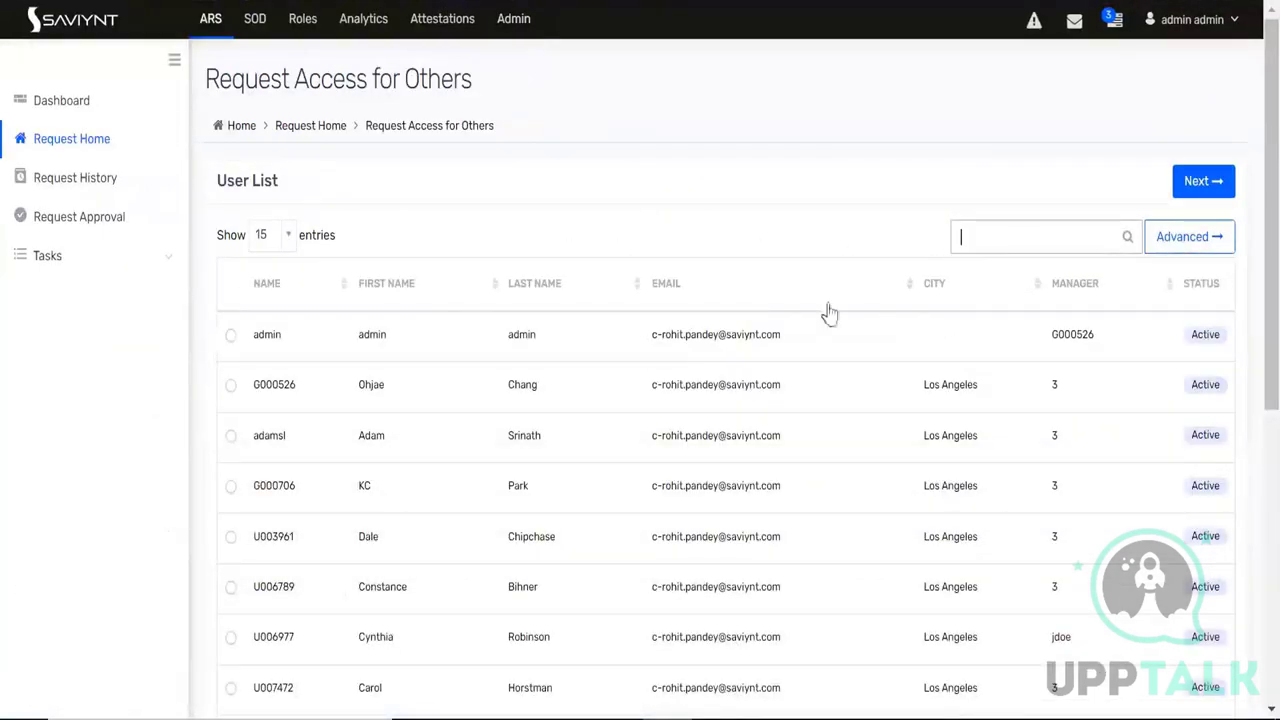
scroll(646, 394, down, 5)
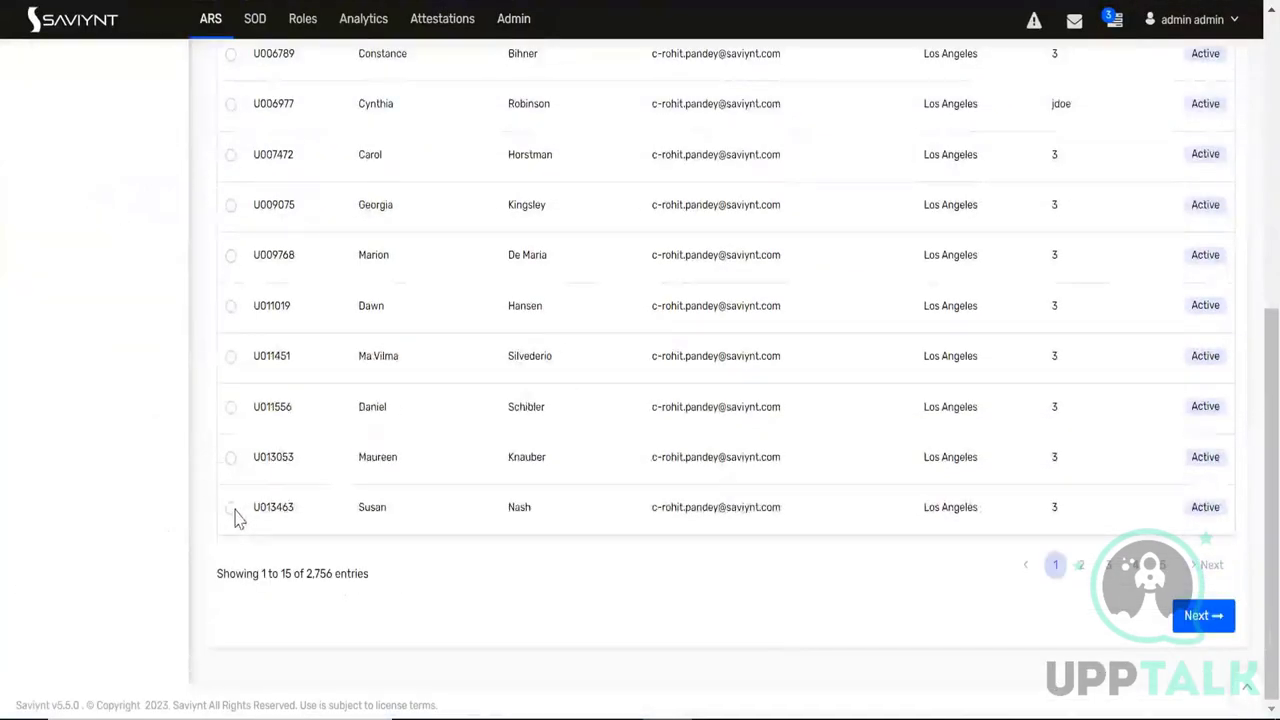
click(233, 510)
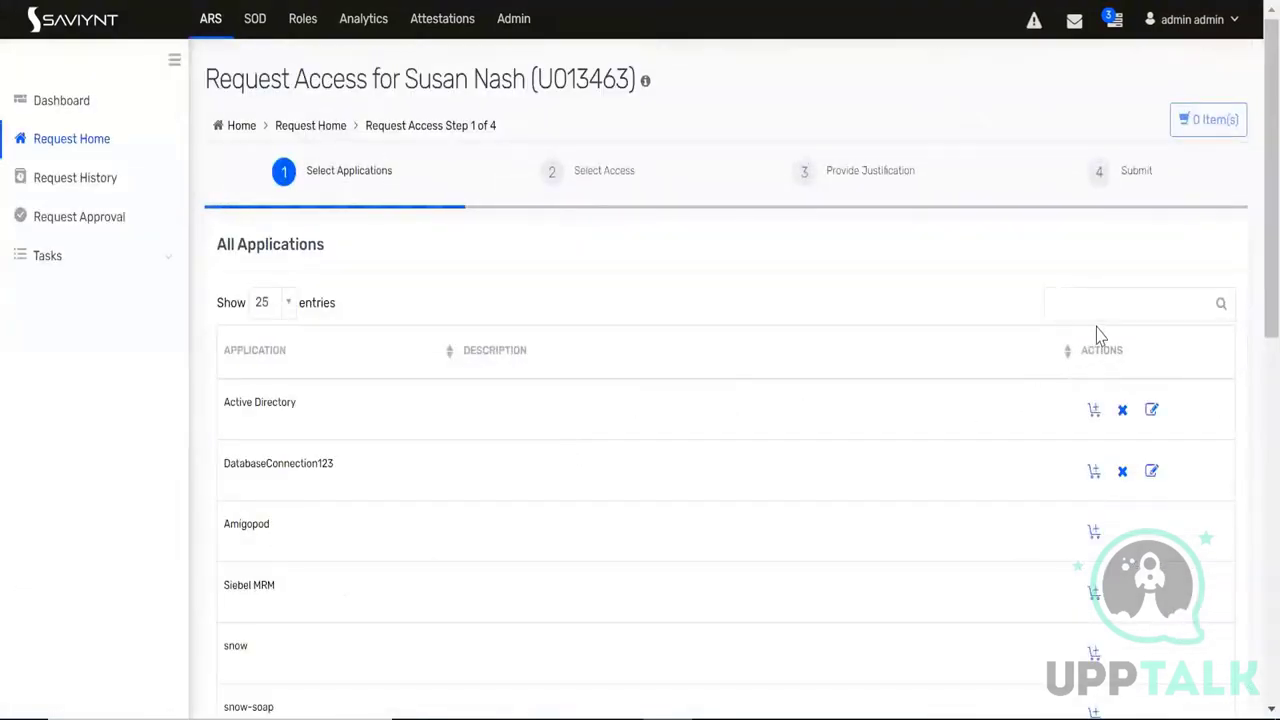
click(1100, 310)
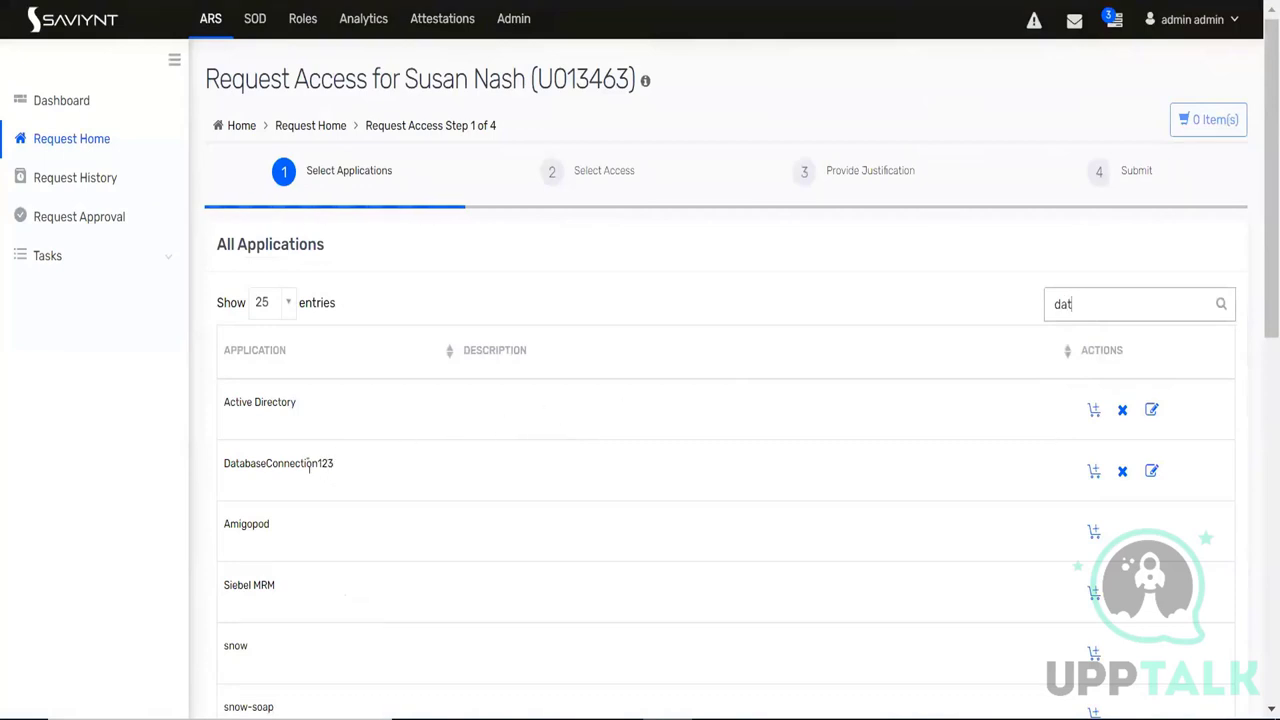
drag(249, 470, 345, 486)
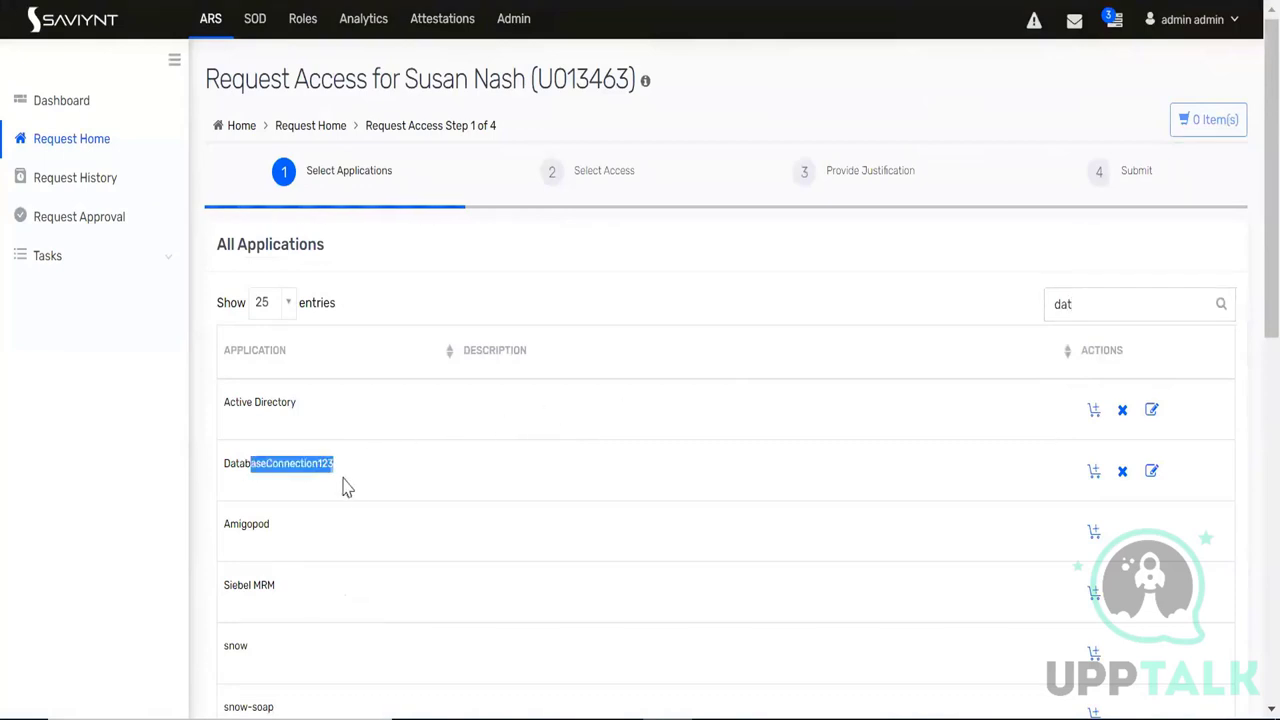
Show 100 users, start an access request for one without database access, and search the available applications for "data"
click(103, 148)
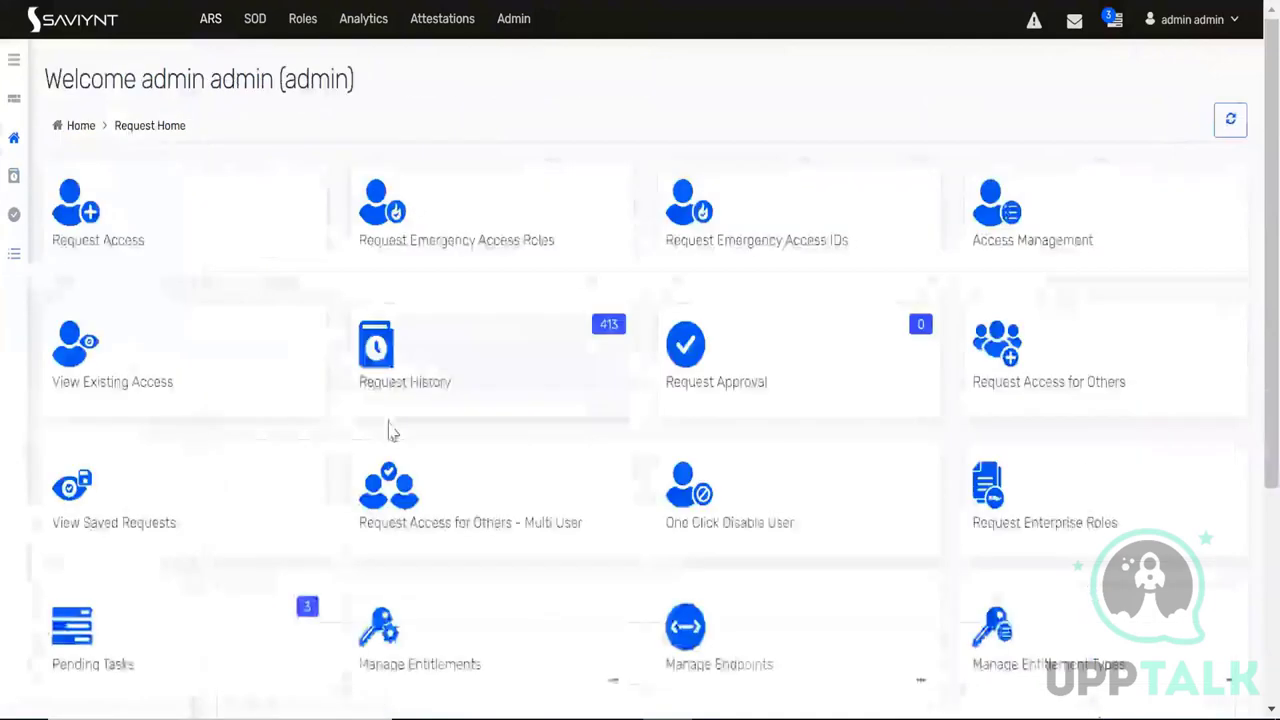
scroll(405, 415, down, 3)
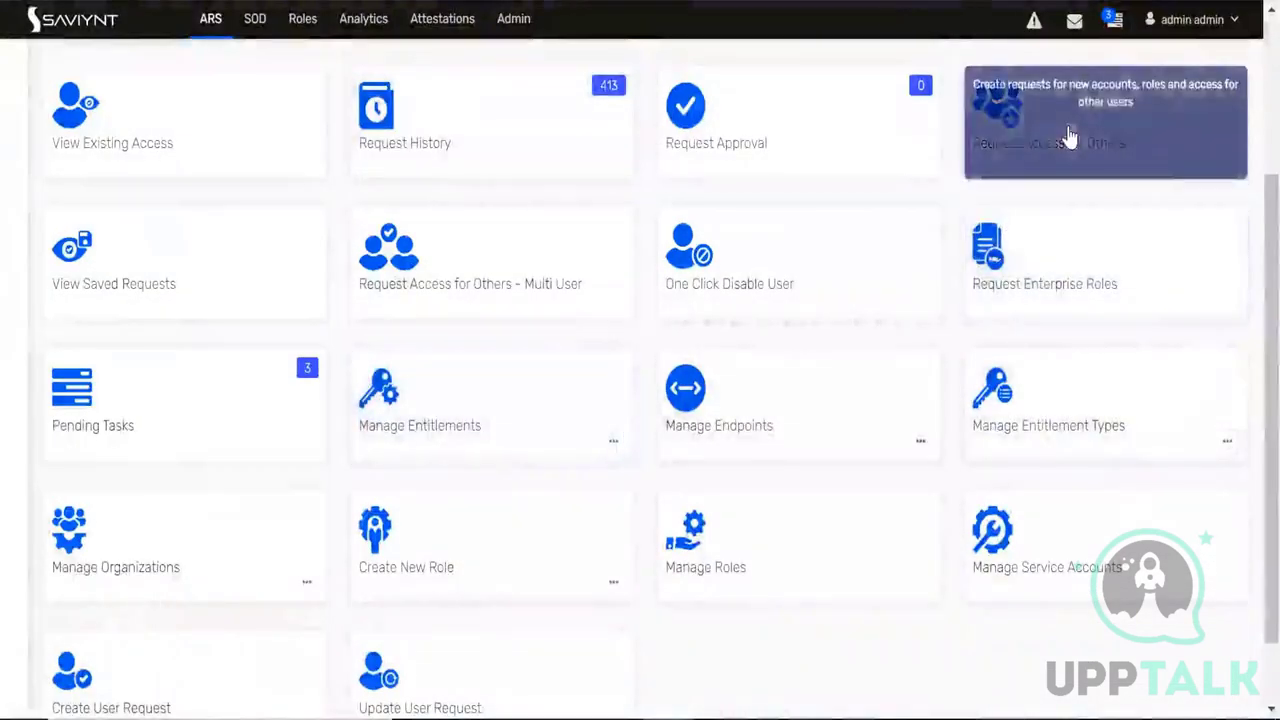
click(1060, 138)
click(275, 240)
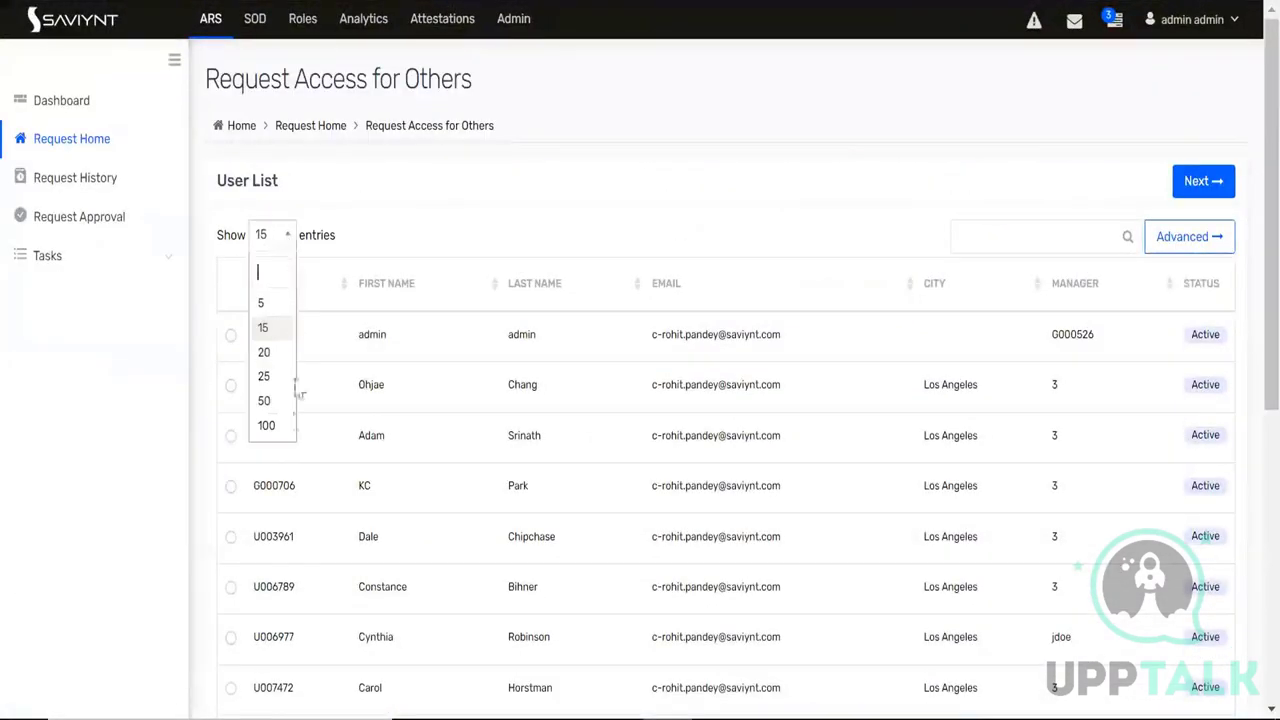
click(277, 437)
scroll(360, 520, down, 15)
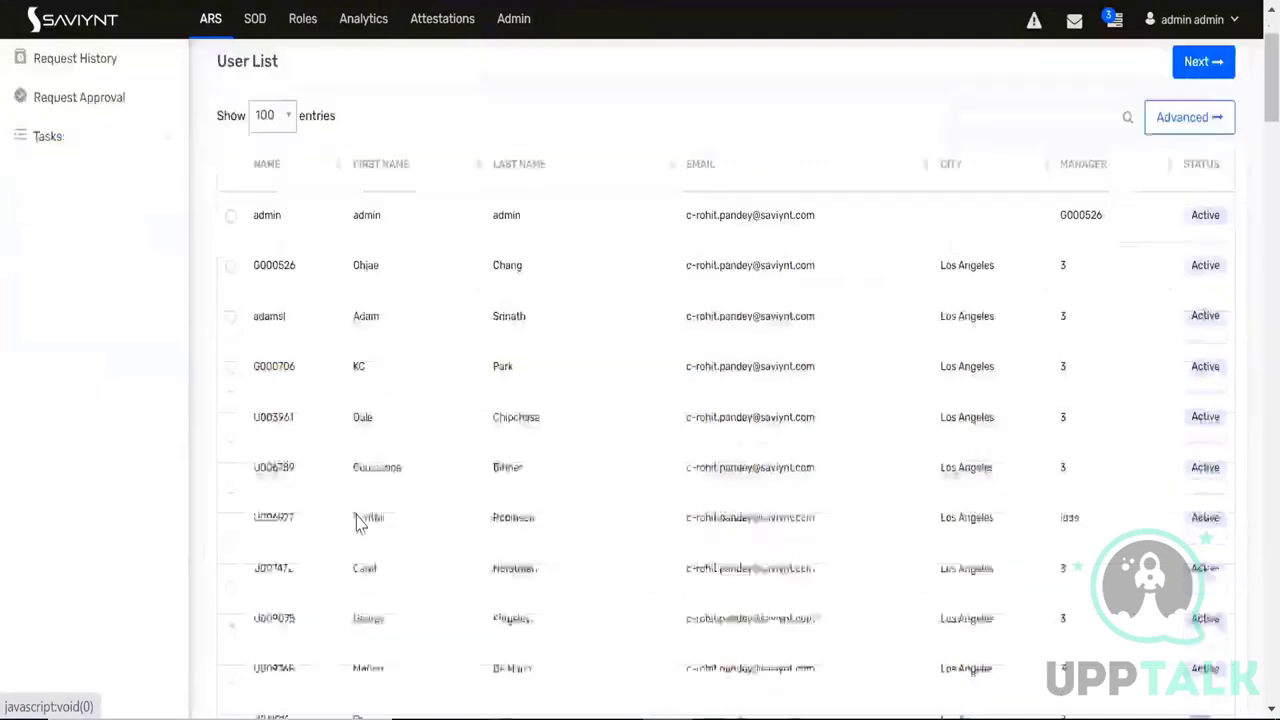
scroll(363, 520, down, 12)
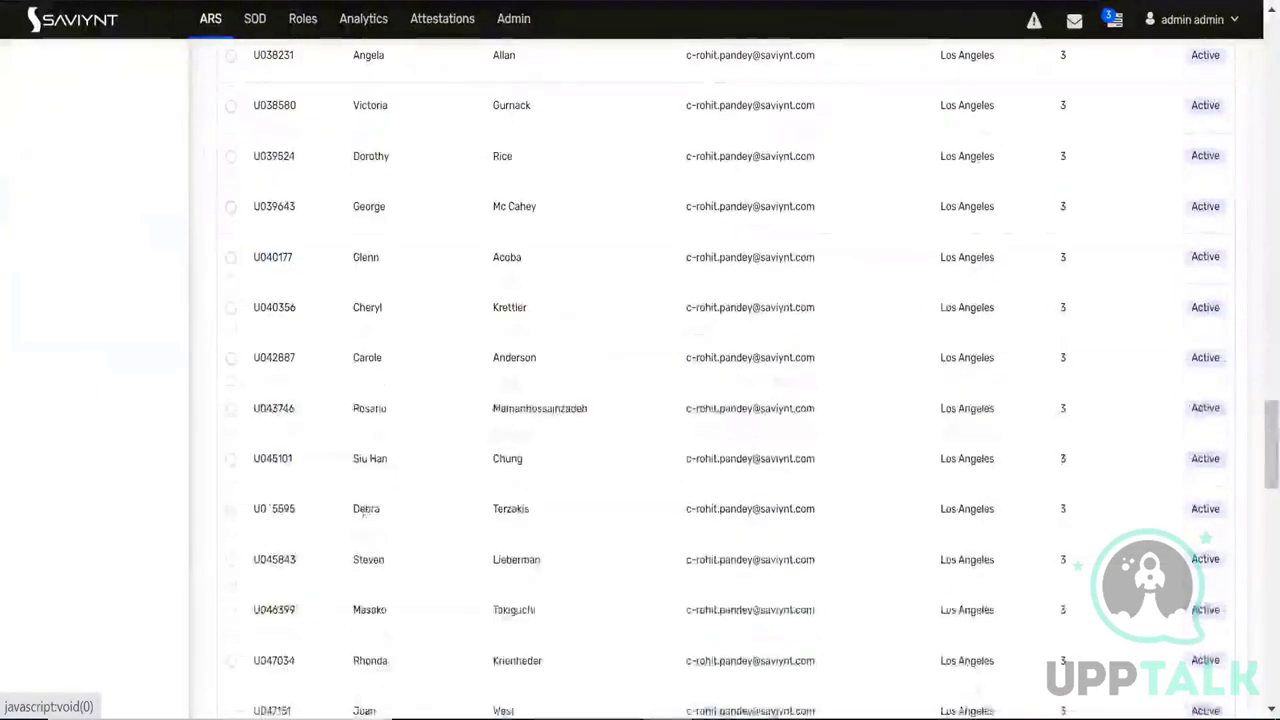
click(230, 510)
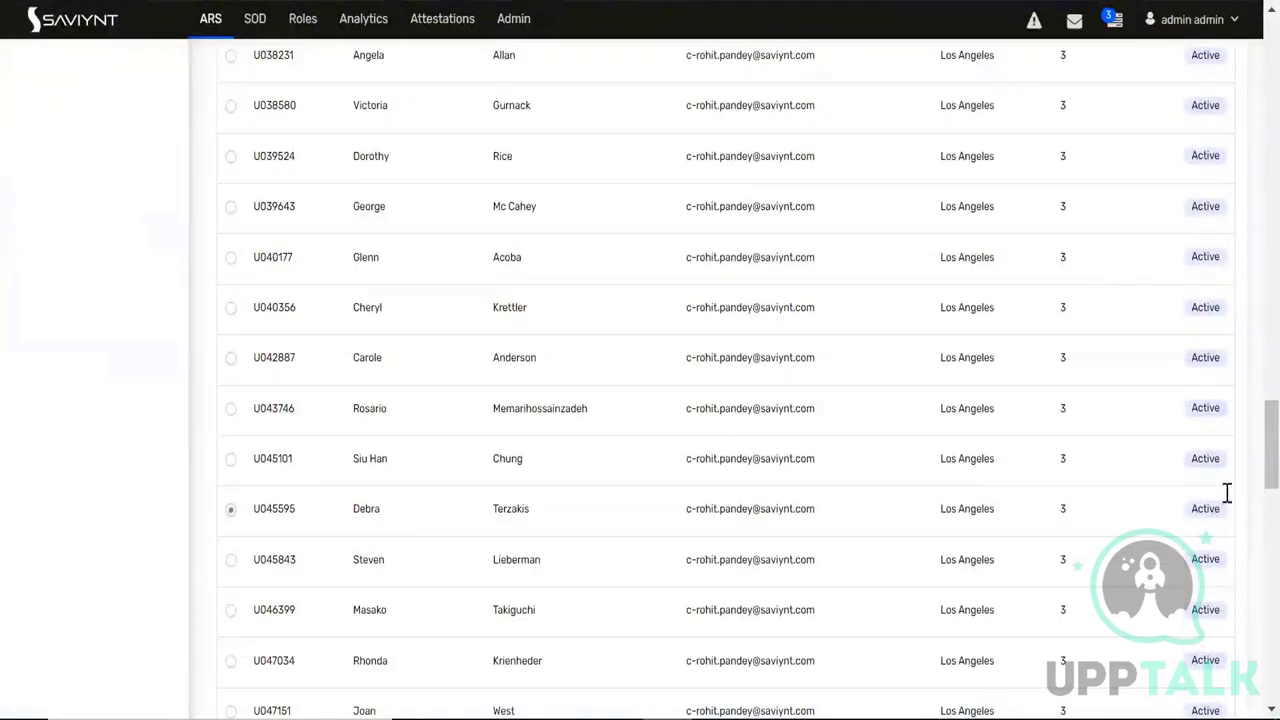
scroll(1250, 315, up, 20)
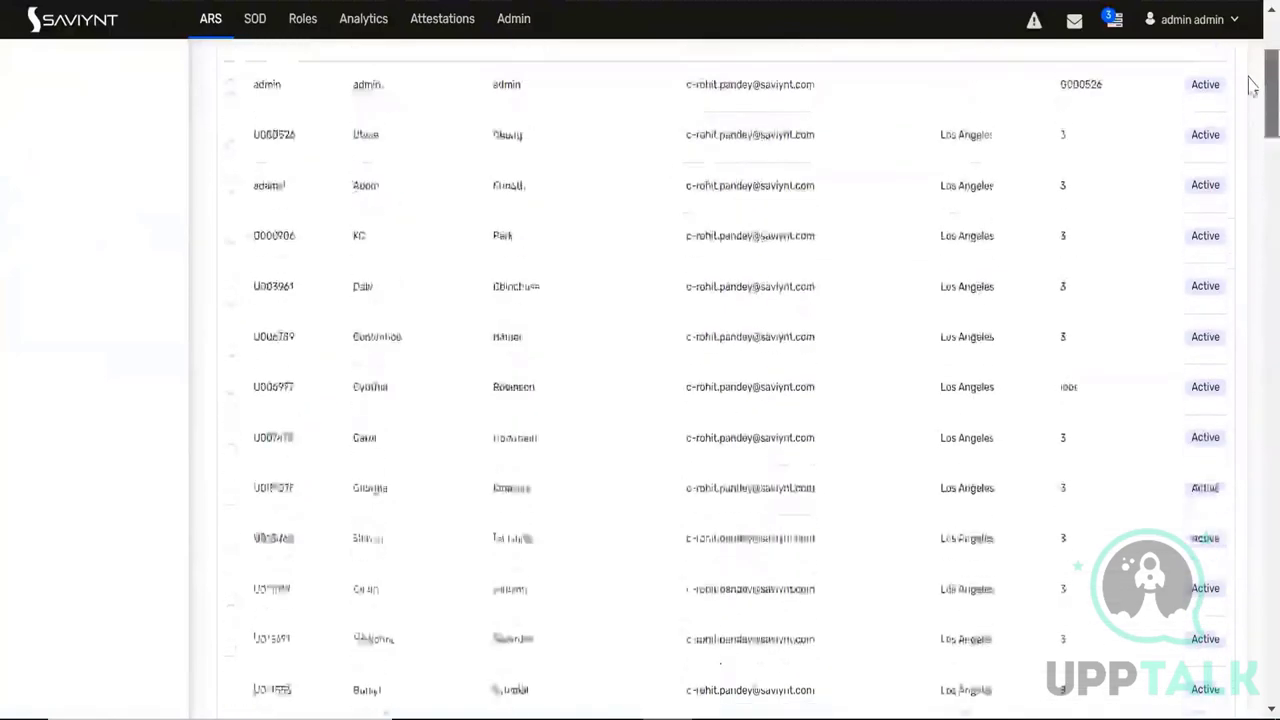
click(1202, 181)
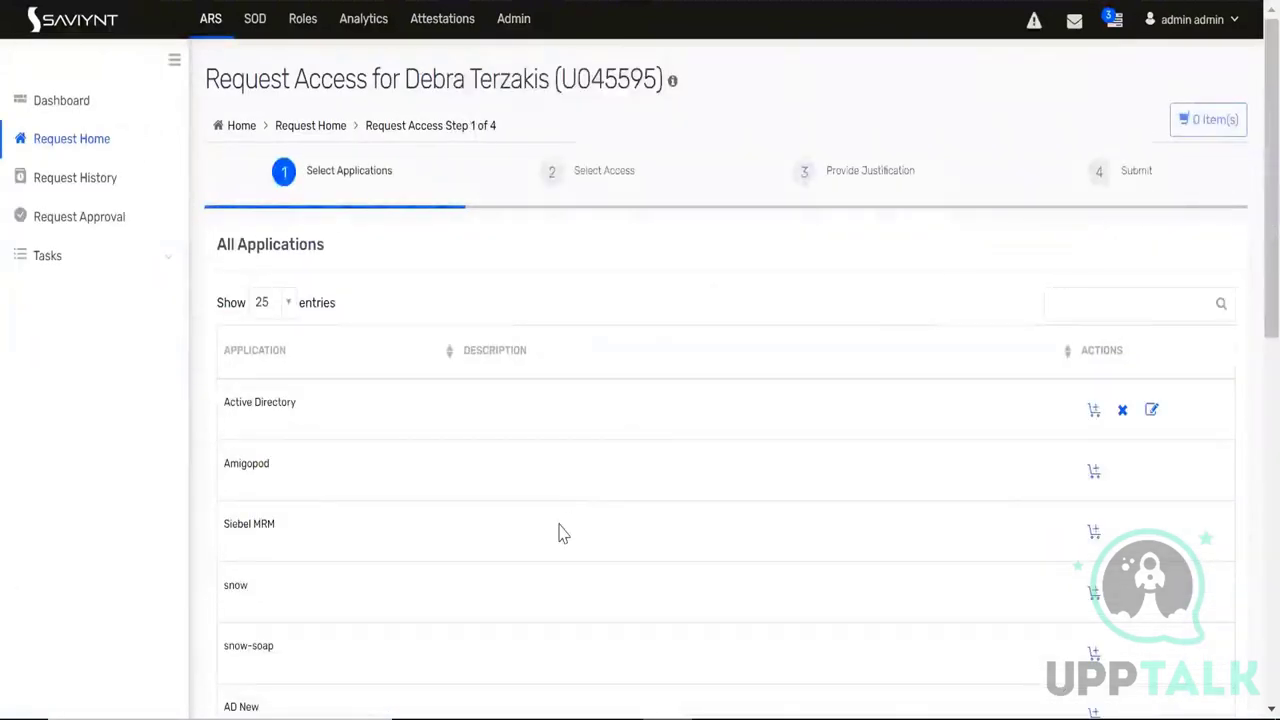
click(1067, 295)
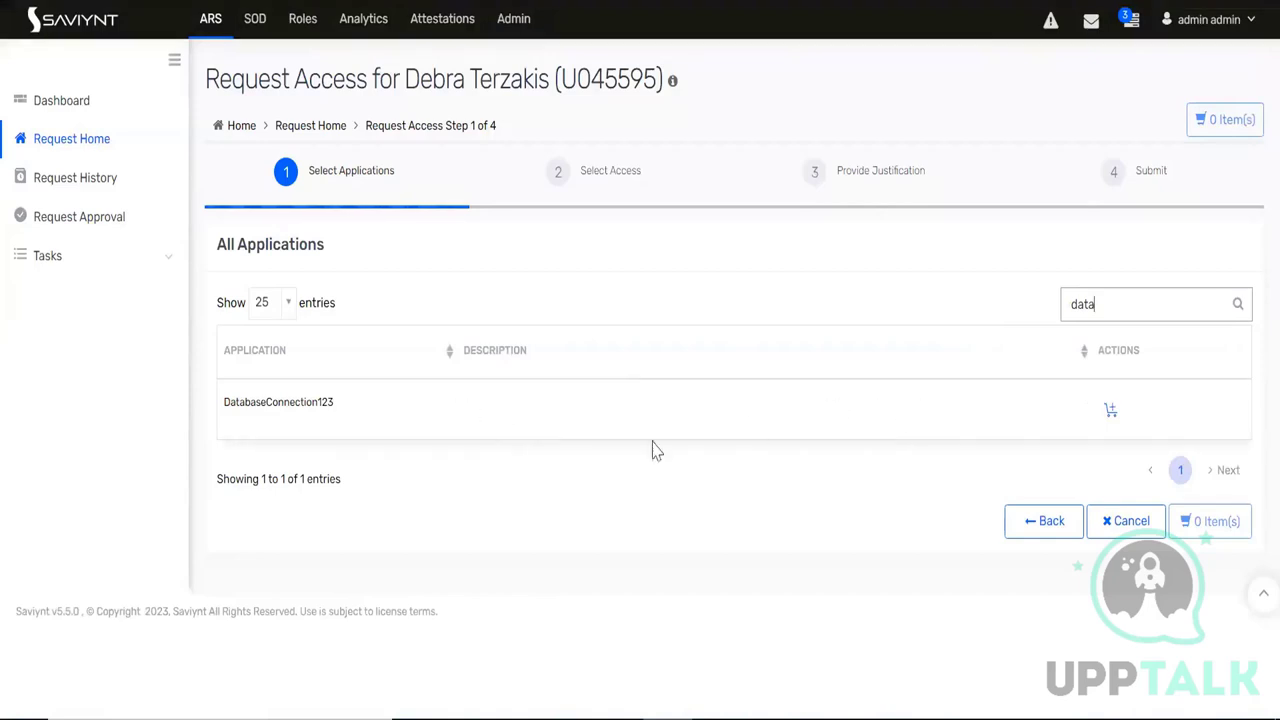
drag(333, 402, 228, 423)
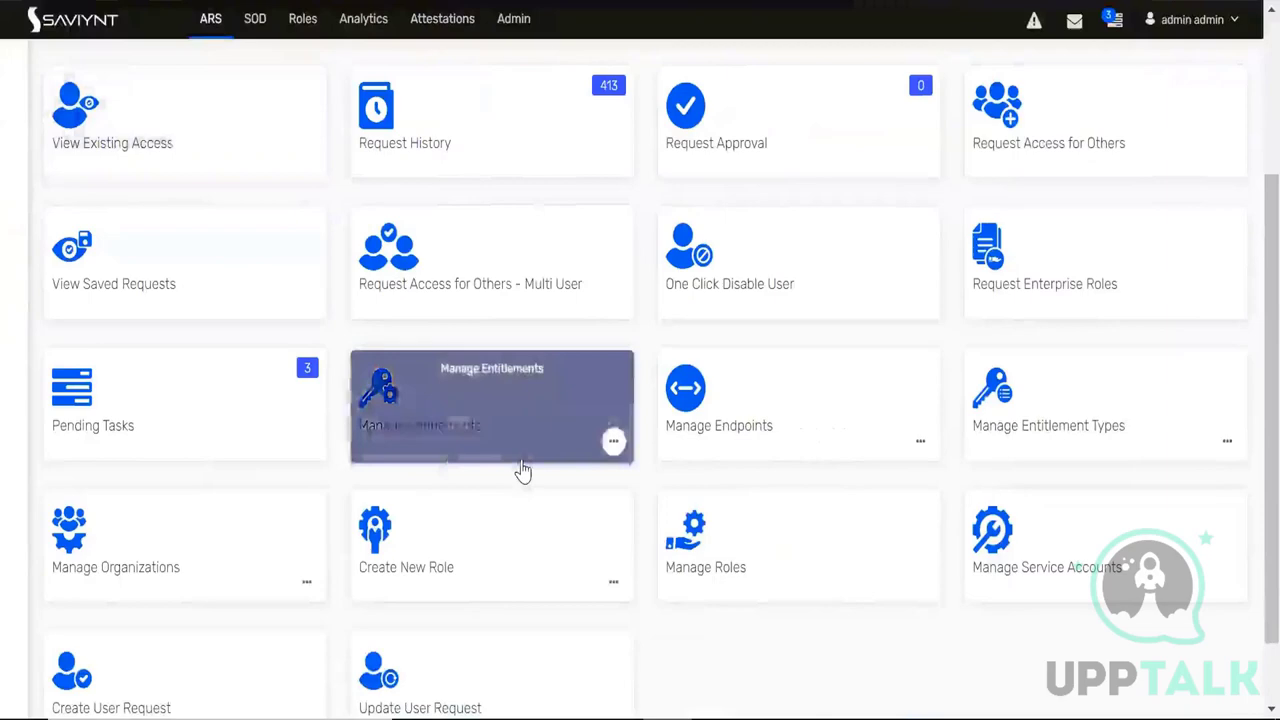
Browse the admin user list and open the last active user on page 2, who has no city set
scroll(520, 468, up, 2)
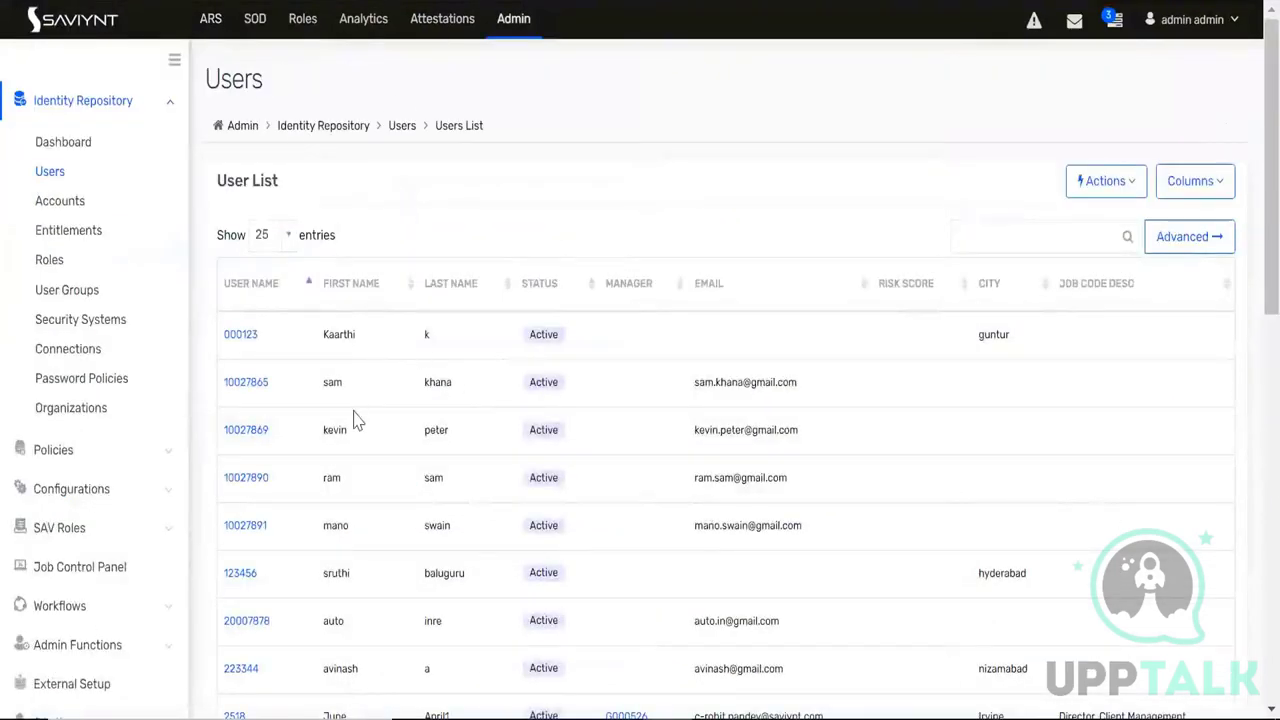
scroll(355, 420, down, 10)
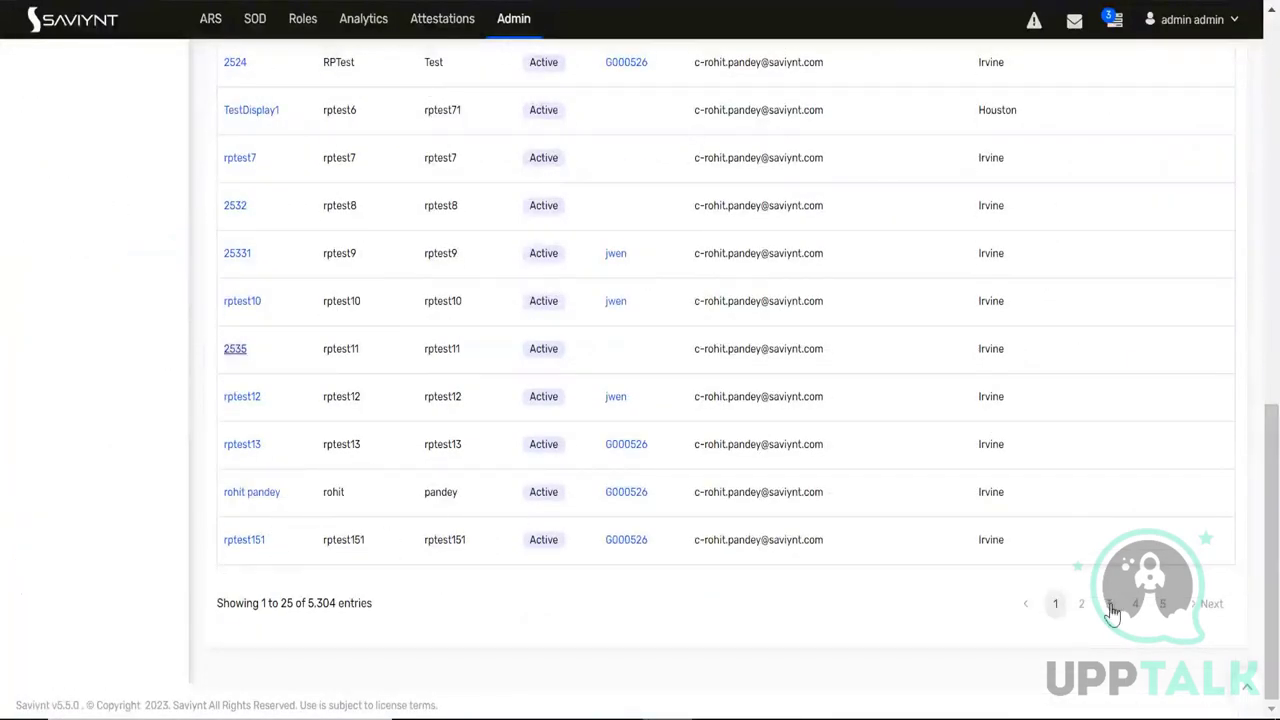
click(1160, 603)
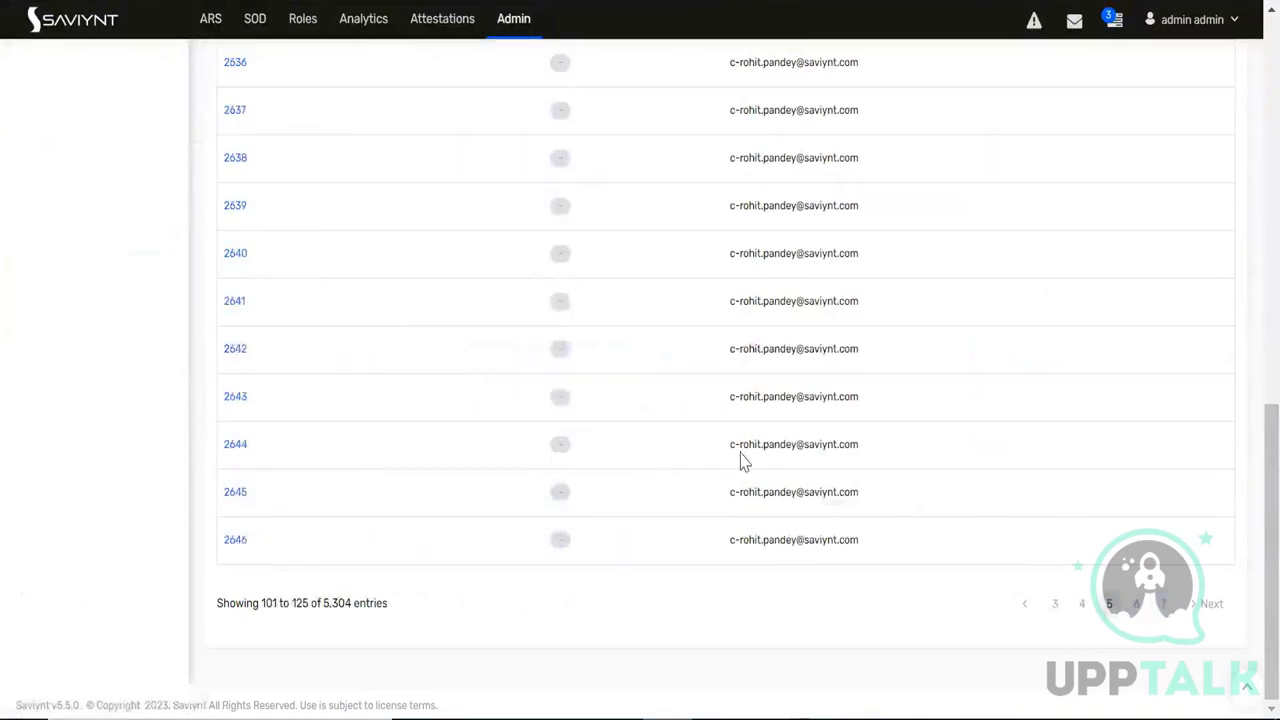
scroll(742, 460, up, 10)
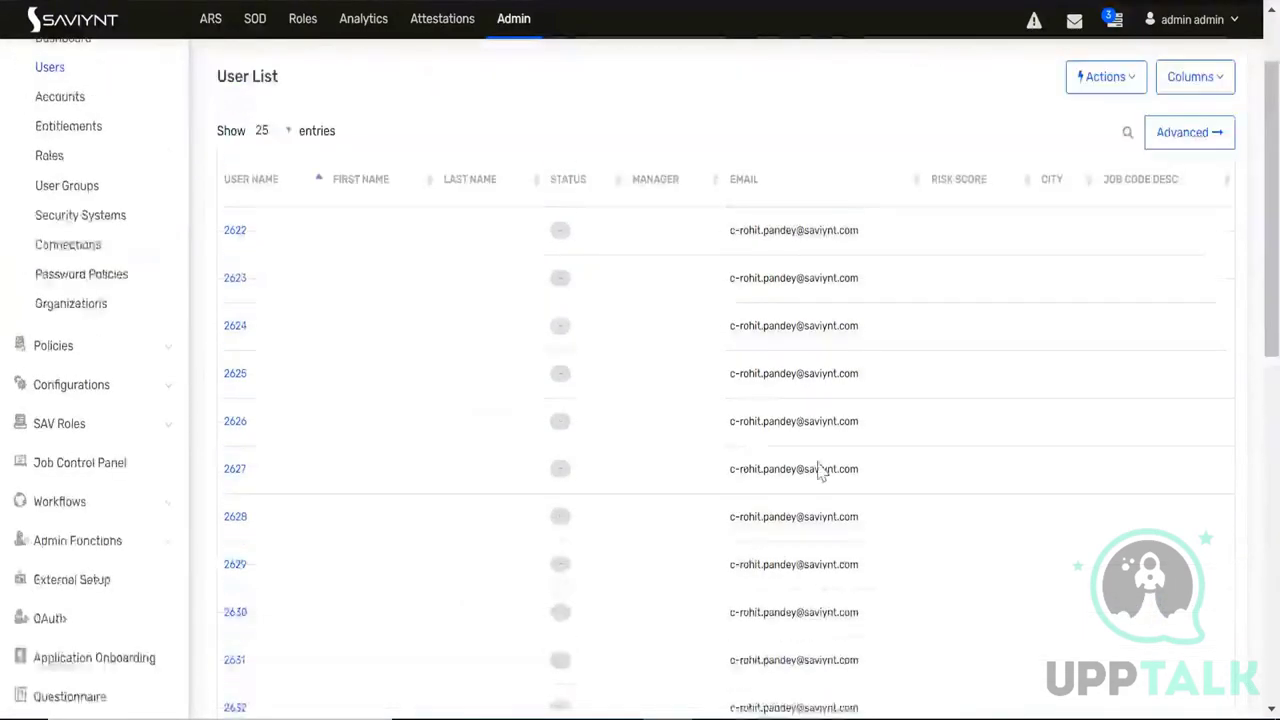
scroll(900, 500, down, 10)
click(1068, 611)
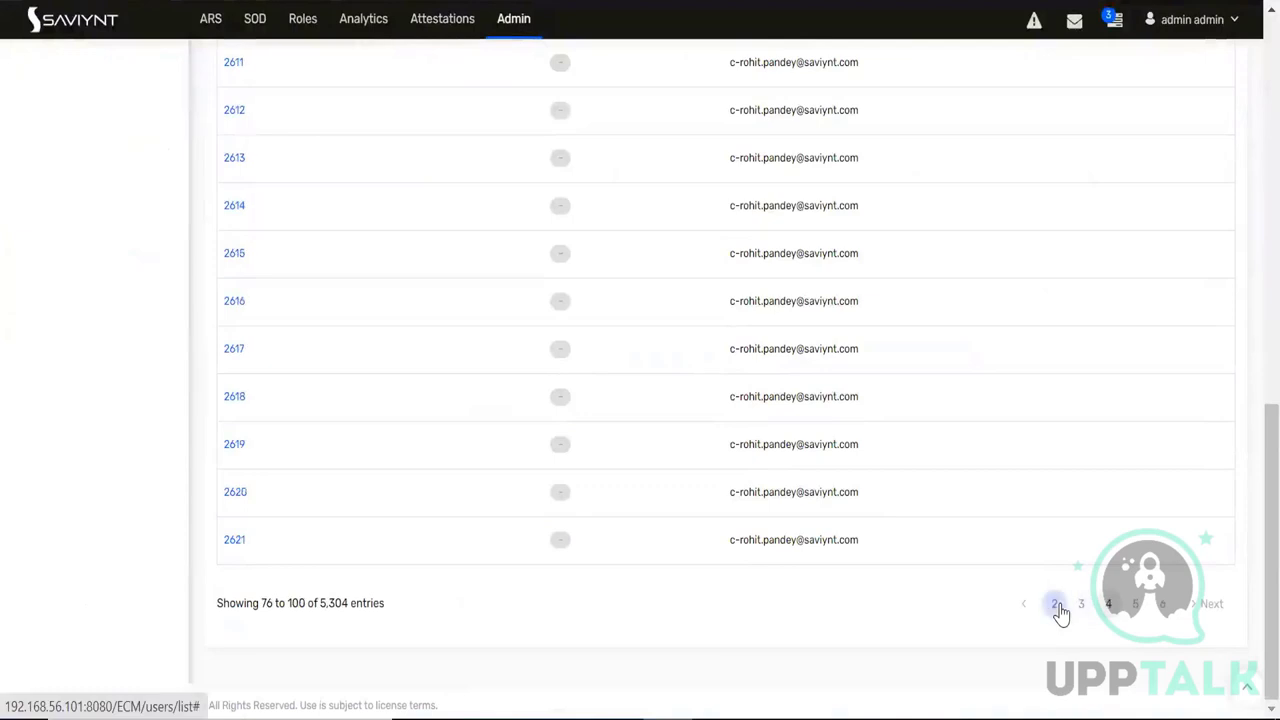
click(1056, 605)
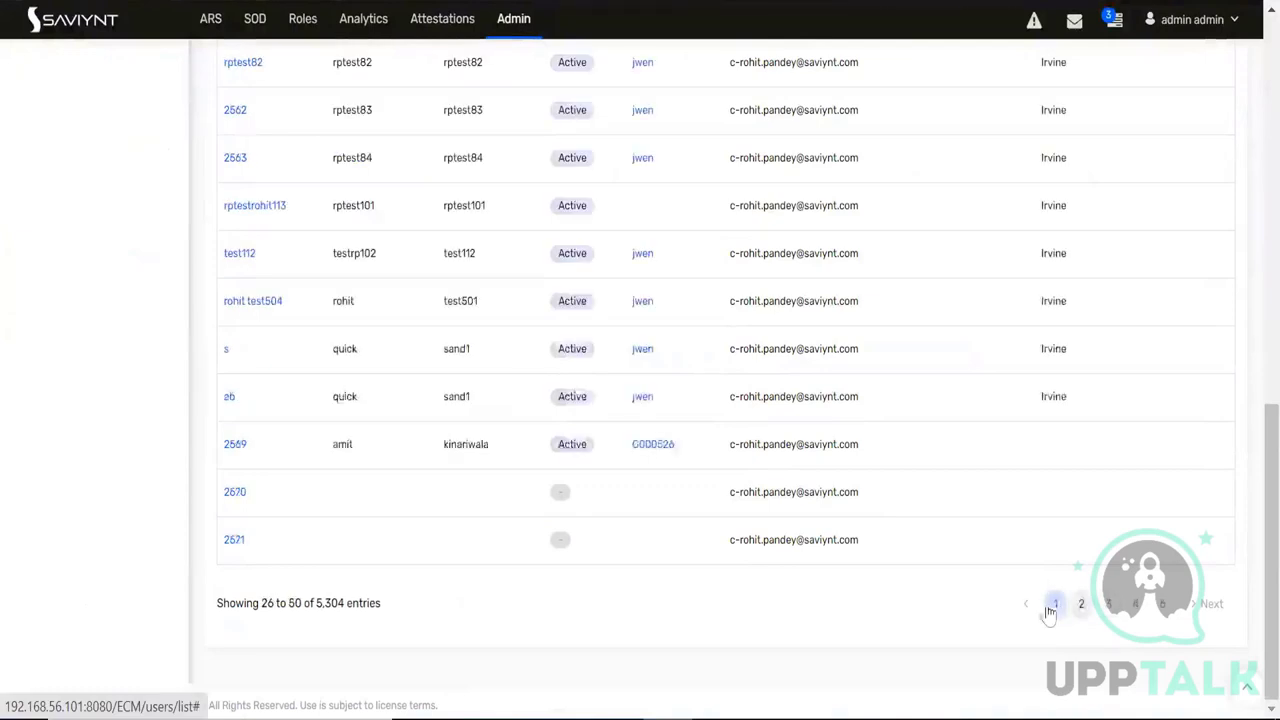
click(239, 452)
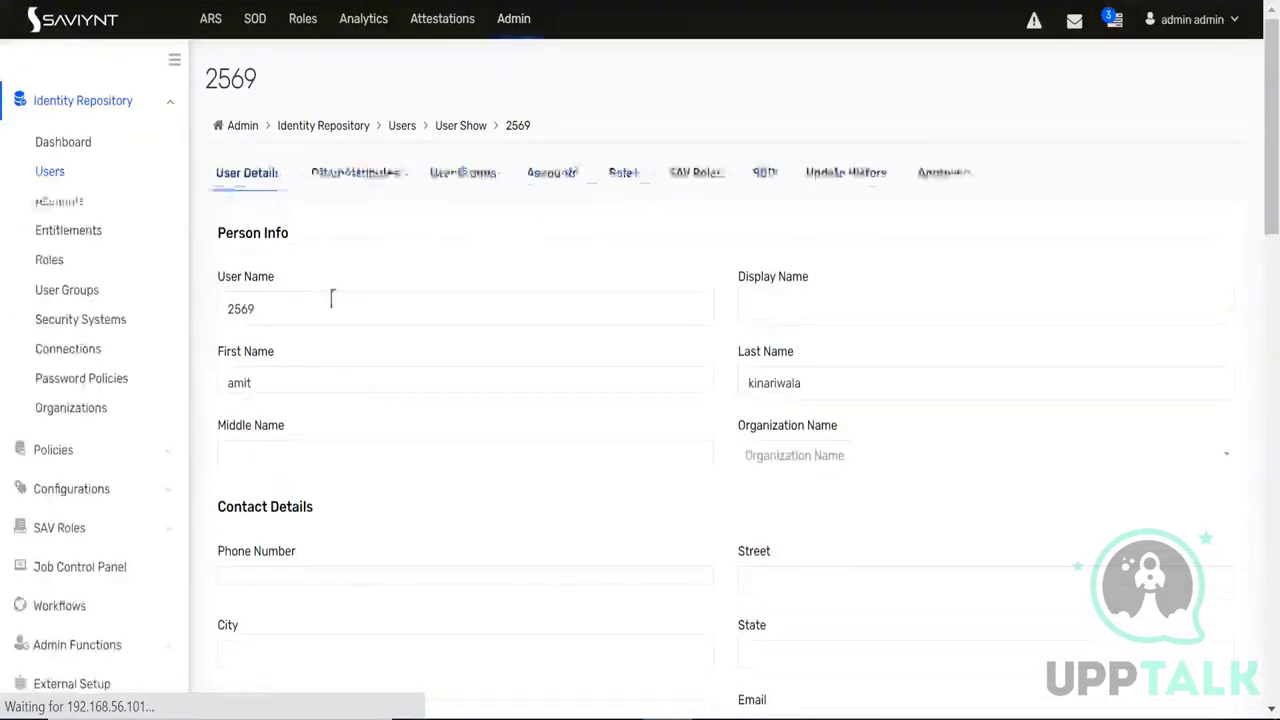
Set the user's city to bangalore in the contact details and update the user record
scroll(300, 510, down, 2)
click(277, 416)
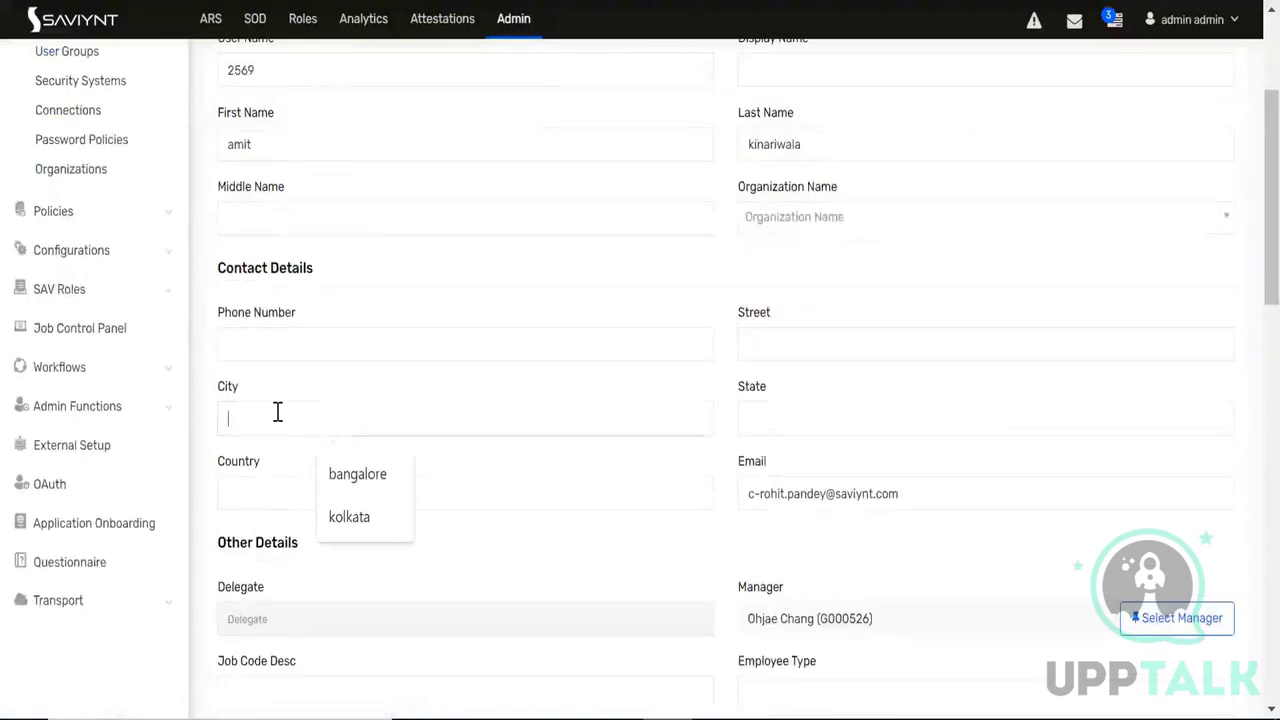
click(357, 473)
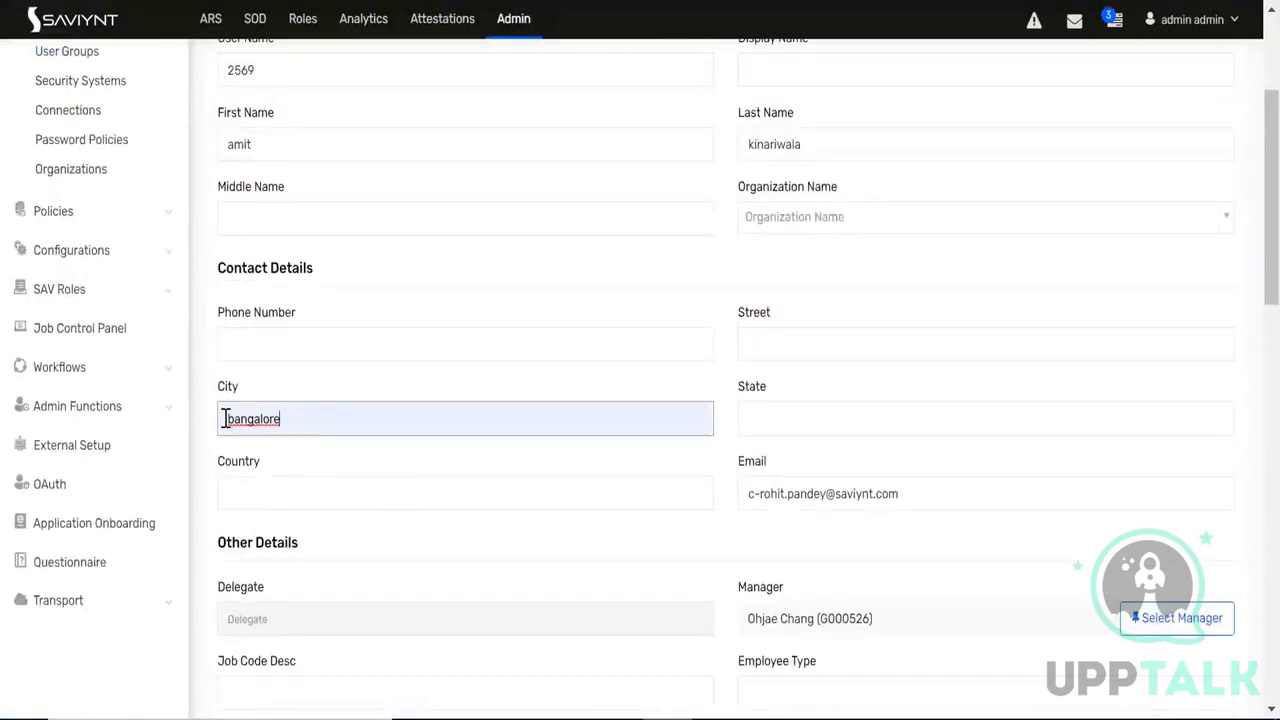
scroll(270, 462, down, 10)
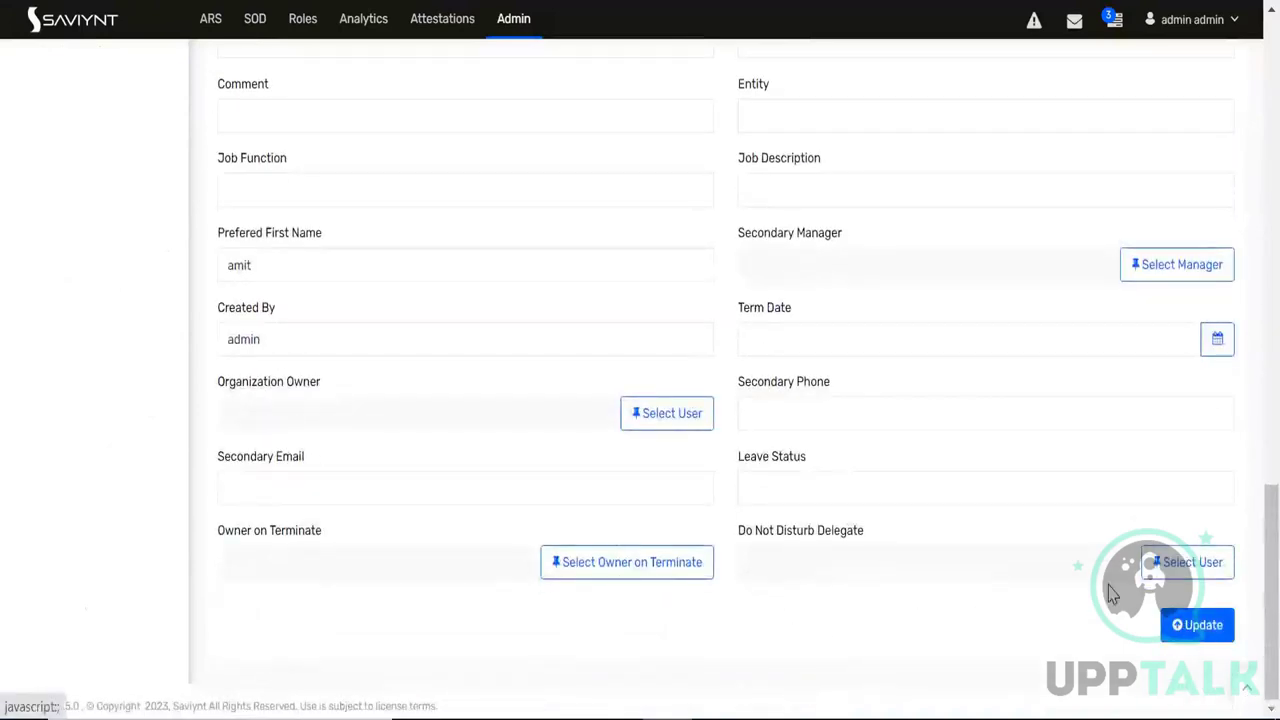
click(1190, 624)
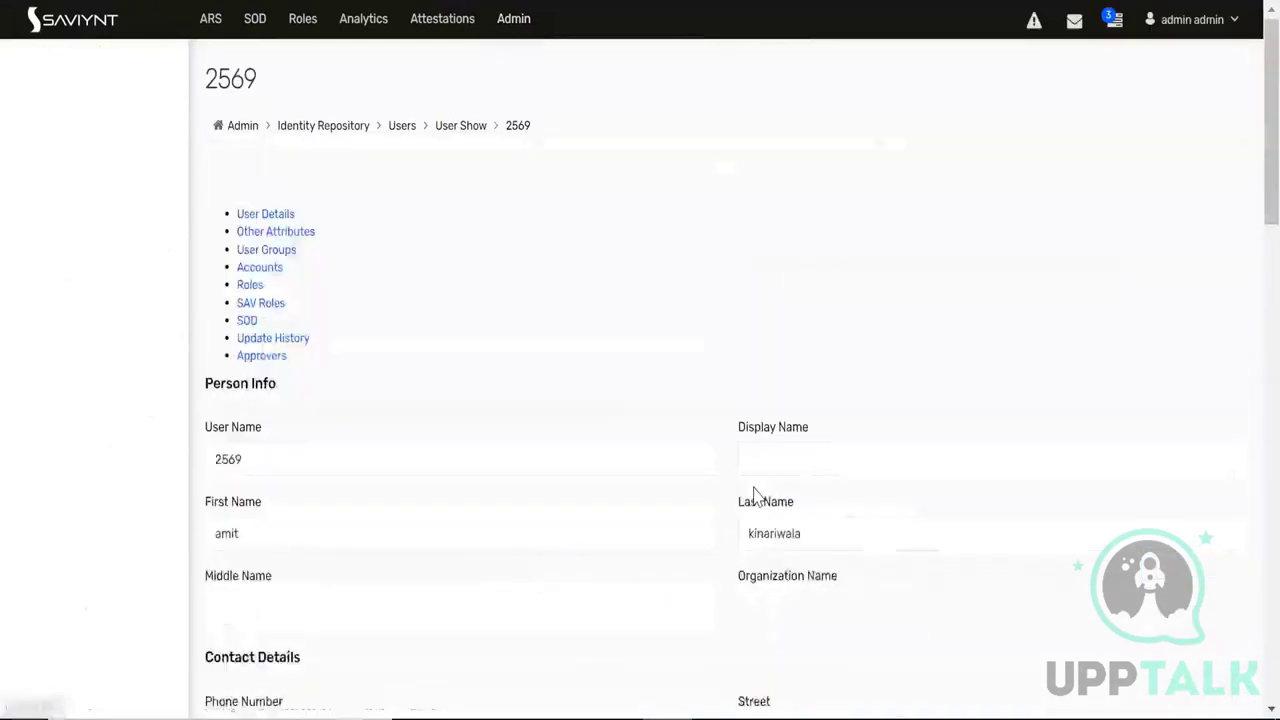
Start an access request on behalf of the updated user, found by user name, and browse the applications offered
double_click(237, 82)
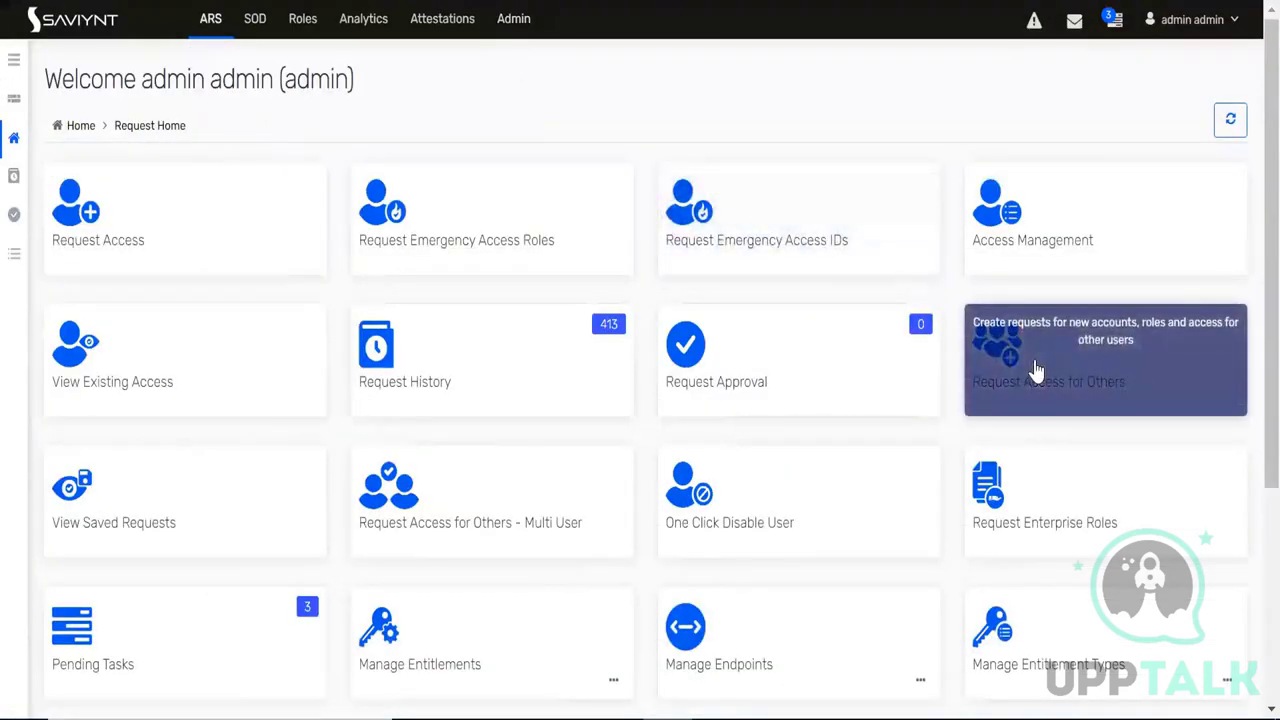
click(1036, 370)
click(1010, 238)
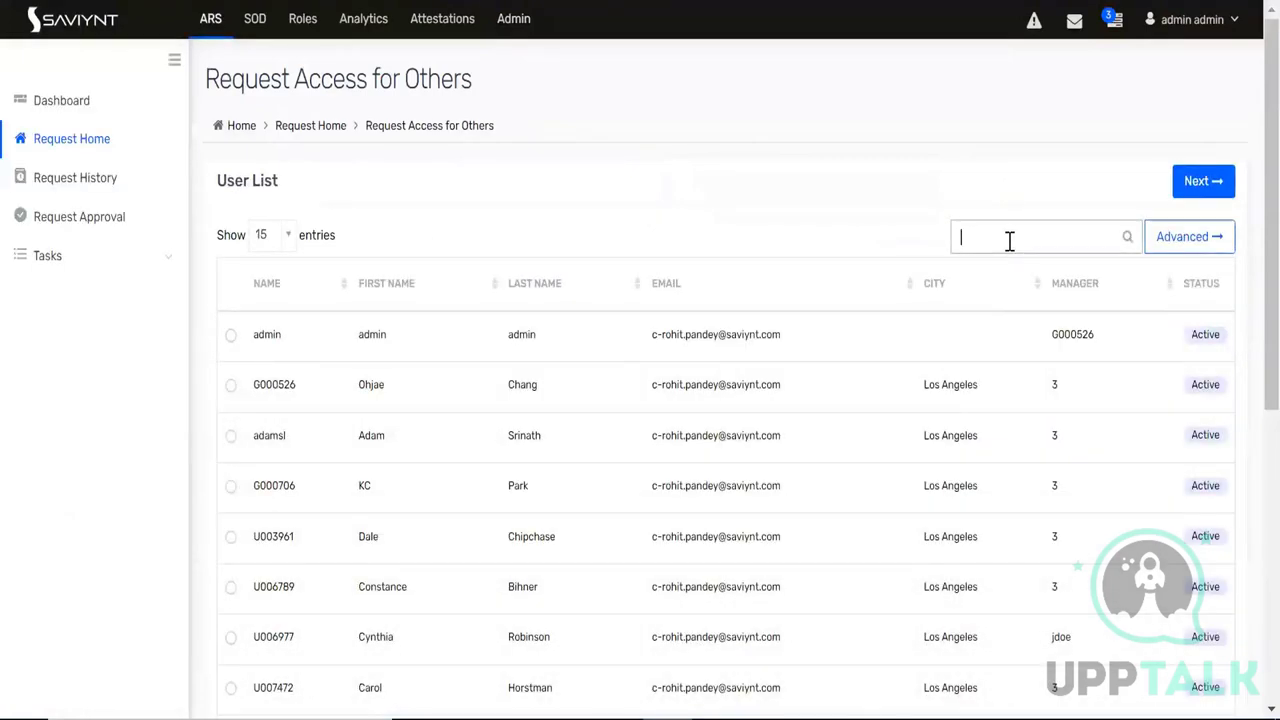
text(2569)
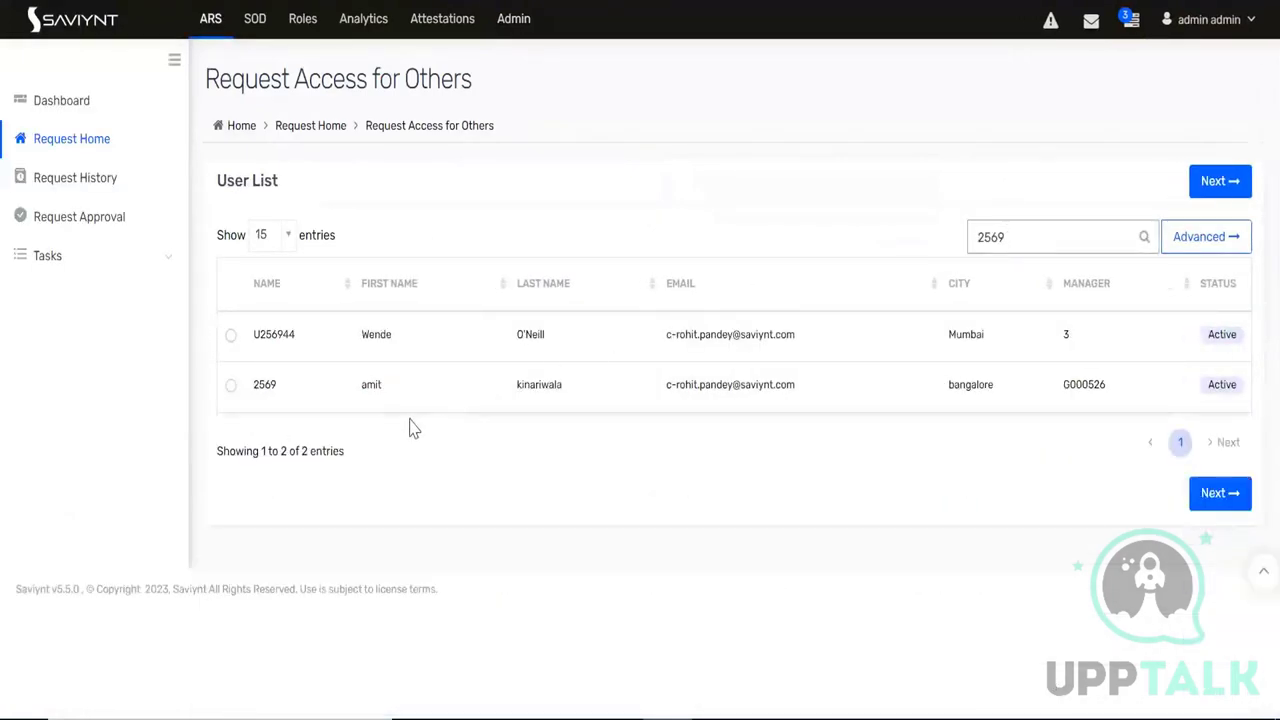
click(231, 386)
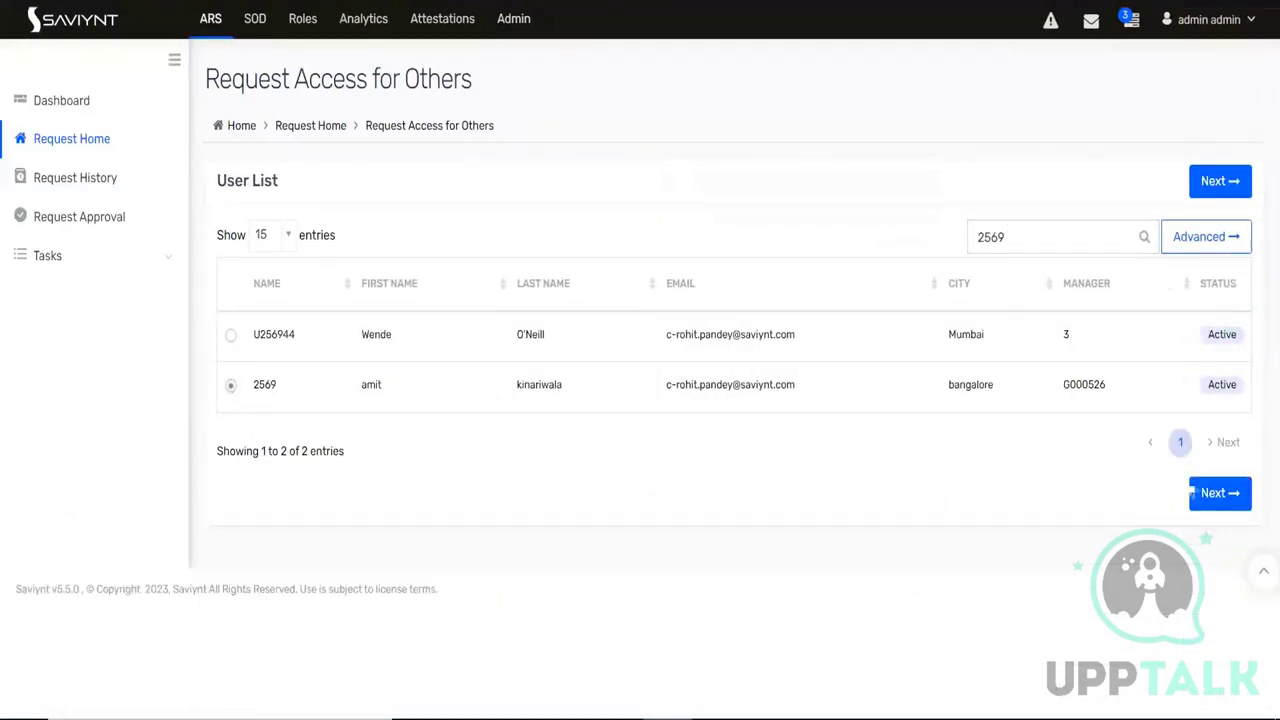
click(1212, 495)
scroll(837, 406, down, 6)
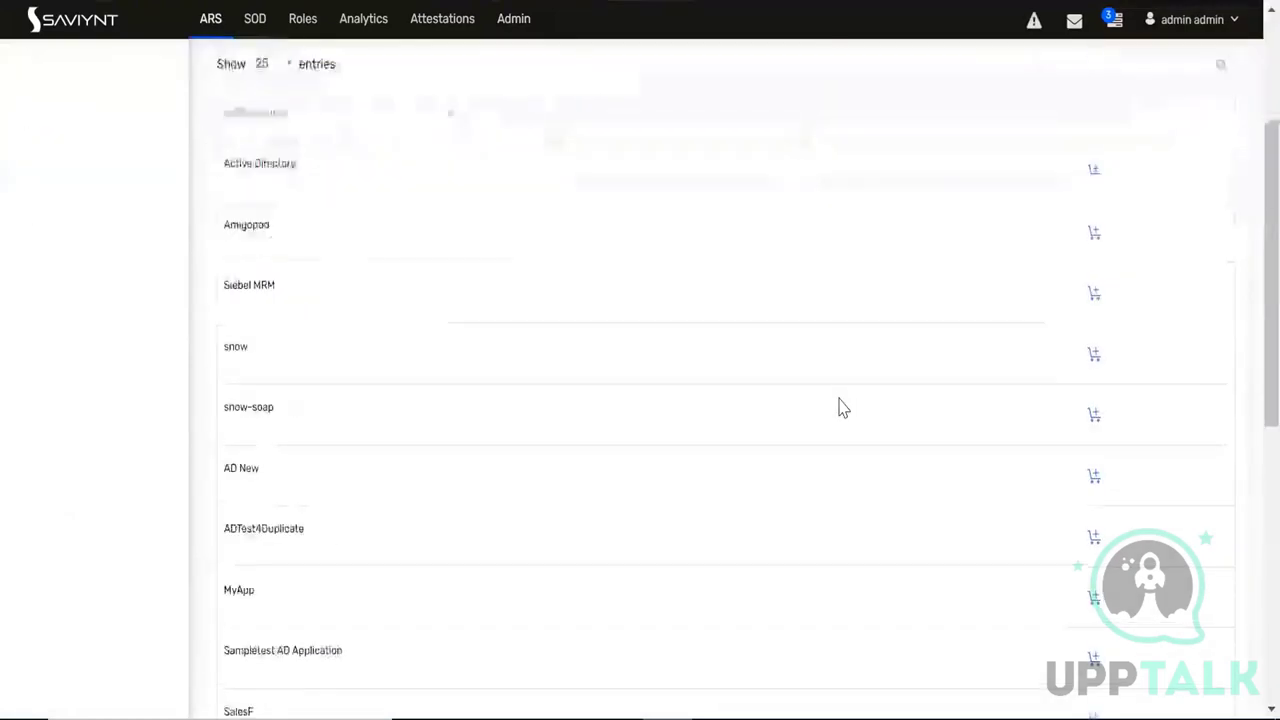
Add the DatabaseTrainingCF application to the request cart and check out to the access selection
scroll(840, 406, down, 1)
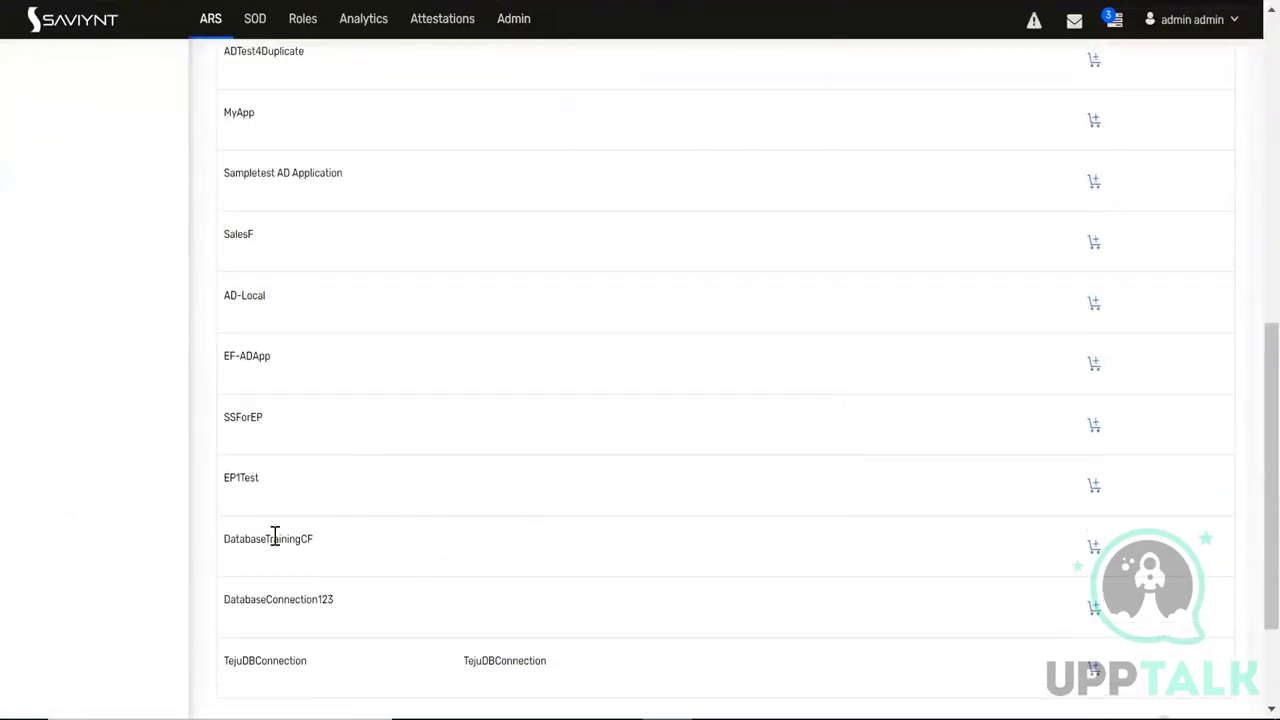
drag(313, 539, 230, 543)
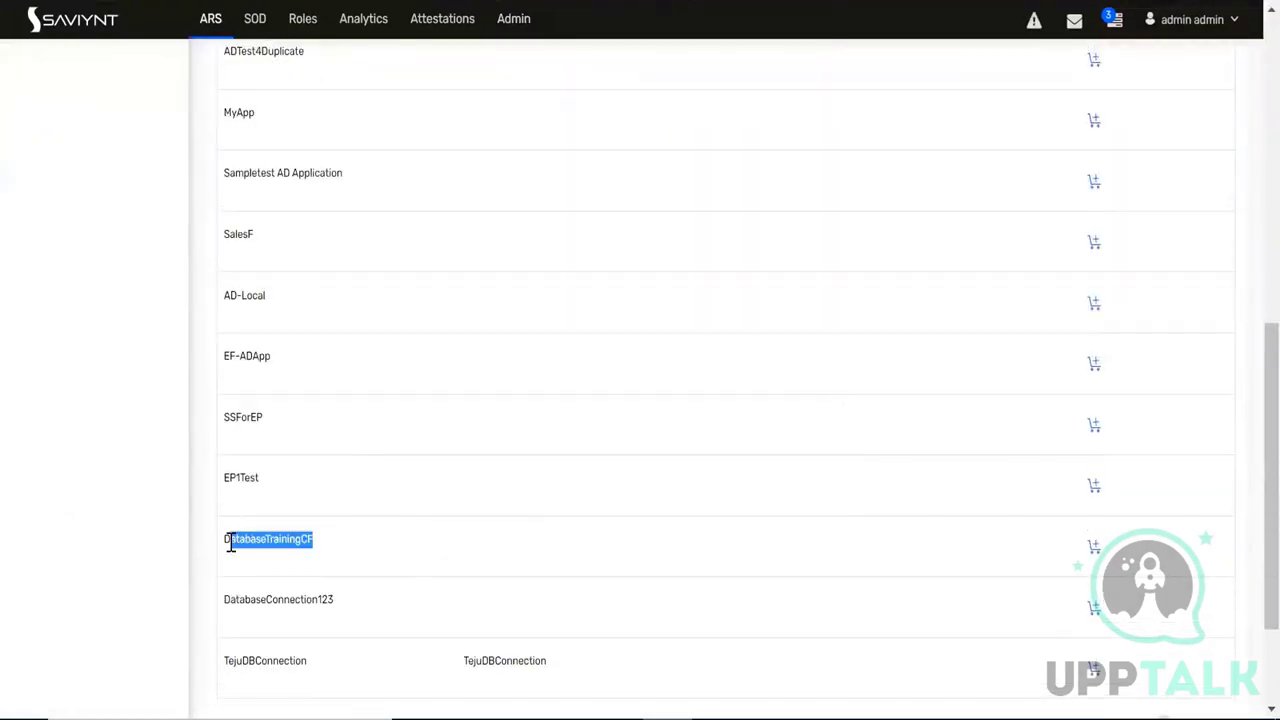
click(1092, 546)
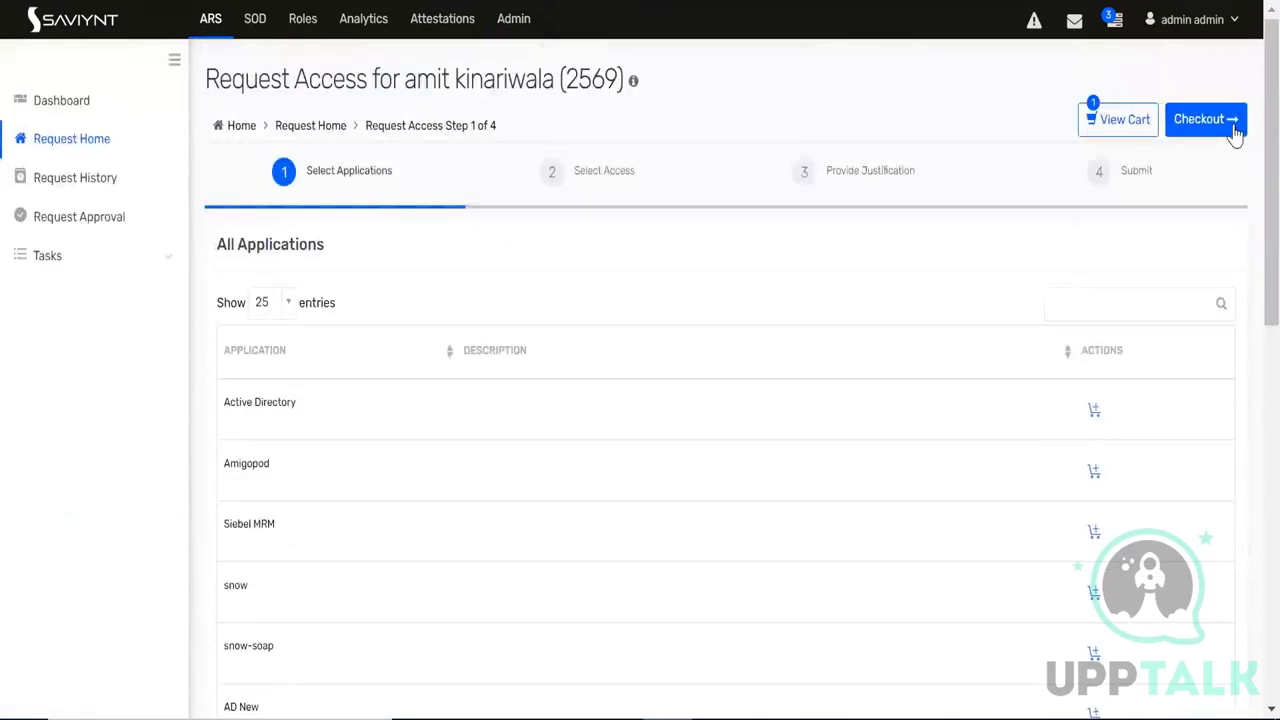
click(1230, 133)
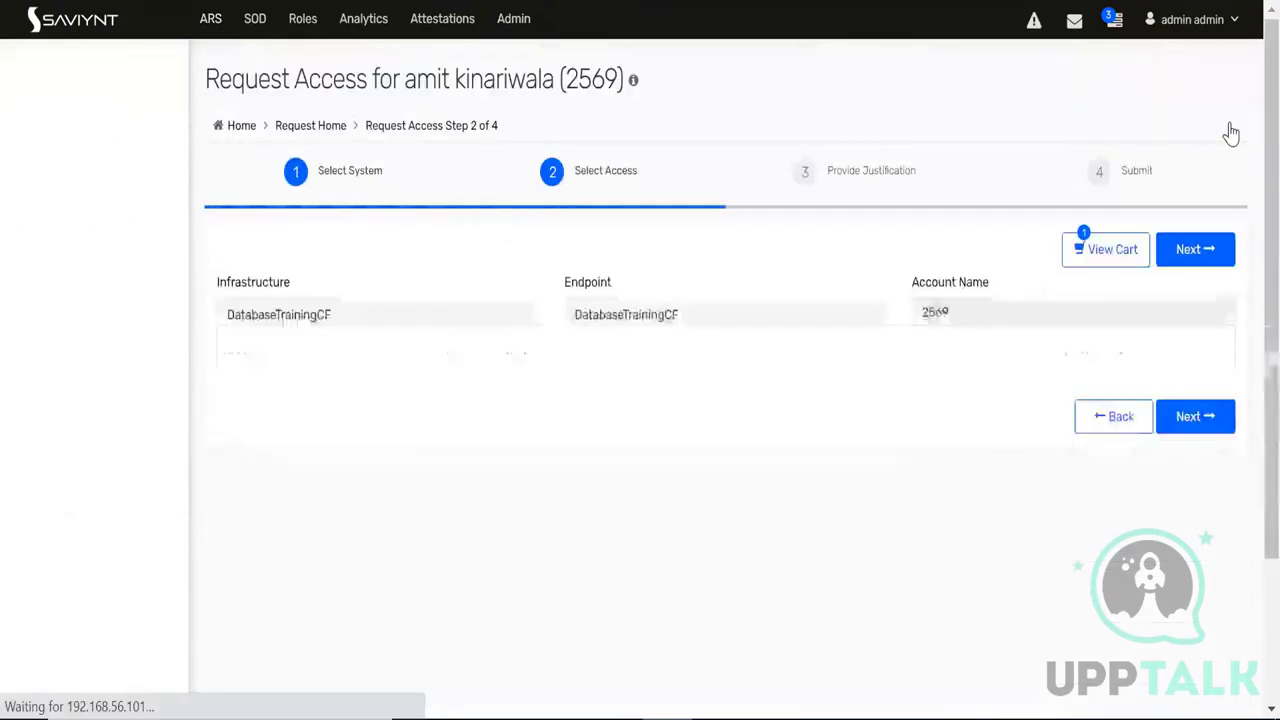
Select the Floor Manager entitlement under Manager and the FloorHR entitlement under HR for the request
scroll(436, 400, down, 5)
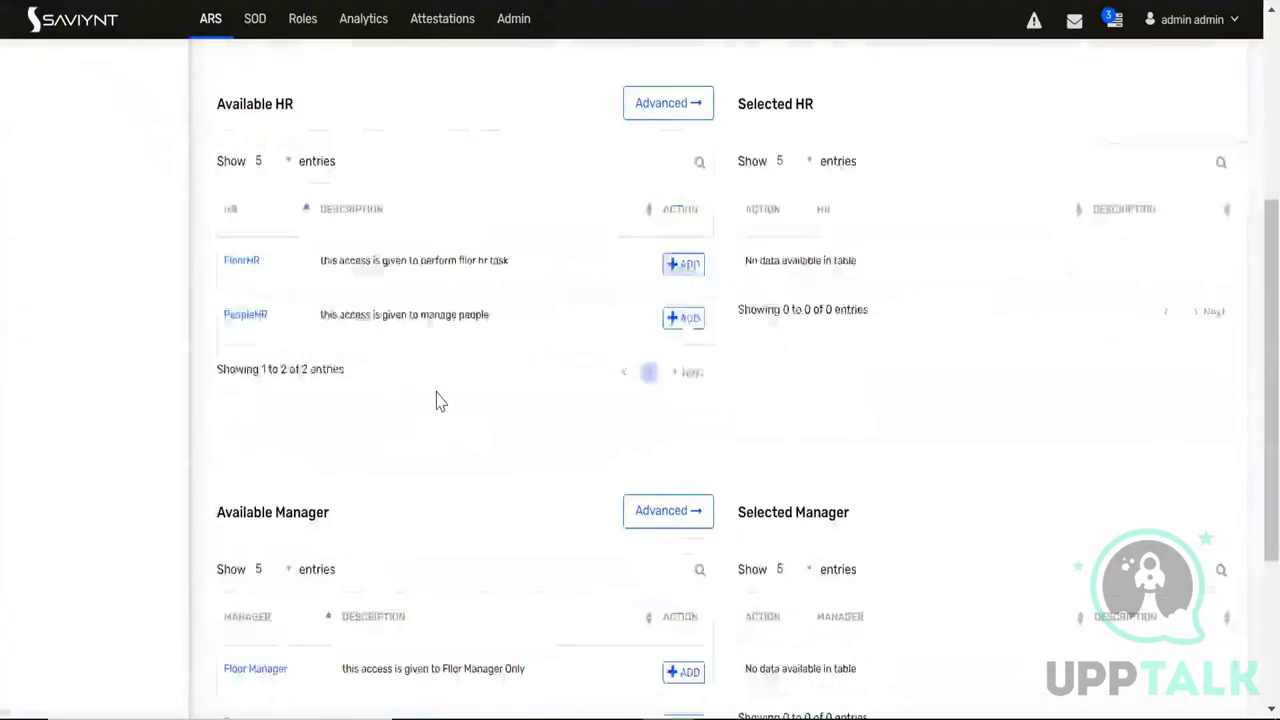
scroll(436, 400, up, 1)
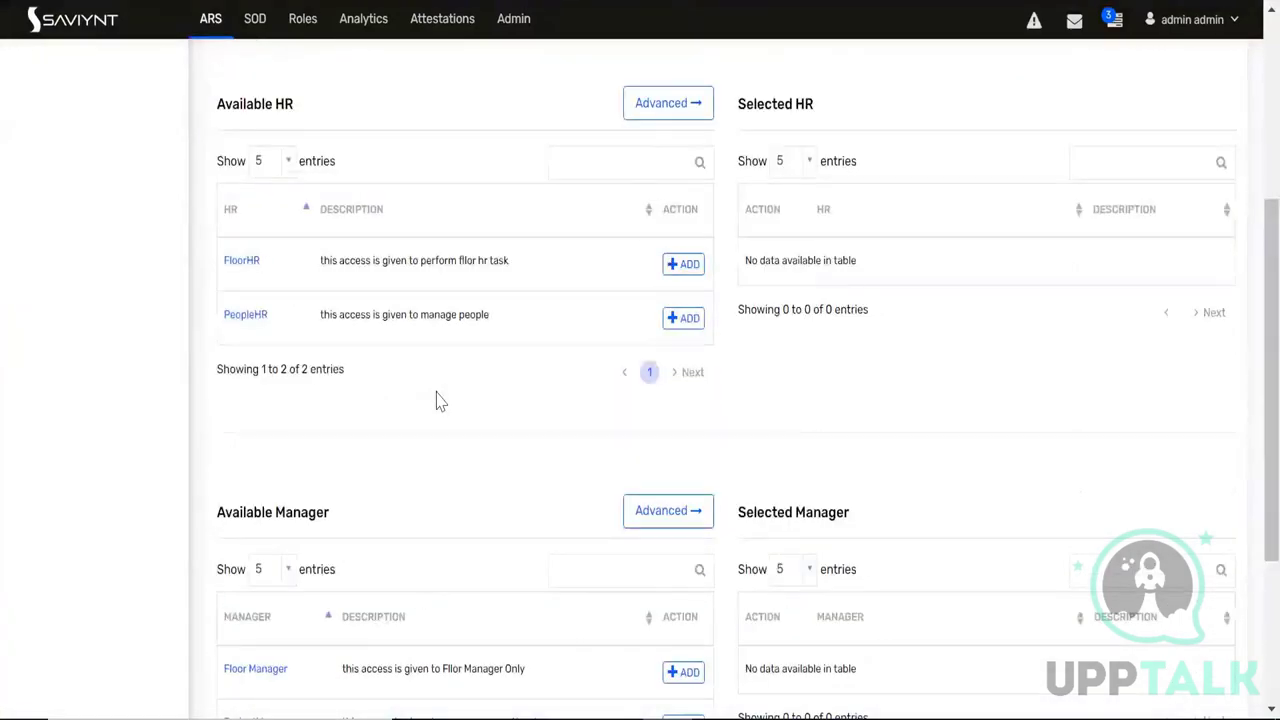
scroll(530, 578, down, 1)
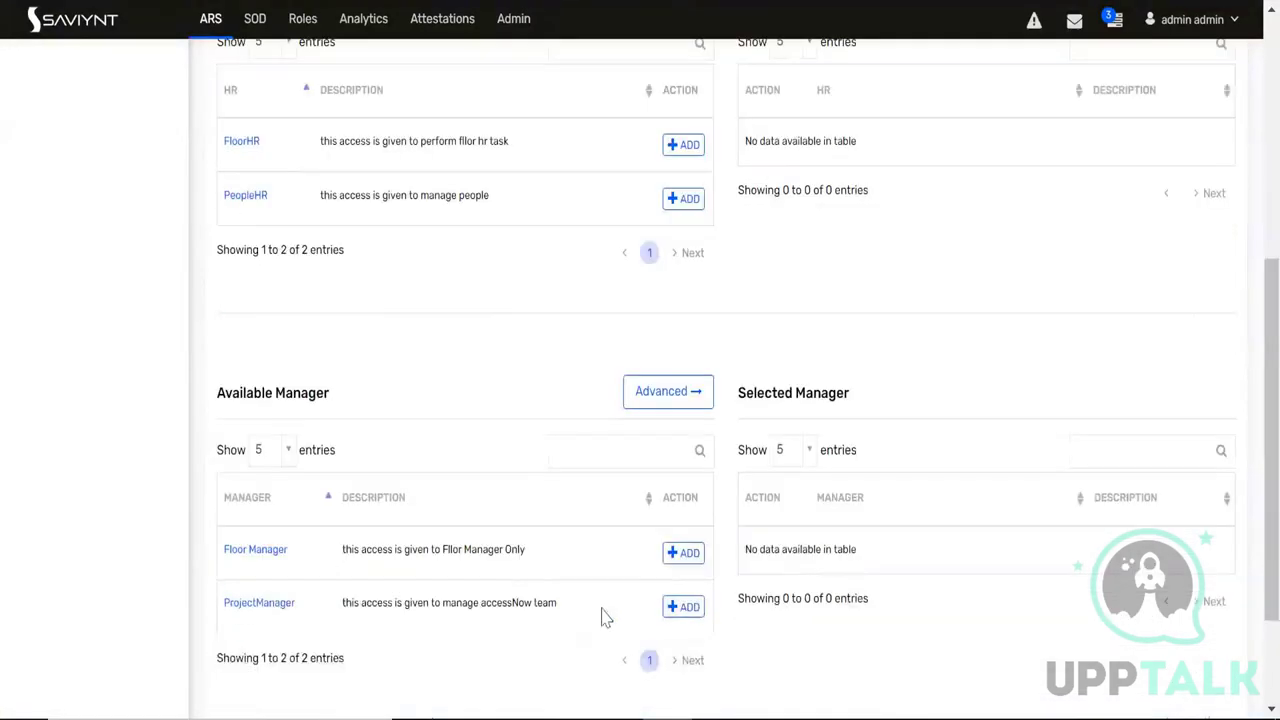
click(672, 562)
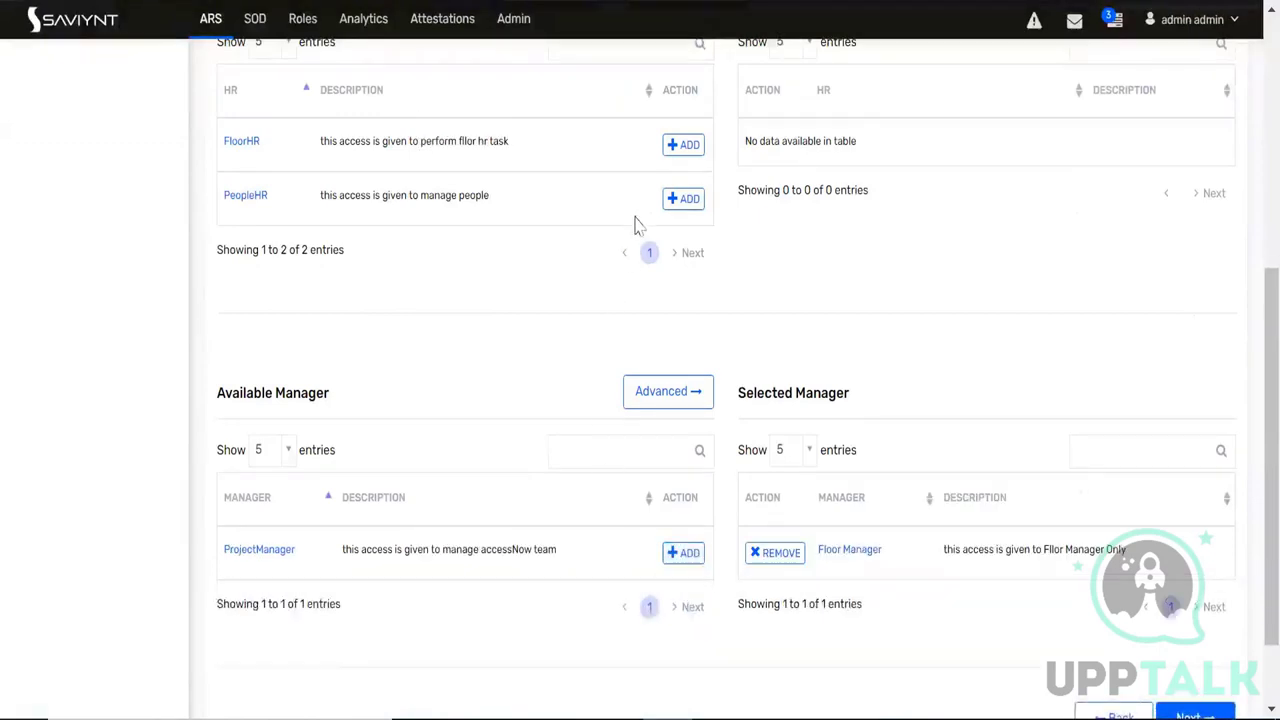
click(676, 156)
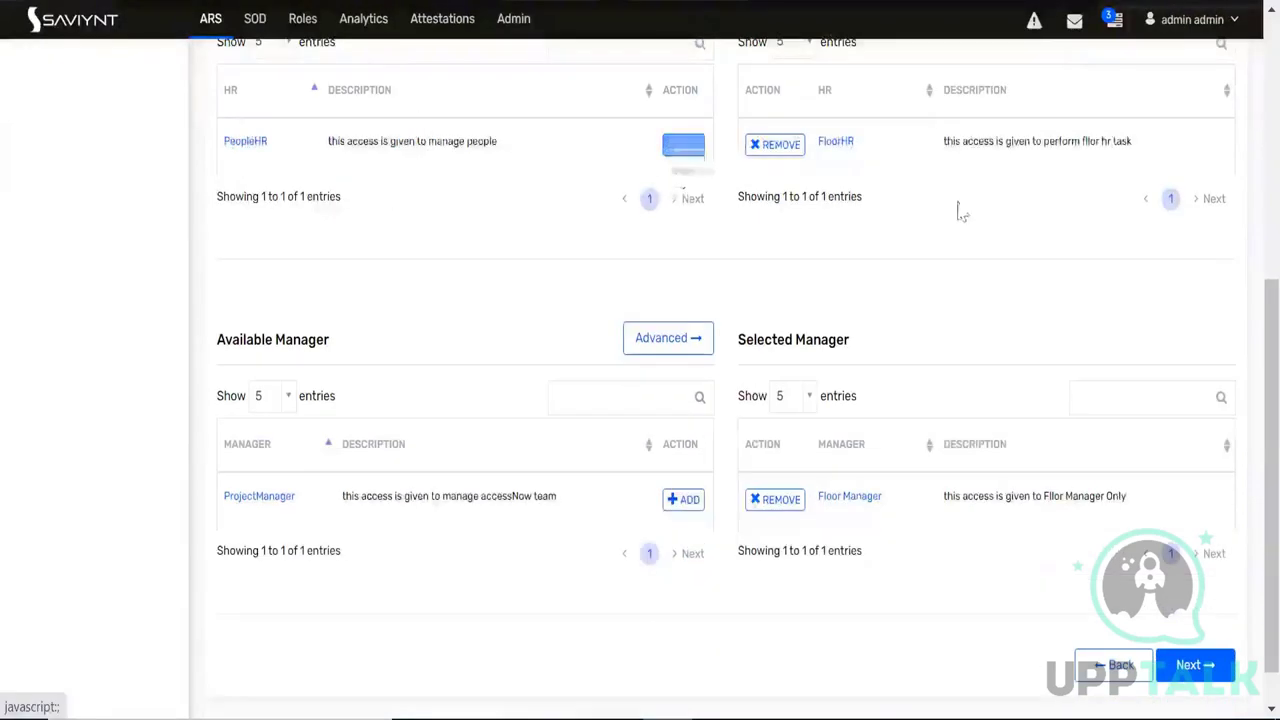
Continue to the justification stage, enter the comment "sdfsd" and submit the access request
click(1208, 674)
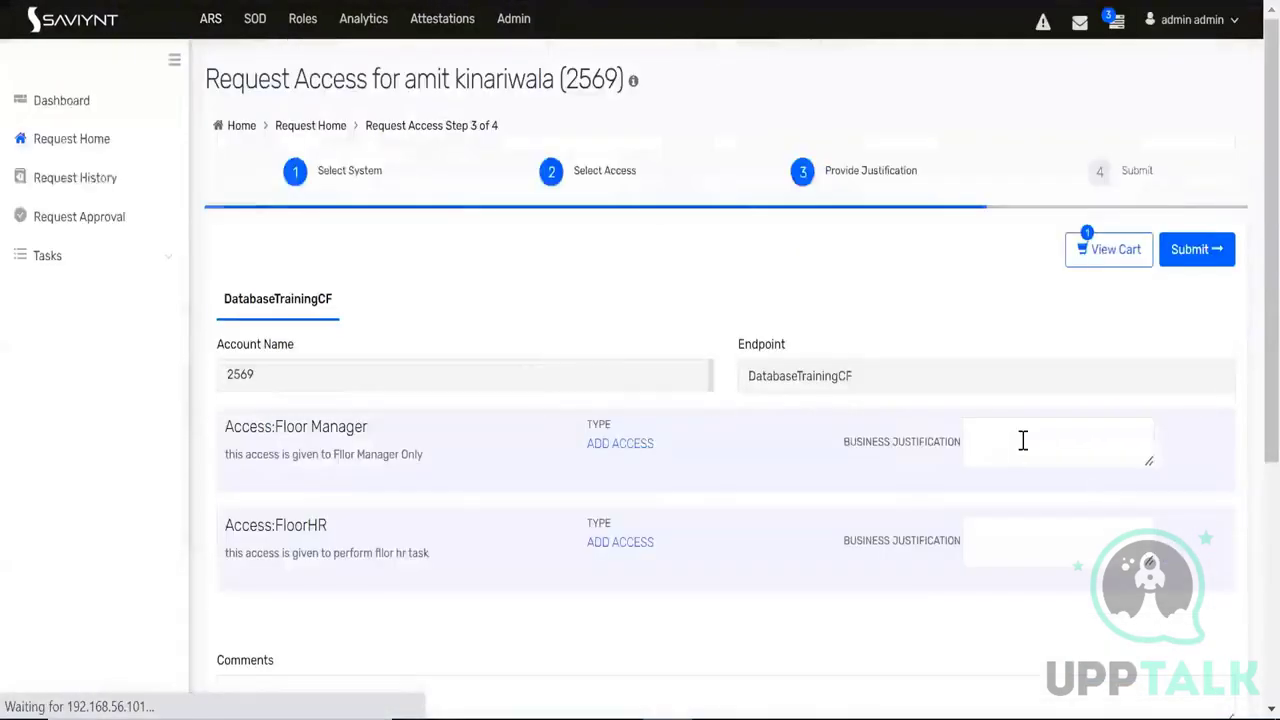
click(1023, 440)
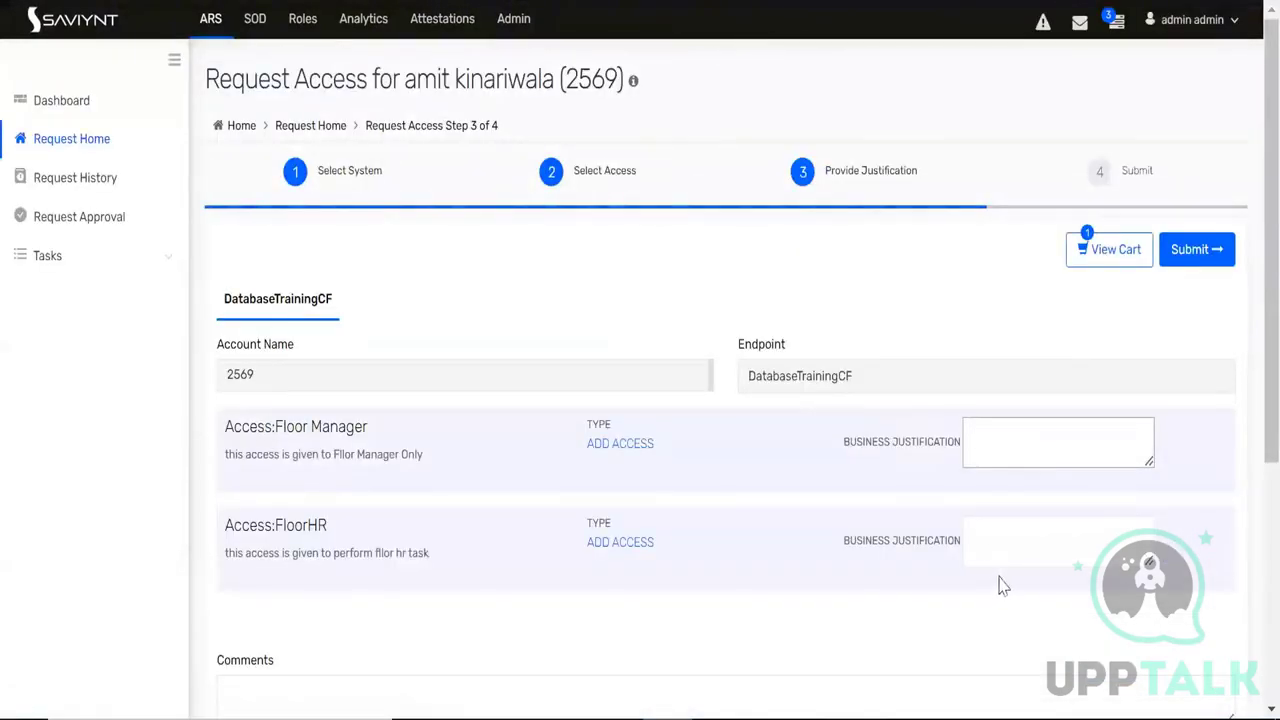
scroll(437, 545, down, 3)
click(396, 467)
text(sdfsd)
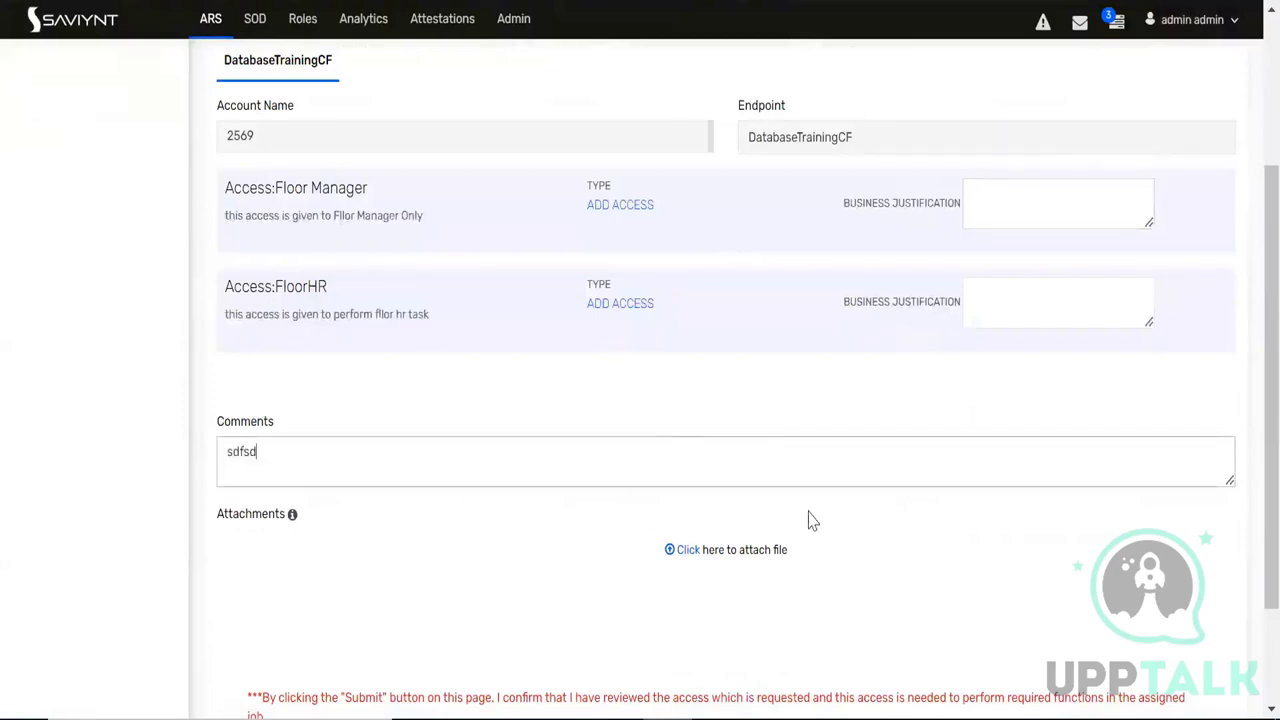
scroll(1023, 581, down, 2)
click(1182, 616)
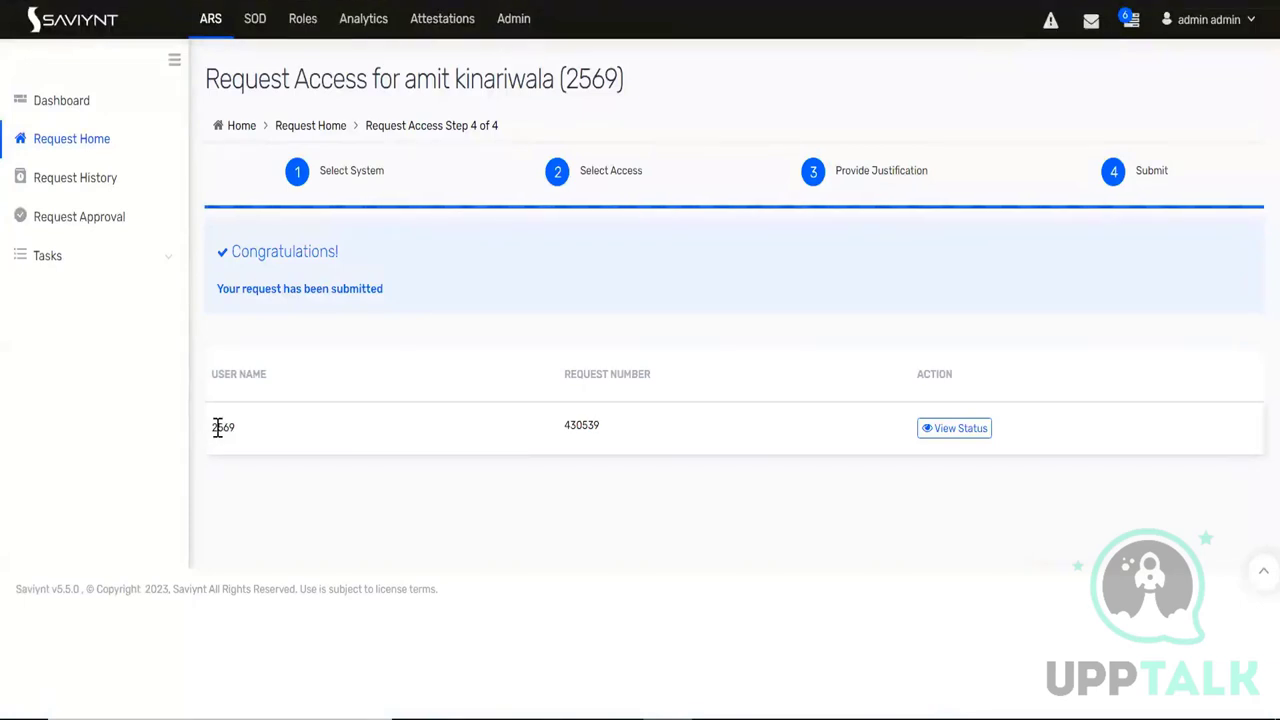
Filter the pending tasks by the requested user's user name and examine the task types created for the request
double_click(218, 428)
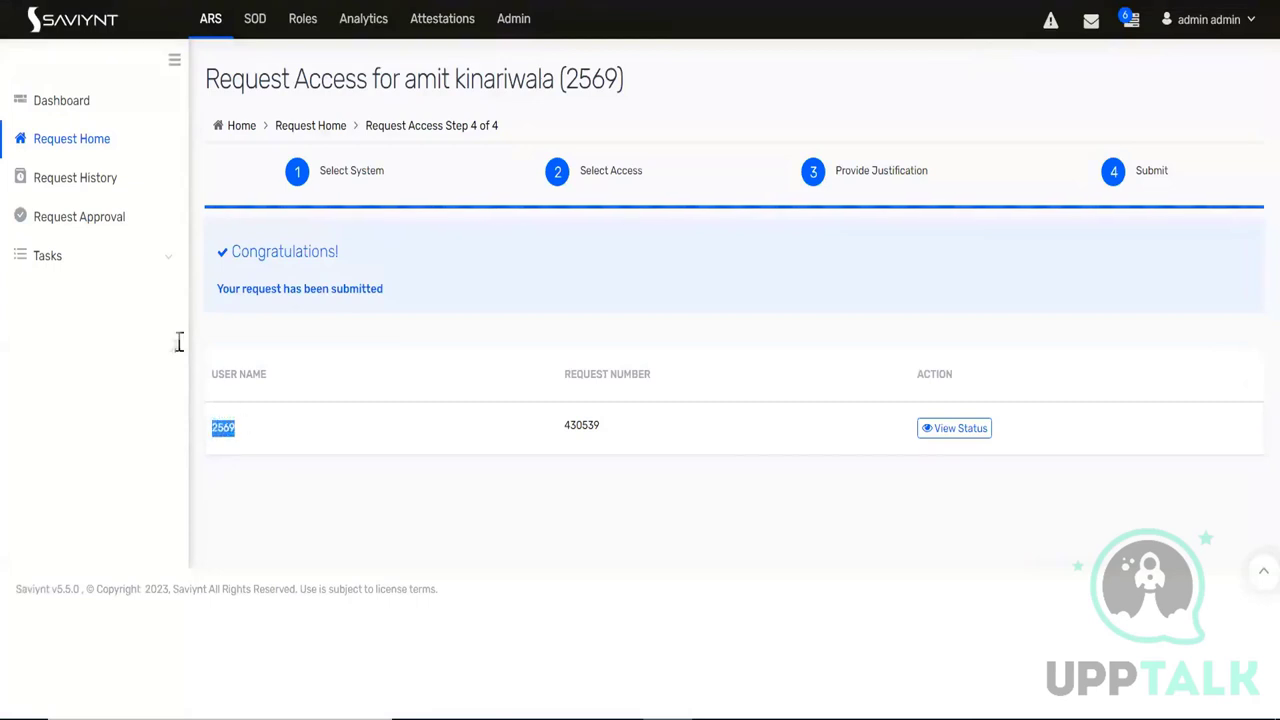
click(146, 268)
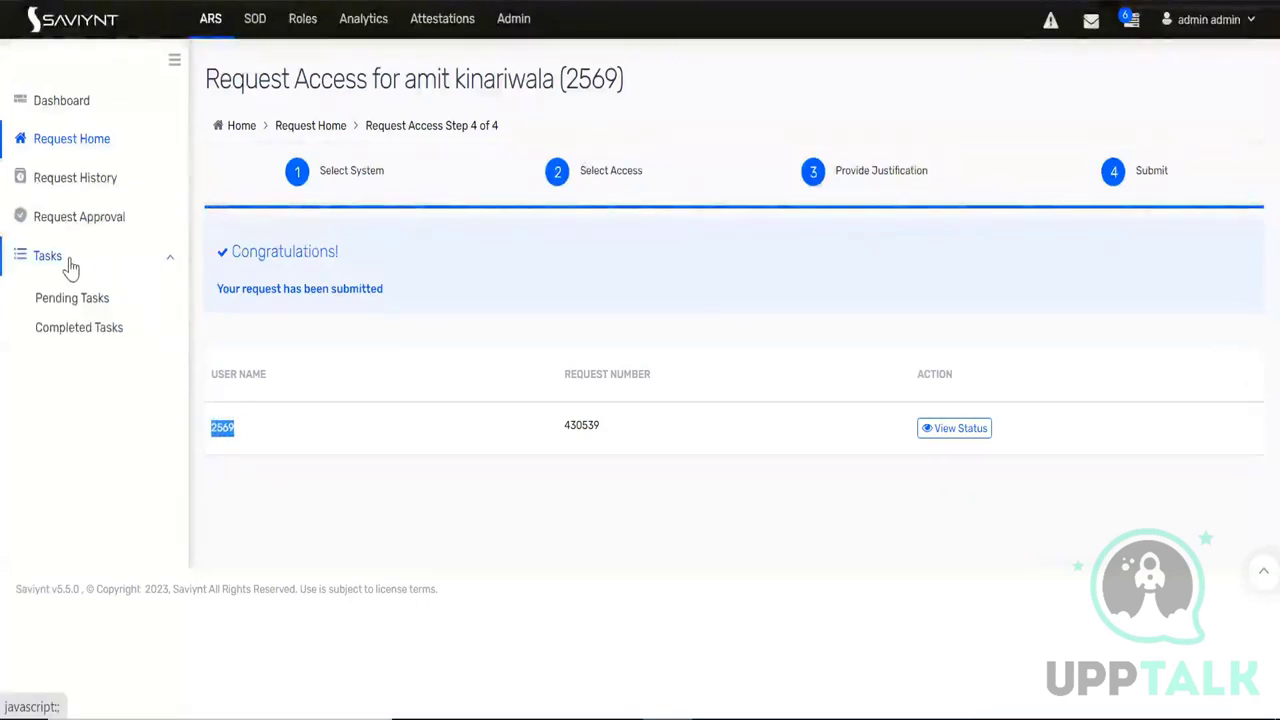
click(66, 299)
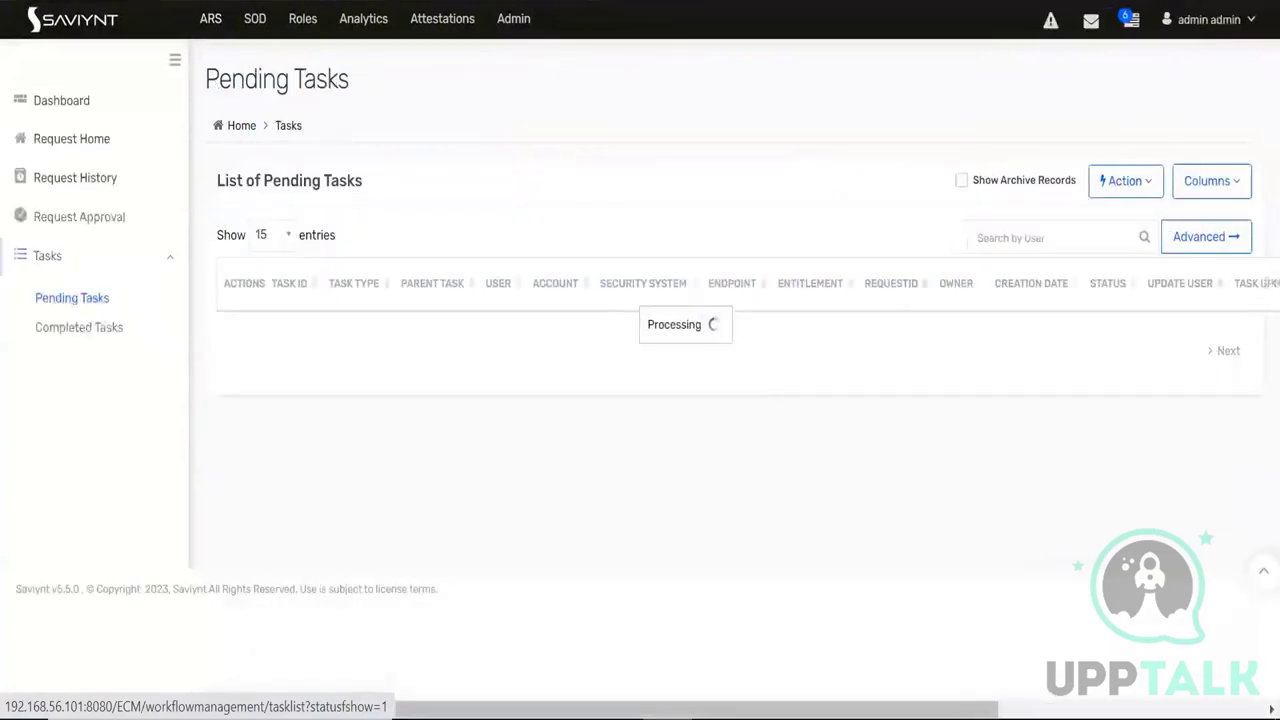
click(996, 240)
text(2569)
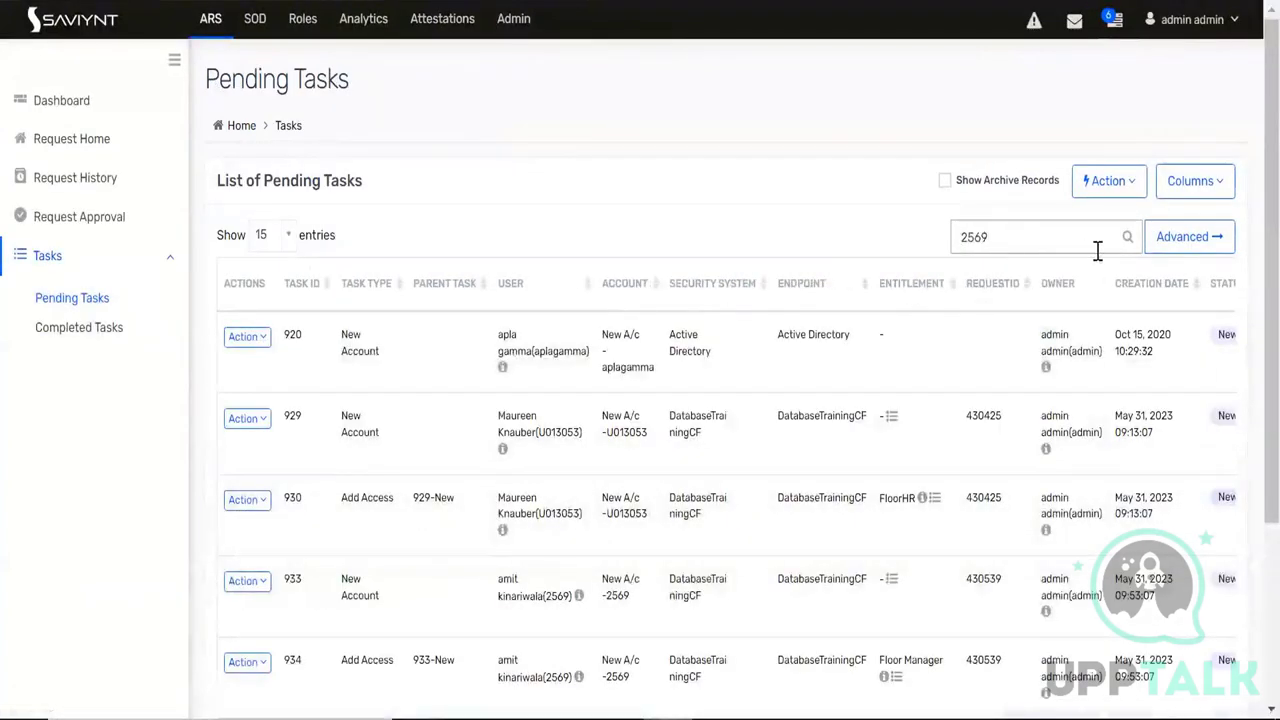
click(1127, 238)
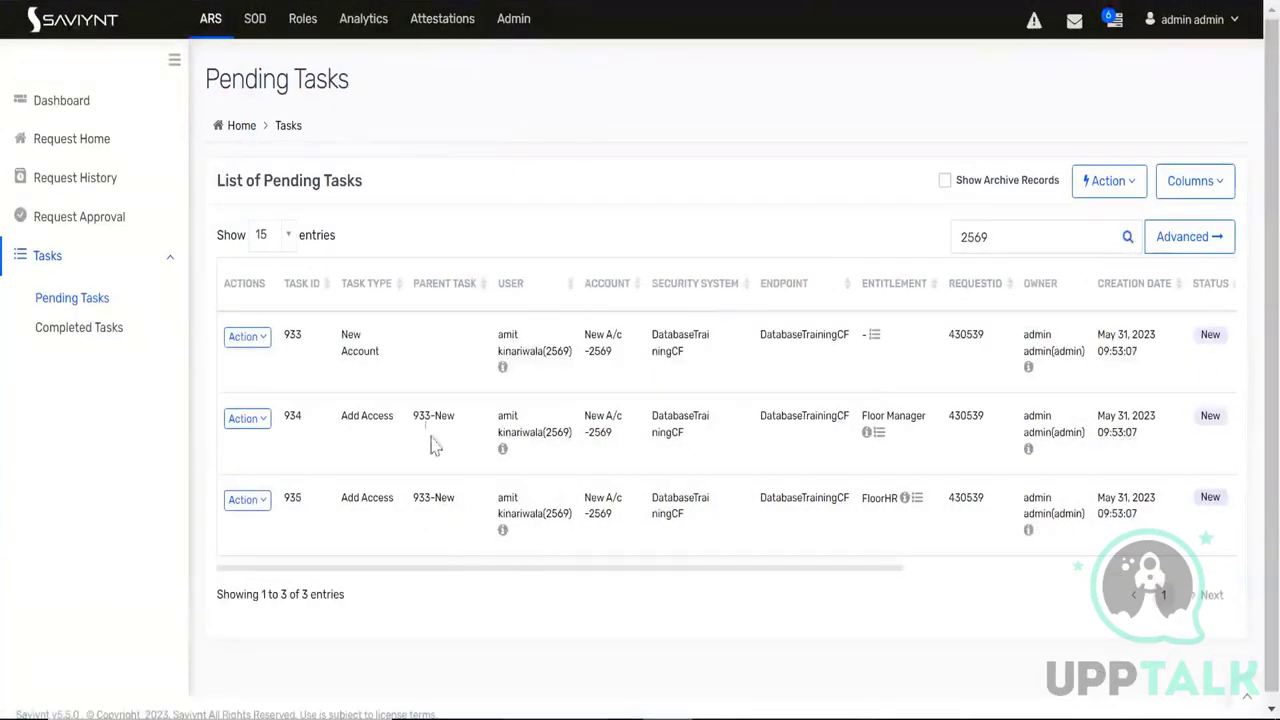
double_click(343, 334)
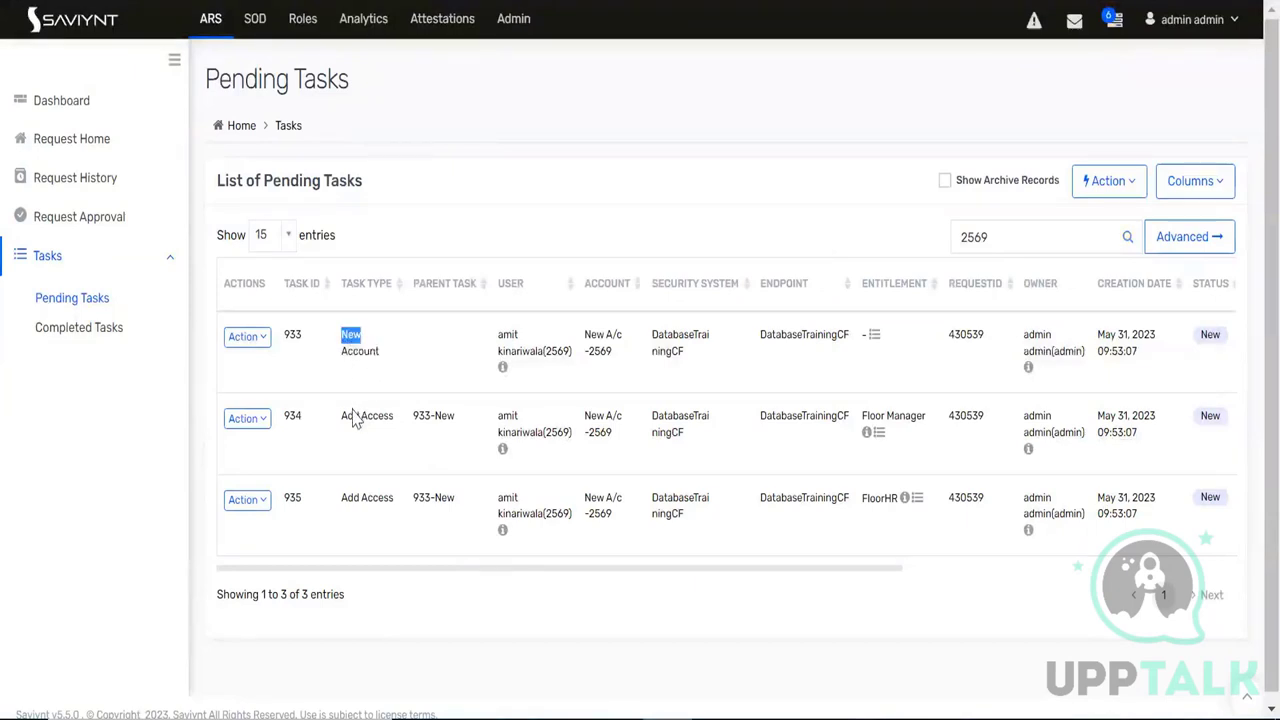
drag(344, 416, 410, 507)
click(363, 445)
drag(344, 416, 389, 417)
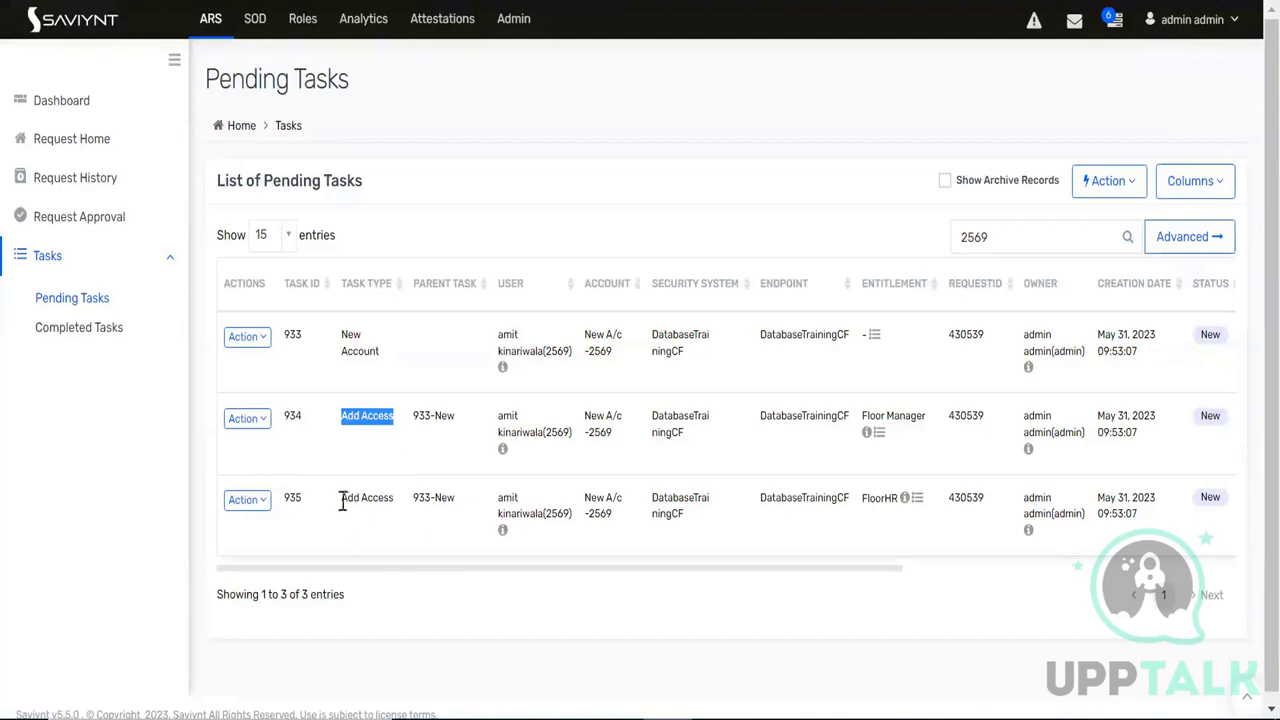
drag(342, 499, 394, 497)
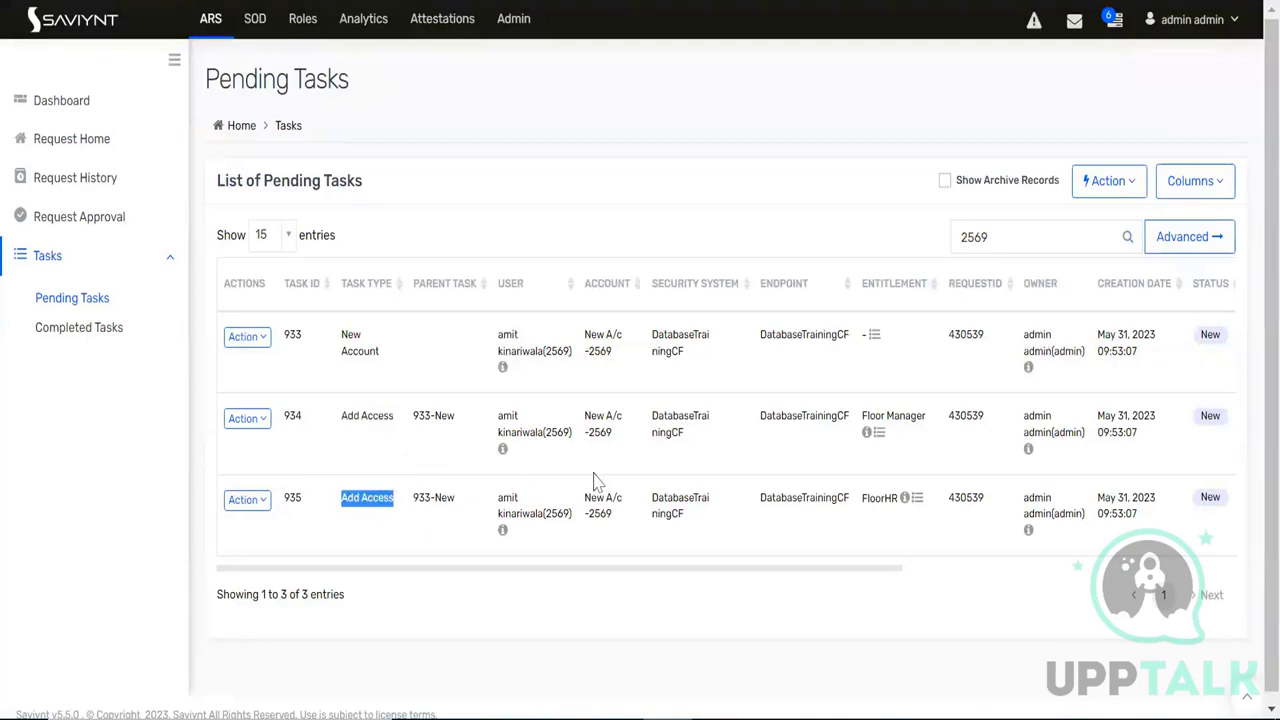
drag(545, 576, 491, 614)
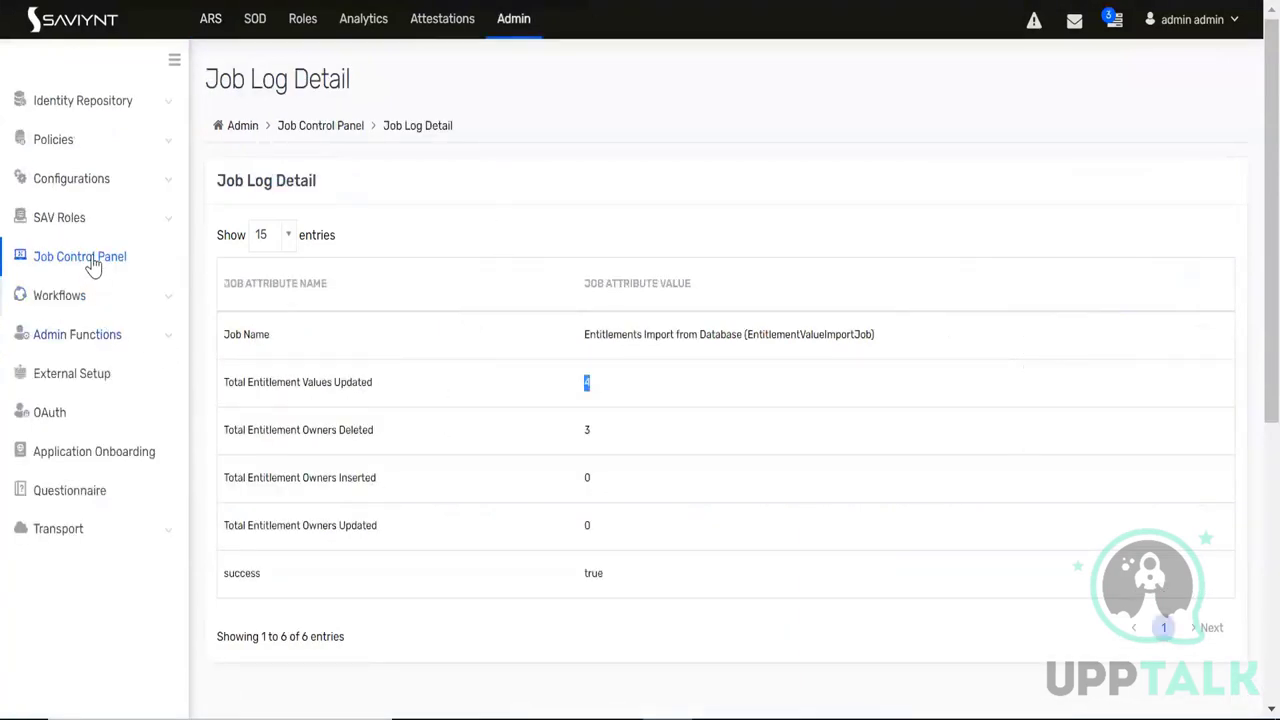
Open the utility jobs in the Job Control Panel and expand the Provisioning Job (WSRETRYJOB)
click(90, 262)
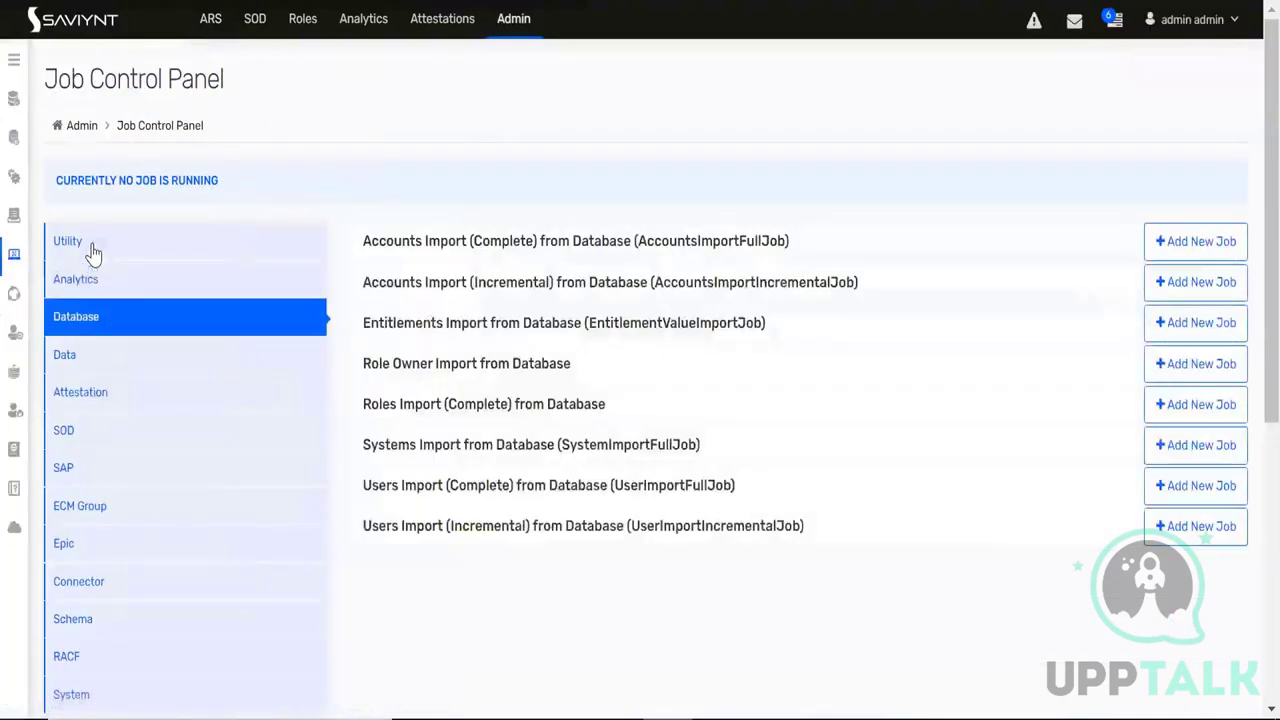
click(95, 248)
scroll(600, 450, down, 6)
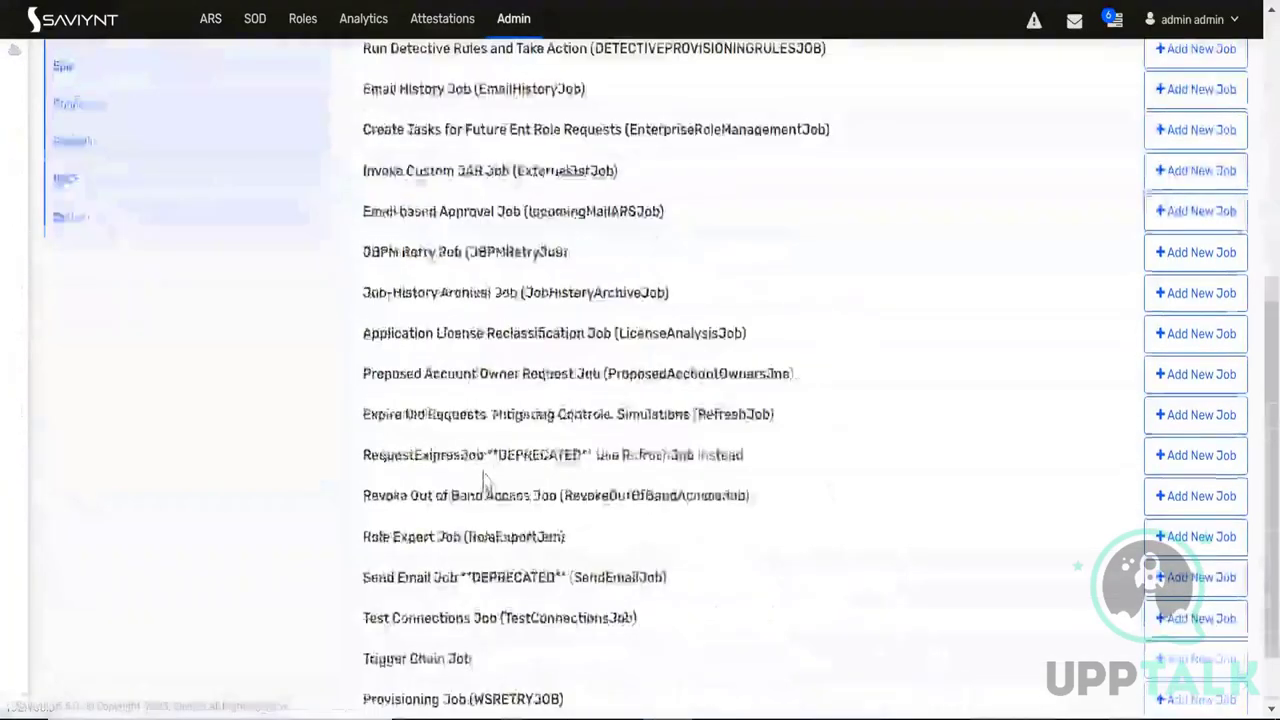
click(445, 620)
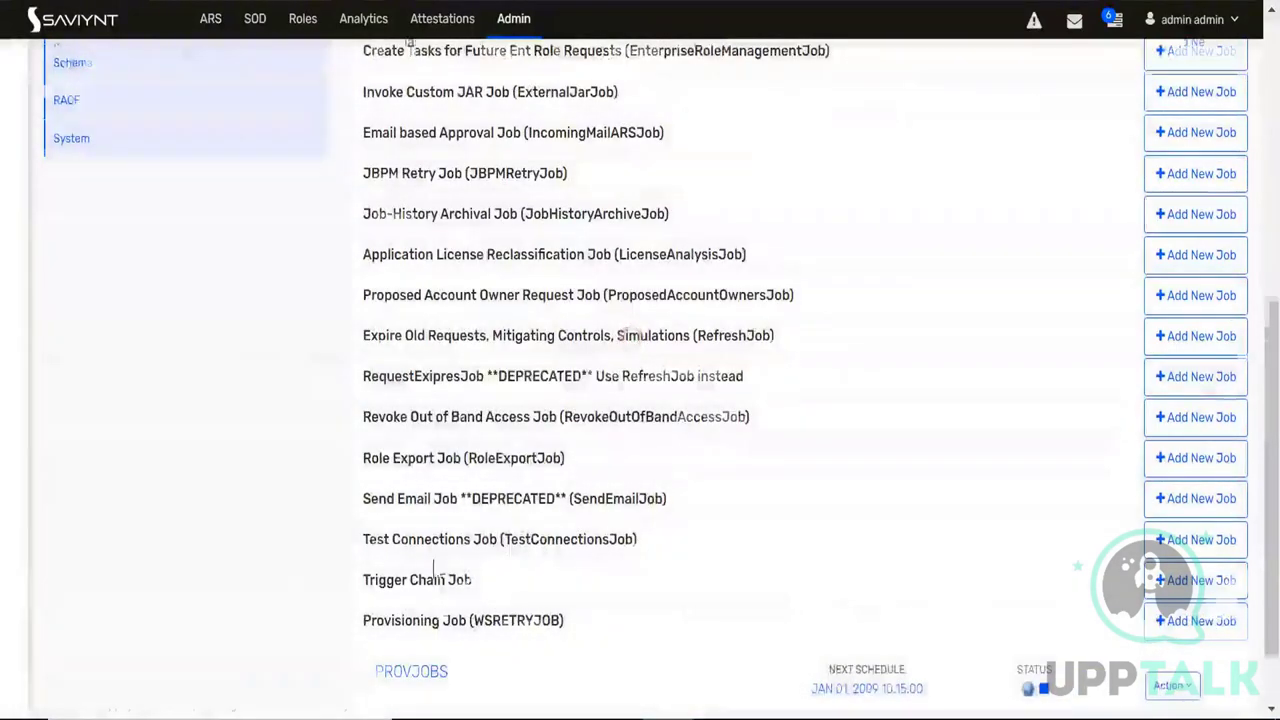
scroll(441, 560, down, 1)
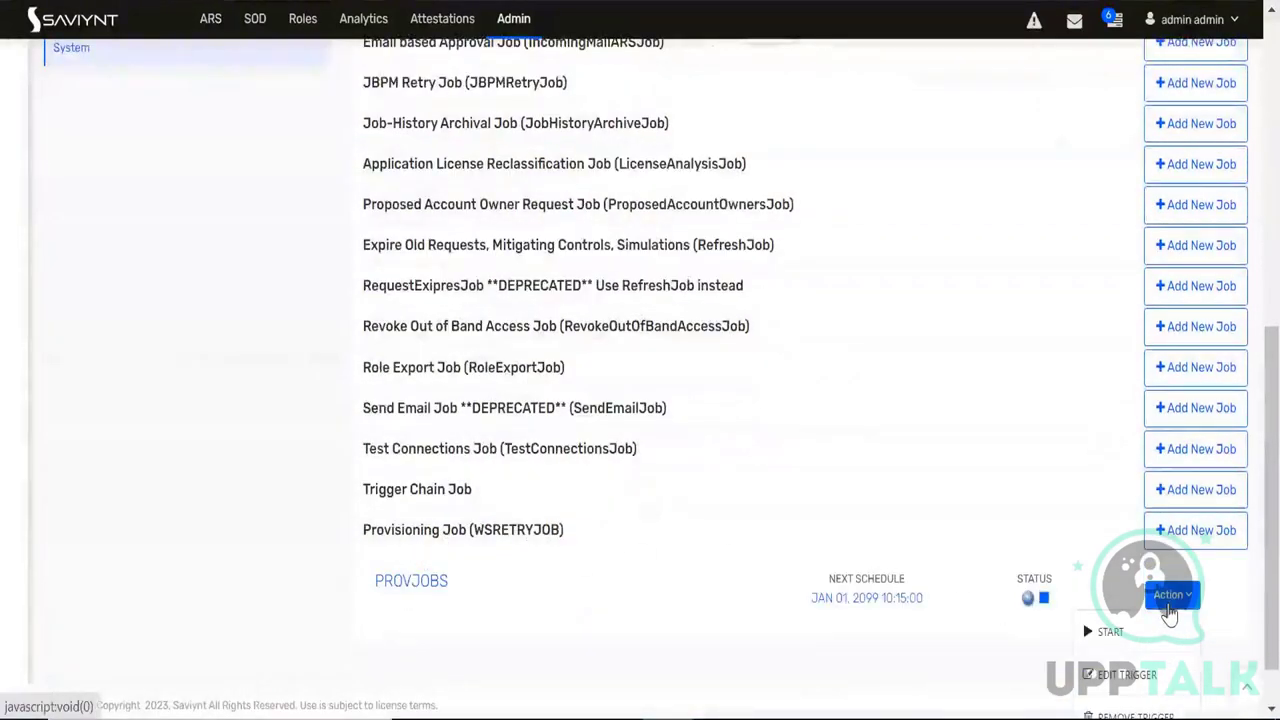
Start the PROVJOBS trigger for DatabaseTrainingCF with the task types New Account and Add Access
click(1170, 597)
click(1110, 632)
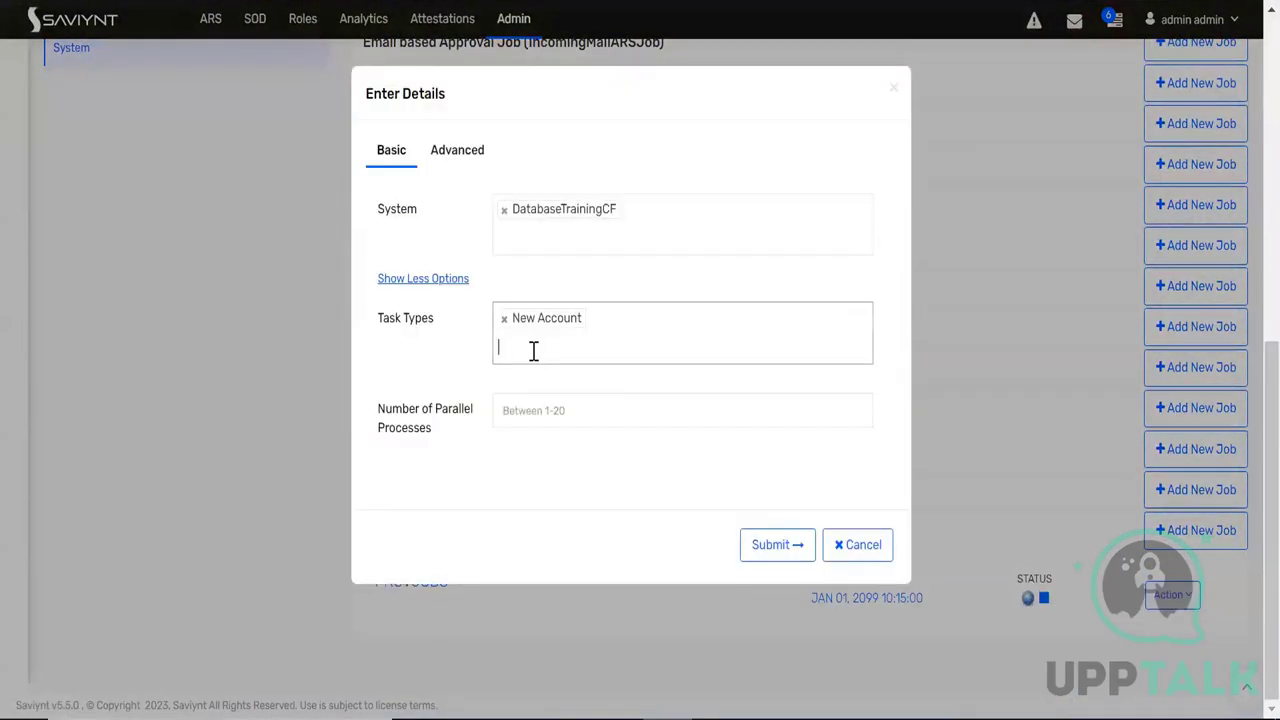
text(a)
click(531, 378)
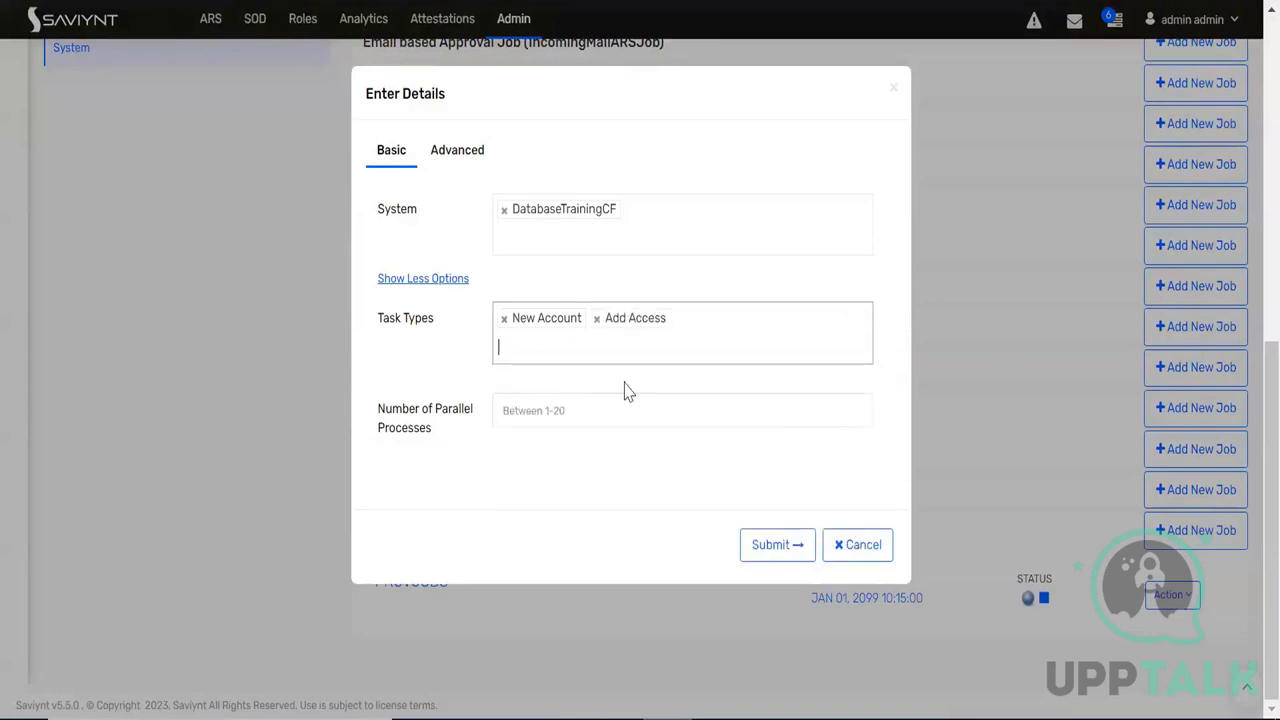
click(770, 550)
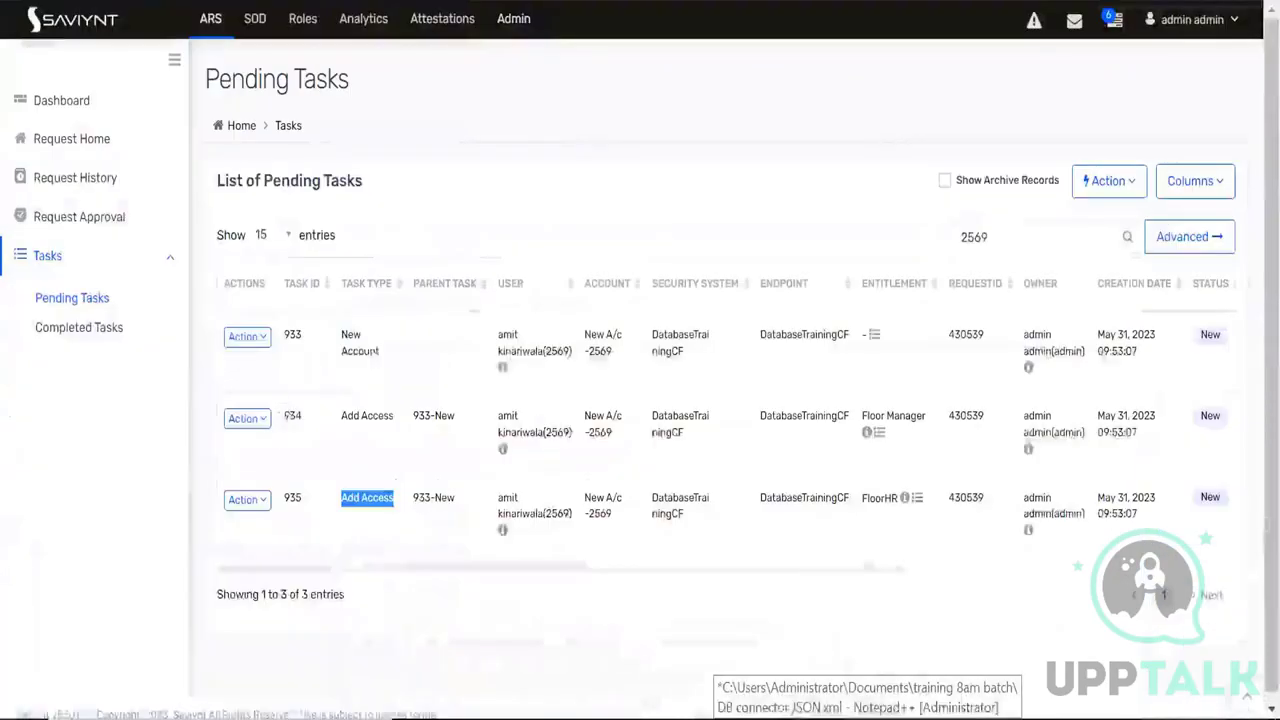
Search the user's pending tasks again, and open the DatabaseTrainingCF account from the user's accounts to check its details
double_click(558, 349)
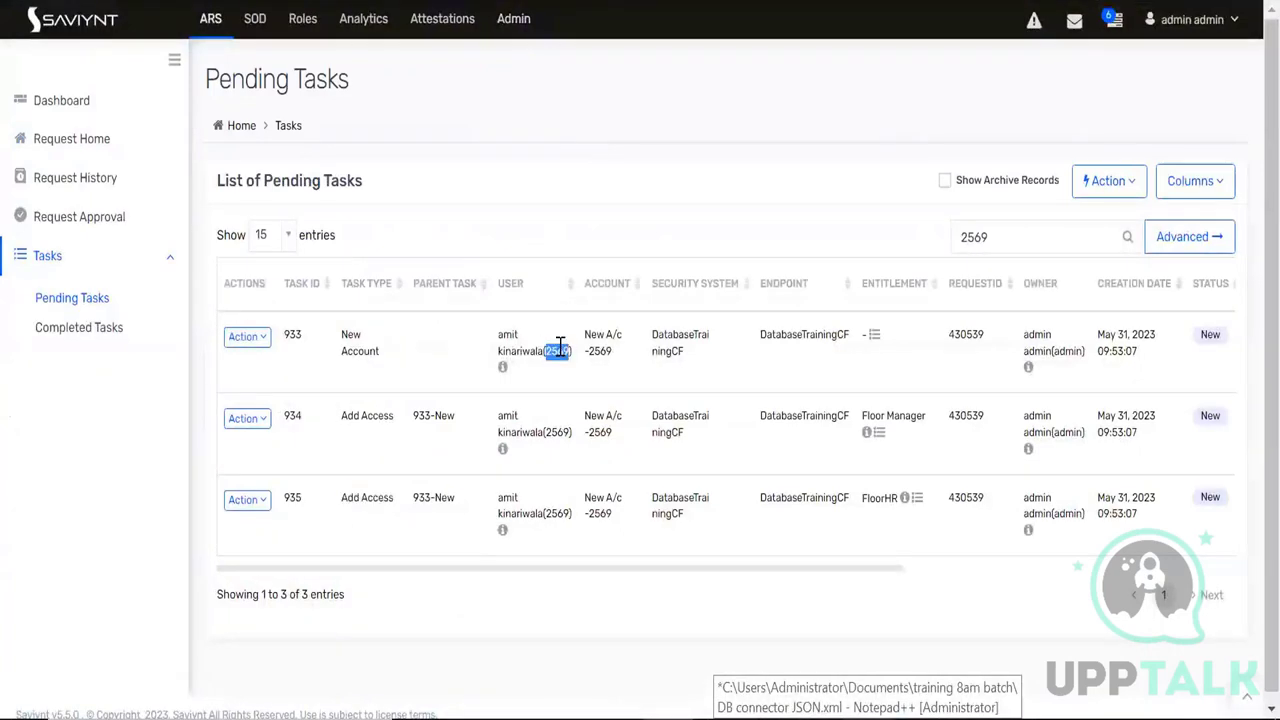
click(1128, 238)
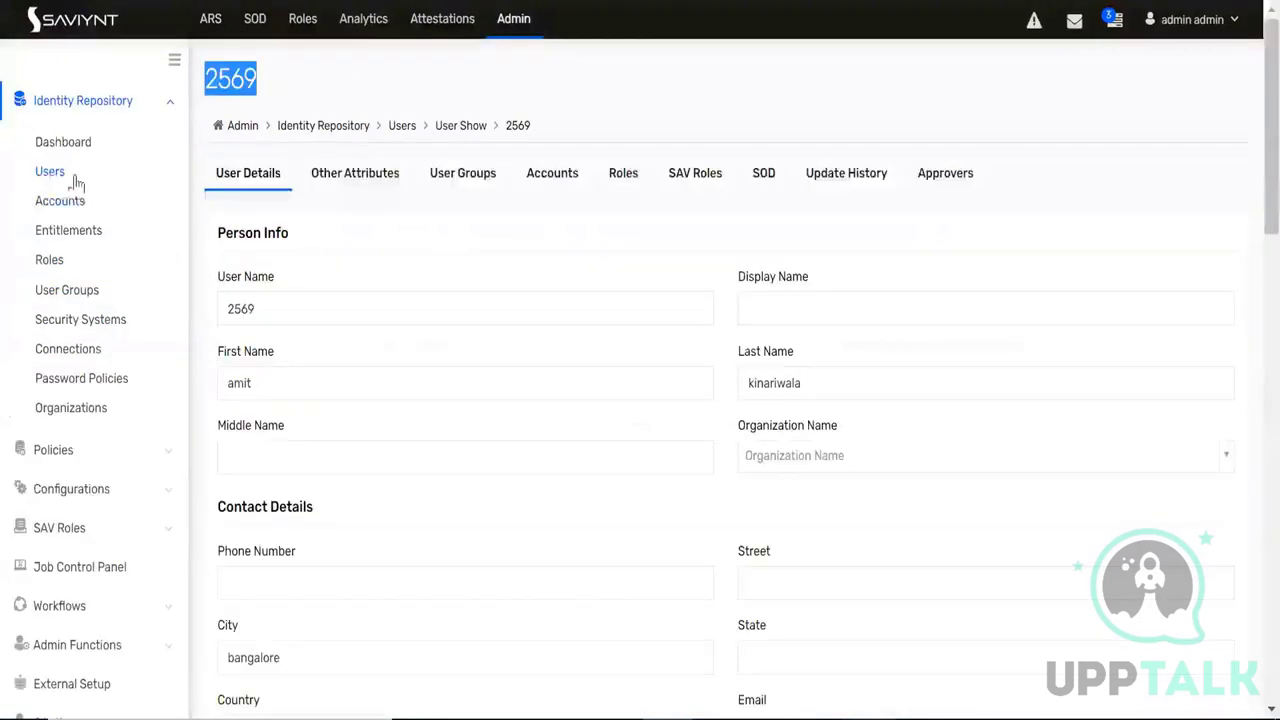
click(560, 175)
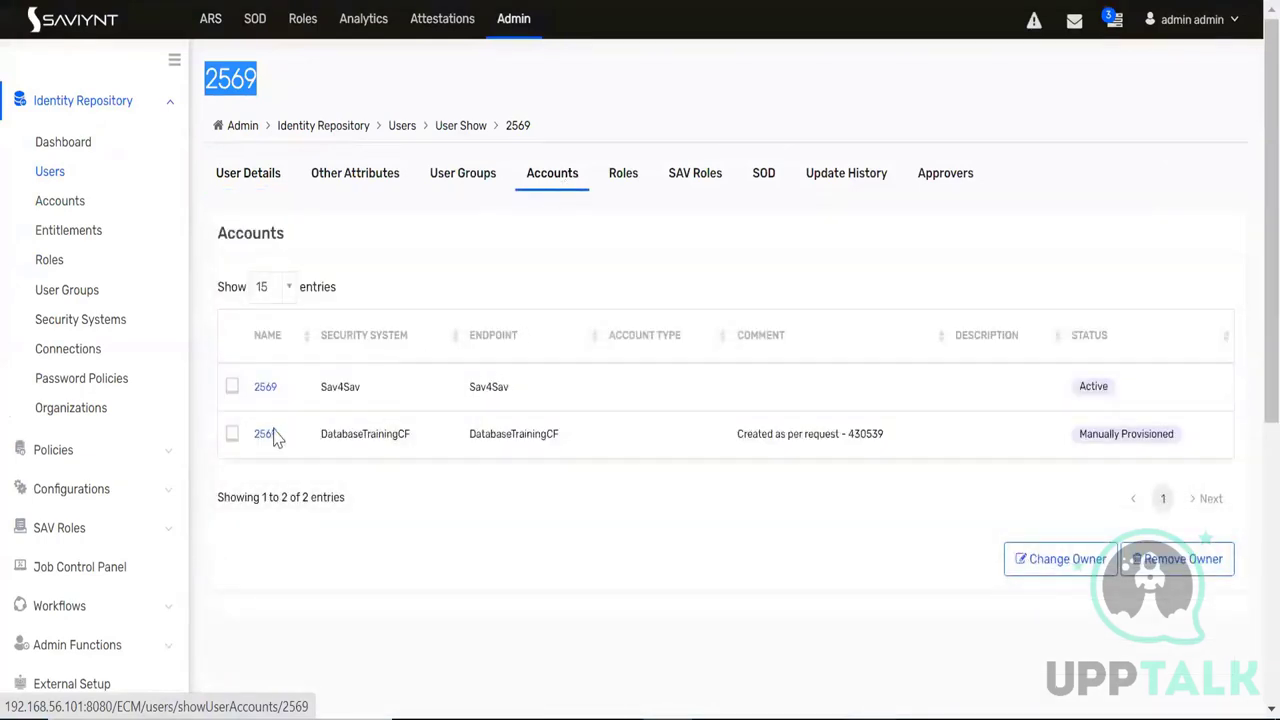
drag(410, 440, 323, 440)
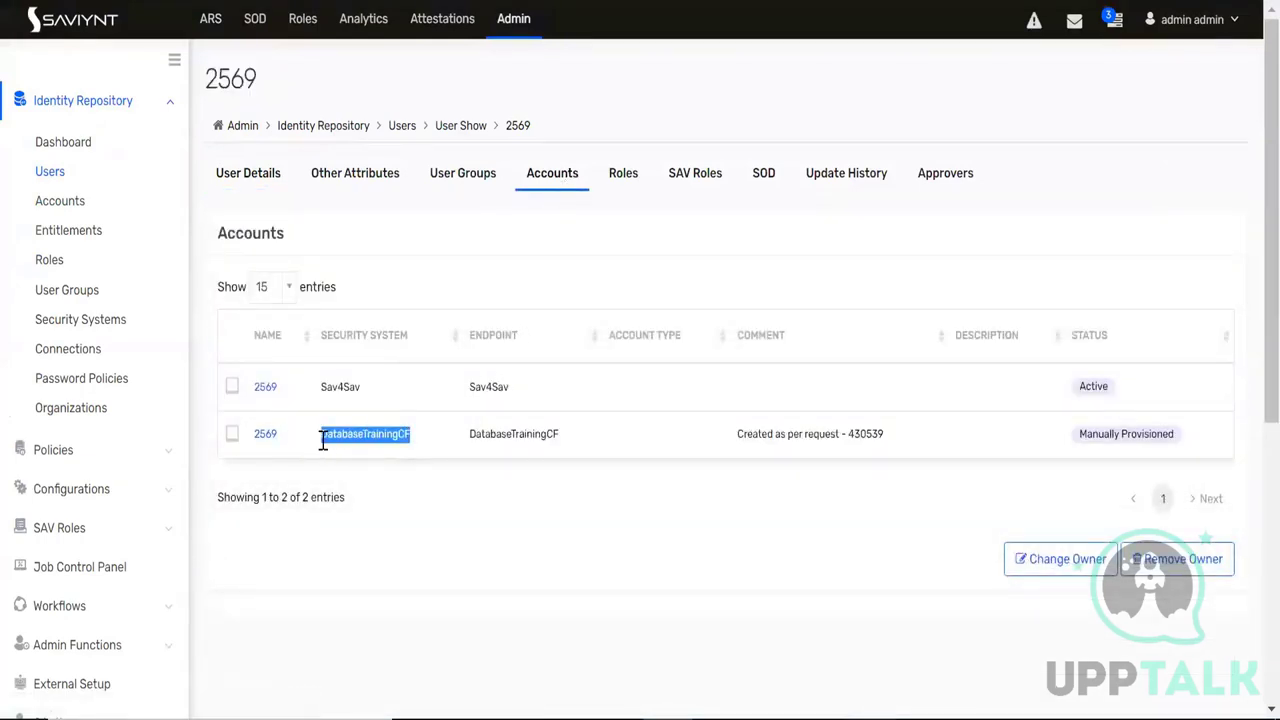
click(264, 436)
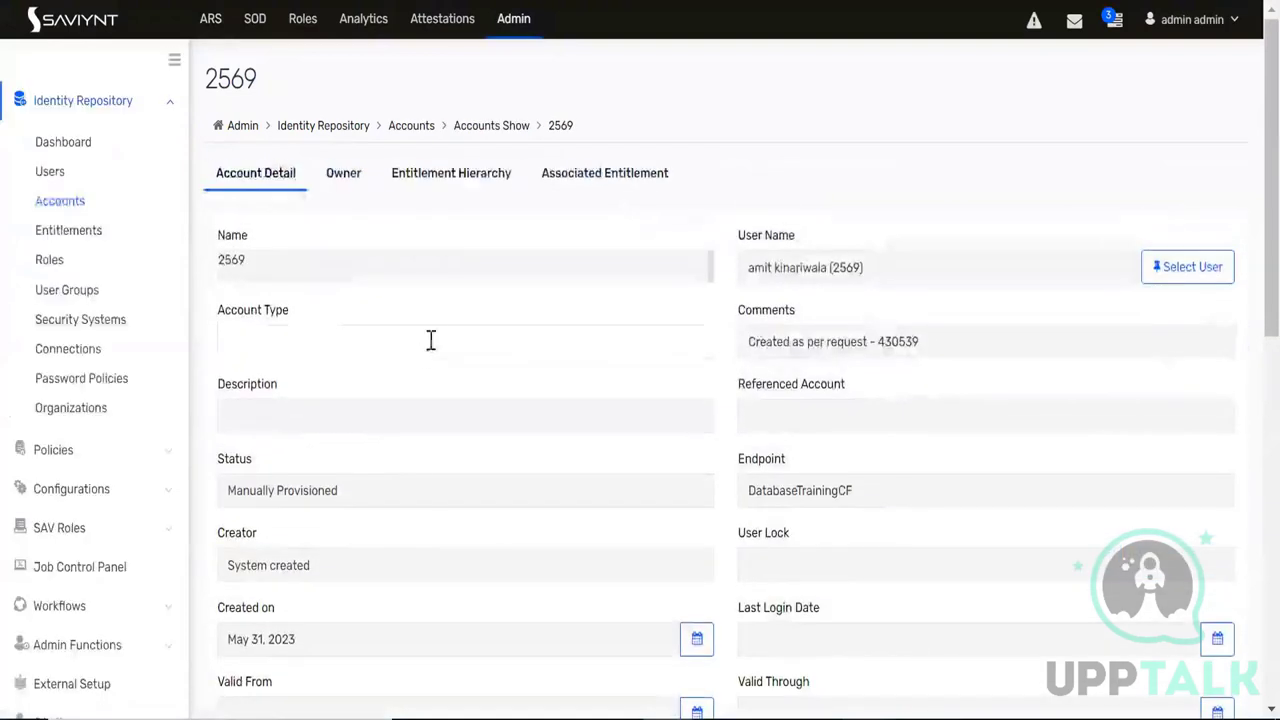
double_click(232, 78)
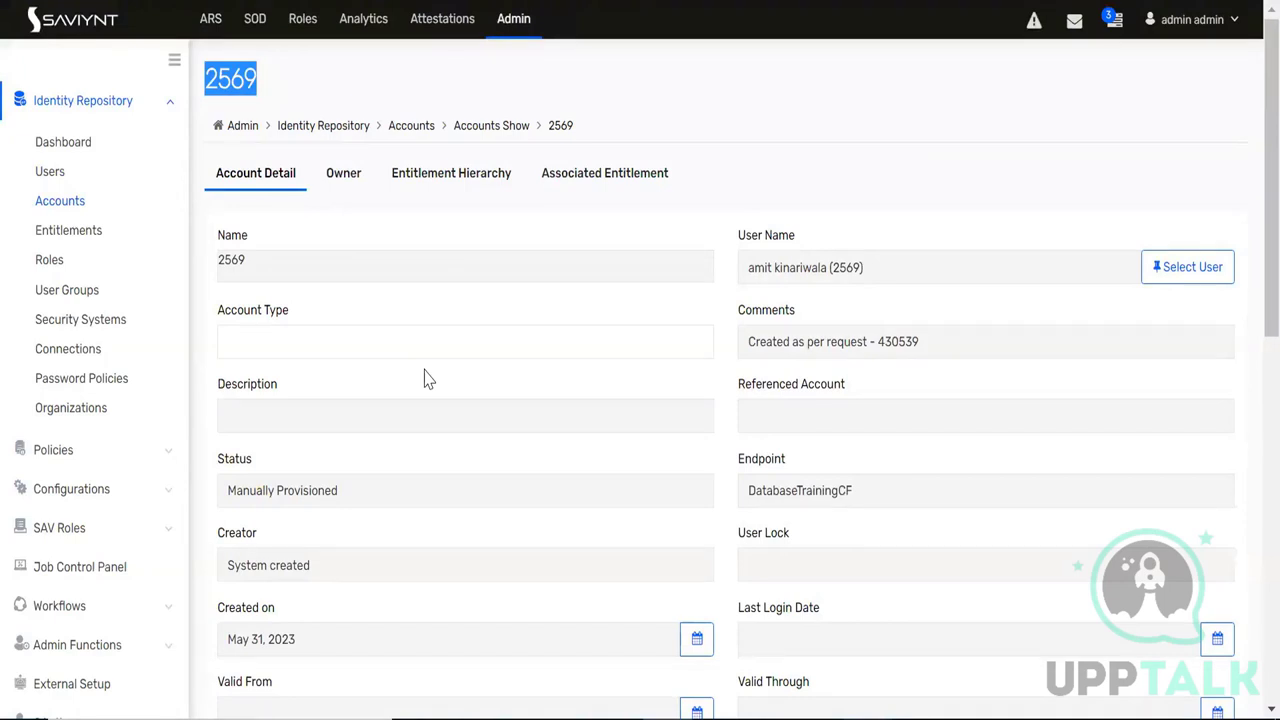
Examine the entitlements associated with the account, checking the entitlement value and entitlement type of each one
click(603, 175)
drag(278, 446, 228, 392)
click(429, 260)
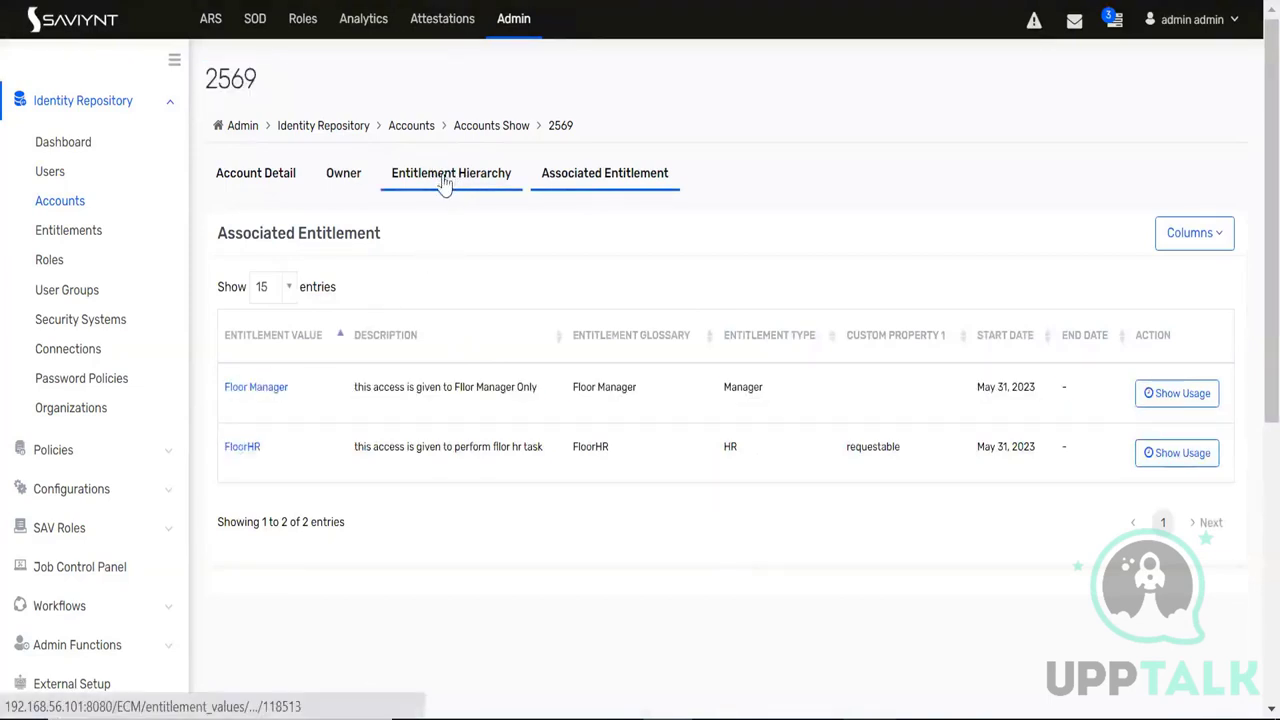
click(455, 178)
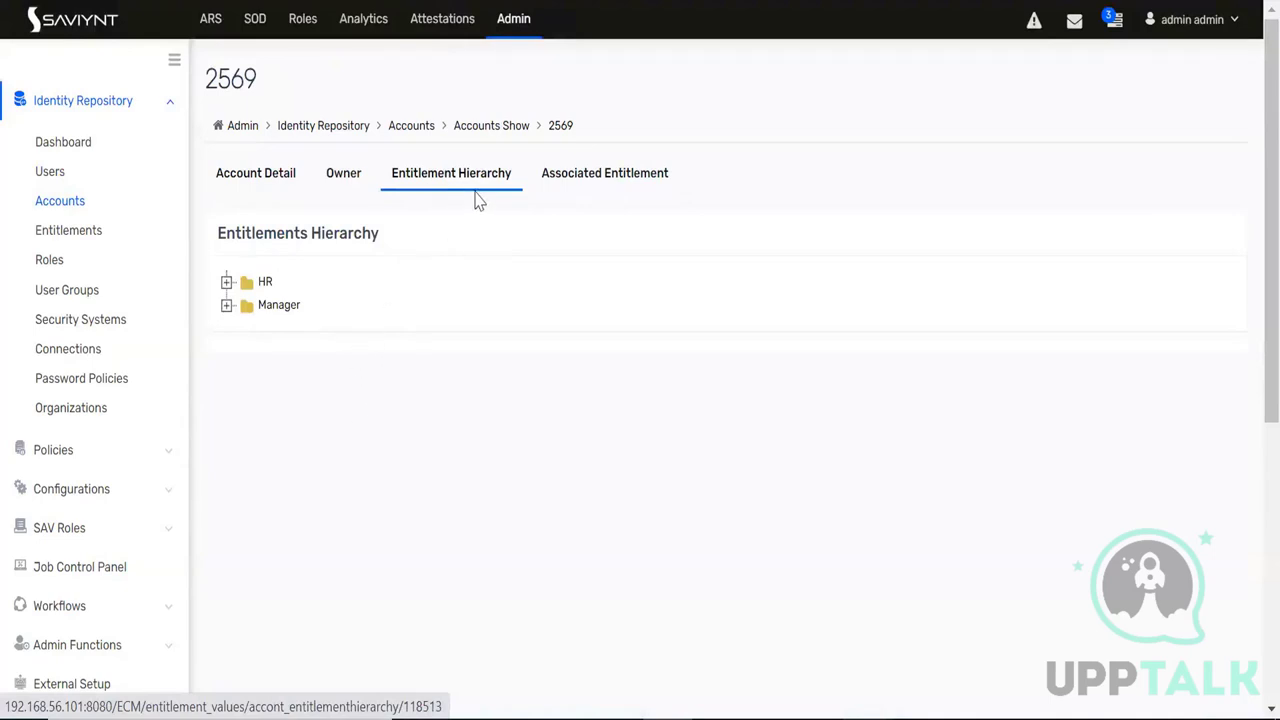
click(590, 178)
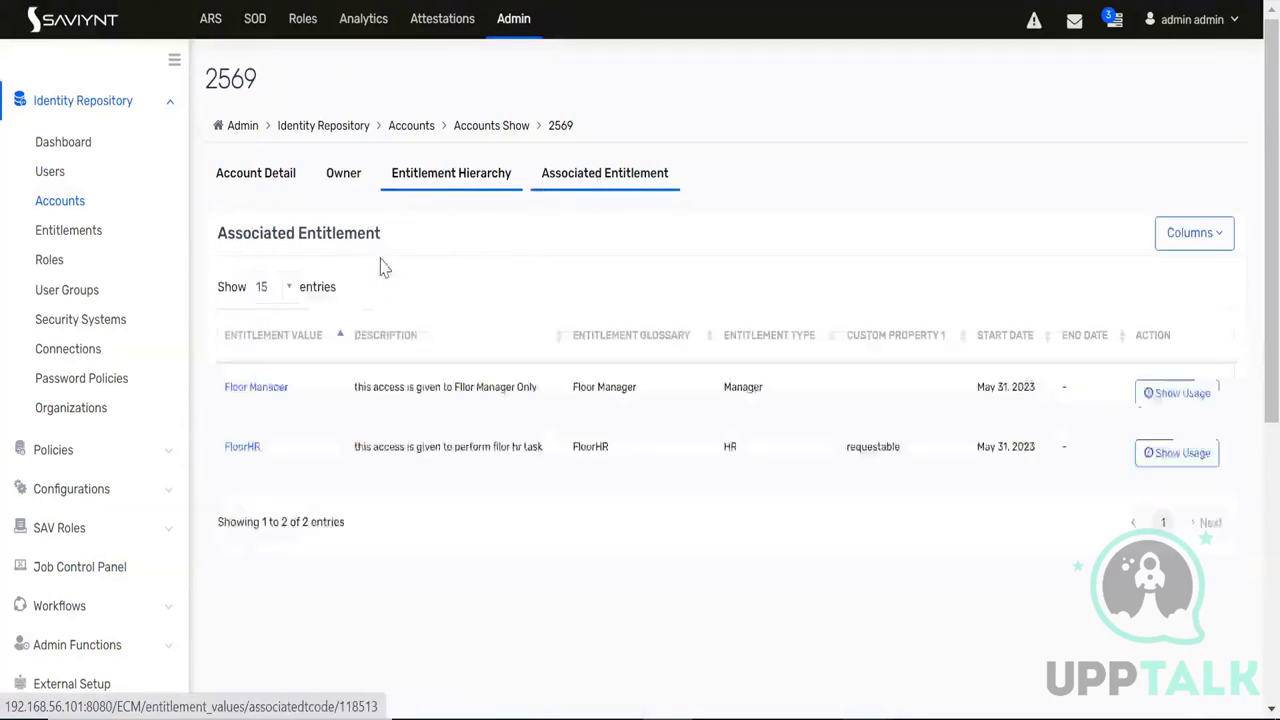
drag(288, 397, 224, 388)
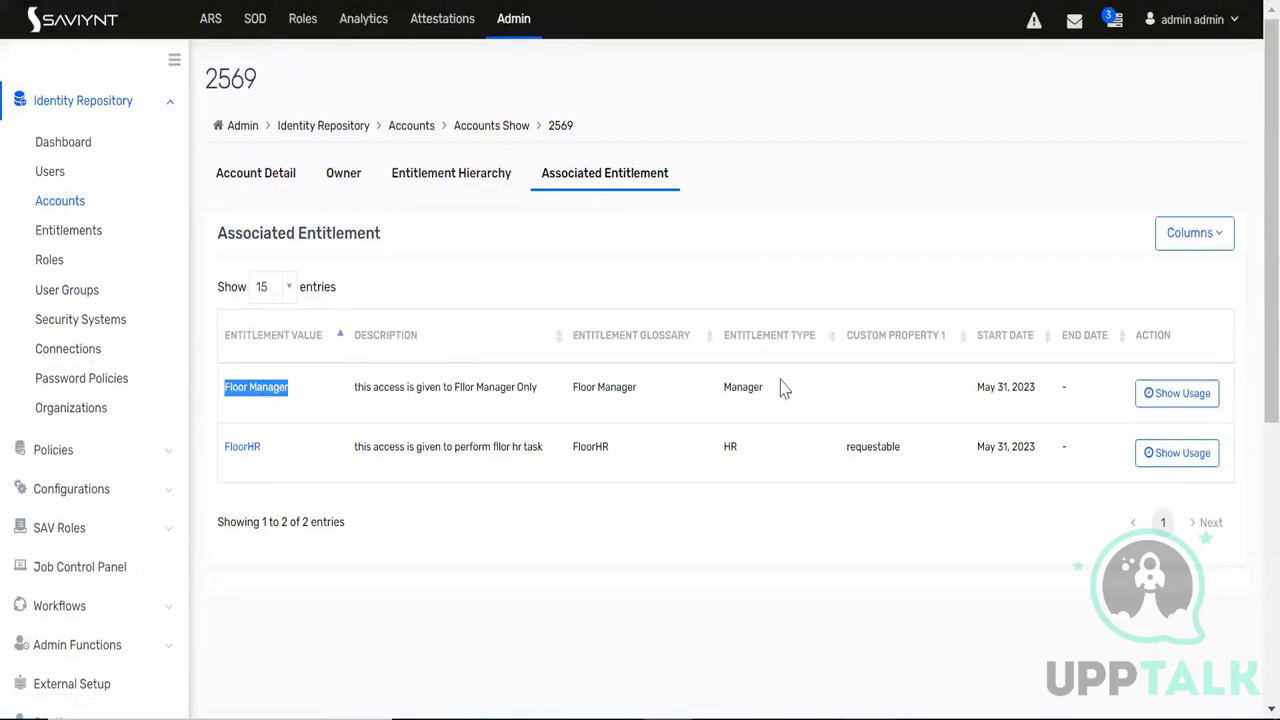
drag(776, 392, 720, 389)
drag(760, 457, 722, 458)
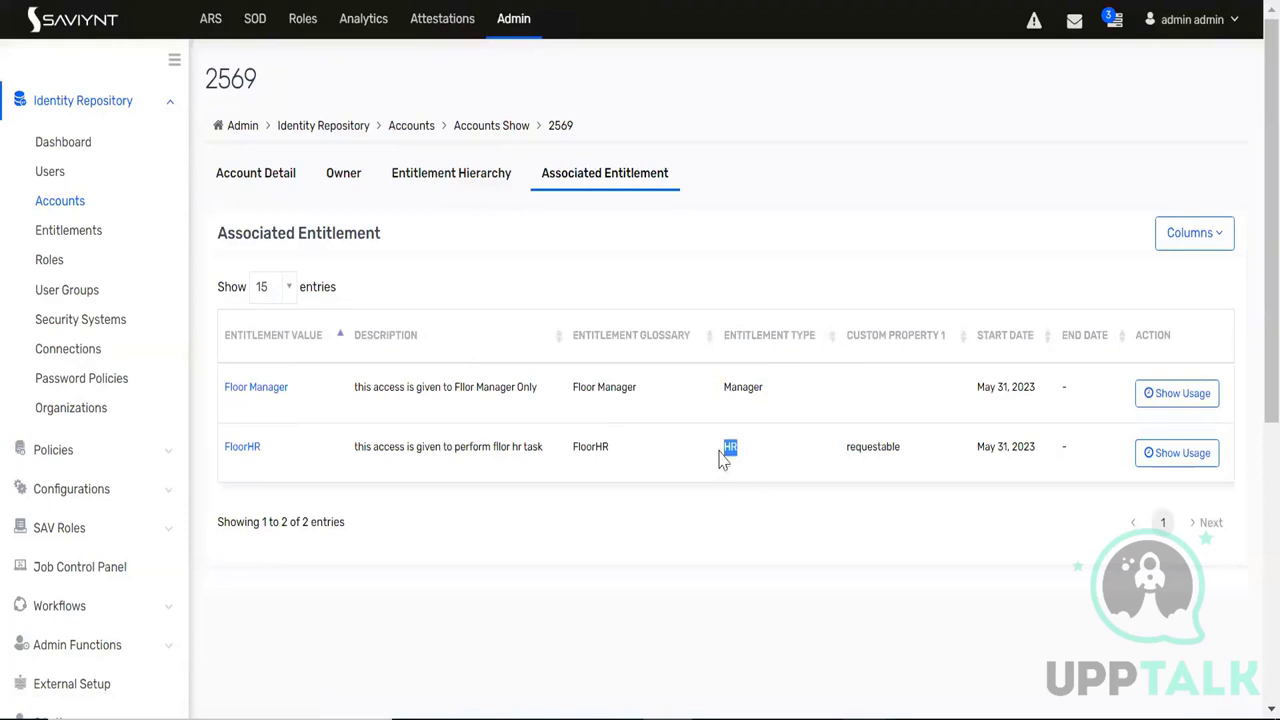
Expand HR and Manager in the account's entitlement hierarchy and view the records under FloorHR and Floor Manager
click(443, 172)
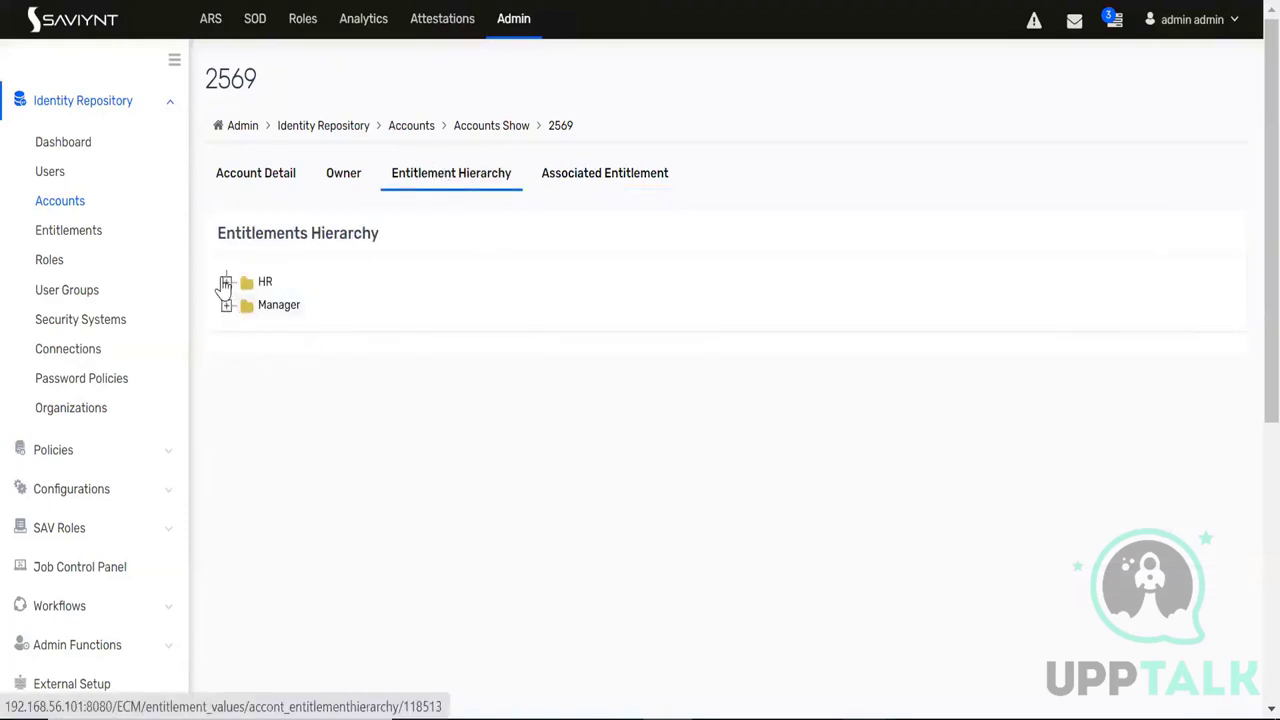
click(227, 284)
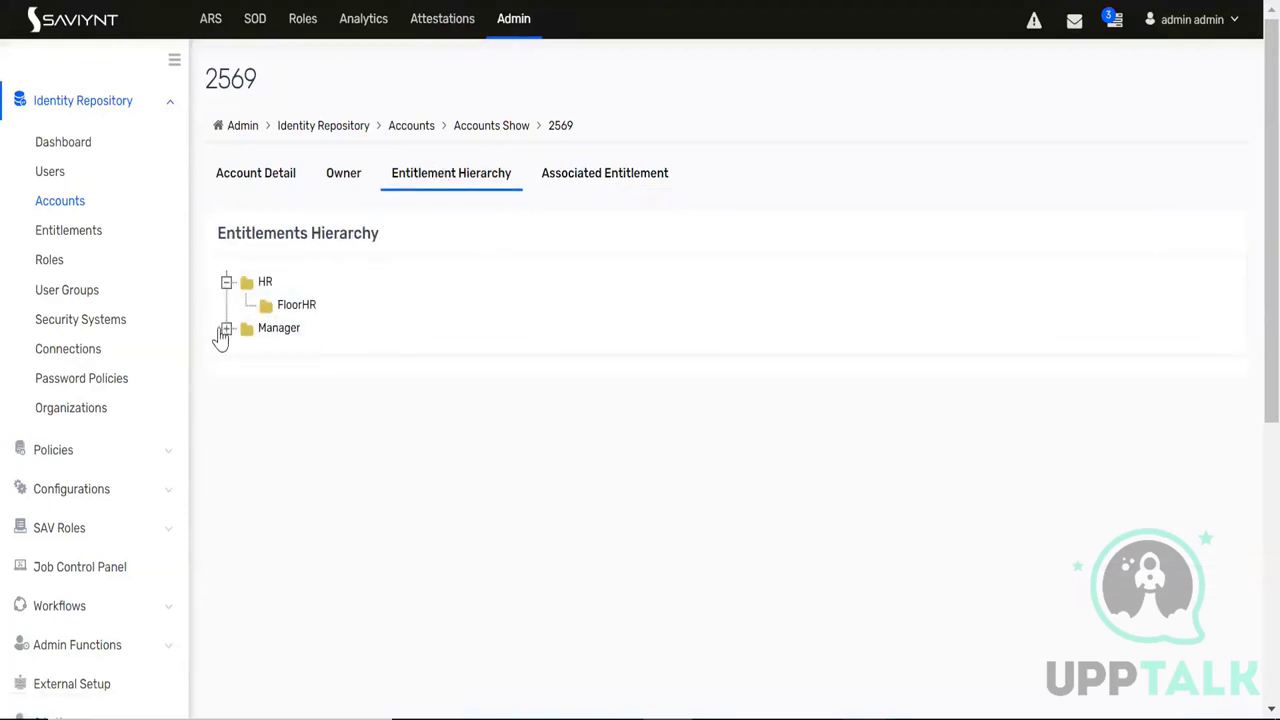
click(226, 330)
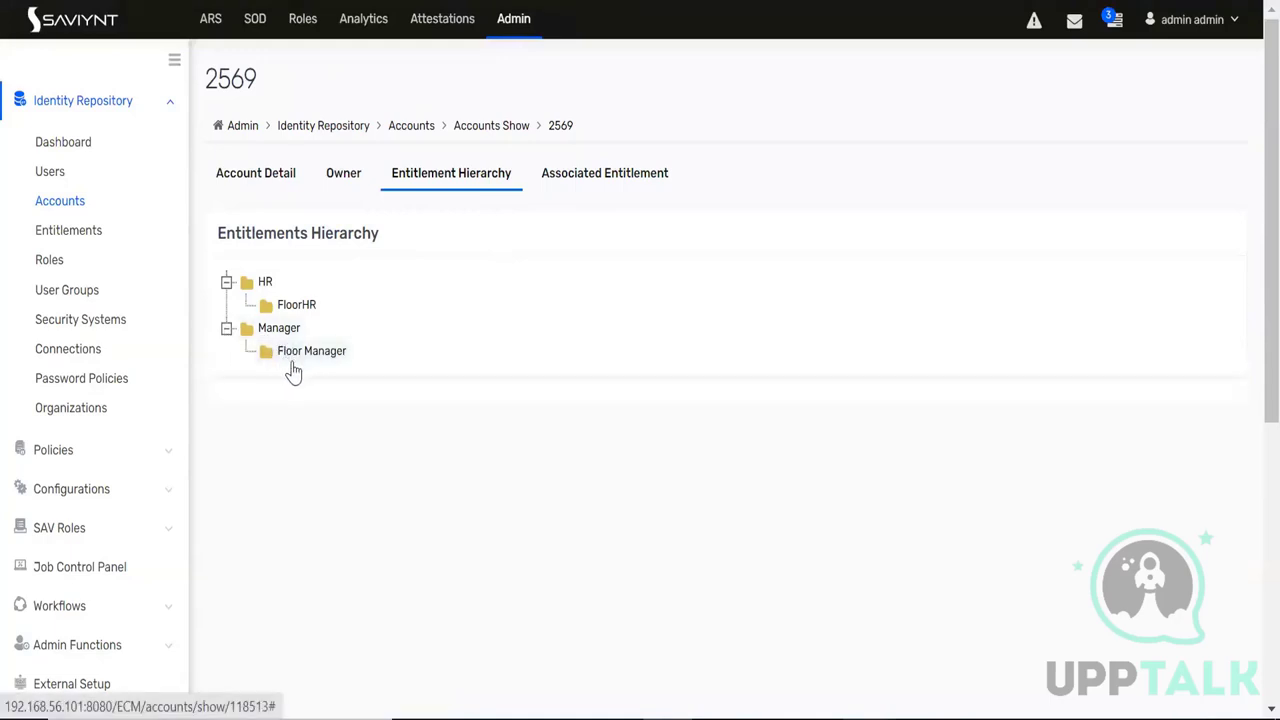
click(304, 308)
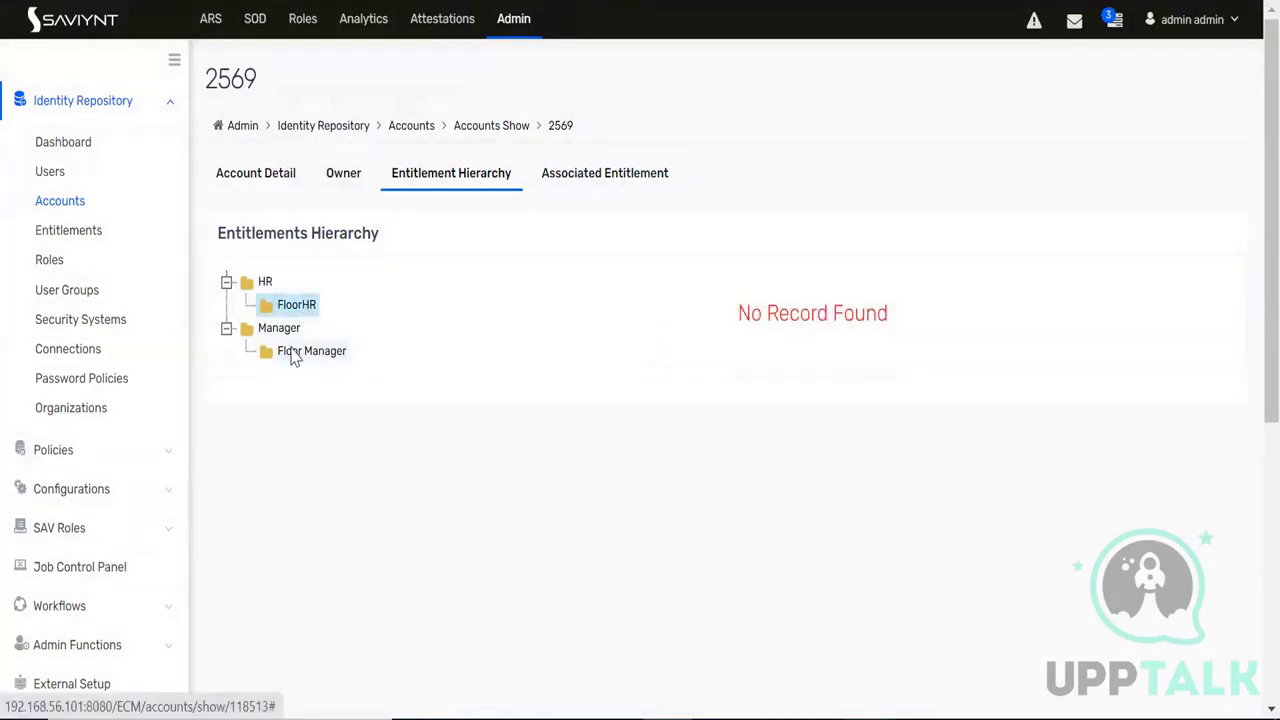
click(300, 352)
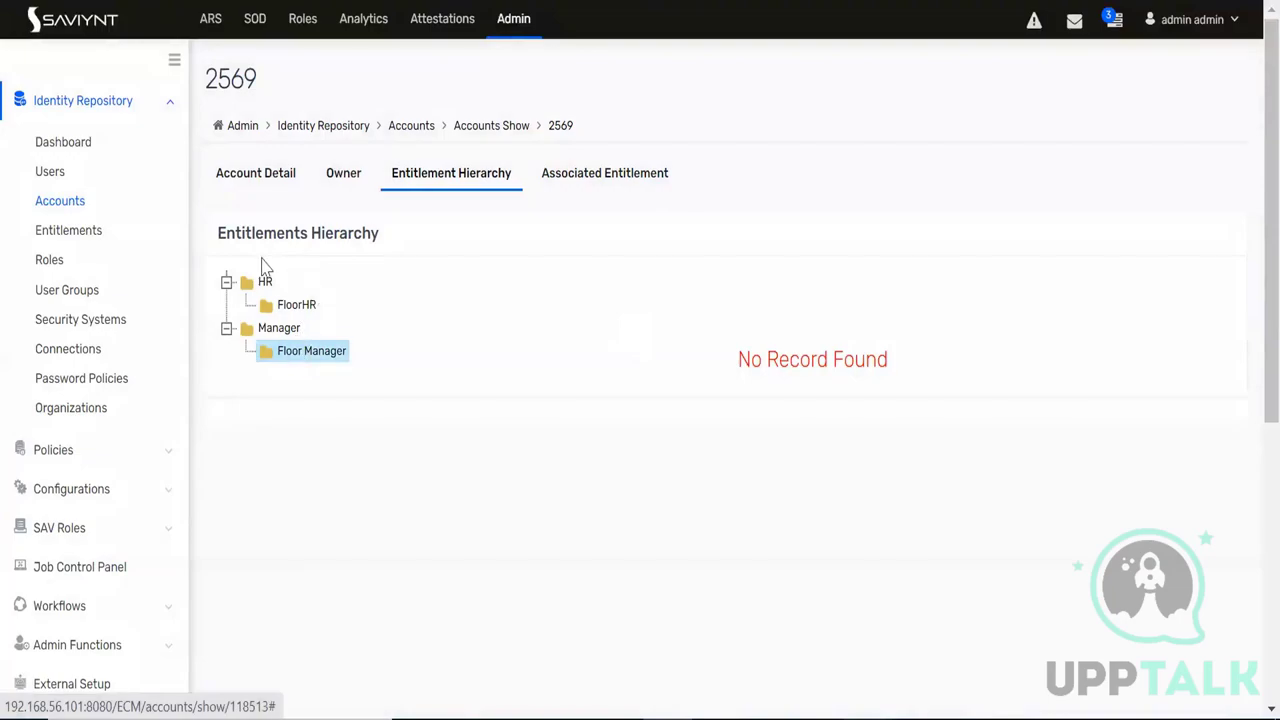